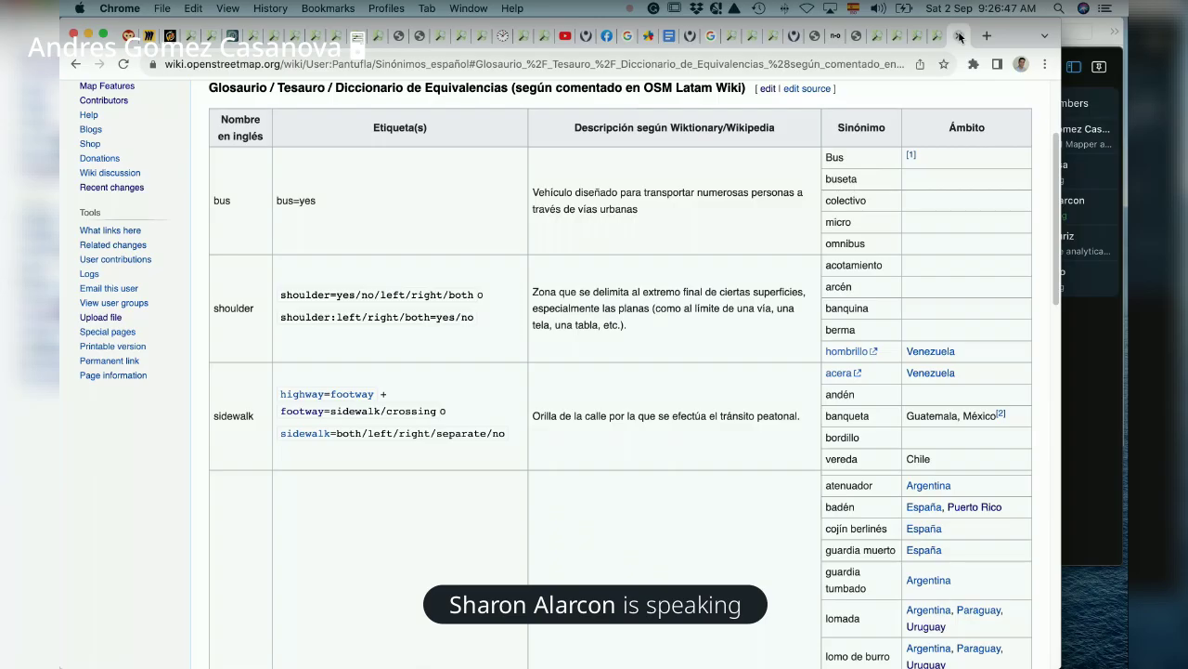
Step: Close the synonym glossary and traffic_calming wiki tabs to get back to OpenStreetMap note 3633122
click(959, 35)
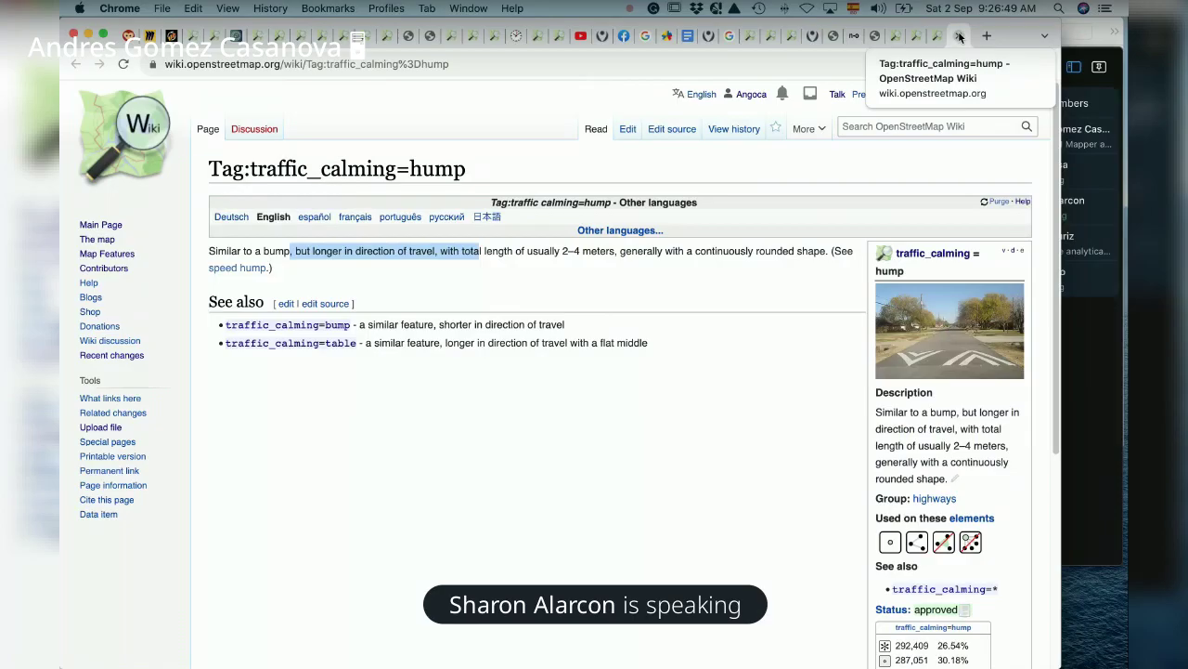
click(960, 36)
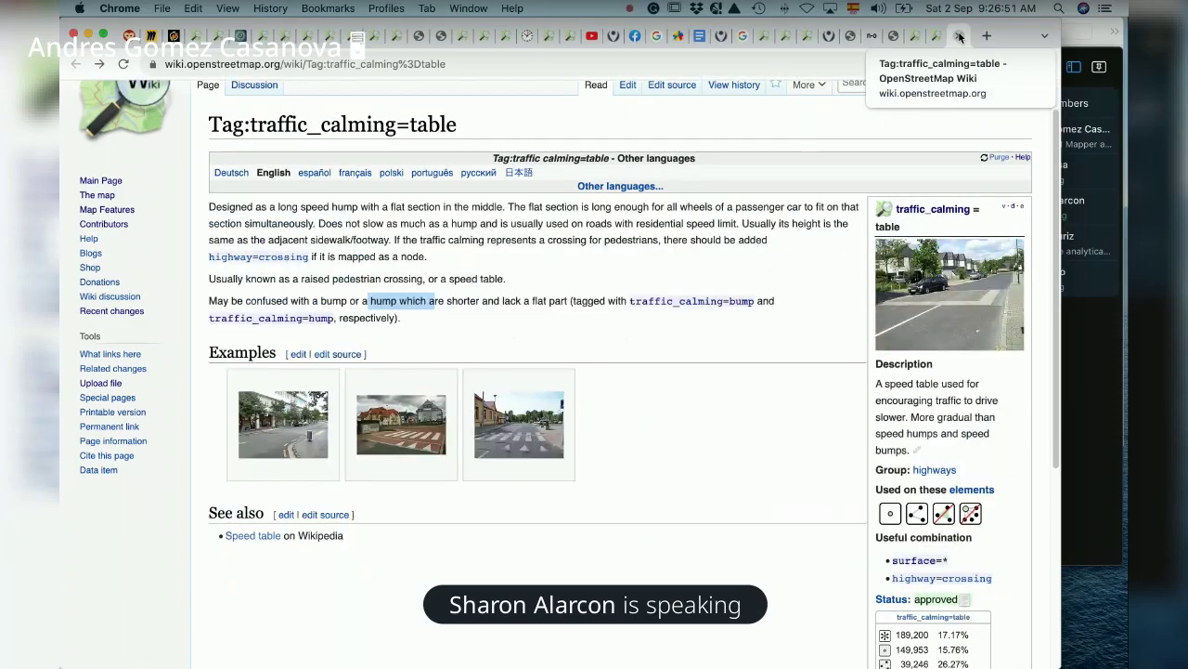
click(959, 35)
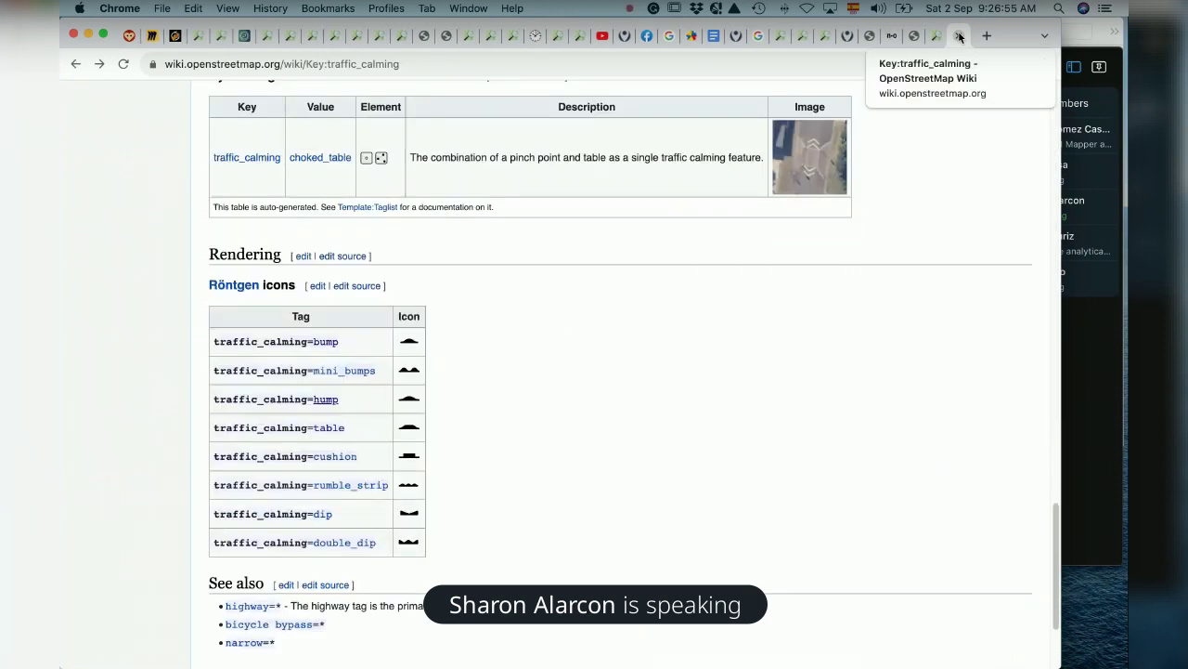
click(960, 36)
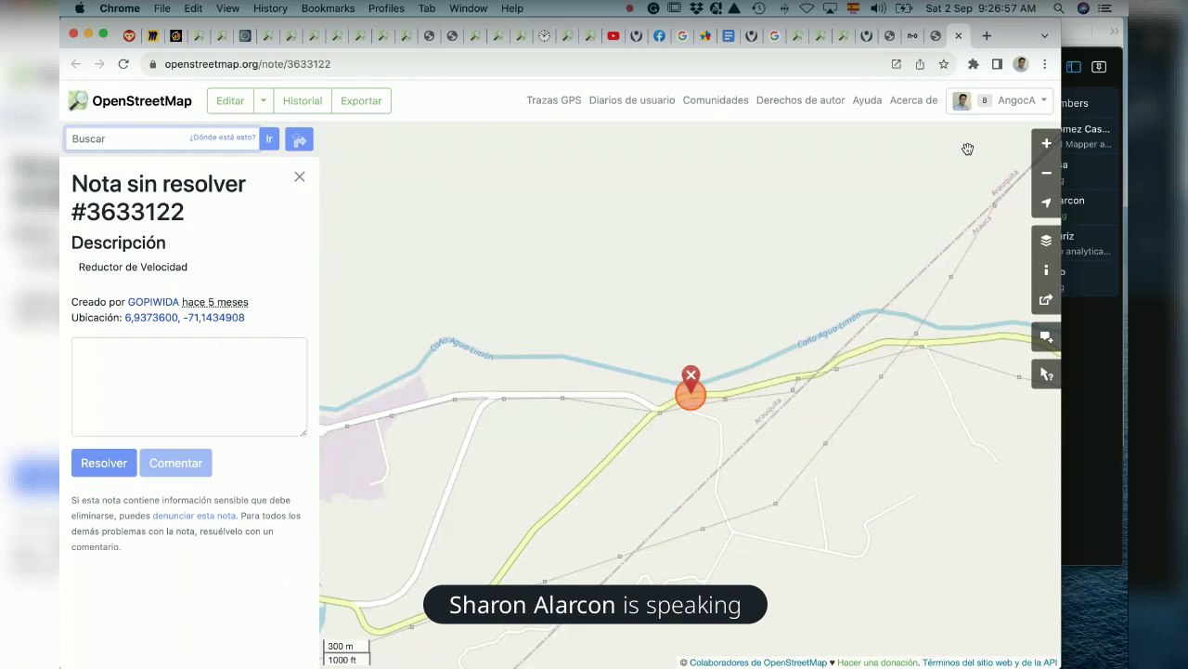
Step: Launch JOSM, bring its main window to the front and dismiss the unread-messages notification
mouse_move(682, 631)
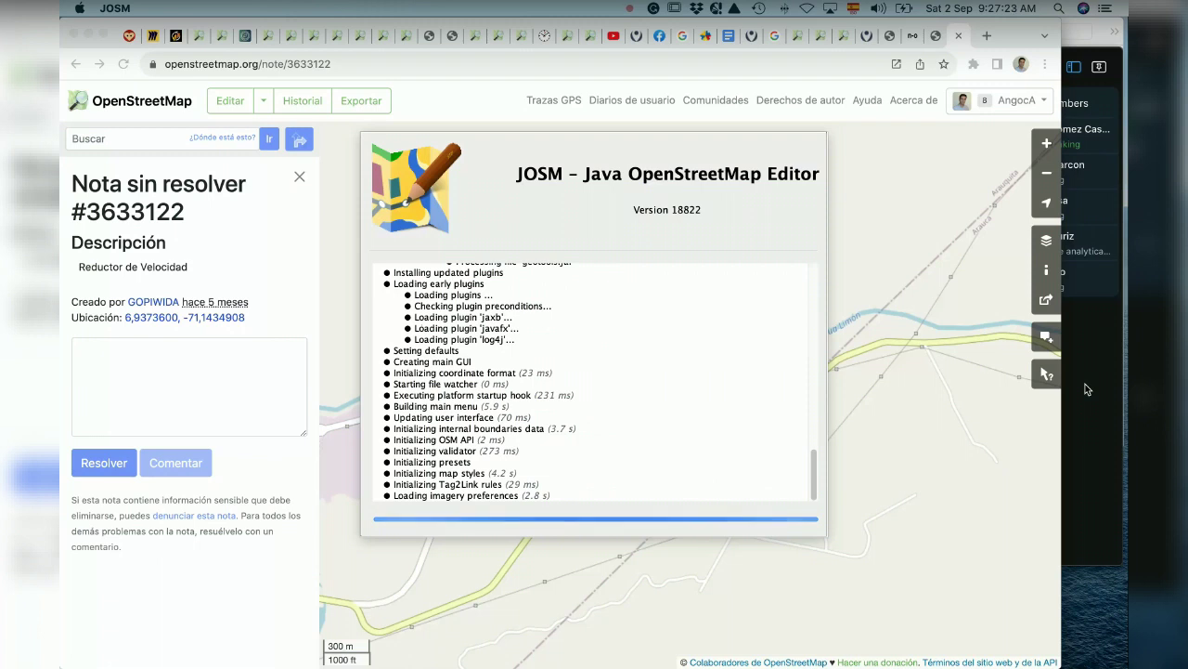
click(929, 39)
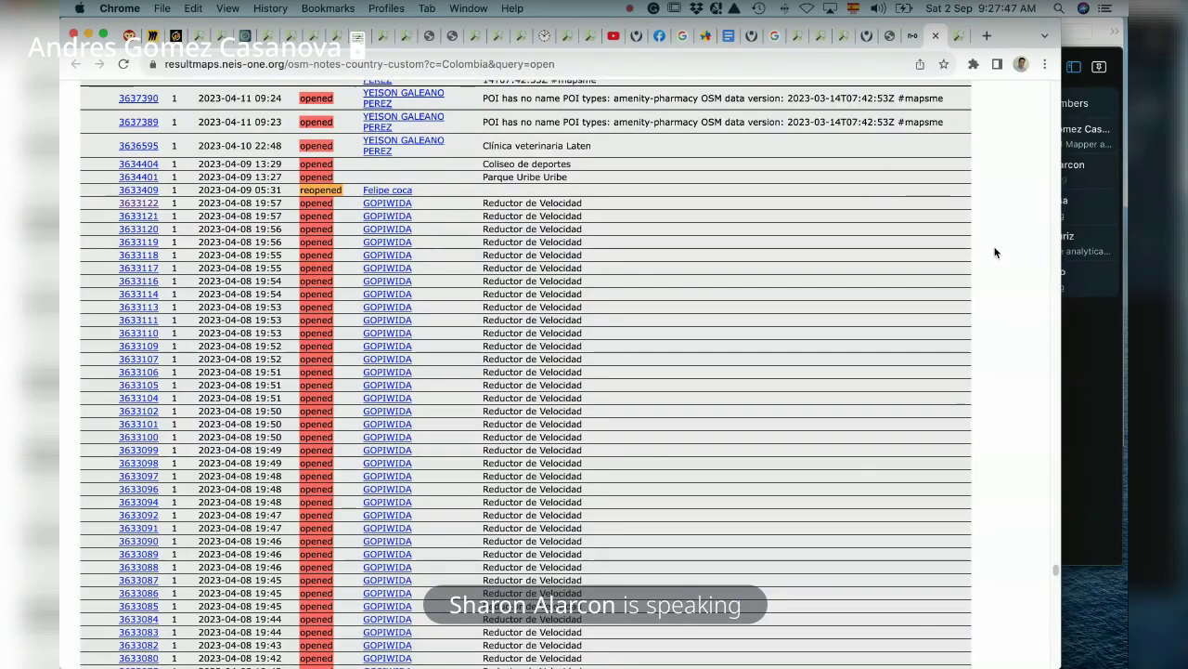
click(1085, 393)
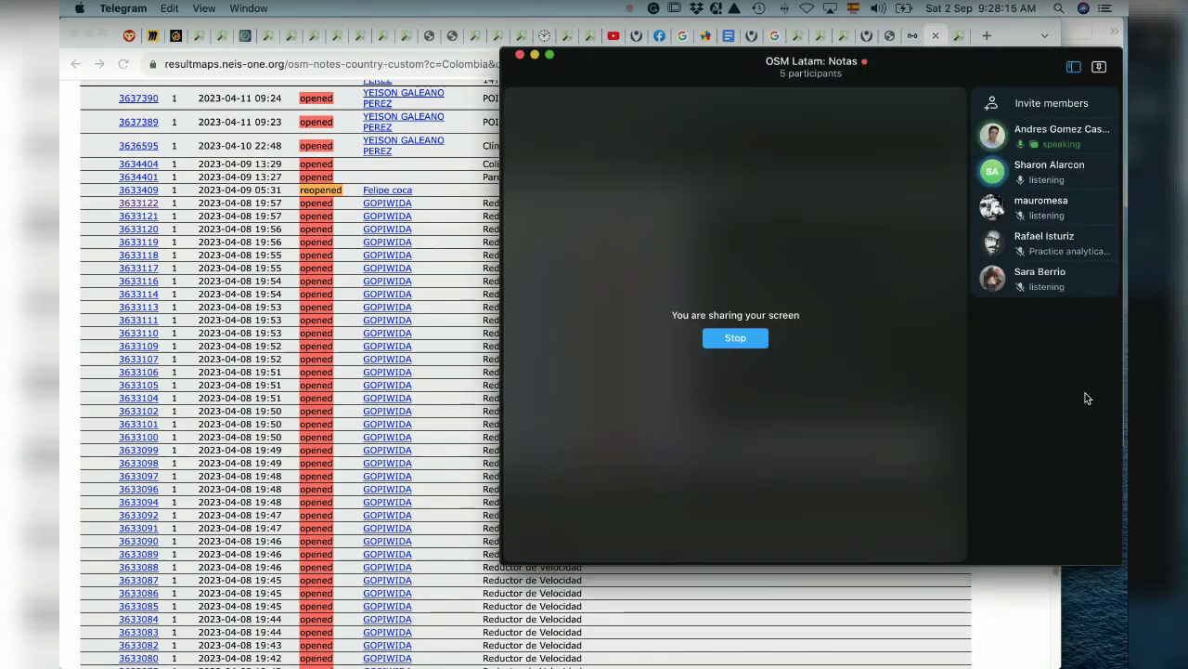
click(1006, 607)
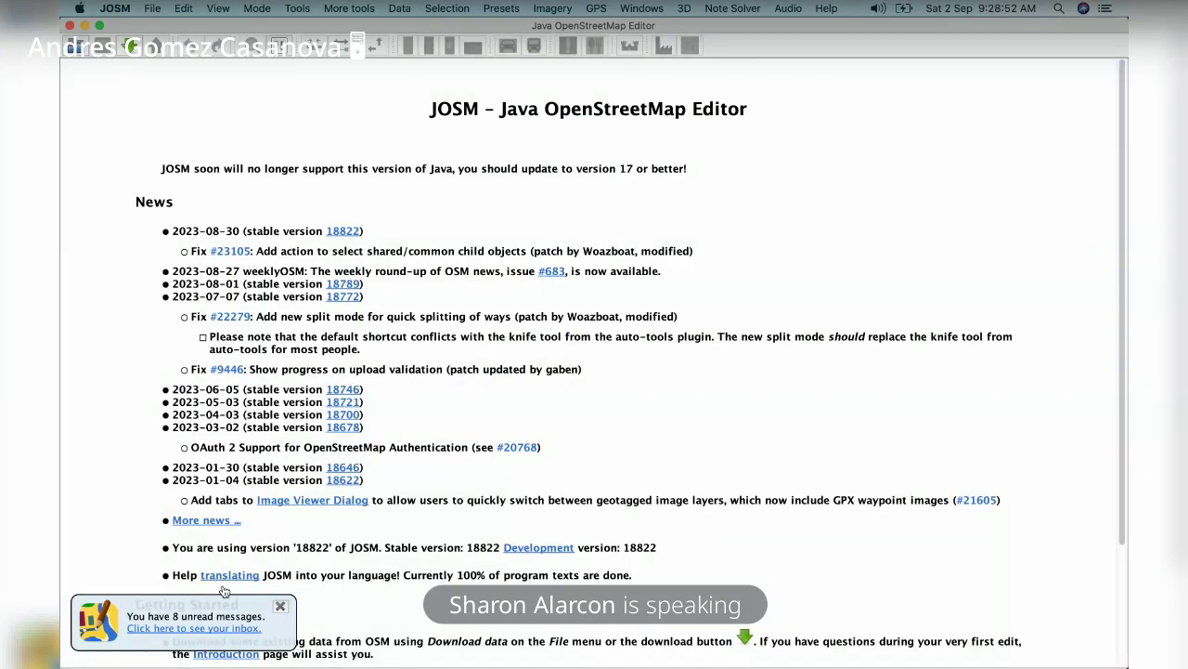
click(281, 606)
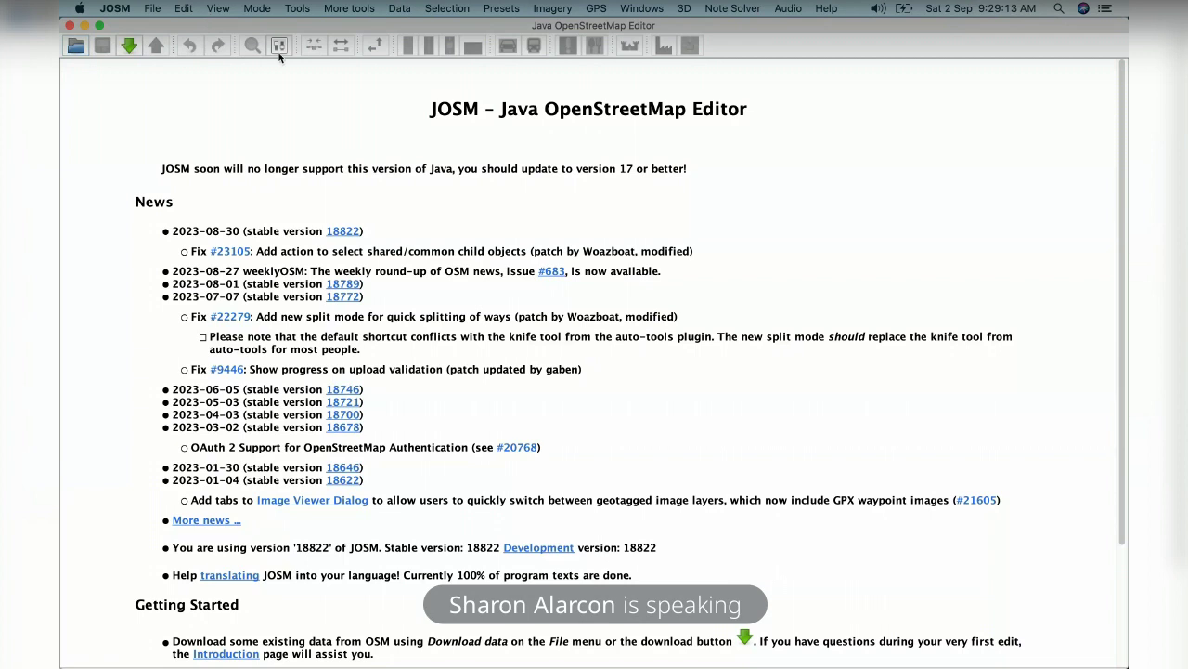
Step: Open the Remote Control section of the JOSM preferences and check whether remote control is enabled
click(184, 8)
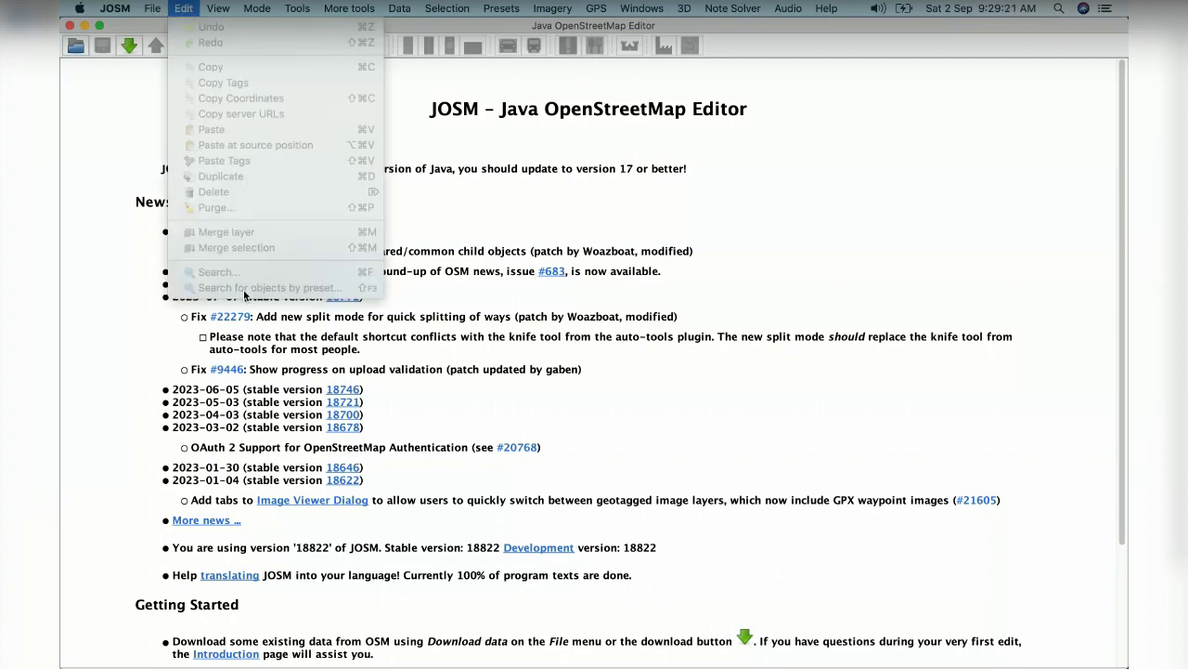
mouse_move(112, 9)
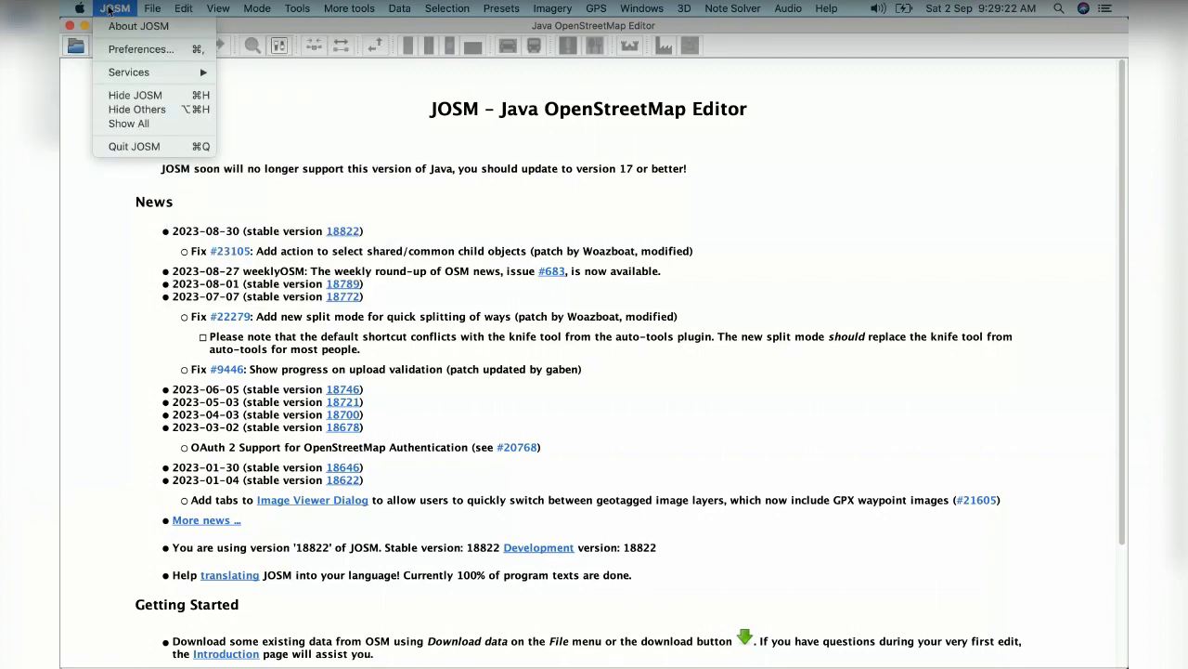
click(132, 50)
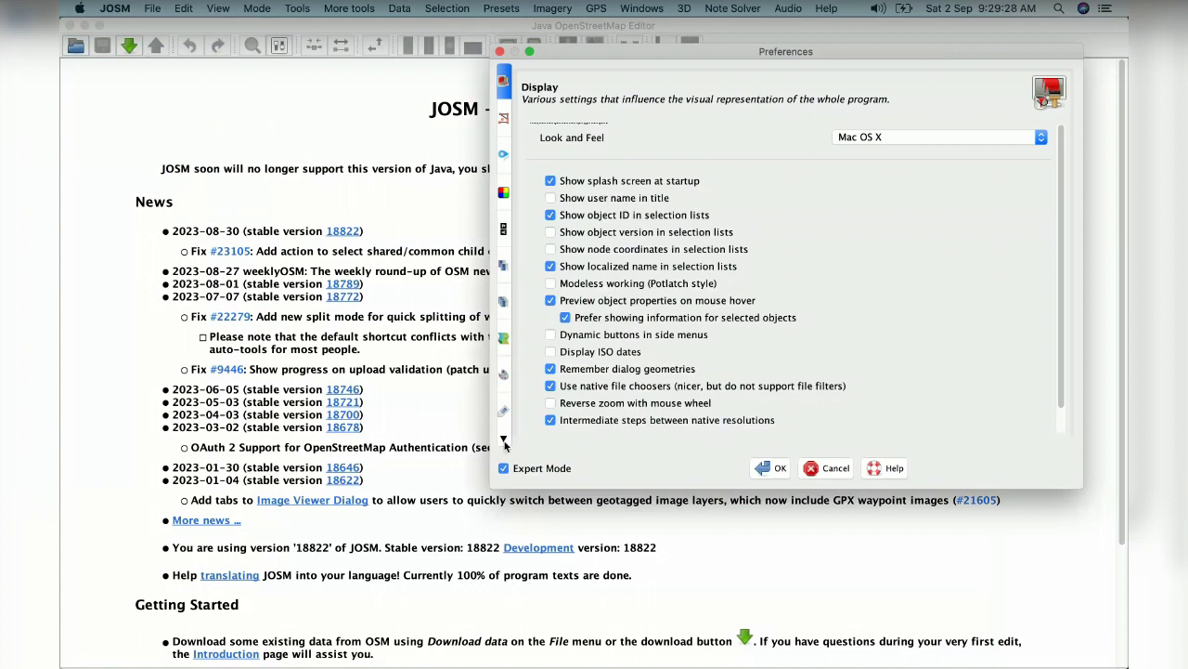
click(505, 441)
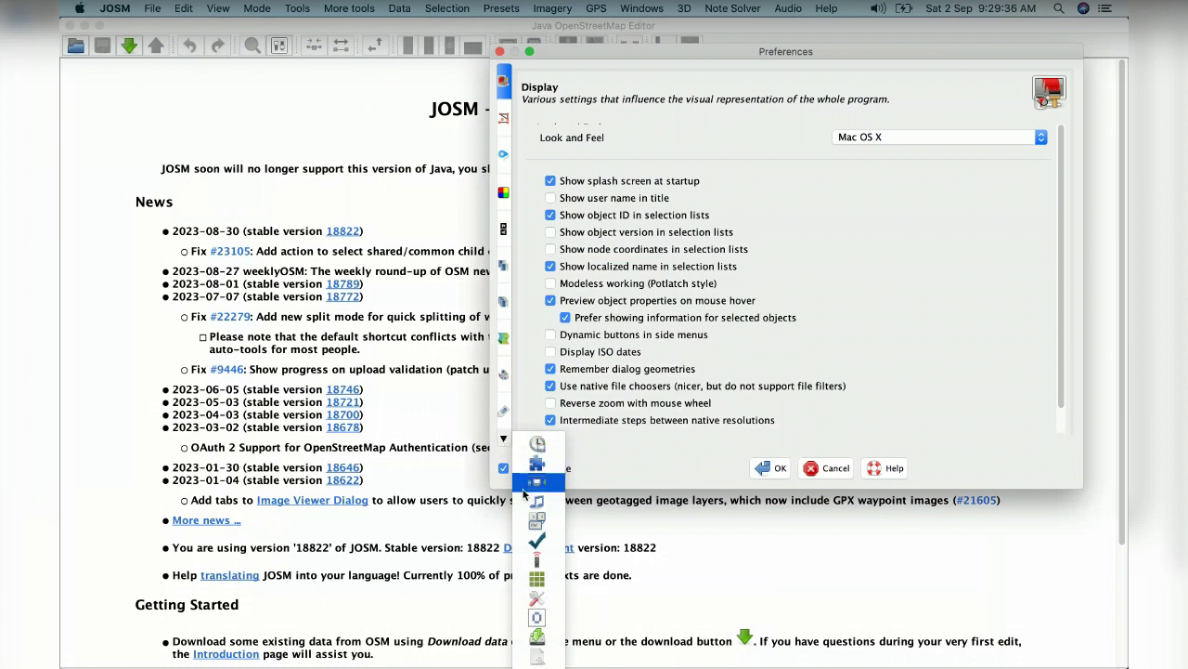
click(548, 567)
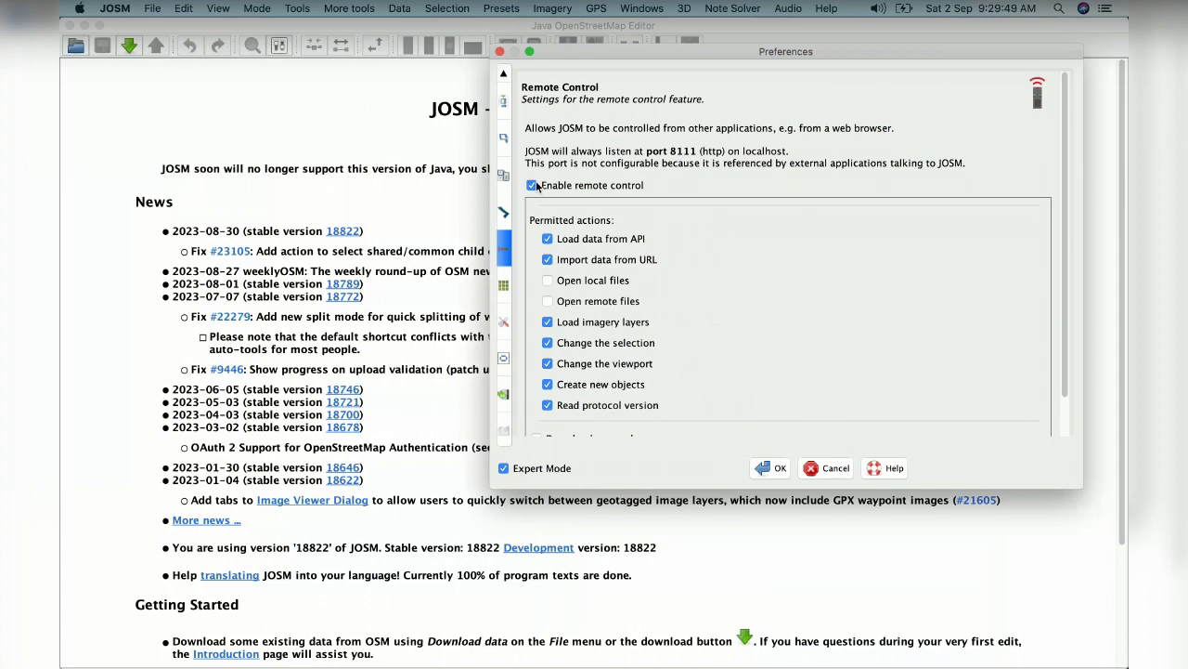
Step: Return to the JOSM preferences from the group call and review the Remote Control permitted actions again
key(super+Tab)
key(super+Tab)
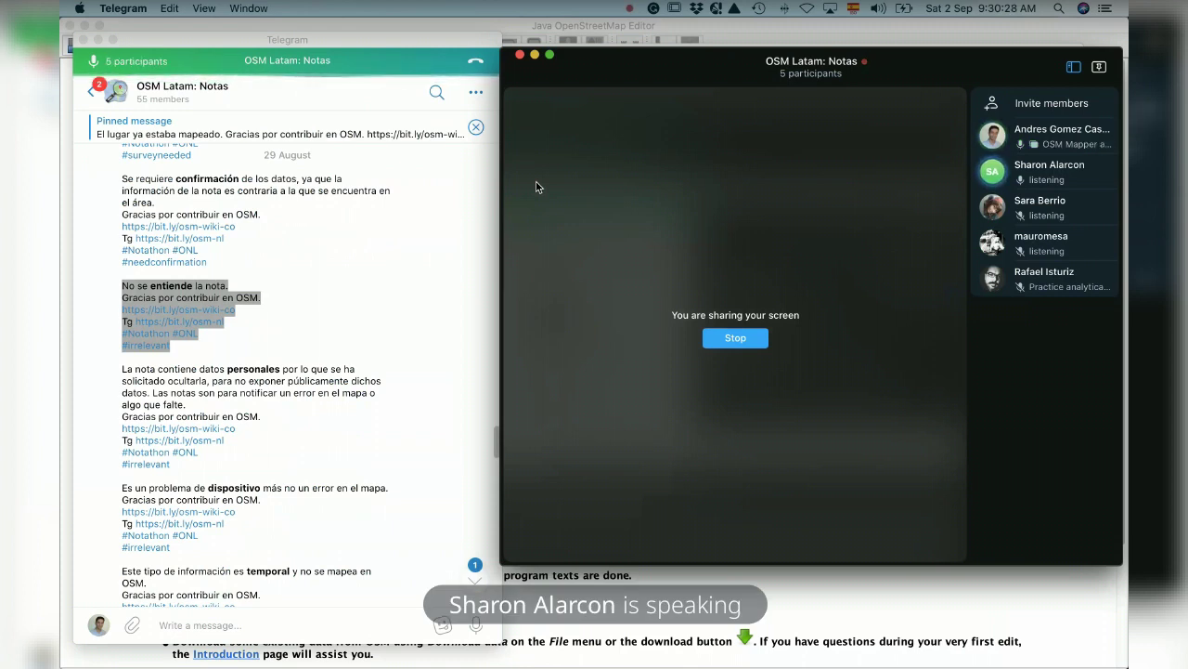
key(super+Tab)
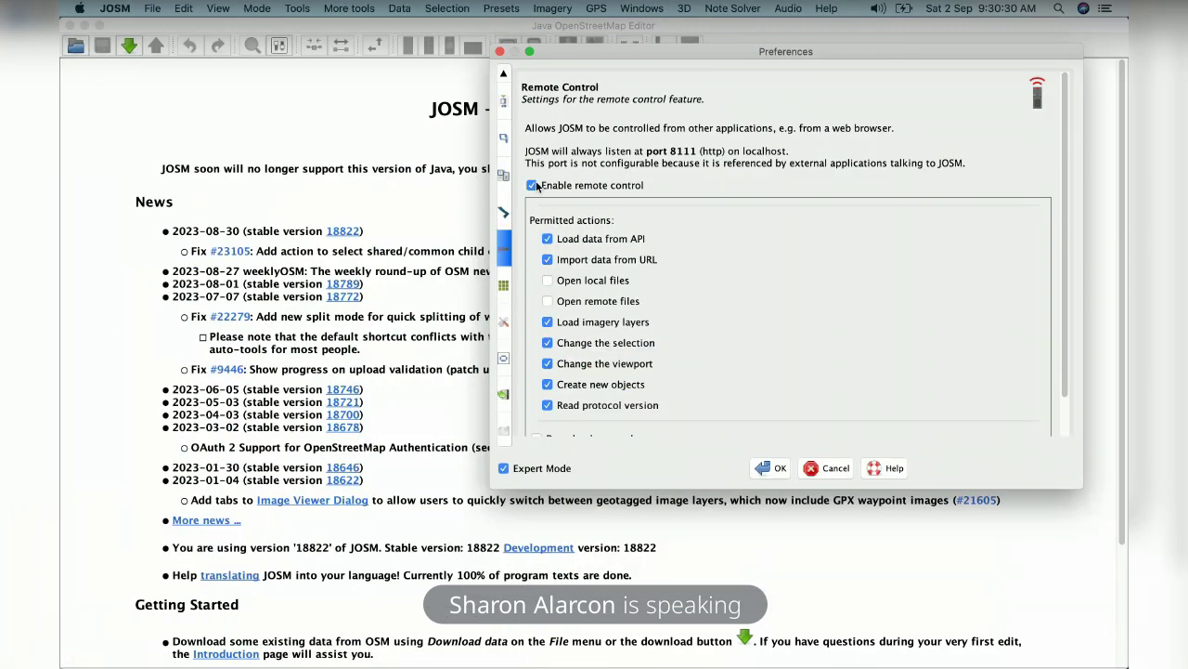
key(super+Tab)
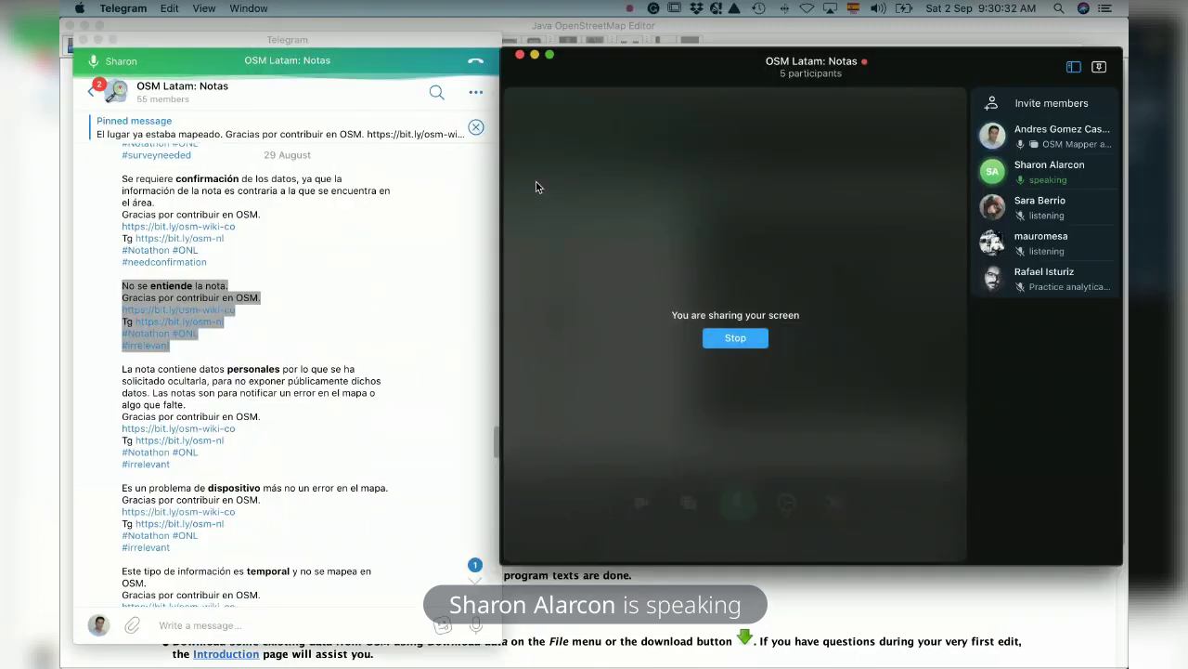
key(super+Tab)
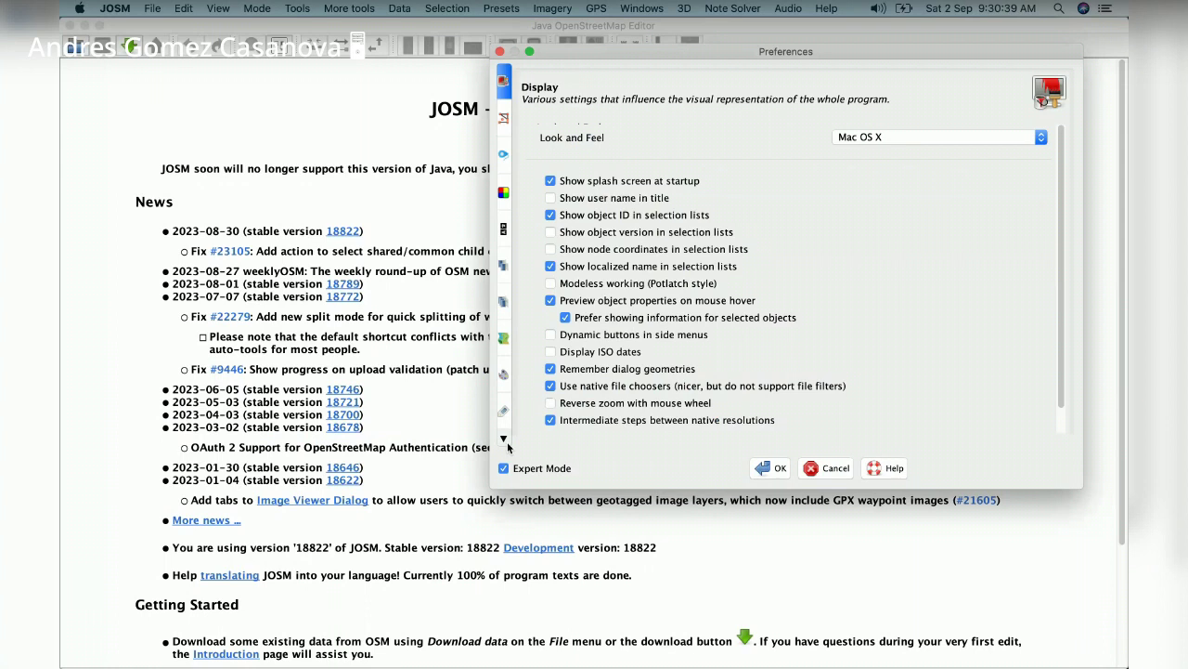
click(504, 438)
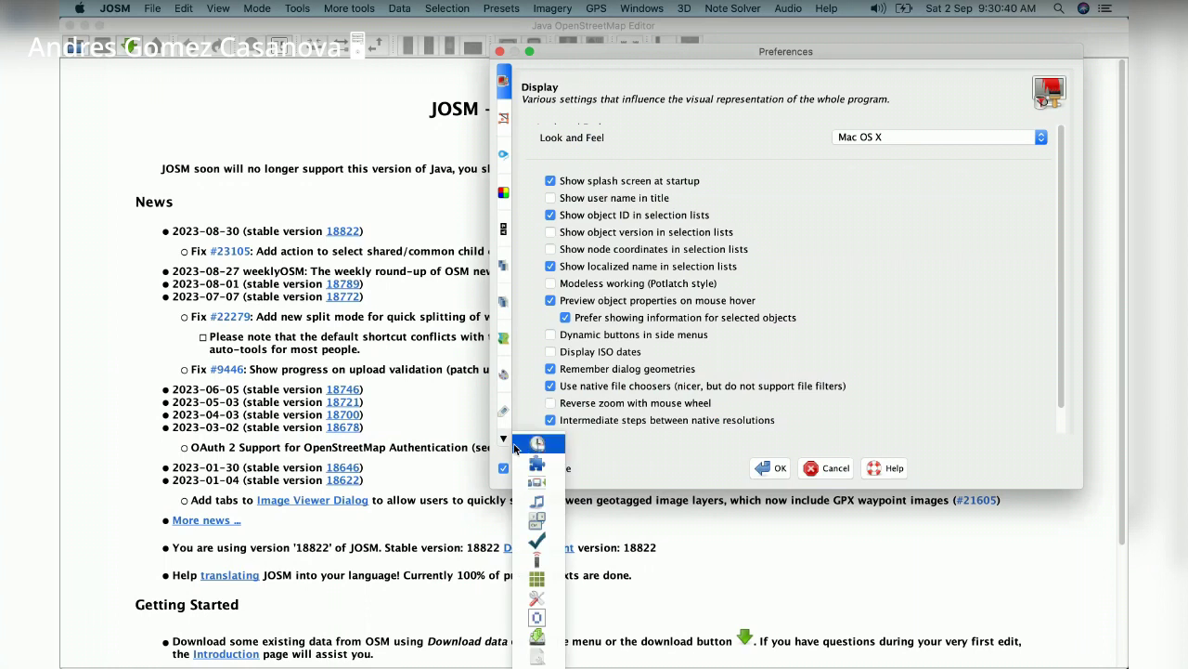
click(549, 559)
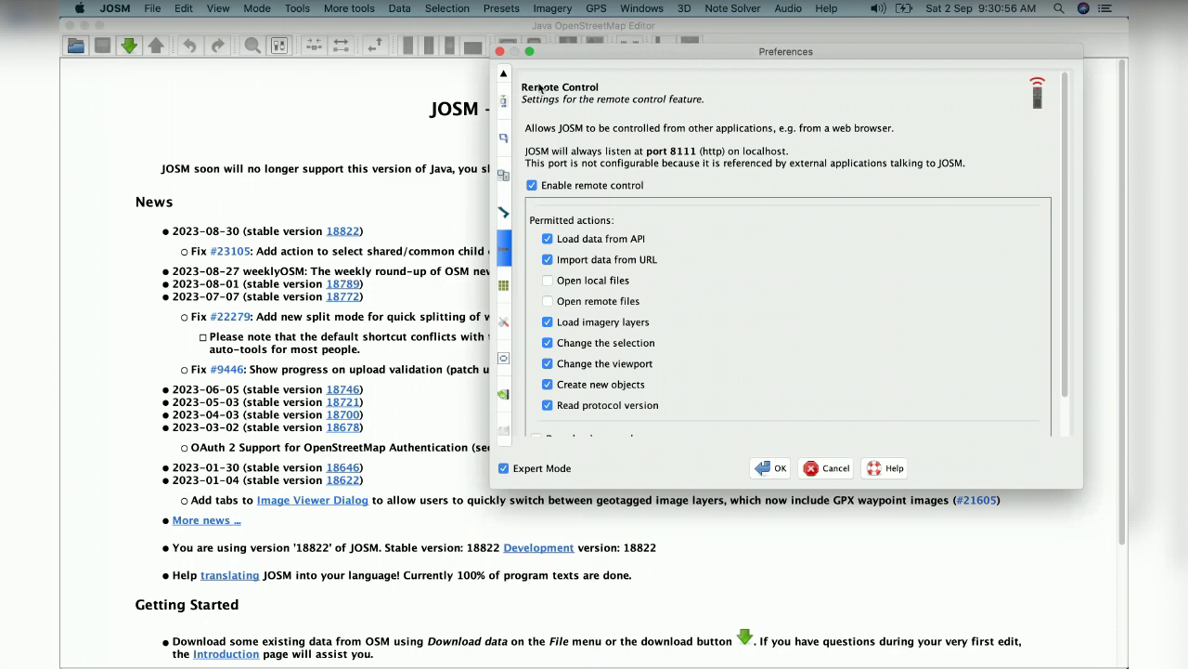
Step: Examine the OSM Server connection and authentication settings, and close the preferences without saving
click(504, 73)
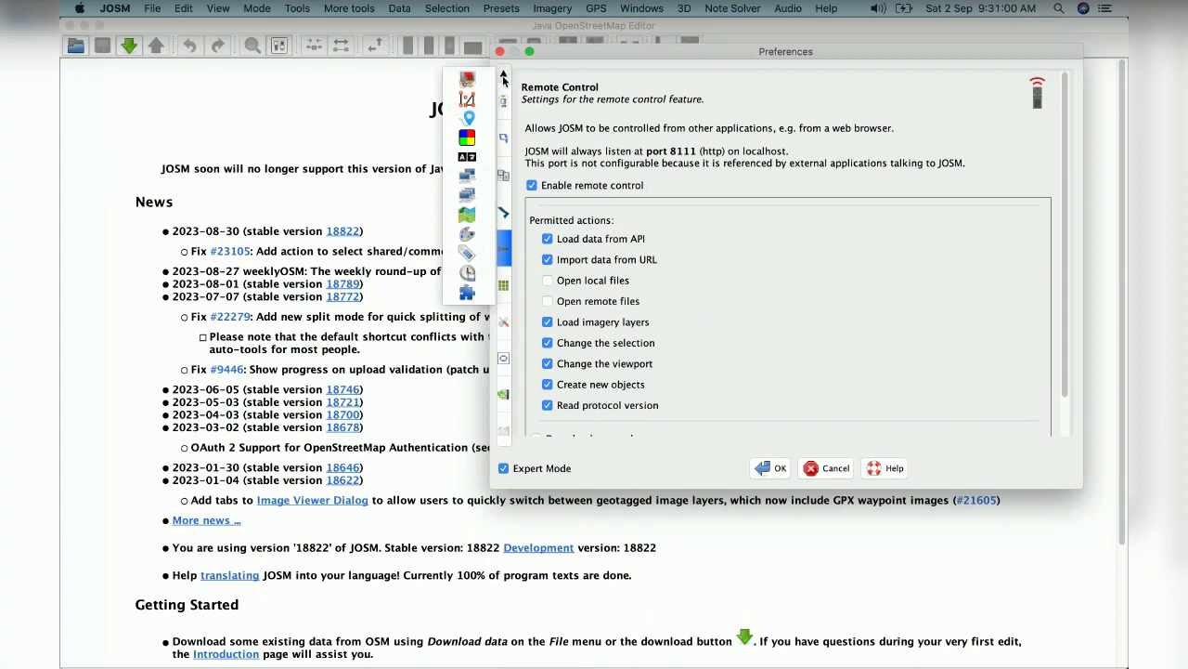
click(466, 176)
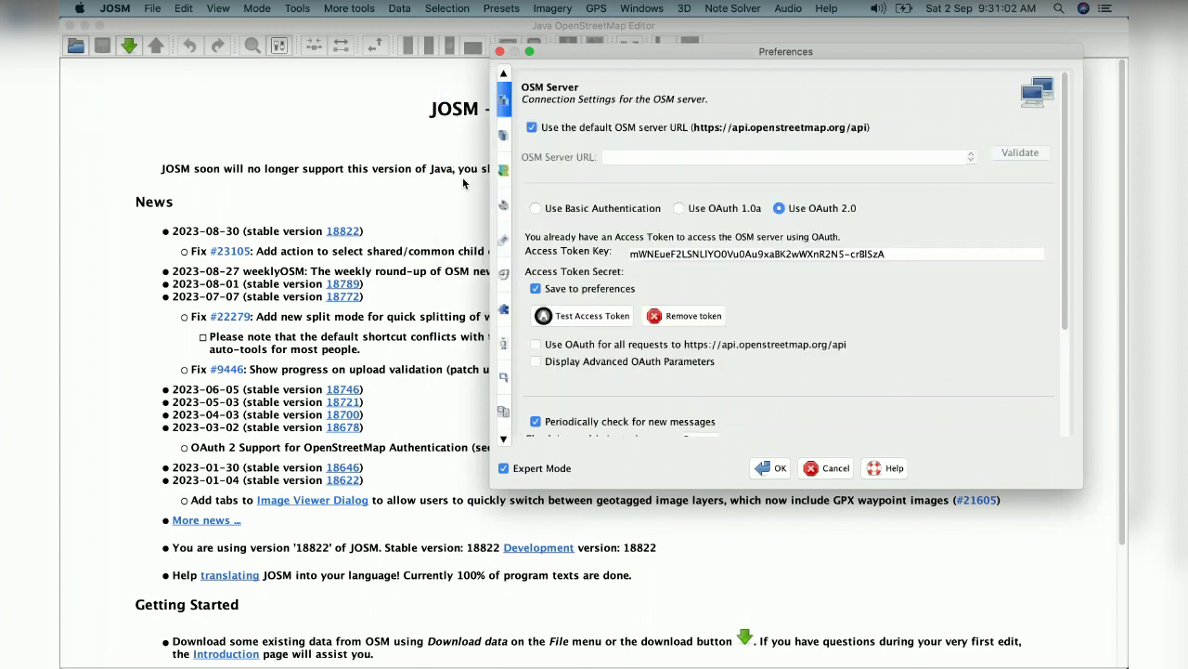
click(502, 74)
click(502, 74)
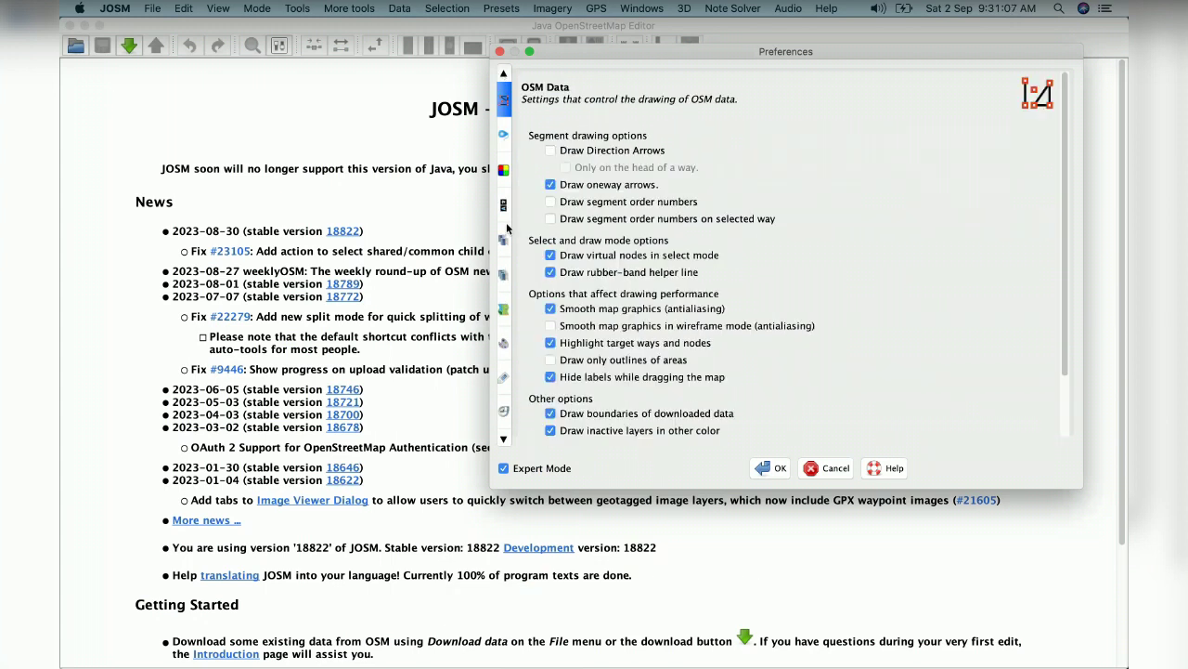
click(502, 240)
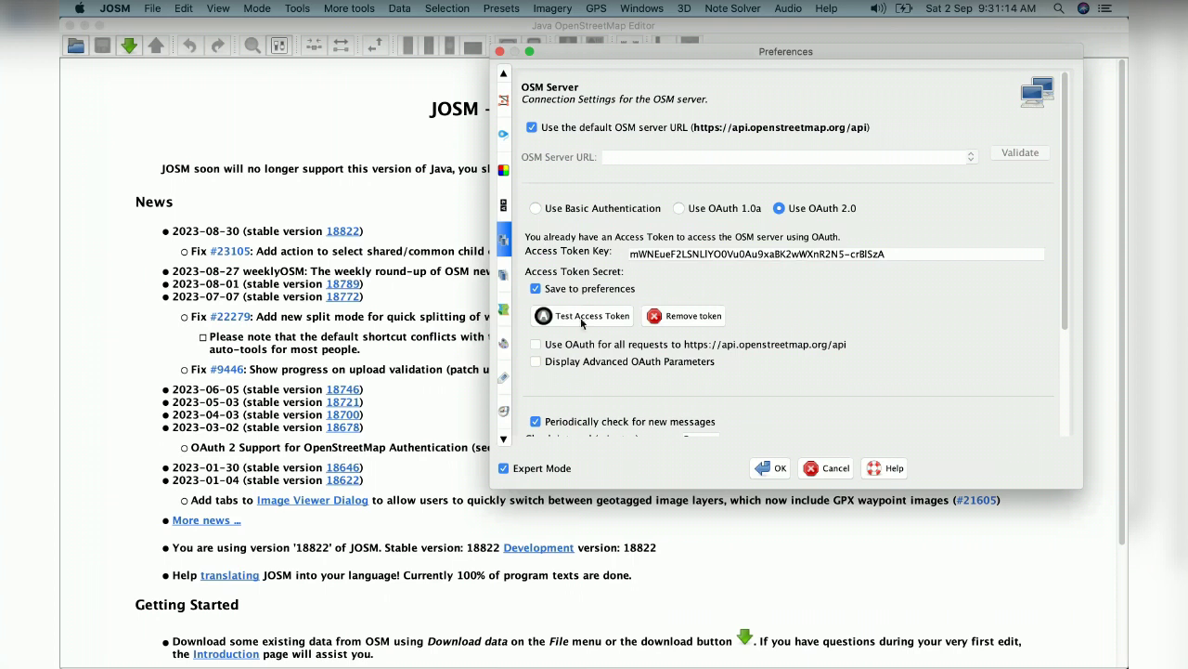
scroll(719, 281, down, 5)
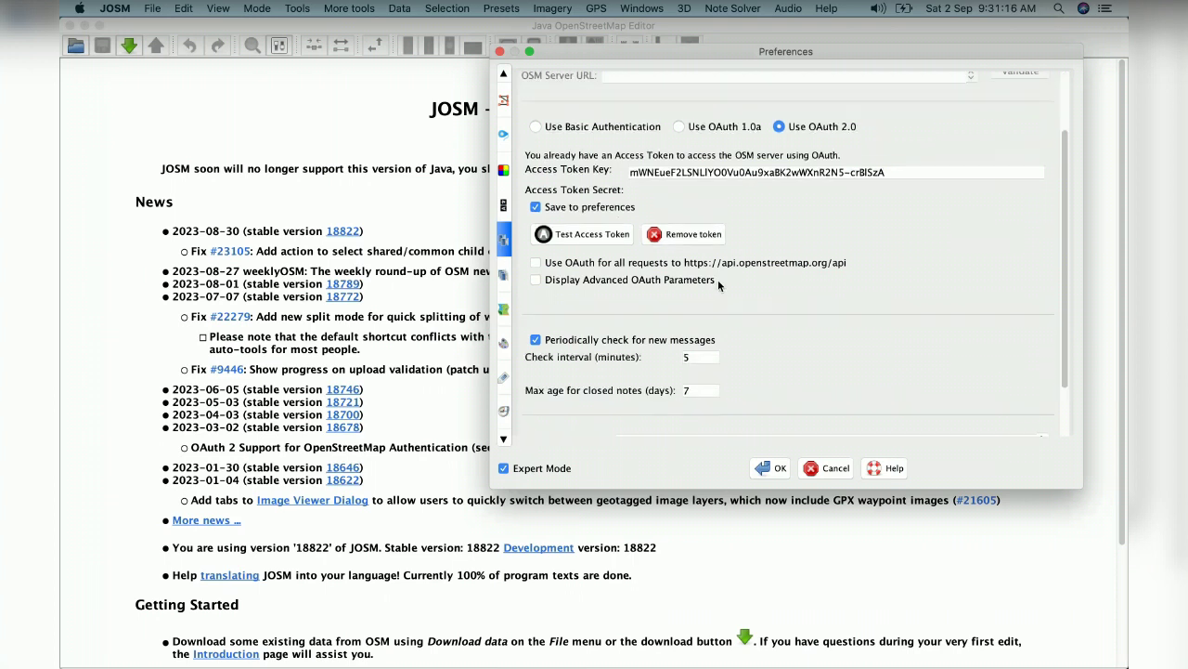
scroll(719, 281, up, 5)
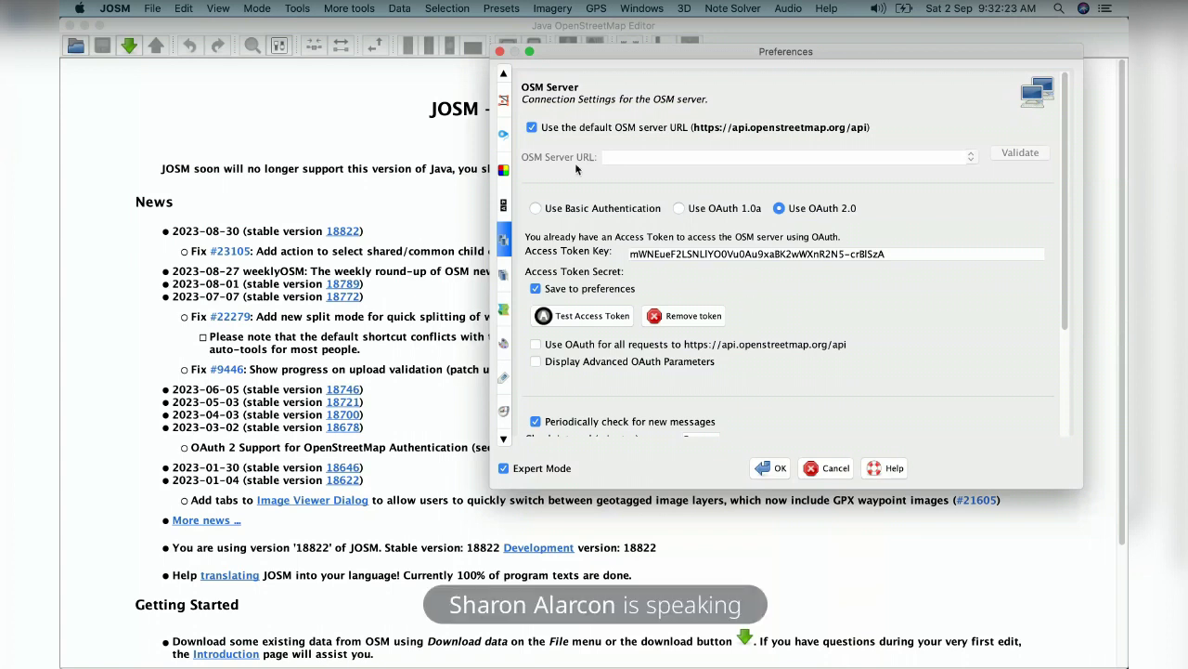
click(829, 470)
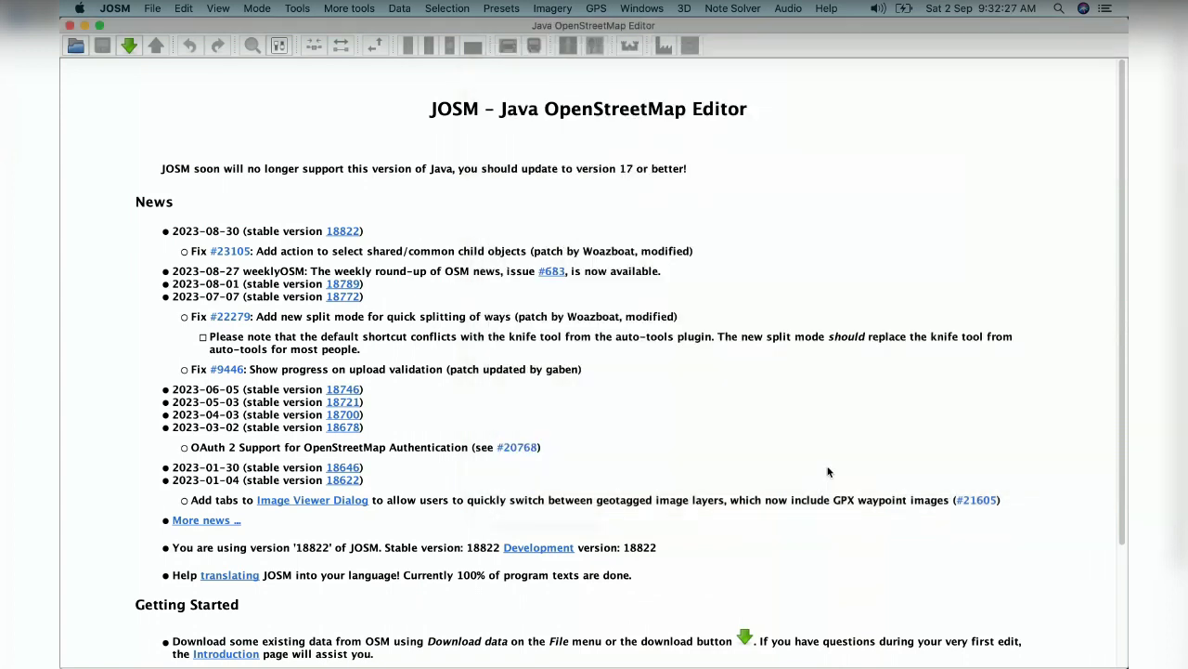
Step: Switch to the OSM Latam: Notas chat in Telegram and highlight the shared resultmaps.neis-one.org link for Colombia notes
key(super+Tab)
key(super+Tab)
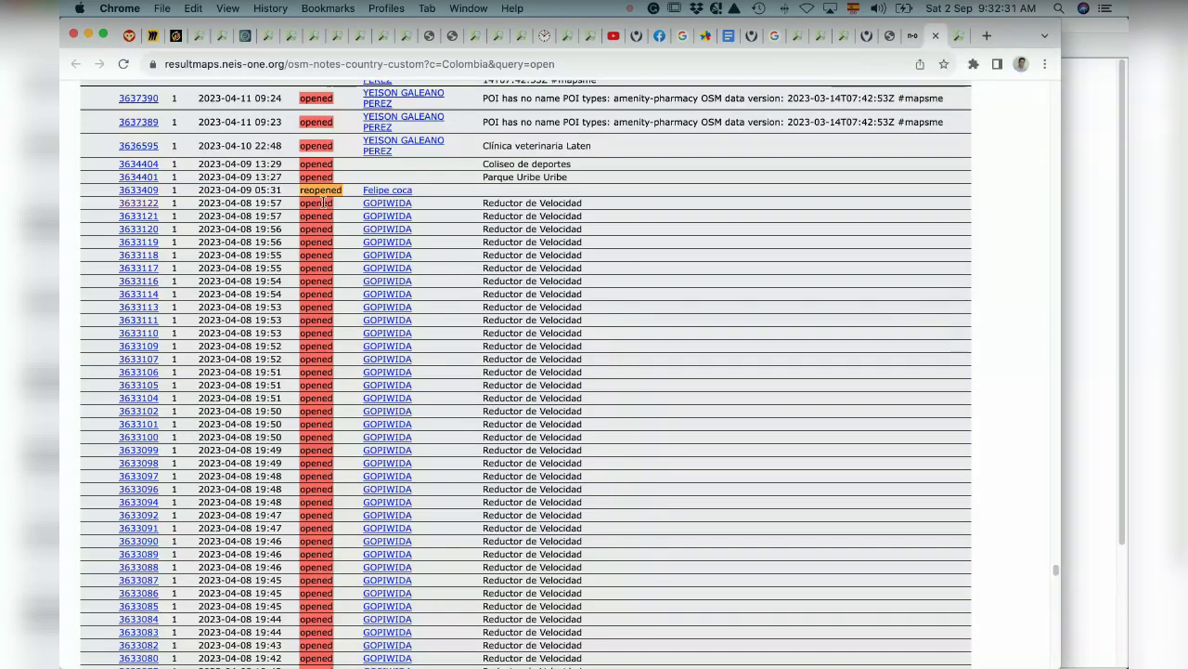
key(super+Tab)
key(super+Tab)
key(super+Tab)
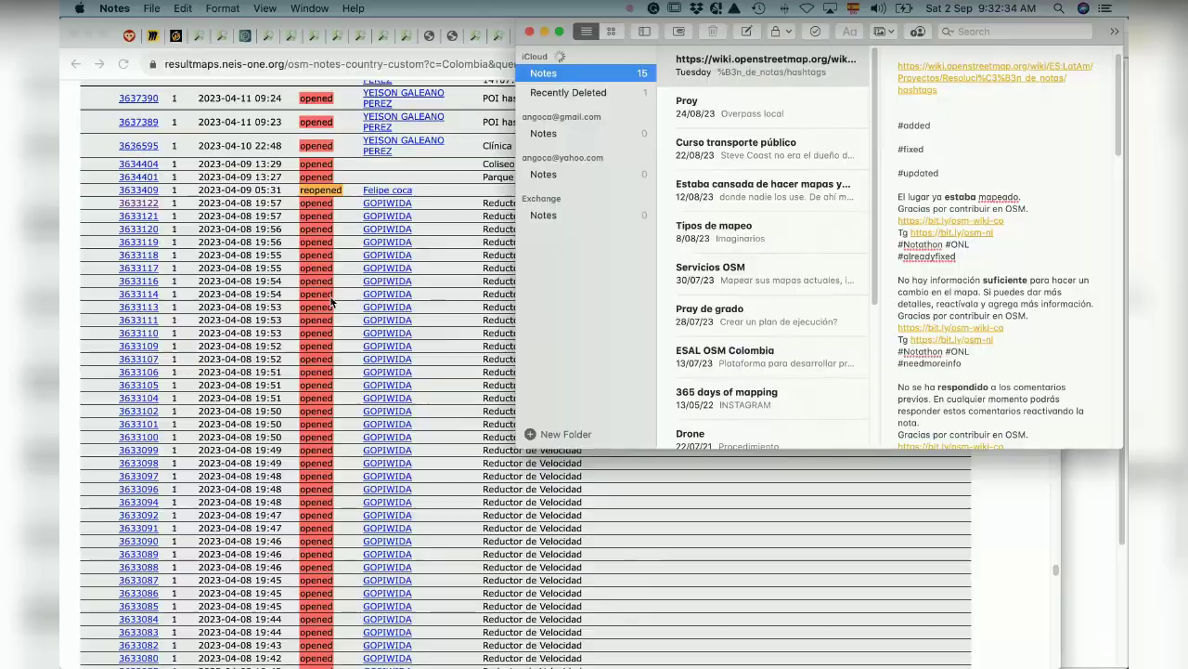
key(super+Tab)
key(super+Tab)
key(super+Tab)
key(super+Tab)
key(super+Tab)
key(super+Tab)
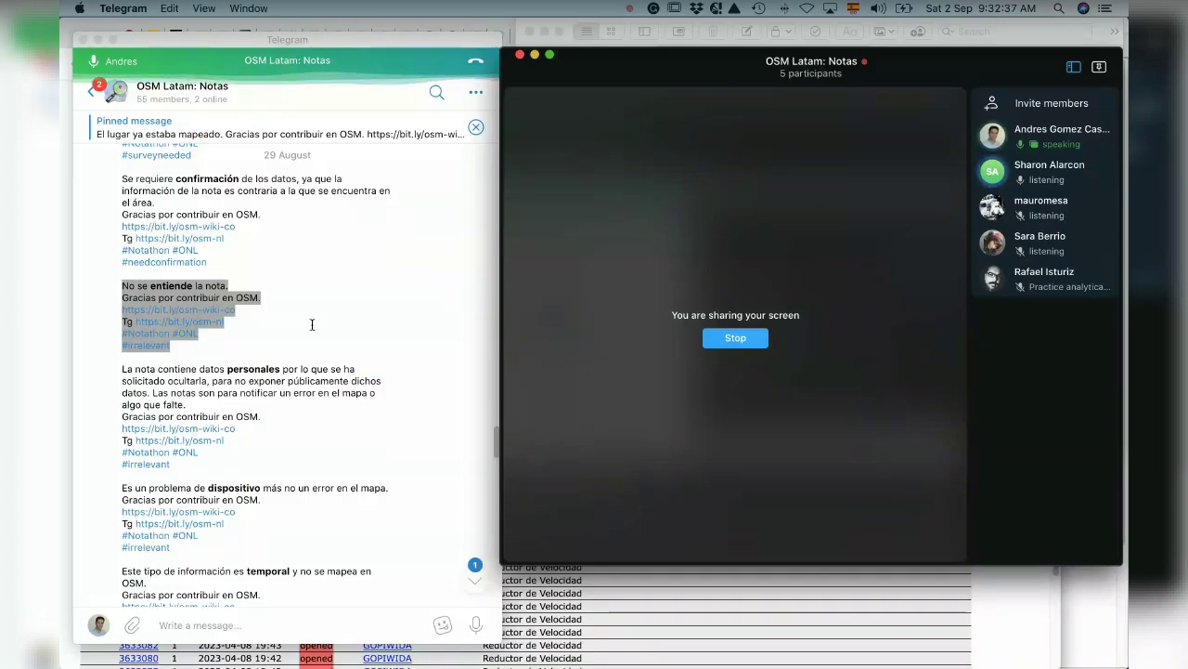
scroll(312, 324, down, 15)
drag(122, 457, 415, 456)
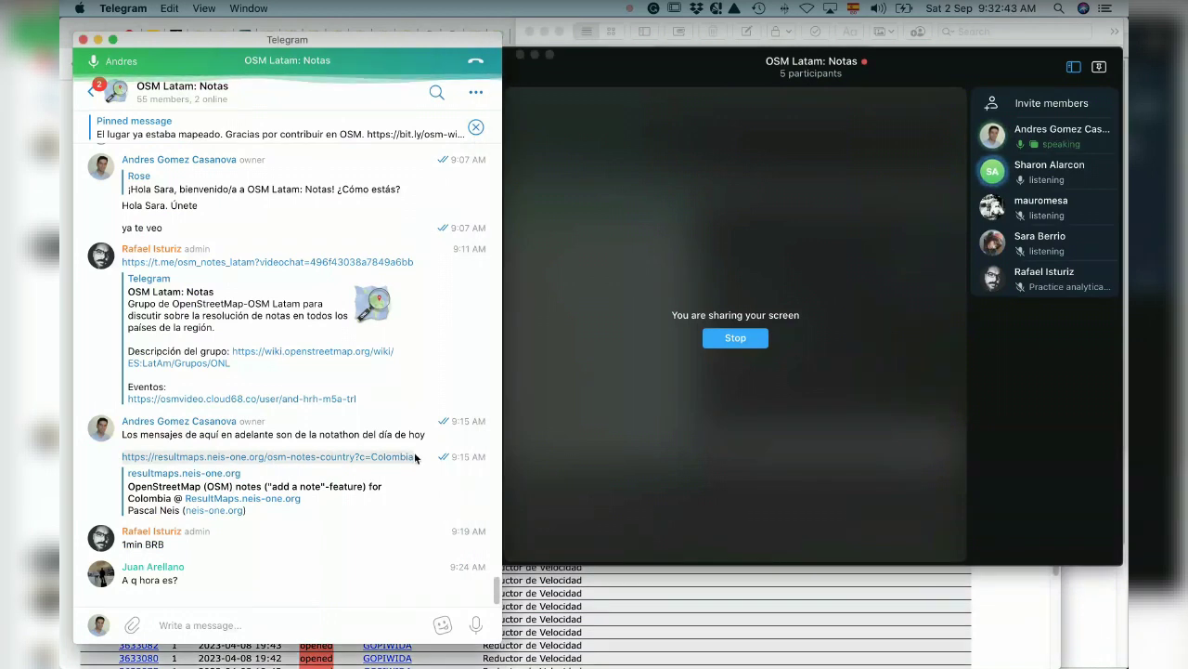
Step: Reply to the "A q hora es?" message in the group chat with "Ya estamos conectados"
click(160, 567)
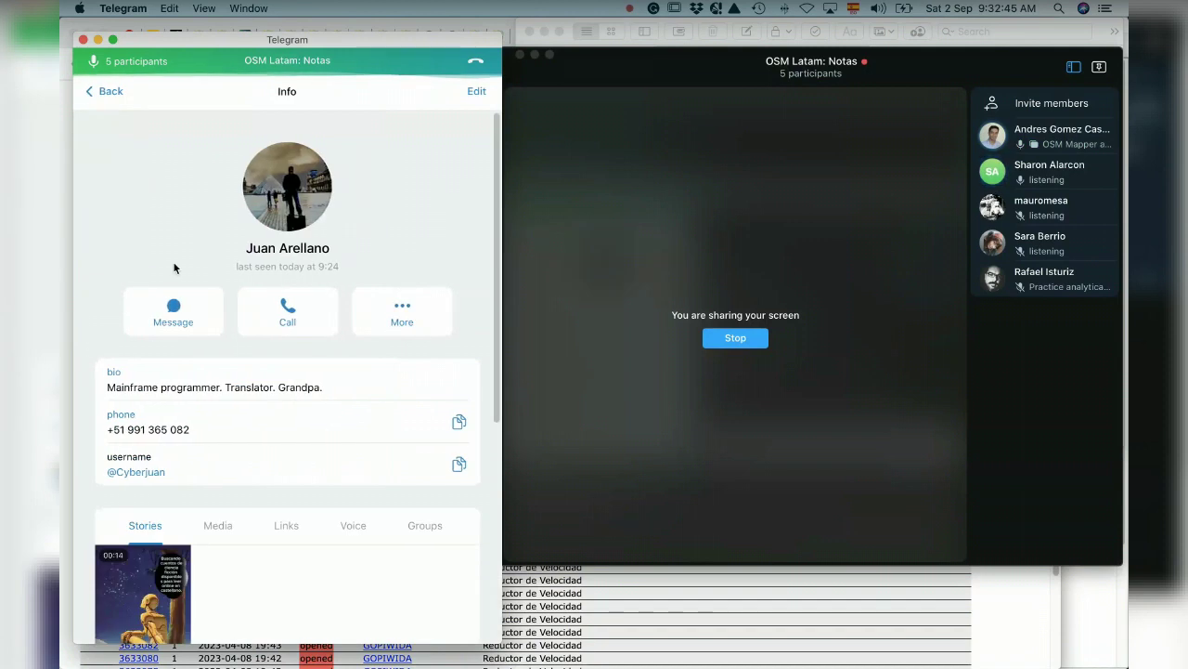
click(103, 91)
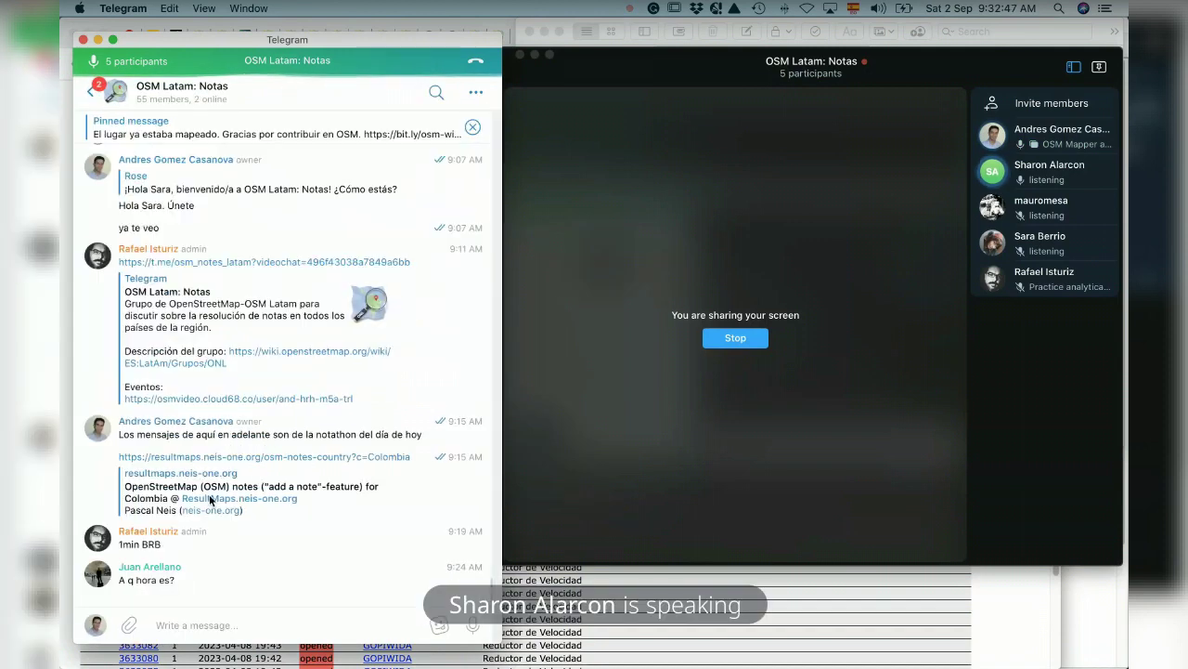
right_click(141, 582)
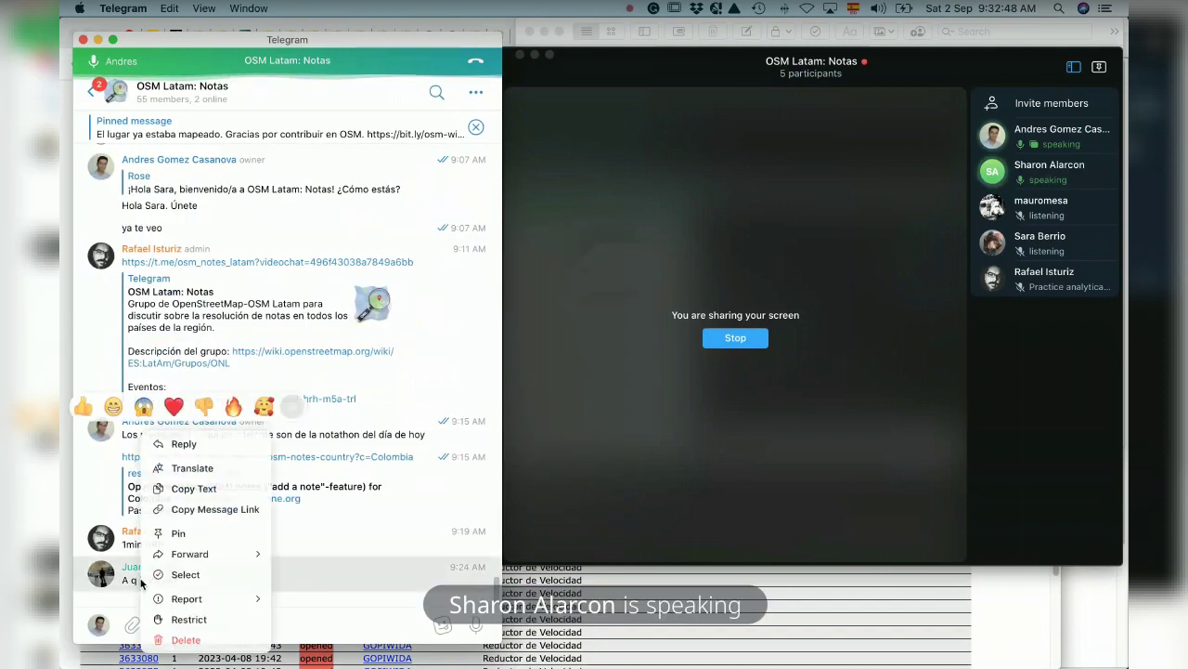
click(233, 443)
text(Ya)
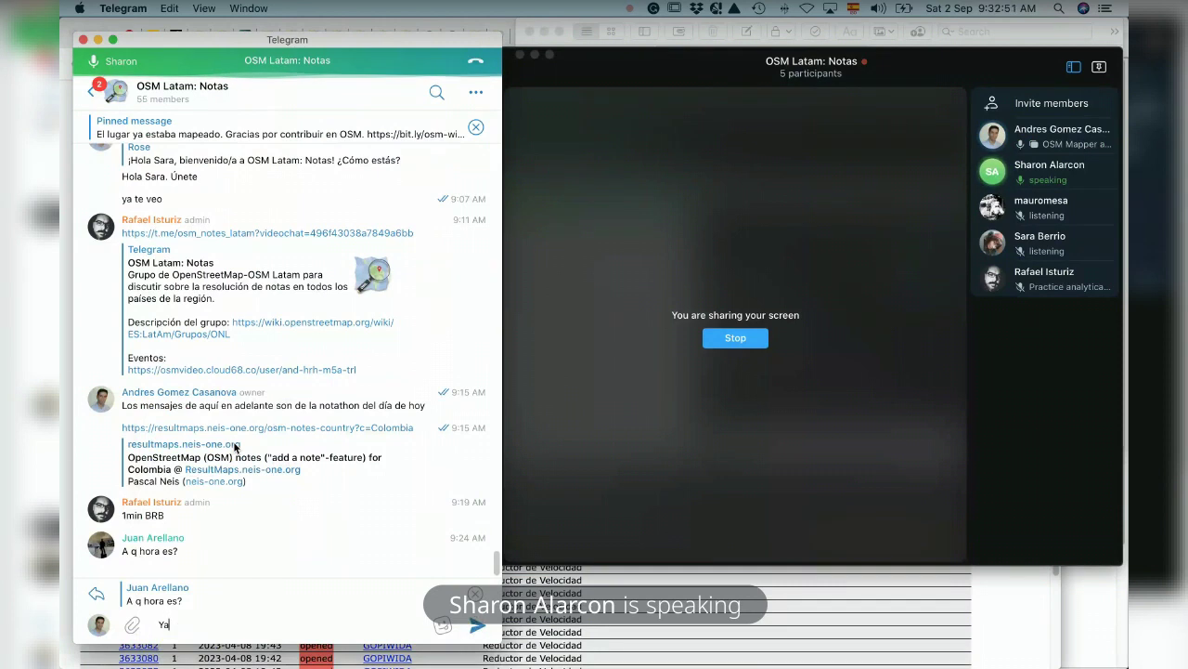
text( está)
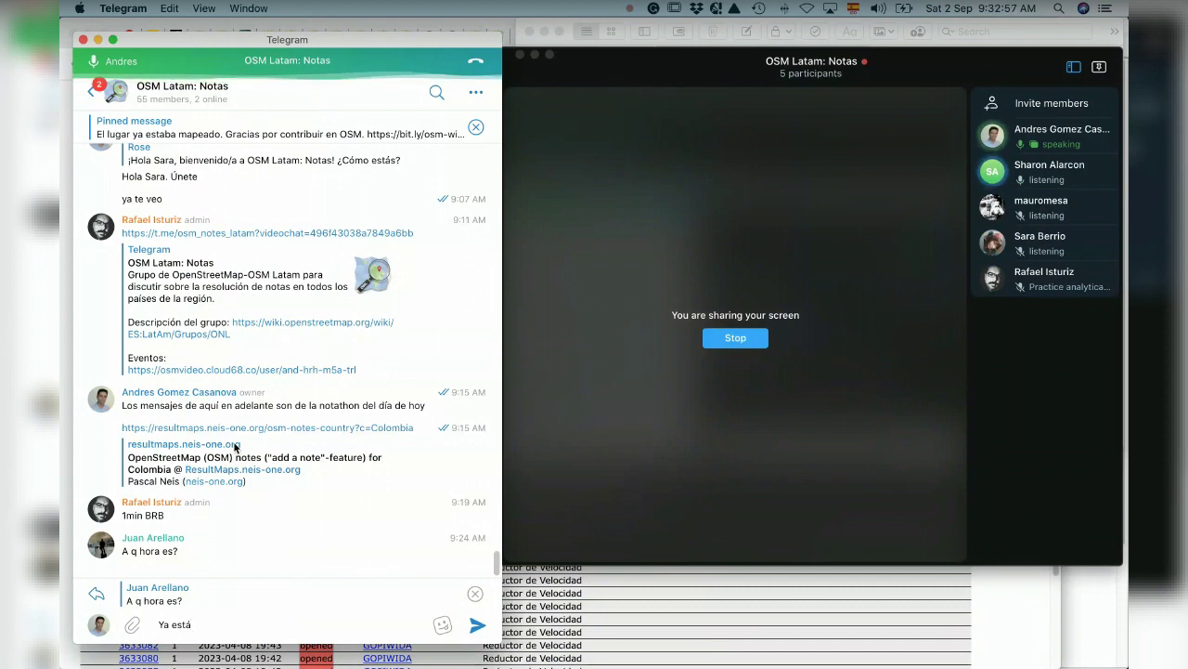
key(BackSpace)
text(amos conectados)
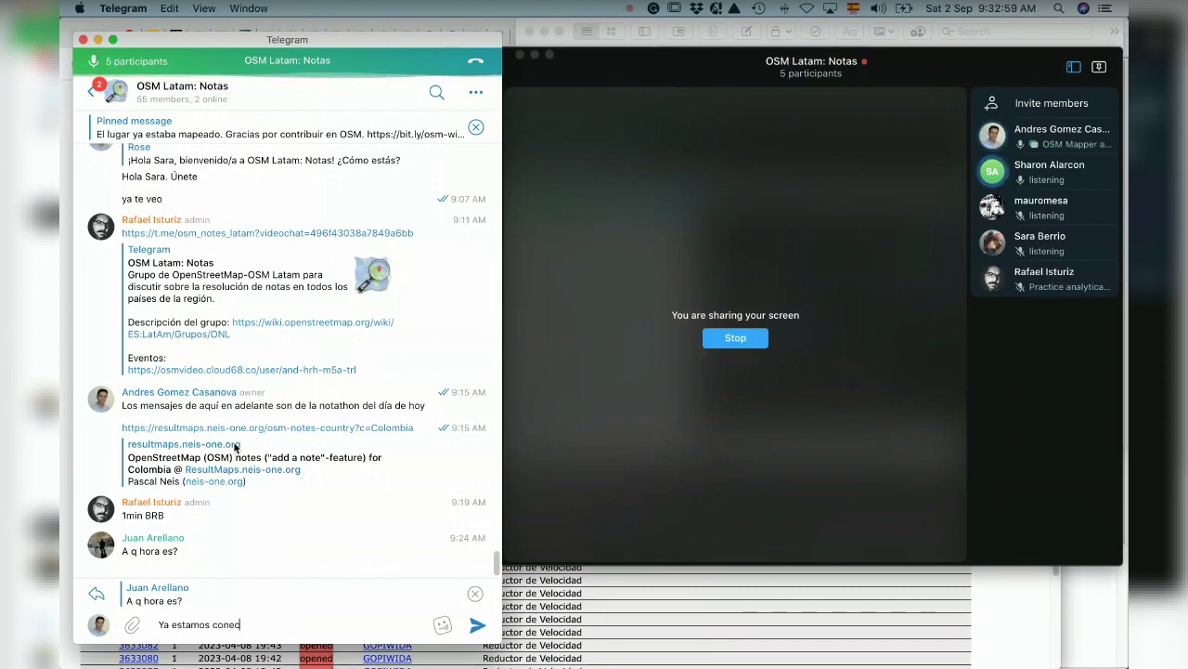
key(Return)
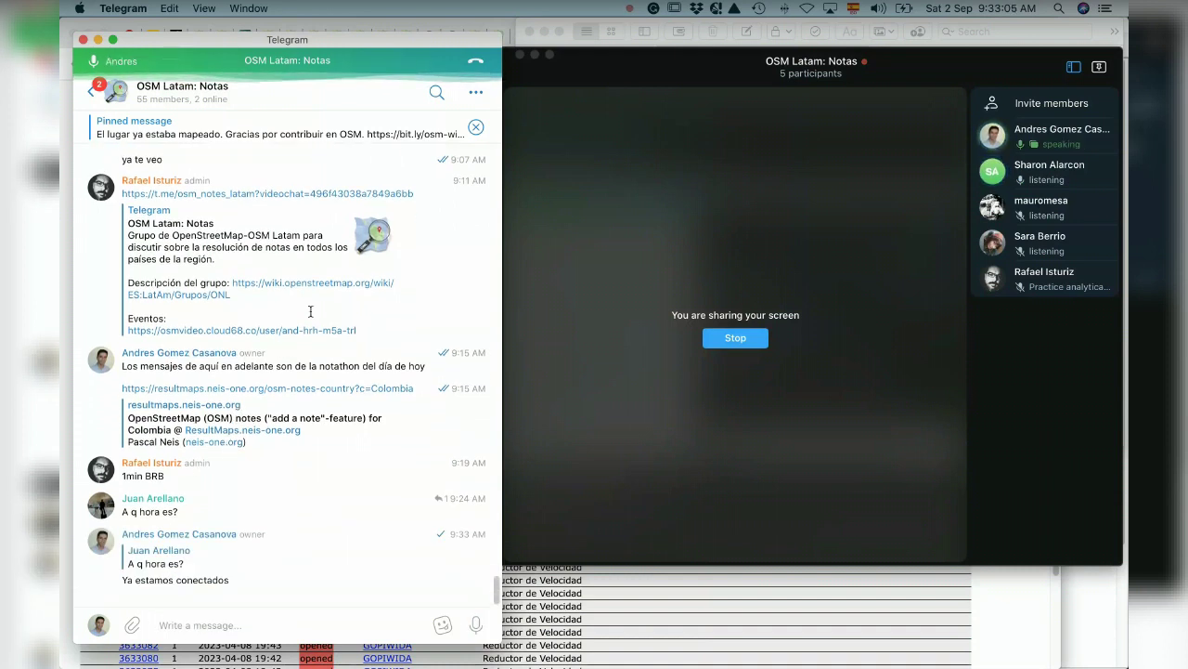
Step: Copy the resultmaps.neis-one.org link for Colombia notes from the chat, and open openstreetmap.org in a new Chrome tab
drag(119, 388, 406, 389)
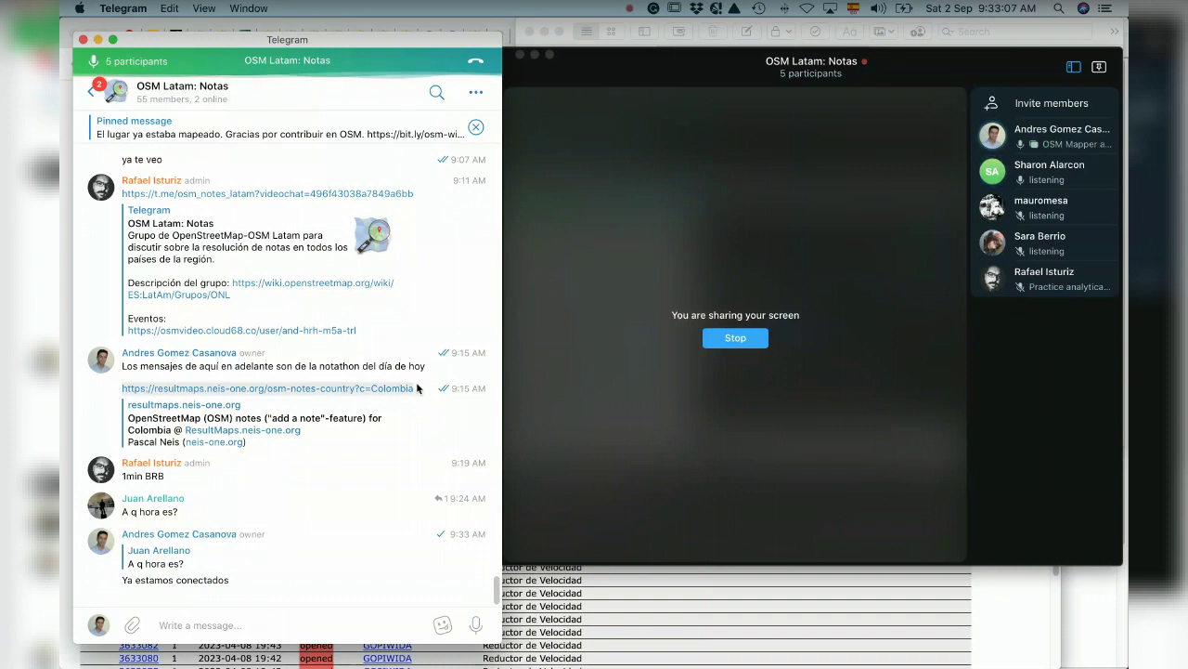
key(super+c)
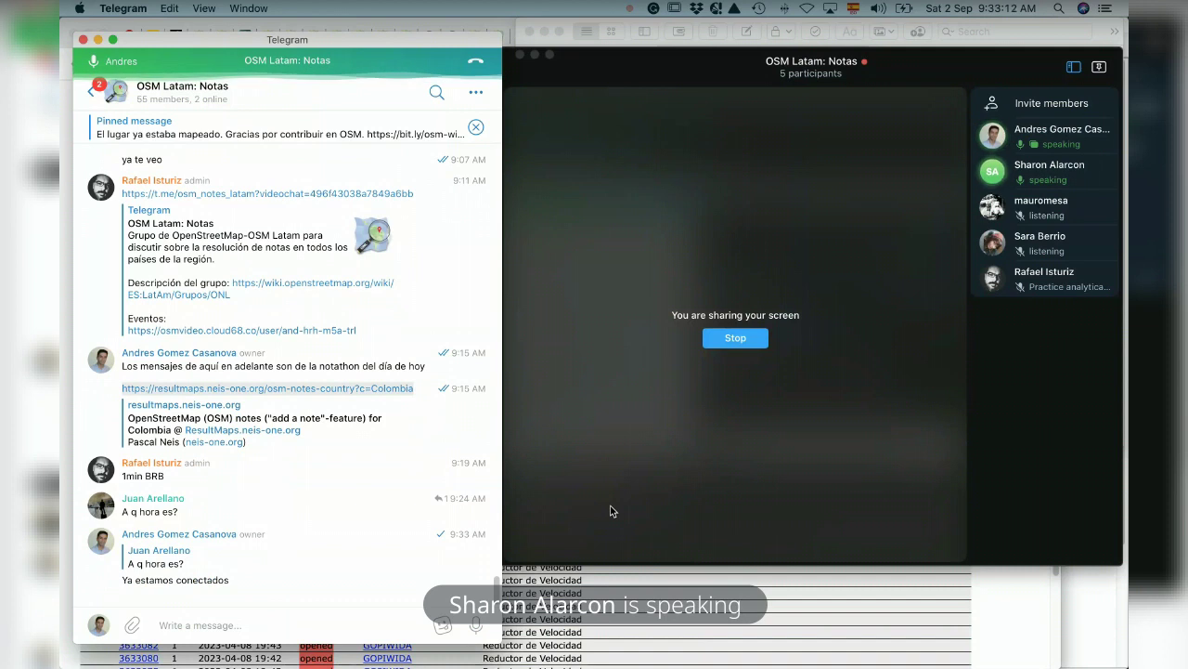
key(super+Tab)
key(super+Tab)
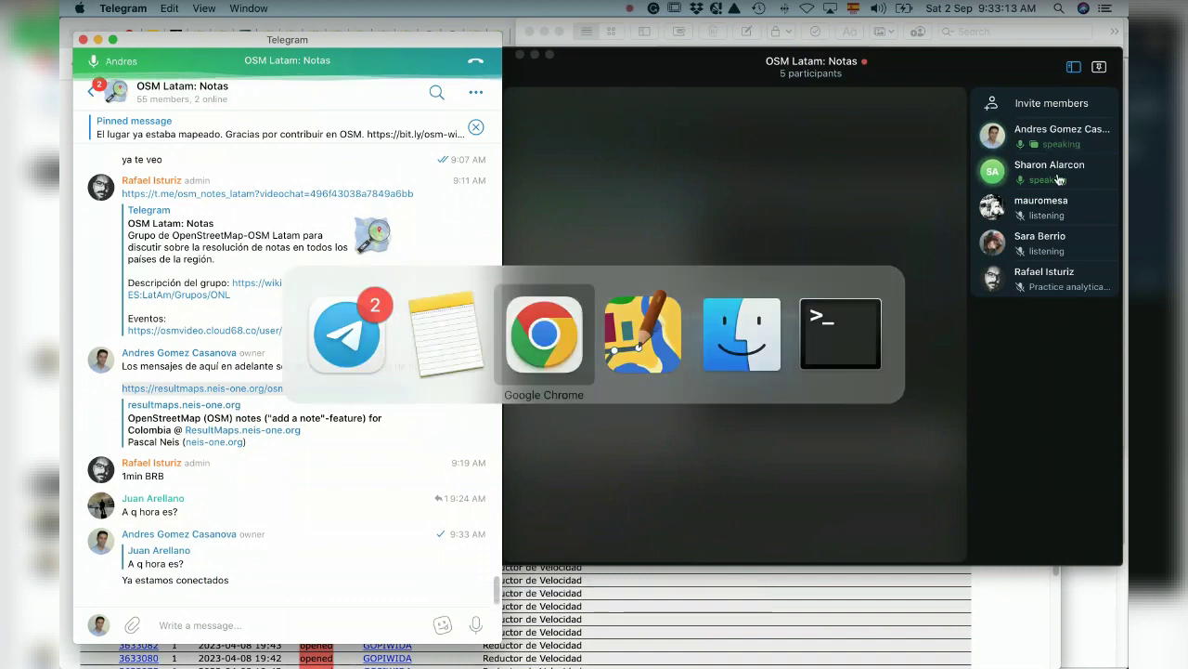
key(super+t)
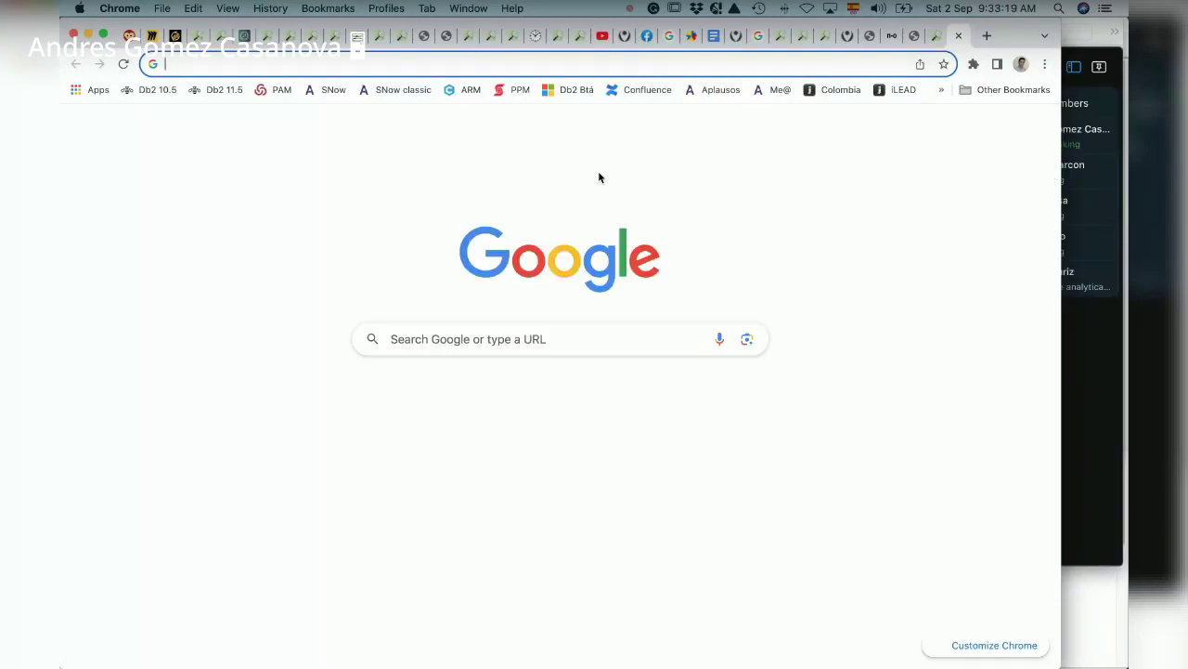
text(openstreetmap.org)
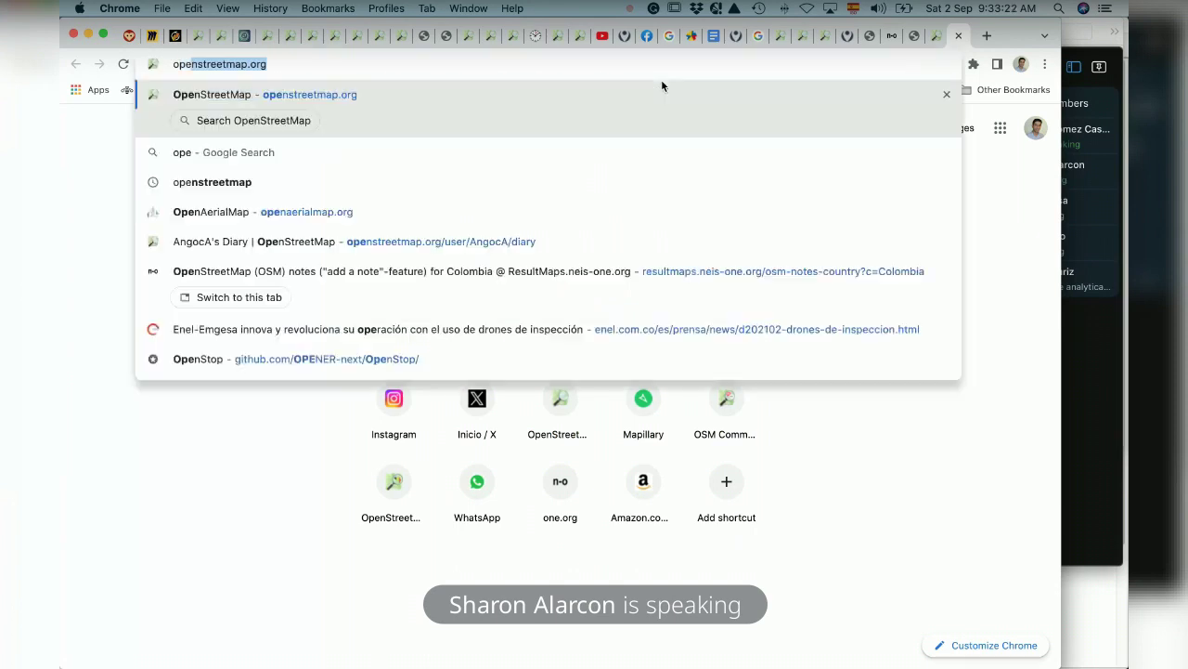
key(Return)
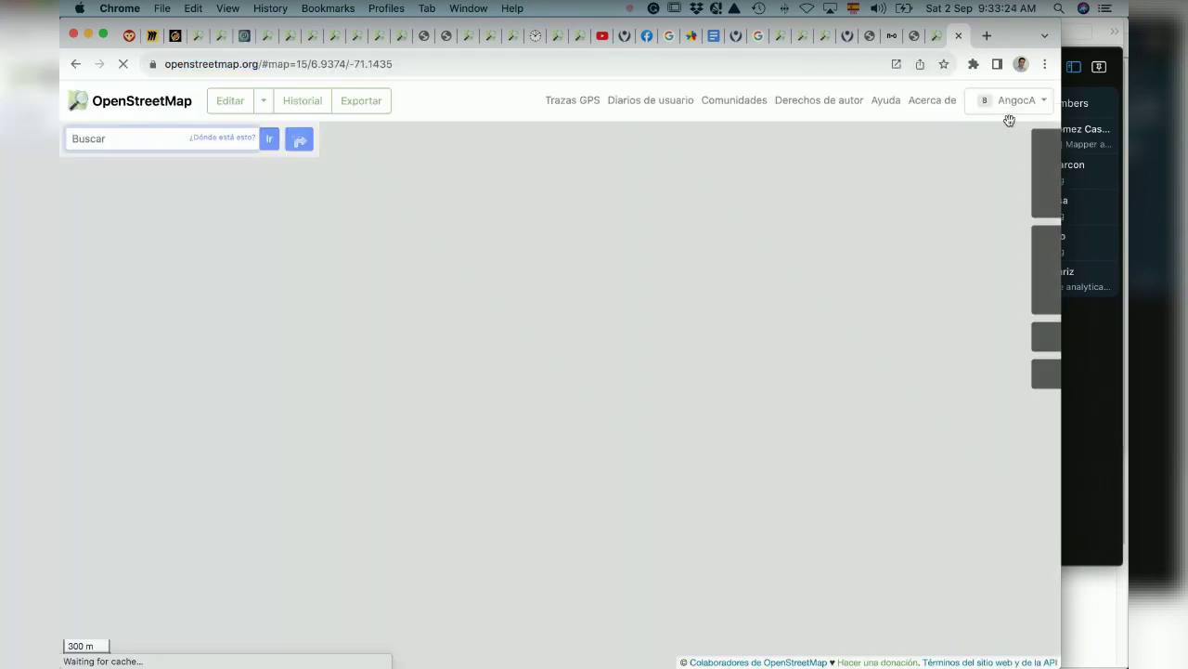
Step: Open the OpenStreetMap inbox and start a new message to the sender of "Re: Bienvenido a OpenStreetMap" from their profile
click(1009, 102)
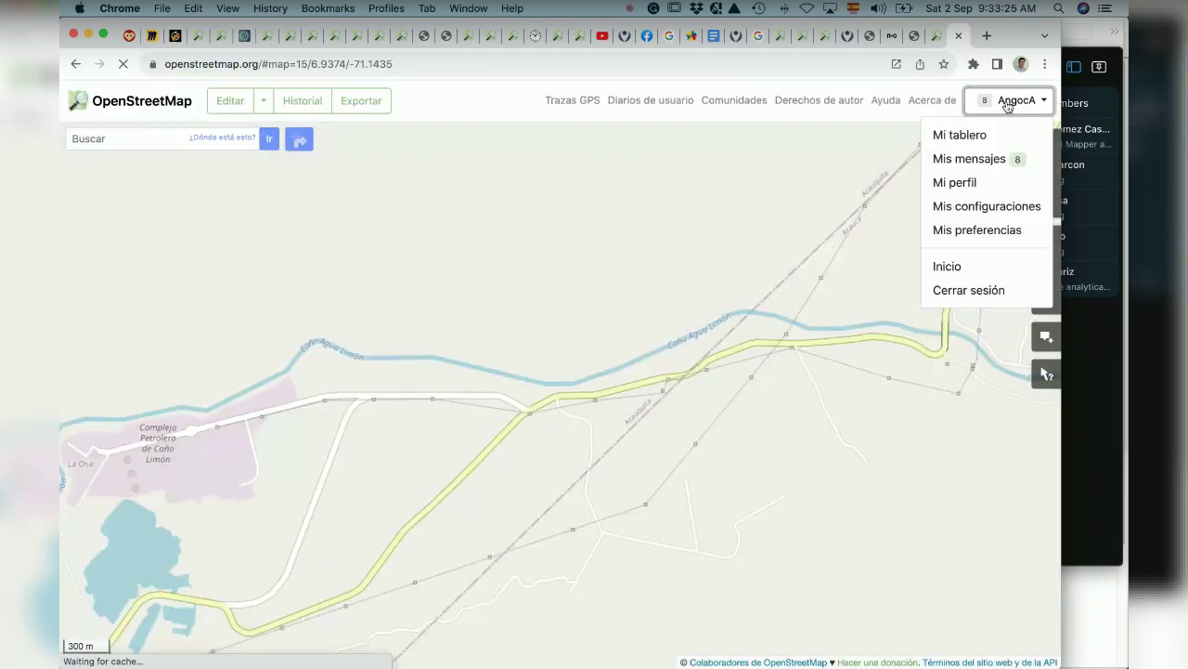
click(957, 159)
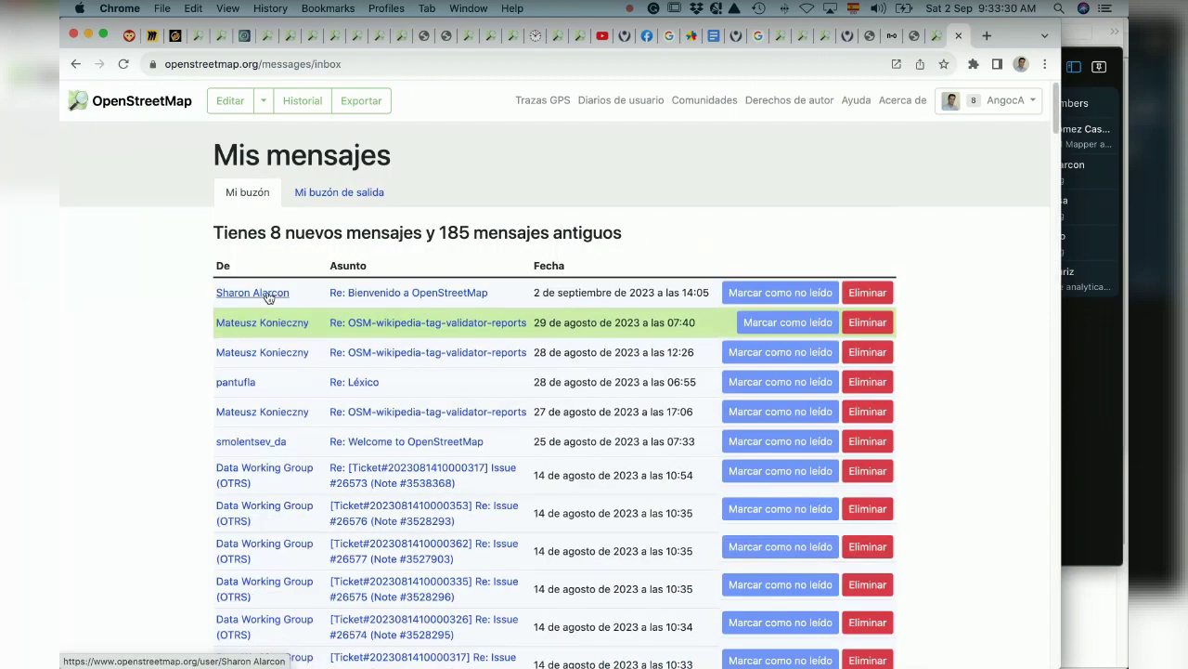
click(269, 295)
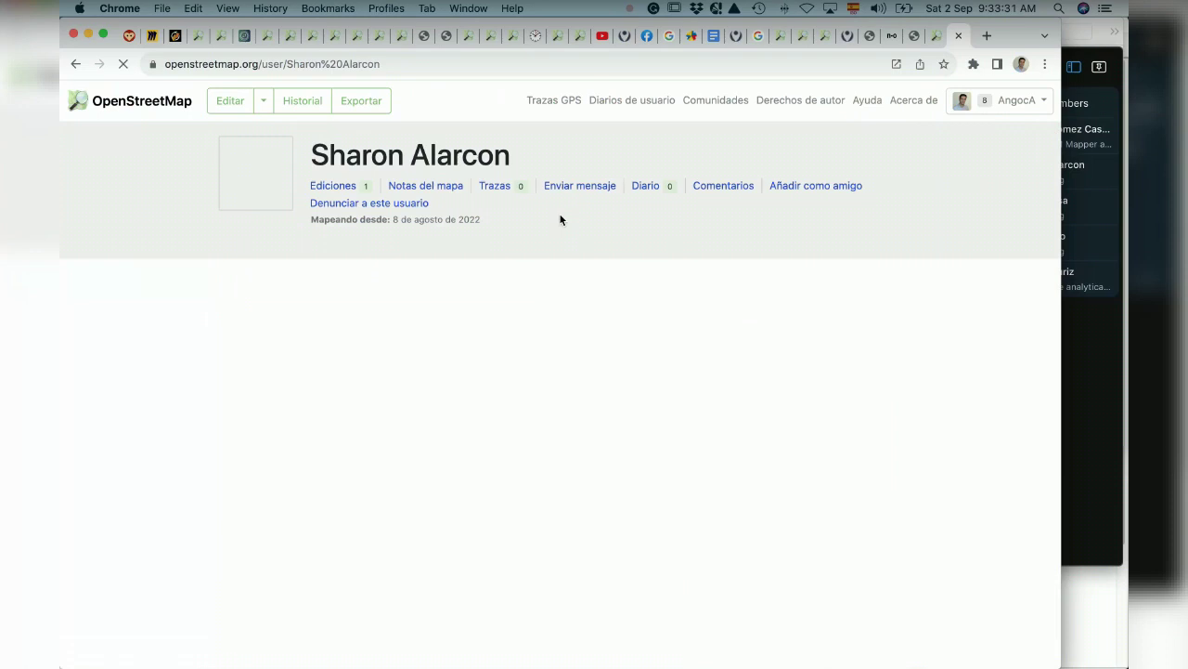
click(580, 187)
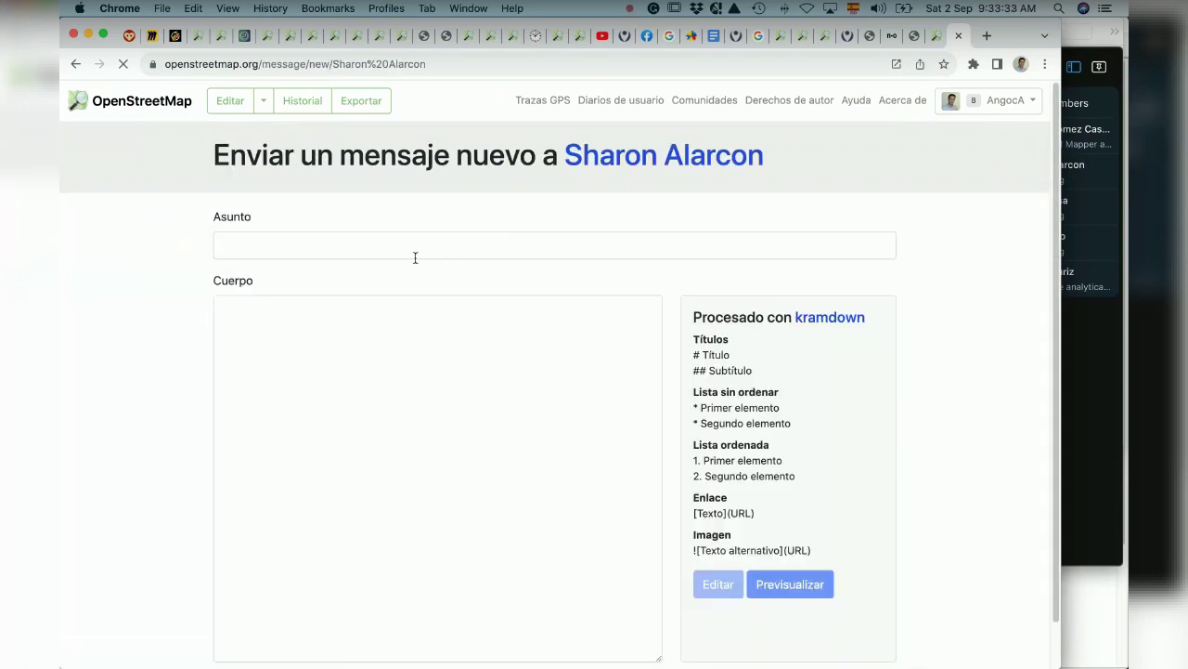
Step: Send the message with the copied Colombia notes link as its body and "notas" as the subject
key(super+v)
click(411, 244)
text(notas)
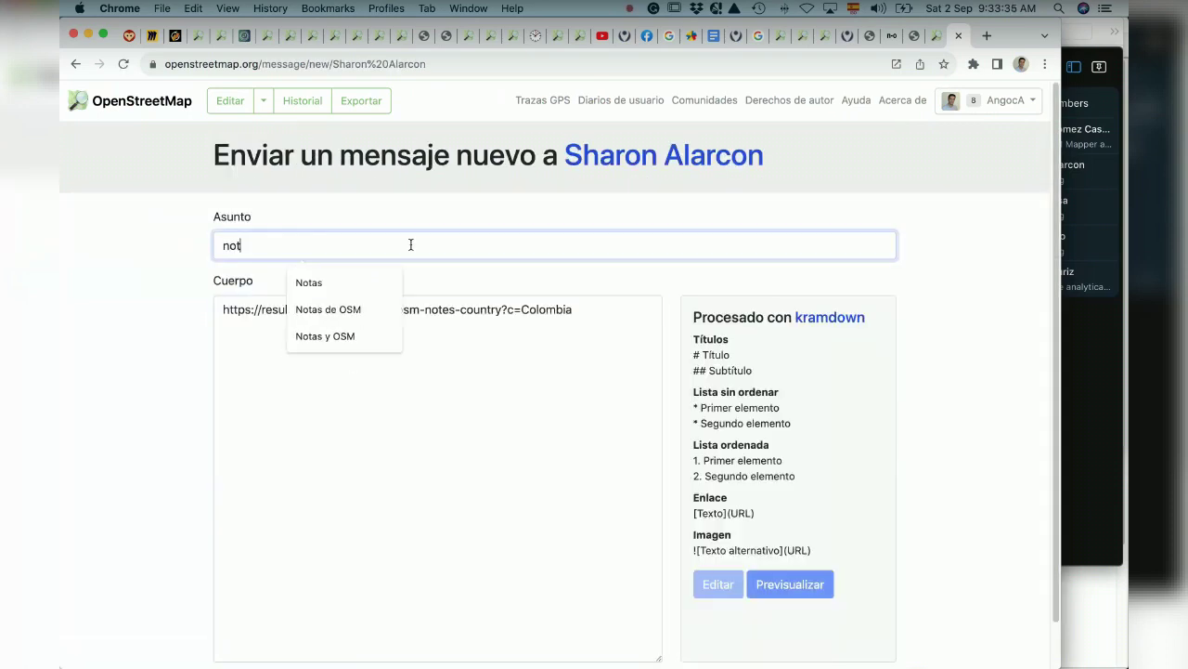
scroll(92, 473, down, 1)
click(234, 640)
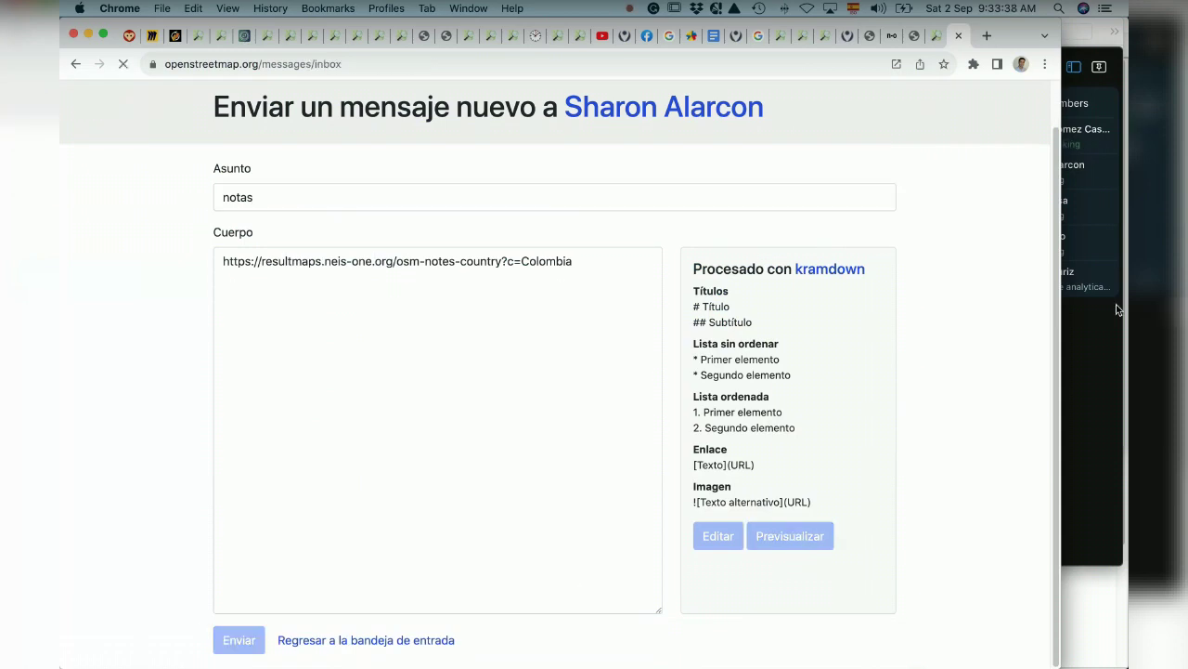
Step: Return to the resultmaps page of Colombia notes and point out the "Only open notes" link above the activity list
key(super+Tab)
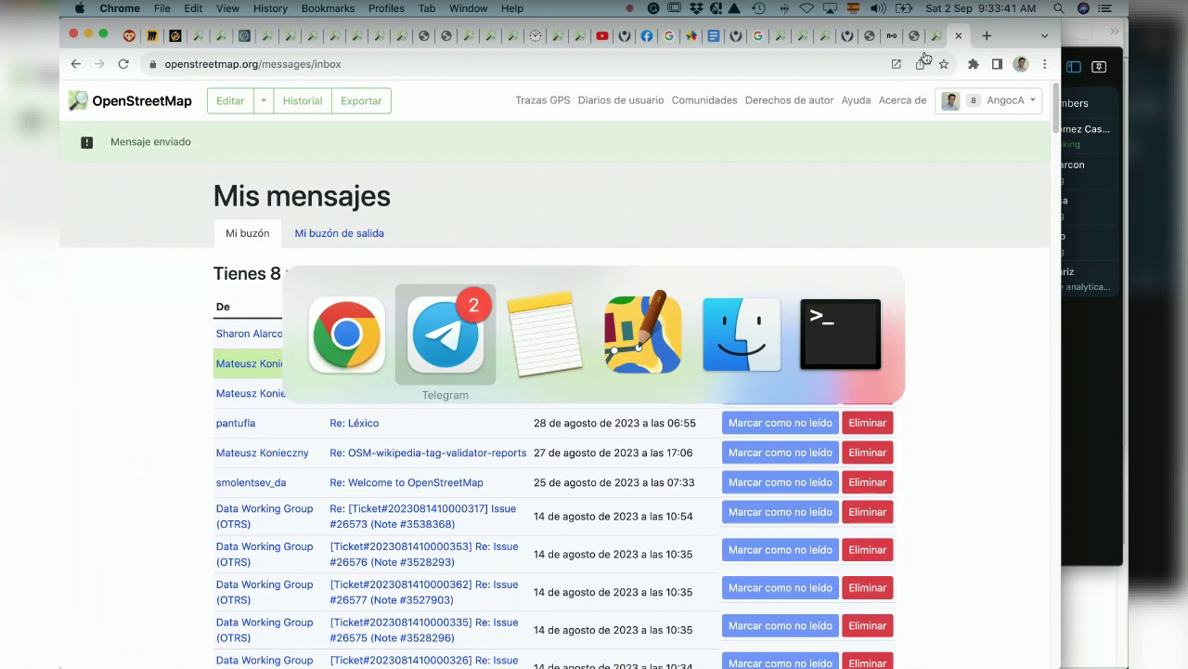
key(Escape)
click(889, 39)
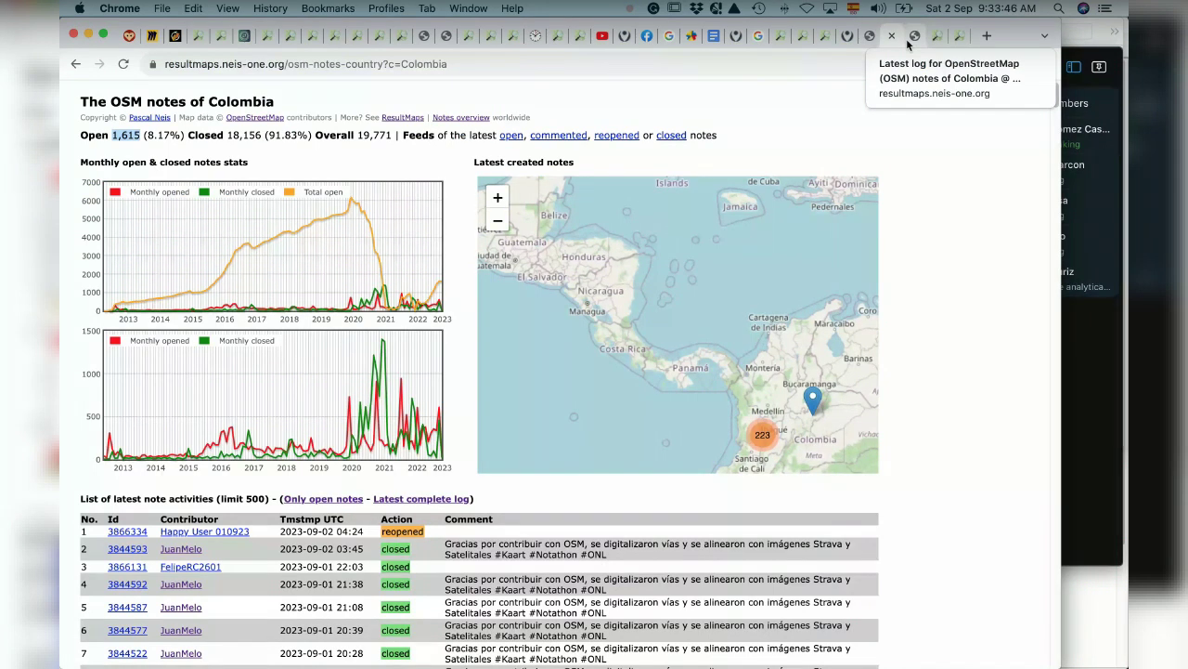
drag(42, 509, 343, 498)
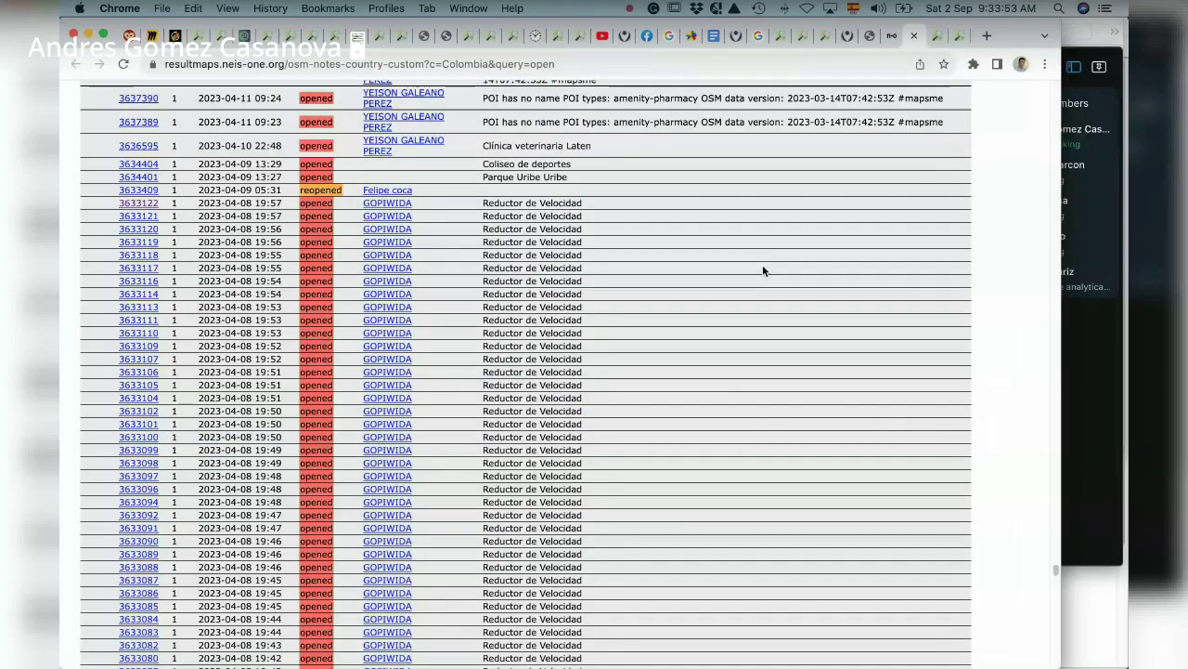
Step: View note 3633122 from the open notes list on the map, and load its area into JOSM through remote control
click(138, 204)
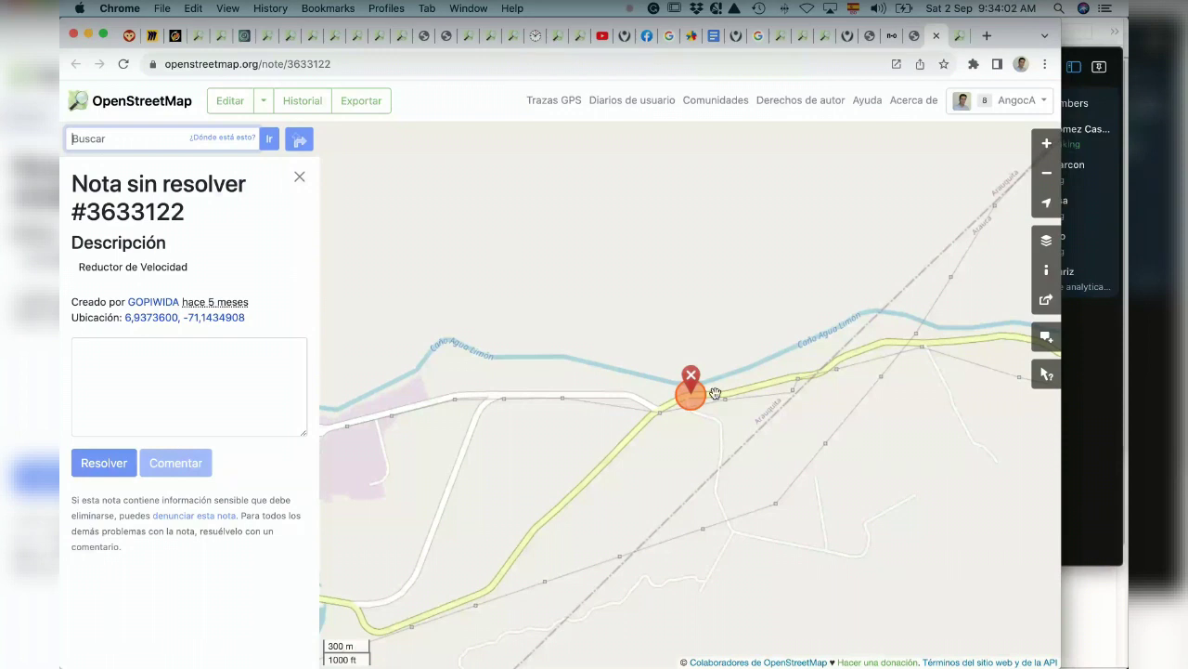
scroll(715, 393, up, 5)
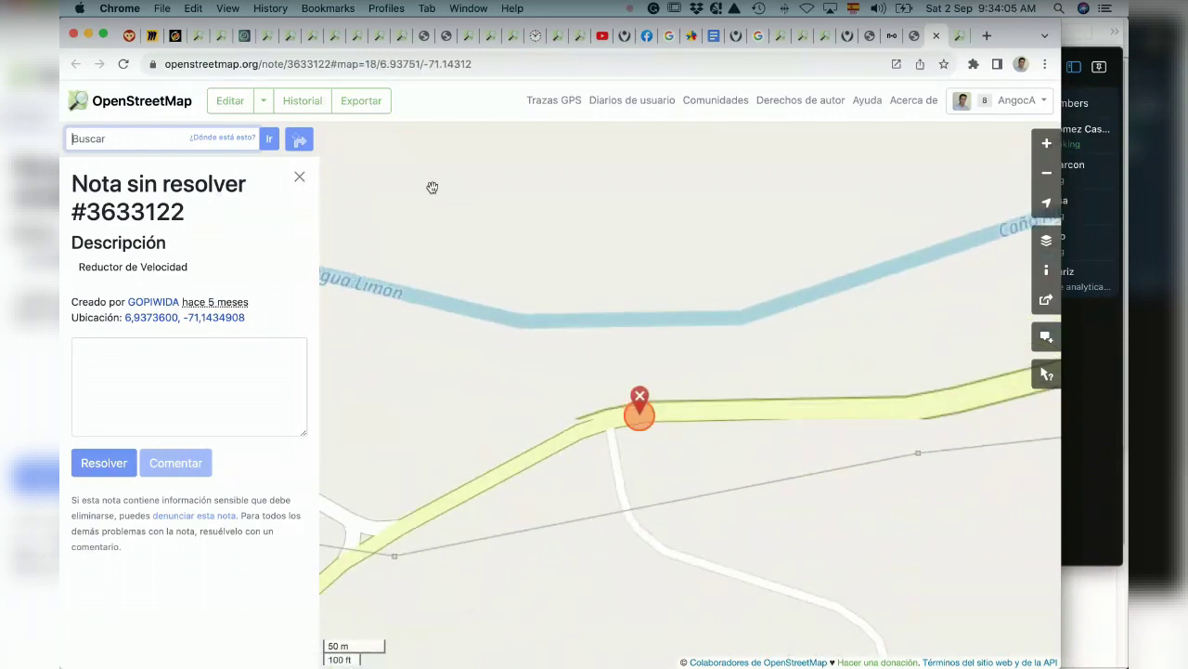
click(261, 100)
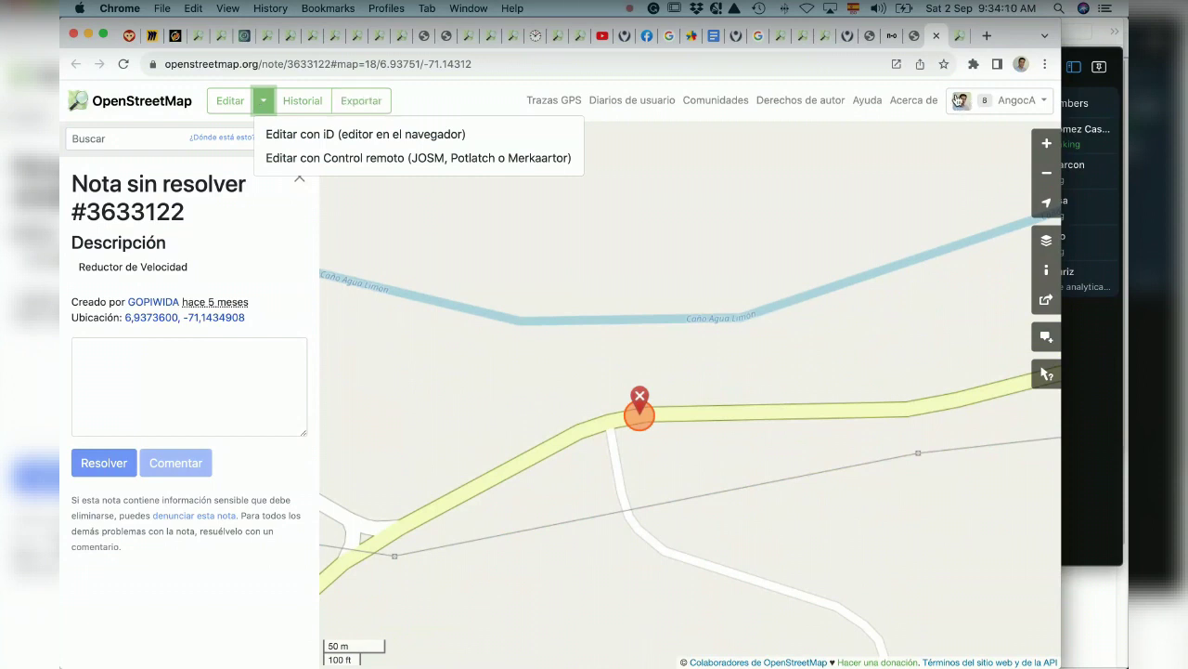
click(408, 159)
mouse_move(821, 644)
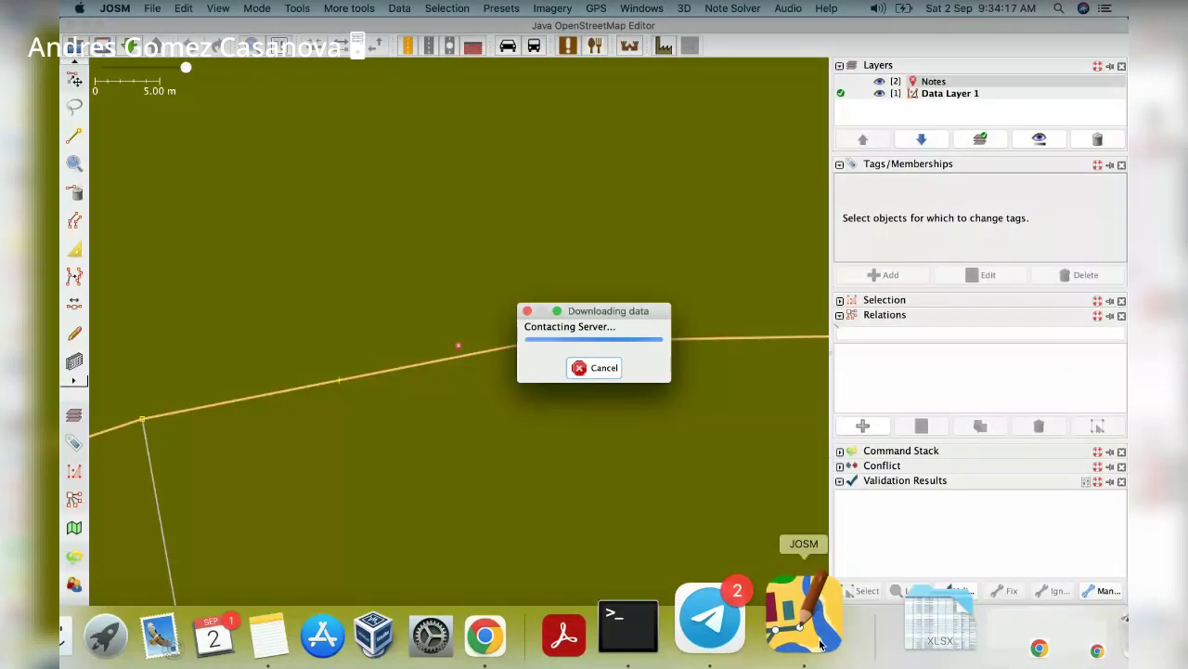
Step: Examine the background imagery sources that JOSM offers for the downloaded area
click(554, 9)
click(554, 8)
click(554, 8)
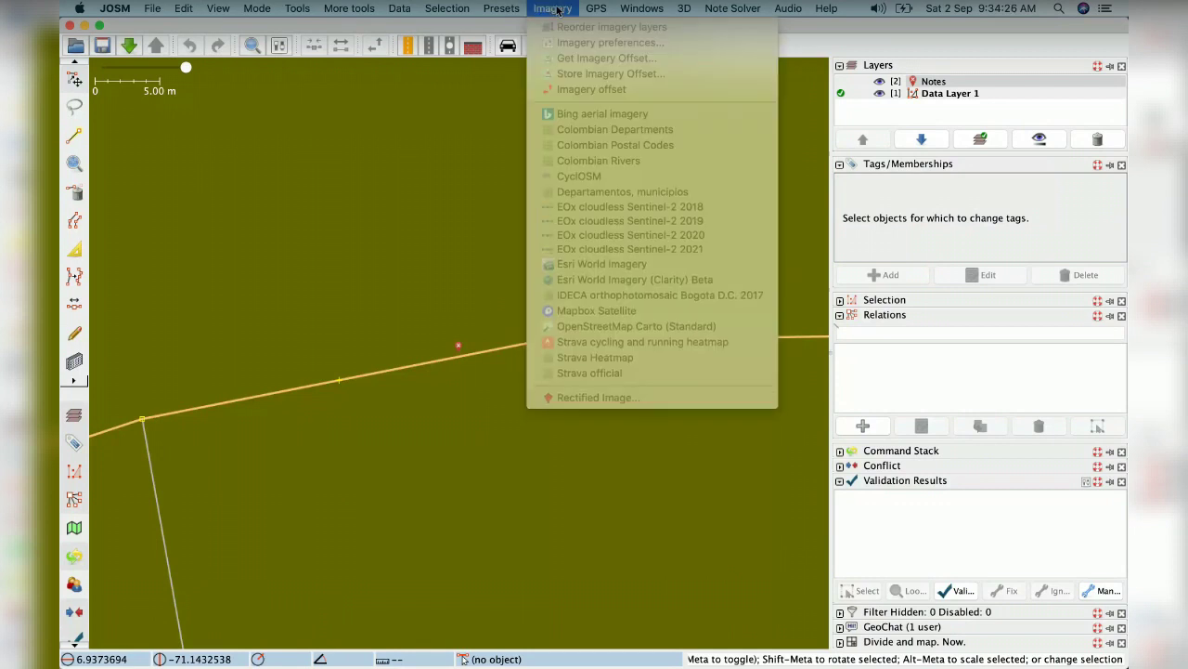
click(557, 10)
click(557, 9)
click(557, 9)
click(557, 9)
click(557, 10)
click(557, 10)
click(557, 10)
click(557, 10)
click(557, 9)
click(557, 9)
click(557, 9)
click(557, 9)
click(558, 9)
click(557, 10)
click(556, 9)
click(556, 9)
click(555, 9)
click(555, 10)
click(555, 9)
click(554, 9)
click(555, 9)
click(555, 10)
click(554, 9)
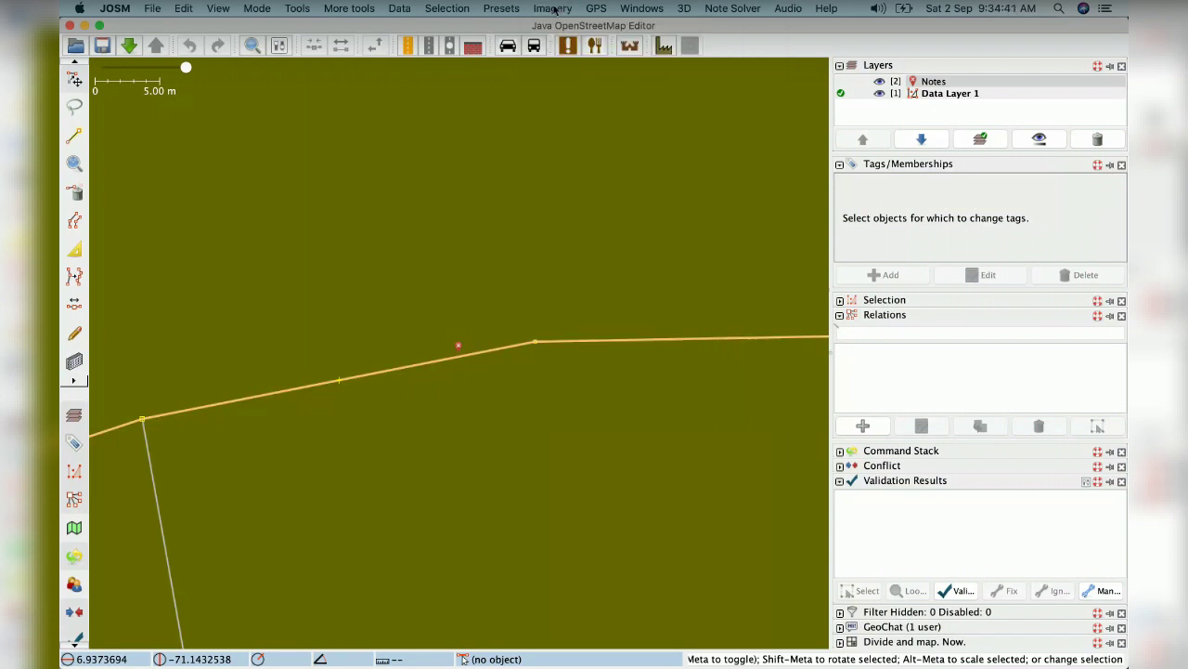
click(554, 9)
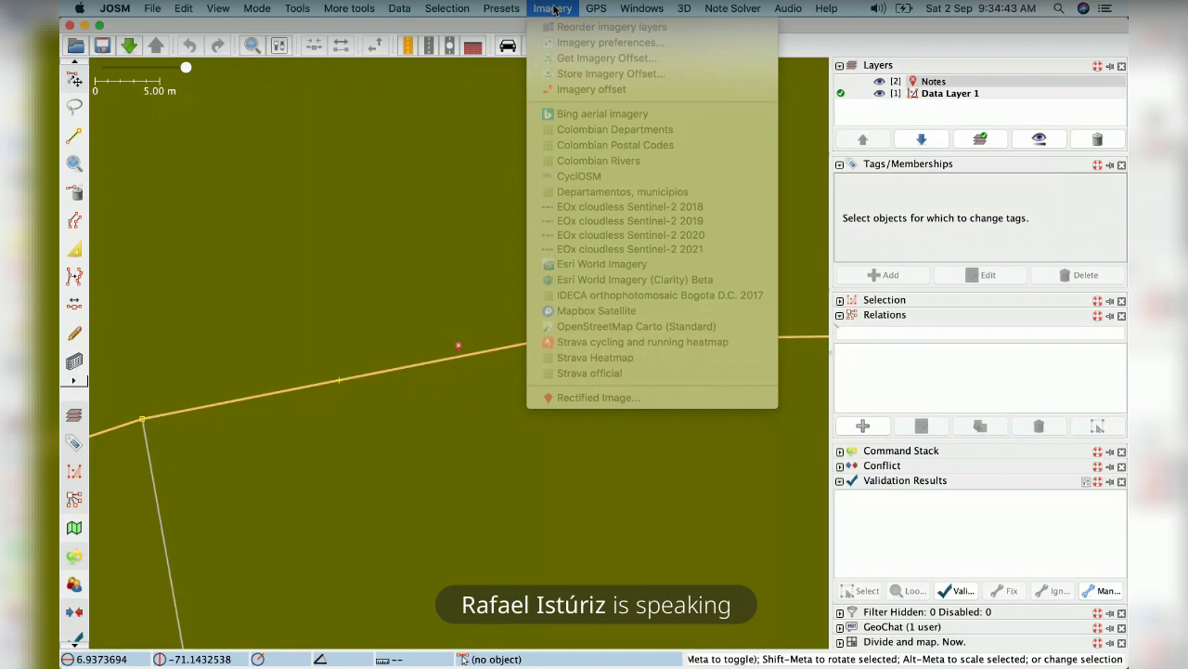
Step: Switch to QuickTime Player and open a new movie recording with the camera preview
key(super+space)
text(quick)
key(Return)
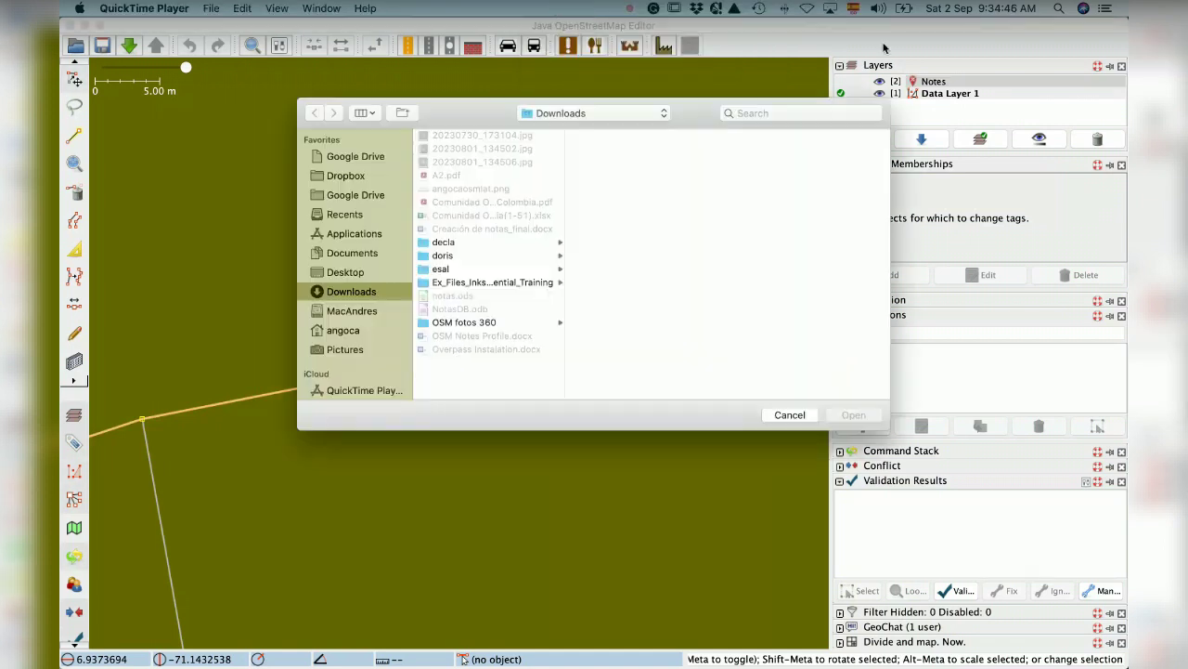
click(213, 9)
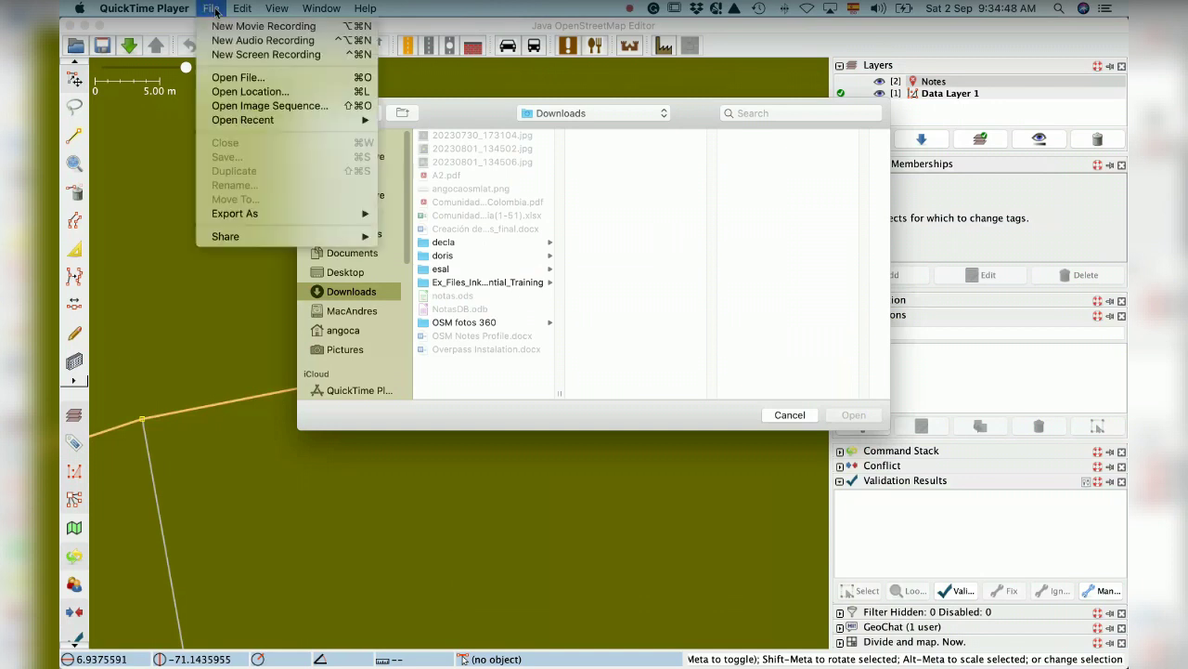
click(265, 54)
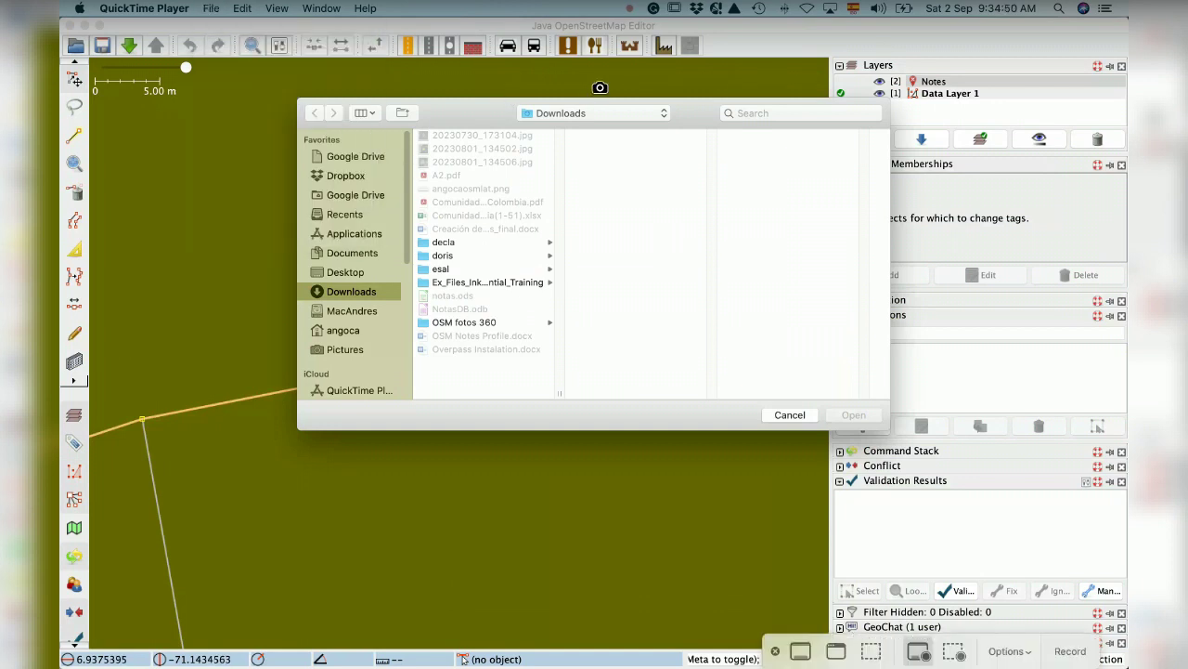
click(213, 8)
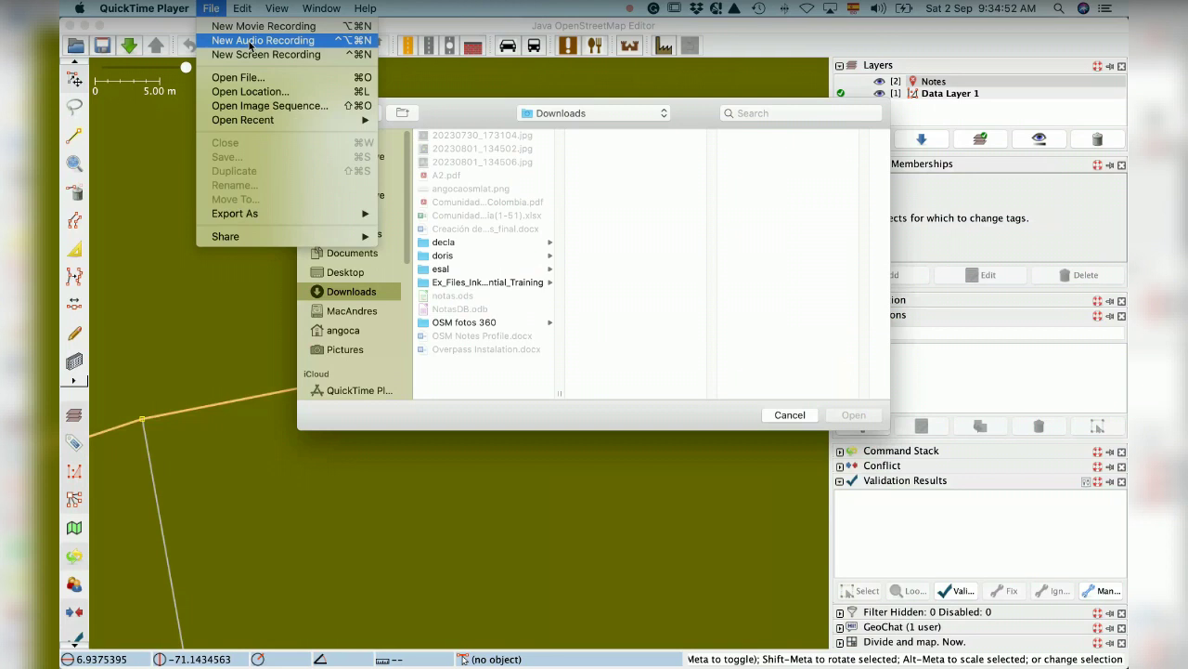
click(275, 27)
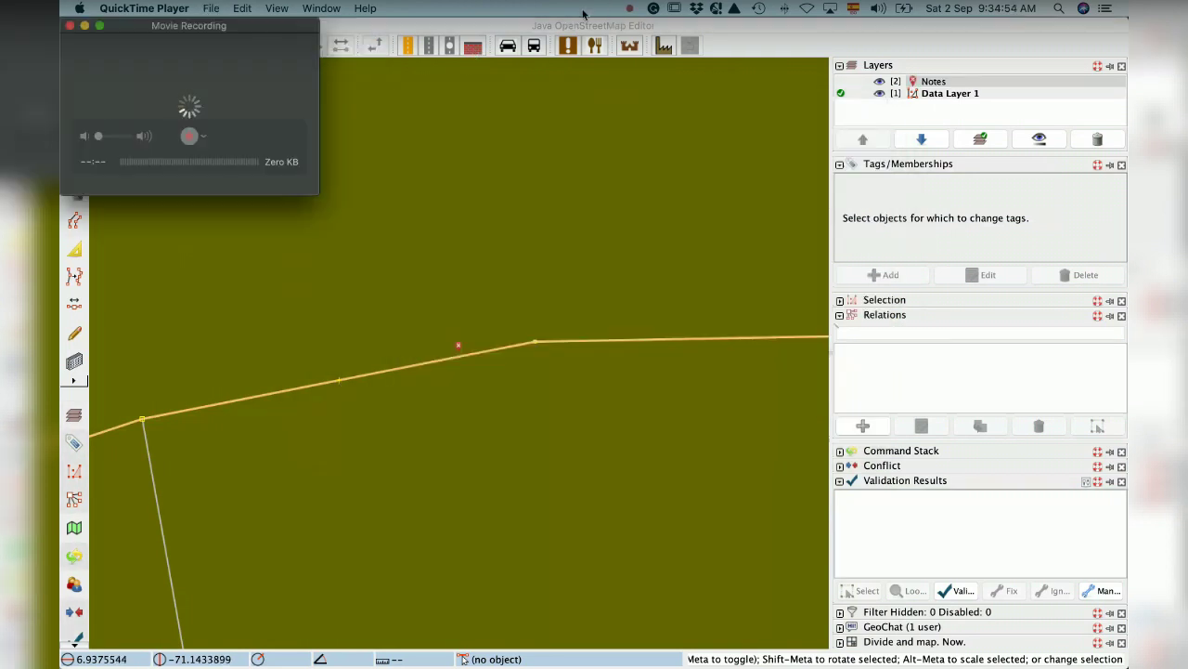
click(630, 28)
click(552, 9)
click(550, 11)
key(super+Tab)
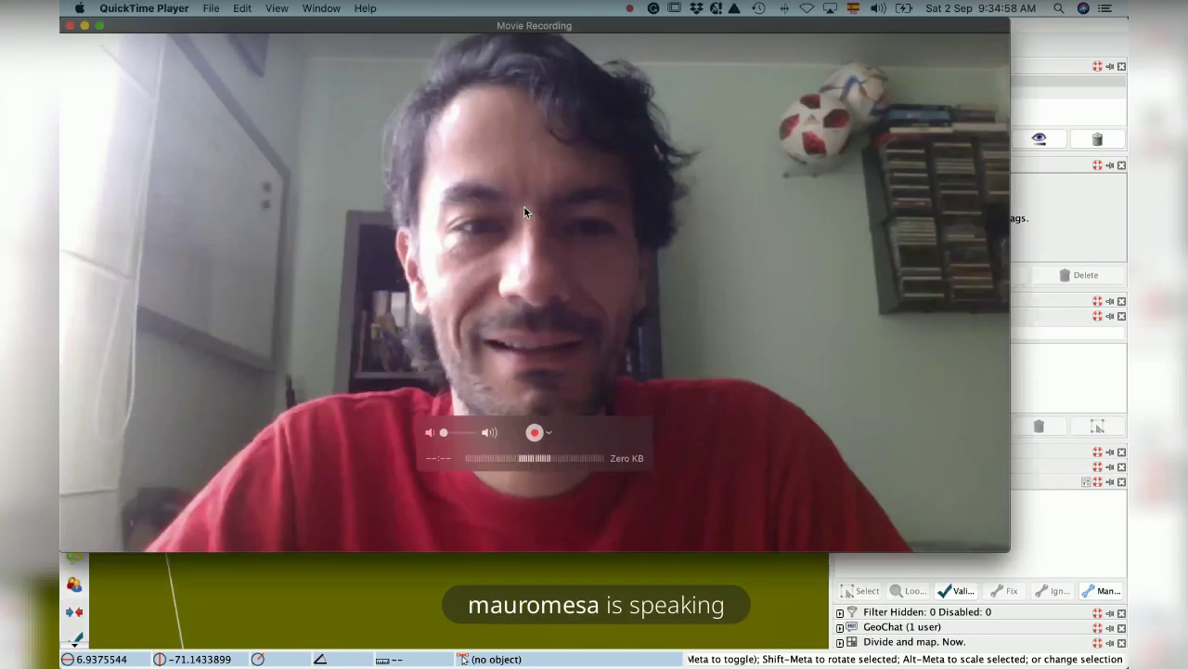
Step: Try to start the camera movie recording in QuickTime Player and dismiss the recording alert
click(535, 432)
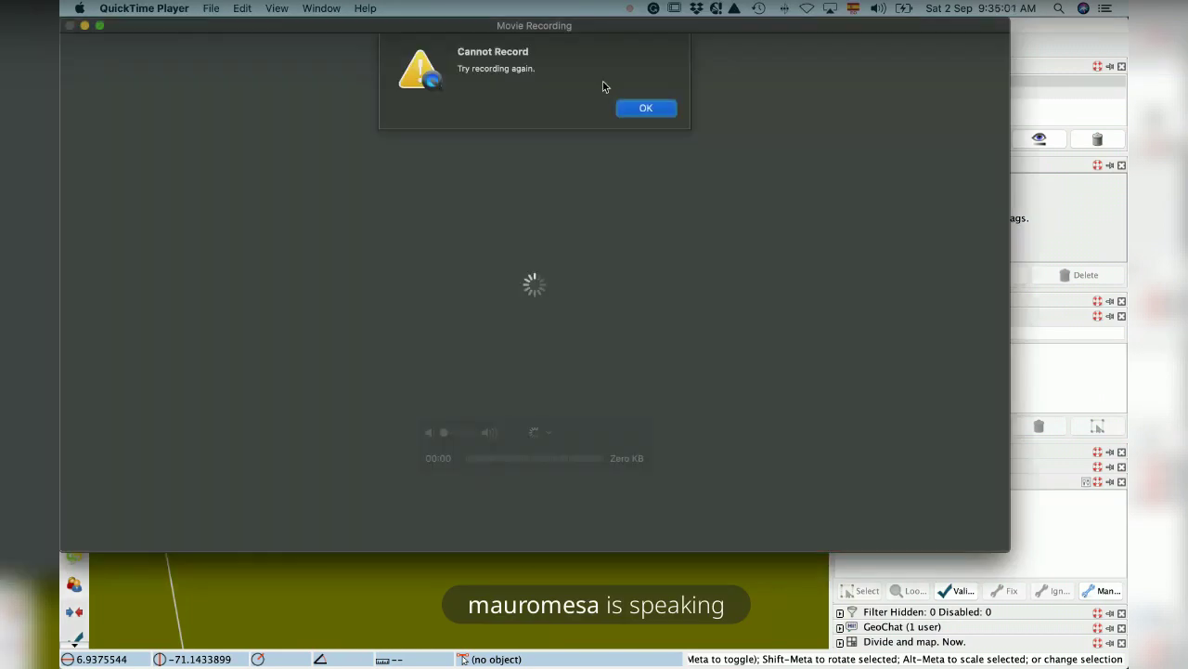
click(645, 111)
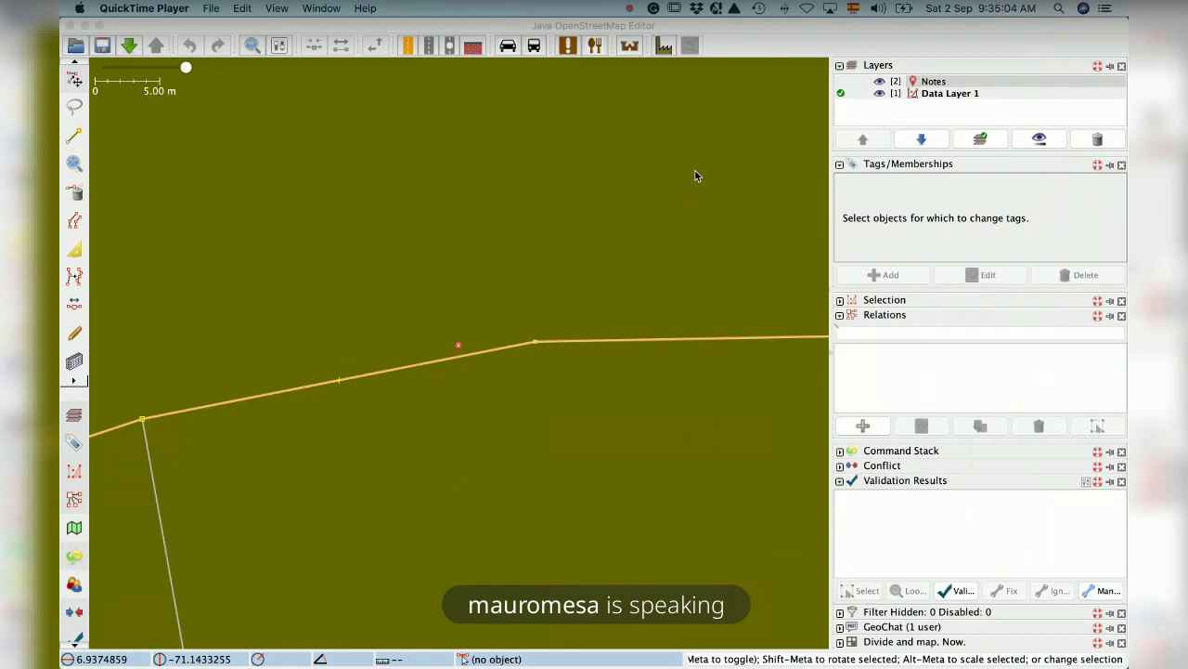
click(630, 8)
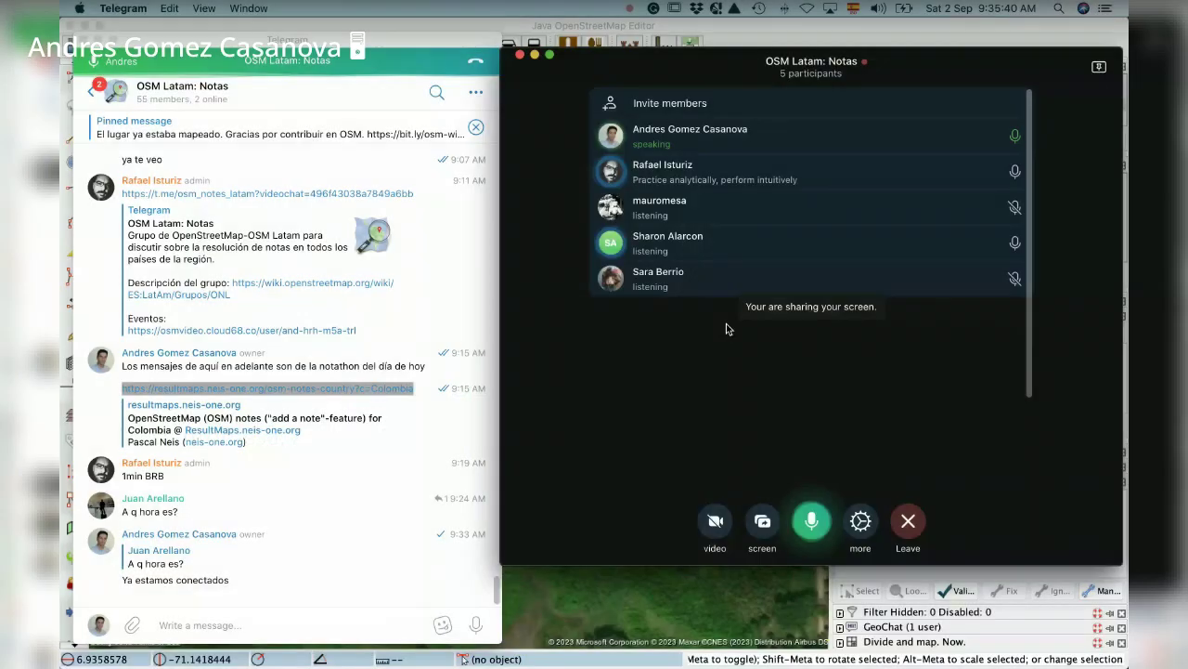
Step: Switch to JOSM, add the Esri World Imagery layer over the note's area, and dismiss the misalignment notice
key(super+Tab)
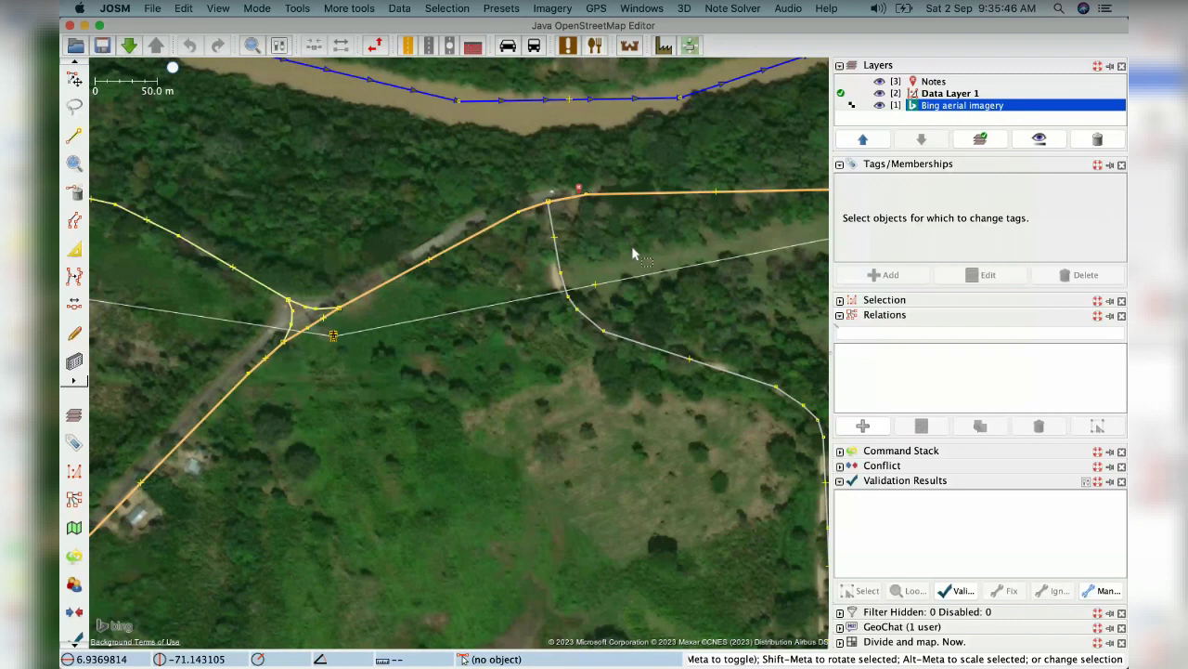
scroll(632, 245, up, 3)
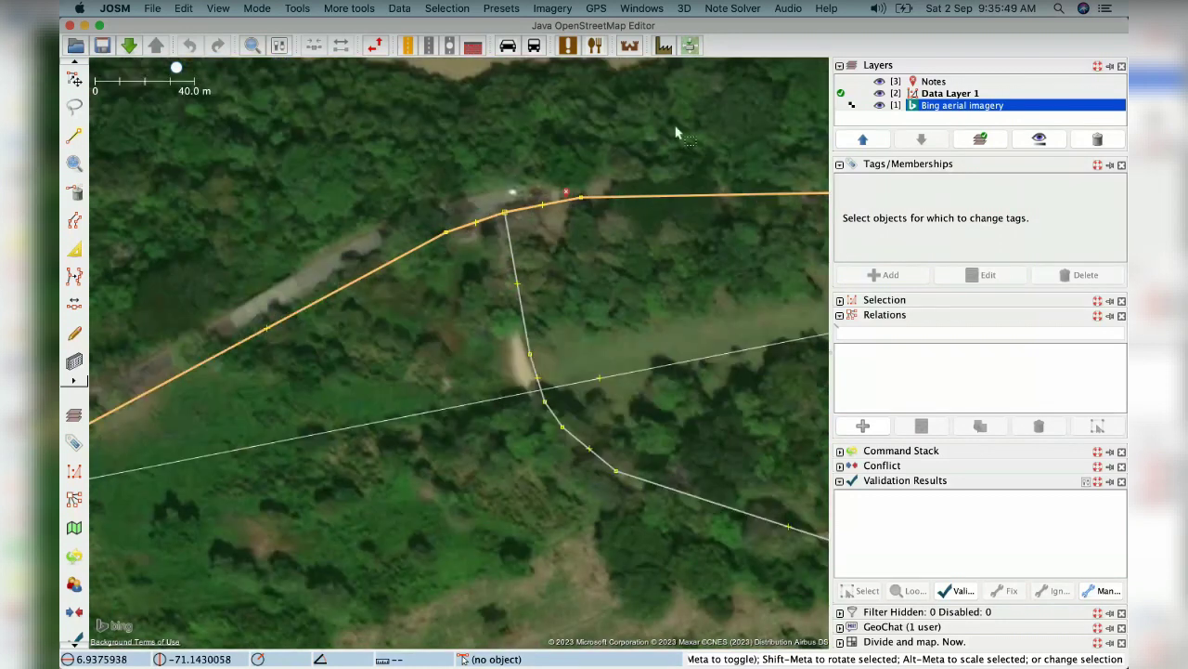
click(560, 8)
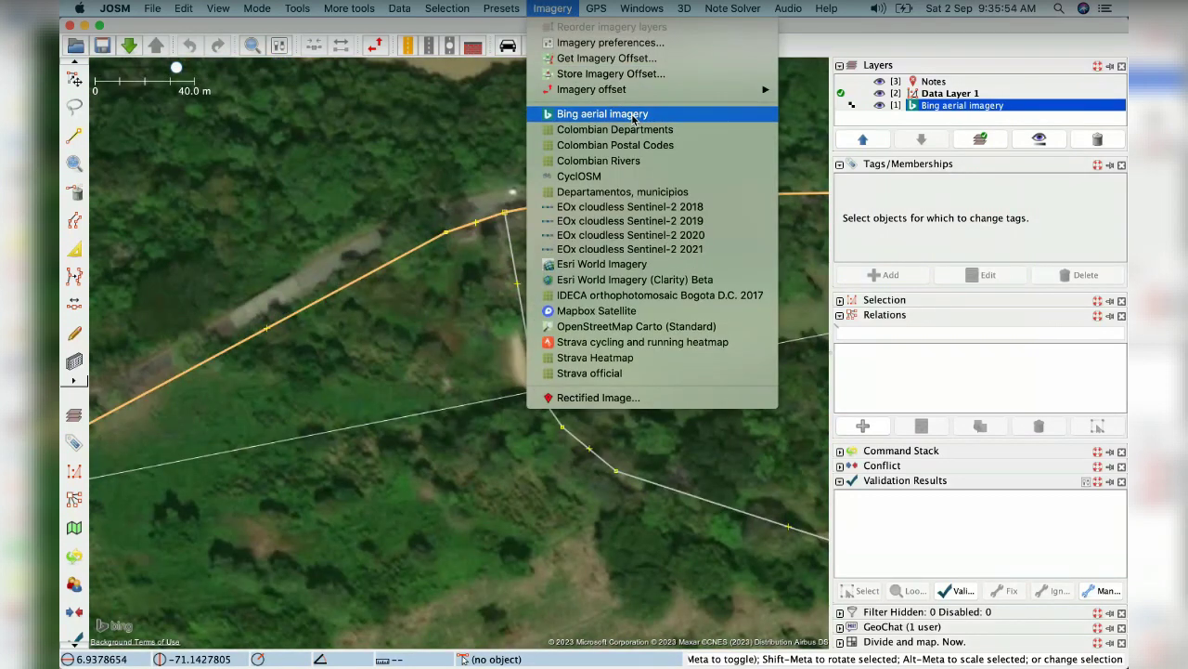
click(683, 267)
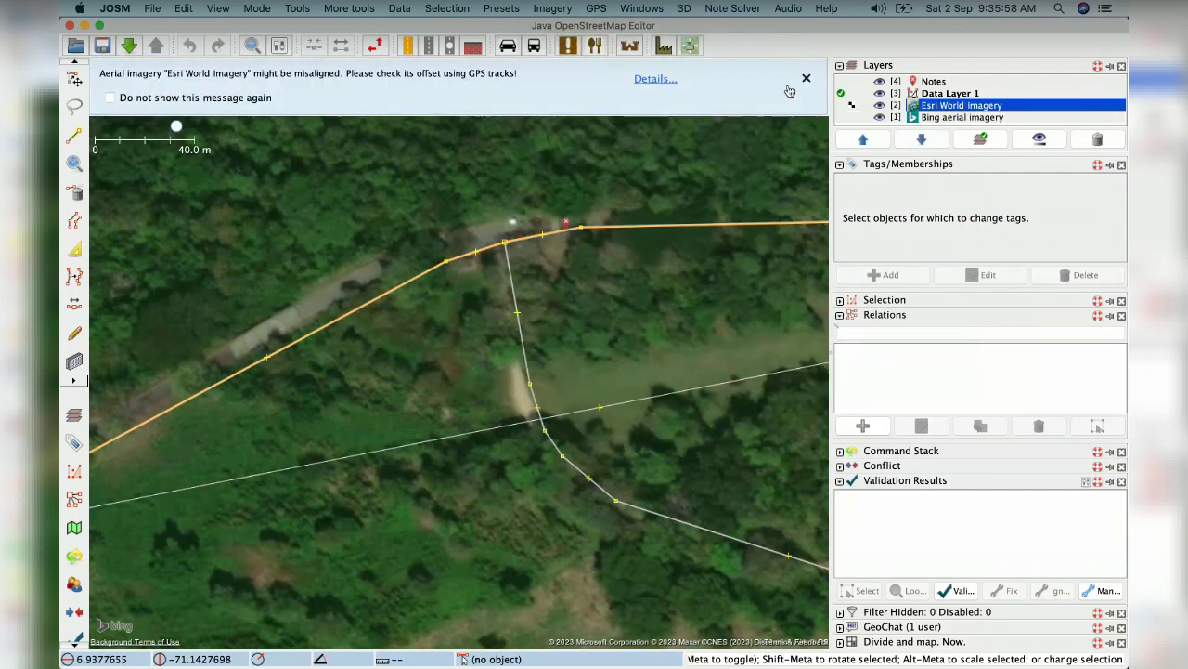
click(806, 80)
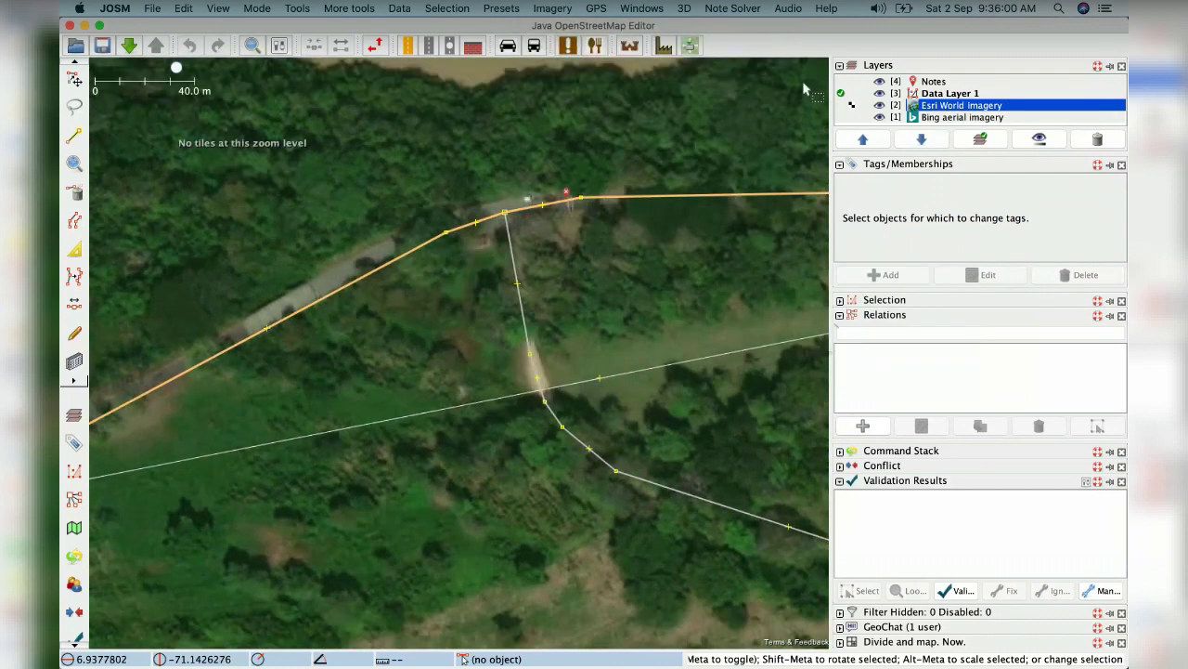
Step: Toggle the Esri World Imagery layer's visibility repeatedly to compare its alignment with the Bing aerial imagery, leaving it visible
click(880, 106)
click(880, 106)
click(880, 106)
click(880, 106)
click(881, 106)
click(880, 106)
click(880, 106)
click(880, 105)
click(880, 106)
click(880, 106)
click(880, 105)
click(881, 105)
click(880, 106)
click(880, 106)
click(880, 106)
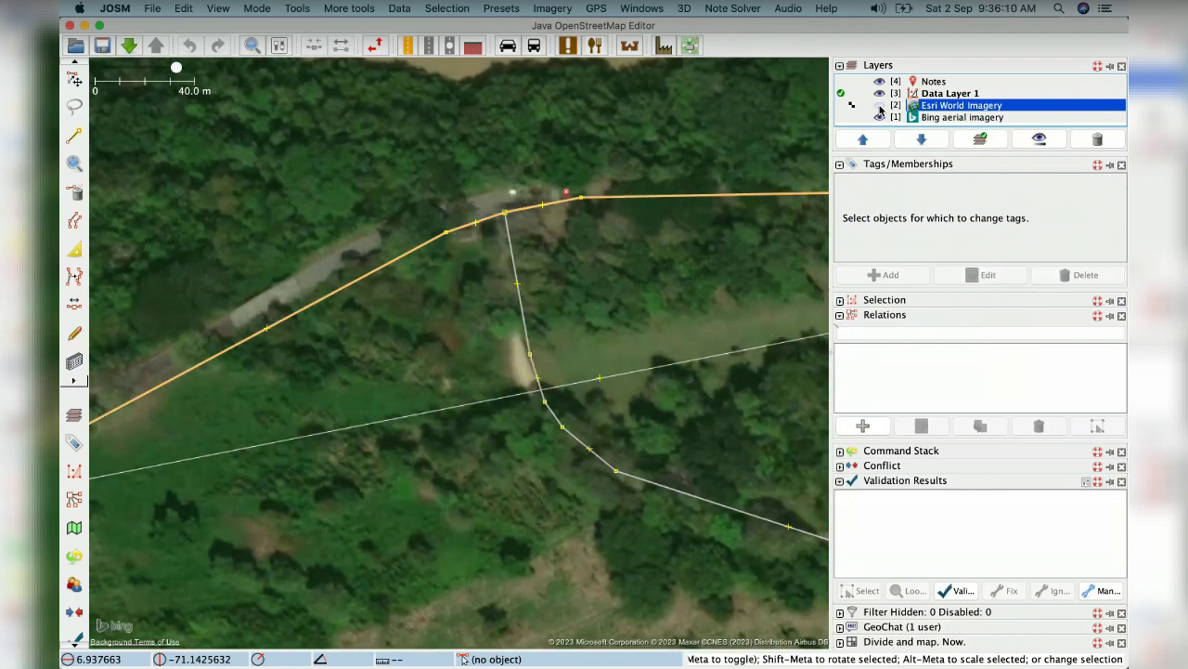
click(880, 106)
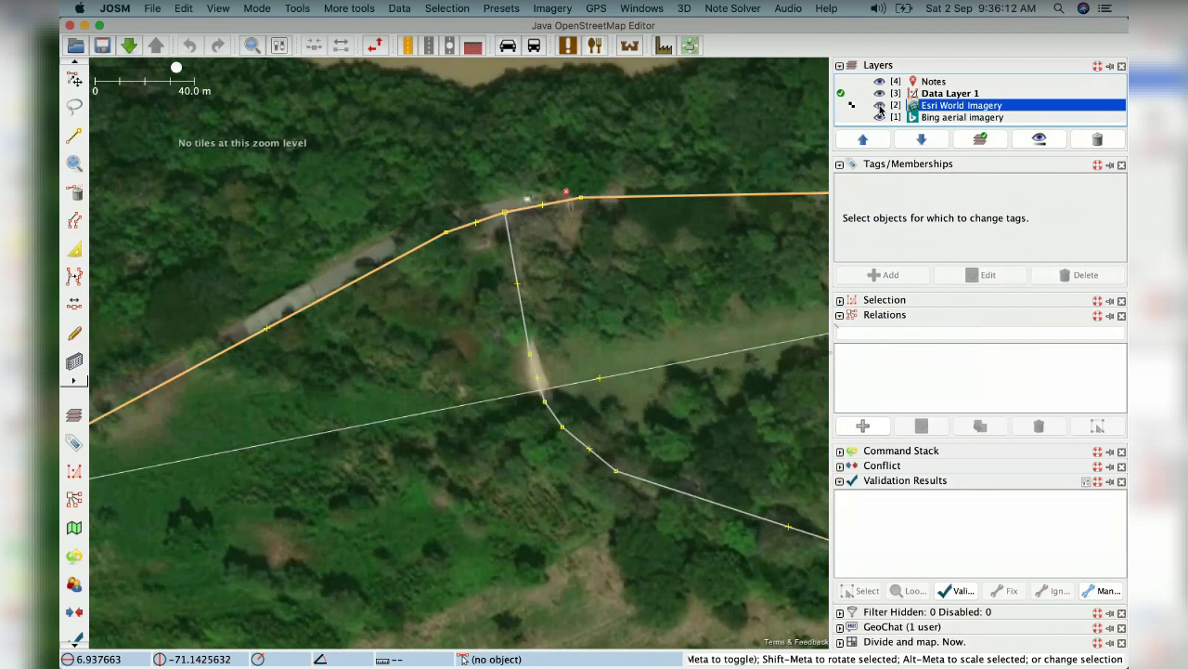
click(881, 106)
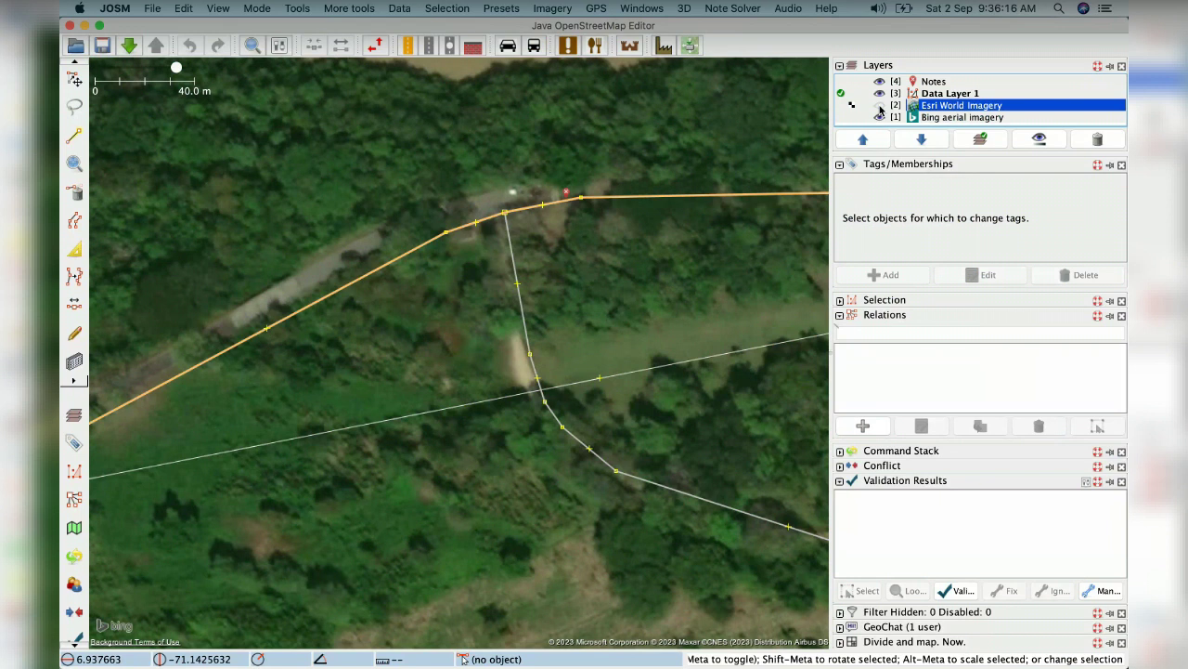
click(880, 107)
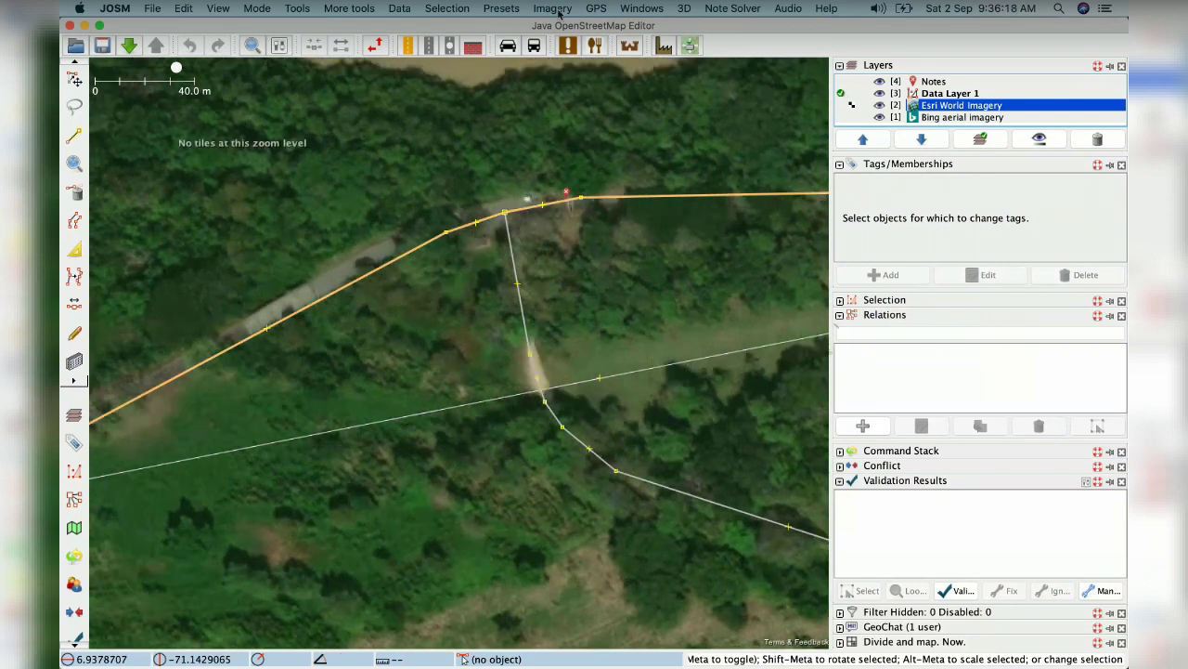
Step: Switch to Chrome, open the Strava Global Heatmap at strava.com/heatmap in a new tab, and close the introductory message
key(super+Tab)
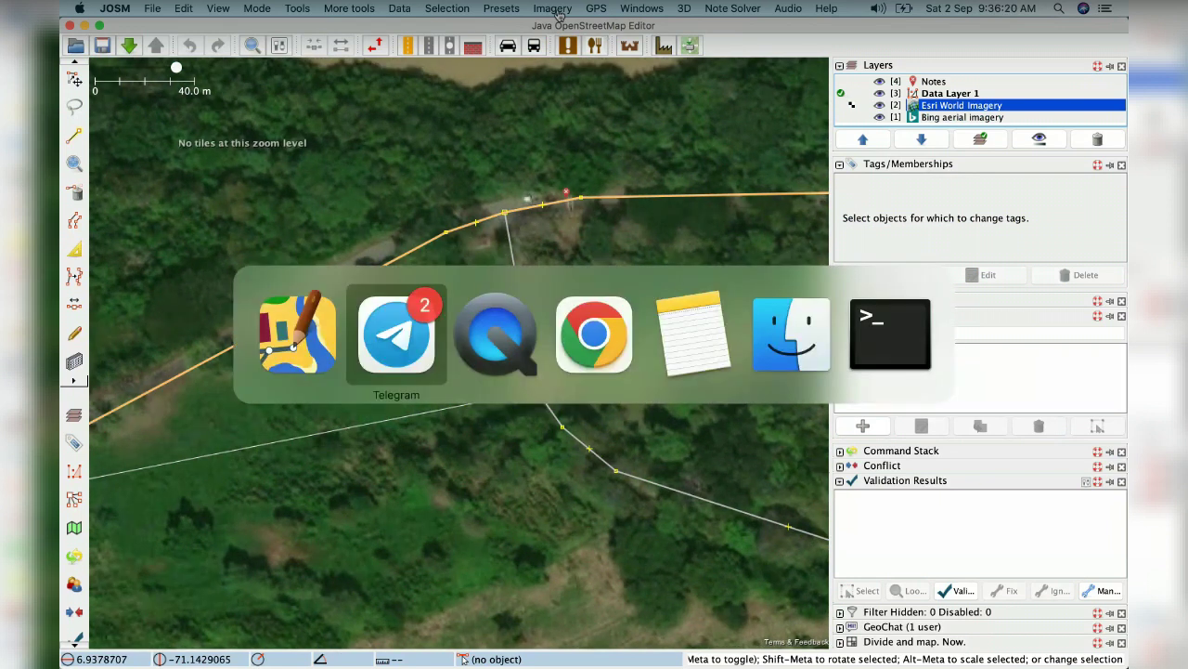
key(super+Tab)
key(super+Tab)
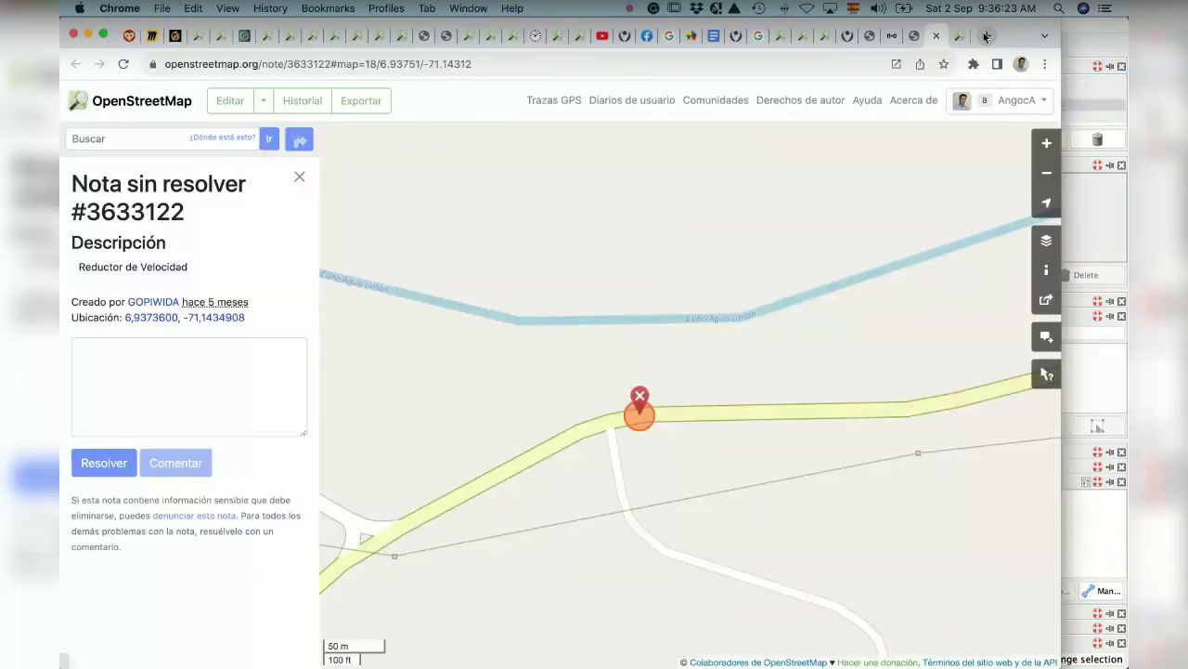
click(986, 37)
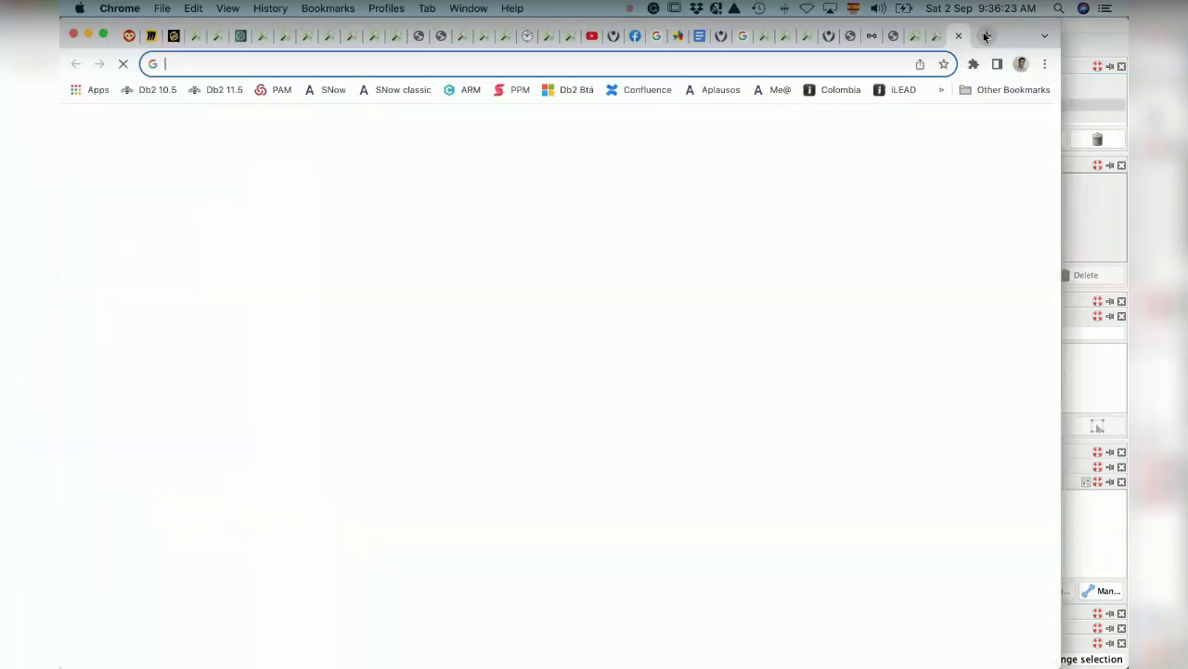
text(strava)
key(Down)
key(Down)
key(Down)
key(Down)
key(Down)
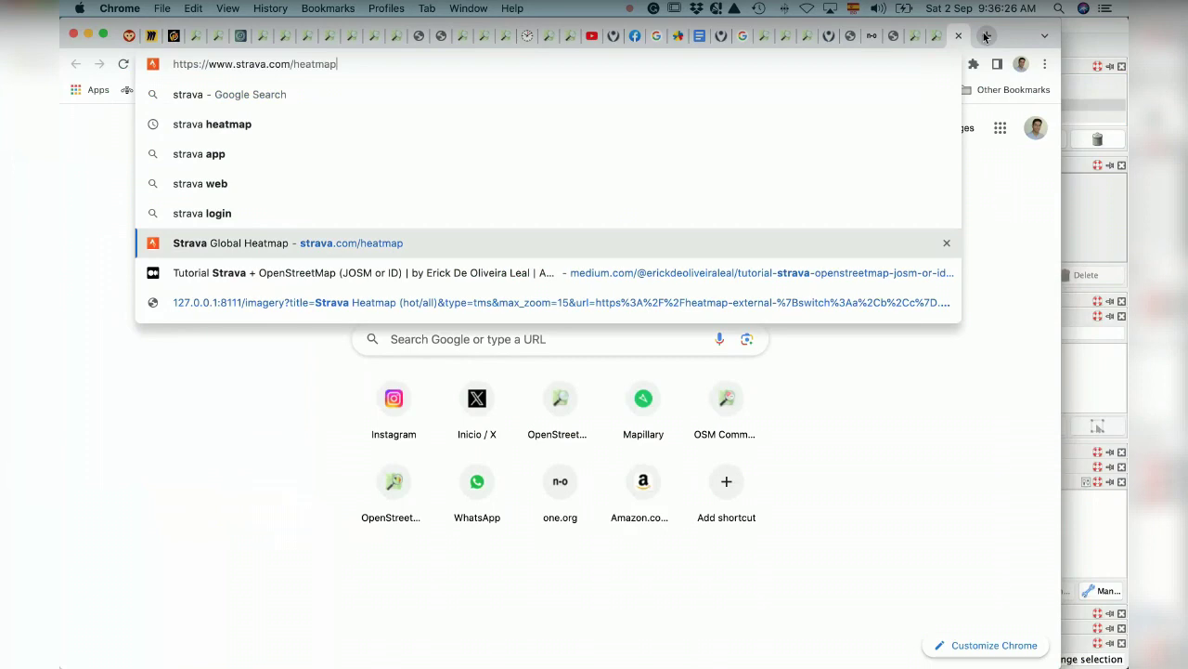
key(Return)
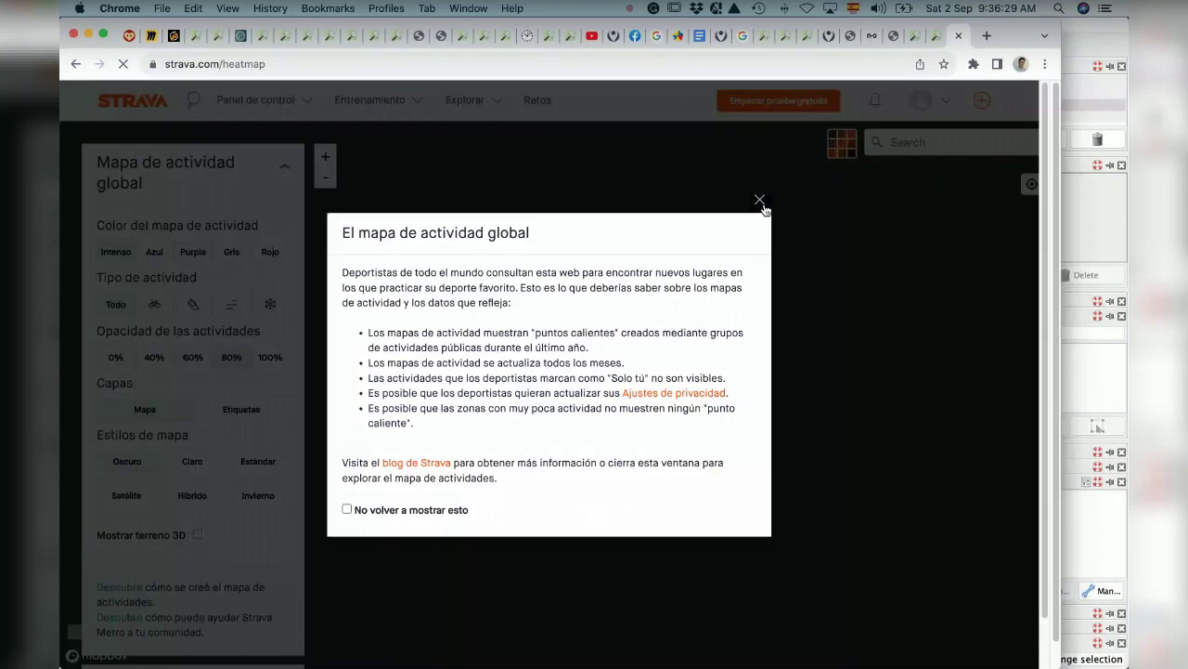
click(760, 202)
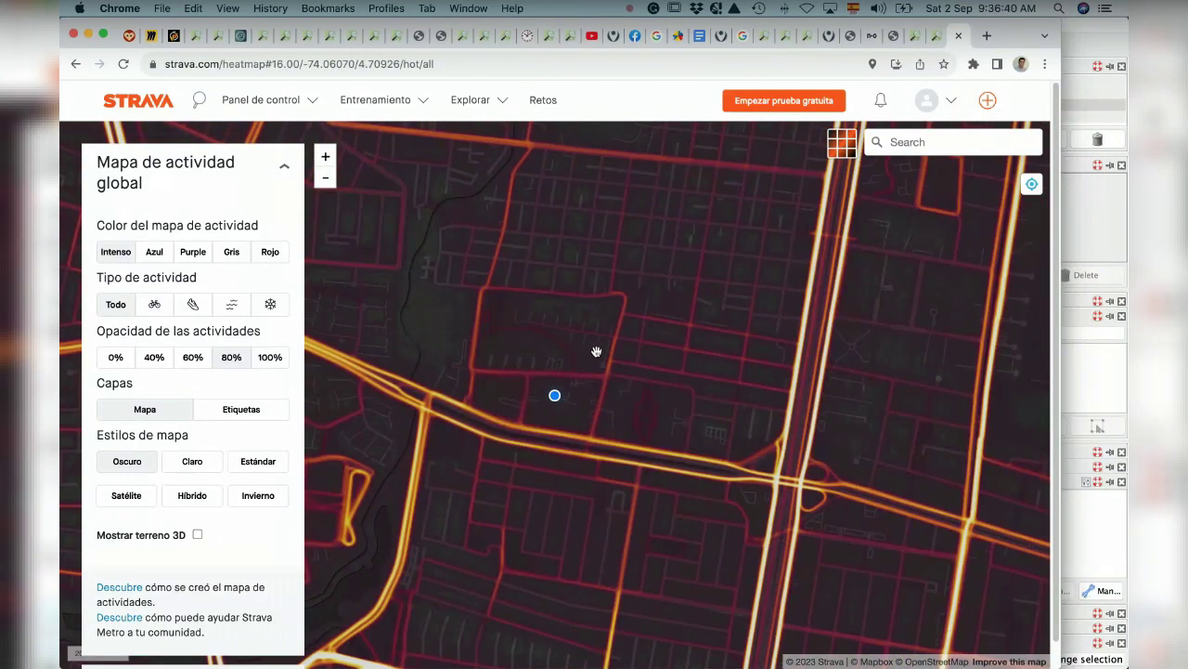
Step: Examine the activity traces on the Strava heatmap around the large highway interchange, including its ramps and parallel roads
scroll(783, 217, up, 1)
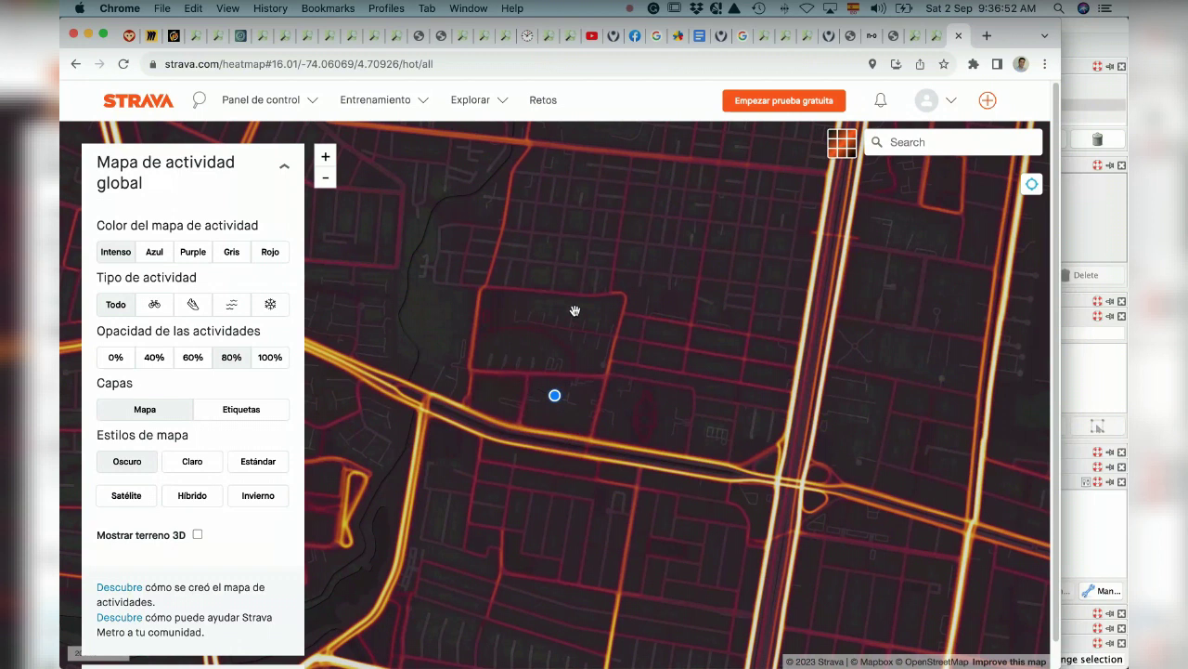
scroll(536, 384, up, 5)
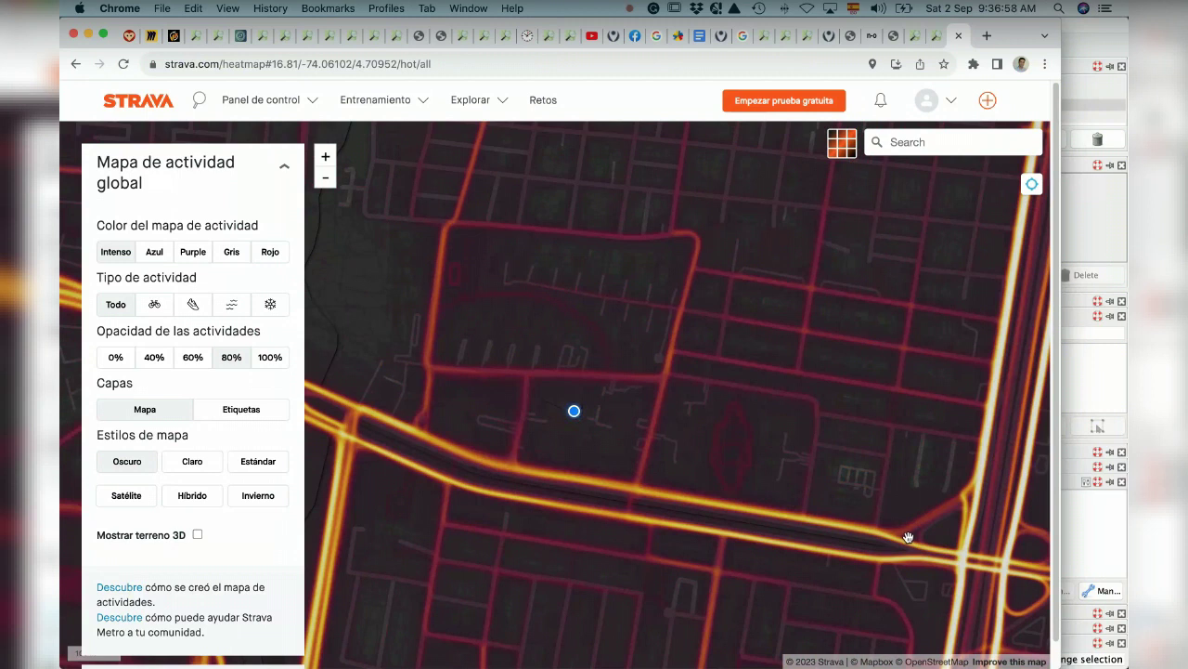
drag(827, 454, 749, 389)
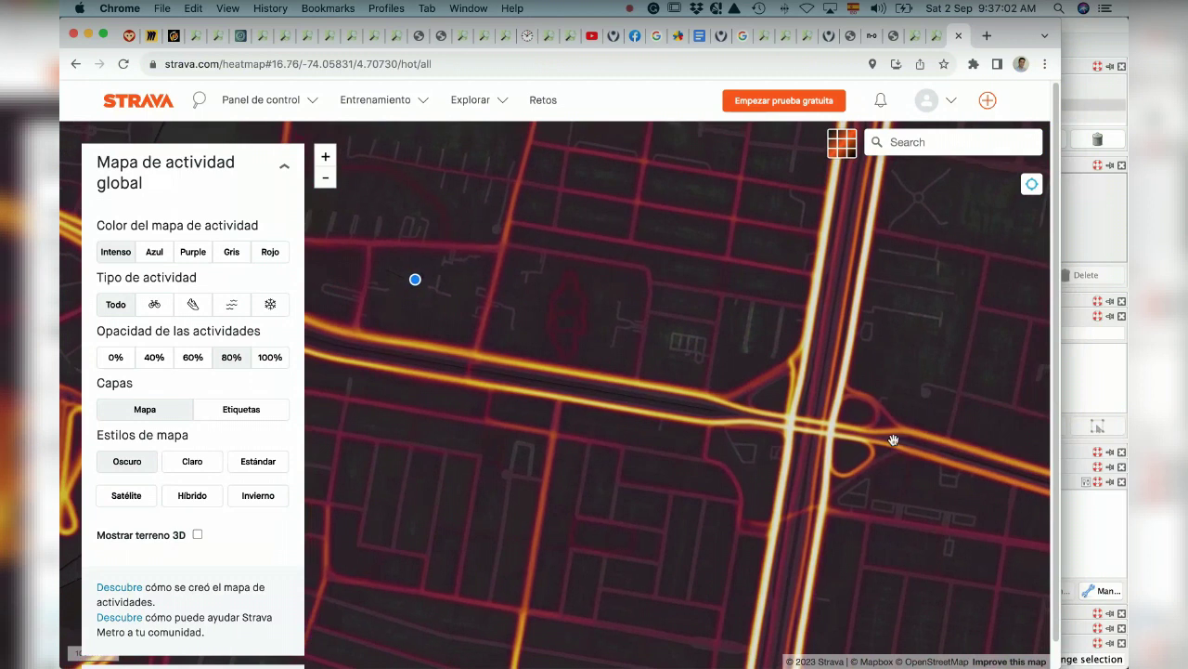
scroll(845, 418, up, 2)
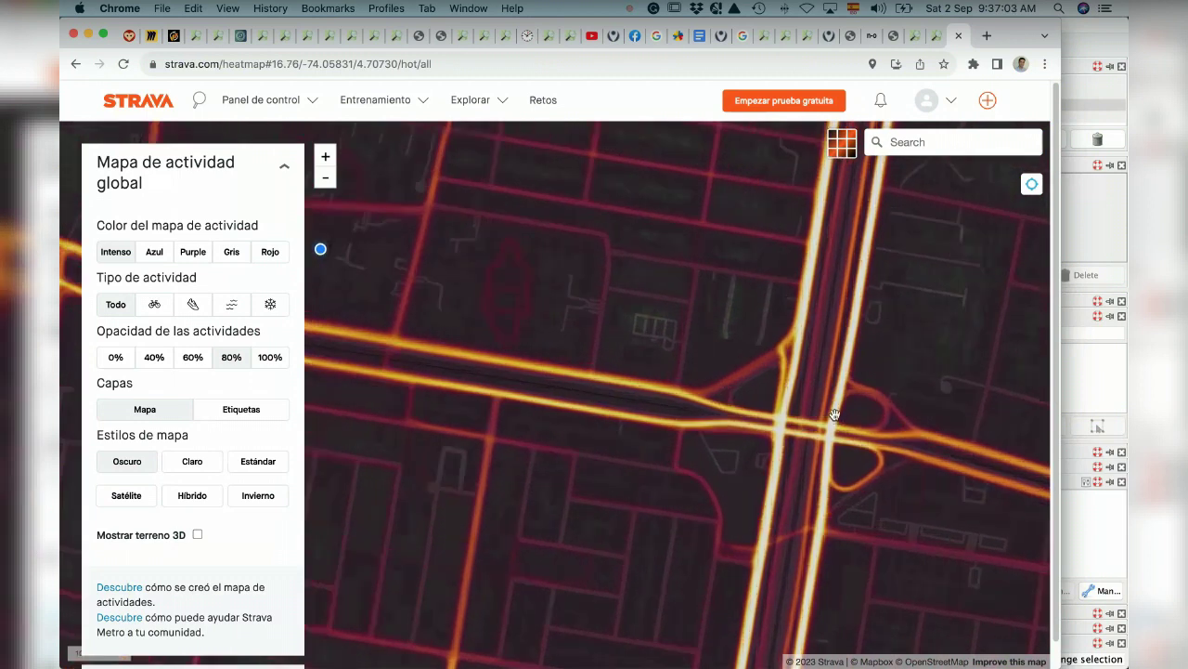
scroll(835, 415, up, 5)
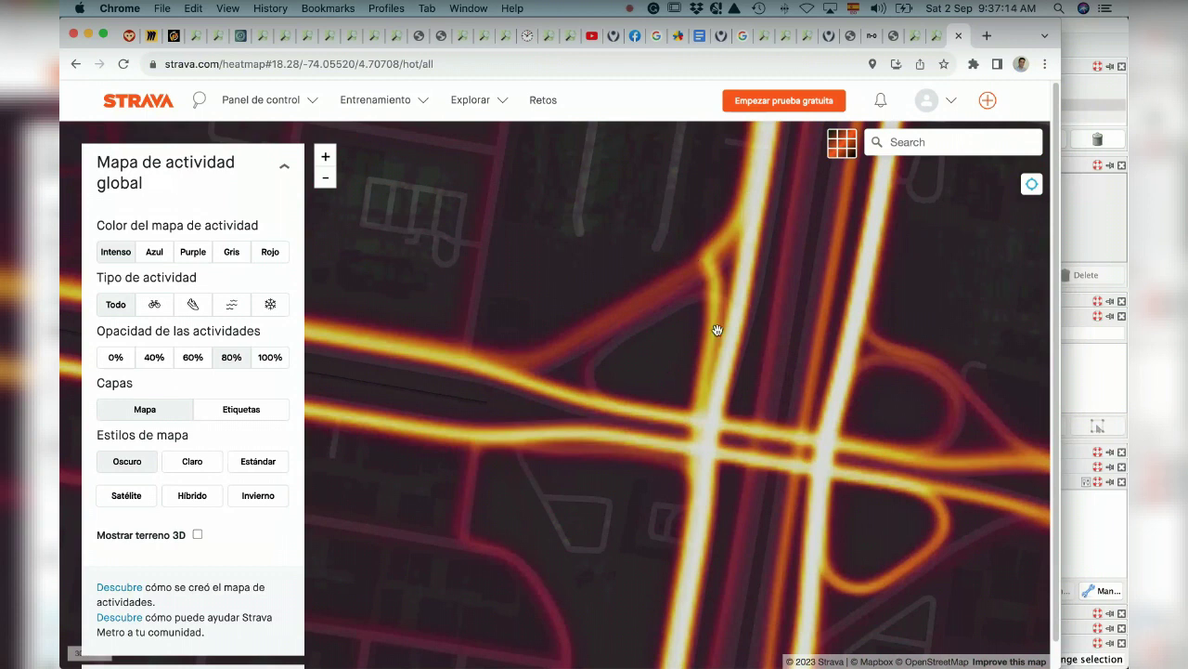
drag(718, 331, 703, 382)
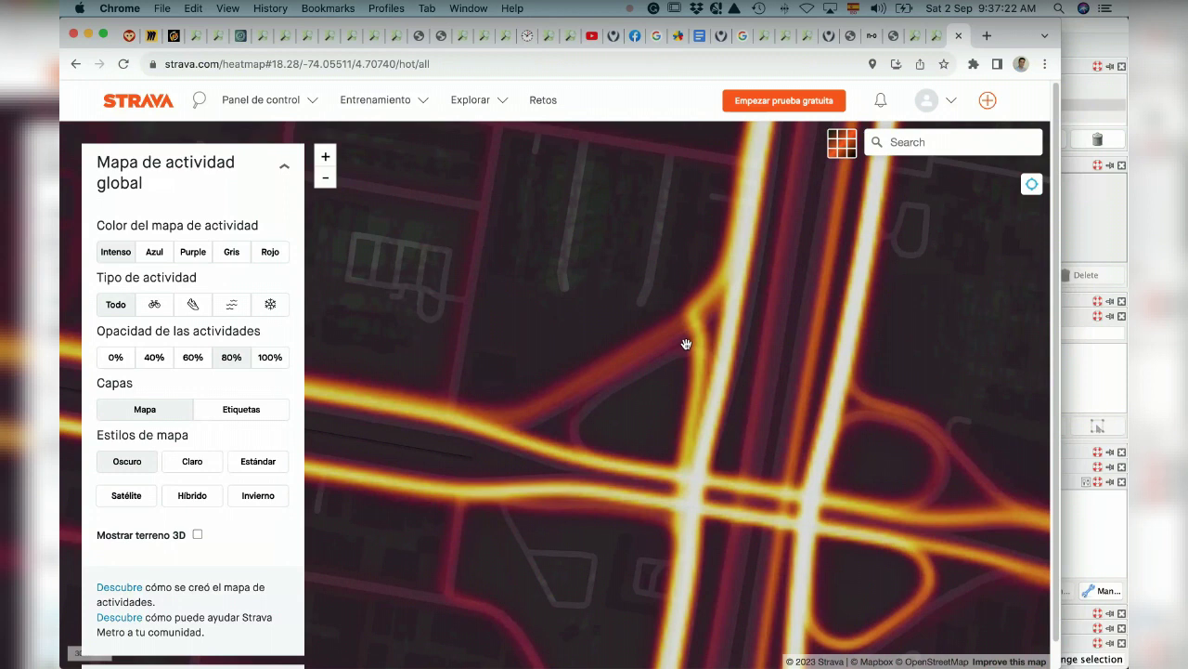
scroll(678, 340, down, 1)
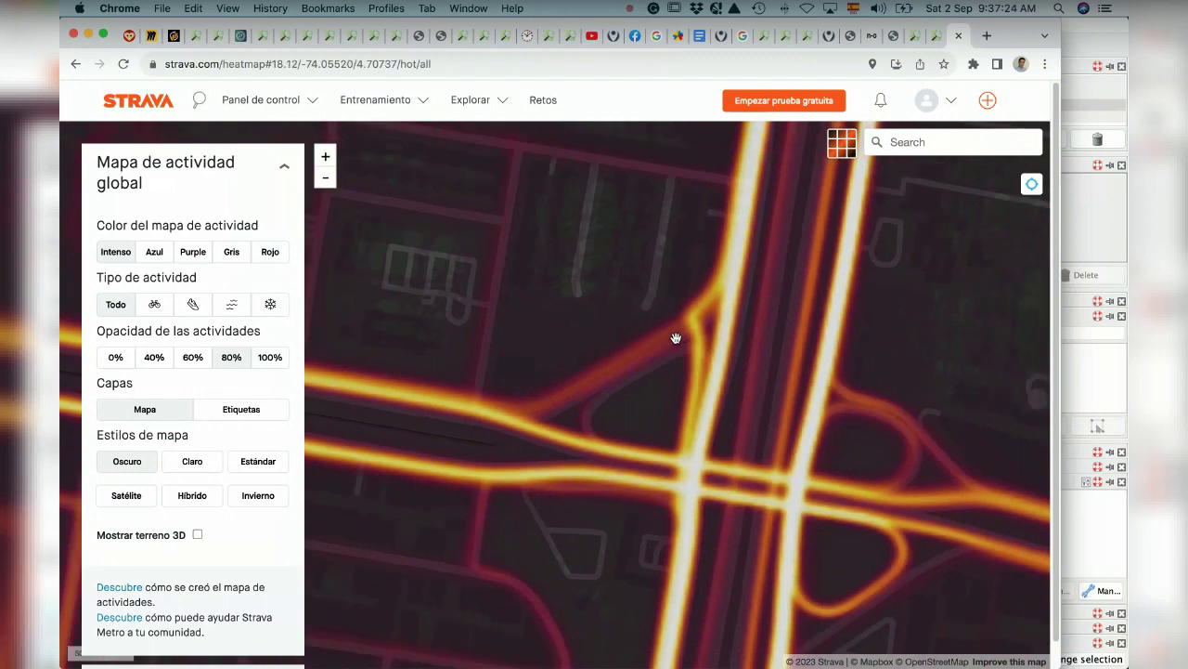
scroll(676, 338, down, 2)
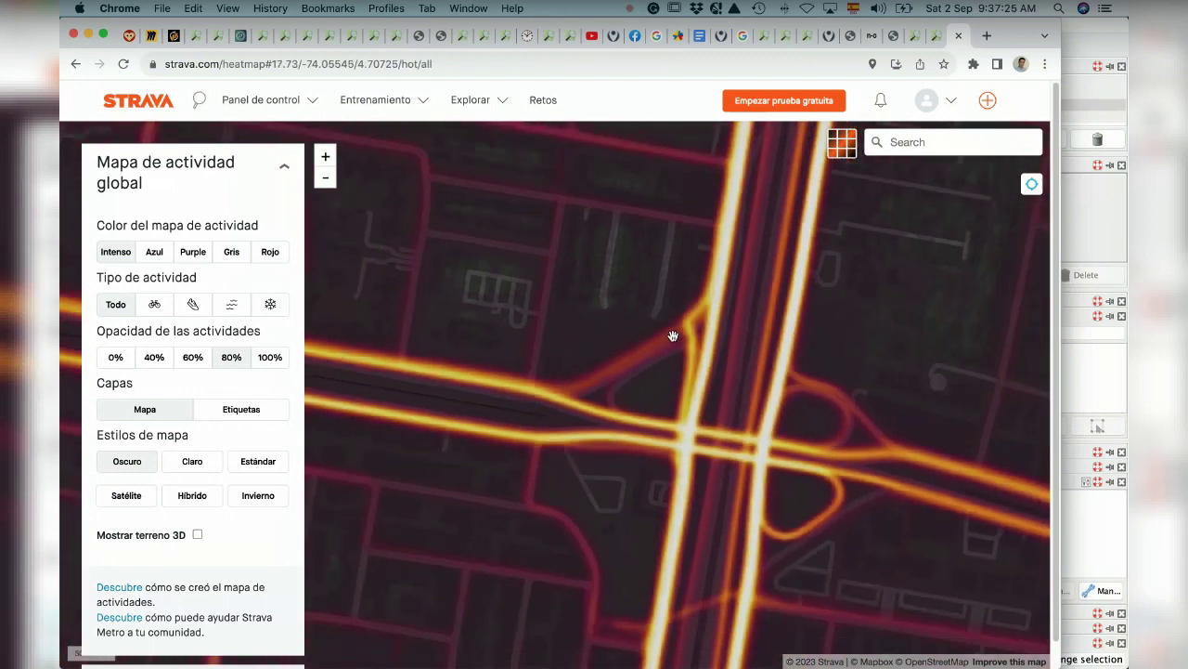
scroll(673, 336, down, 4)
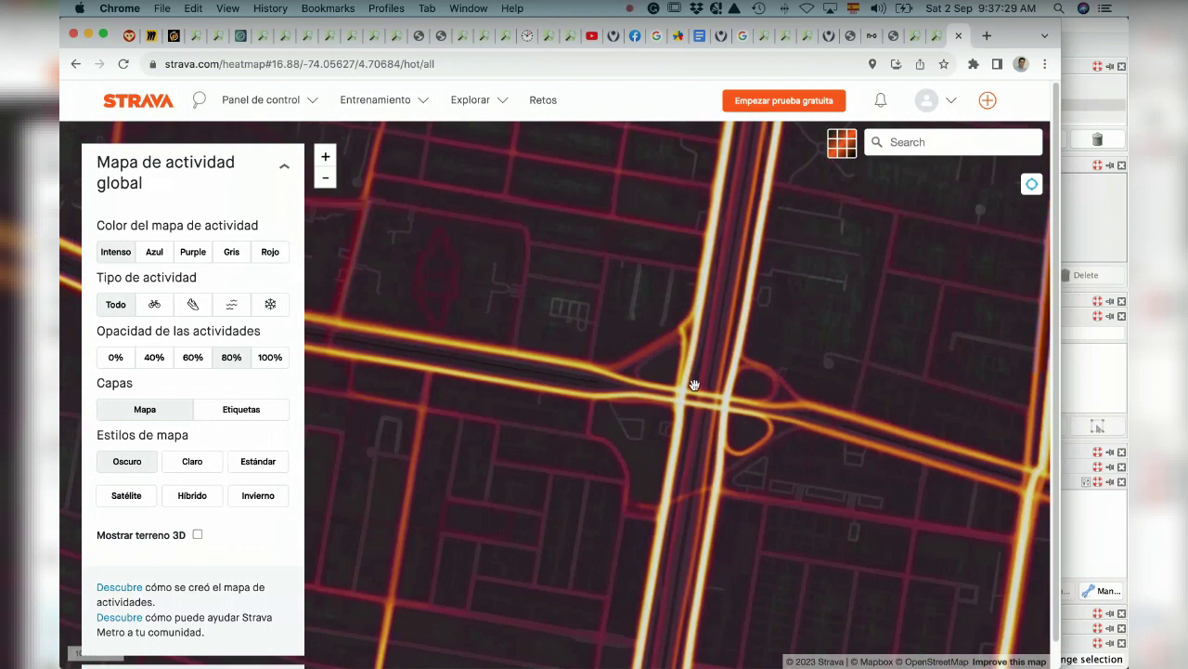
scroll(695, 384, up, 3)
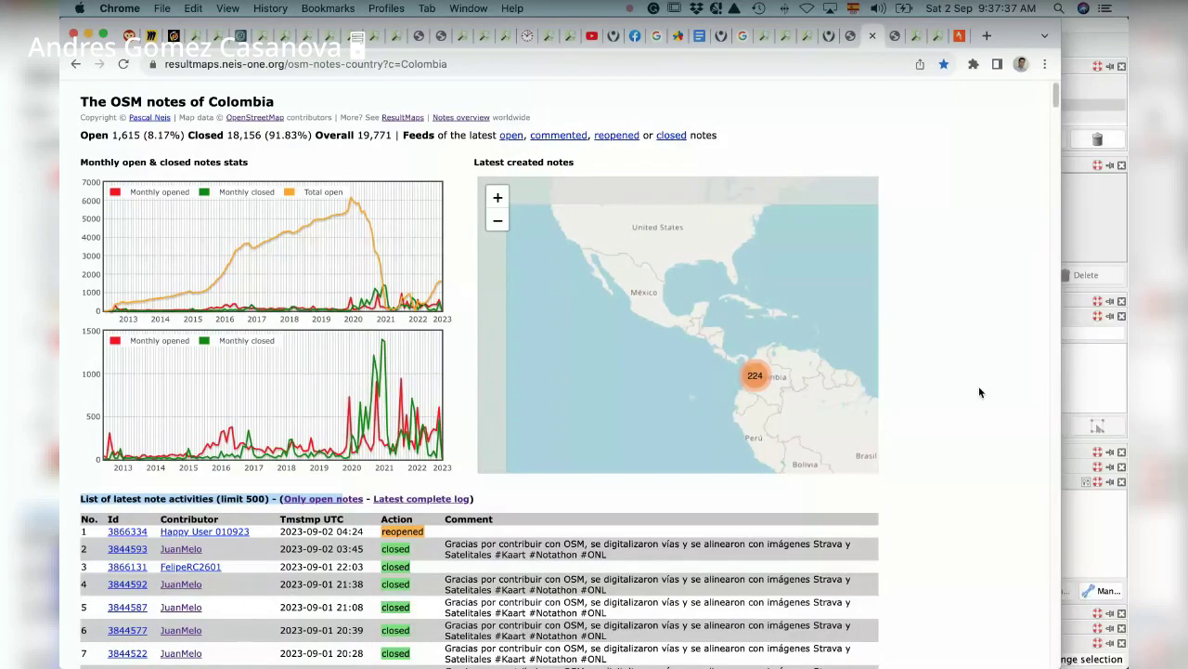
Step: Look through the latest note activities and their closing comments on the resultmaps page for Colombia
scroll(978, 385, down, 15)
scroll(978, 392, down, 15)
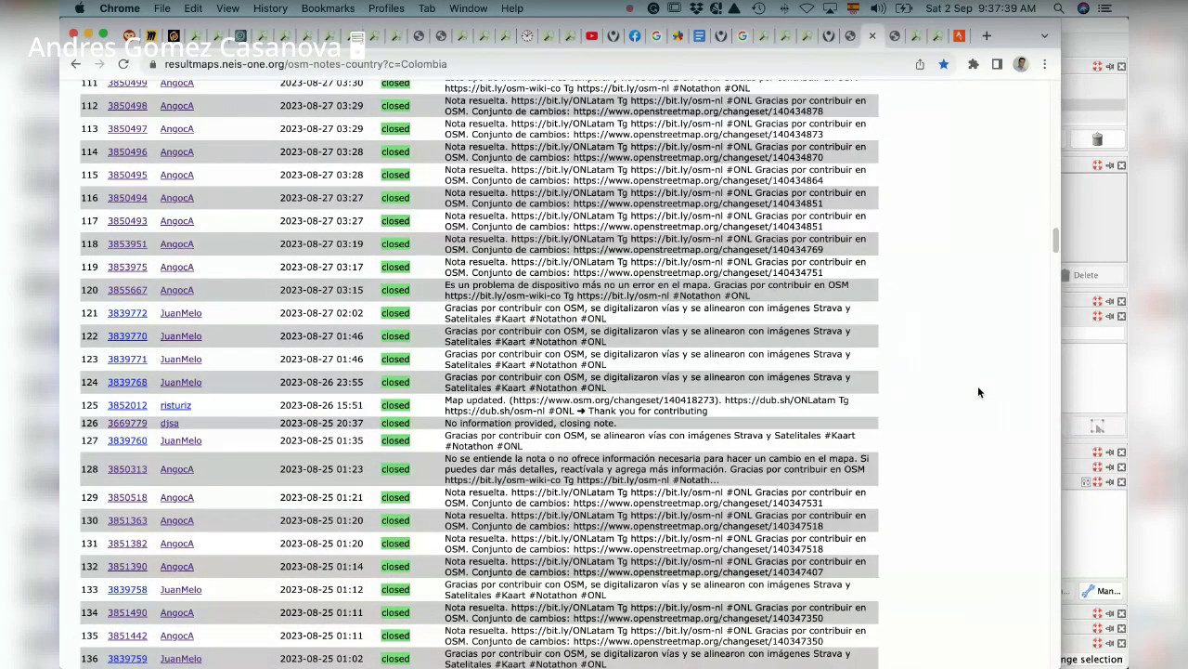
scroll(978, 391, down, 20)
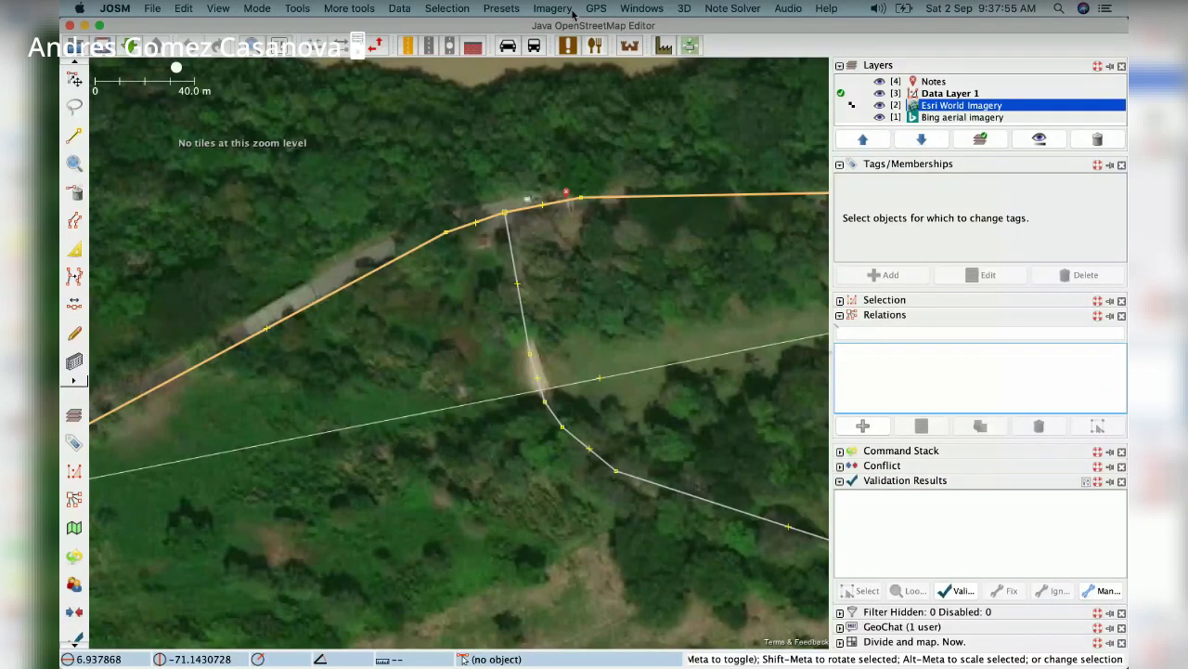
Step: Add the Strava cycling and running heatmap as an imagery layer over the note's area in JOSM
click(571, 10)
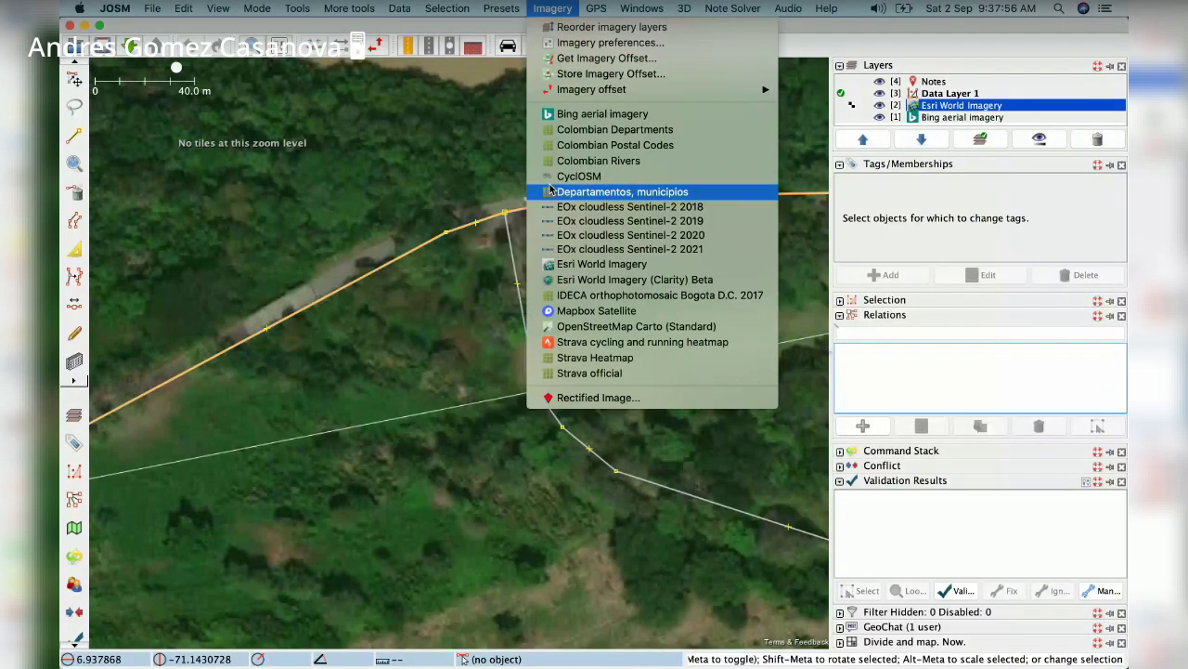
click(586, 344)
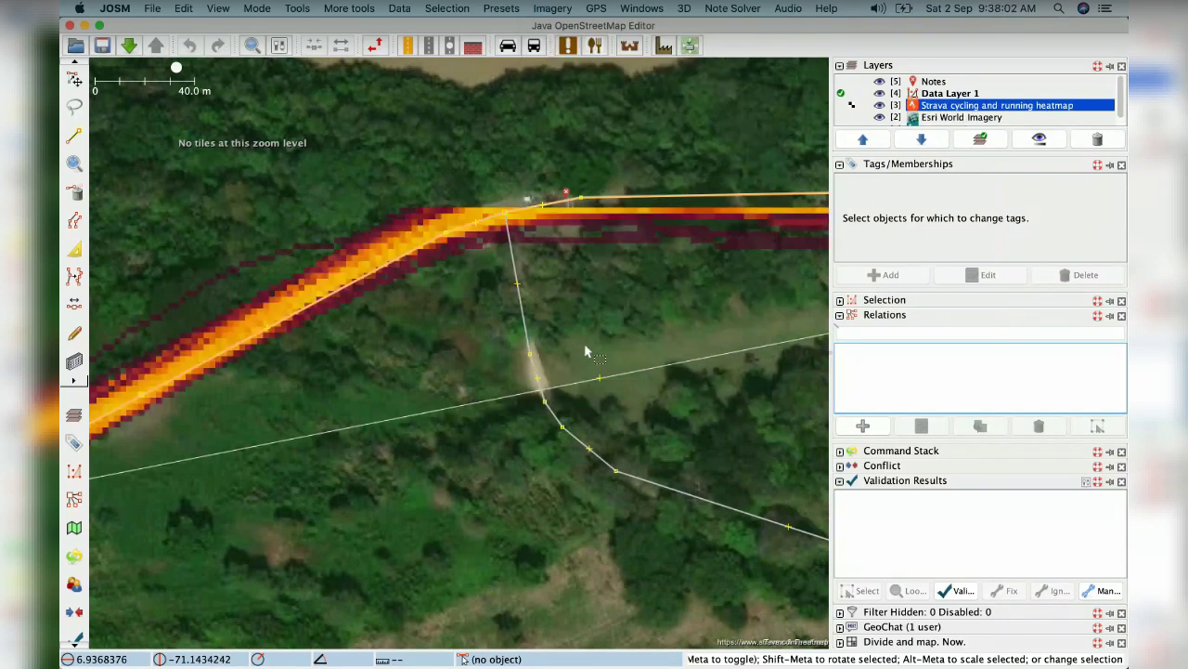
Step: Switch to Telegram, look back through the late-August messages of the OSM Latam: Notas group, and return to JOSM
mouse_move(637, 650)
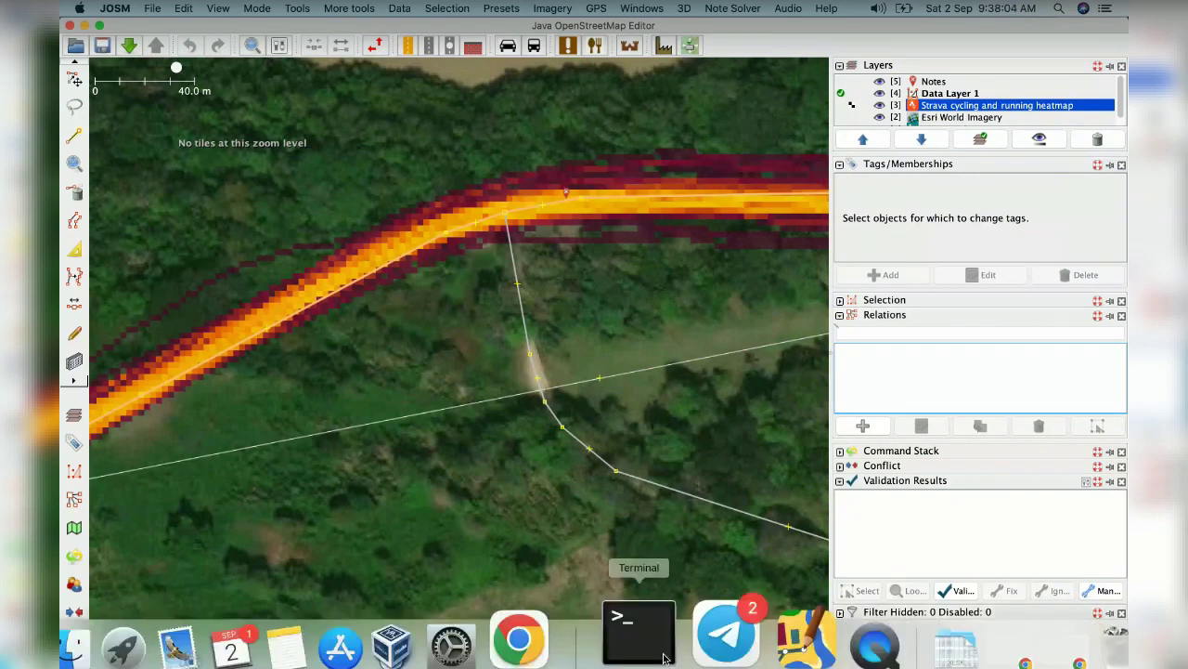
click(703, 636)
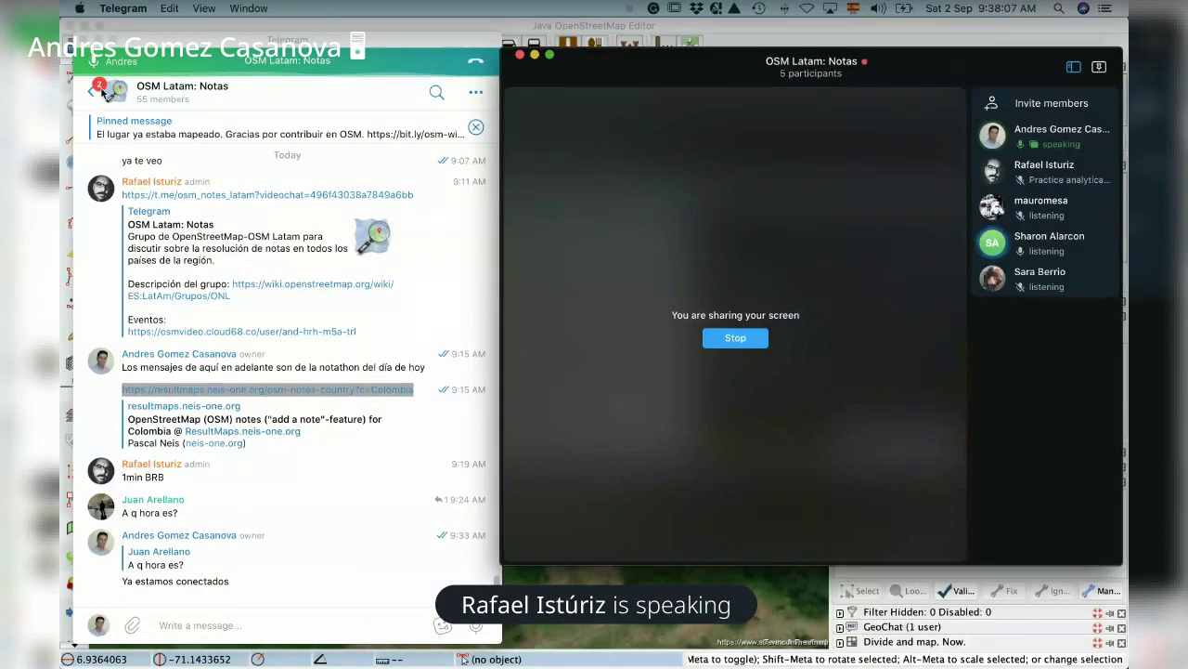
scroll(151, 229, up, 10)
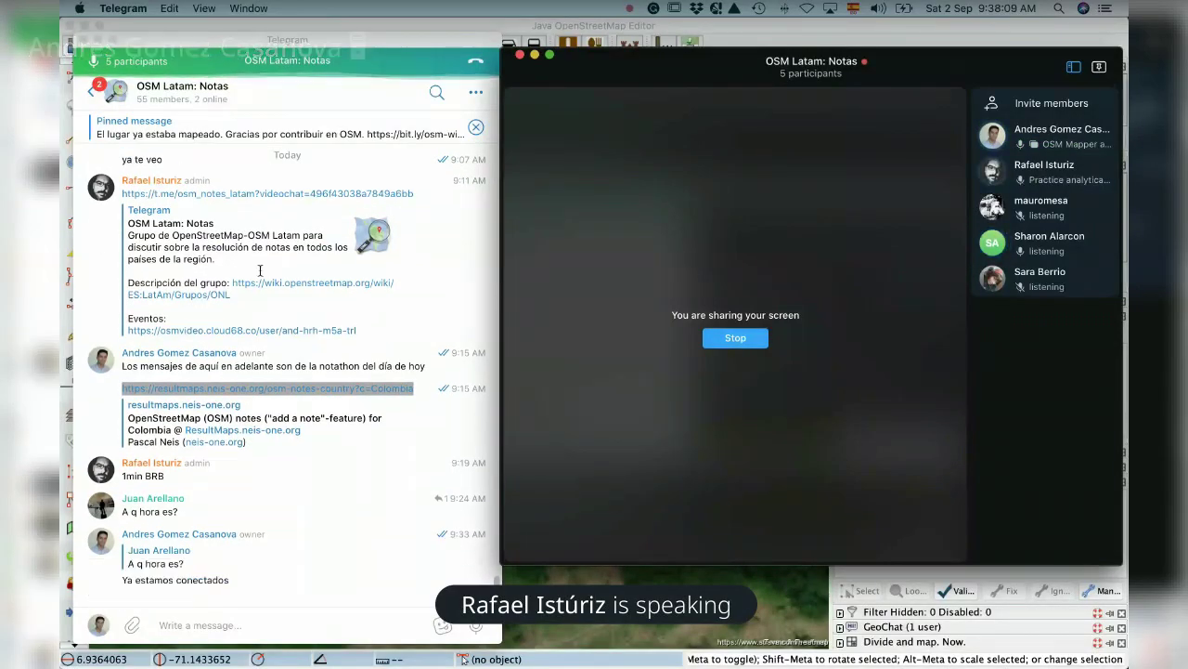
scroll(273, 275, up, 5)
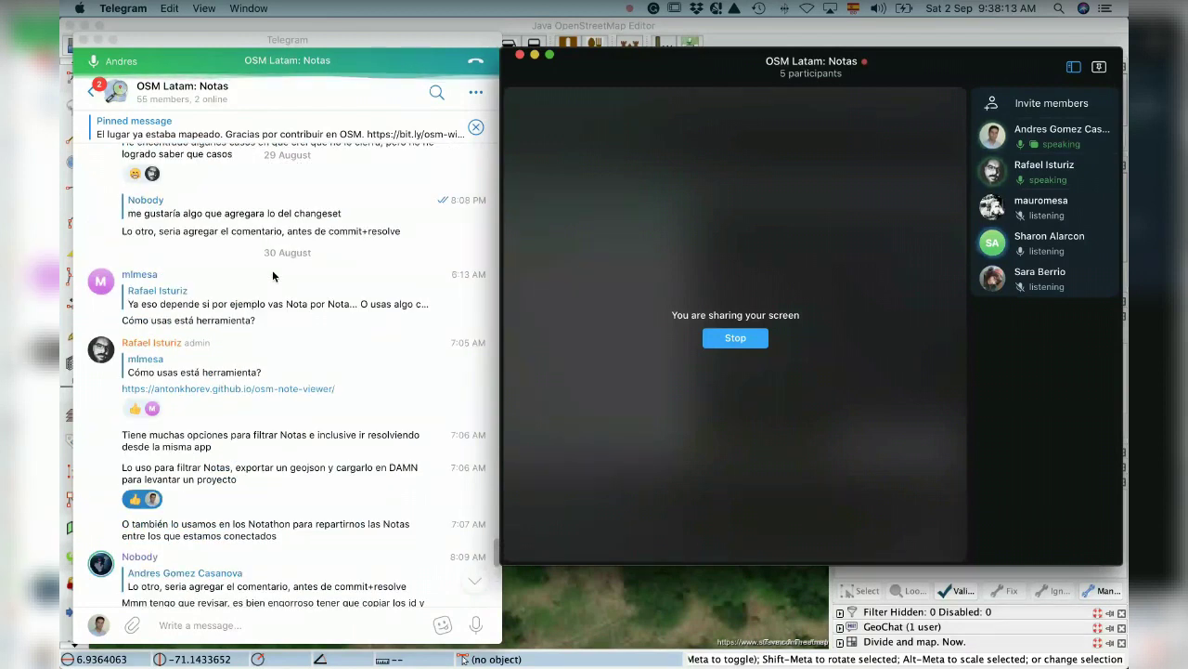
scroll(273, 276, up, 3)
scroll(273, 276, up, 4)
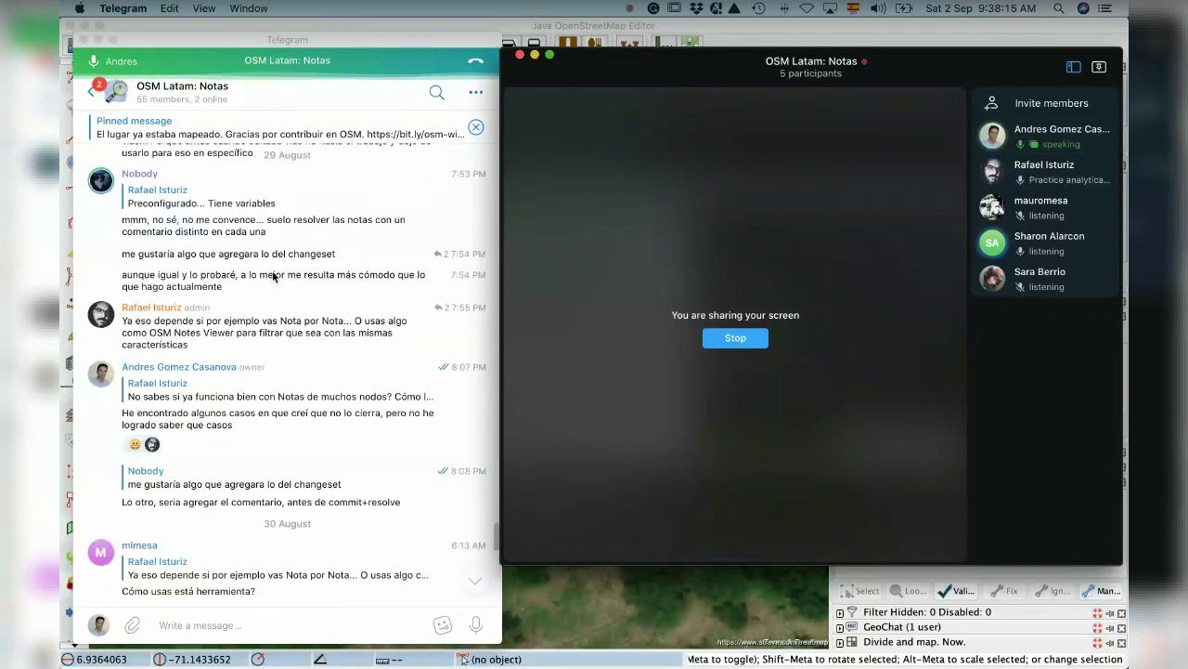
scroll(273, 275, up, 3)
key(super+Tab)
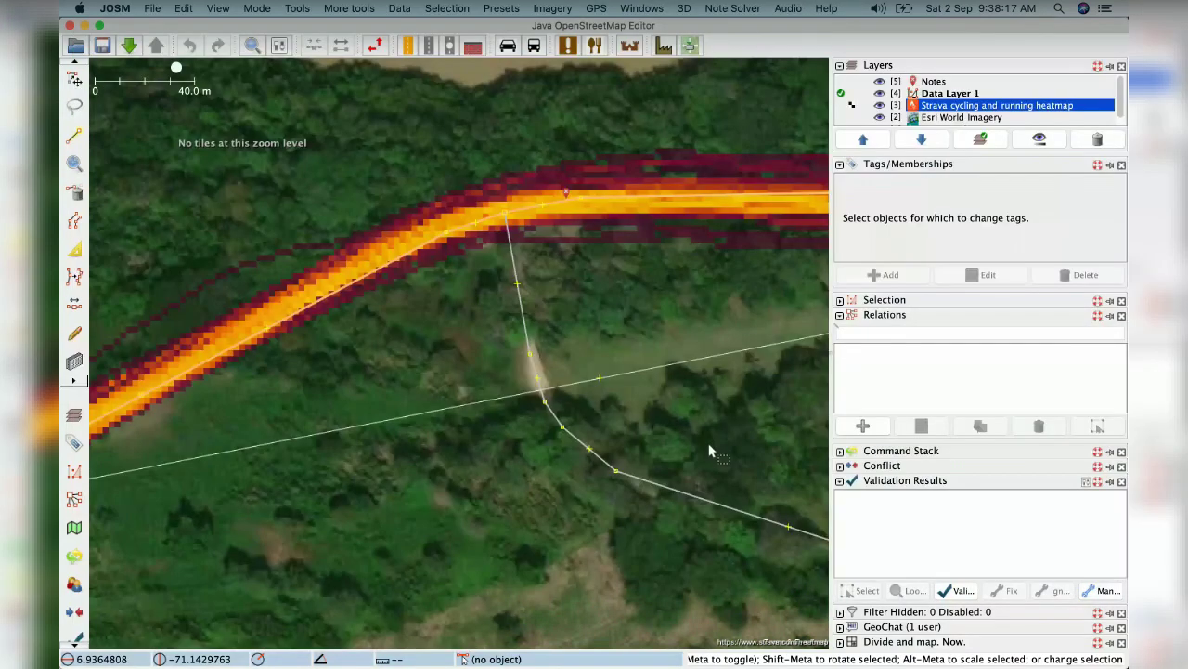
Step: Add the Strava official imagery layer over the note's area
click(553, 8)
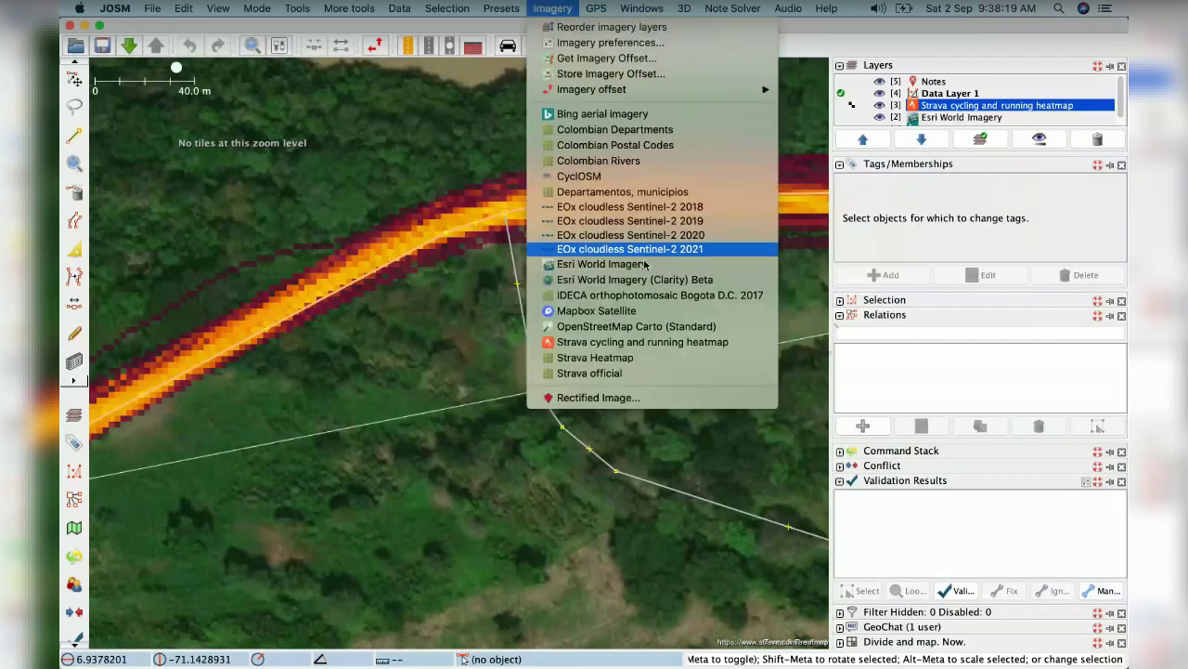
click(644, 373)
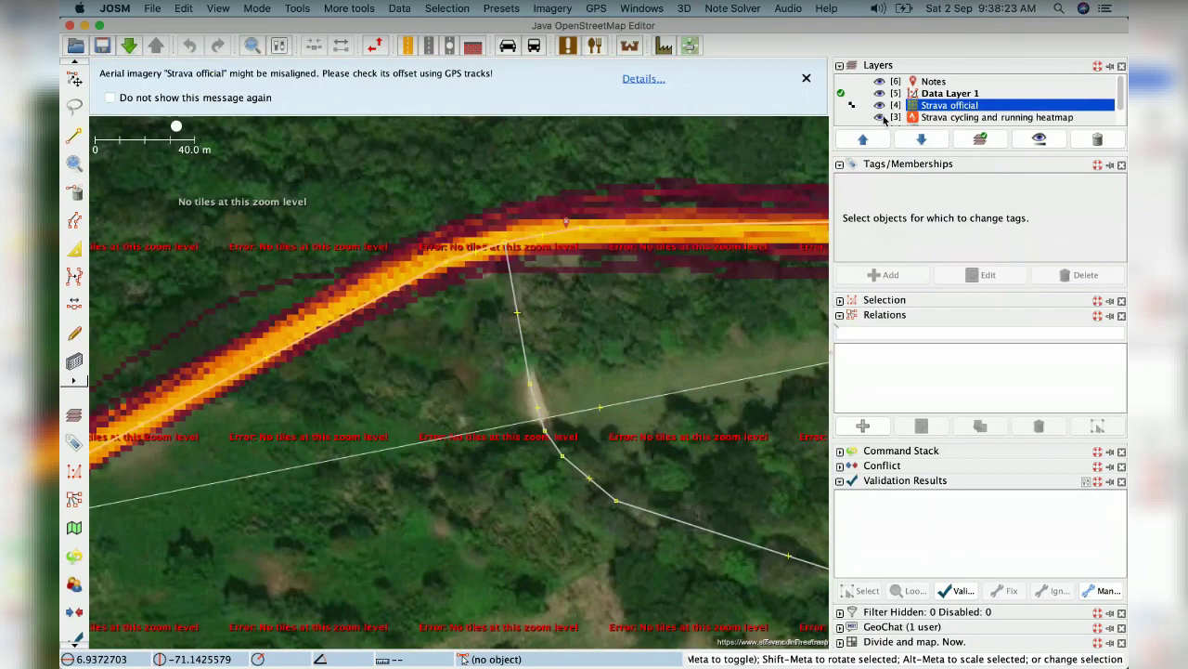
click(711, 226)
click(496, 310)
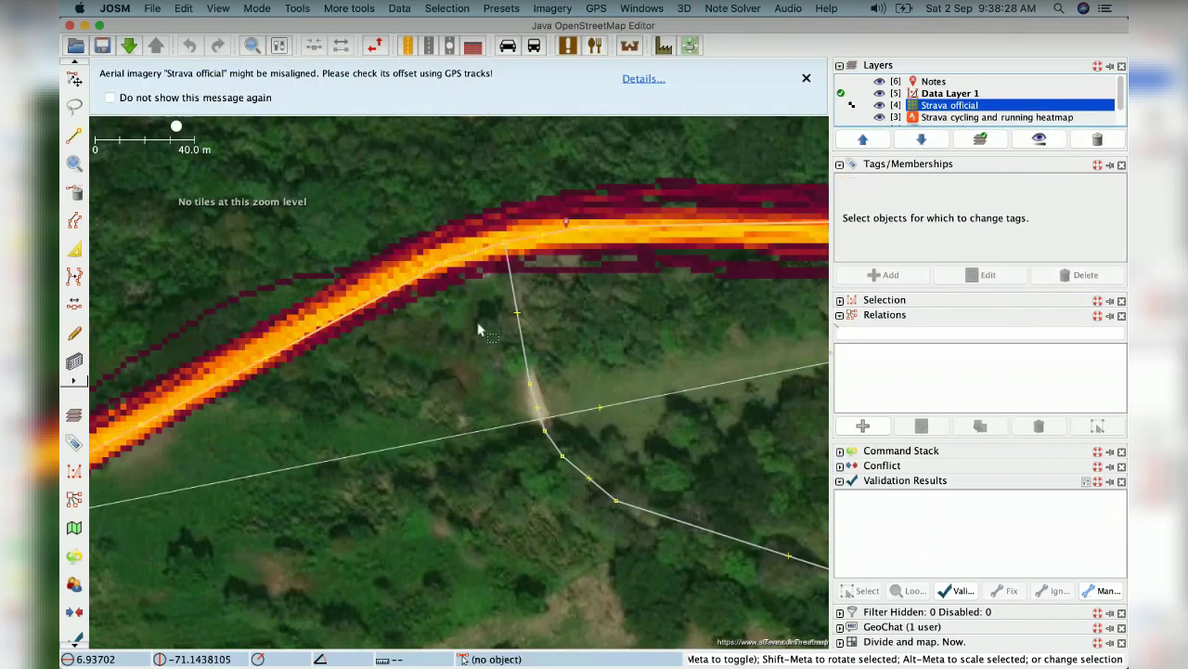
Step: Examine how the Strava heatmap traces match the mapped roads around the note and the nearby junction
click(516, 290)
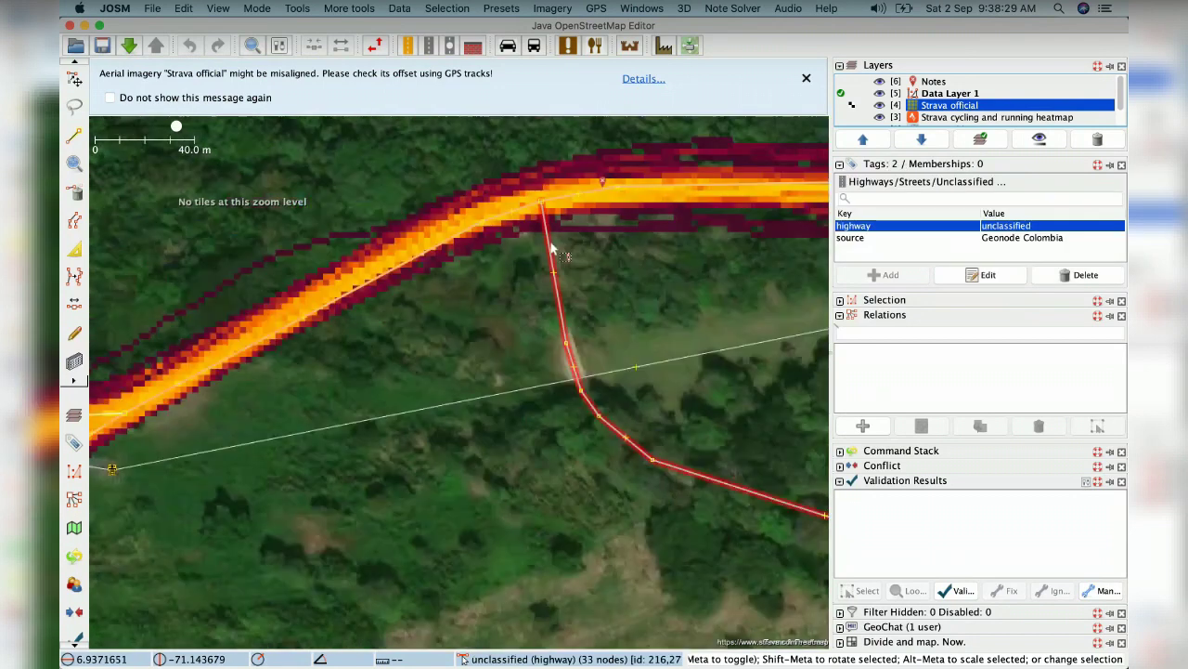
scroll(553, 248, down, 1)
click(616, 251)
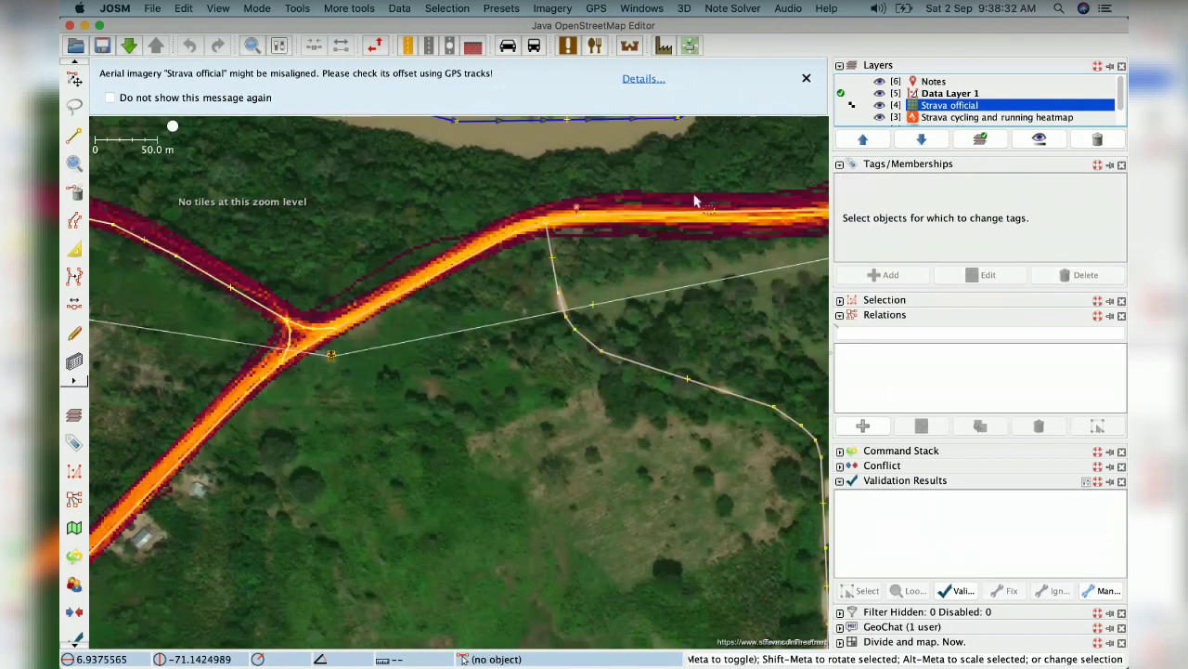
click(609, 231)
click(711, 260)
click(667, 208)
click(730, 236)
click(654, 216)
click(661, 234)
click(654, 216)
click(661, 232)
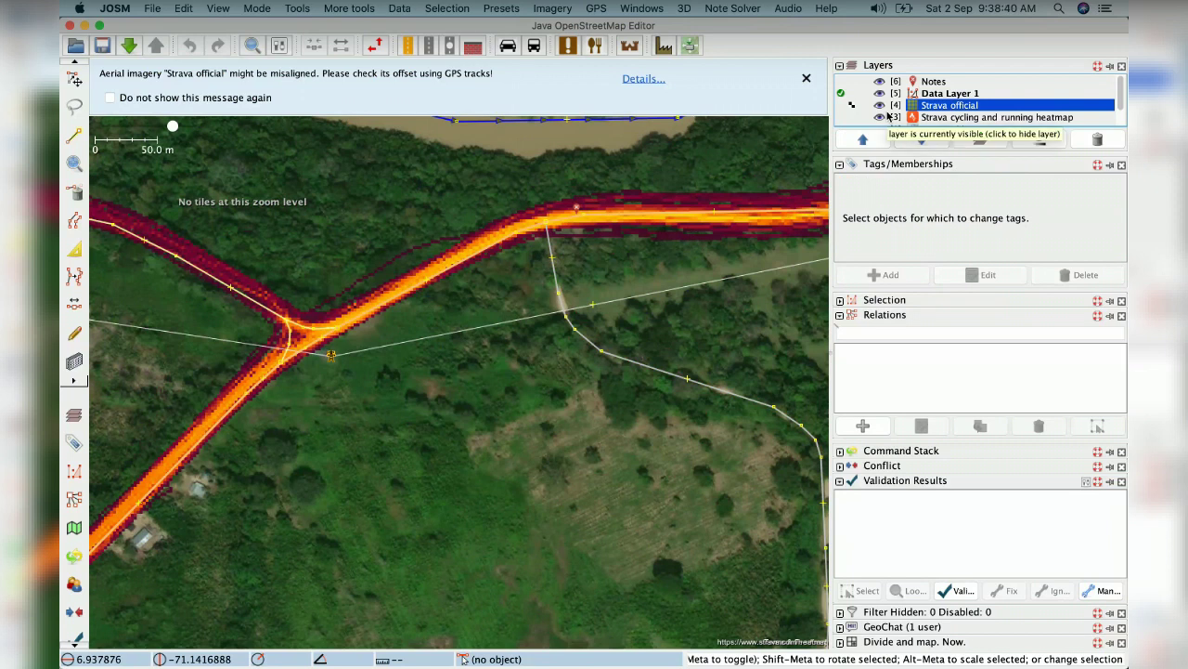
Step: Hide and delete the Strava official imagery layer
click(959, 118)
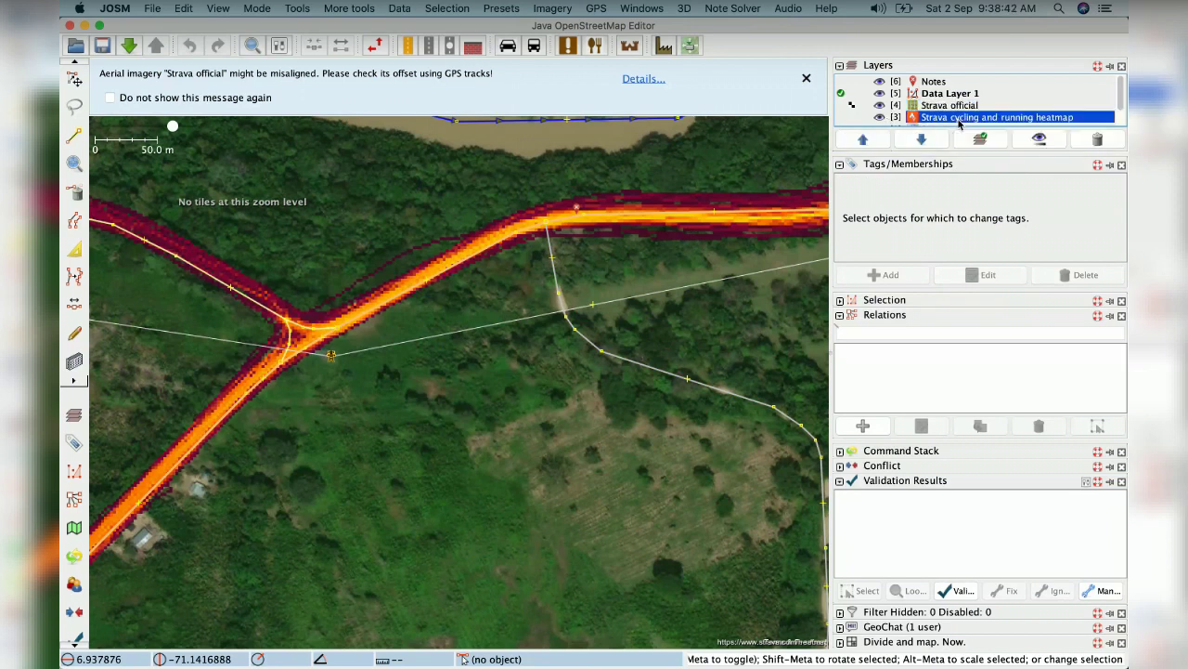
click(880, 106)
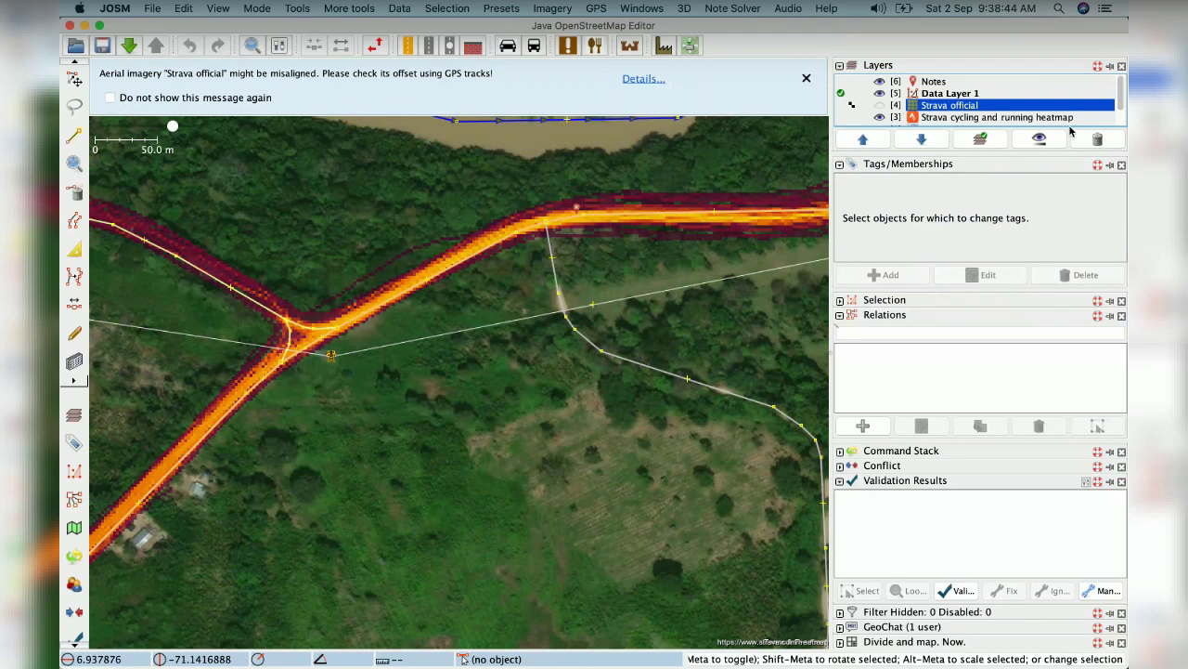
click(1098, 138)
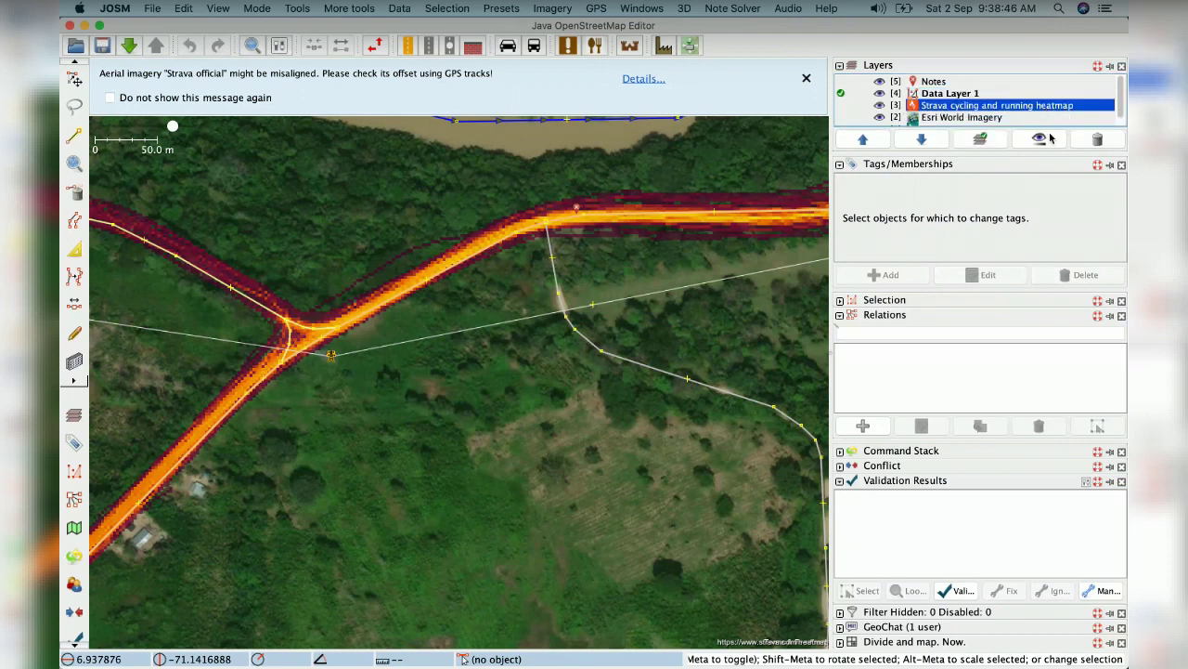
Step: Reduce the Strava cycling and running heatmap's opacity to about 20% and hide Data Layer 1
click(1039, 138)
drag(1105, 206, 1015, 213)
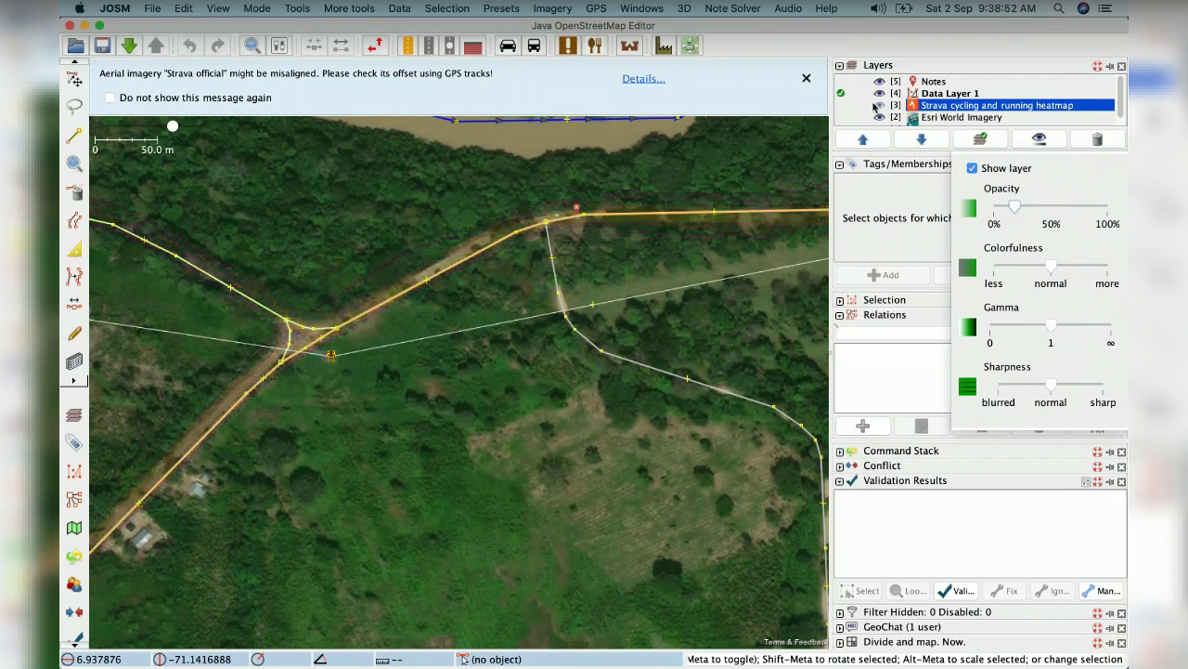
click(878, 94)
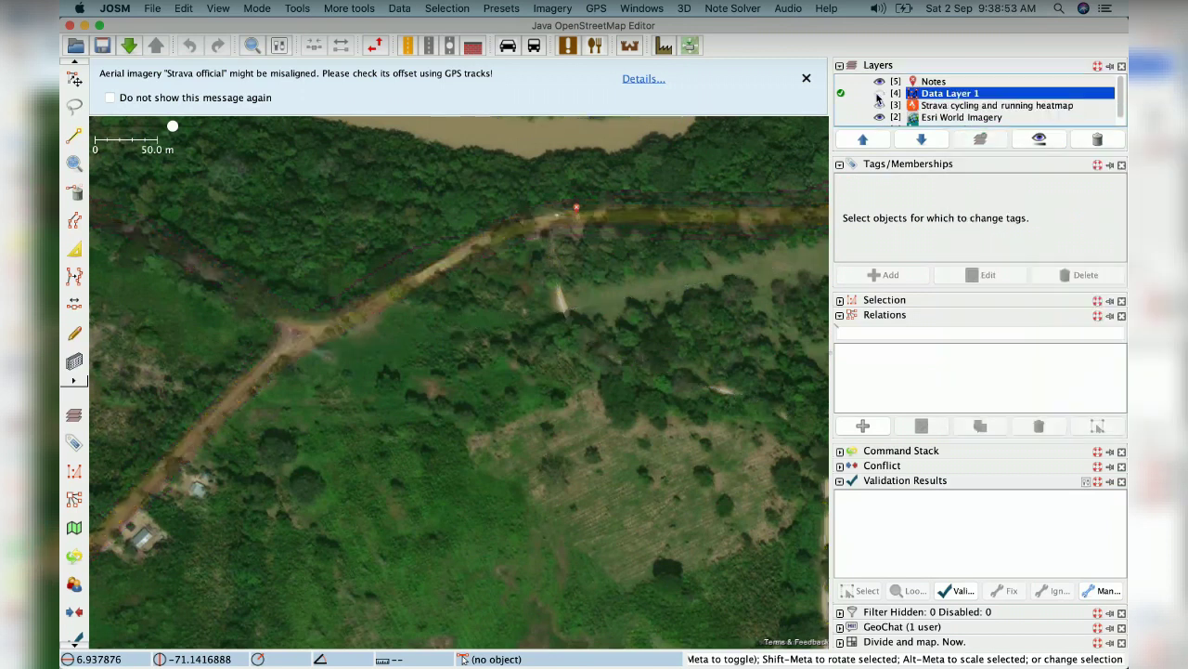
click(1038, 138)
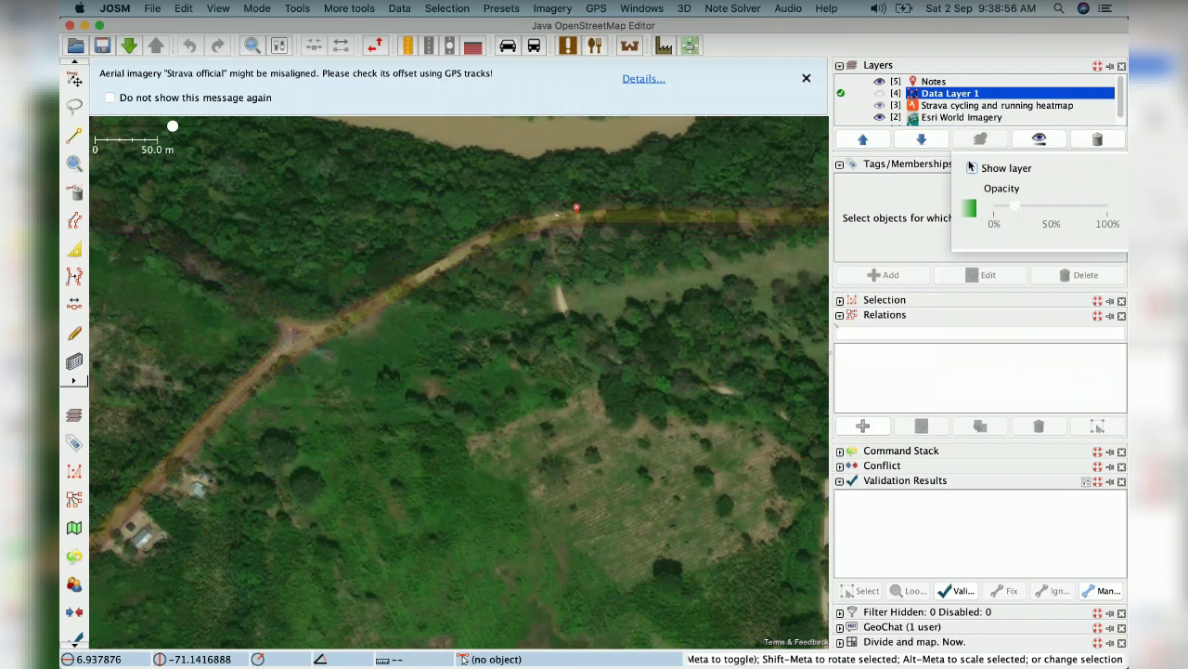
click(972, 168)
click(879, 96)
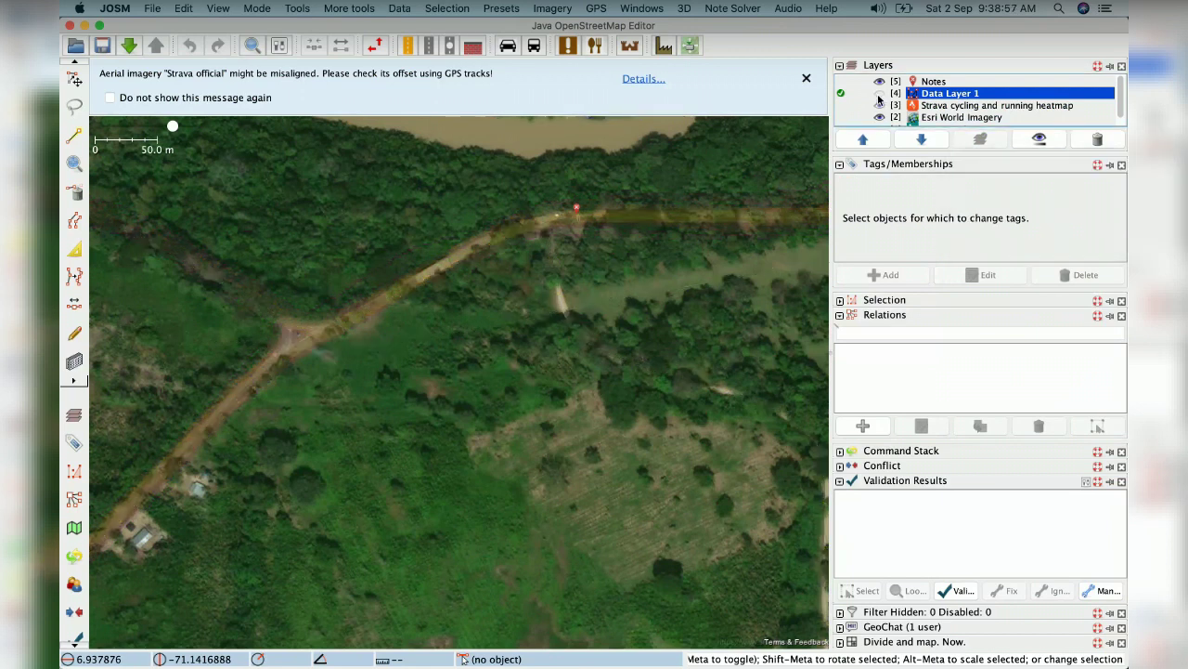
Step: Raise the Strava cycling and running heatmap's opacity to about 35% and check its alignment with the Esri imagery along the secondary road
click(954, 108)
click(1039, 139)
mouse_move(1017, 207)
mouse_down()
mouse_move(1046, 206)
mouse_move(994, 206)
mouse_move(1033, 207)
mouse_up()
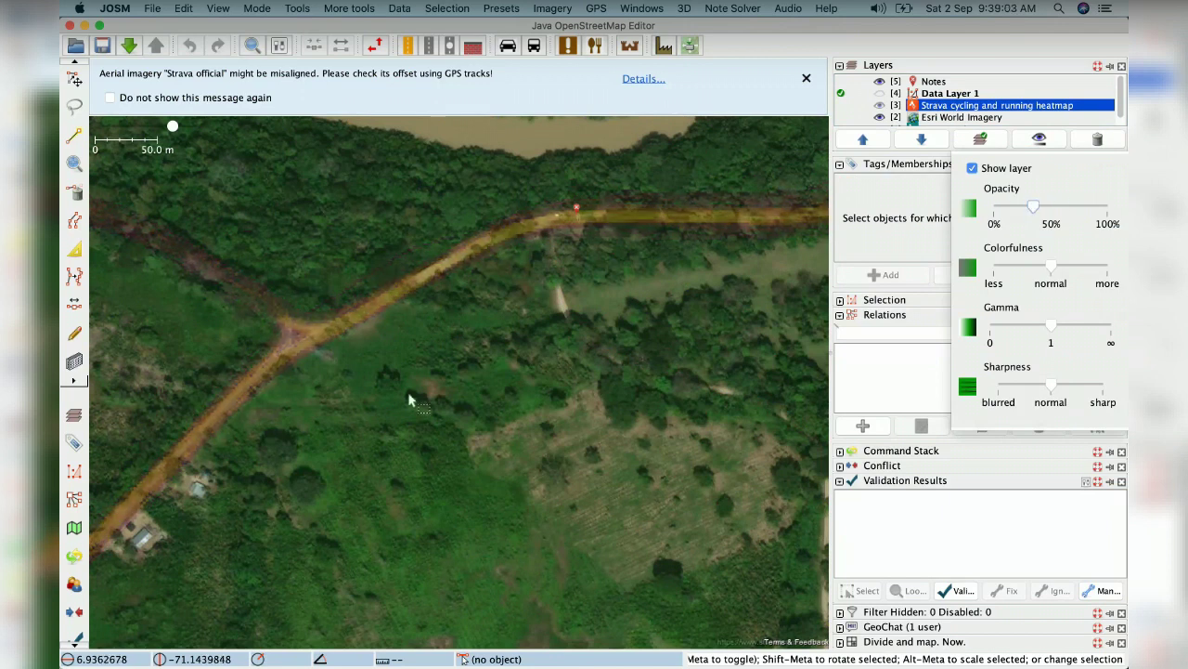
click(248, 475)
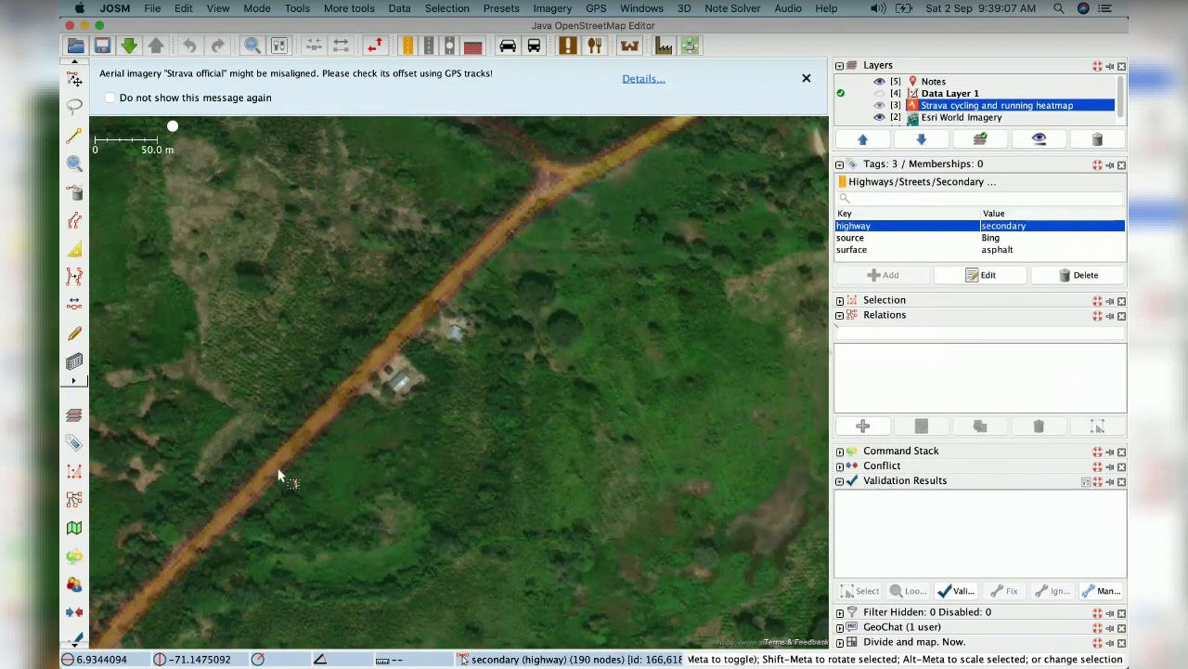
scroll(279, 479, up, 1)
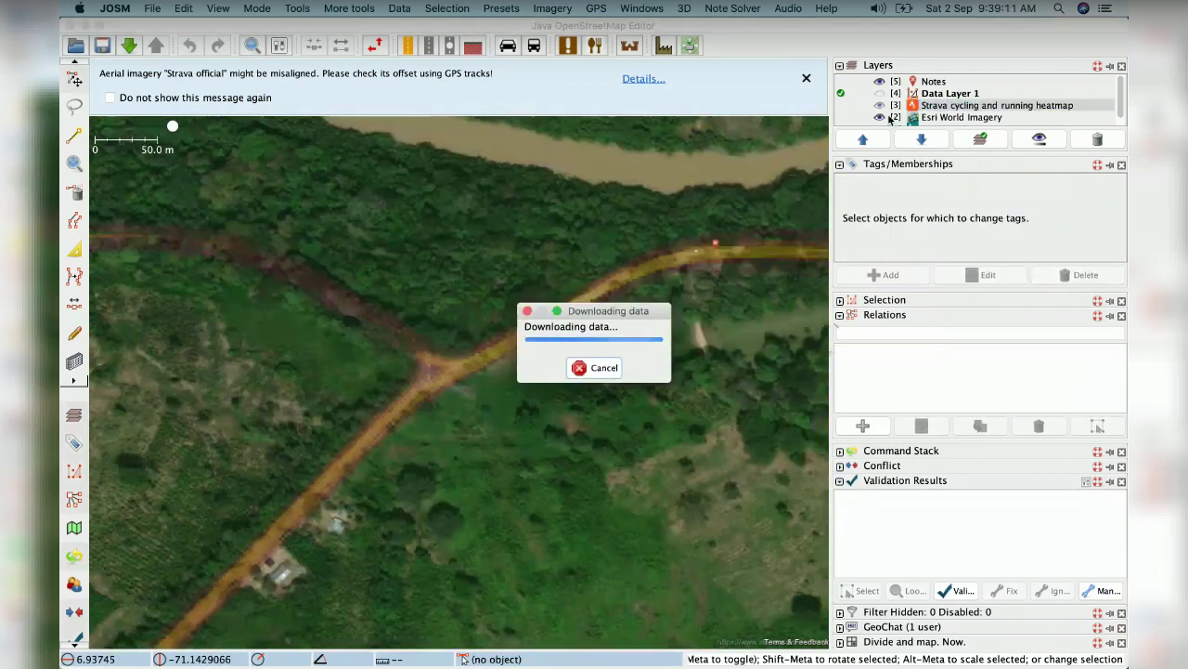
Step: Hide the Esri World Imagery layer to compare the Bing imagery with the heatmap at the road junction
click(885, 119)
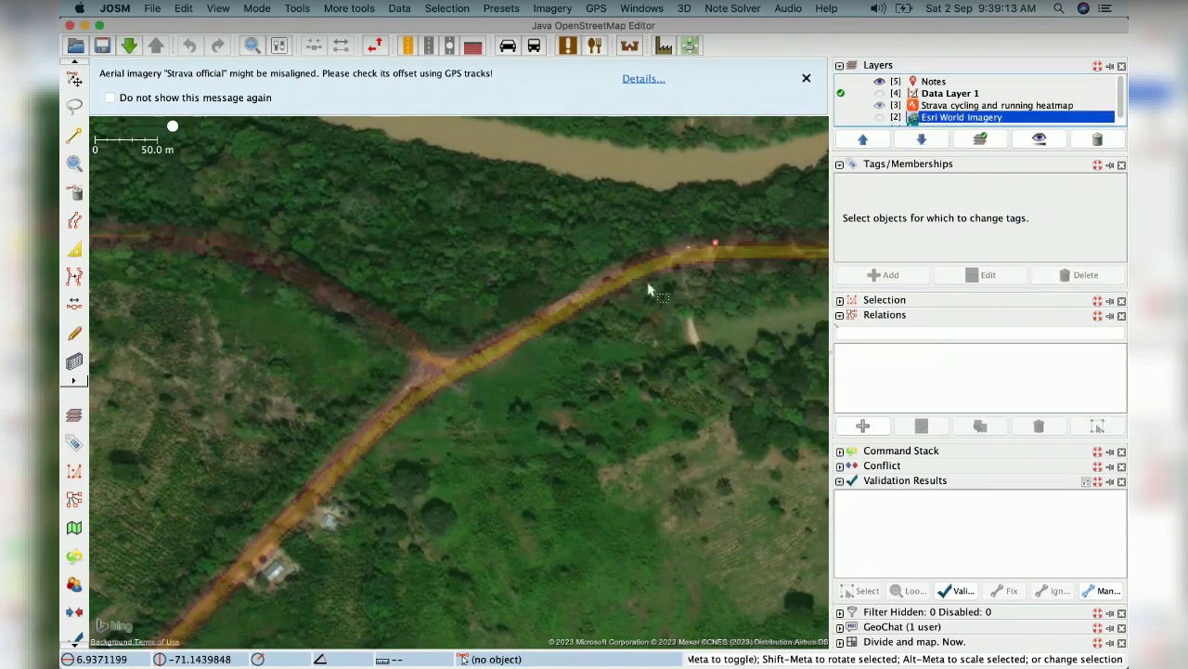
scroll(578, 296, up, 2)
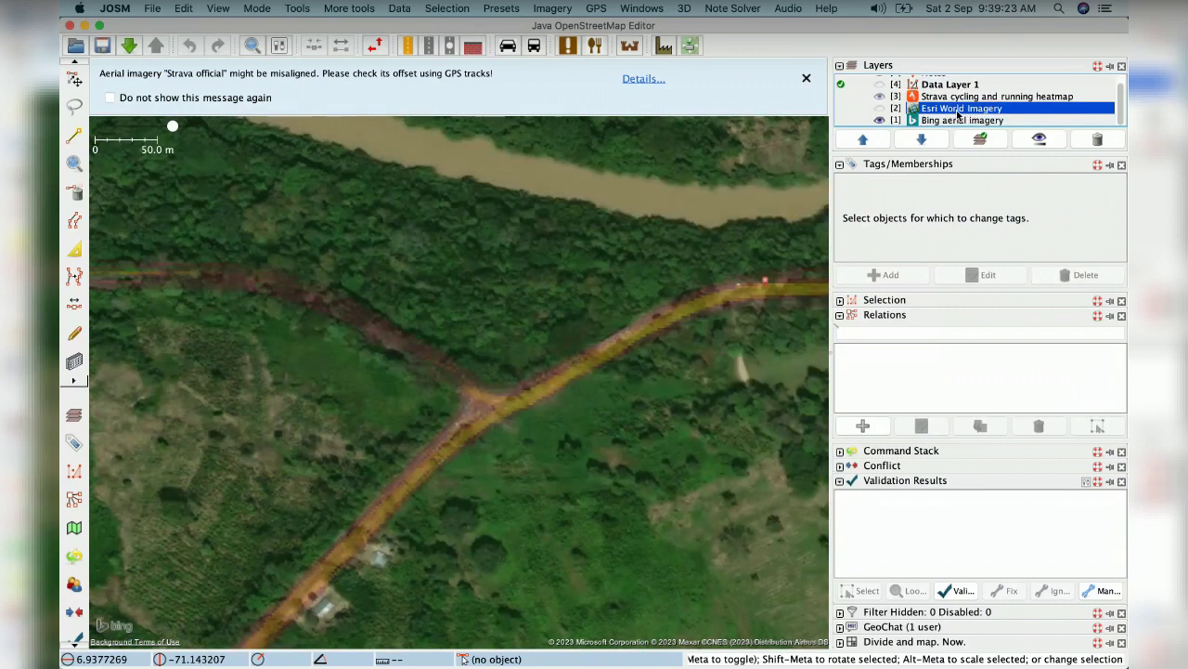
Step: Shift the Bing aerial imagery to an offset of 3.58; -4.78 so its roads line up with the heatmap
click(959, 121)
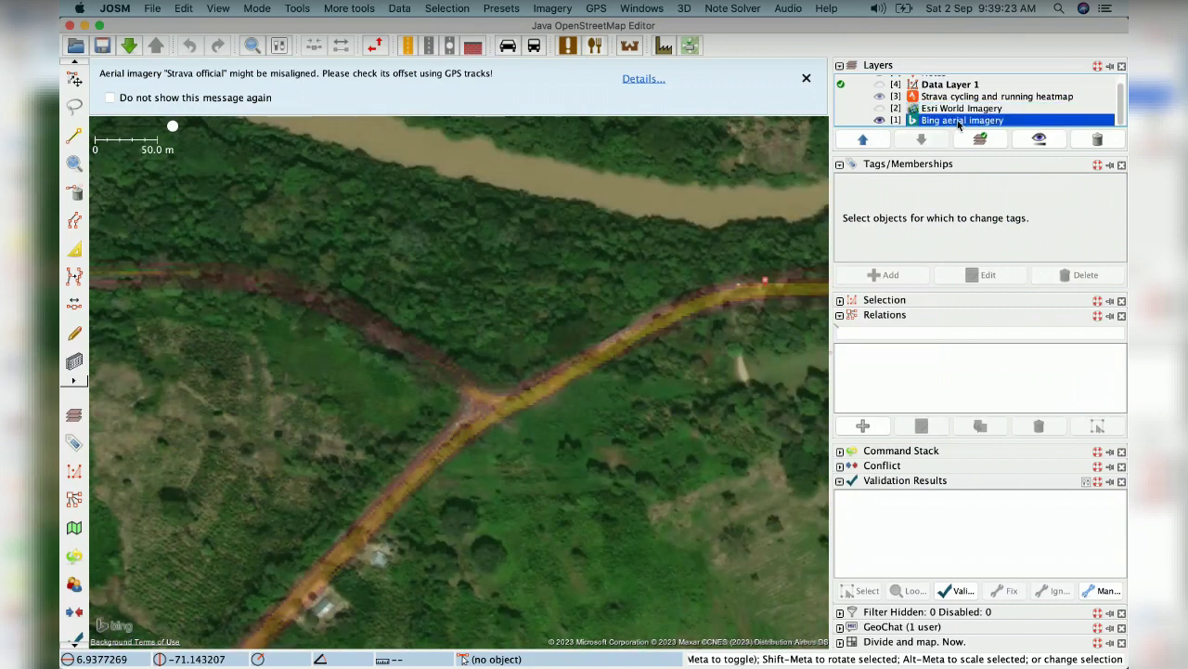
right_click(959, 126)
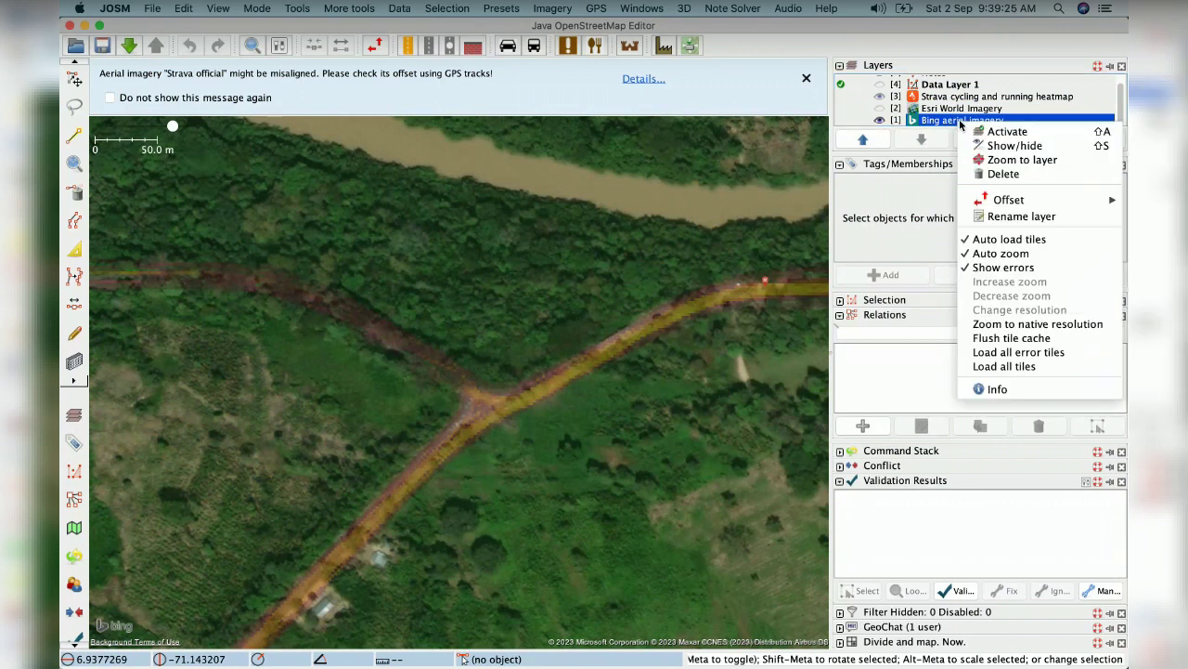
mouse_move(984, 200)
click(915, 197)
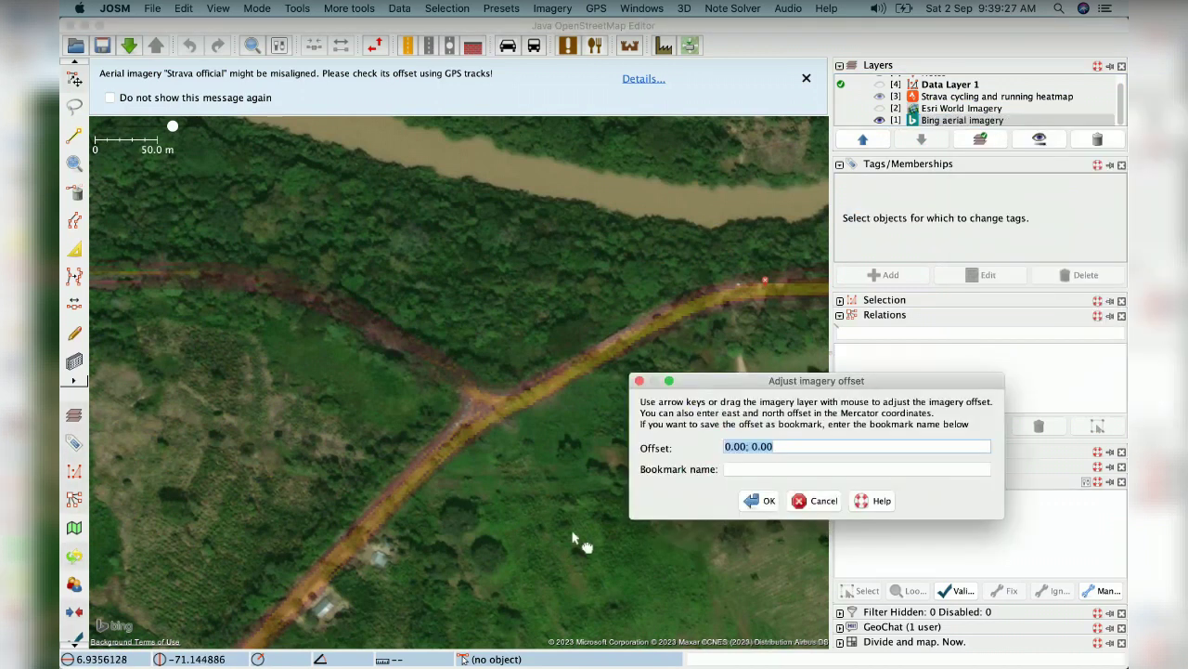
drag(571, 531, 577, 542)
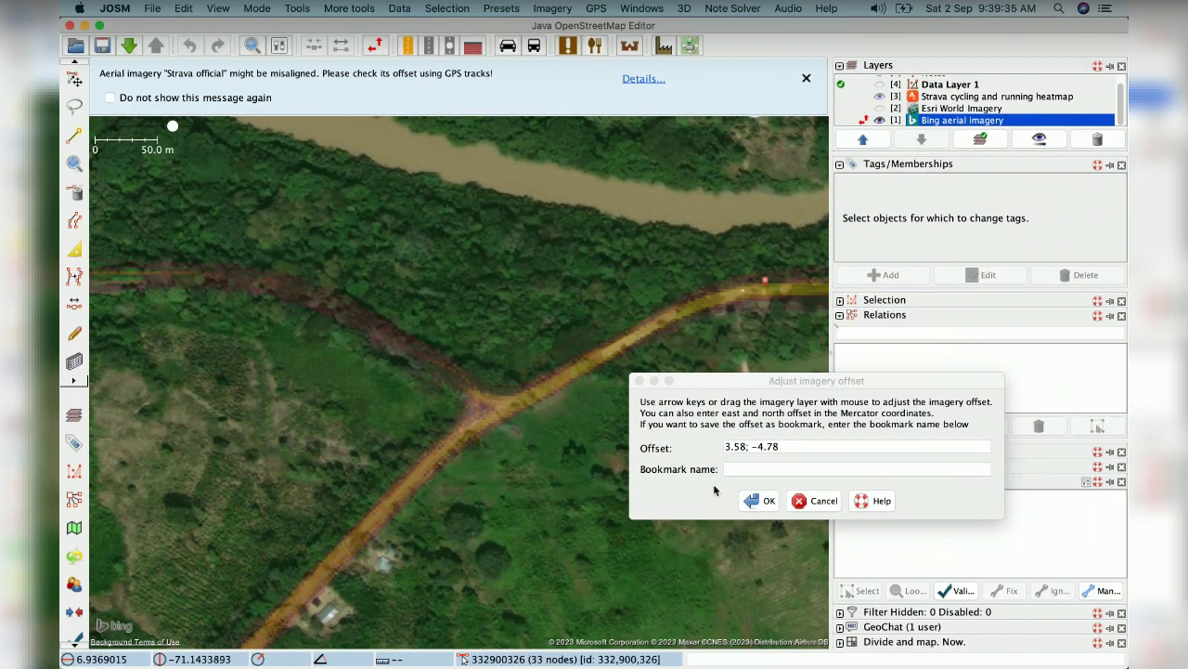
key(Return)
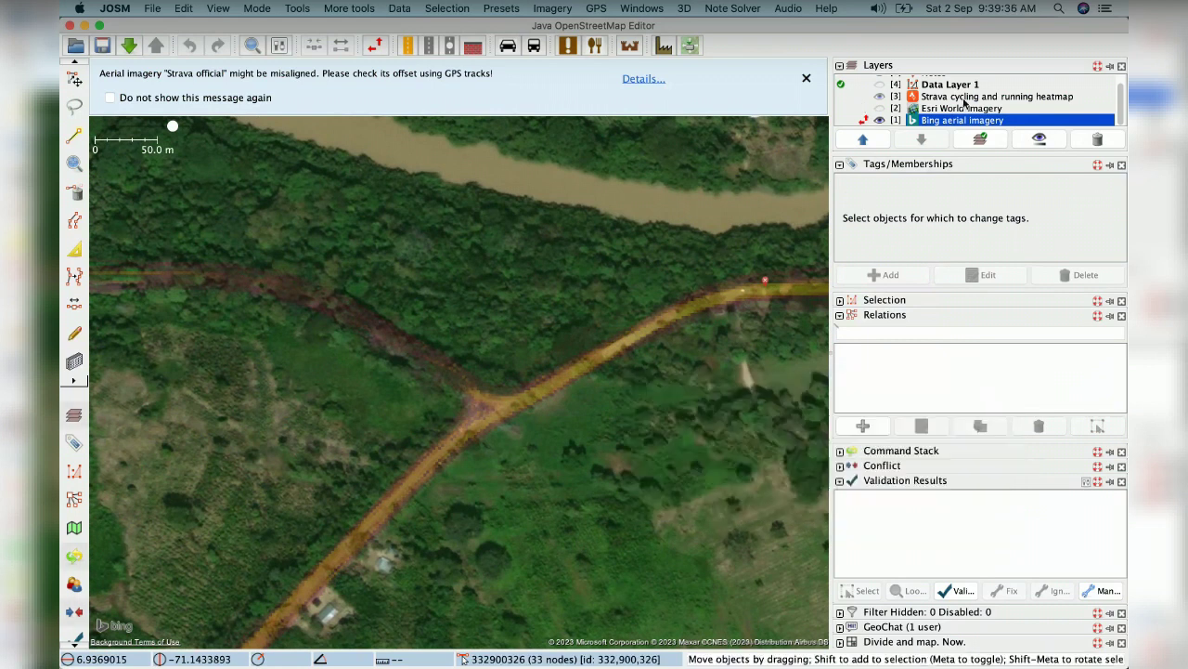
Step: Show the Esri World Imagery layer, compare it with the heatmap farther east along the road, and hide the Bing aerial imagery layer
click(876, 109)
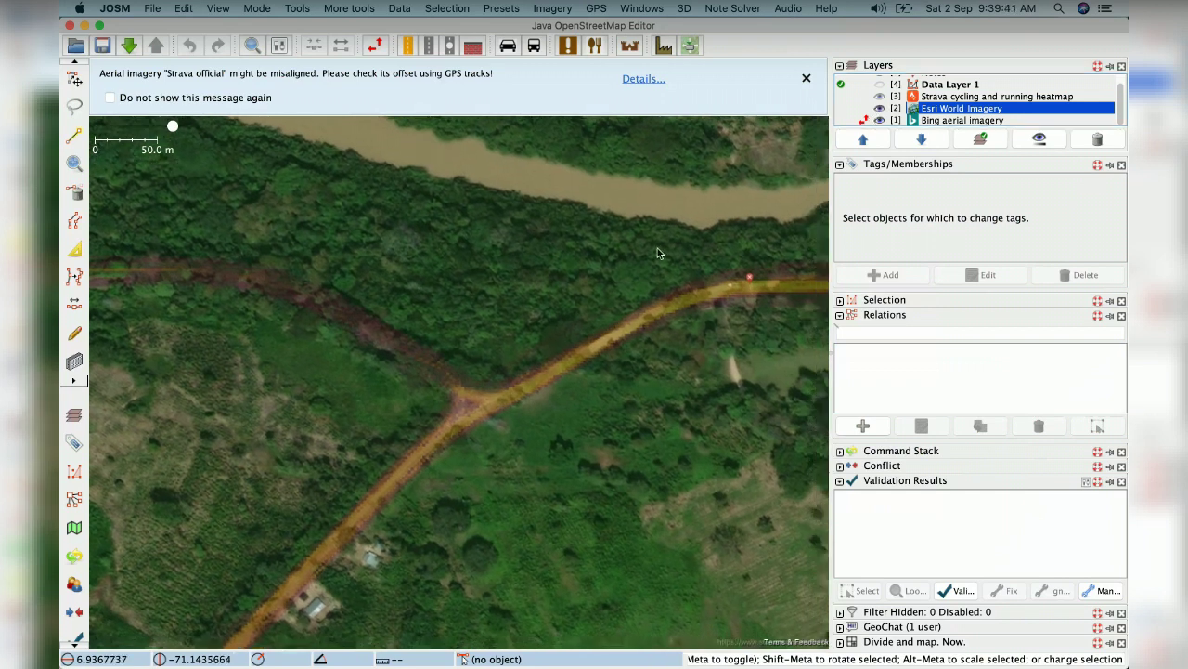
drag(737, 259, 522, 251)
drag(817, 223, 447, 298)
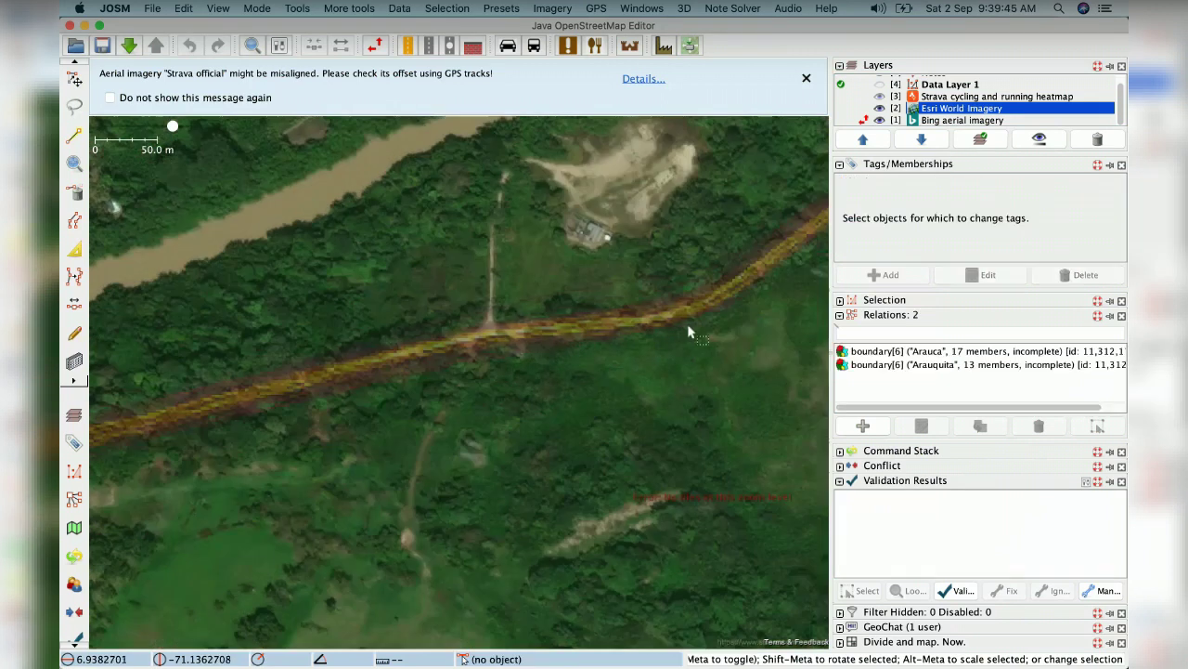
click(880, 121)
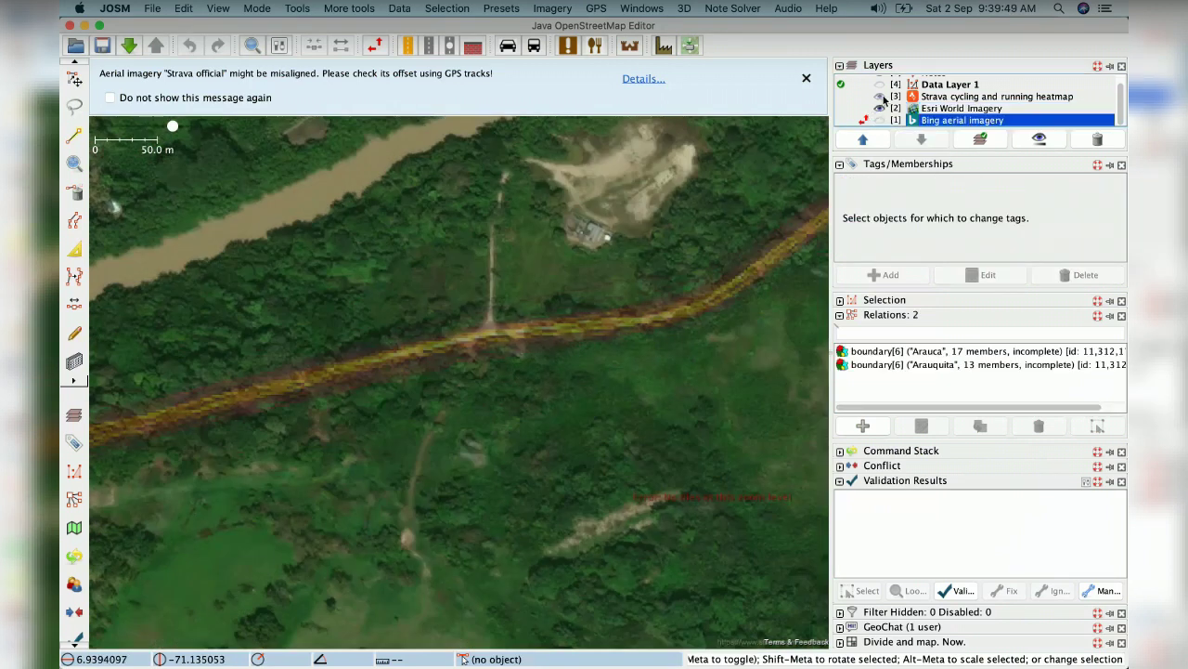
Step: Show Data Layer 1 and select the secondary highway at the junction, turning the Strava heatmap off and on to compare alignment
click(884, 97)
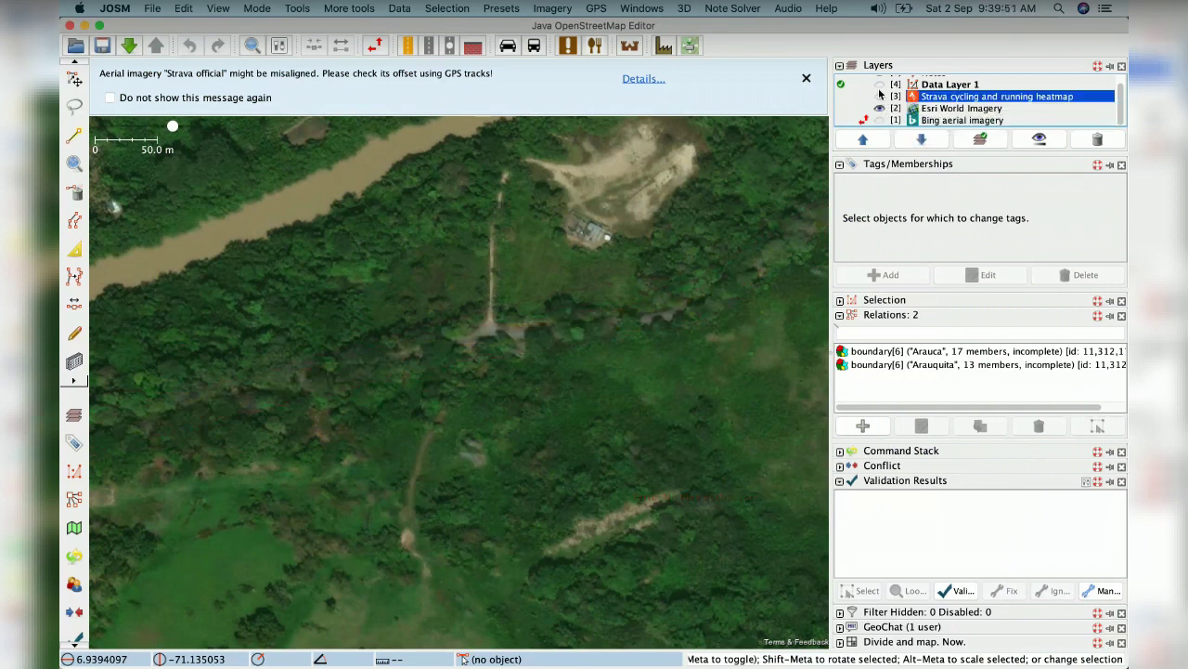
click(880, 84)
drag(153, 402, 561, 381)
click(548, 399)
key(super+shift+Down)
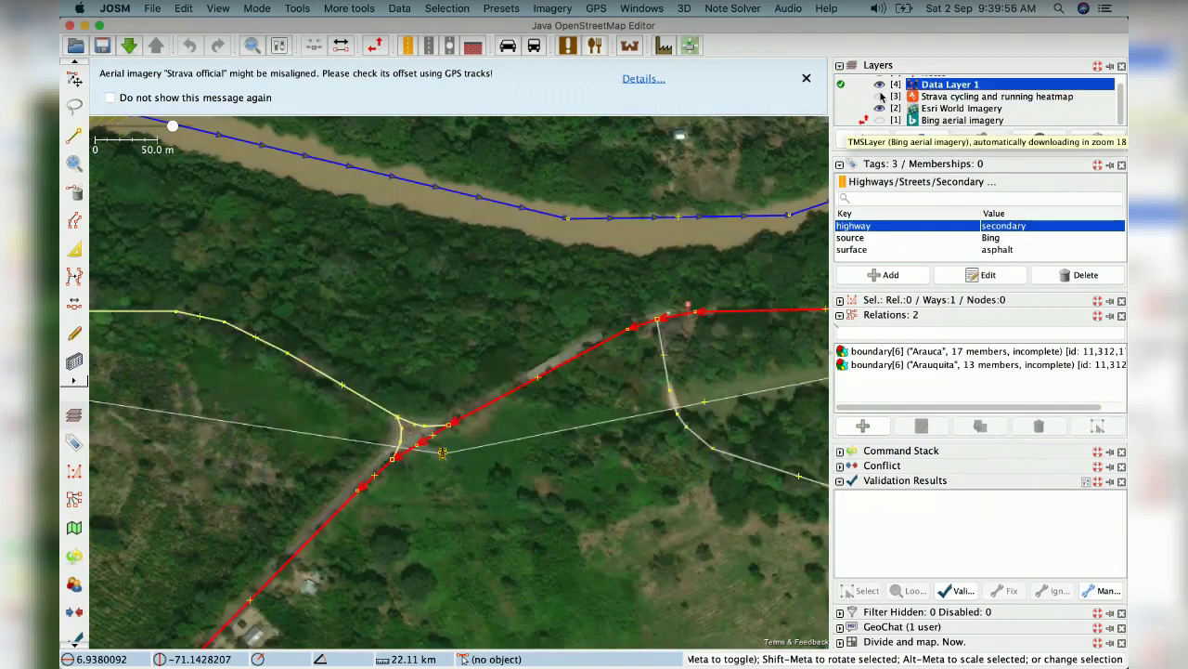
click(882, 97)
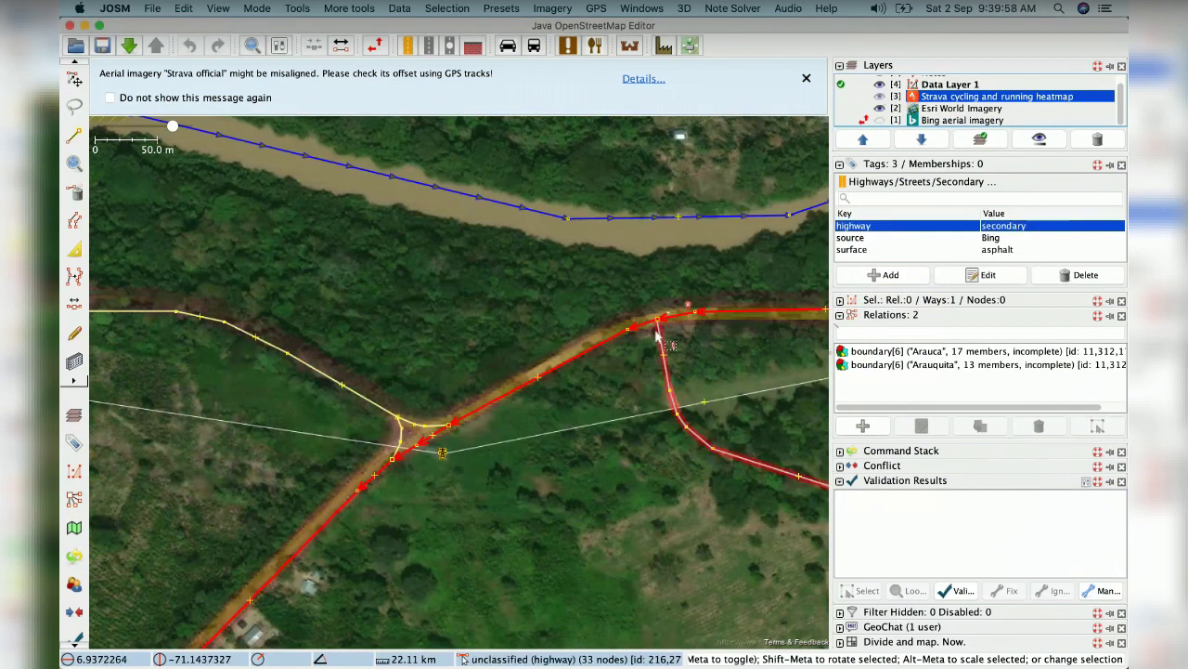
Step: Hide the Strava heatmap and use Improve Way Accuracy to move three secondary highway nodes near the side roads onto the imagery road
scroll(554, 366, up, 2)
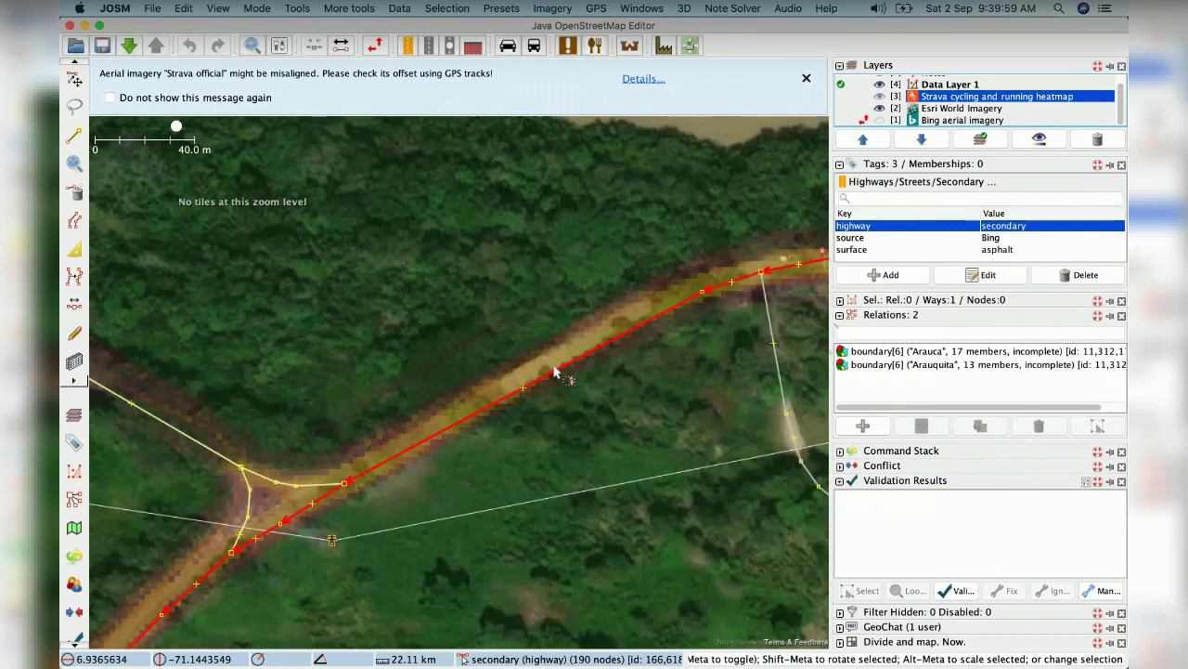
click(879, 97)
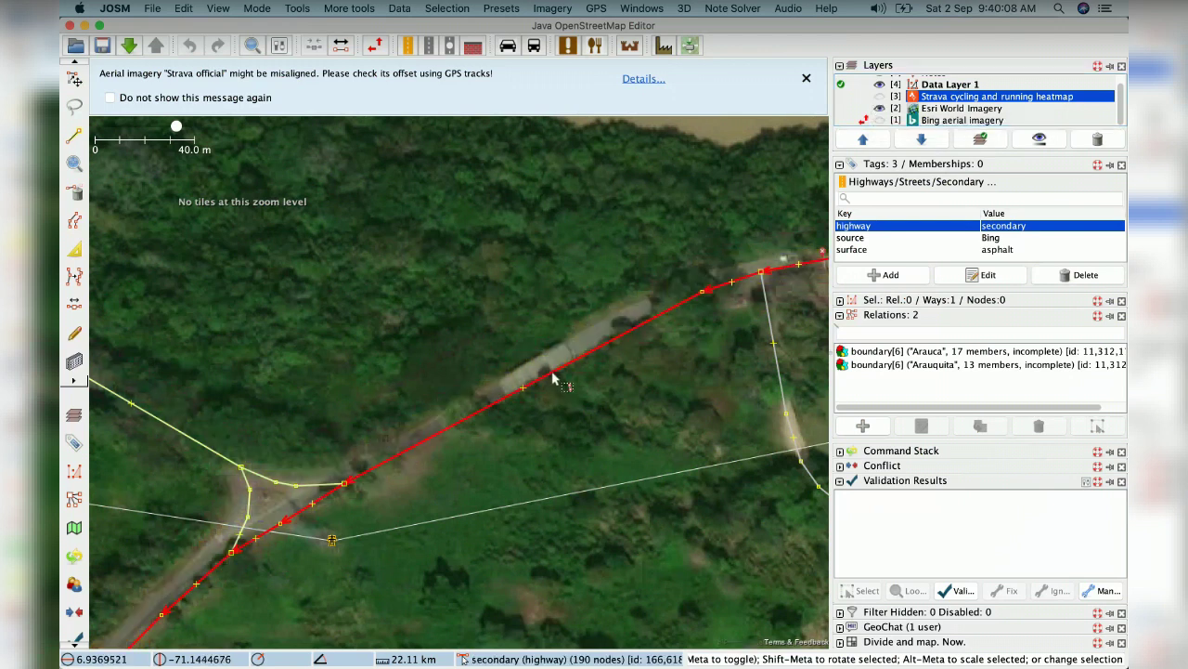
click(75, 276)
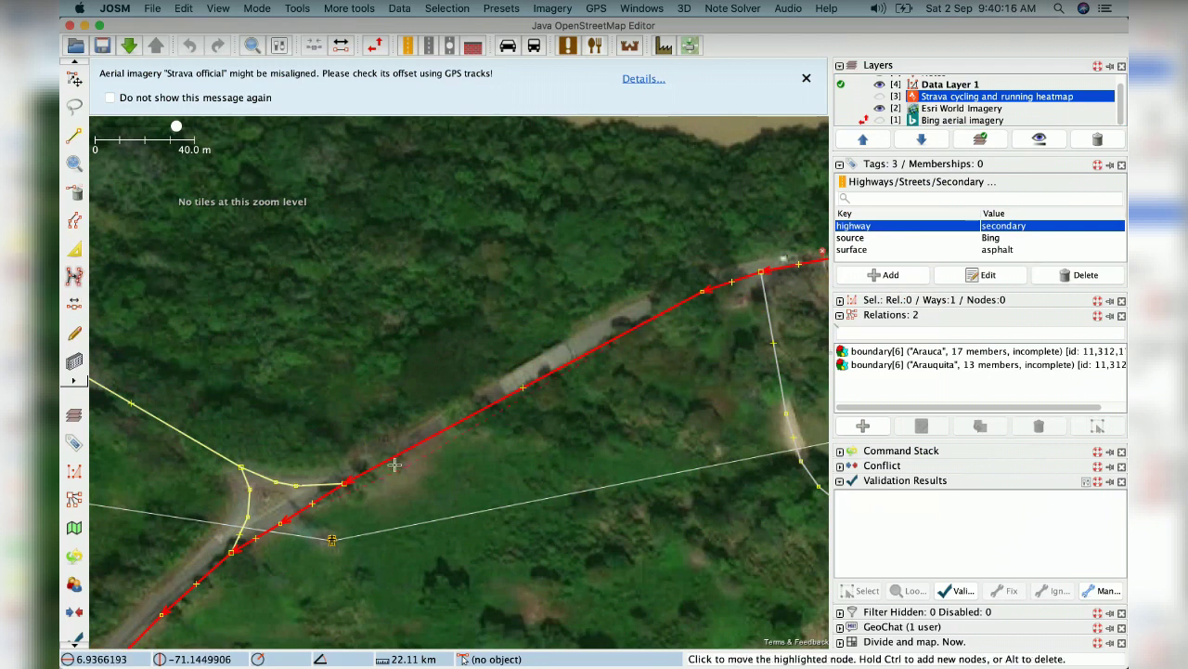
click(346, 477)
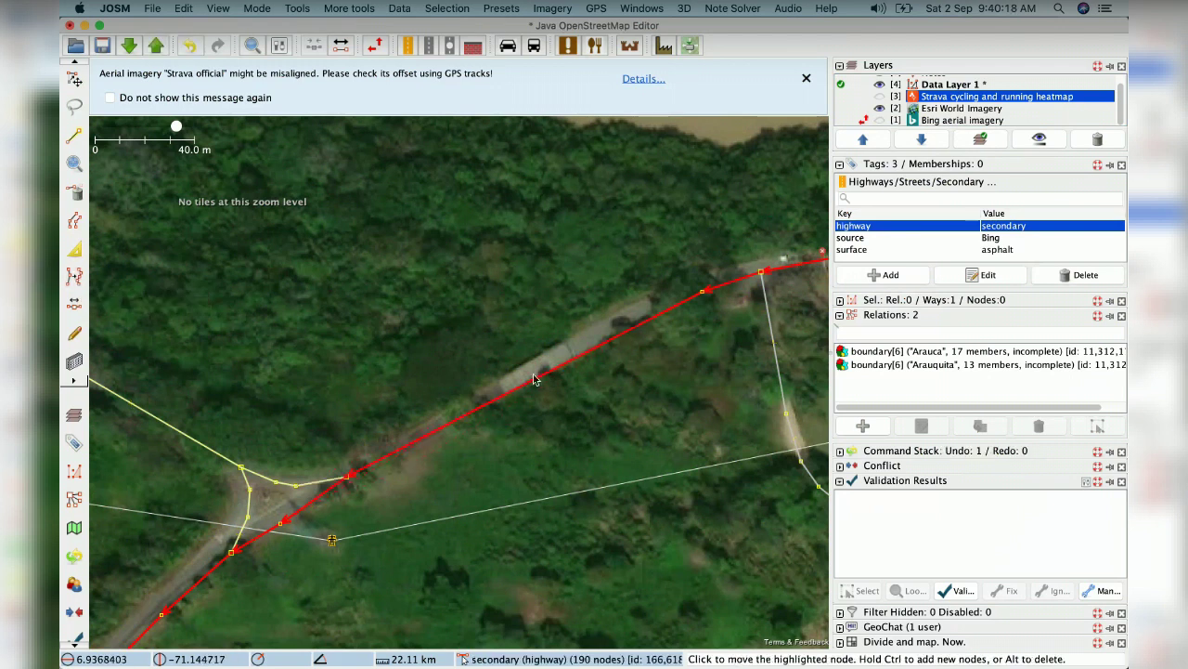
click(703, 284)
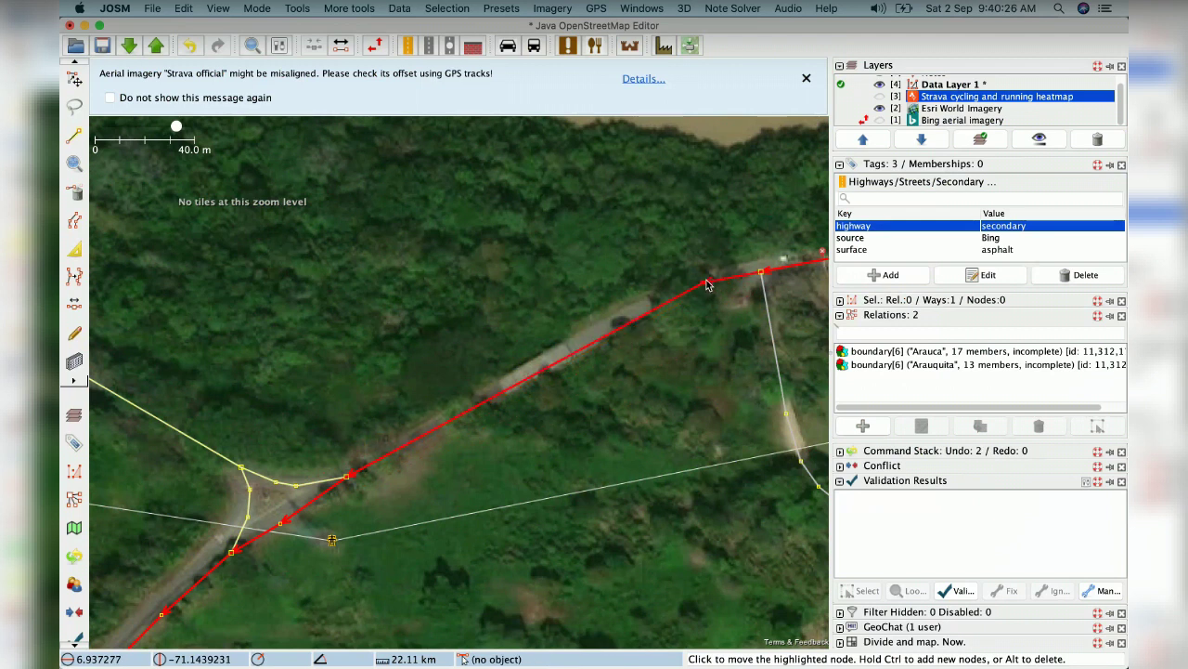
click(763, 270)
Step: Add four nodes along the straight highway section east of the side road junction, following the road in the imagery
drag(763, 270, 525, 376)
key(ctrl+Right)
key(ctrl+Right)
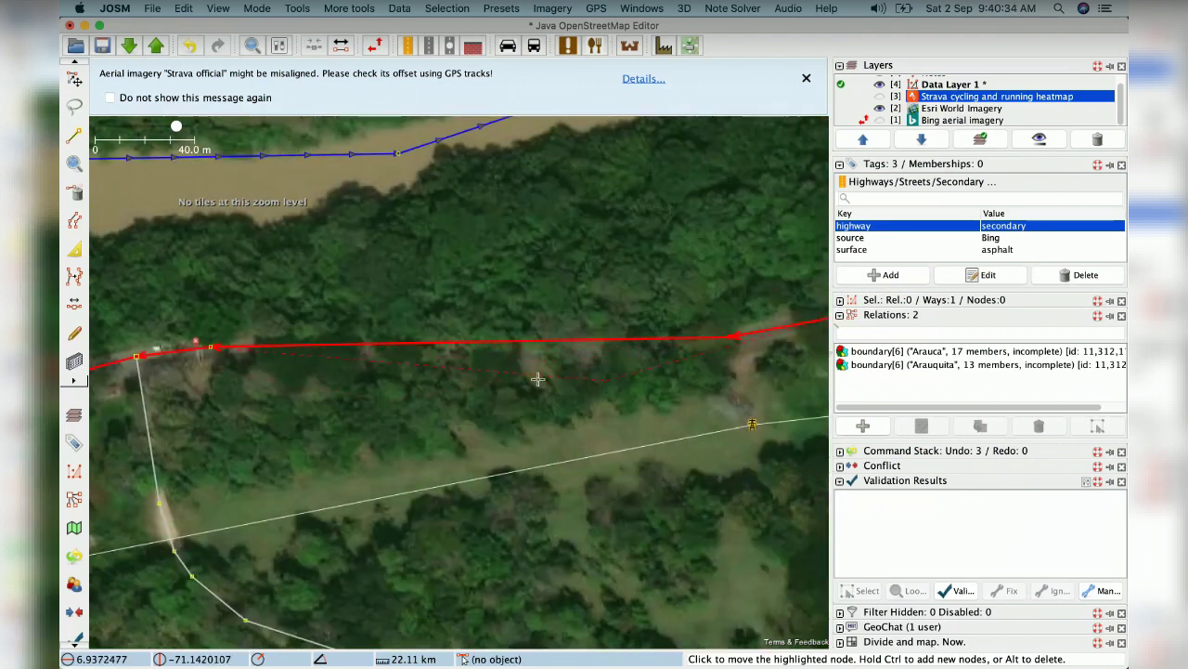
key(ctrl)
ctrl+click(678, 342)
ctrl+click(565, 344)
ctrl+click(329, 345)
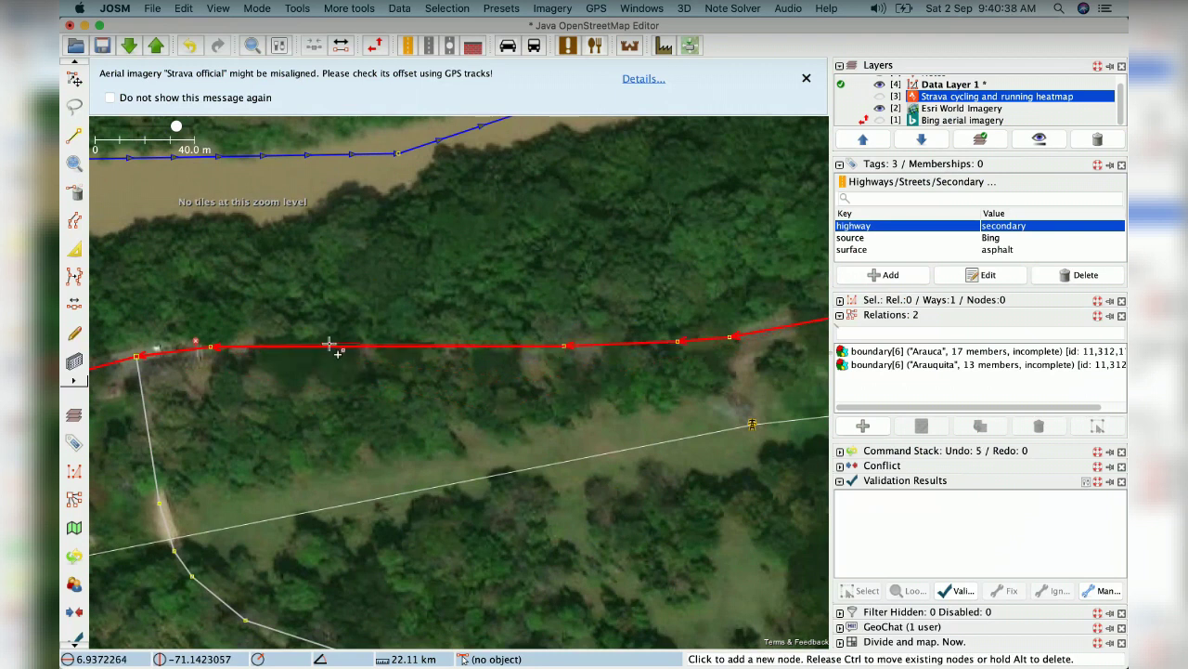
ctrl+click(265, 345)
Step: Add three nodes to the highway segment between the two side roads so it follows the visible road
drag(262, 358, 748, 299)
ctrl+click(522, 301)
ctrl+click(461, 333)
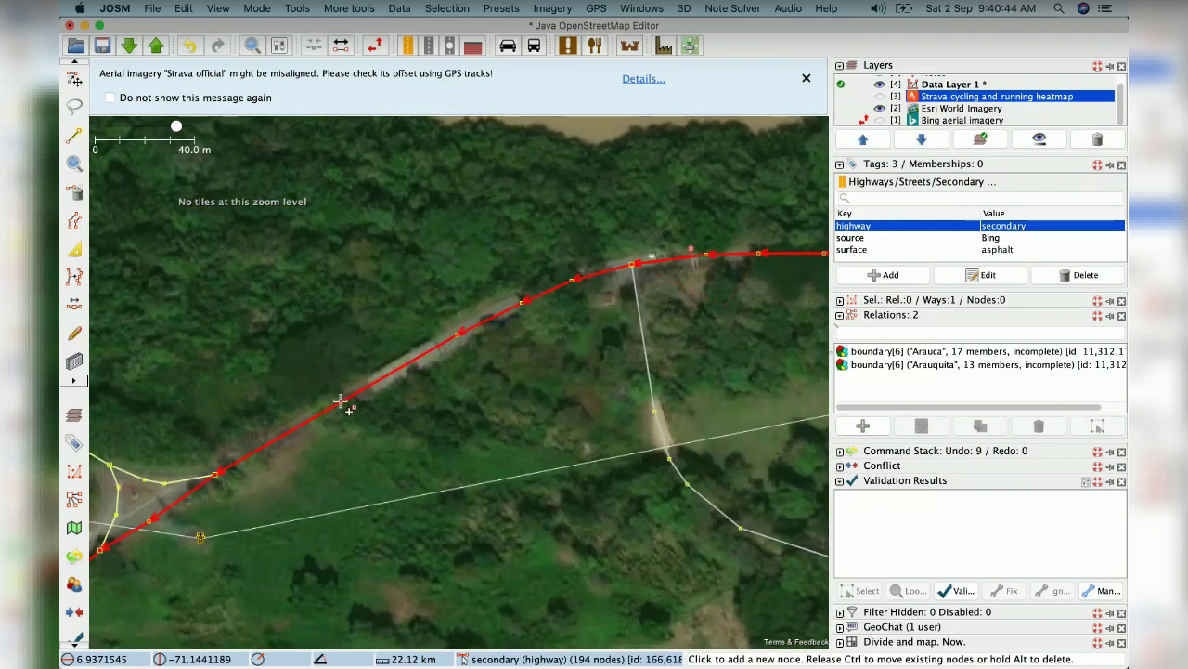
ctrl+click(340, 401)
Step: Dismiss the Strava misalignment notice and add a new node on the secondary highway beside the note marker
drag(619, 334, 454, 390)
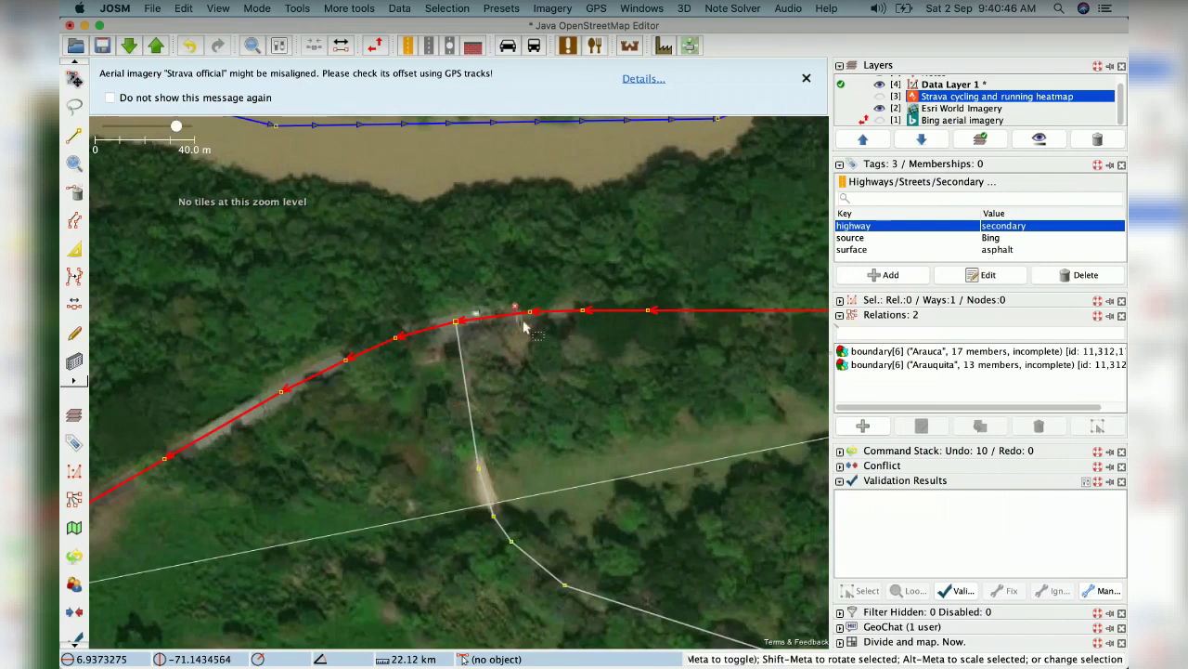
scroll(523, 325, up, 4)
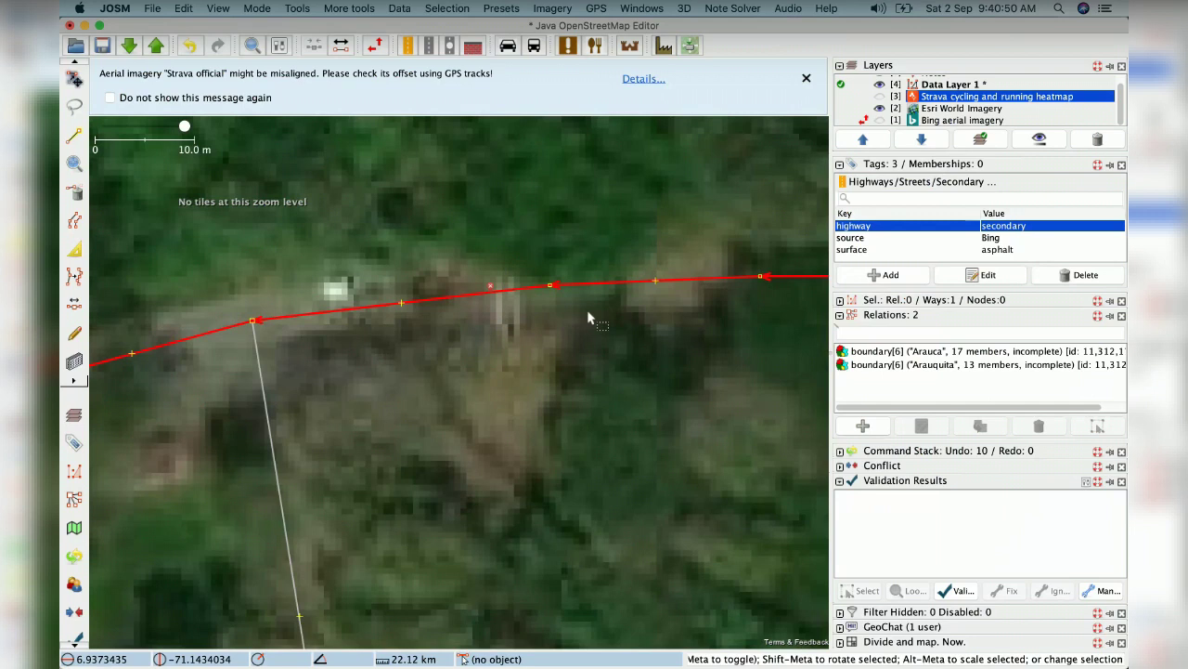
click(803, 76)
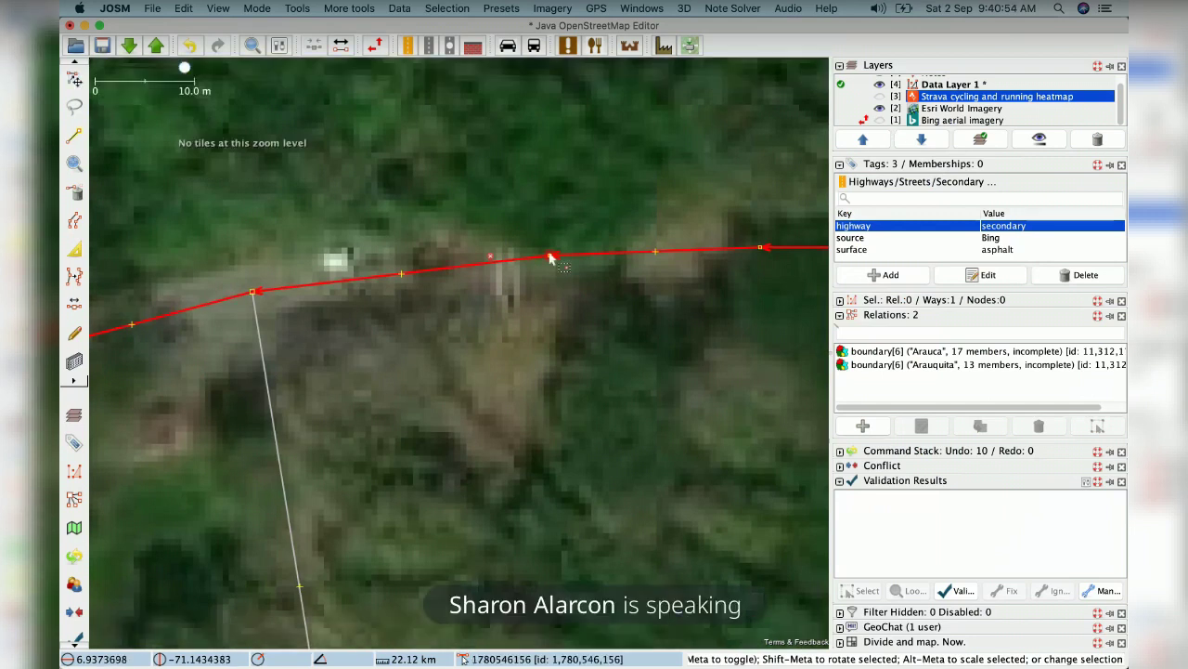
key(super+Tab)
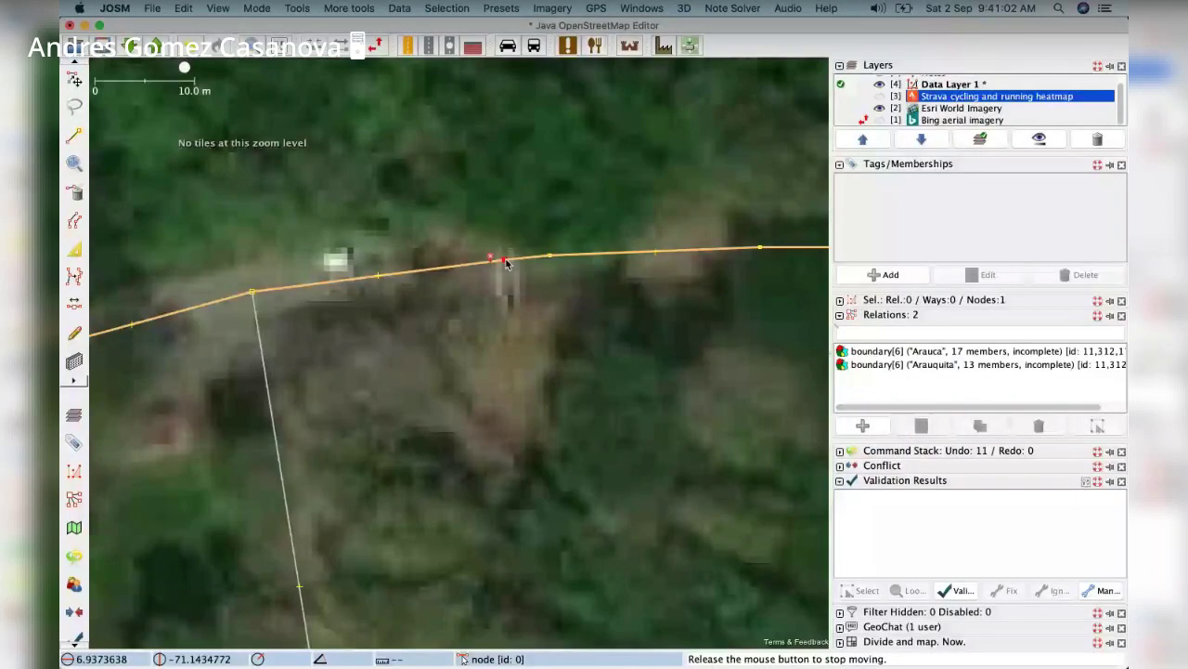
drag(506, 264, 507, 266)
Step: Switch to Chrome and search the OpenStreetMap Wiki for bump in a new tab
key(super+Tab)
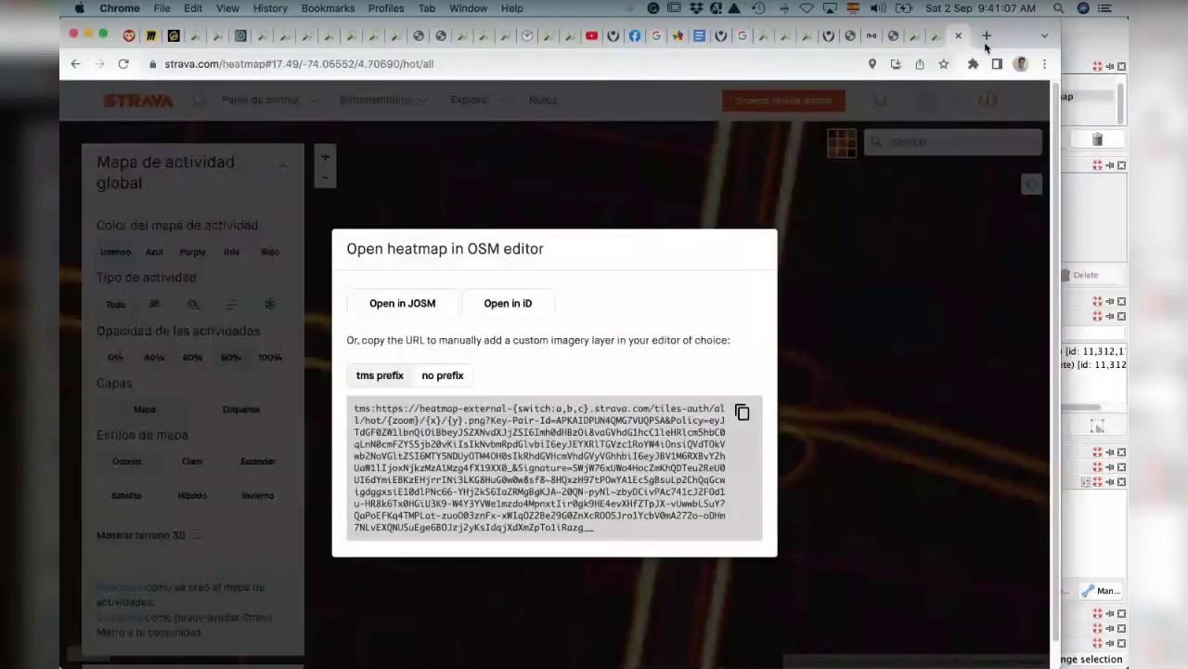
click(900, 41)
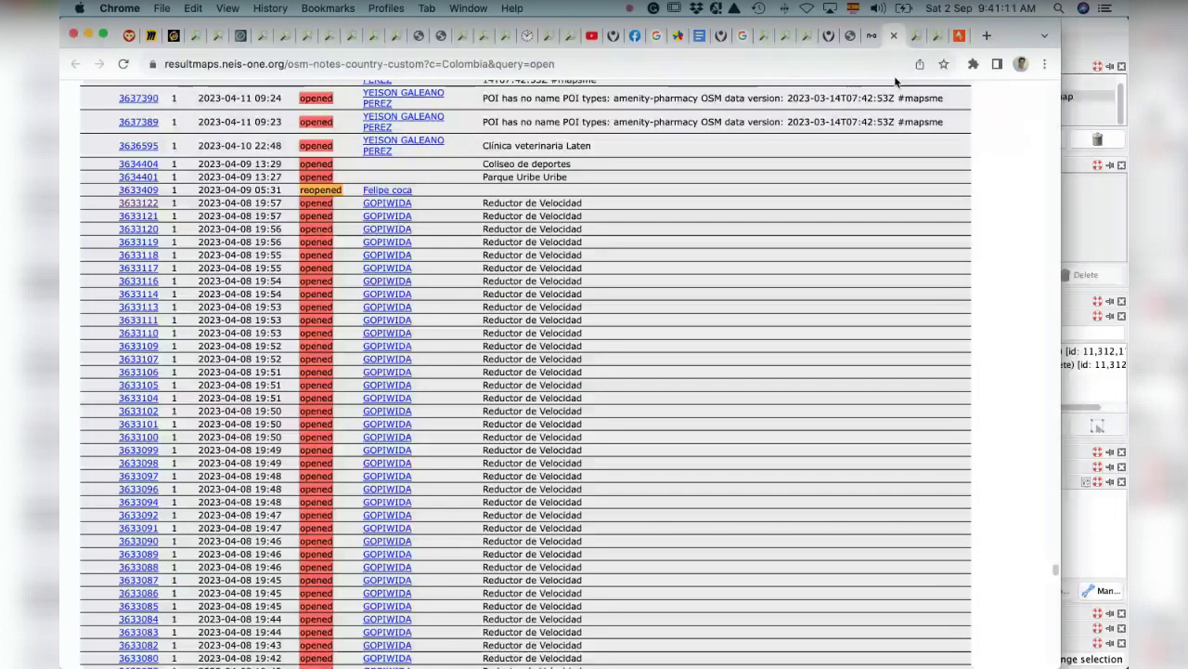
click(934, 38)
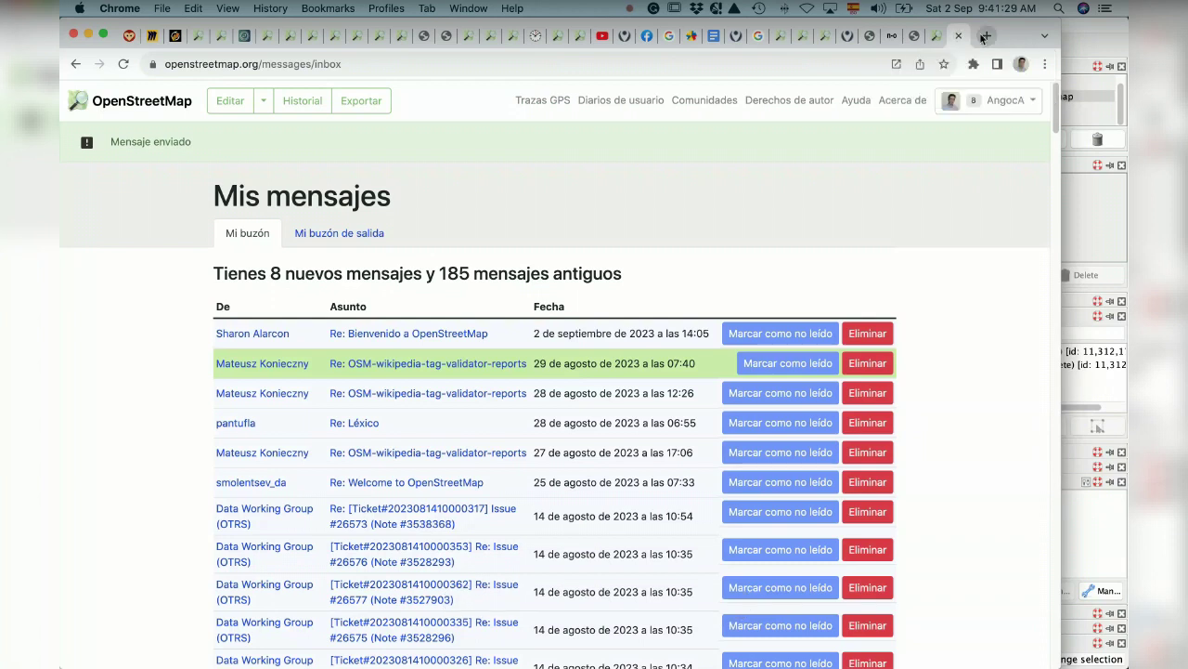
click(985, 36)
text(osm)
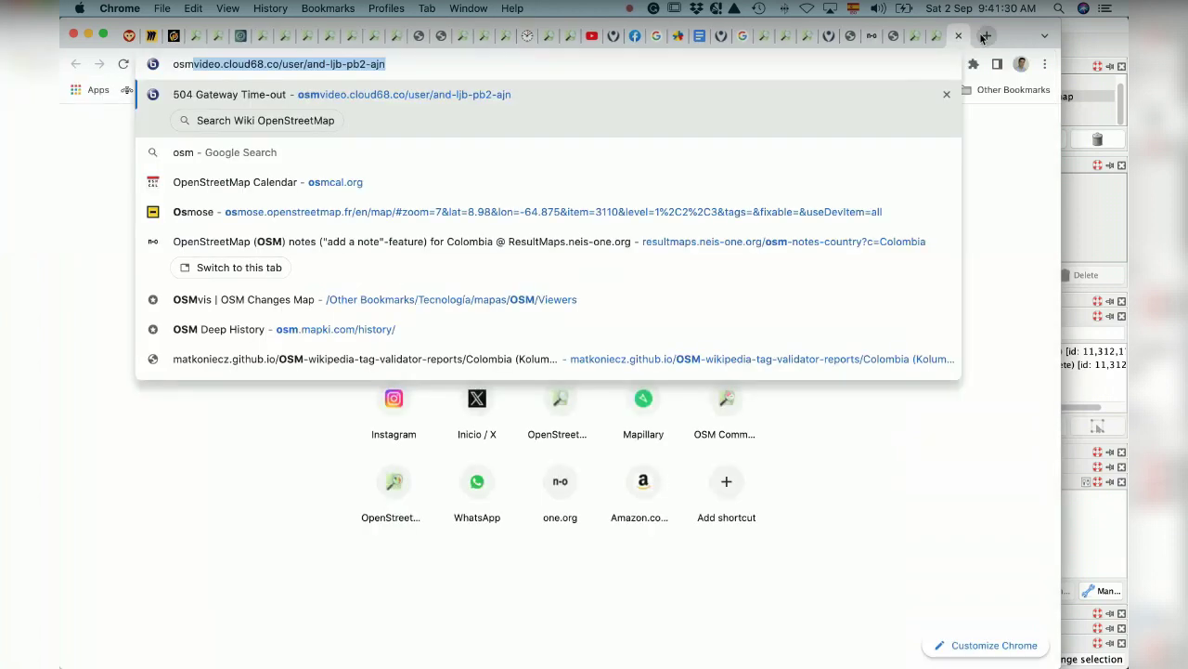
key(Tab)
text(bump)
key(Return)
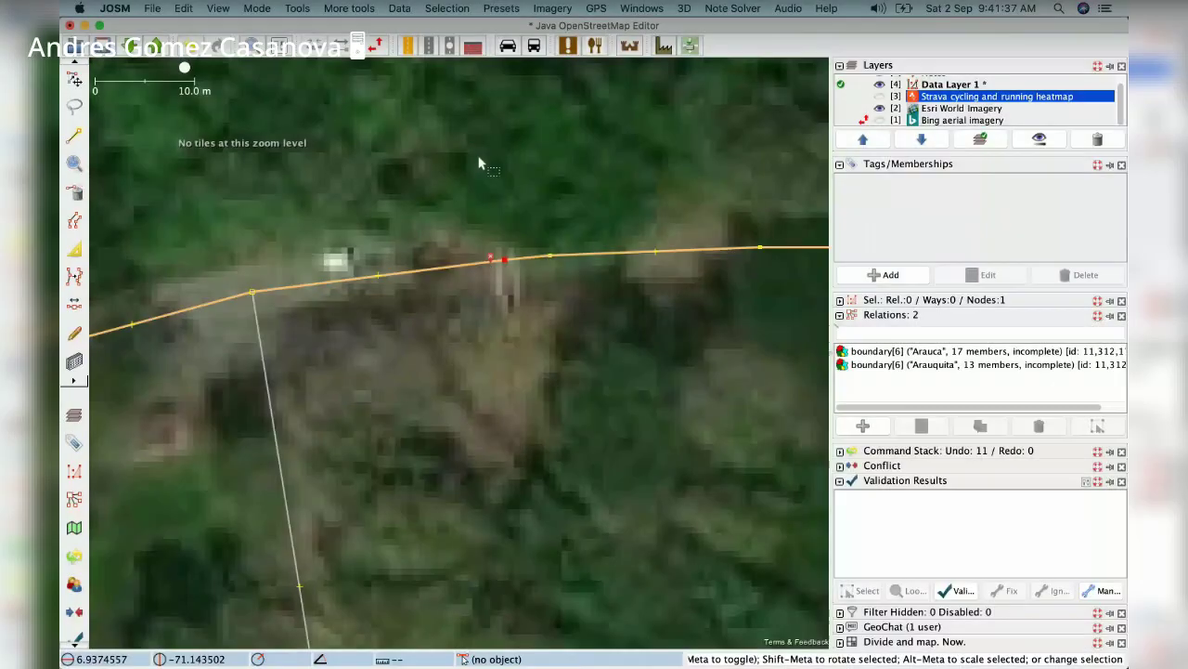
Step: Switch back to JOSM and search the tagging presets for bump with the new highway node selected
key(F3)
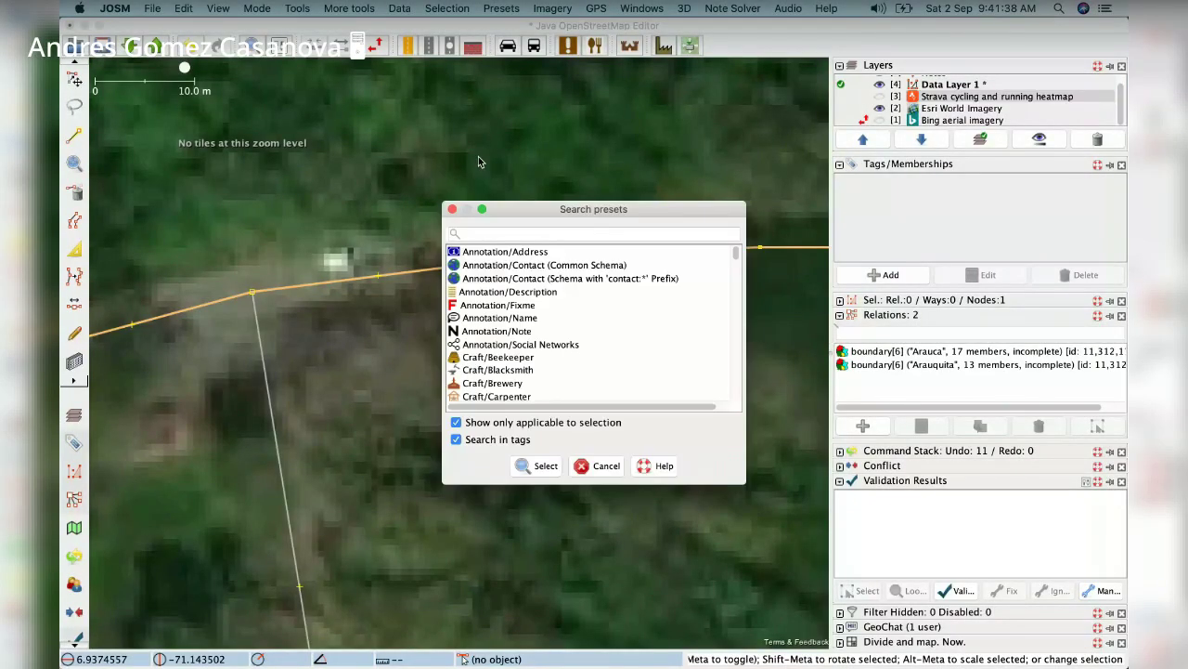
key(Escape)
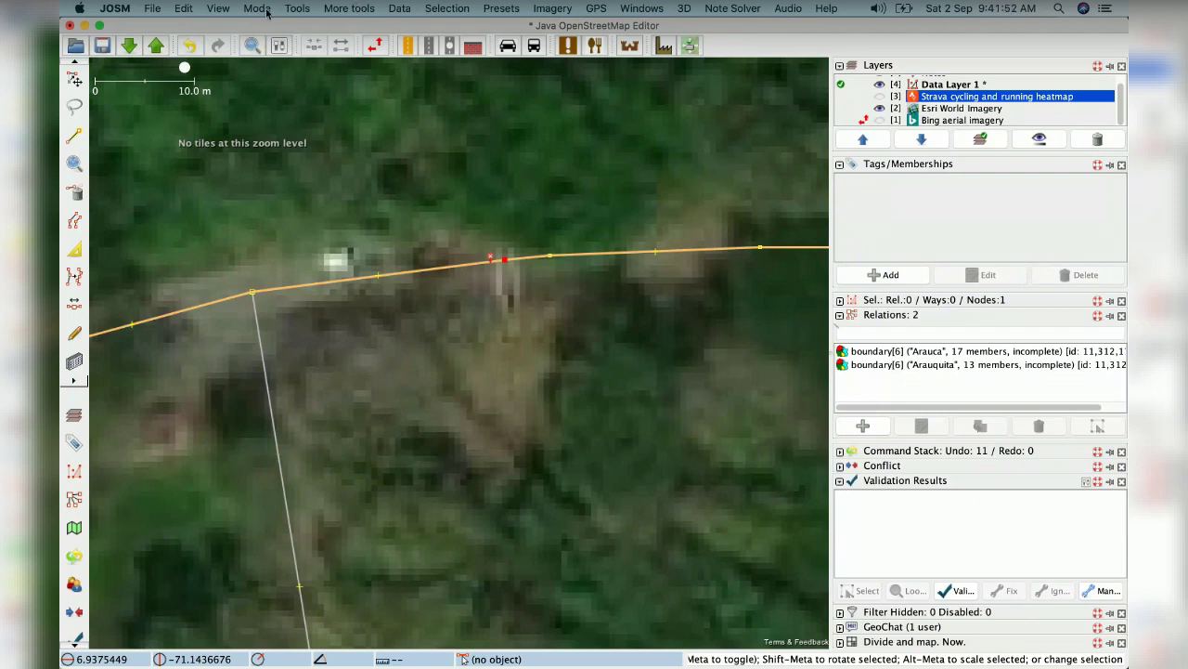
click(515, 13)
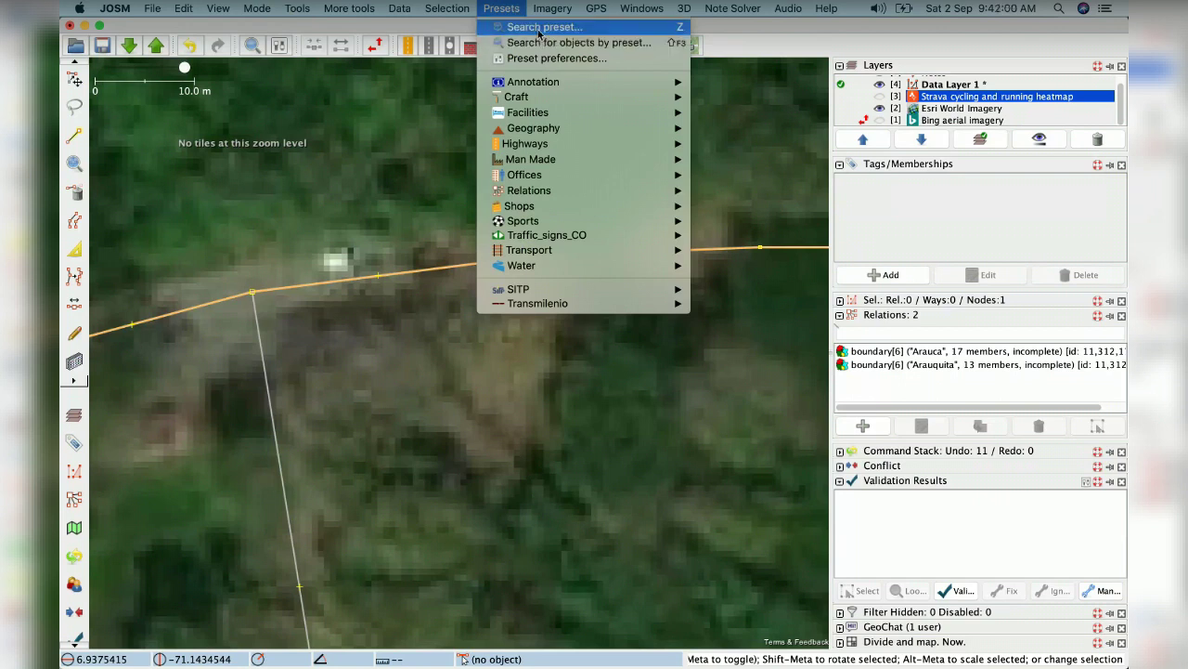
click(540, 31)
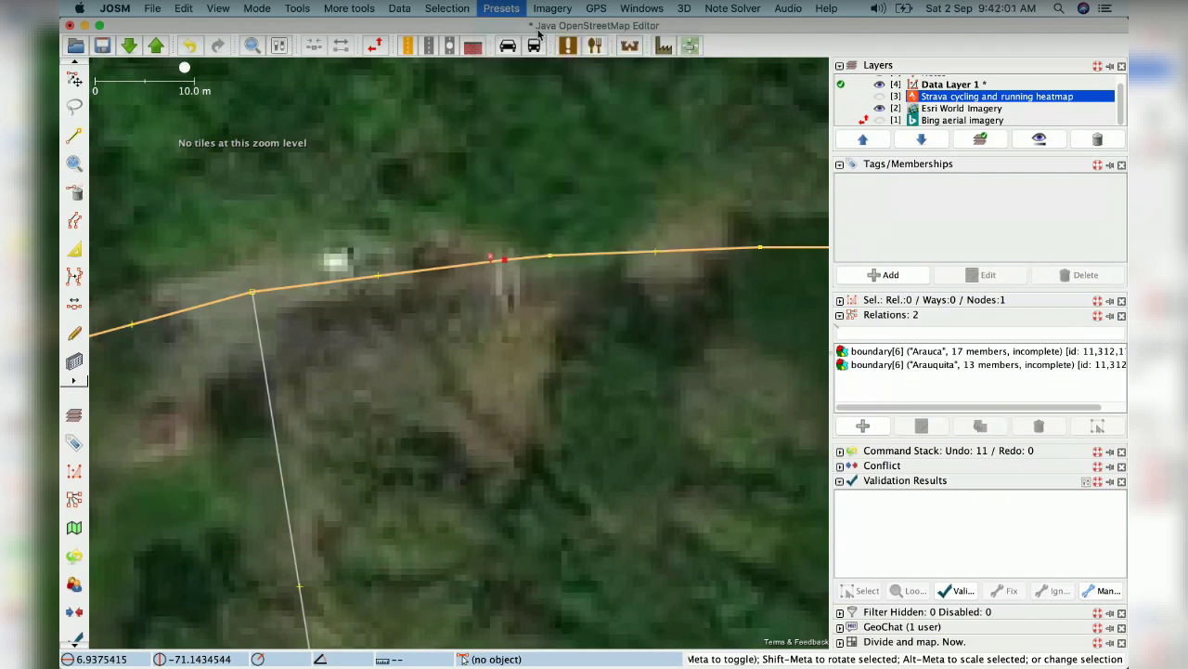
text(bump)
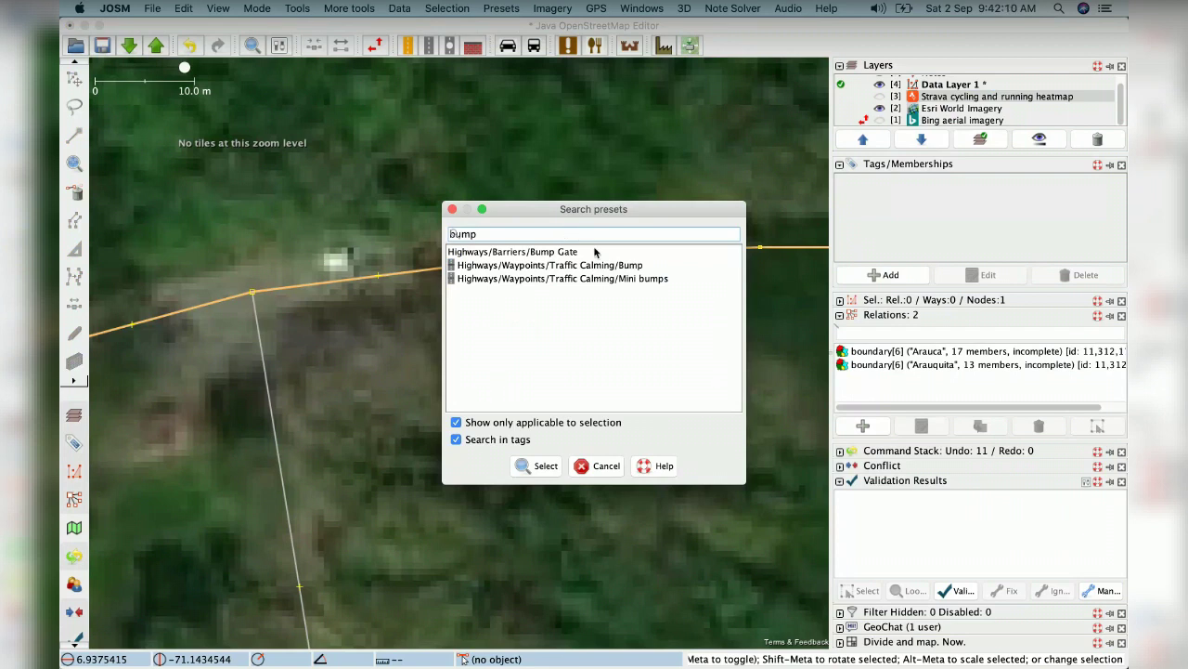
Step: In Chrome, read the wiki page for traffic_calming=bump in English and Spanish, including its short description, and return to JOSM
key(super+Tab)
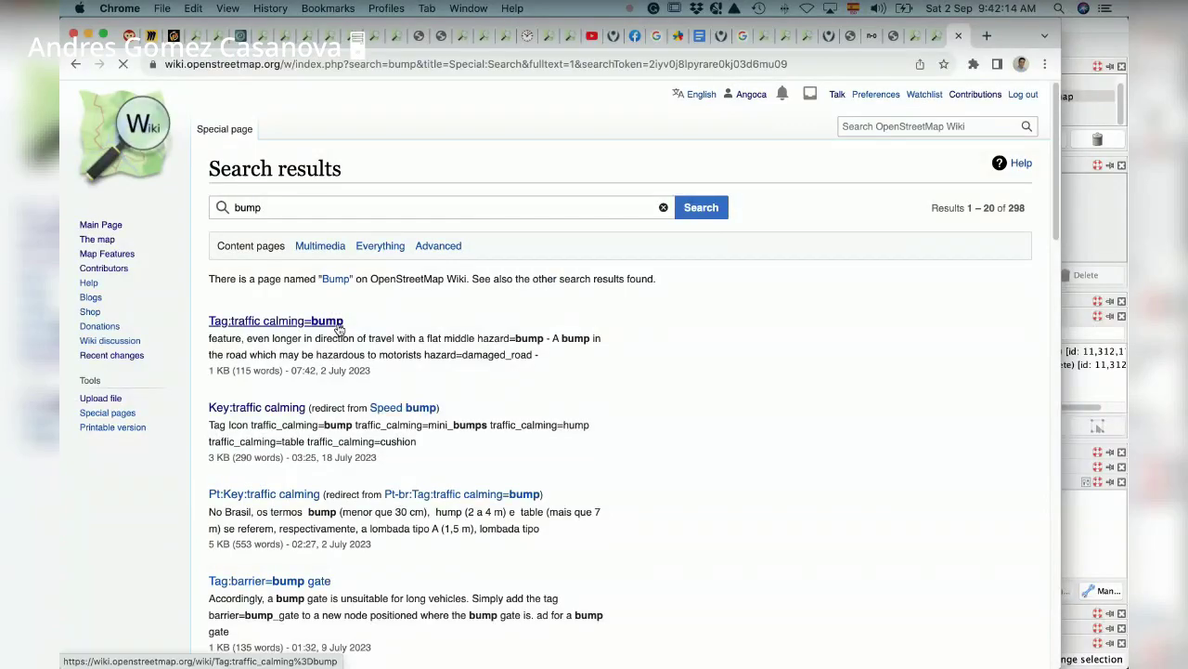
click(338, 323)
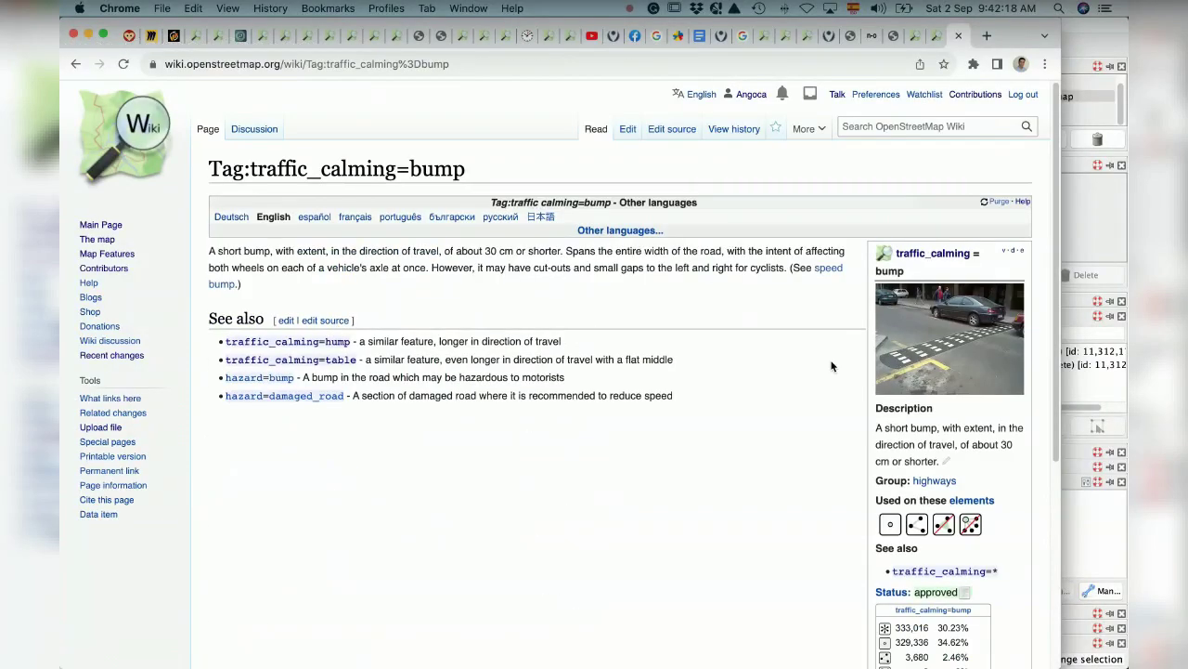
scroll(831, 365, down, 1)
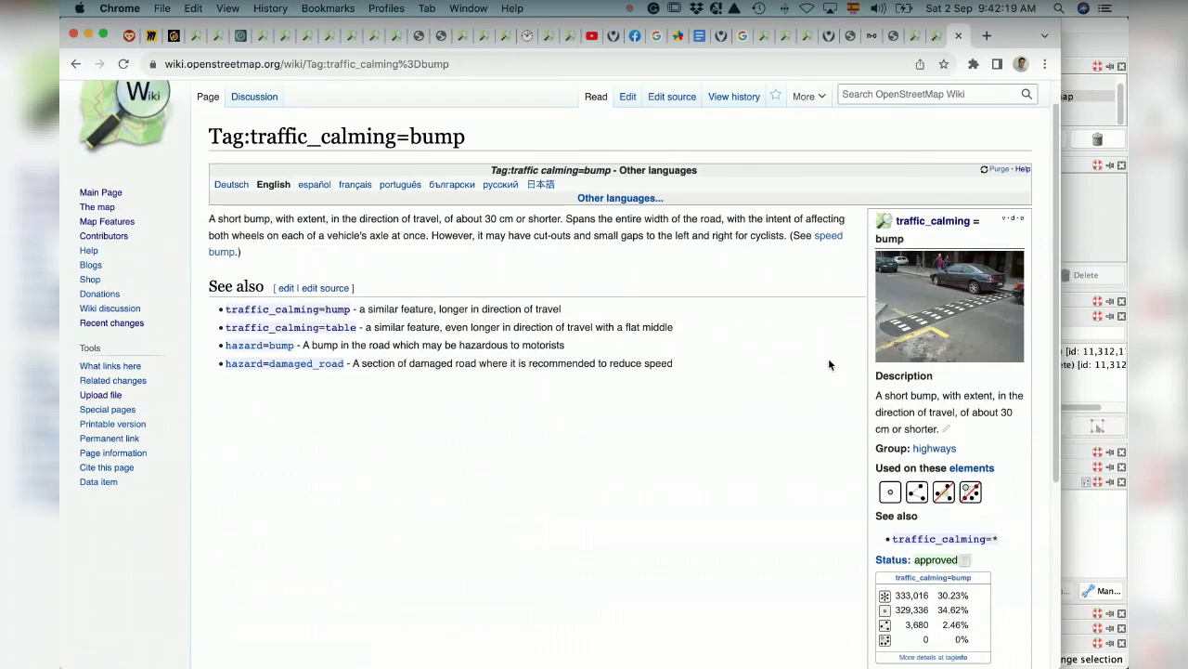
click(312, 186)
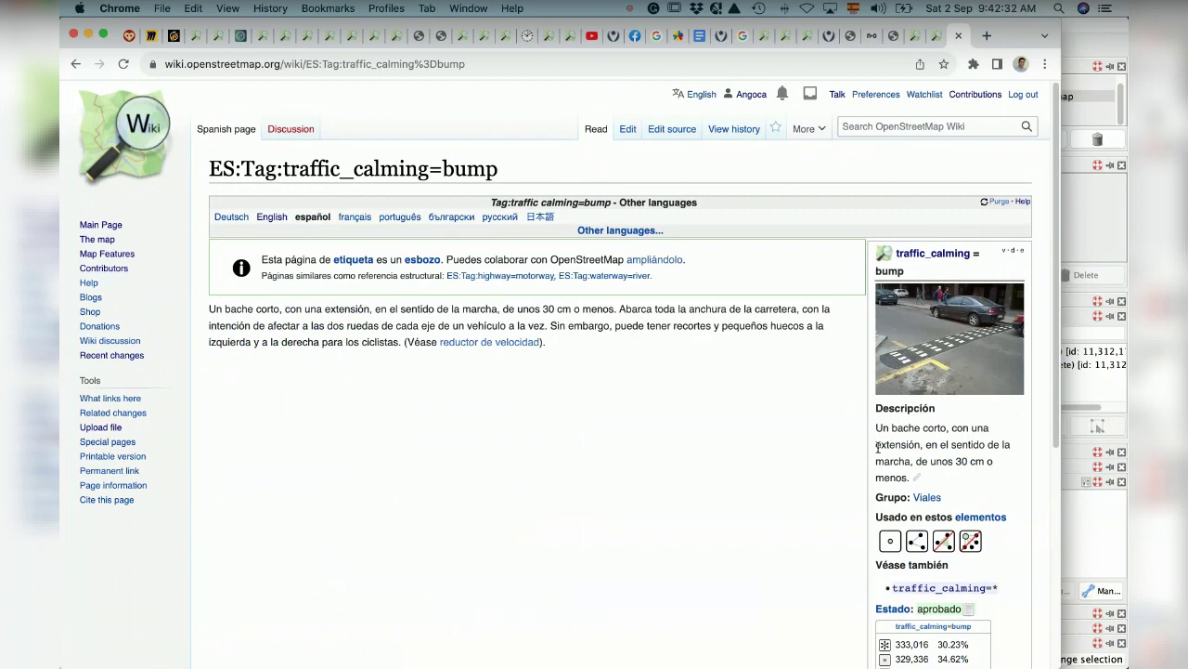
drag(892, 428, 944, 430)
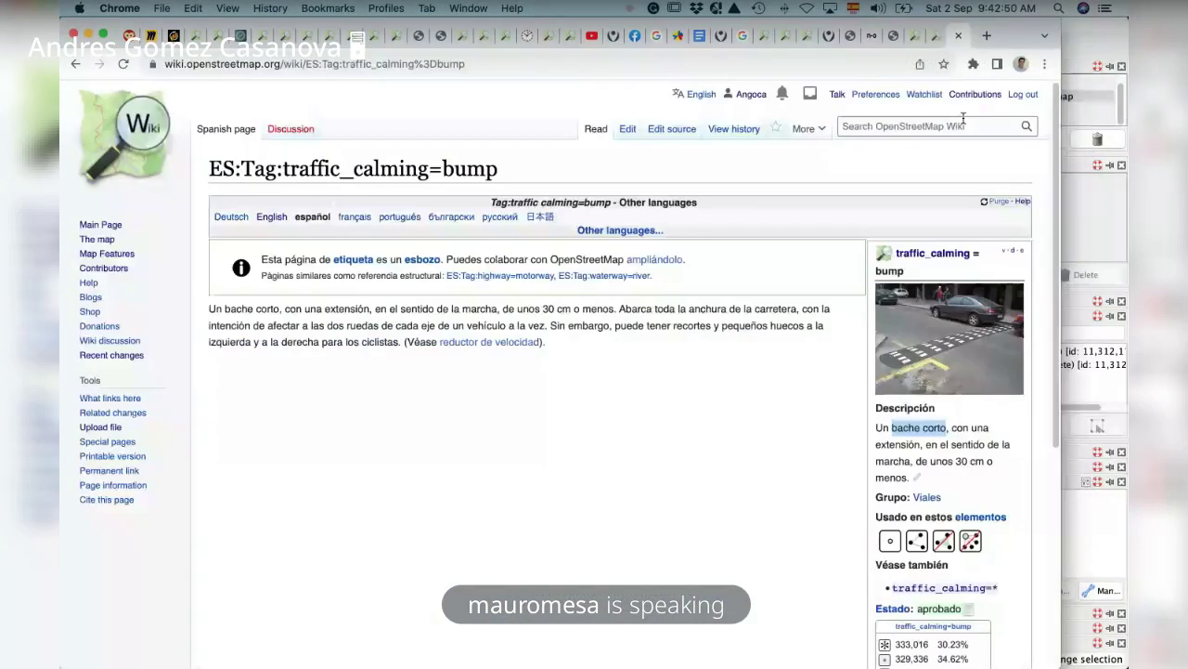
click(957, 36)
click(954, 37)
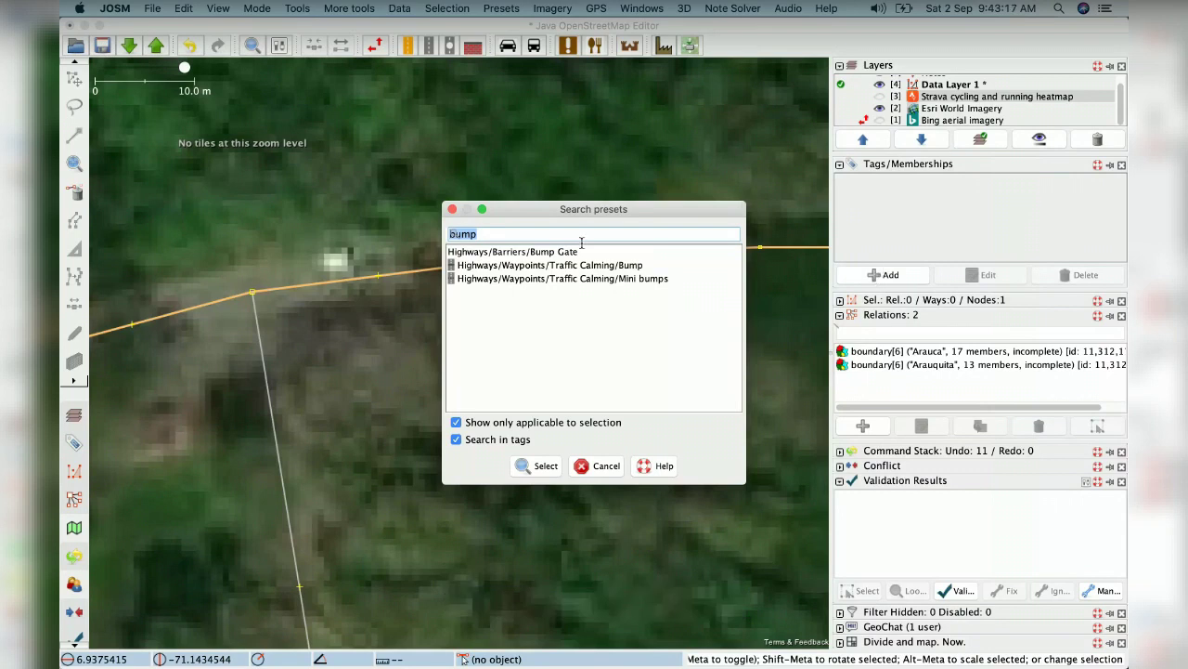
click(555, 471)
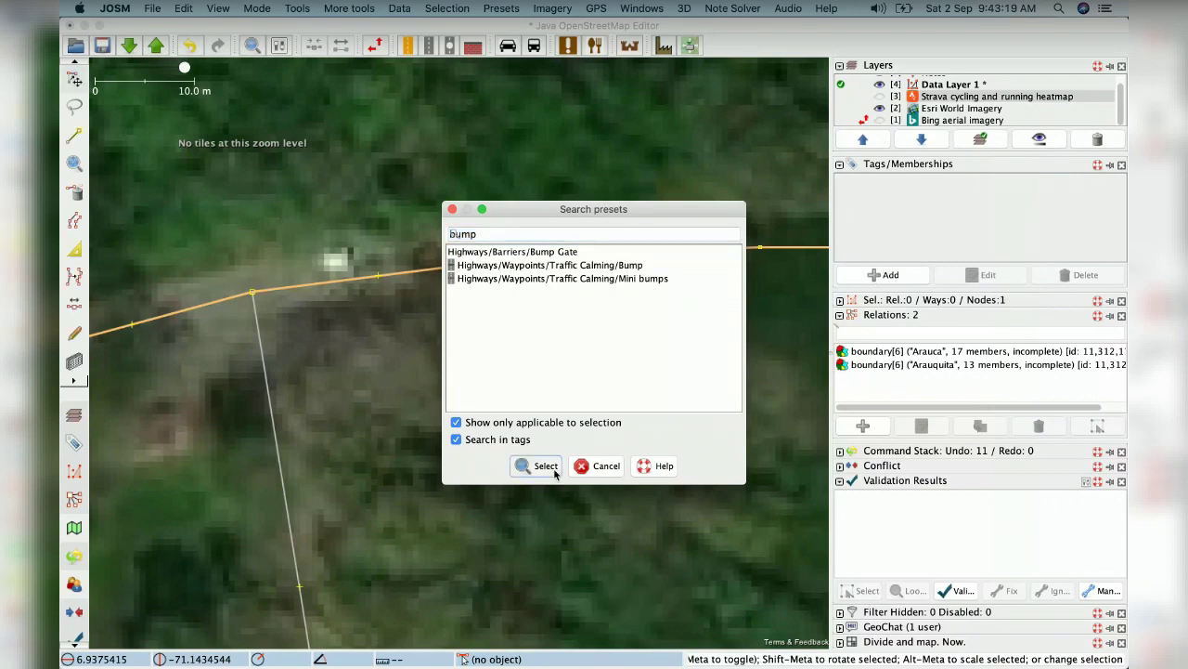
click(546, 466)
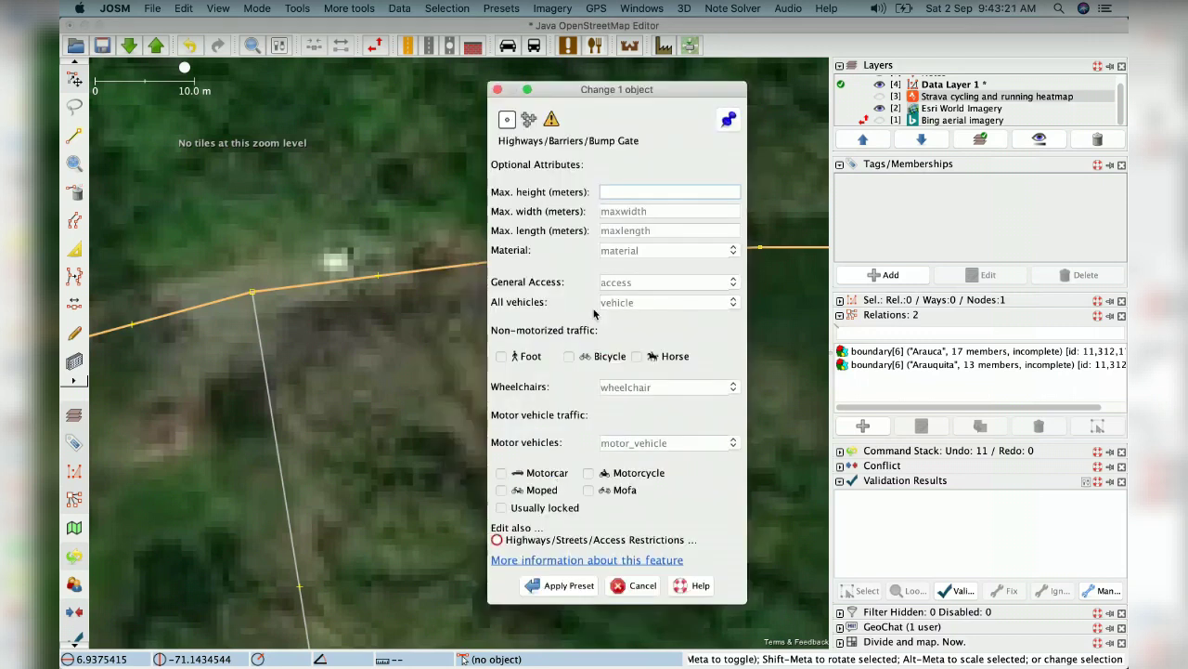
click(633, 583)
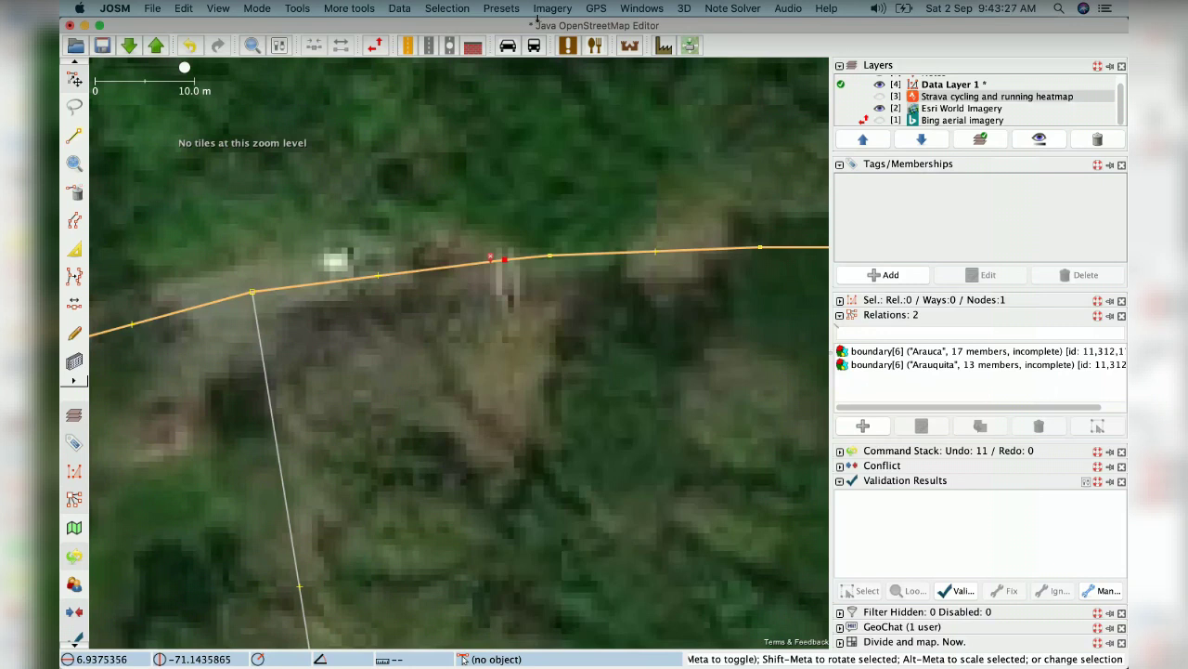
click(506, 9)
click(552, 398)
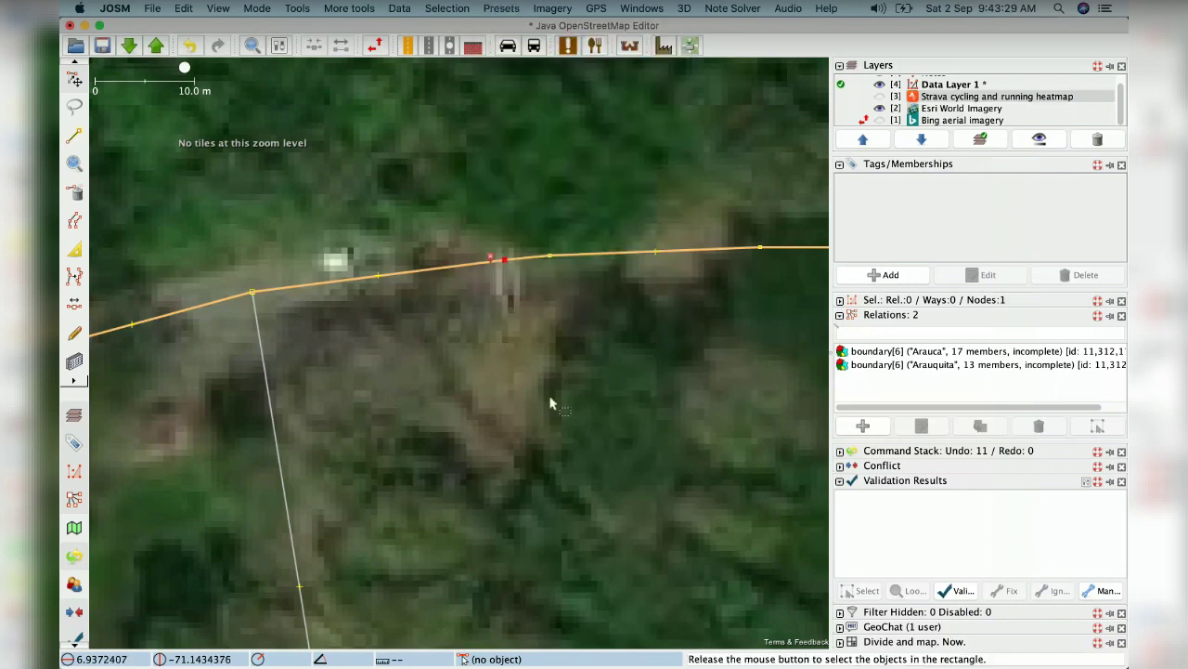
click(505, 10)
click(505, 11)
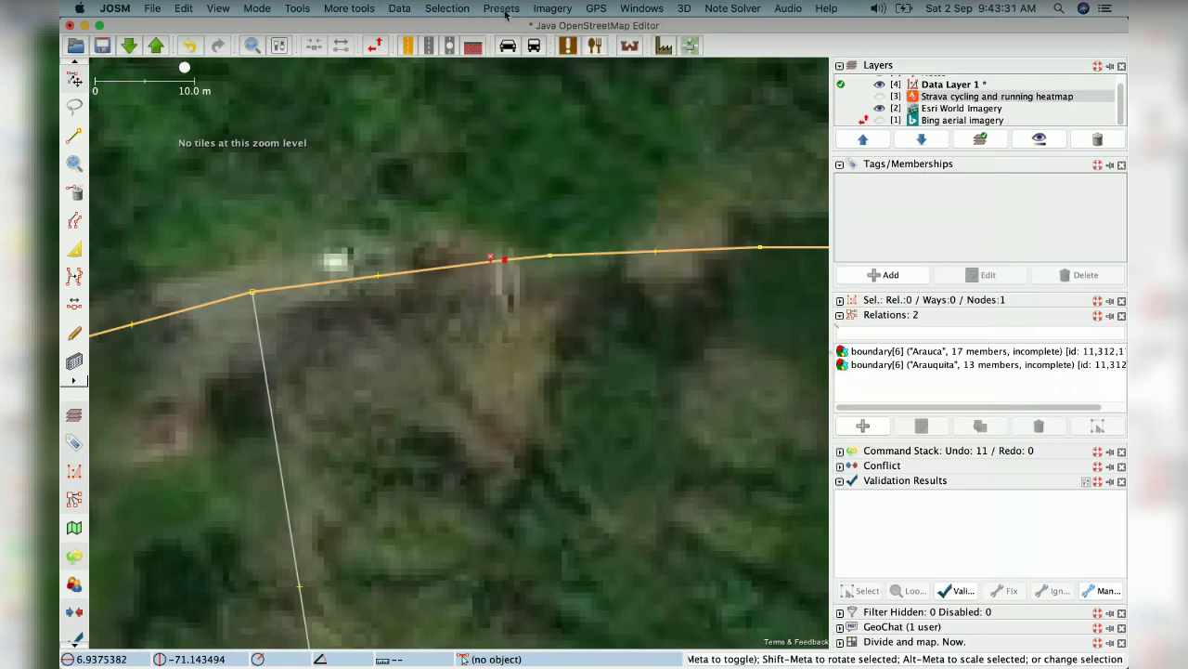
click(505, 11)
click(507, 9)
click(506, 10)
click(506, 10)
click(506, 9)
click(506, 9)
click(506, 11)
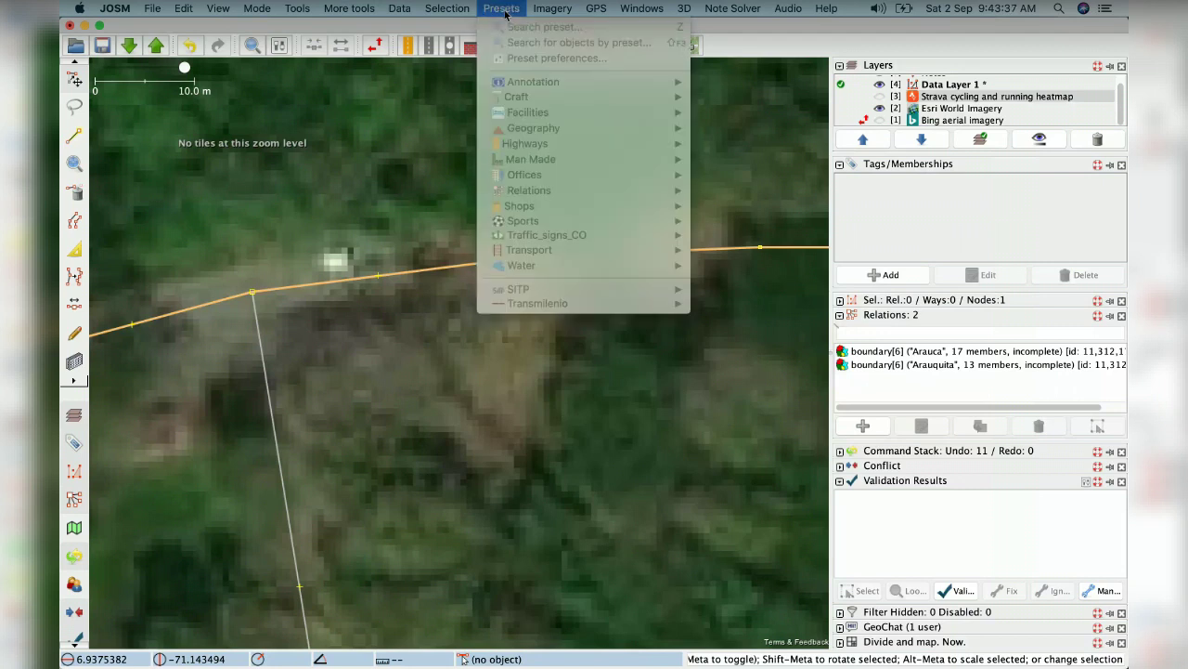
click(506, 11)
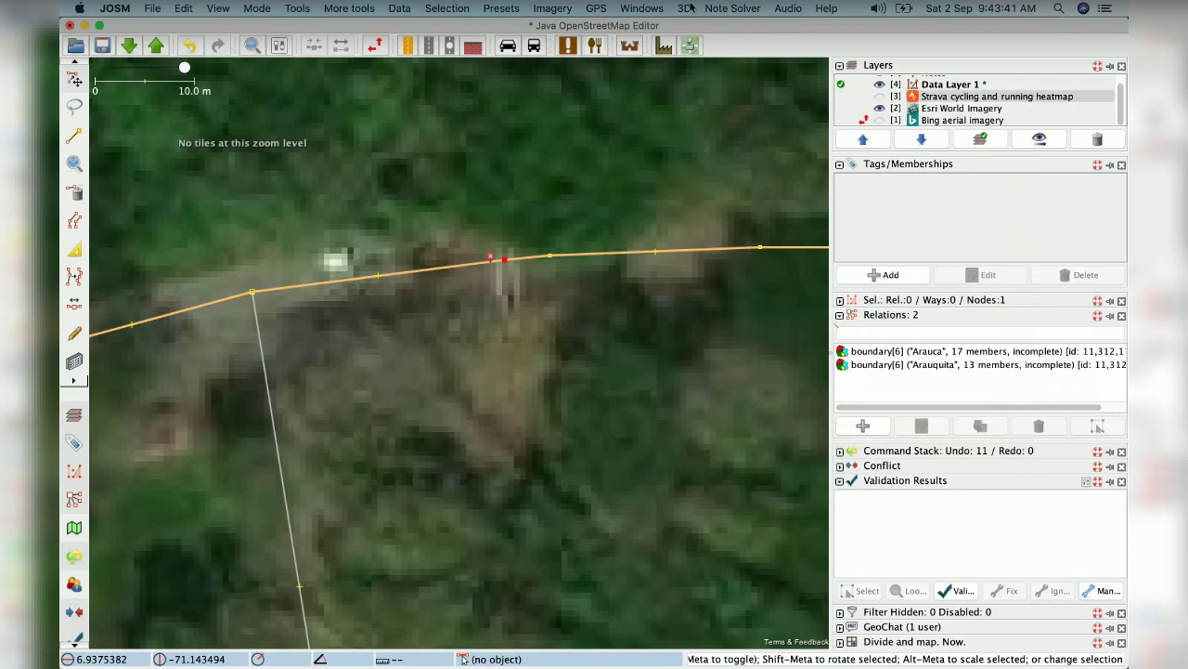
click(504, 11)
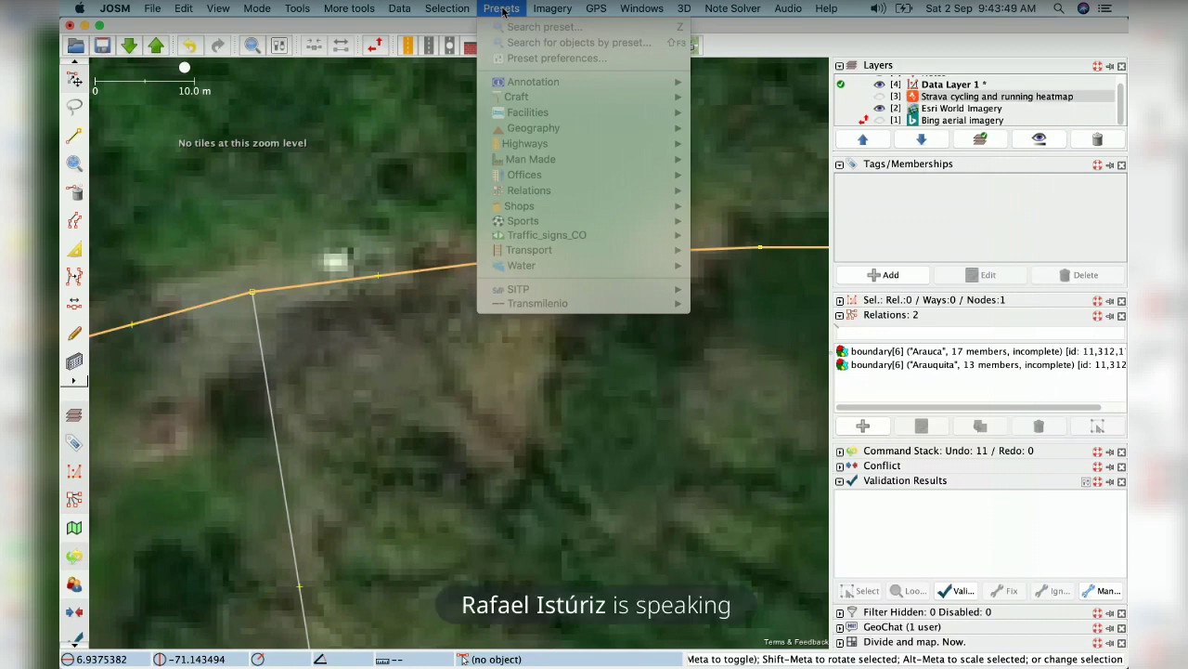
click(502, 9)
click(502, 11)
click(502, 13)
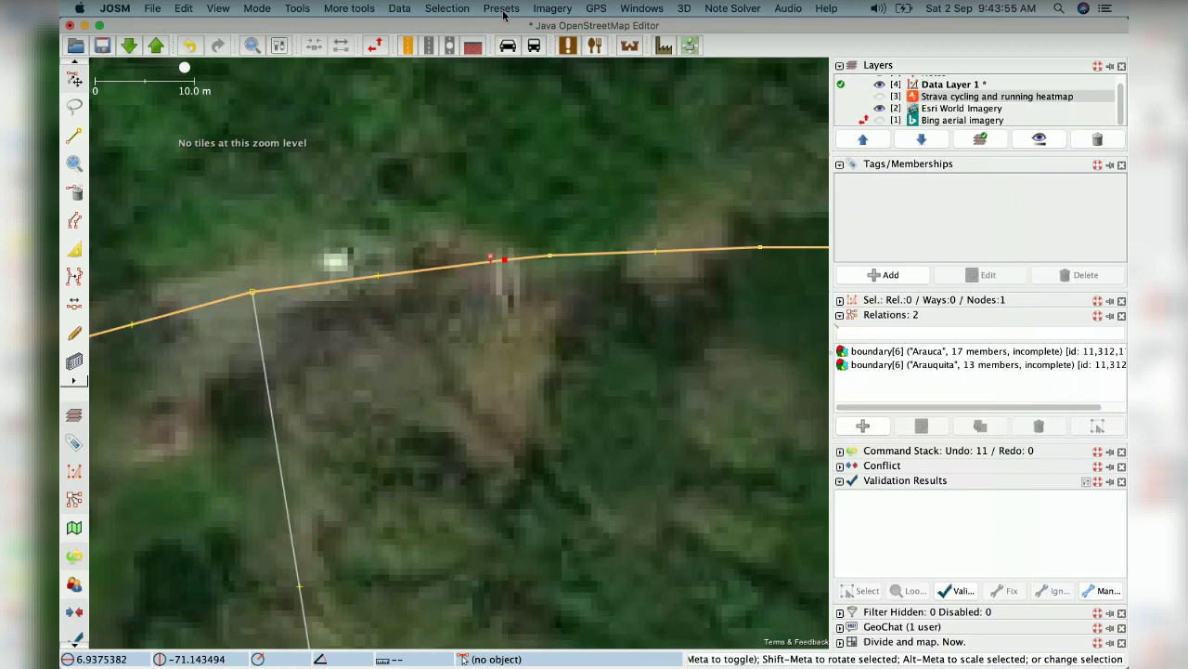
click(503, 14)
click(503, 14)
click(503, 12)
click(501, 11)
key(Escape)
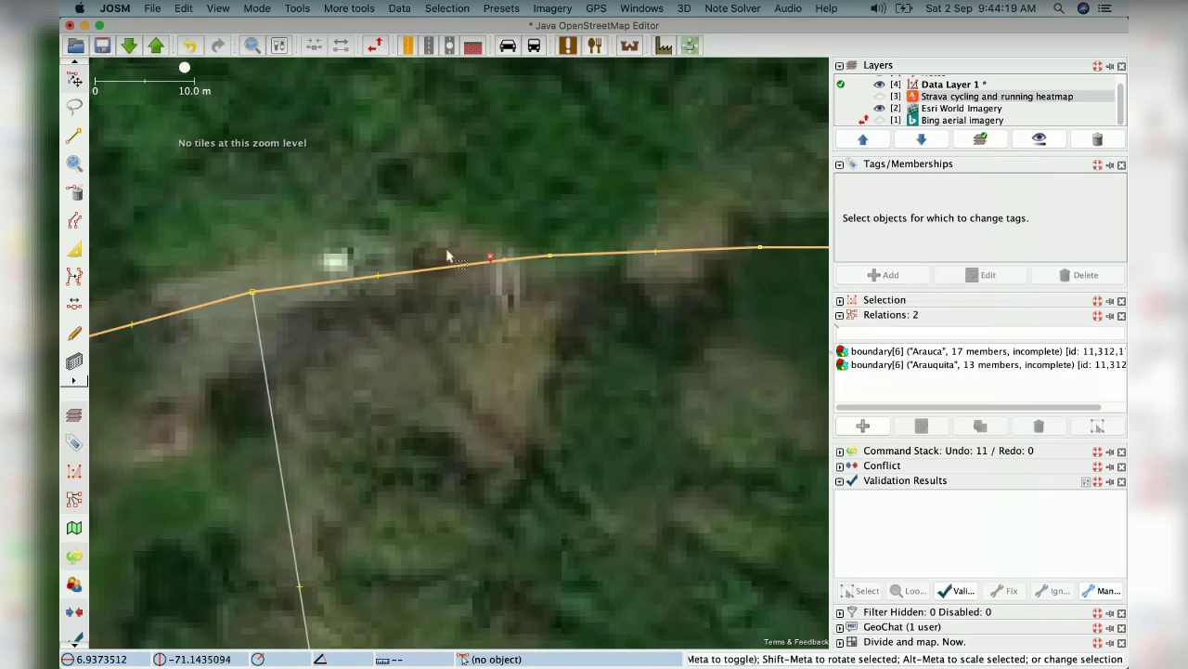
click(507, 10)
click(508, 11)
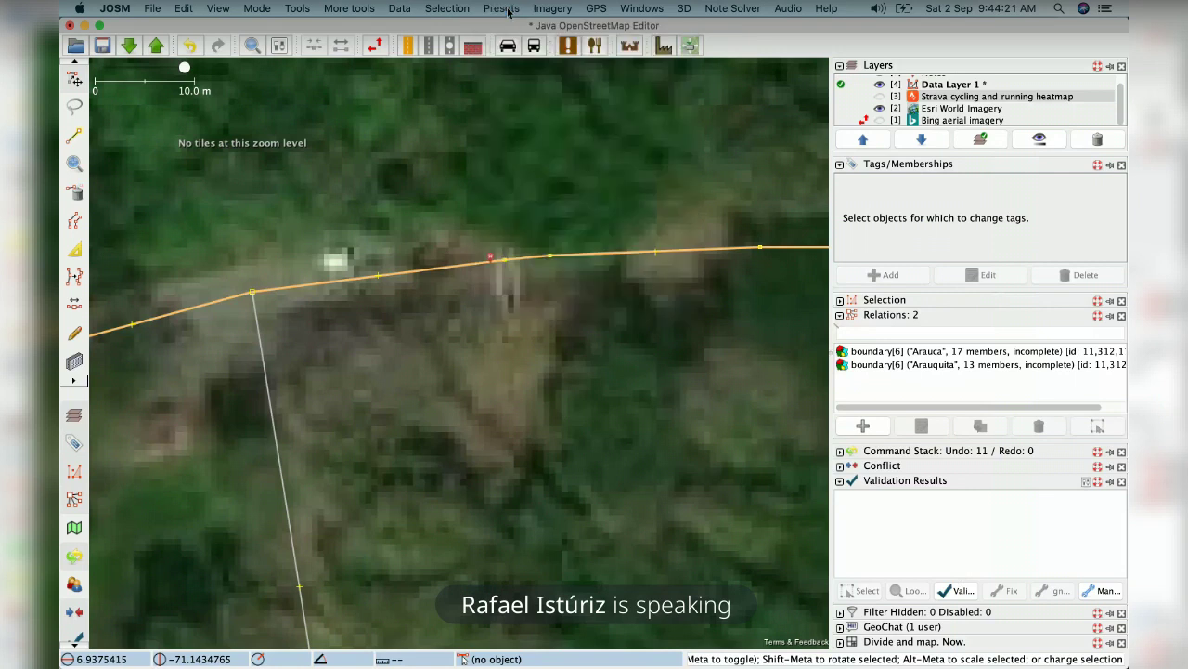
Step: Switch to Chrome and review the open Colombian notes list for the run of "Reductor de Velocidad" notes
key(super+Tab)
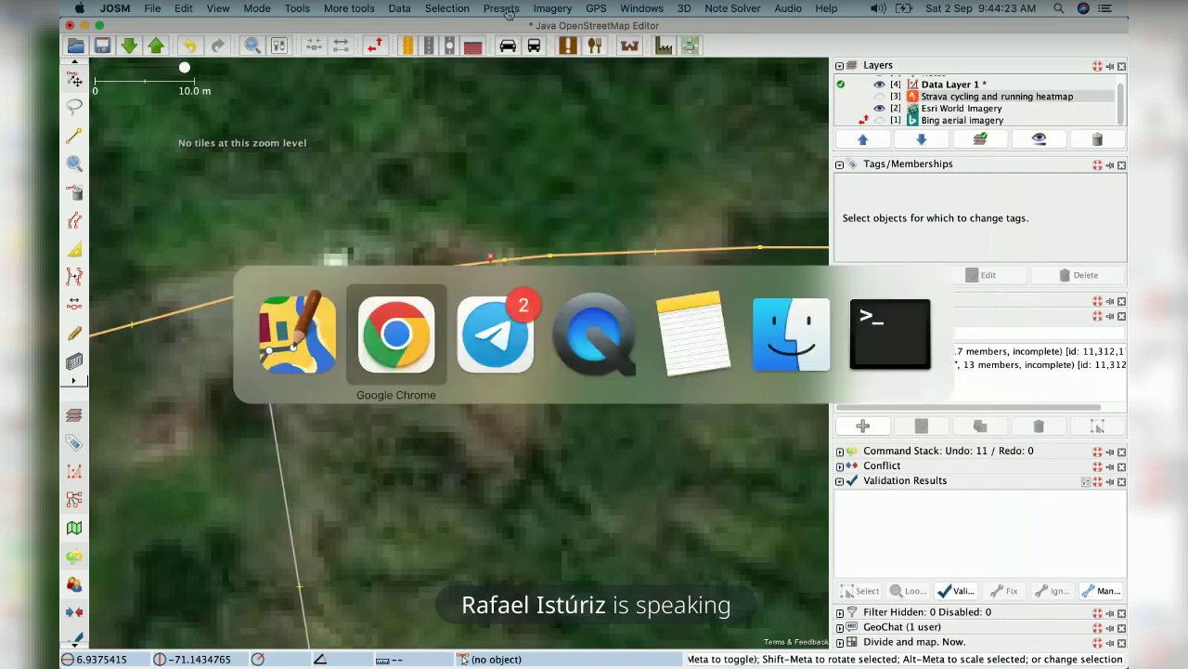
key(super+Tab)
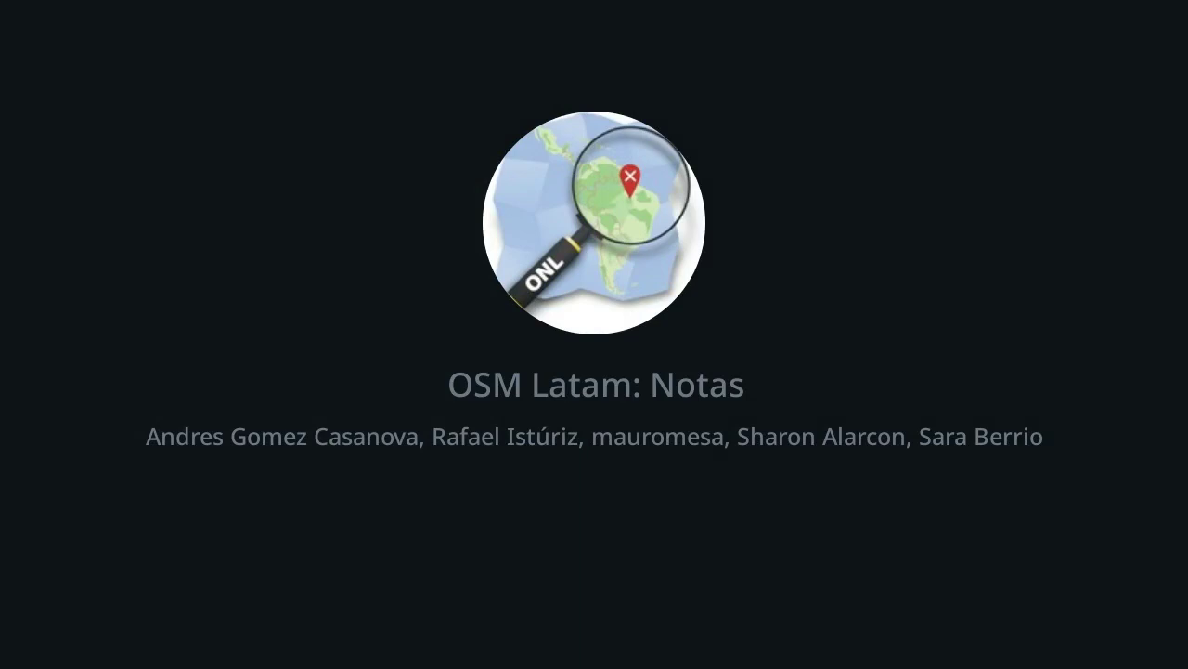
key(super+Tab)
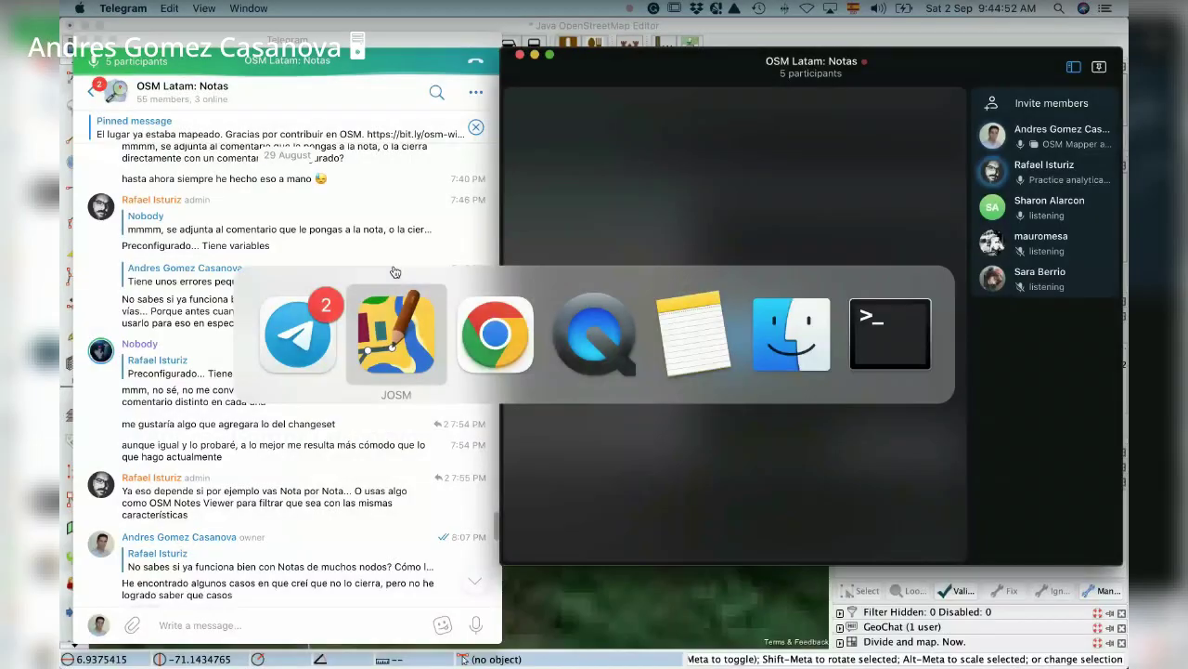
key(super+Tab)
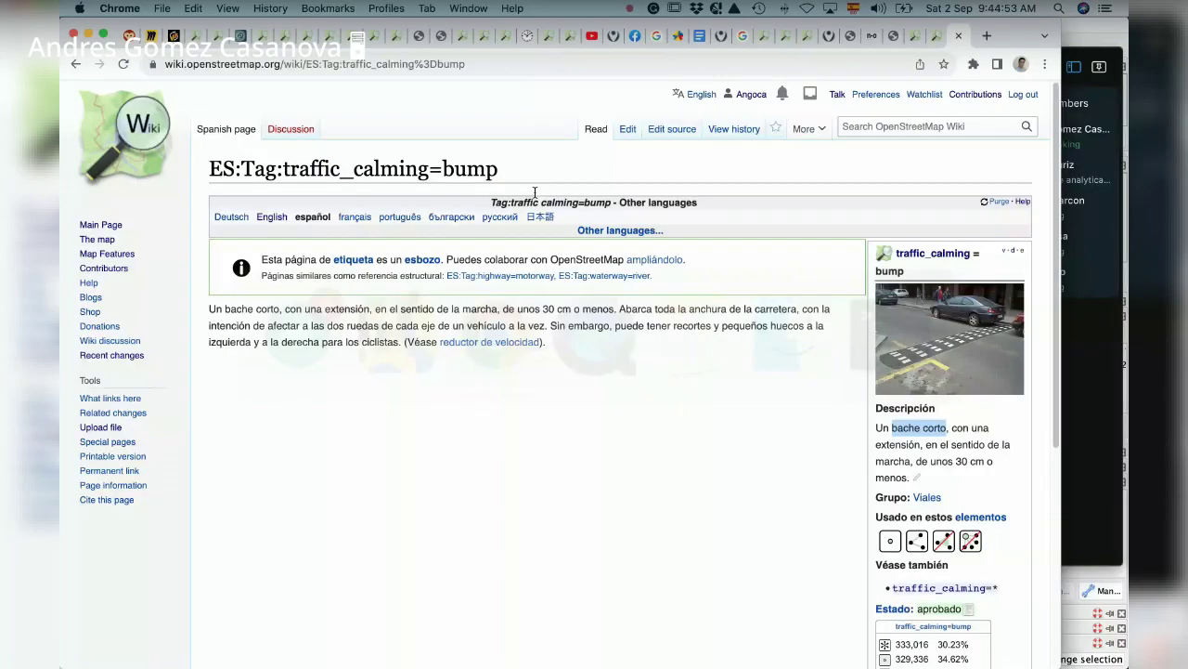
click(894, 37)
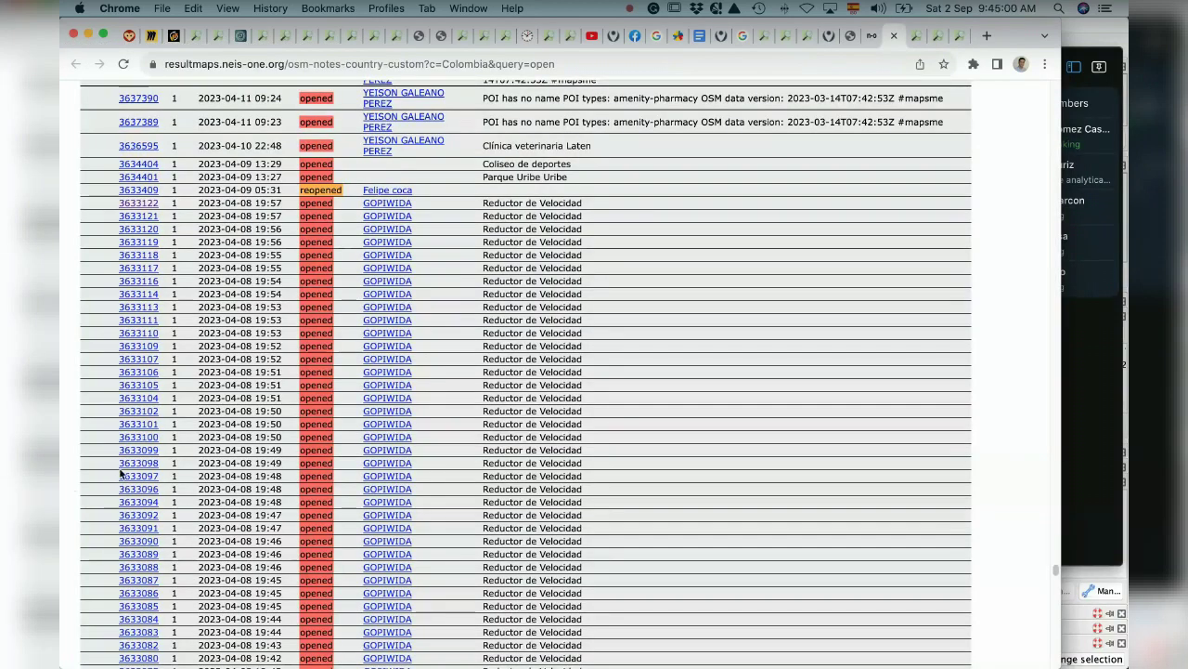
scroll(149, 448, down, 1)
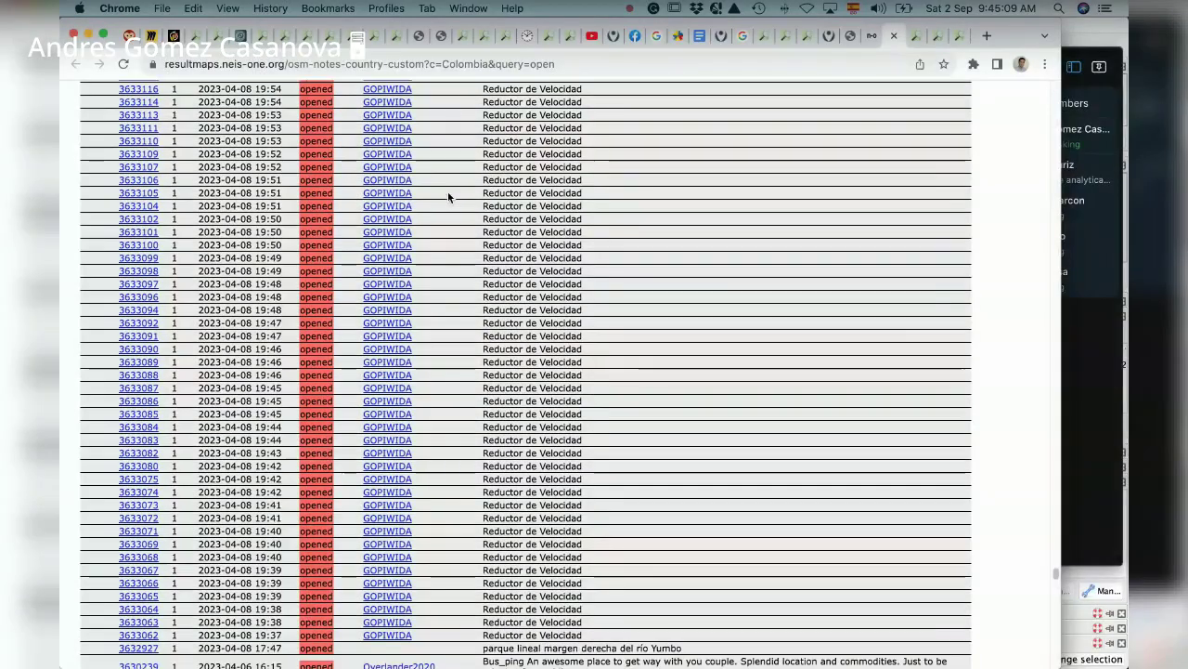
scroll(448, 194, down, 5)
scroll(448, 193, up, 5)
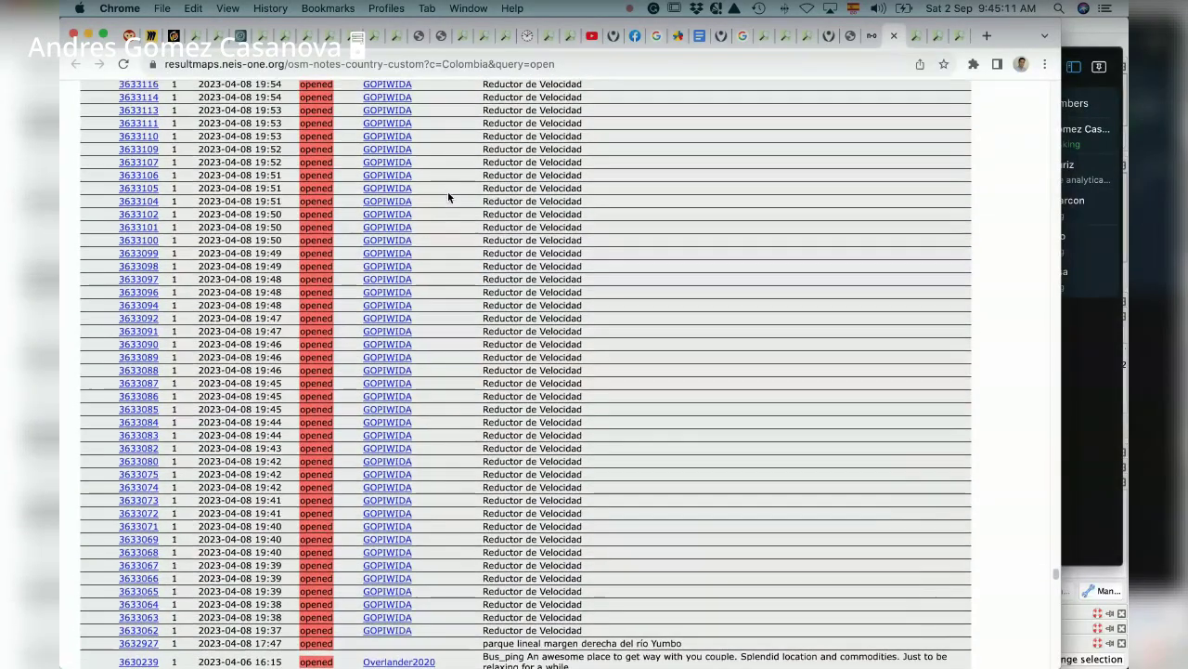
scroll(447, 191, up, 2)
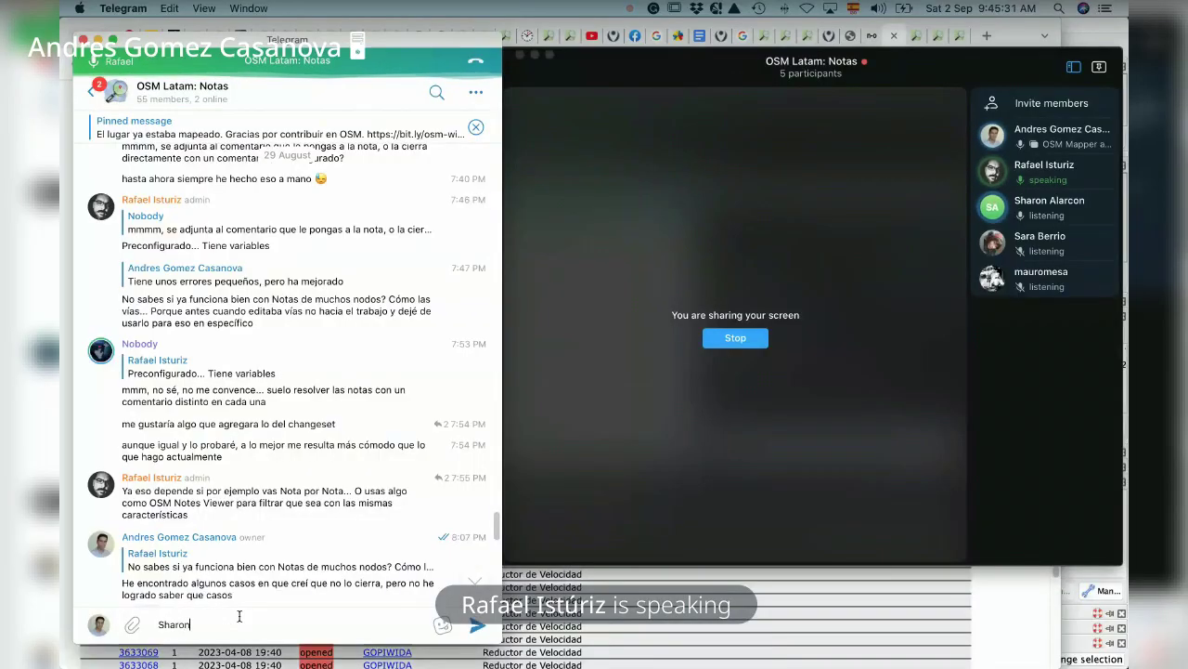
Step: In the Telegram group chat, send a two-line message assigning "3633109 para atrás" and "3633100 para atrás" to two participants by first name
text(3633109 para atr)
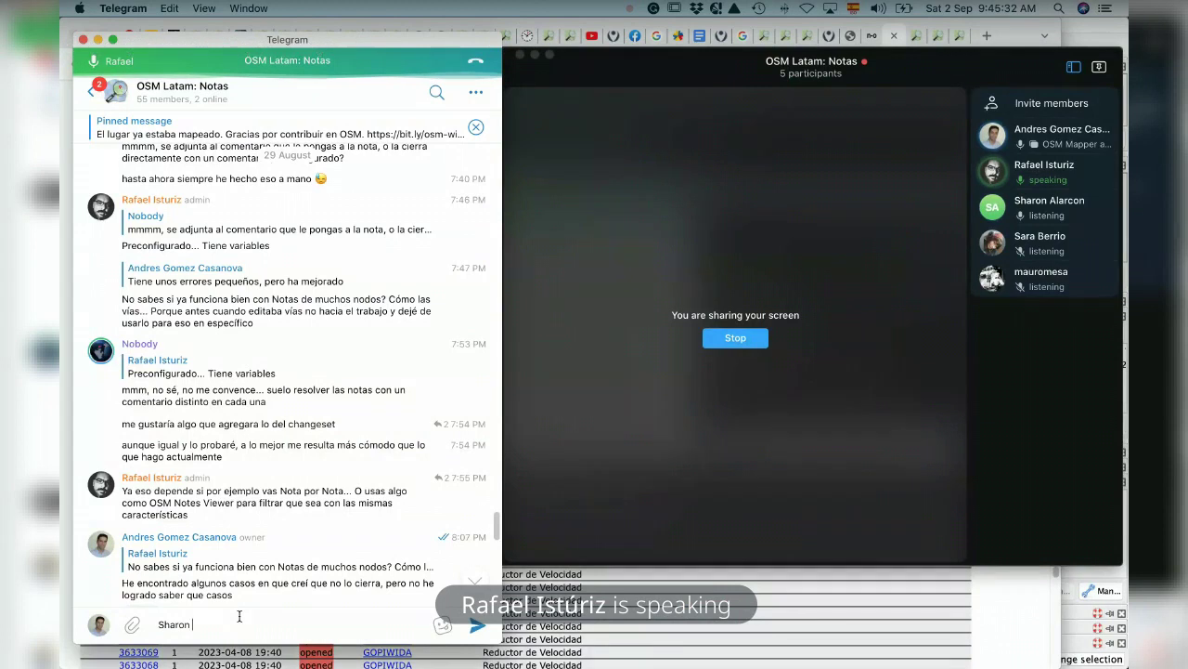
text(á)
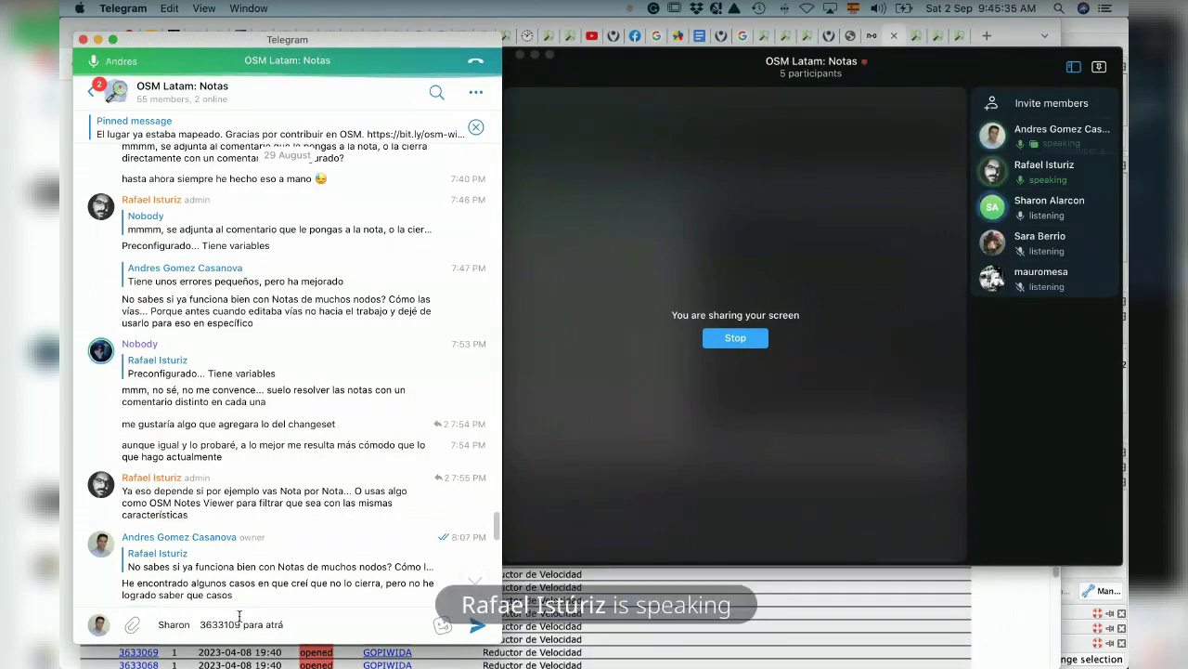
text(s)
key(shift+Return)
text(Sara)
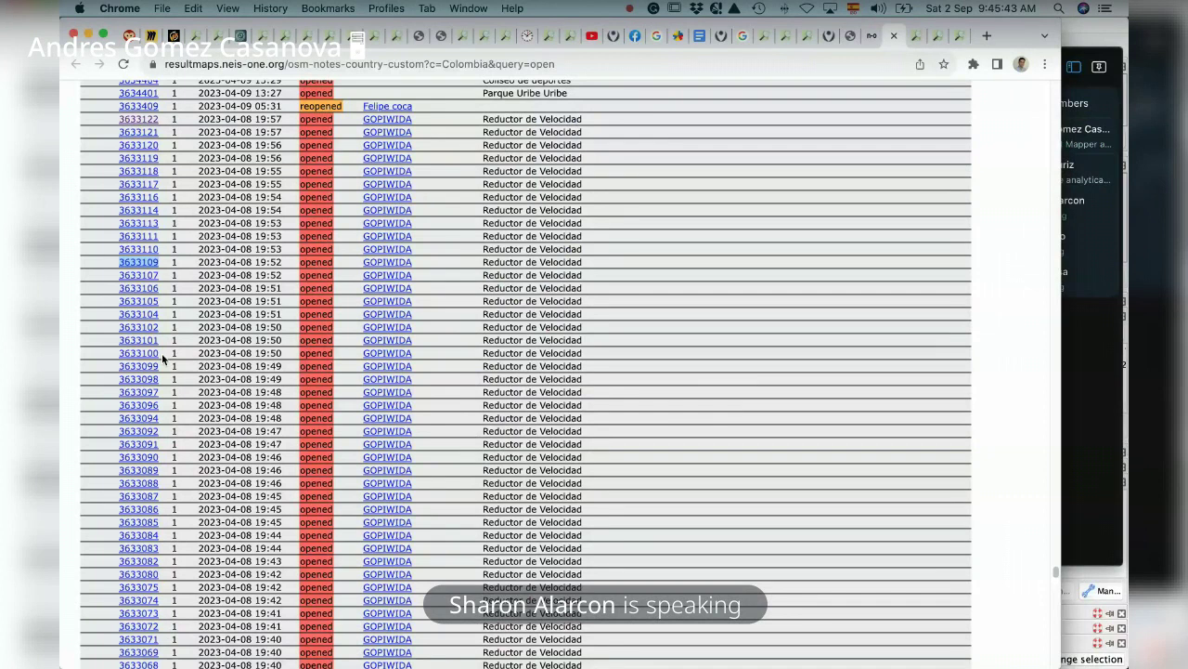
super+click(156, 353)
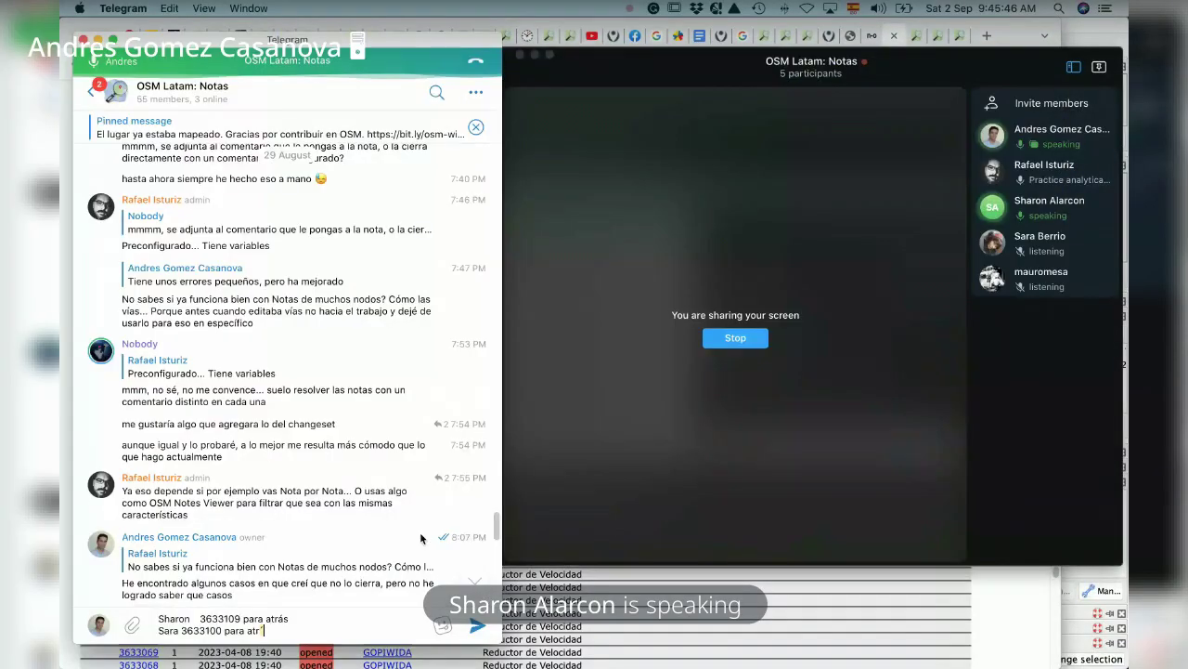
text(ás)
key(Return)
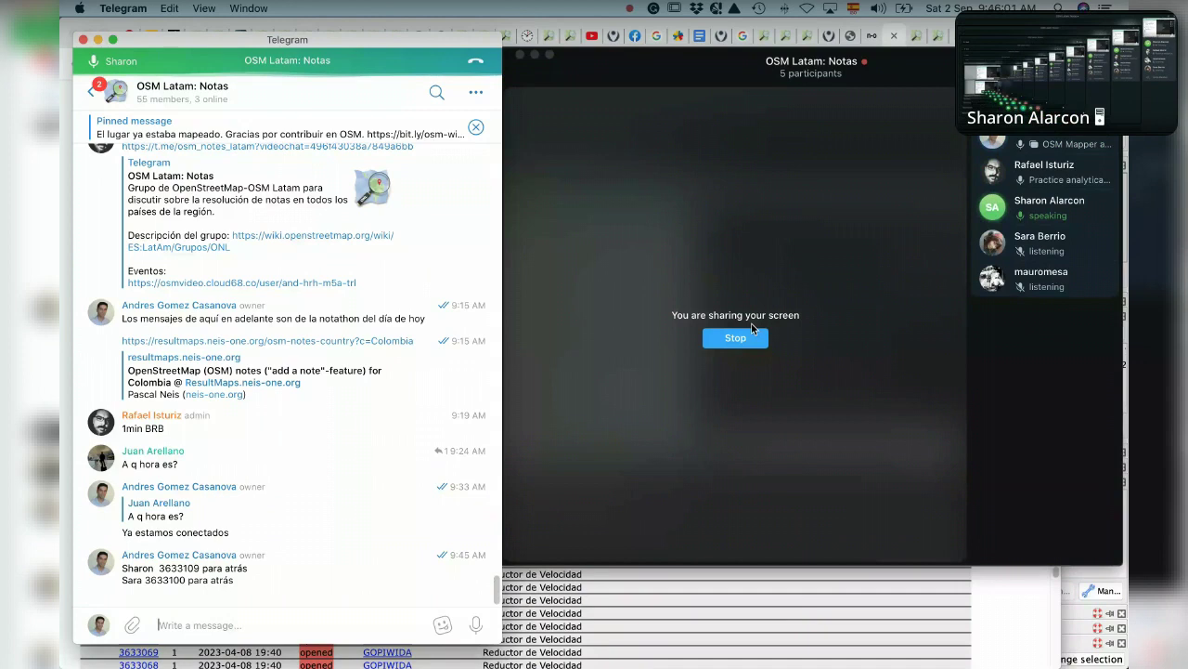
Step: Stop sharing the screen in the group call and maximize the call window to follow the participant's shared notes list
click(743, 340)
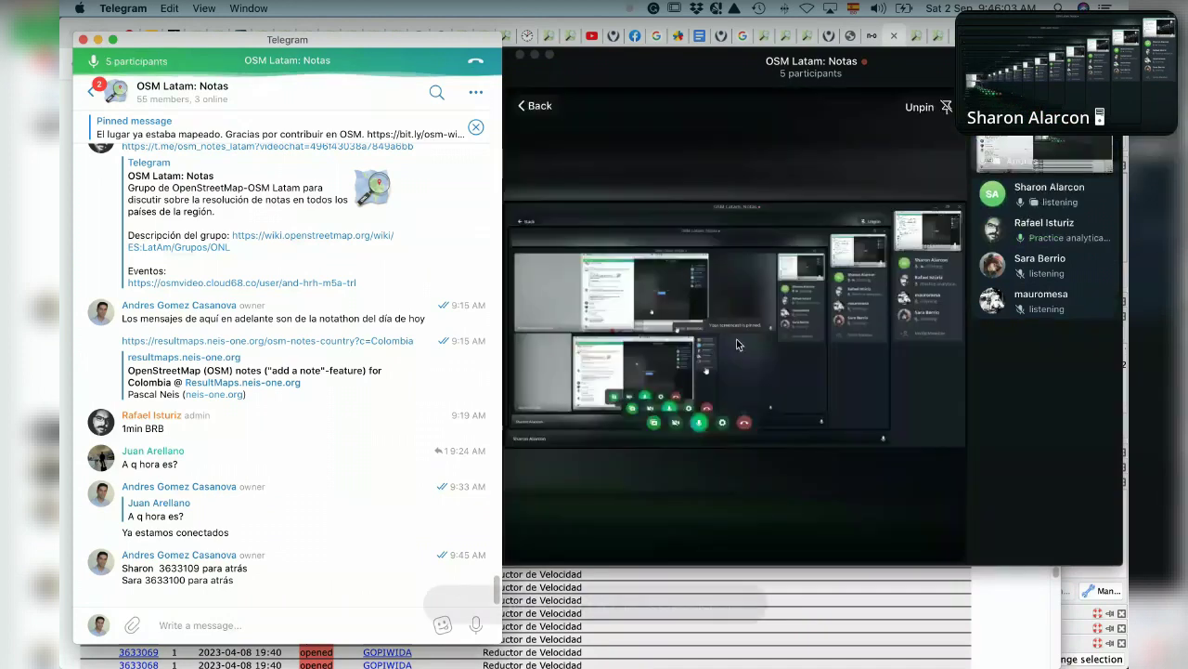
double_click(907, 72)
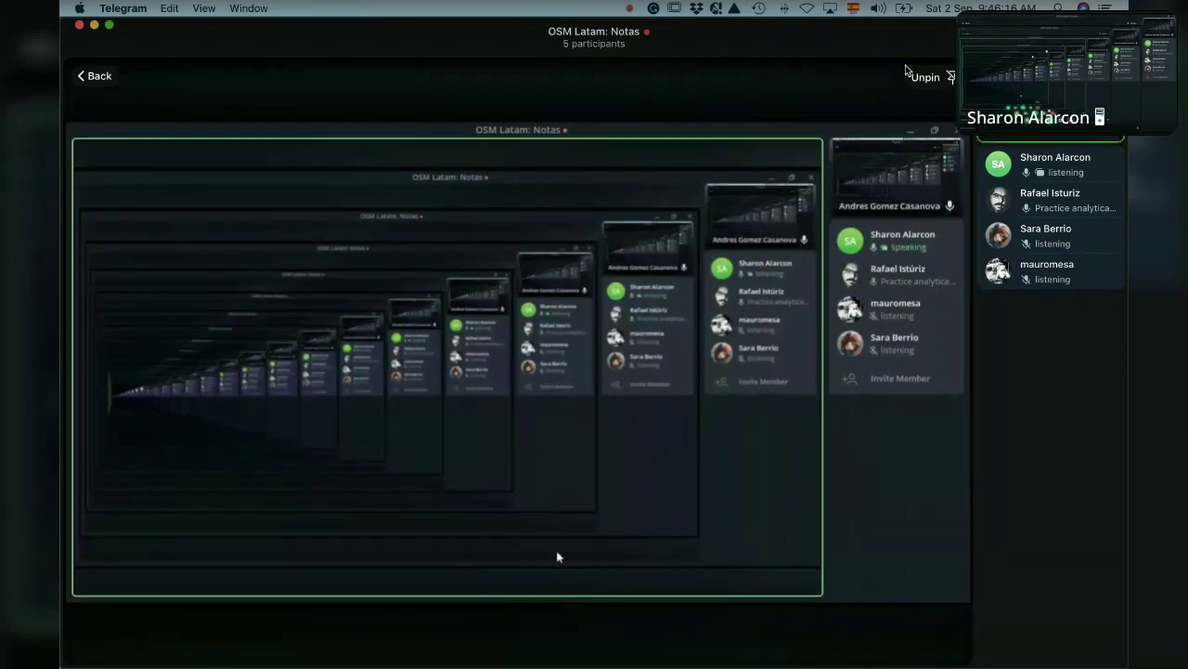
mouse_move(433, 480)
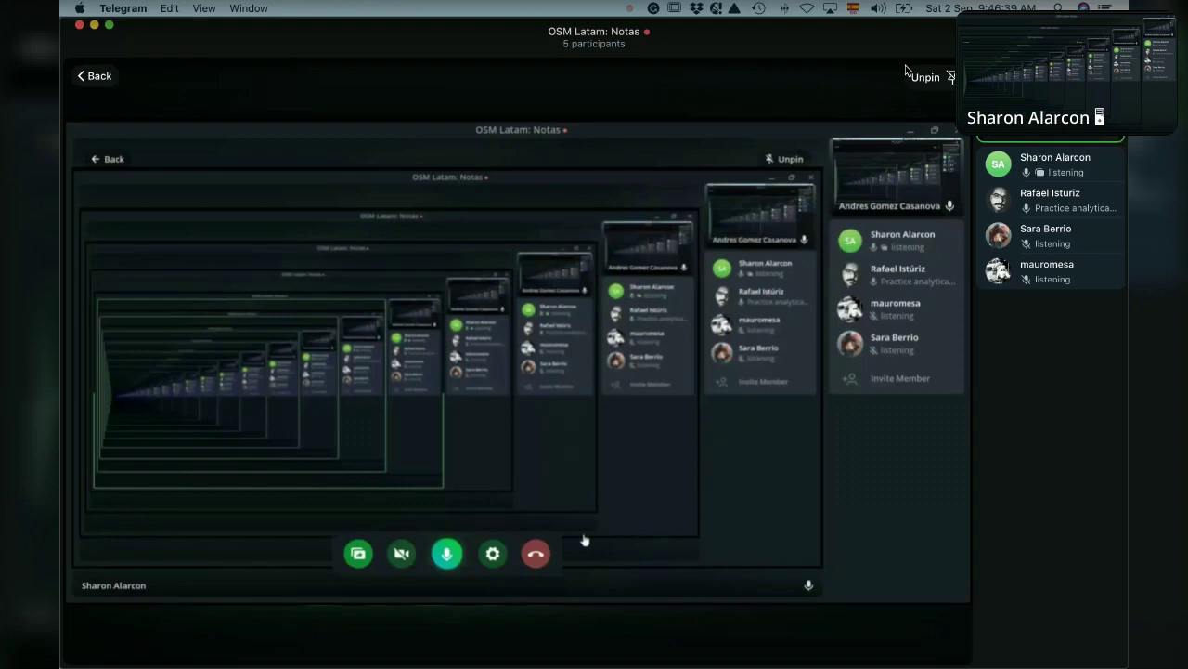
click(906, 68)
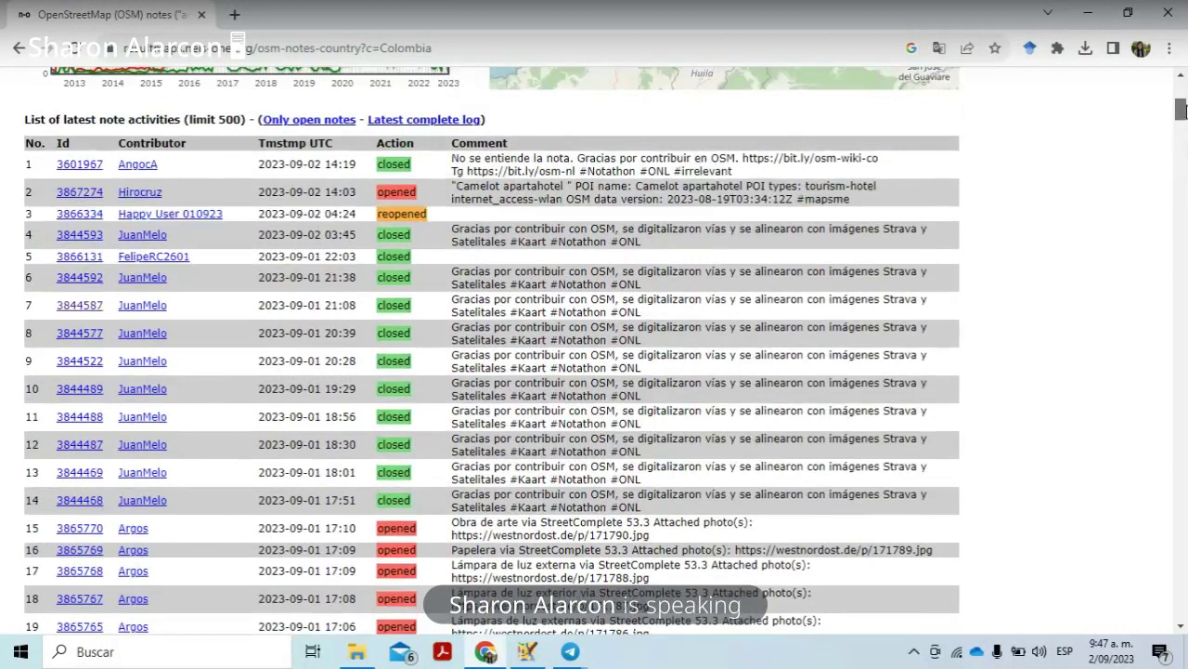
drag(1181, 109, 1183, 108)
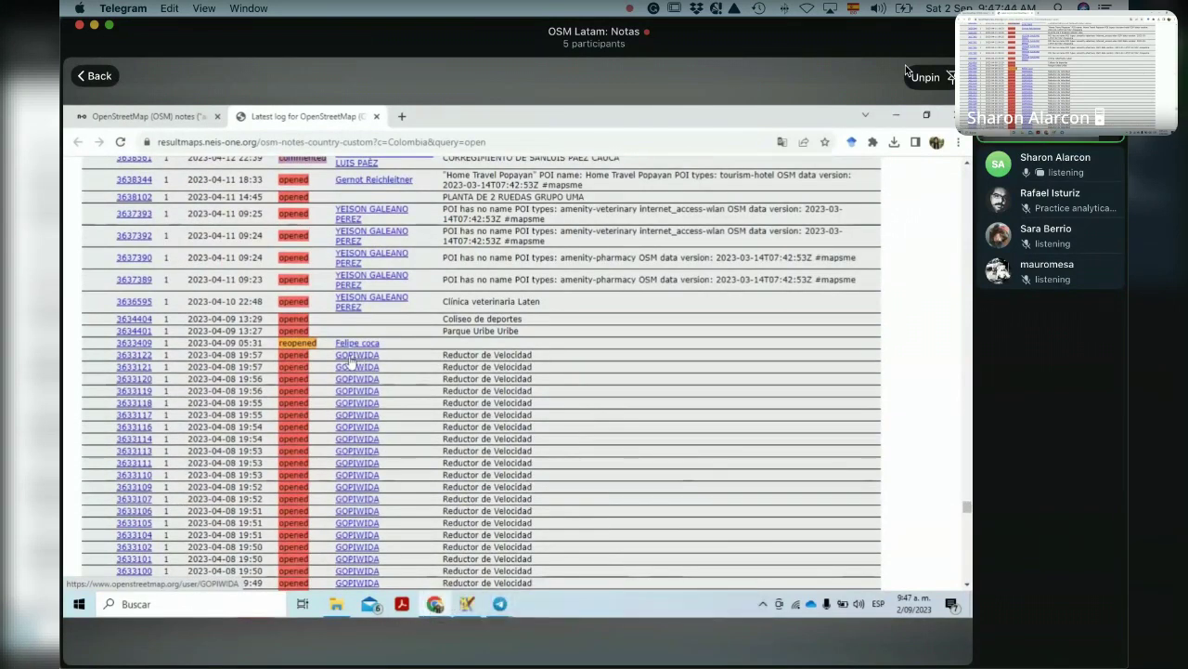
Step: Reply "si, estamos en el chat de aquí" in the Telegram group chat
key(super+Tab)
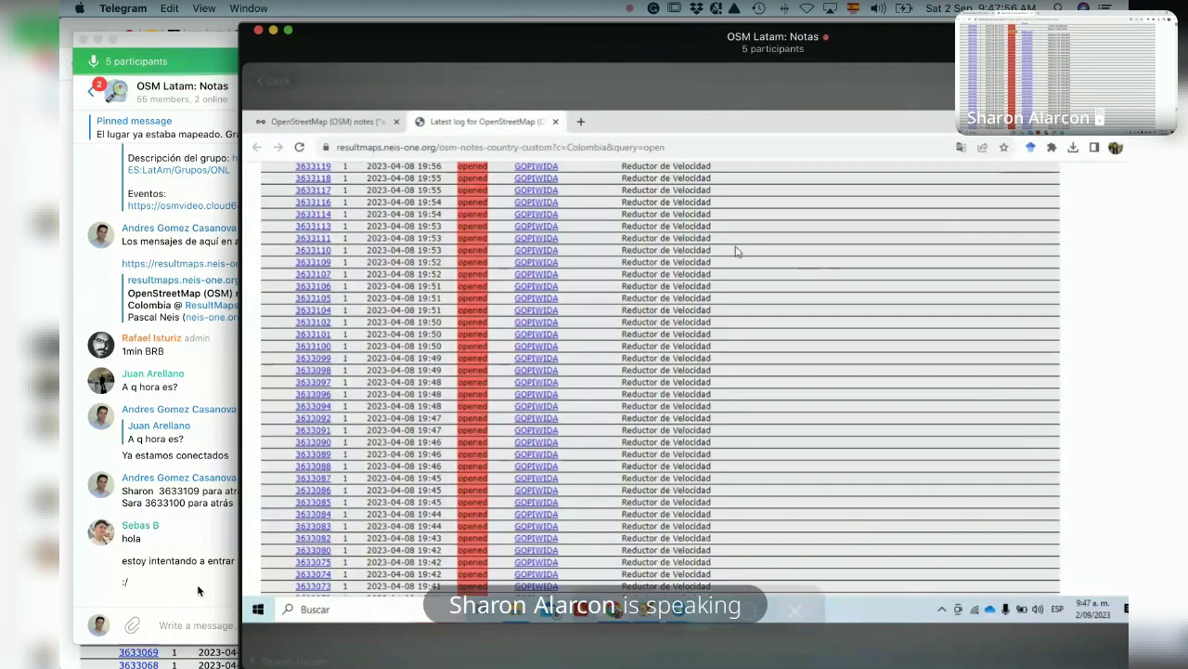
click(197, 589)
text(s)
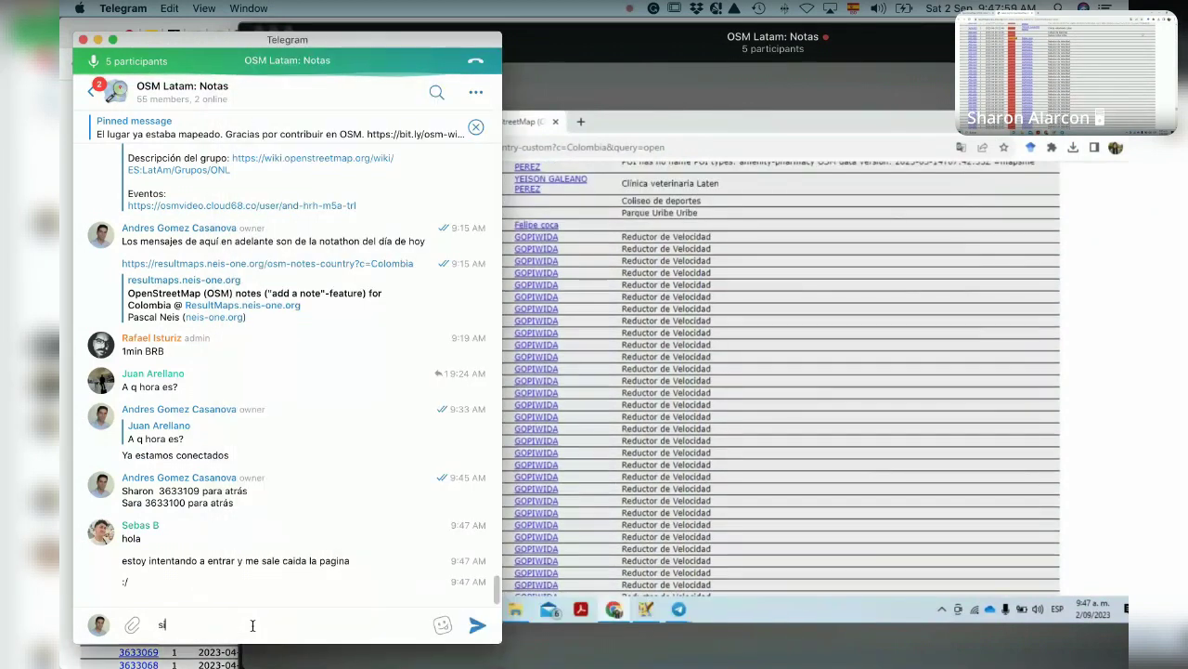
text(i, estamos en )
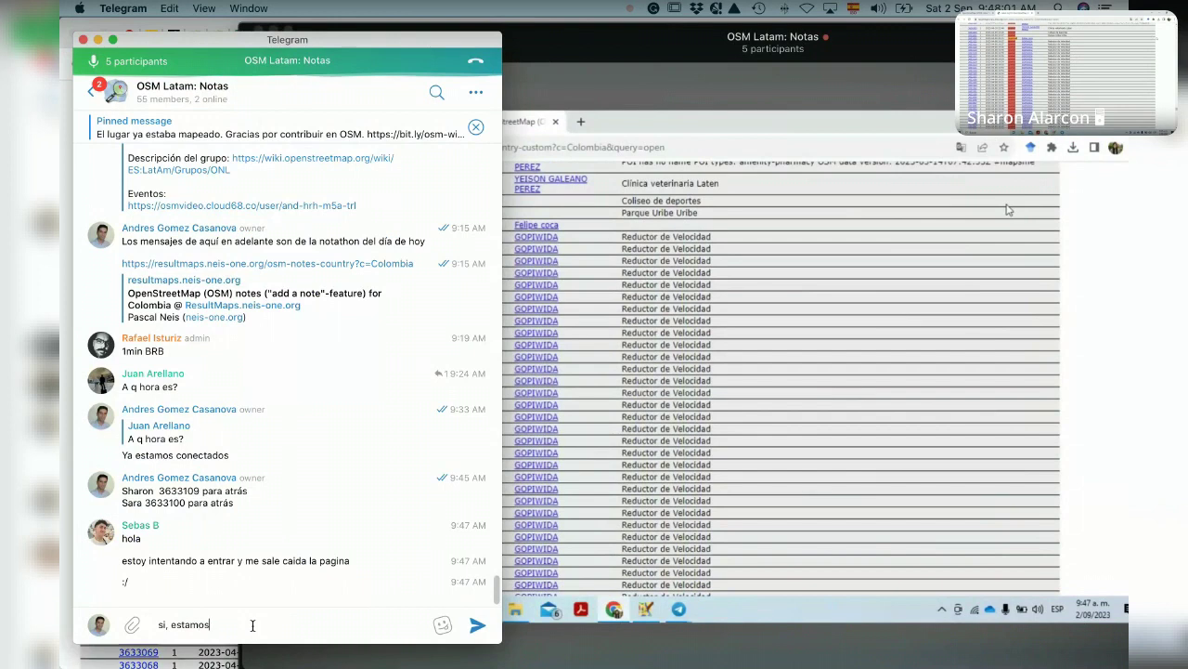
text(el)
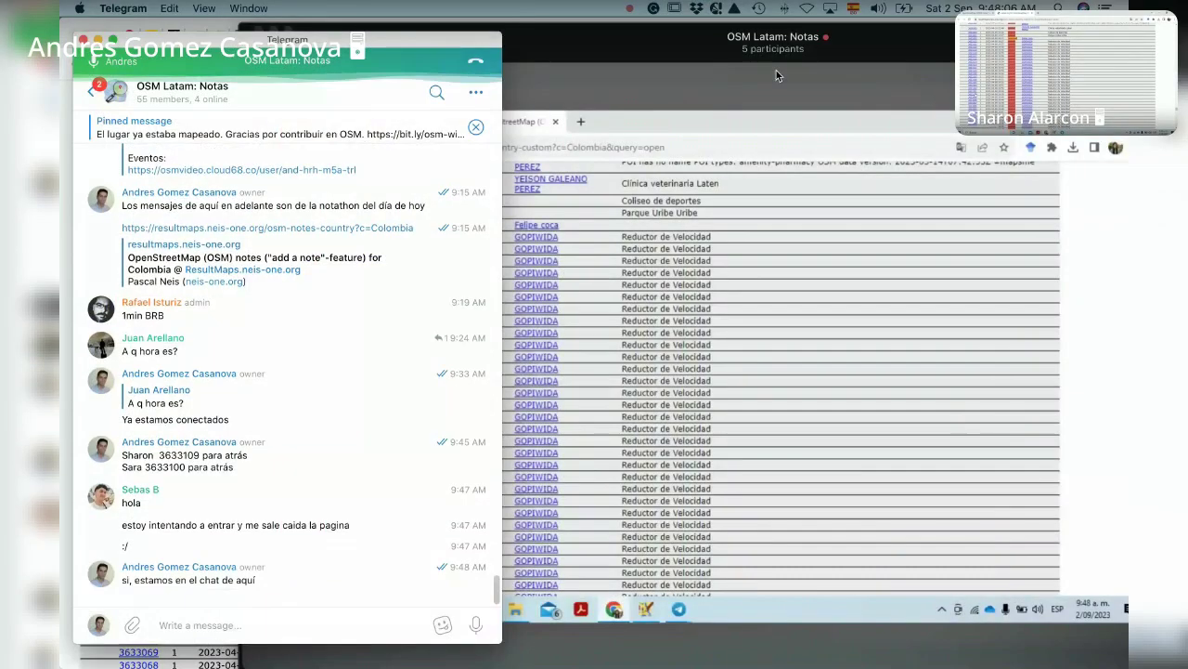
Step: Bring the group call window forward and maximize it to follow the participant's work on note 3633100
click(776, 70)
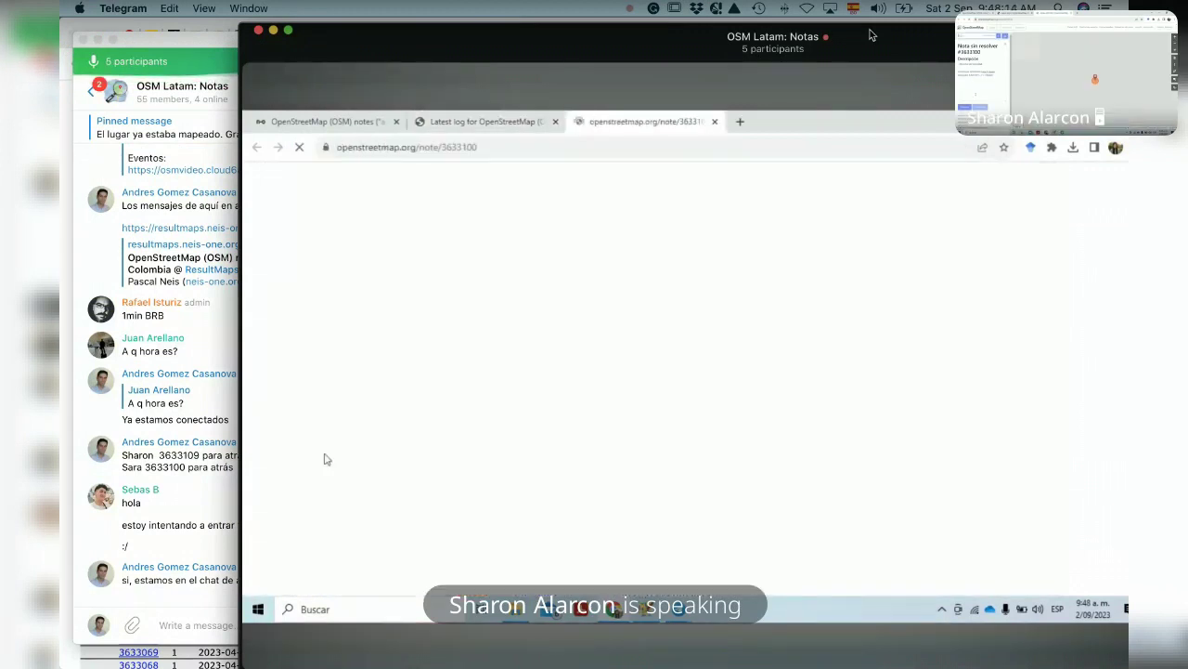
drag(871, 36, 690, 33)
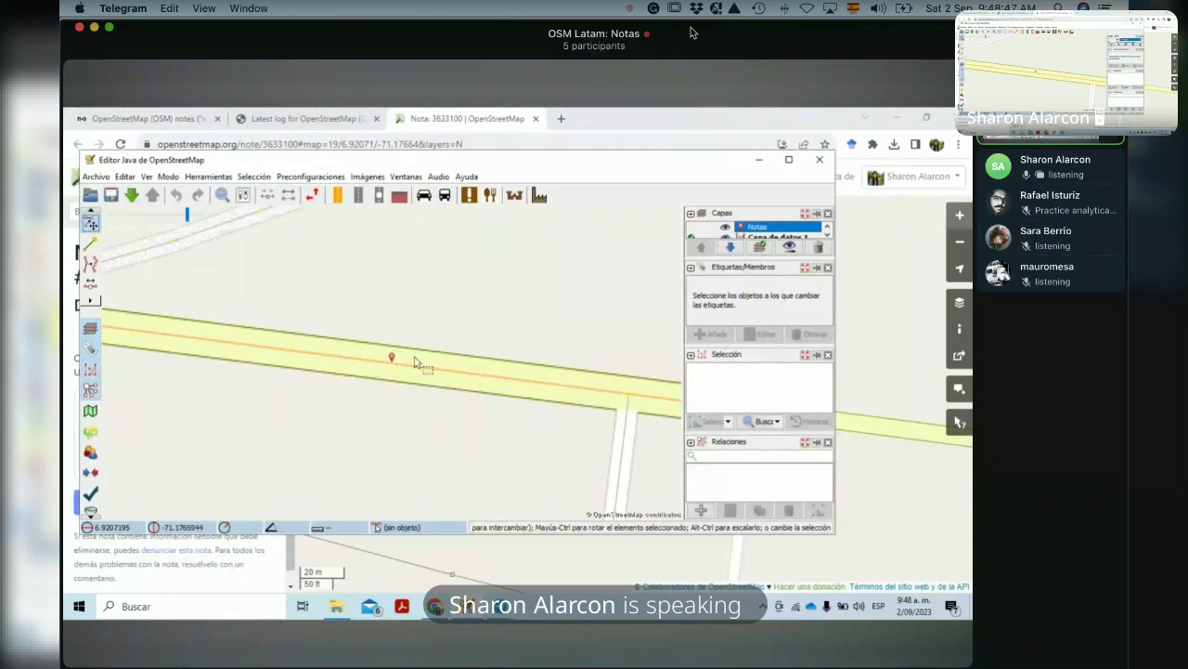
double_click(691, 33)
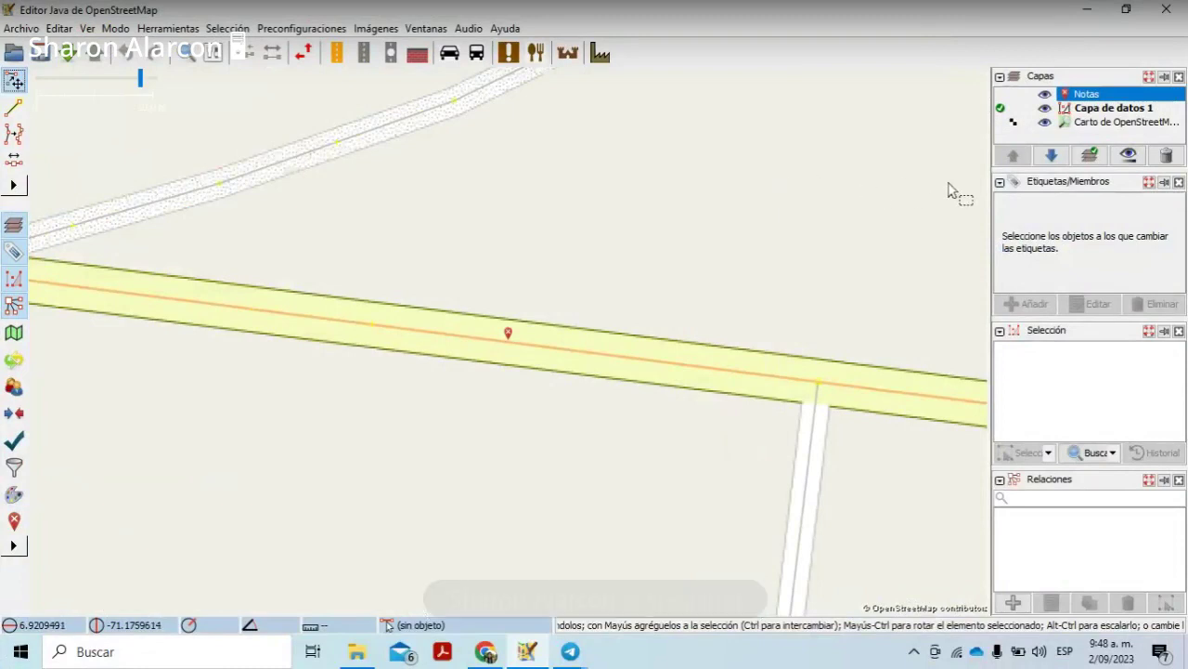
double_click(691, 33)
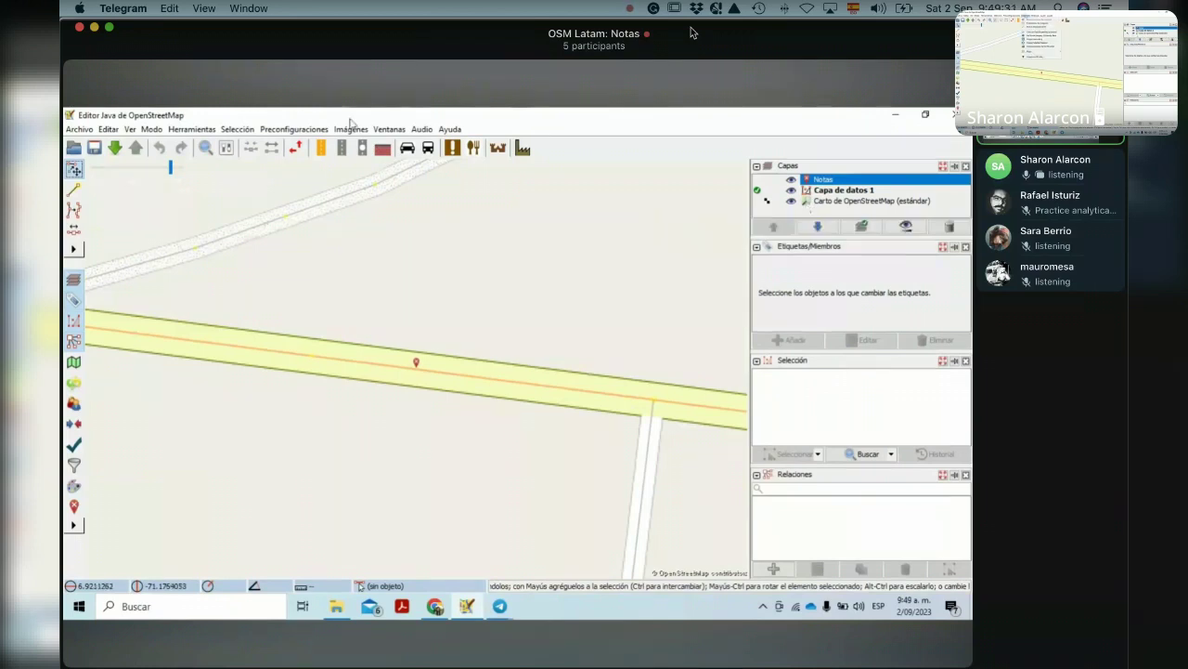
Step: Add the Bing aerial imagery layer beneath the note in the shared JOSM session
click(351, 129)
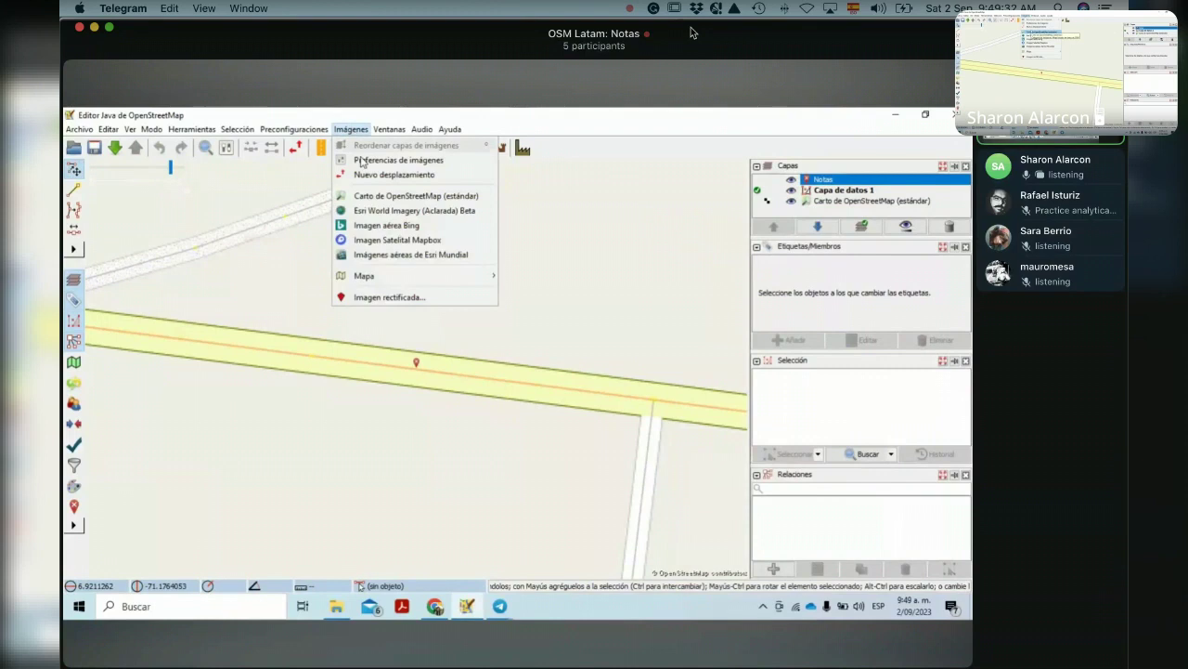
click(386, 225)
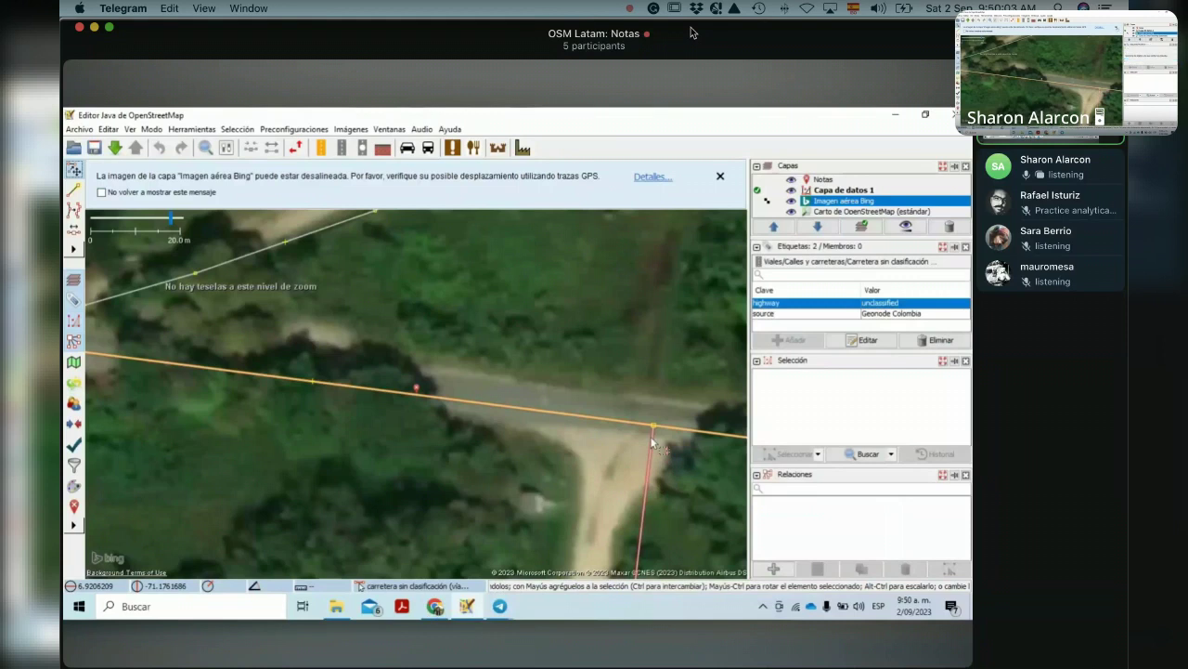
Step: Move the group call window aside and check the new messages in the Telegram group chat
mouse_move(686, 141)
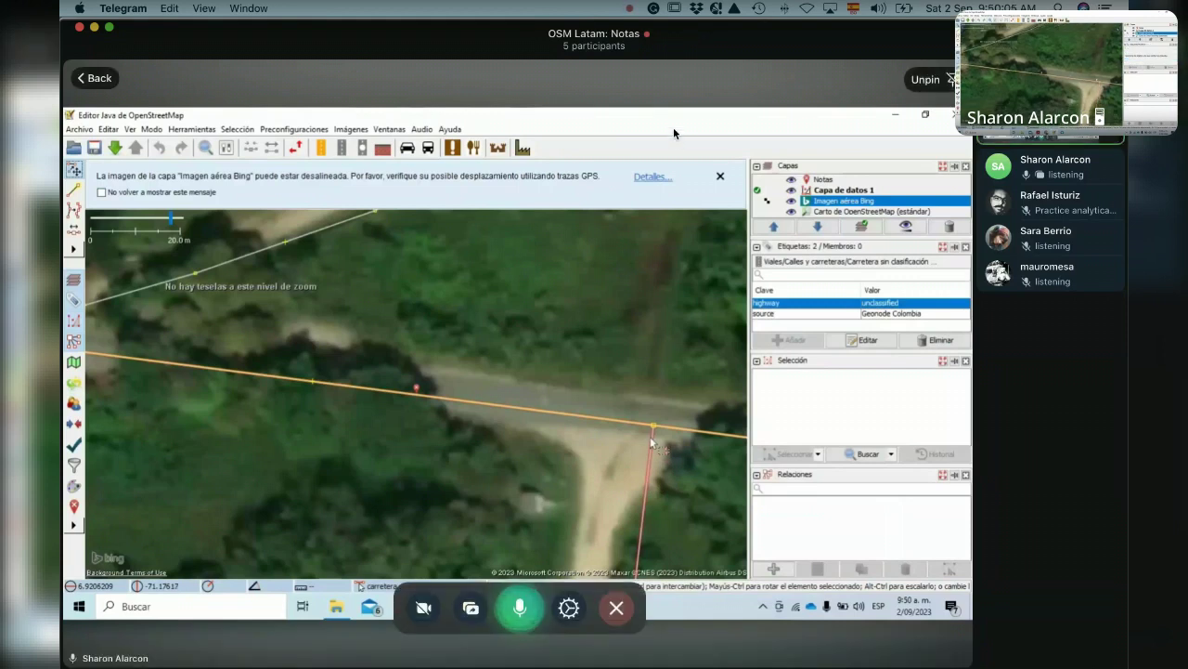
key(super+Tab)
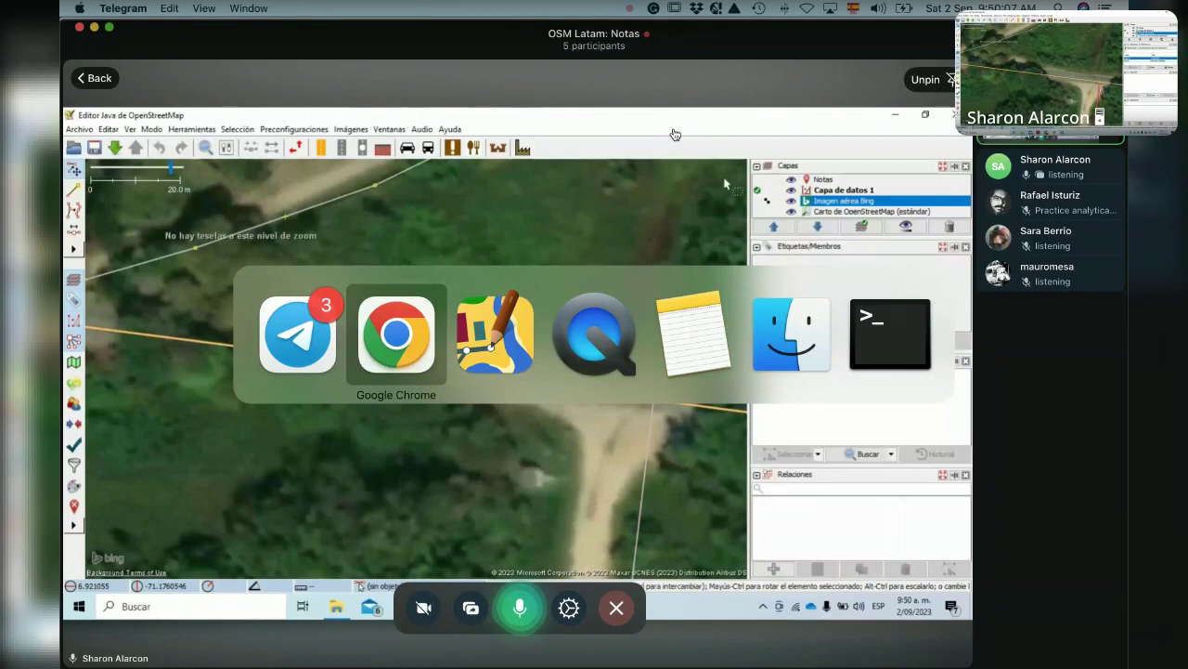
key(super+Tab)
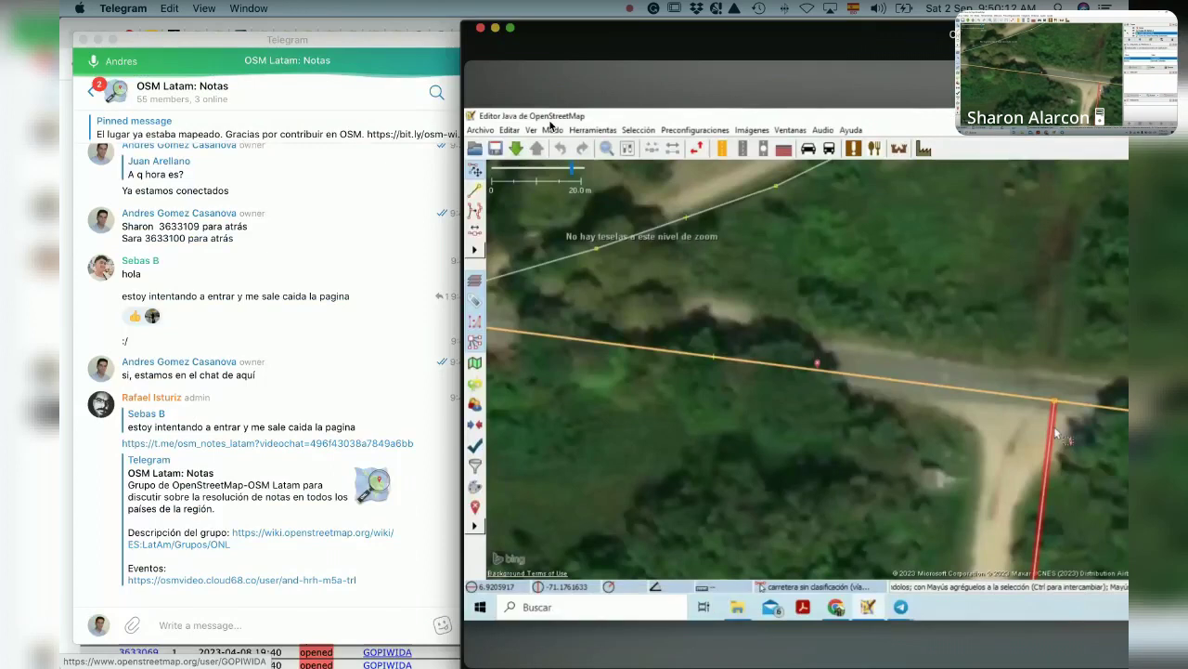
Step: Look back through the earlier messages of the OSM Latam: Notas chat to the notathon announcement before 27 August
scroll(317, 252, up, 10)
scroll(319, 256, up, 3)
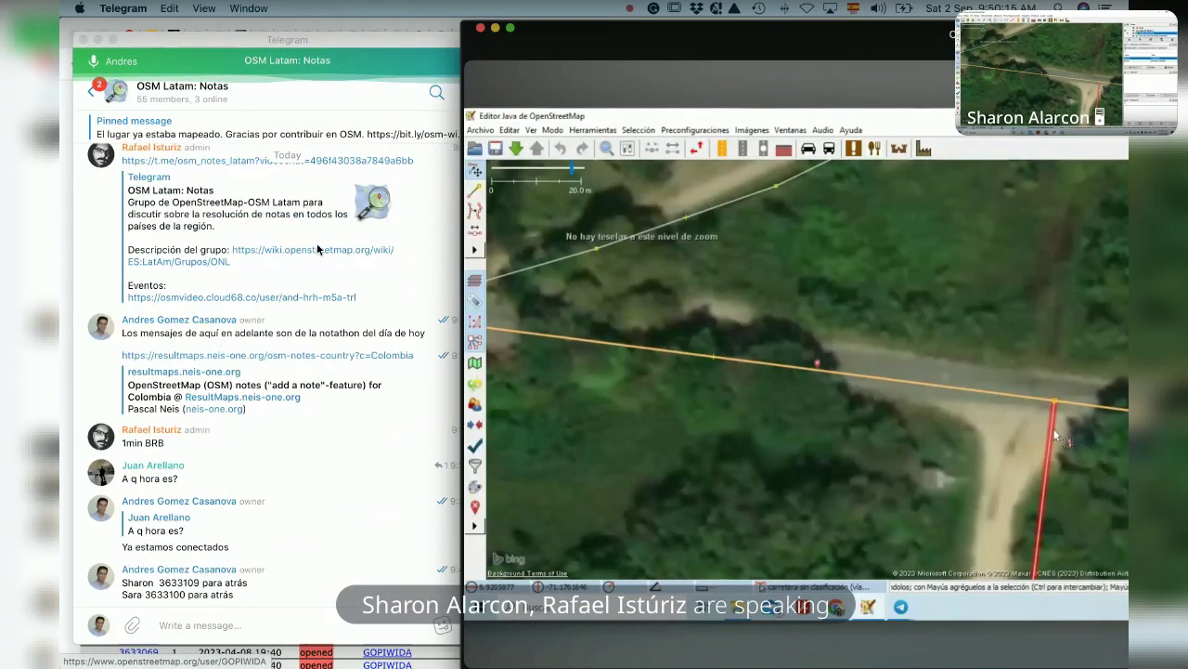
scroll(317, 248, up, 10)
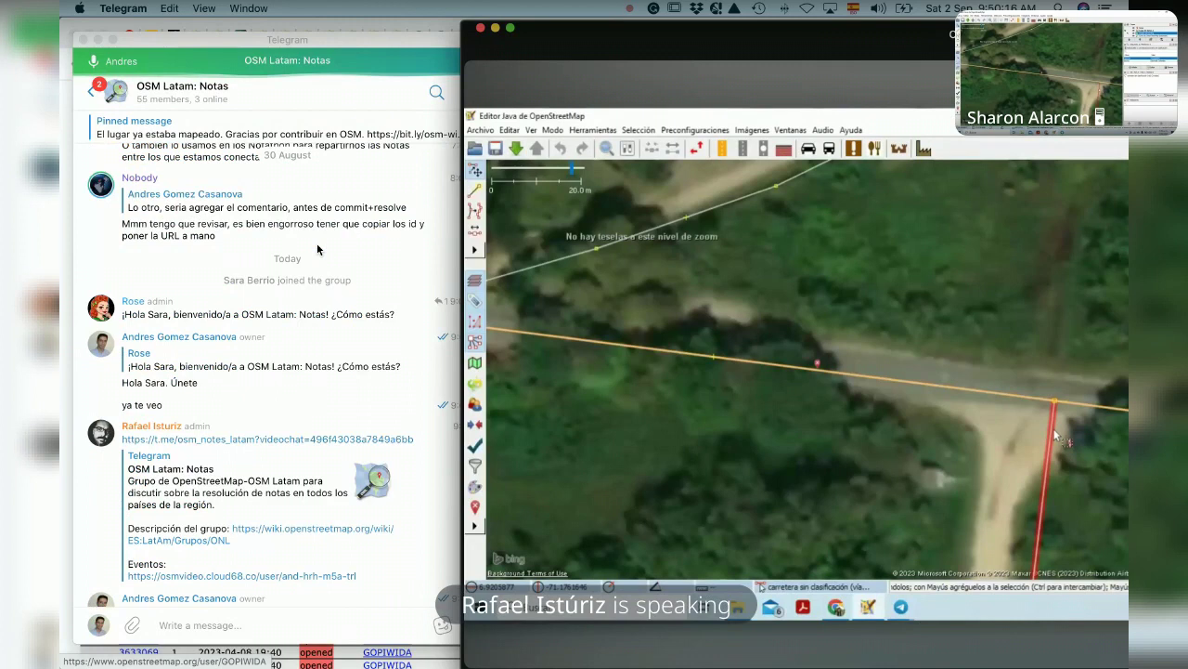
scroll(318, 249, up, 10)
scroll(318, 249, up, 7)
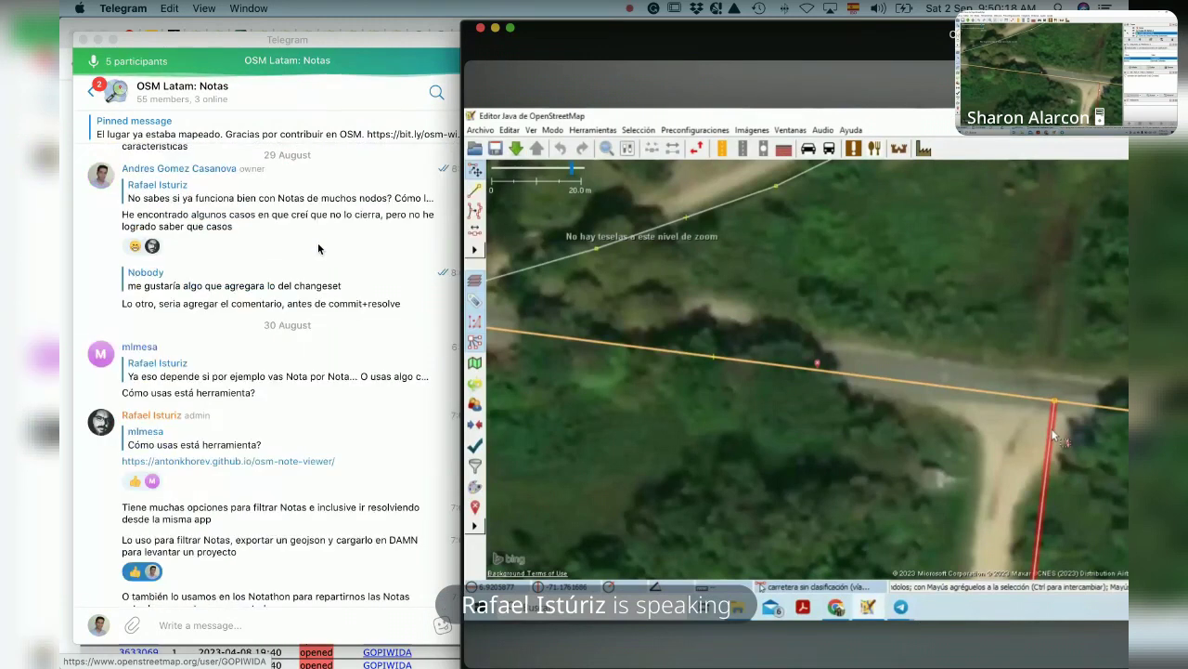
scroll(318, 249, up, 12)
scroll(318, 249, up, 8)
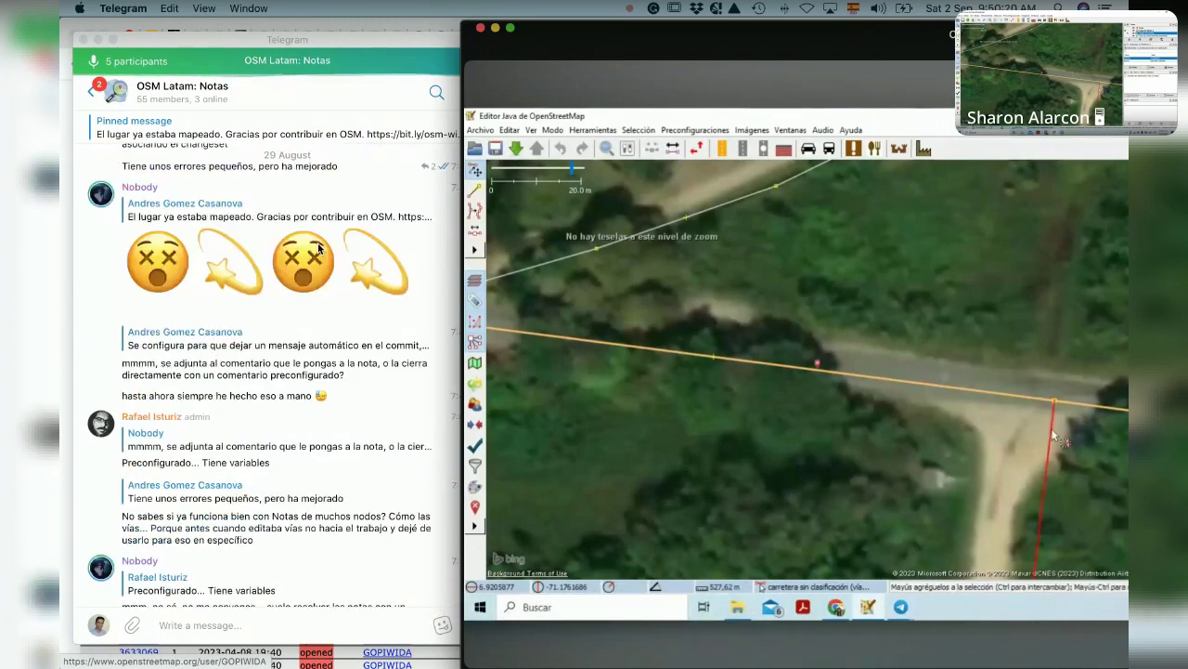
scroll(318, 249, up, 20)
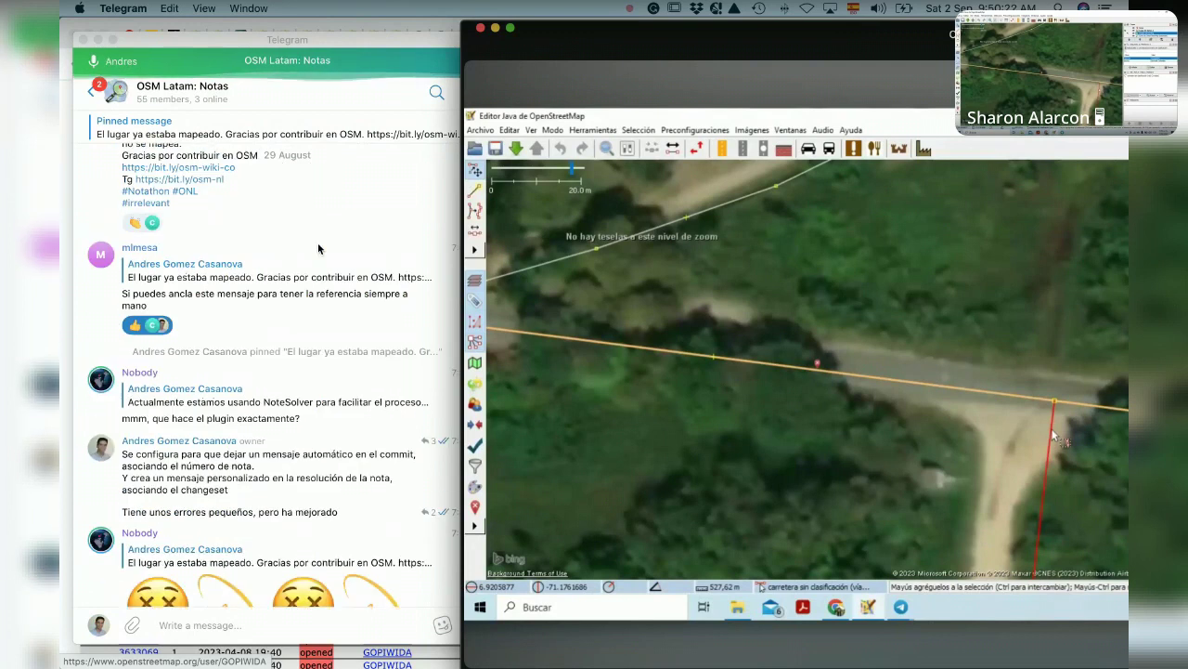
scroll(317, 249, up, 20)
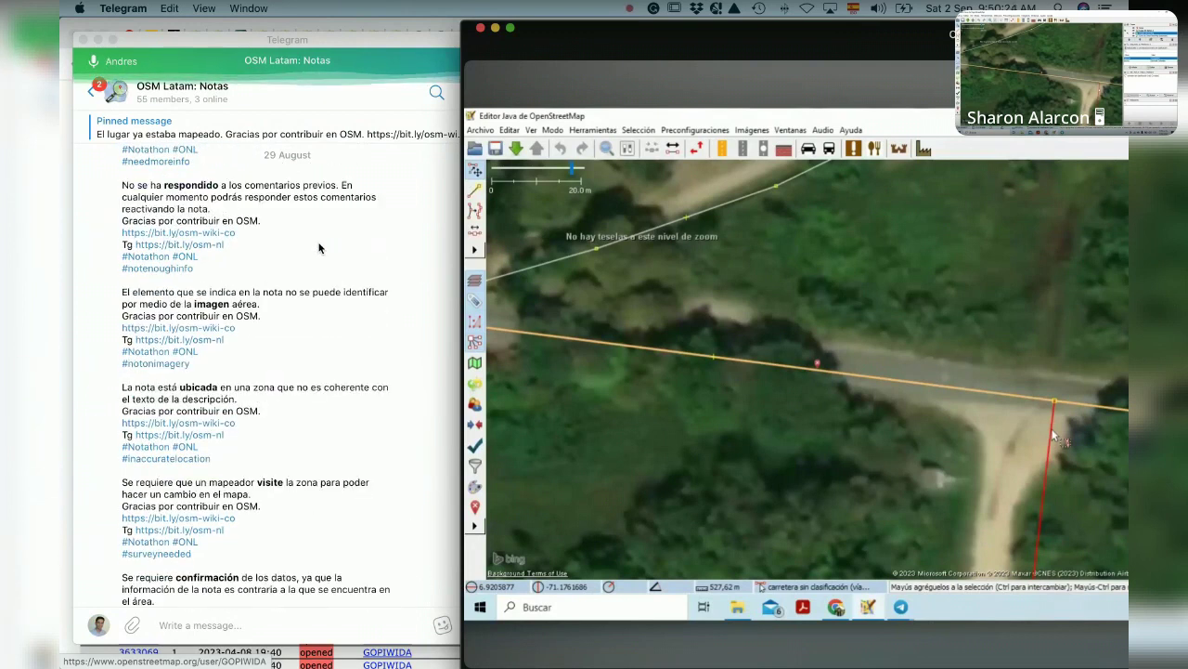
scroll(318, 248, up, 20)
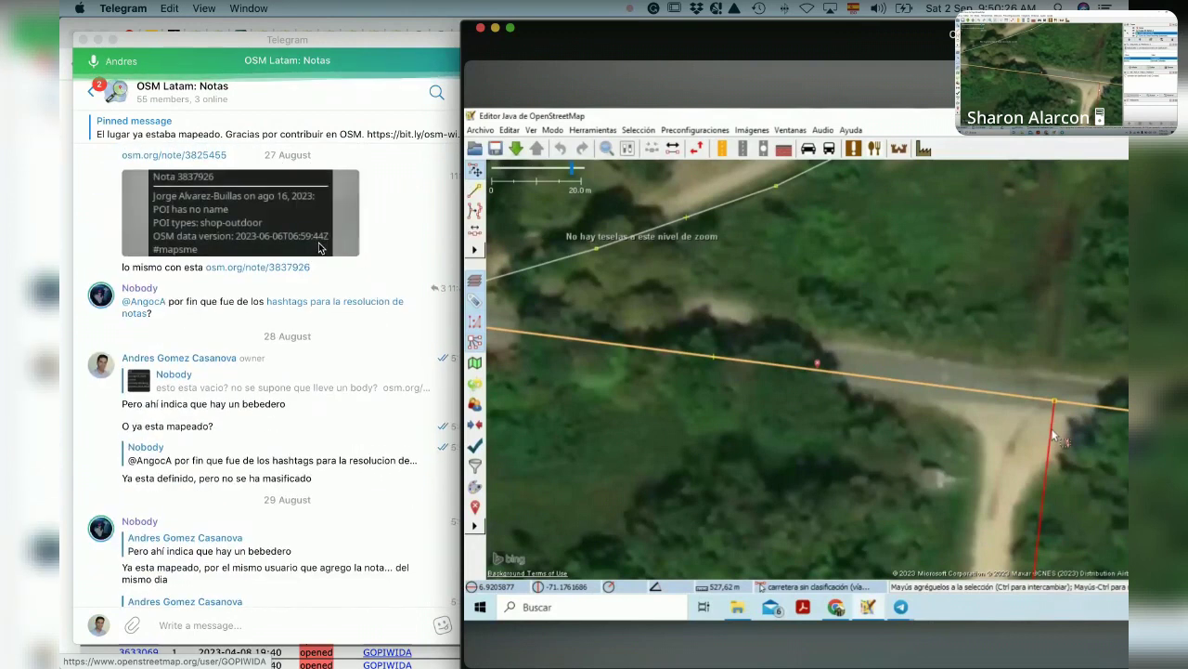
scroll(320, 248, up, 5)
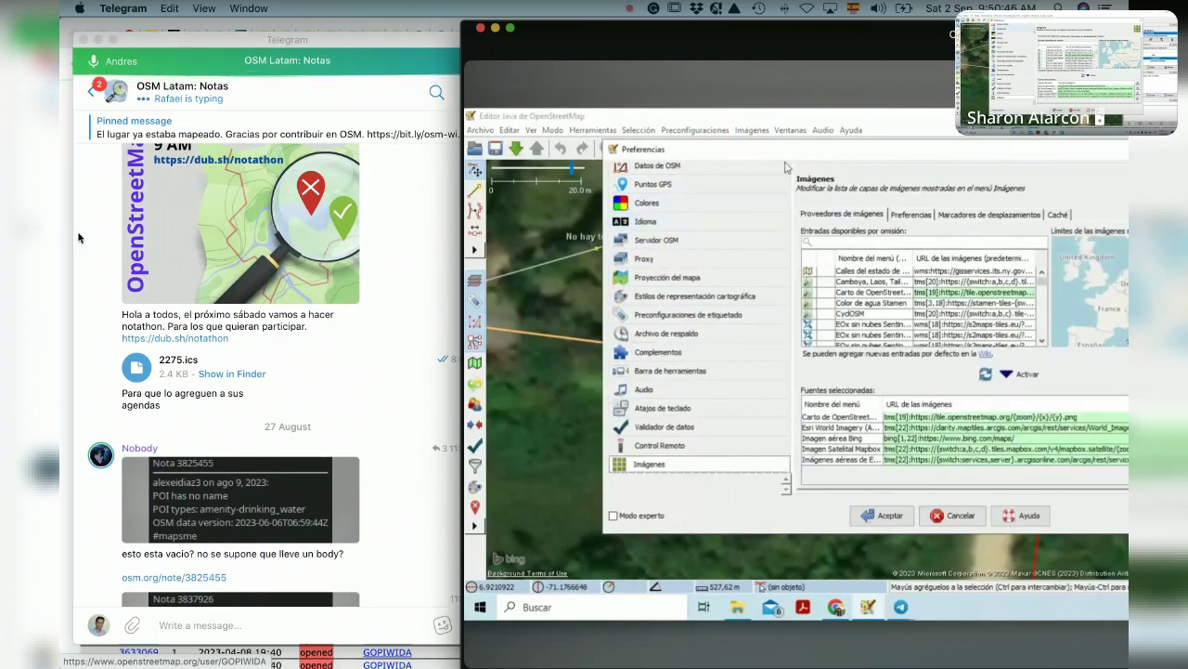
scroll(387, 310, up, 1)
Step: Bring the group call window forward and enlarge the shared screen to follow the JOSM imagery preferences
double_click(739, 34)
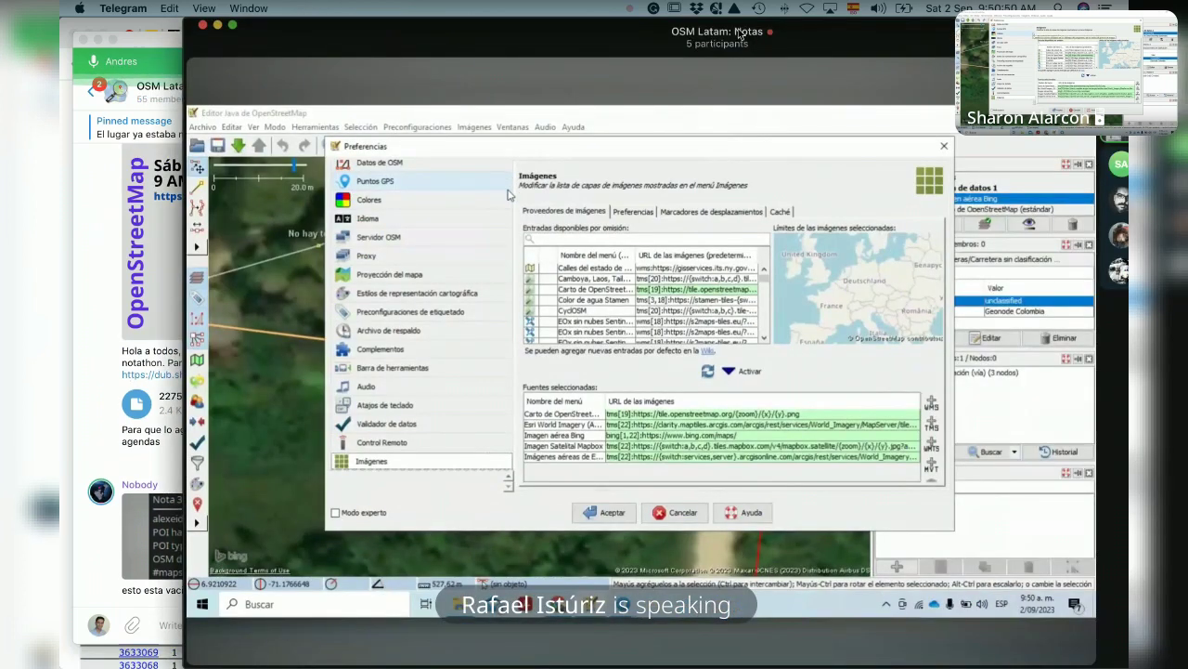
scroll(130, 383, down, 5)
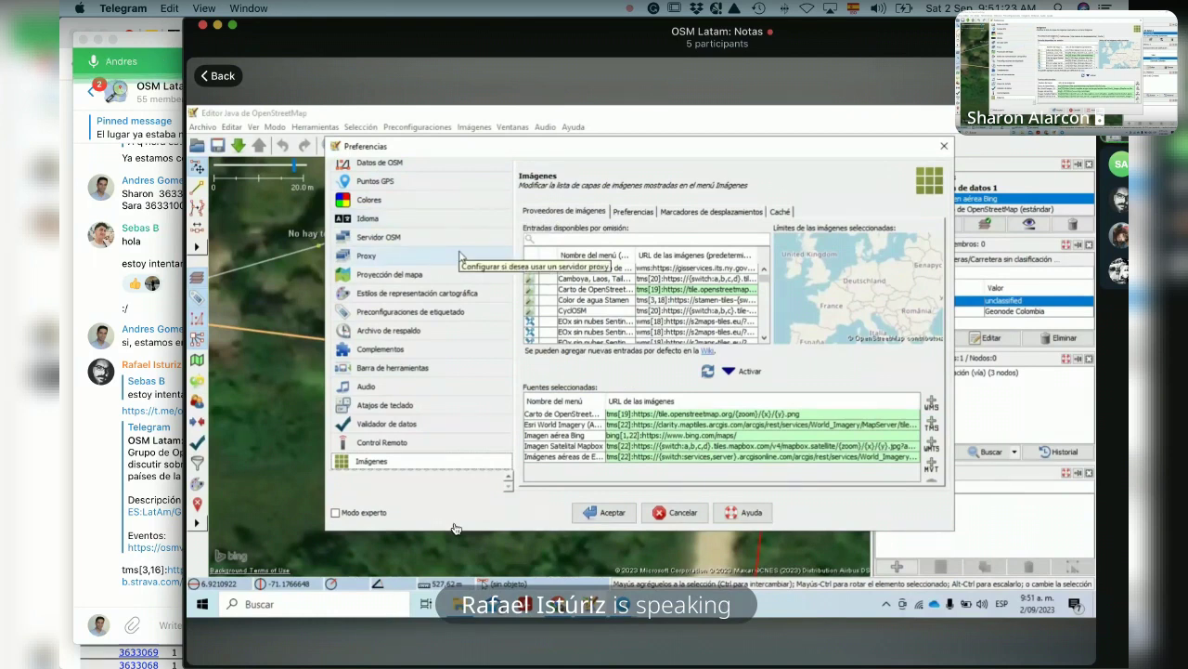
double_click(455, 527)
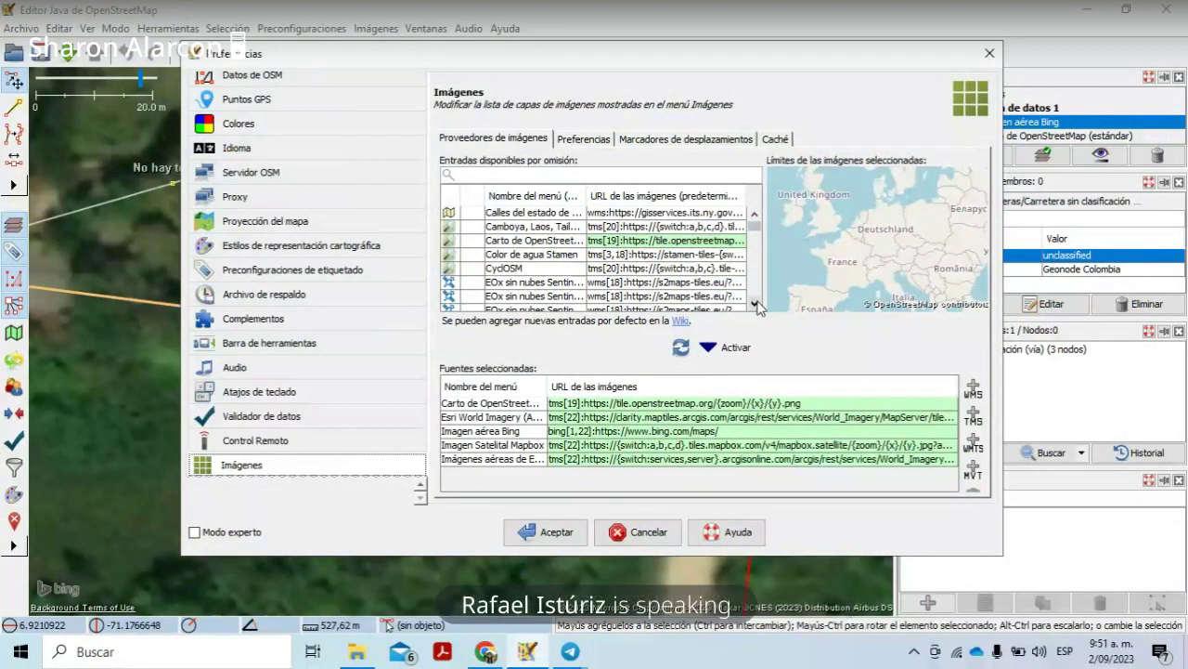
double_click(455, 527)
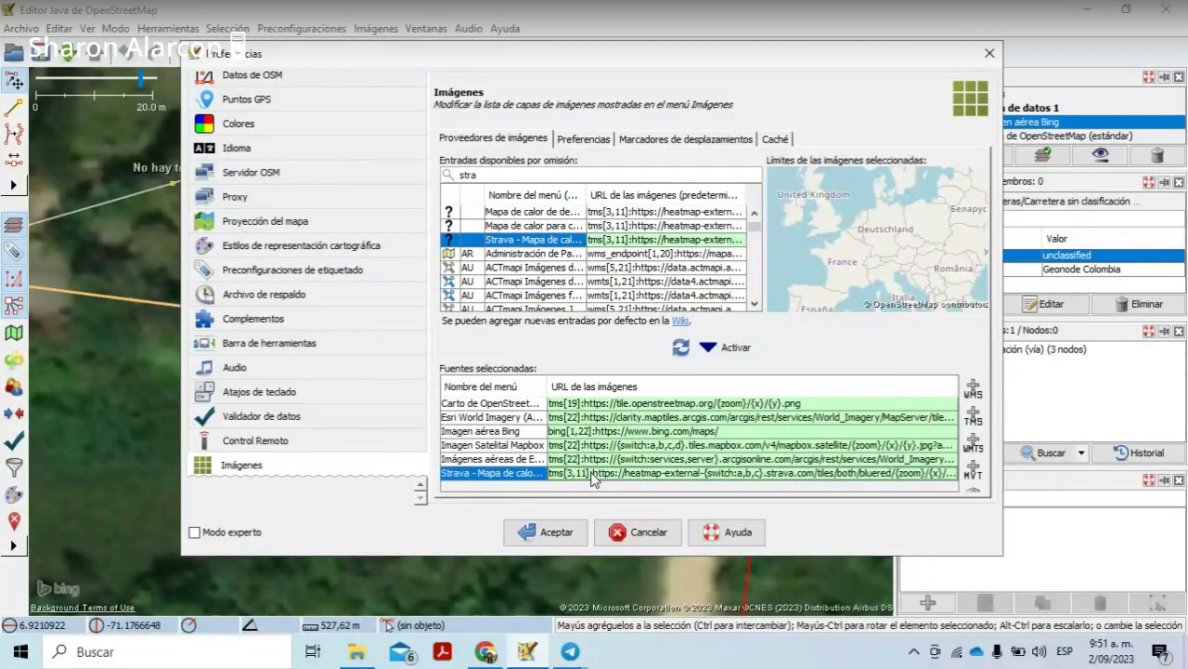
Step: Replace the URL of the activated Strava heat map imagery source with the tms[3,16] address posted in the group chat
double_click(639, 467)
triple_click(650, 474)
key(ctrl+c)
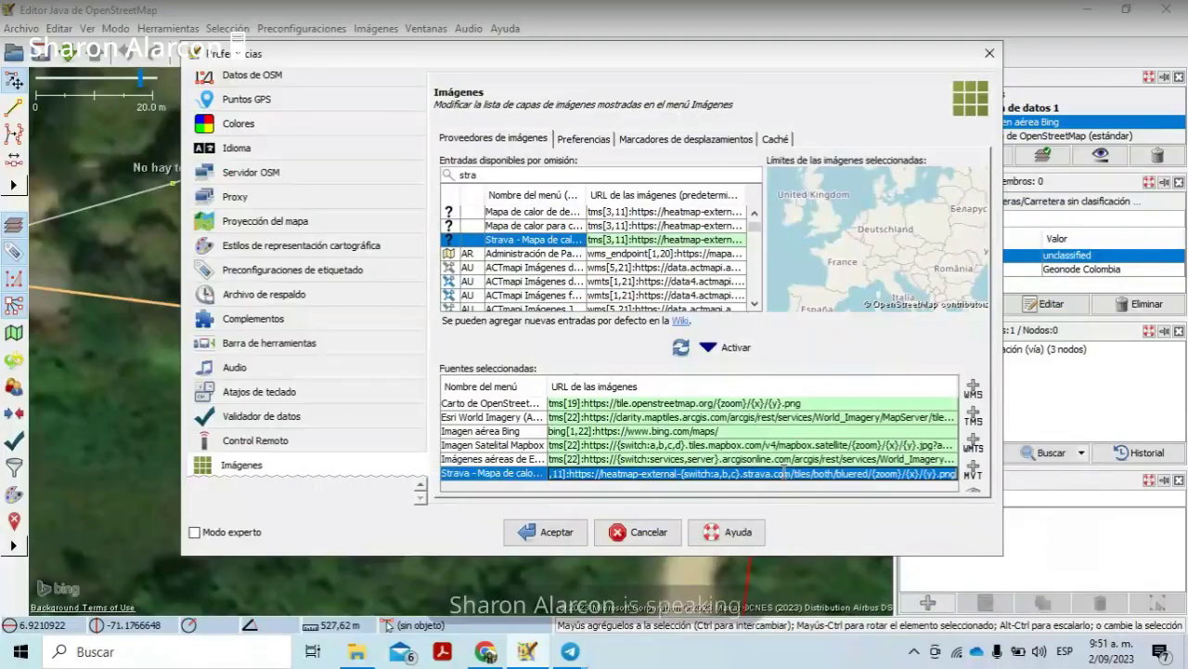
key(BackSpace)
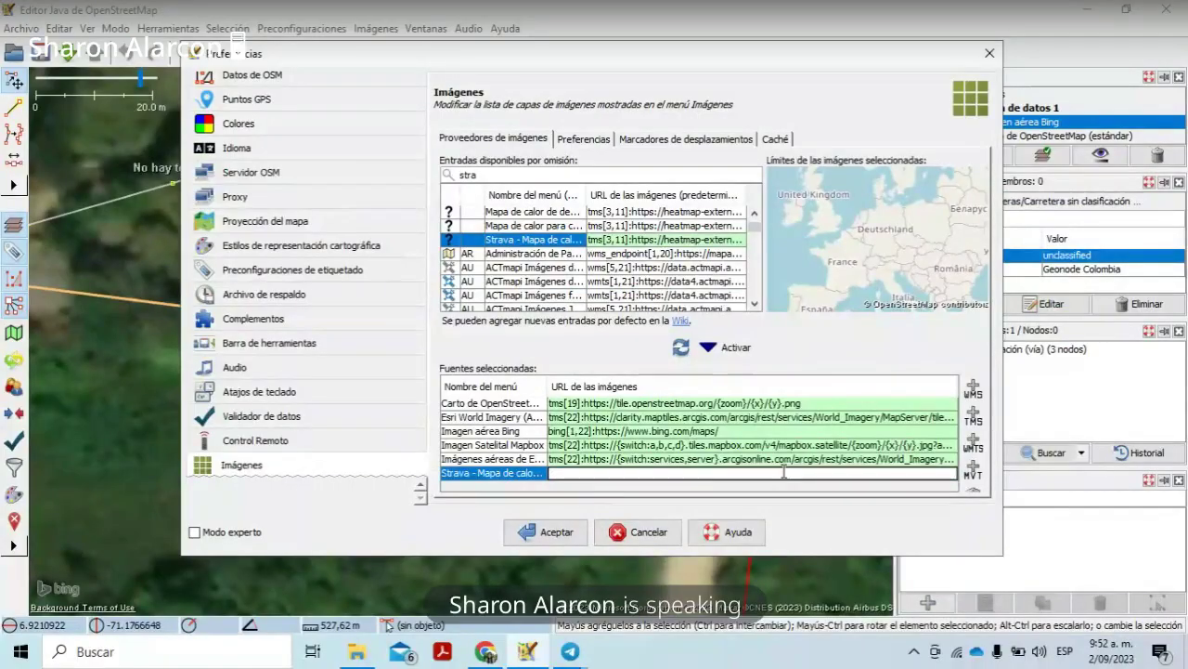
key(ctrl+v)
key(Return)
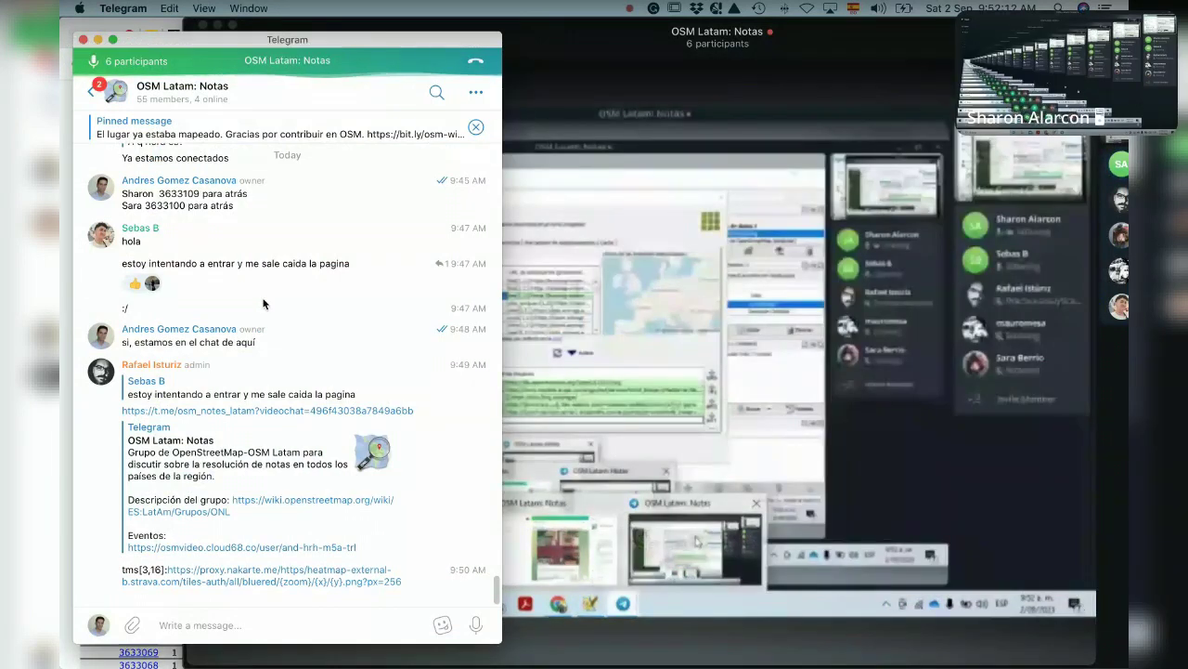
Step: Bring the group call window forward and hide the layer "Capa de datos 1" in the shared JOSM session
click(630, 34)
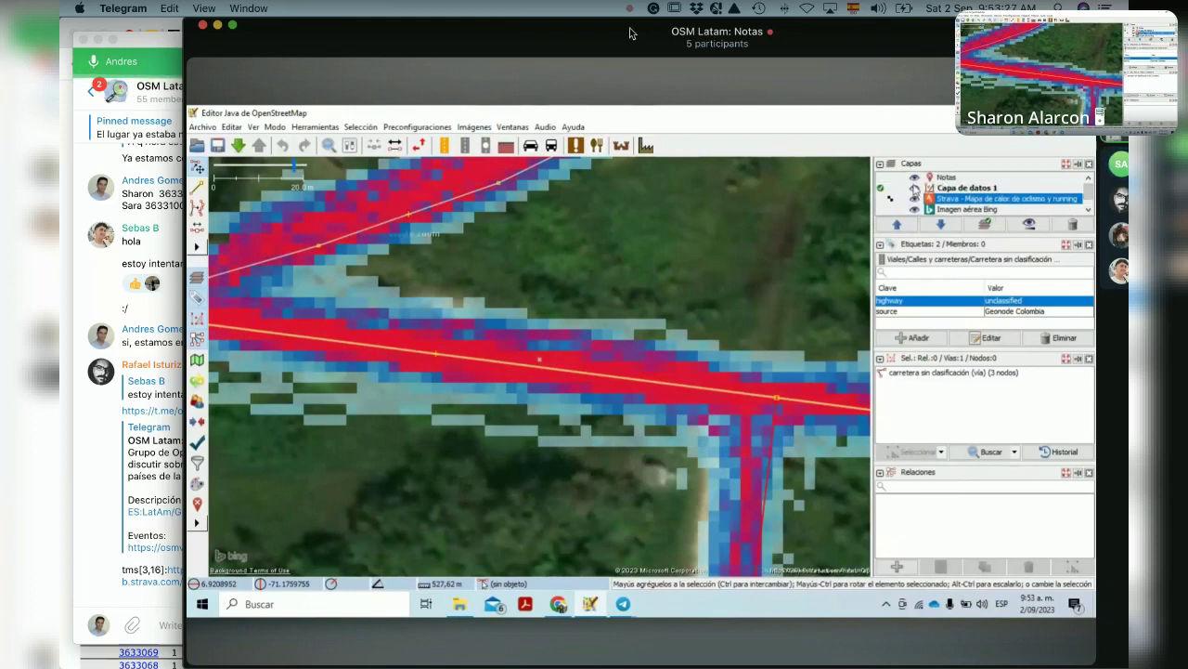
click(915, 189)
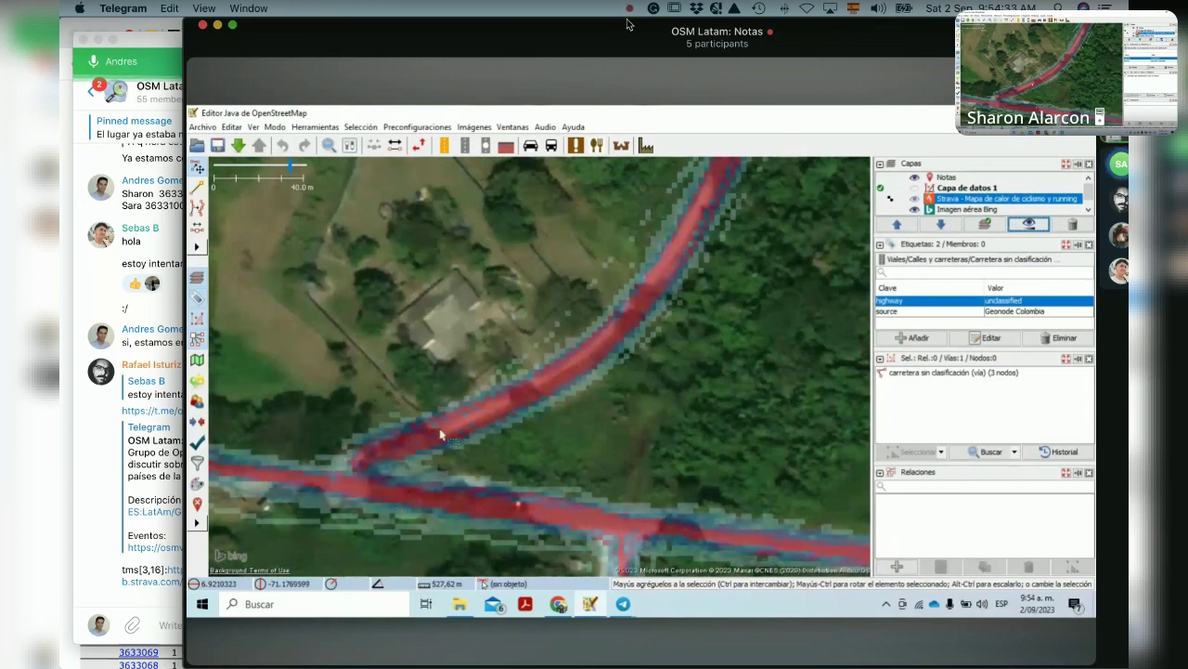
mouse_move(605, 369)
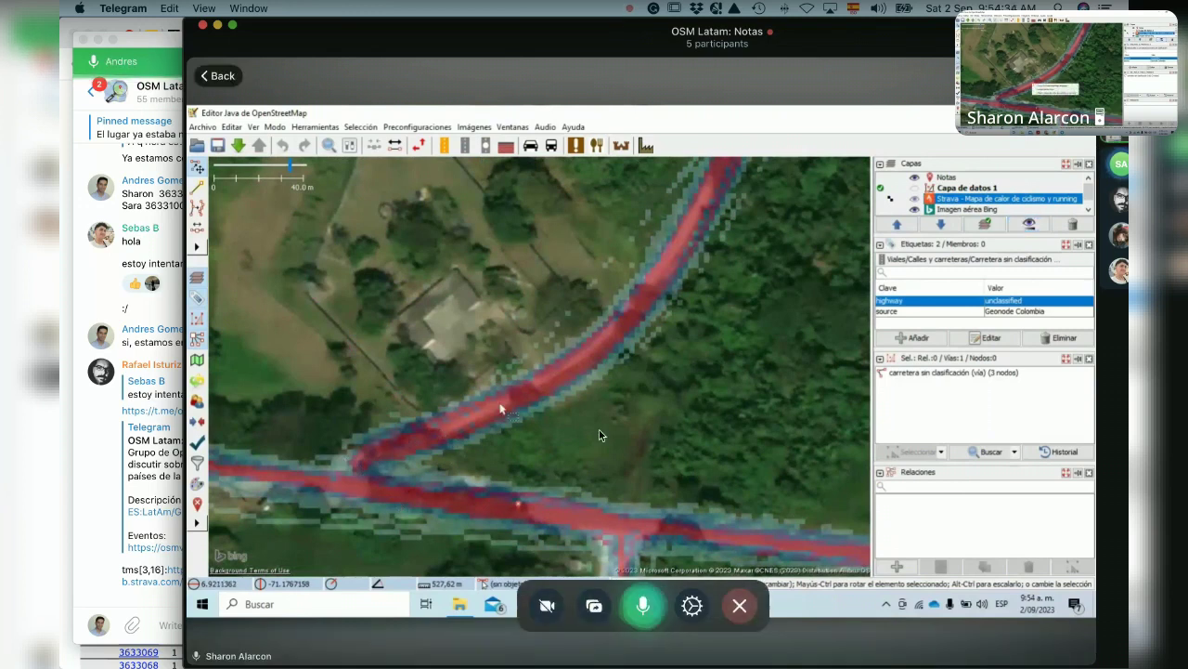
right_click(605, 366)
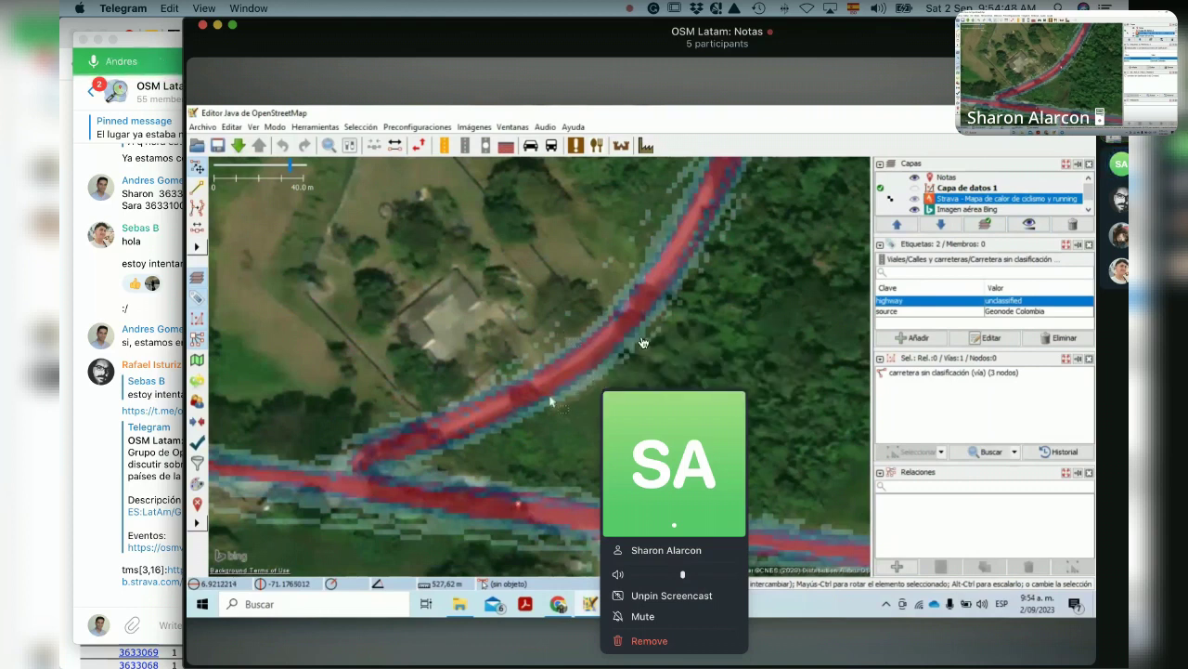
key(super+Tab)
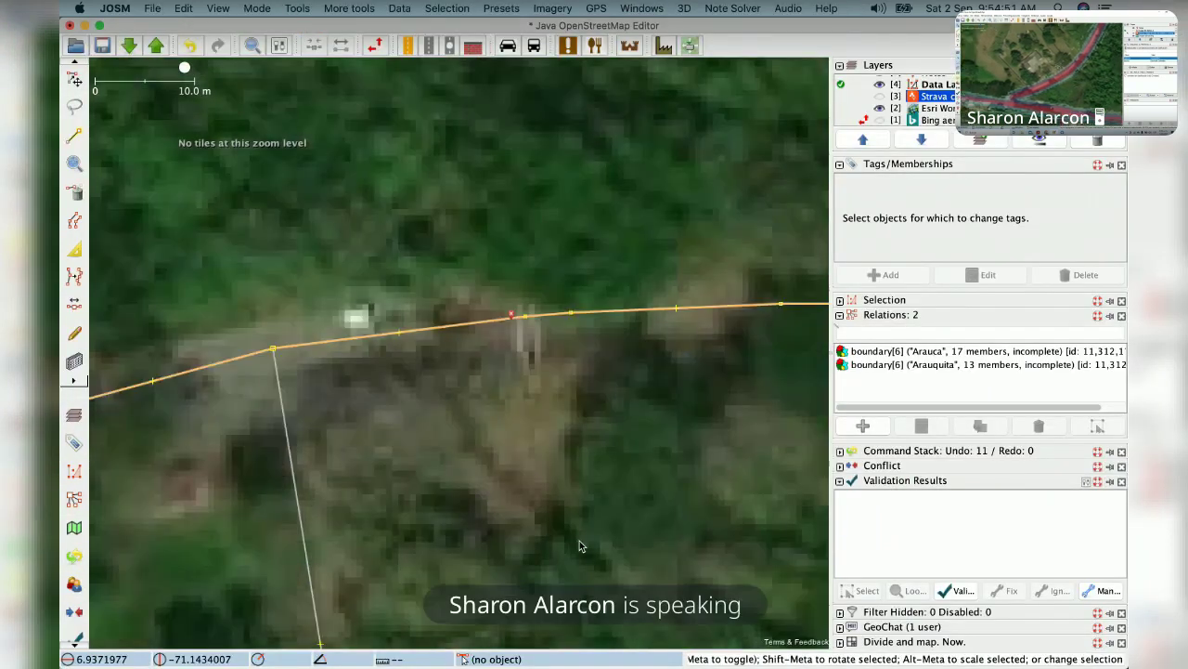
key(super+Tab)
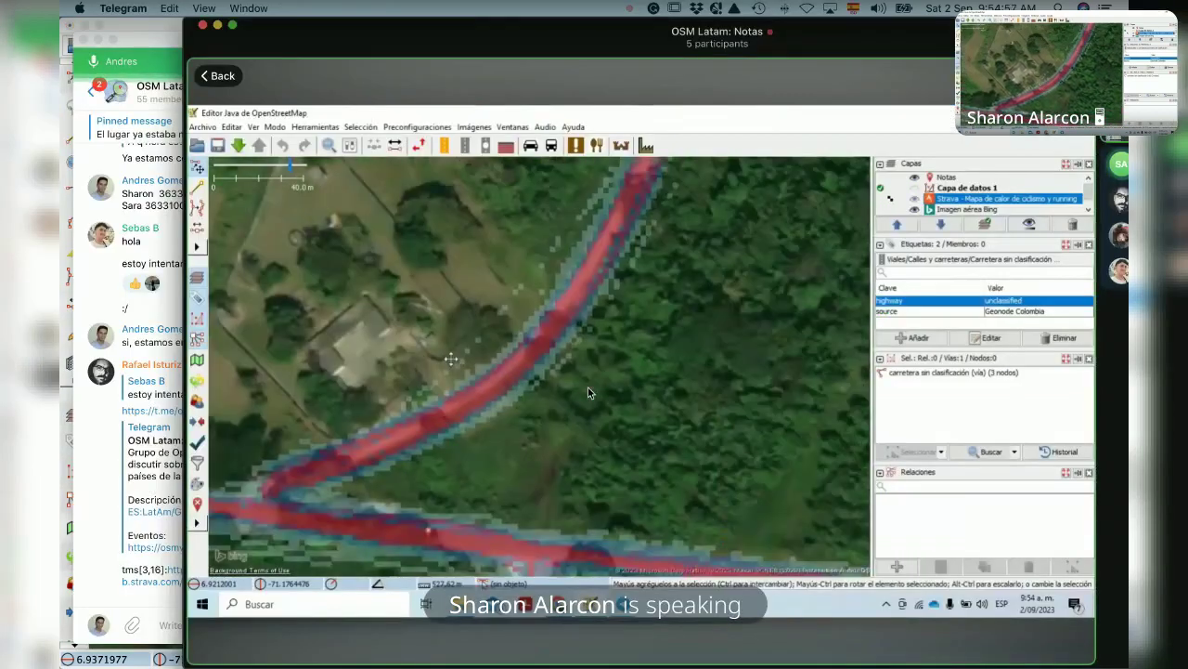
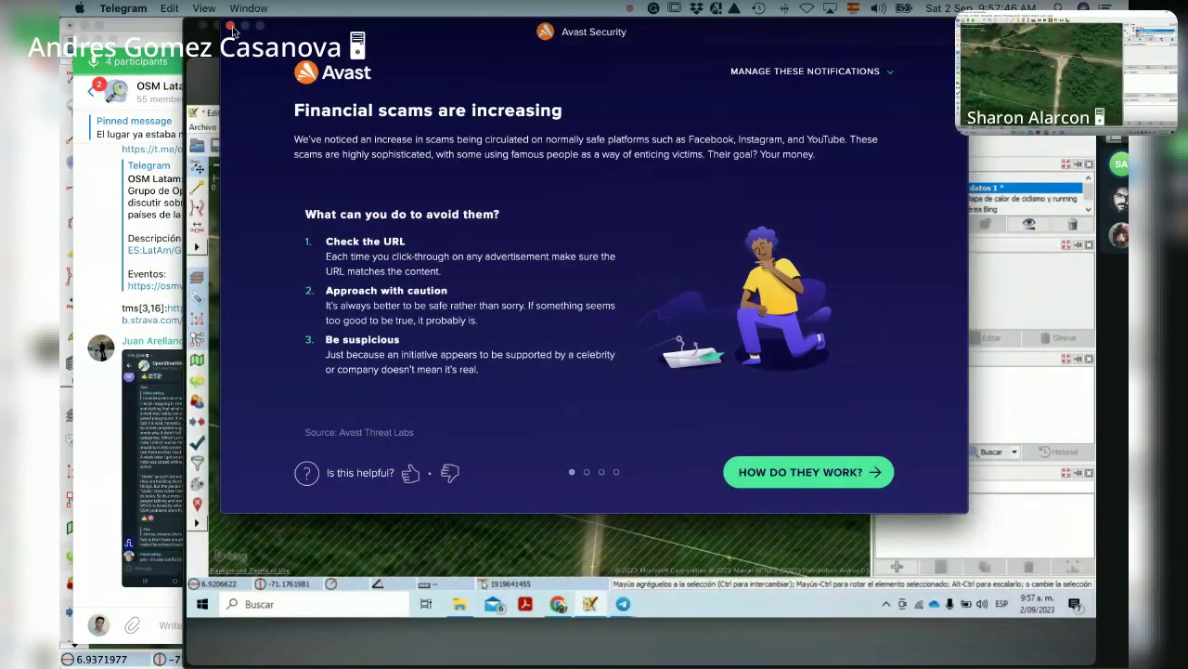
Step: Close the Avast Security notification and rearrange the group call window so the participant list shows beside the shared screen
click(232, 27)
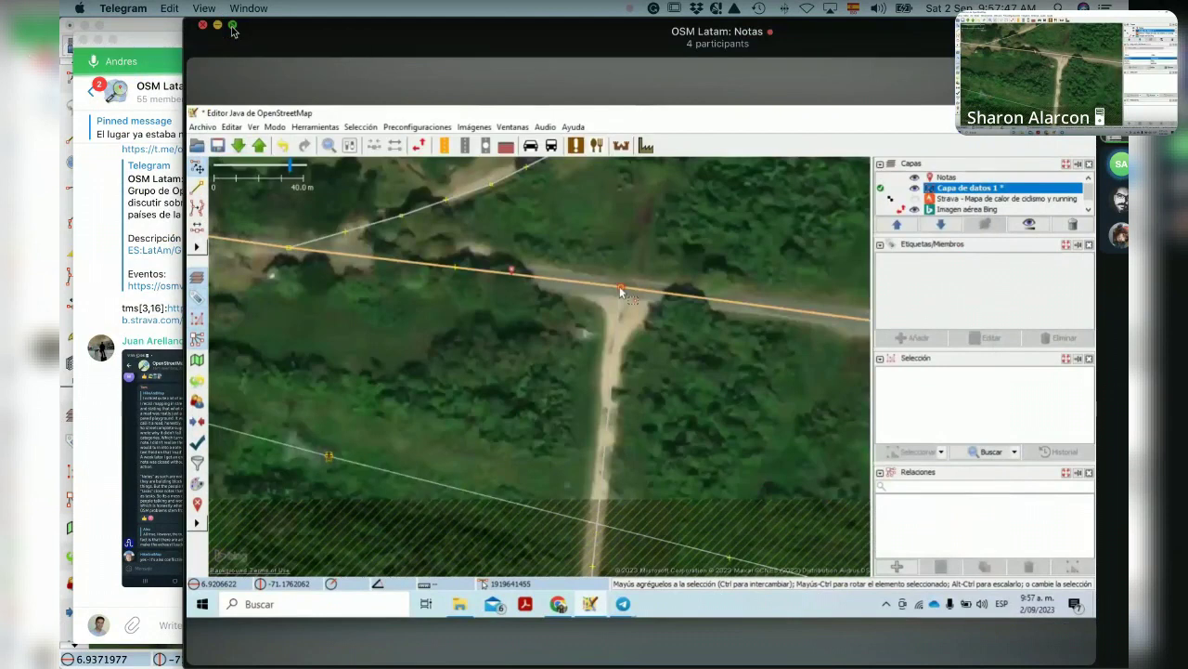
click(232, 25)
click(251, 44)
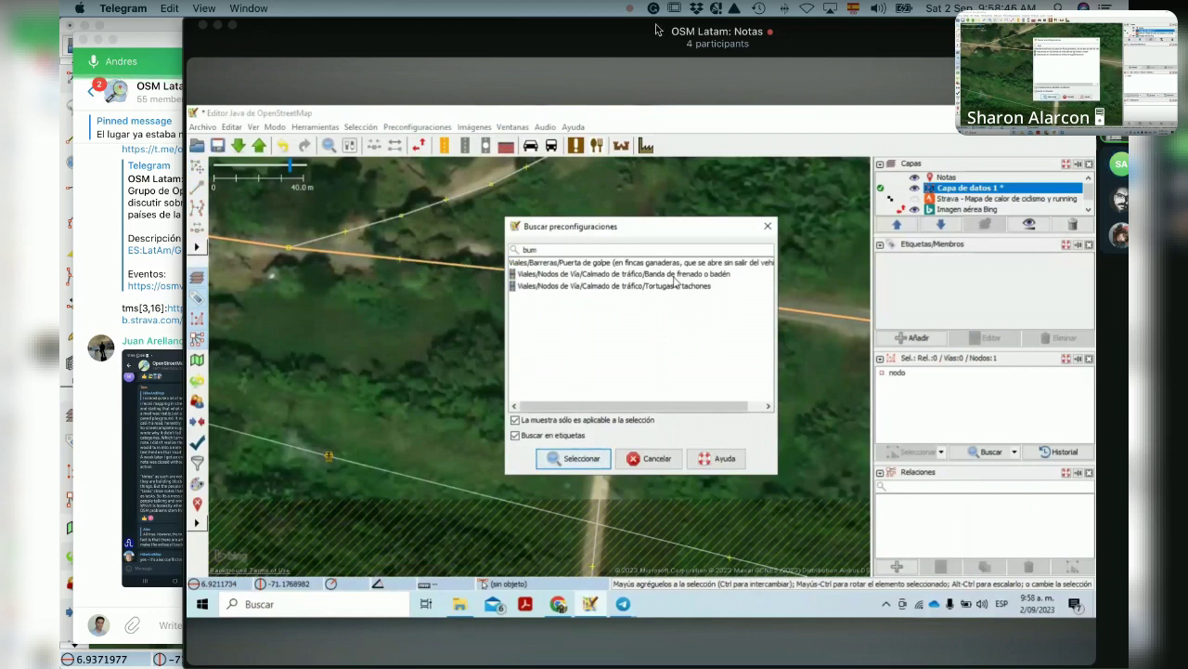
click(534, 31)
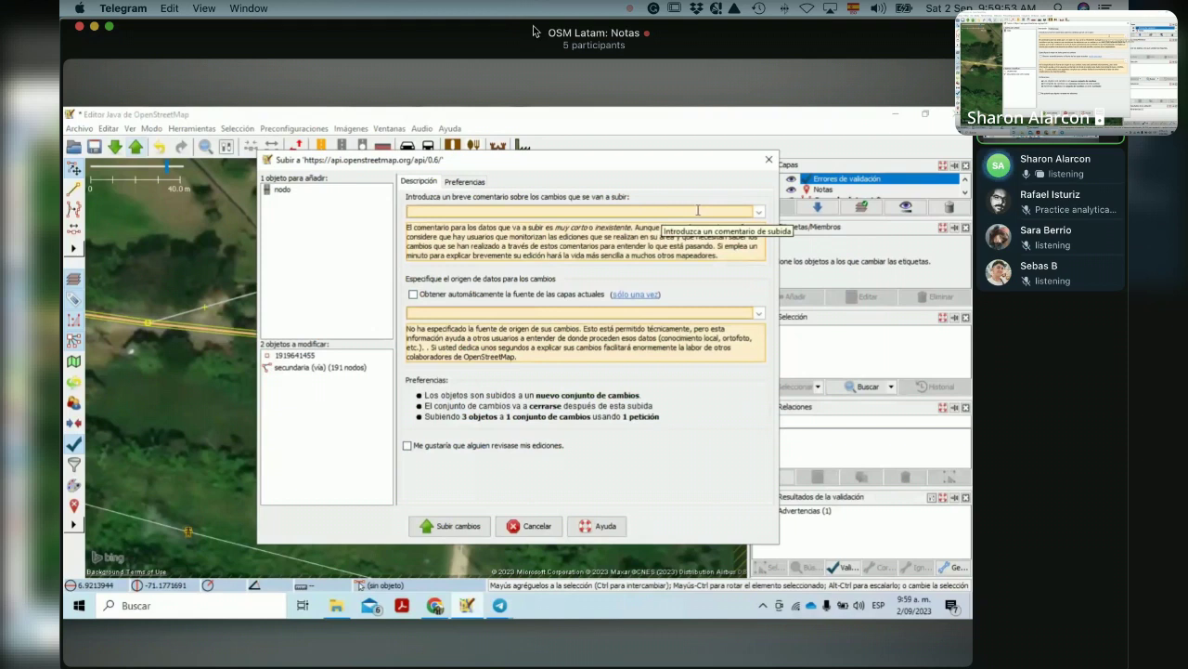
Step: Check the number of the highlighted speed-bump note in the Chrome list of open Colombian notes and return to the group call
key(super+Tab)
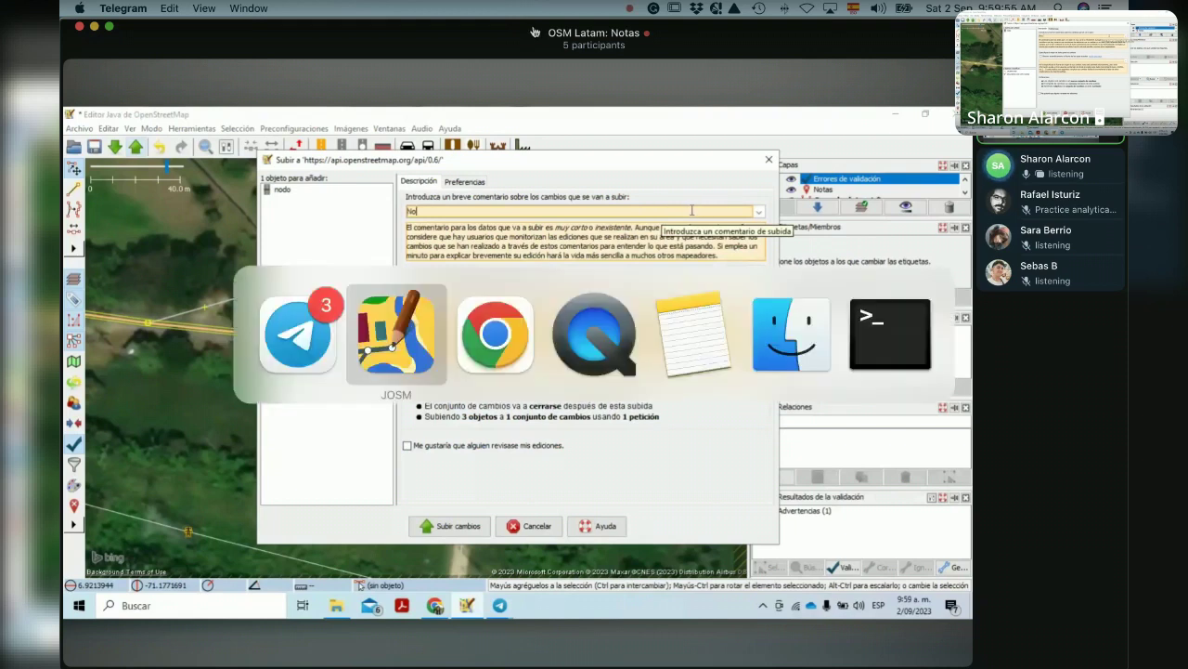
key(super+Tab)
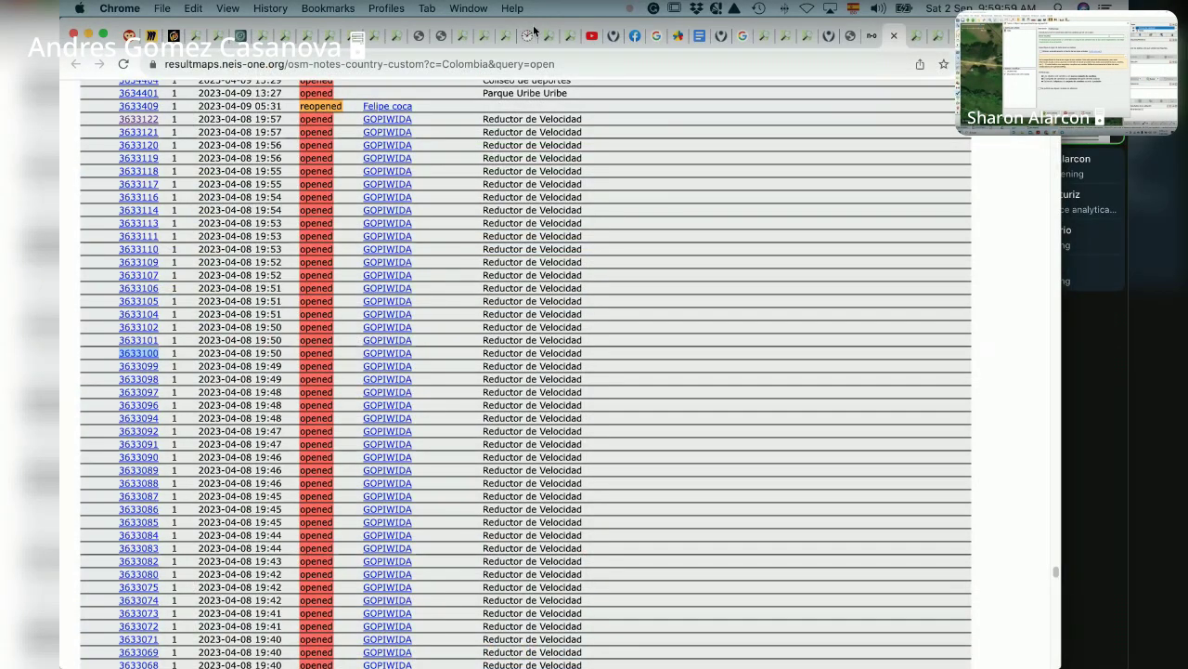
key(super+Tab)
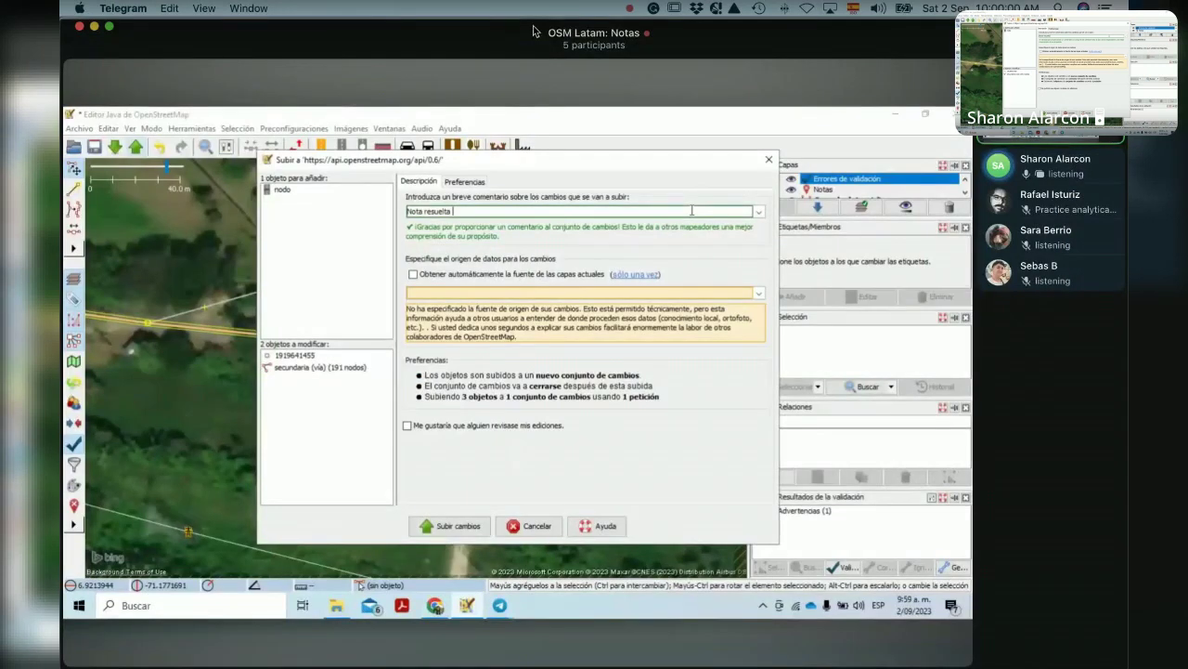
key(super+Tab)
key(super+Tab)
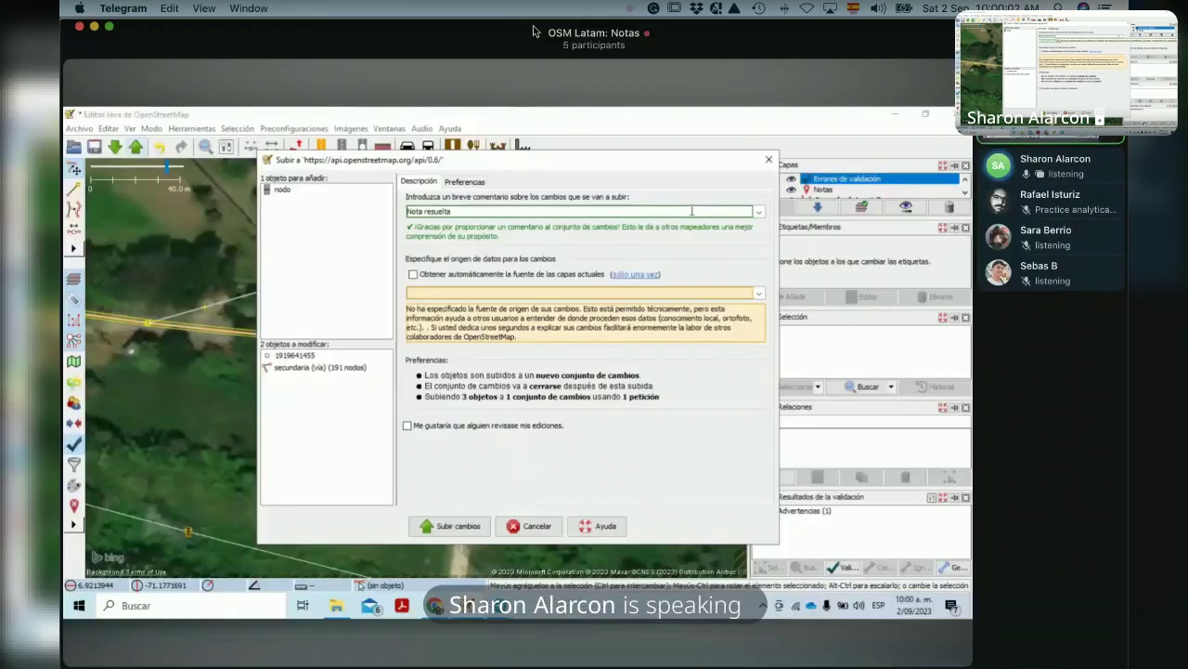
Step: Add note number 3633100 to the changeset comment "Nota resuelta" and check the note in the shared Chrome pages
text(3633100)
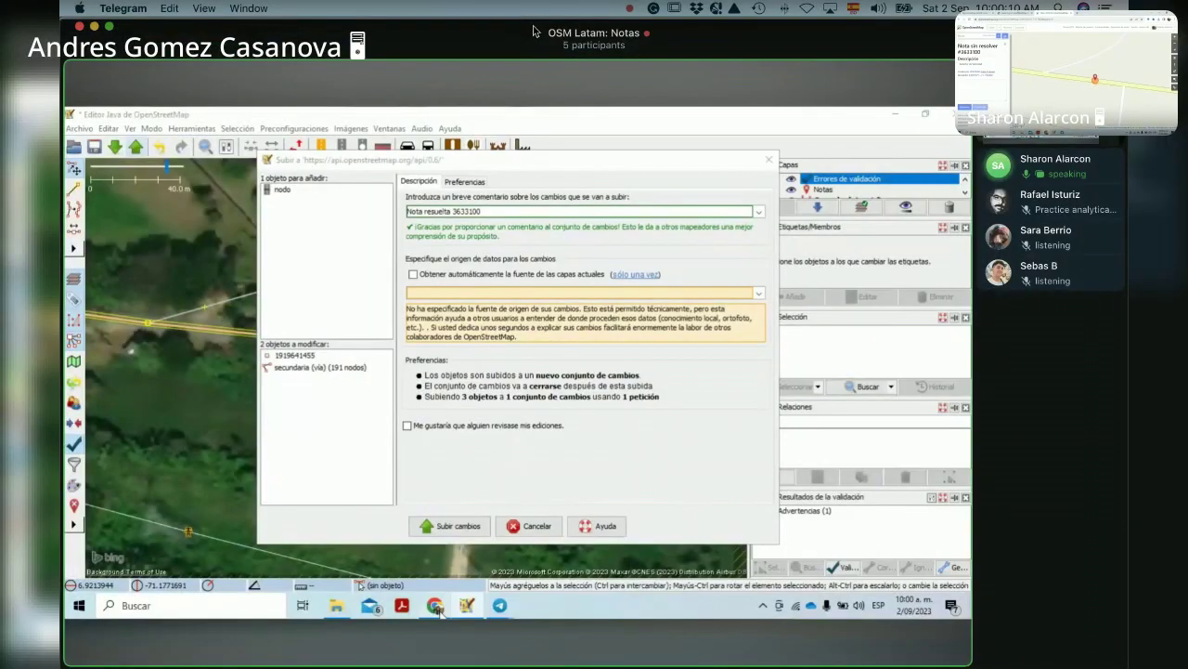
click(436, 606)
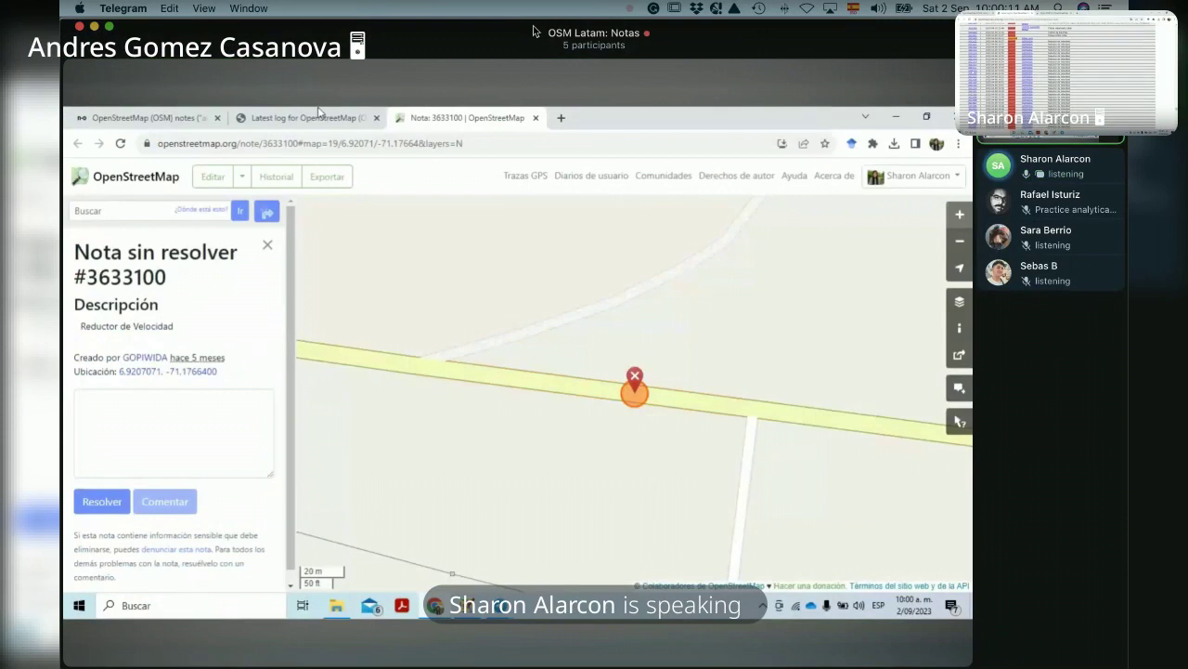
click(319, 113)
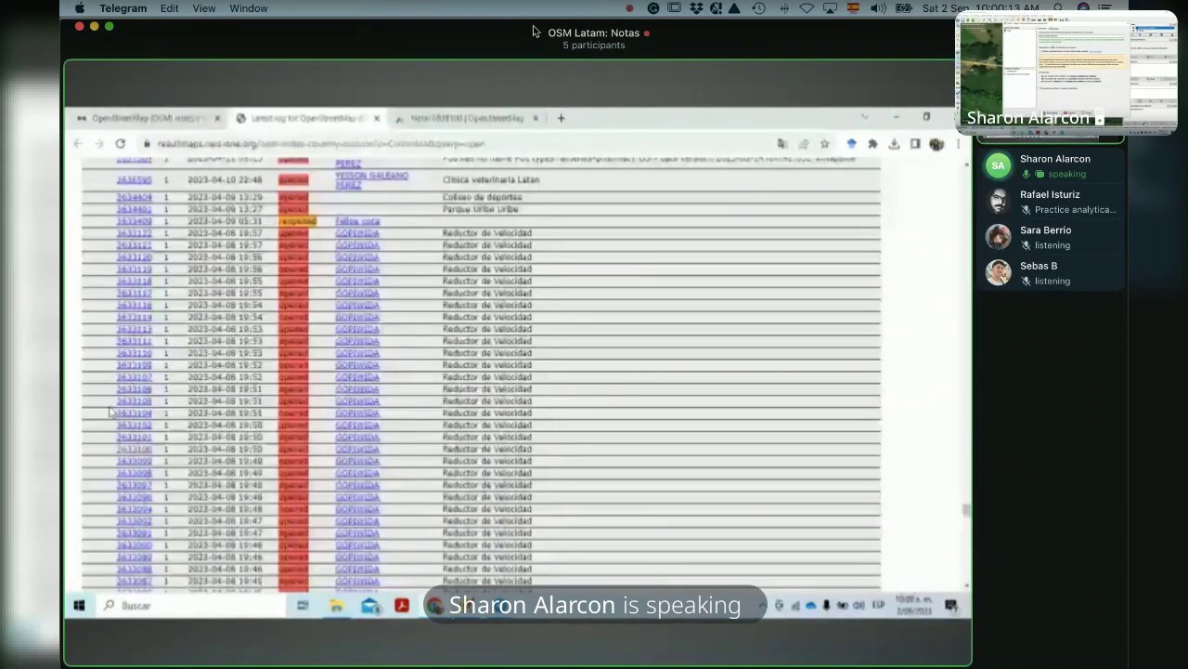
key(alt+Tab)
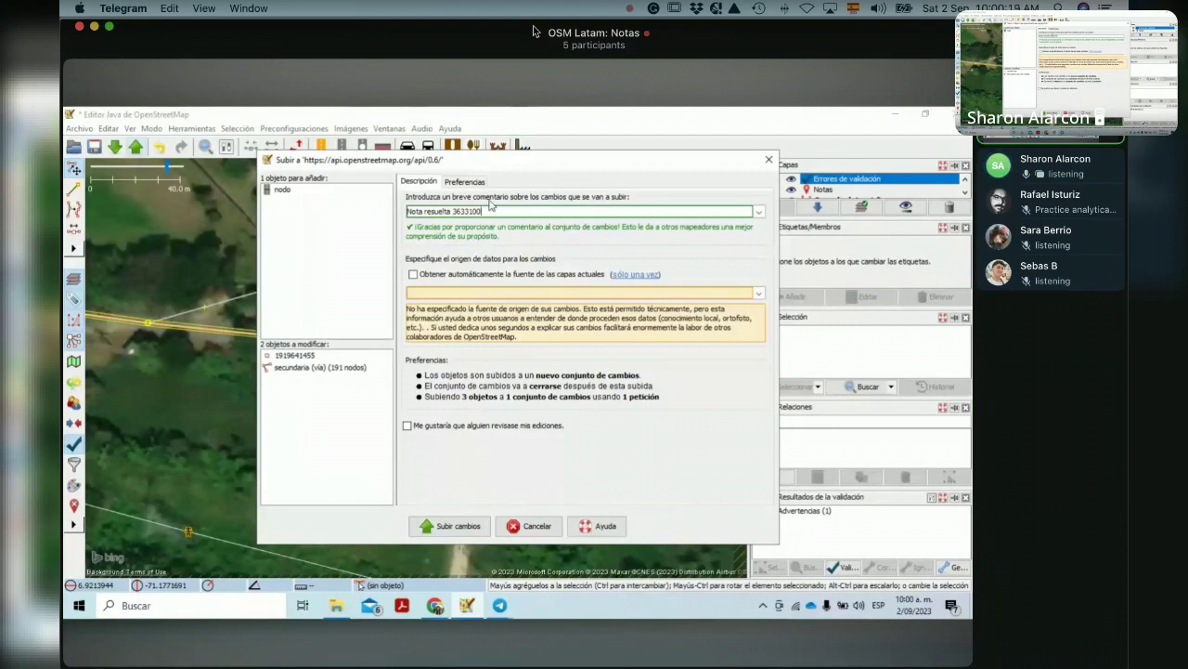
Step: Append the hashtag #ONL to the changeset comment after the note number
text(#)
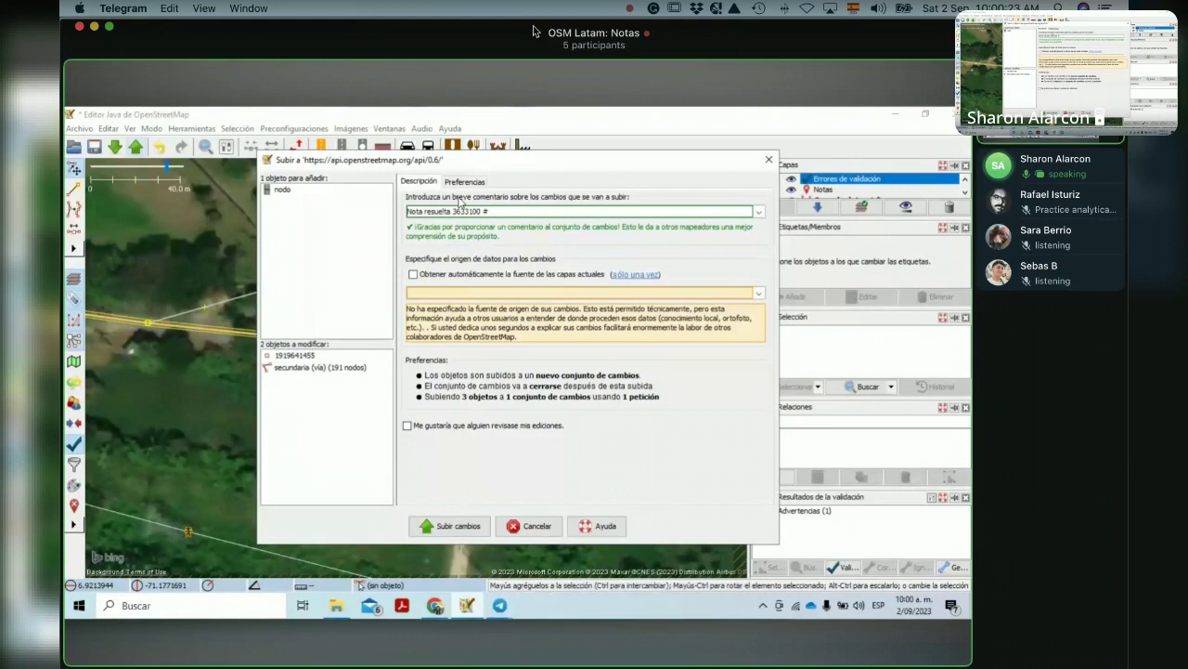
text(OM)
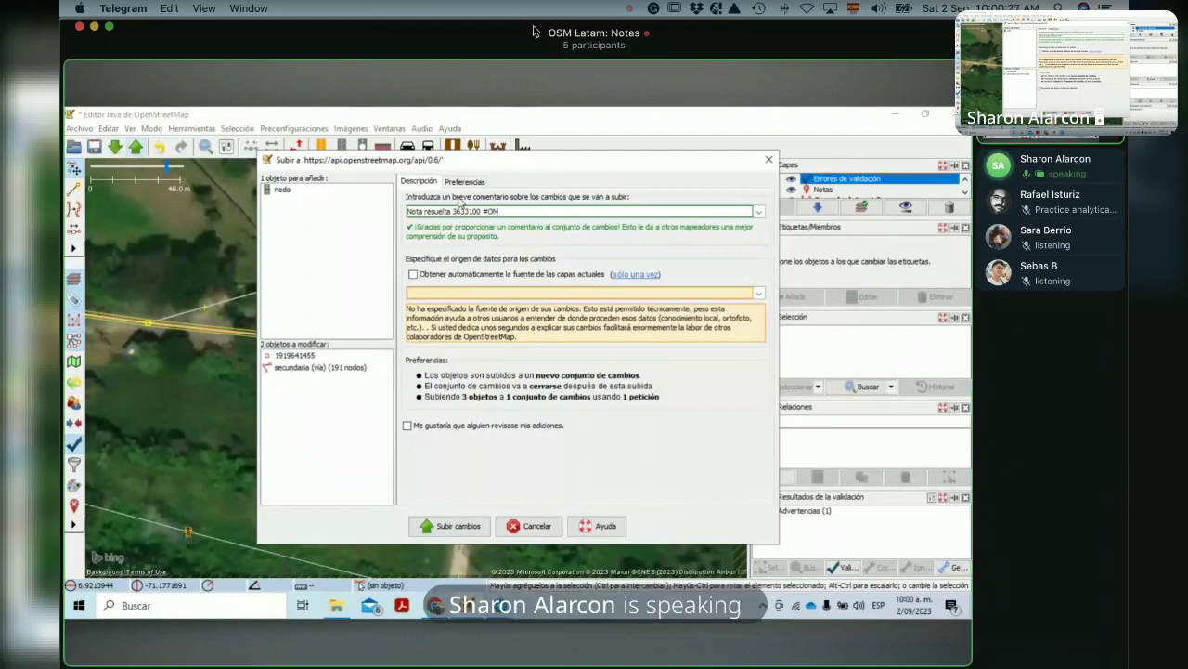
key(BackSpace)
text(N)
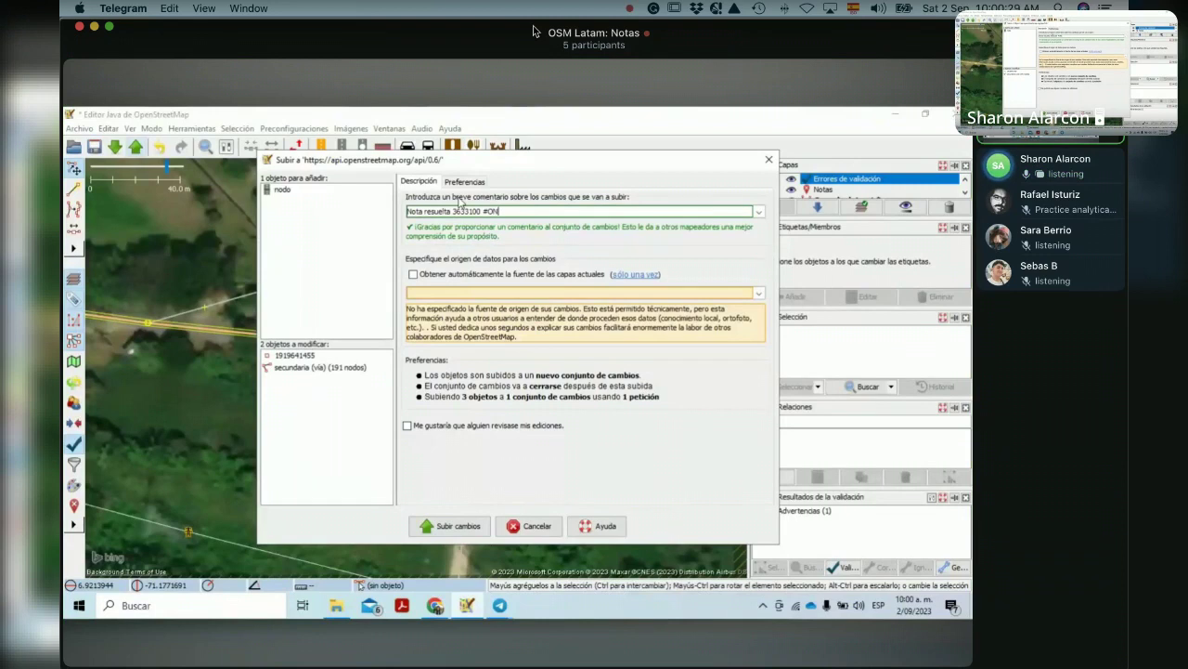
text(L #)
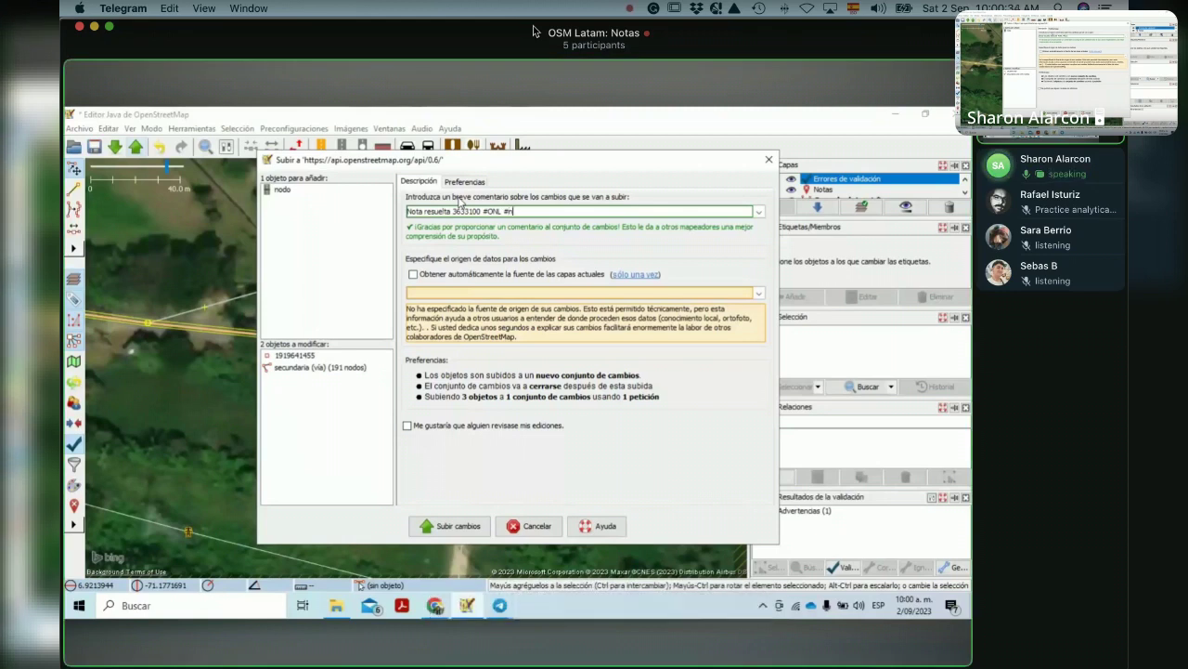
Step: Complete the changeset comment with the hashtags #NOTATHON and #CO
text(NOTATON)
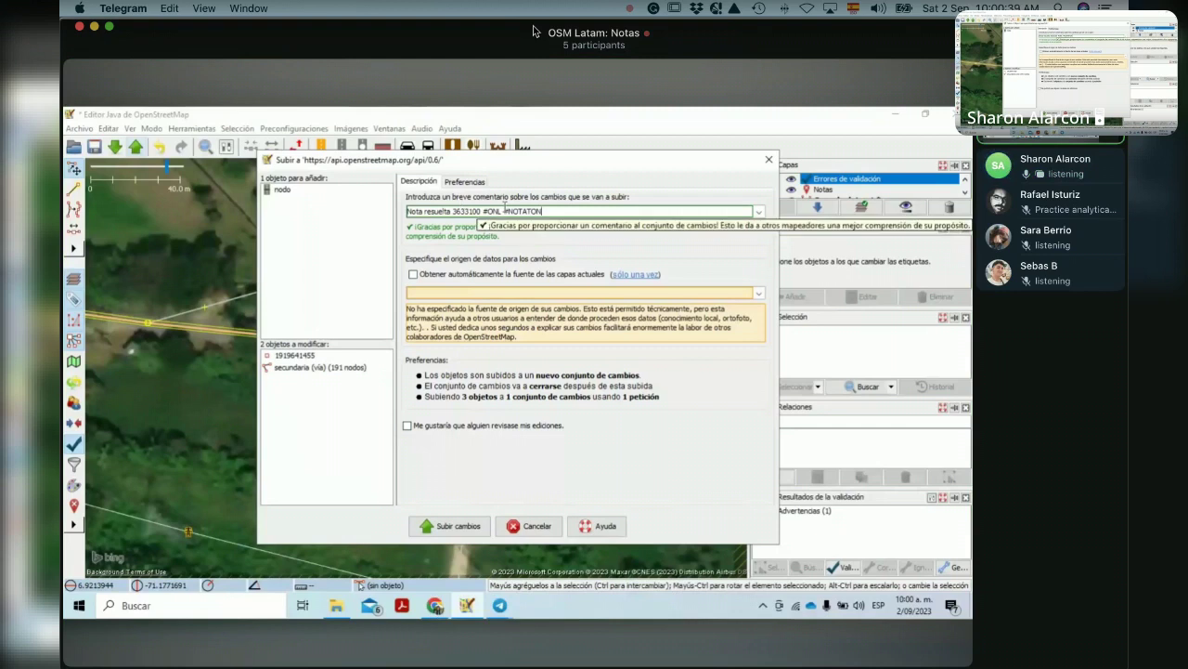
key(Left)
key(Left)
key(Left)
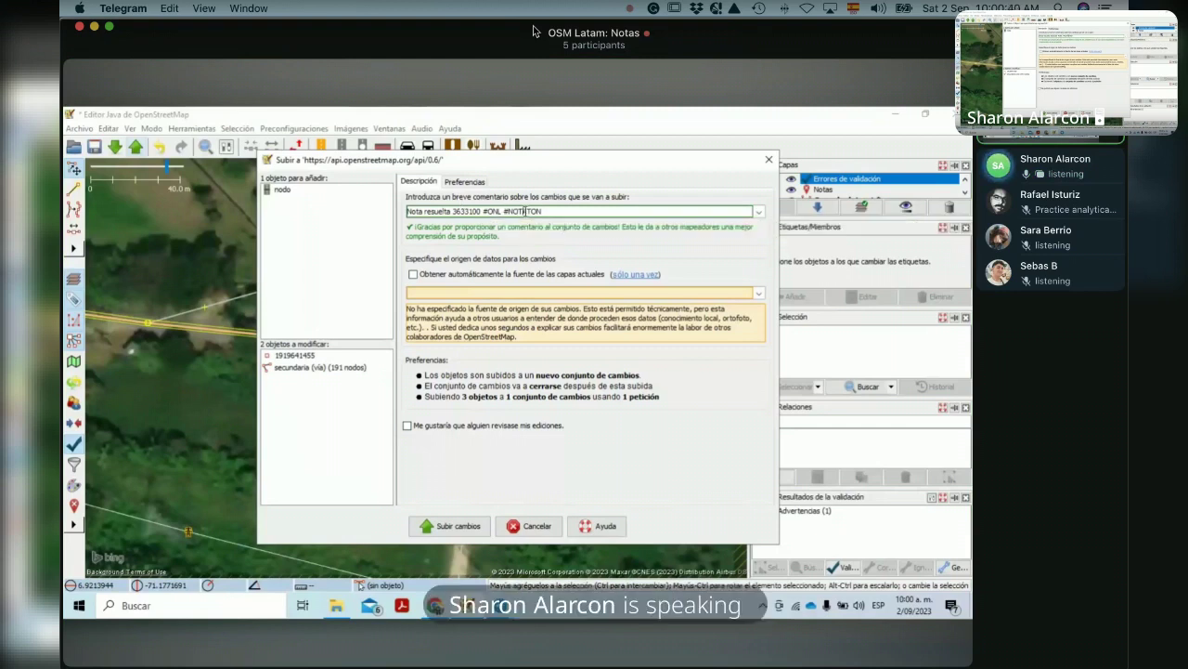
text(H)
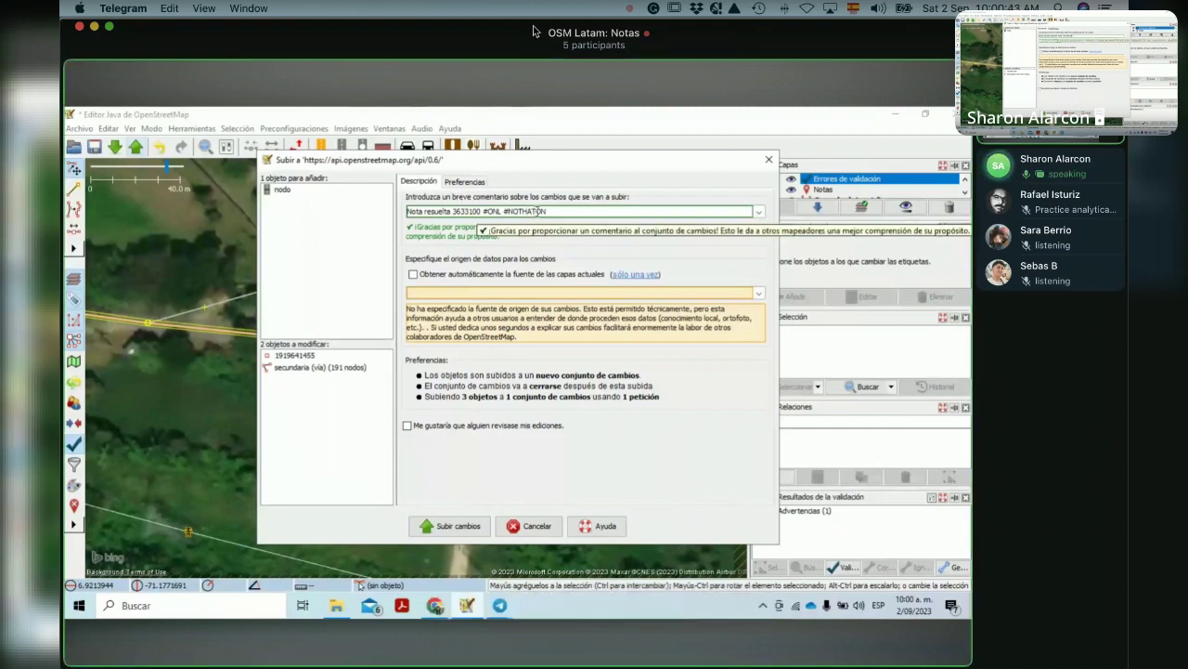
key(BackSpace)
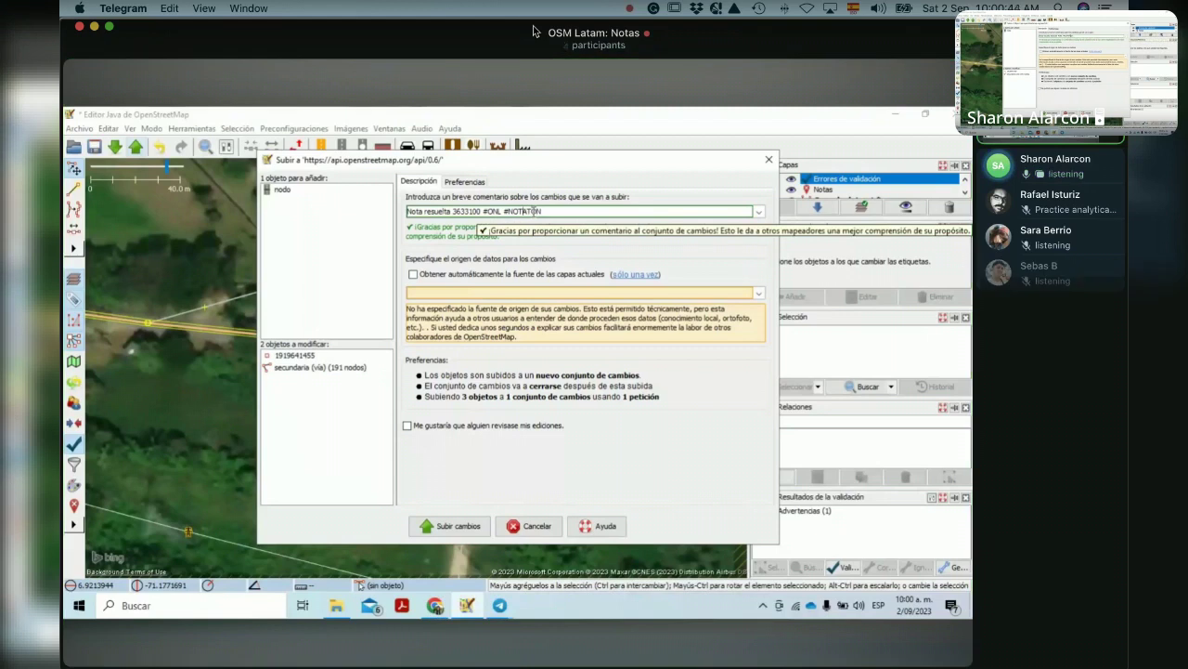
text(I)
key(BackSpace)
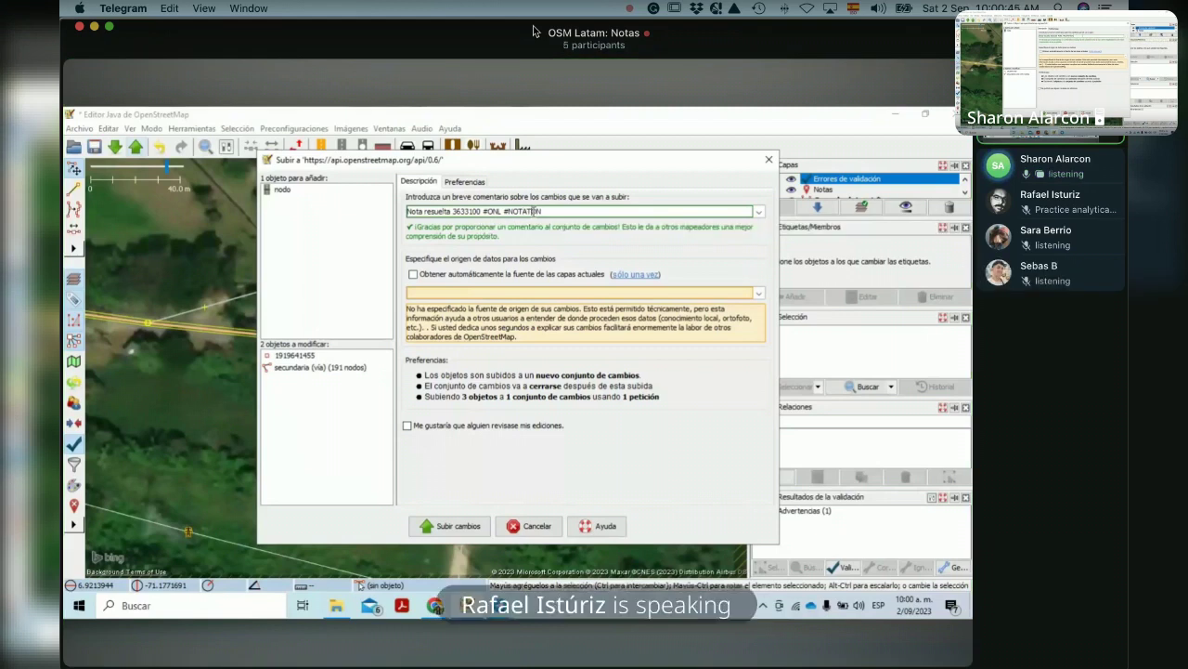
text(HON)
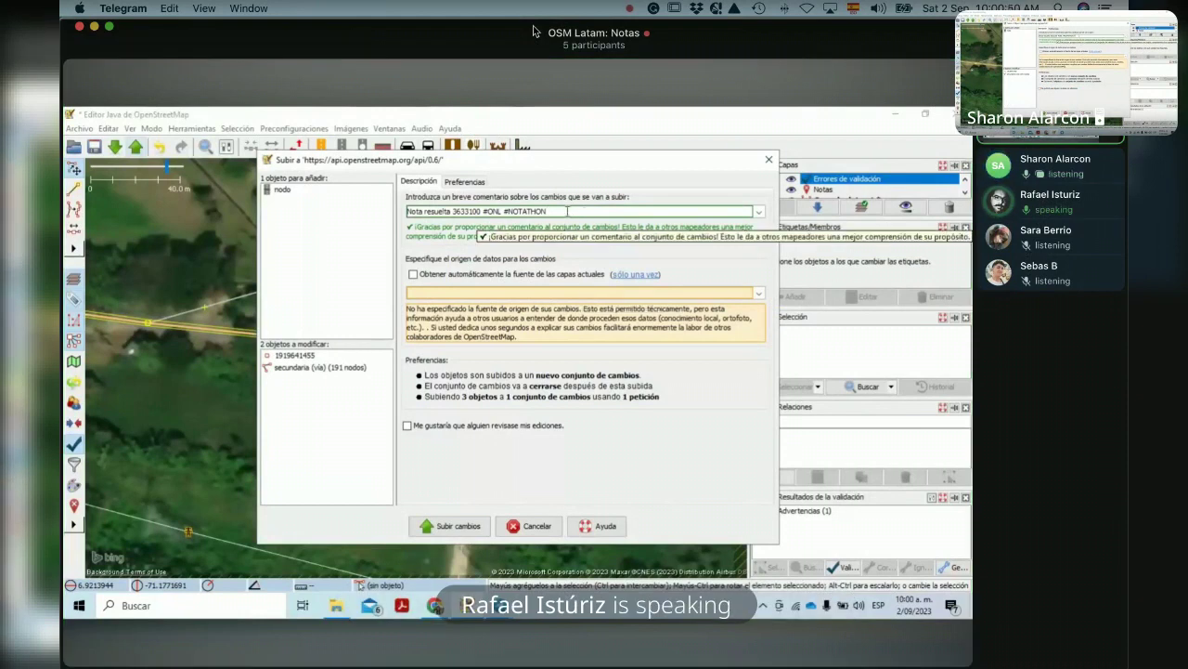
text( #)
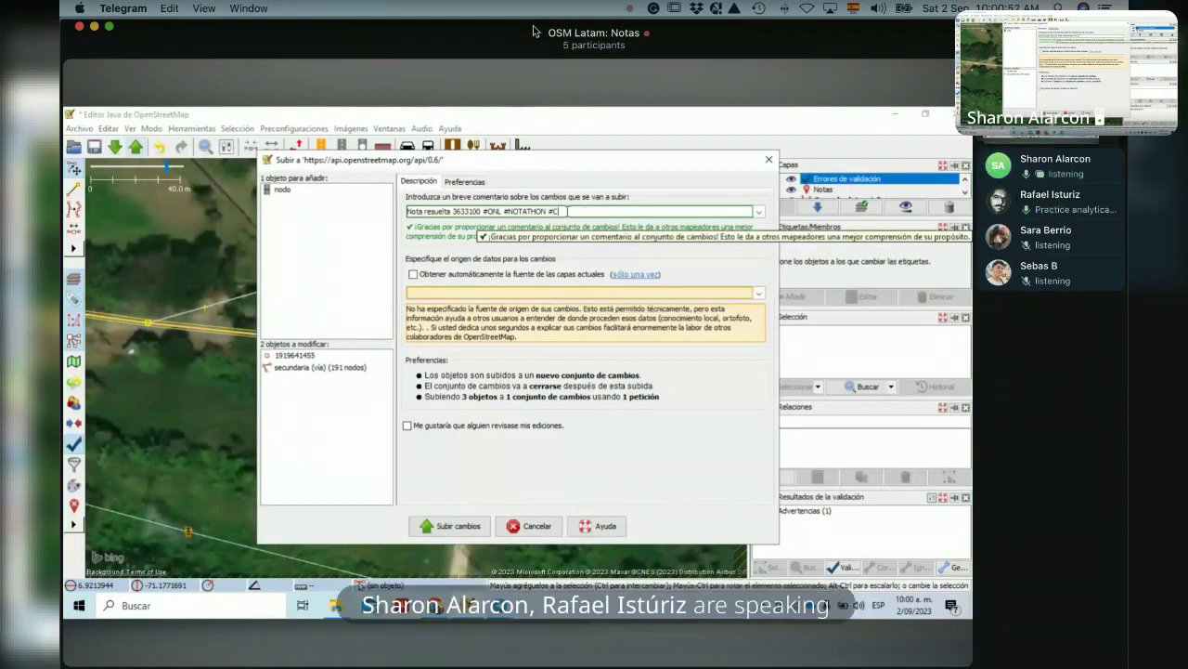
text(CO)
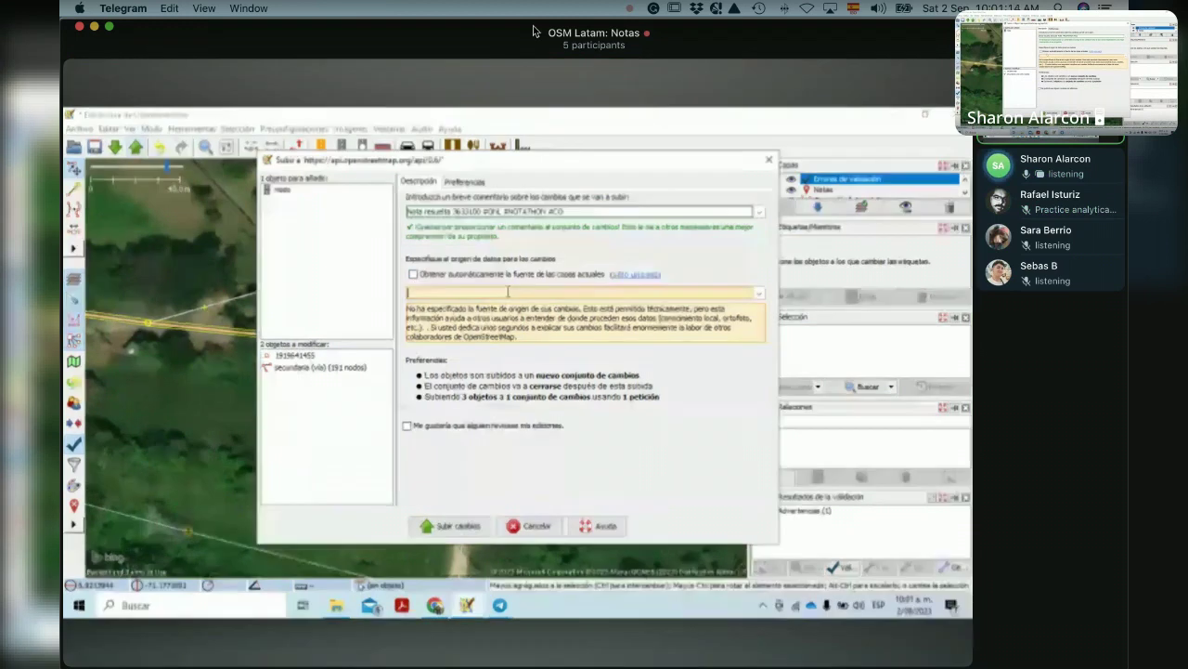
Step: Obtain the changeset source automatically from the current layers and upload the changes
click(476, 290)
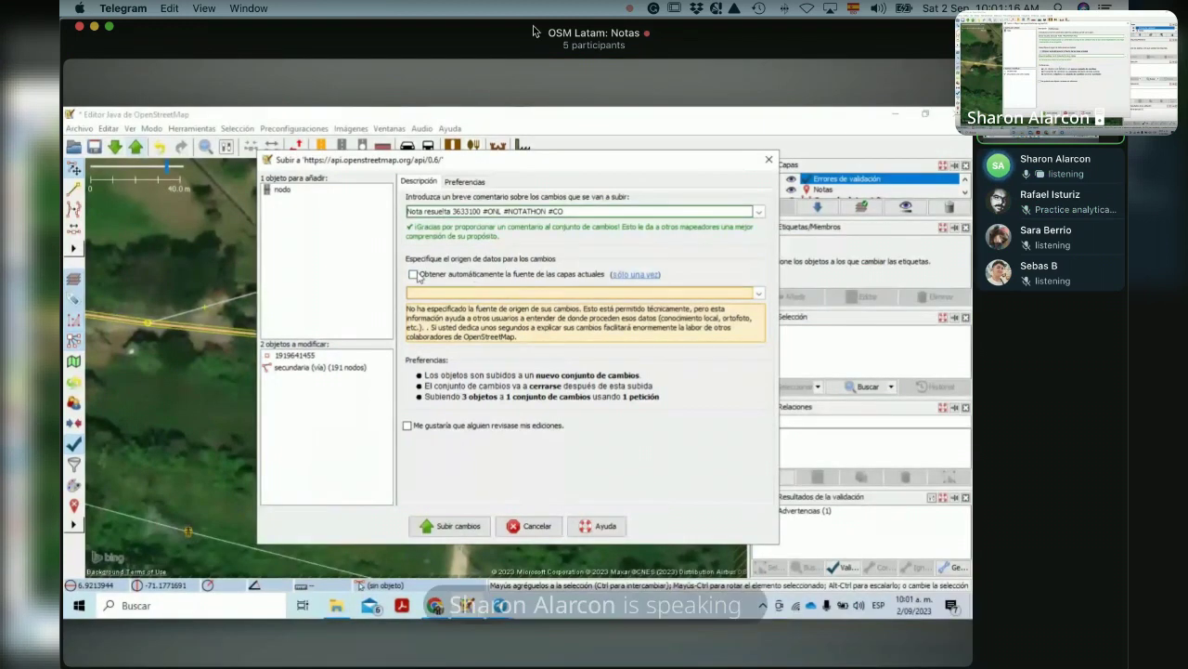
click(413, 274)
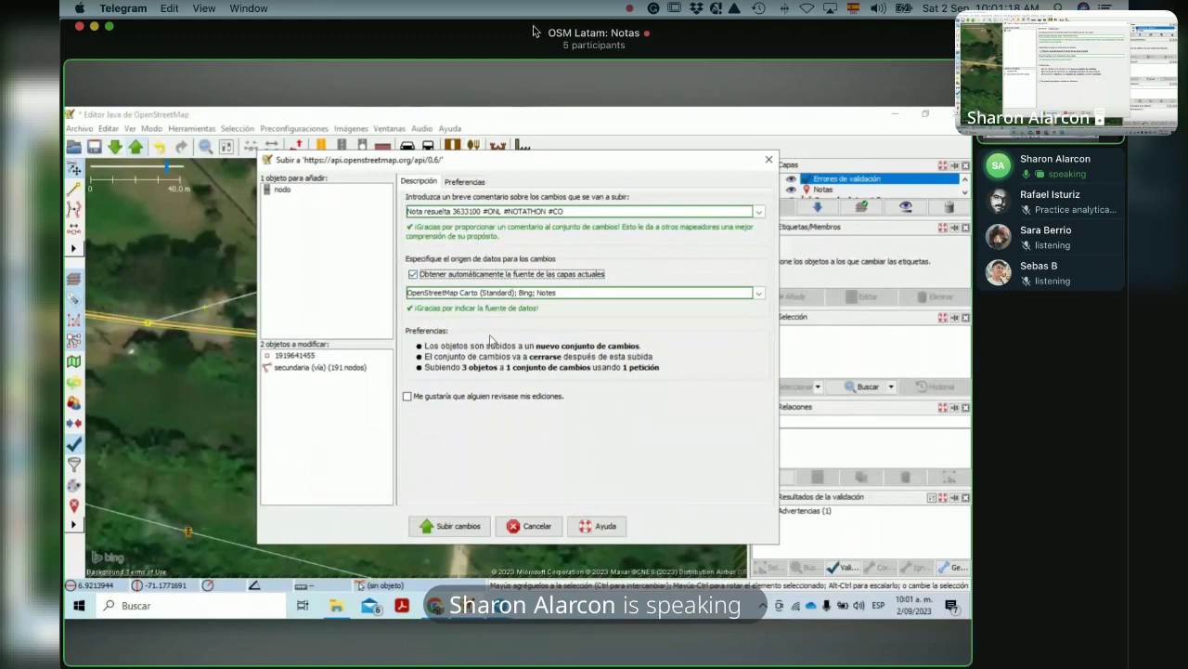
click(457, 529)
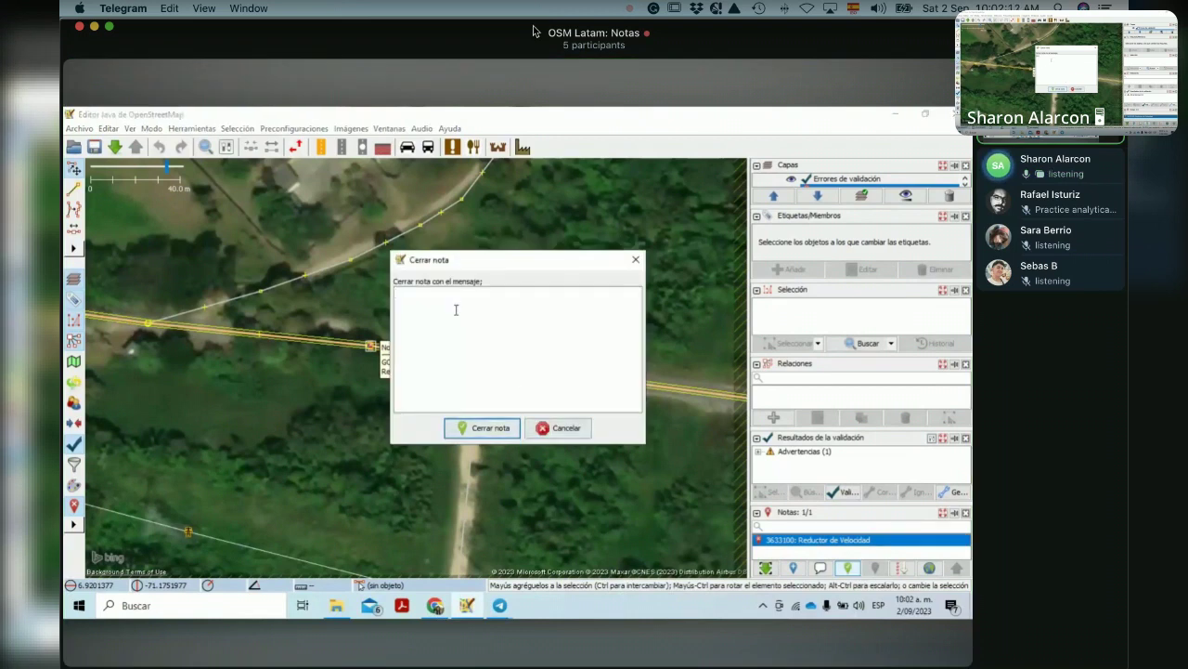
Step: Look up note 3633100 in the Chrome list of open Colombian notes and return to the group call
key(super+Tab)
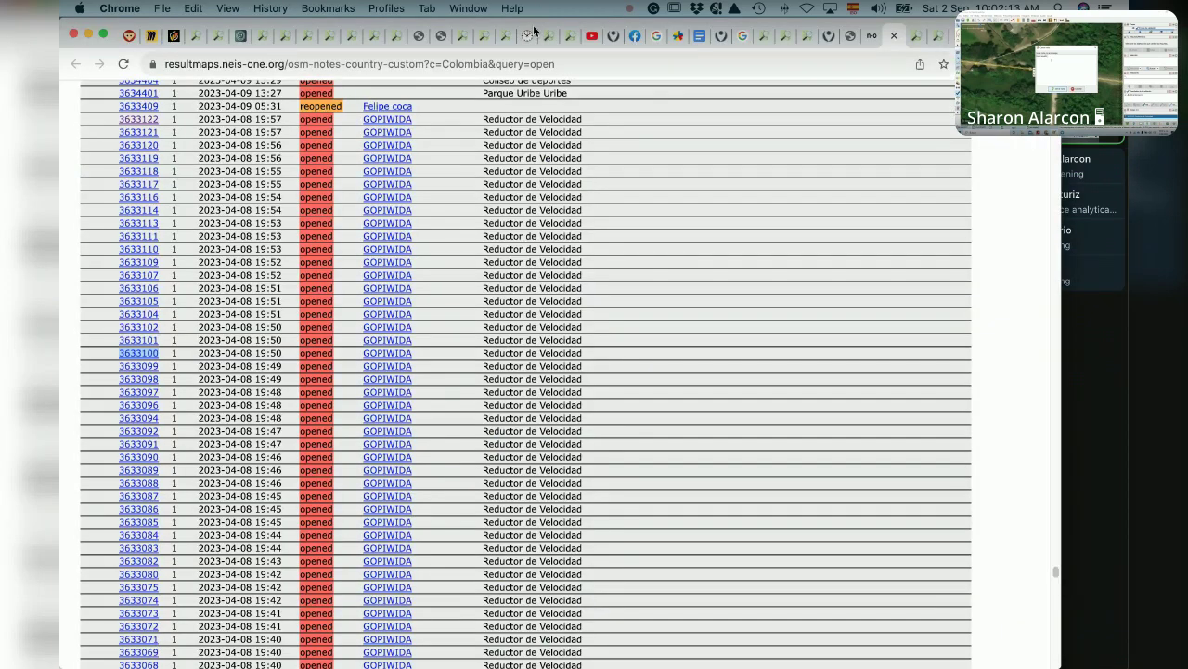
key(super+Tab)
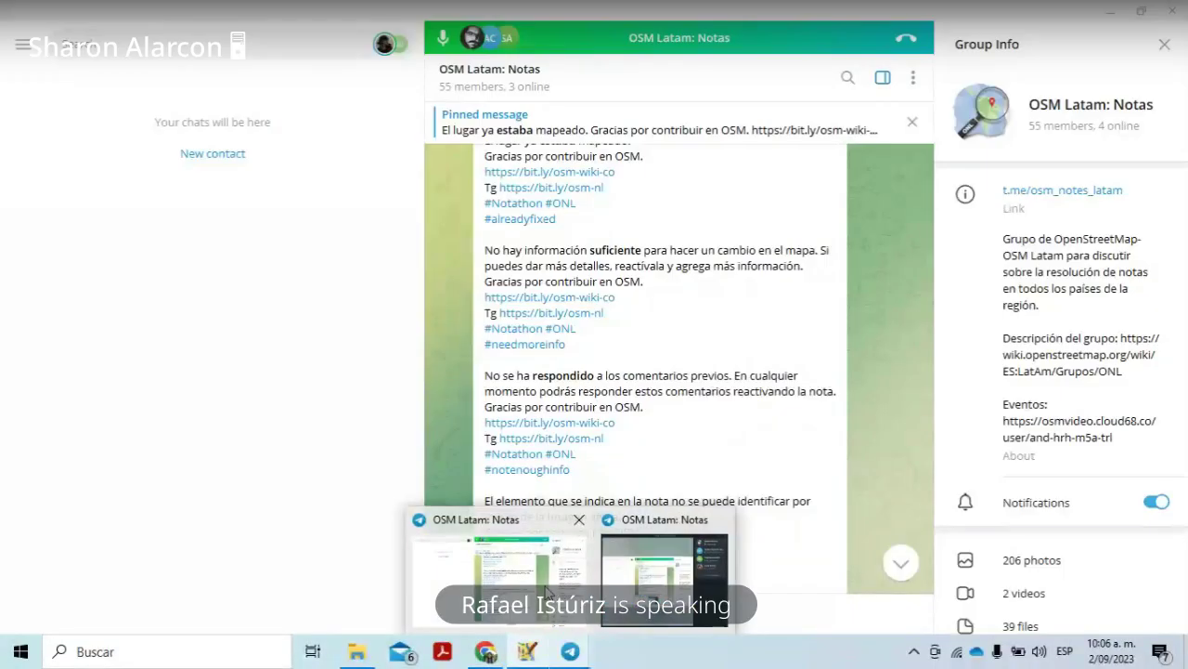
Step: Switch from Telegram to JOSM and turn off the offset of the layer "Imagen aérea Bing"
click(569, 651)
click(529, 653)
click(532, 652)
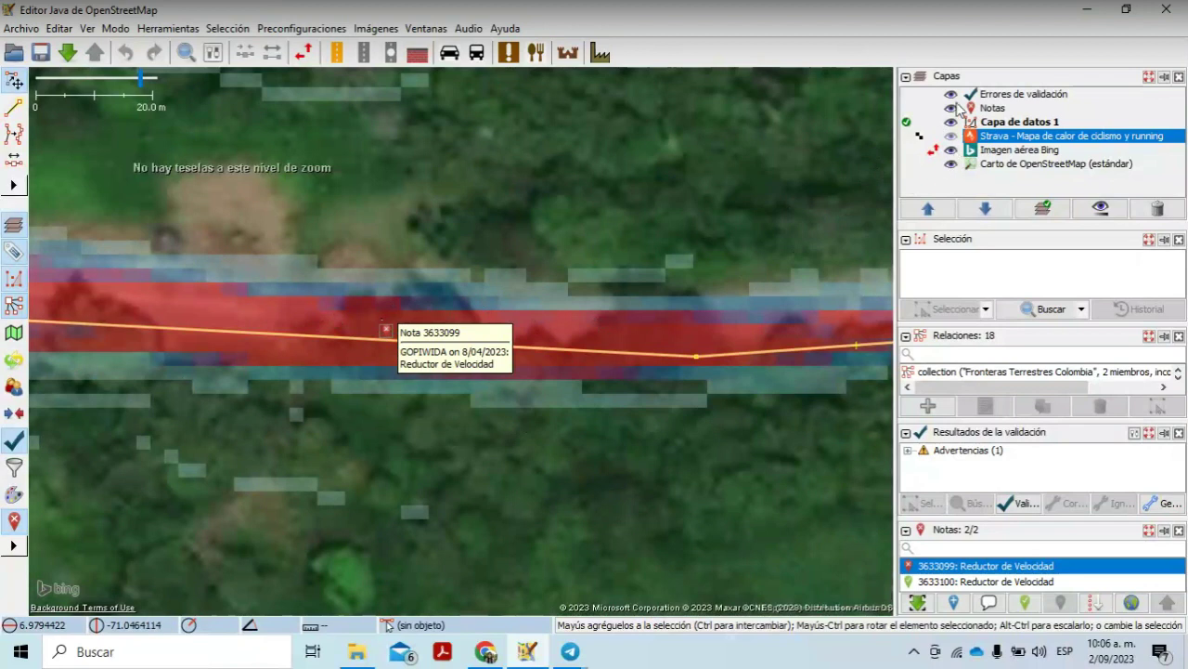
click(936, 151)
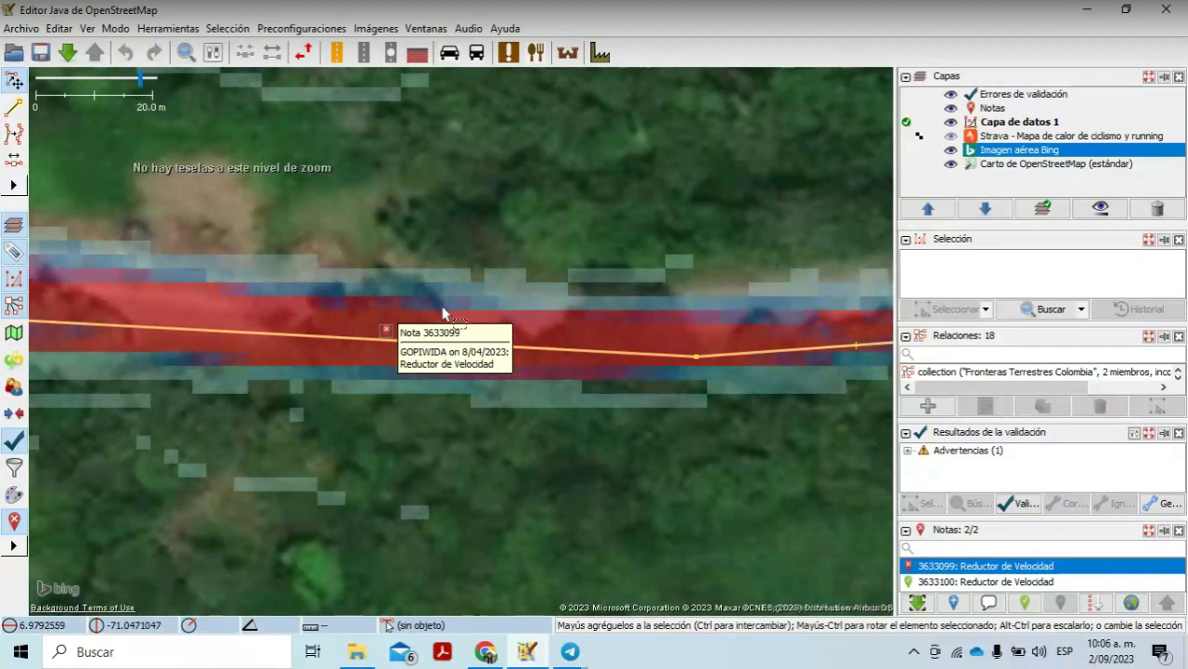
Step: Hide the layer "Capa de datos 1" and compare the Strava heat map with the Bing imagery along the road bend near note 3633099
scroll(444, 312, down, 3)
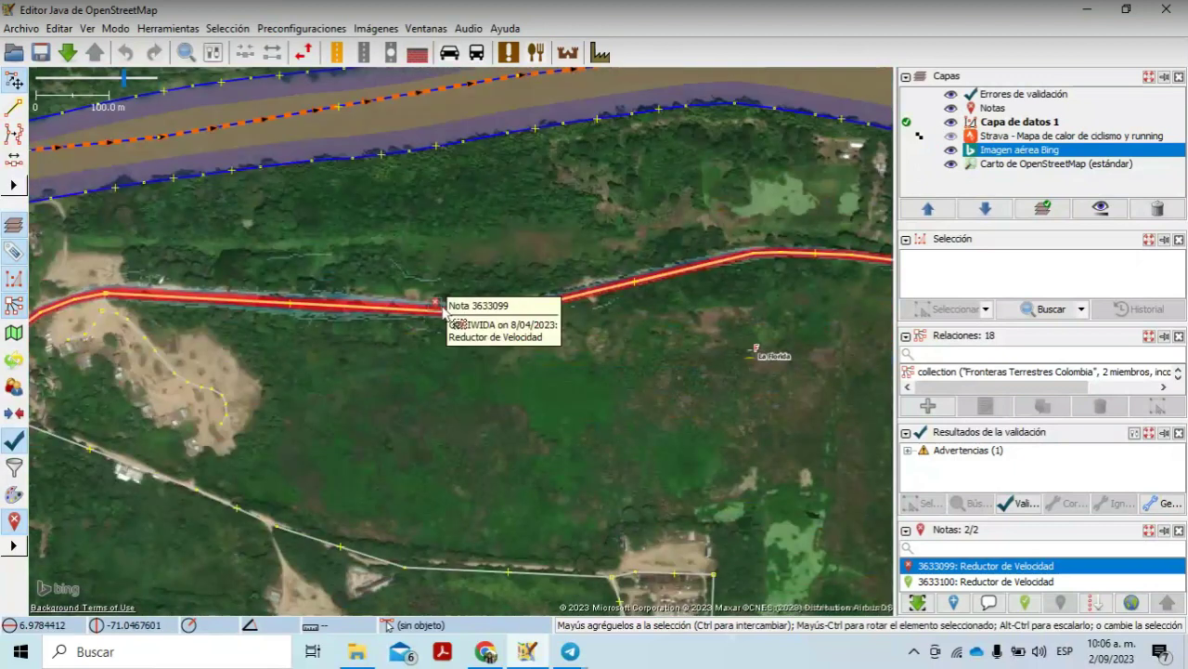
scroll(443, 312, down, 3)
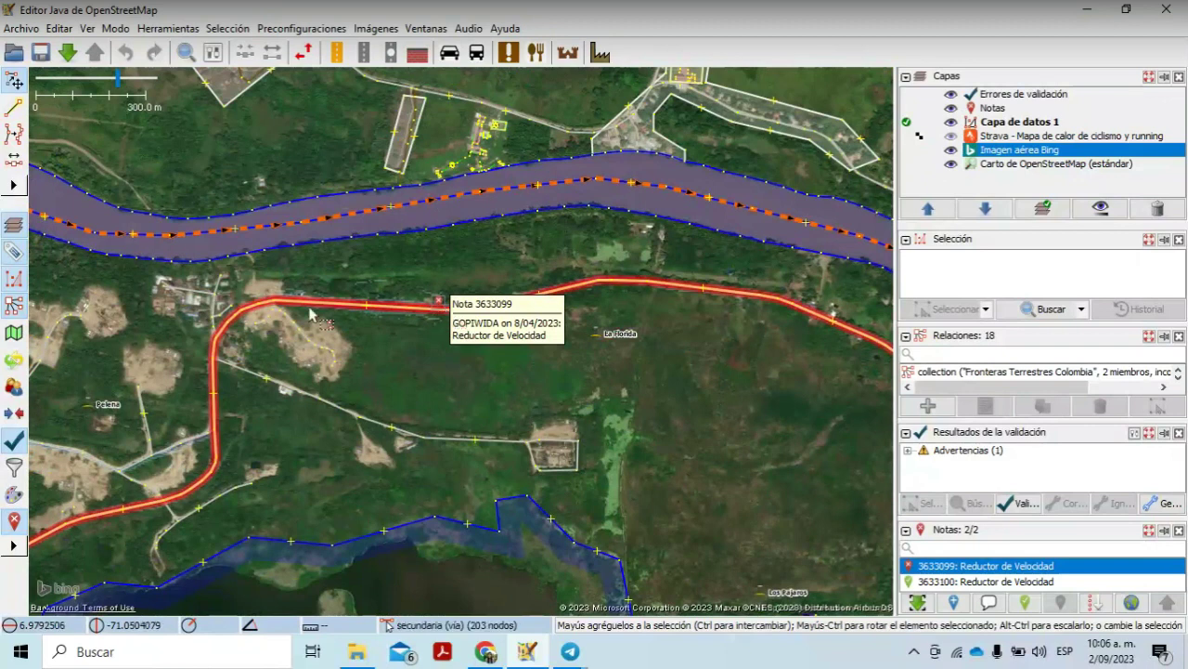
click(951, 121)
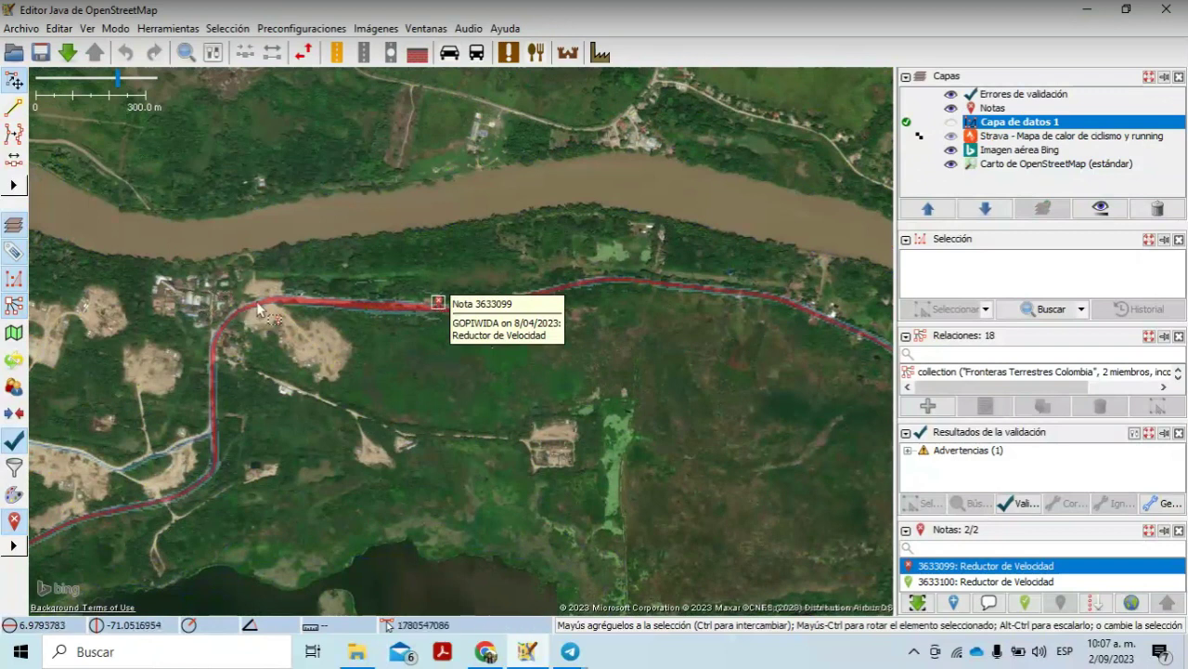
drag(260, 309, 548, 328)
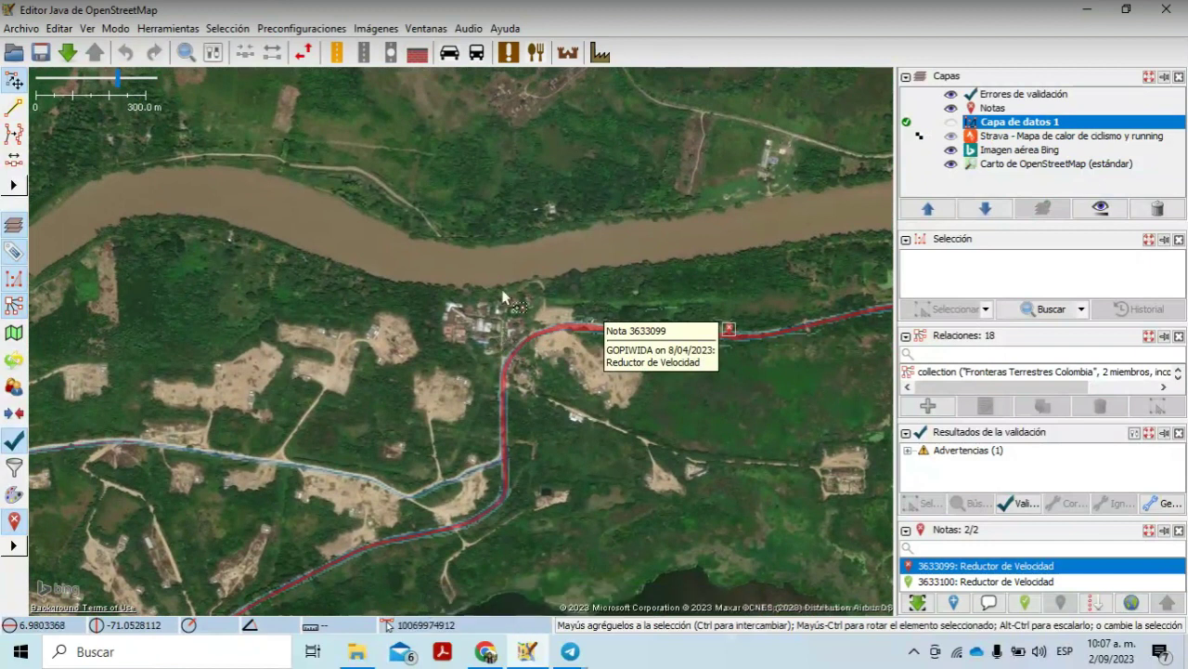
scroll(503, 295, up, 4)
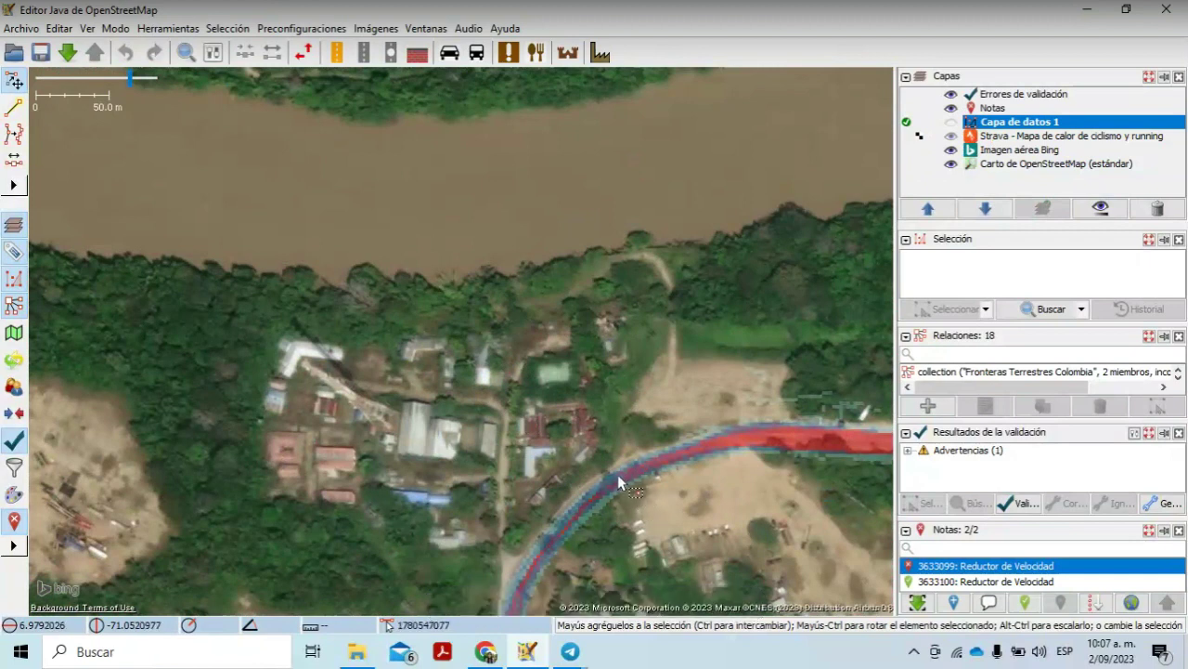
drag(619, 481, 401, 300)
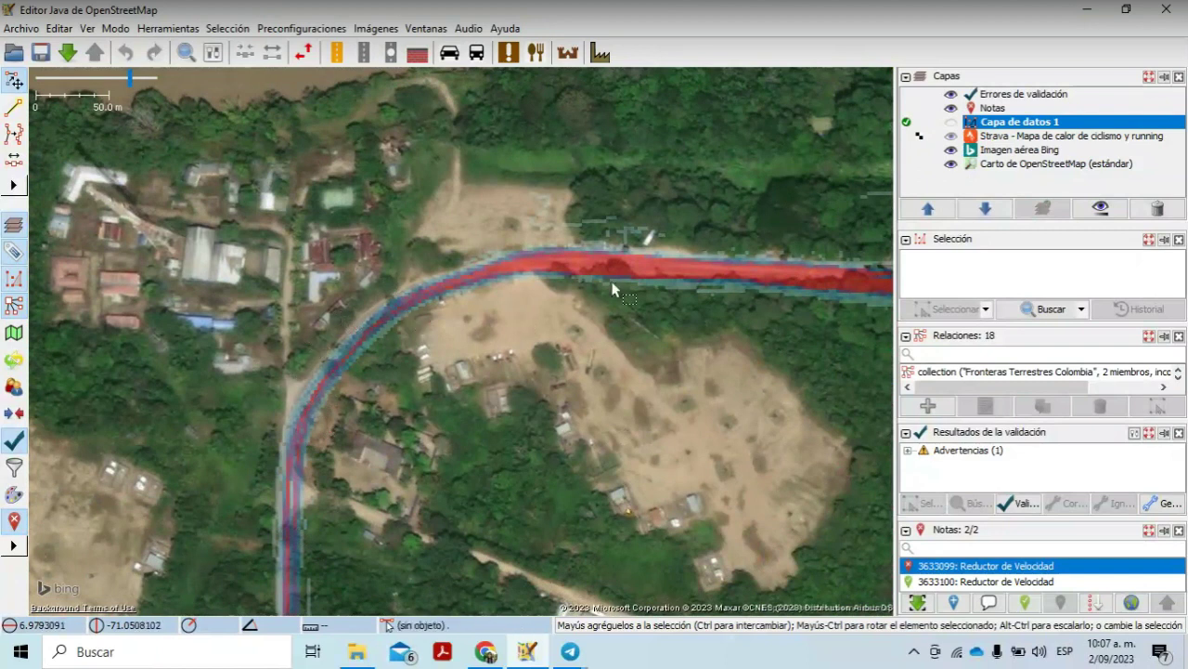
drag(650, 297, 565, 318)
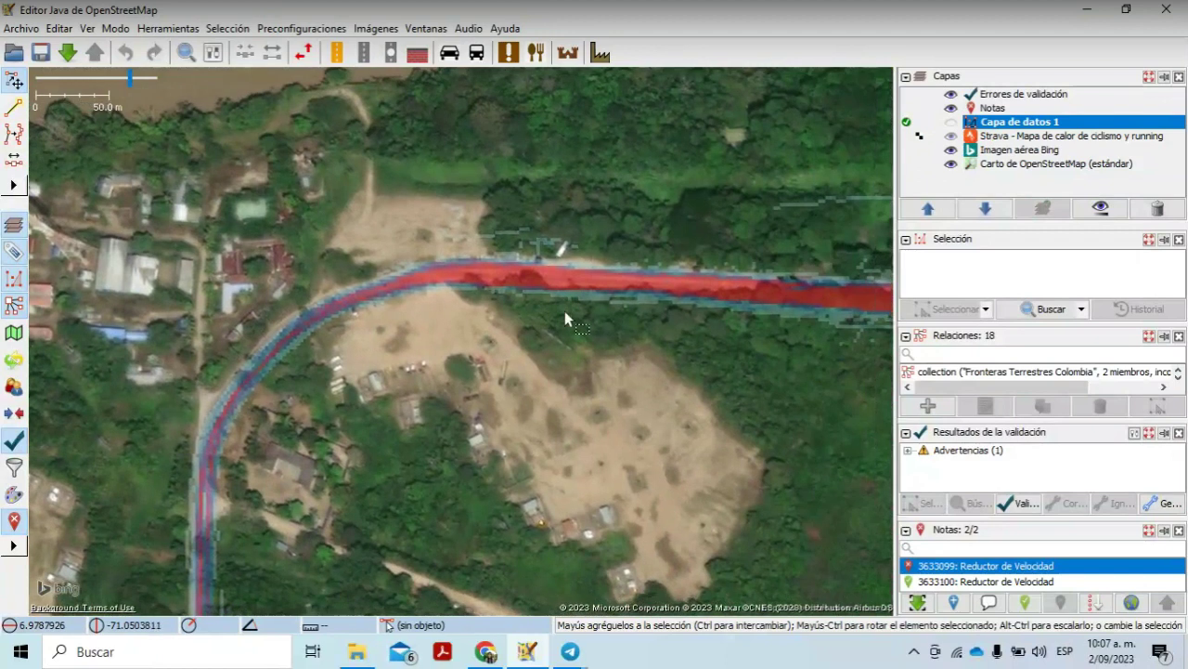
Step: Make the Strava heat map the active layer and turn the offset of "Imagen aérea Bing" back on
right_click(987, 156)
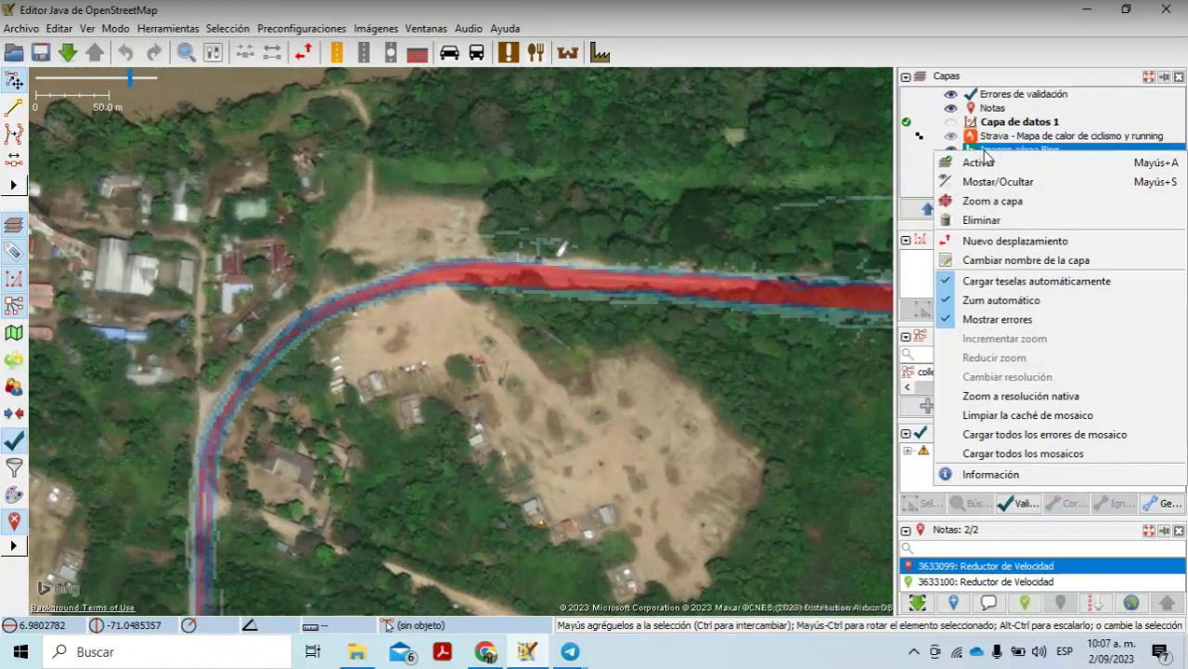
click(925, 155)
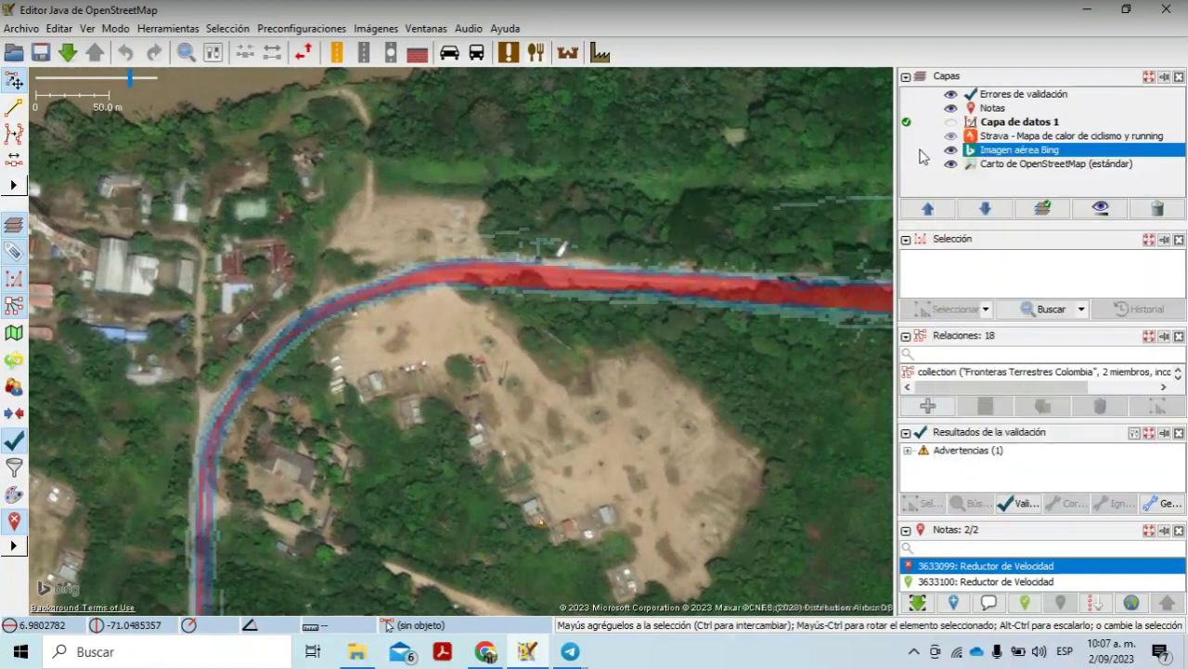
click(908, 151)
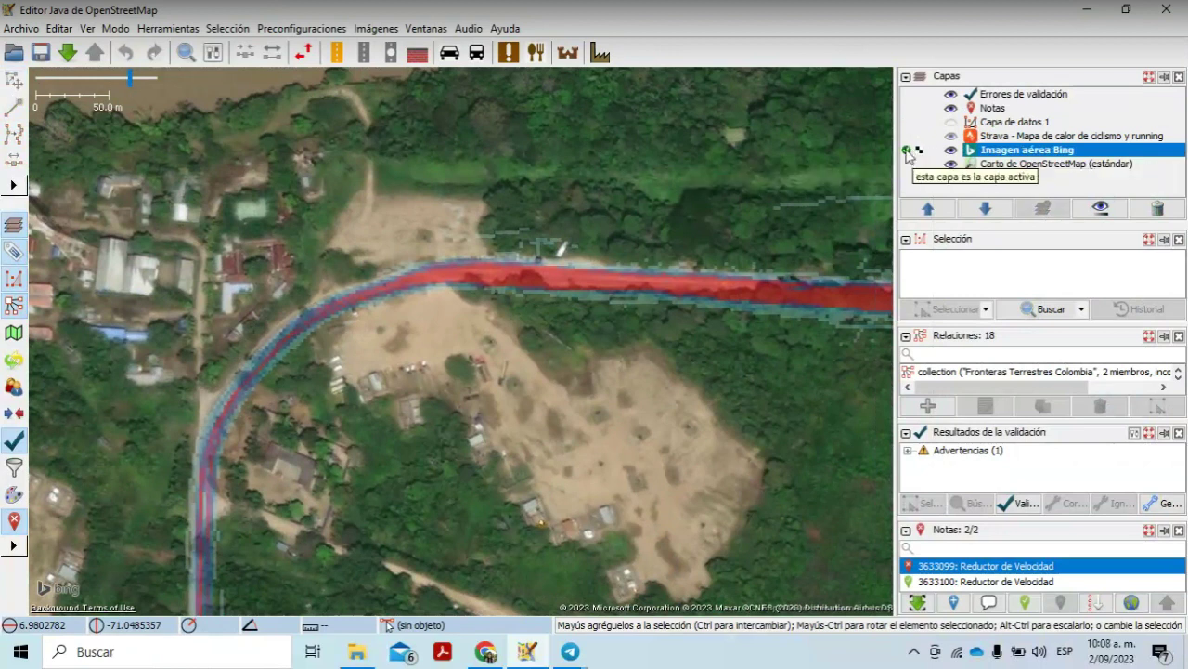
click(906, 136)
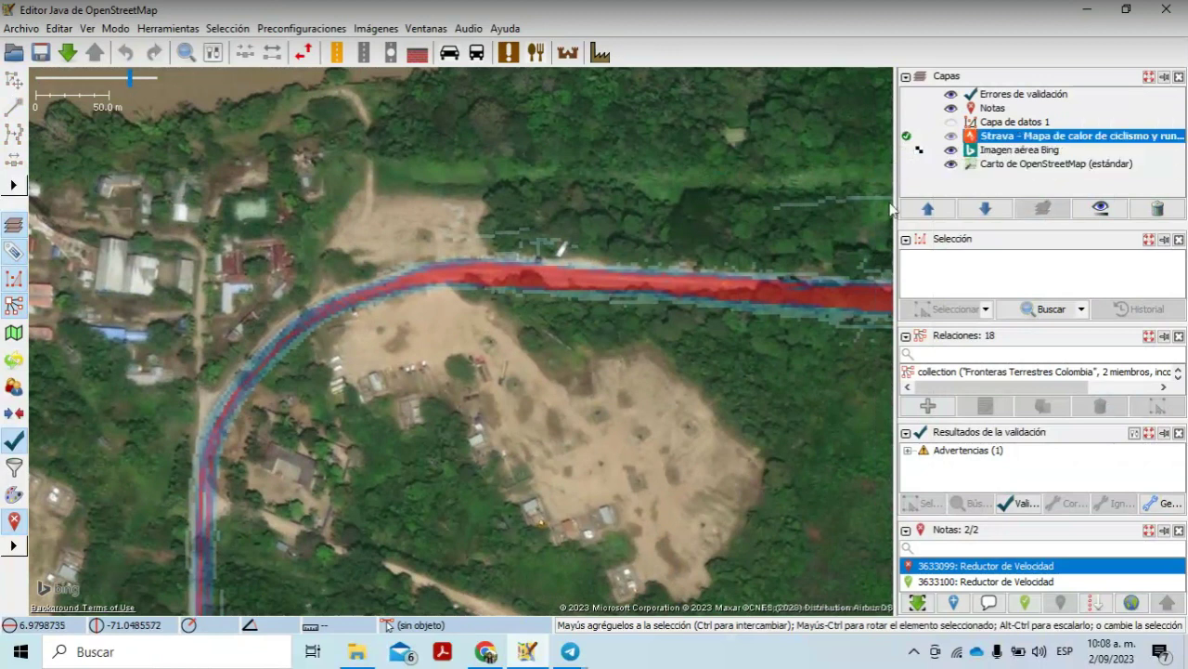
click(934, 151)
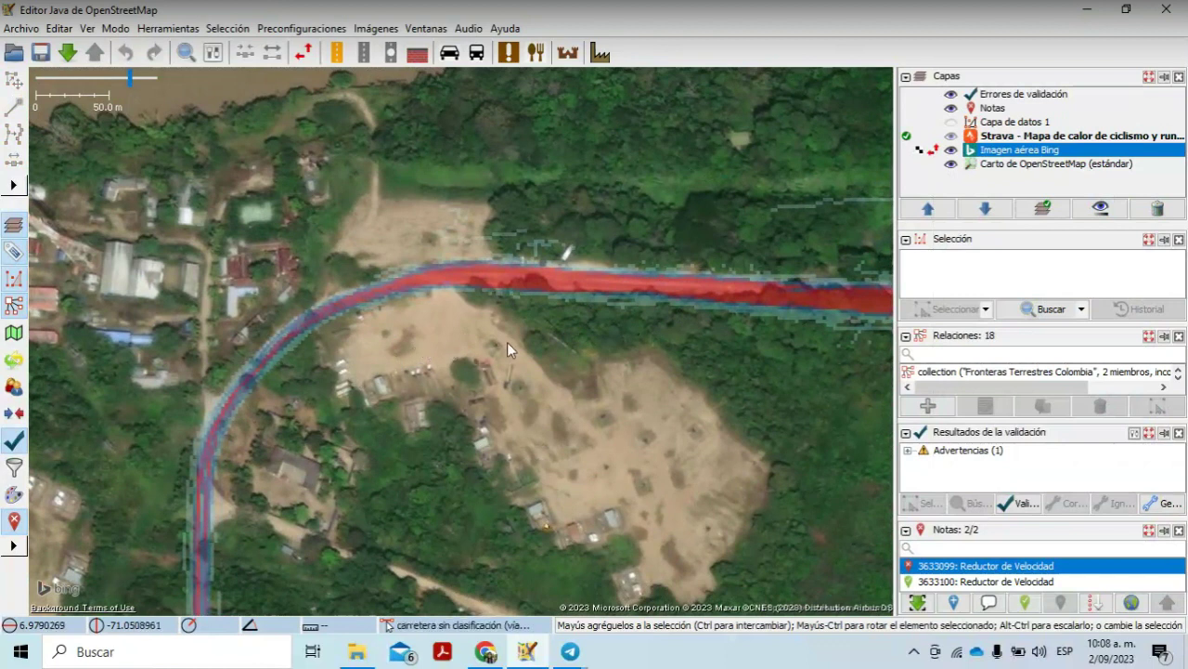
Step: Compare the Strava heat map with the Bing imagery along the road between the bend and note 3633099
drag(502, 342, 127, 337)
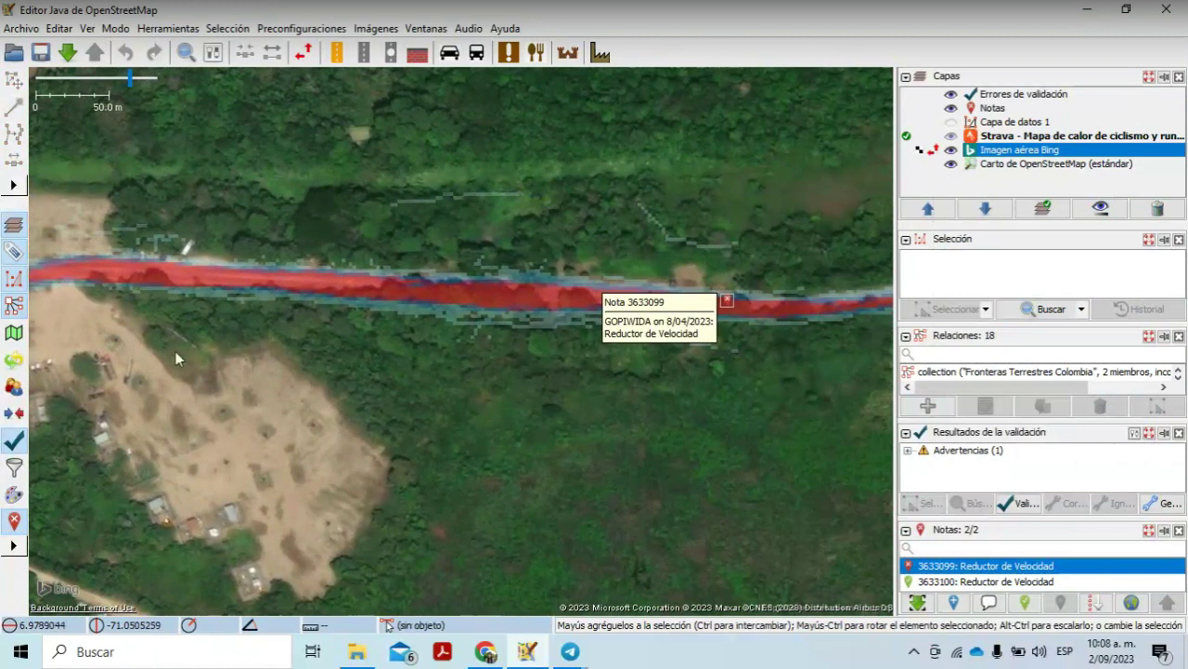
drag(168, 339, 379, 329)
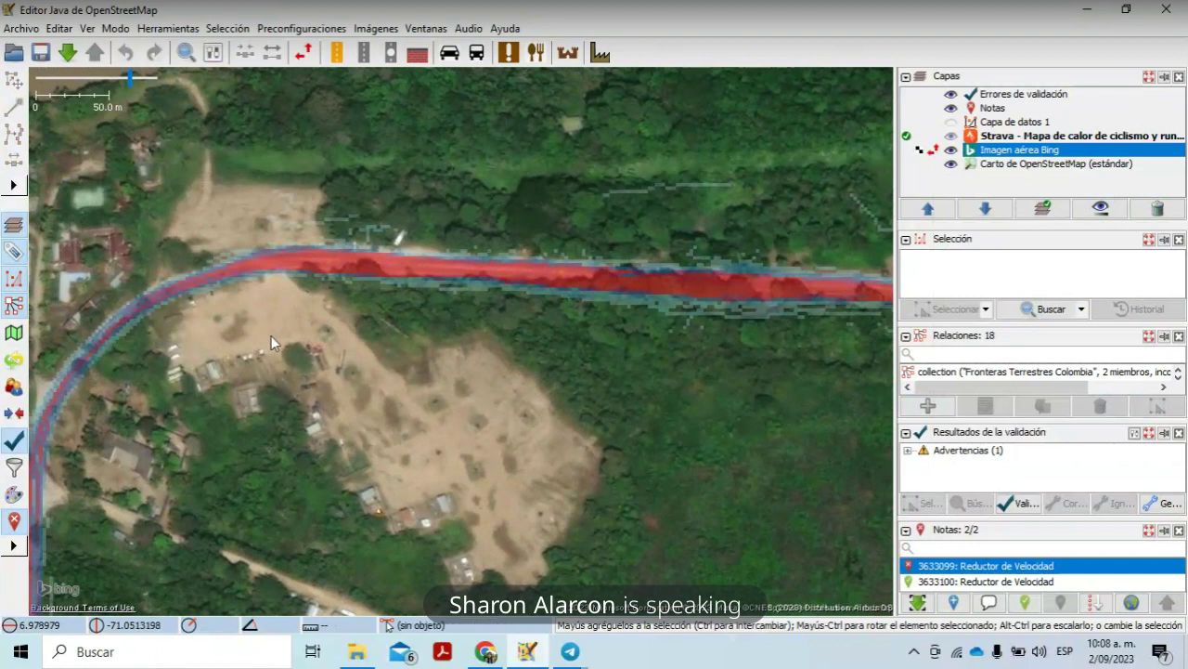
drag(281, 335, 383, 322)
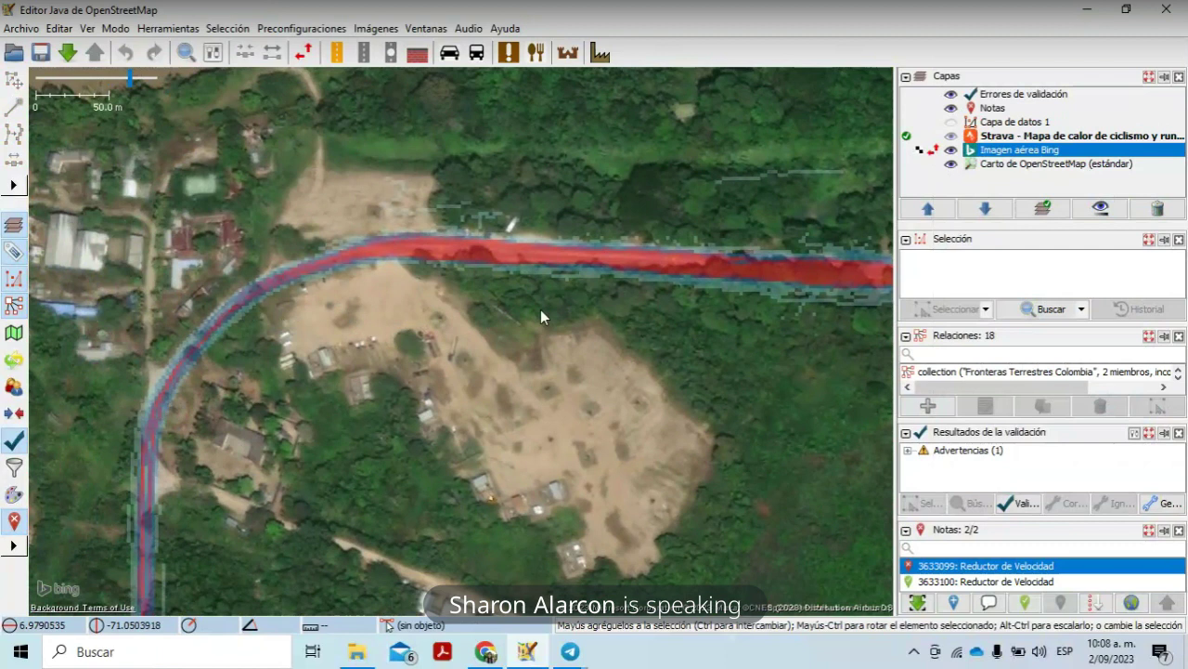
drag(626, 297, 559, 318)
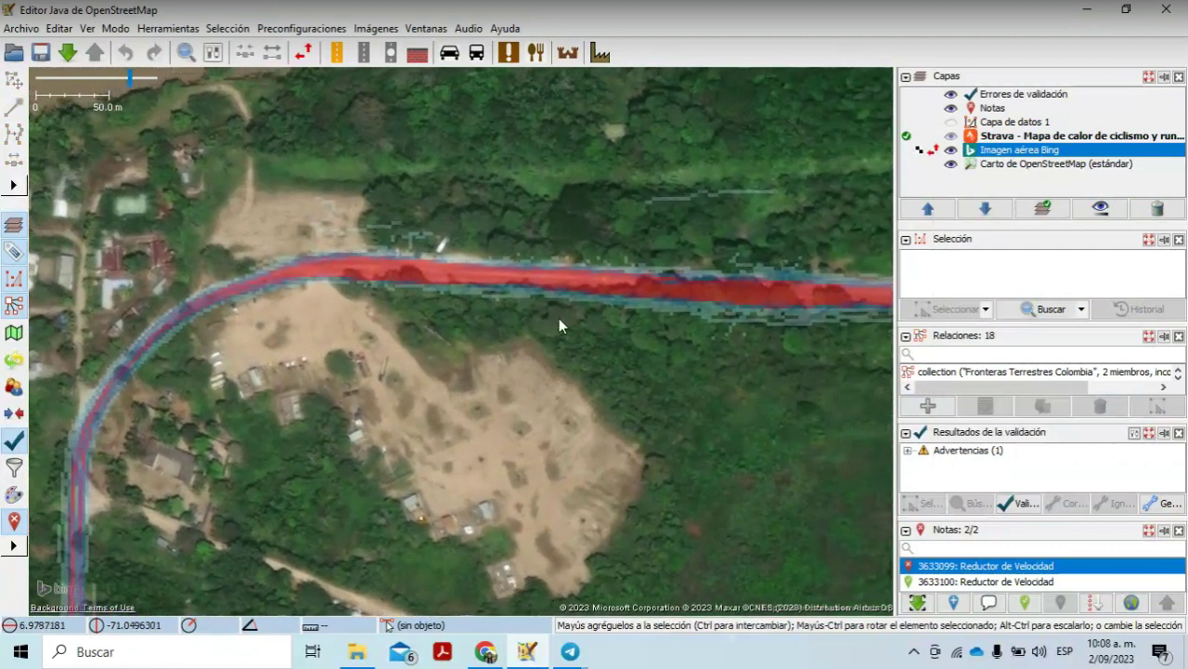
scroll(559, 317, up, 2)
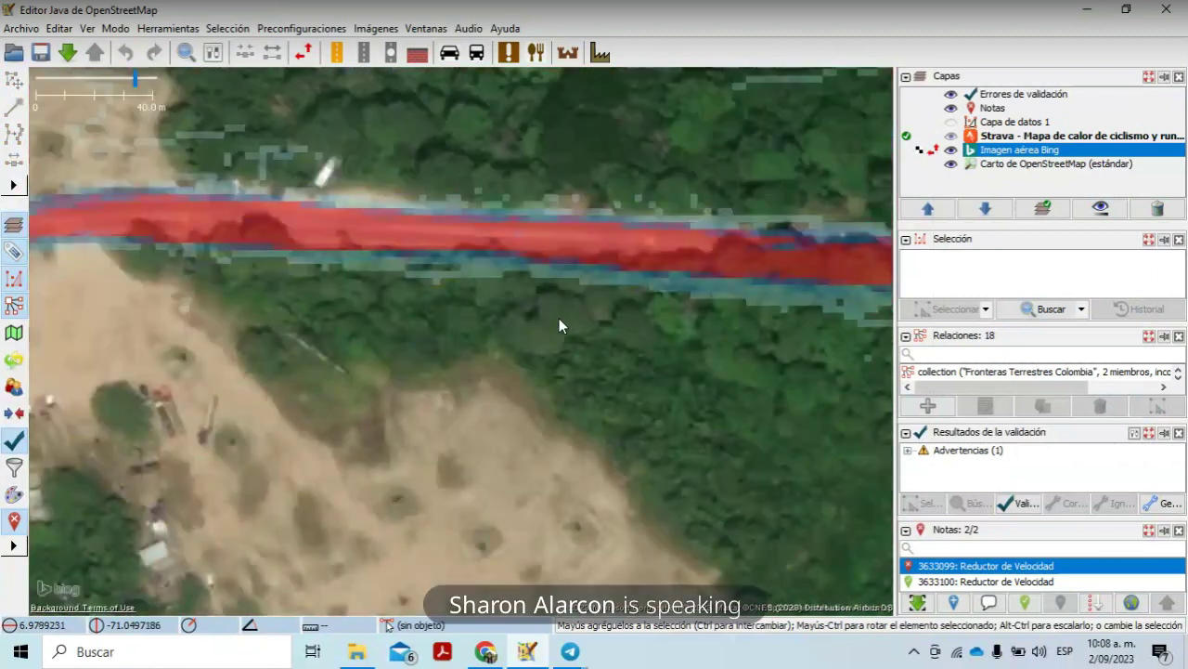
scroll(559, 317, down, 3)
mouse_move(768, 309)
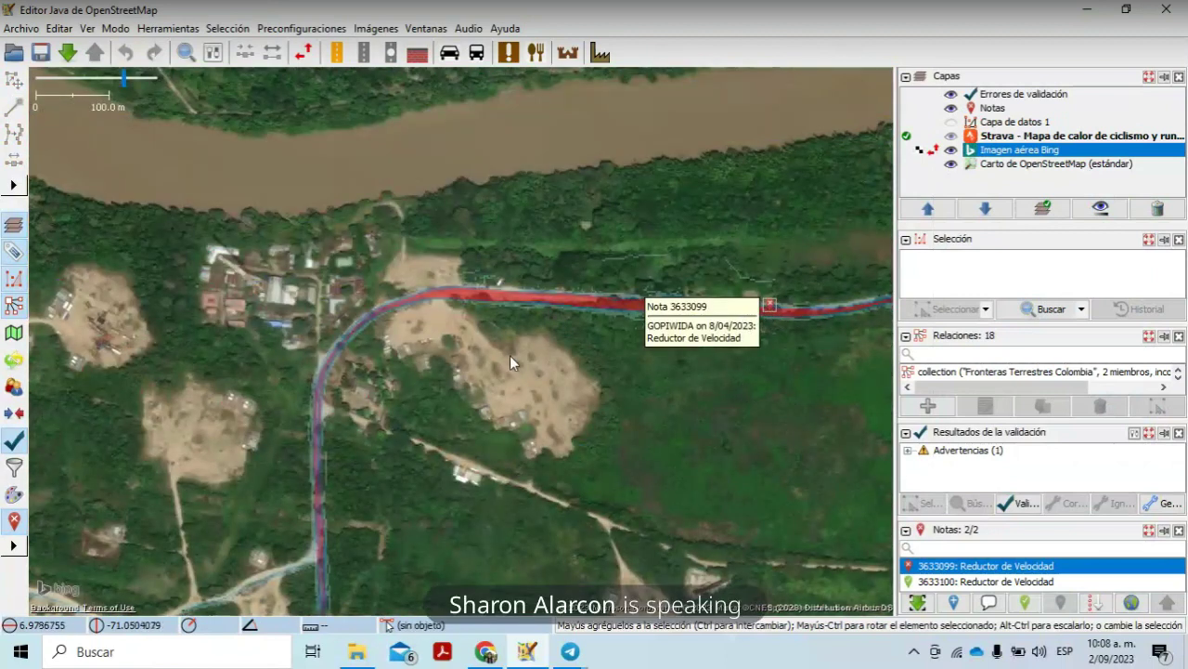
drag(581, 373, 388, 385)
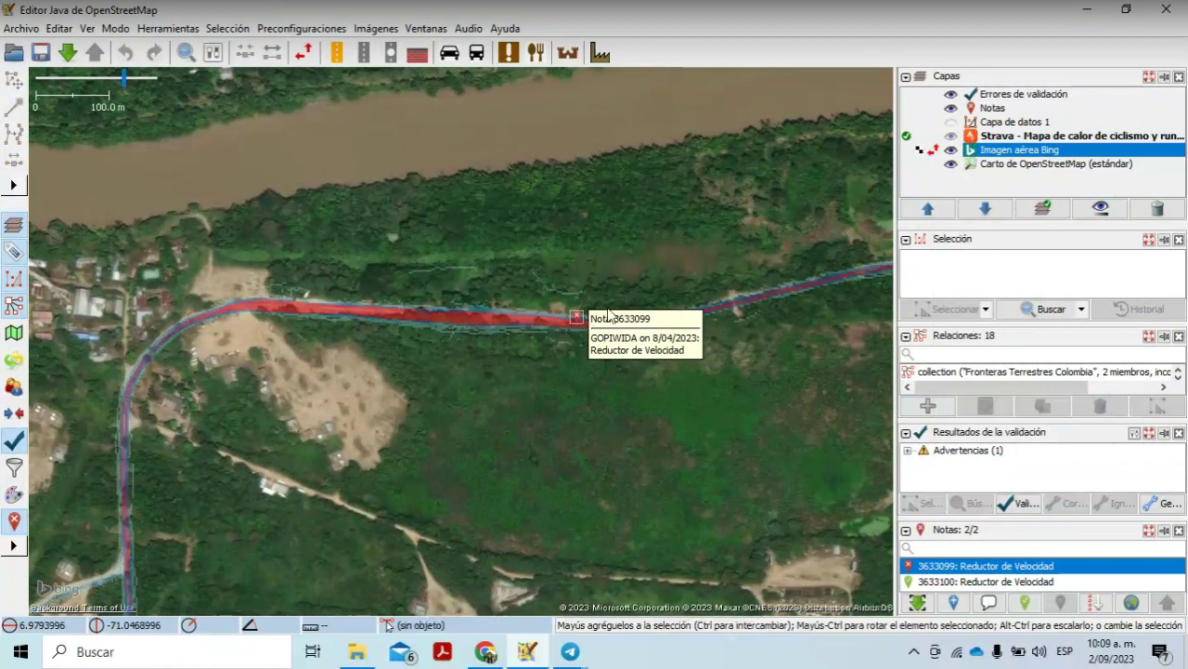
Step: Hide the Strava heat map, show "Capa de datos 1" again and make it the active layer
click(952, 137)
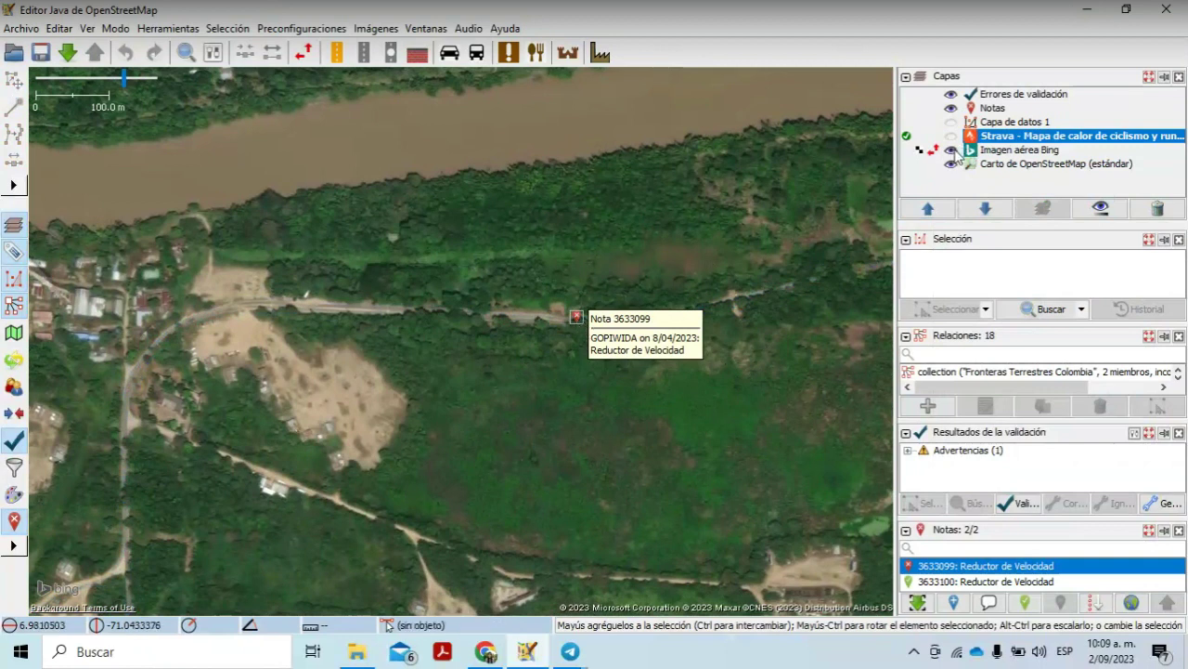
click(951, 121)
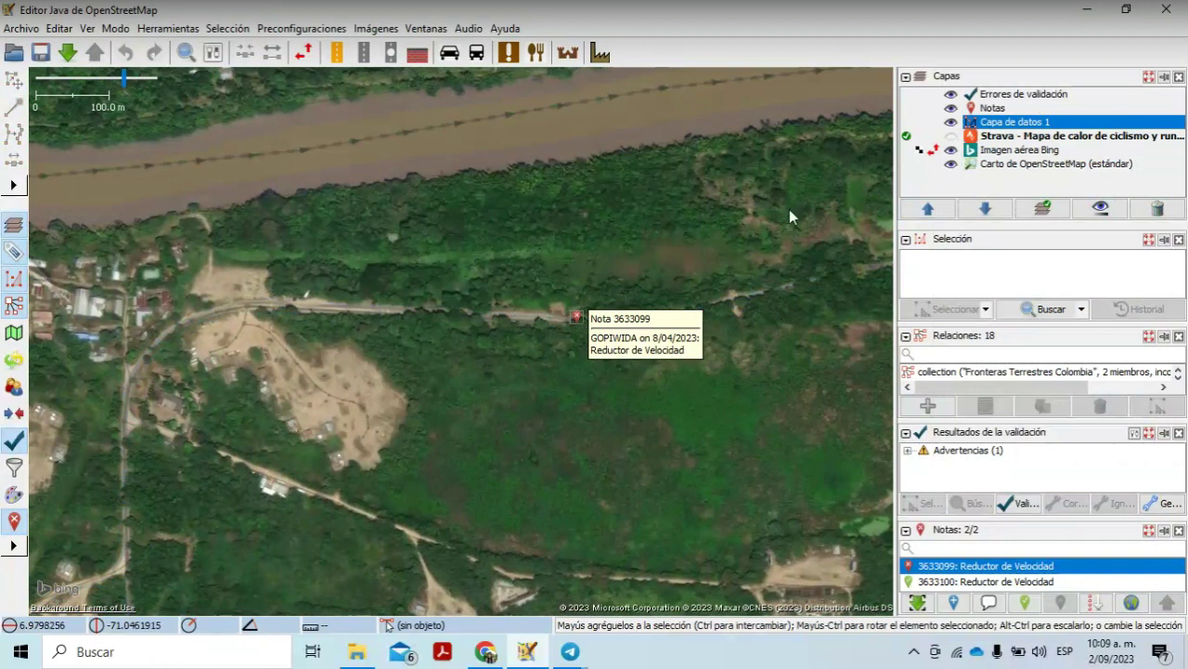
click(909, 122)
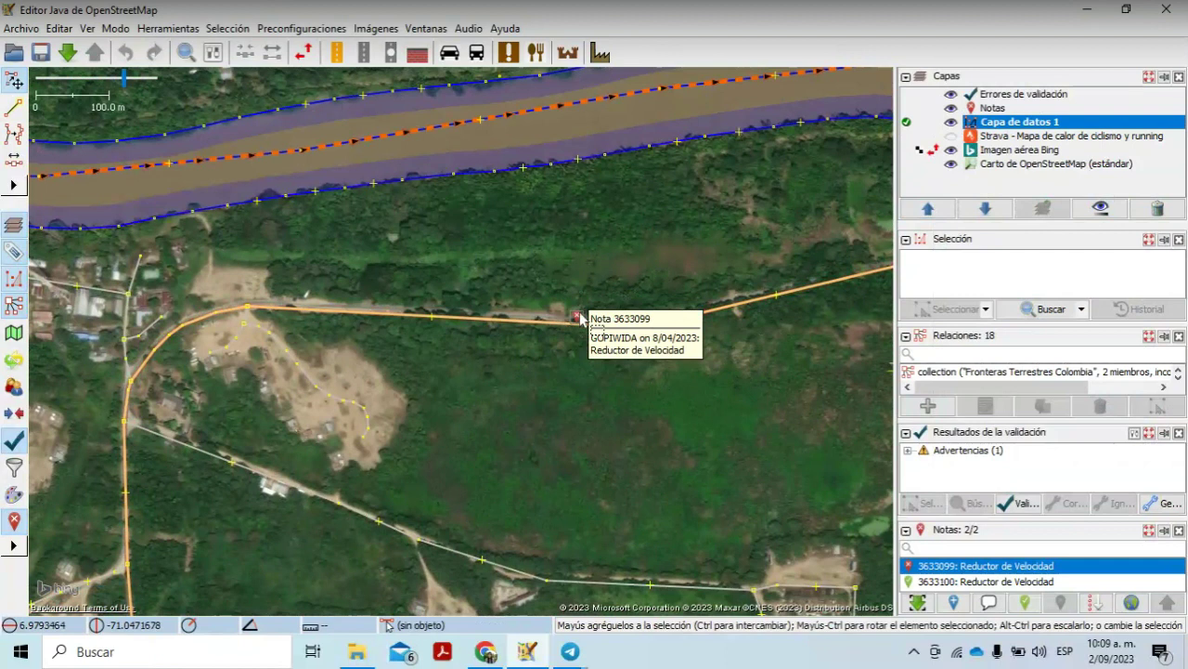
Step: Move the secondary road's two nodes just east of note 3633099 onto the road in the Bing imagery
click(571, 360)
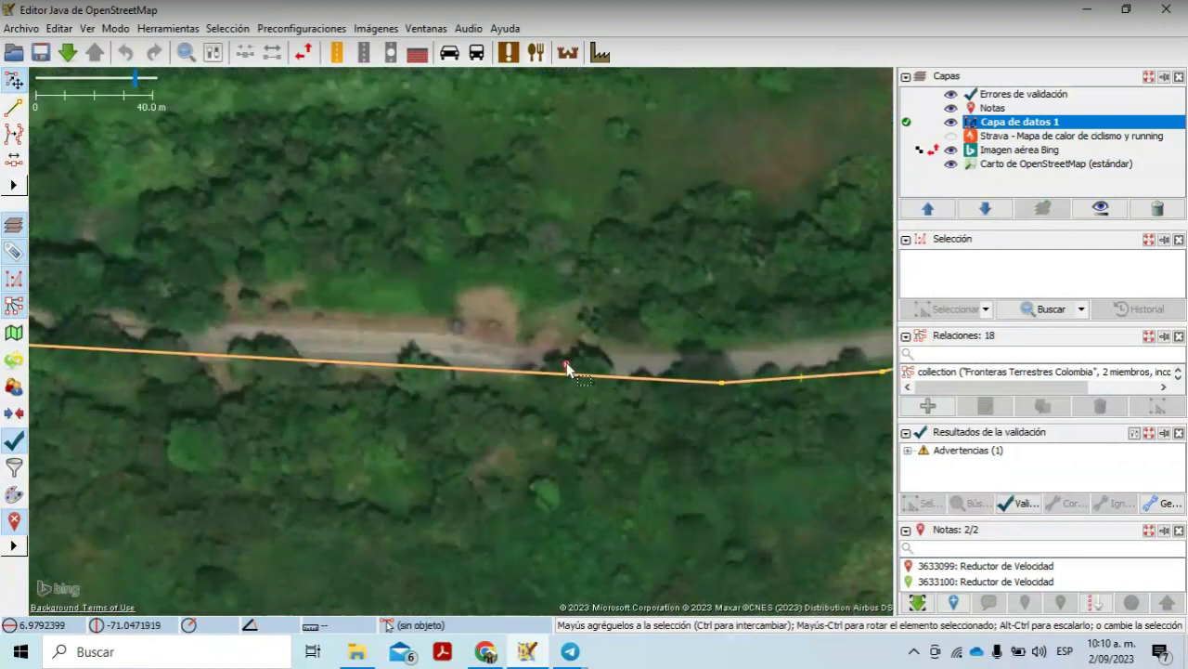
click(566, 363)
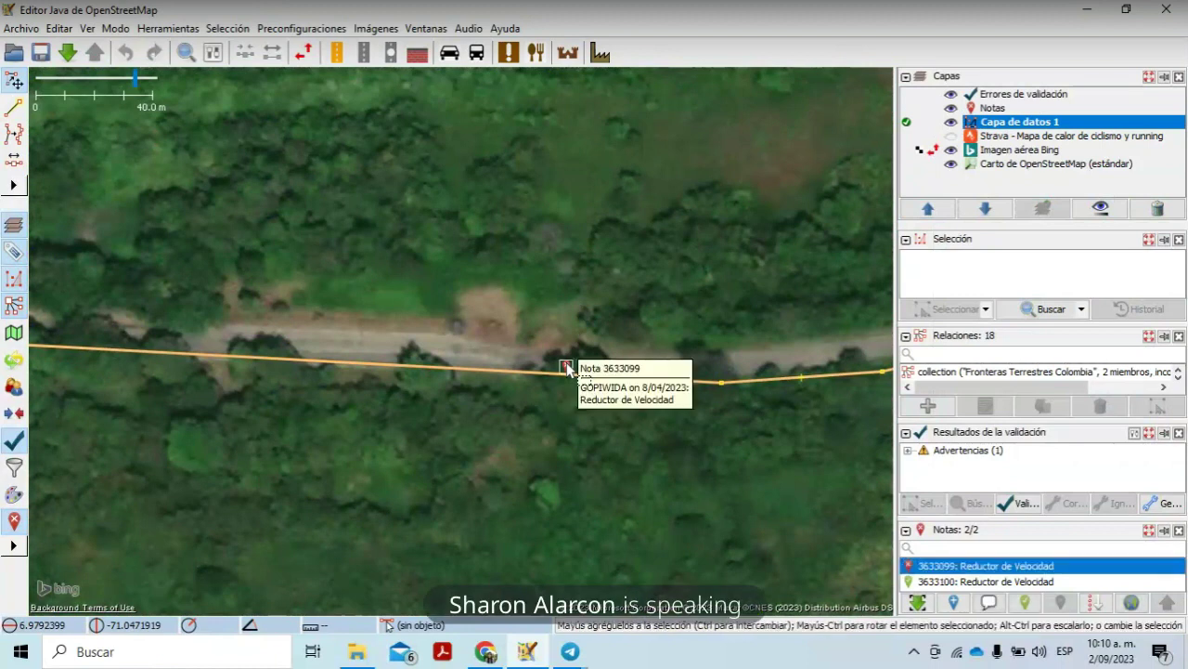
click(566, 368)
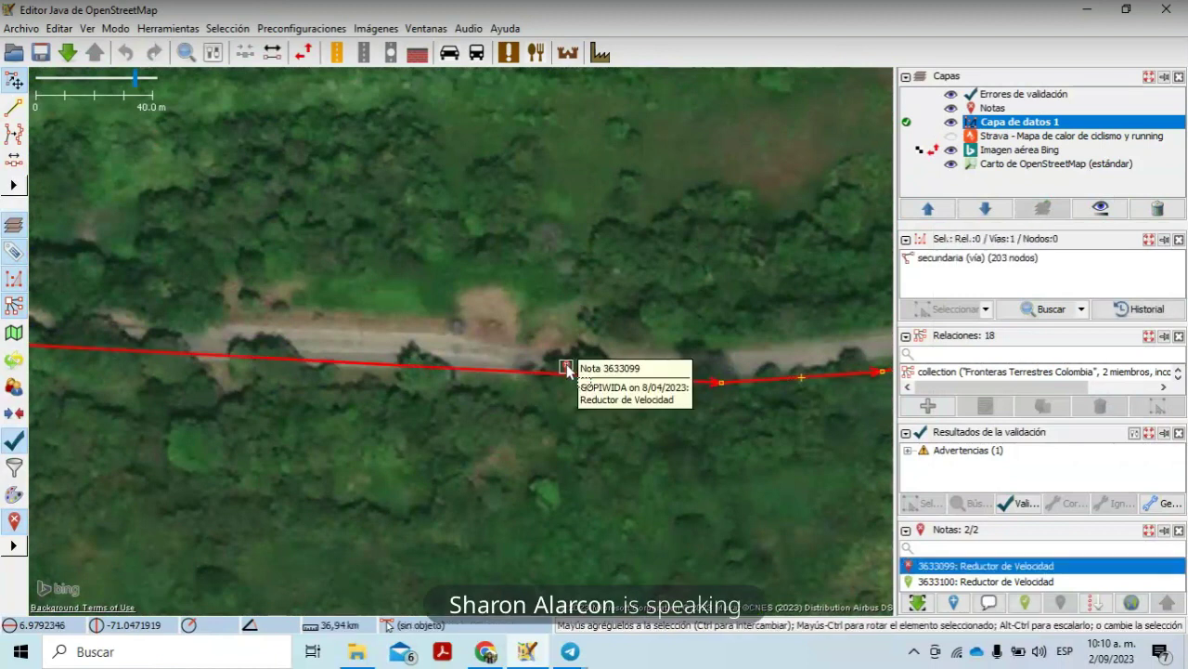
drag(722, 382, 721, 372)
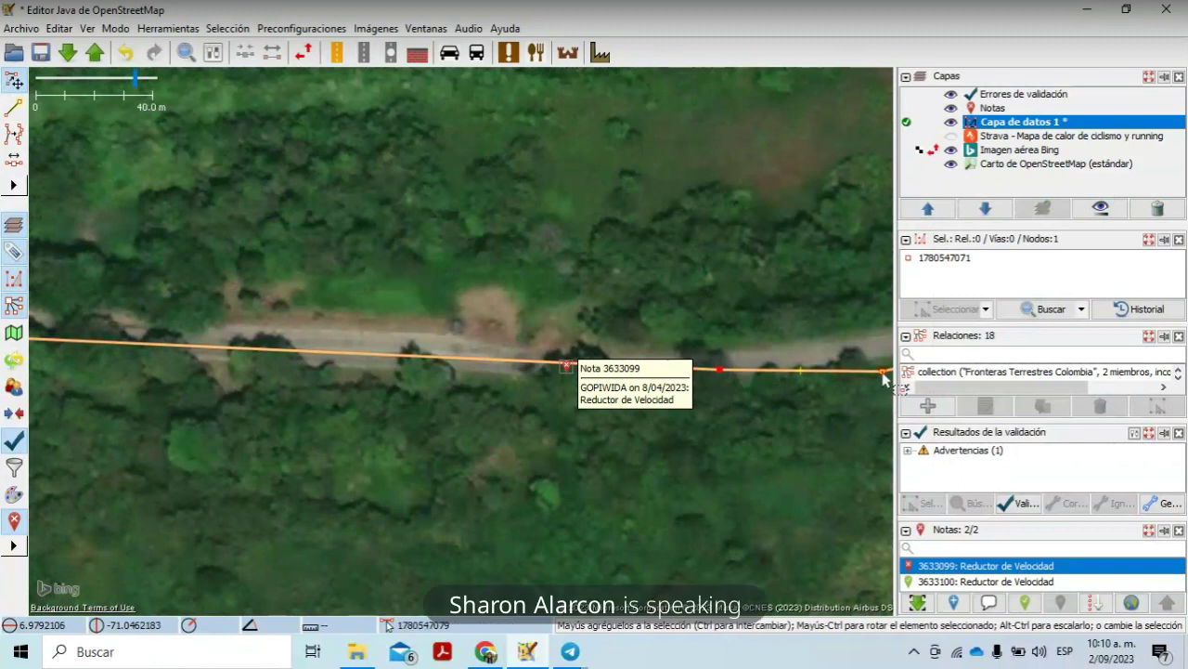
drag(806, 423, 668, 424)
drag(743, 377, 741, 357)
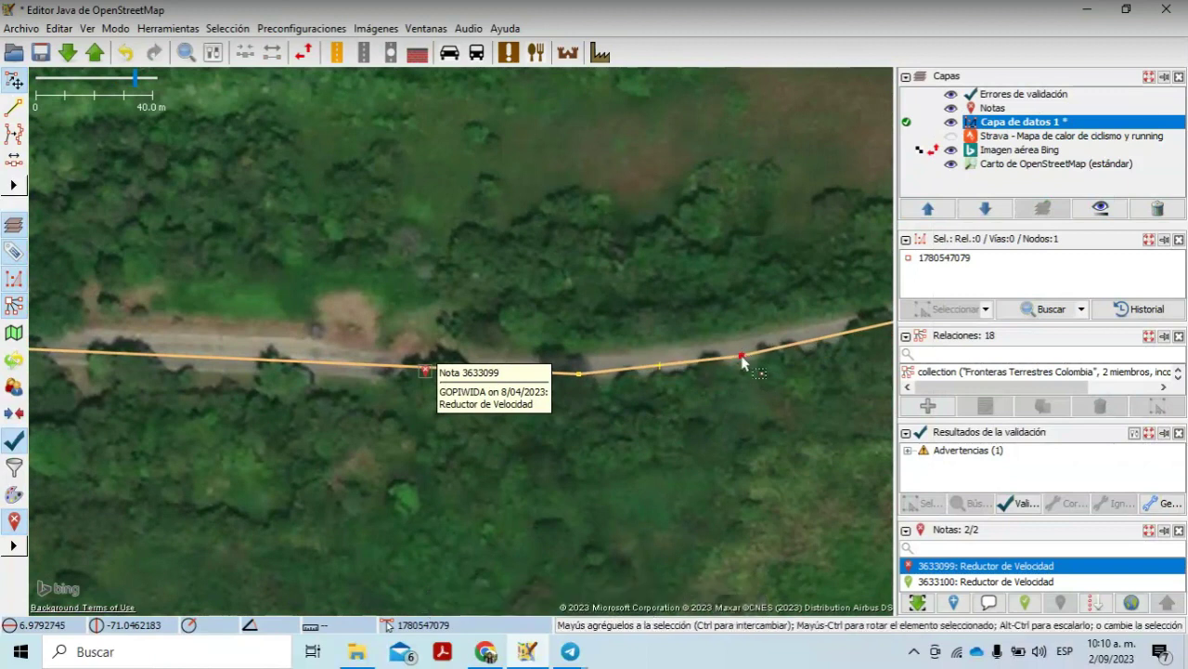
Step: Insert a node in the secondary road's straight stretch west of note 3633099 and shift it and the bend's node onto the imaged road
click(517, 447)
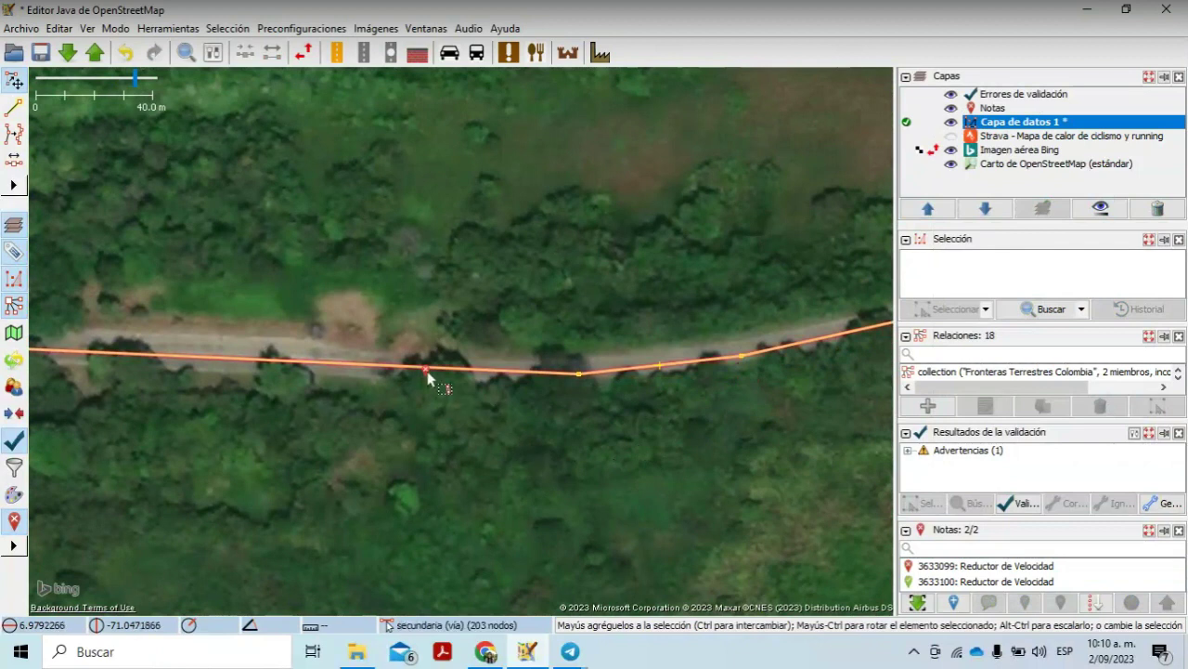
drag(352, 397, 832, 422)
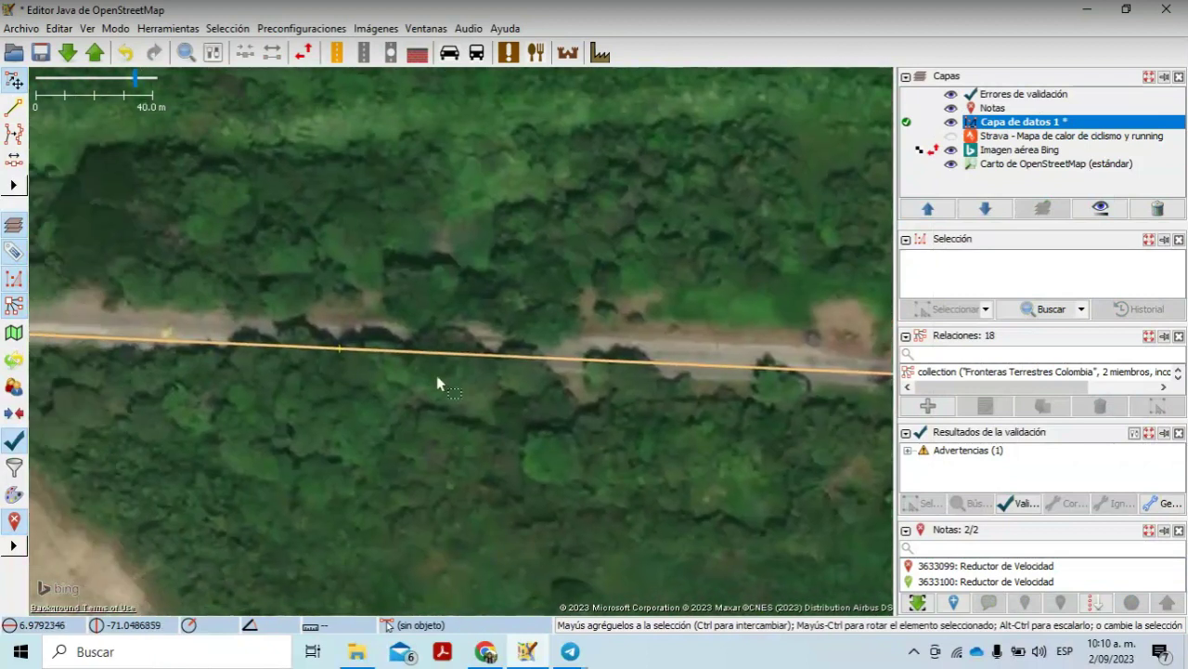
drag(340, 349, 340, 334)
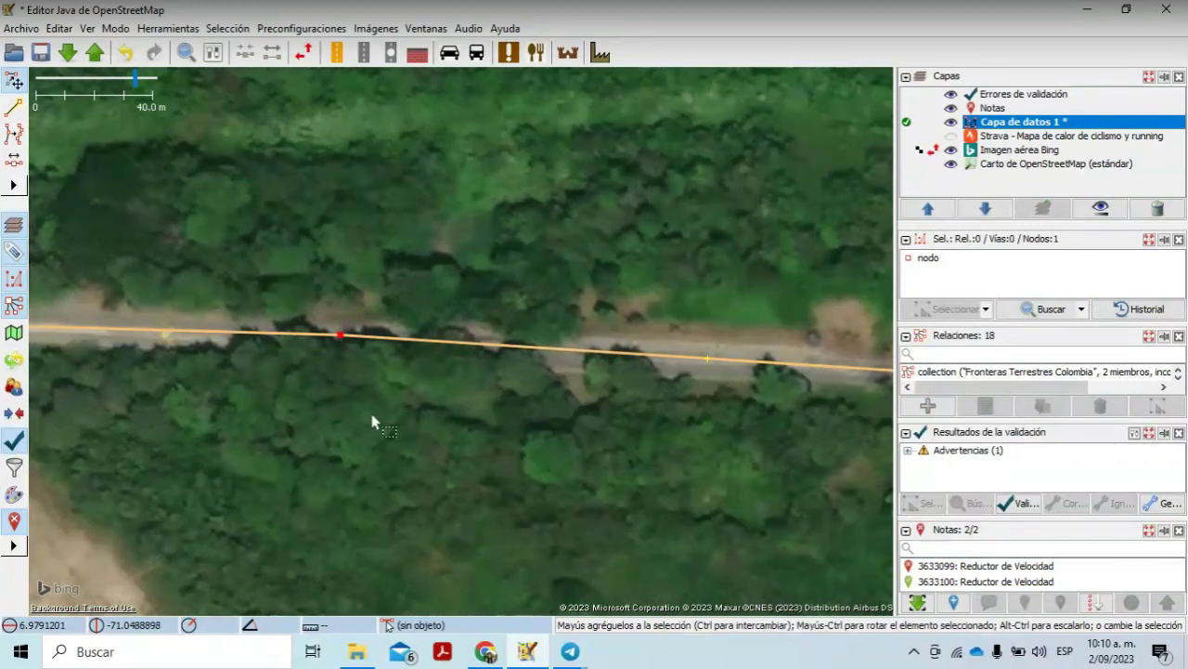
drag(372, 415, 1159, 392)
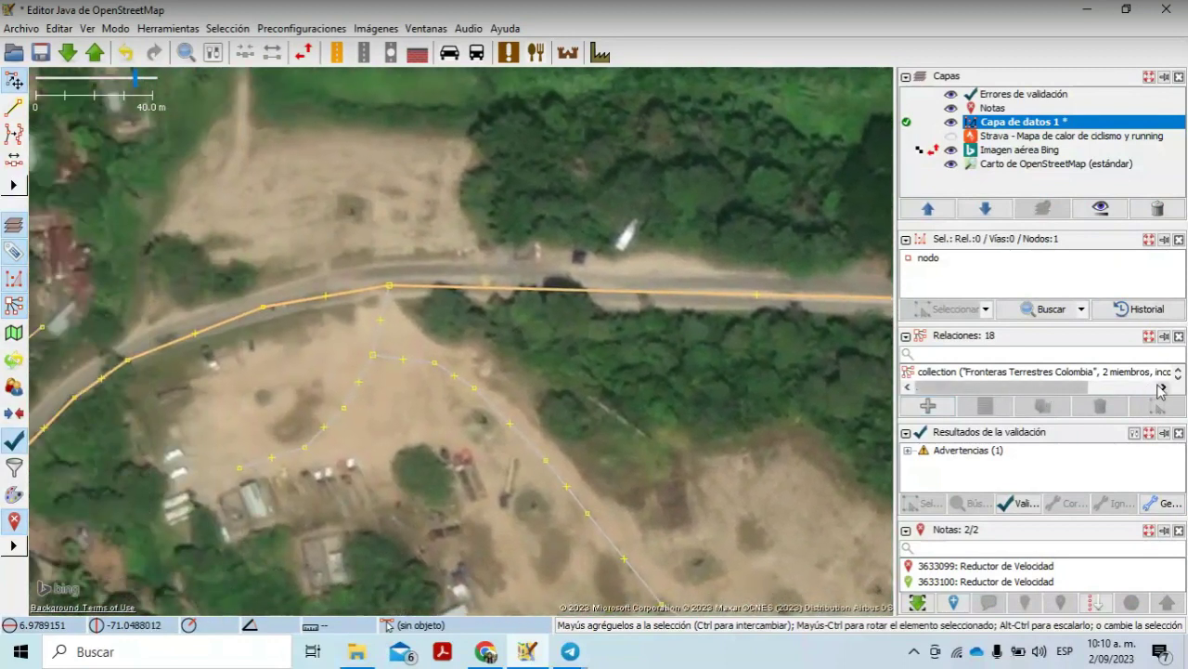
drag(517, 412, 589, 367)
click(460, 251)
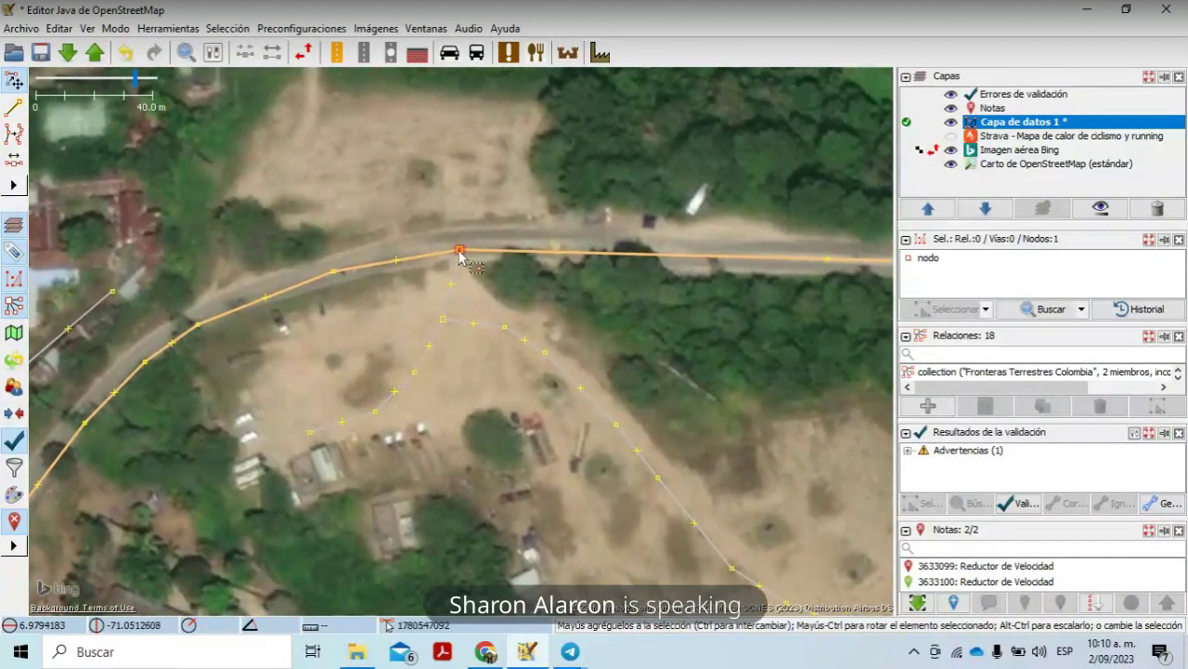
drag(460, 252, 459, 242)
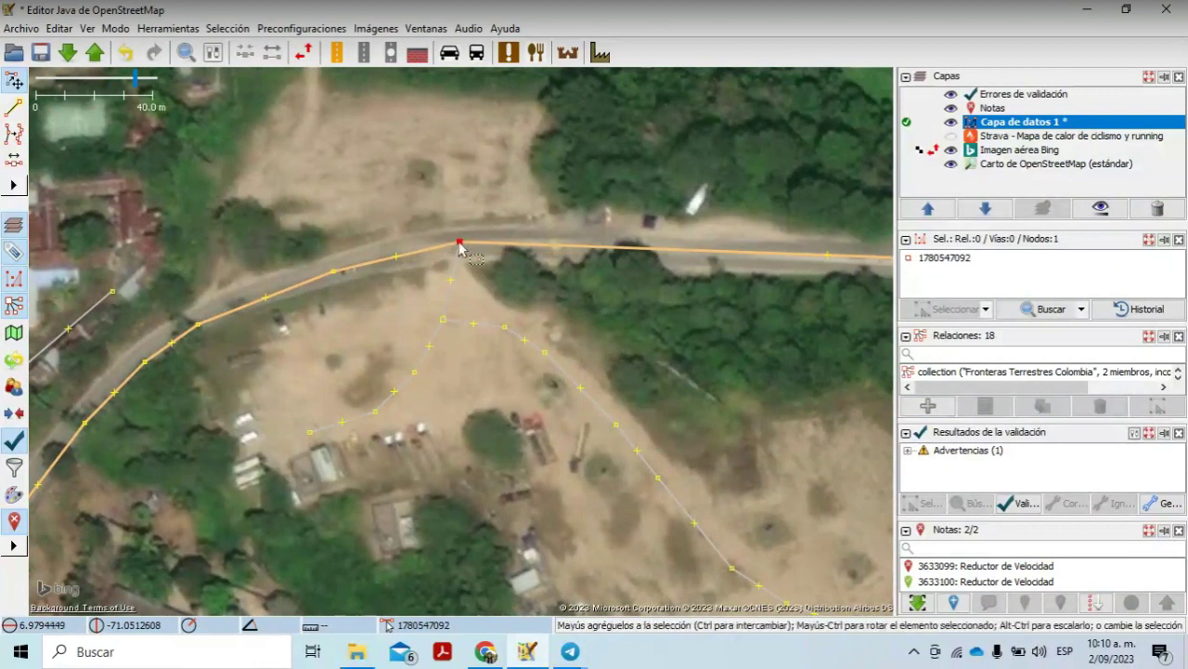
Step: Check the realigned secondary road from the bend back to note 3633099 and inspect the note's location
drag(553, 270, 6, 243)
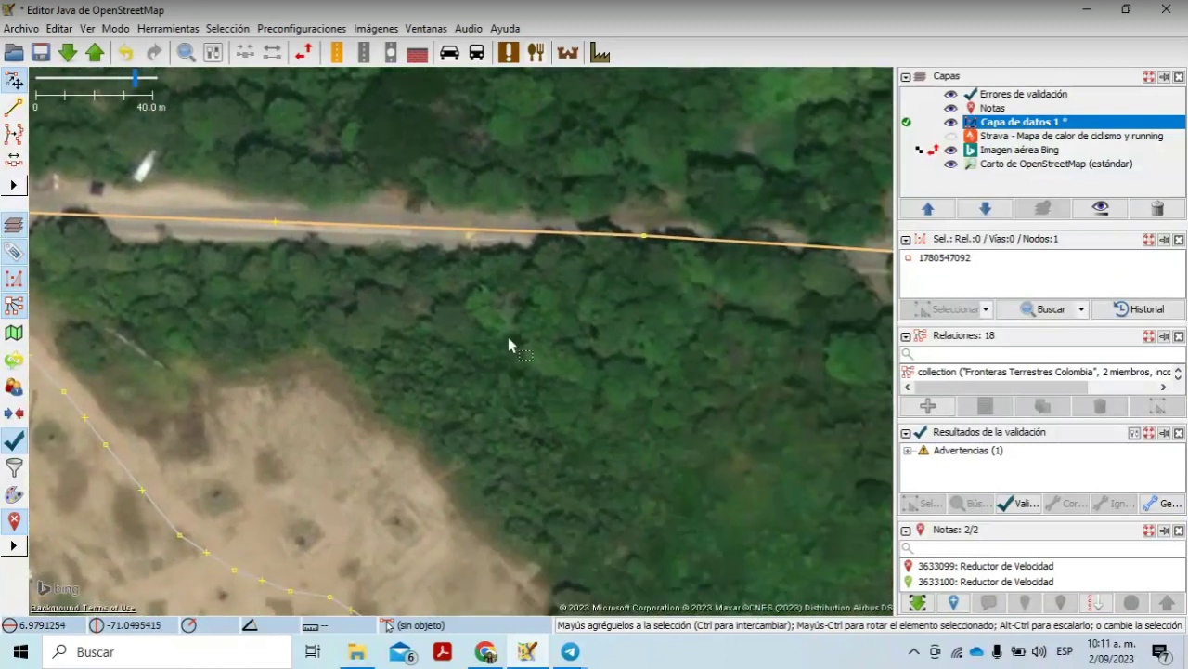
drag(507, 334, 5, 311)
drag(538, 326, 4, 372)
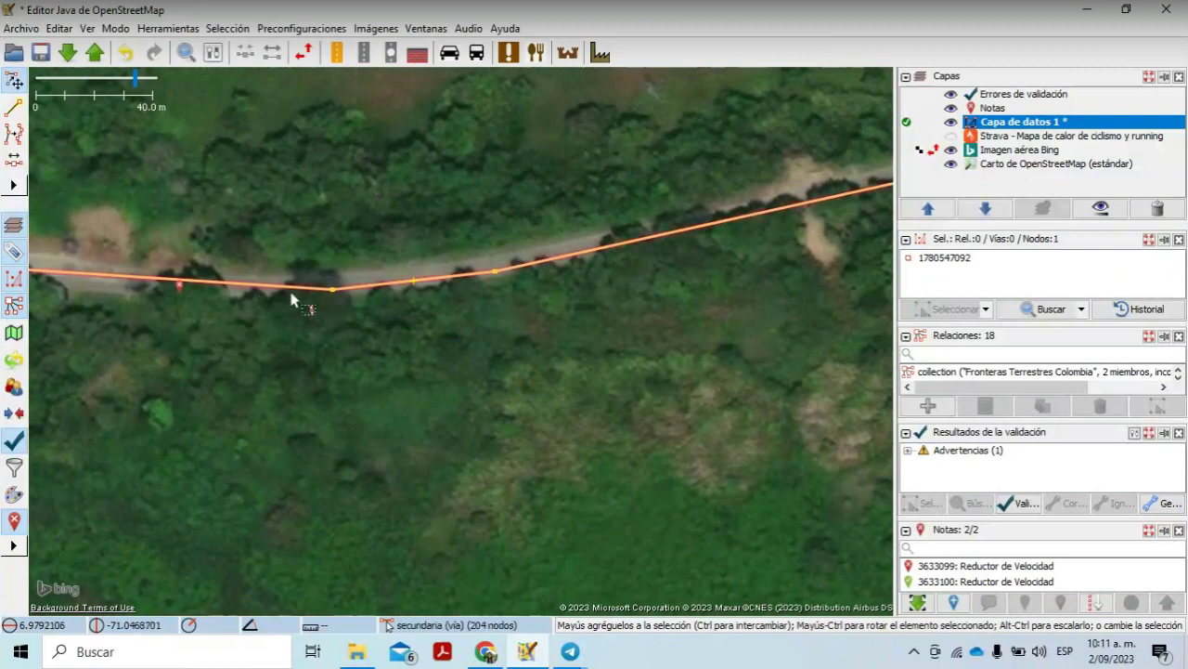
click(179, 283)
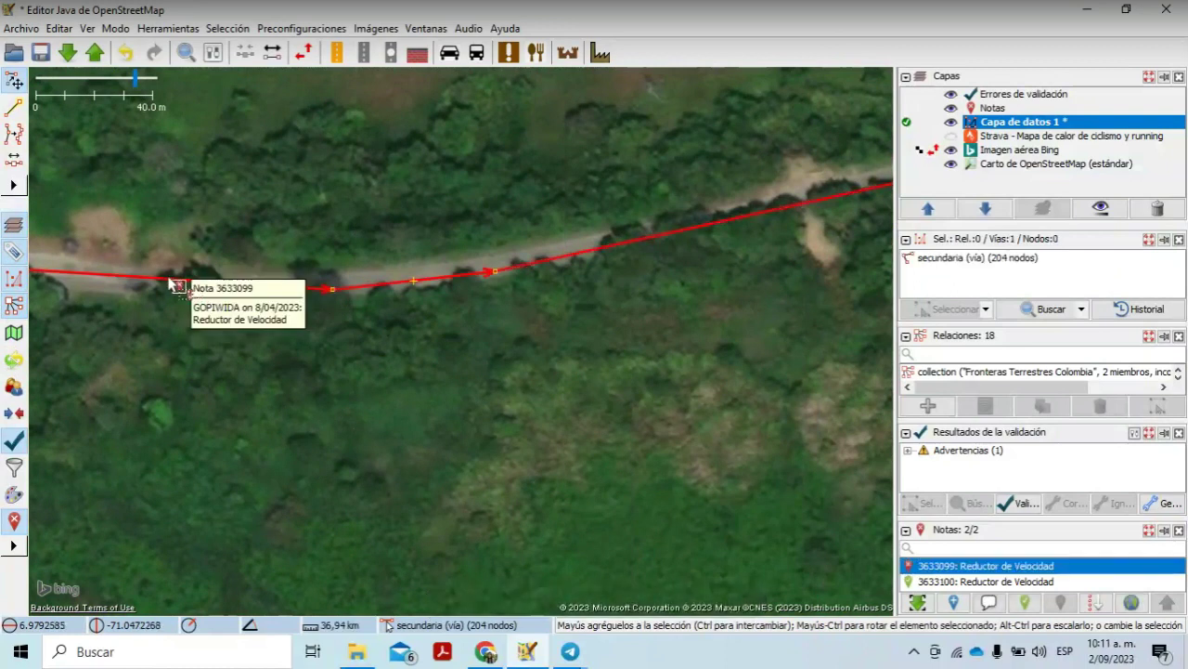
drag(172, 279, 314, 282)
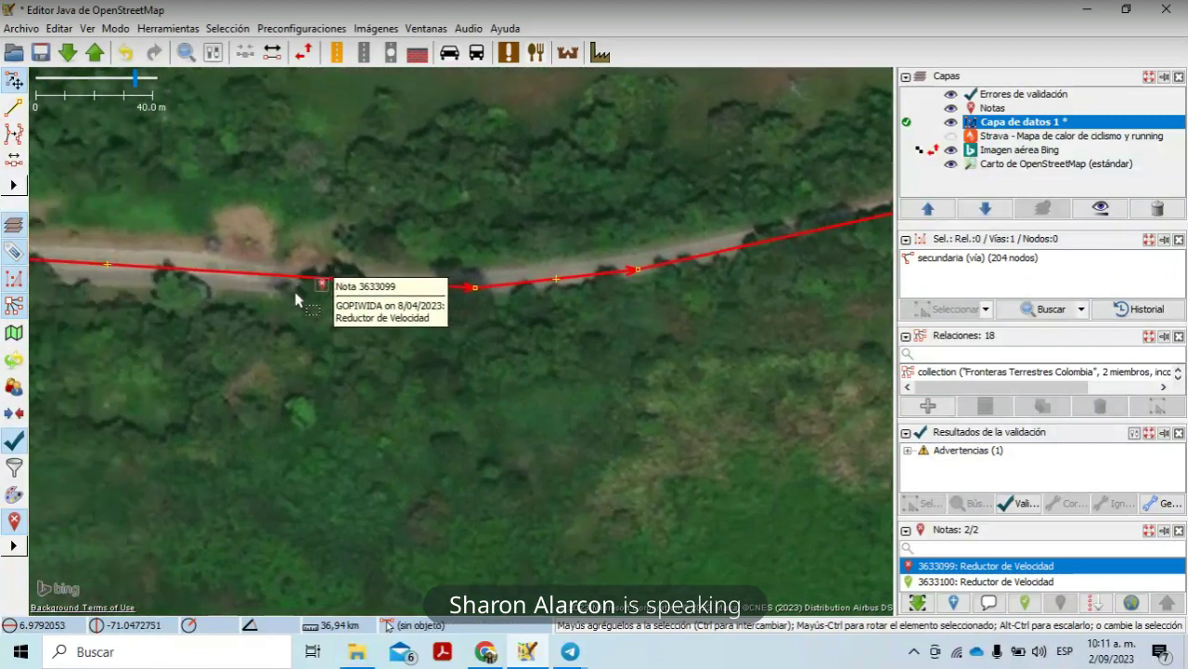
right_click(297, 299)
click(279, 279)
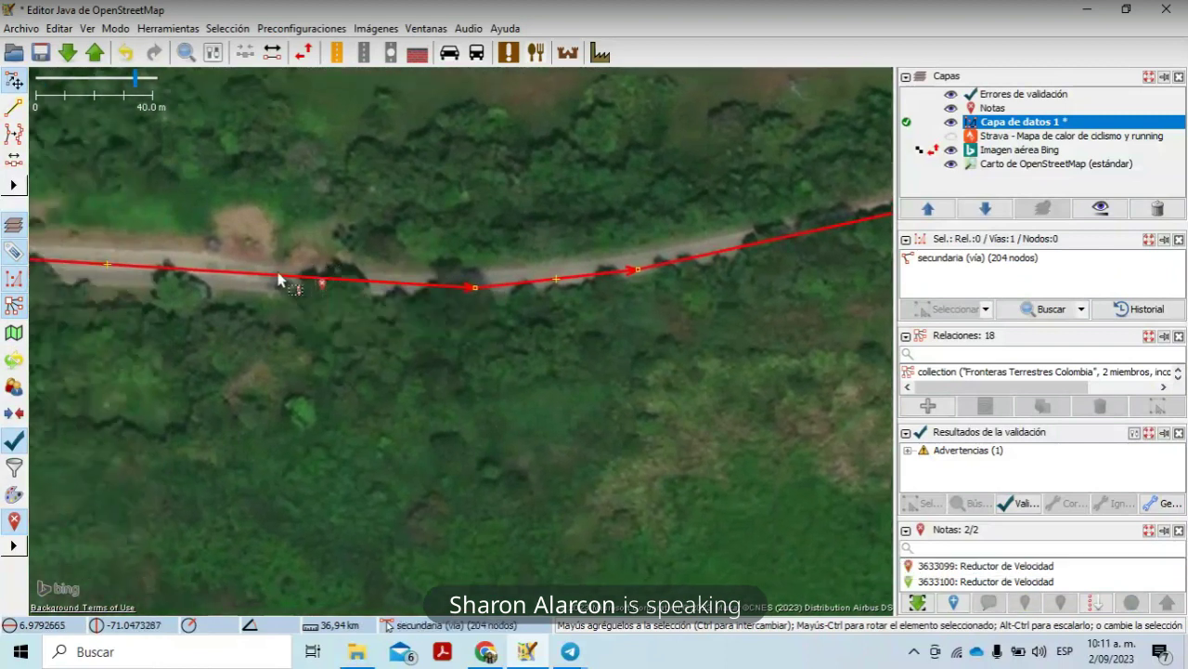
click(324, 283)
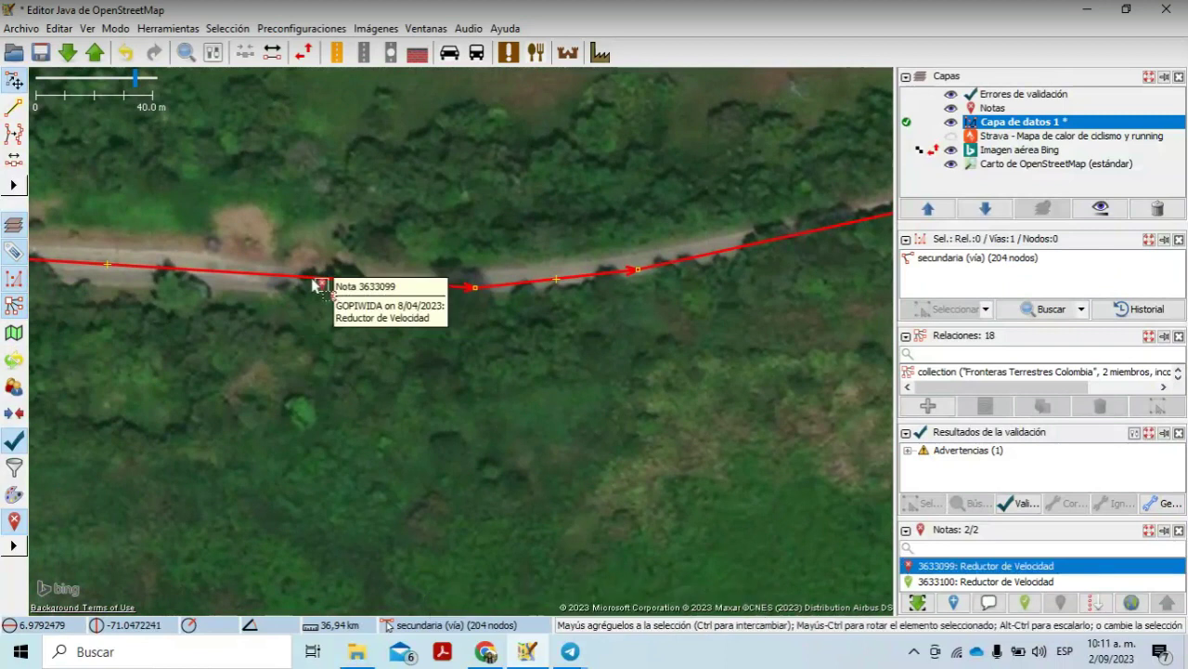
right_click(285, 284)
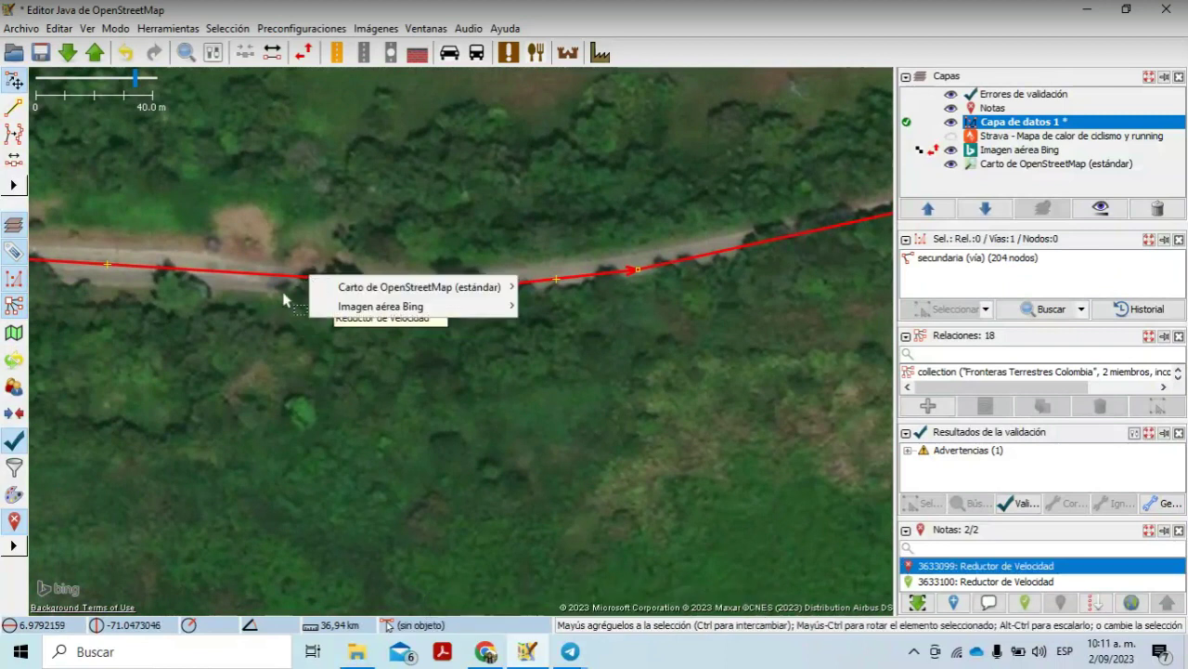
click(284, 294)
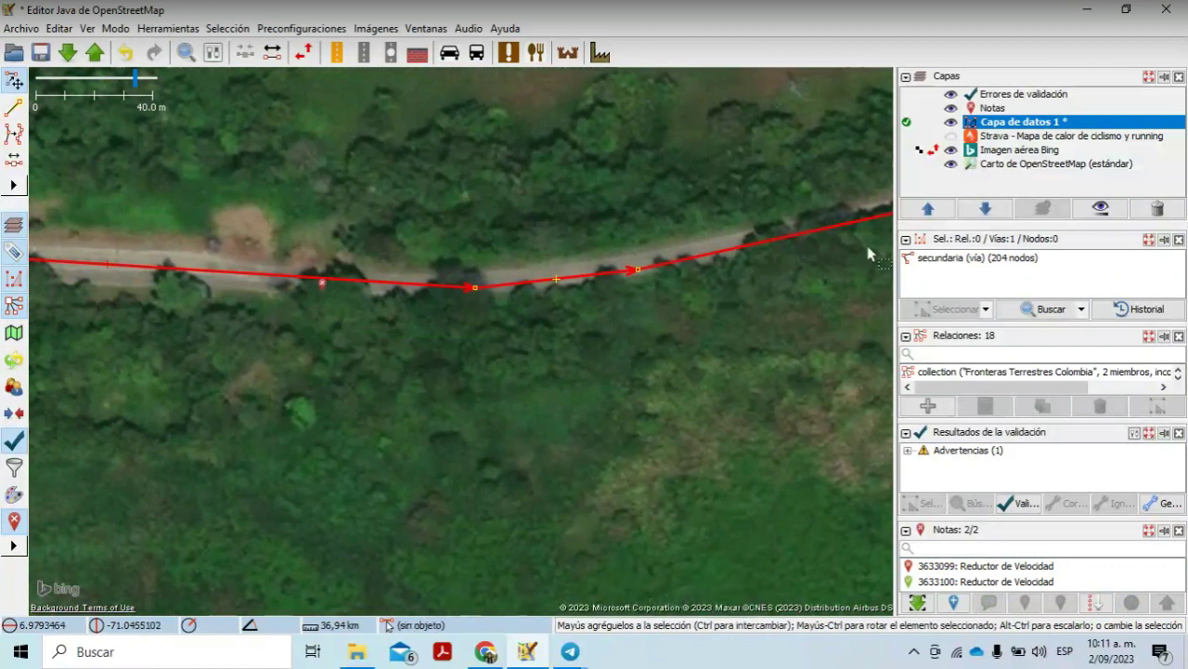
Step: Add a new node to the secondary road at note 3633099 and end the drawing there
click(14, 110)
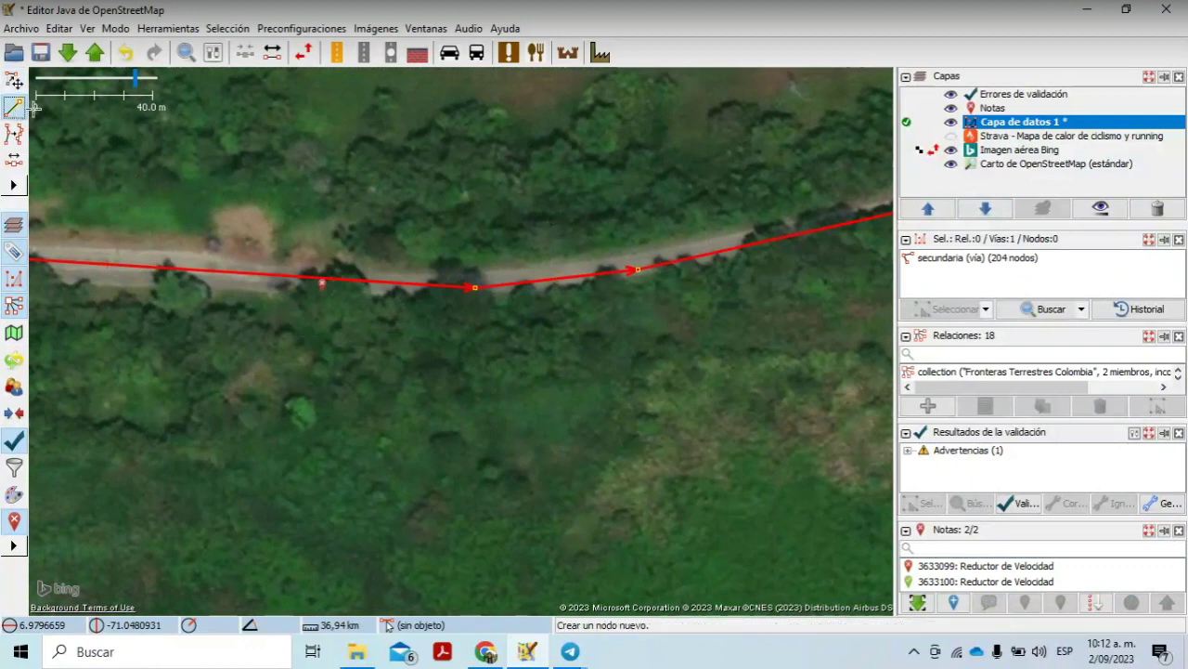
click(322, 277)
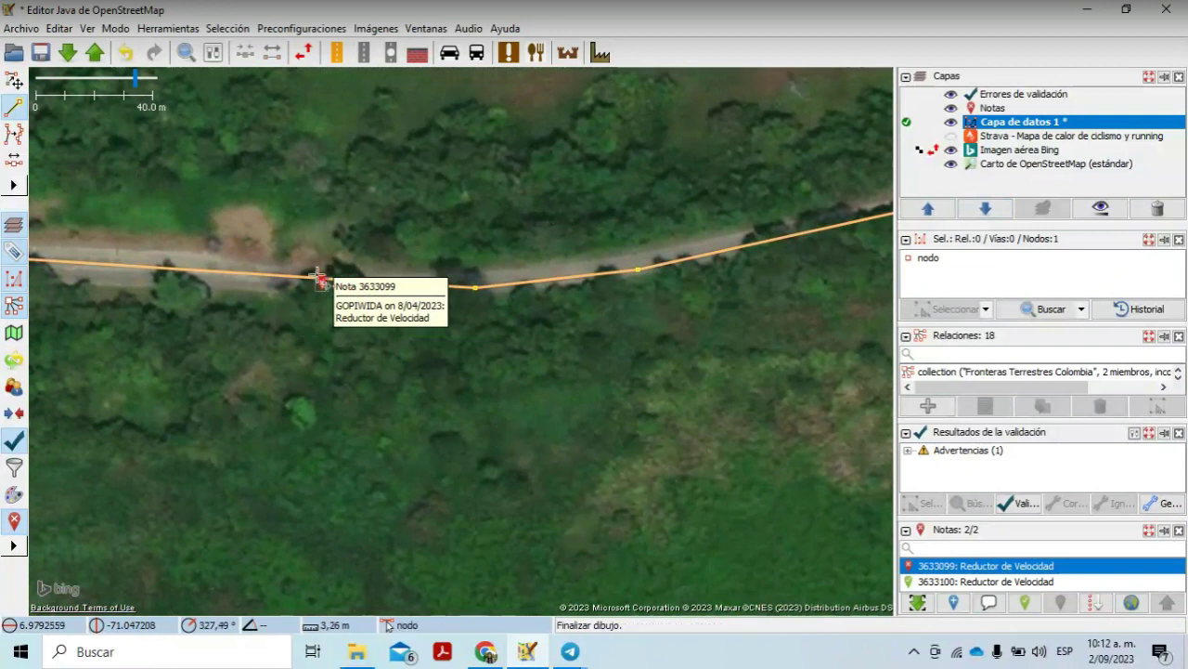
click(322, 277)
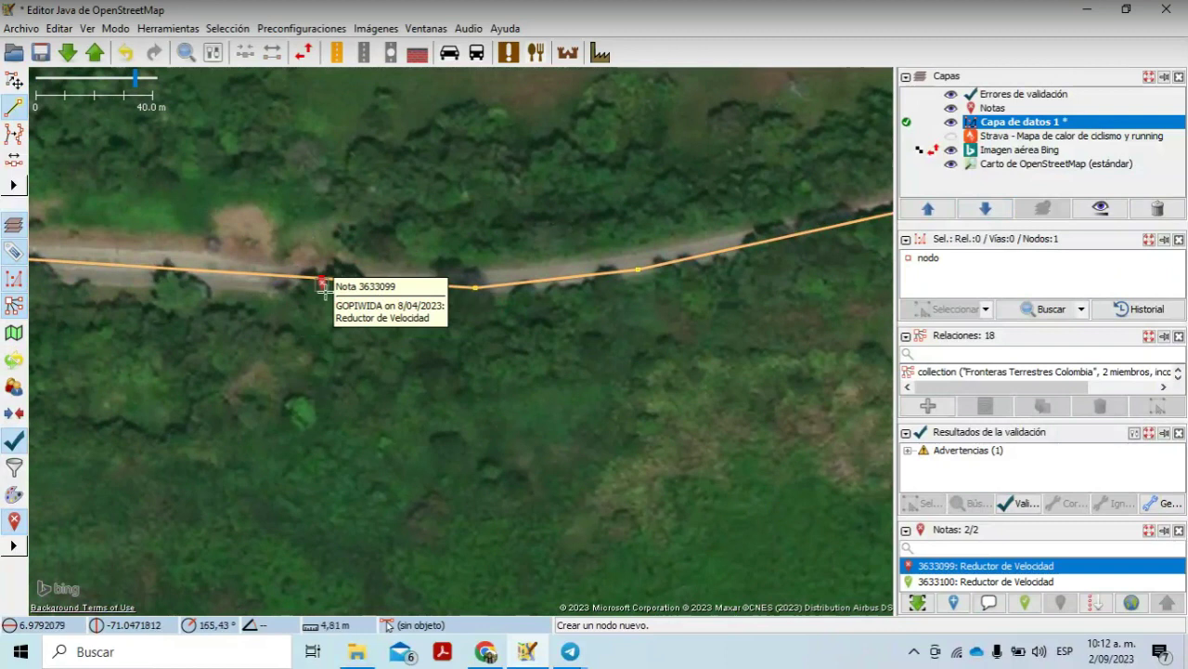
Step: Search the presets for "bum" and apply Calmado de tráfico/Banda de frenado o badén to the new node at note 3633099
click(14, 81)
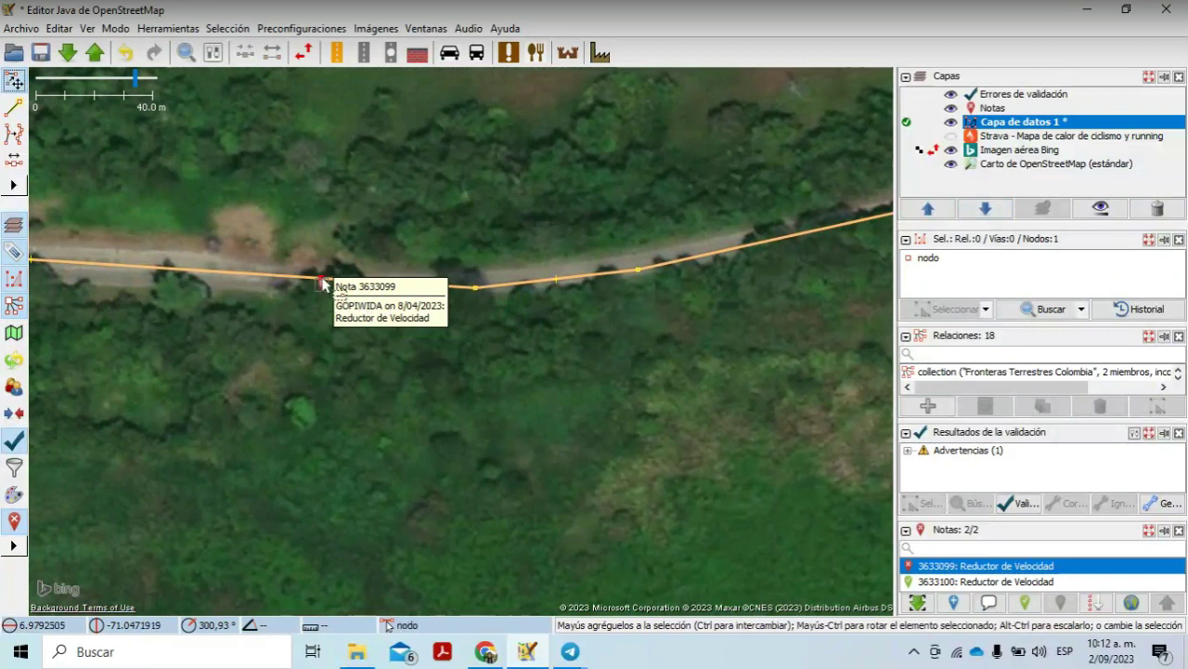
click(302, 31)
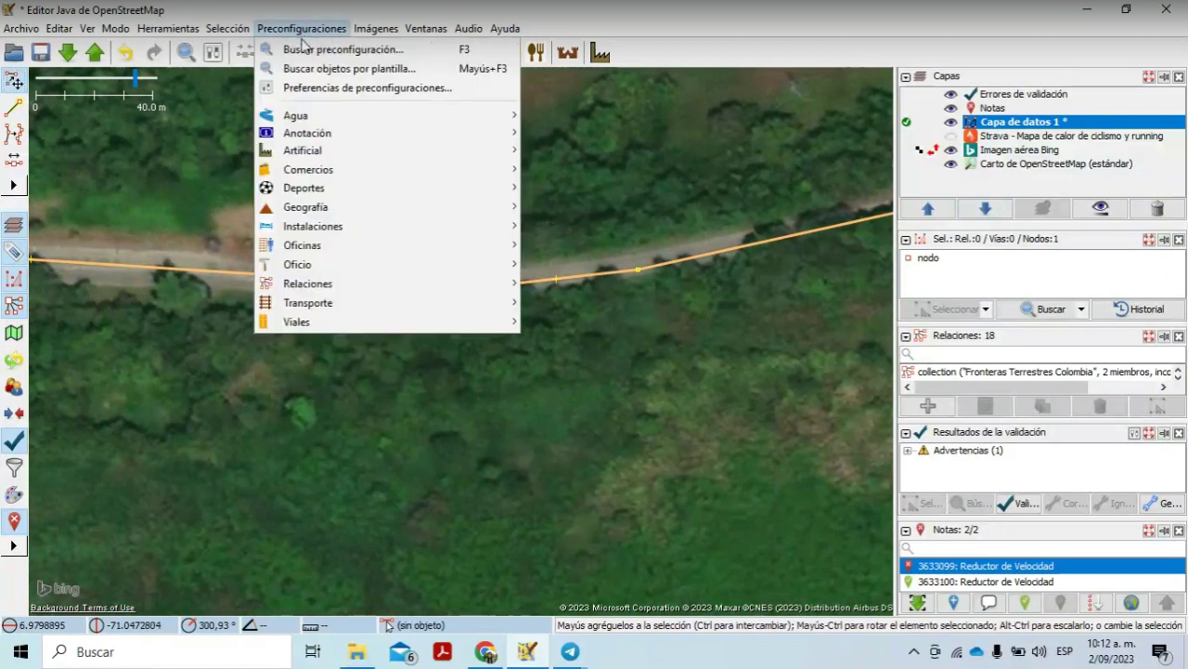
click(318, 59)
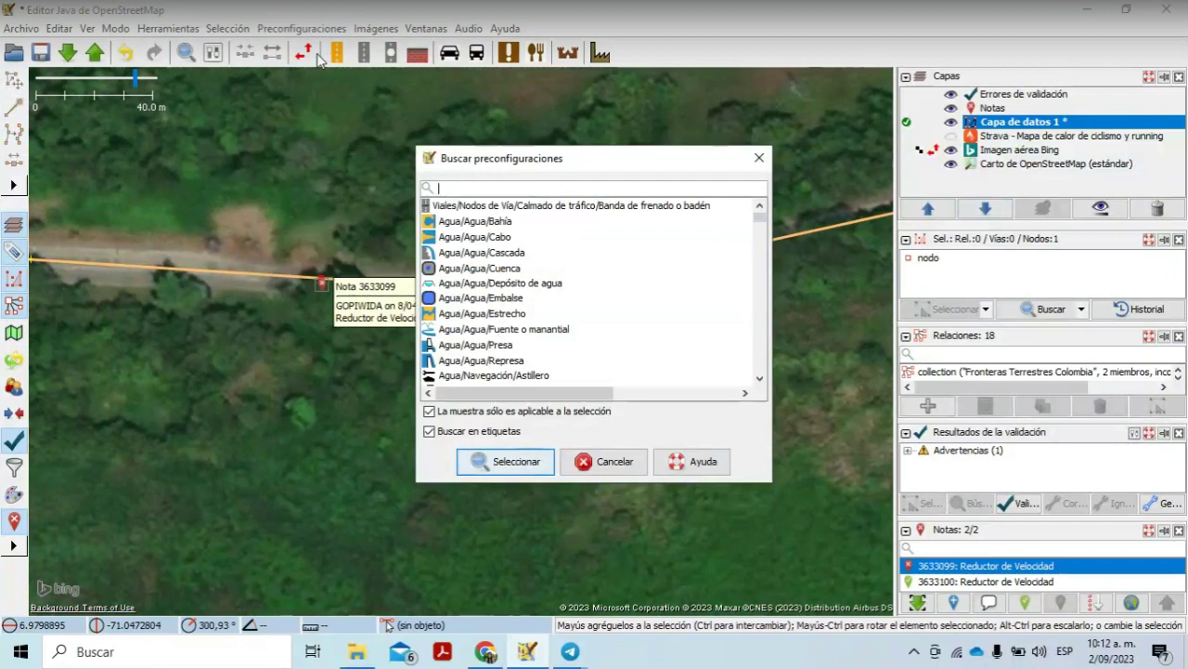
text(n)
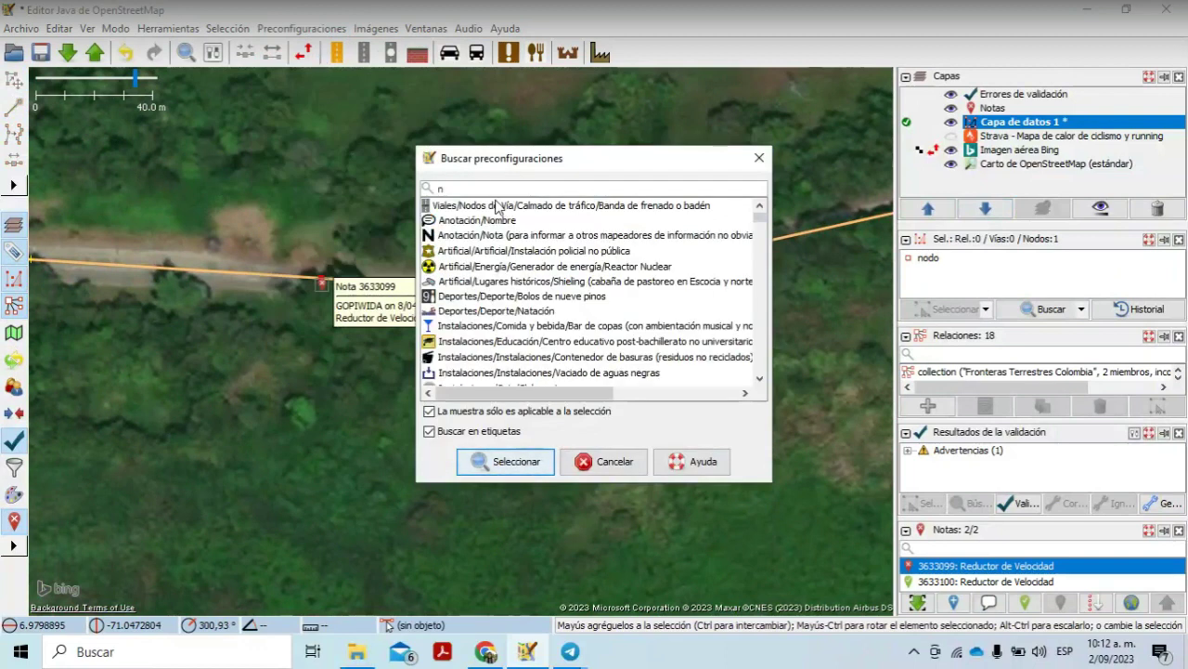
key(BackSpace)
text(bum)
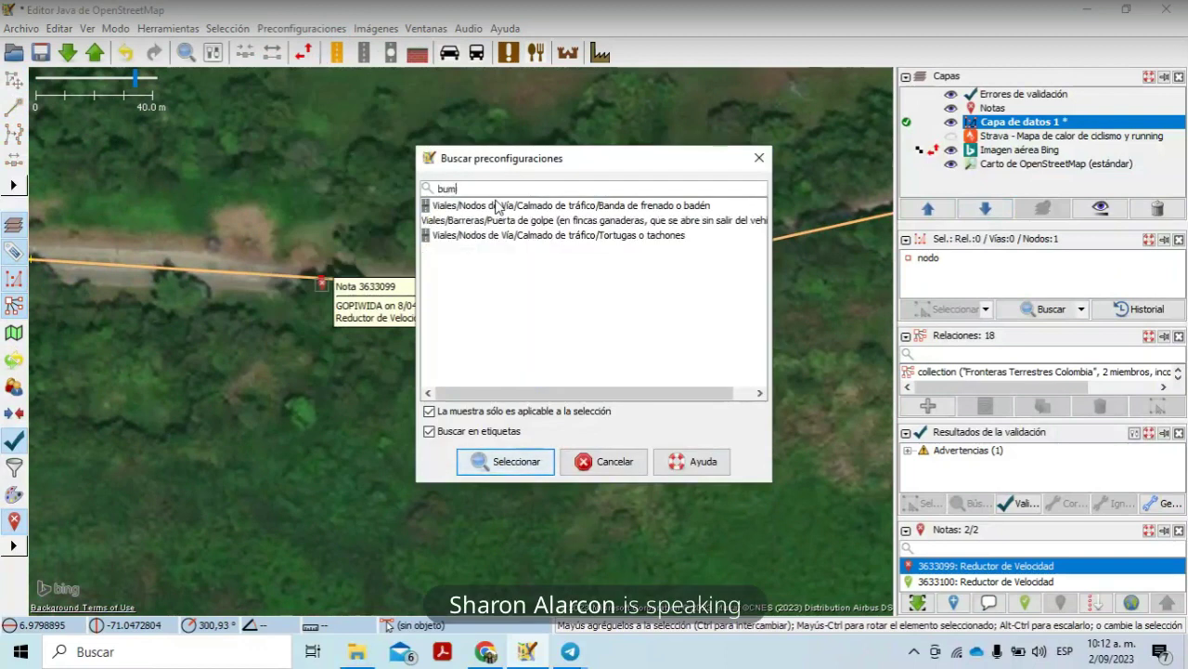
click(638, 208)
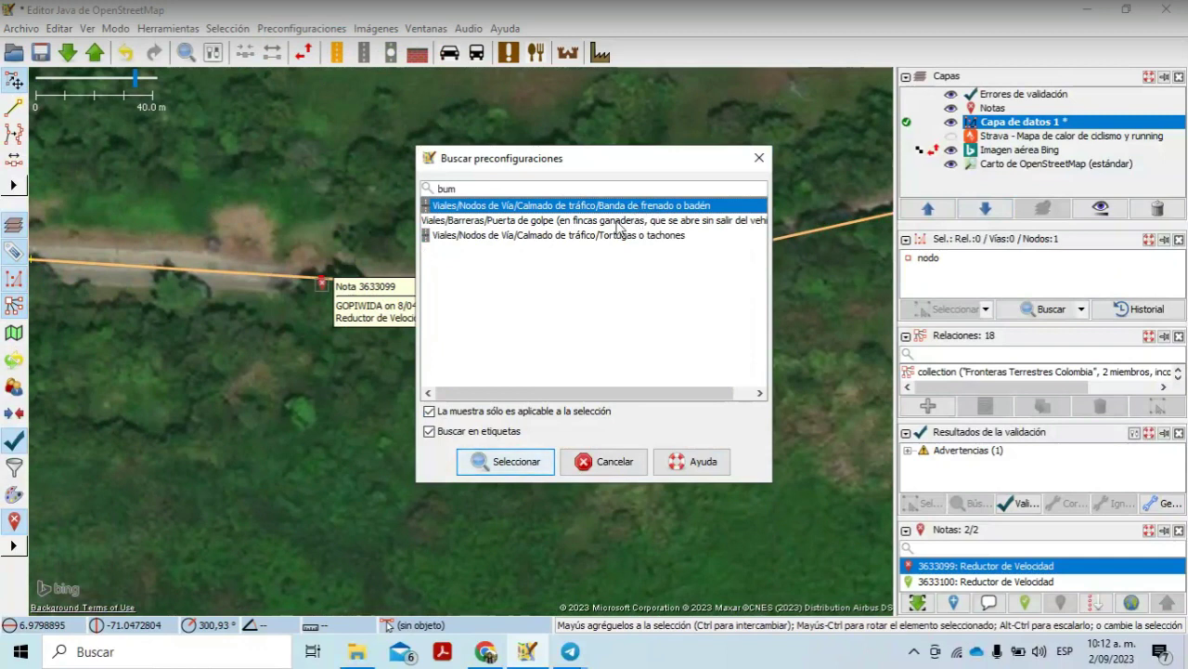
click(506, 464)
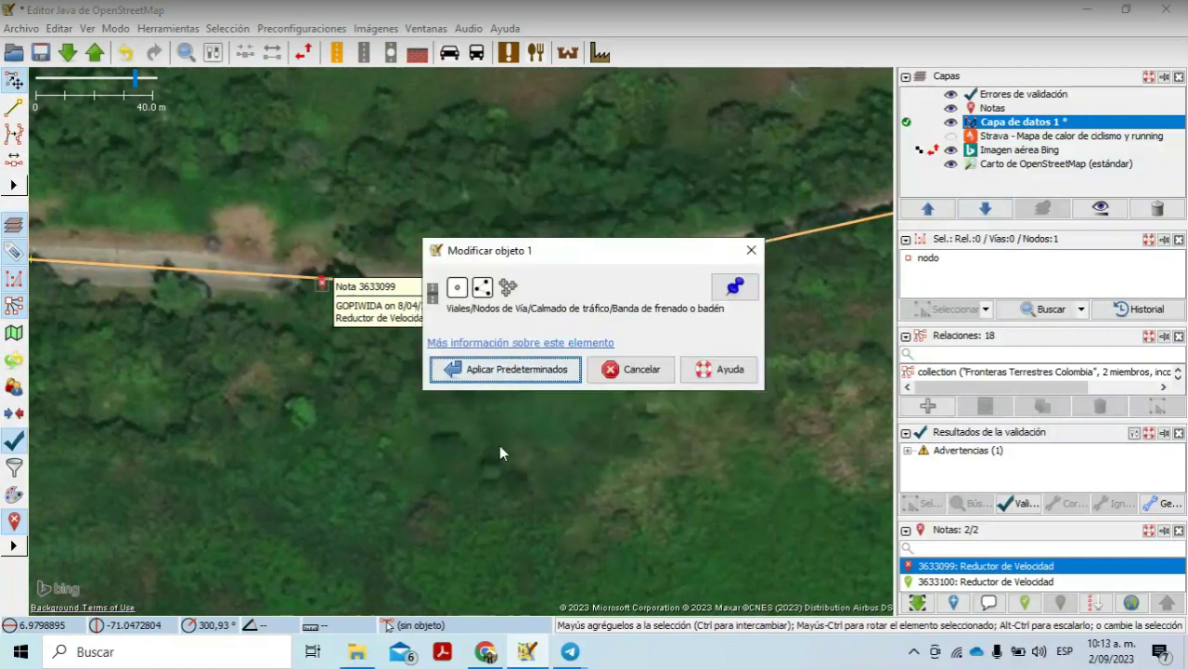
click(507, 371)
click(505, 373)
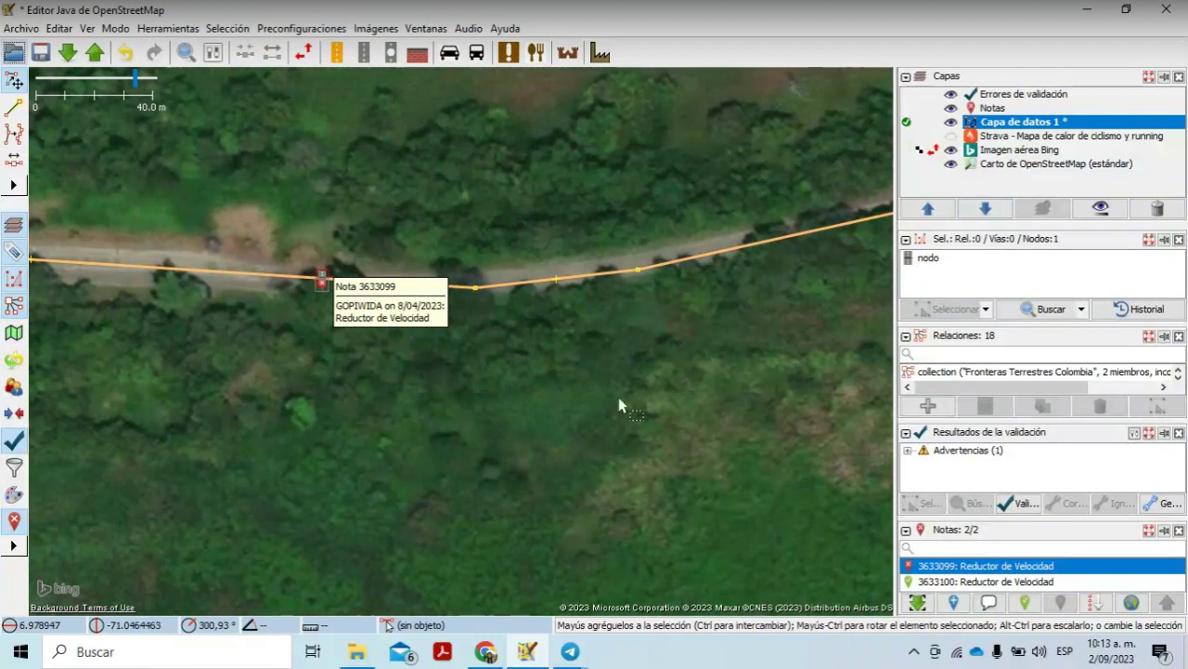
right_click(942, 570)
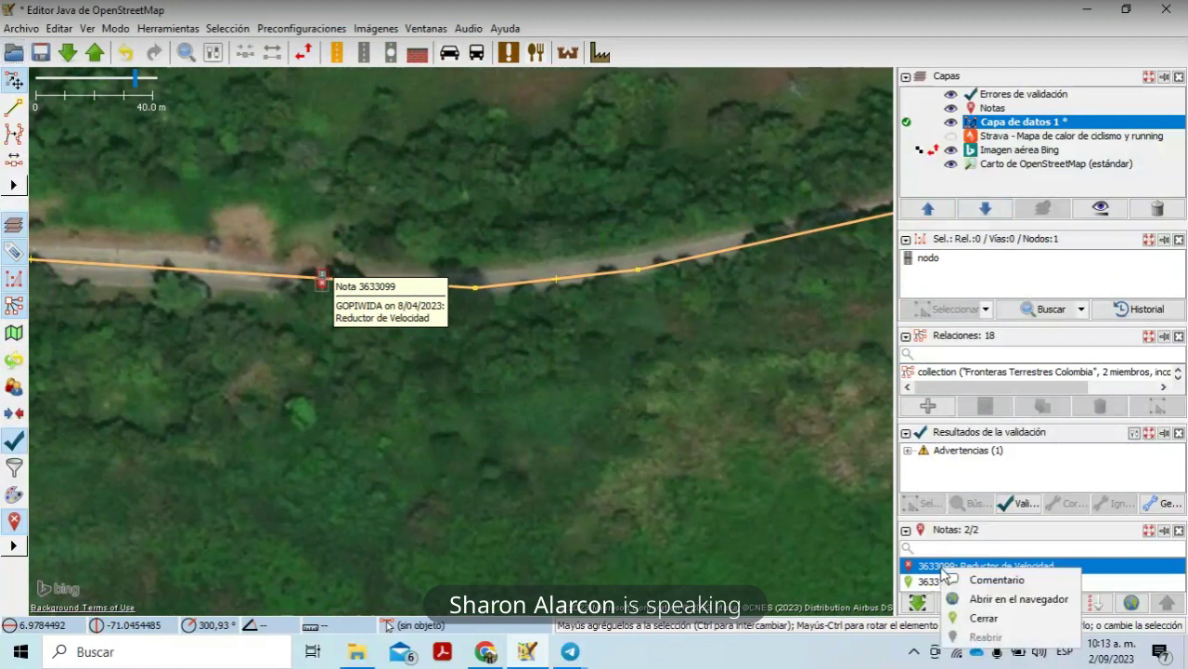
click(997, 581)
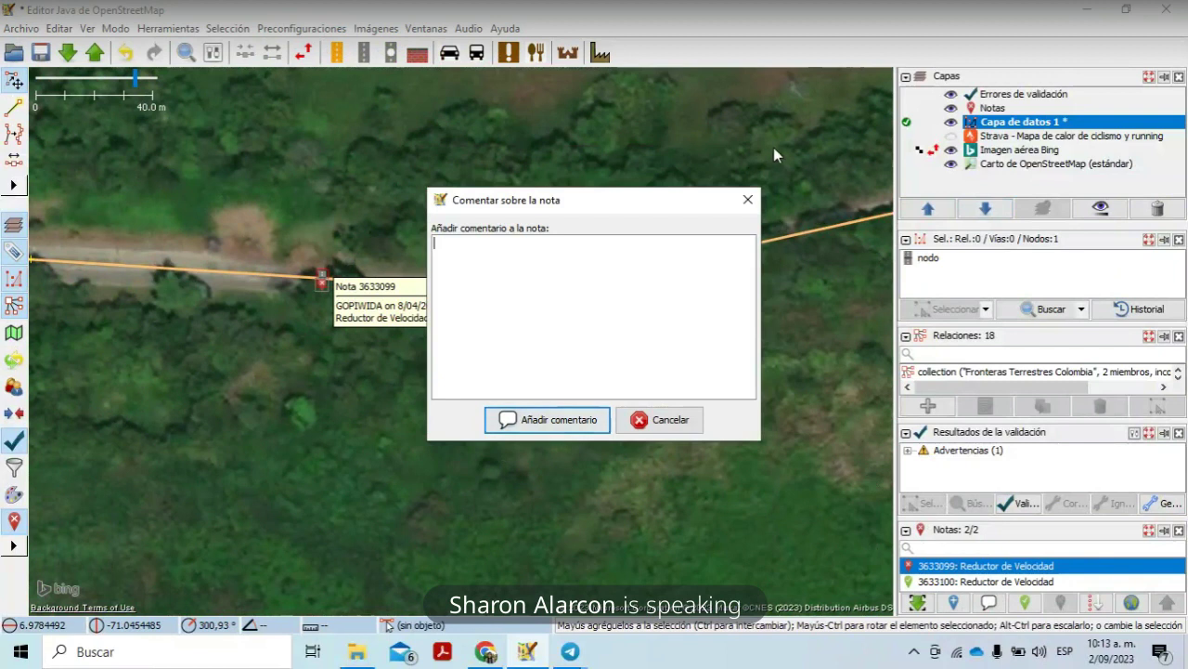
click(750, 201)
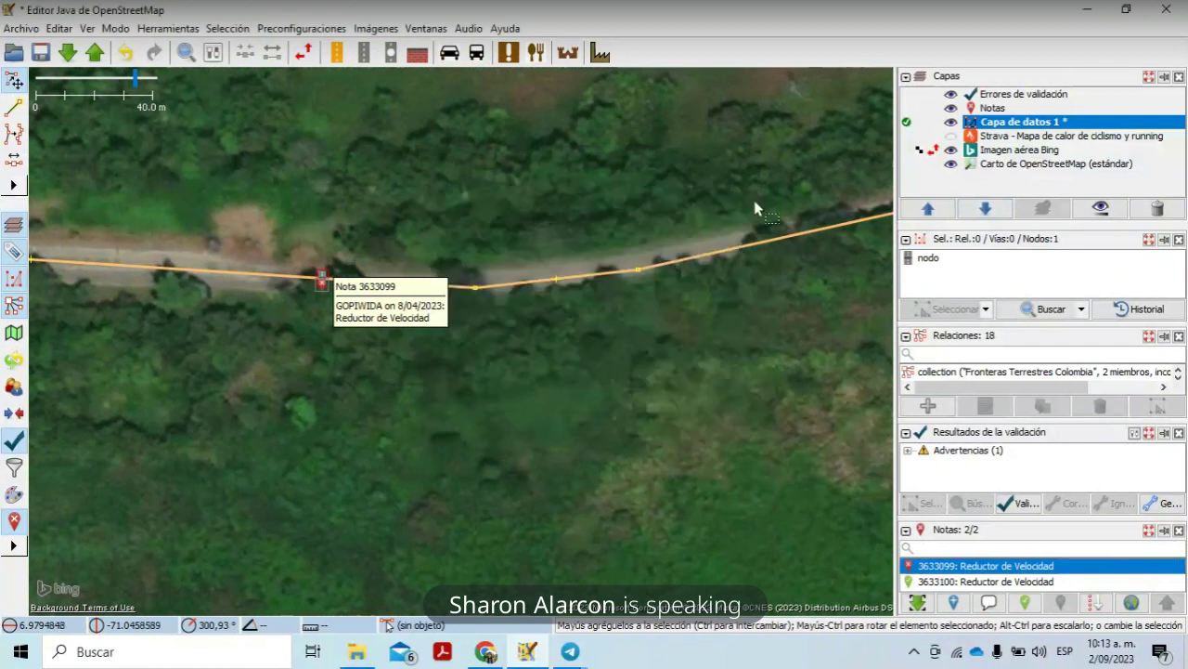
click(306, 29)
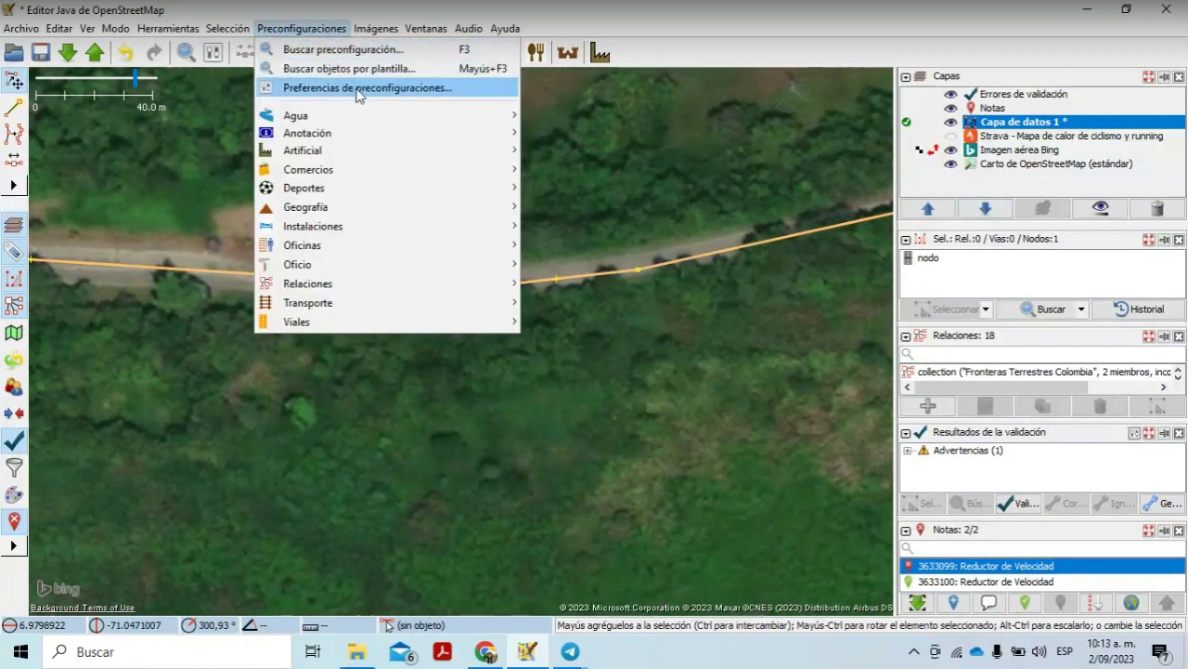
mouse_move(352, 116)
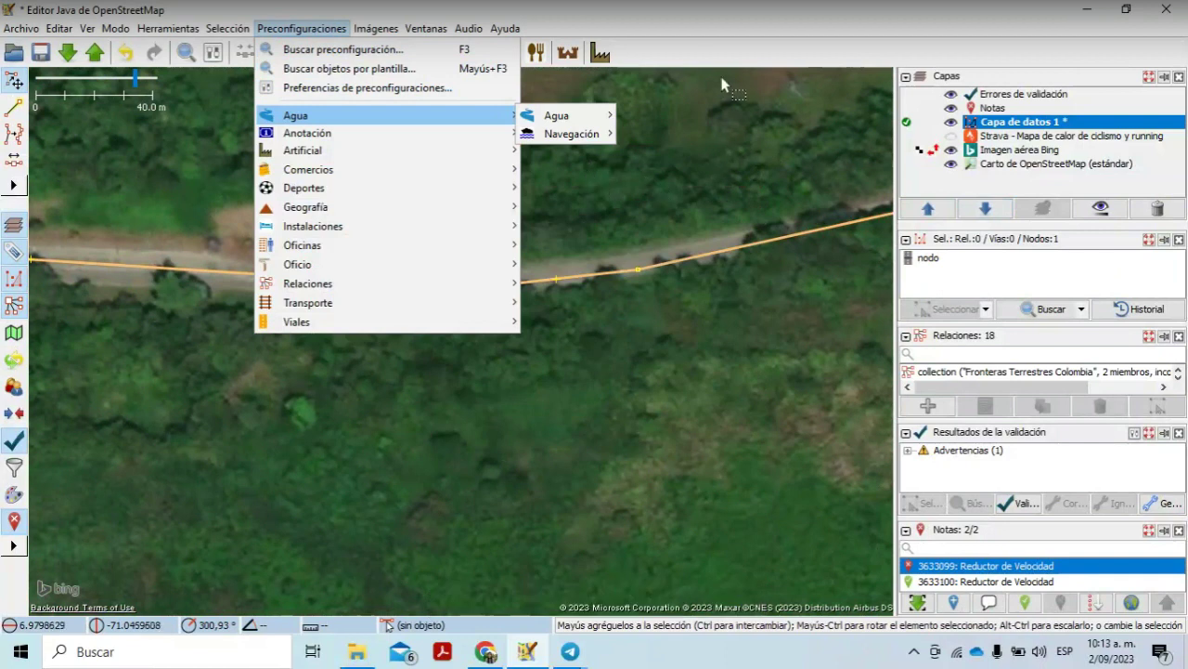
click(663, 49)
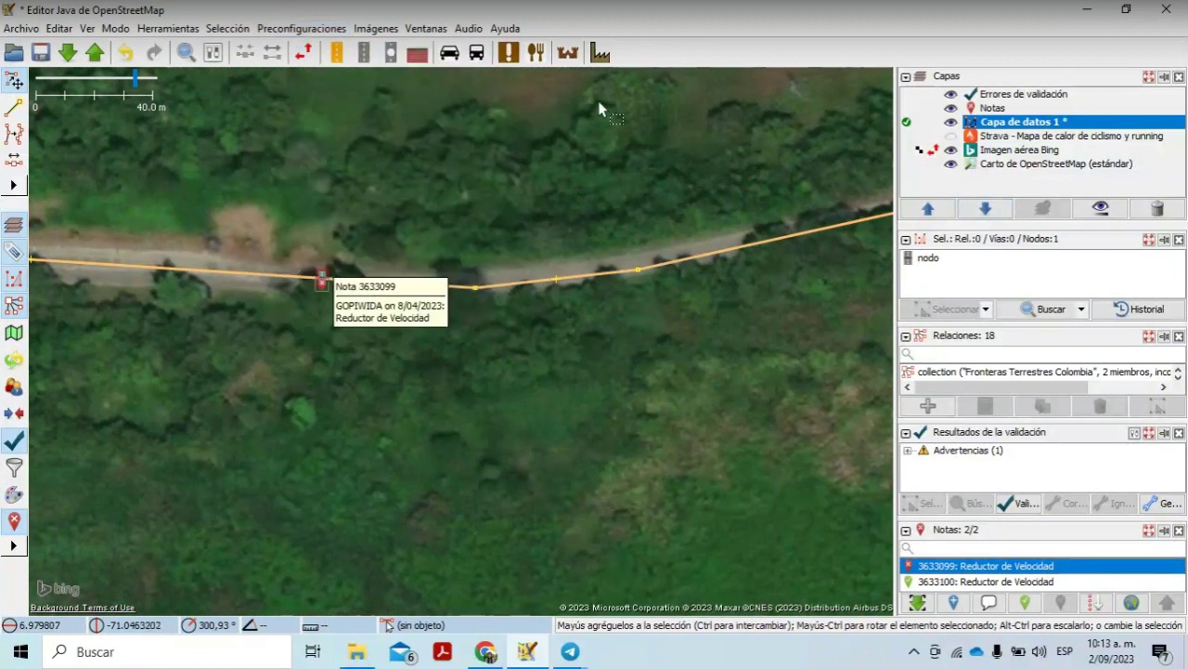
Step: Start the upload despite the unnamed-road warning and set the changeset comment to "Nota resuelta 3633099 #ONL #NOTATHON #CO"
click(96, 55)
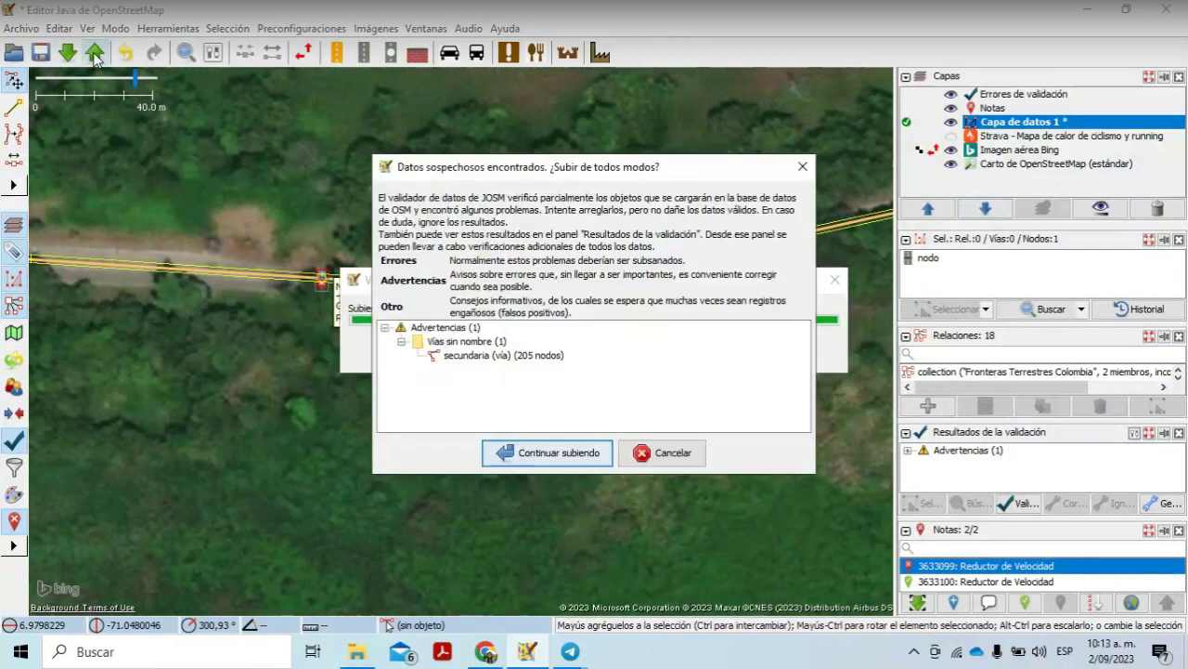
click(573, 451)
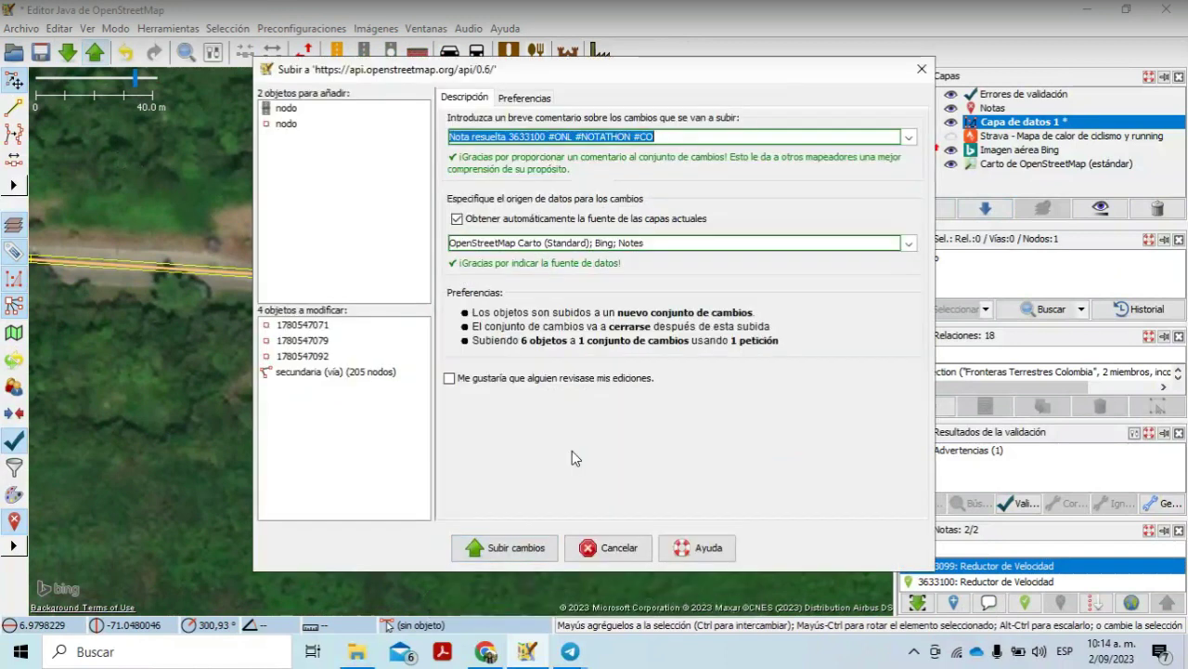
click(545, 136)
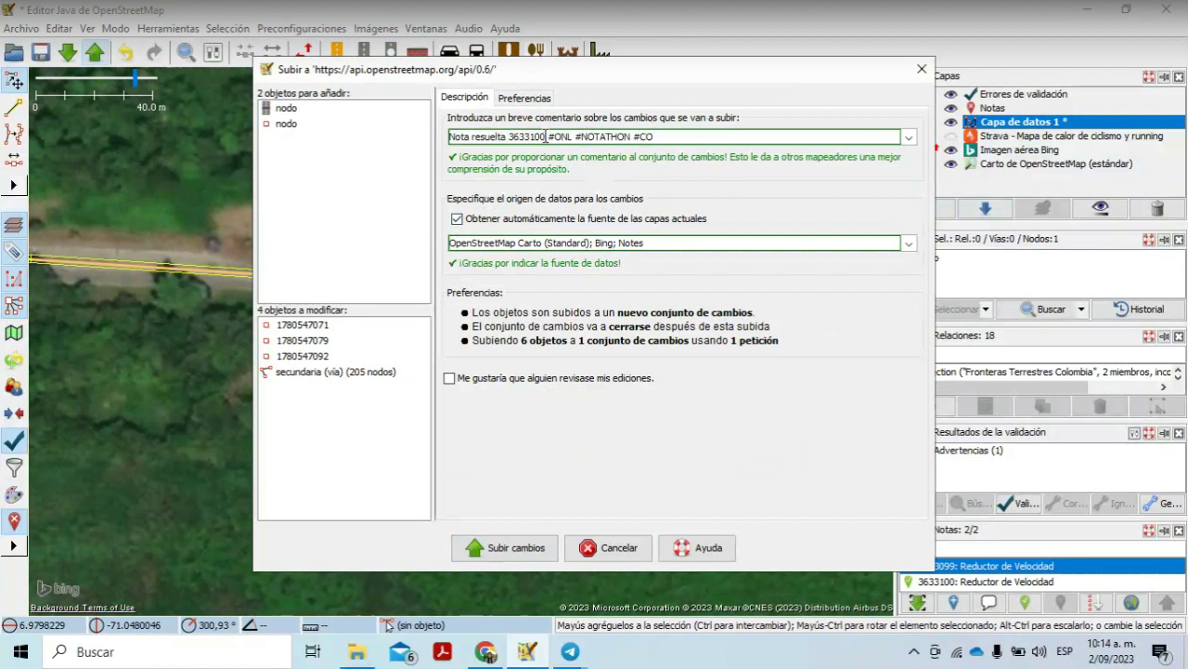
key(BackSpace)
key(BackSpace)
key(BackSpace)
text(099)
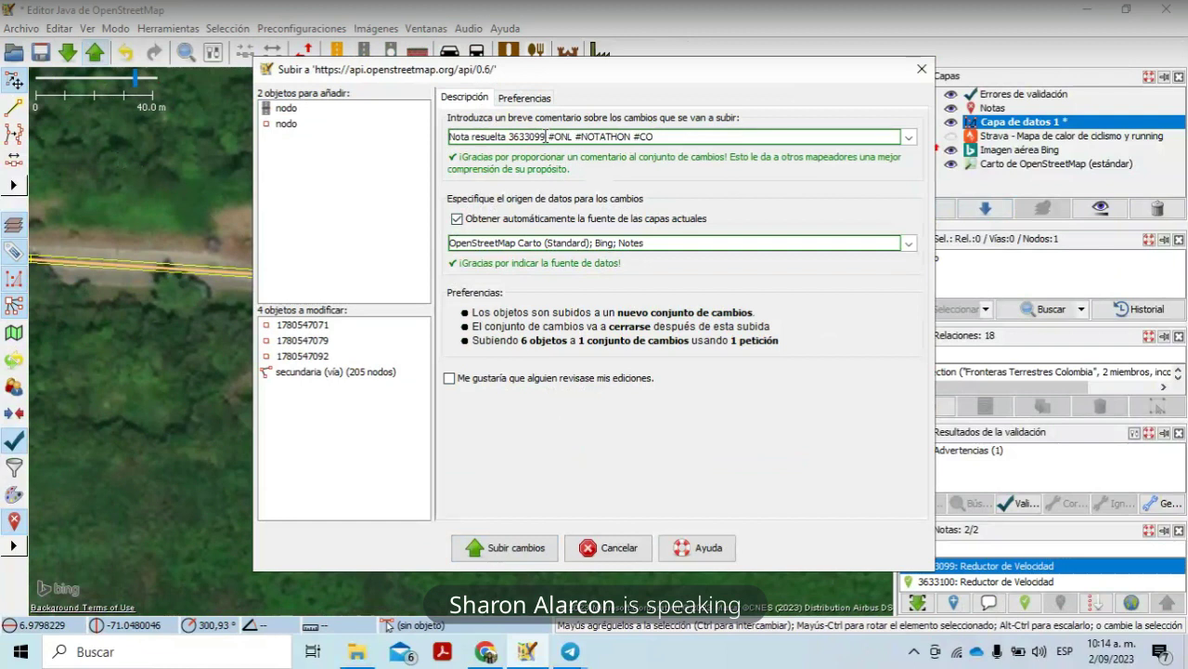
Step: Check the note's number on its OpenStreetMap page in Chrome, return to JOSM and upload the changes
click(486, 653)
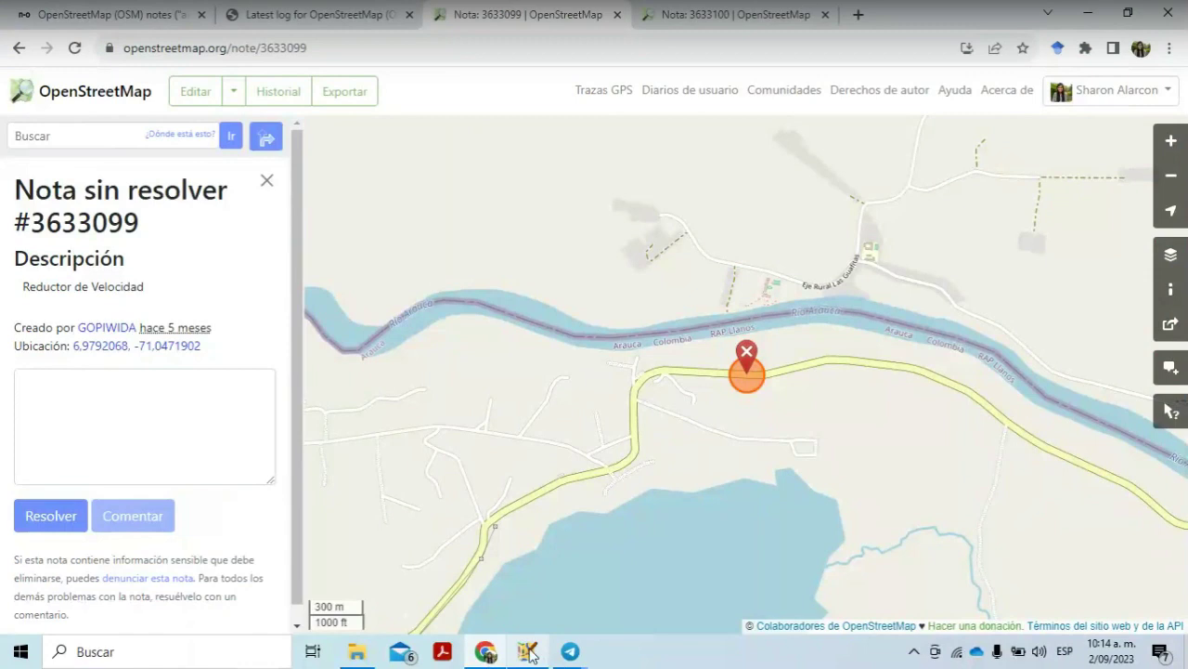
click(529, 653)
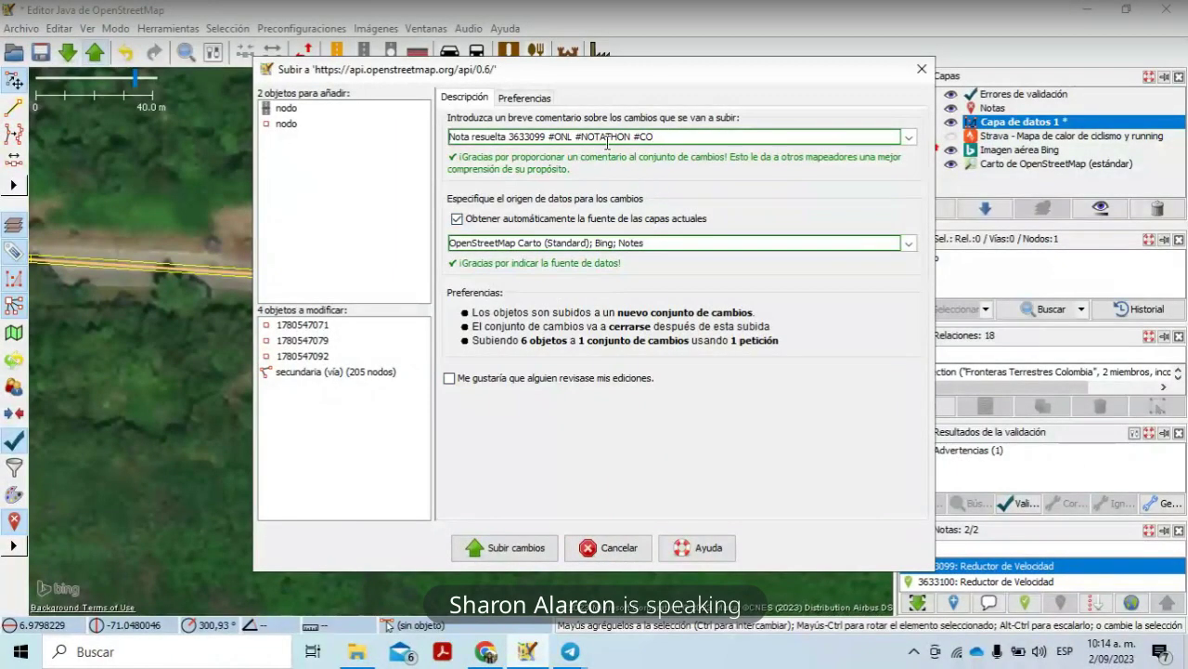
click(517, 554)
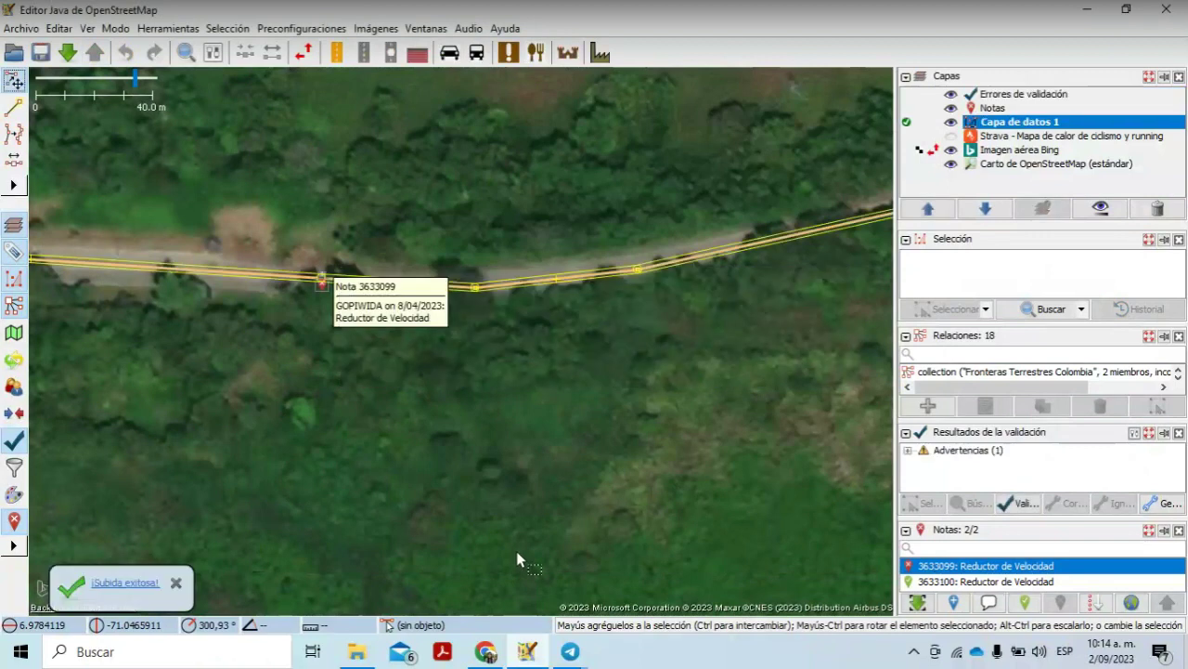
right_click(941, 568)
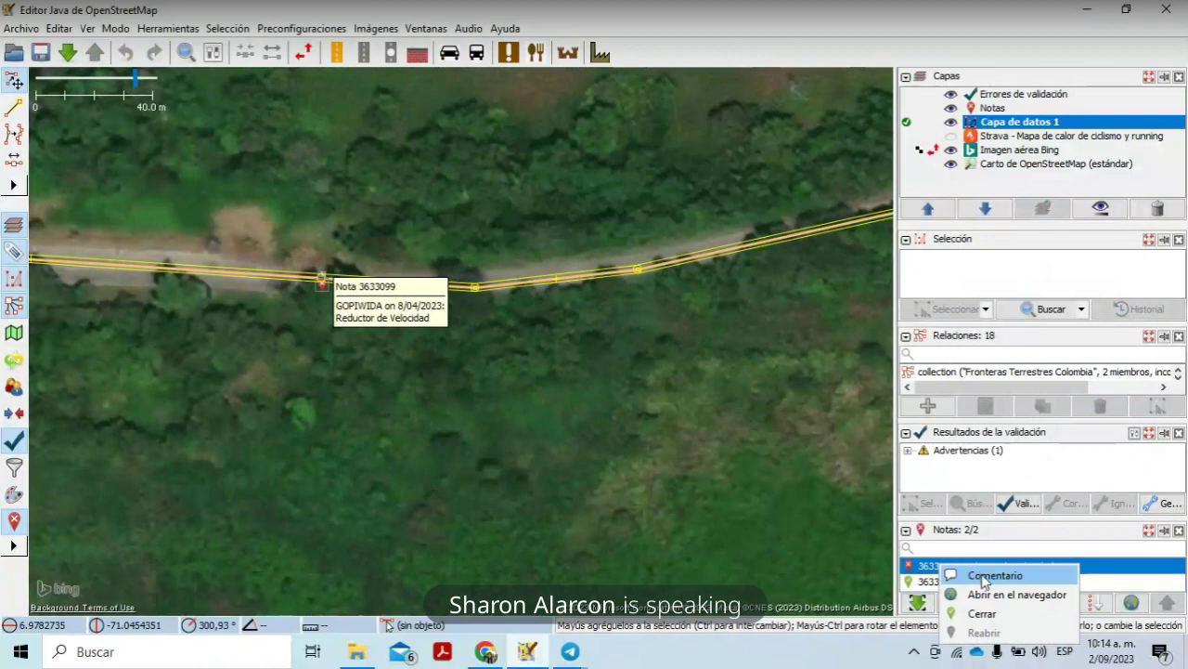
click(970, 574)
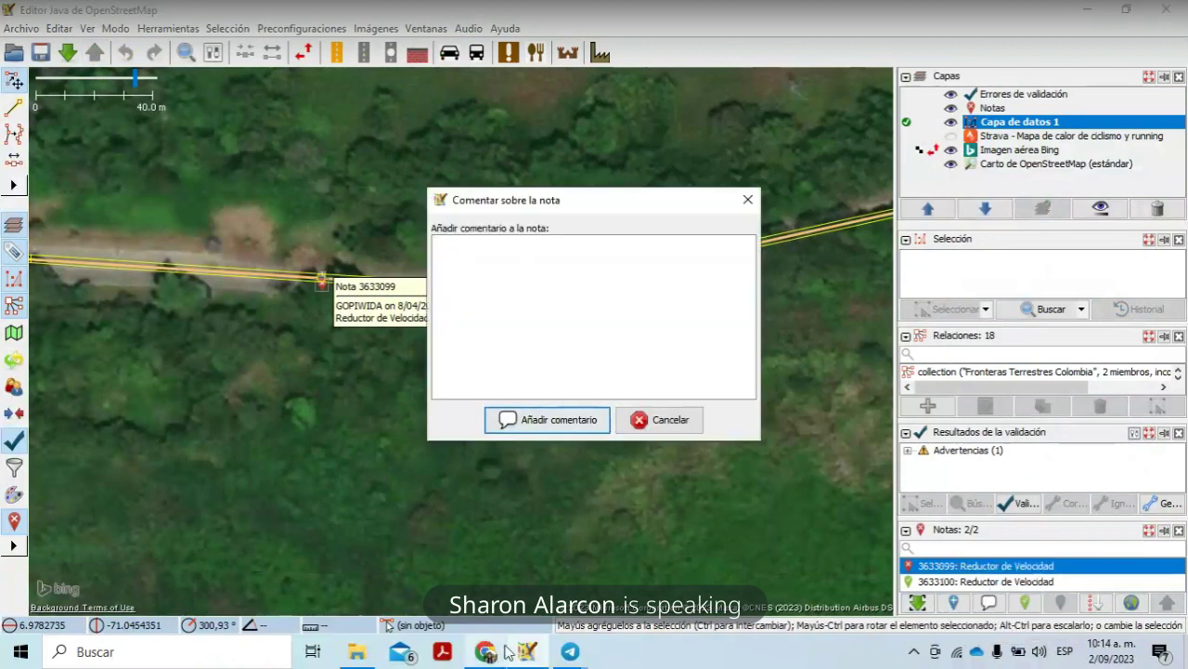
click(747, 199)
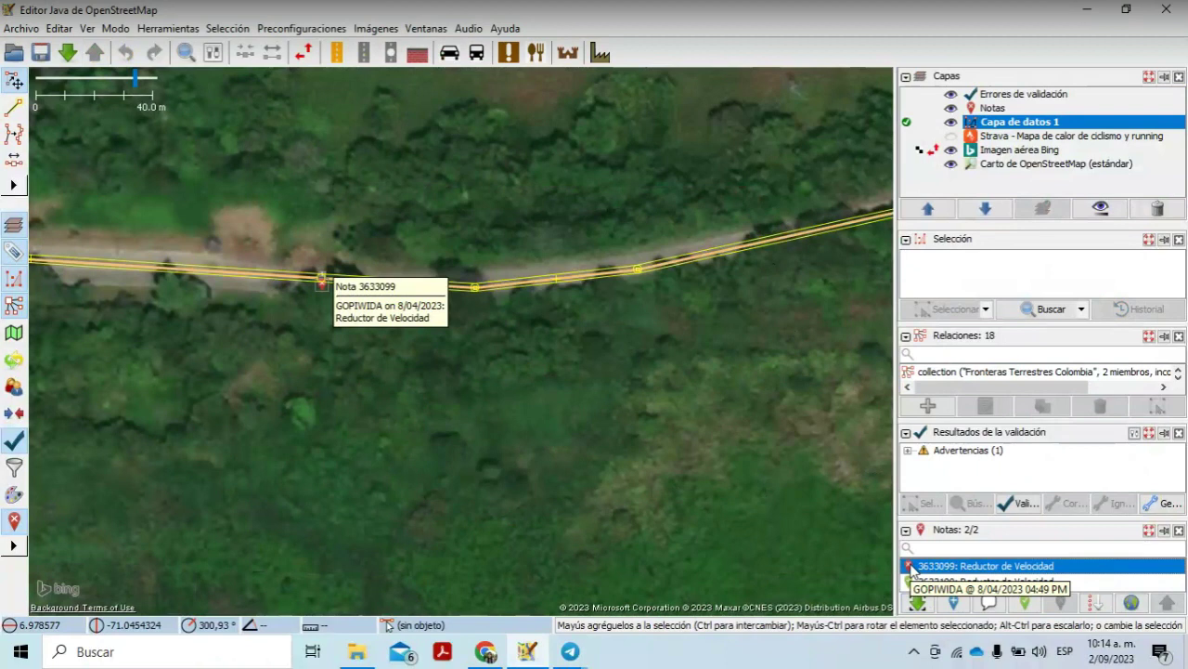
Step: Start closing note 3633099 and enter "Nota resuelta" as the closing message
click(1025, 603)
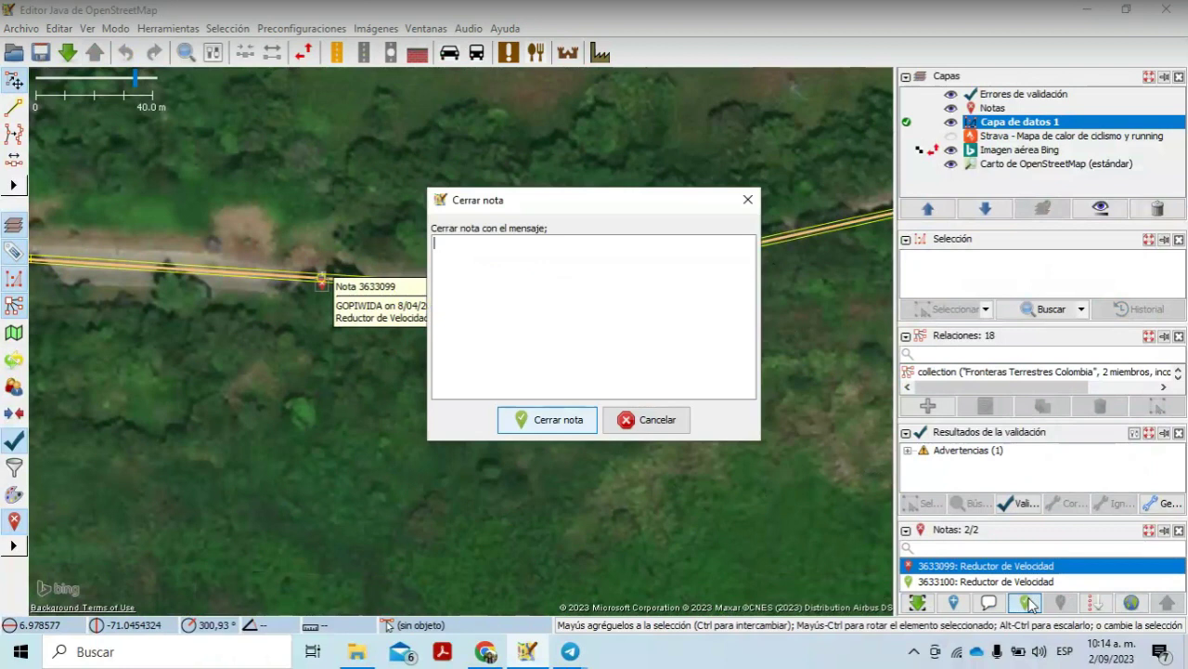
click(554, 257)
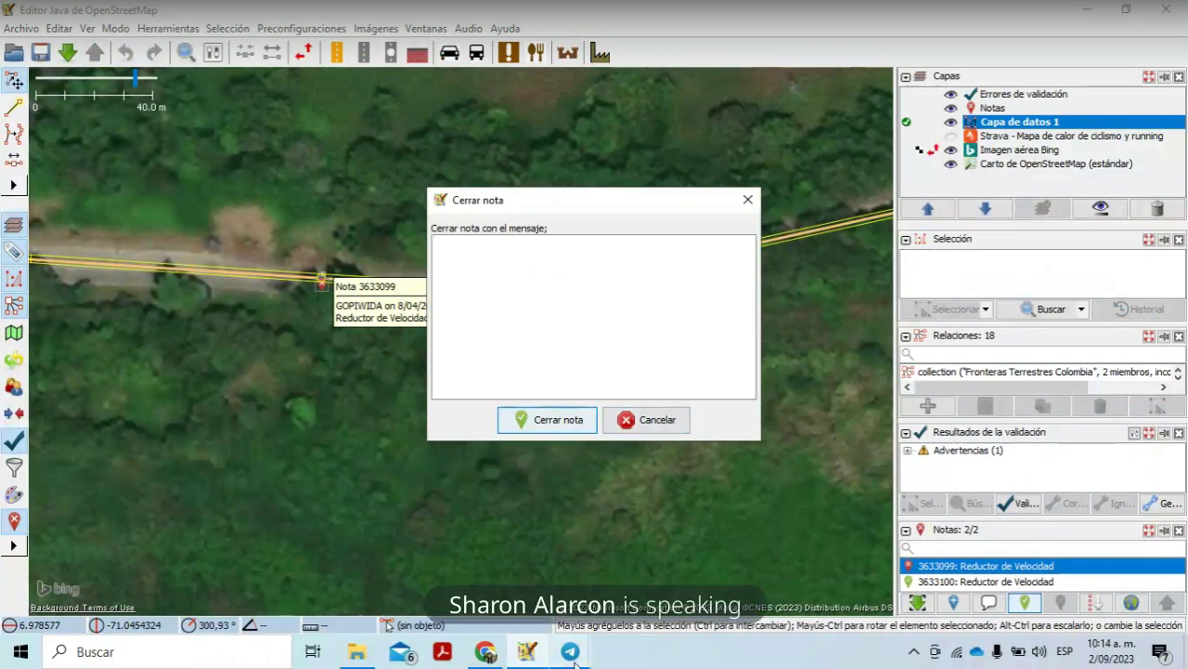
mouse_move(572, 655)
text(Not)
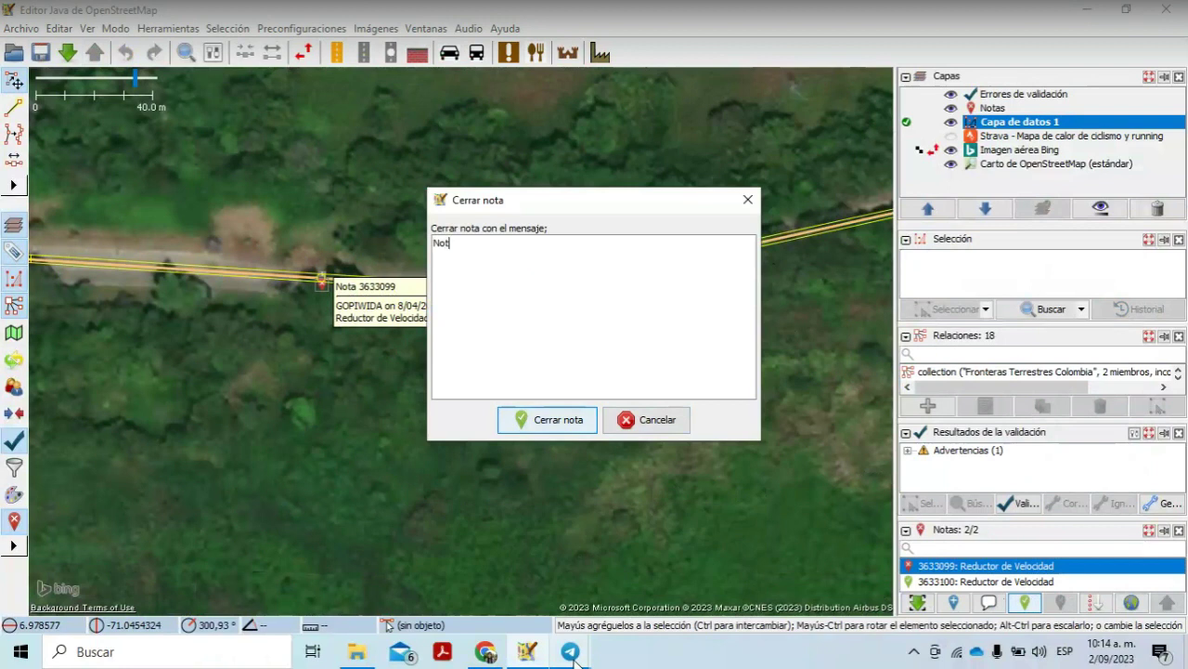
text(a resuelta)
Step: Copy the "El lugar ya estaba mapeado" template through the osm-nl link from the OSM Latam: Notas Telegram group into JOSM's closing message
click(533, 604)
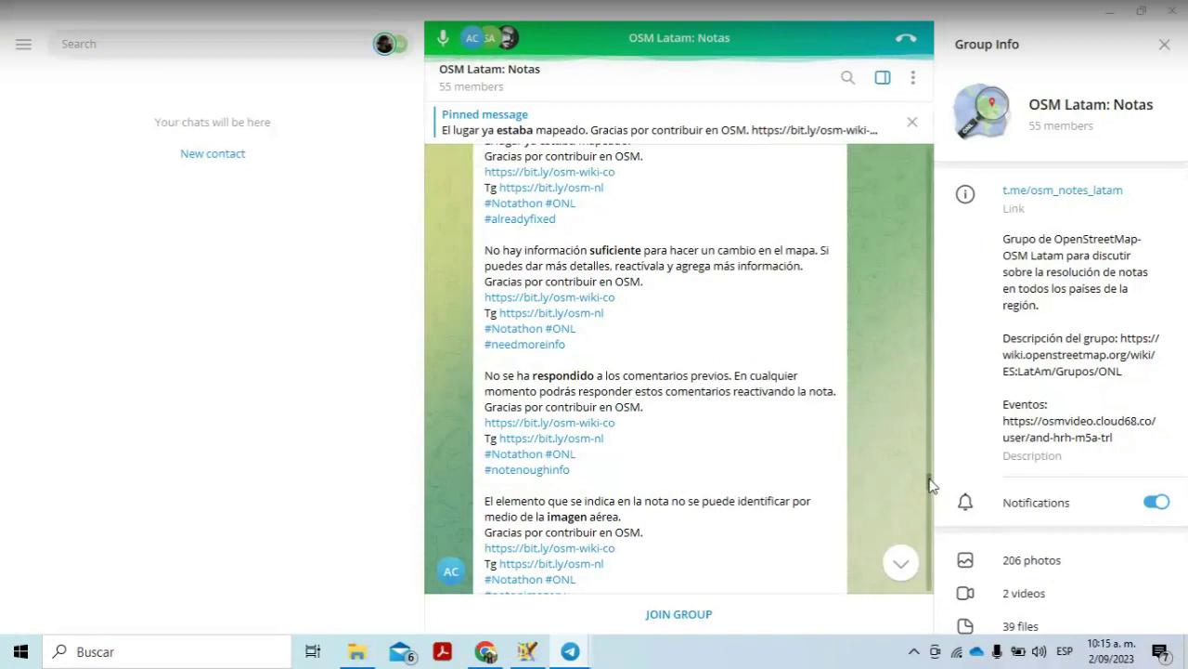
scroll(930, 483, up, 2)
drag(606, 307, 480, 263)
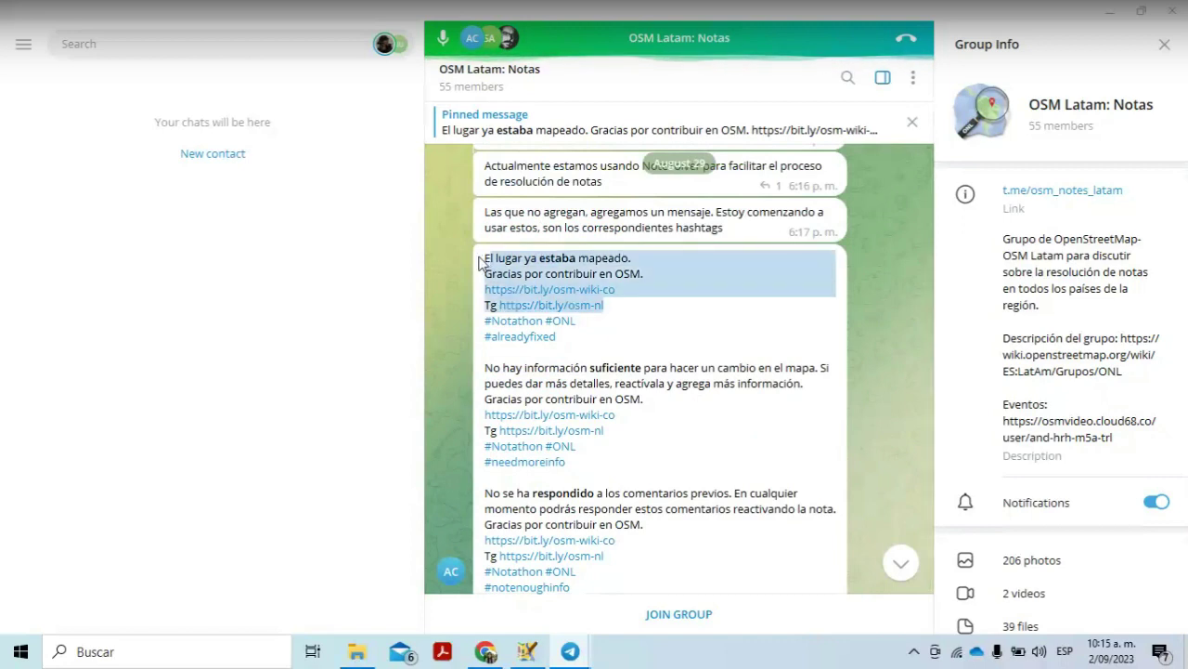
right_click(544, 271)
click(617, 306)
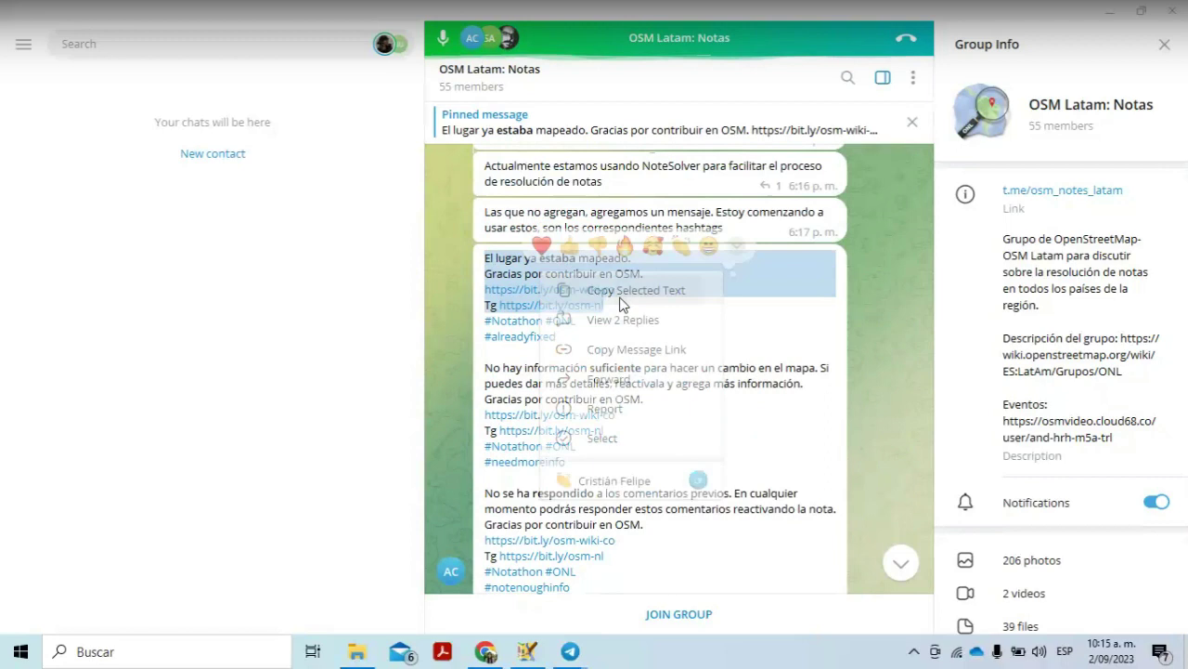
key(alt+Tab)
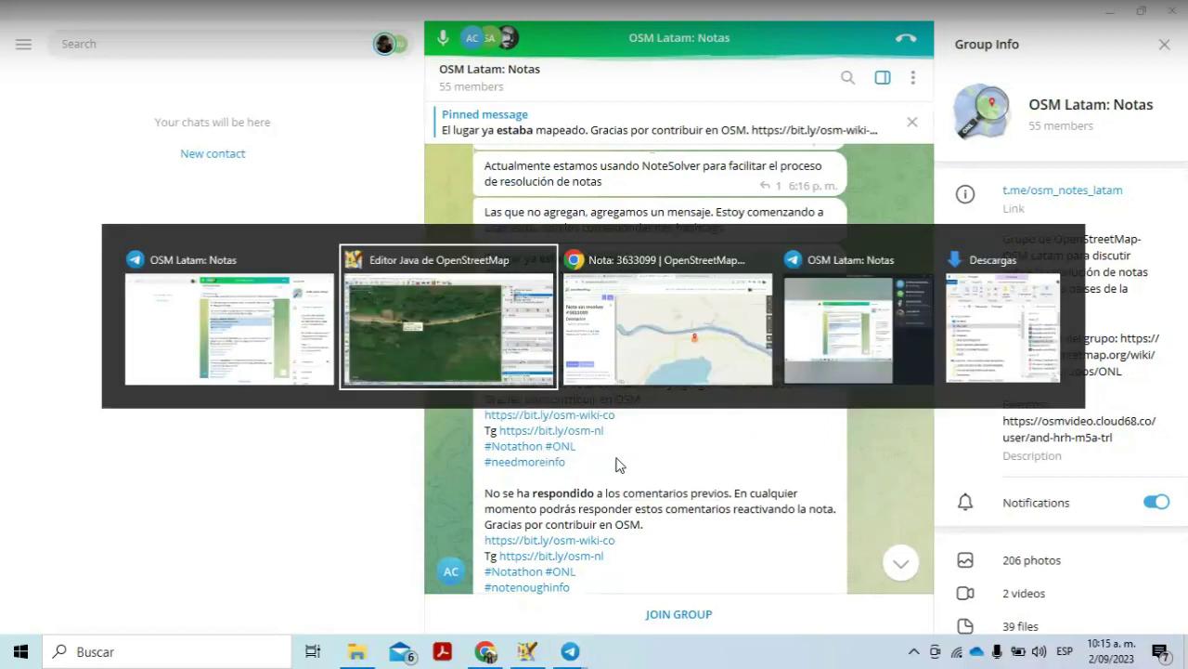
key(ctrl+v)
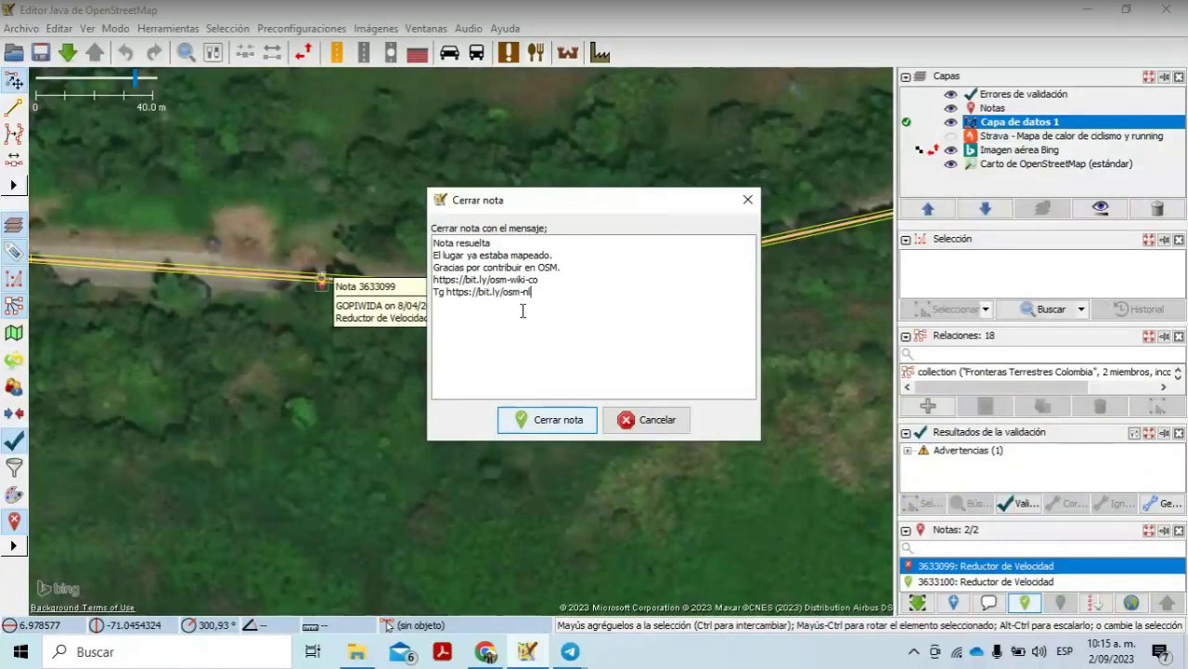
Step: Delete the line "El lugar ya estaba mapeado." from the note's closing message in JOSM
key(alt+Tab)
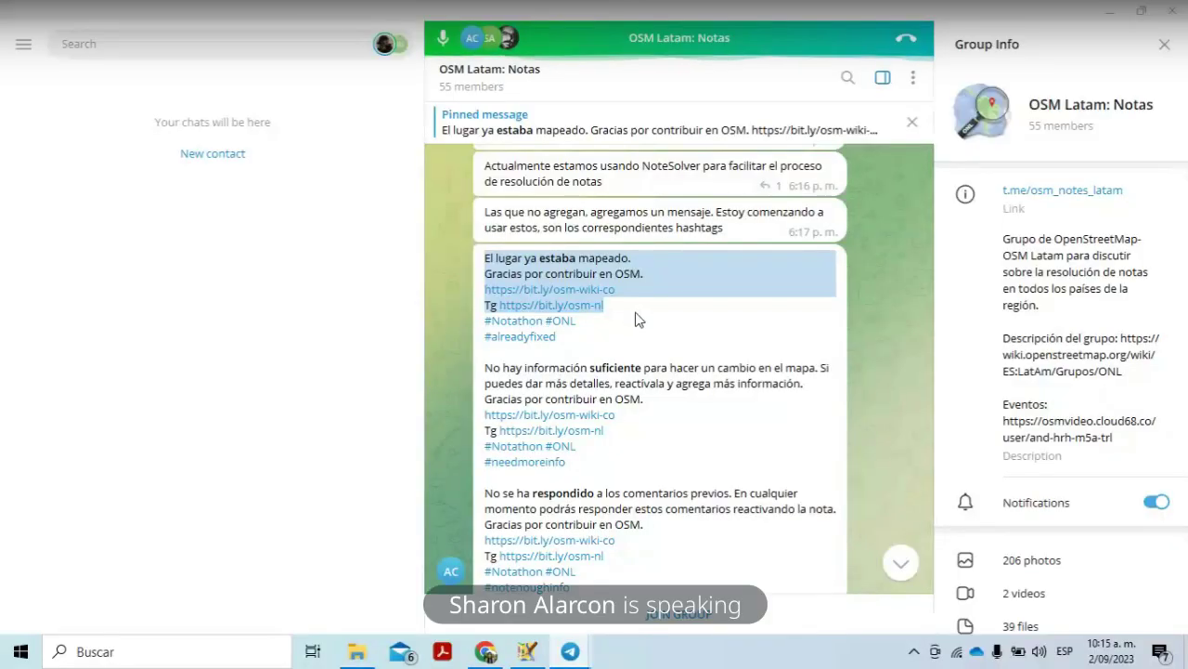
key(alt+Tab)
drag(555, 255, 440, 255)
key(BackSpace)
key(BackSpace)
key(BackSpace)
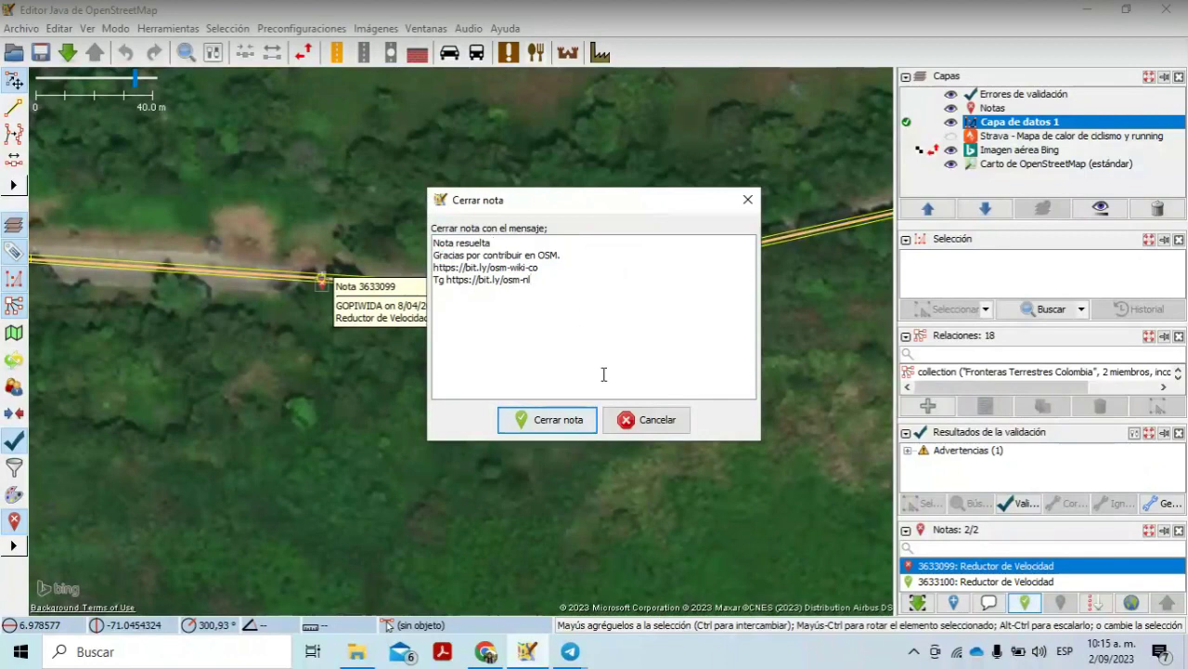
Step: Close note 3633099 with the prepared message and upload the note changes
click(548, 421)
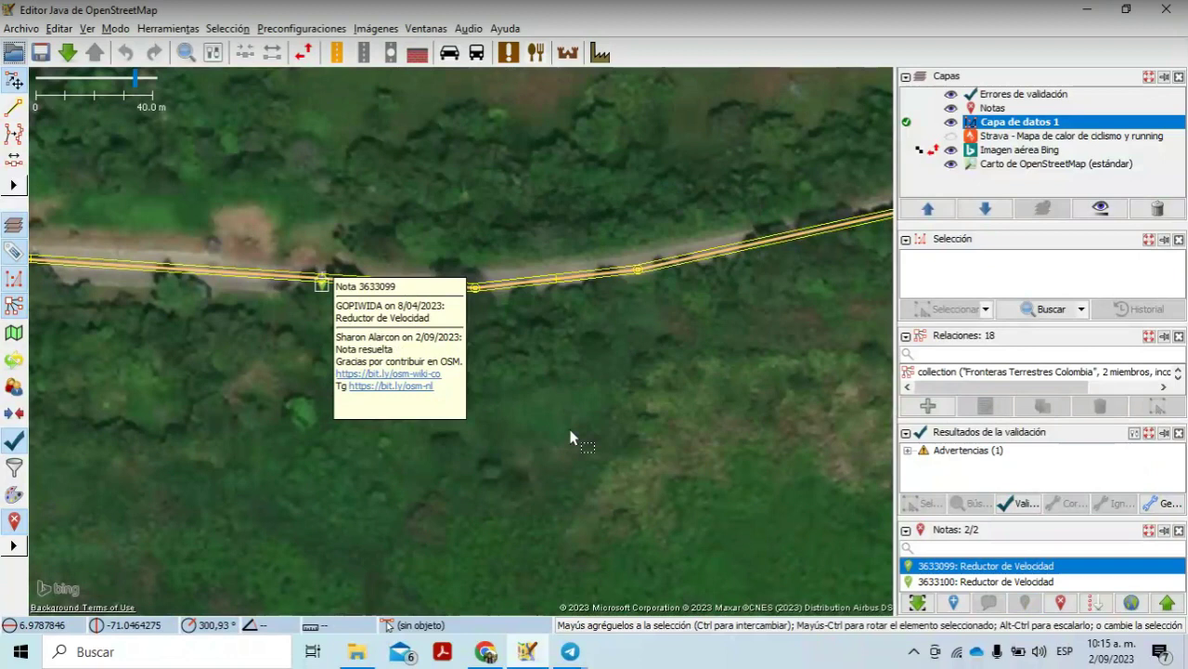
click(1167, 604)
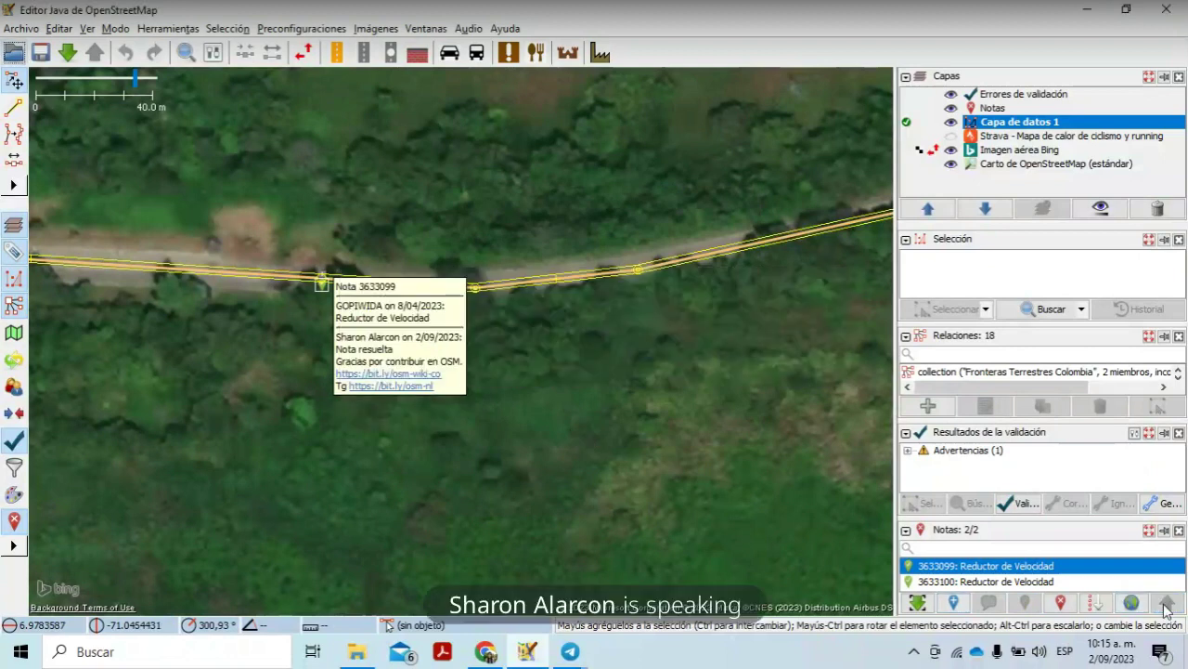
Step: Switch to the Telegram group call and stop sharing the screen
mouse_move(571, 651)
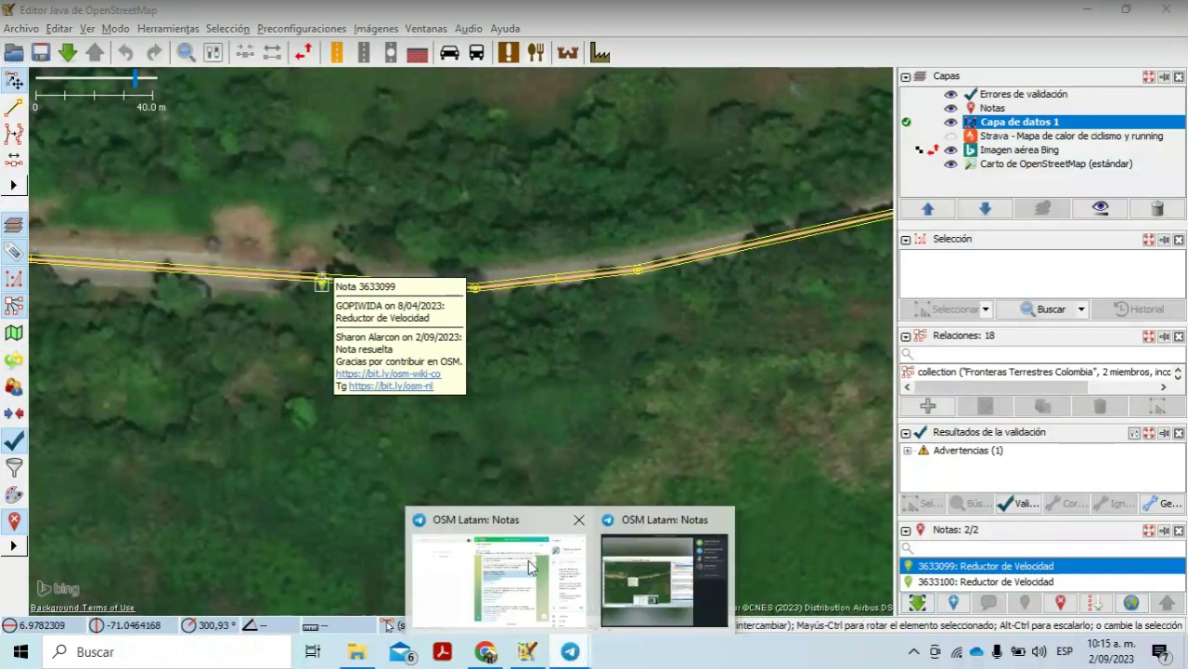
mouse_move(532, 566)
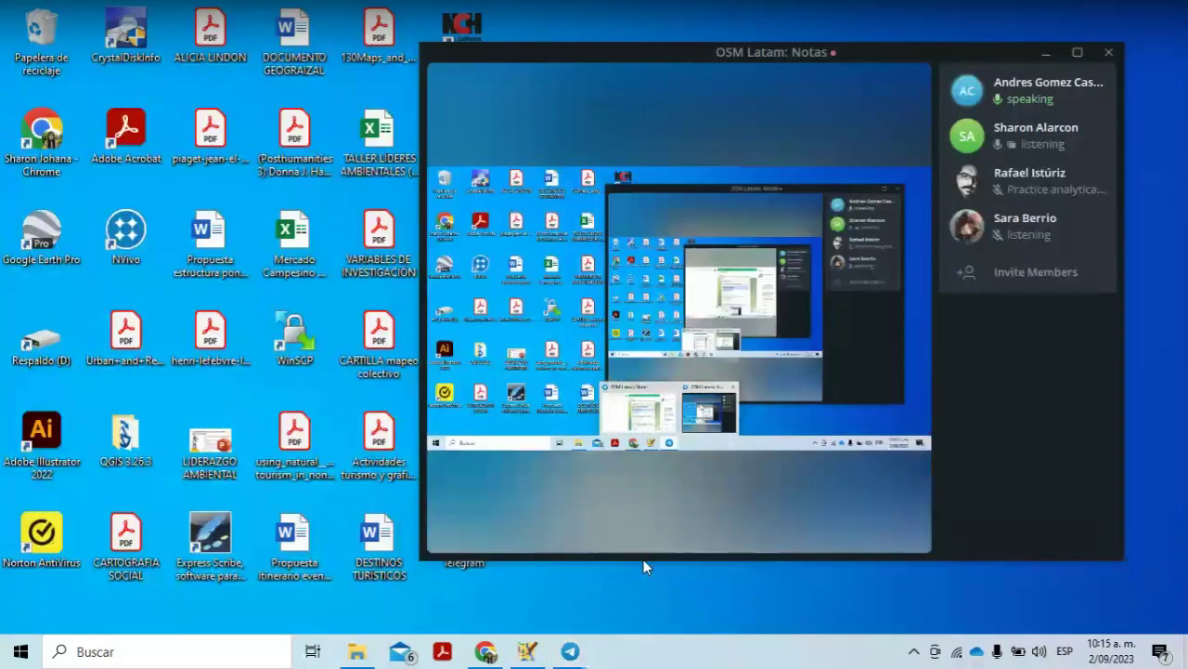
click(643, 559)
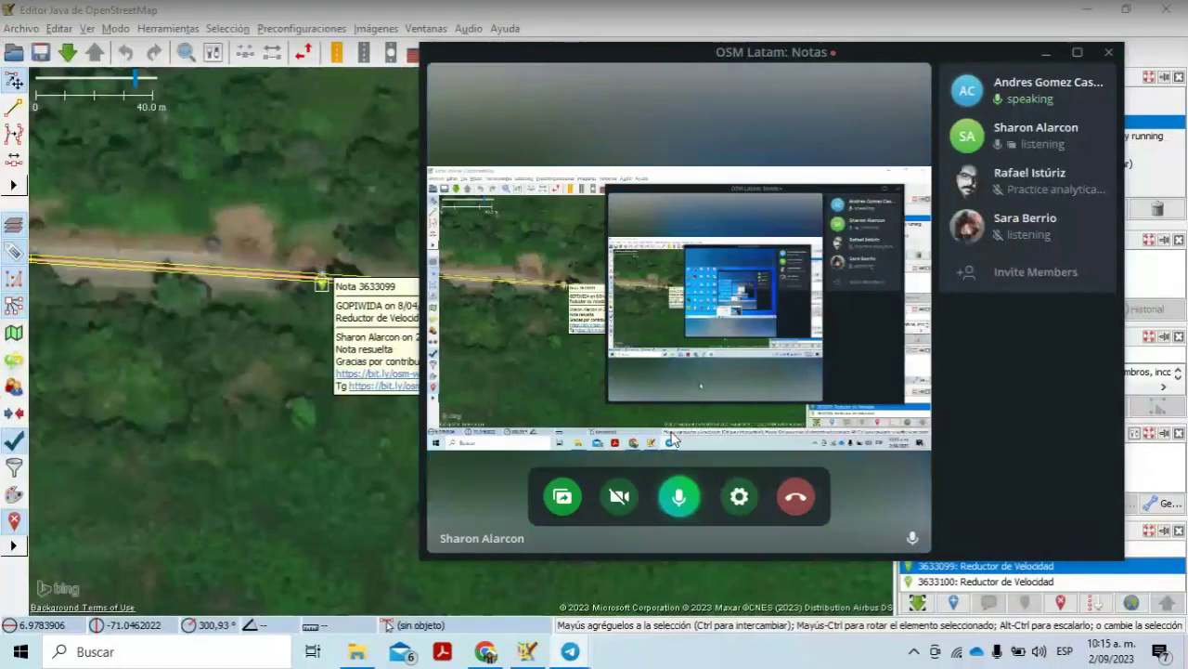
click(555, 504)
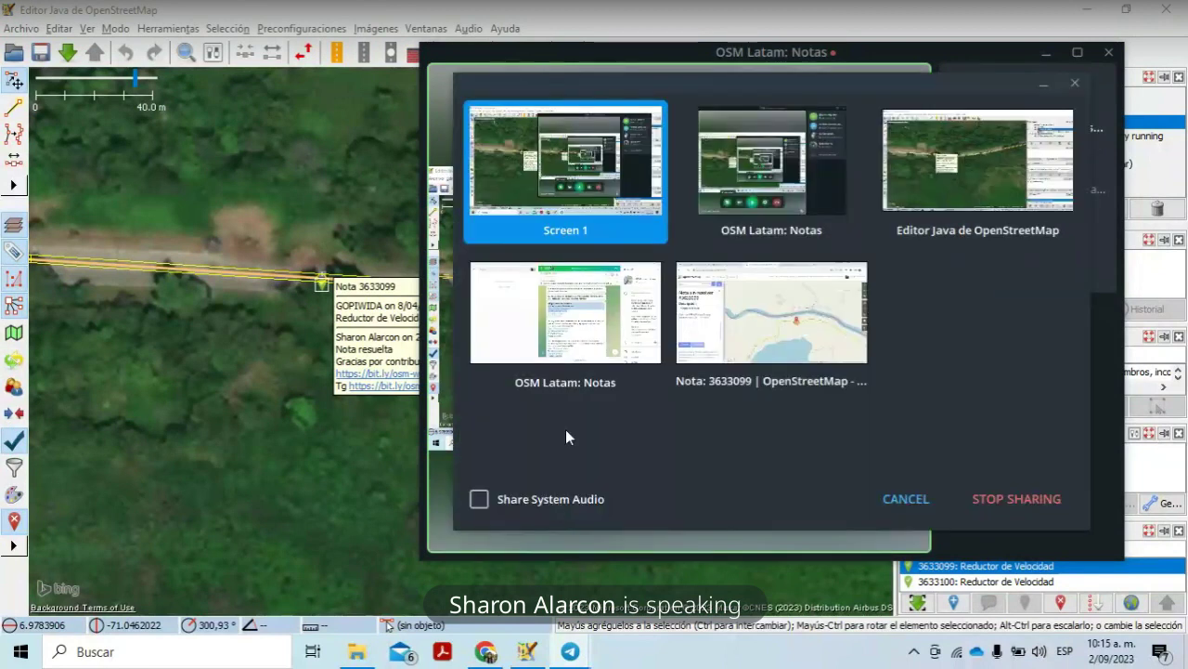
click(1028, 502)
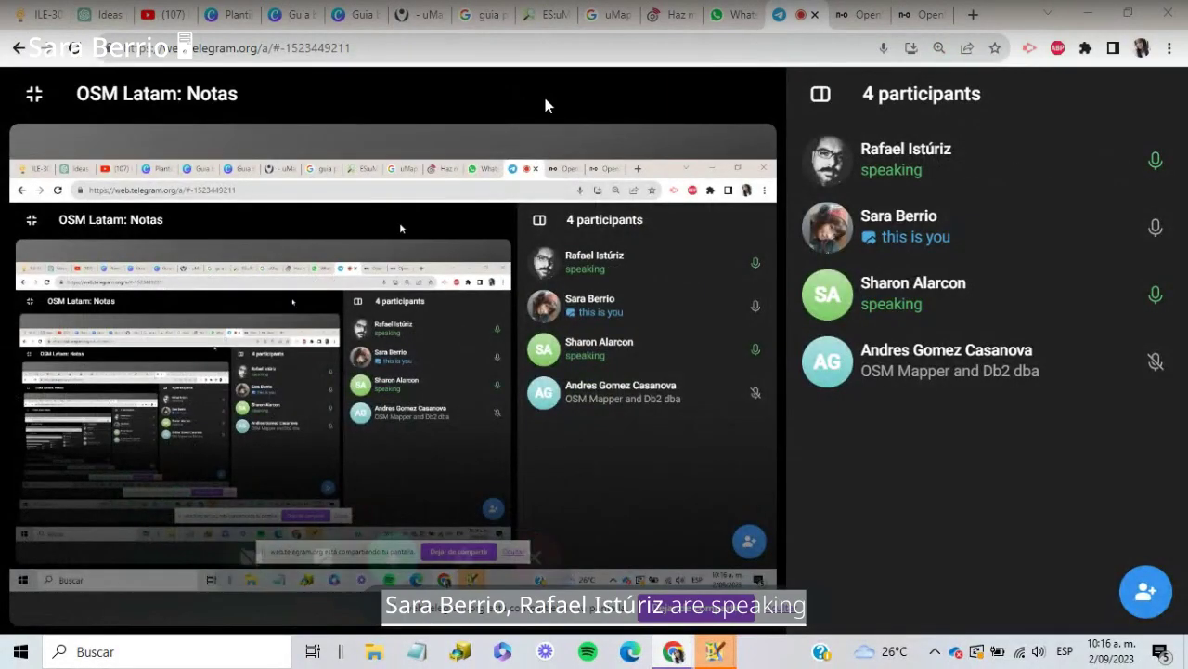
Step: Look through the list of OpenStreetMap notes for Colombia in the browser and return to the Telegram call
click(854, 9)
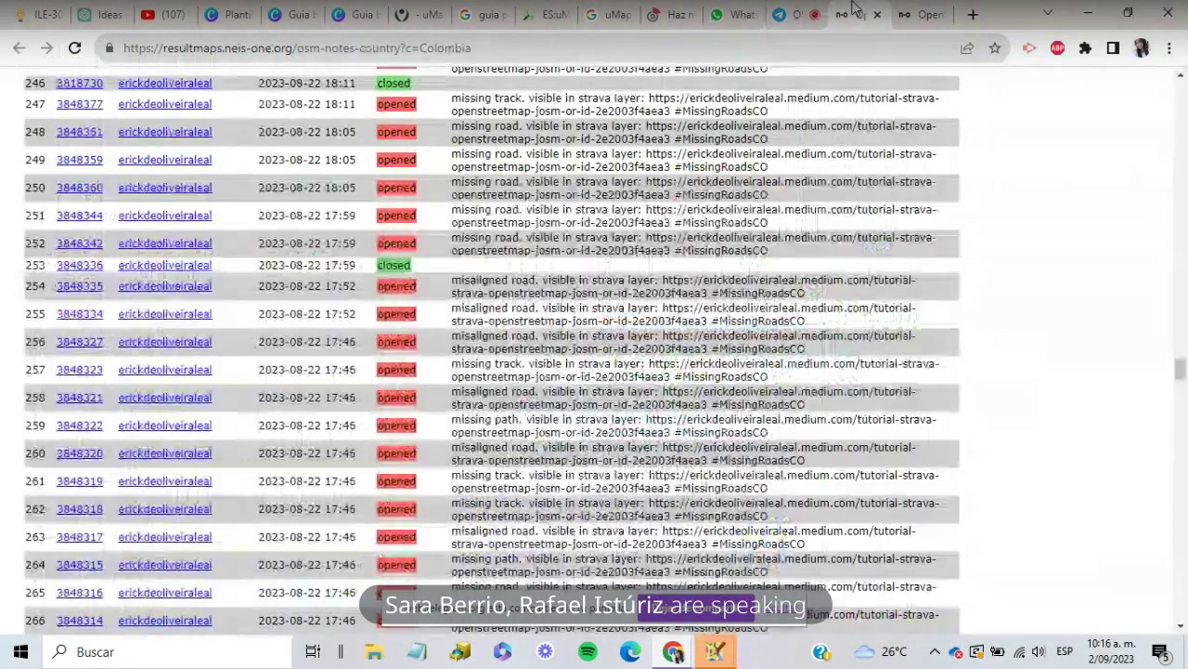
scroll(501, 324, down, 2)
scroll(501, 324, up, 3)
scroll(501, 324, up, 5)
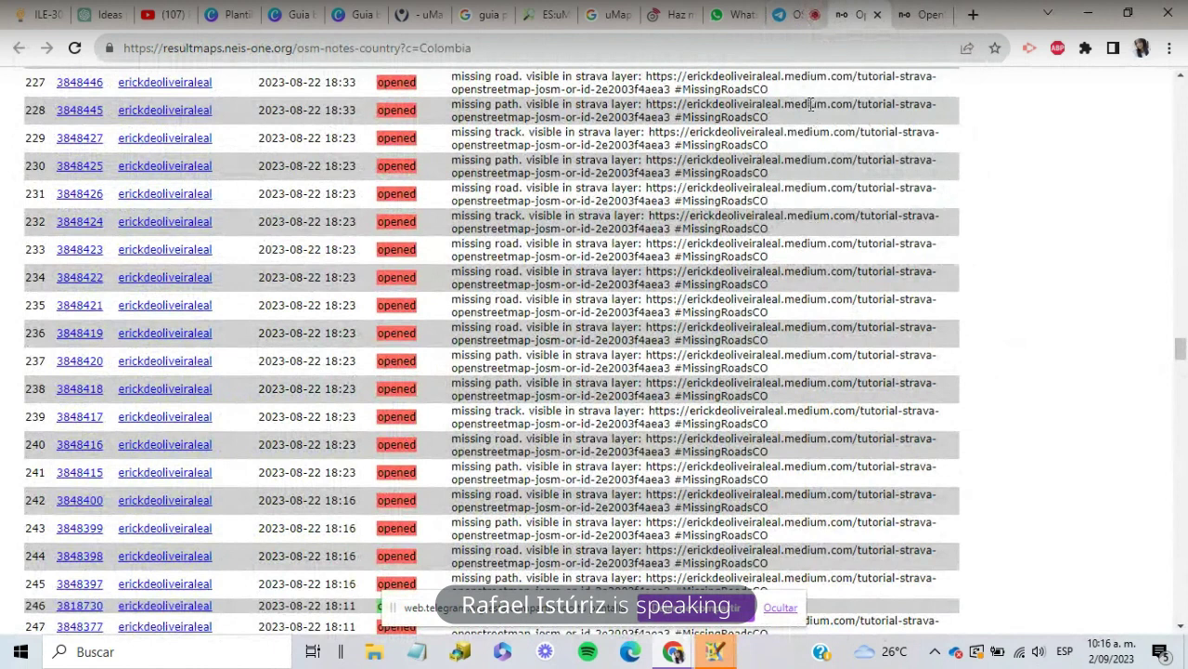
key(XF86MonBrightnessDown)
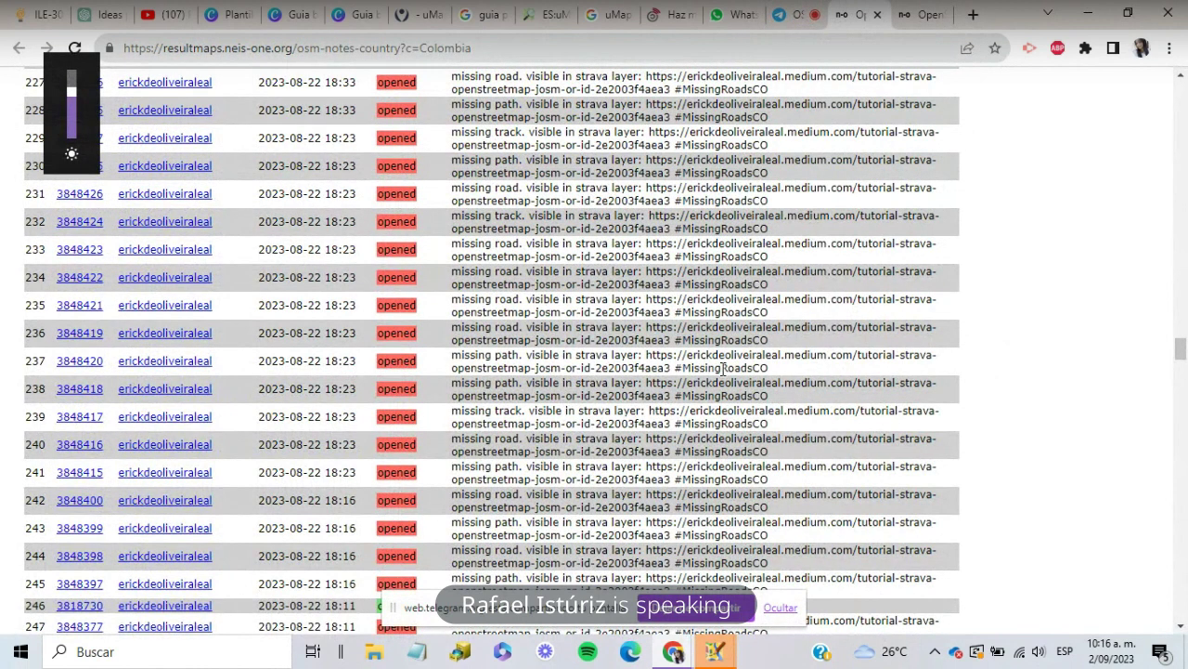
click(789, 15)
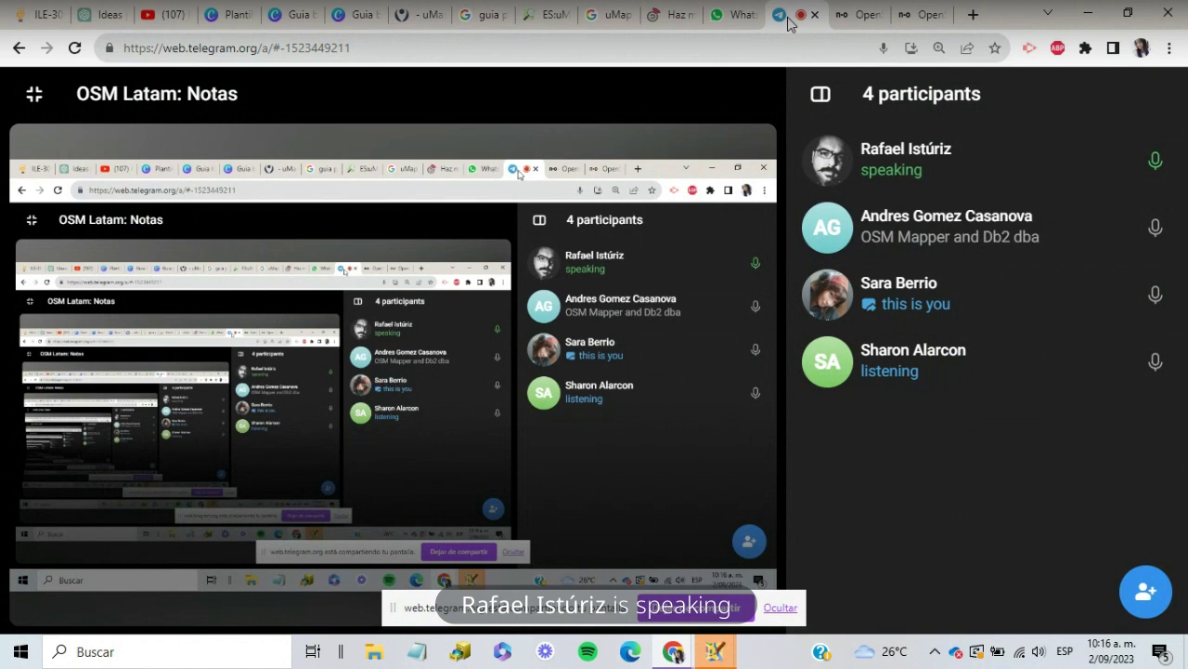
key(XF86MonBrightnessUp)
Step: Dismiss the plugin update prompt of the starting JOSM instance and close its newly opened window
mouse_move(717, 654)
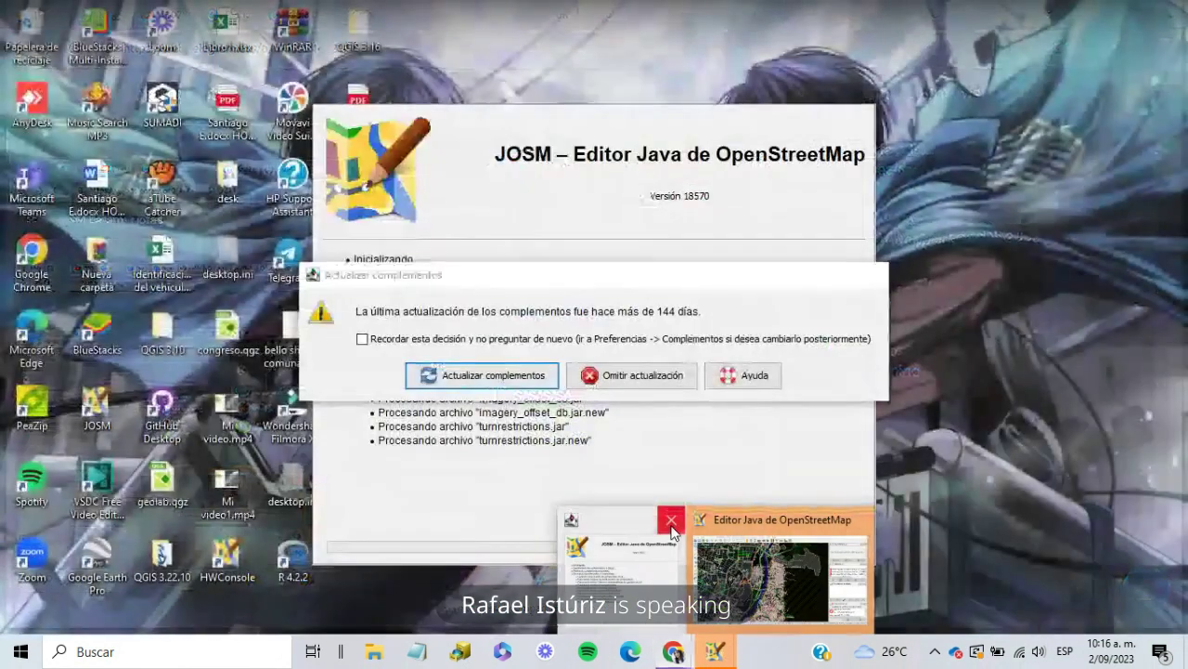
click(734, 606)
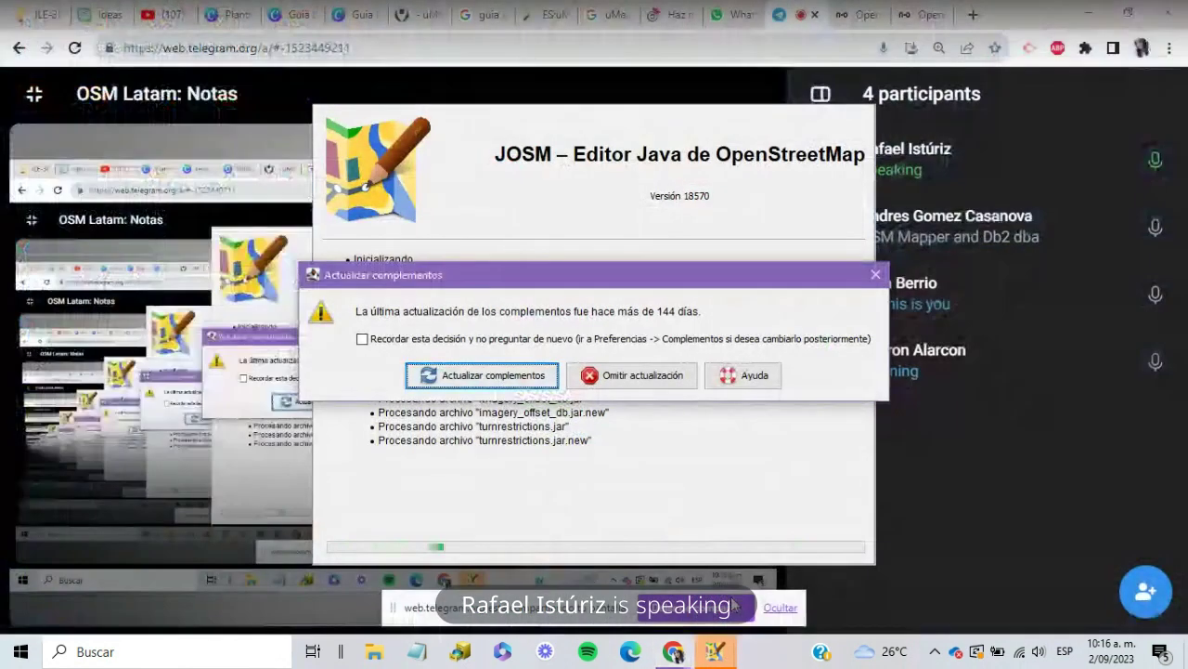
click(876, 275)
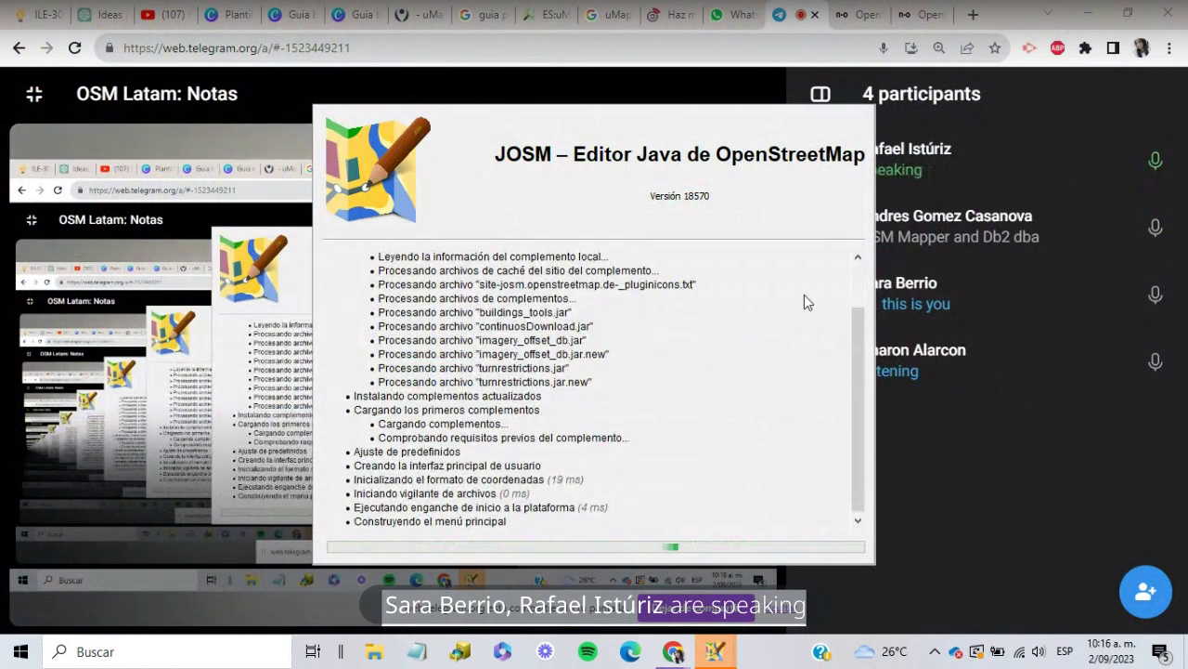
mouse_move(715, 650)
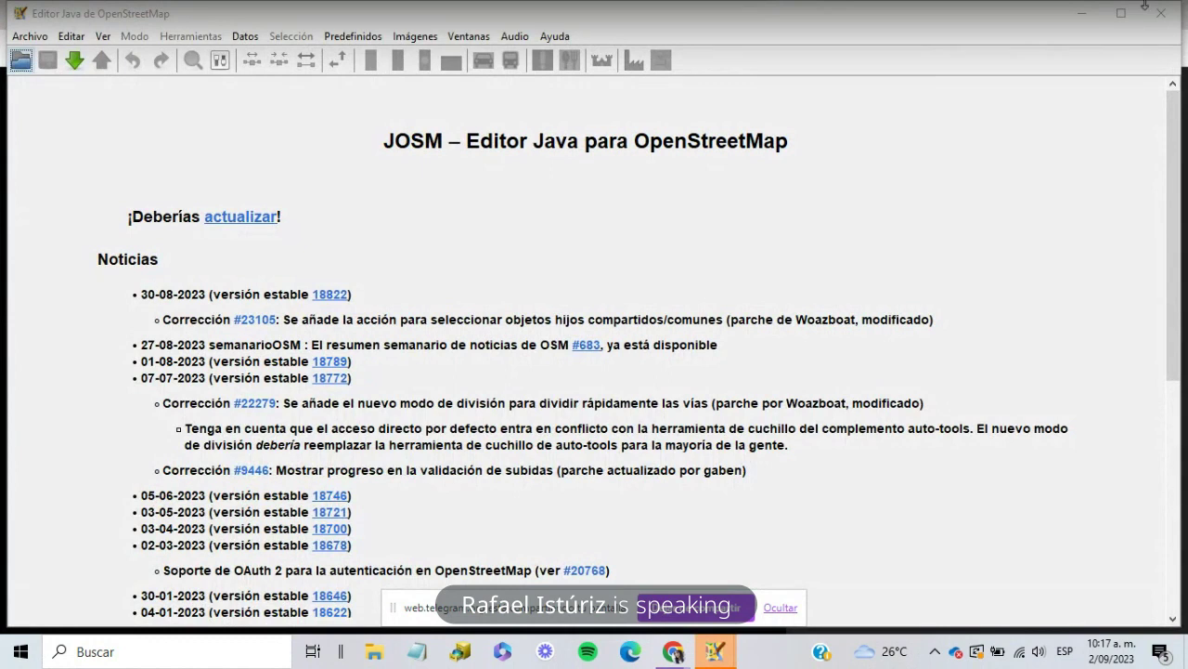
click(1161, 13)
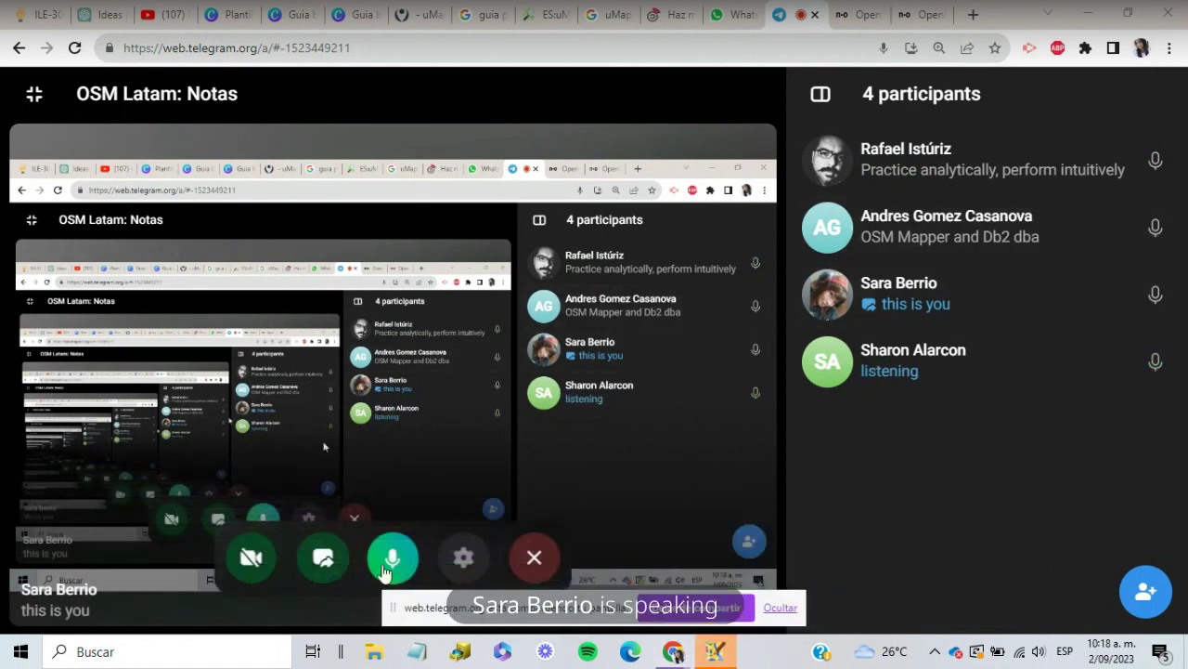
Step: Mute the microphone in the group call and raise the system volume
click(393, 557)
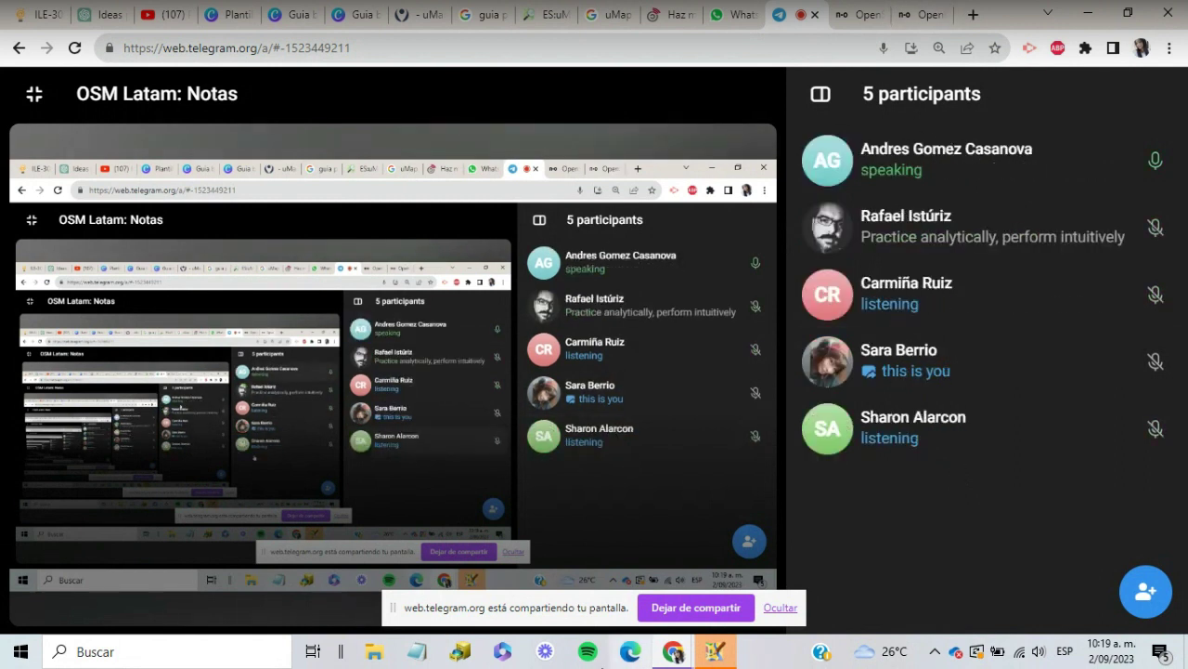
mouse_move(58, 427)
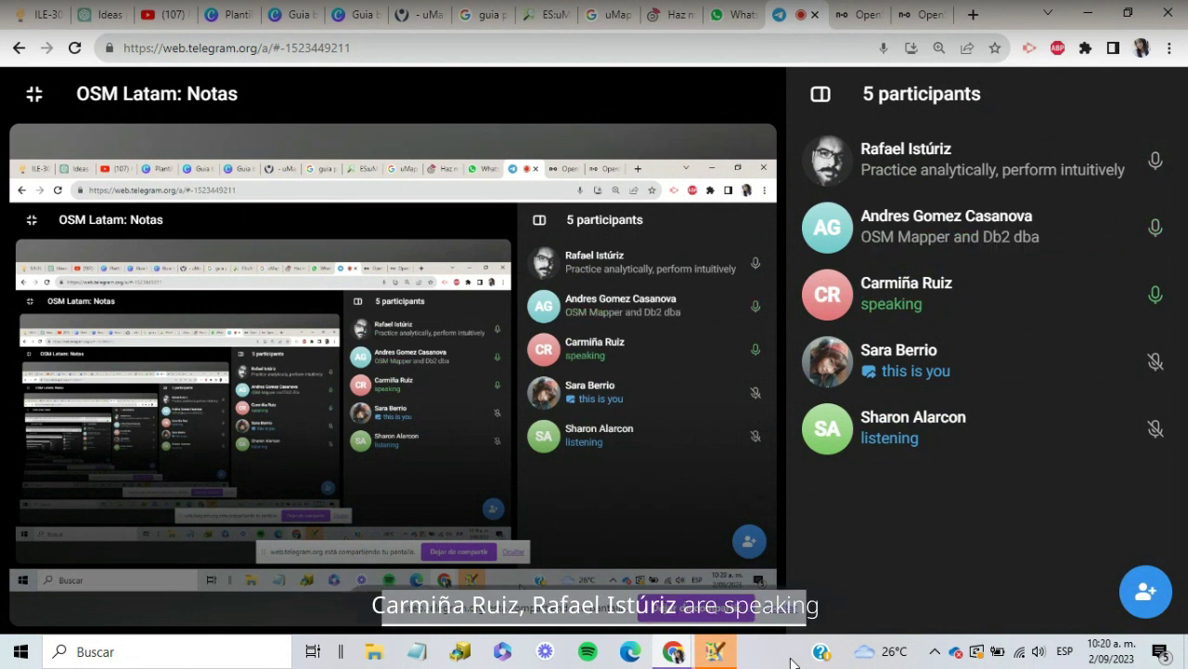
key(XF86AudioRaiseVolume)
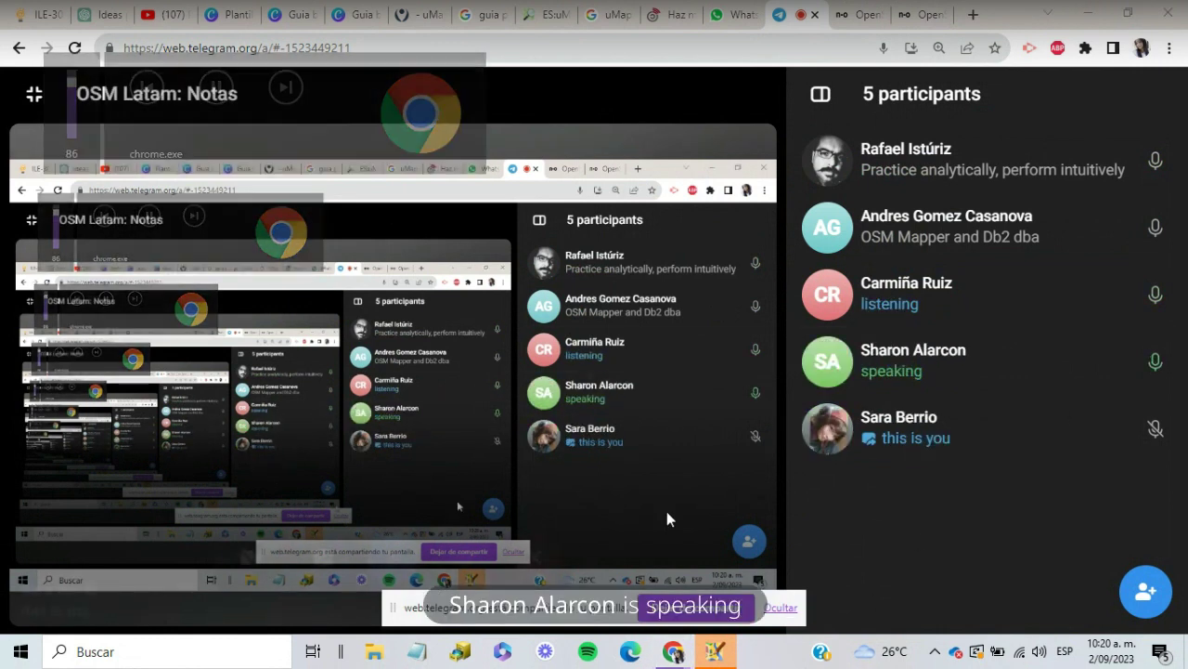
Step: Unmute the microphone briefly in the group call and mute it again
mouse_move(493, 546)
click(393, 559)
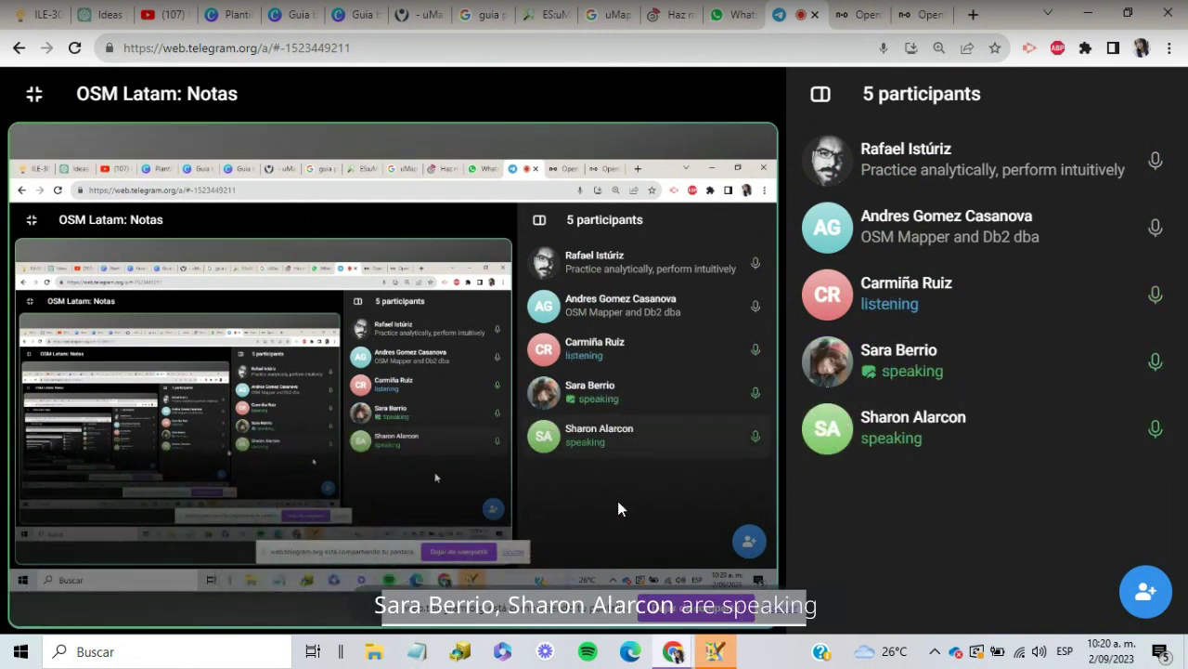
click(390, 562)
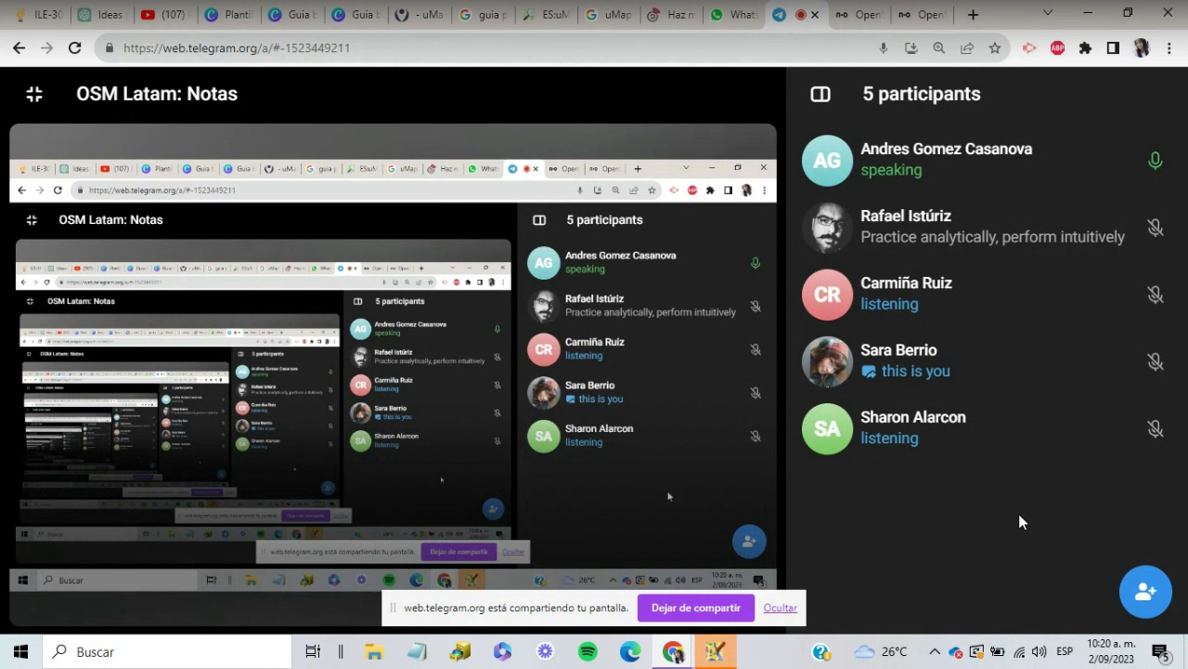
Step: Lower the system volume and unmute the microphone in the group call
key(XF86AudioLowerVolume)
key(XF86AudioLowerVolume)
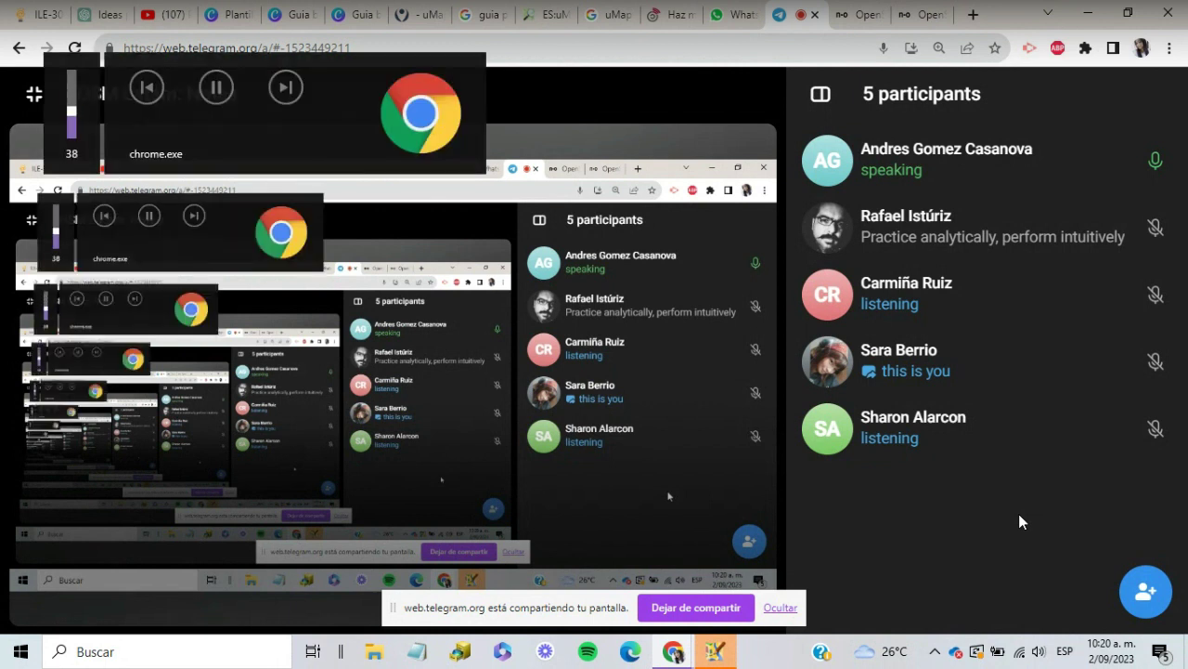
key(XF86AudioLowerVolume)
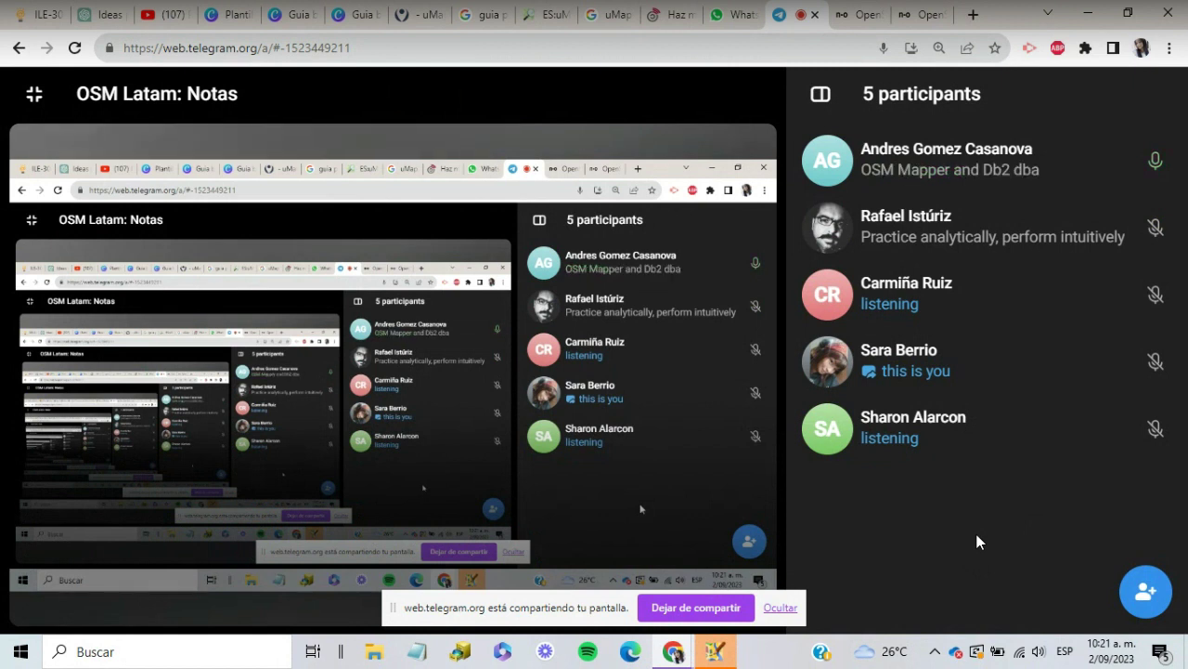
mouse_move(608, 593)
click(394, 558)
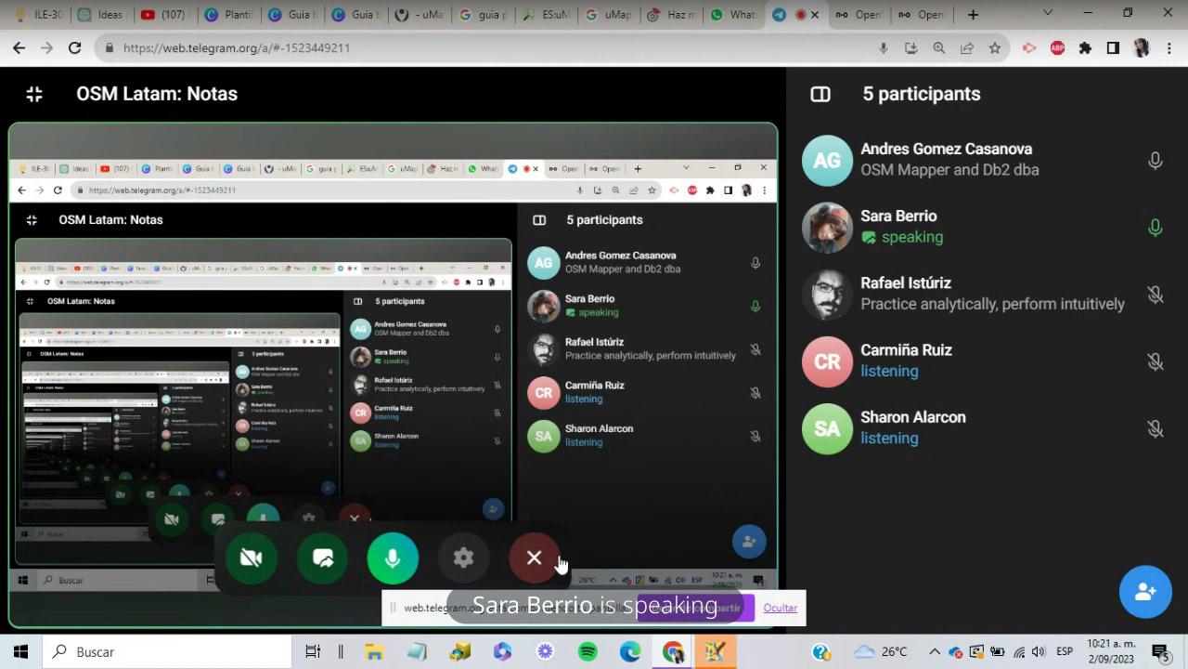
mouse_move(863, 12)
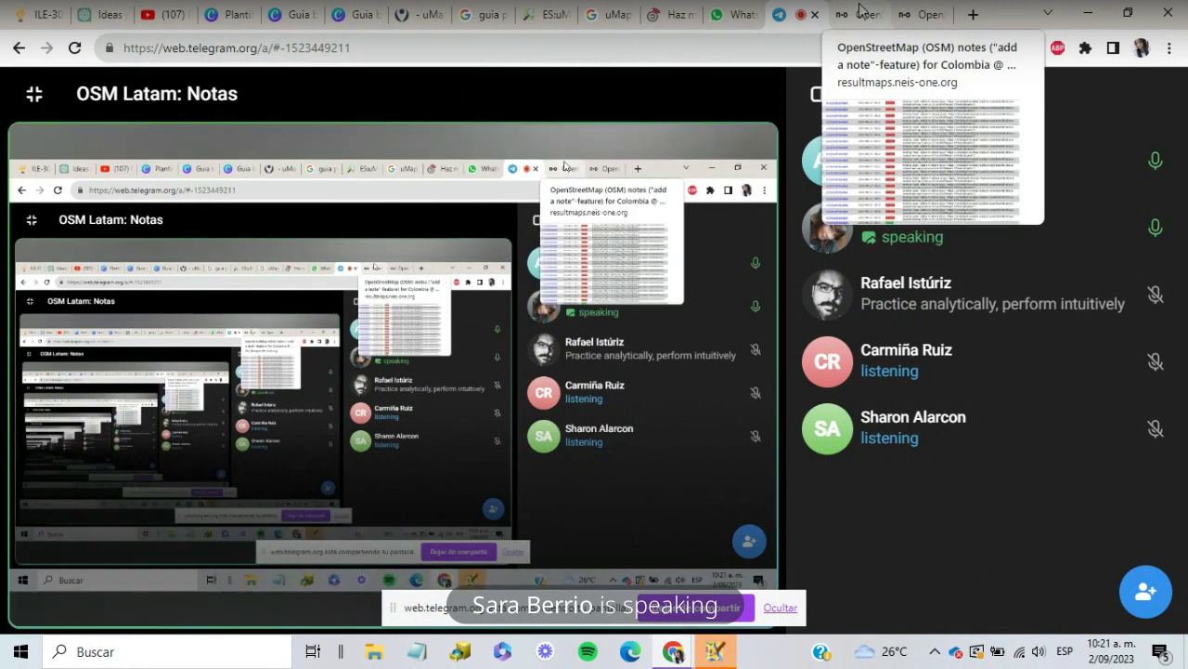
Step: Switch to the Colombia OSM notes statistics page and lower the system volume to 18
click(862, 12)
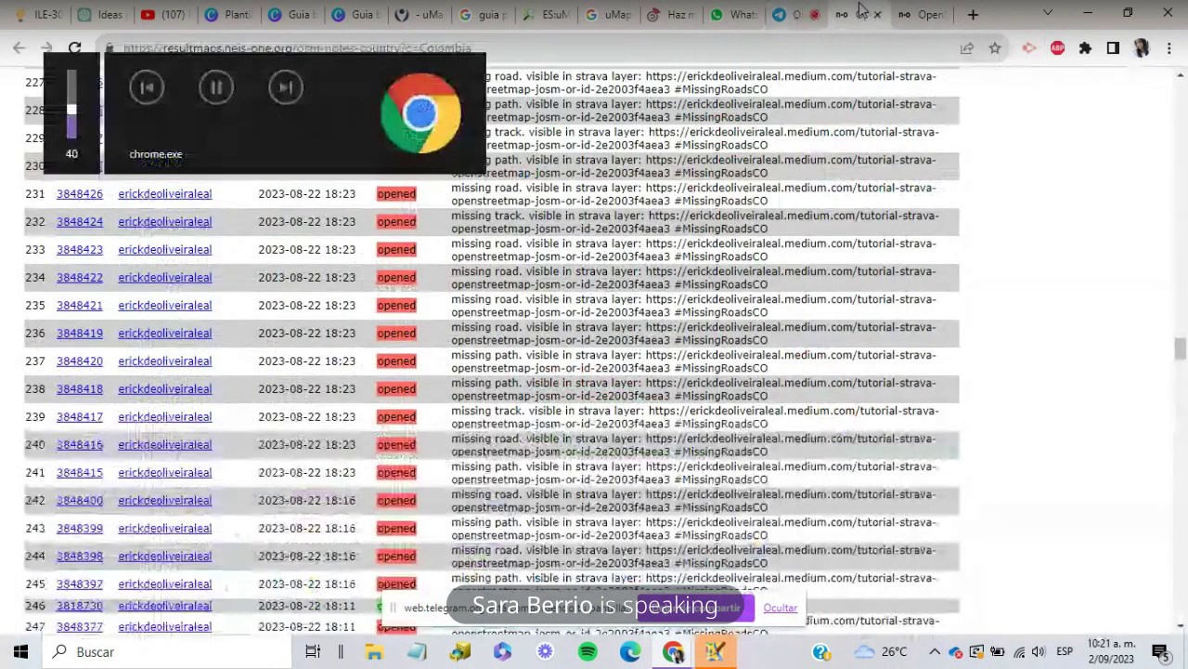
key(XF86AudioLowerVolume)
key(XF86AudioLowerVolume)
key(XF86AudioLowerVolume)
key(XF86AudioLowerVolume)
key(XF86AudioLowerVolume)
key(XF86AudioLowerVolume)
key(XF86AudioLowerVolume)
key(XF86AudioLowerVolume)
key(XF86AudioLowerVolume)
key(XF86AudioLowerVolume)
key(XF86AudioLowerVolume)
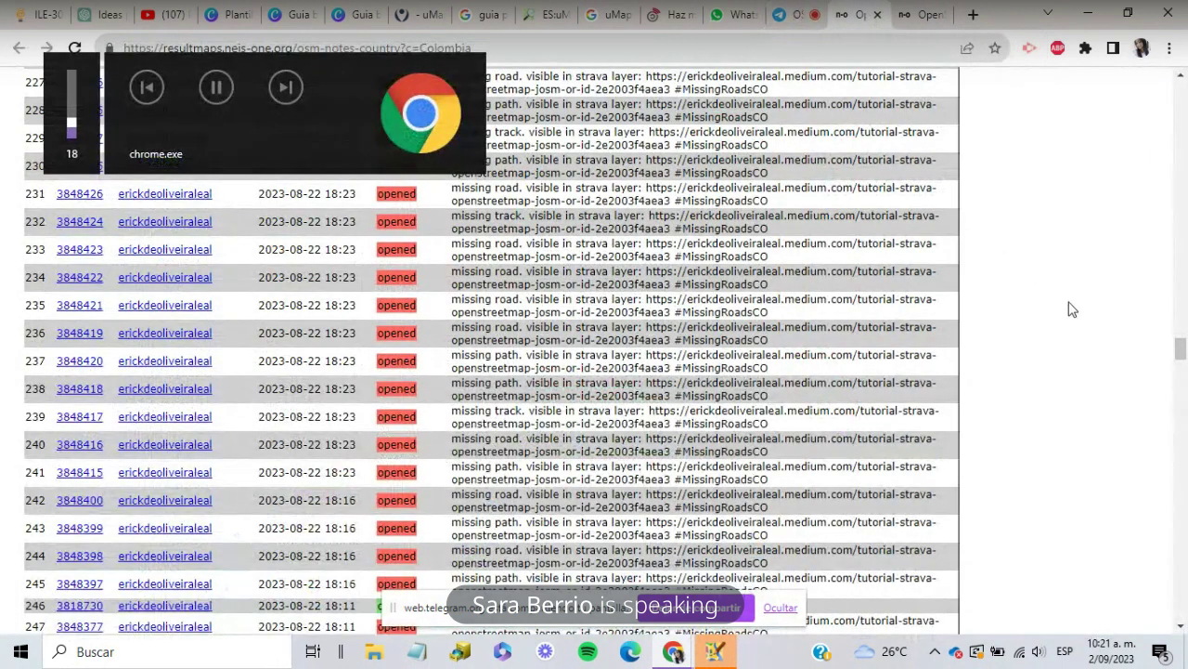
Step: Review the latest note activities for Colombia and open the list of only open notes
scroll(1035, 358, up, 1)
scroll(1027, 356, up, 10)
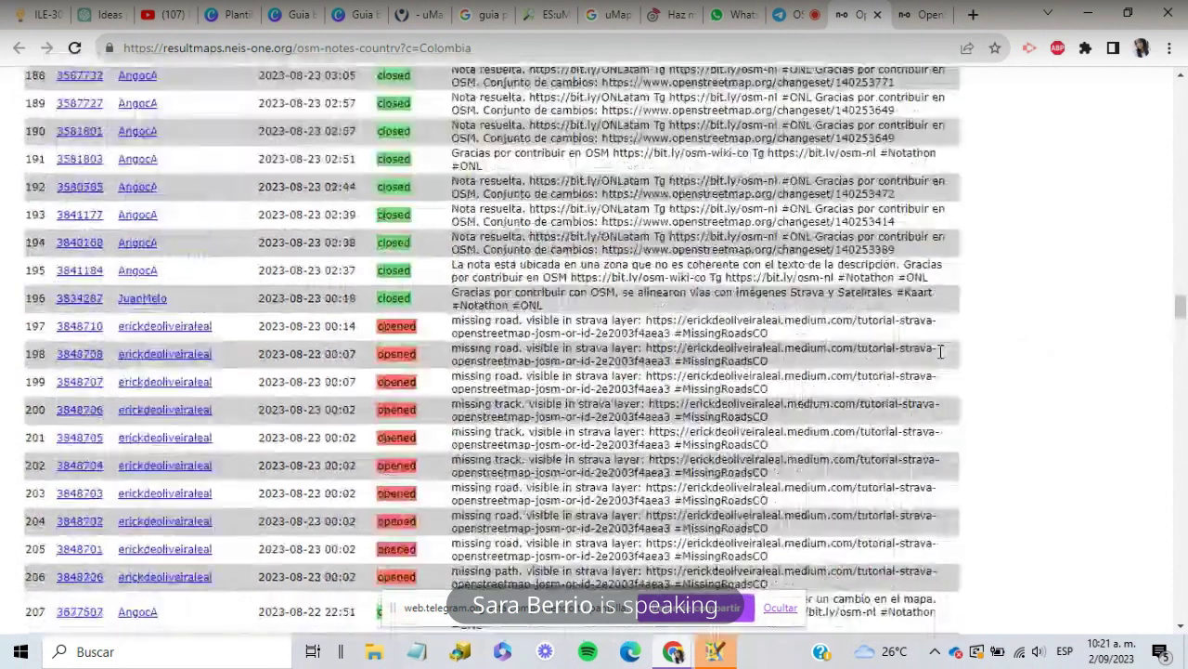
scroll(940, 351, up, 4)
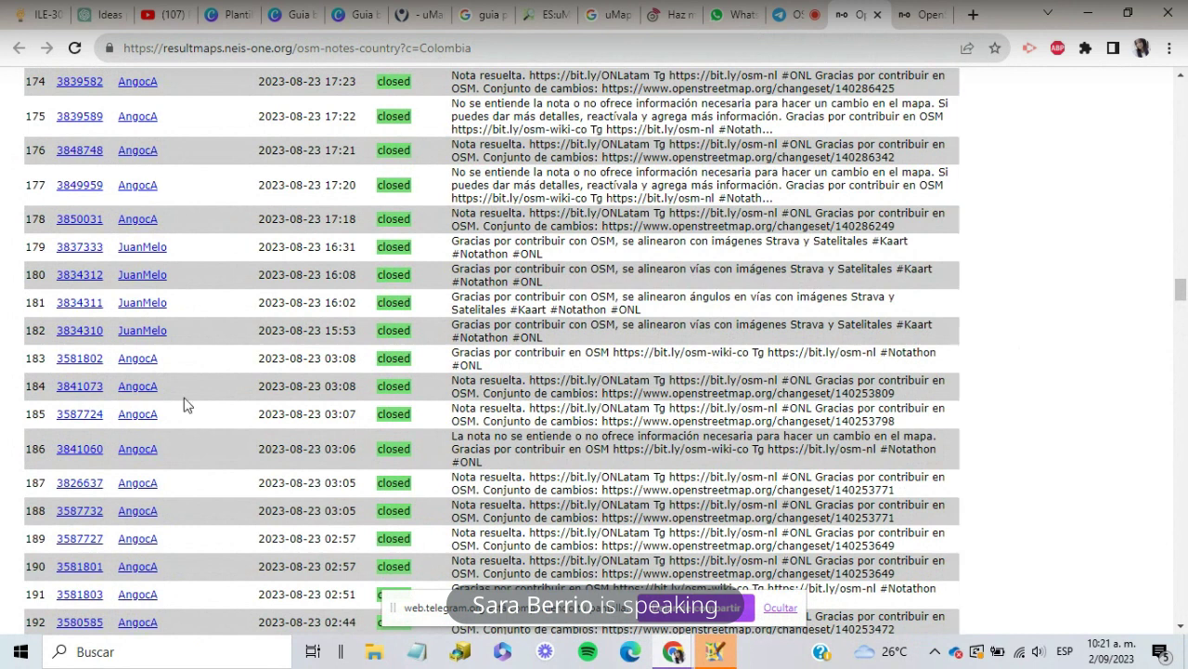
scroll(669, 345, up, 1)
scroll(668, 345, up, 20)
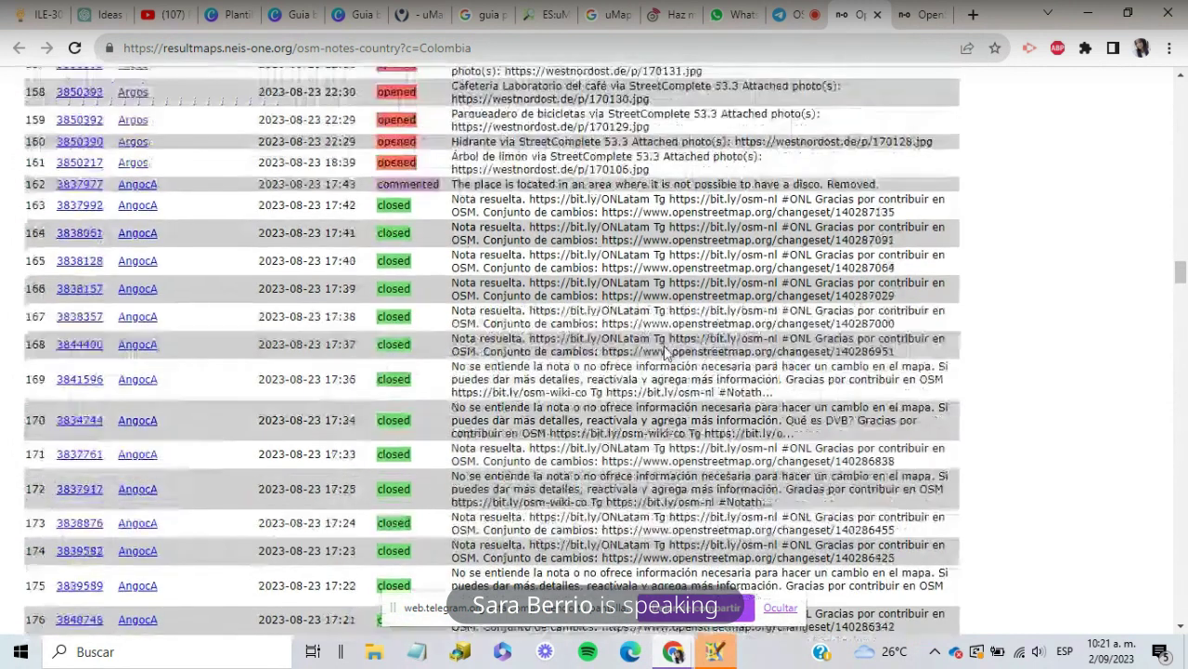
scroll(665, 347, up, 20)
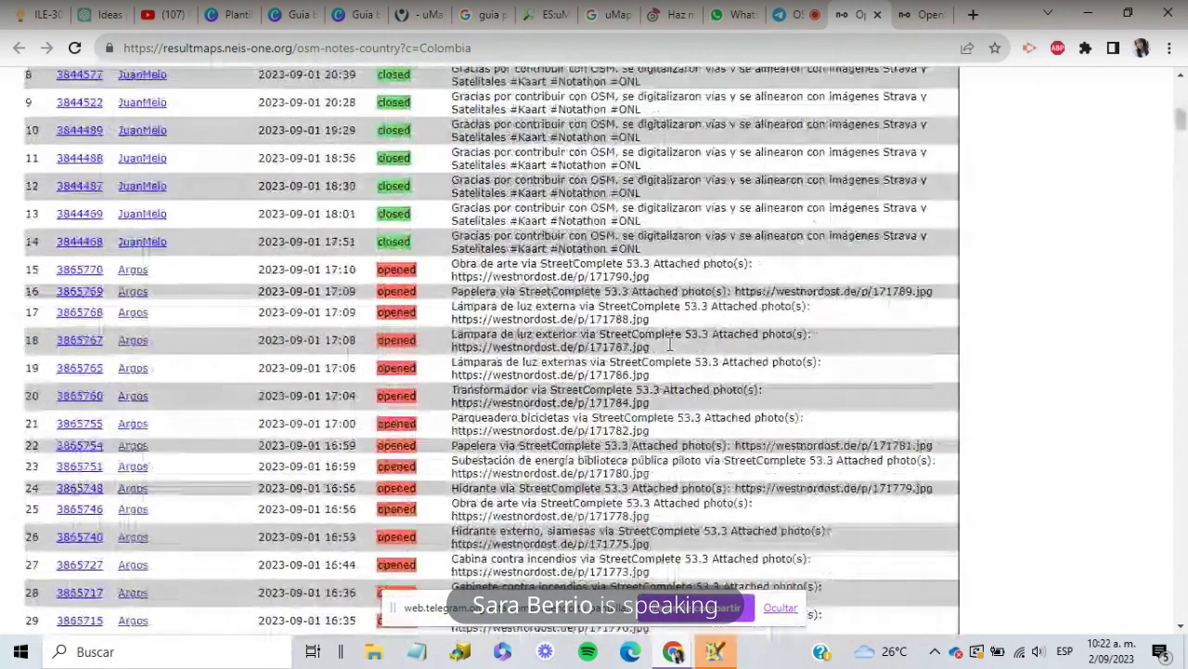
scroll(668, 345, up, 10)
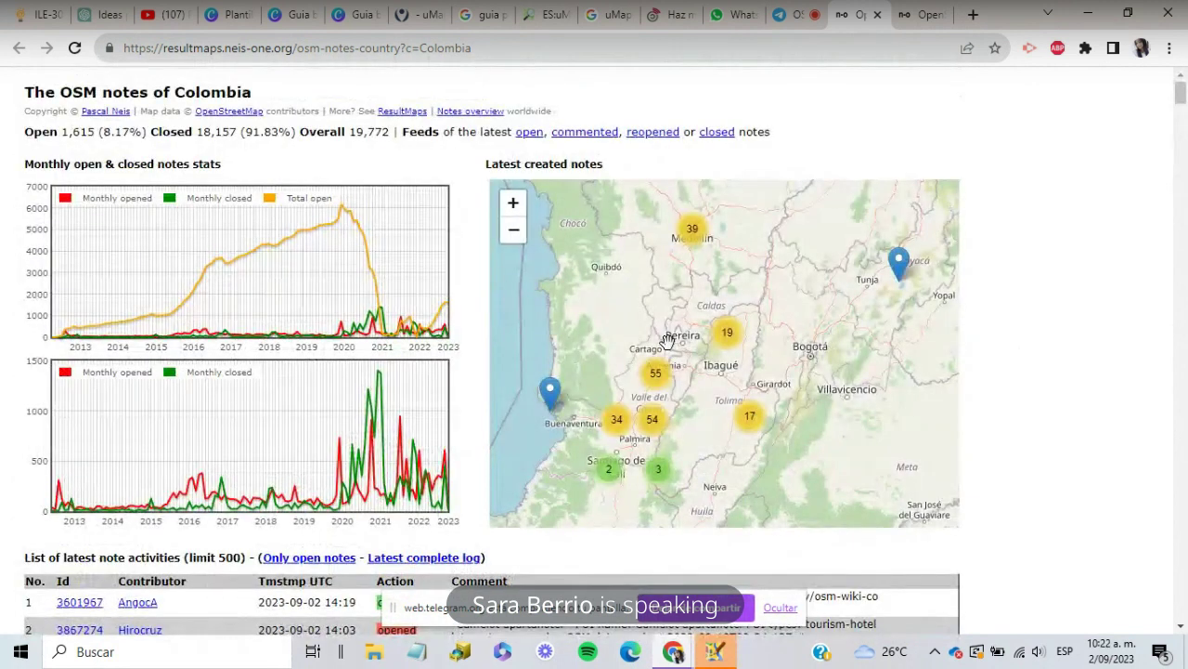
scroll(667, 340, down, 2)
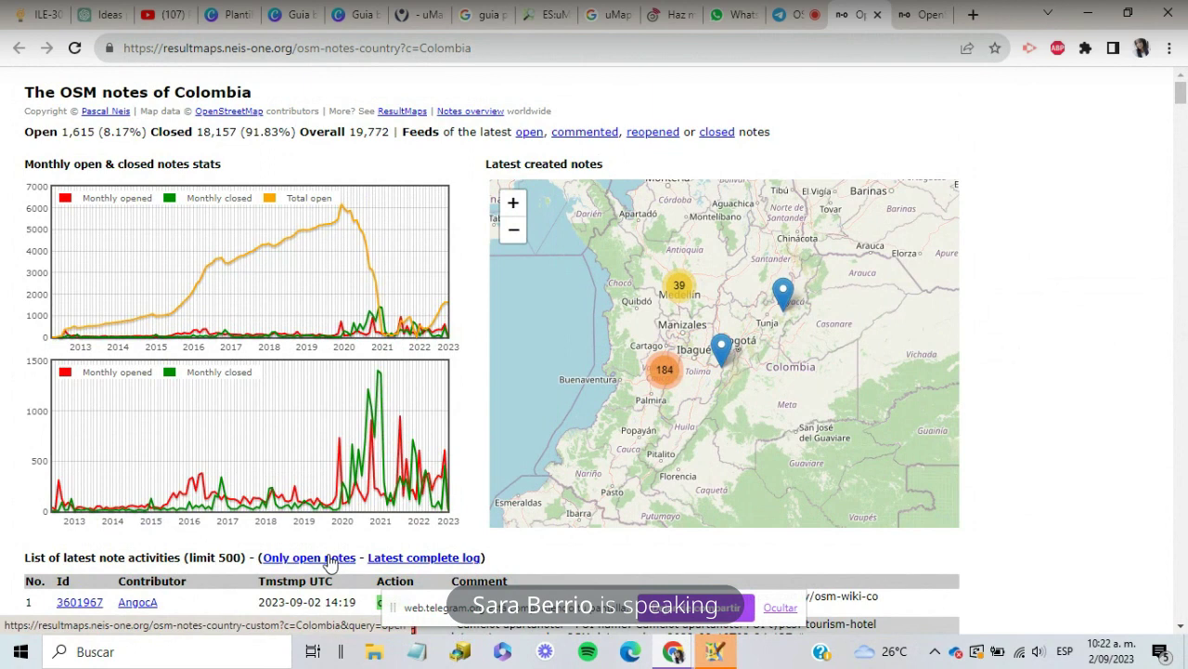
click(329, 560)
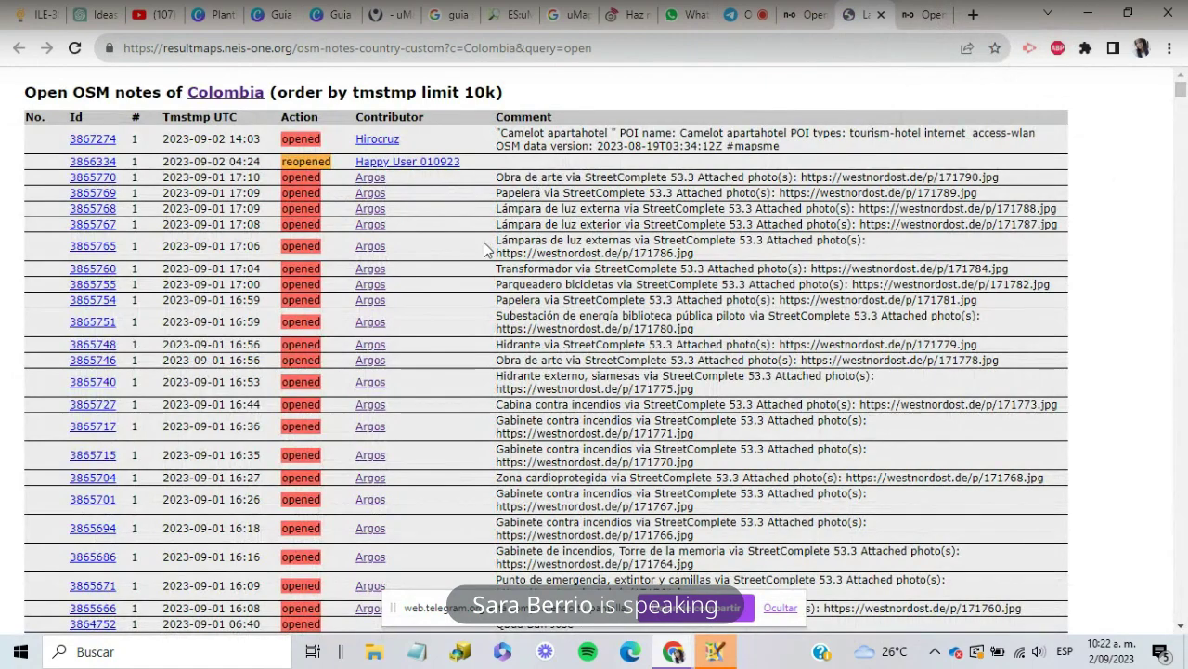
Step: Examine the open Colombia notes from newest to oldest, checking their dates, contributors and comments for one to resolve
scroll(483, 249, down, 1)
scroll(484, 249, down, 4)
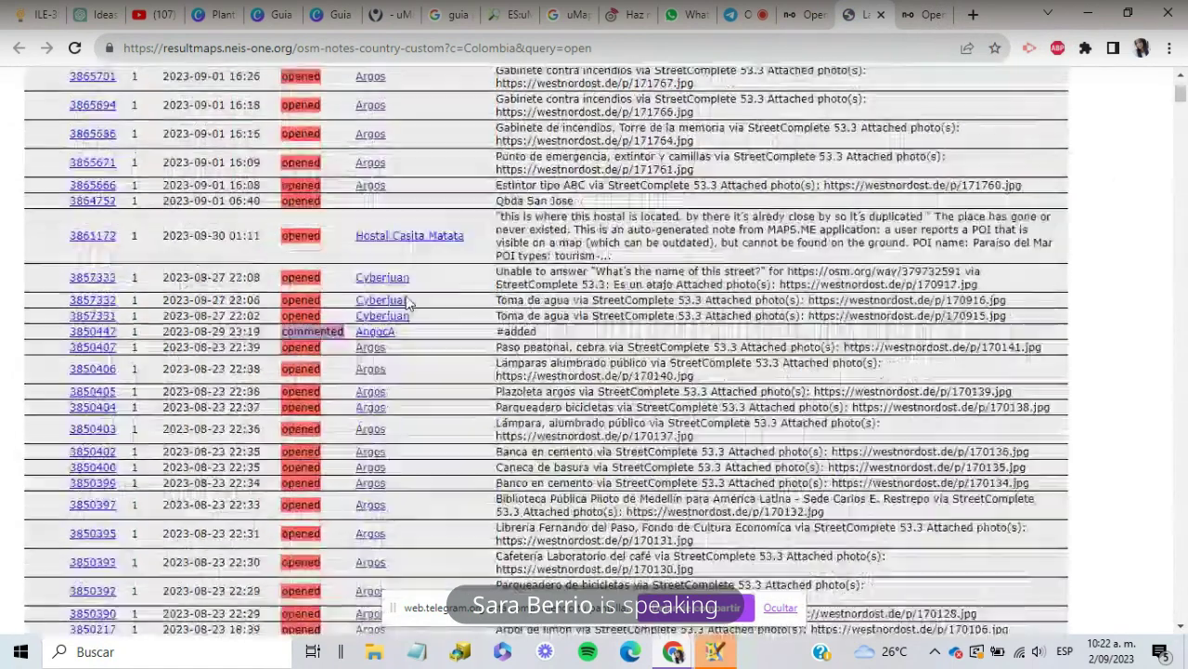
scroll(406, 303, down, 20)
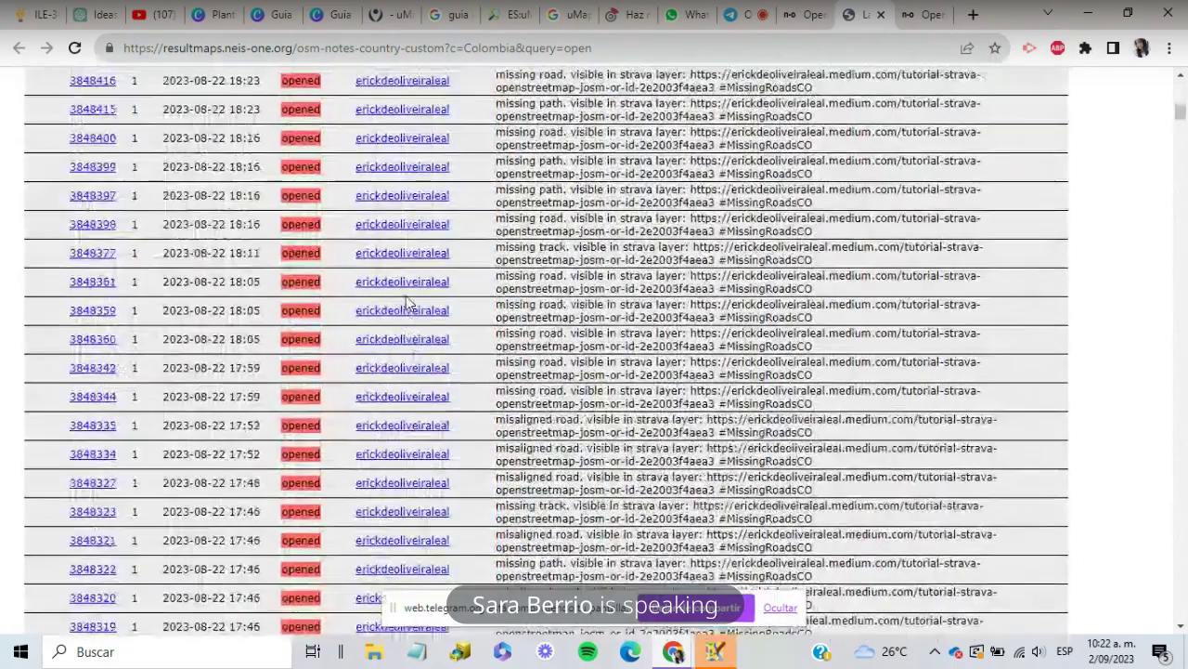
scroll(406, 303, down, 15)
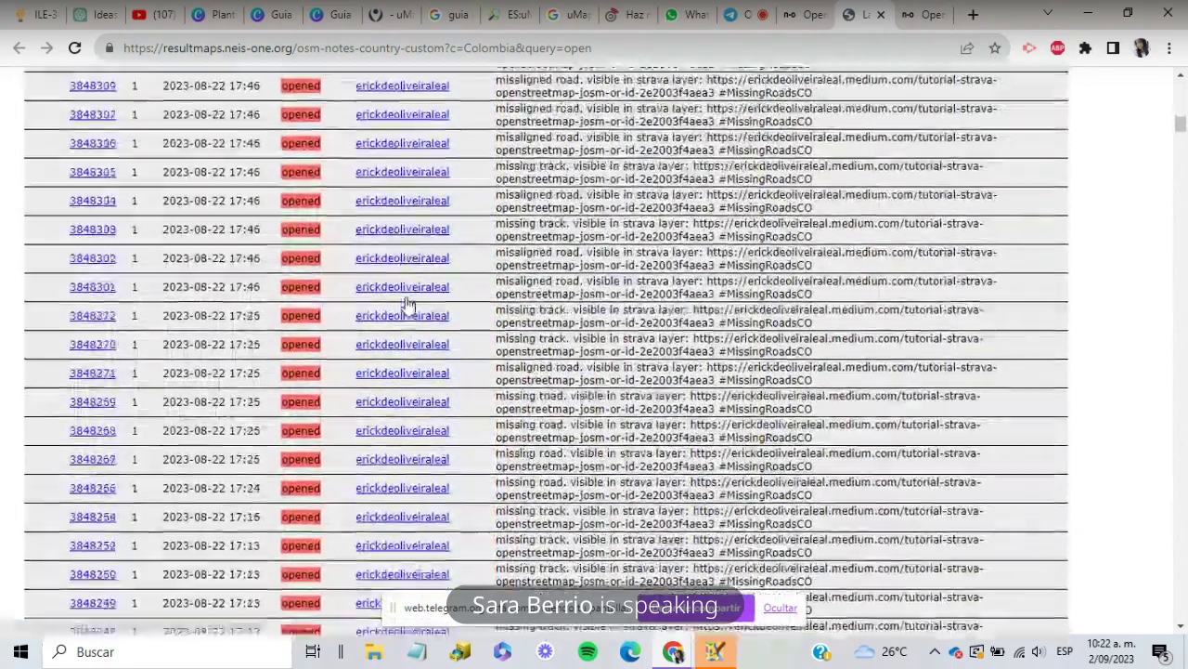
scroll(406, 303, down, 15)
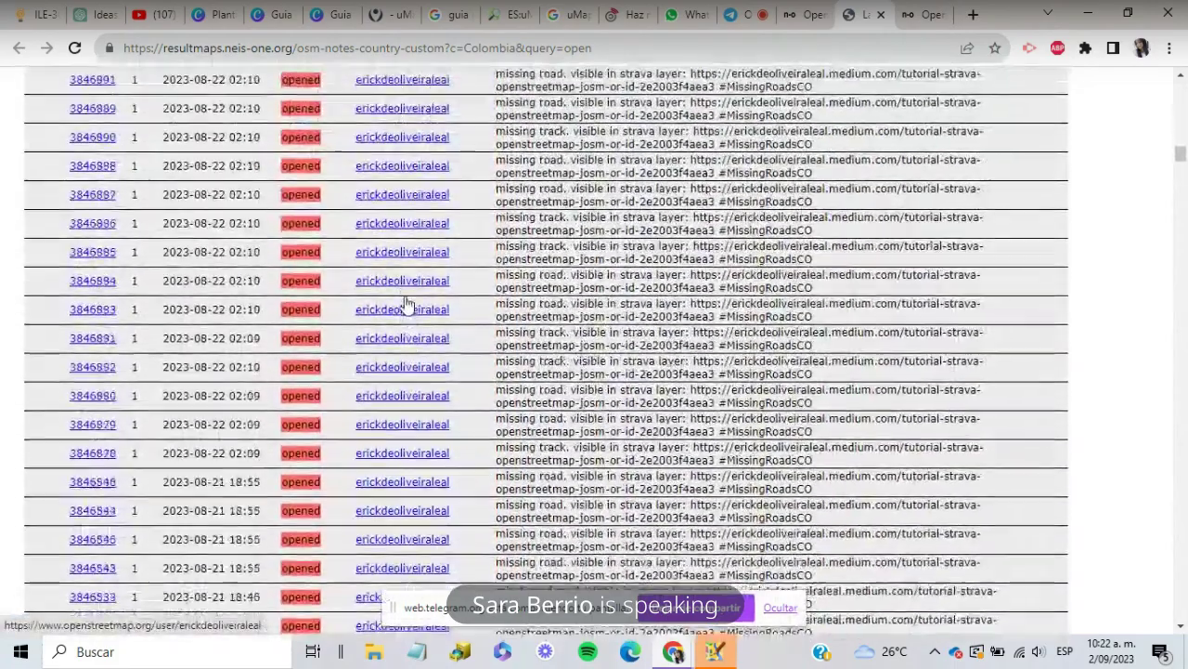
scroll(406, 302, down, 6)
scroll(232, 343, up, 15)
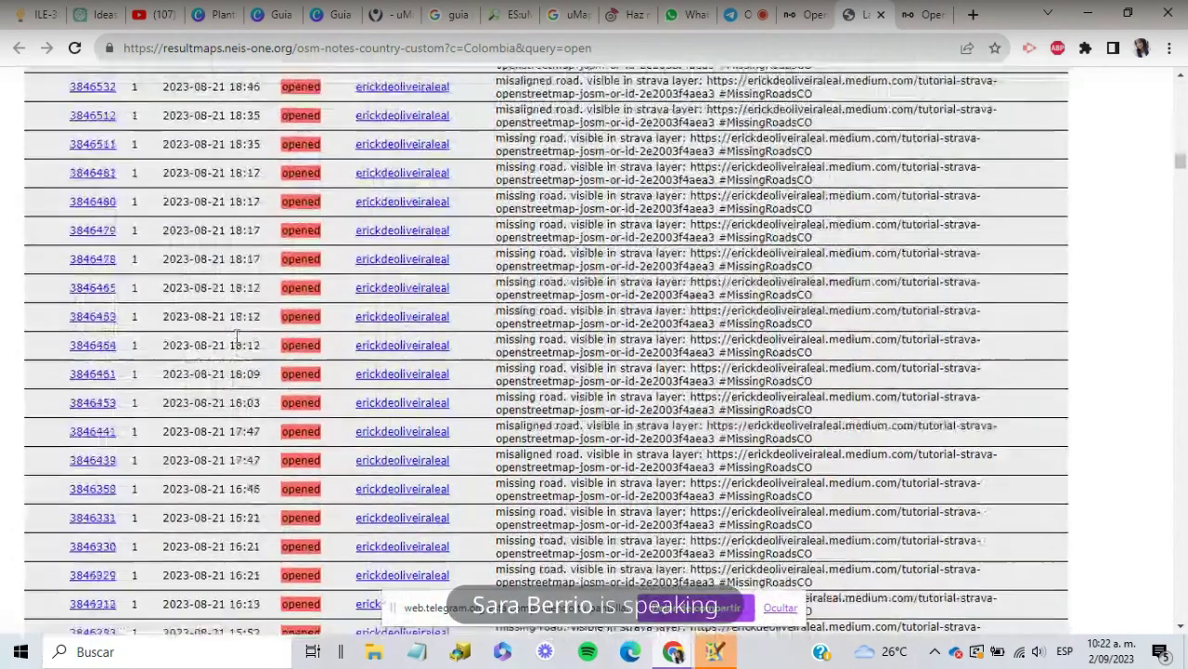
scroll(232, 344, up, 10)
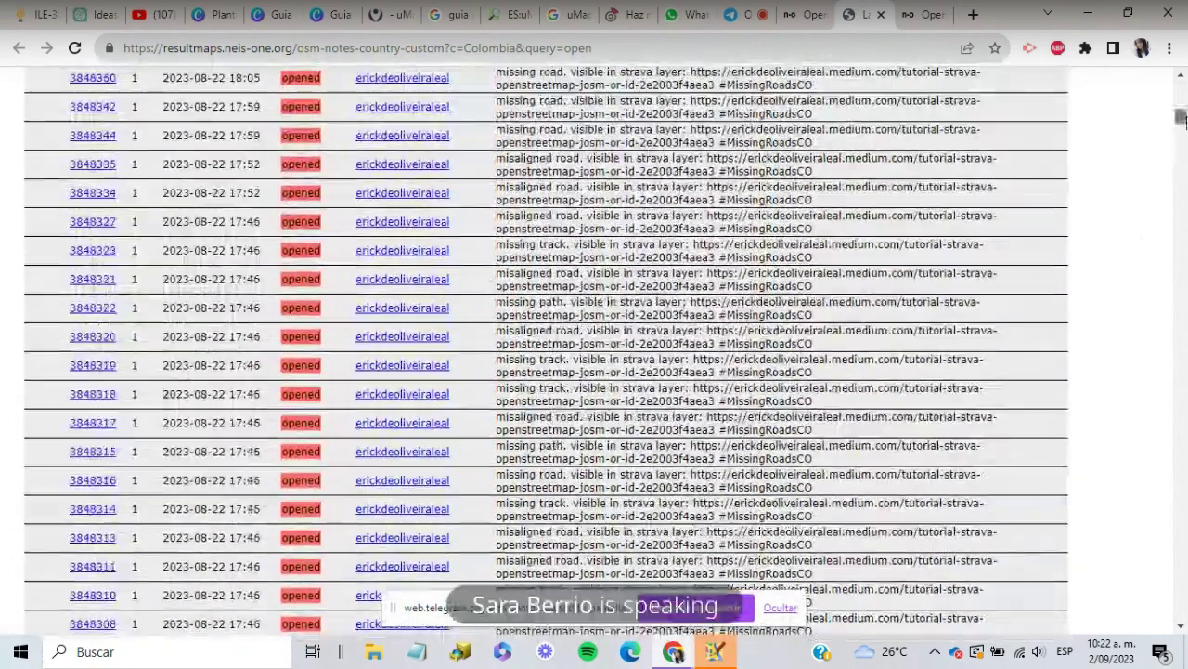
drag(1182, 118, 1183, 603)
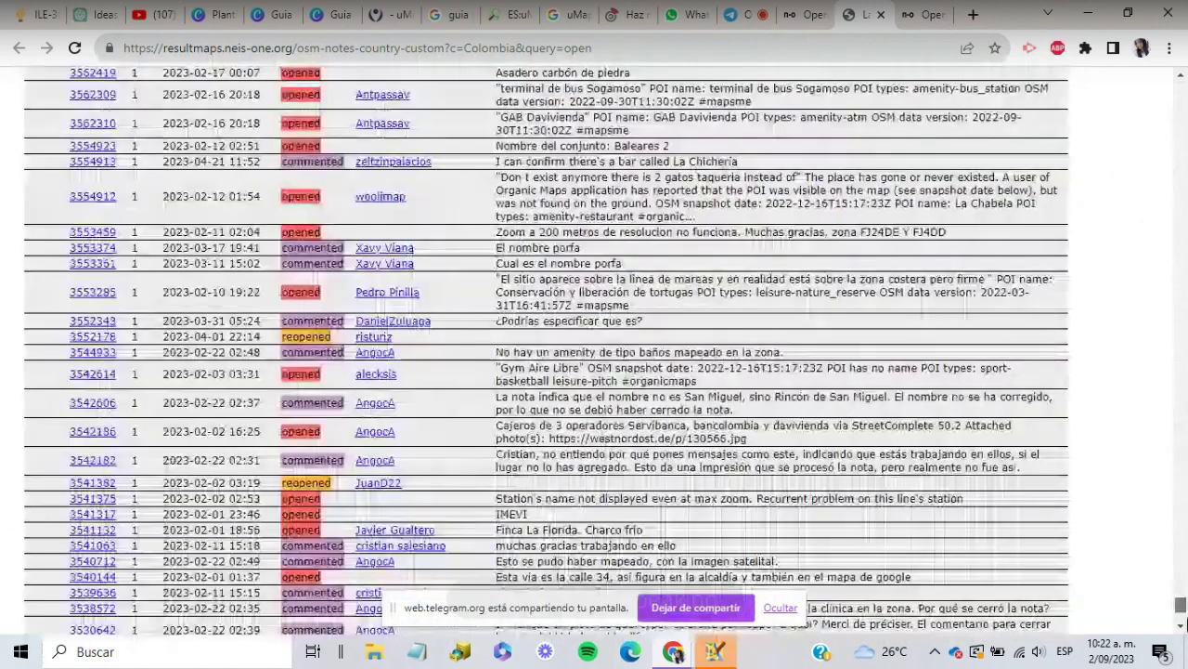
scroll(542, 385, up, 15)
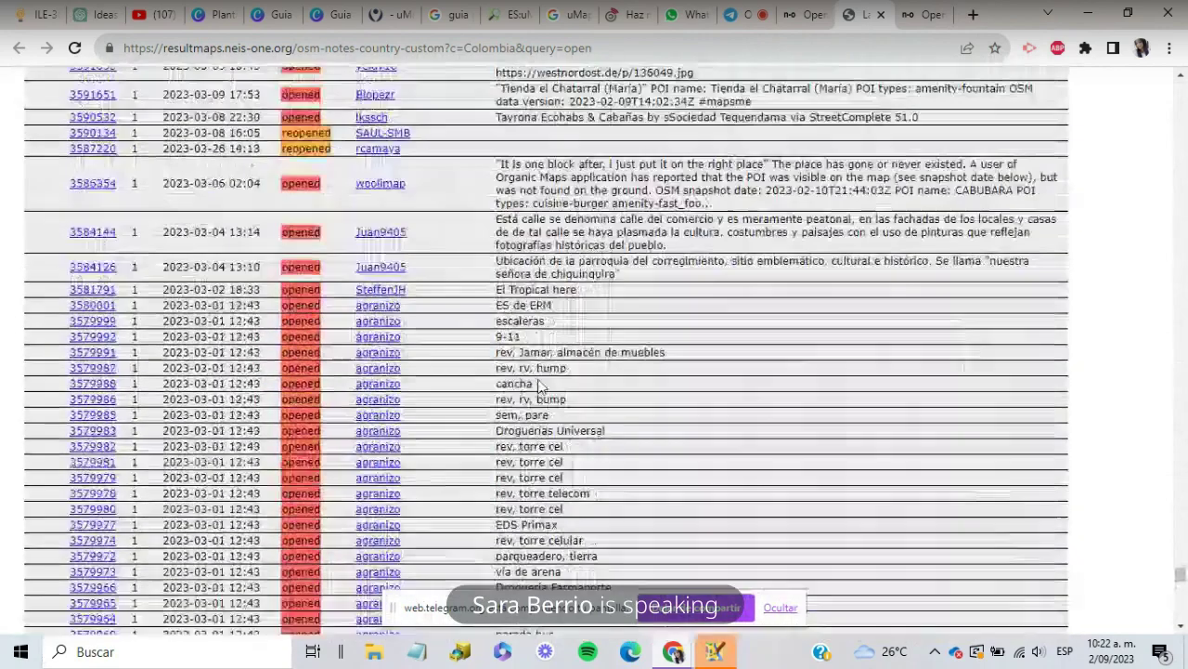
scroll(541, 385, up, 5)
drag(1183, 570, 1183, 550)
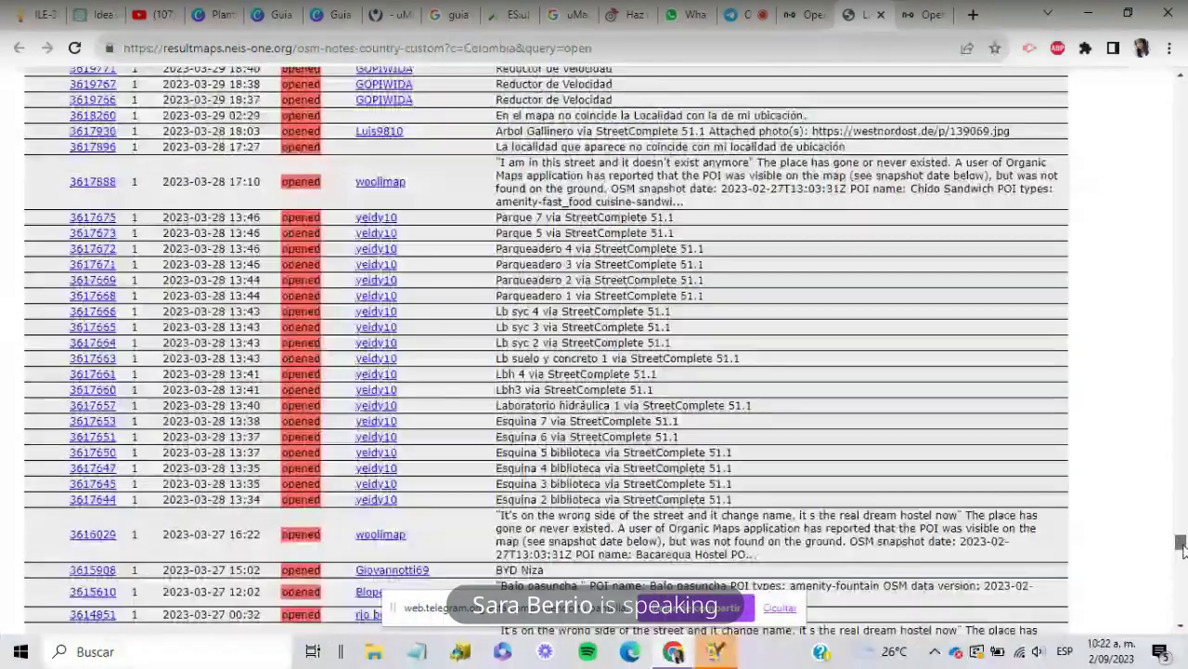
scroll(857, 390, up, 12)
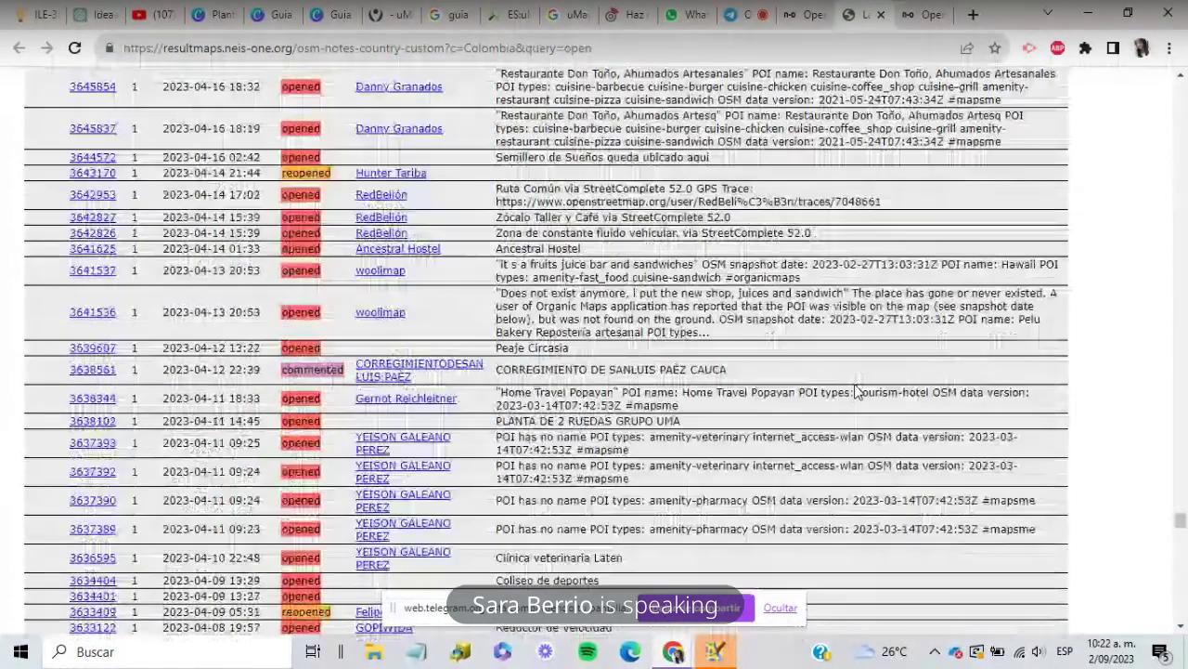
scroll(856, 390, down, 5)
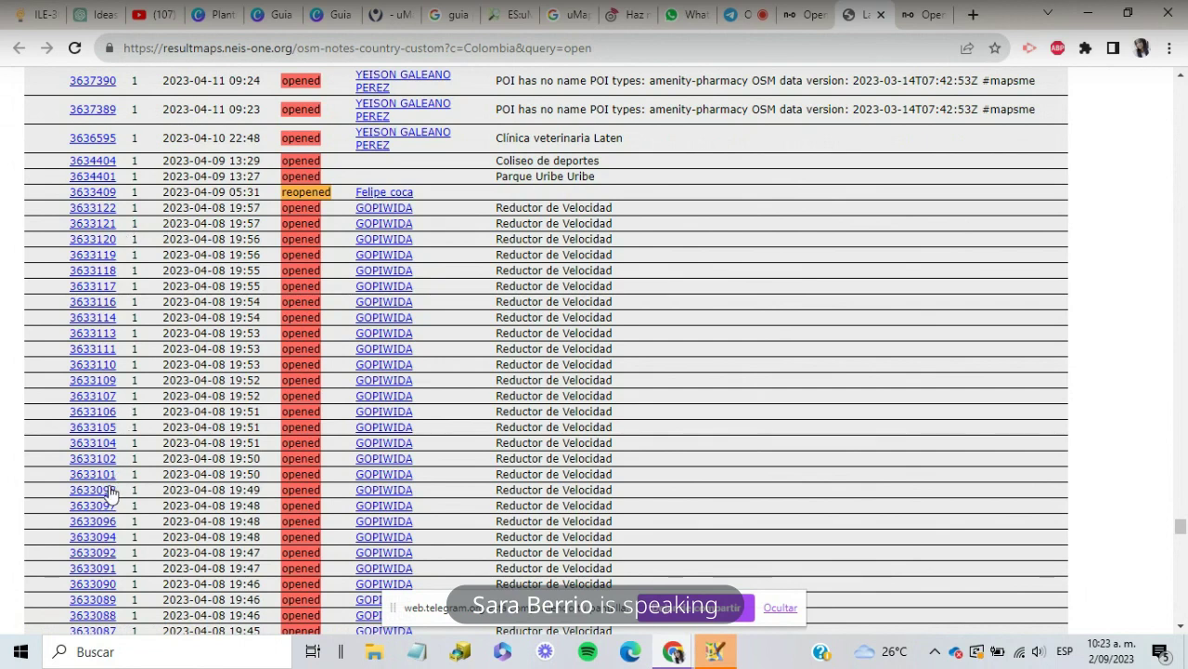
Step: Open note 3633109, described as "Reductor de Velocidad", recheck it in the open notes list and return to its page
click(107, 382)
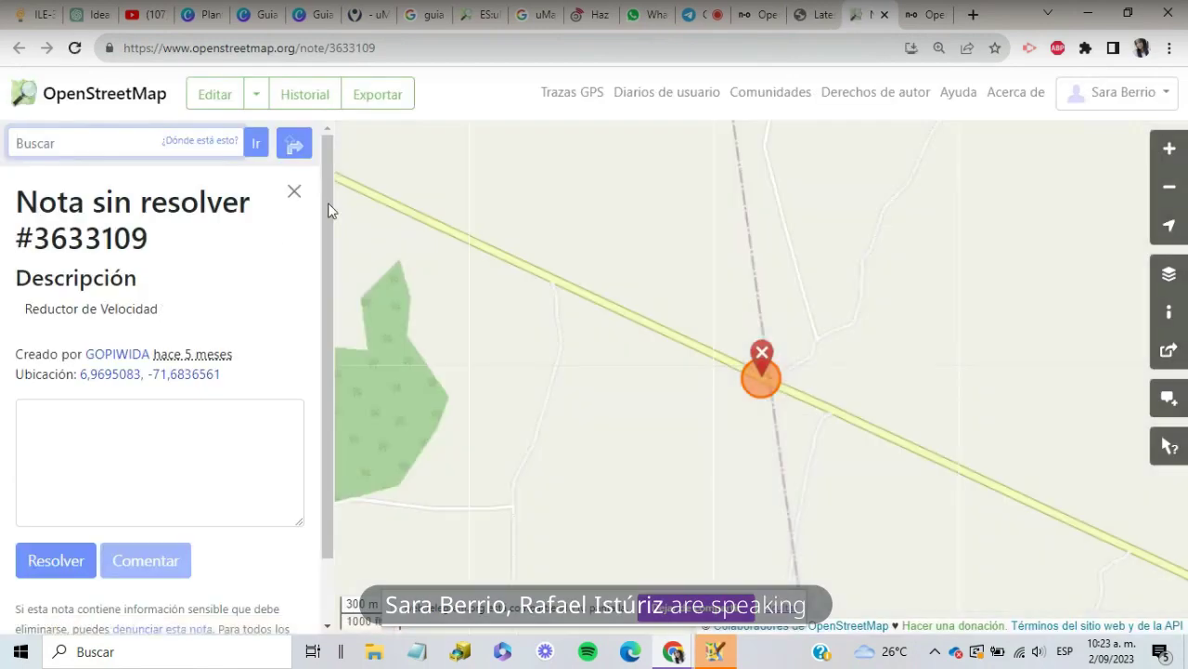
click(804, 11)
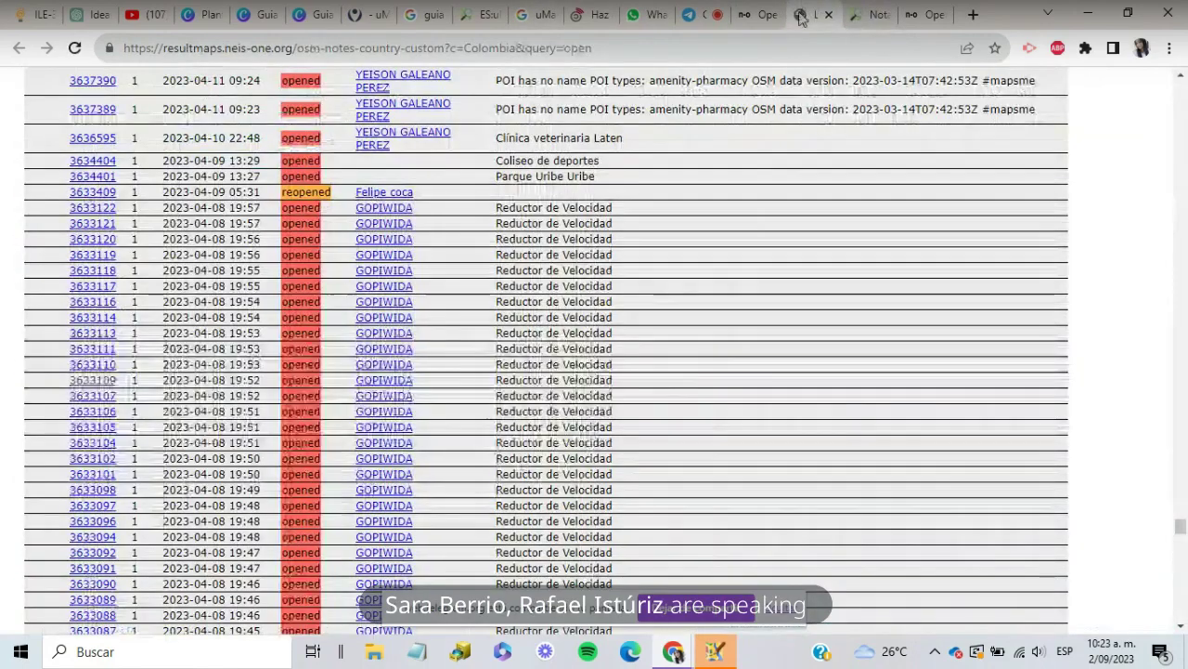
scroll(445, 447, up, 1)
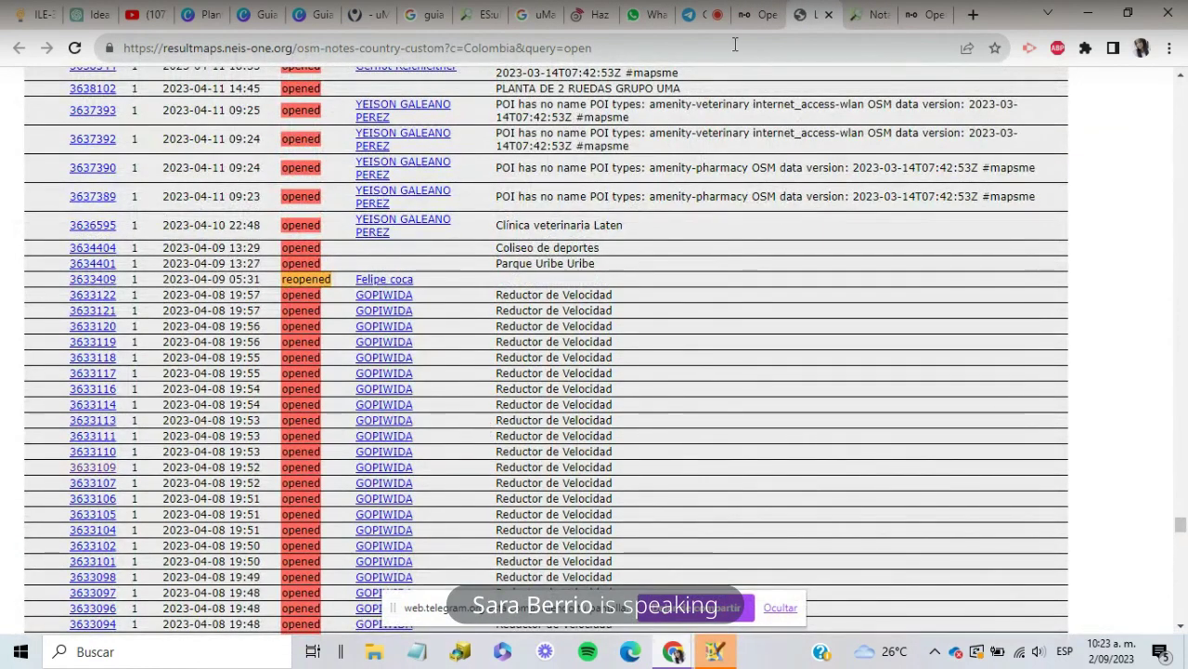
click(859, 13)
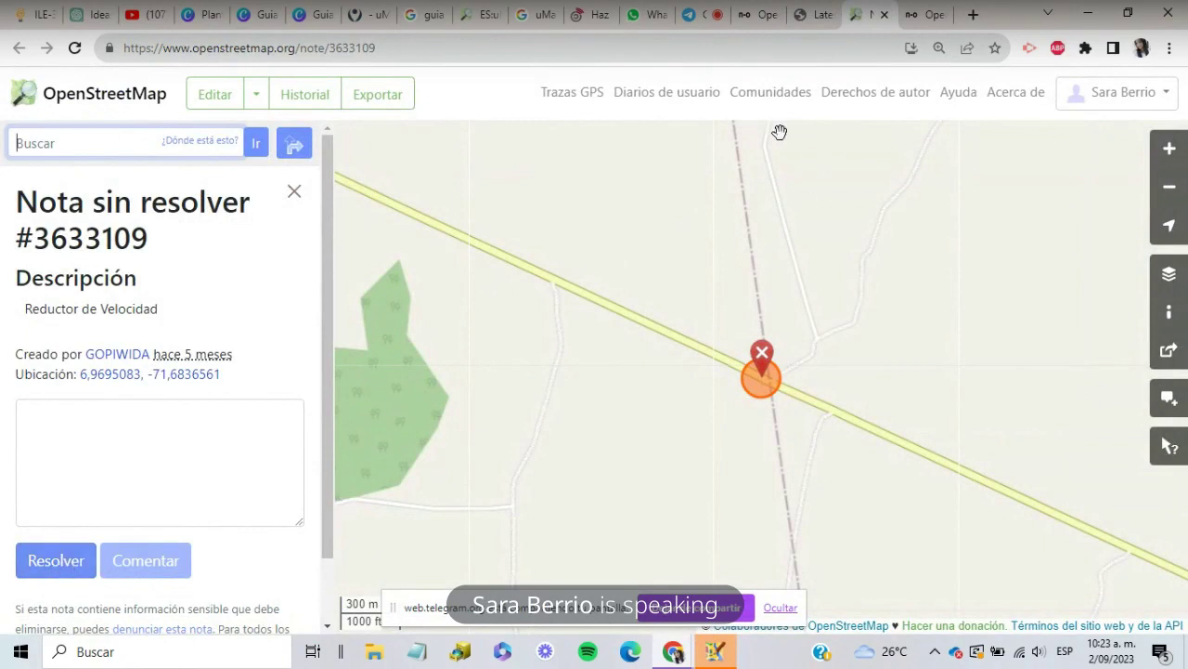
Step: Load the note's area into JOSM through remote control, switch to JOSM and close the bad request dialog
click(256, 94)
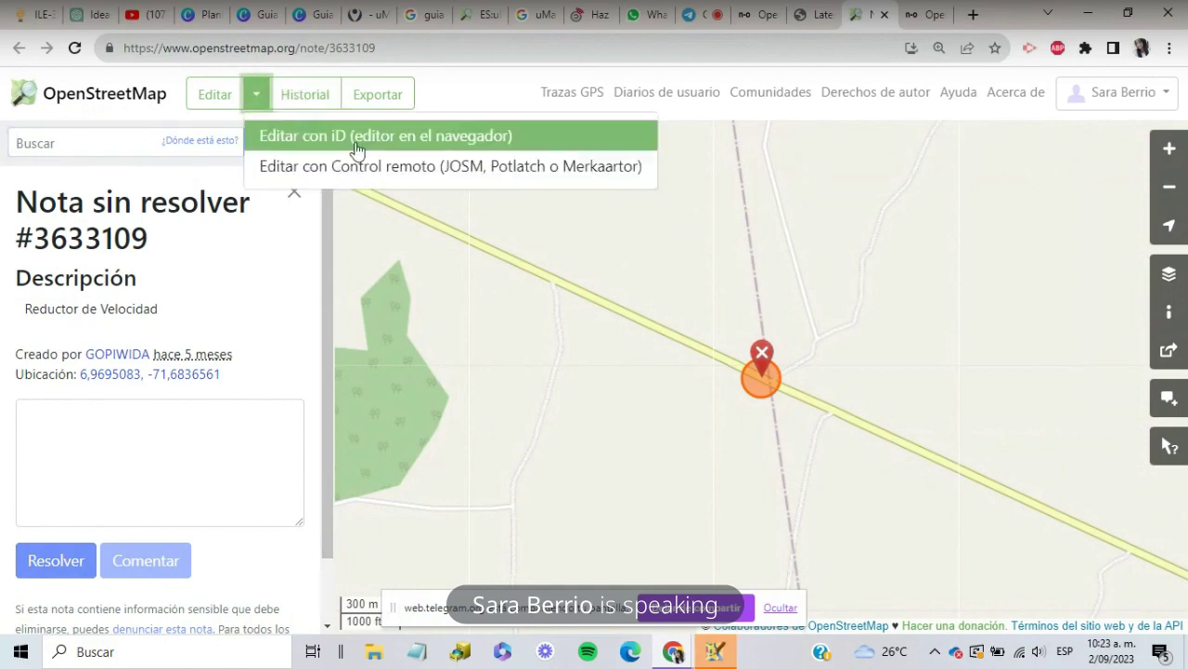
click(359, 167)
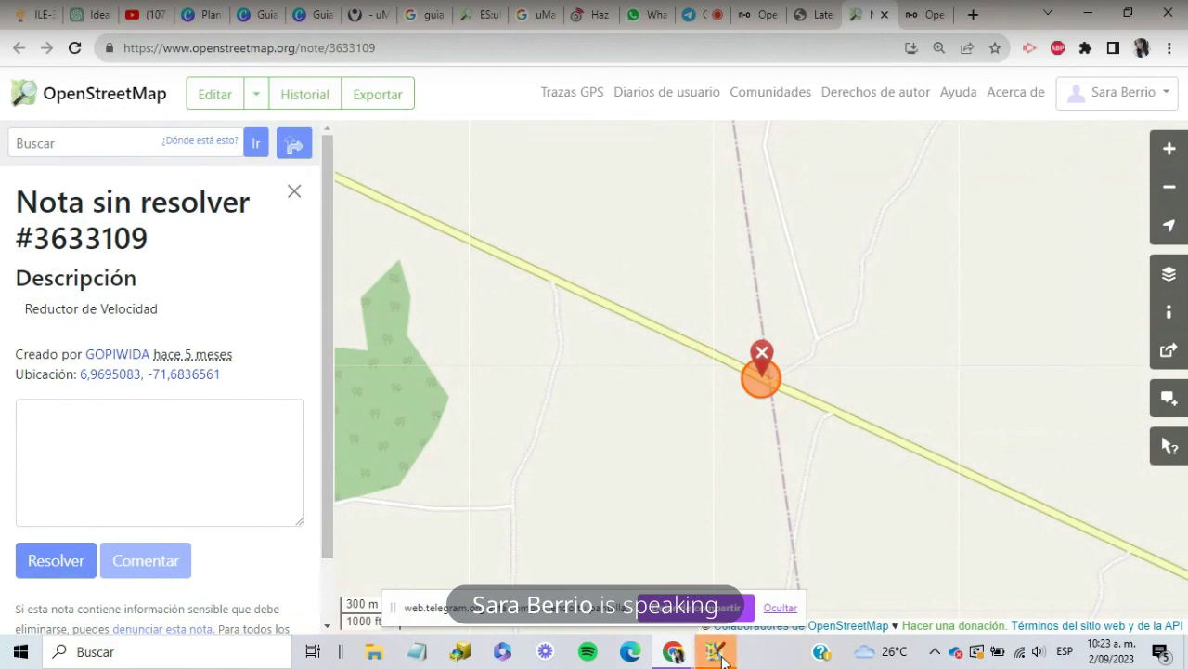
mouse_move(722, 657)
click(700, 573)
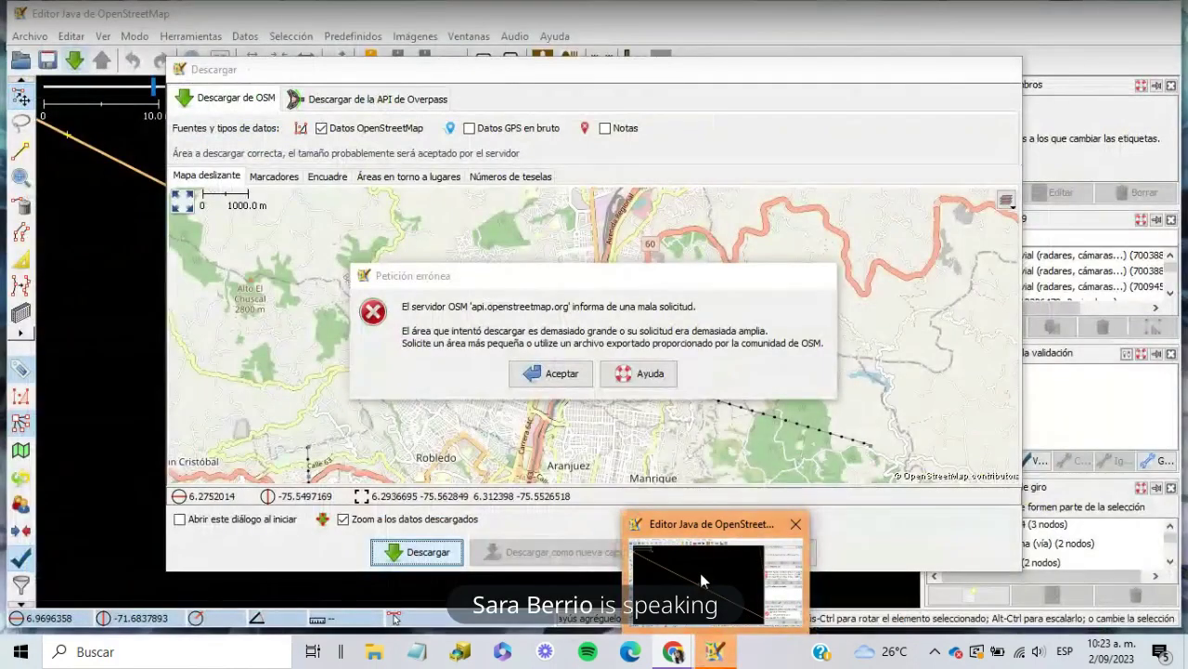
click(700, 572)
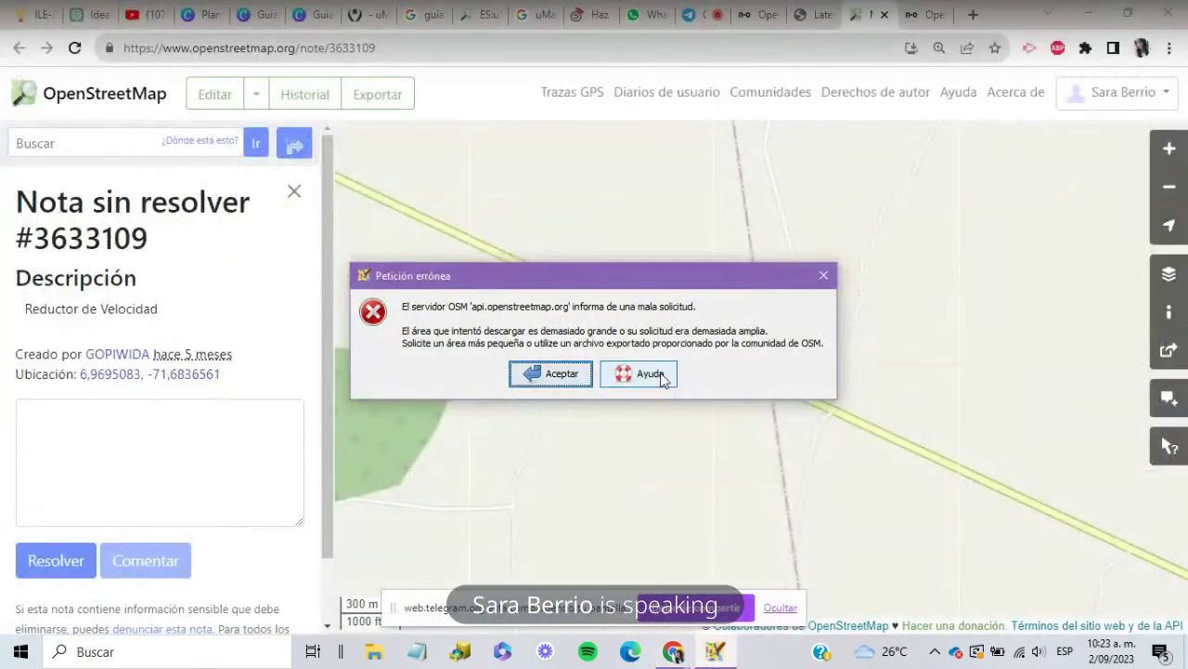
click(825, 276)
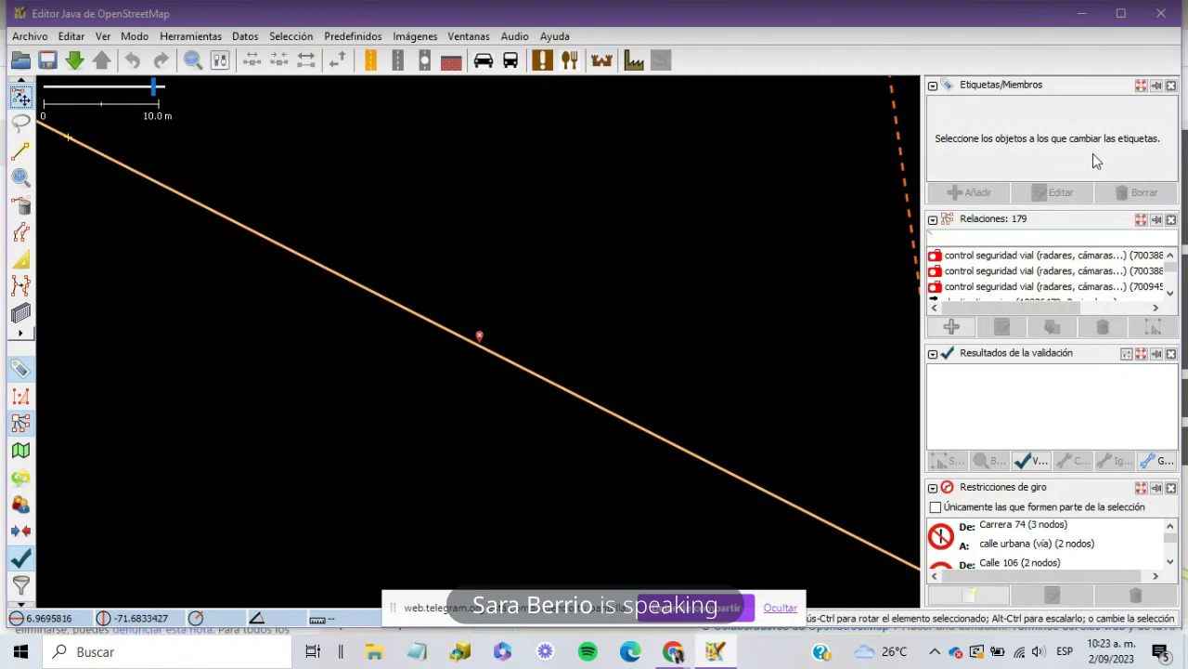
Step: Add Bing aerial imagery as the background layer and inspect the road around the speed bump note
click(402, 38)
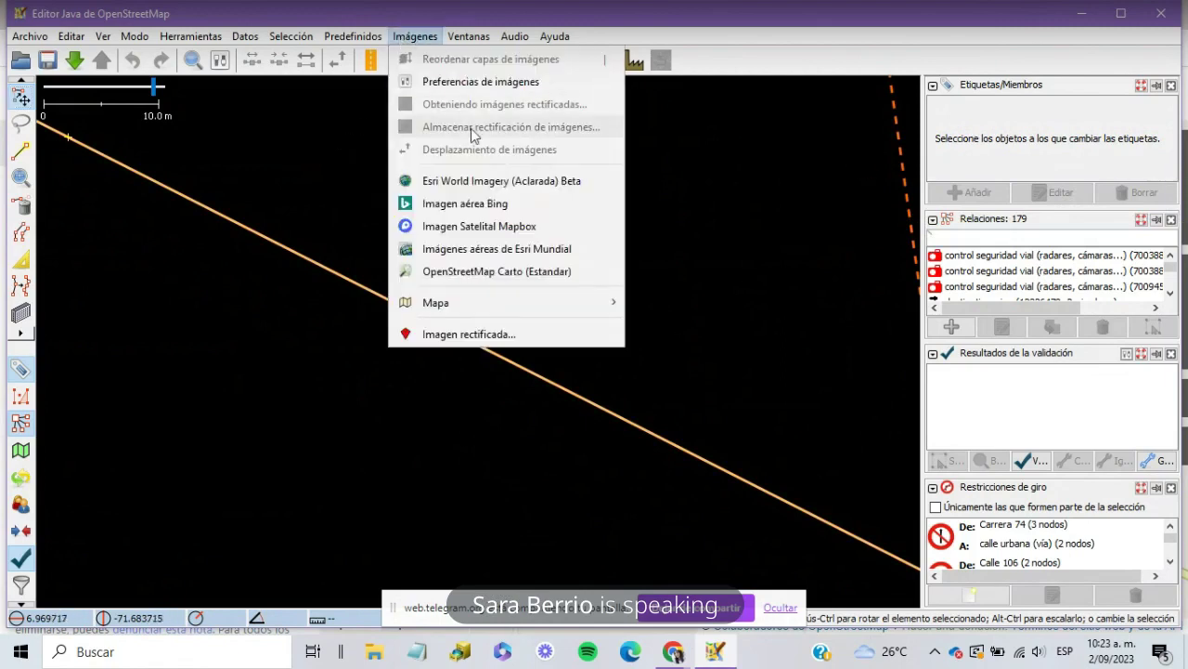
click(541, 213)
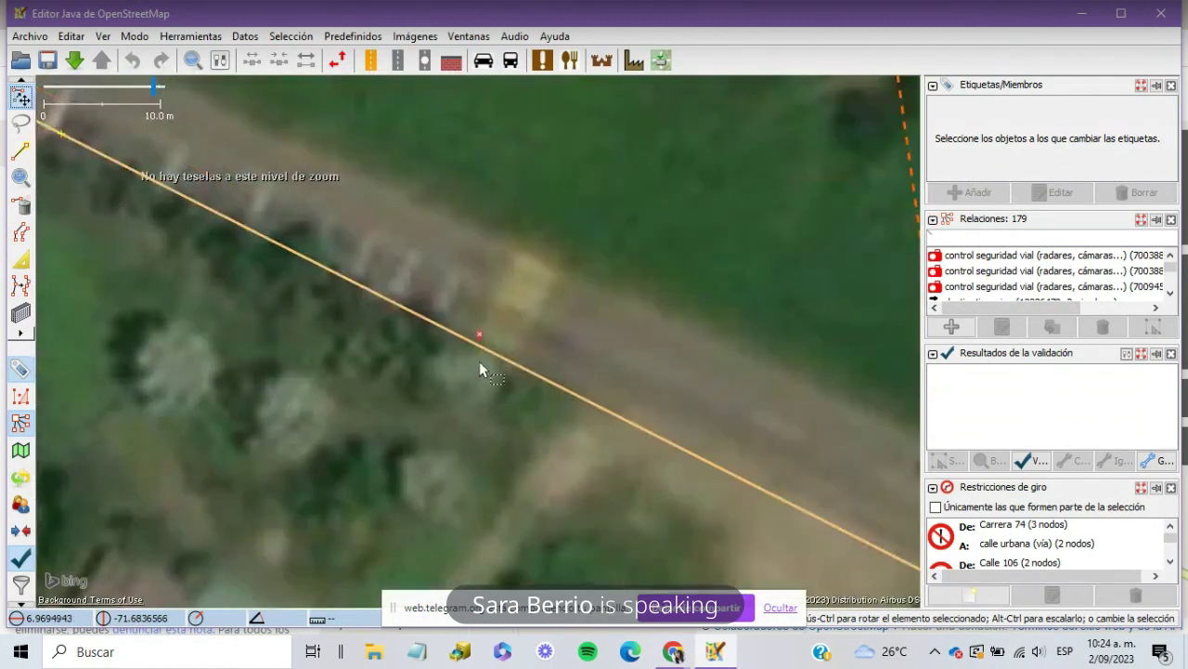
scroll(477, 350, up, 2)
drag(466, 369, 518, 399)
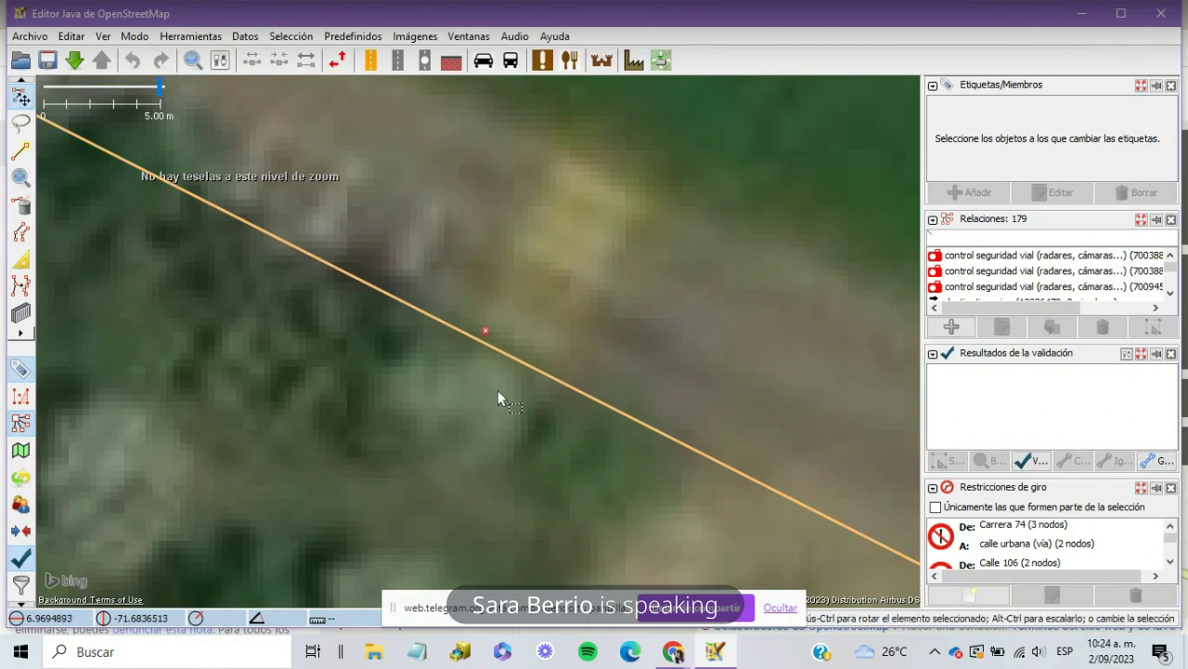
scroll(493, 403, down, 3)
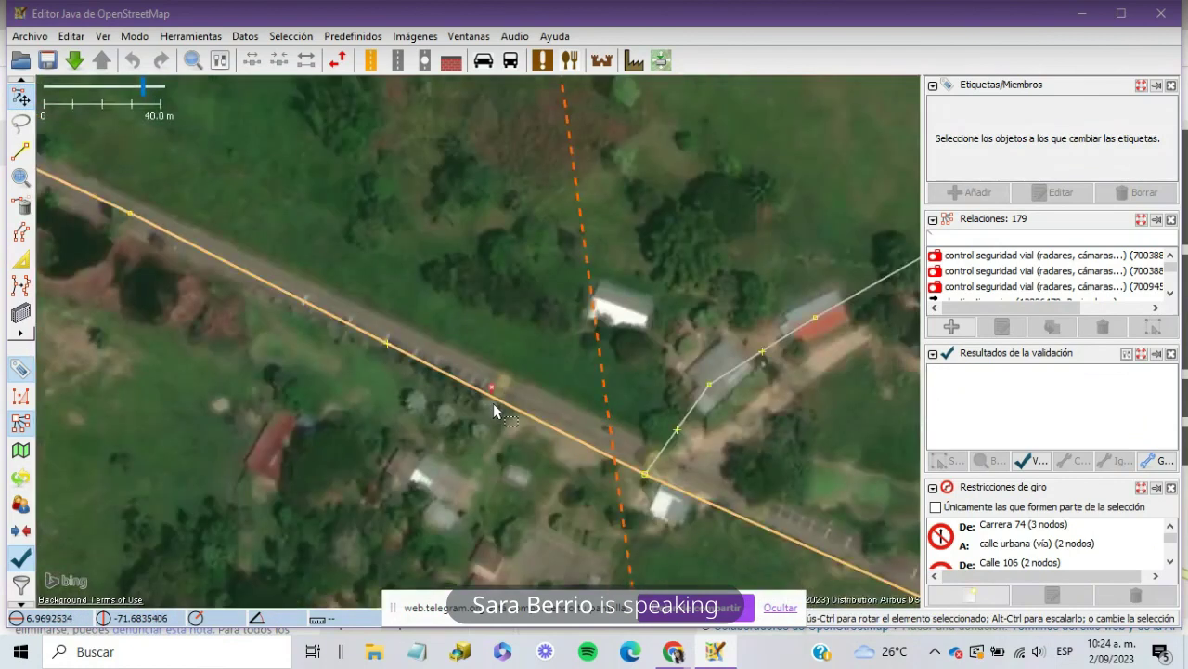
scroll(493, 403, down, 1)
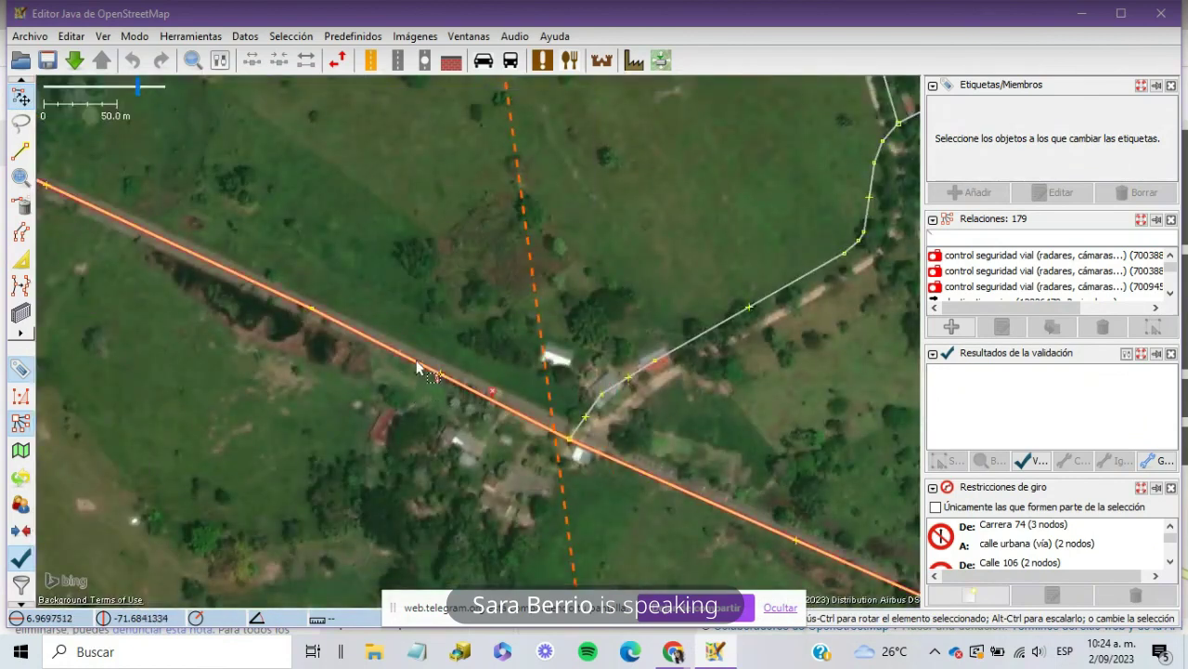
scroll(493, 429, down, 1)
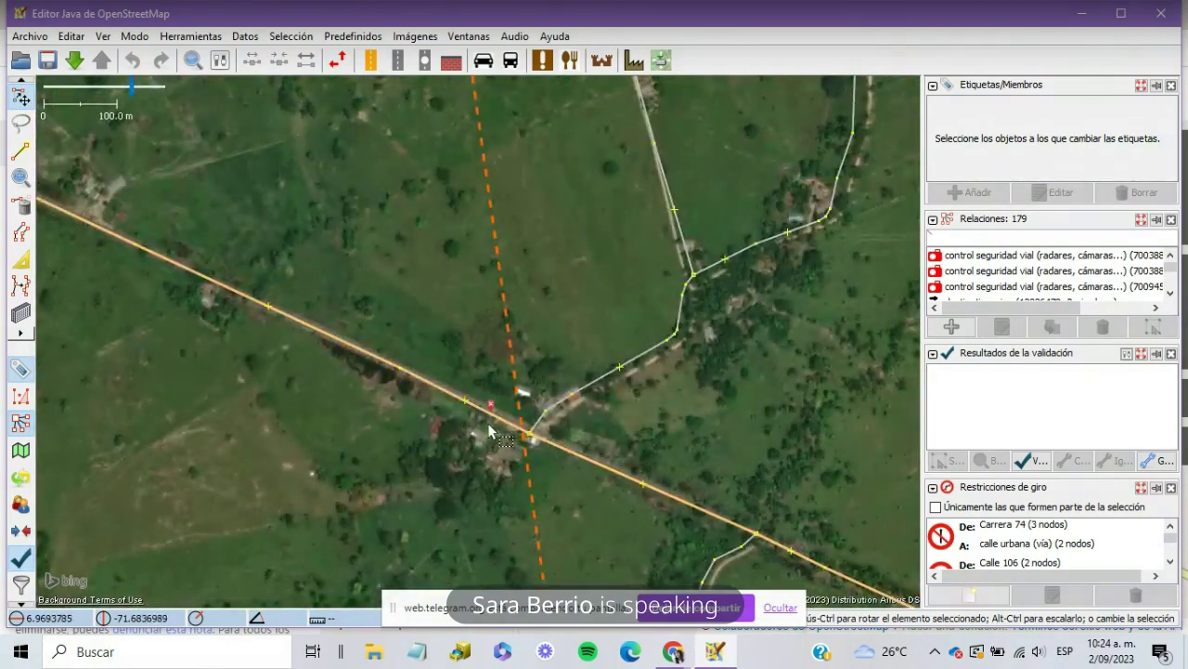
Step: Examine the "Reductor de Velocidad" note and the aerial imagery of the road around it for a speed bump
scroll(468, 423, up, 1)
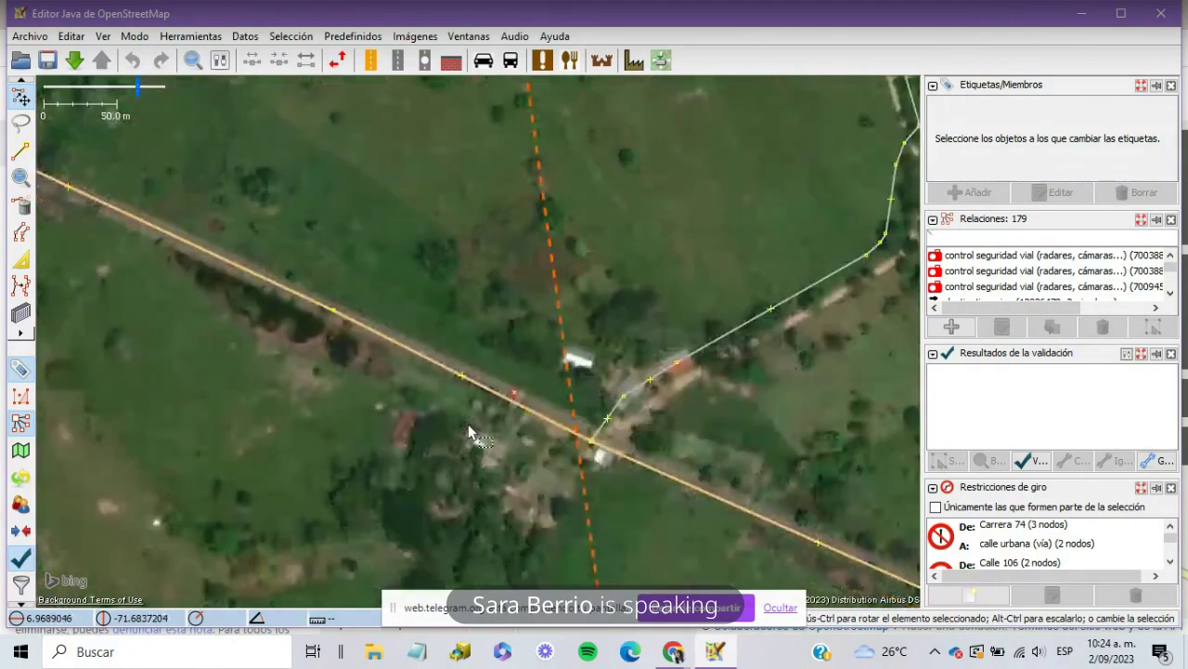
click(514, 408)
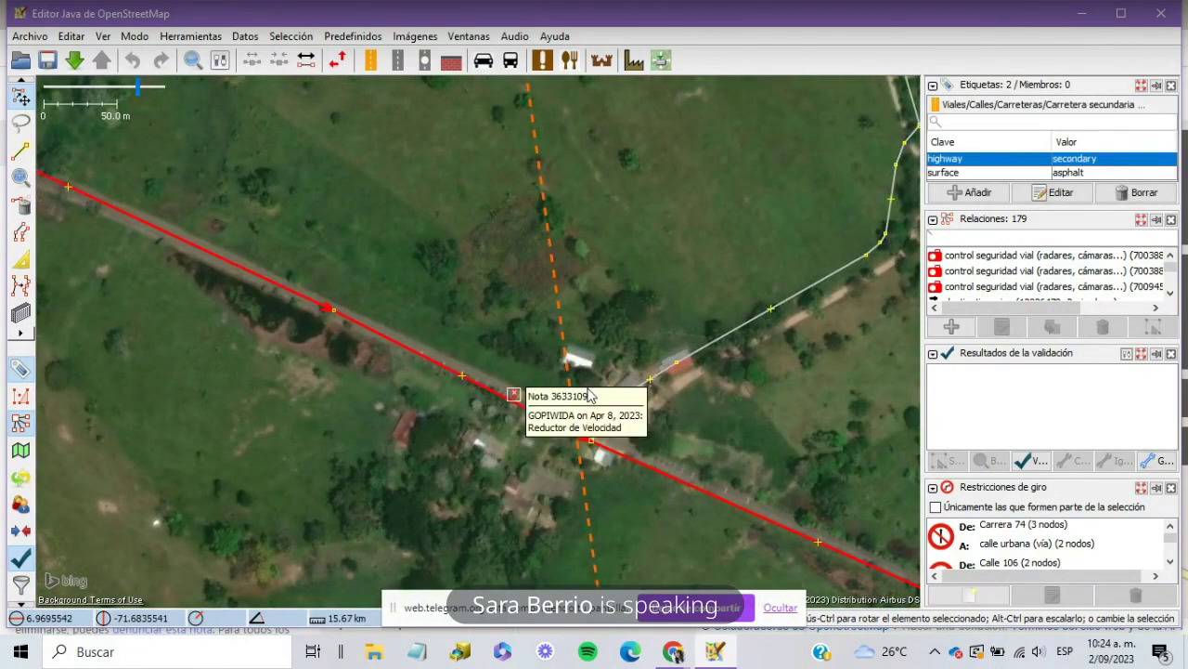
click(635, 503)
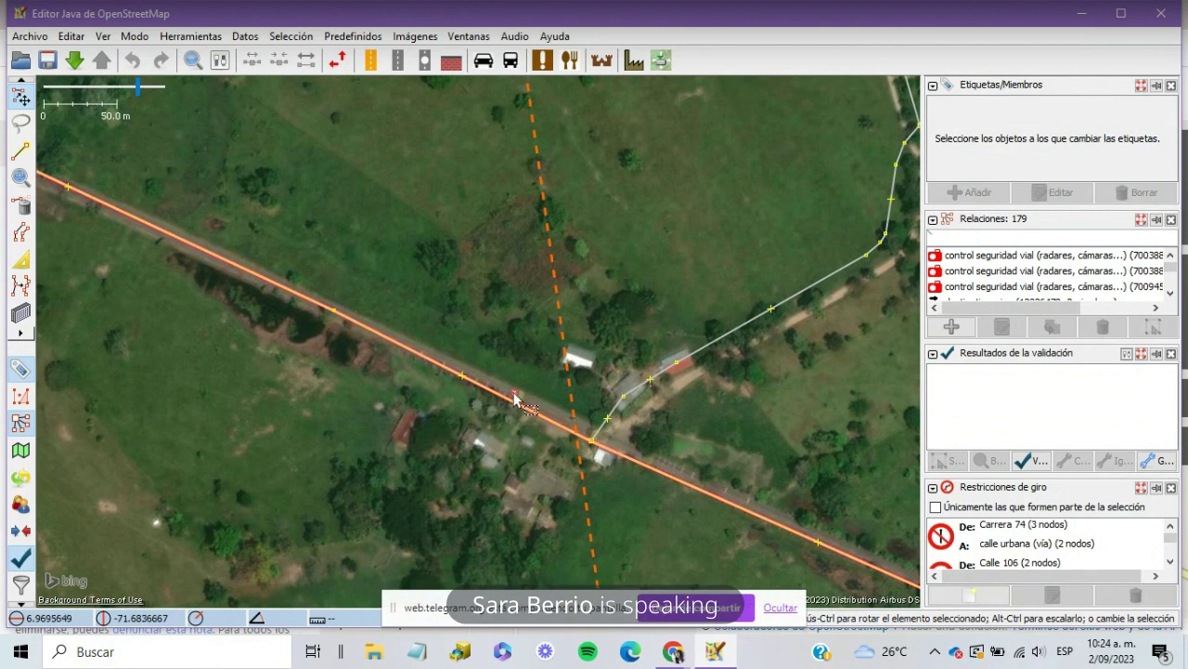
scroll(516, 397, up, 3)
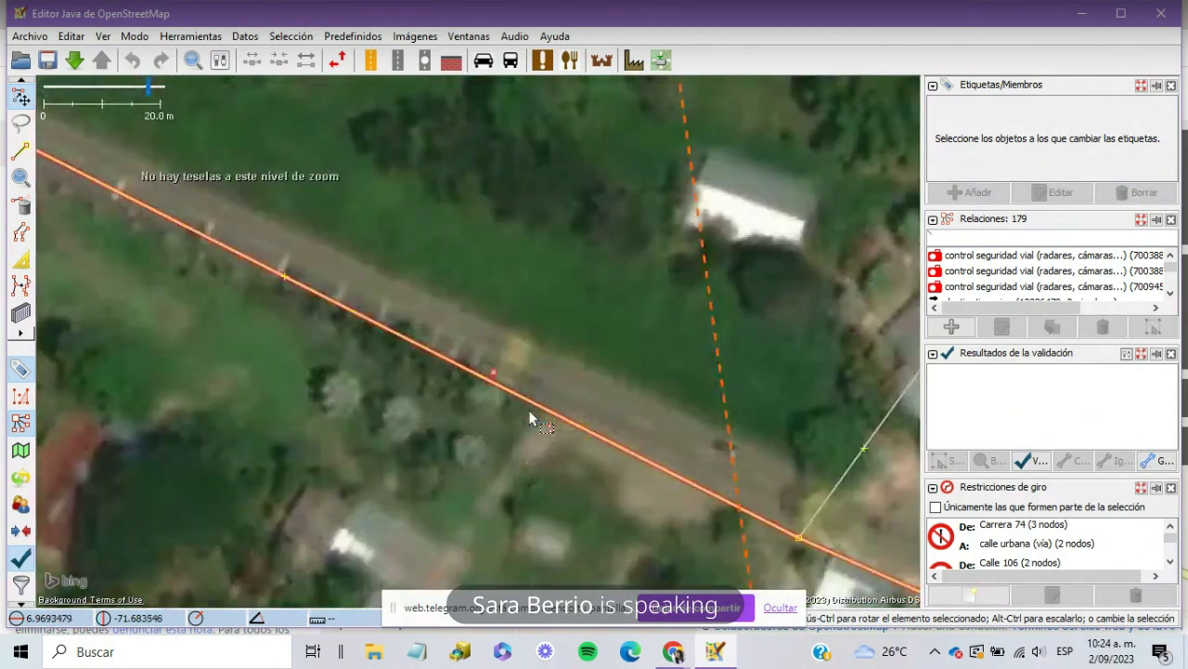
scroll(530, 419, down, 2)
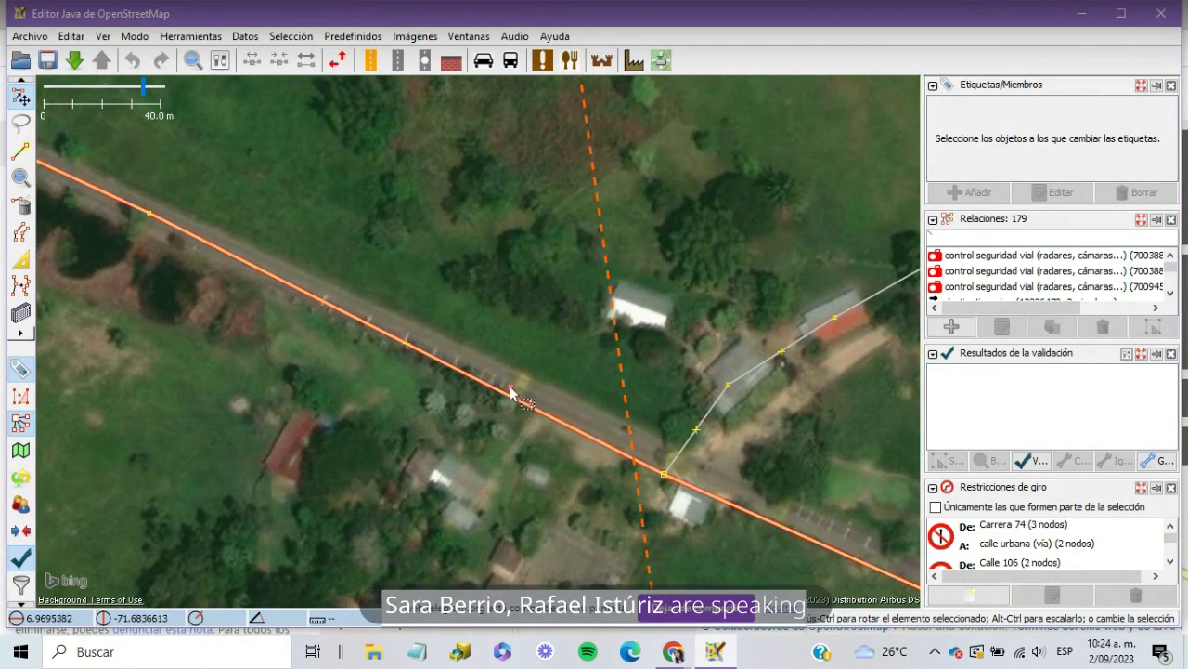
scroll(506, 394, up, 2)
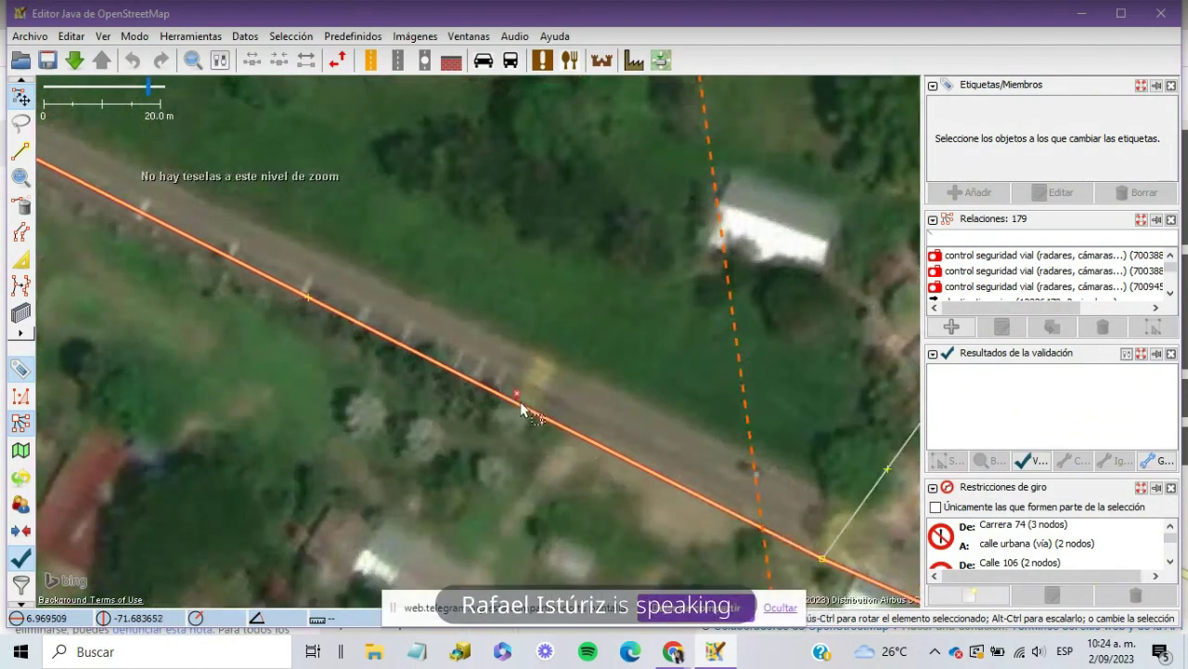
scroll(523, 404, up, 2)
scroll(523, 404, down, 3)
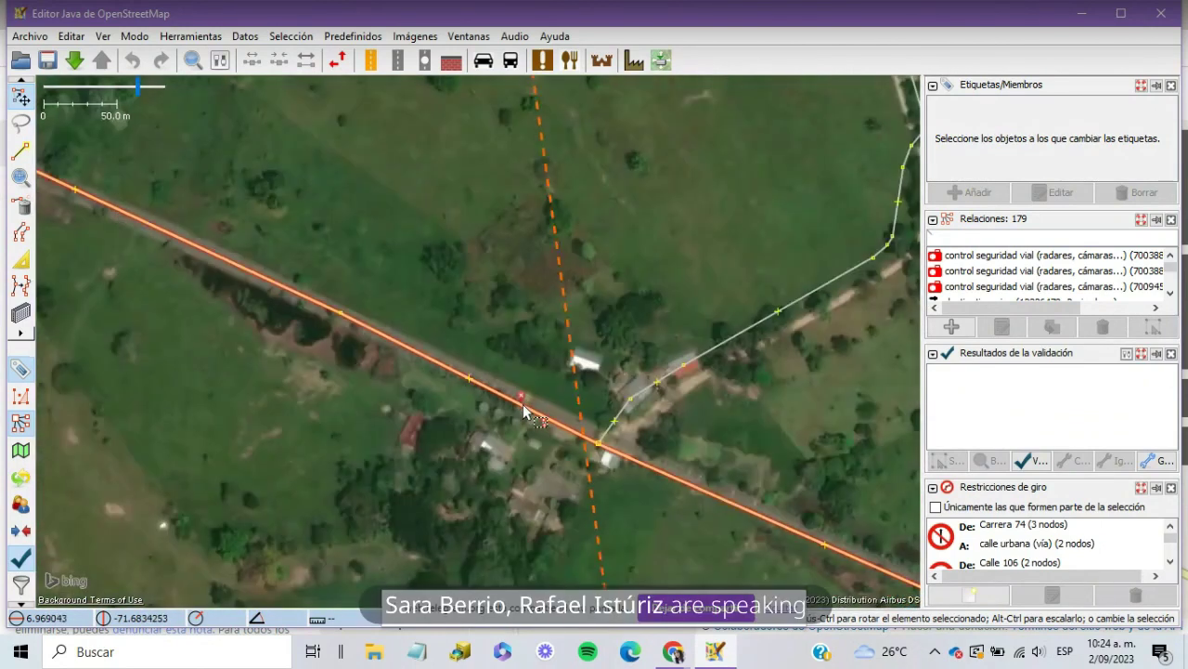
drag(530, 482, 408, 411)
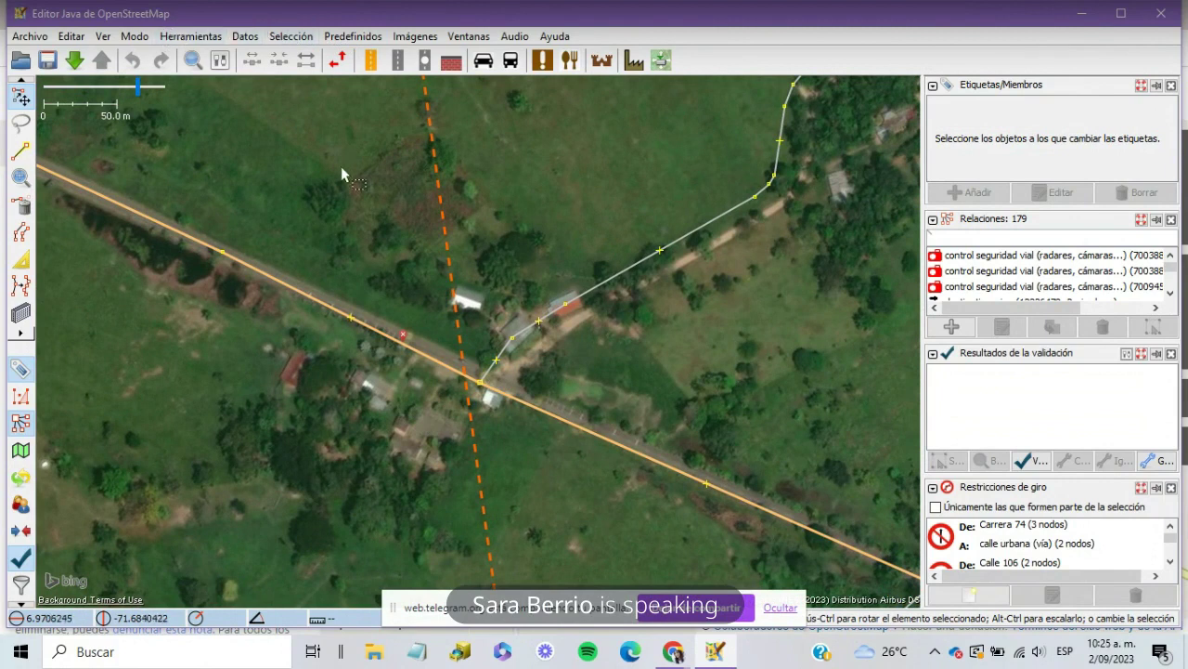
Step: Open the imagery preferences and search the available providers for "strava"
click(431, 42)
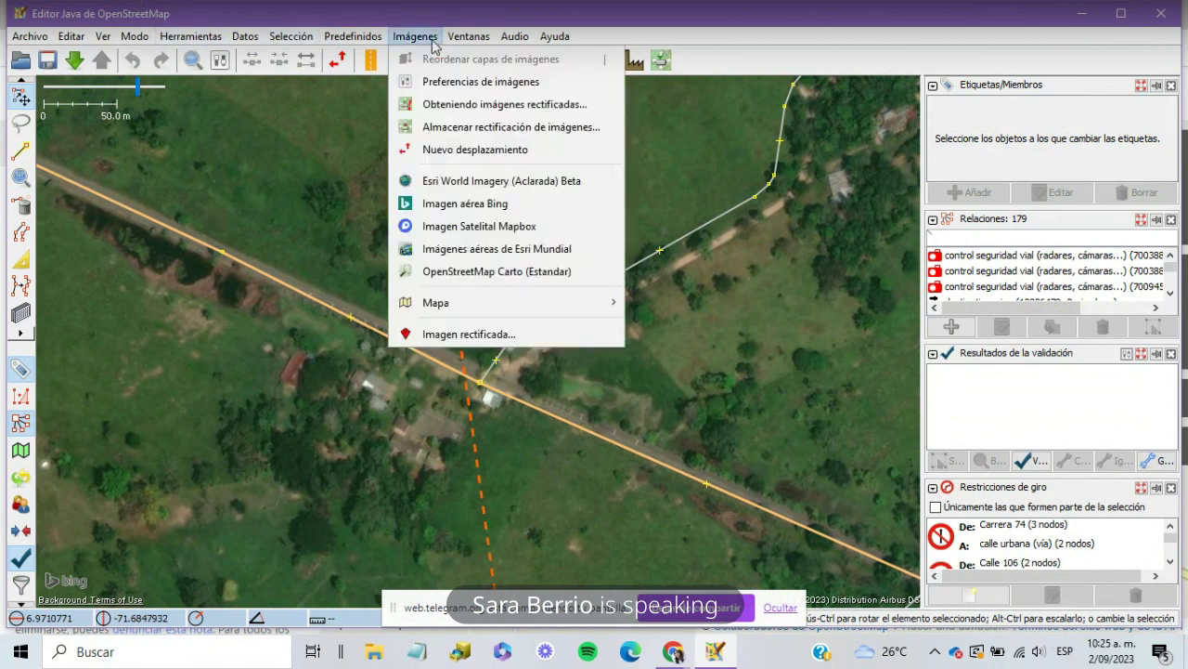
click(452, 82)
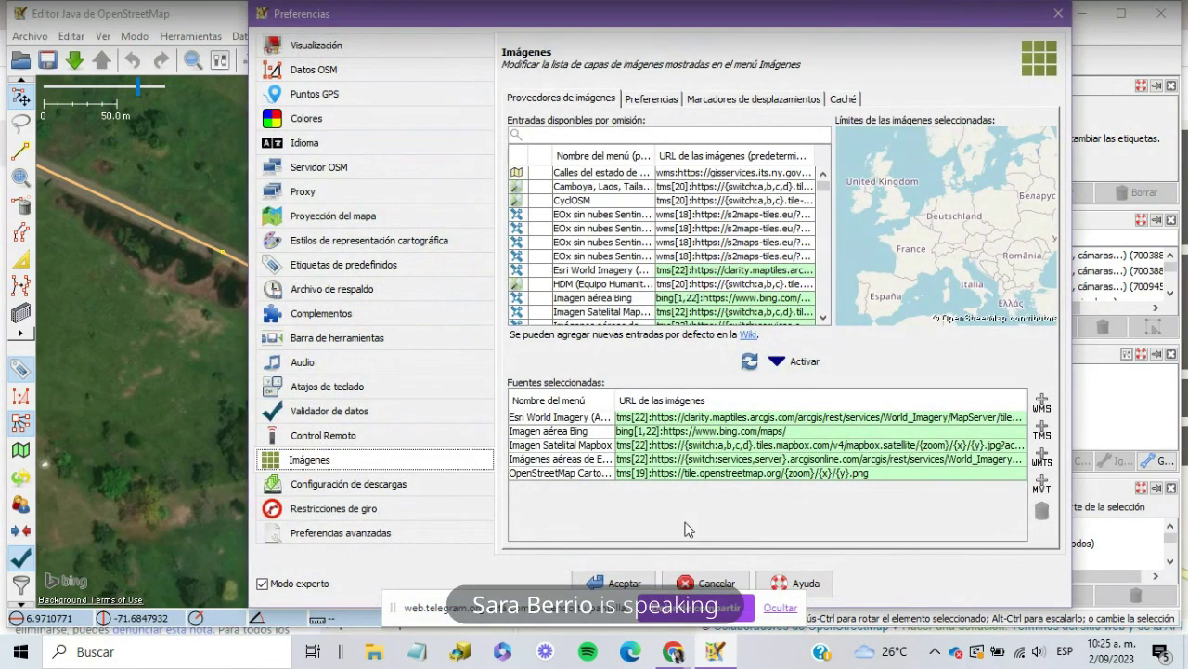
click(617, 133)
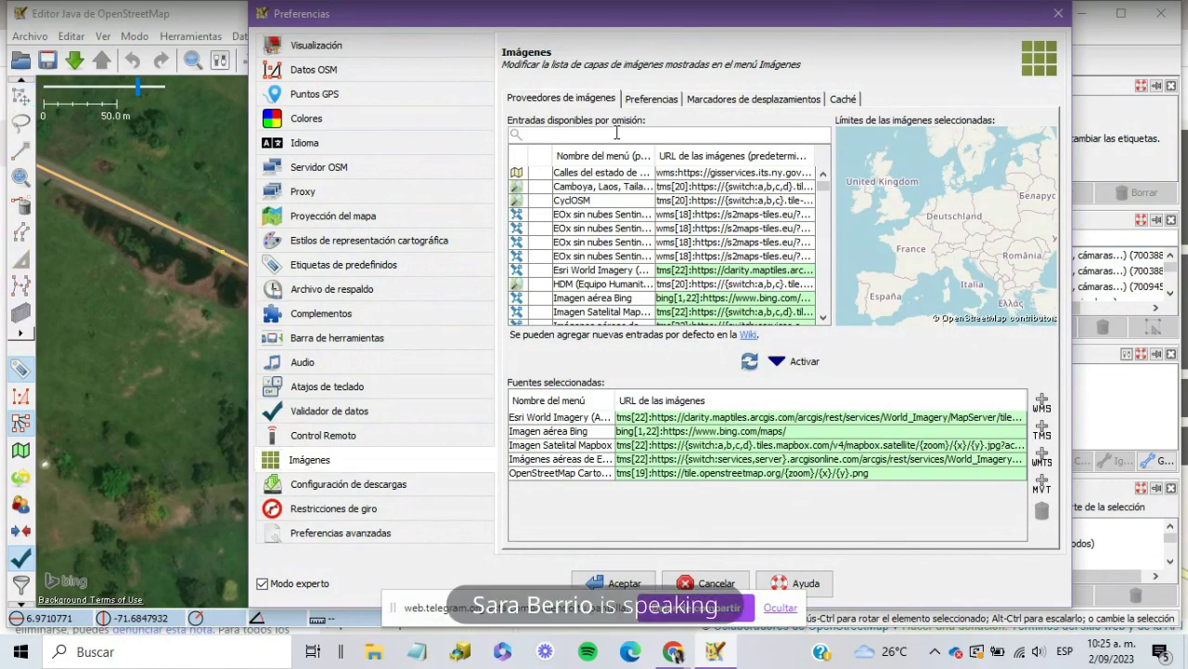
text(estra)
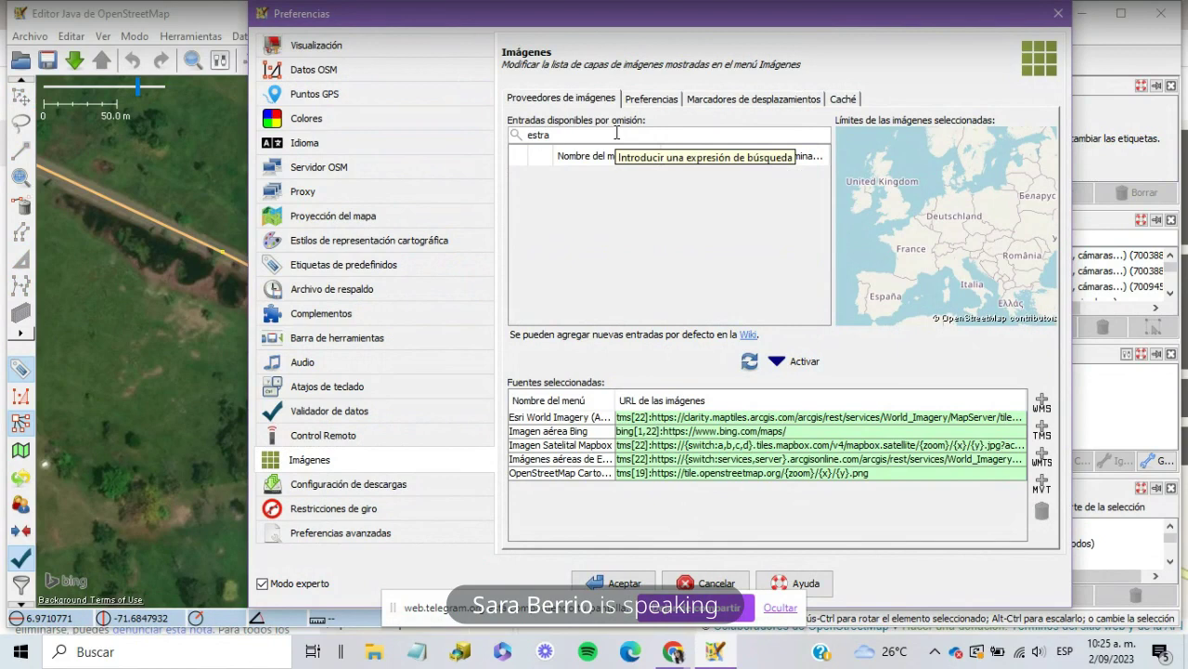
key(BackSpace)
key(BackSpace)
key(BackSpace)
key(BackSpace)
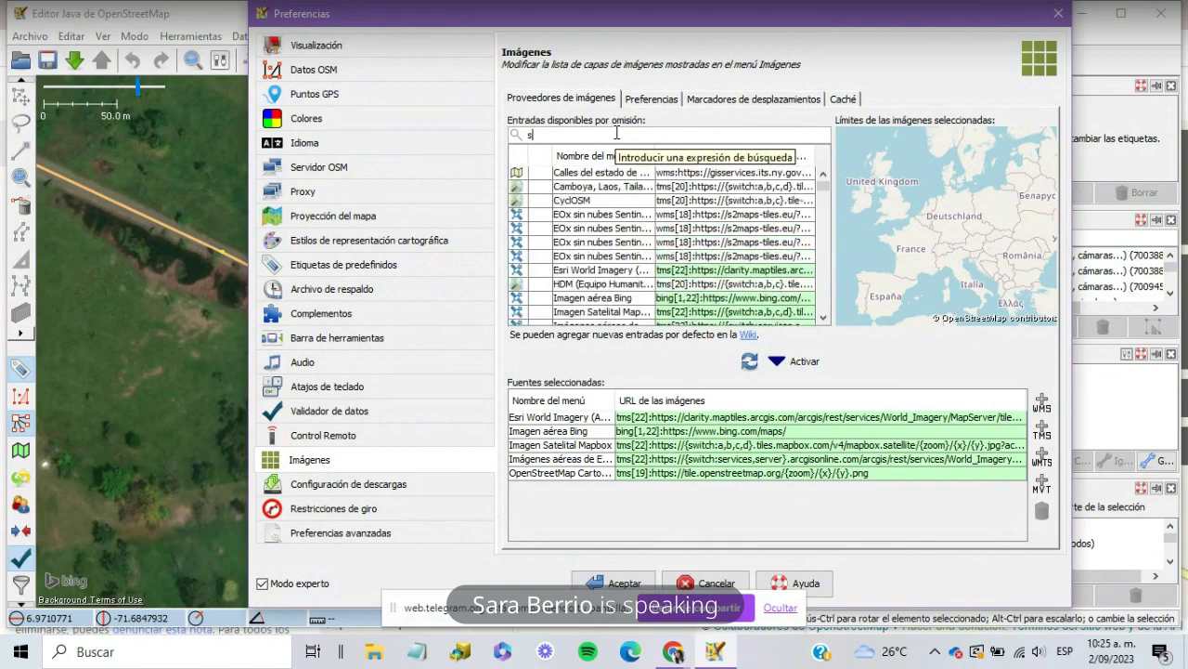
text(trava)
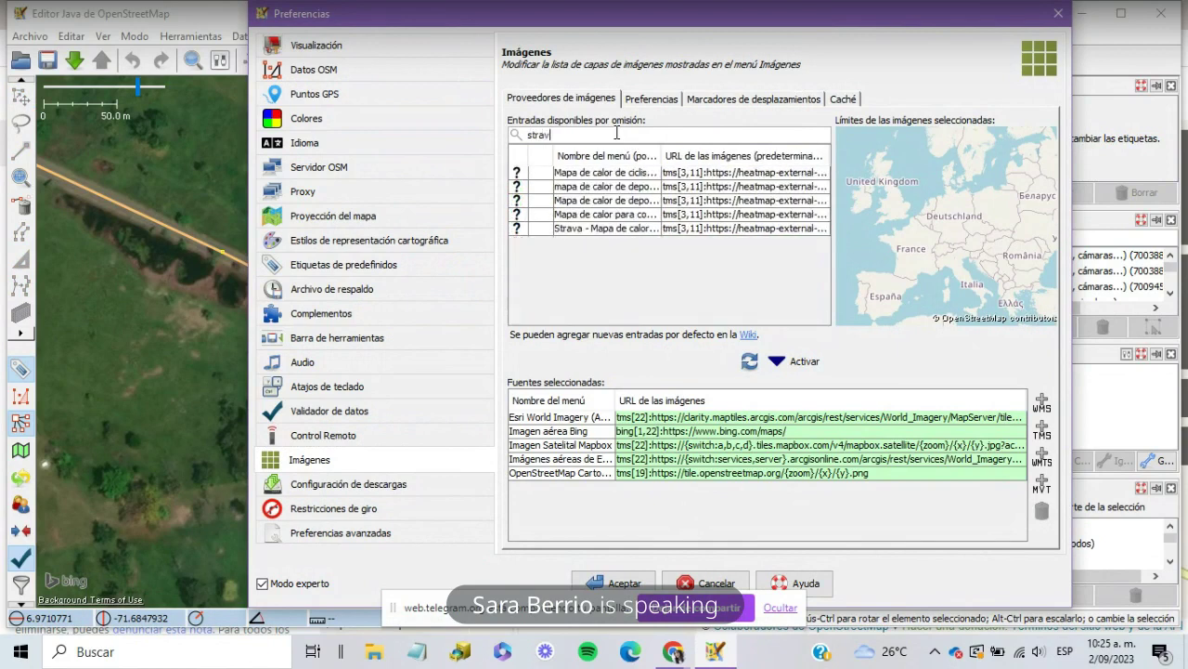
Step: Activate the "Strava - Mapa de calor" provider so it is added to the selected imagery sources
click(614, 229)
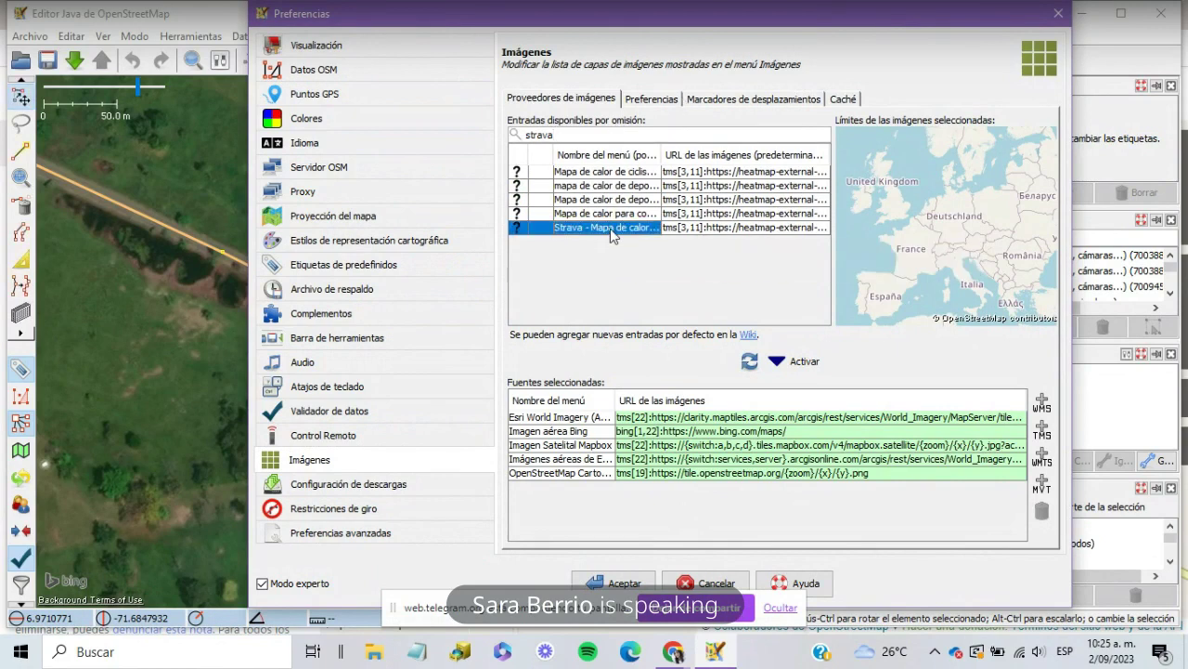
click(709, 232)
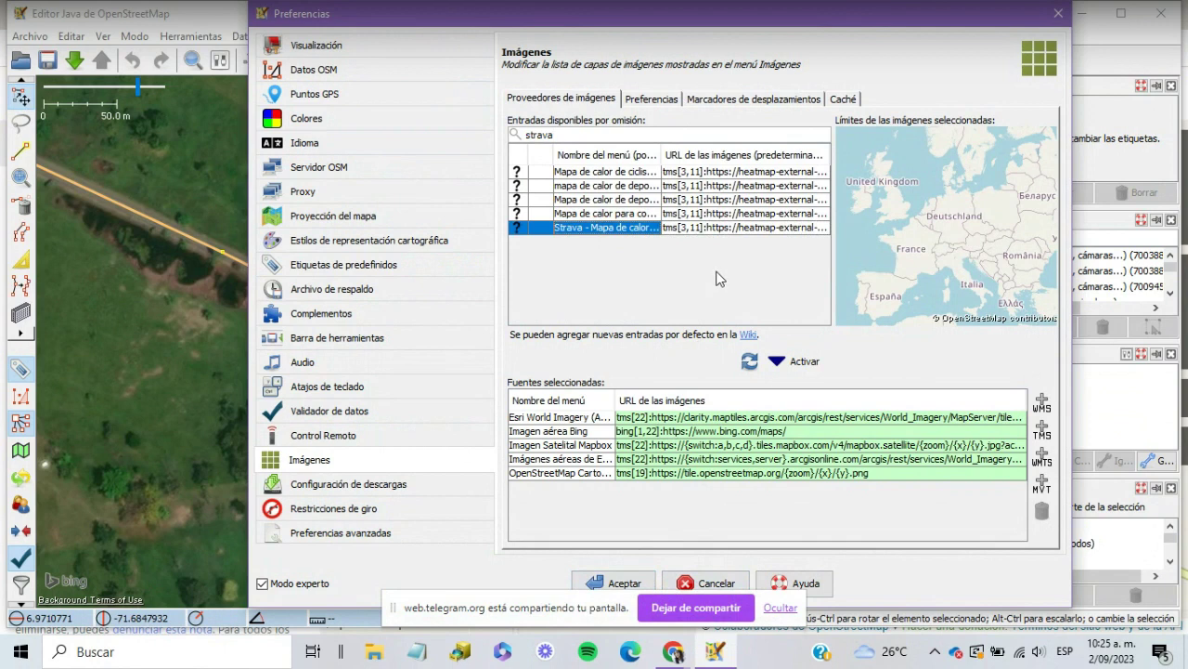
click(792, 362)
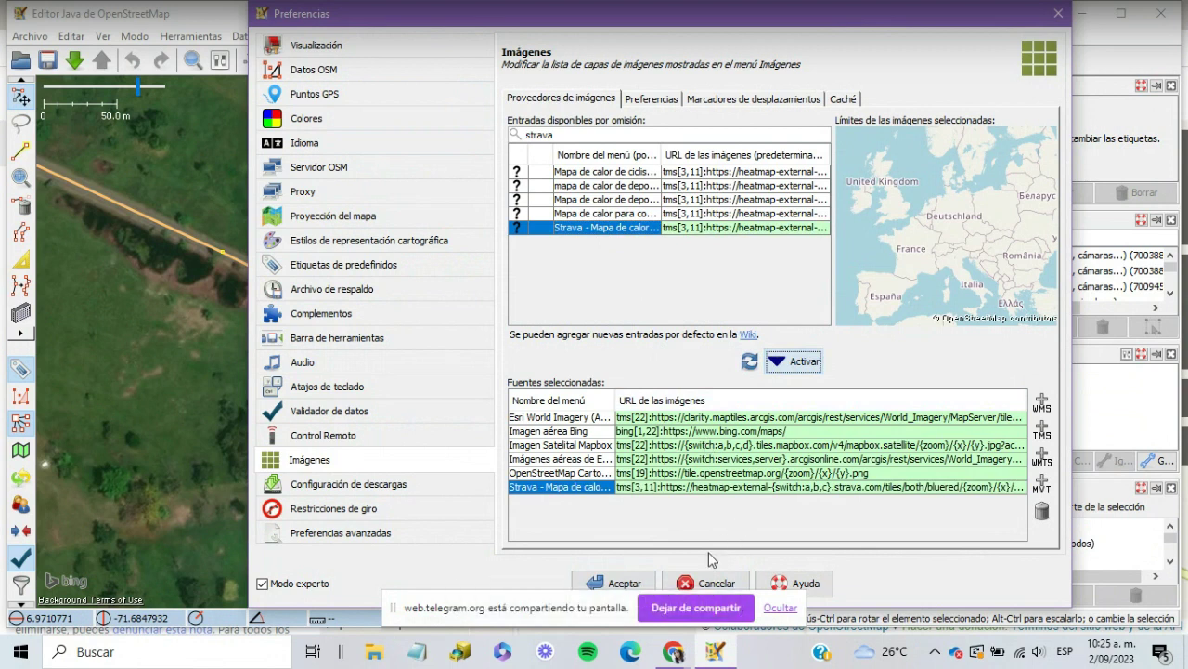
Step: Clear the default URL of the Strava heatmap entry in the selected sources
double_click(602, 488)
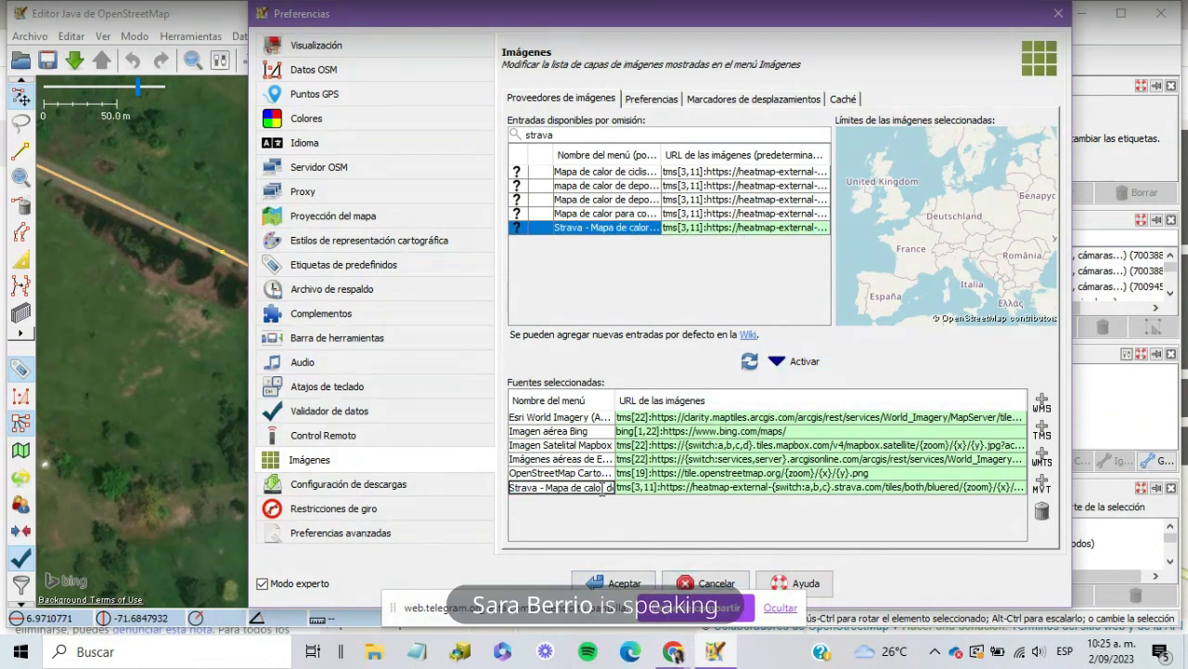
double_click(689, 489)
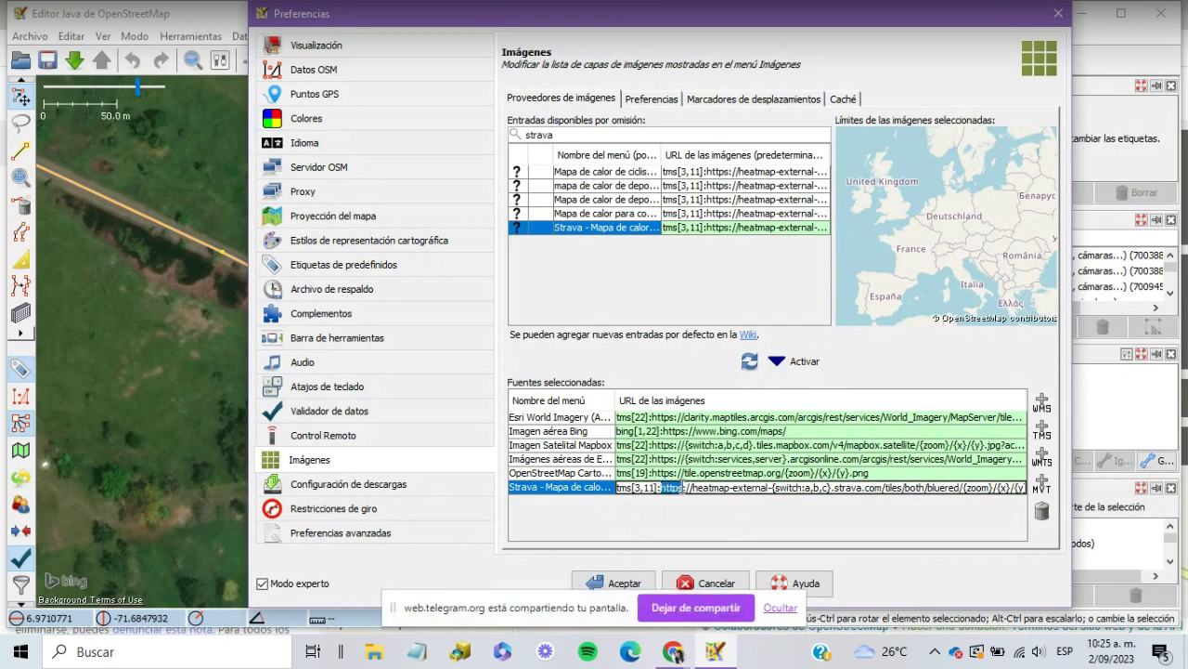
triple_click(683, 487)
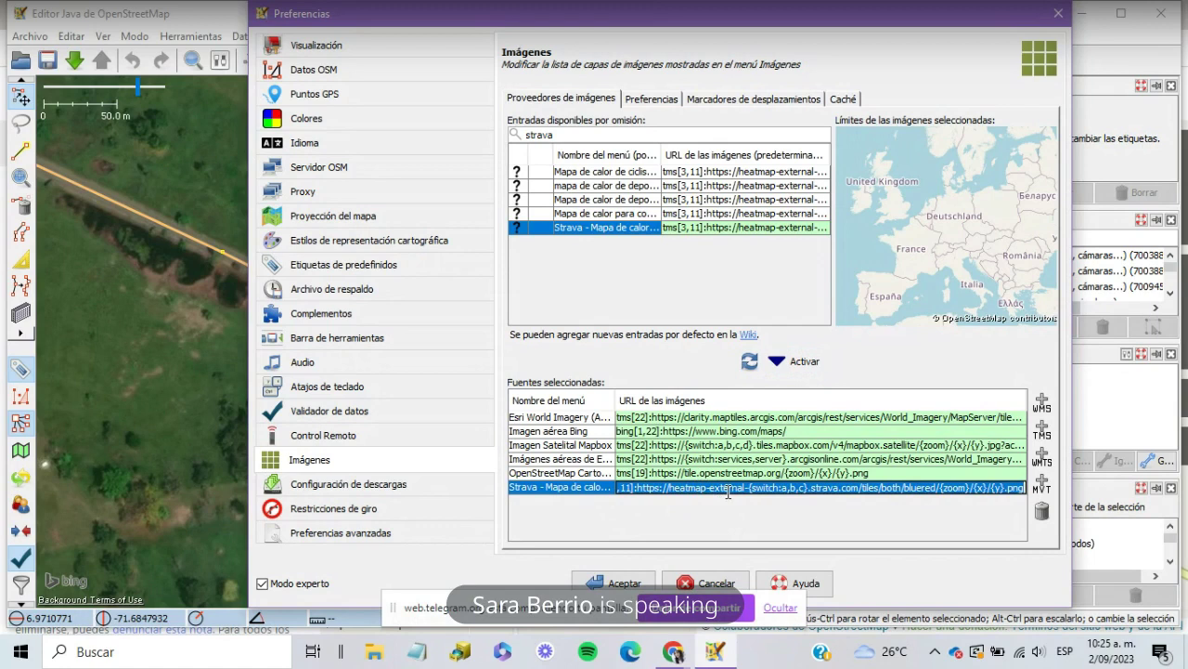
key(BackSpace)
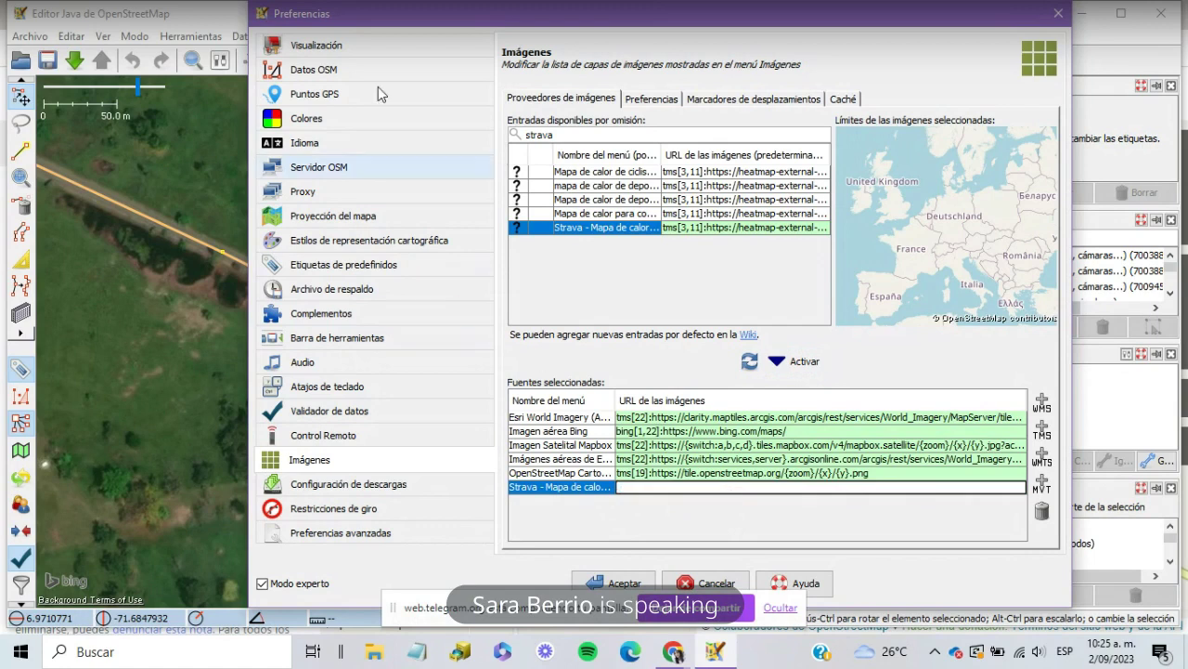
Step: Switch to the "OSM Latam: Notas" Telegram chat in the browser and copy the tms[3,16] Strava heatmap URL that goes through proxy.nakarte.me
mouse_move(692, 652)
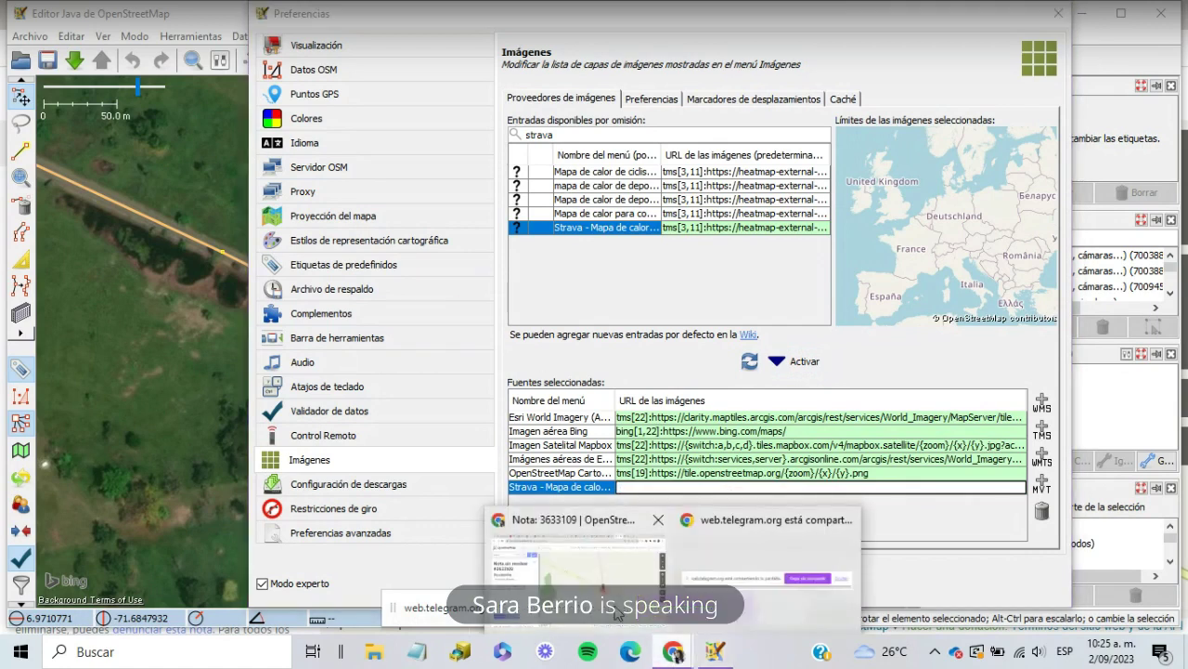
click(641, 525)
click(697, 15)
click(33, 97)
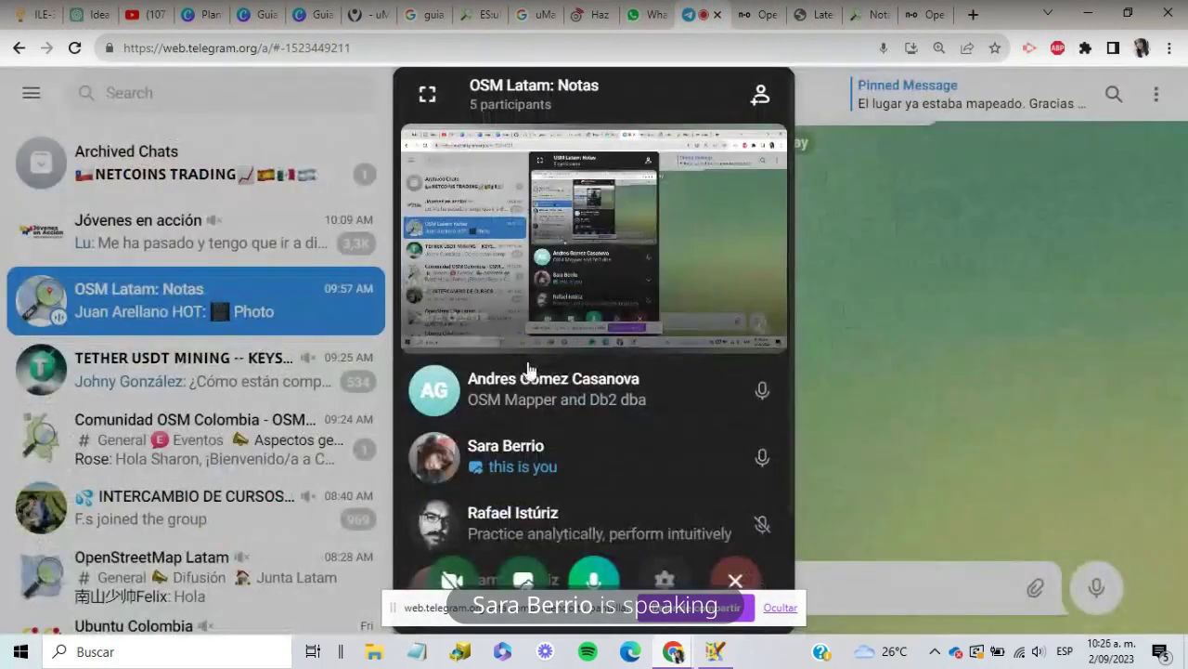
click(934, 306)
scroll(627, 374, up, 5)
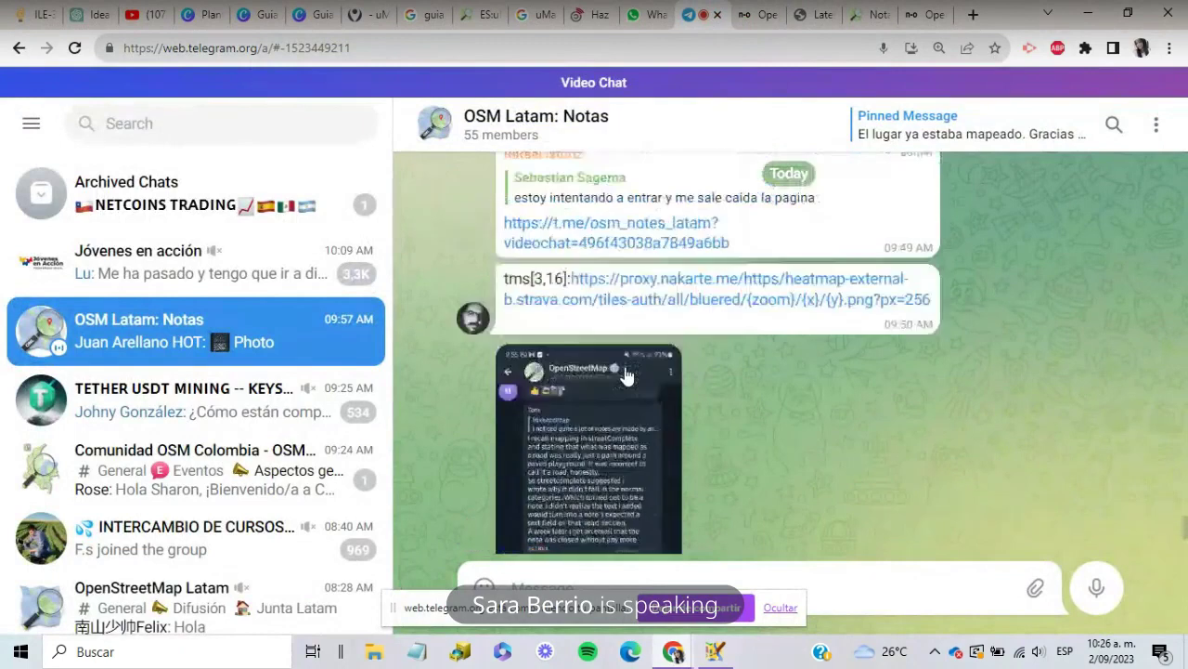
scroll(625, 367, down, 2)
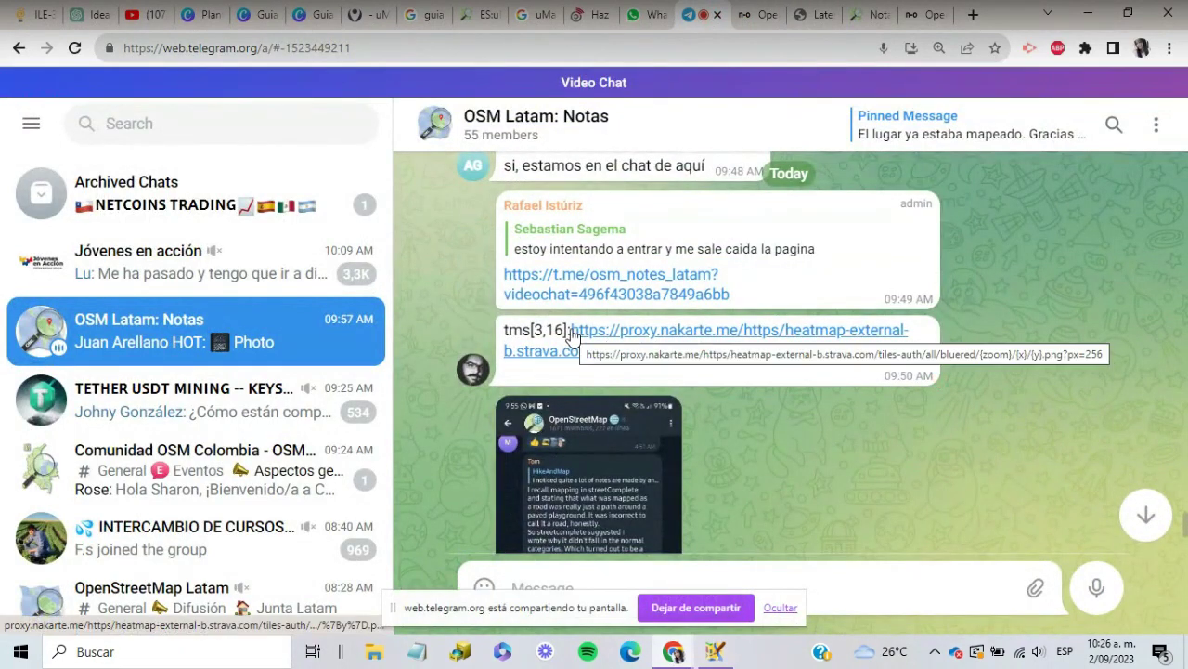
drag(502, 334, 925, 349)
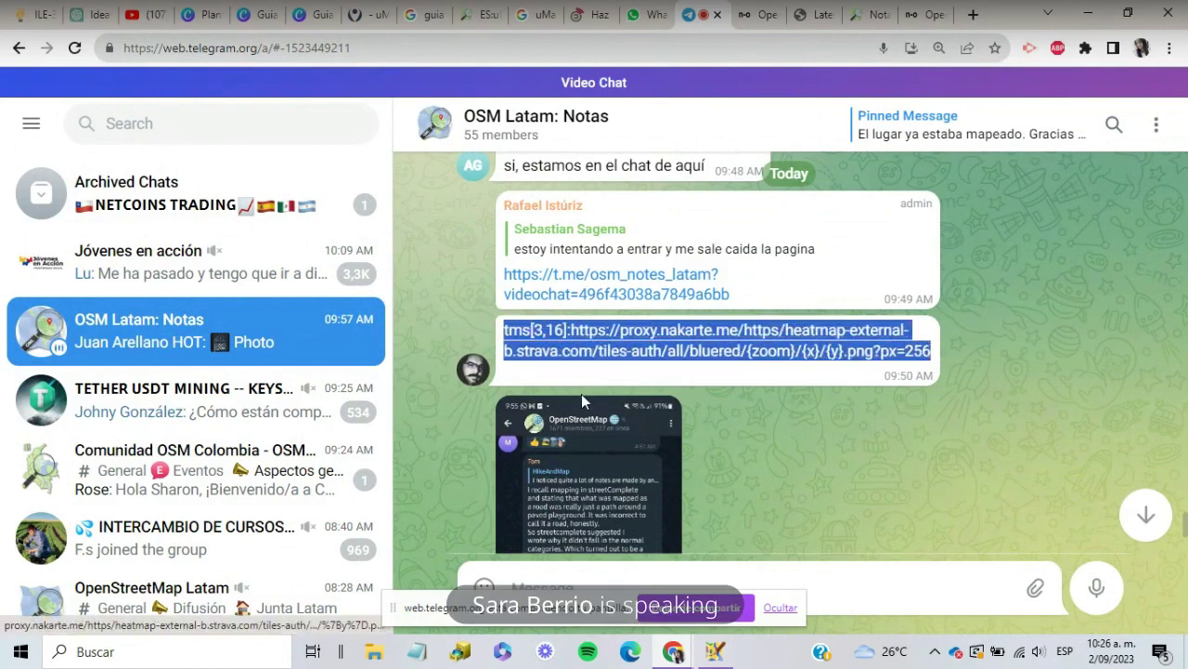
Step: View the screenshot about OpenStreetMap notes shared in the group chat, then close it
scroll(554, 399, down, 3)
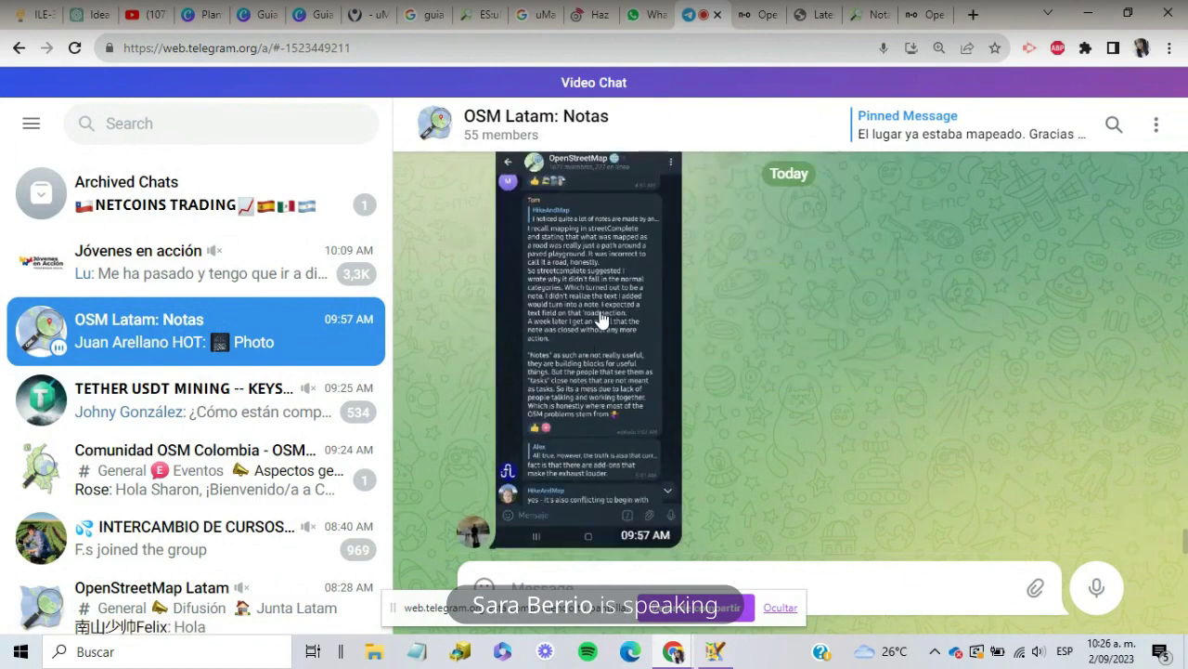
click(602, 319)
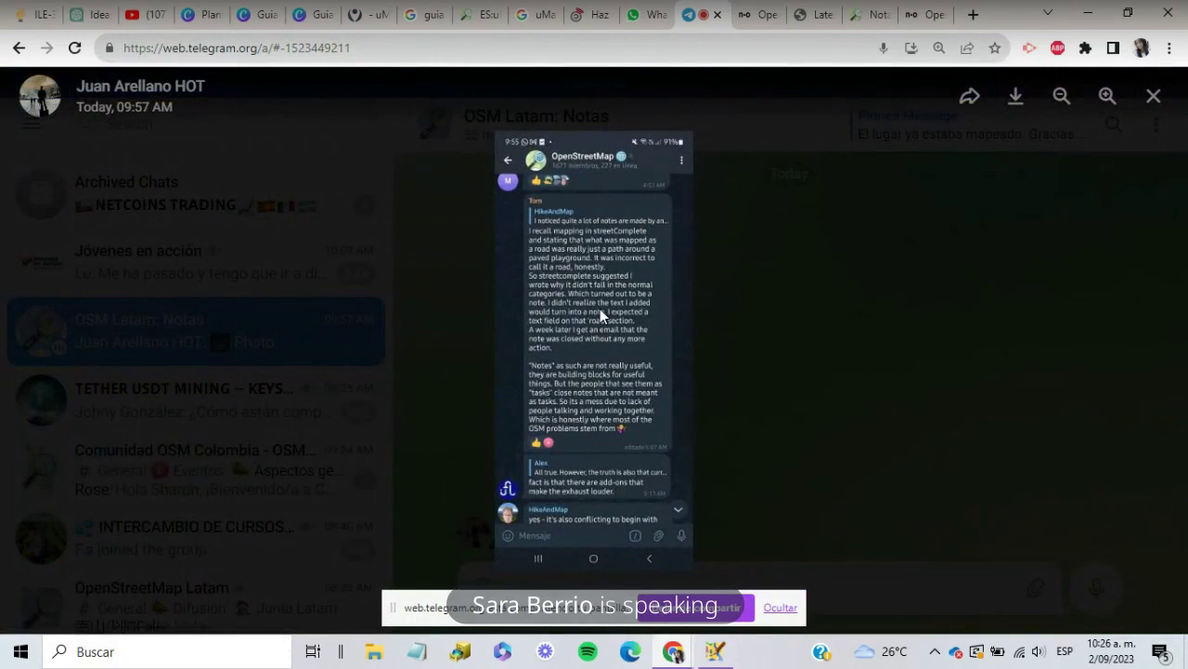
click(763, 310)
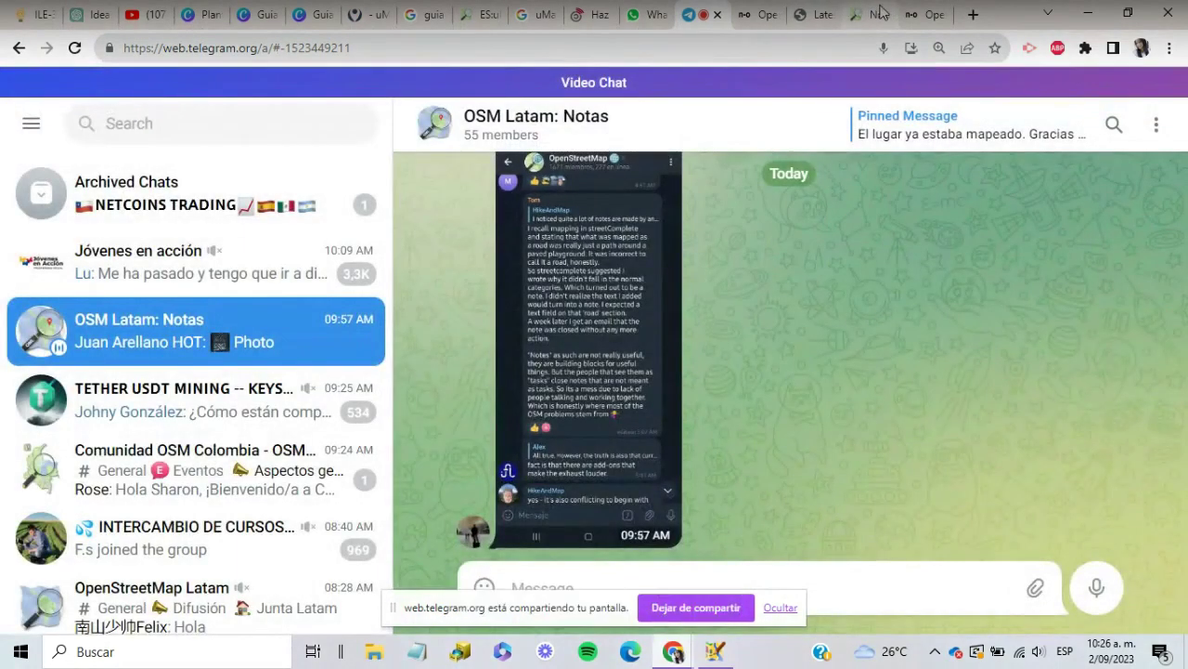
Step: Return to JOSM, paste the copied proxy.nakarte.me address as the Strava heatmap's URL and accept the preferences
click(717, 652)
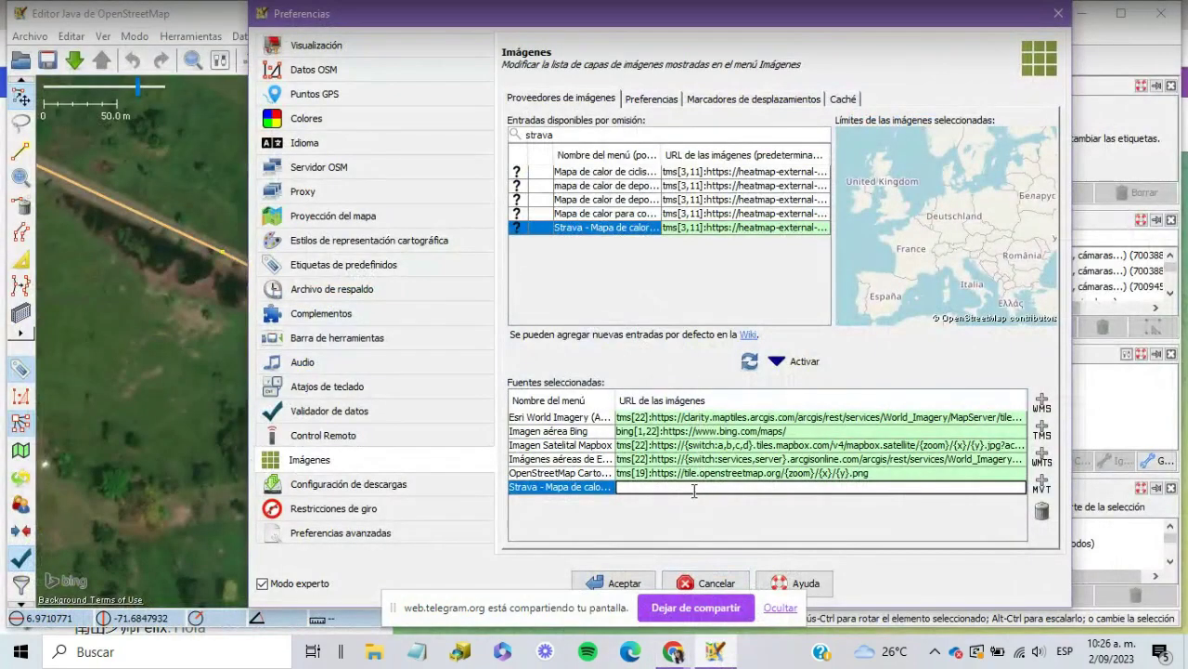
key(ctrl+v)
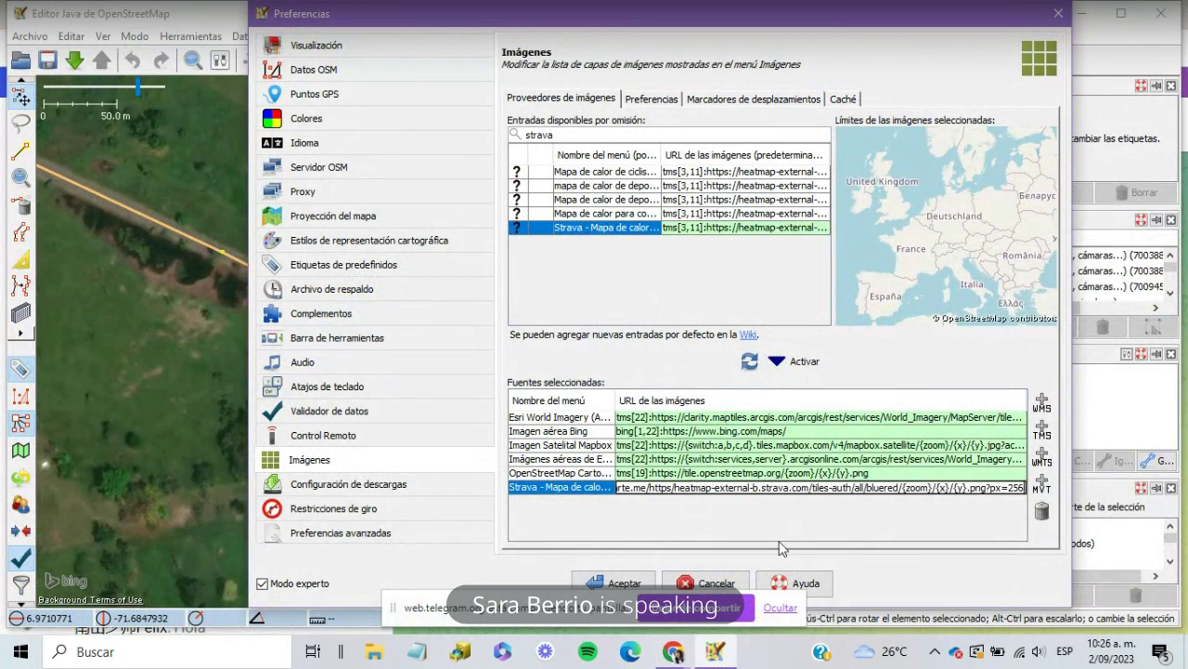
click(652, 585)
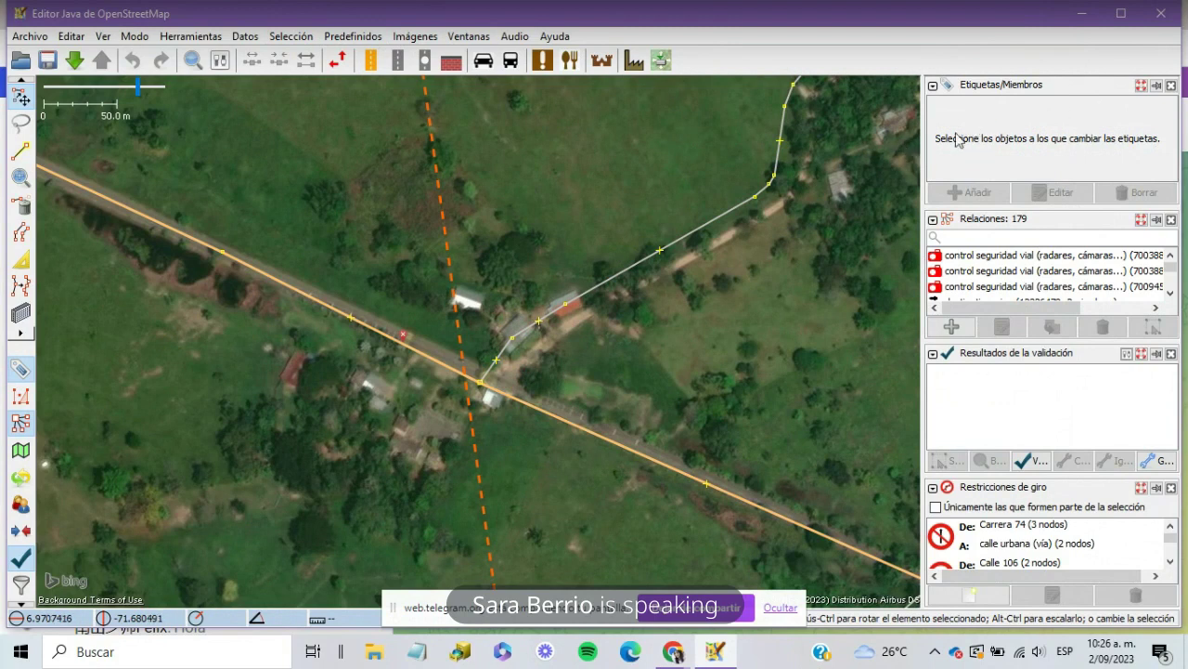
Step: Close the relations panel and maximize the JOSM window
click(1171, 219)
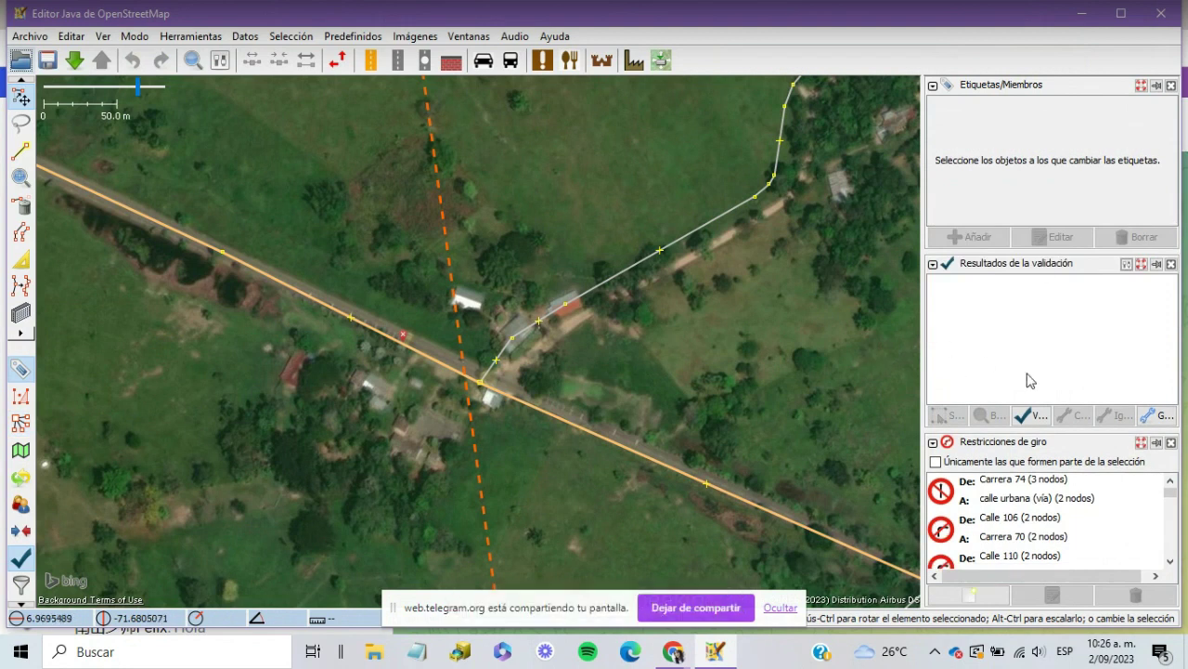
click(1139, 13)
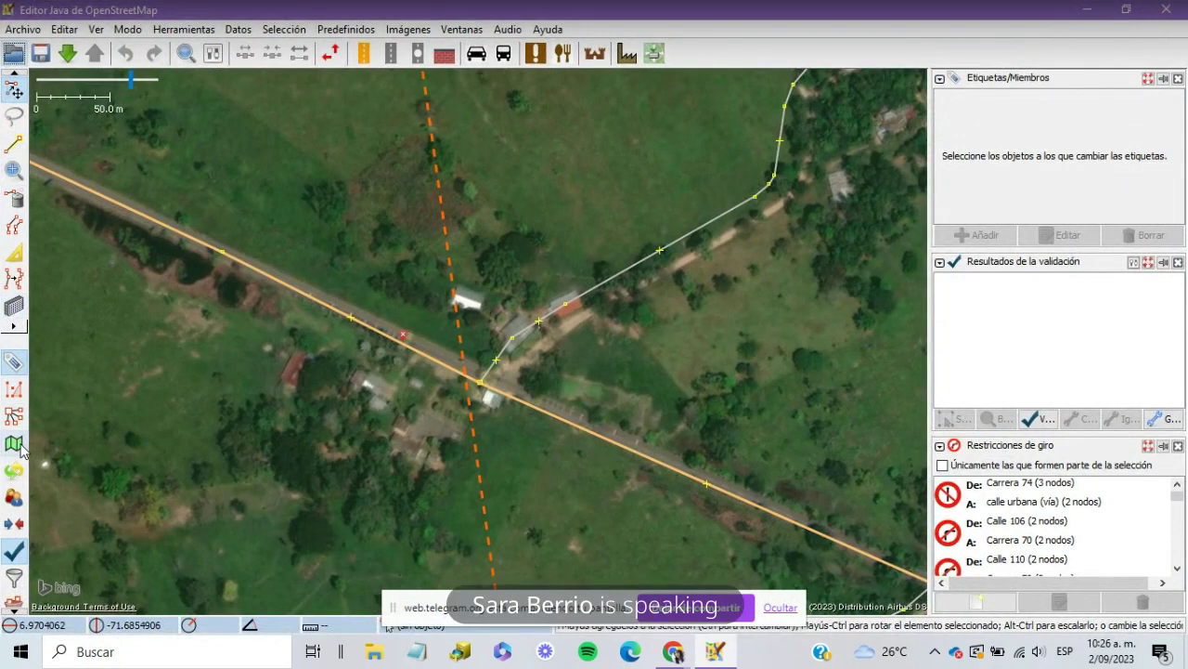
scroll(13, 507, down, 2)
scroll(13, 513, down, 1)
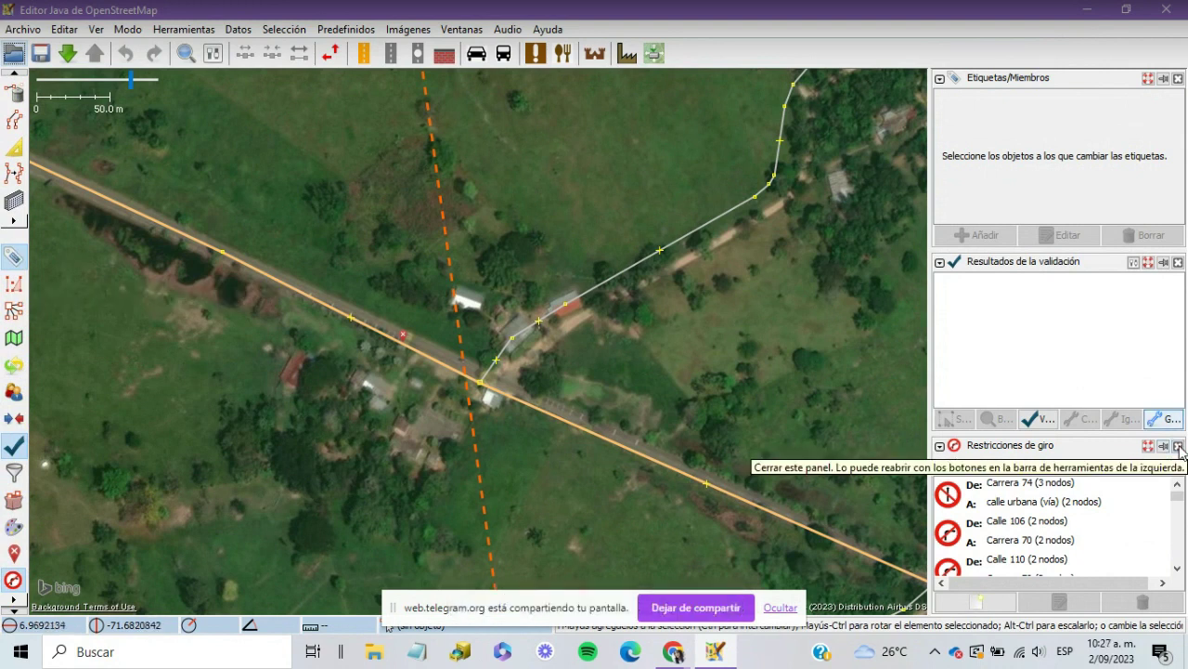
Step: Show the layers panel and add the Strava cycling heatmap as an imagery layer
click(13, 604)
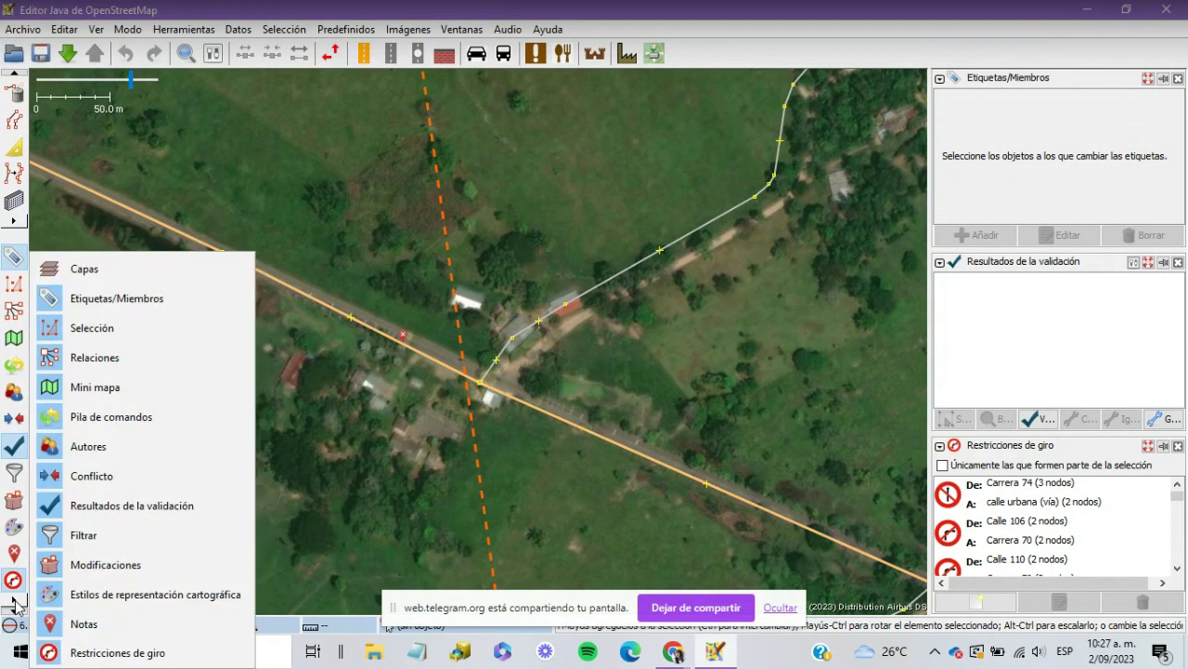
click(88, 265)
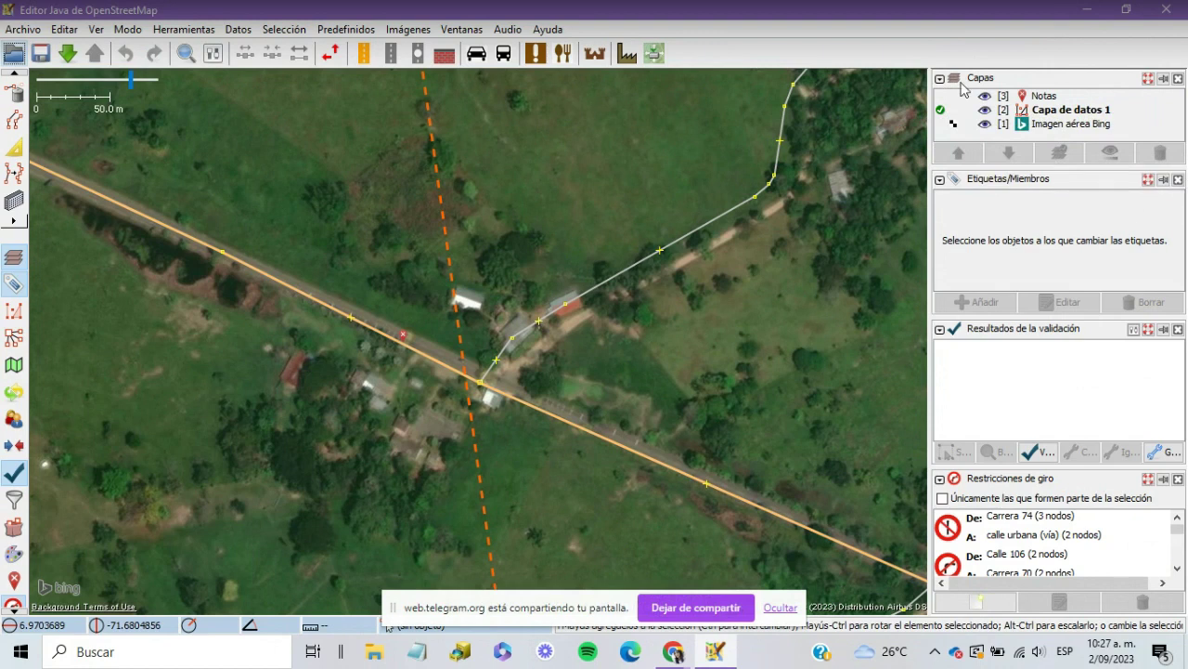
click(409, 28)
click(442, 290)
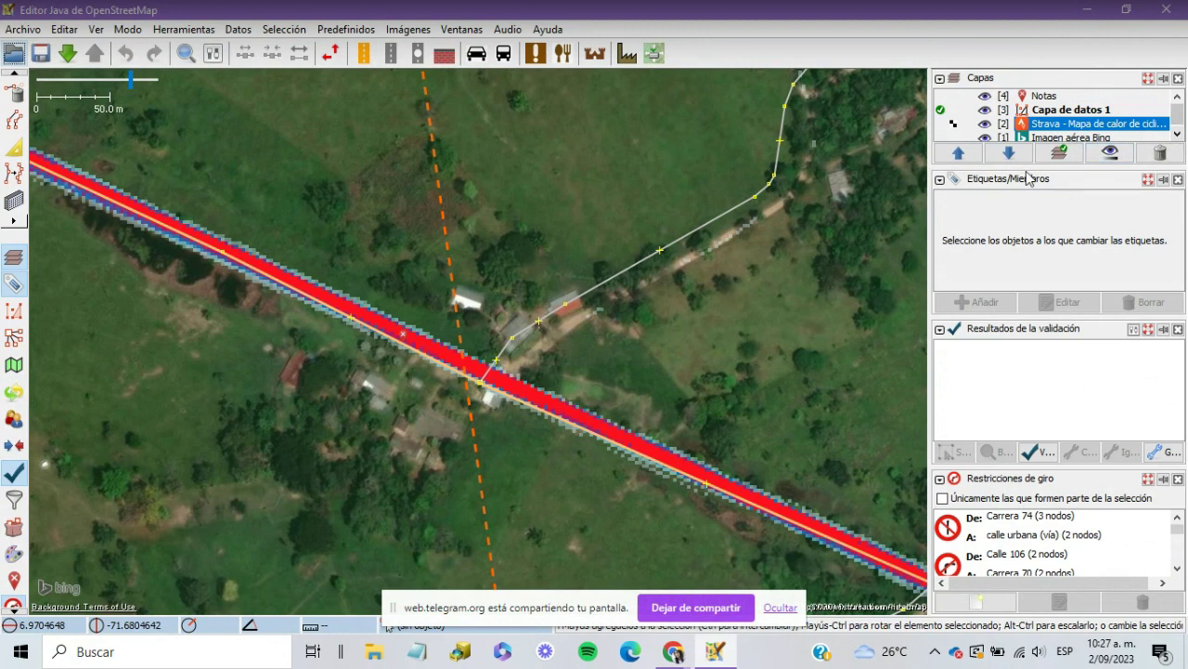
scroll(1016, 122, down, 1)
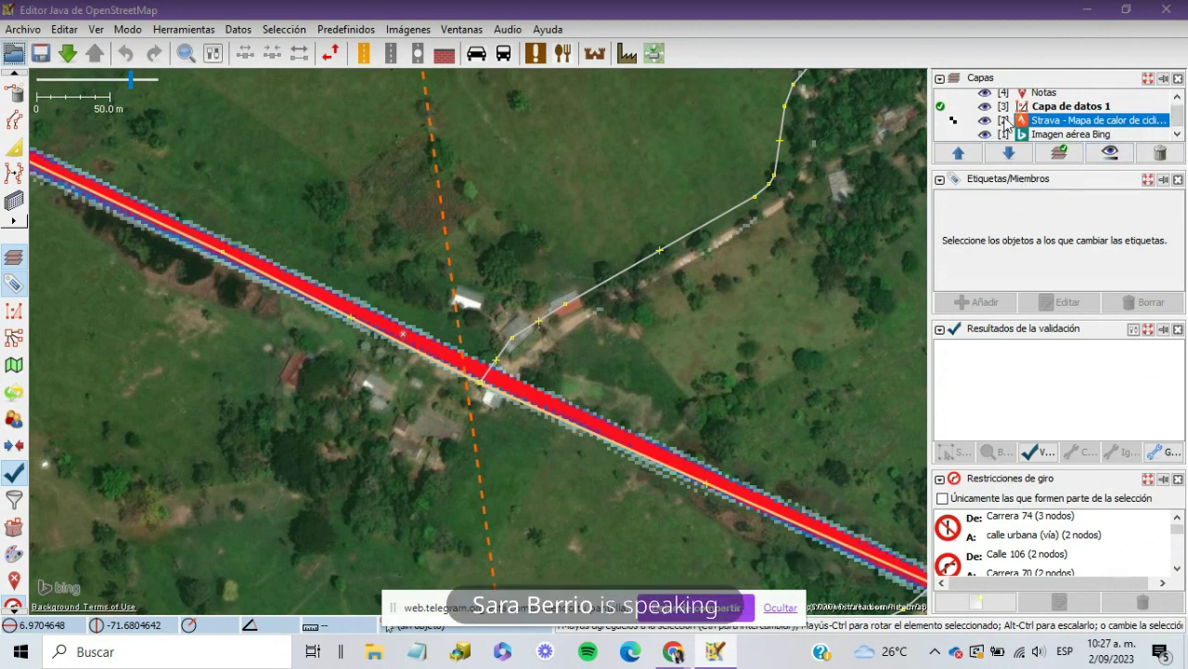
Step: Hide the Capa de datos 1 layer and toggle the Strava heatmap's visibility to compare it with the Bing imagery
click(985, 112)
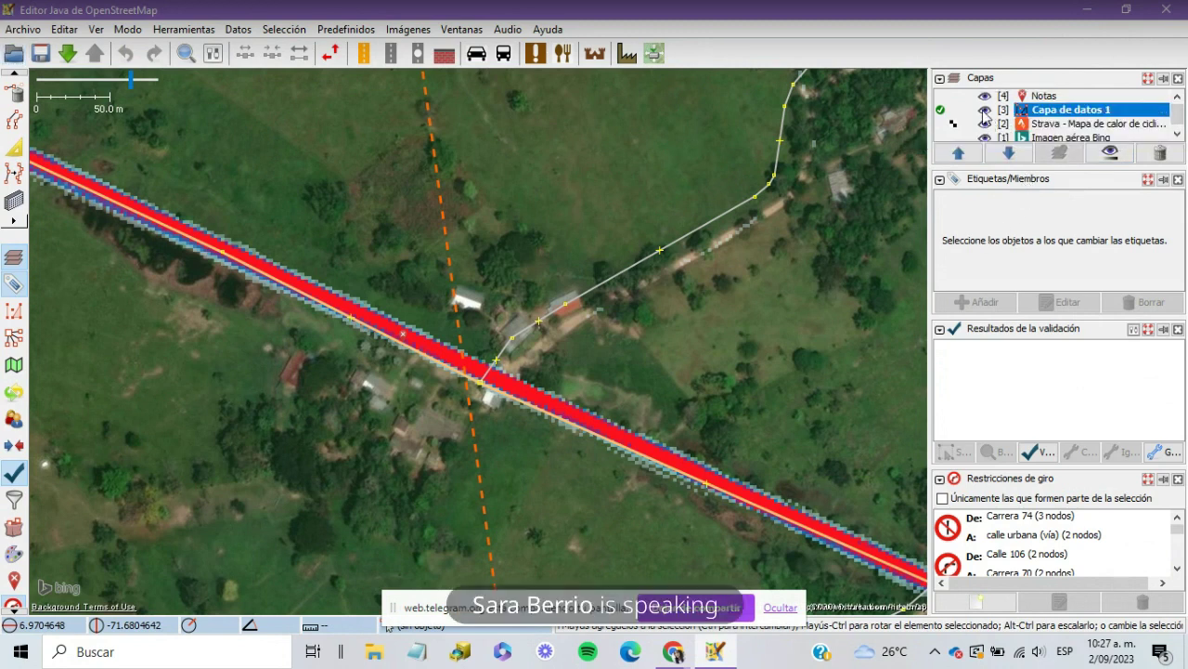
click(1034, 123)
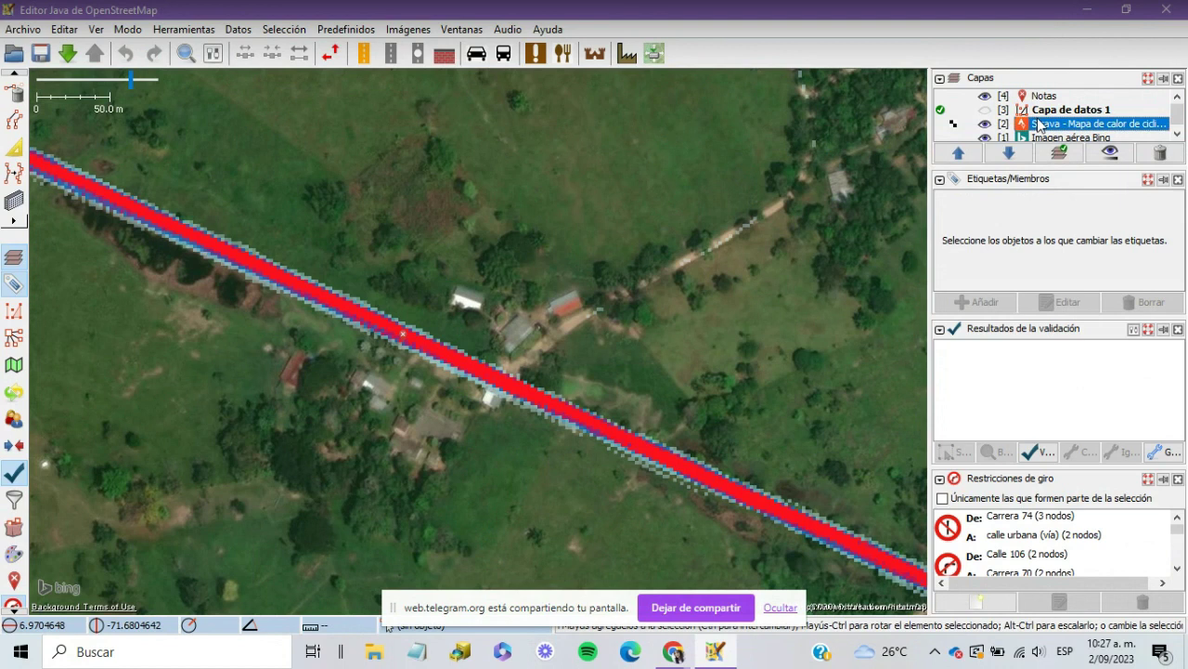
click(986, 126)
click(985, 125)
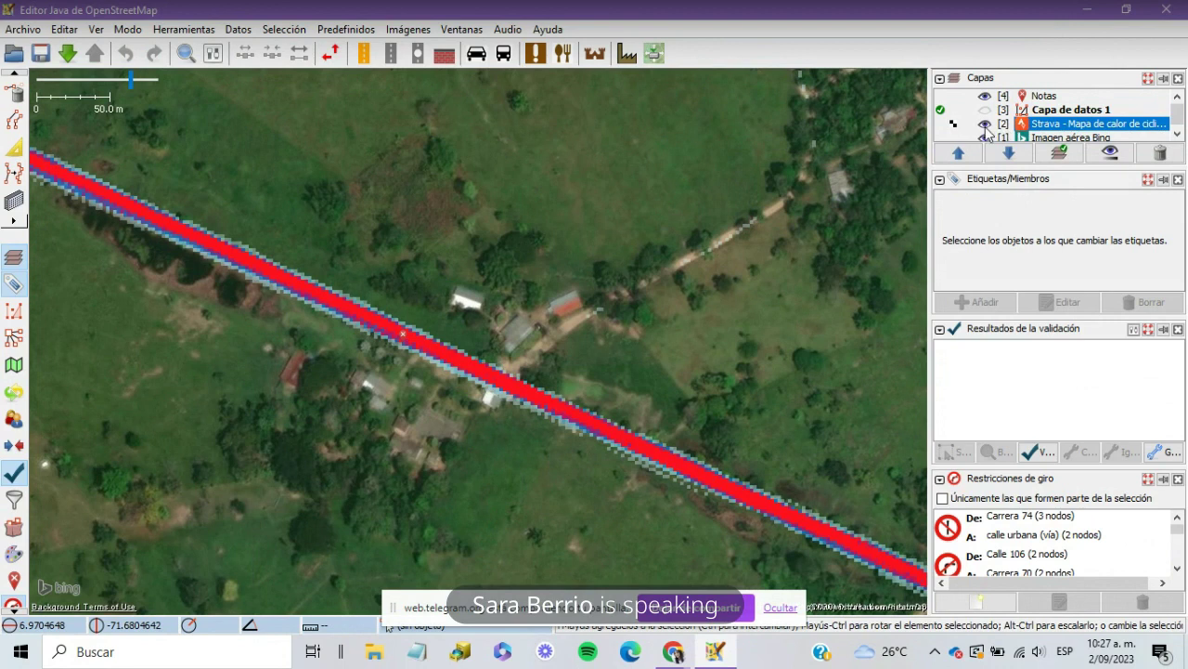
Step: Lower the opacity of the Strava heatmap layer to about 45%, keeping the layer visible
click(1110, 151)
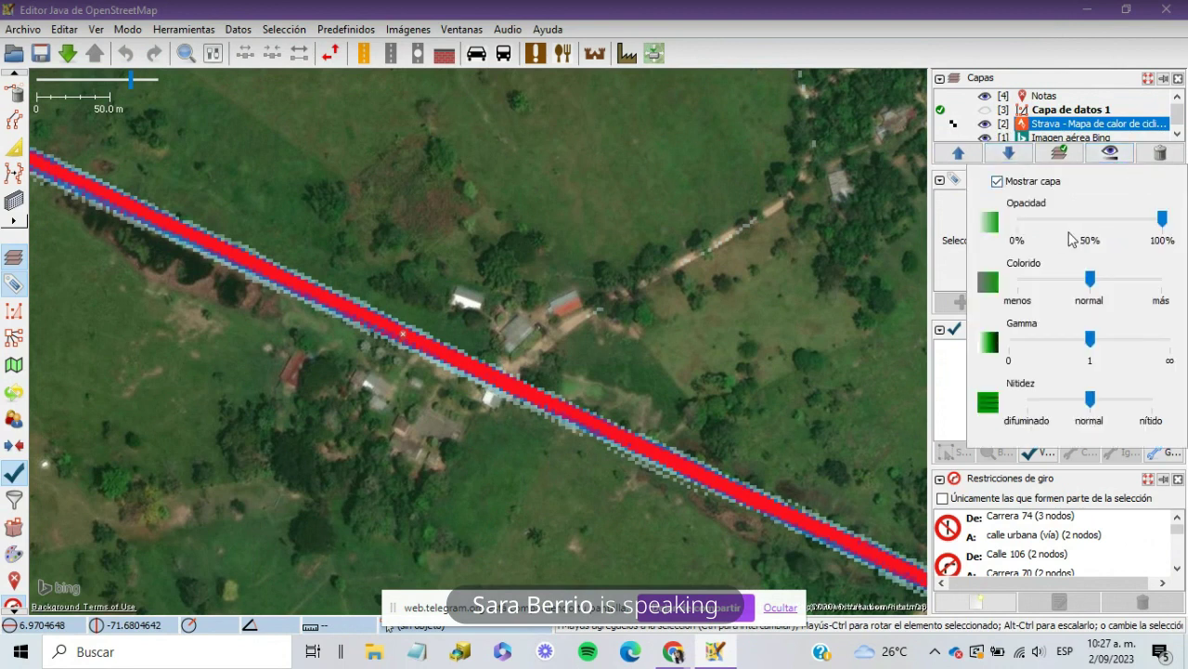
click(1151, 230)
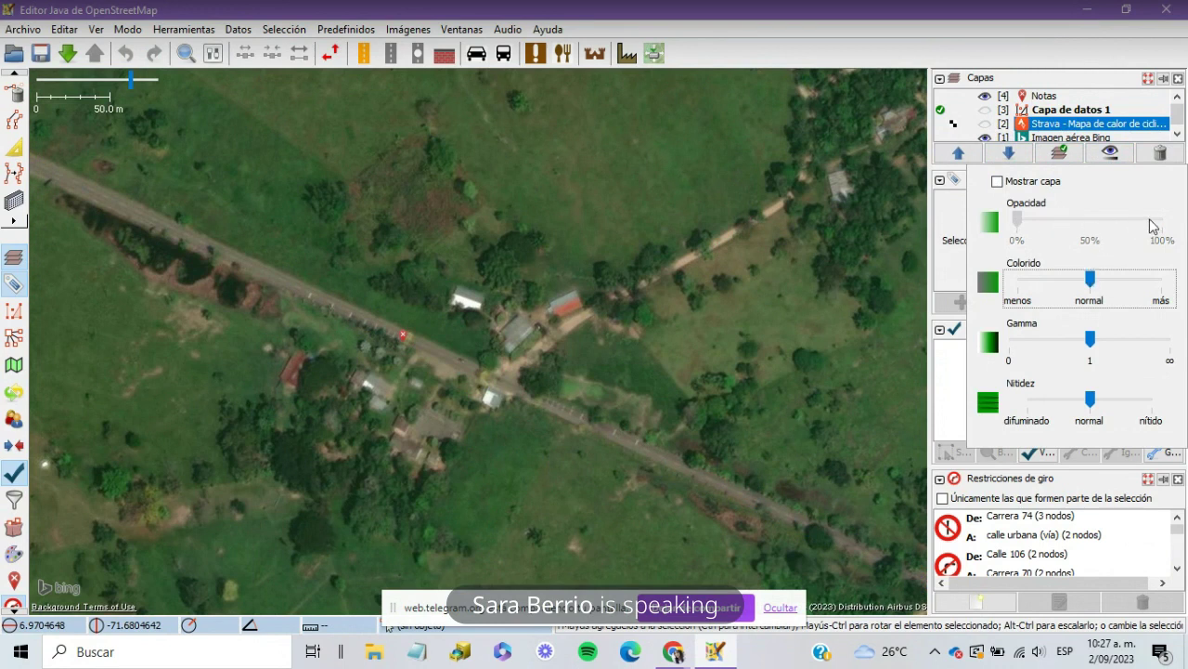
click(1113, 155)
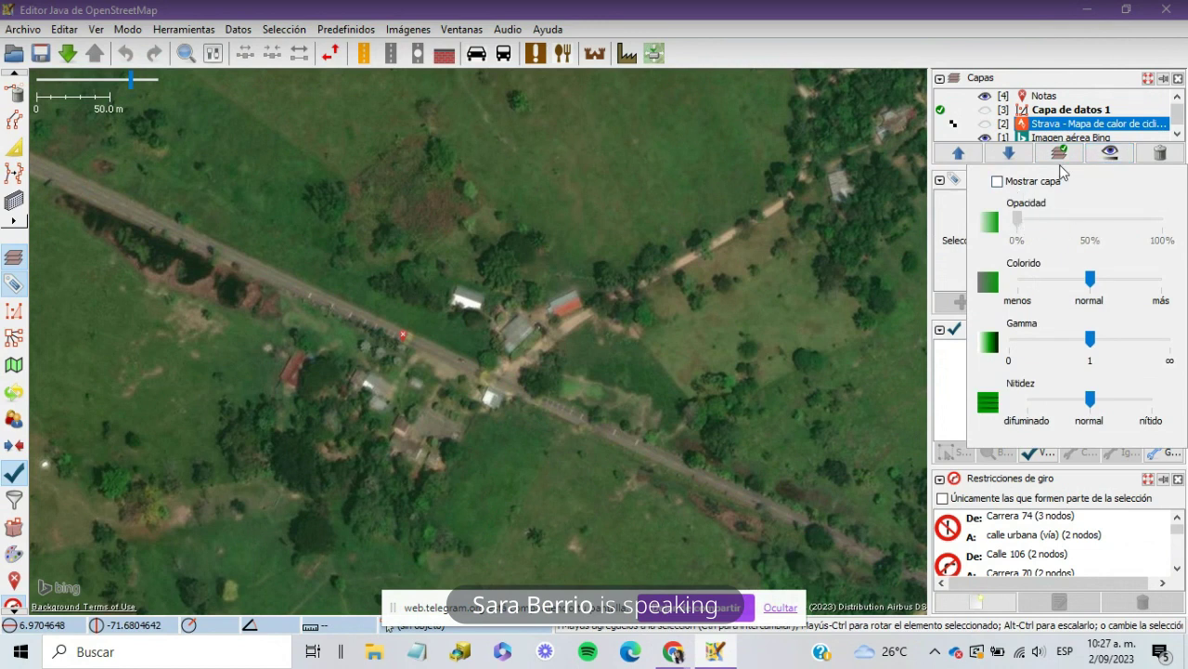
click(985, 124)
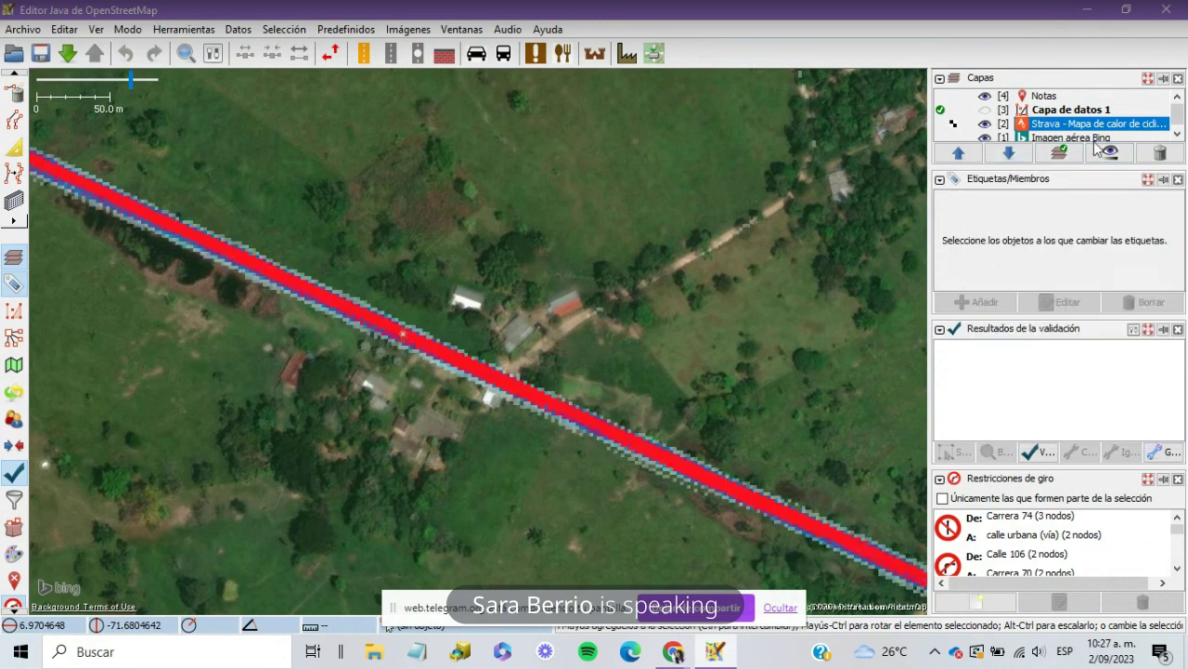
click(1111, 153)
drag(1162, 229, 1084, 223)
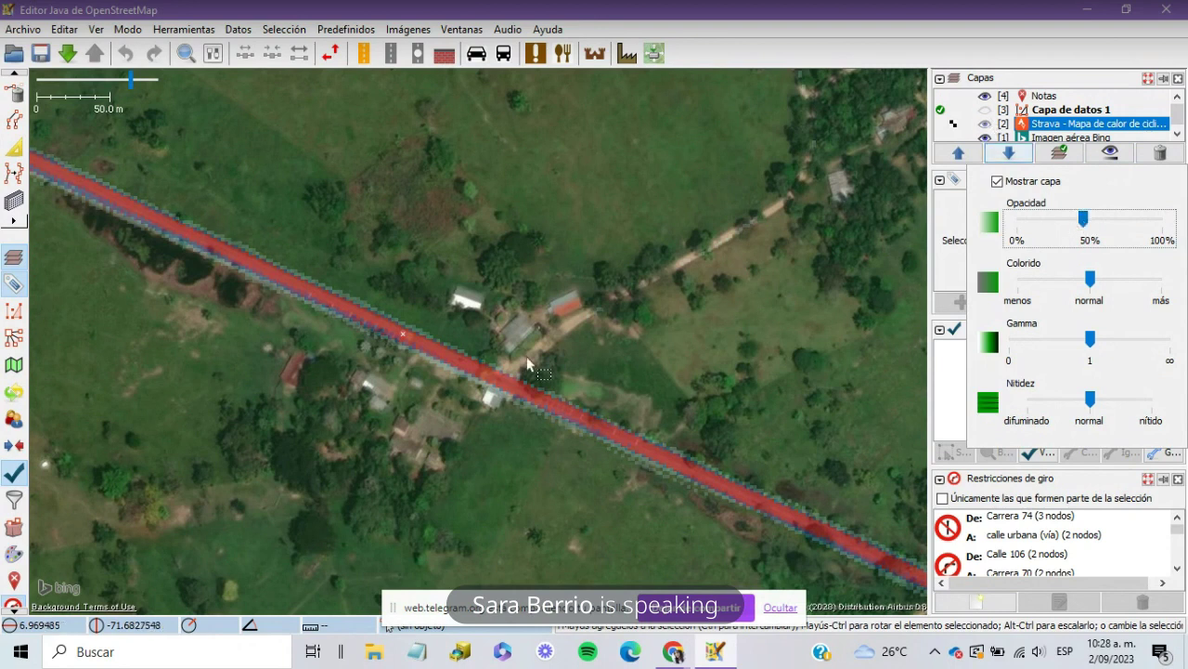
Step: Cancel the data download that starts when the map view changes and turn off continuous downloading of OSM data
scroll(413, 381, down, 4)
scroll(412, 382, down, 2)
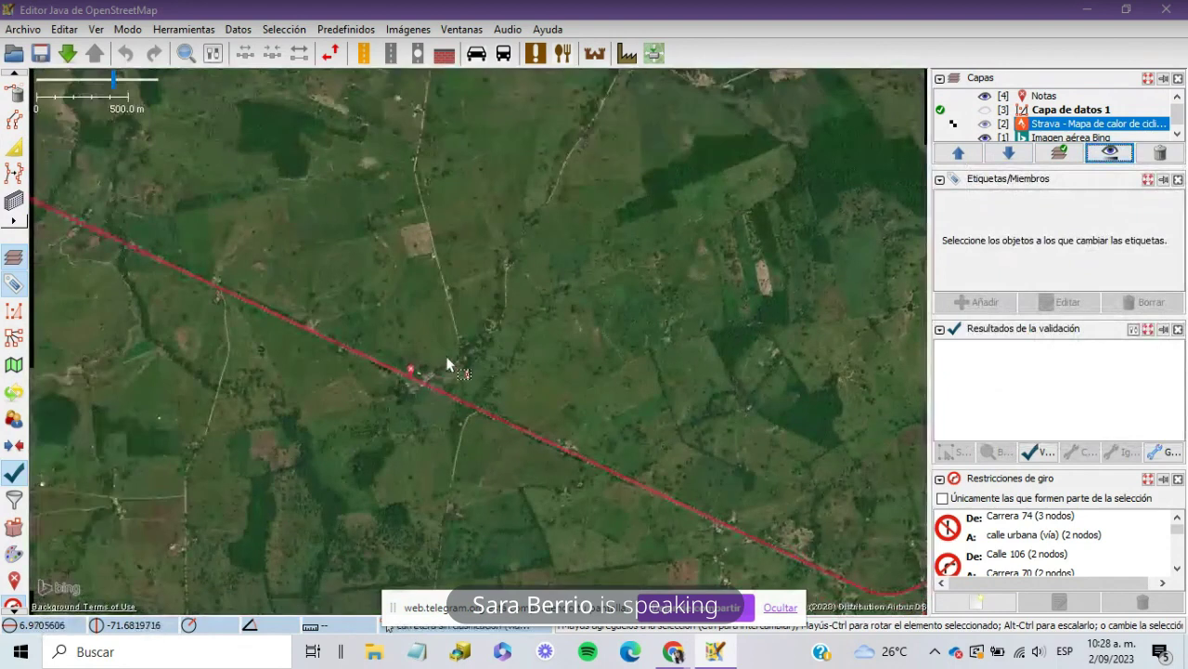
click(557, 343)
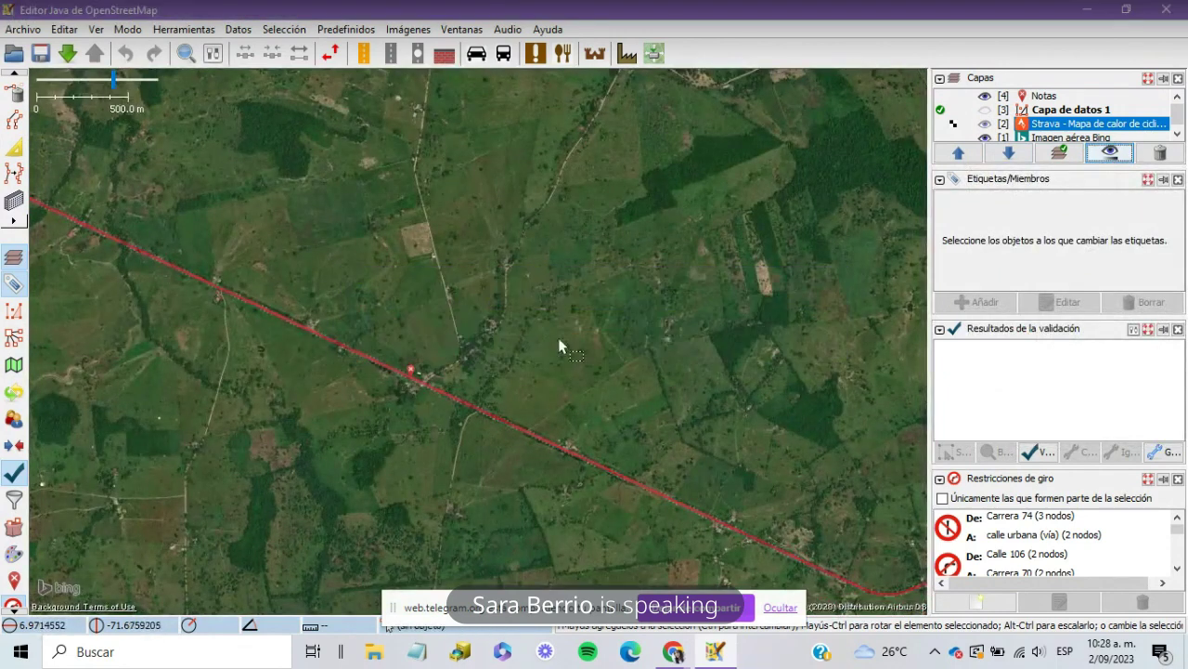
drag(417, 345, 435, 284)
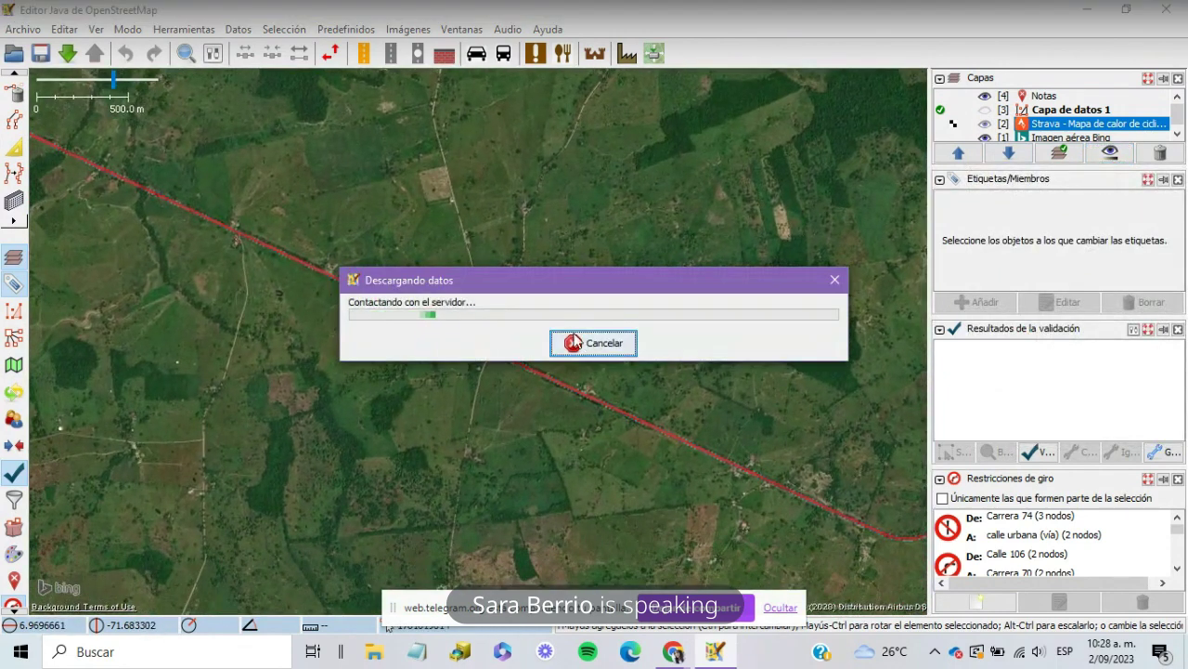
click(580, 344)
click(23, 30)
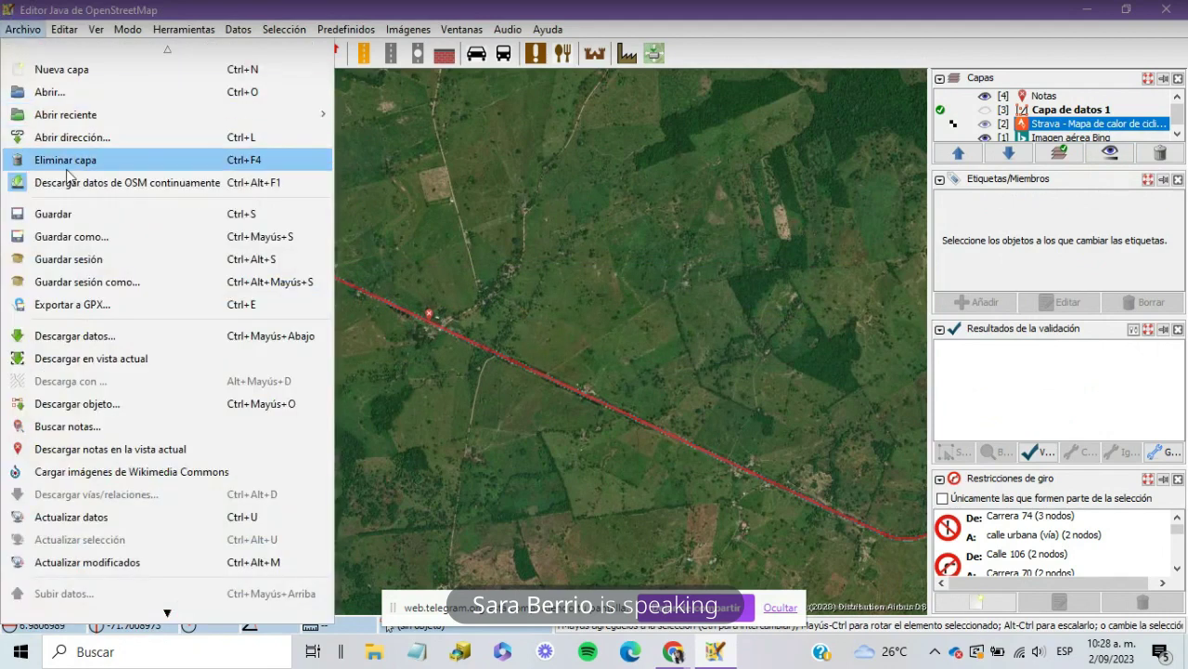
click(18, 182)
Step: Examine how the Strava heatmap trace follows the main road from the note eastward to the town
scroll(446, 330, up, 4)
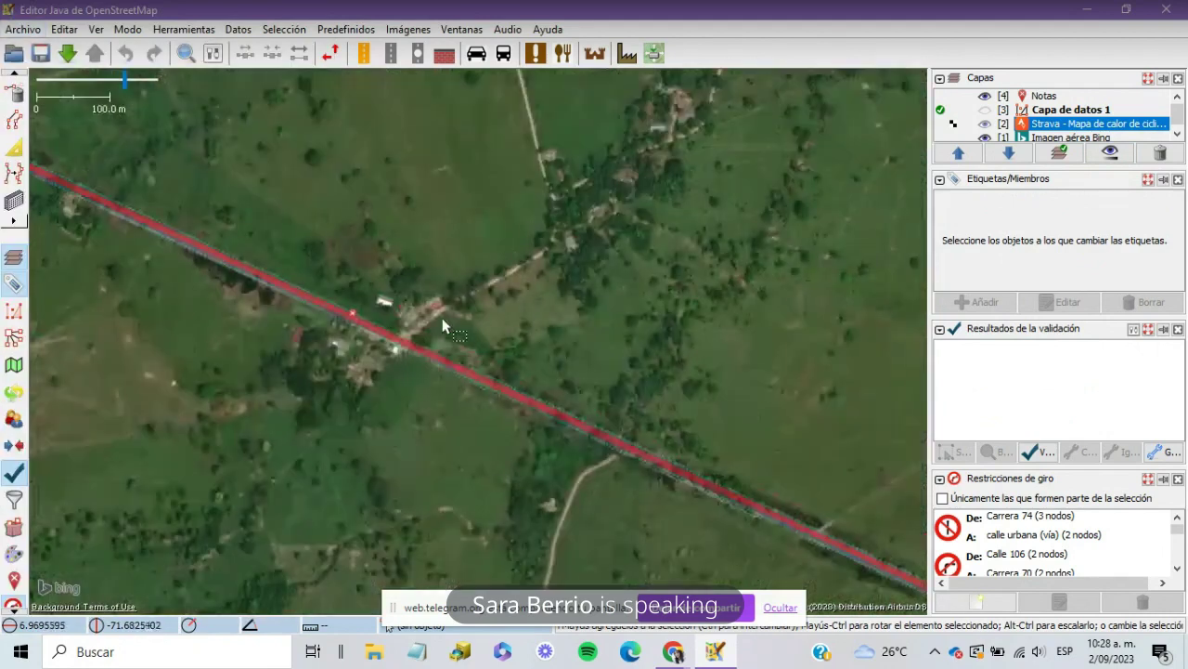
scroll(448, 288, down, 2)
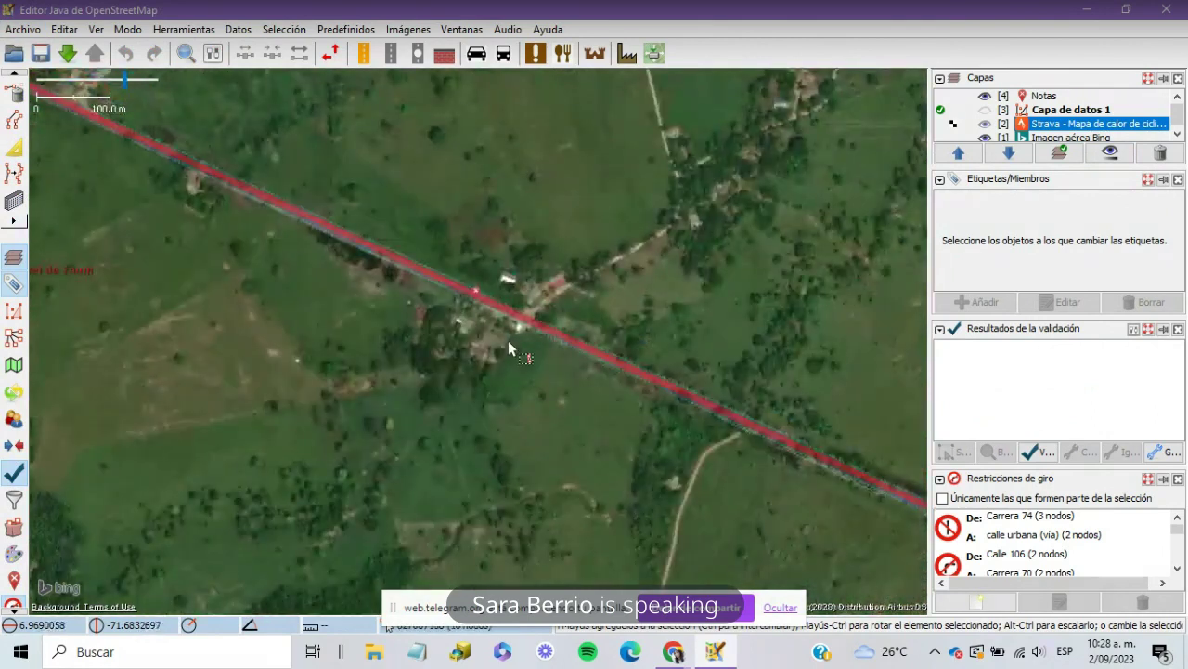
scroll(508, 340, down, 2)
drag(528, 284, 493, 324)
scroll(496, 327, down, 1)
scroll(498, 324, down, 1)
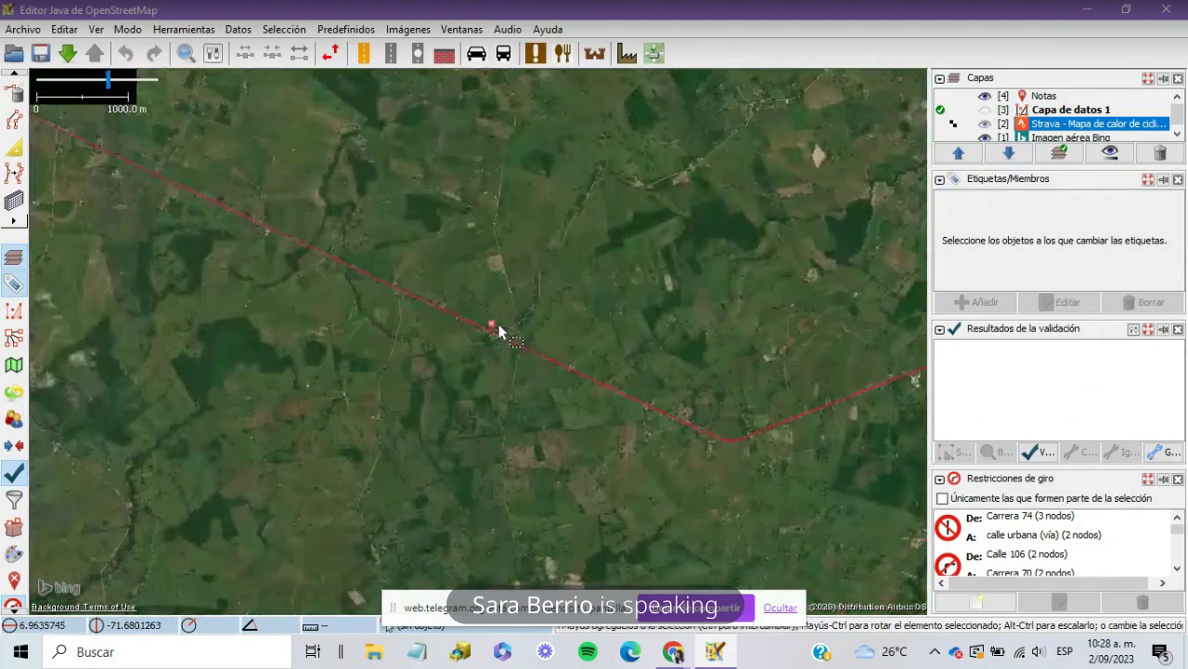
mouse_move(539, 294)
mouse_down()
mouse_move(507, 307)
mouse_move(380, 220)
mouse_move(347, 207)
mouse_move(360, 231)
mouse_move(343, 229)
mouse_up()
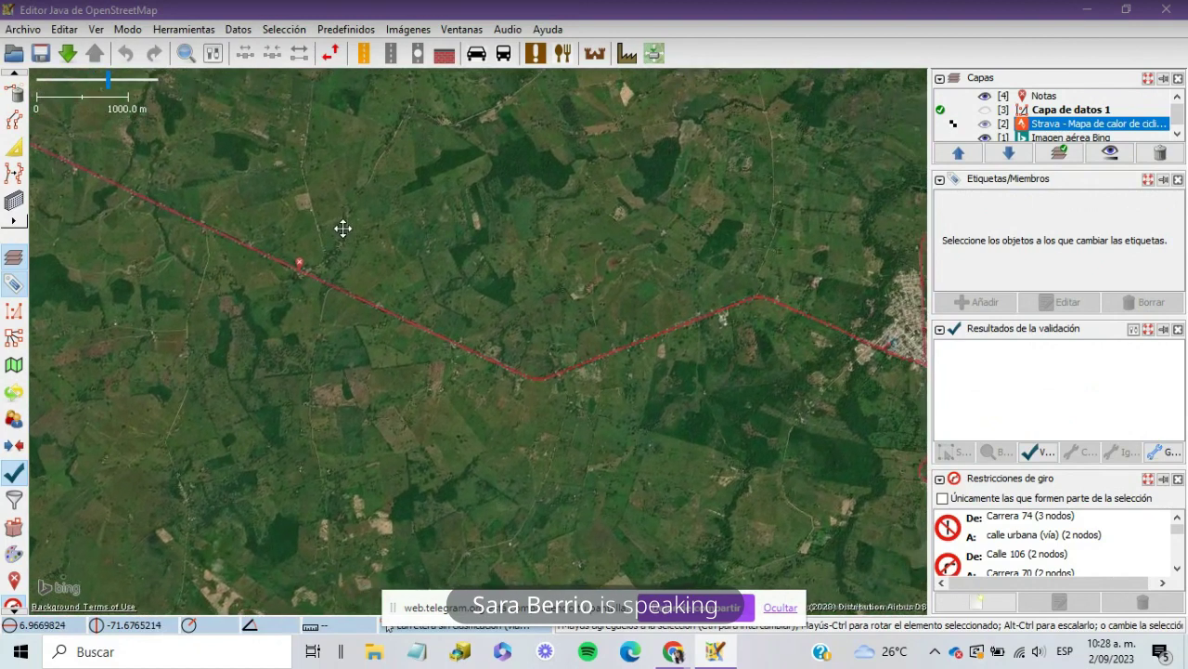
scroll(403, 316, up, 4)
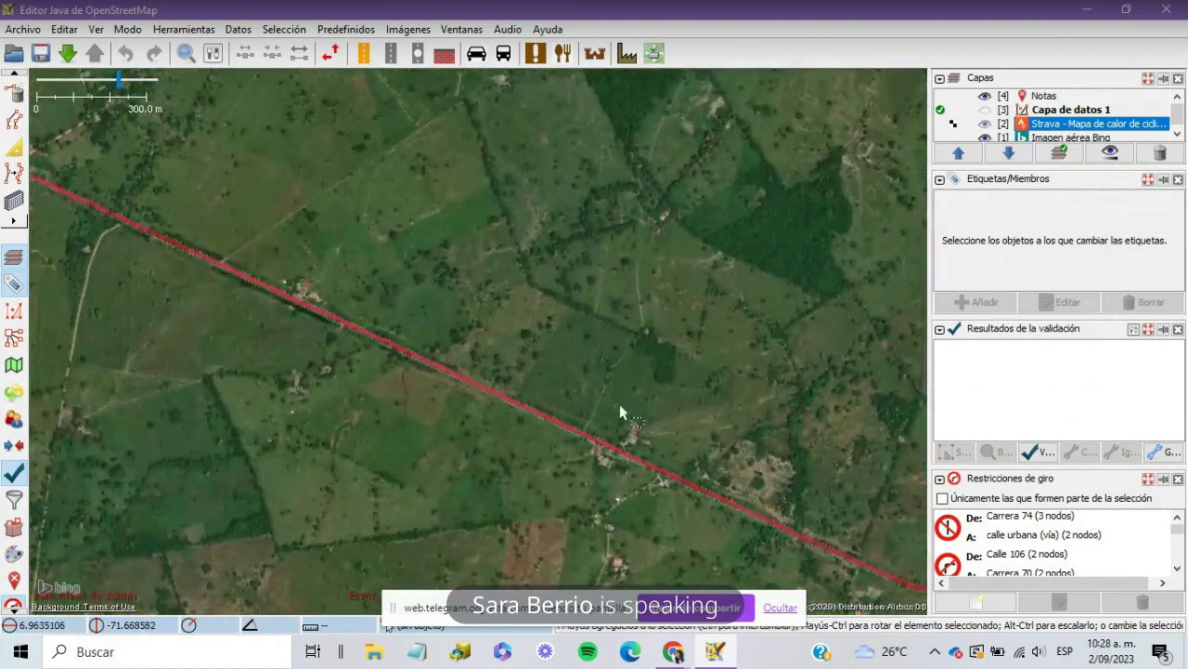
scroll(605, 300, down, 2)
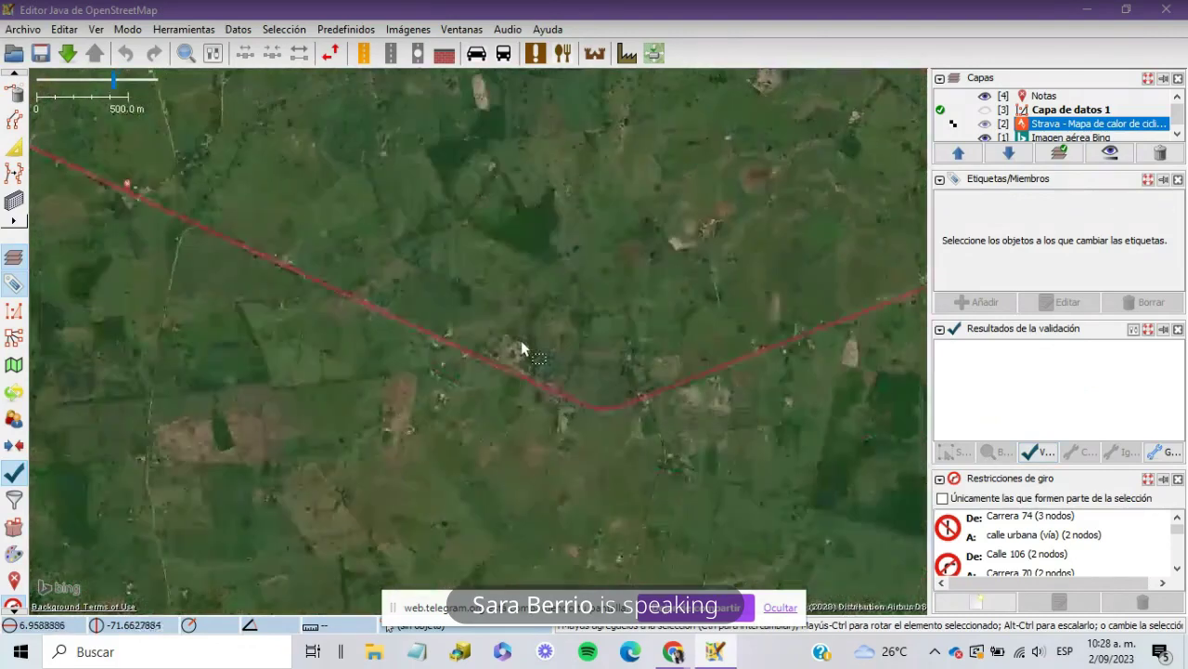
scroll(521, 339, down, 2)
drag(448, 286, 312, 301)
drag(576, 303, 510, 281)
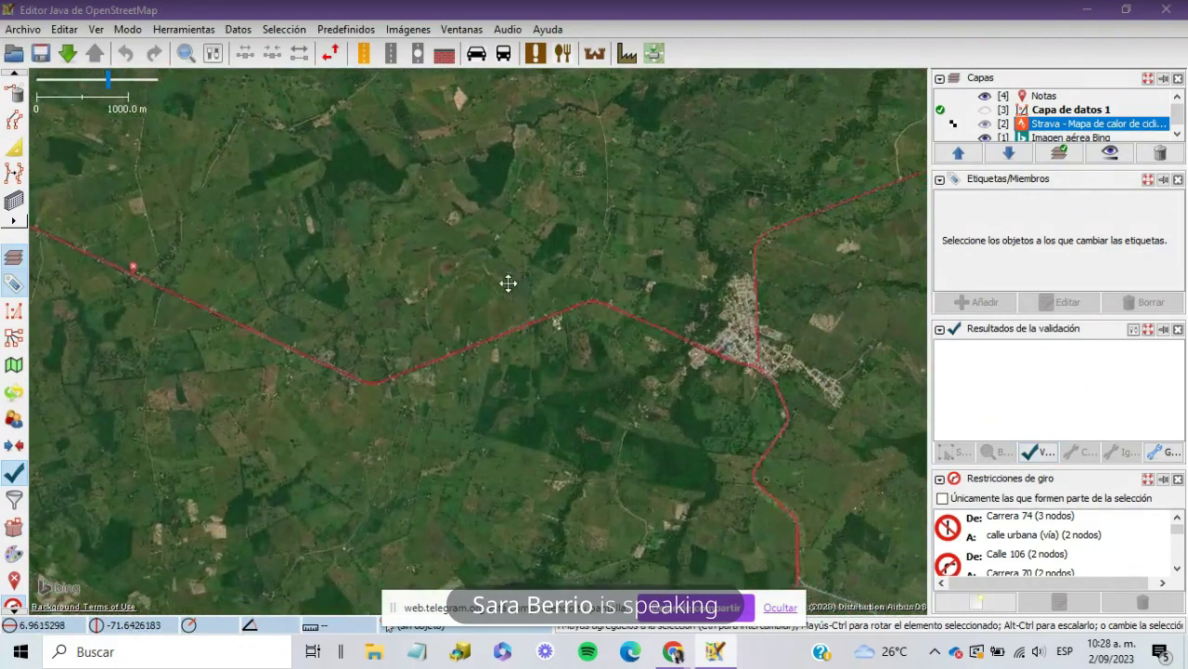
Step: At the road bend west of the town, toggle the Strava heatmap repeatedly to compare its alignment with the Bing imagery
scroll(579, 293, up, 5)
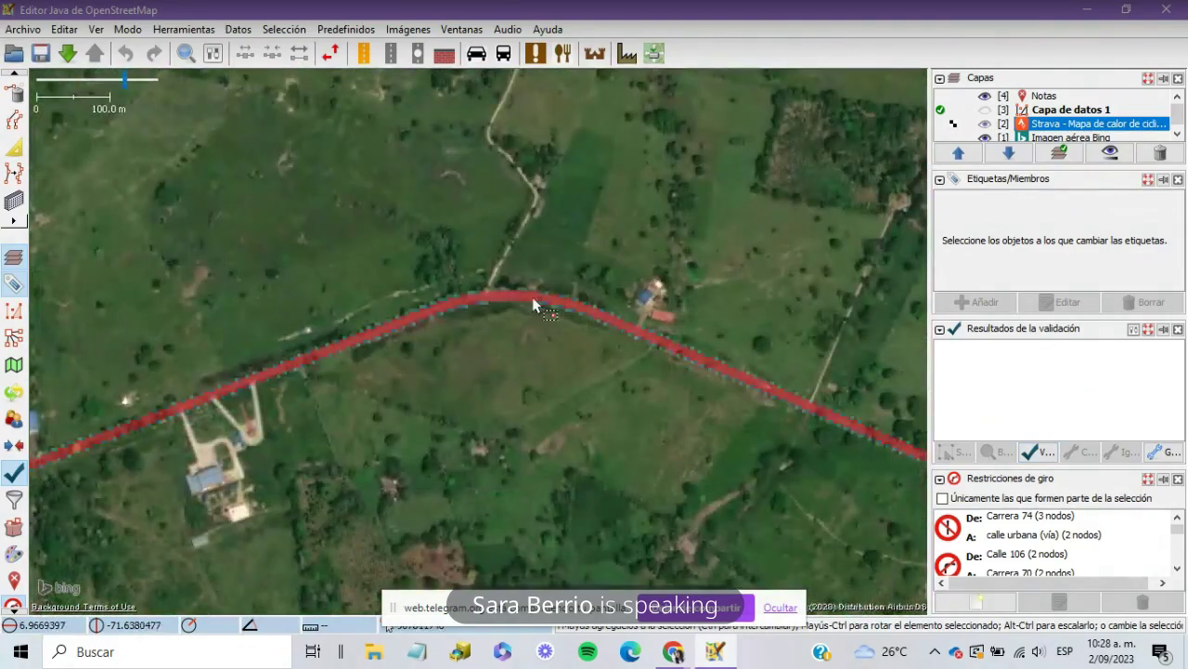
scroll(533, 303, up, 3)
scroll(534, 304, down, 1)
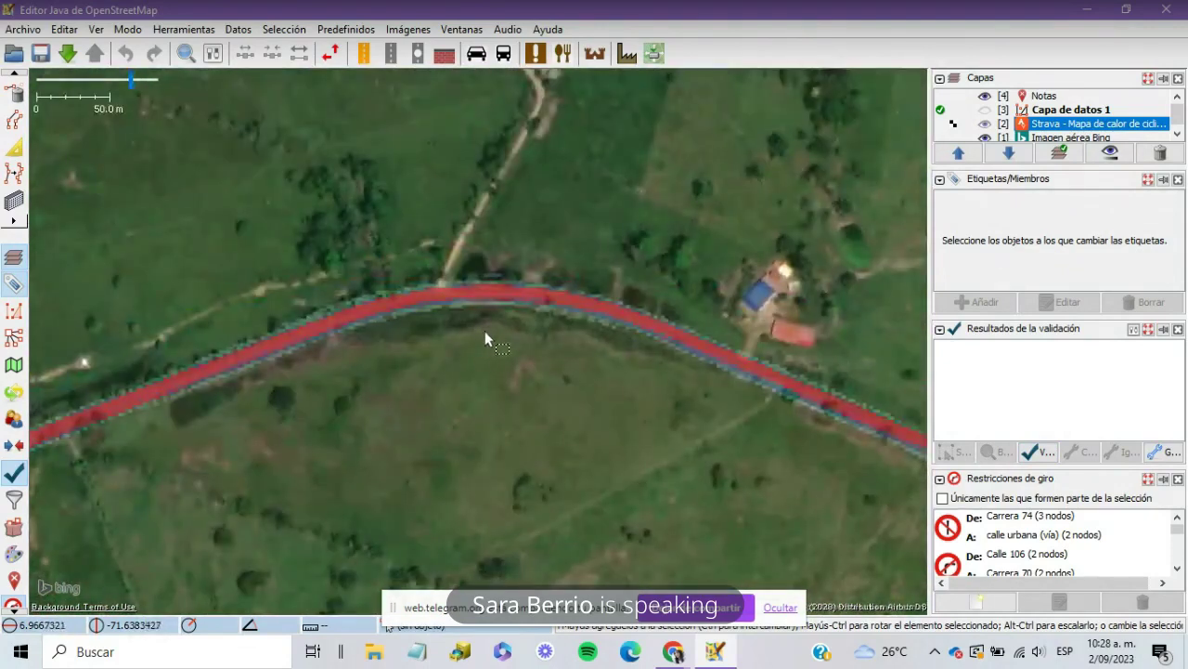
drag(471, 376, 510, 337)
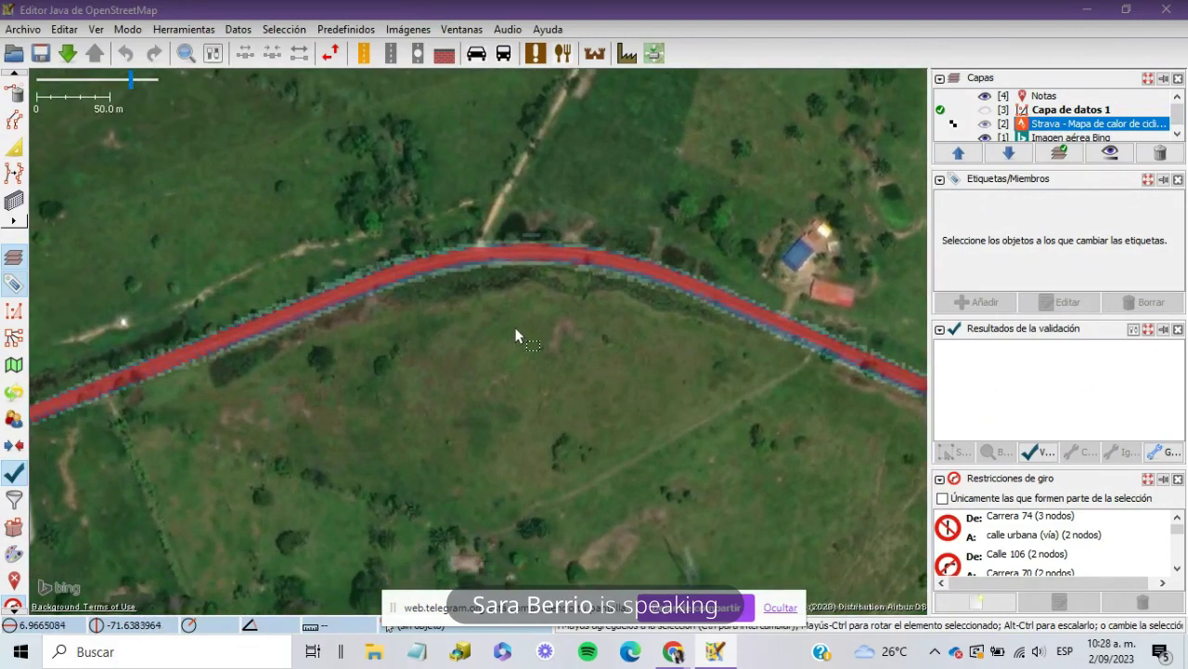
click(985, 124)
click(985, 123)
click(985, 123)
click(985, 124)
click(985, 124)
click(986, 123)
click(985, 123)
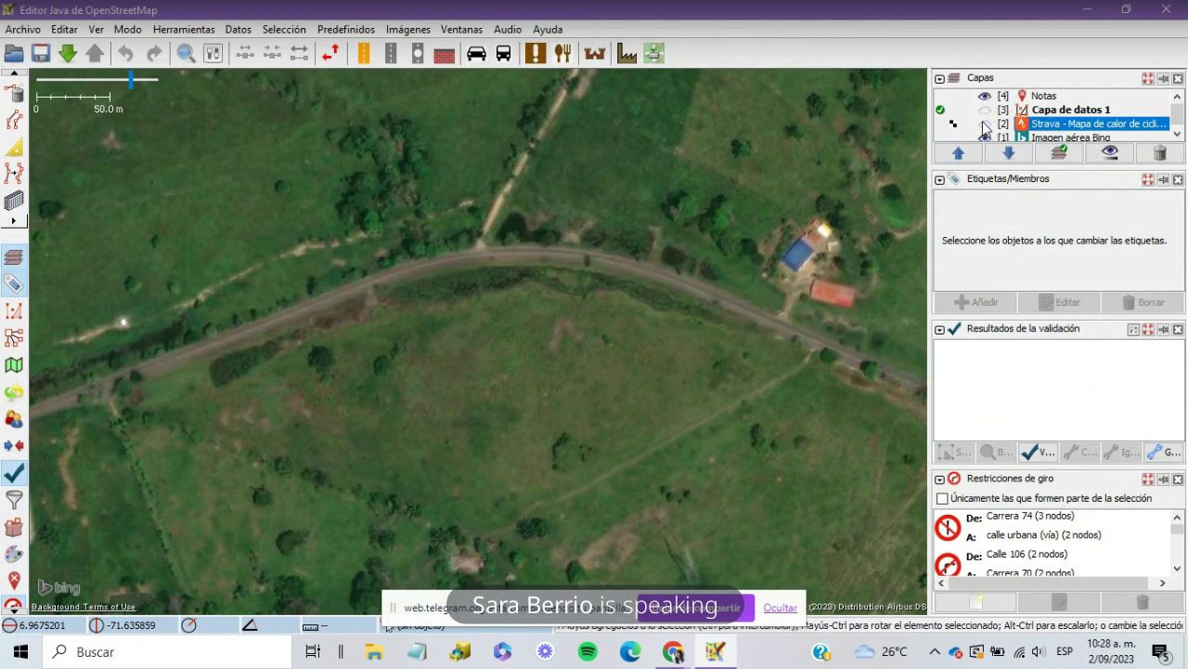
click(985, 124)
click(985, 124)
click(985, 123)
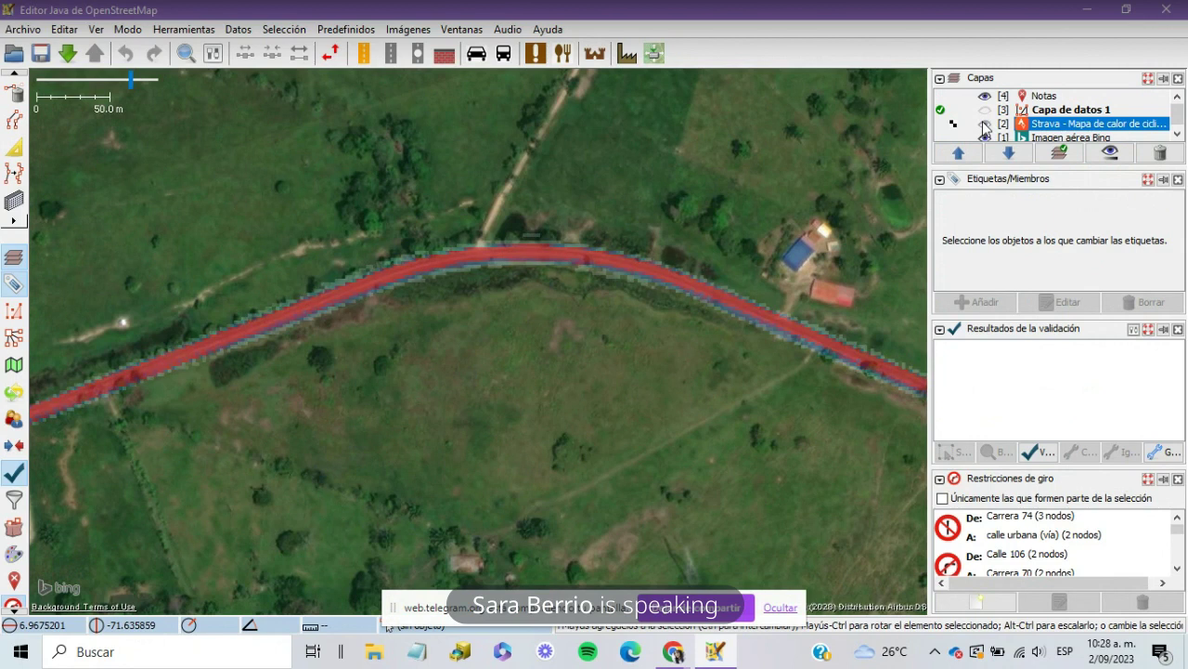
click(986, 124)
click(986, 124)
Step: Return to the speed bump note on the main road and hide the Strava heatmap layer
drag(539, 360, 832, 312)
scroll(544, 375, down, 3)
scroll(817, 345, down, 3)
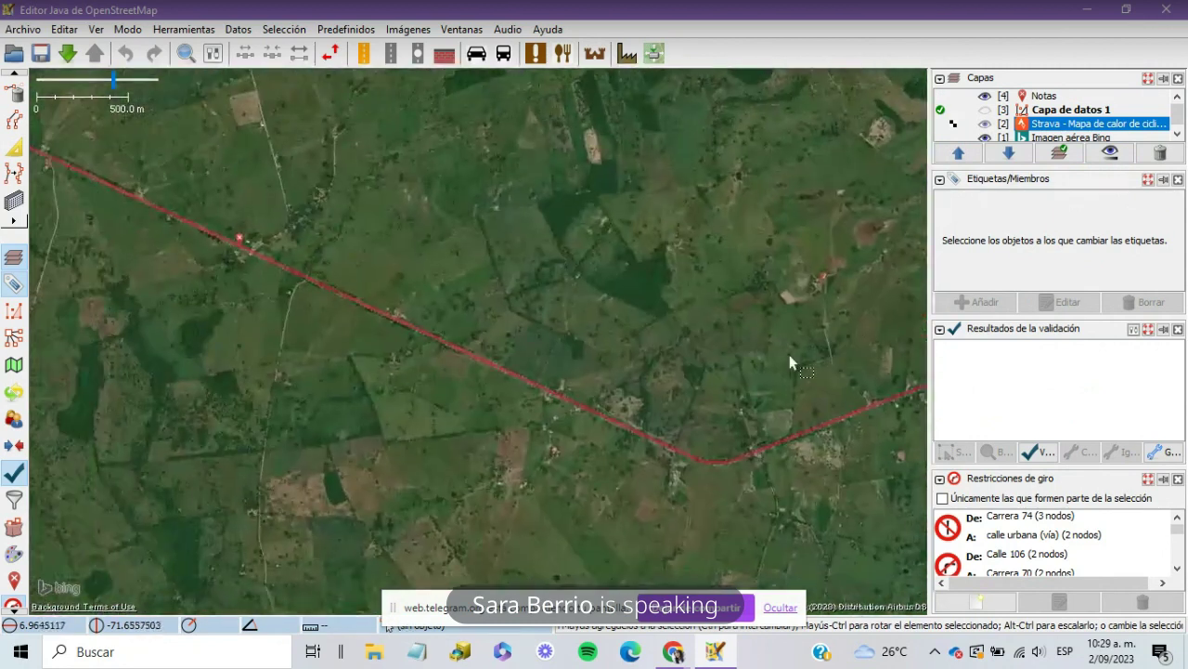
scroll(545, 310, up, 5)
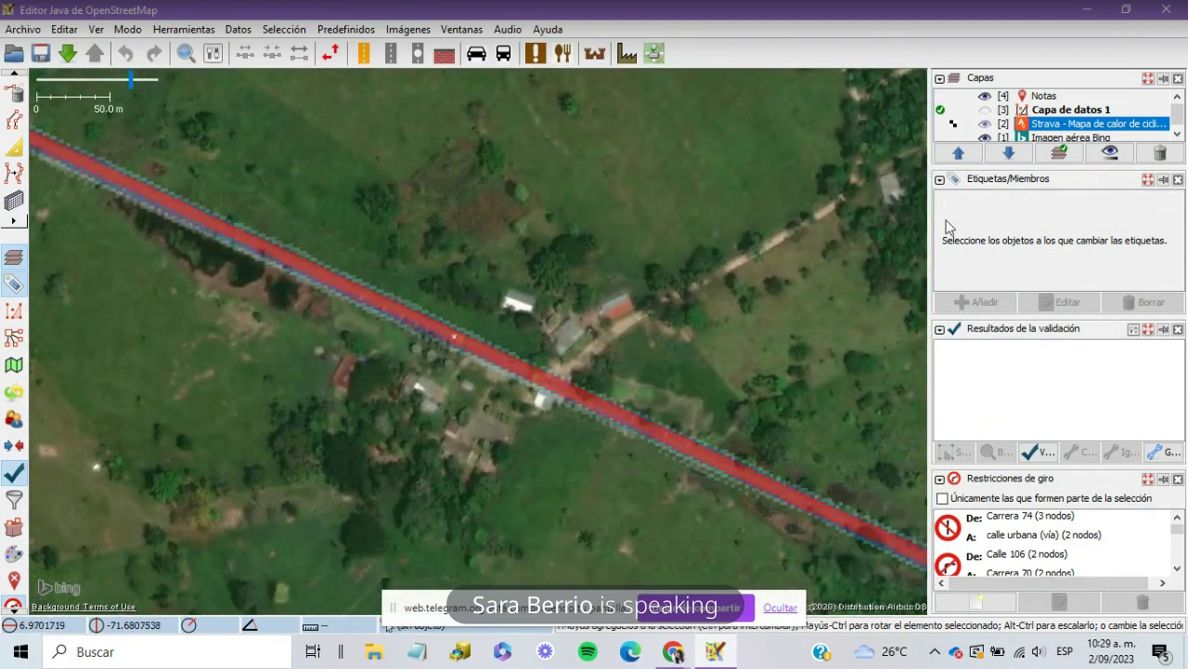
drag(647, 297, 669, 265)
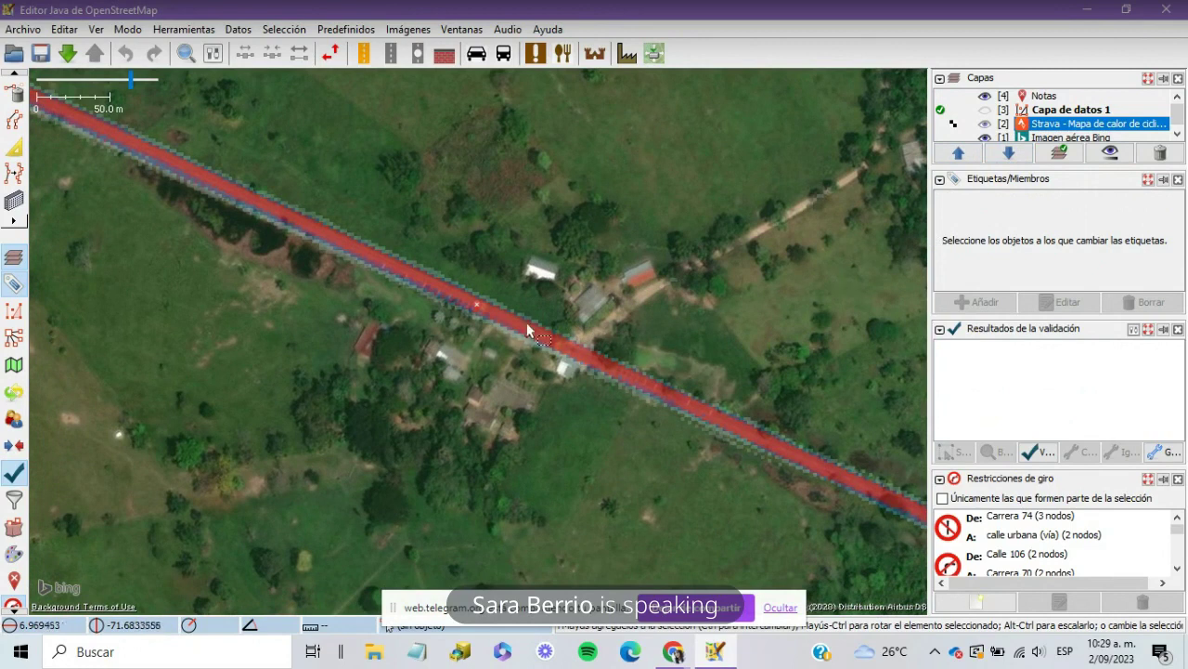
click(985, 125)
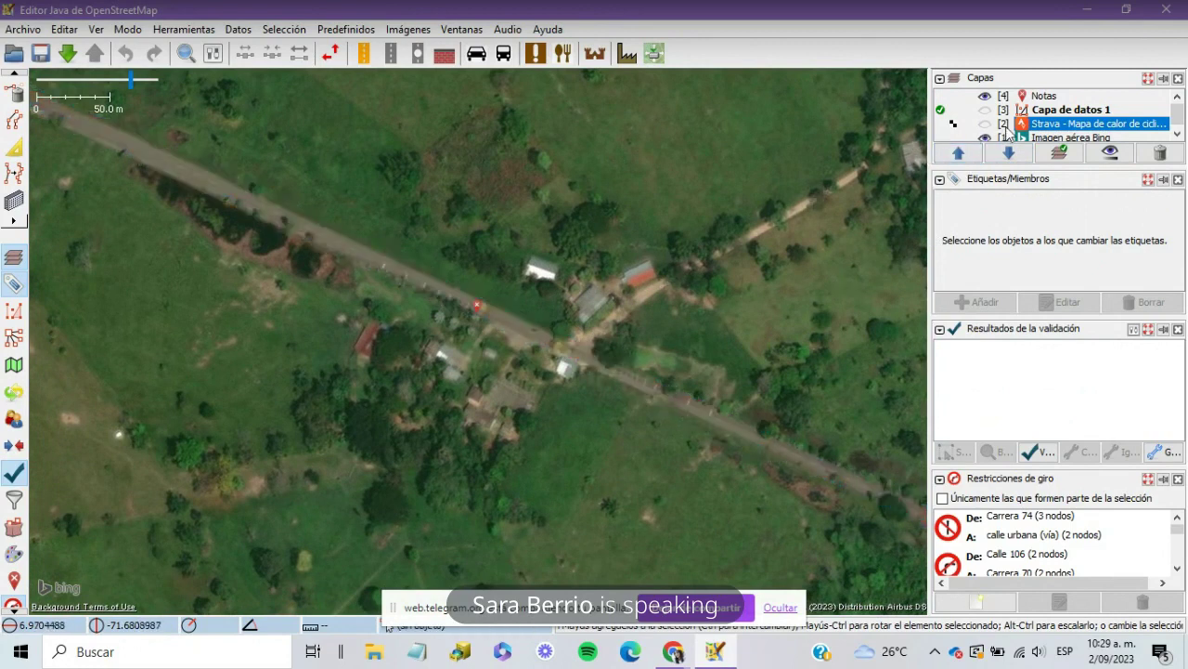
Step: Show the Capa de datos 1 layer again and select the secondary road beside the note
click(987, 110)
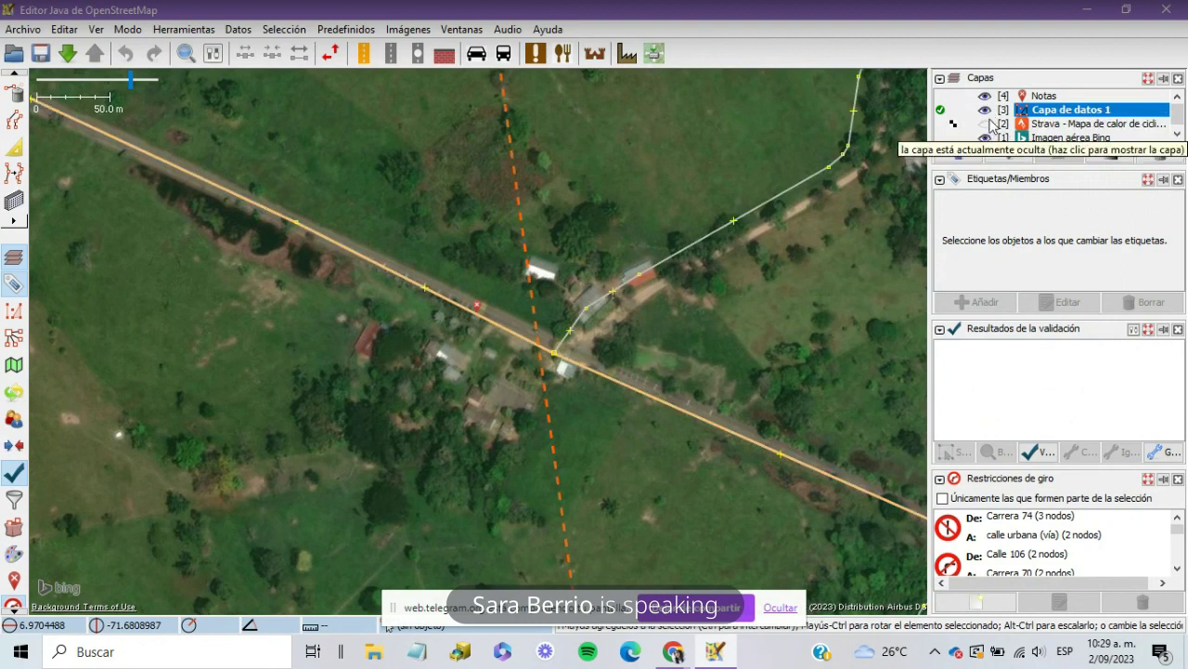
click(988, 125)
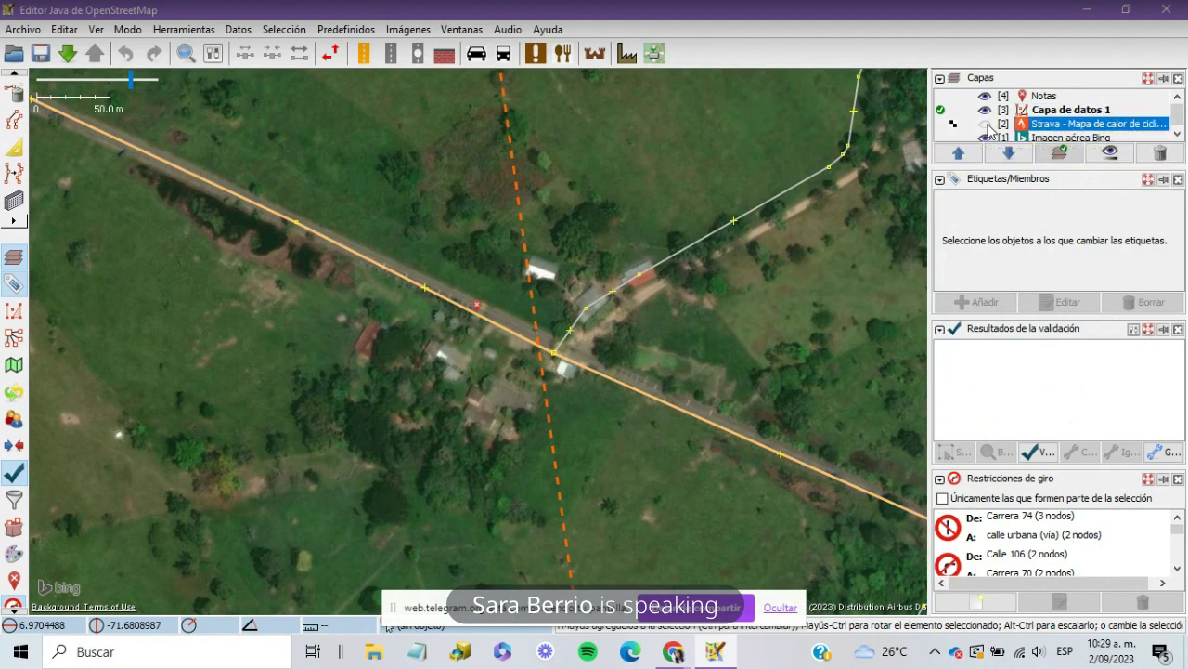
click(988, 125)
click(509, 339)
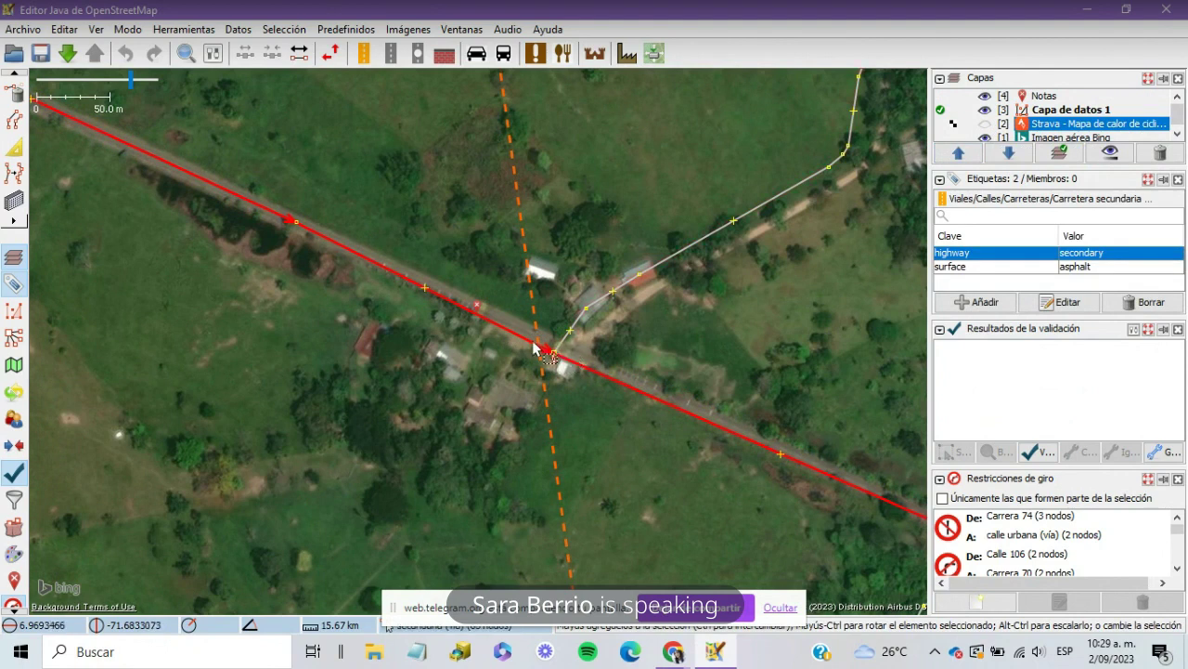
Step: Examine how the selected secondary road lines up with the Bing imagery around the speed bump note and side road junction
scroll(527, 366, down, 2)
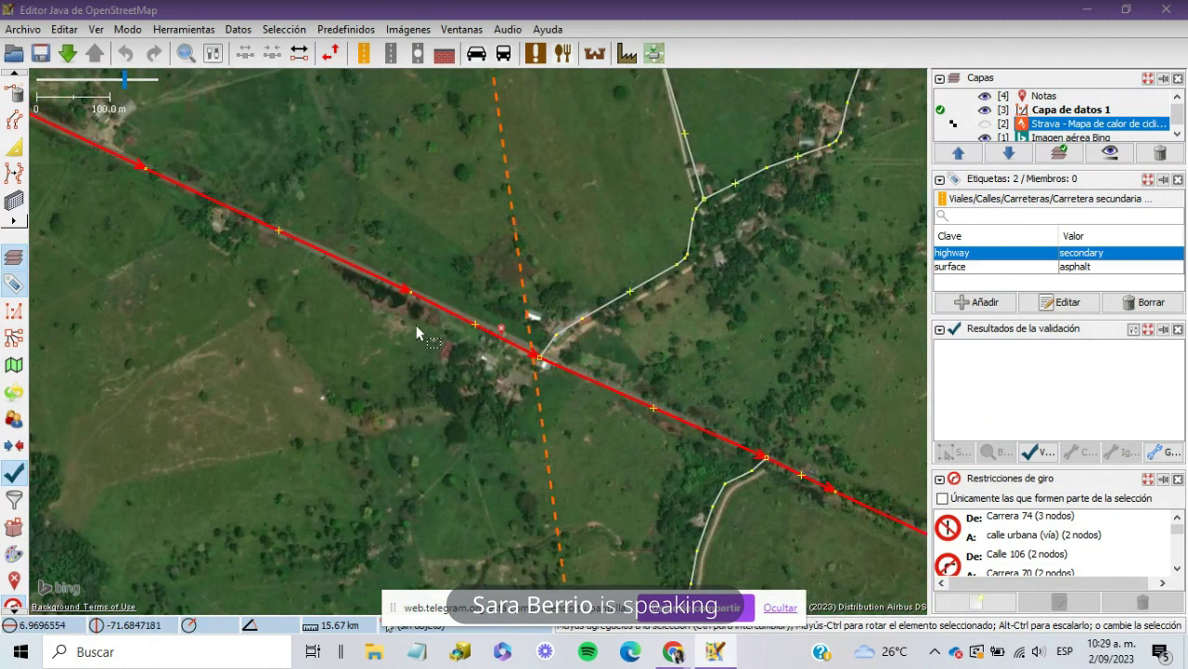
scroll(416, 325, up, 2)
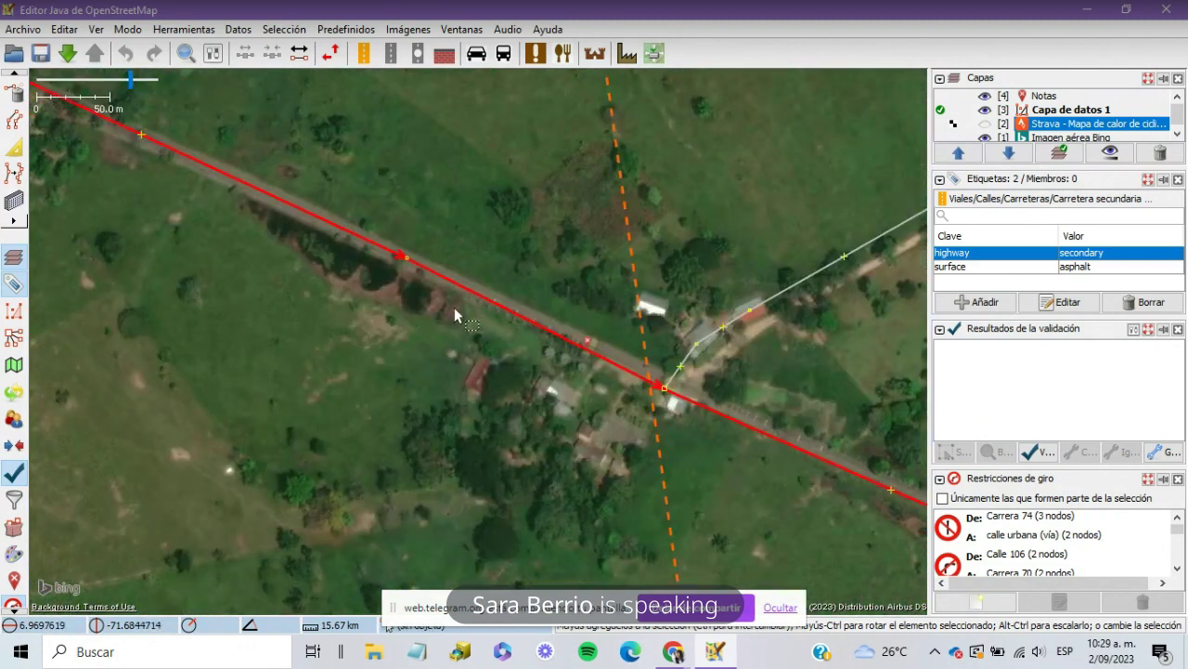
scroll(428, 289, down, 2)
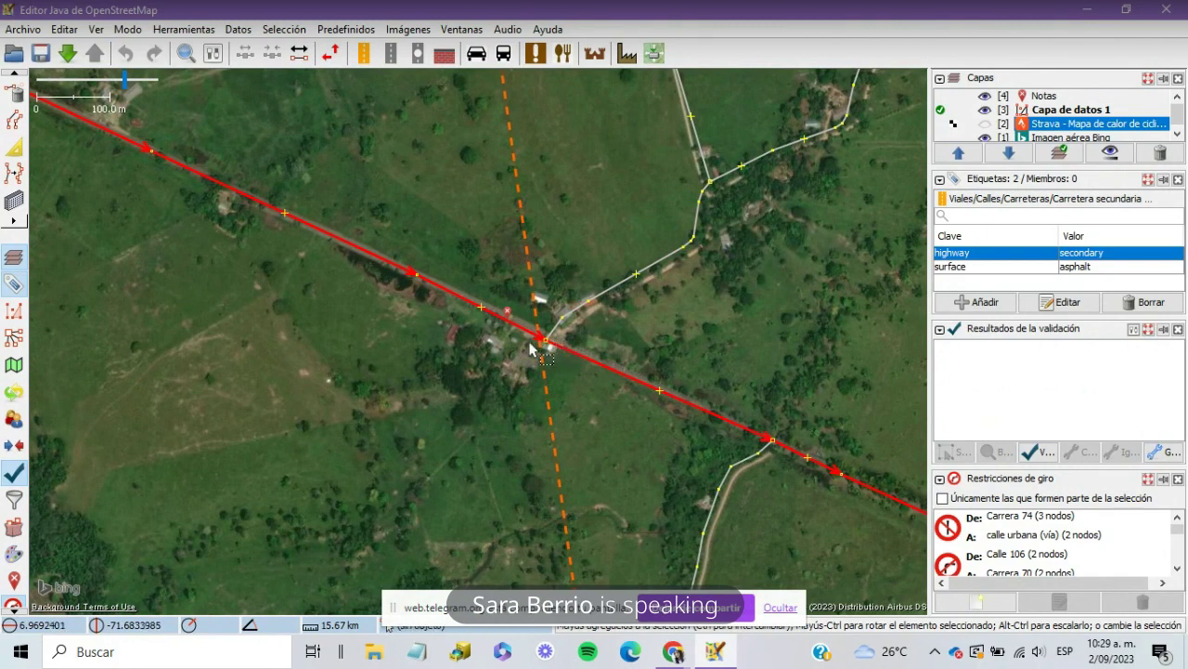
scroll(530, 349, up, 1)
scroll(624, 372, down, 1)
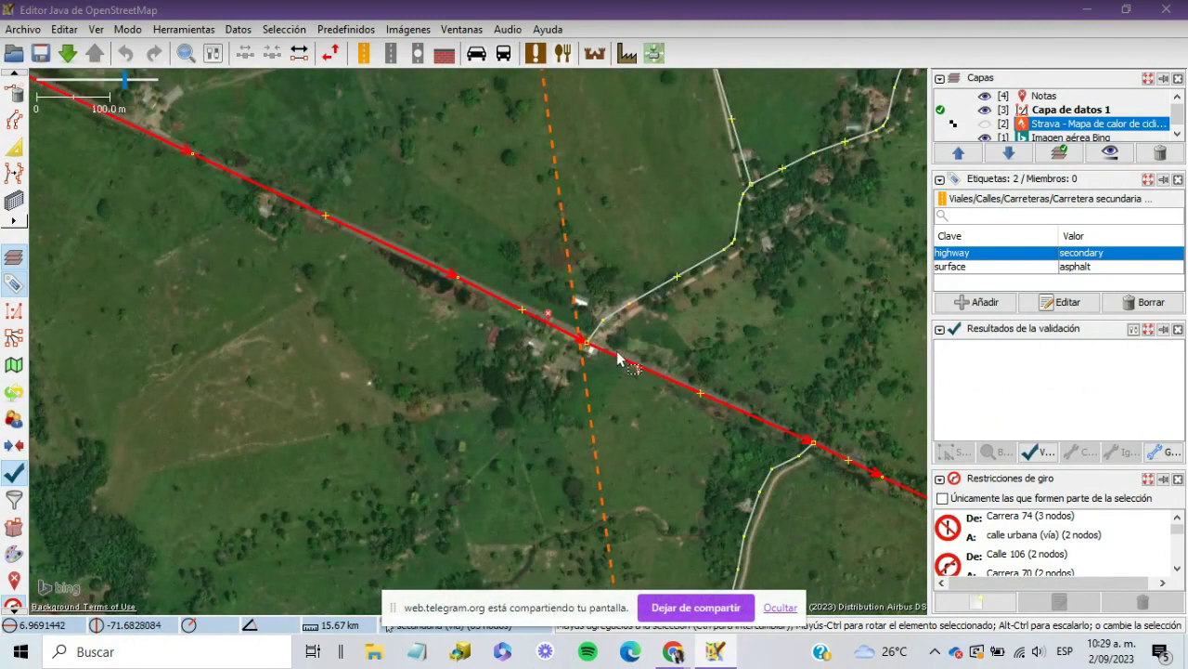
scroll(555, 323, up, 1)
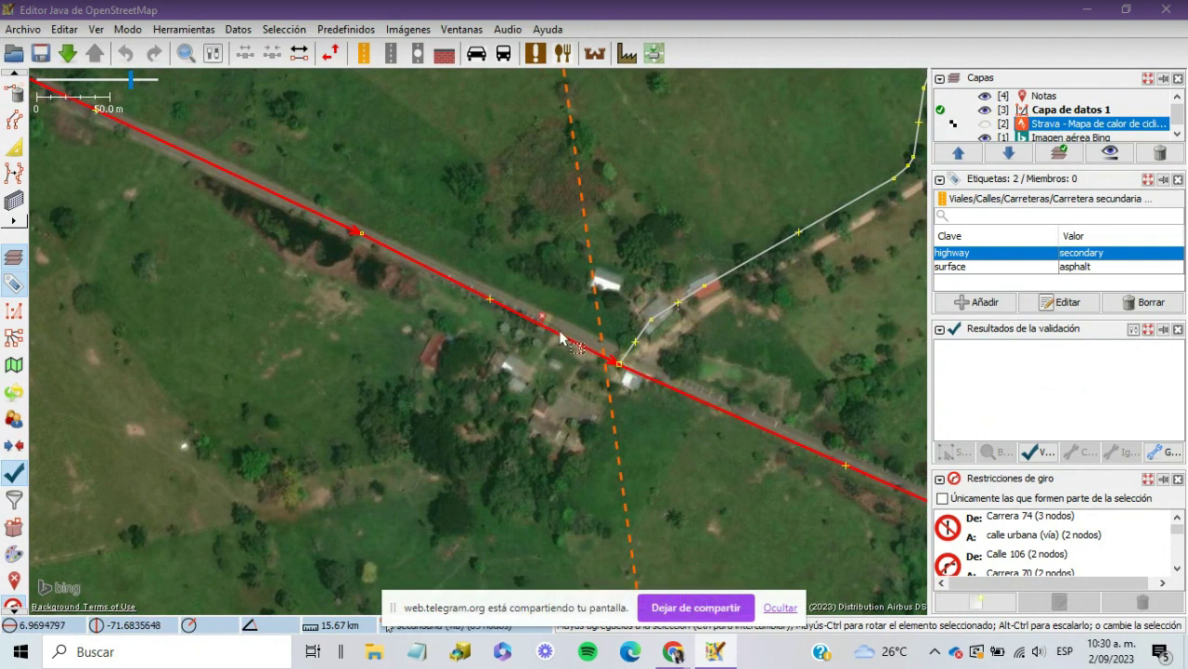
scroll(743, 422, down, 2)
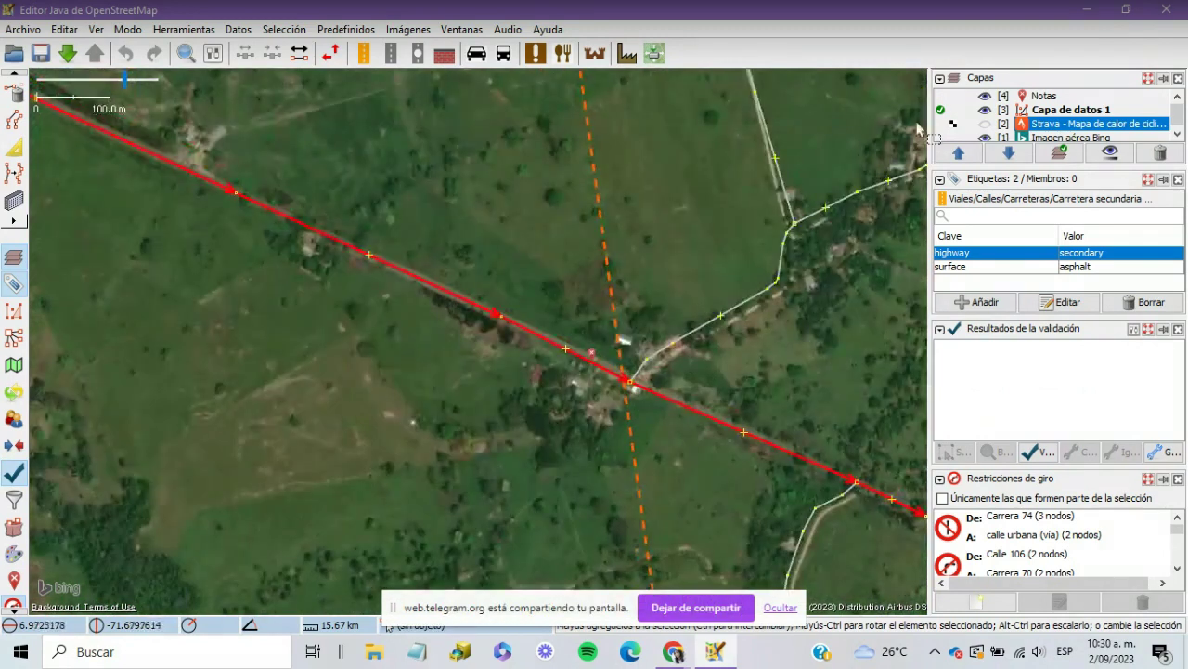
right_click(650, 417)
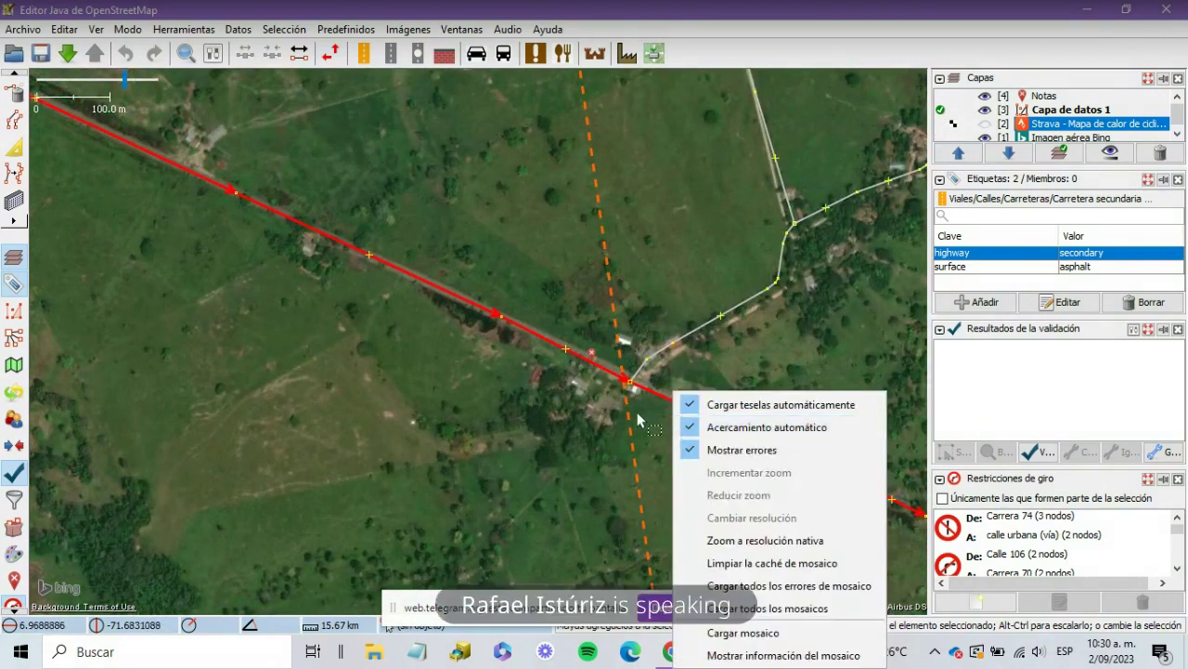
click(630, 384)
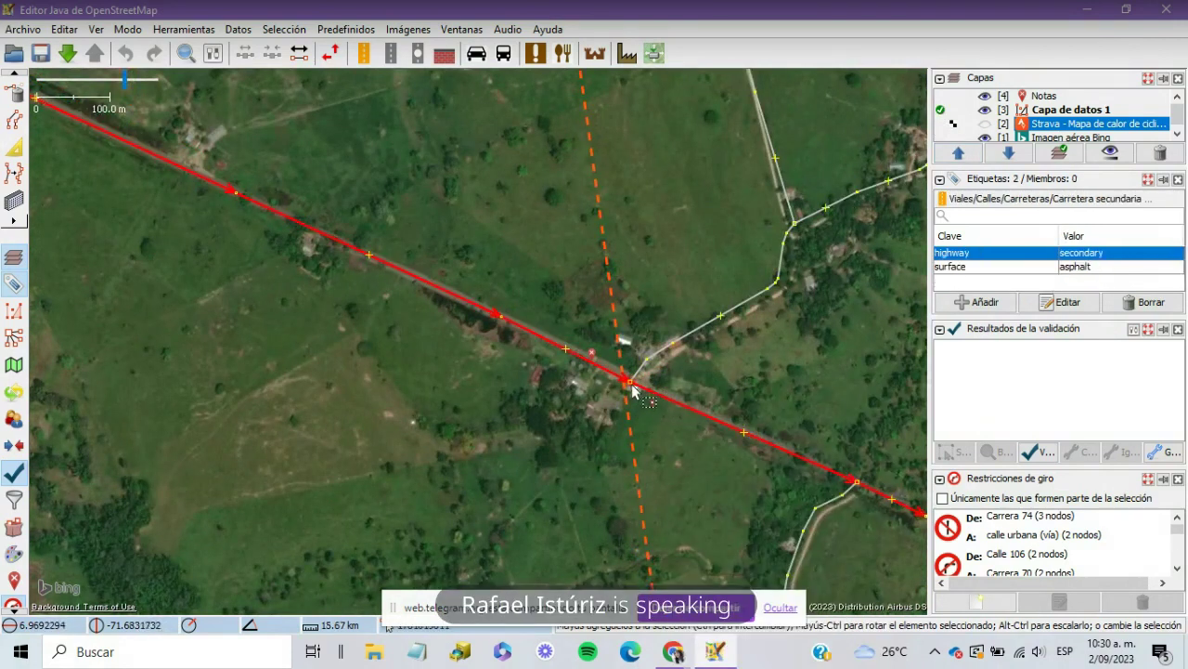
Step: Move the junction node of the secondary road and side road slightly north onto the road in the imagery, then deselect it
scroll(577, 380, up, 2)
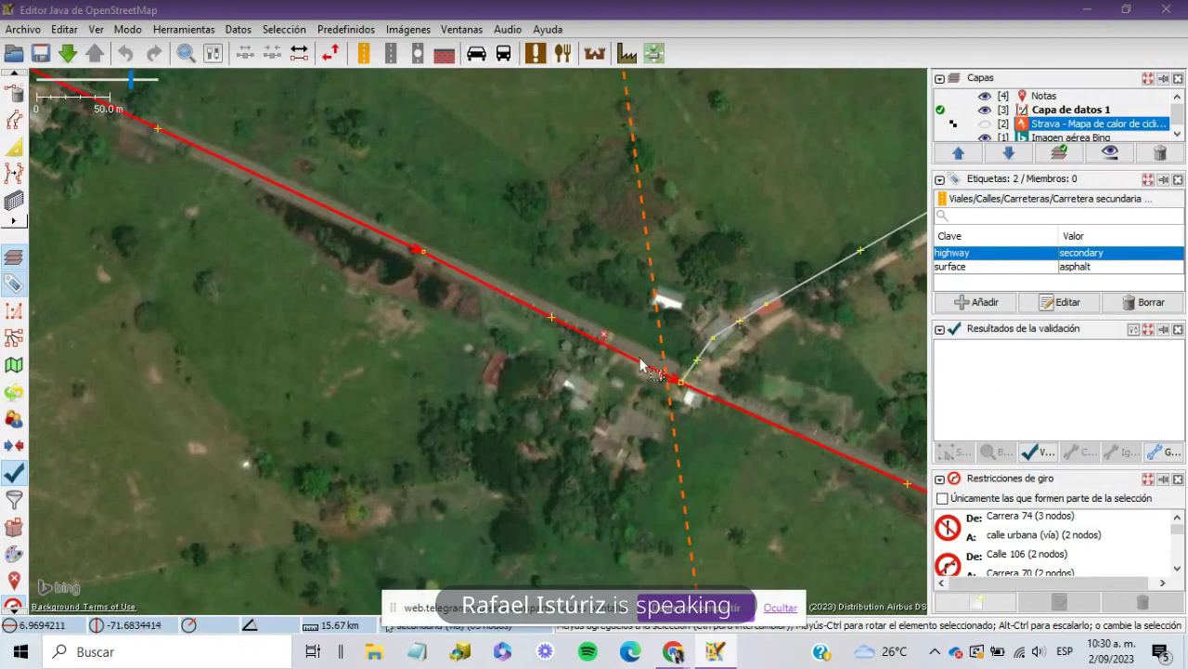
drag(681, 380, 685, 373)
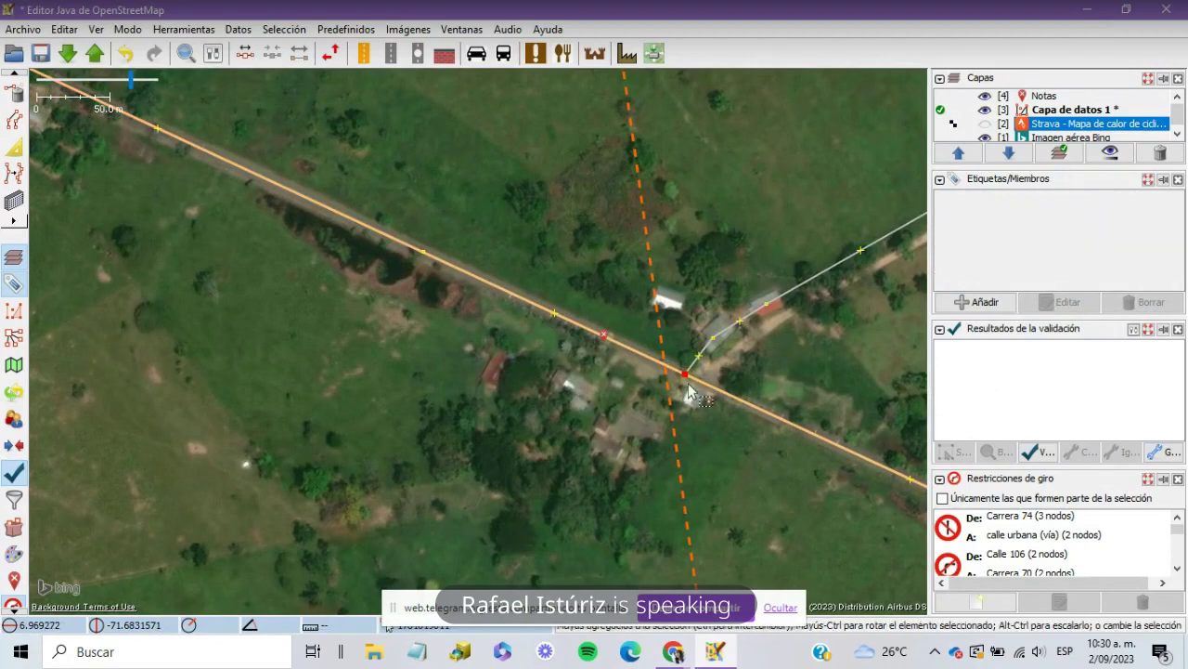
click(721, 419)
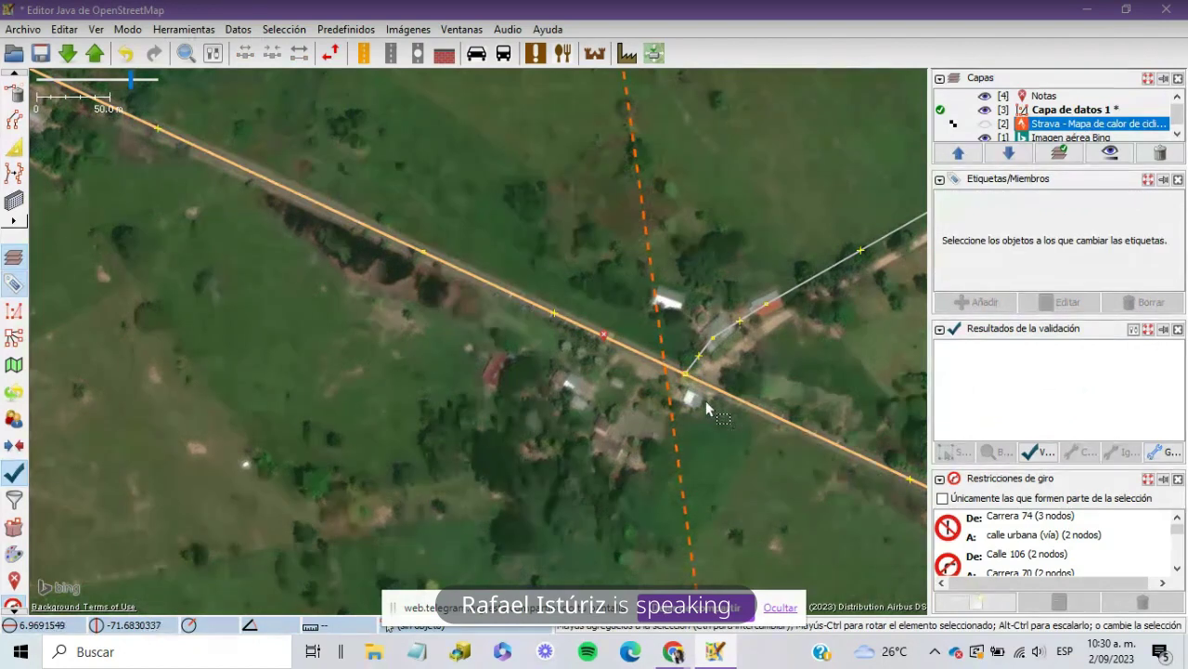
Step: Display the notes list and hide the Notas layer to inspect the road beneath the note marker
click(13, 581)
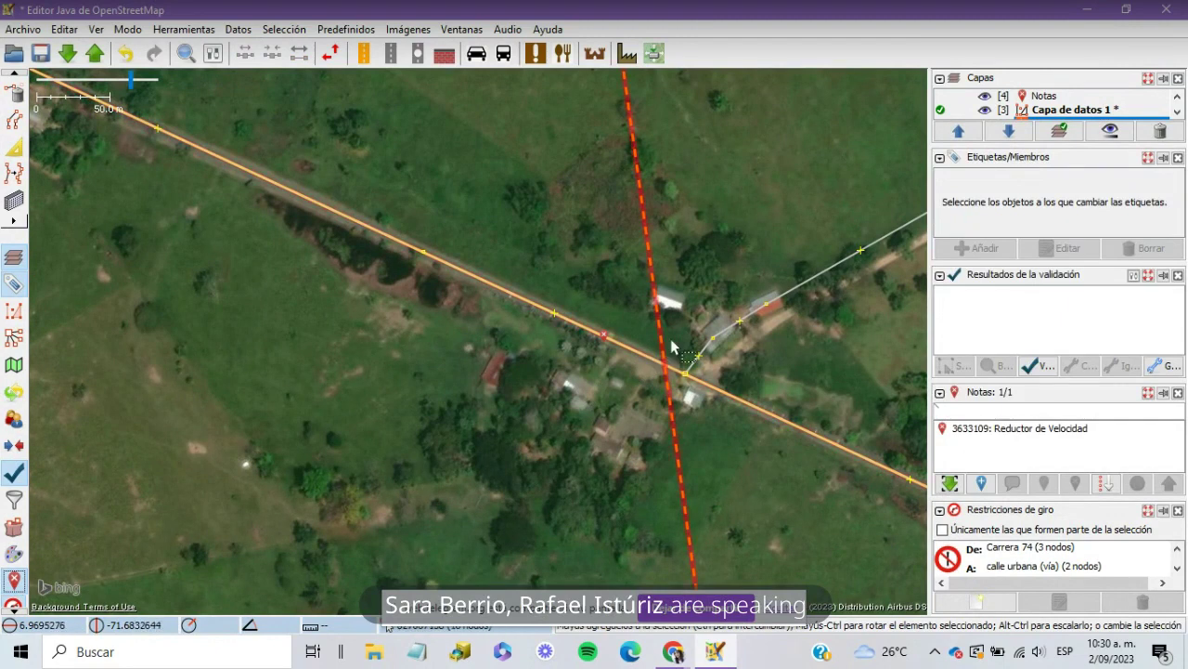
click(1035, 97)
click(988, 97)
click(814, 292)
click(814, 293)
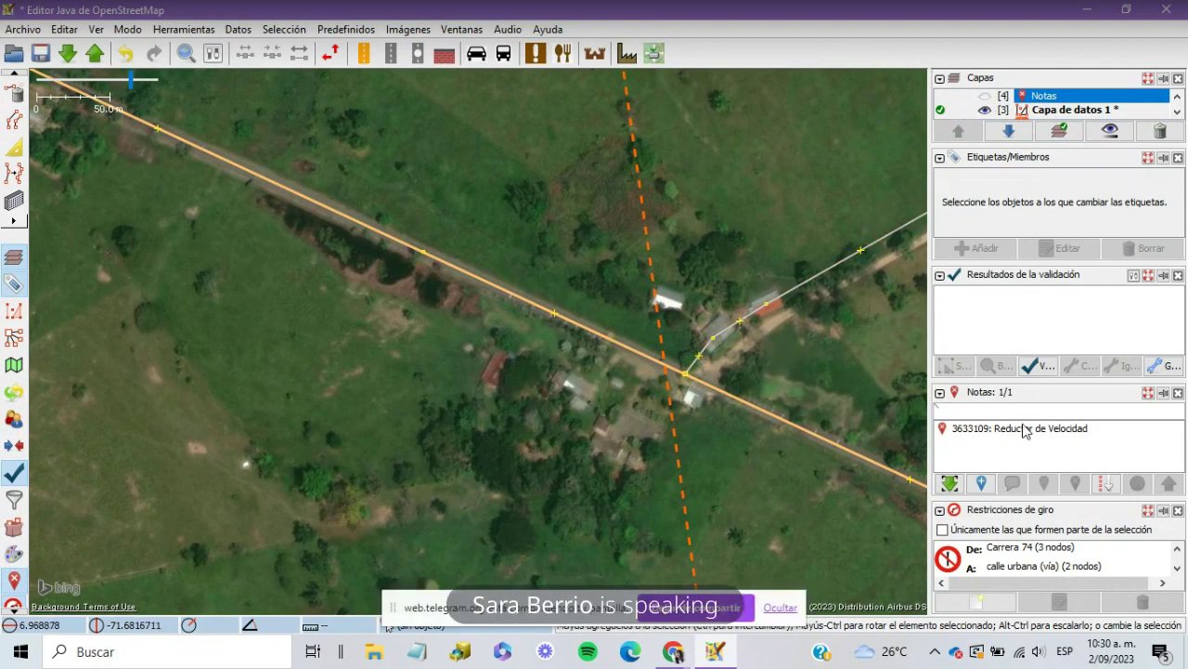
click(643, 355)
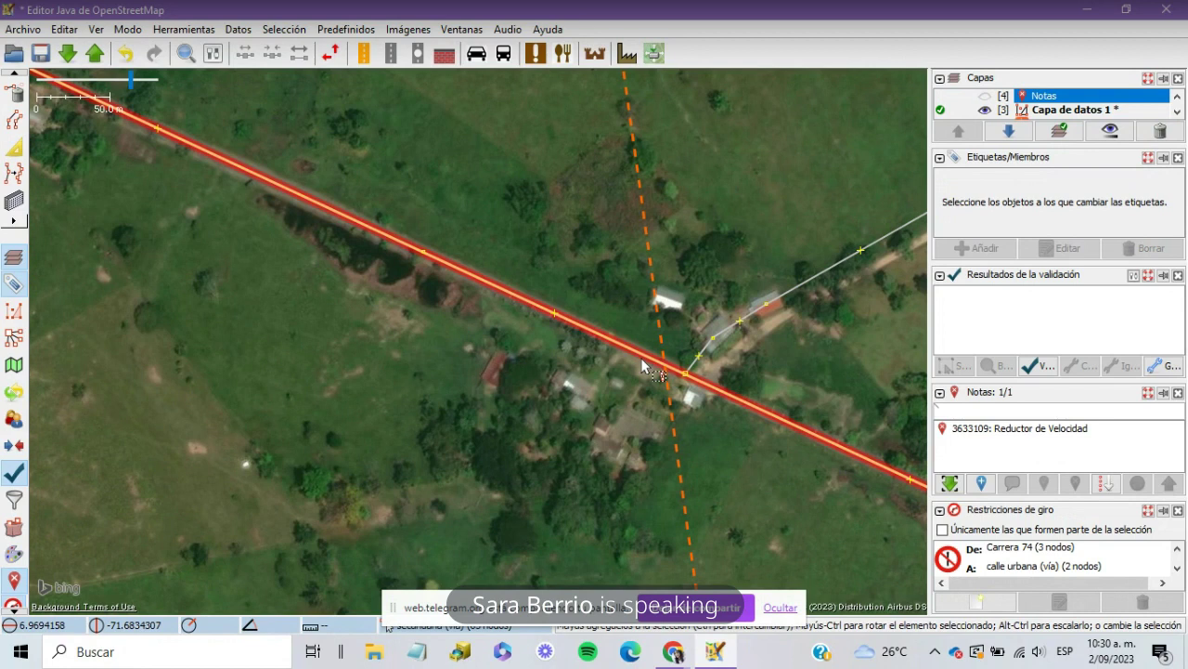
click(613, 410)
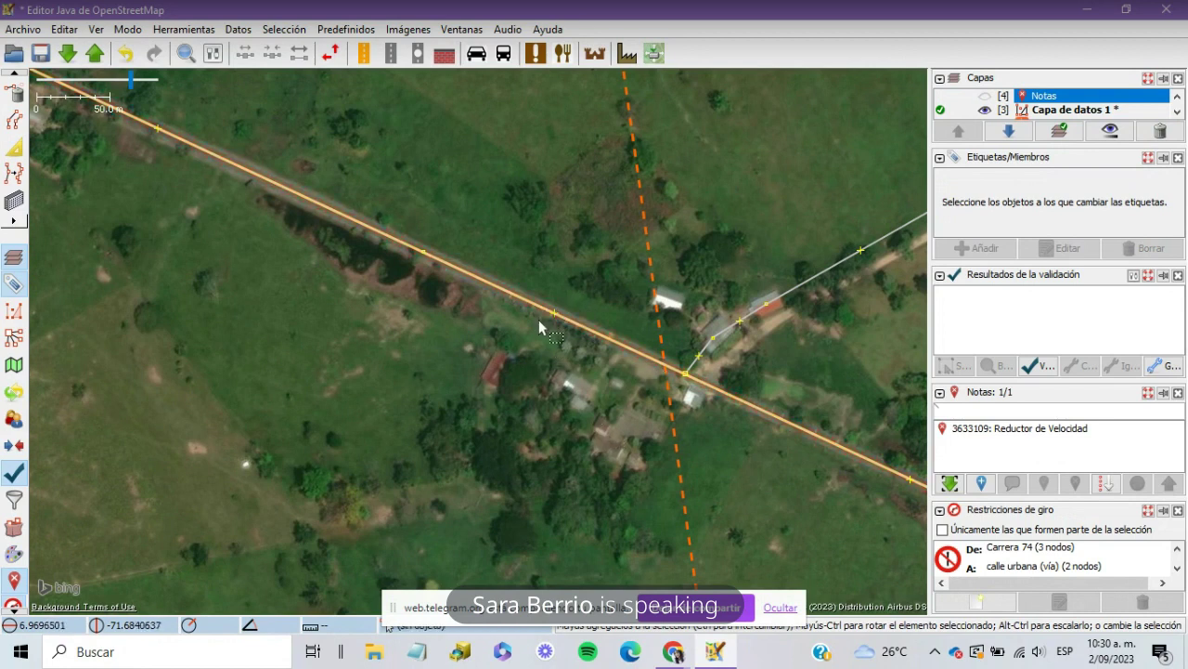
scroll(537, 318, down, 2)
scroll(537, 319, up, 2)
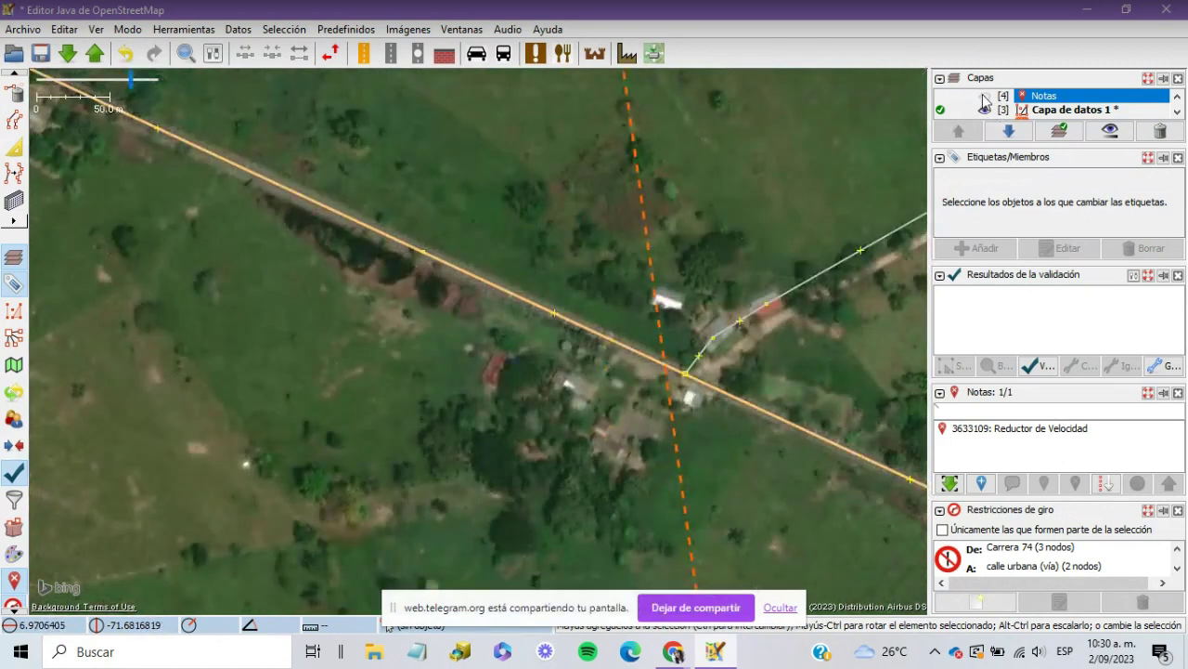
Step: Show the Notas layer again and center the view on the speed bump note
click(595, 338)
scroll(595, 338, up, 1)
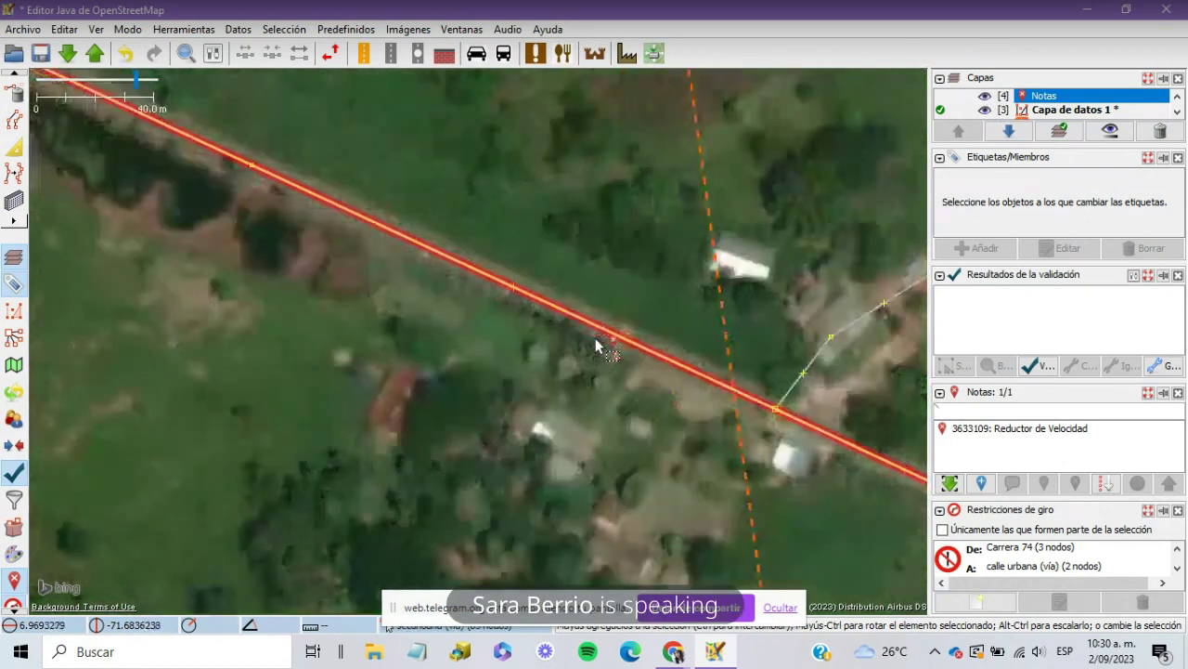
drag(627, 342, 634, 276)
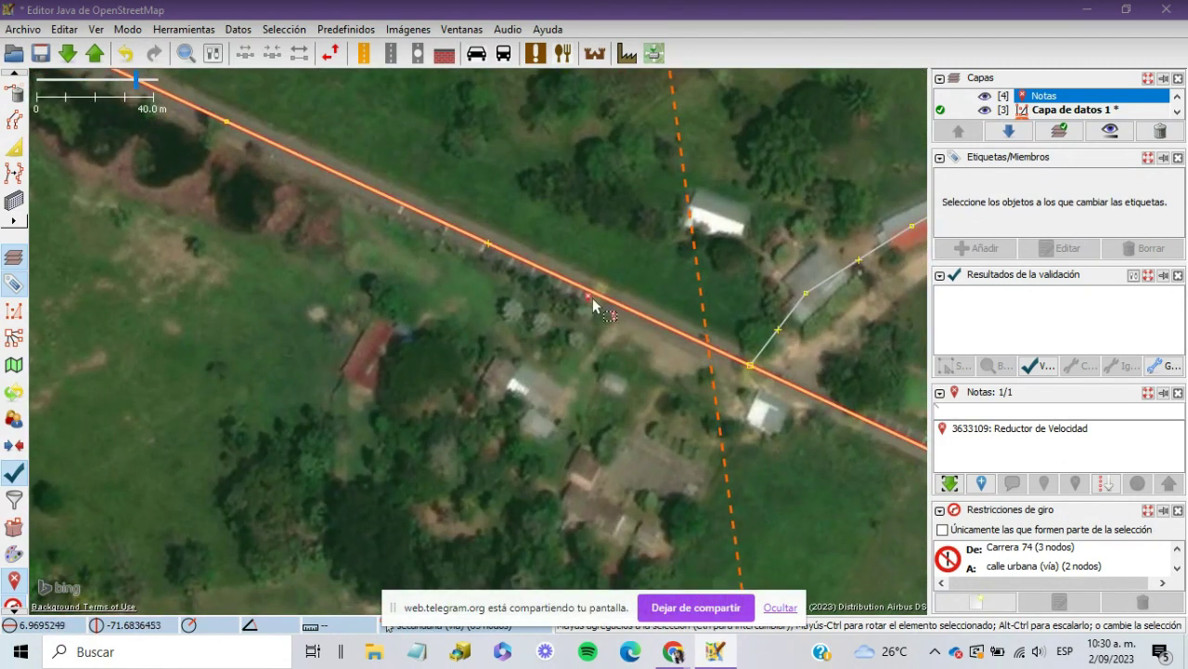
scroll(14, 116, up, 2)
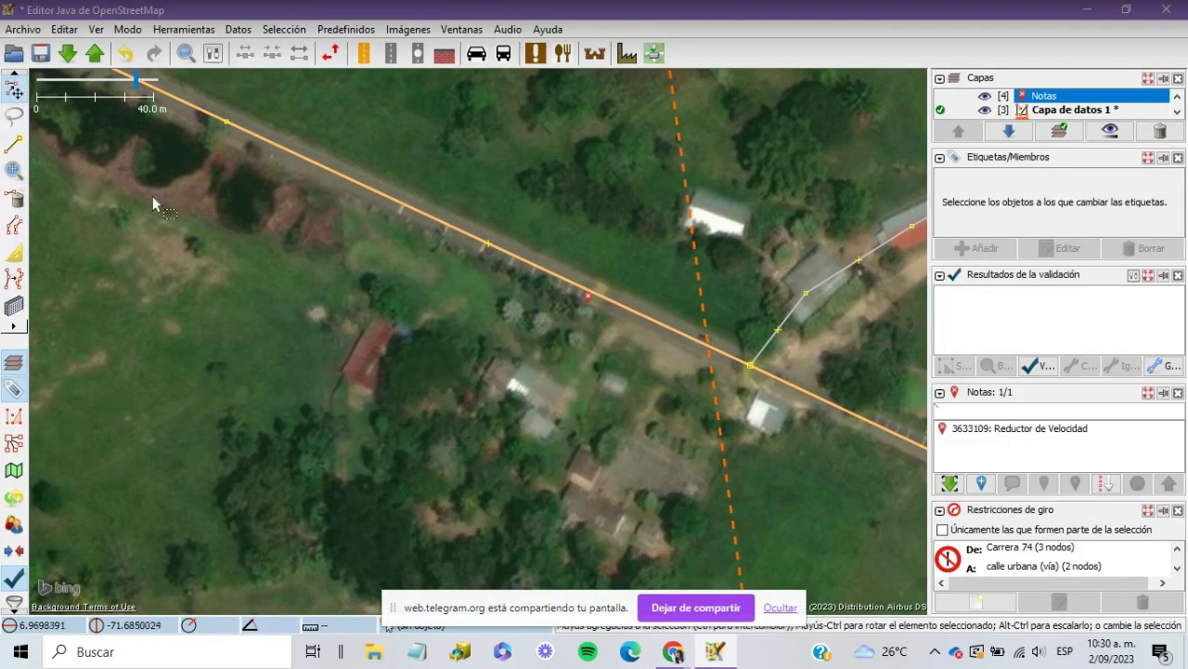
Step: Insert a new node in the secondary road on the yellow speed bump marking beside the note
click(12, 147)
scroll(578, 295, up, 2)
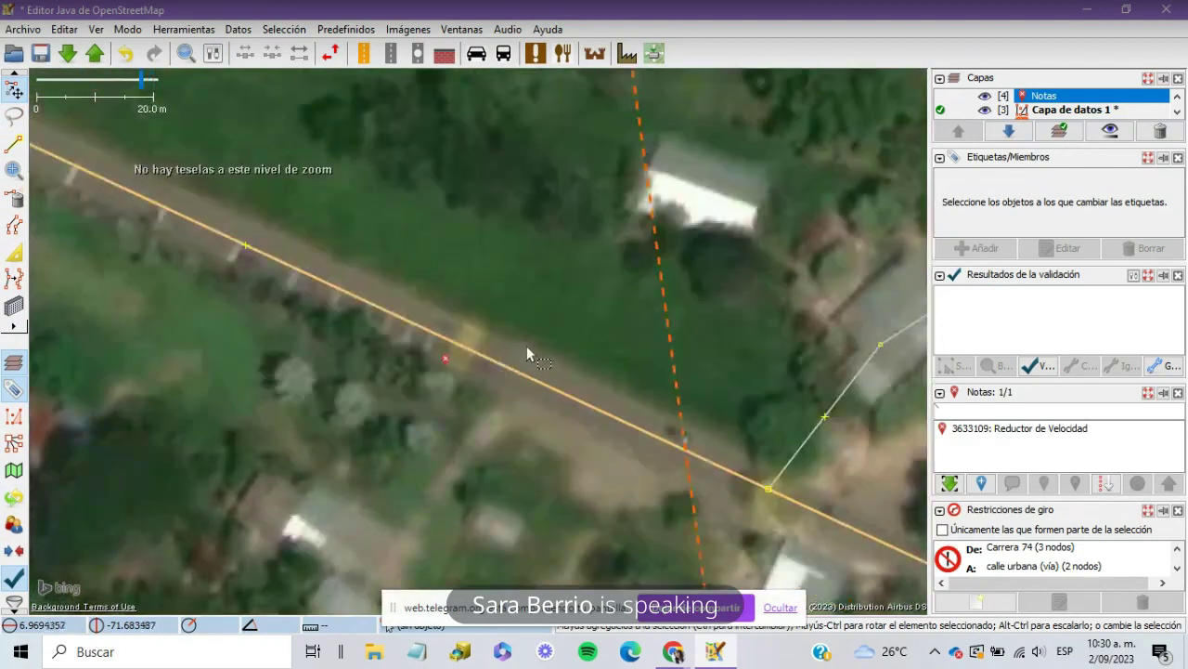
click(15, 146)
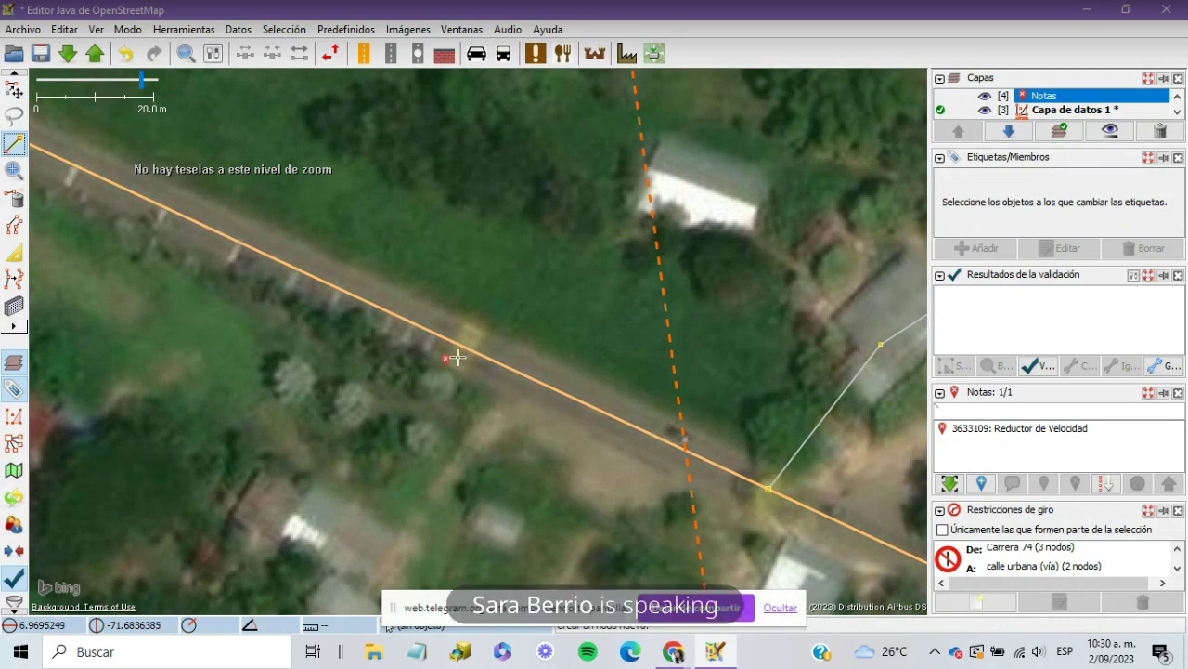
scroll(463, 348, up, 4)
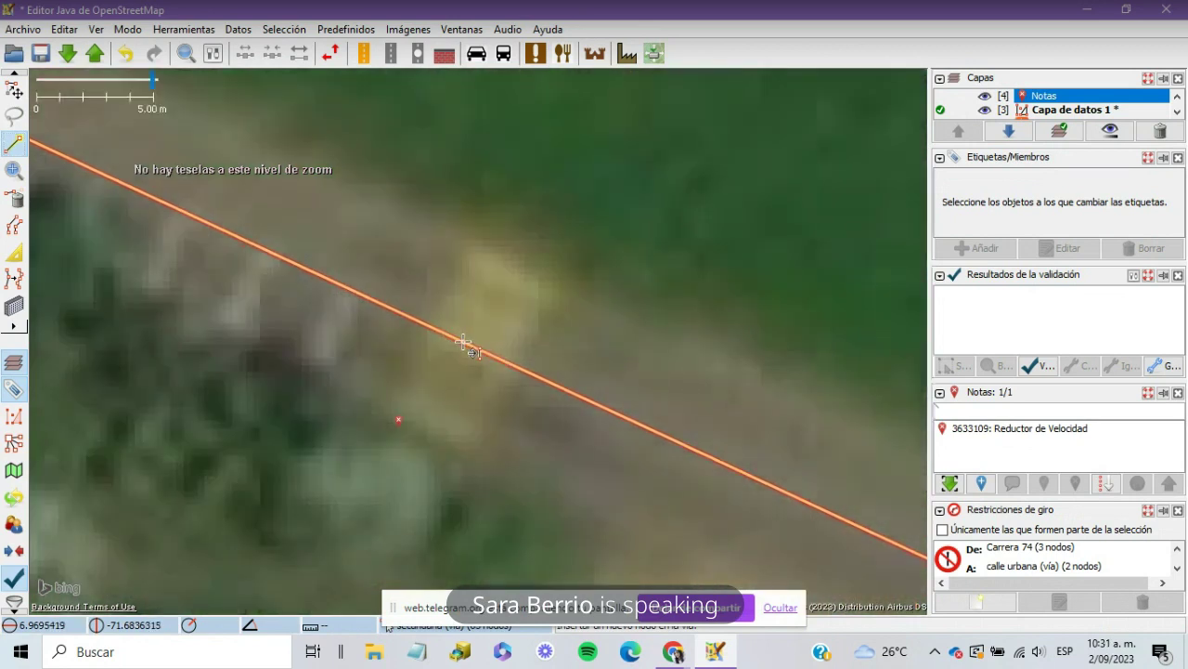
click(462, 342)
key(Escape)
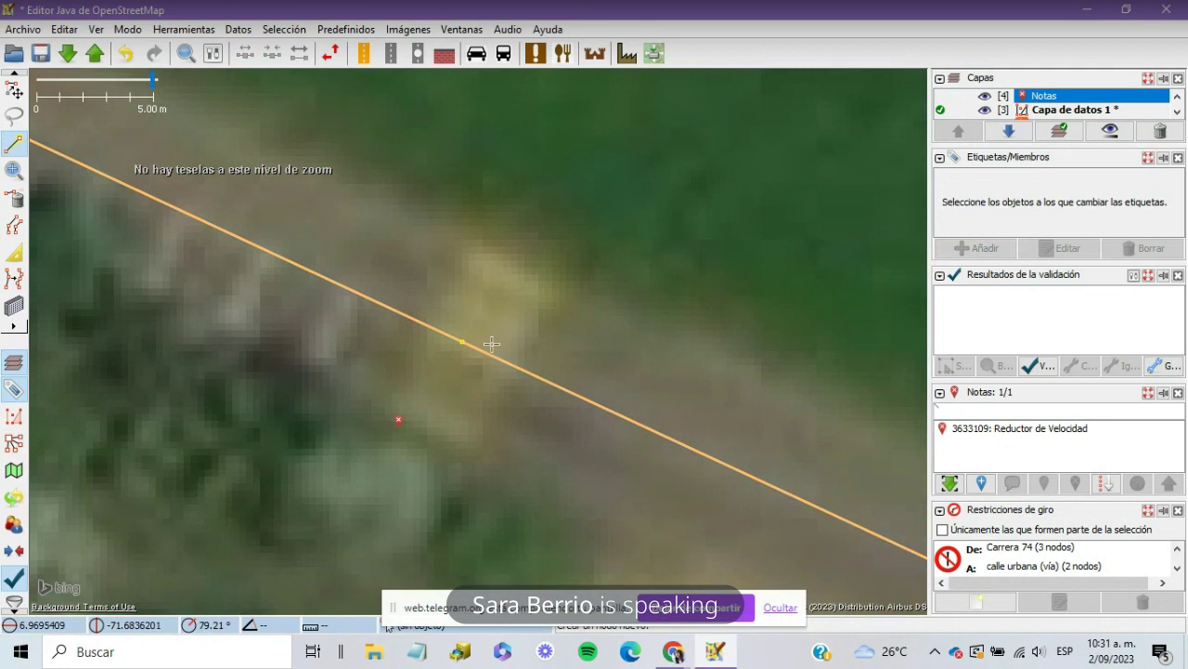
Step: Select the new speed bump node and open the dialog for adding a tag, then close it without adding one
key(s)
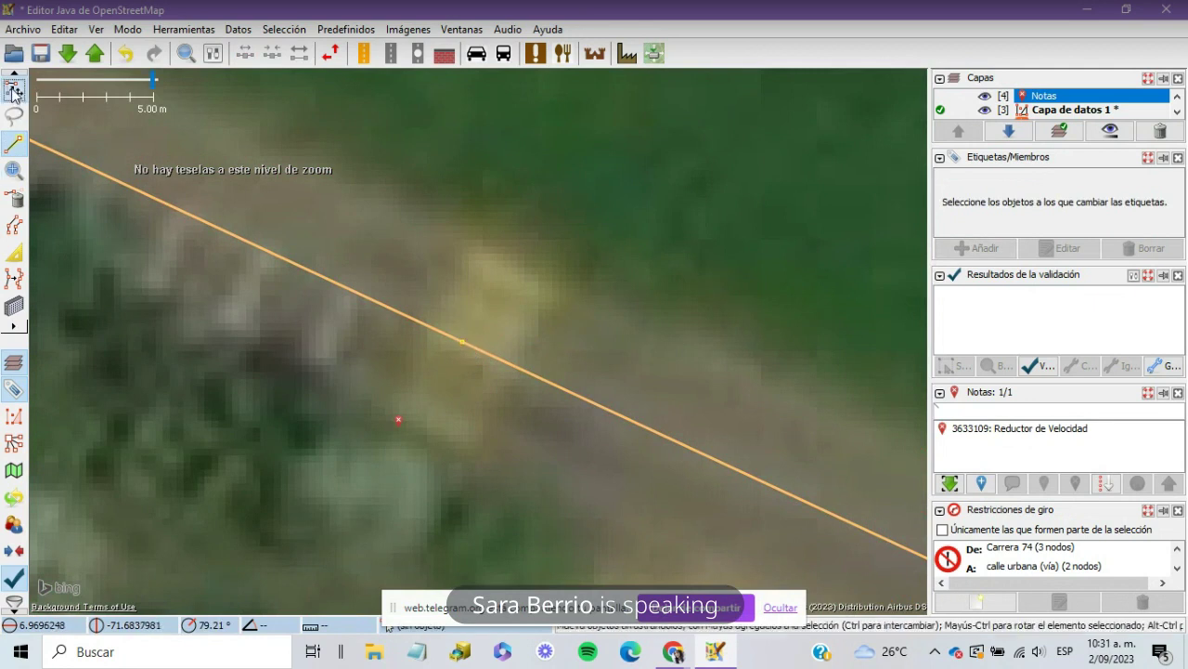
click(463, 342)
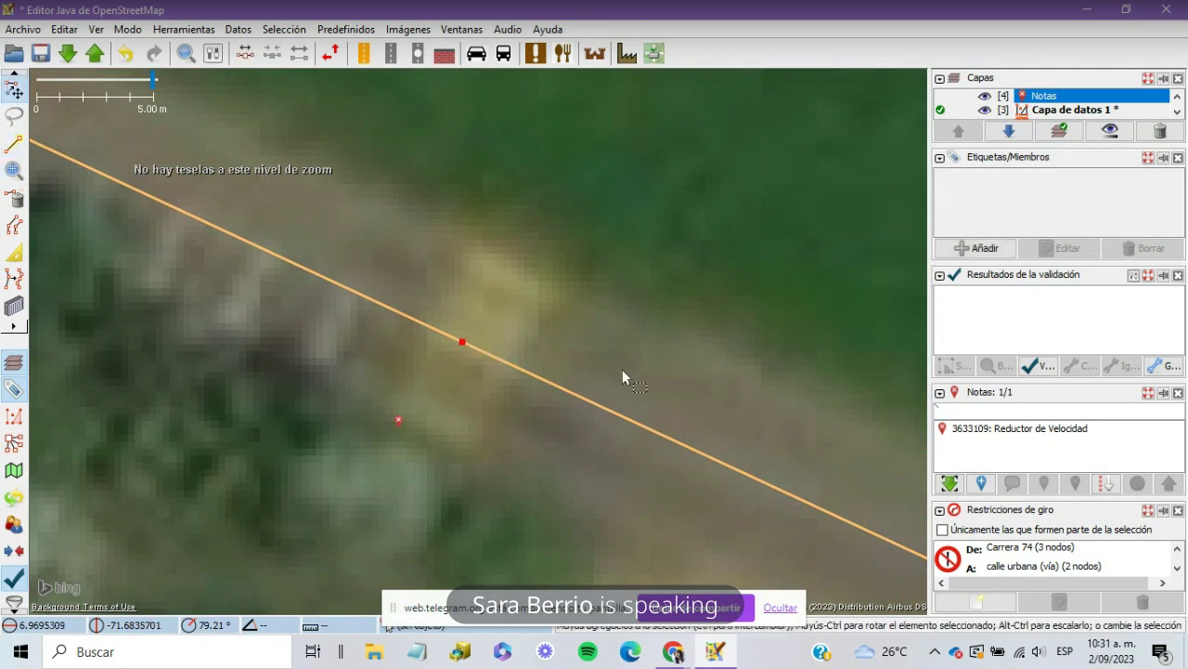
scroll(613, 386, down, 4)
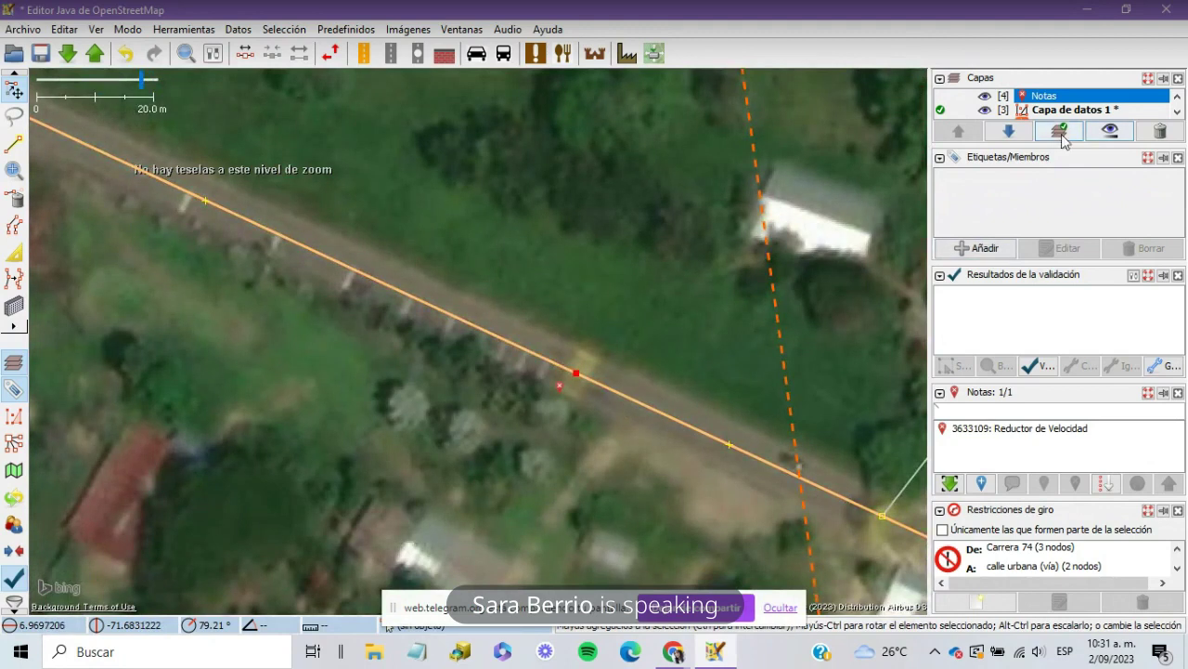
click(975, 250)
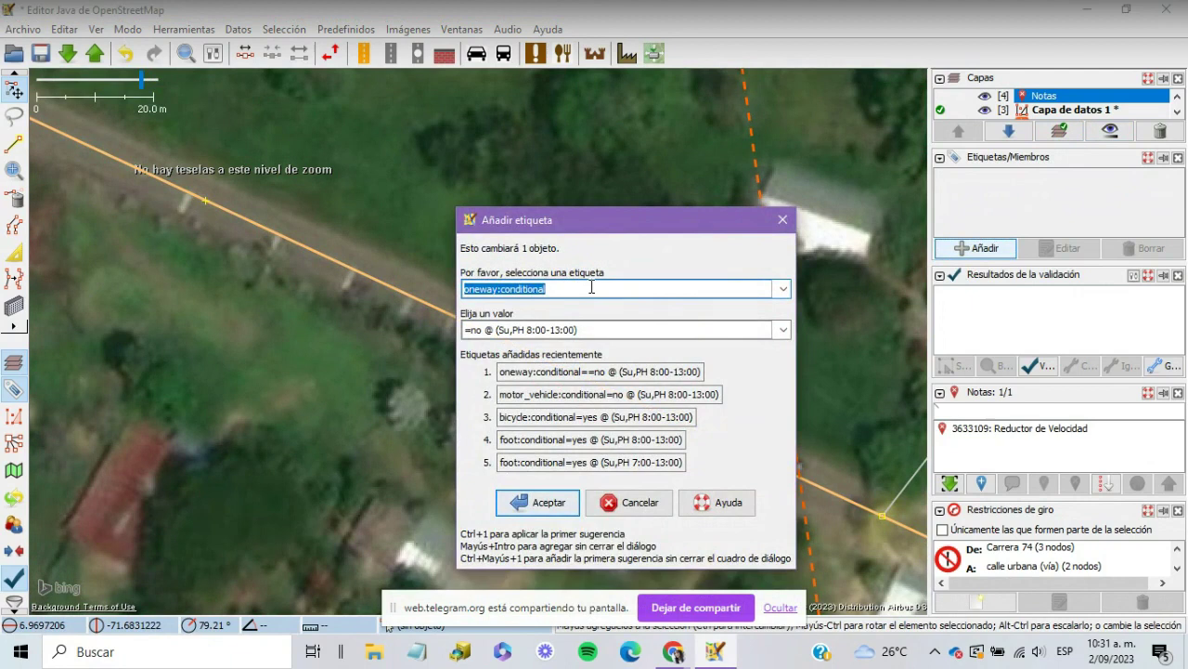
key(Escape)
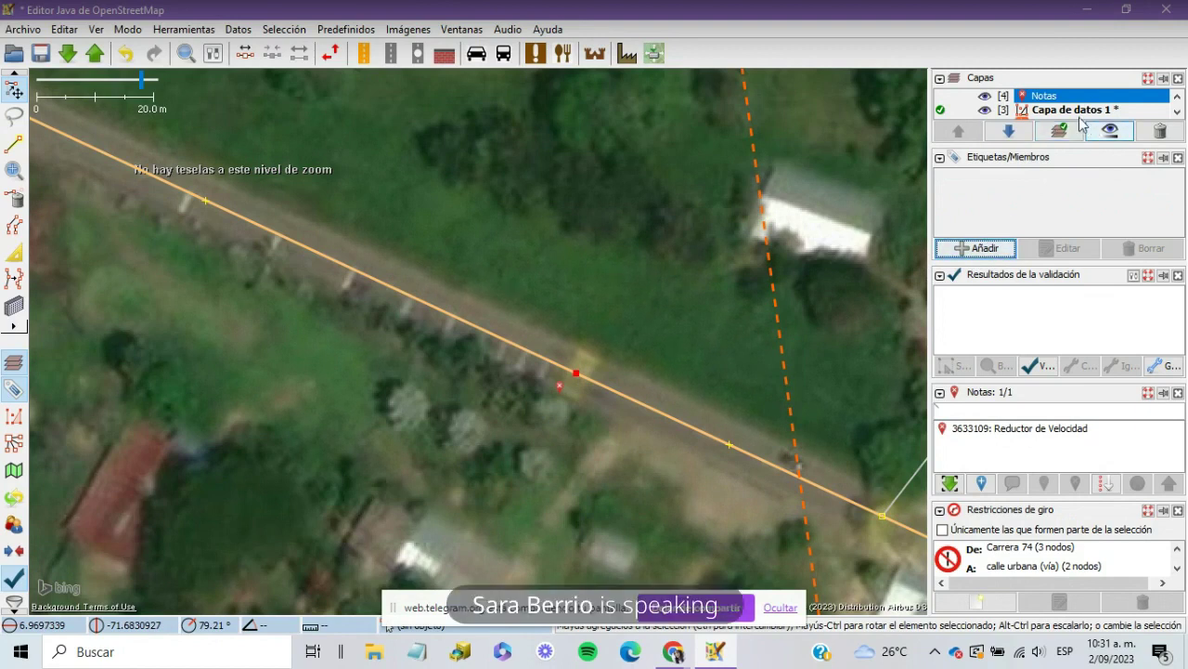
Step: Search the tagging presets for "bump" with the new road node selected
click(343, 31)
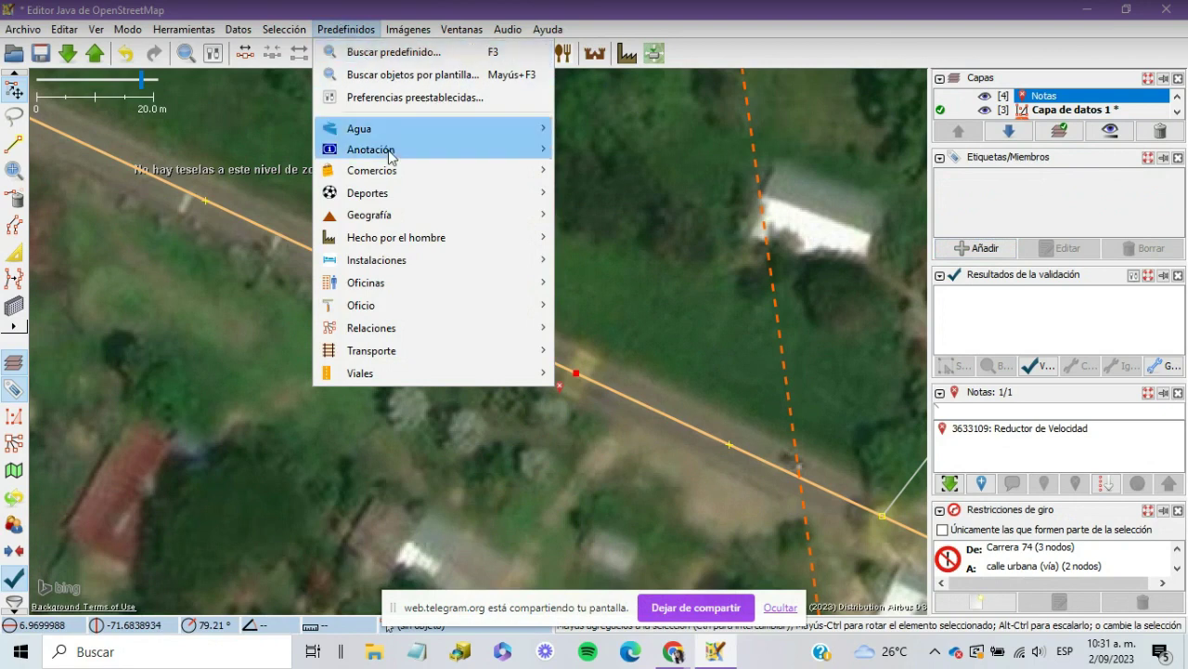
click(452, 60)
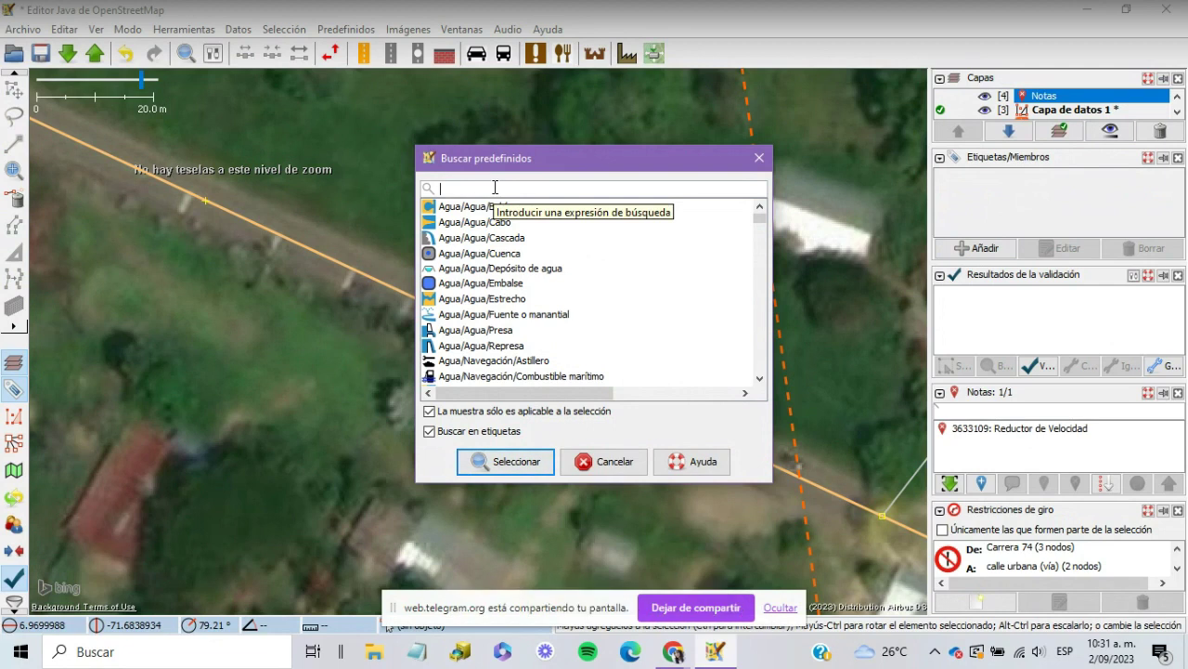
text(bo)
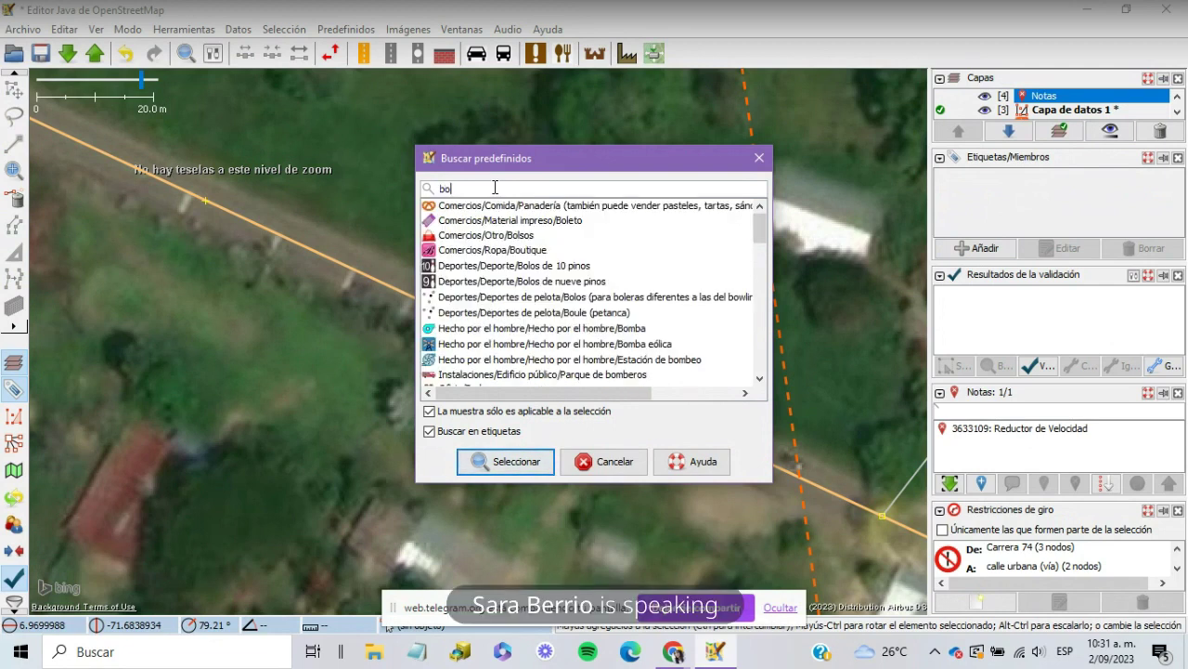
key(BackSpace)
key(BackSpace)
text(vu)
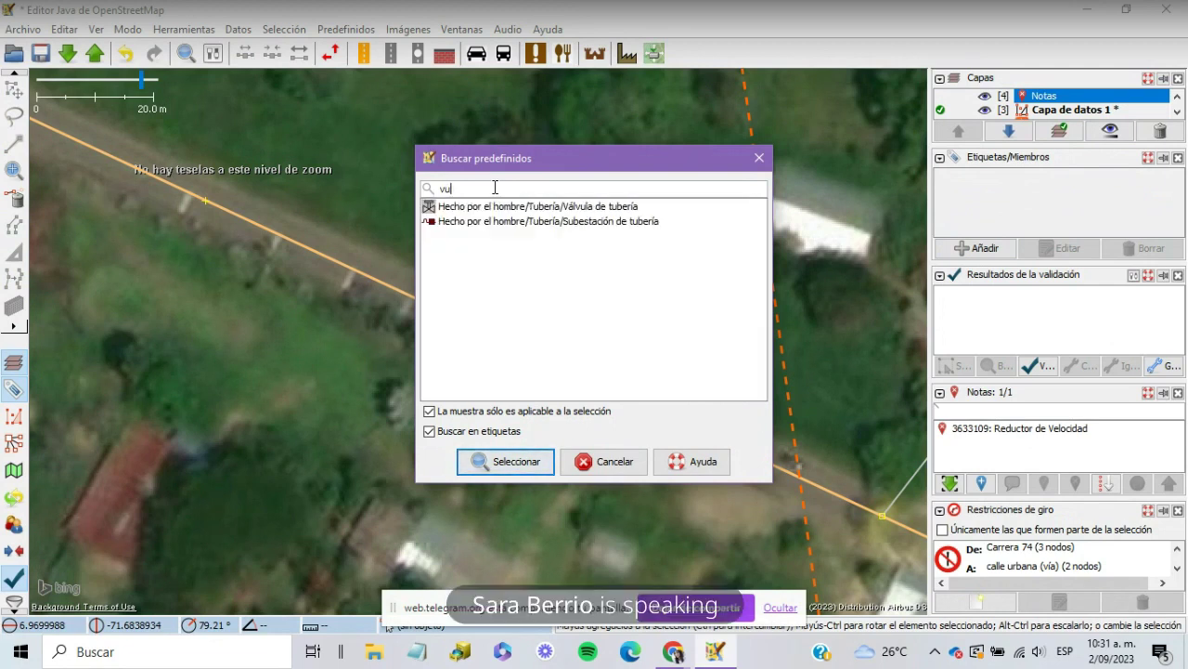
key(BackSpace)
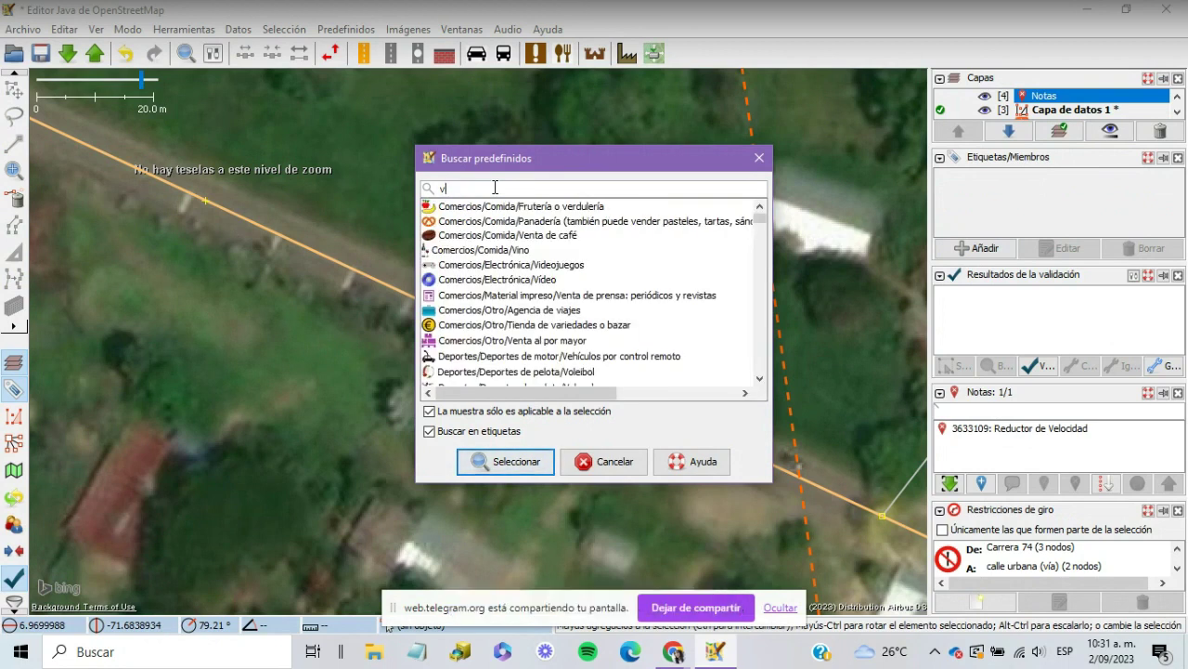
key(BackSpace)
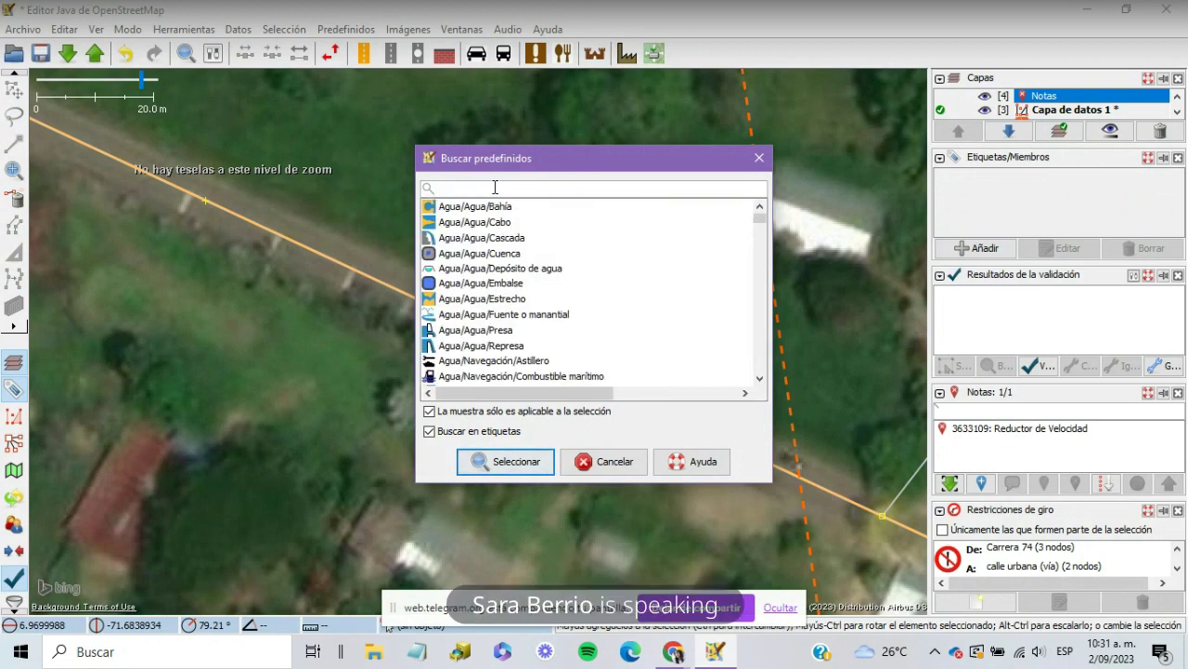
text(b)
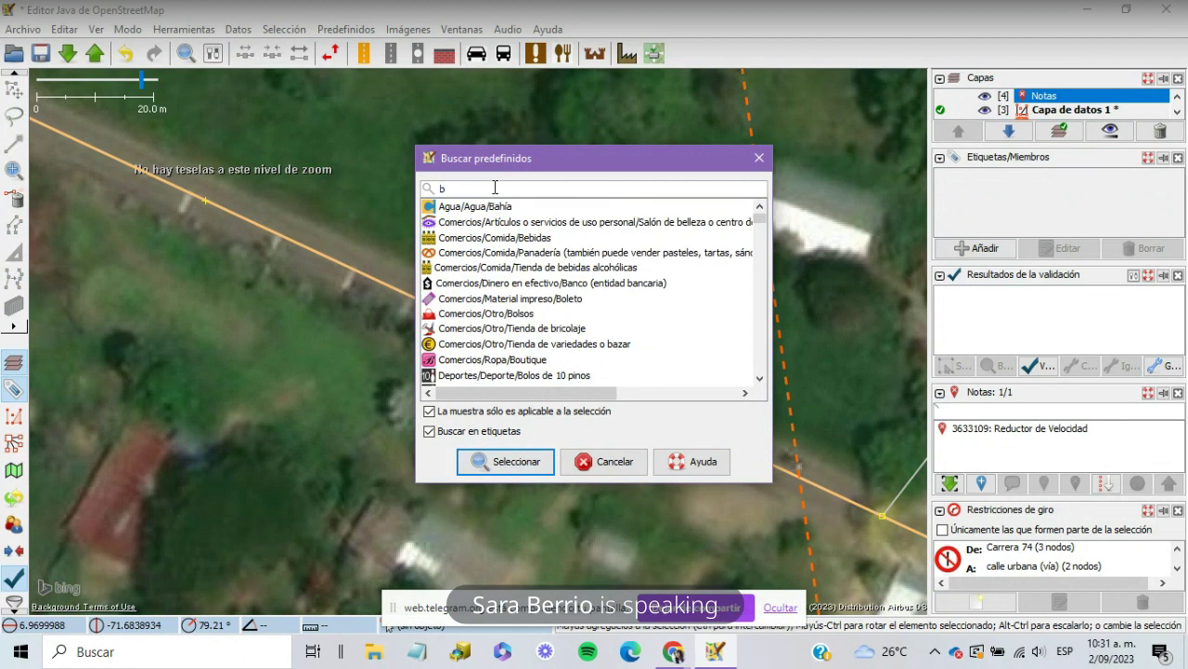
text(u)
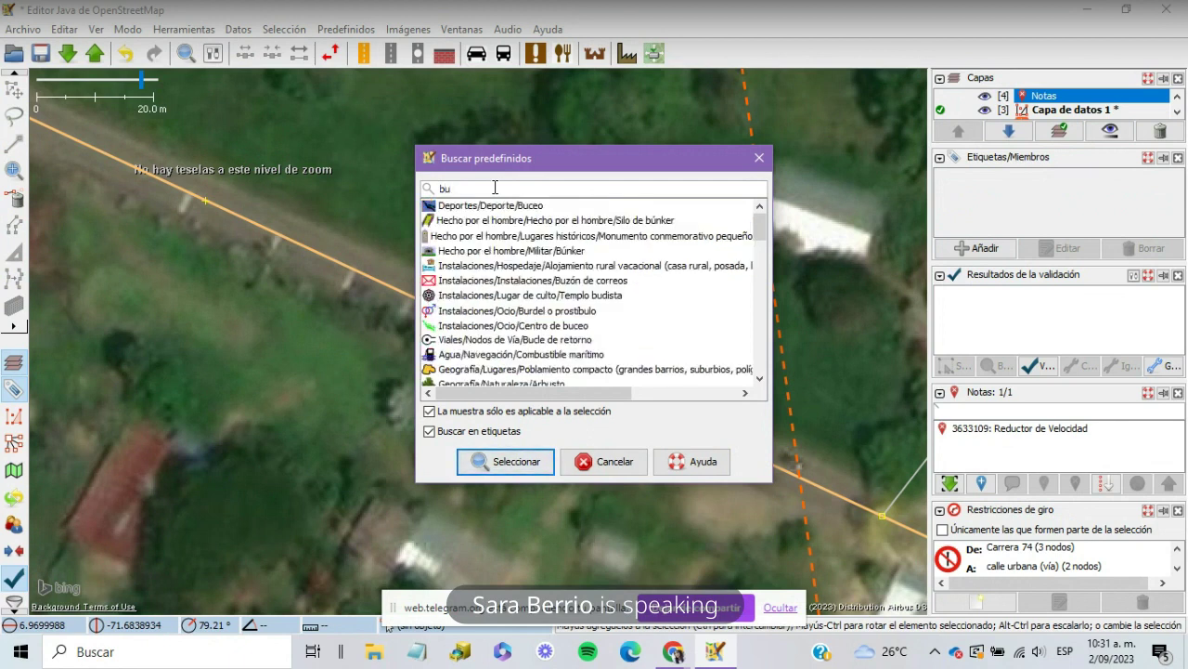
text(mp)
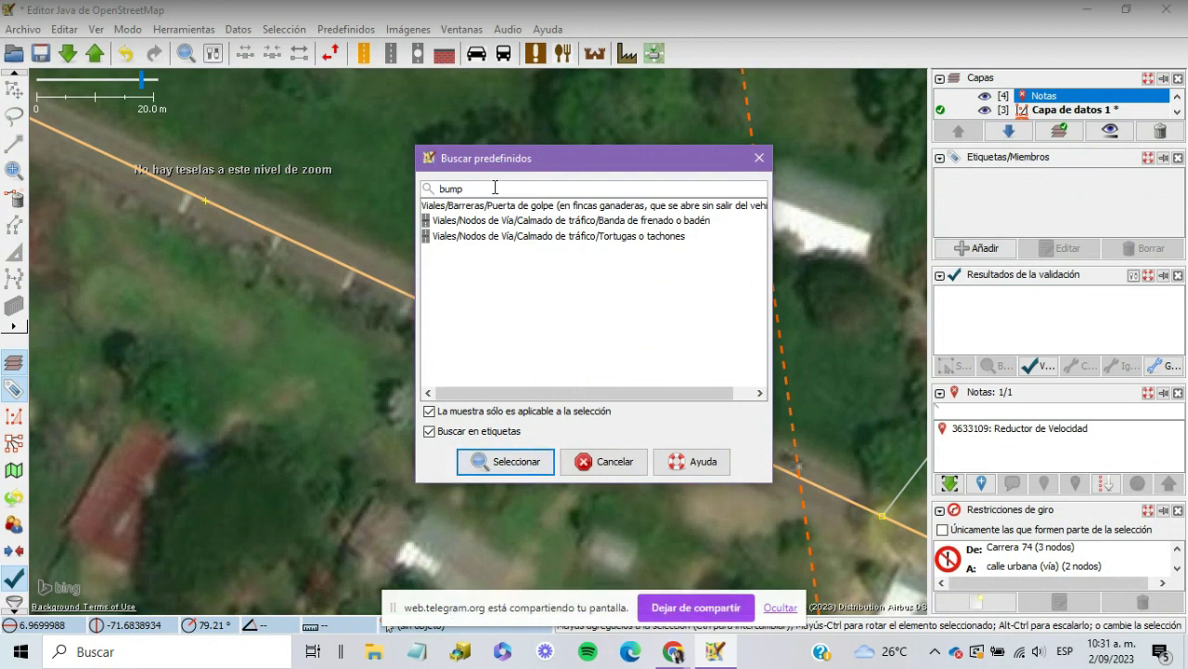
Step: Apply the preset Banda de frenado o badén to the new node and deselect it
click(617, 221)
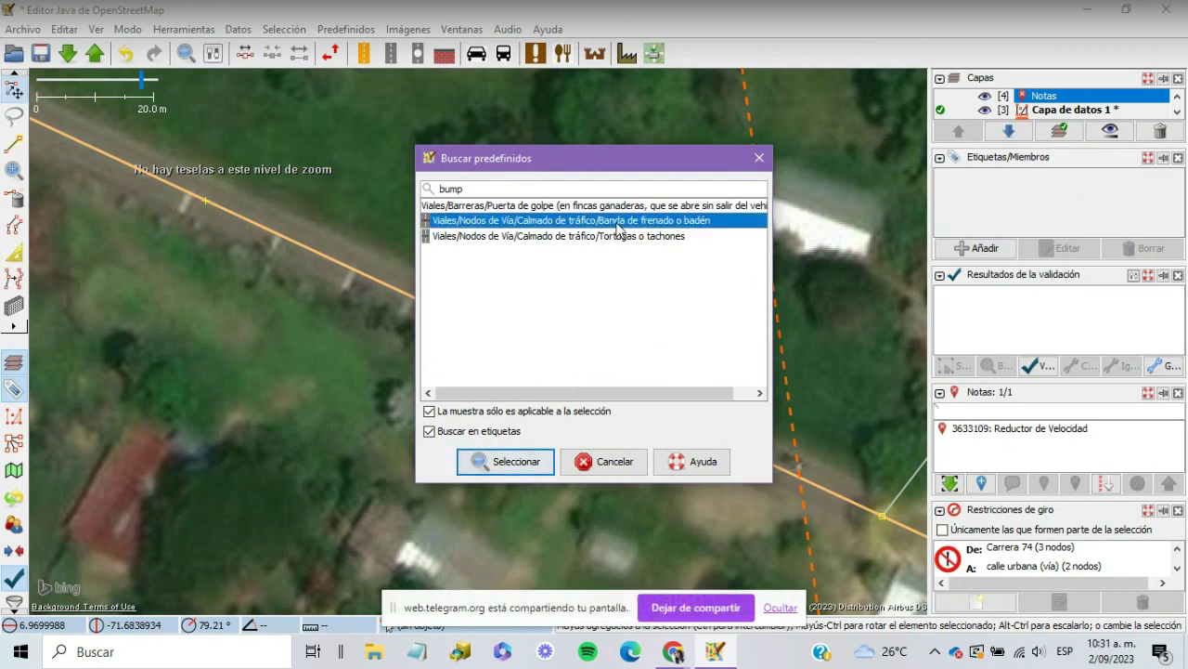
click(509, 461)
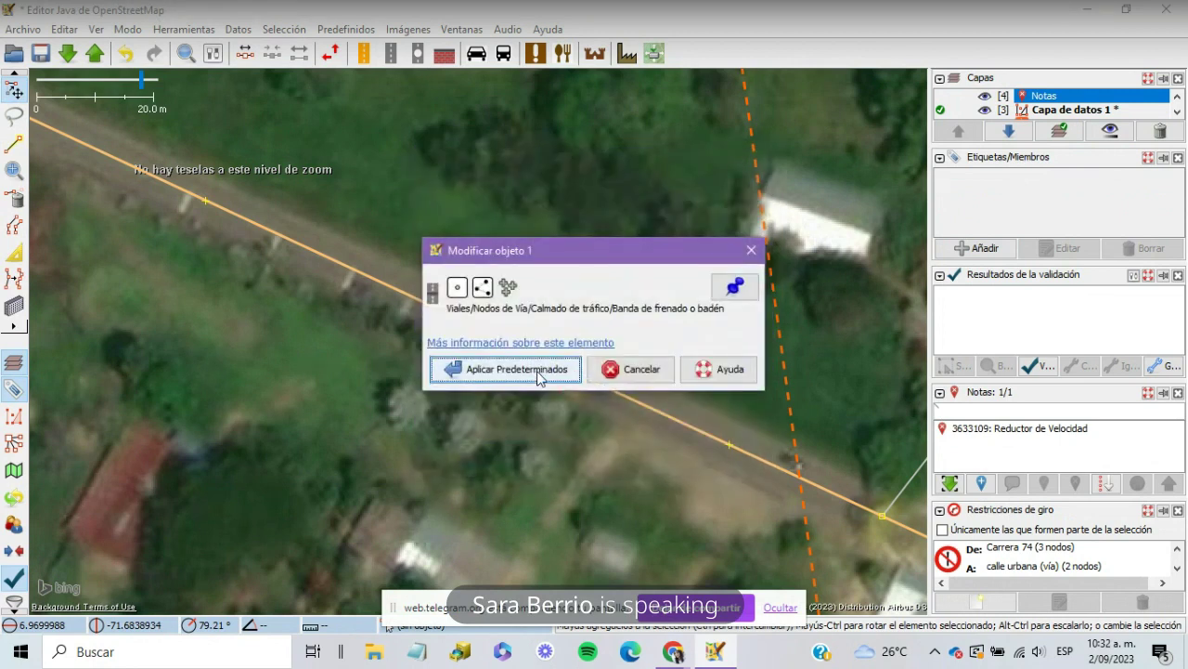
click(535, 369)
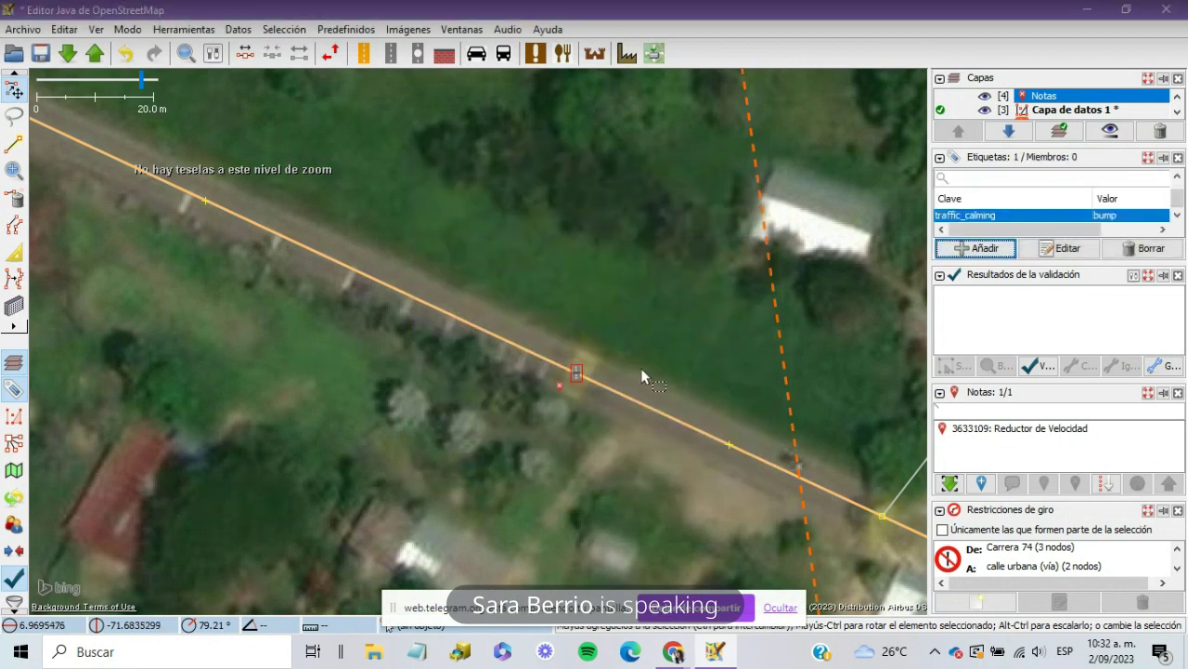
click(650, 334)
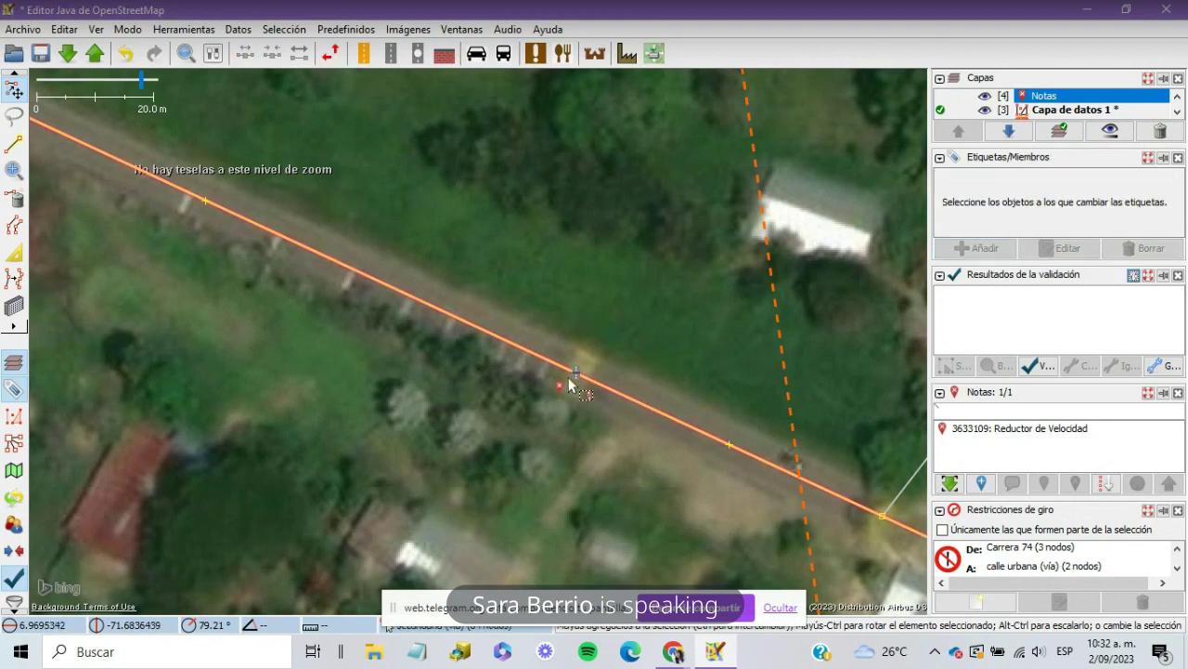
click(41, 54)
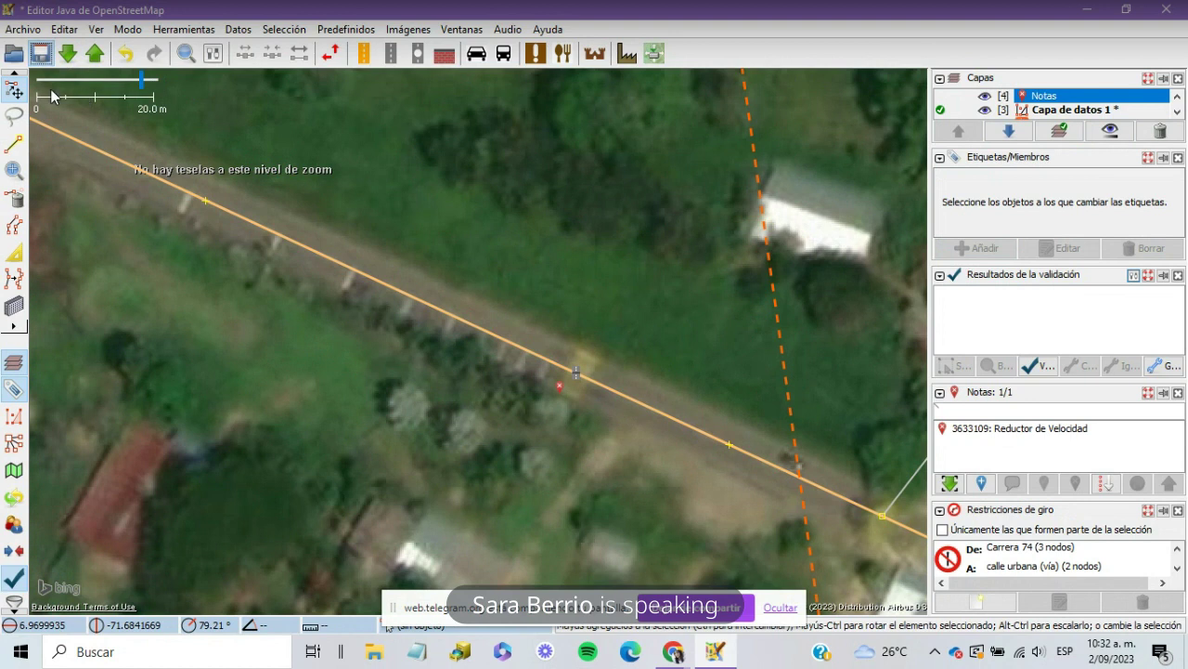
click(41, 55)
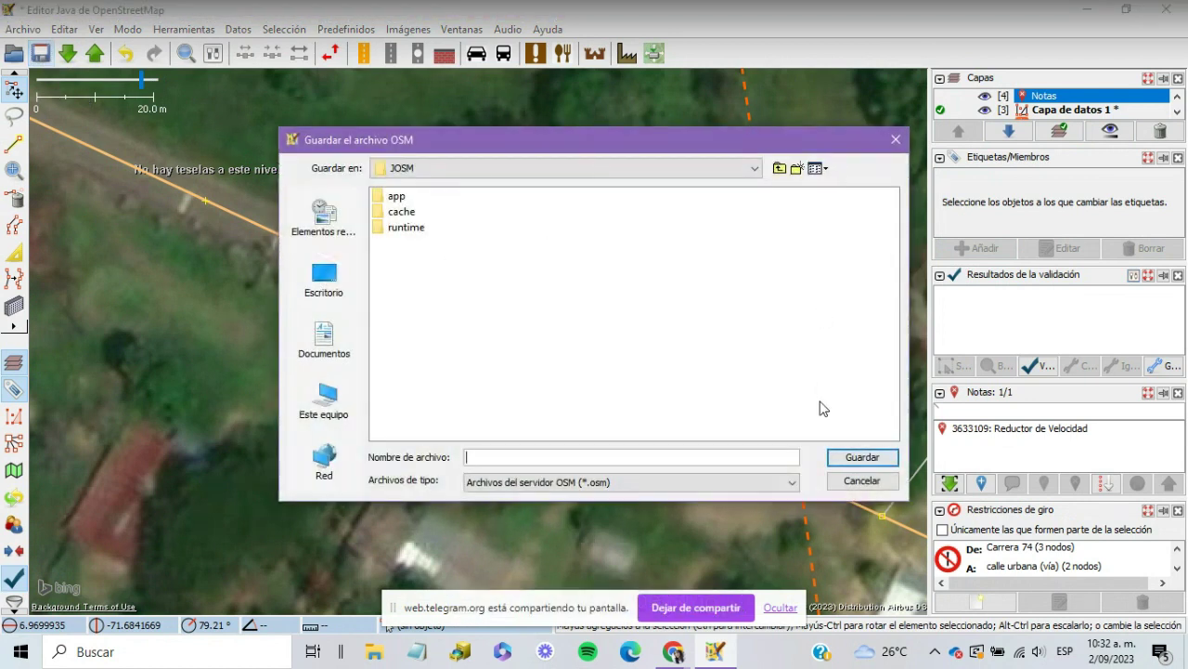
click(861, 480)
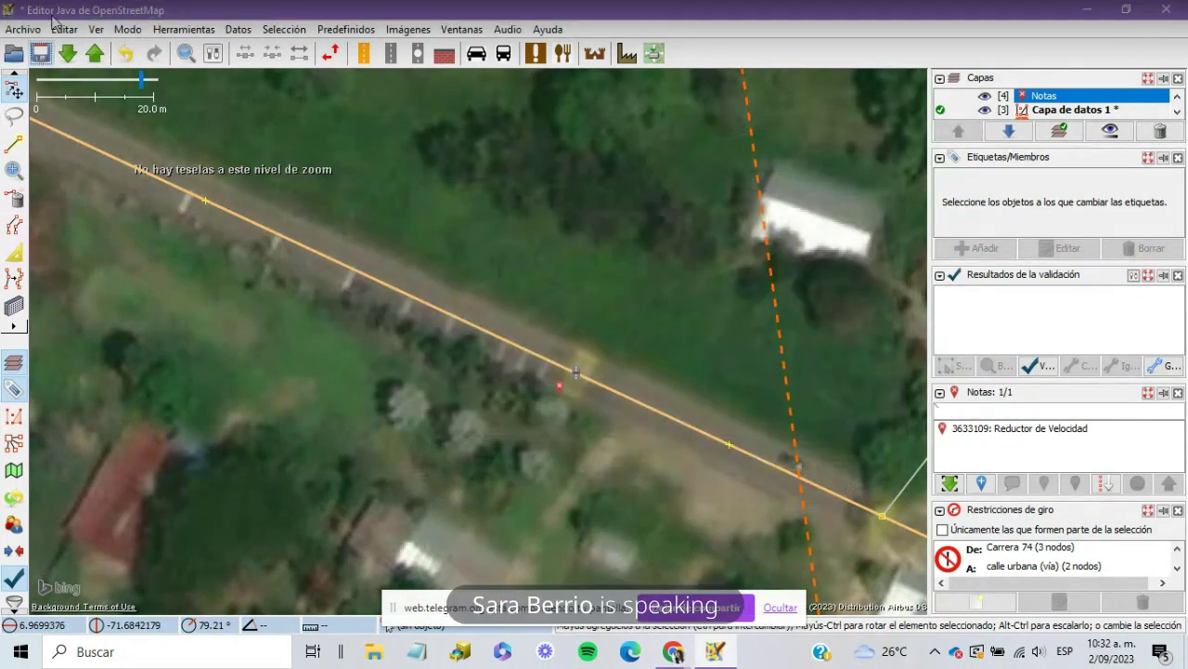
Step: Start uploading the edits despite the validation warning and enter "Nota resuelta" as the changeset comment
click(96, 58)
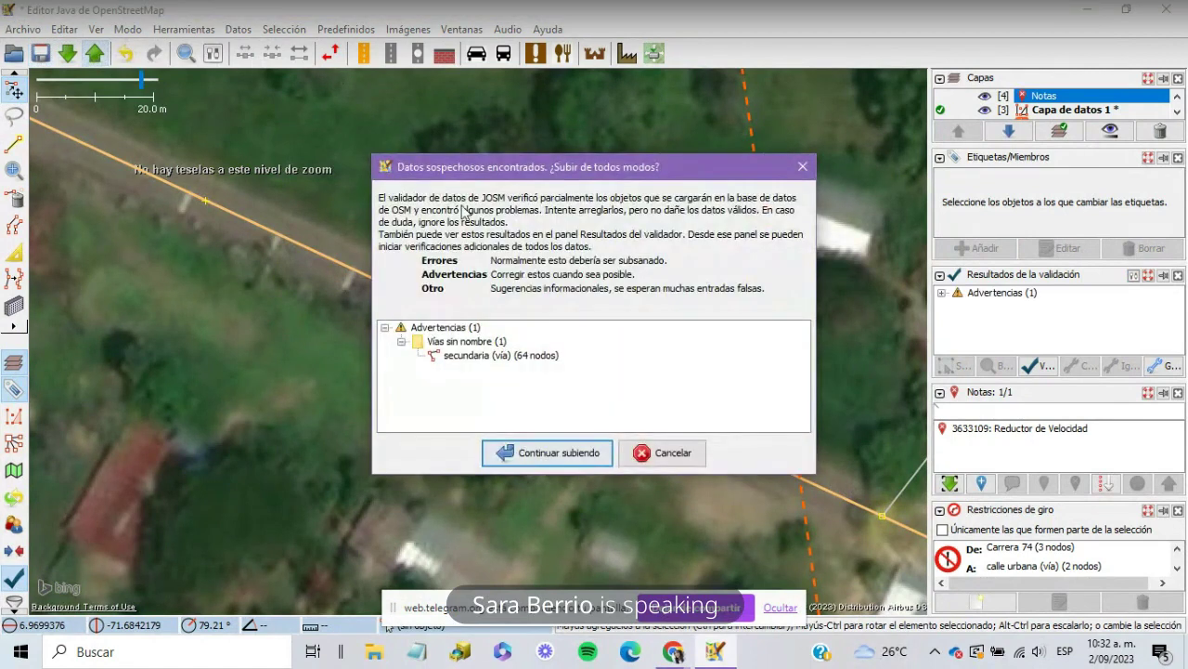
click(559, 455)
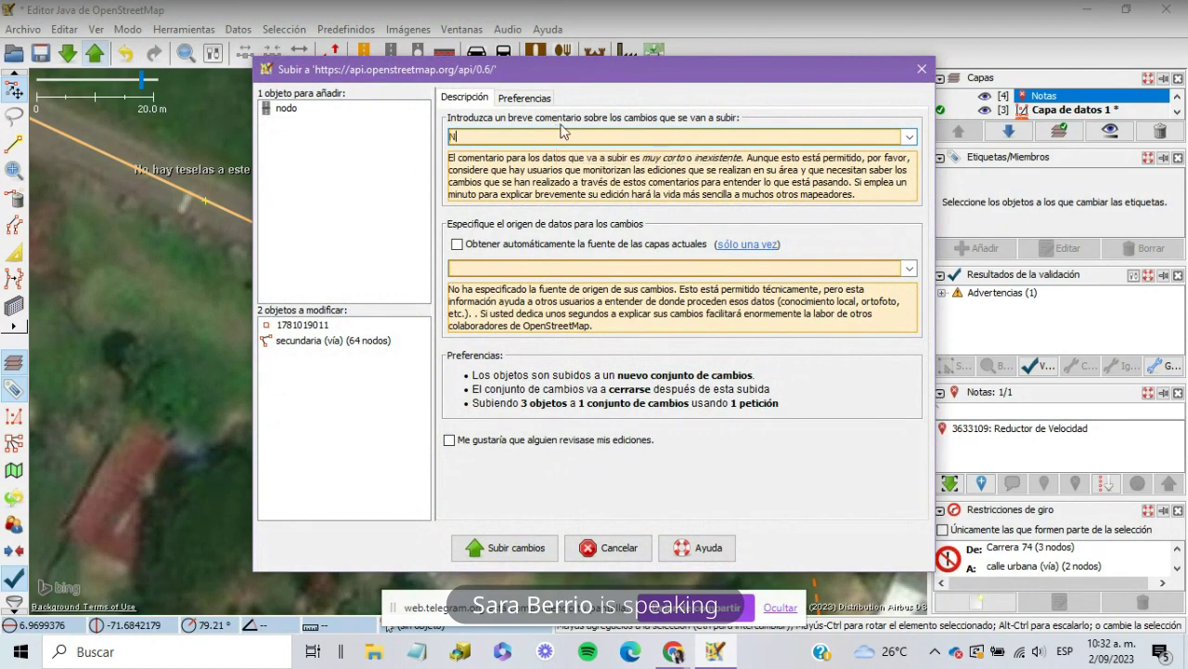
text(uel)
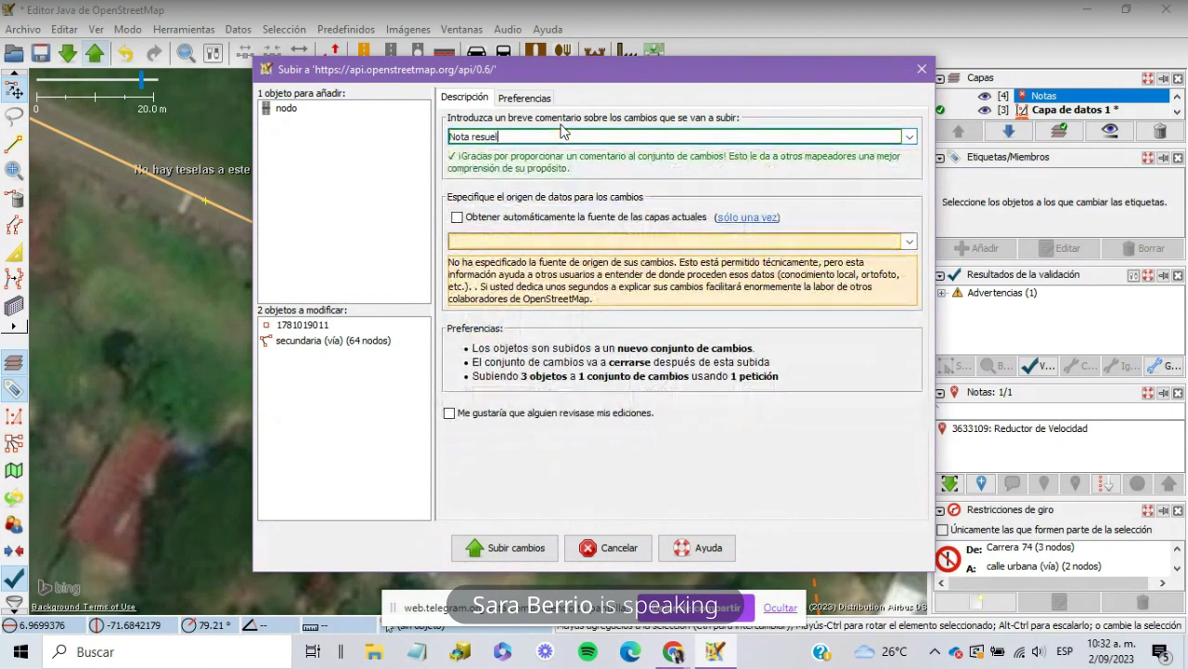
text(ta)
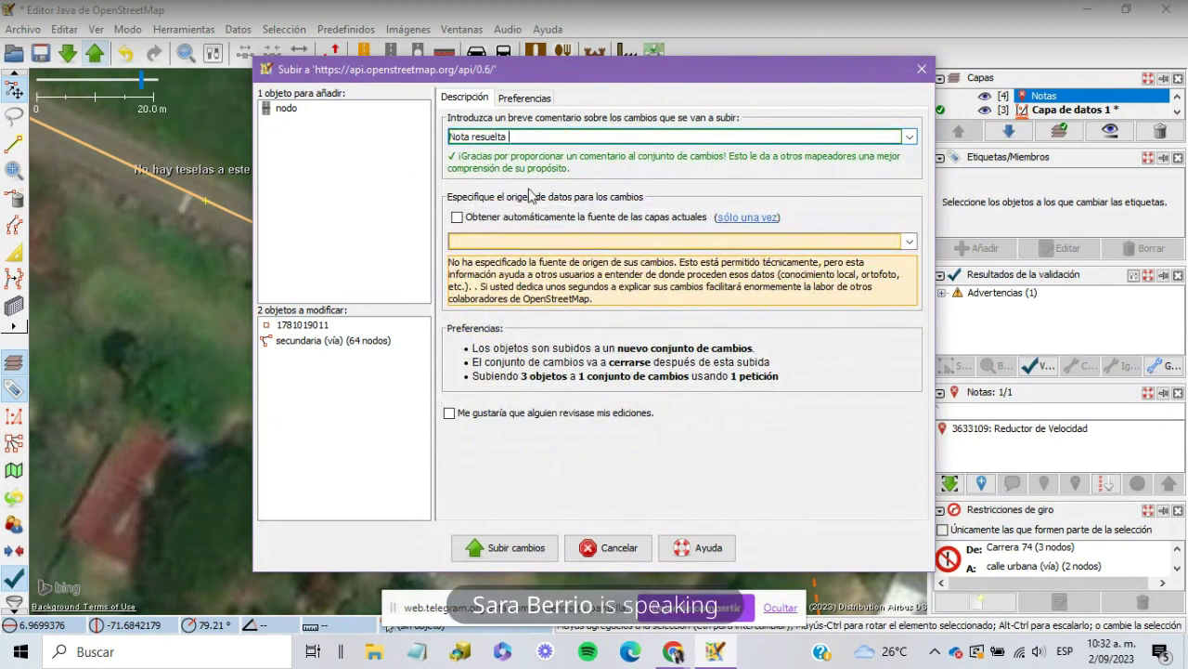
Step: Copy the number #3633109 from the note's OpenStreetMap page in Chrome and append it to the changeset comment in JOSM
click(672, 652)
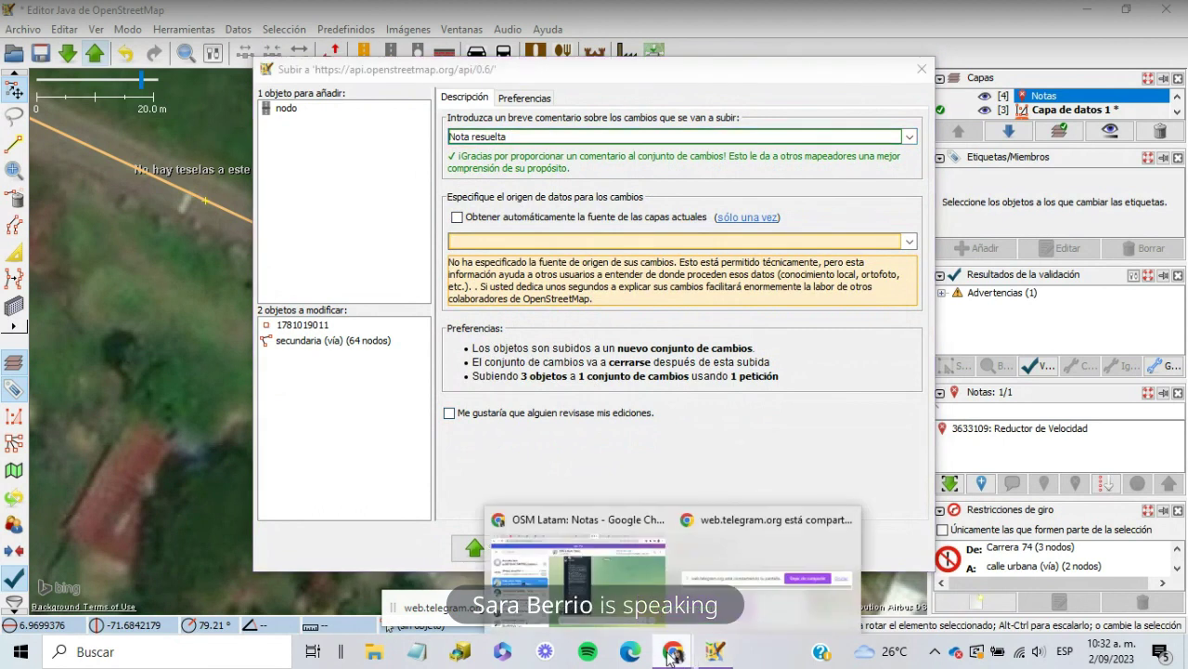
mouse_move(594, 584)
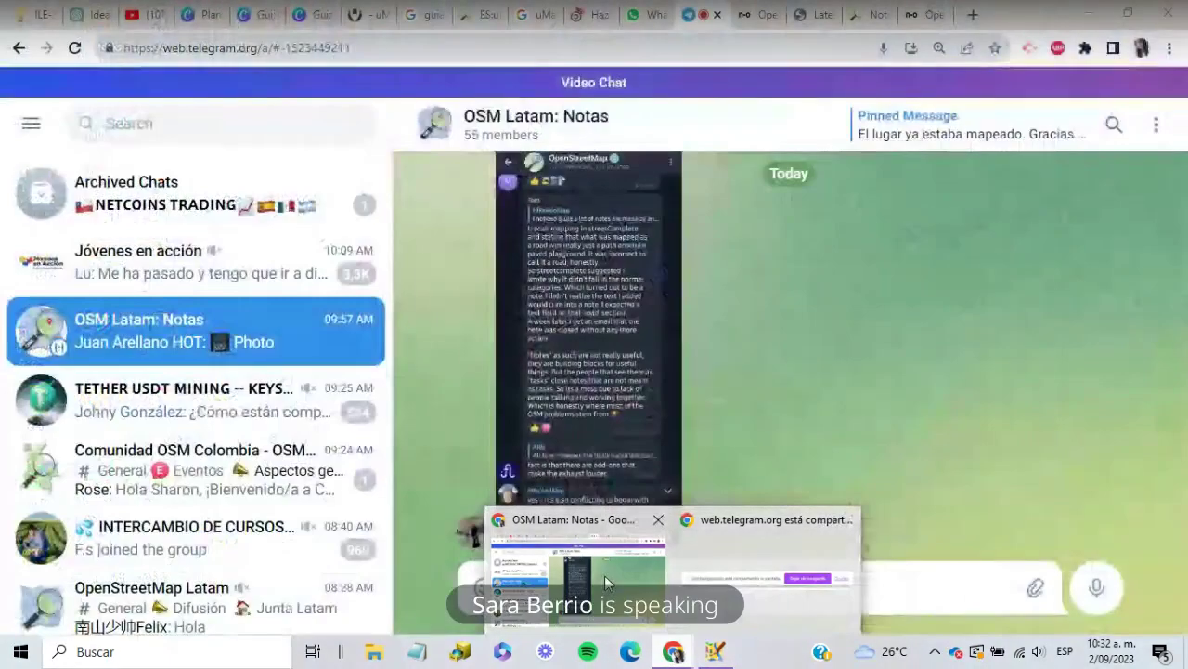
click(604, 574)
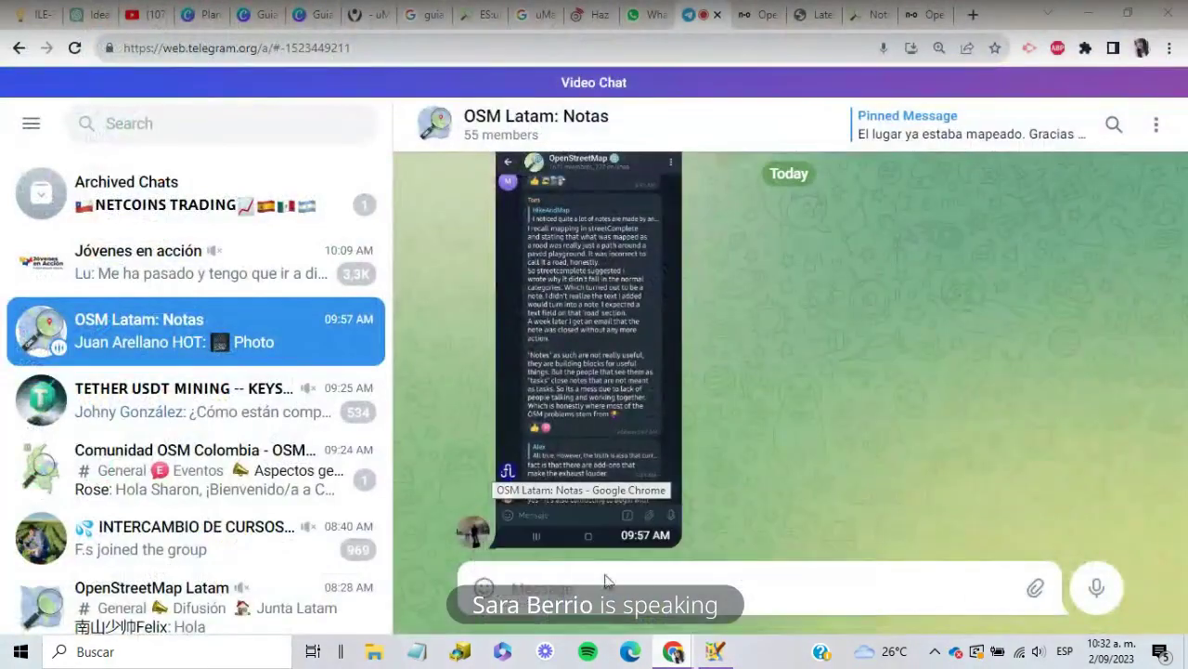
click(806, 14)
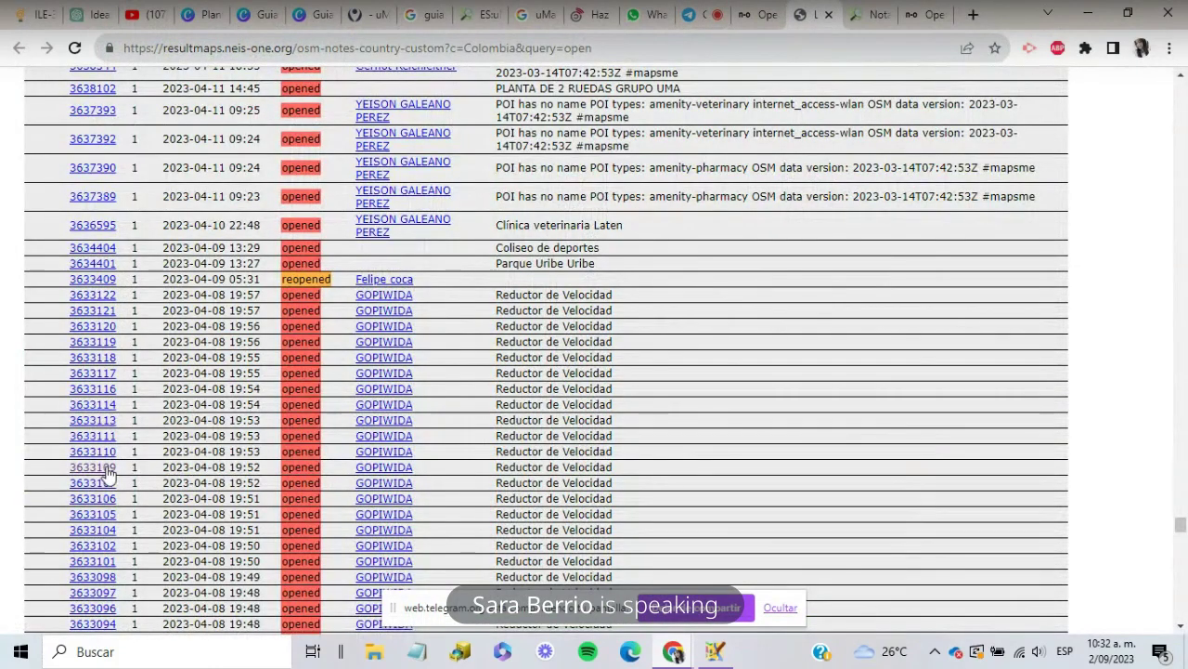
click(854, 15)
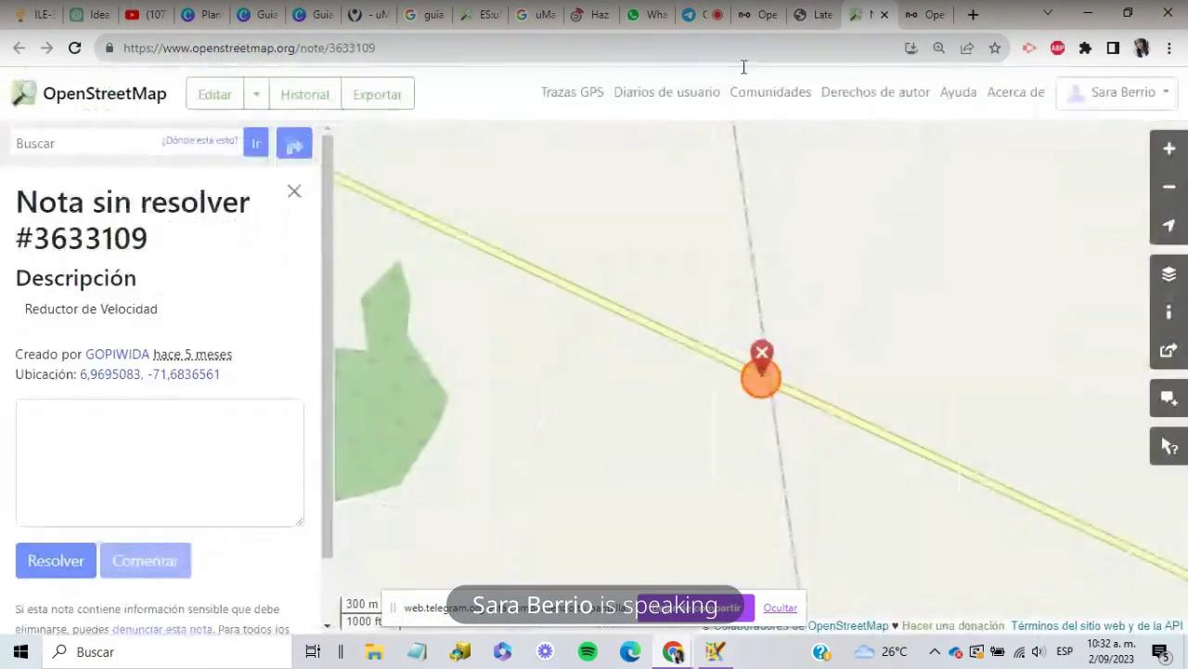
drag(167, 246, 11, 247)
key(ctrl+c)
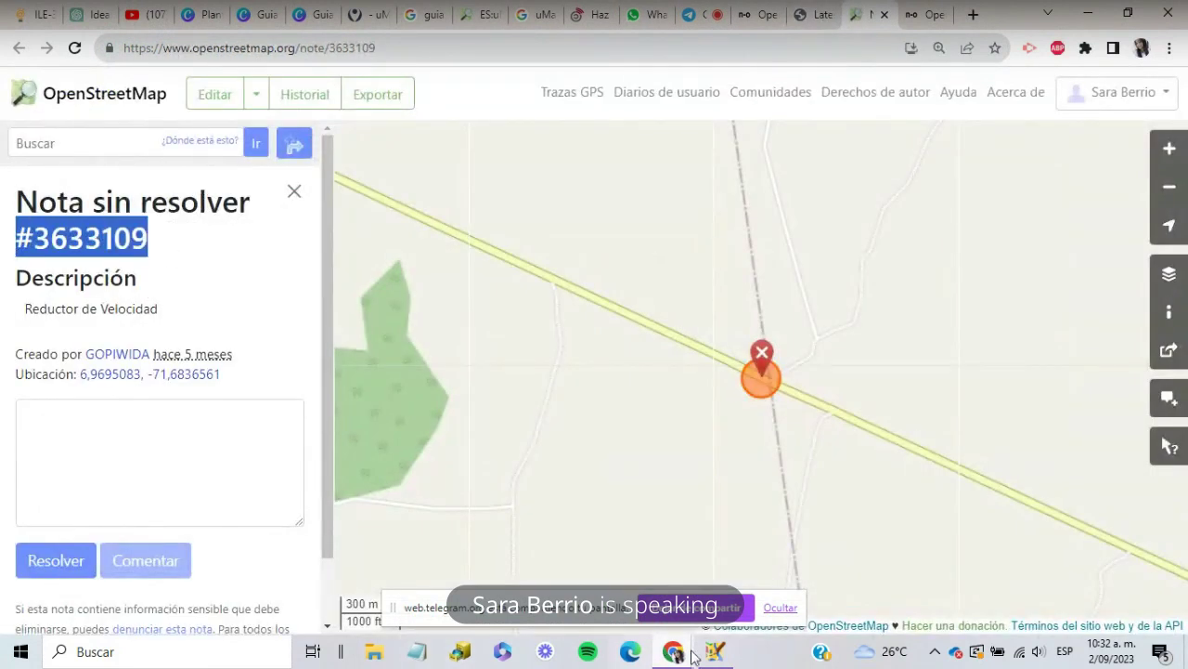
click(730, 659)
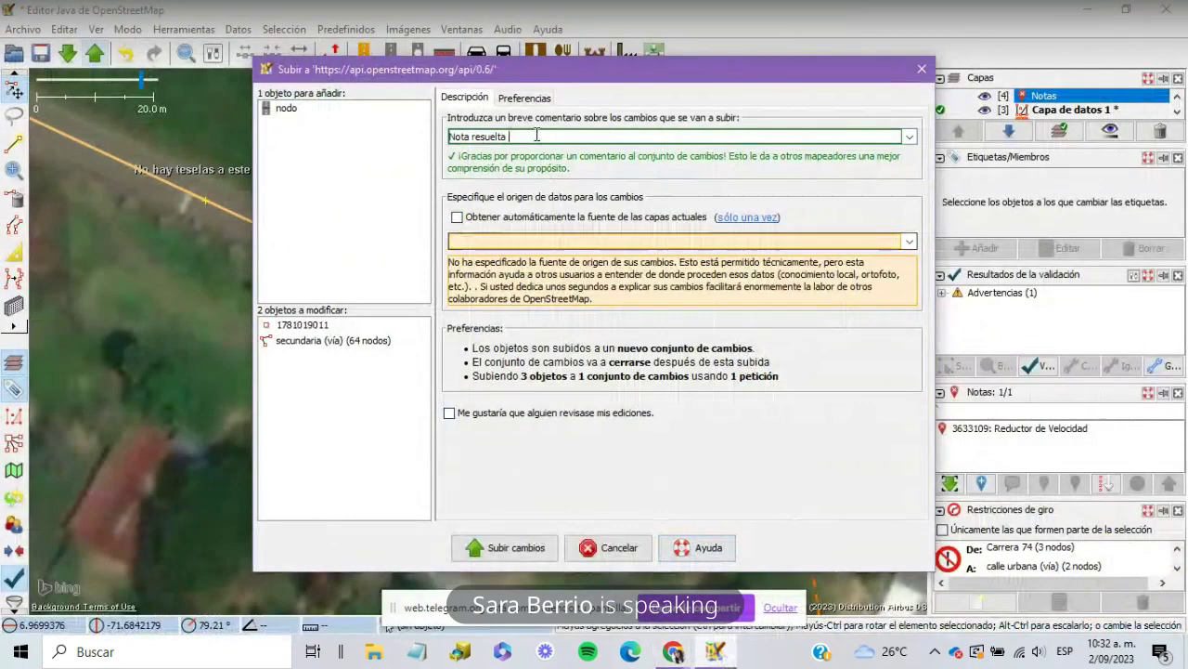
key(ctrl+v)
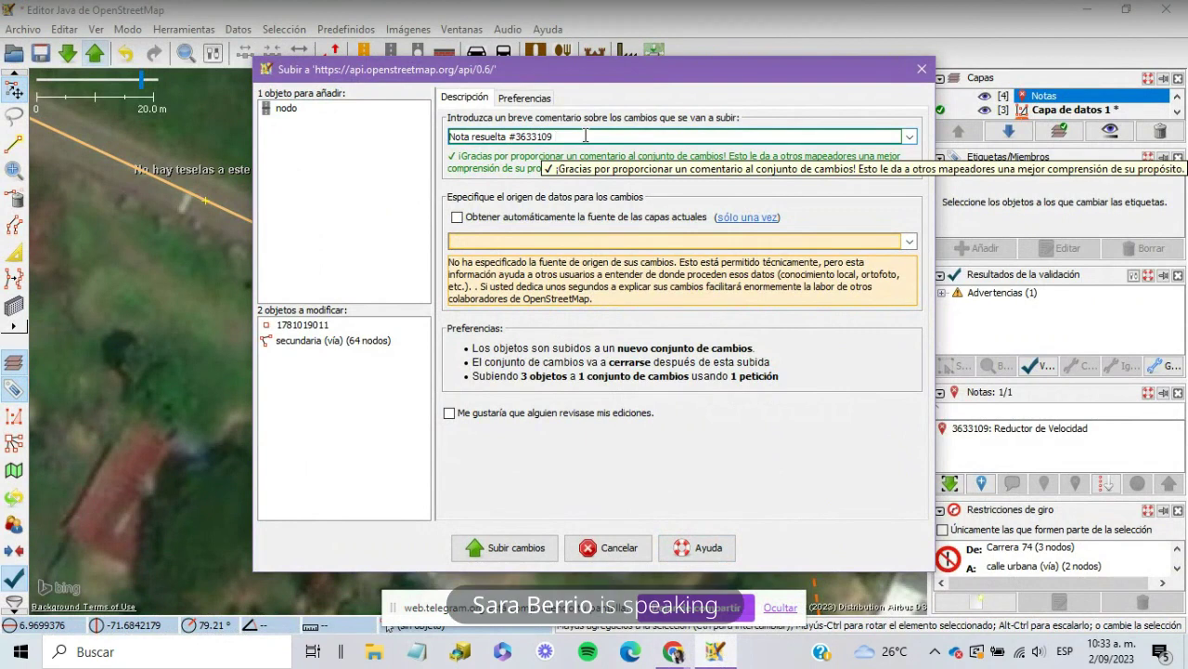
Step: Append "#ONL 3notathon #CO" to the changeset comment after the note number
text(#ONL)
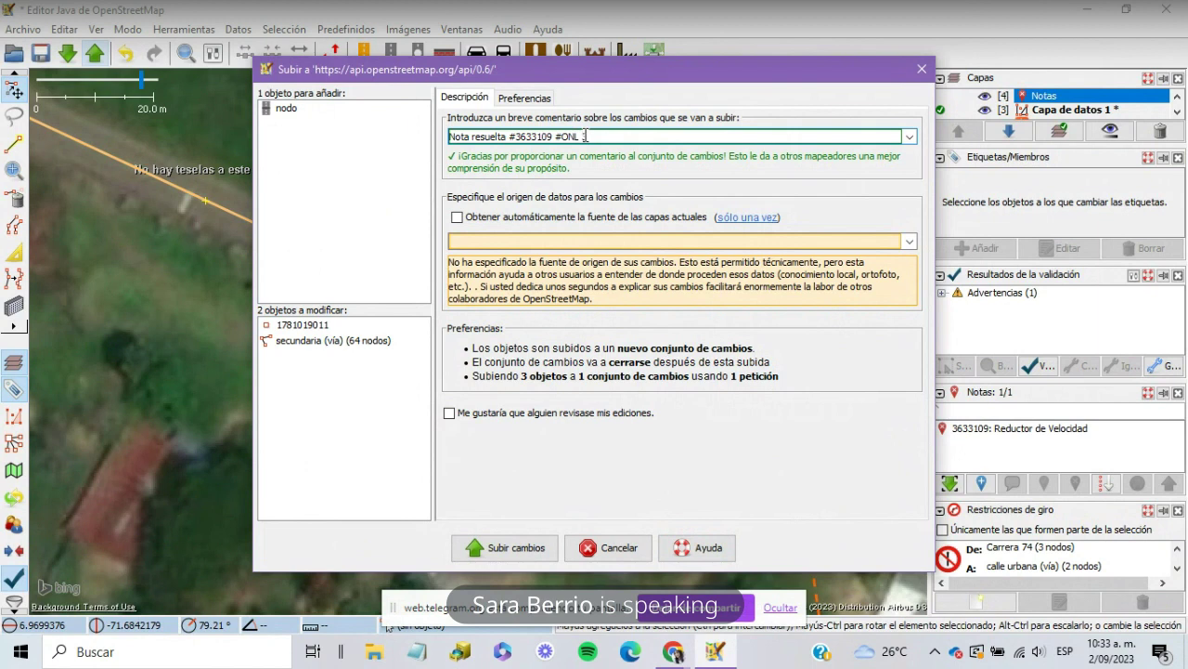
text(o)
text(tato)
text(on)
text(O)
text( 3)
Step: Obtain the changeset source automatically from the current layers and upload the changes
click(457, 218)
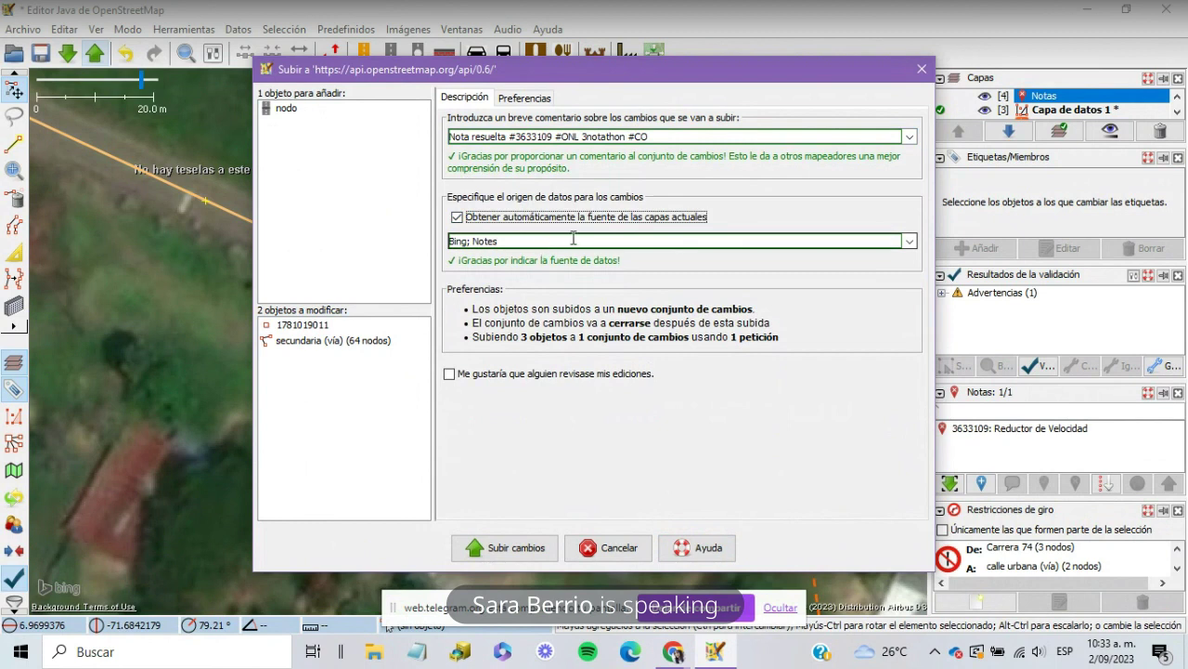
click(511, 548)
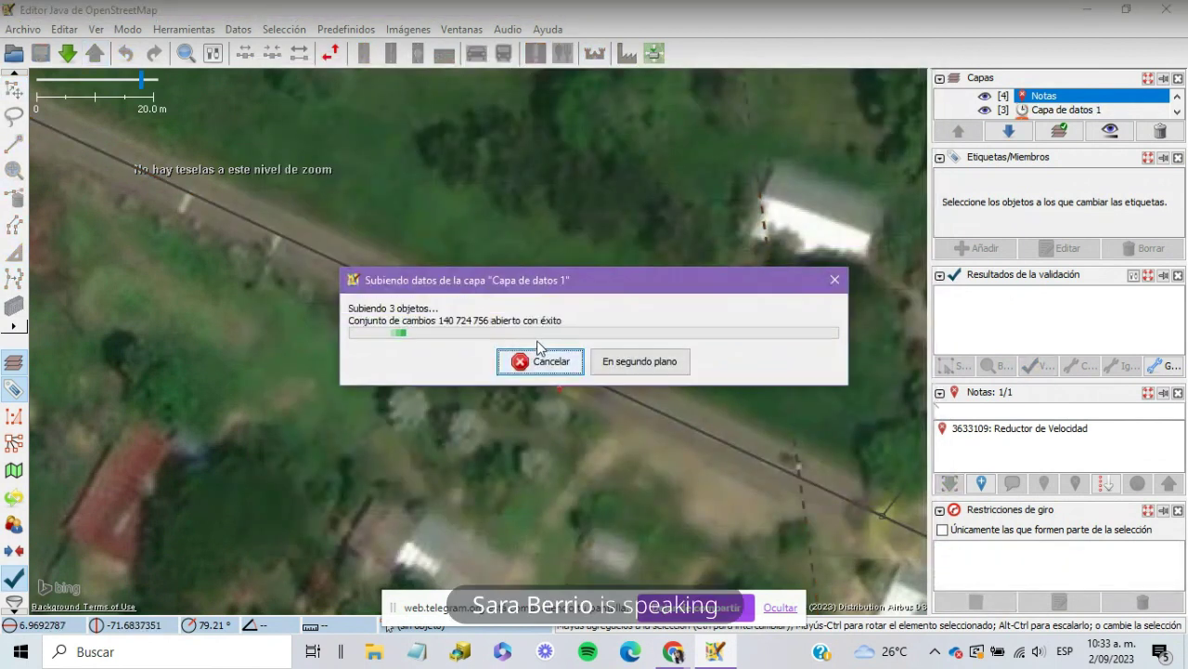
click(573, 374)
Step: Check the note's OpenStreetMap page in Chrome, return to JOSM and select note 3633109 in the notes list
mouse_move(673, 651)
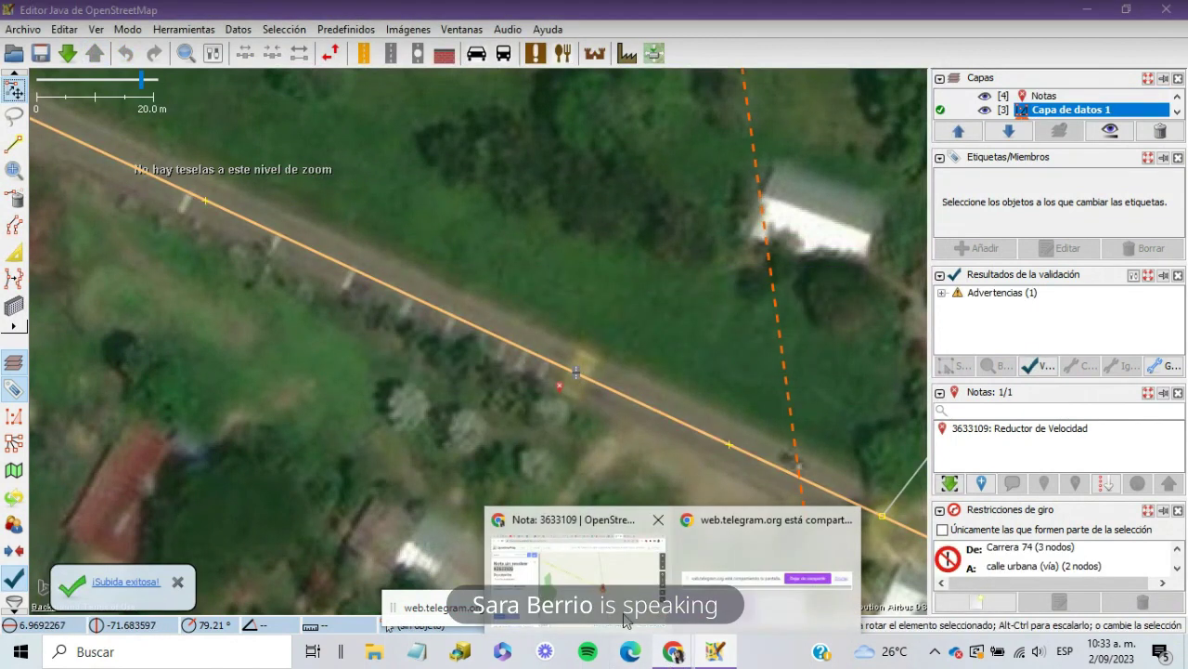
mouse_move(622, 614)
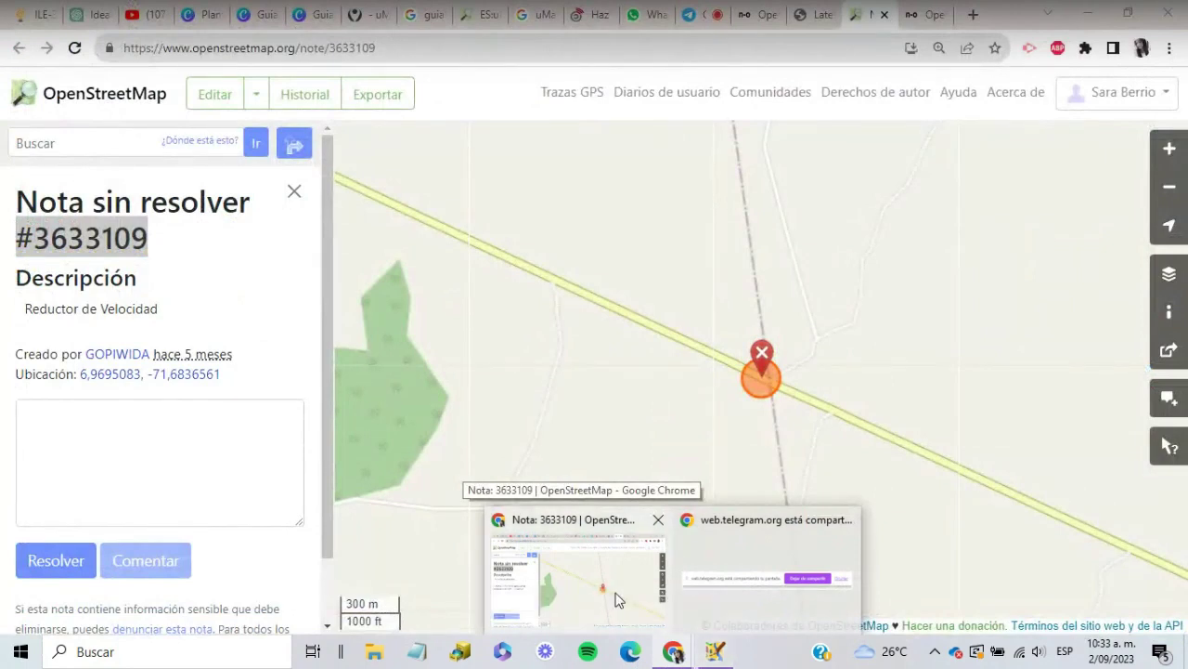
click(616, 598)
click(667, 557)
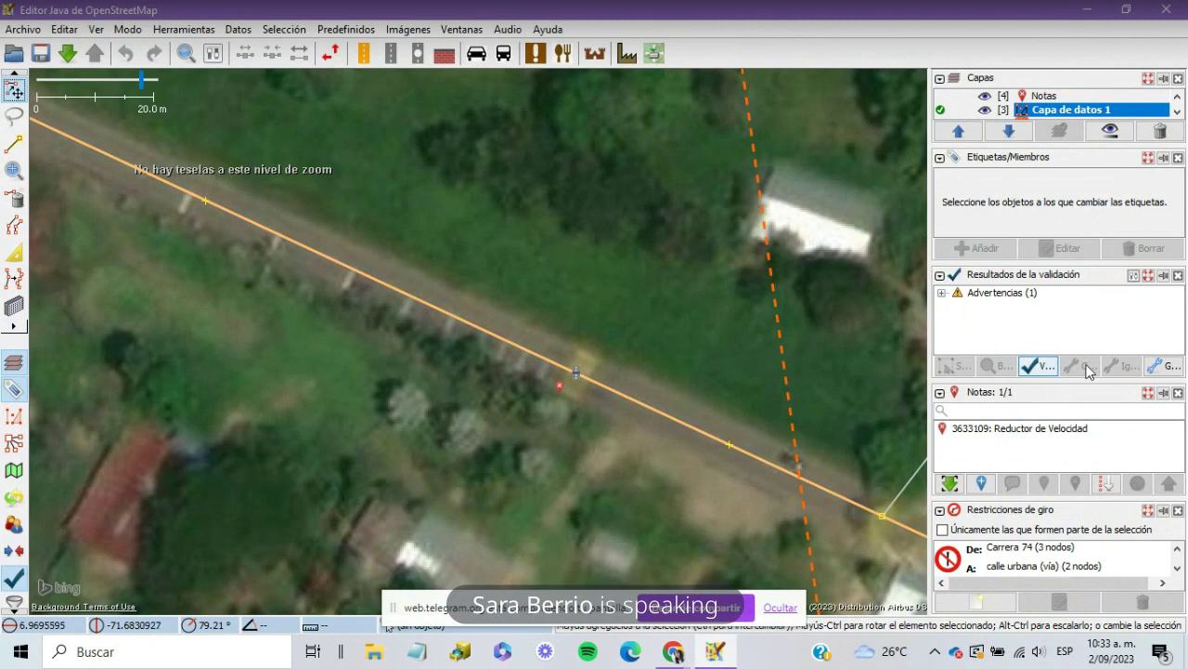
click(1038, 431)
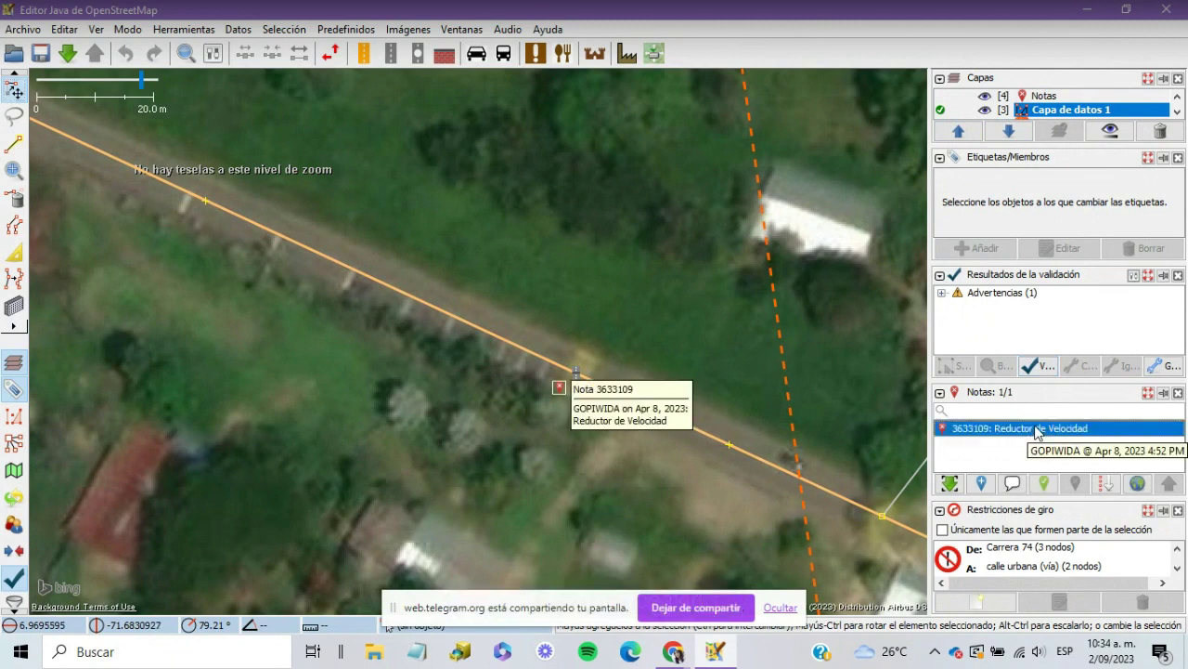
Step: Start closing note 3633109, switch to the OSM Latam: Notas chat in Telegram Web and jump to the pinned closing-message templates
click(1044, 484)
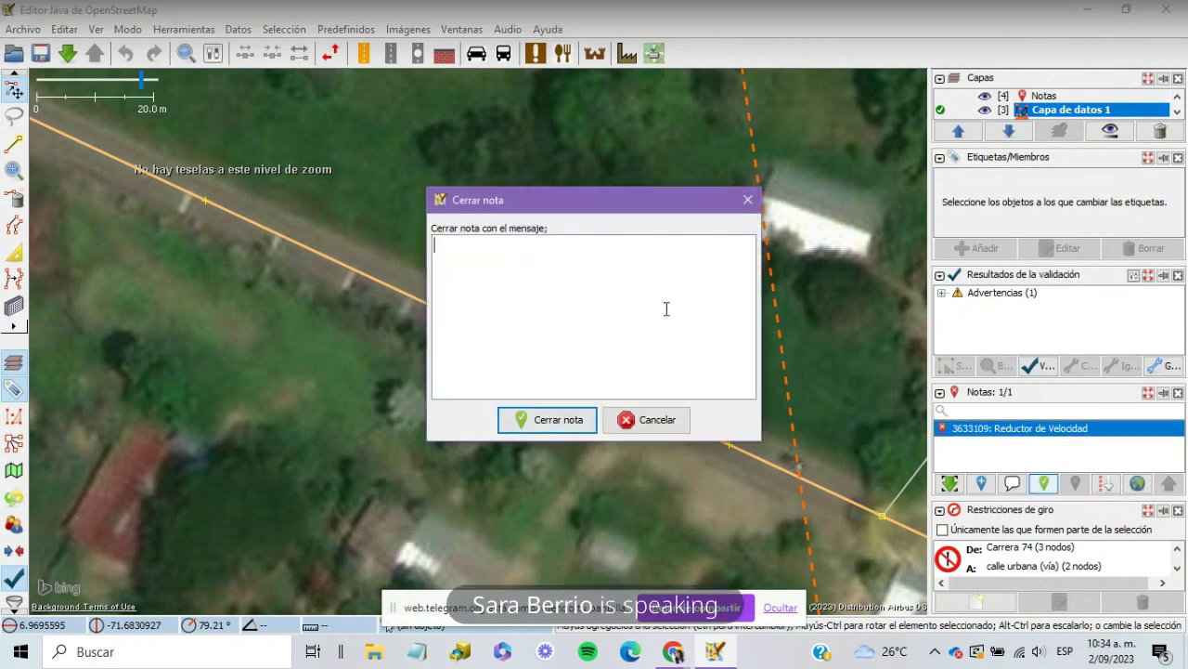
mouse_move(673, 651)
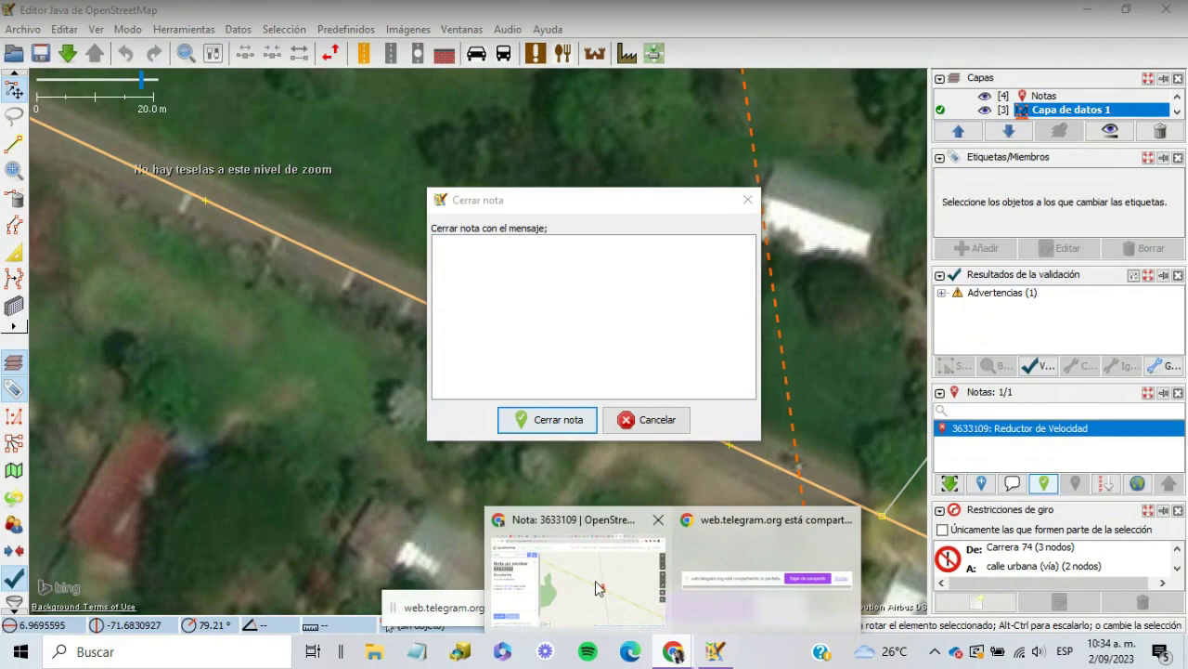
mouse_move(845, 573)
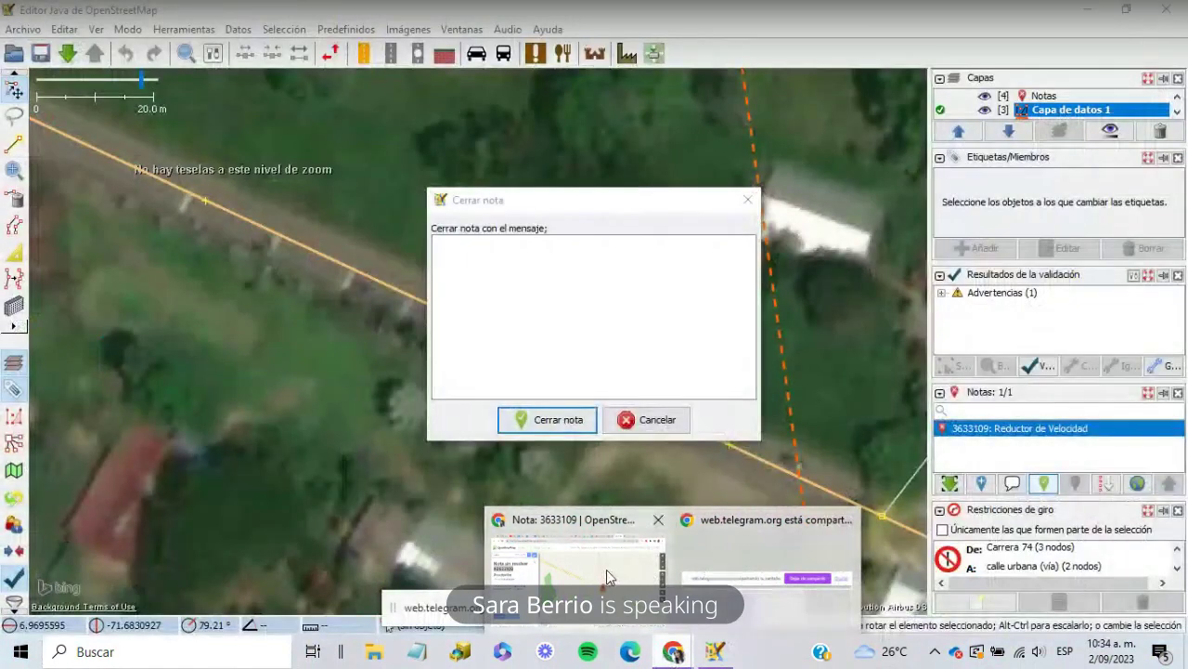
click(607, 569)
click(713, 653)
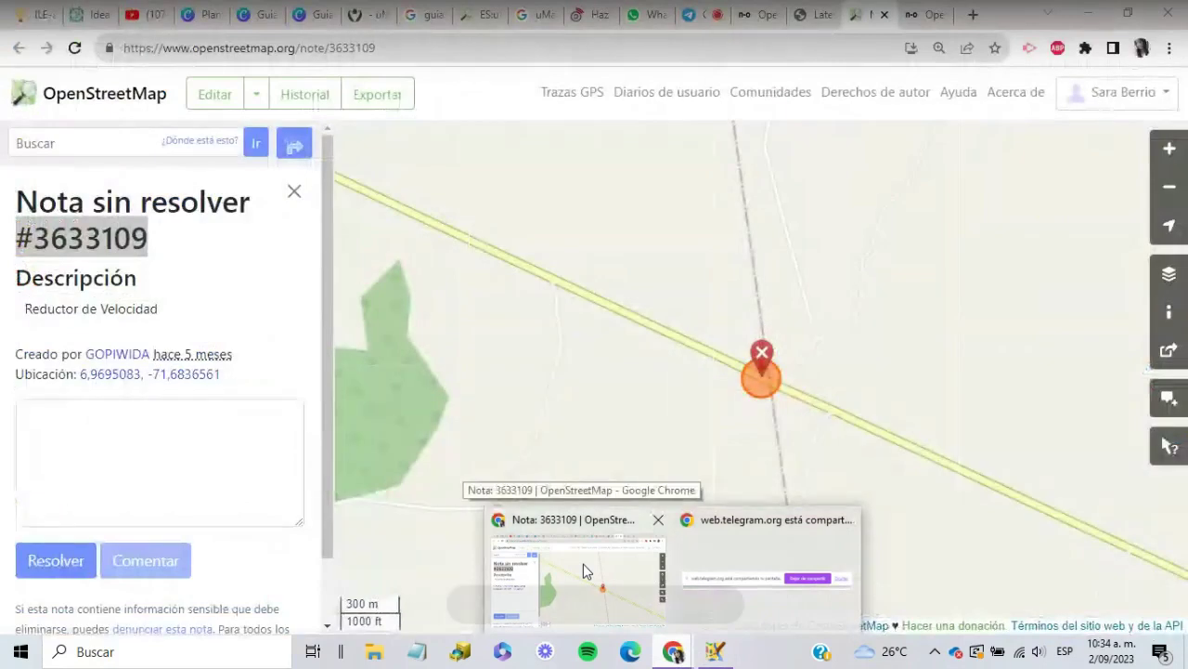
click(583, 563)
click(696, 13)
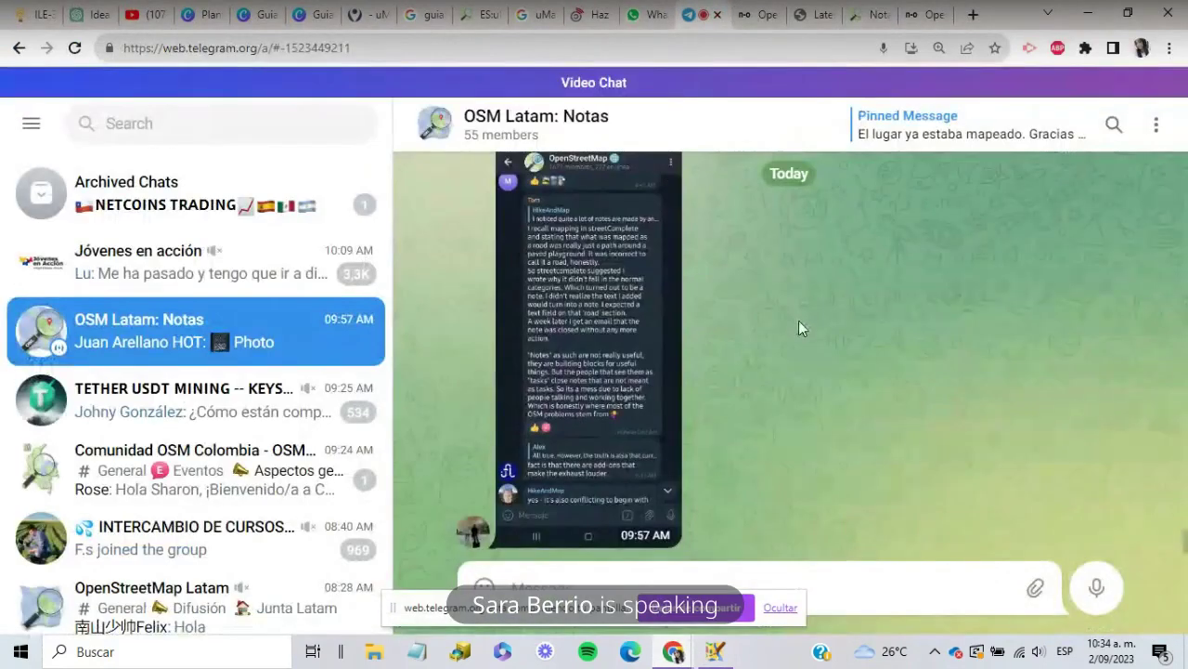
scroll(799, 329, up, 15)
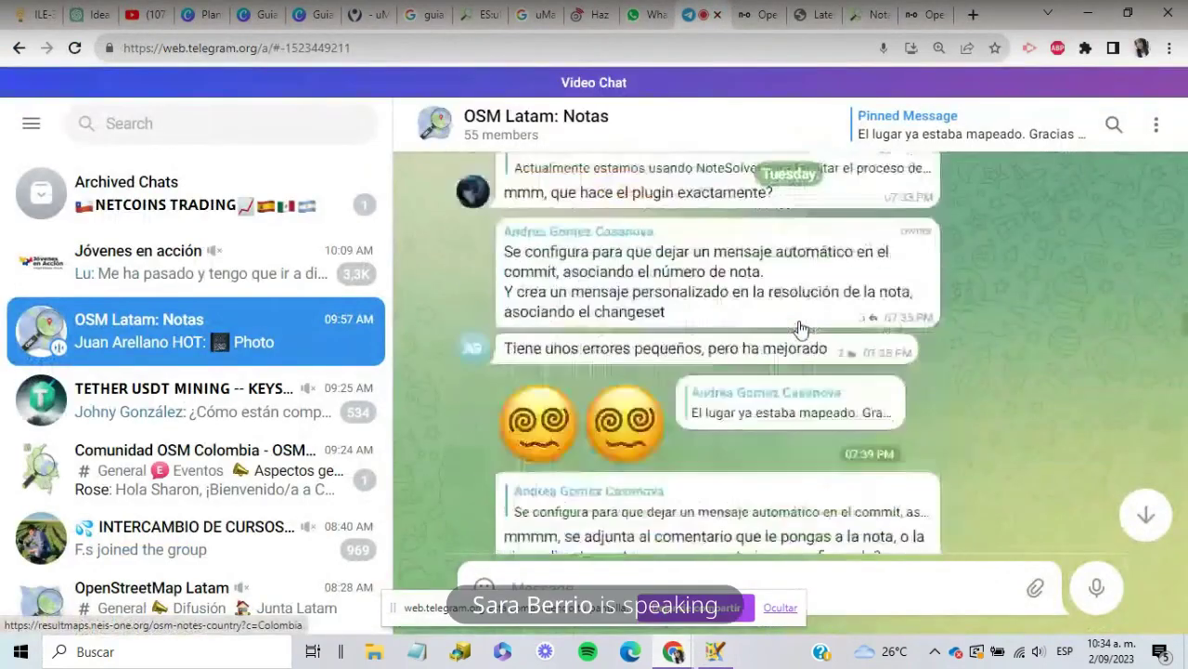
click(962, 127)
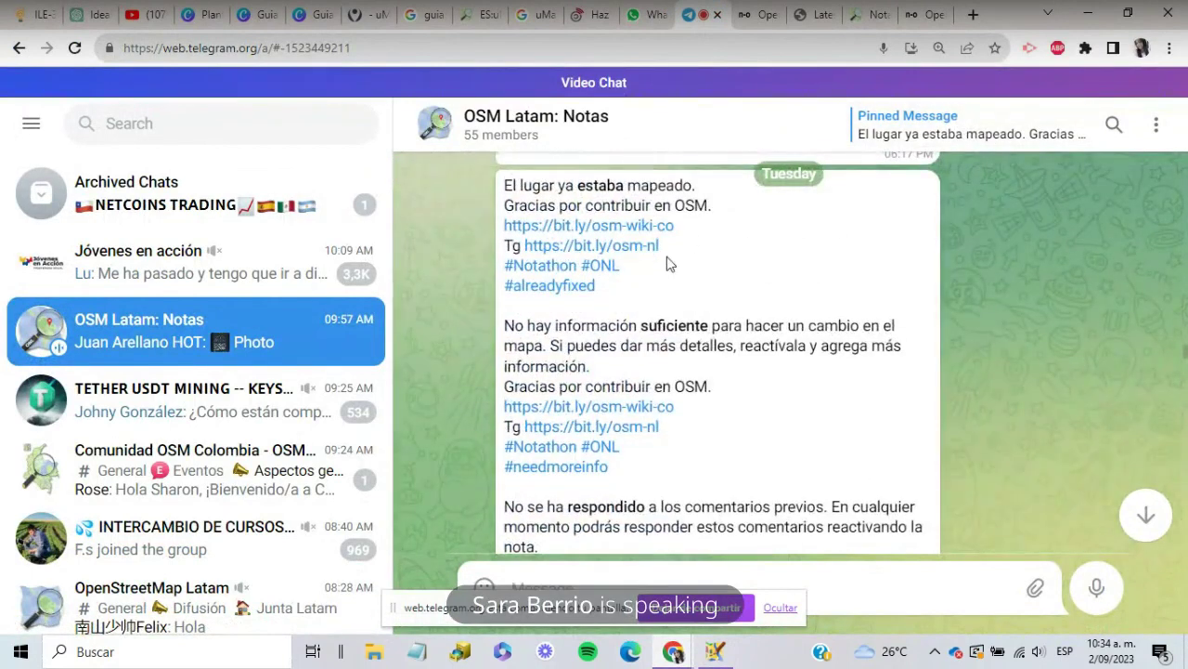
Step: Copy the template text from "Gracias por contribuir en OSM." through "#Notathon #ONL" and paste it into the note's closing message in JOSM
scroll(756, 400, down, 2)
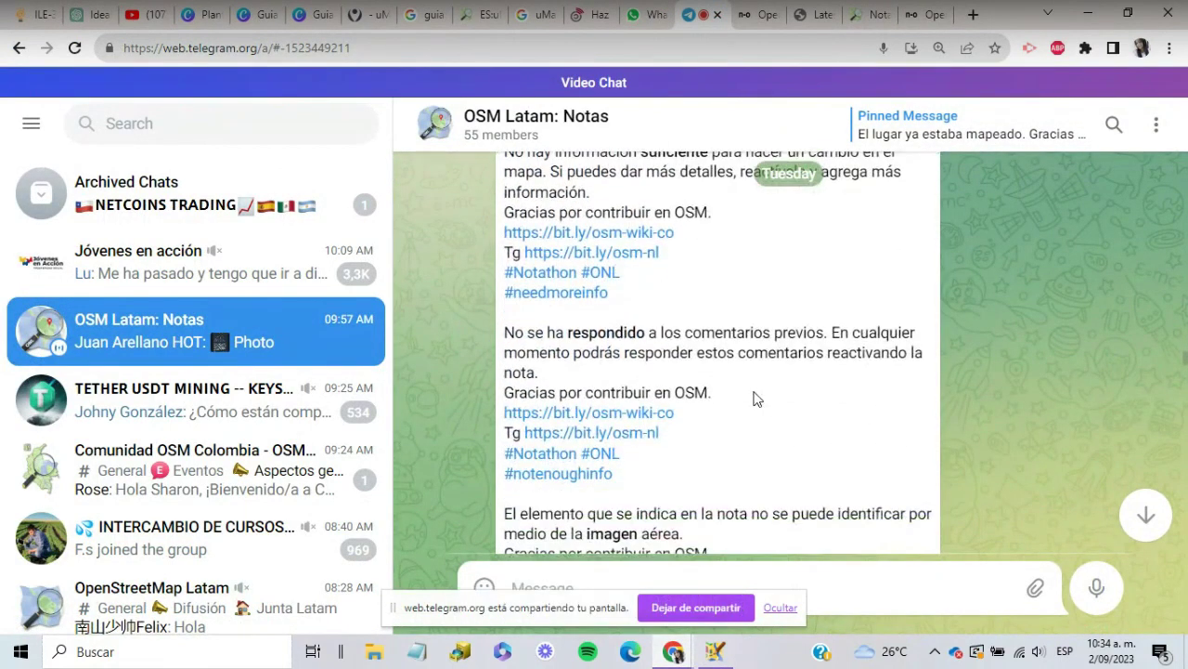
scroll(757, 399, down, 1)
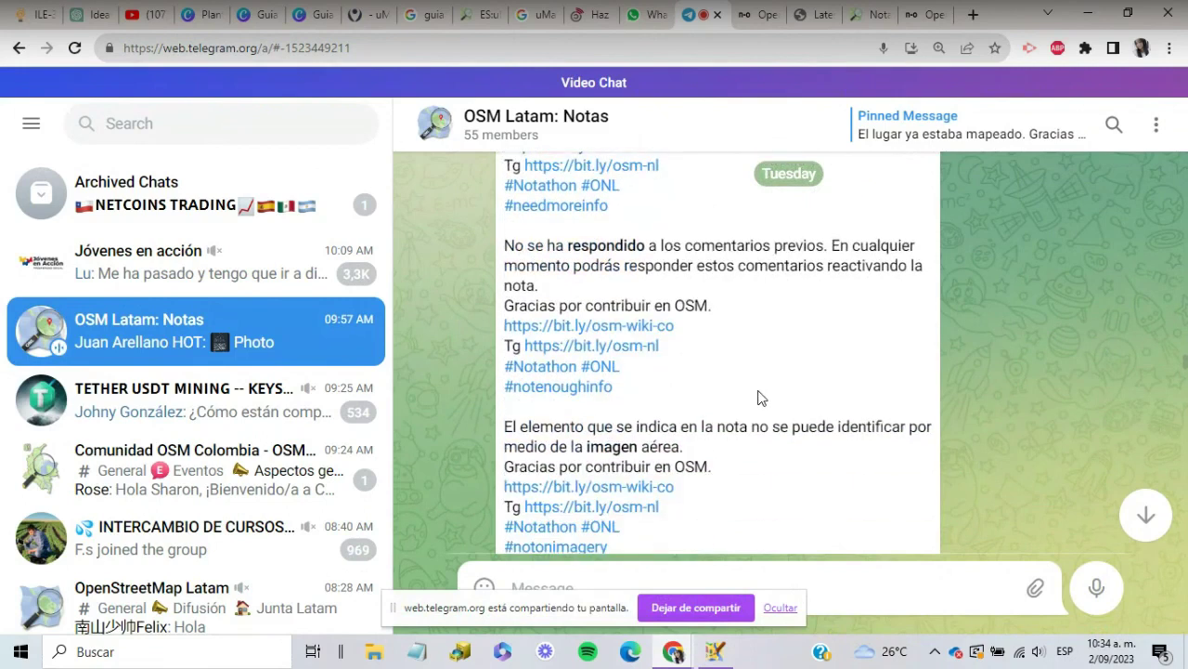
drag(501, 306, 678, 355)
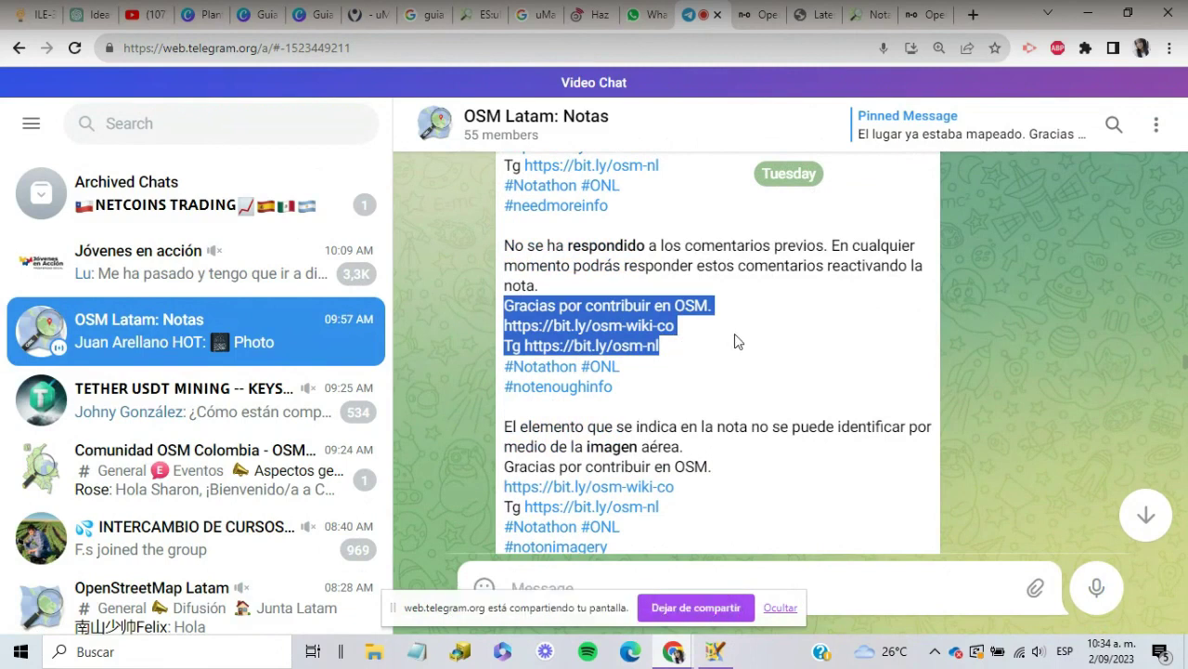
drag(654, 369, 502, 319)
key(ctrl+c)
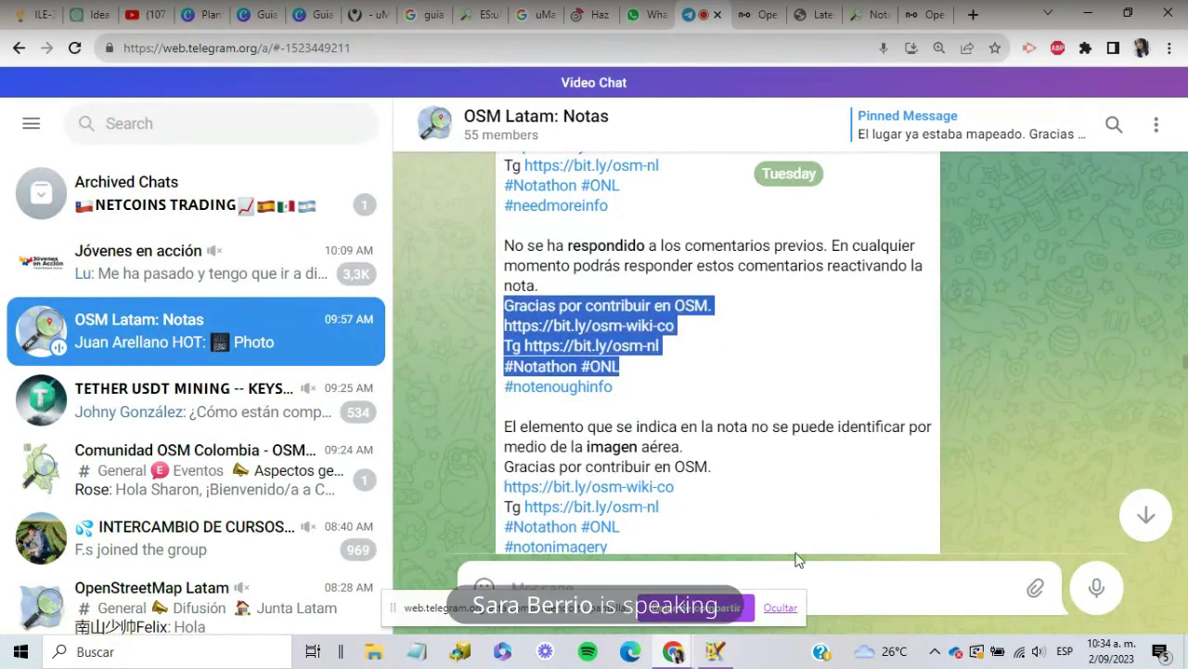
click(719, 637)
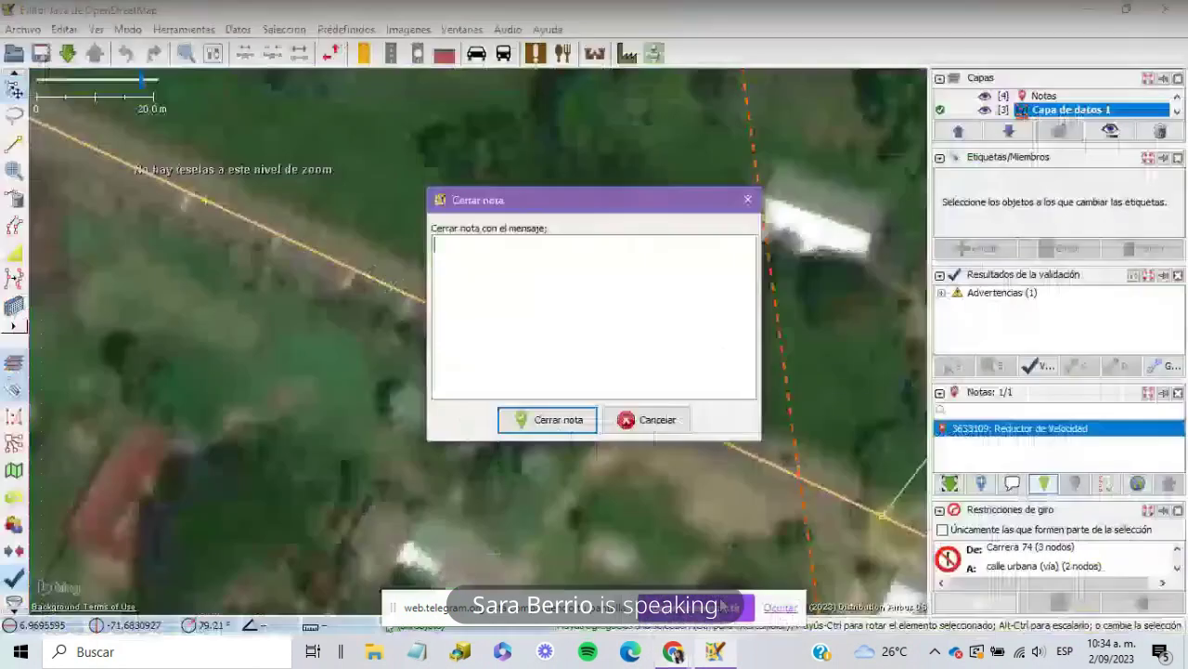
key(ctrl+v)
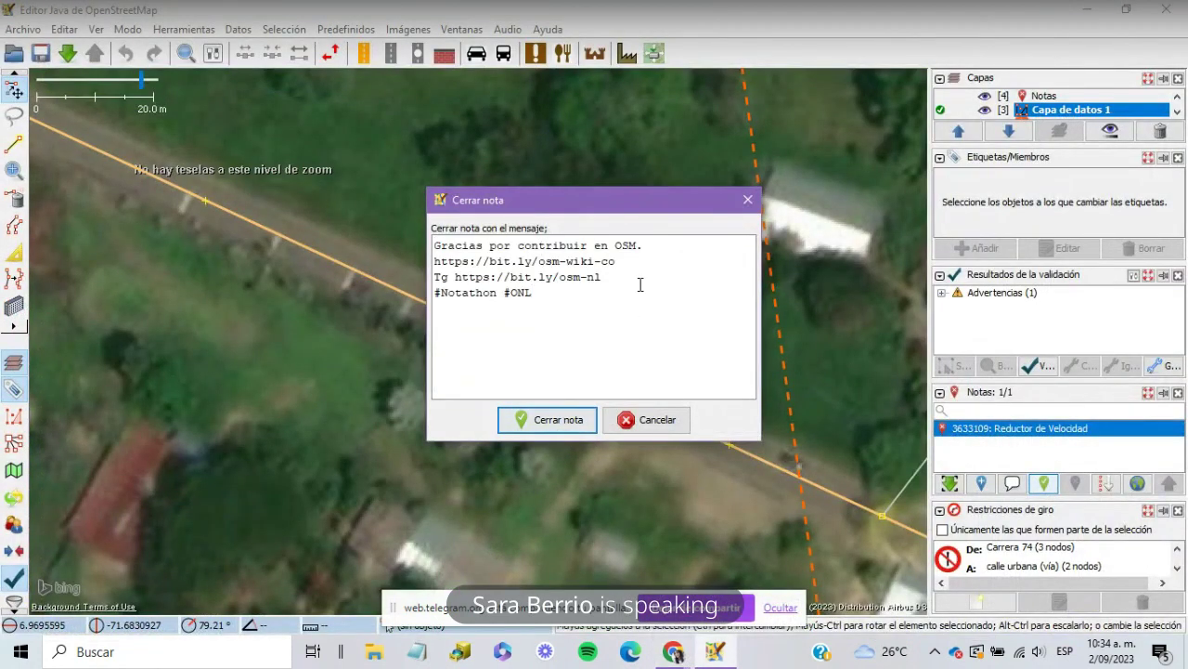
Step: Add "Nota resuelta." as a separate first line of the closing message and close the note
click(435, 247)
text(Nota re)
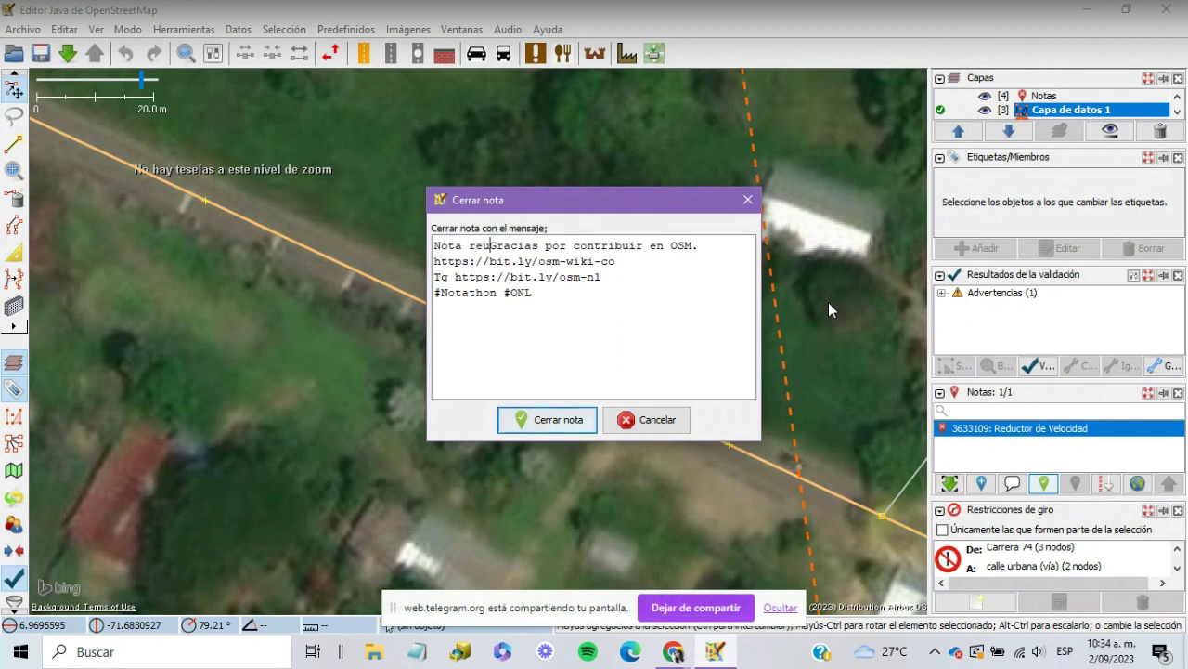
text(suelta)
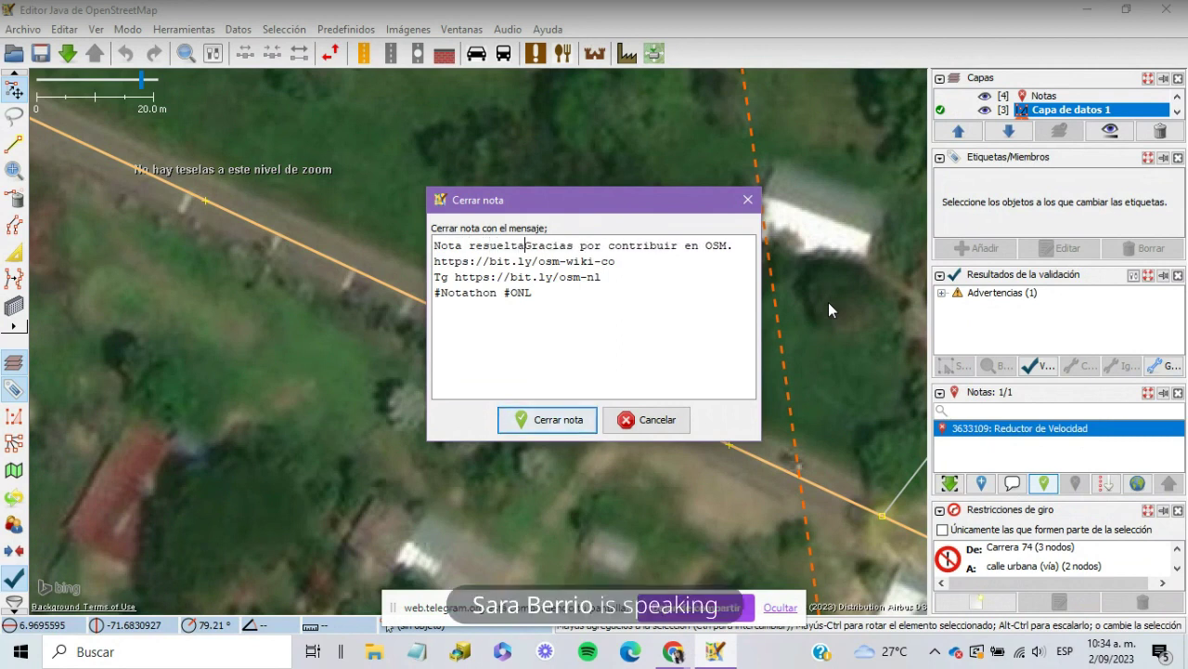
text(.)
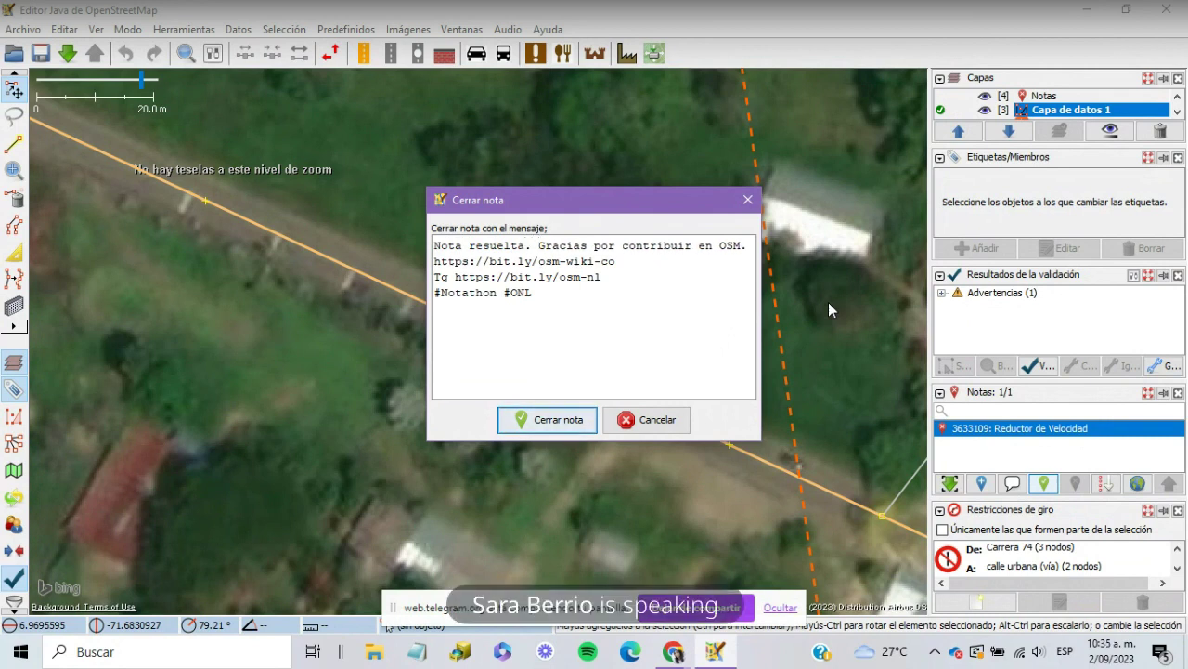
key(Return)
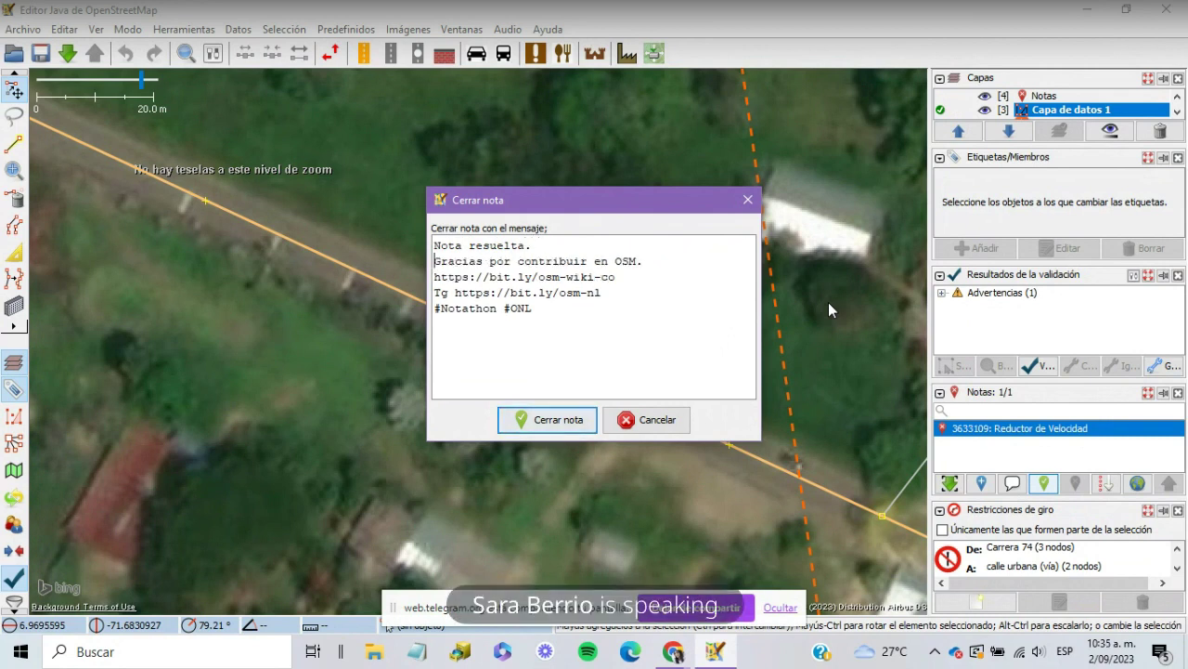
click(584, 430)
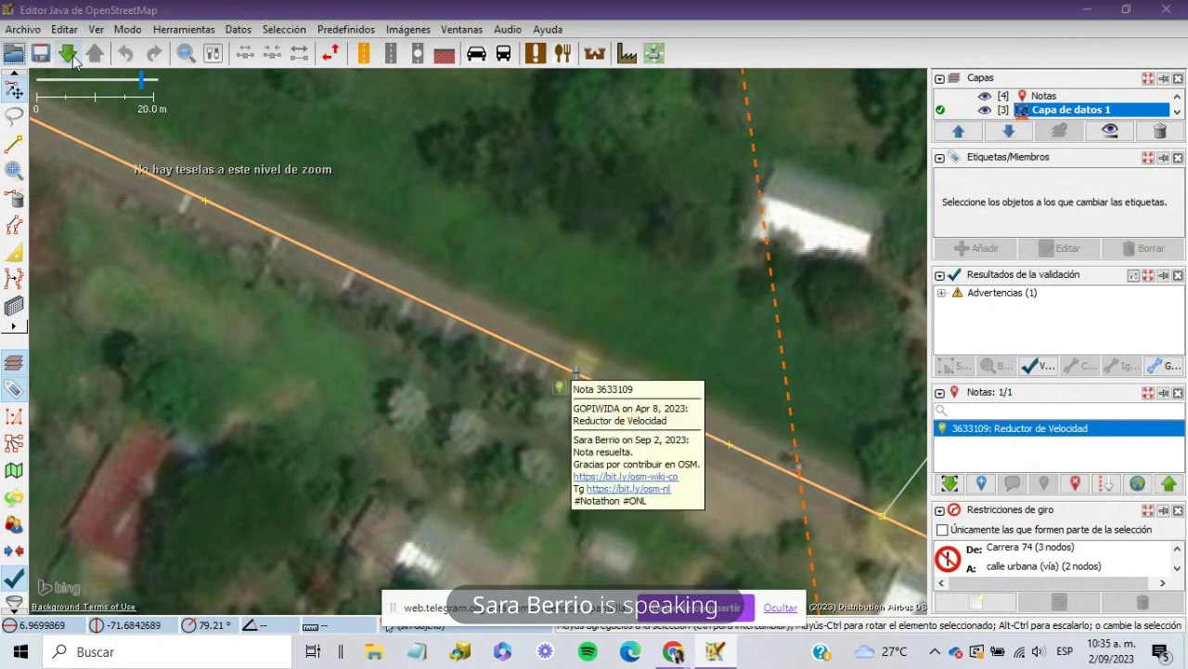
Step: Select the closed note 3633109 in the notes list and upload the note changes
click(754, 392)
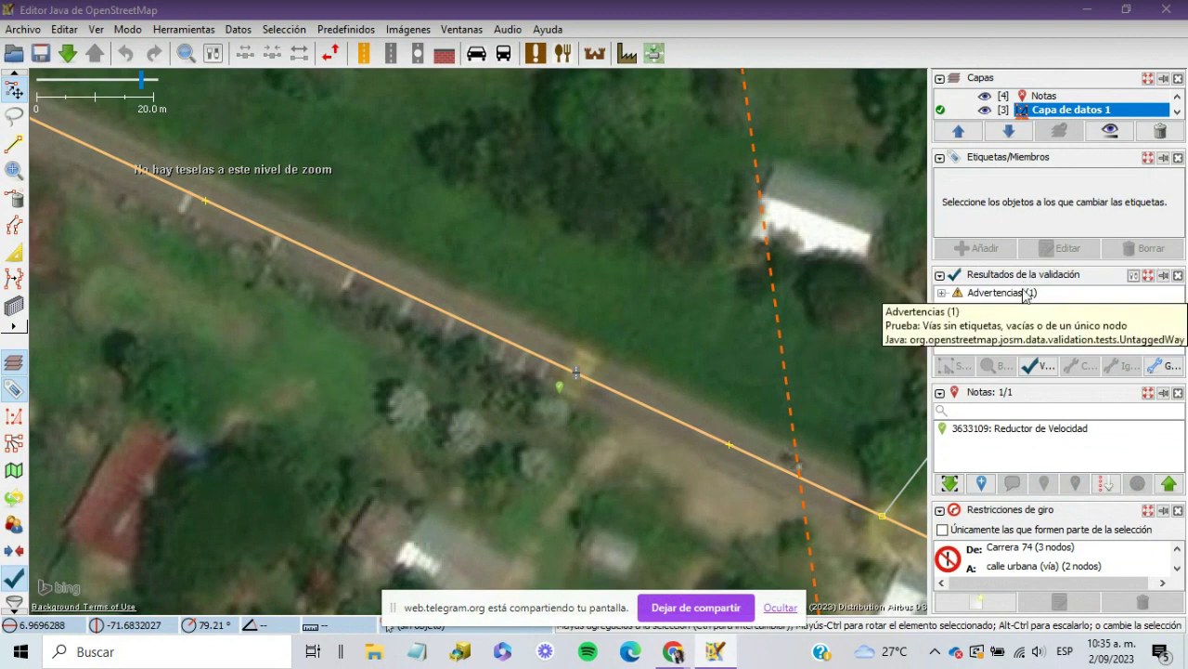
click(1031, 442)
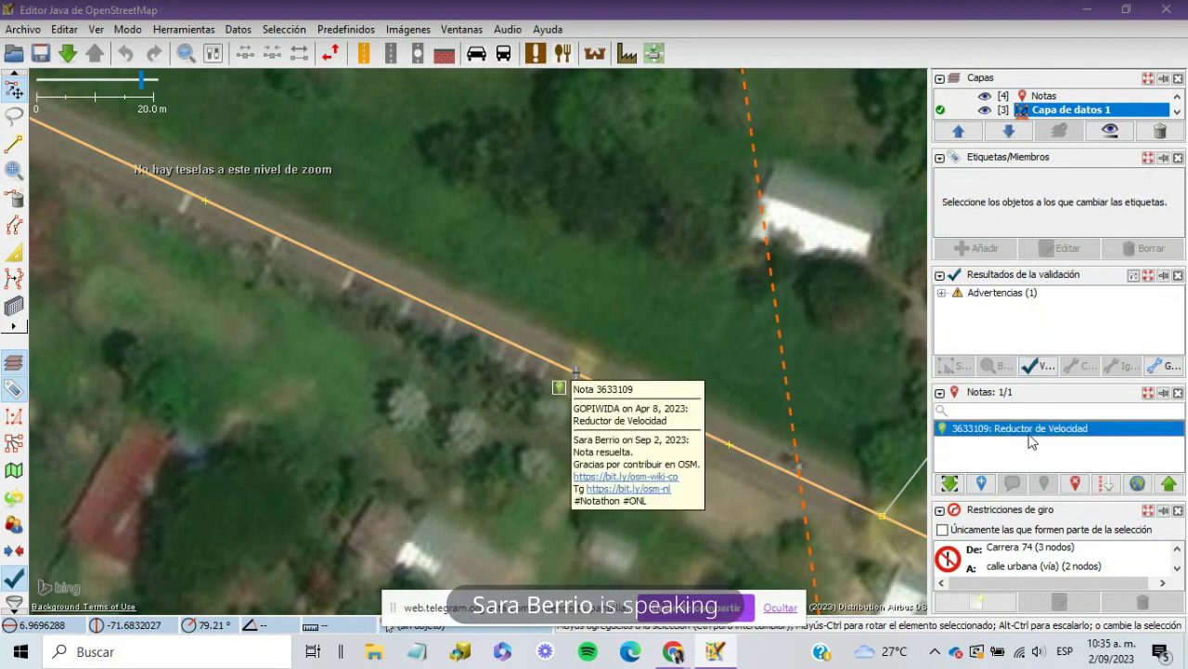
click(982, 483)
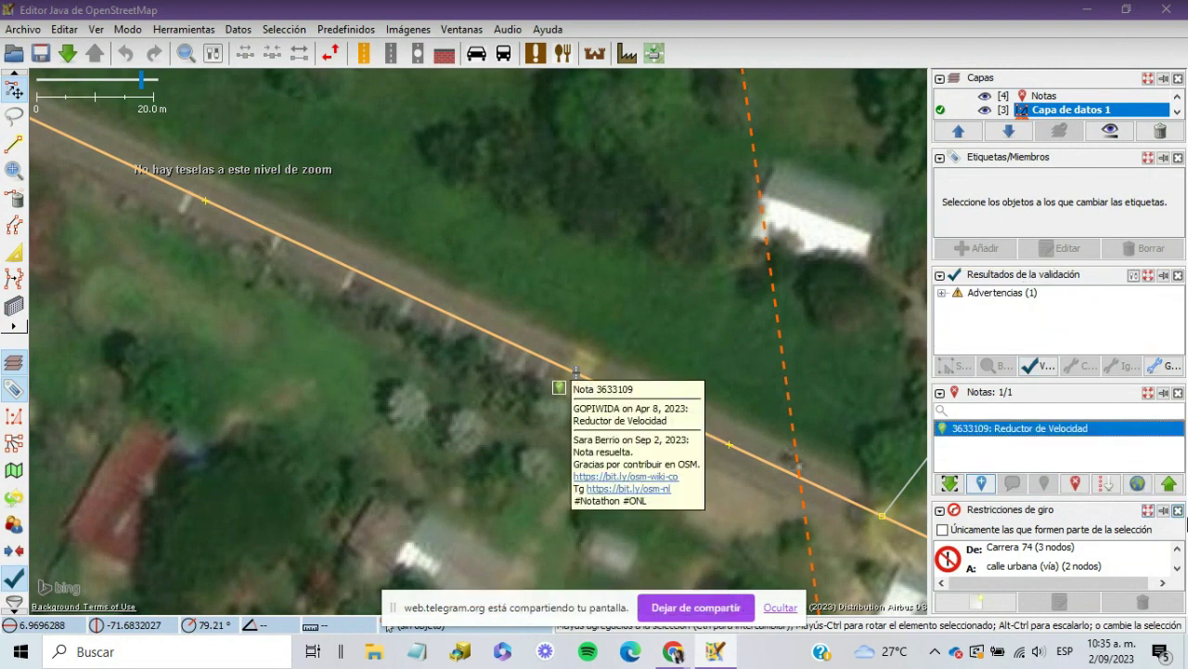
click(1170, 483)
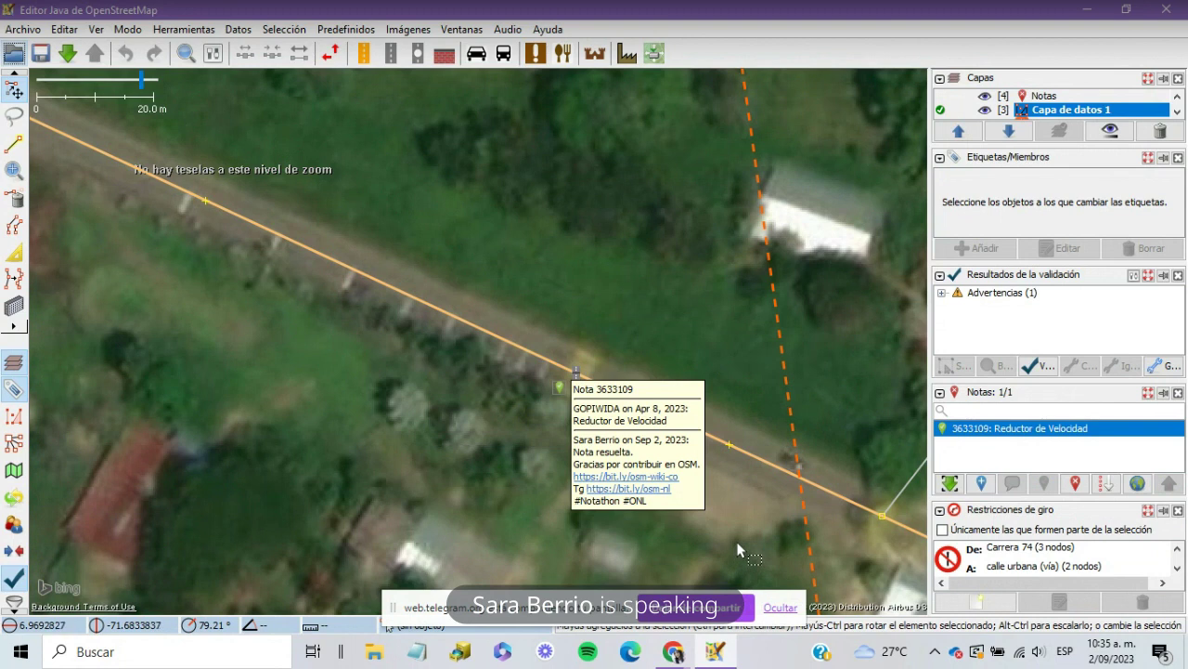
scroll(547, 367, down, 2)
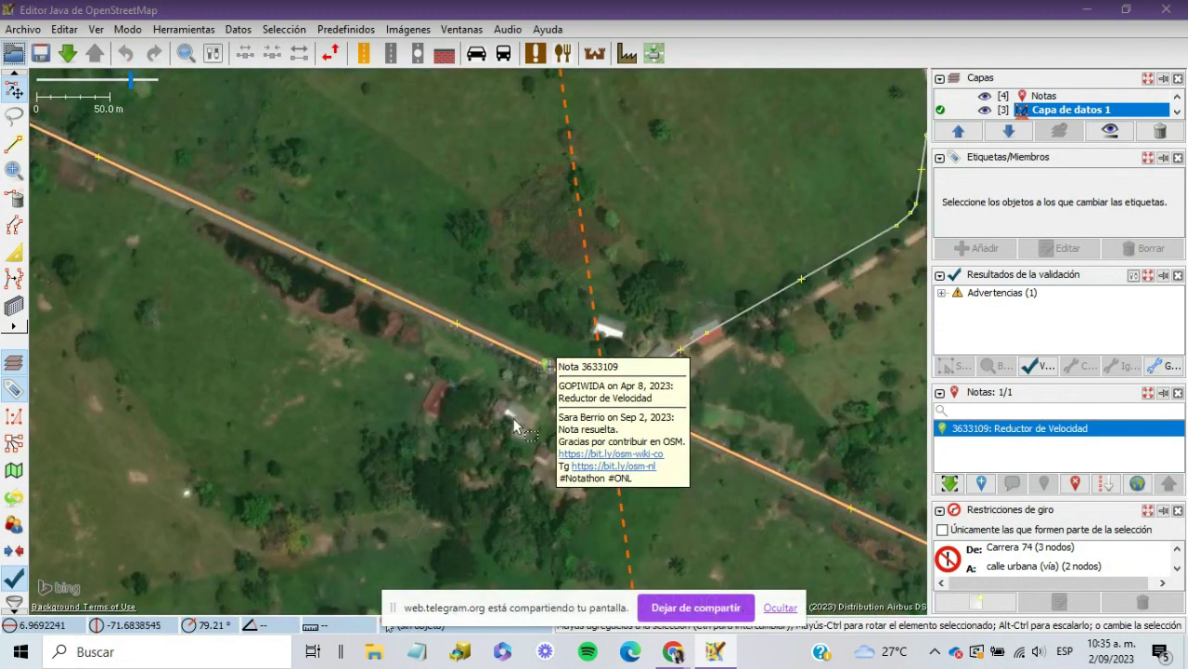
click(663, 299)
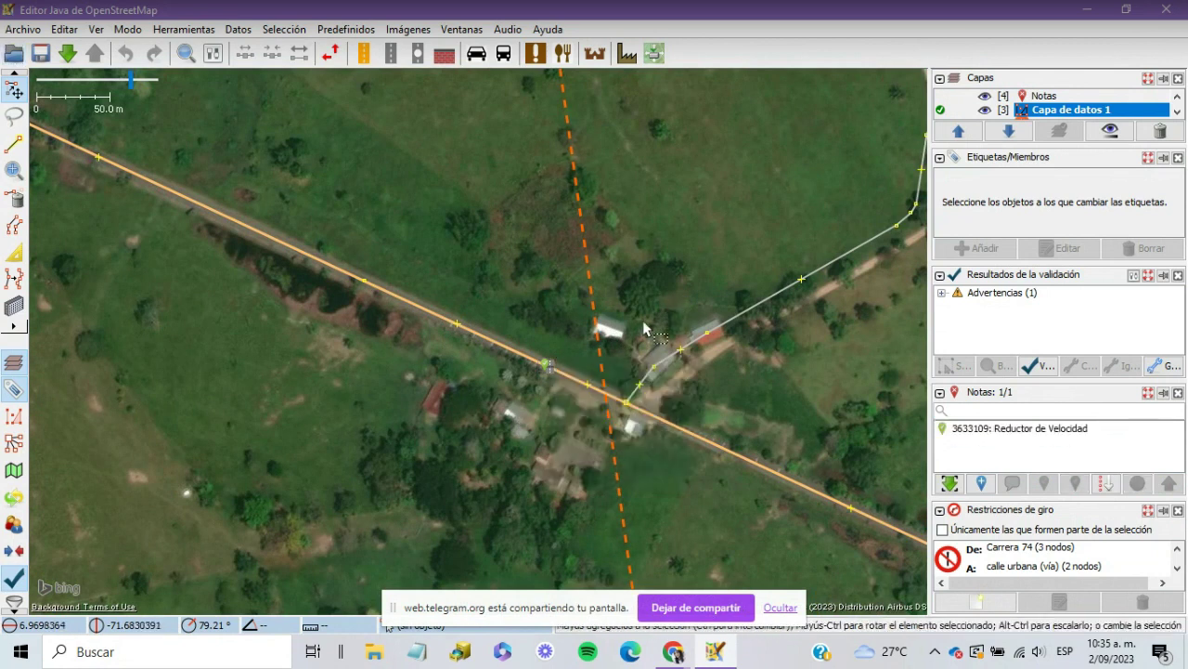
click(628, 397)
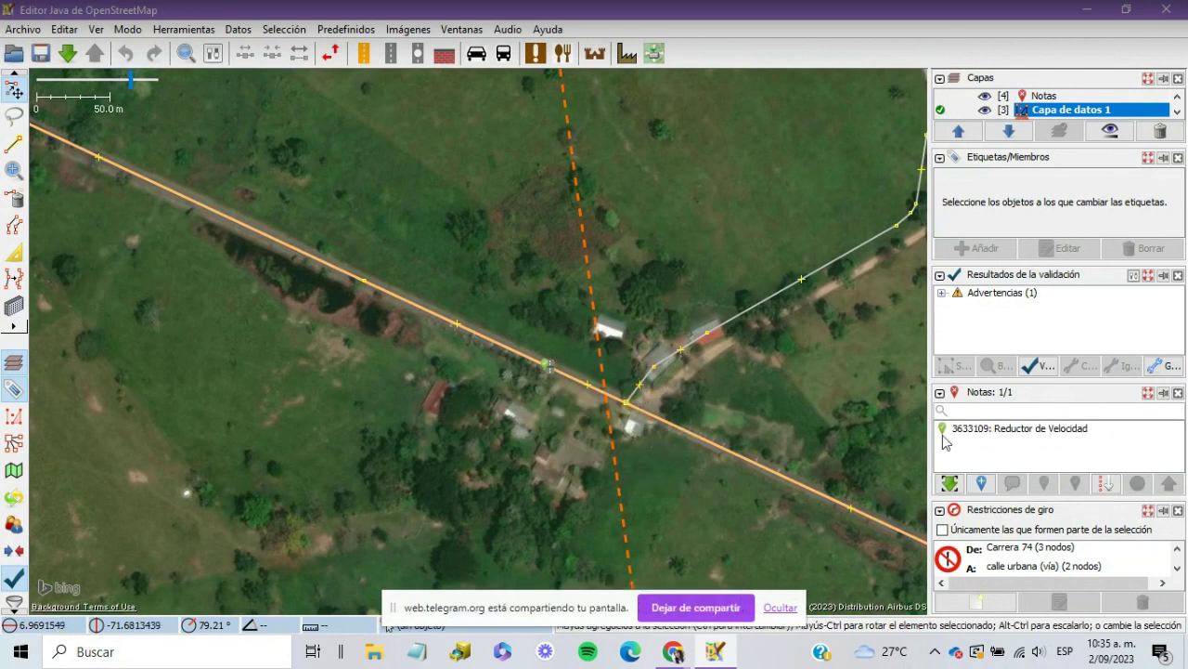
click(982, 483)
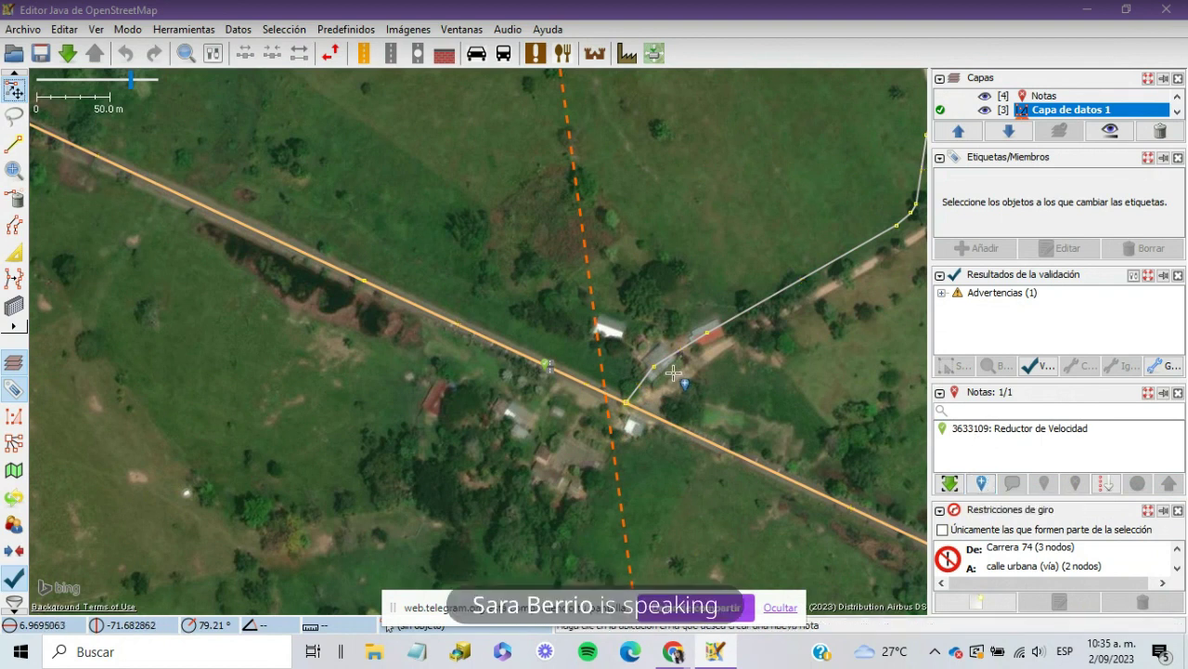
click(604, 366)
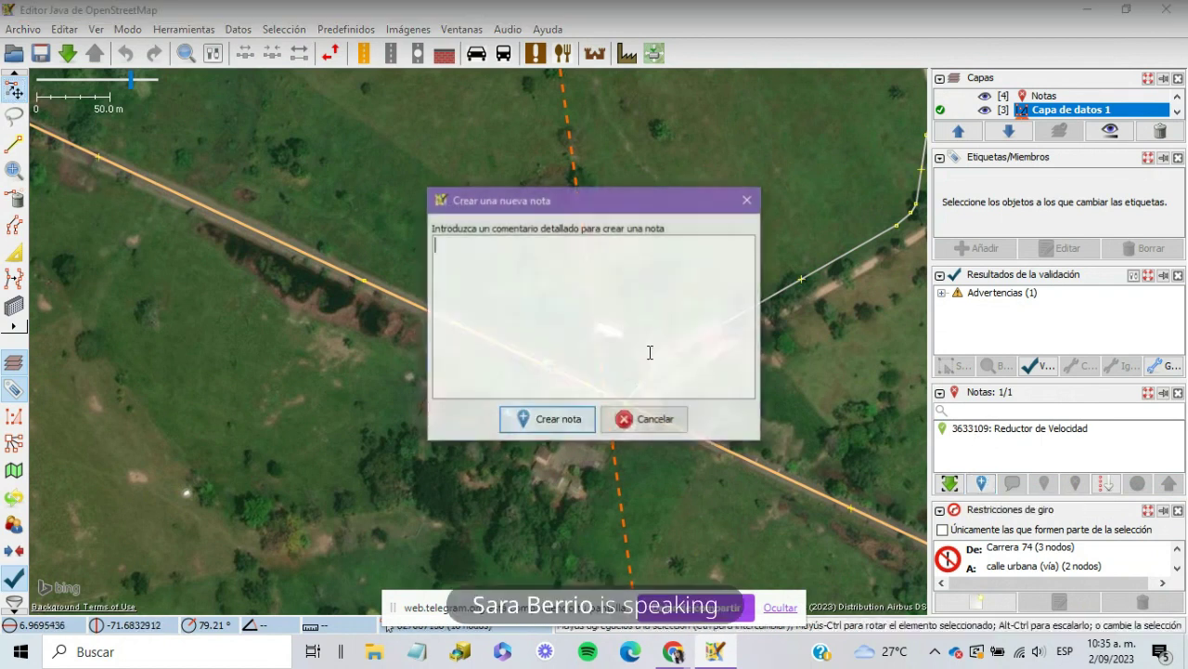
click(742, 204)
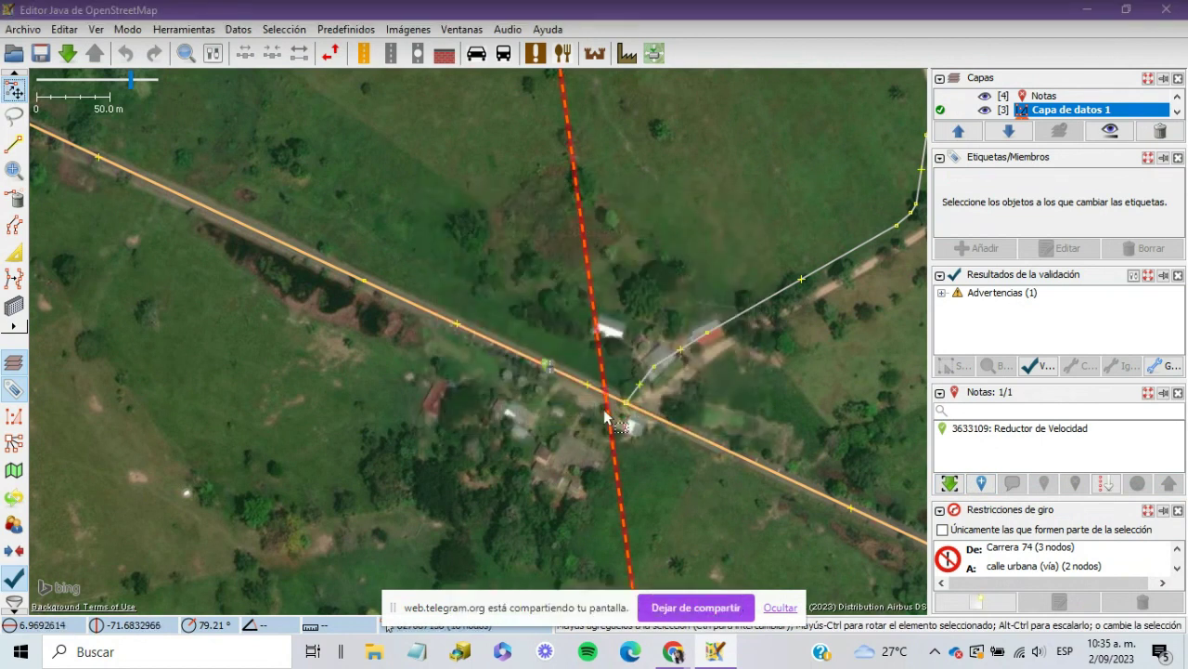
Step: Create a new note beside the side road near the junction with the comment "Vias desalineadas, faltan edificaciones por mapear"
click(981, 483)
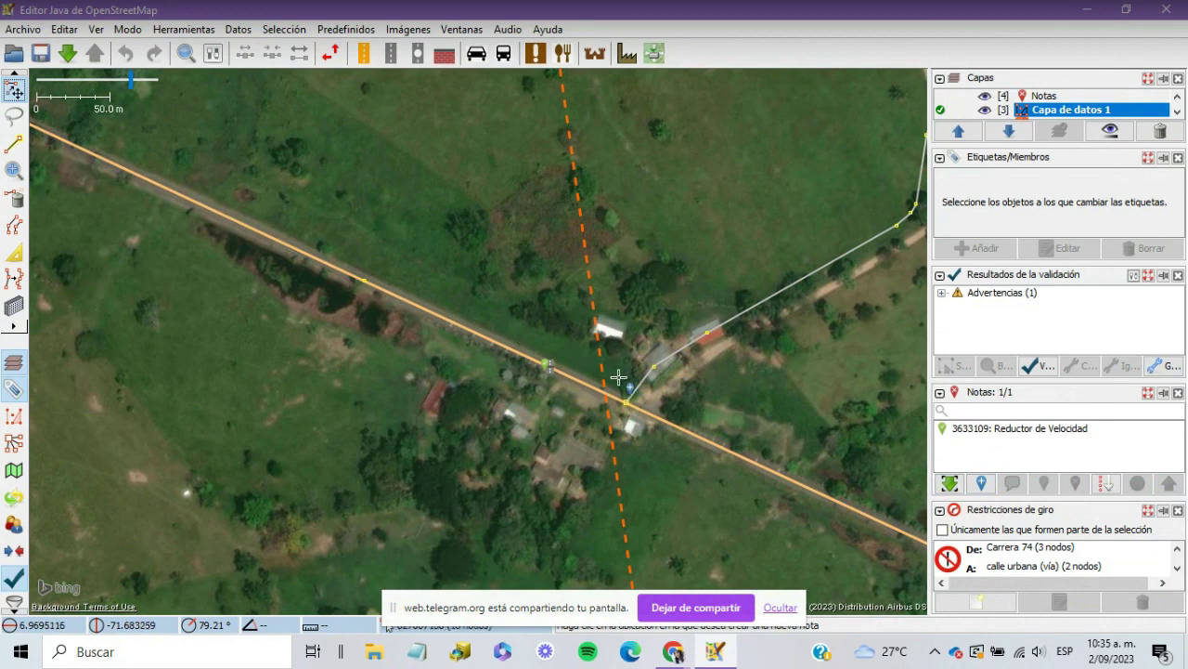
scroll(645, 405, down, 2)
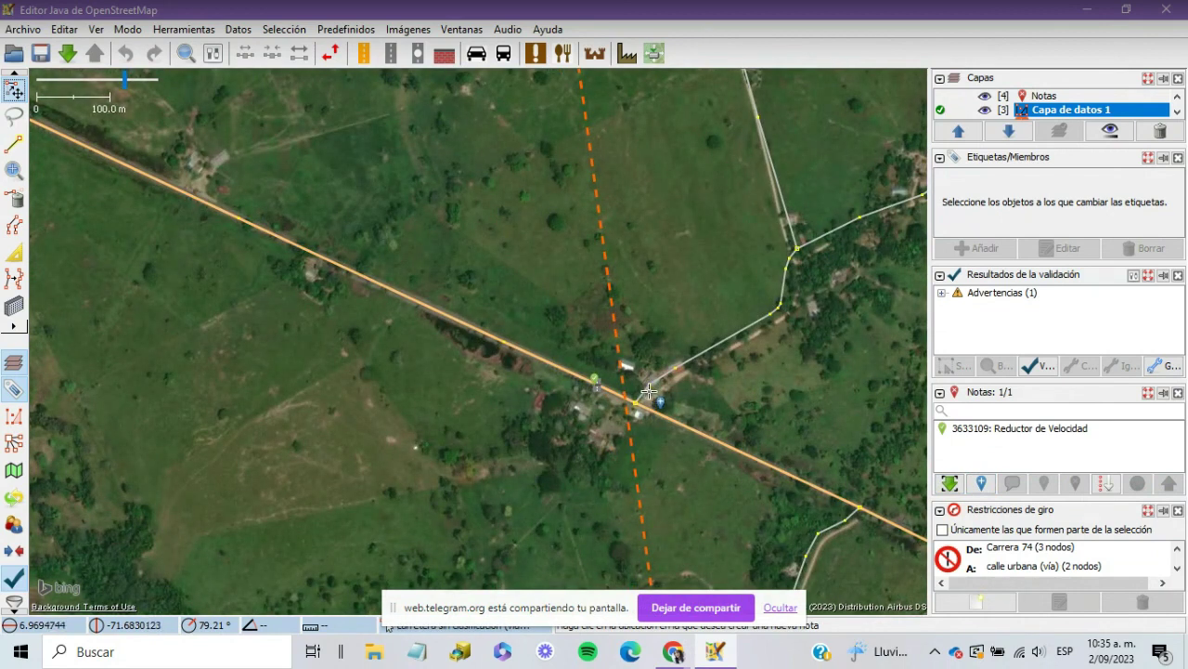
click(651, 392)
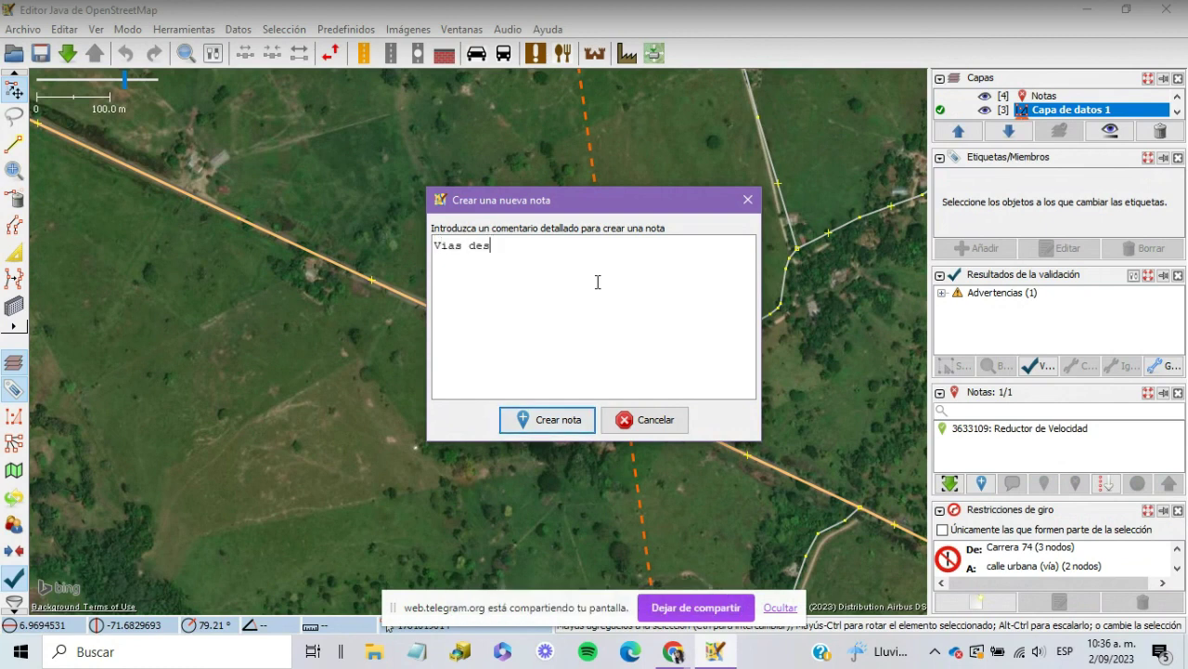
text(Vias desalineadas , faltan )
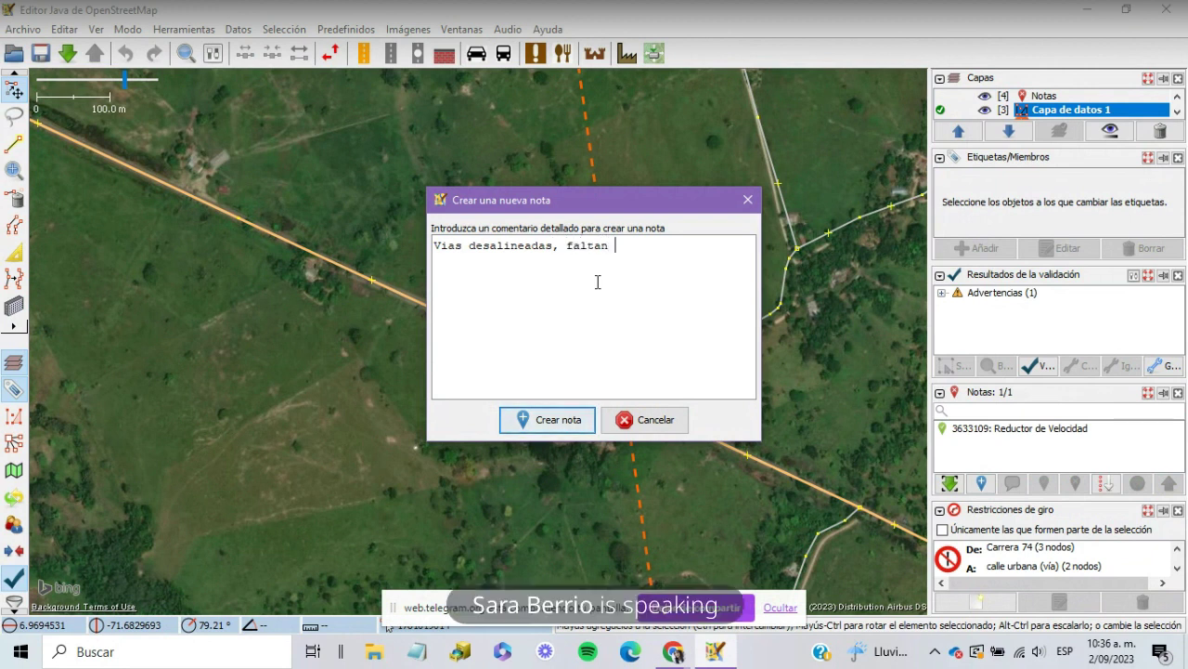
text(edificacione)
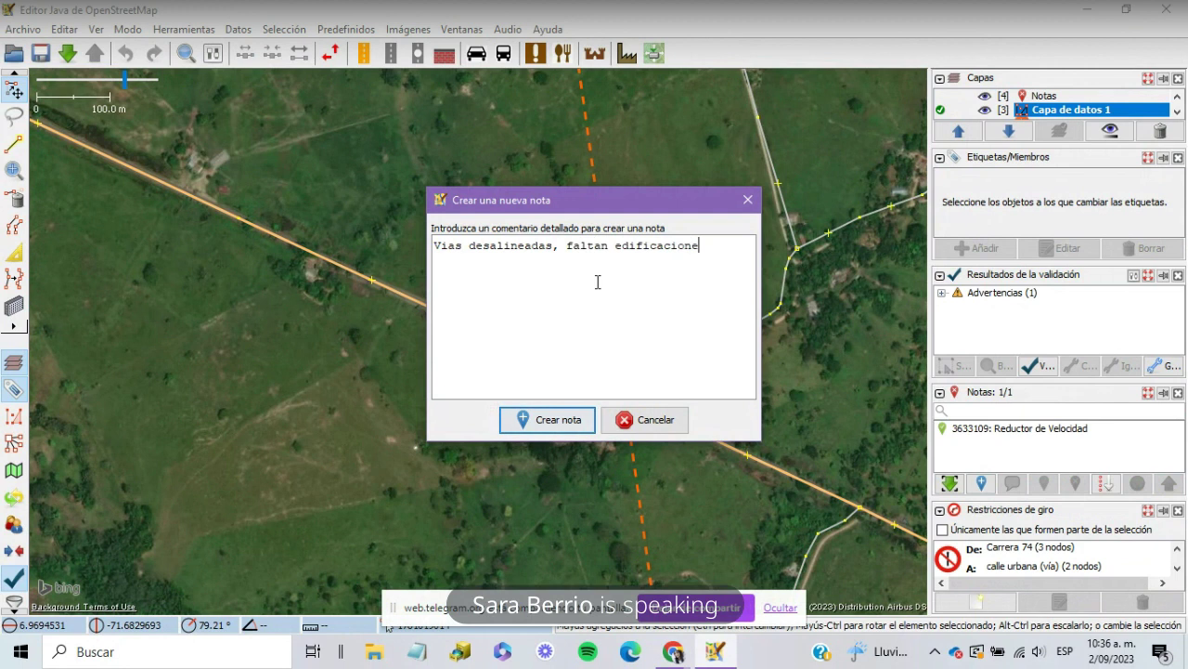
text(s por mapear)
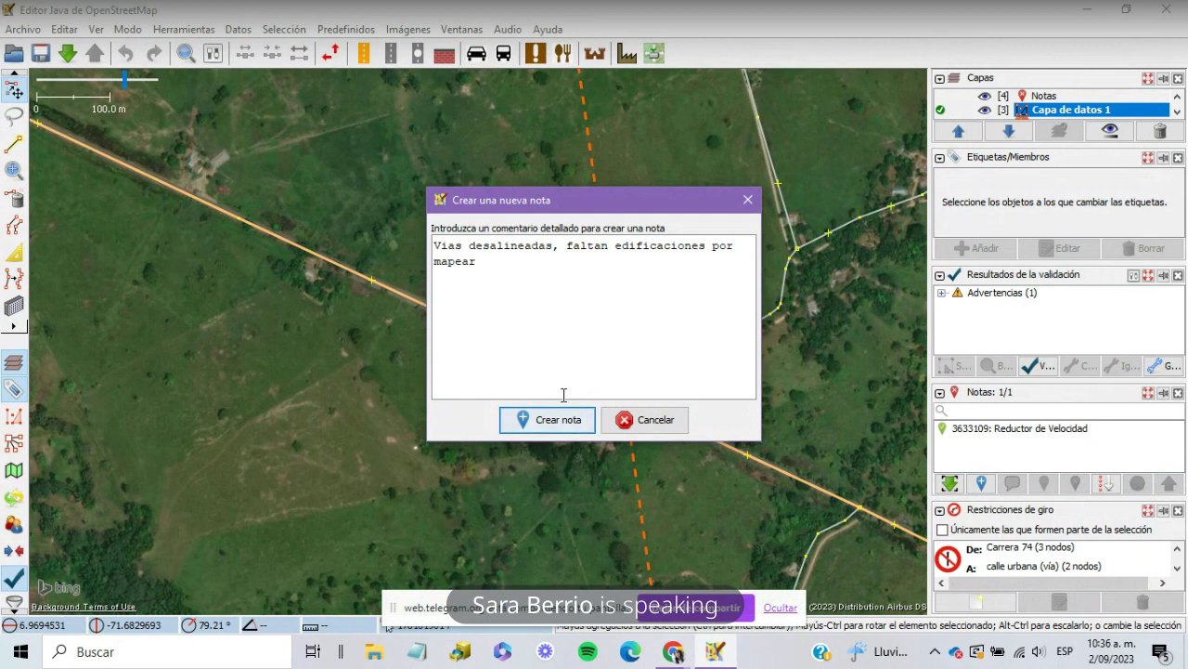
click(538, 424)
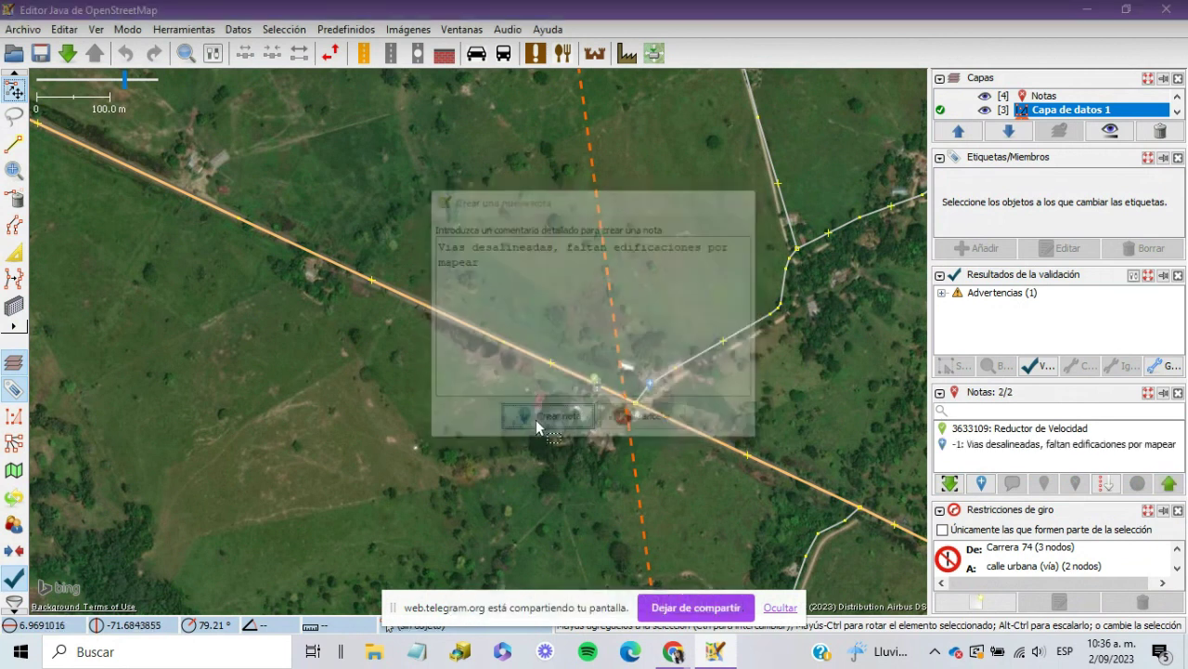
Step: Upload the new note about misaligned roads and missing buildings to OpenStreetMap
click(1169, 485)
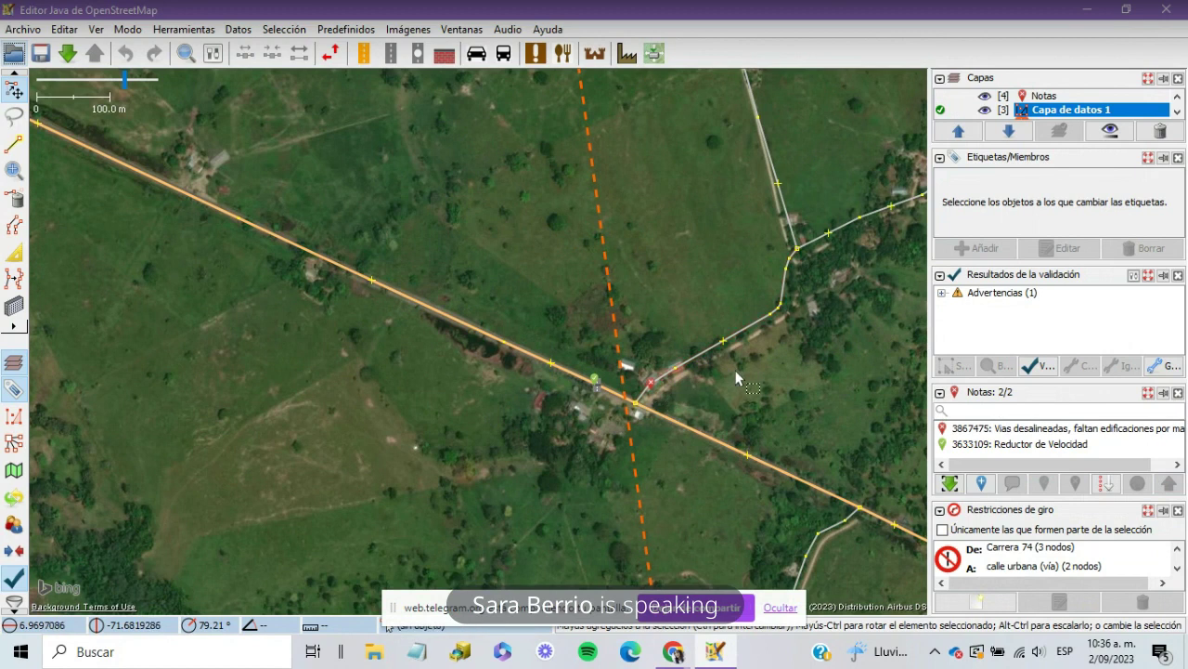
scroll(657, 395, down, 5)
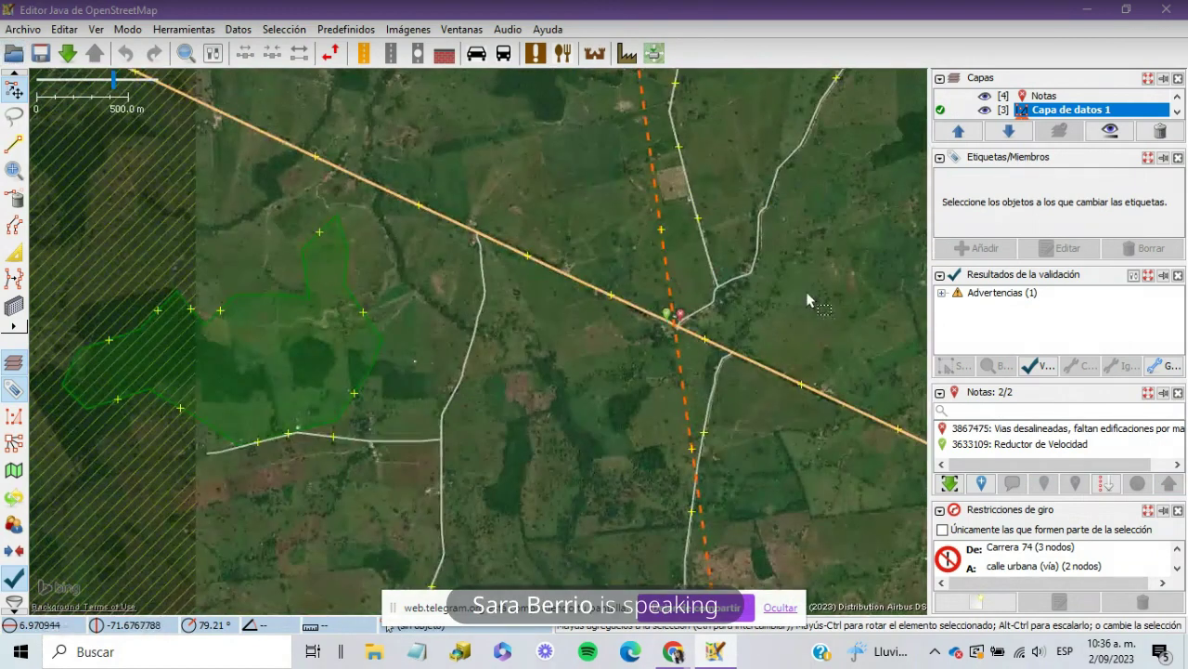
drag(743, 327, 687, 345)
Step: Switch to the browser and reload the OpenStreetMap page of note 3633109 to check its status and closing comment
mouse_move(678, 655)
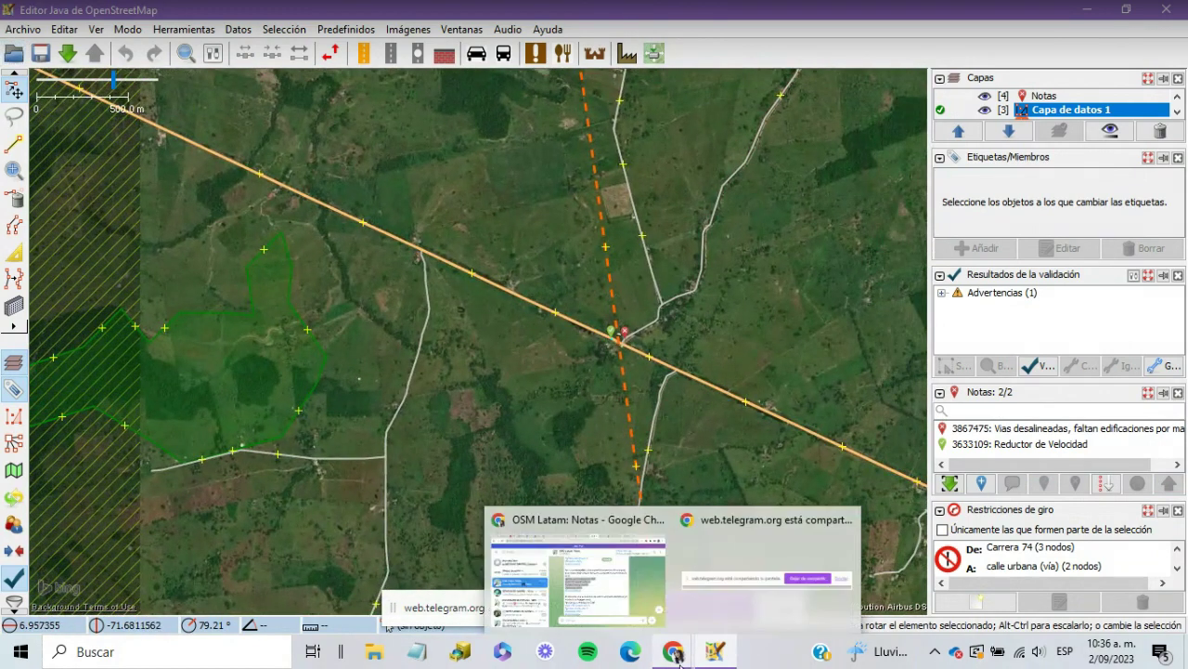
click(595, 590)
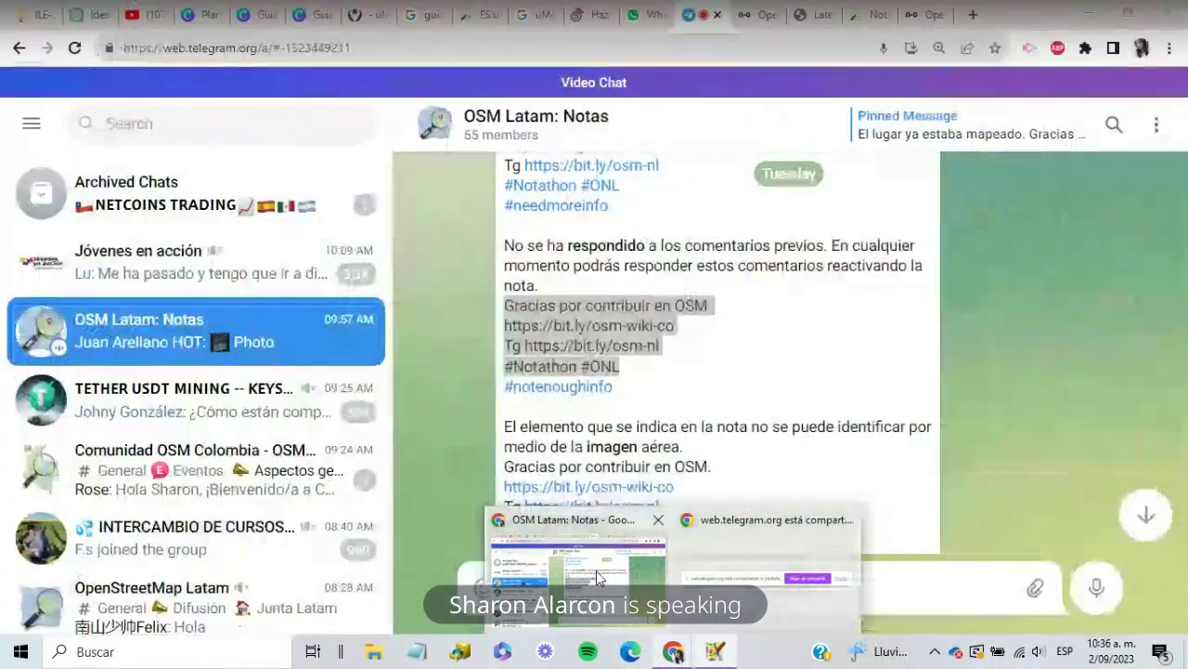
click(596, 570)
click(868, 11)
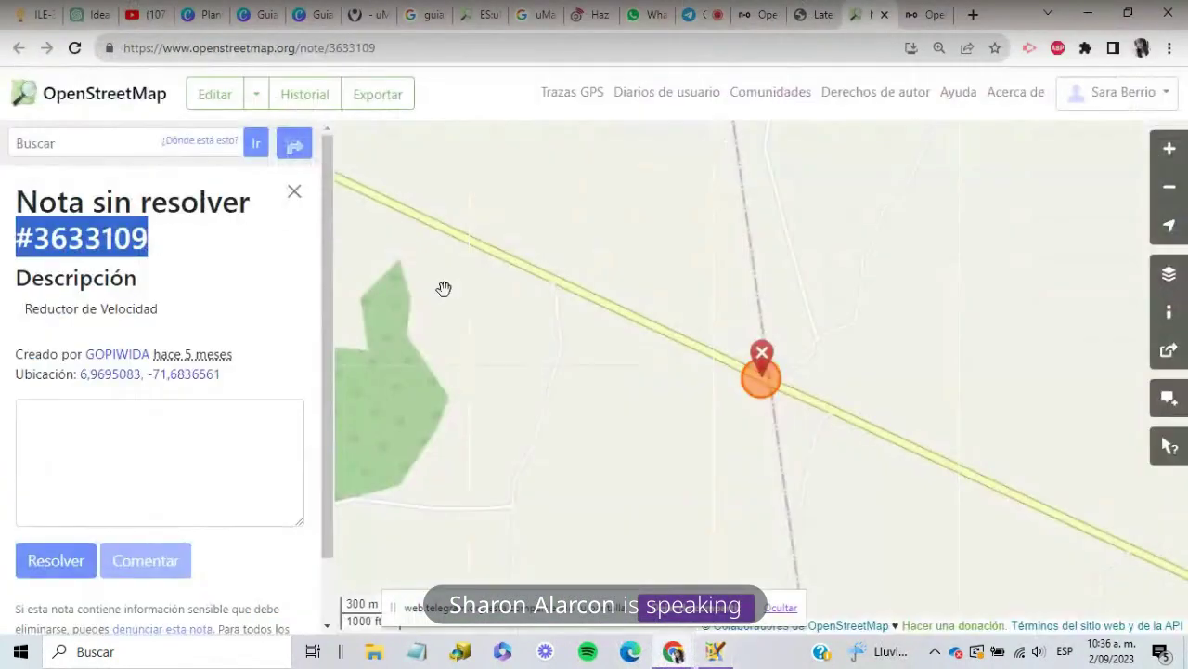
click(76, 48)
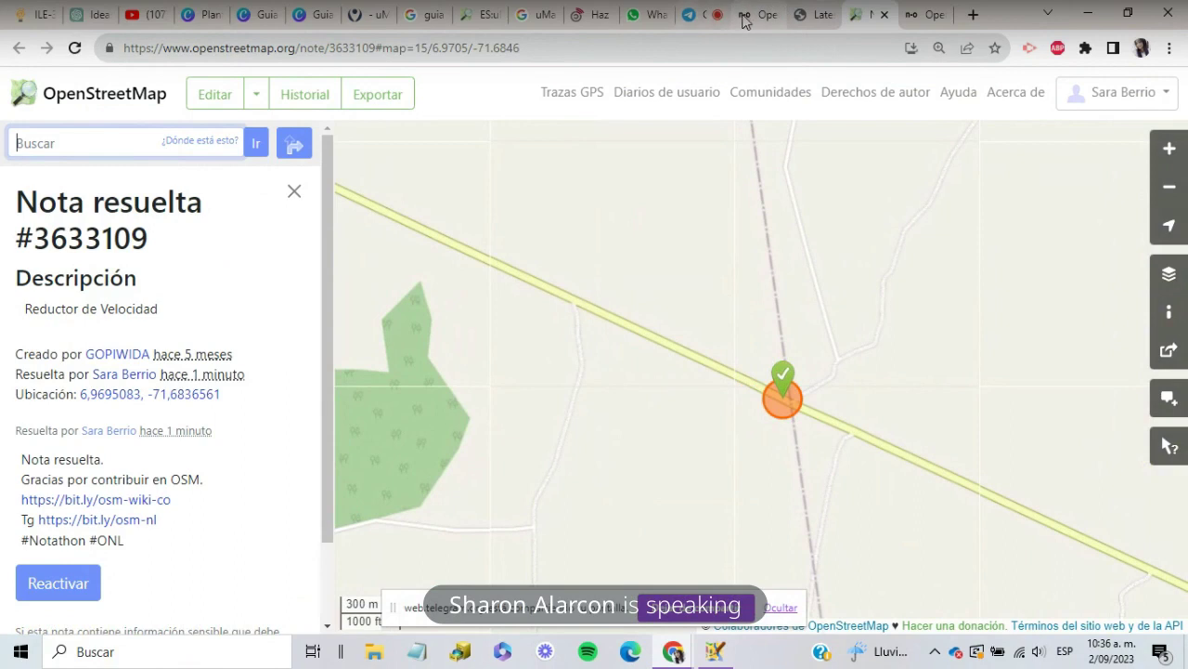
Step: Open the list of open notes for Colombia and look through the entries older than note 3633109
click(811, 11)
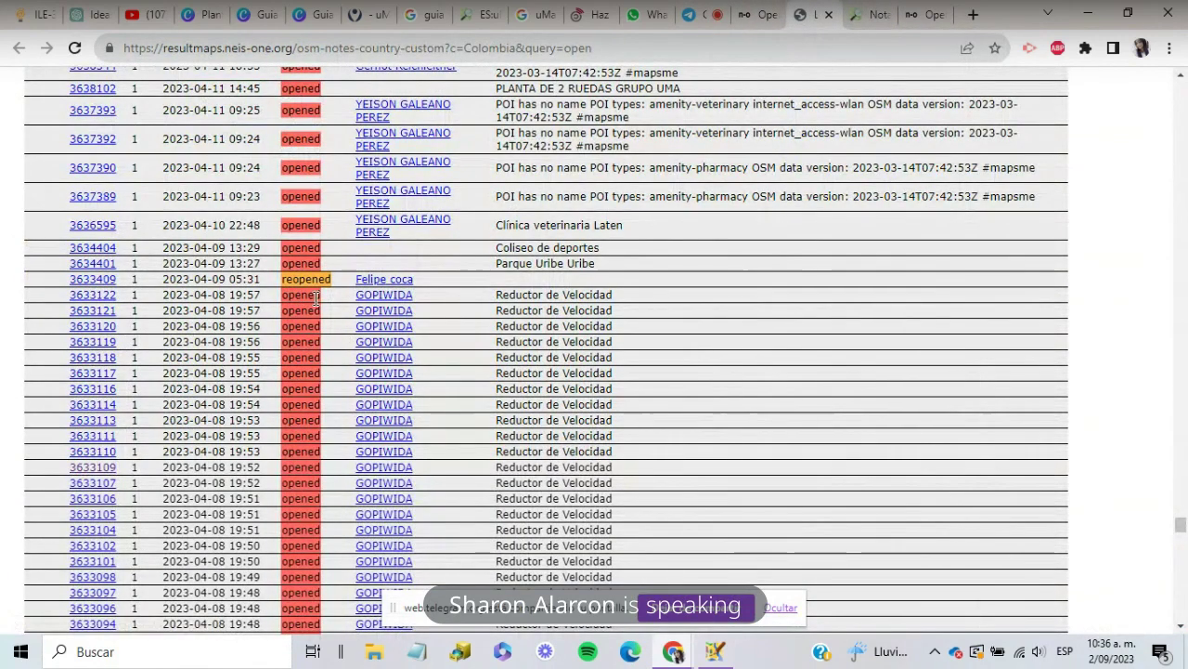
click(46, 49)
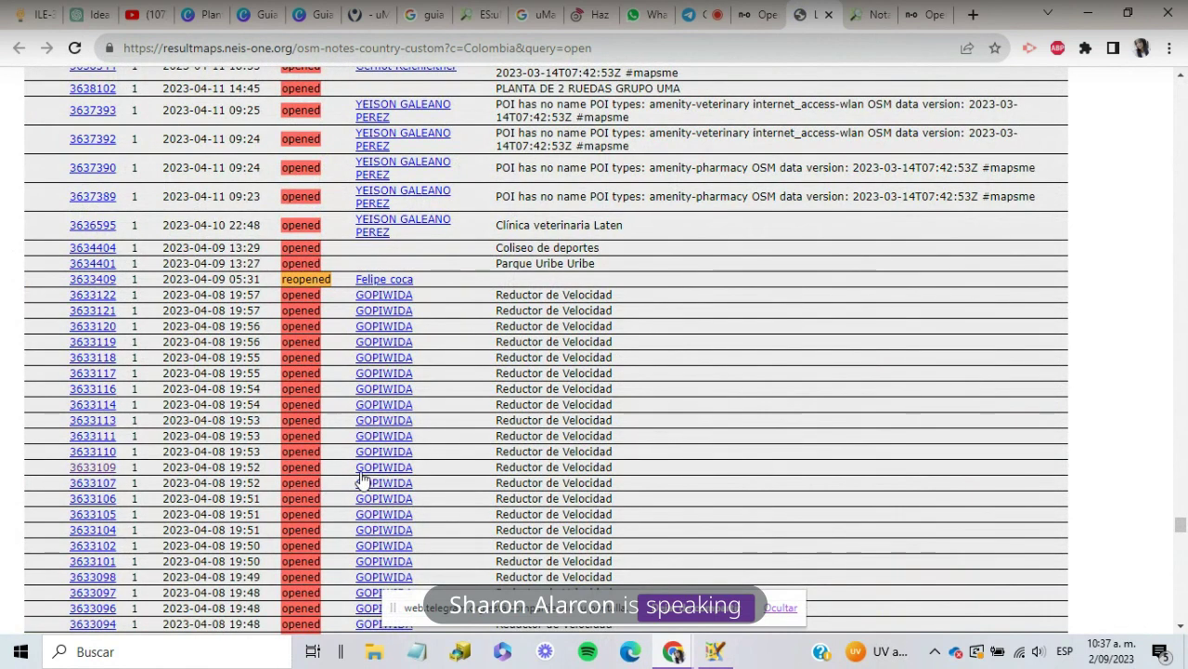
scroll(365, 480, down, 2)
scroll(367, 478, down, 6)
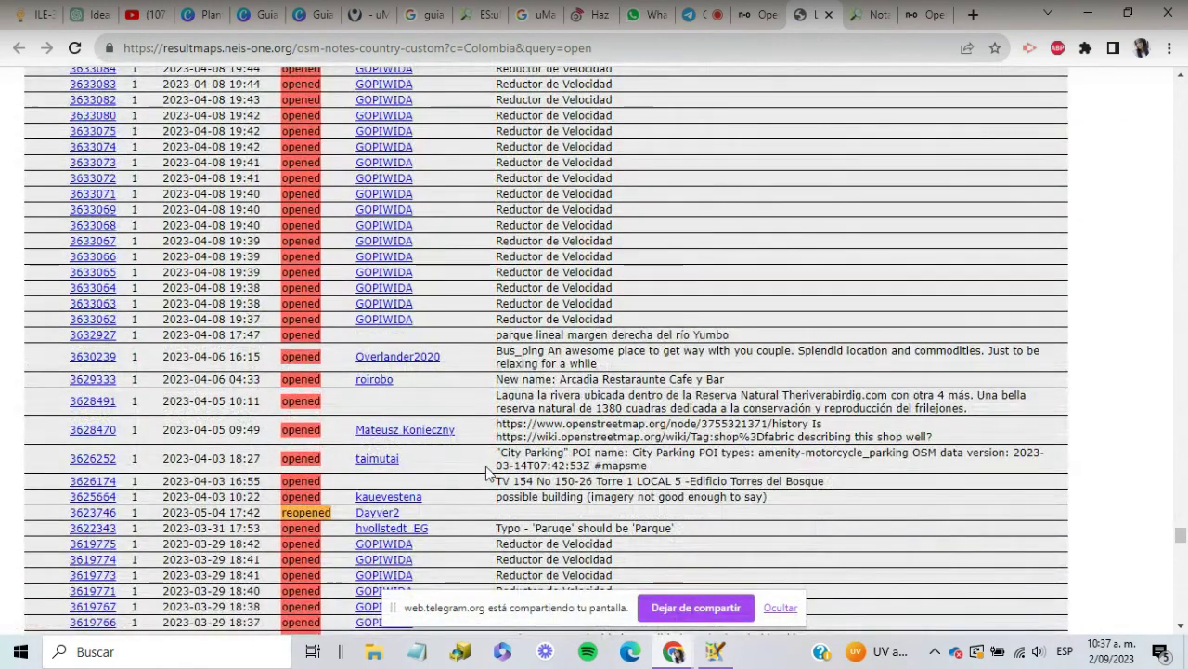
scroll(480, 474, down, 1)
scroll(480, 474, down, 2)
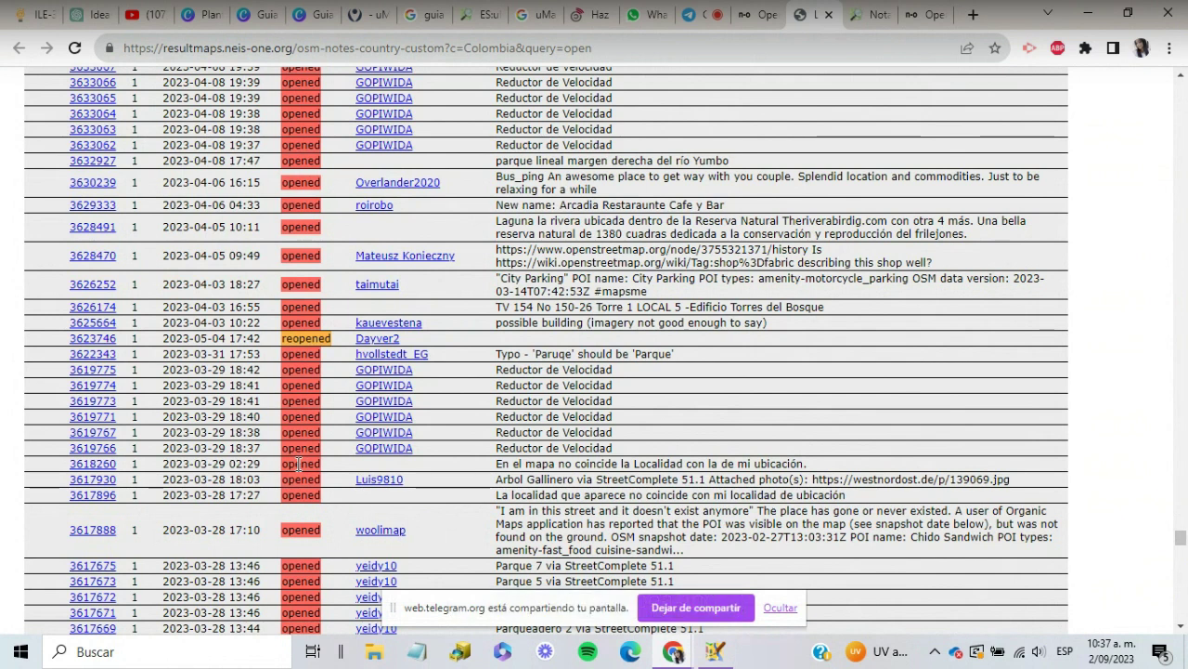
scroll(337, 501, down, 2)
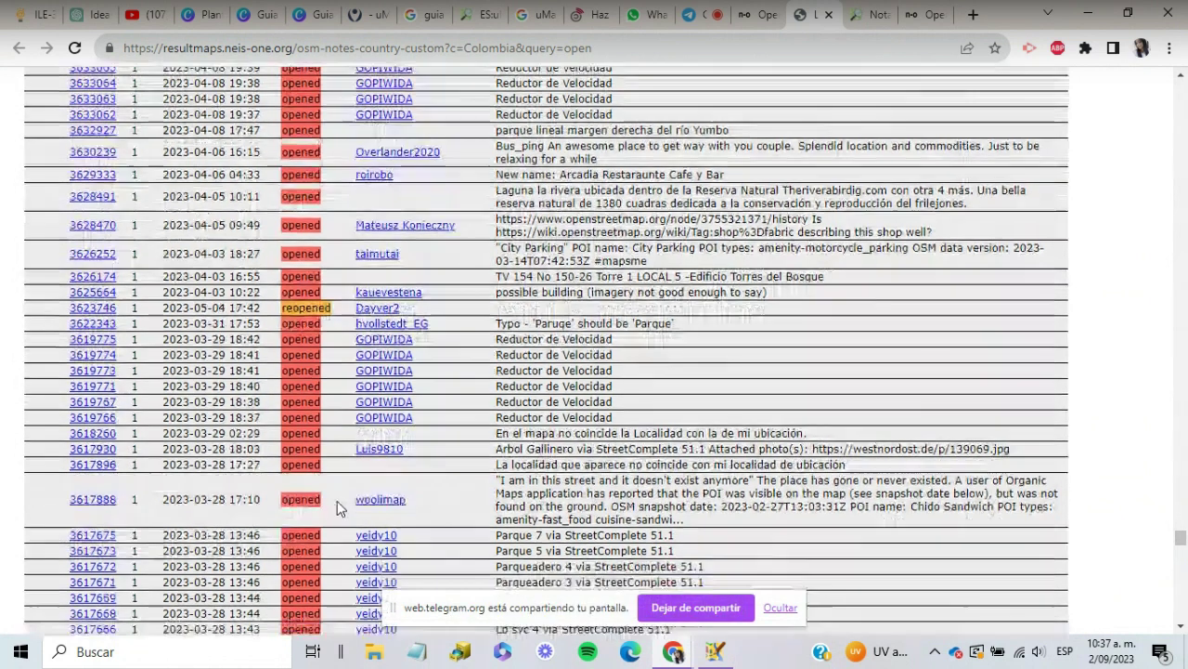
scroll(339, 508, down, 3)
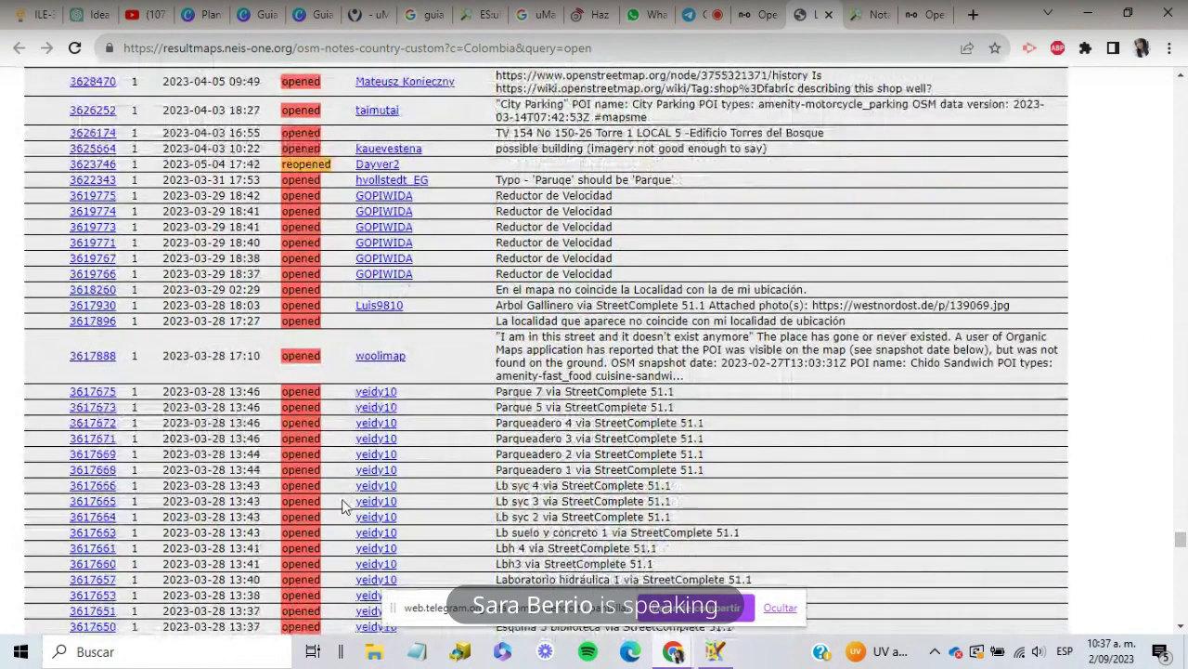
scroll(342, 506, down, 3)
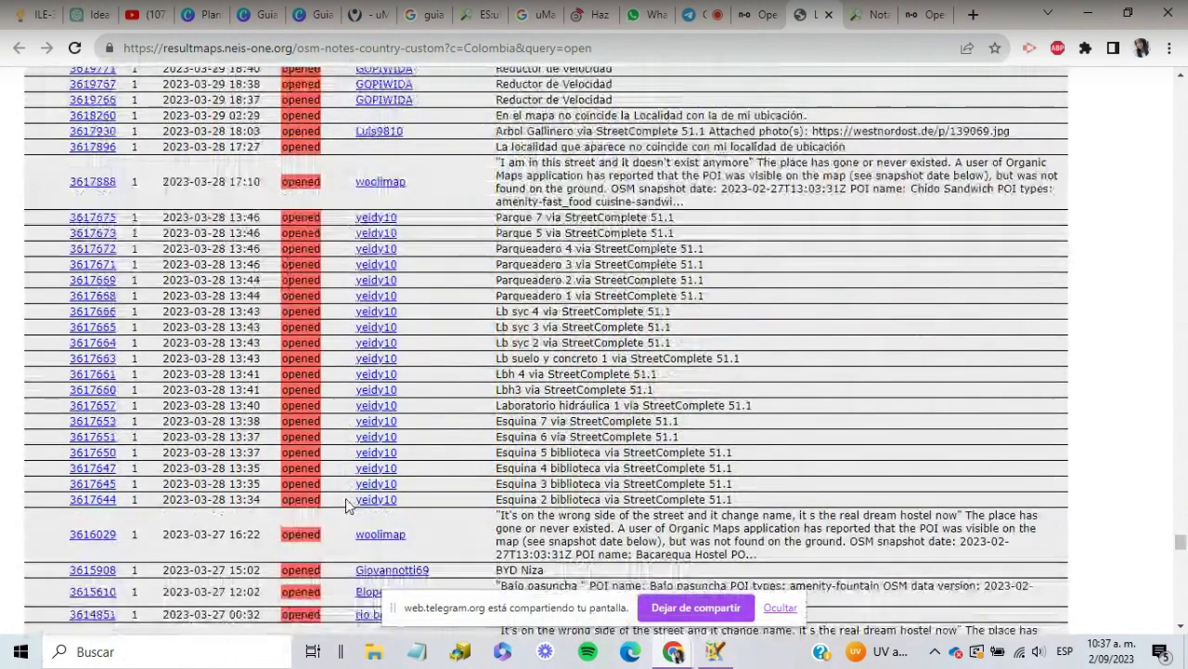
scroll(345, 504, down, 2)
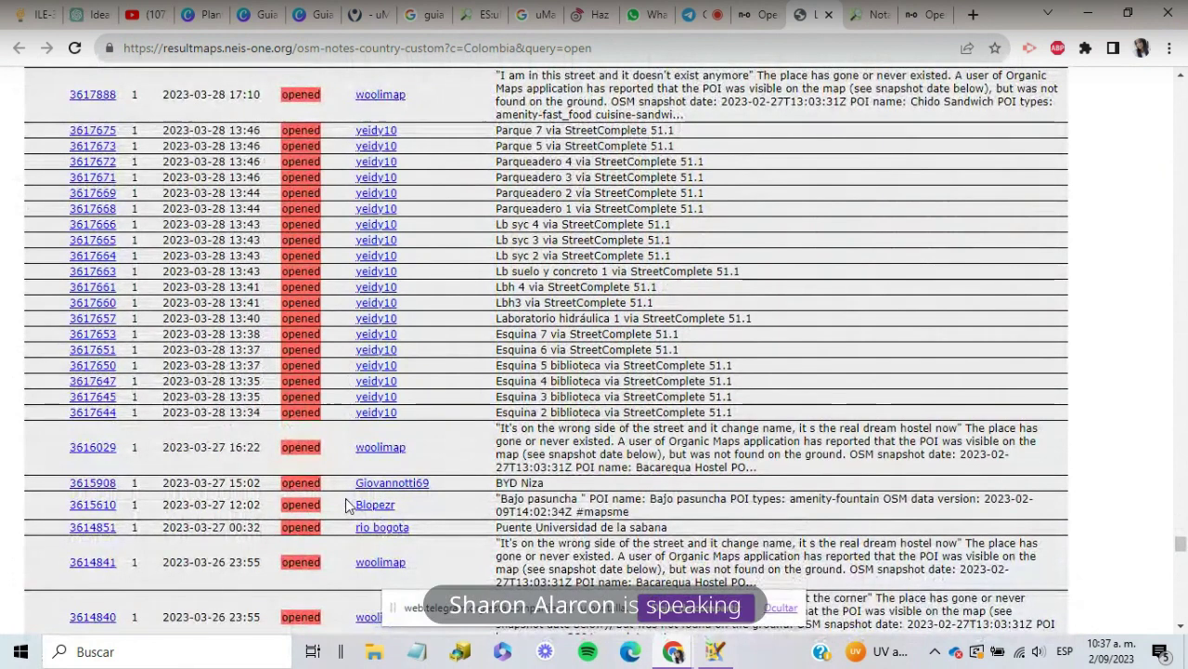
scroll(345, 504, down, 1)
scroll(345, 505, down, 2)
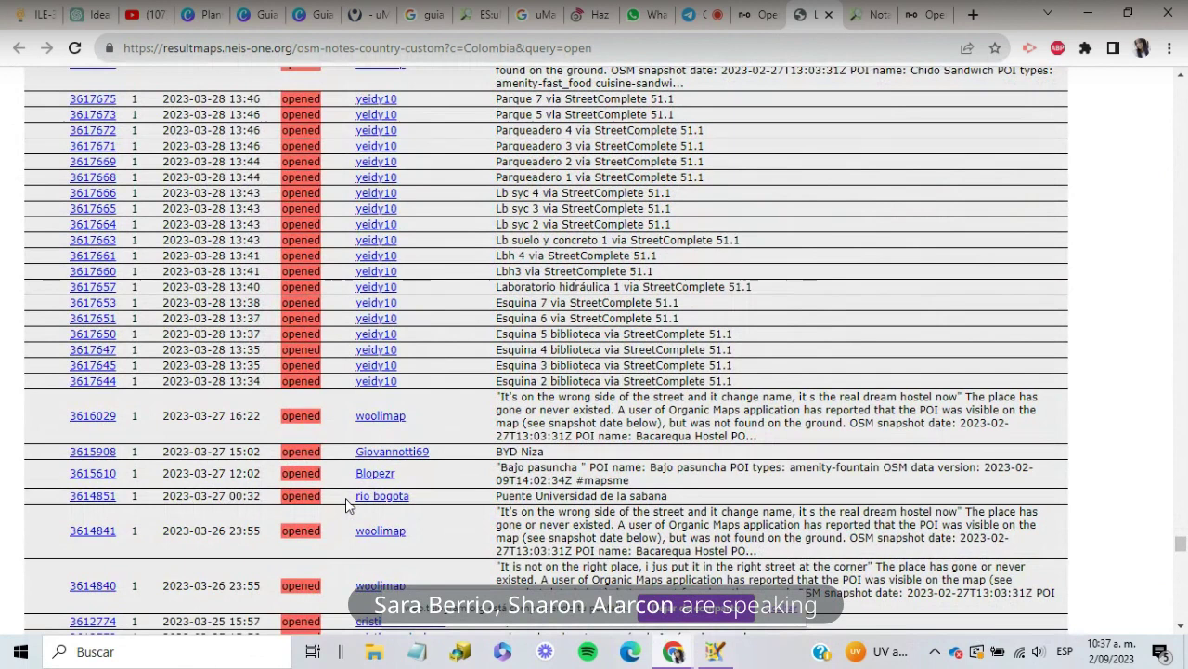
scroll(346, 504, down, 2)
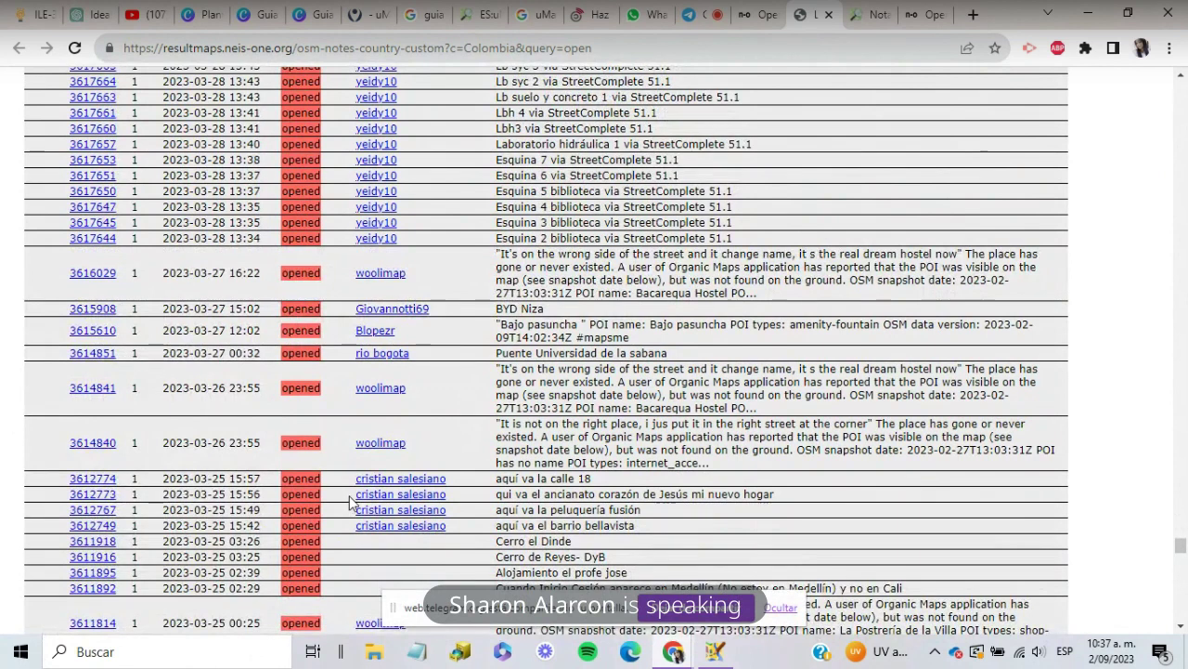
scroll(349, 502, down, 2)
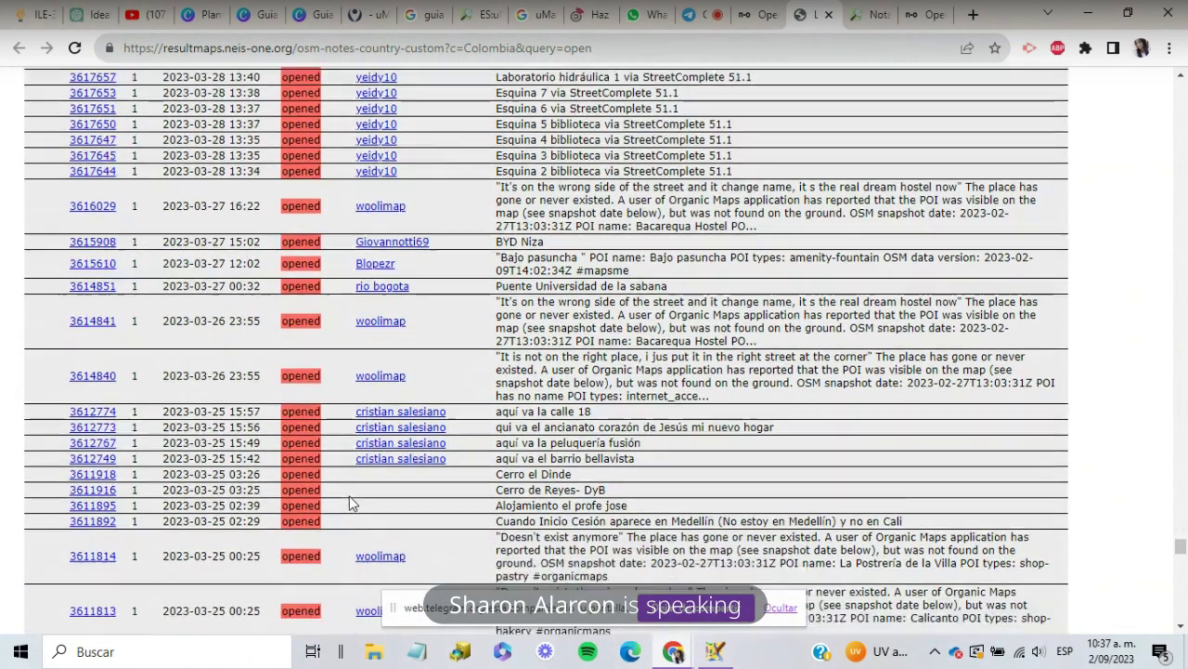
scroll(349, 502, down, 1)
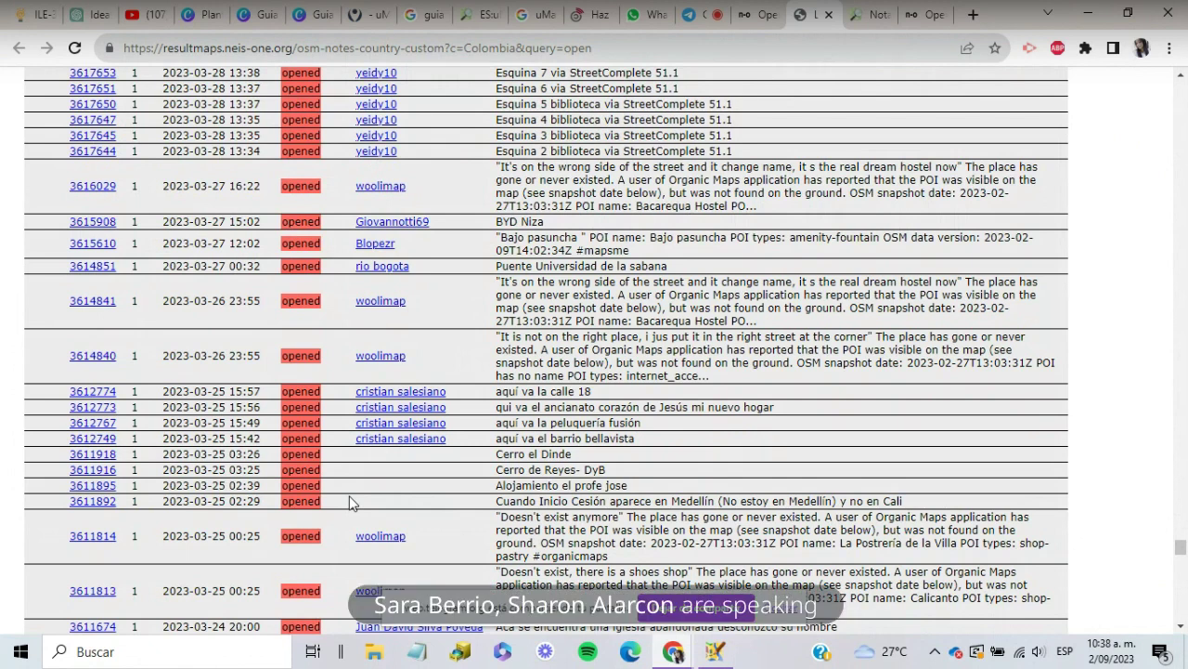
scroll(350, 502, down, 1)
scroll(349, 503, down, 2)
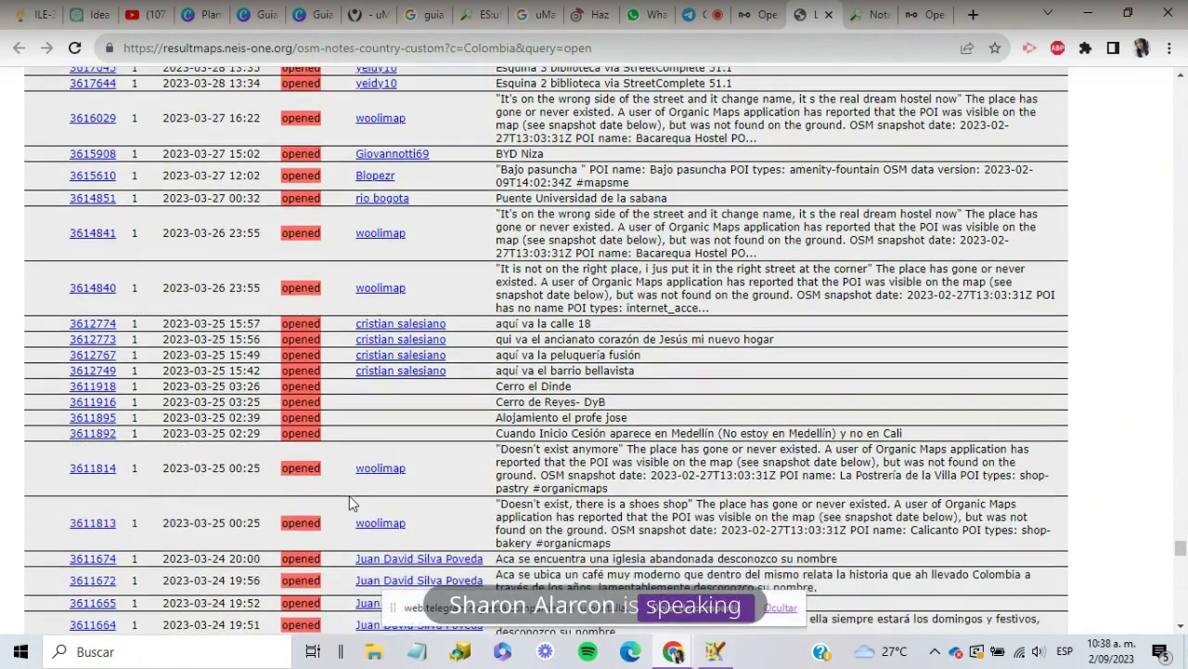
scroll(349, 502, down, 1)
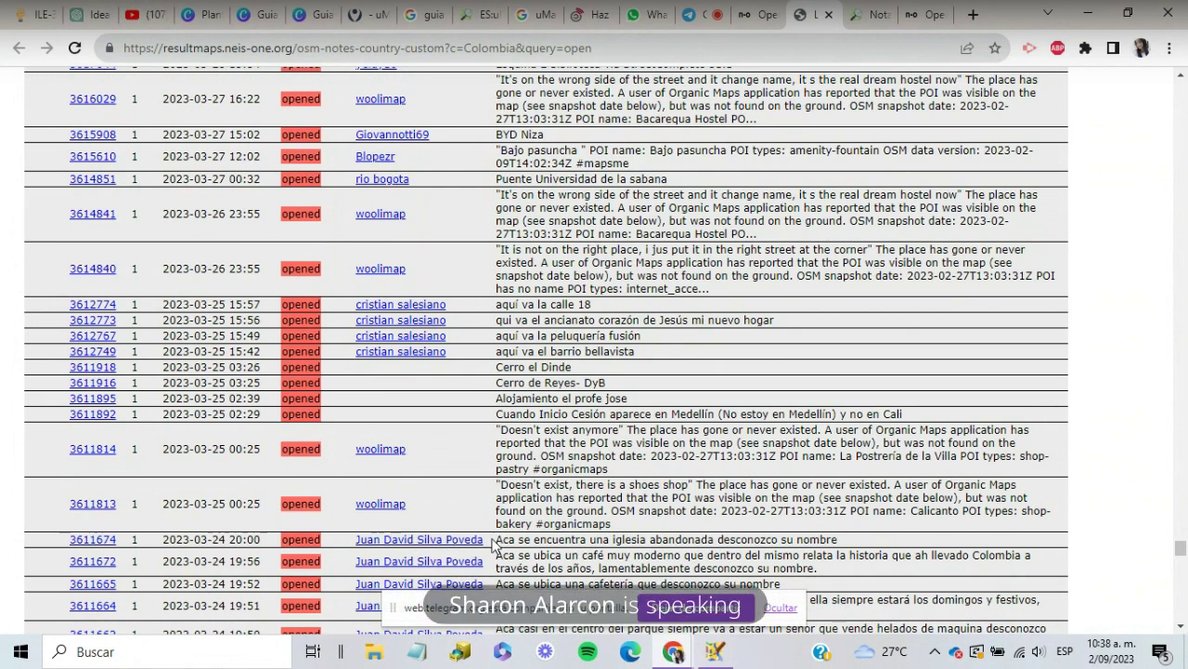
scroll(492, 543, down, 3)
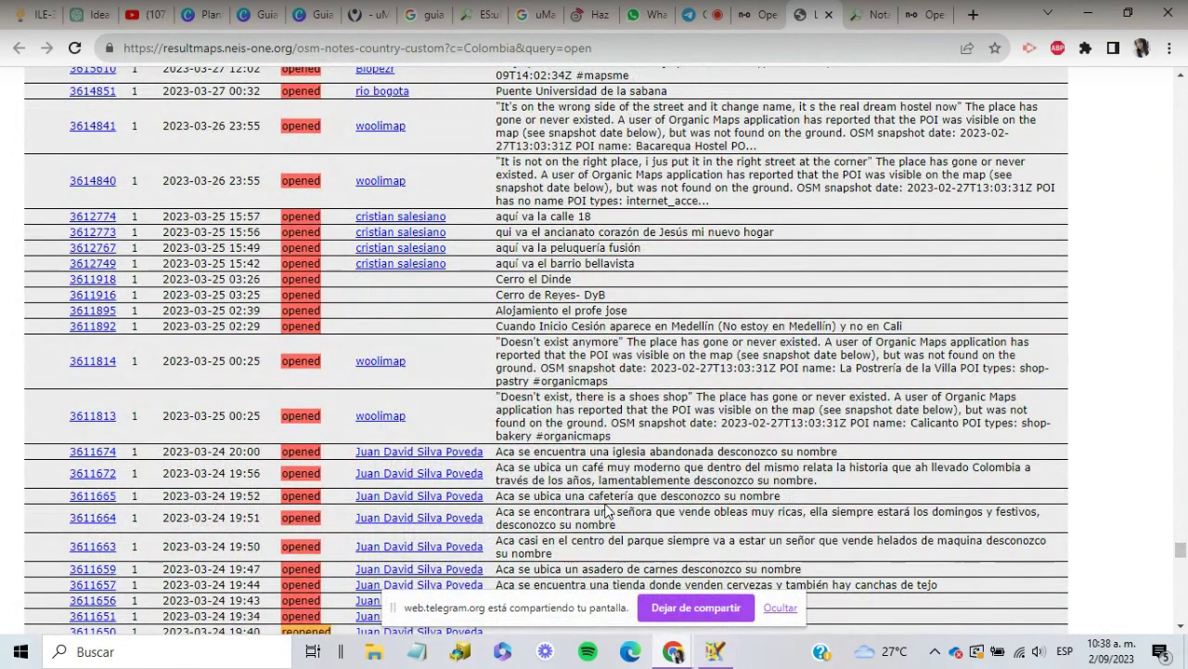
scroll(605, 509, down, 3)
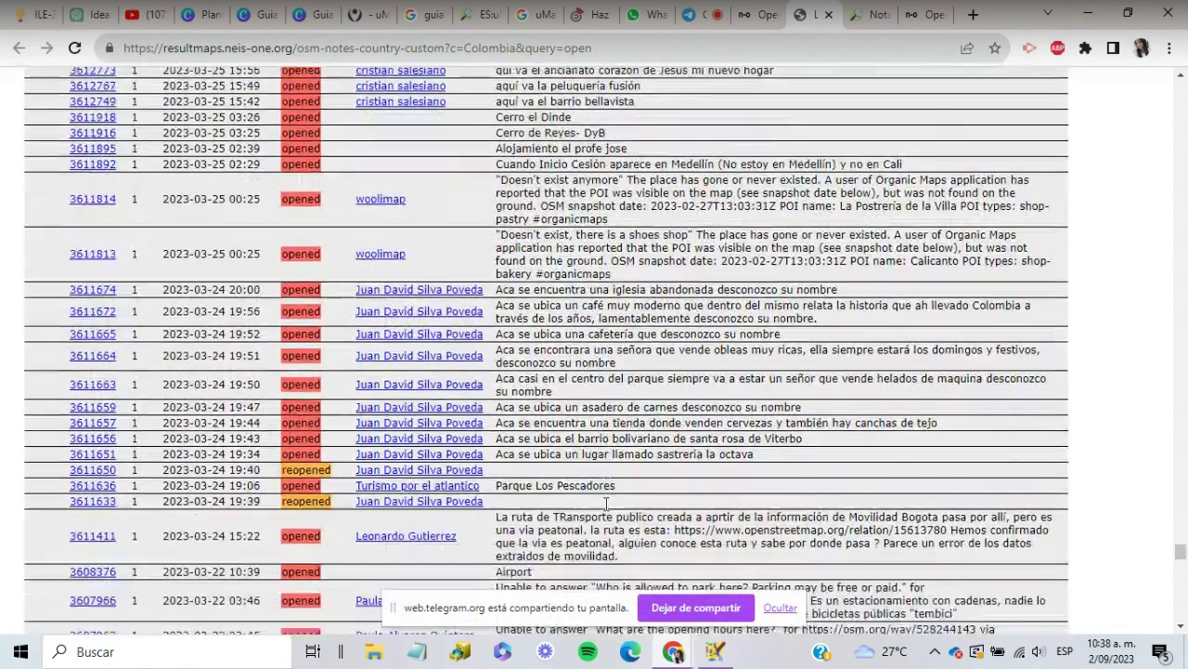
scroll(608, 505, down, 2)
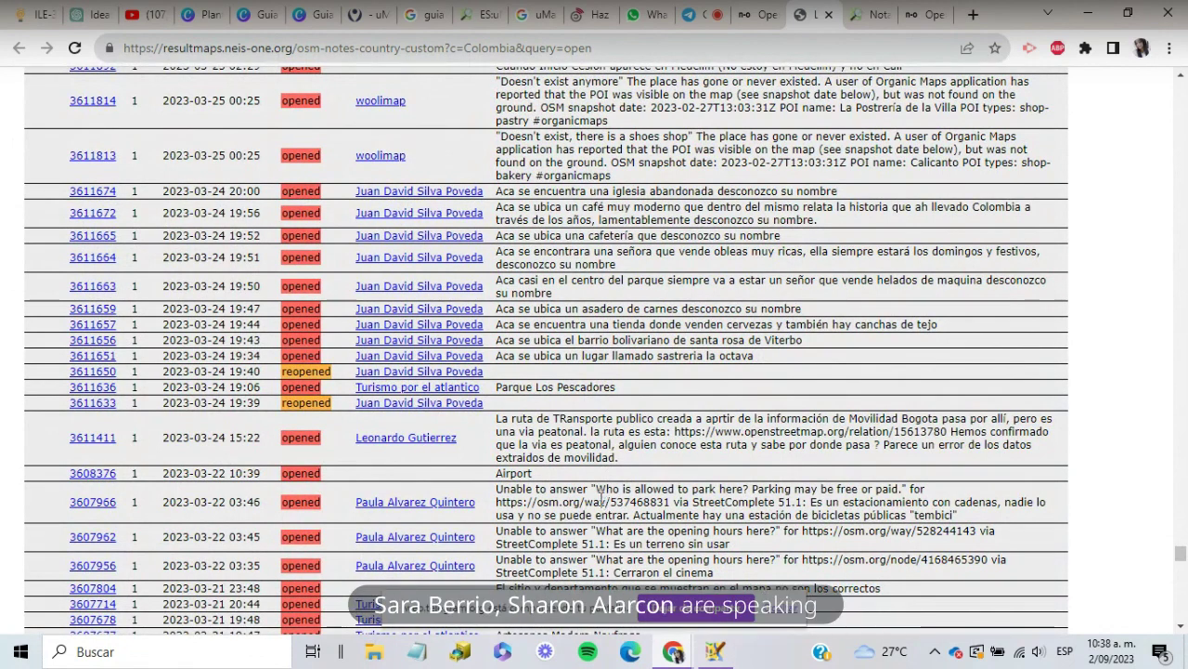
scroll(595, 488, down, 2)
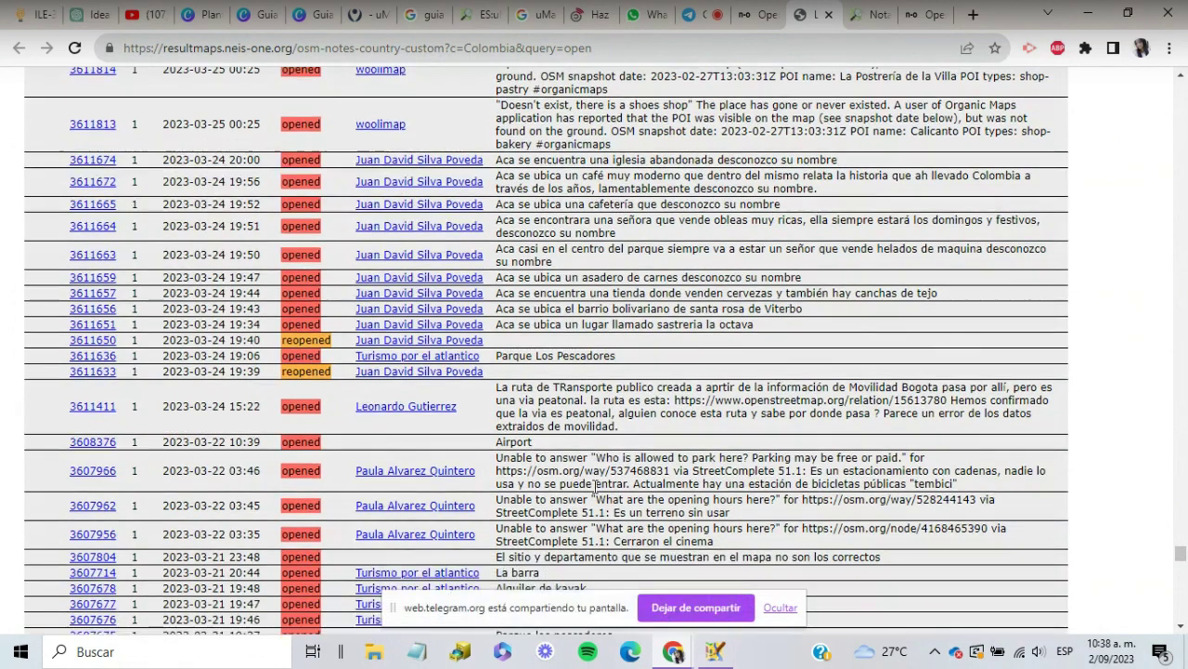
scroll(595, 486, down, 1)
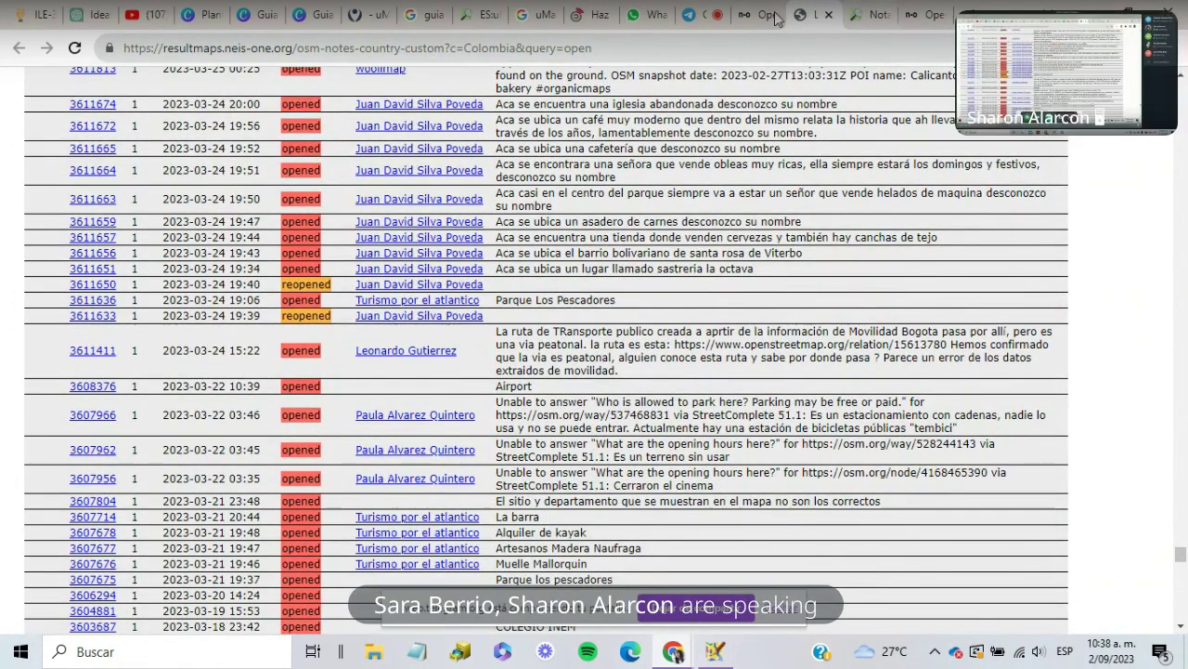
Step: Go back to the OSM Latam: Notas group in Telegram and open its video chat
click(703, 15)
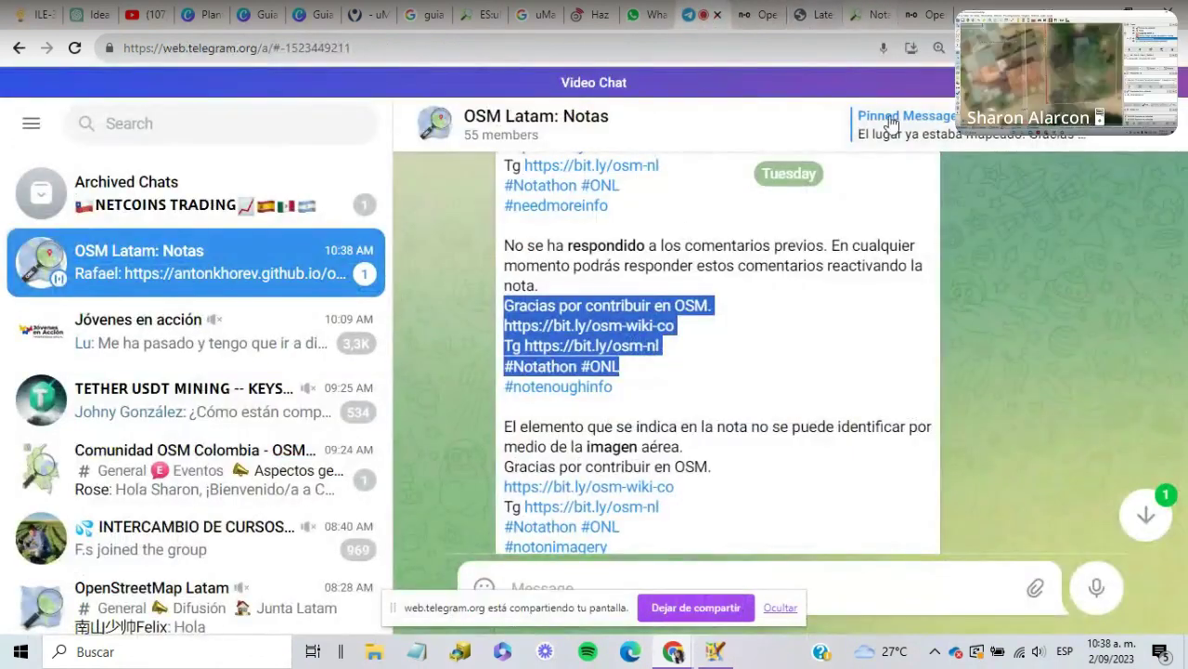
click(699, 73)
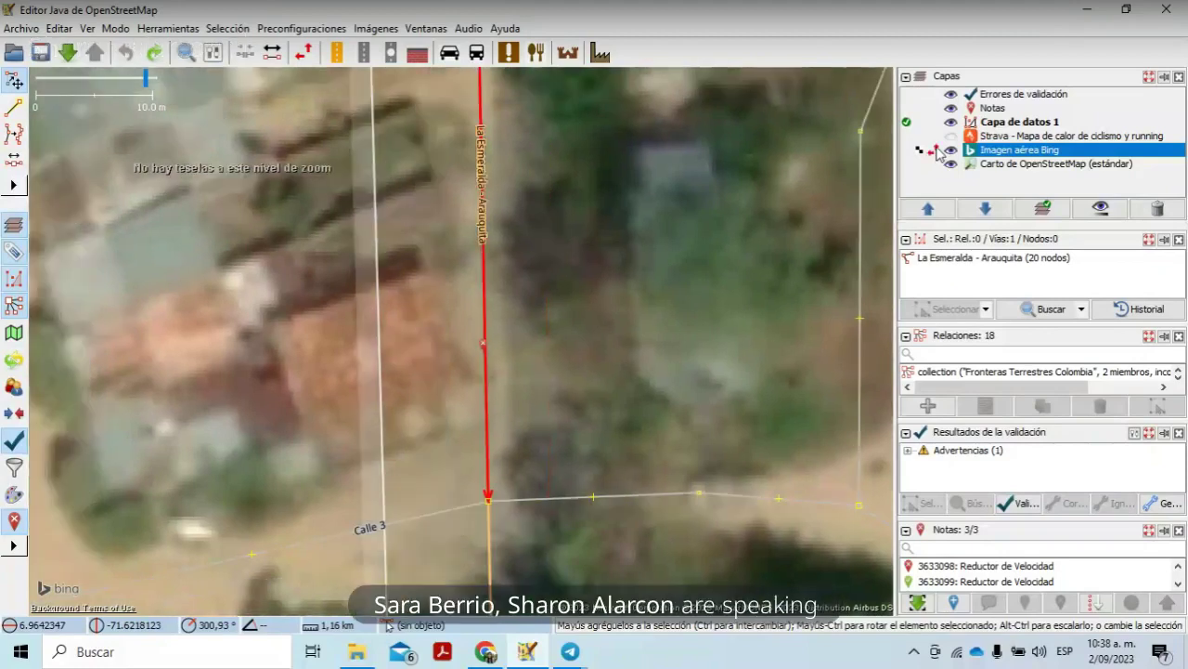
Step: Select note 3633098 on the La Esmeralda - Arauquita road and briefly show the Strava heatmap layer to compare the road's alignment
click(483, 346)
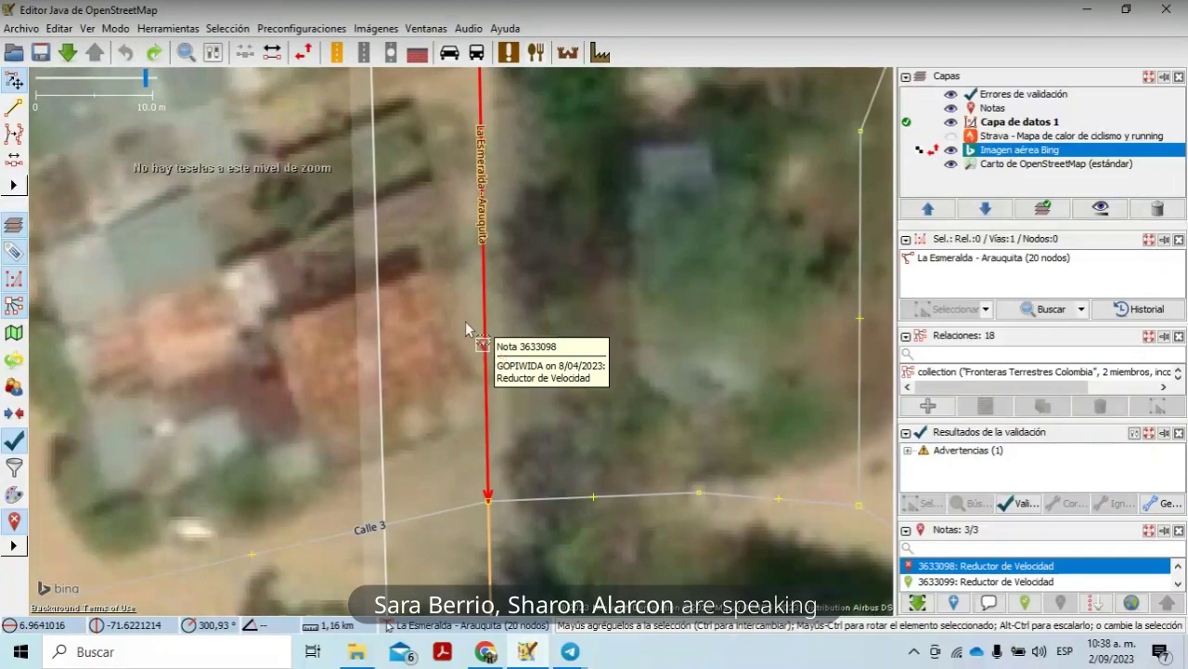
click(309, 30)
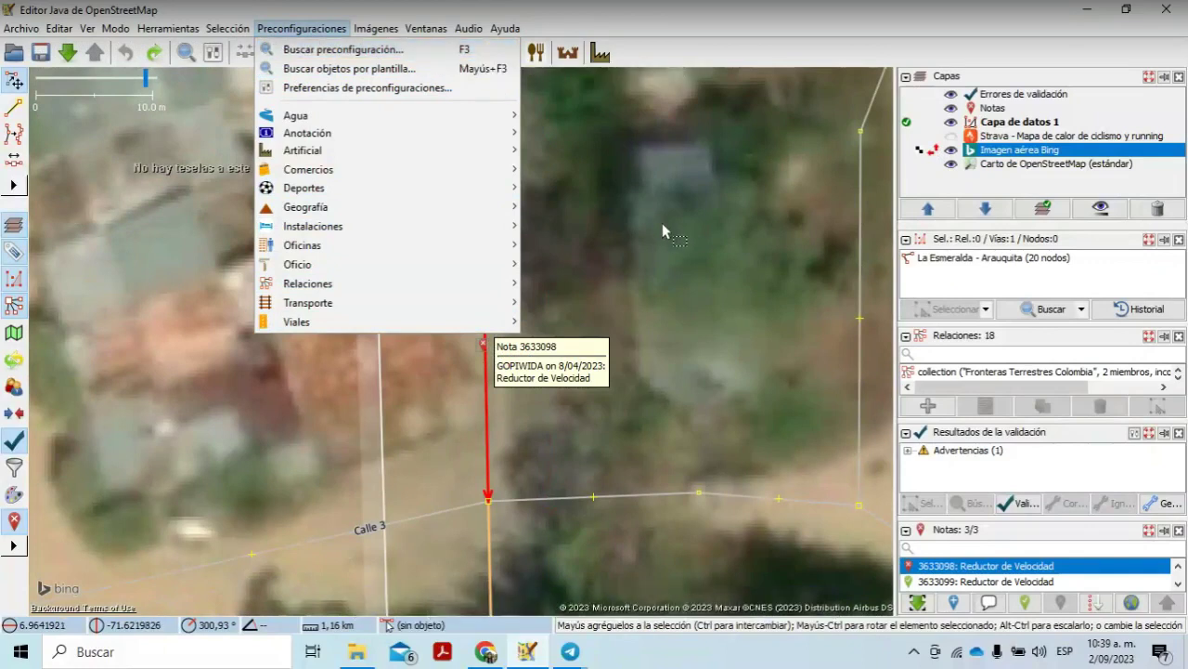
key(Escape)
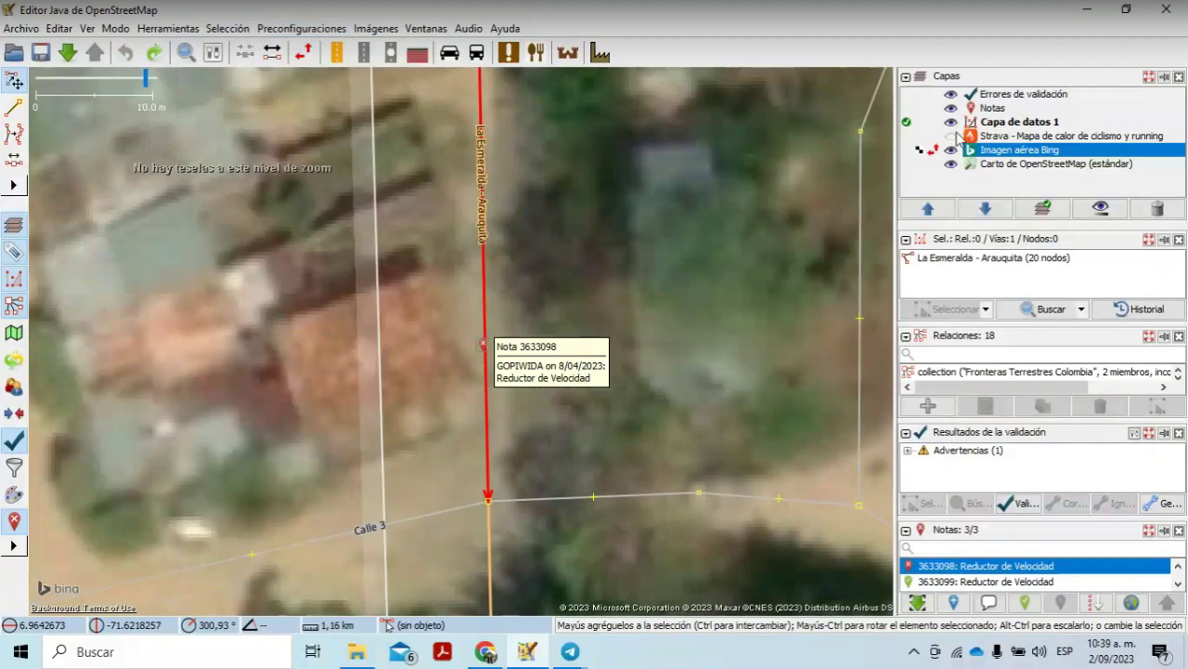
click(953, 137)
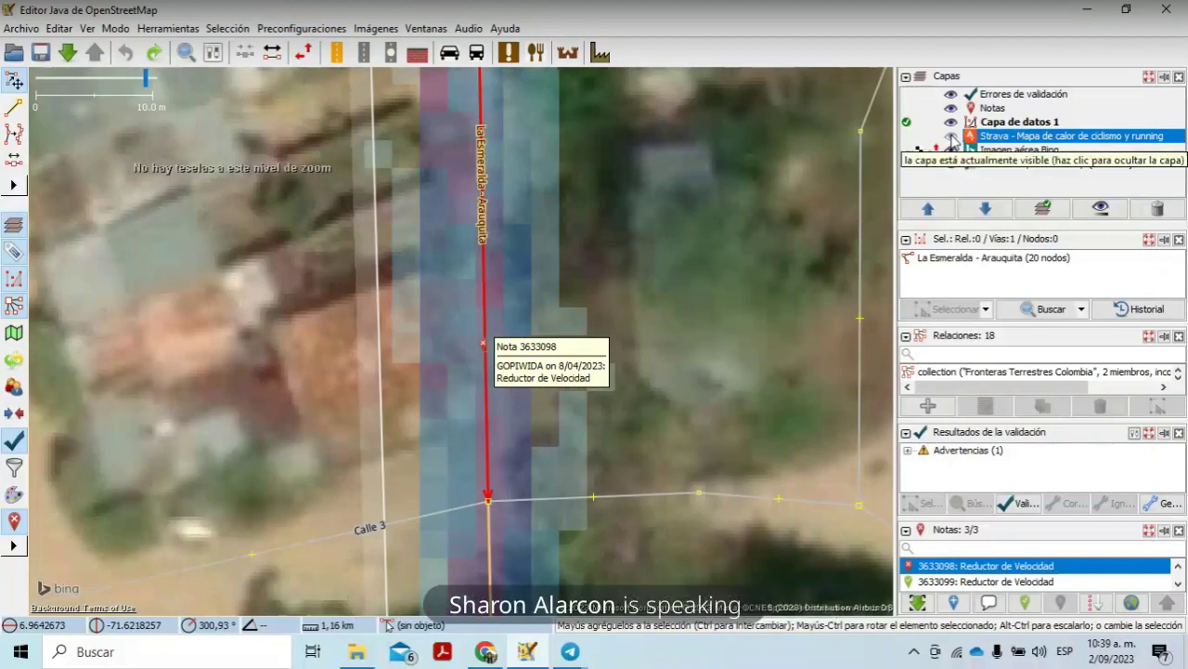
click(951, 137)
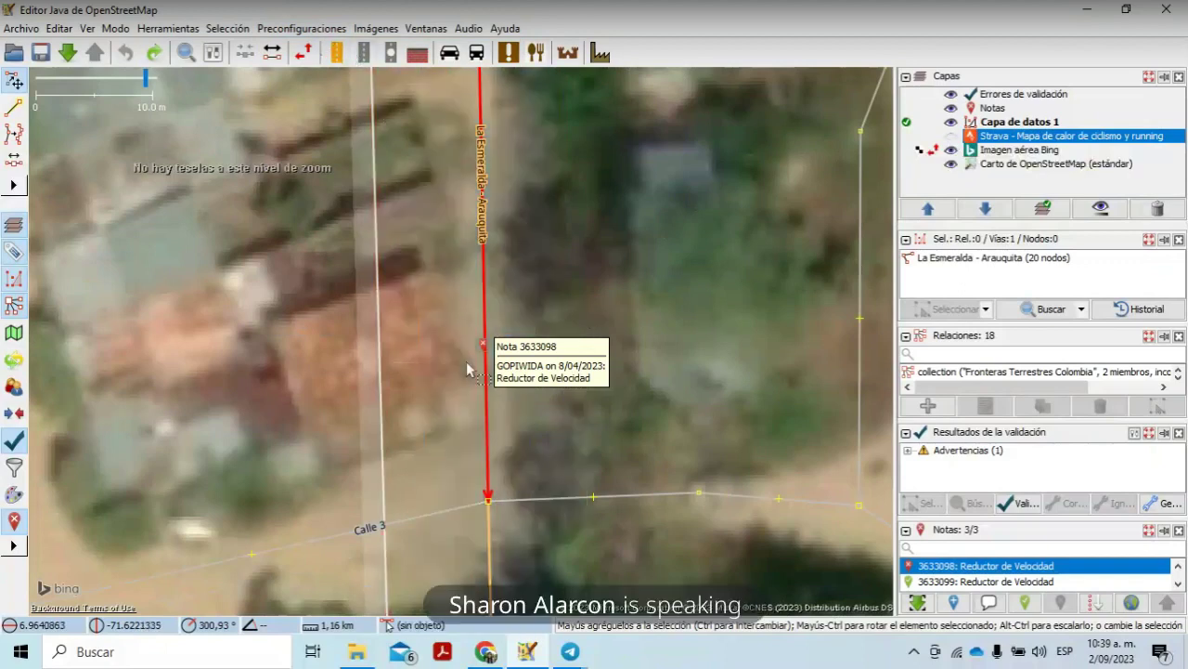
Step: Insert a new node into the La Esmeralda - Arauquita way at the position of note 3633098
click(524, 651)
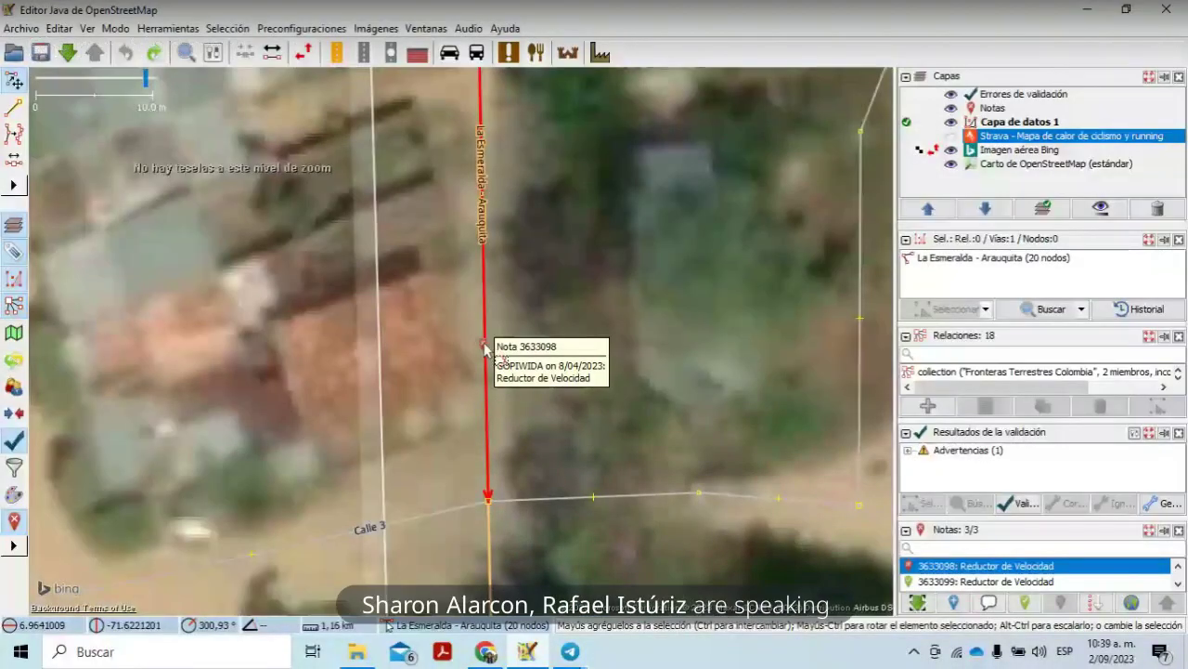
click(16, 110)
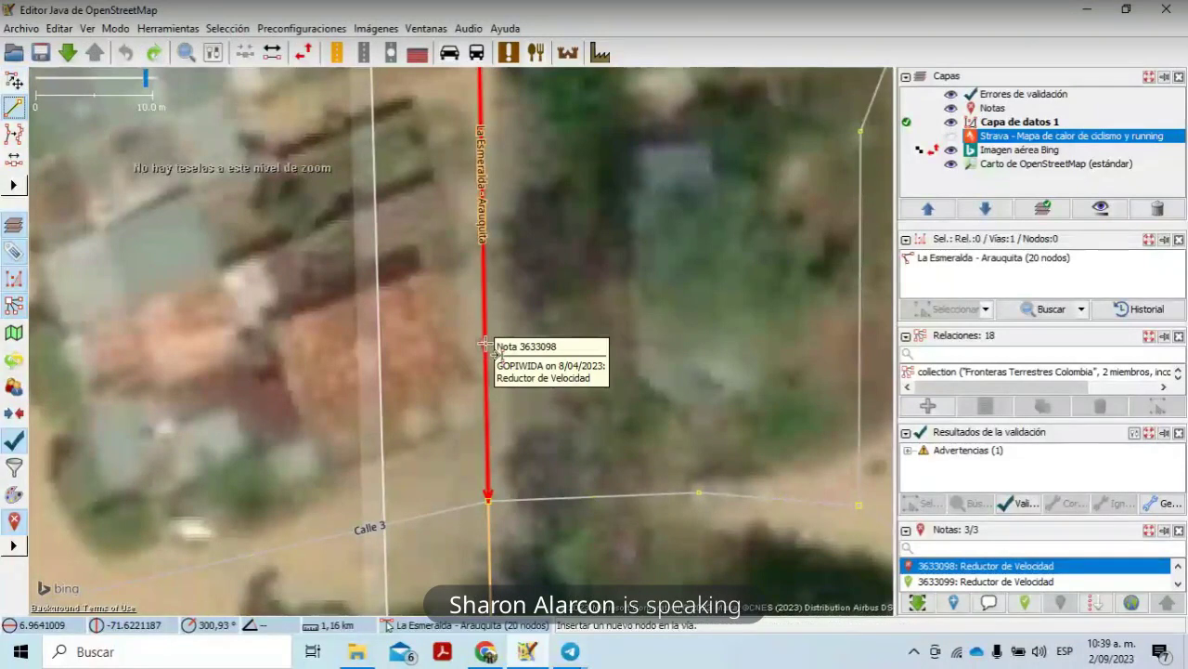
click(484, 345)
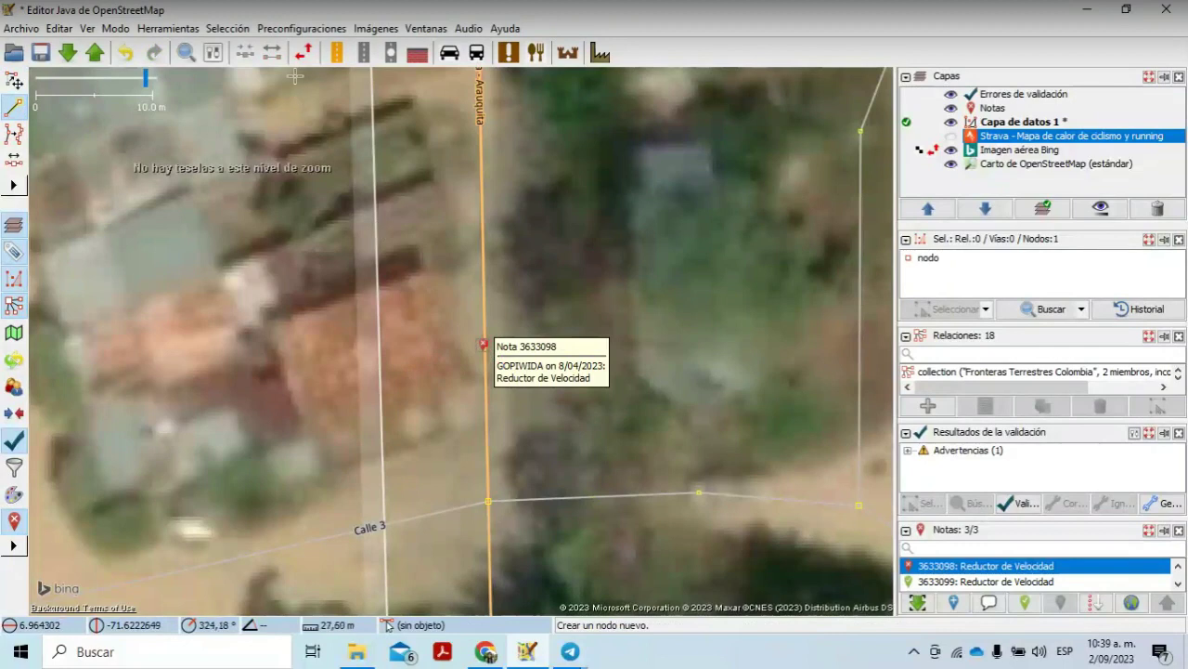
click(305, 29)
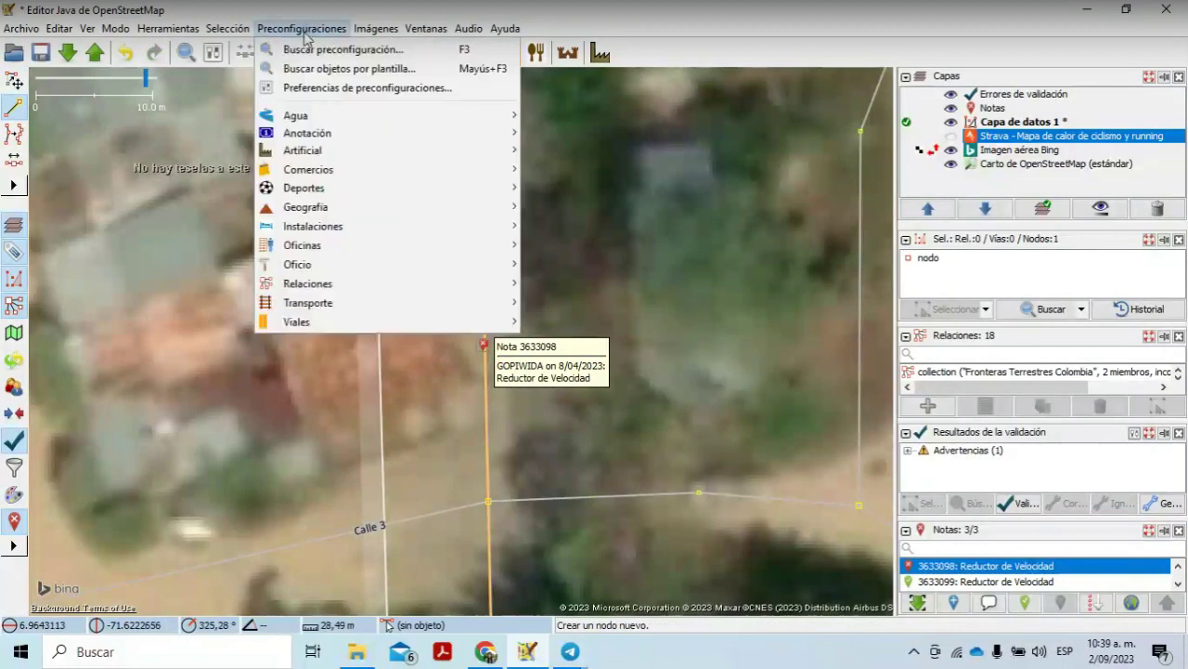
click(309, 88)
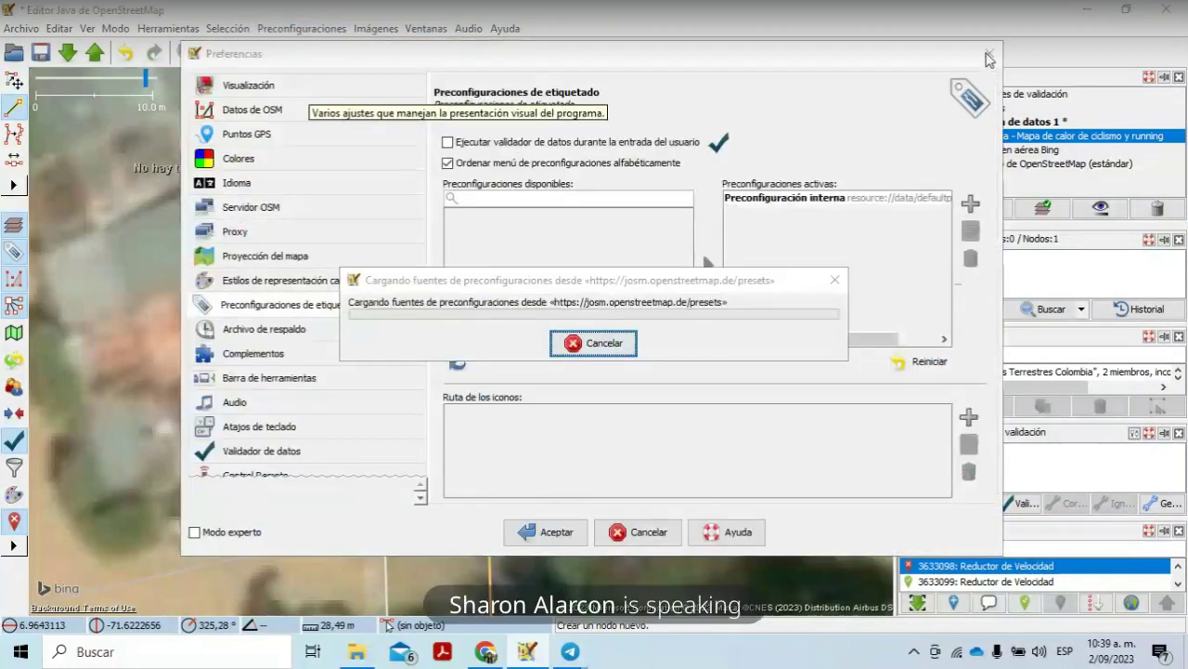
click(834, 279)
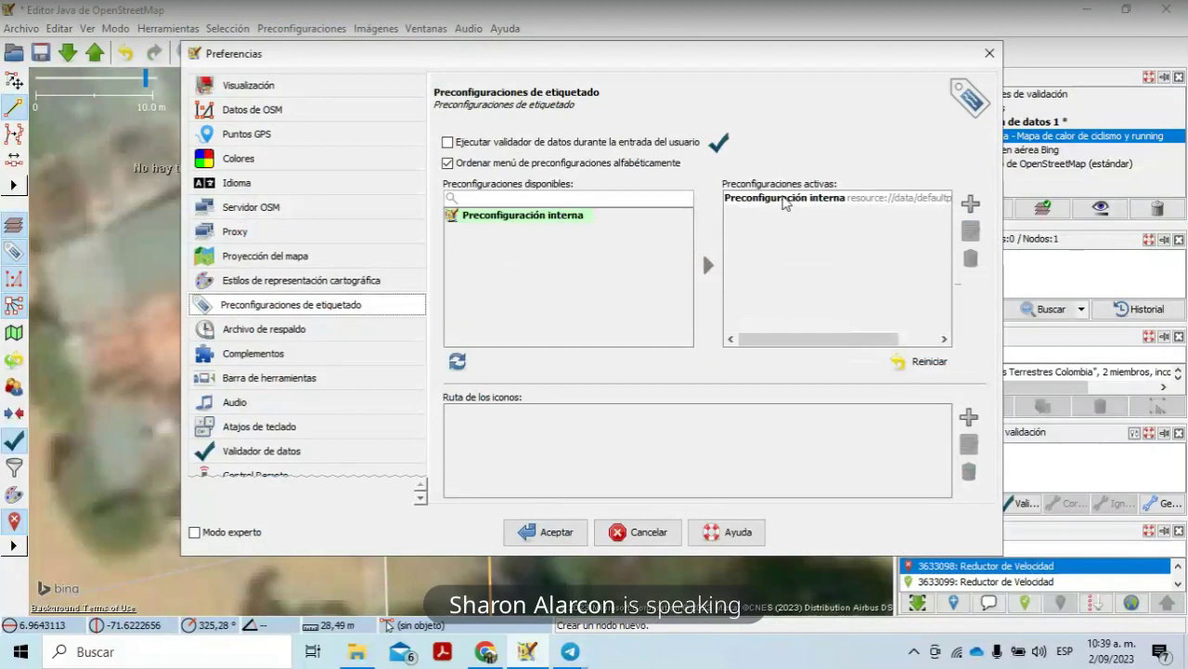
click(989, 57)
Step: Search the presets for "bum" and apply Viales/Nodos de Vía/Calmado de tráfico/Banda de frenado o badén to the new node
click(302, 28)
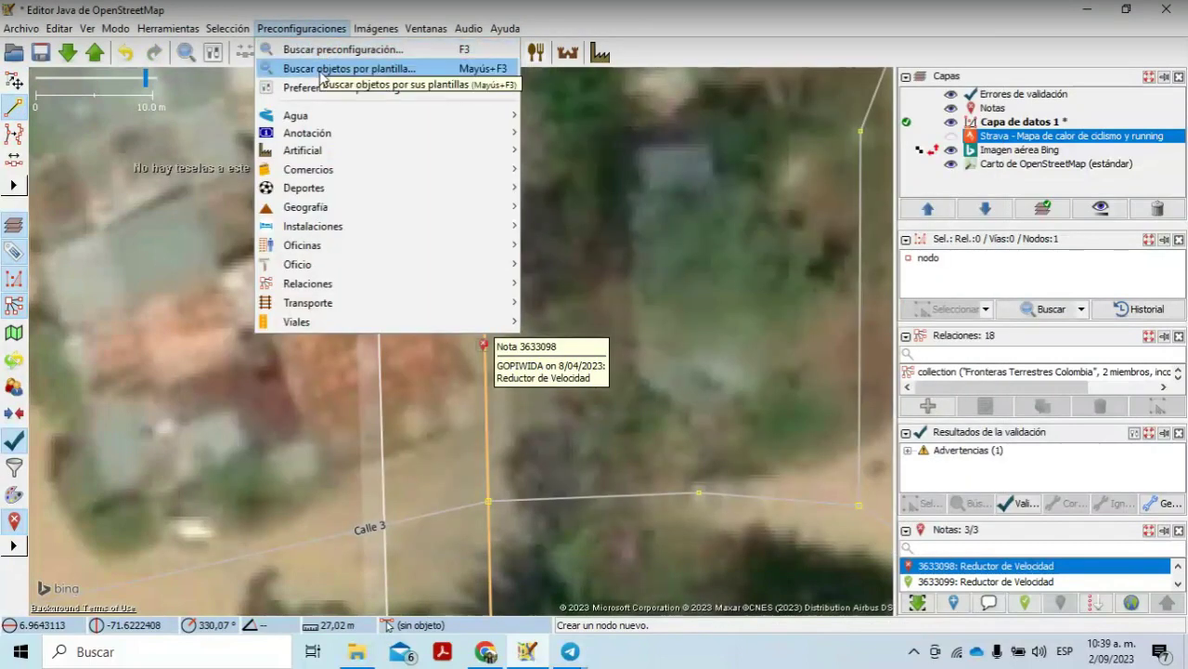
click(322, 51)
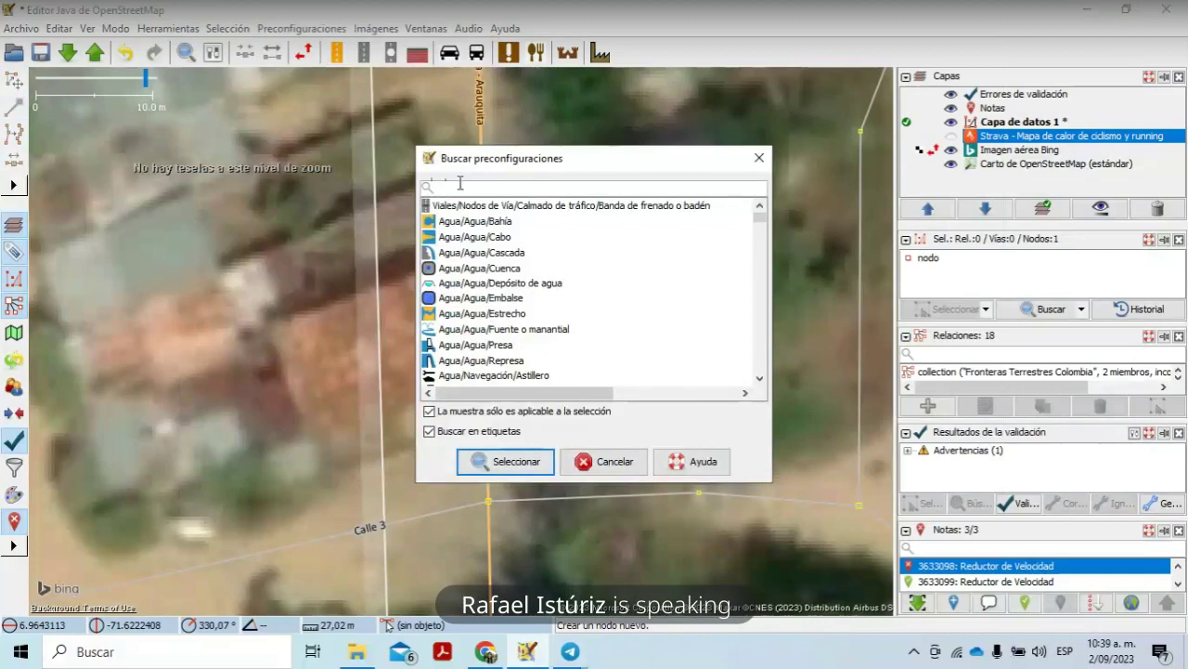
text(bum)
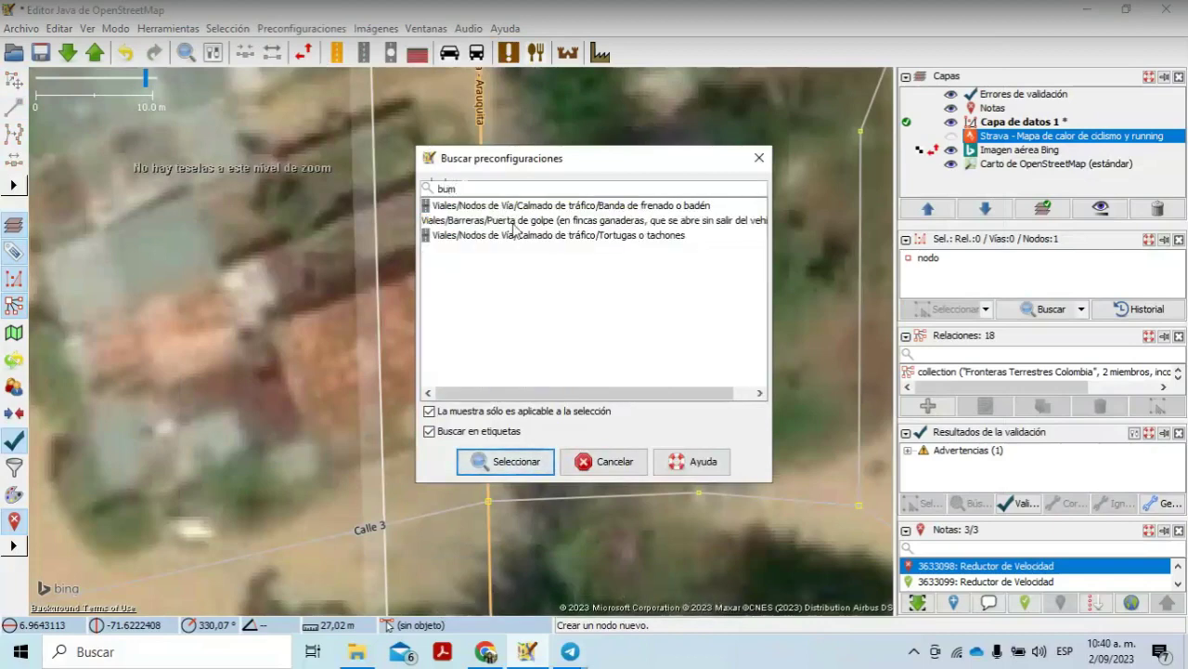
click(599, 211)
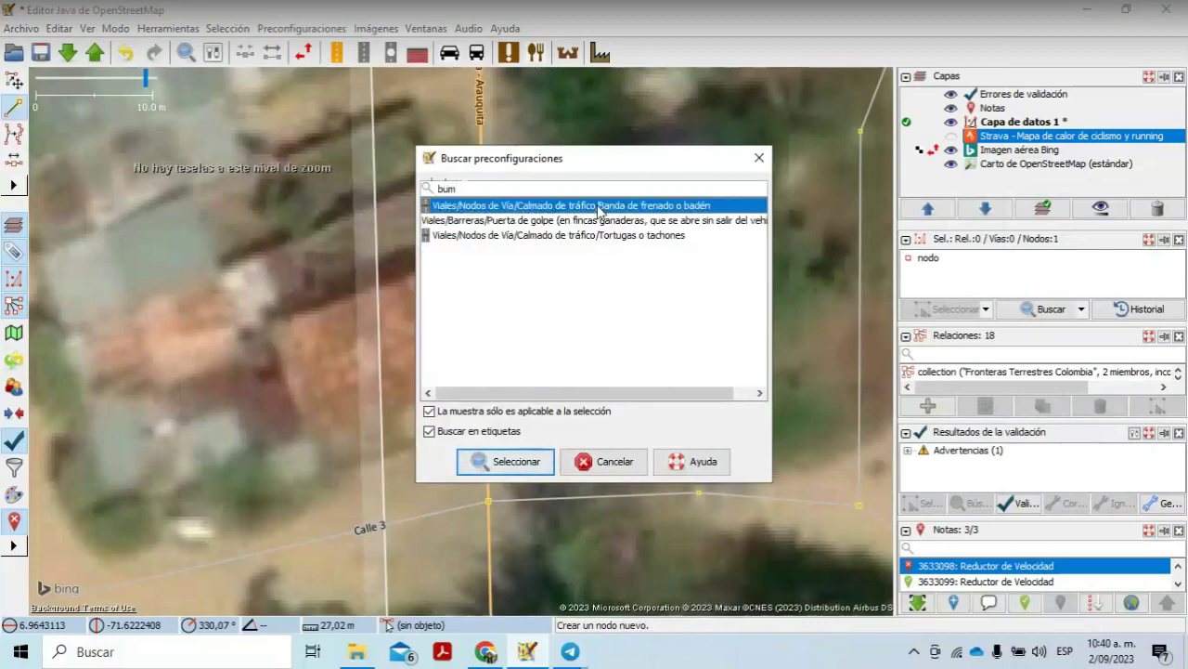
click(507, 464)
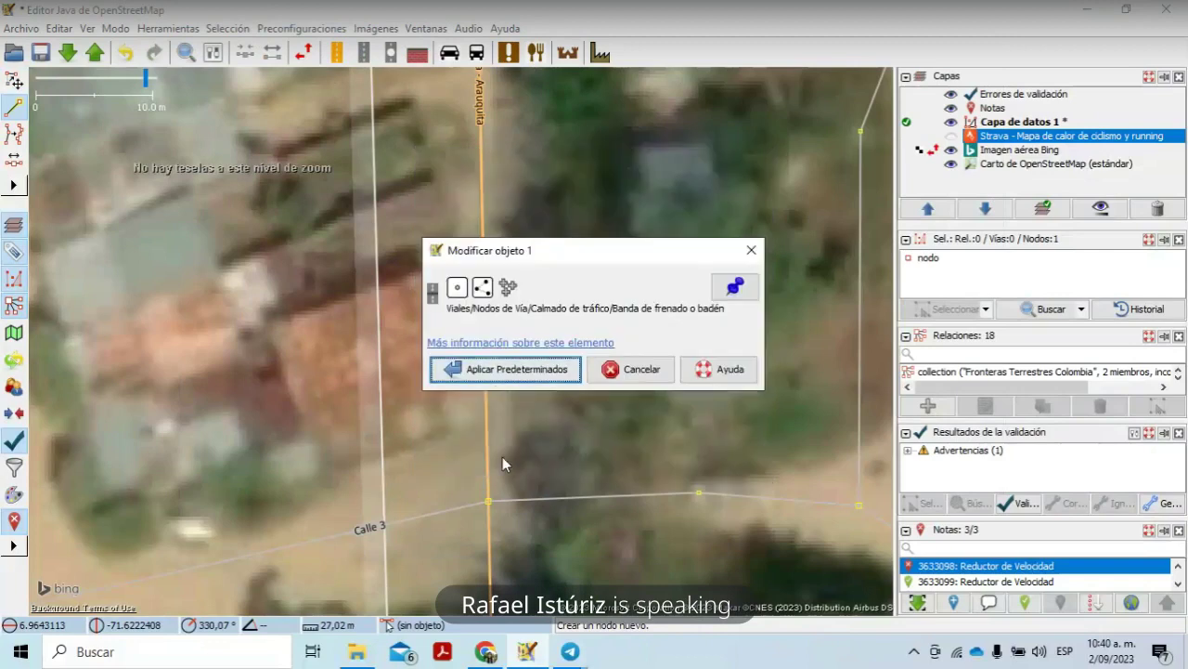
click(498, 377)
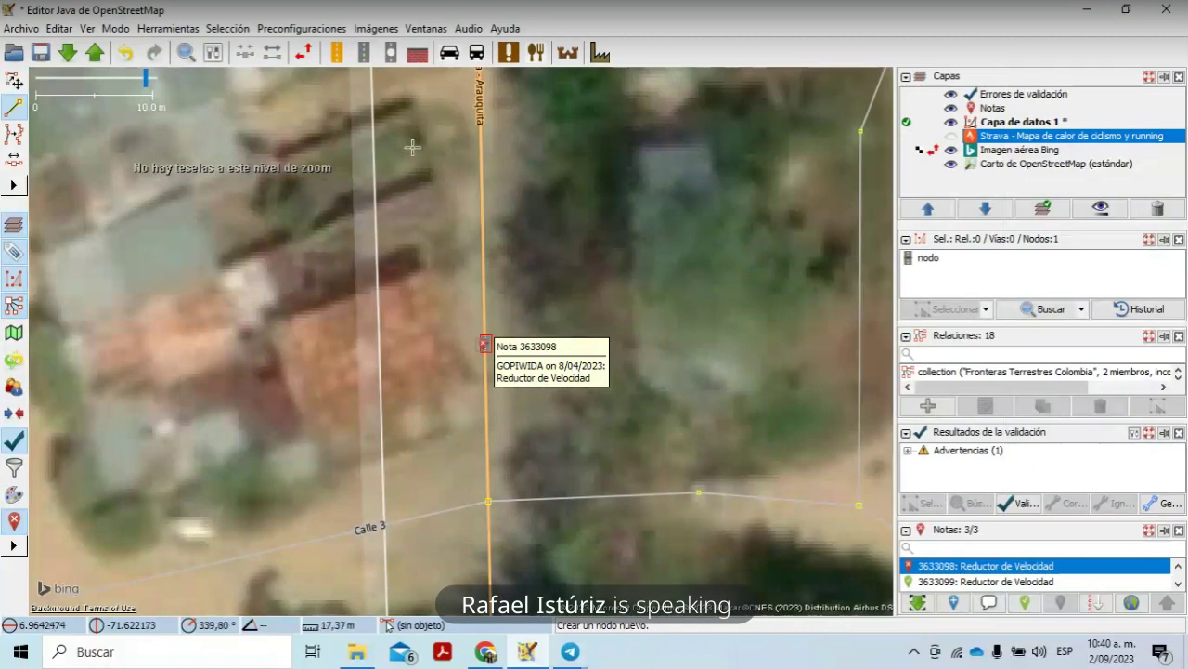
Step: Start uploading the data, set the changeset comment to "Nota resuelta 3633098 #ONL #NOTATHON #CO", and cancel the upload
click(340, 35)
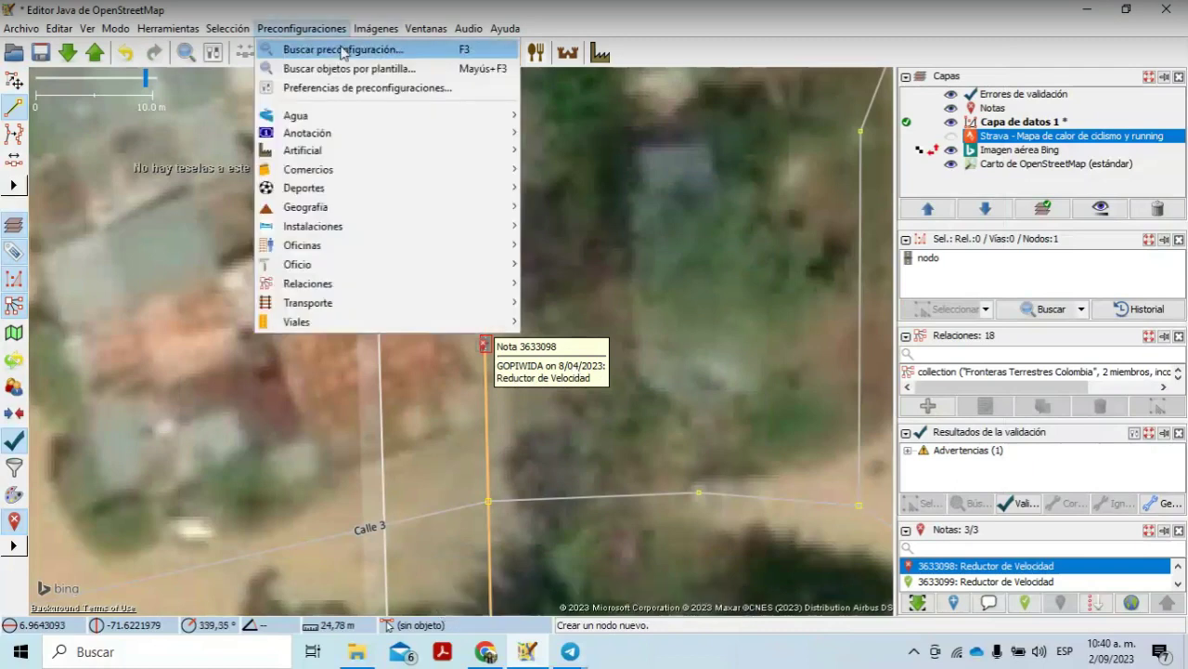
click(86, 56)
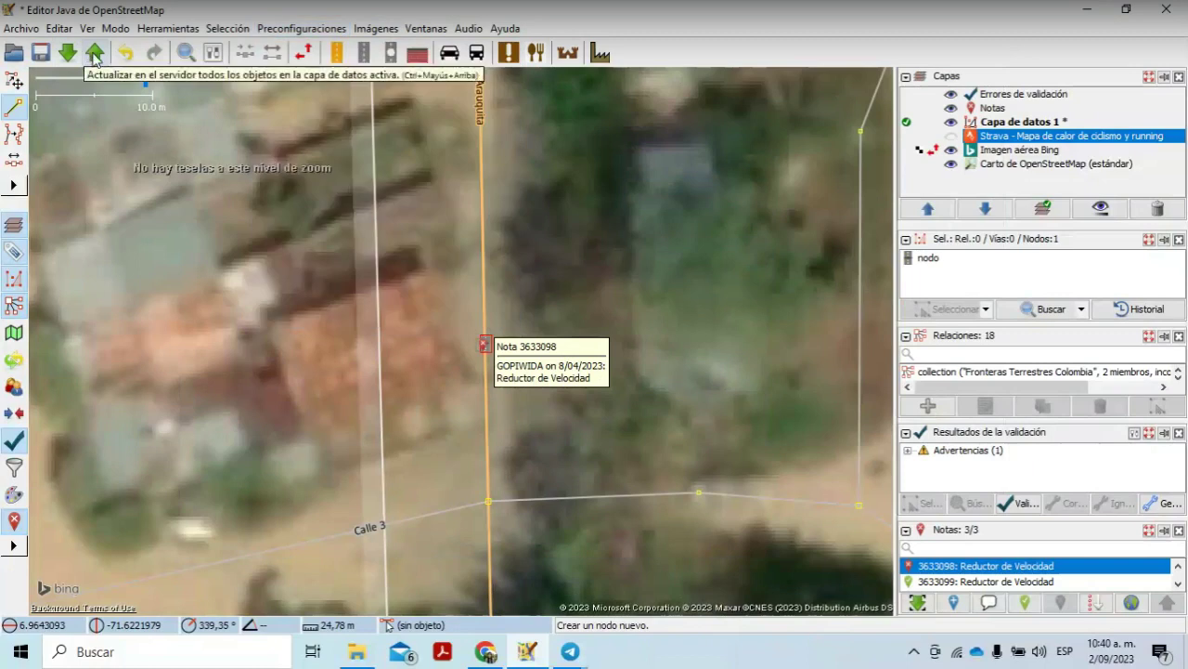
click(92, 54)
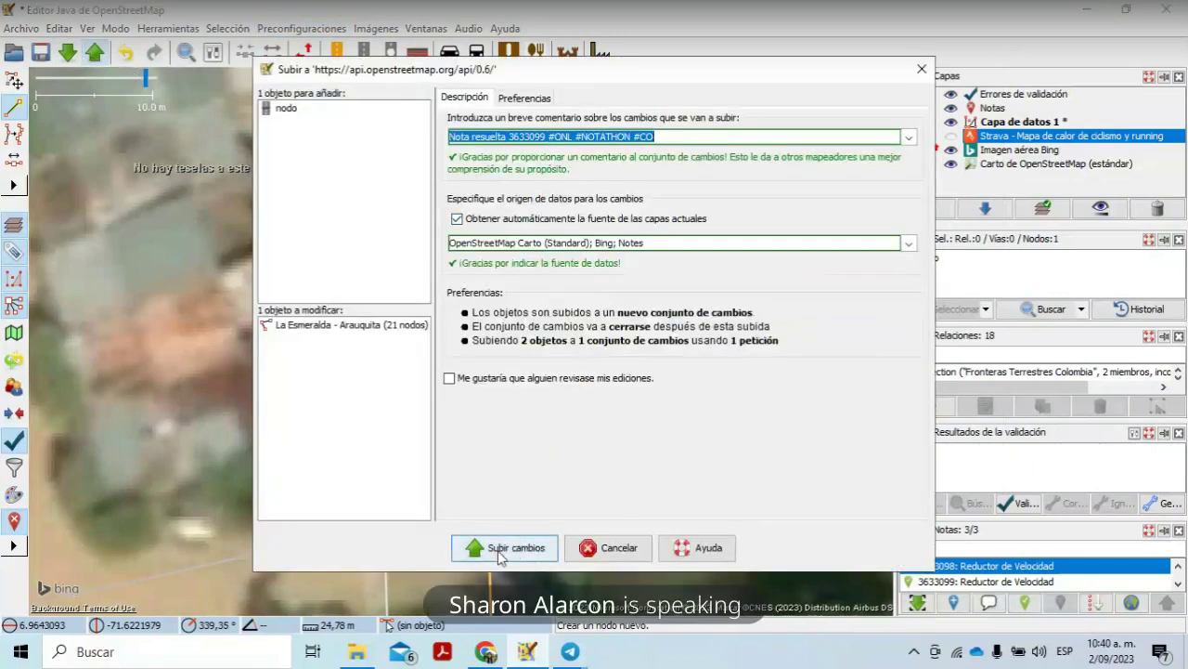
click(547, 136)
key(alt+Tab)
key(alt+Tab)
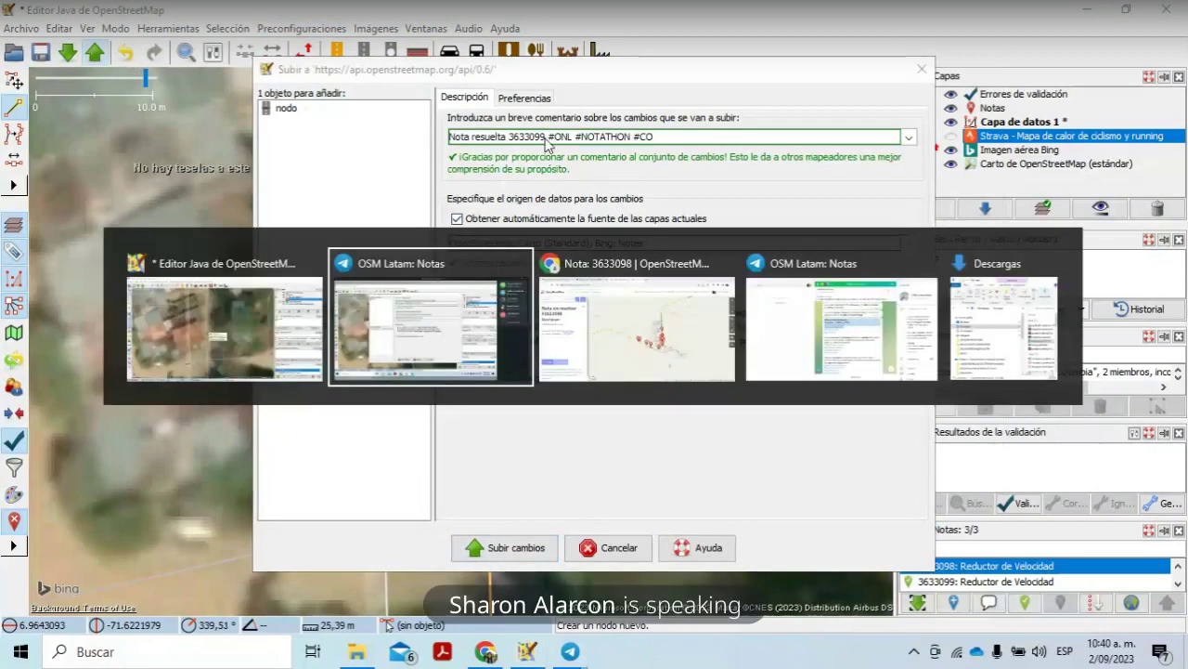
key(alt+Tab)
key(BackSpace)
text(8)
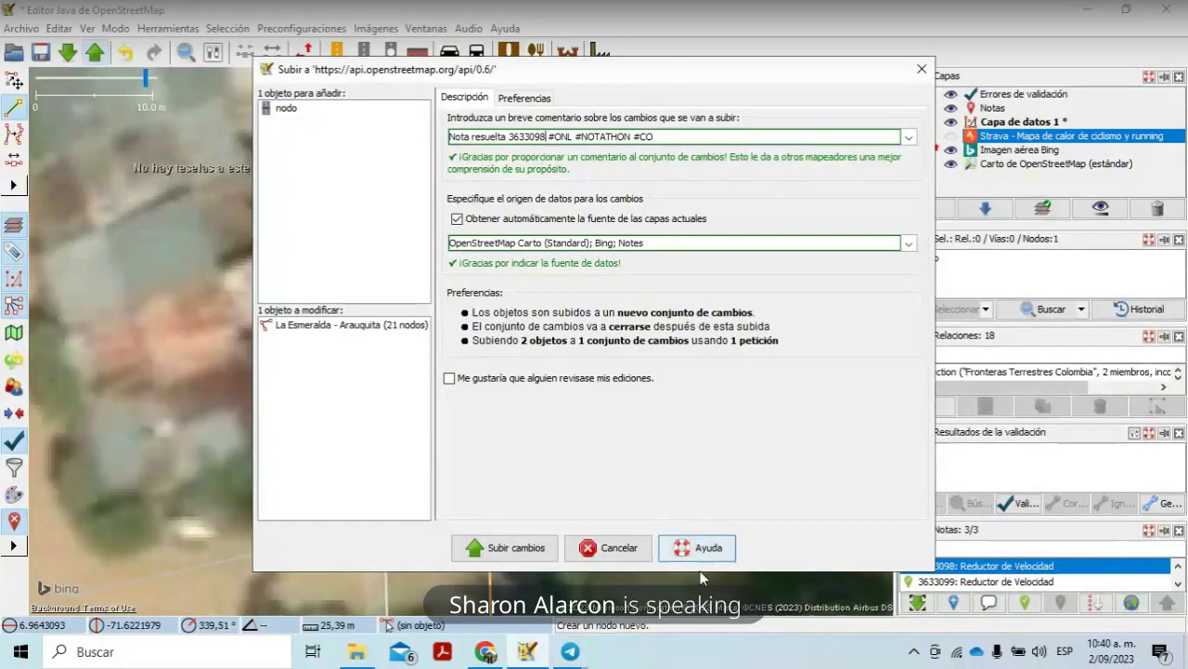
click(608, 548)
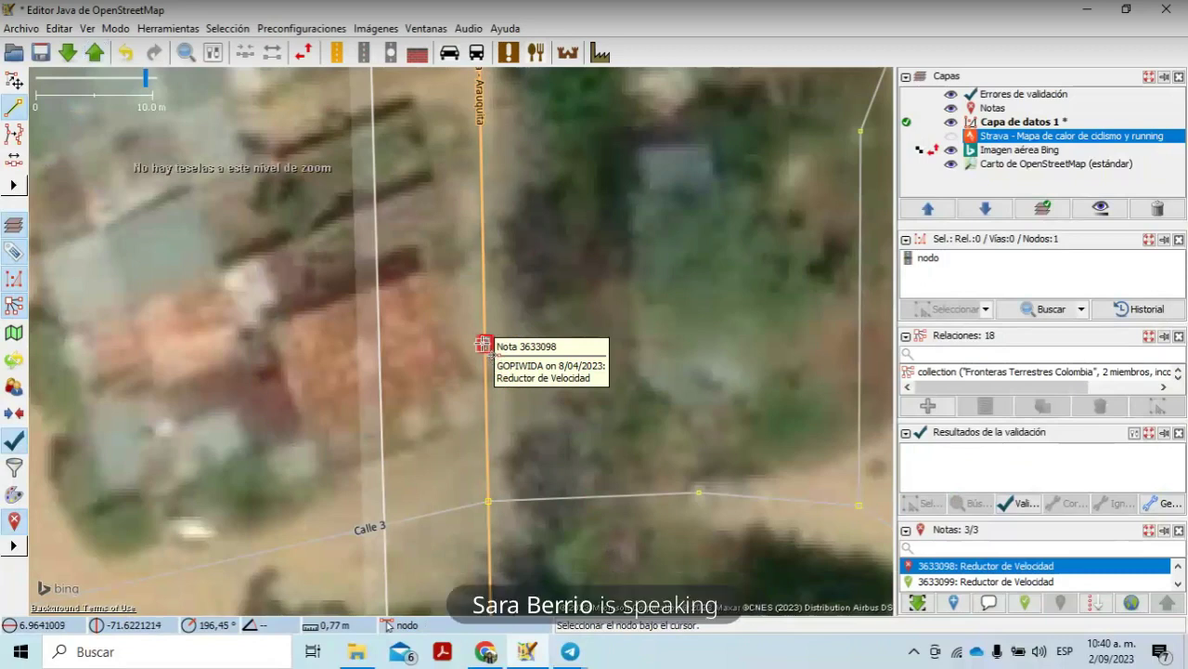
Step: Undo the speed bump edits and insert a fresh untagged node into the La Esmeralda - Arauquita way at note 3633098
key(a)
right_click(351, 251)
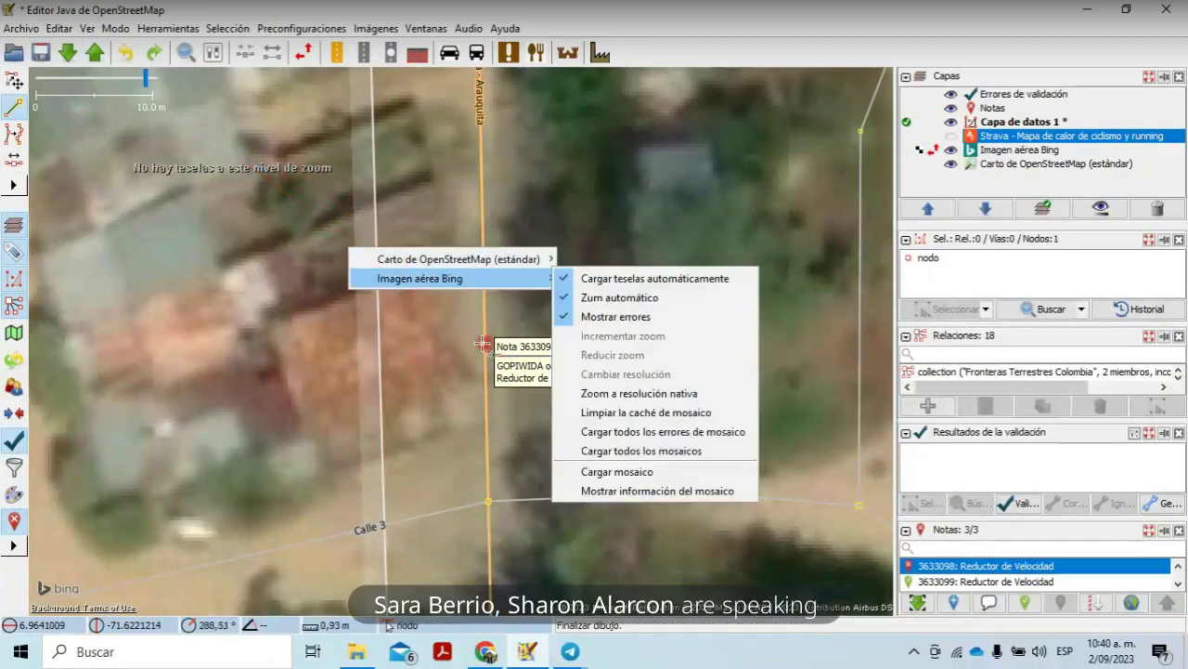
key(Escape)
key(ctrl+z)
click(14, 105)
click(484, 344)
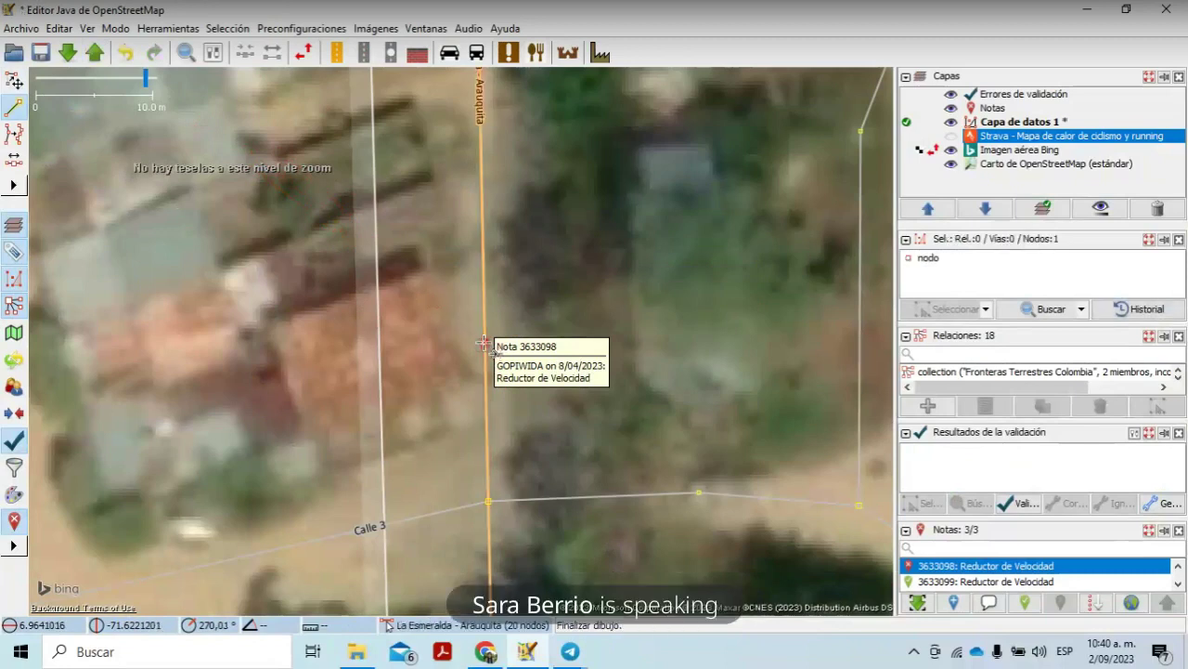
Step: Compare the new node's position with the marker of note 3633098 and leave only the node selected
click(14, 82)
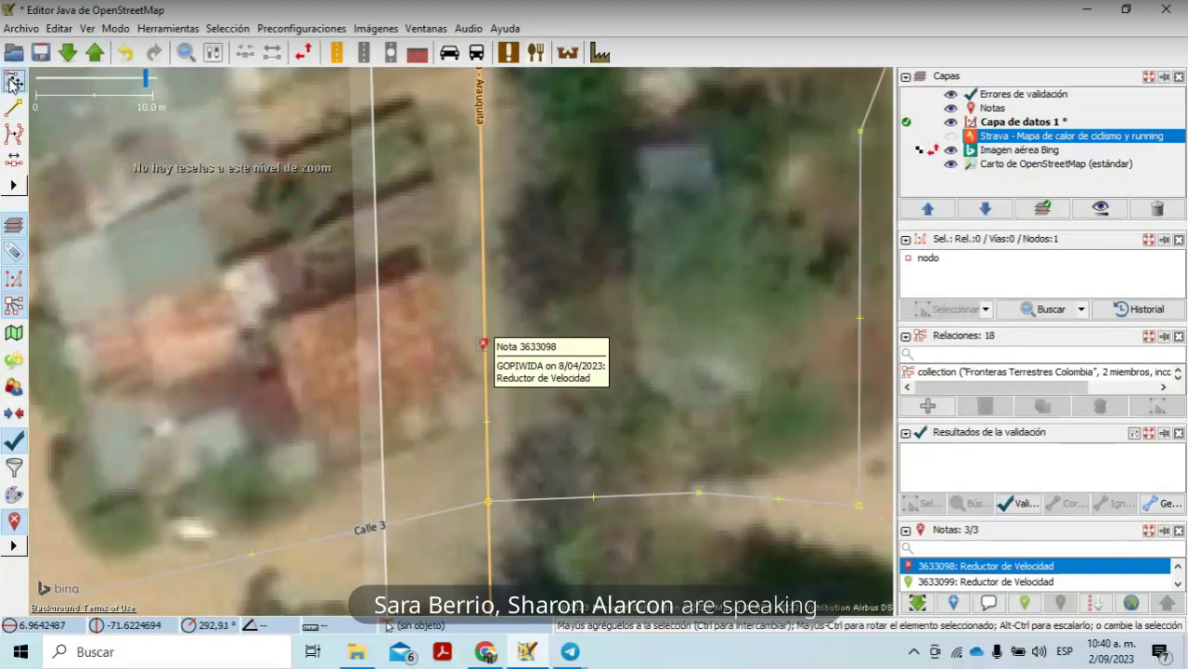
click(484, 345)
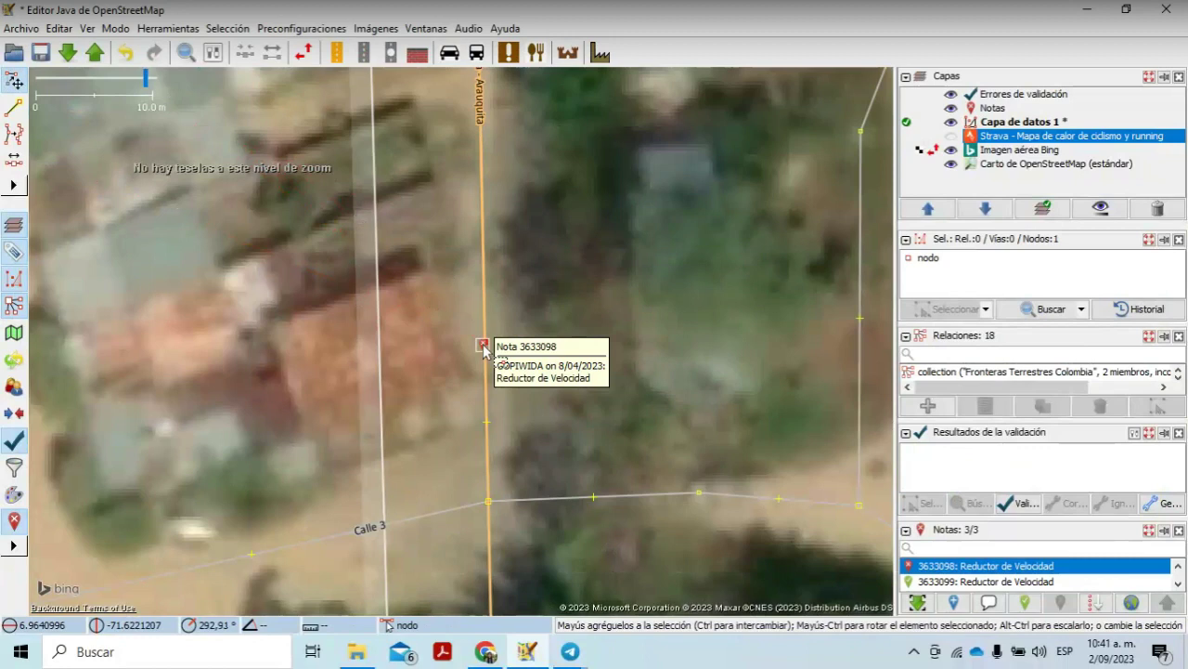
right_click(483, 349)
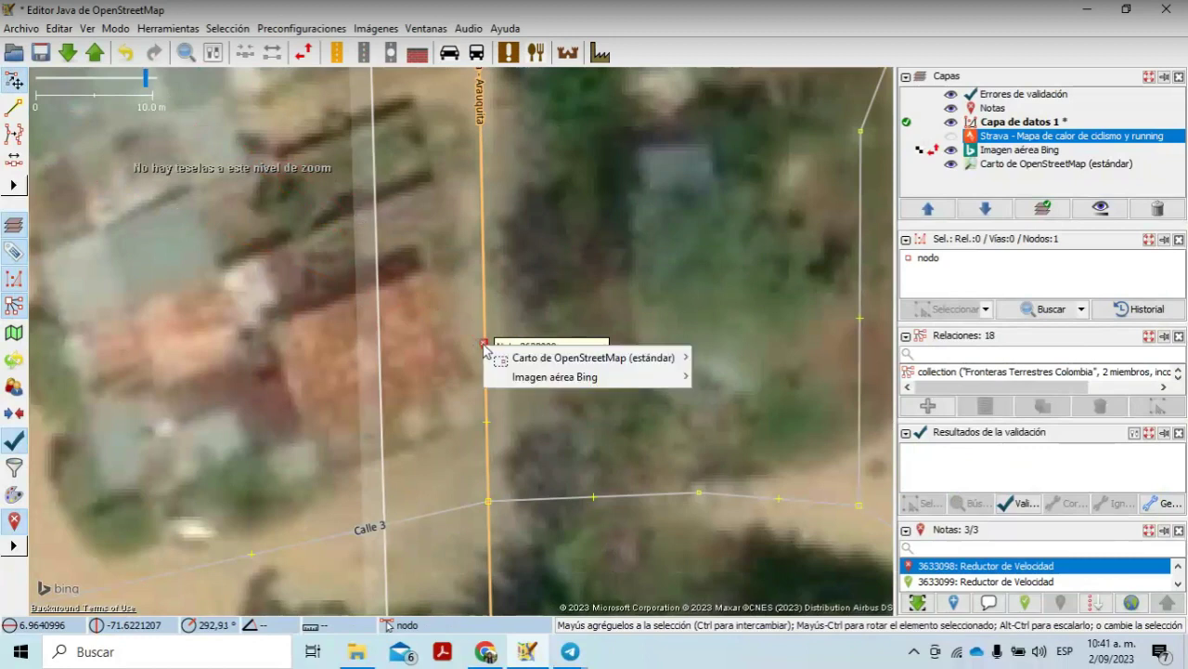
click(484, 345)
scroll(484, 346, up, 5)
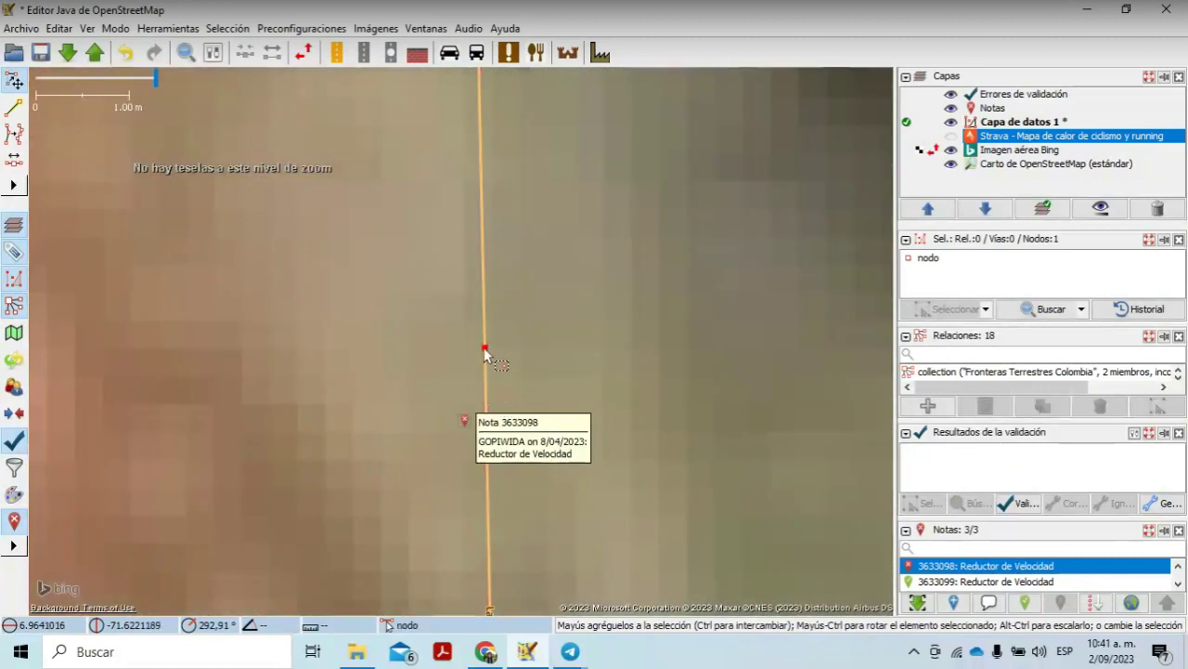
click(486, 351)
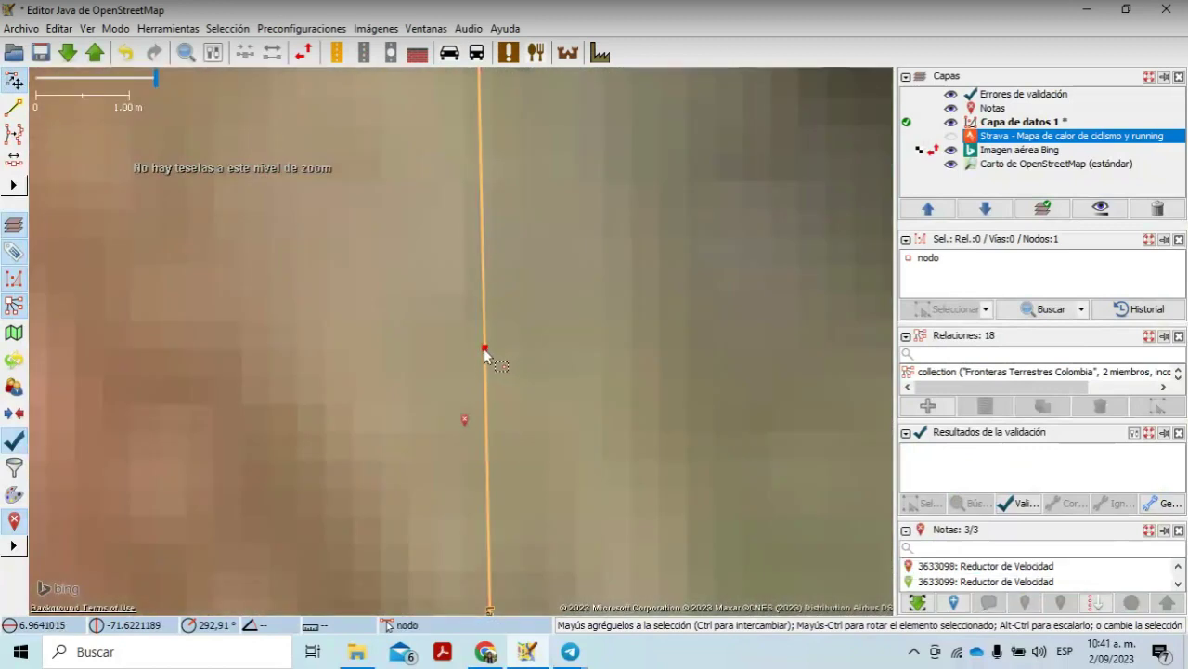
click(463, 418)
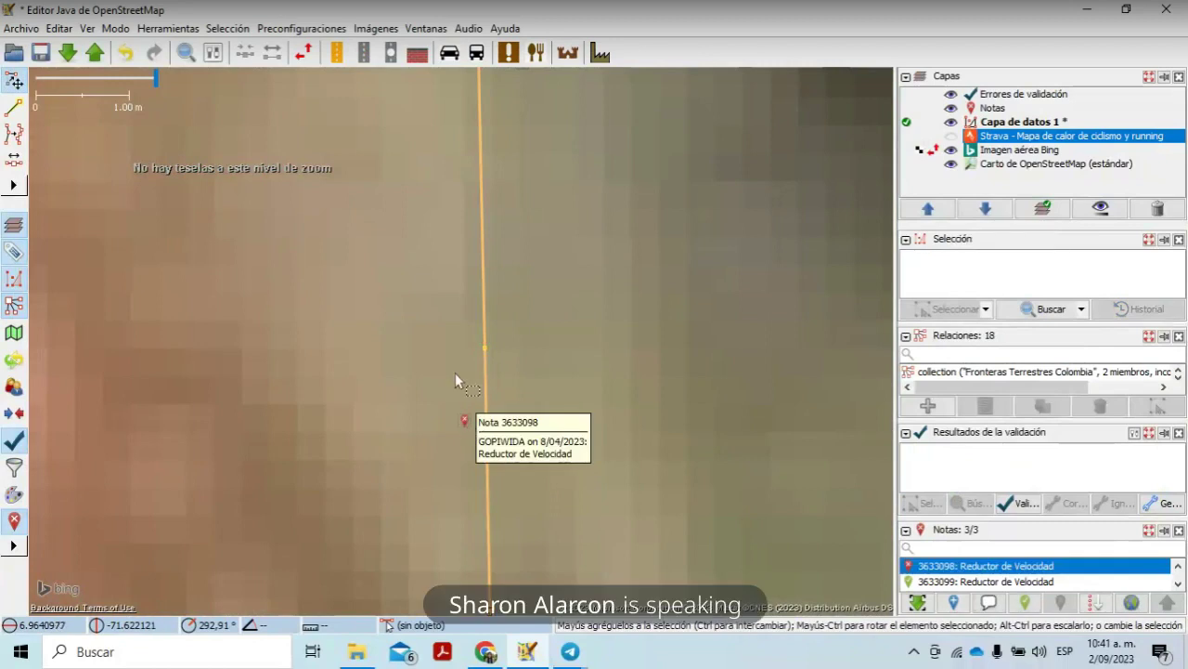
click(312, 33)
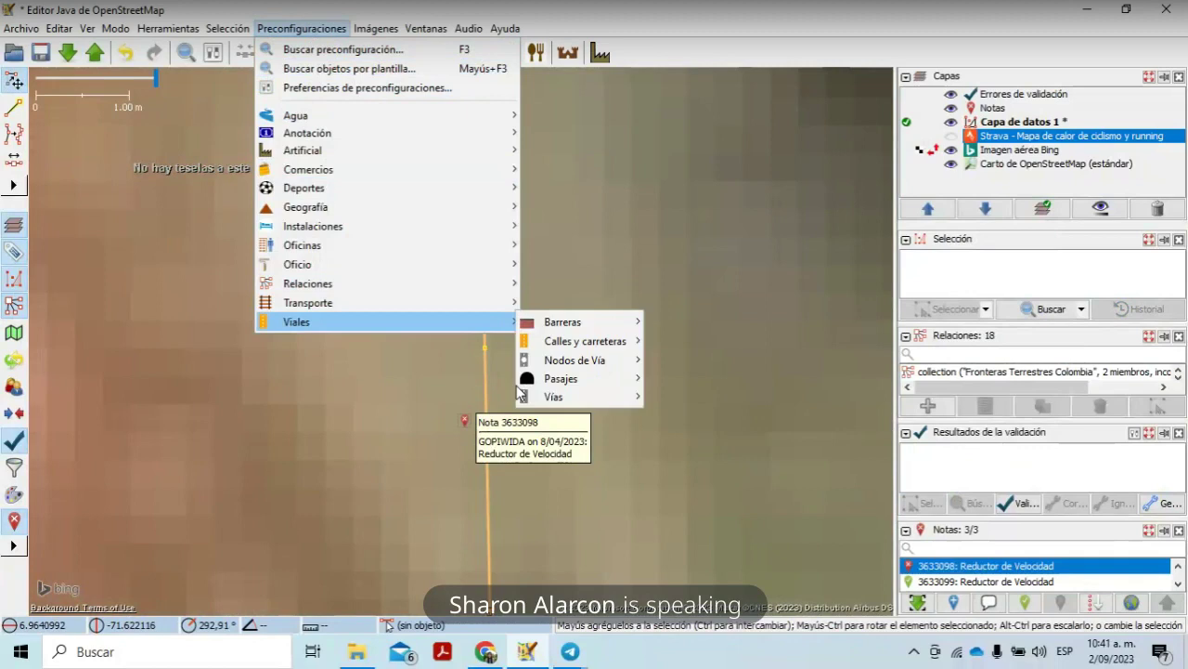
click(487, 388)
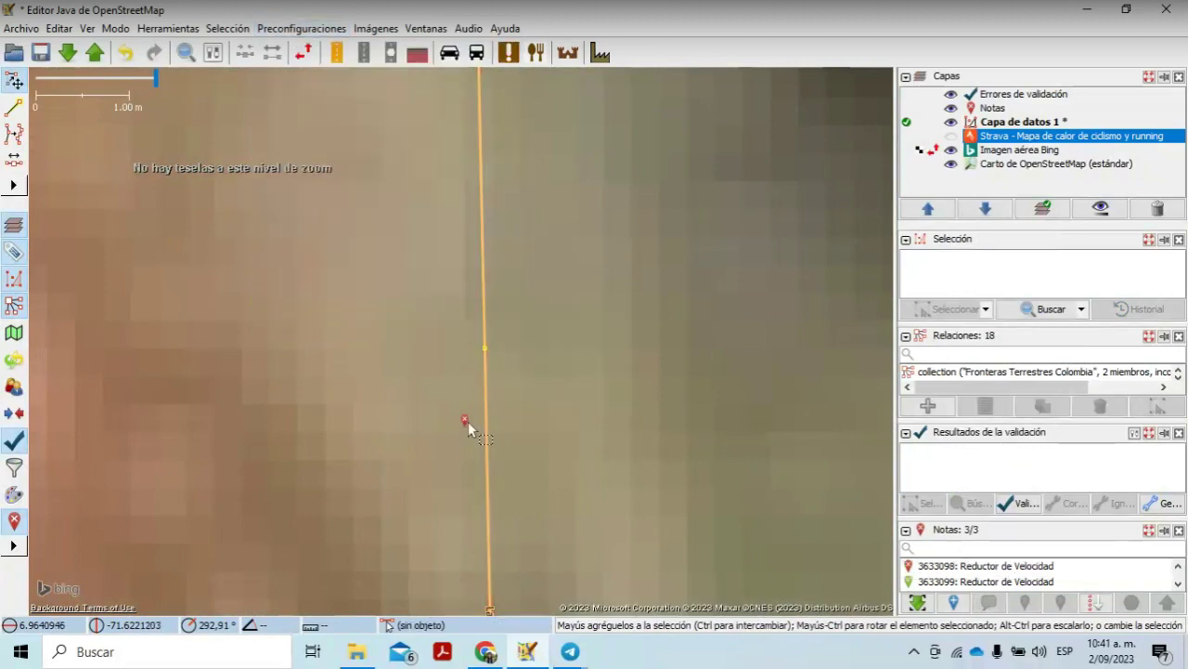
click(485, 348)
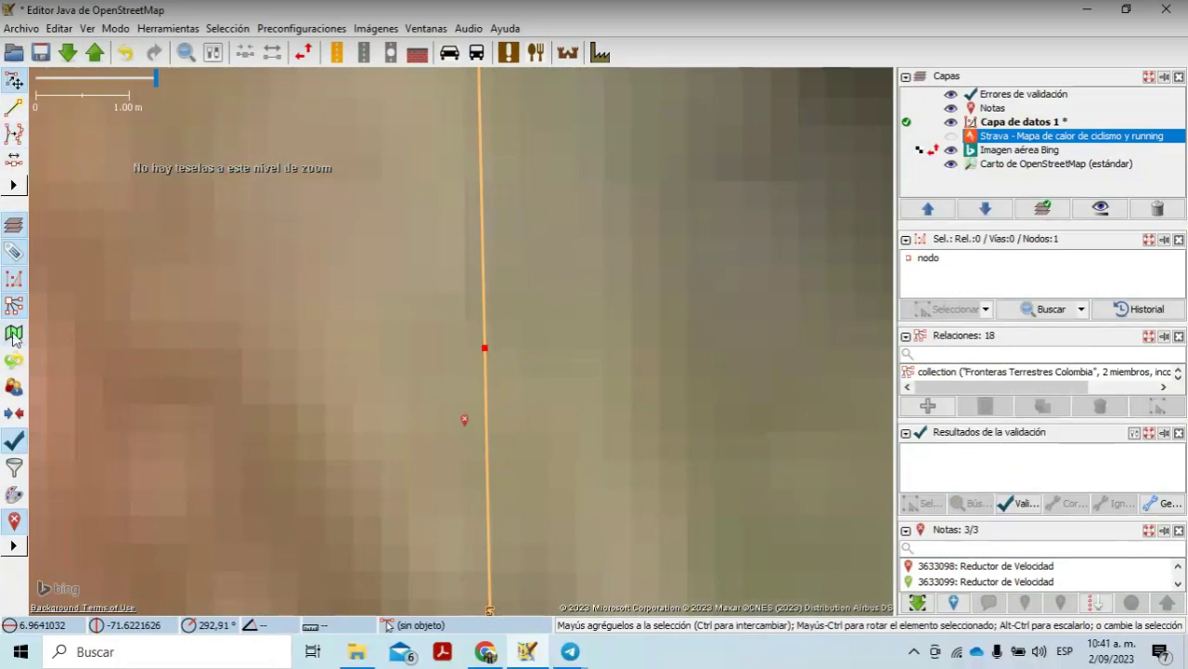
Step: Hide the selection and relations panels and show the Etiquetas/Miembros panel for the selected node
click(14, 253)
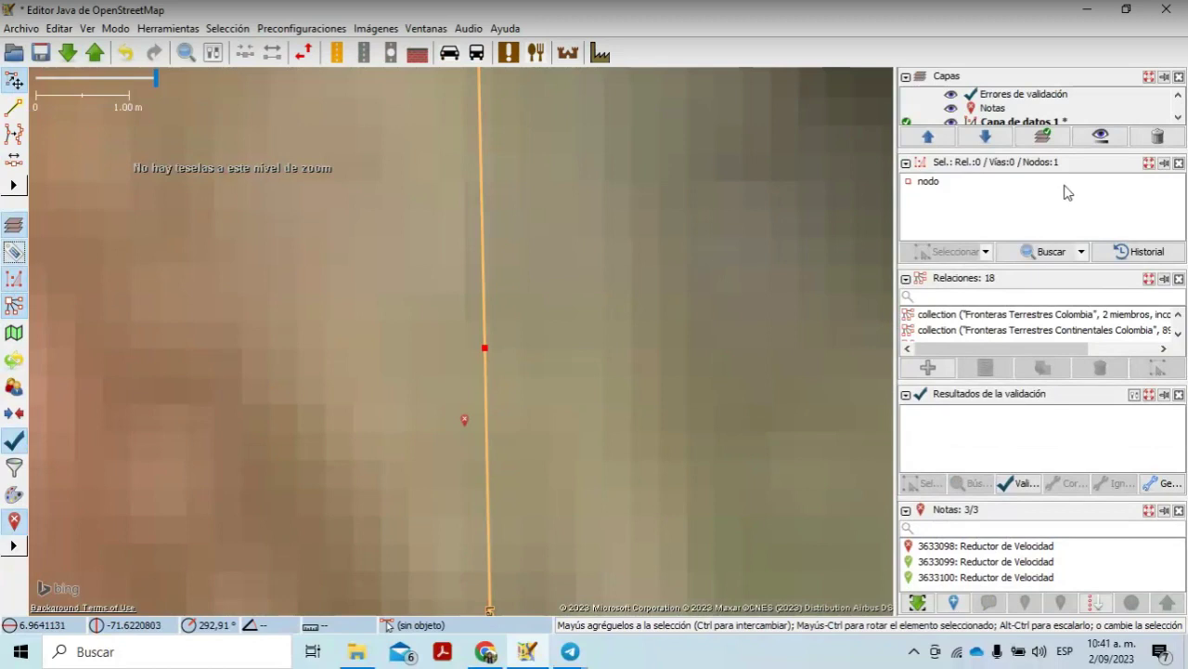
click(1179, 164)
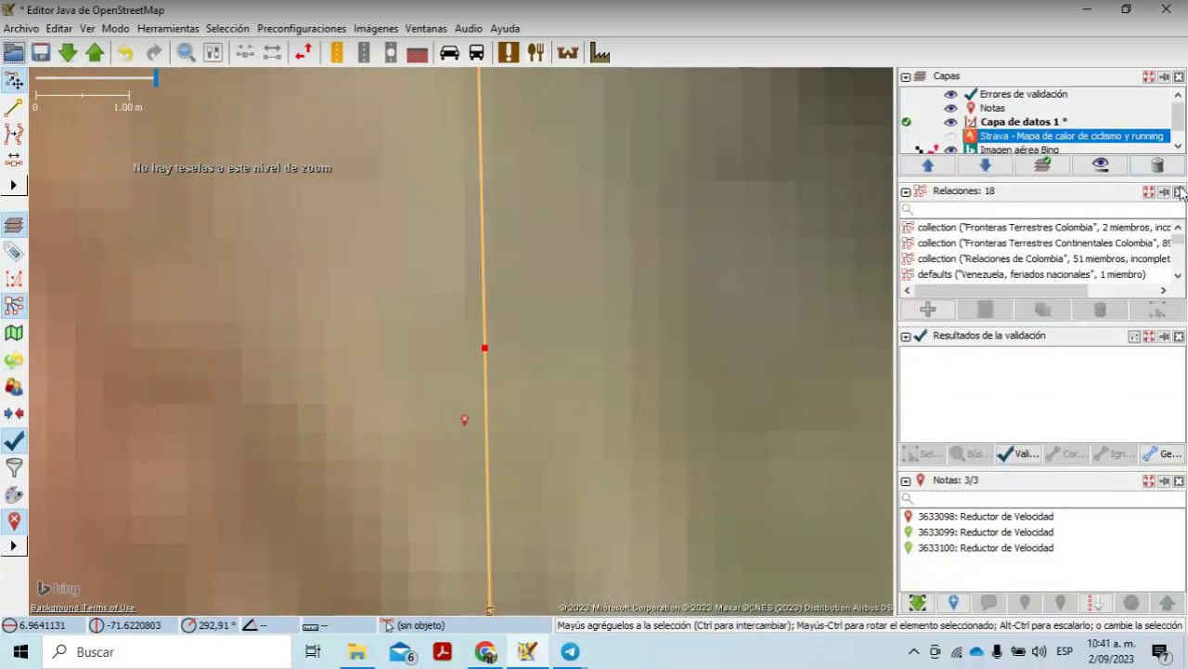
click(1179, 192)
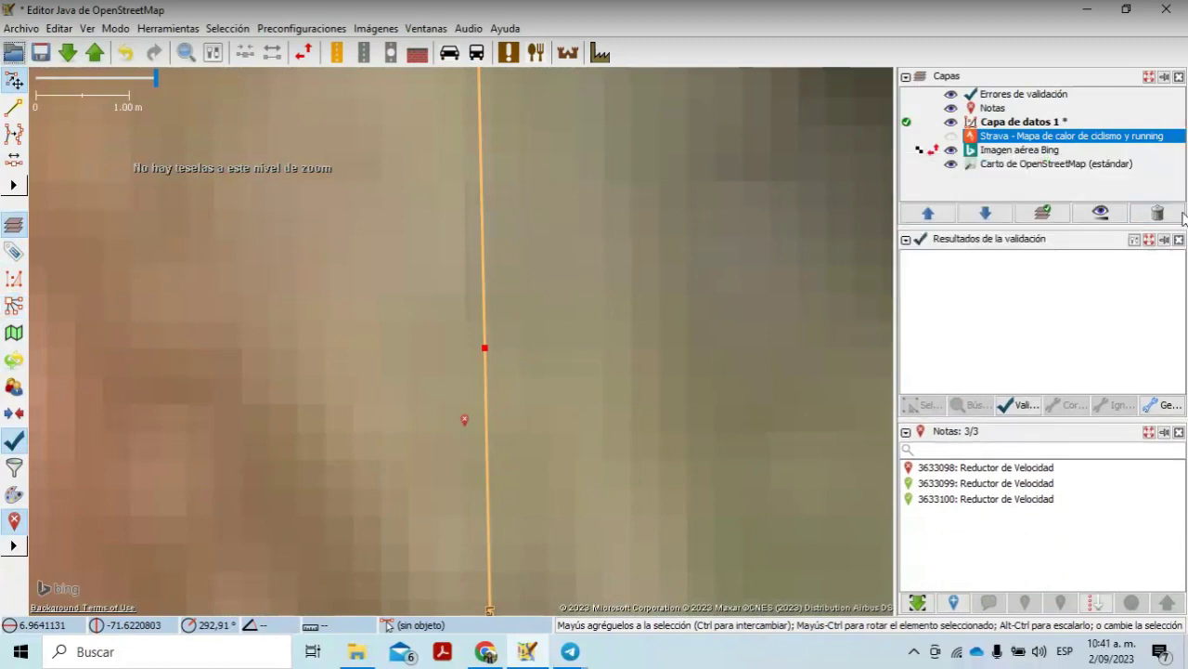
click(15, 249)
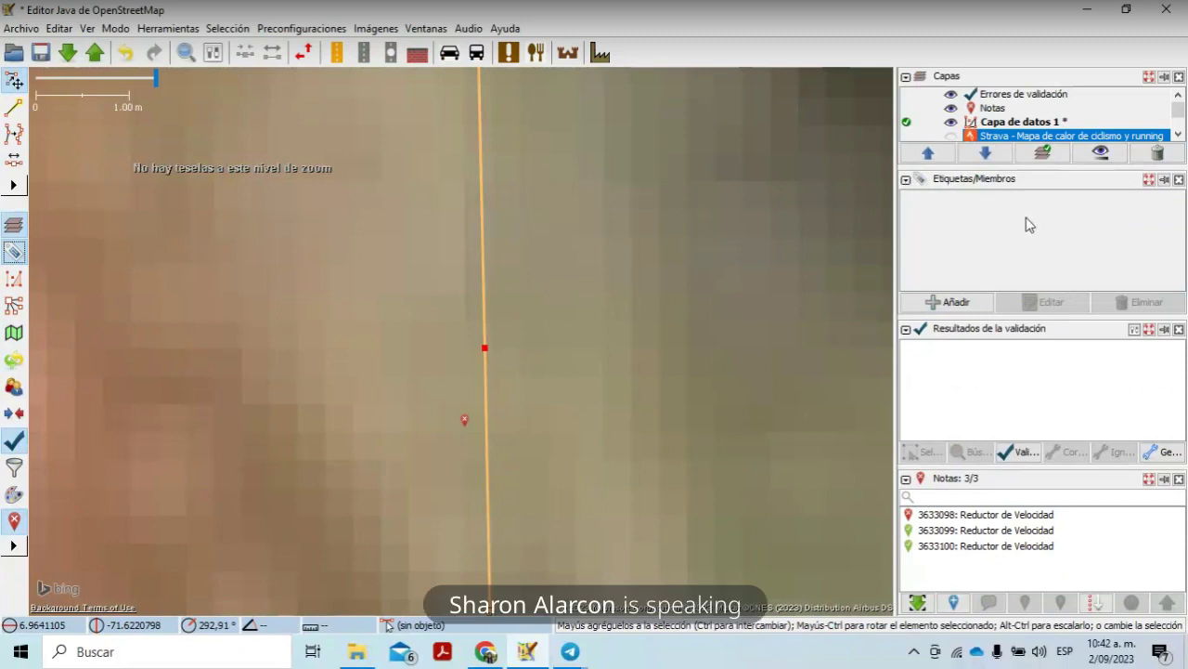
Step: Move the selected node along the La Esmeralda - Arauquita road until it sits directly beside the marker of note 3633098
right_click(487, 356)
key(Escape)
scroll(487, 423, down, 1)
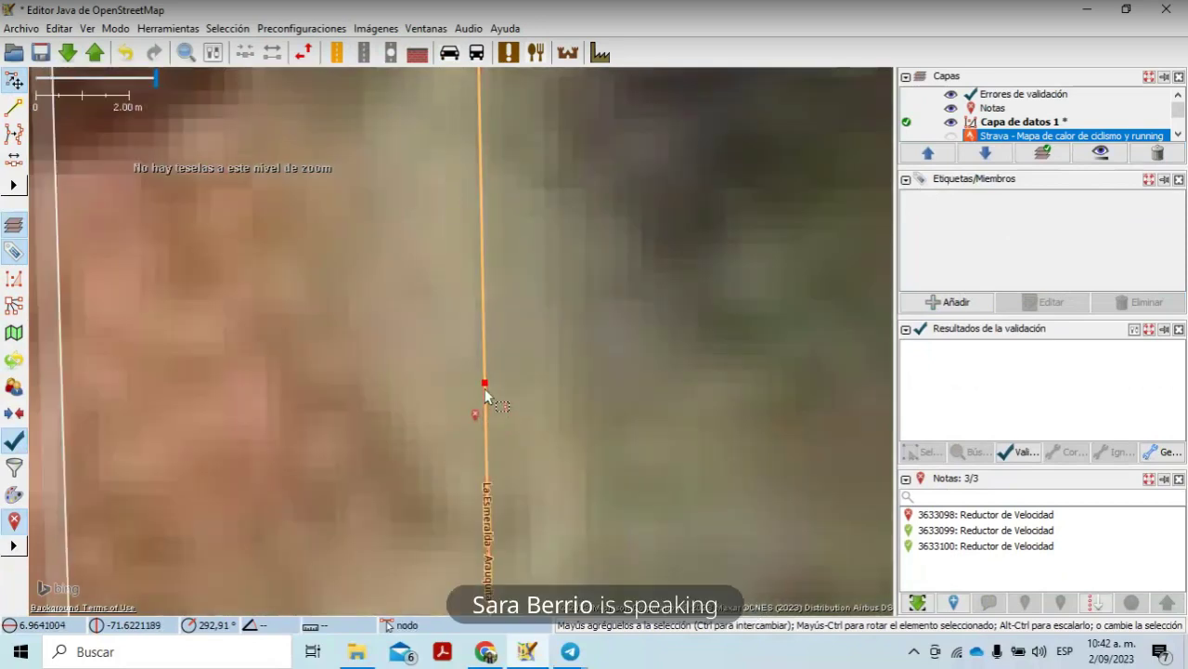
drag(485, 383, 485, 418)
right_click(485, 418)
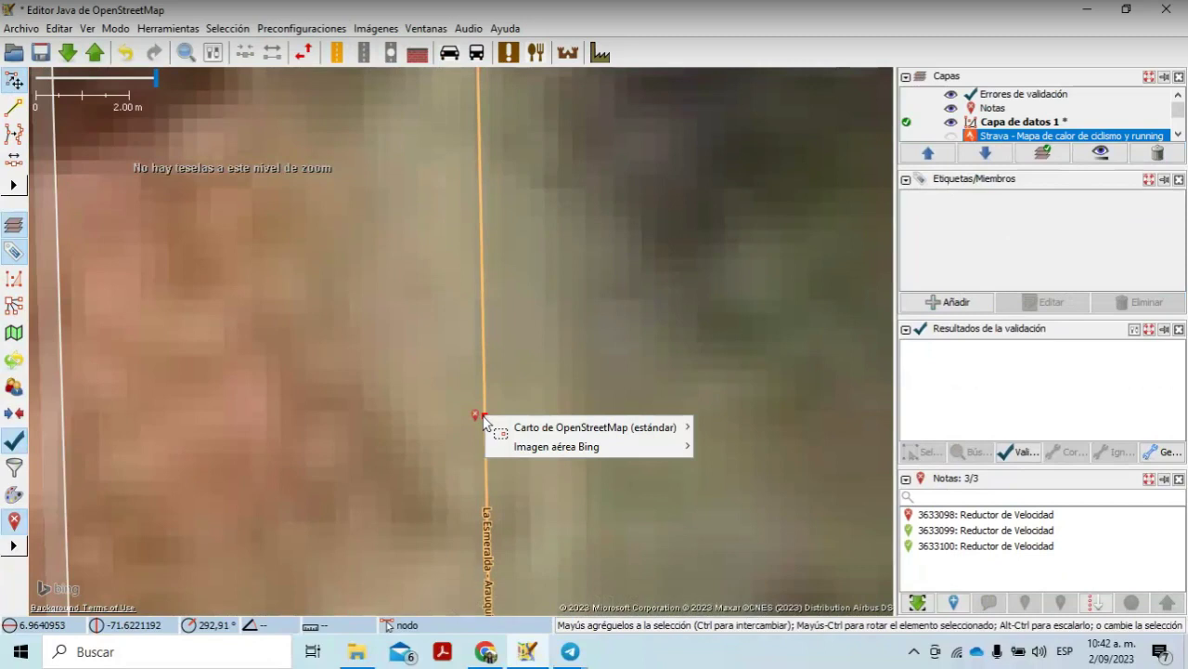
click(488, 421)
click(486, 420)
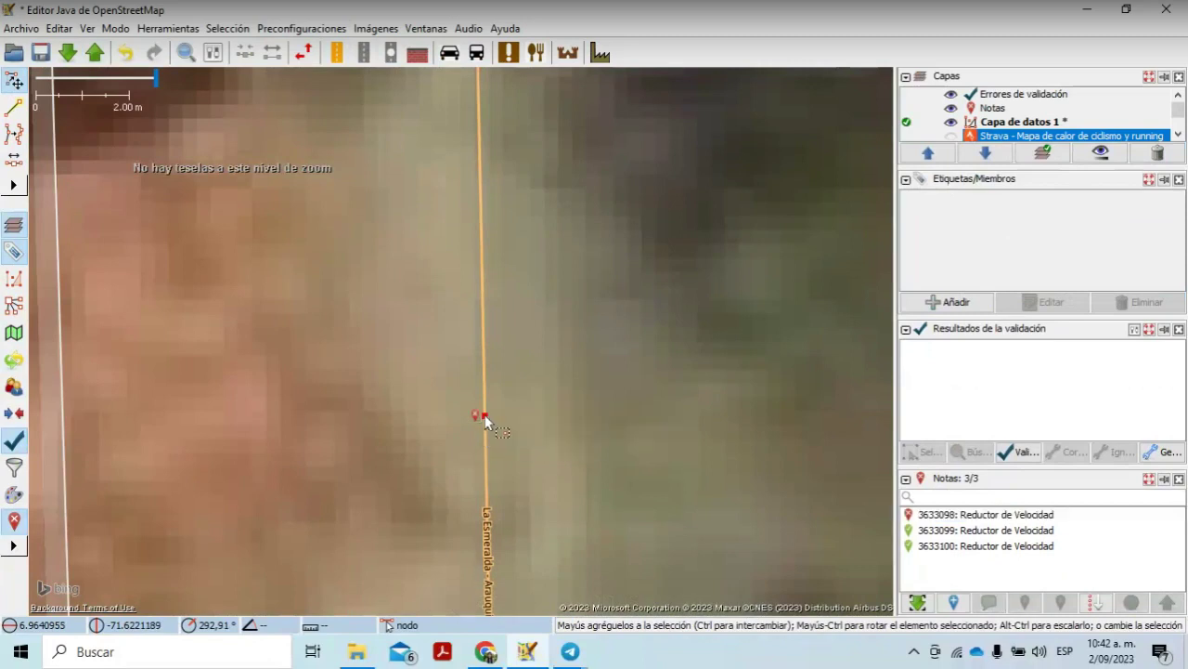
click(334, 33)
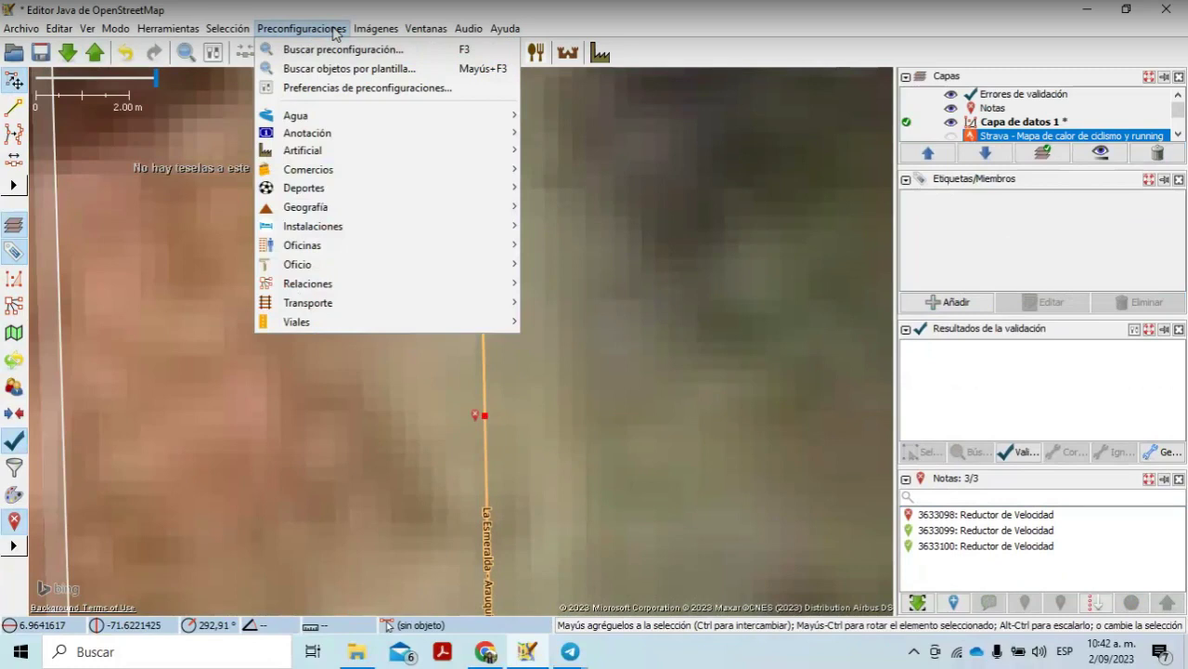
mouse_move(376, 28)
key(Escape)
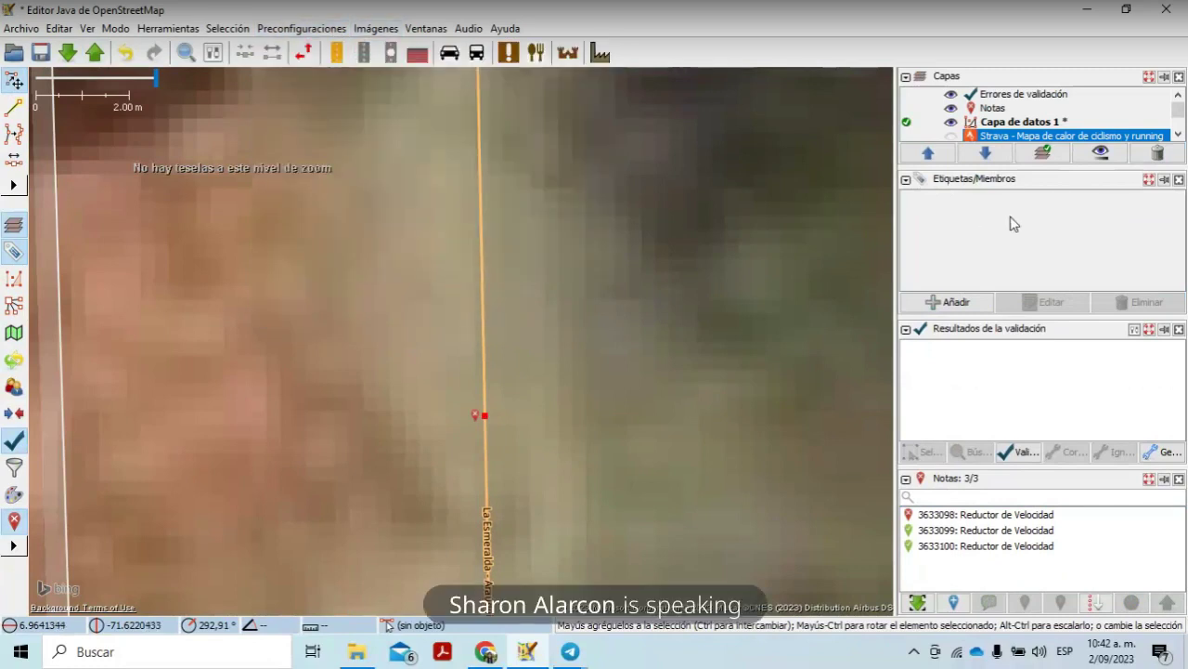
Step: Add the tag traffic_calming=bump to the selected node on the La Esmeralda - Arauquita road
click(957, 303)
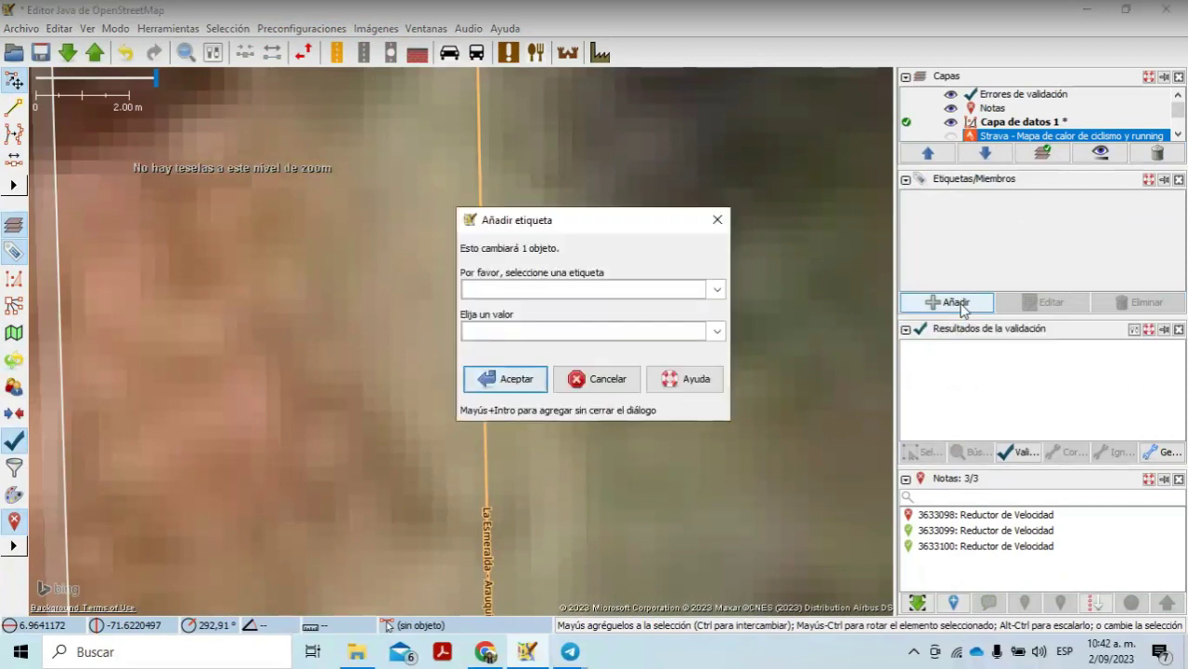
click(717, 290)
click(717, 290)
text(trafic)
key(BackSpace)
text(ff)
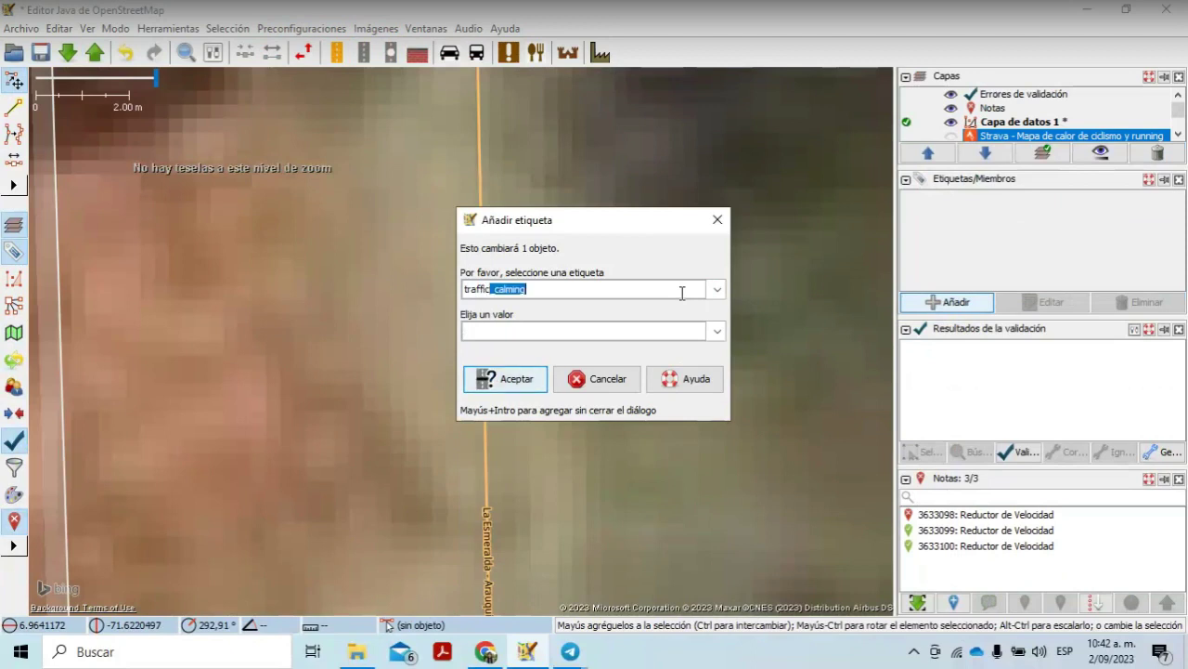
text(ic)
key(End)
click(594, 334)
text(bump)
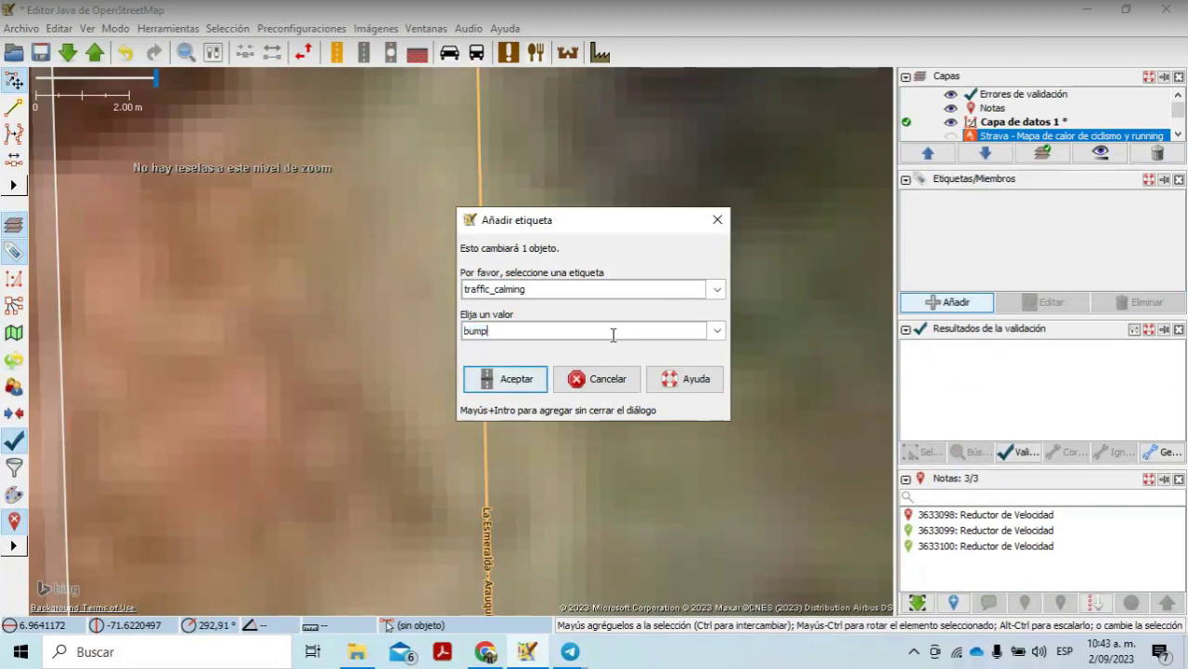
click(517, 381)
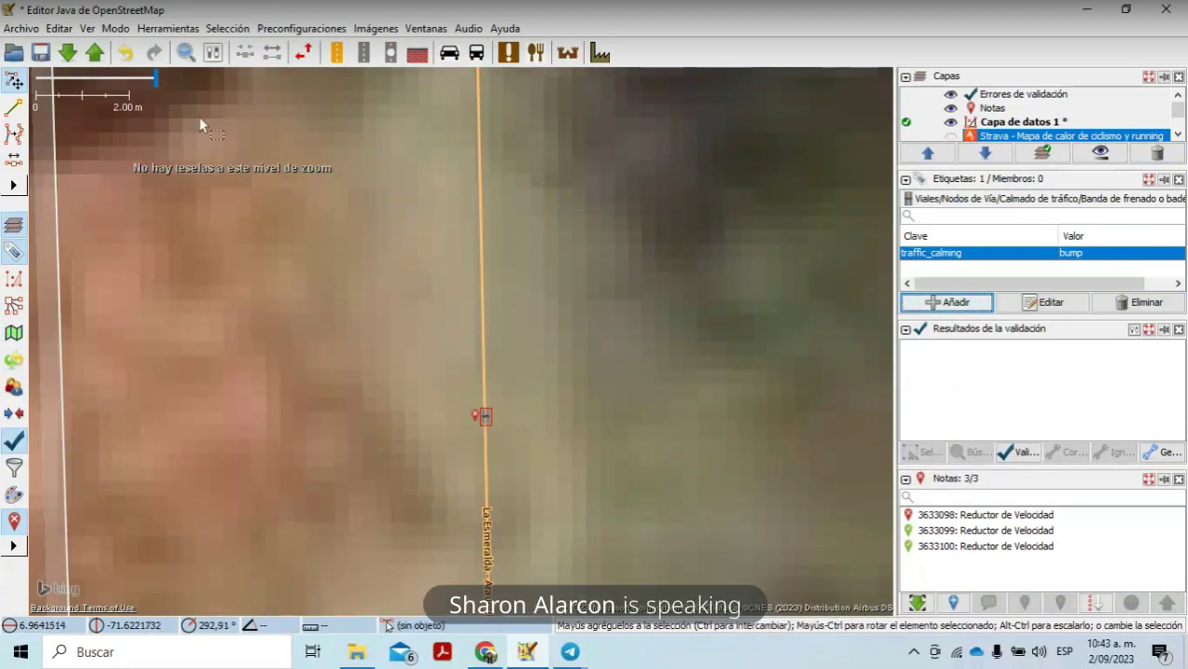
Step: Upload the changes to OpenStreetMap with the comment "Nota resuelta 3633098 #ONL #NOTATHON #CO" and the source "OpenStreetMap Carto (Standard); Bing; Notes"
click(96, 54)
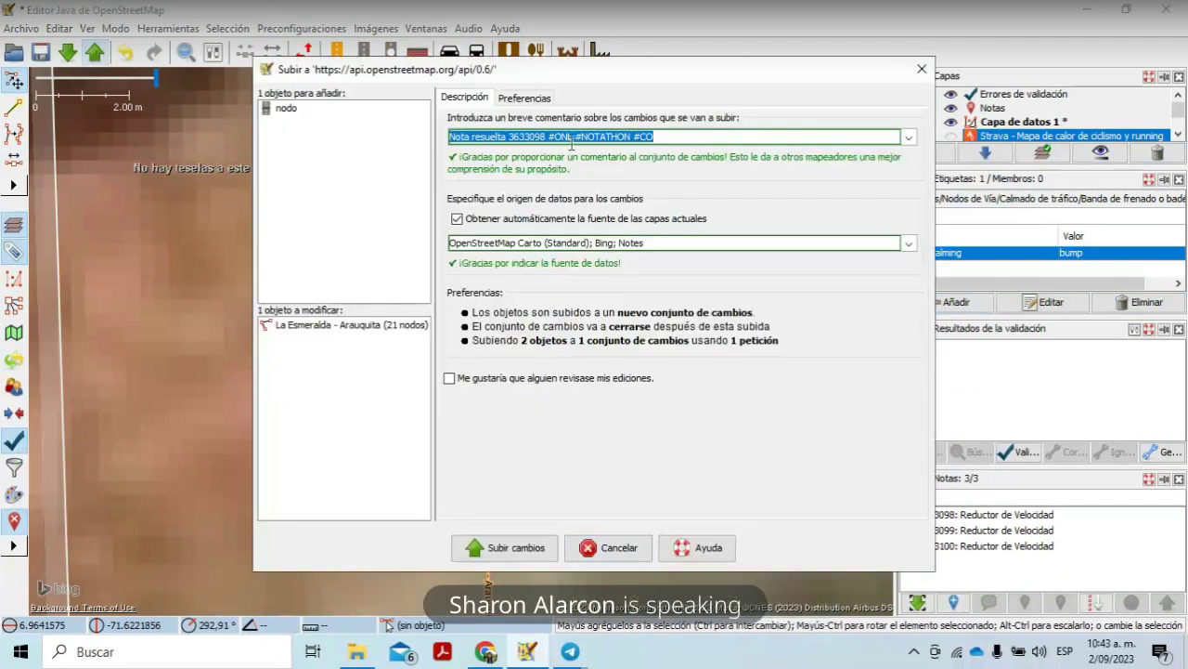
click(545, 137)
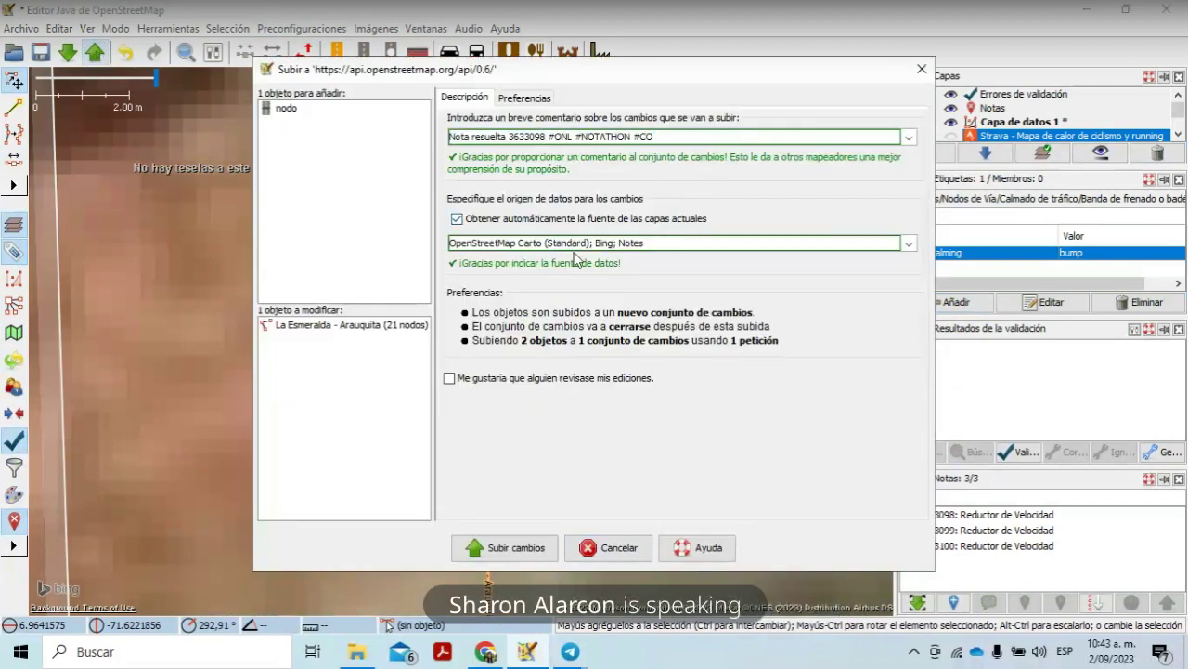
click(526, 547)
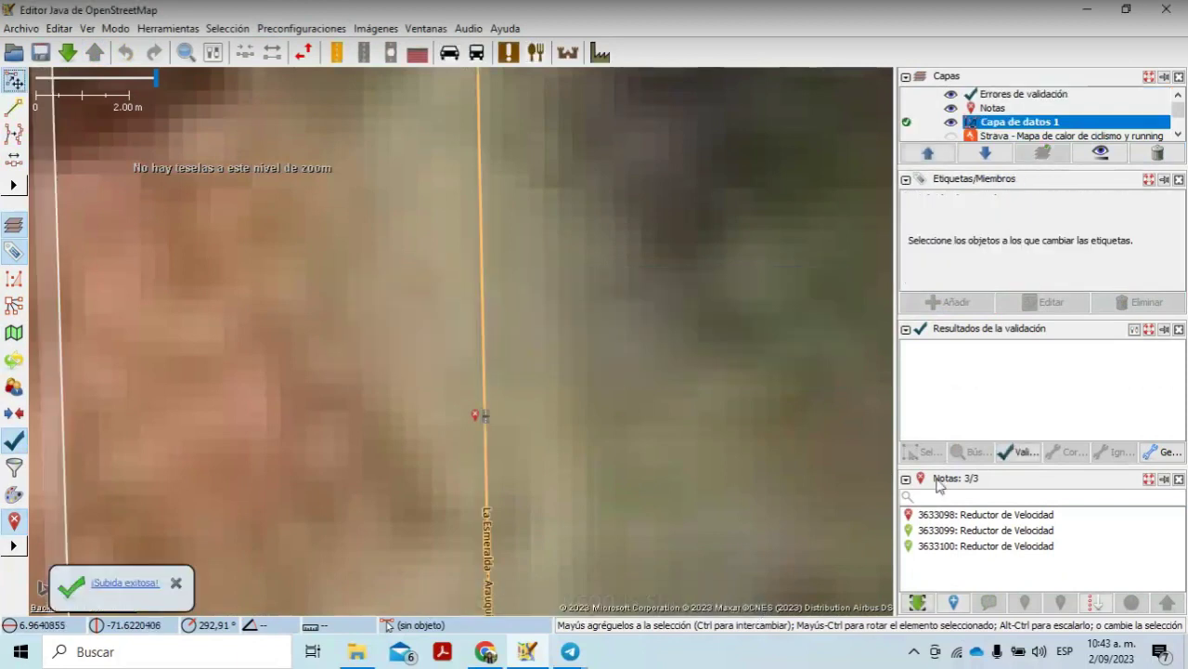
click(963, 516)
right_click(963, 516)
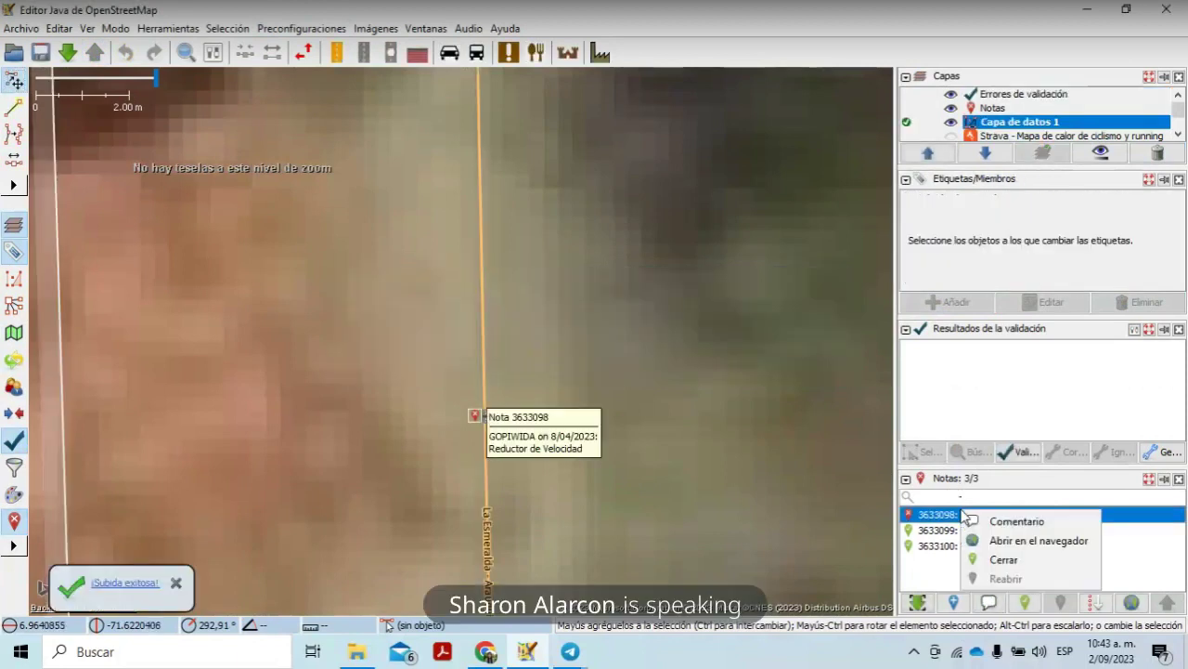
click(1003, 522)
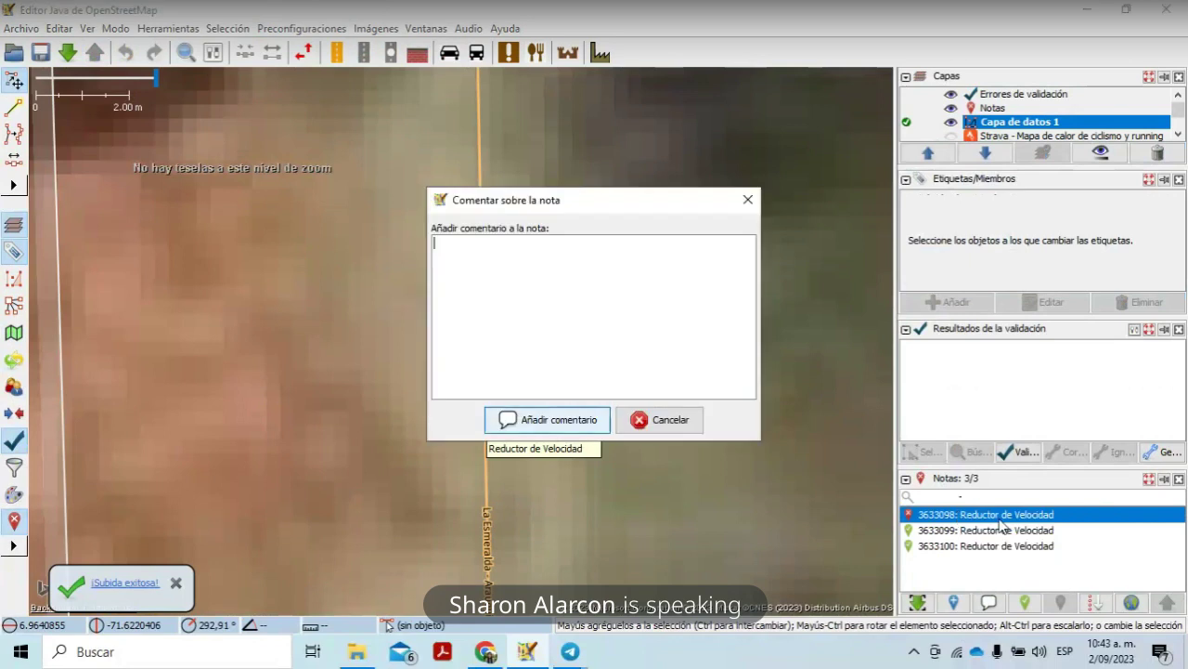
click(748, 199)
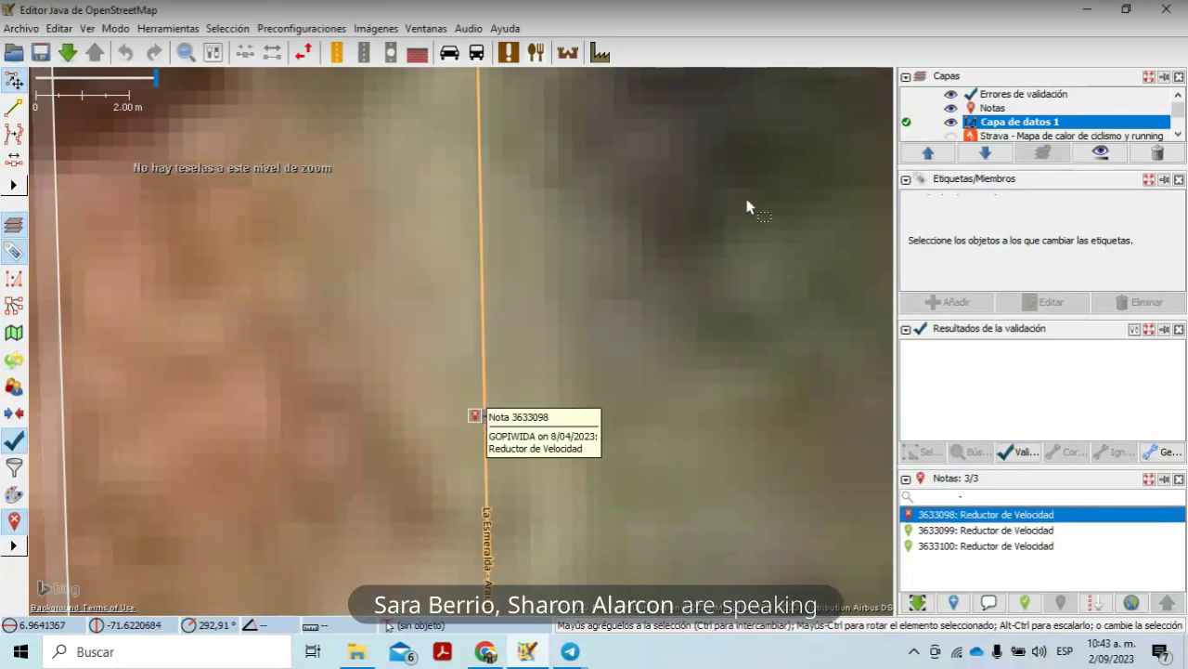
click(1026, 604)
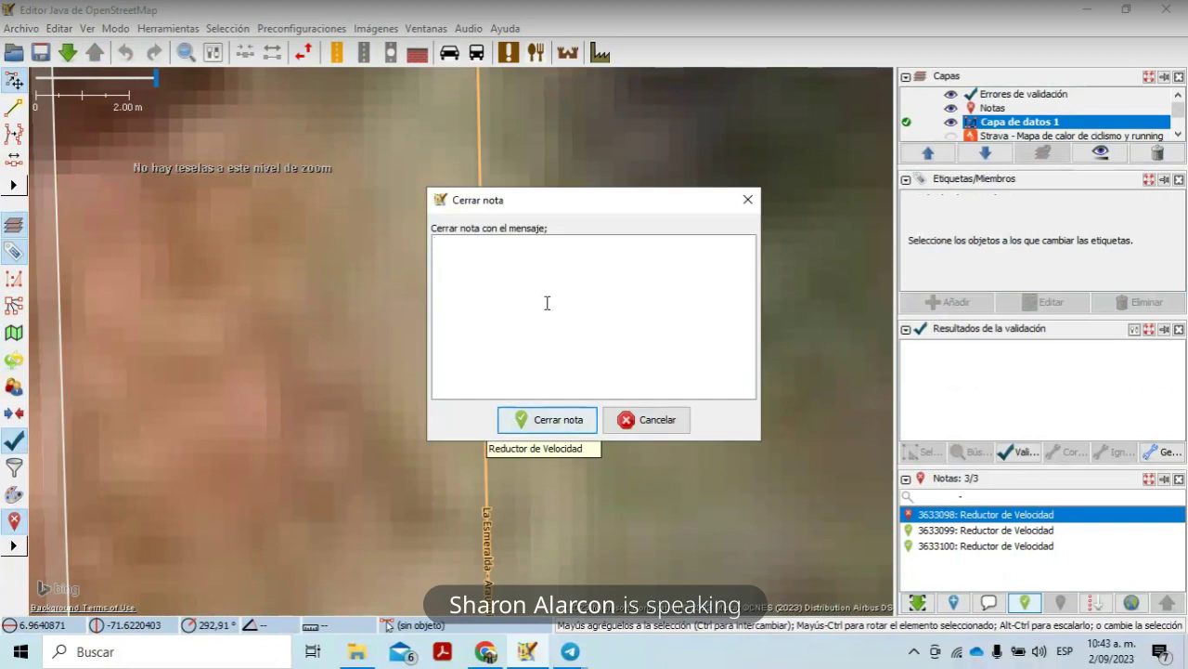
text(No)
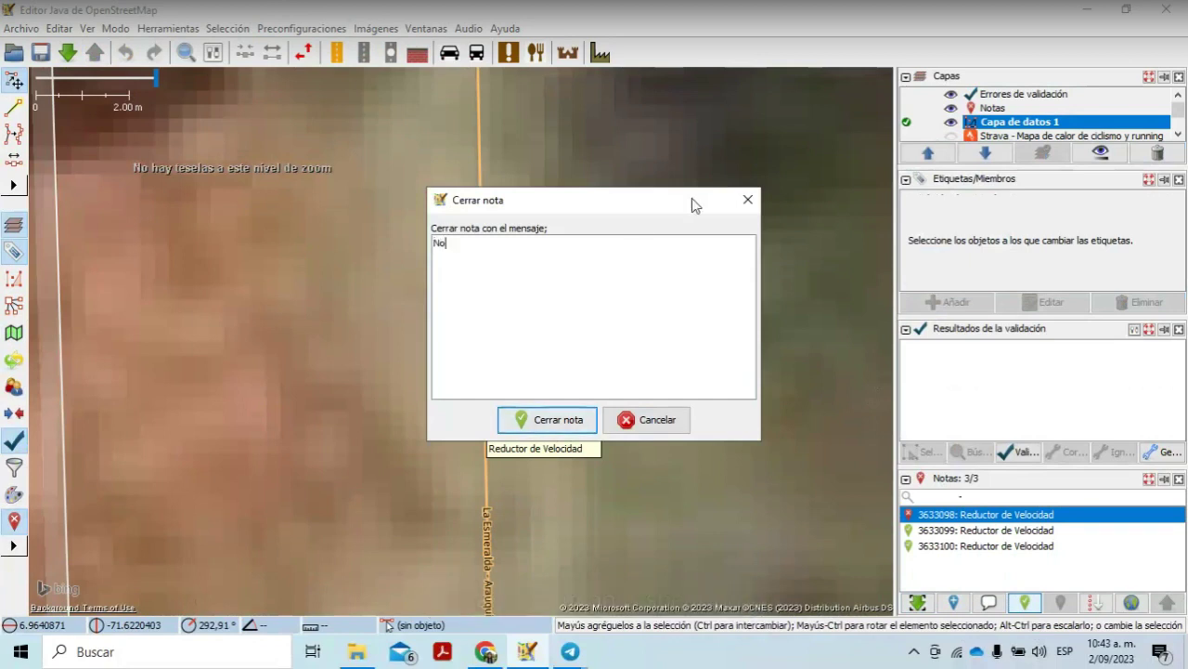
text(ta)
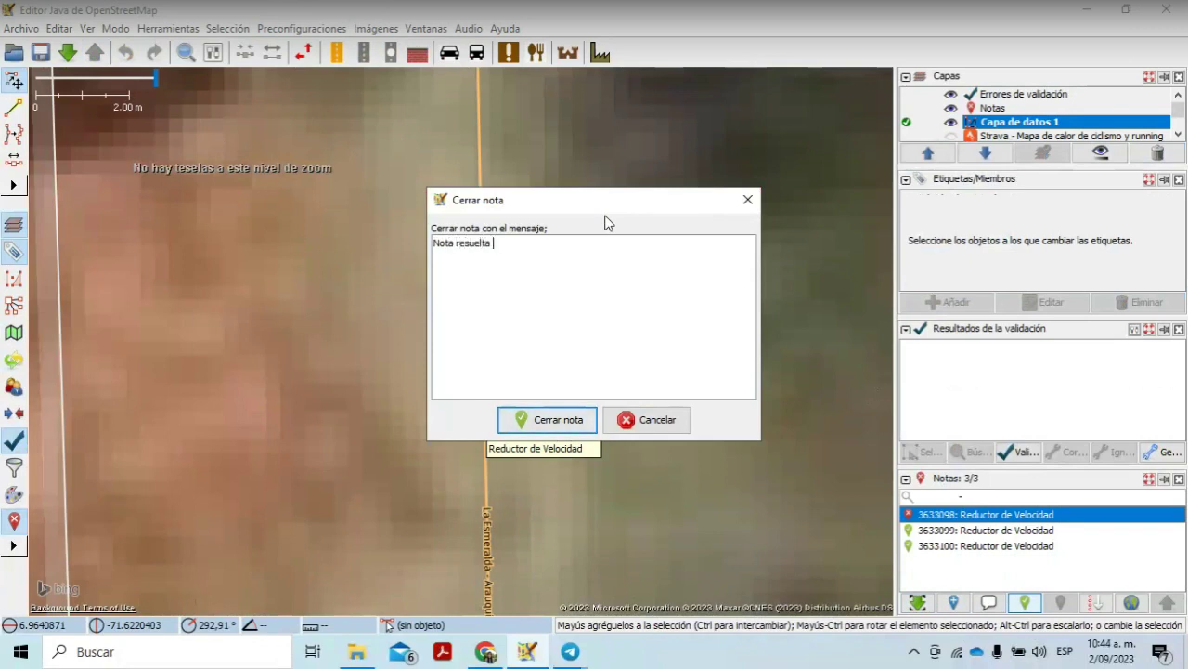
text(resuelta)
text(El lugar ya estaba mapeado. Gracias por contribuir en OSM. https://bit.ly/osm-wiki-co Tg https://bit.ly/osm-nl)
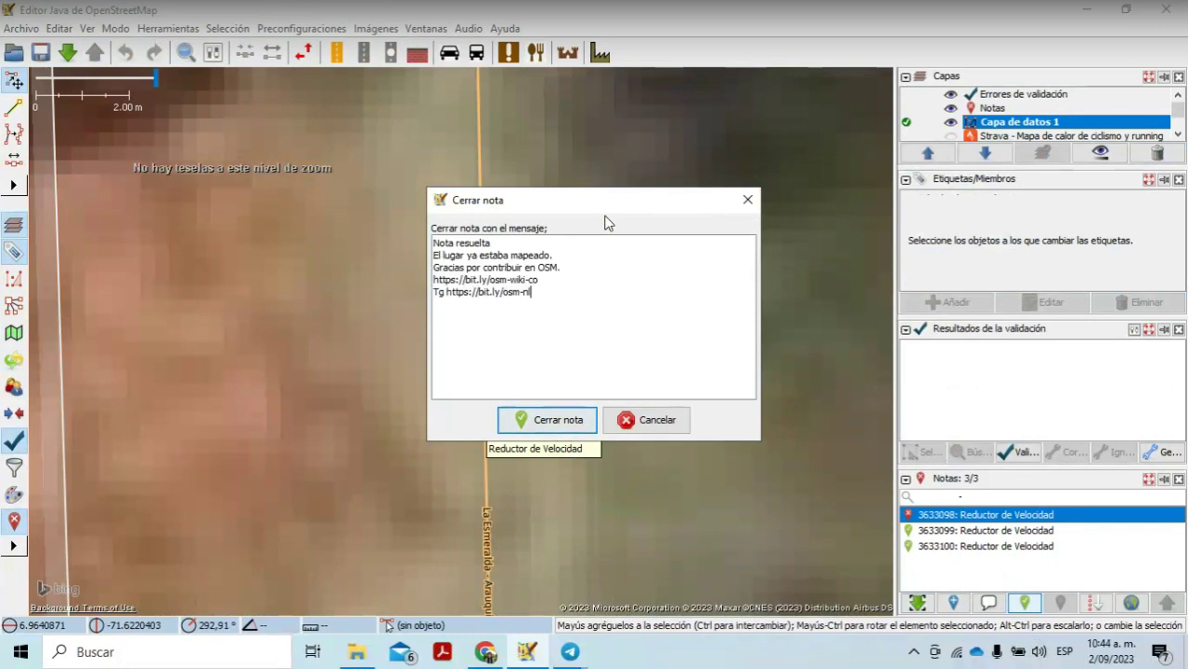
Step: Remove the line "El lugar ya estaba mapeado." from the closing message, leaving no blank line
drag(557, 256, 435, 254)
key(BackSpace)
key(BackSpace)
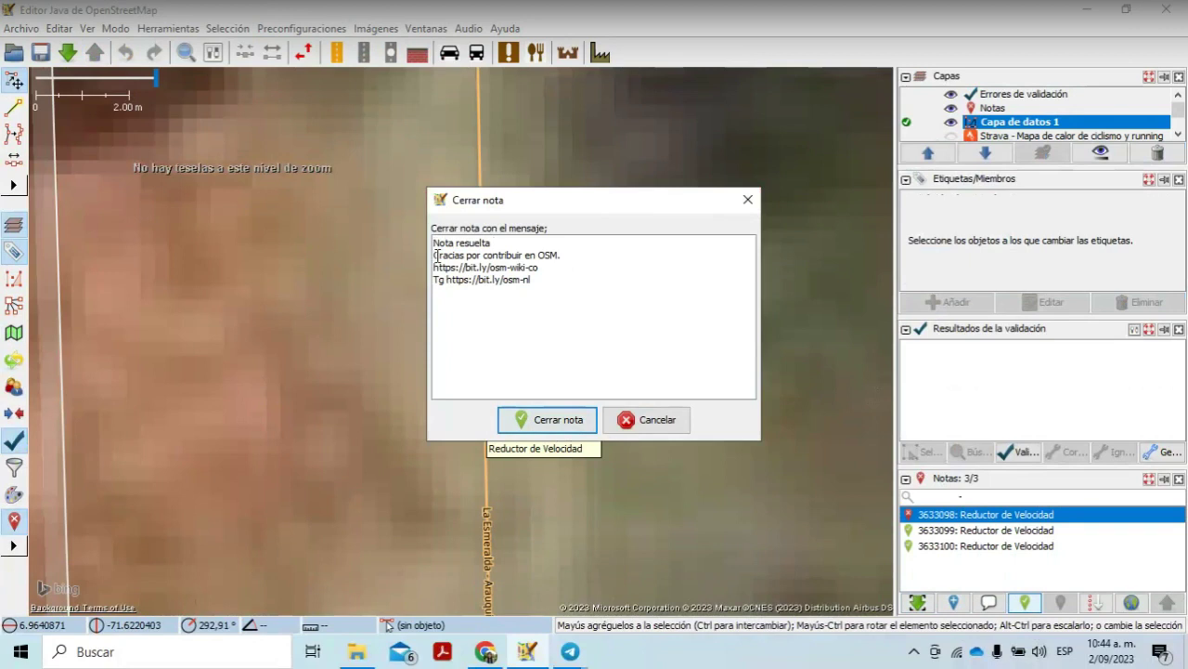
Step: Close the first "Reductor de Velocidad" note with "#Notathon #ONL #CO" added to its closing message, and upload the note
click(564, 279)
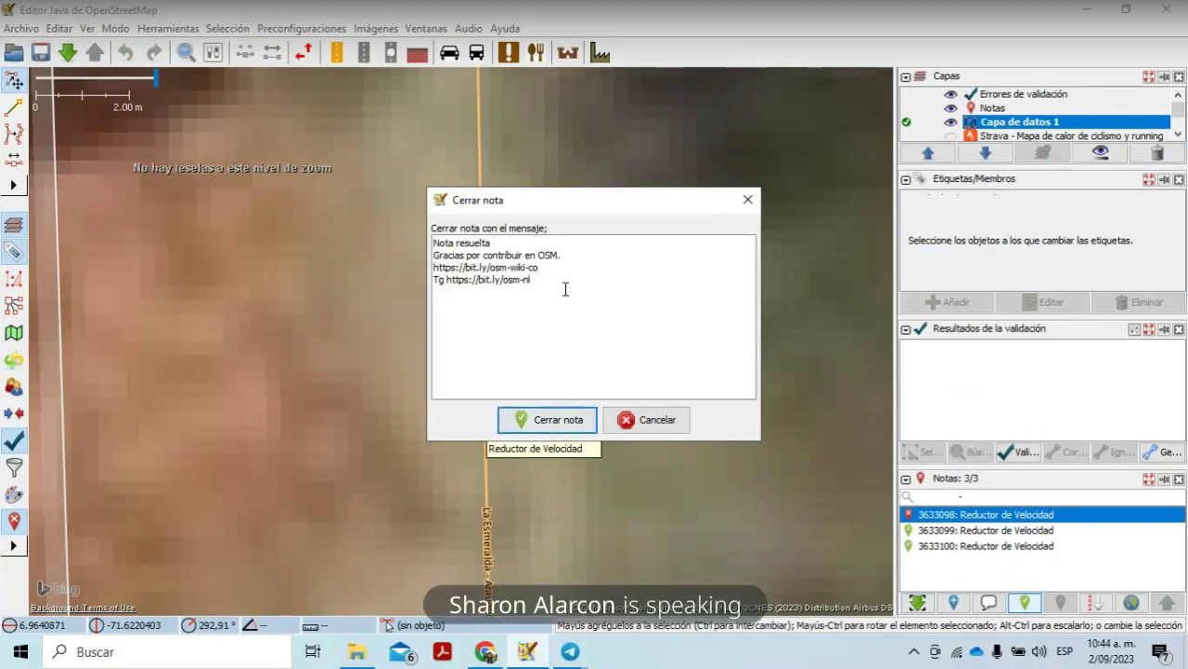
click(506, 243)
key(Return)
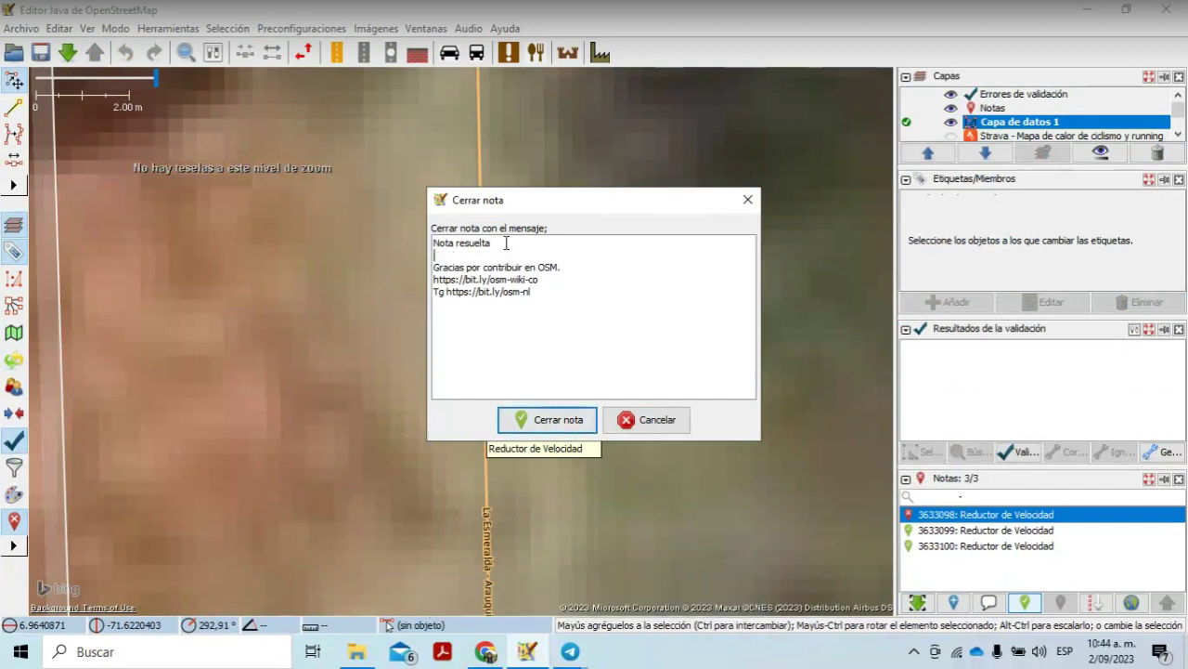
key(BackSpace)
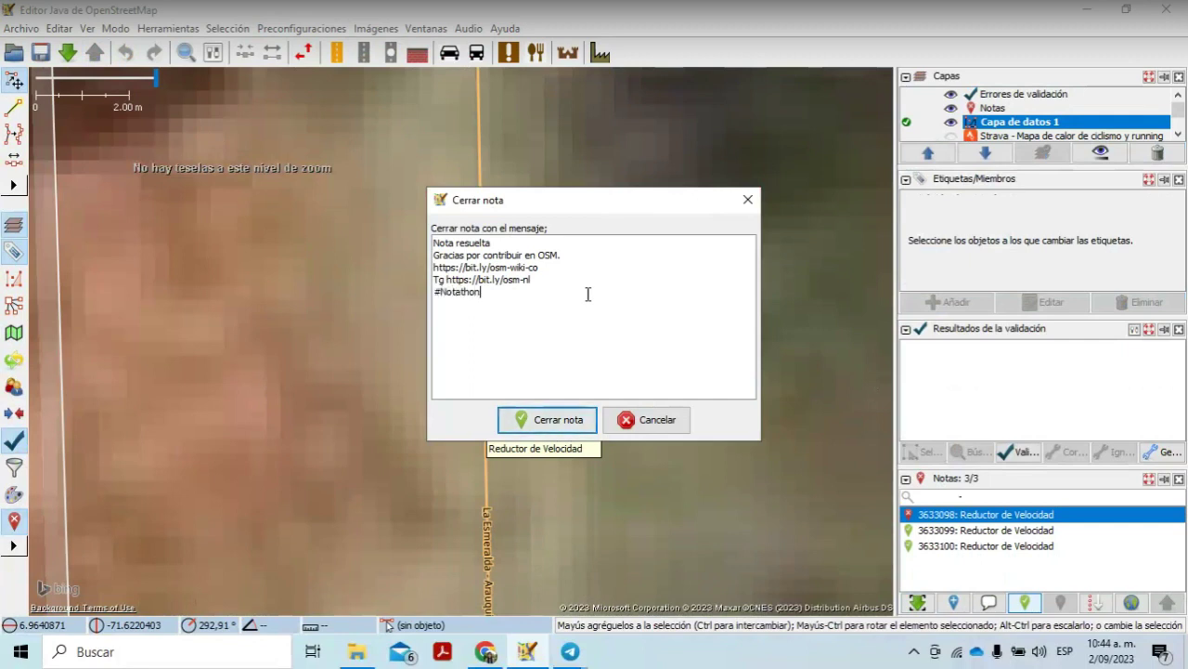
text(#OLM)
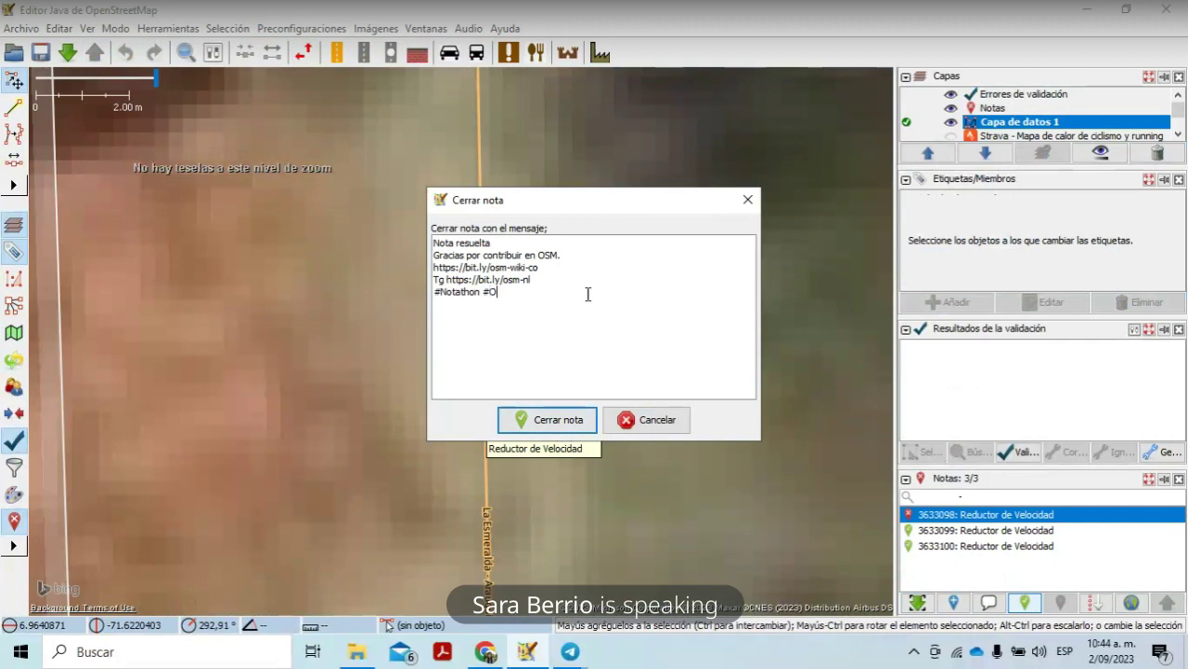
key(BackSpace)
text(N)
key(BackSpace)
key(BackSpace)
text(NK)
key(BackSpace)
text(L)
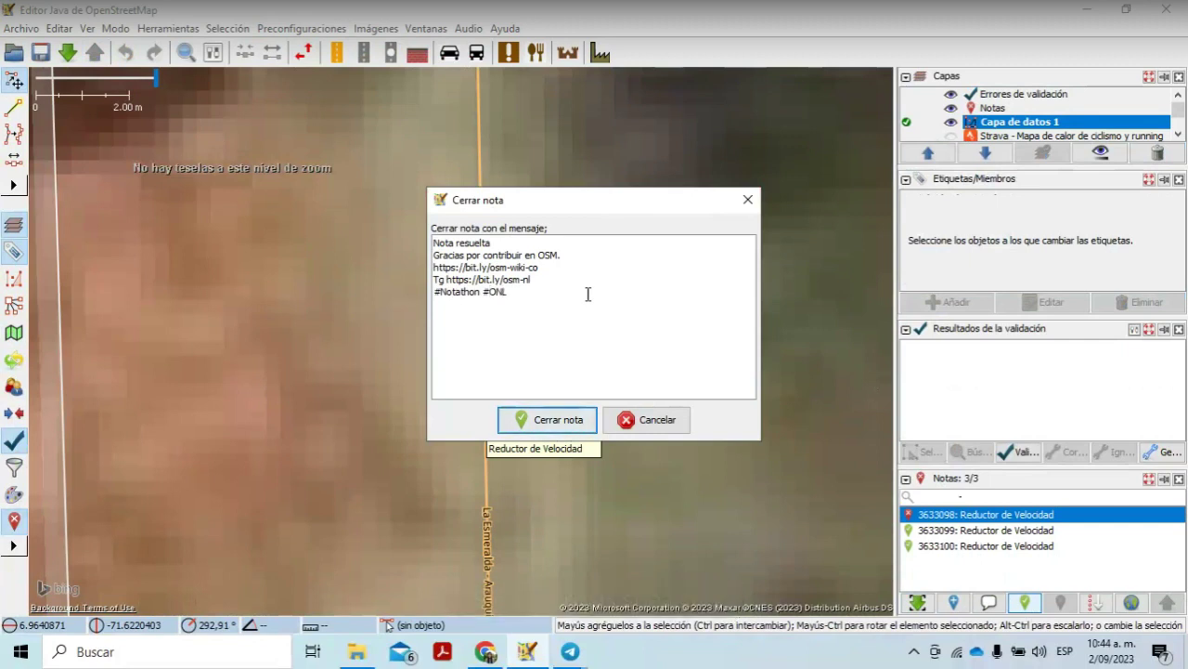
text( #CO)
click(546, 423)
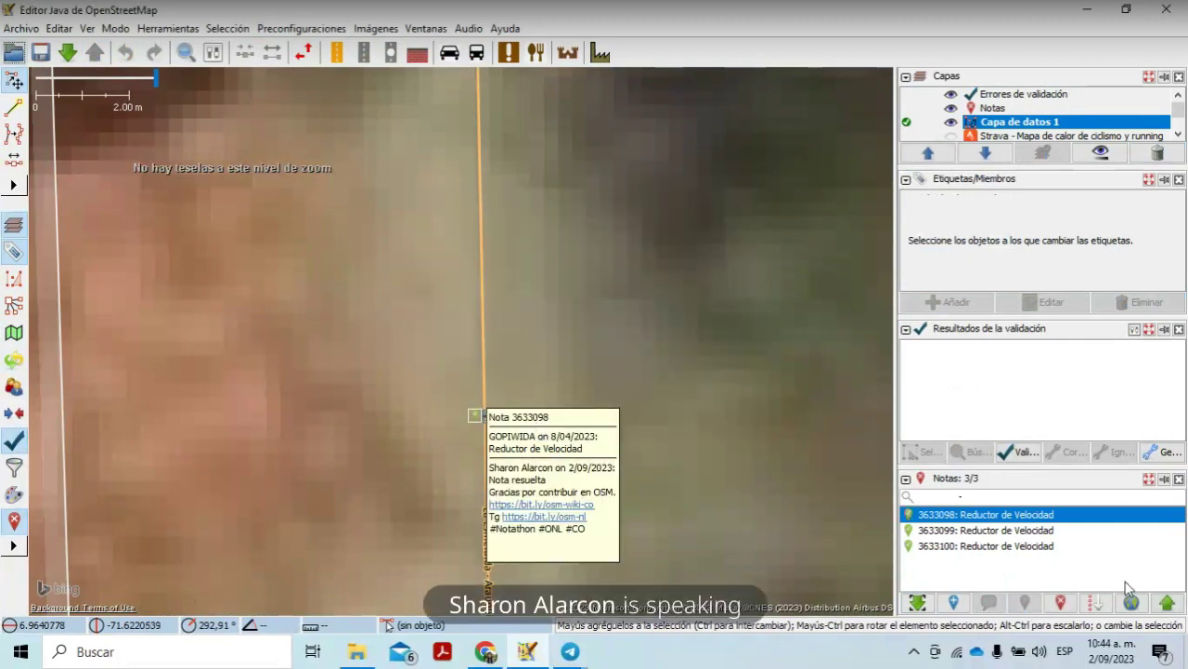
click(1170, 604)
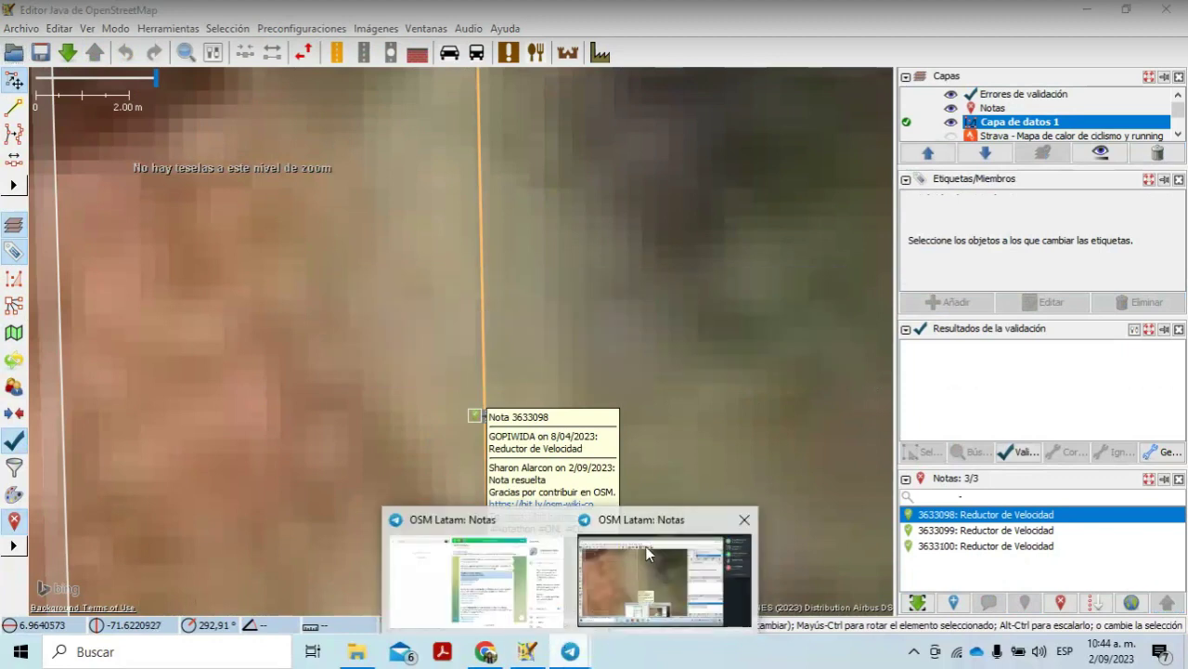
Step: Switch to the "OSM Latam: Notas" call in Telegram and stop sharing the screen
key(alt+Tab)
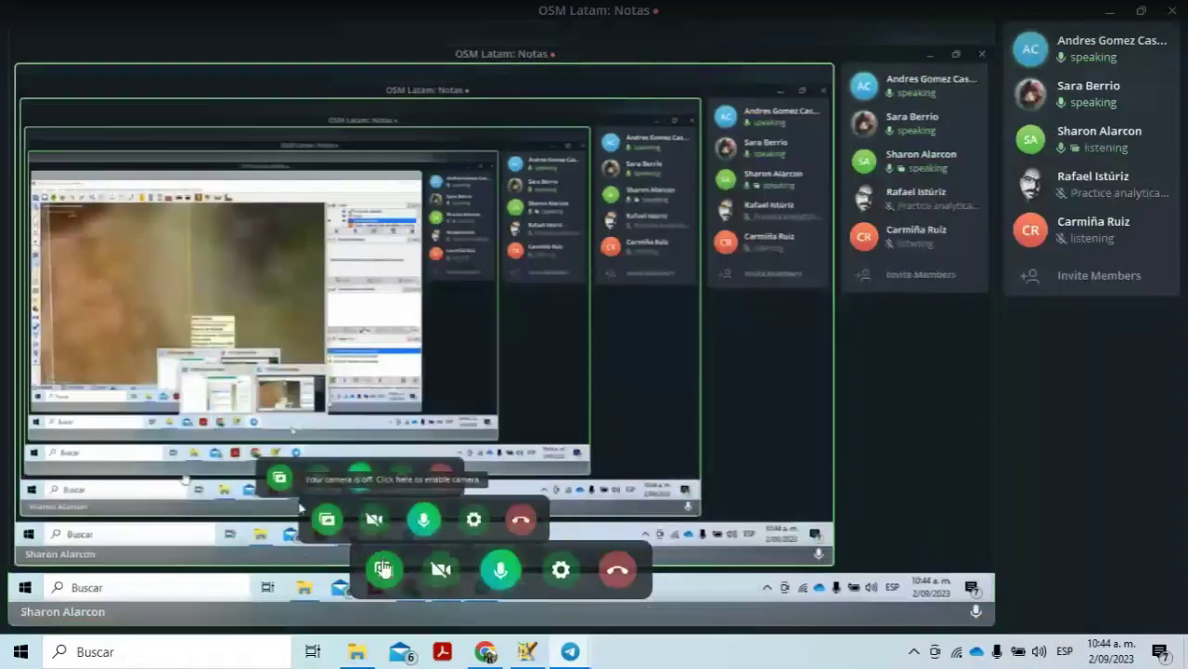
click(384, 569)
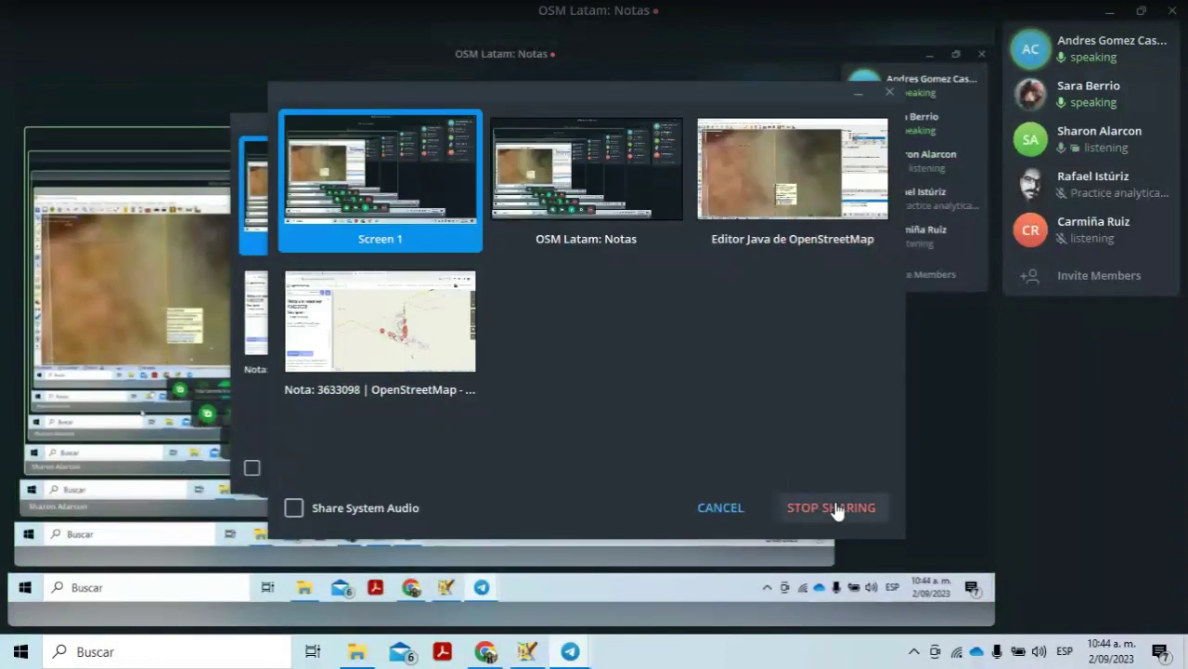
click(835, 507)
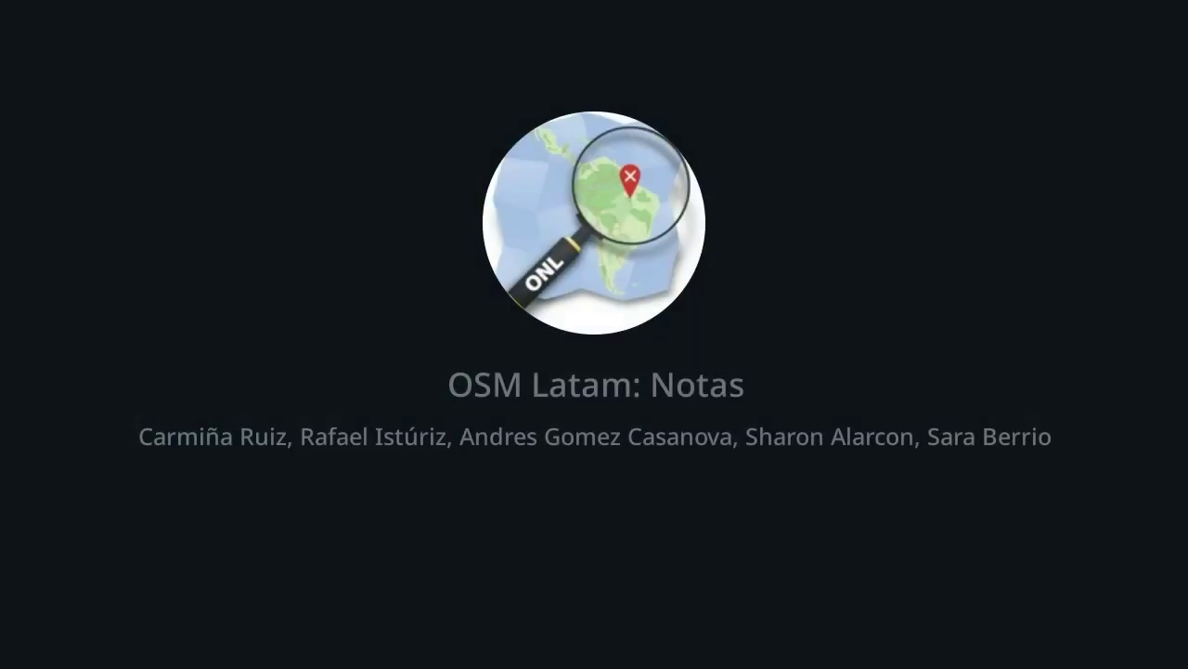
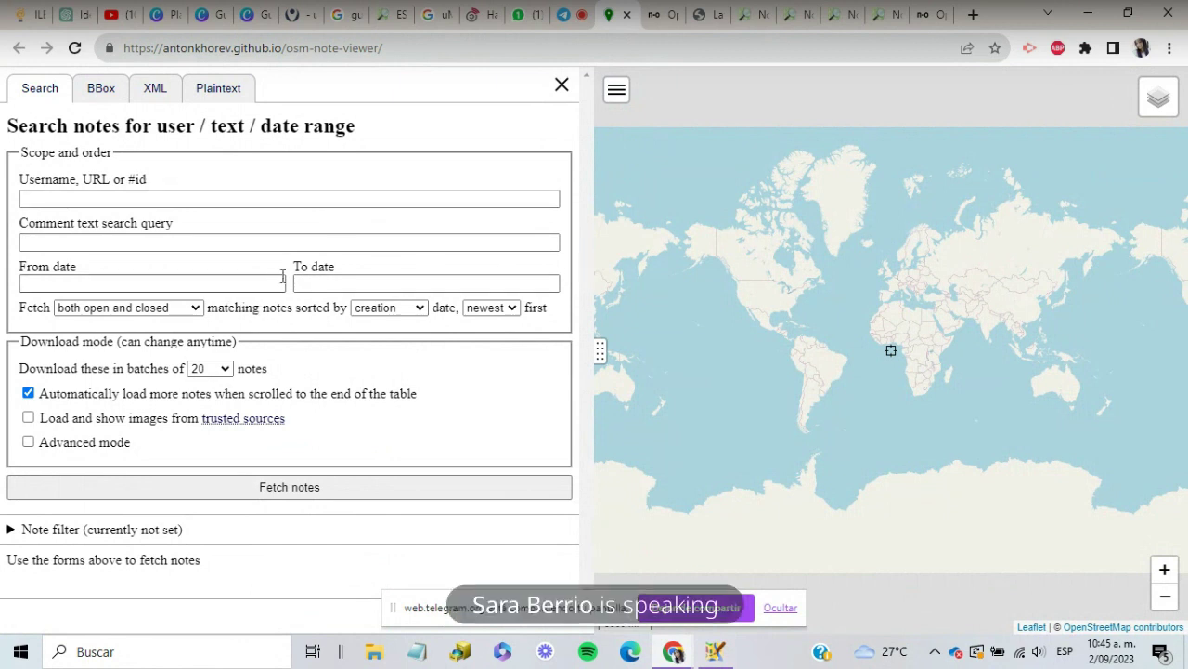
click(463, 197)
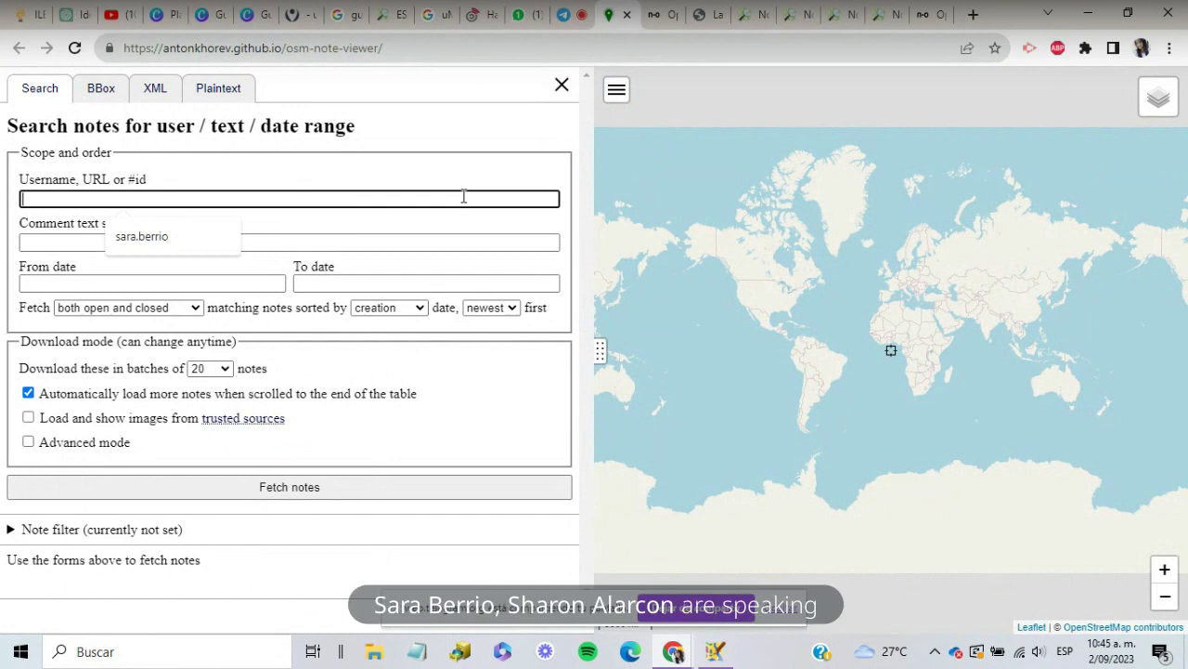
text(GOPIDIWA)
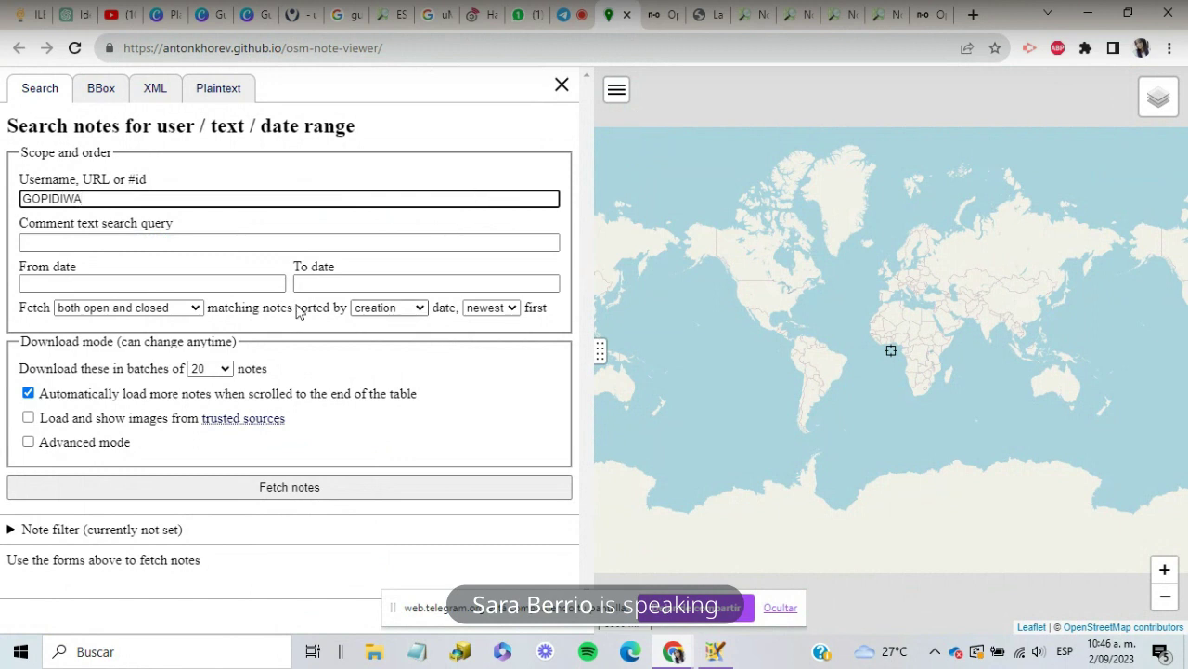
click(304, 487)
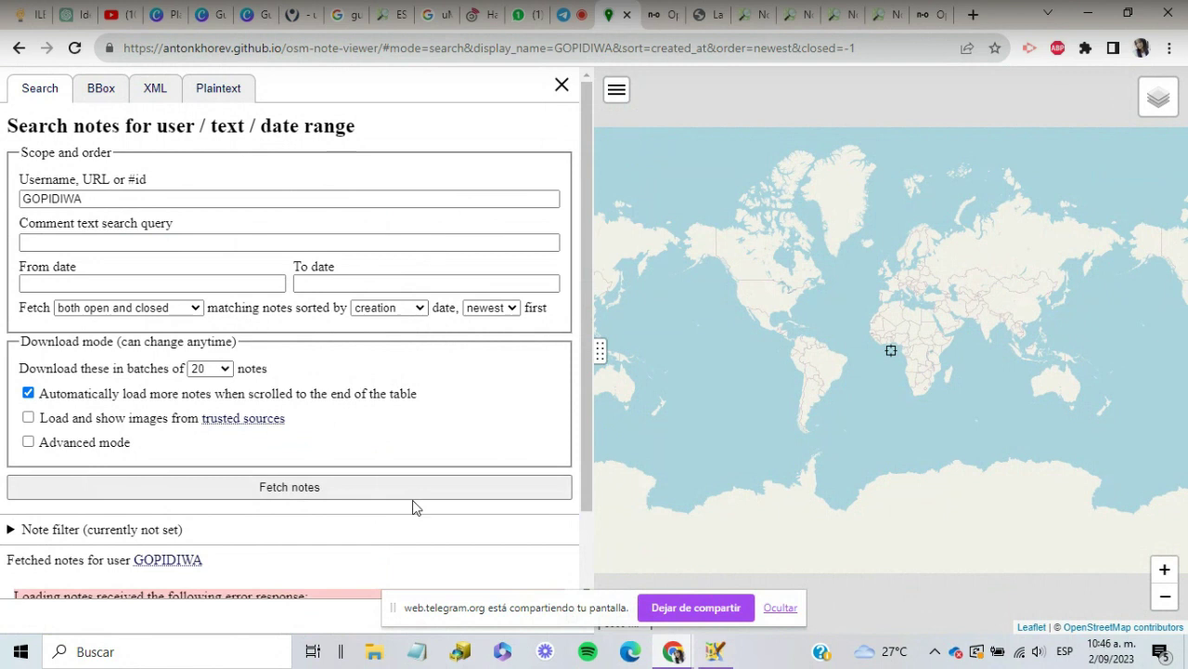
scroll(414, 504, down, 1)
click(163, 471)
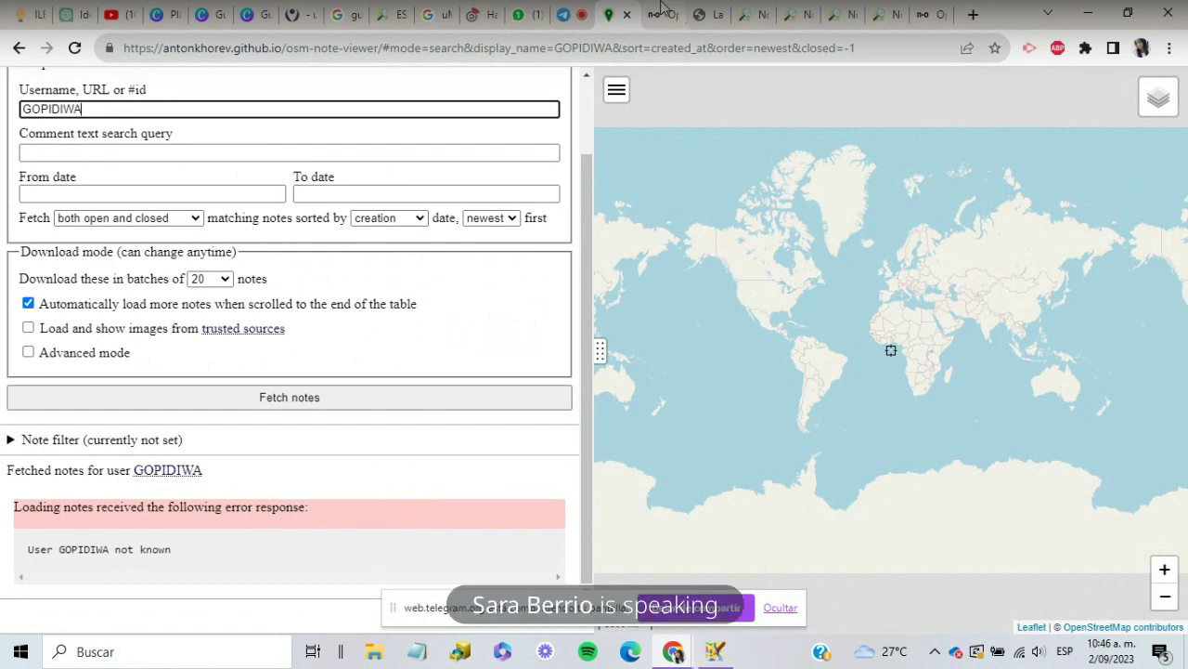
Step: Check the spelling of the "Reductor de Velocidad" contributor's username in the list of open notes for Colombia
click(707, 14)
scroll(262, 429, down, 20)
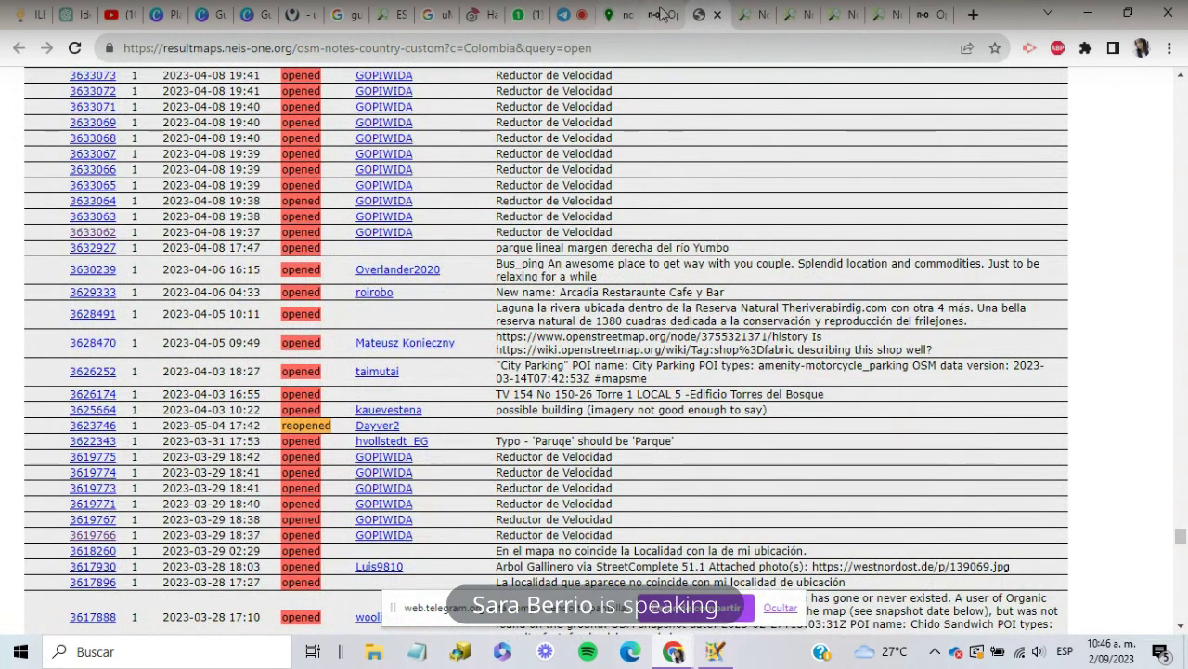
click(613, 16)
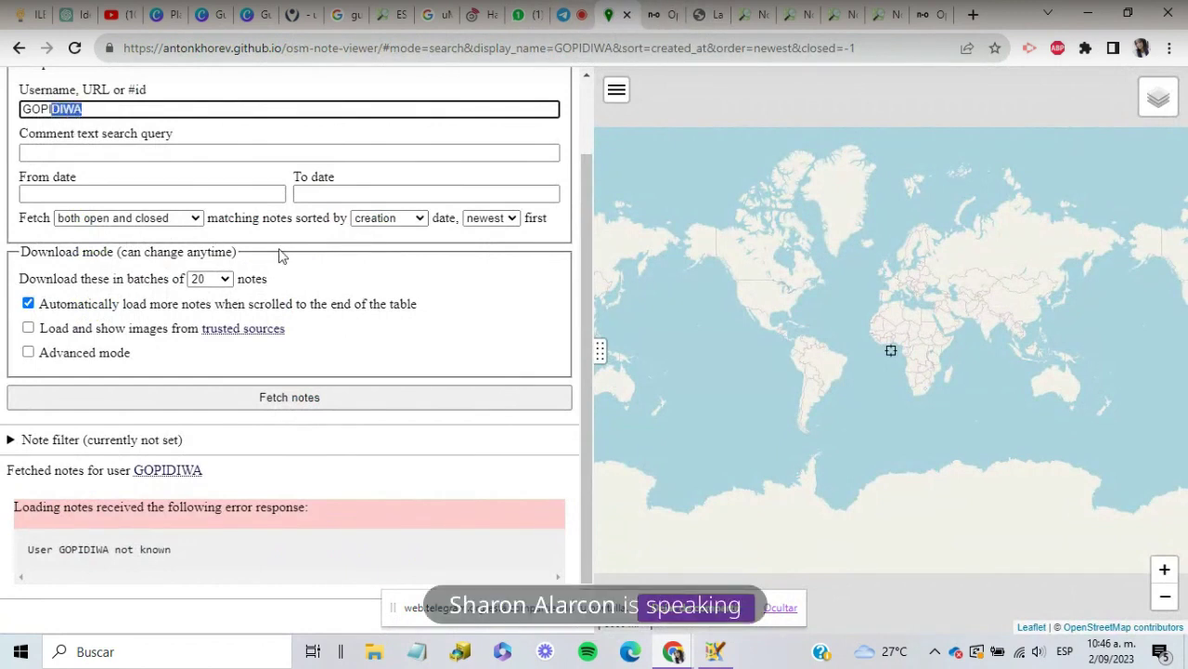
key(BackSpace)
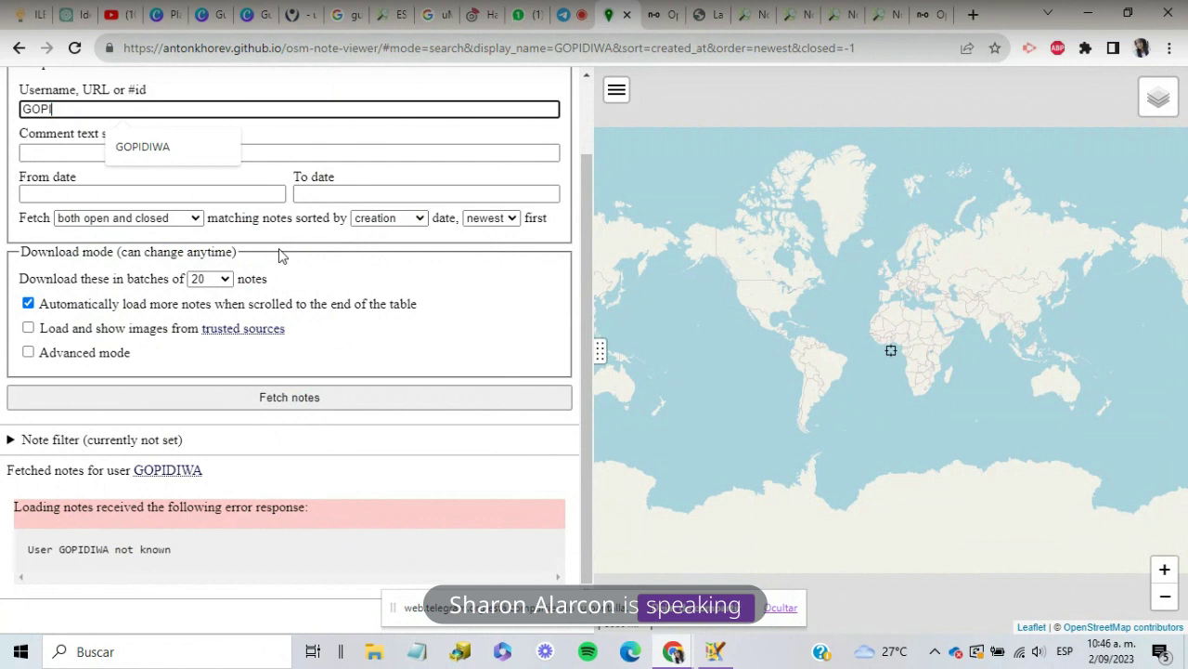
click(670, 15)
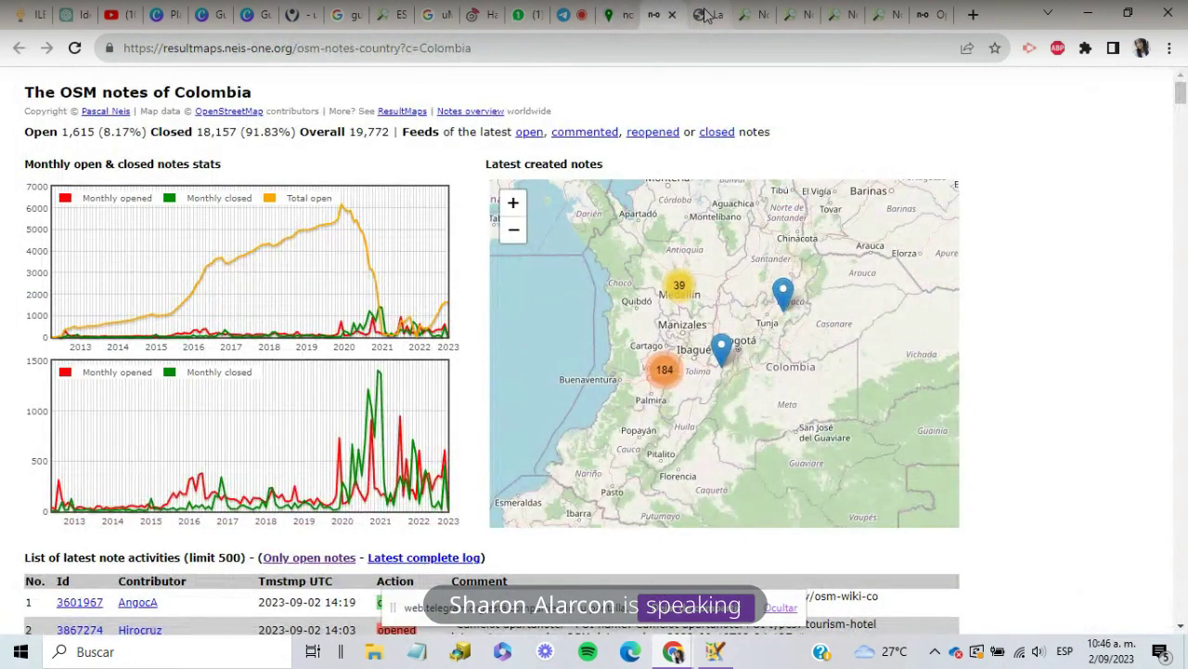
click(705, 15)
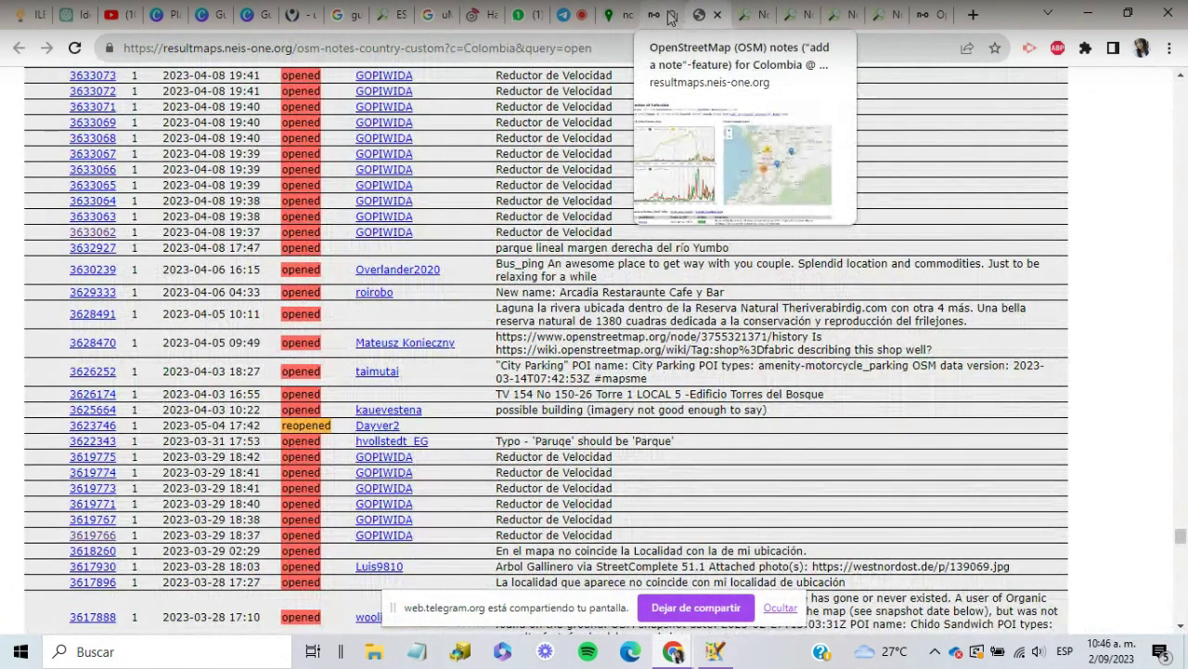
click(617, 14)
click(243, 102)
text(GOPIDIWA)
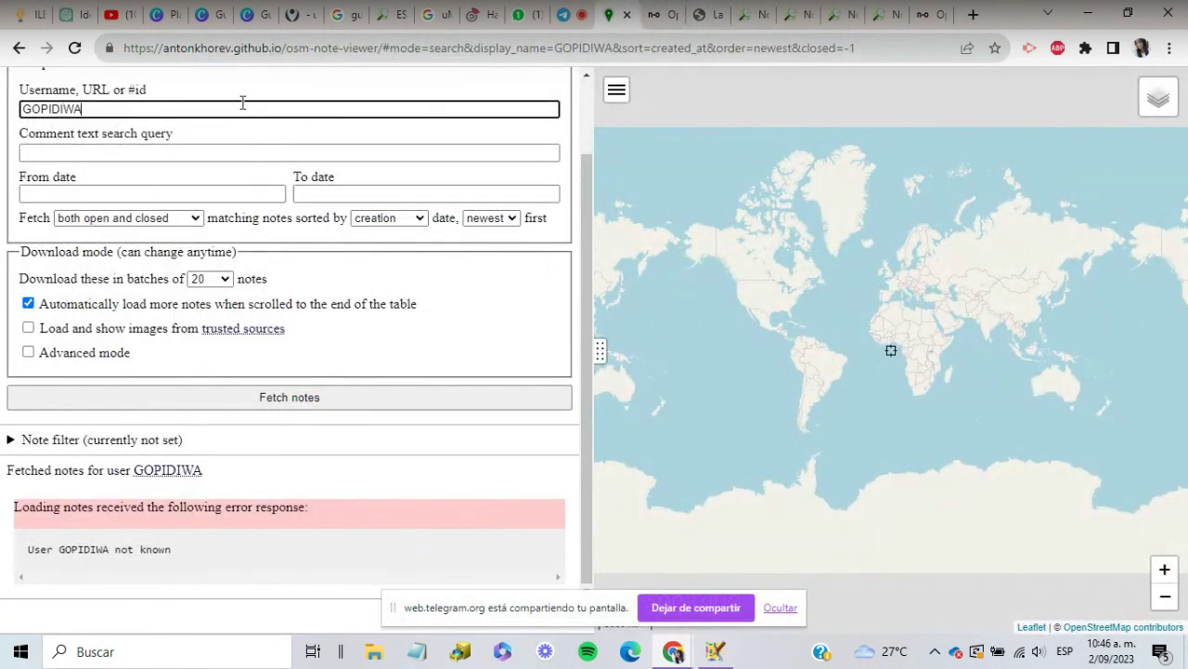
key(Return)
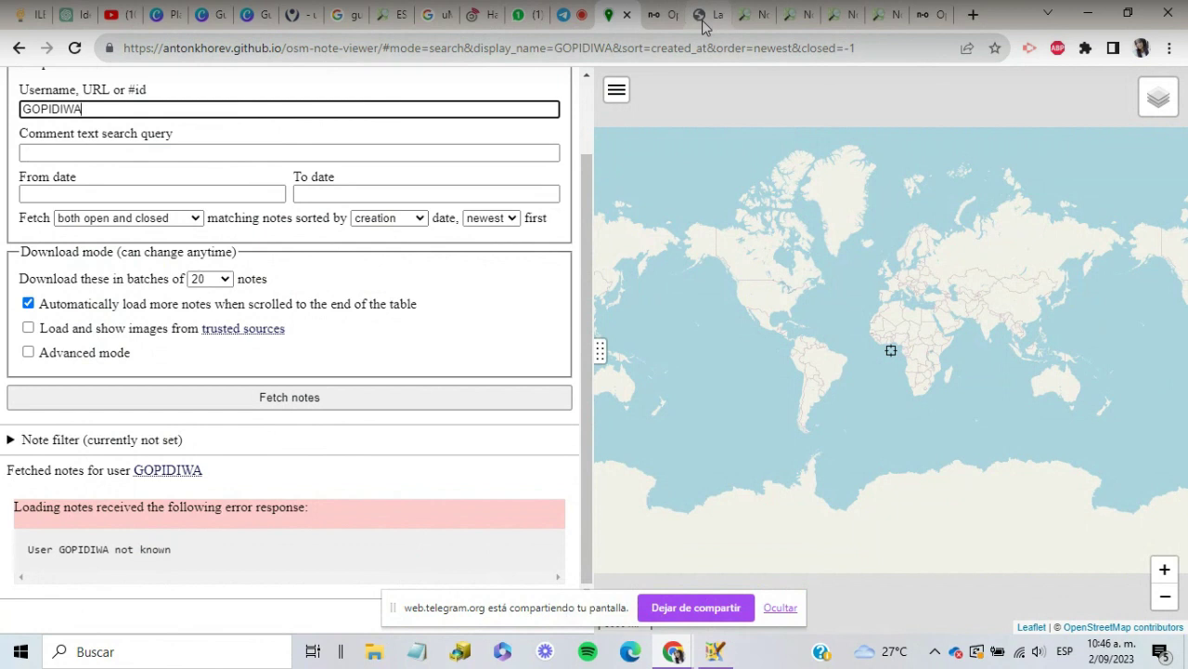
key(BackSpace)
key(BackSpace)
key(BackSpace)
key(BackSpace)
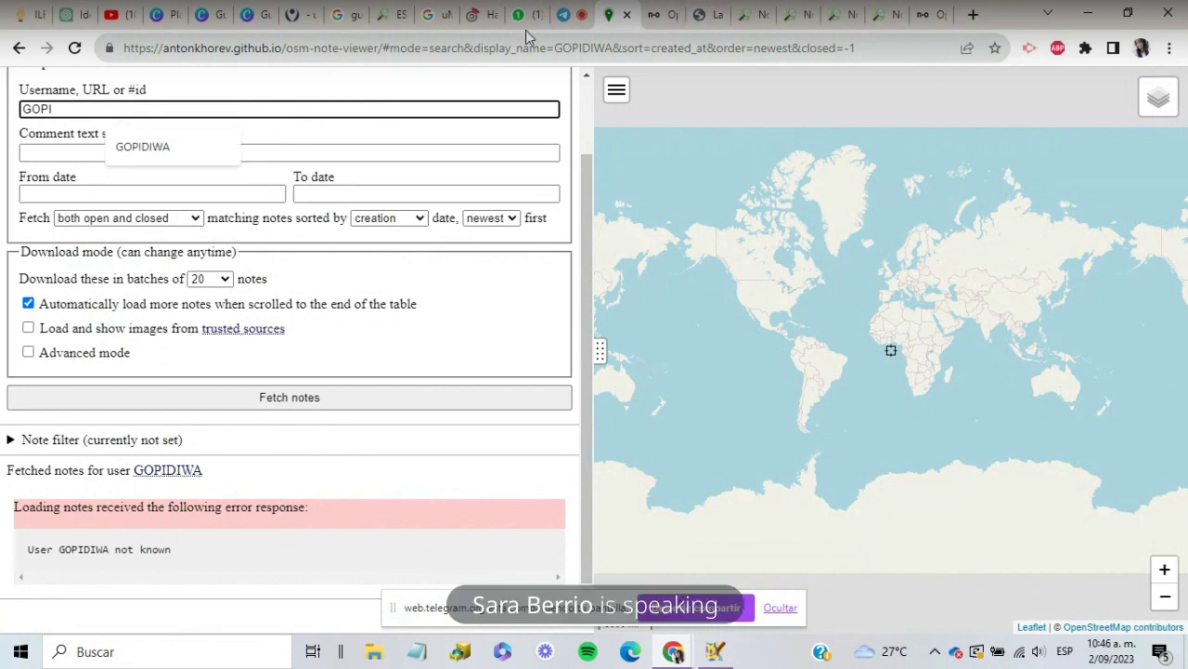
text(WIDA)
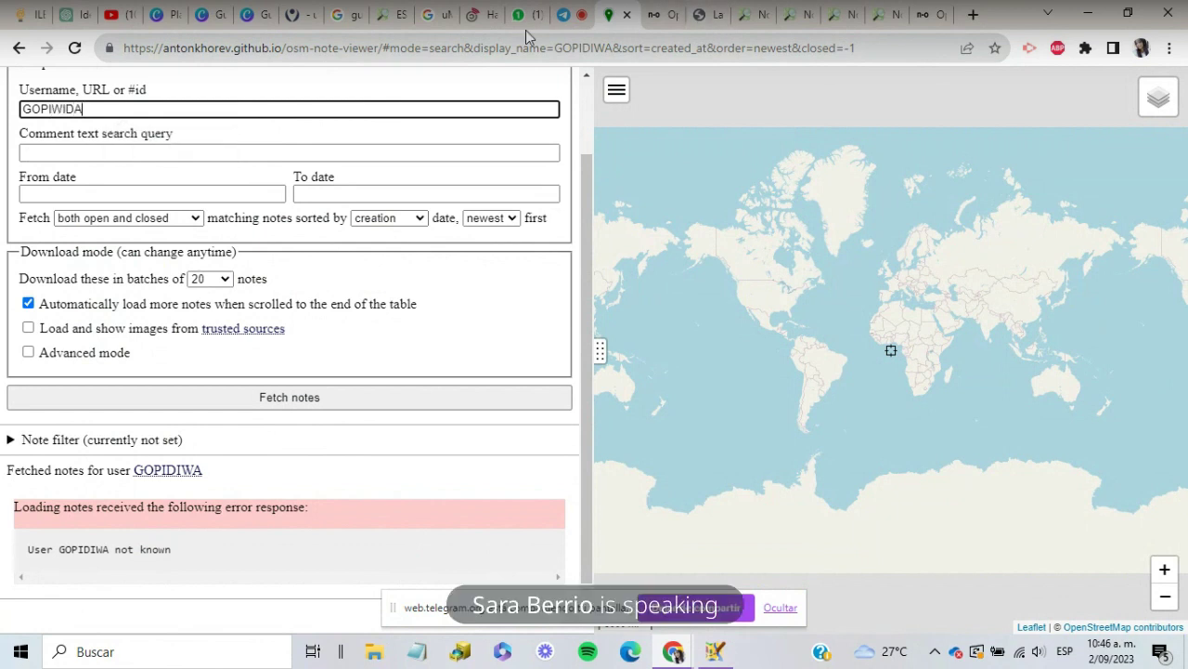
click(299, 404)
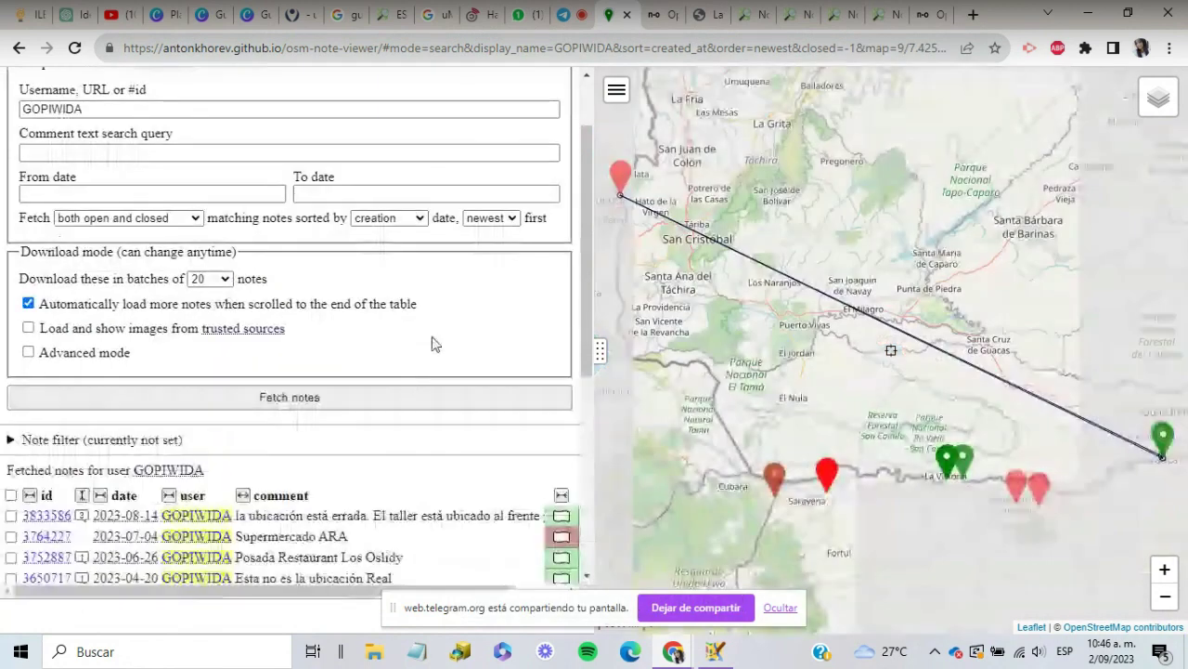
scroll(797, 390, down, 2)
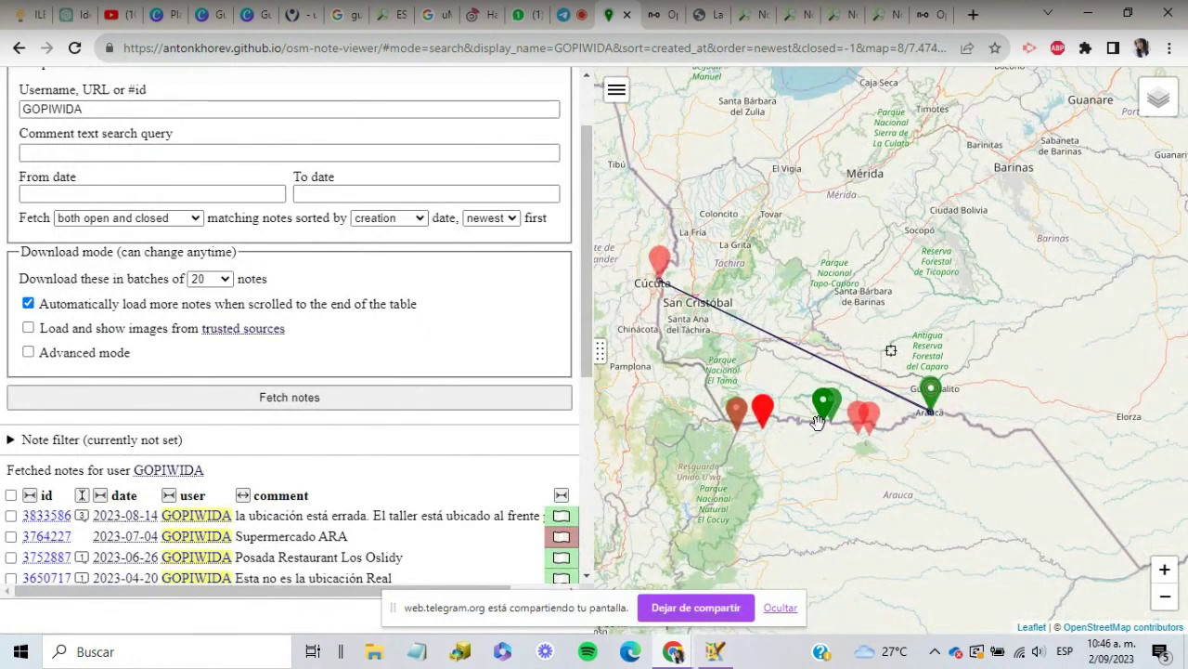
scroll(819, 423, up, 2)
drag(793, 465, 931, 445)
right_click(874, 436)
click(807, 329)
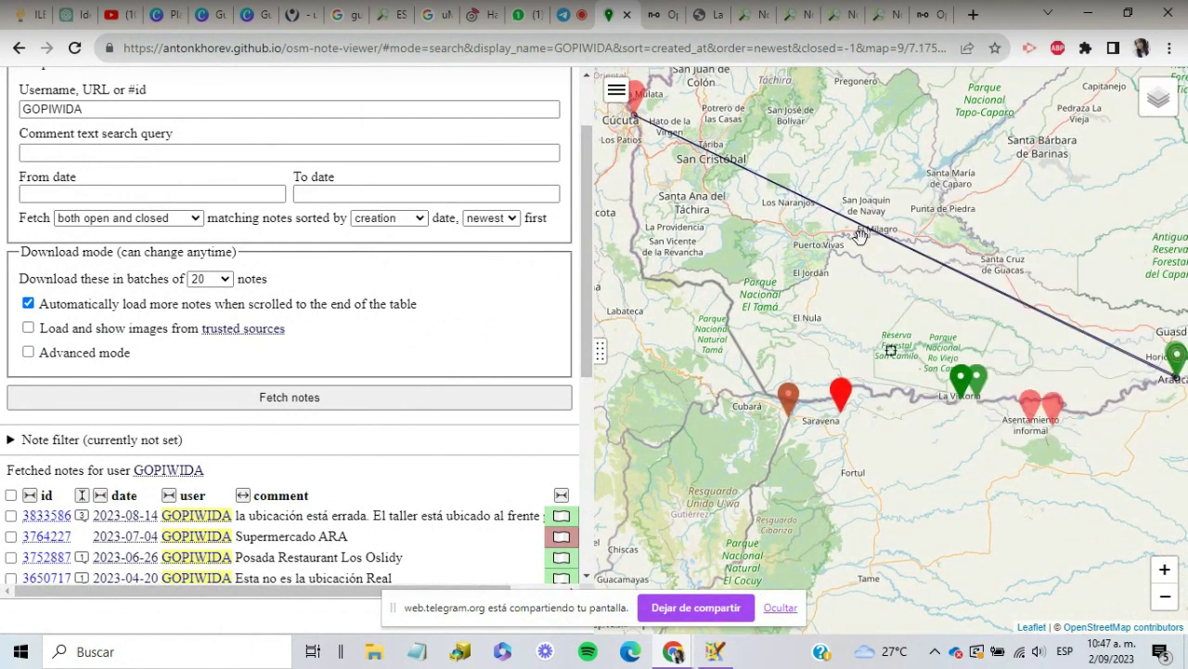
scroll(757, 361, down, 2)
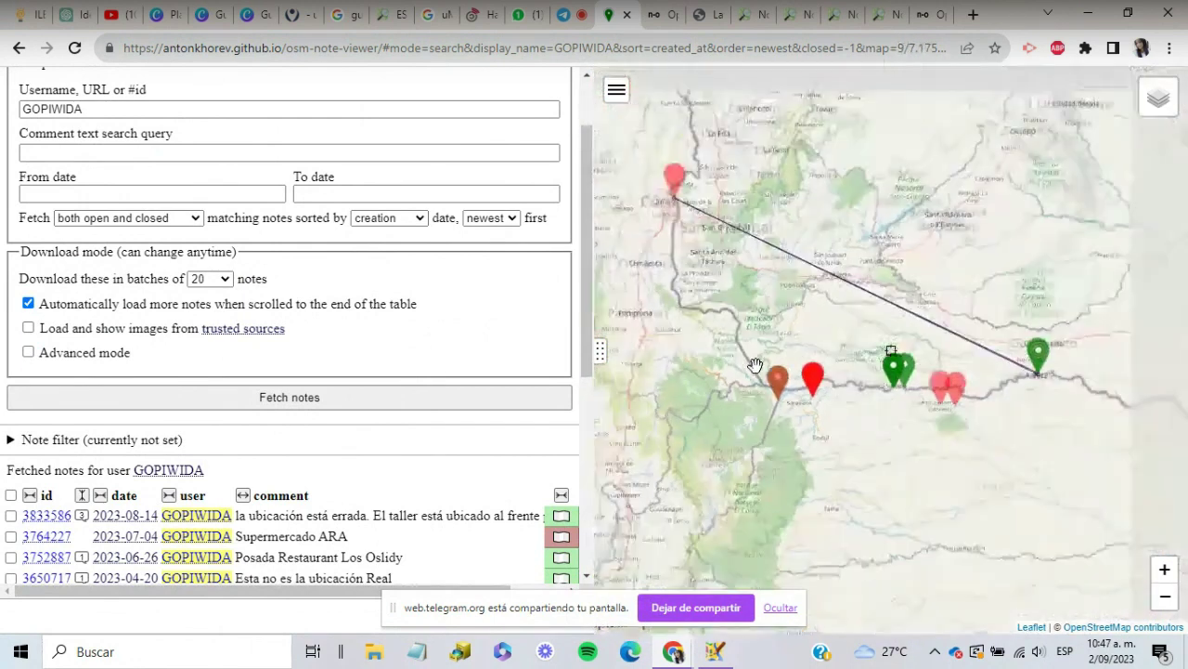
scroll(360, 496, down, 5)
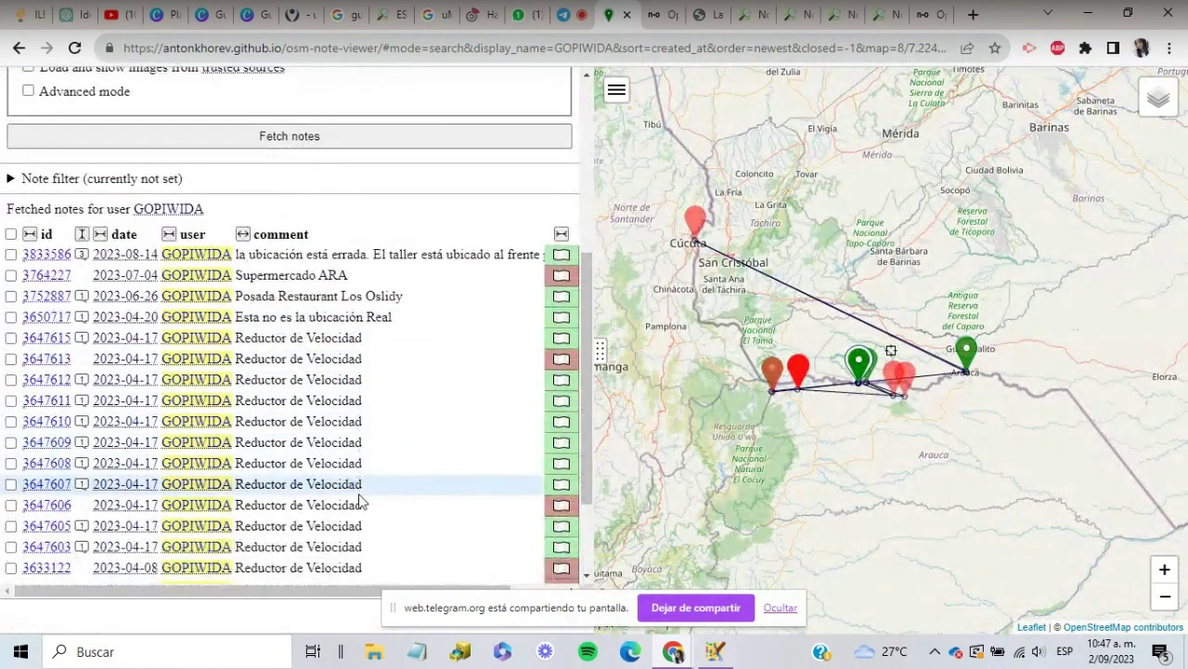
scroll(360, 502, up, 6)
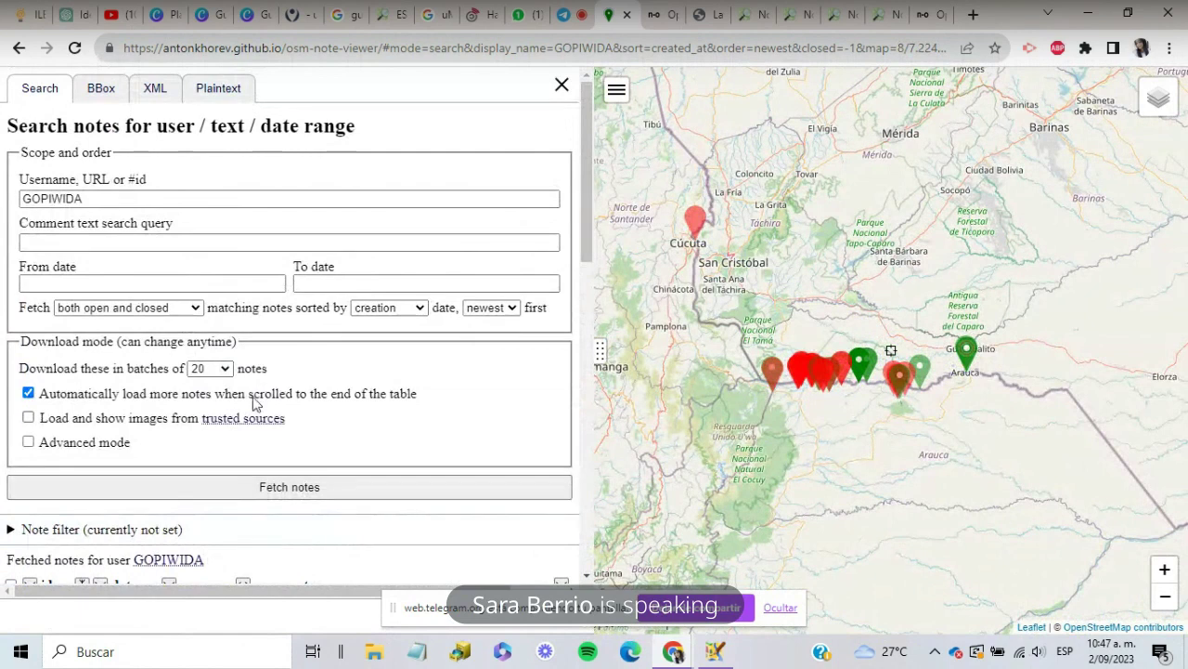
Step: Set the download batch size to 100 notes and fetch GOPIWIDA's notes again
click(210, 368)
click(216, 399)
click(377, 483)
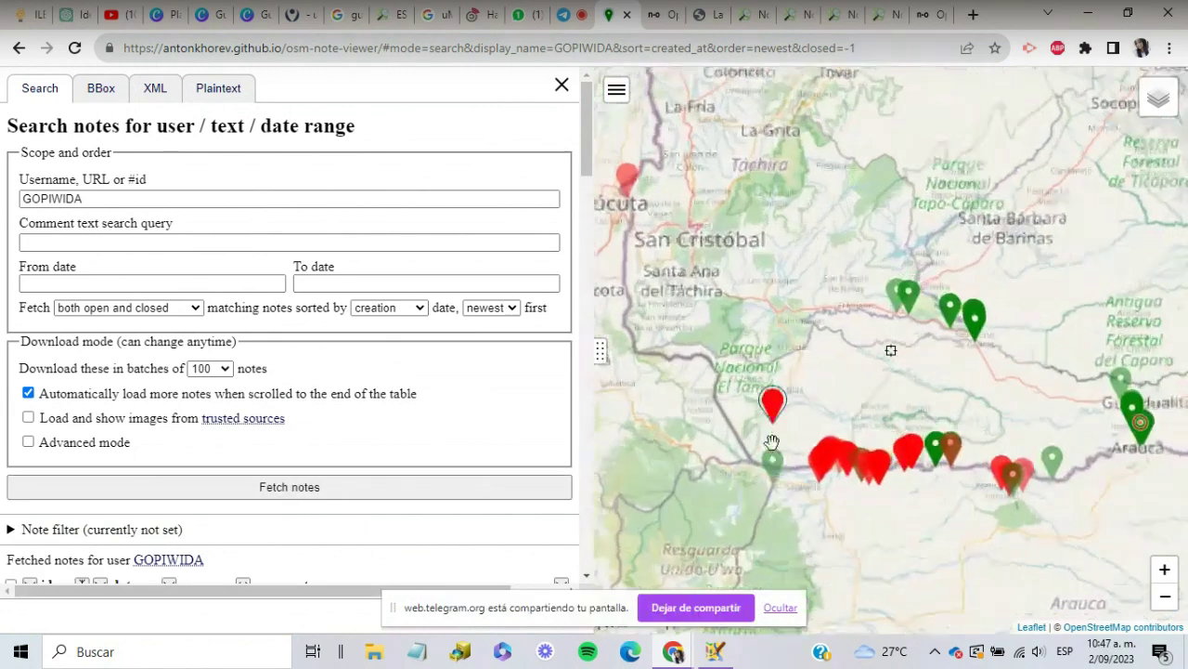
Step: Examine GOPIWIDA's notes around Bojabá on the Pamplona - Saravena road on the map
scroll(808, 446, down, 1)
drag(891, 467, 774, 428)
right_click(746, 473)
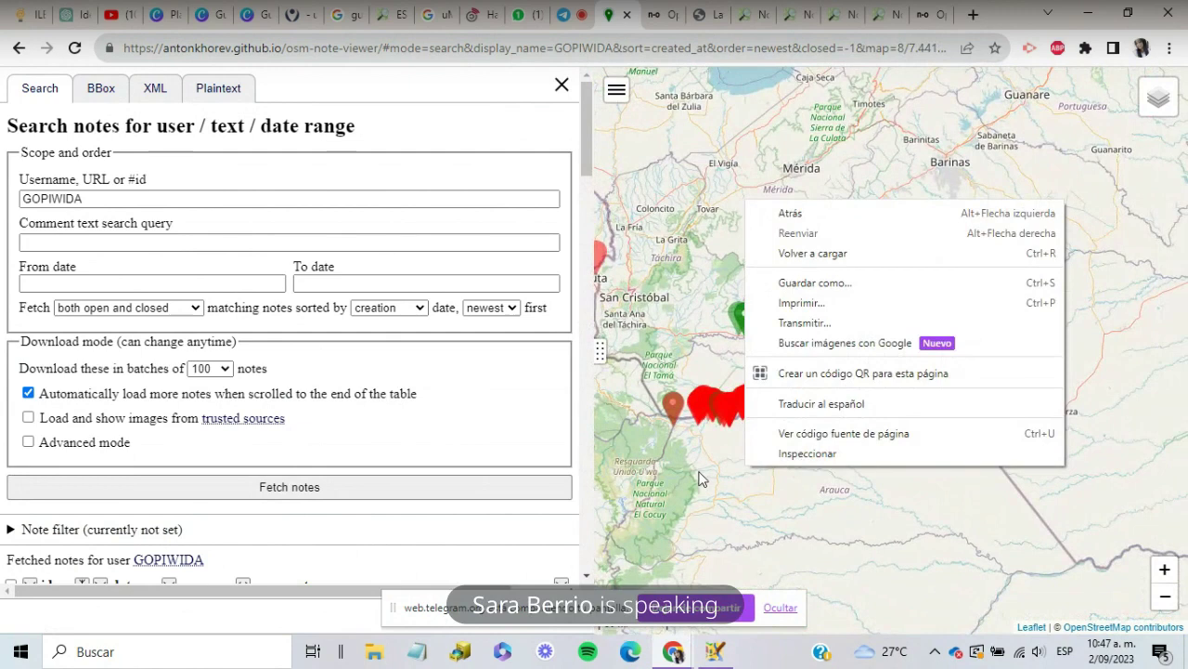
click(699, 473)
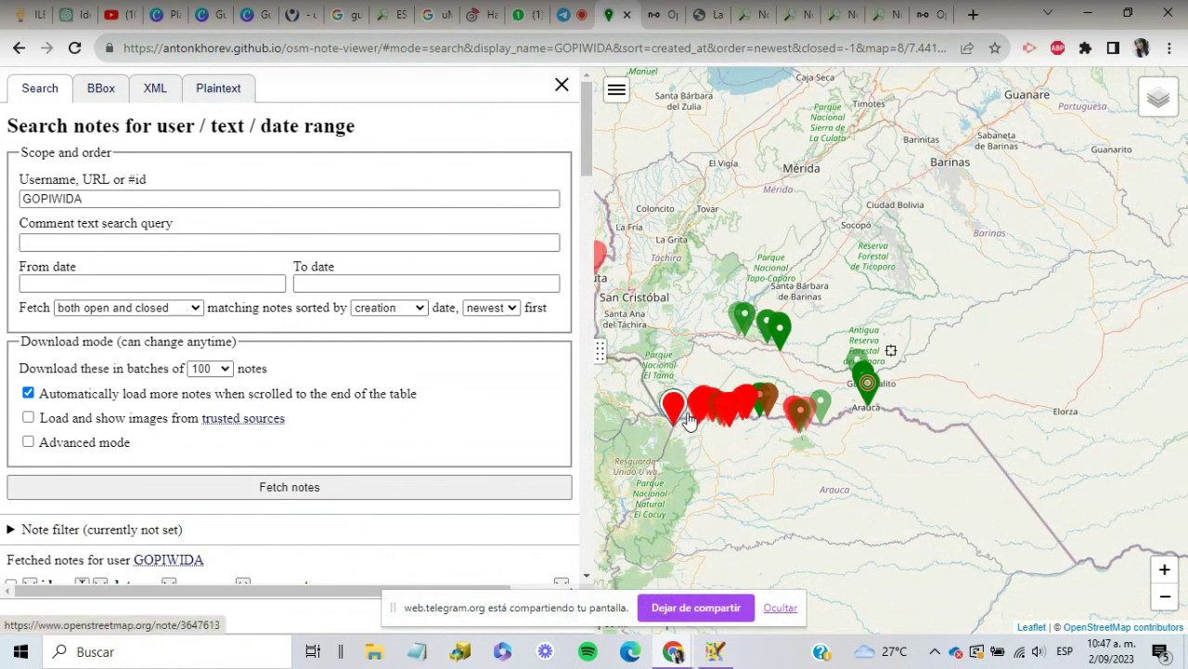
scroll(650, 412, up, 3)
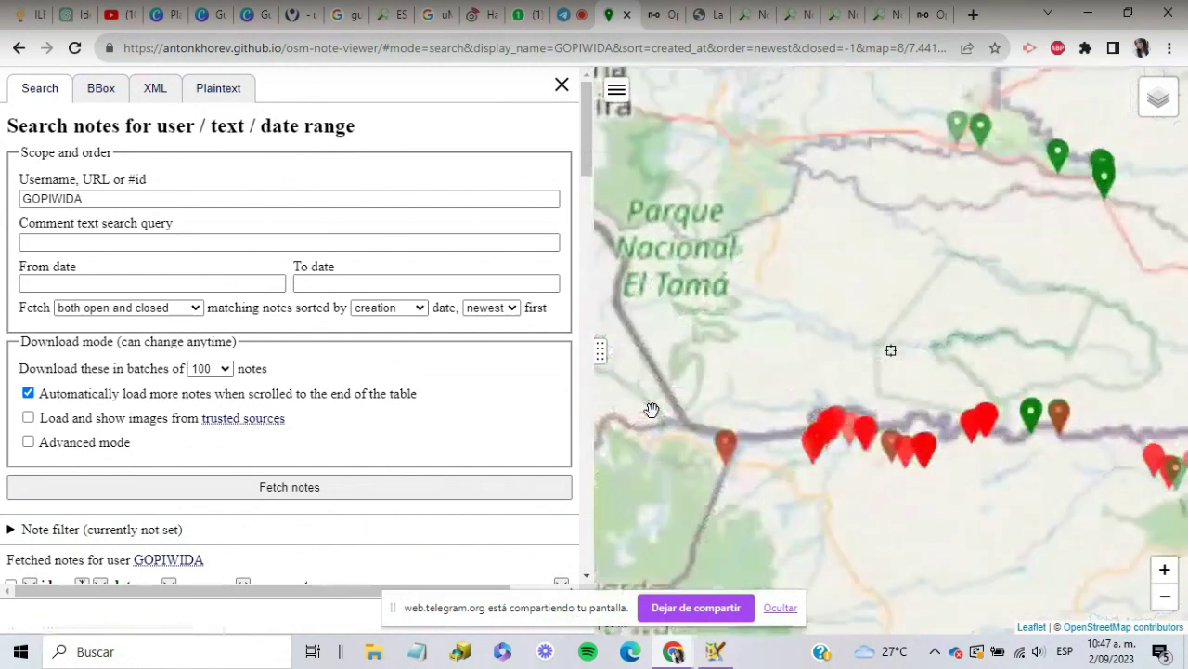
scroll(759, 482, up, 2)
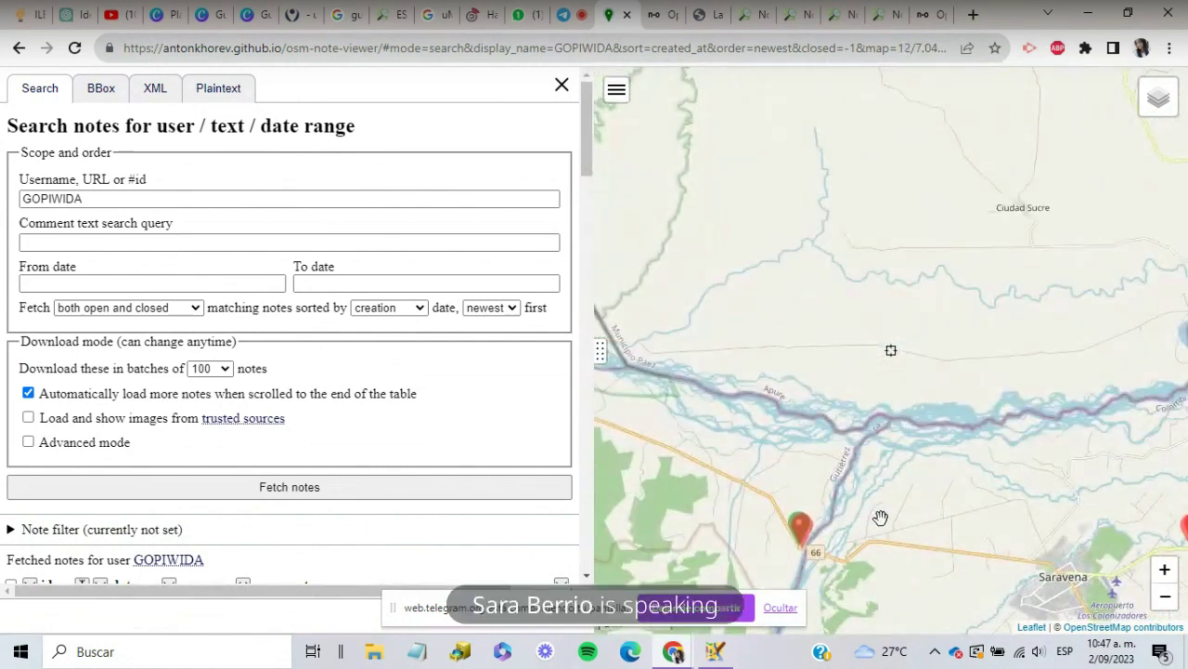
scroll(785, 447, up, 6)
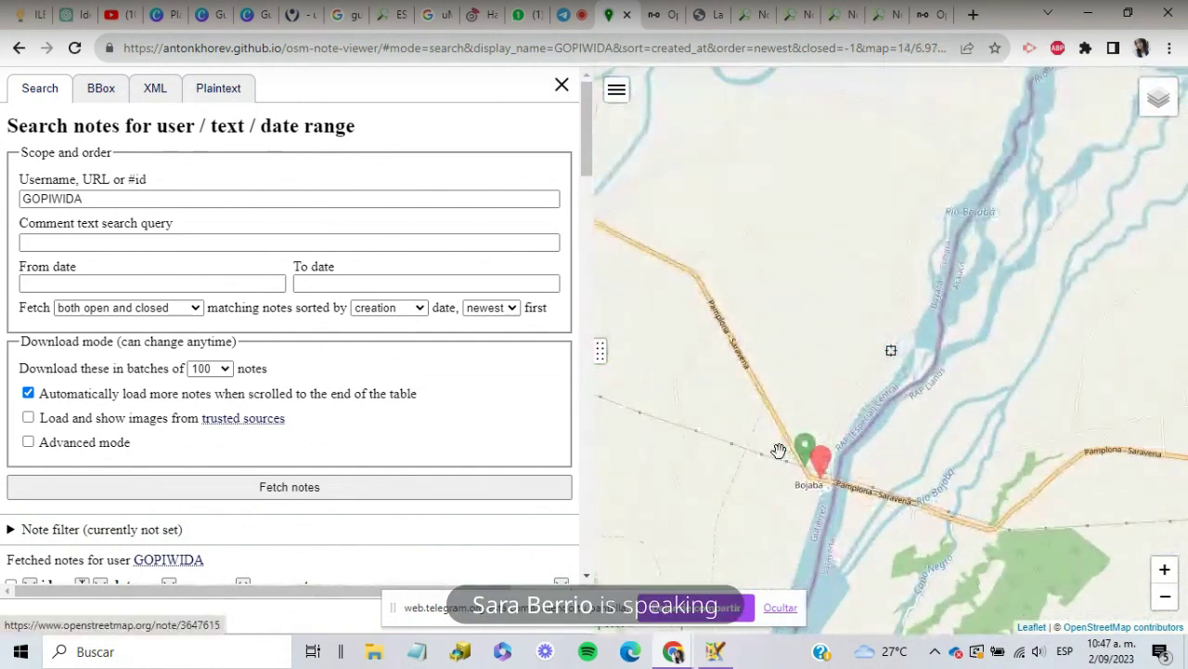
scroll(930, 518, down, 1)
drag(793, 400, 676, 279)
right_click(677, 279)
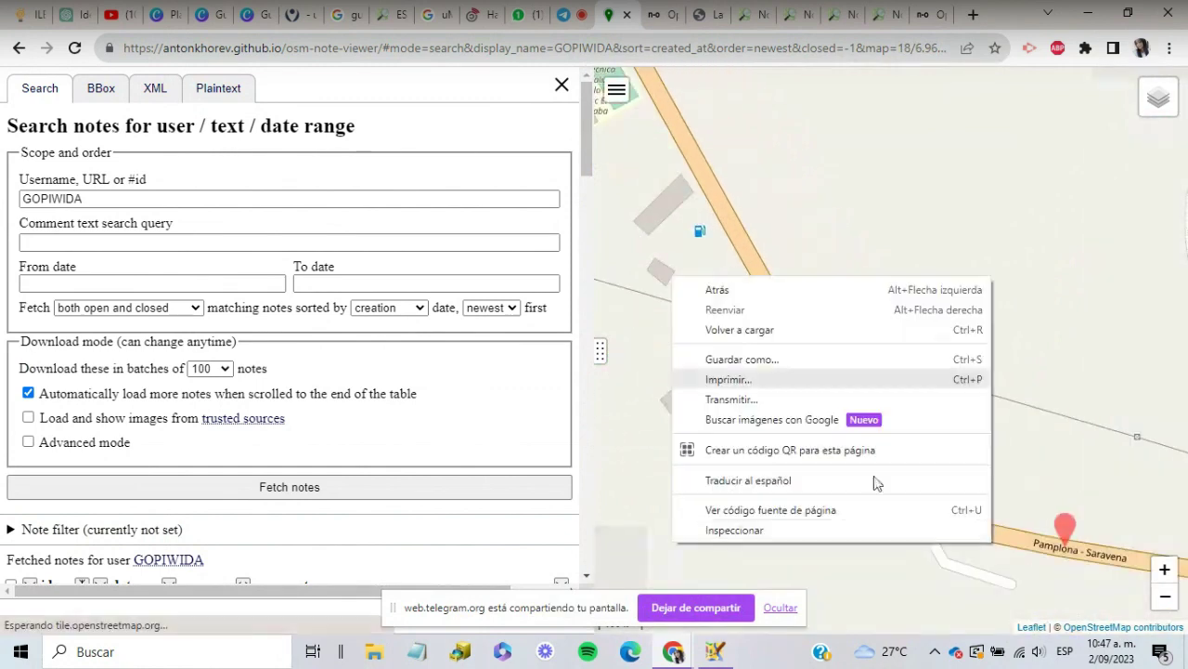
click(957, 579)
drag(931, 569, 656, 393)
right_click(661, 121)
click(820, 451)
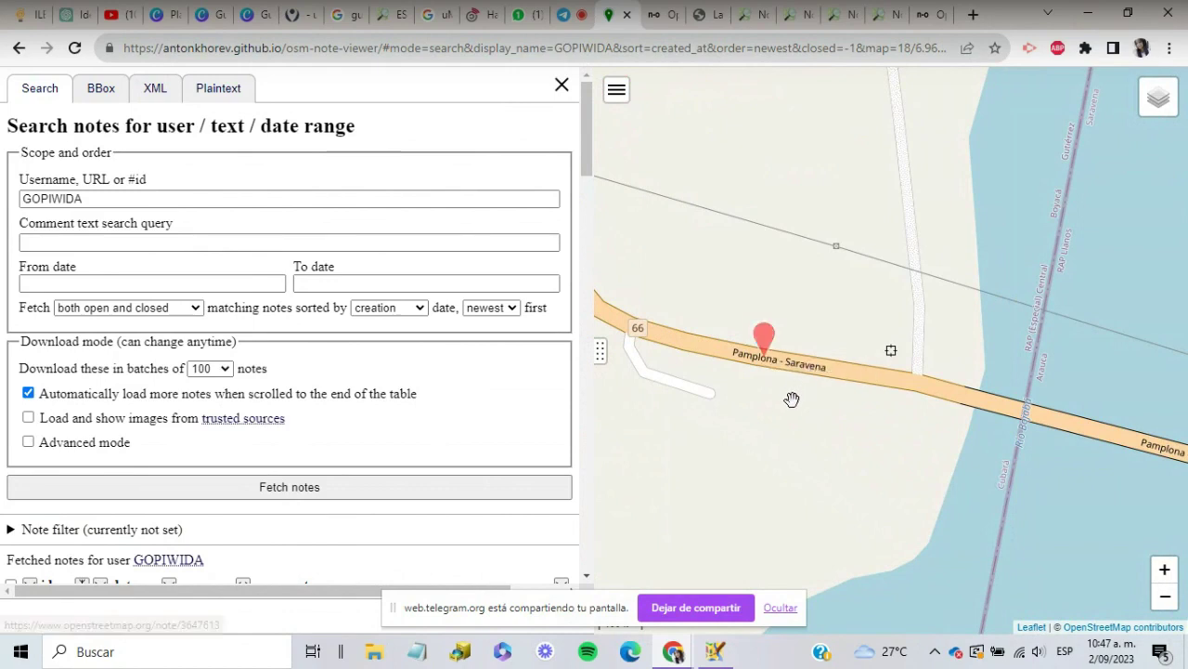
Step: Examine the notes along the border road from Bojabá eastwards past Saravena
scroll(791, 405, down, 3)
drag(936, 502, 517, 363)
right_click(710, 385)
key(Escape)
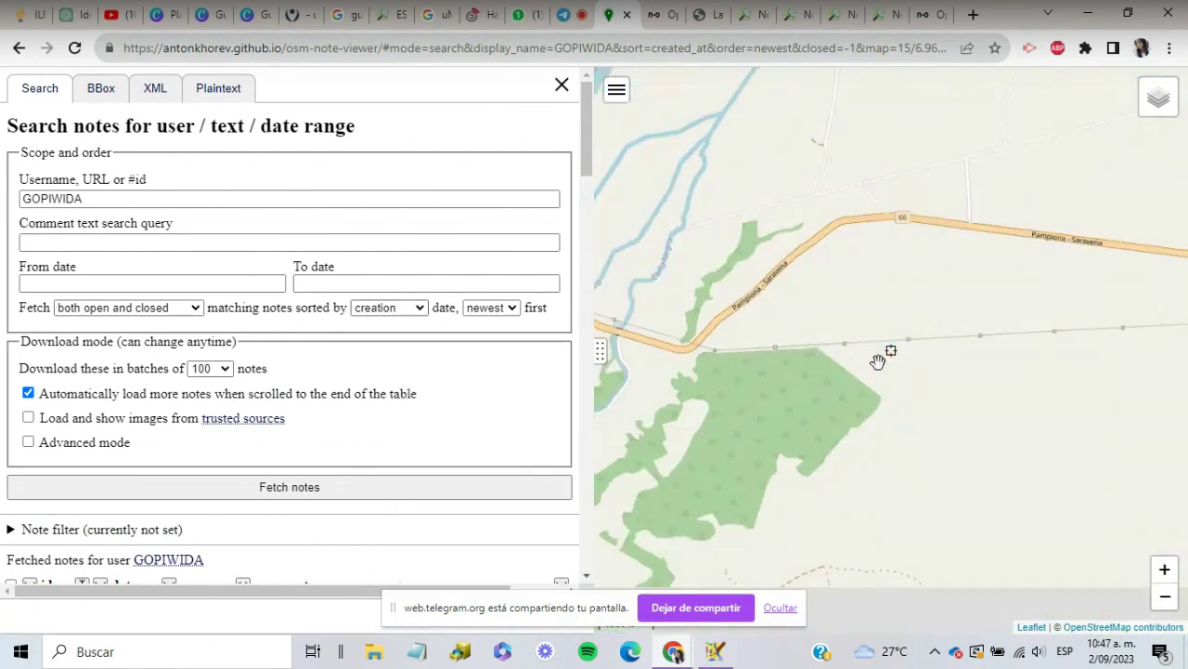
scroll(907, 430, down, 3)
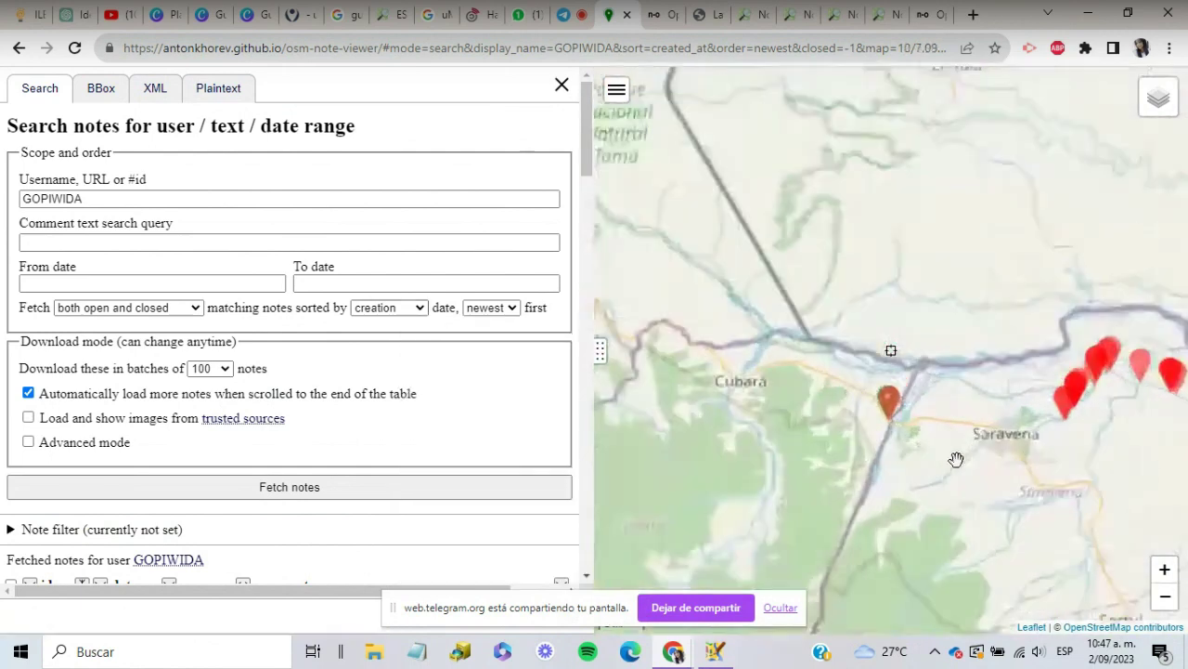
scroll(942, 441, up, 1)
drag(747, 506, 747, 432)
right_click(748, 432)
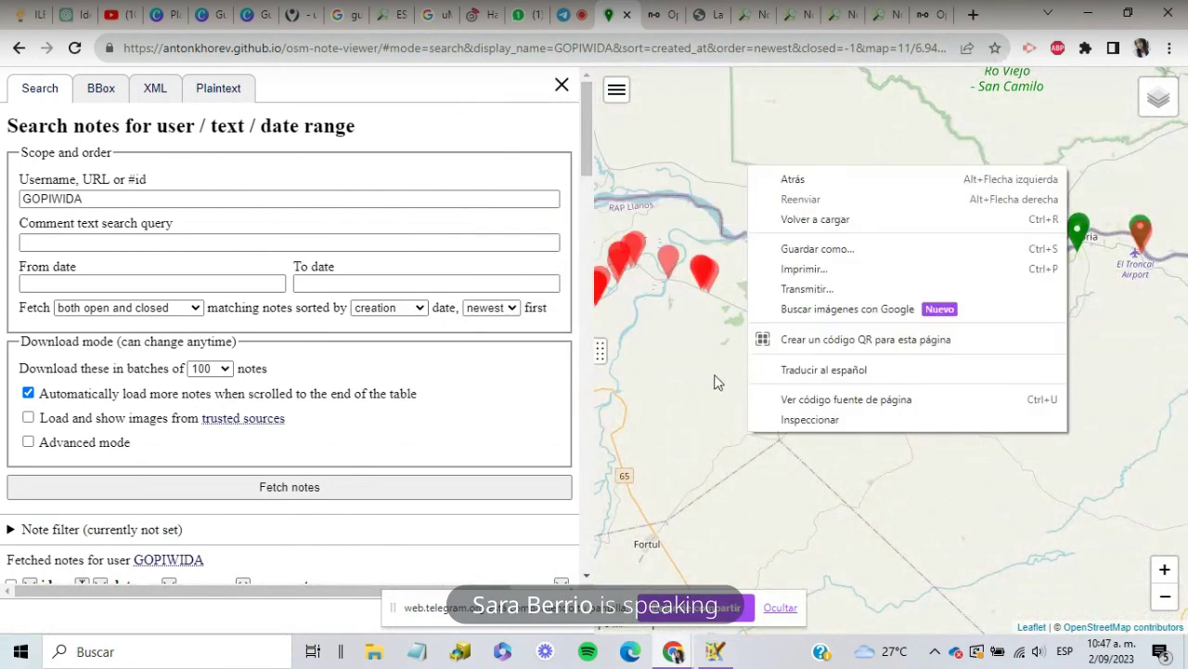
key(Escape)
Step: Select the western of the two open notes at the road bend near Quebrada La Pava
scroll(743, 399, up, 2)
scroll(753, 380, up, 5)
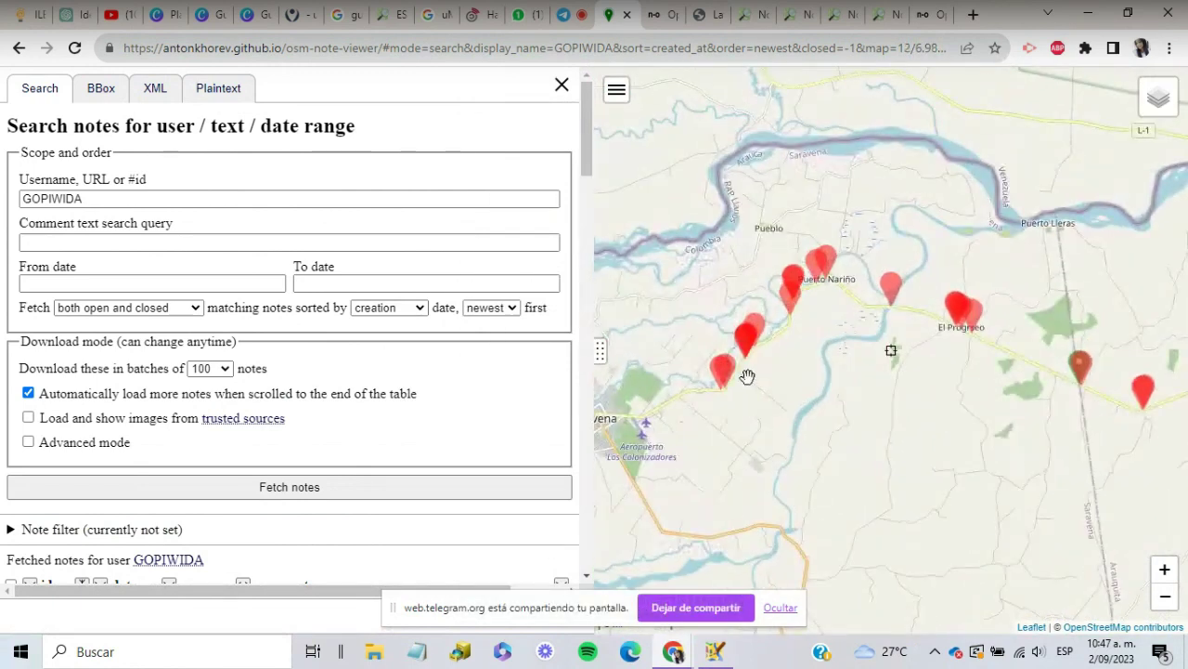
right_click(830, 371)
key(Escape)
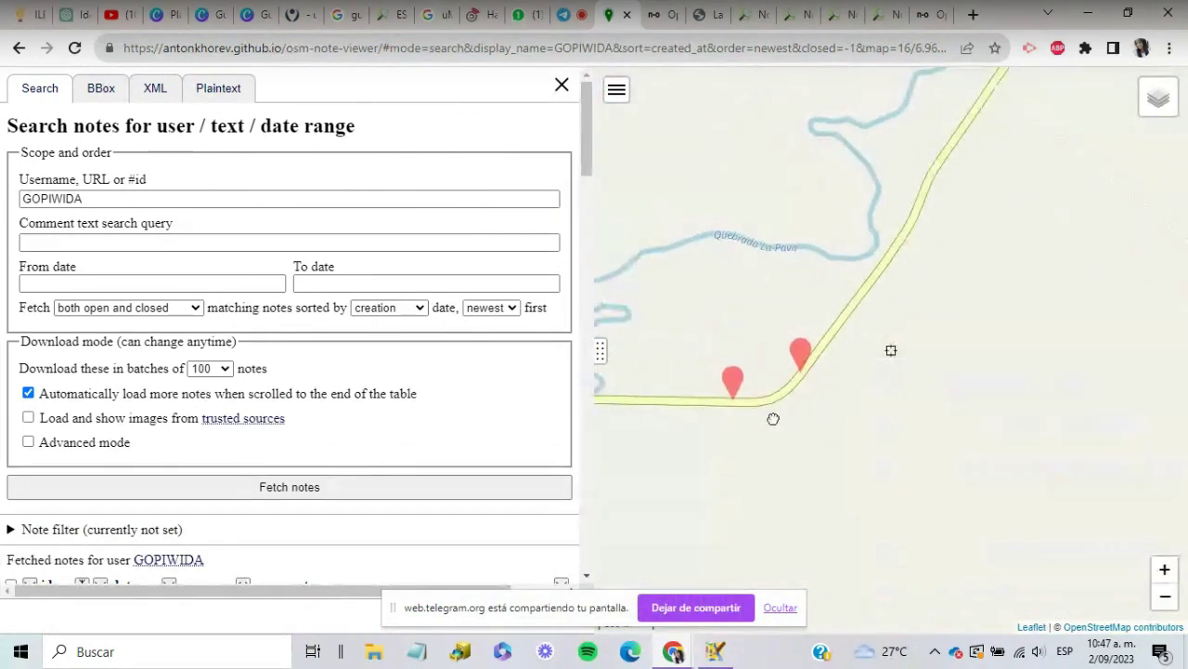
scroll(757, 409, up, 1)
right_click(756, 409)
key(Escape)
click(741, 381)
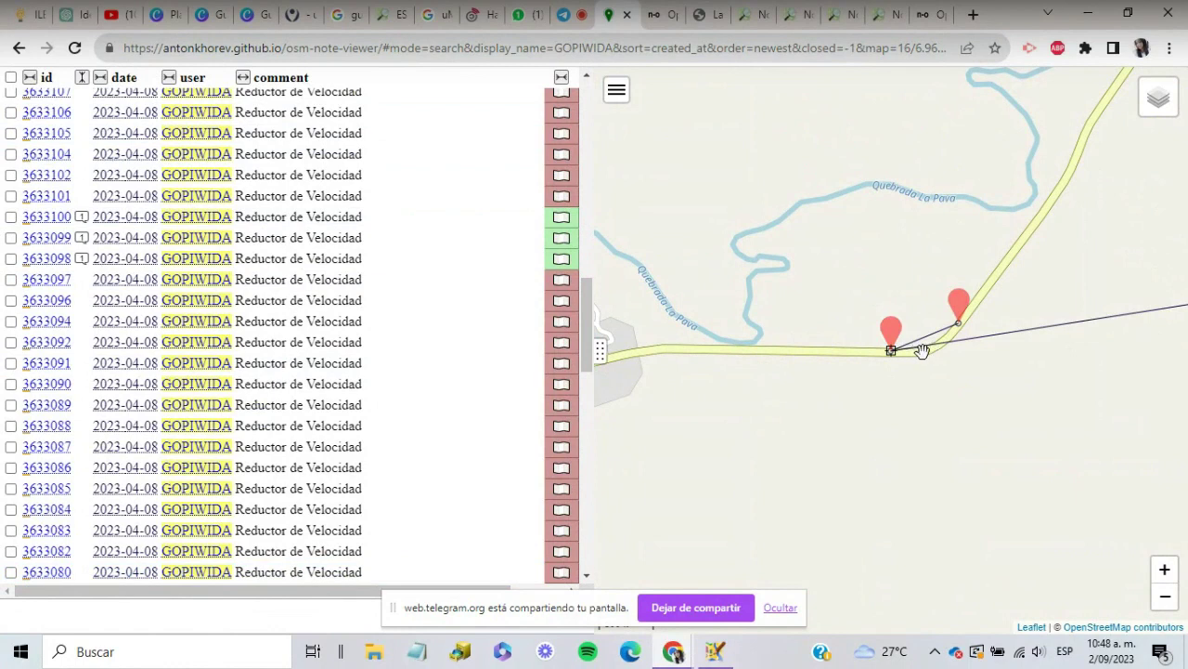
Step: Select open note #3633075 at the road bend near Quebrada La Pava and locate it in the results table
drag(1001, 367, 827, 357)
right_click(829, 359)
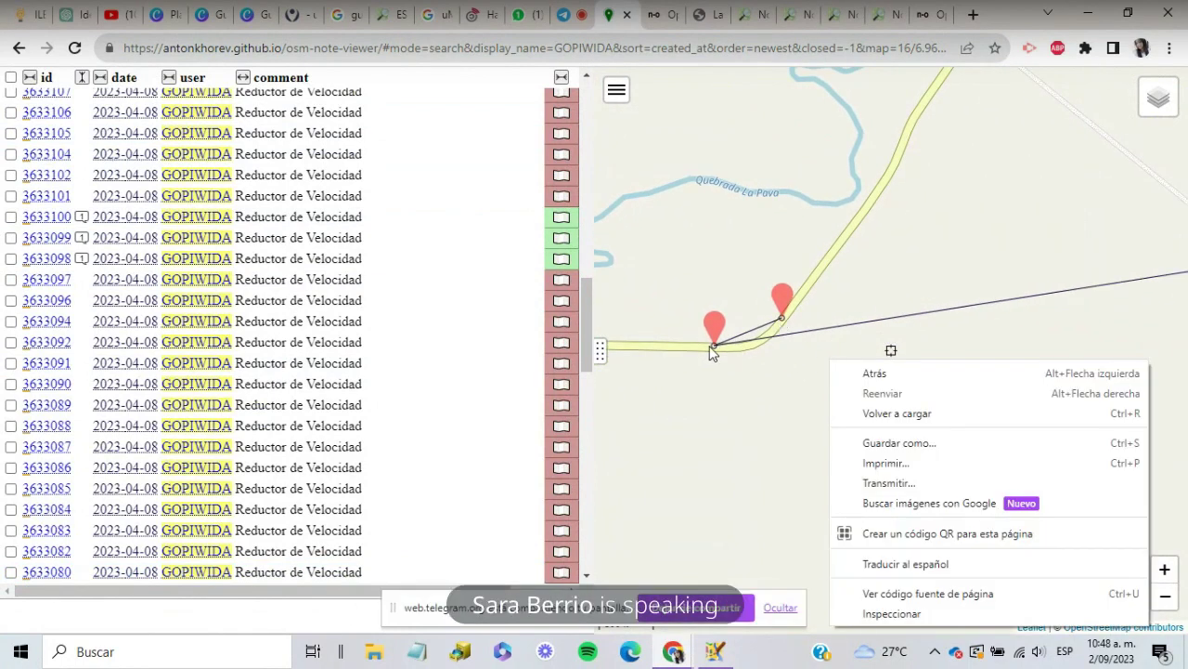
scroll(778, 339, down, 2)
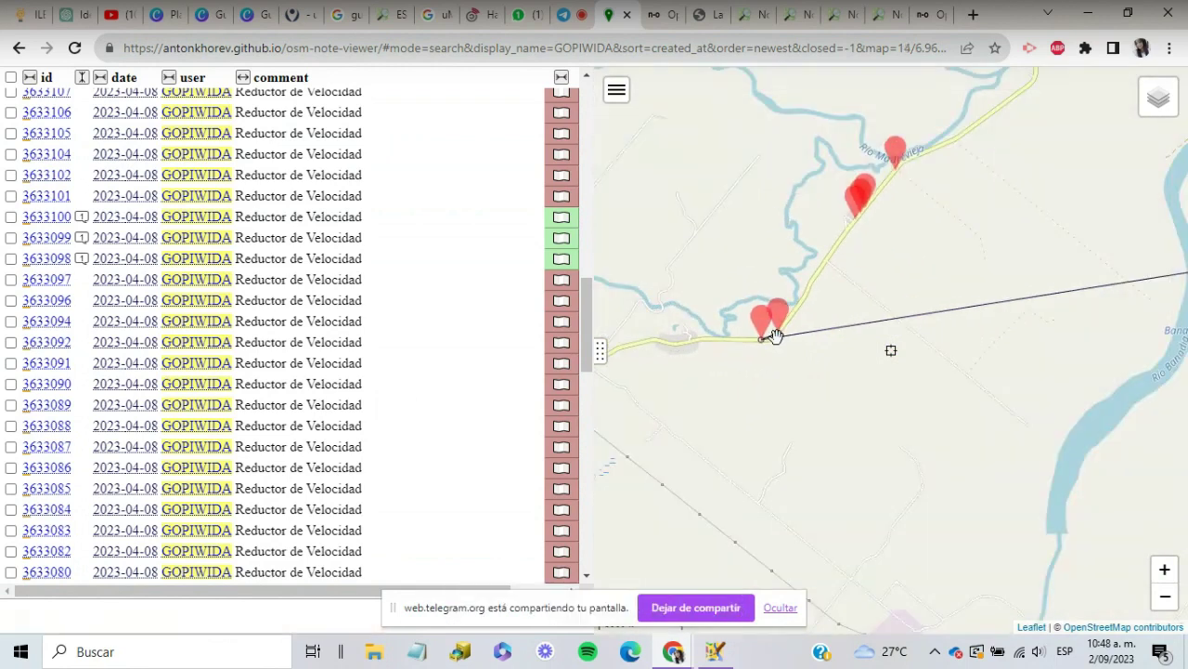
scroll(777, 336, up, 3)
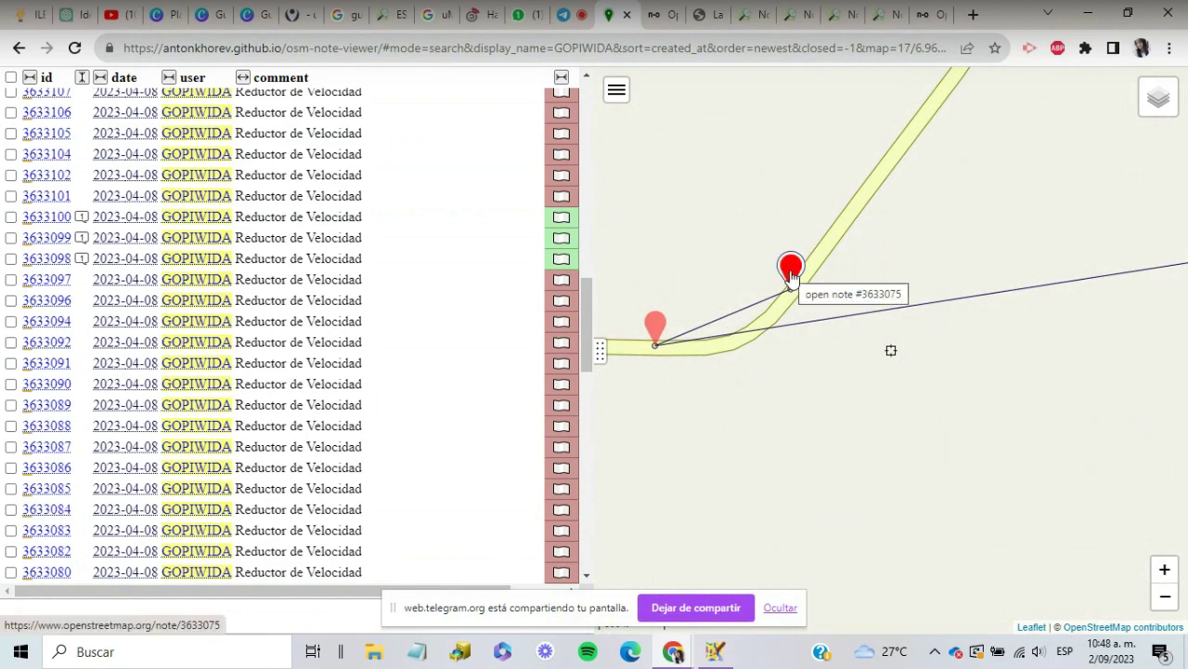
click(790, 276)
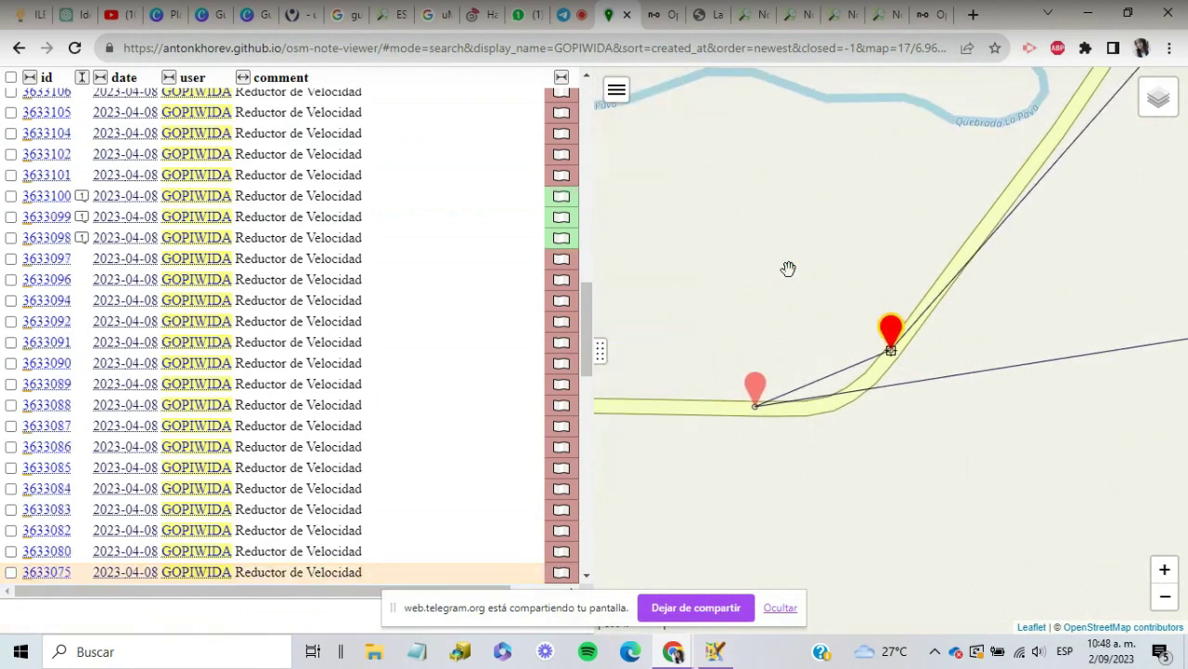
click(902, 344)
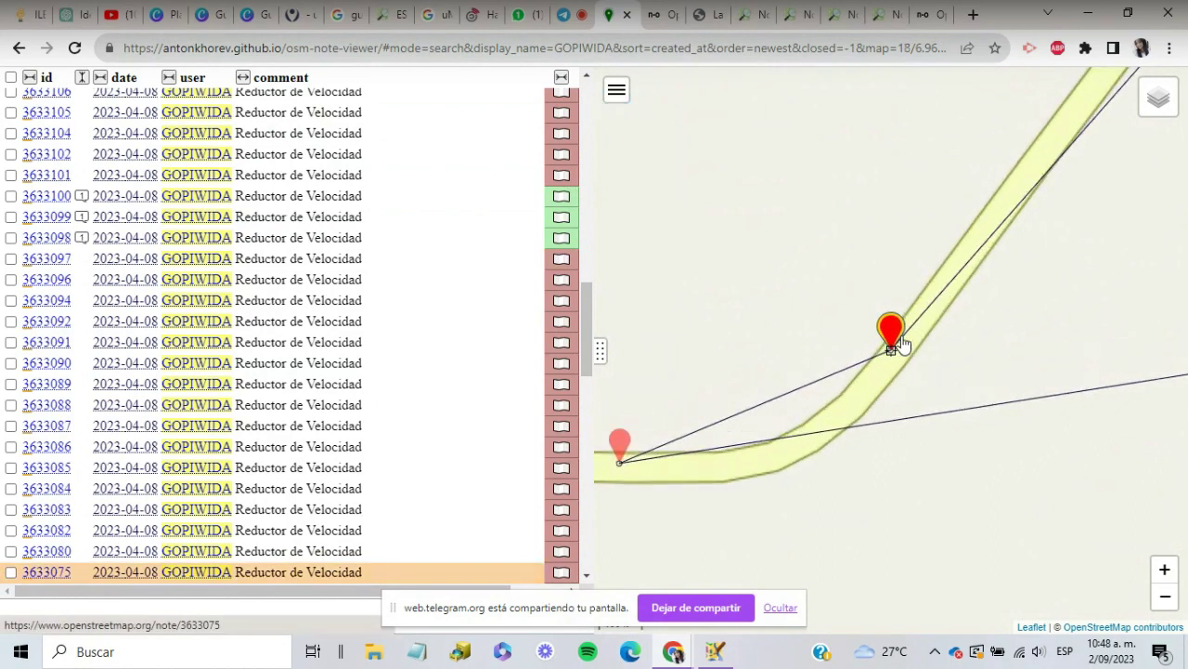
click(890, 336)
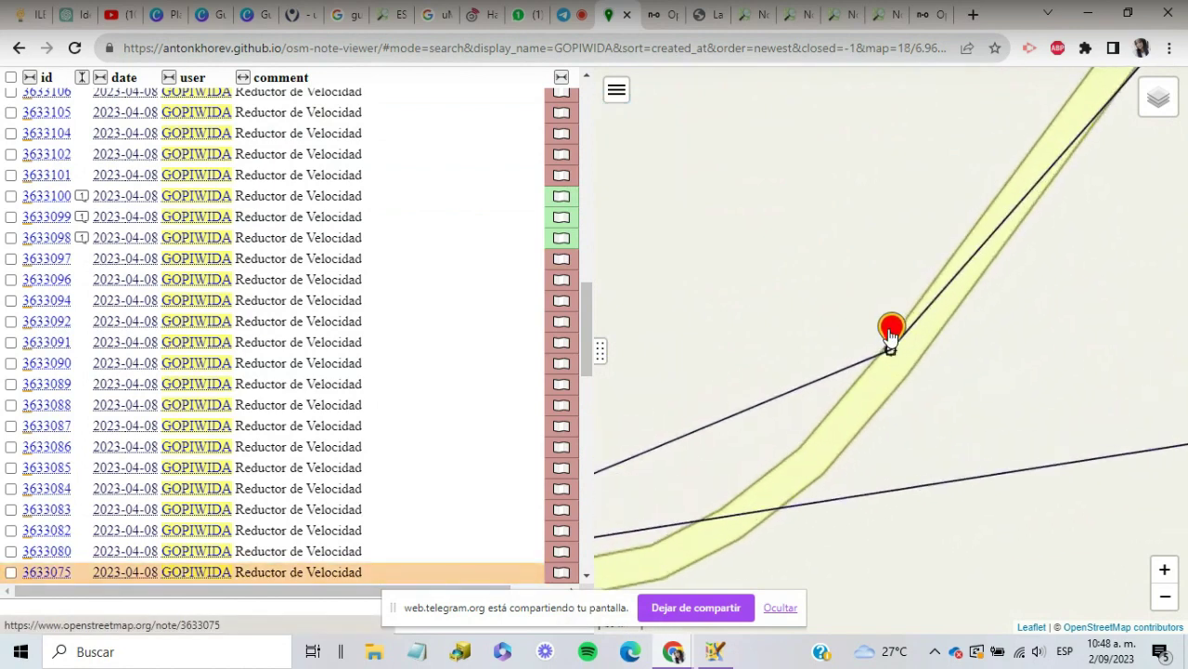
scroll(159, 523, down, 2)
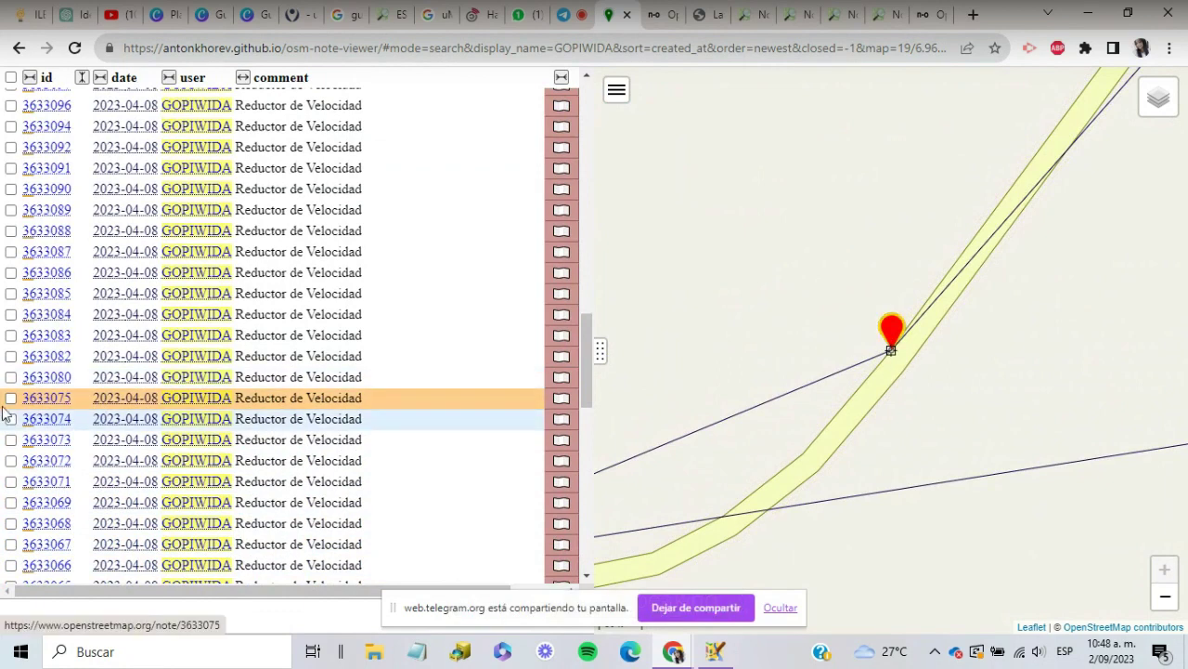
click(35, 399)
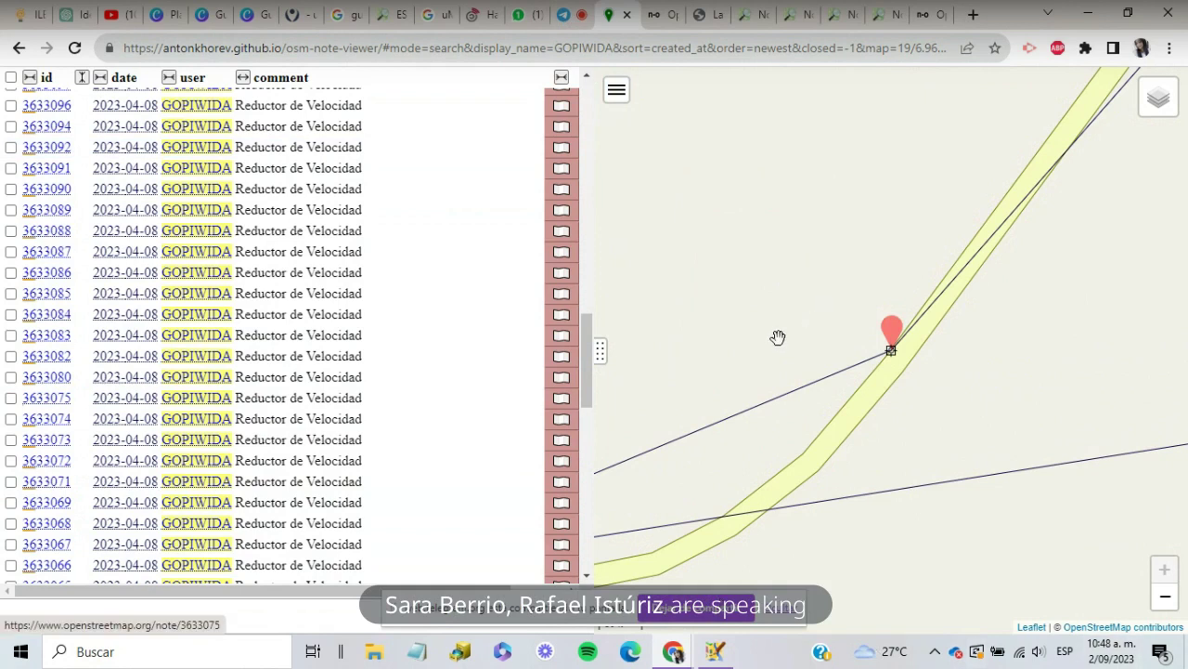
Step: Examine how the notes near Quebrada La Pava lie relative to the other notes east of Saravena
scroll(772, 339, down, 4)
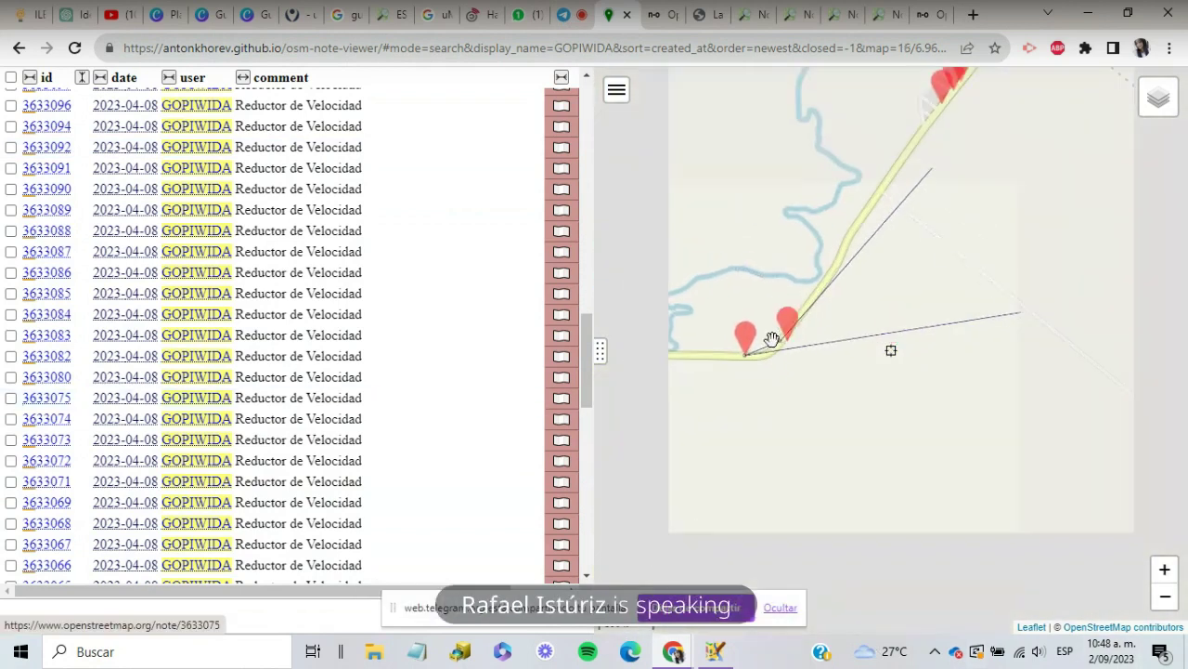
scroll(776, 346, up, 1)
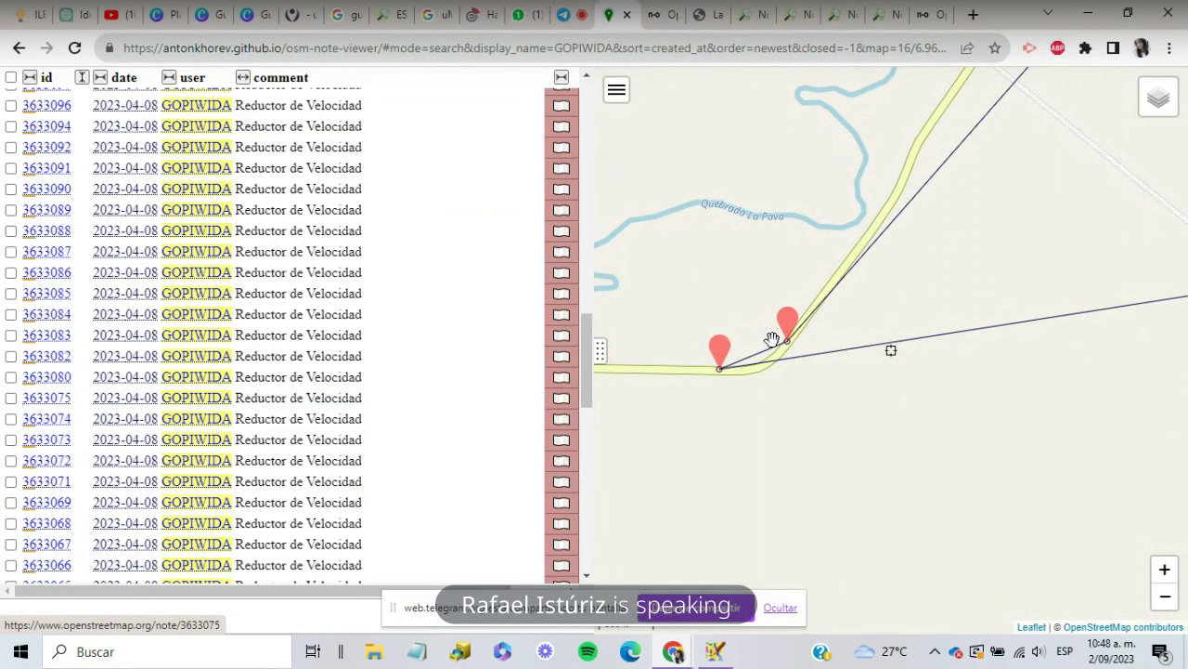
right_click(30, 85)
key(Escape)
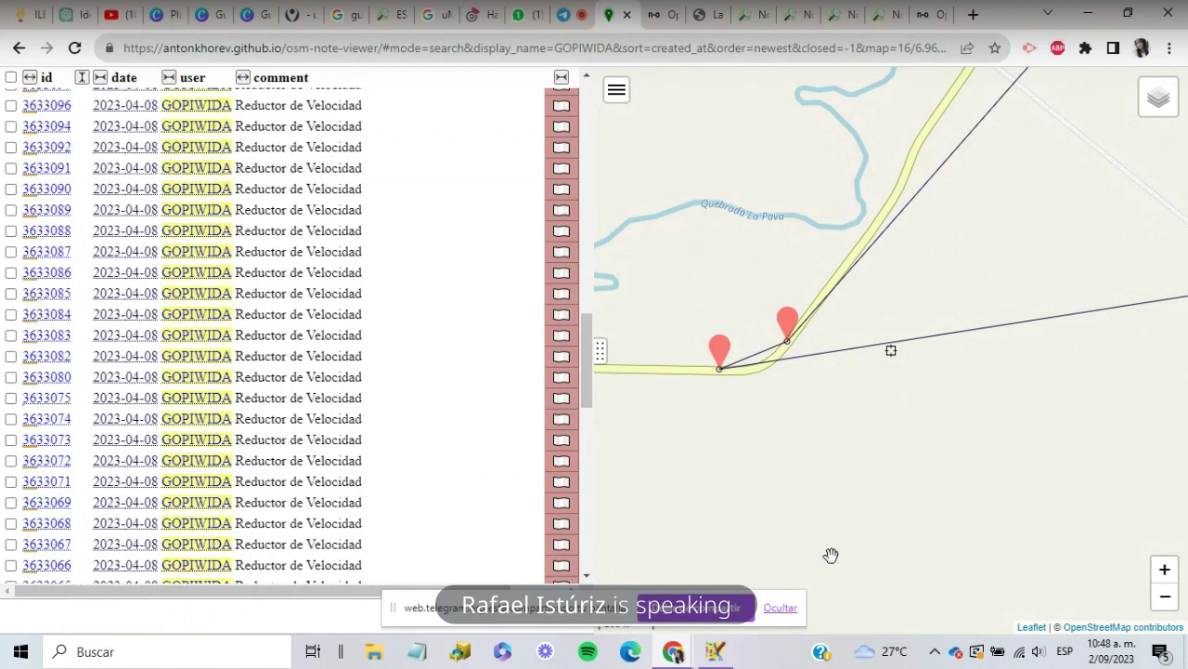
scroll(719, 520, down, 2)
scroll(720, 506, down, 3)
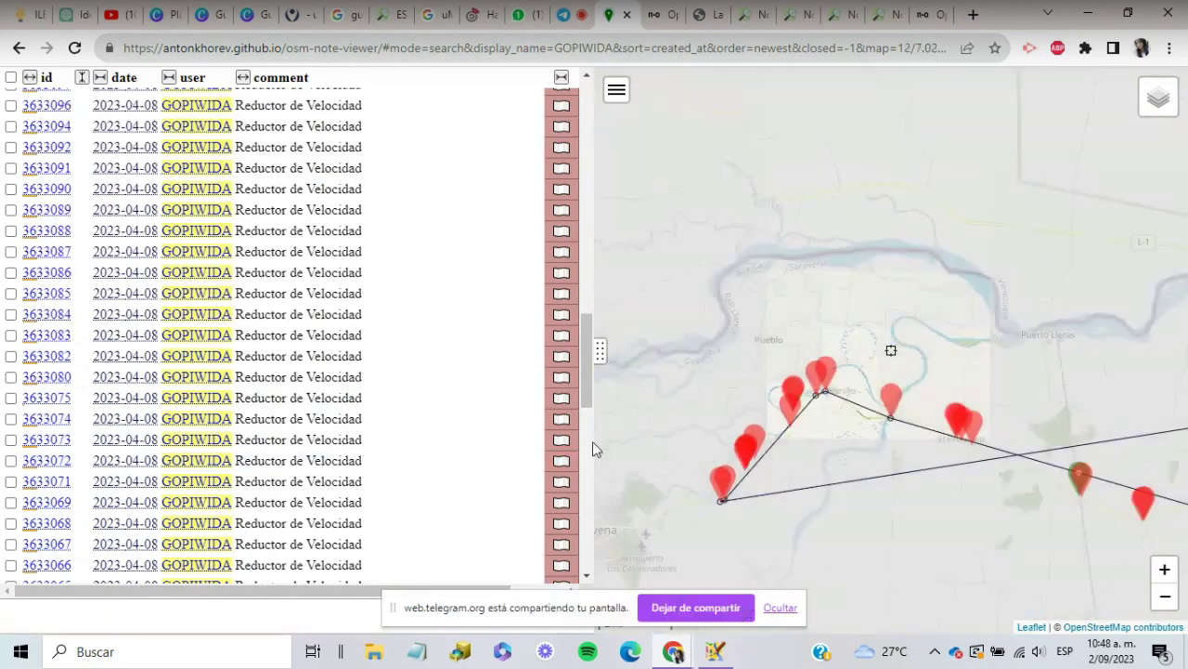
scroll(577, 552, down, 10)
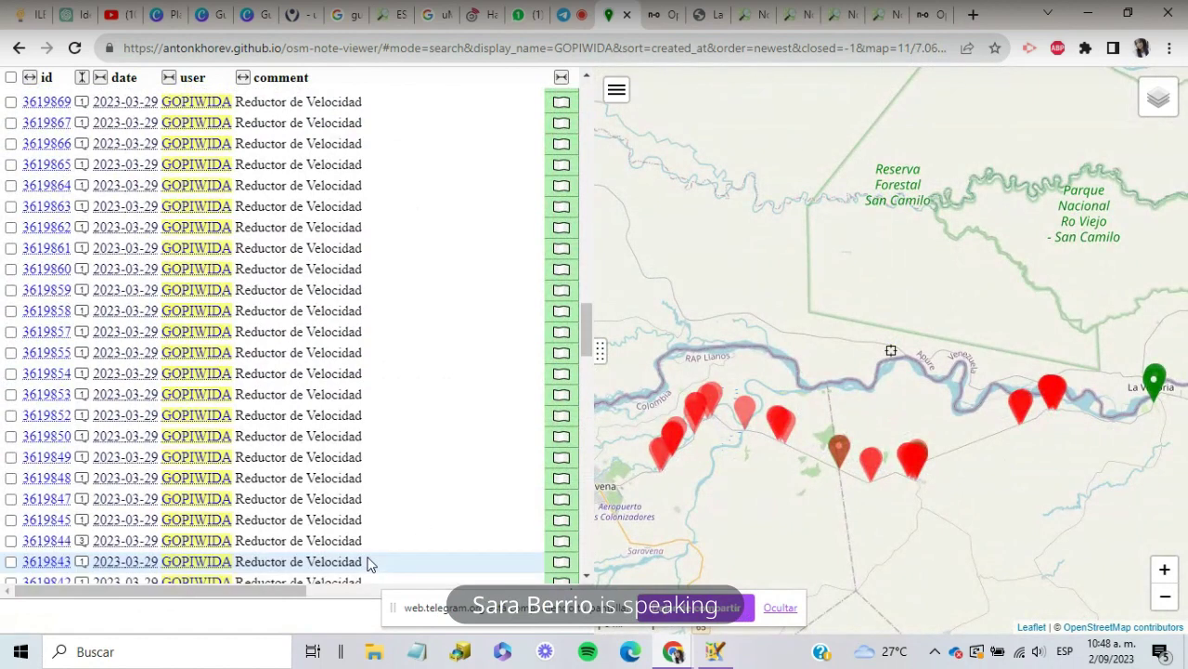
scroll(591, 479, down, 5)
scroll(587, 492, down, 10)
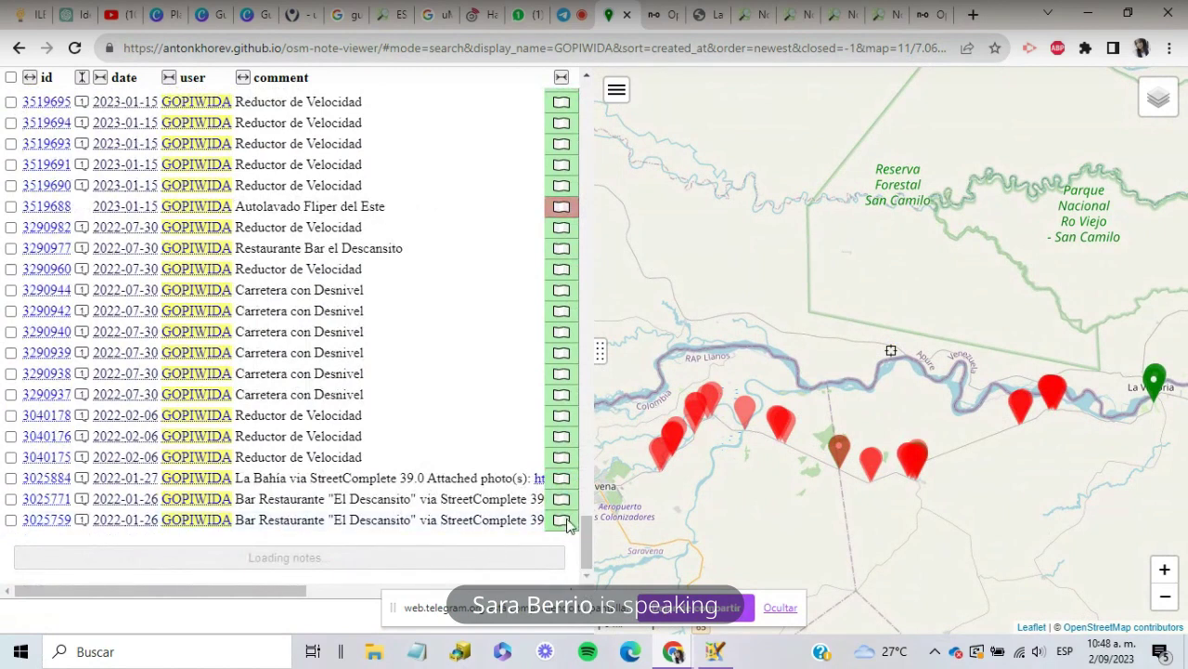
drag(589, 409, 589, 560)
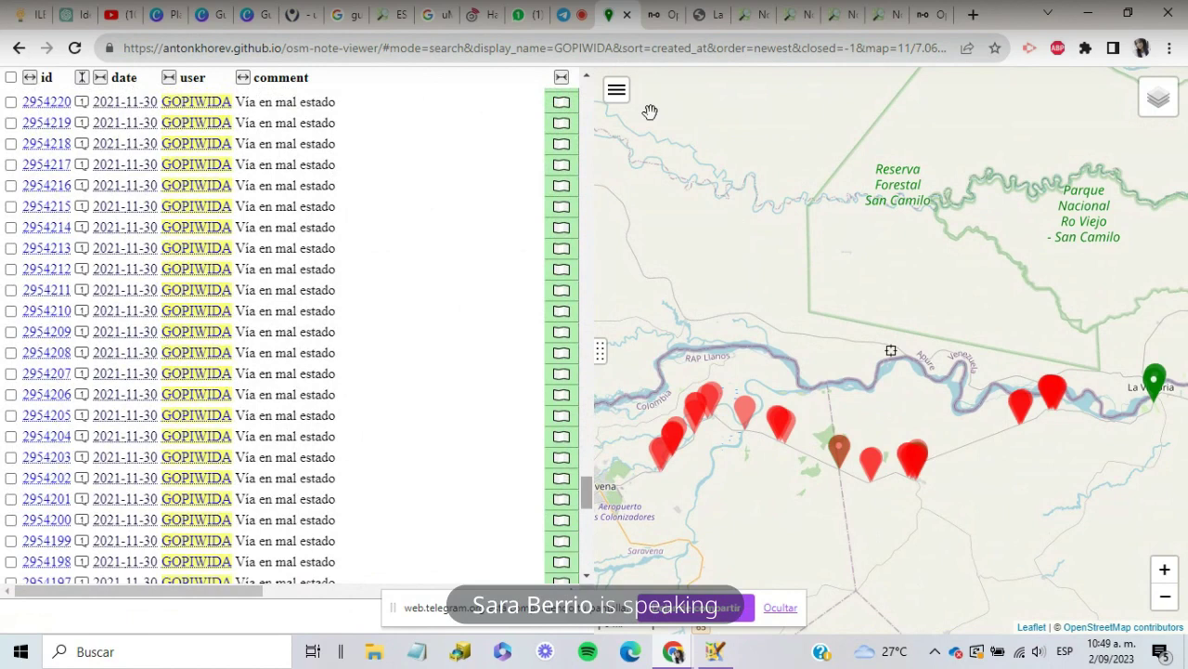
click(617, 91)
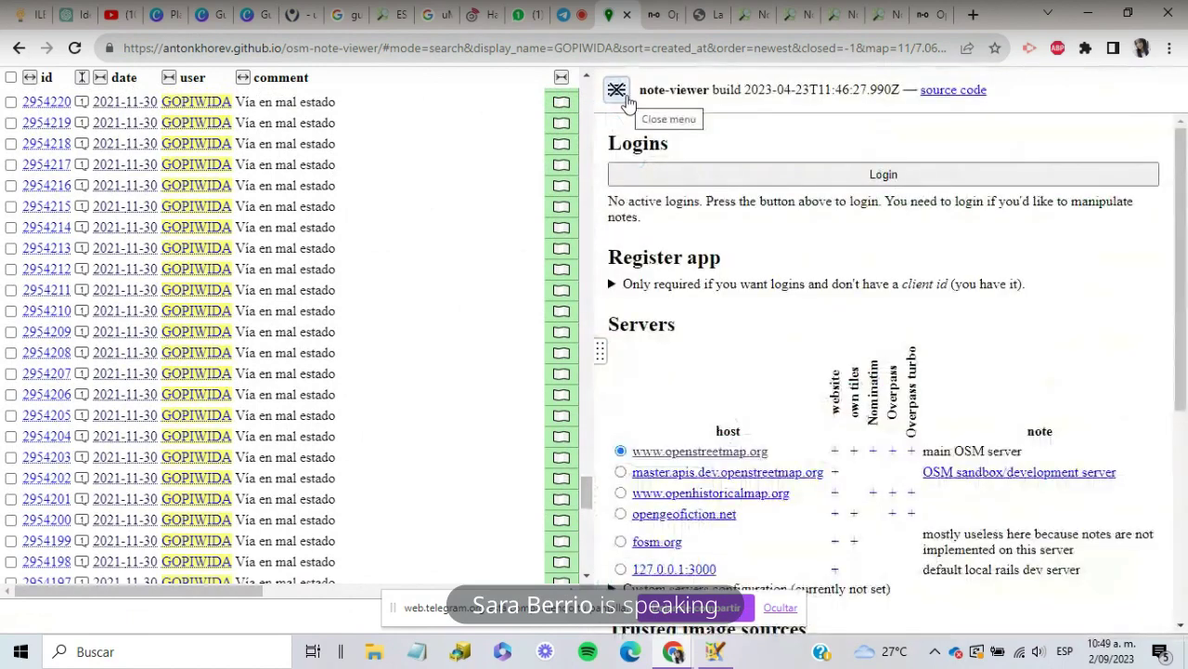
click(617, 91)
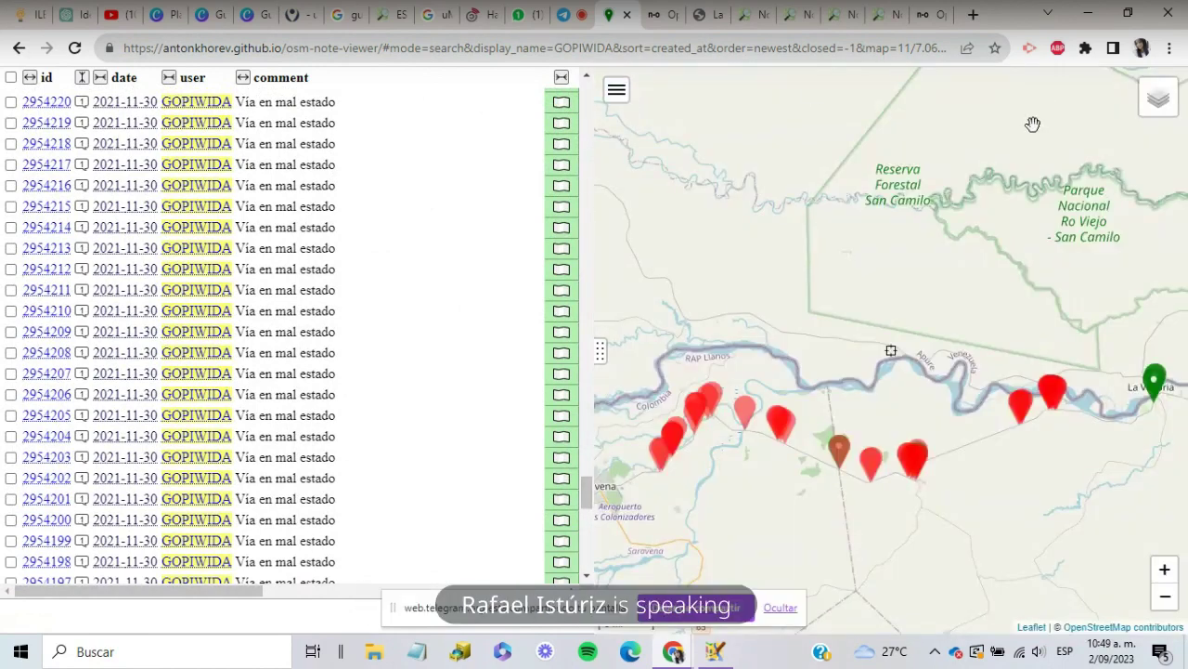
scroll(561, 469, down, 4)
scroll(561, 475, down, 5)
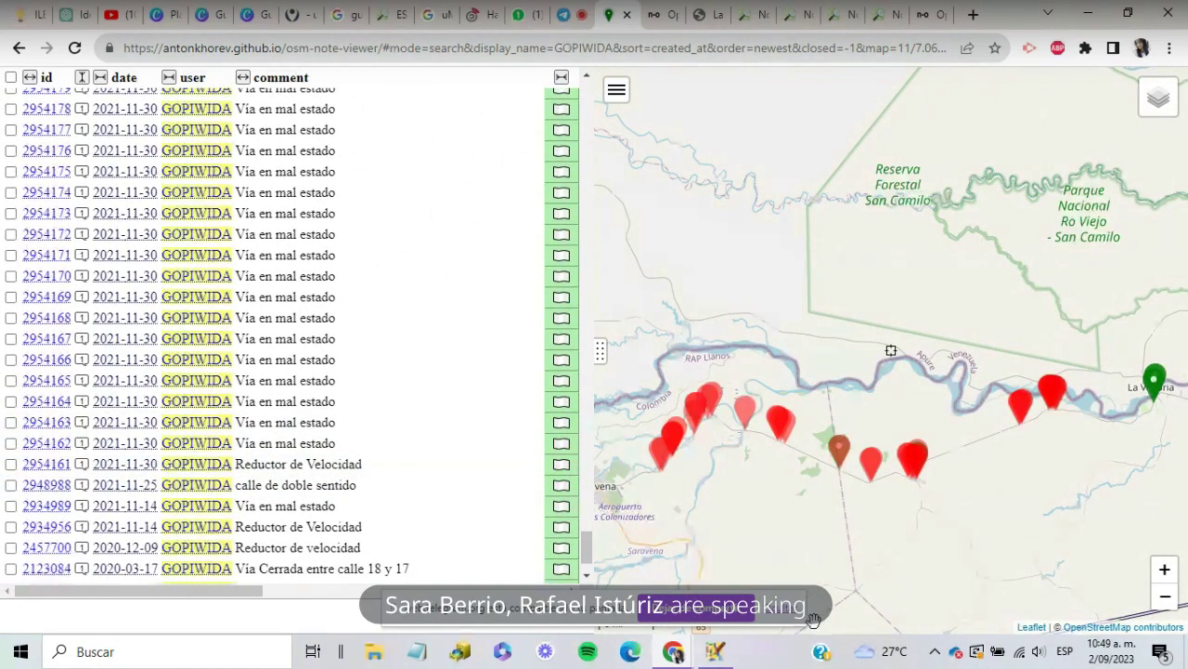
Step: Enable the RC tool in the toolbar settings and expand its remote-control commands
click(572, 617)
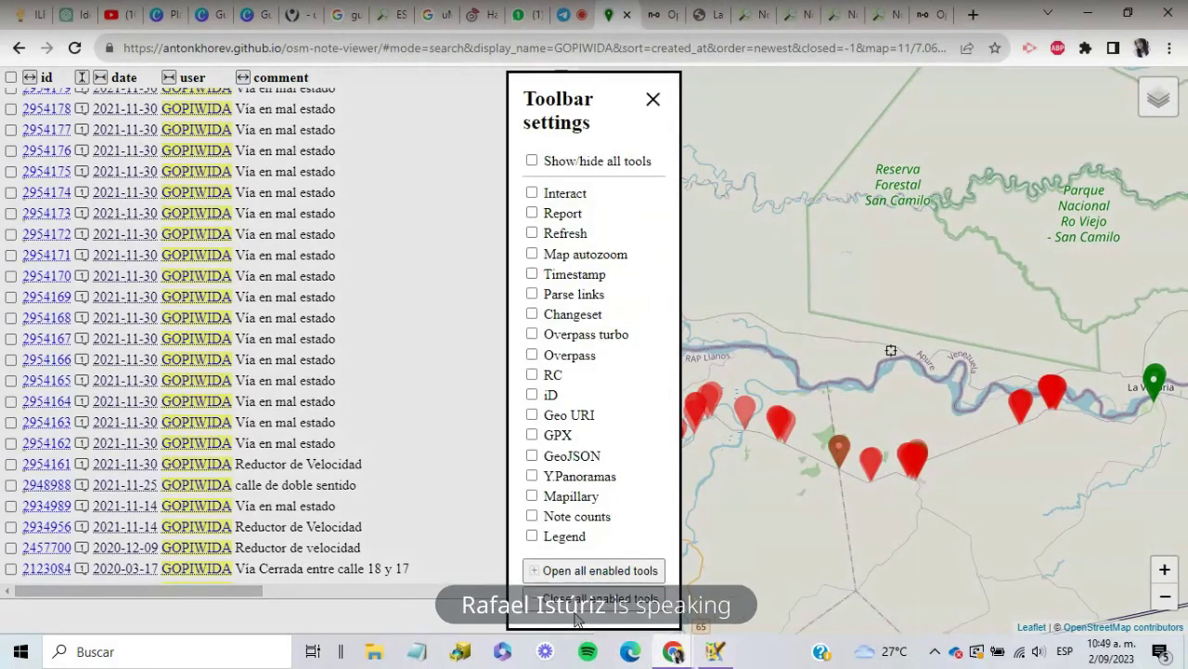
click(534, 376)
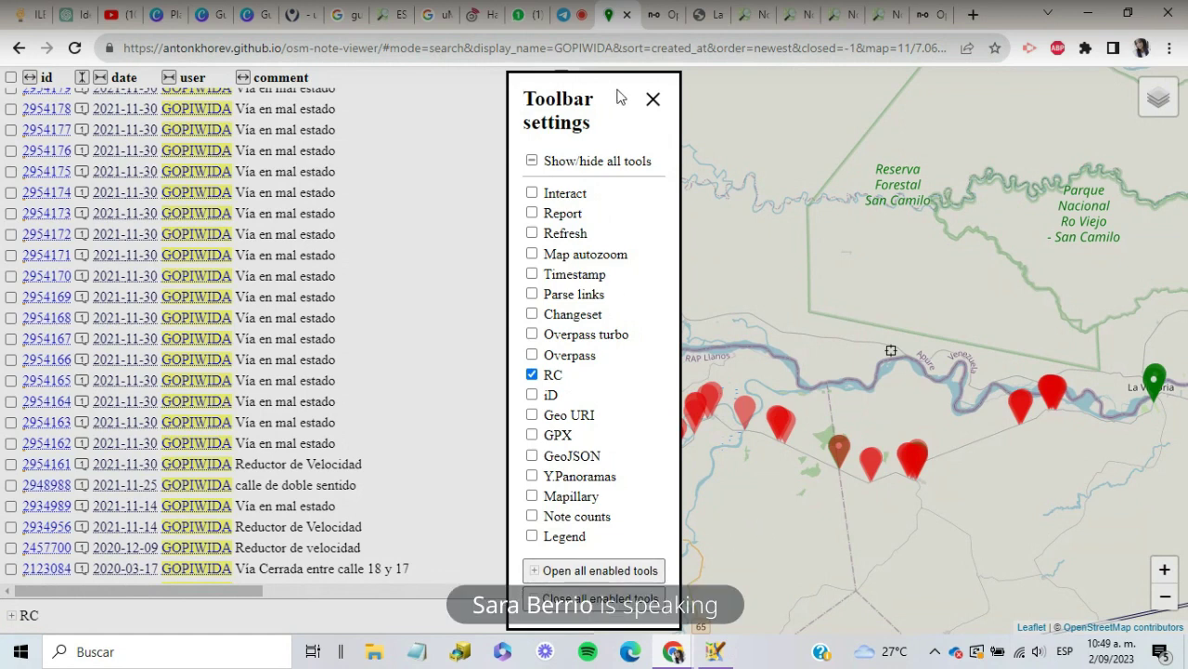
click(652, 98)
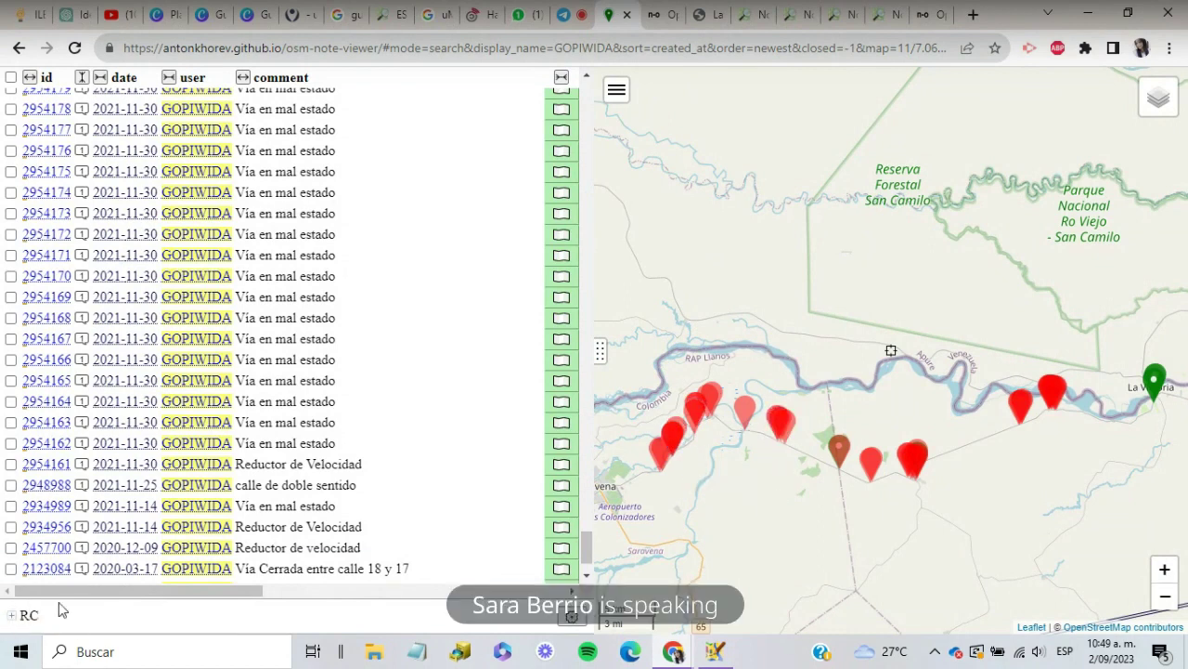
click(27, 616)
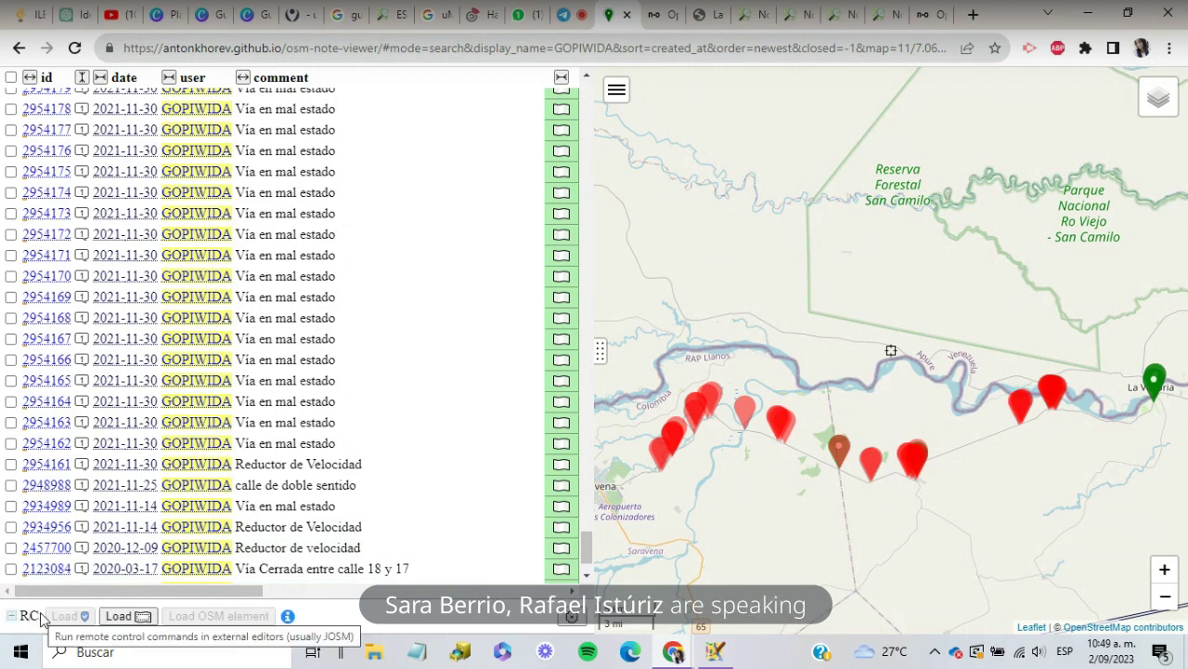
Step: Use the map-area load command, focus on the open notes near Quebrada La Pava and mark note #3633065 in the results table
click(121, 617)
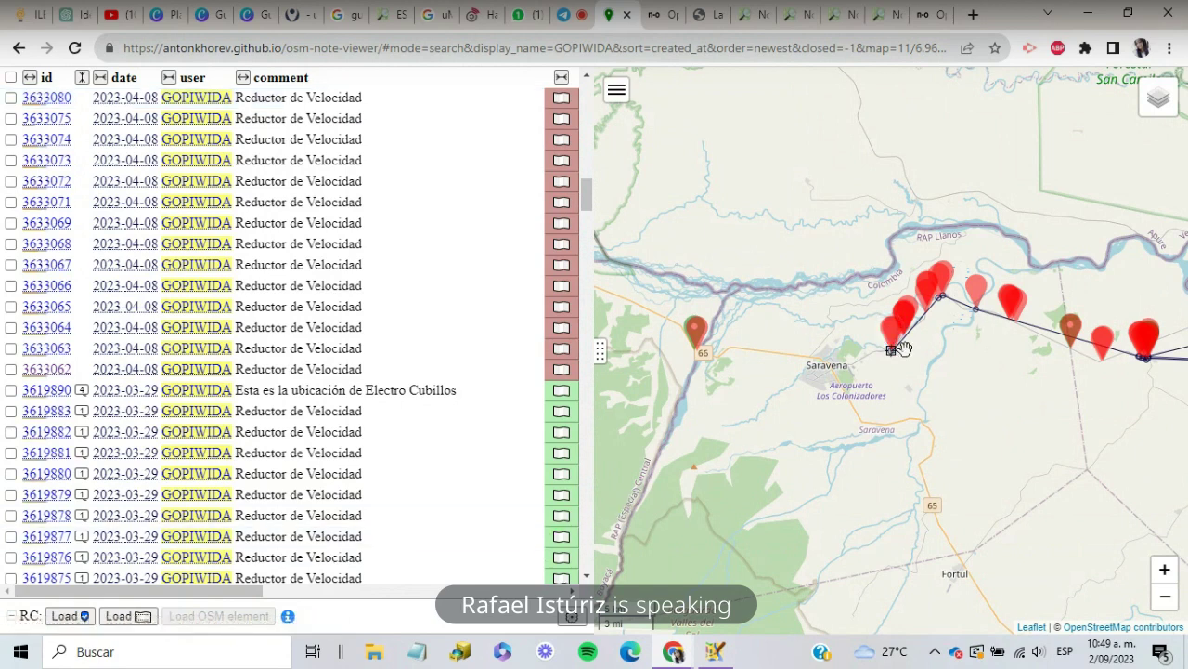
scroll(922, 345, up, 3)
scroll(880, 350, up, 2)
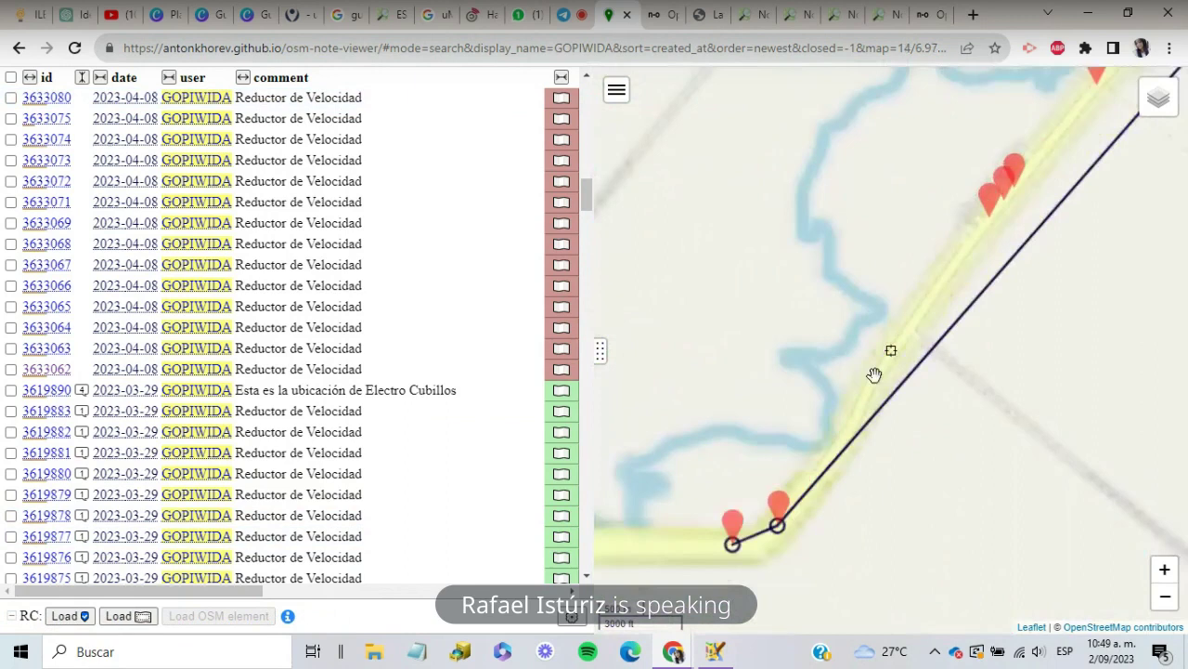
right_click(869, 235)
drag(694, 487, 796, 410)
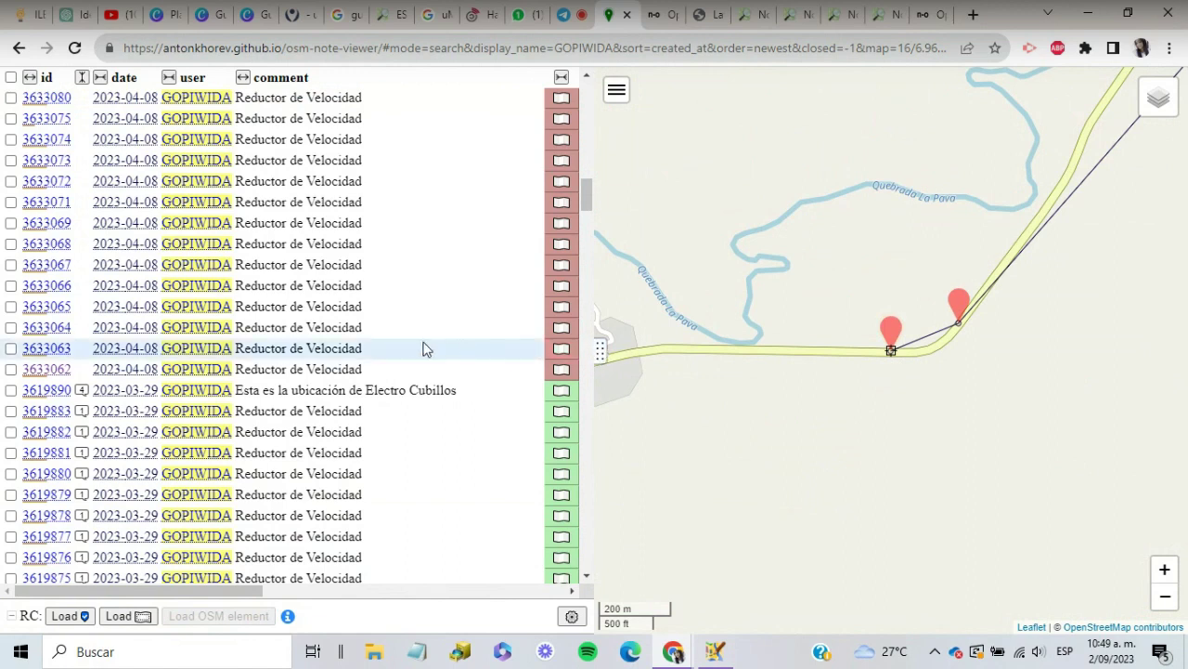
click(10, 307)
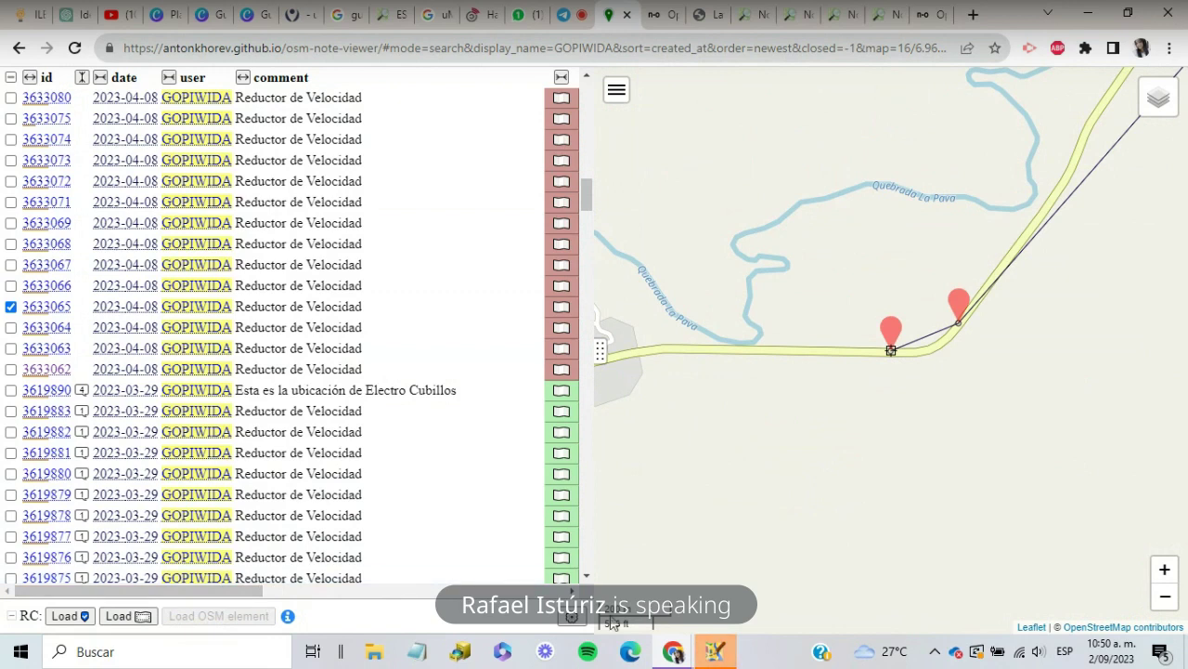
Step: Switch to JOSM and examine the note on the main road, together with the town and roads surrounding it
click(715, 651)
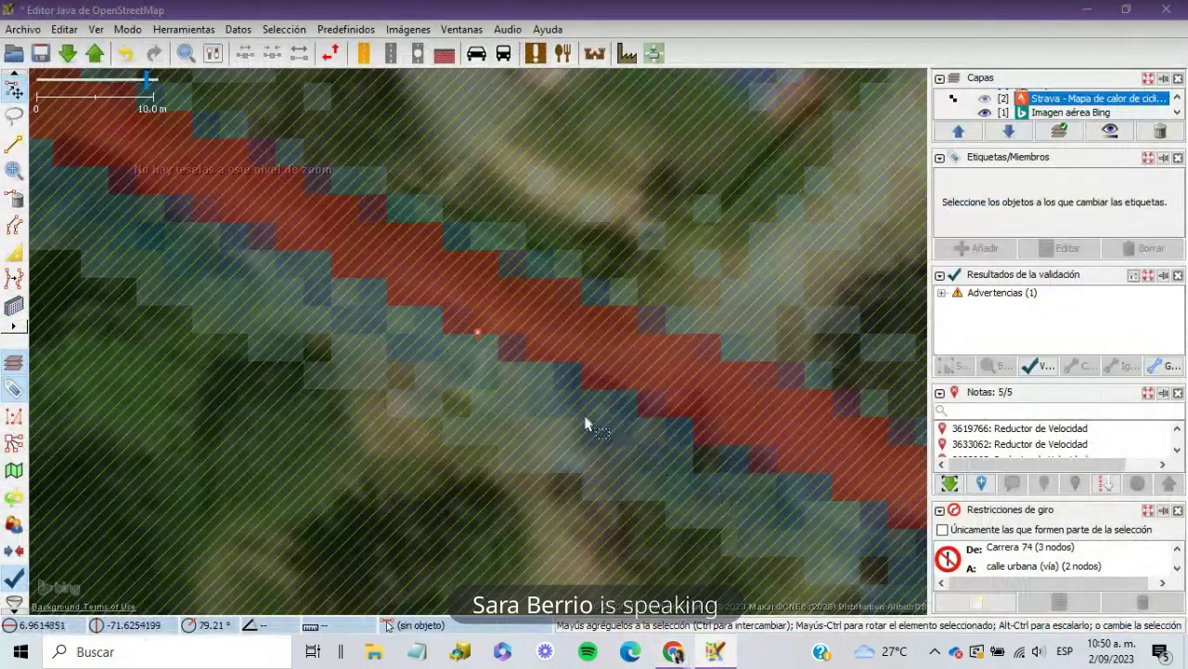
scroll(512, 391, down, 8)
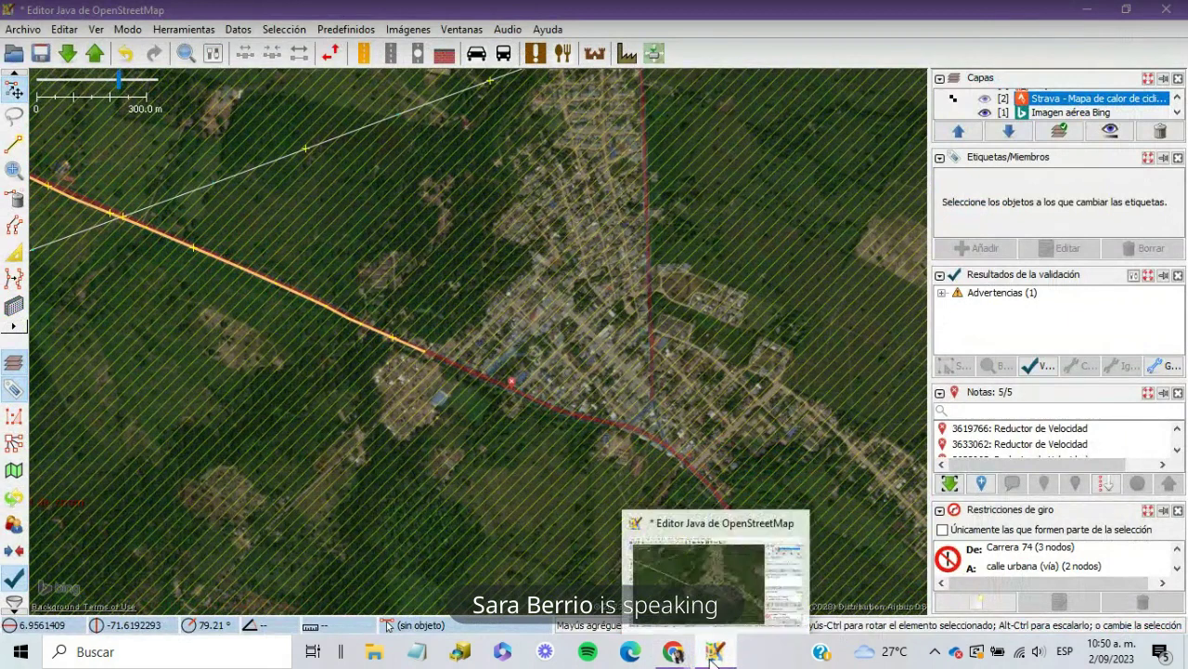
scroll(505, 412, up, 4)
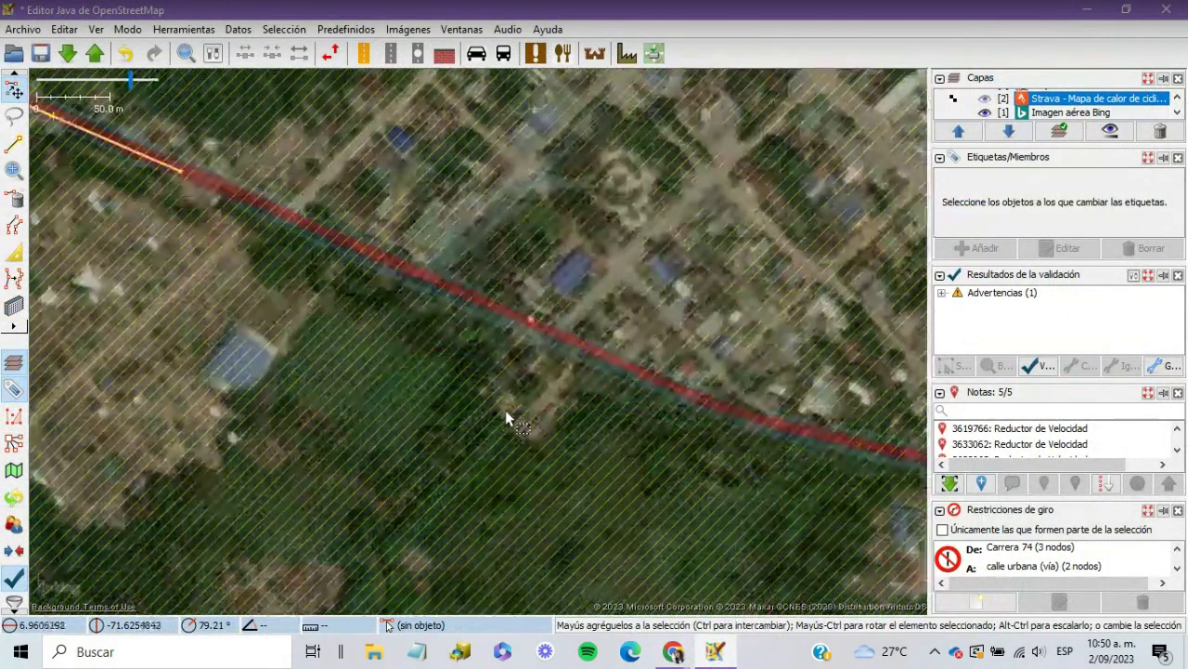
scroll(520, 322, up, 1)
scroll(520, 322, down, 1)
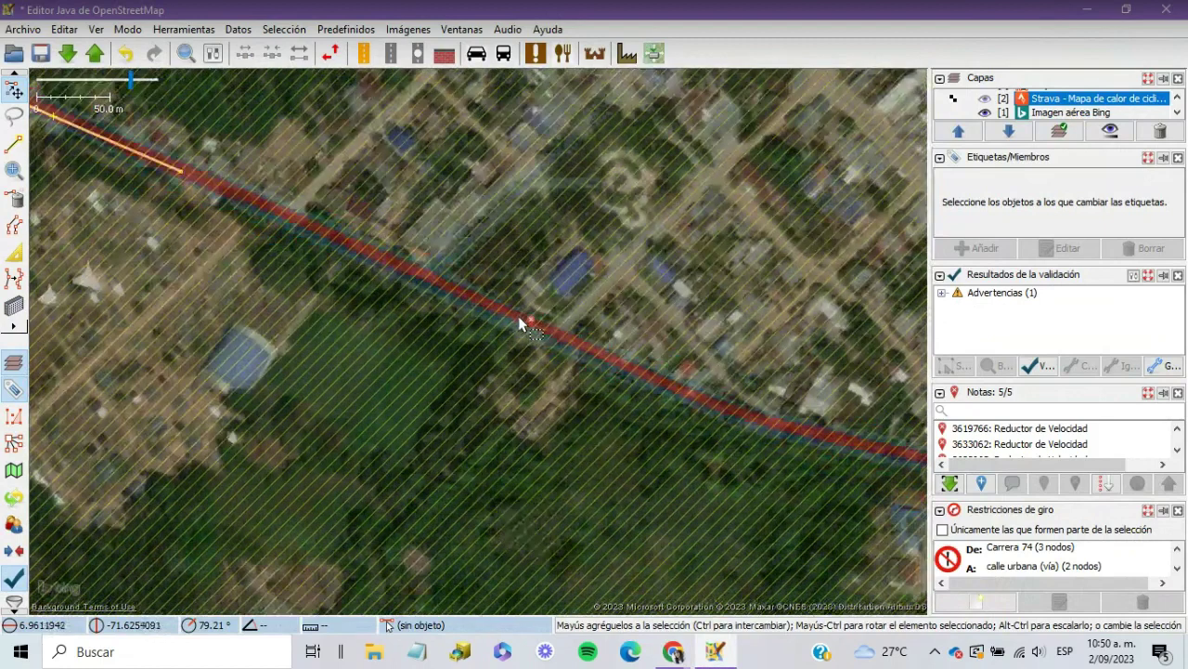
scroll(630, 300, down, 3)
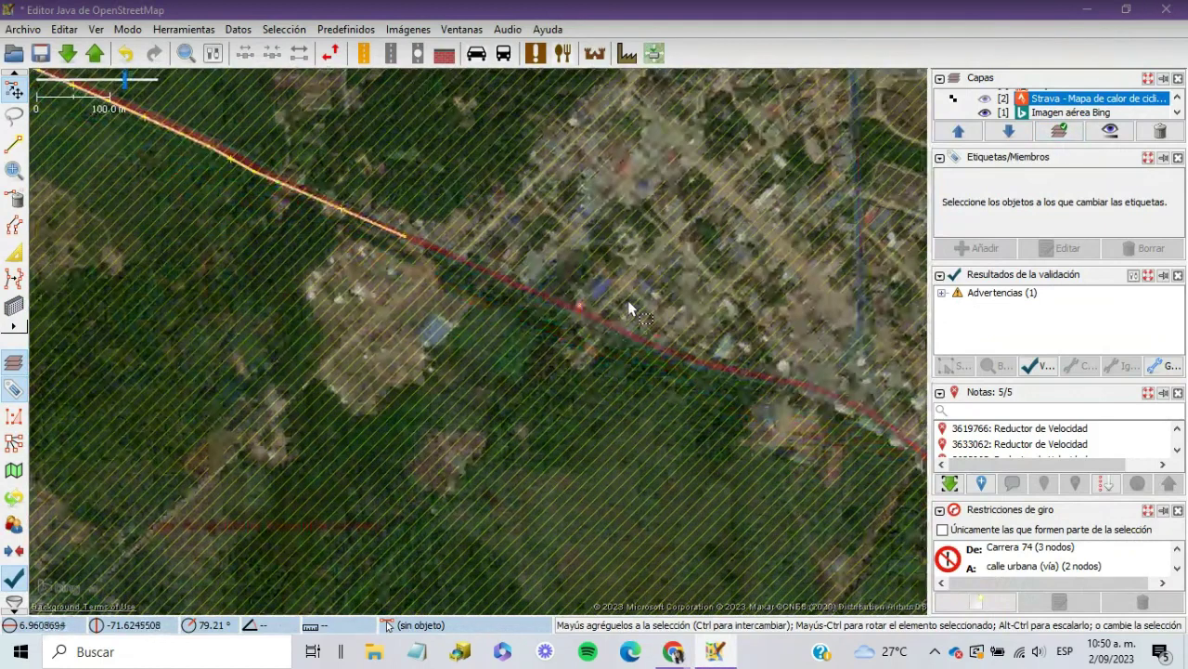
drag(661, 269, 576, 281)
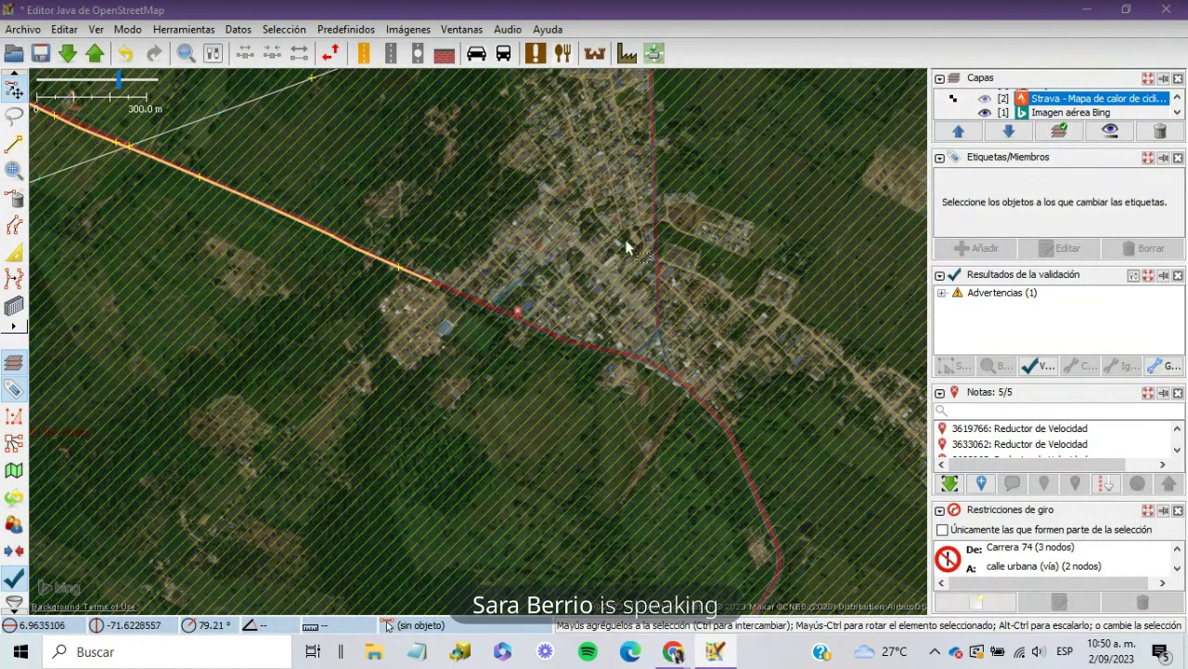
scroll(629, 244, down, 1)
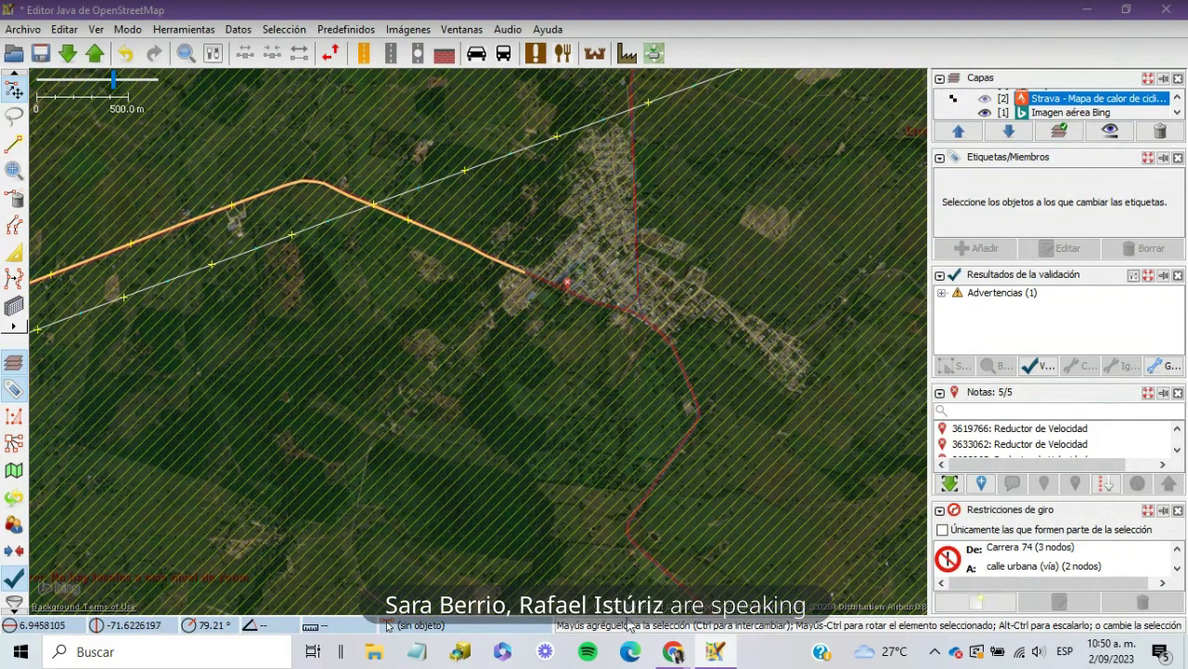
Step: Return to the note viewer and go back up GOPIWIDA's results to the search form
mouse_move(670, 650)
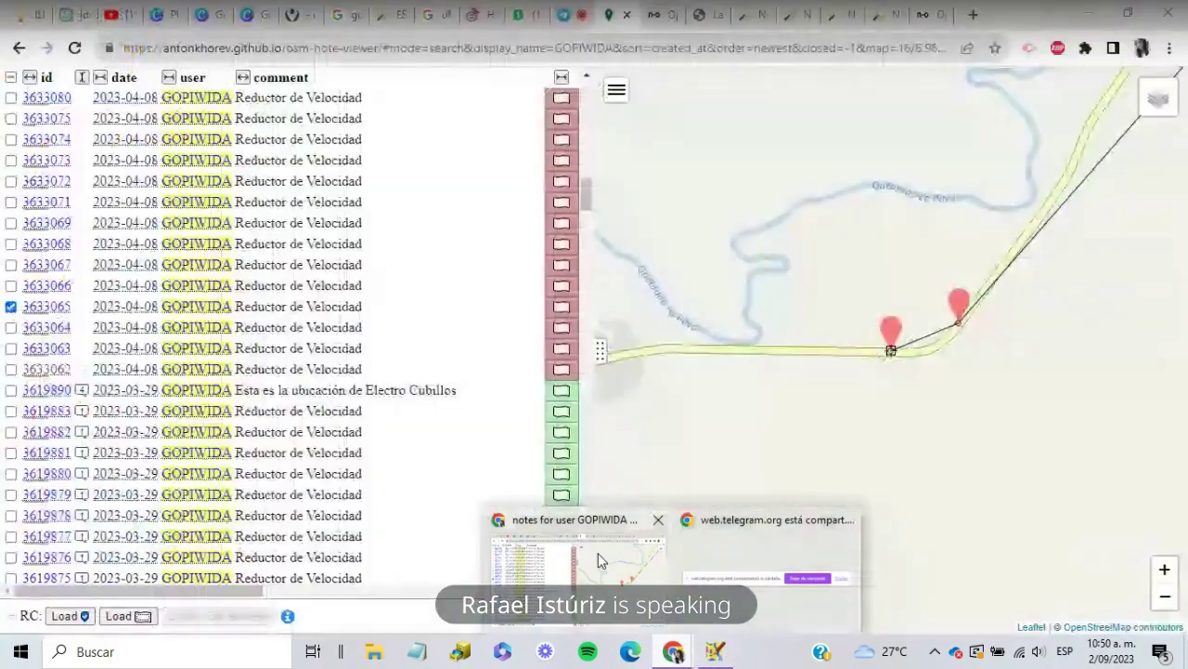
click(597, 552)
scroll(472, 130, up, 10)
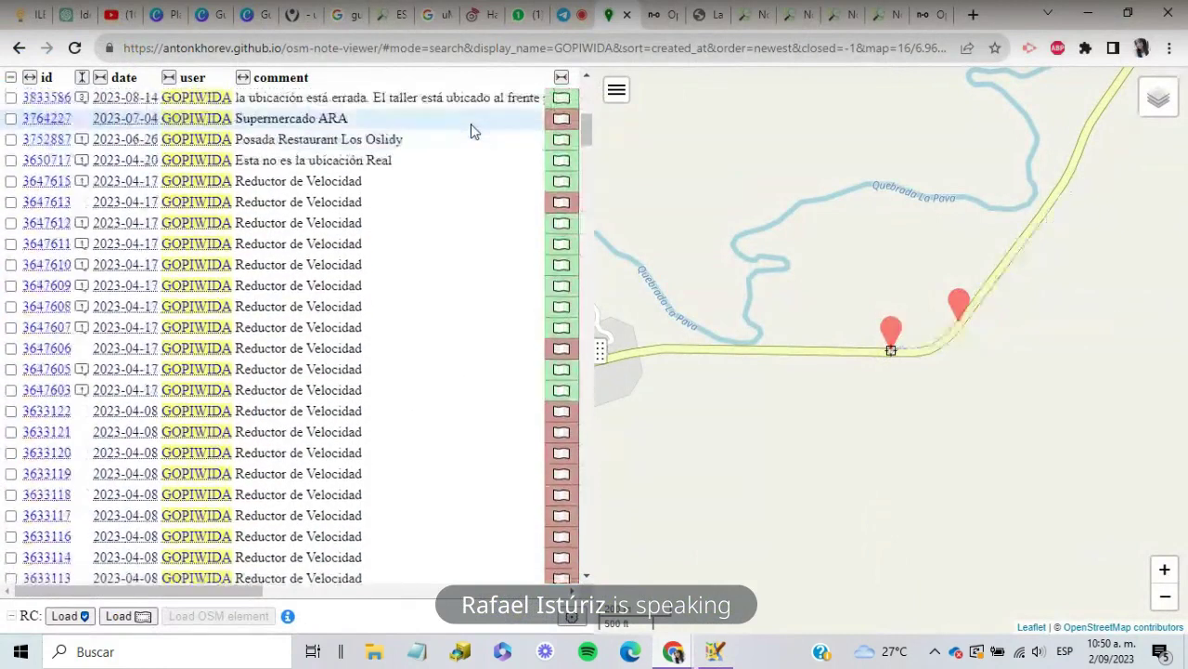
mouse_move(673, 653)
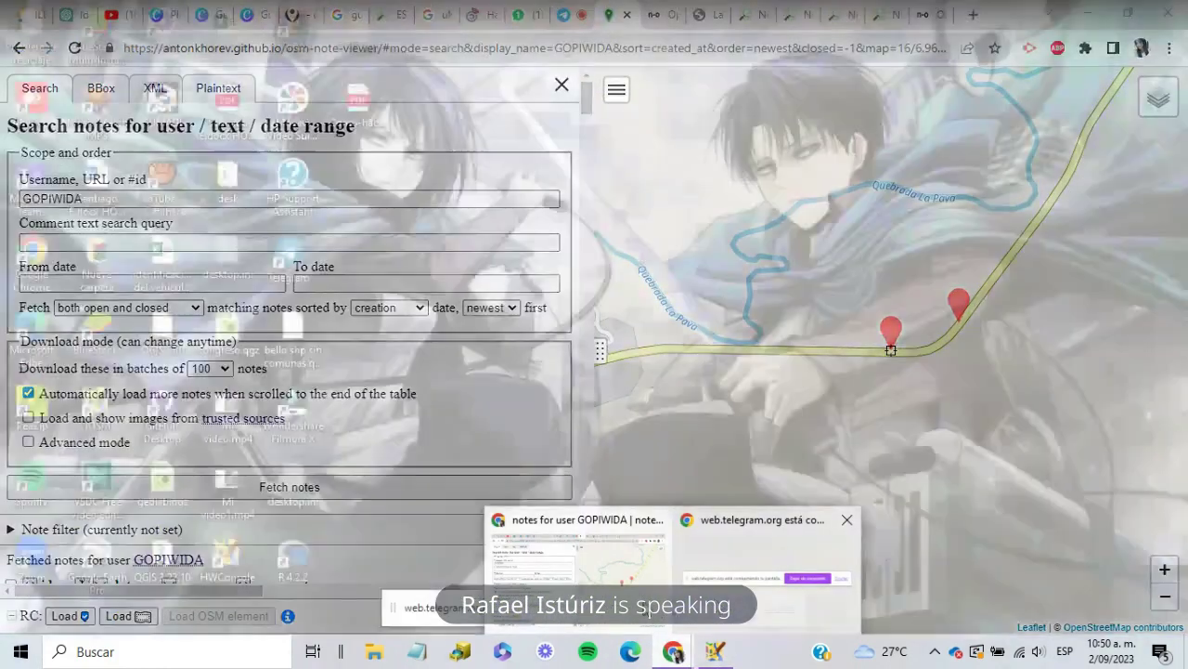
click(604, 595)
Step: Switch to JOSM, inspect the note's surroundings on the imagery and compare them with Capa de datos 1 hidden and shown
click(715, 651)
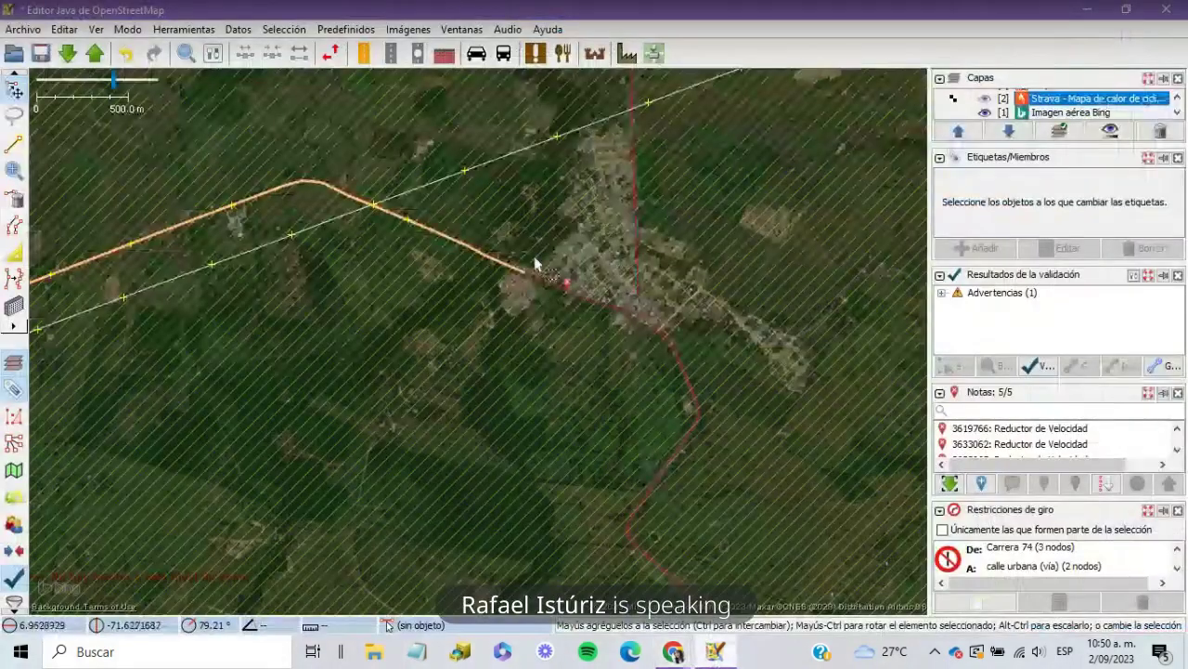
scroll(554, 297, up, 5)
scroll(586, 321, down, 4)
scroll(606, 318, up, 4)
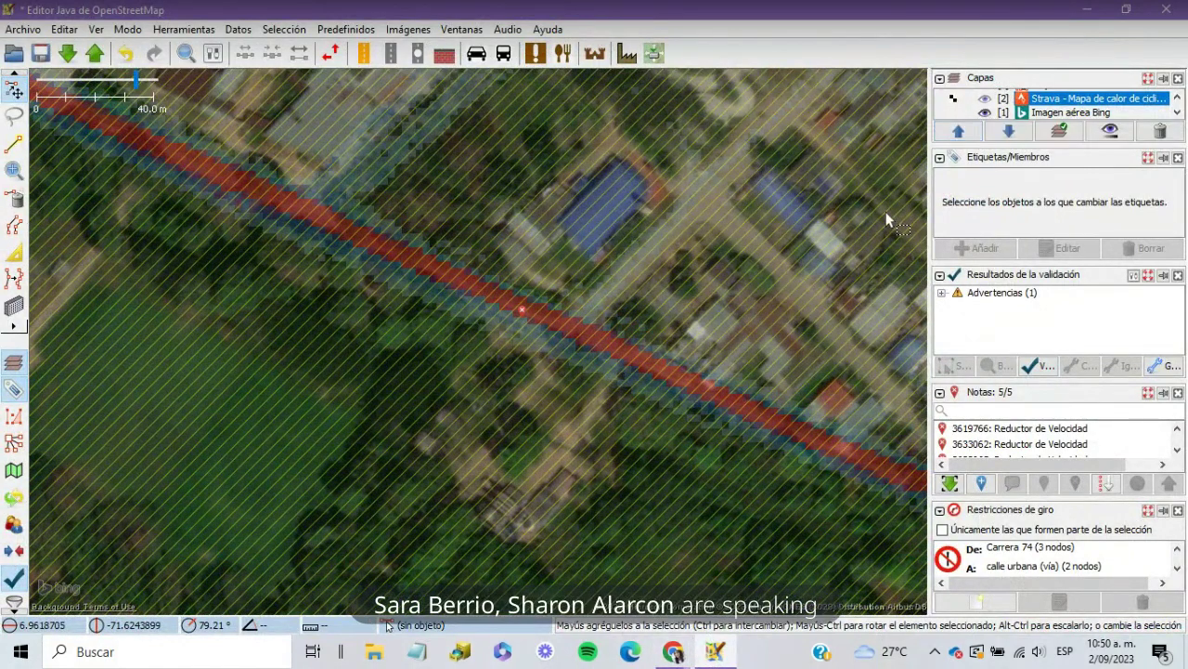
scroll(885, 212, down, 2)
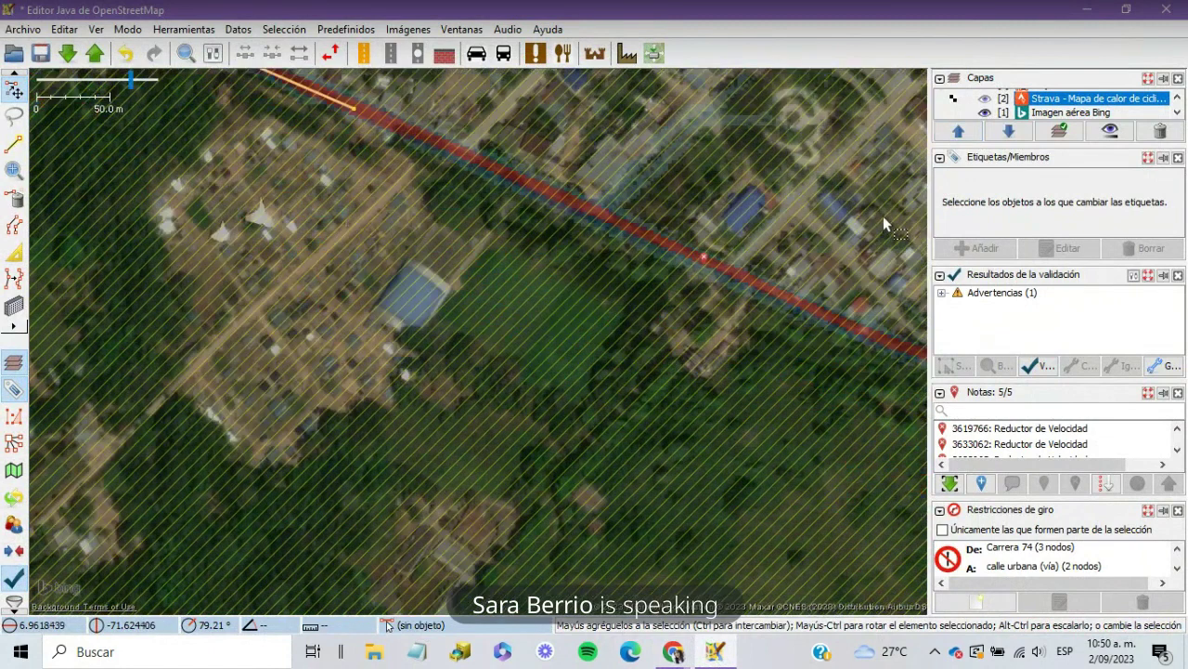
scroll(994, 106, up, 1)
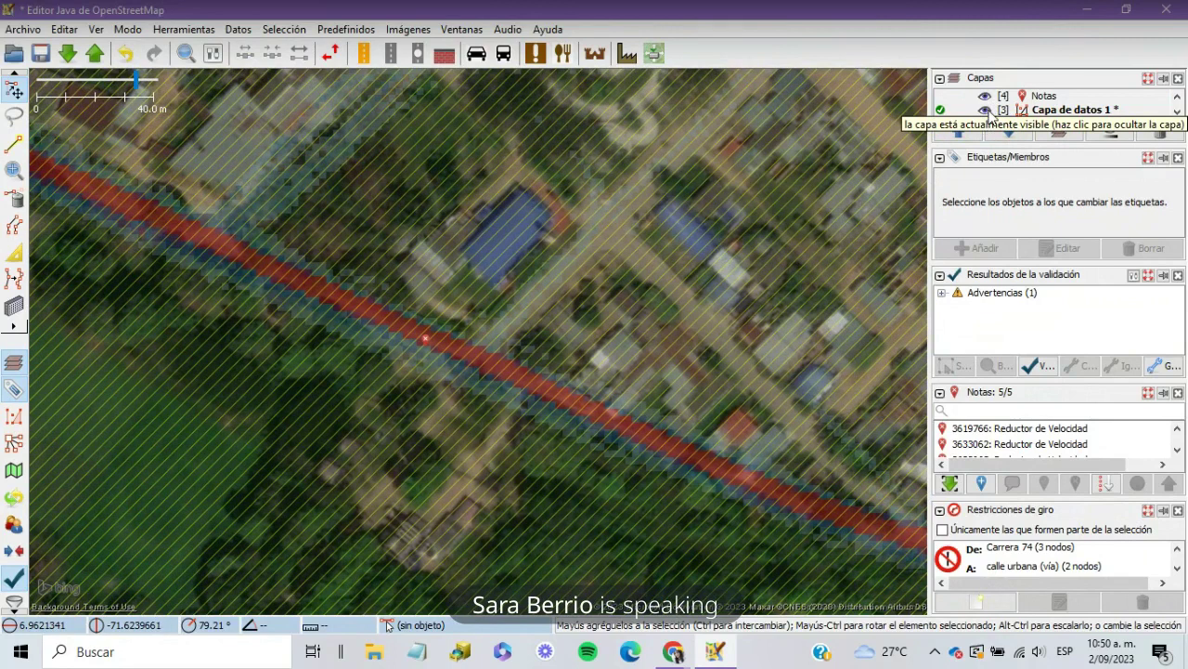
click(987, 110)
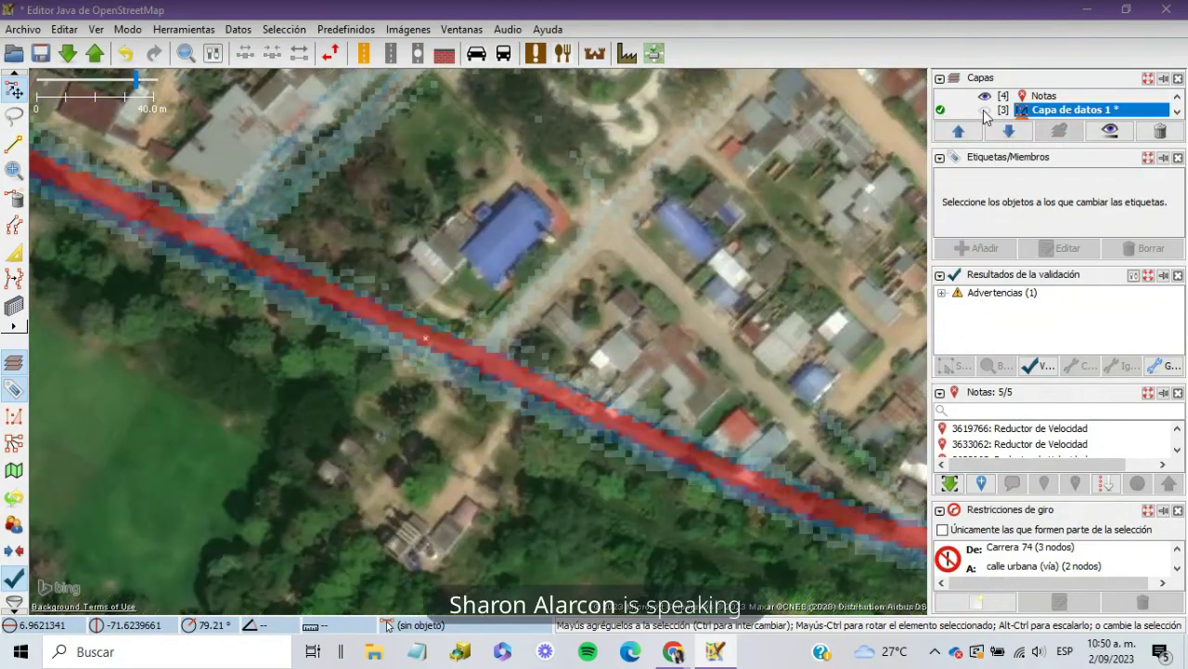
click(987, 110)
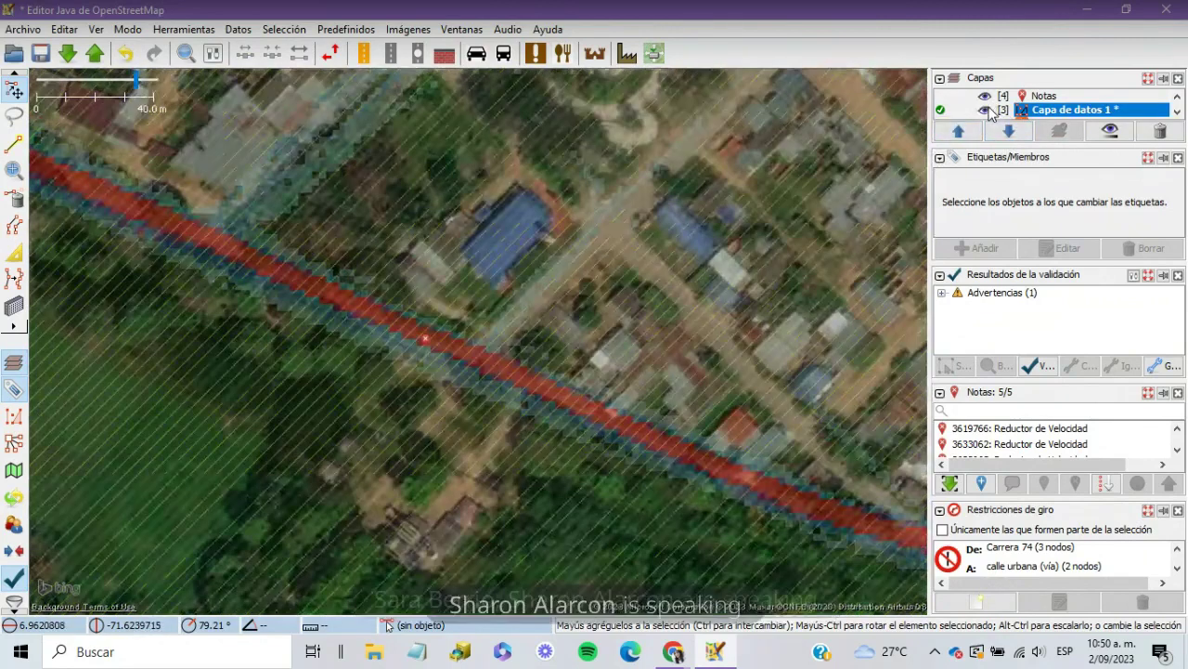
Step: Download the OpenStreetMap data for the displayed area around the note on the main road
click(67, 54)
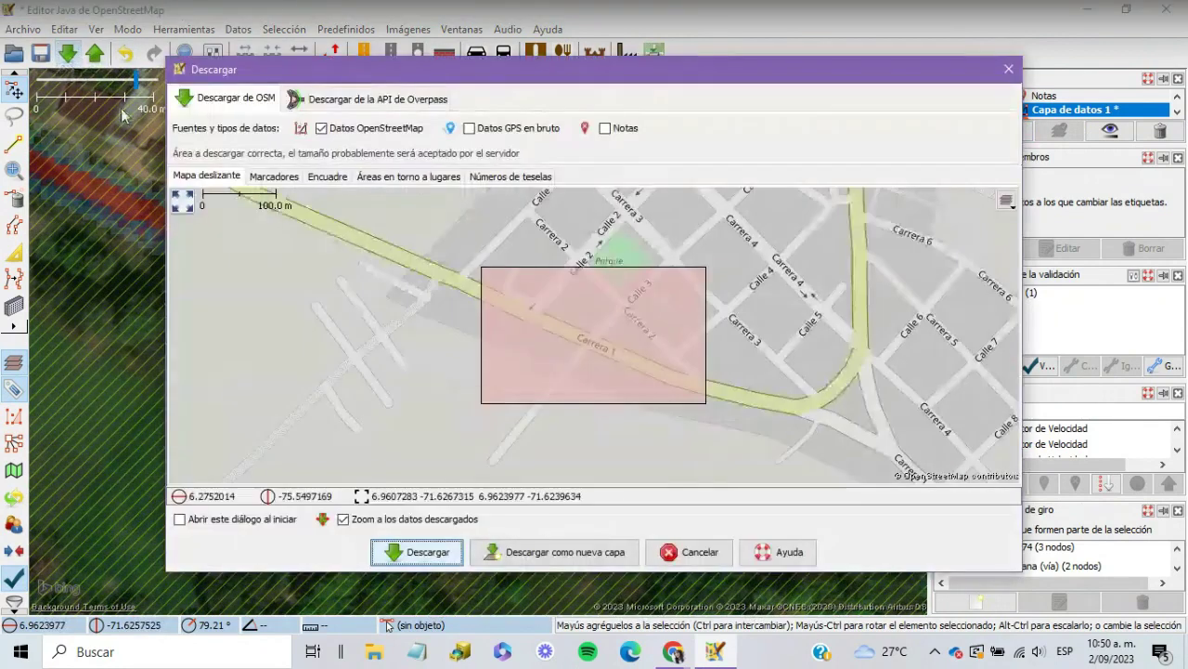
click(463, 553)
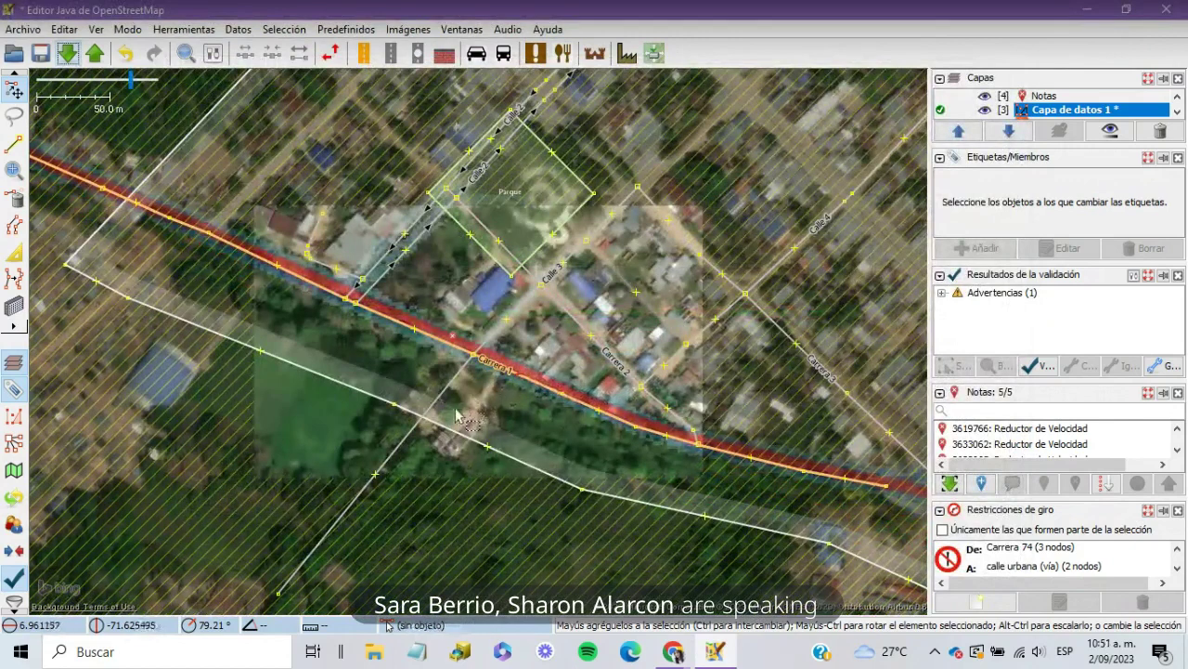
drag(518, 417, 554, 406)
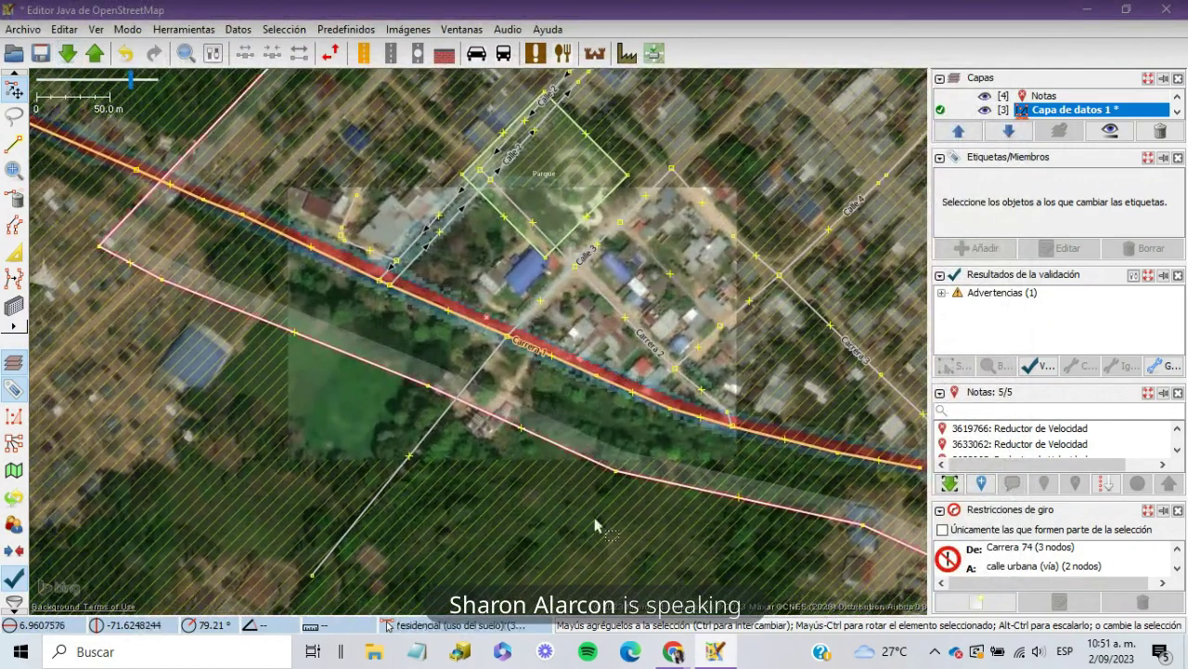
Step: Switch to the OSM Latam: Notas group in Telegram, open its video chat and stop sharing the screen
mouse_move(653, 650)
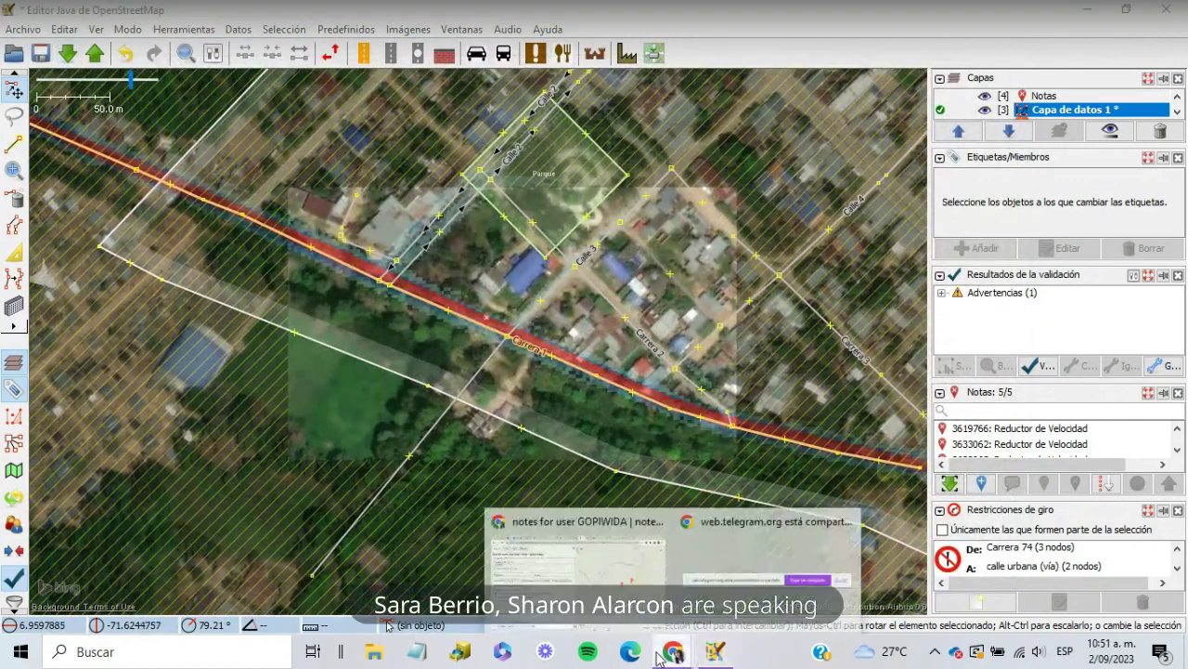
click(621, 592)
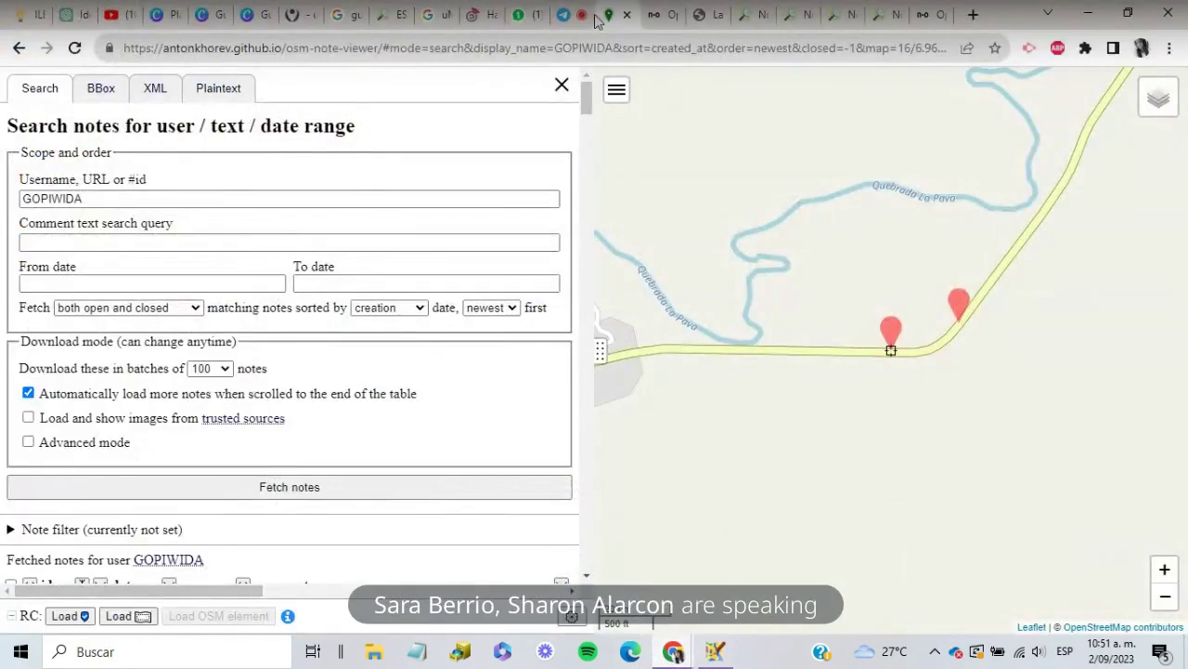
click(575, 16)
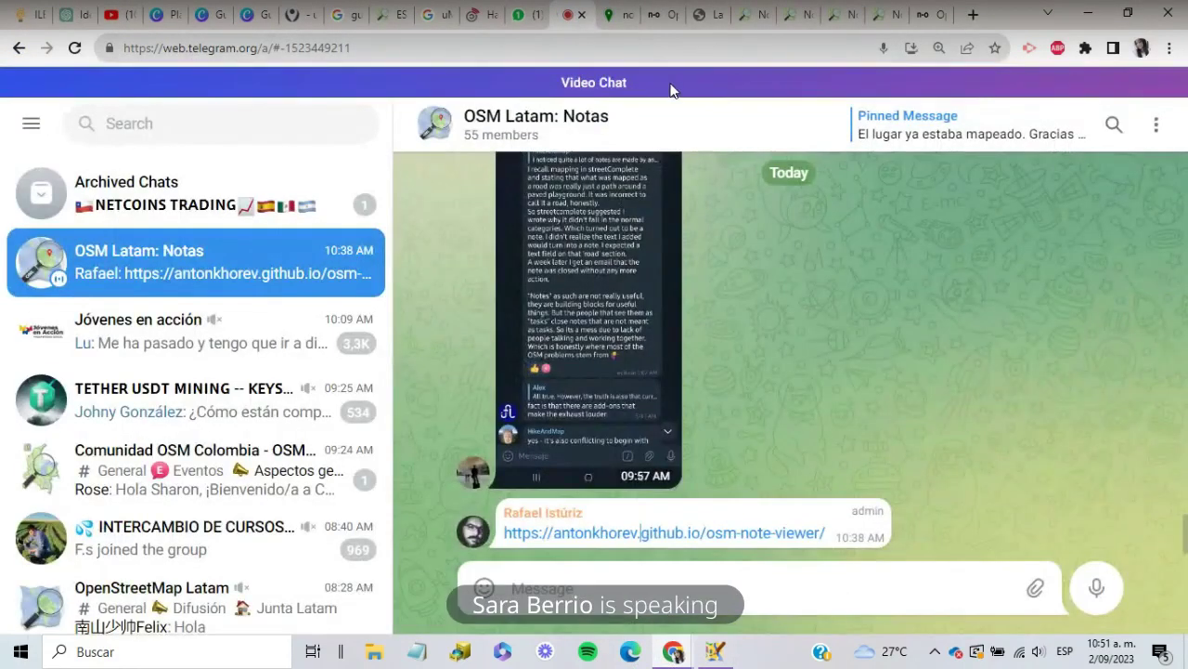
click(673, 91)
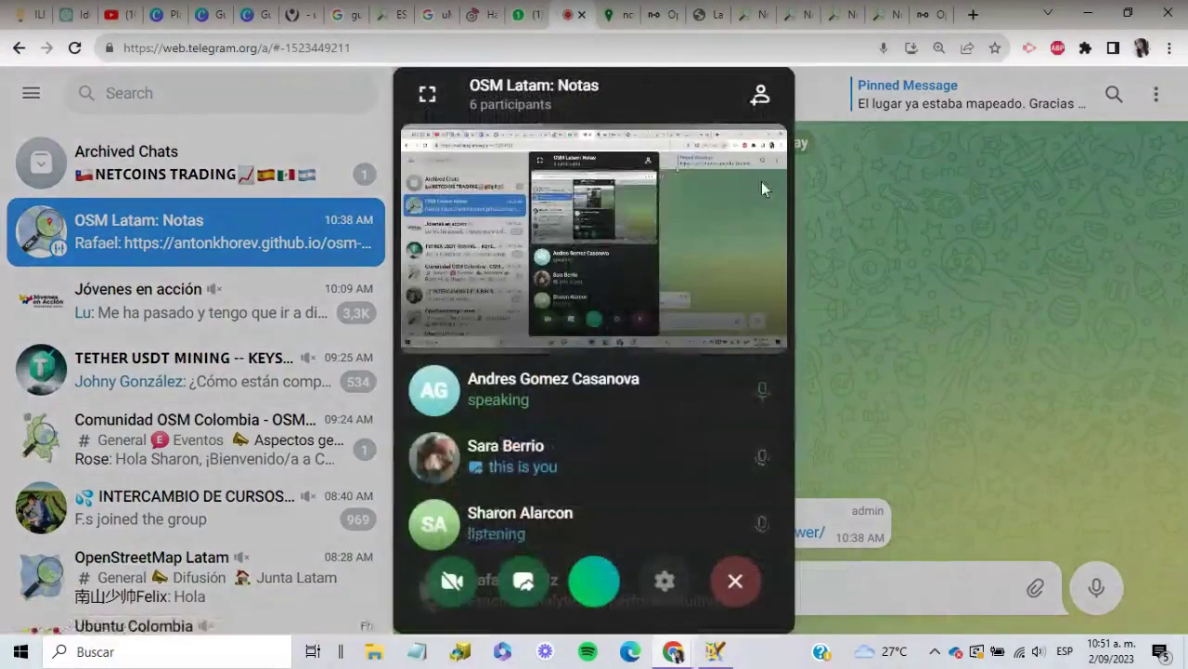
click(525, 583)
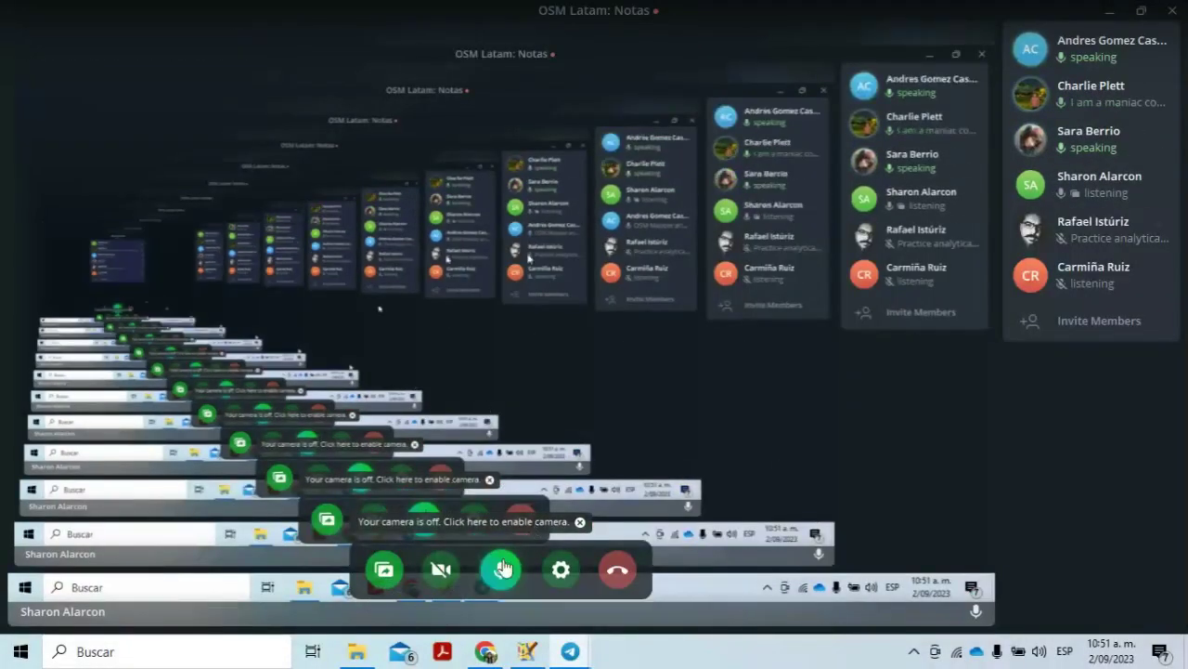
key(alt+Tab)
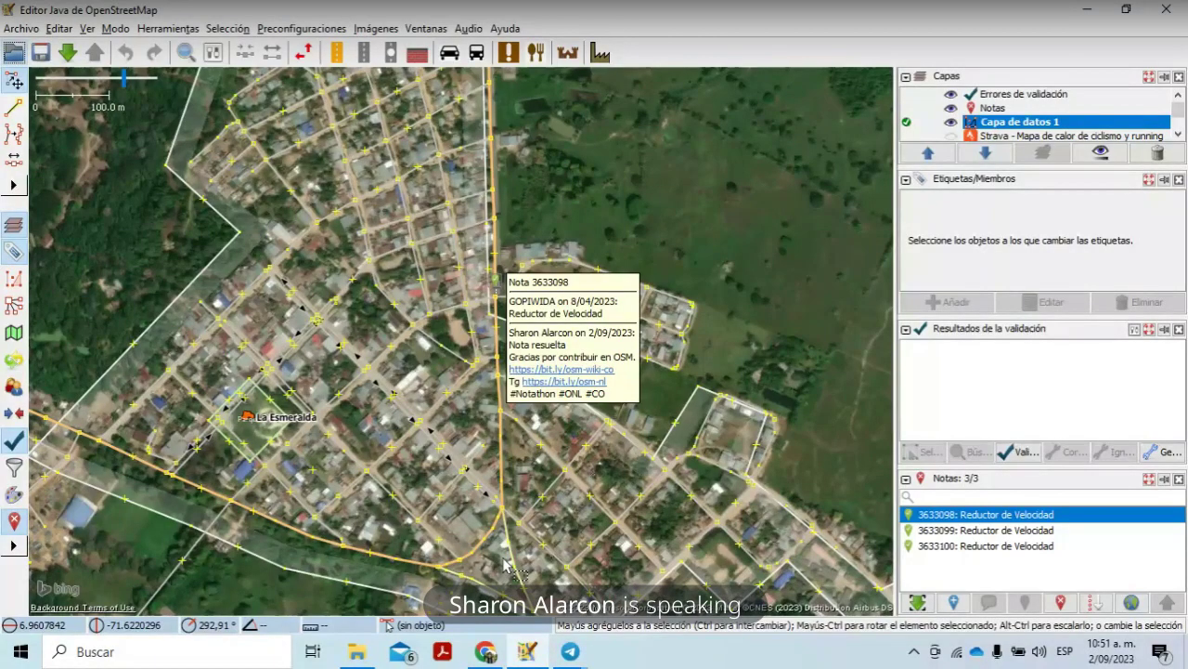
click(483, 652)
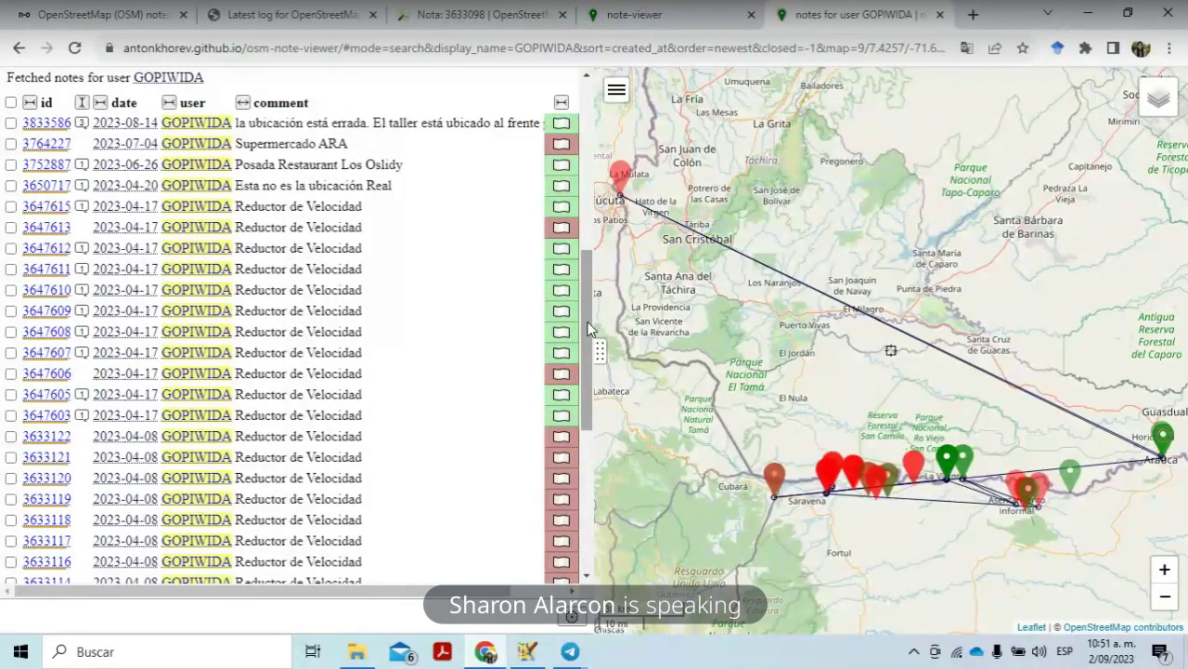
scroll(588, 327, up, 4)
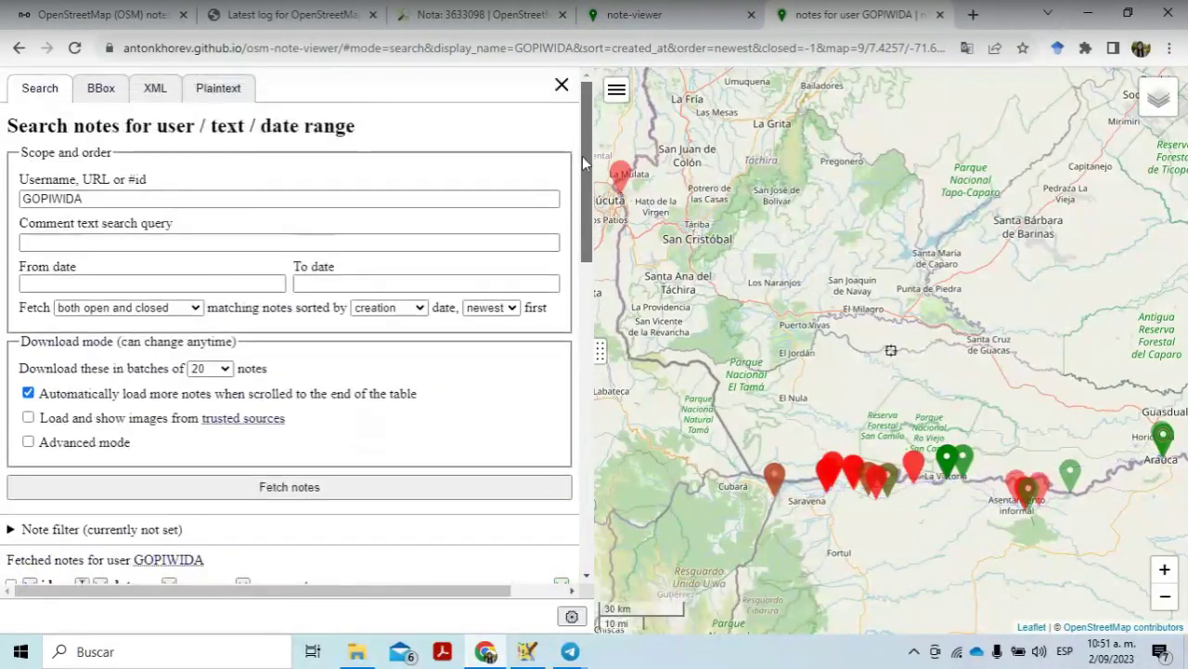
scroll(576, 216, down, 15)
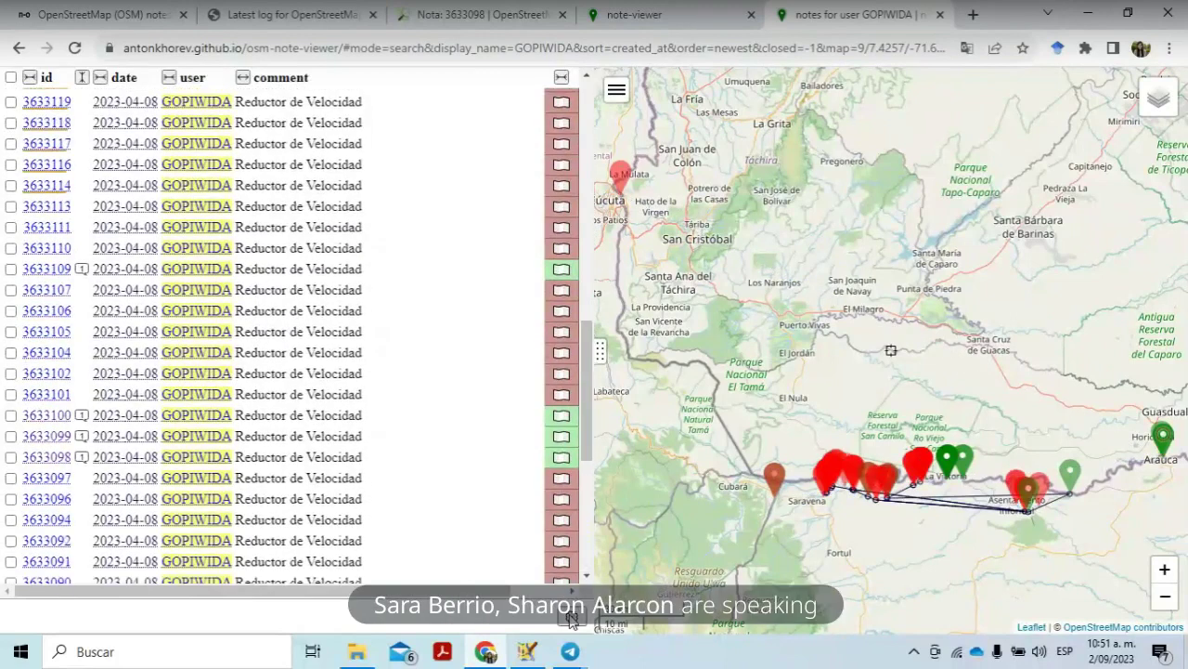
Step: Enable the RC tool in the note viewer's toolbar settings and close the settings
click(572, 617)
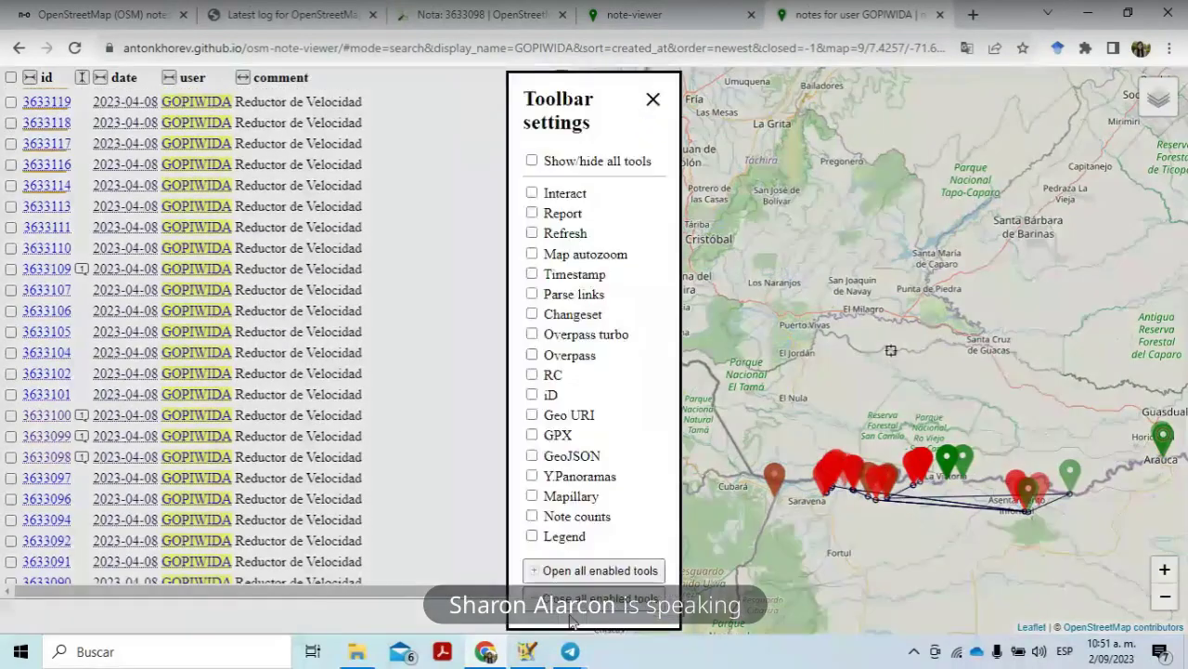
click(531, 374)
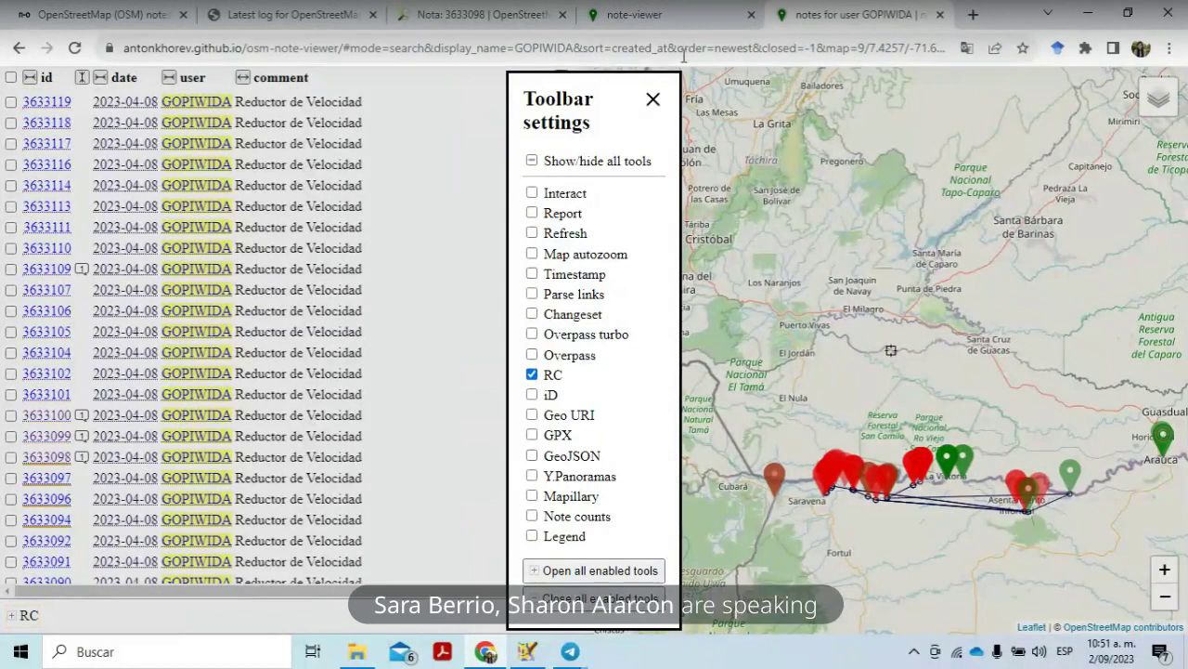
click(653, 100)
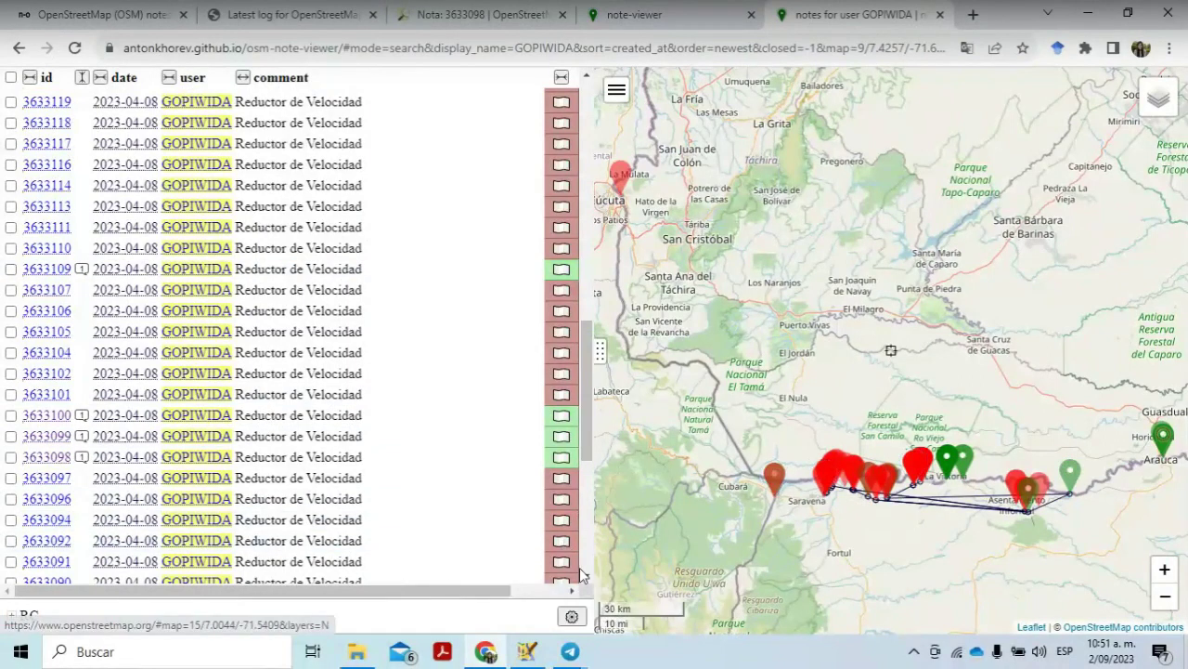
Step: Expand the RC remote-control tool and zoom the notes map in on the speed-bump note near Saravena
scroll(587, 450, down, 1)
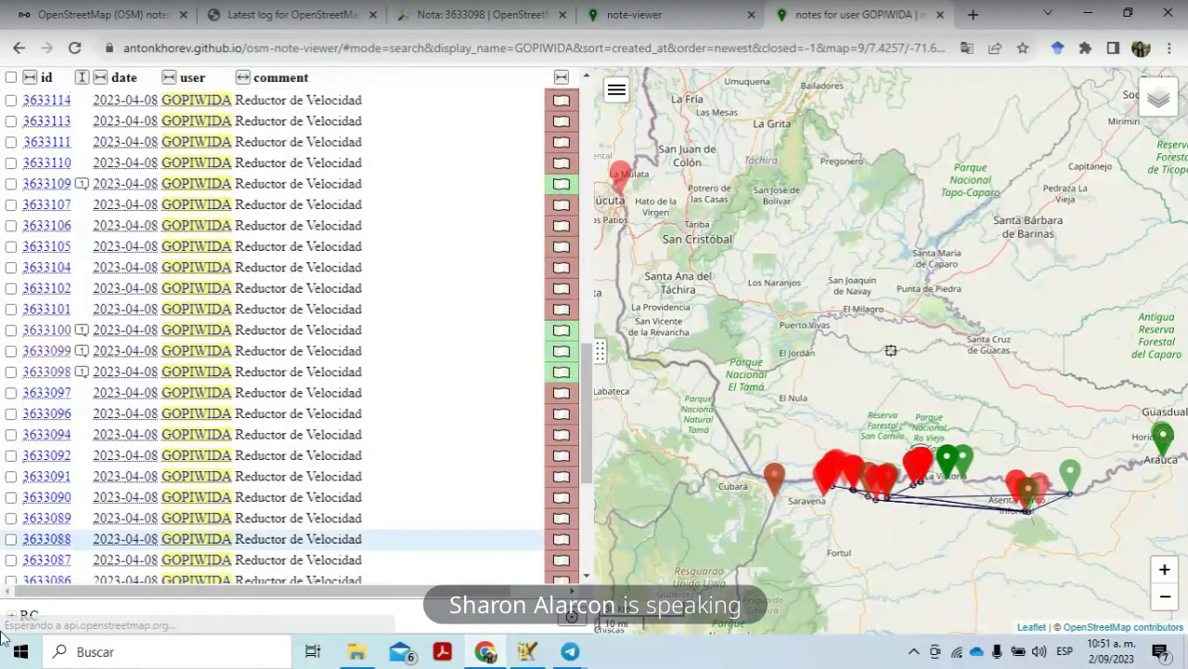
click(11, 616)
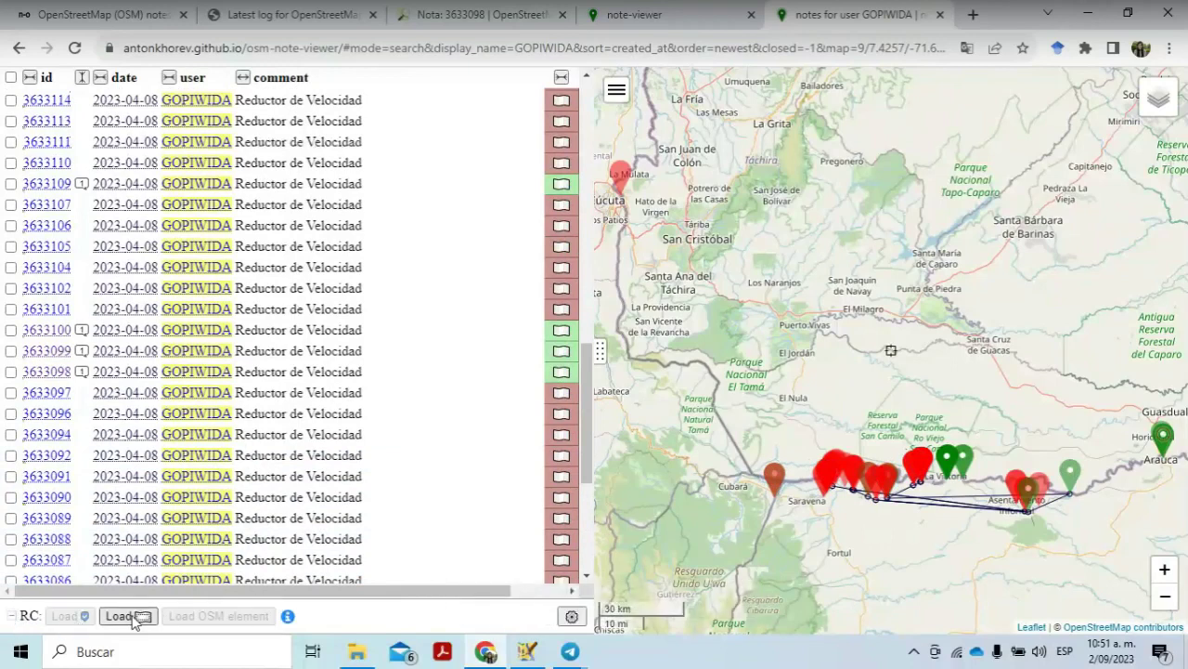
click(823, 475)
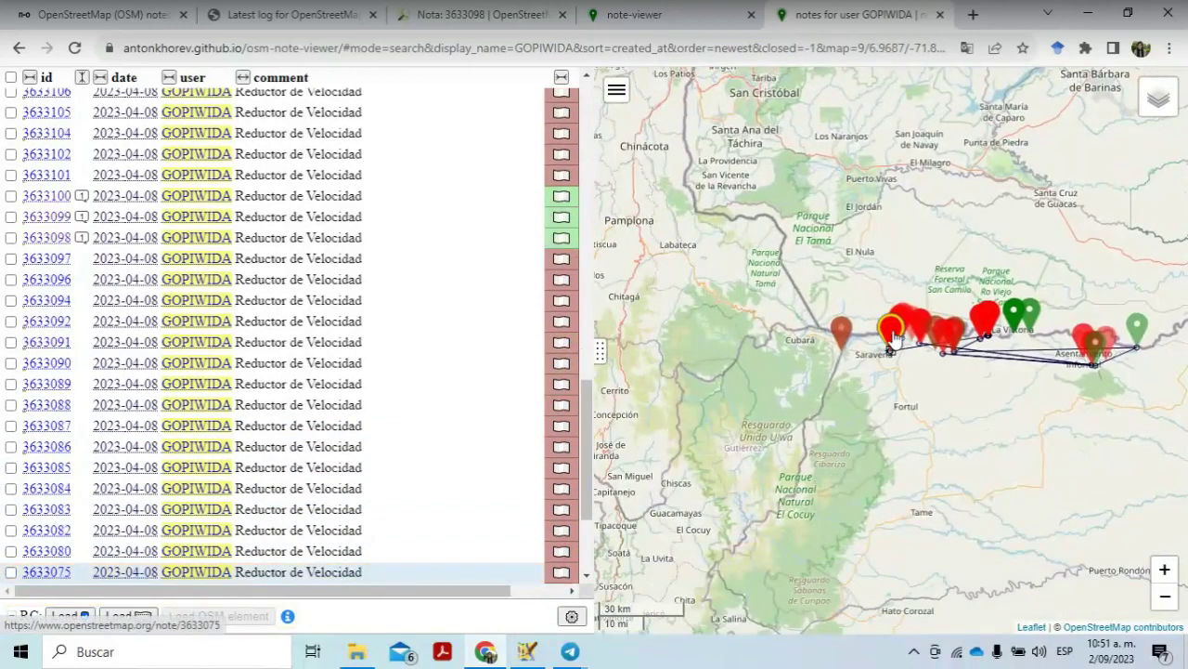
click(892, 336)
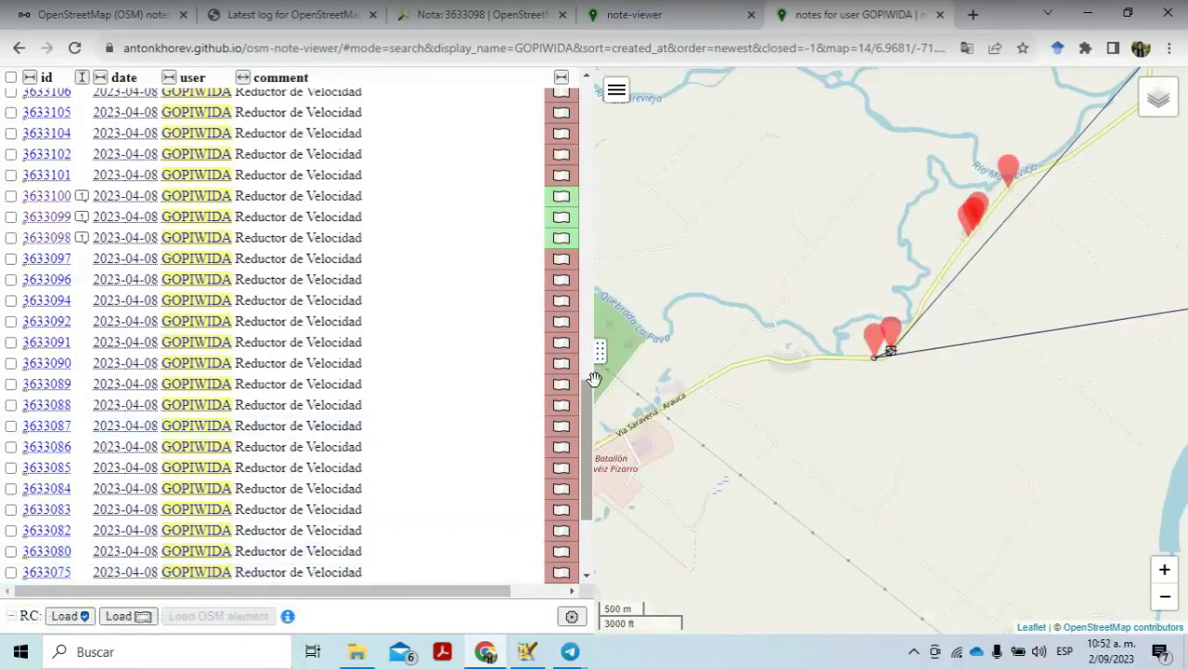
Step: Select note 3633075, load it through remote control and switch to JOSM
click(12, 574)
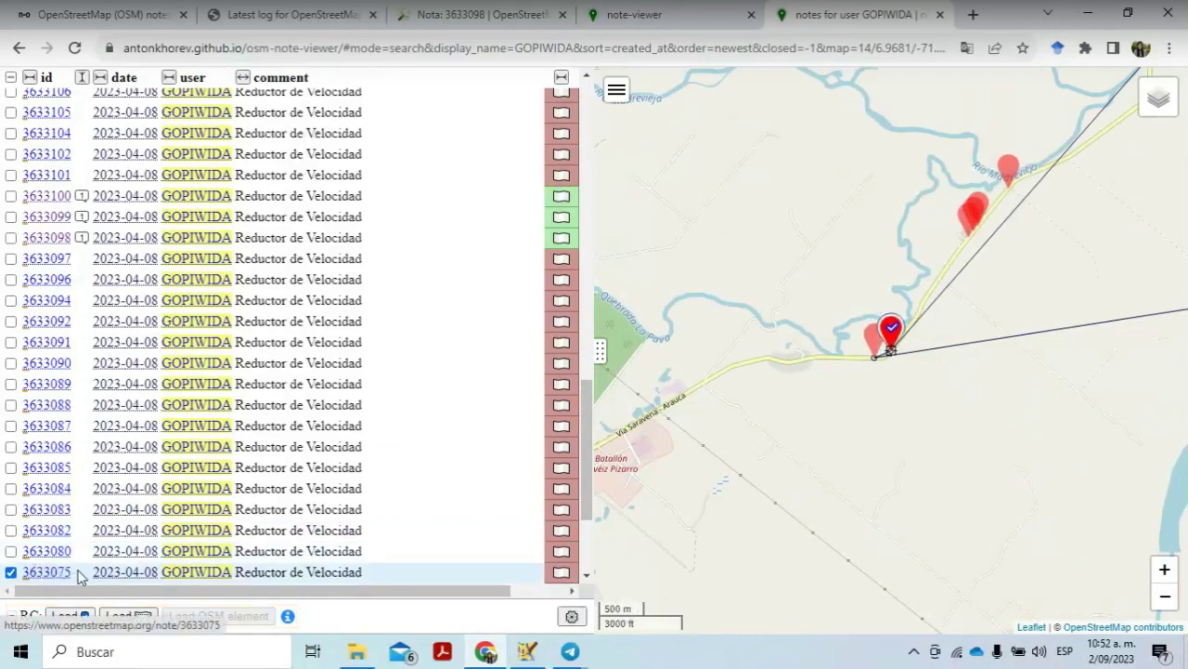
click(60, 616)
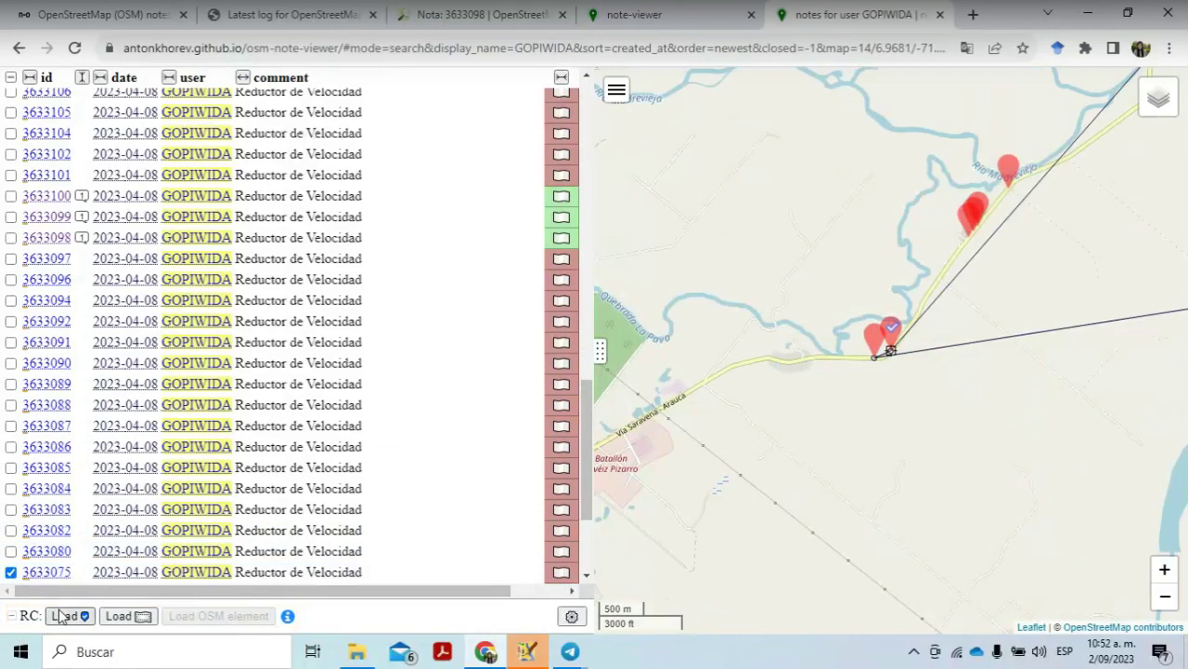
click(543, 656)
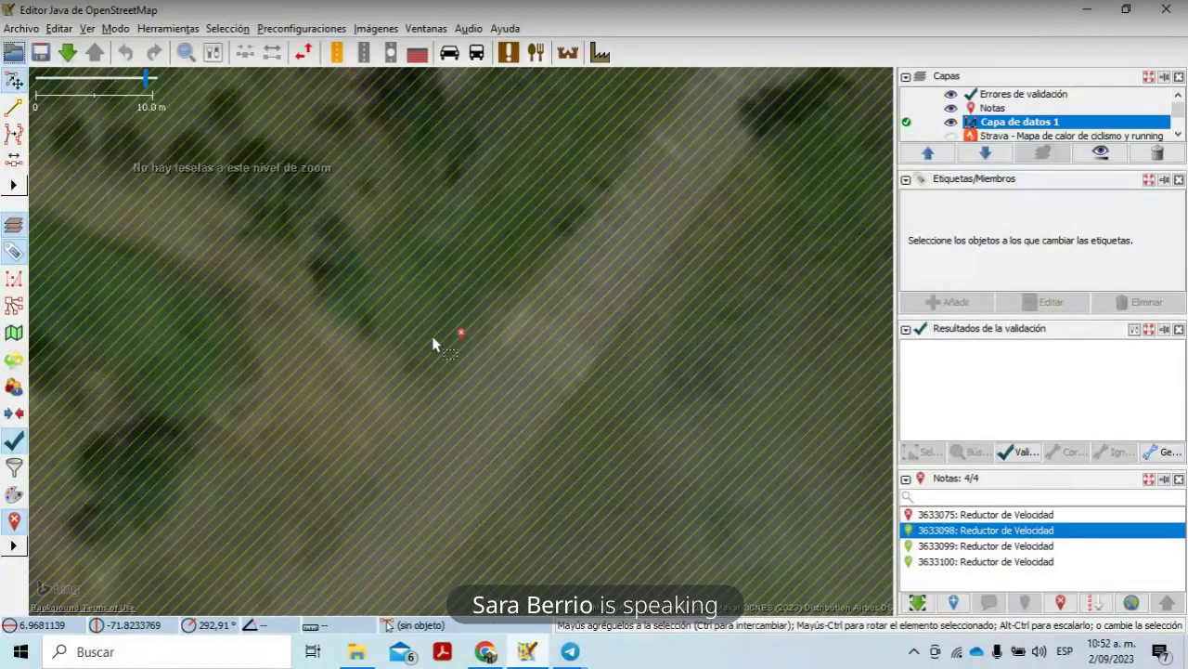
Step: Download the OpenStreetMap data for the area around note 3633075 at the road bend
click(951, 136)
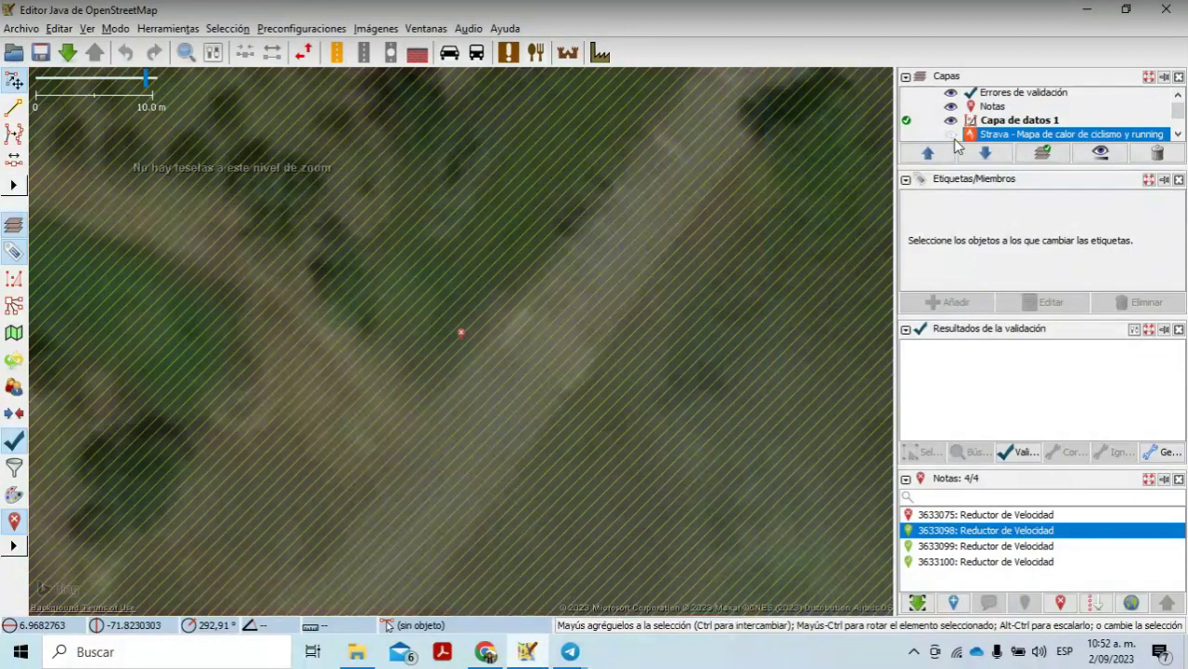
scroll(564, 332, down, 2)
scroll(564, 335, down, 1)
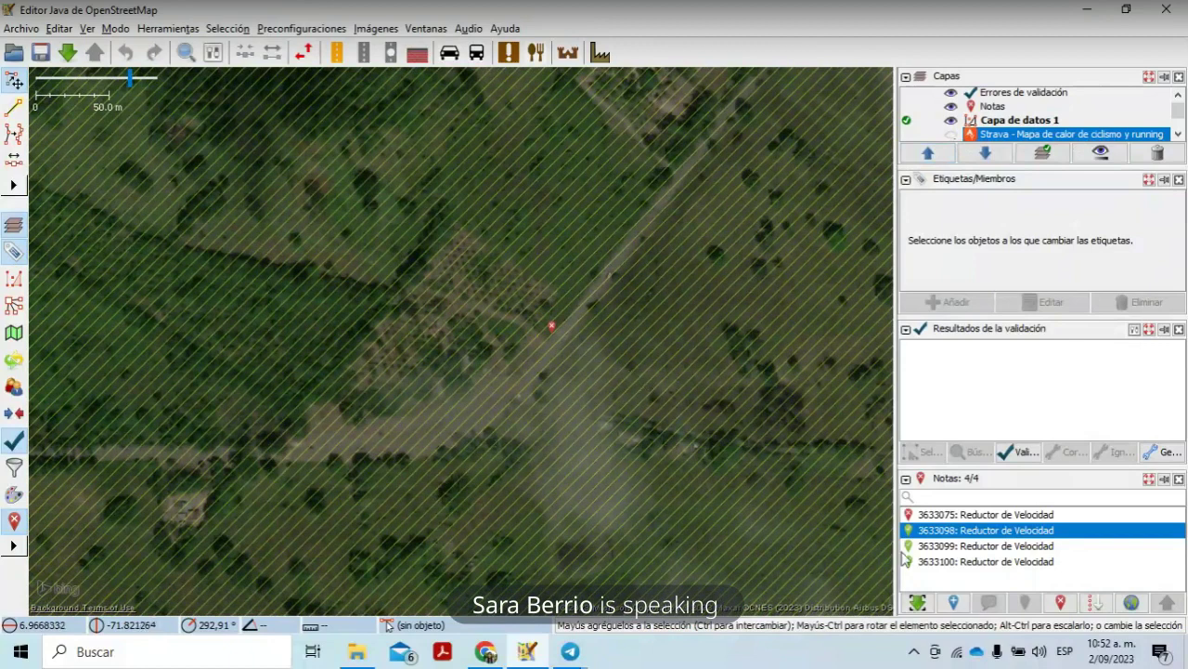
click(68, 53)
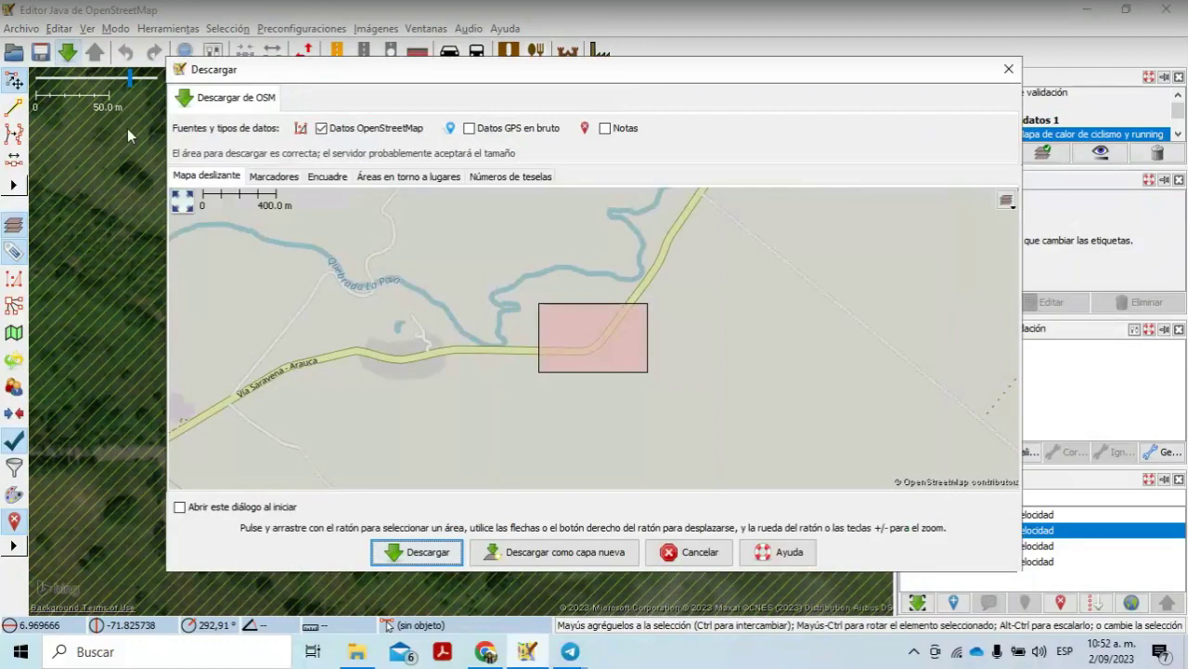
click(426, 553)
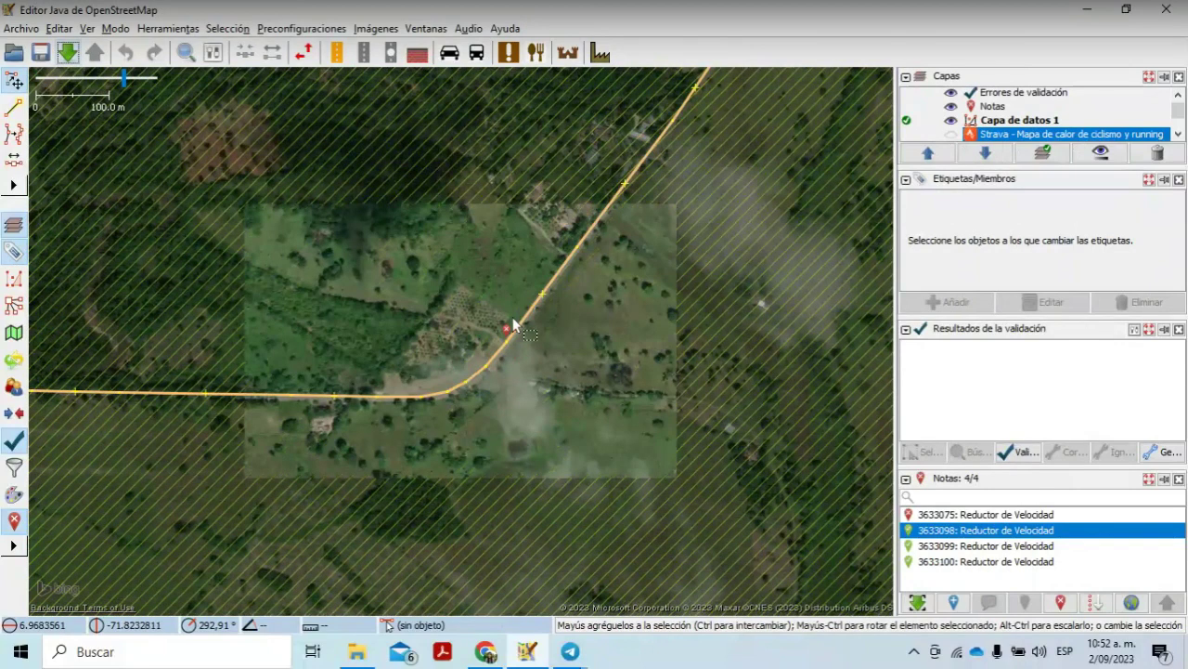
Step: Hide the Capa de datos 1 layer to inspect the road beside note 3633075 in the Bing imagery
click(953, 135)
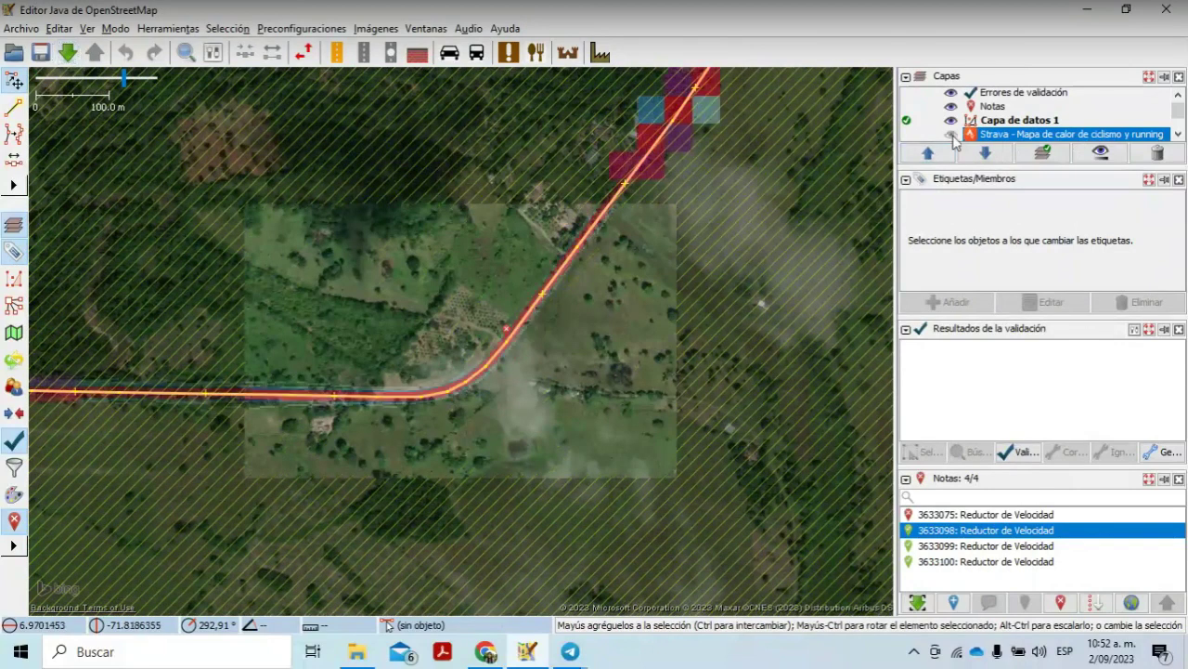
click(952, 134)
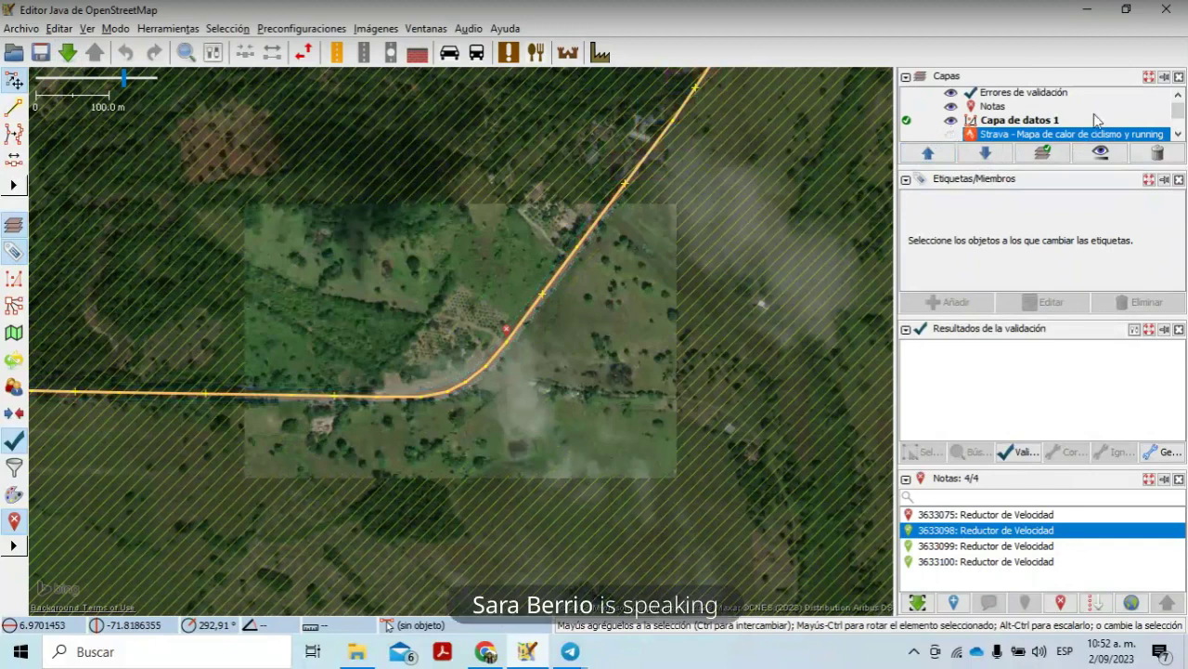
click(1177, 134)
click(1177, 134)
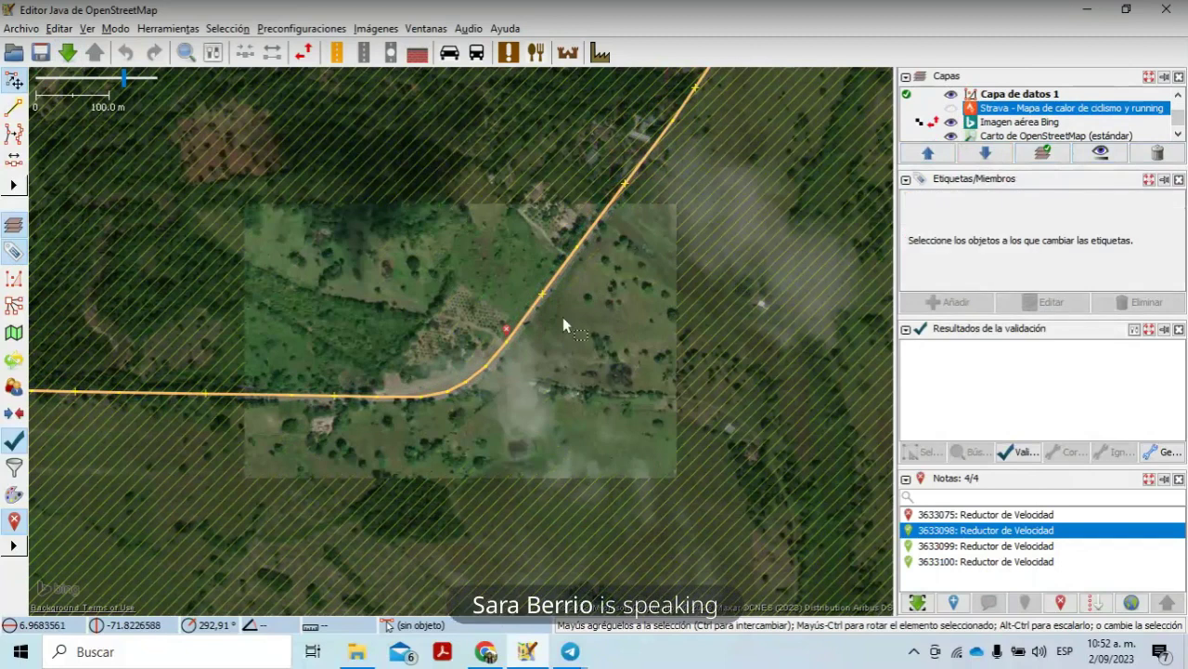
scroll(485, 336, up, 3)
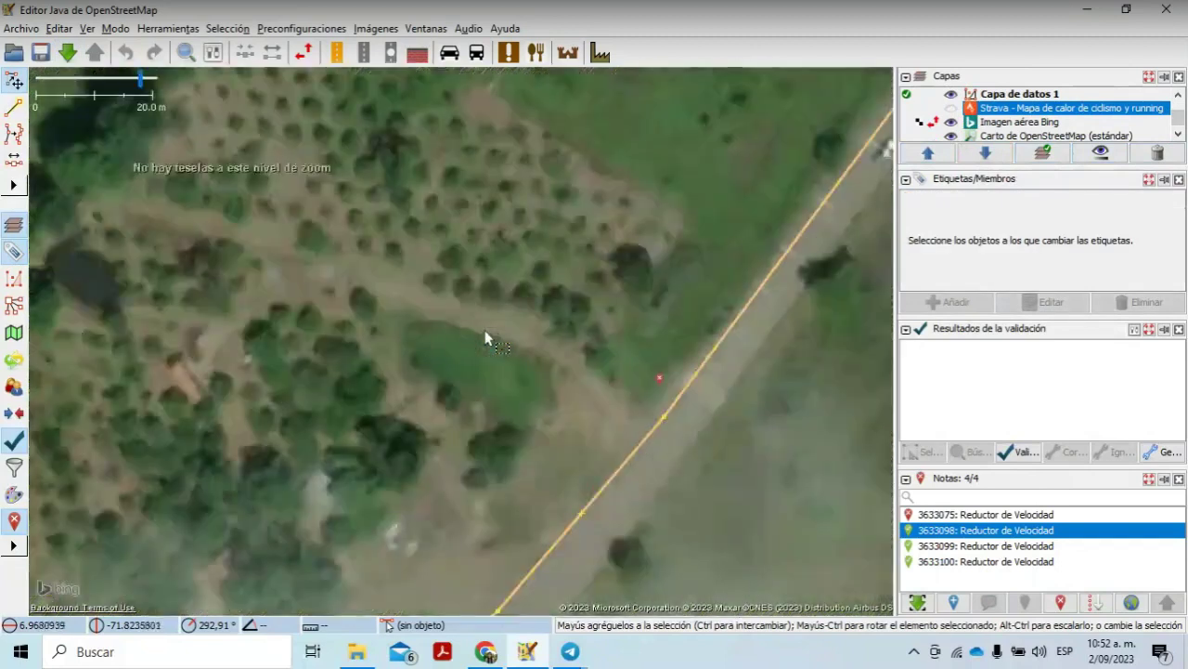
click(951, 94)
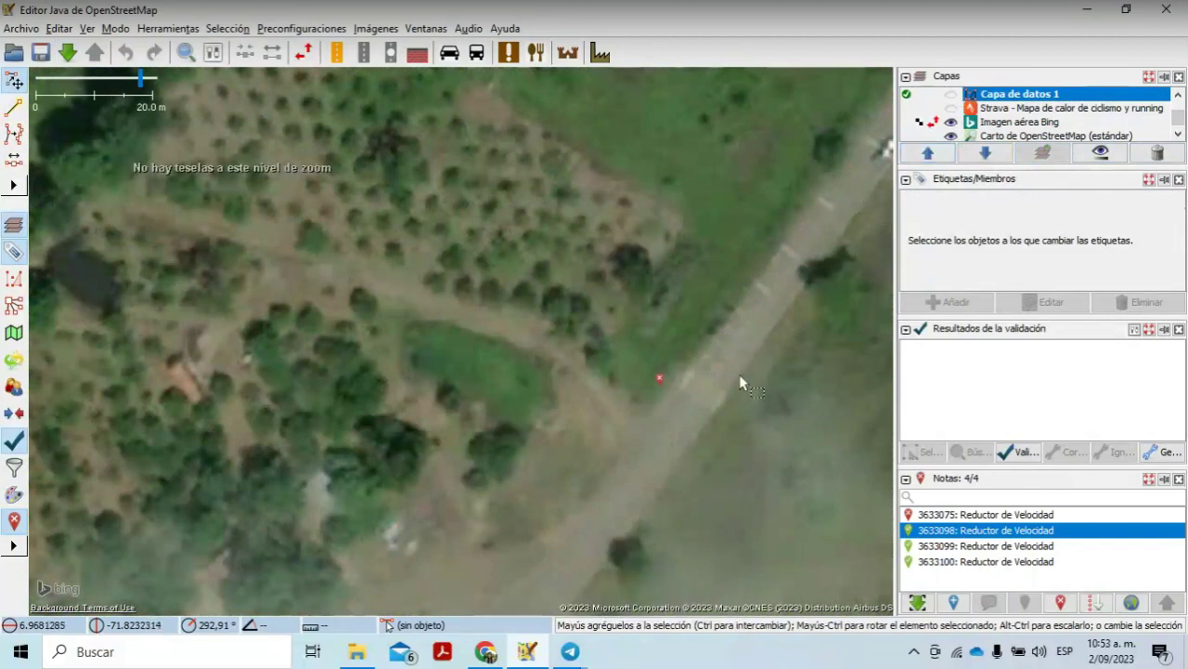
drag(738, 374, 564, 364)
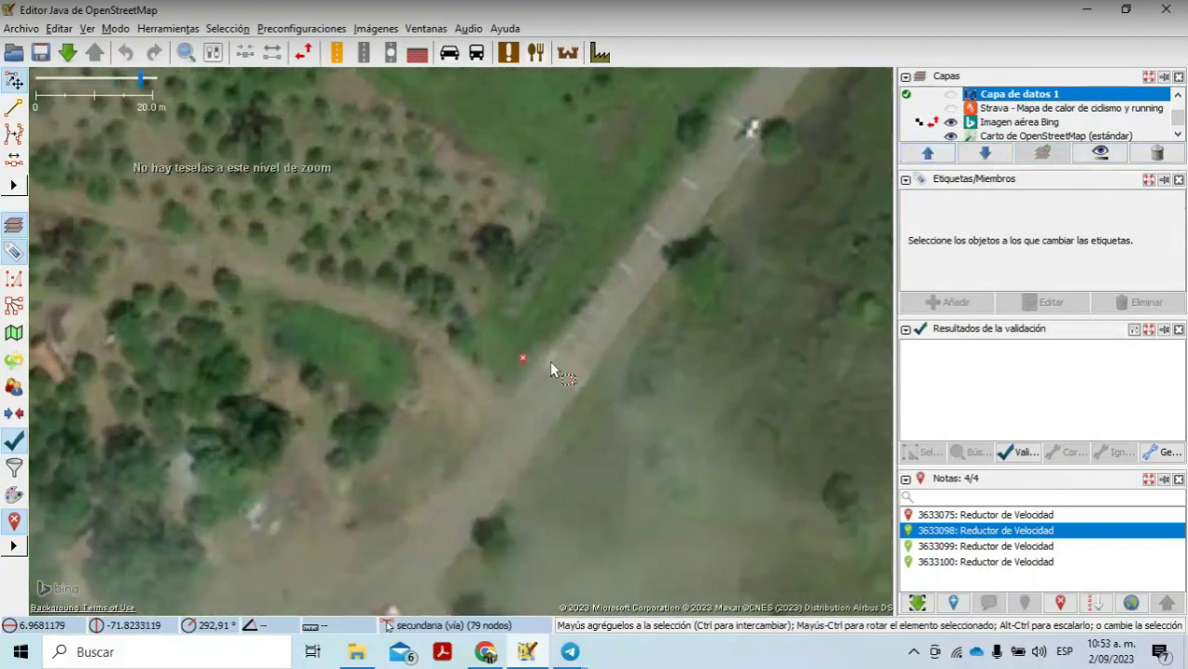
Step: Show the Strava heatmap layer over the road and turn off the Bing imagery's offset
click(951, 110)
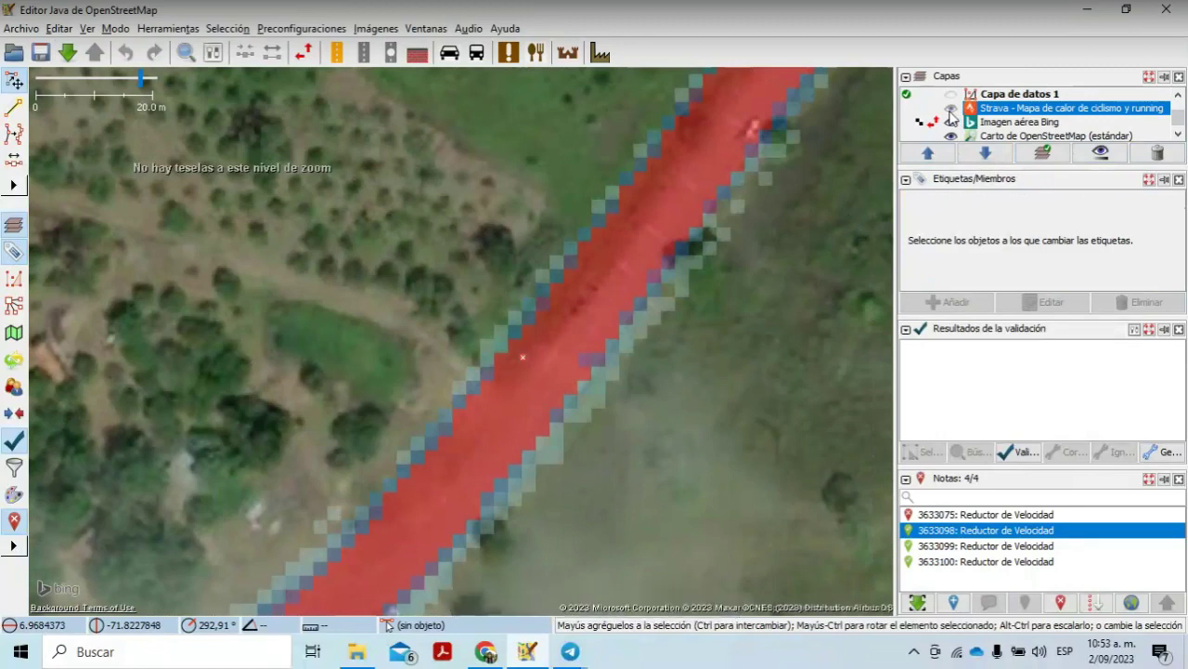
click(941, 123)
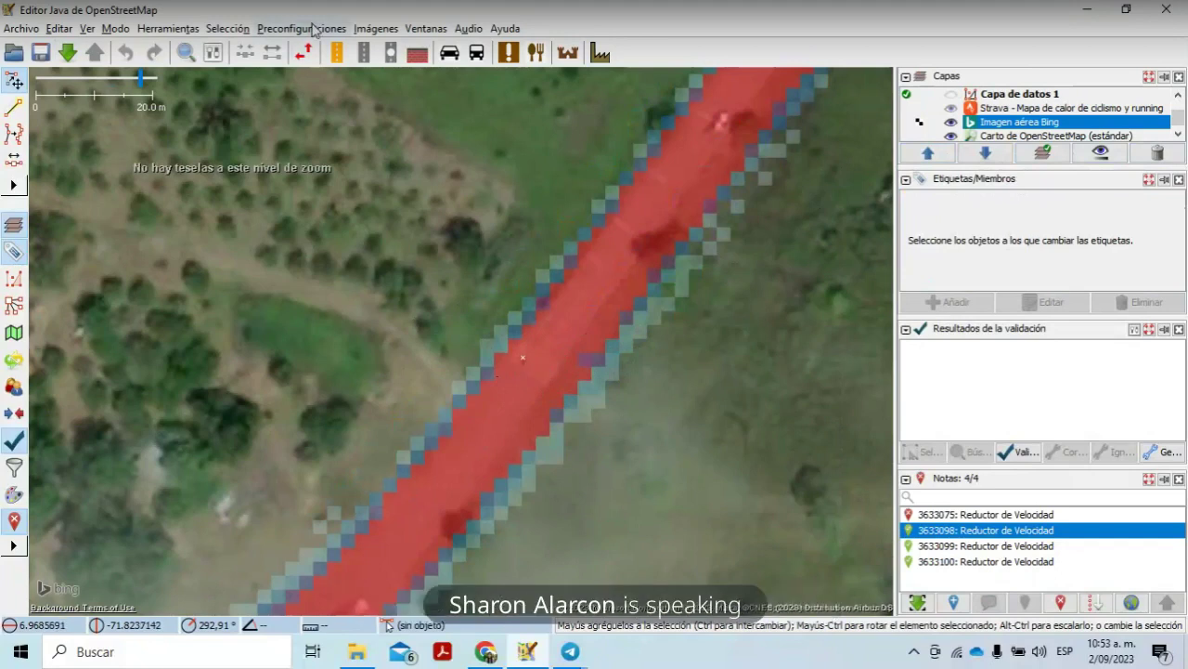
Step: Open the Complementos section of the preferences and download the list of available plugins
click(61, 28)
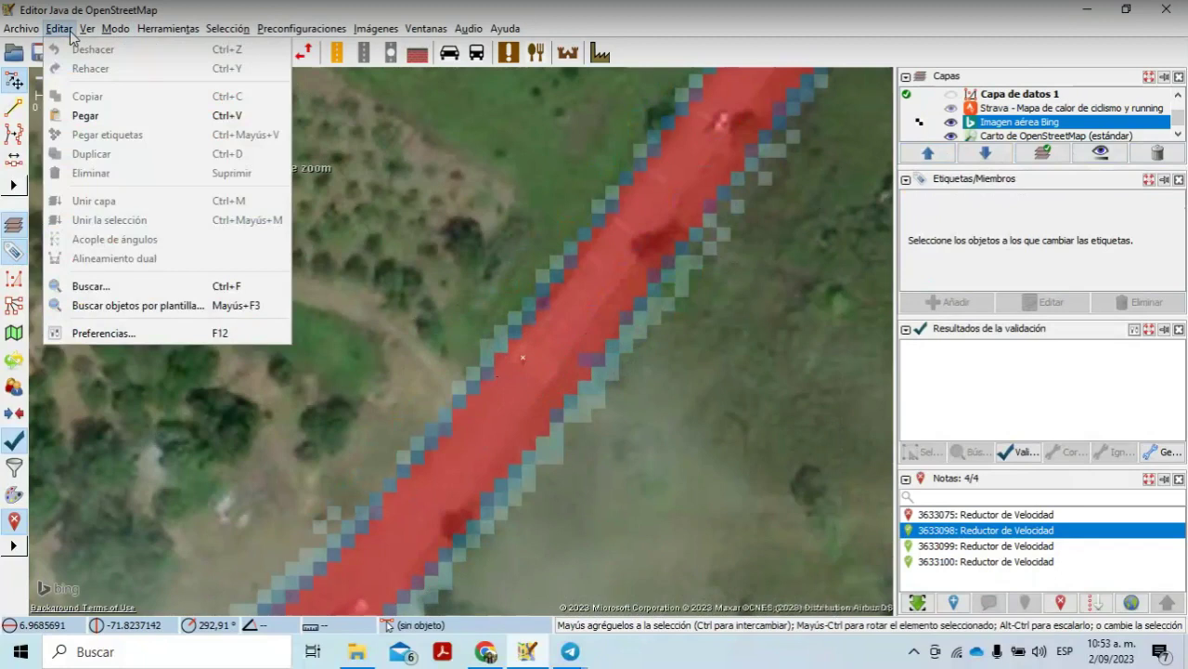
click(154, 334)
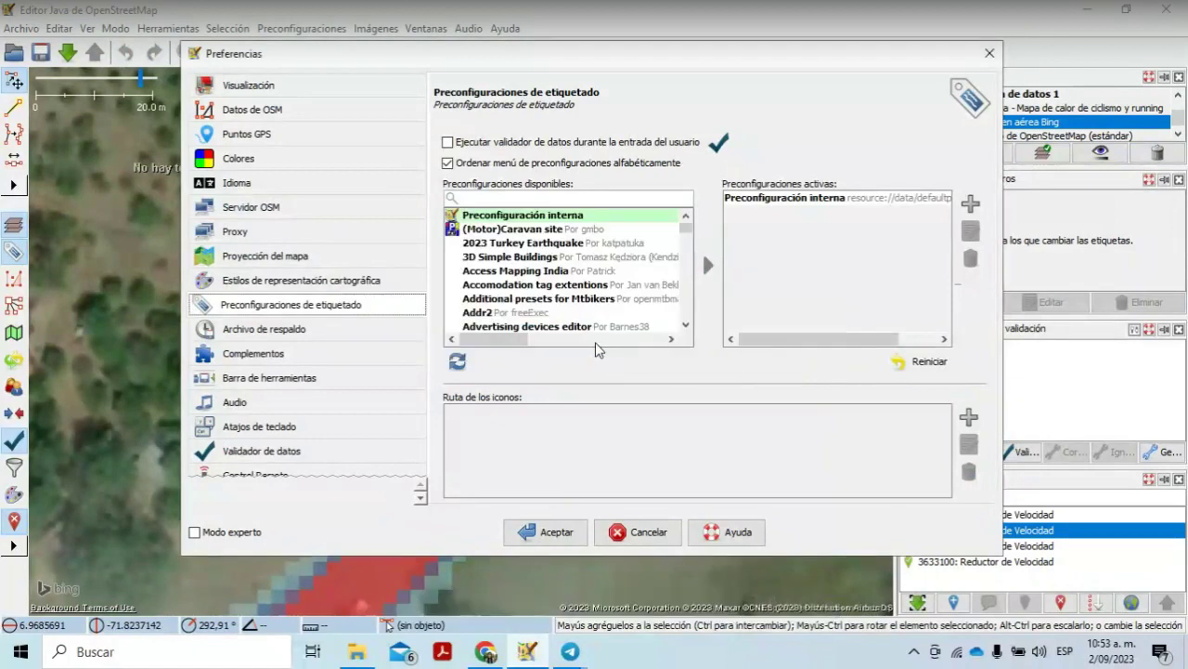
click(345, 360)
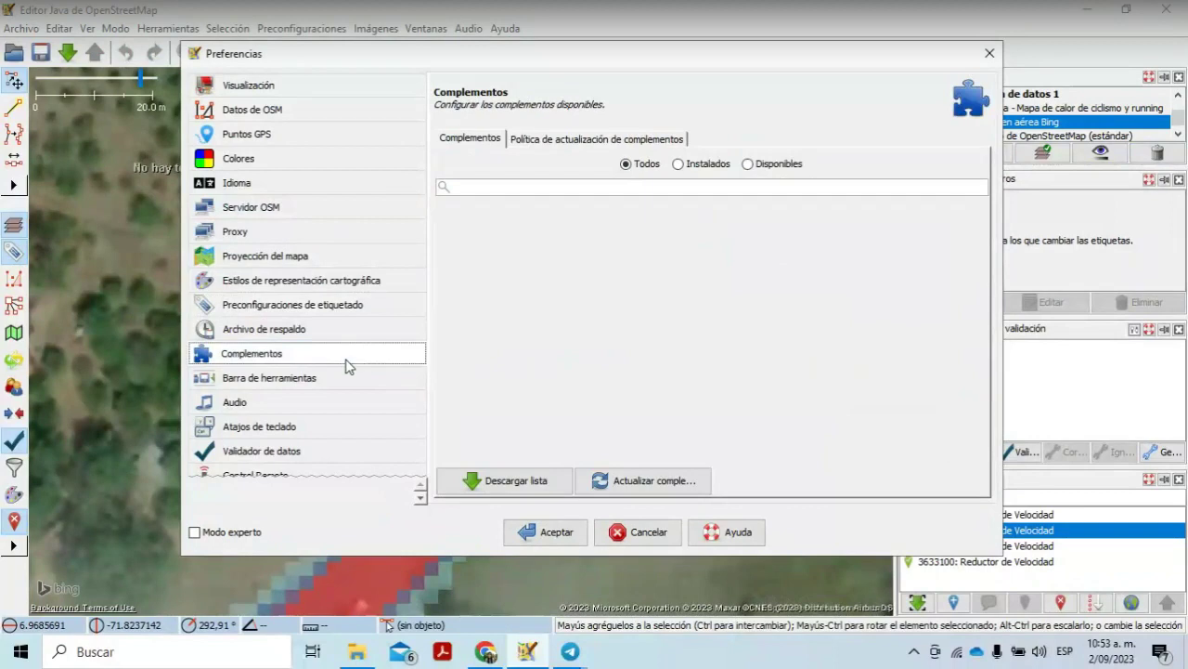
click(523, 476)
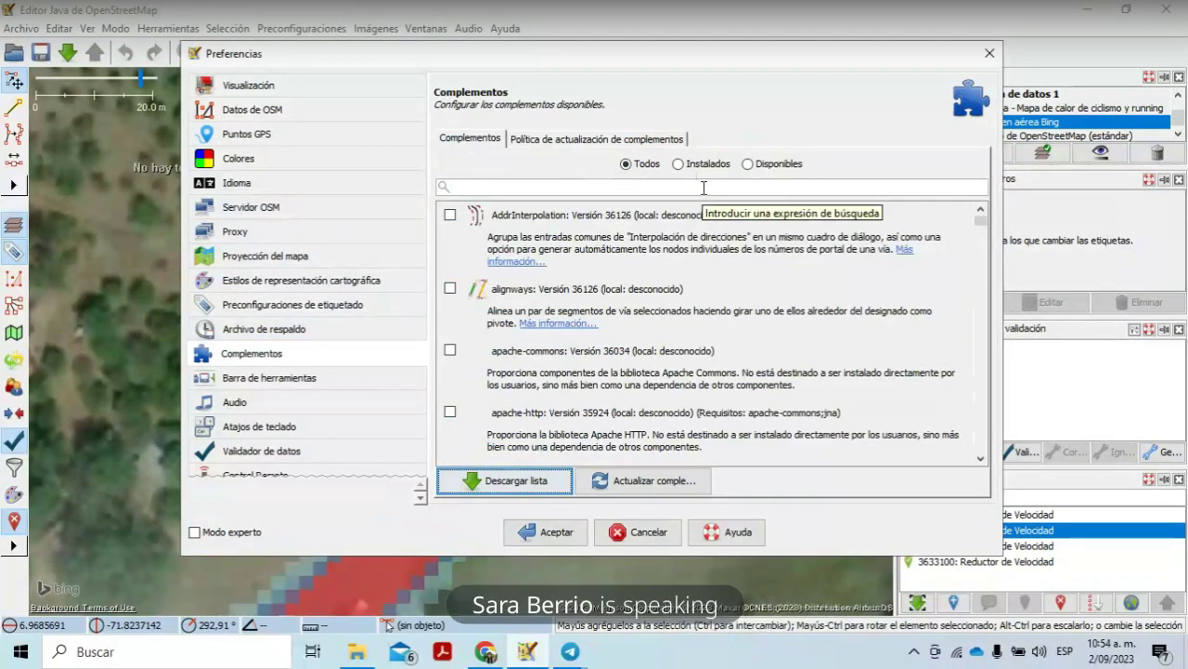
Step: Search the plugins for "off", install imagery_offset_db and acknowledge the installation
click(704, 188)
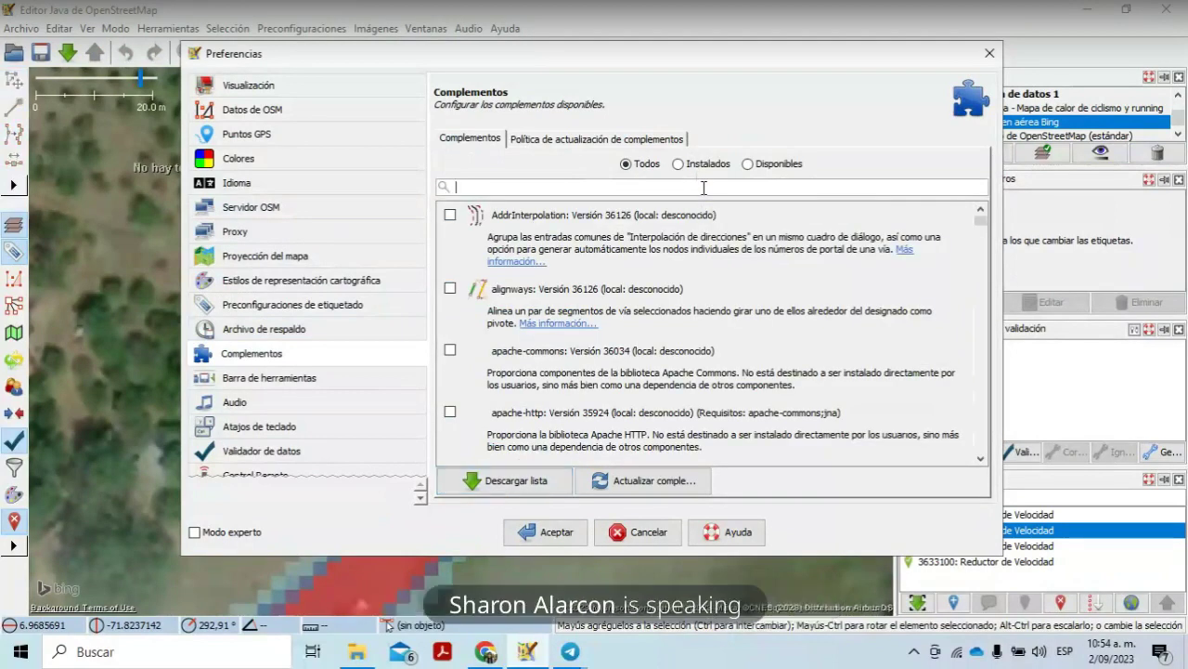
text(off)
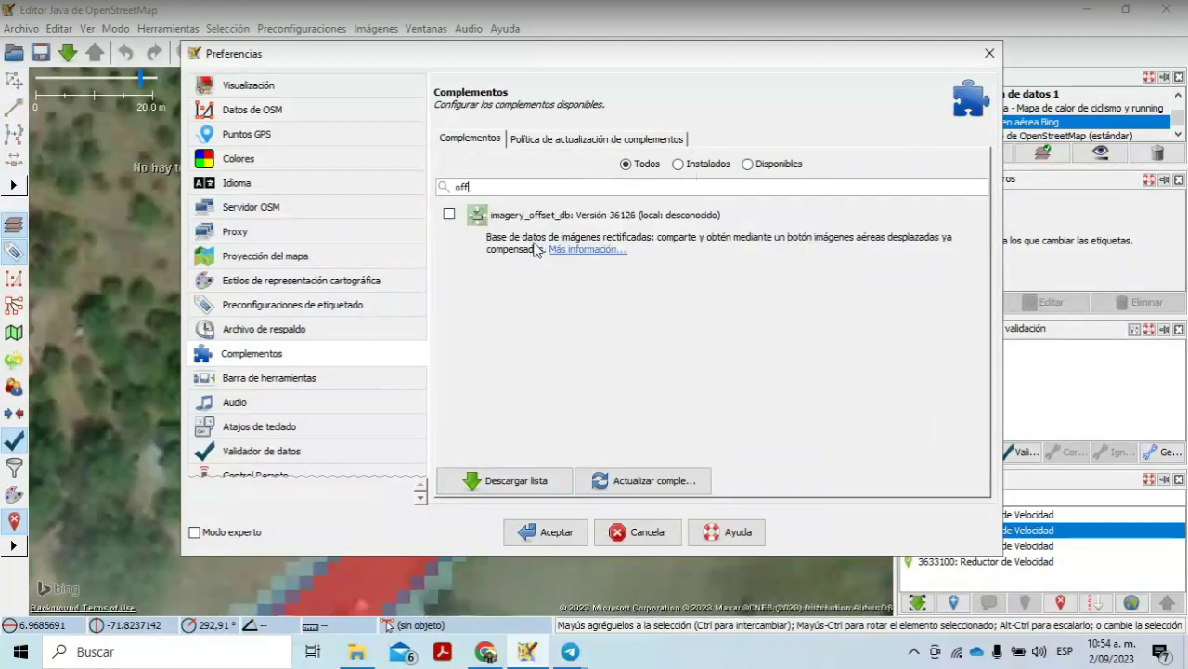
click(449, 214)
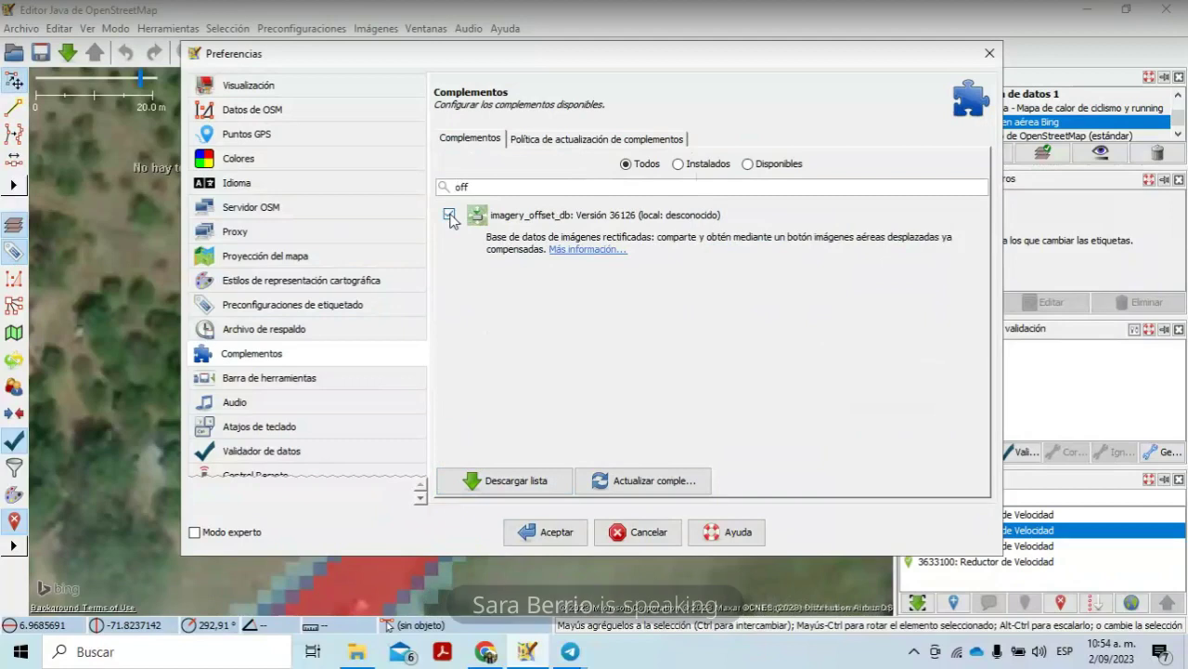
click(546, 532)
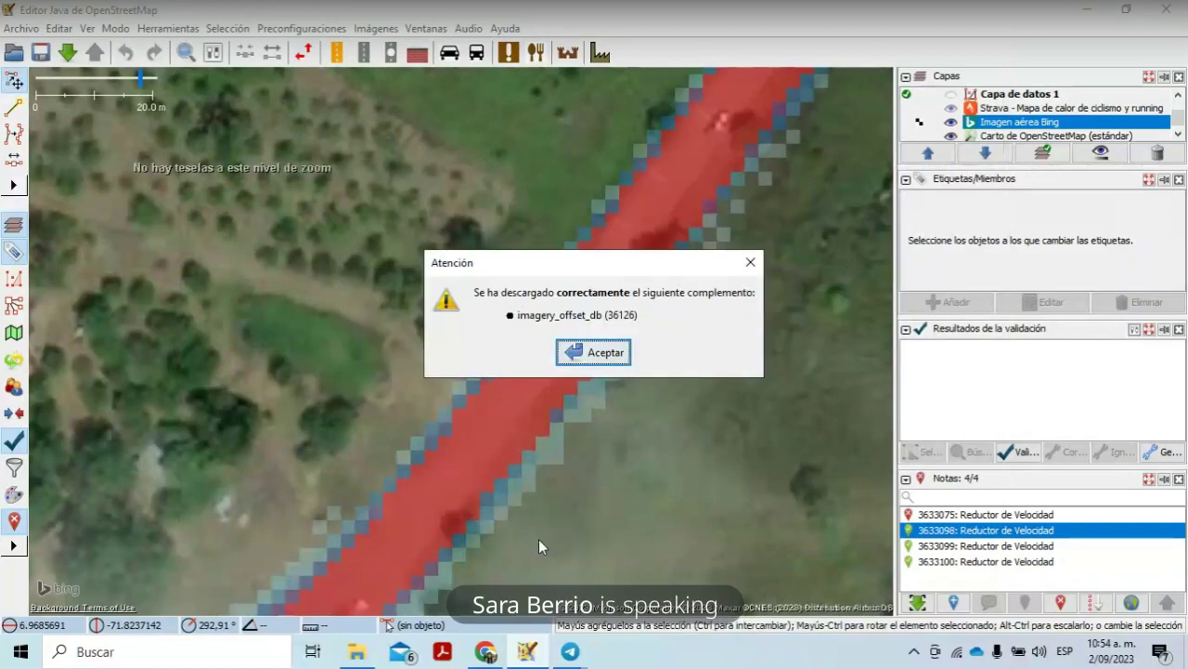
click(599, 354)
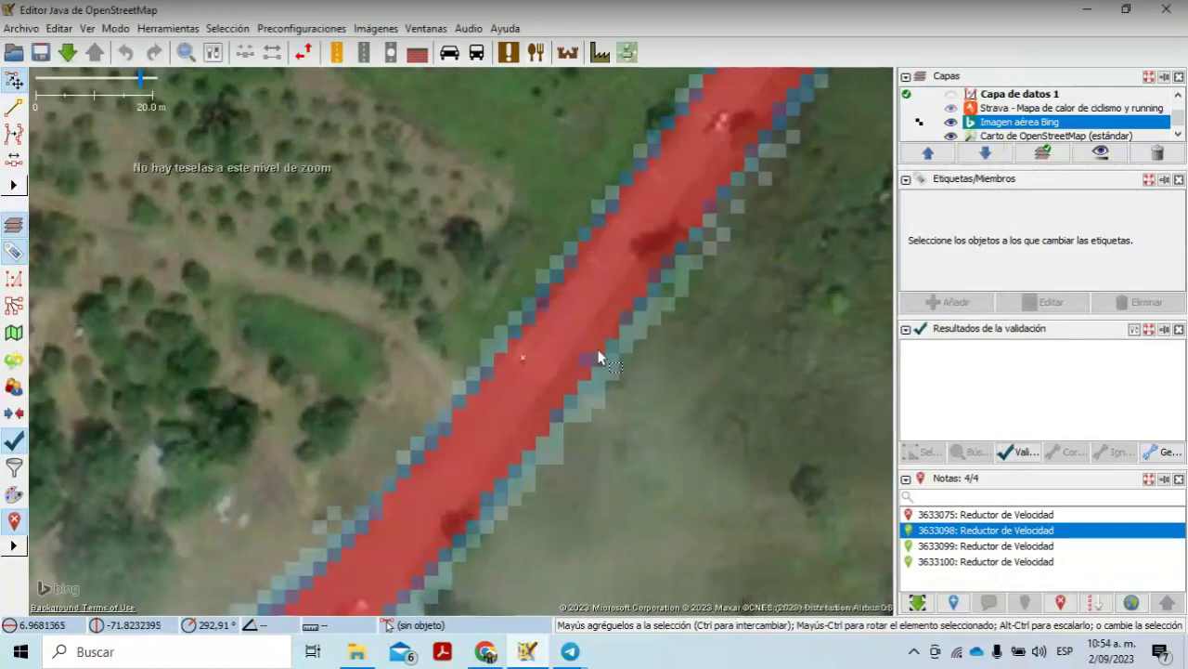
Step: Query the imagery offset database for rectifications of the Bing layer in the current area and close the response
click(388, 35)
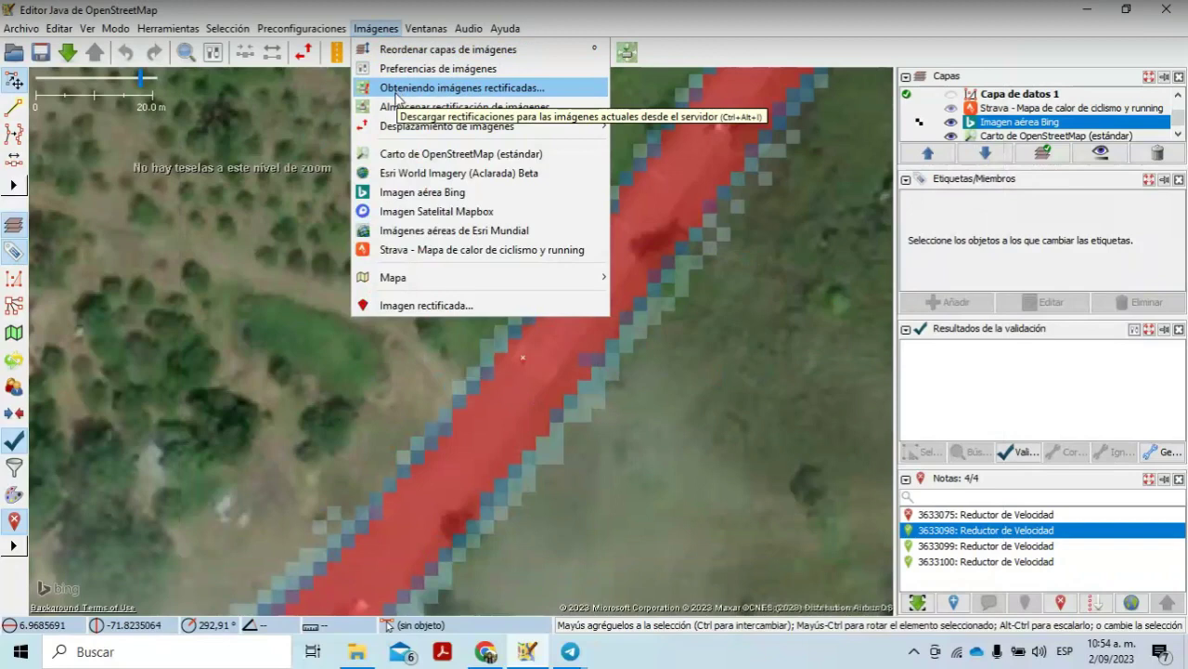
click(397, 90)
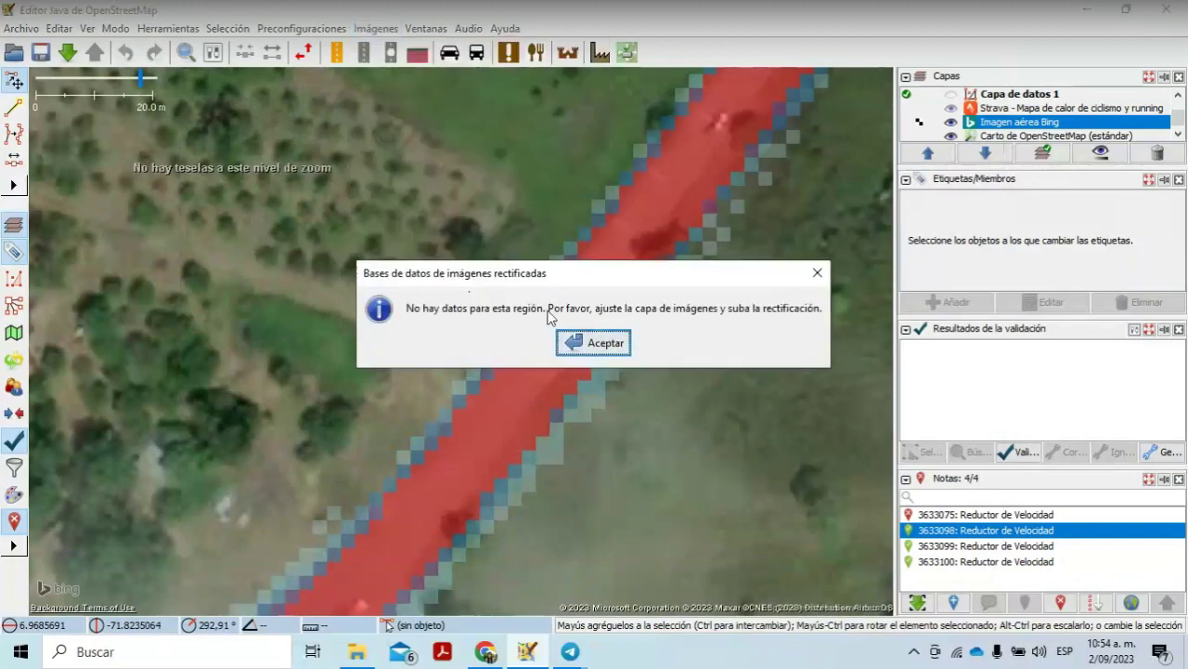
click(605, 355)
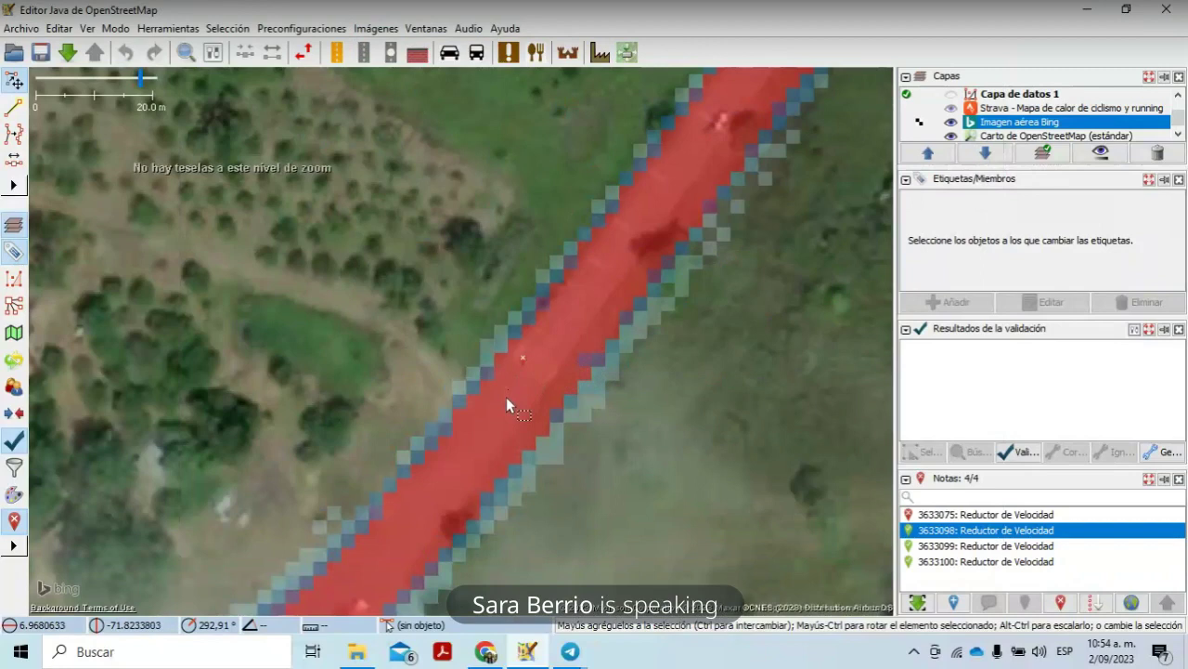
Step: Start a new offset for the Bing aerial imagery layer and move the adjustment dialog clear of the road
click(523, 357)
scroll(536, 348, down, 1)
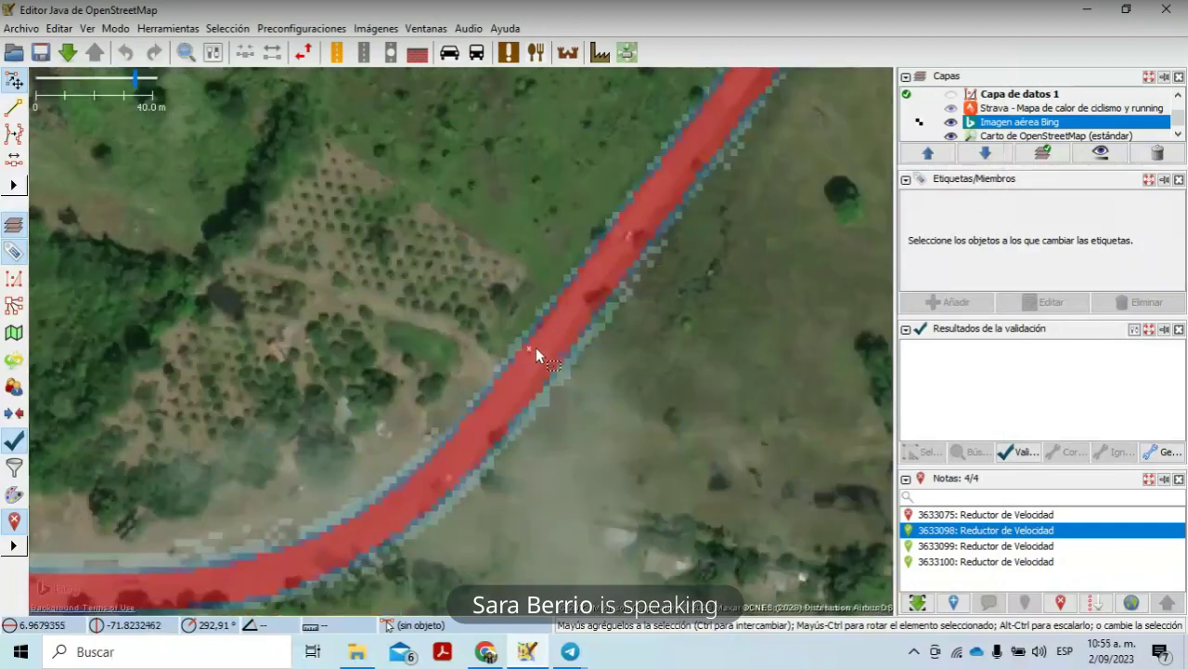
scroll(536, 347, down, 1)
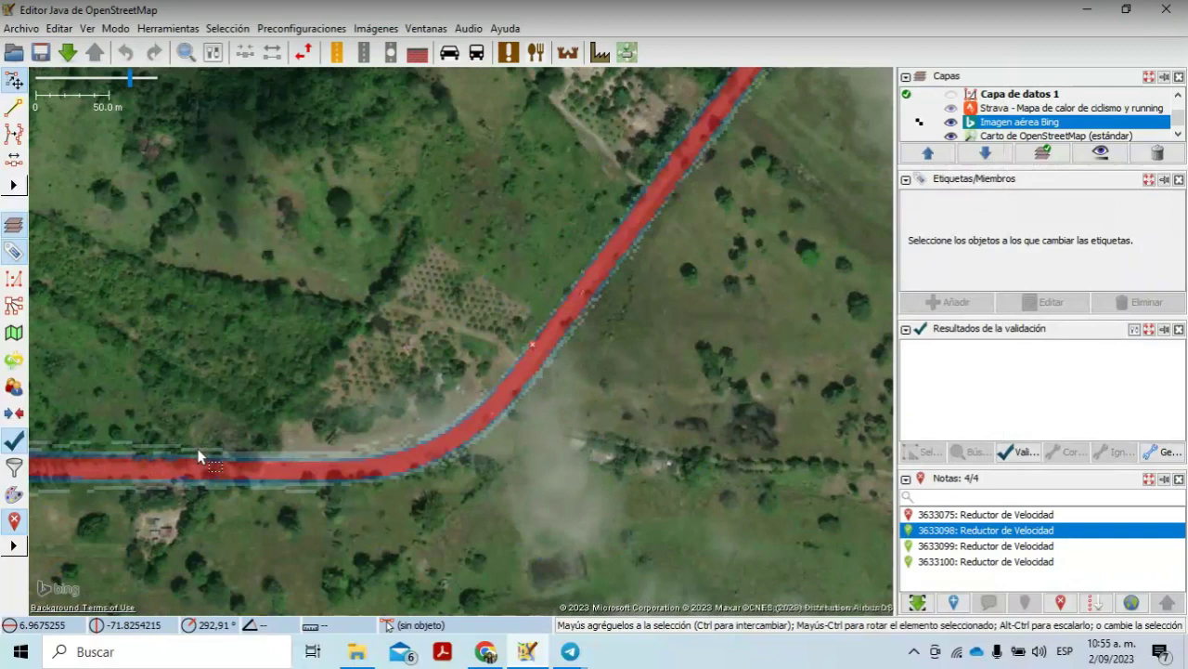
drag(197, 455, 437, 269)
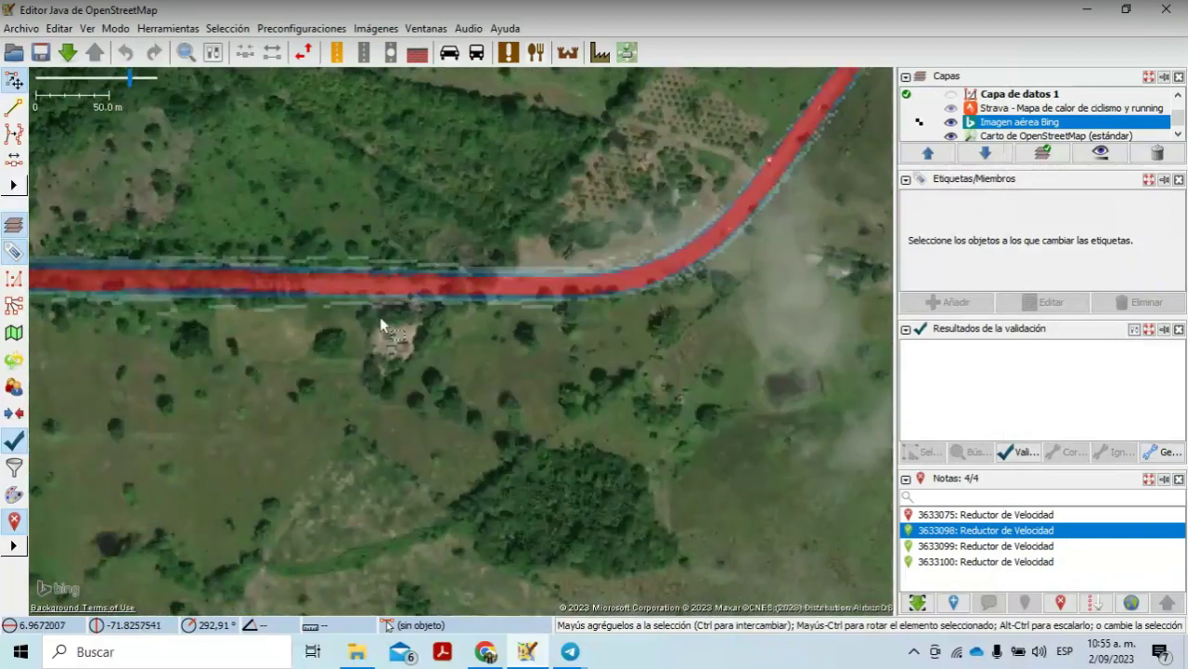
scroll(381, 323, up, 5)
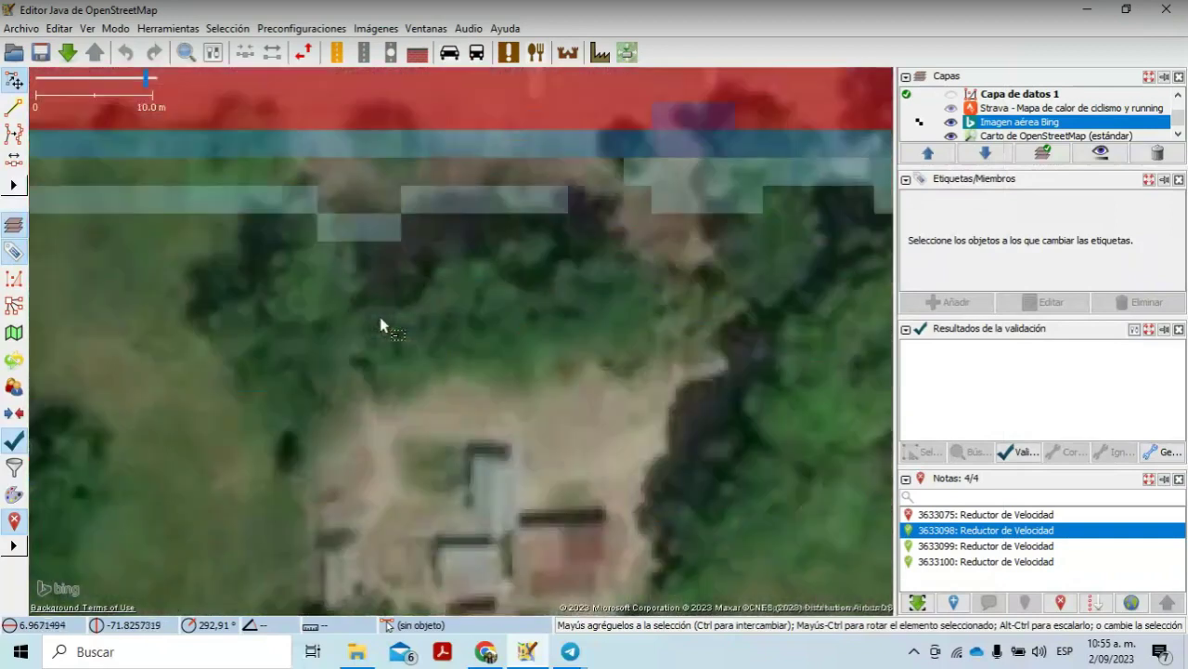
scroll(380, 323, down, 1)
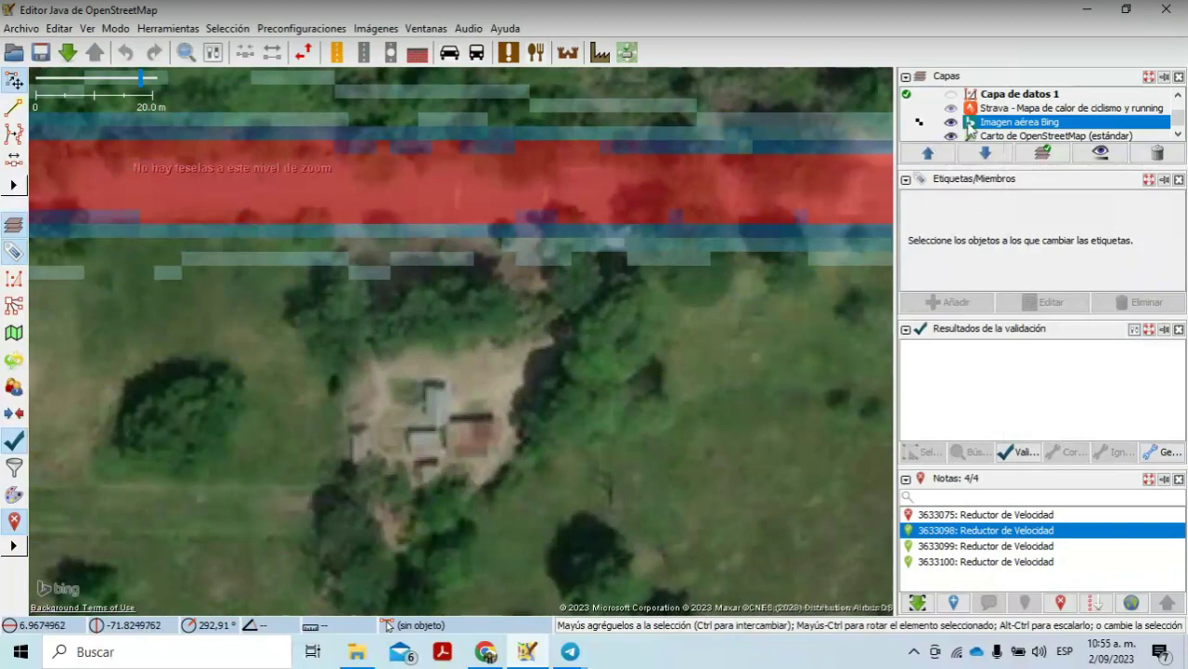
right_click(1003, 127)
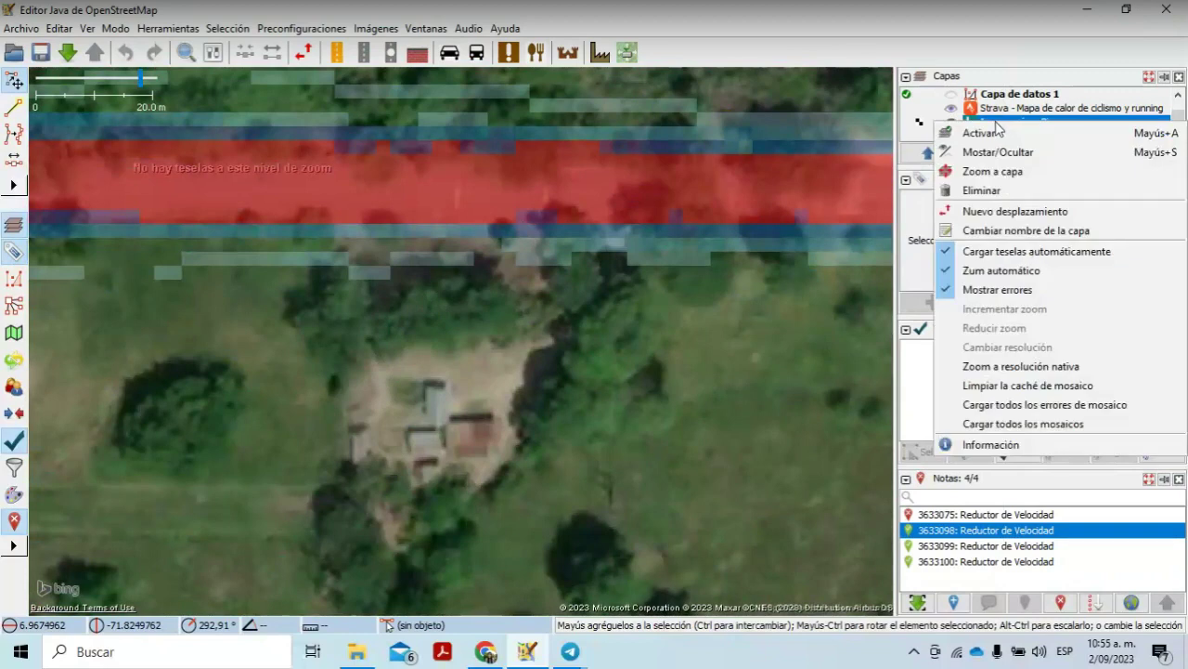
click(996, 211)
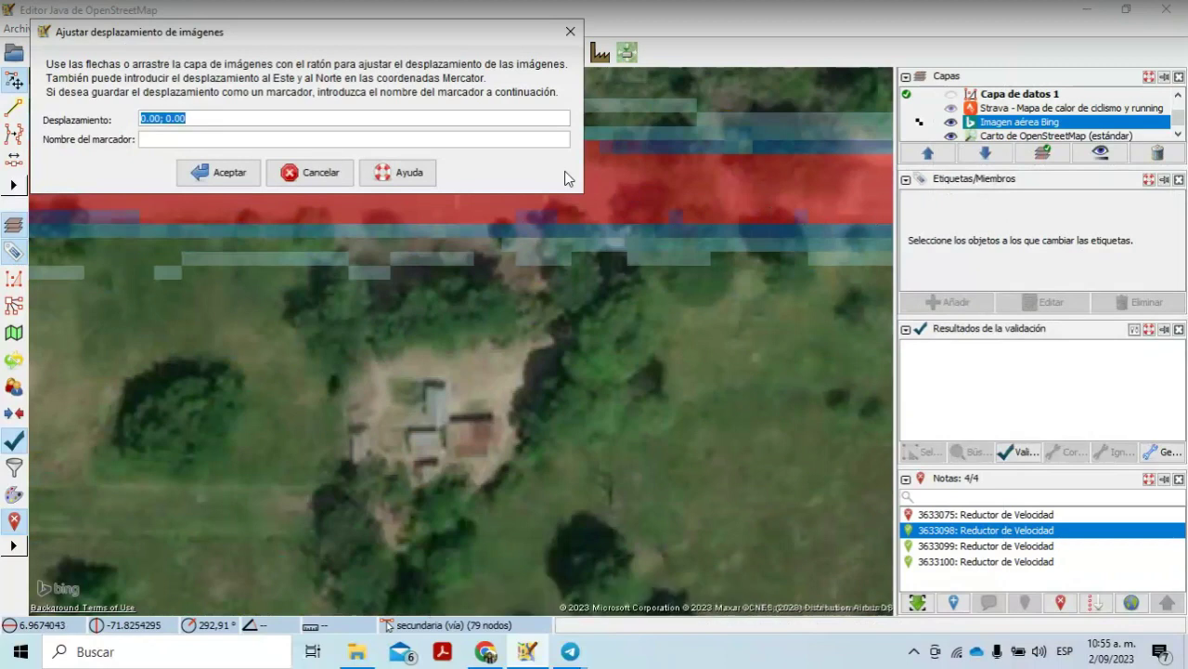
drag(467, 41, 591, 375)
drag(642, 423, 642, 423)
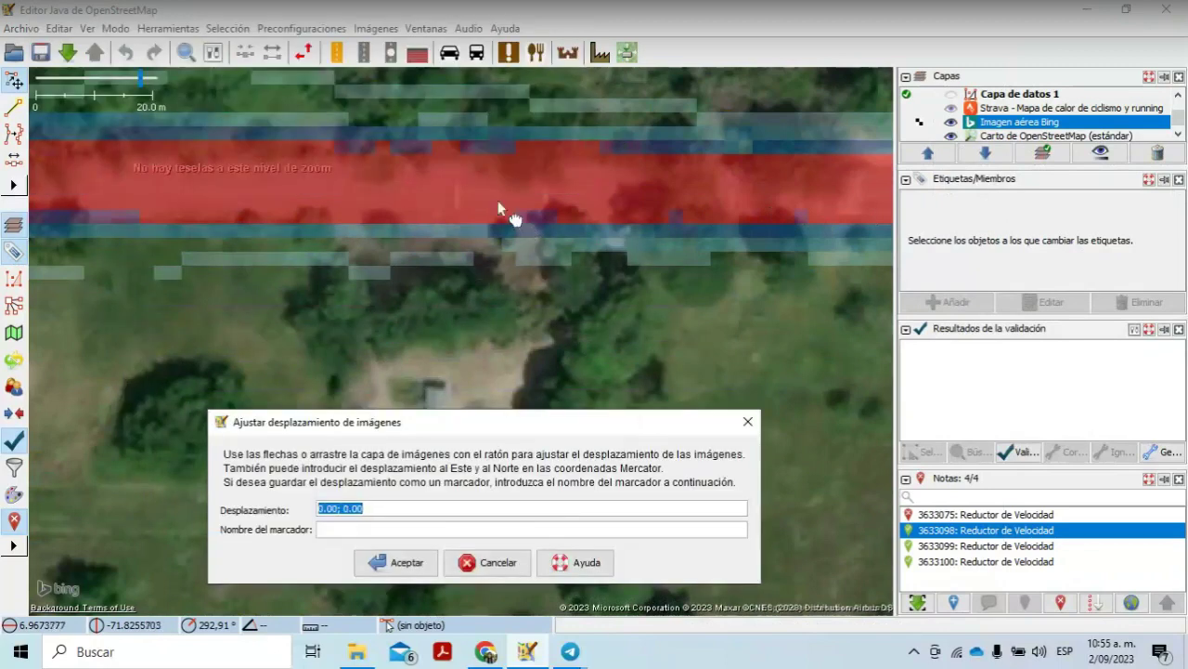
Step: Shift the Bing imagery against the Strava heatmap along the straight road to an offset of about -0.15; 1.64
click(453, 172)
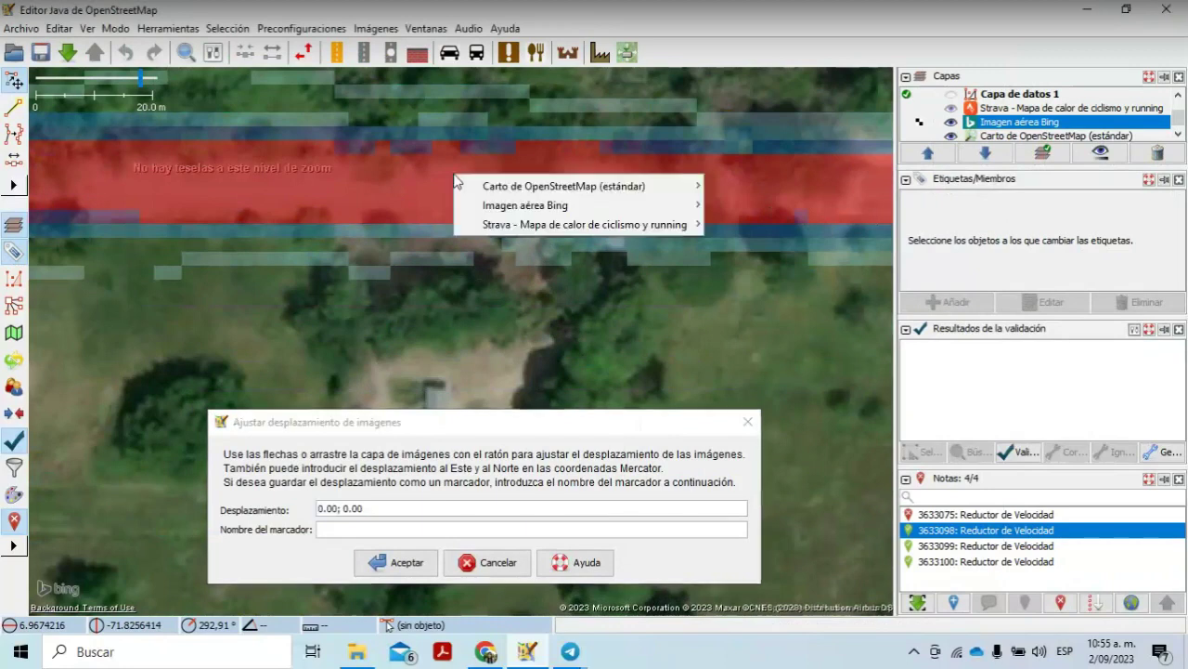
click(396, 208)
mouse_move(456, 196)
mouse_down()
mouse_move(456, 245)
mouse_move(456, 219)
mouse_up()
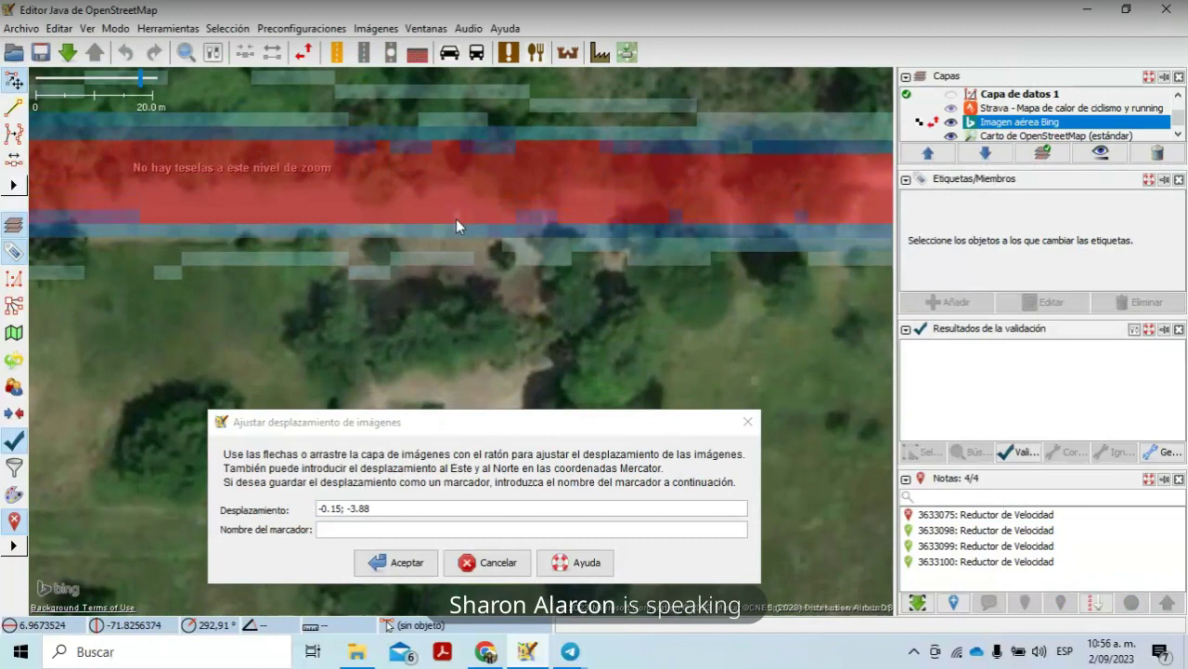
drag(448, 189, 448, 156)
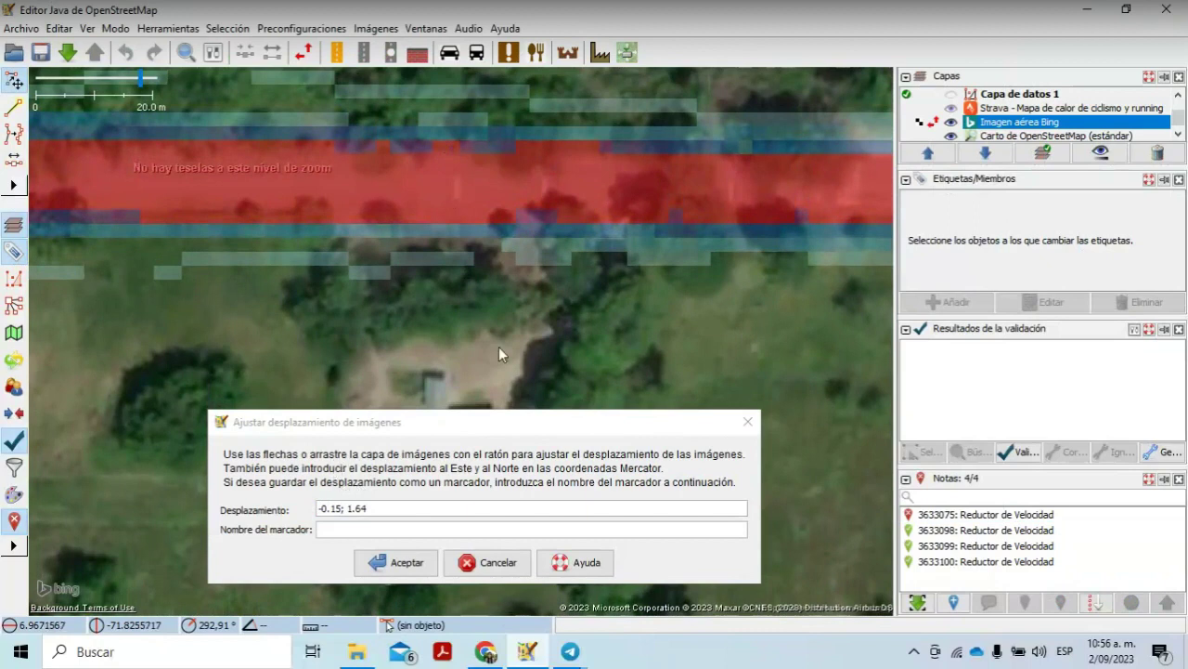
Step: Fine-tune the Bing imagery at the road bend near note 3633075 to an offset of about 1.05; -1.05 and accept it
scroll(498, 346, down, 1)
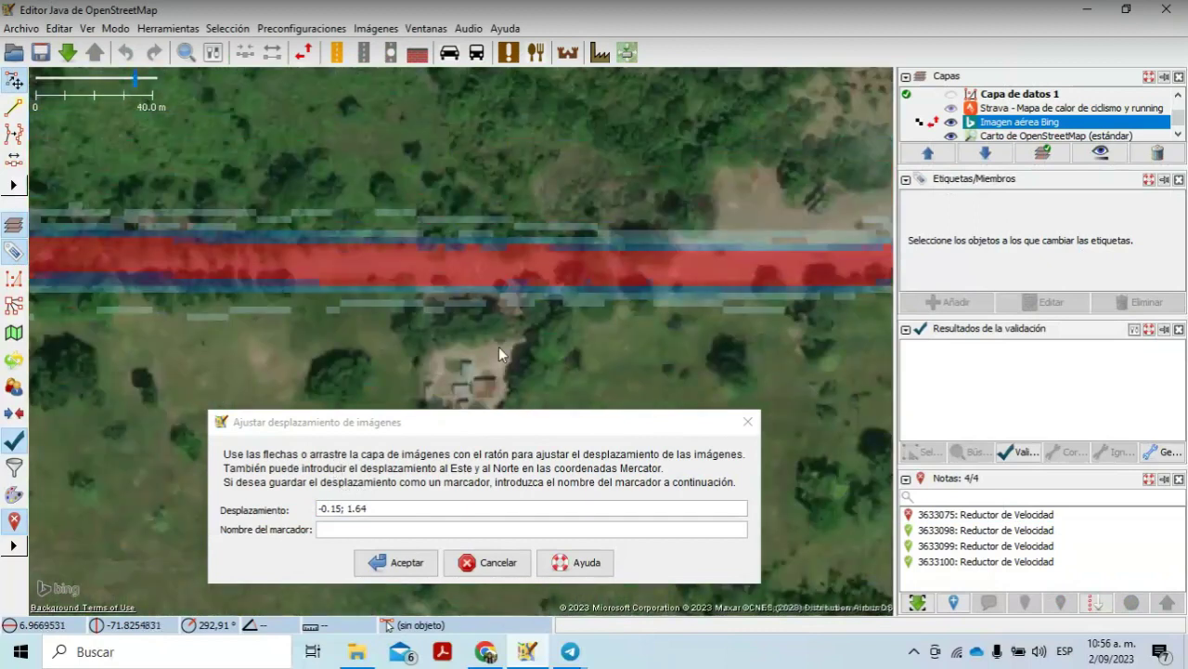
scroll(498, 346, down, 1)
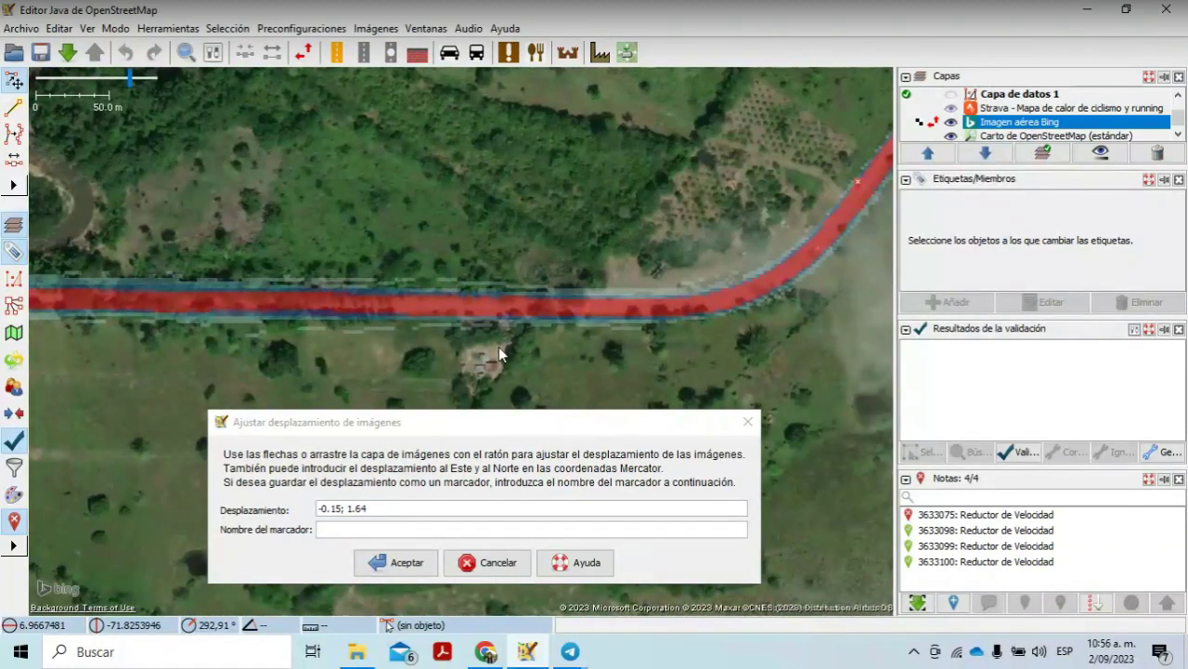
scroll(498, 346, down, 1)
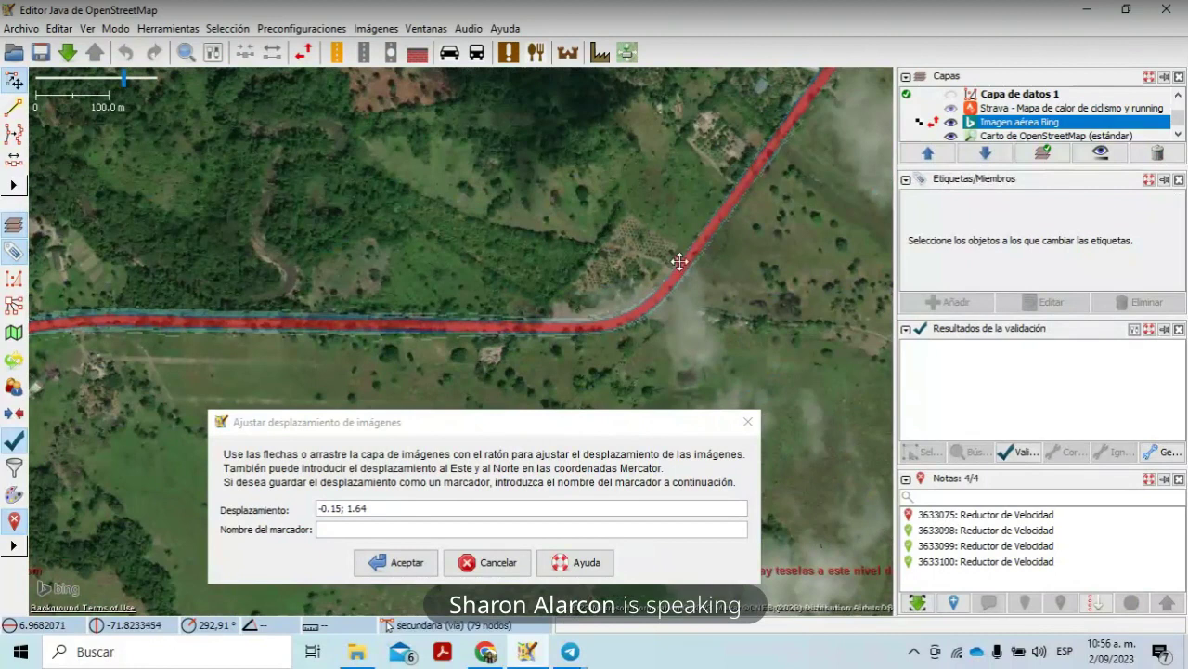
click(679, 263)
mouse_move(622, 322)
mouse_down()
mouse_move(590, 333)
mouse_move(453, 323)
mouse_move(386, 392)
mouse_move(386, 320)
mouse_up()
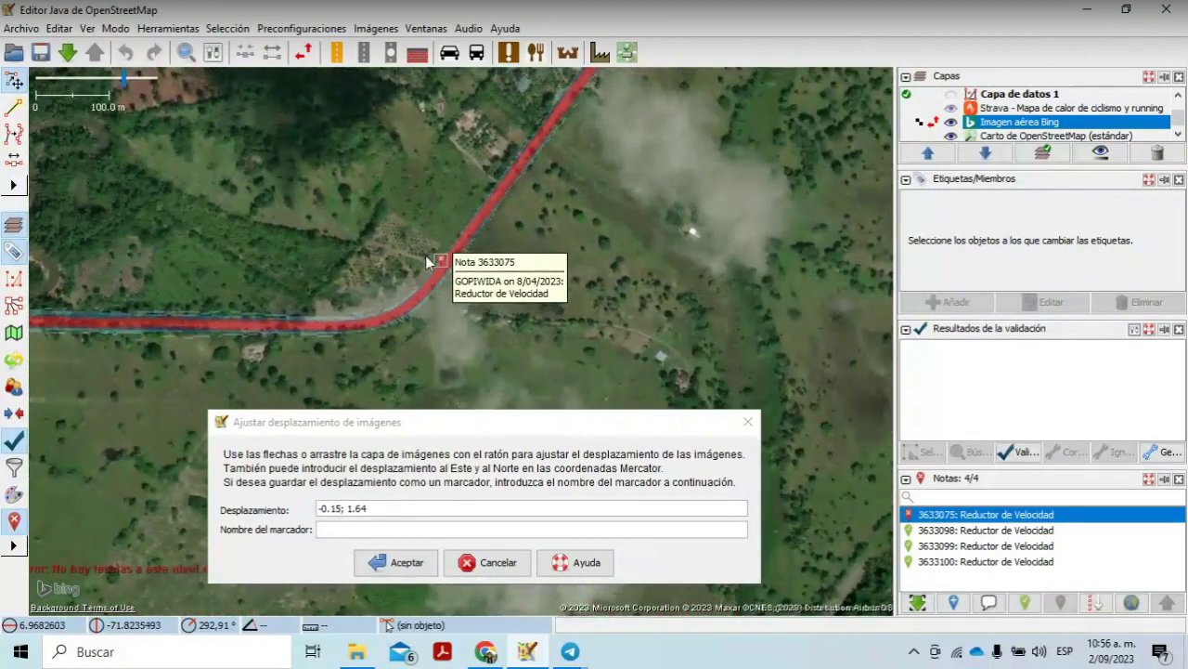
scroll(425, 255, up, 3)
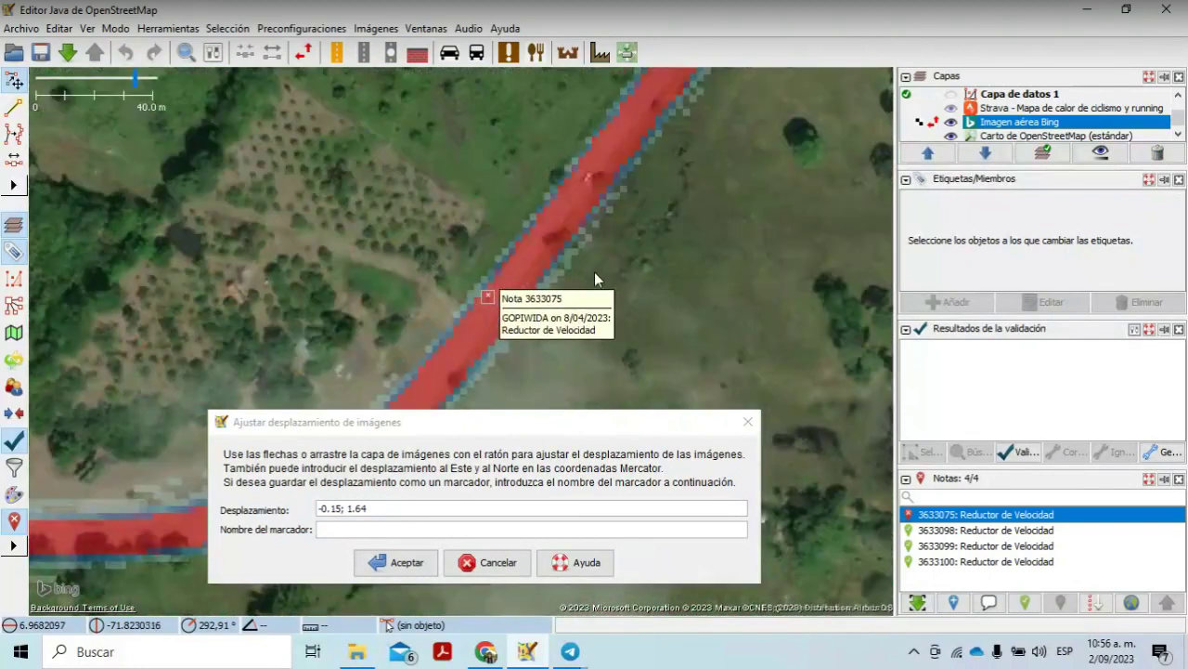
drag(606, 278, 568, 197)
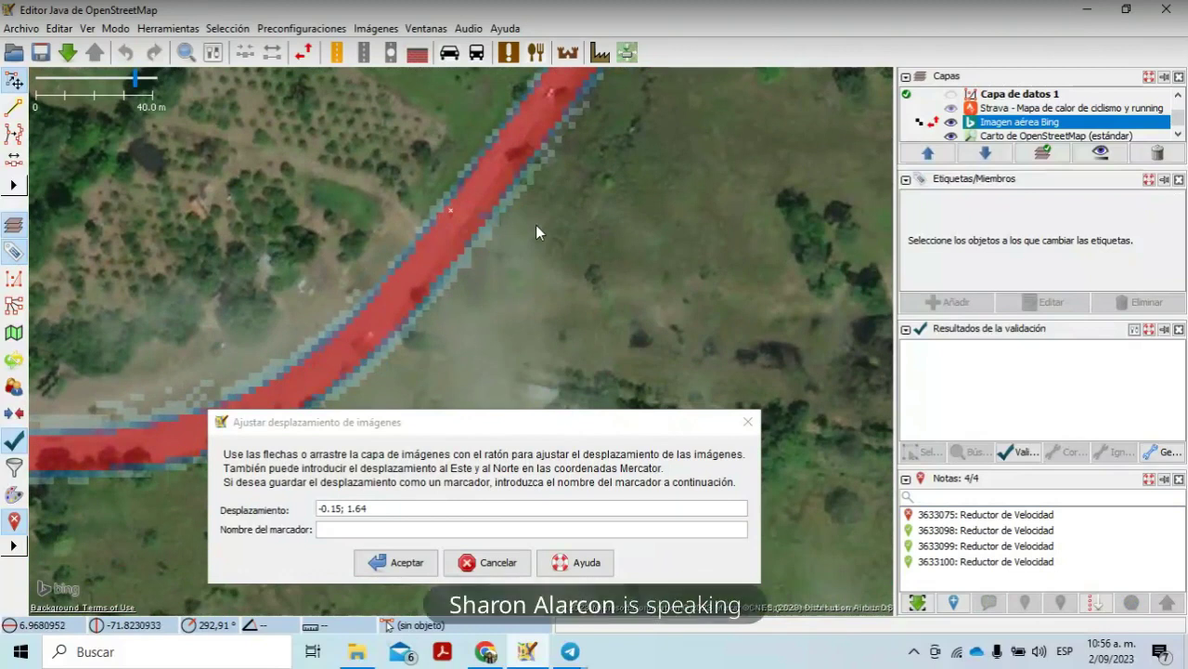
drag(507, 236, 561, 258)
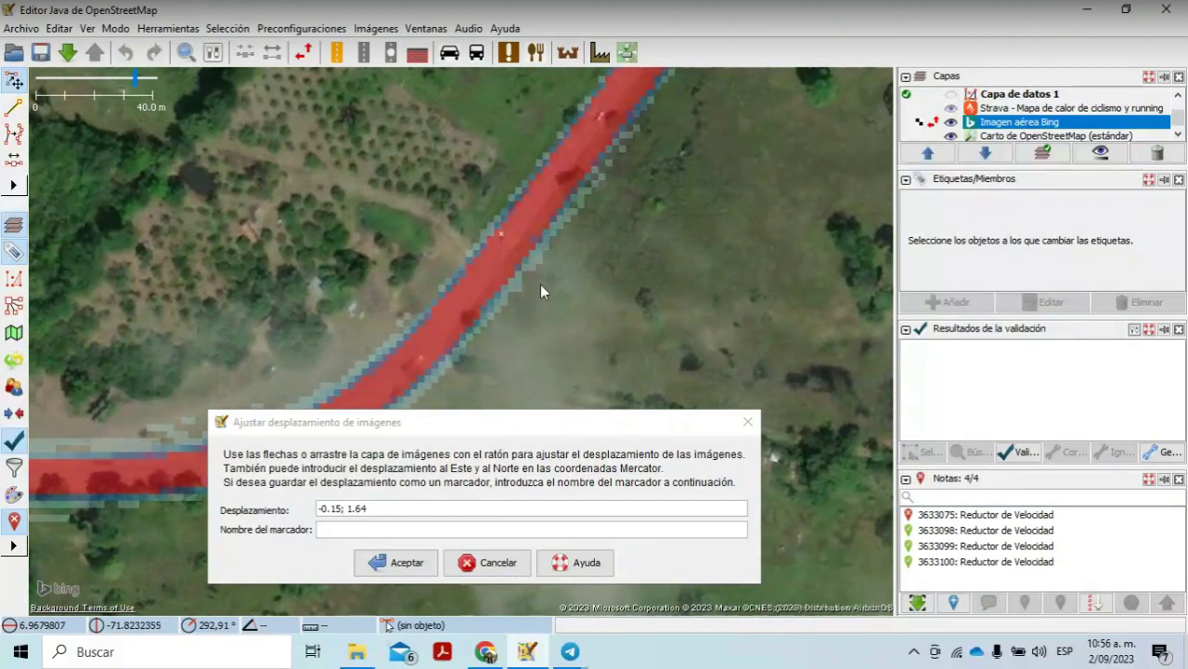
drag(497, 235, 501, 238)
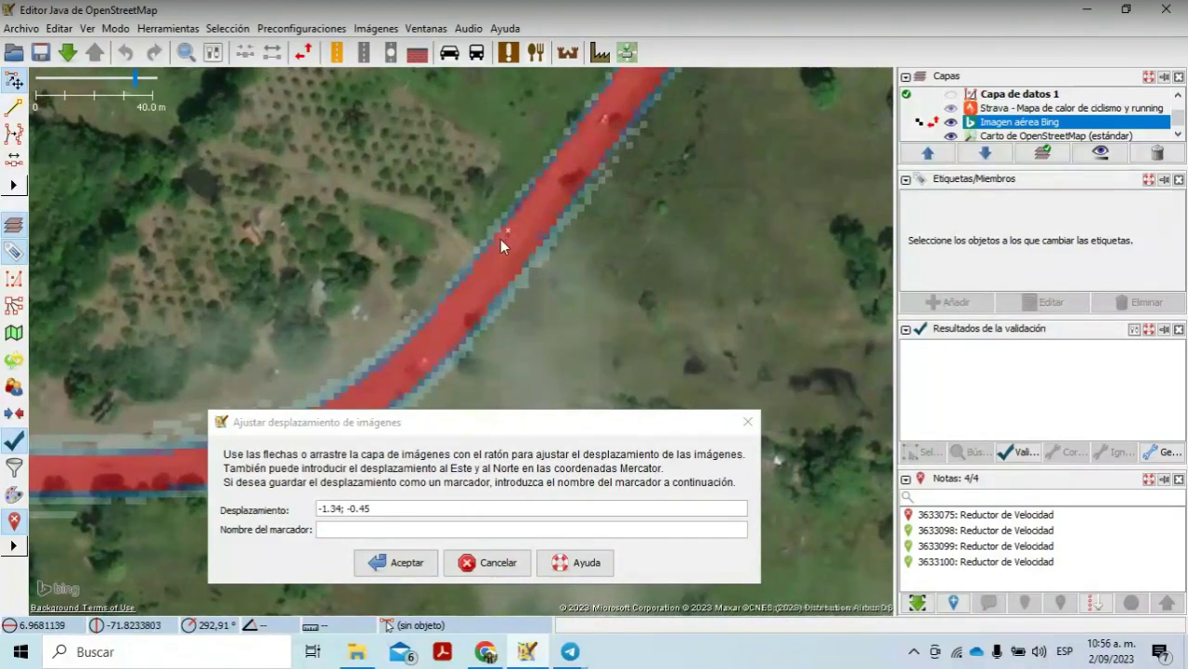
drag(529, 219, 536, 221)
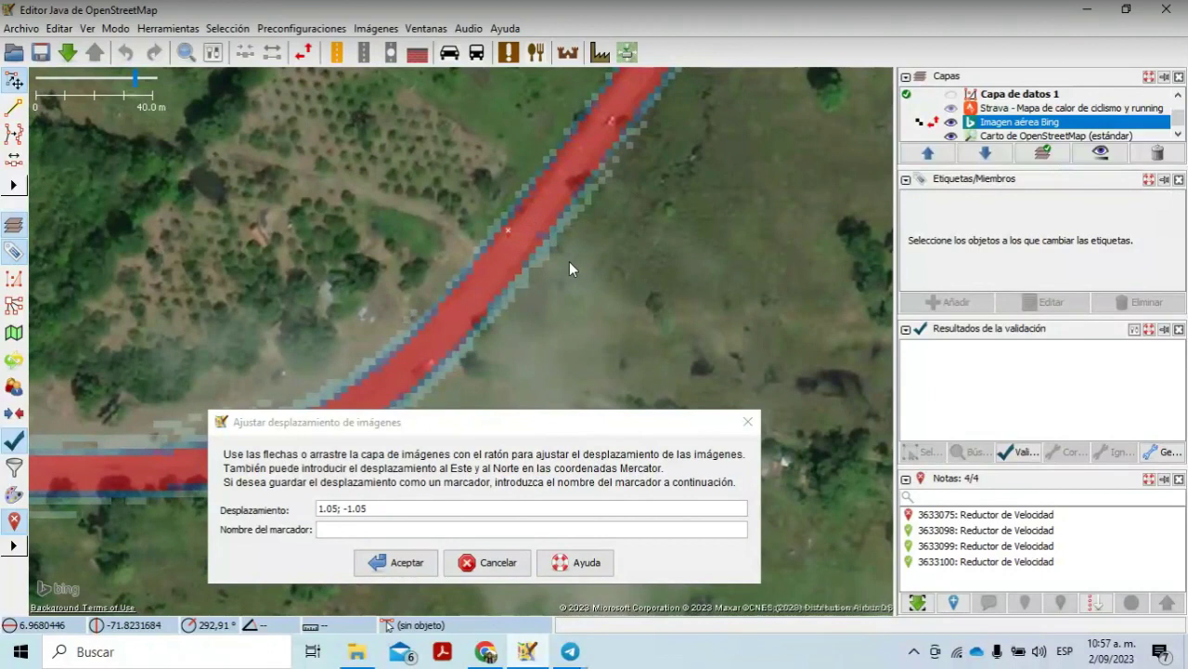
click(380, 567)
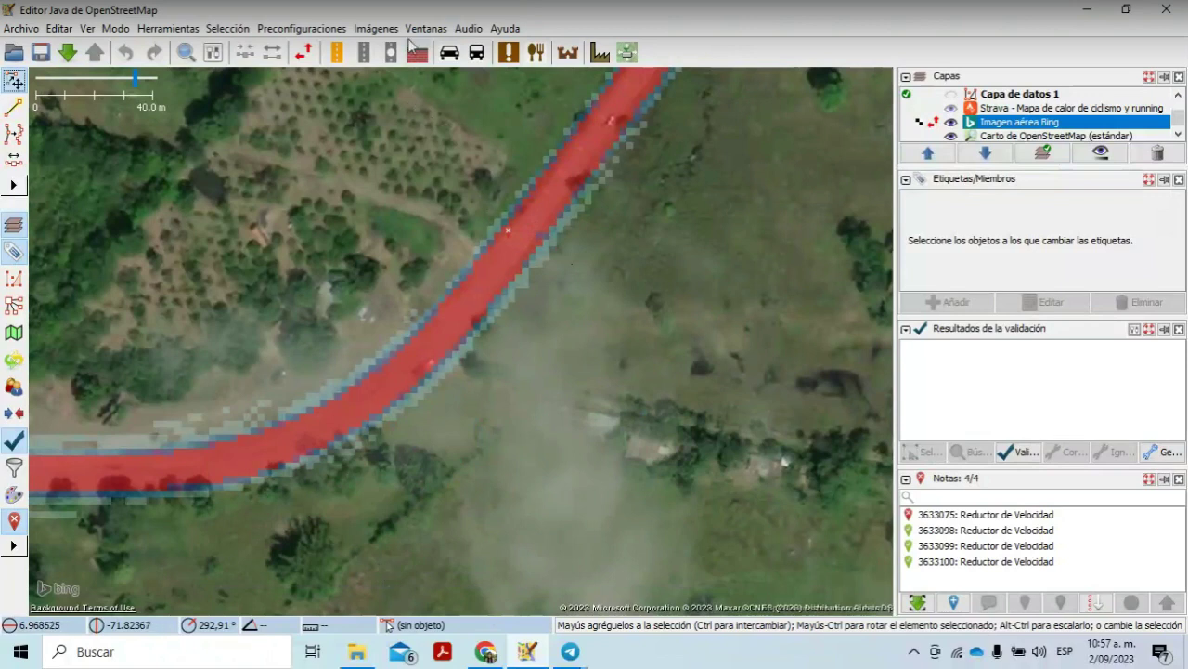
click(387, 31)
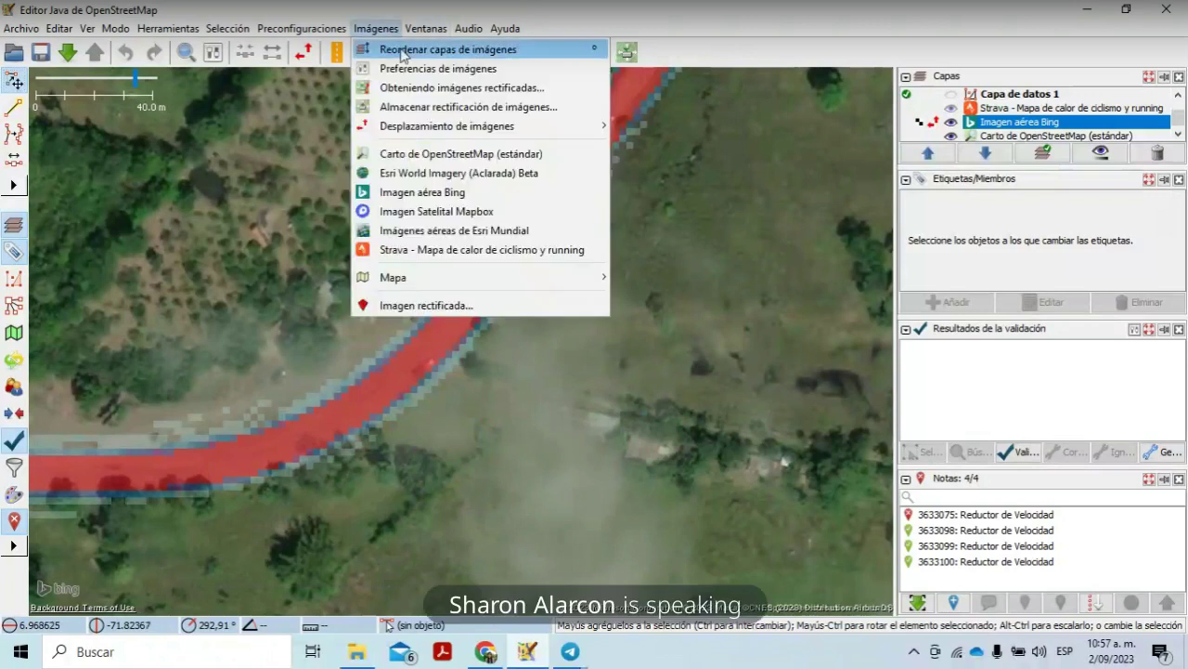
click(438, 108)
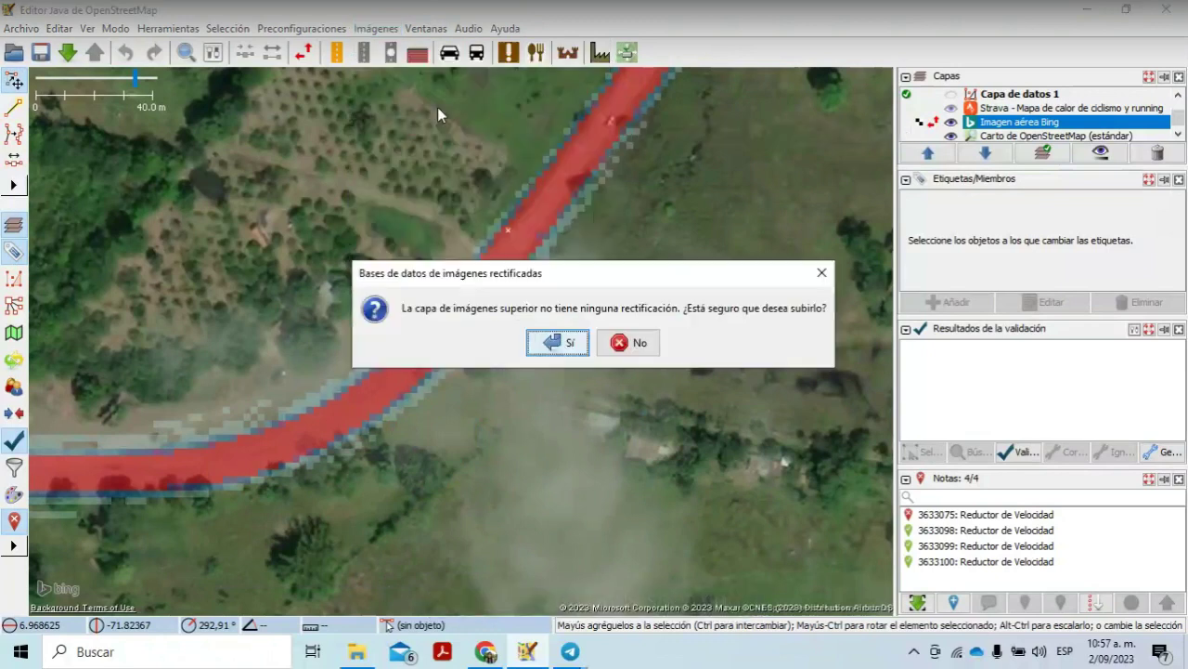
click(554, 344)
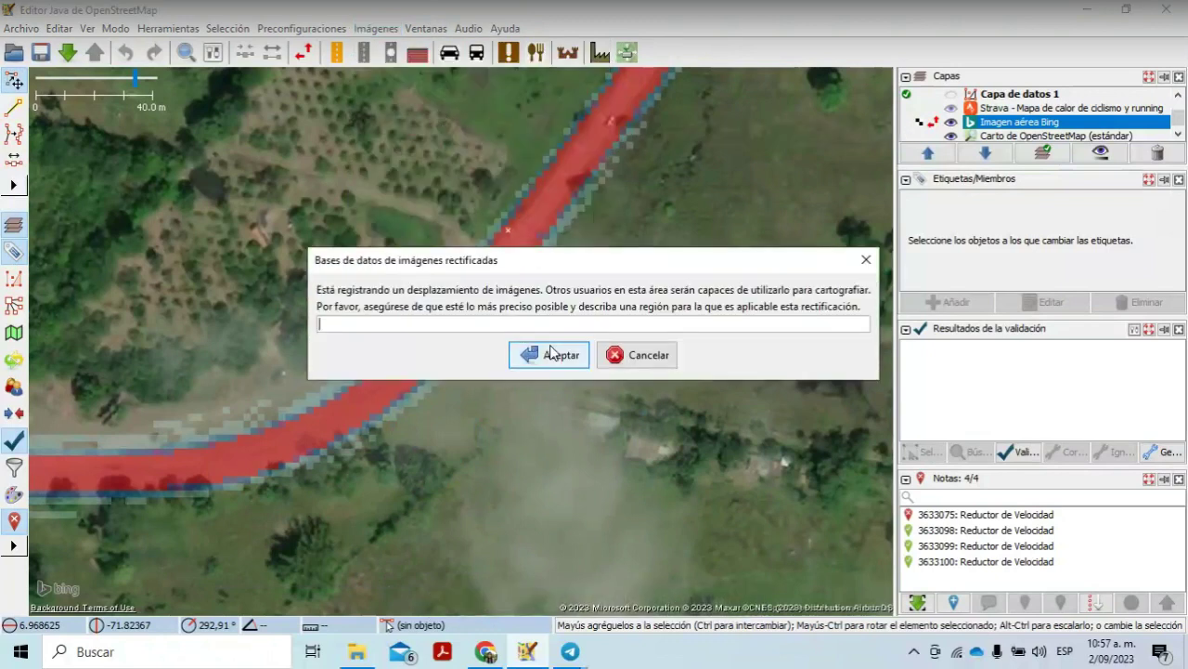
click(661, 351)
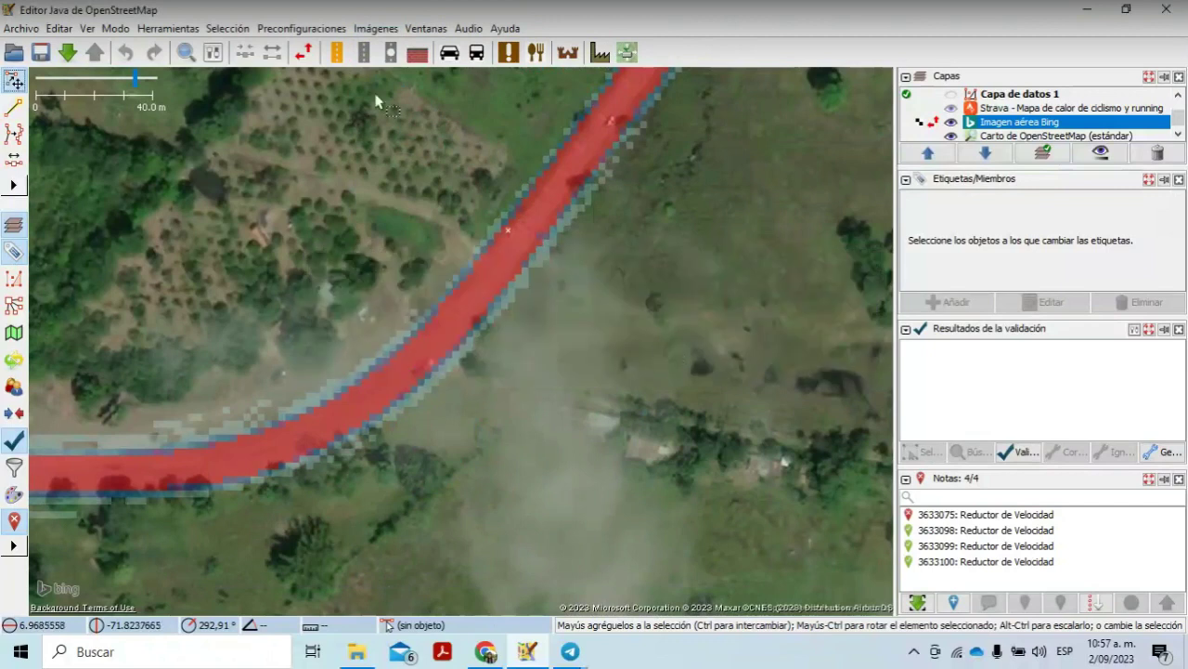
Step: Hide the Strava heatmap layer and store the Bing imagery offset in the rectification database with the description "Arauca"
click(951, 109)
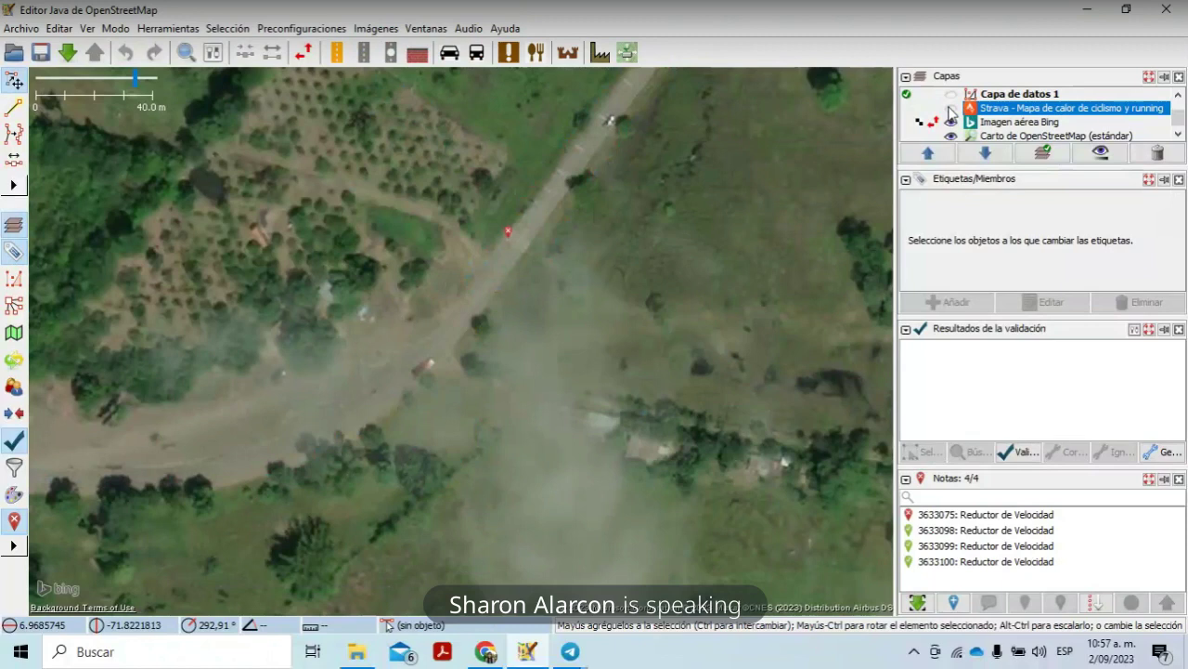
click(376, 29)
click(411, 108)
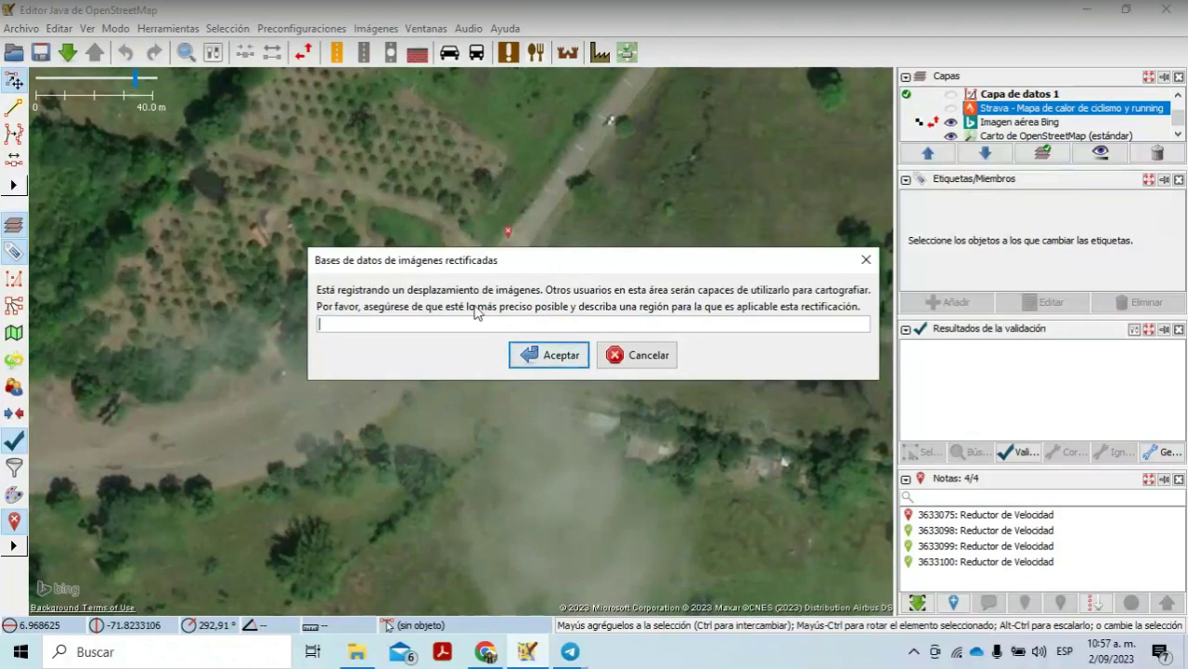
text(Arauca)
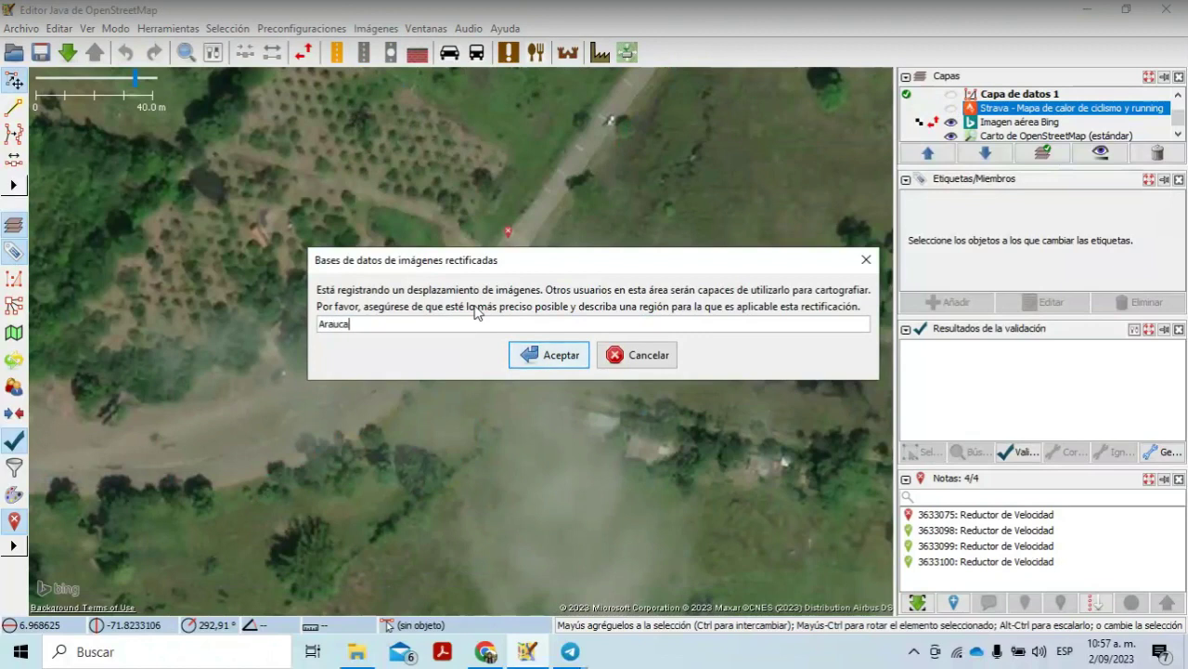
click(562, 355)
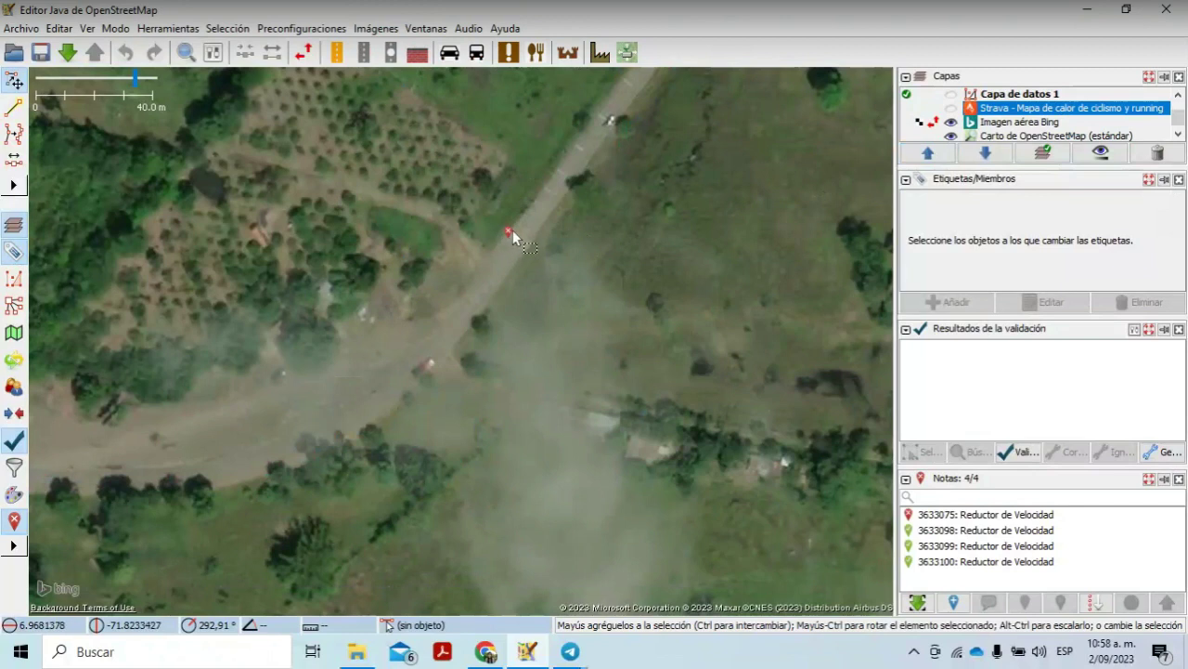
Step: Find the notesolver plugin in the preferences by searching for "note", enable it and accept its installation
click(17, 108)
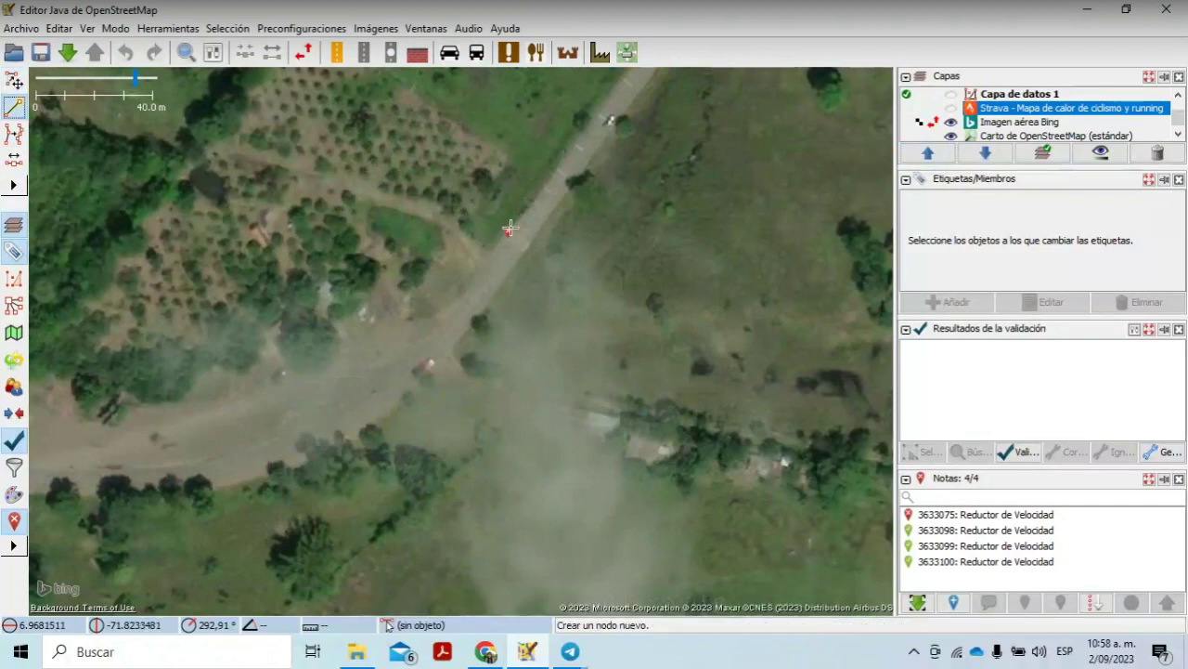
click(58, 30)
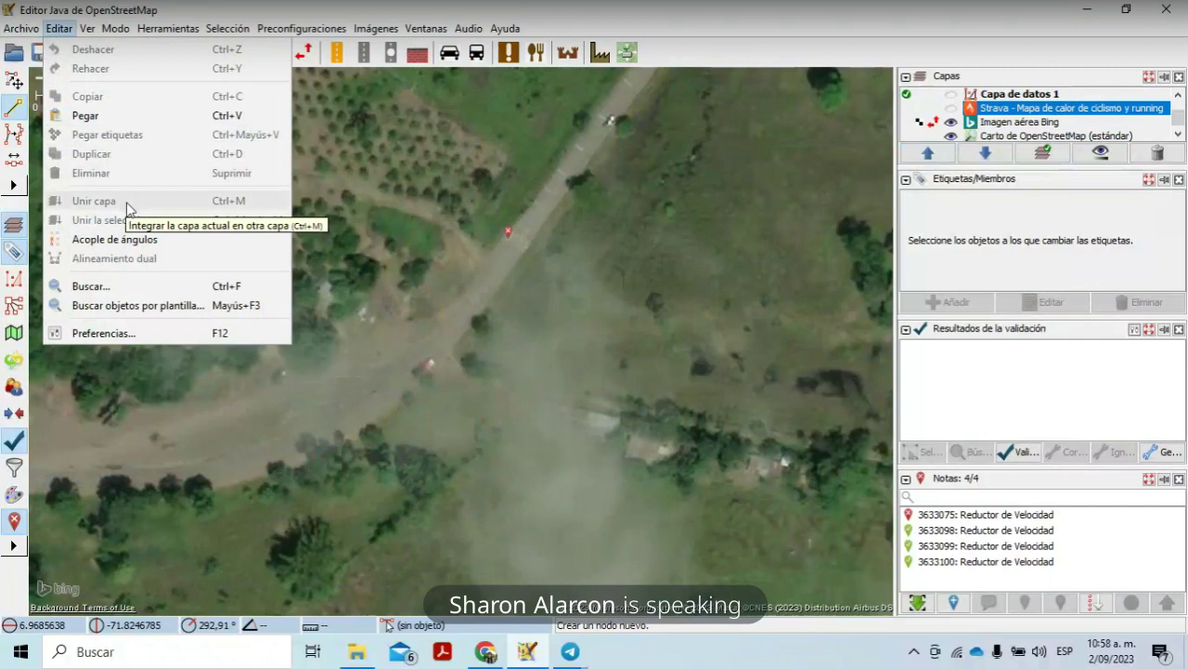
click(167, 335)
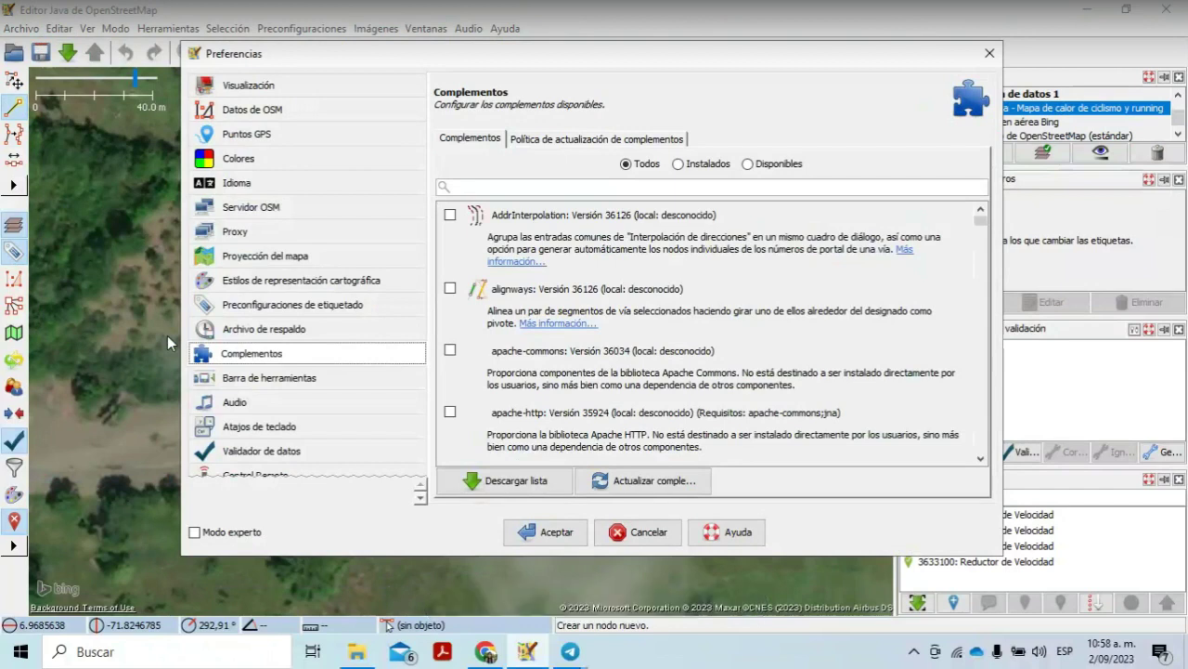
click(492, 188)
text(note)
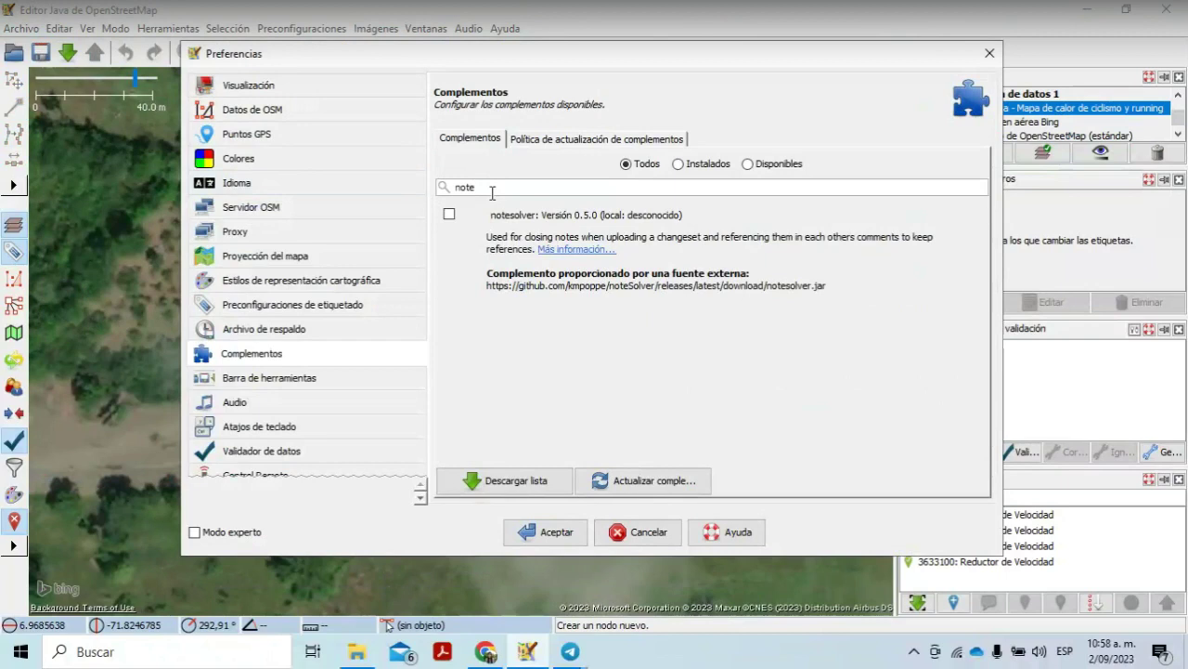
click(450, 215)
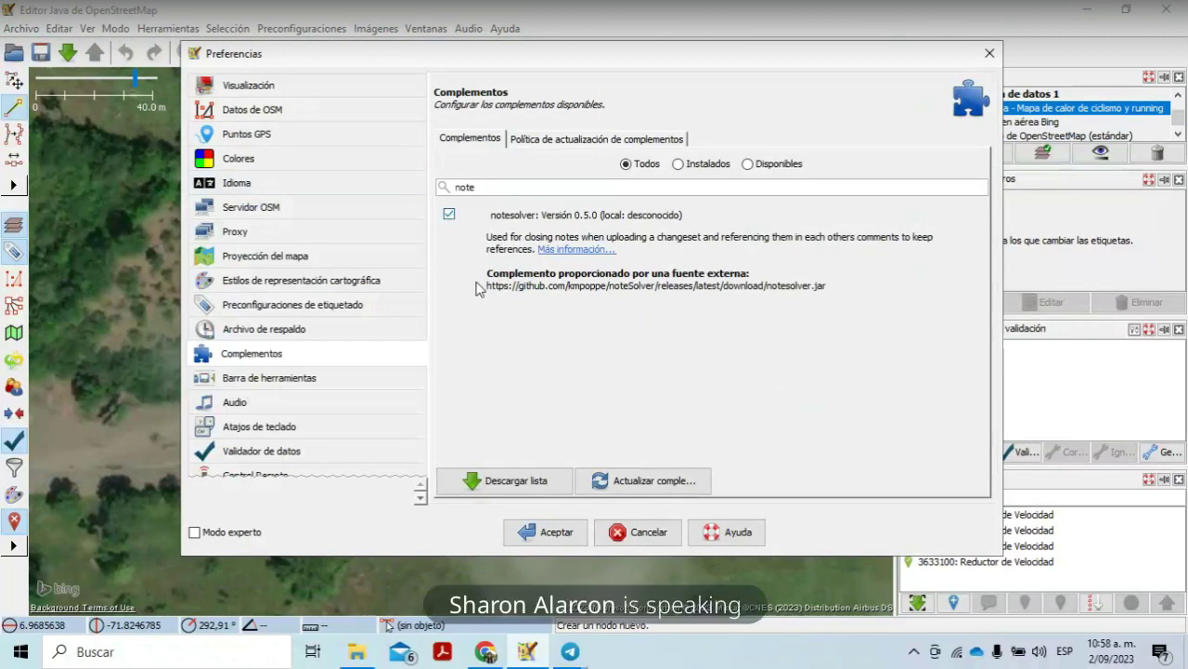
click(513, 481)
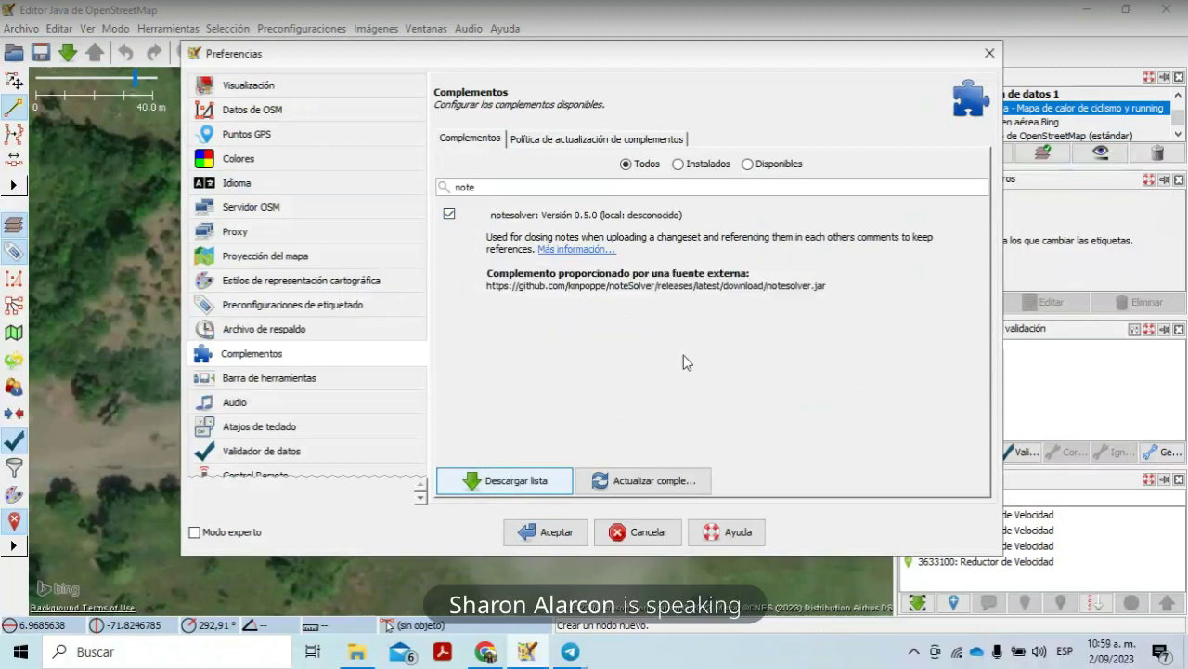
click(546, 542)
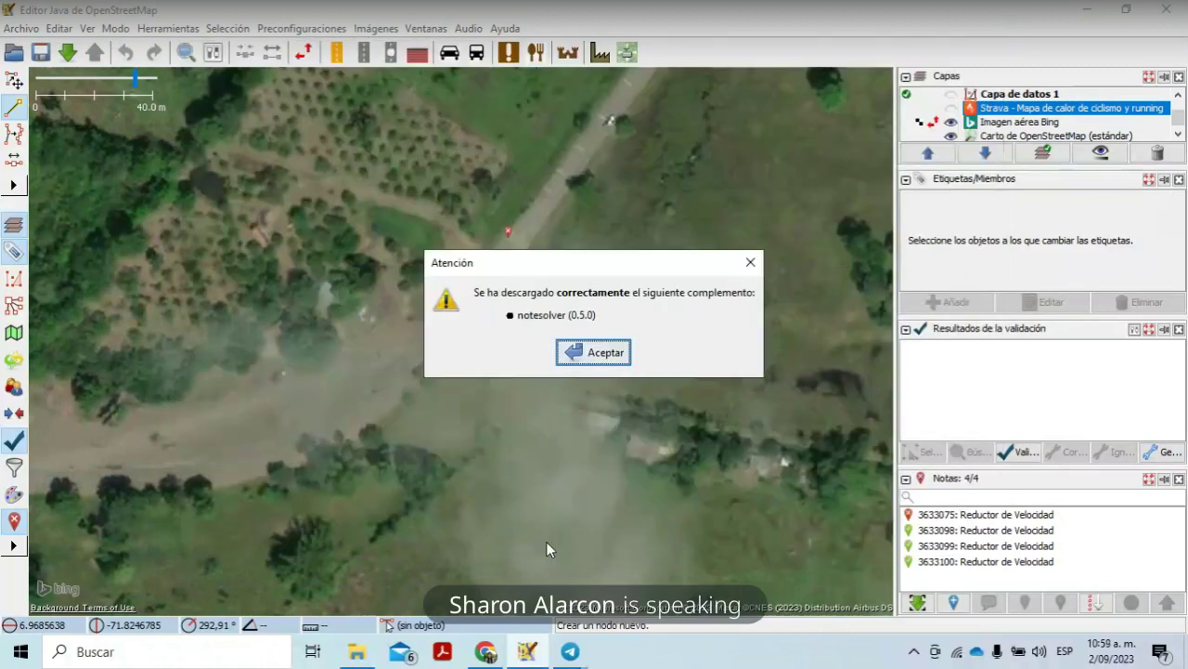
click(582, 351)
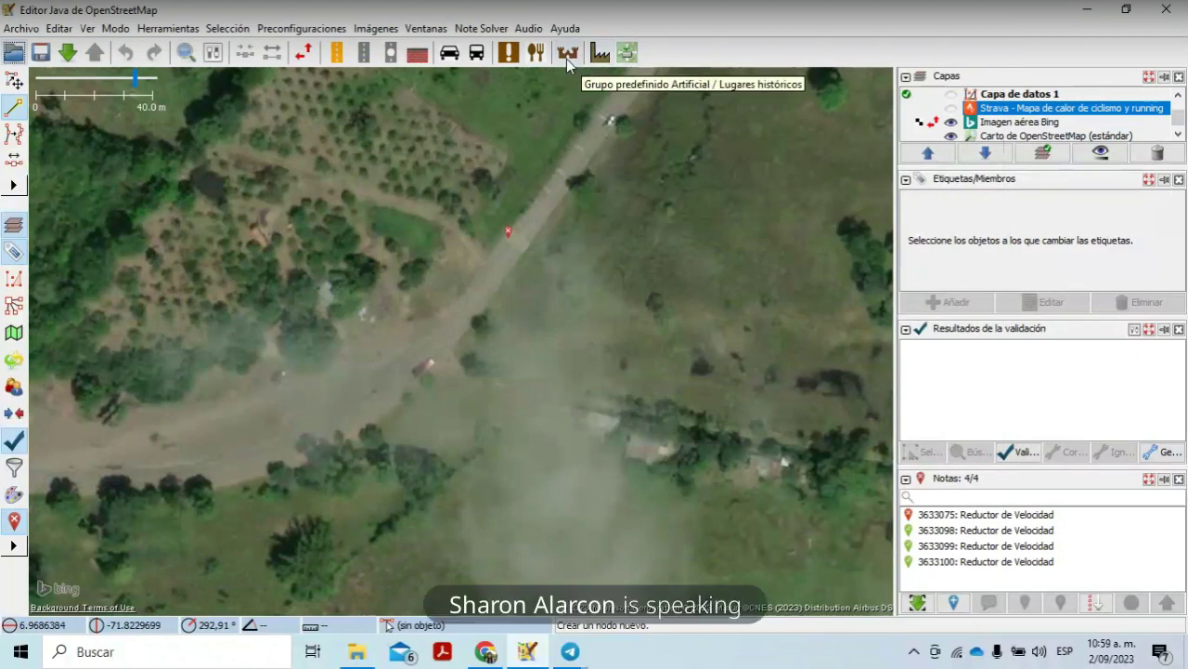
Step: Open the noteSolver settings and, in Telegram, join the OSM Latam: Notas group
click(474, 31)
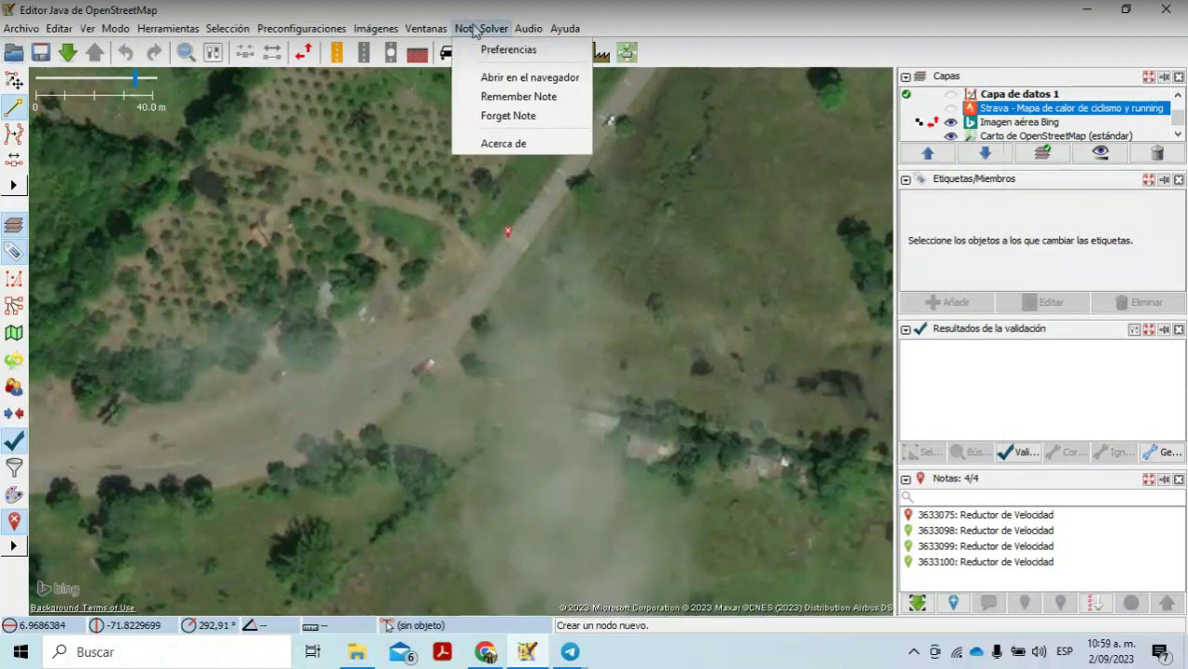
click(509, 50)
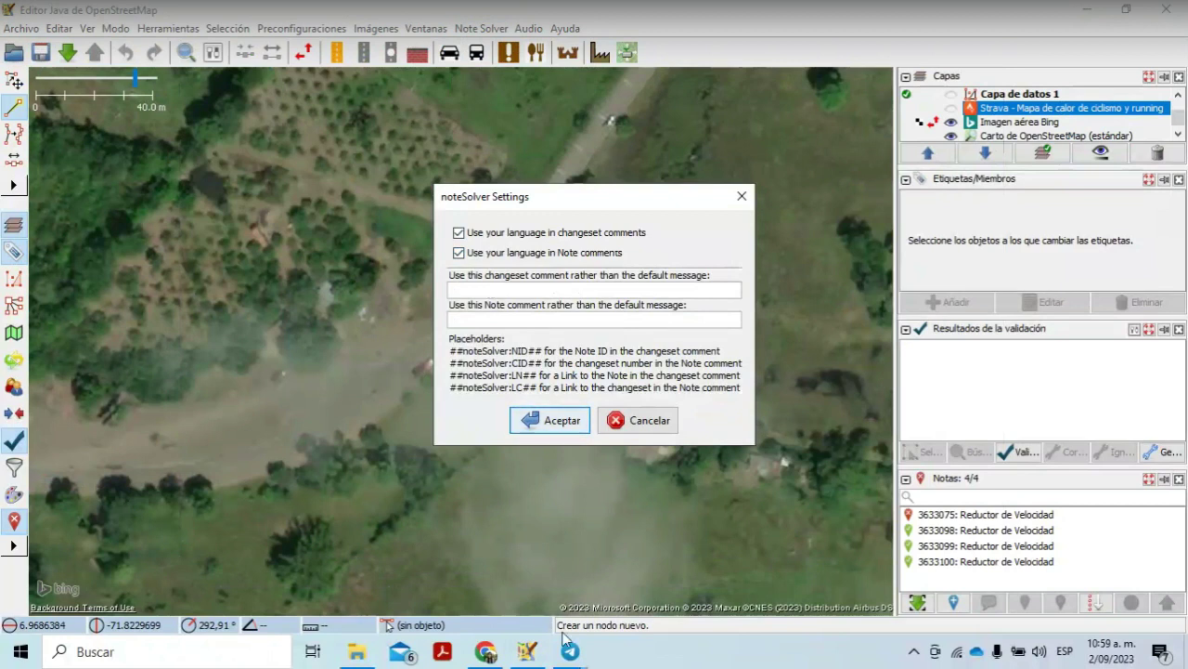
mouse_move(570, 651)
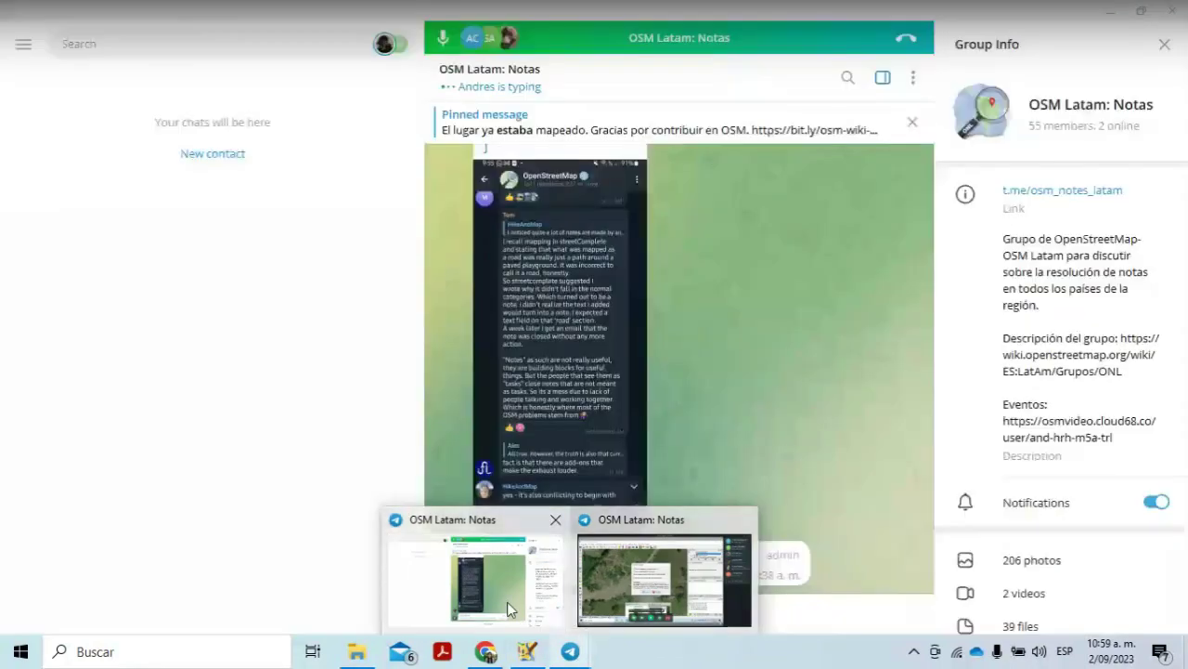
click(507, 602)
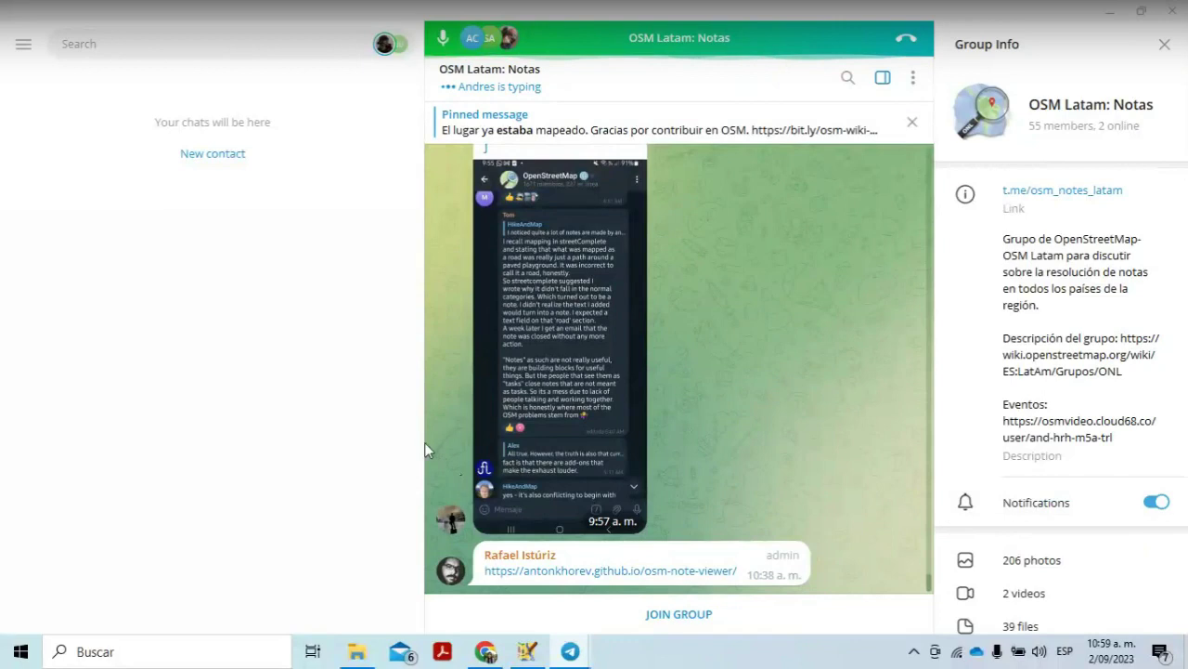
drag(429, 442, 351, 415)
click(625, 614)
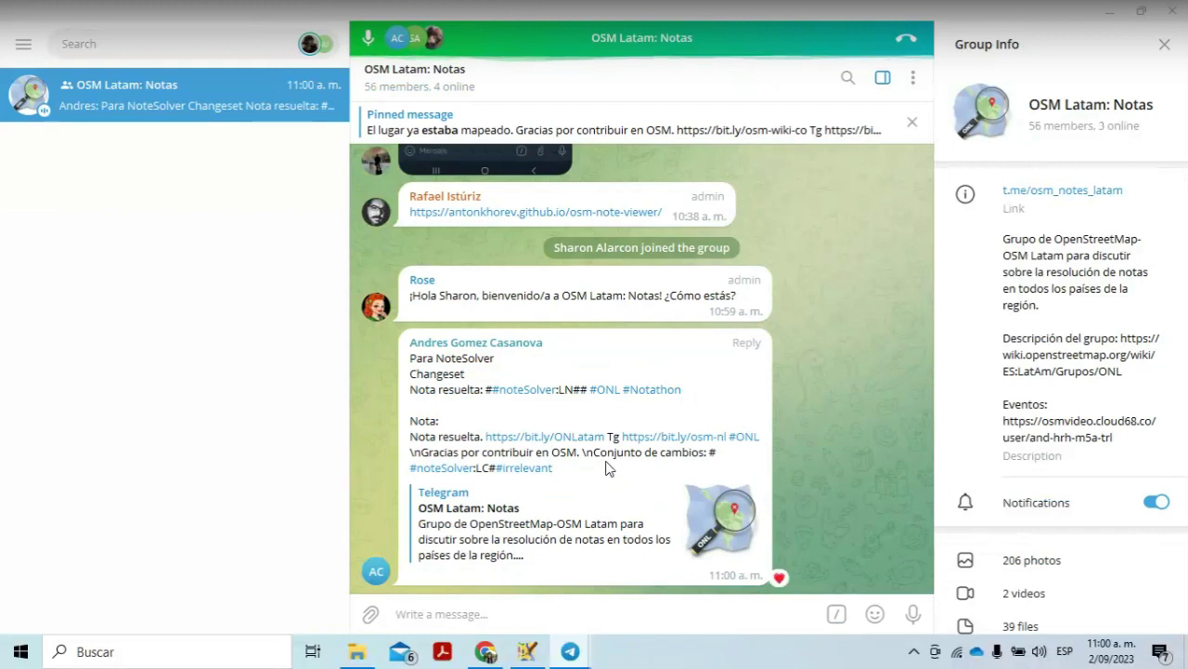
Step: Copy the changeset comment template "Nota resuelta: ##noteSolver:LN## #ONL #Notathon" from the group chat, discarding the accidental reply
drag(491, 401, 410, 396)
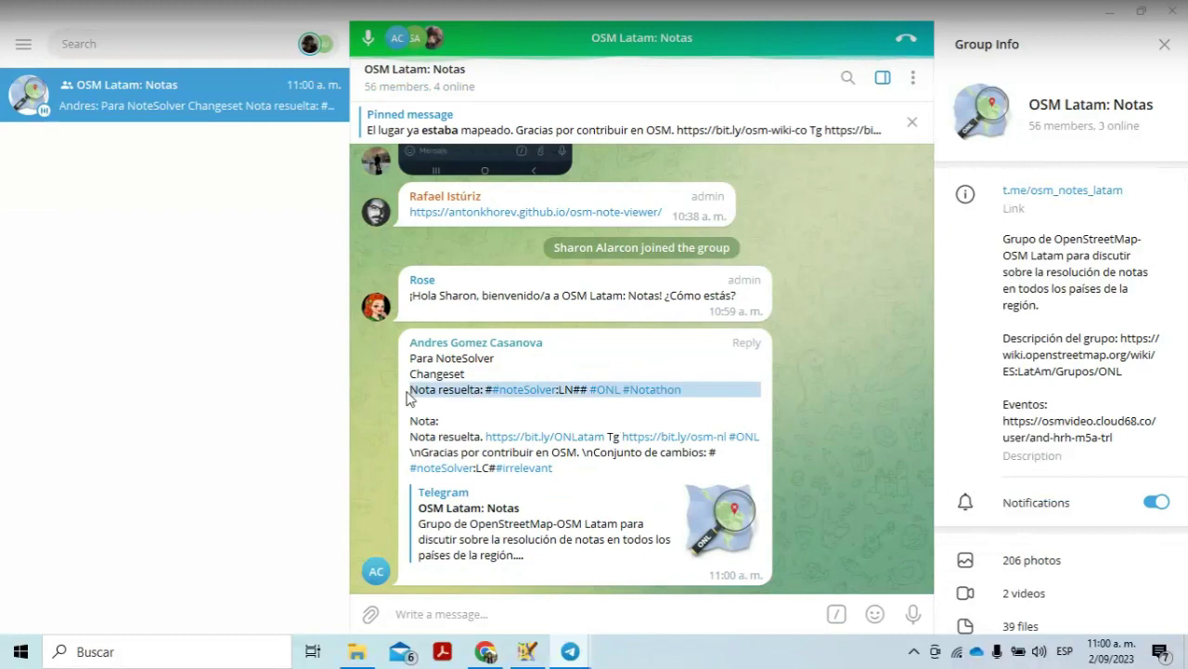
right_click(454, 397)
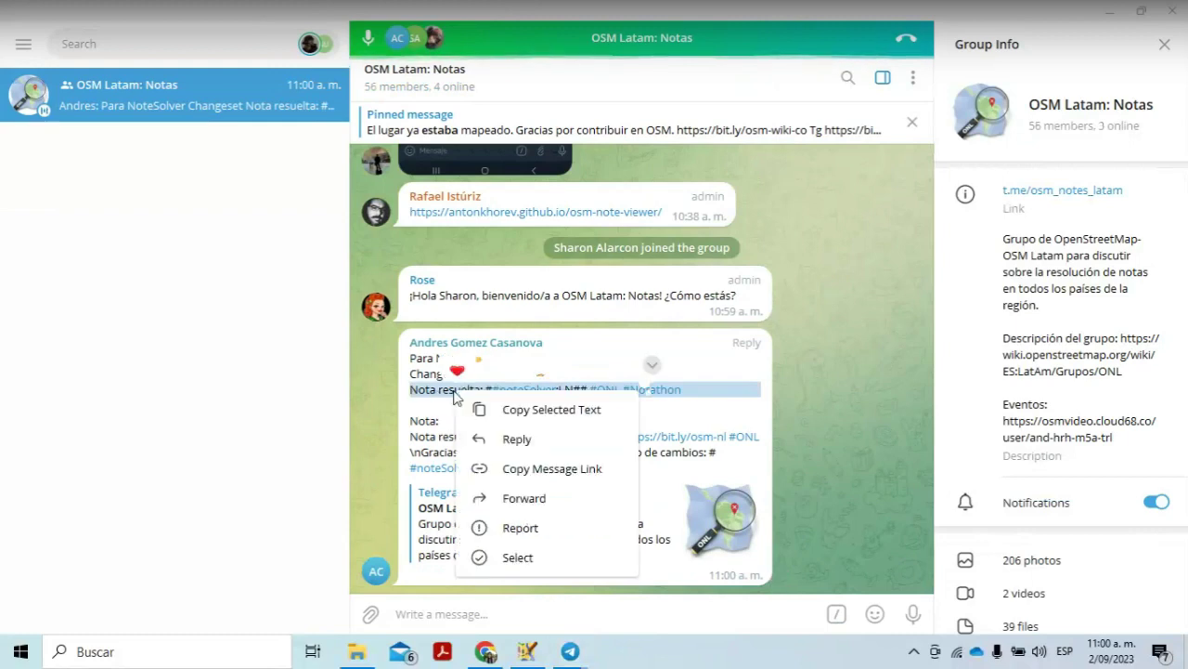
click(507, 446)
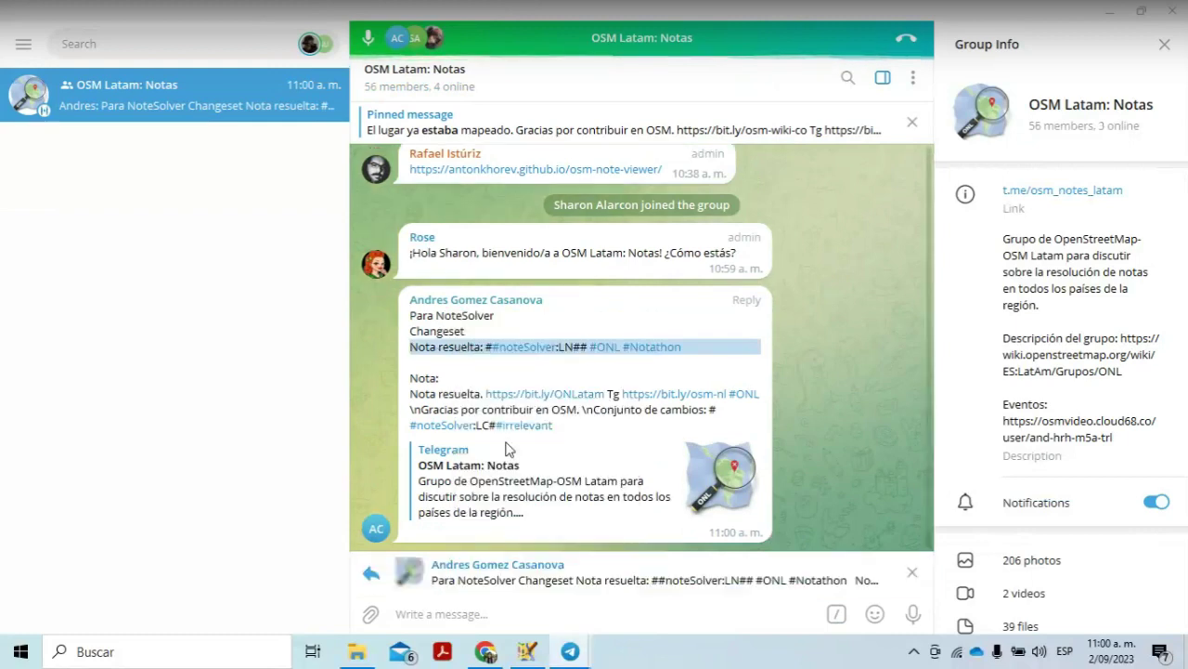
right_click(478, 346)
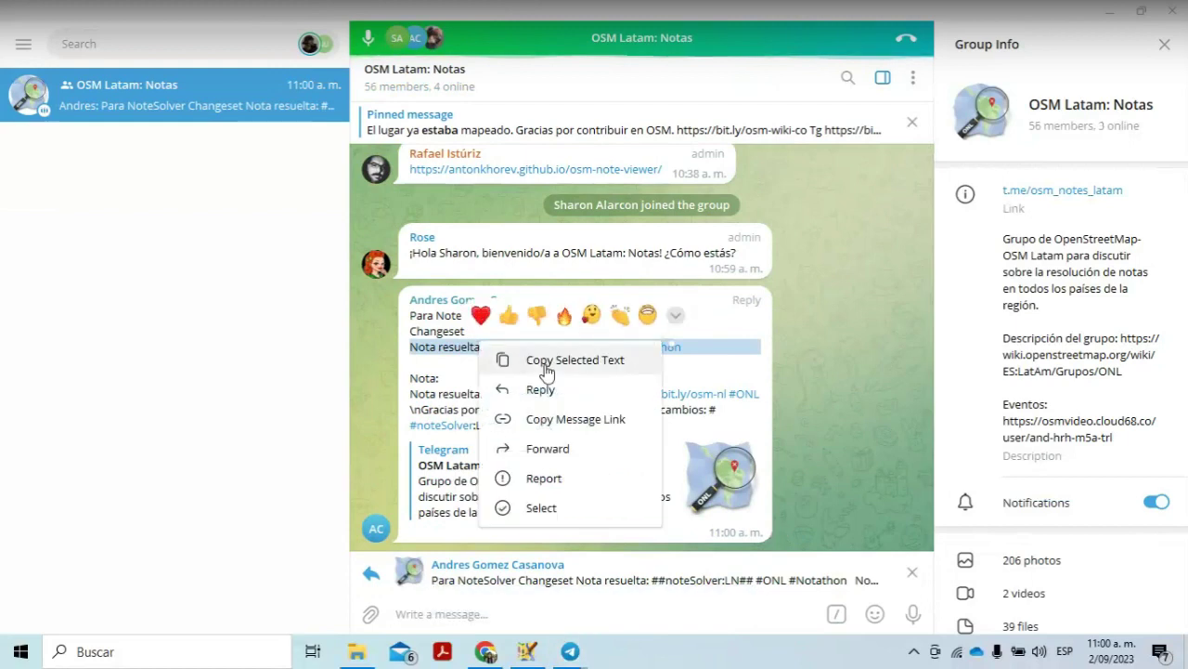
click(545, 362)
mouse_move(875, 613)
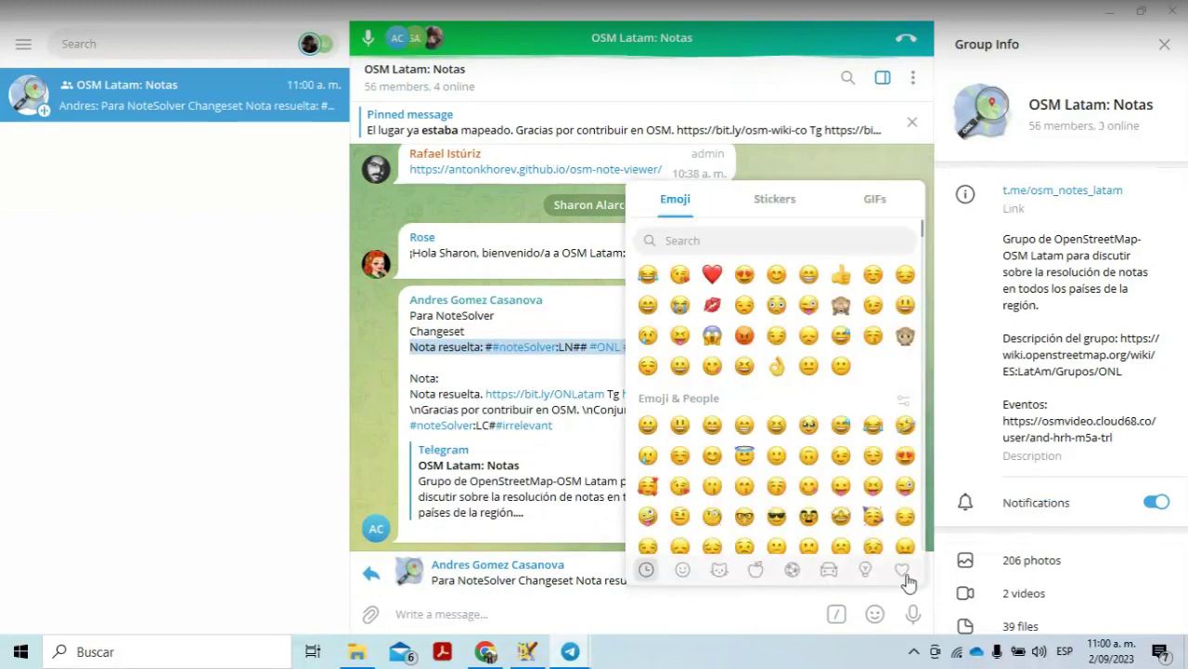
click(905, 573)
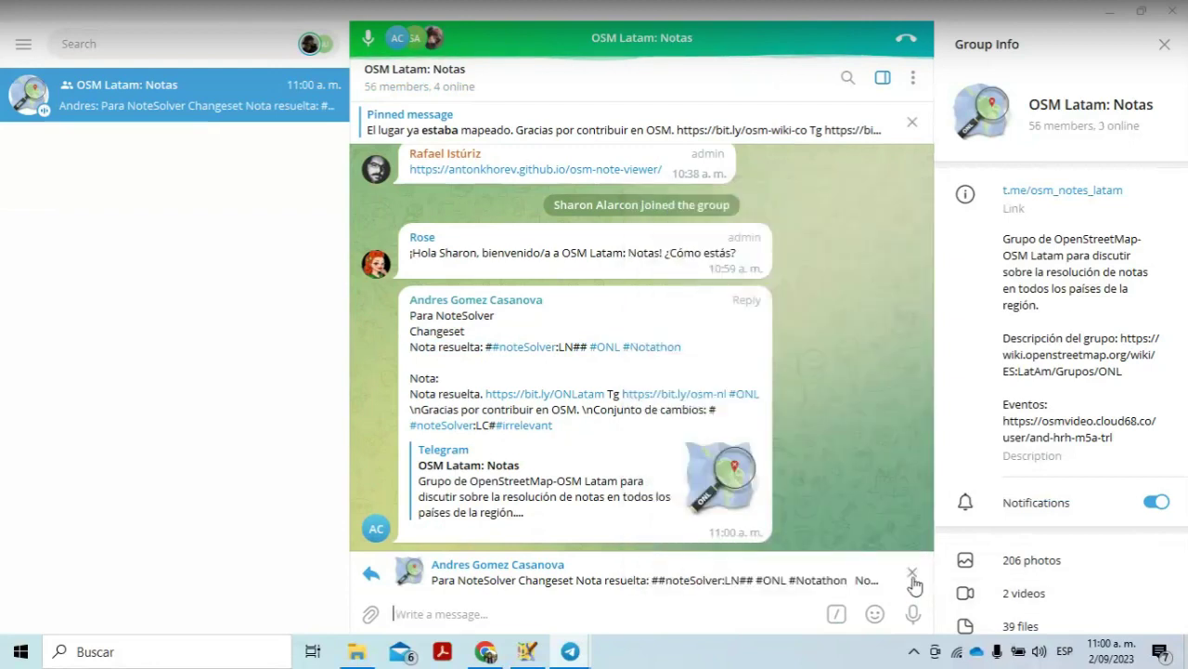
click(913, 575)
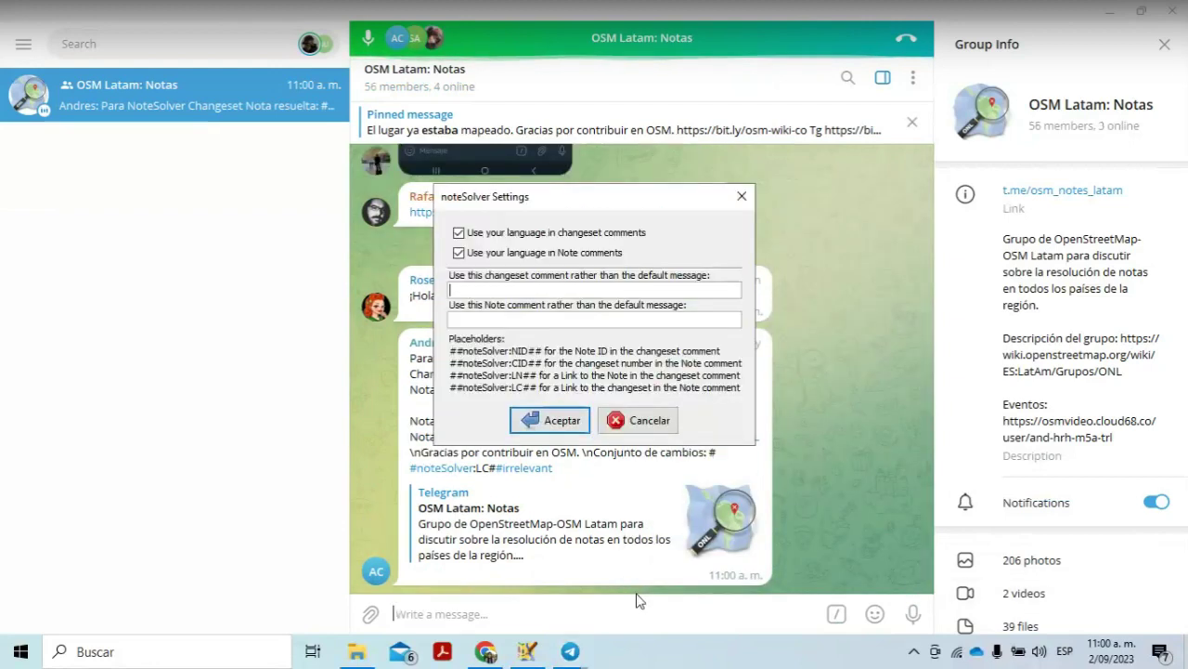
Step: Switch to JOSM's noteSolver settings, set the changeset comment to the copied "Nota resuelta: ##noteSolver:LN## #ONL #Notathon" and move the dialog clear of the chat
key(alt+Tab)
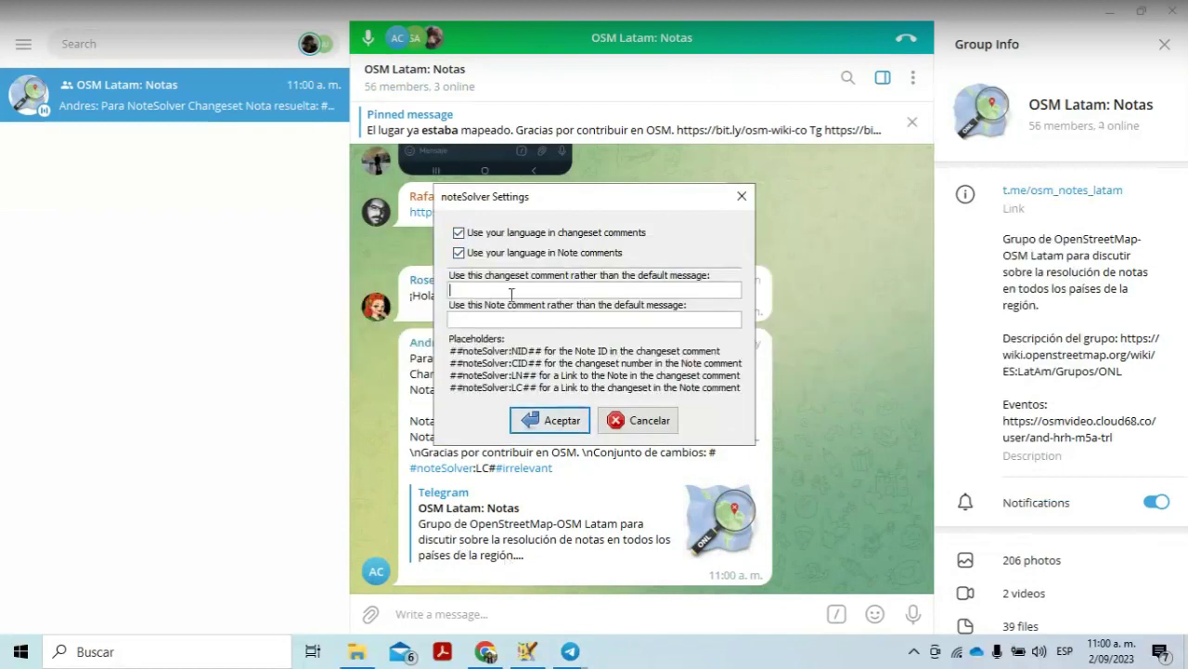
key(ctrl+v)
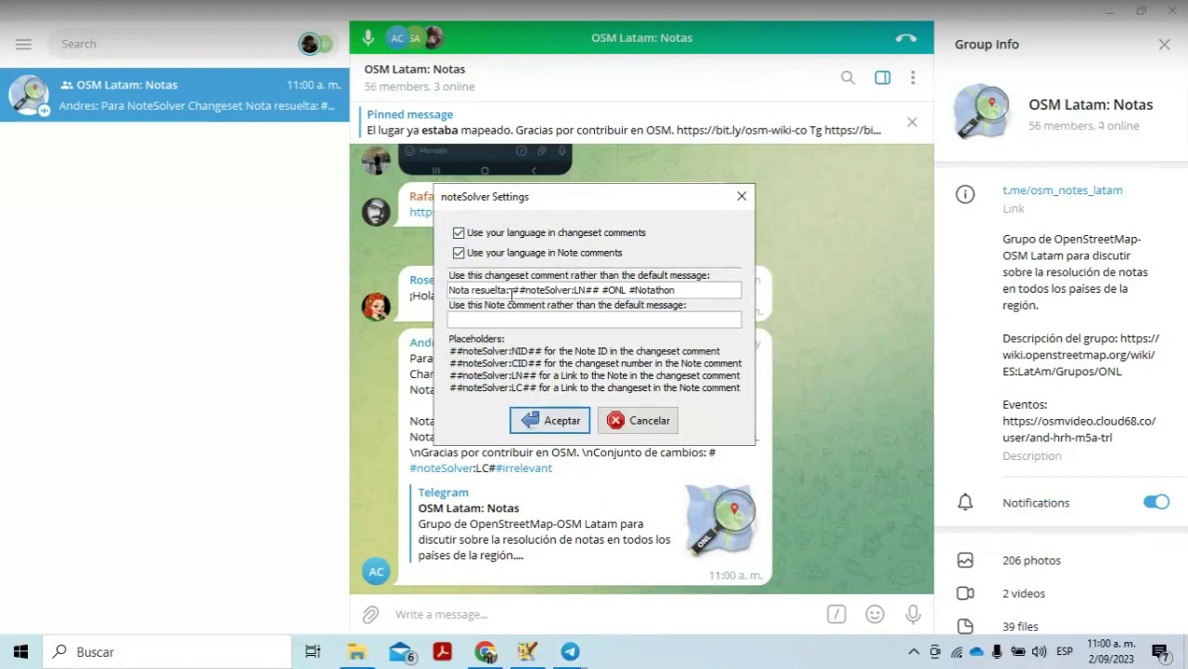
click(538, 320)
drag(615, 199, 946, 85)
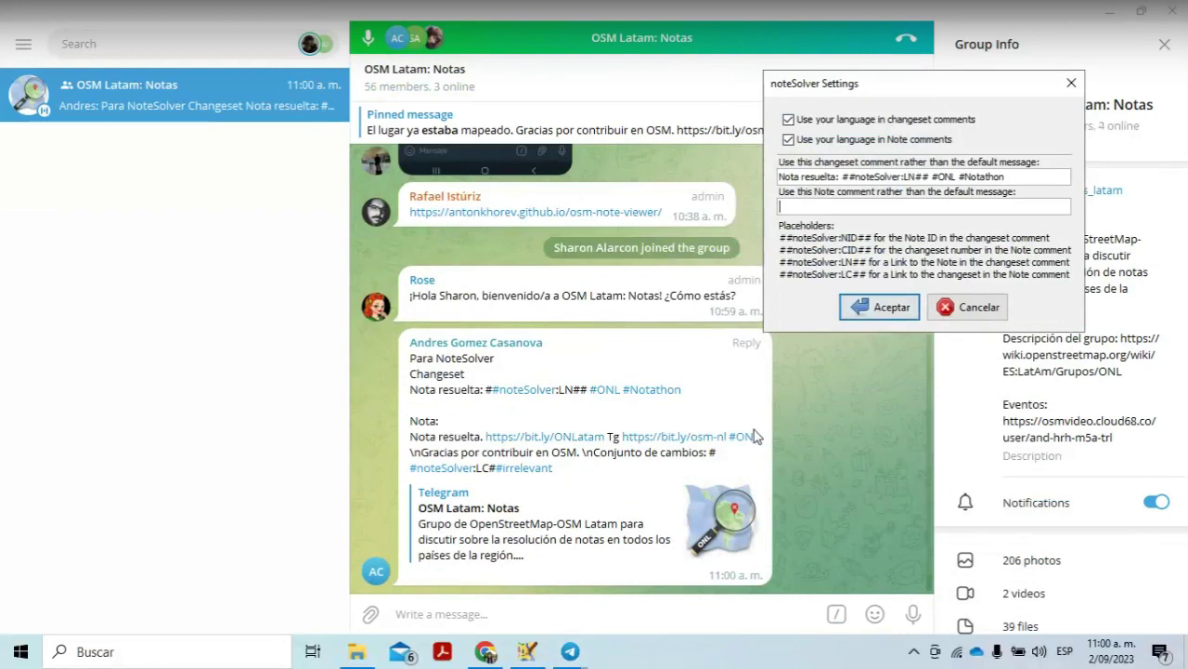
key(Return)
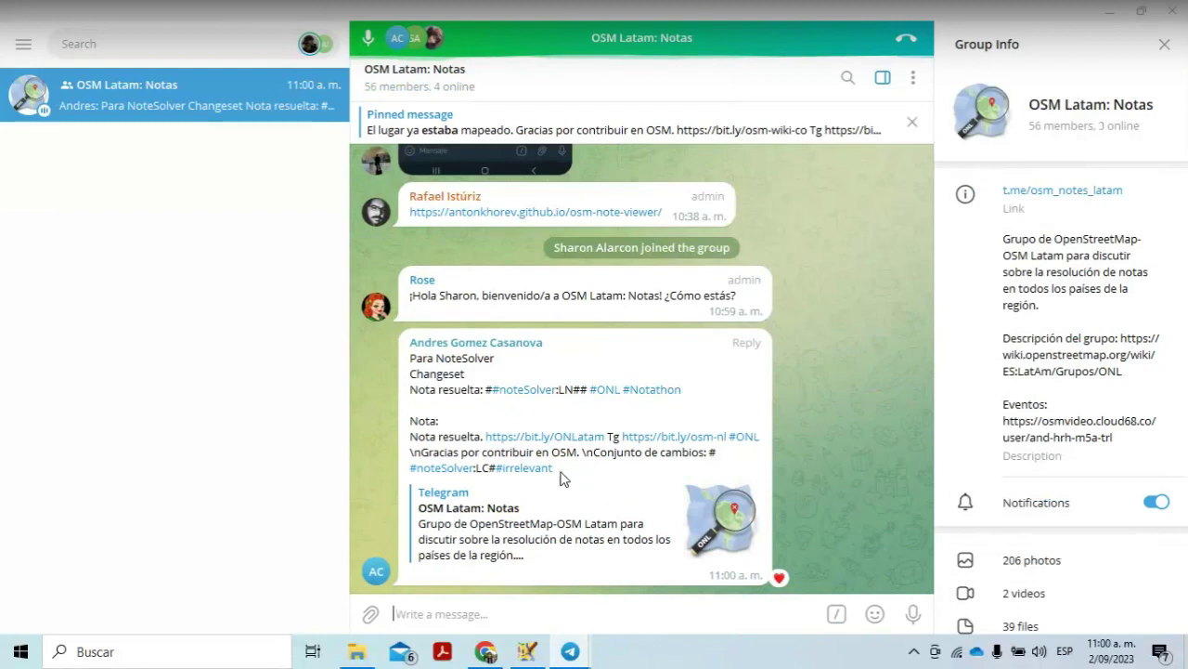
mouse_move(561, 479)
mouse_down()
mouse_move(425, 476)
mouse_move(576, 476)
mouse_up()
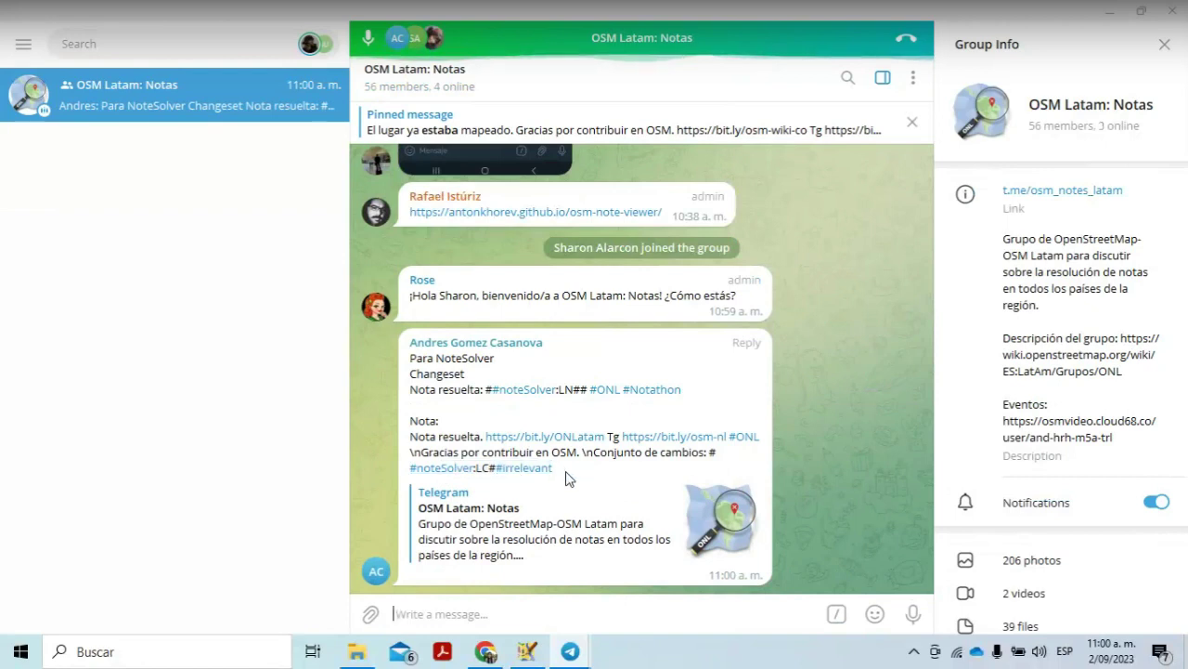
mouse_move(479, 470)
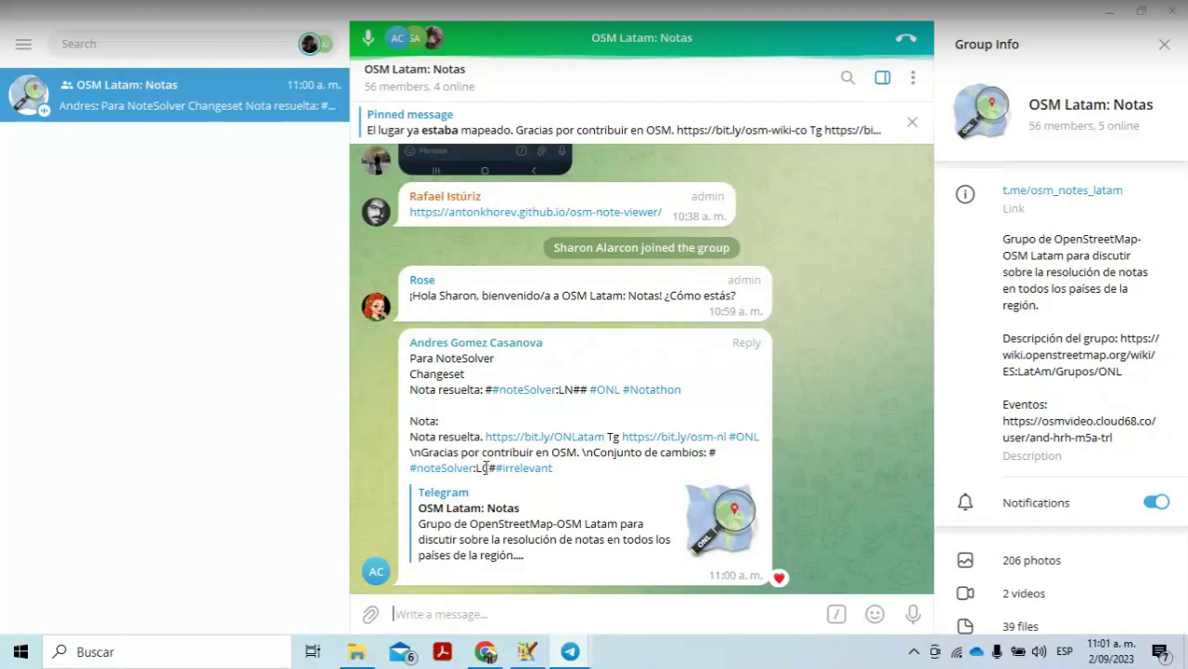
drag(494, 467, 410, 440)
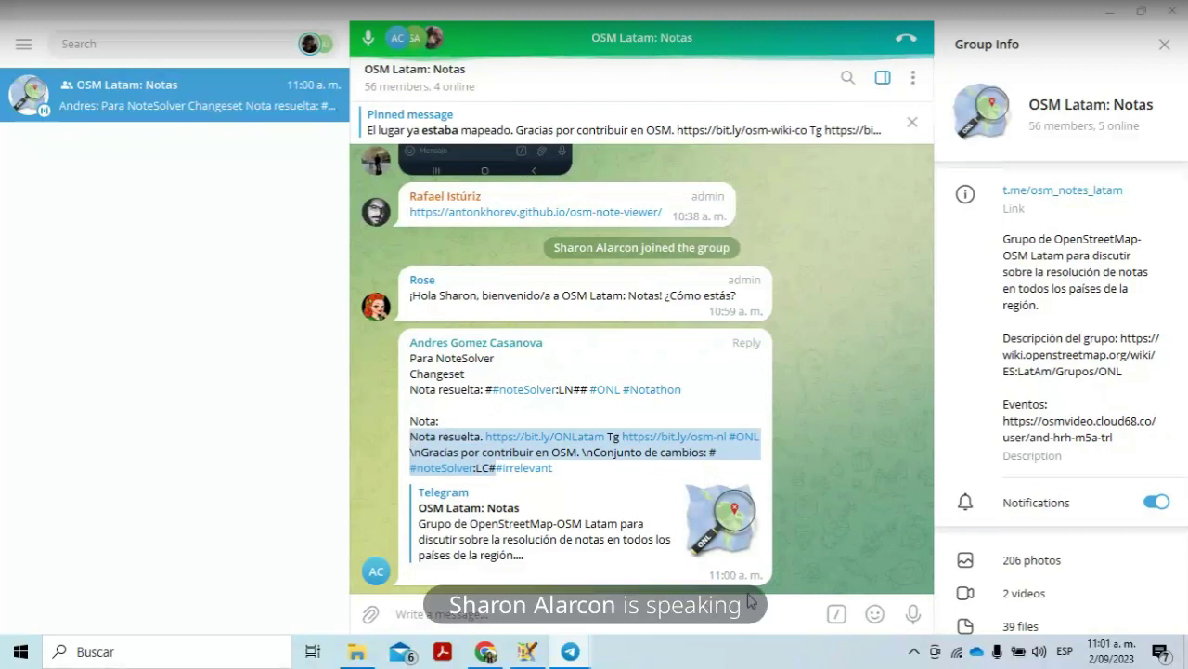
click(775, 605)
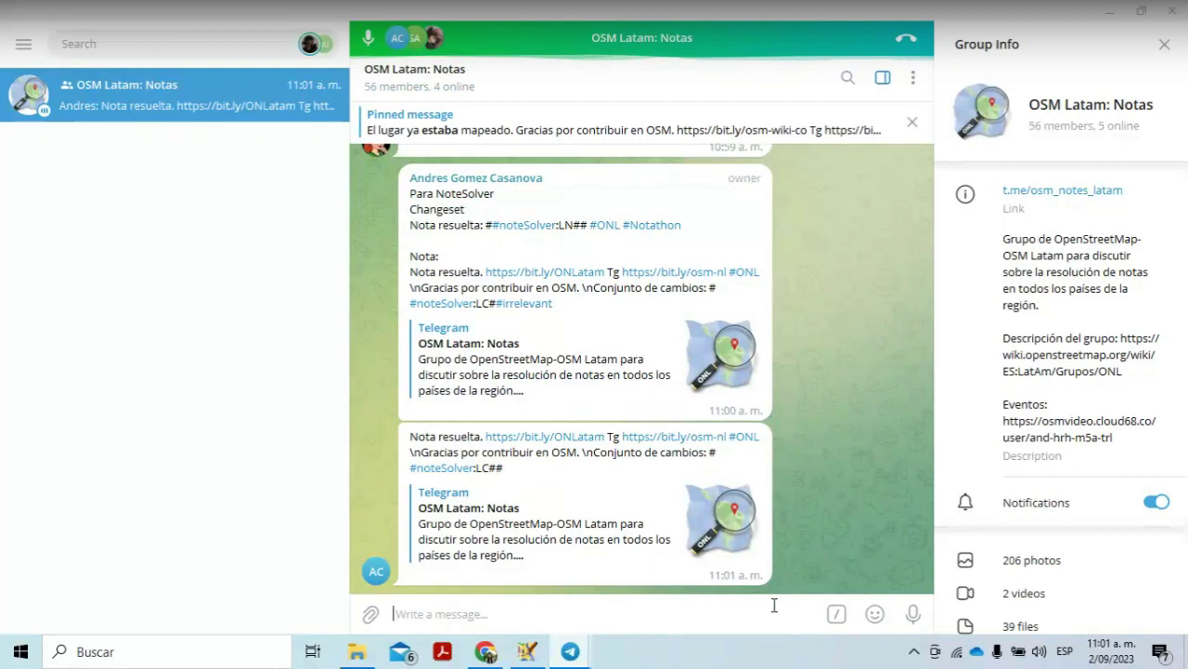
drag(517, 472, 406, 433)
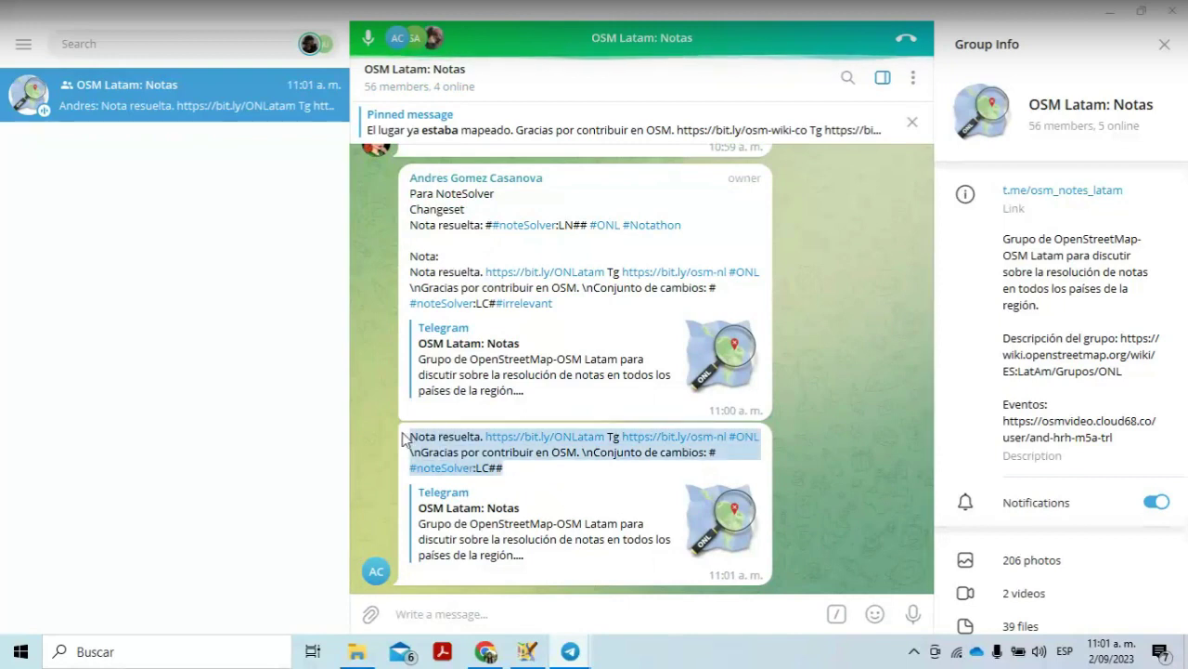
right_click(439, 444)
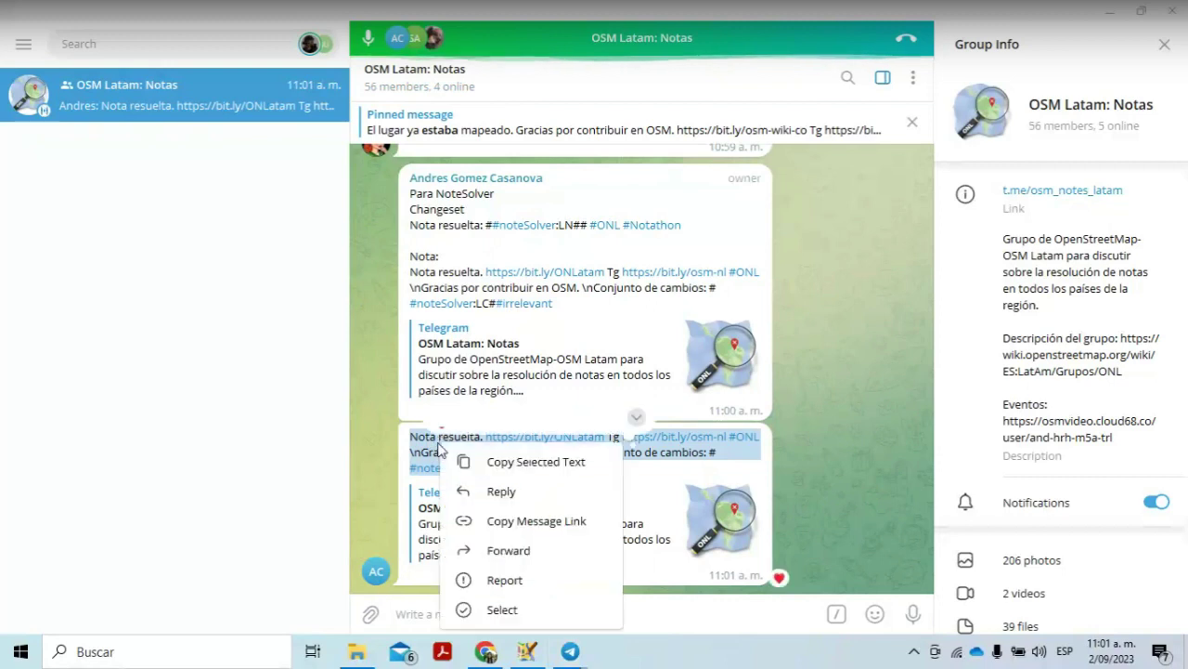
click(510, 462)
Step: Back in JOSM, set the noteSolver Note comment to the copied template ending "Conjunto de cambios: ##noteSolver:LC##", accept the settings and cancel the stray way
click(526, 651)
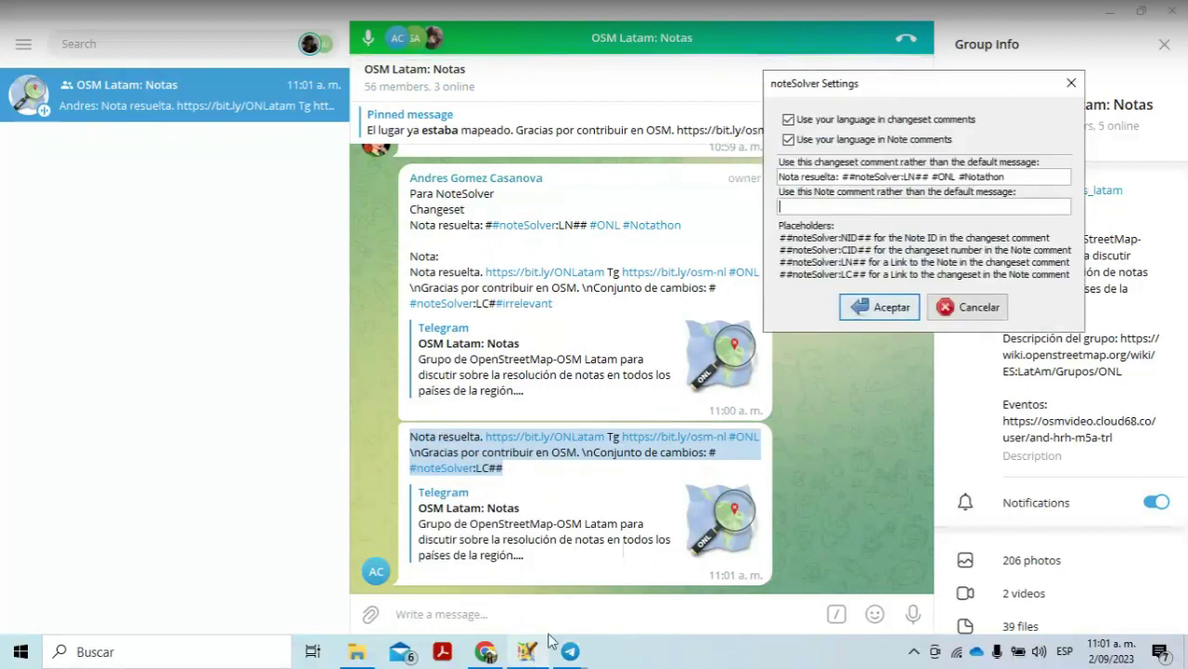
click(885, 206)
key(ctrl+v)
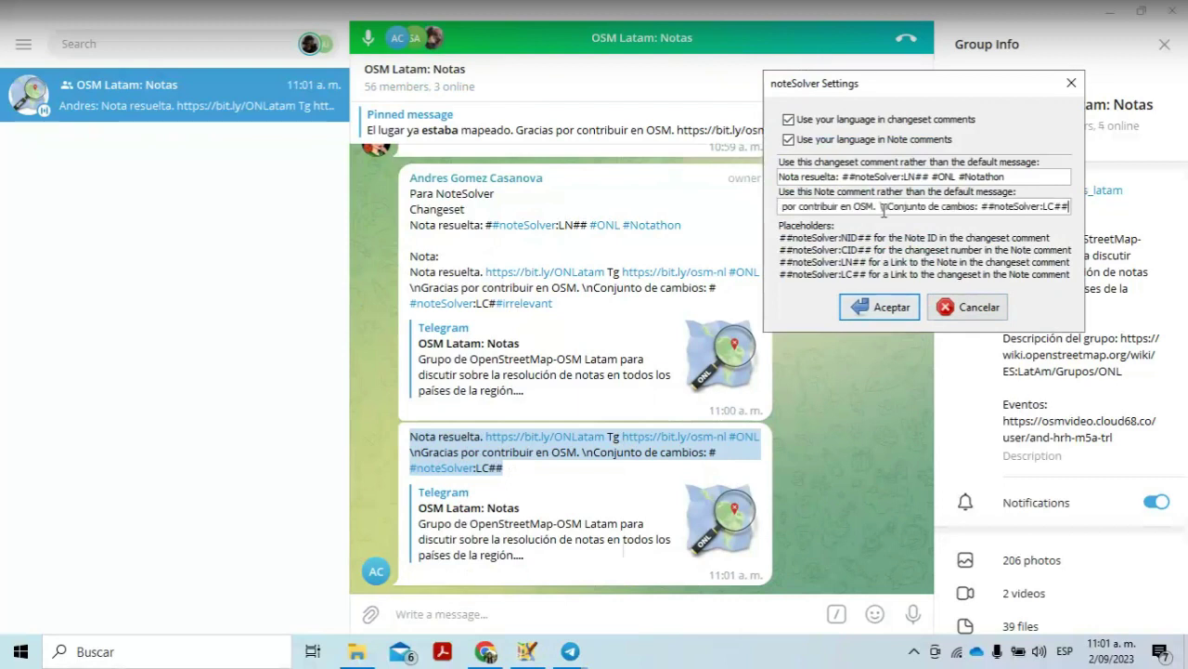
click(883, 310)
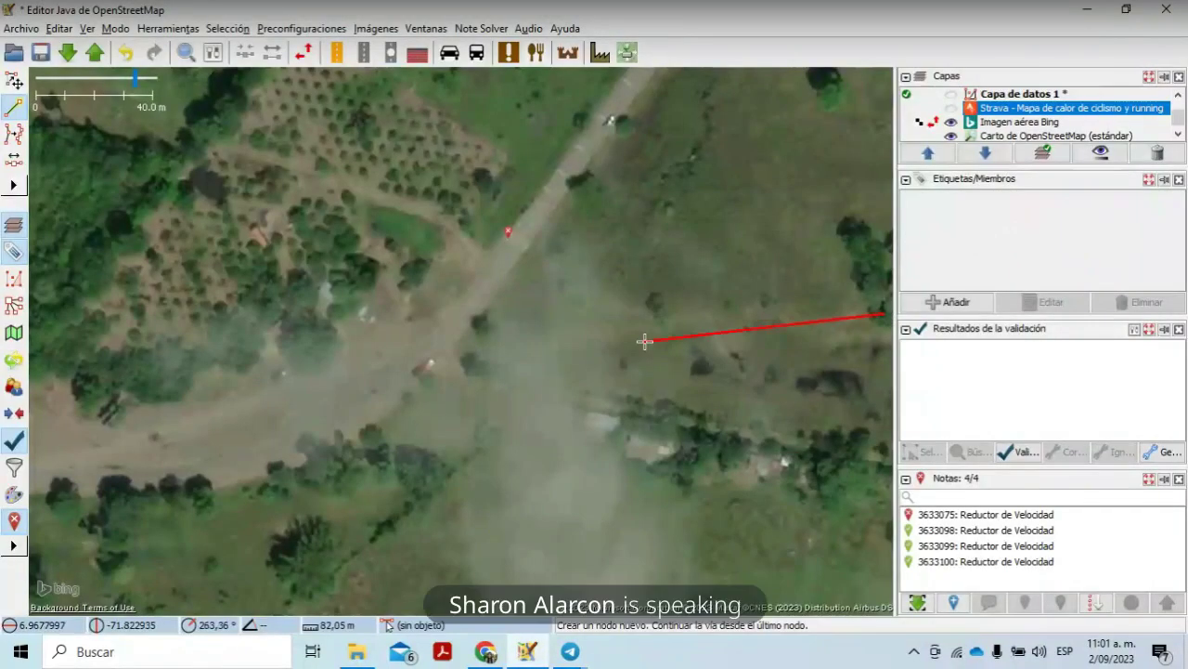
right_click(645, 340)
key(Escape)
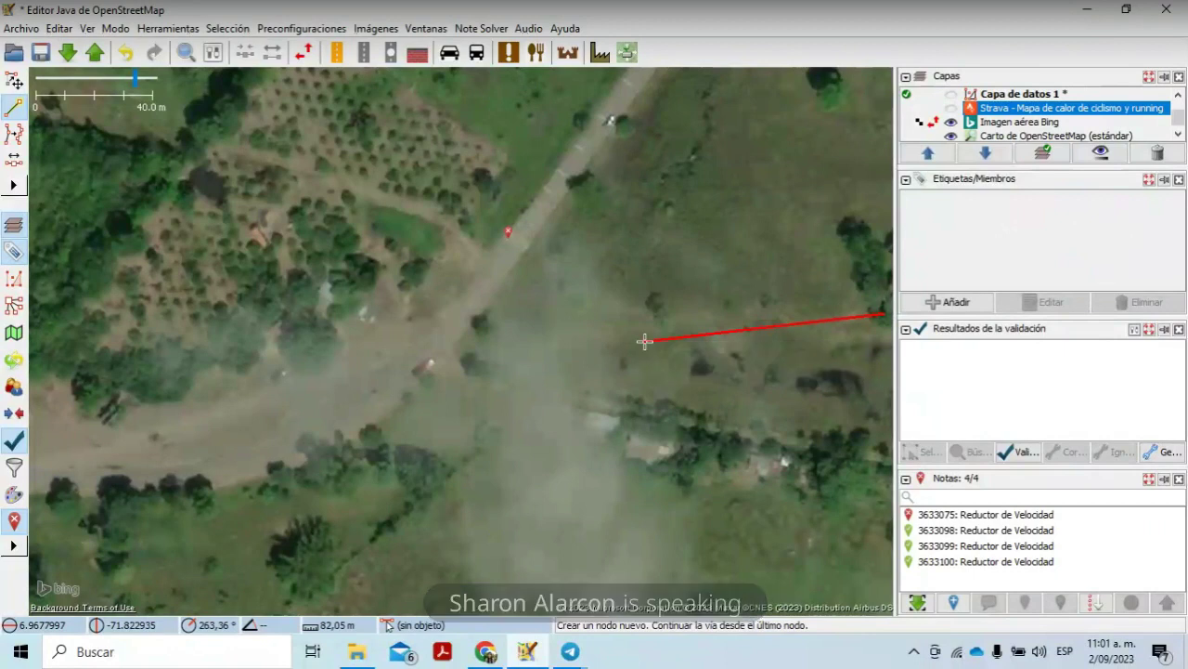
key(Escape)
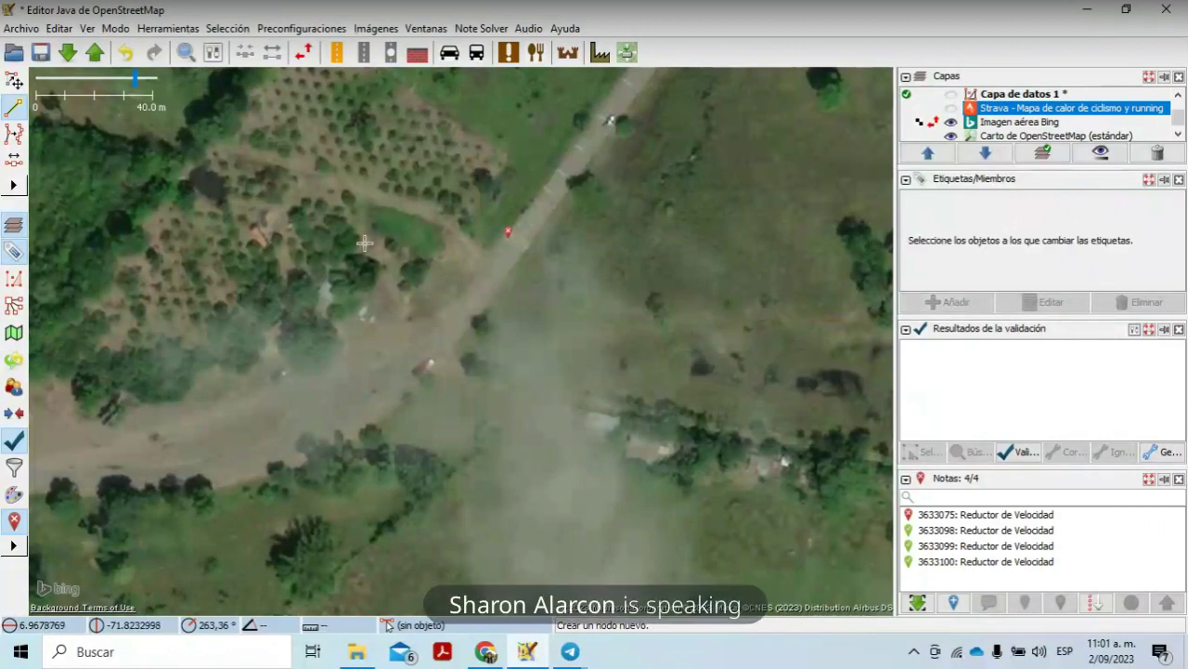
Step: Make the Capa de datos 1 layer visible again and undo its pending edit
click(11, 82)
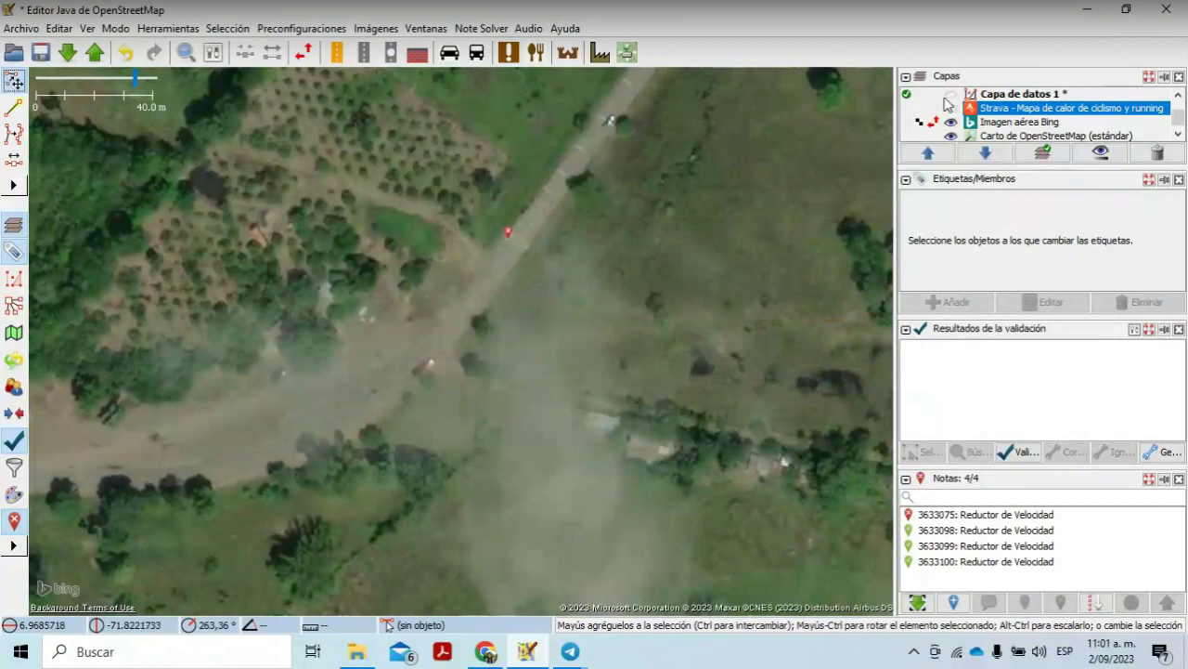
click(947, 96)
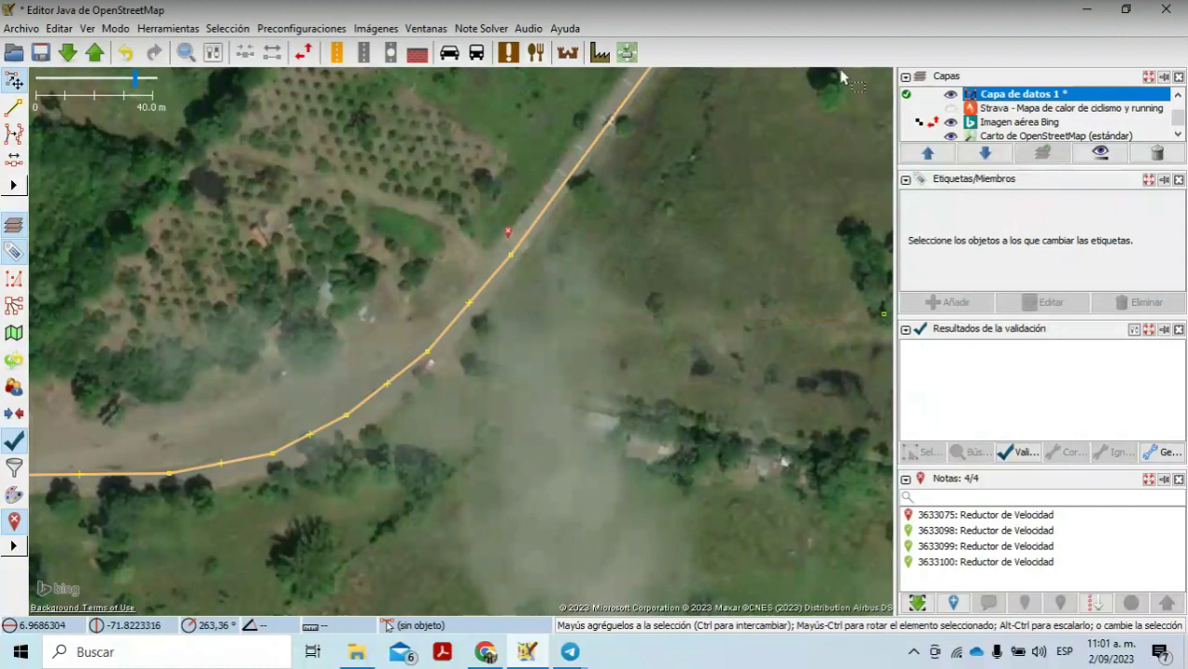
key(ctrl+z)
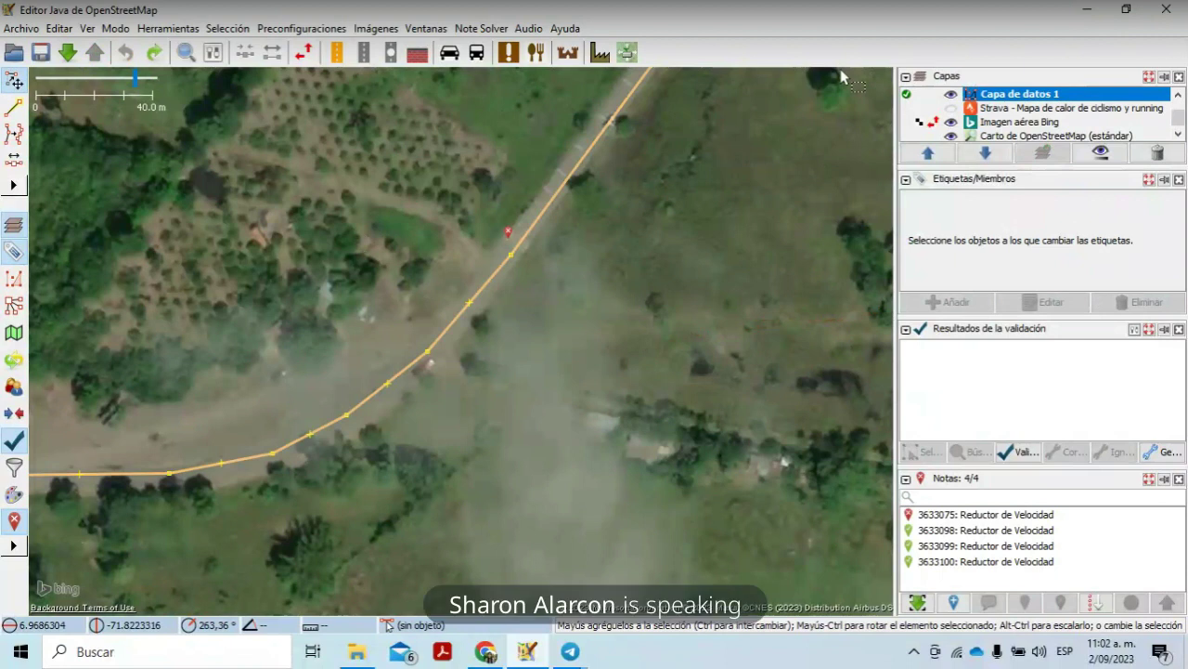
Step: Add a node on the secondary road right beside the open speed-bump note 3633075
click(531, 233)
click(510, 234)
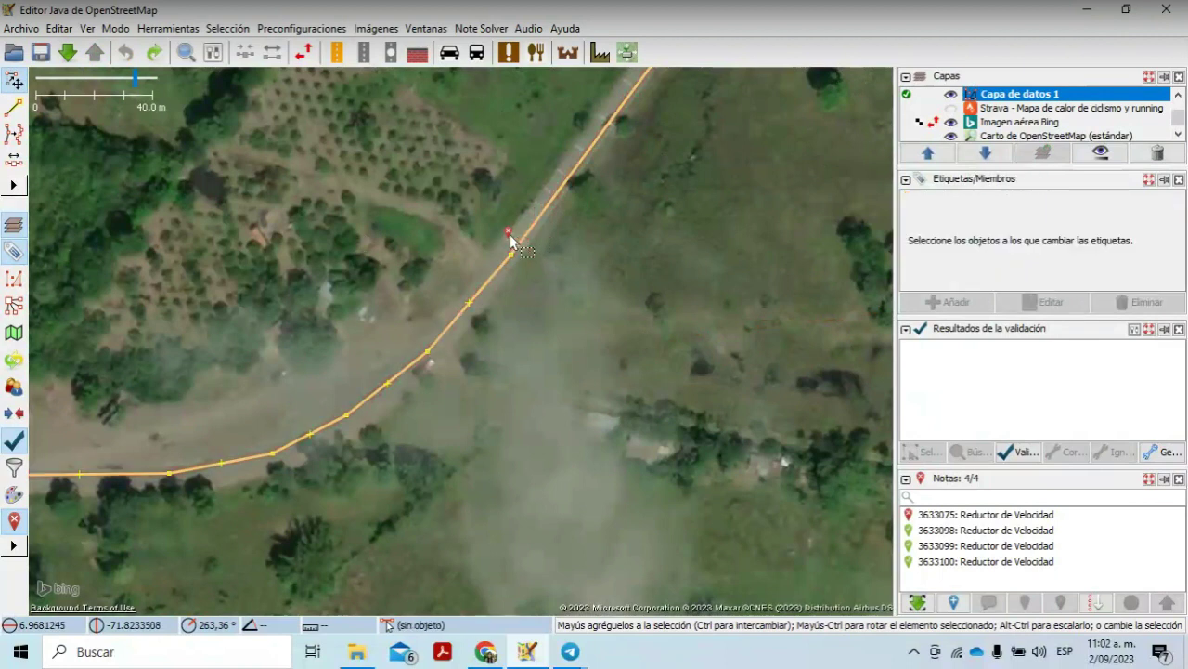
click(518, 236)
click(511, 235)
click(514, 234)
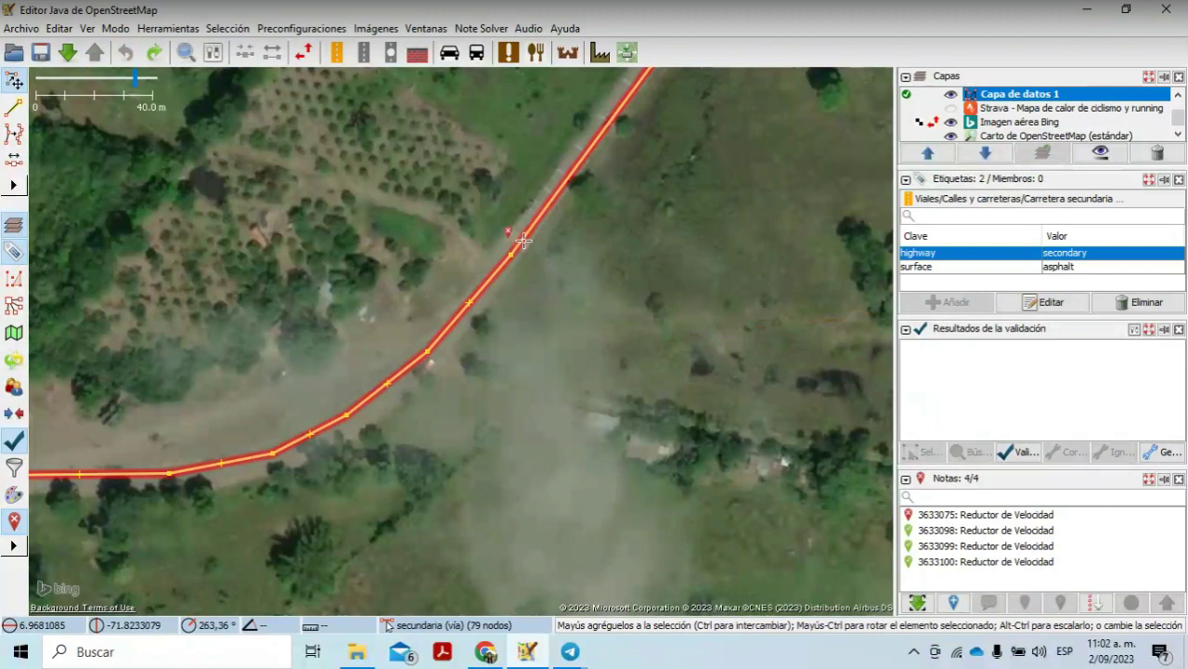
key(a)
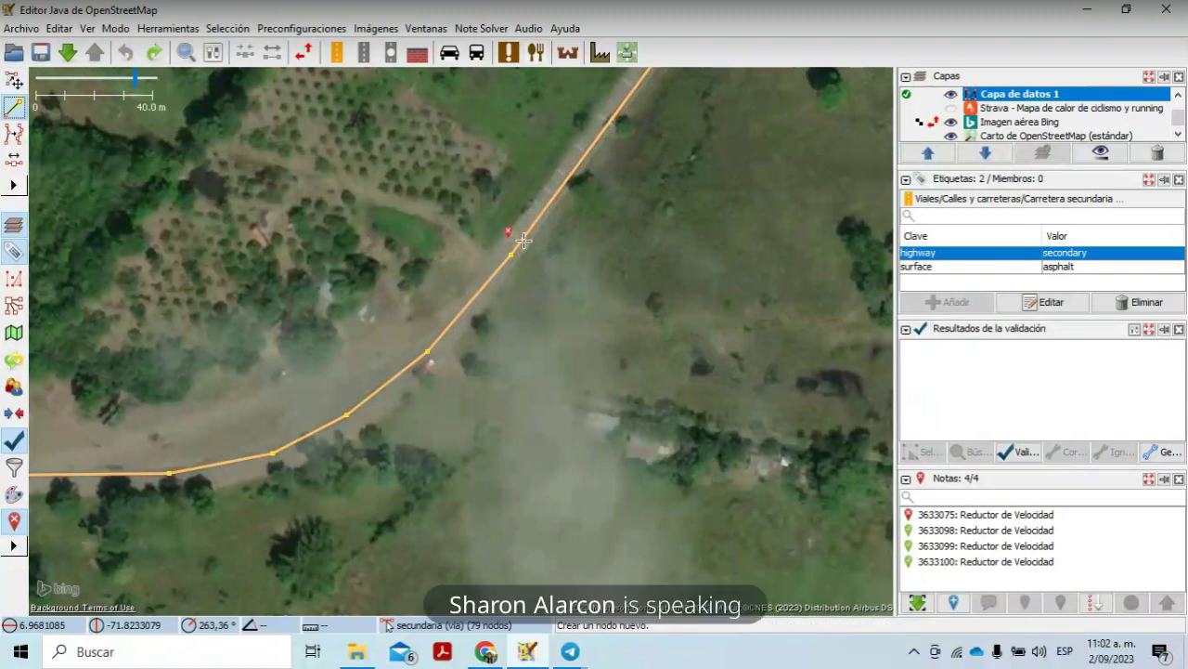
click(523, 240)
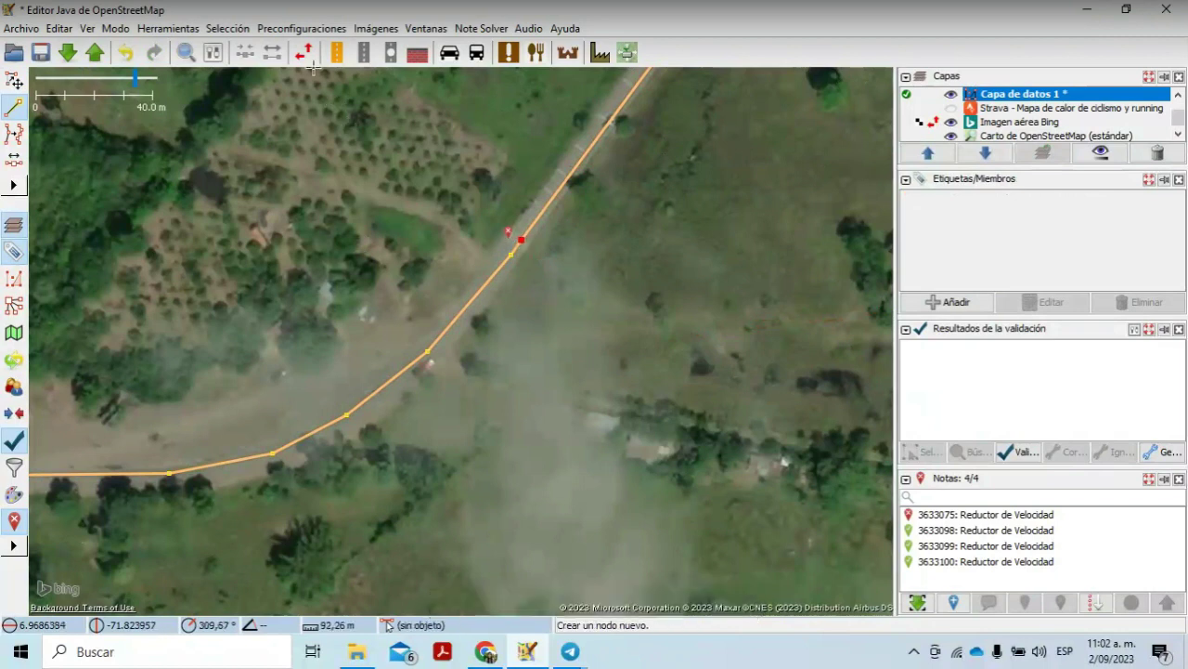
Step: Tag the new road node with the Calmado de tráfico preset "Banda de frenado o badén"
key(XF86MonBrightnessDown)
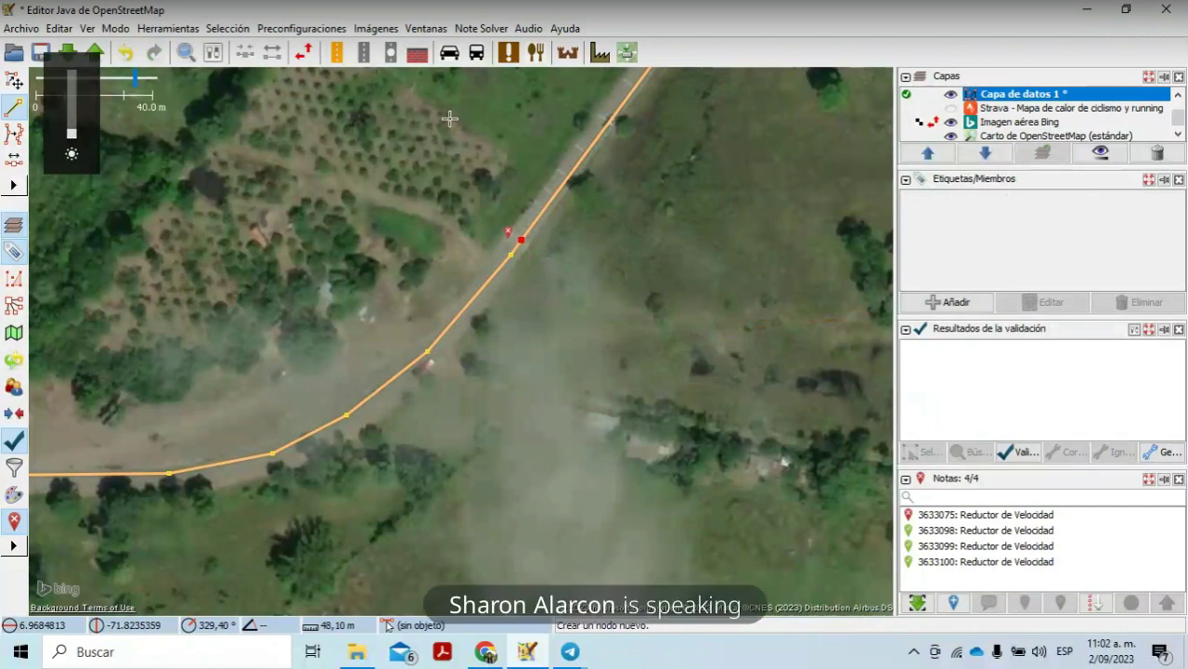
key(XF86MonBrightnessDown)
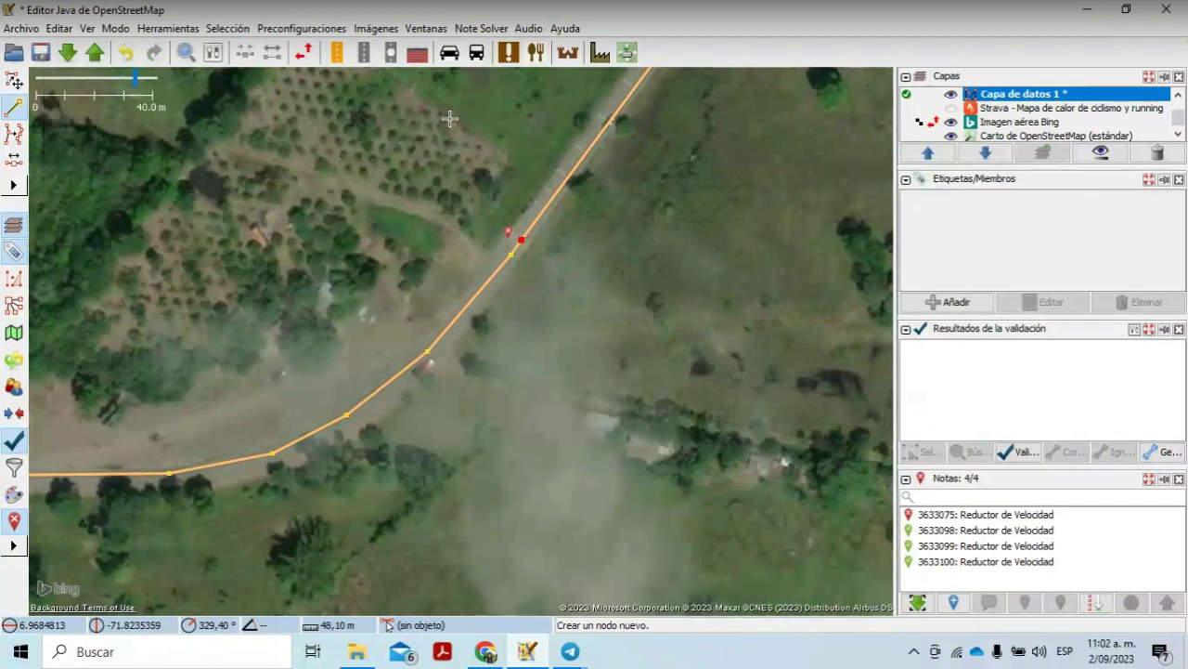
key(F3)
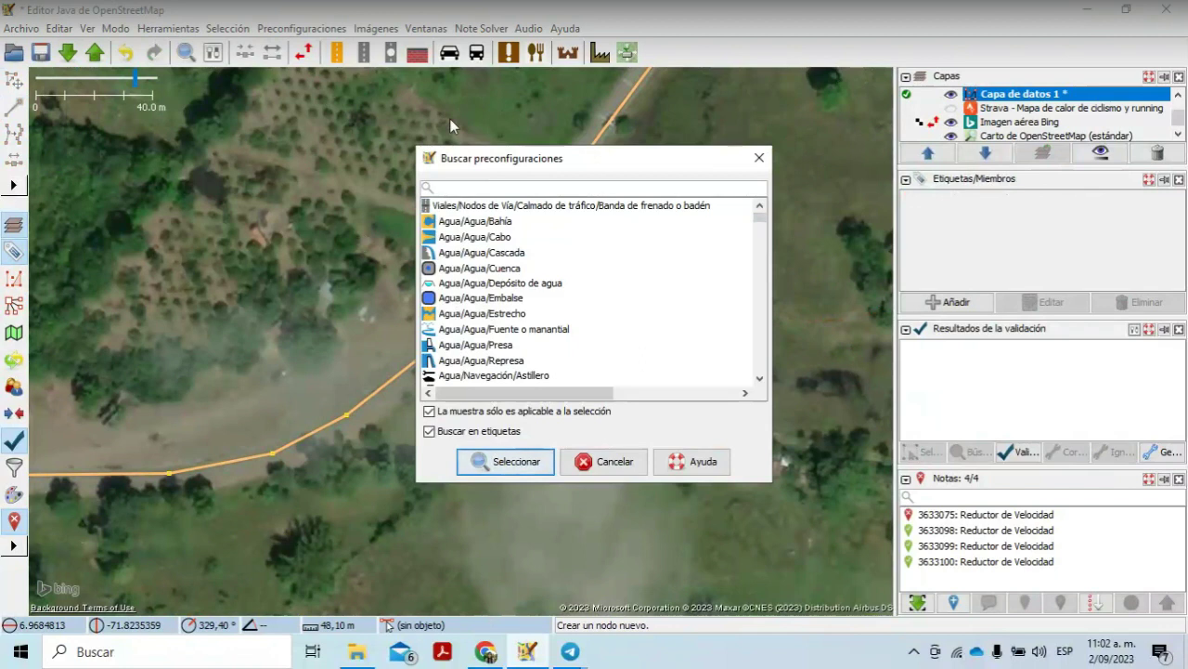
click(543, 205)
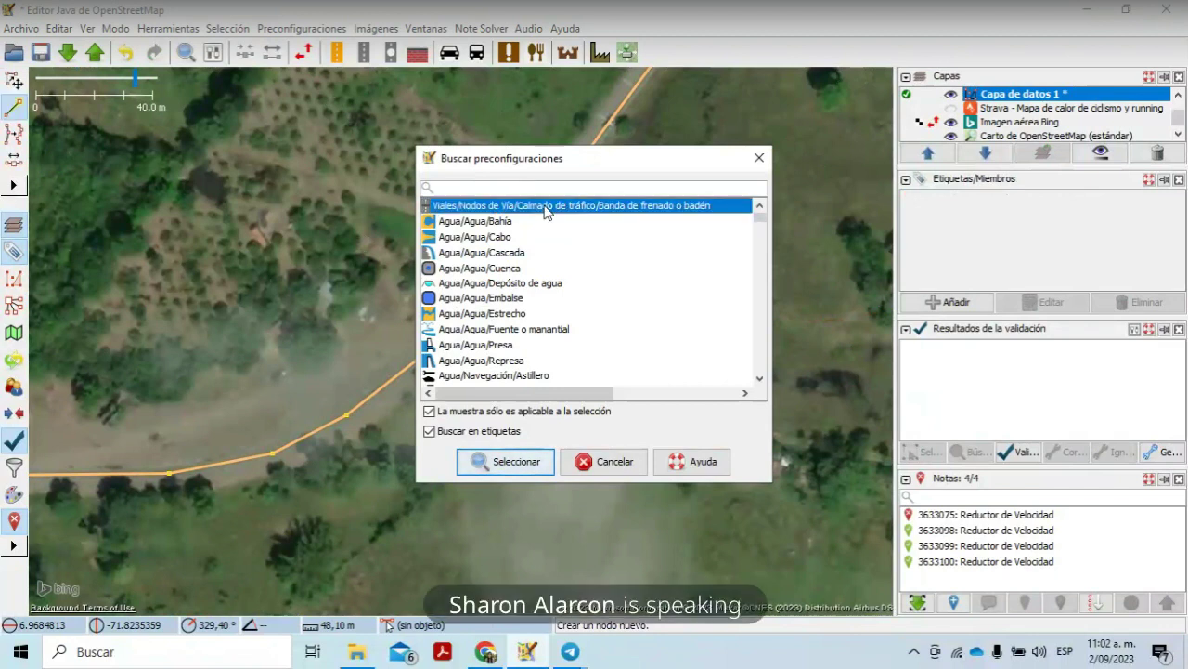
click(537, 470)
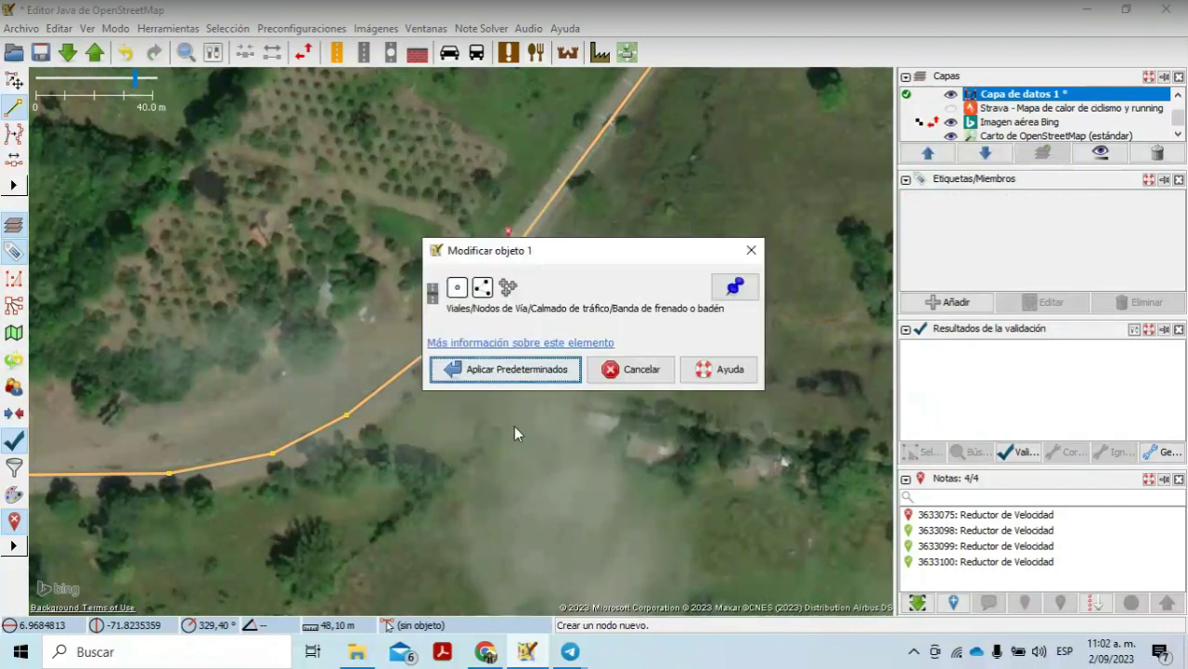
click(486, 370)
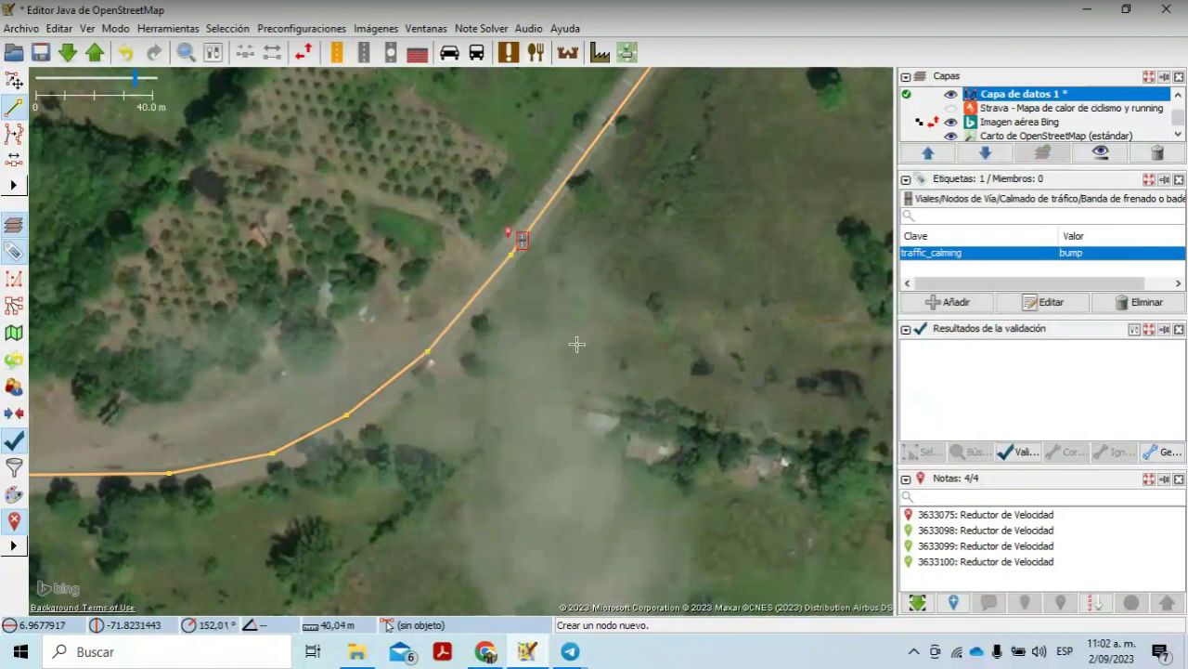
Step: Have noteSolver remember note 3633075 from its marker on the map
right_click(982, 514)
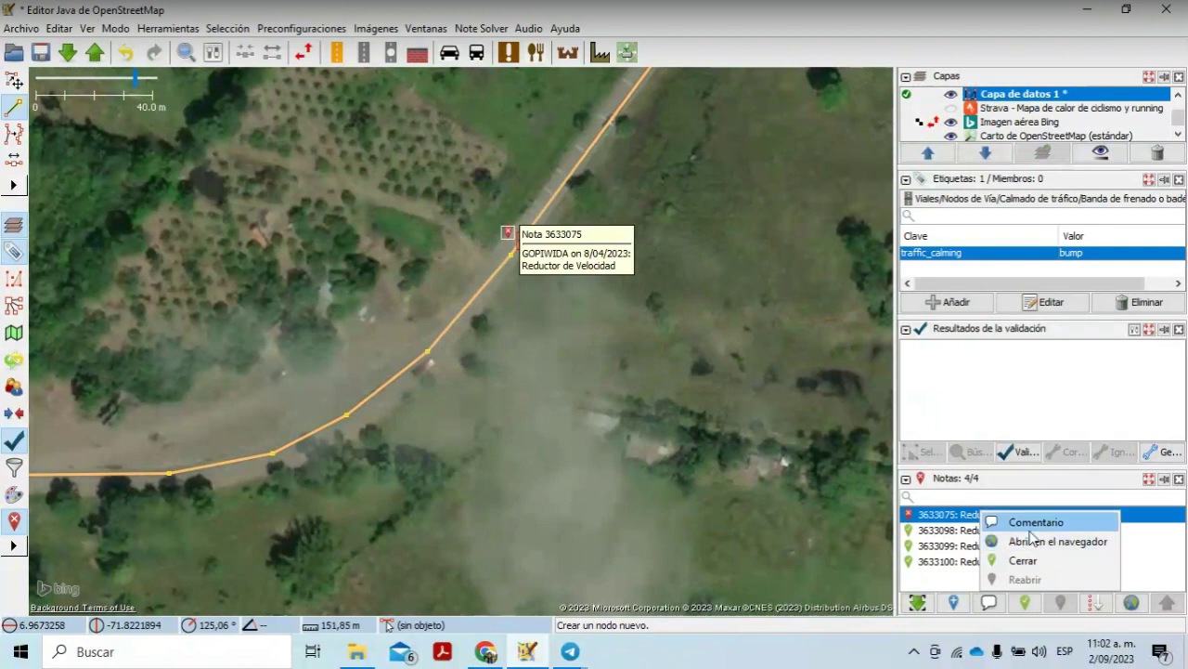
click(933, 516)
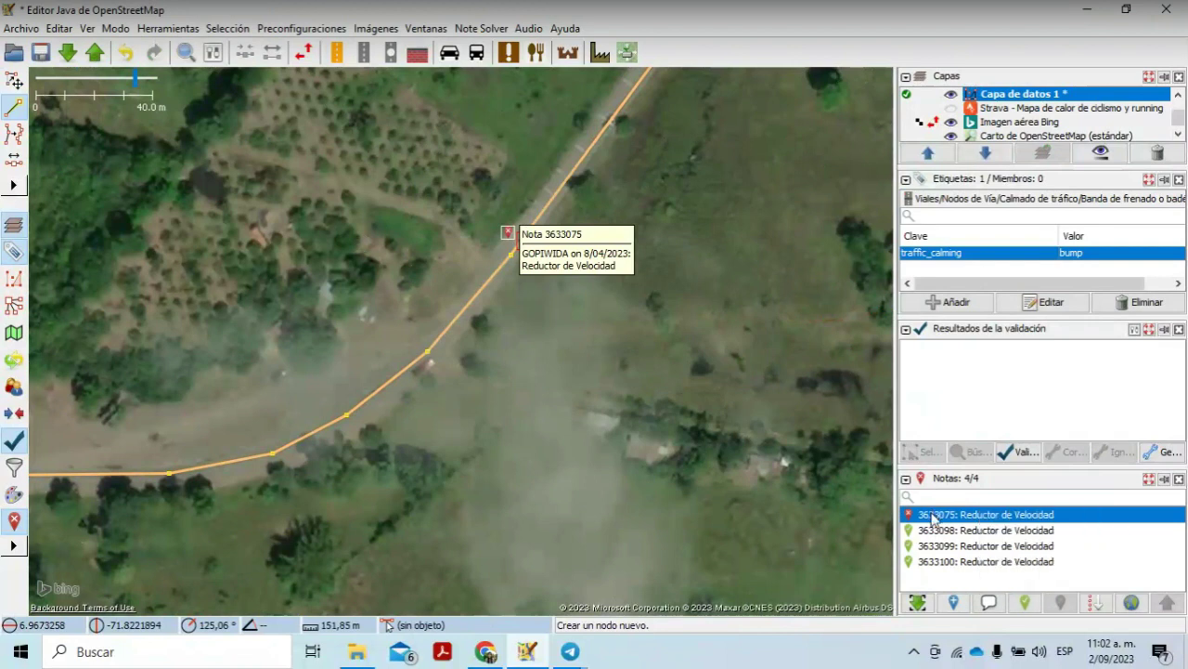
right_click(517, 242)
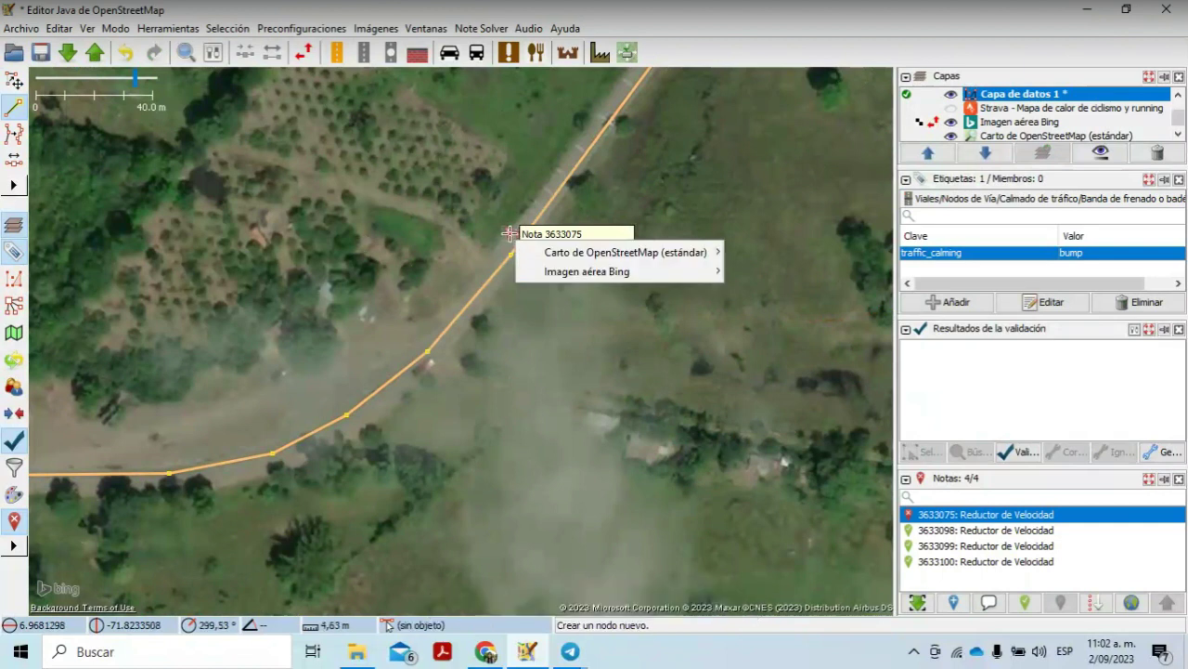
key(s)
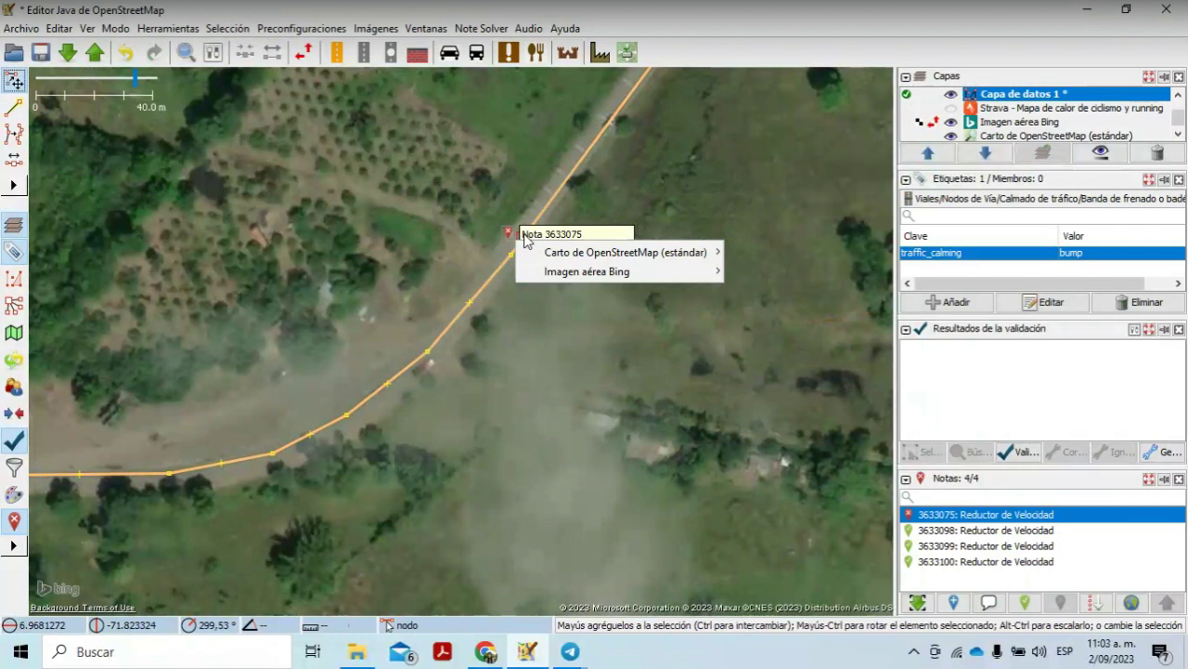
click(591, 236)
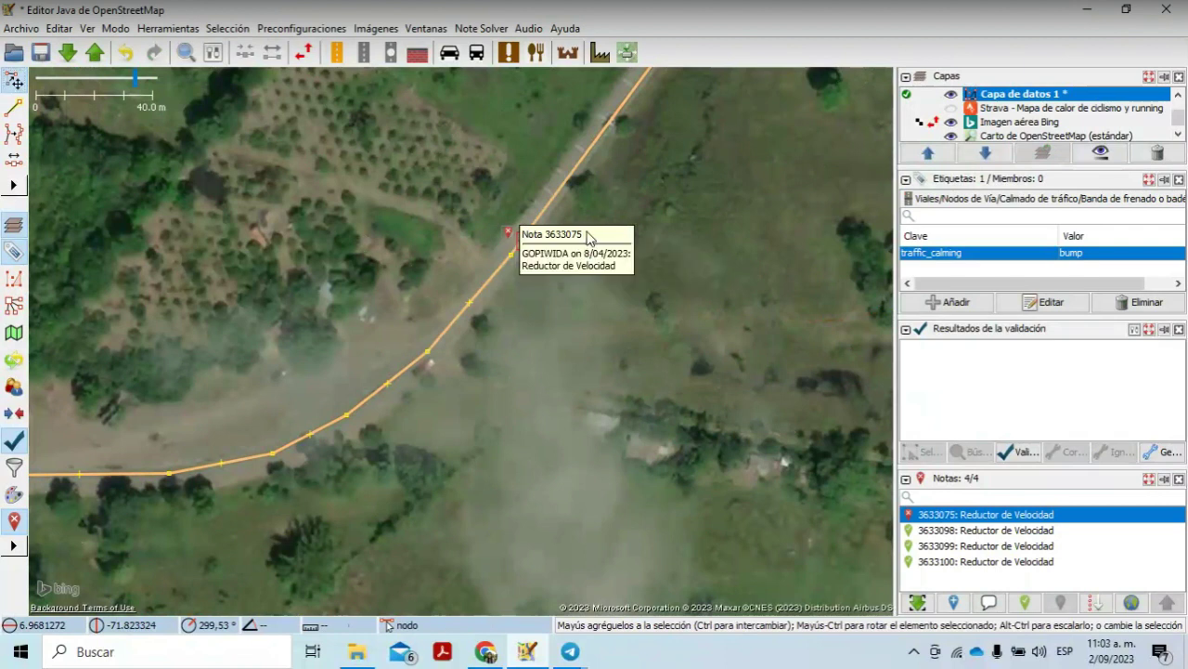
right_click(508, 233)
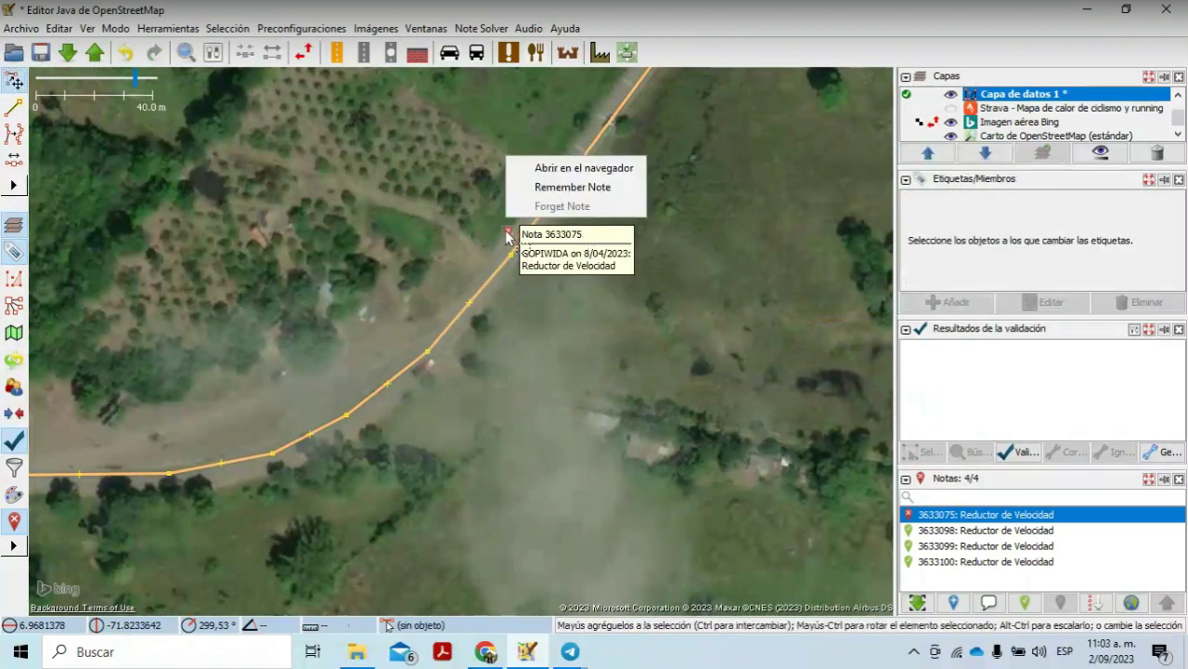
right_click(509, 235)
right_click(509, 236)
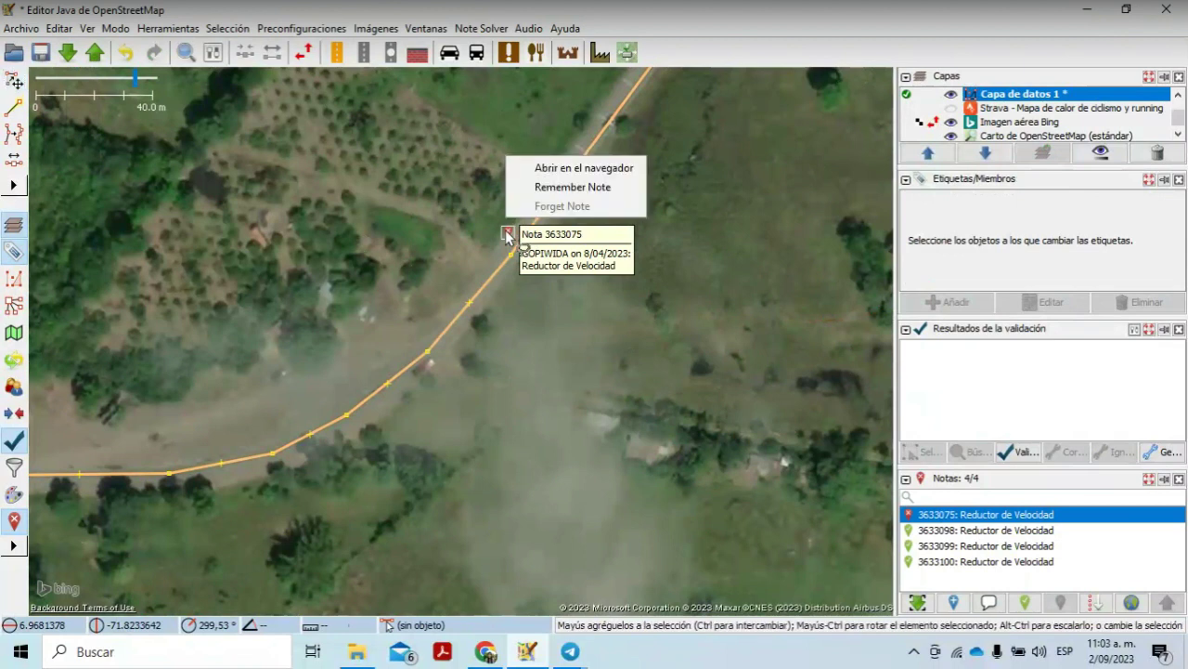
click(596, 191)
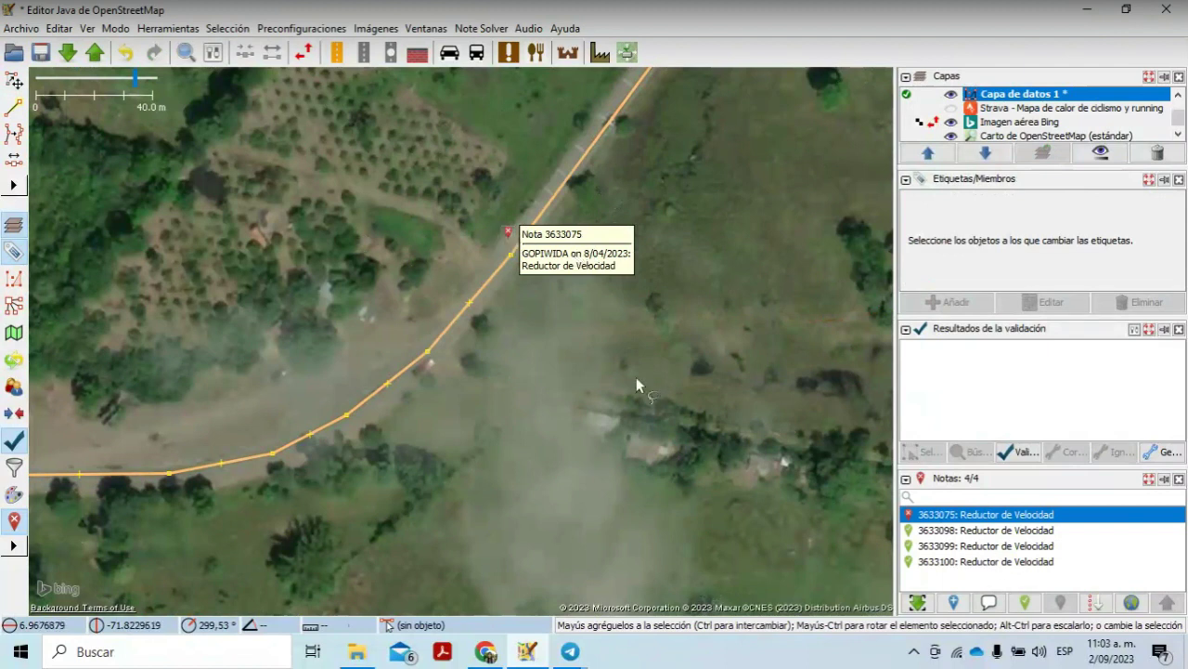
Step: Upload the changes with the prefilled "Nota resuelta" comment, agreeing to resolve note 3633075 automatically and continuing past the validation warnings
click(95, 54)
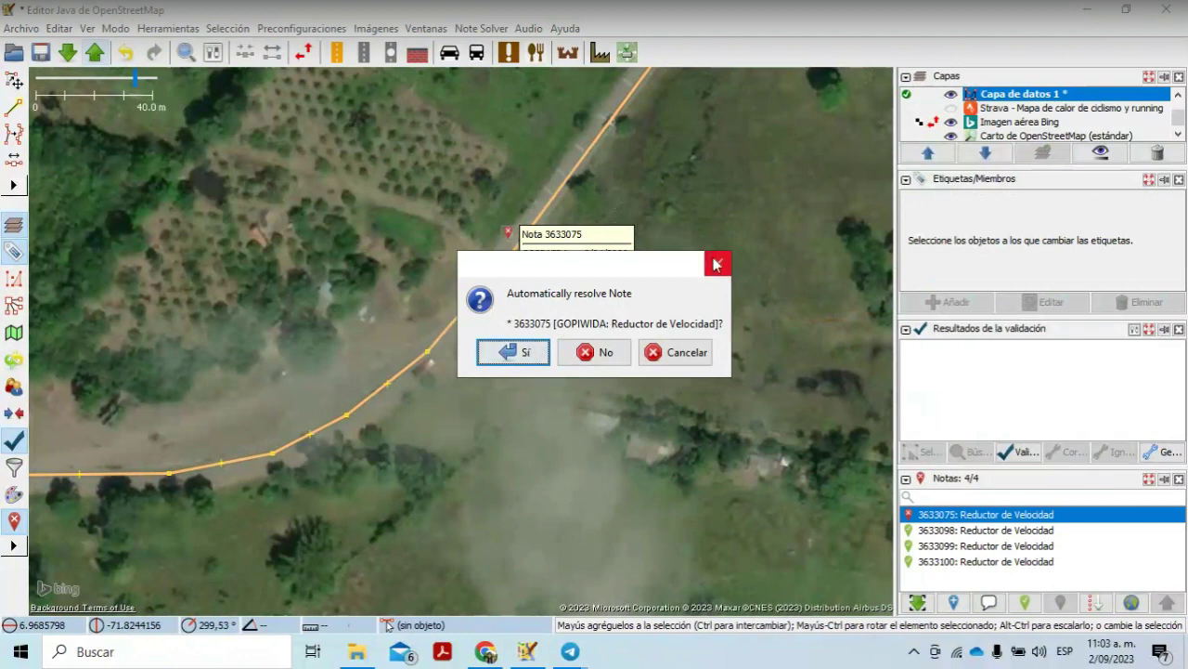
click(511, 352)
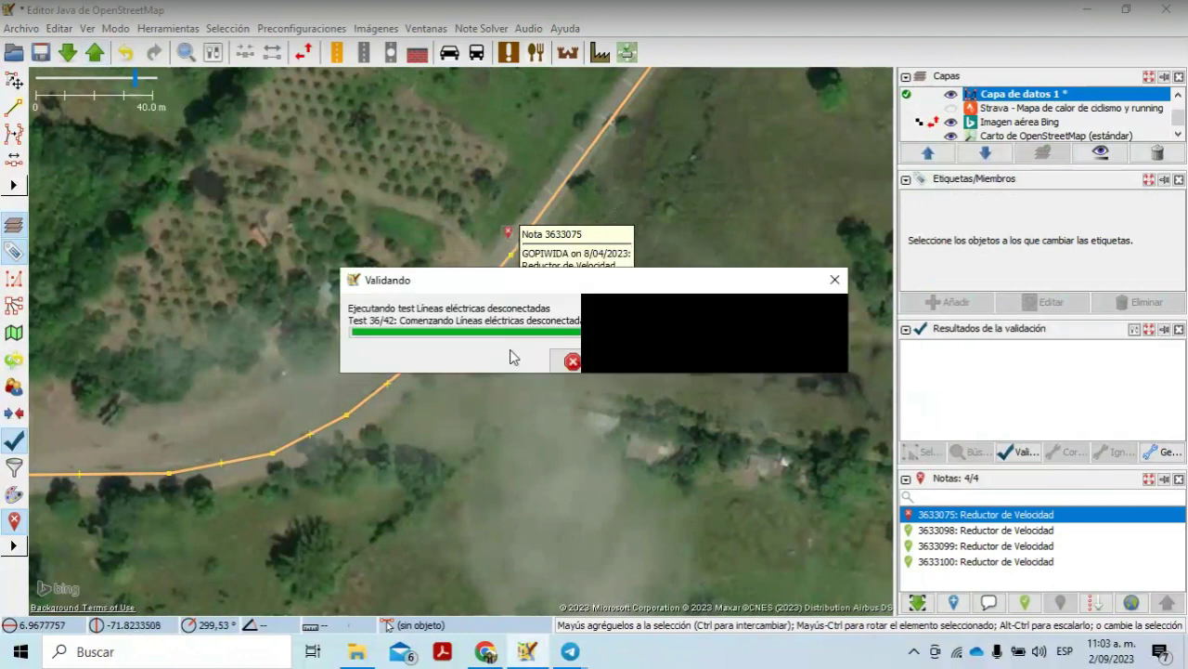
click(541, 459)
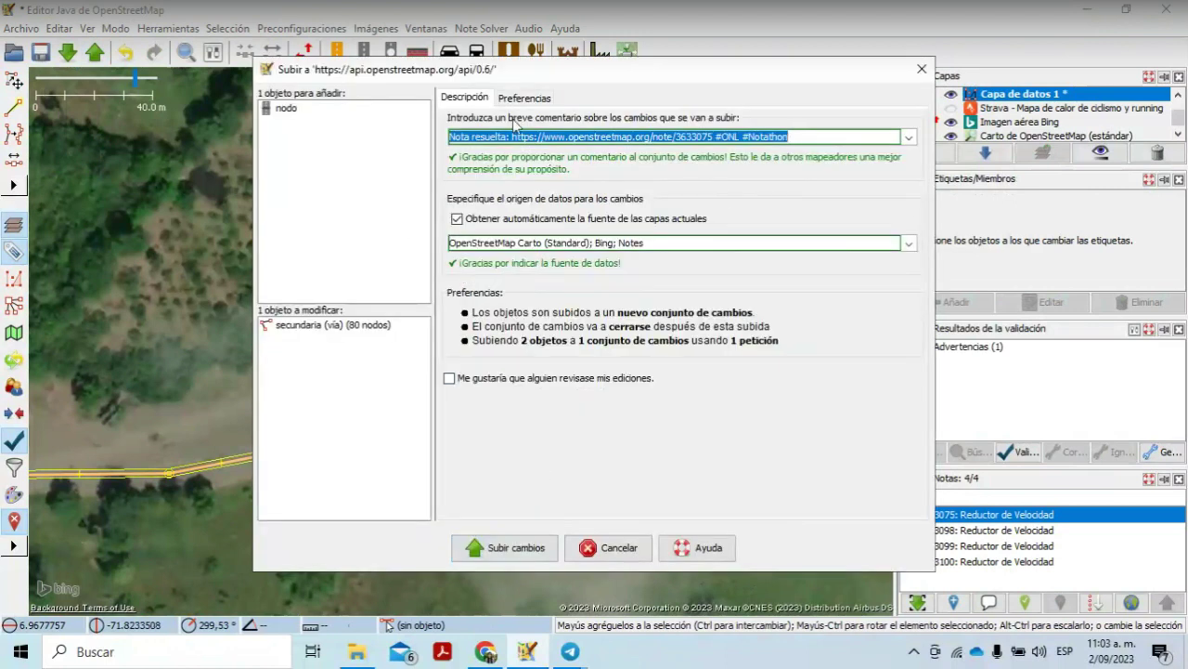
click(526, 554)
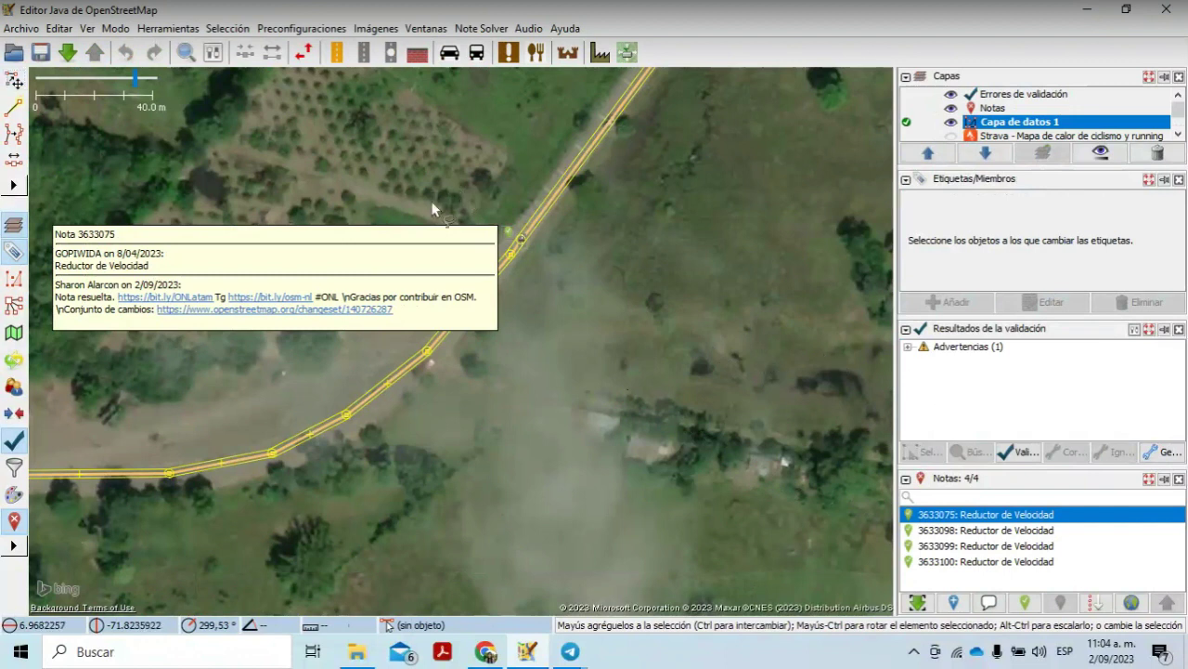
Step: Dismiss the resolved note's details and download the notes for a wider area around the road bend
right_click(591, 277)
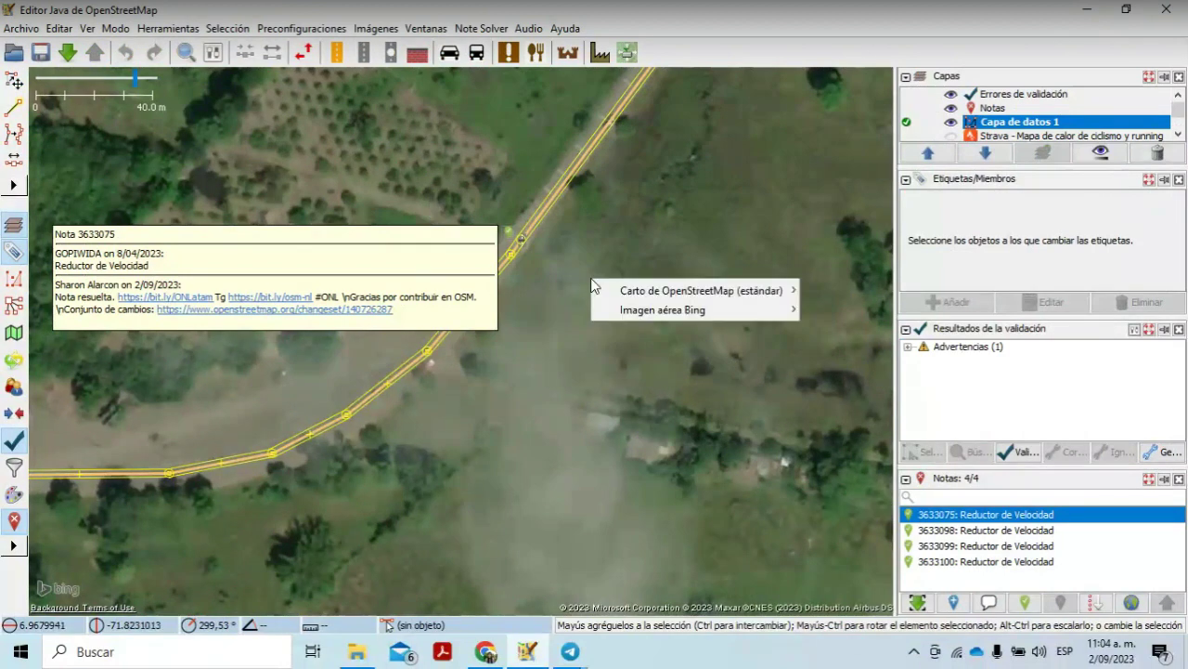
click(543, 275)
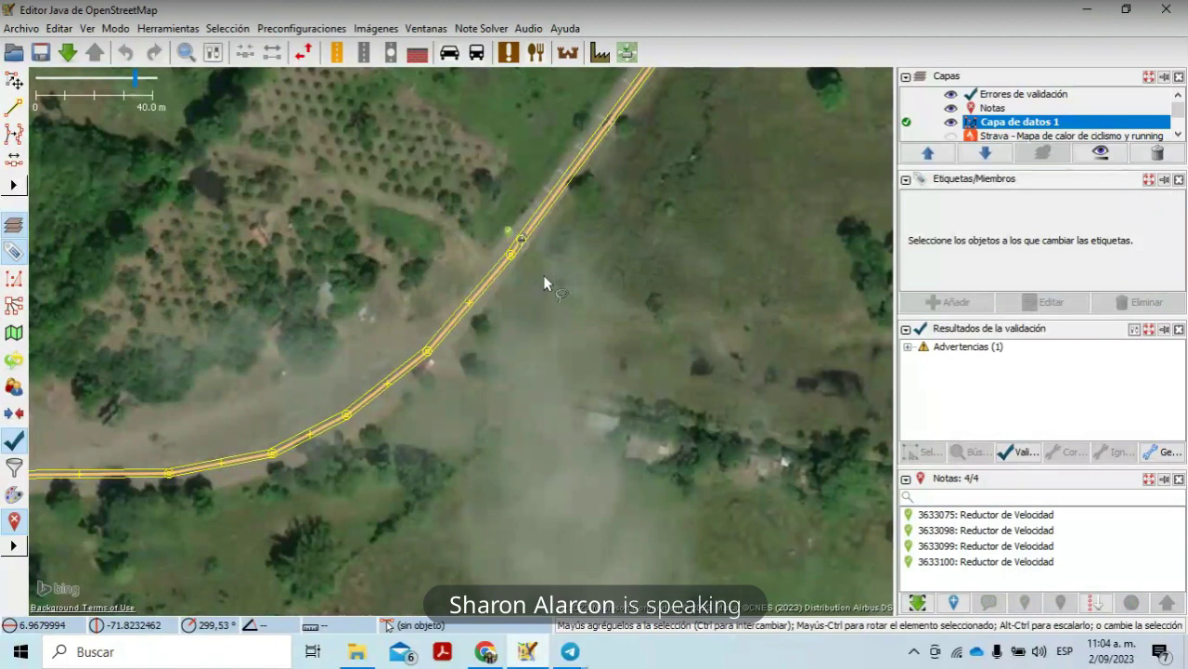
scroll(545, 283, down, 6)
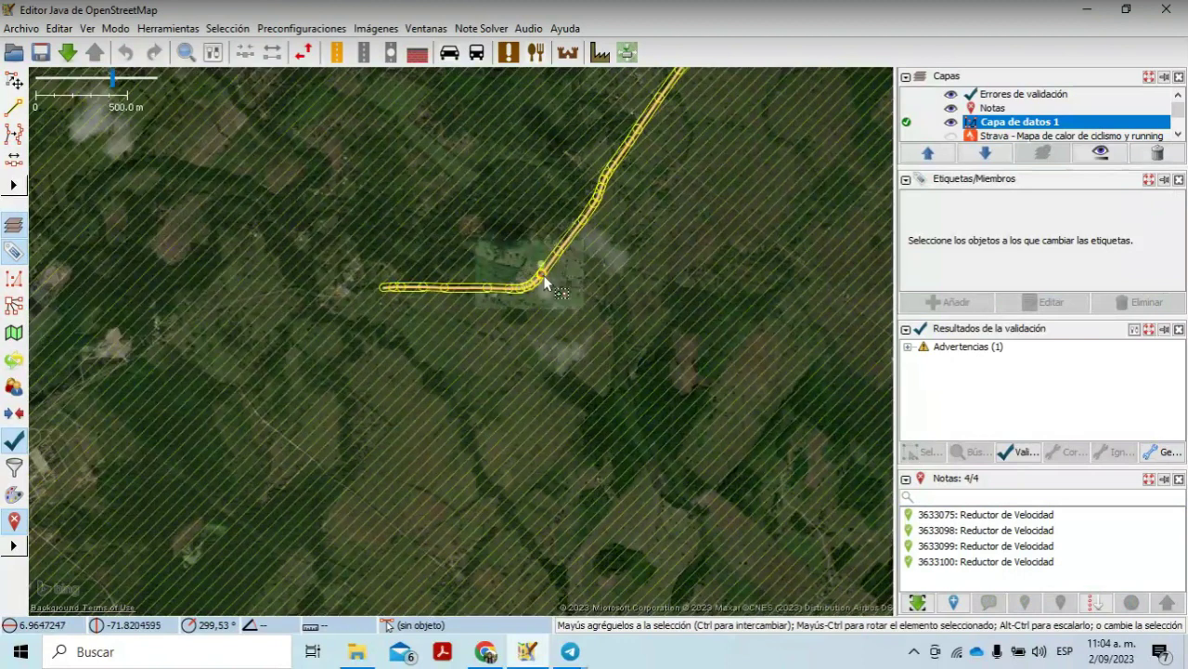
scroll(545, 283, down, 3)
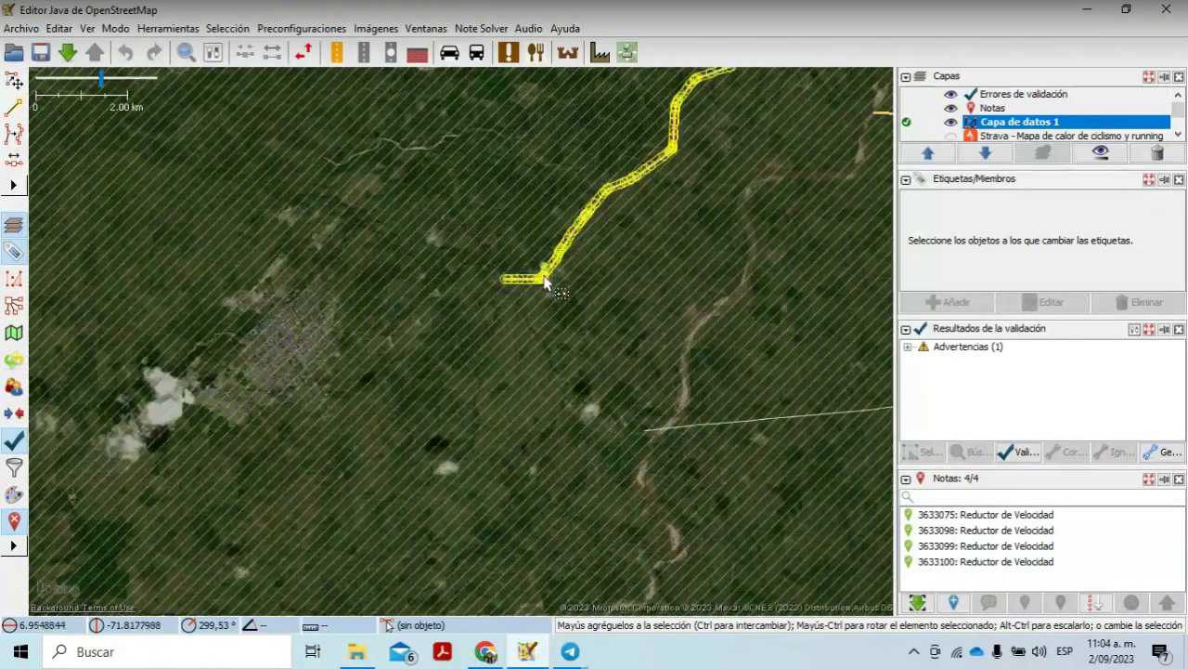
scroll(545, 284, up, 3)
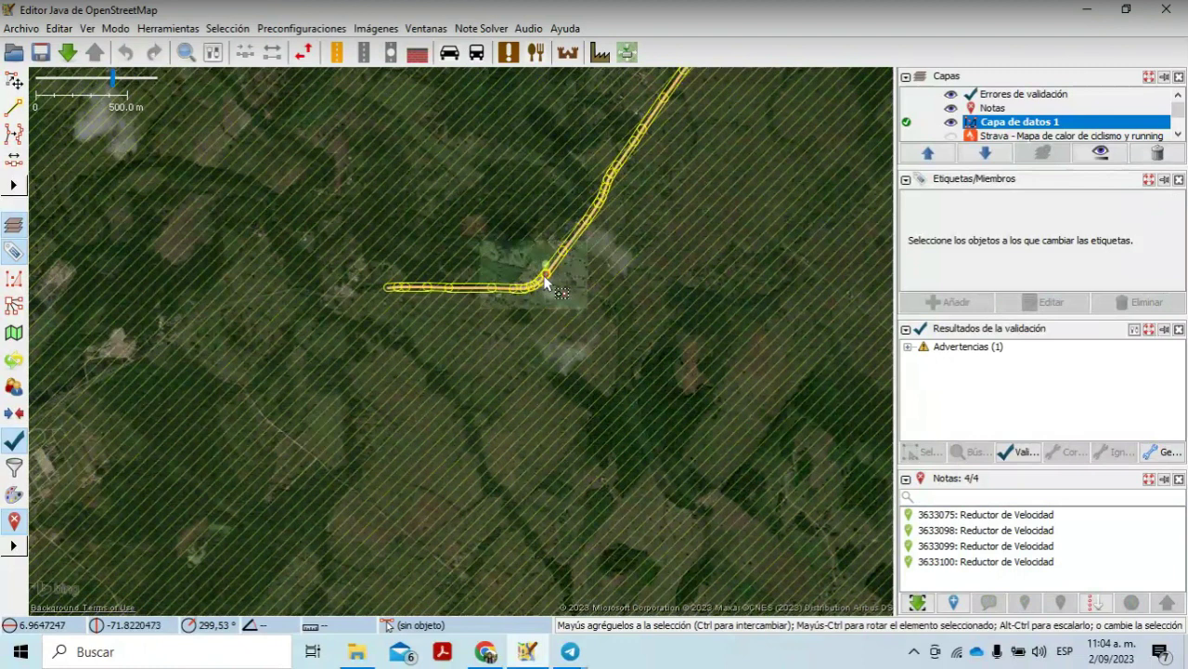
scroll(545, 283, up, 2)
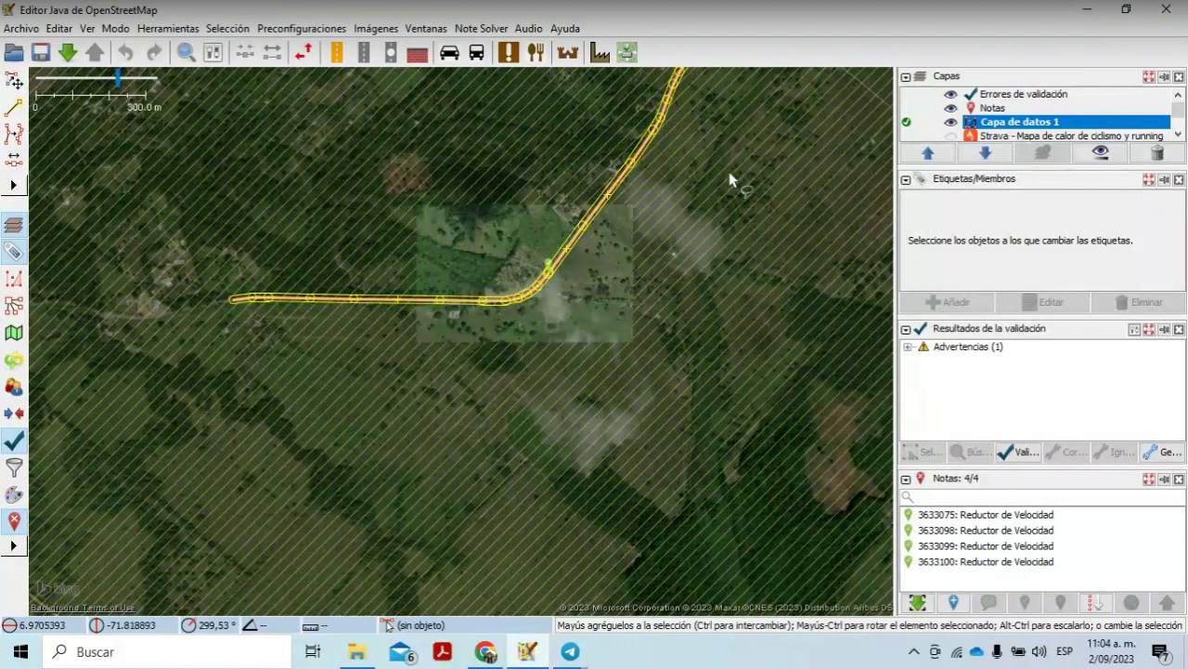
click(579, 247)
key(Escape)
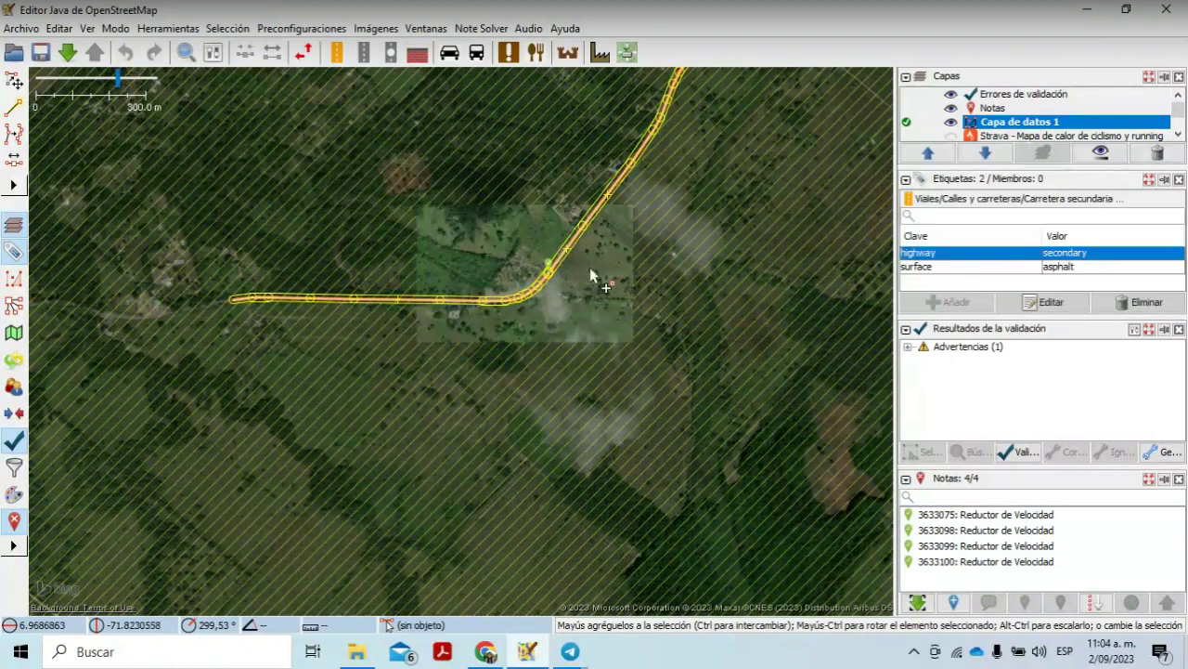
click(918, 604)
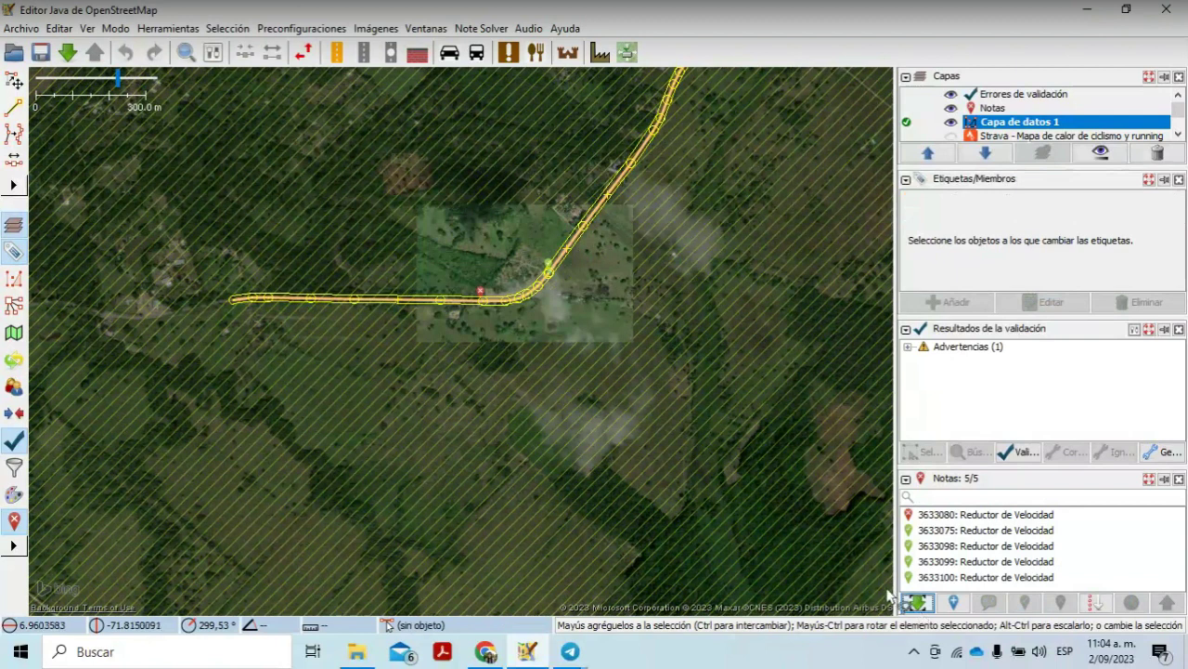
Step: Centre the map on note 3633080 from the notes list and look closely at the road beside it
right_click(1024, 516)
click(1023, 518)
double_click(1023, 517)
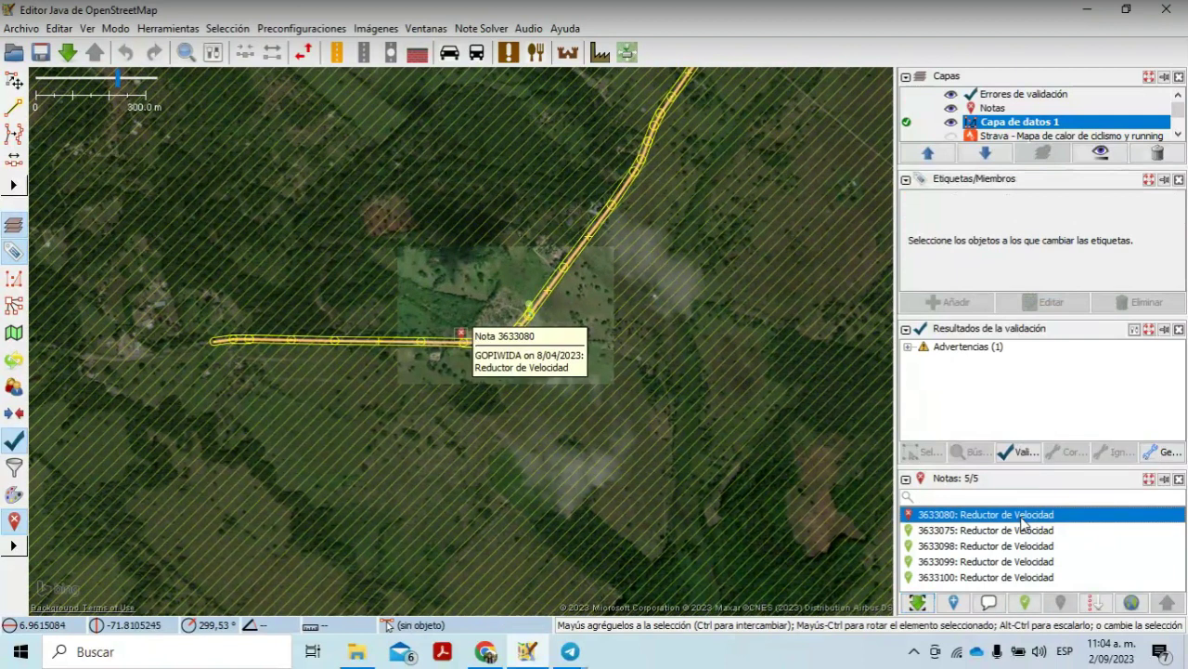
right_click(1025, 520)
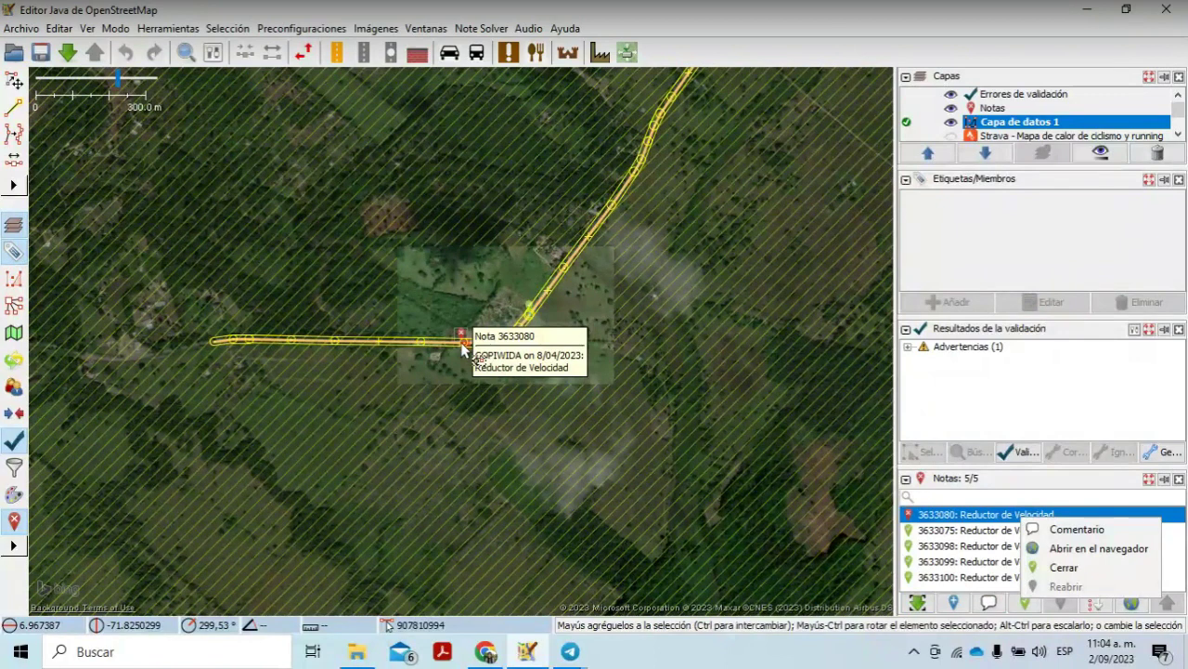
scroll(464, 344, up, 6)
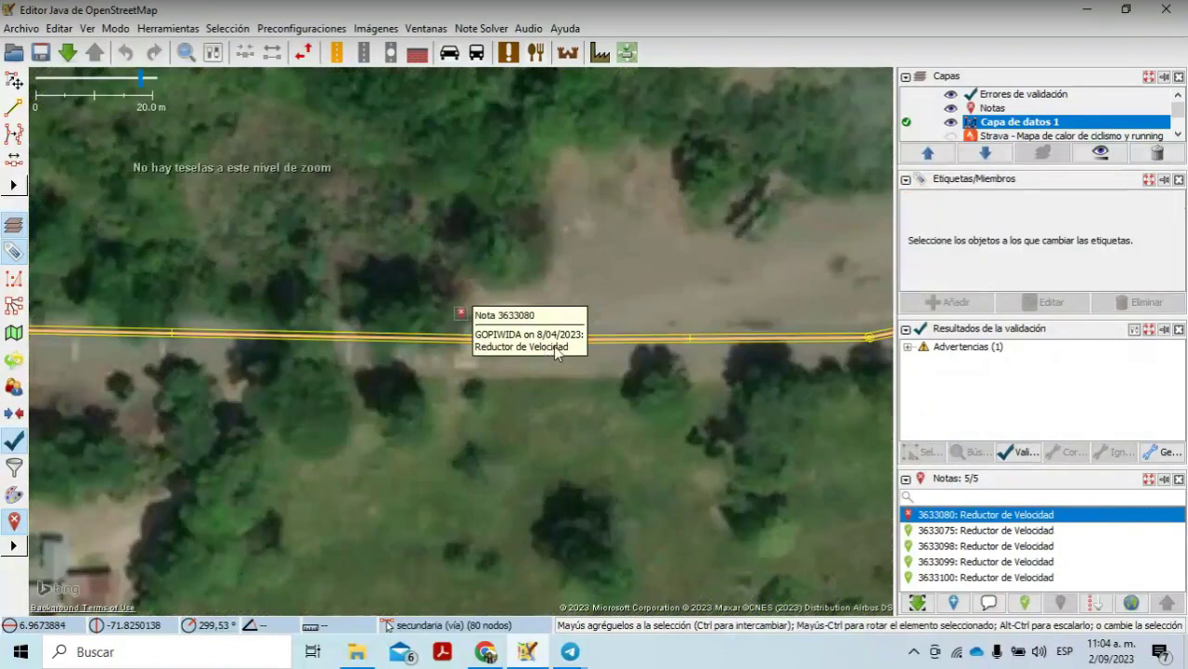
click(520, 376)
click(495, 341)
click(472, 324)
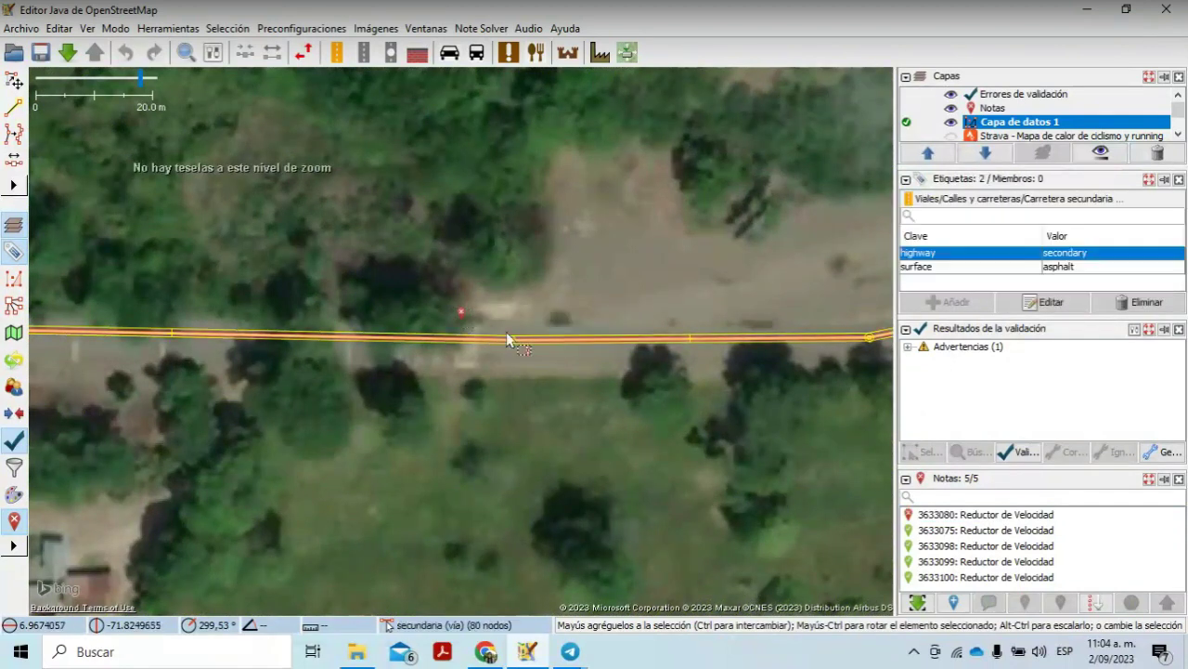
click(14, 107)
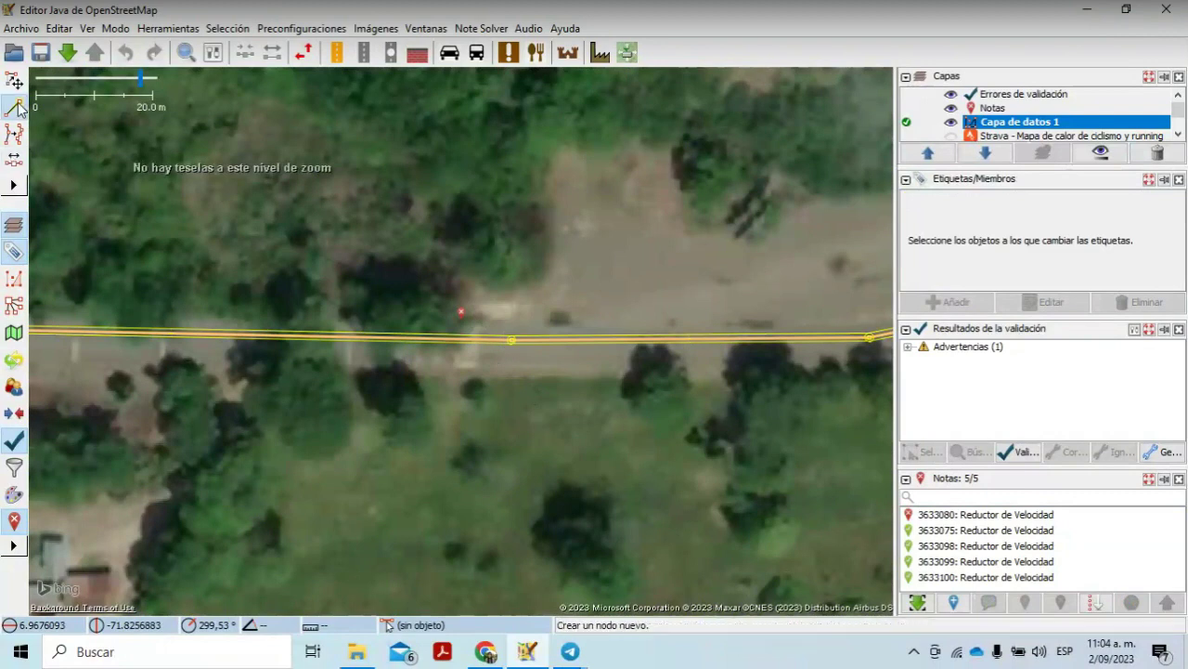
click(15, 81)
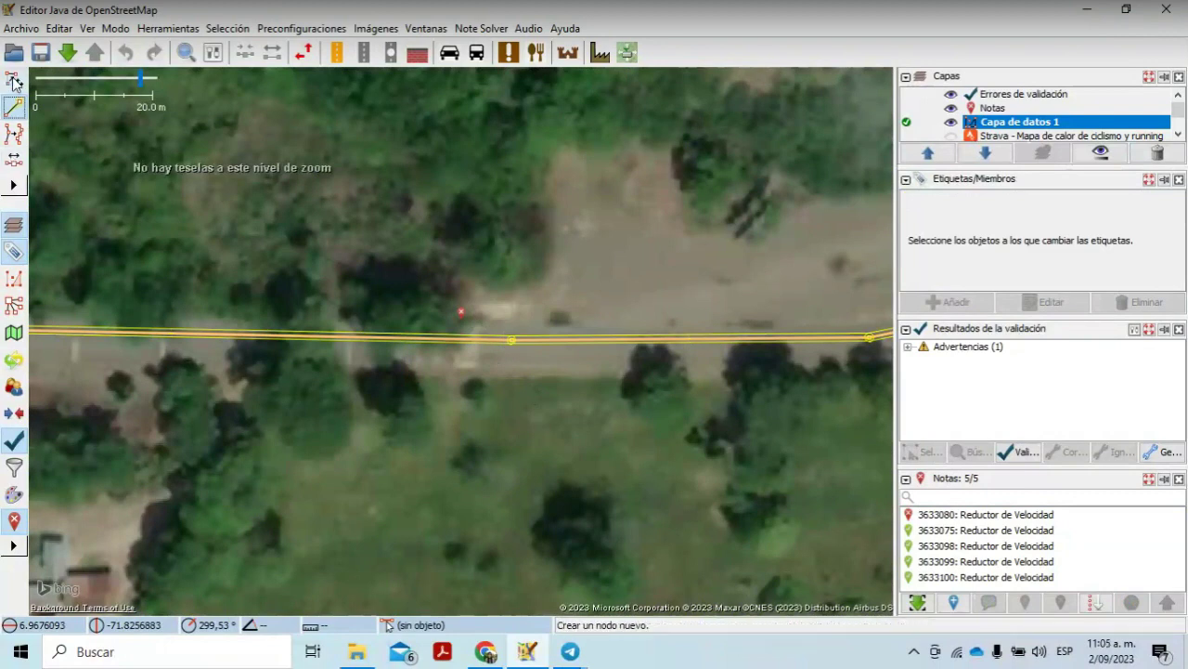
click(512, 351)
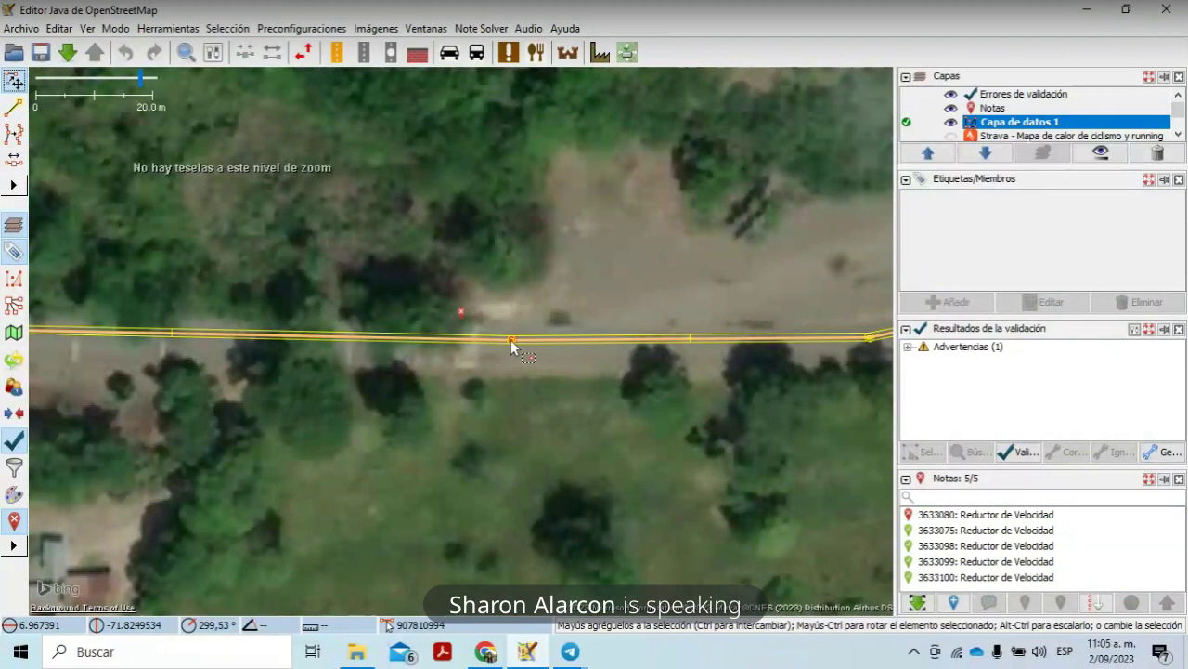
Step: Insert a new node in the secondary road directly below the marker of note 3633080
key(a)
click(511, 340)
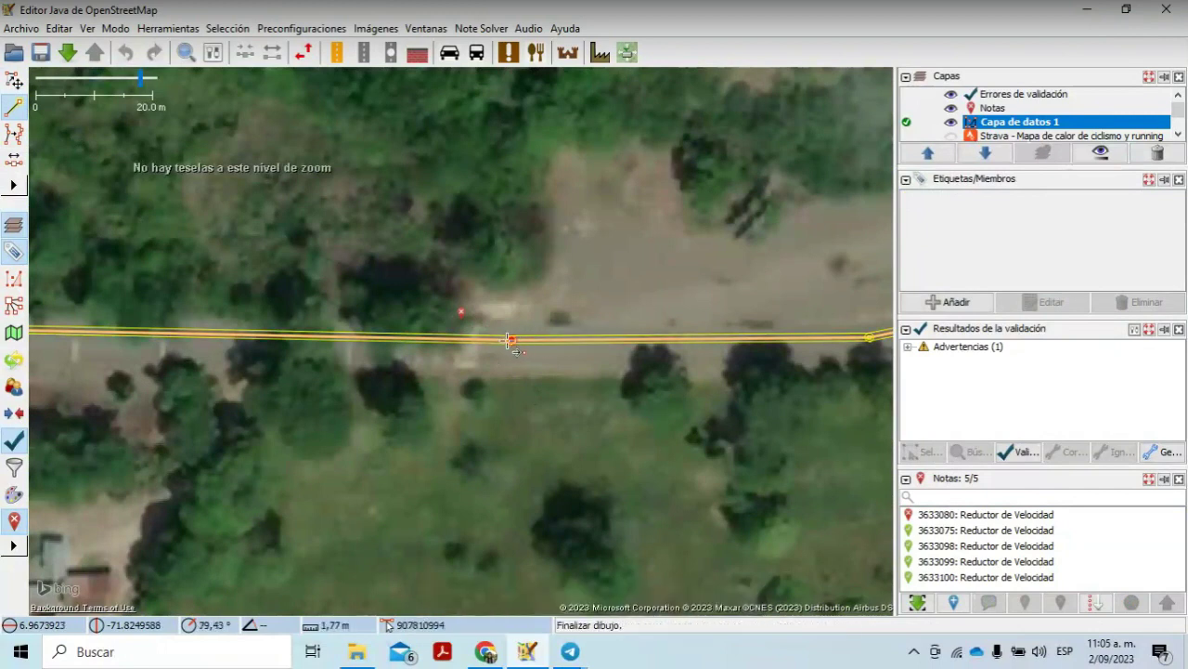
click(511, 339)
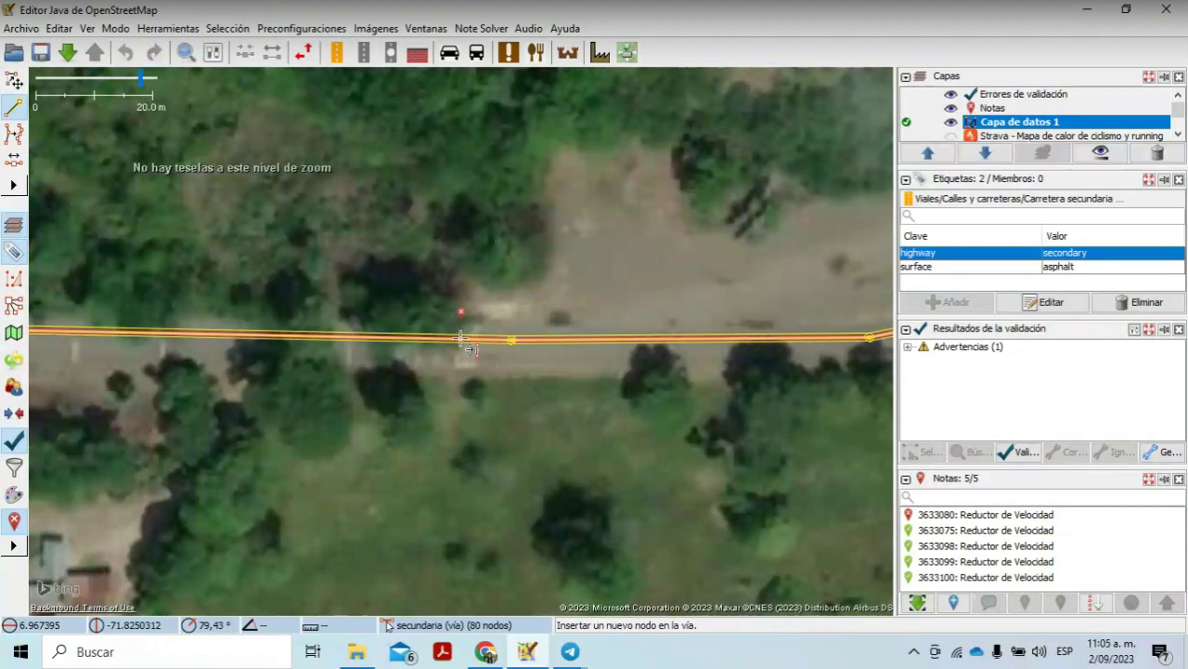
click(462, 339)
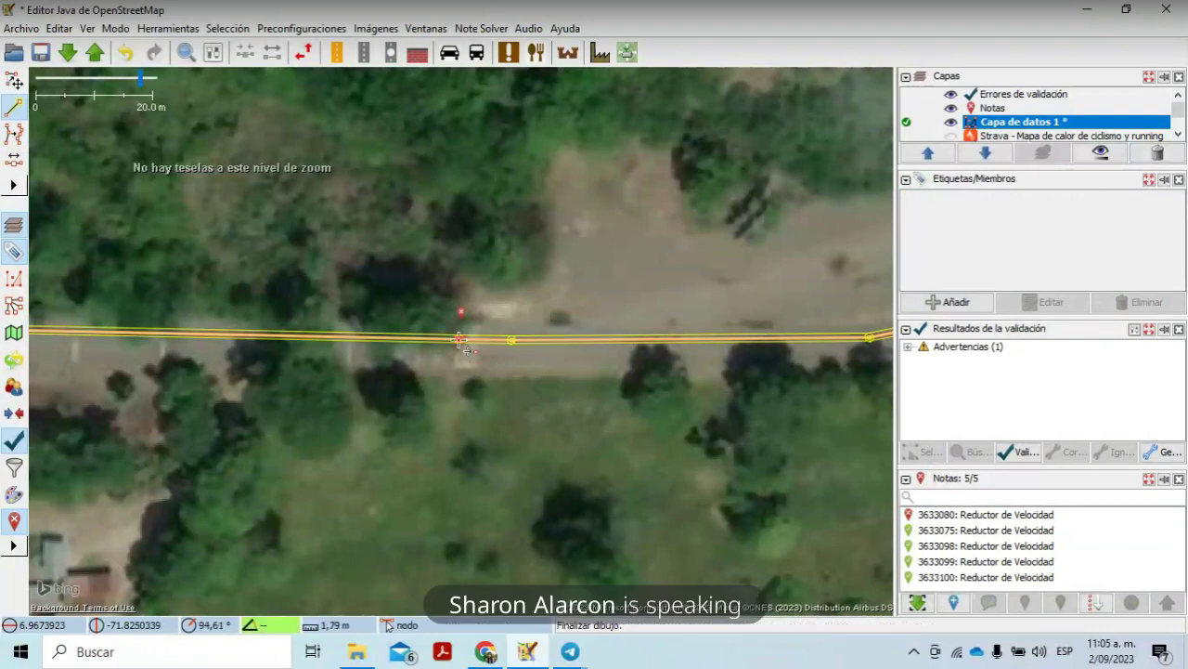
click(460, 339)
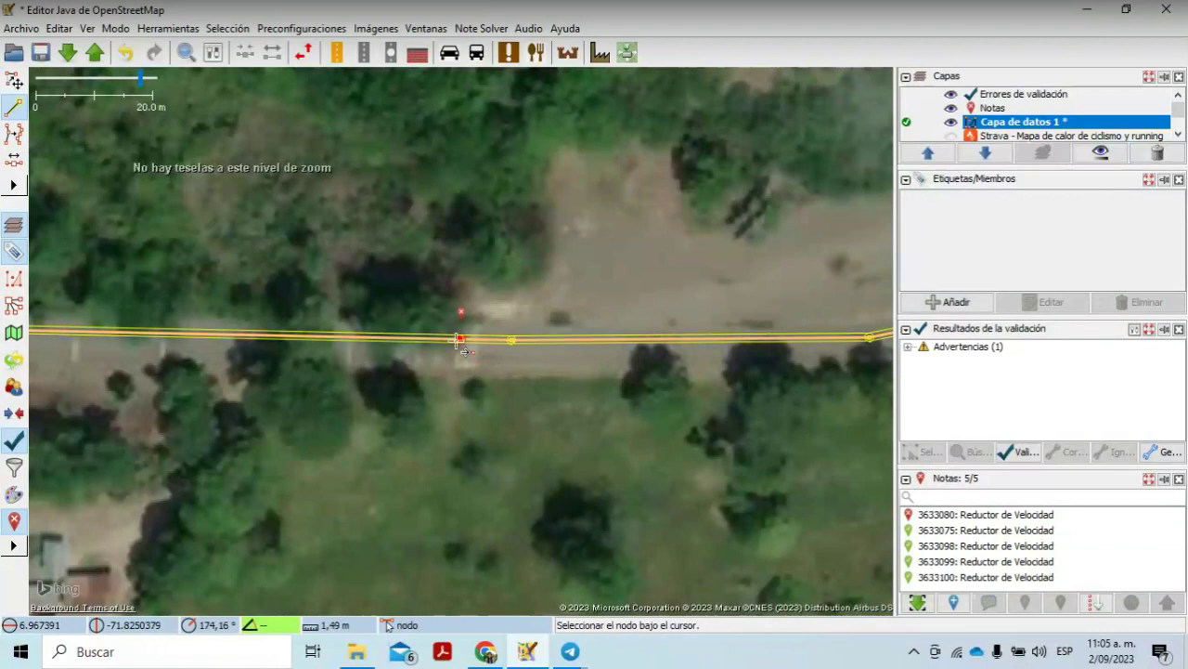
Step: Apply the preset "Calmado de tráfico/Banda de frenado o badén" to the new node, tagging it traffic_calming=bump
key(F3)
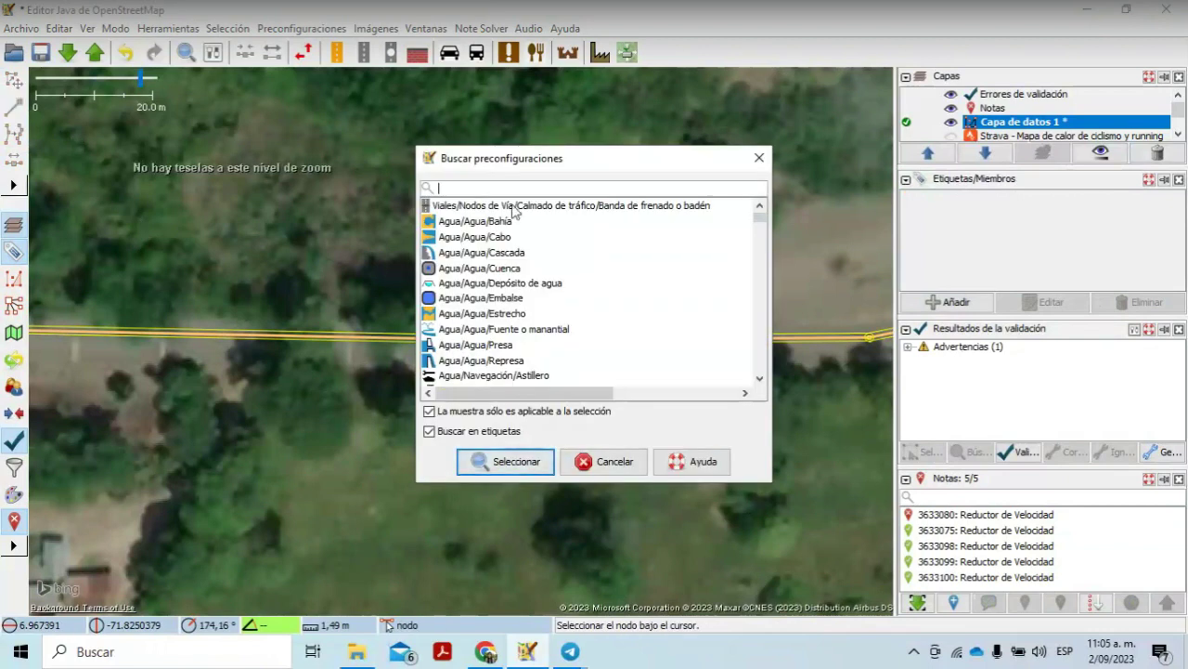
double_click(592, 206)
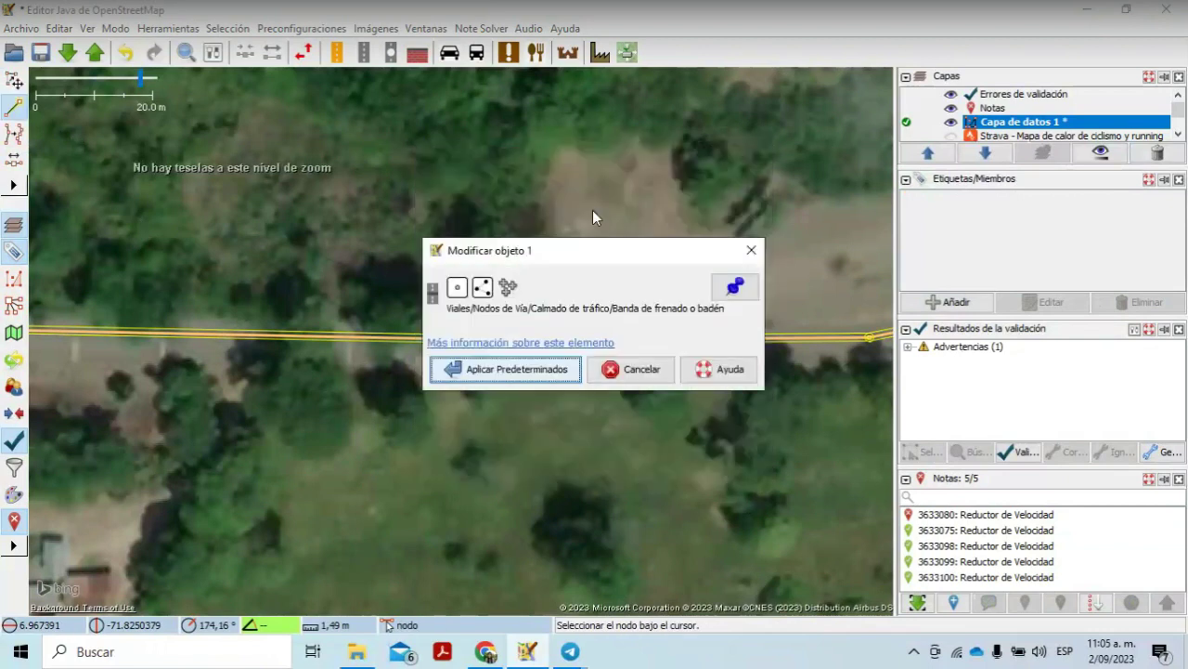
click(509, 371)
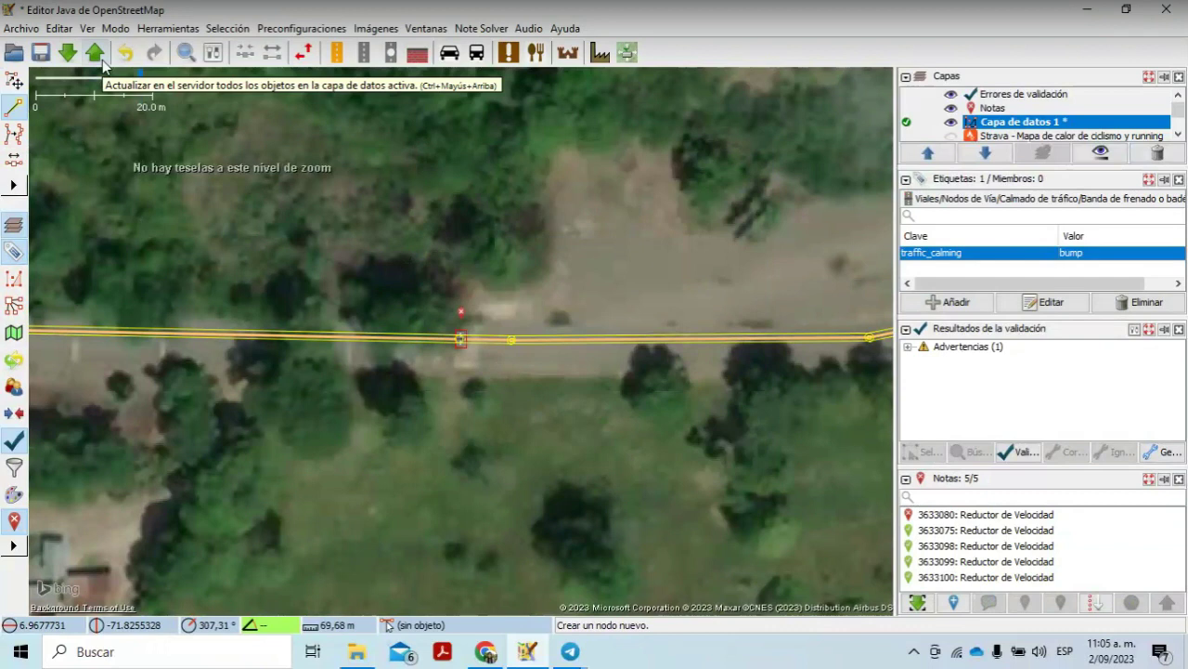
Step: Have noteSolver remember note 3633080 from its marker on the map
key(s)
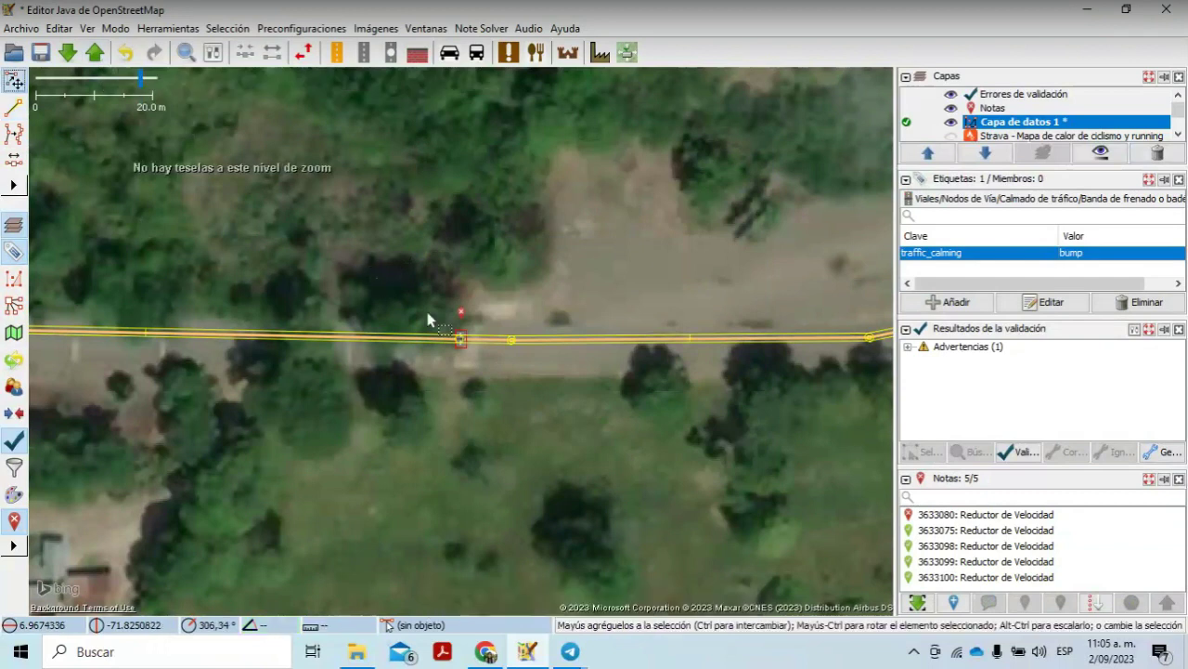
right_click(460, 339)
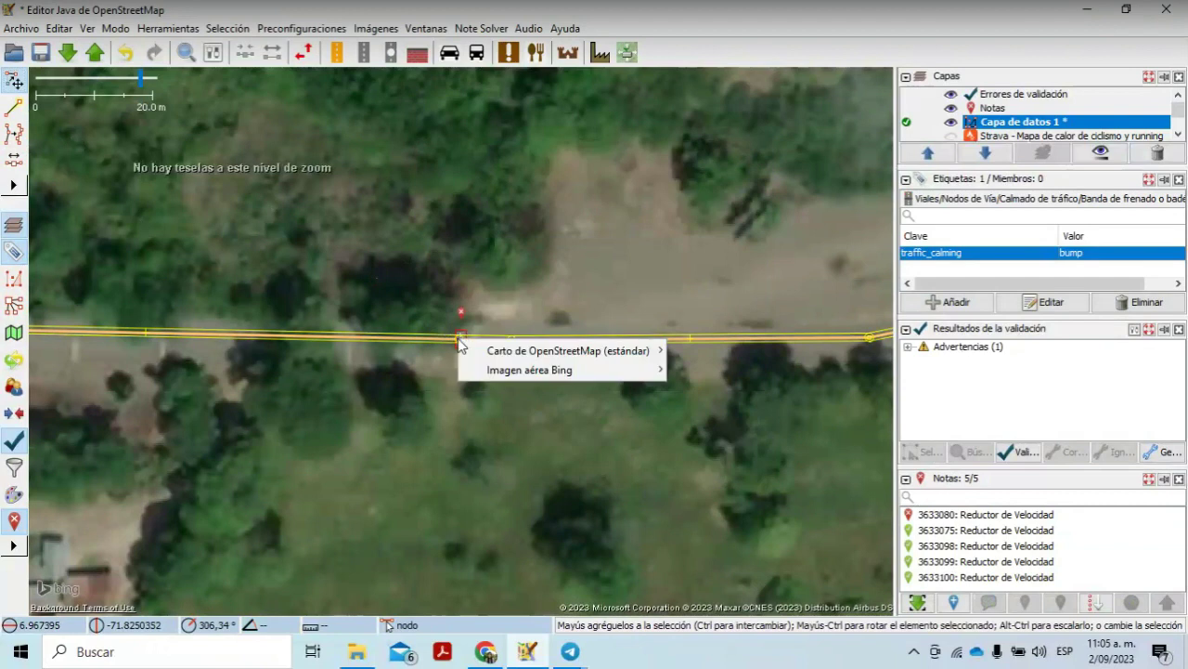
mouse_move(502, 360)
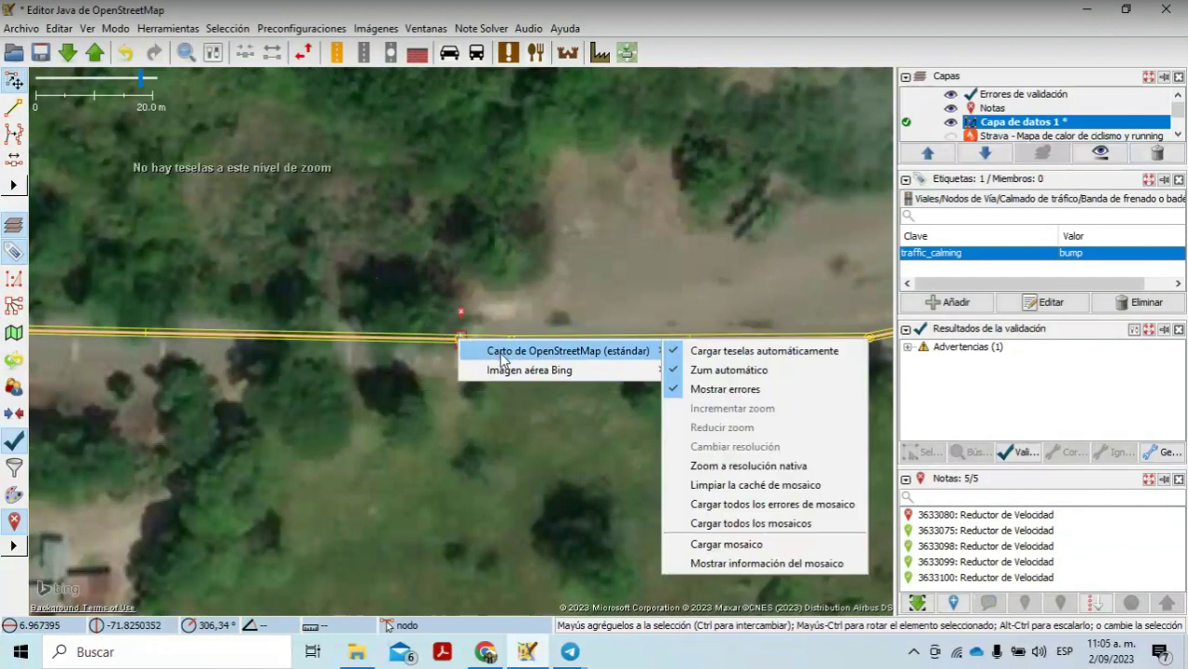
click(461, 314)
right_click(464, 318)
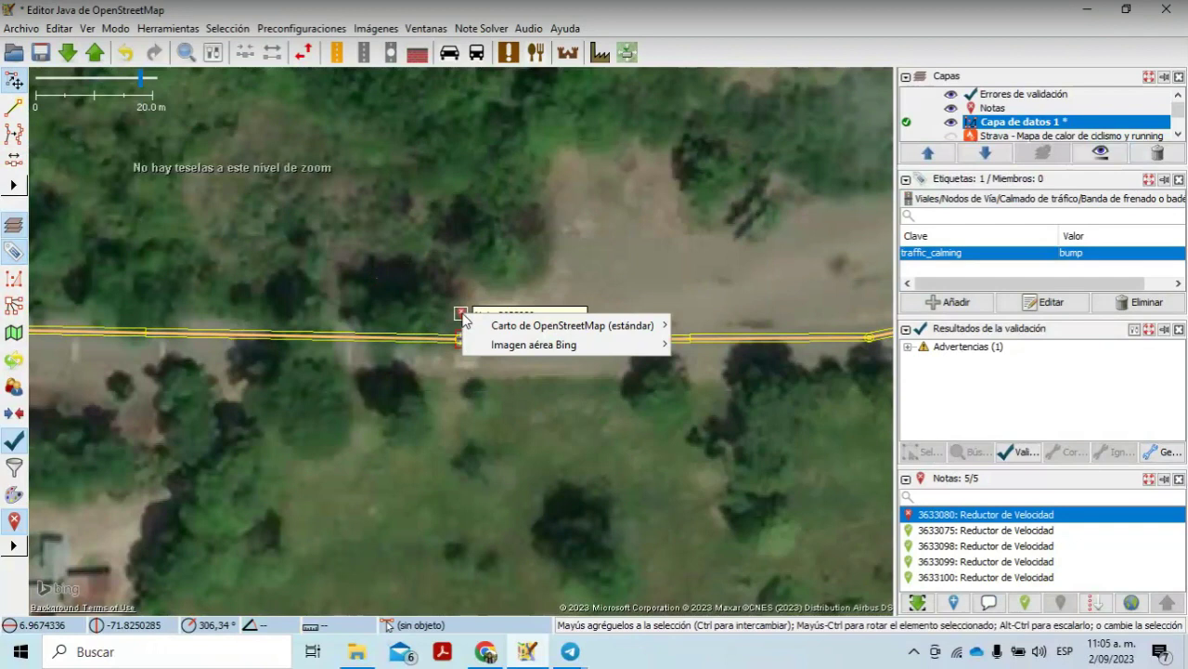
right_click(461, 314)
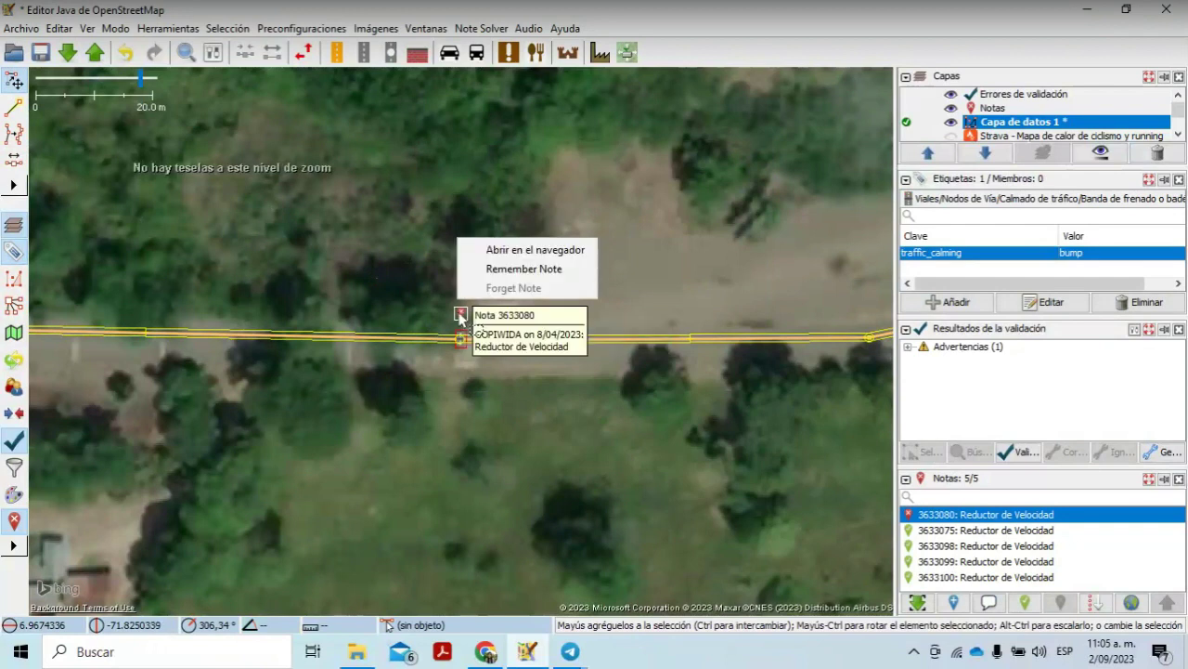
click(536, 271)
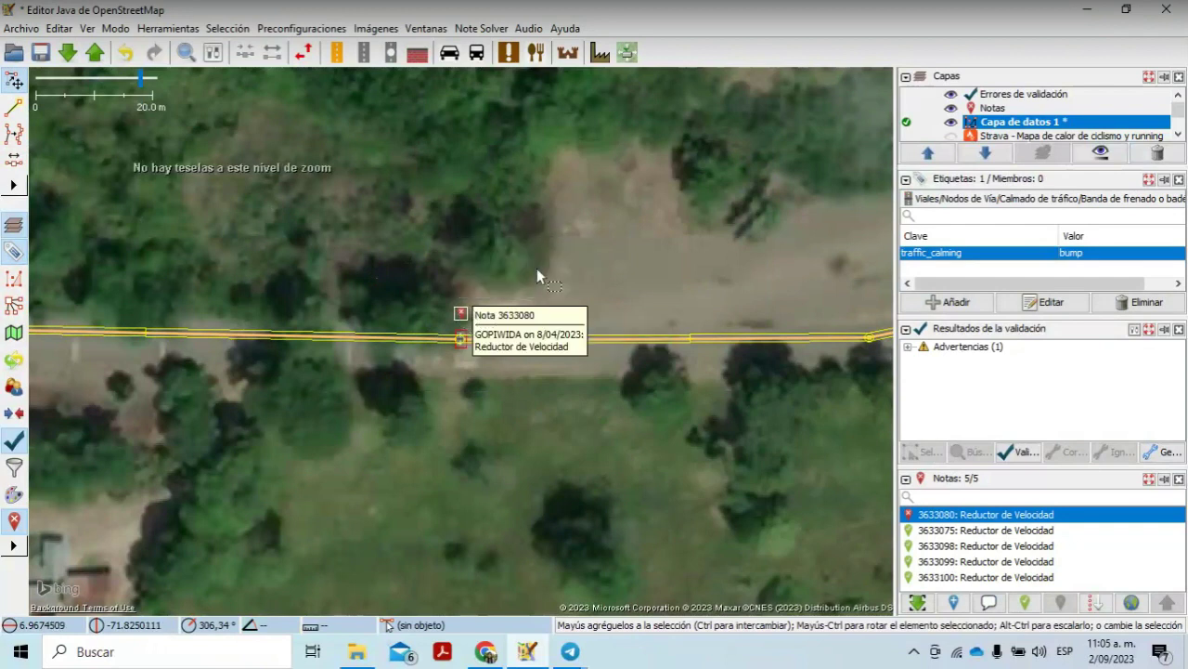
Step: Upload the changes with the prefilled "Nota resuelta" comment, agreeing to resolve note 3633080 automatically and continuing past the validation warnings
click(93, 54)
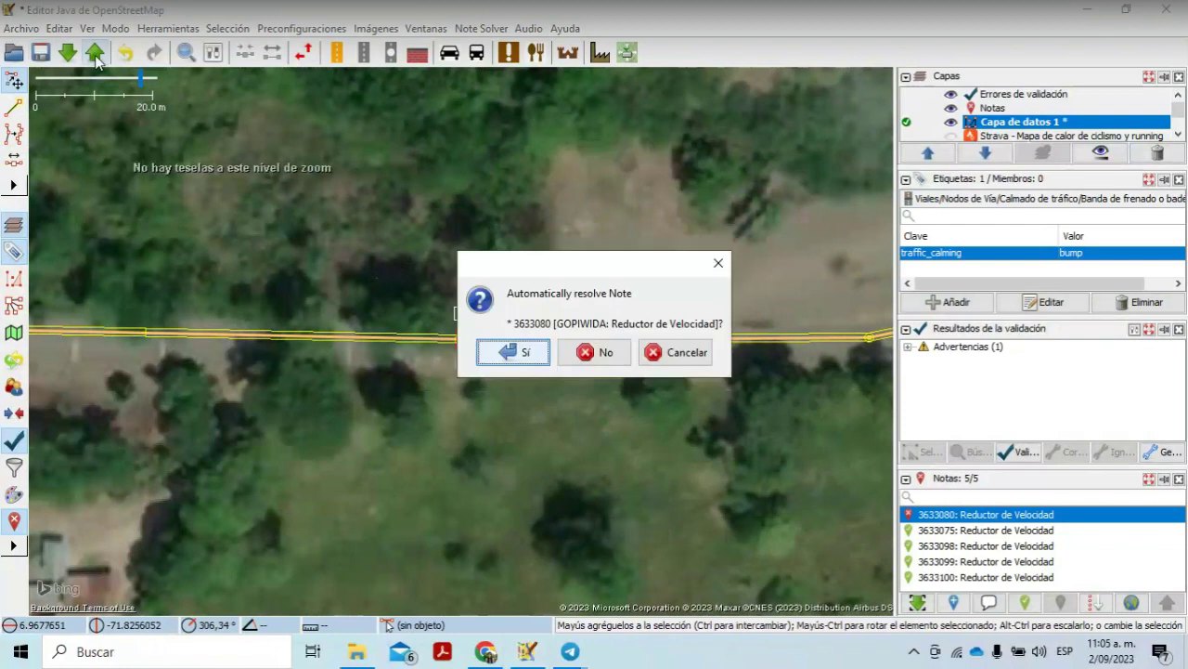
click(517, 356)
click(517, 453)
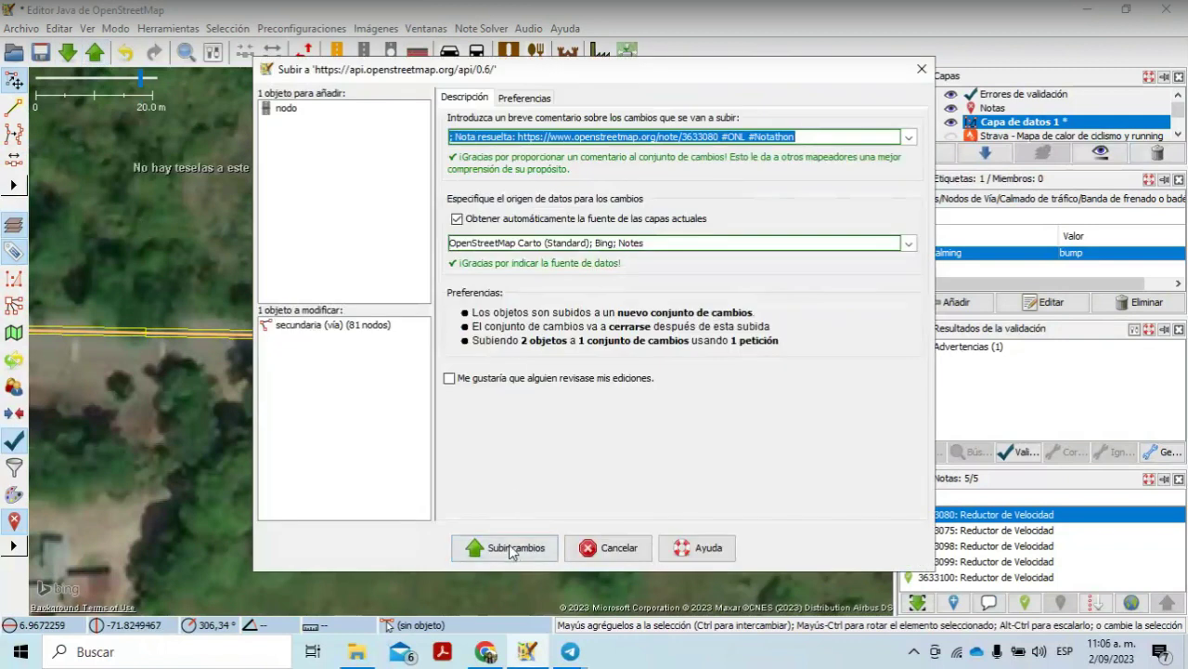
click(513, 548)
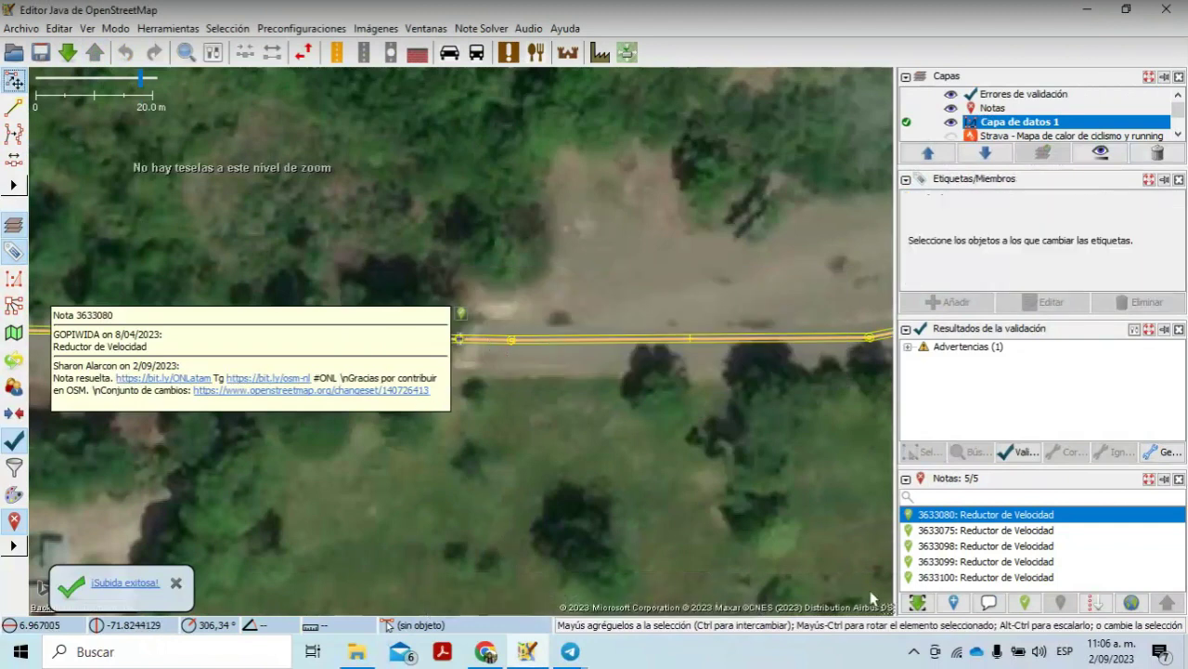
Step: Dismiss the details of note 3633080 and download the notes for a much wider area around the whole mapped road
right_click(645, 442)
click(628, 411)
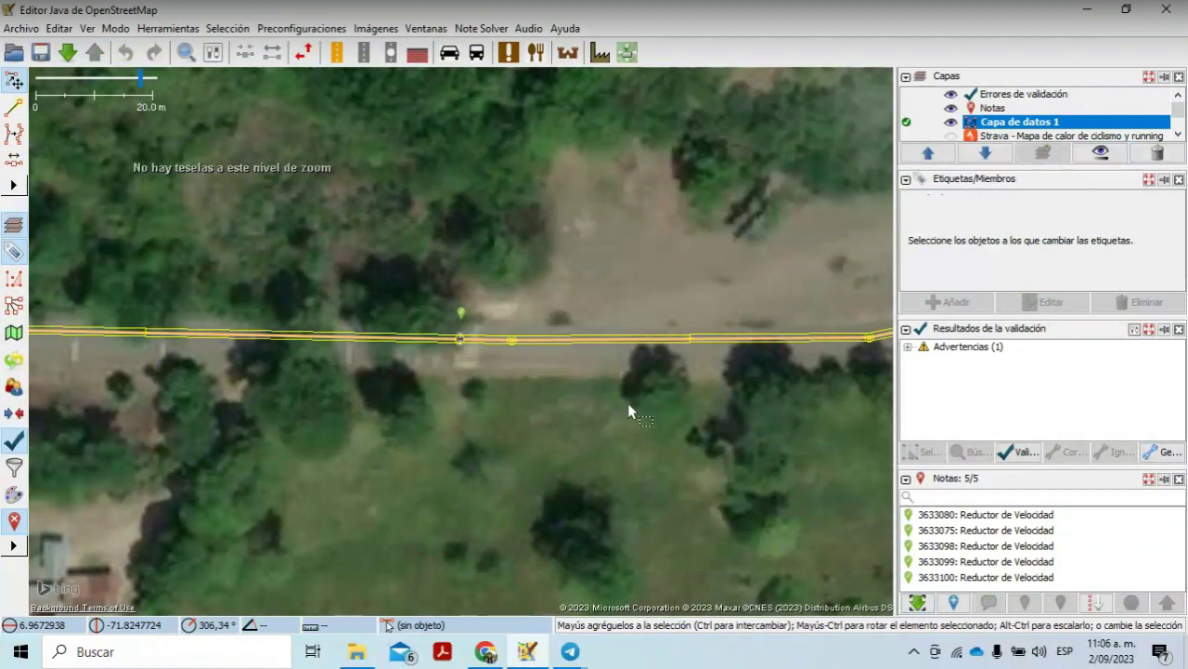
scroll(628, 412, down, 3)
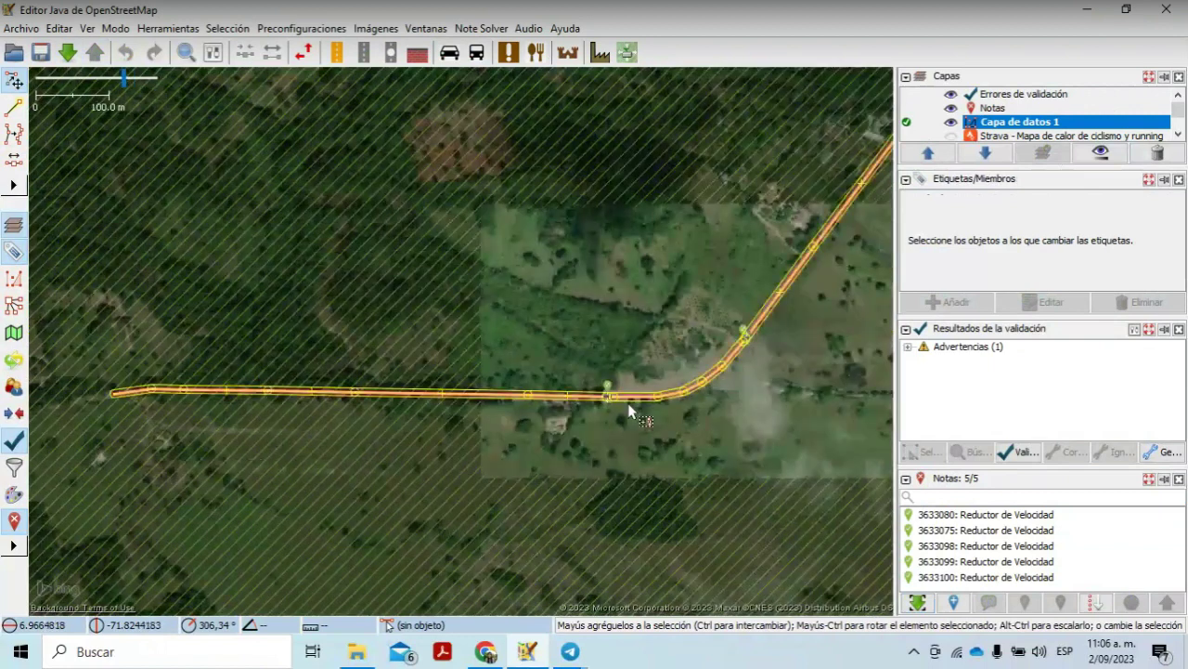
scroll(629, 411, down, 2)
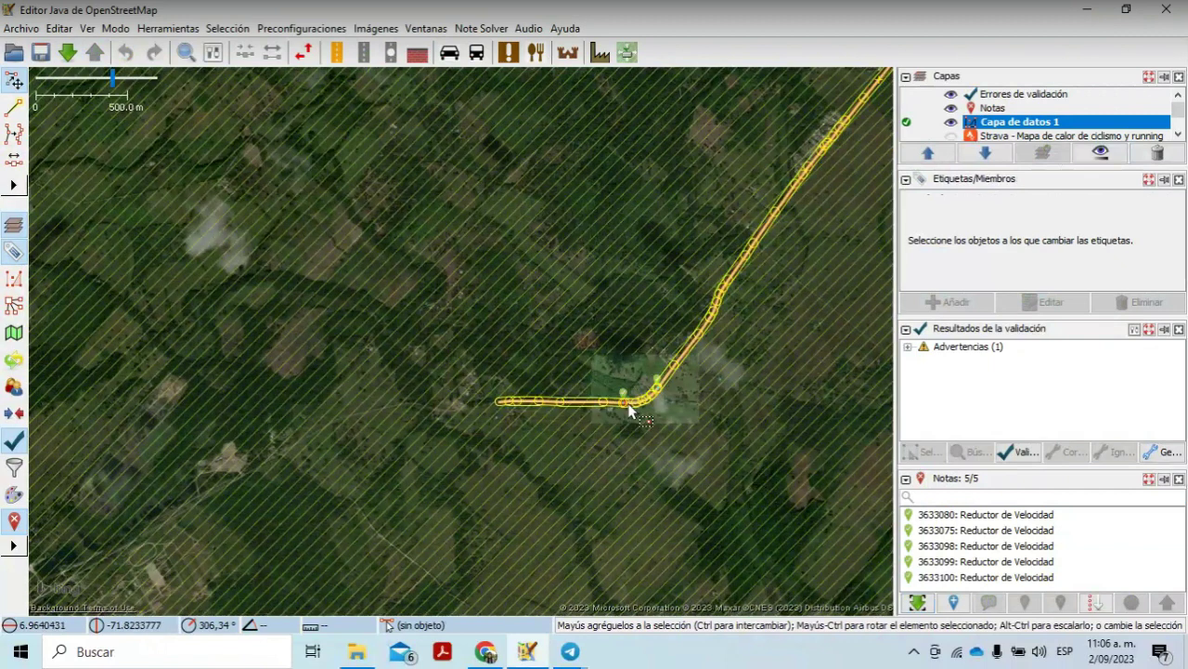
drag(694, 422, 535, 516)
scroll(404, 518, down, 4)
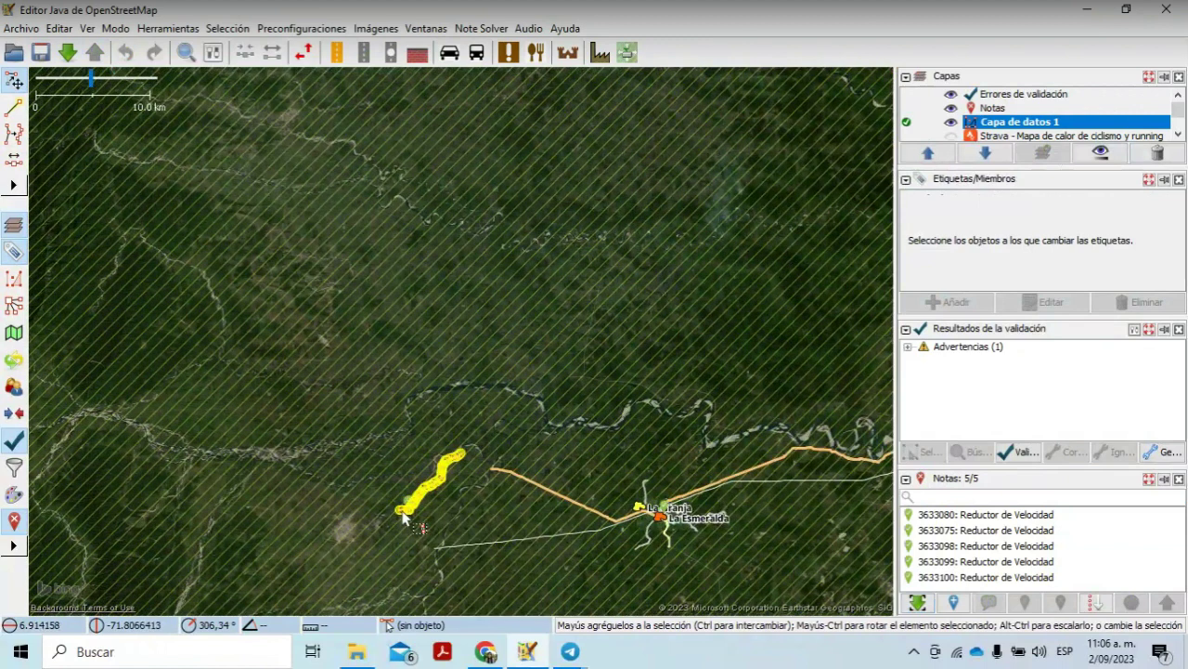
scroll(404, 518, up, 2)
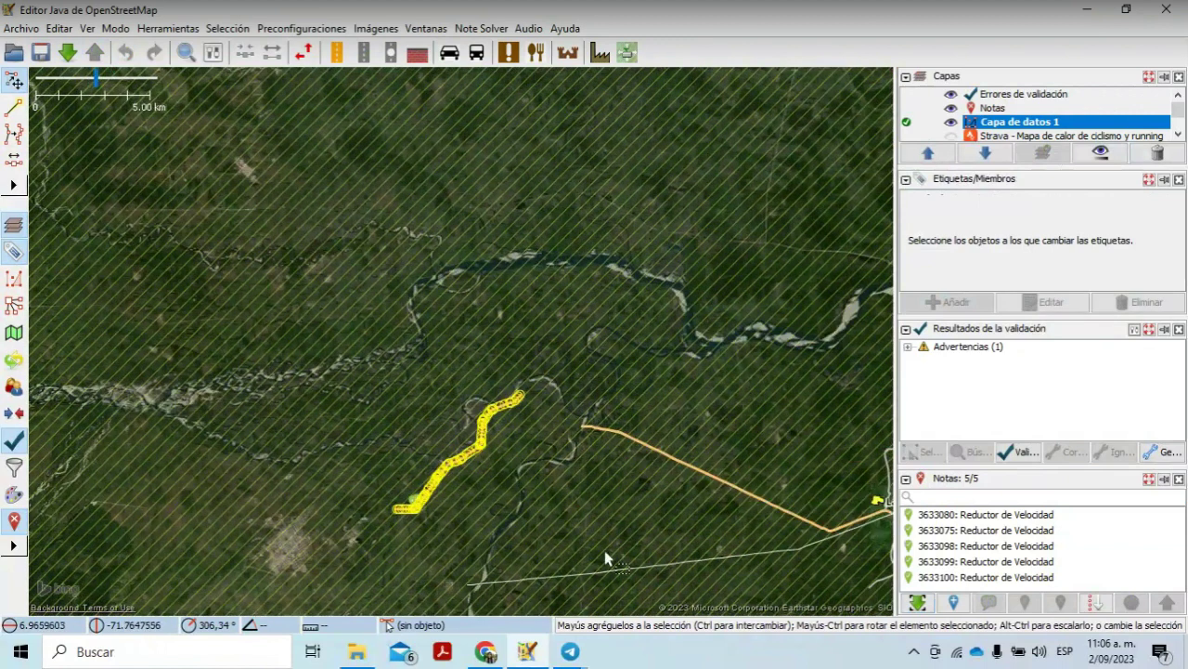
click(917, 603)
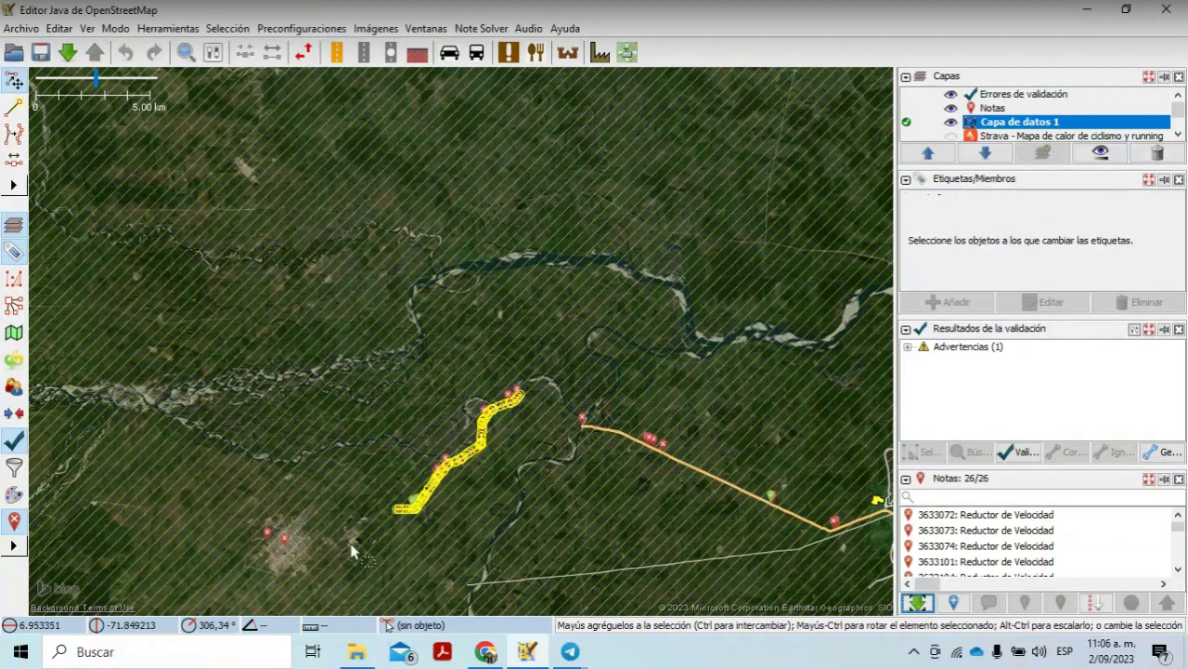
Step: Examine the newly downloaded notes along the road and go through the notes list for those still open
click(587, 430)
click(589, 431)
click(611, 431)
click(656, 442)
scroll(446, 504, up, 2)
scroll(446, 504, up, 2)
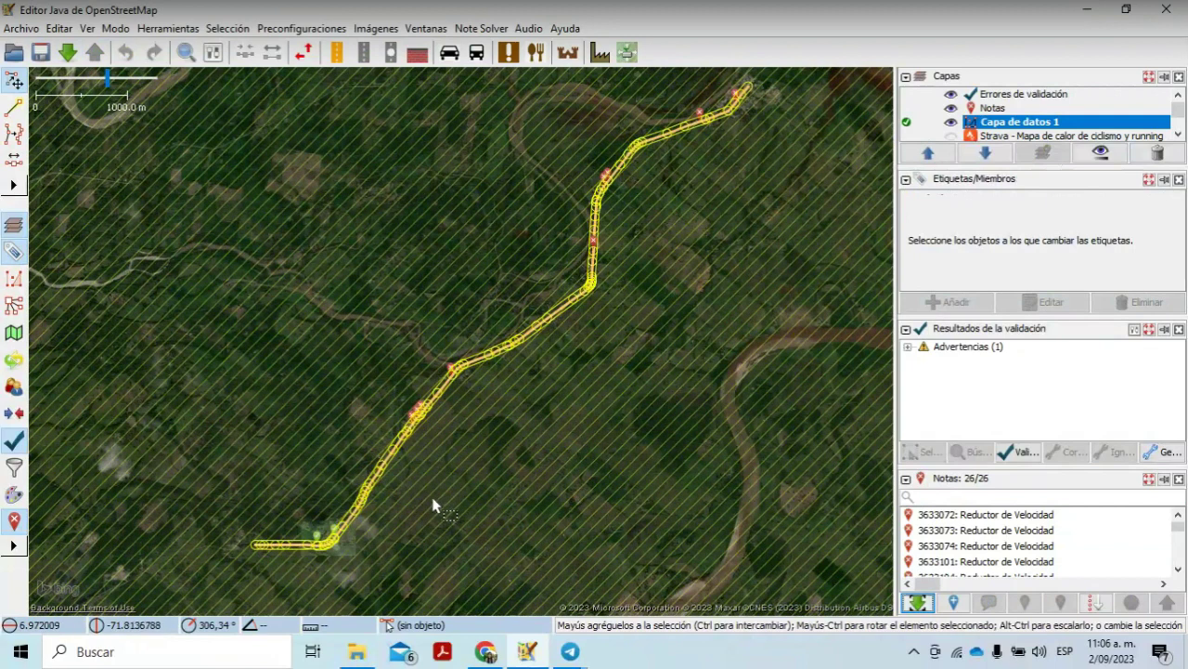
right_click(942, 526)
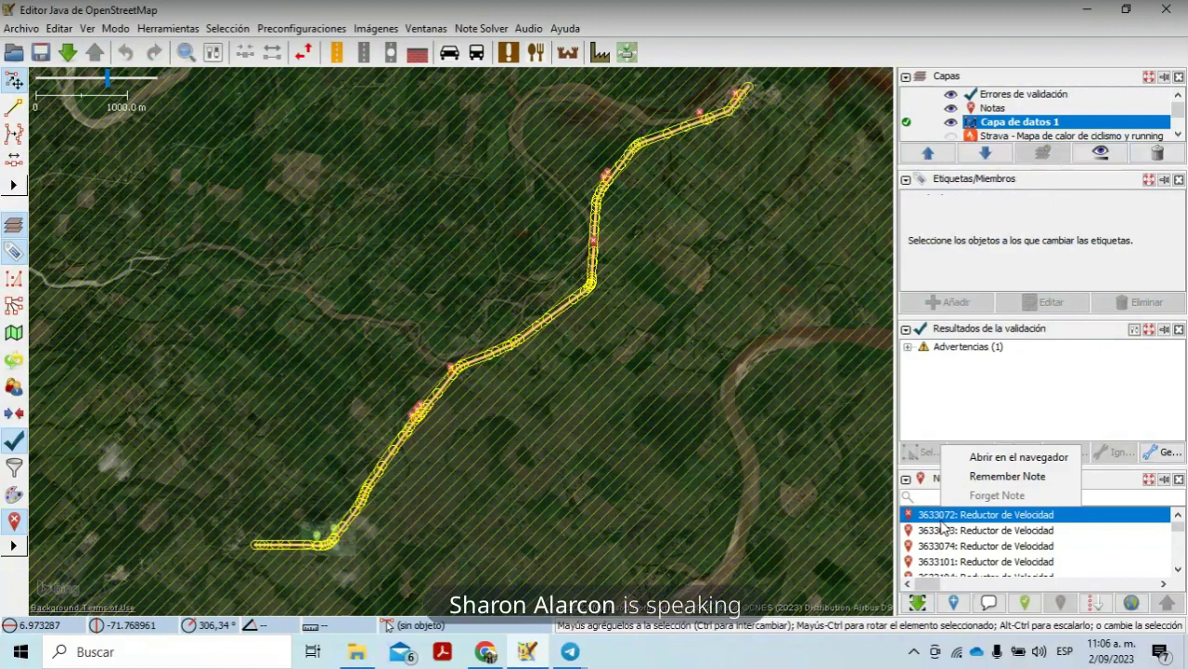
click(1179, 568)
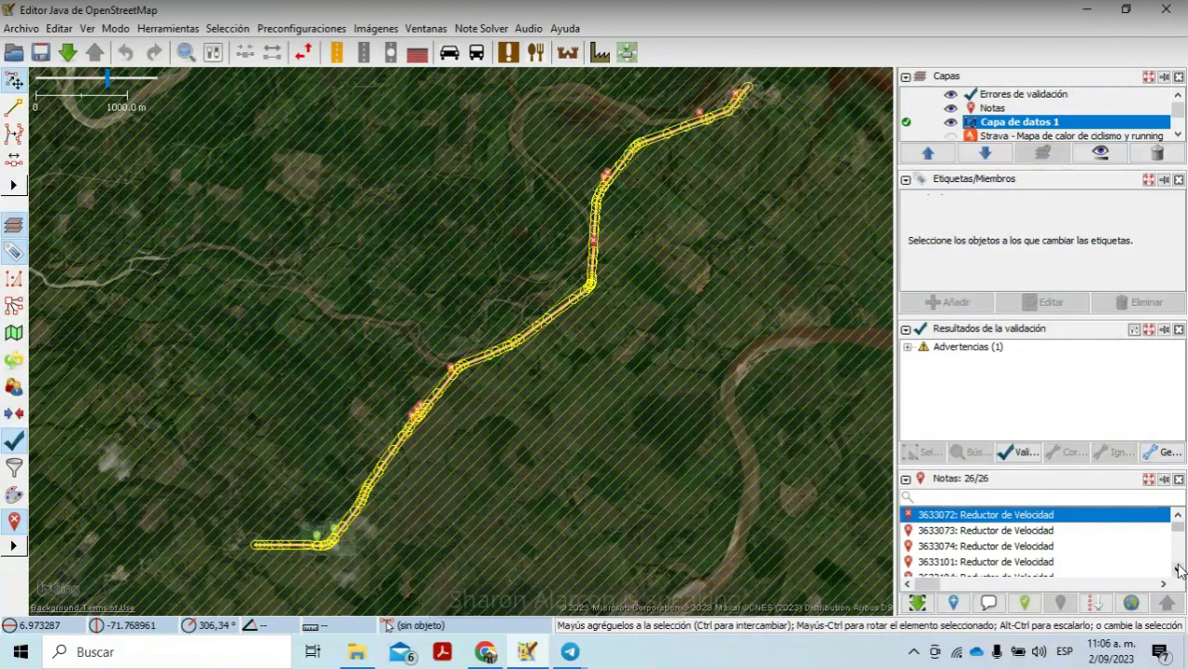
click(1179, 568)
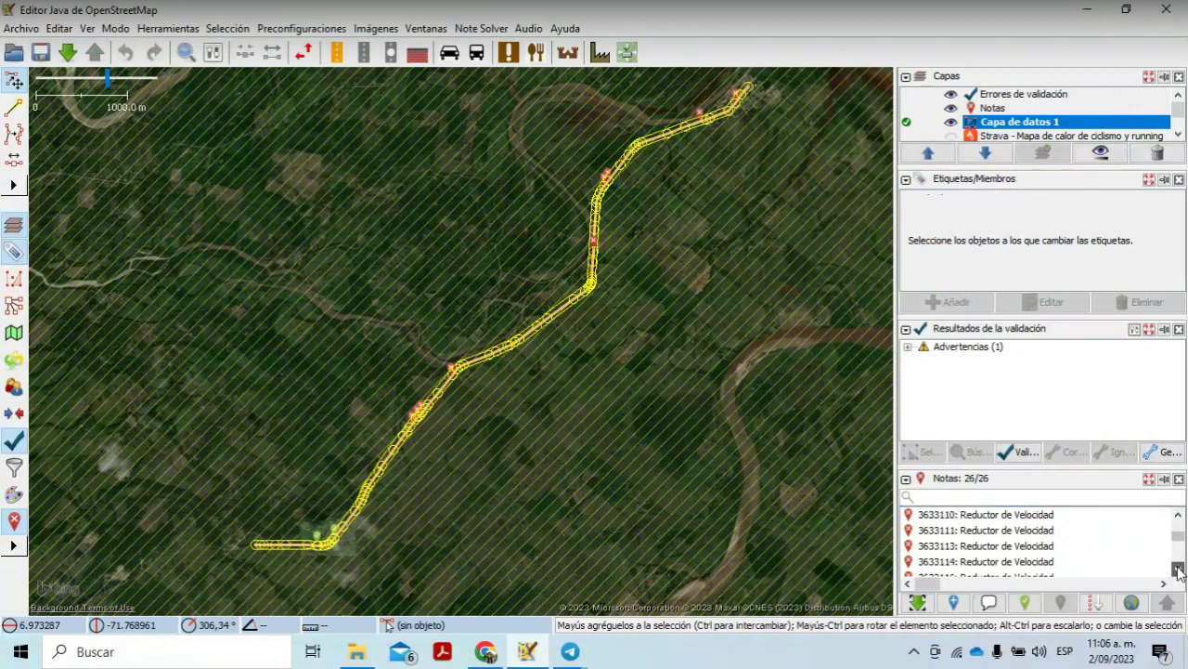
click(1179, 569)
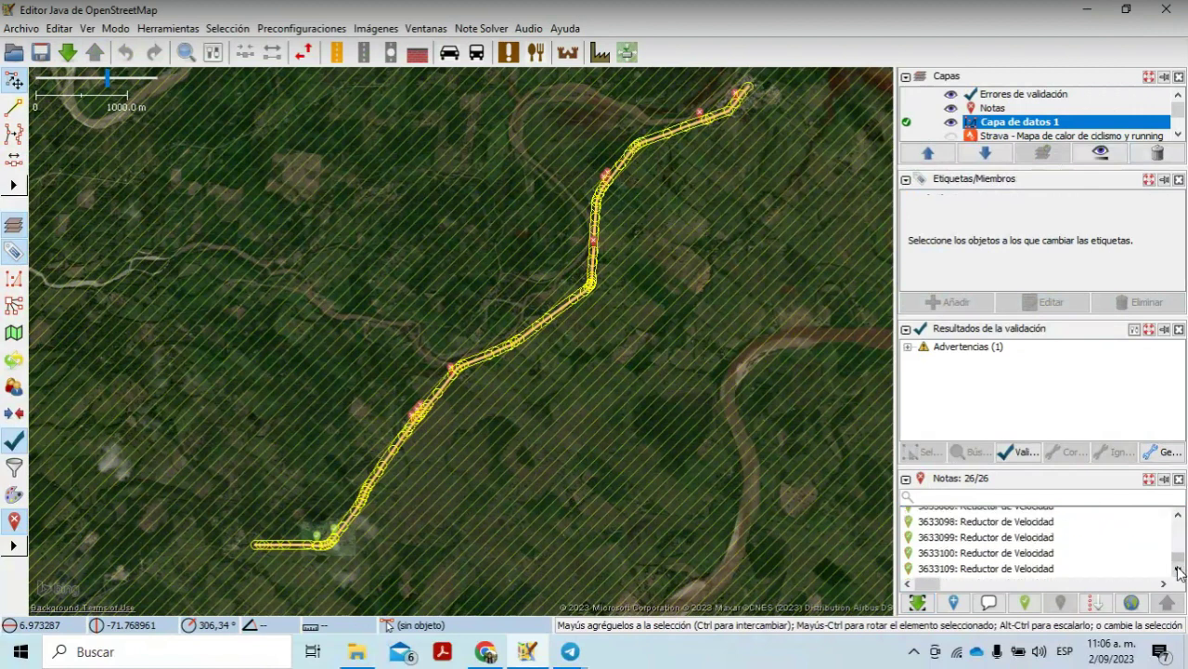
click(1178, 516)
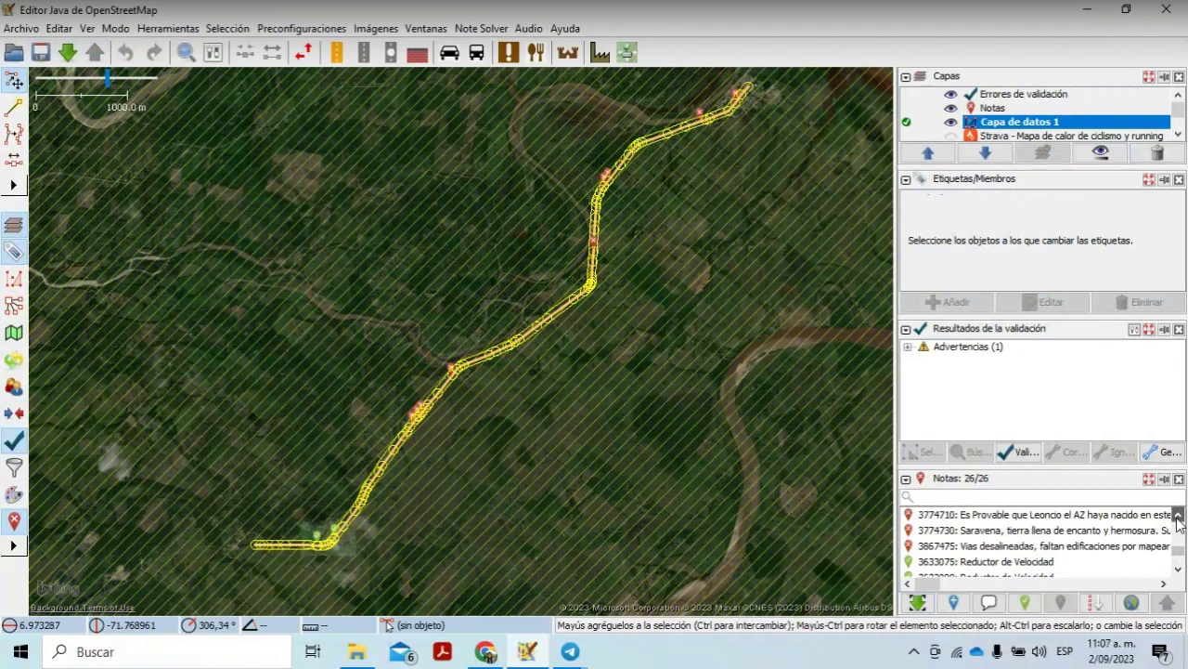
Step: Locate note 3774730 about Saravena from the notes list and examine its text and surroundings on the map
right_click(1056, 554)
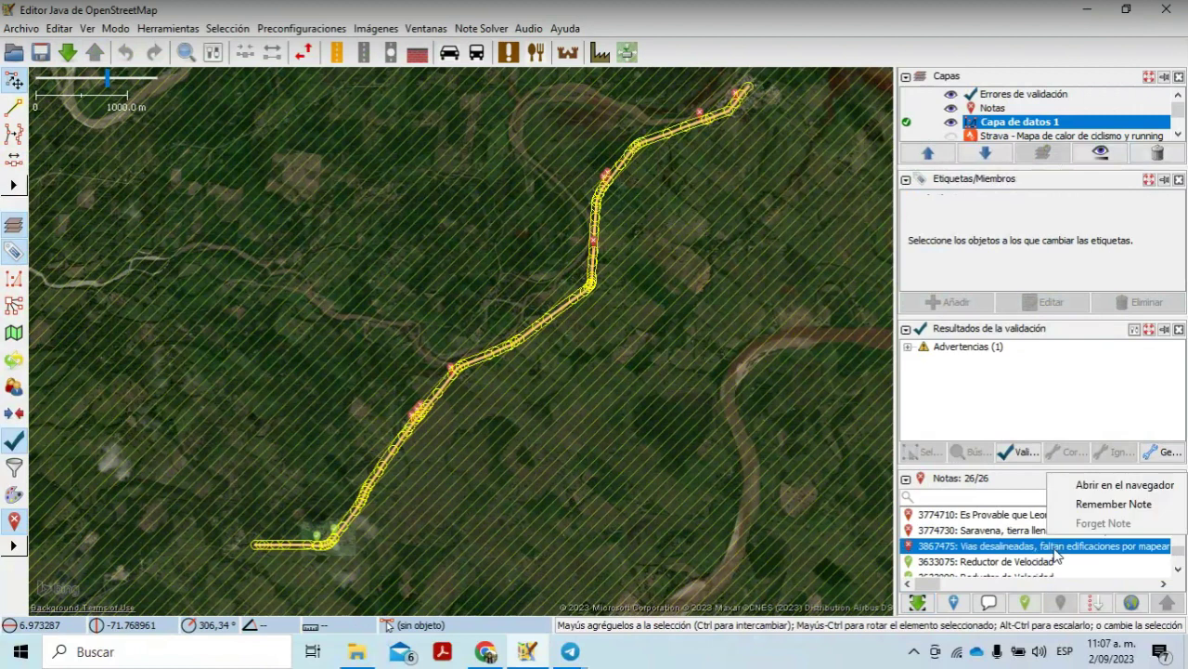
click(1006, 532)
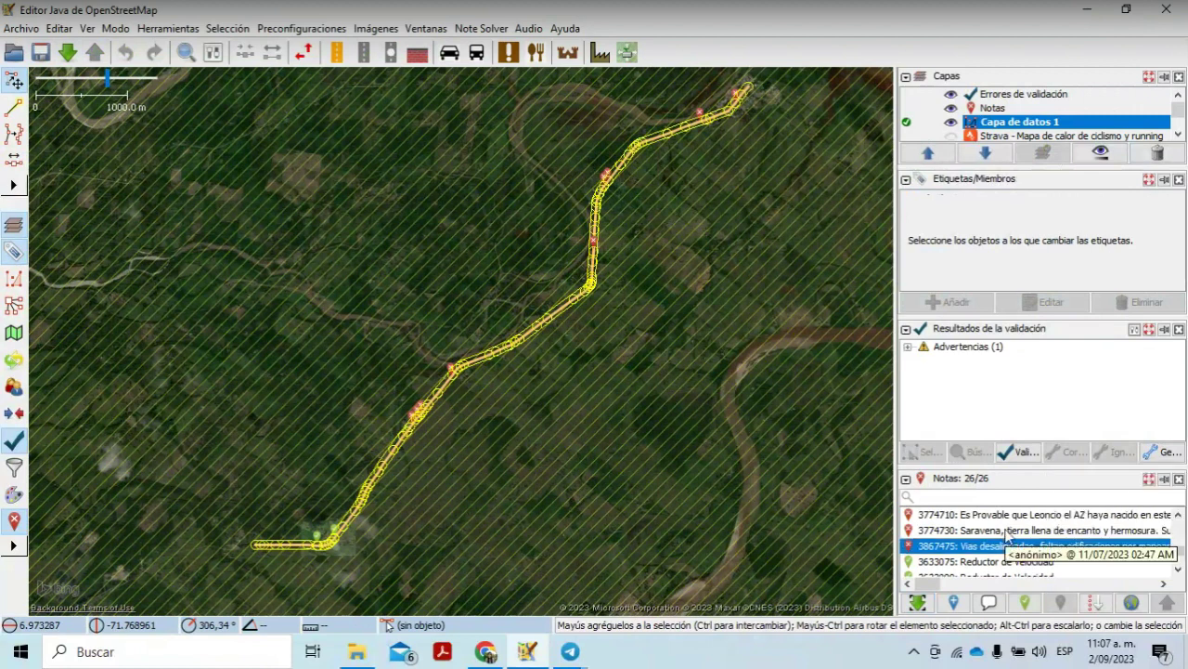
right_click(1006, 532)
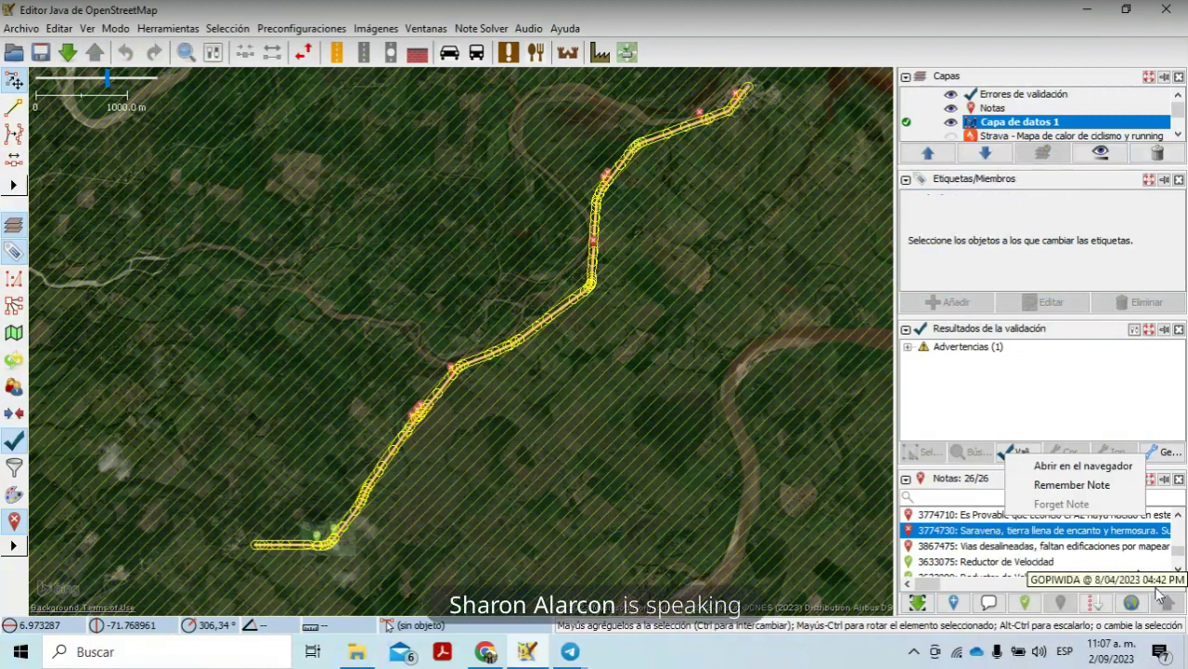
click(1002, 533)
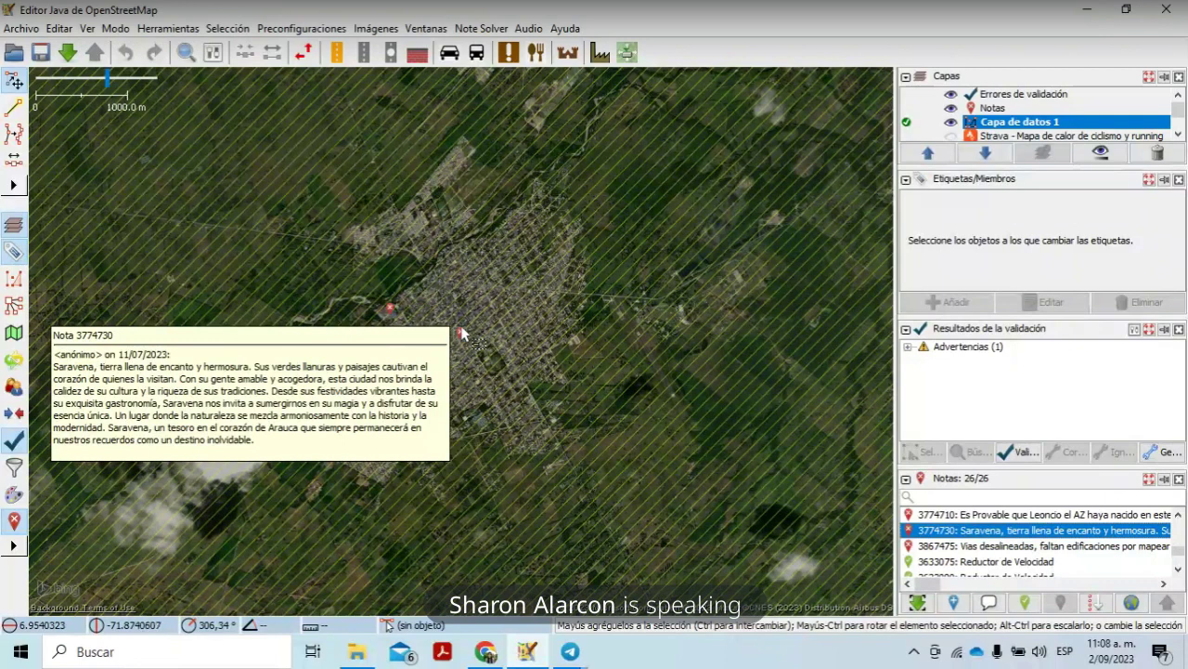
scroll(461, 332, up, 3)
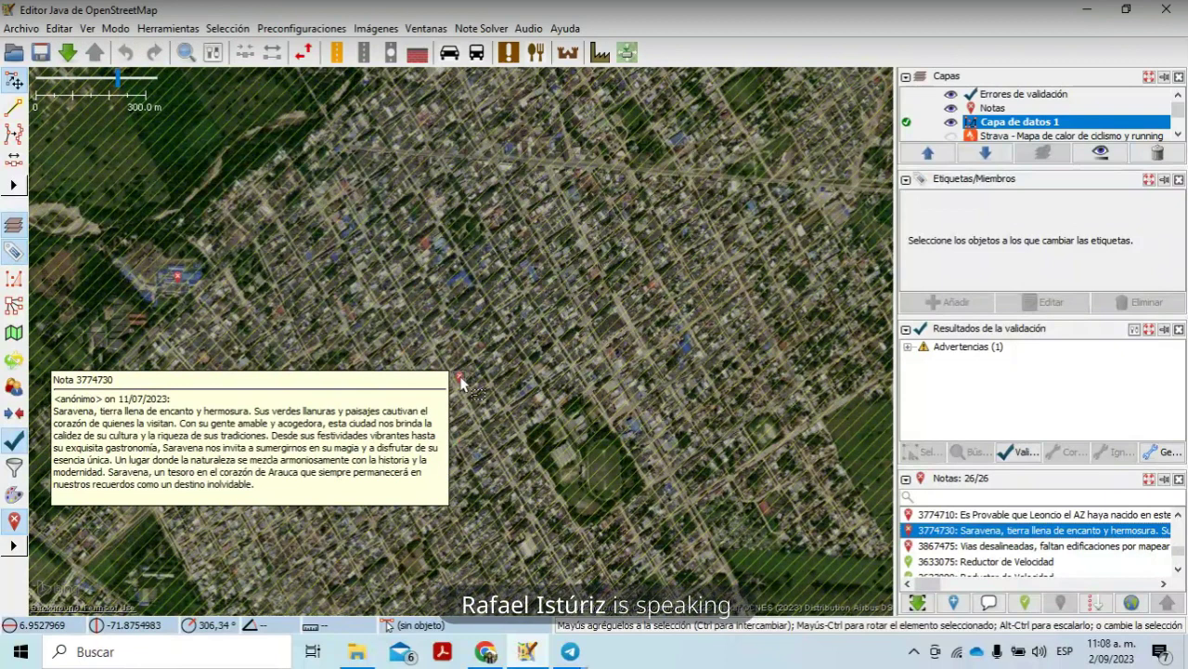
scroll(461, 379, up, 2)
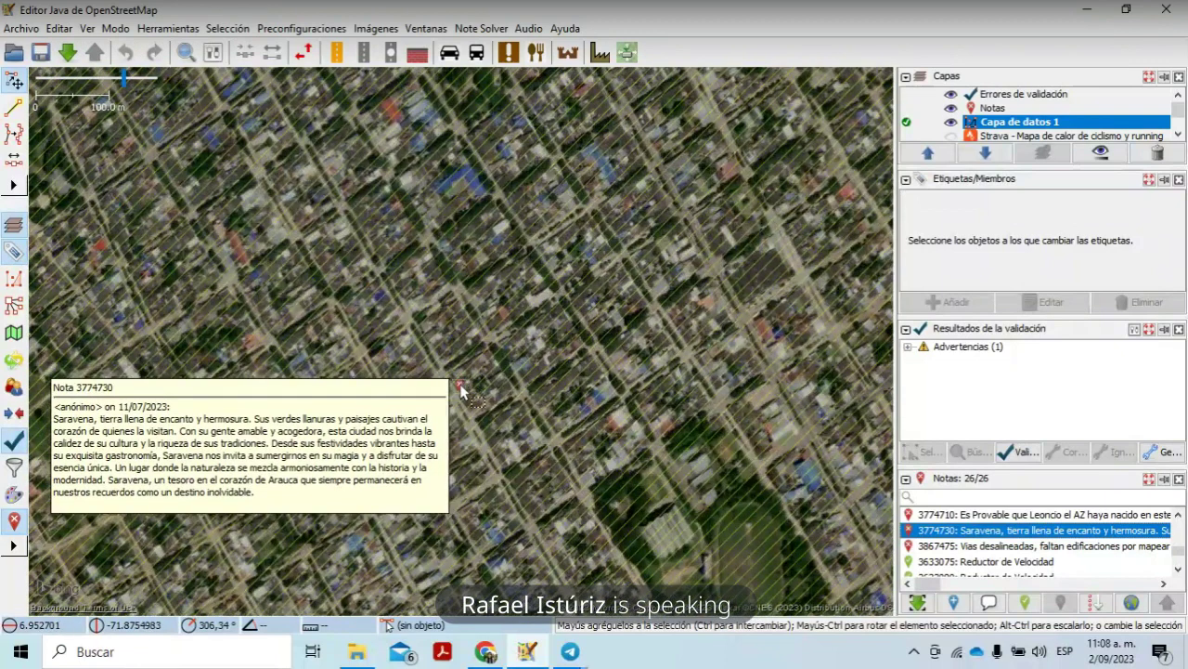
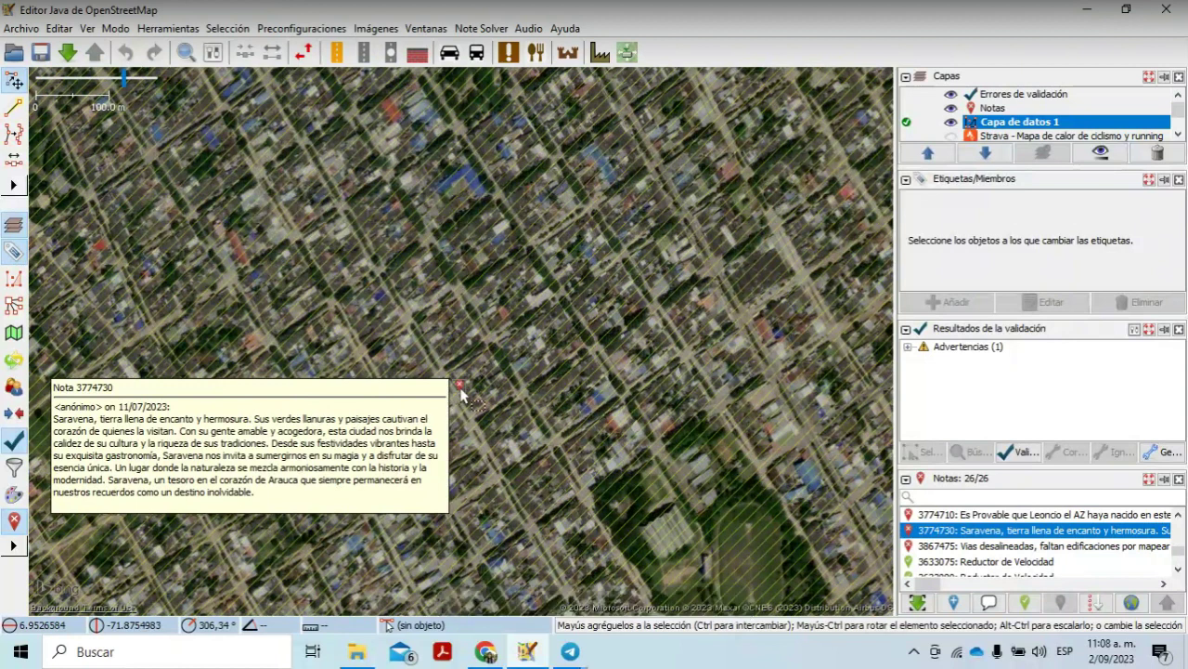
right_click(461, 394)
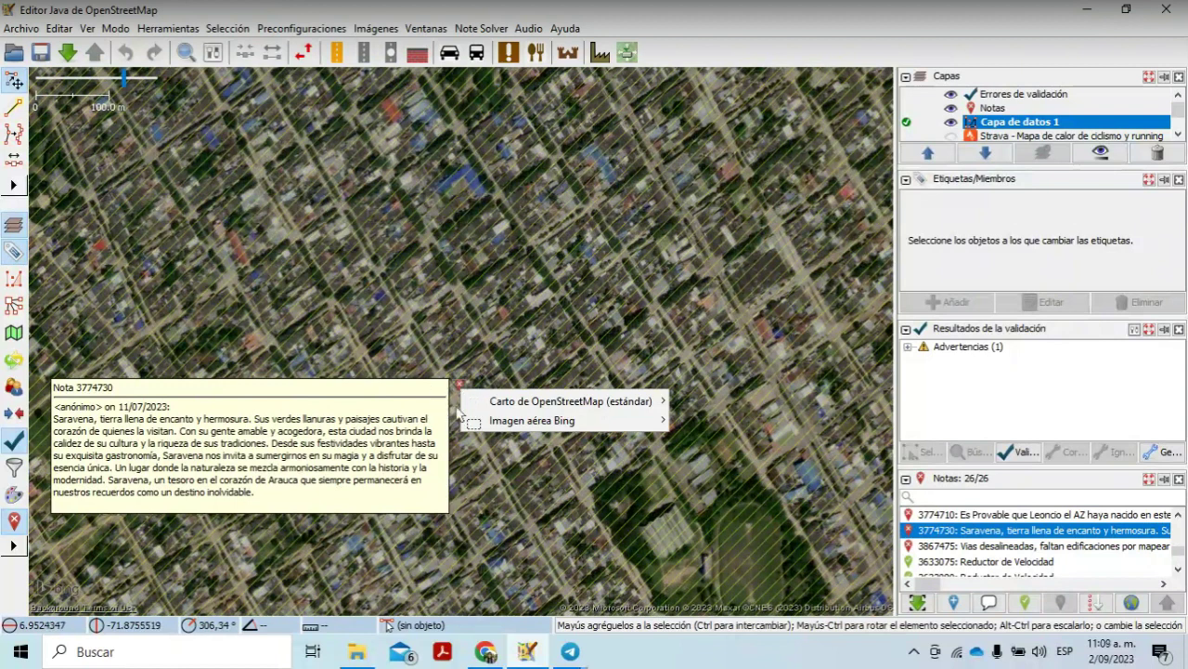
Step: Switch to the OSM Latam: Notas group chat in Telegram and jump to the pinned message with the standard note replies
click(571, 651)
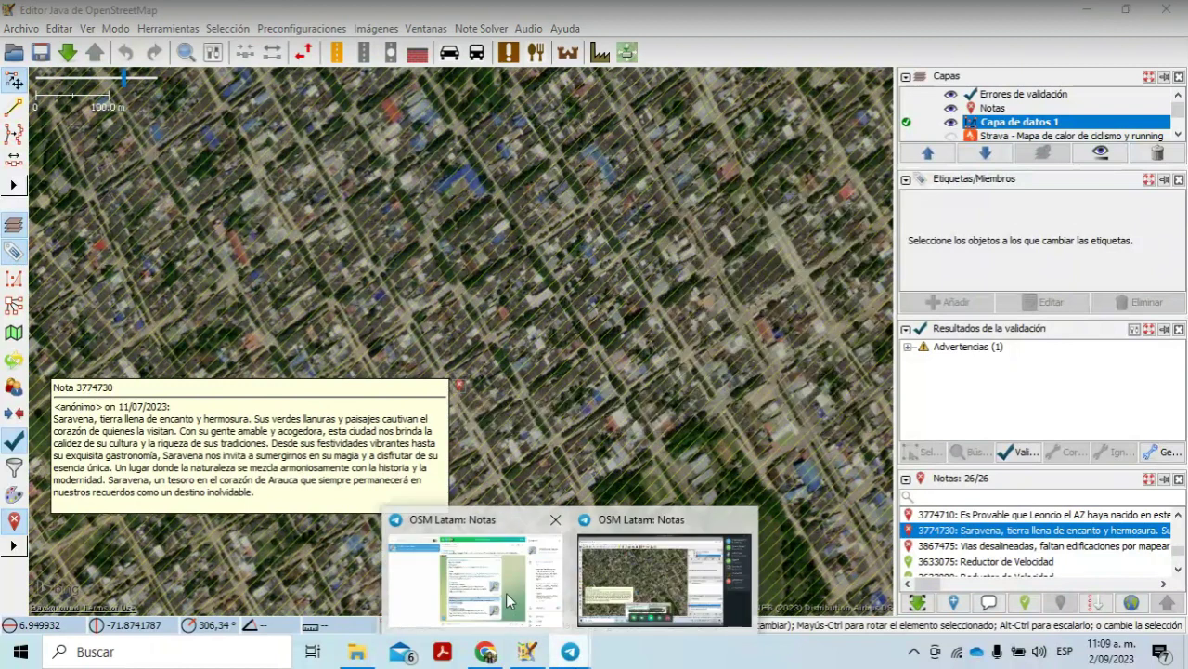
click(506, 592)
click(525, 613)
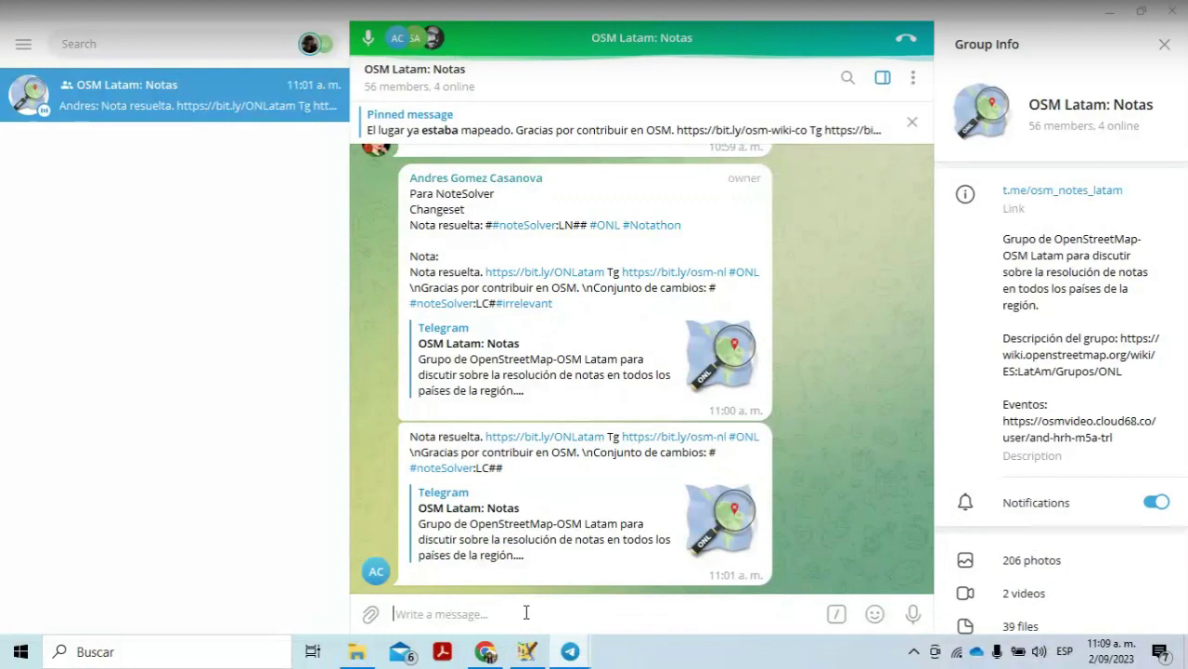
click(437, 127)
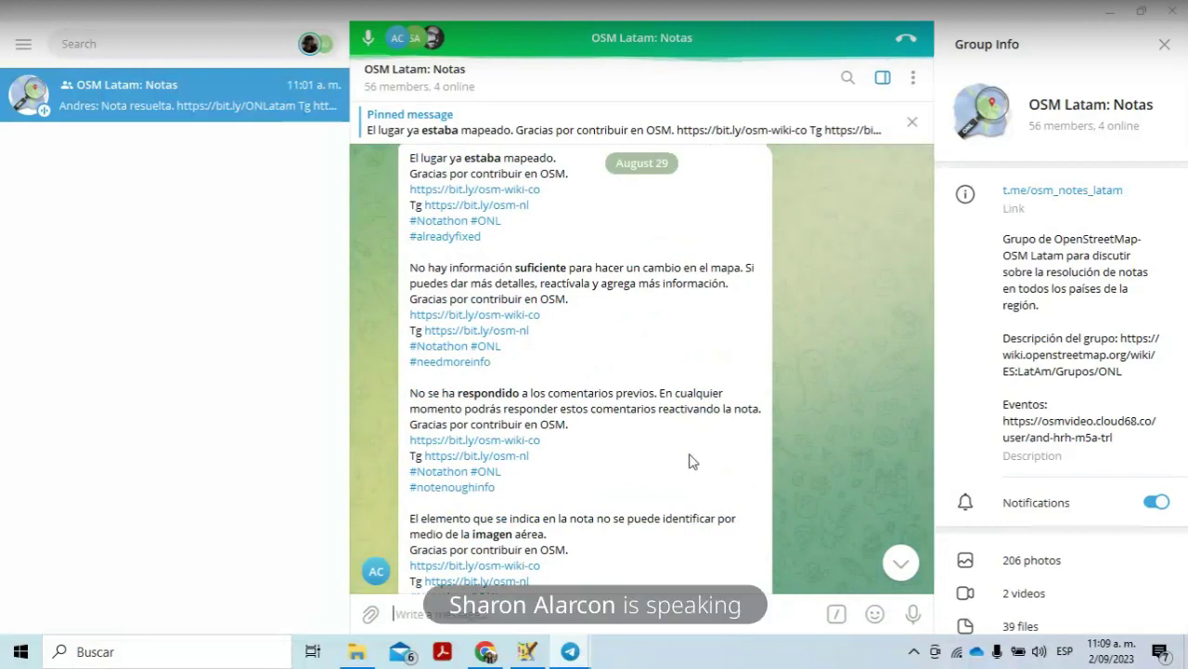
Step: Copy the standard reply for notes whose content is an opinion, from its first sentence through the #irrelevant hashtag
scroll(692, 461, down, 2)
scroll(692, 462, down, 5)
scroll(692, 462, down, 5)
scroll(691, 461, down, 5)
scroll(692, 462, down, 5)
scroll(692, 461, down, 5)
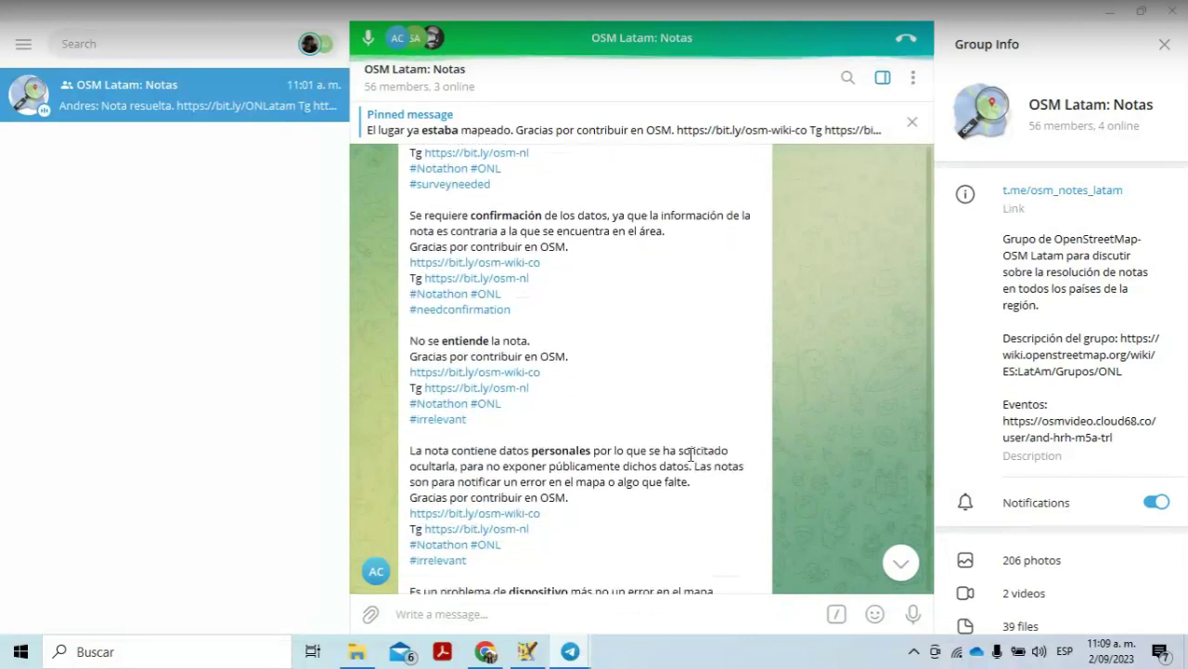
scroll(692, 458, down, 5)
scroll(691, 462, down, 4)
scroll(691, 461, down, 6)
scroll(691, 462, down, 4)
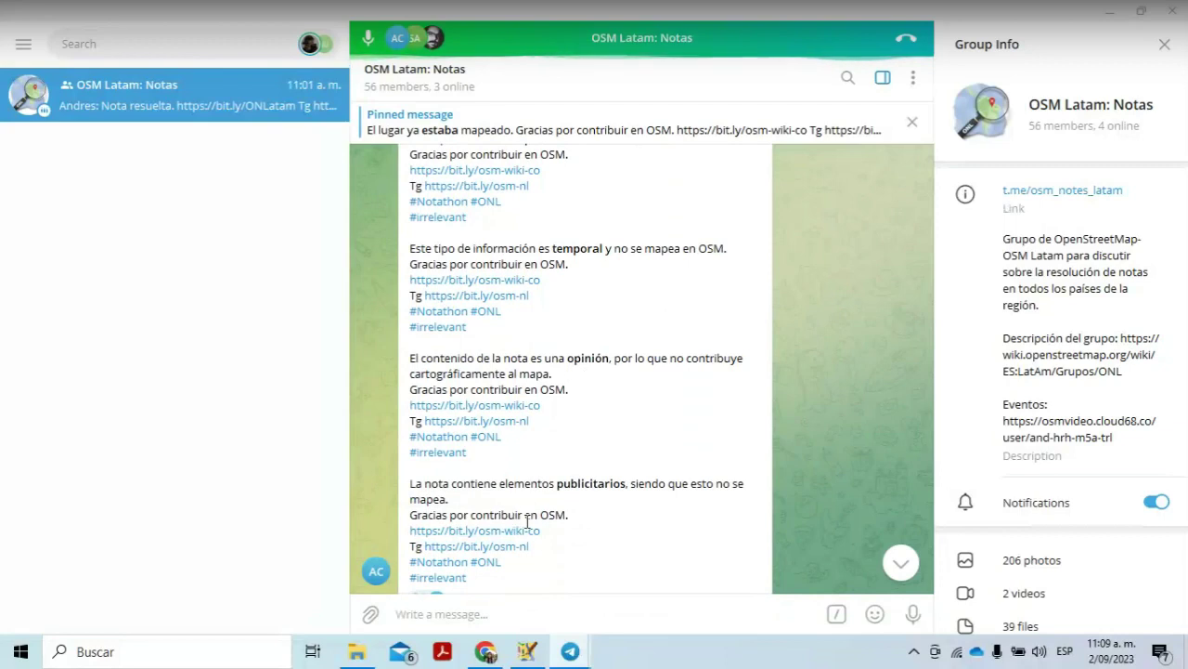
drag(468, 458, 411, 361)
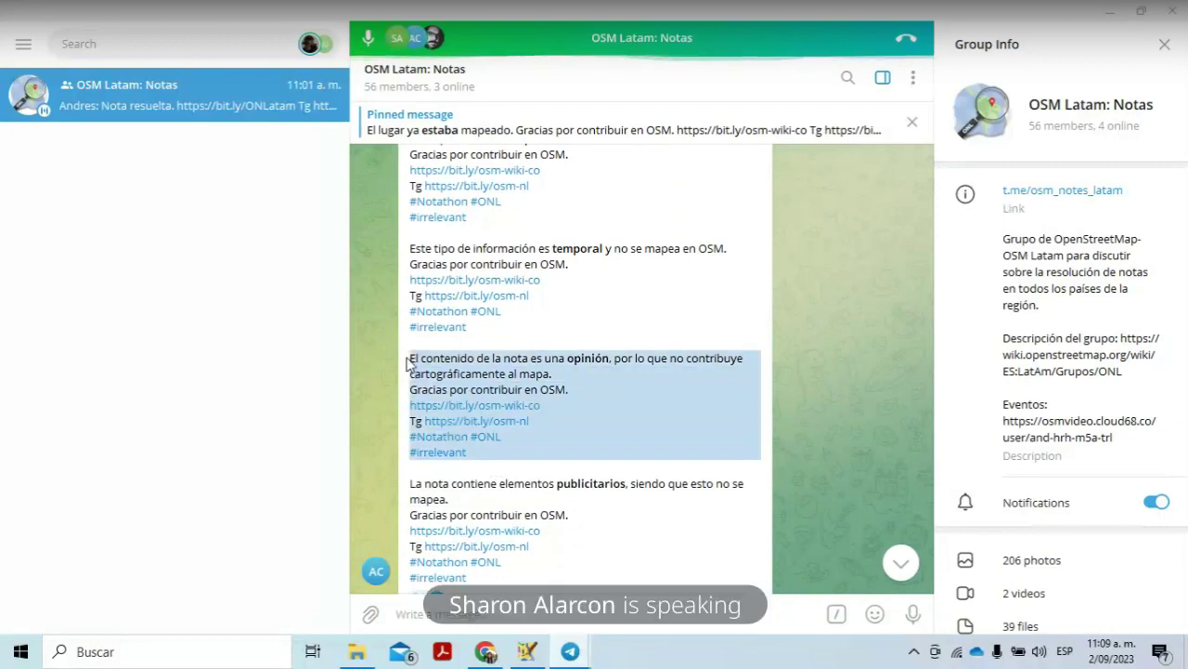
right_click(514, 369)
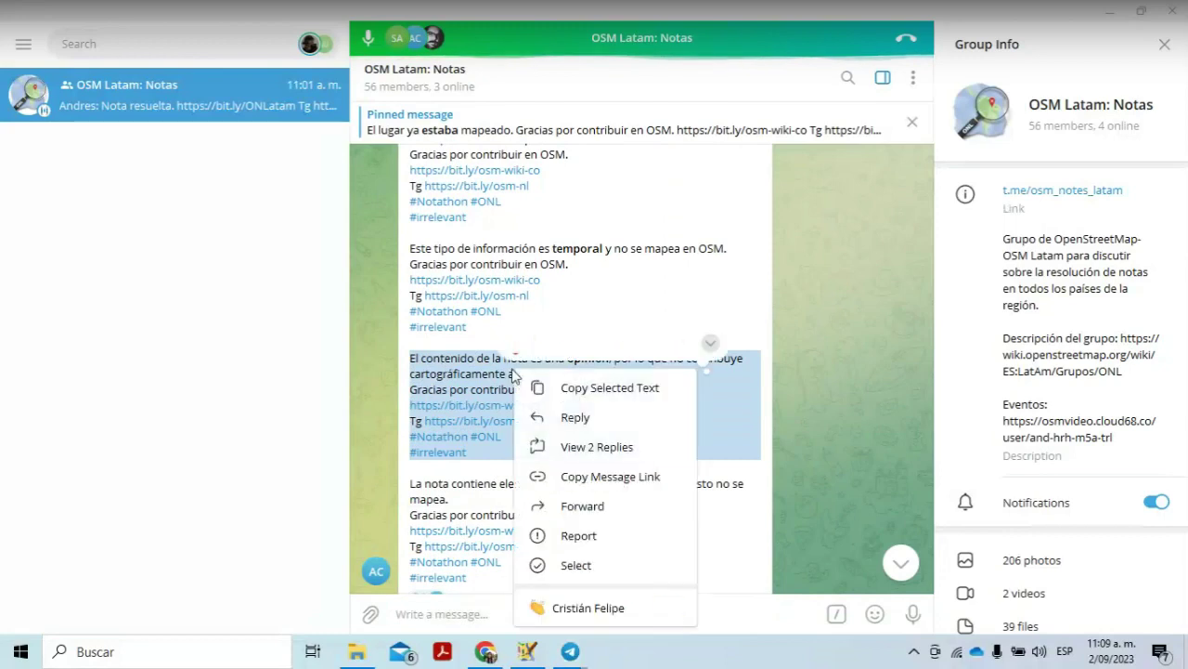
click(578, 387)
Step: Return to JOSM and close note 3774730 with the copied opinion reply as its closing message
mouse_move(544, 663)
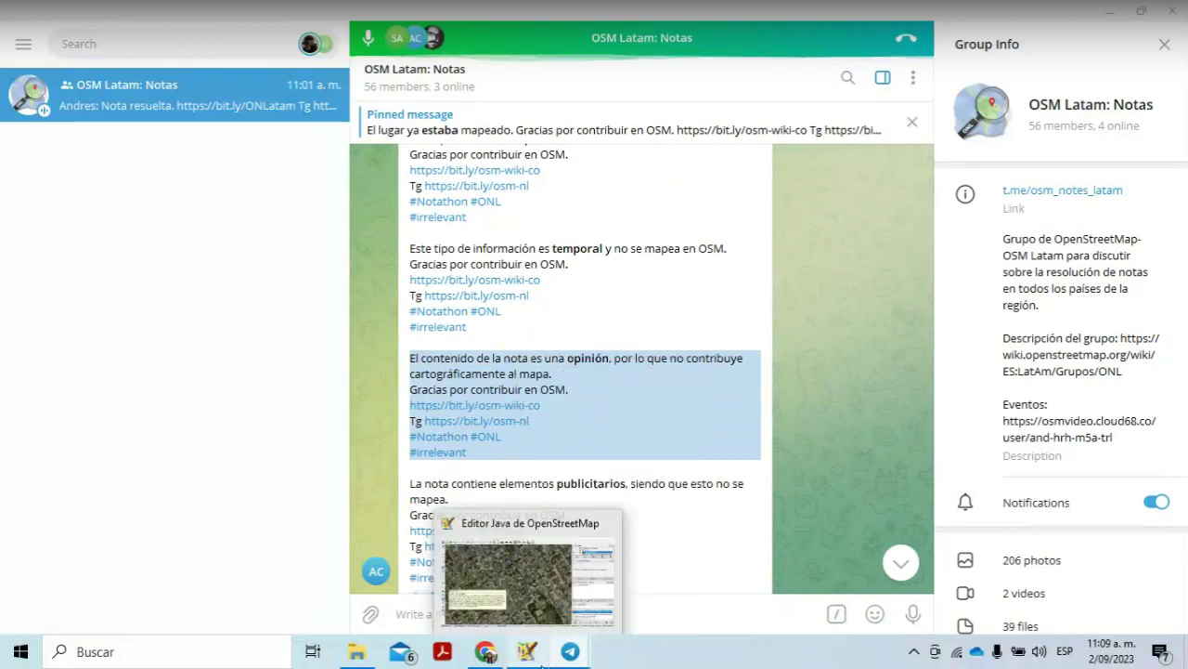
click(542, 592)
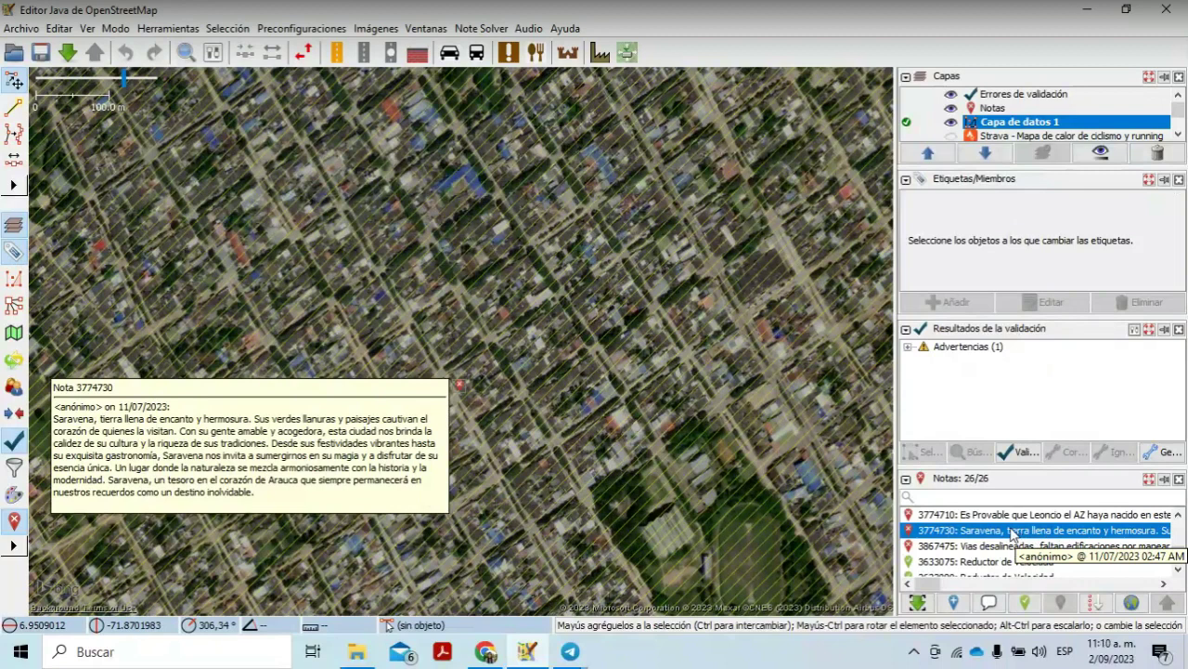
right_click(912, 537)
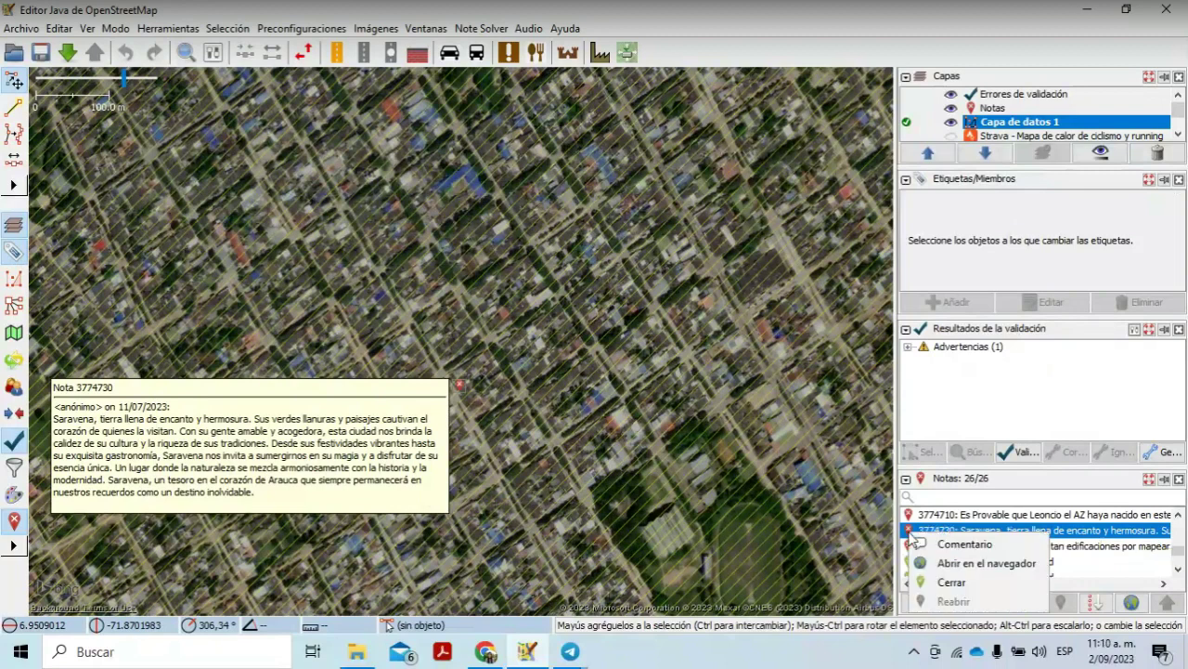
click(952, 582)
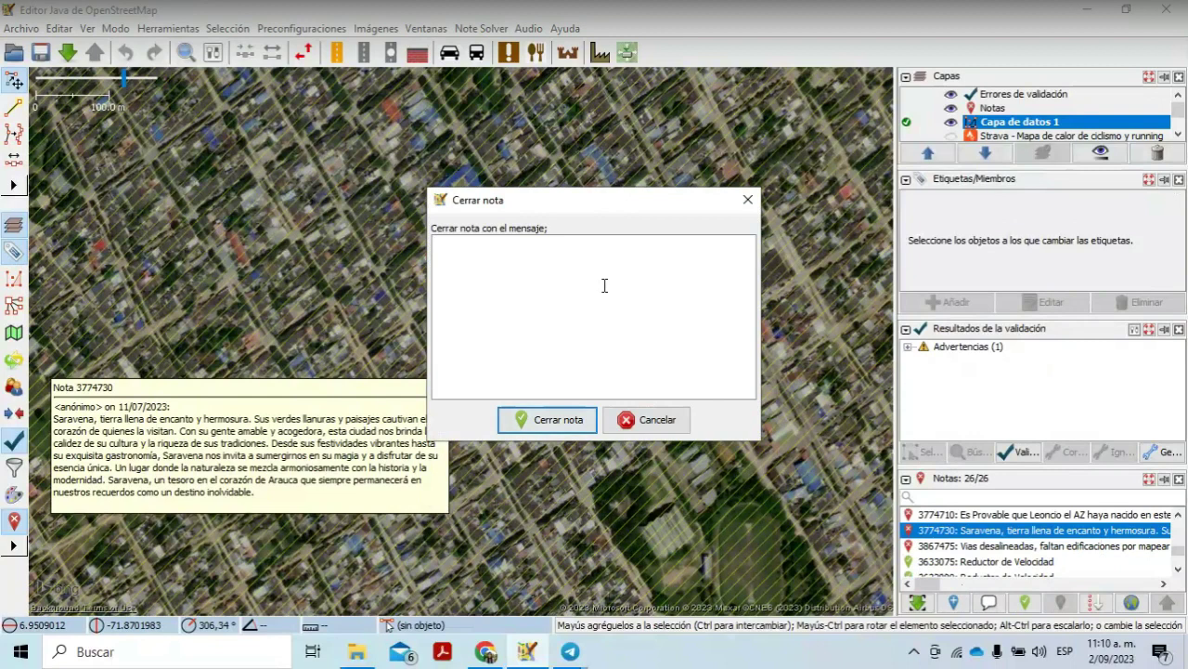
key(ctrl+v)
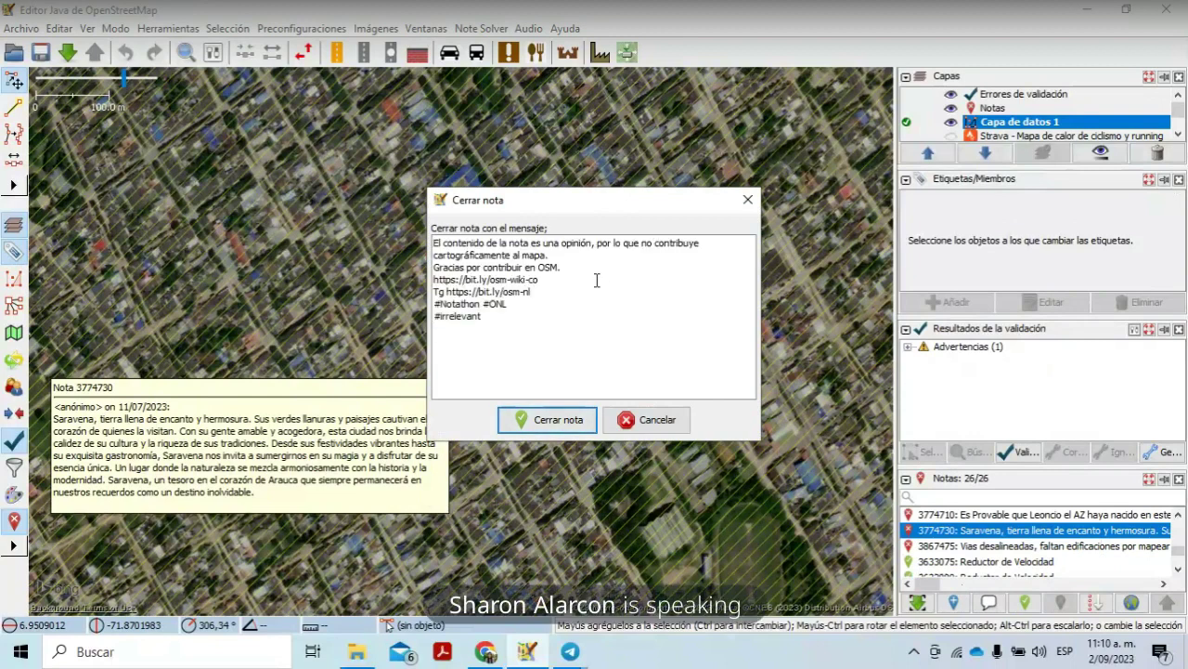
click(549, 424)
right_click(549, 424)
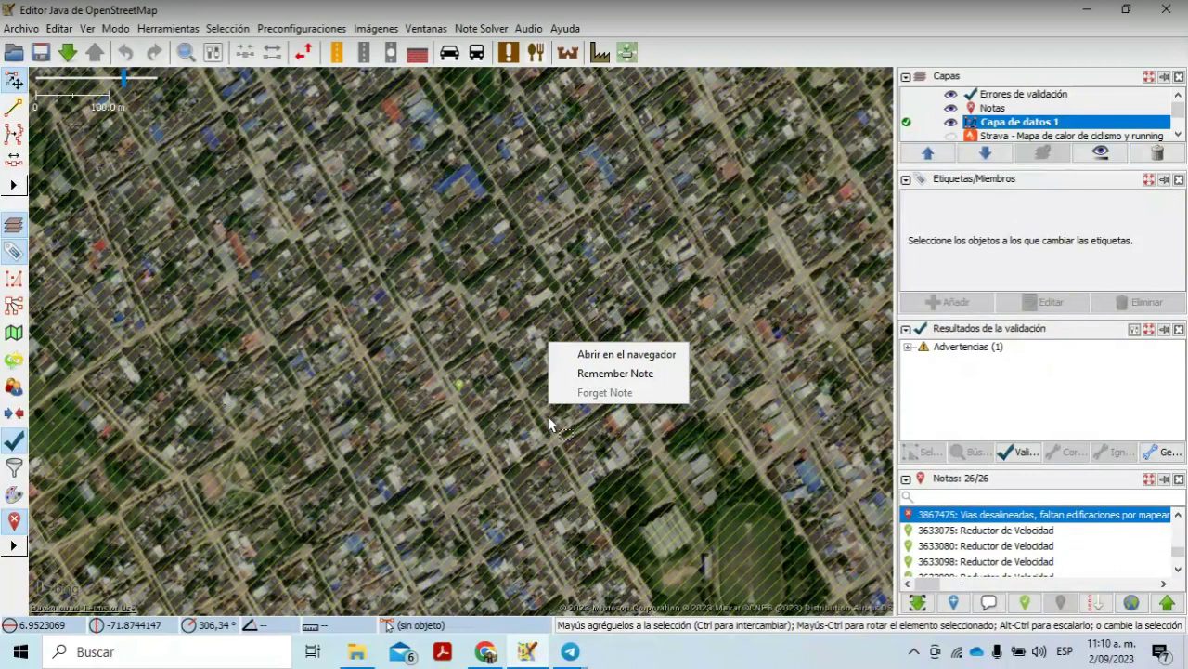
click(1171, 604)
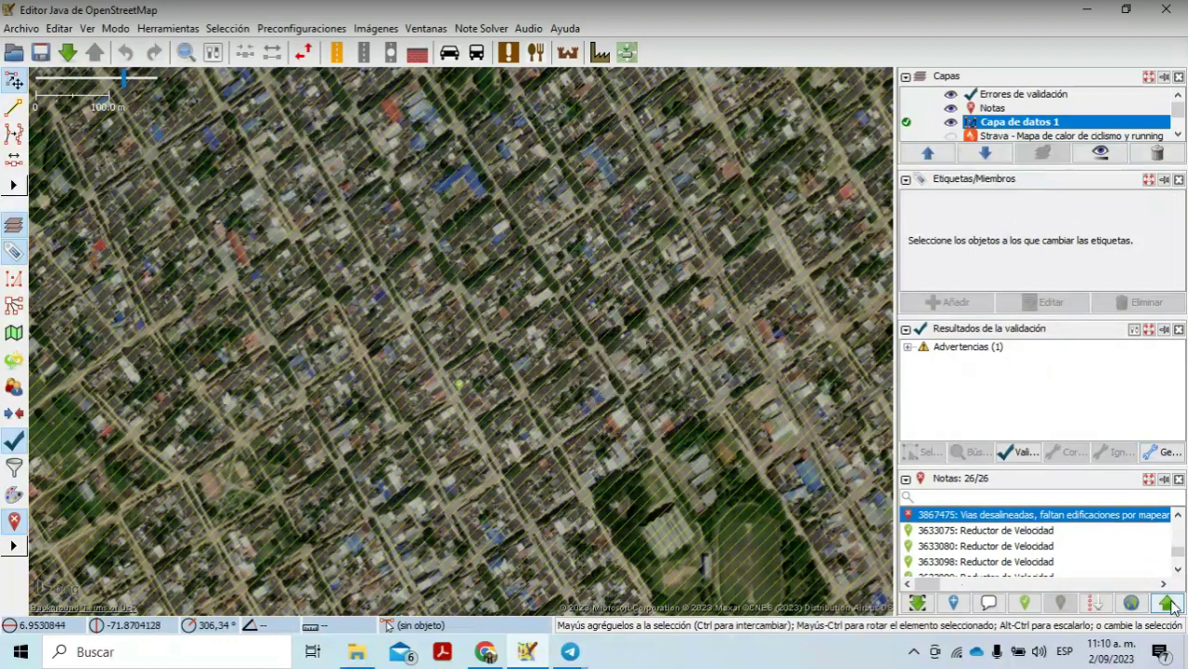
Step: Find open note 3774710 in the notes list and zoom to it on the map to read its text
click(1178, 514)
click(1179, 513)
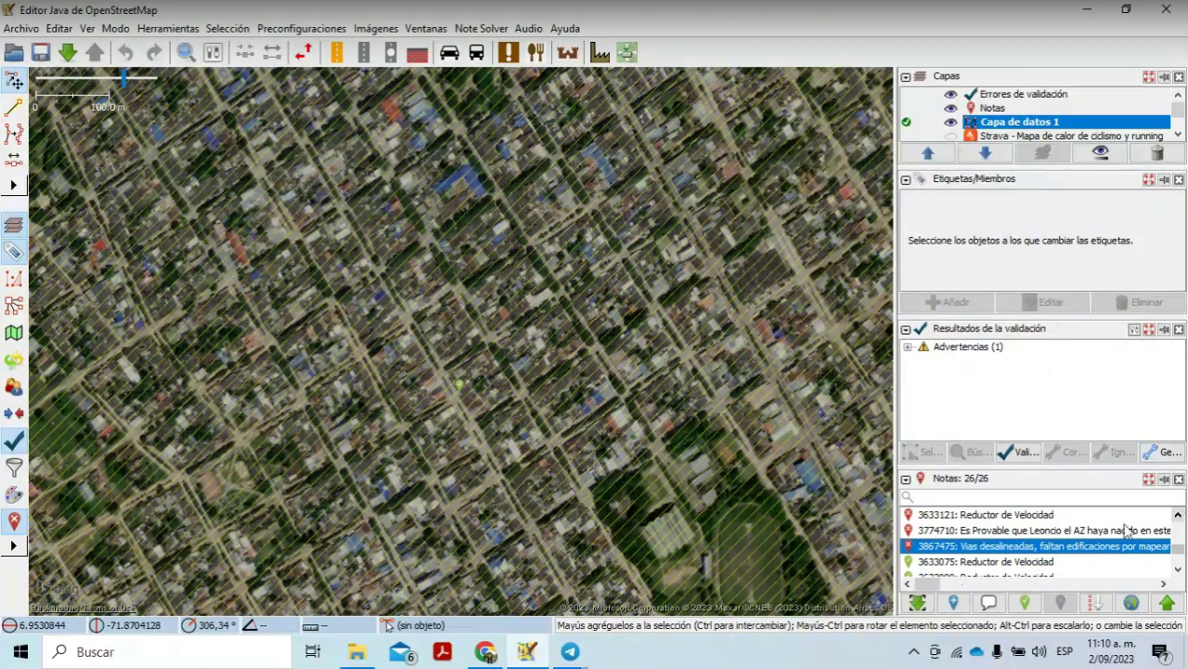
right_click(1089, 531)
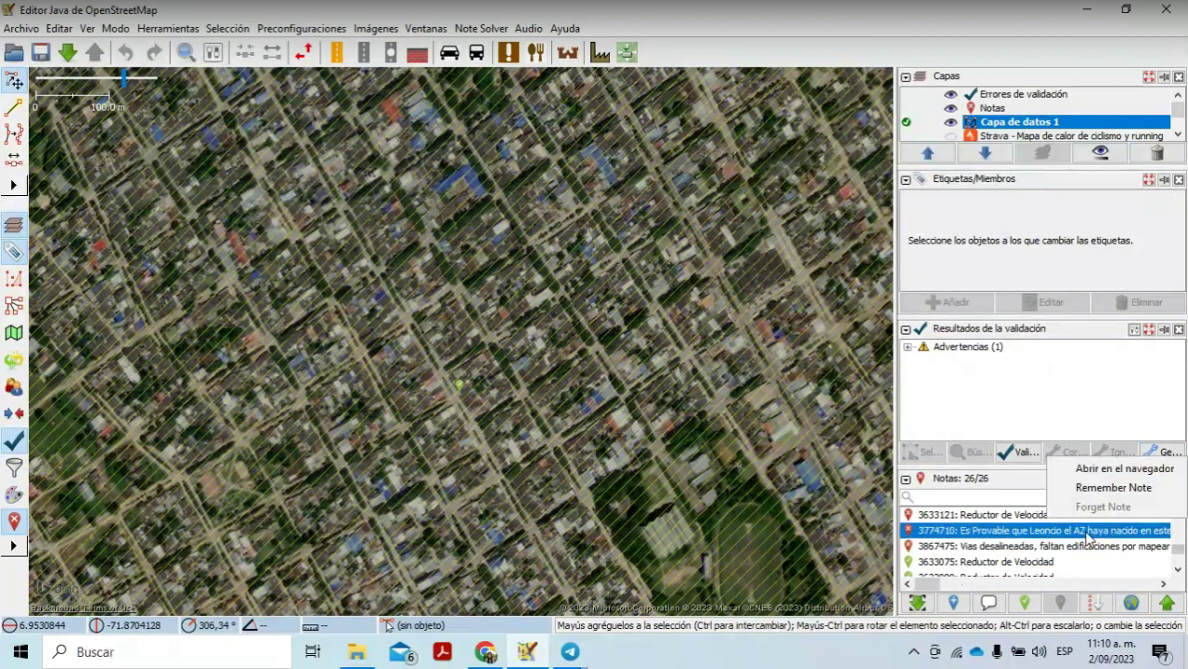
key(Escape)
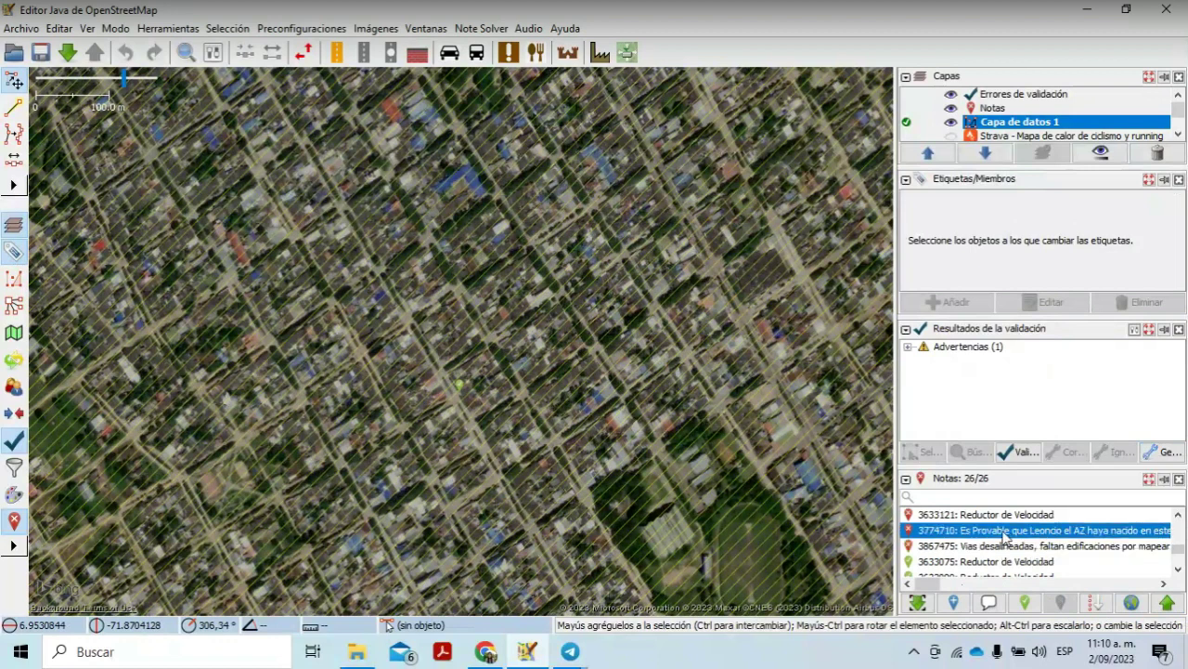
double_click(1002, 536)
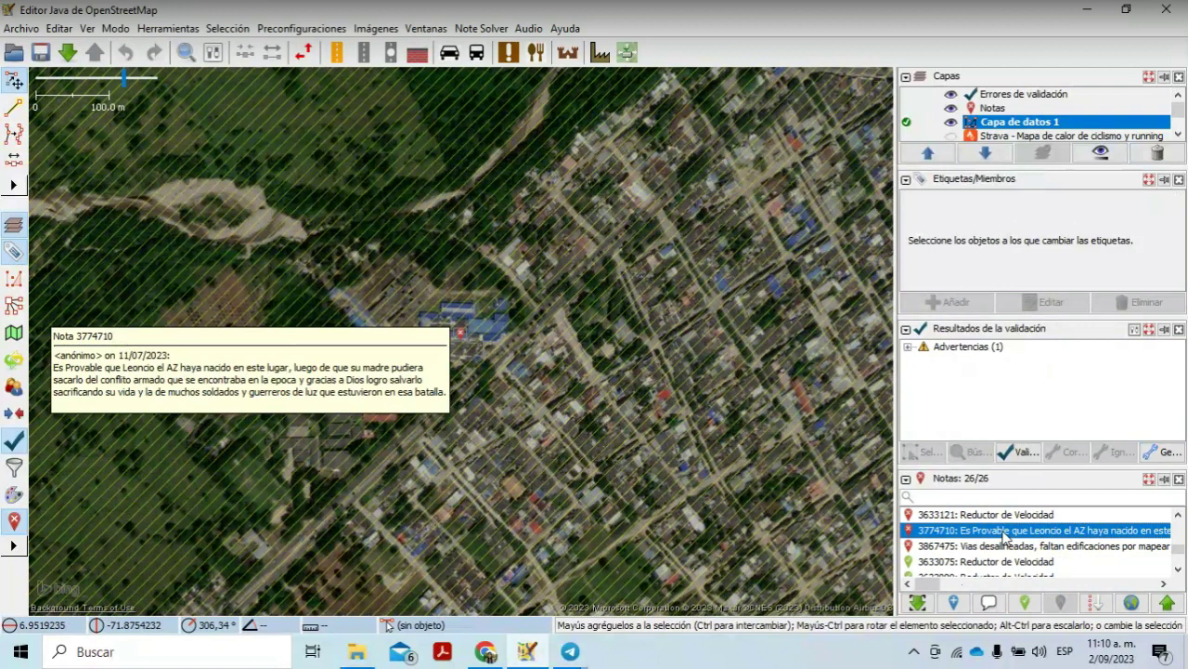
Step: Start closing note 3774710 and move the closing message dialog aside so the note's text is uncovered
right_click(1003, 537)
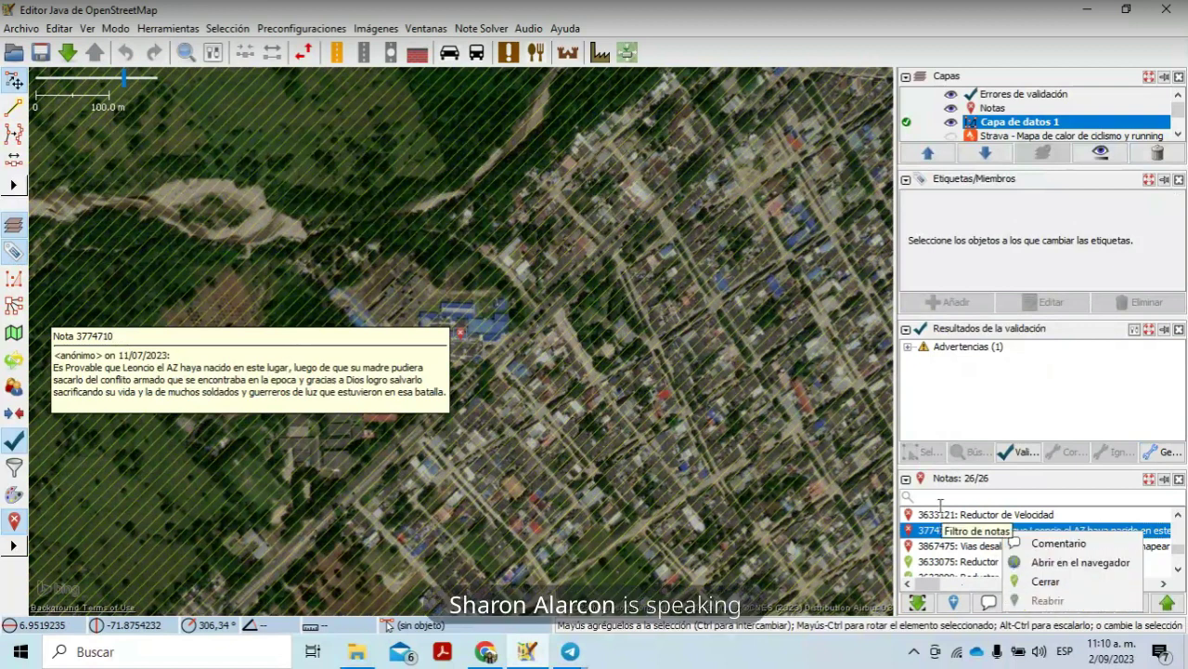
click(1042, 581)
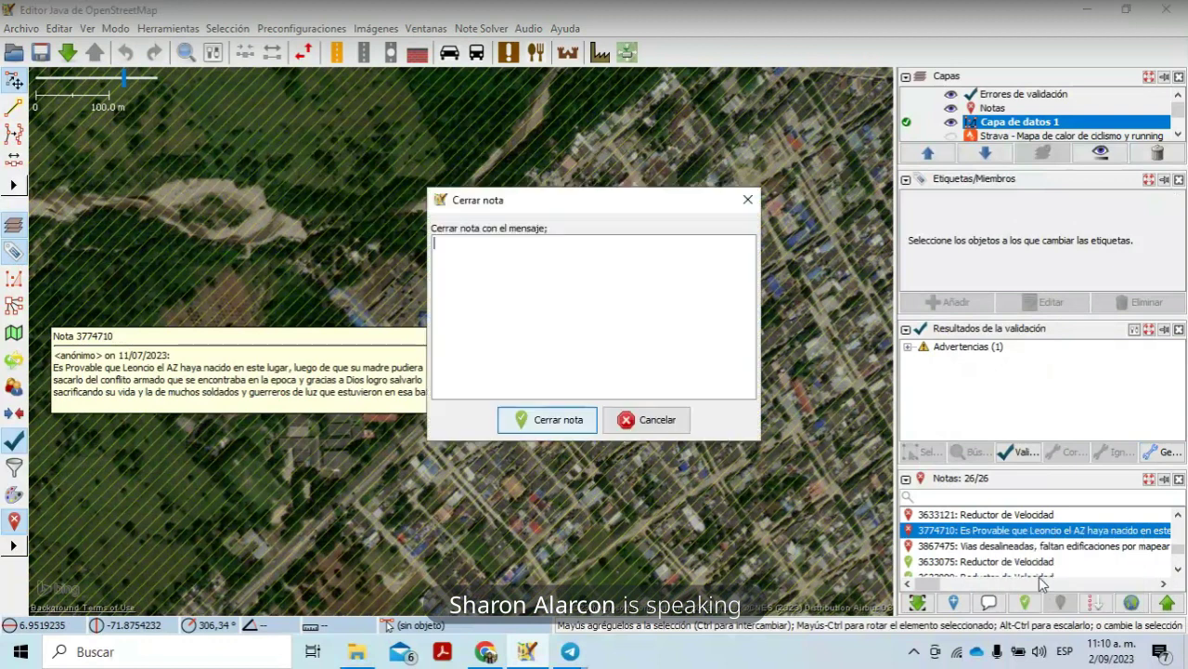
drag(649, 201, 980, 208)
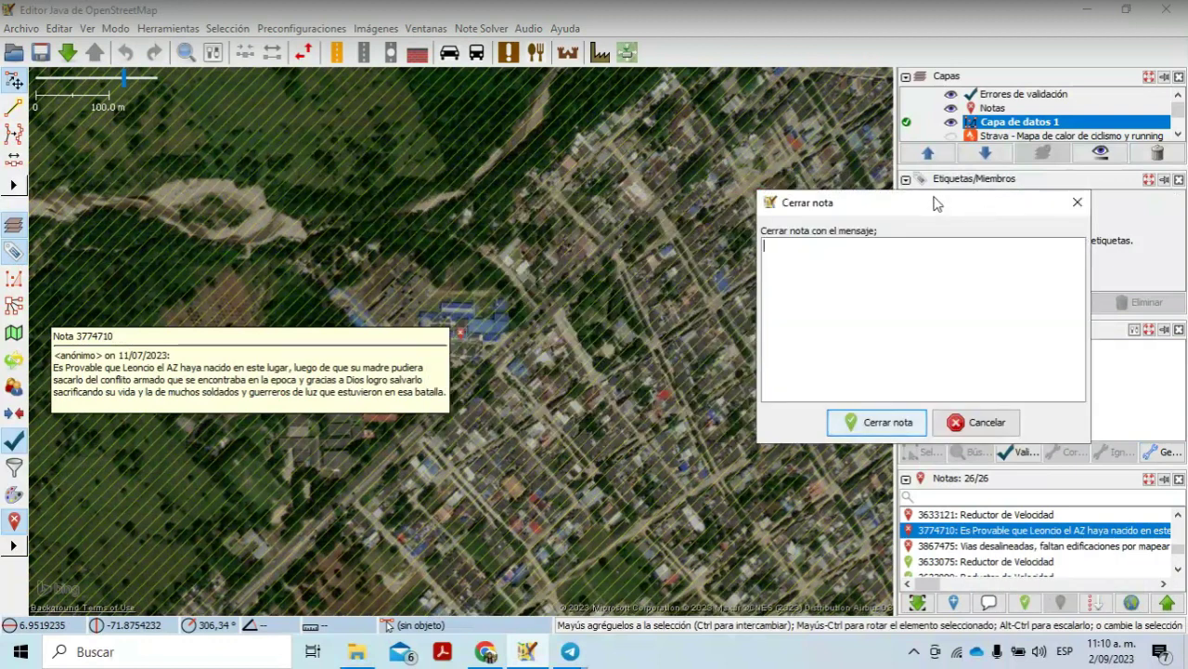
Step: Switch back to the Telegram group and copy the standard reply for notes containing personal data, including its #irrelevant hashtag
click(571, 652)
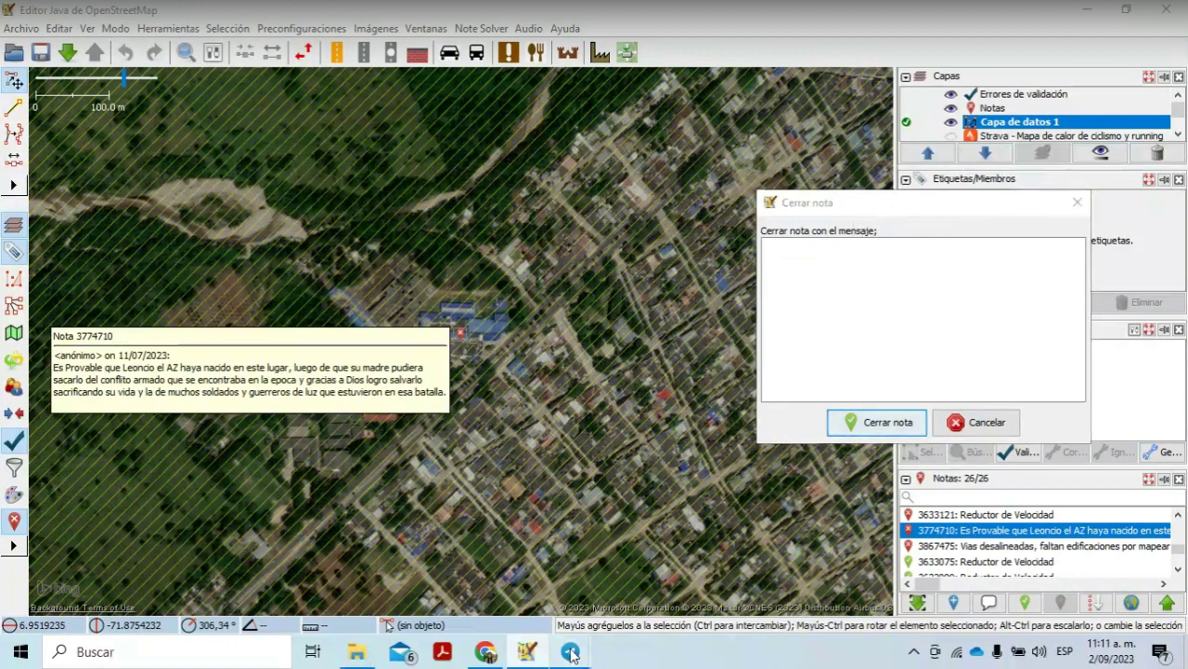
click(502, 584)
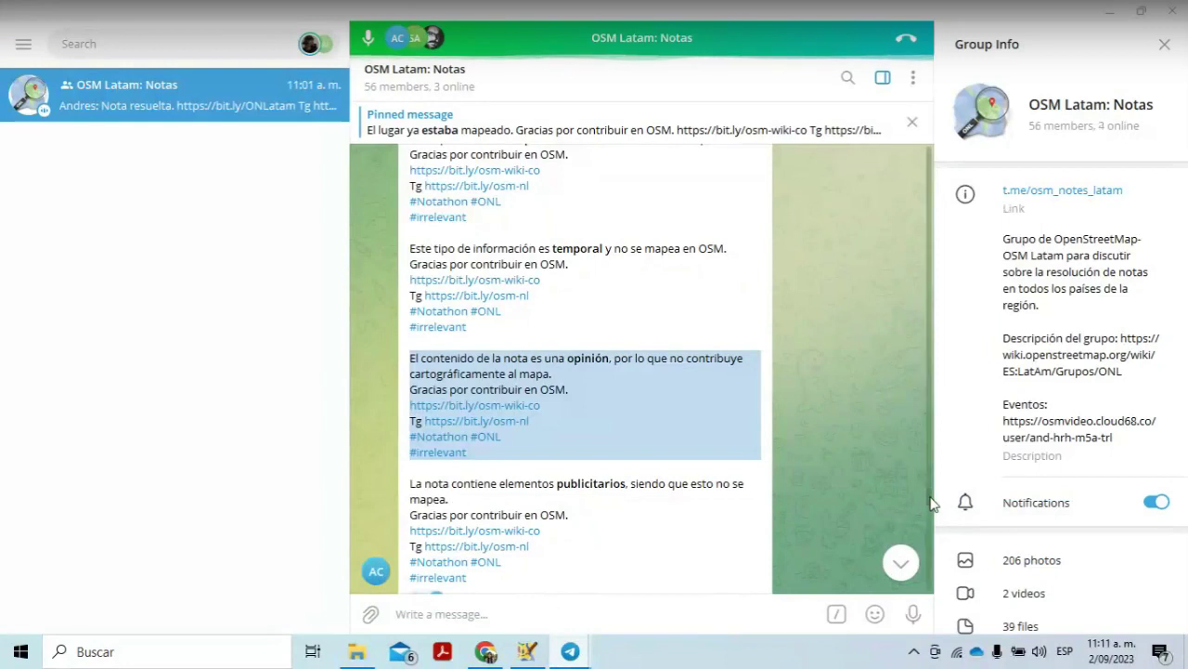
scroll(933, 501, up, 3)
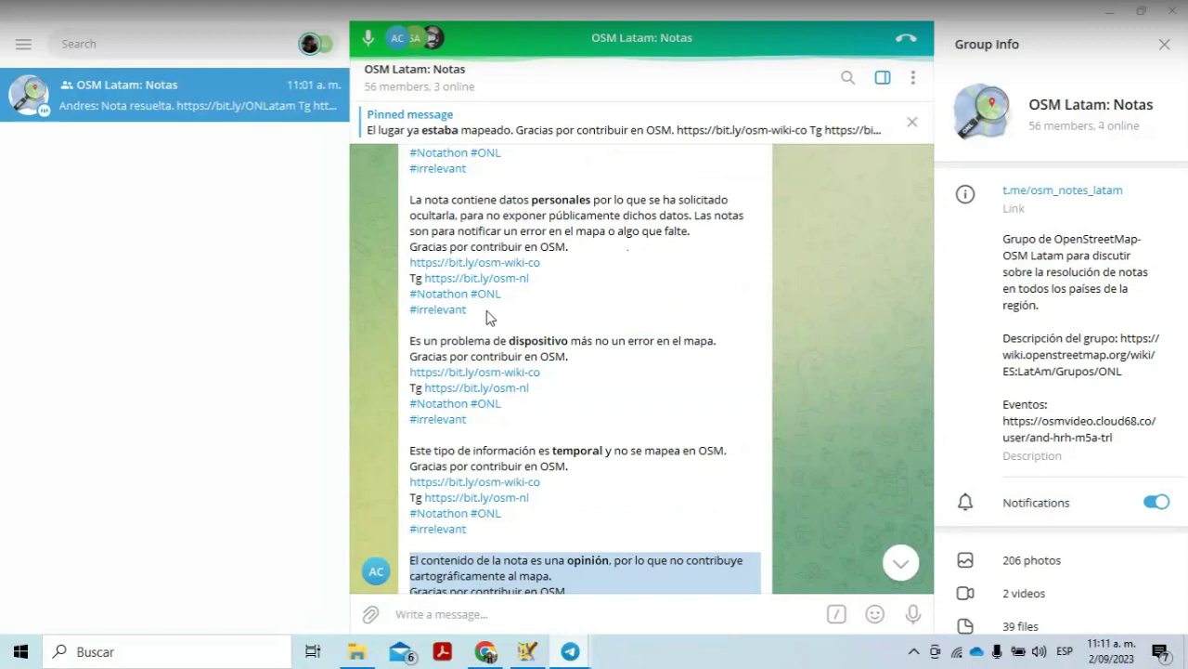
drag(486, 316, 413, 206)
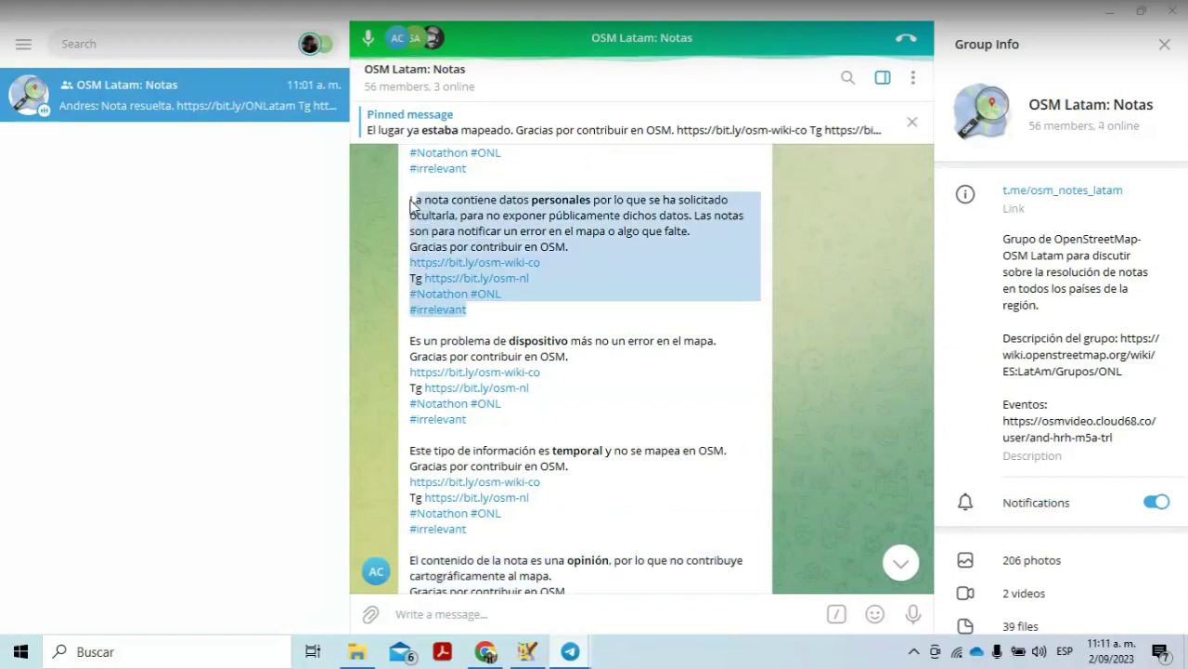
right_click(468, 226)
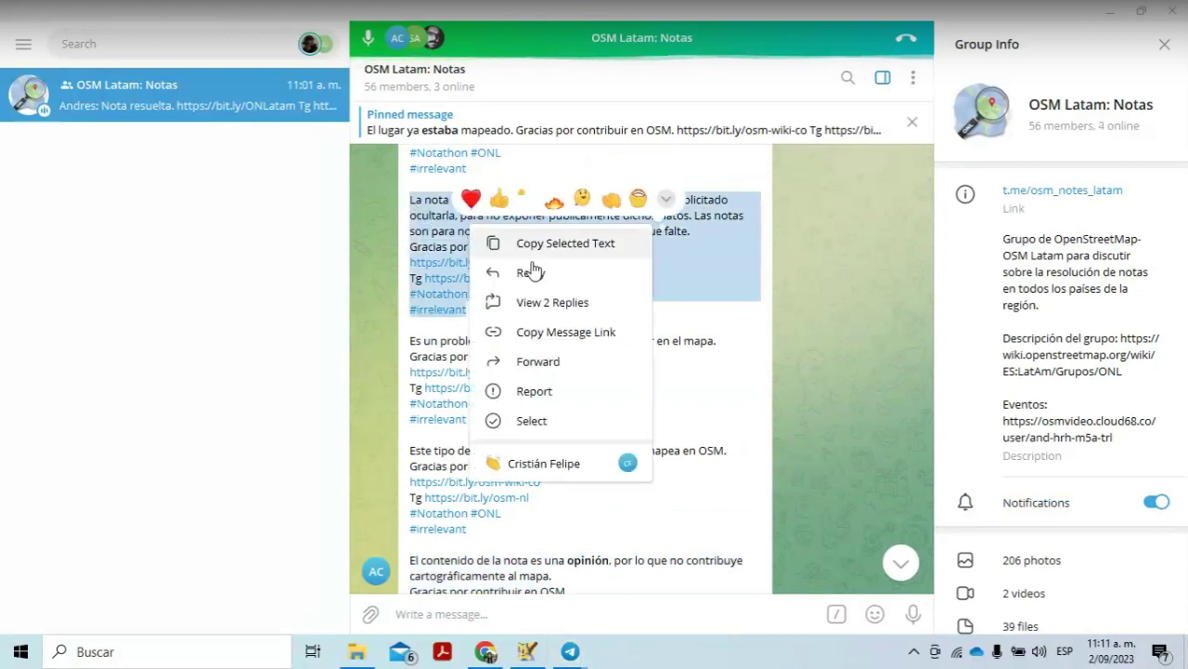
click(538, 244)
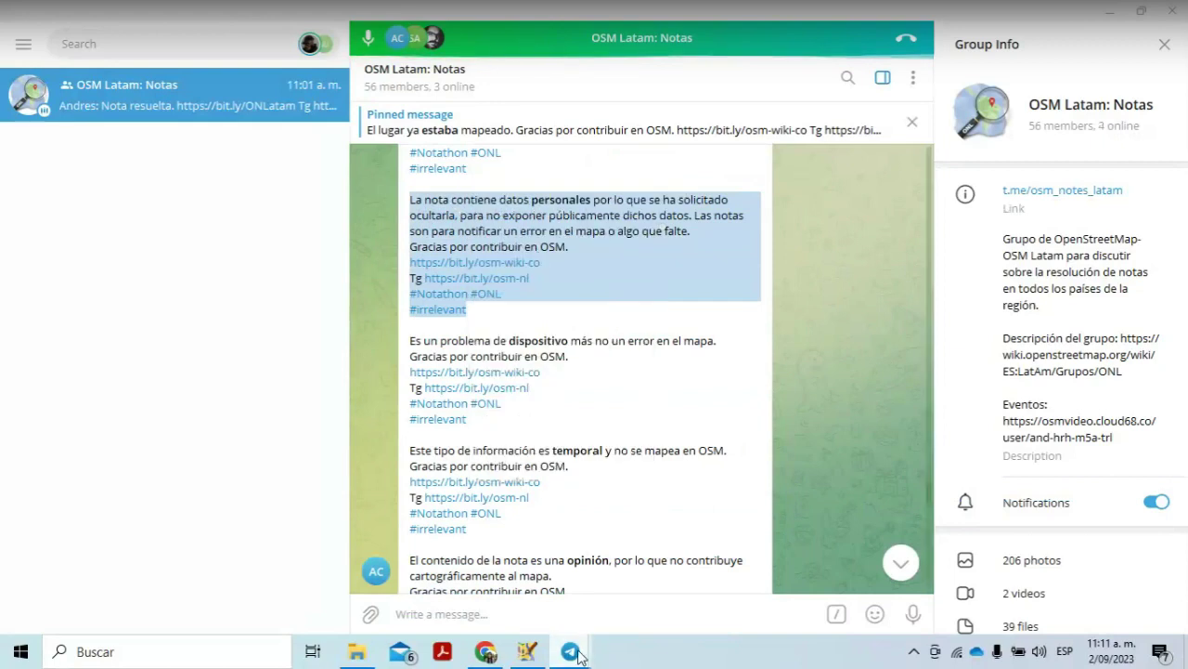
Step: Return to JOSM and close note 3774710 with the copied personal data reply as its closing message
mouse_move(541, 656)
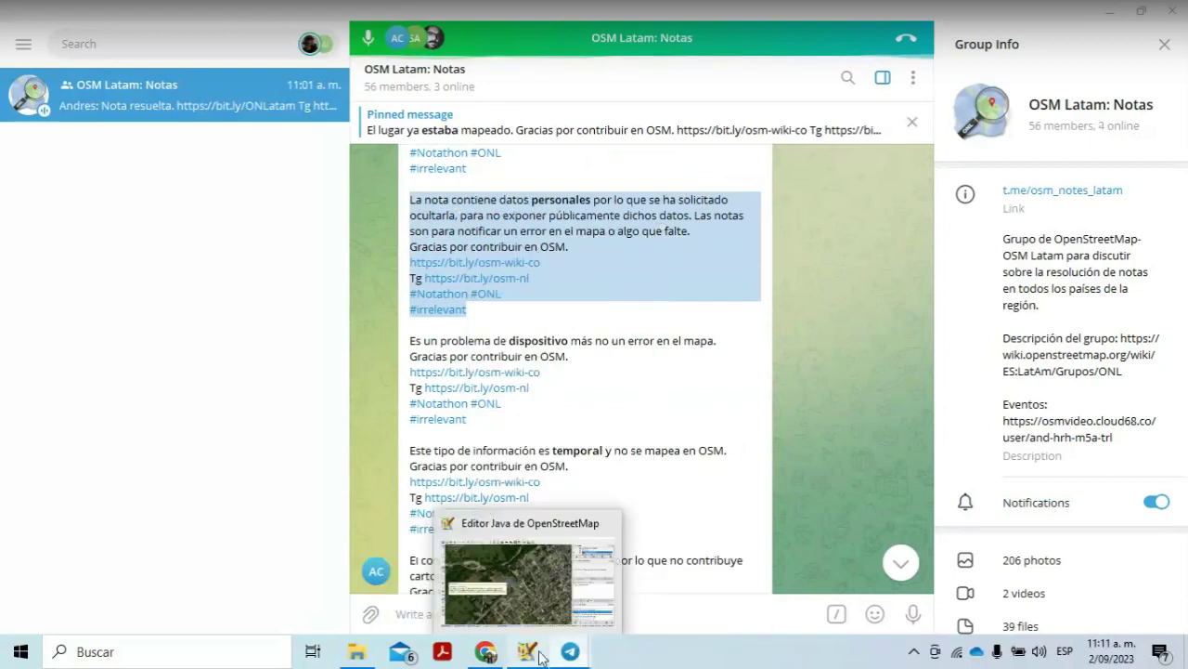
click(518, 576)
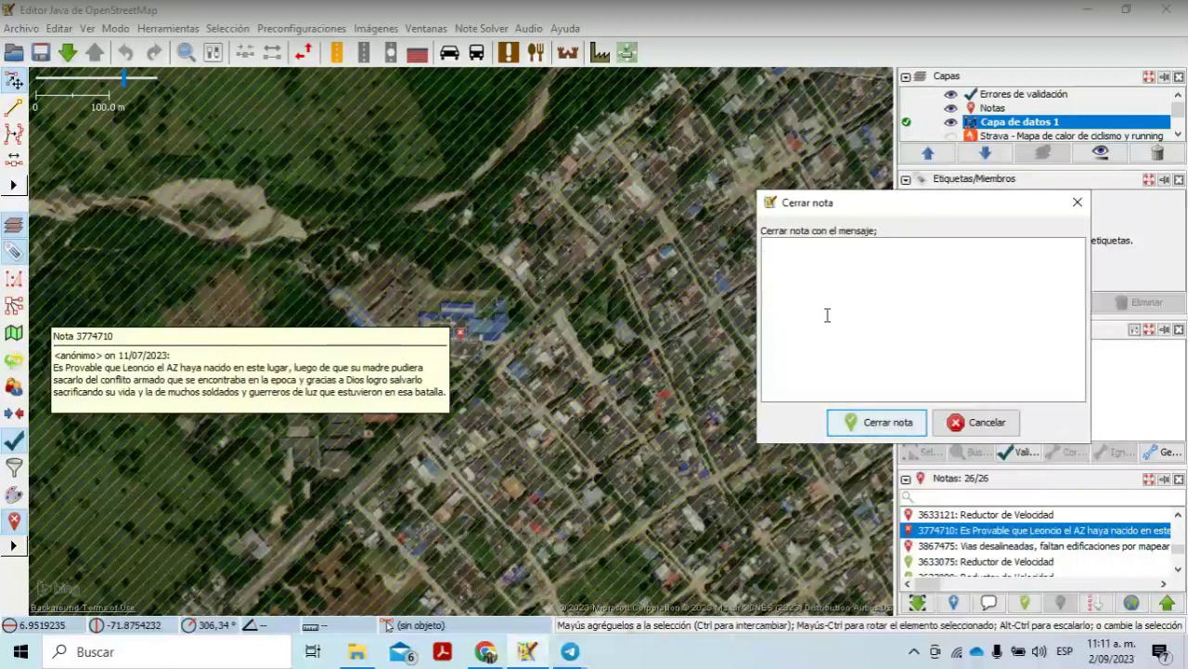
key(ctrl+v)
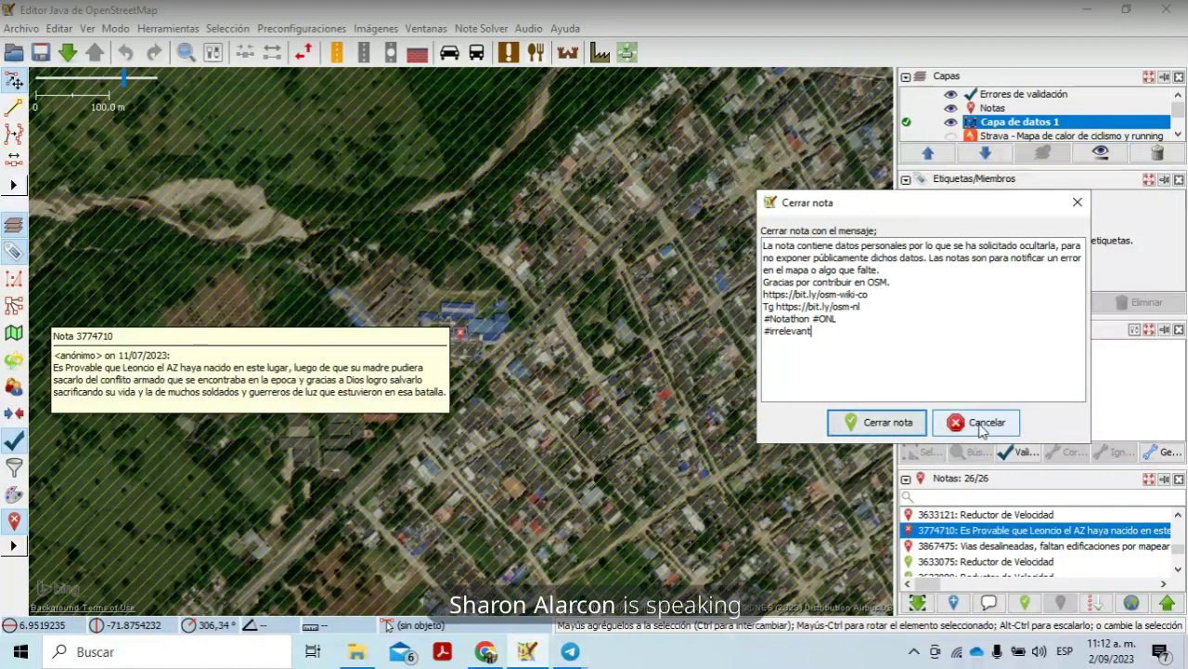
click(909, 423)
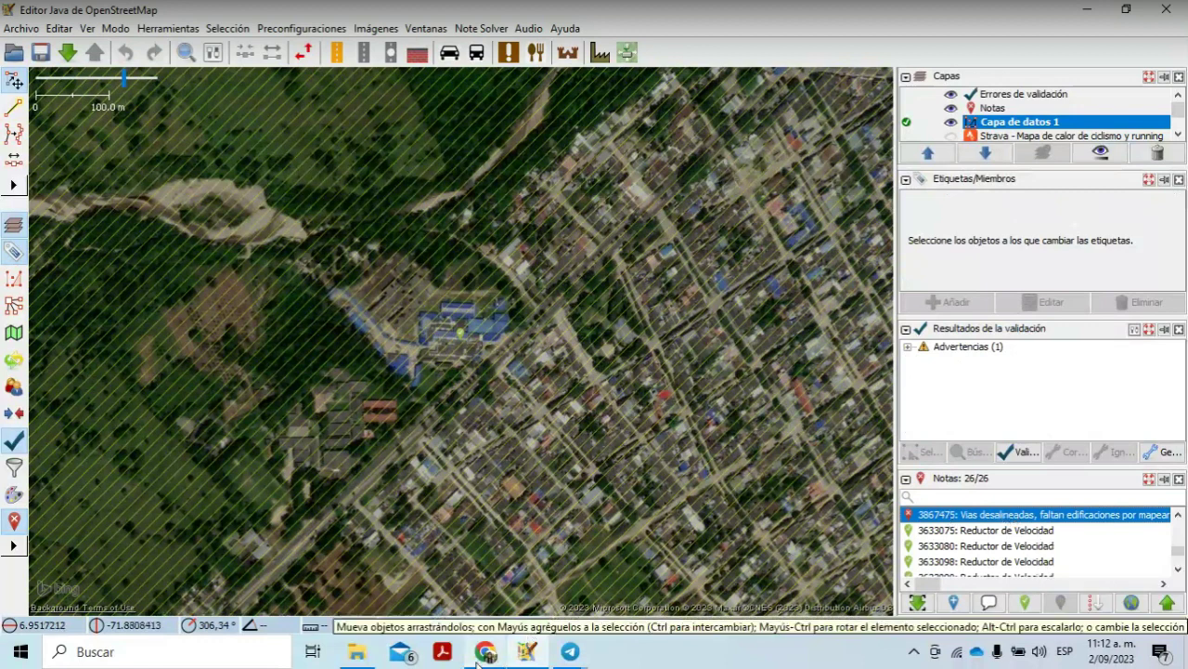
Step: Switch to the browser, view the report form linked from resolved note 3633098, and return to the note's page
mouse_move(478, 653)
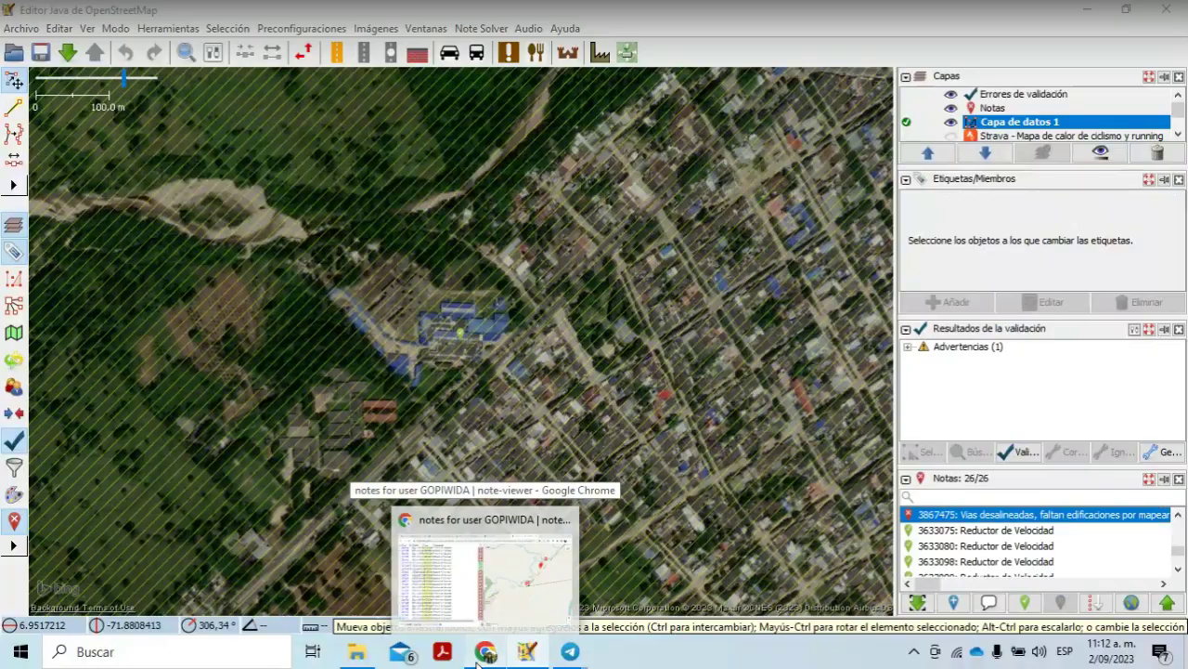
click(477, 653)
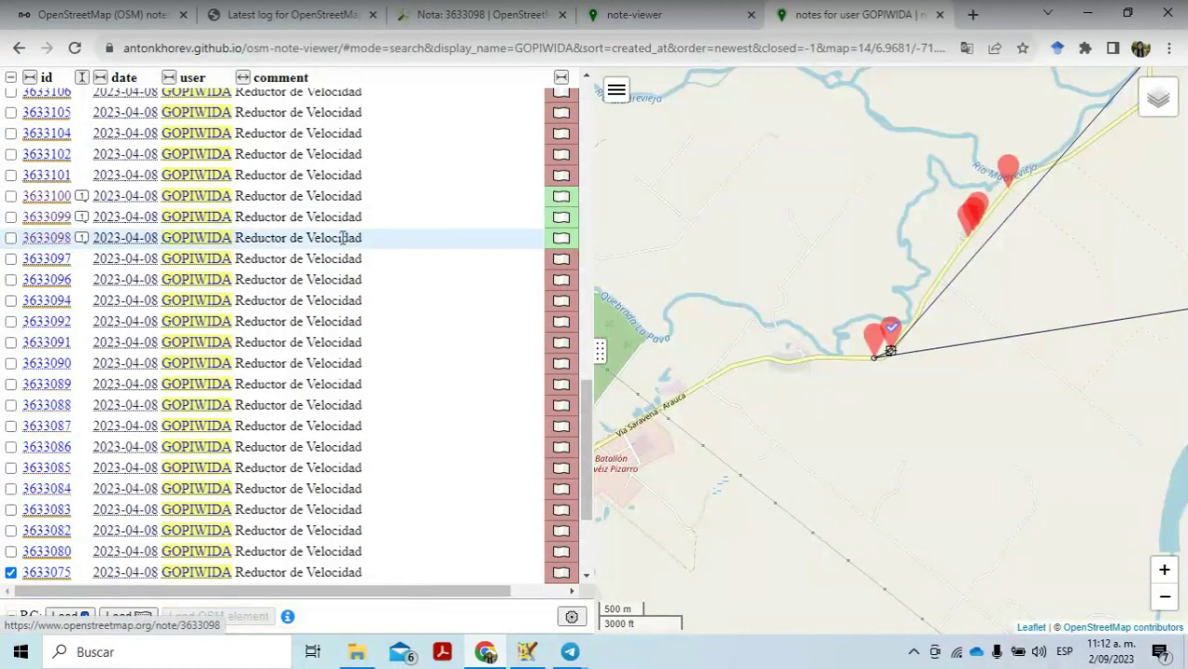
click(442, 9)
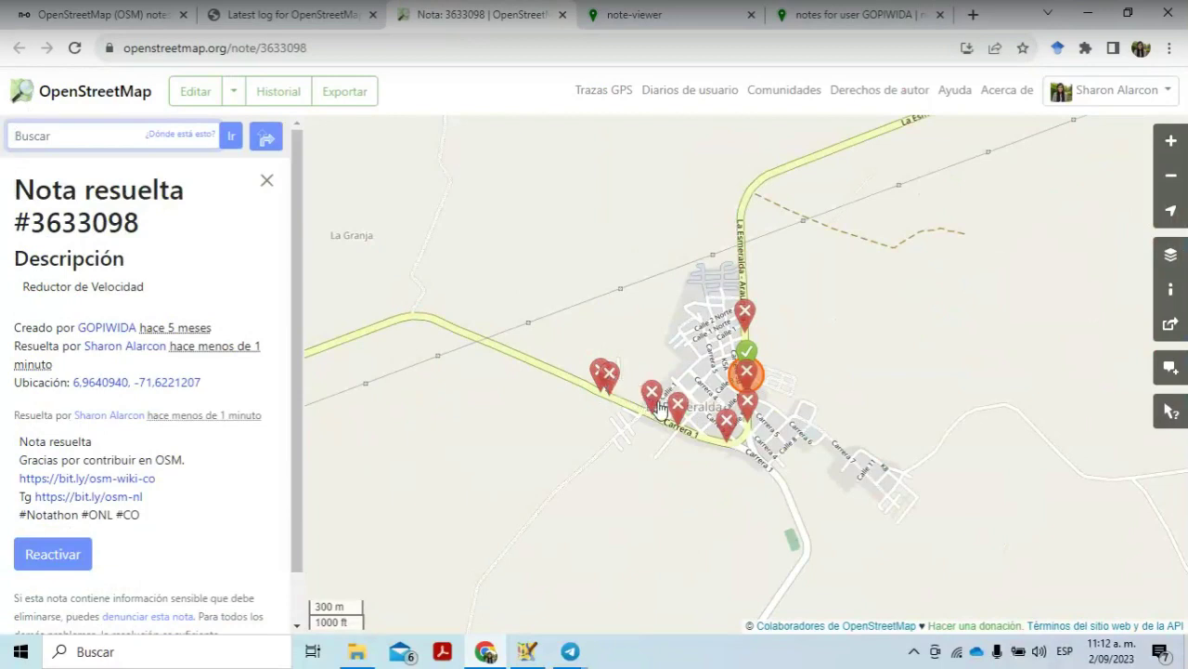
mouse_move(677, 410)
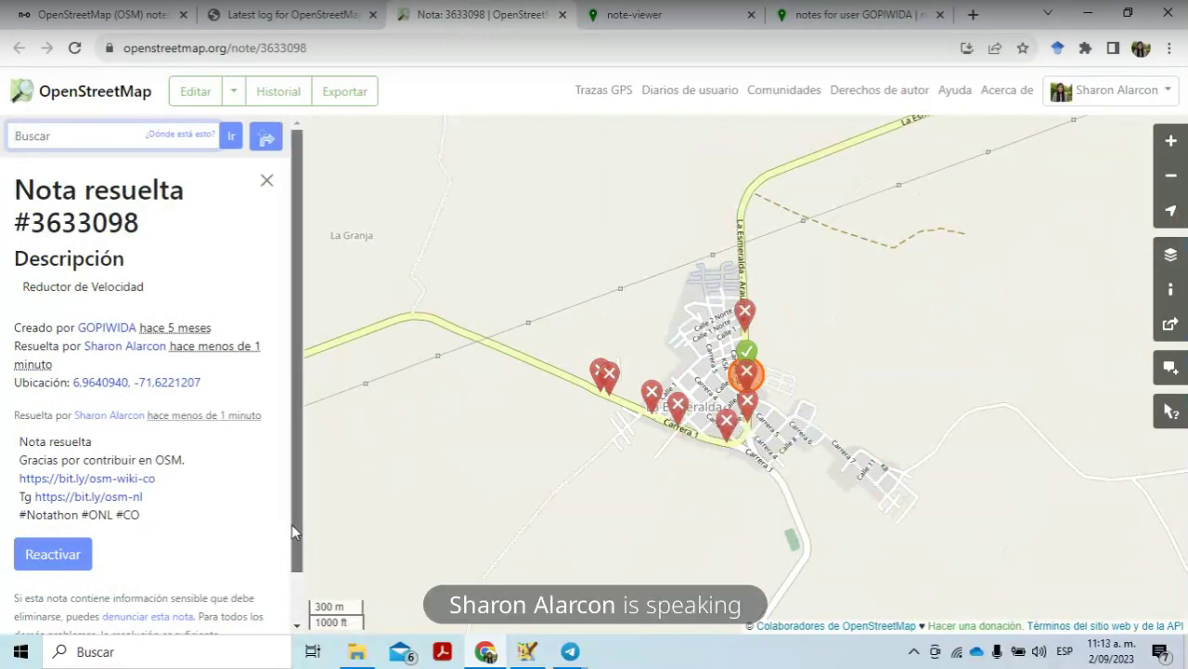
scroll(293, 632, down, 1)
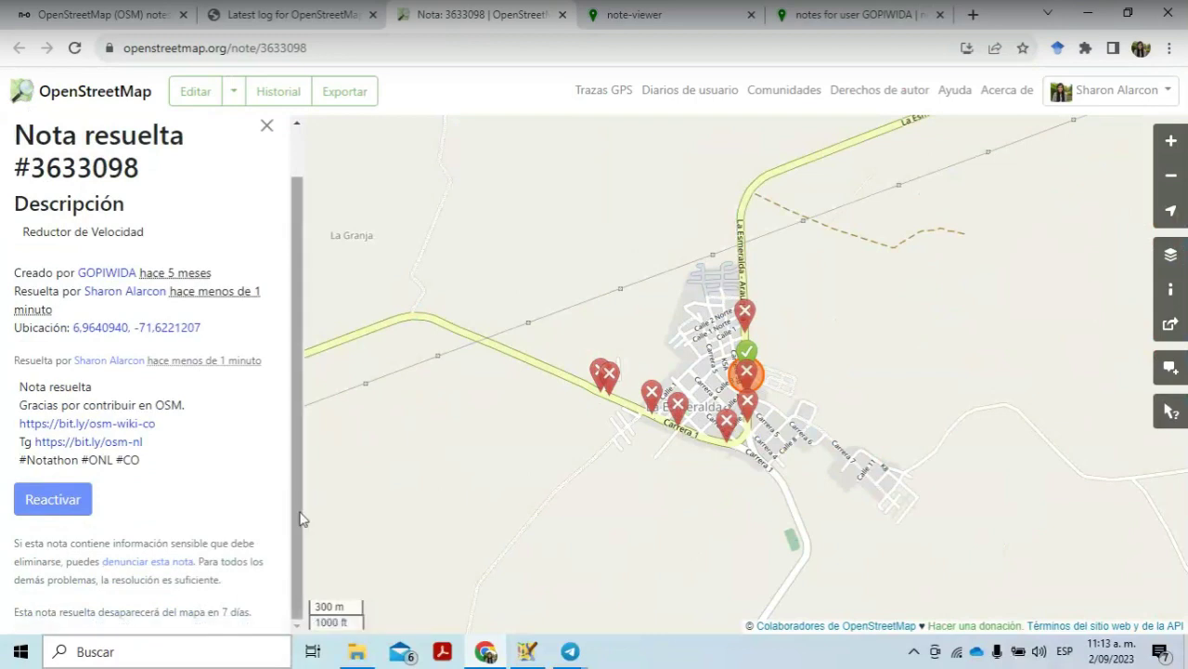
click(172, 565)
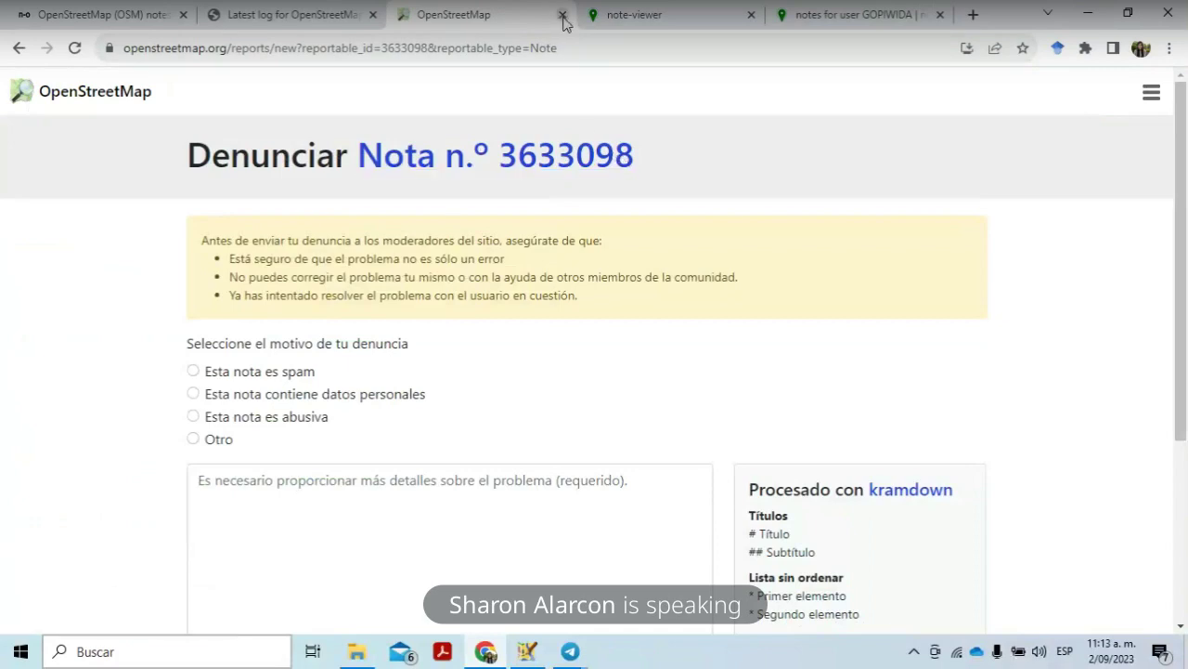
click(16, 52)
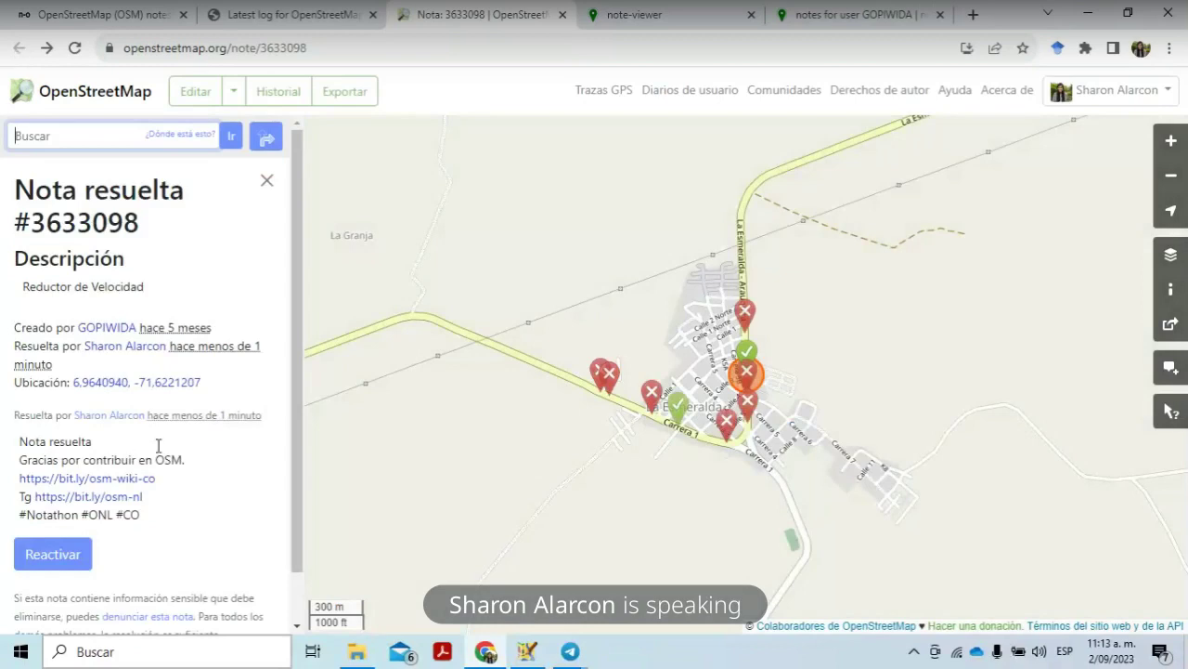
scroll(297, 353, down, 1)
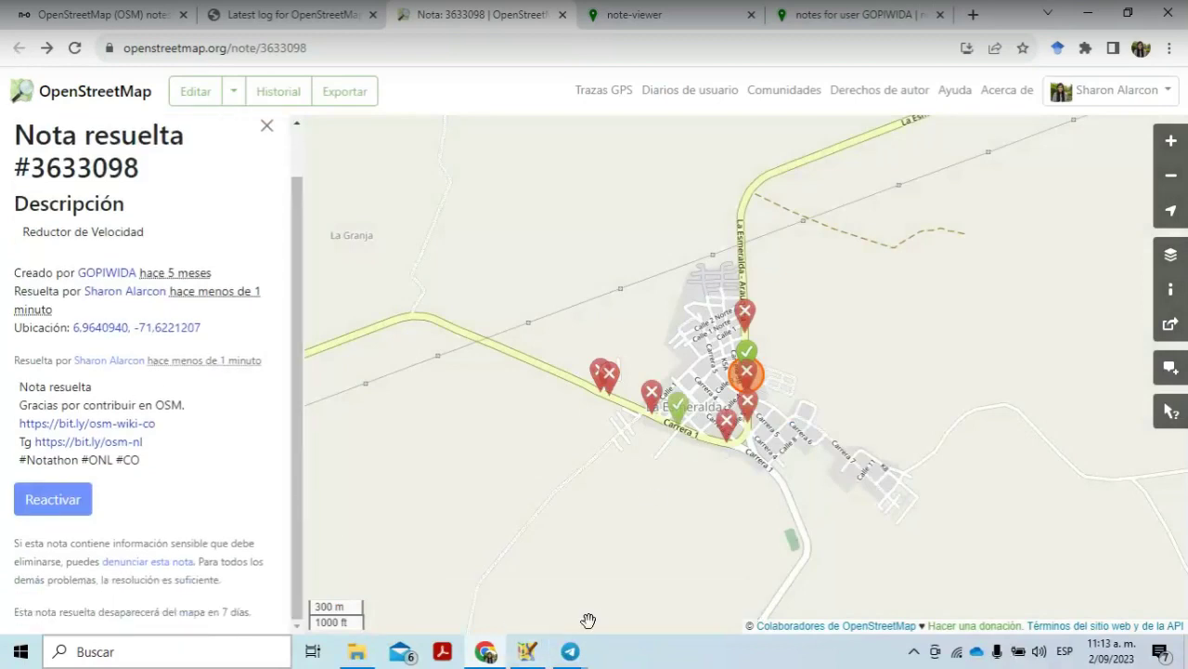
Step: Return to JOSM and look through the open notes up to the beginning of the notes list
mouse_move(543, 658)
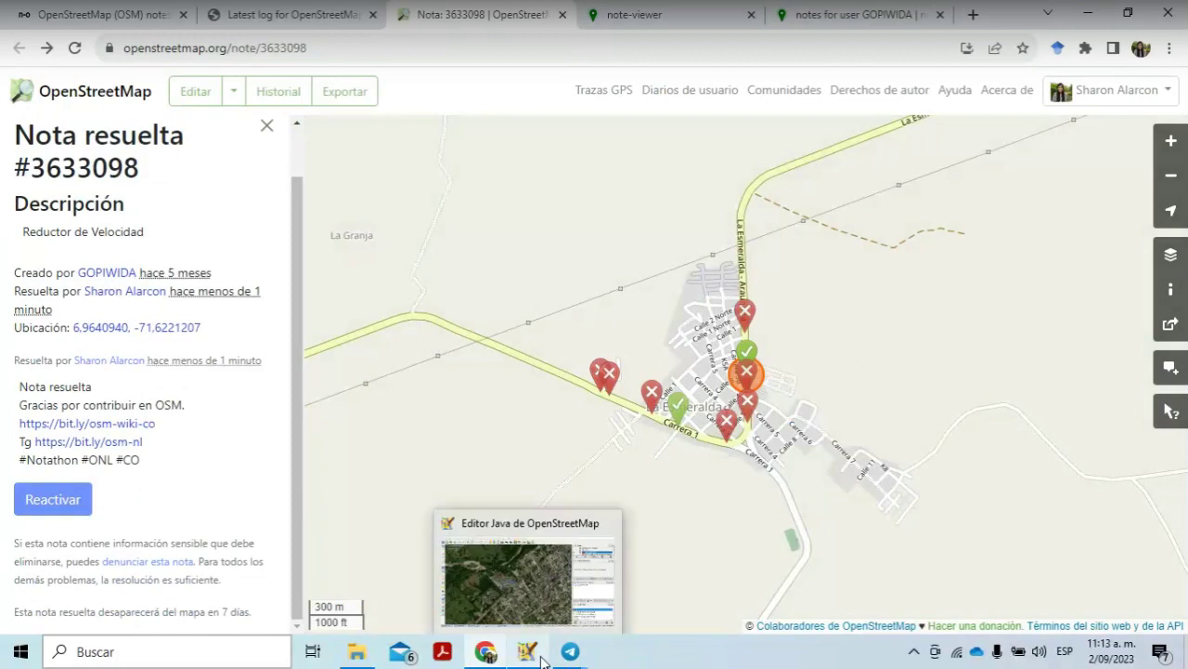
click(531, 590)
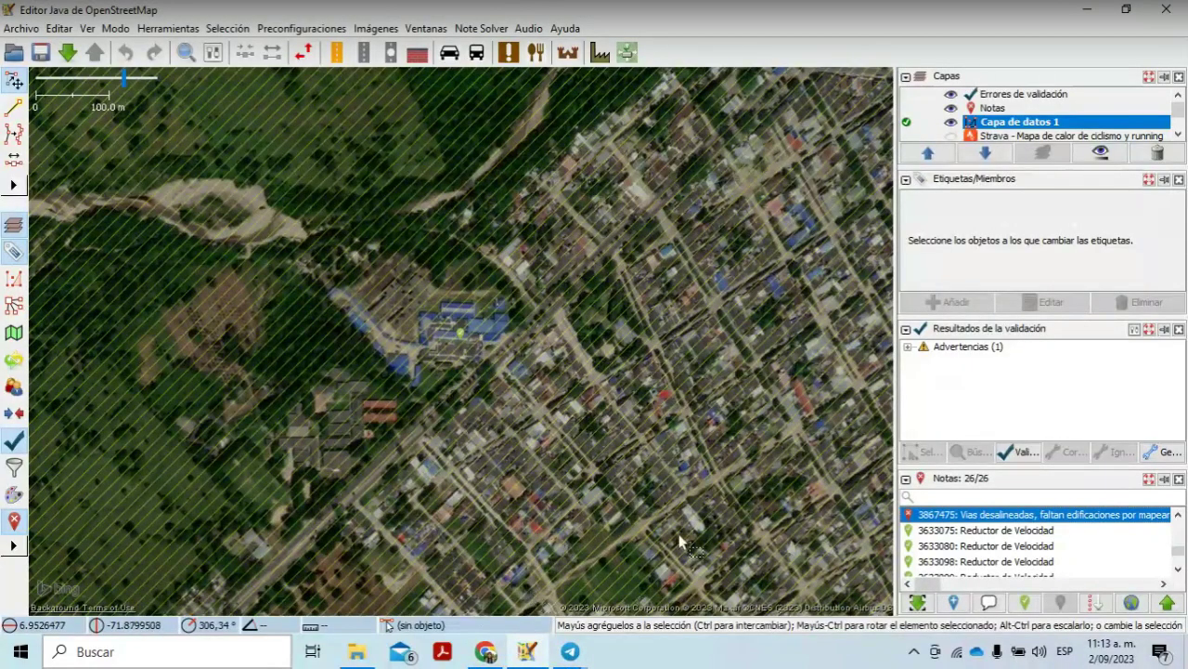
click(1178, 516)
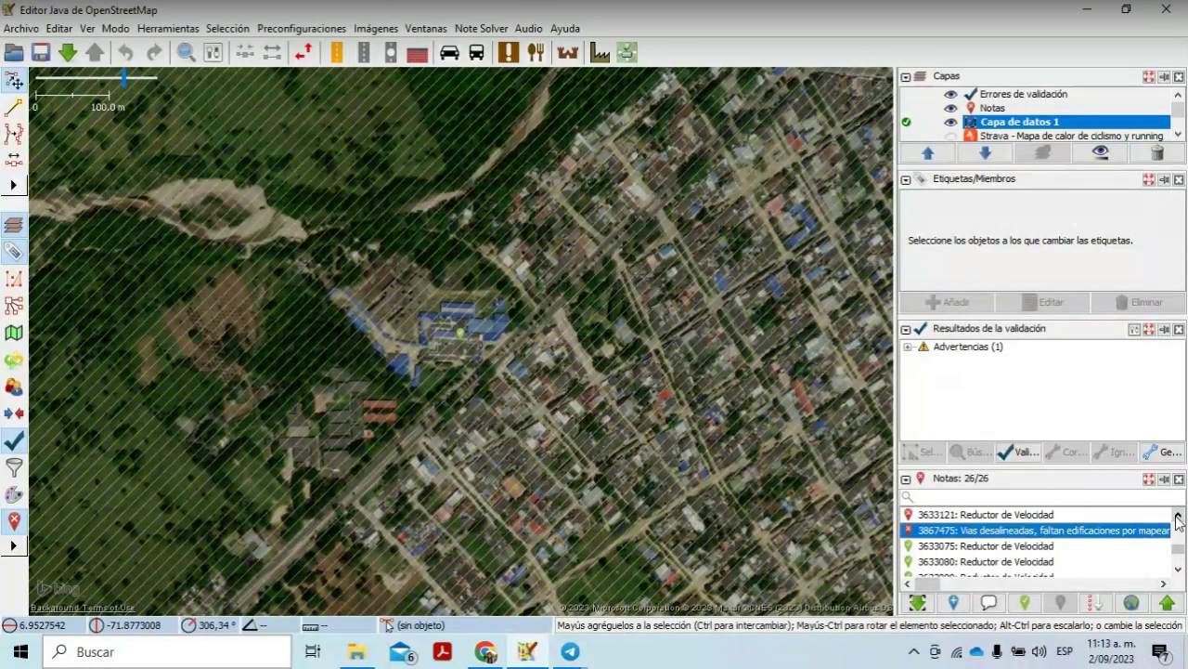
click(1177, 516)
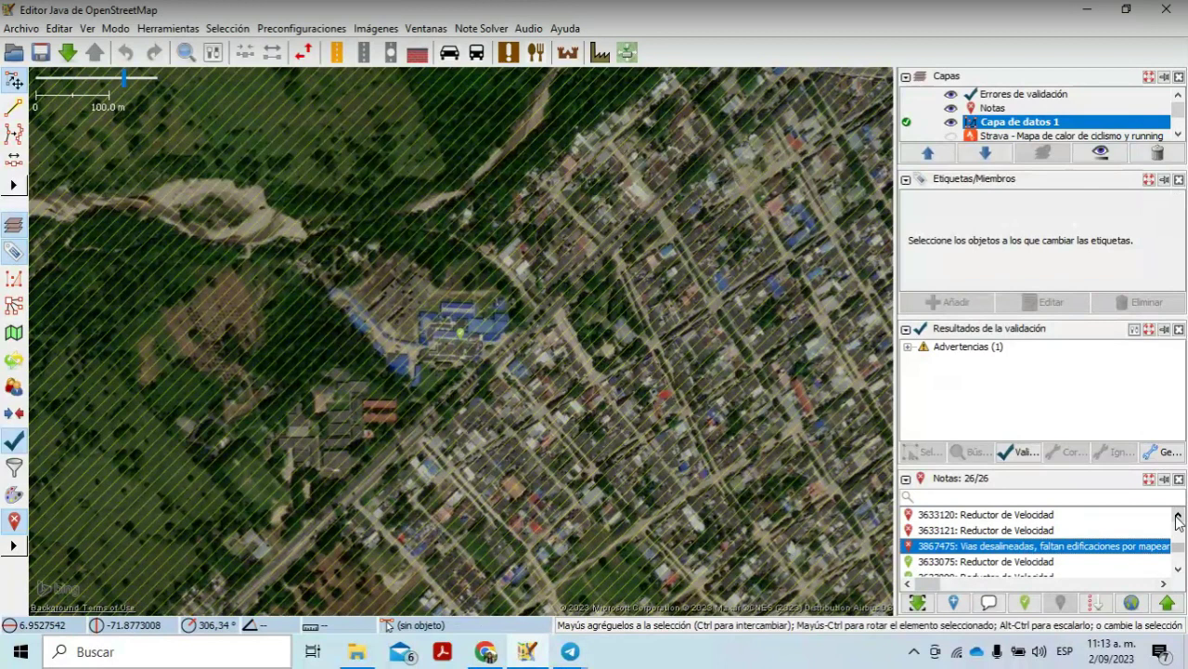
click(1178, 516)
click(1178, 516)
click(1178, 516)
click(1178, 516)
click(1177, 516)
click(1177, 516)
click(1178, 517)
click(1178, 516)
click(1178, 517)
click(1178, 517)
click(1177, 516)
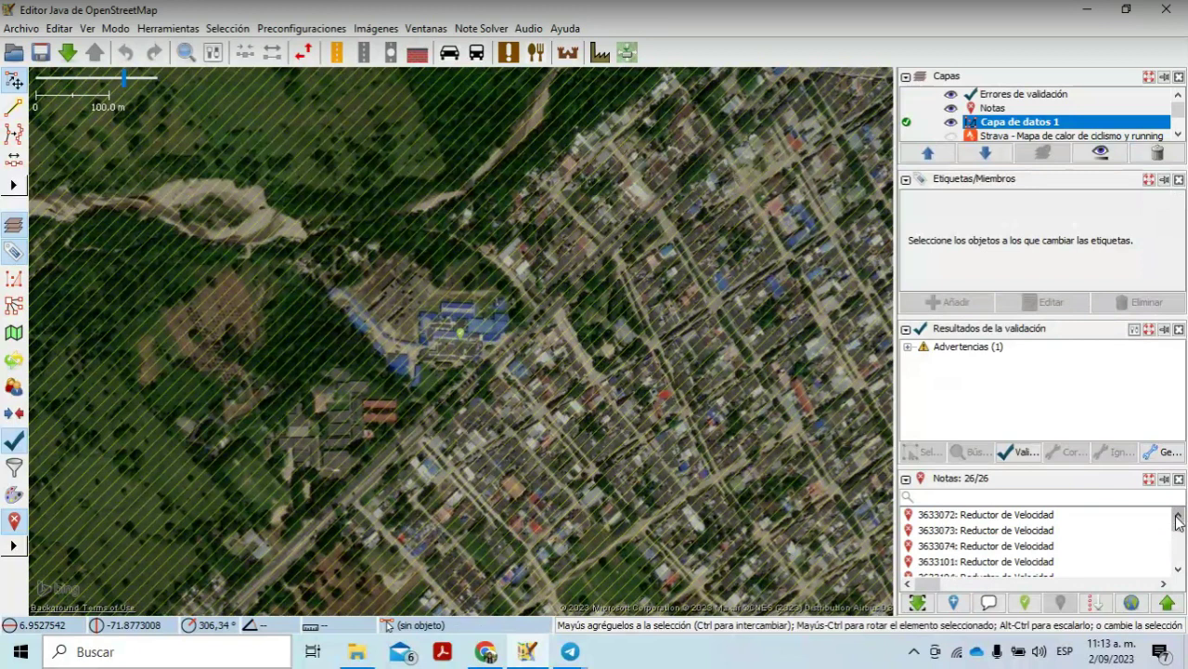
click(1178, 516)
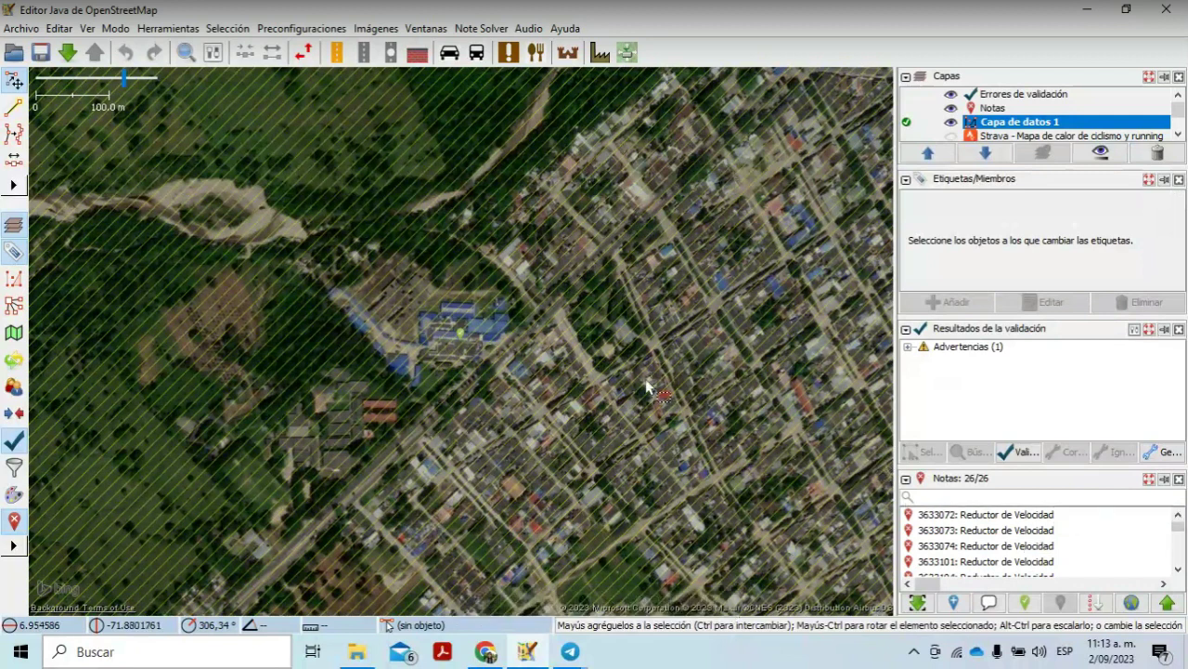
Step: Examine the wider map area to see where the open and closed notes lie around La Esmeralda
scroll(647, 388, down, 3)
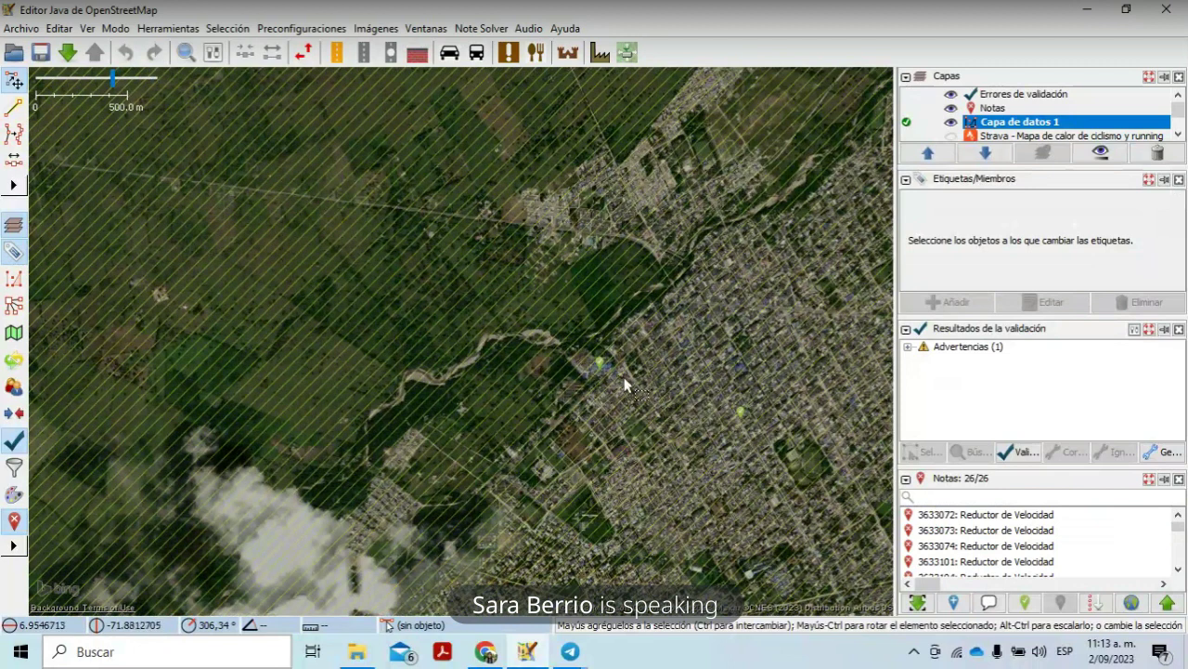
drag(709, 415, 719, 453)
middle_click(720, 454)
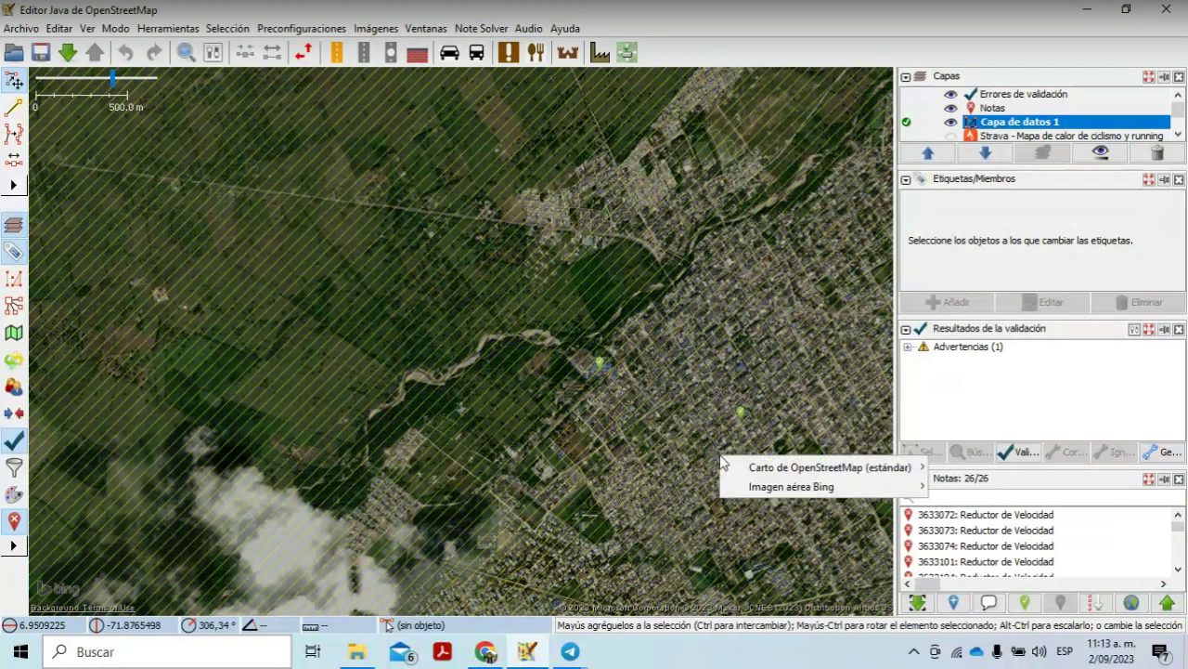
middle_click(662, 428)
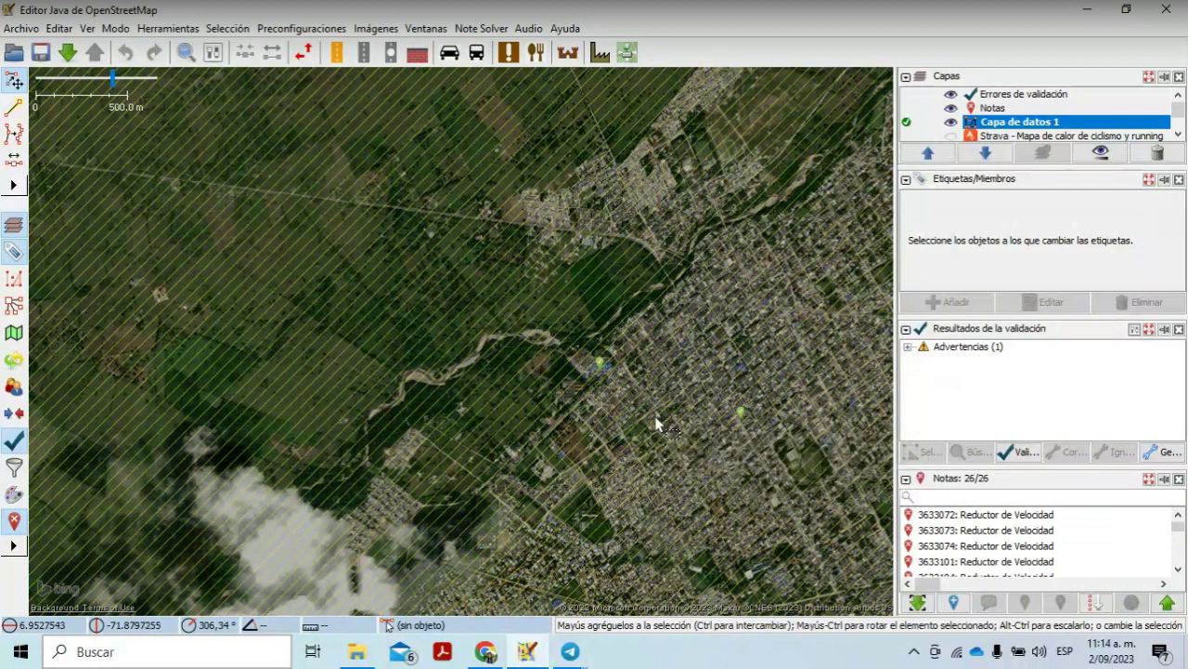
middle_click(708, 456)
scroll(548, 328, down, 5)
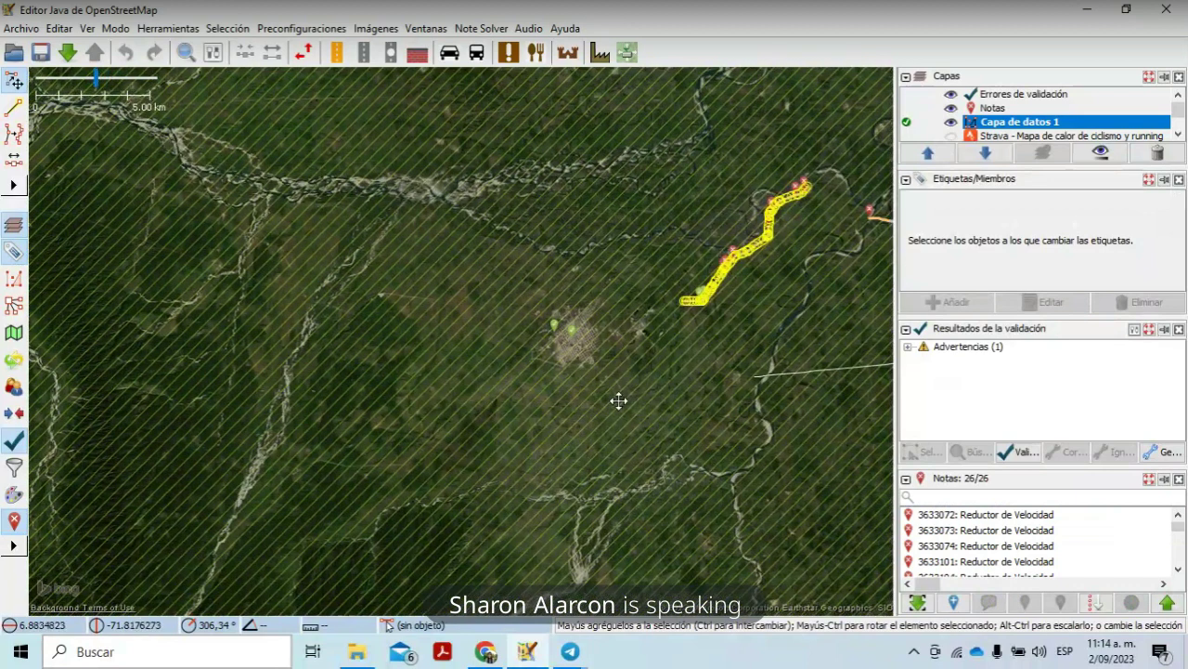
drag(618, 400, 210, 140)
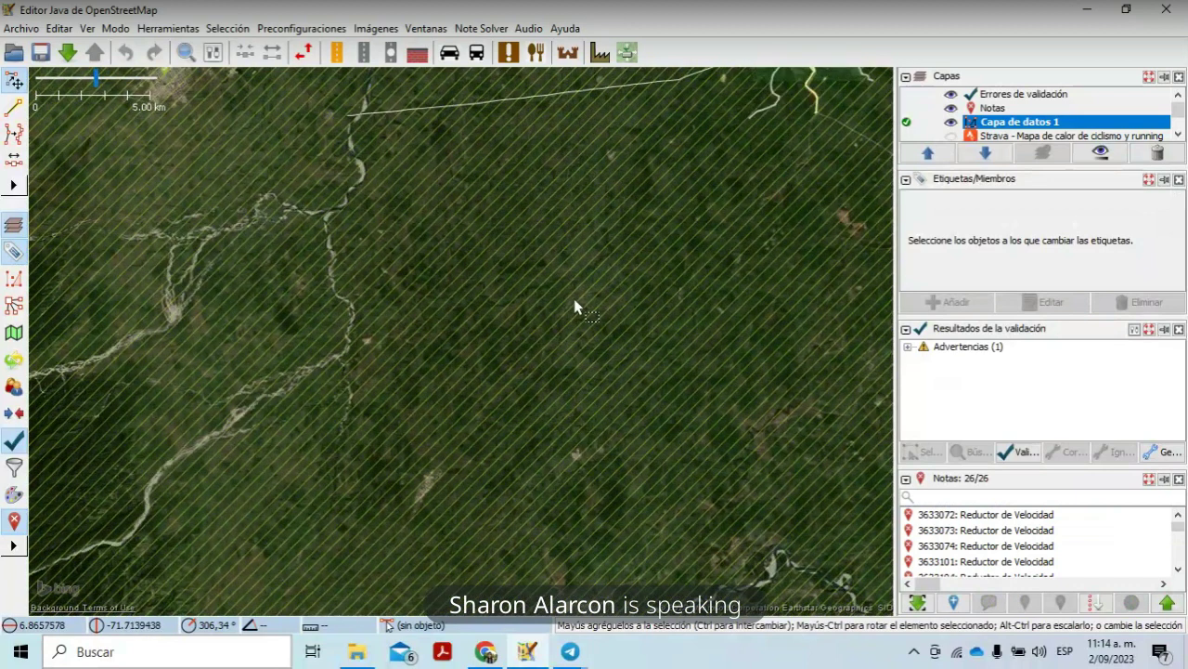
scroll(575, 307, down, 5)
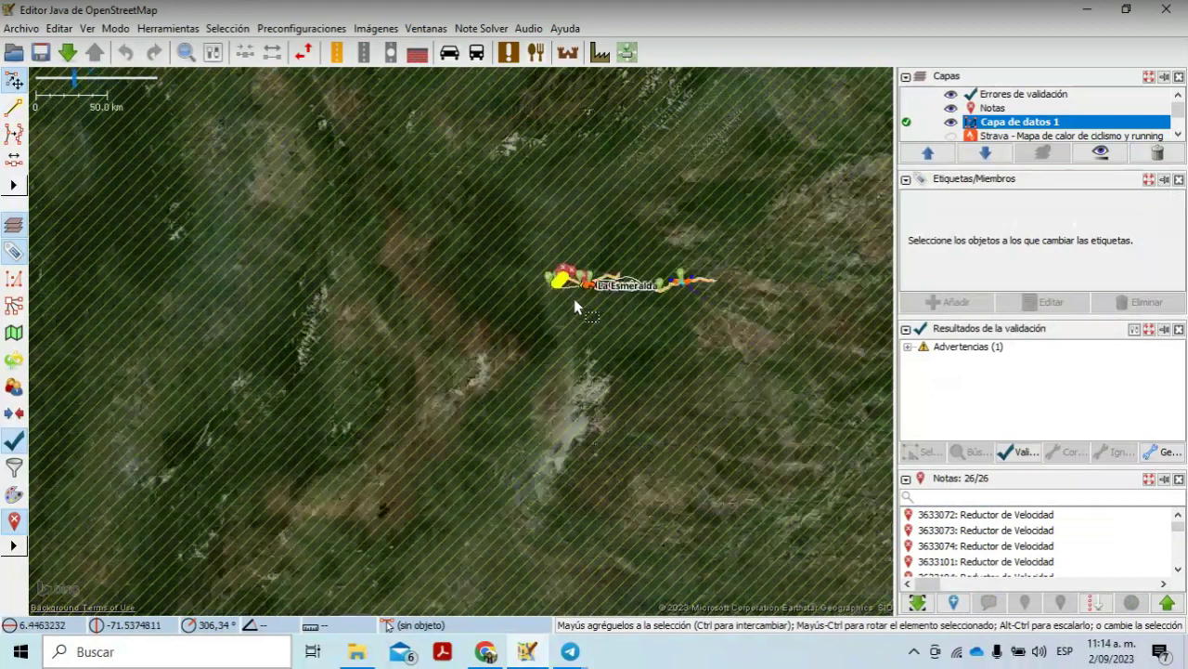
Step: Hide the Capa de datos 1 layer, and delete it together with the Notas layer
scroll(575, 306, down, 5)
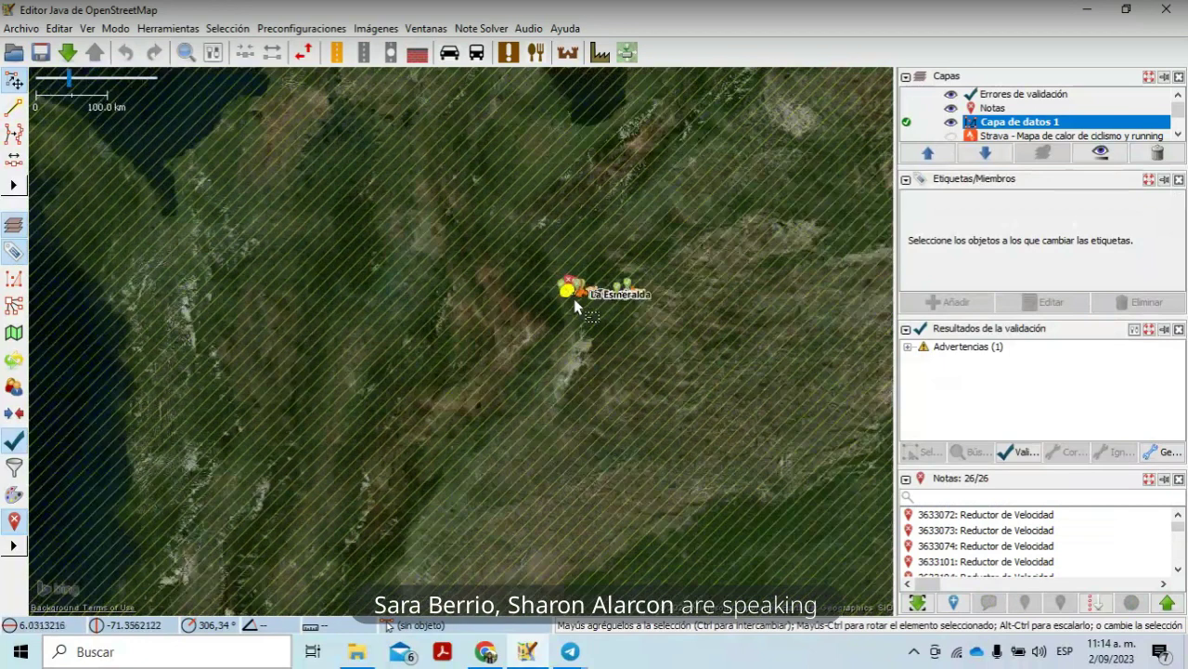
drag(575, 381, 509, 356)
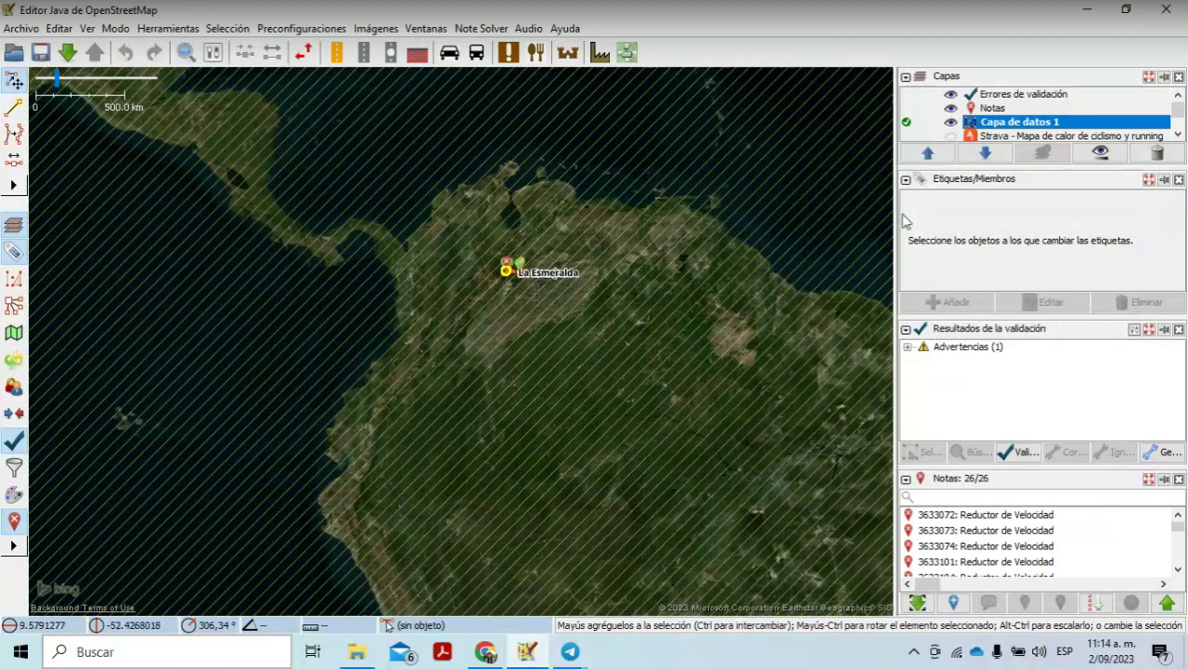
click(953, 123)
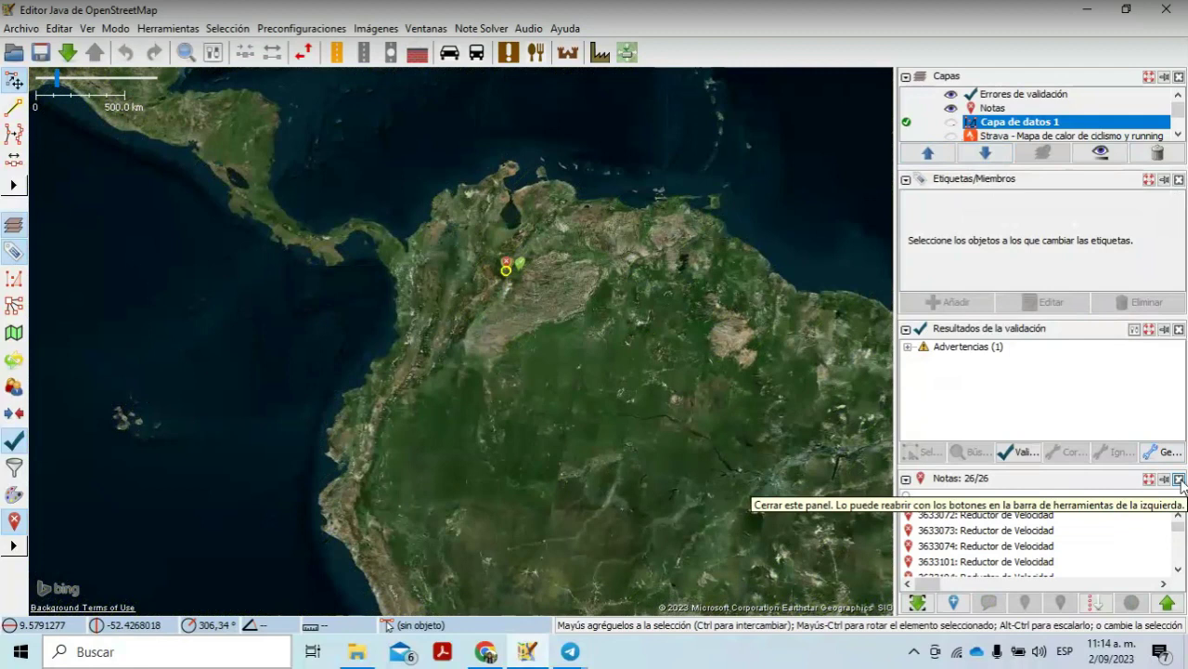
click(1157, 156)
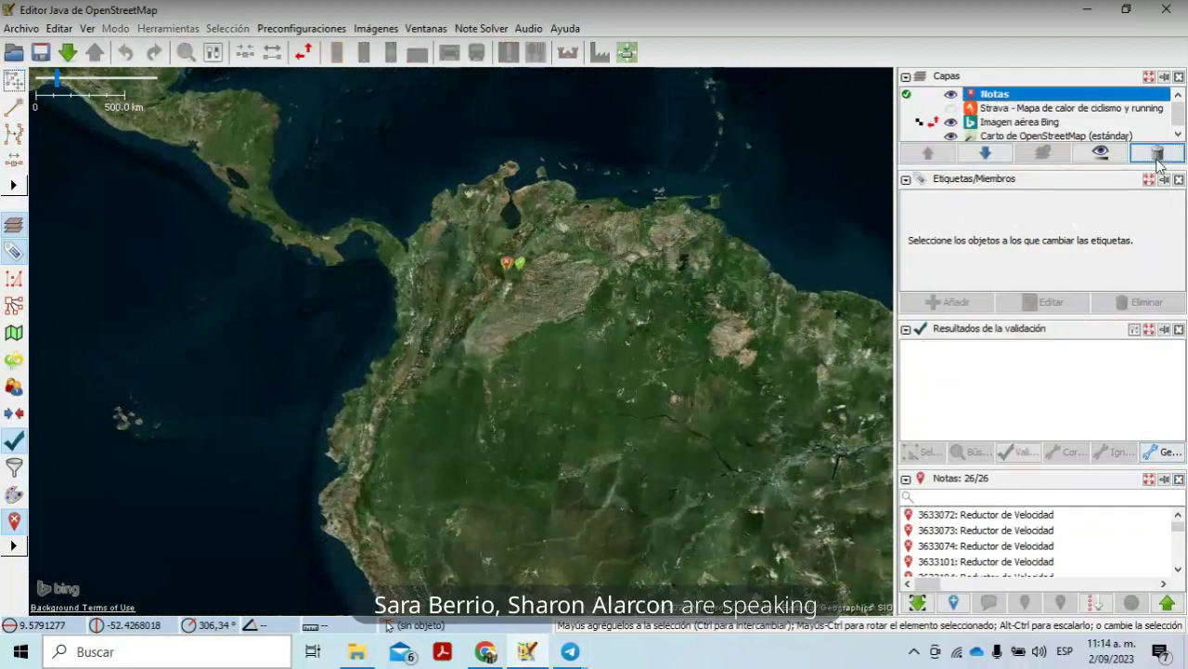
click(1157, 156)
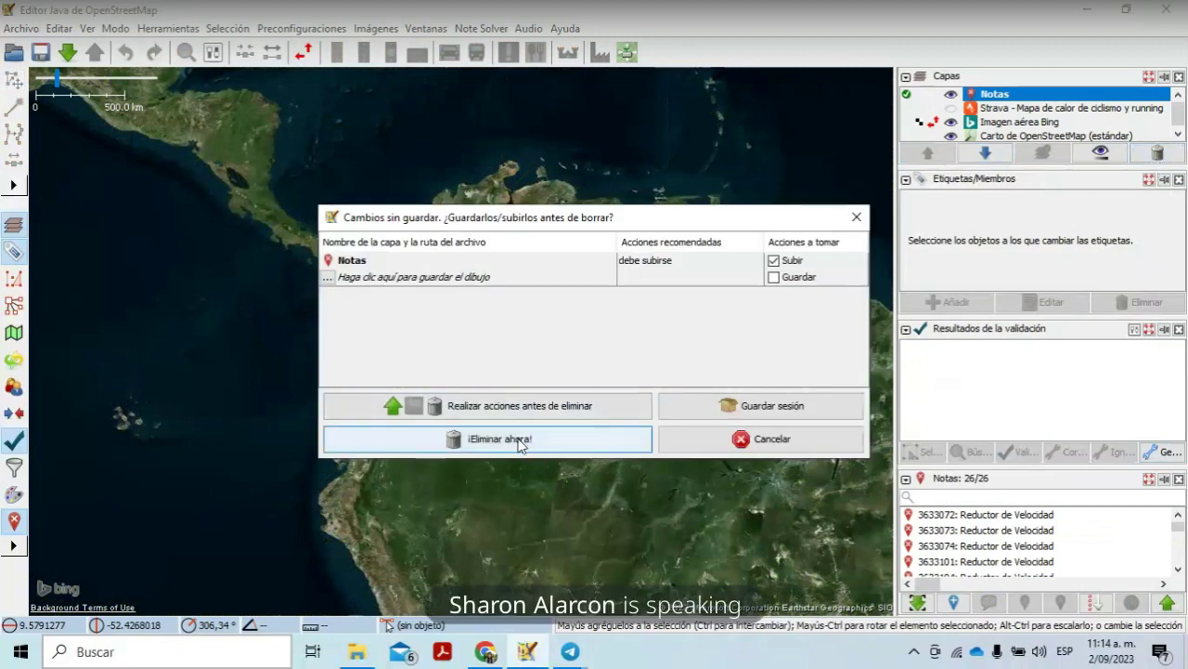
click(605, 406)
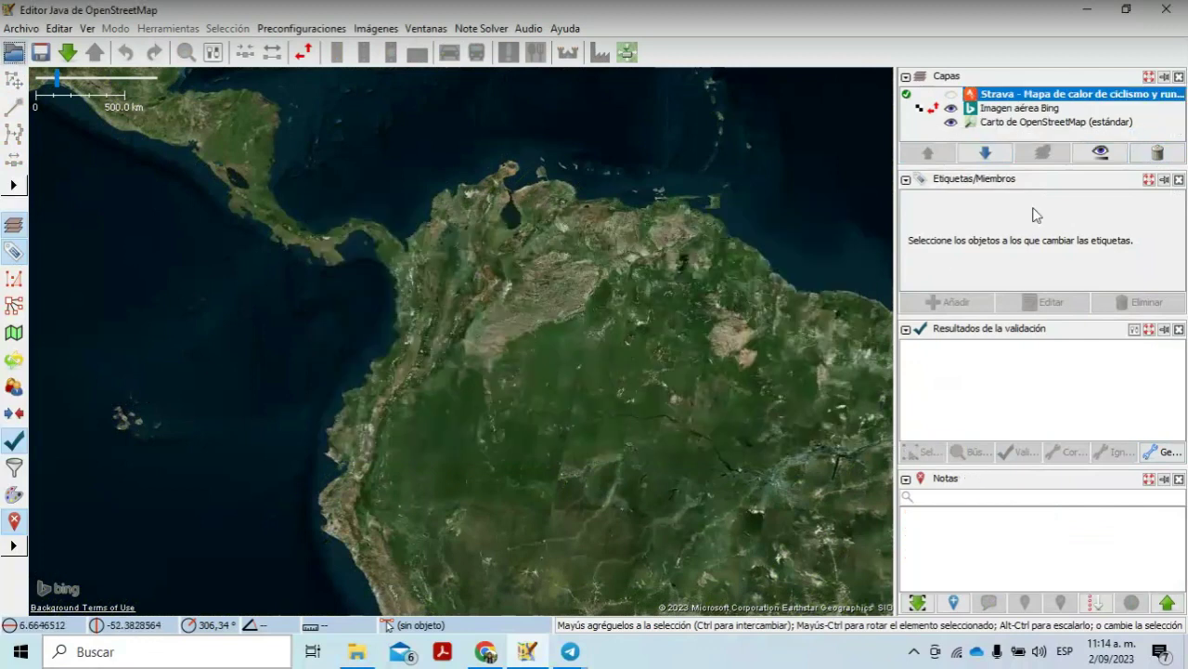
click(1161, 156)
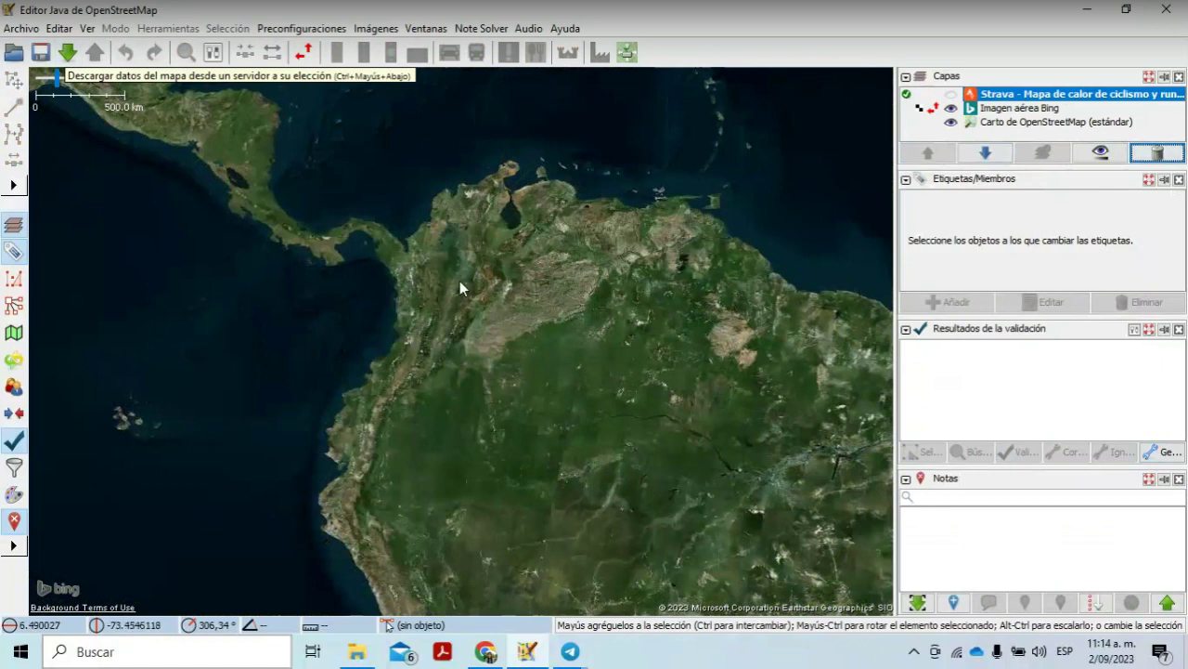
Step: Start a new OSM data download with its area map zoomed in on Colombia
scroll(459, 280, up, 2)
click(68, 53)
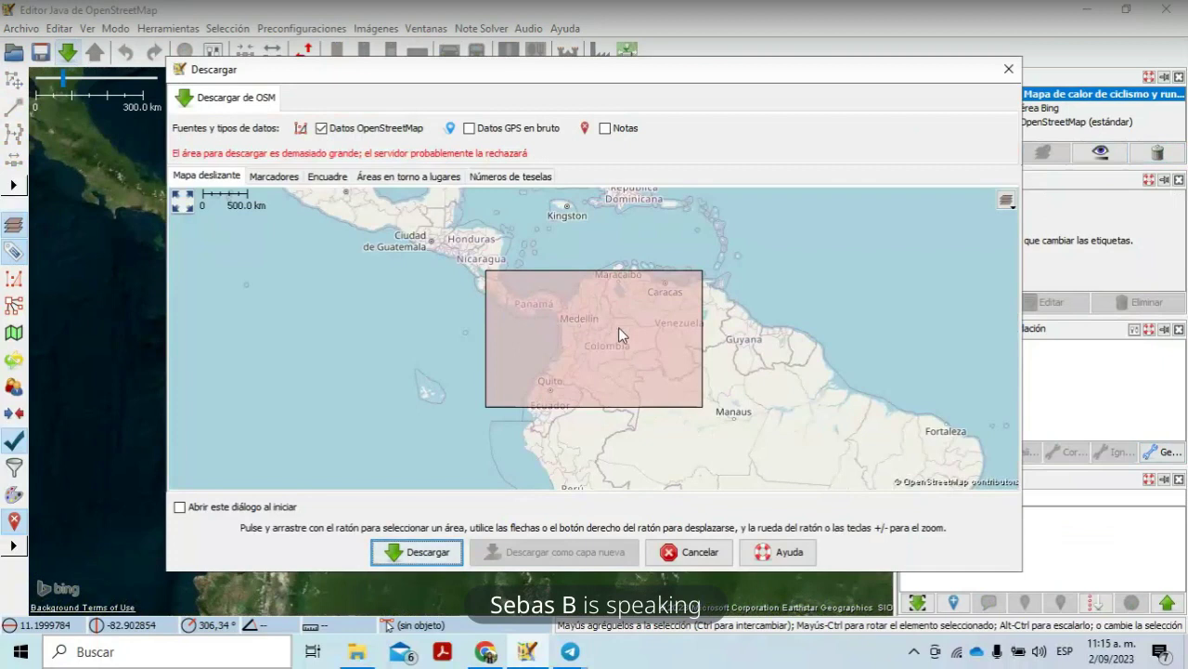
scroll(624, 327, up, 2)
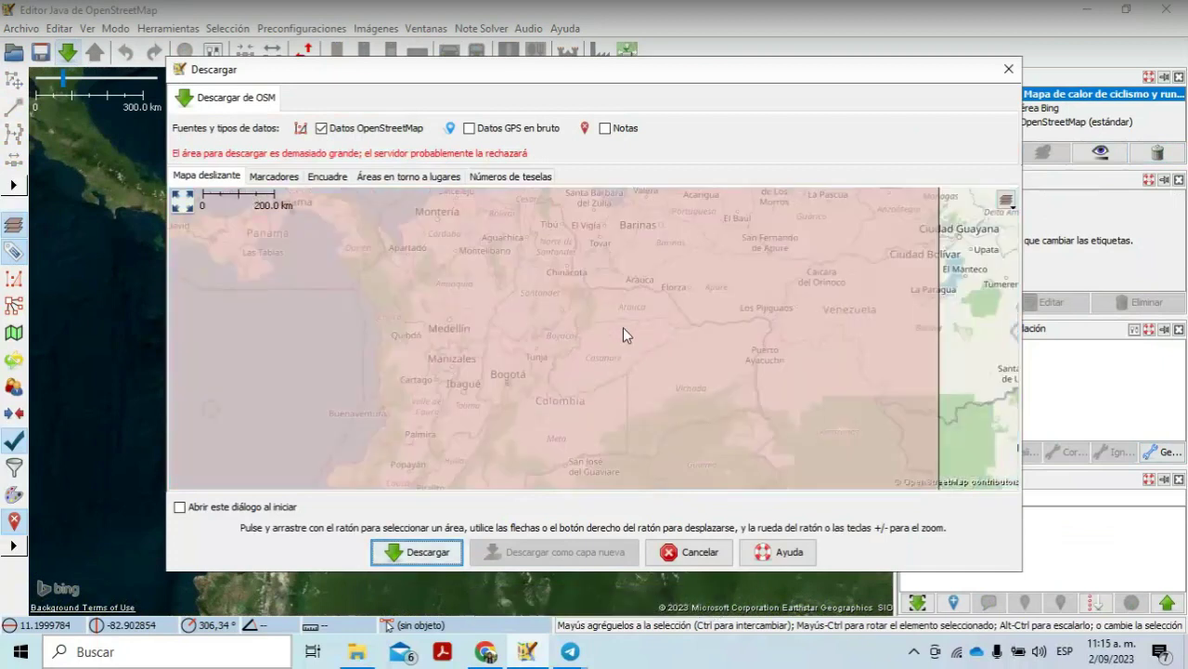
Step: Try to mark a download area around San José del Guaviare on the zoomed-out map
drag(626, 400, 608, 473)
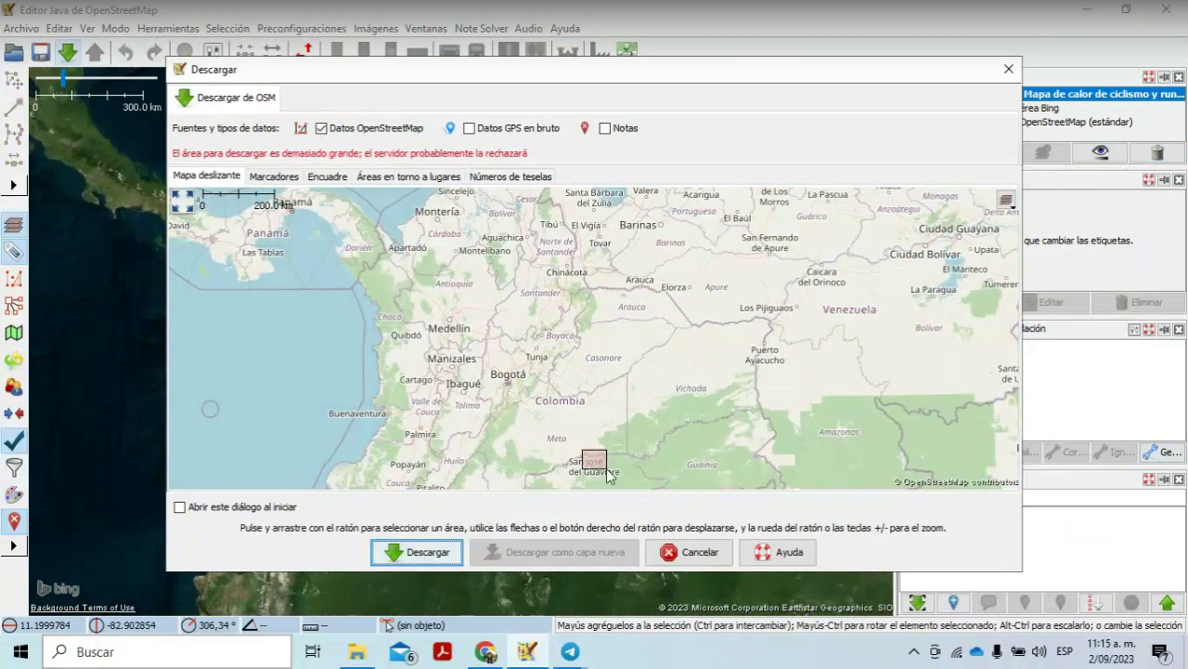
mouse_move(729, 366)
mouse_down()
mouse_move(677, 319)
mouse_move(735, 365)
mouse_up()
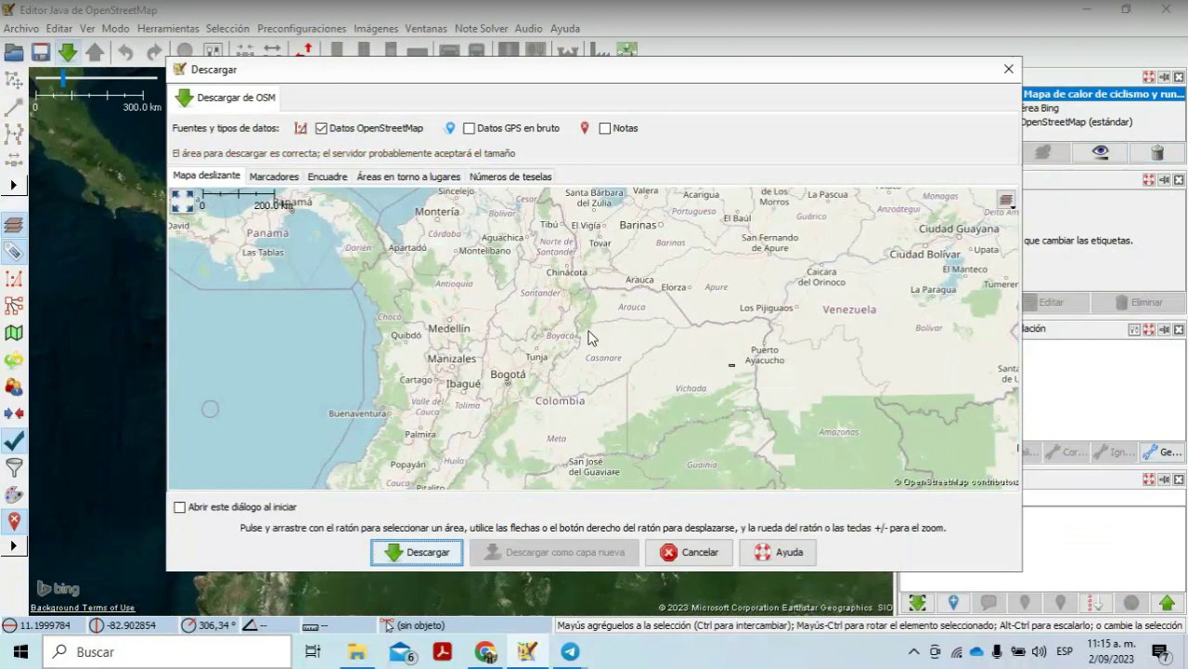
key(Down)
key(Down)
key(Down)
key(Down)
key(Down)
key(Down)
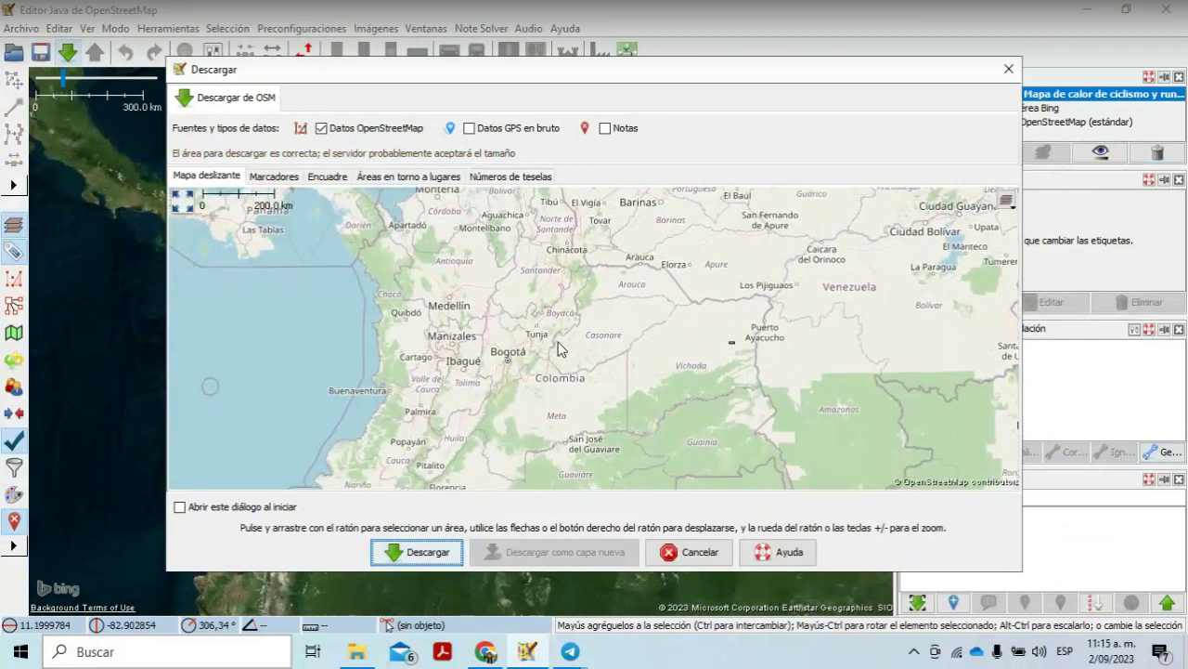
drag(556, 340, 632, 371)
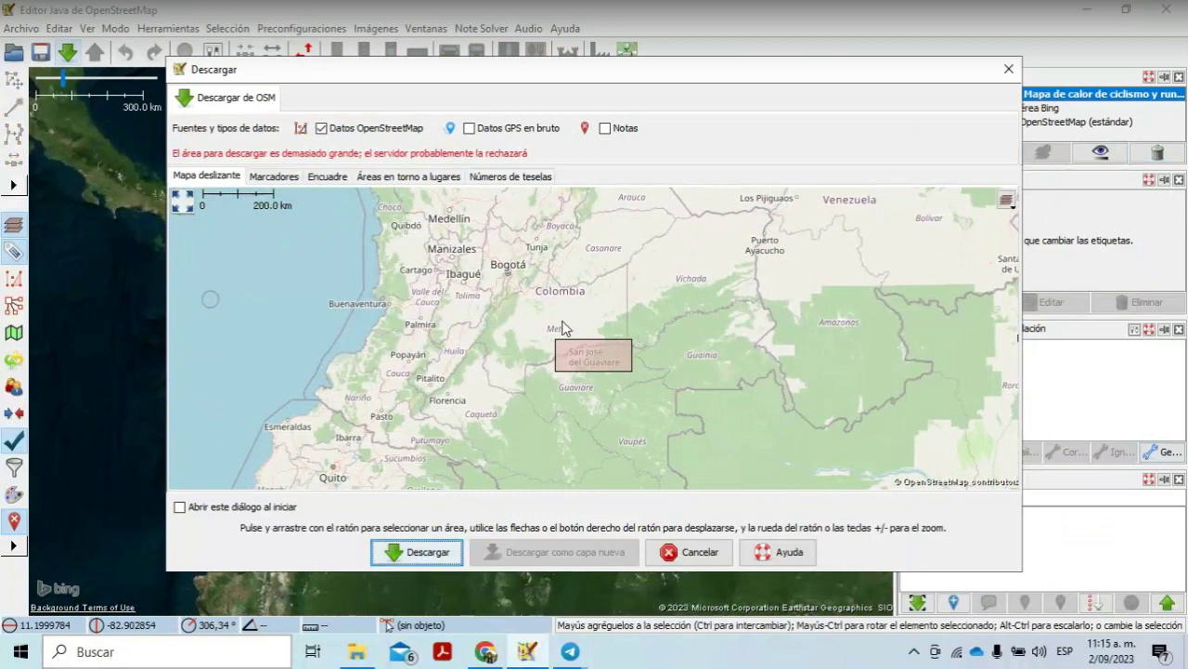
scroll(563, 327, up, 1)
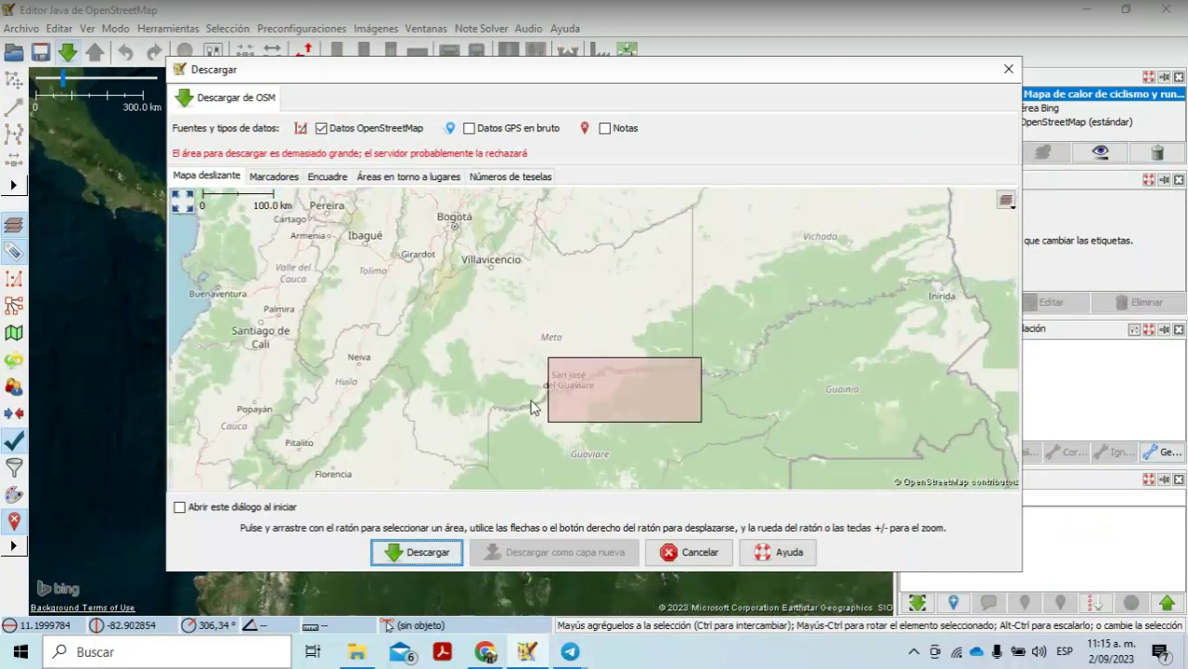
drag(405, 284, 484, 329)
key(Up)
key(Up)
key(Up)
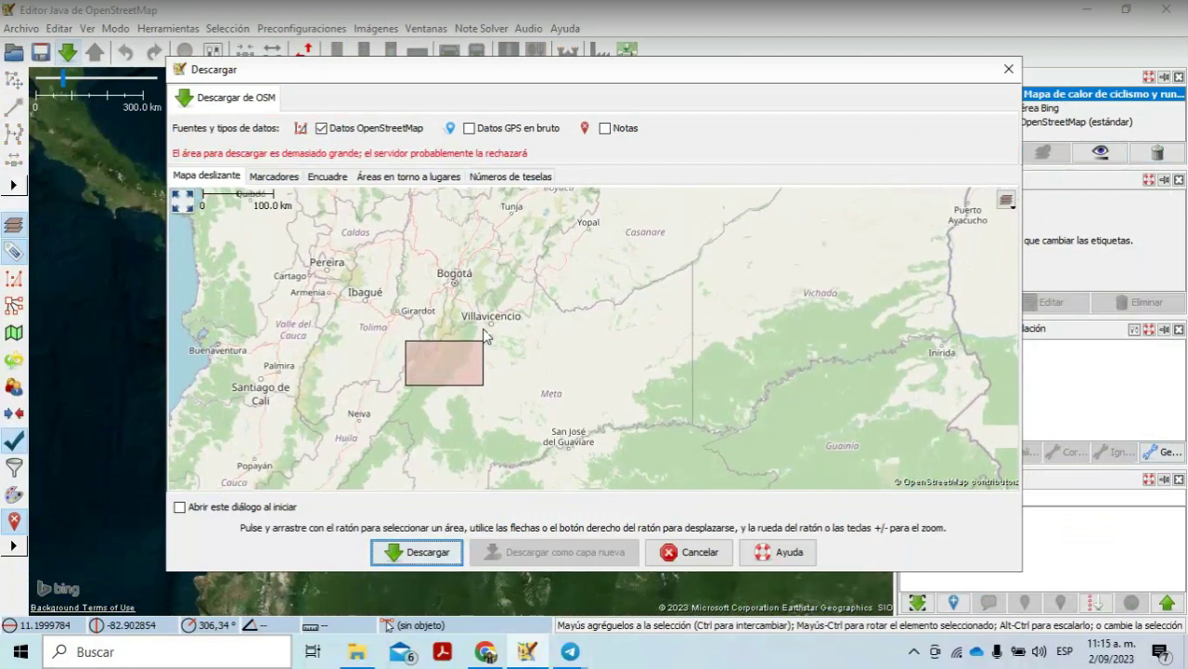
key(Up)
key(Up)
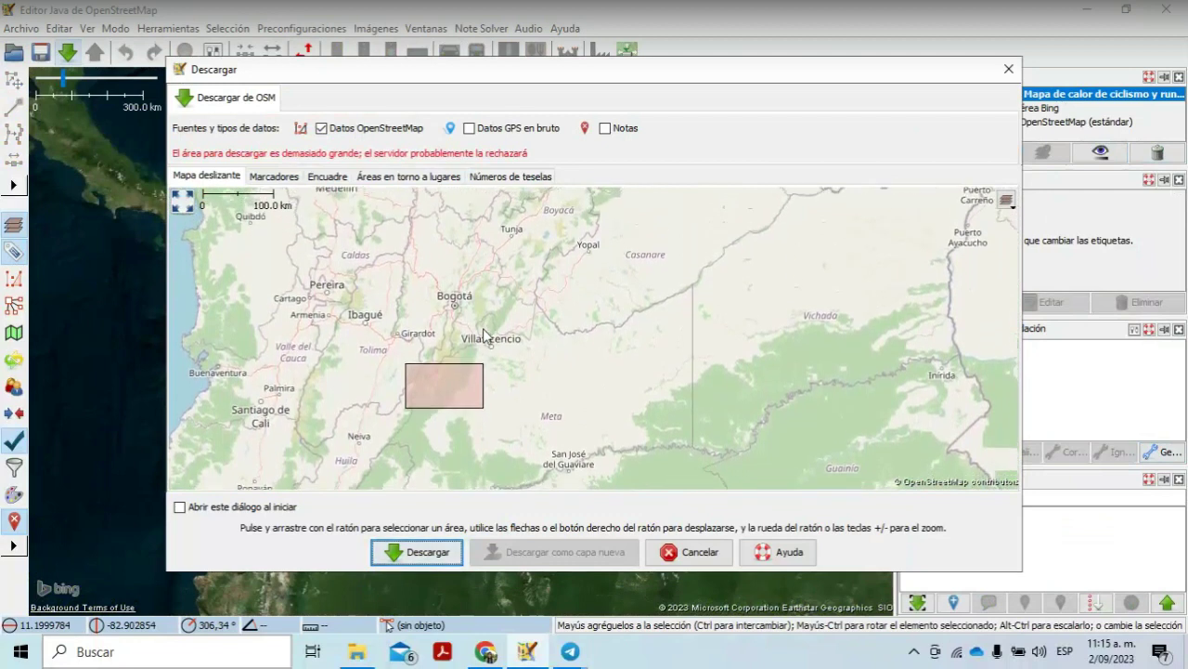
key(Up)
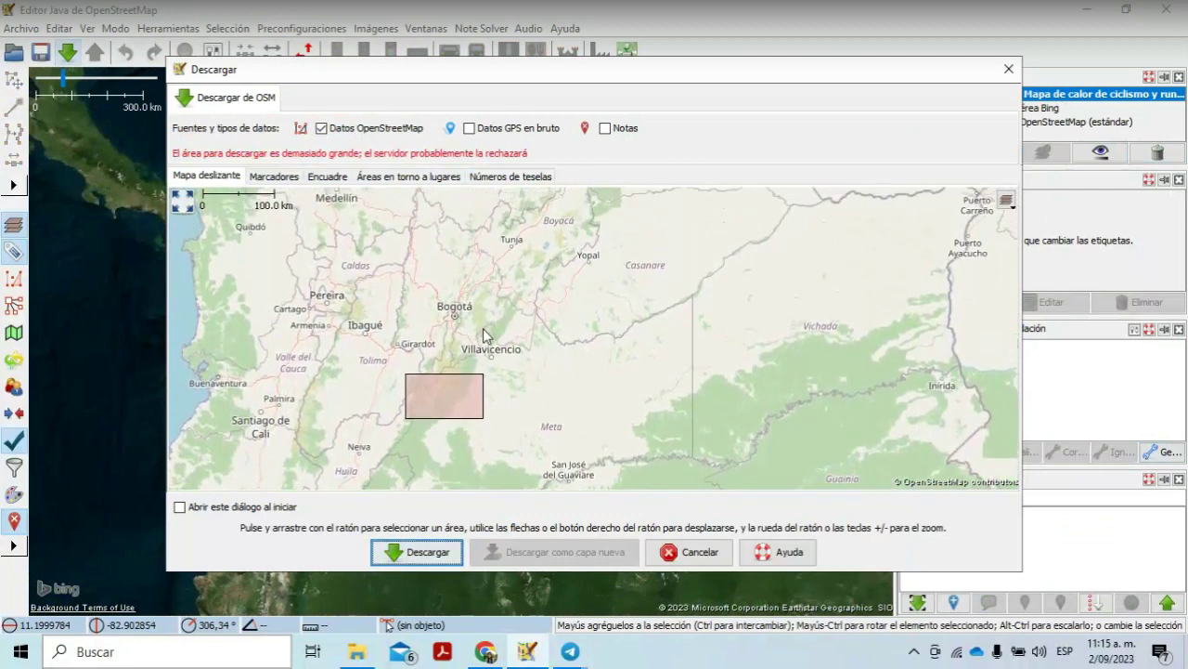
key(Down)
key(Down)
key(Up)
key(Down)
key(Down)
key(Down)
key(Down)
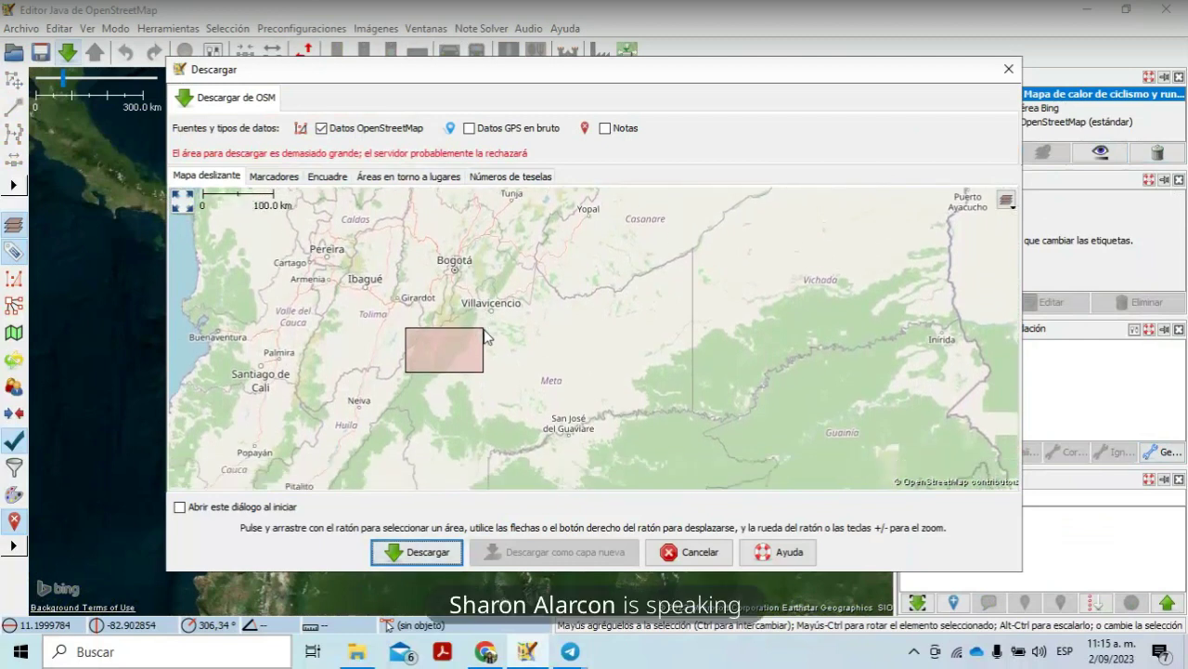
Step: Draw a download area around San José del Guaviare and its surroundings, north of El Retorno
drag(525, 415, 619, 446)
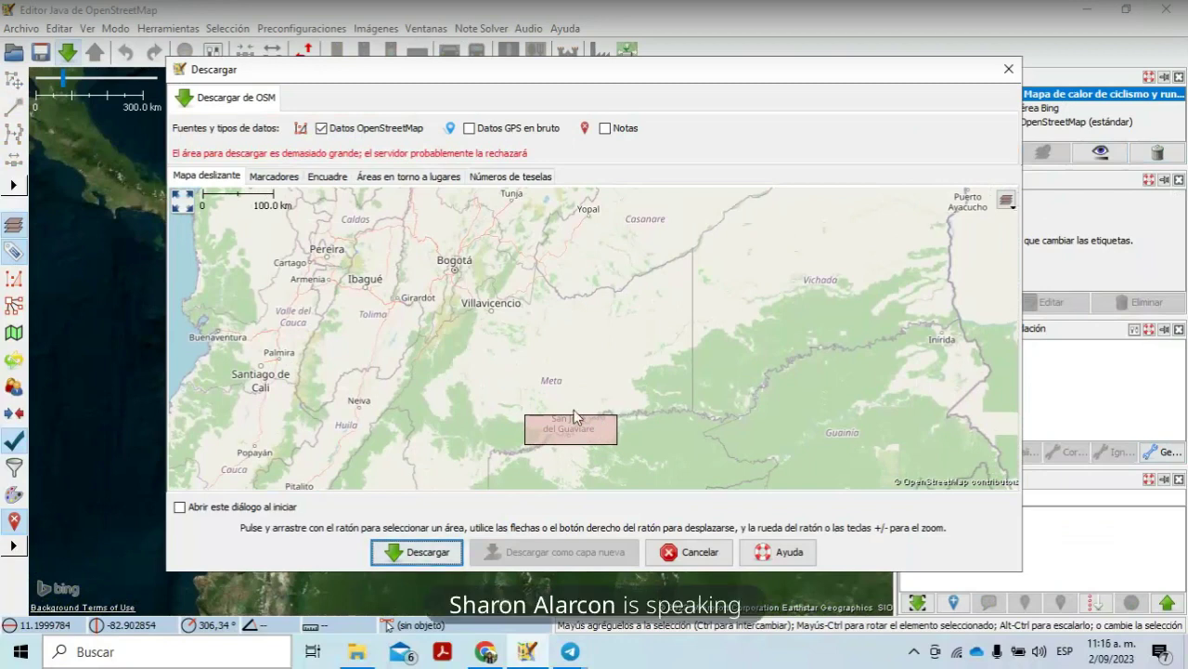
scroll(574, 410, up, 2)
drag(584, 430, 570, 371)
key(Down)
key(Down)
key(Down)
key(Down)
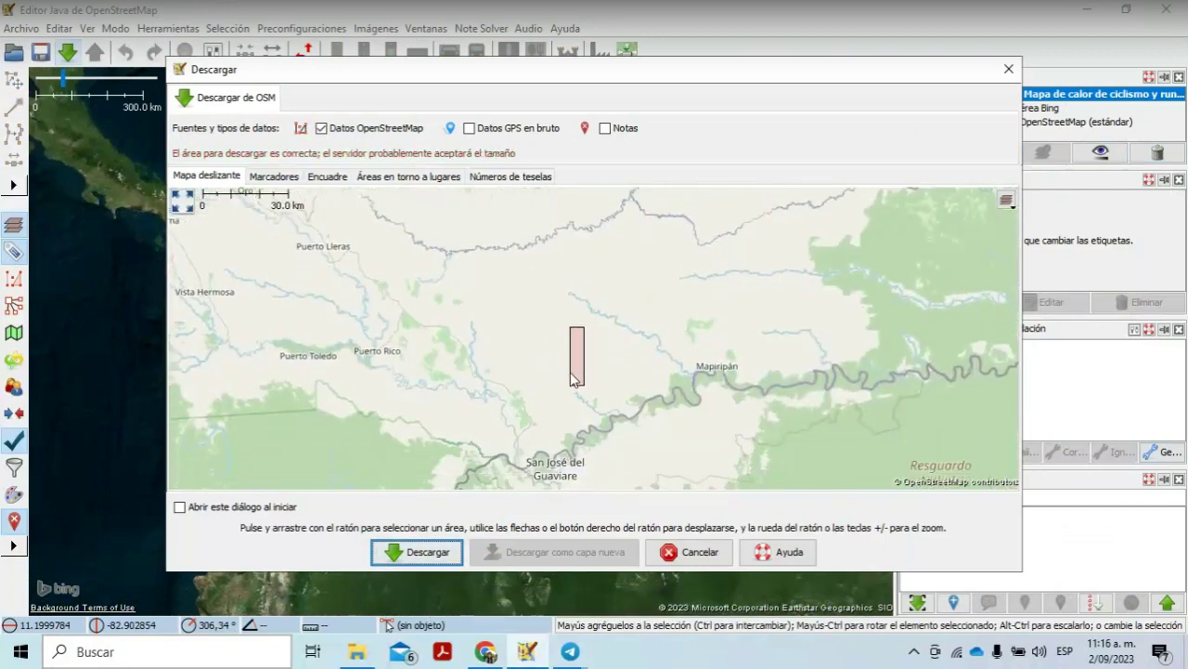
drag(498, 291, 612, 386)
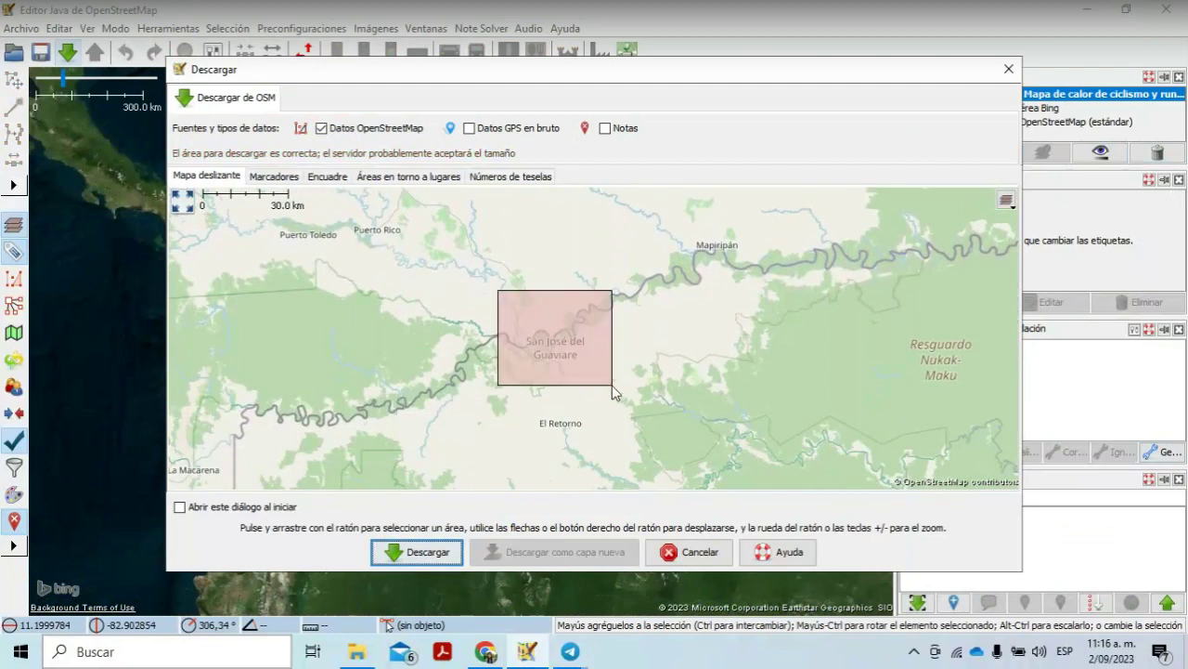
Step: Narrow the download area to the town of San José del Guaviare with Arazá and check its boundaries
scroll(612, 385, up, 1)
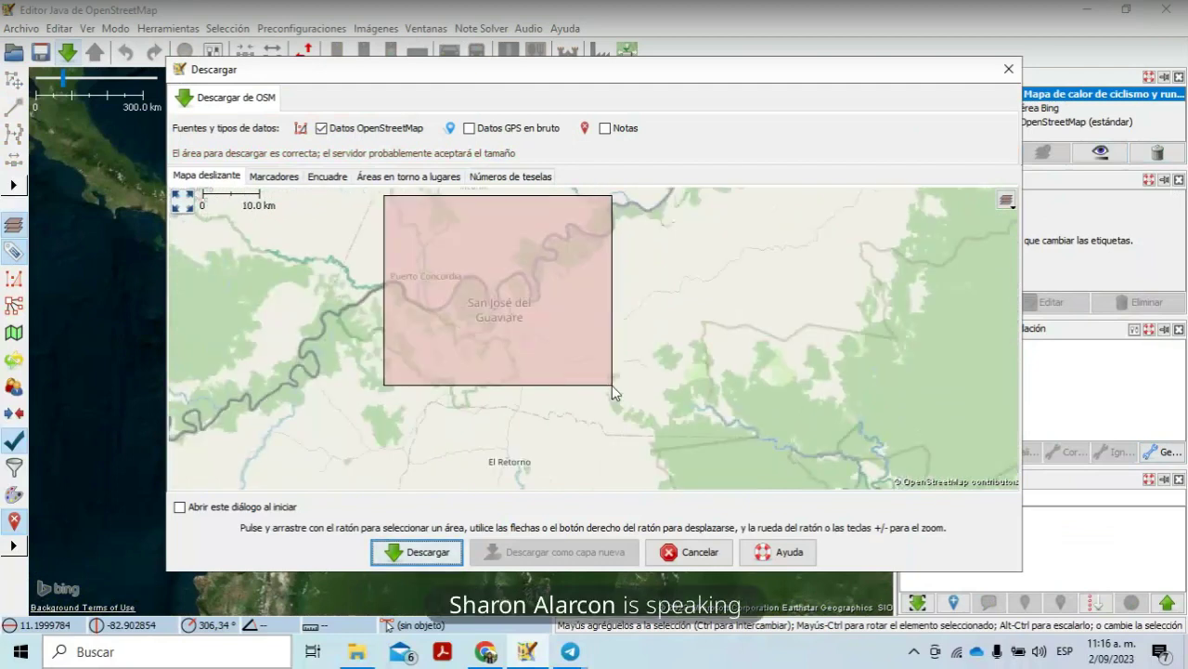
scroll(493, 314, up, 2)
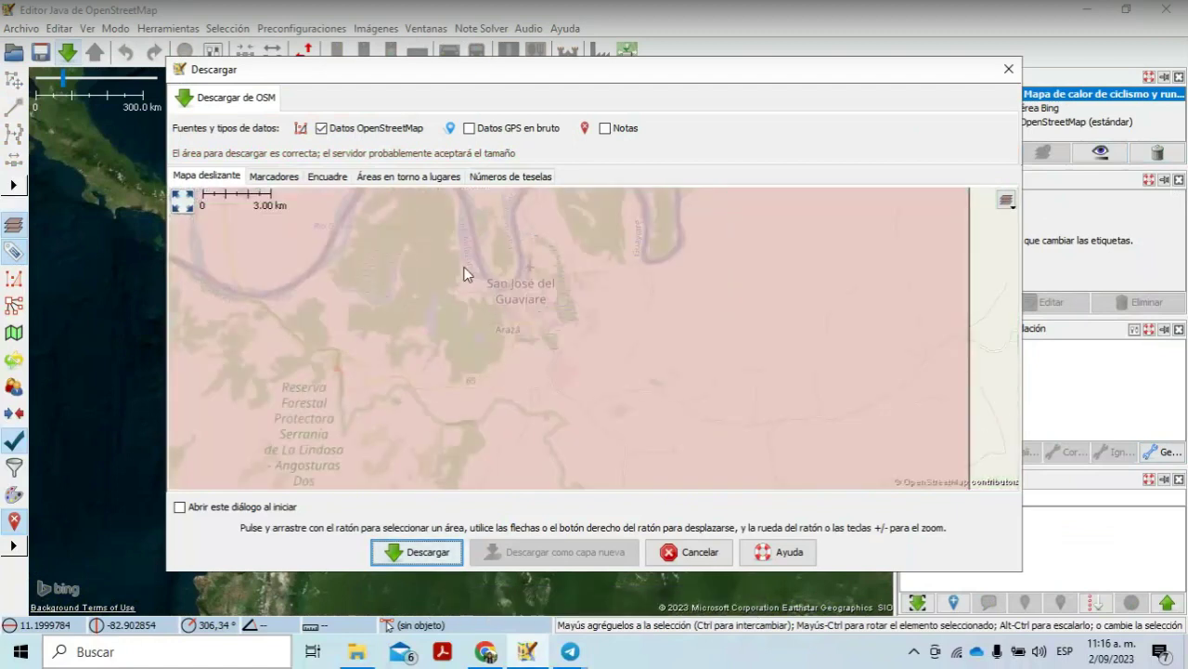
drag(464, 267, 591, 351)
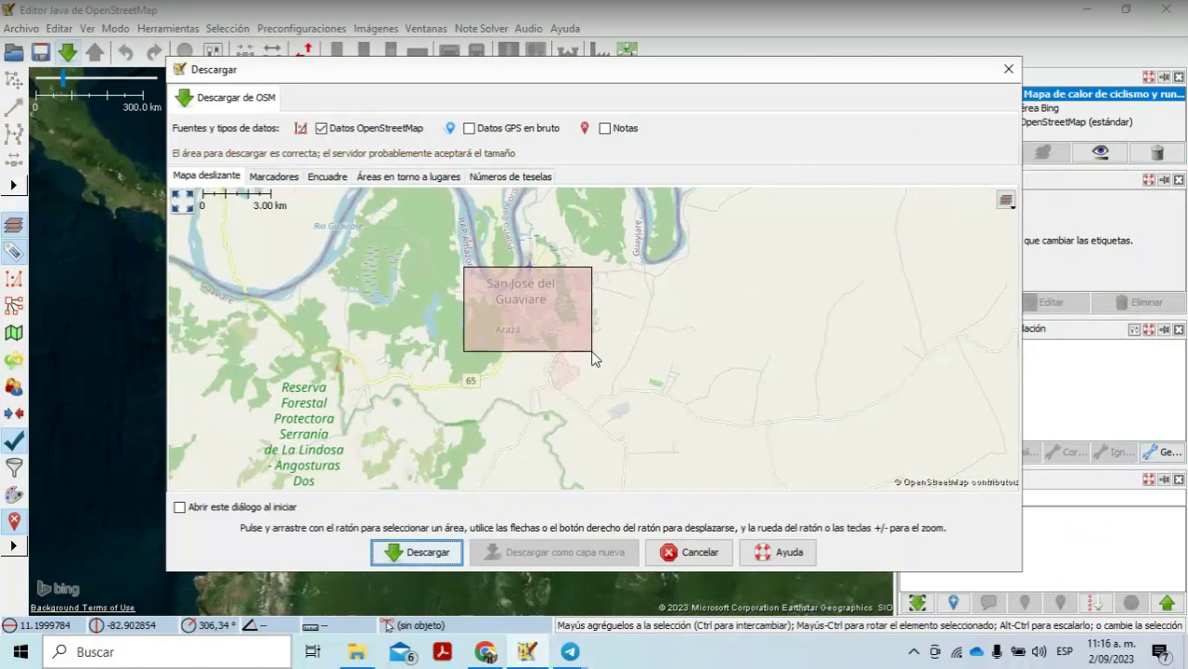
scroll(530, 329, up, 1)
scroll(531, 328, up, 1)
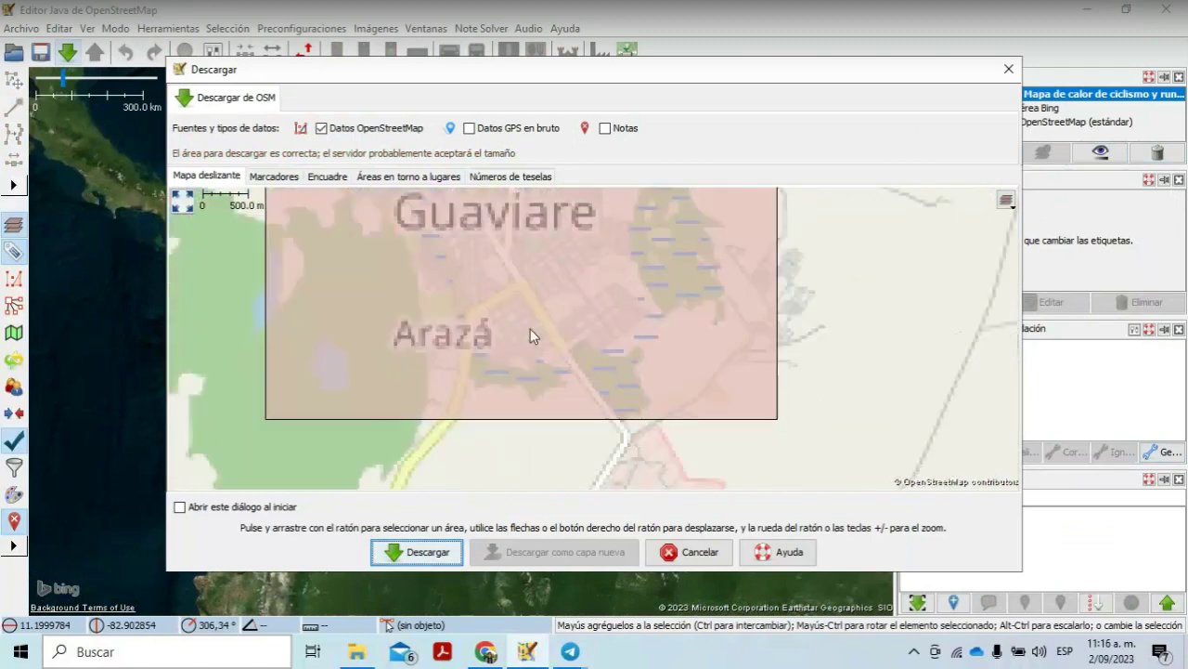
key(Up)
key(Up)
key(Up)
key(Up)
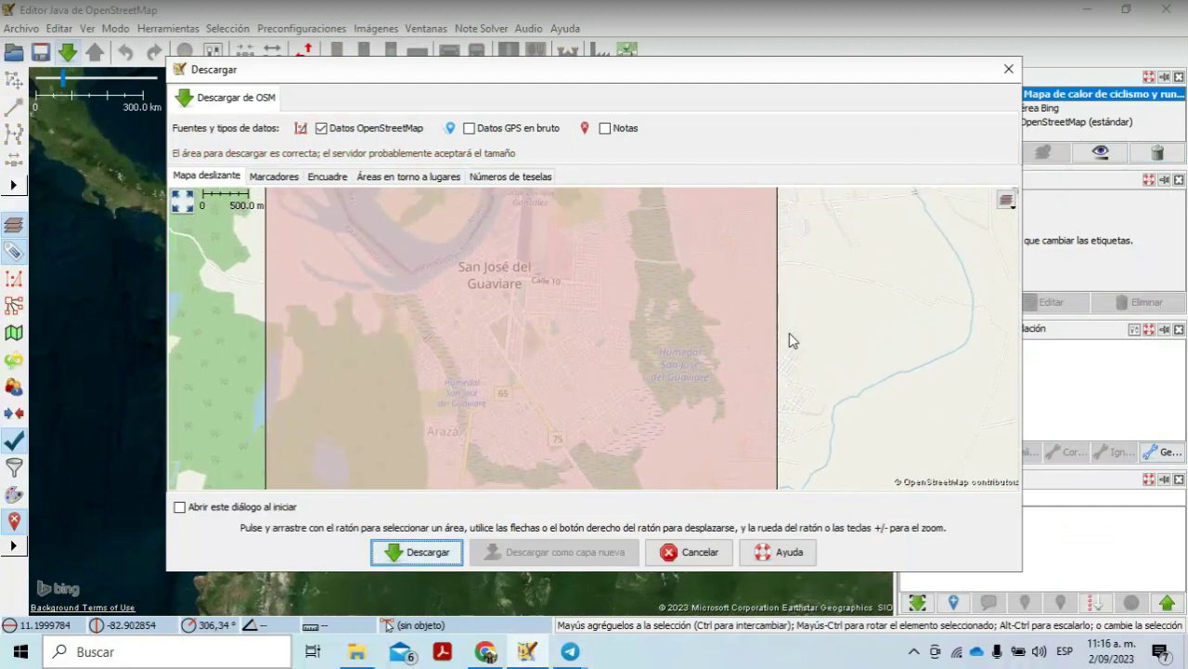
key(Up)
key(Up)
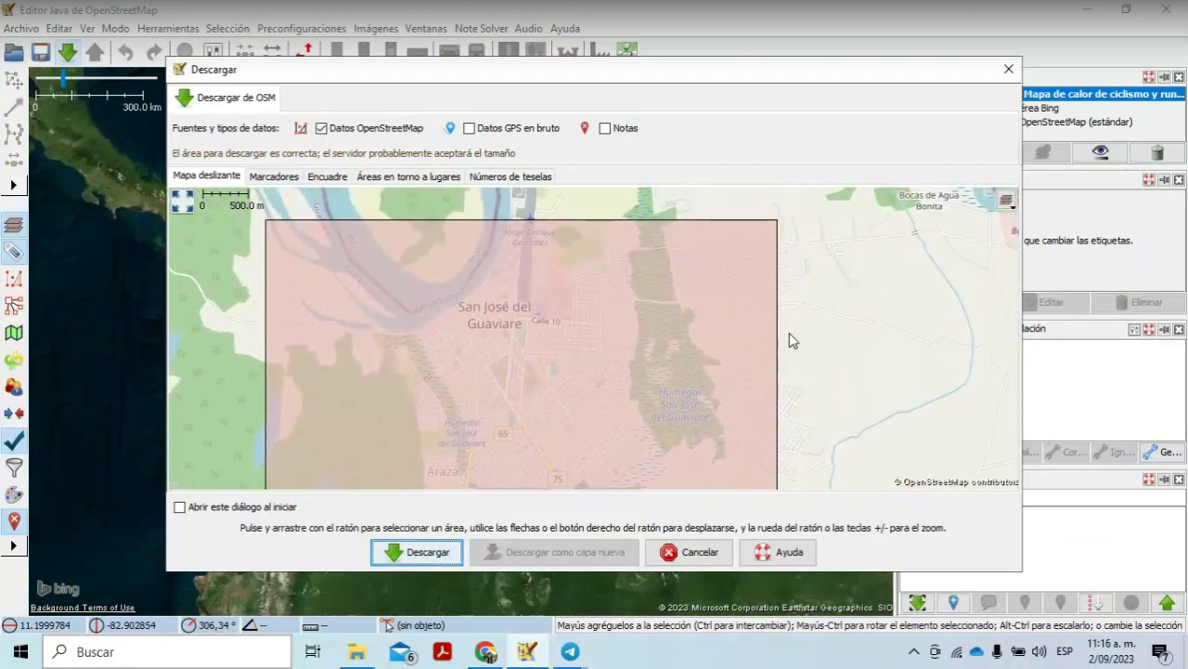
key(Down)
key(Down)
key(Down)
key(Down)
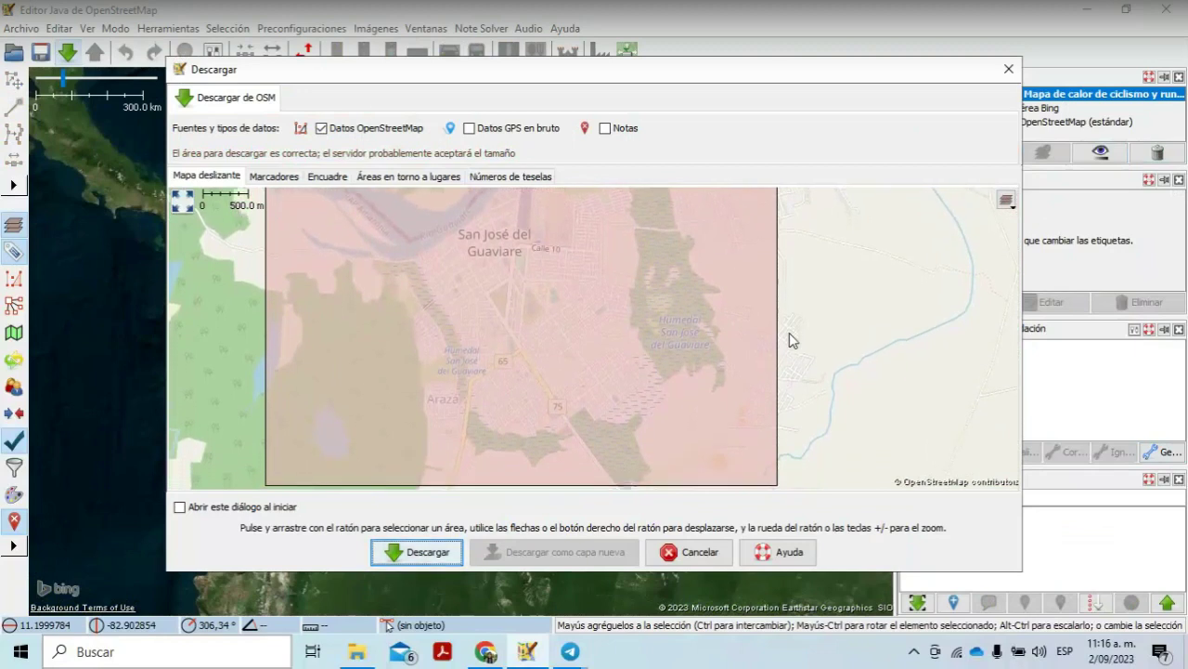
Step: Include raw GPS data and notes along with the OpenStreetMap data, and download the marked area
click(476, 128)
click(606, 129)
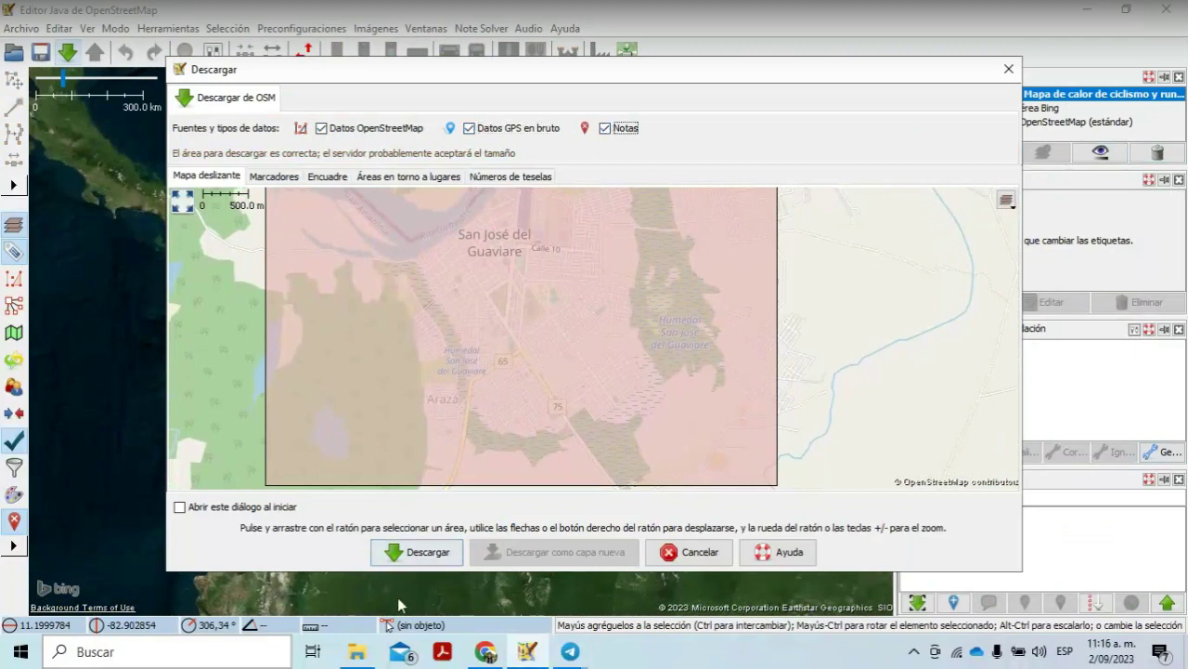
click(415, 554)
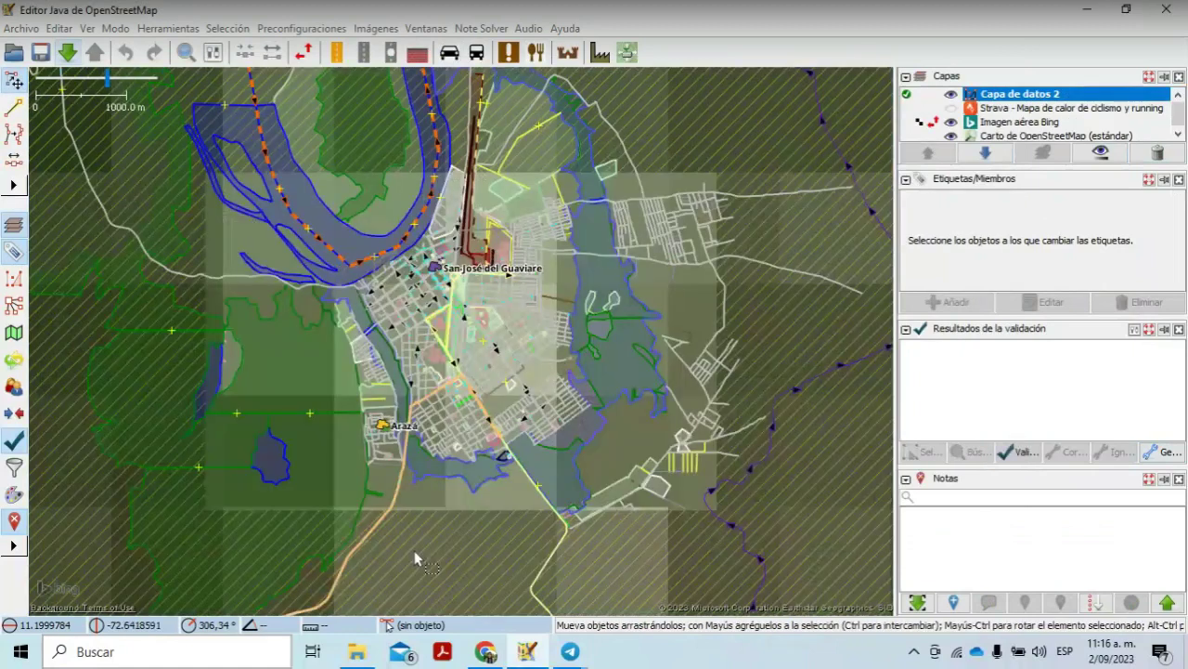
Step: Examine the tags of streets and buildings across the downloaded San José del Guaviare area
click(414, 550)
click(577, 395)
click(594, 427)
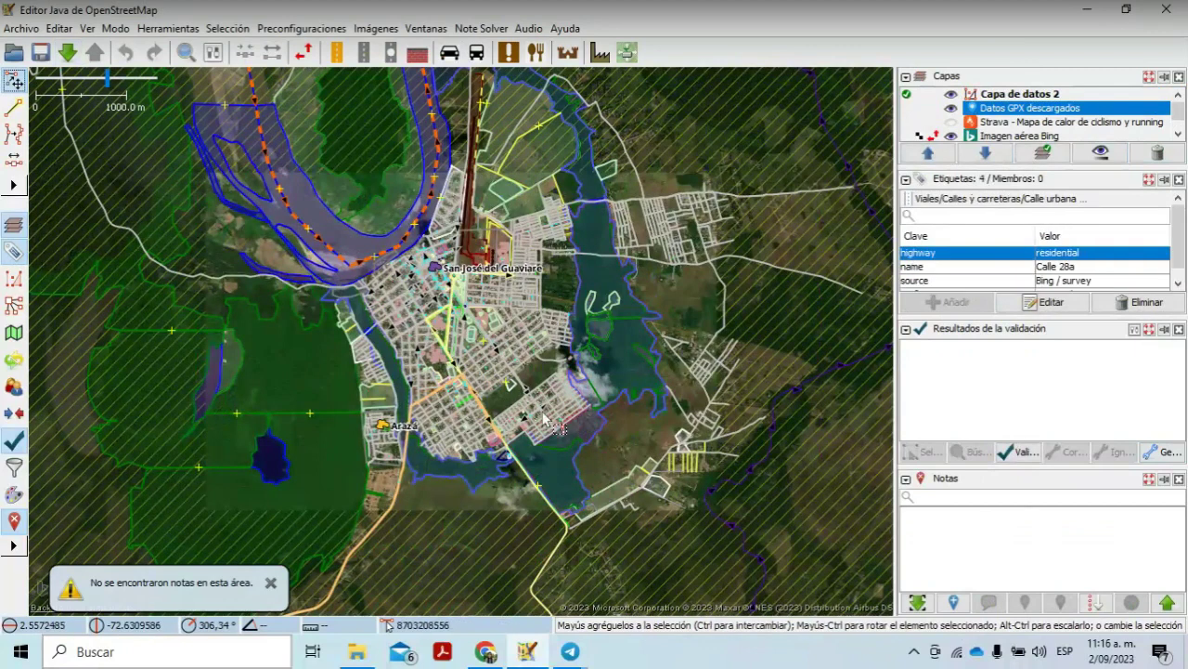
click(506, 362)
click(435, 309)
click(453, 319)
click(470, 326)
click(488, 337)
click(506, 346)
click(543, 359)
click(604, 307)
click(649, 269)
click(681, 267)
click(666, 266)
click(575, 302)
click(506, 293)
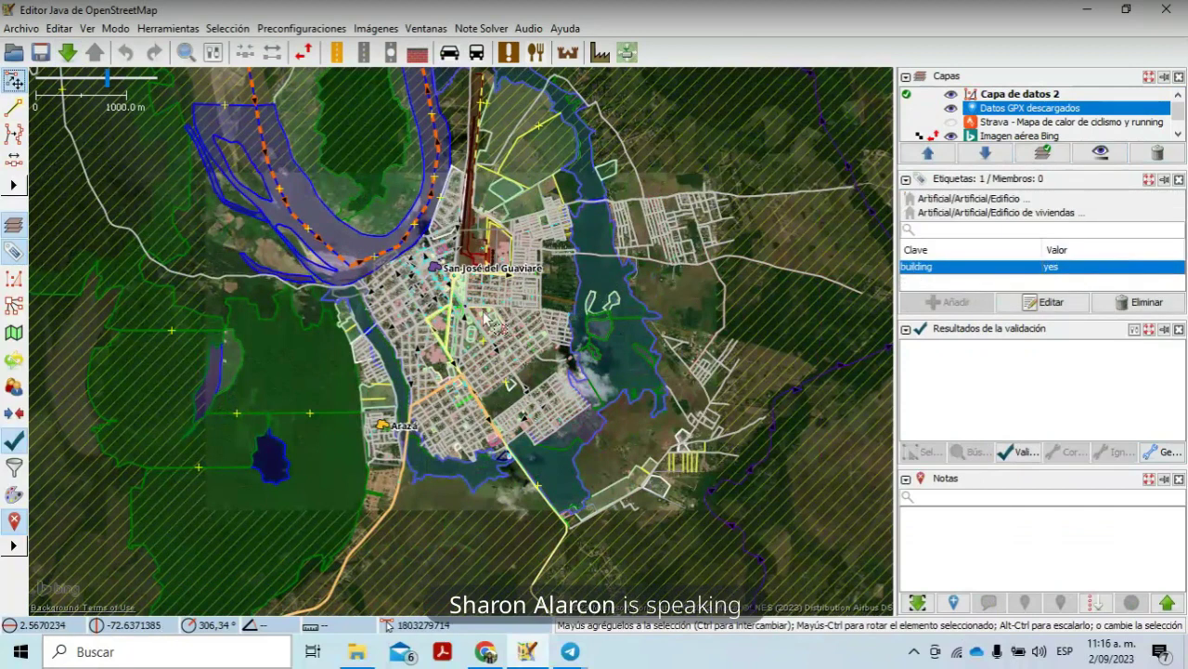
click(401, 299)
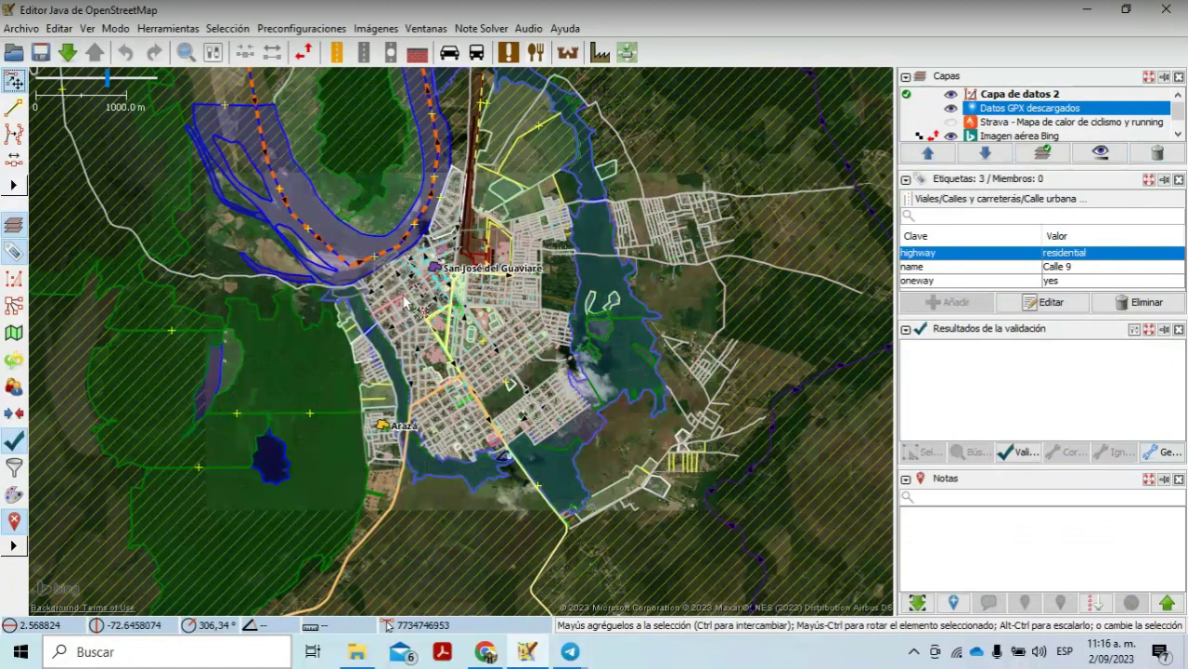
click(399, 299)
click(409, 297)
click(483, 279)
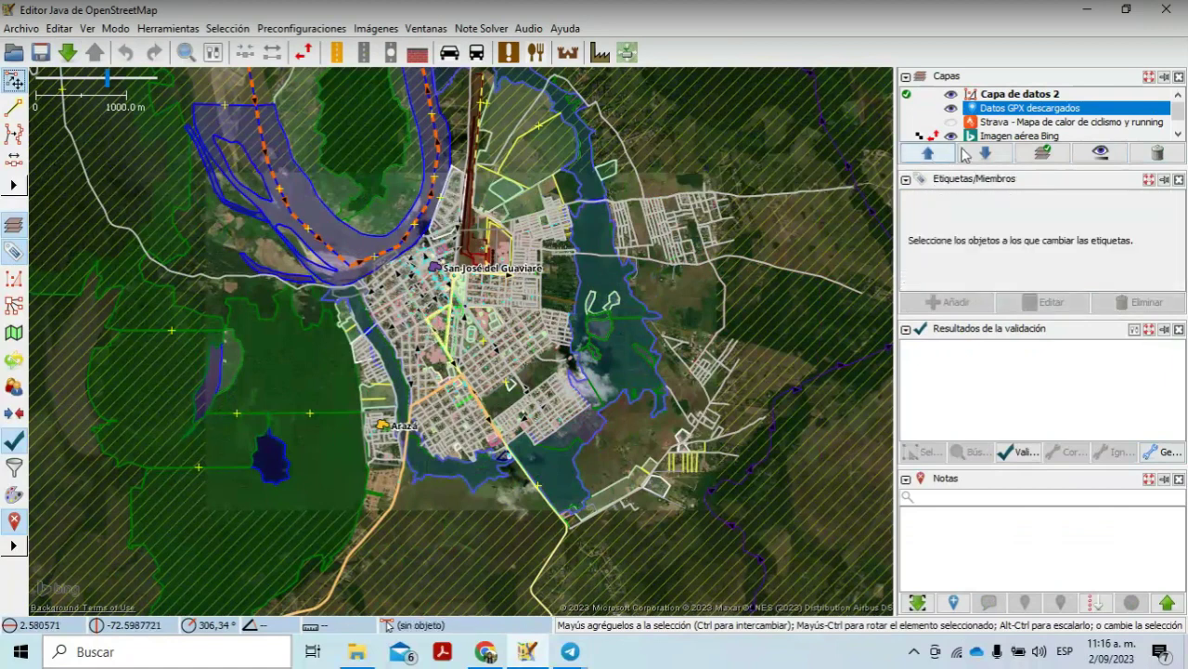
Step: Hide Capa de datos 2 and examine the downloaded GPS tracks over the Bing imagery around the town's roundabouts
click(952, 99)
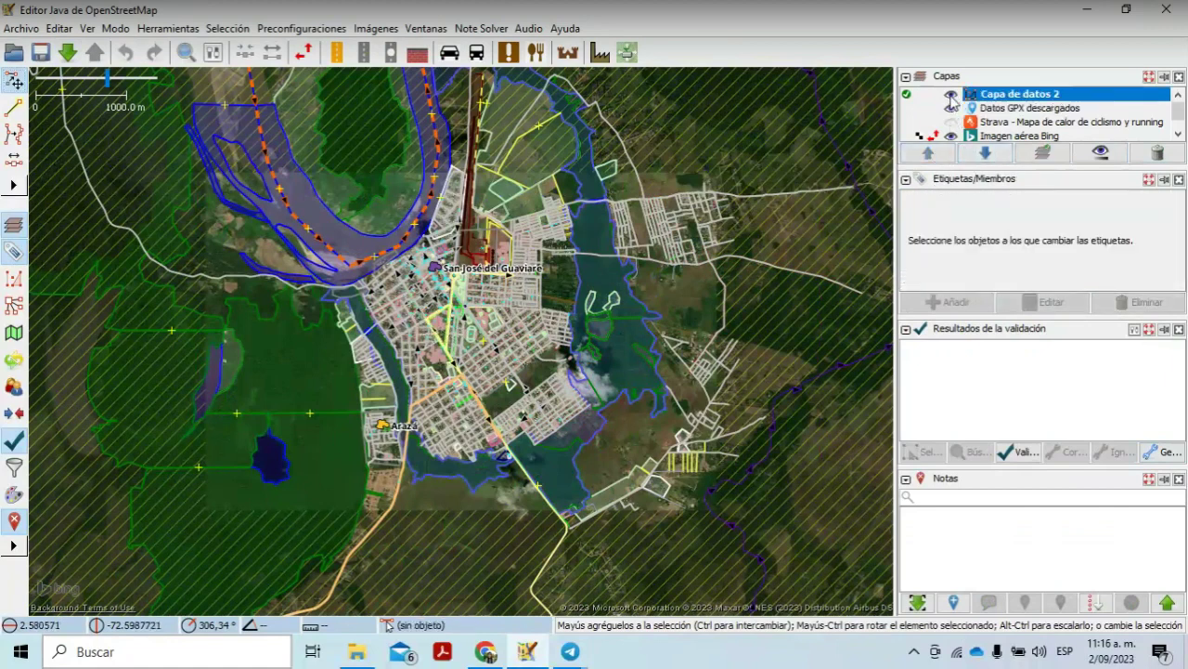
click(952, 97)
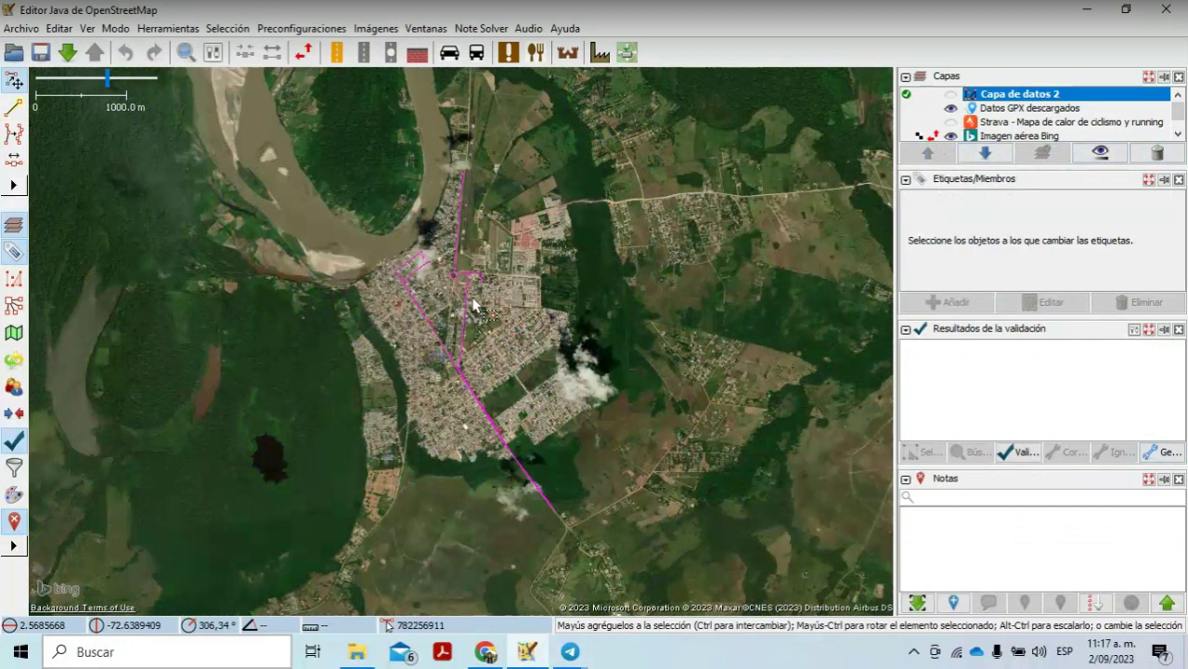
scroll(474, 305, up, 4)
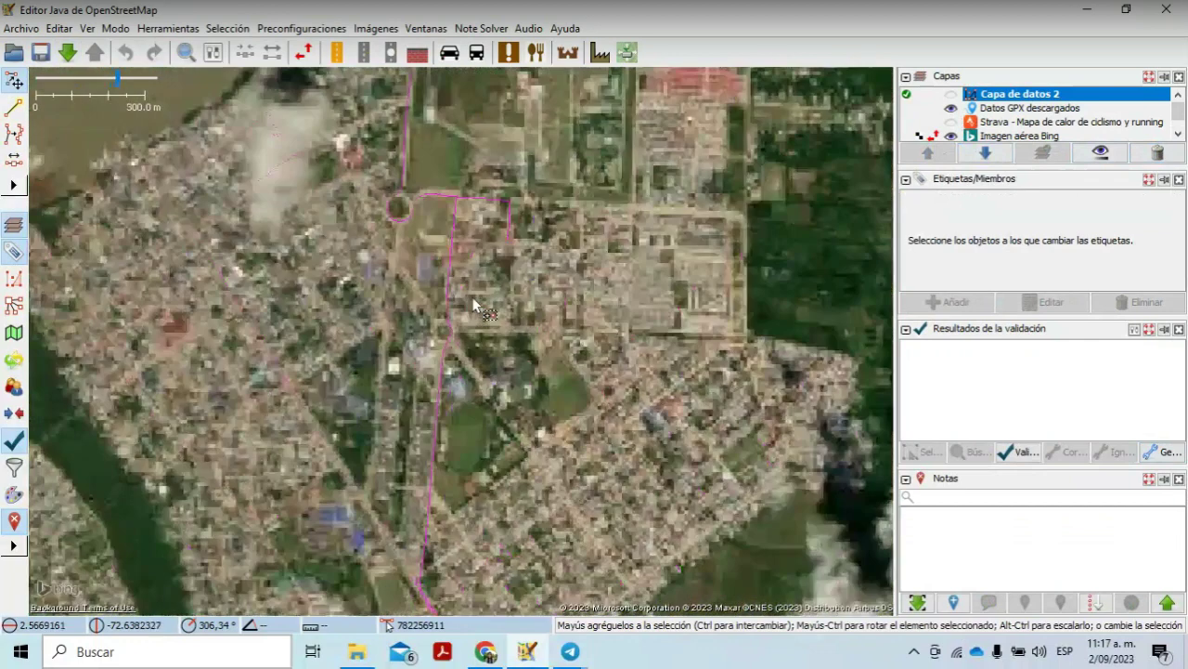
drag(413, 322, 427, 402)
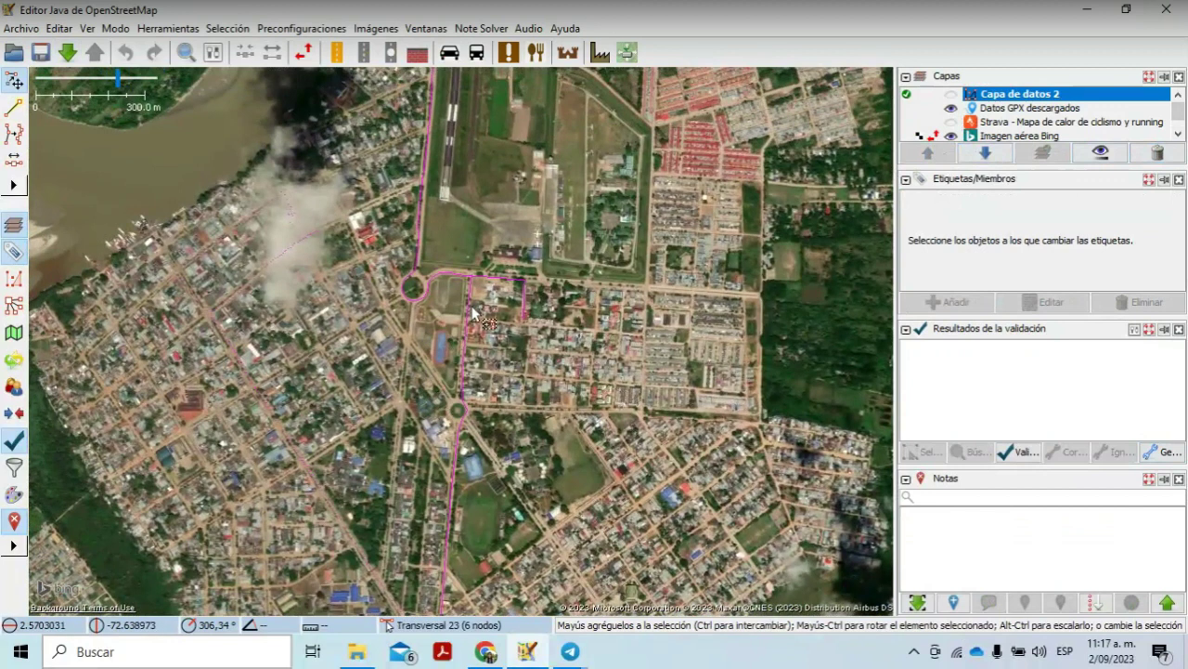
scroll(427, 293, up, 1)
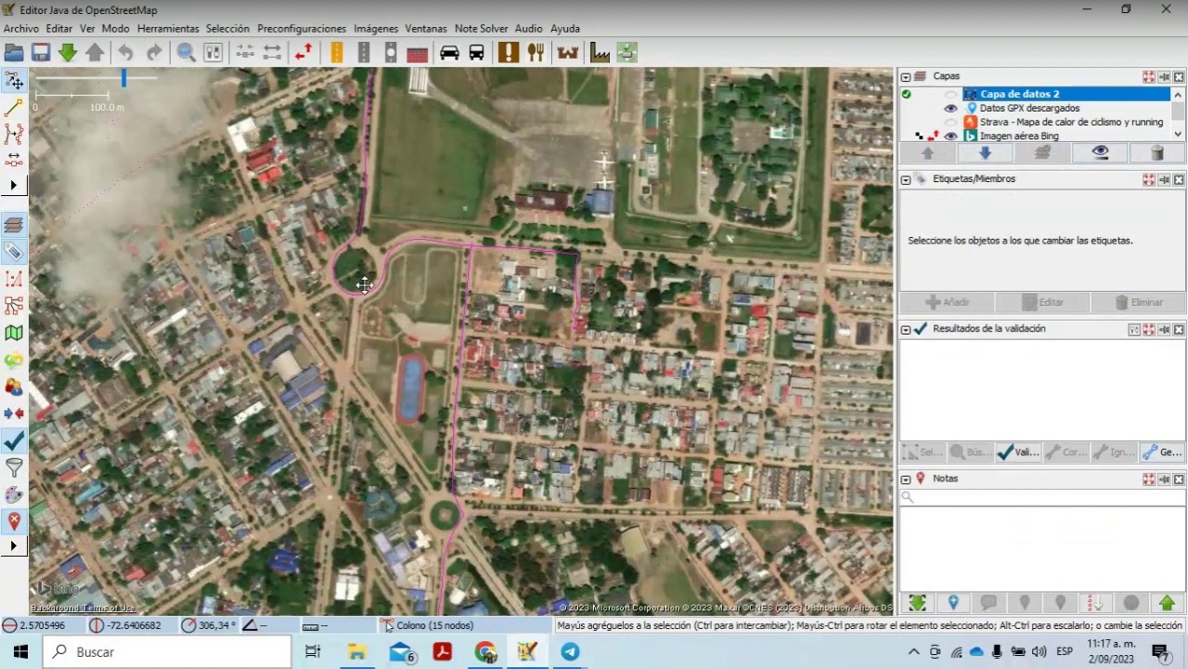
scroll(437, 301, up, 1)
drag(436, 302, 466, 390)
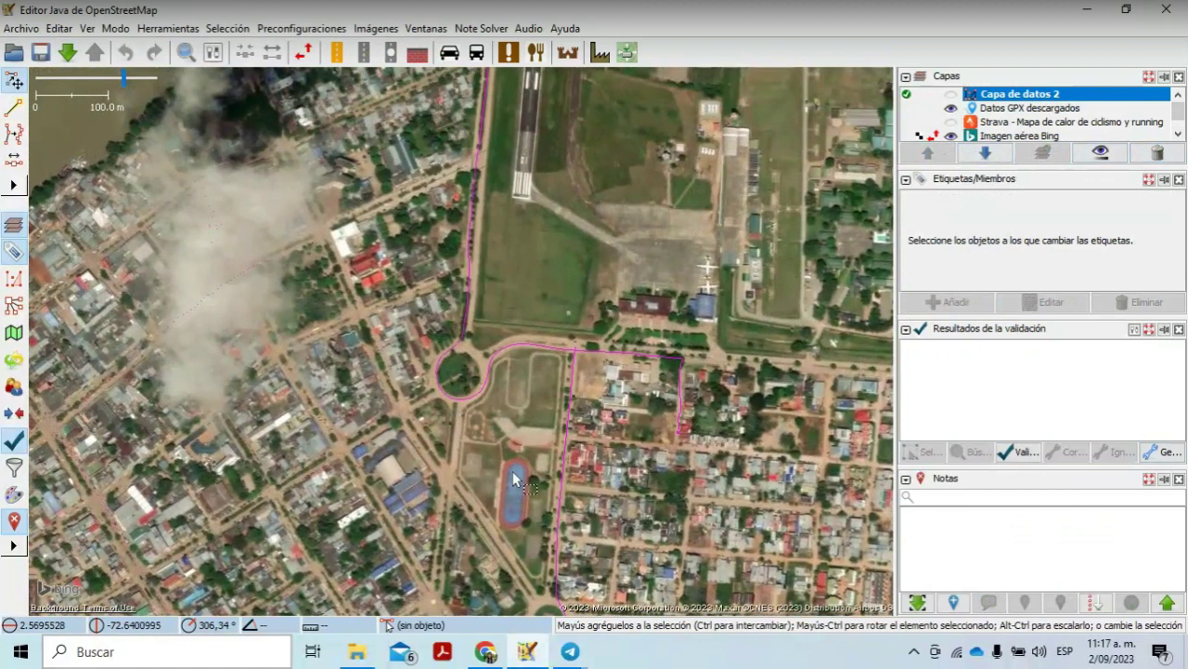
drag(513, 472, 539, 223)
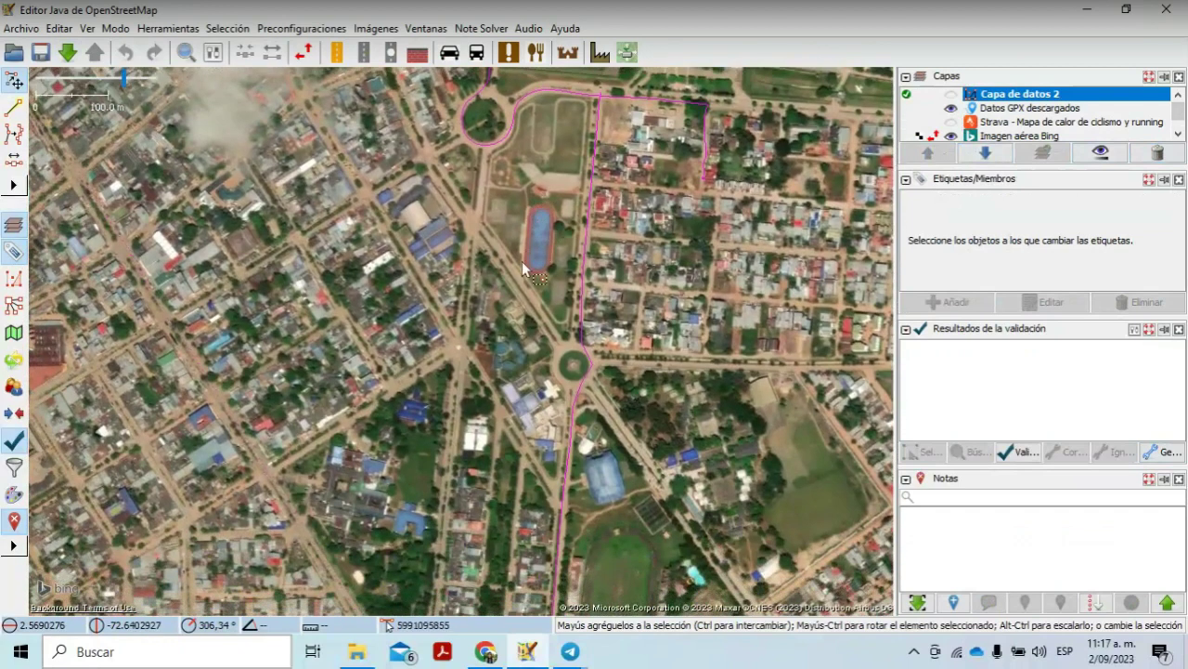
Step: Show the Strava cycling and running heatmap and compare it with the GPS tracks and streets in the imagery
click(952, 125)
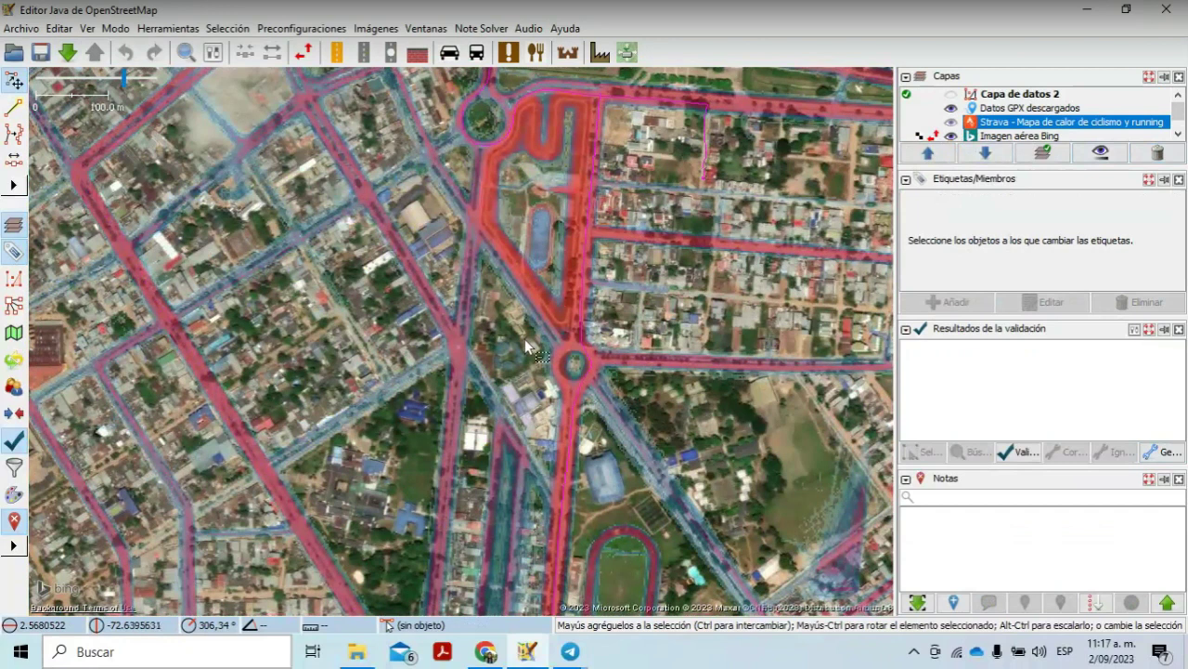
scroll(527, 345, down, 2)
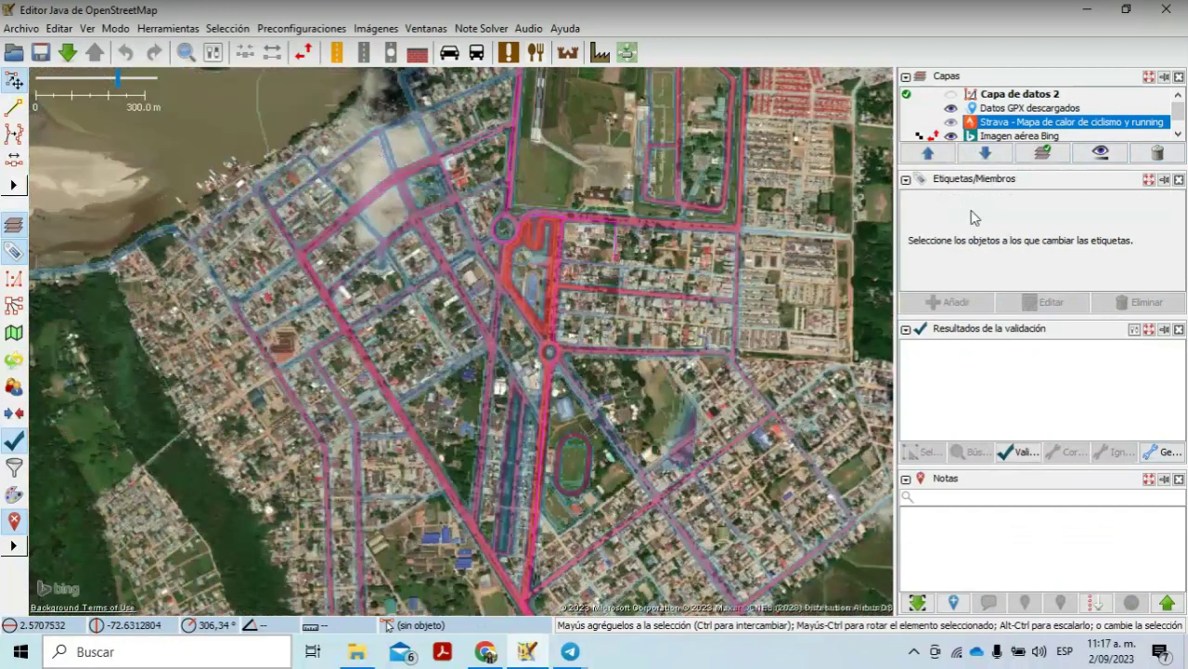
click(1177, 134)
click(1178, 137)
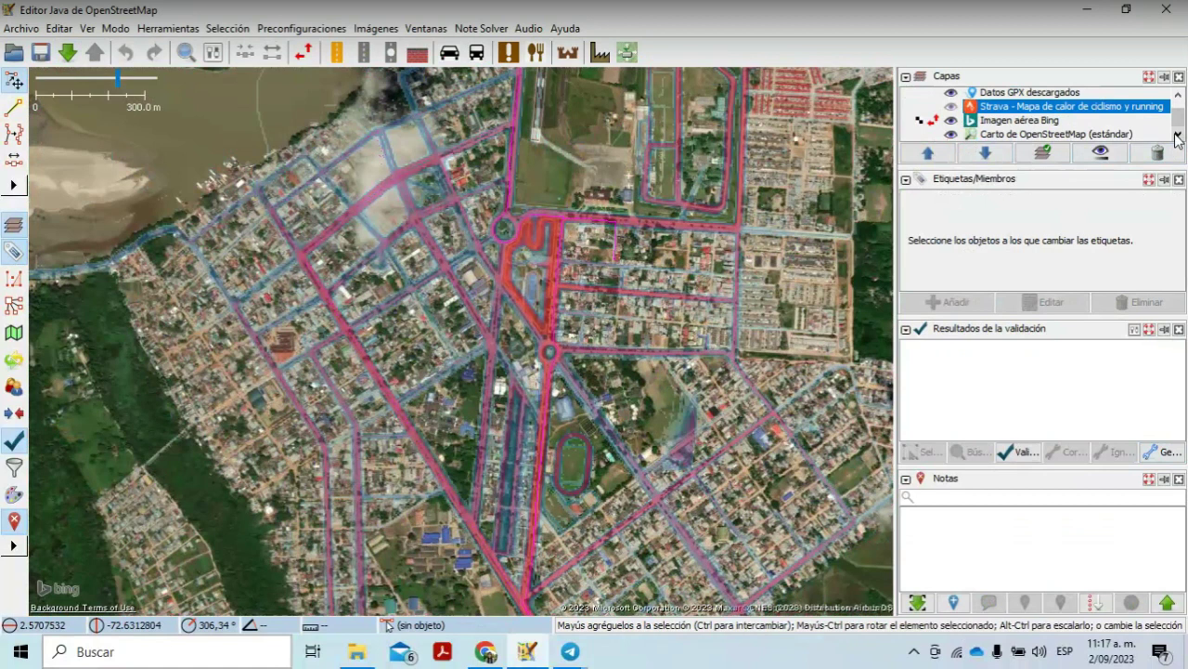
click(1179, 96)
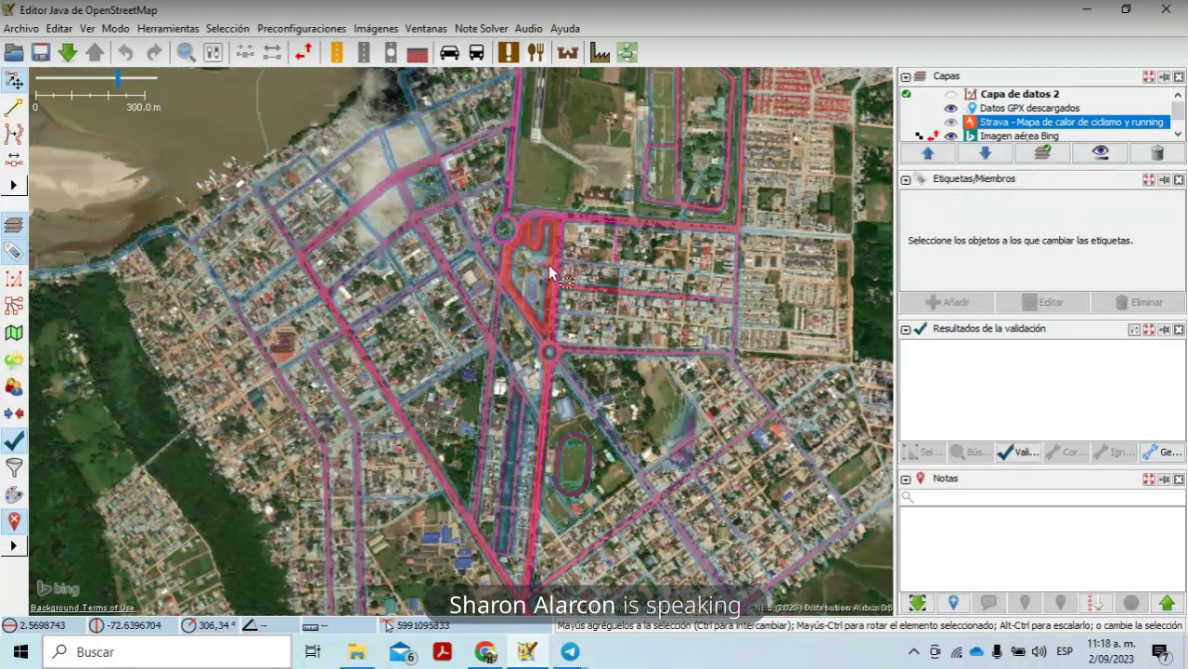
Step: Hide the Strava heatmap, show Capa de datos 2 again, and inspect the mapped objects around Parque de la Vida and Transversal 20
click(951, 122)
click(952, 95)
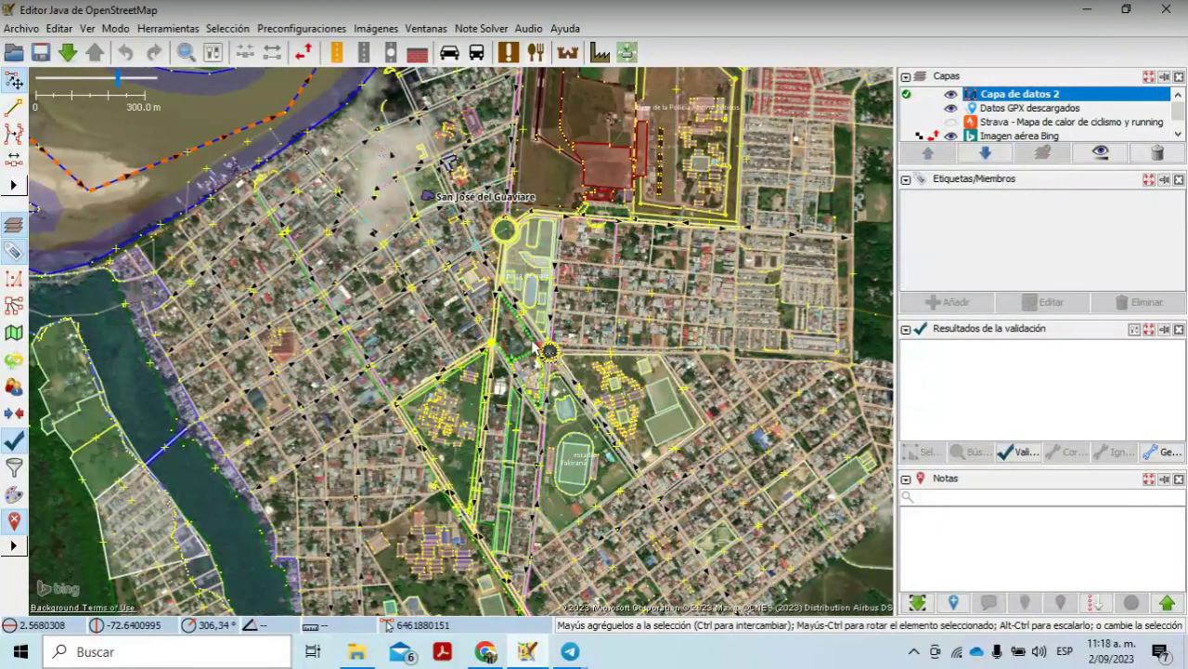
click(534, 345)
click(531, 345)
click(525, 334)
click(520, 325)
click(489, 287)
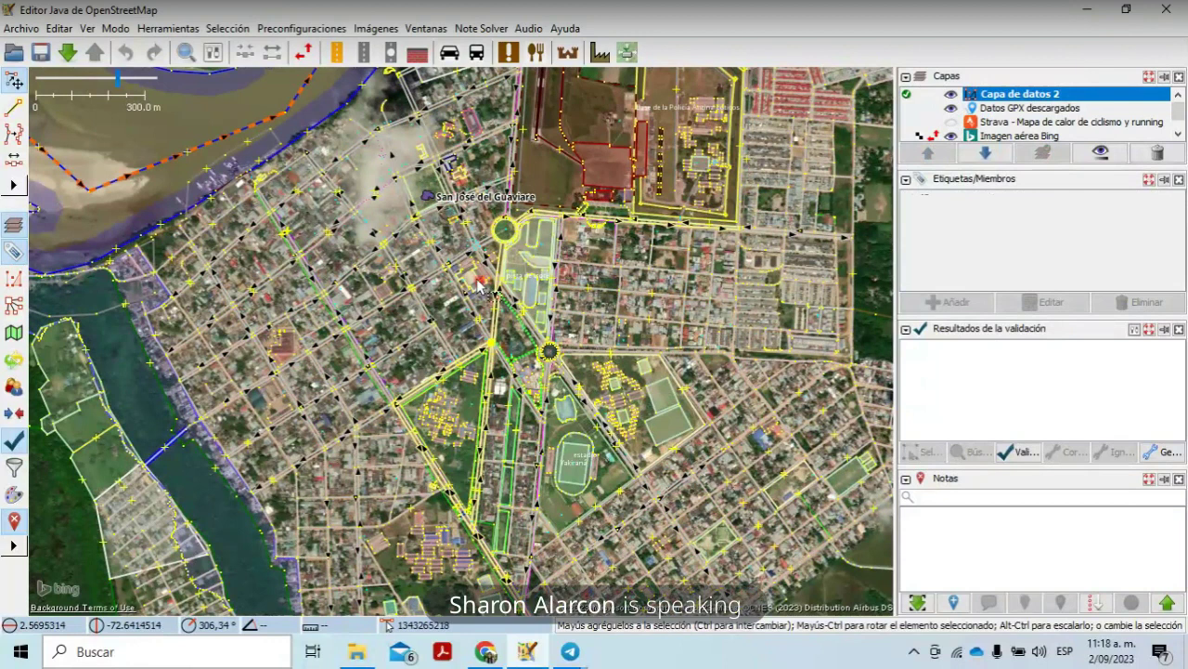
click(460, 274)
click(485, 337)
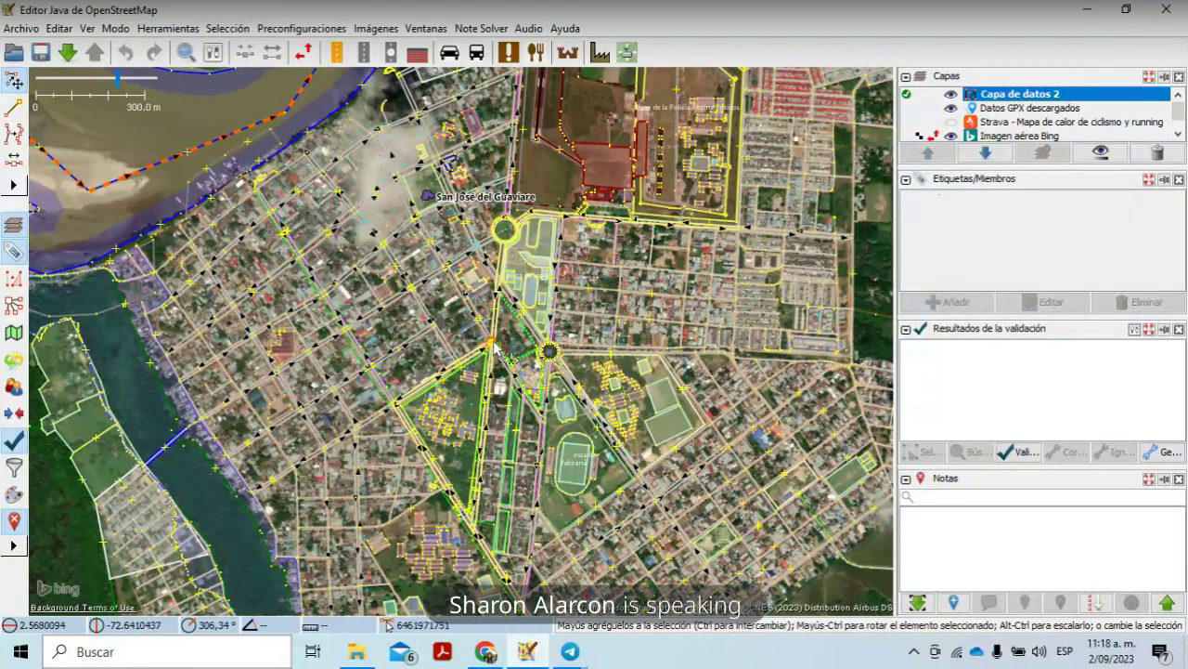
click(556, 263)
click(572, 252)
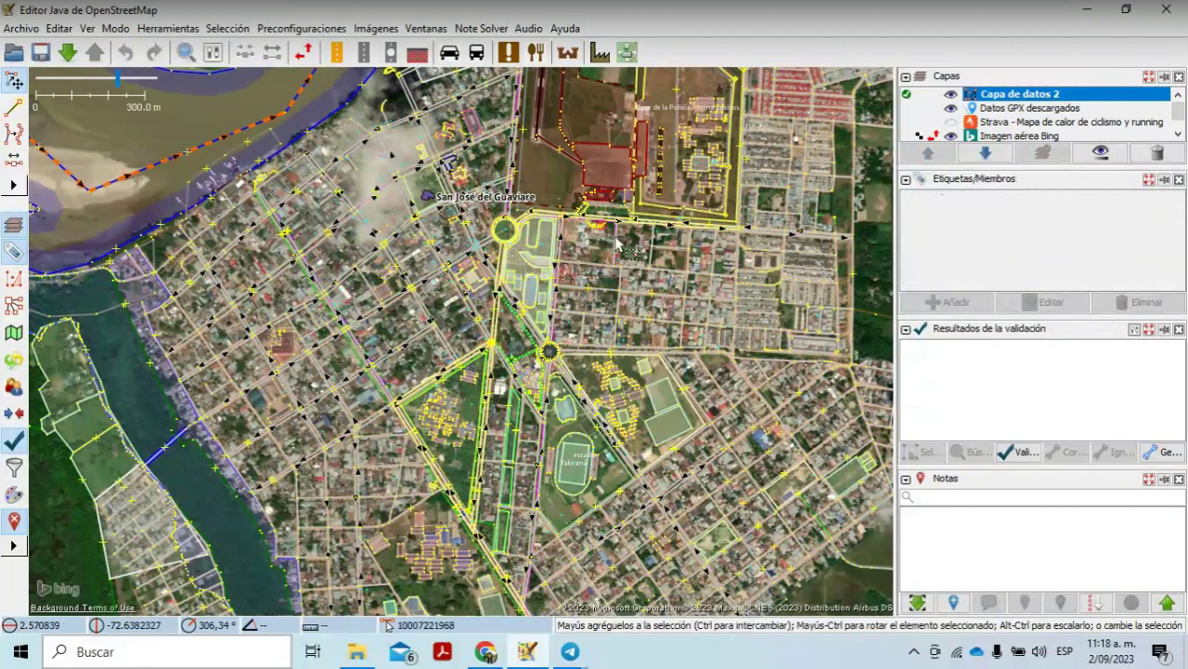
click(557, 318)
click(502, 295)
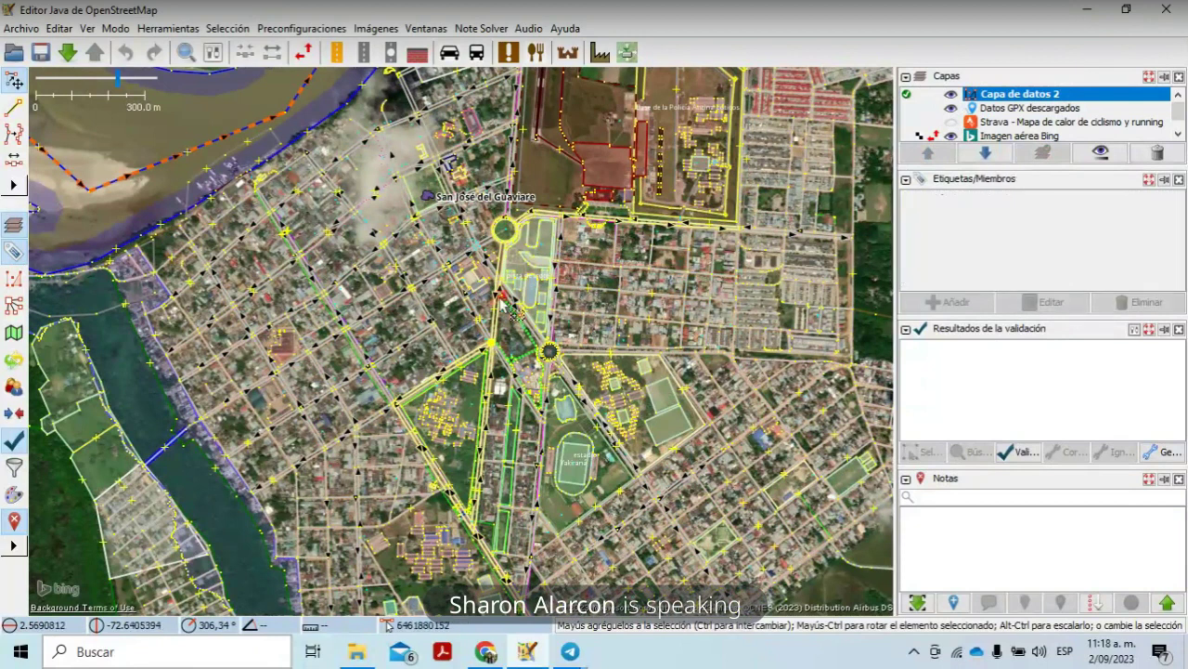
scroll(501, 295, up, 2)
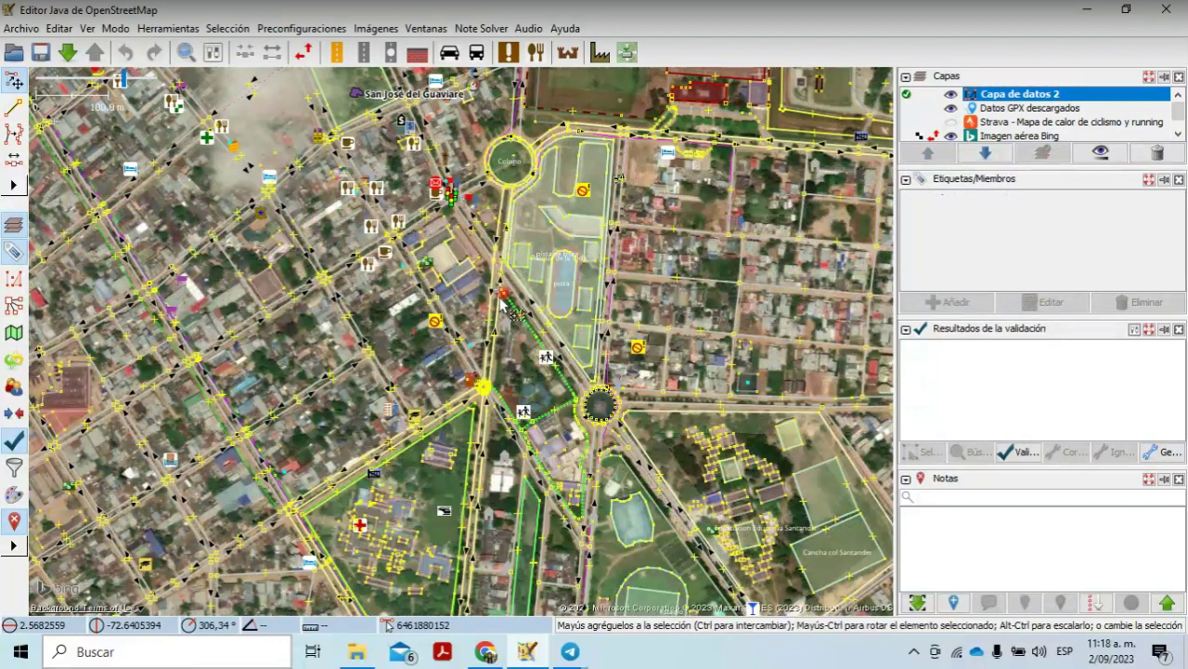
scroll(500, 299, up, 2)
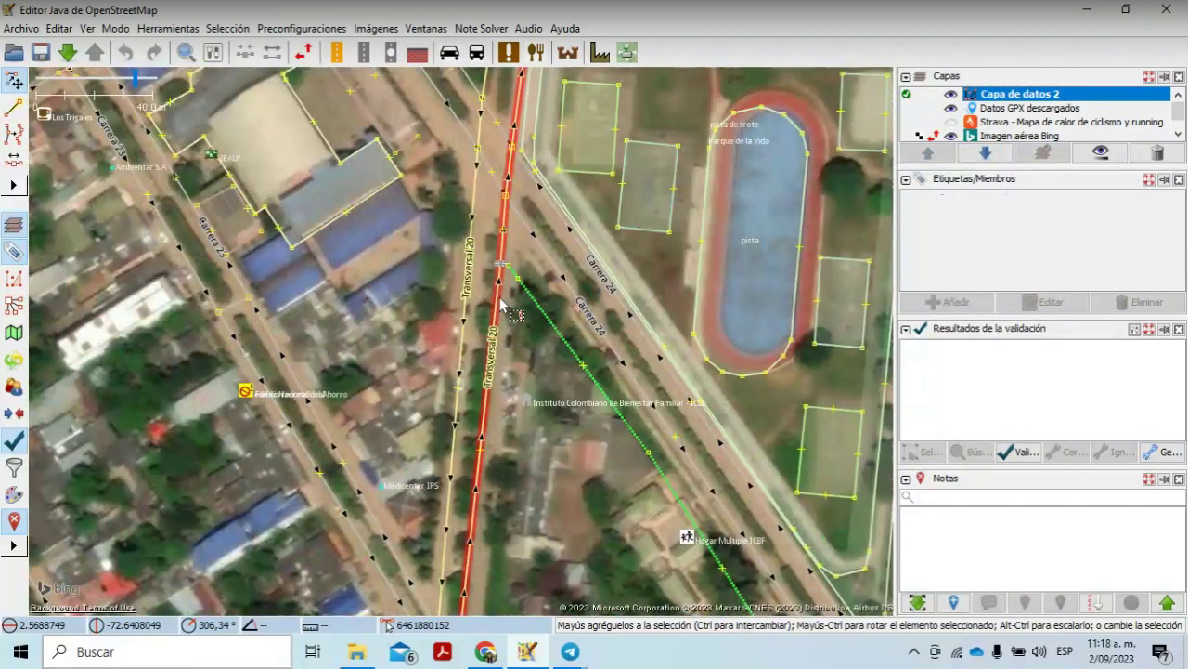
key(Escape)
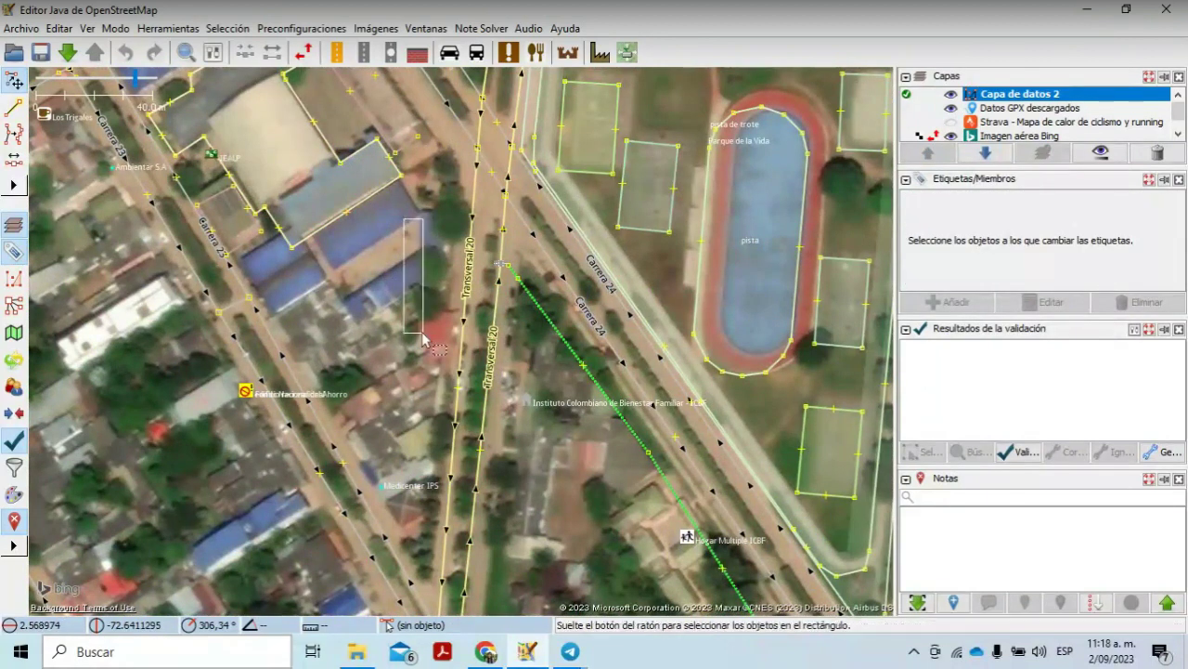
Step: Check the tags of the Registraduría Nacional del Guaviare and the streets near the Colono roundabout
drag(411, 368, 448, 650)
drag(346, 326, 360, 346)
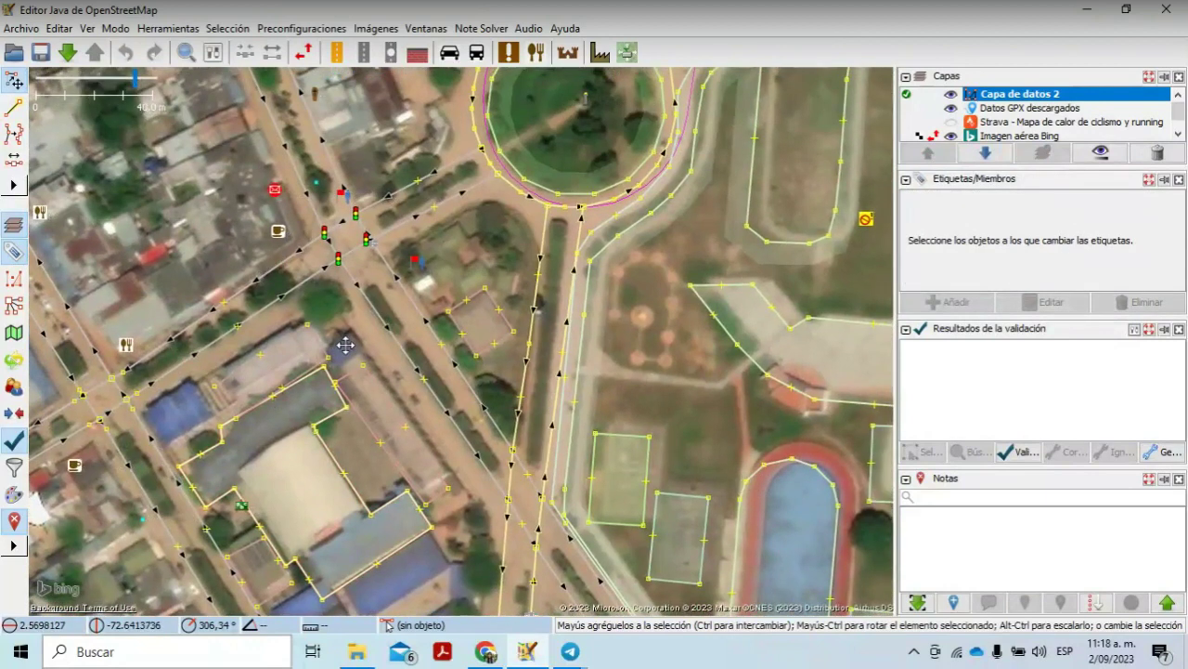
click(429, 333)
drag(429, 334, 369, 405)
click(359, 340)
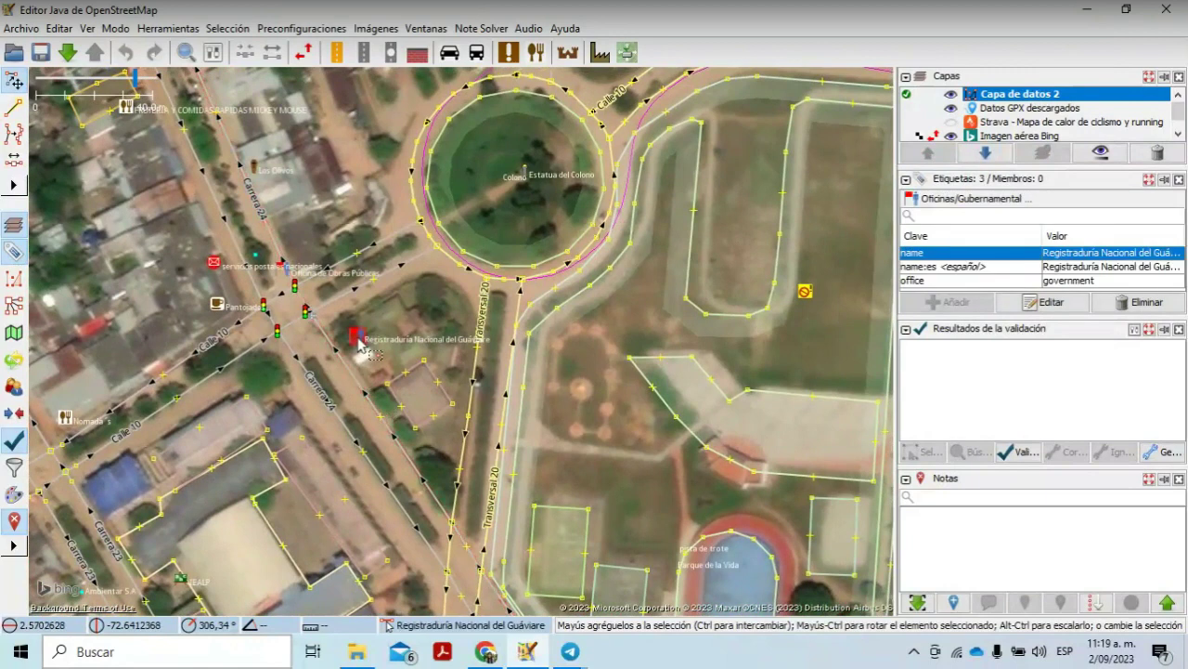
click(366, 345)
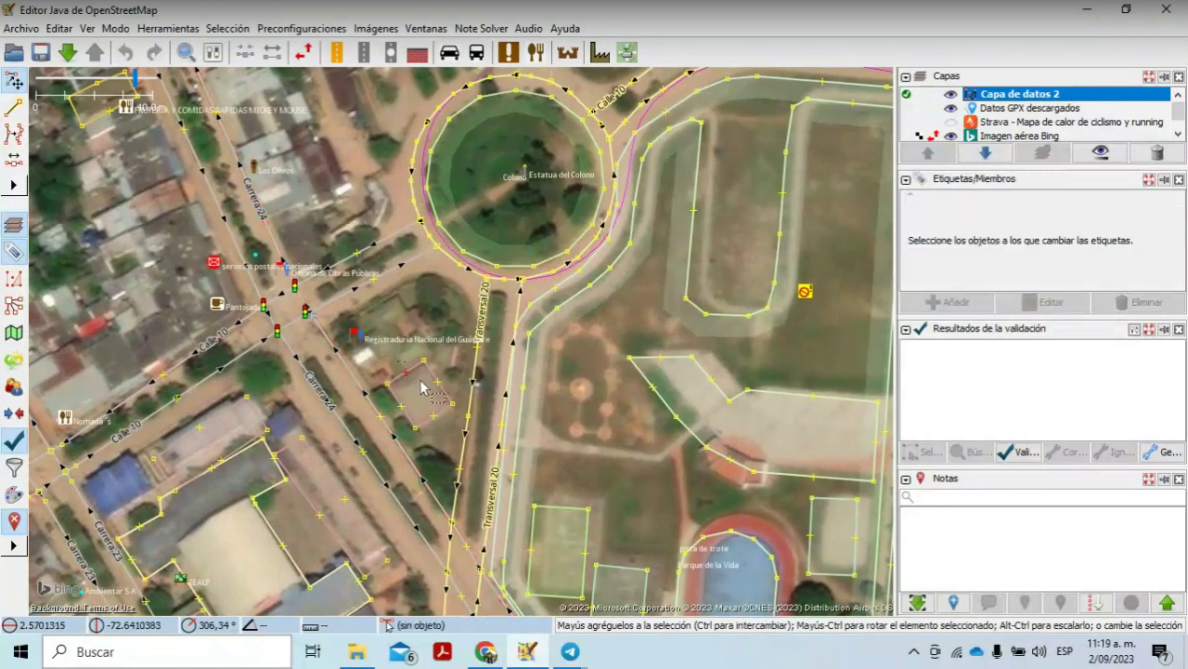
click(365, 346)
drag(384, 354, 372, 295)
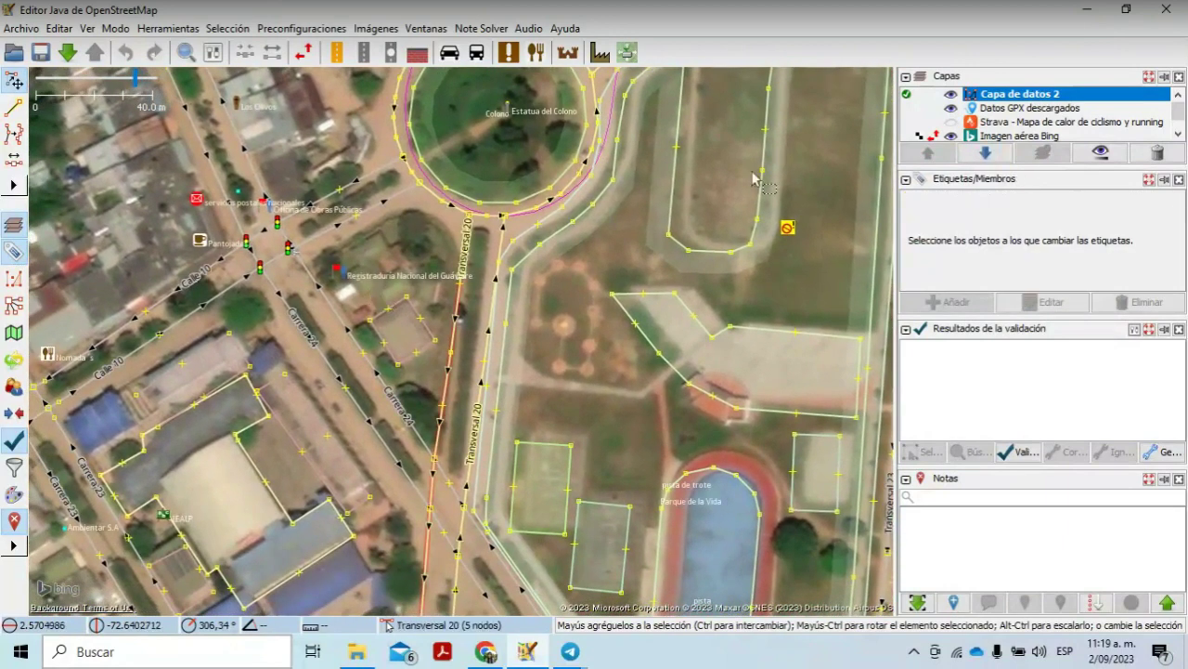
Step: Overlay the Strava heatmap on the map data to compare street alignment around the Colono roundabout
click(952, 124)
click(951, 123)
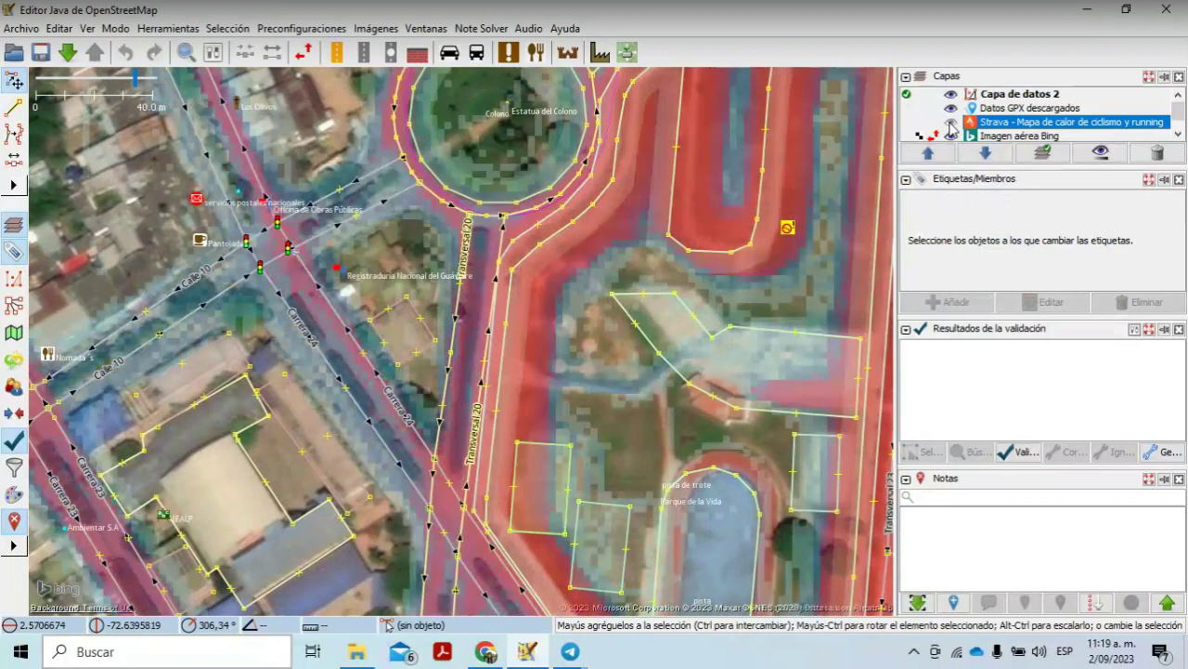
click(580, 197)
key(Escape)
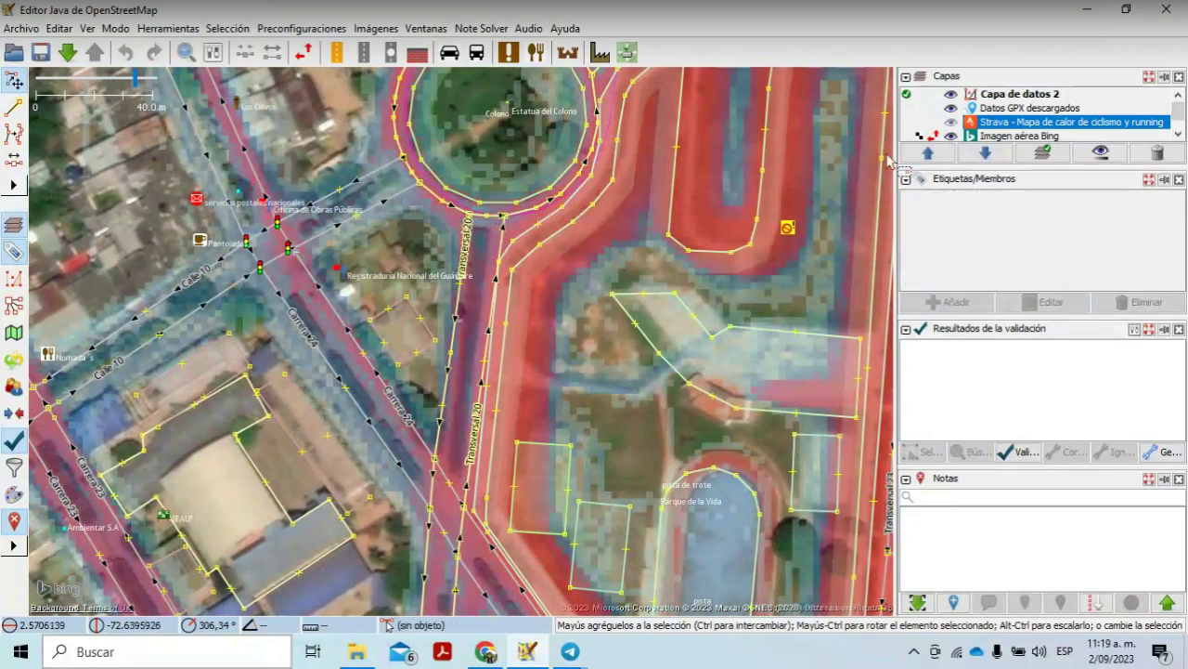
Step: Hide Capa de datos 2 and shift the Bing aerial imagery to match the Strava heatmap, with an offset of 1.79; 1.49
click(948, 95)
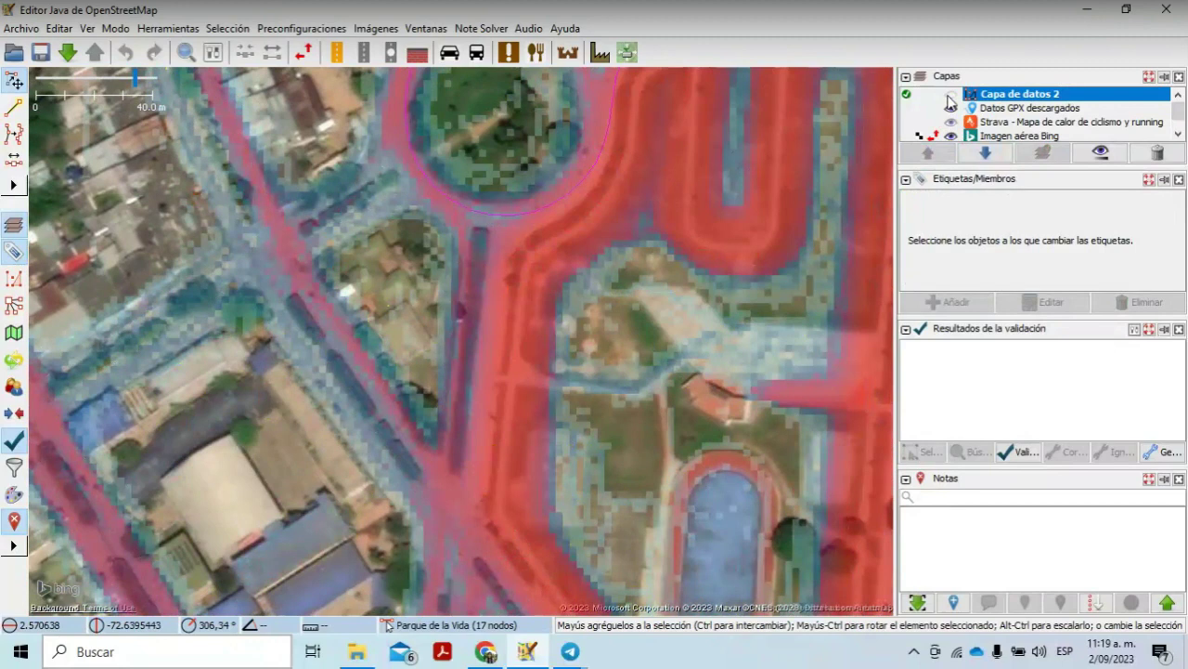
click(942, 136)
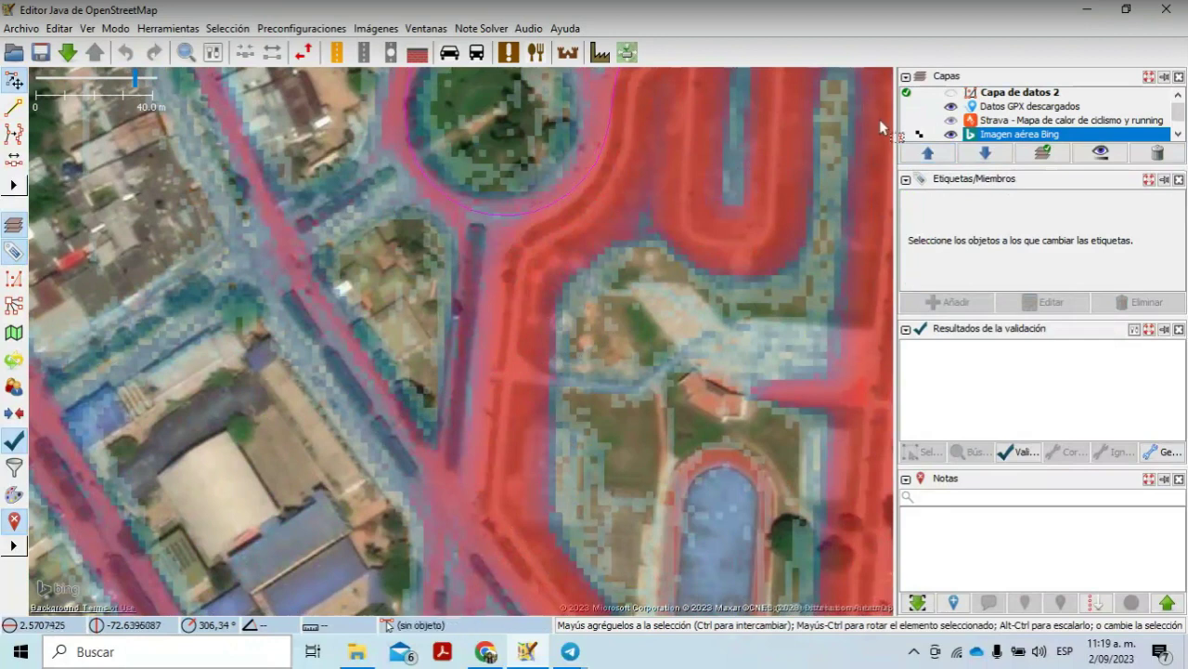
right_click(990, 136)
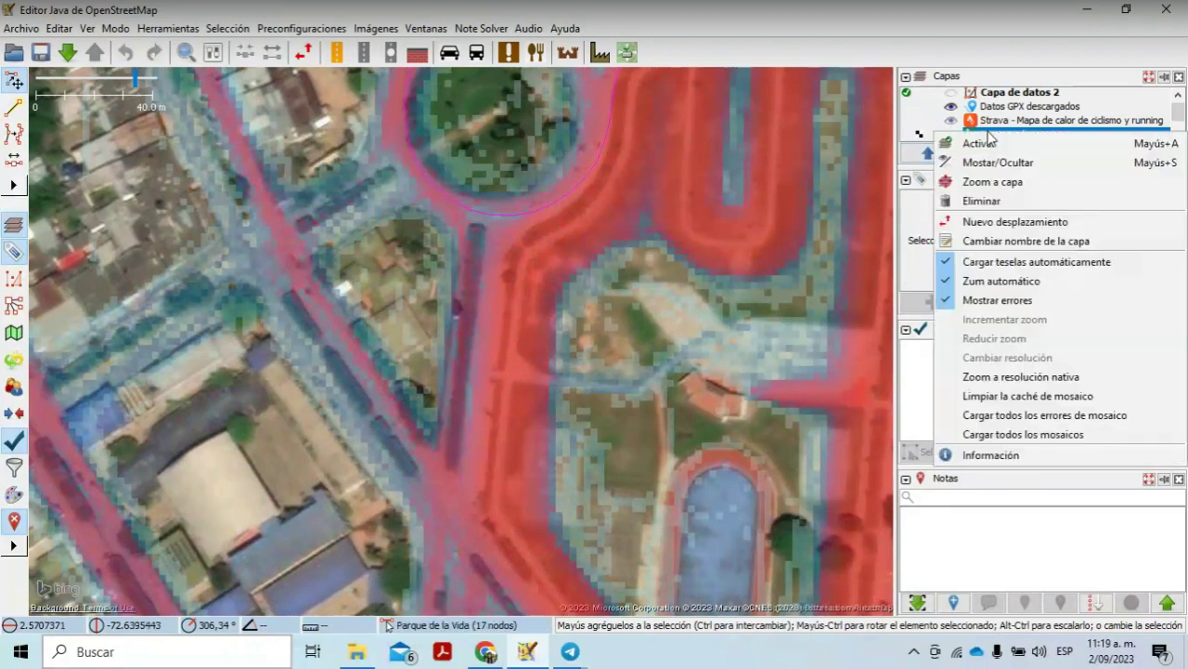
click(981, 223)
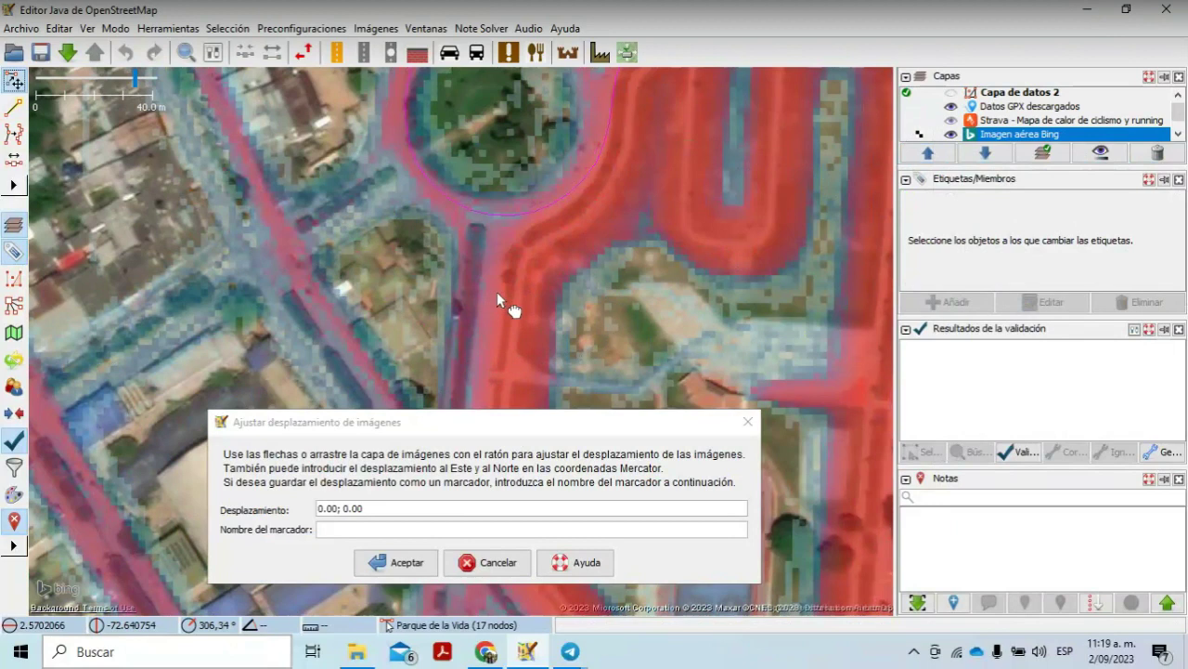
mouse_move(496, 287)
mouse_down()
mouse_move(481, 286)
mouse_move(493, 269)
mouse_move(497, 286)
mouse_up()
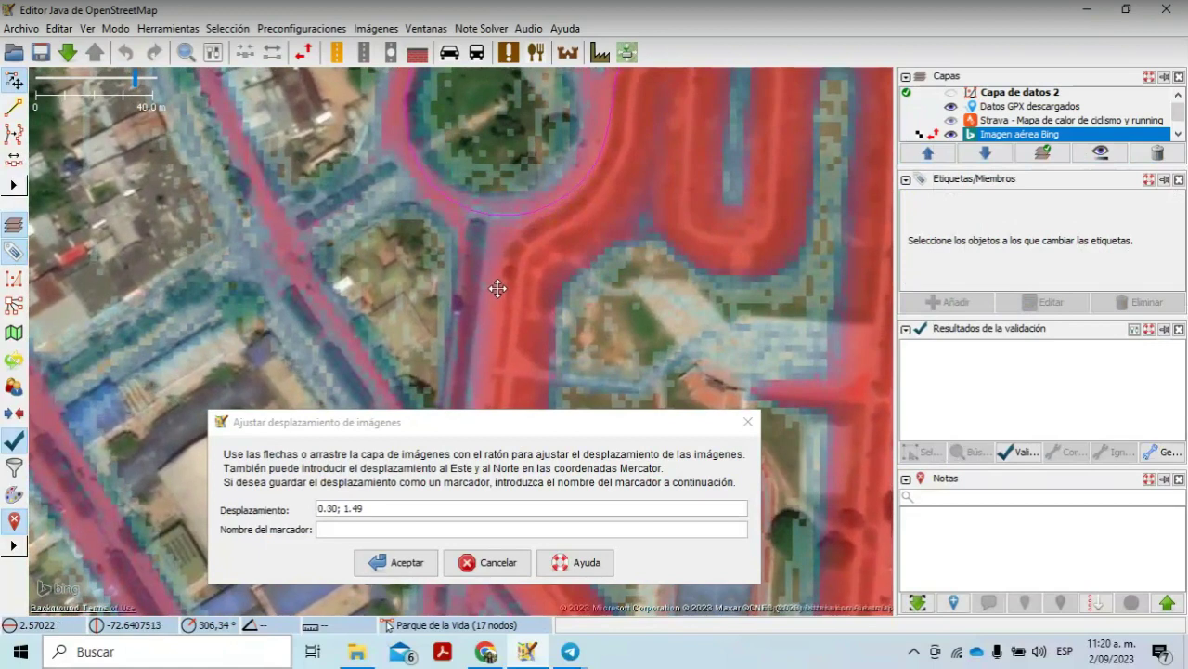
drag(498, 288, 502, 288)
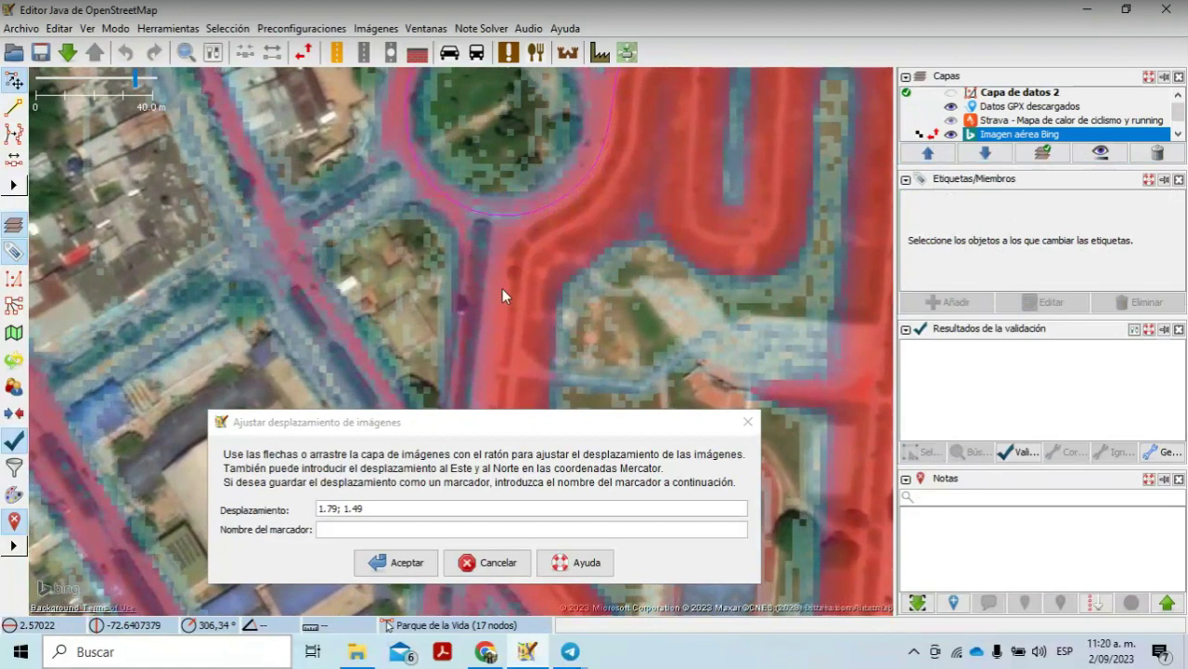
click(394, 562)
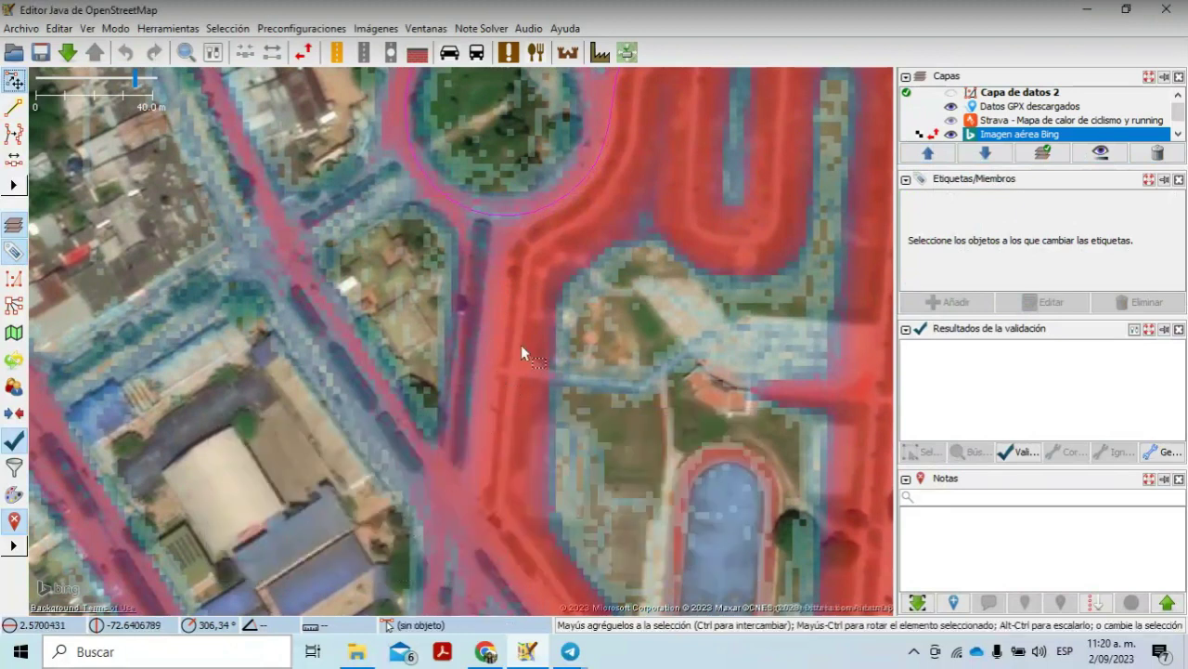
Step: Hide the Strava heatmap, show Capa de datos 2 again, and select the western Transversal 20 carriageway south of the Colono roundabout
click(950, 122)
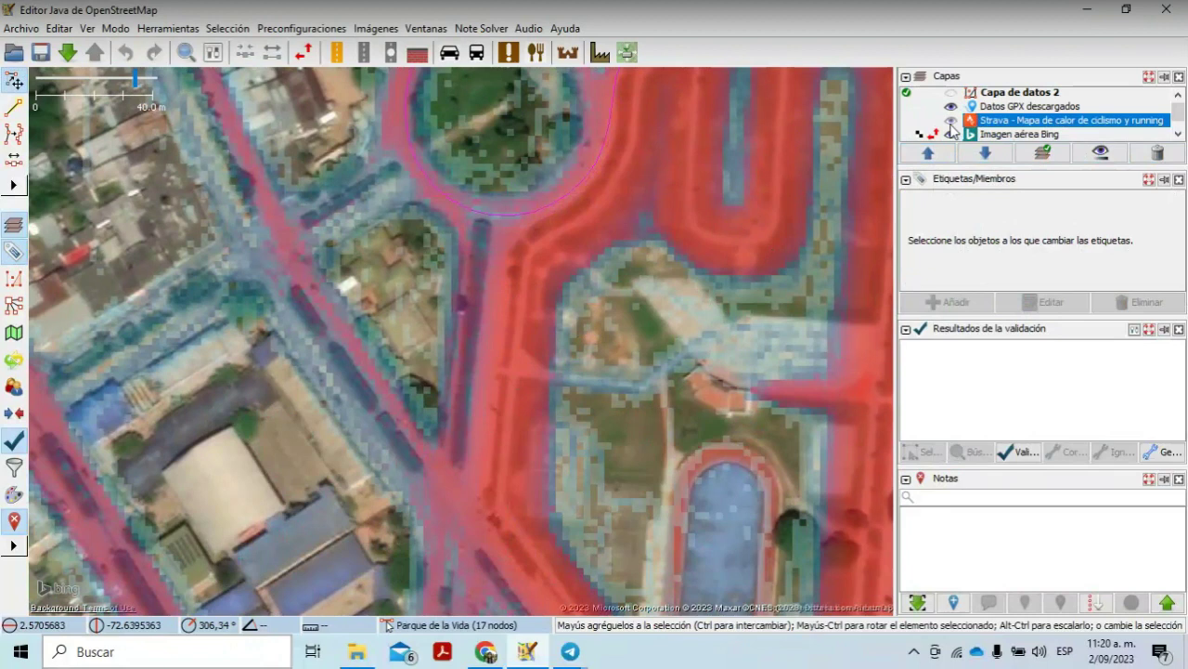
click(951, 94)
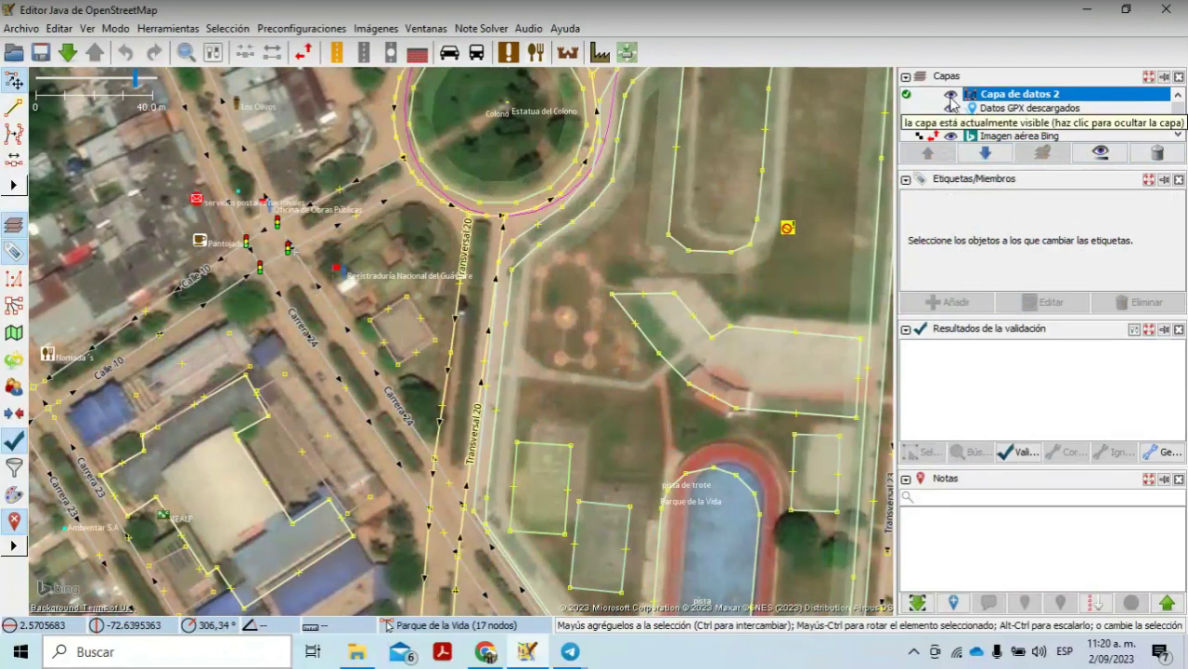
click(467, 348)
key(Escape)
click(452, 339)
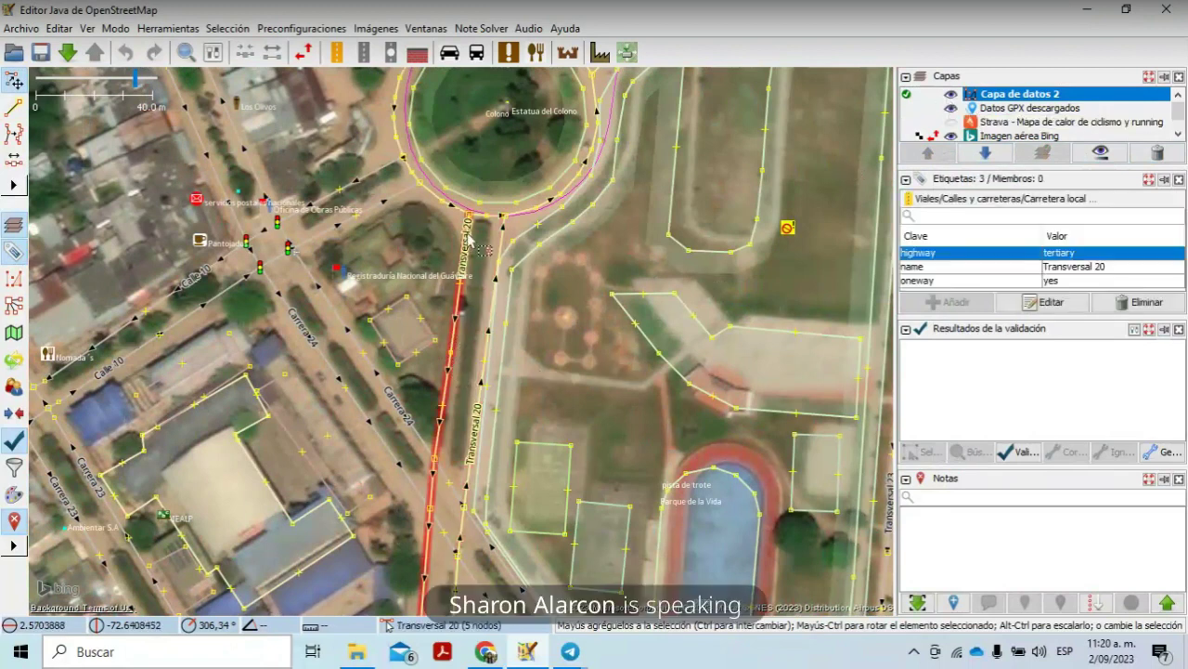
Step: Inspect the tags and corner alignment of the building outline southeast of the Registraduría Nacional del Guaviare, and clear the selection
key(Escape)
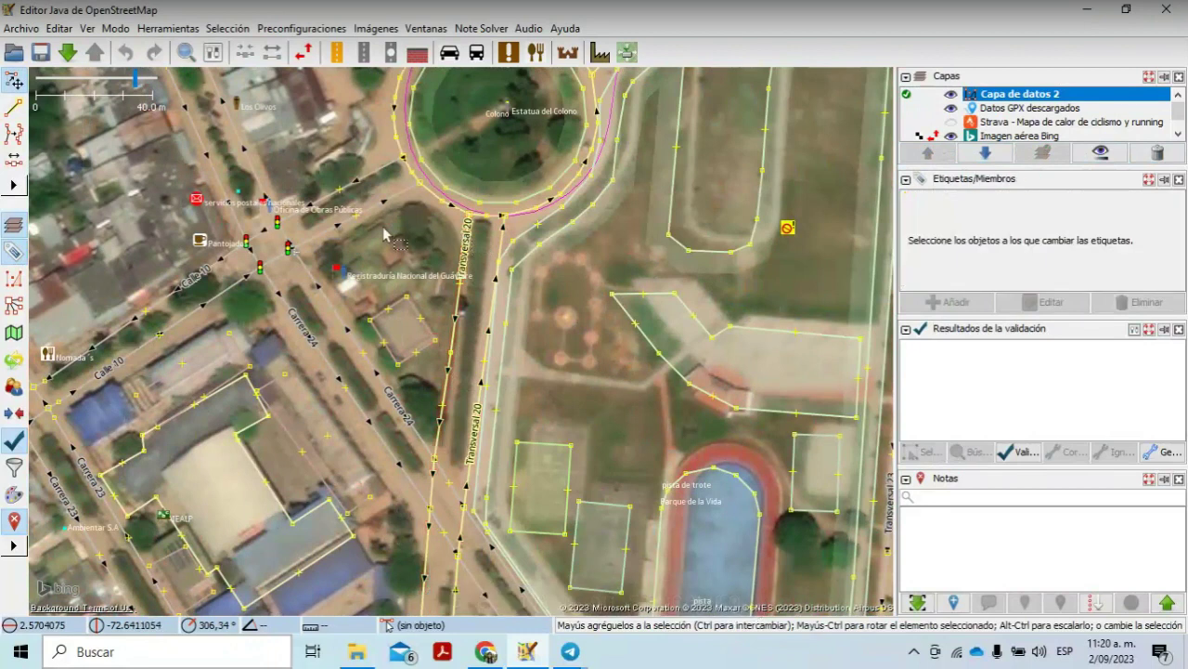
scroll(383, 234, up, 2)
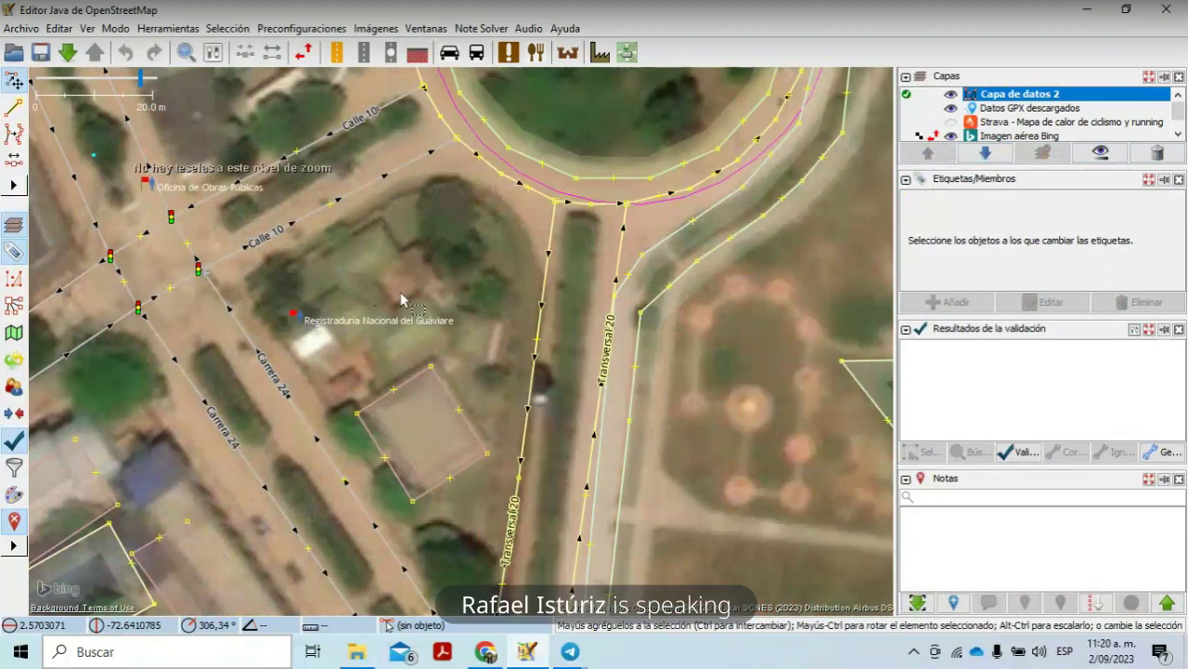
click(396, 407)
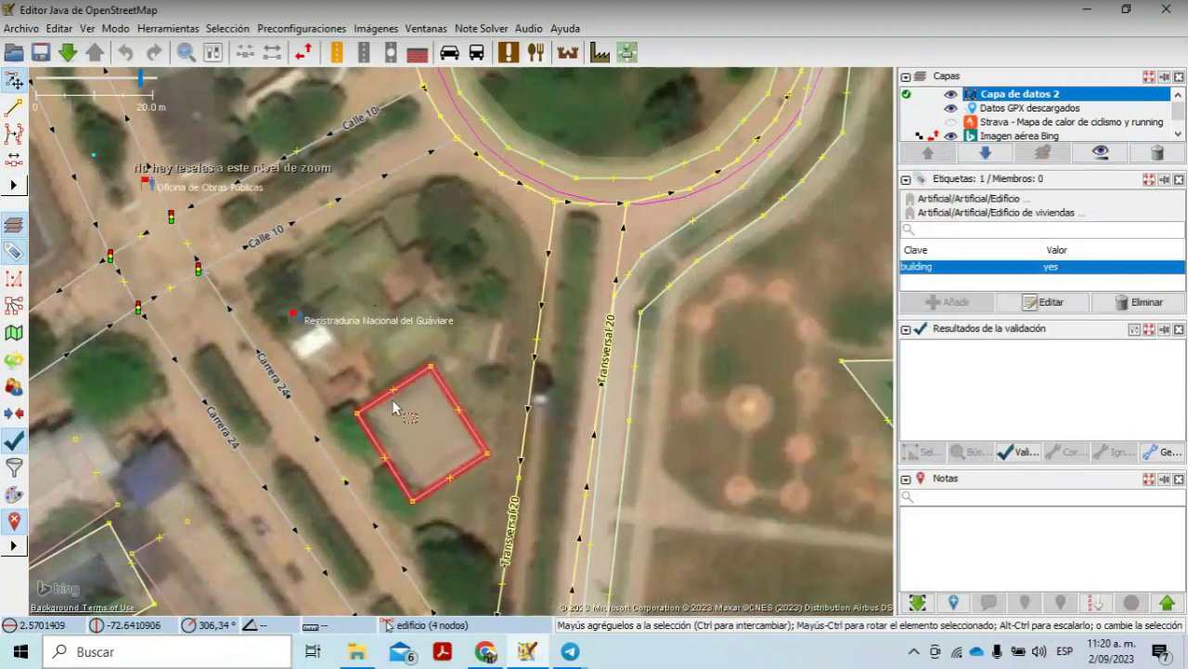
click(374, 414)
click(374, 414)
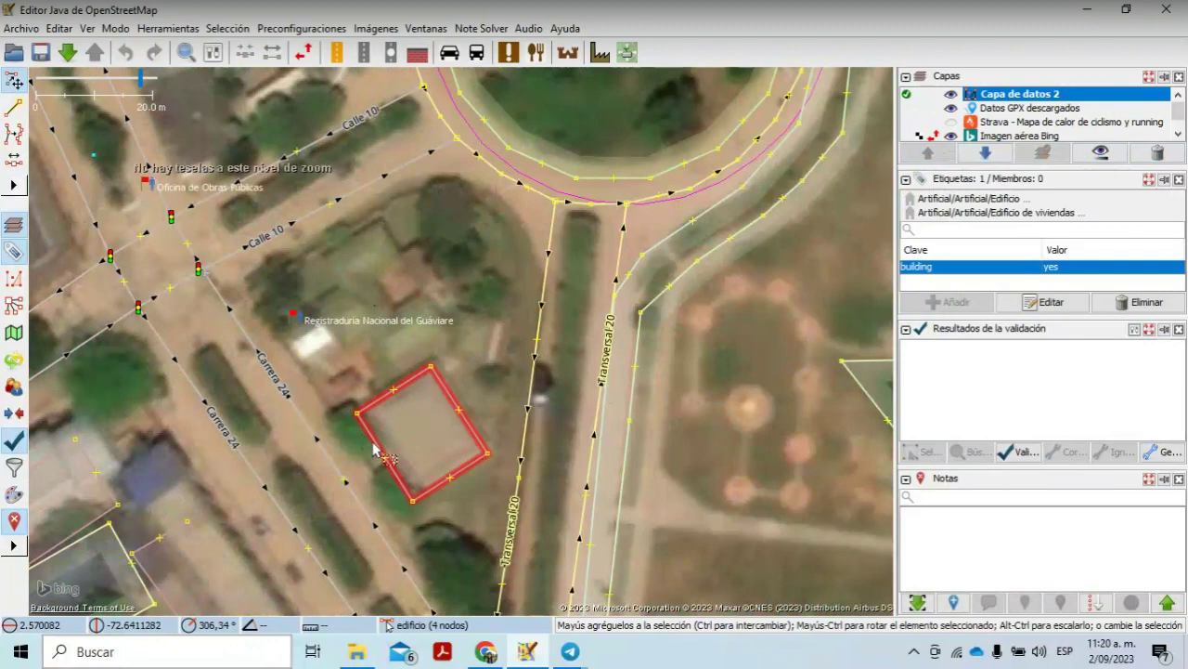
click(412, 501)
click(427, 465)
click(486, 454)
click(481, 460)
click(430, 367)
key(Escape)
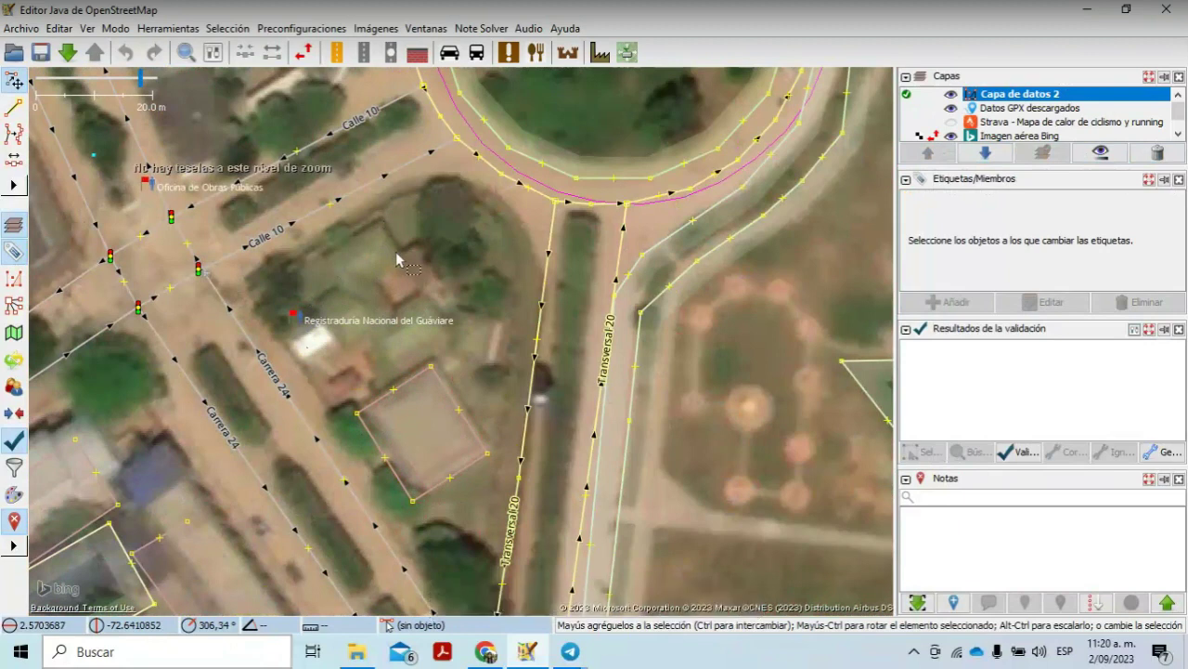
Step: Check the tags of the Registraduría Nacional del Guaviare node and the adjoining Carrera 24 and Calle 10
click(295, 318)
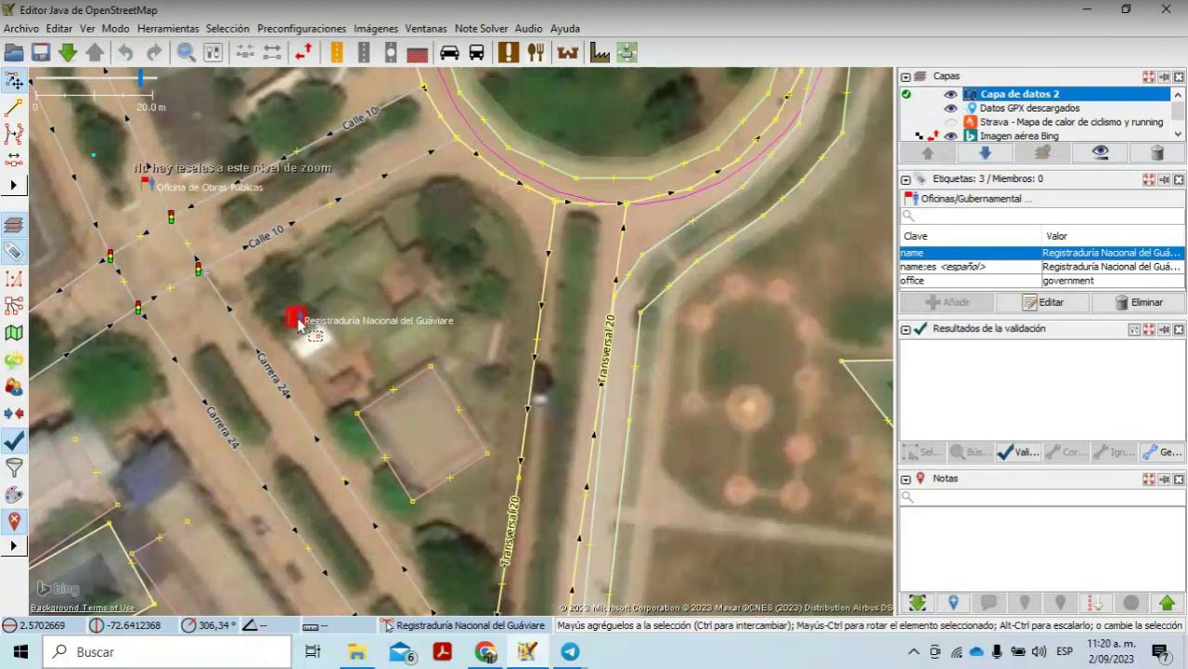
click(315, 334)
click(197, 264)
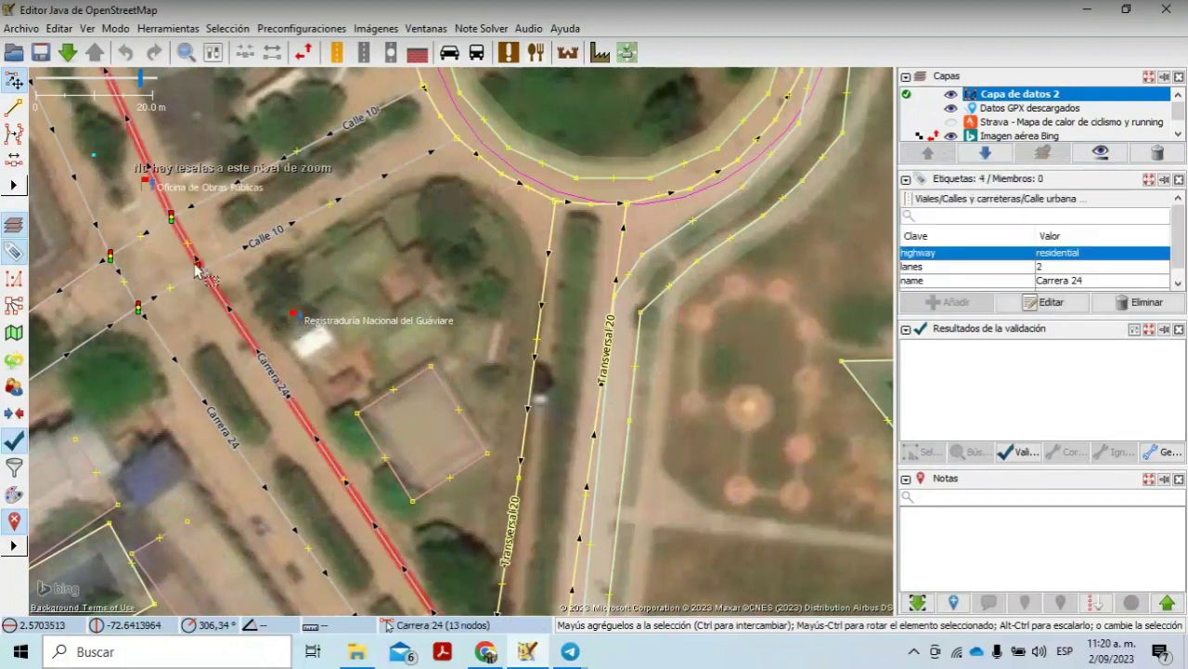
click(306, 225)
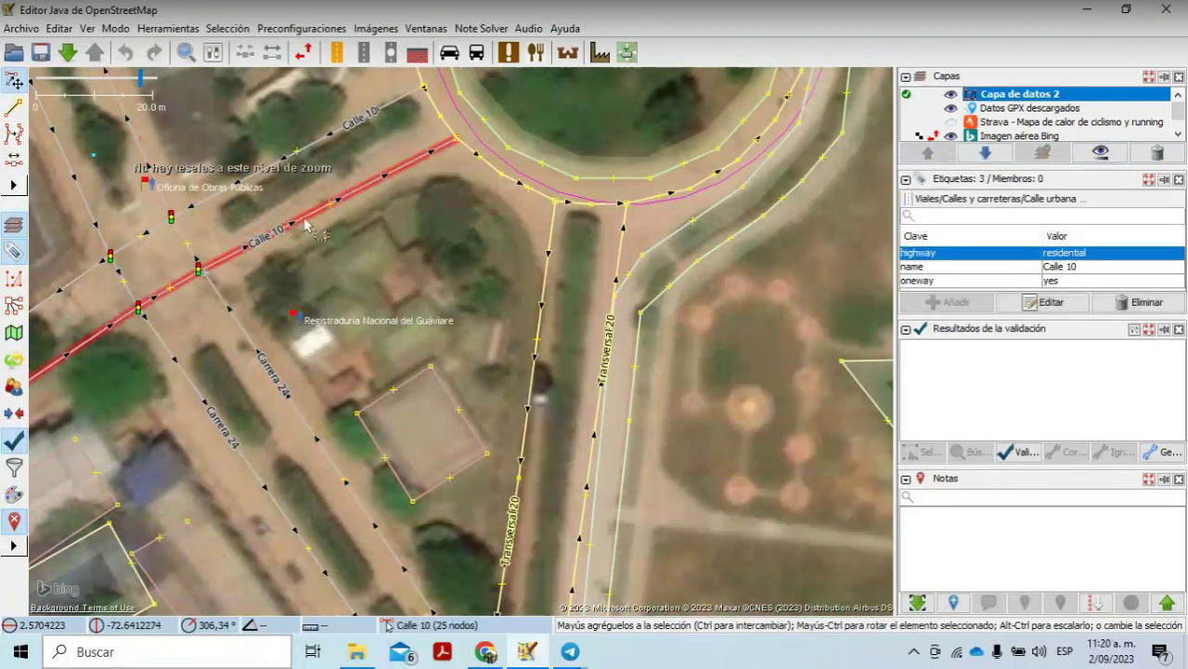
click(281, 267)
Step: Trace a closed outline about 6.1 m long around the white roof beside the Registraduría node and orthogonalize its shape
key(a)
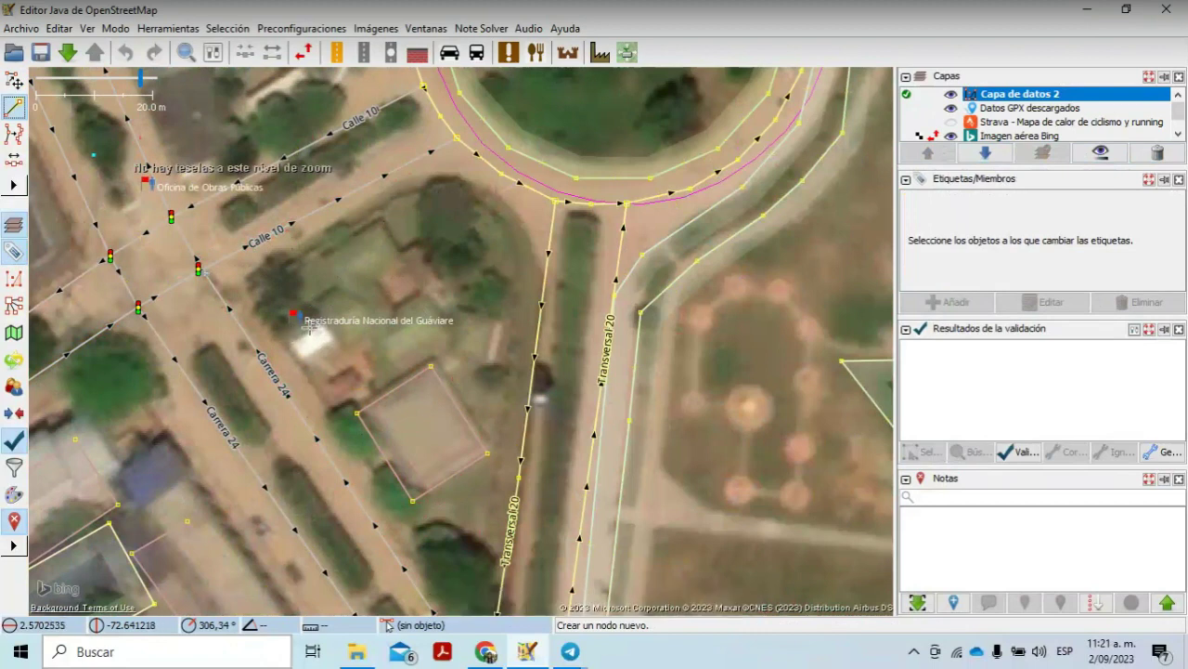
scroll(309, 327, up, 3)
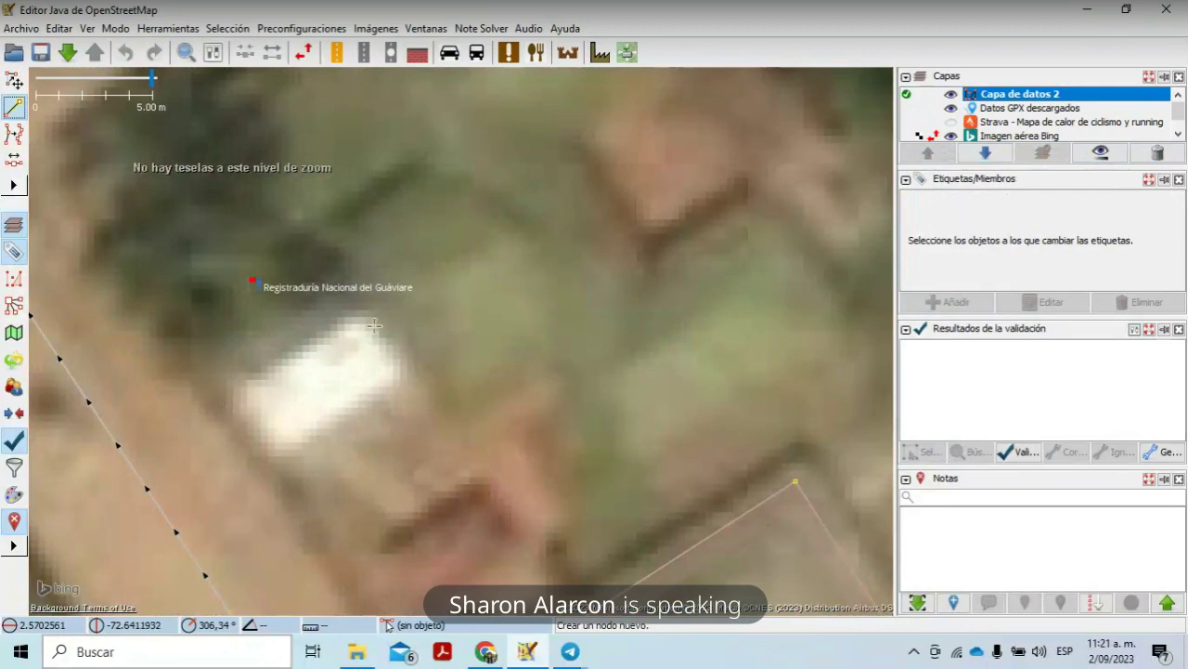
click(234, 394)
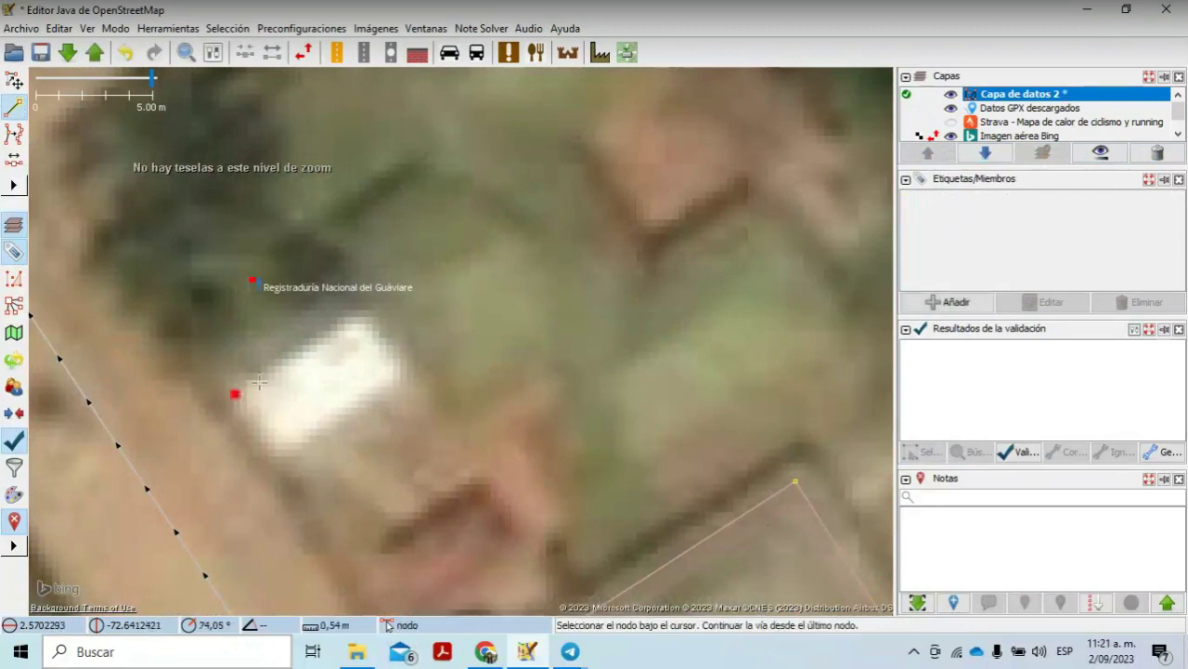
click(353, 317)
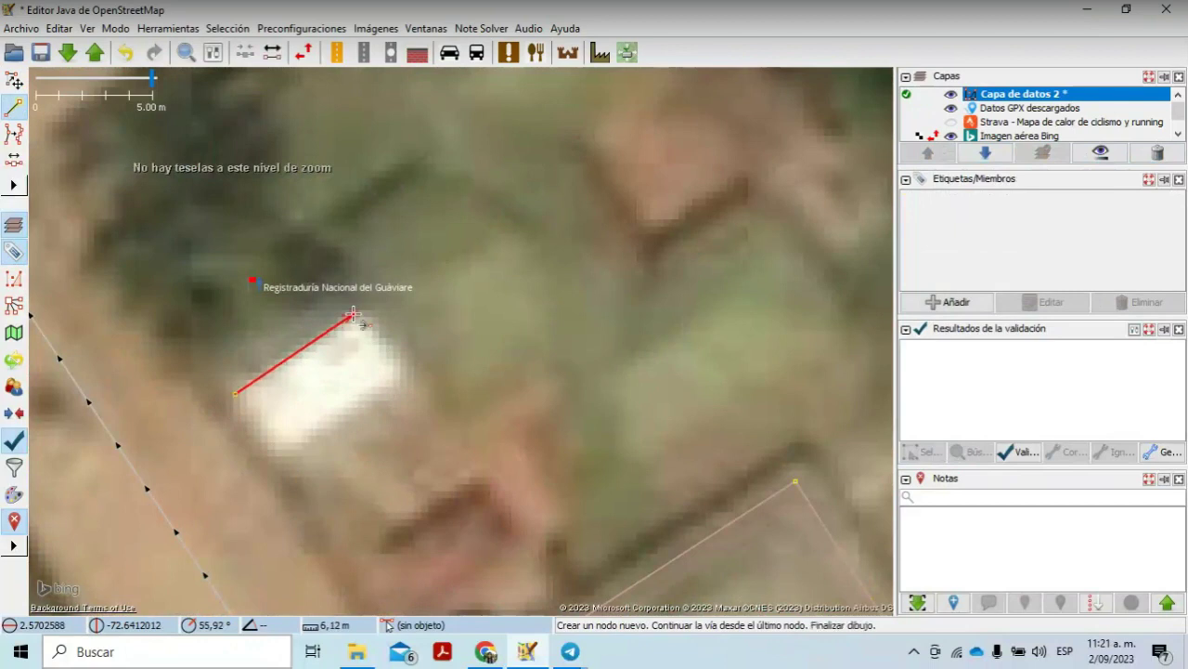
click(403, 374)
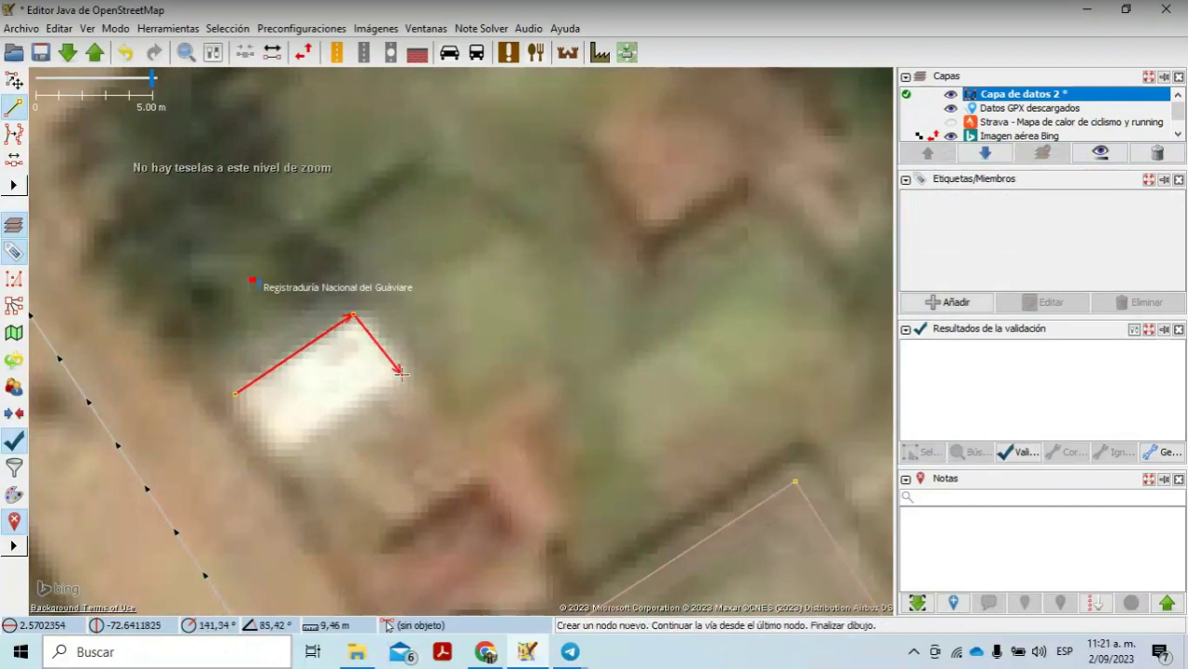
click(277, 457)
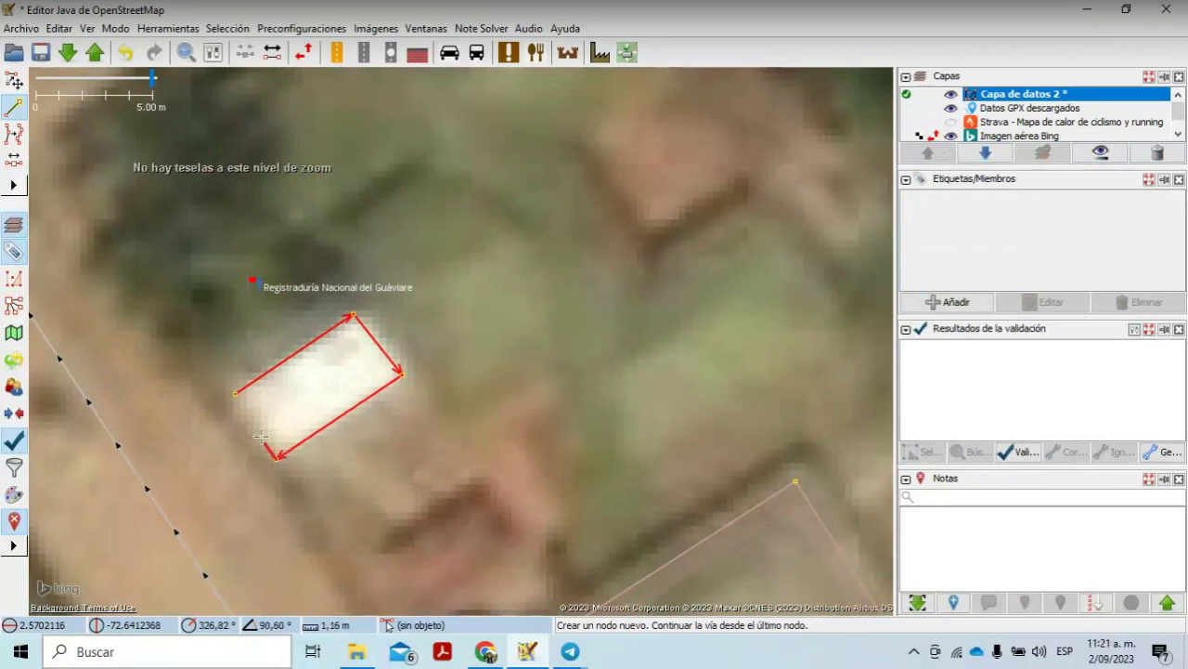
click(236, 394)
click(237, 397)
click(170, 29)
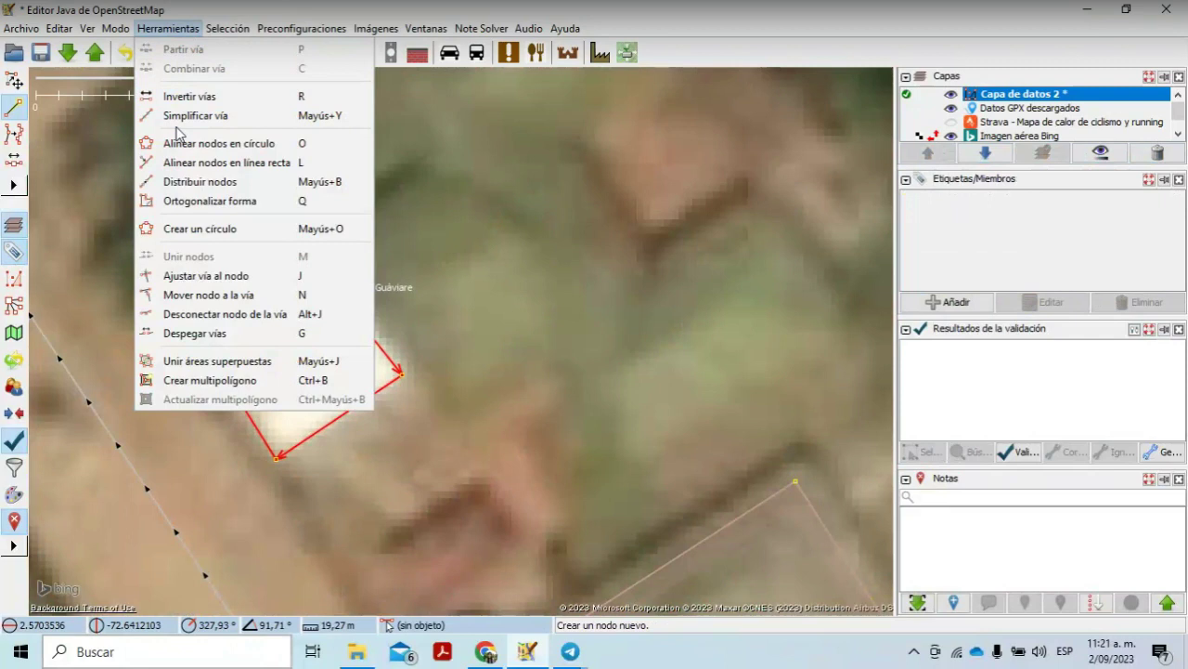
click(186, 200)
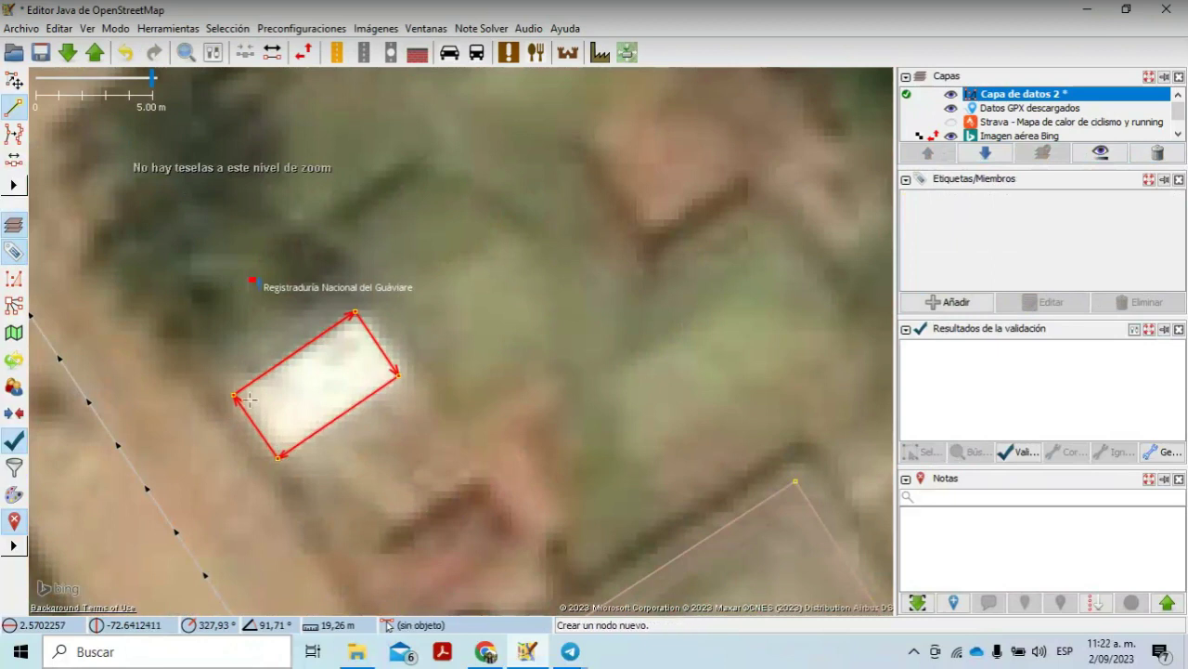
Step: Find the Artificial/Artificial/Edificio preset and apply it to the traced outline with the building value sí
click(274, 29)
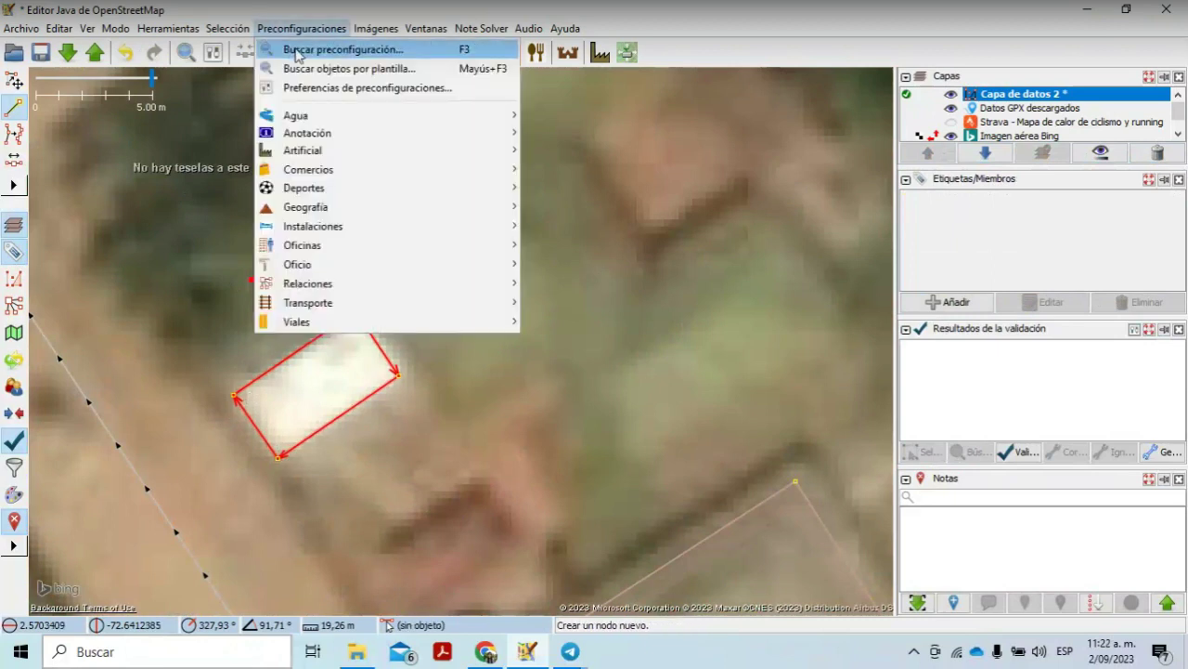
click(295, 50)
text(bu)
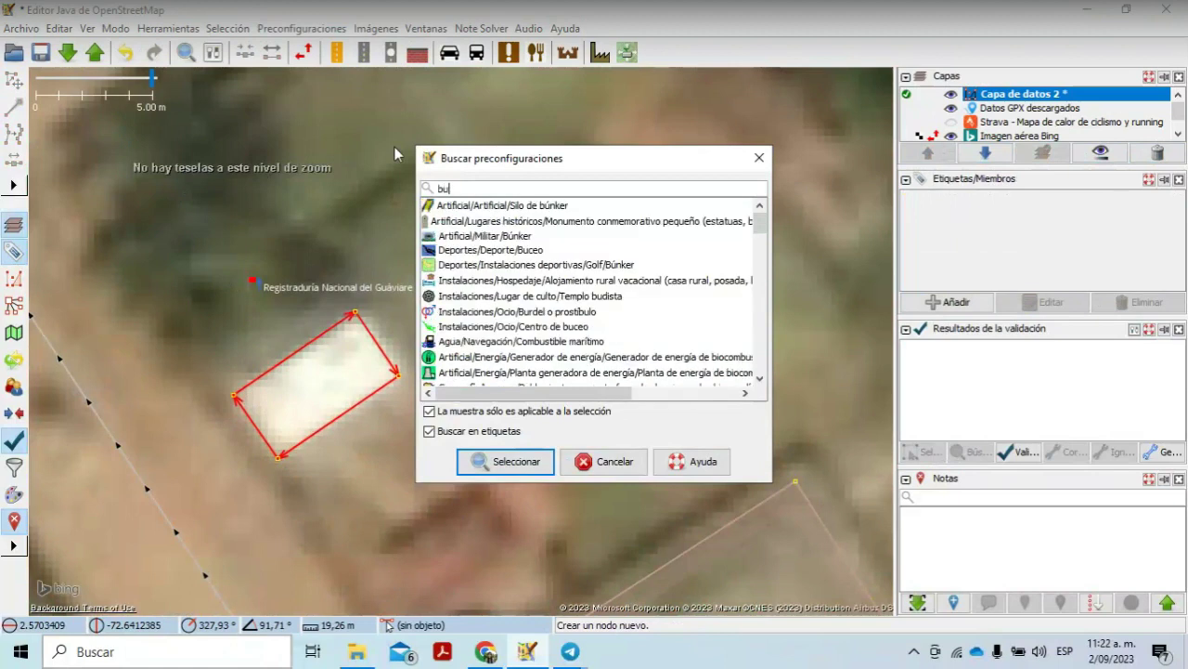
text(il)
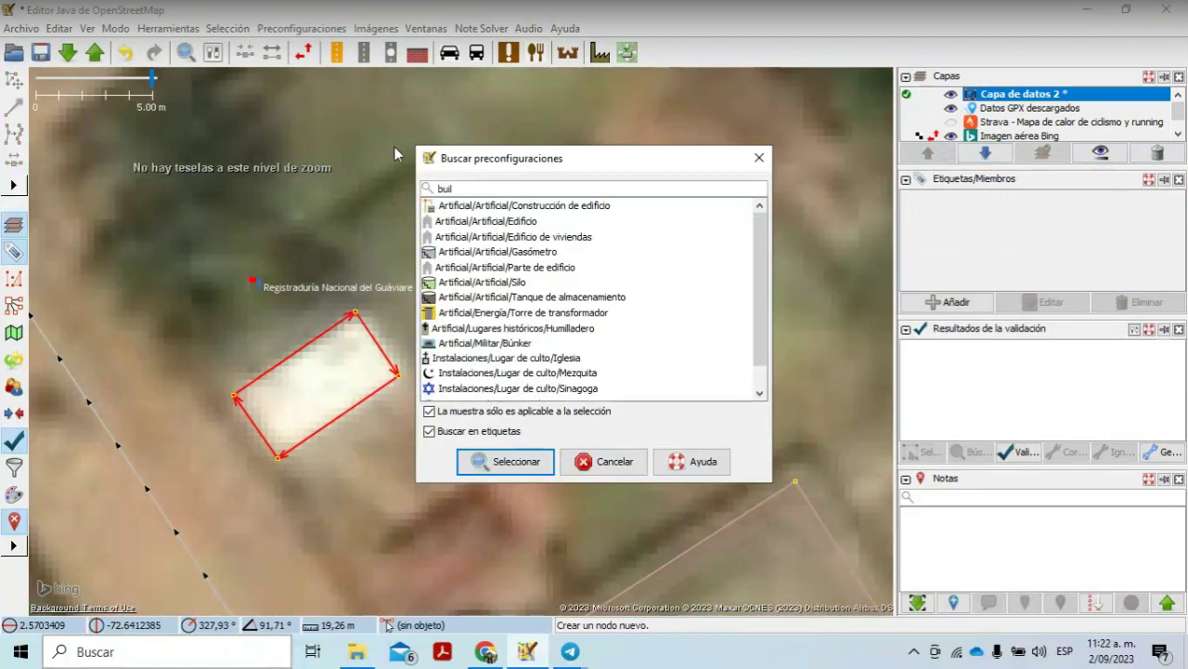
key(BackSpace)
click(520, 226)
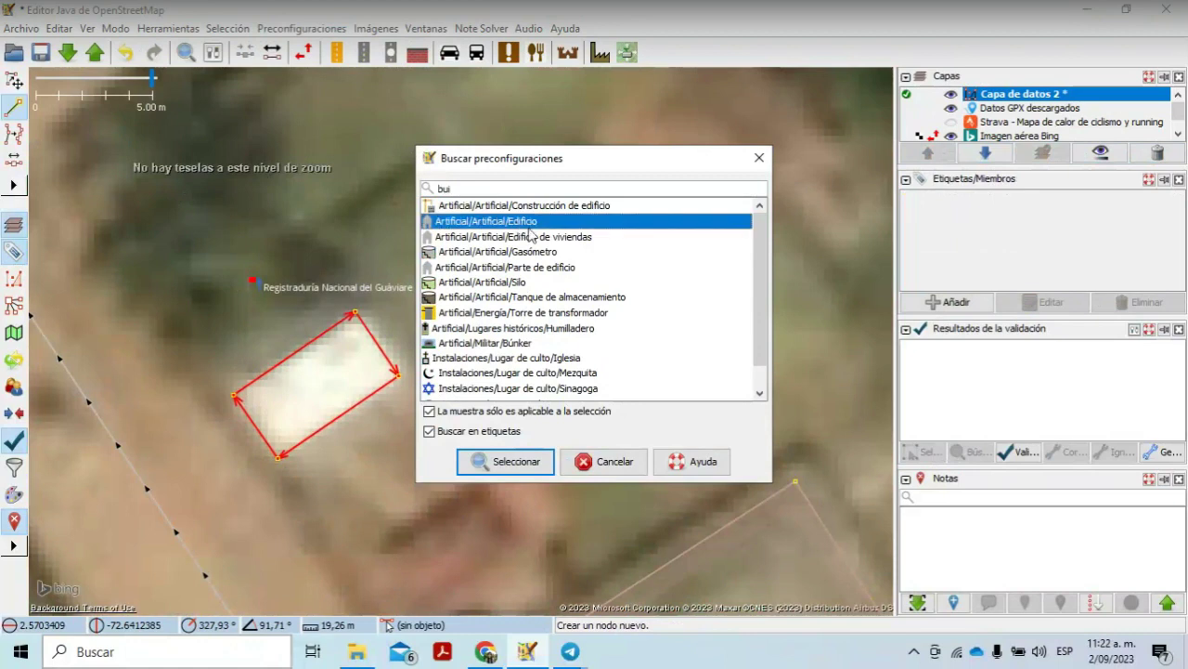
click(496, 464)
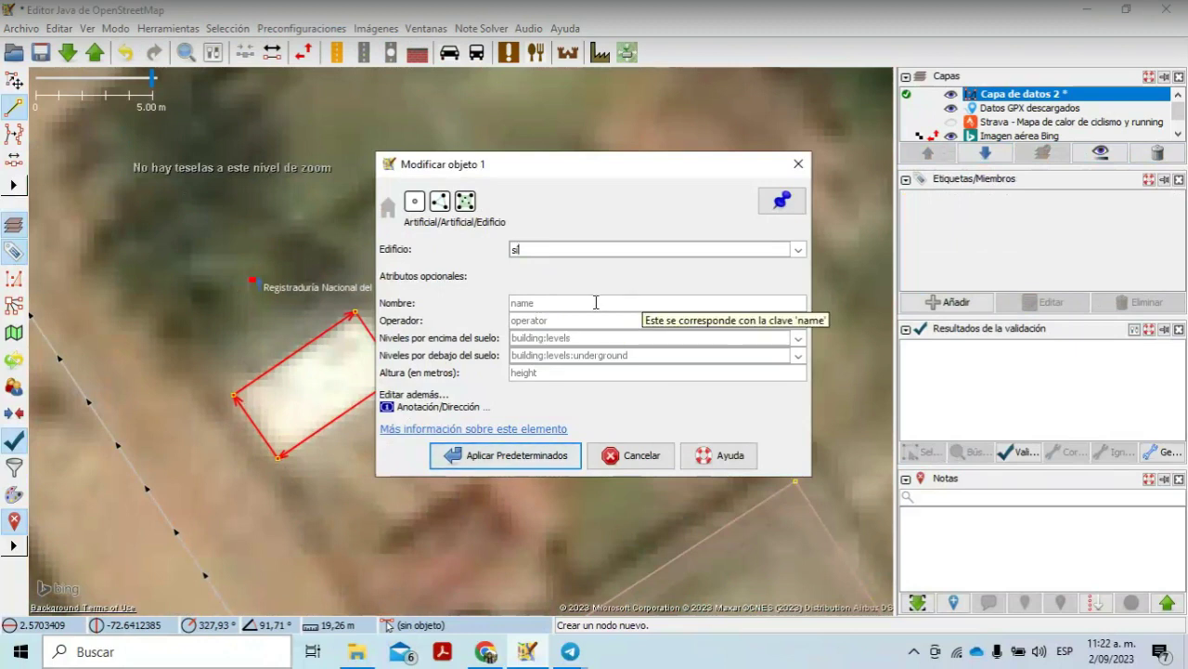
click(509, 450)
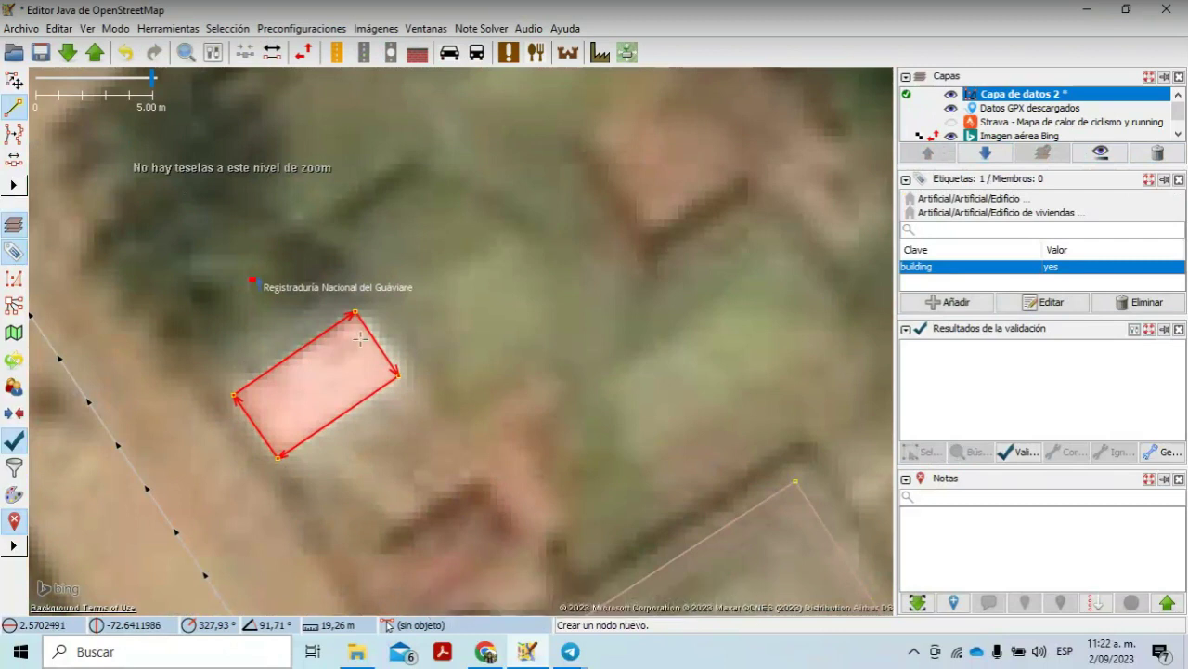
Step: Find the buildings_tools plugin in the preferences with the search text "bui" and install it
click(78, 34)
click(87, 29)
mouse_move(86, 70)
mouse_move(68, 35)
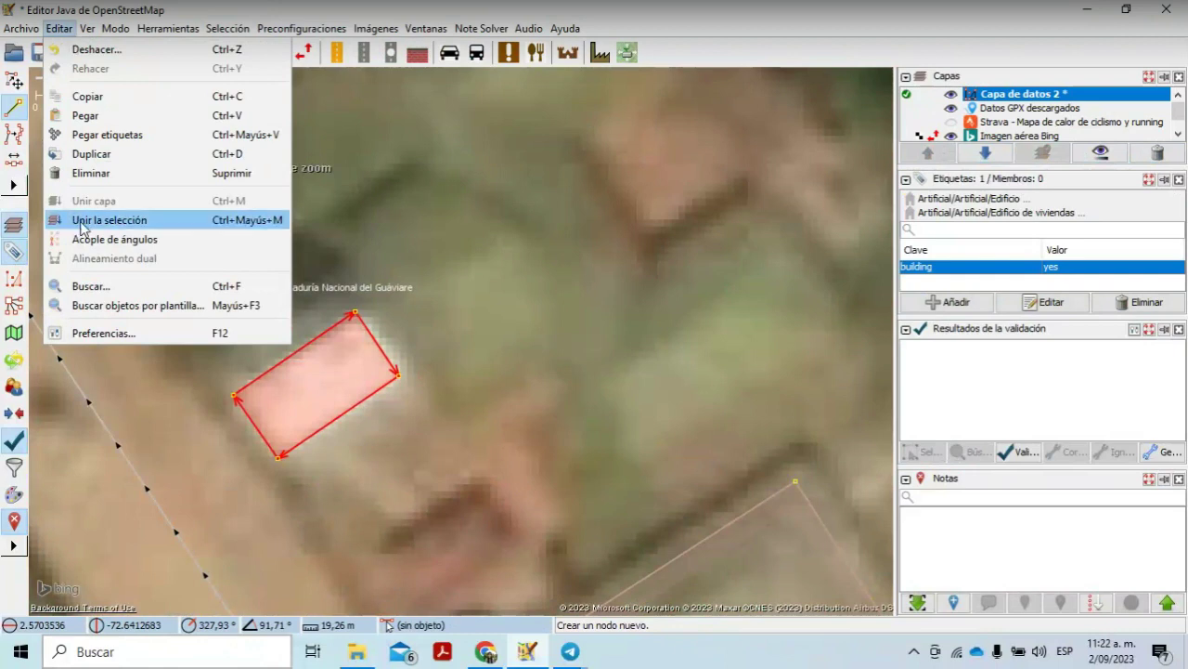
click(83, 332)
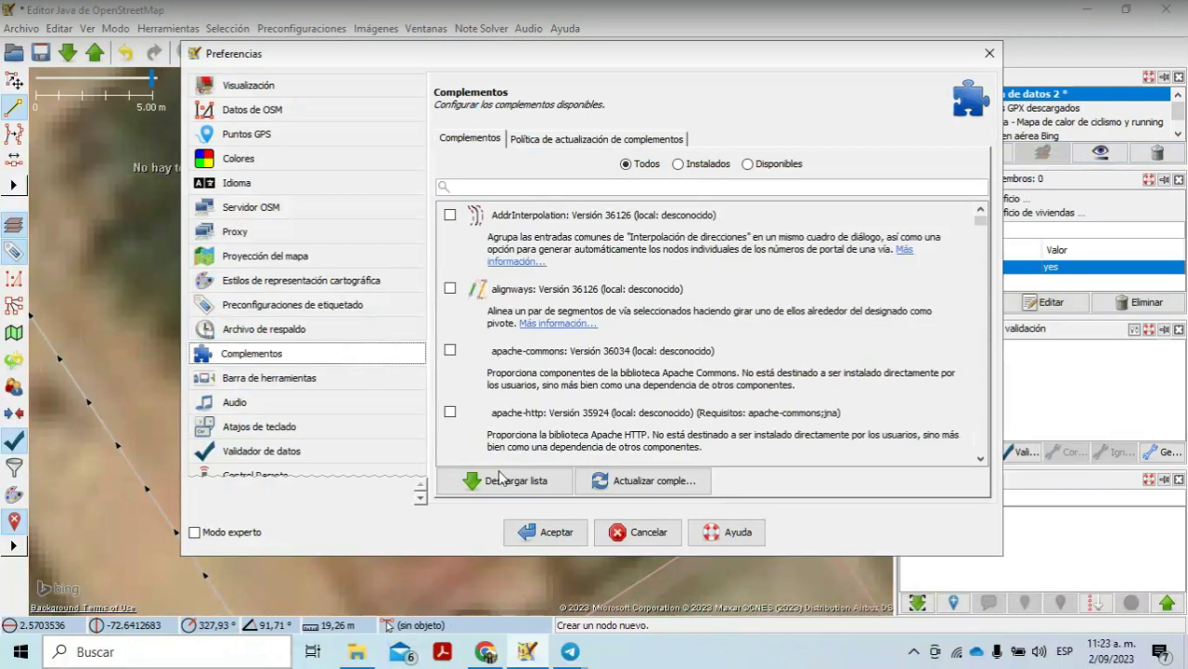
click(500, 188)
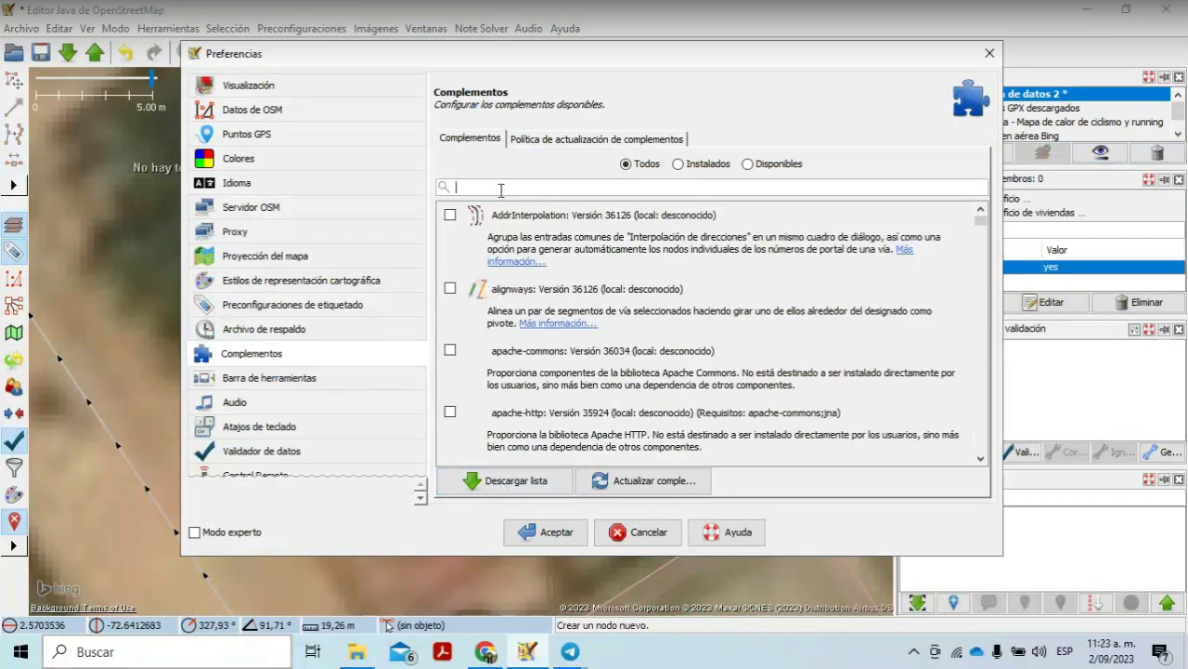
text(bui)
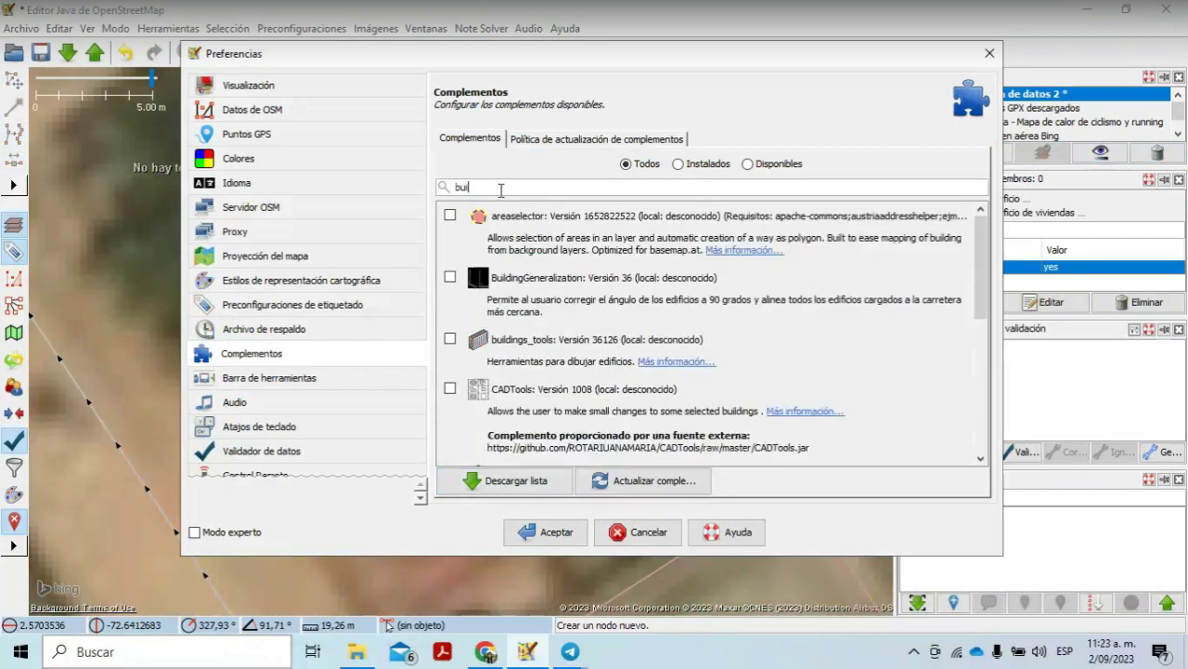
click(451, 340)
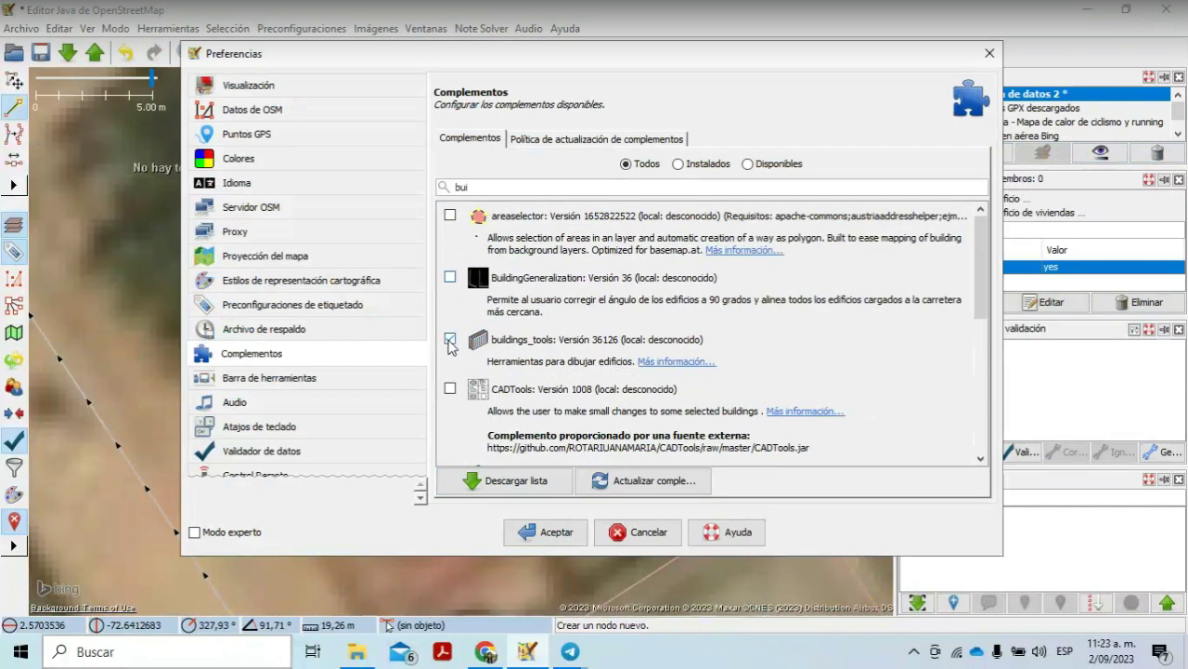
click(501, 483)
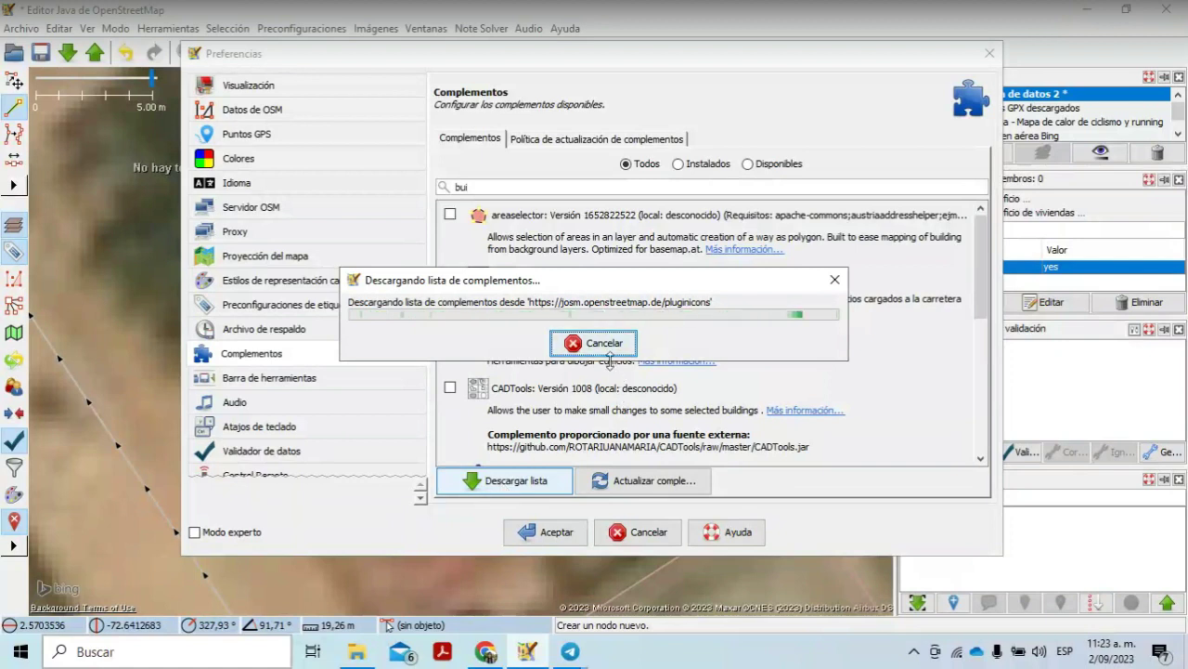
click(605, 346)
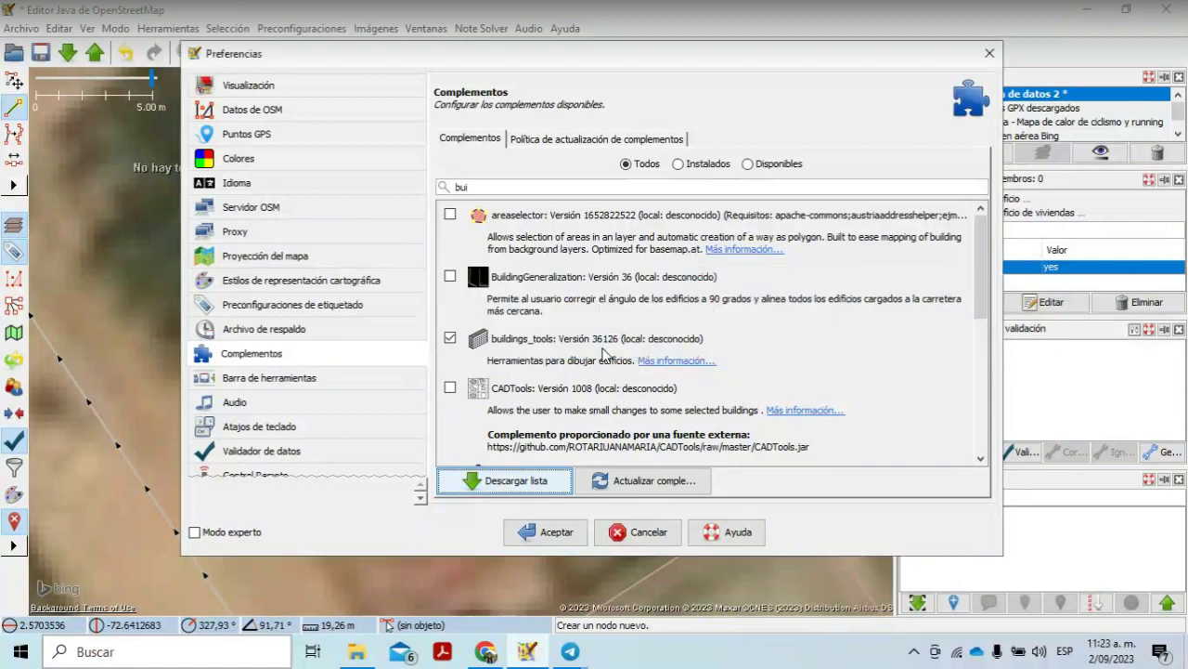
click(557, 531)
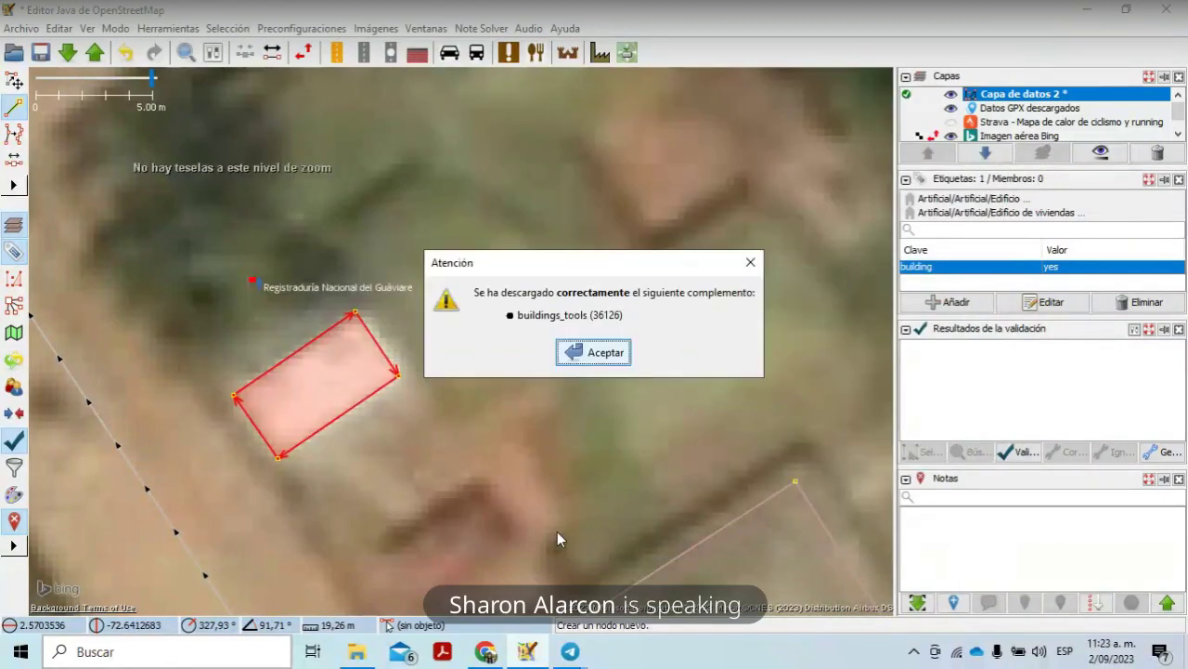
click(624, 358)
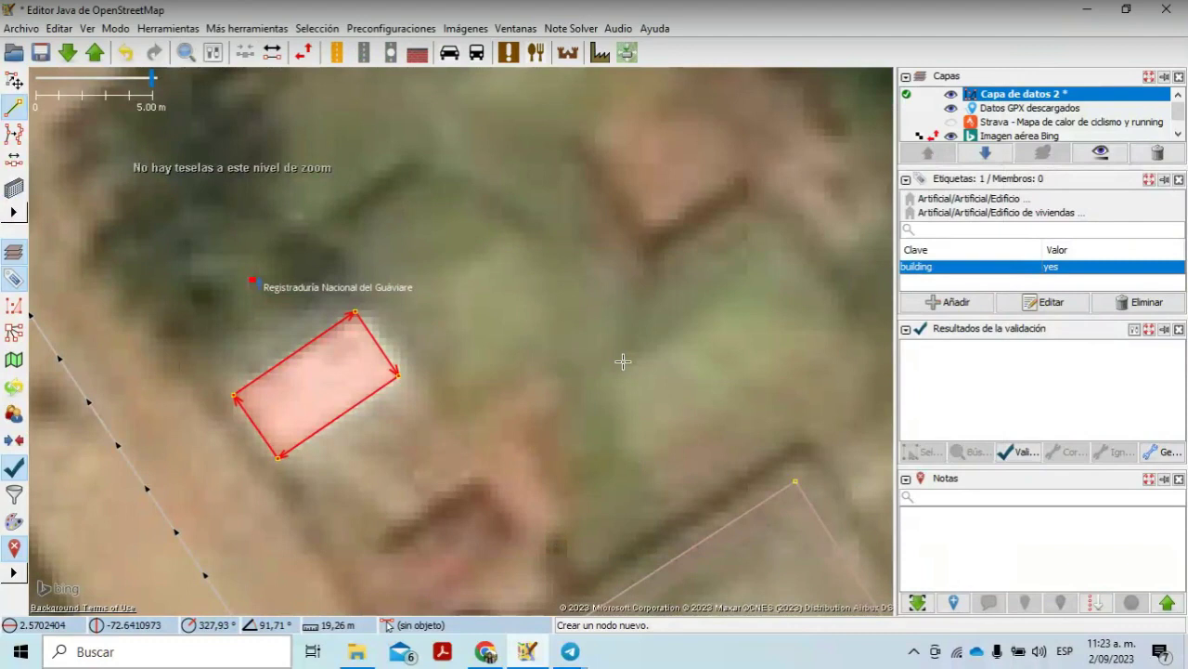
Step: Start the building drawing tool over the block beside the Registraduría Nacional del Guaviare node
click(15, 189)
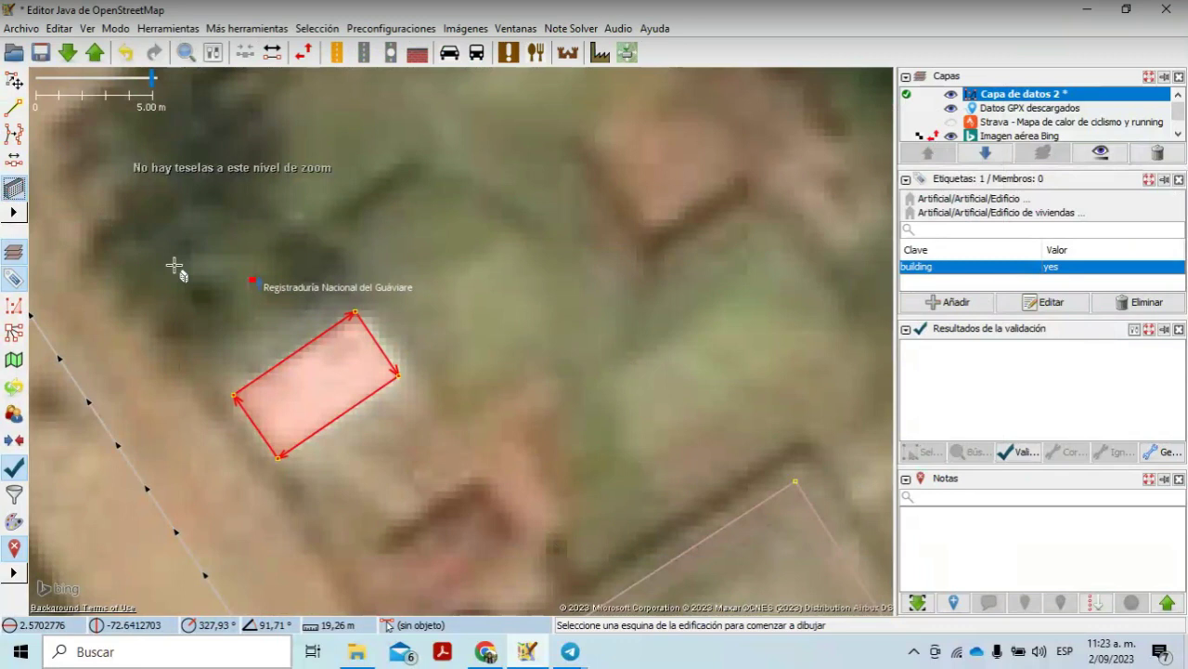
scroll(175, 267, down, 1)
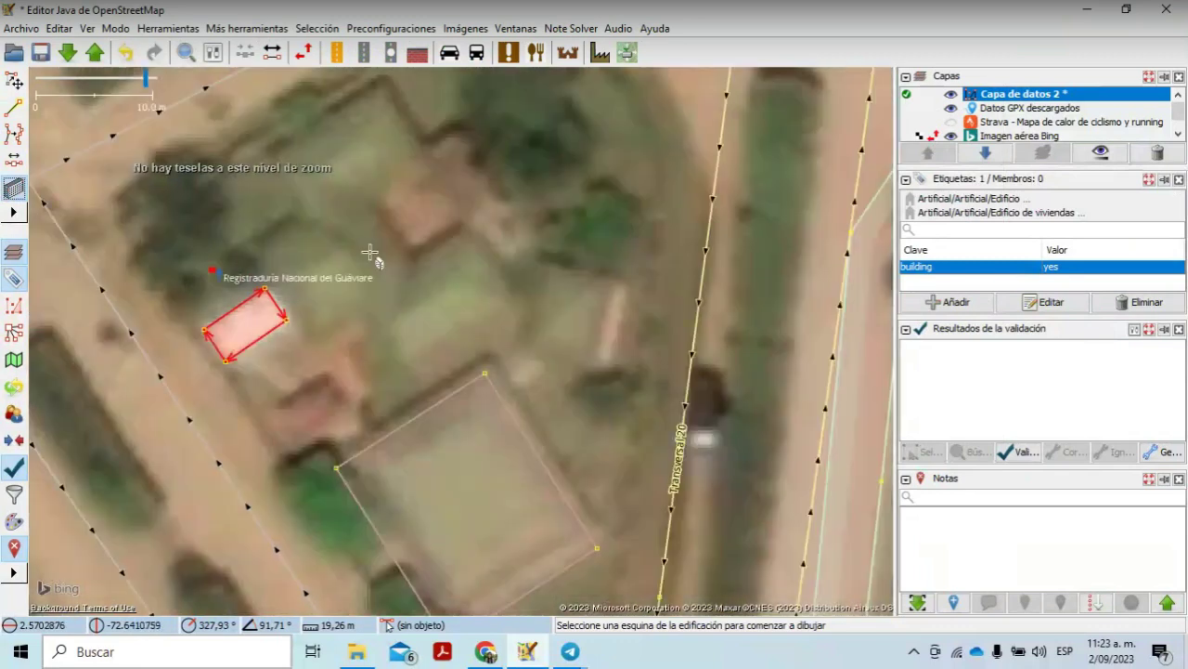
scroll(369, 253, down, 1)
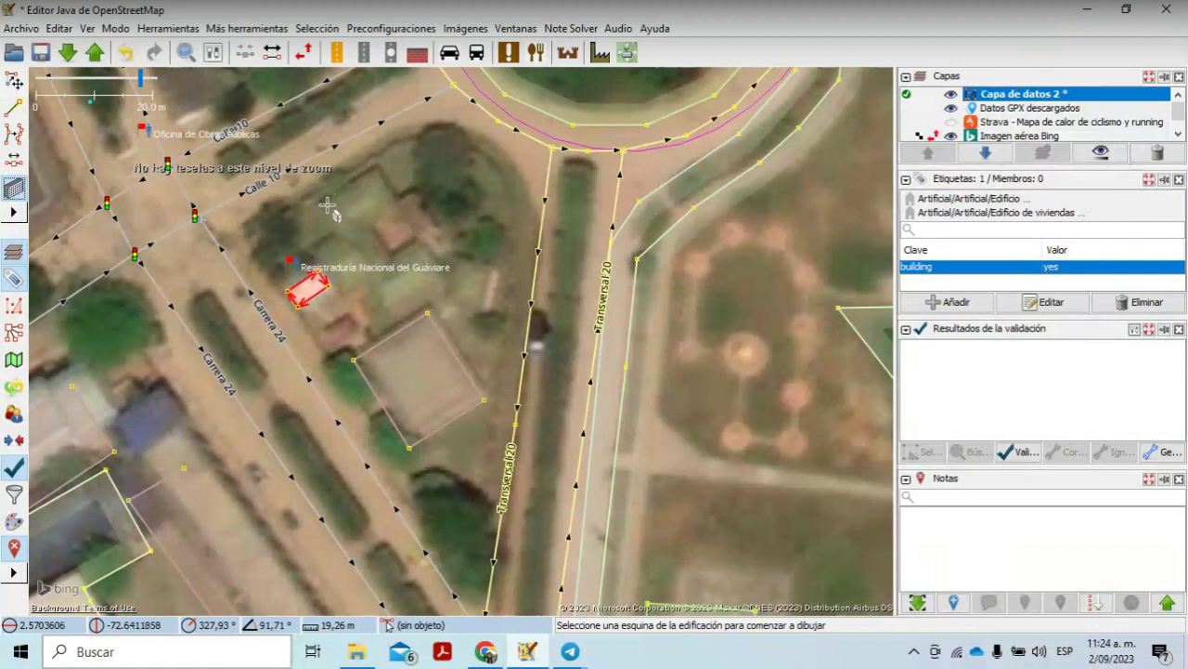
scroll(327, 204, up, 1)
scroll(327, 203, up, 1)
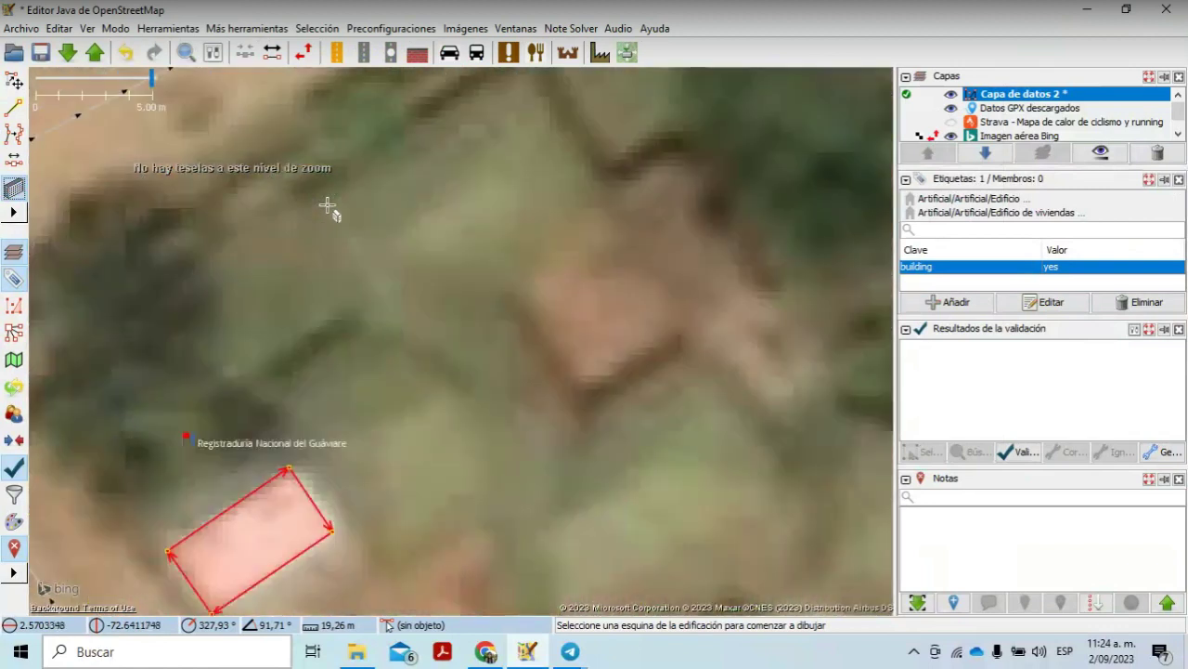
scroll(326, 203, down, 1)
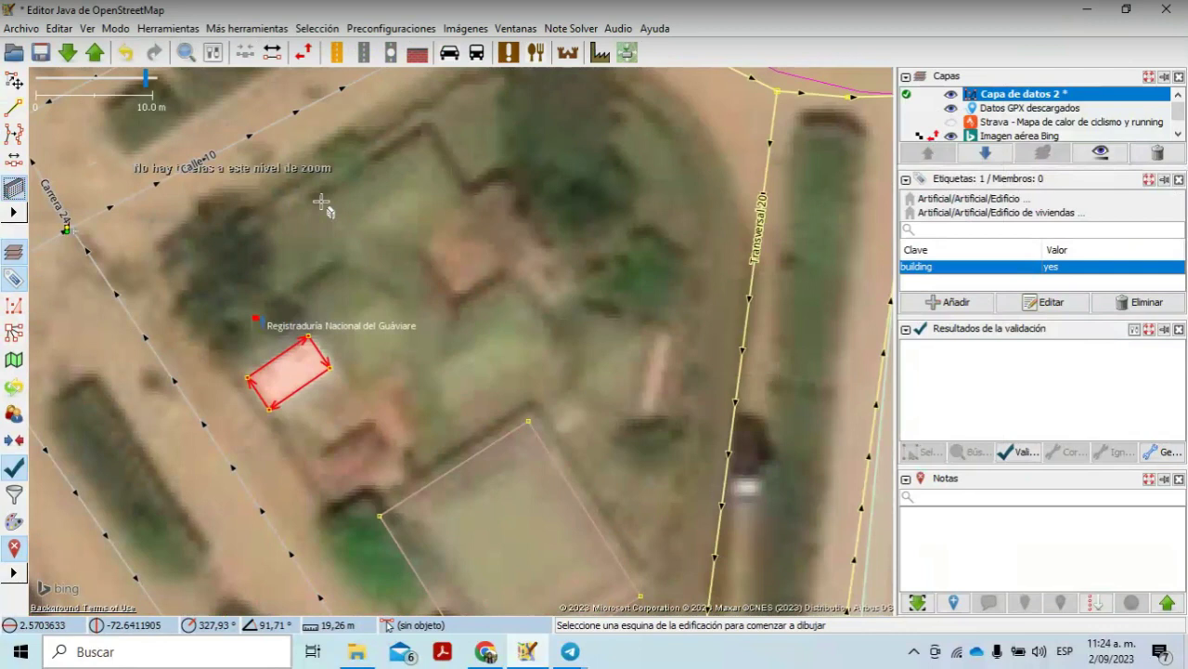
click(320, 198)
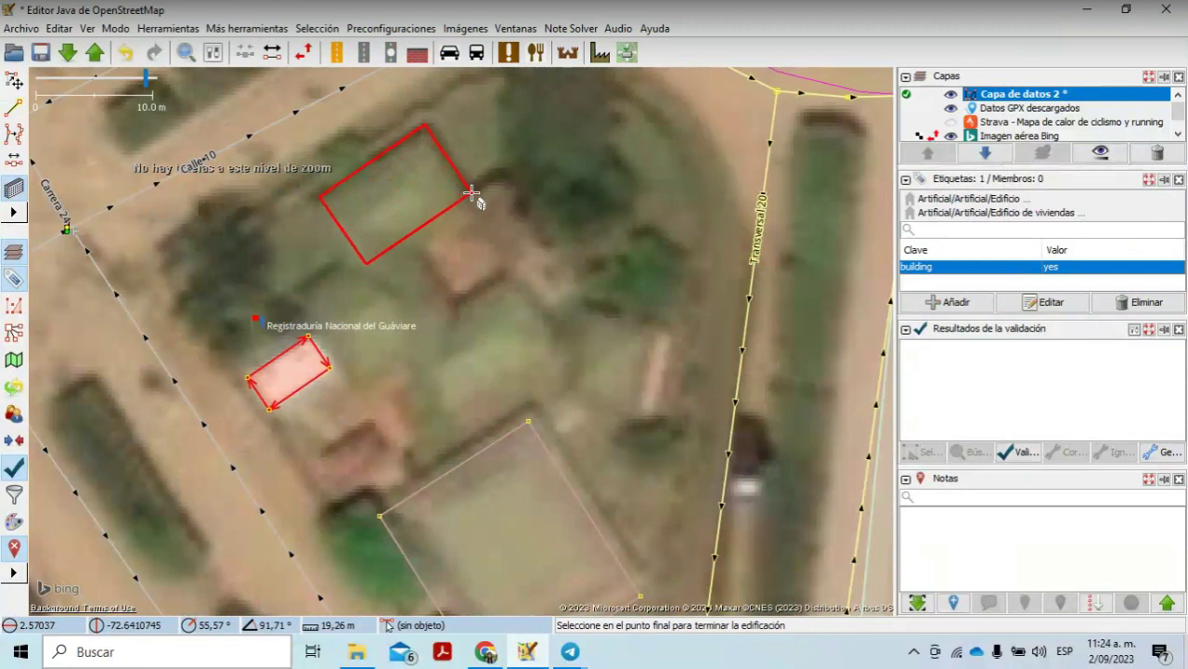
key(Escape)
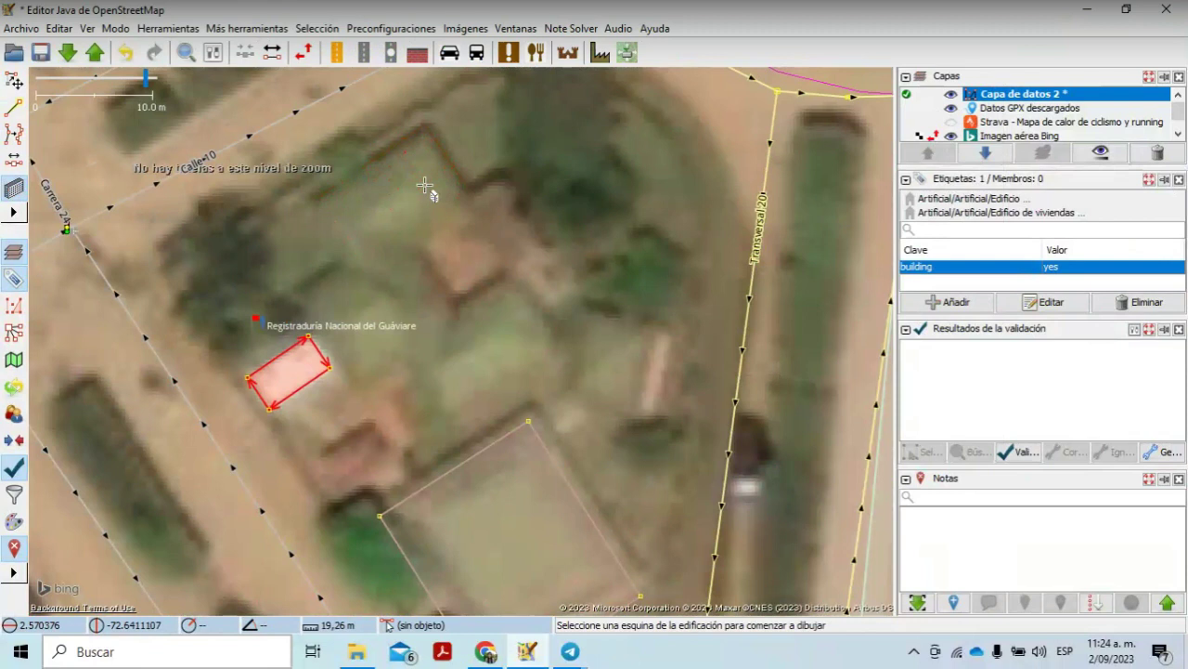
click(315, 193)
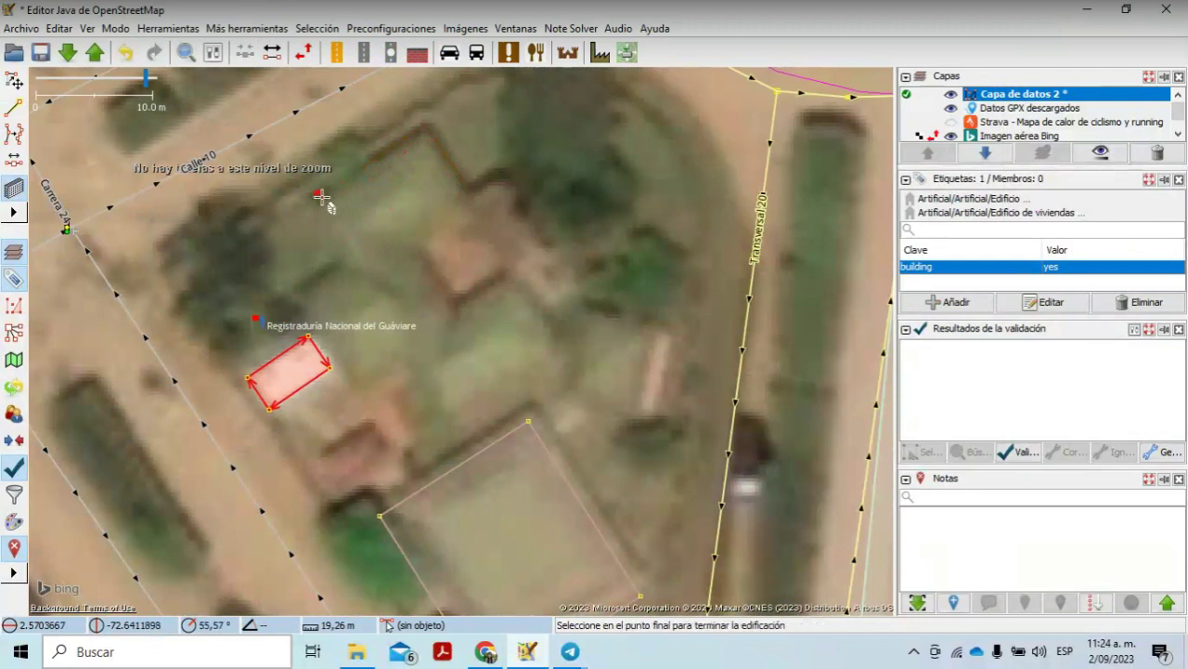
key(Escape)
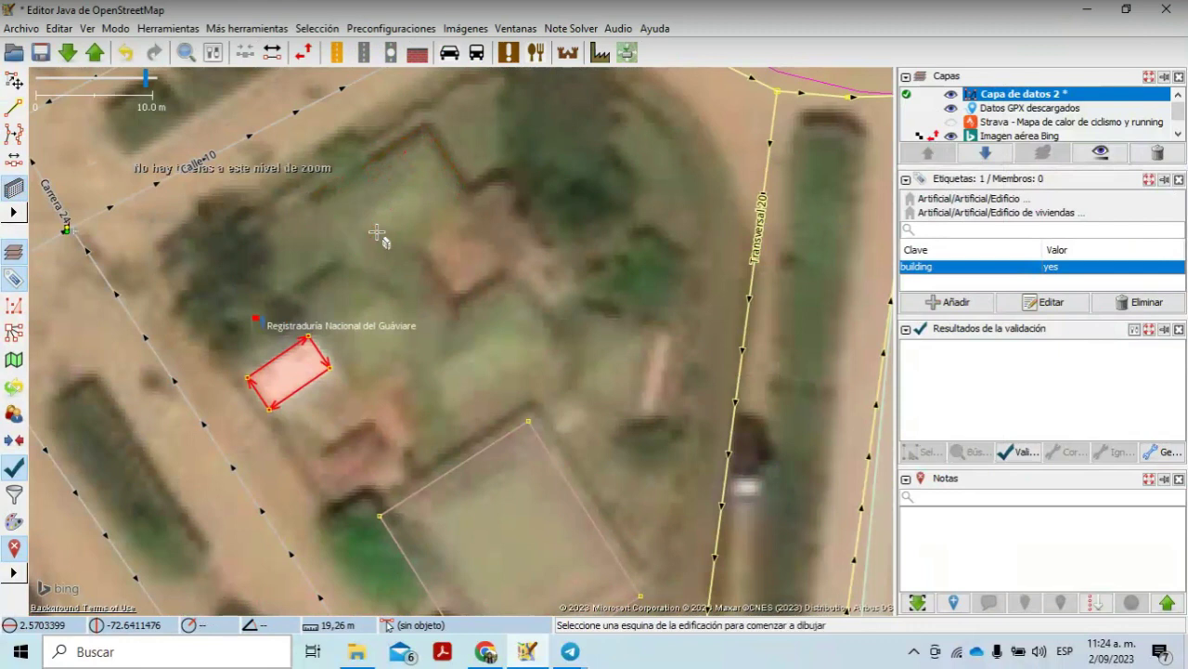
Step: Clear the selection and draw a rectangular building about 10.75 m long over the green roof just south of Calle 10
key(Escape)
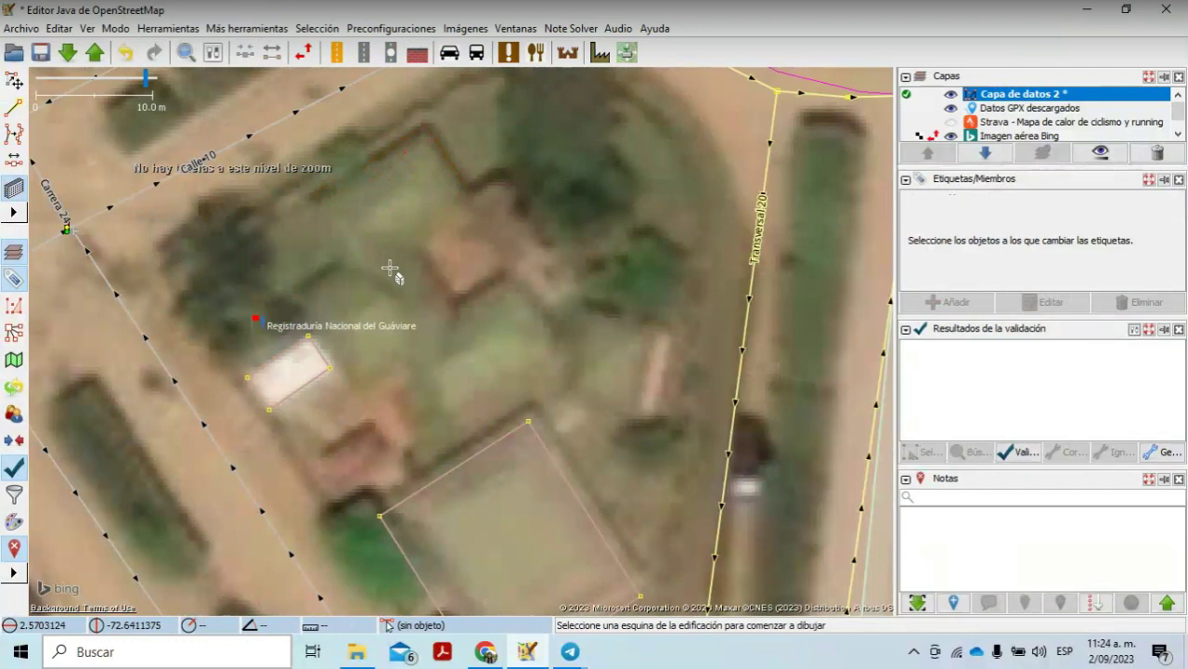
click(323, 197)
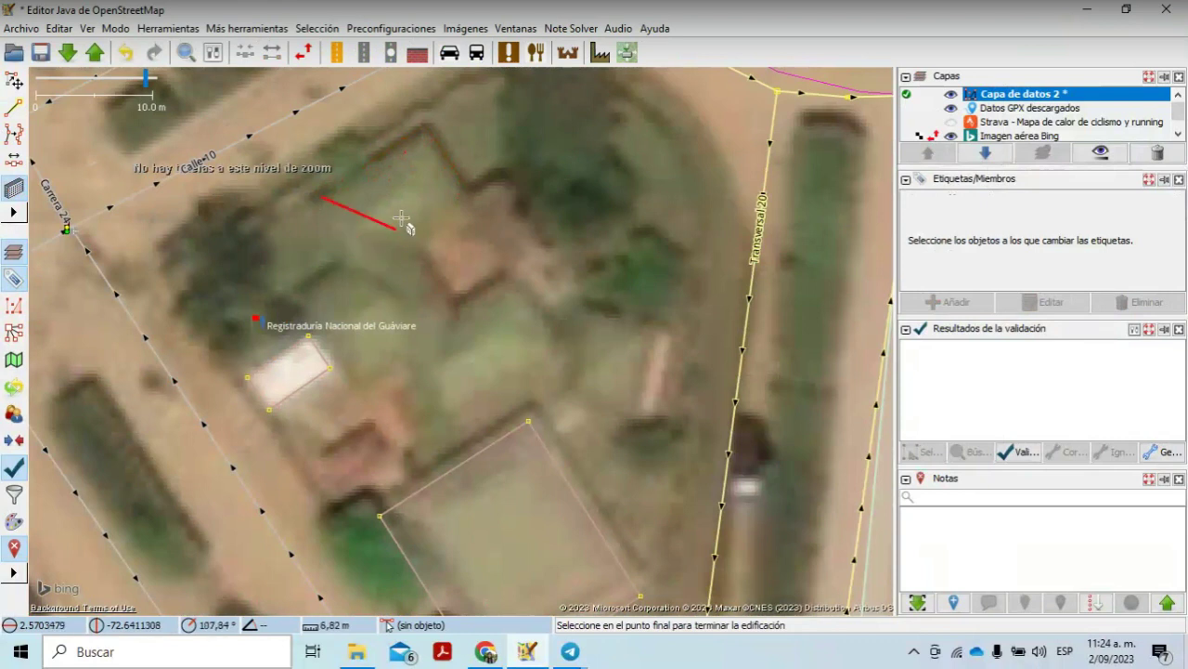
click(427, 127)
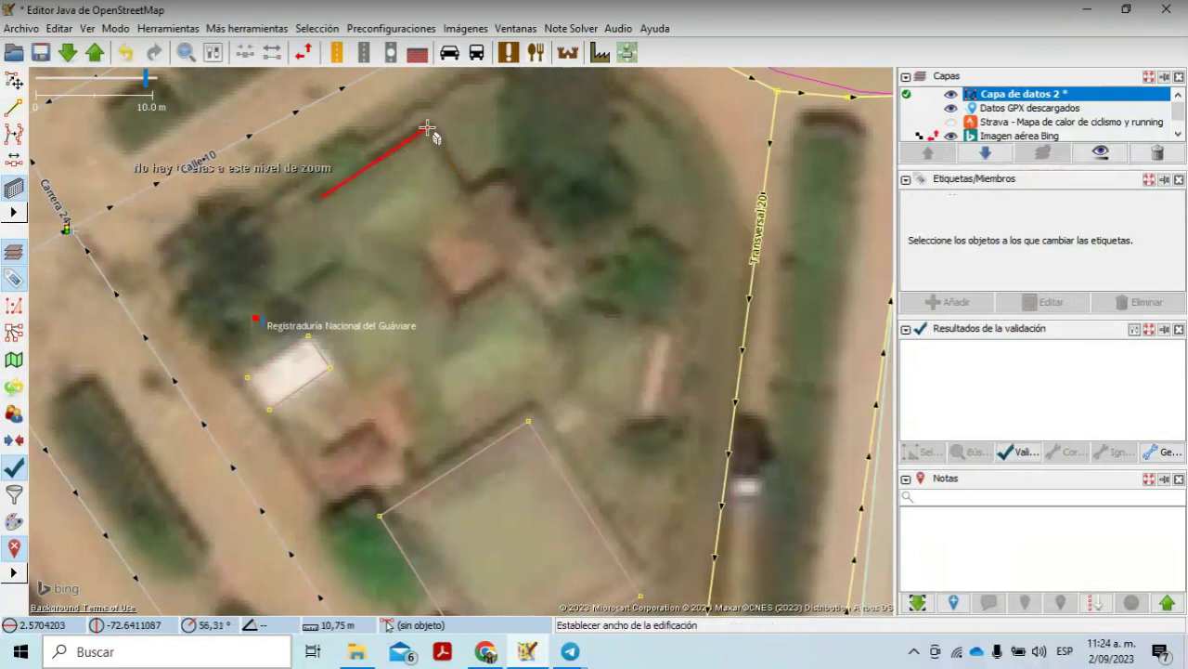
click(468, 194)
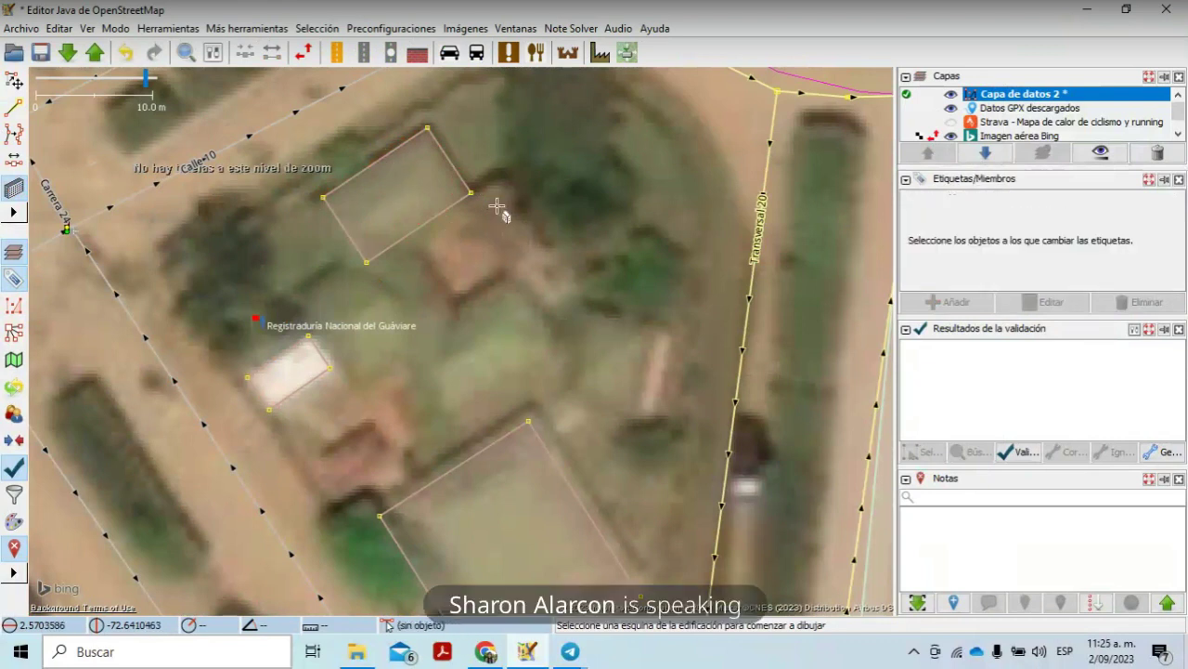
Step: Check the outline and tags of the new building south of Calle 10, leaving nothing selected
click(403, 151)
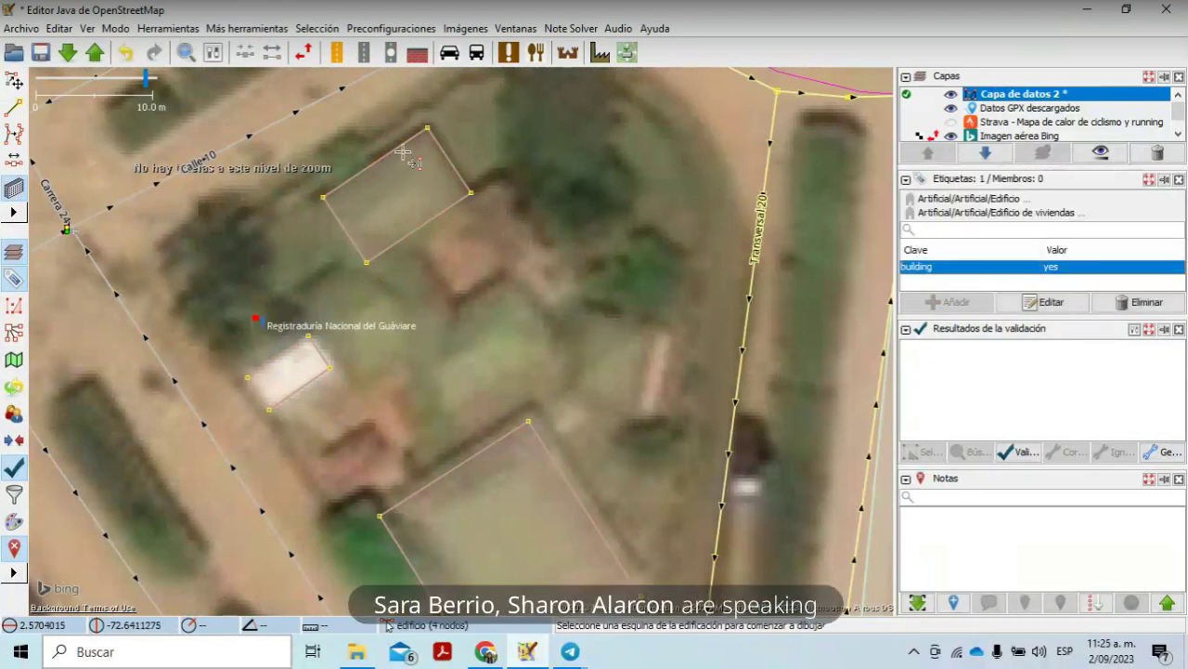
key(Escape)
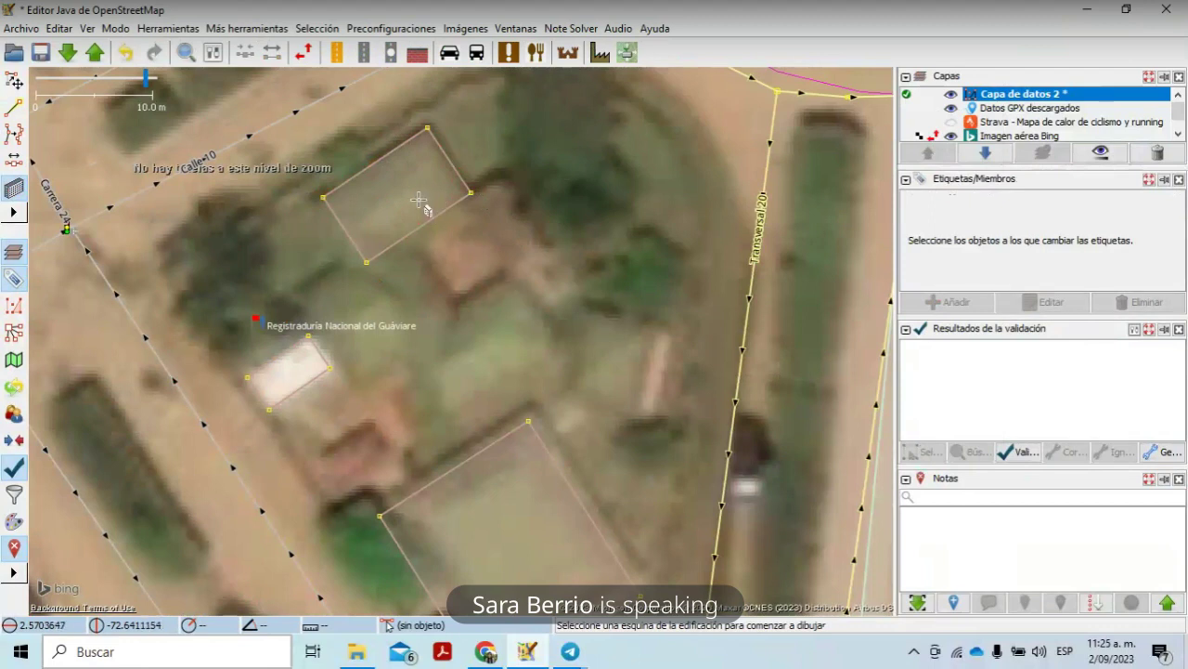
key(s)
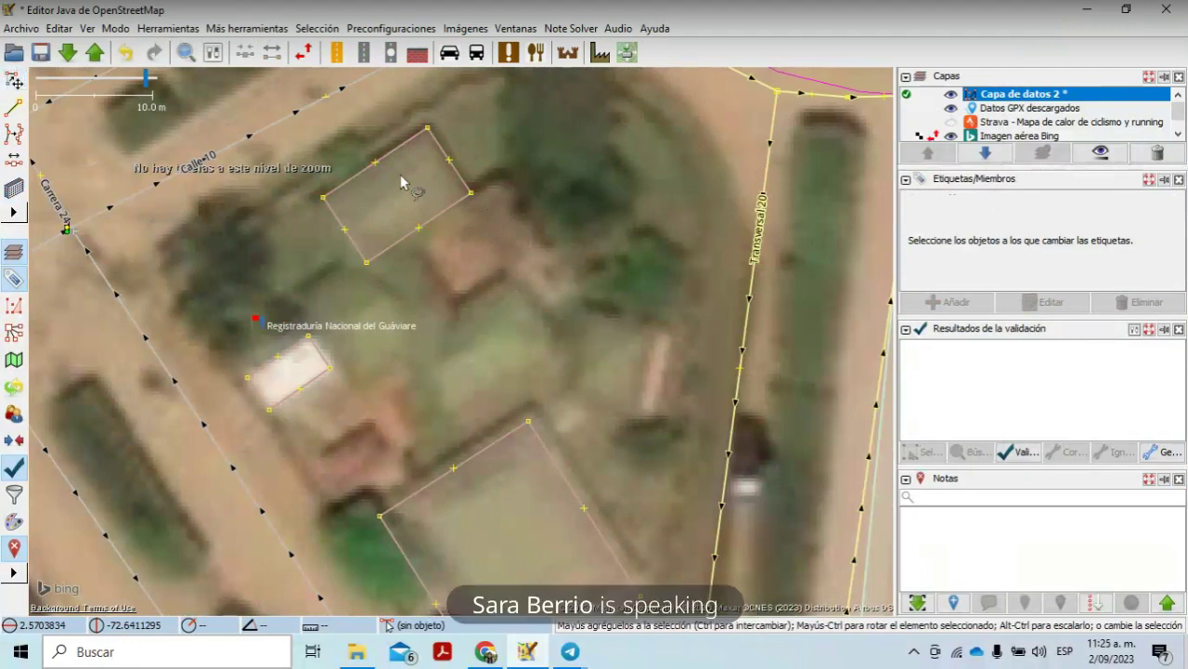
click(395, 221)
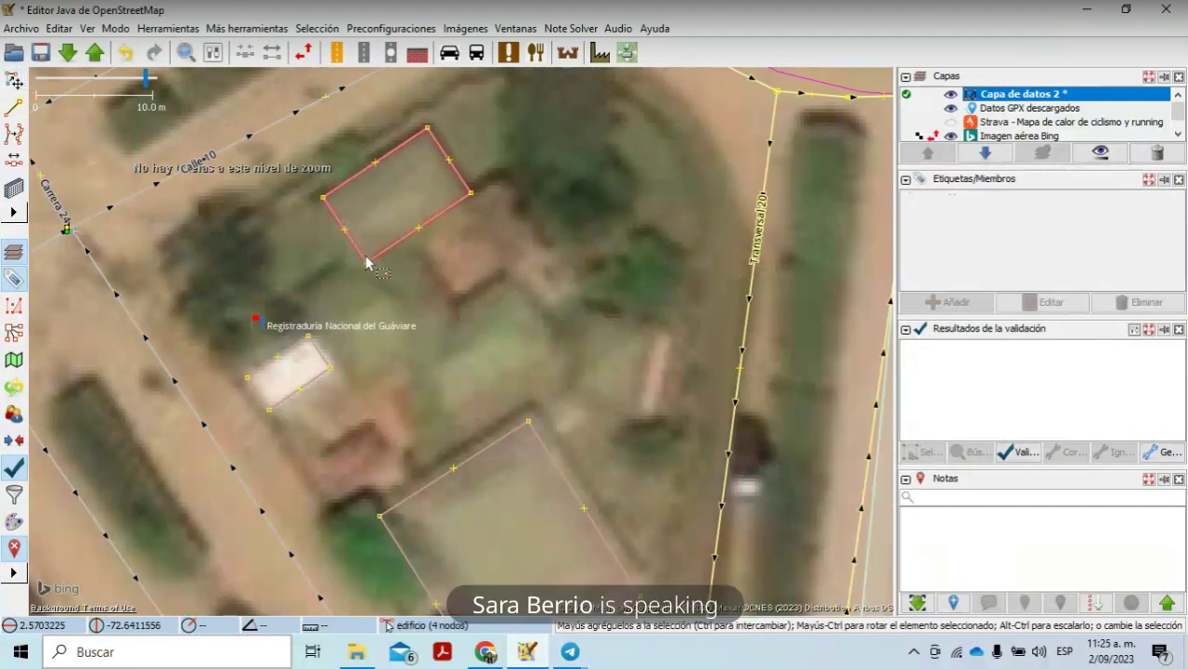
click(413, 246)
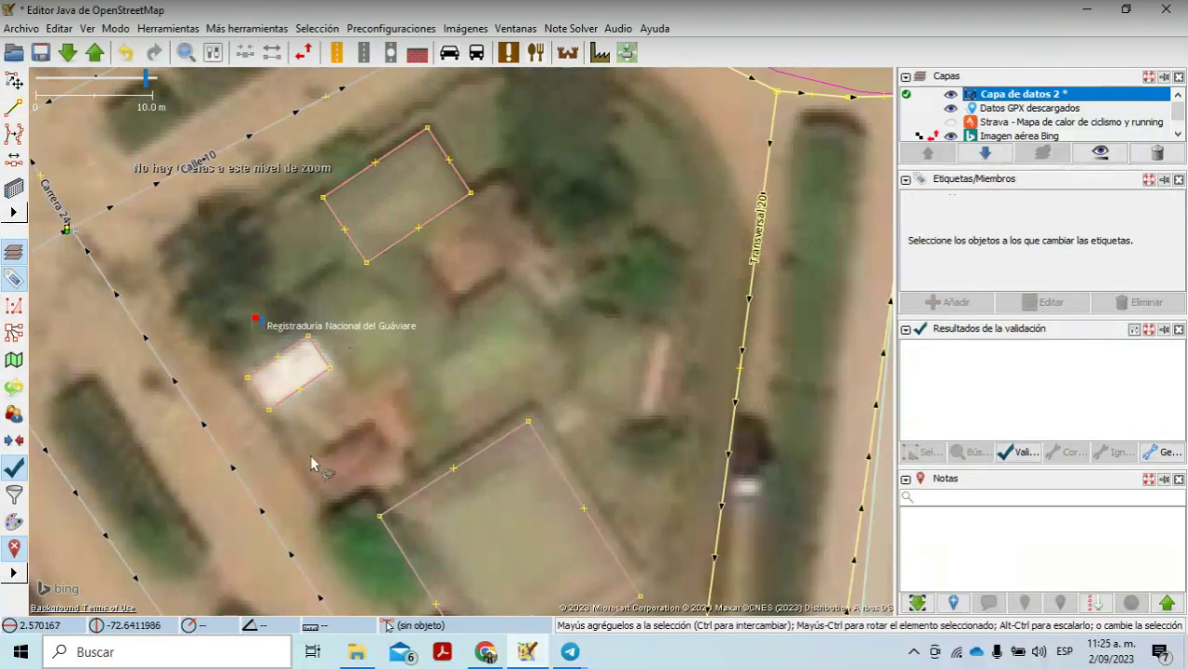
Step: Draw a rectangular building about 10.6 m long over the green roof just north of the large existing building
click(14, 189)
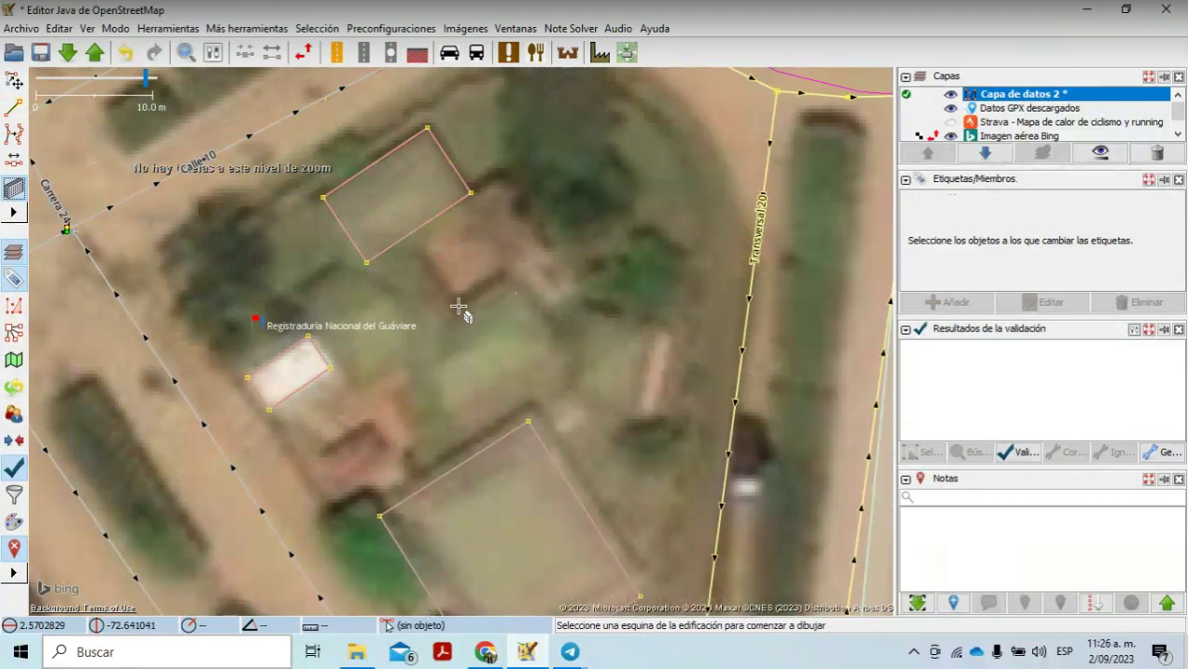
scroll(458, 306, down, 2)
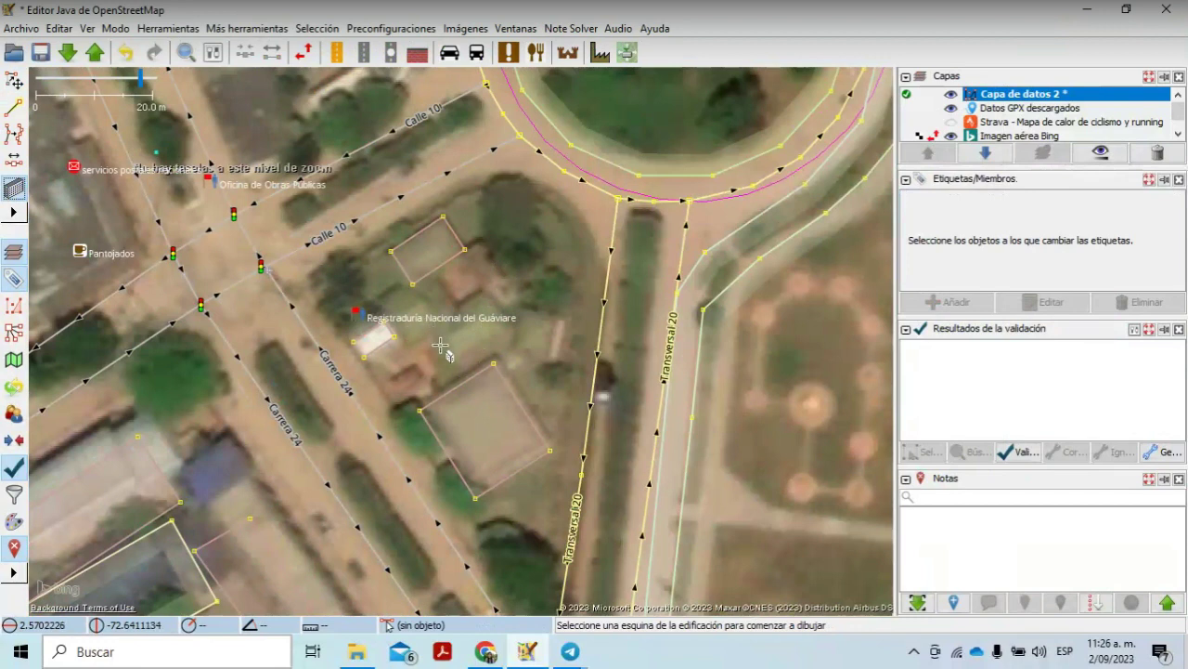
scroll(408, 334, up, 3)
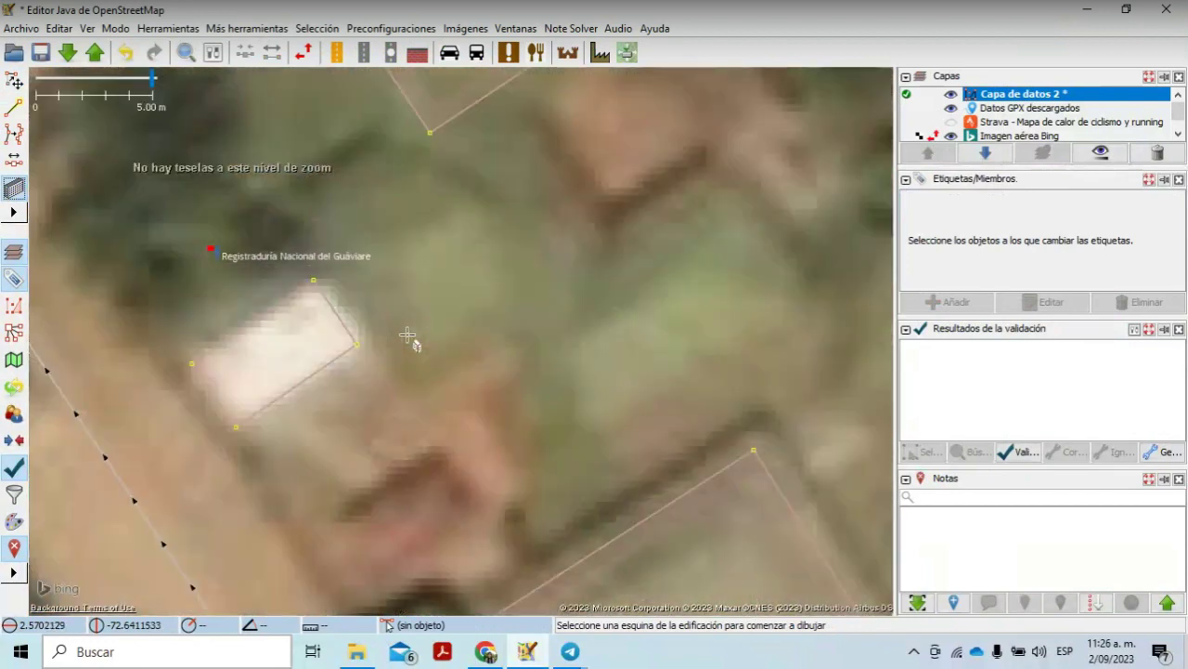
scroll(408, 334, down, 2)
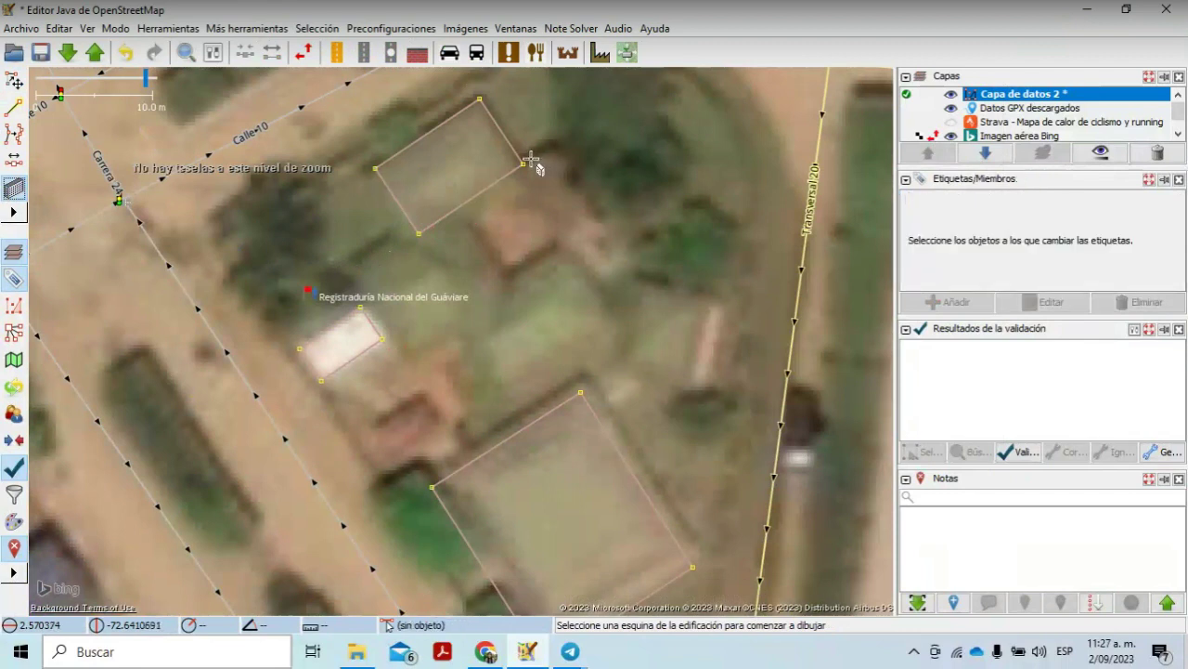
click(559, 241)
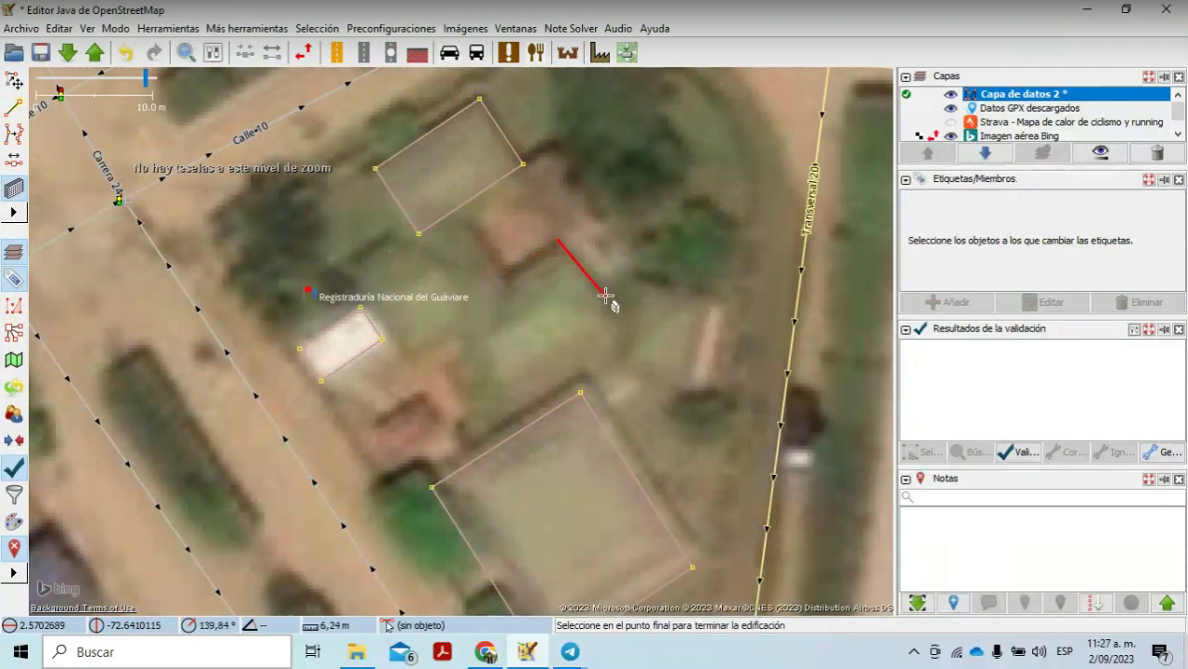
click(637, 344)
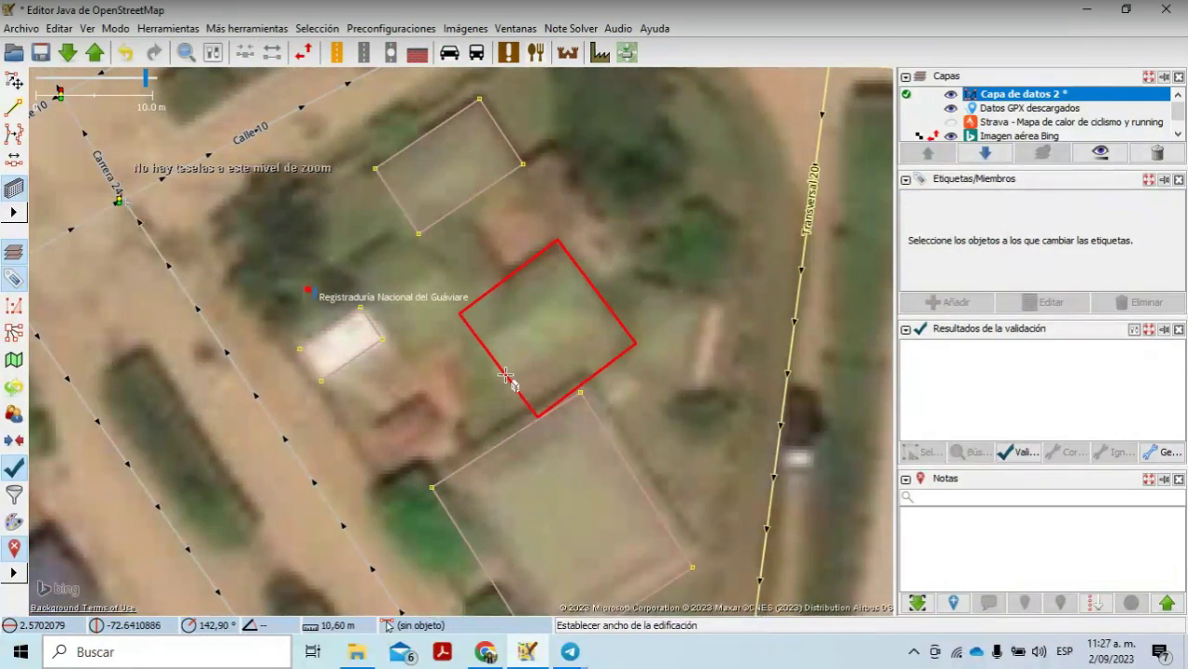
click(506, 375)
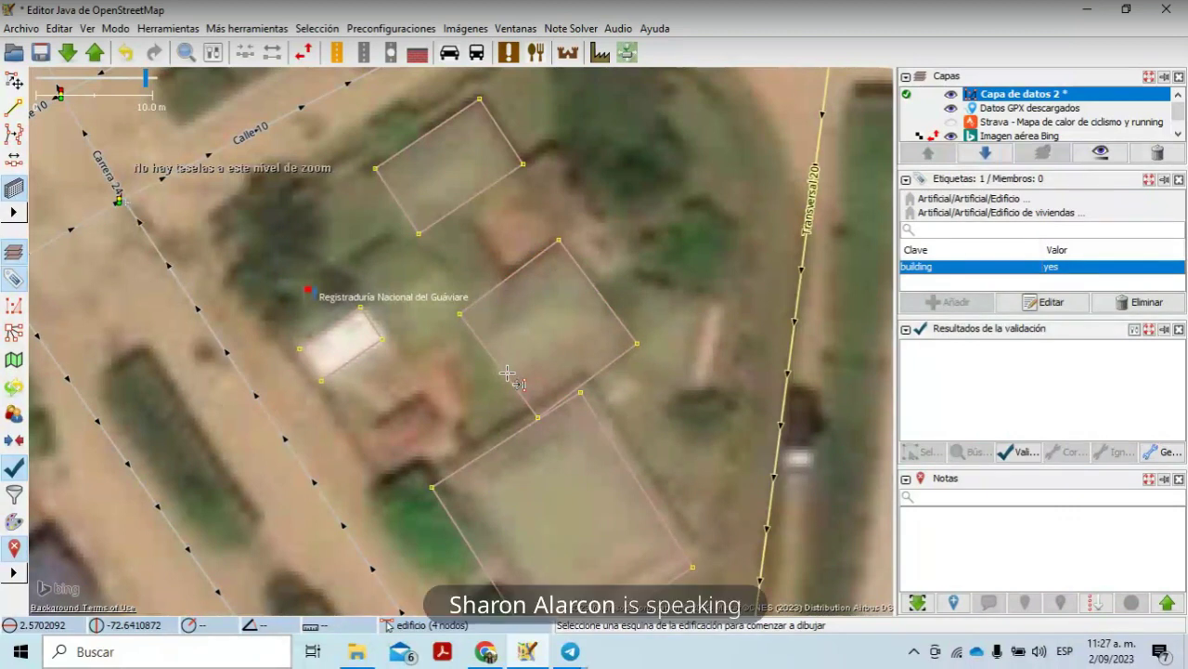
Step: Try moving the large building's northern corner and the node it shares with the new building, undoing both moves
key(s)
click(581, 392)
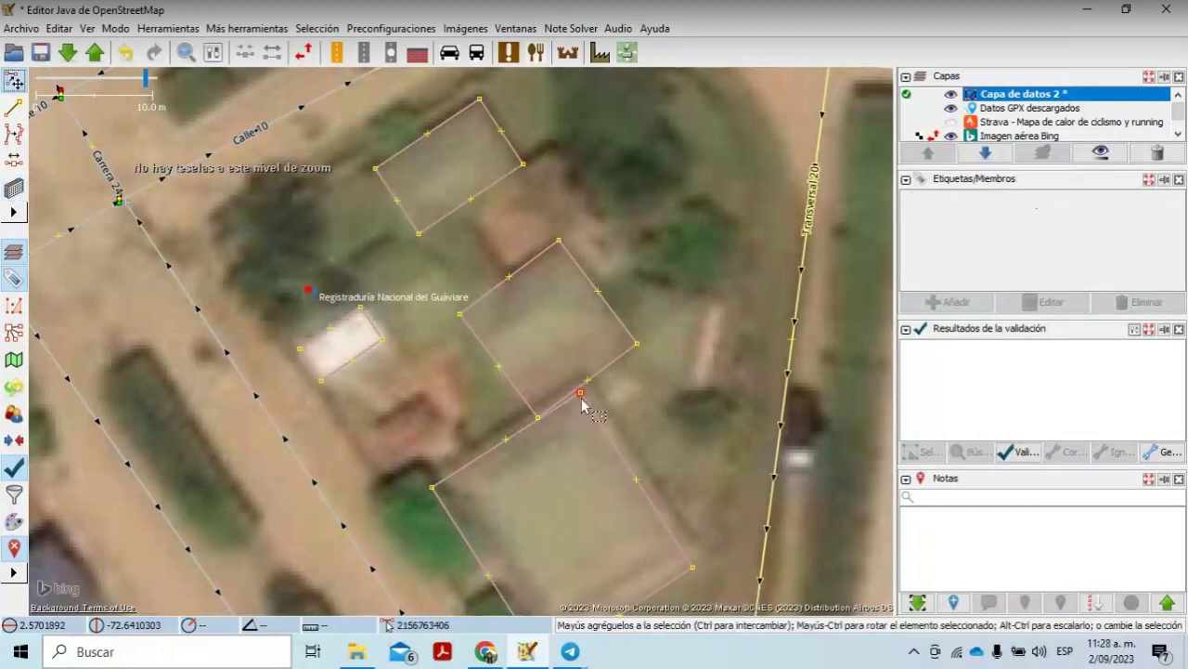
drag(581, 391, 575, 388)
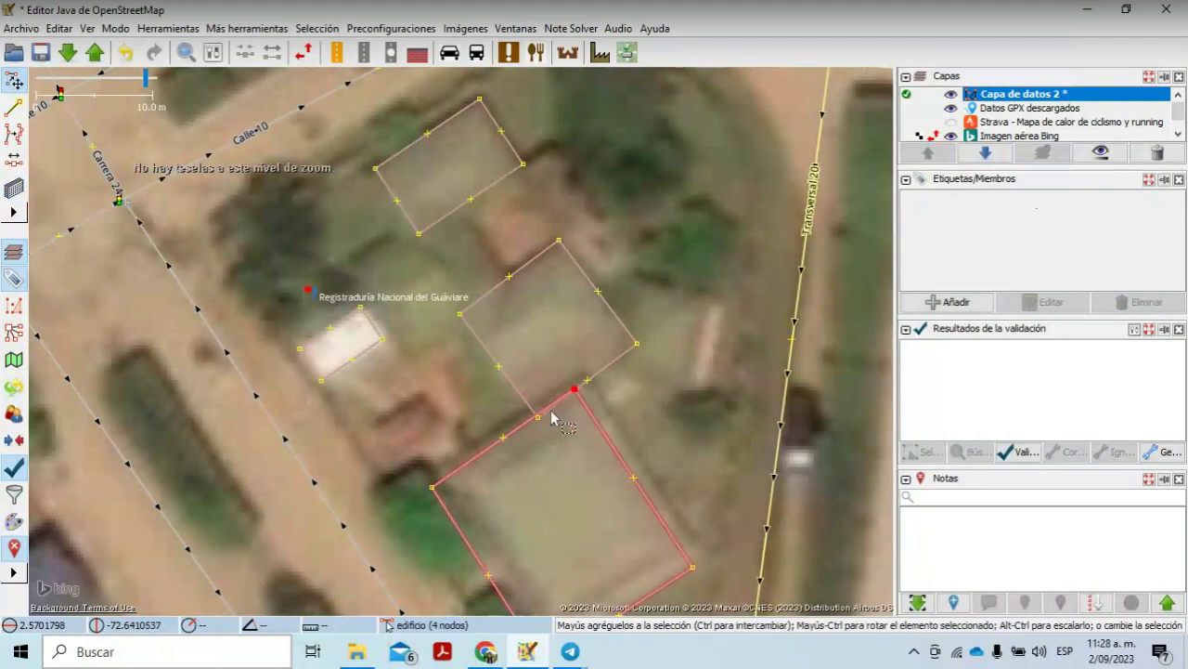
key(ctrl+z)
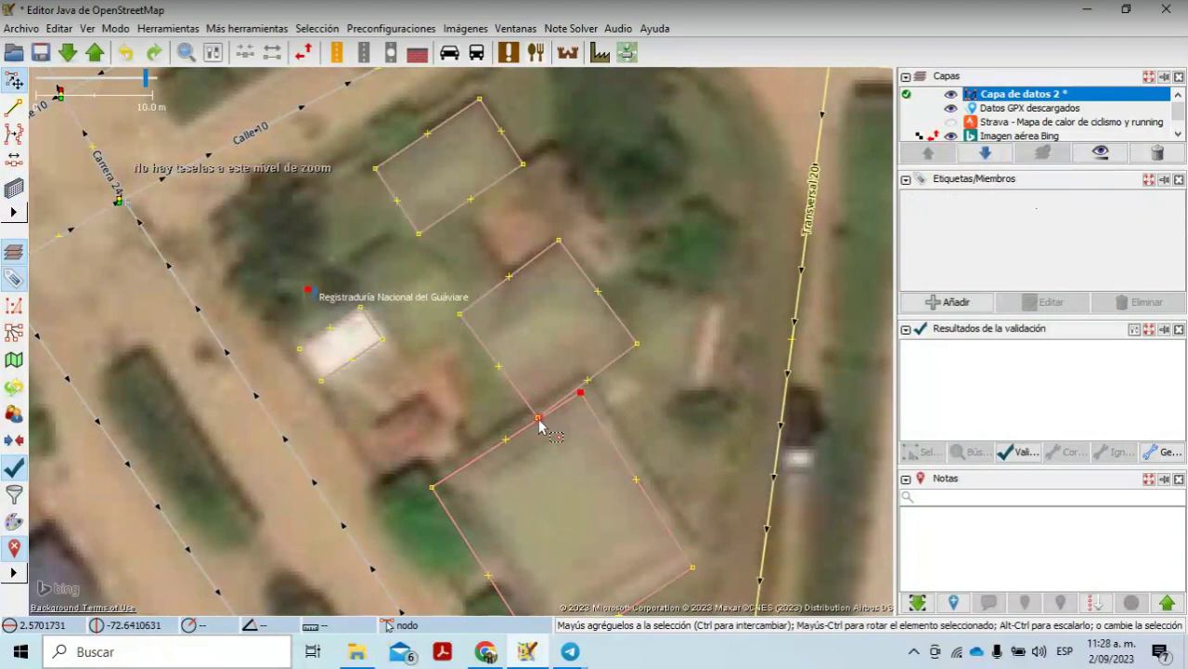
click(538, 417)
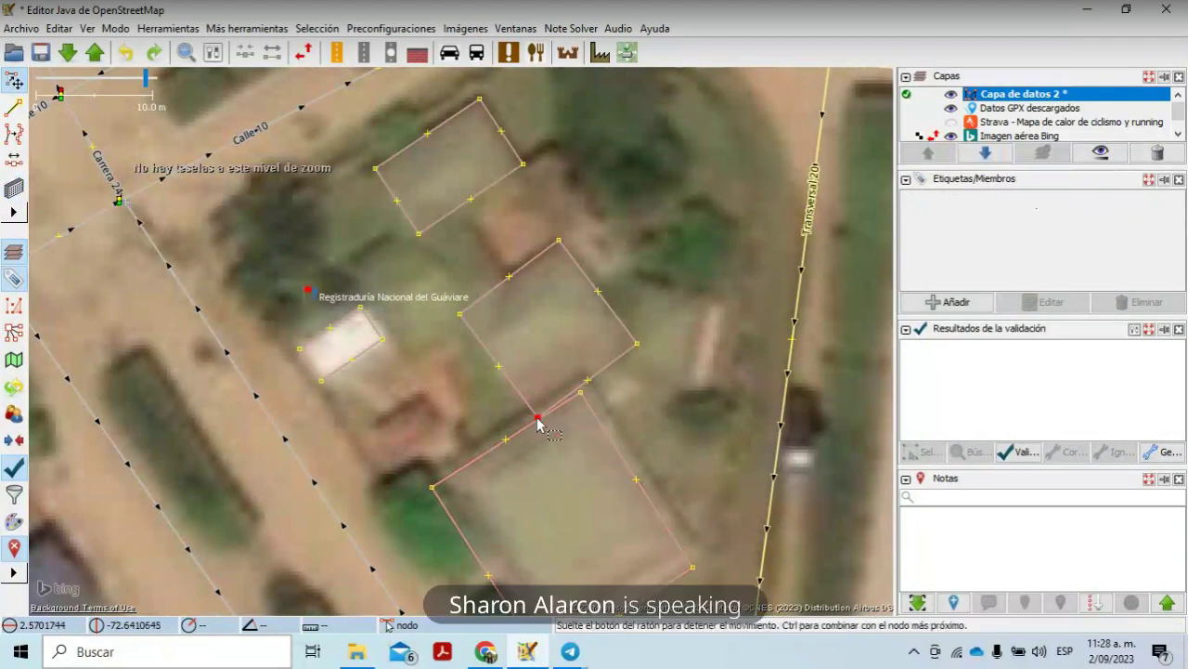
drag(539, 420, 530, 416)
key(ctrl+z)
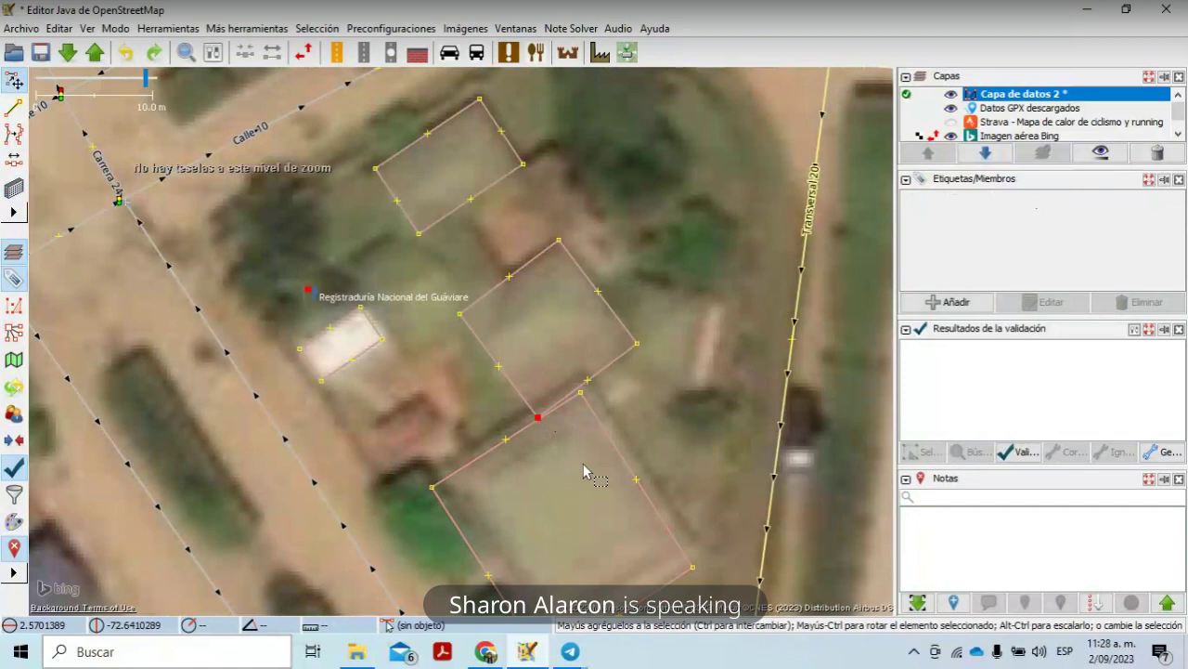
Step: Rotate the new building north of the large one by about 5.8° to align it with its roof
click(517, 394)
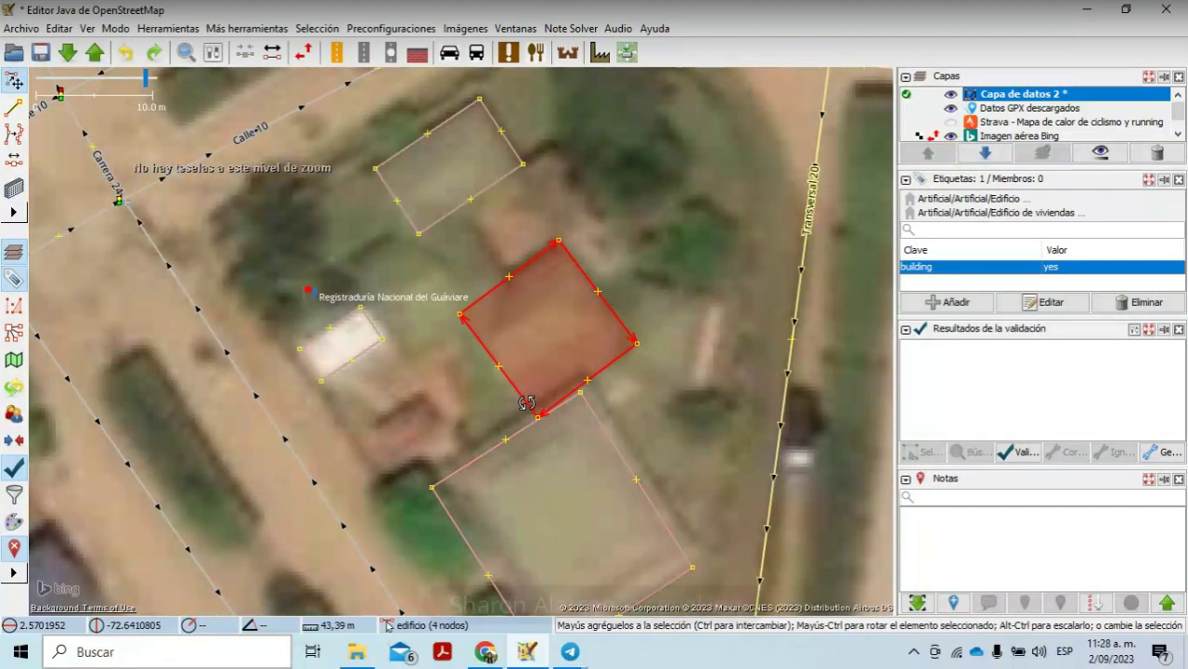
drag(527, 402, 525, 387)
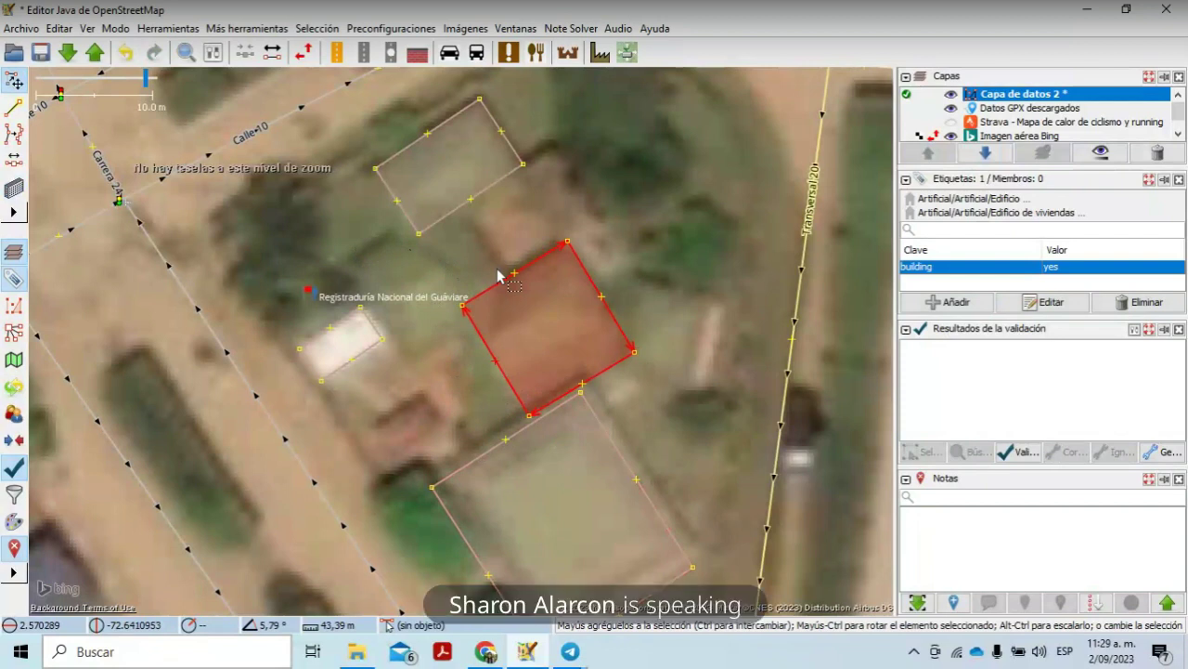
Step: Draw a rectangular building over the green roof that overlaps the northern and southern building outlines
key(b)
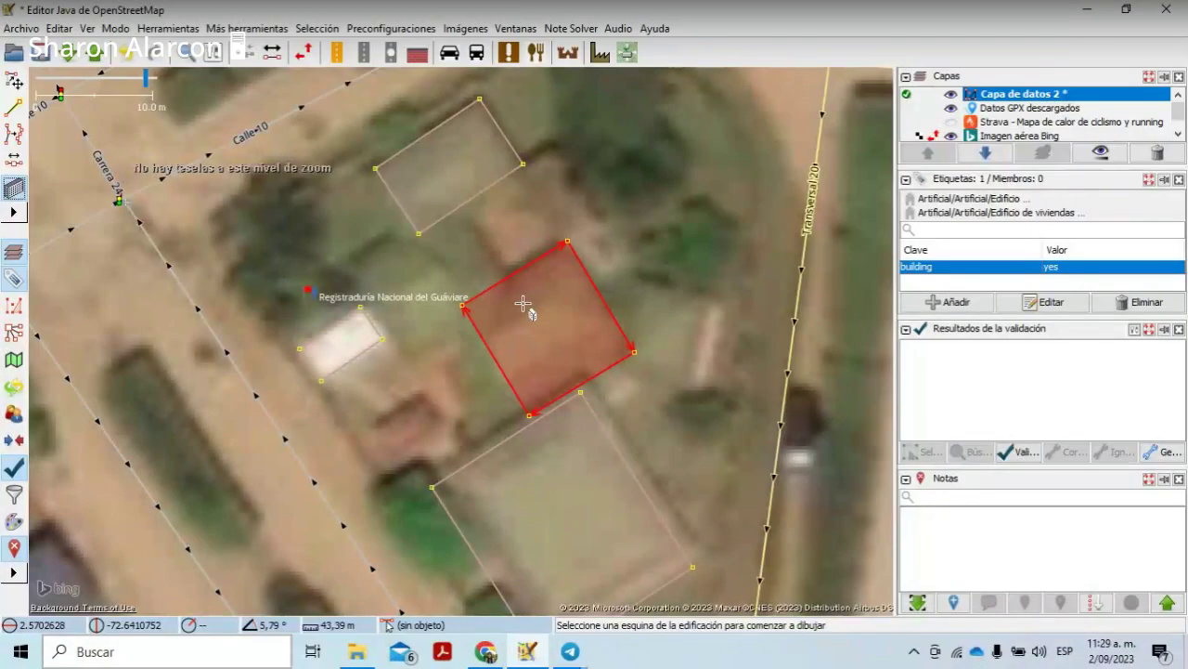
click(523, 303)
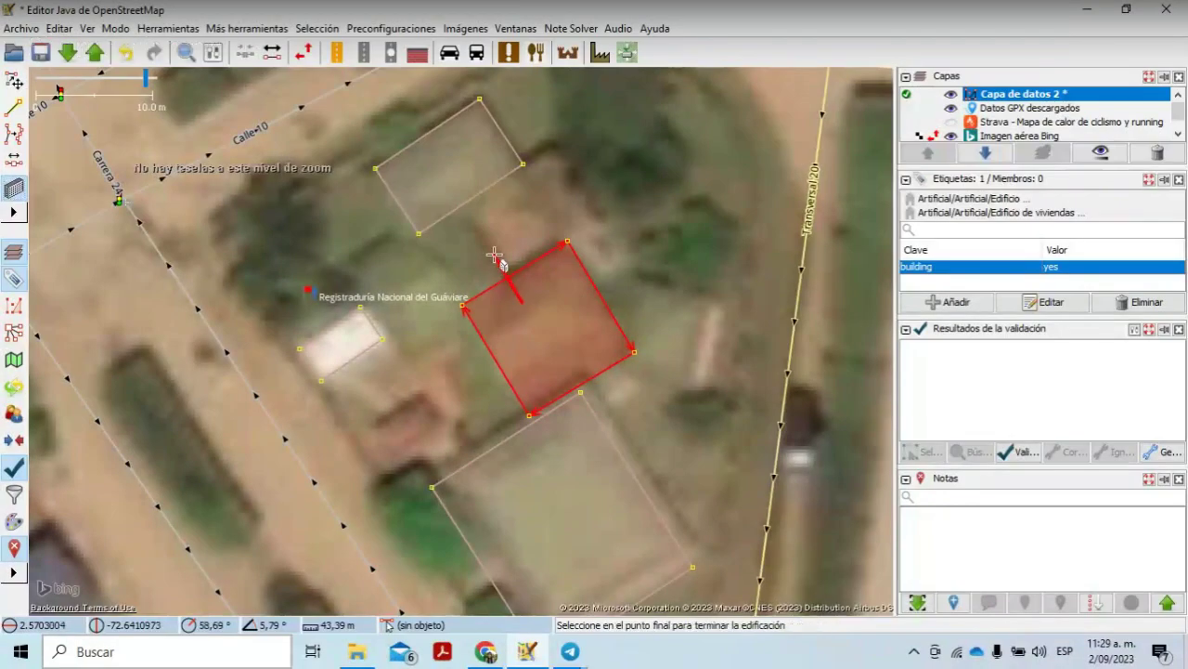
click(459, 213)
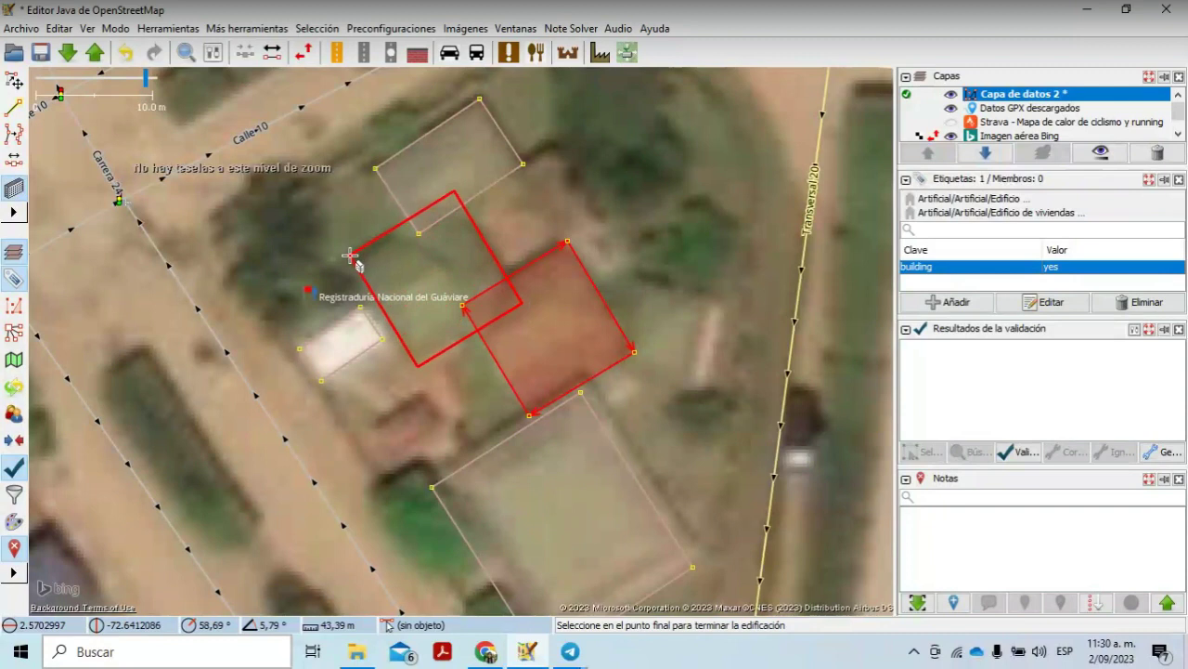
click(353, 255)
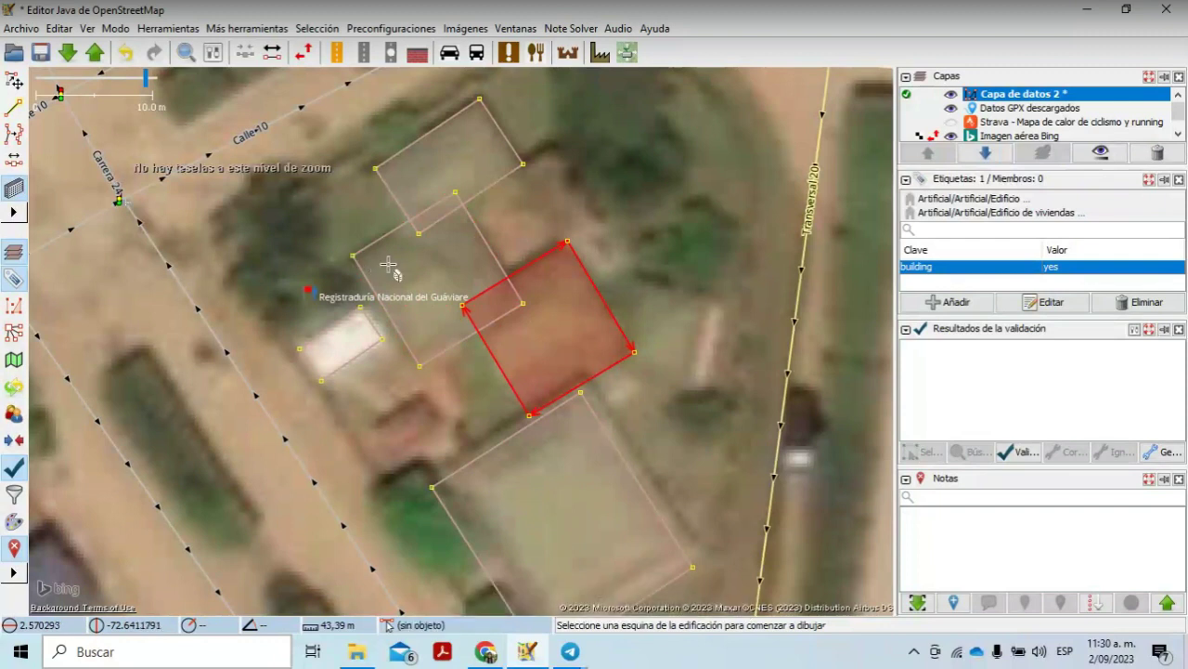
Step: Select the three overlapping building outlines and merge them into one area with Join overlapping areas
key(s)
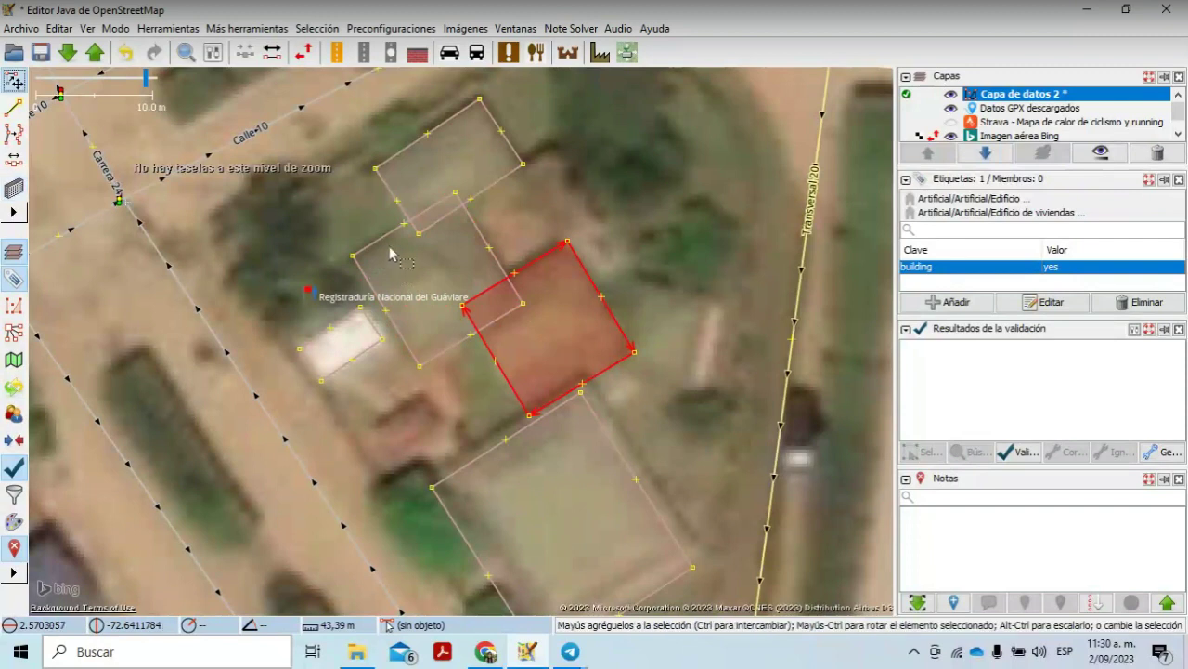
click(386, 243)
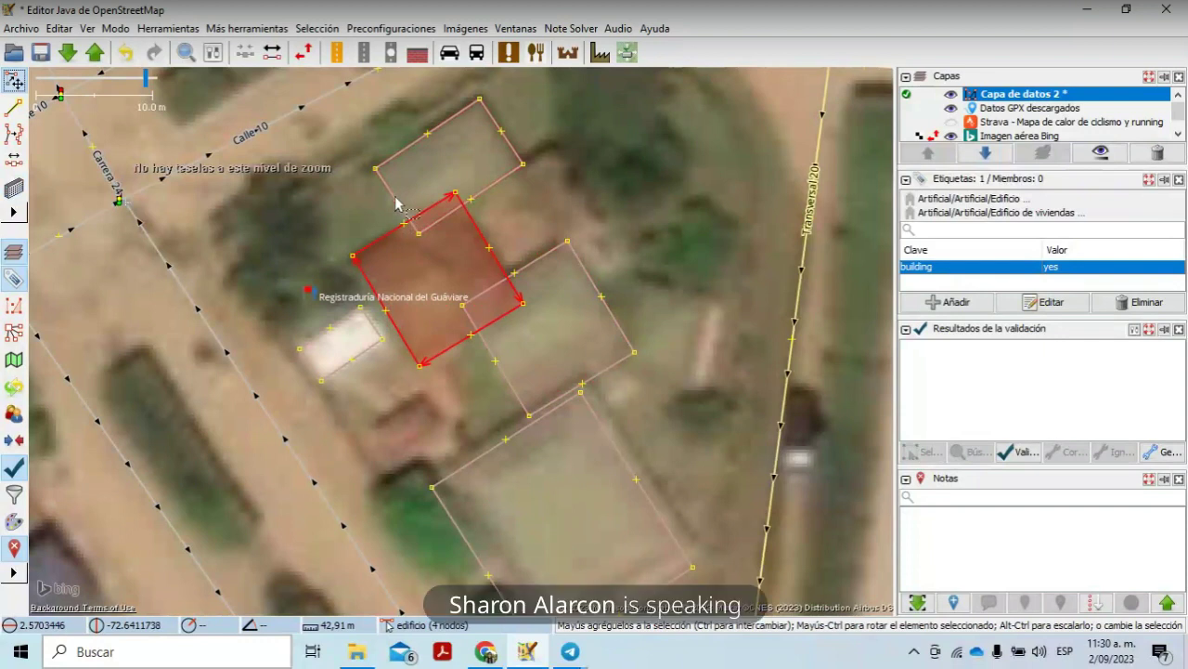
shift+click(398, 198)
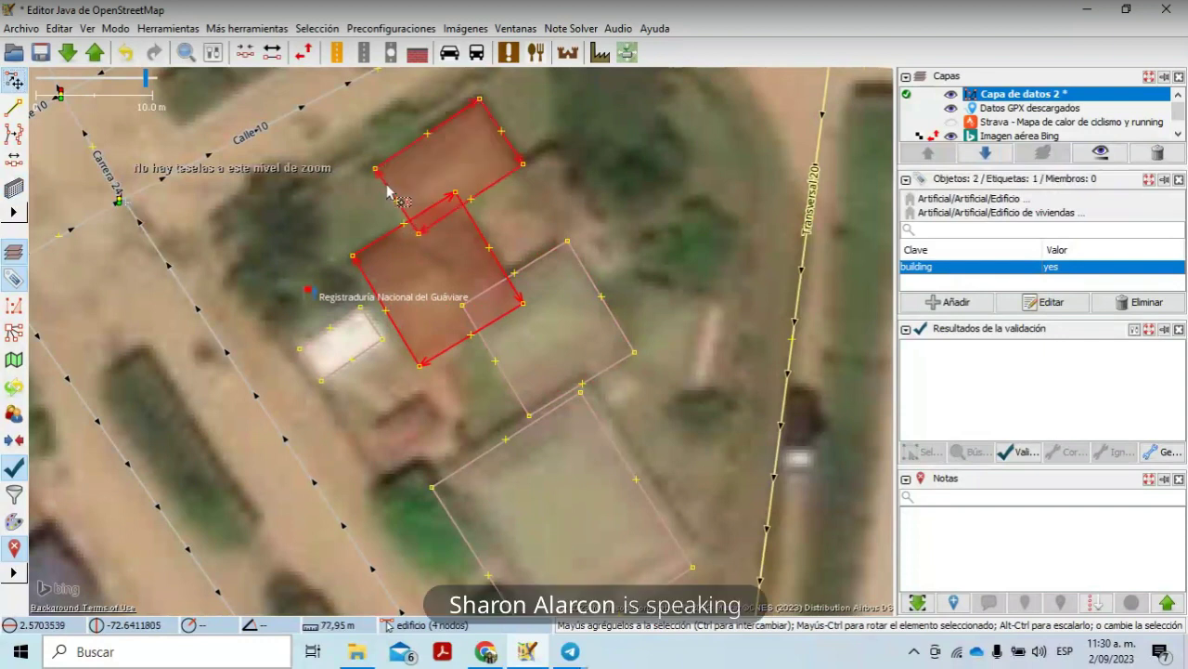
shift+click(529, 273)
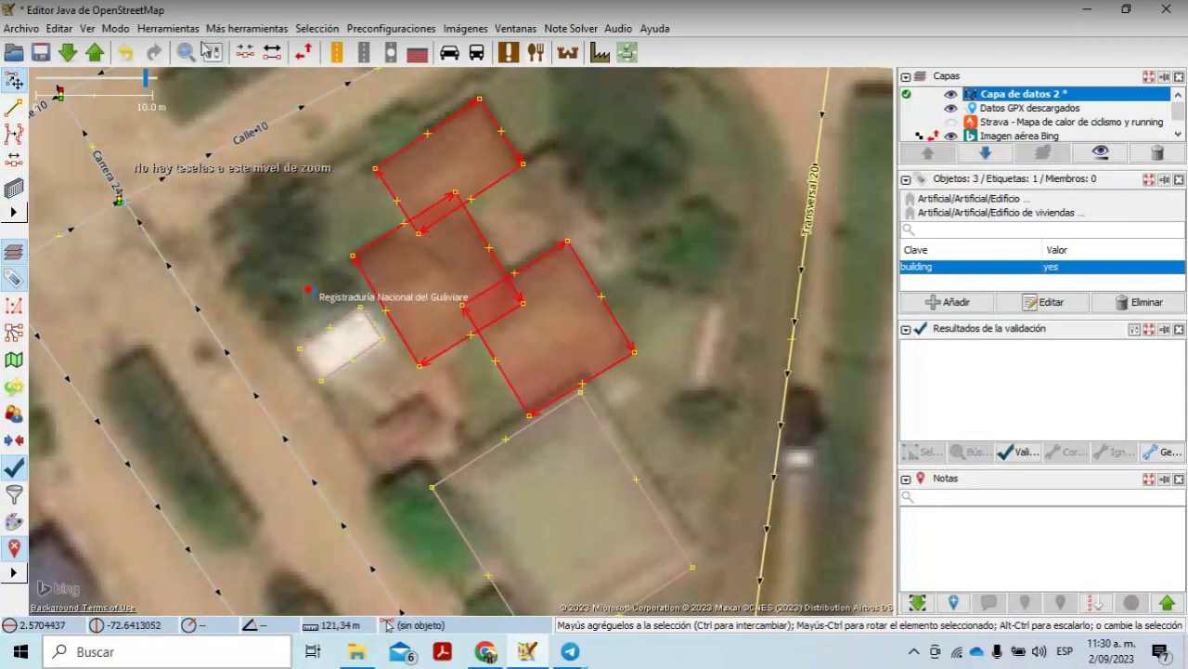
click(168, 29)
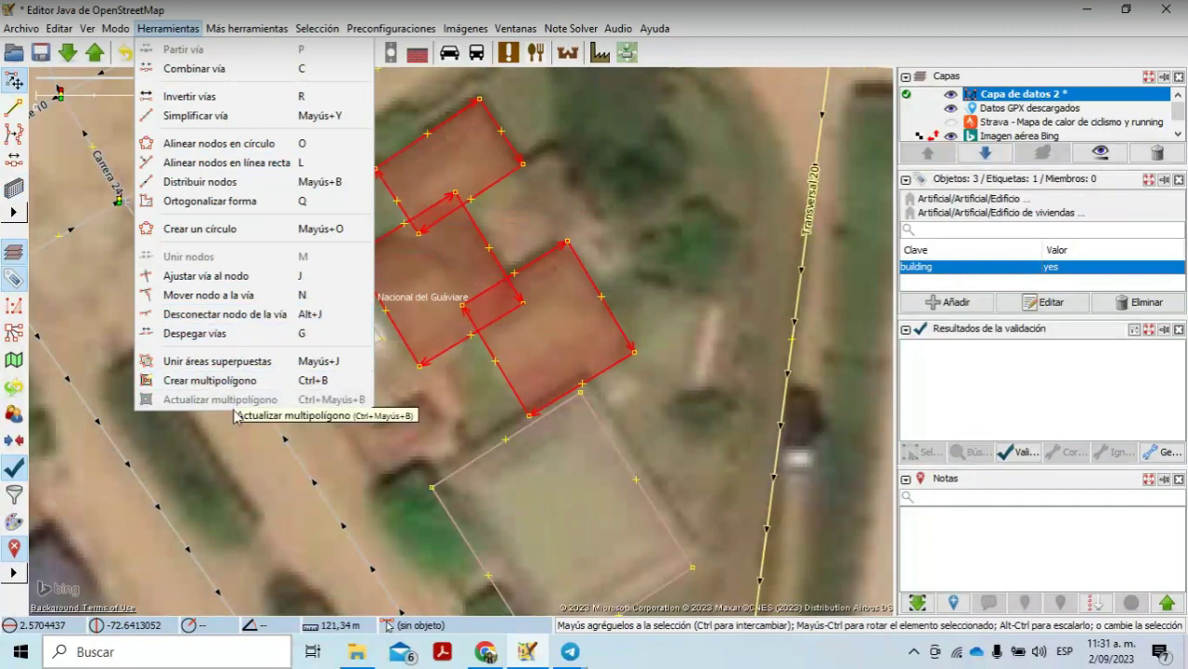
click(224, 364)
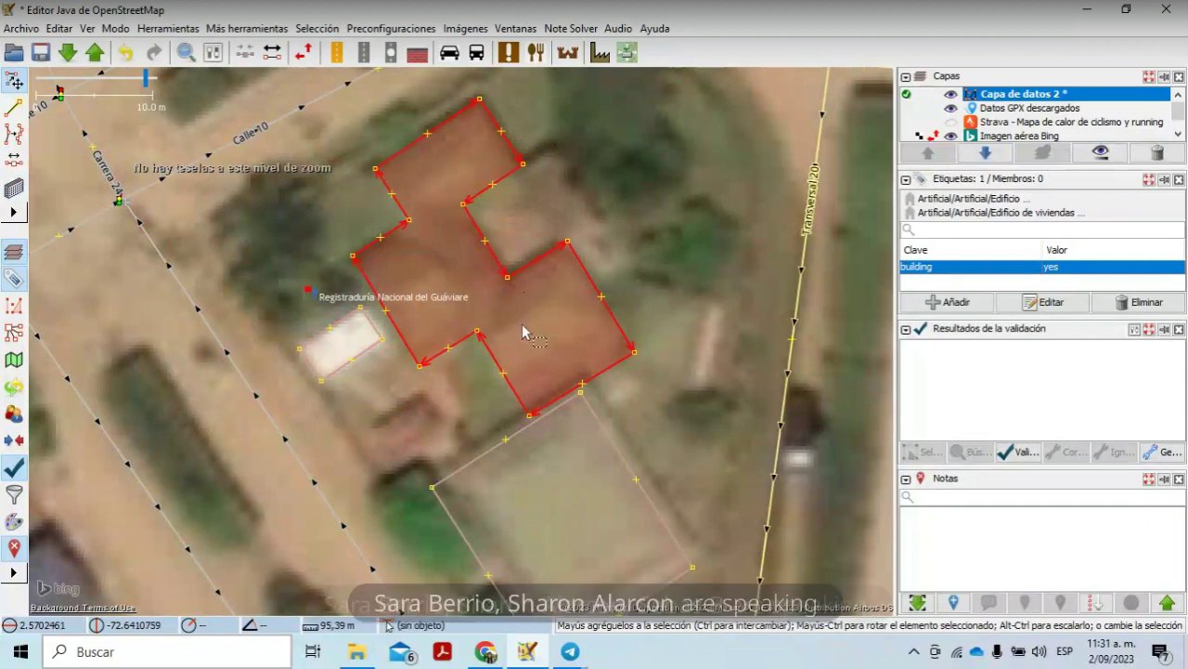
Step: Inspect the merged building's outline and corner nodes against the imagery, along with the small white-roofed building beside it
click(633, 248)
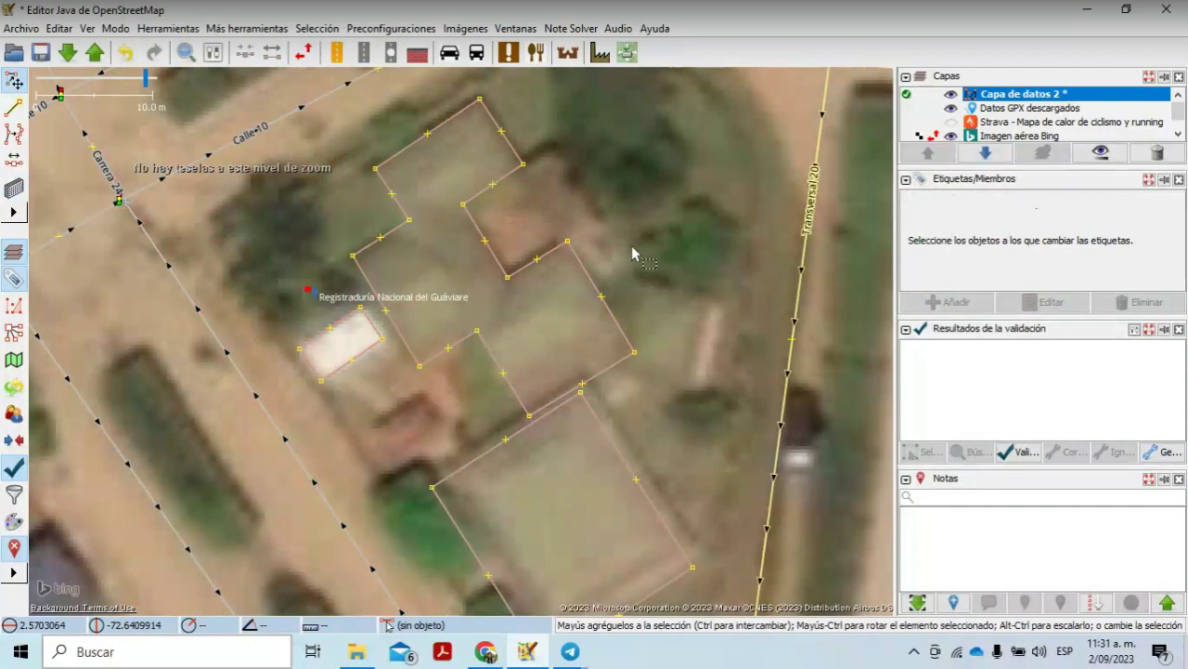
click(409, 220)
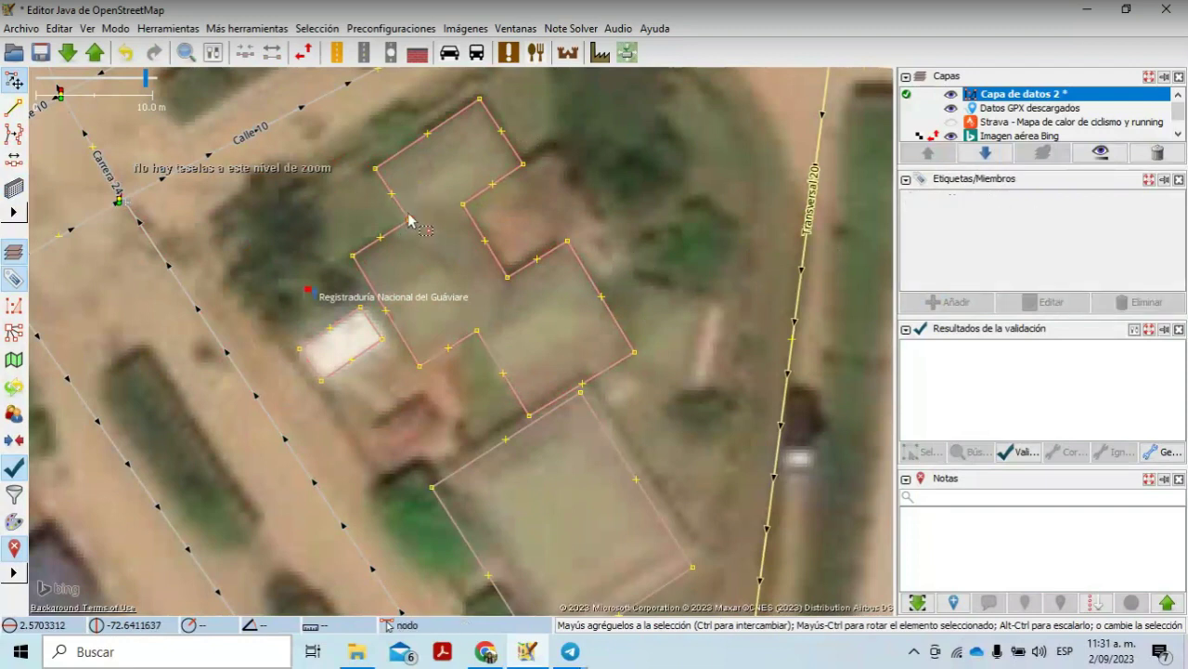
key(Escape)
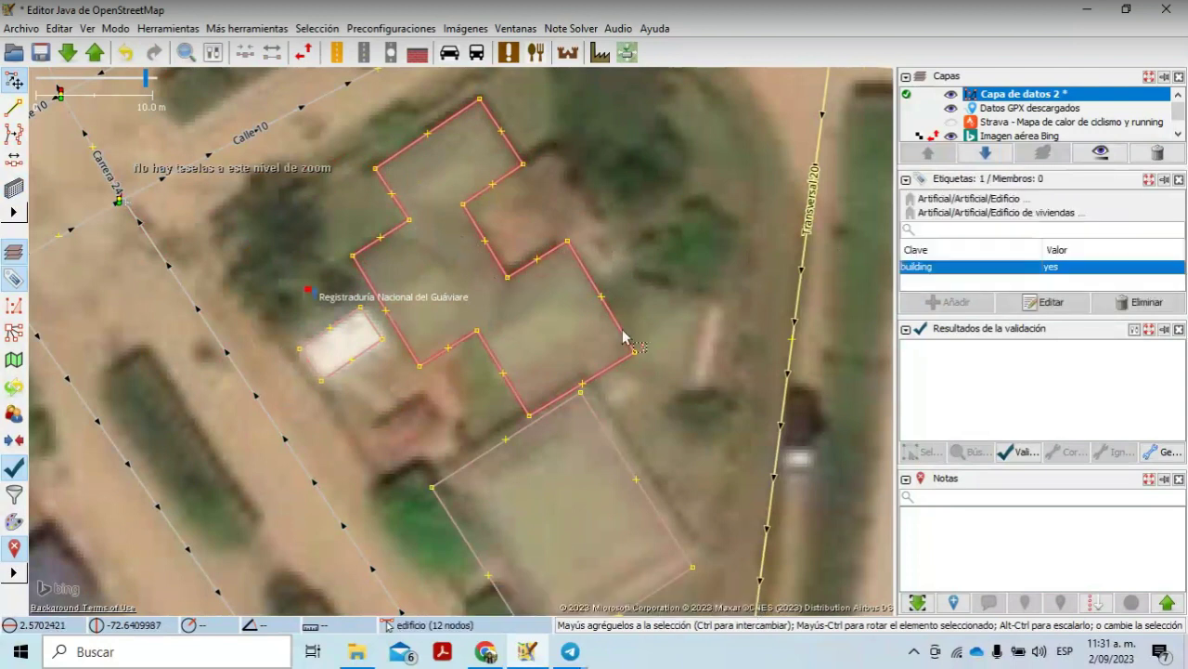
click(471, 351)
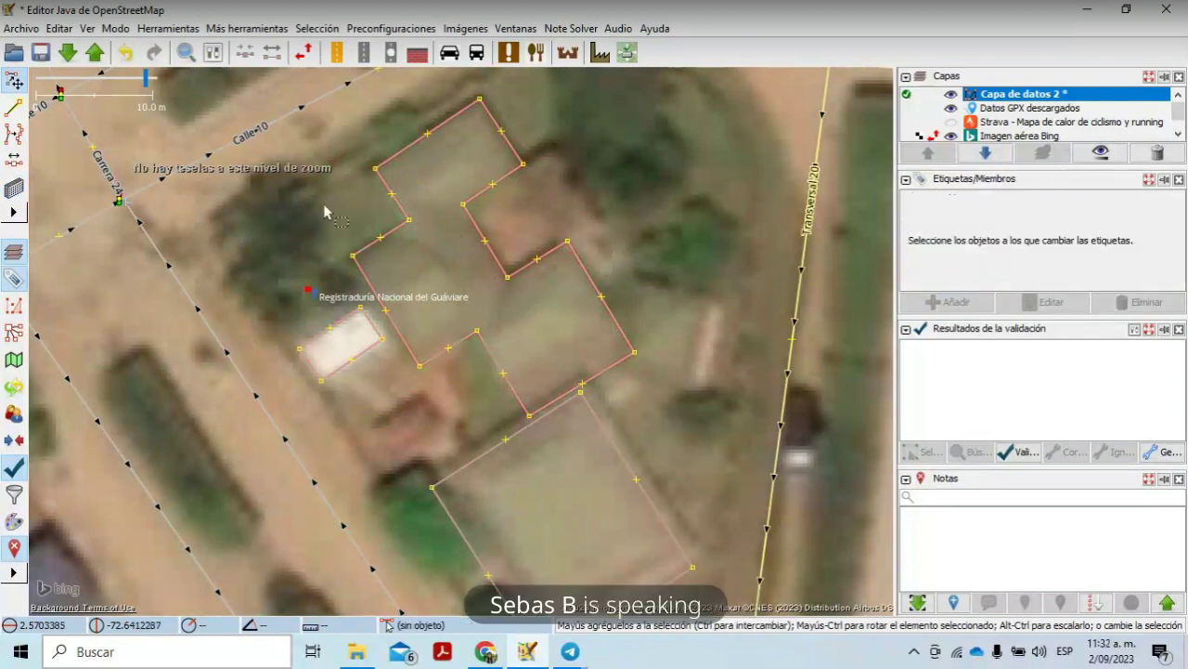
click(340, 344)
click(379, 373)
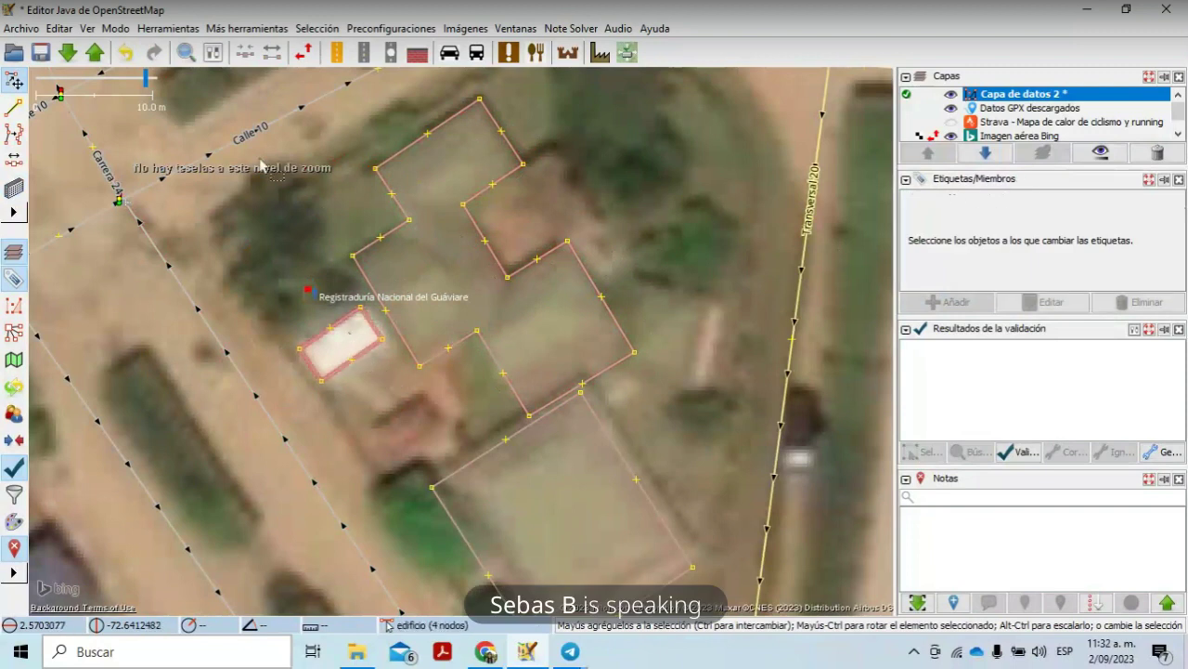
click(169, 29)
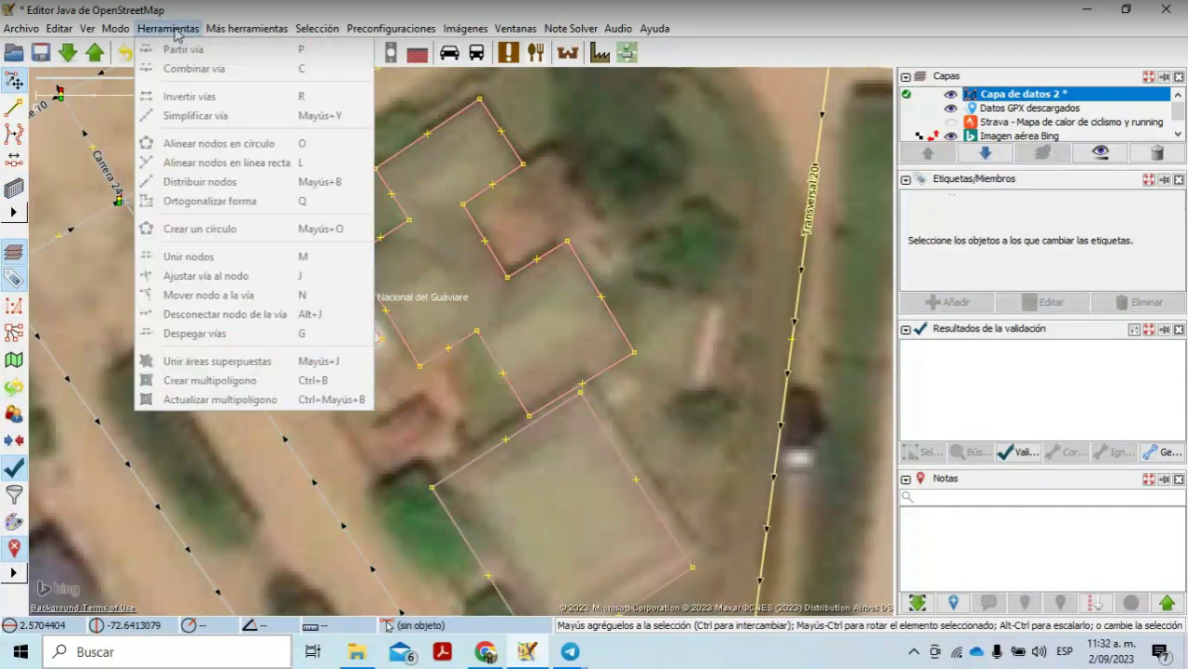
click(175, 28)
click(427, 261)
click(433, 262)
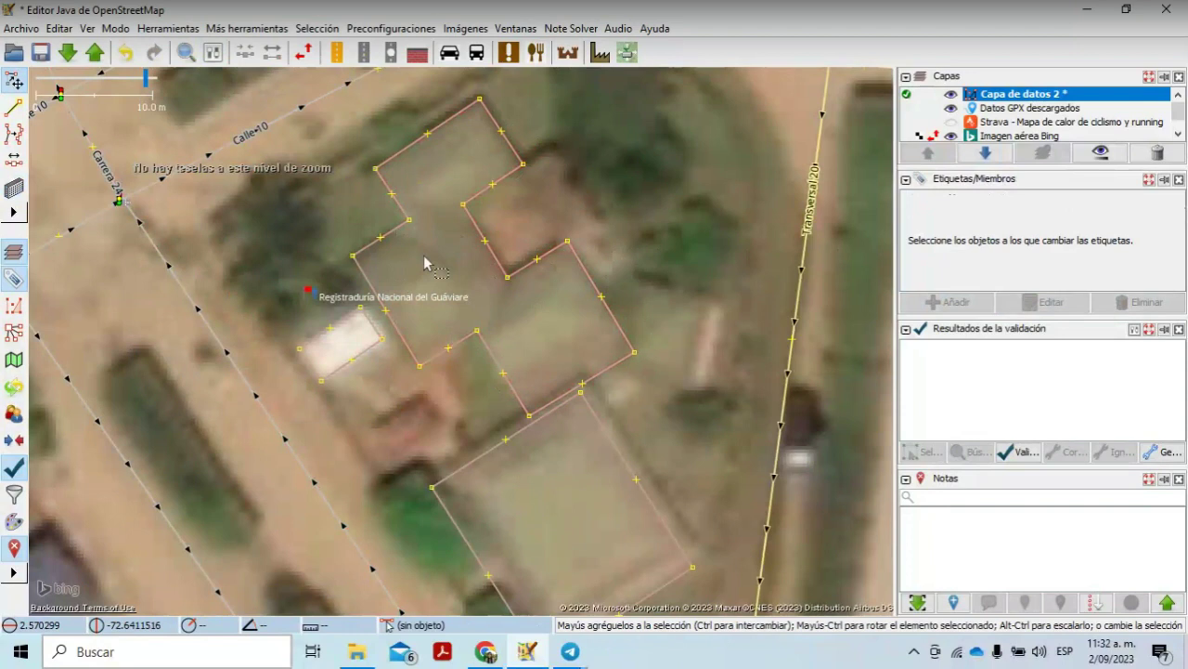
click(476, 254)
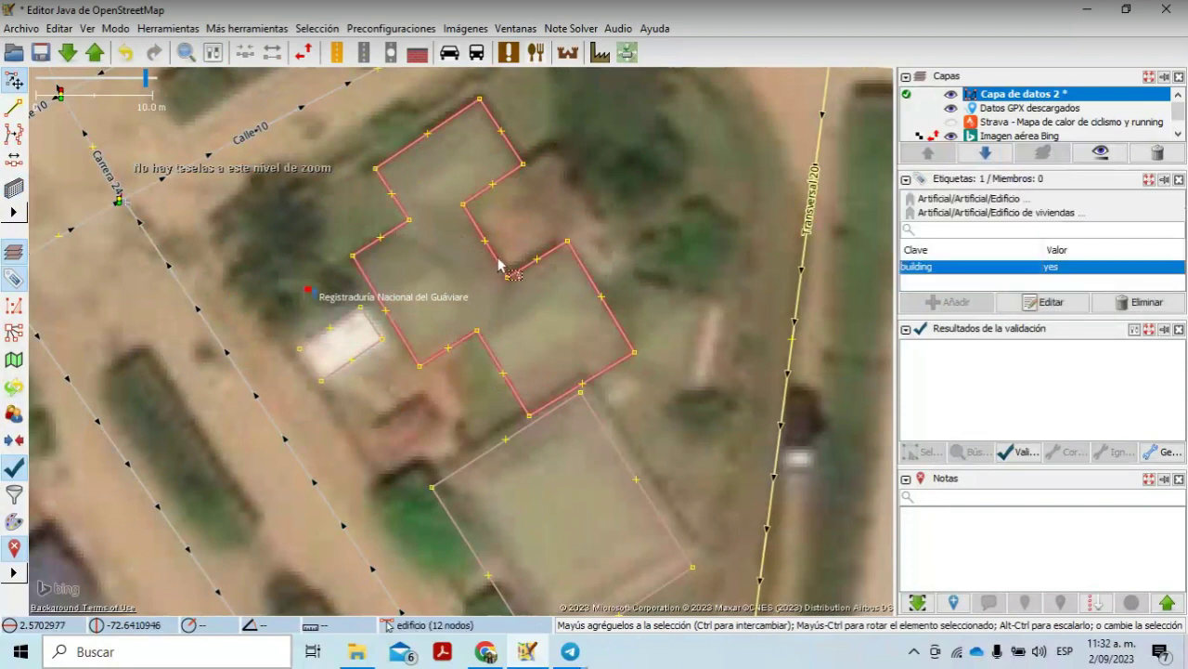
click(513, 278)
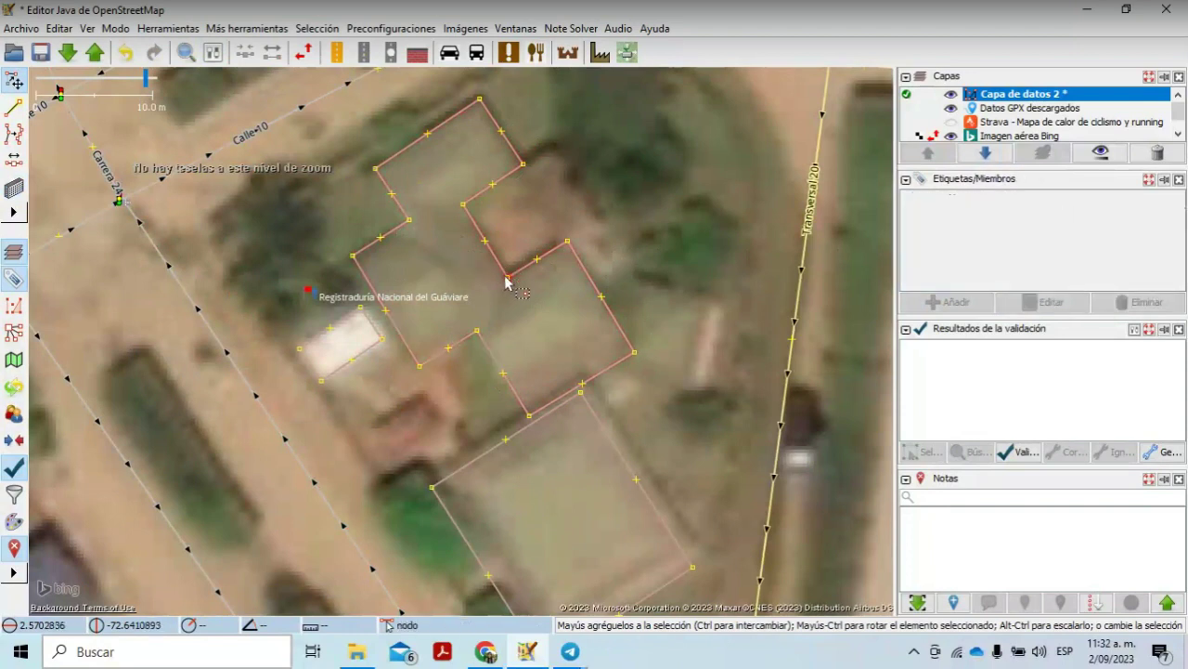
click(530, 264)
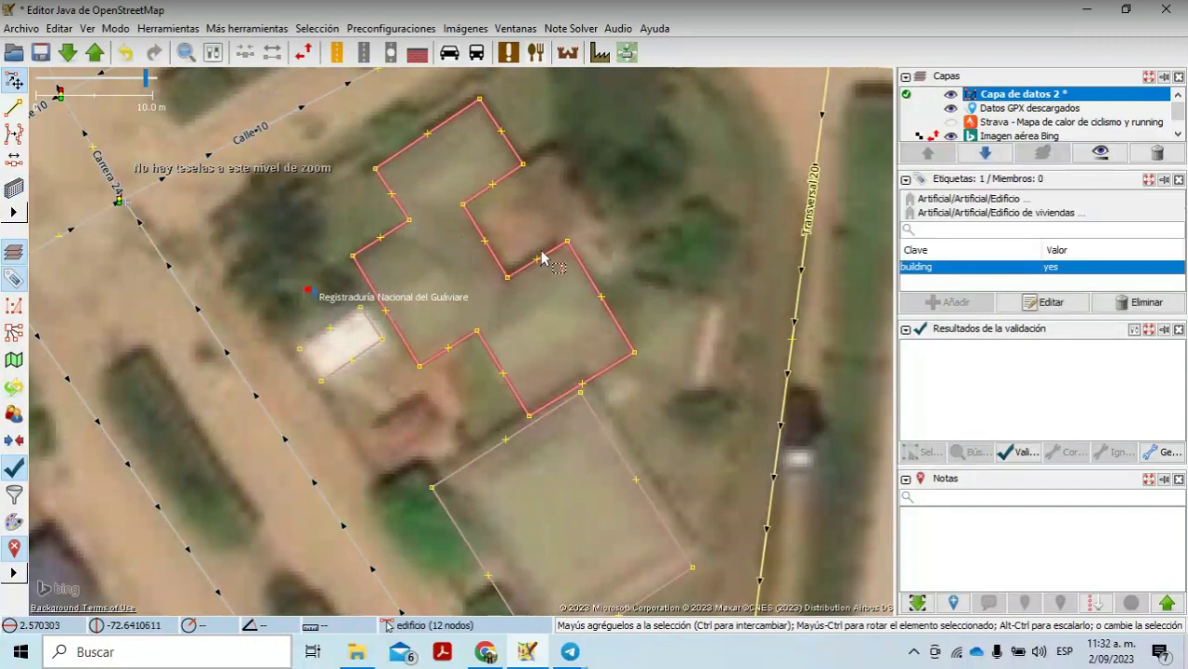
click(550, 256)
click(566, 253)
click(567, 263)
click(544, 268)
click(544, 263)
click(576, 320)
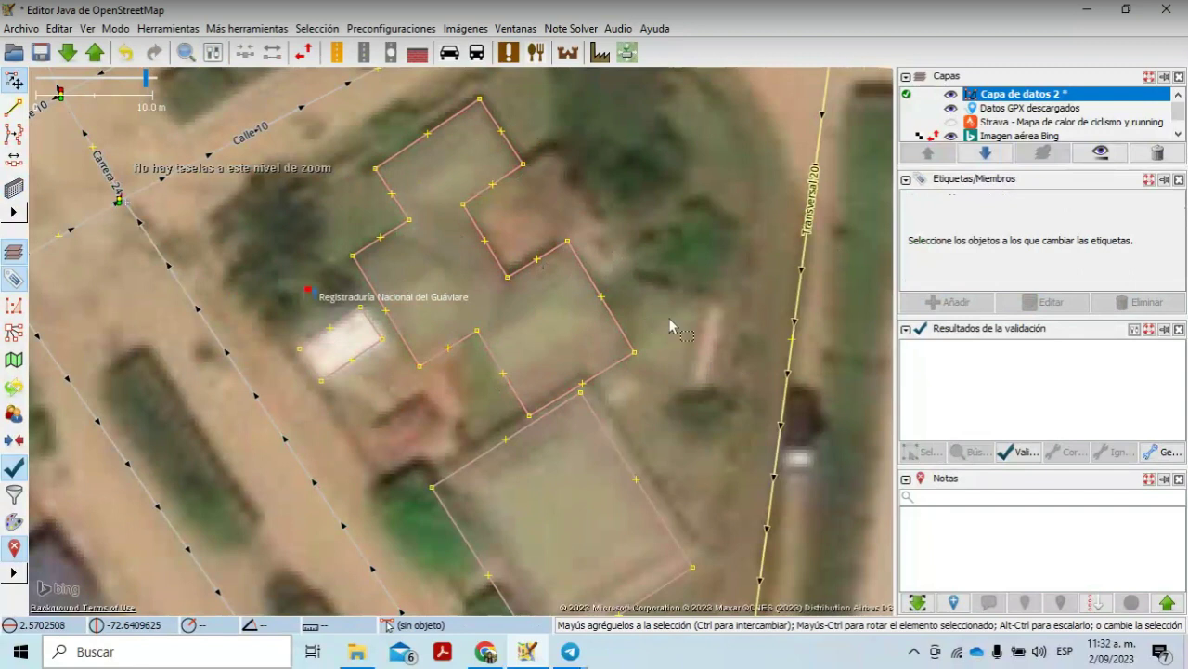
Step: Orthogonalize the merged building so its corners are square, leaving nothing selected
click(506, 369)
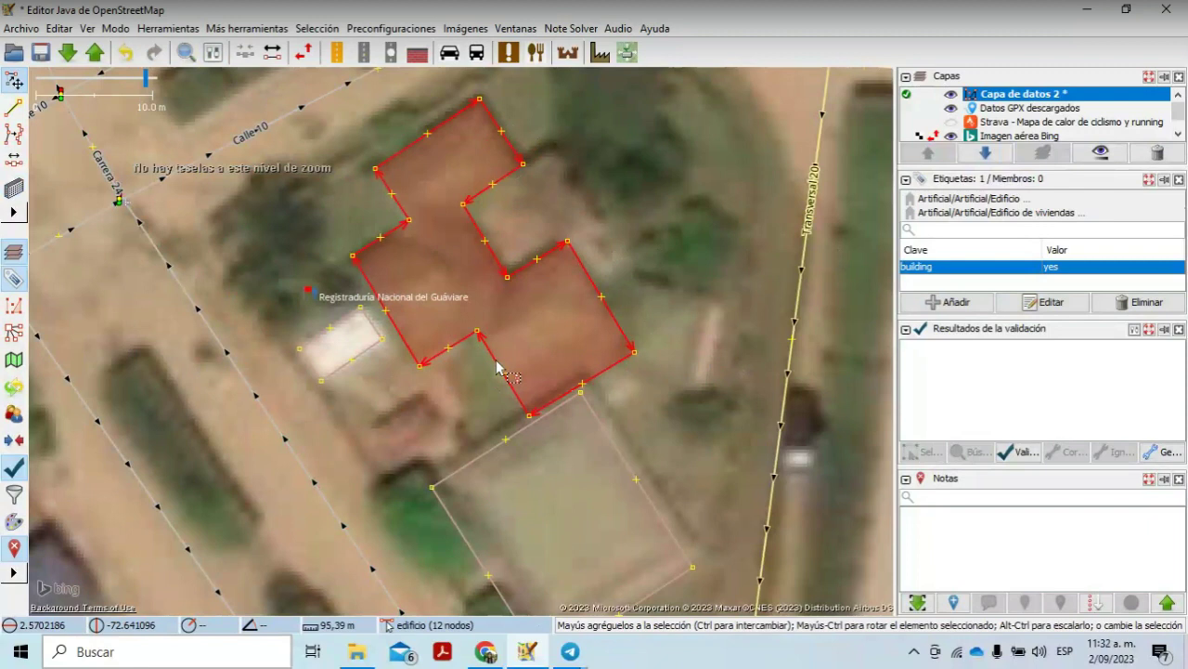
key(q)
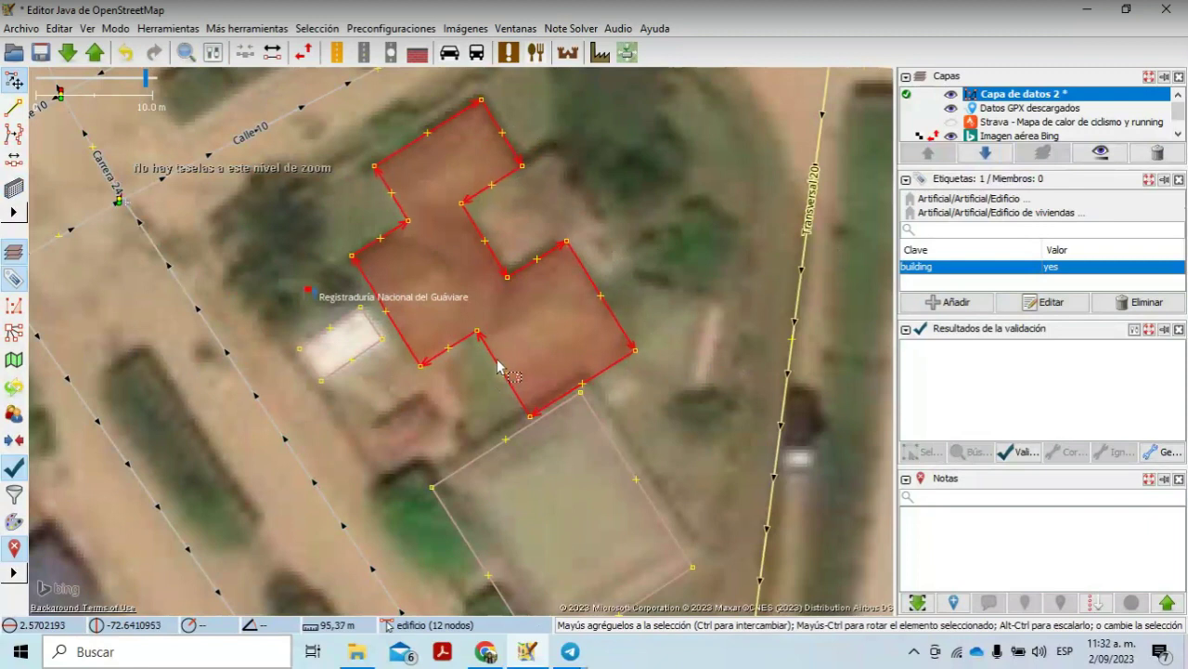
click(631, 276)
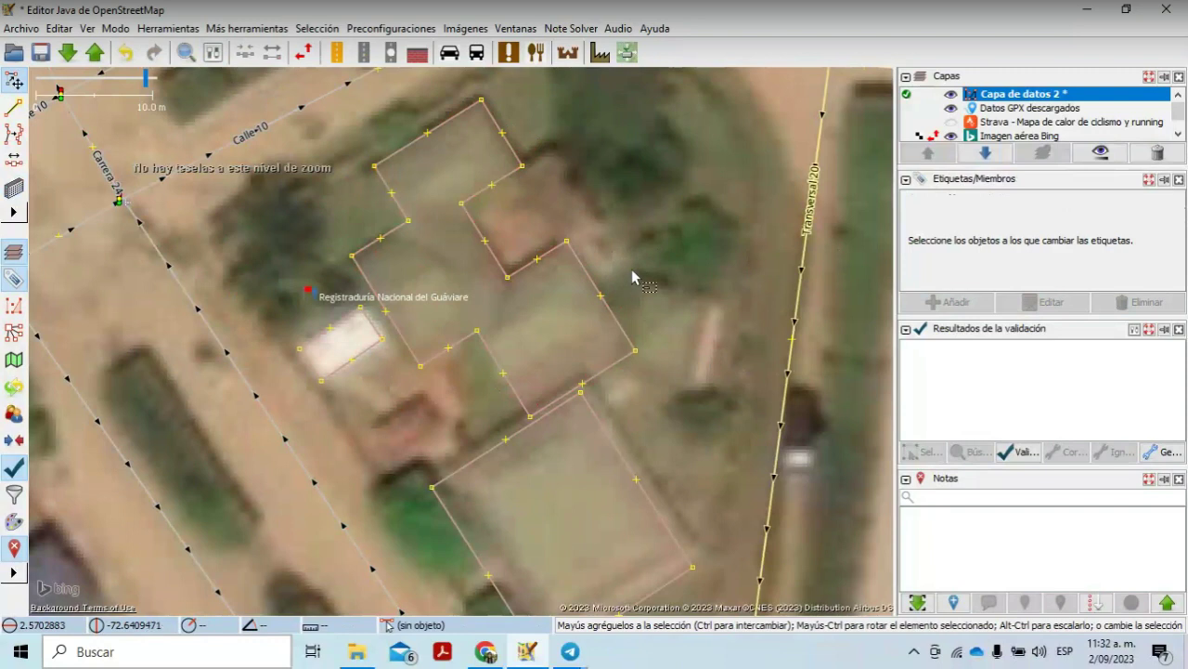
scroll(633, 276, down, 3)
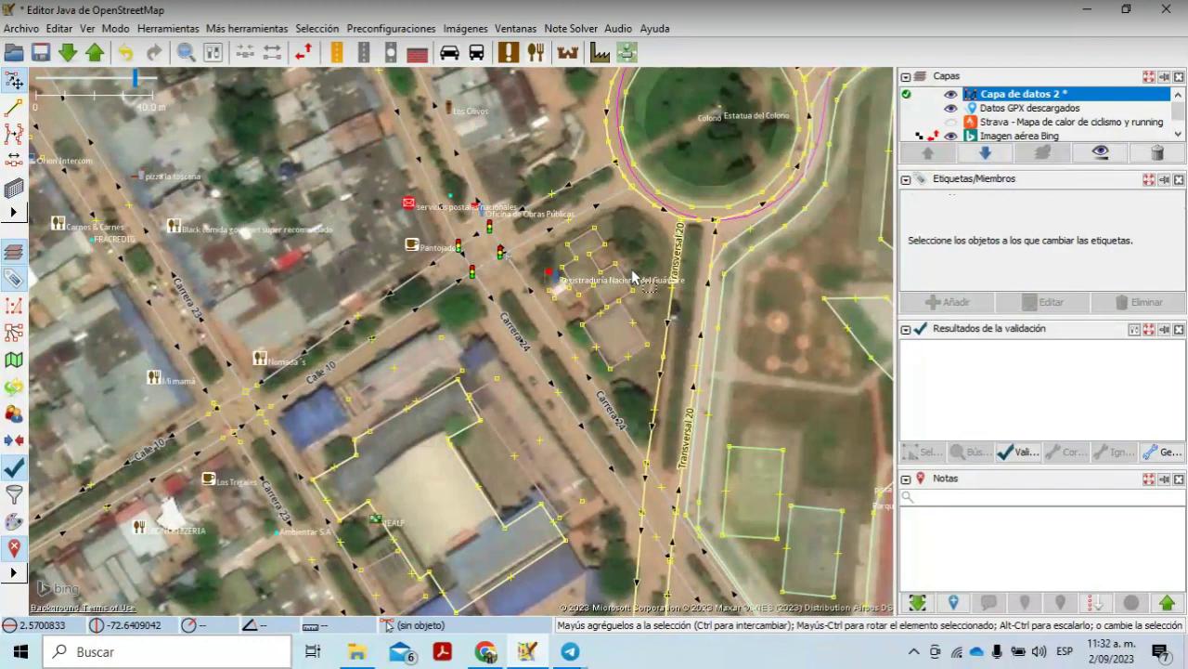
click(568, 289)
click(584, 345)
click(599, 388)
click(564, 295)
click(550, 271)
scroll(640, 401, down, 3)
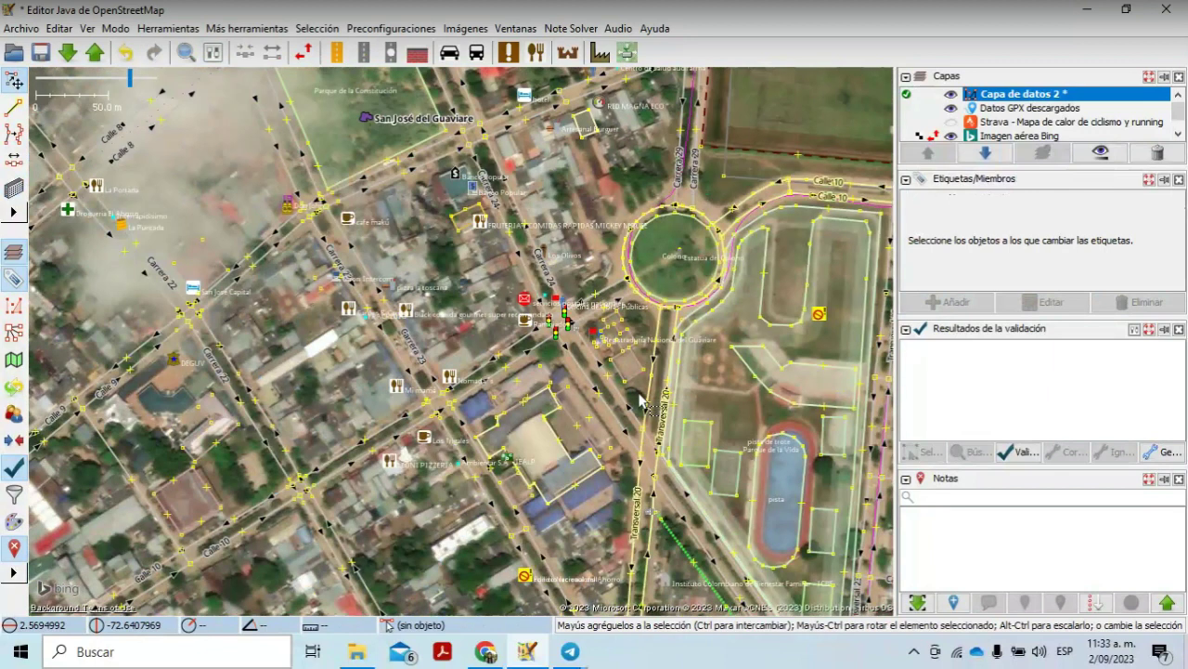
Step: Start uploading the pending changes, briefly check the OSM Latam: Notas group in Telegram, and return to the upload dialog in JOSM
click(94, 54)
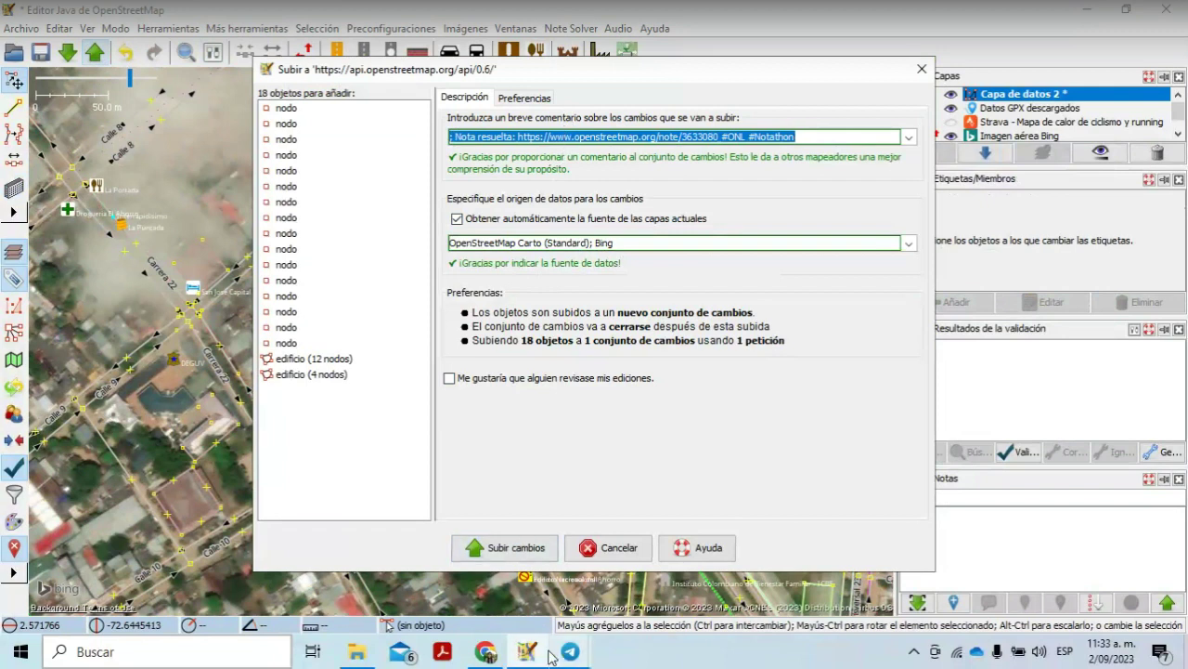
mouse_move(566, 655)
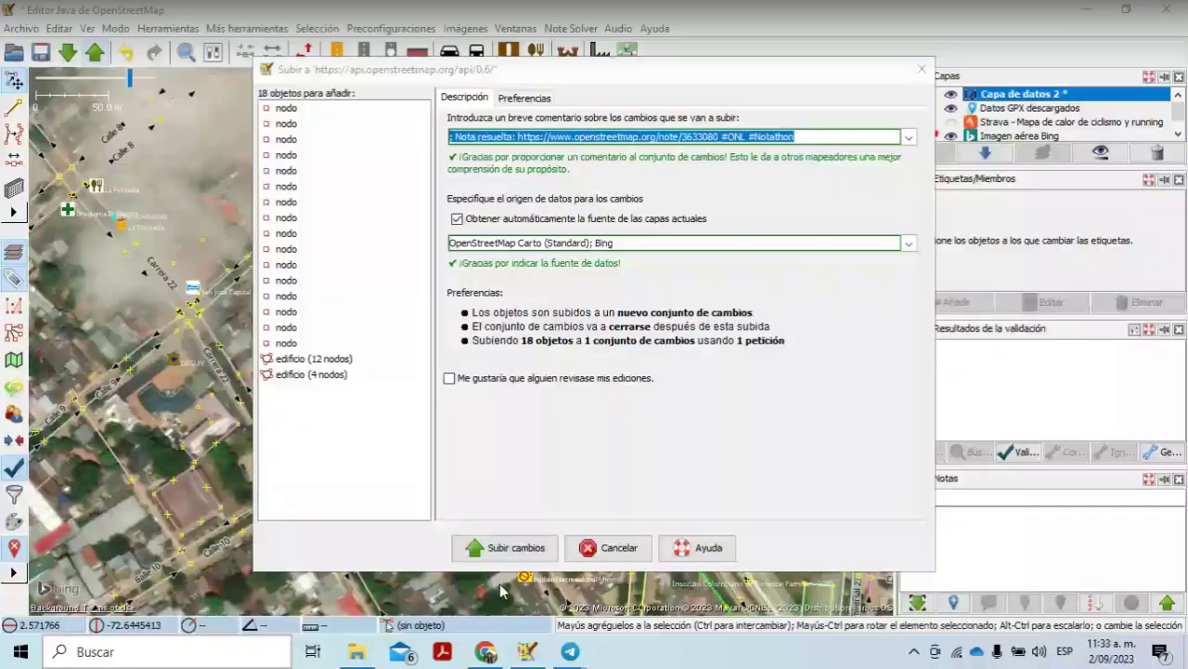
click(500, 583)
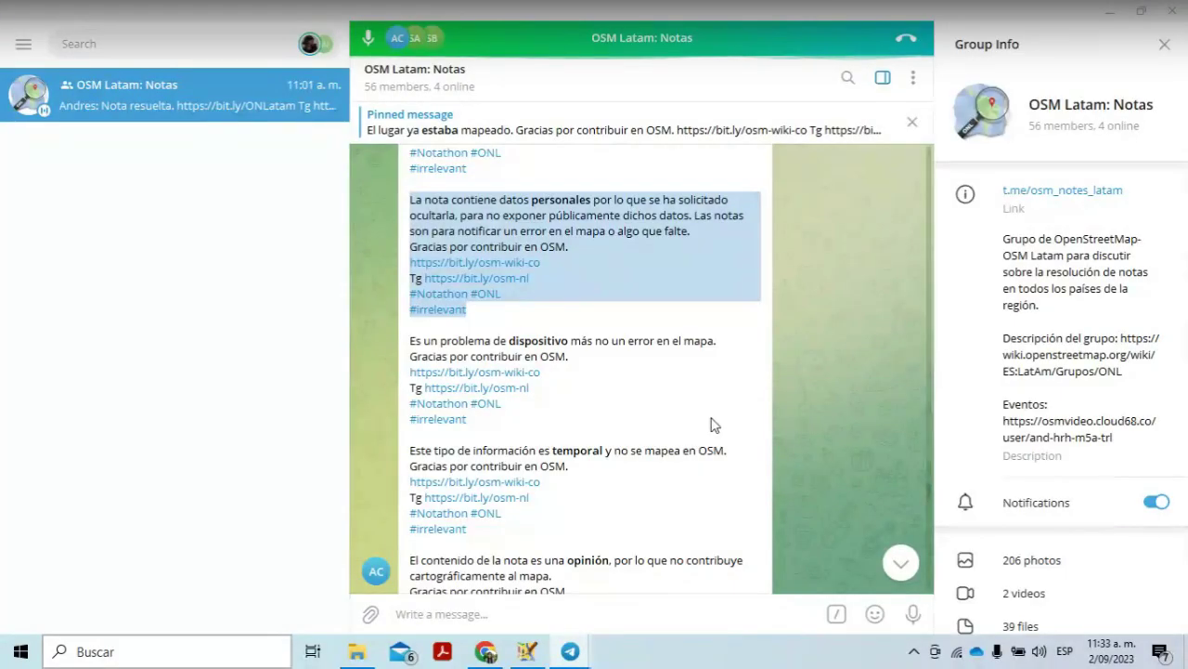
key(alt+Tab)
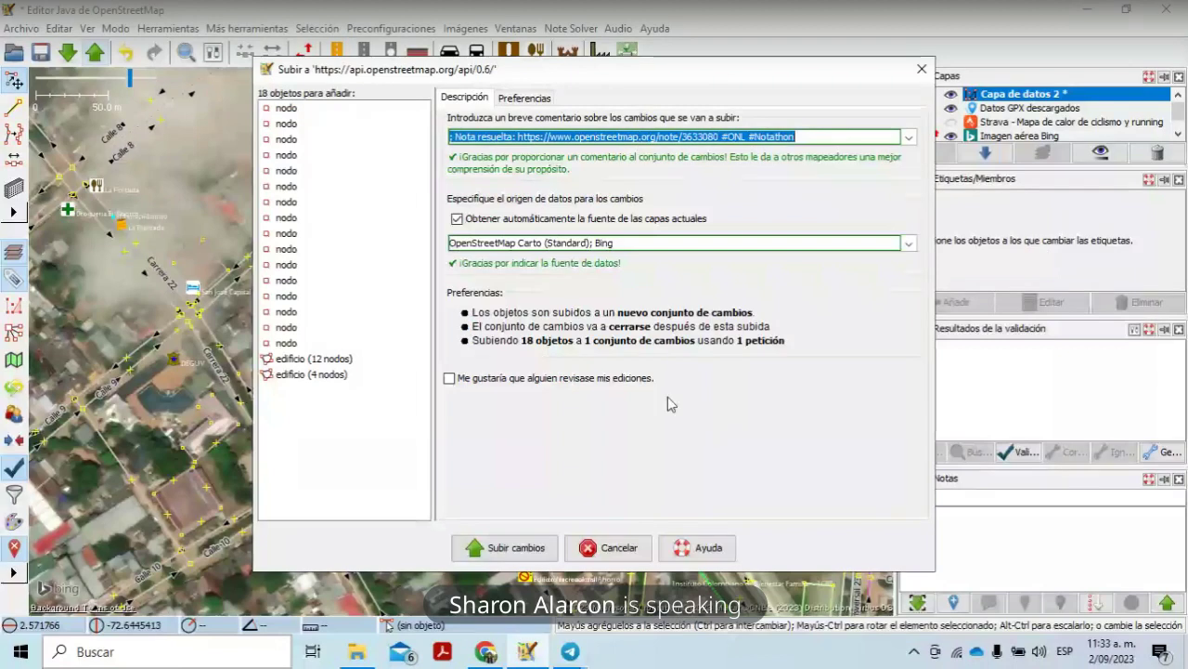
Step: Replace the changeset comment with "Edificio nuevo #CO" and upload the changes to OpenStreetMap
click(513, 137)
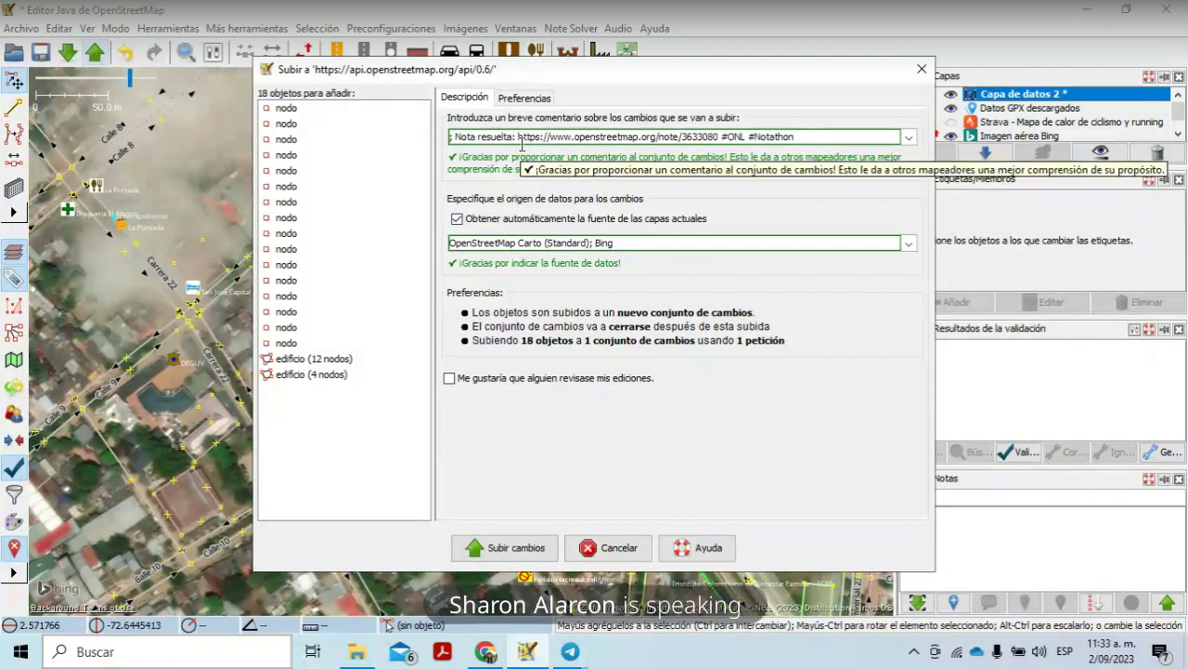
key(BackSpace)
key(BackSpace)
key(BackSpace)
key(BackSpace)
key(BackSpace)
key(BackSpace)
key(BackSpace)
key(BackSpace)
key(BackSpace)
key(BackSpace)
key(BackSpace)
key(BackSpace)
key(BackSpace)
key(BackSpace)
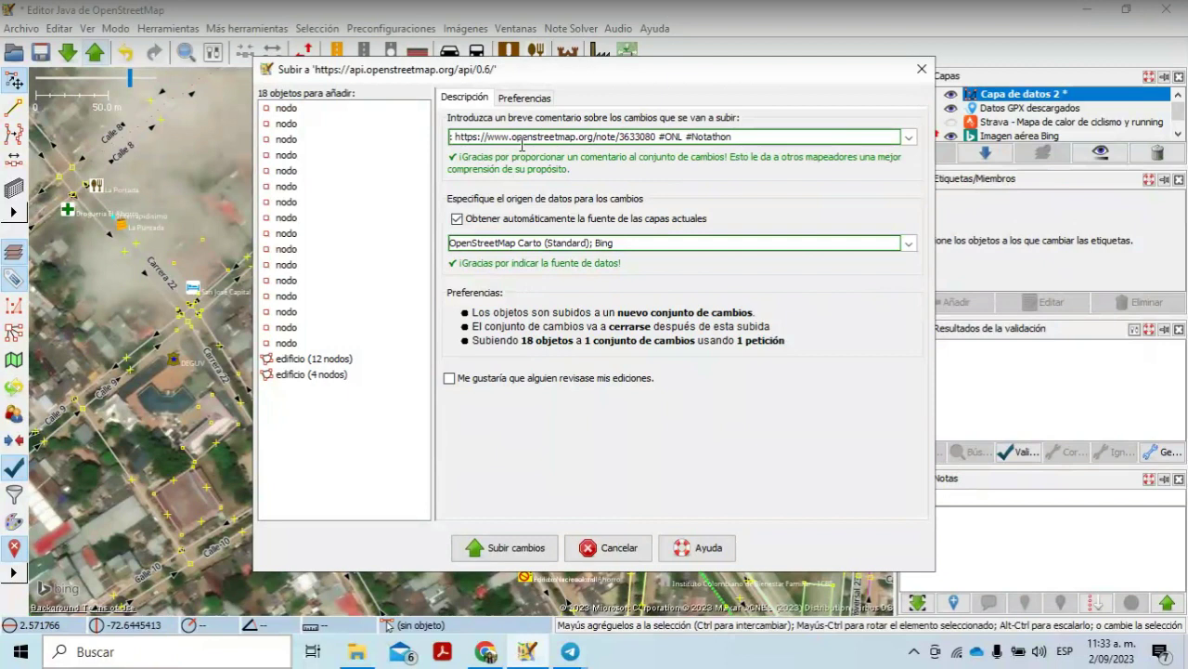
drag(782, 136, 404, 143)
key(BackSpace)
key(BackSpace)
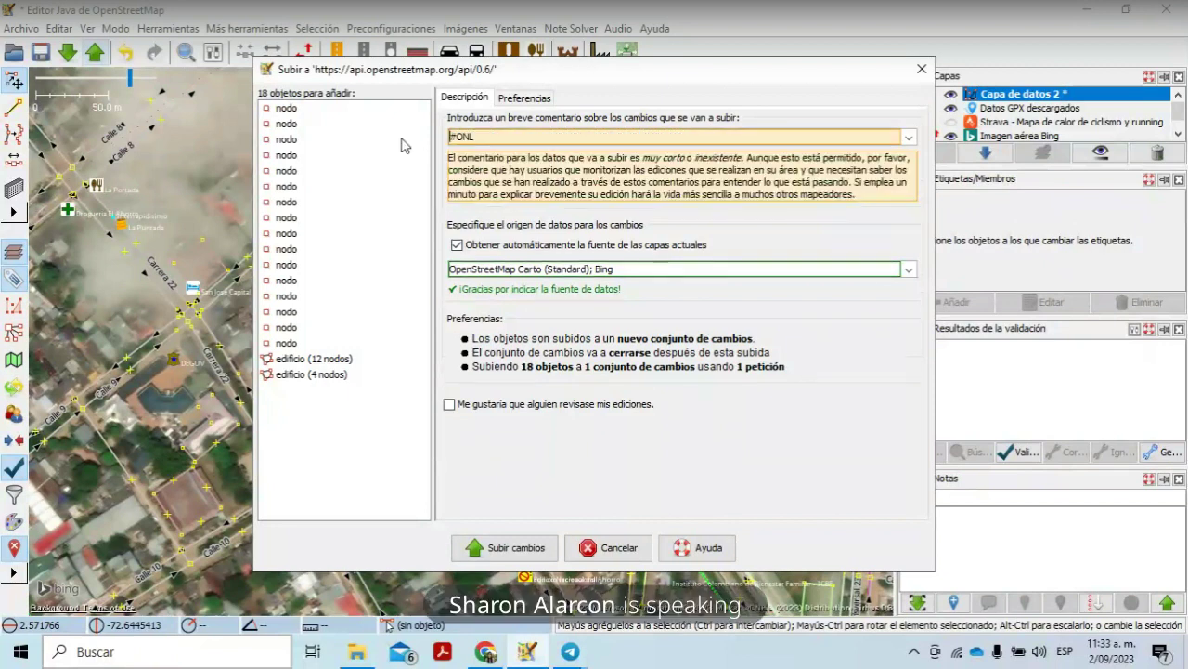
drag(482, 136, 443, 139)
key(BackSpace)
text(Edificio nuevo)
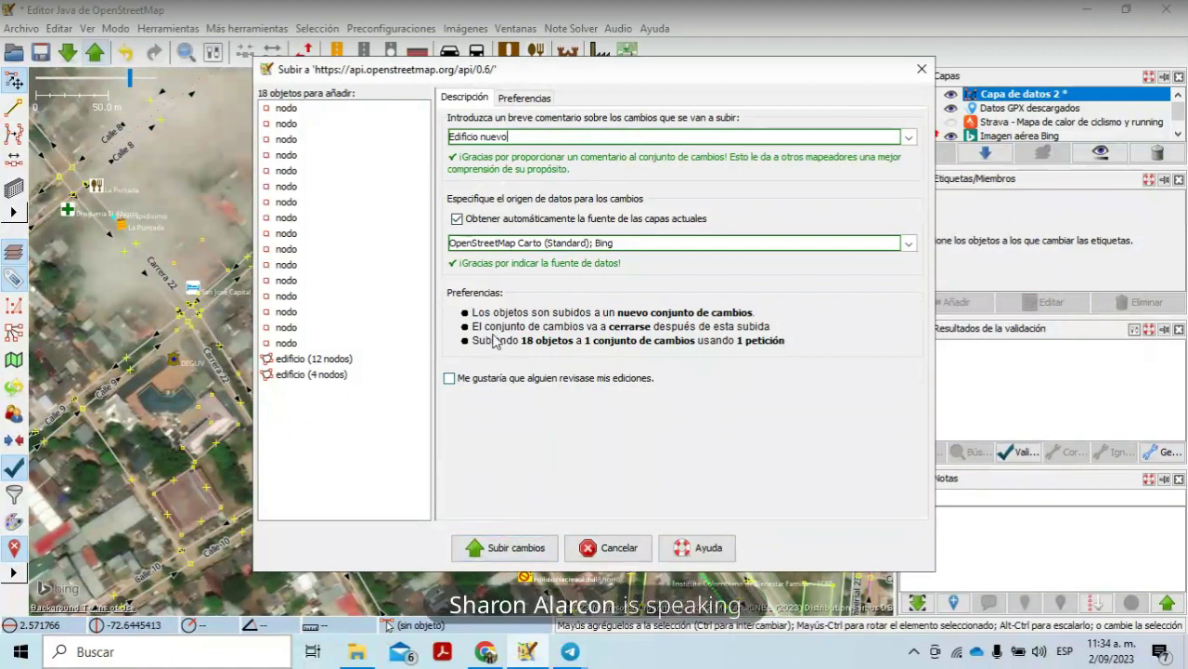
click(509, 545)
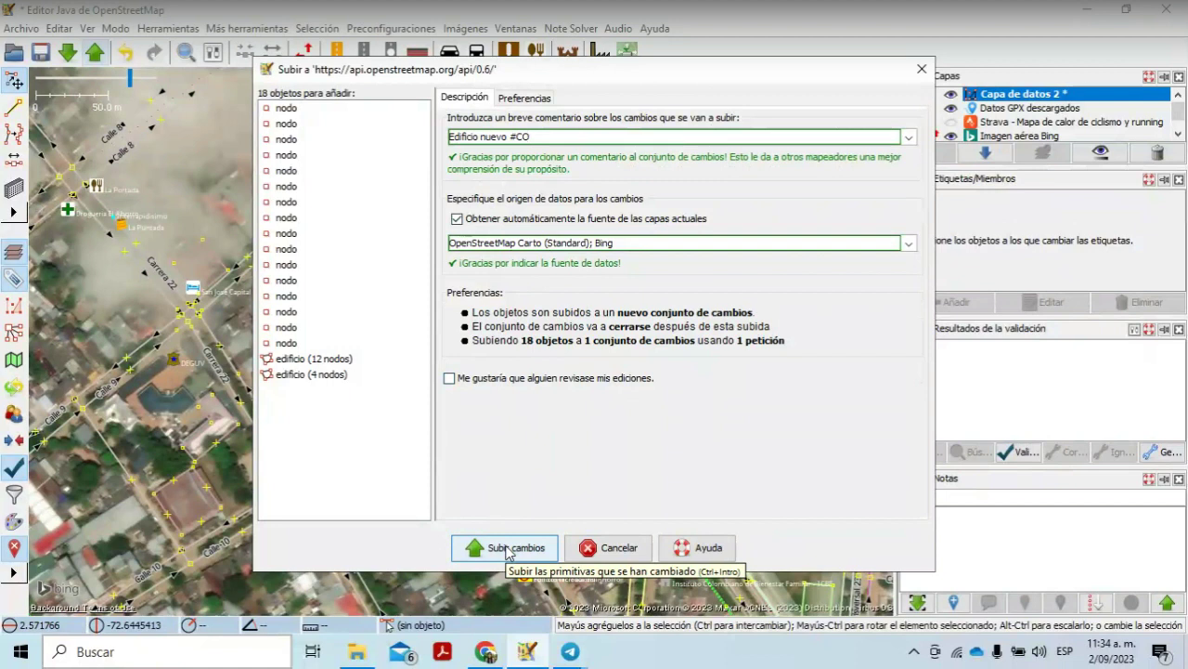
Step: Shorten the changeset comment to "Edificio nuevo" and upload the changes to OpenStreetMap
key(BackSpace)
key(BackSpace)
key(BackSpace)
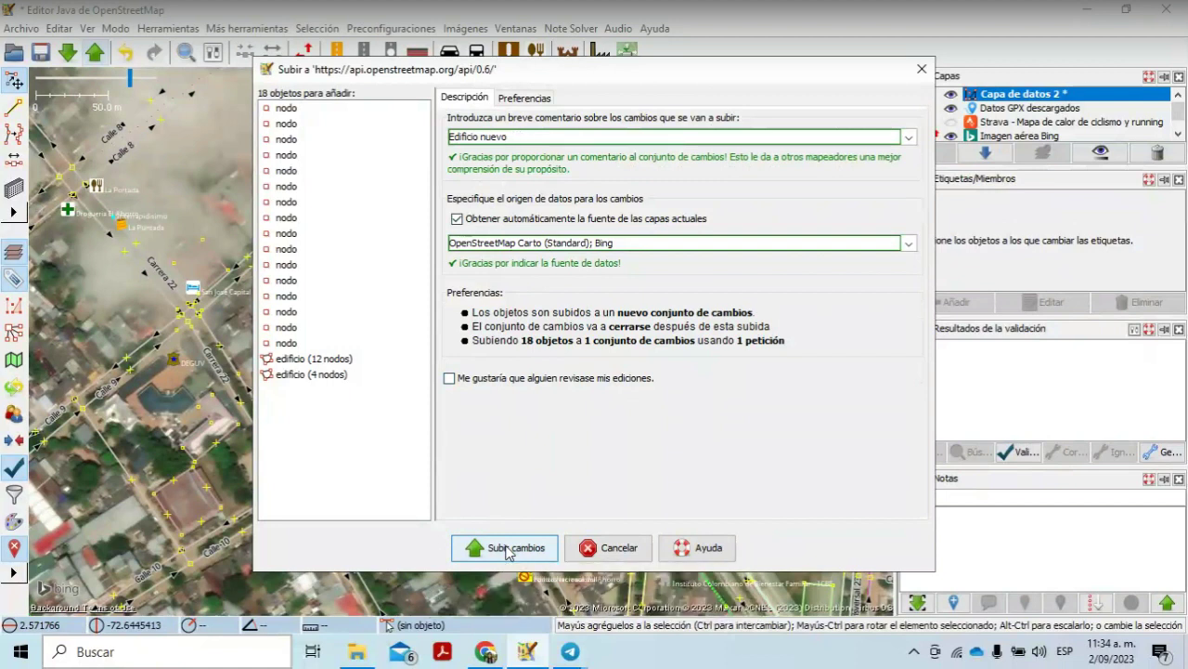
click(507, 550)
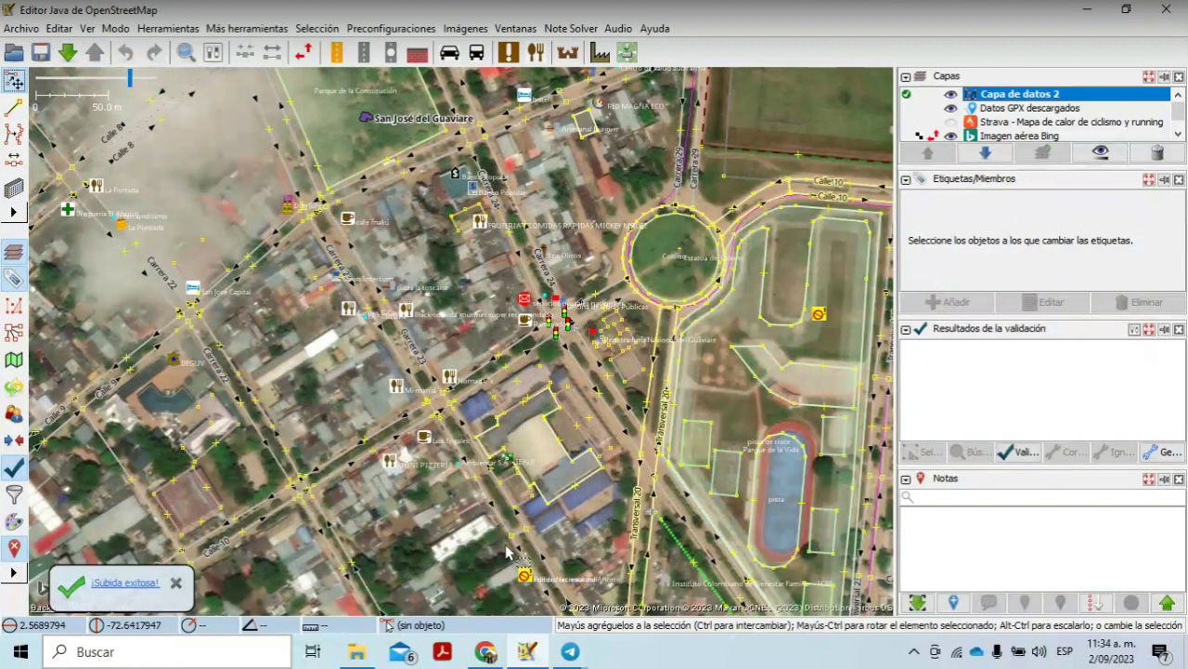
Step: Examine the tags of the small building near the Colono roundabout and of the neighbouring streets Carrera 24 and Carrera 23
click(618, 437)
click(639, 418)
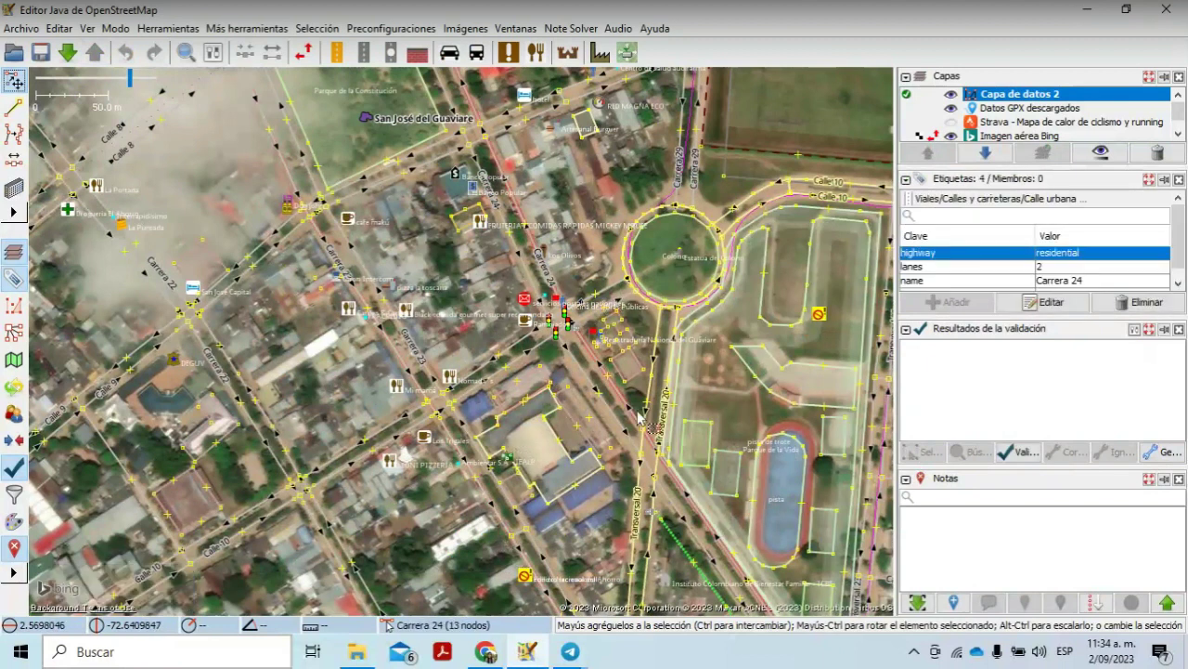
click(508, 457)
click(529, 469)
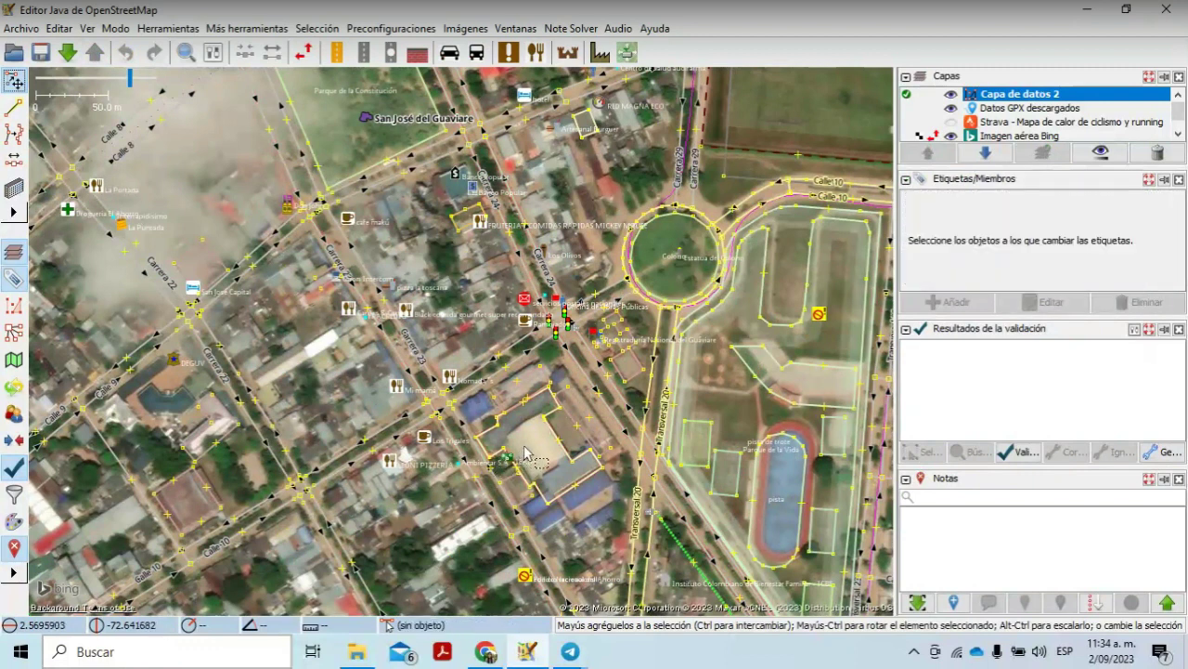
click(627, 373)
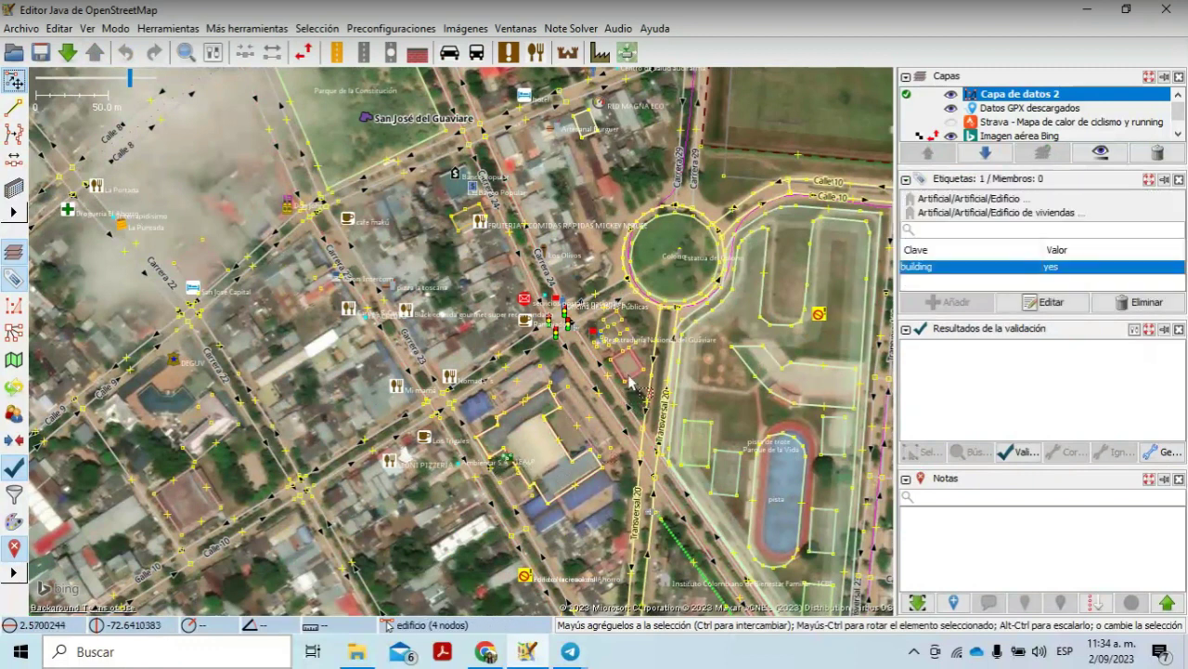
click(611, 382)
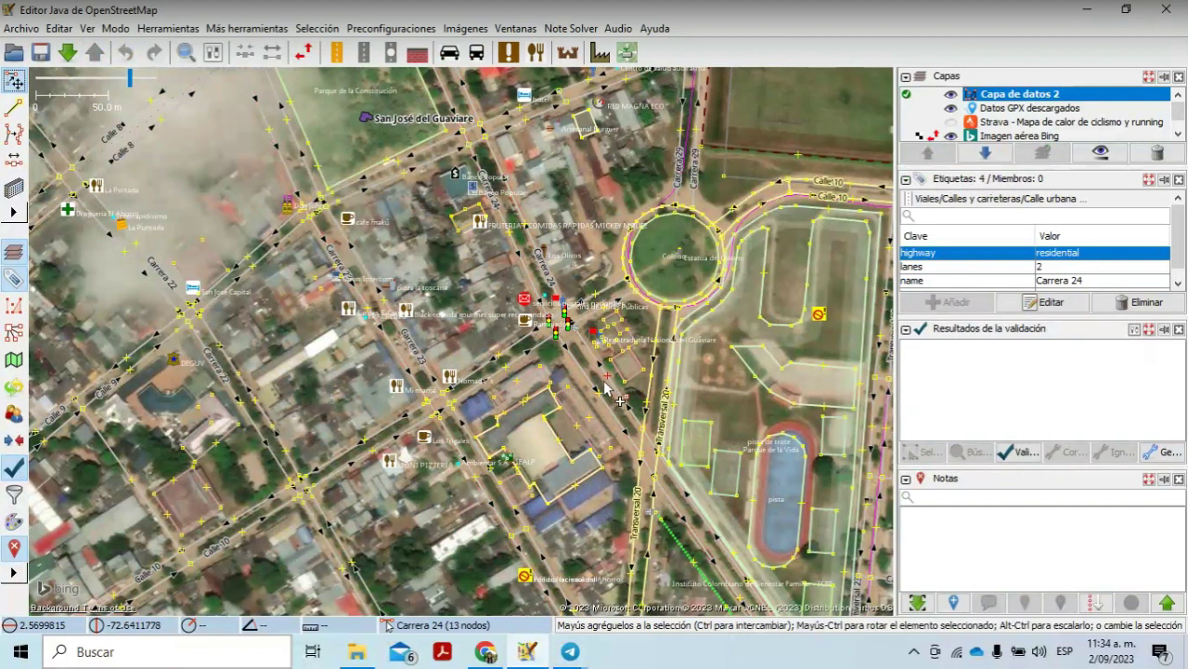
click(557, 320)
click(510, 246)
click(399, 314)
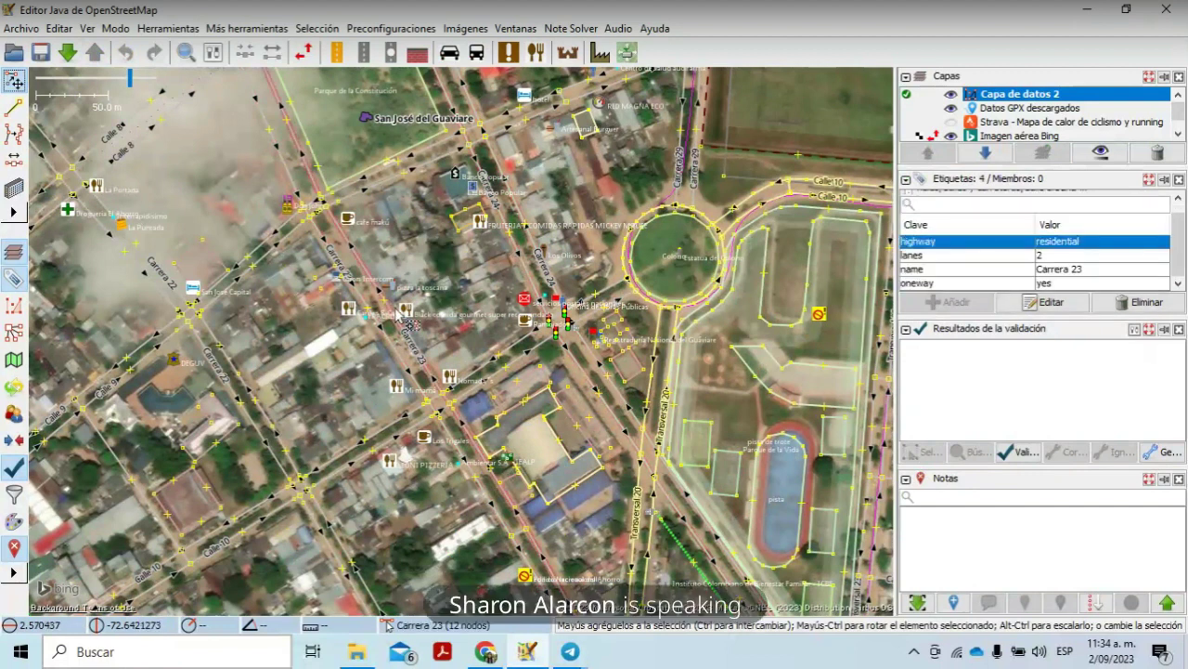
Step: Survey the whole of San José del Guaviare and the land south of it, leaving nothing selected
scroll(399, 313, down, 4)
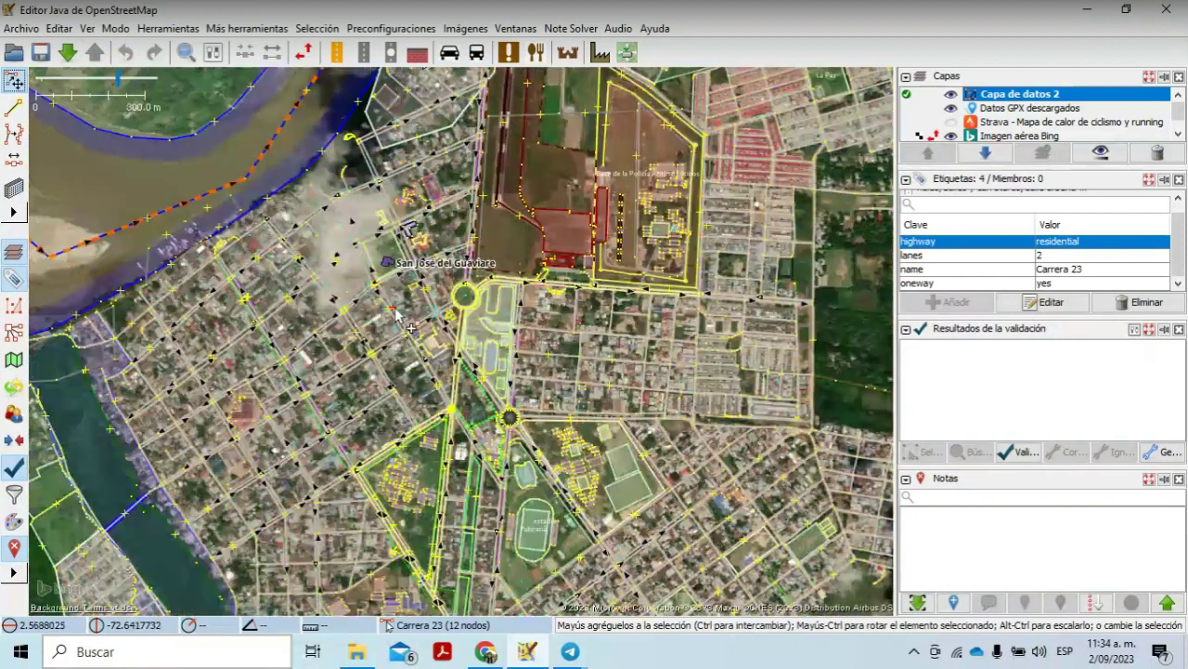
scroll(399, 314, down, 2)
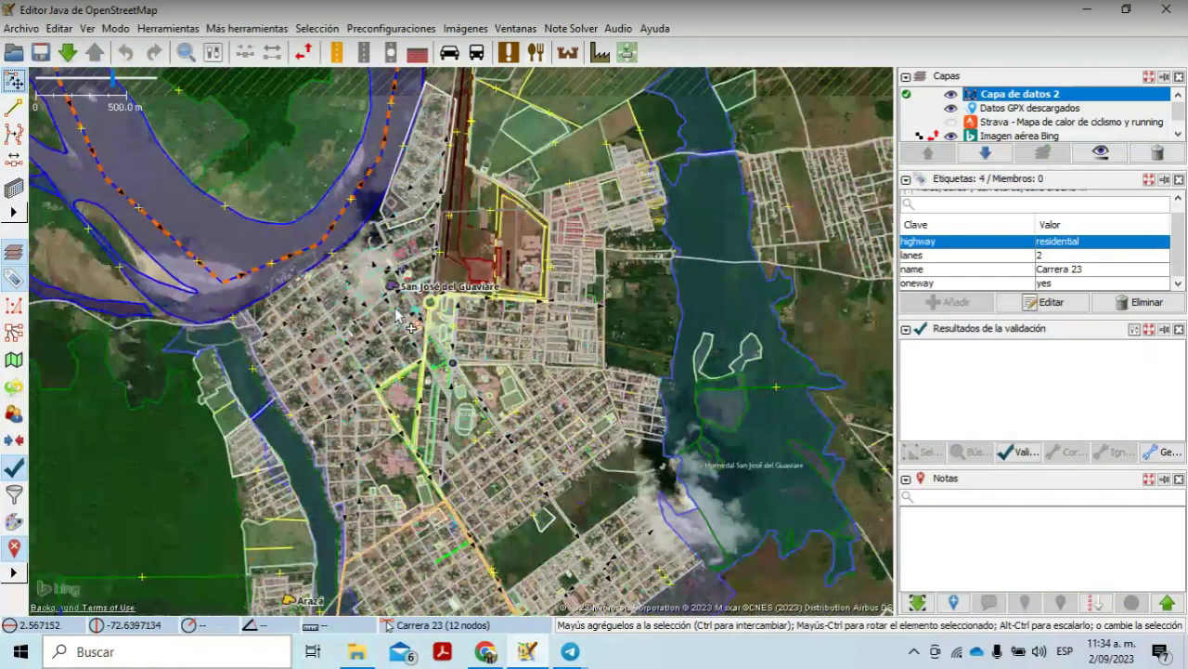
scroll(399, 314, down, 2)
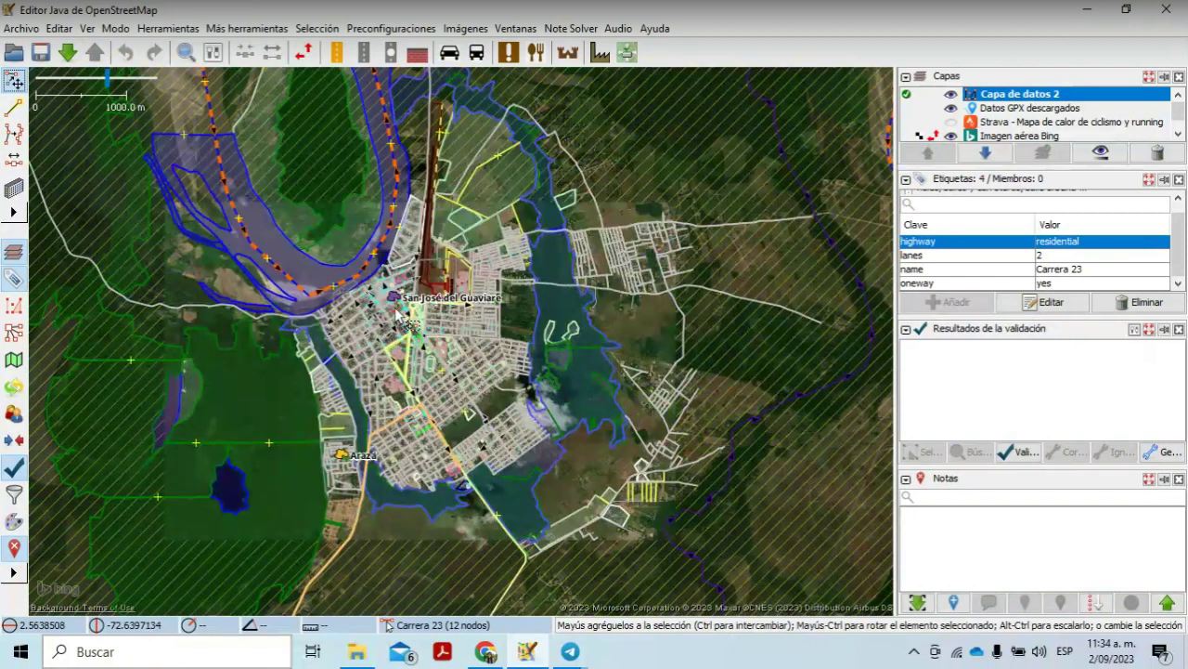
scroll(399, 313, down, 2)
click(400, 483)
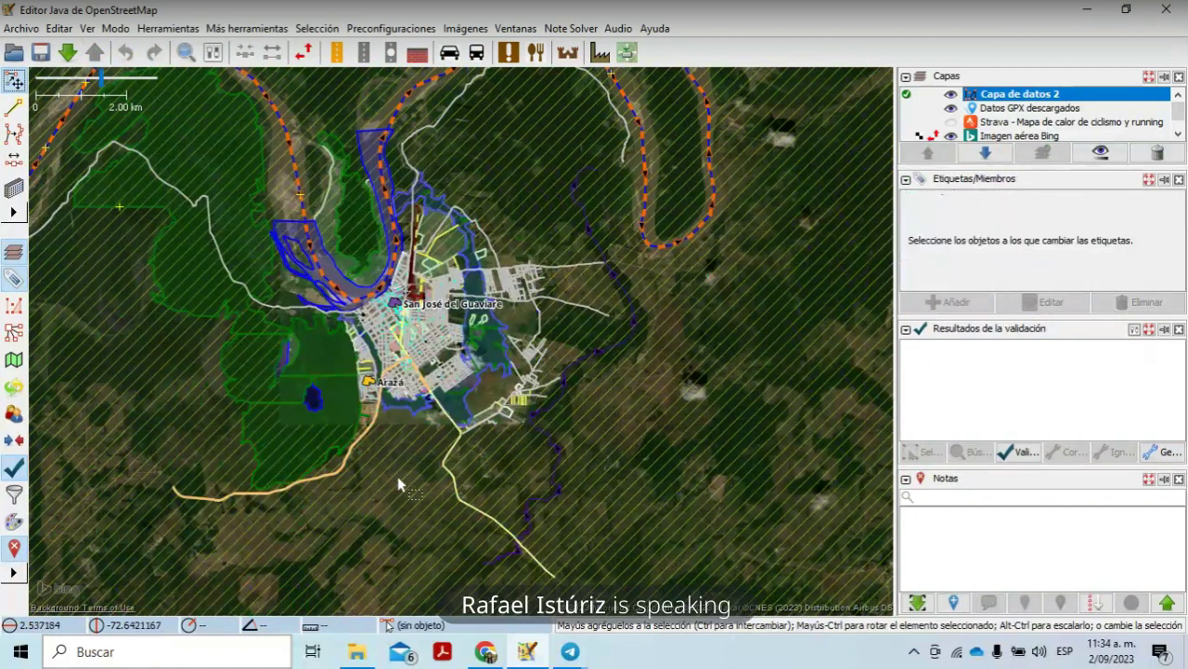
key(a)
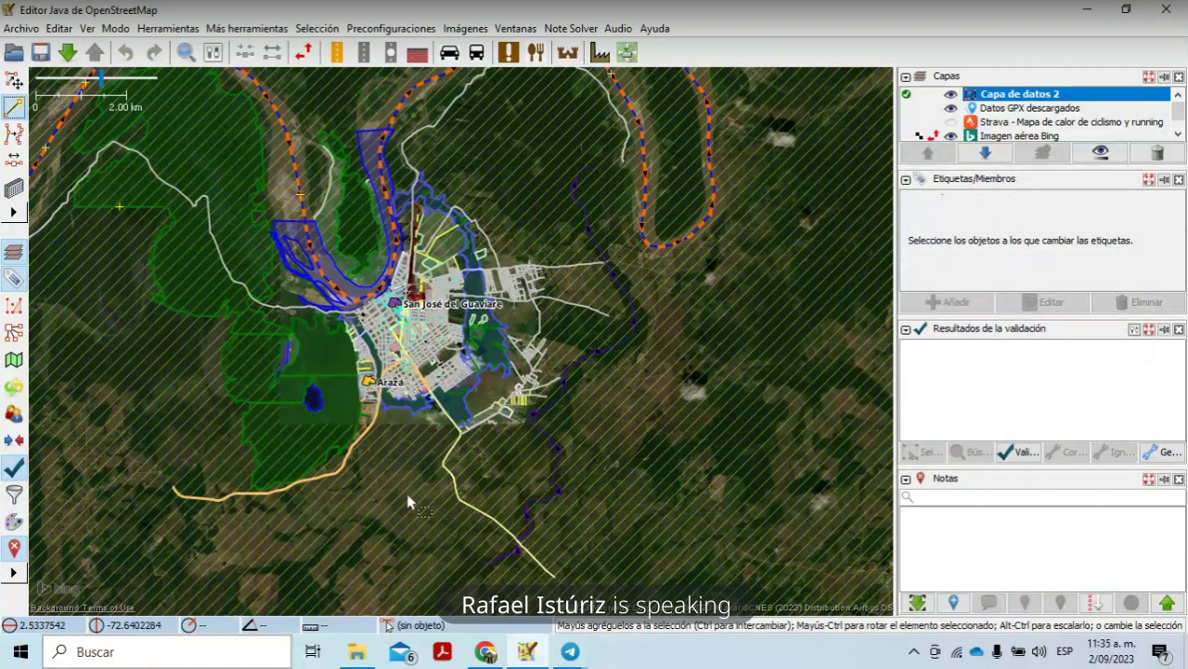
right_click(424, 508)
click(401, 492)
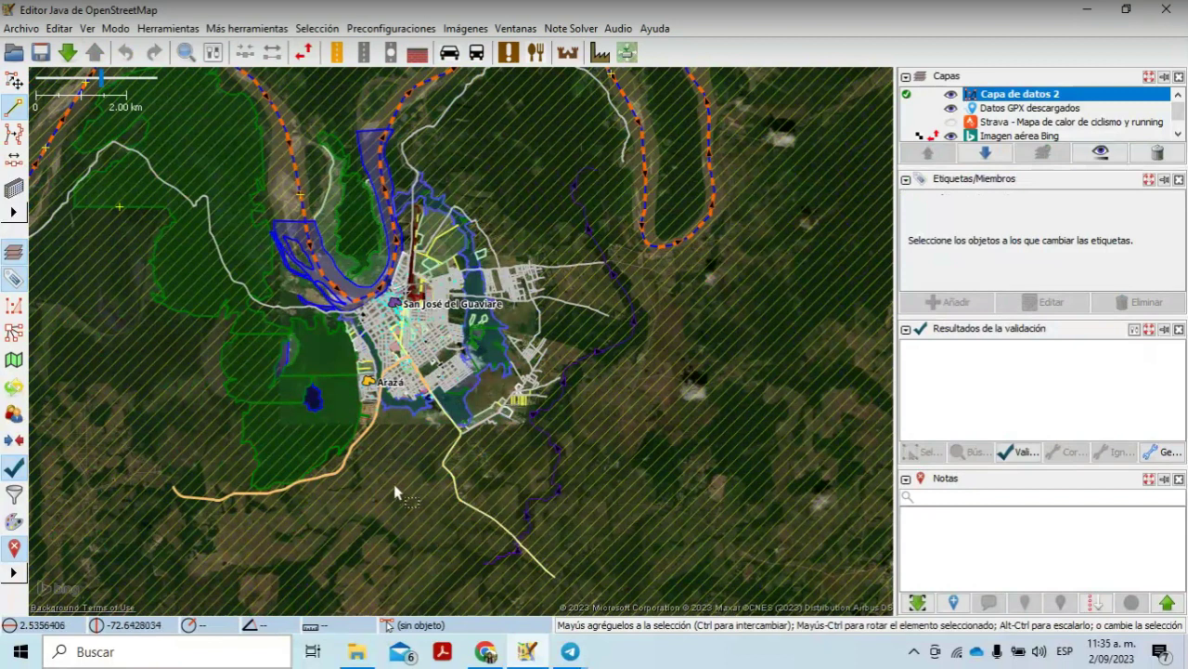
drag(395, 484, 550, 336)
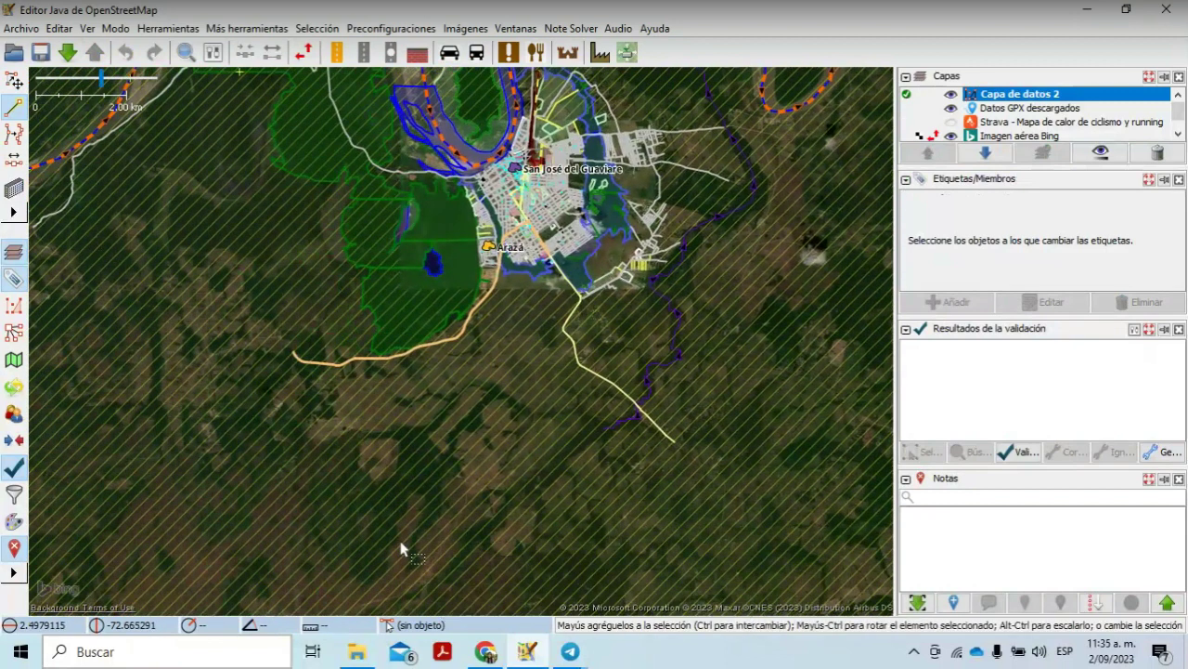
Step: Close the notes and validation results panels so that only layers and tags are displayed beside the map
click(1179, 479)
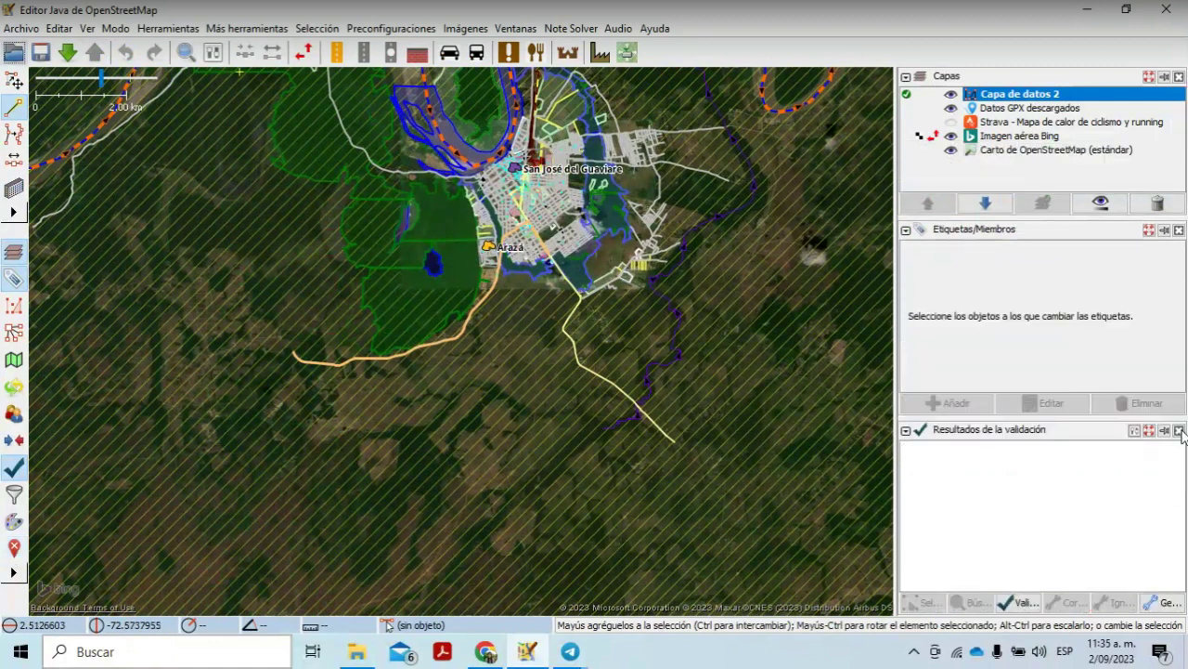
click(1179, 430)
click(667, 327)
click(270, 387)
drag(246, 401, 511, 574)
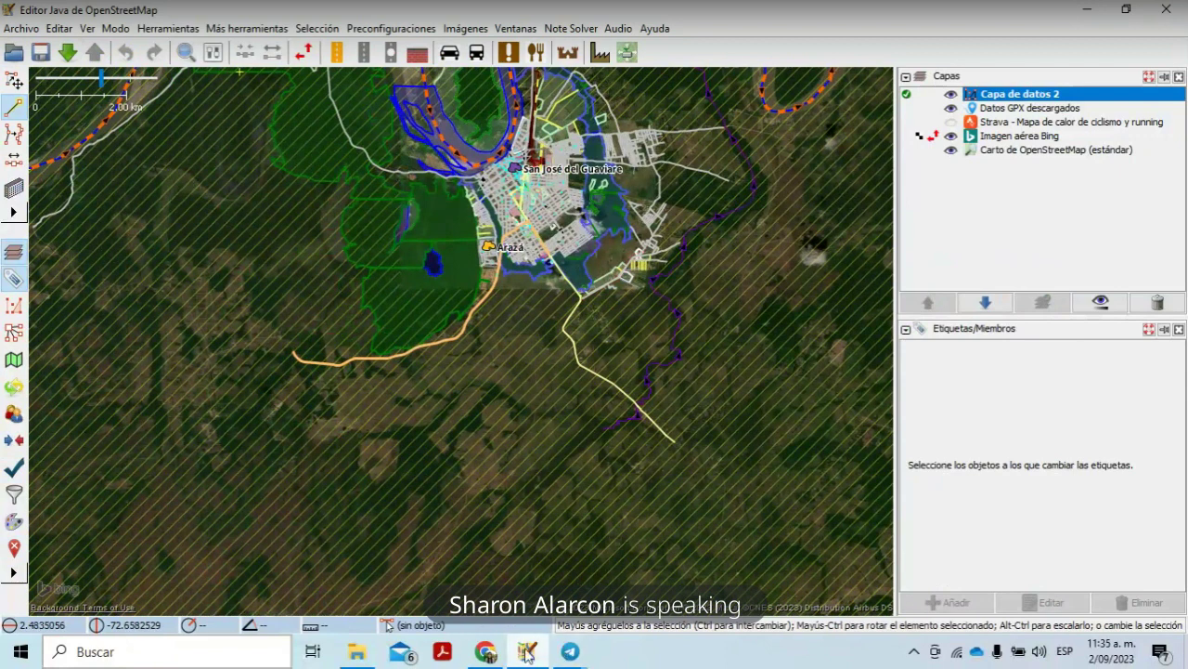
Step: Check the OSM Latam: Notas call in Telegram, switch to Chrome and view the note-viewer search page
mouse_move(567, 654)
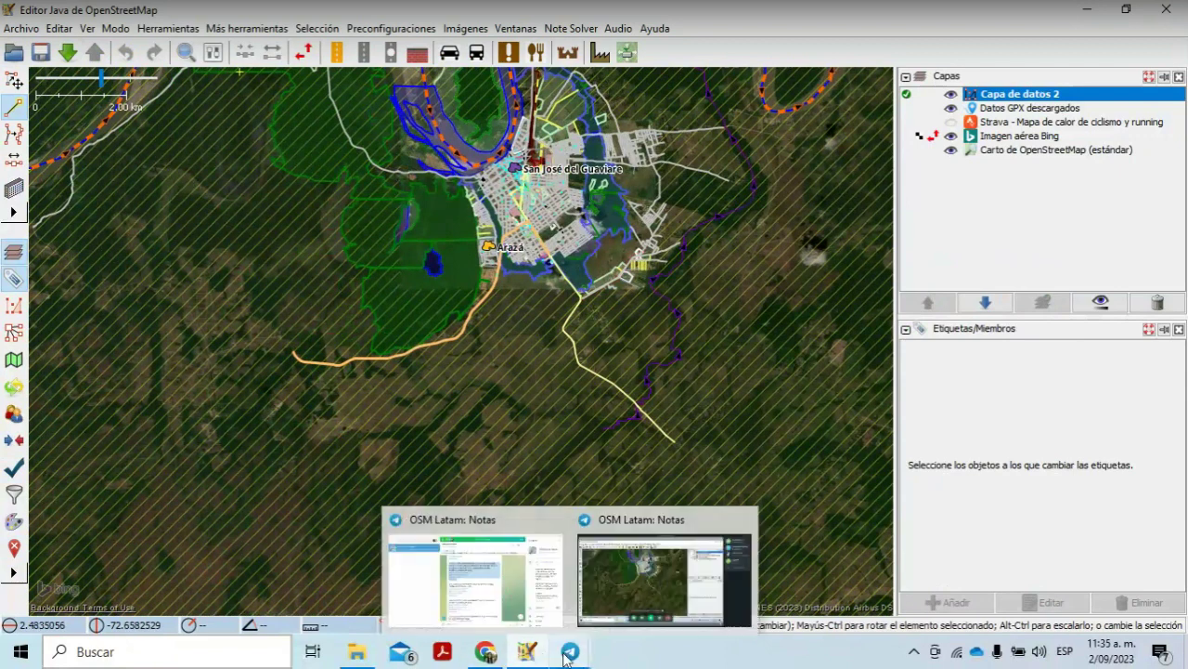
click(615, 579)
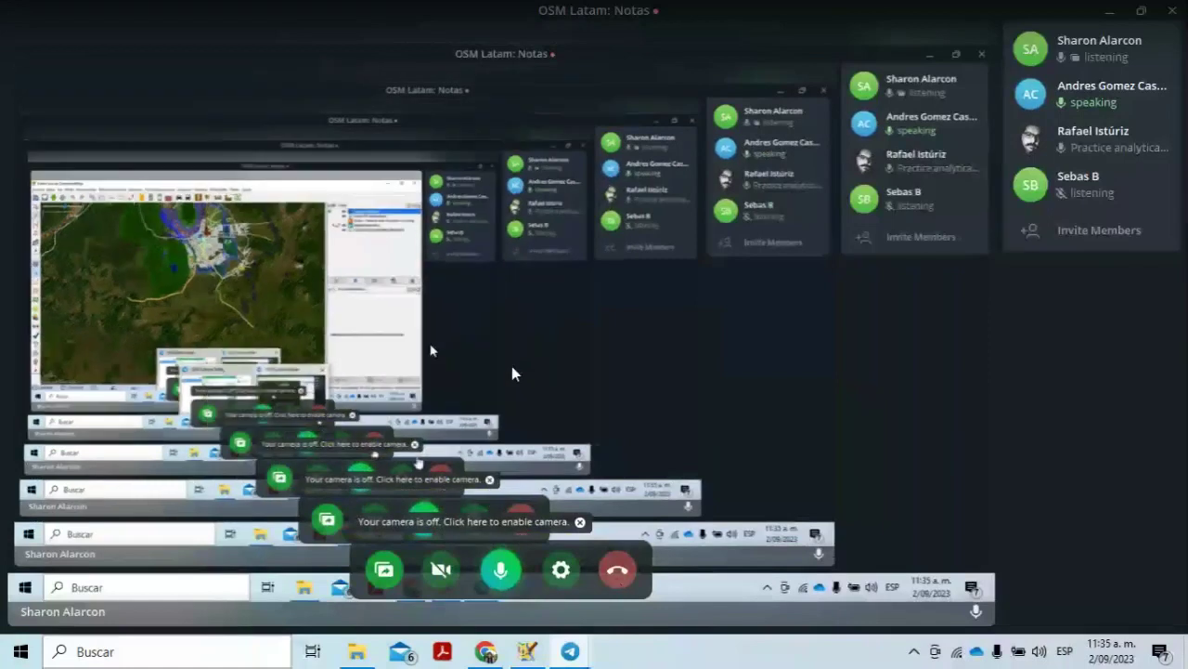
click(486, 651)
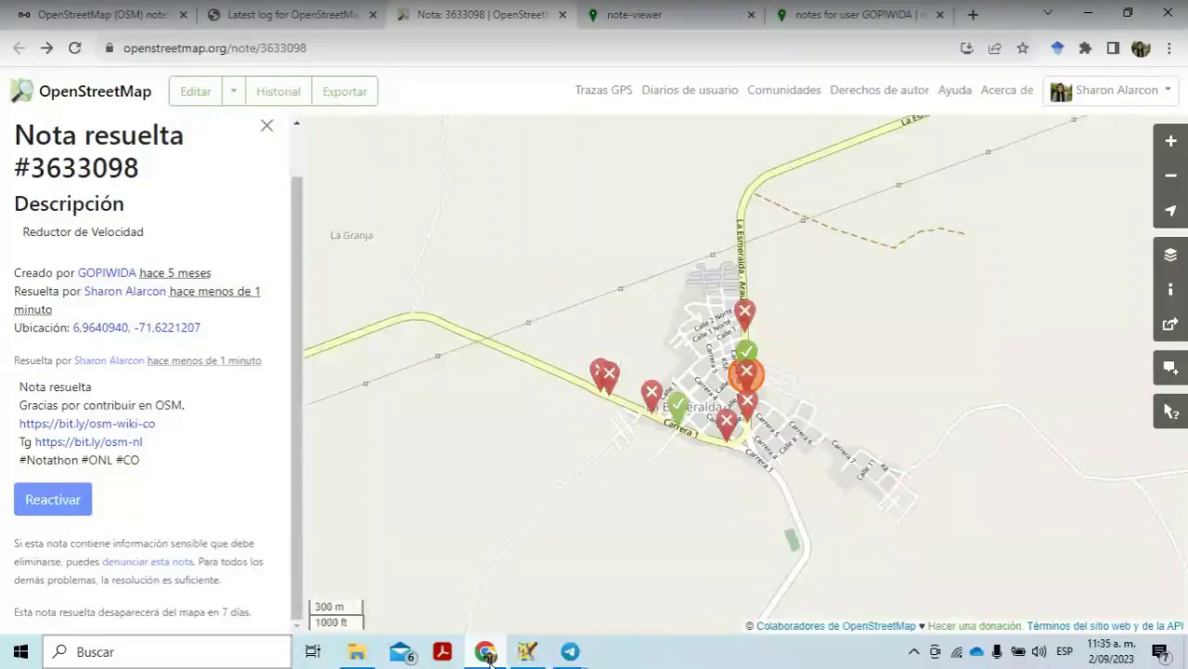
mouse_move(526, 659)
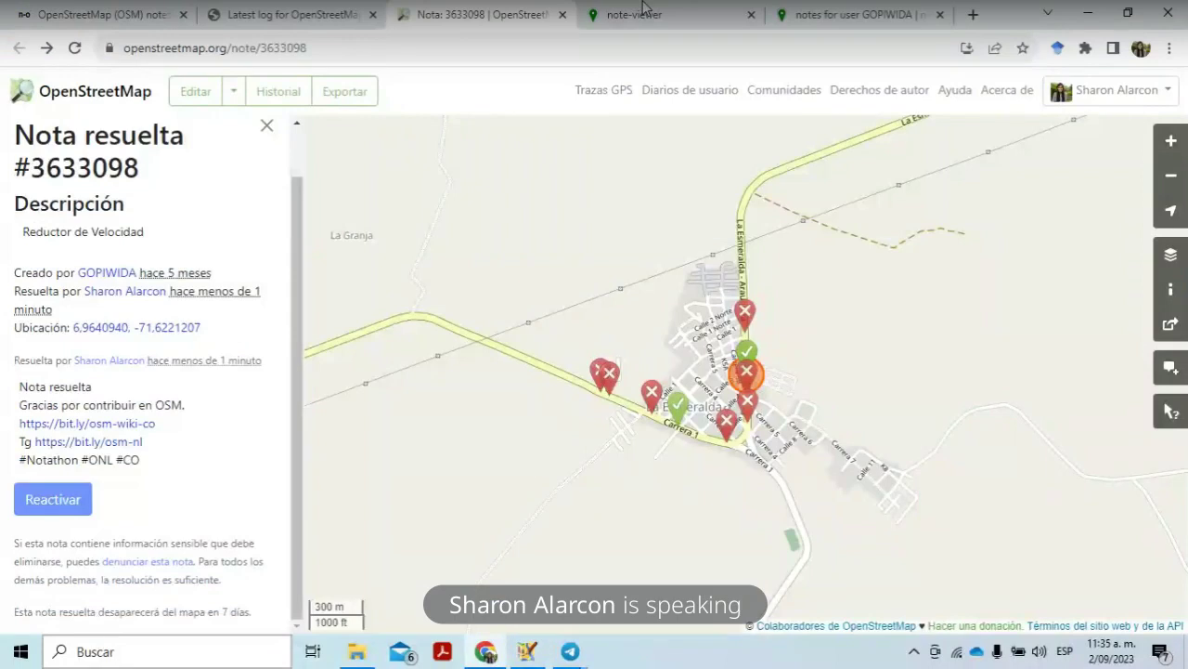
click(646, 7)
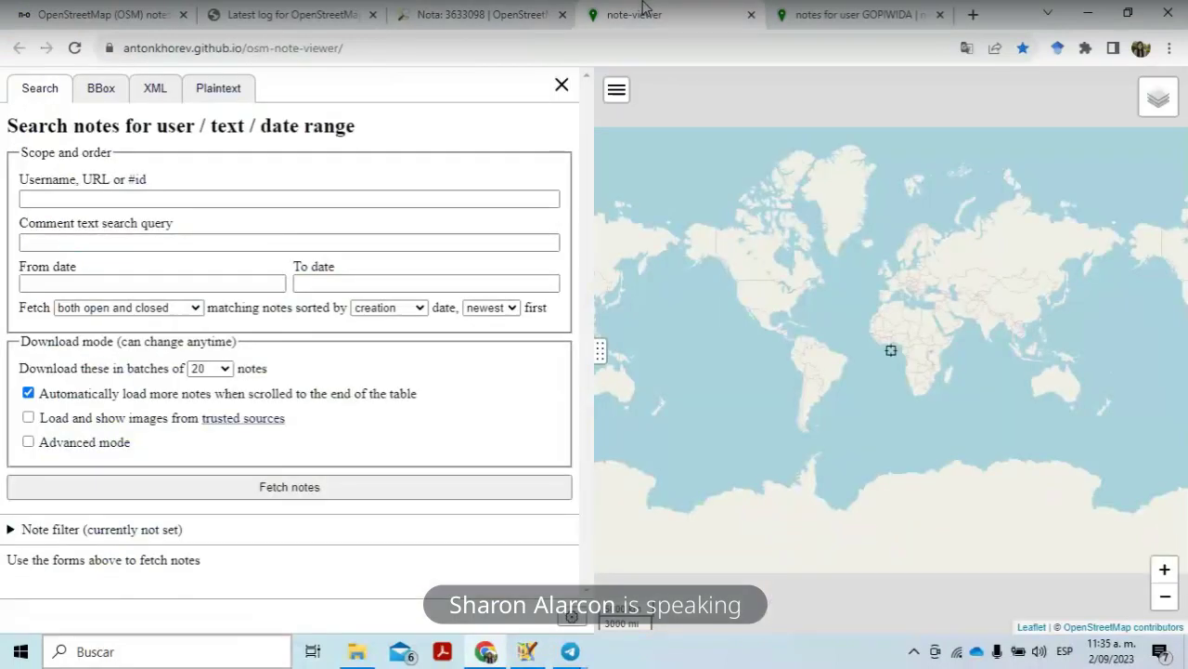
Step: Find missing-road note 3848702 among the August 2023 entries in the log of open Colombian notes and open it
click(257, 8)
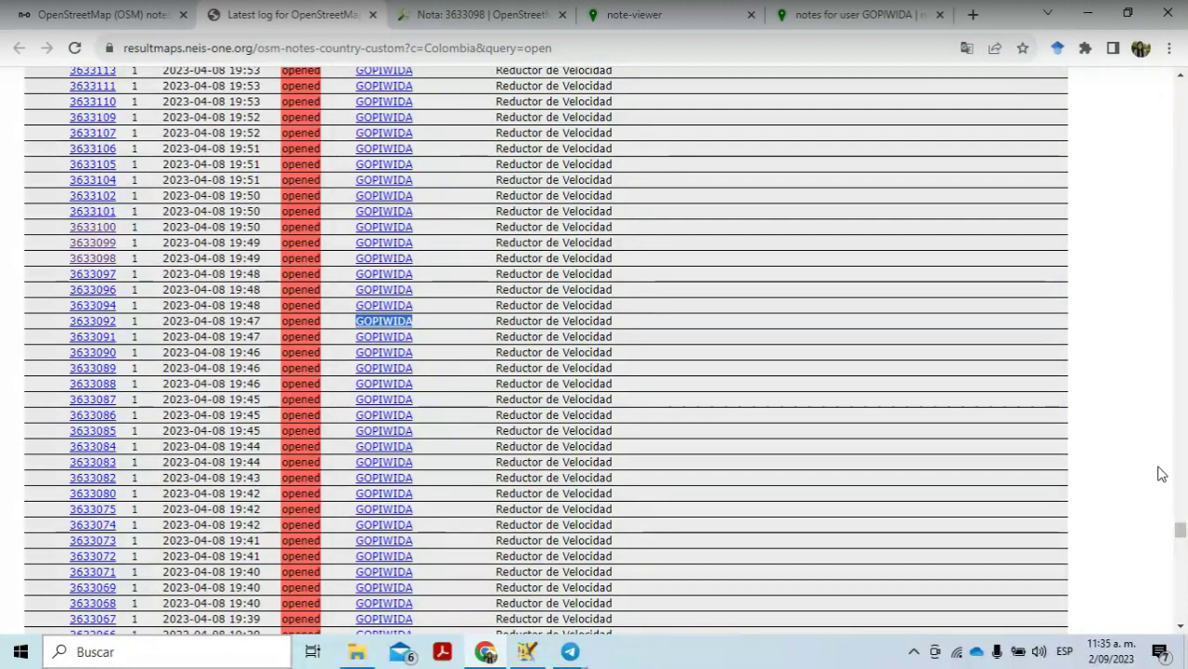
drag(1185, 529, 1186, 172)
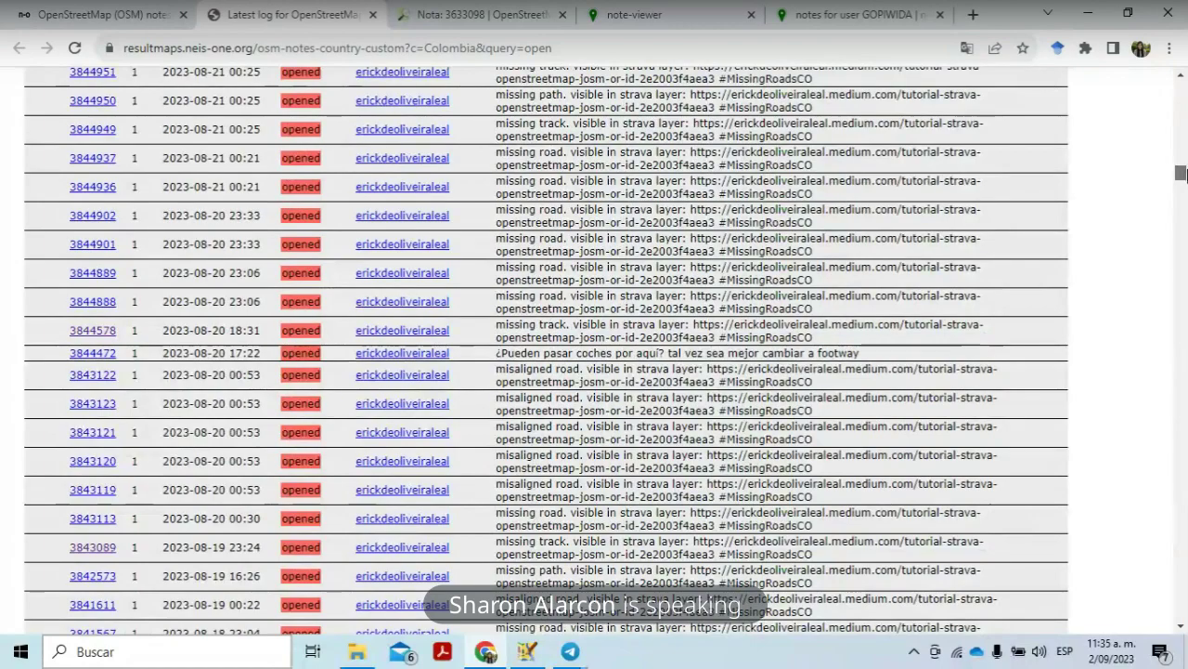
drag(1182, 173, 1183, 104)
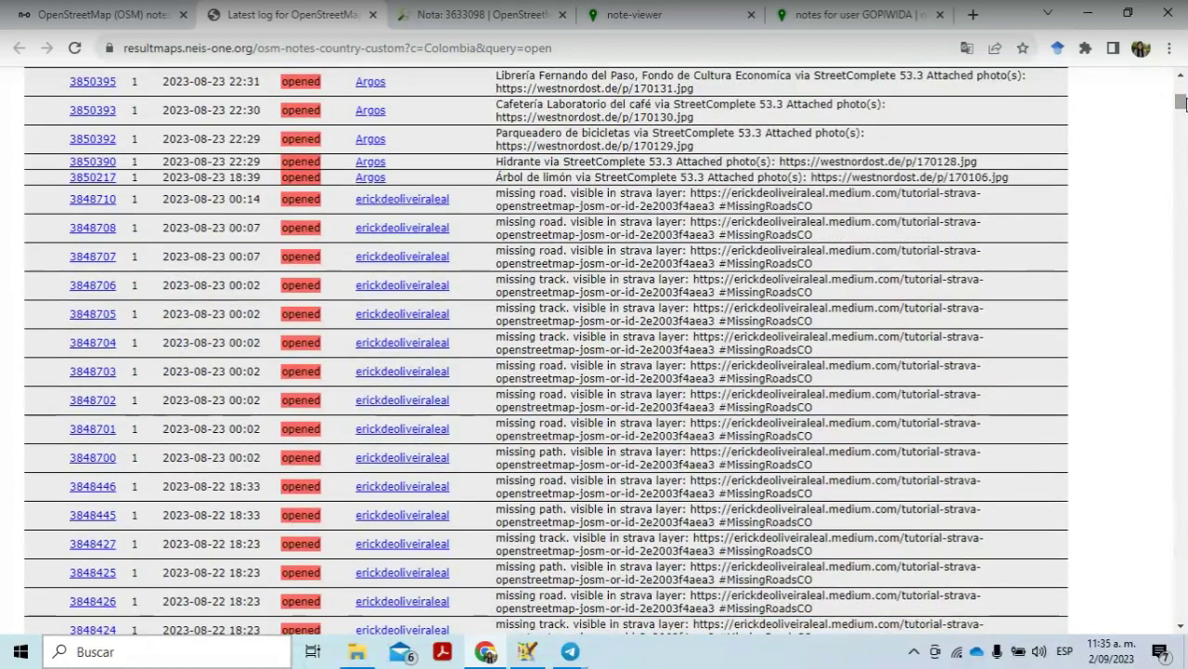
click(91, 407)
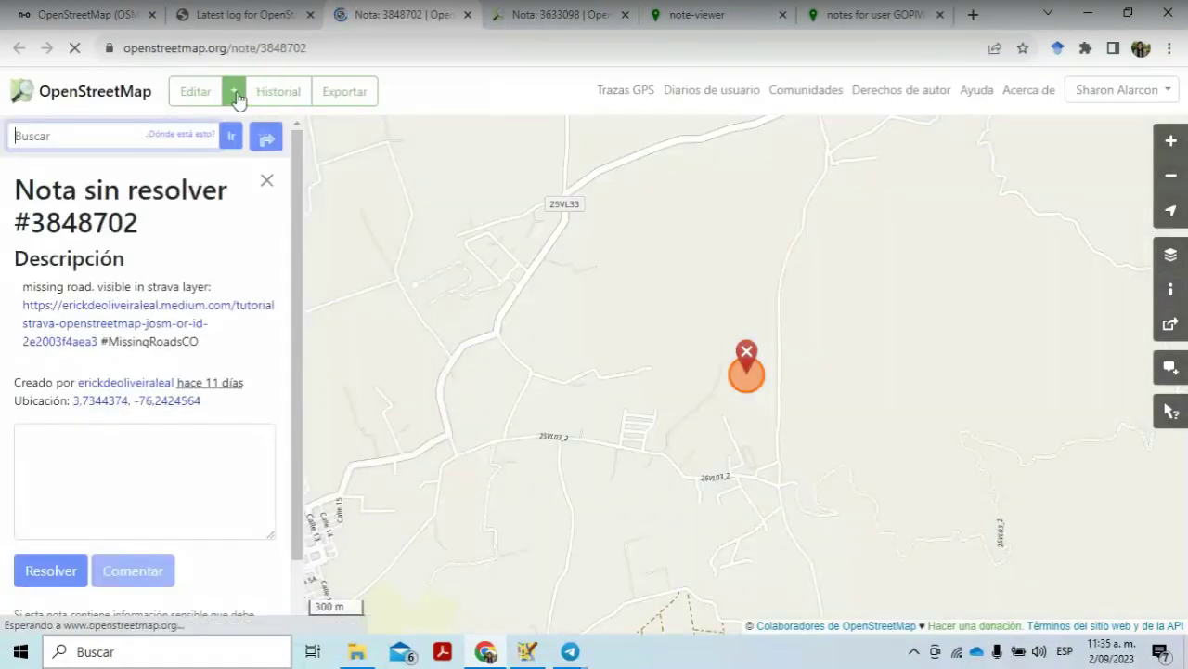
Step: Send the map area around note 3848702 to JOSM by remote control and switch to JOSM to view it
click(235, 91)
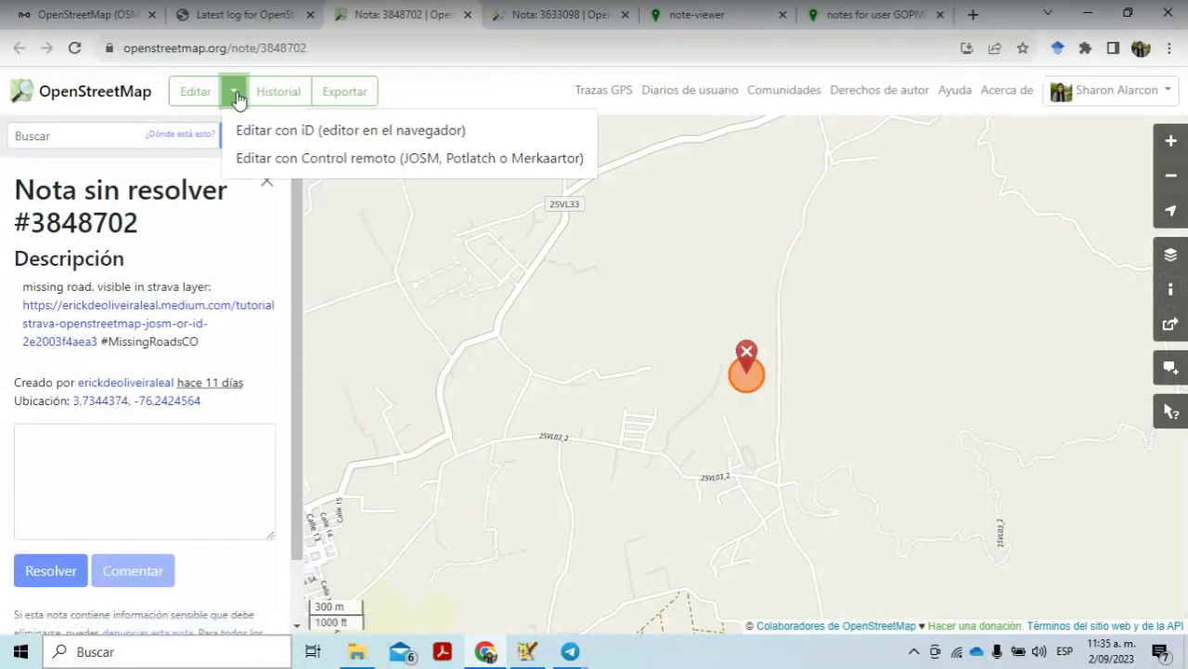
click(266, 154)
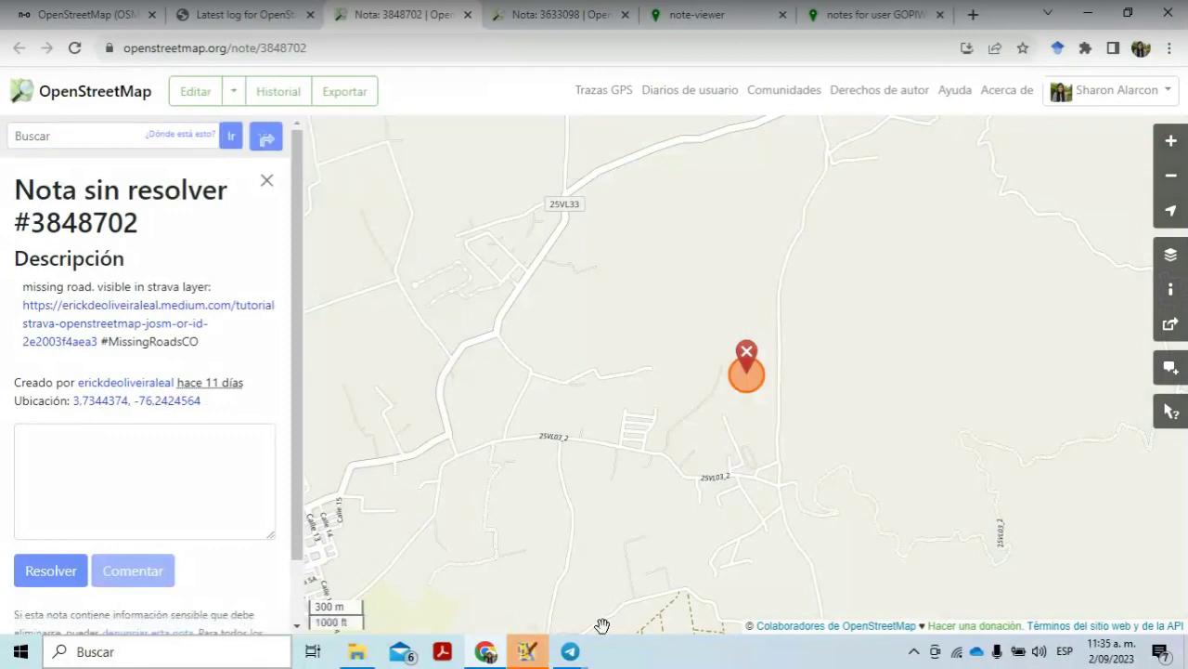
mouse_move(527, 655)
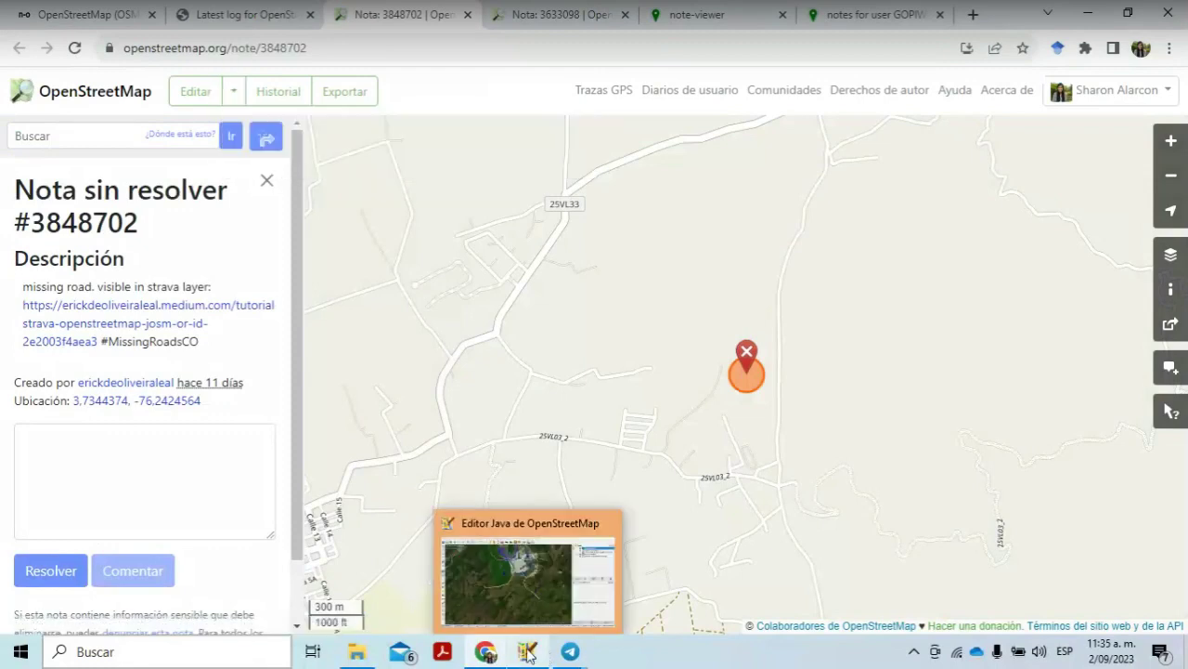
click(547, 587)
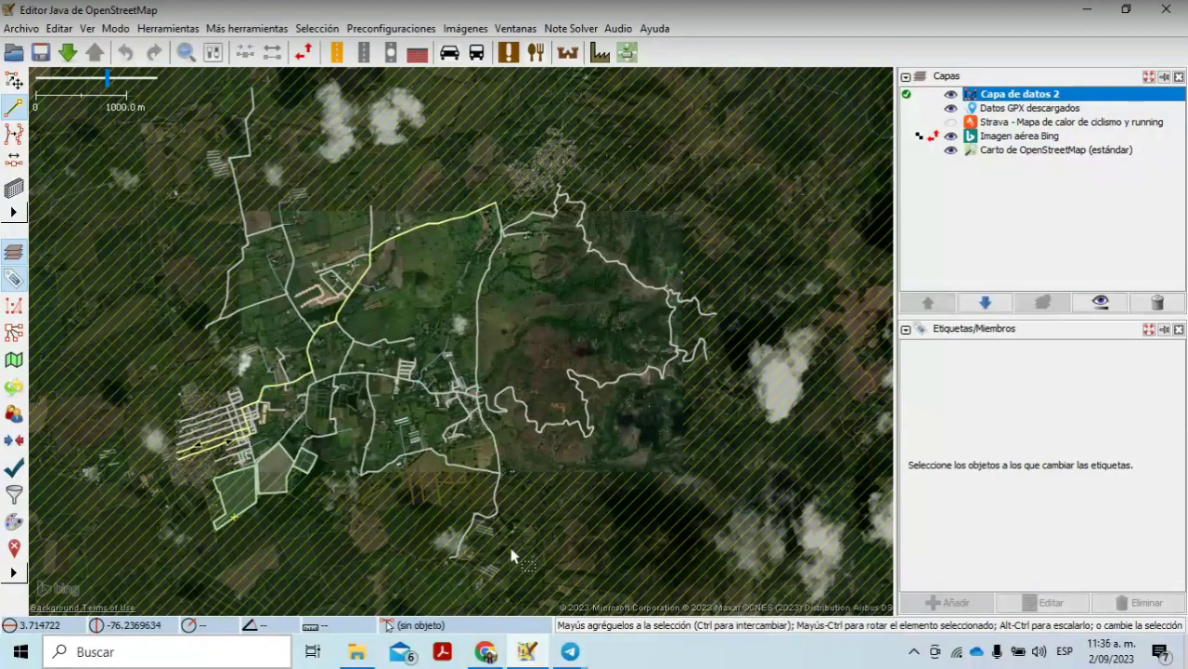
Step: Return to Chrome, dismiss the remote-control alert, and send a closer map area around note 3848702 to JOSM
click(485, 650)
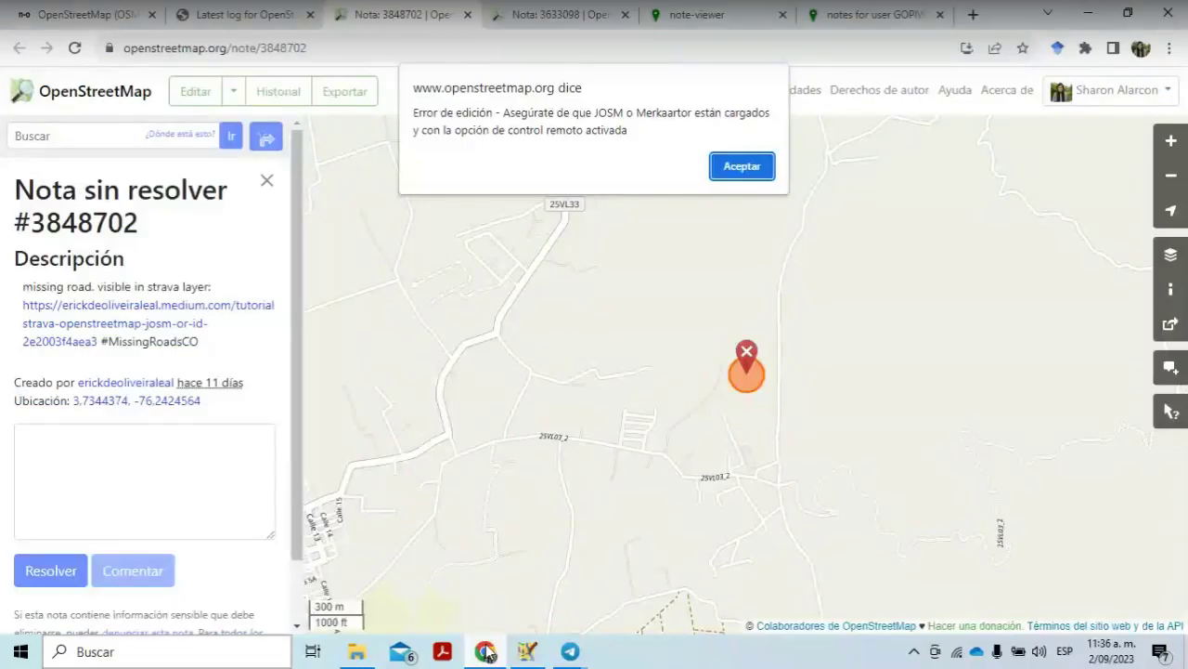
click(743, 167)
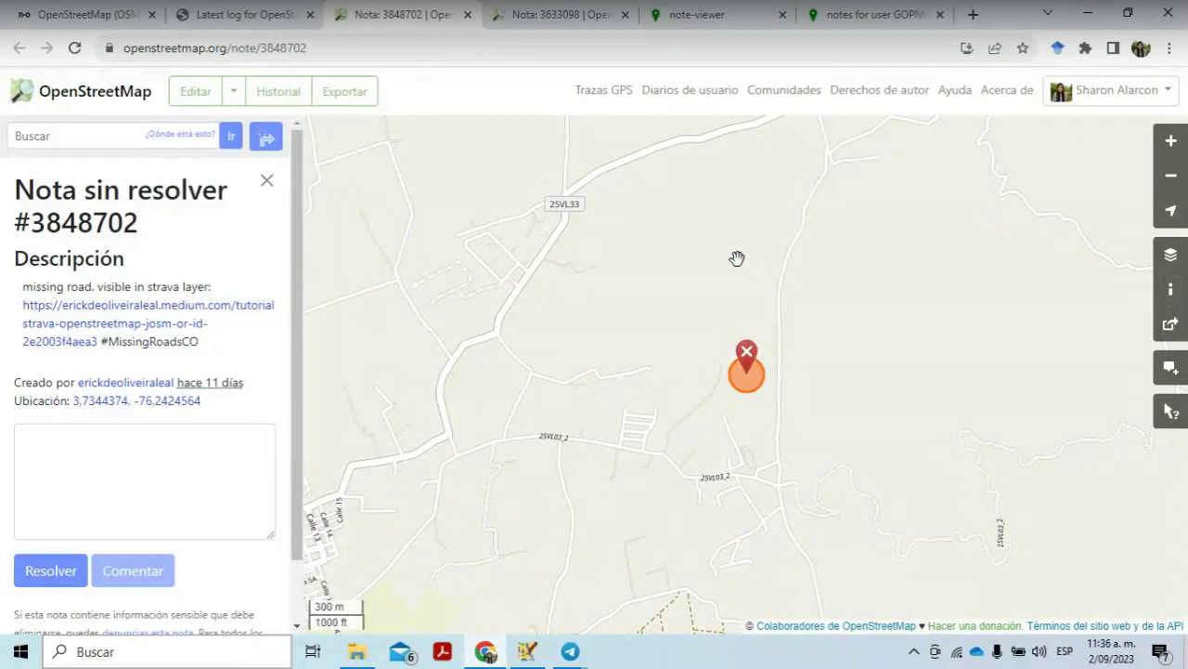
scroll(736, 258, up, 2)
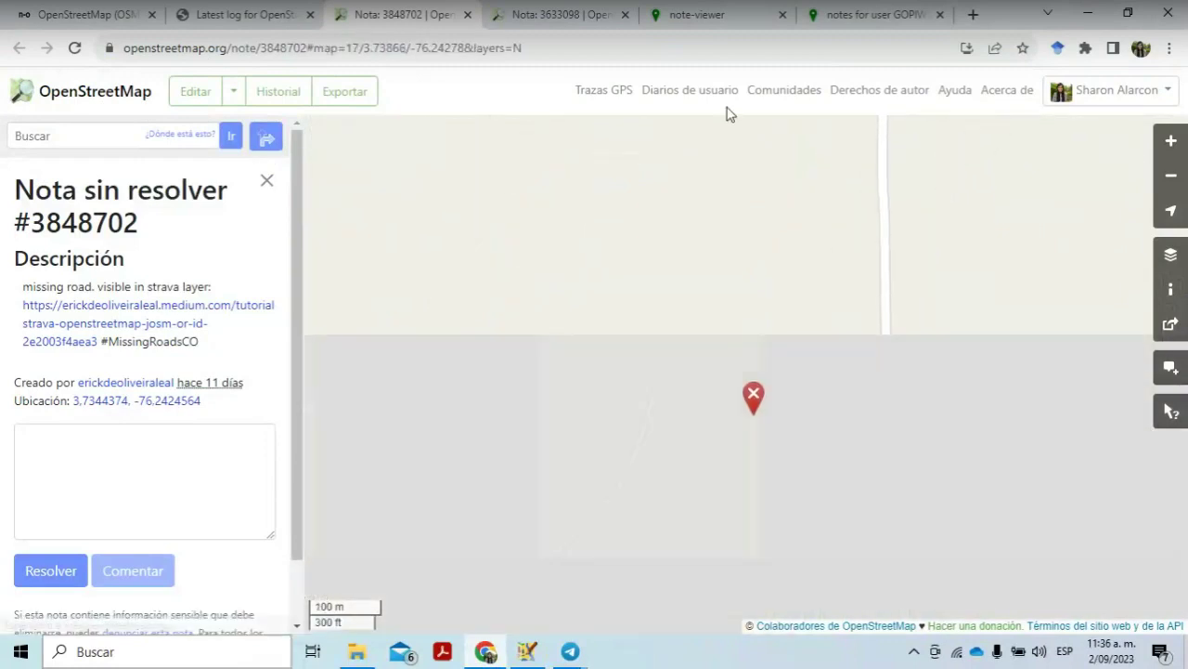
drag(777, 438, 780, 318)
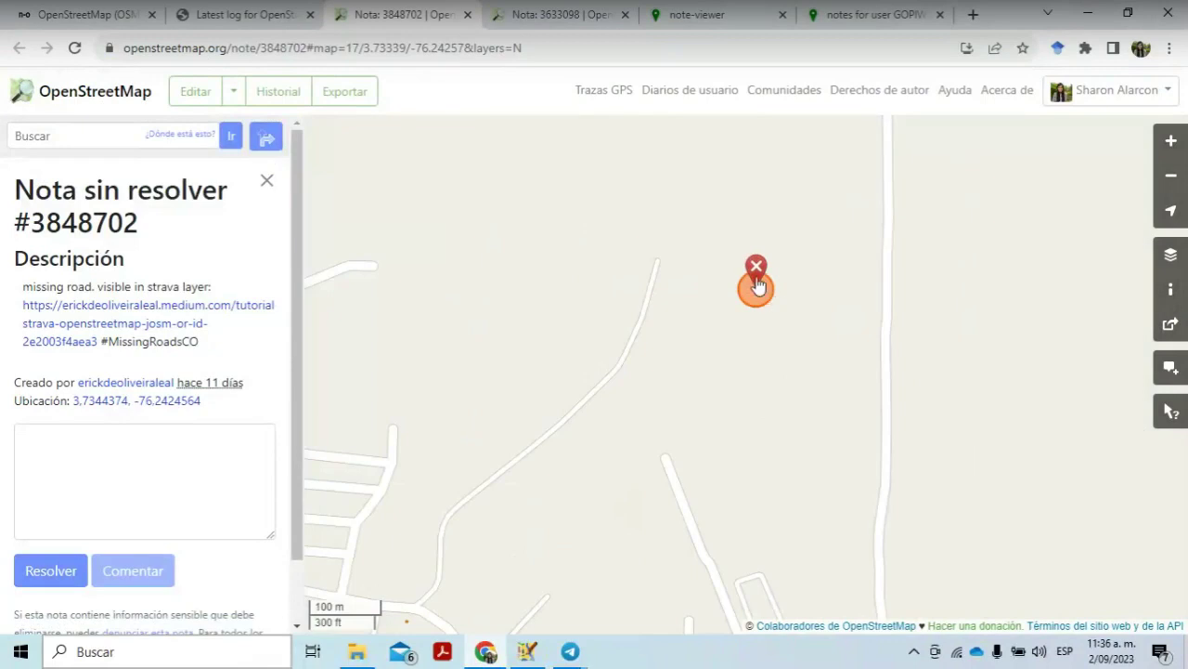
click(234, 89)
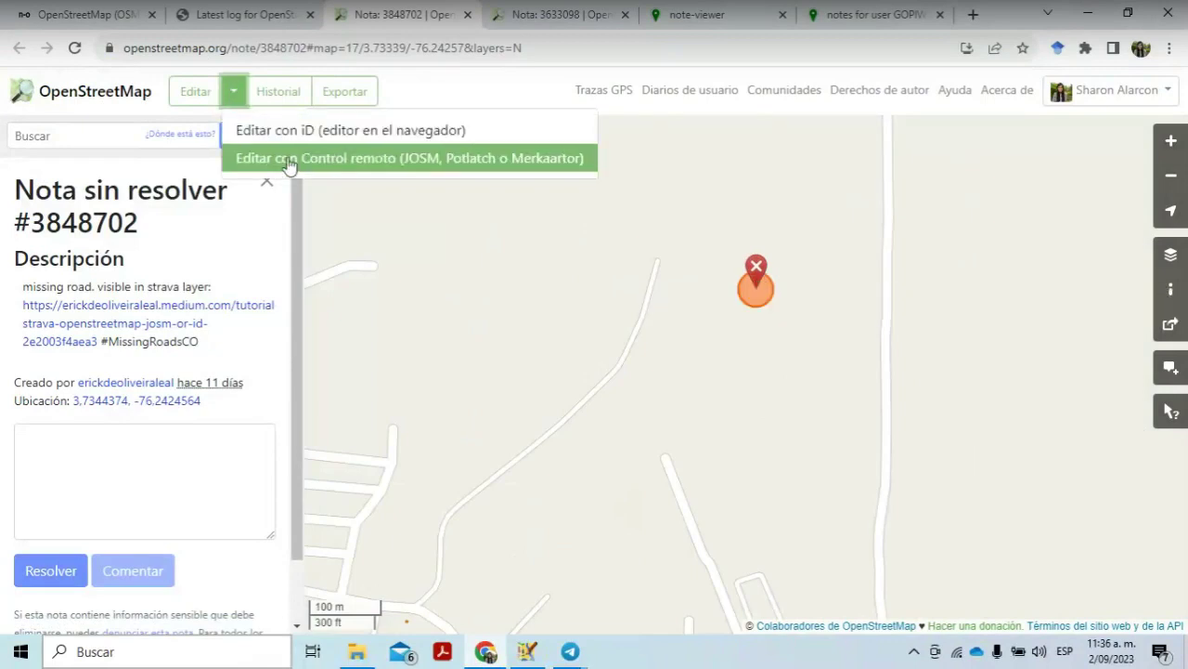
click(289, 160)
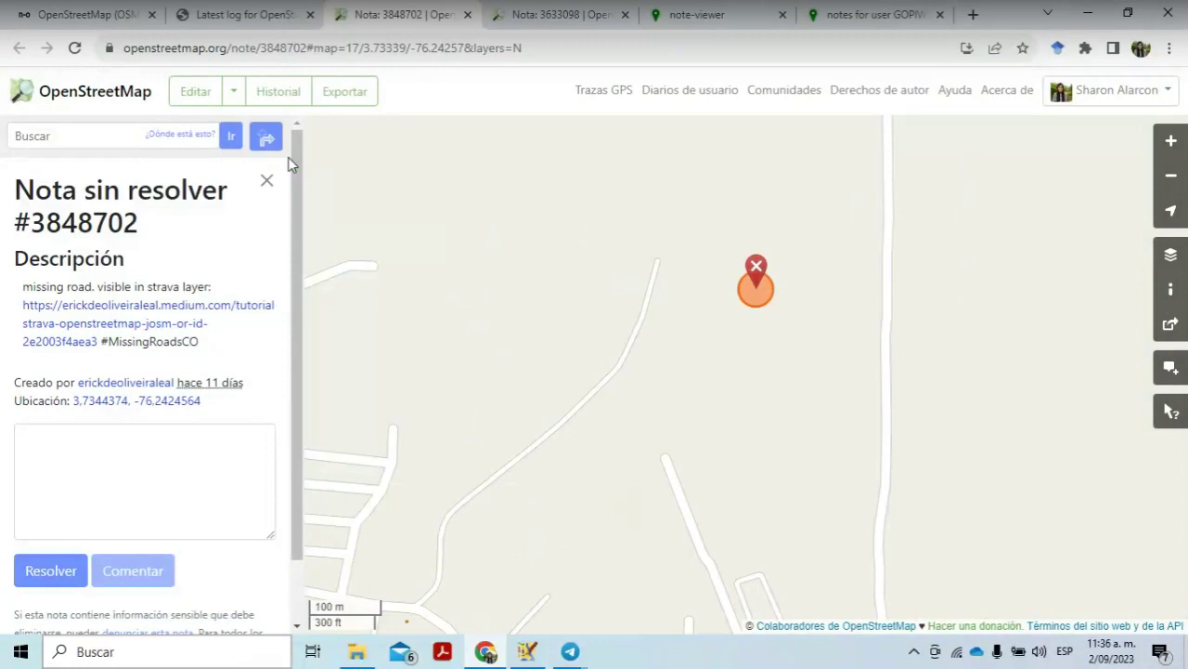
Step: Switch to JOSM, read note 3848702 on the aerial imagery and inspect the tags of the north–south road east of it
click(524, 654)
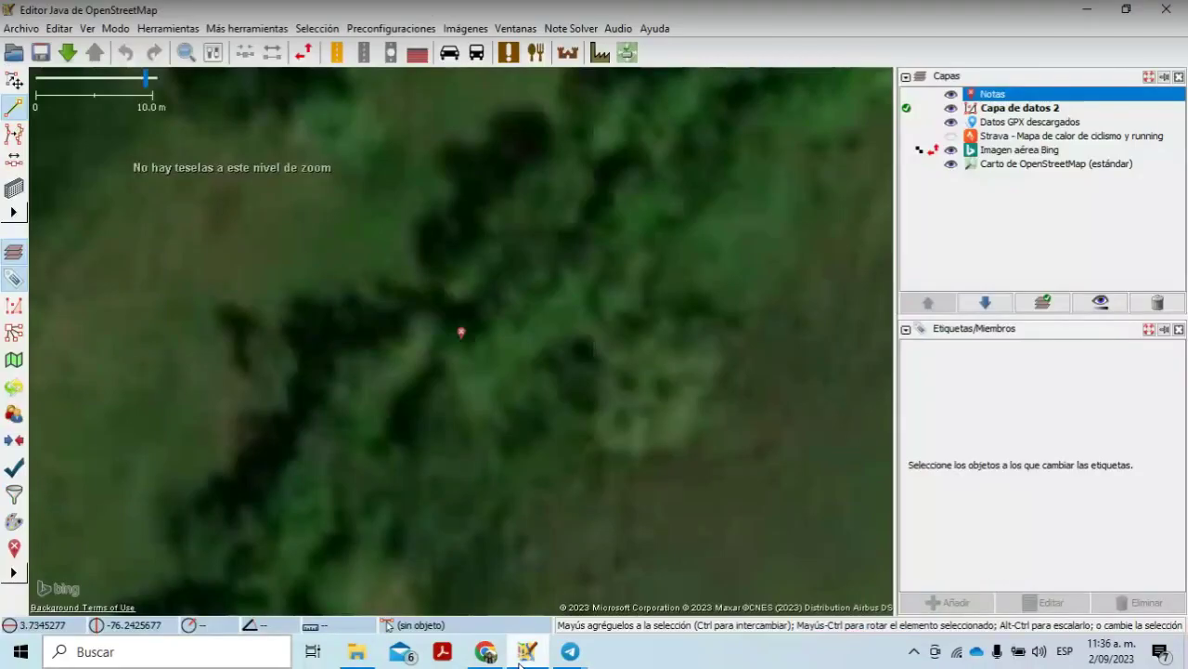
right_click(463, 334)
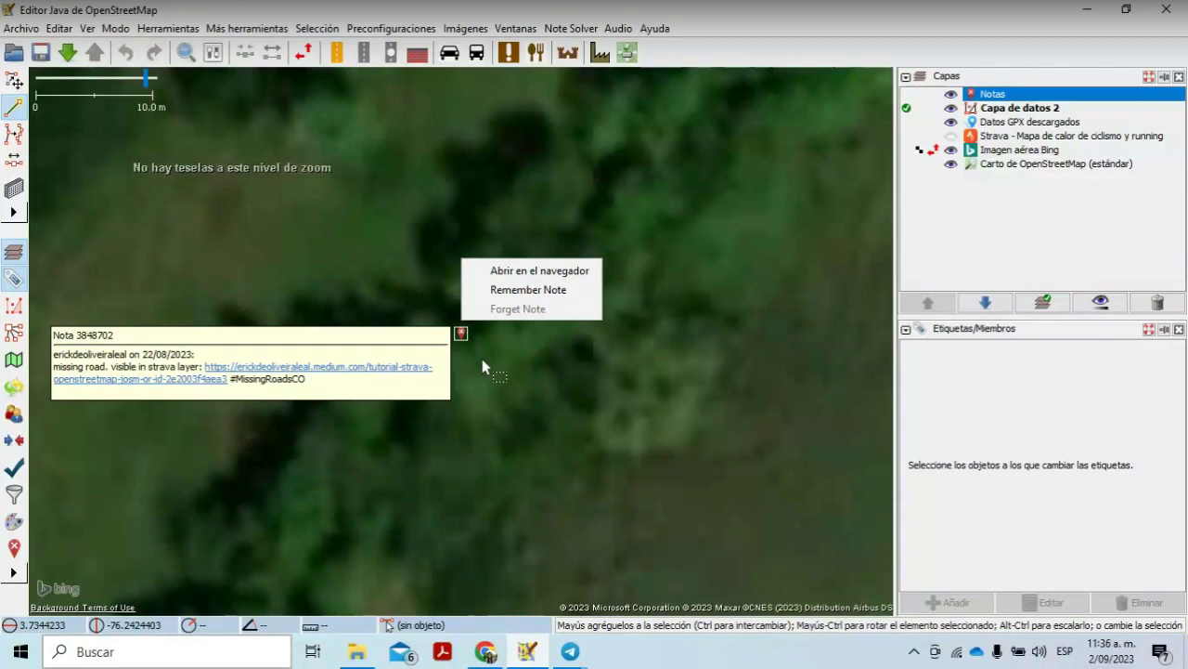
scroll(482, 360, up, 1)
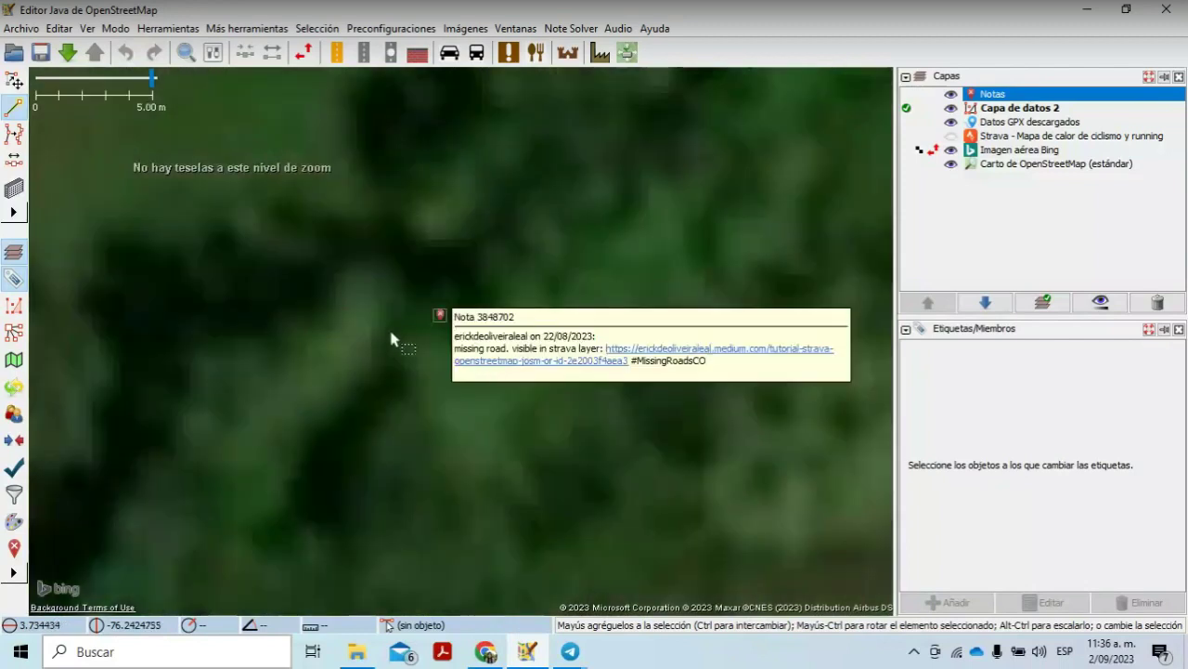
scroll(390, 339, down, 3)
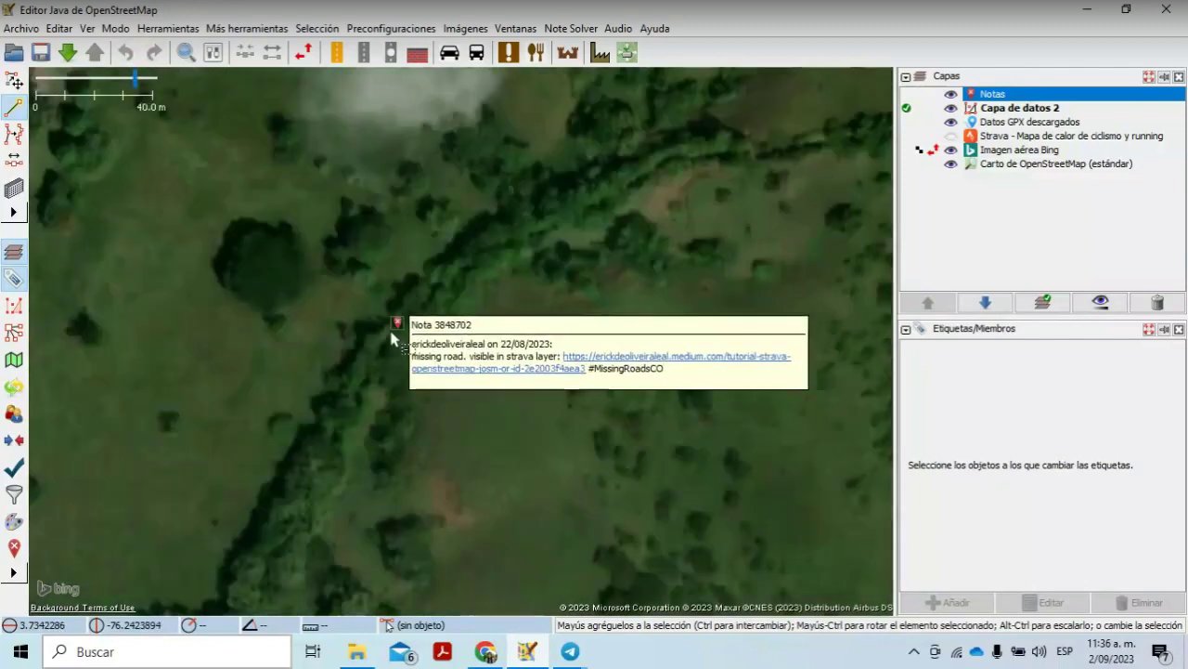
scroll(391, 339, down, 1)
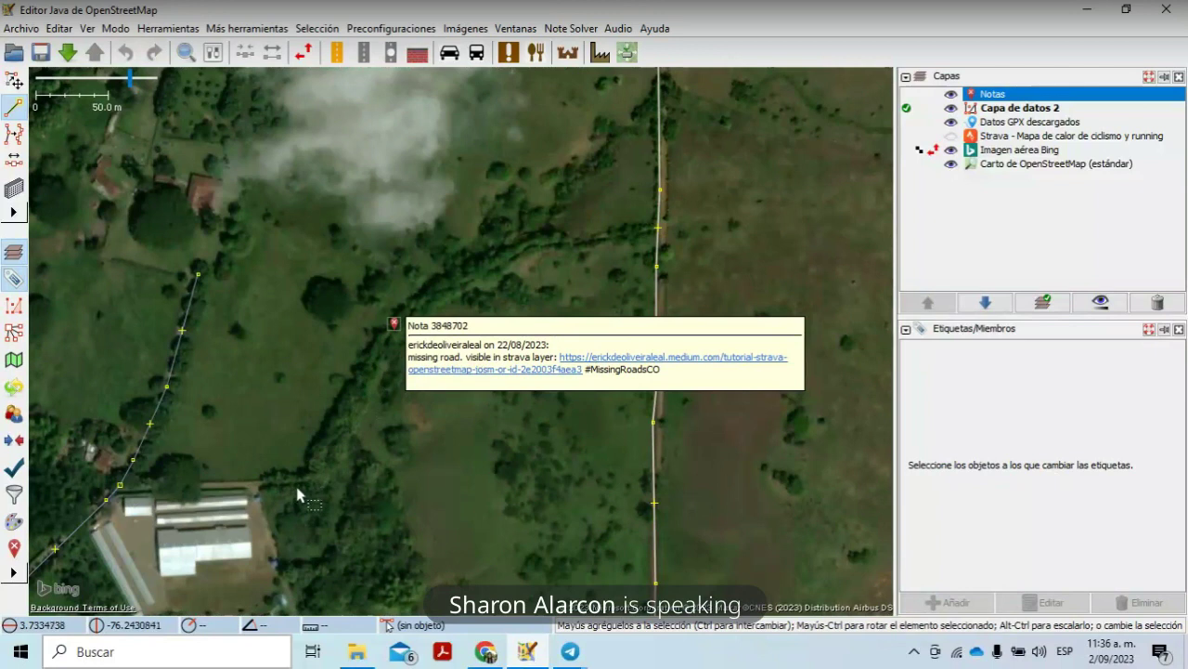
click(659, 232)
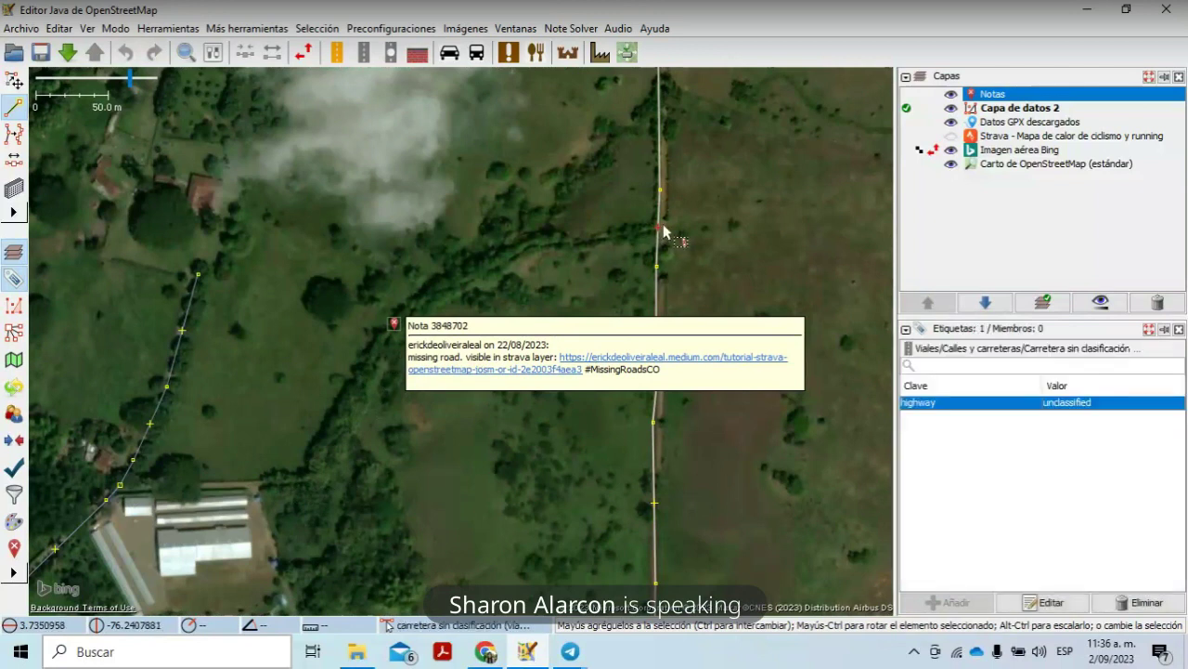
key(Escape)
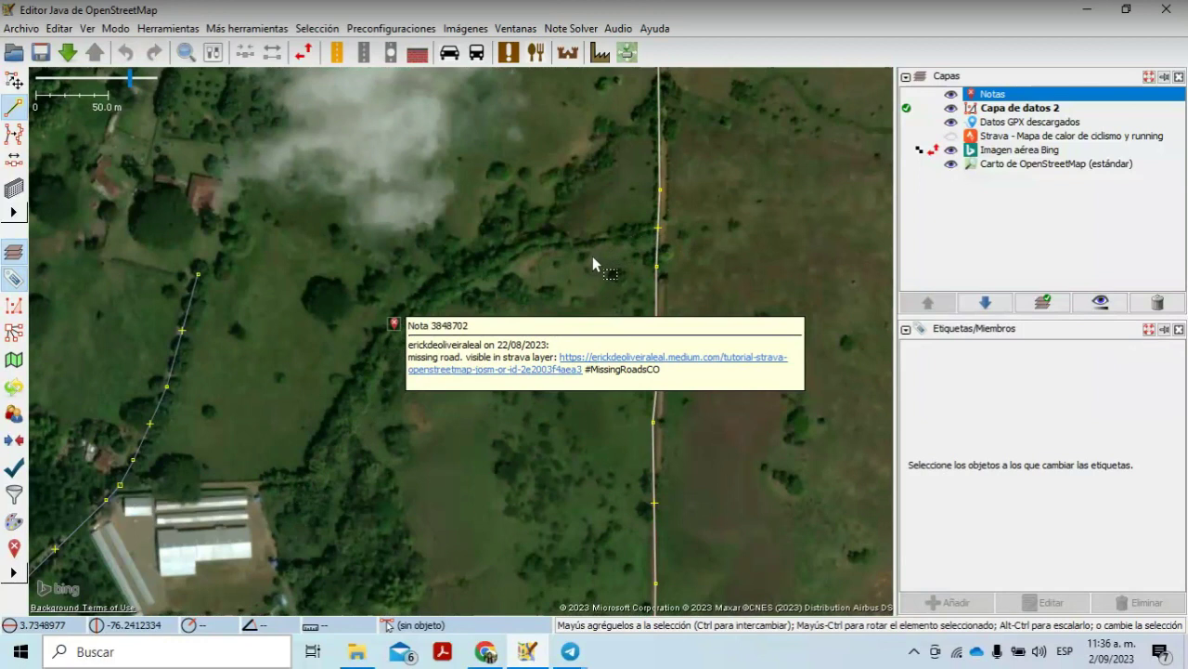
Step: Overlay the Strava heatmap to view the missing road's route around note 3848702, hide it again and close the note's text
click(950, 136)
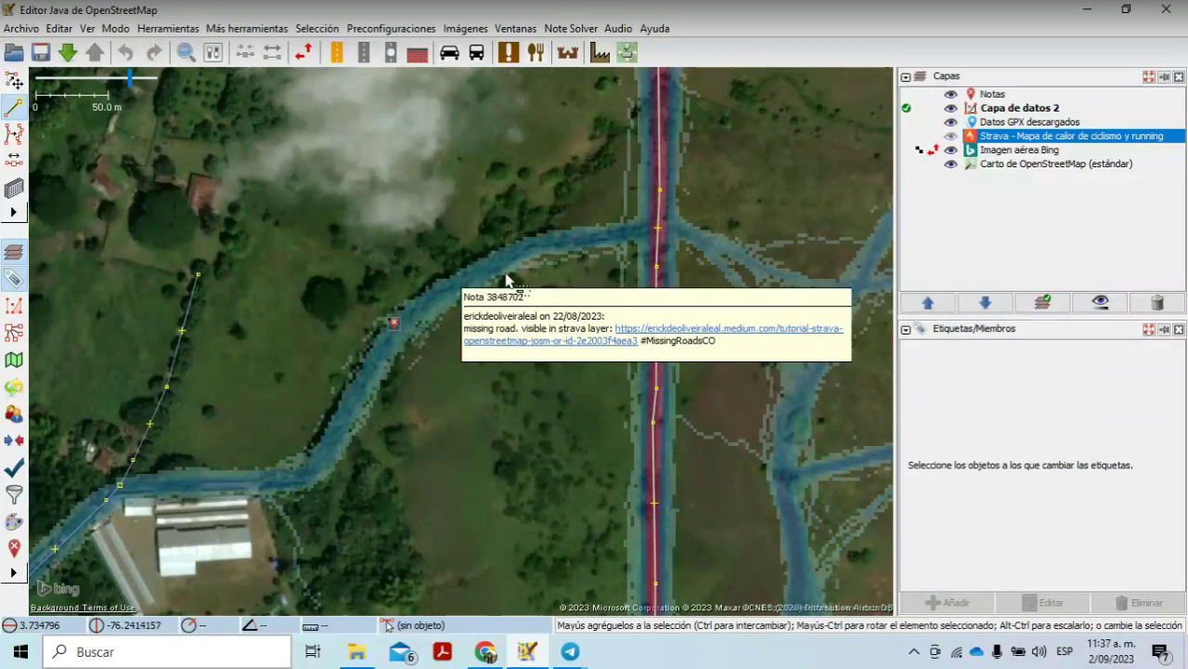
scroll(507, 279, down, 1)
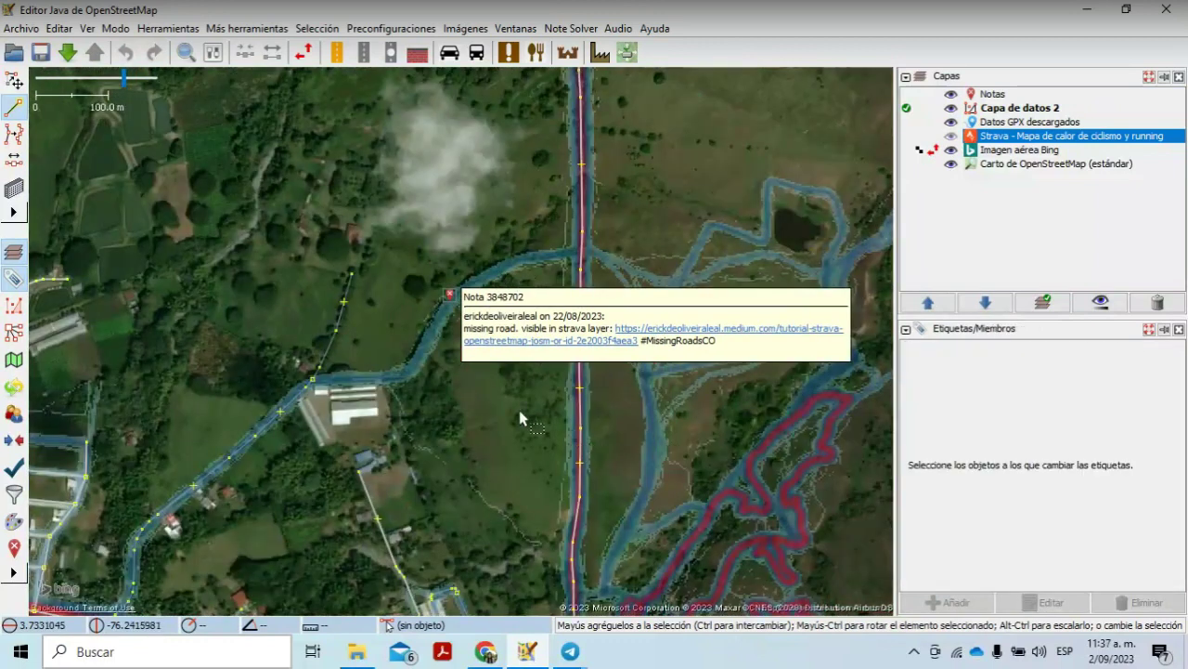
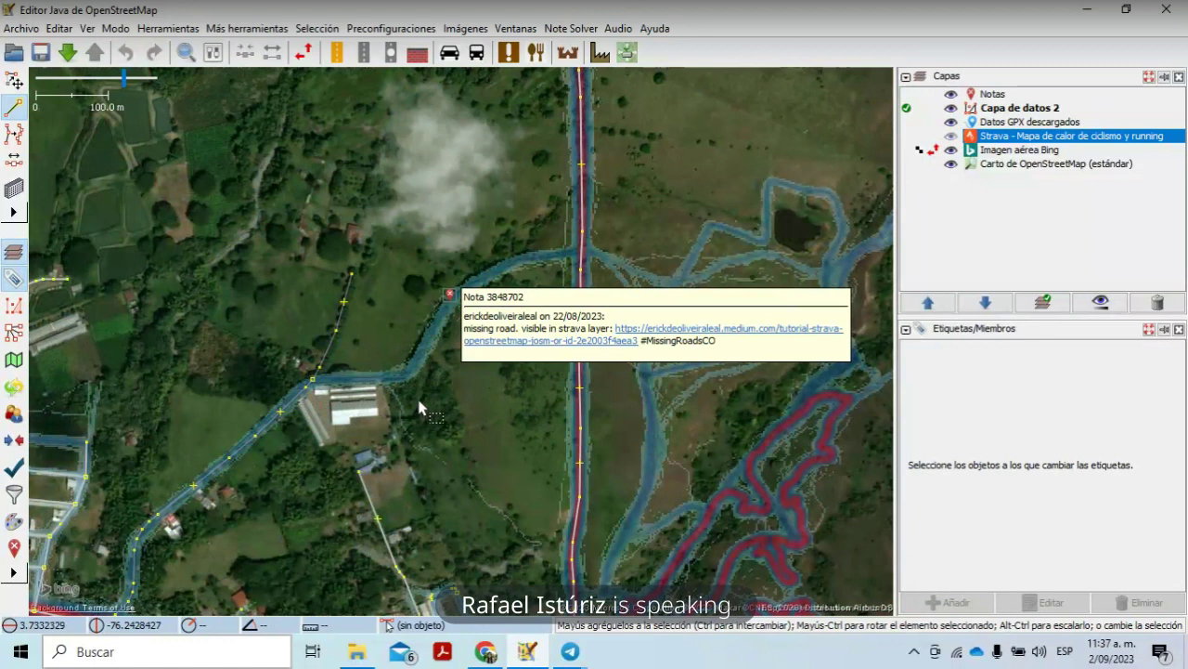
click(953, 137)
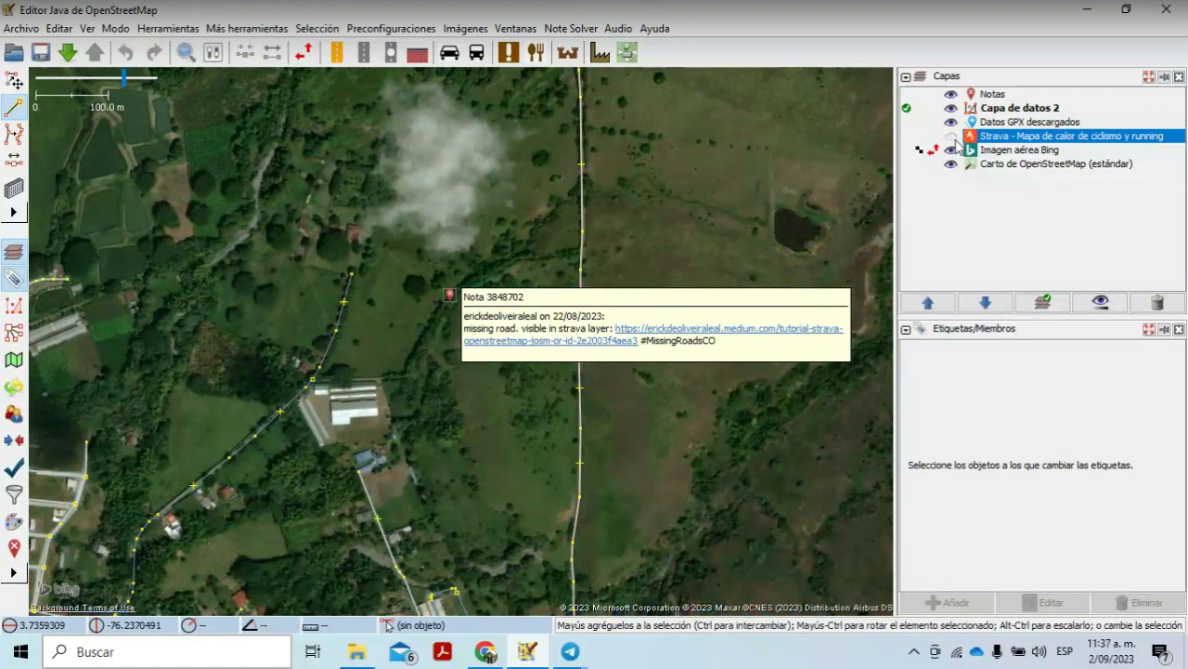
click(697, 225)
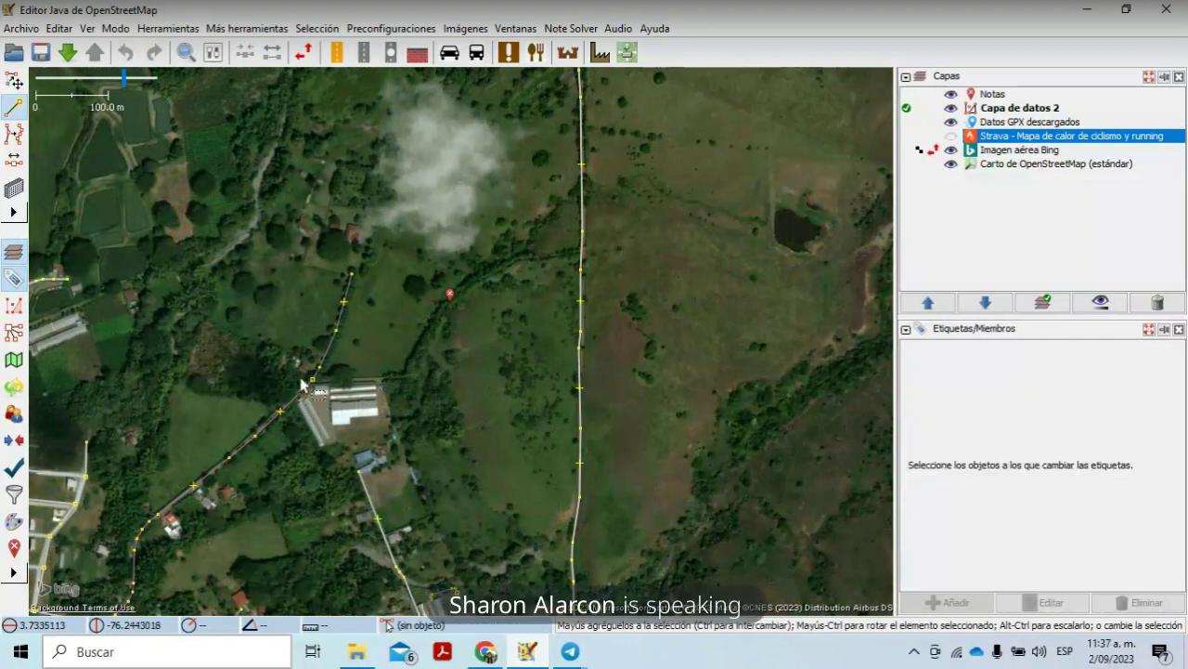
Step: Examine the imagery along the warehouses' northern edge and around the existing way's junction nodes for the missing road's western start
scroll(355, 388, up, 5)
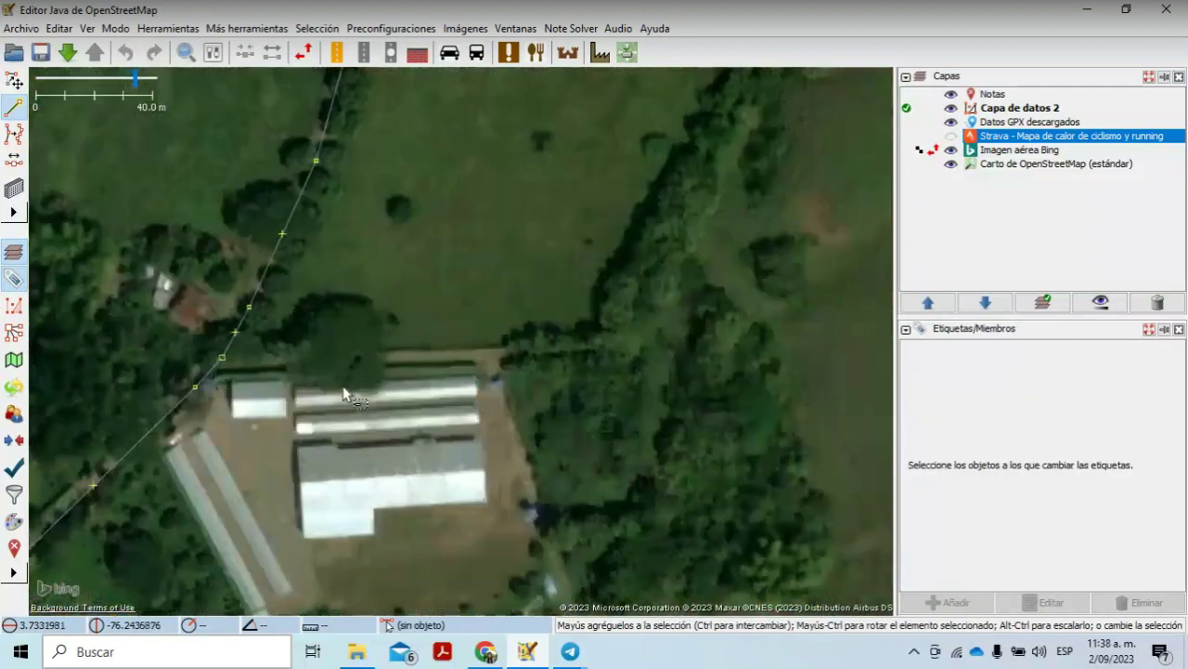
mouse_move(567, 332)
mouse_down()
mouse_move(580, 327)
mouse_move(504, 300)
mouse_move(564, 316)
mouse_up()
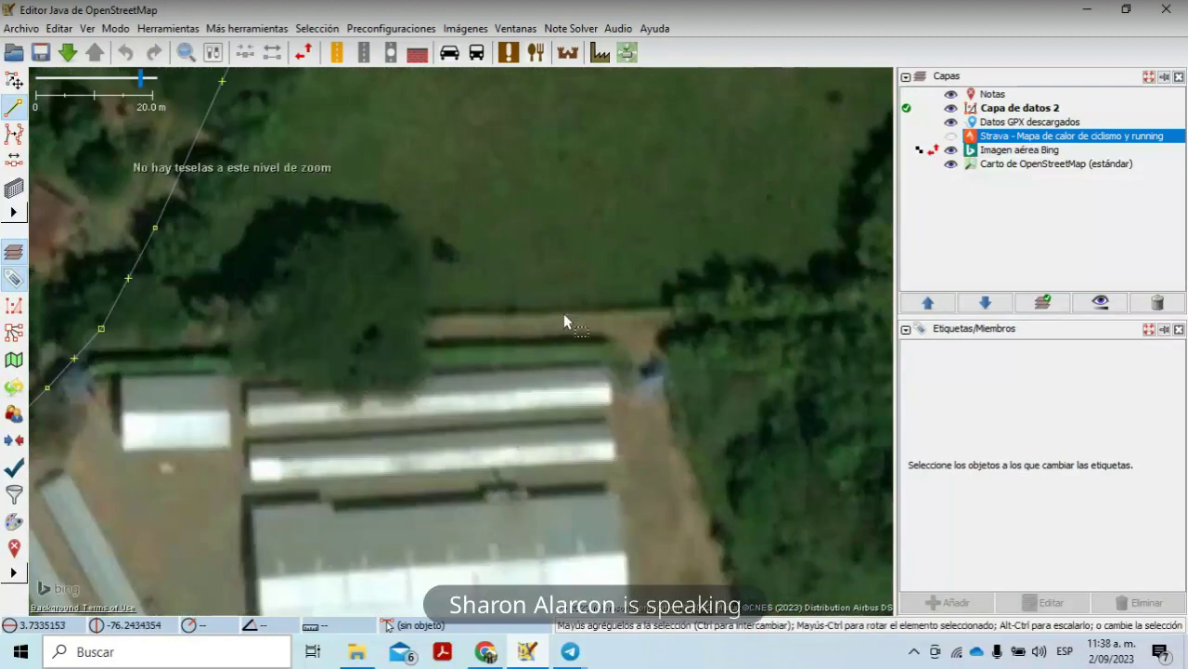
right_click(564, 313)
click(531, 284)
drag(531, 283, 817, 153)
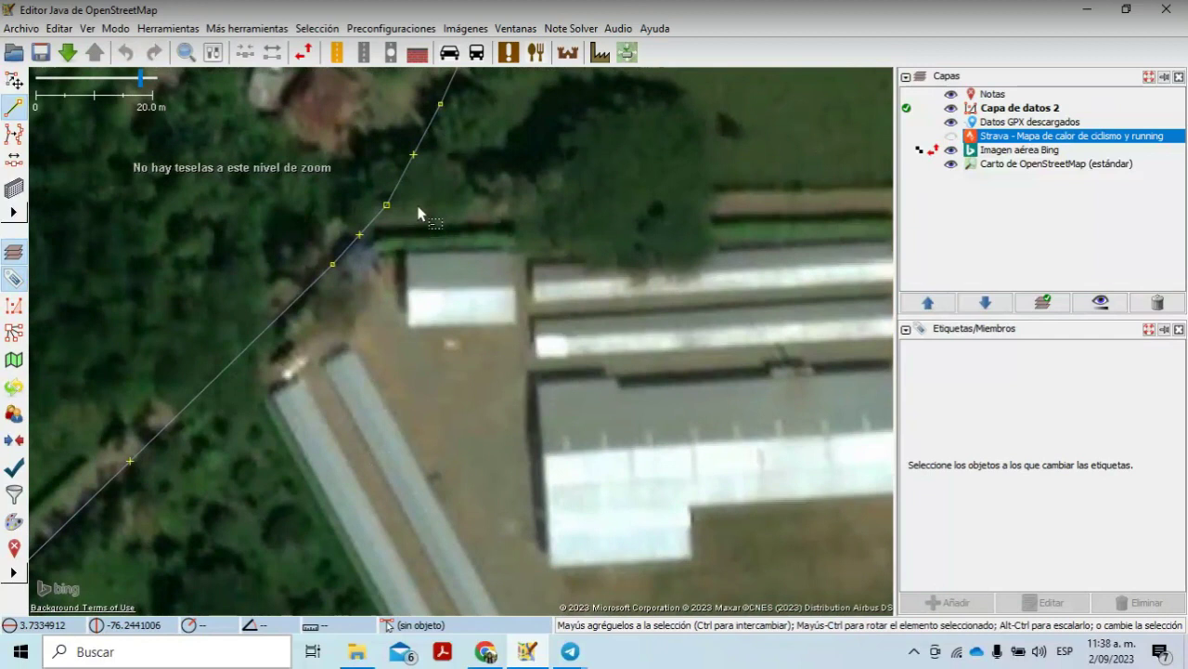
scroll(418, 214, down, 2)
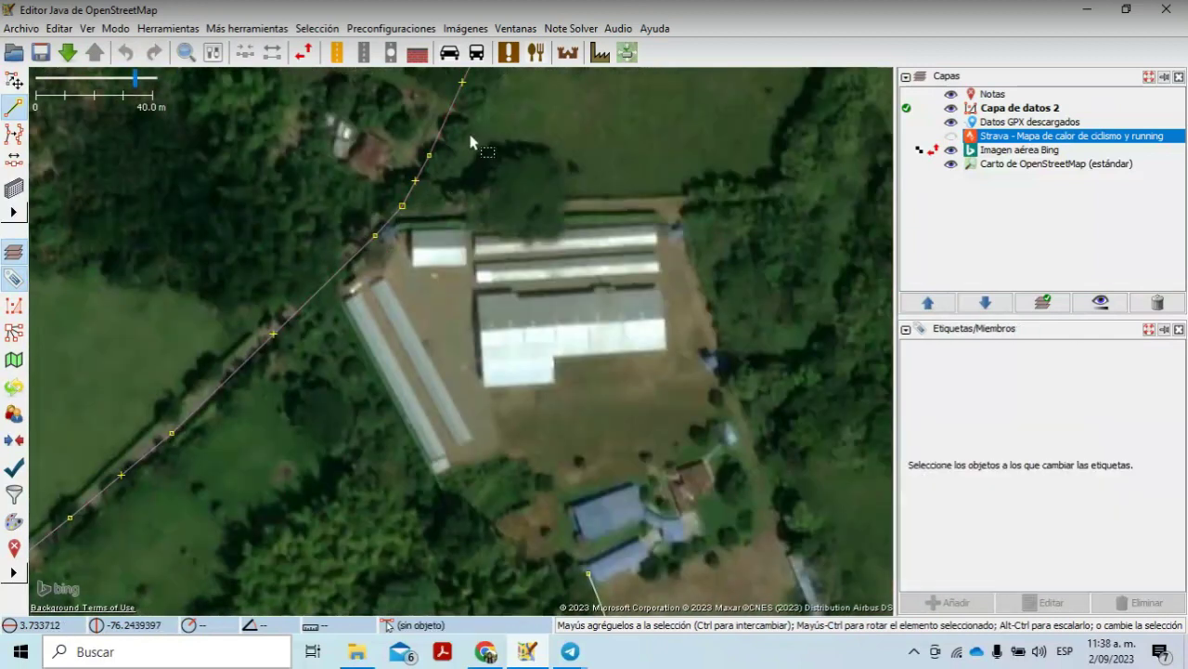
drag(474, 133, 382, 135)
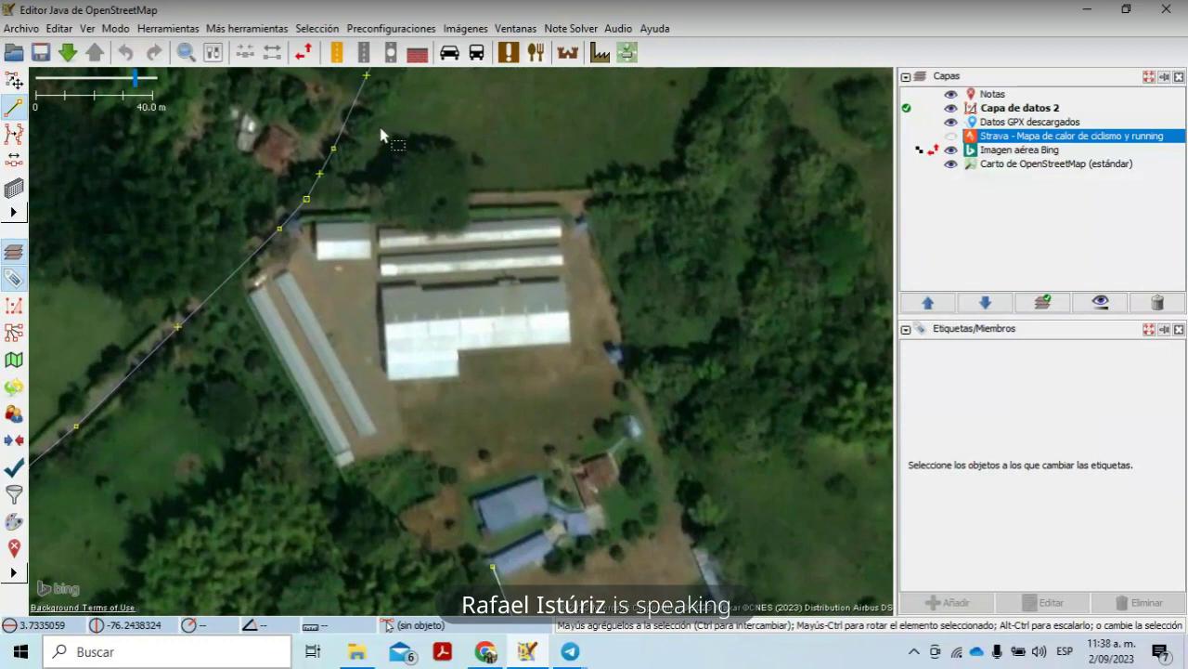
click(300, 206)
click(319, 212)
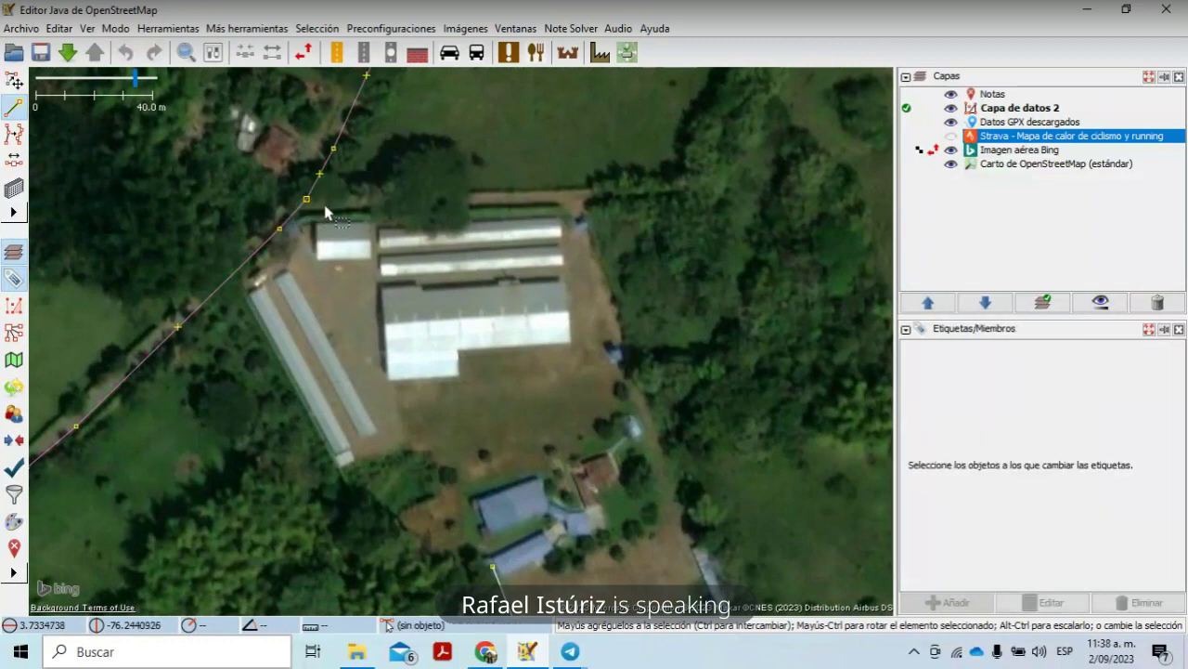
click(308, 201)
click(418, 206)
click(302, 216)
click(334, 150)
click(331, 160)
click(330, 197)
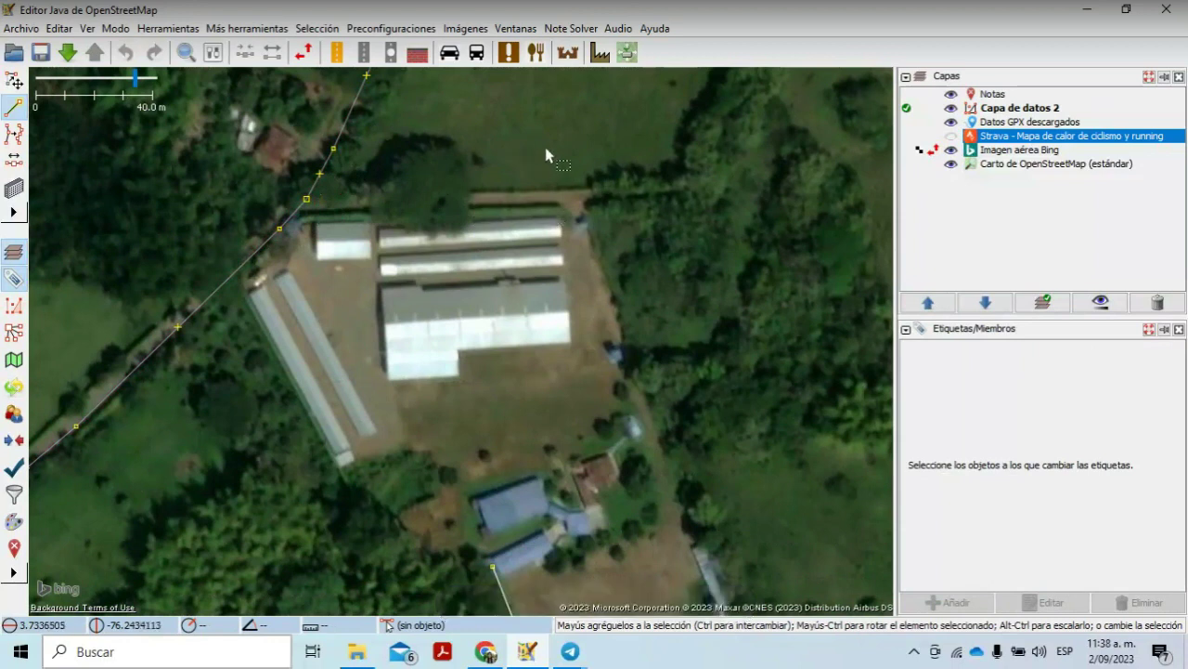
Step: Examine the tree line from the warehouses past note 3848702 to the eastern road for traces of the missing road
drag(545, 147, 391, 436)
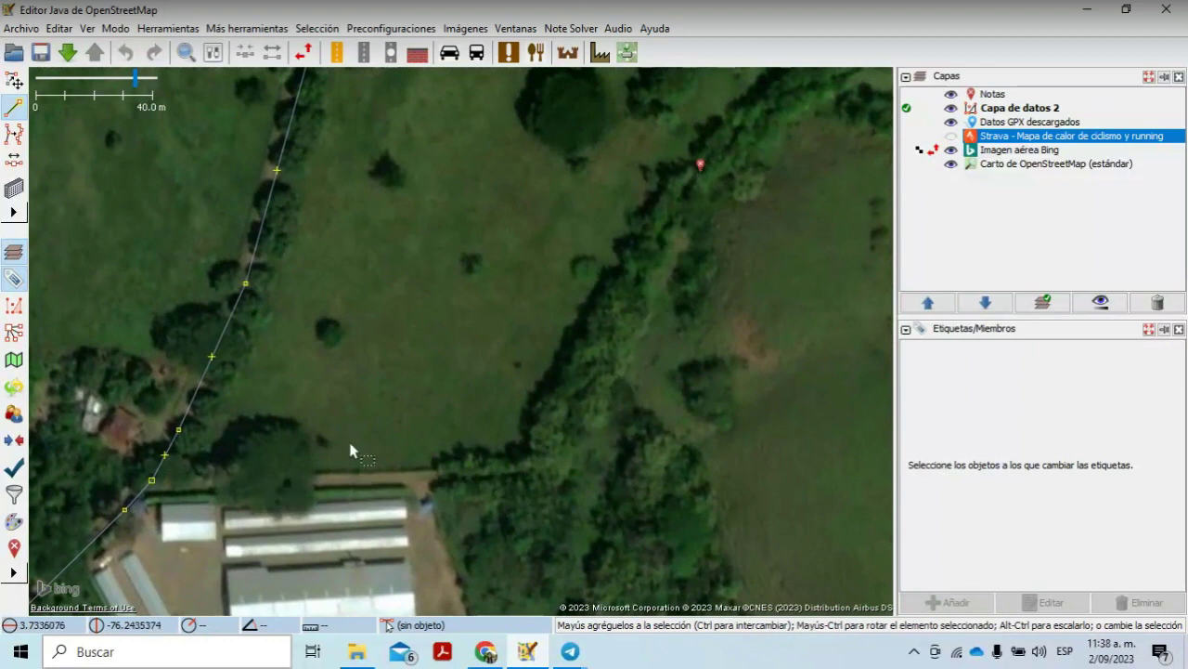
mouse_move(694, 254)
mouse_down()
mouse_move(626, 287)
mouse_move(533, 422)
mouse_move(404, 481)
mouse_move(310, 500)
mouse_move(311, 481)
mouse_up()
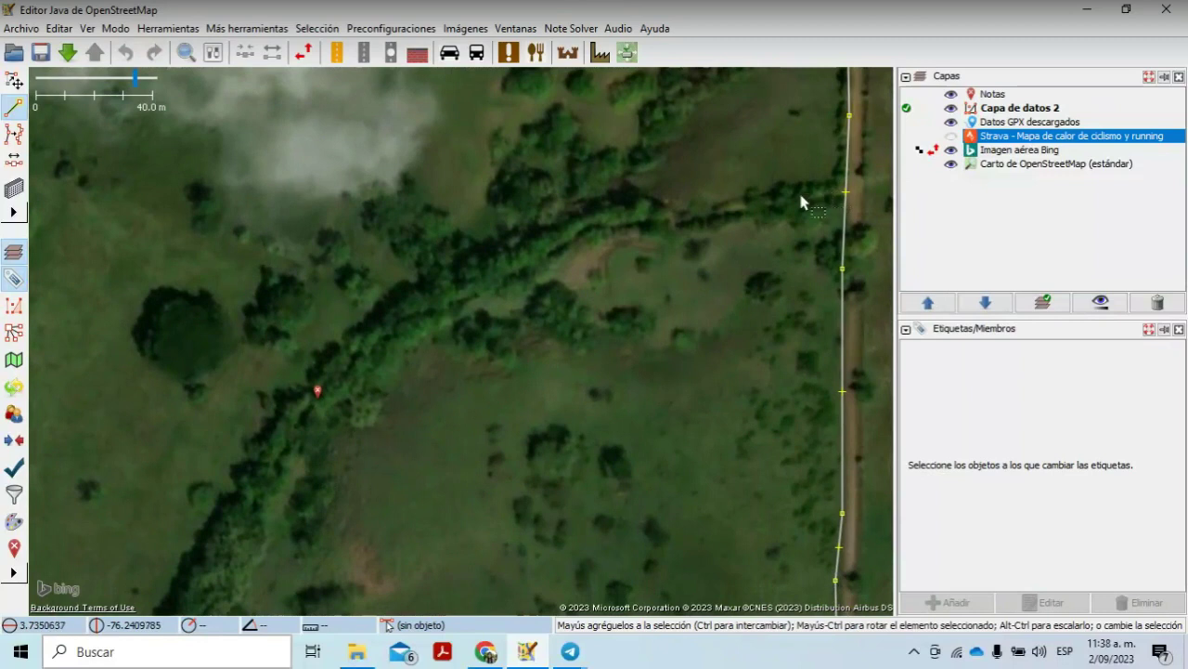
scroll(728, 223, up, 3)
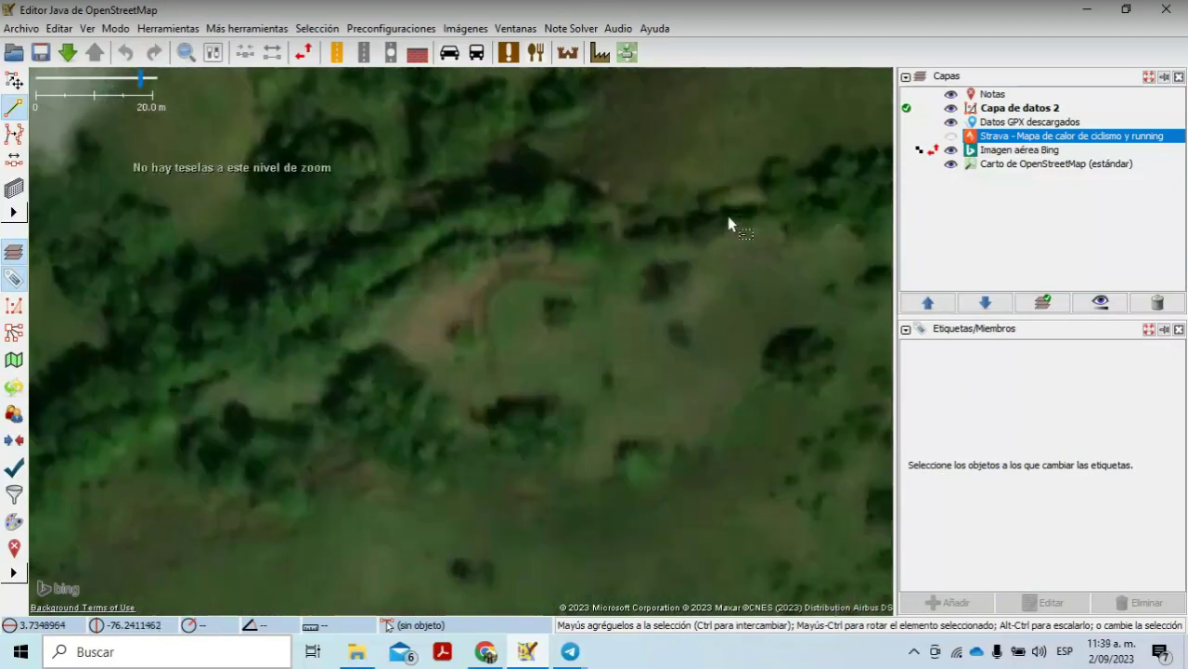
scroll(729, 223, down, 1)
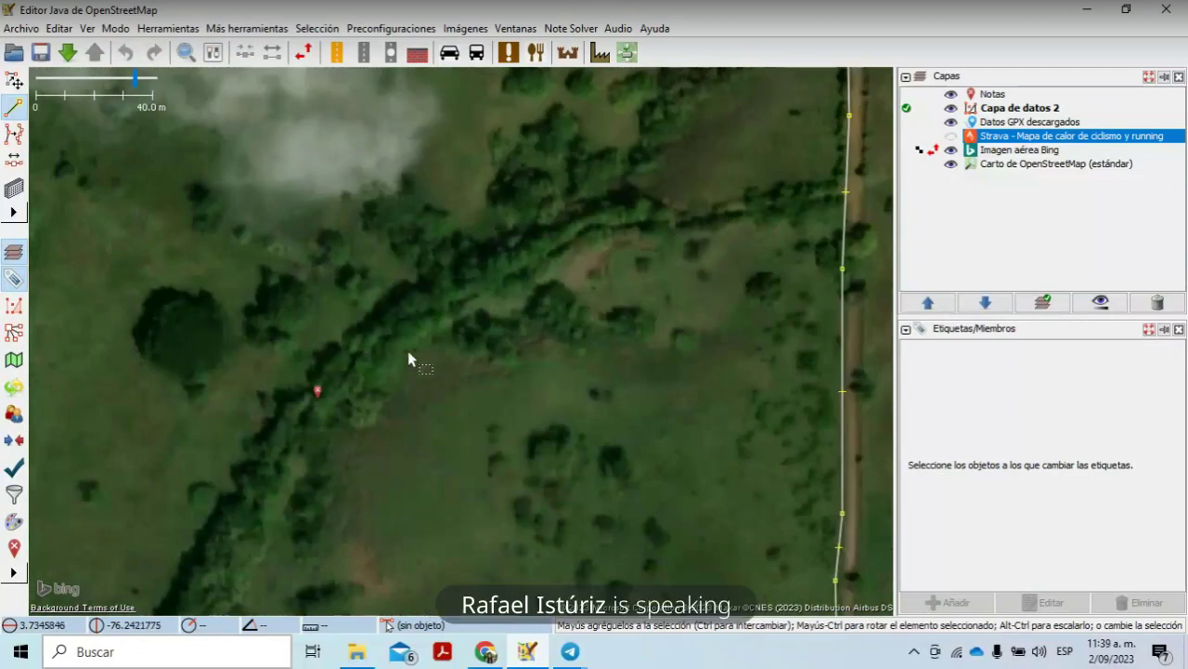
drag(408, 357, 537, 297)
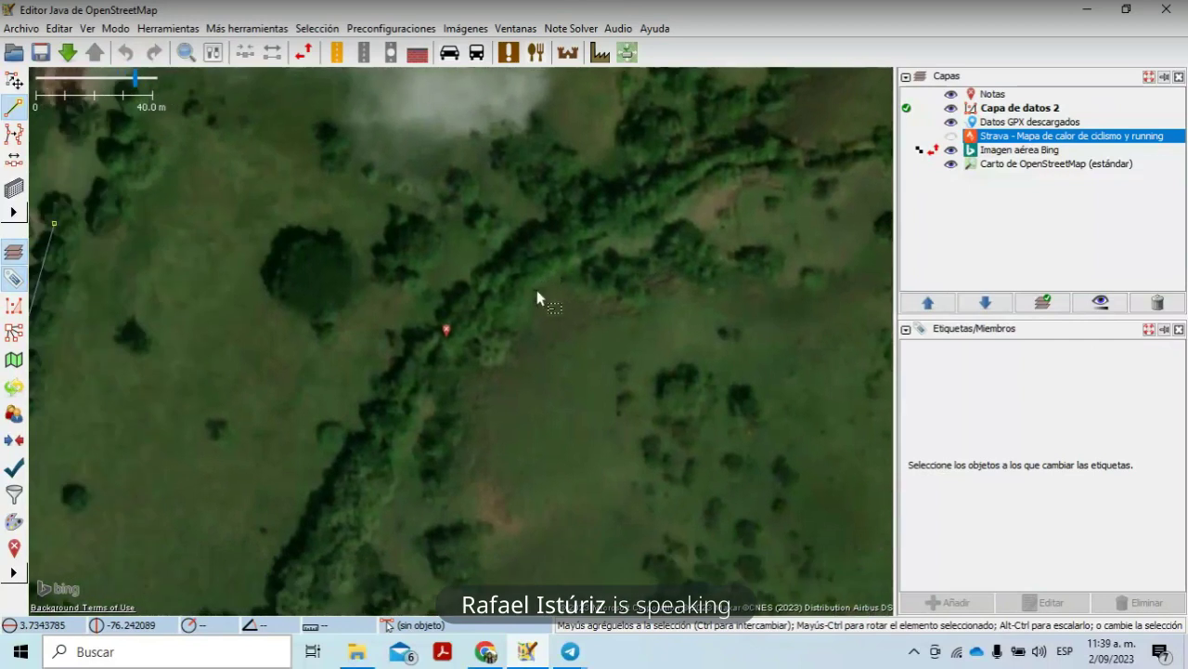
scroll(537, 295, down, 1)
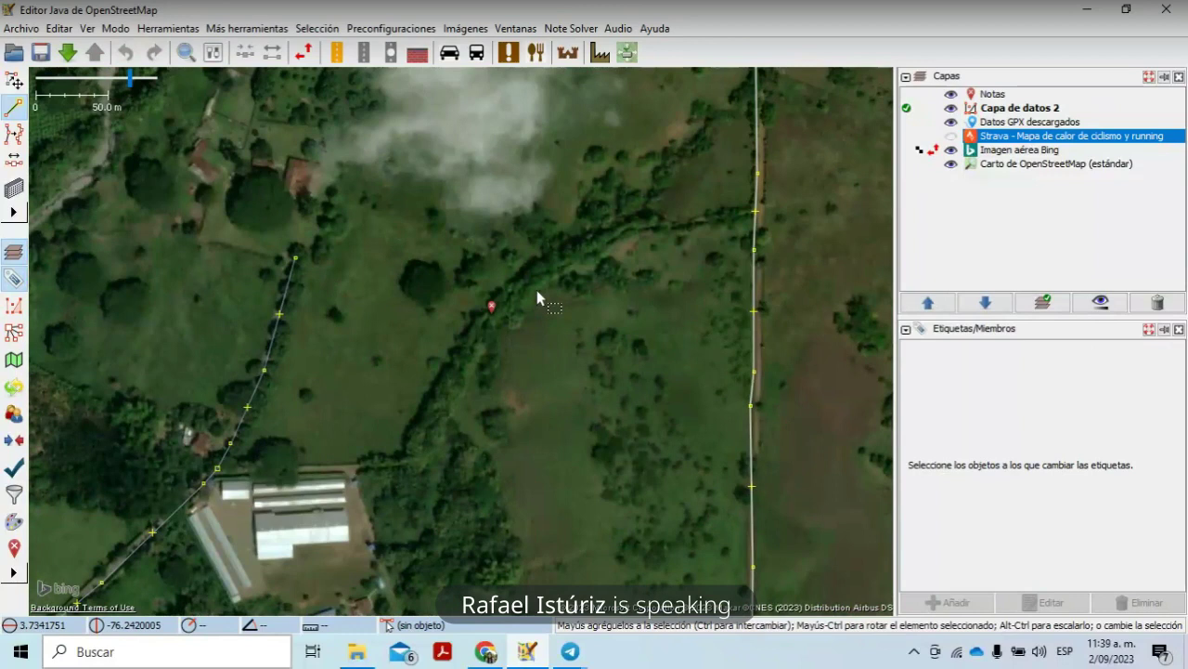
scroll(533, 297, up, 2)
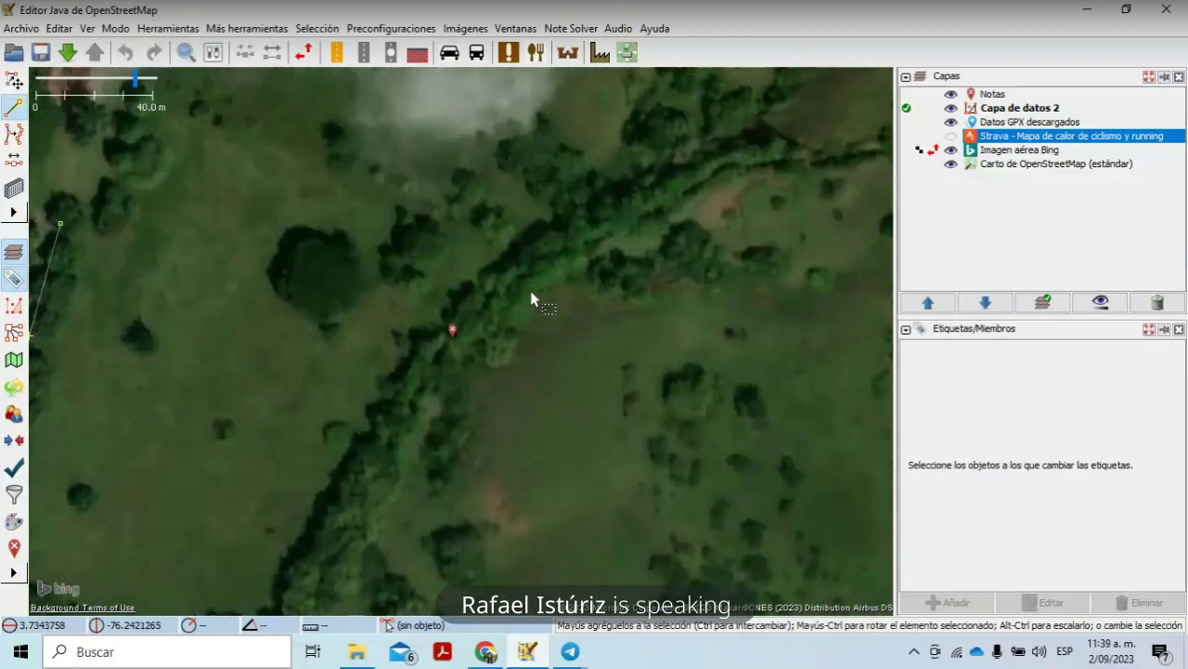
scroll(533, 298, down, 1)
scroll(533, 298, down, 1)
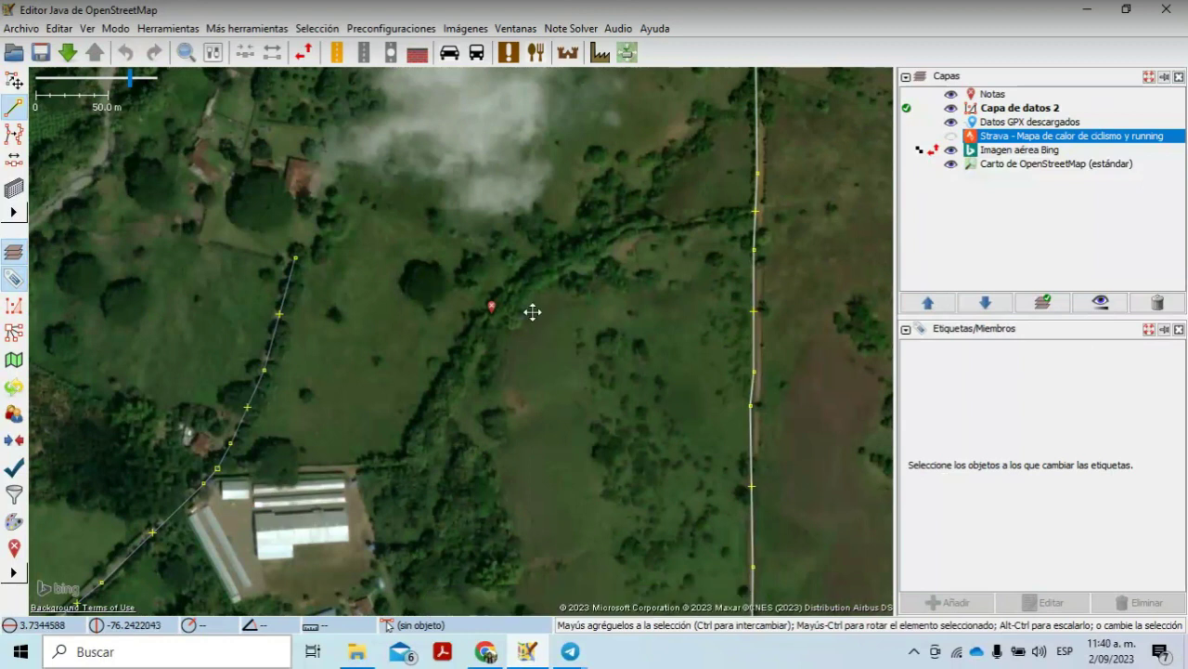
Step: Examine the existing roads from the warehouses southwest to the settlement to see how the note's area is connected
drag(533, 310, 594, 199)
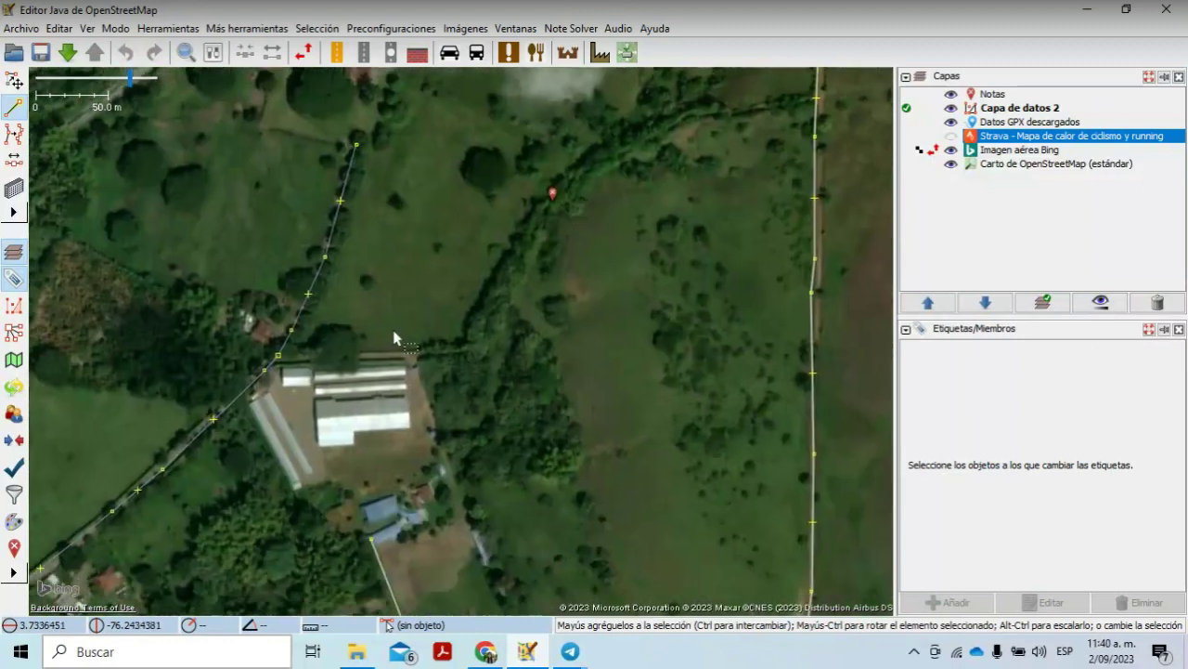
drag(393, 337, 459, 225)
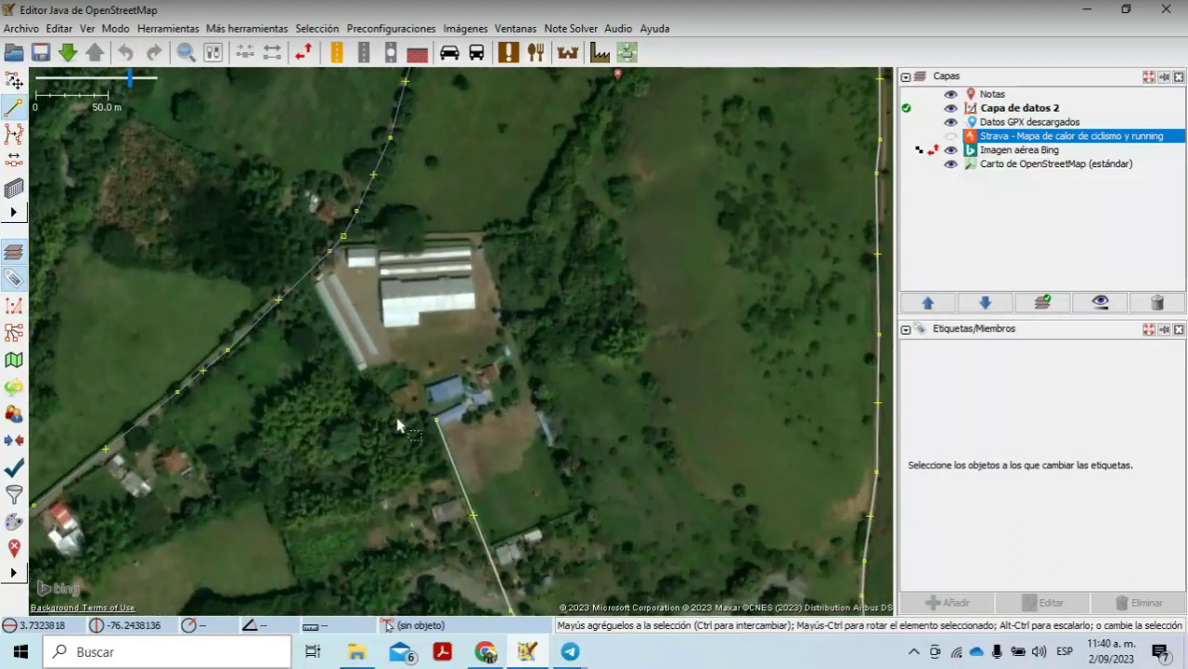
drag(378, 467, 598, 184)
drag(342, 409, 453, 297)
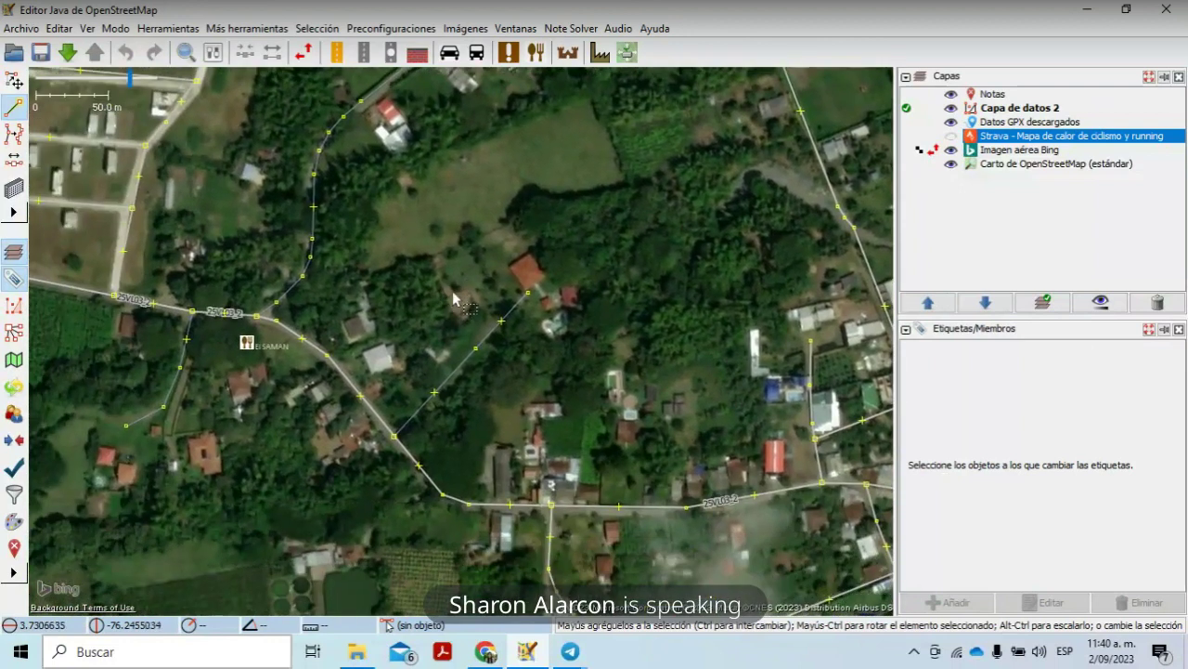
scroll(461, 289, down, 6)
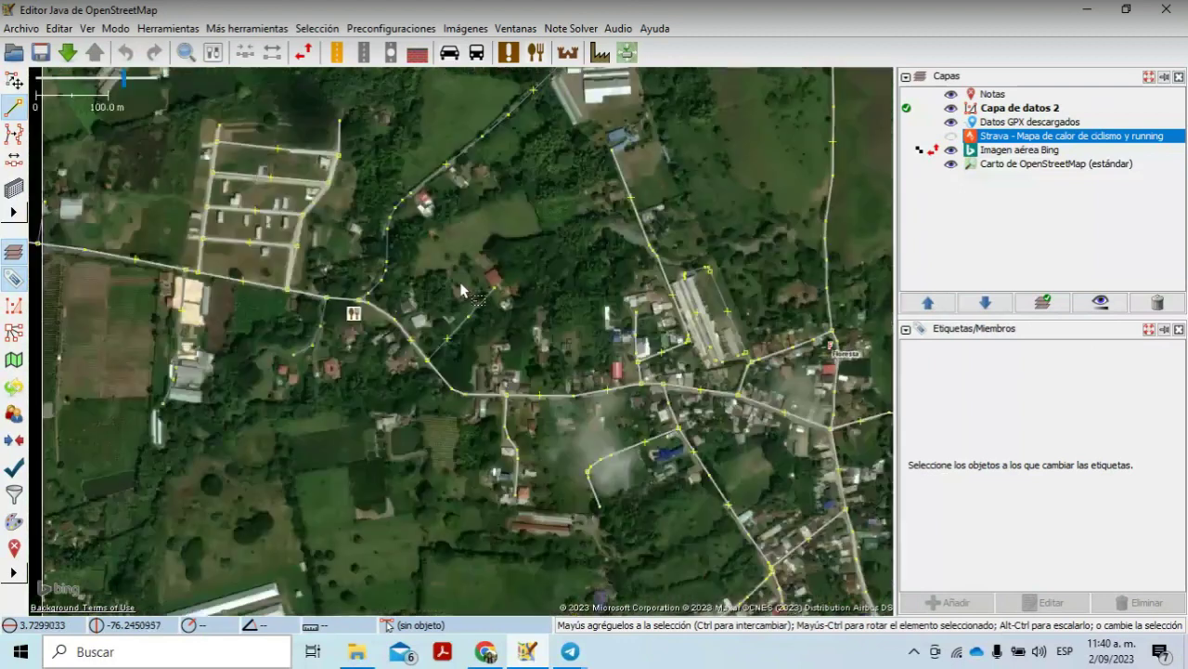
Step: Inspect the tags of the ways leading from the settlement to the warehouses beside note 3848702
click(414, 295)
click(429, 292)
click(435, 286)
click(443, 270)
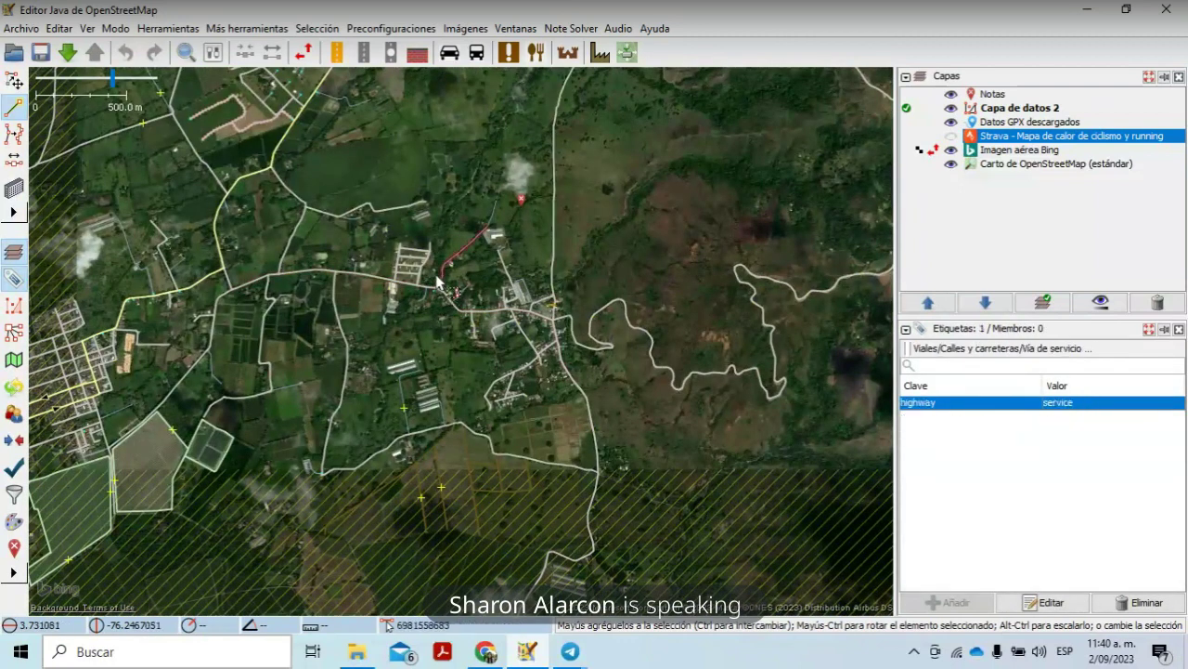
click(492, 234)
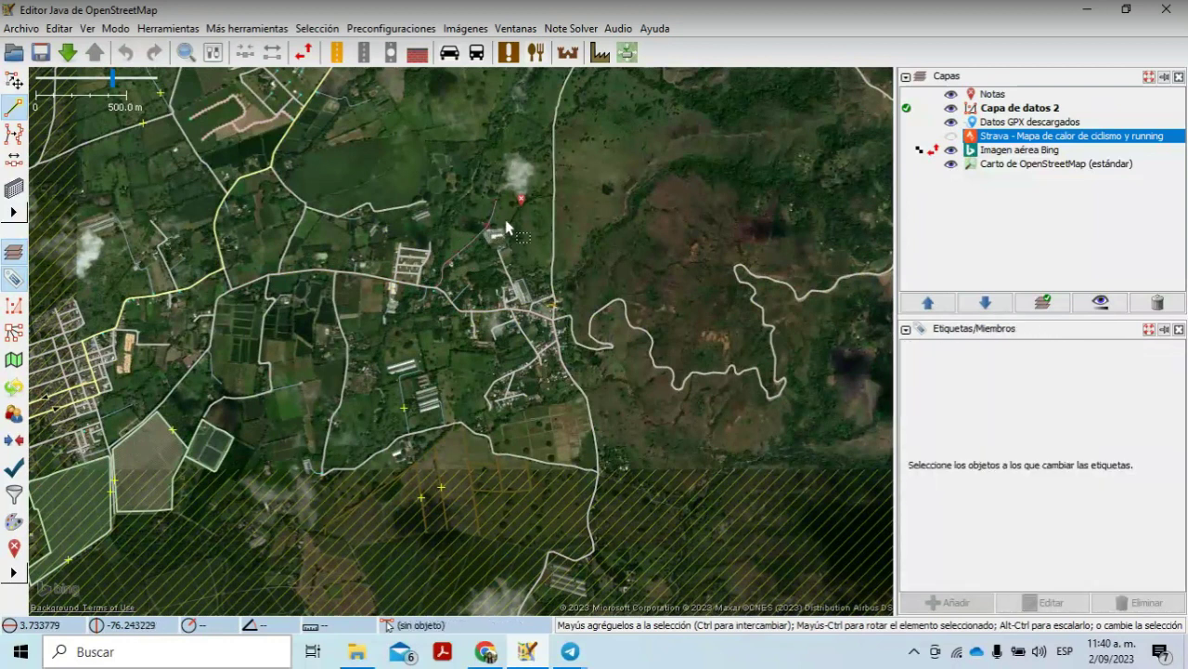
click(553, 192)
click(548, 195)
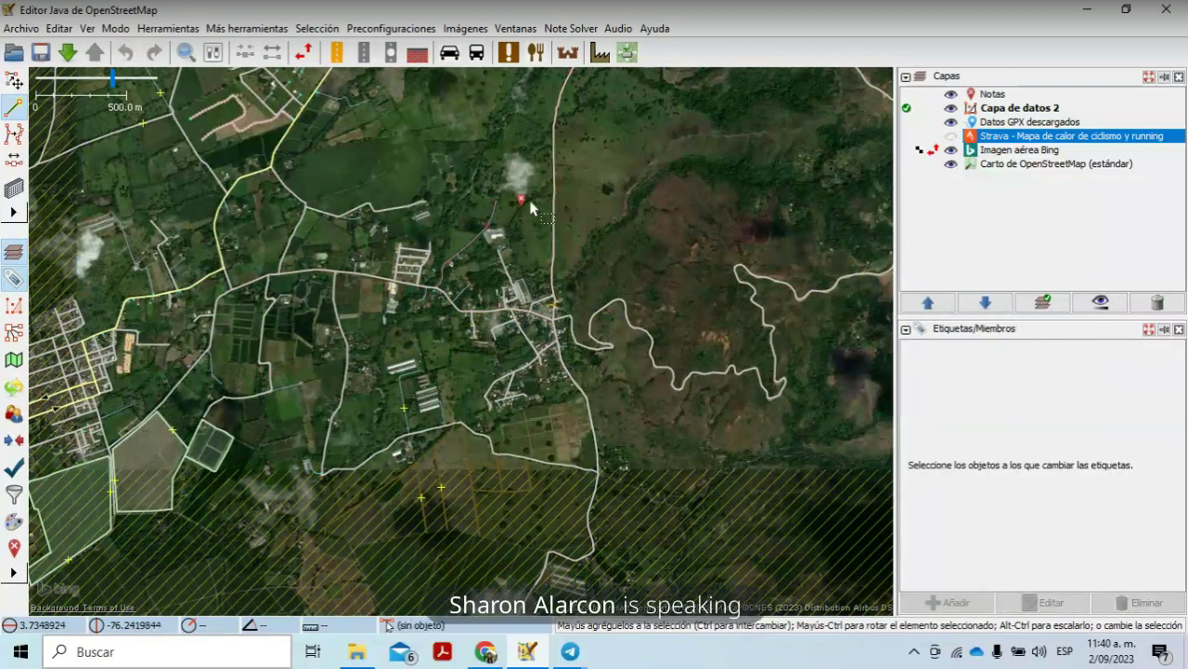
click(455, 279)
click(499, 264)
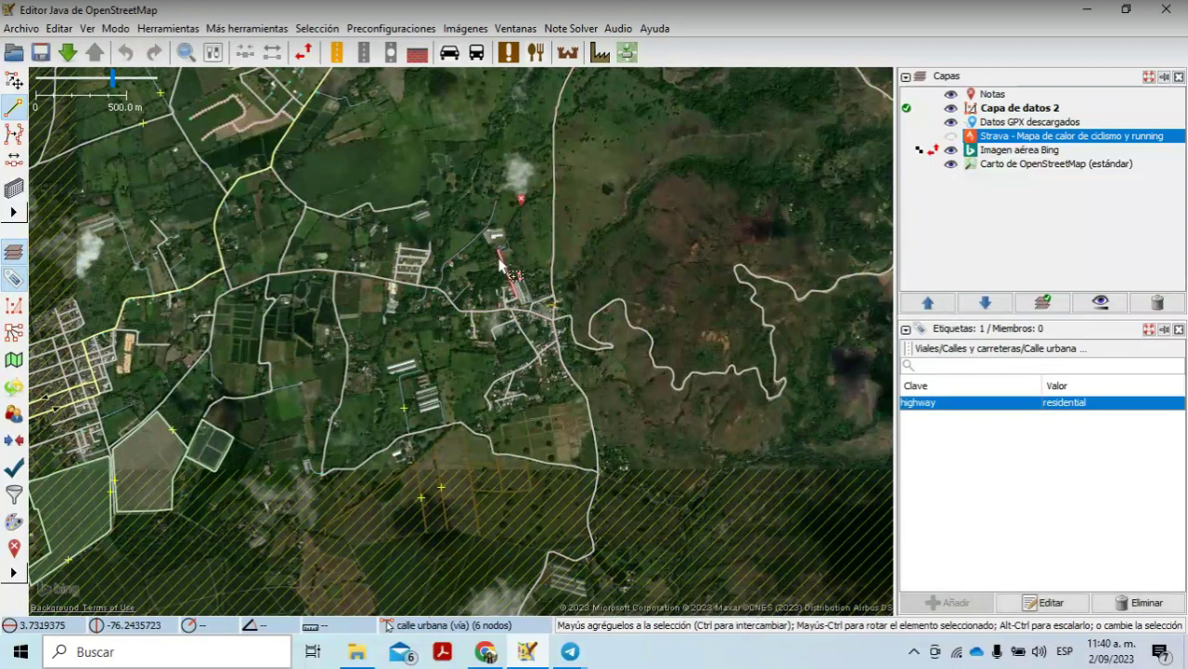
Step: Show the Strava heatmap layer and compare its traces around note 3848702 with the warehouses and the eastern road
scroll(499, 264, up, 2)
click(539, 194)
drag(538, 191, 509, 301)
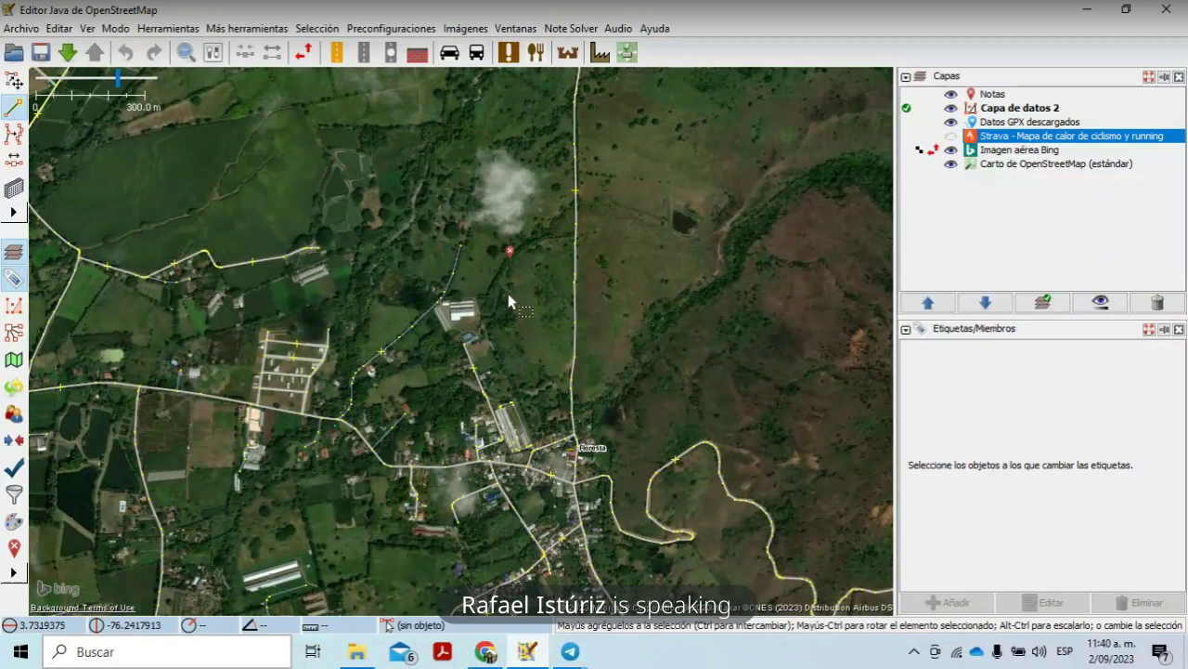
click(952, 136)
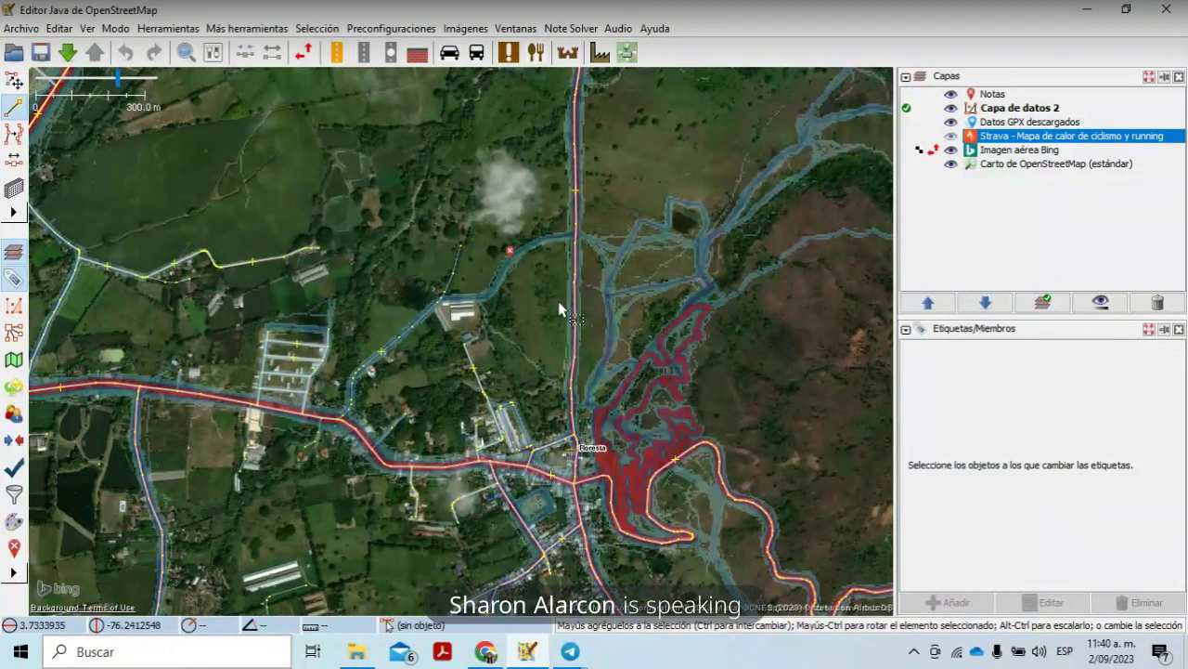
scroll(560, 309, up, 4)
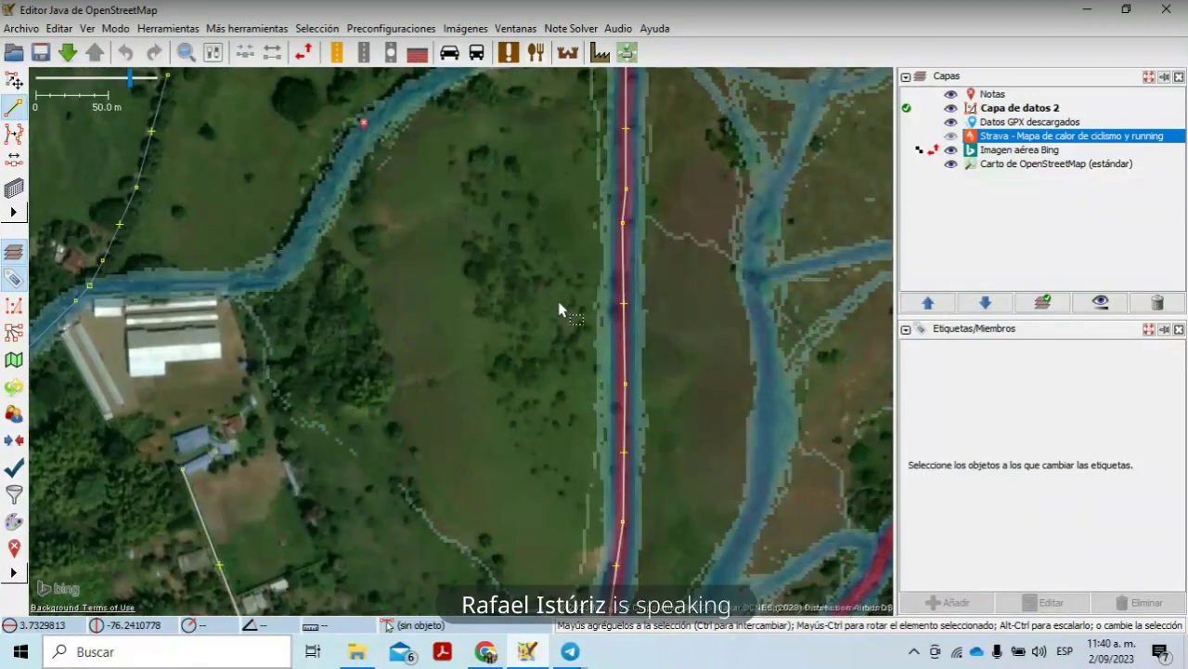
scroll(560, 309, down, 1)
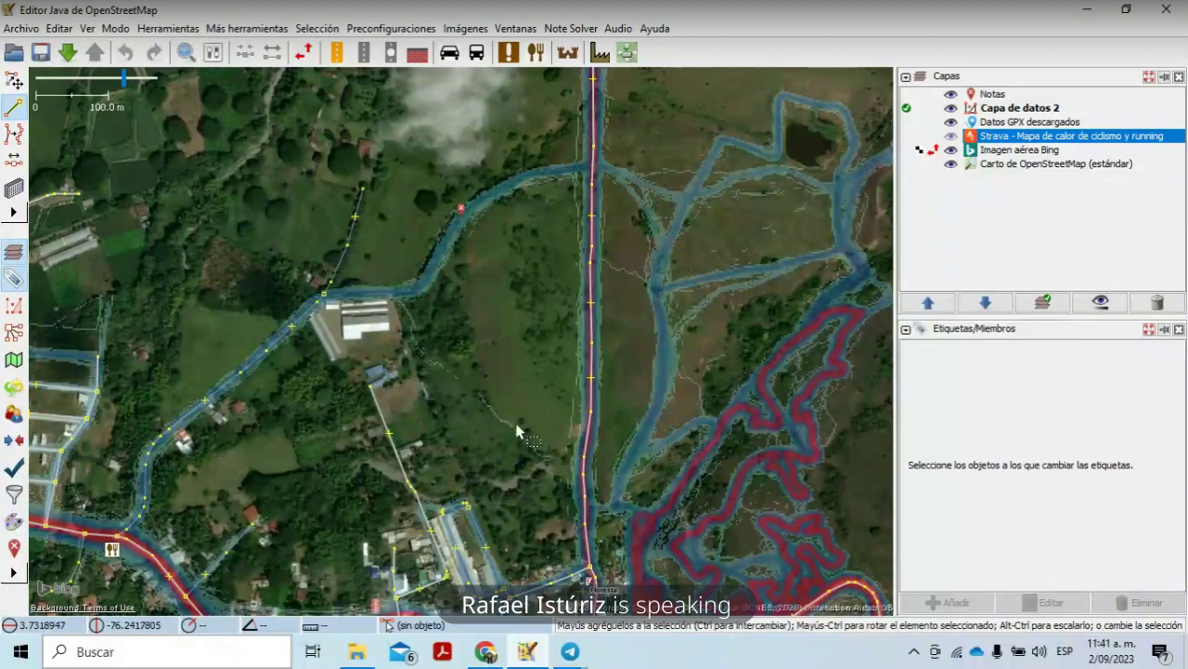
Step: Examine the faint heatmap trace southeast of the warehouses and the heatmap-covered roads between note 3848702 and the settlement
scroll(518, 431, up, 4)
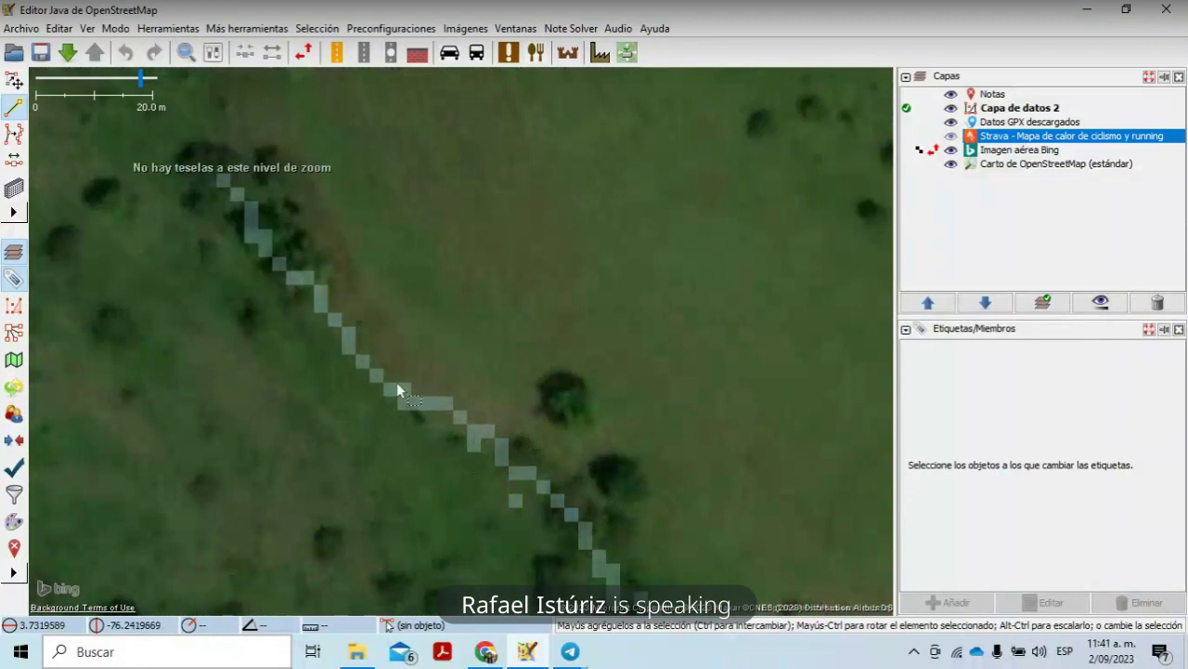
scroll(459, 425, down, 2)
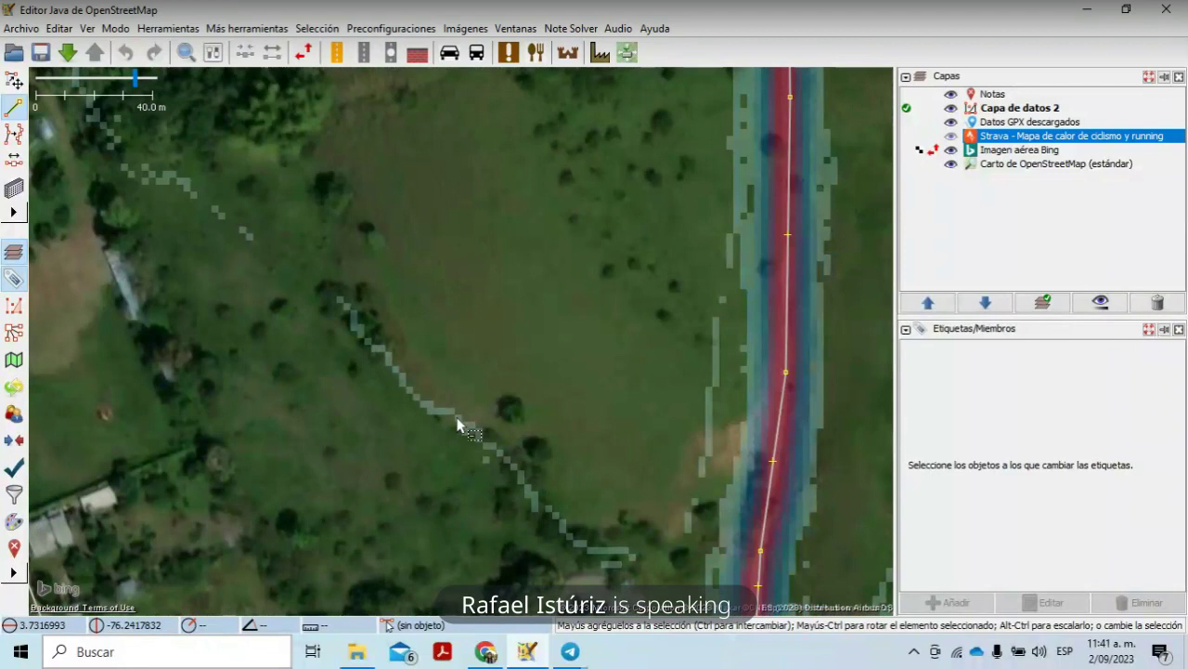
scroll(458, 425, down, 1)
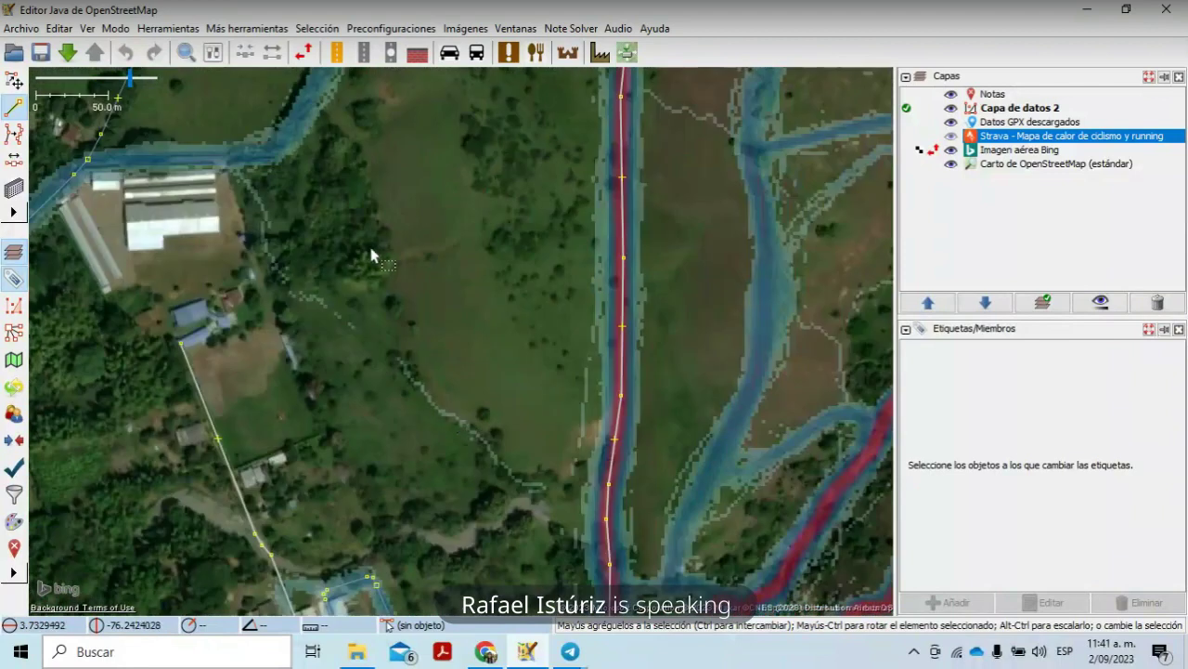
click(418, 289)
drag(418, 289, 483, 434)
drag(456, 393, 451, 123)
drag(517, 401, 529, 577)
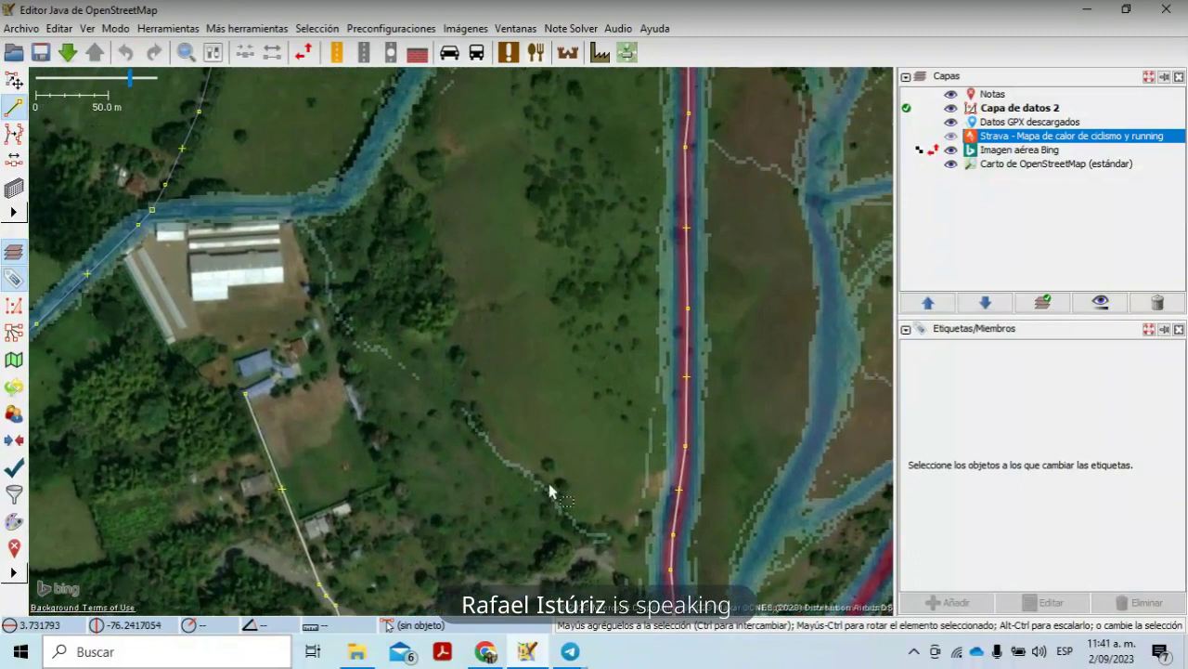
scroll(557, 481, down, 2)
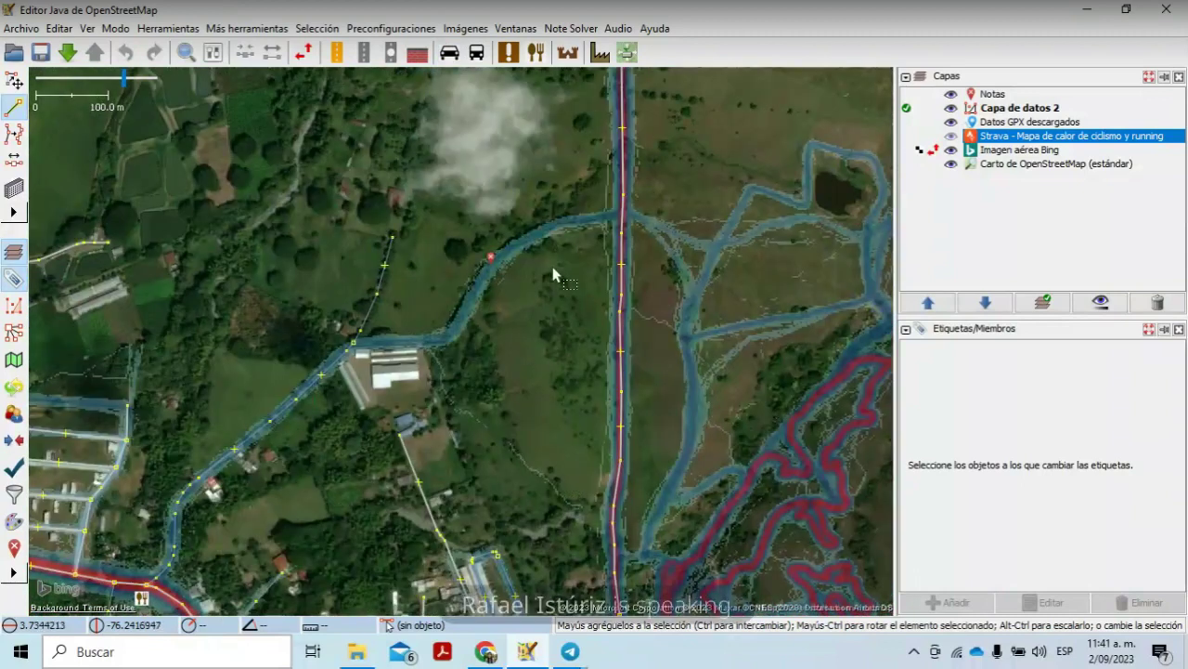
drag(552, 268, 544, 135)
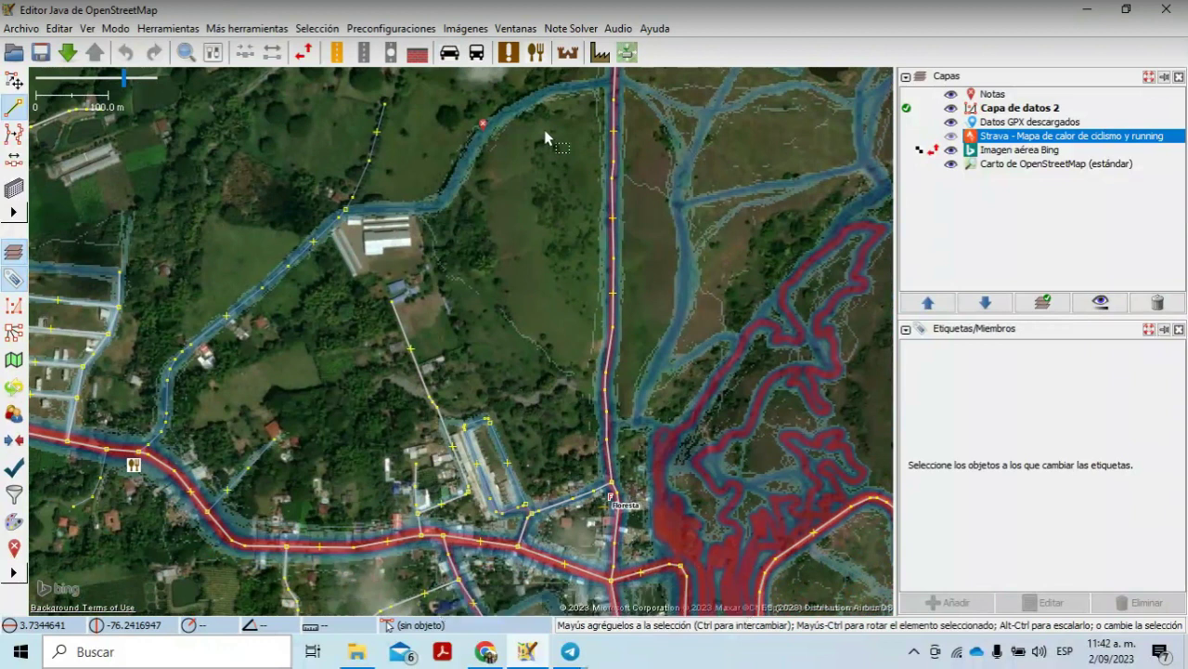
drag(544, 130, 573, 300)
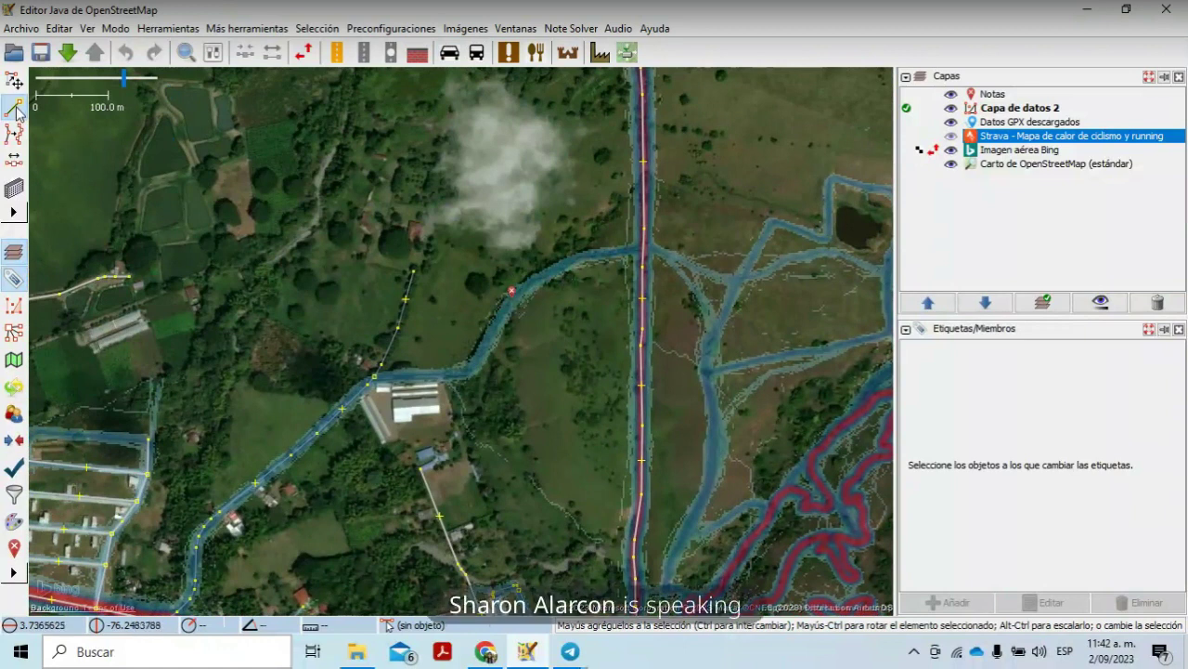
Step: Draw a way about 445 m long along the heatmap trace from the warehouses' junction node past note 3848702 to the eastern road
click(511, 291)
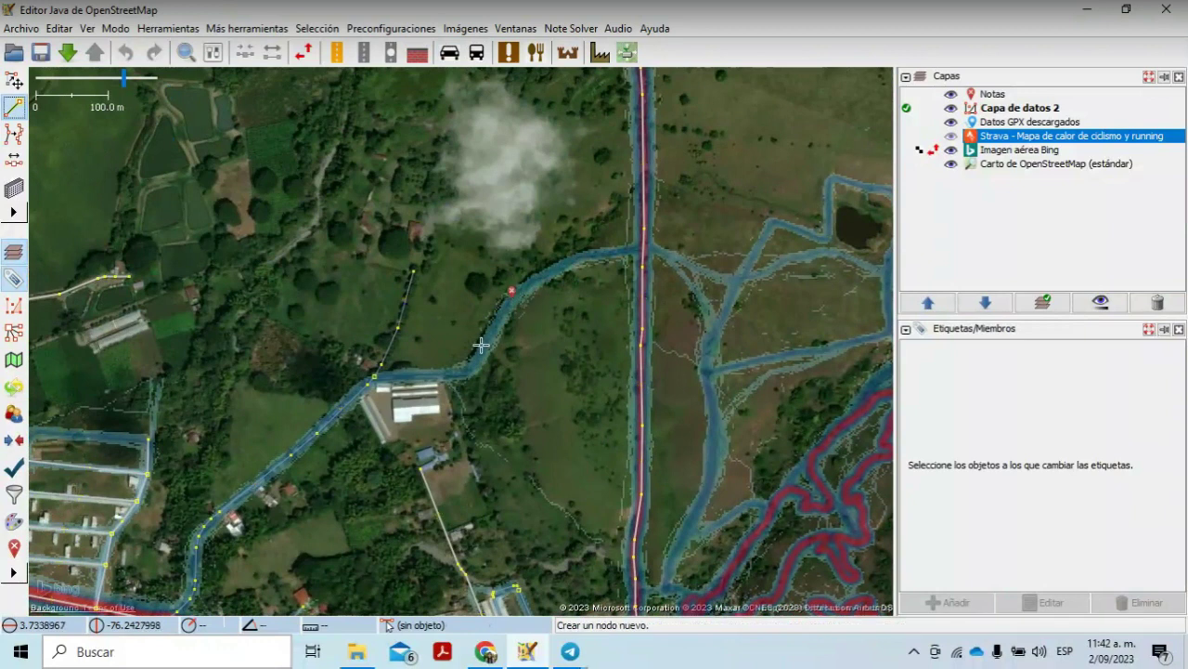
click(373, 377)
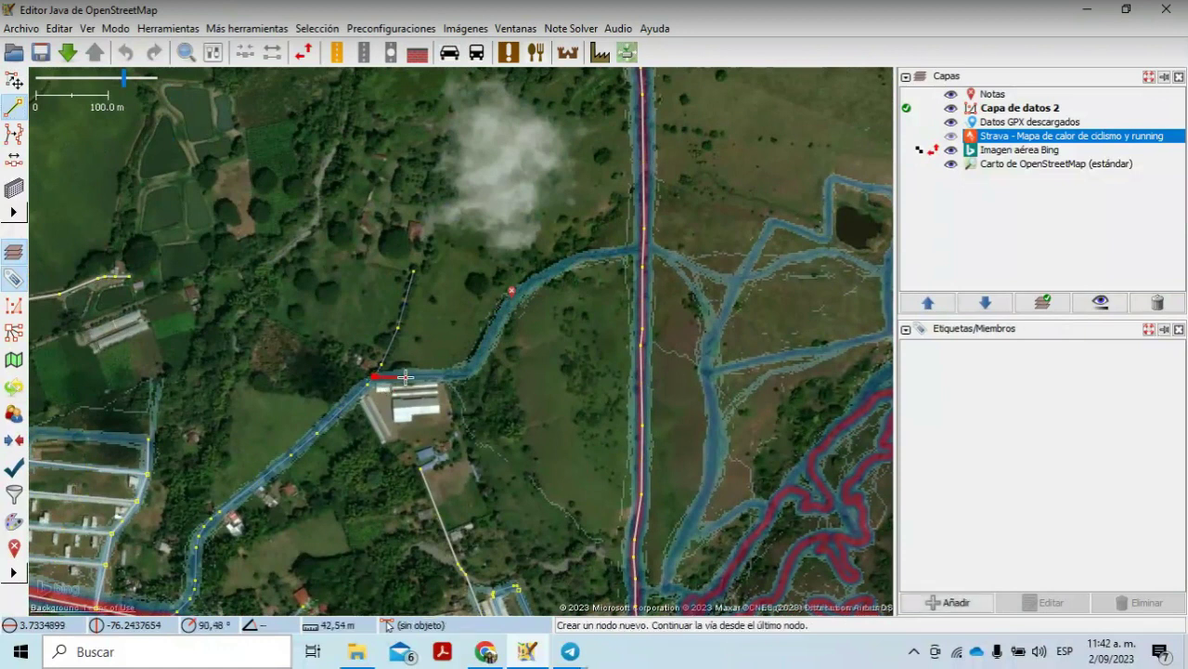
click(406, 376)
click(442, 374)
click(469, 367)
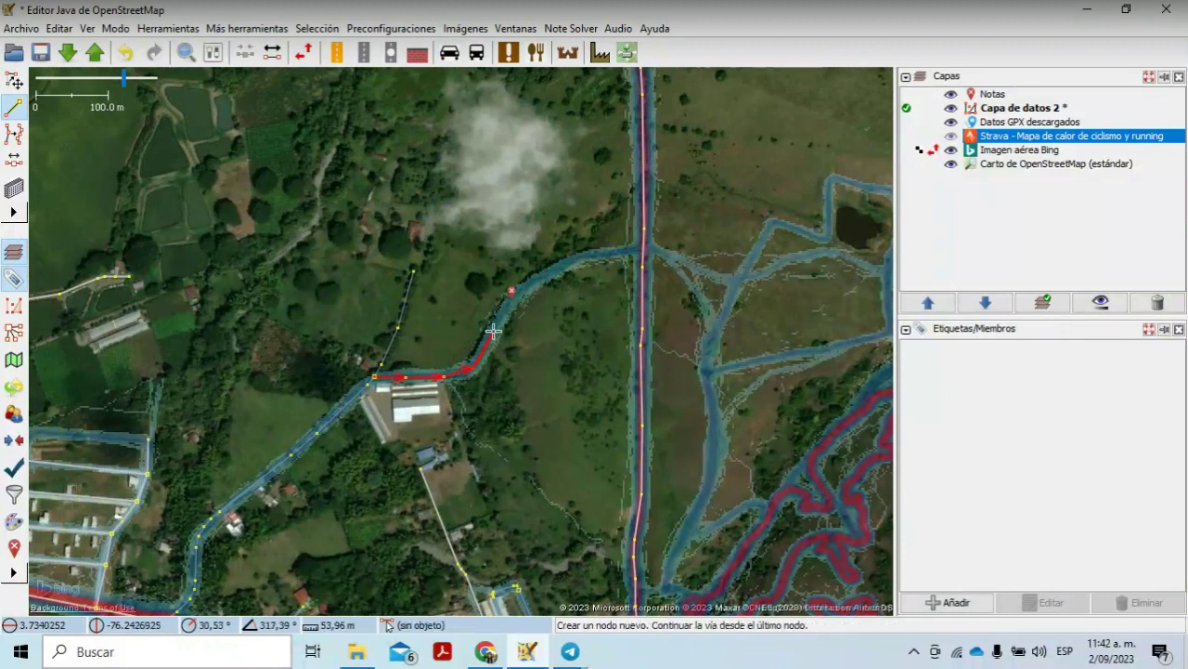
right_click(523, 284)
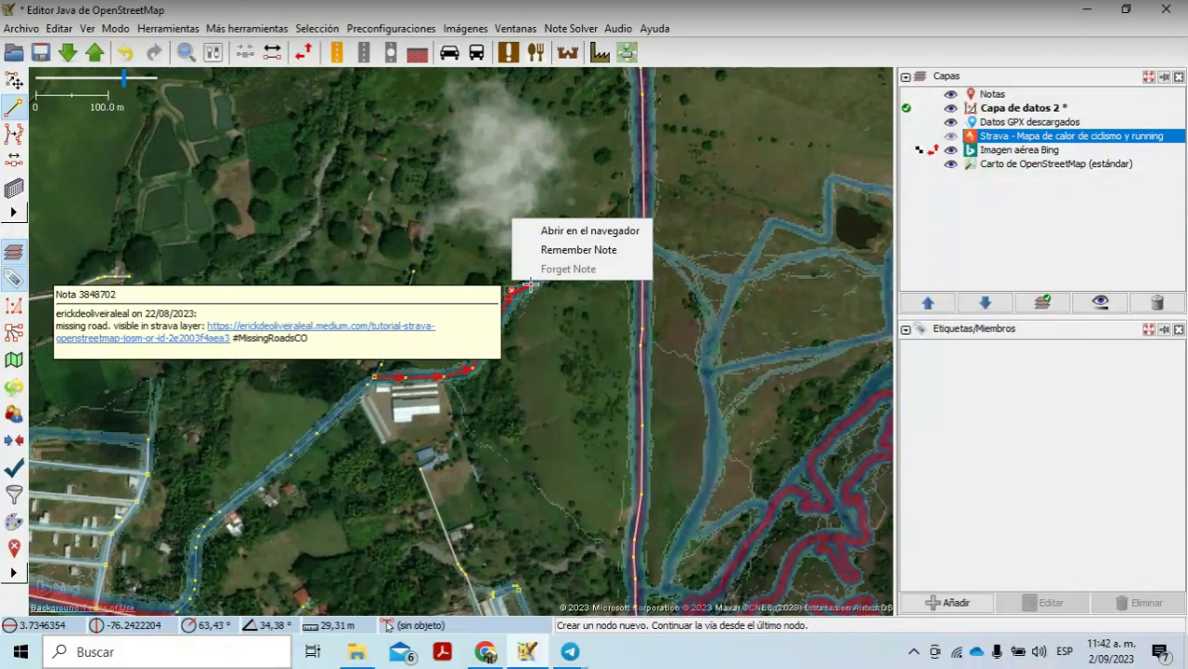
click(529, 284)
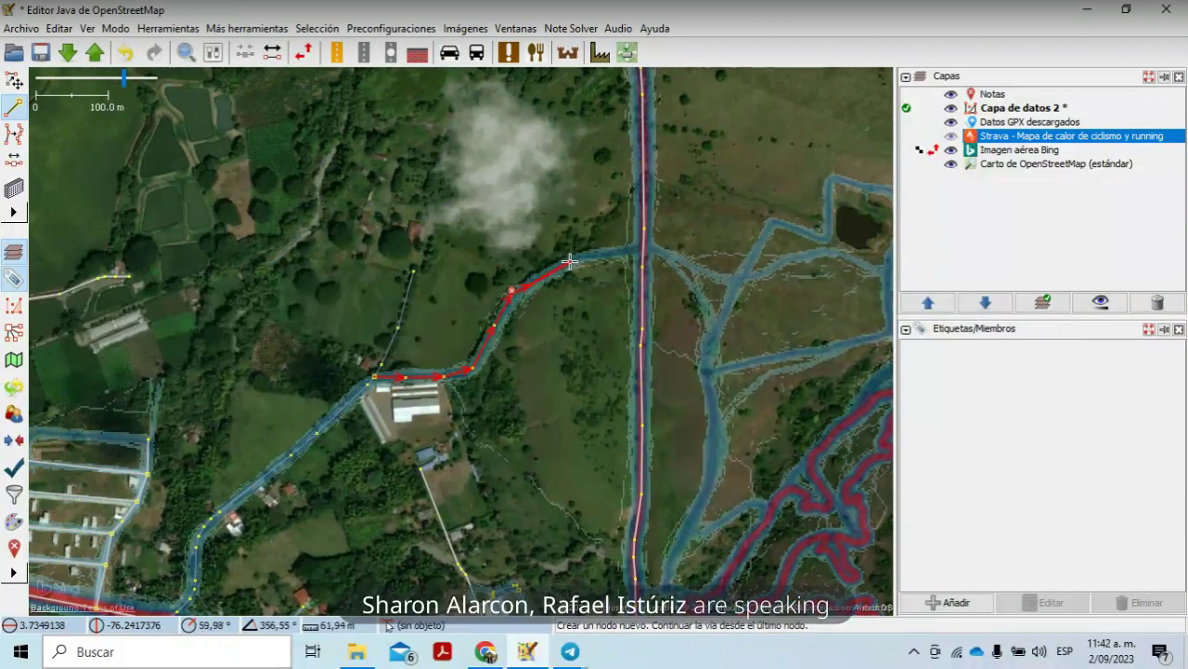
click(569, 262)
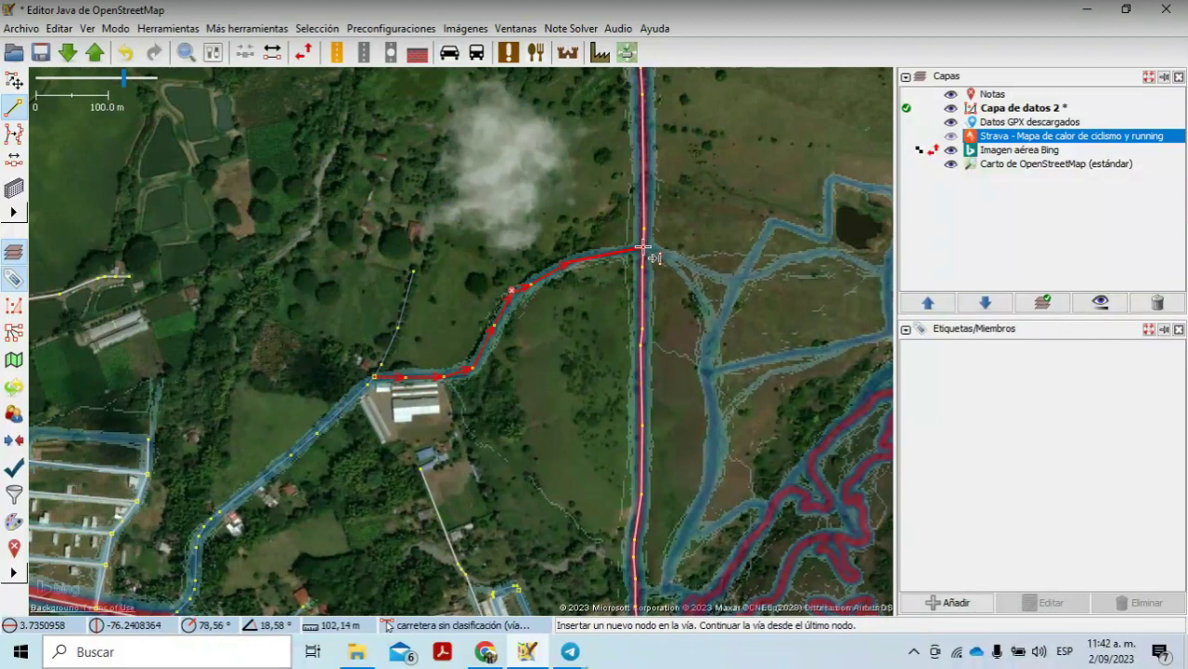
click(643, 249)
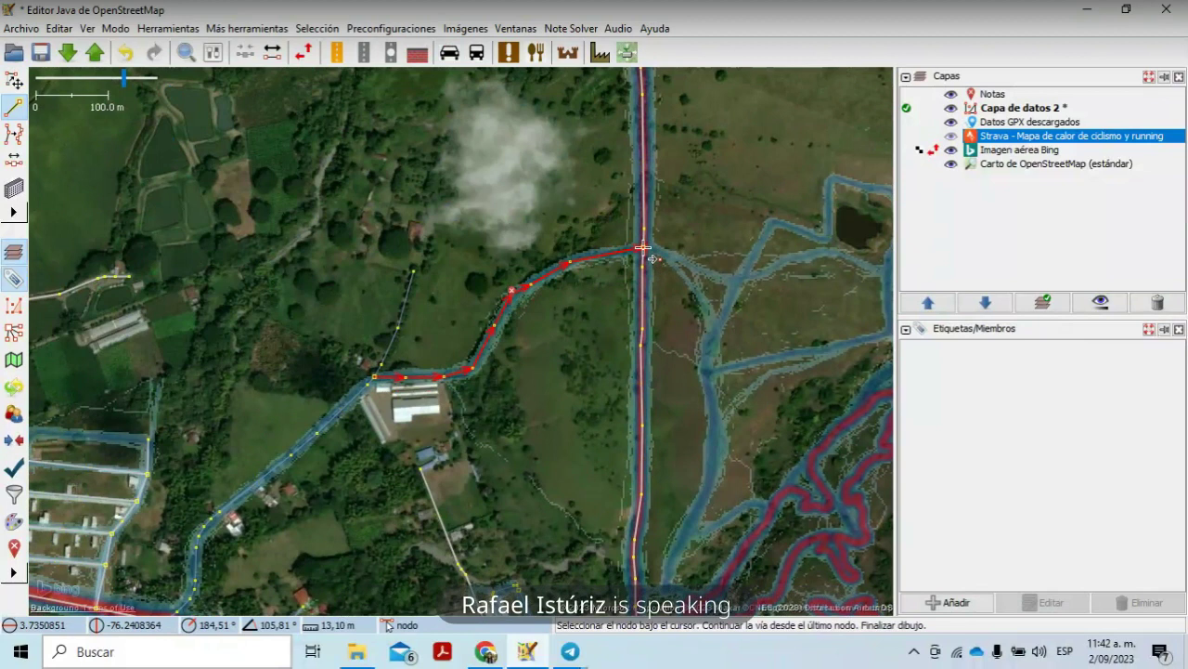
key(Escape)
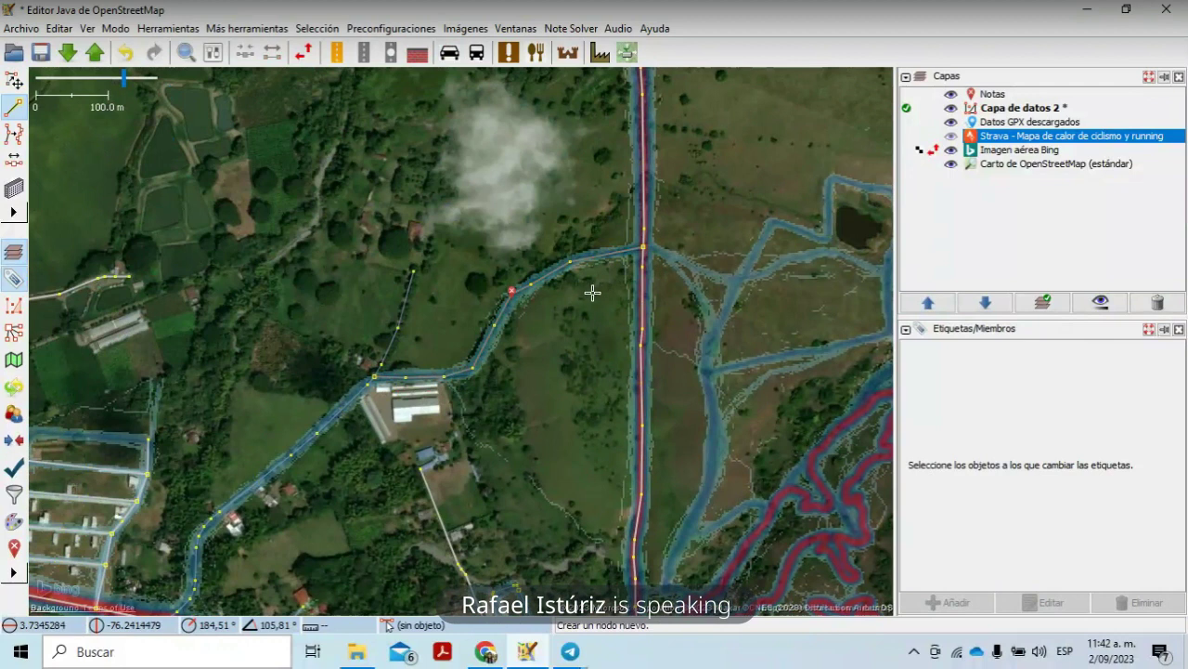
click(513, 293)
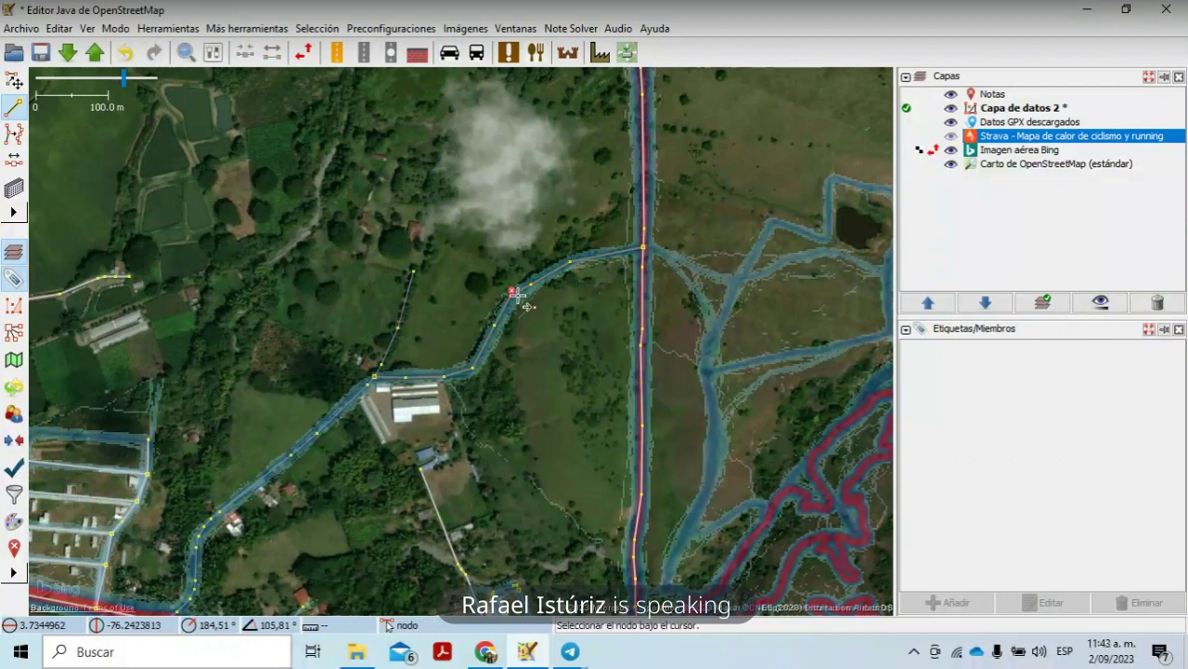
key(Escape)
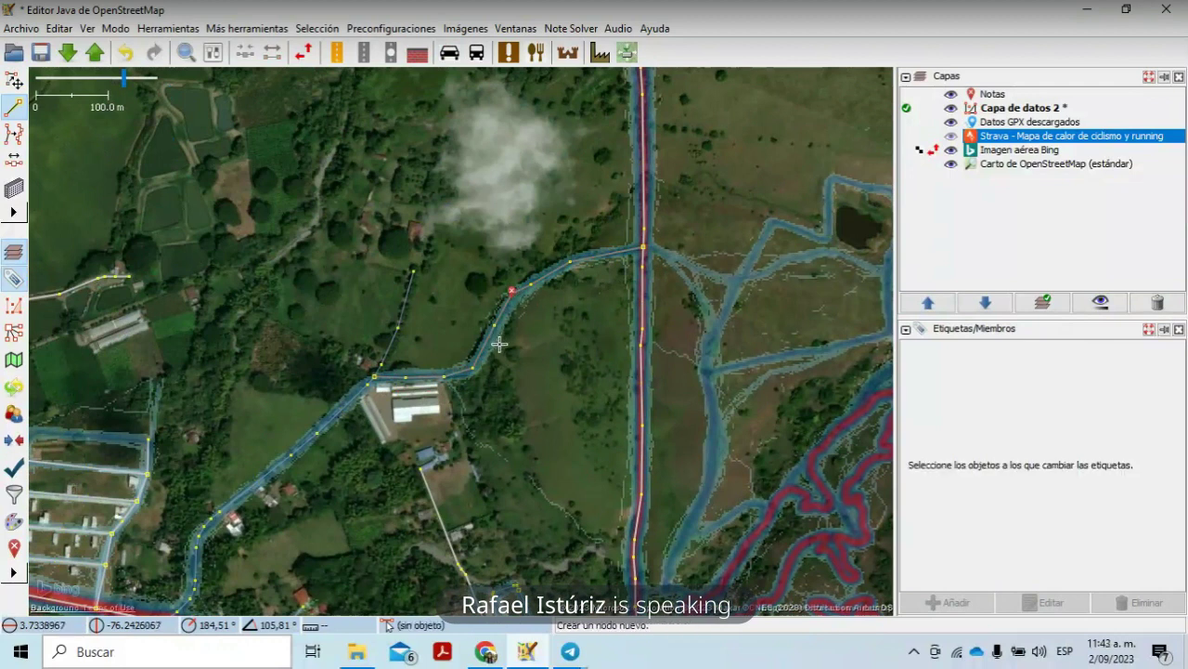
click(498, 340)
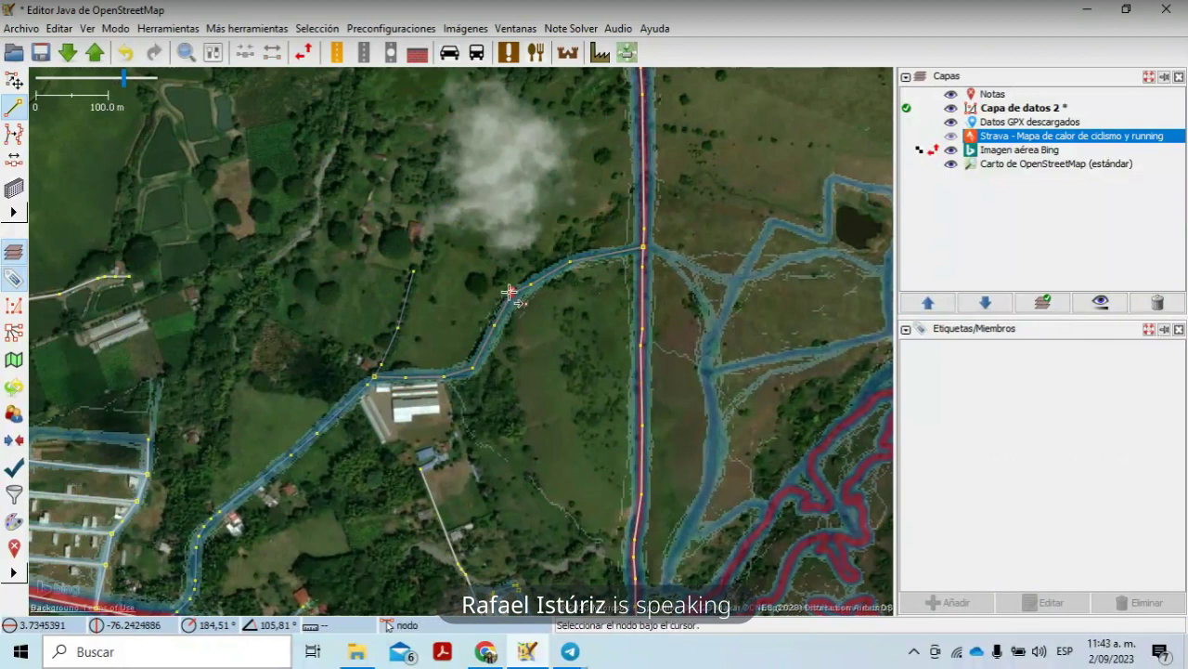
key(Escape)
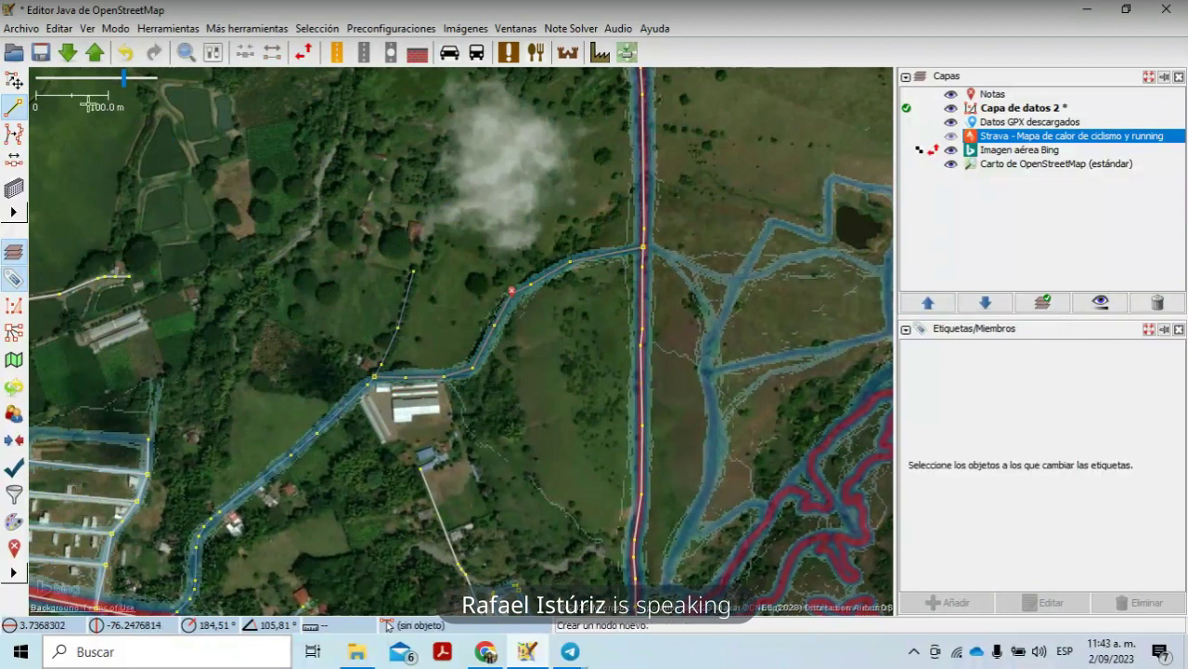
click(95, 53)
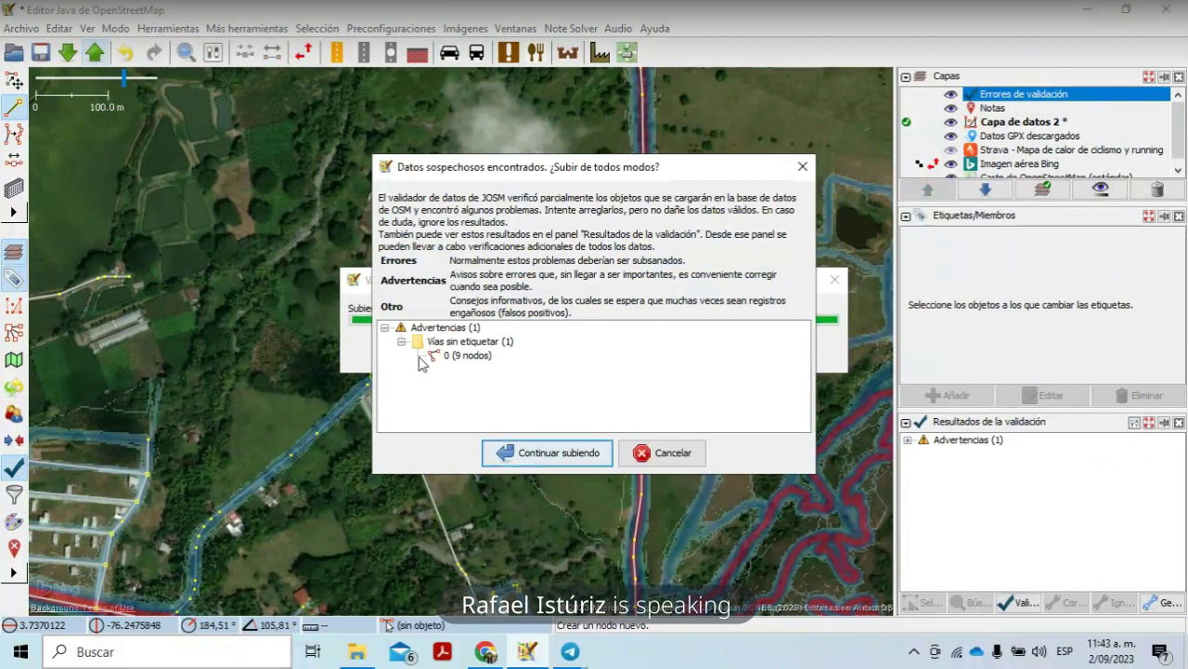
click(448, 344)
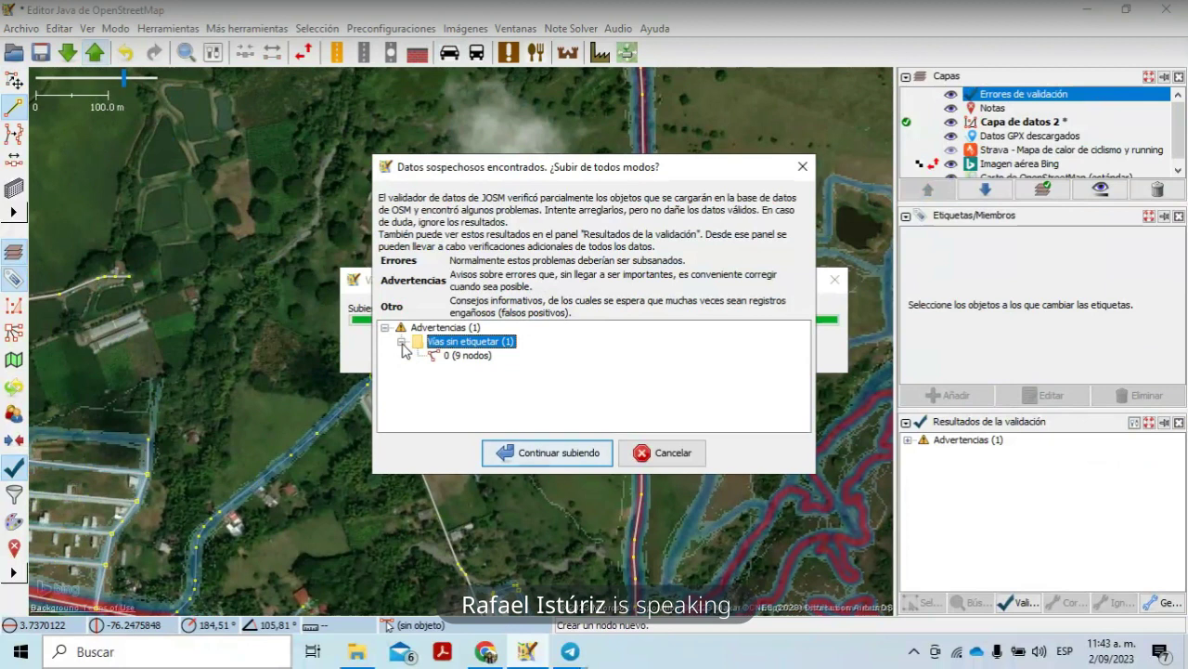
click(661, 453)
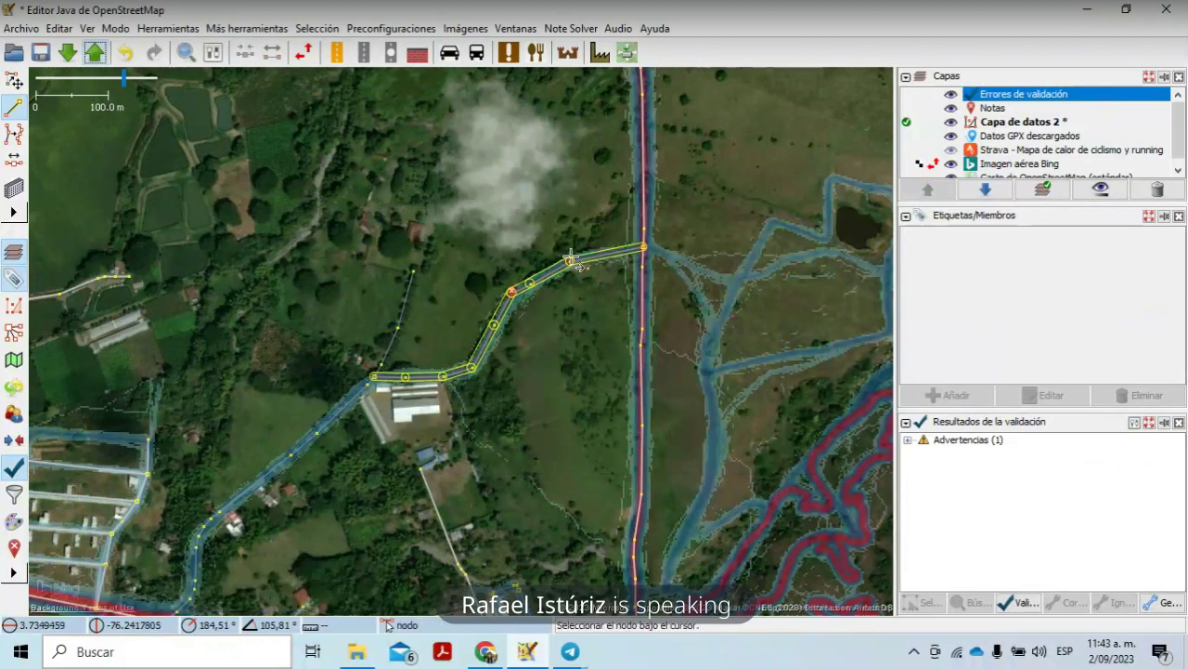
Step: Select the newly drawn untagged way between the warehouses and the eastern road
click(644, 256)
key(Escape)
key(s)
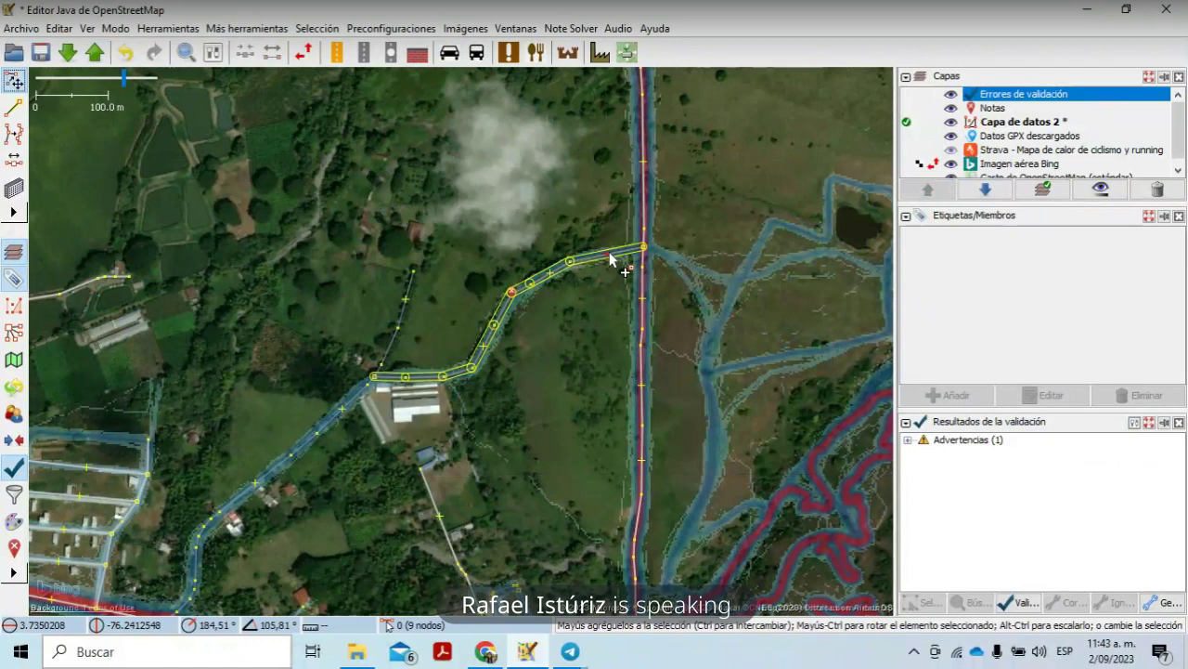
click(610, 259)
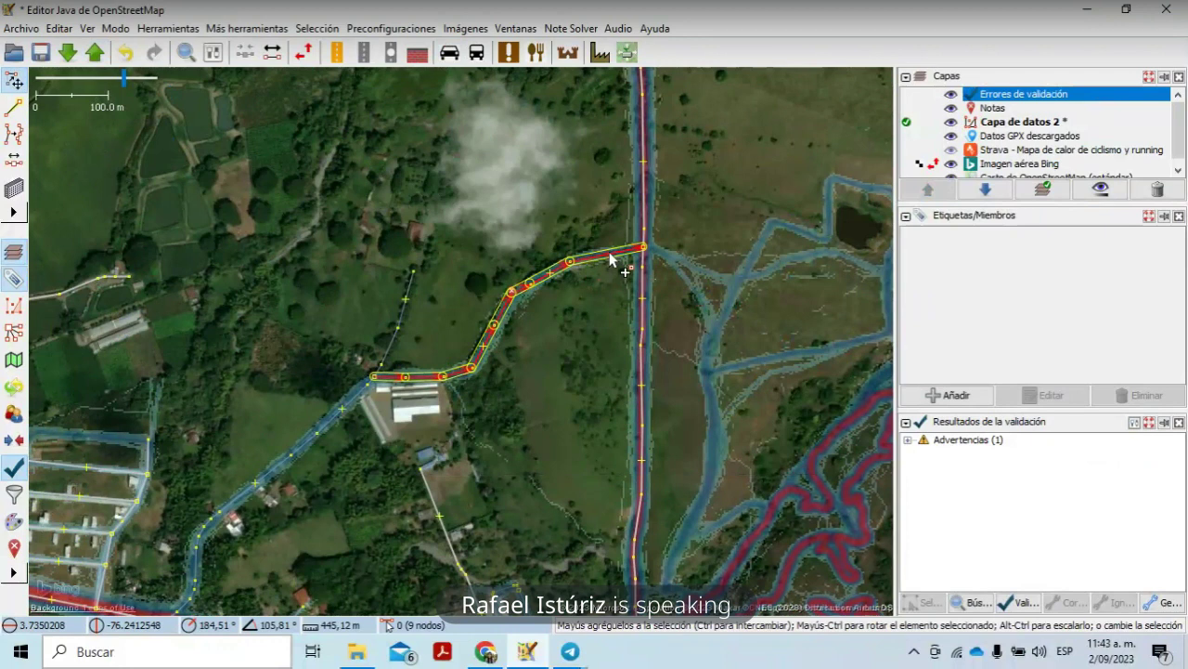
click(934, 395)
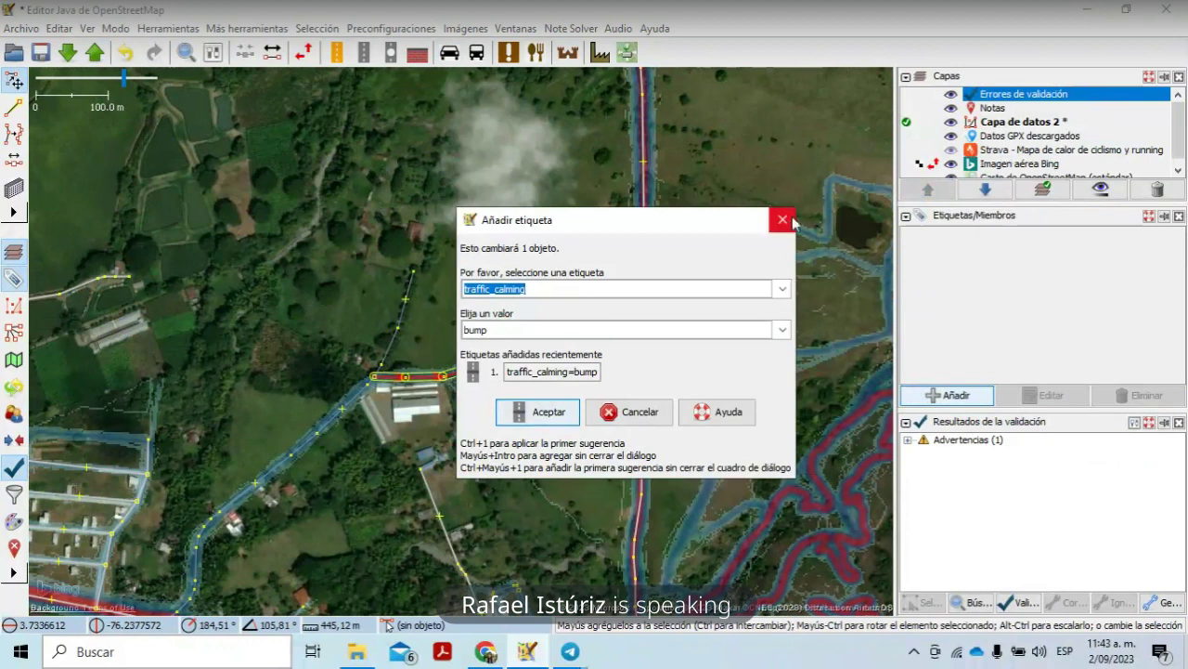
click(782, 219)
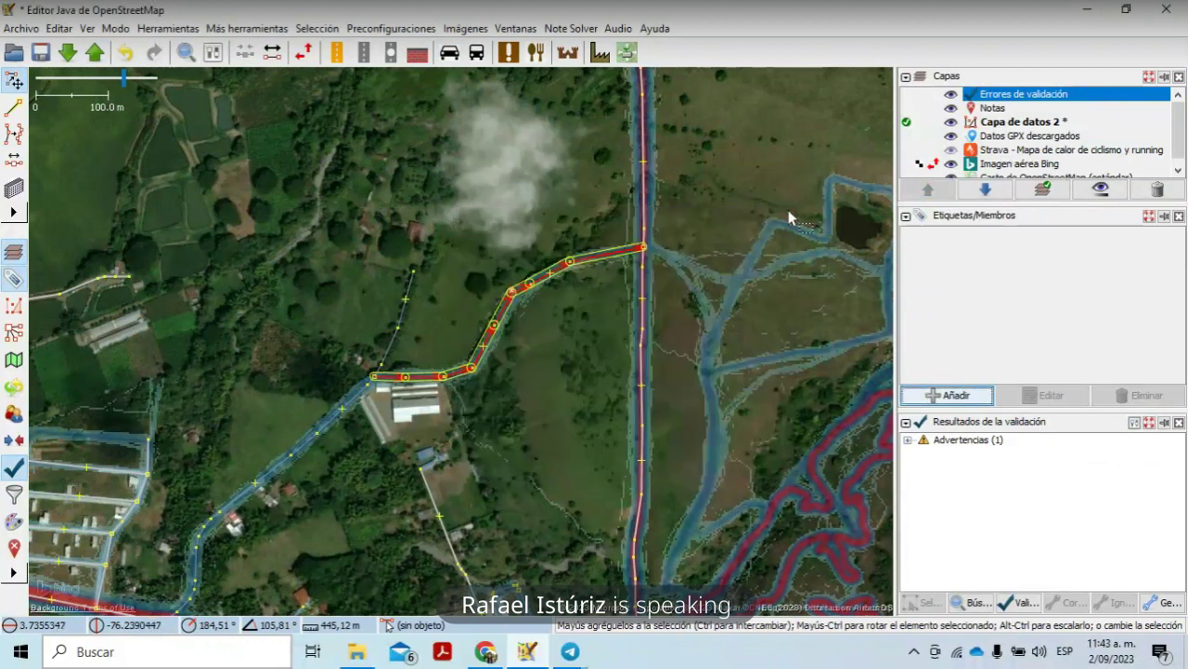
Step: Open the preset search for the newly drawn way and search for "via"
click(394, 28)
click(408, 51)
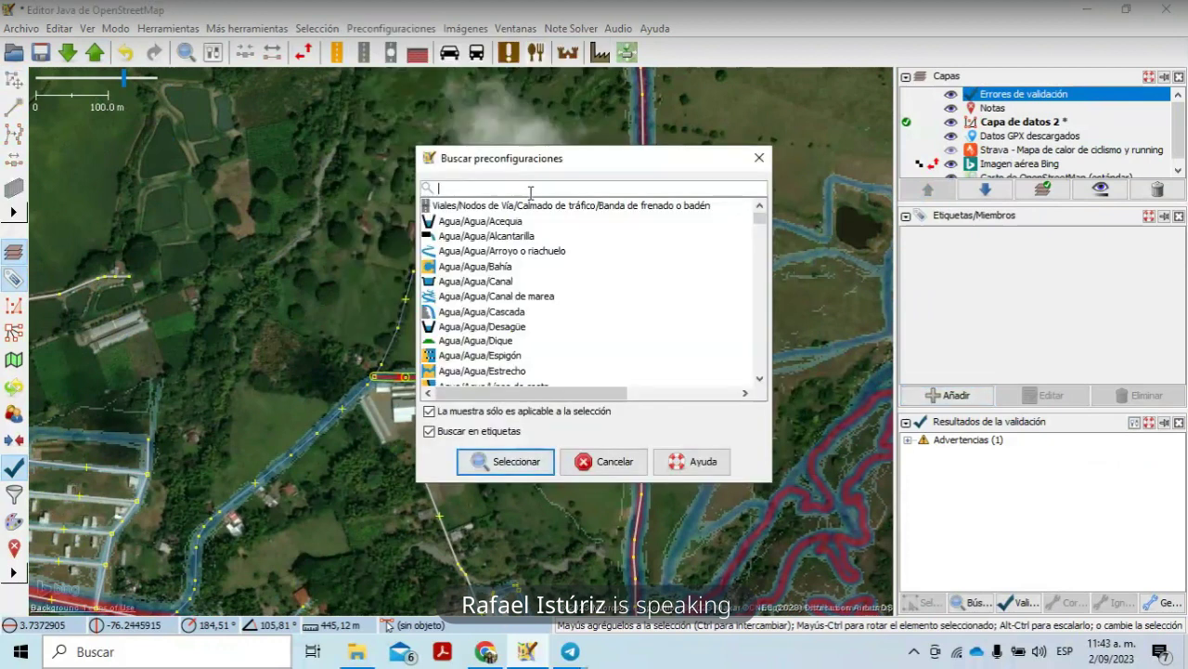
text(via)
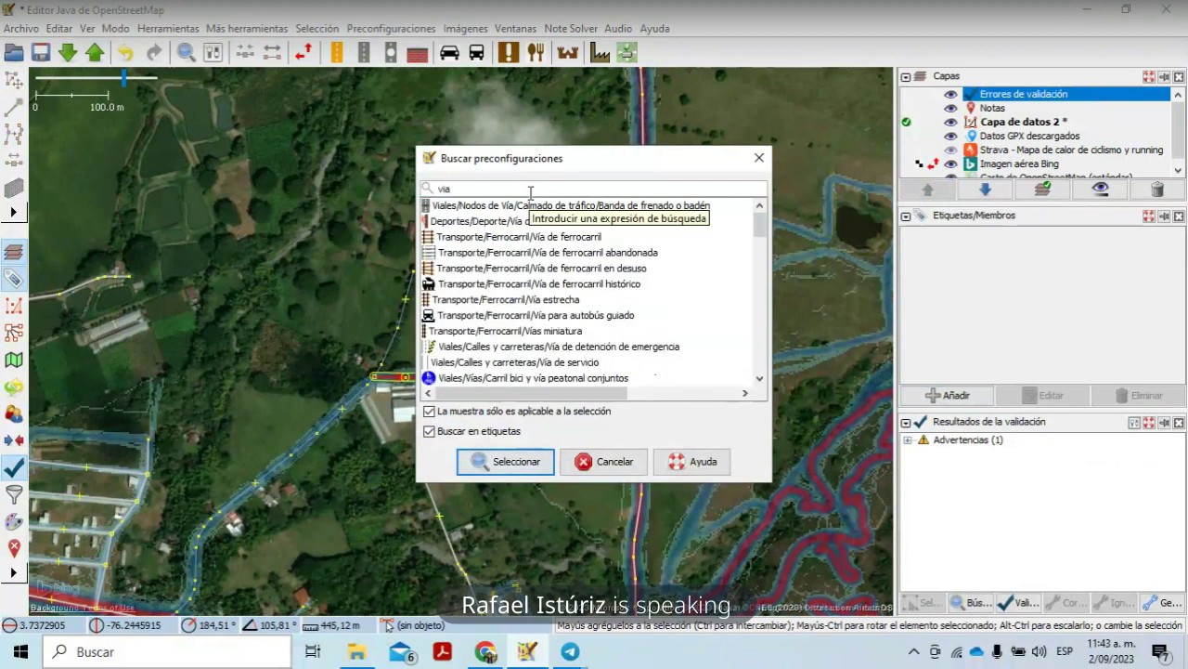
key(BackSpace)
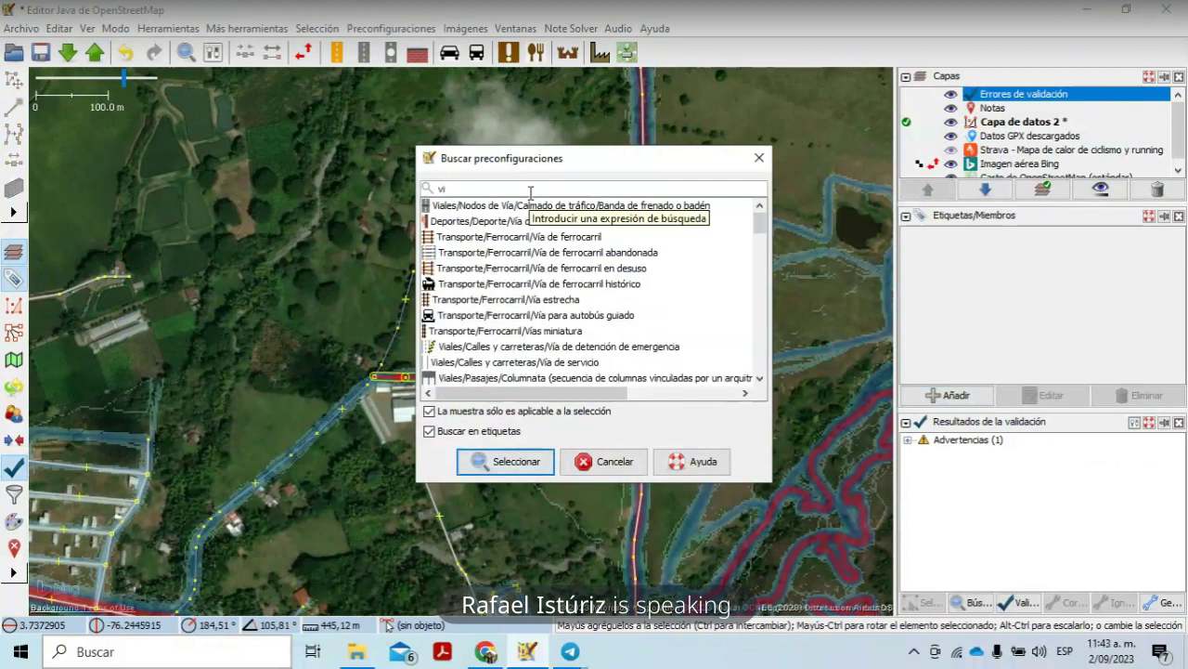
key(BackSpace)
key(BackSpace)
text(hat)
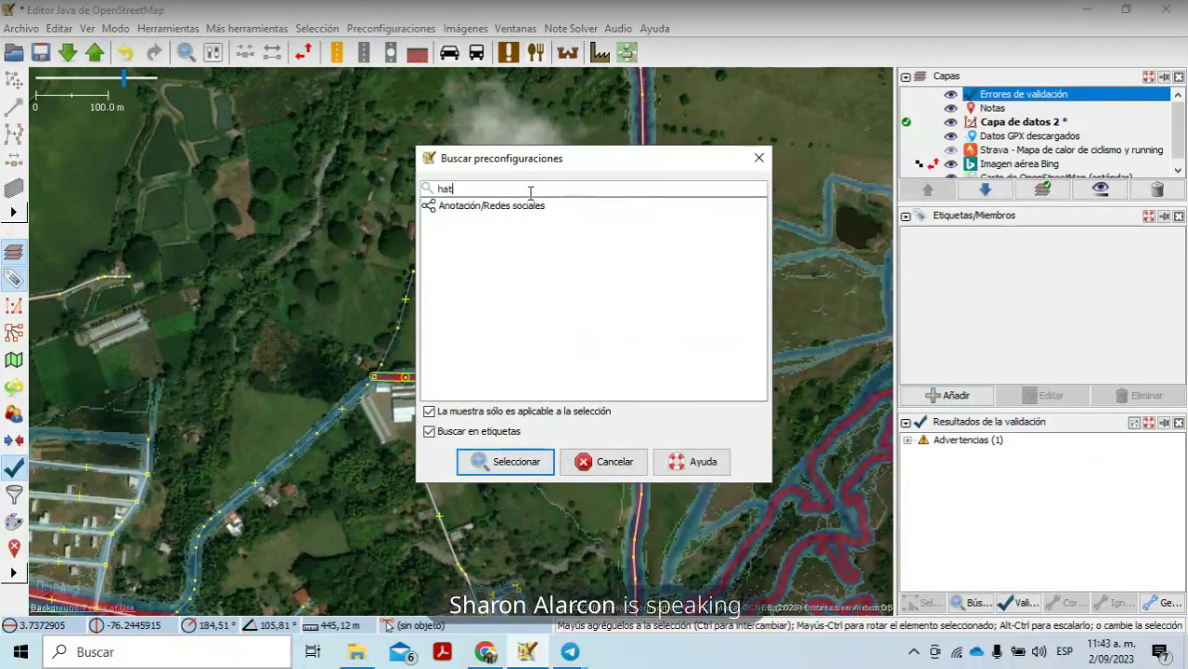
key(BackSpace)
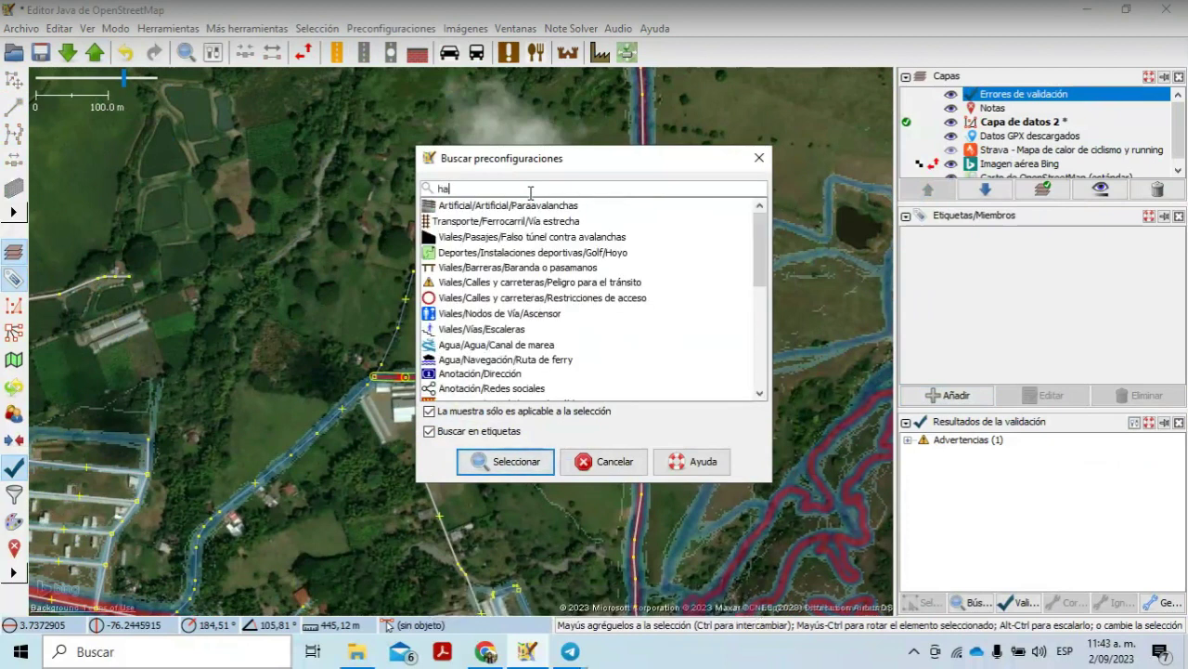
text(w)
key(BackSpace)
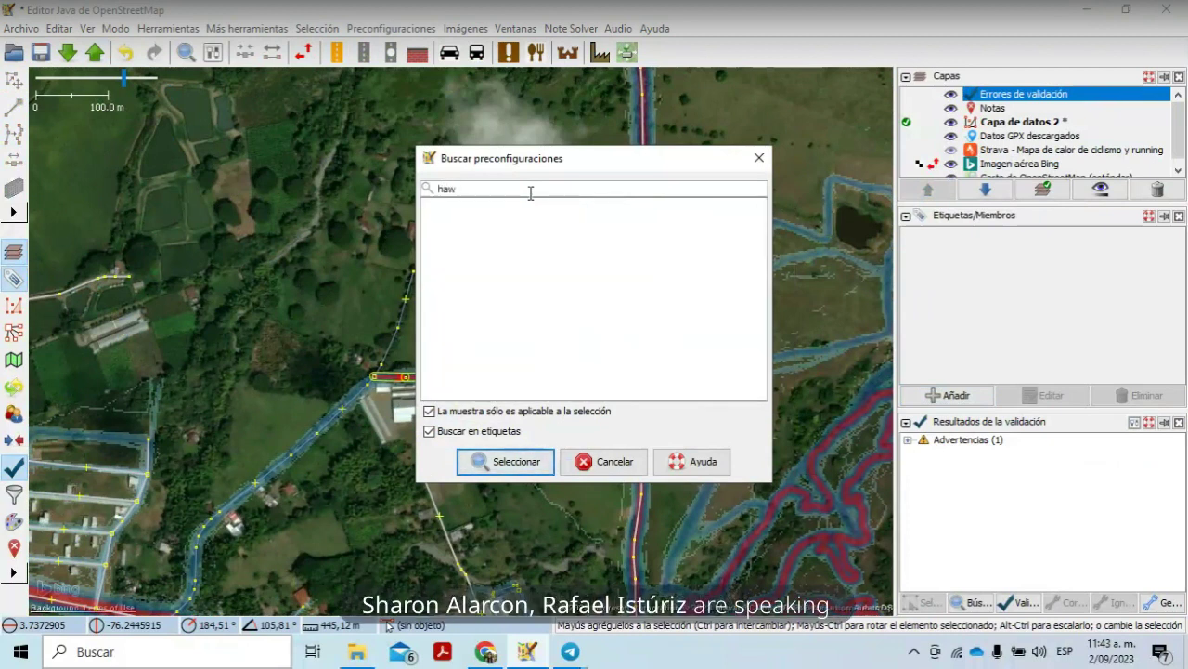
key(BackSpace)
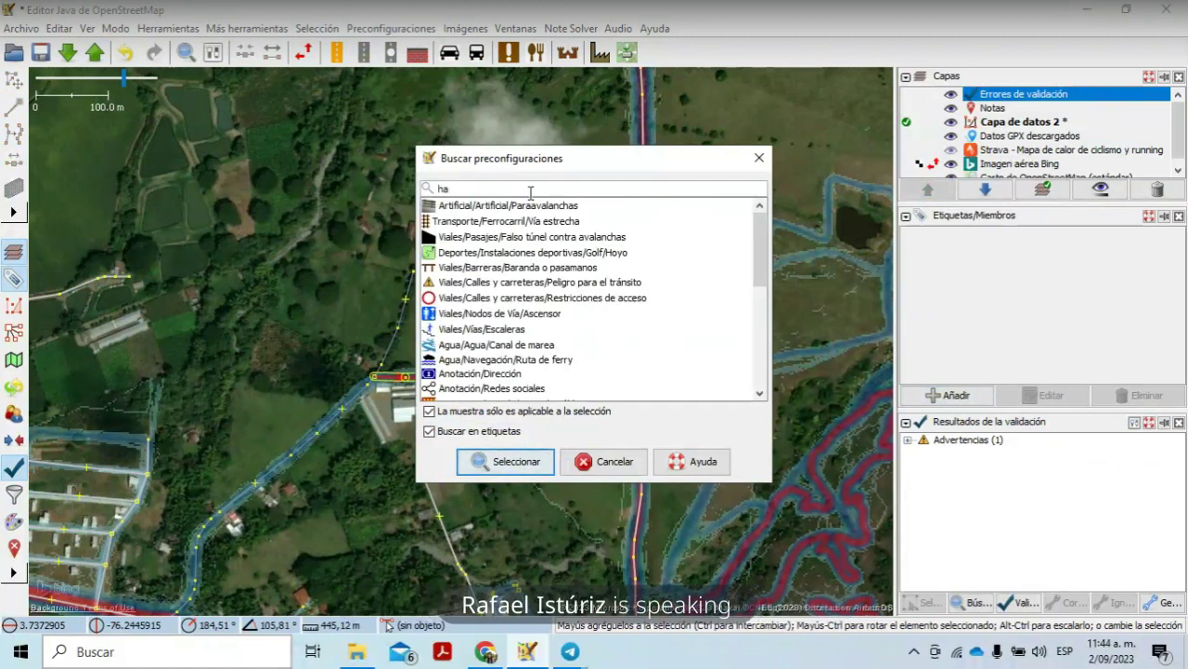
key(BackSpace)
text(iwa)
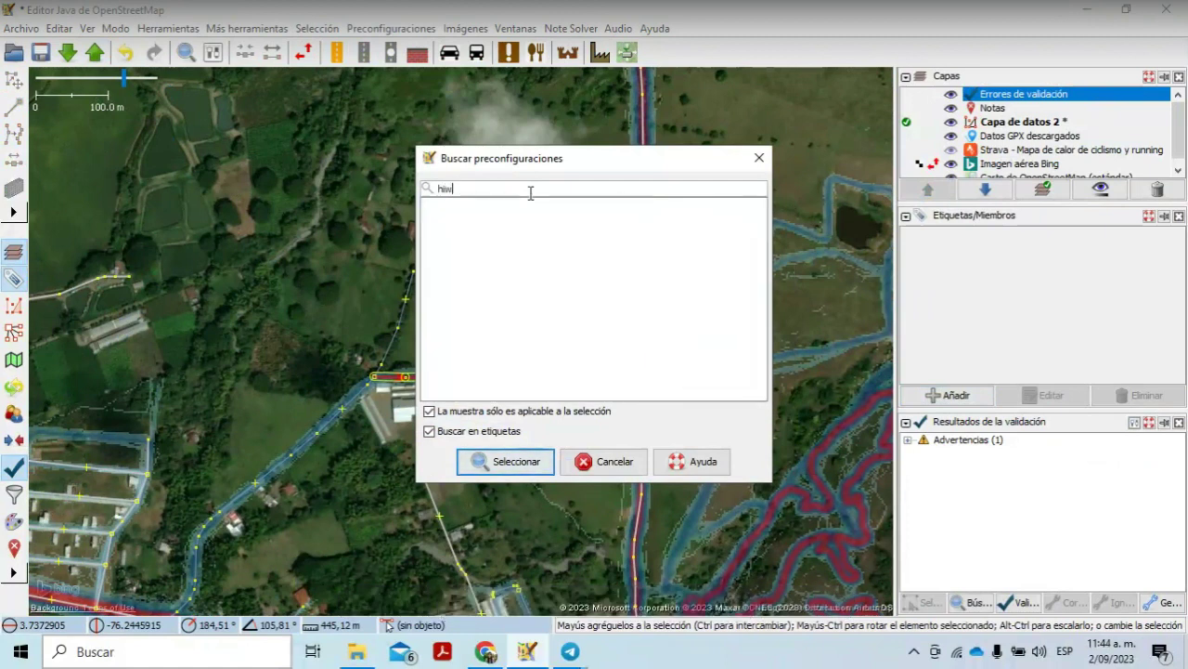
key(BackSpace)
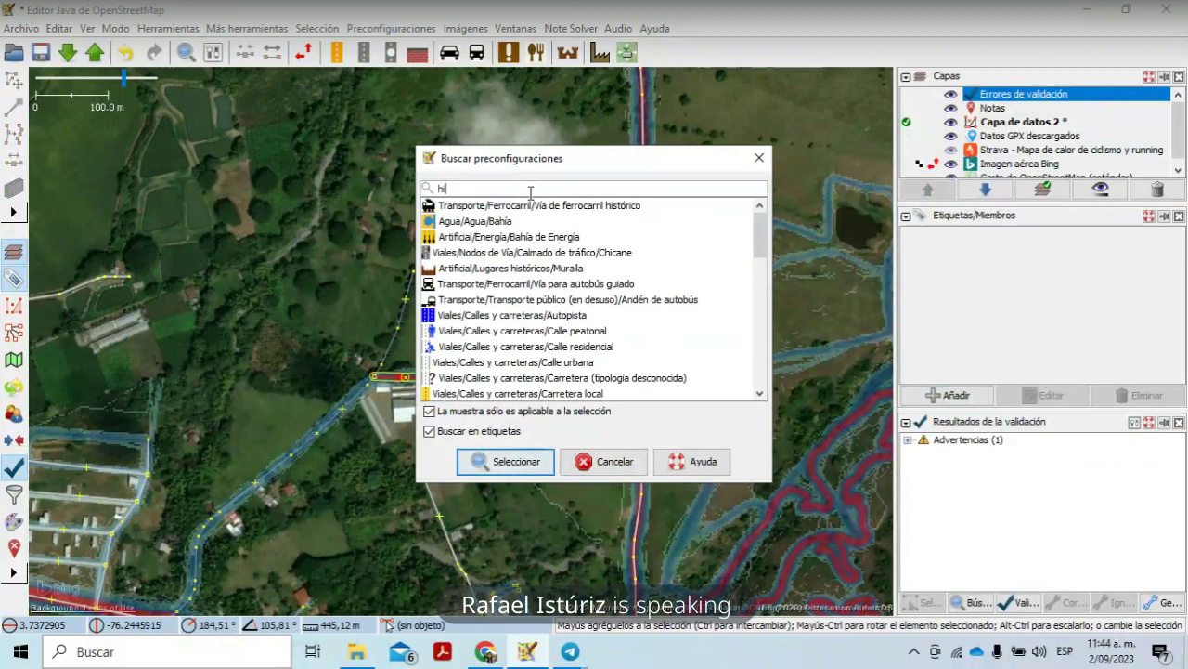
key(BackSpace)
key(BackSpace)
Step: Search the presets for "via" and look through the results for a suitable road type
text(via)
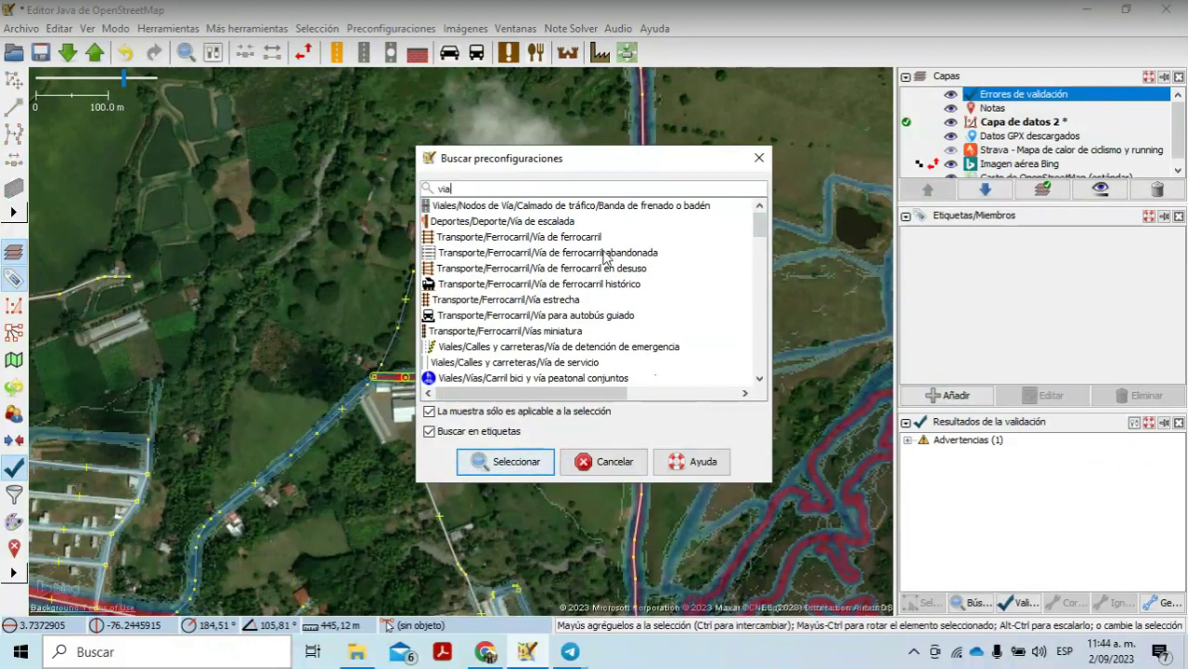
click(760, 378)
click(760, 378)
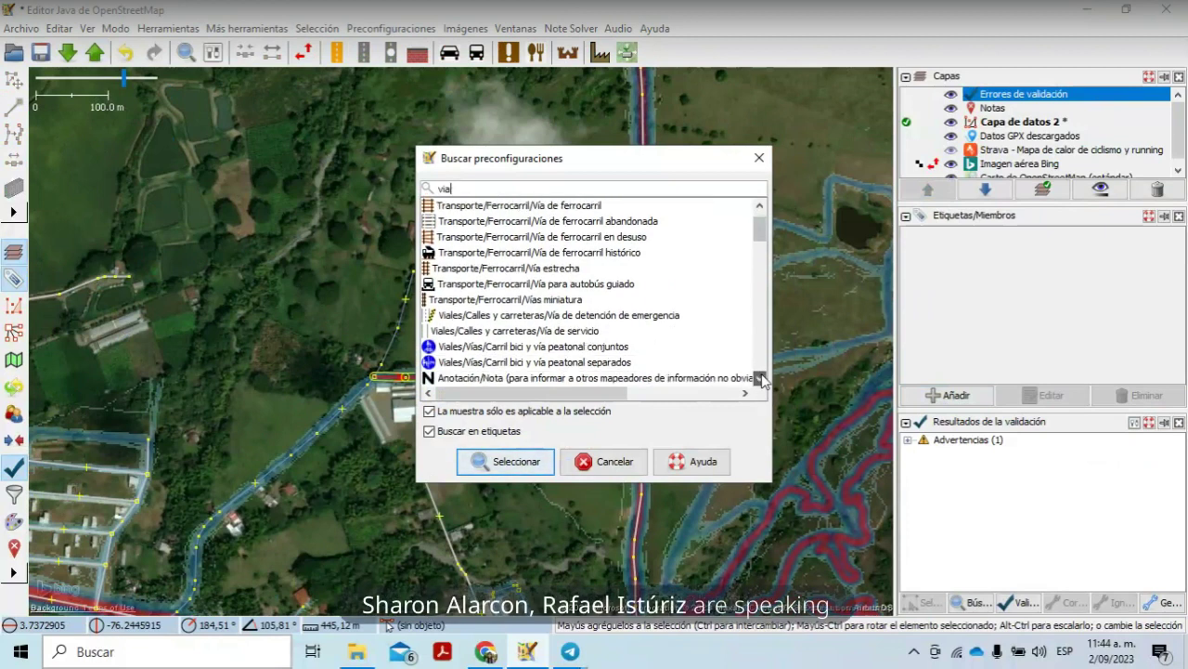
click(760, 378)
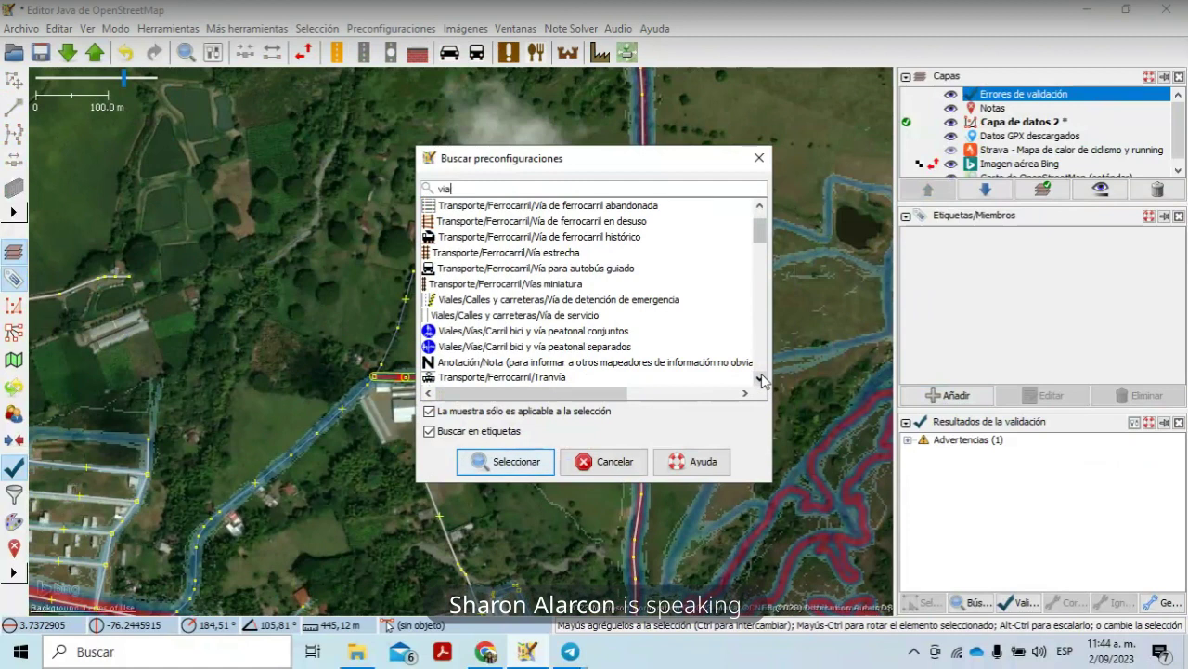
click(759, 378)
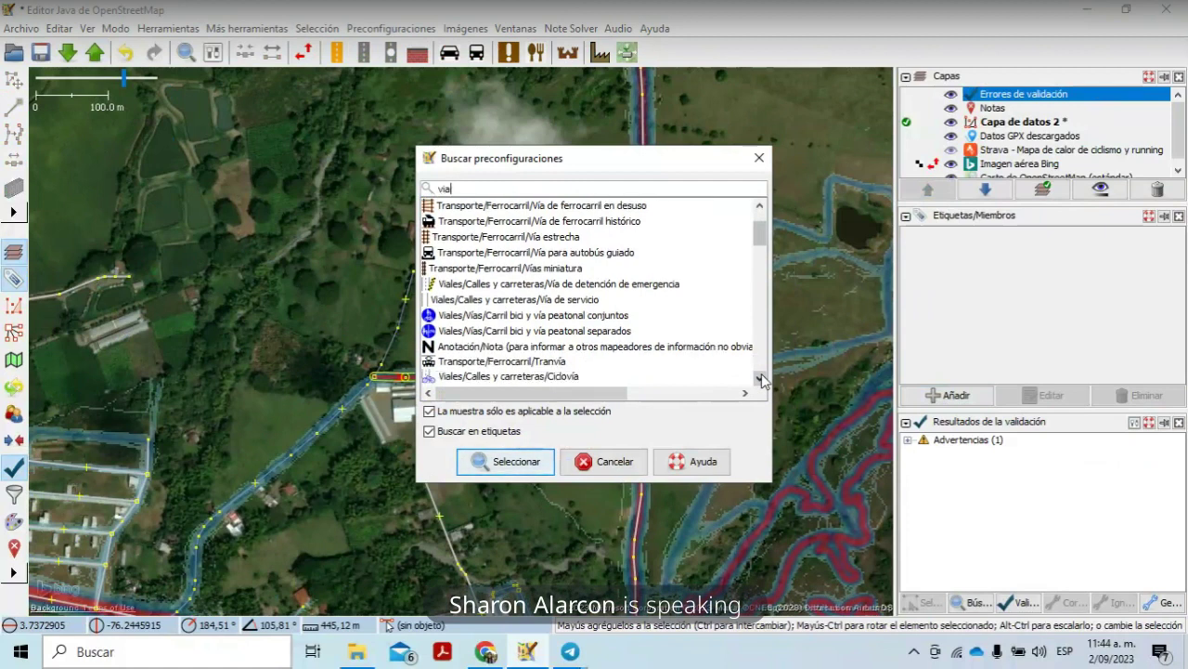
click(759, 378)
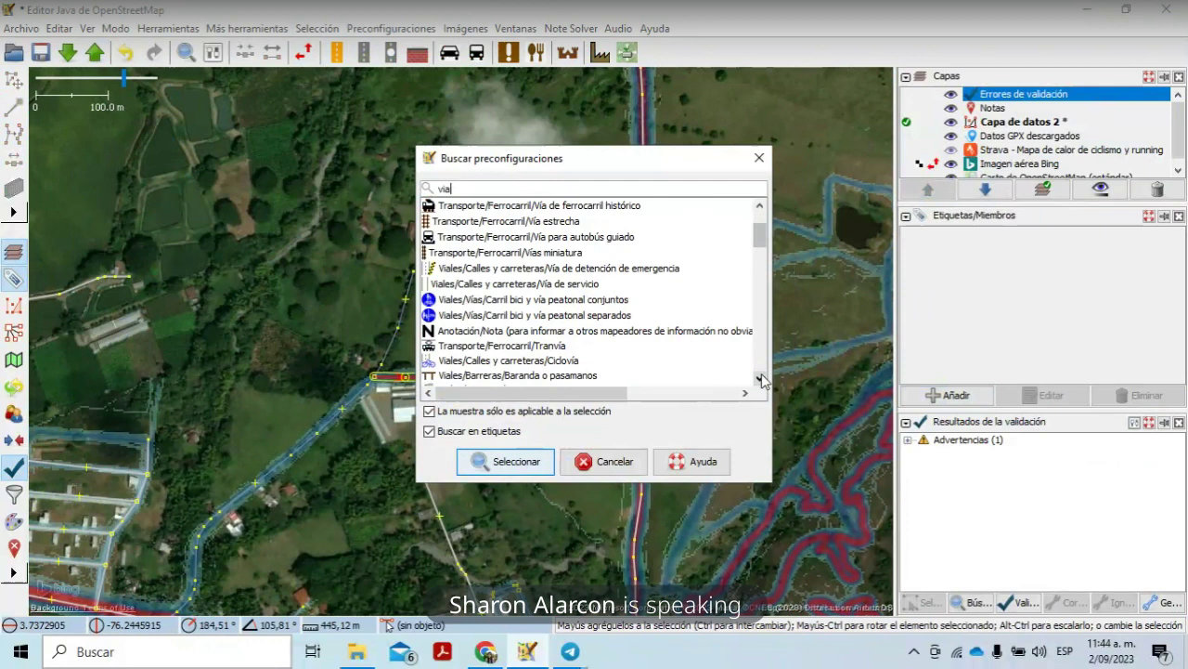
click(759, 378)
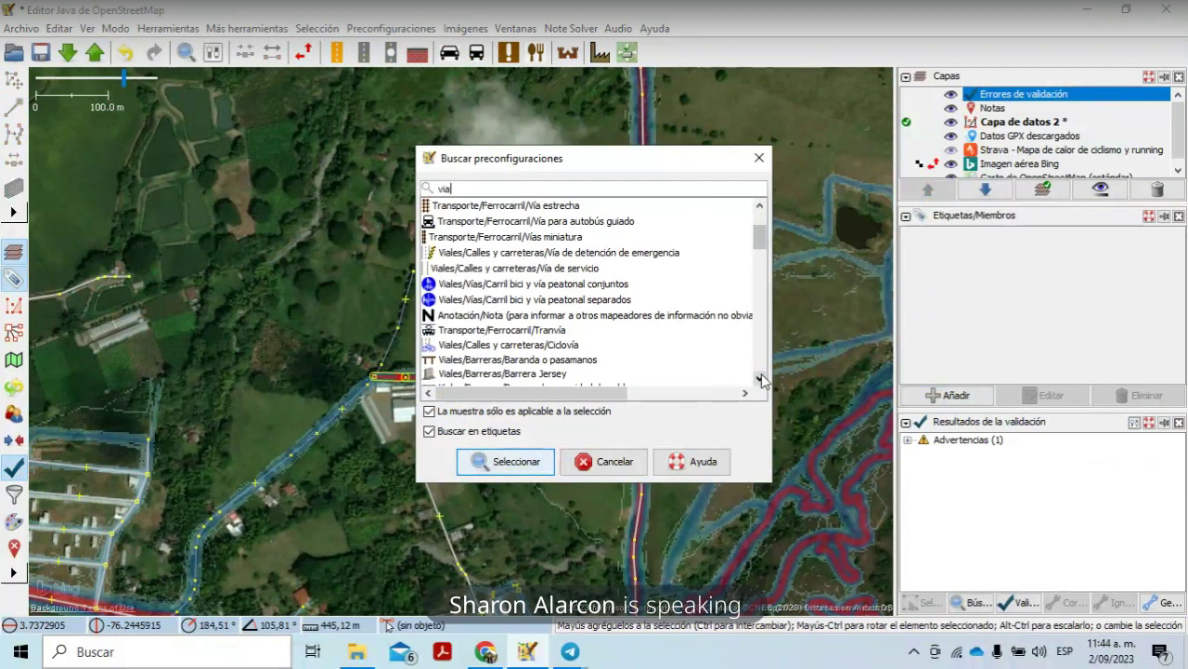
click(760, 378)
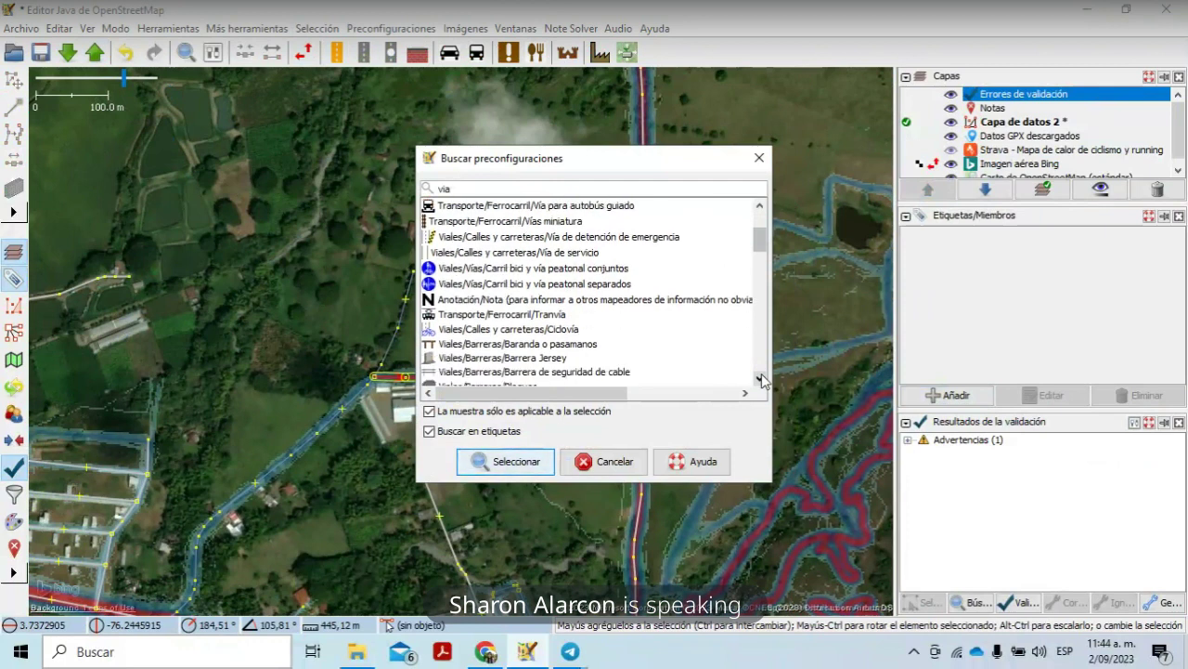
click(759, 378)
click(760, 378)
click(759, 378)
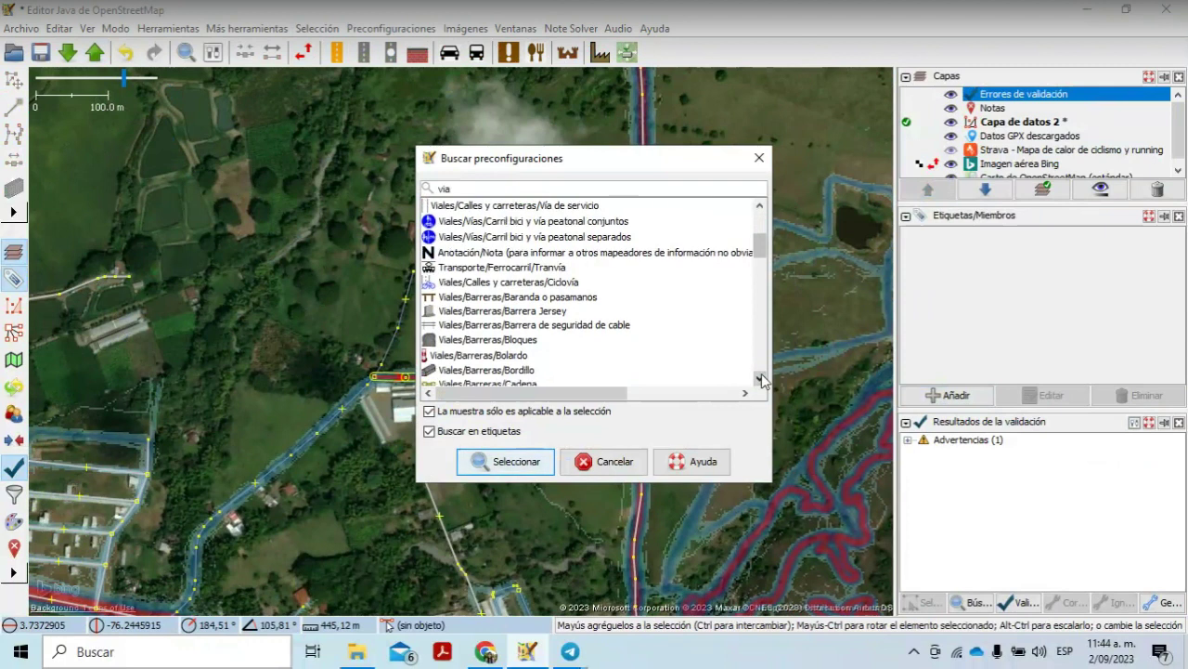
click(759, 378)
click(760, 378)
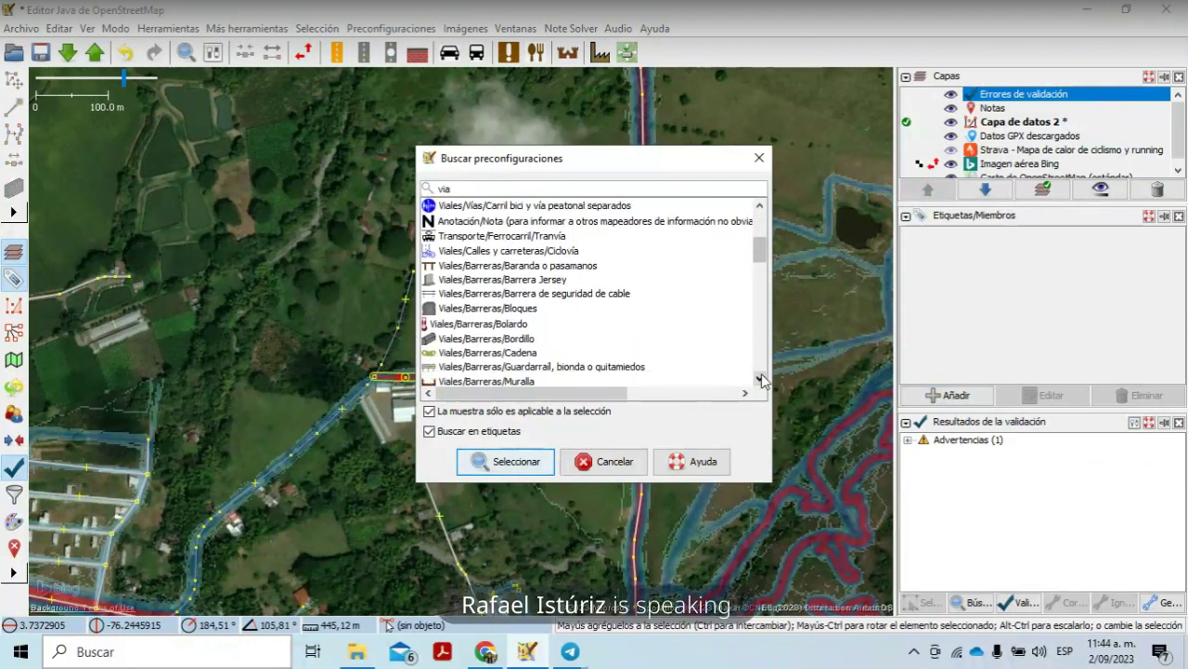
click(760, 378)
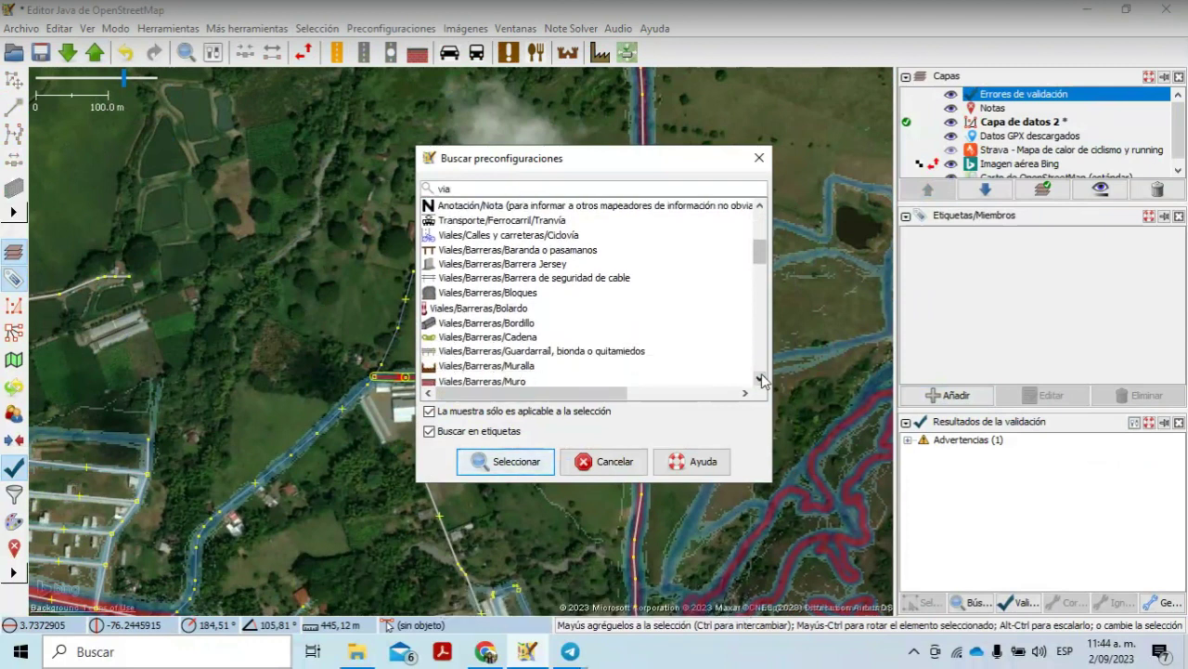
key(BackSpace)
key(BackSpace)
key(BackSpace)
text(hiw)
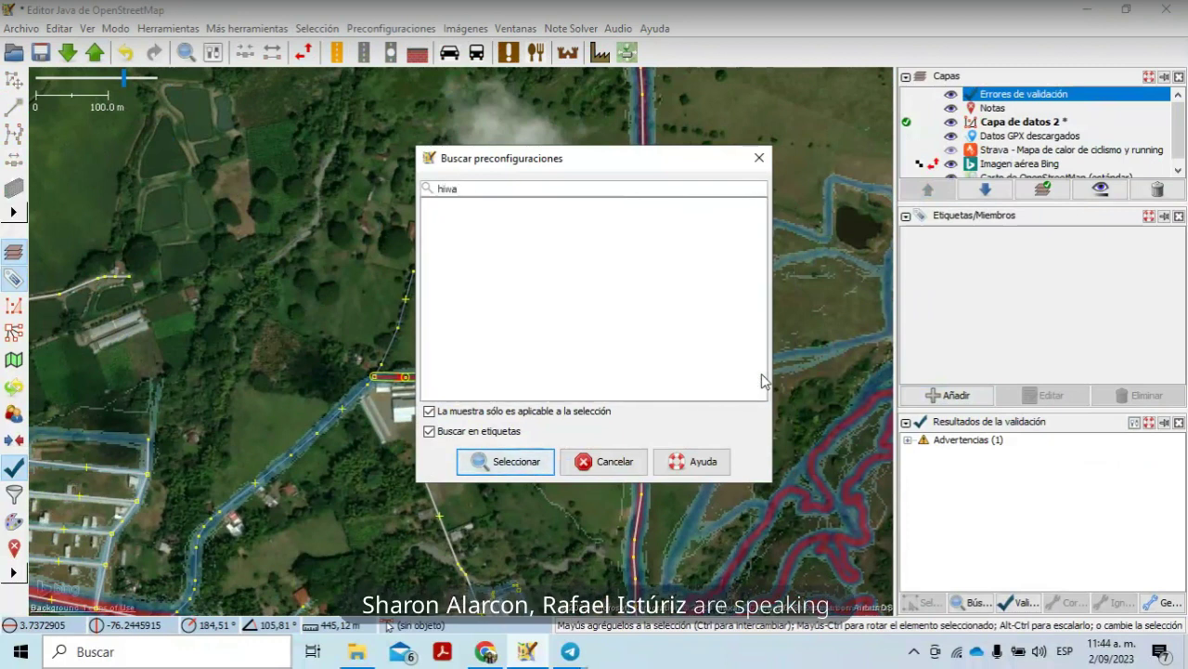
key(BackSpace)
key(BackSpace)
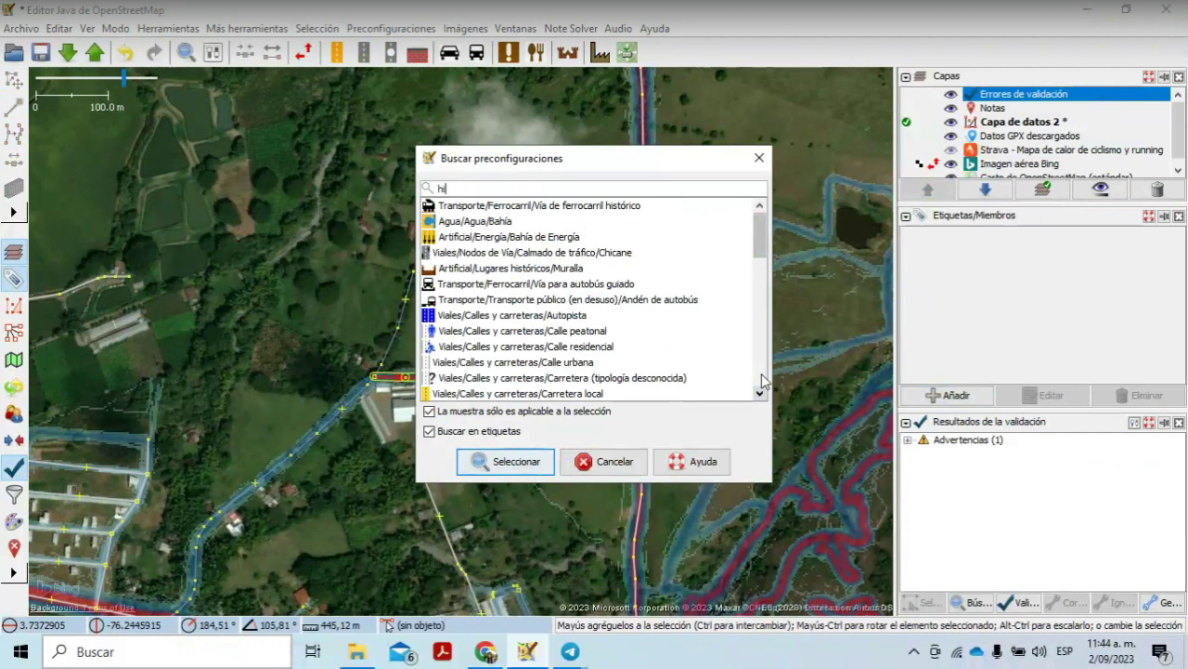
key(BackSpace)
key(BackSpace)
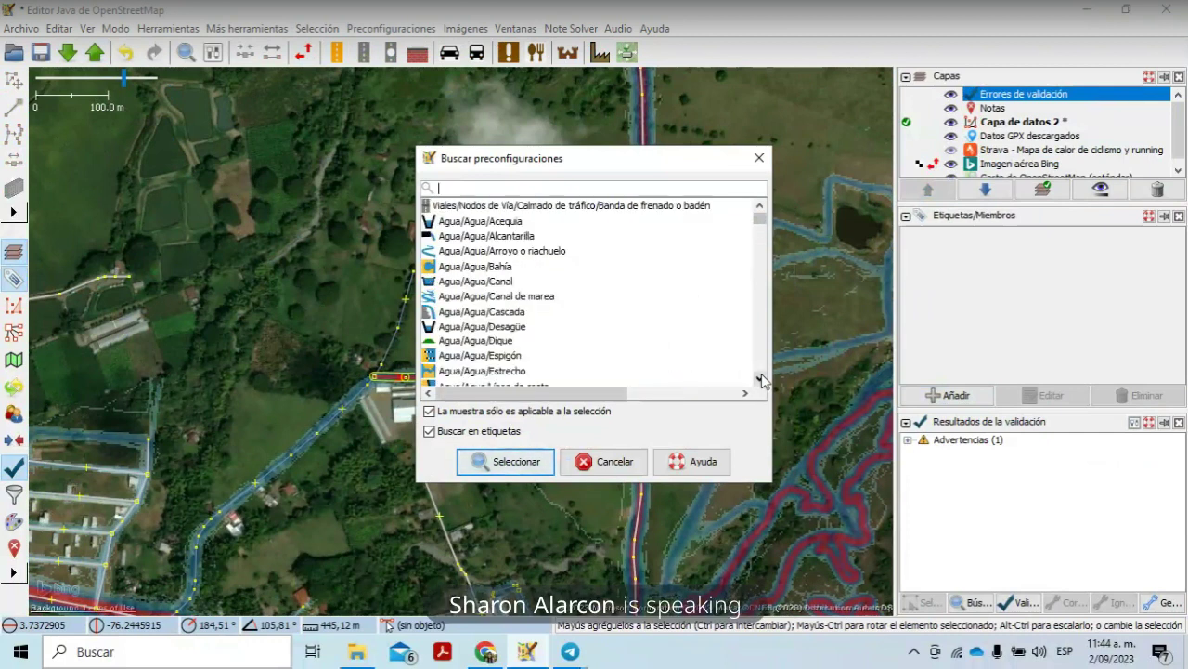
Step: Find the preset "Carretera sin clasificación" with the search term "sin" and apply it to the new way with no optional attributes
text(si)
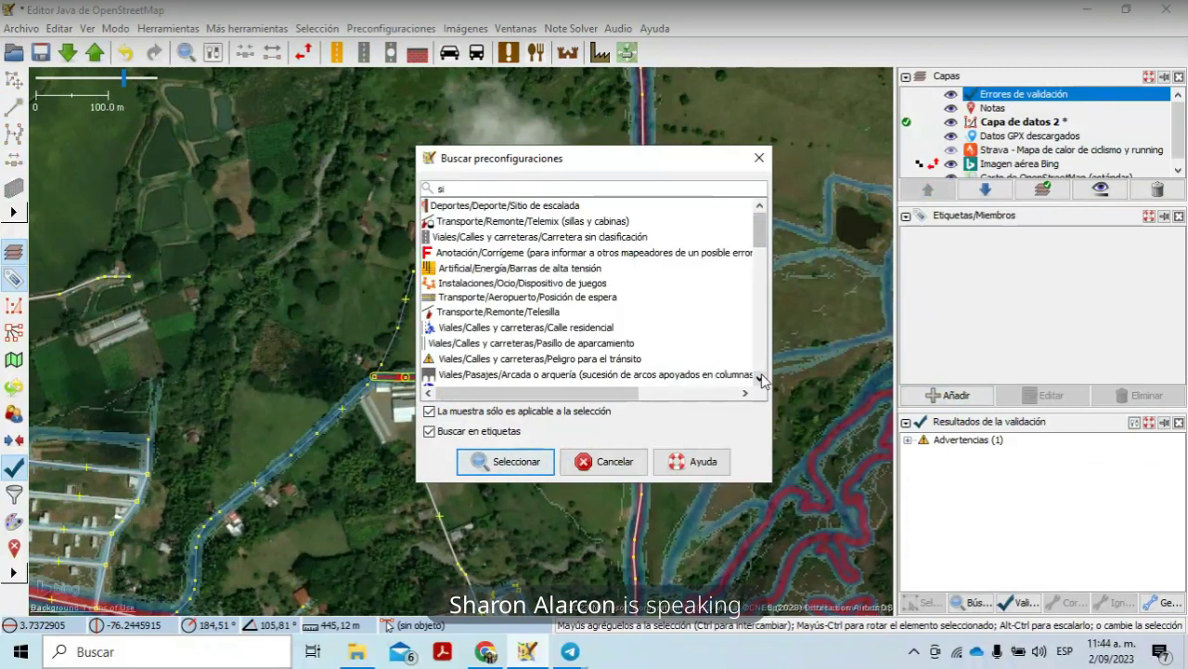
text(n)
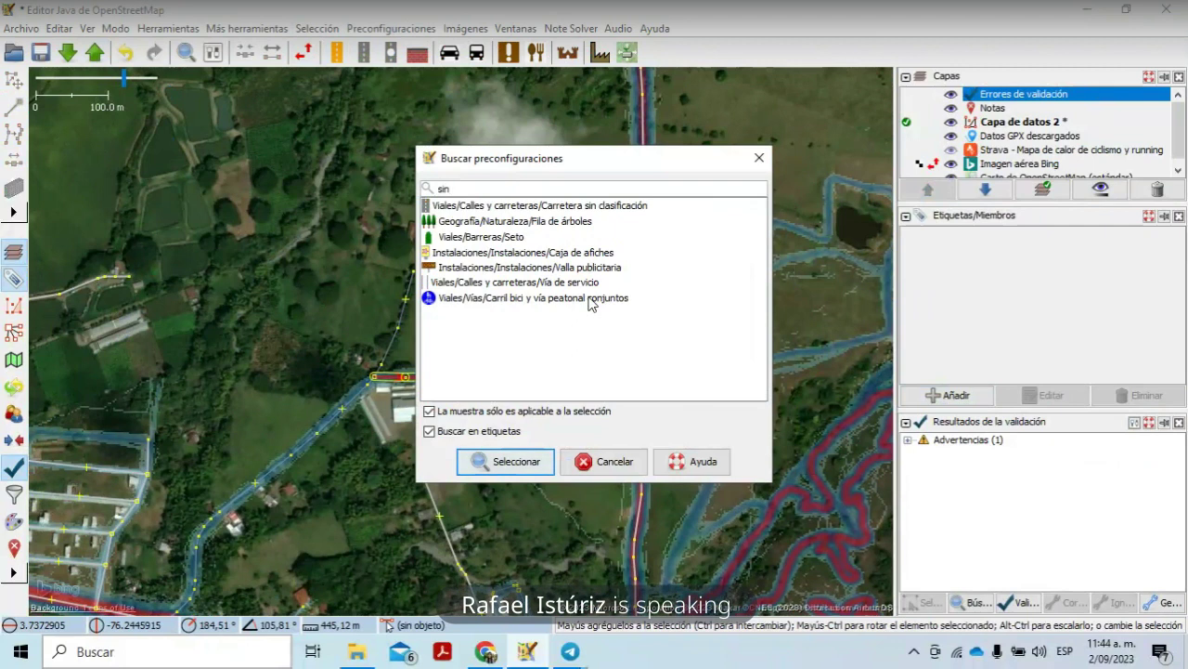
click(530, 205)
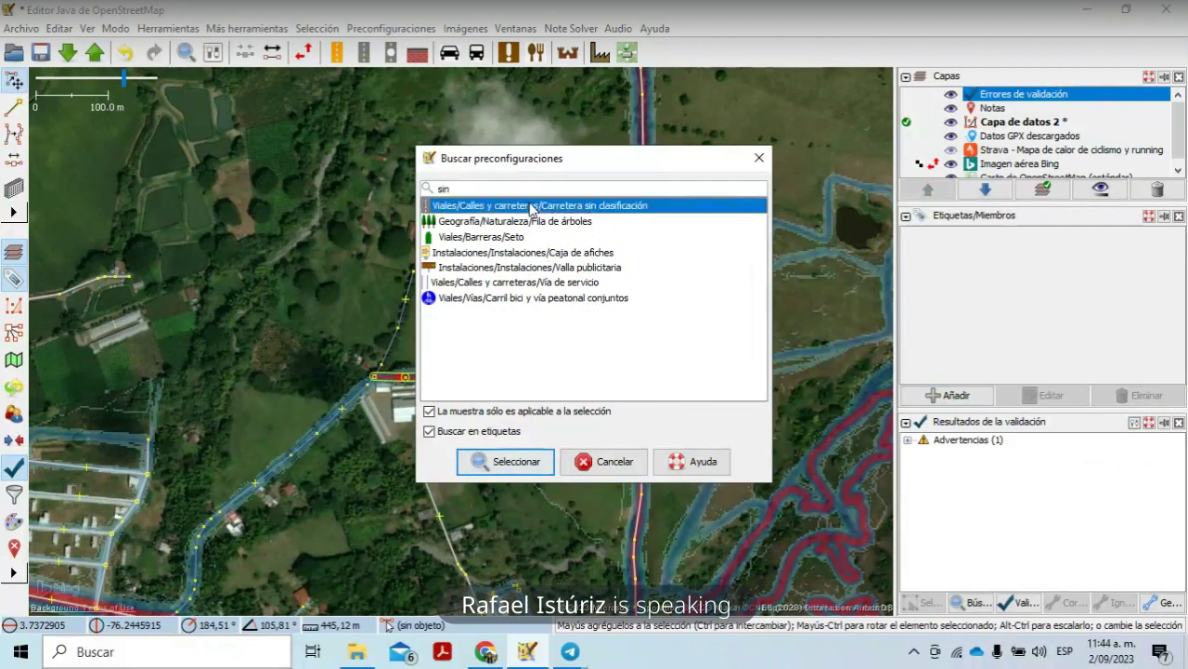
double_click(530, 205)
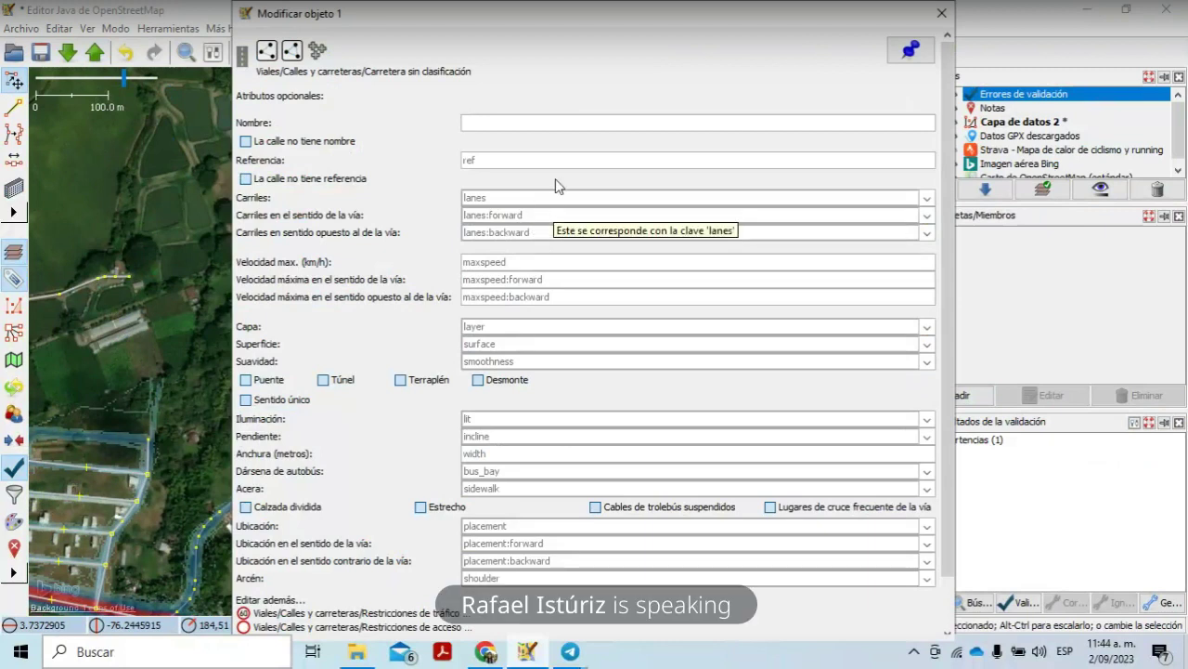
drag(946, 110, 943, 328)
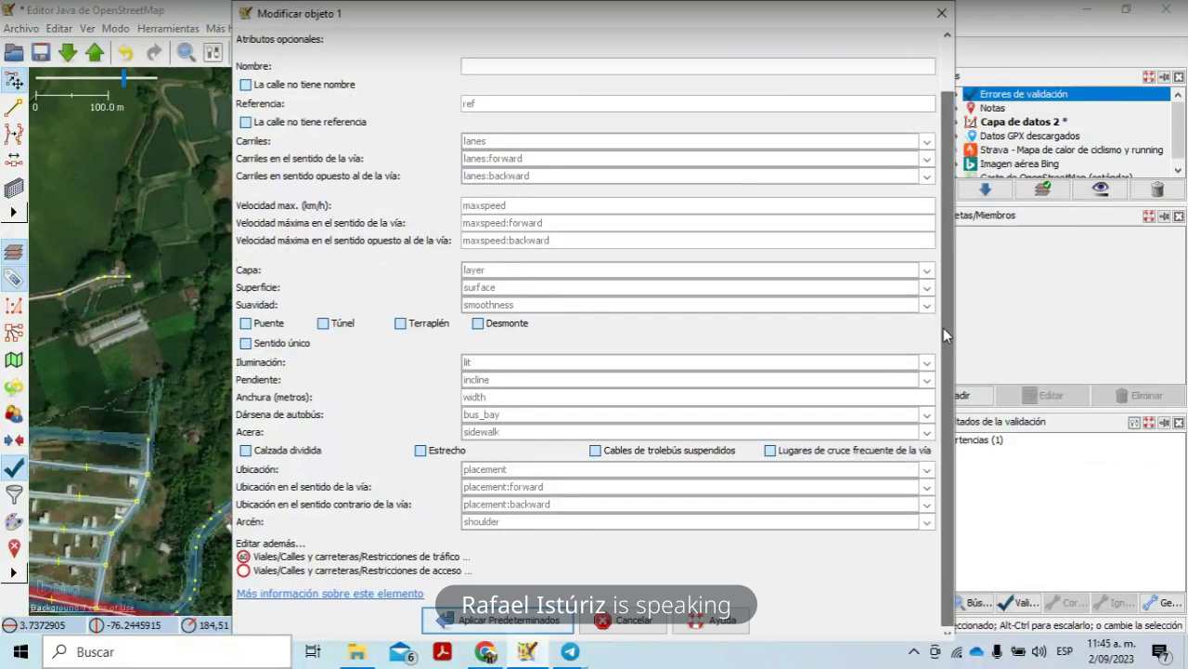
click(537, 620)
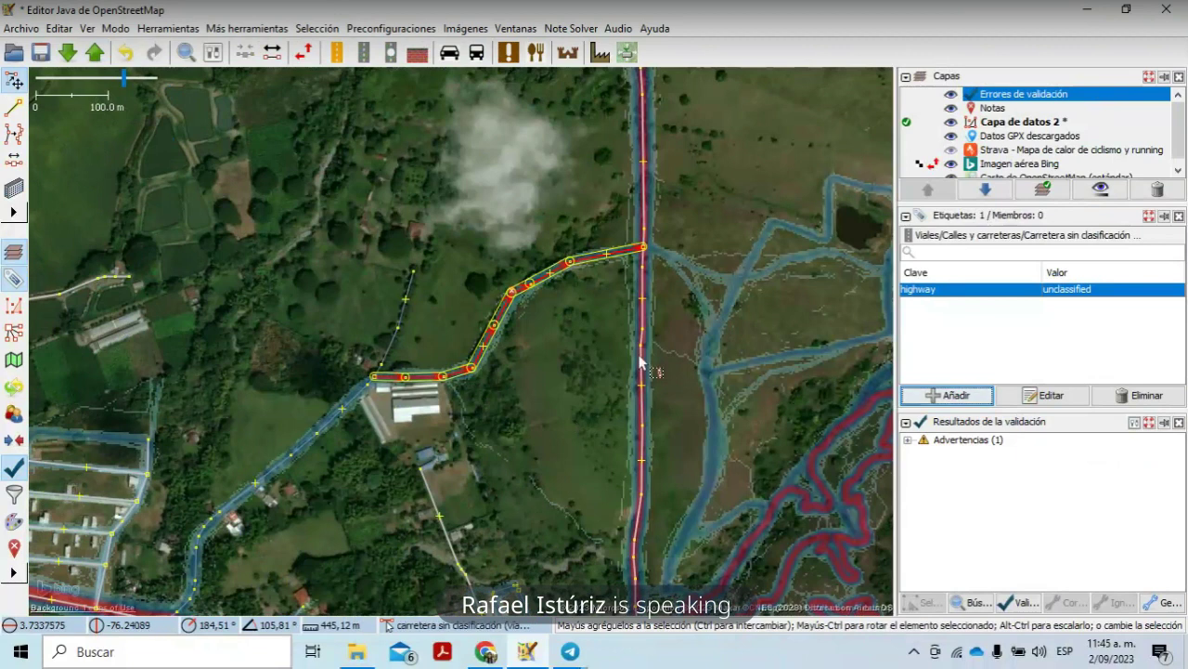
click(96, 53)
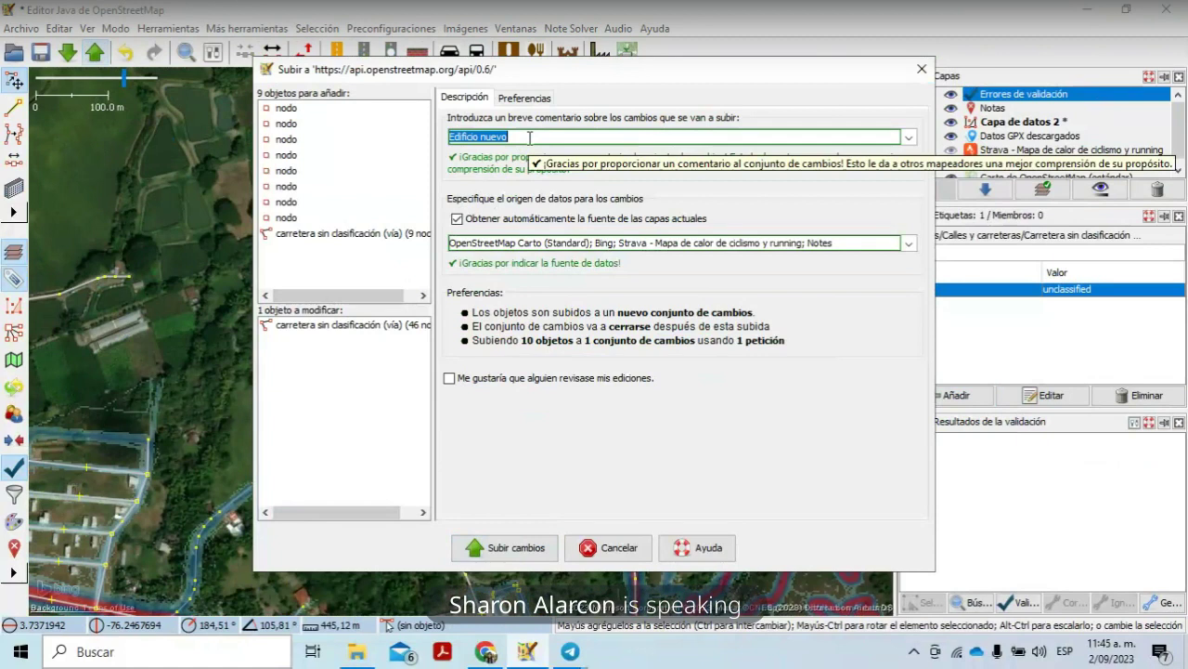
key(BackSpace)
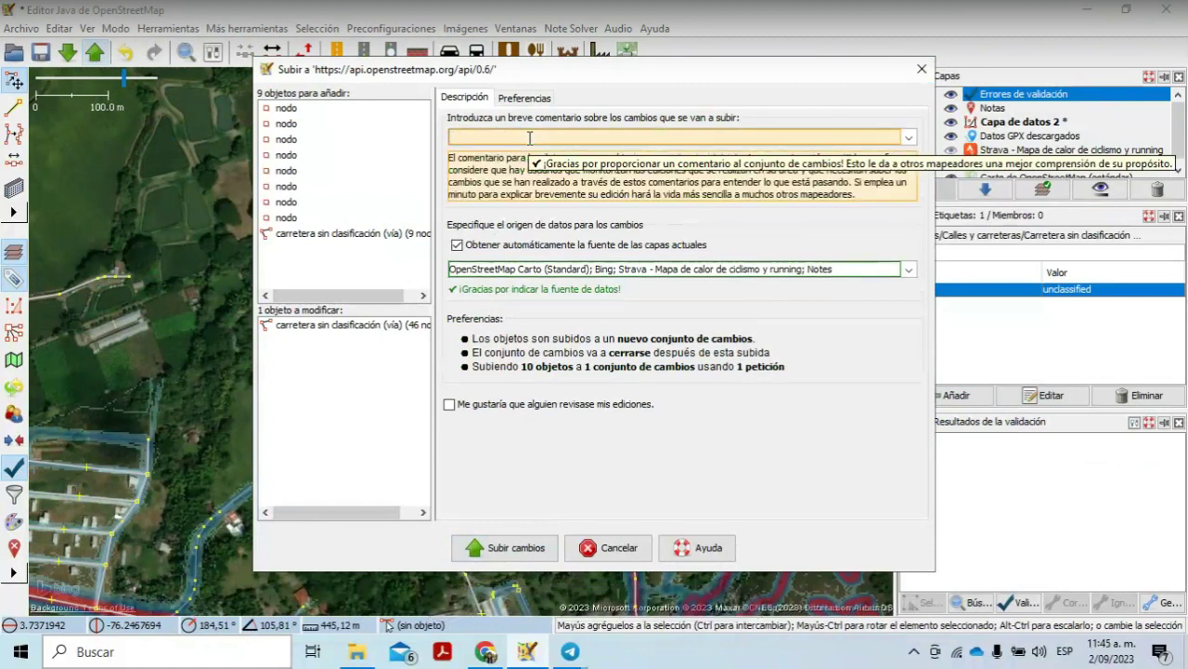
click(605, 550)
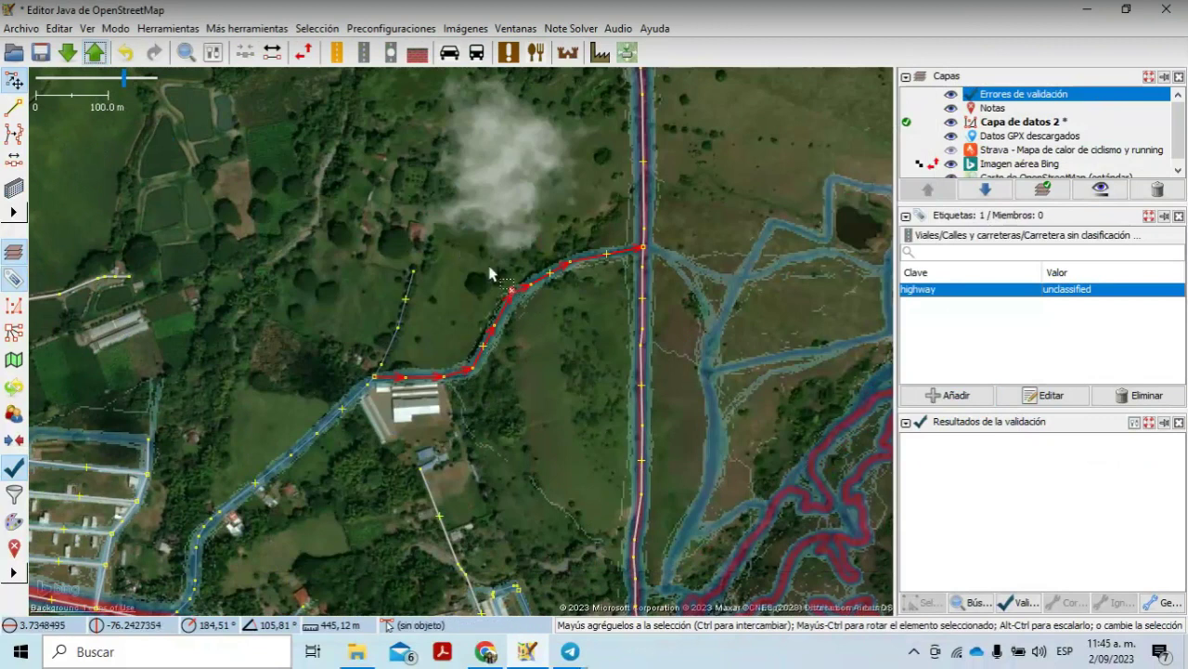
Step: Mark note 3848702 on the newly drawn road as remembered with Remember Note
right_click(549, 273)
mouse_move(585, 288)
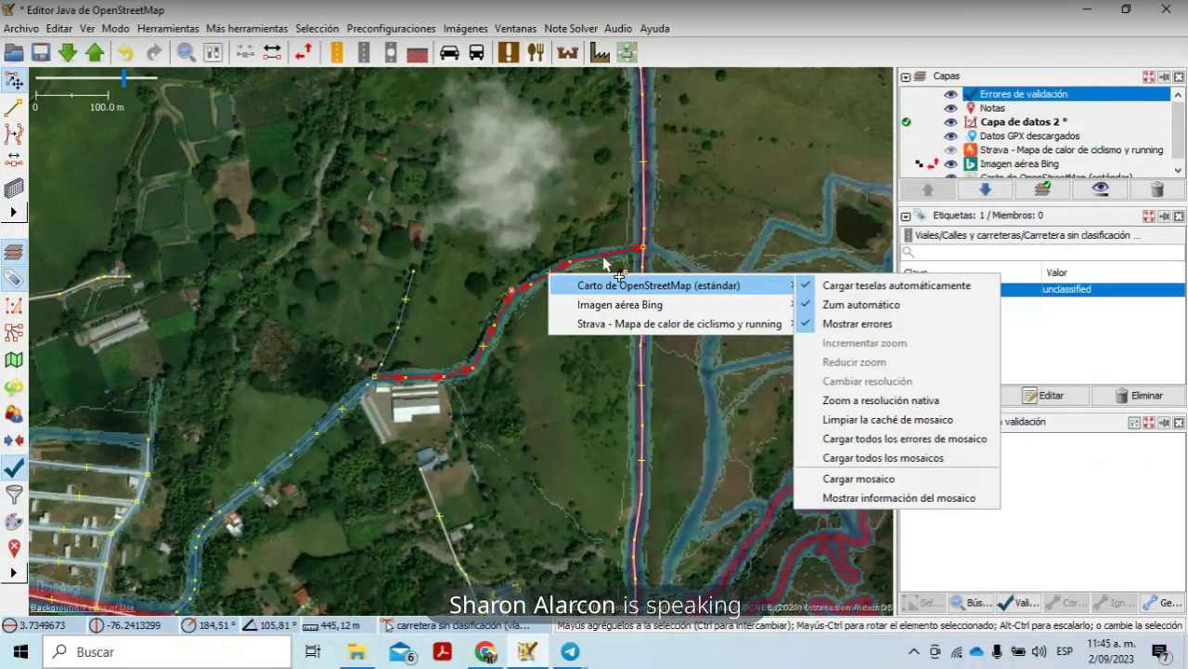
click(599, 258)
right_click(595, 263)
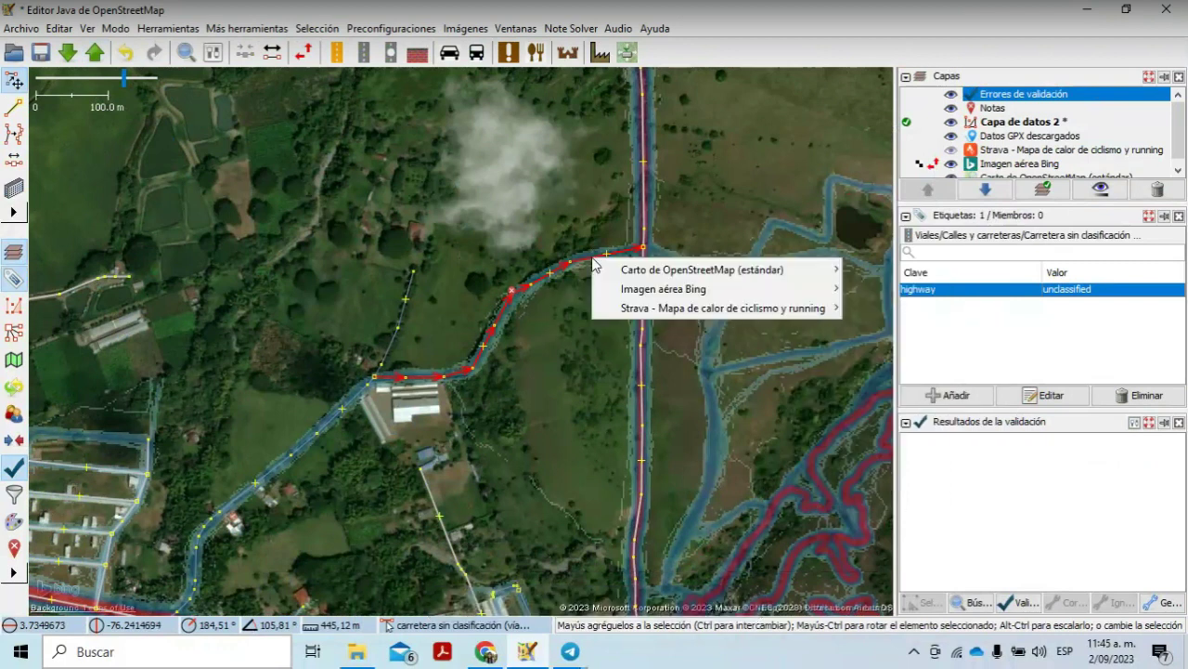
click(512, 294)
right_click(512, 294)
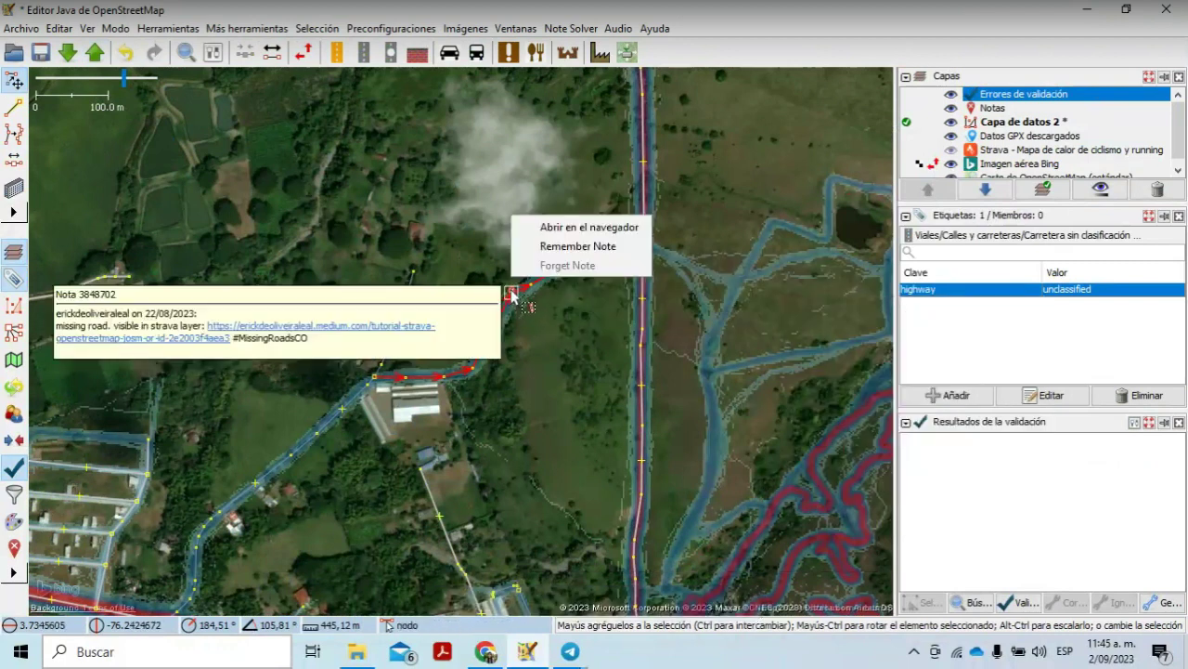
right_click(512, 296)
right_click(511, 296)
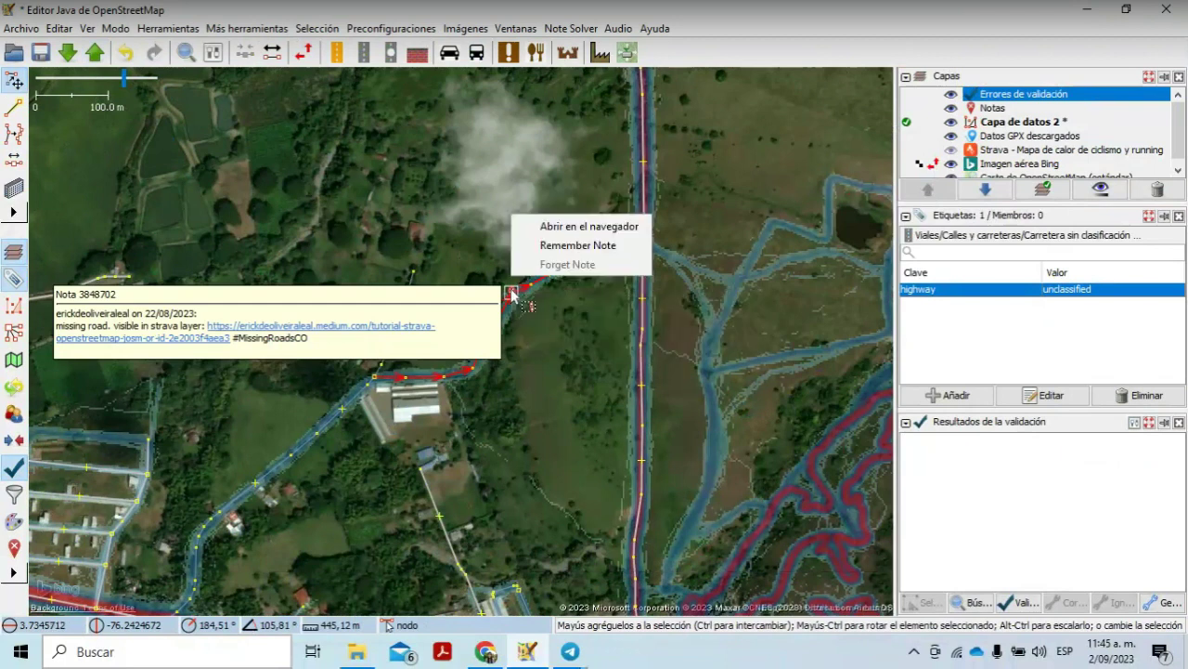
click(562, 246)
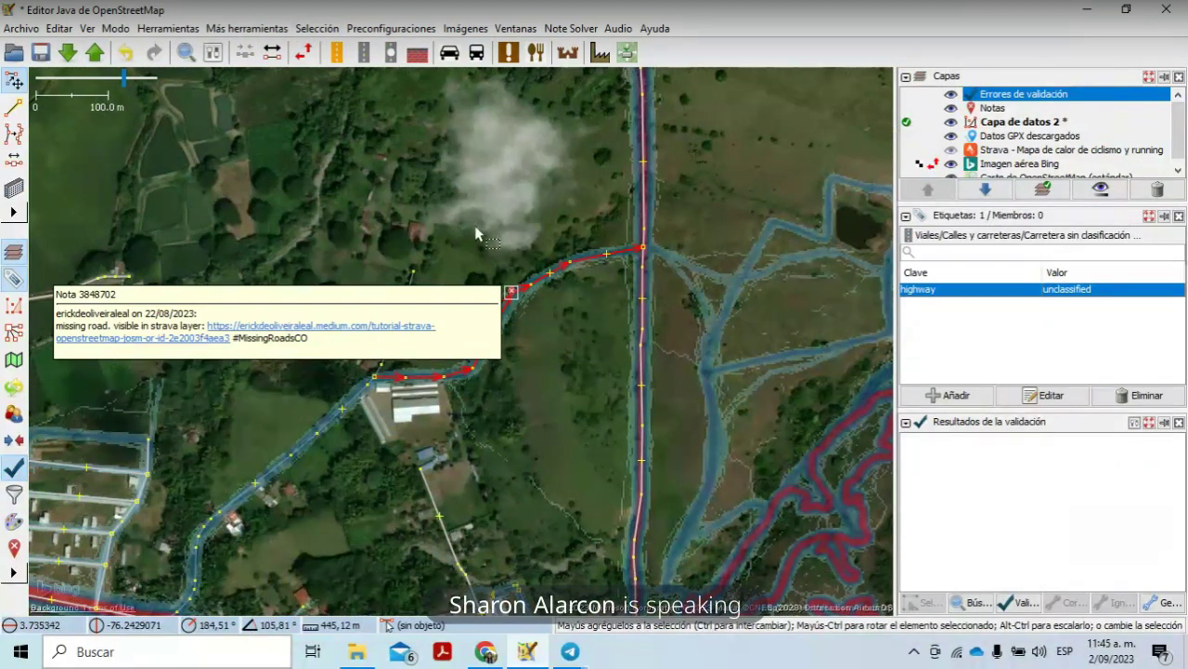
Step: Upload the new road with the proposed changeset comment and source, agreeing to resolve note 3848702 automatically
click(97, 53)
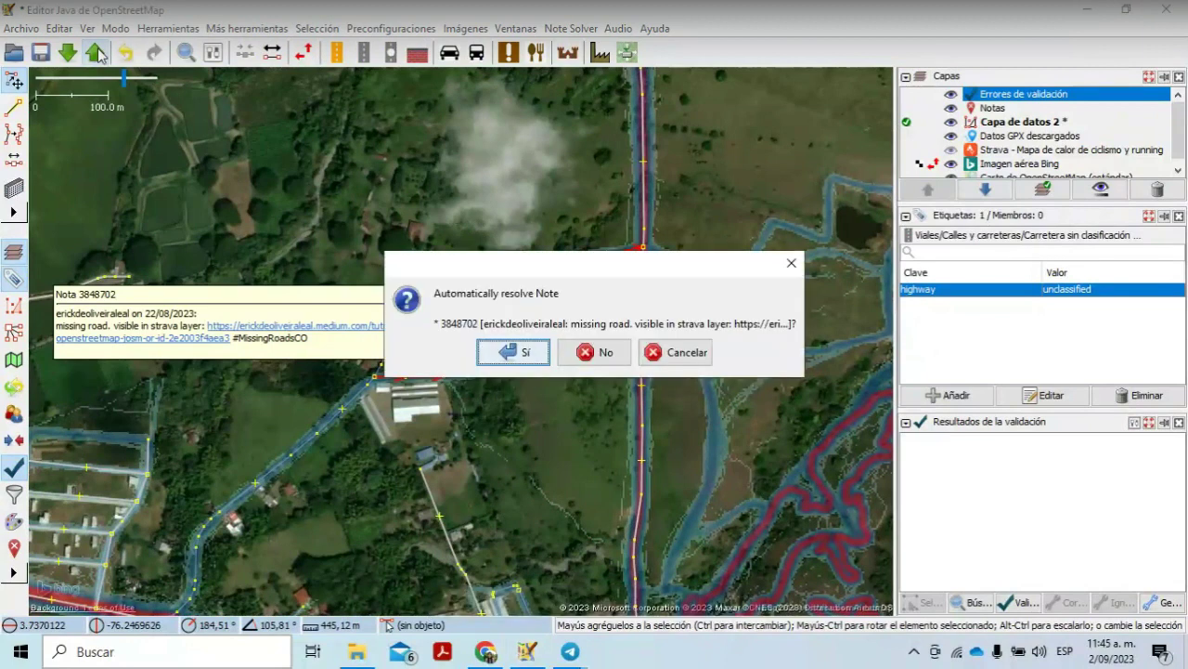
click(522, 356)
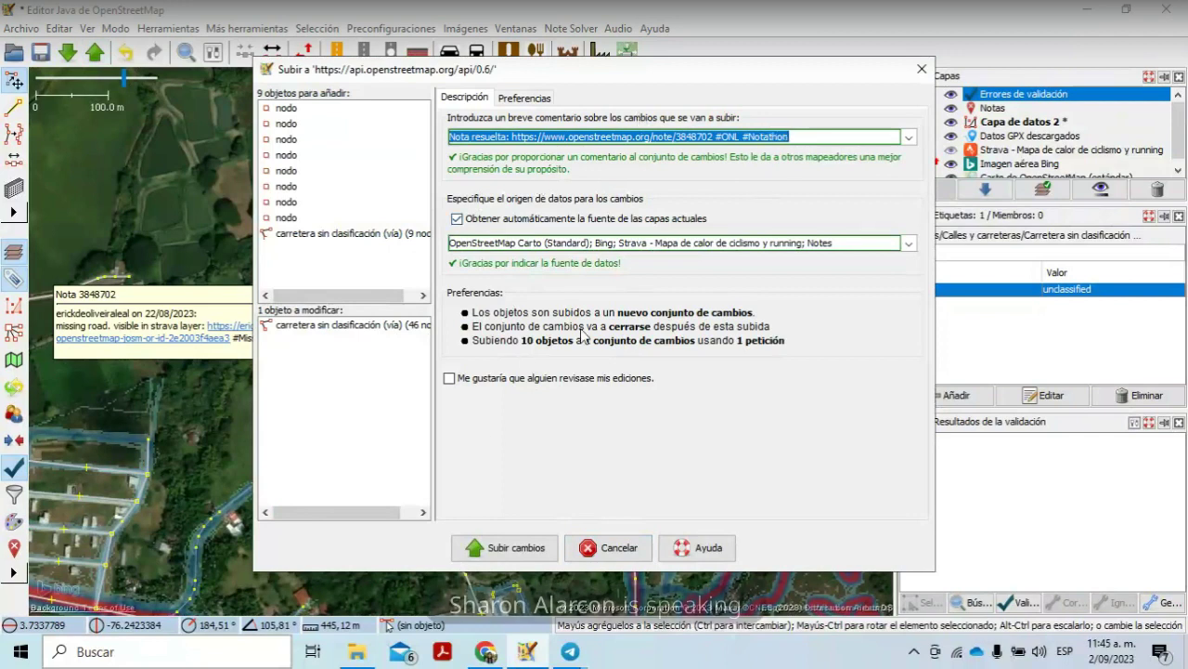
click(497, 547)
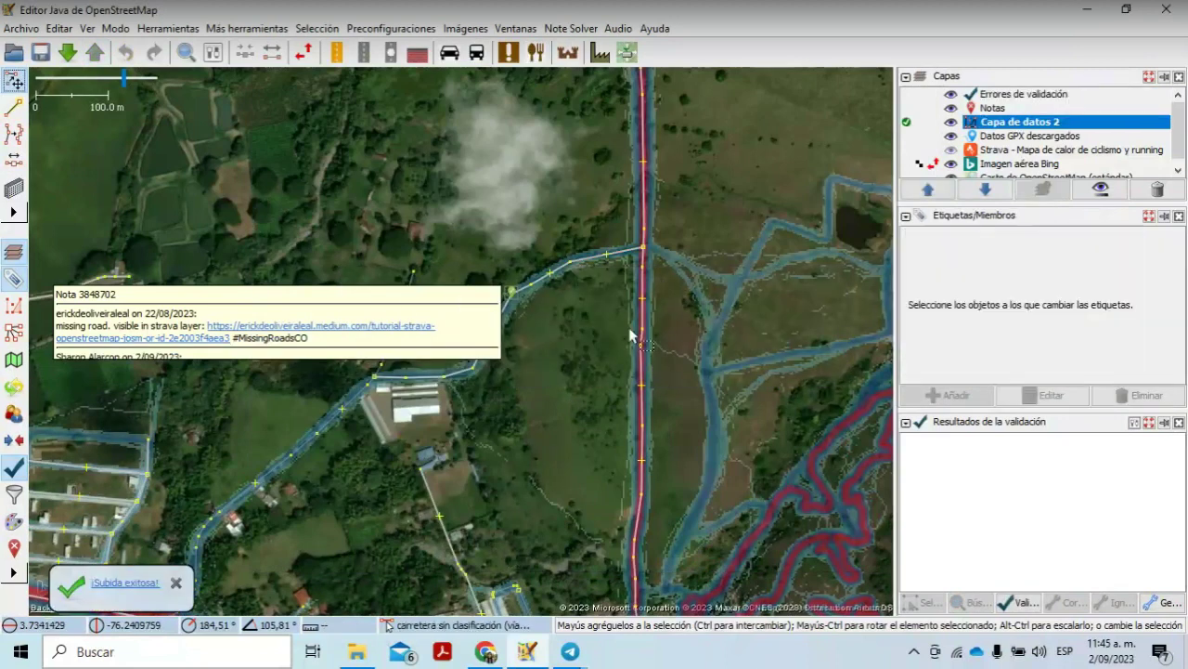
click(563, 464)
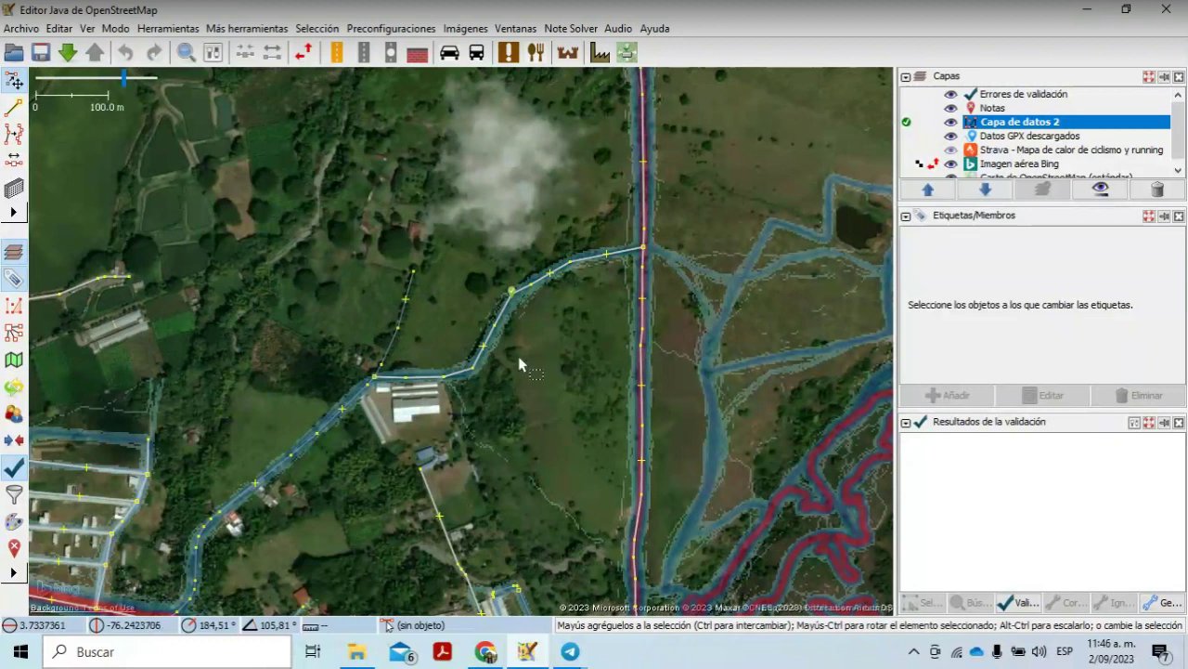
Step: Review the surroundings of the uploaded road and check the tags of the connecting road southwest of the warehouses
scroll(517, 319, down, 3)
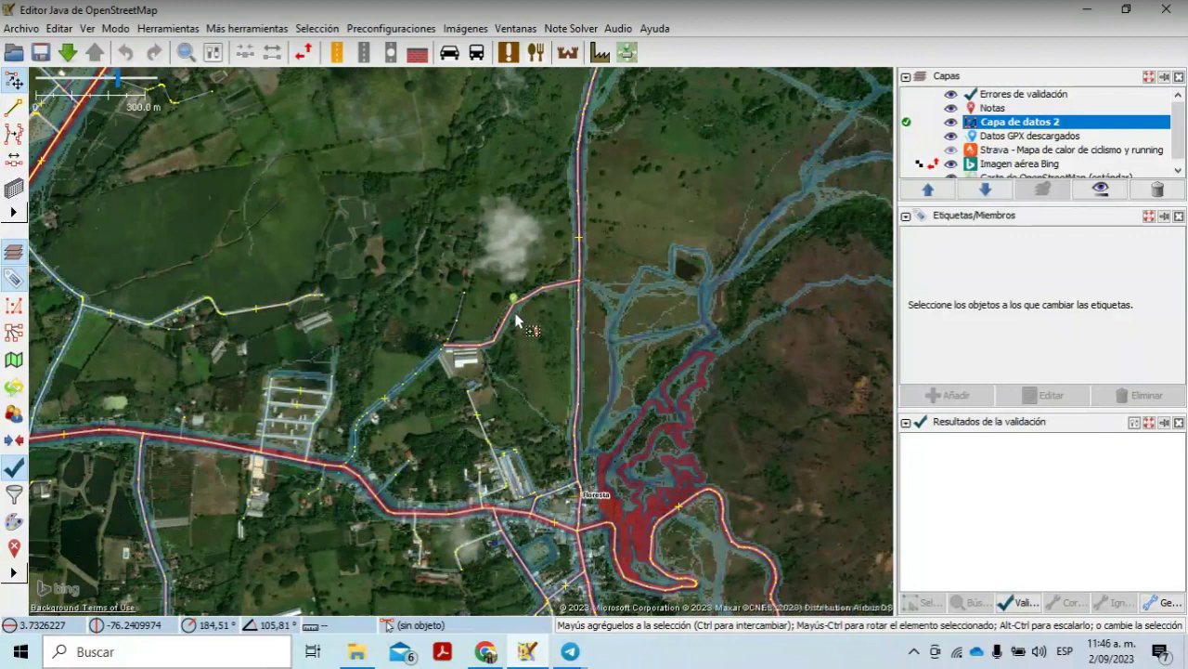
scroll(517, 320, down, 3)
scroll(517, 320, up, 2)
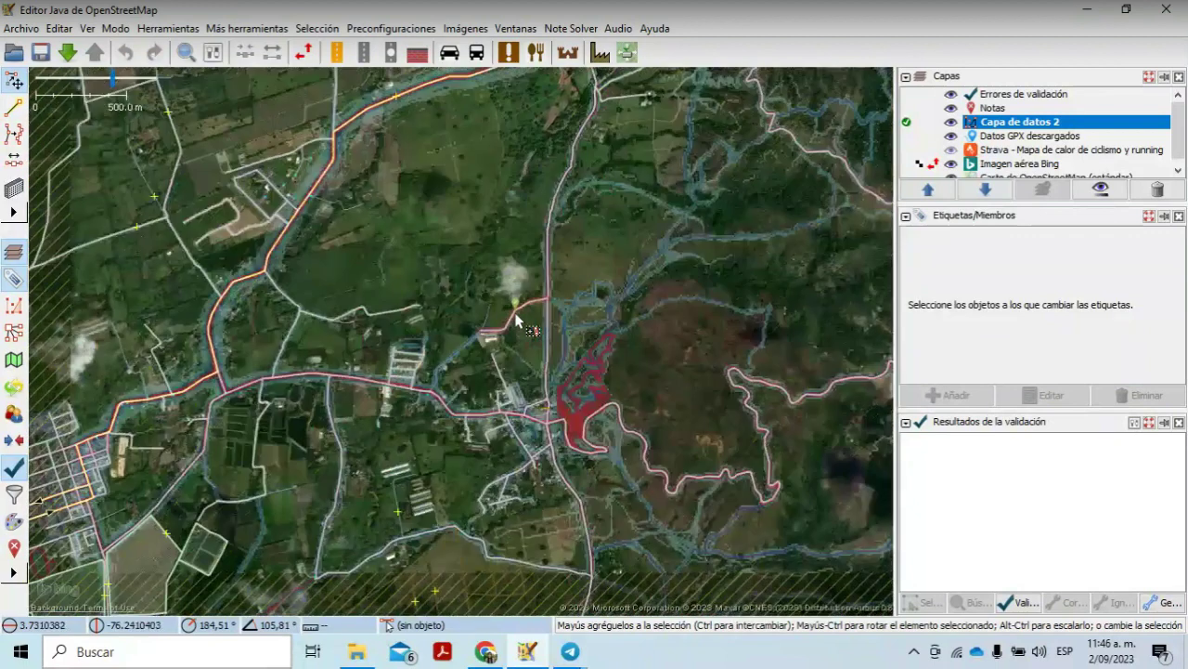
scroll(517, 319, up, 1)
scroll(518, 319, up, 1)
scroll(517, 319, down, 1)
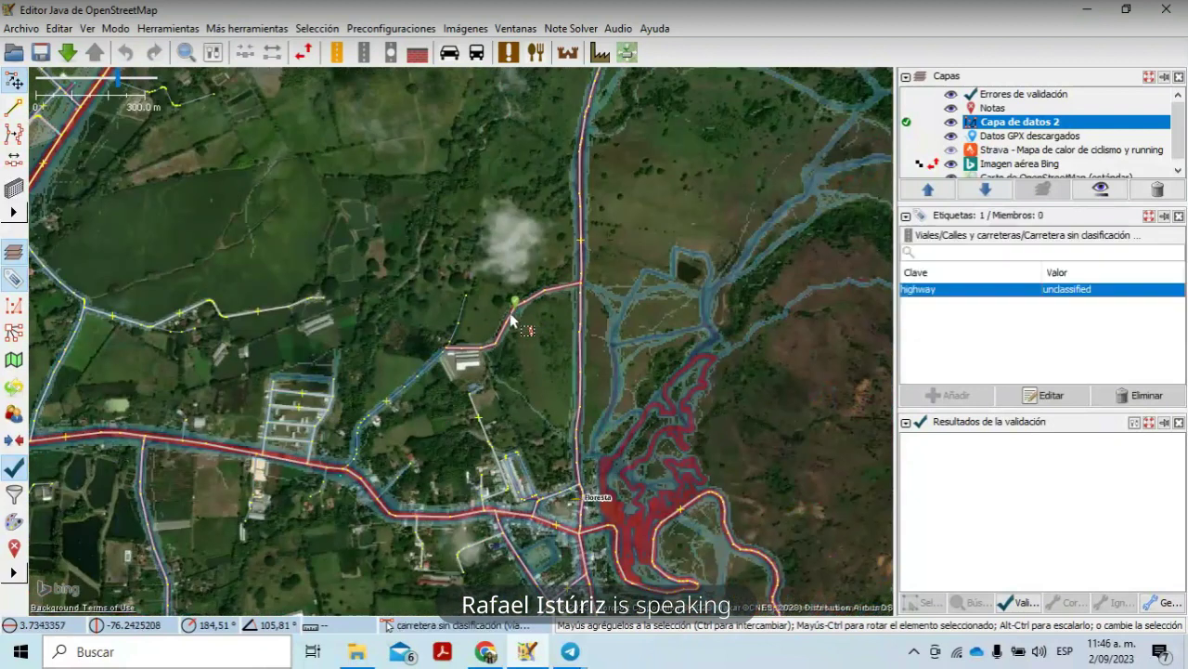
click(395, 401)
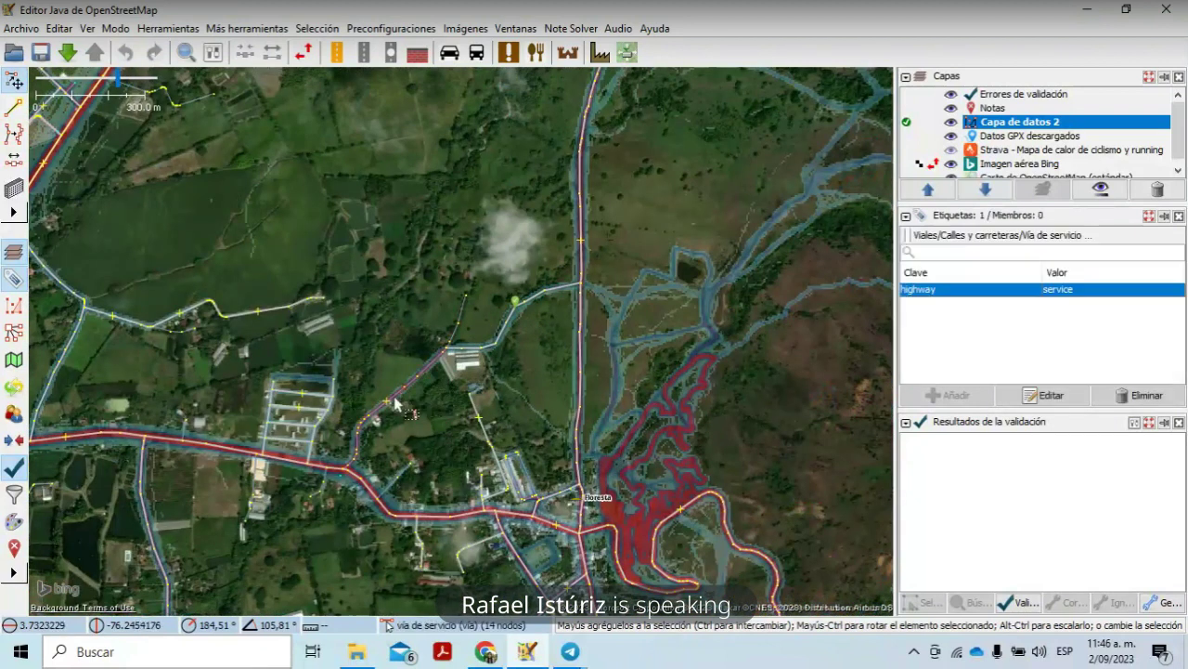
key(Escape)
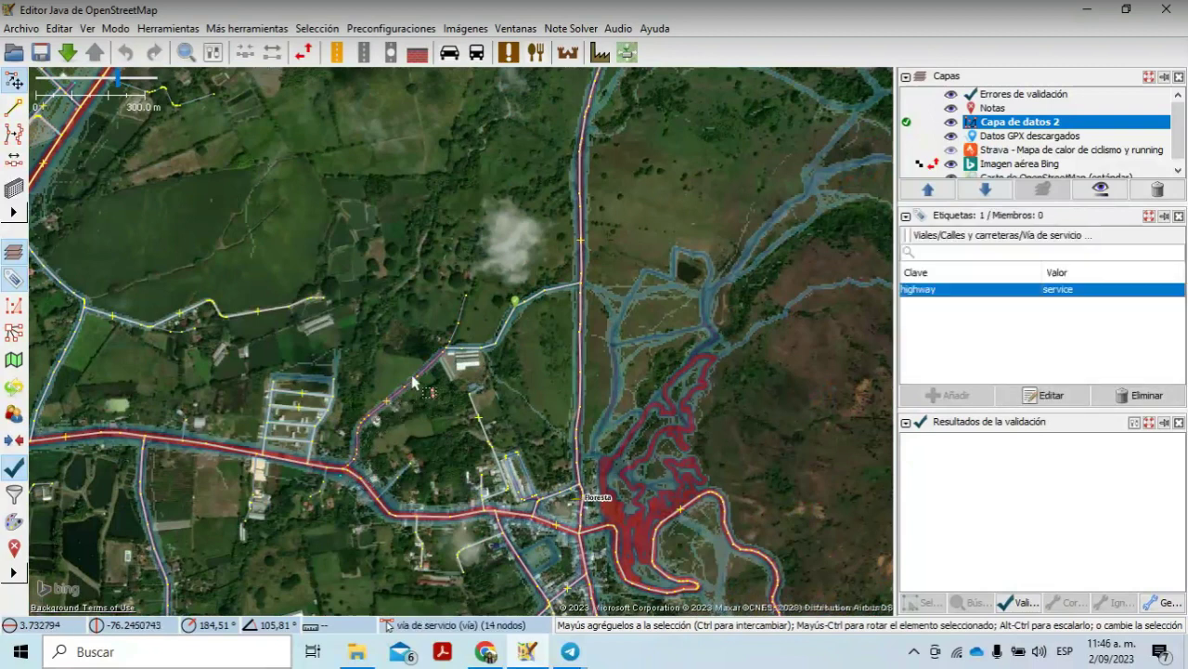
Step: View the plugin settings in the preferences and close them without changing anything
click(62, 29)
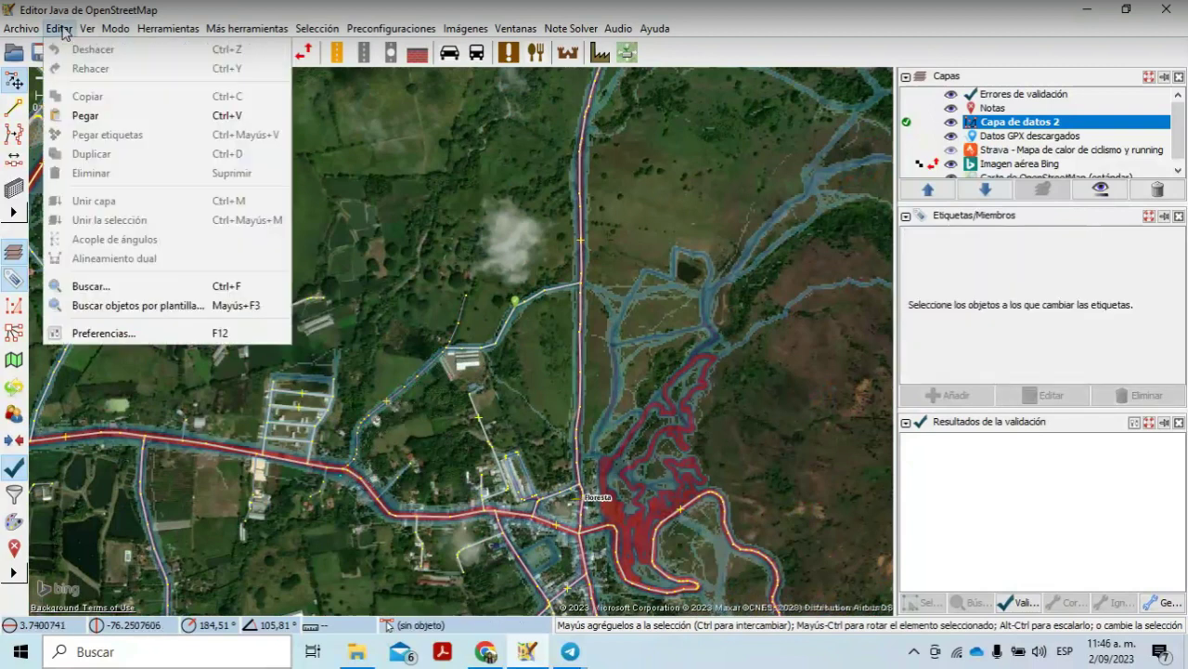
click(122, 333)
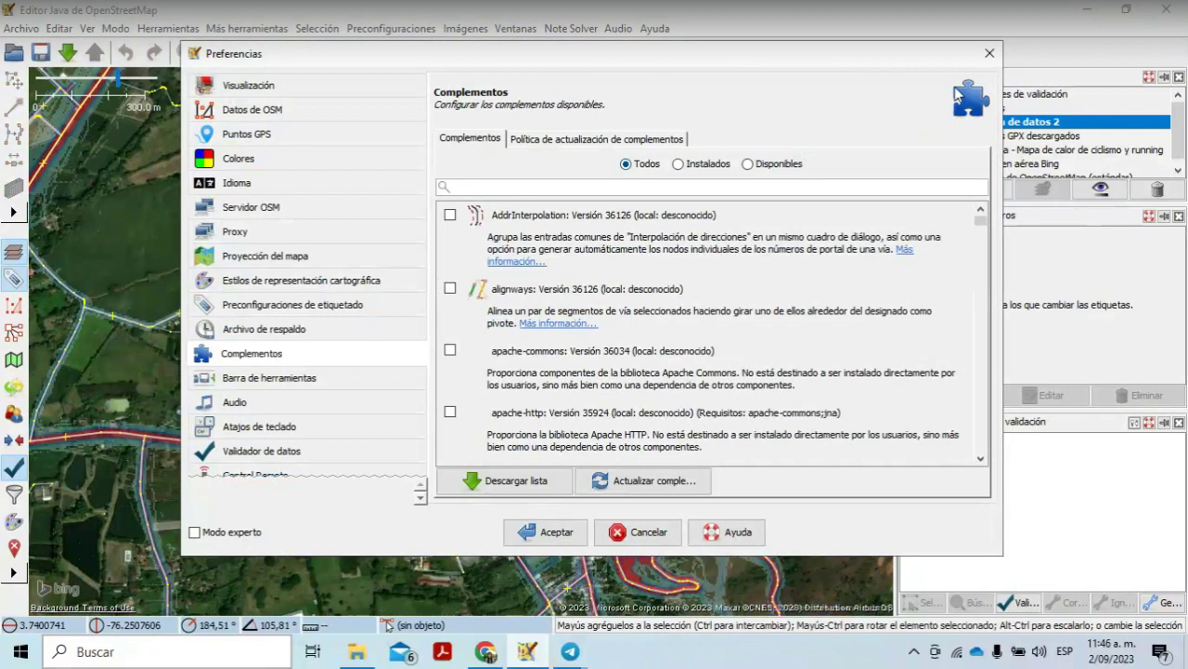
click(992, 55)
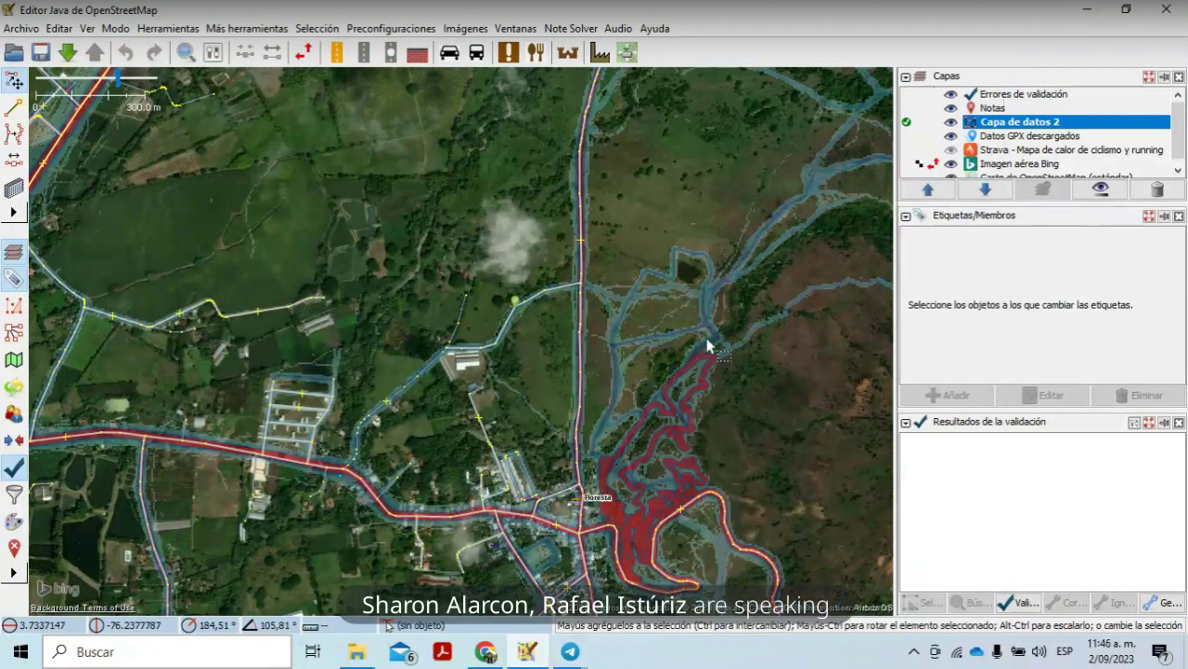
Step: Examine the dense Strava heatmap traces on the hillside east of Floresta
click(655, 510)
click(630, 415)
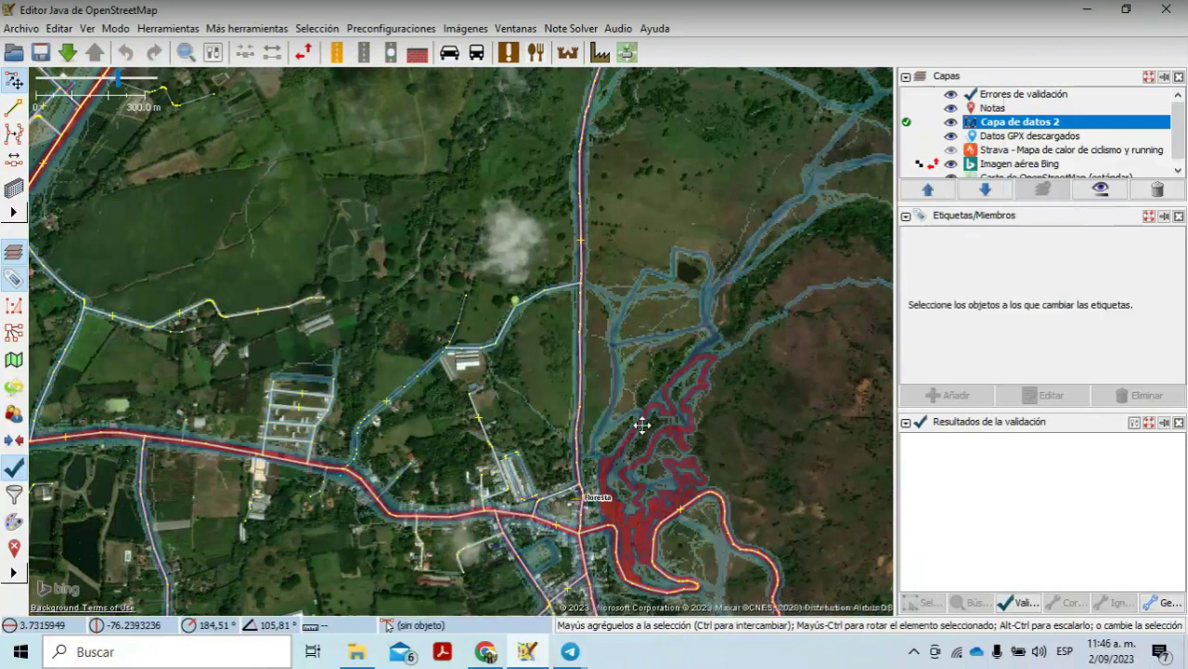
drag(641, 425, 514, 252)
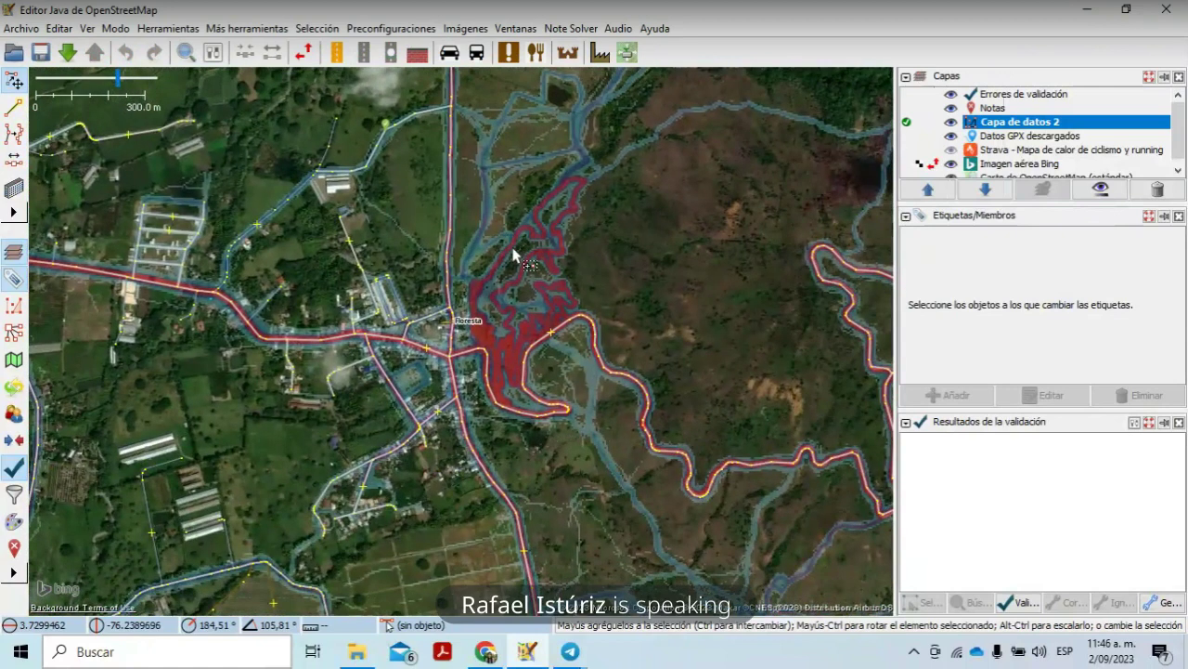
scroll(514, 253, up, 5)
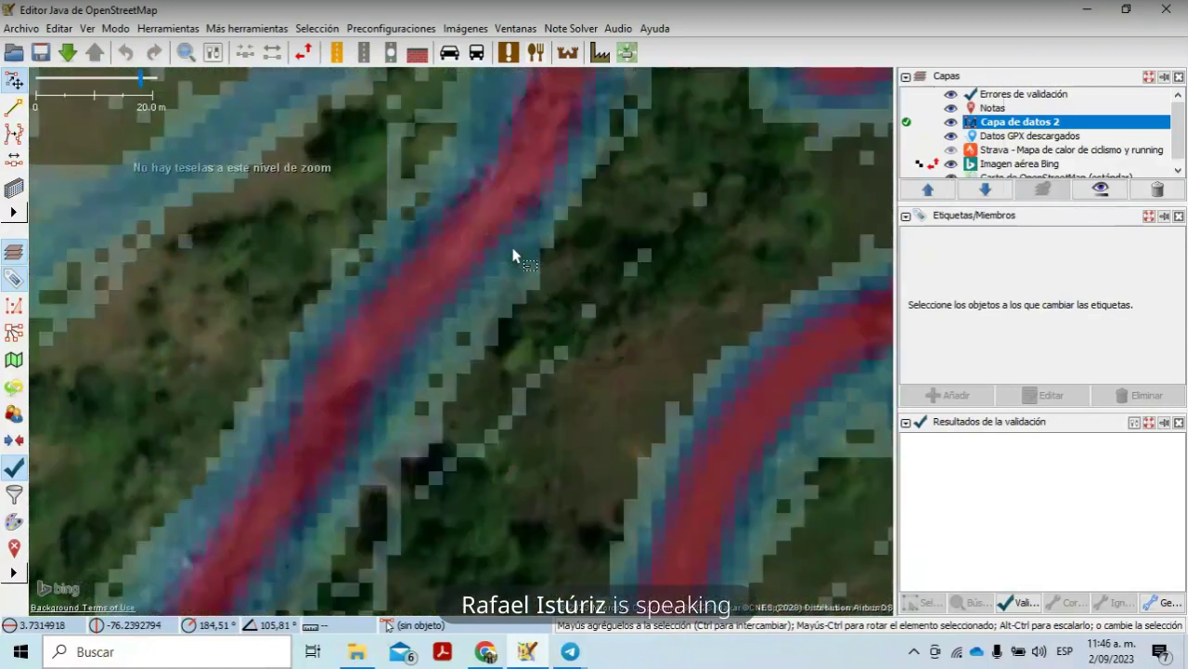
scroll(514, 252, down, 1)
scroll(515, 253, down, 2)
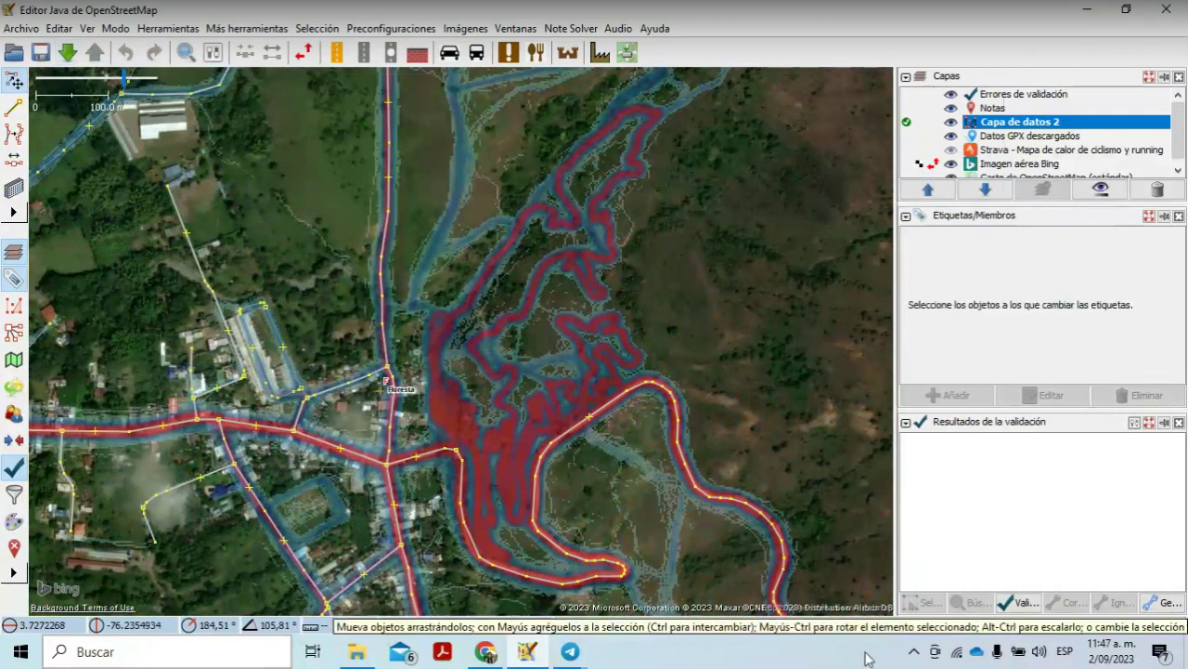
Step: Hide the validation results and show the list of notes instead
click(1179, 423)
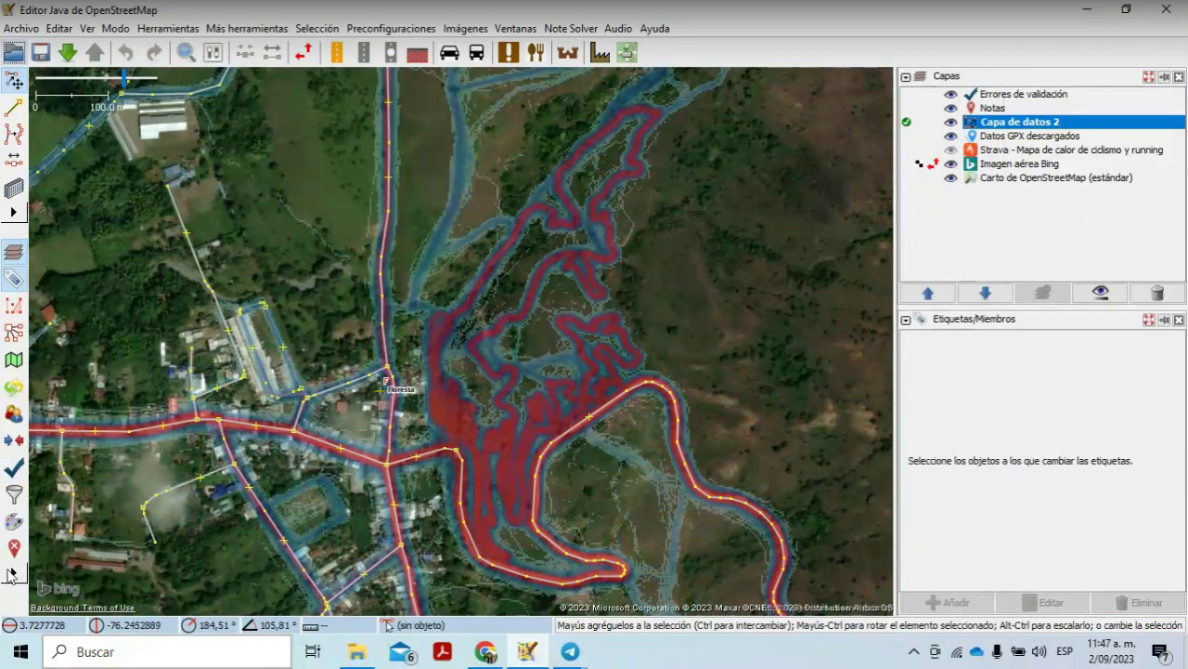
click(13, 571)
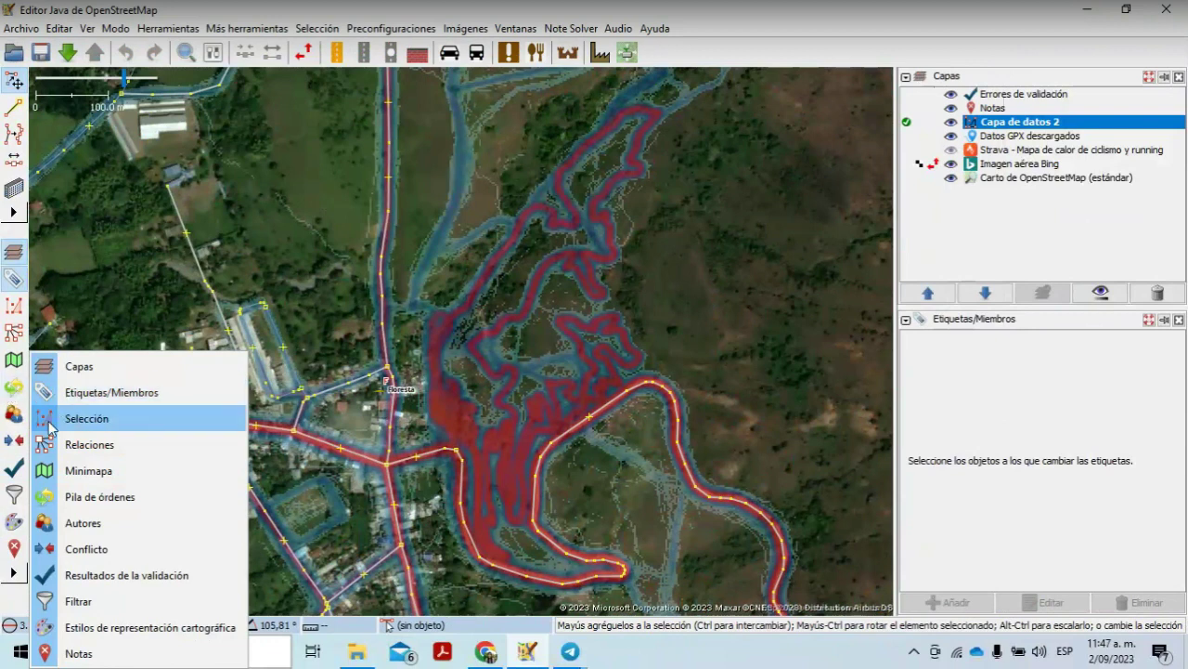
click(14, 562)
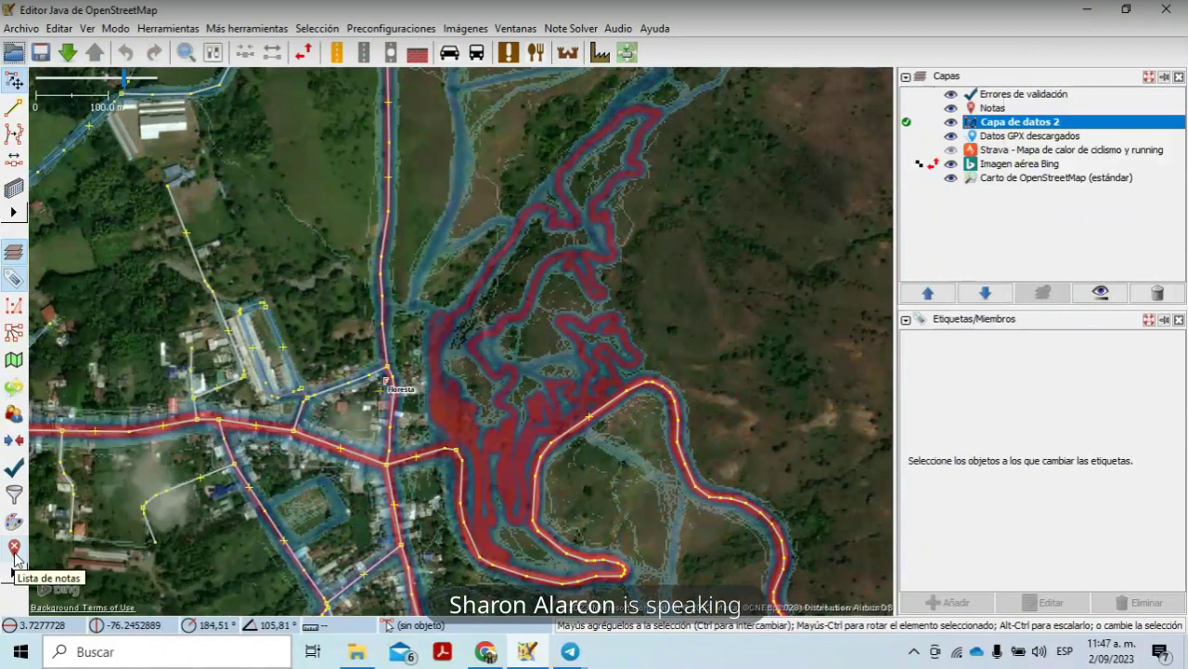
click(14, 554)
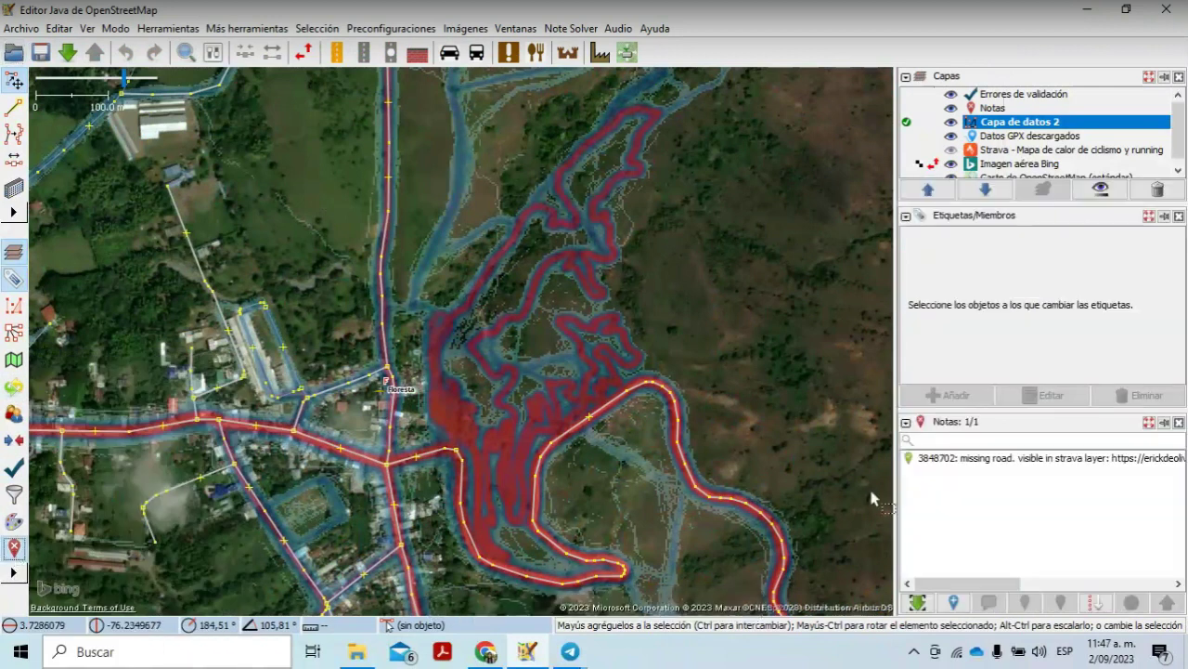
Step: Download the OSM notes for the current map view around Floresta
click(917, 602)
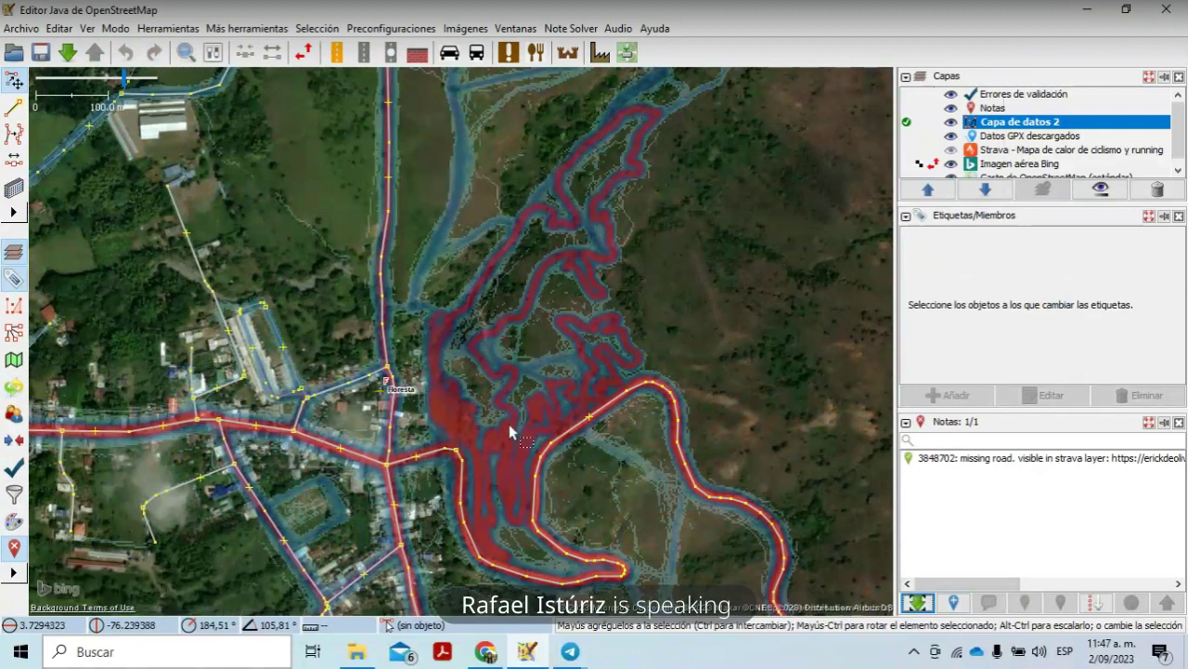
click(481, 543)
key(Escape)
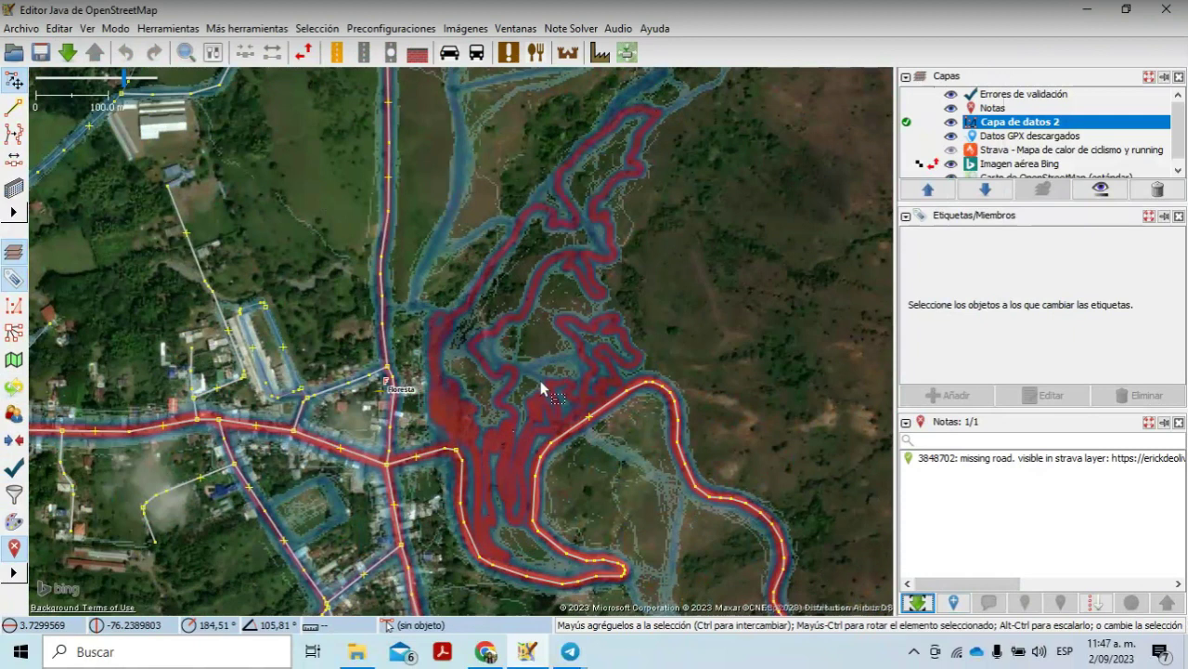
Step: Hide the Strava heatmap layer and inspect the Bing imagery closely between the village and the road loop
scroll(543, 388, up, 2)
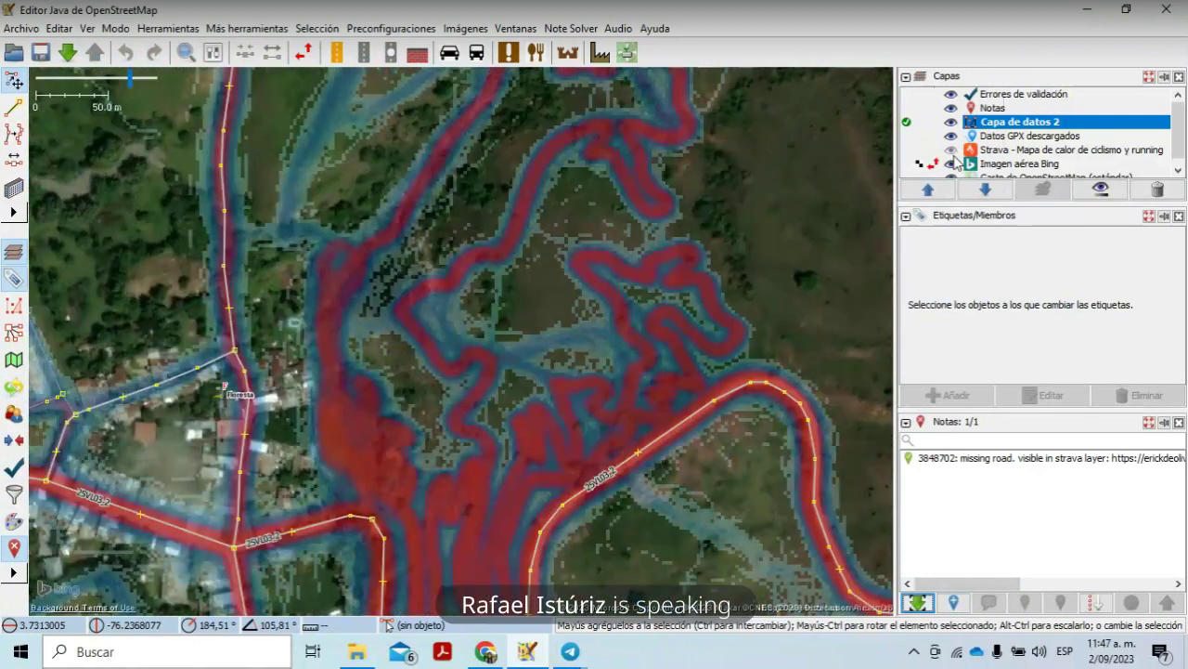
click(952, 156)
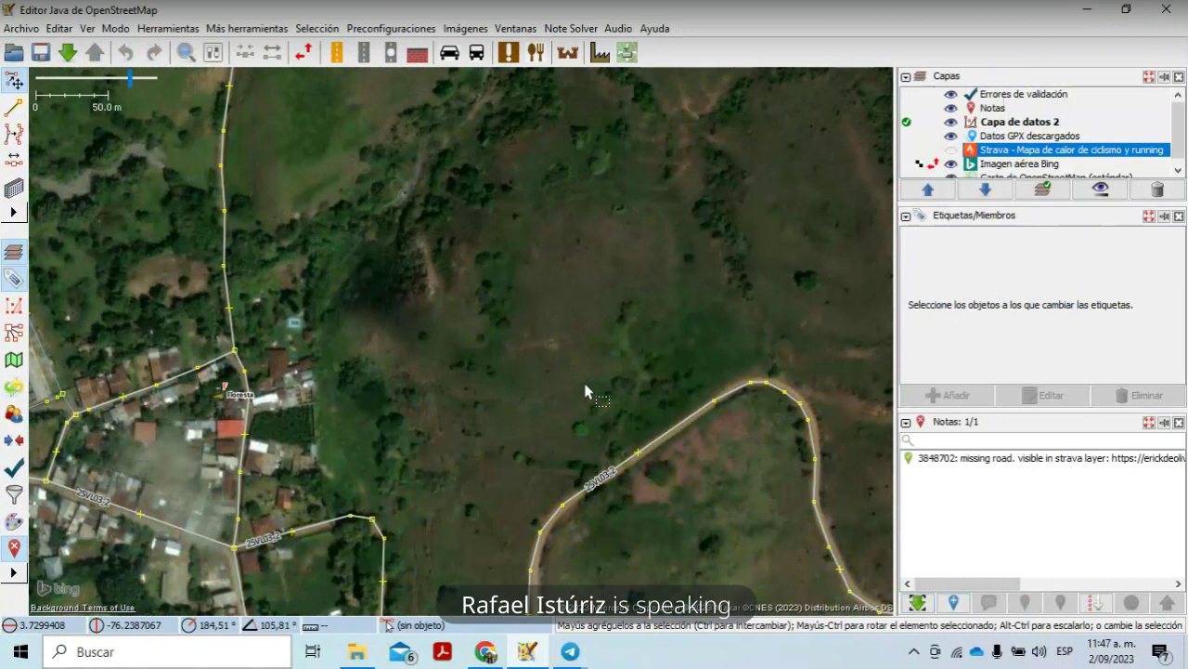
scroll(585, 390, up, 2)
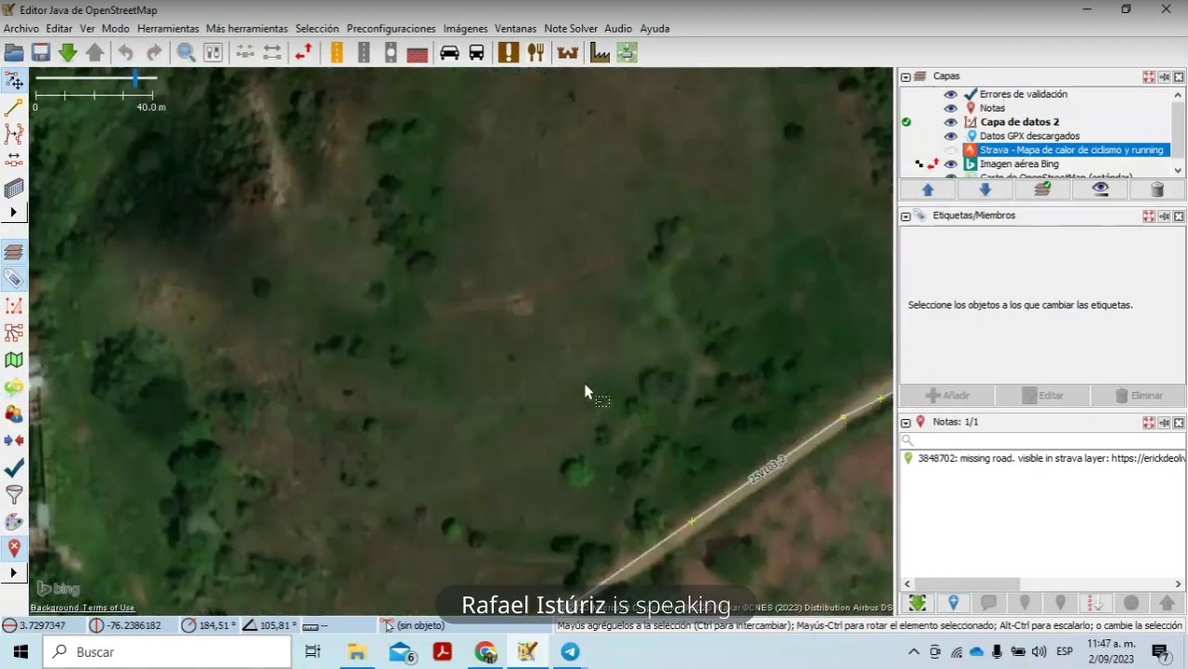
scroll(584, 391, down, 3)
scroll(585, 391, up, 2)
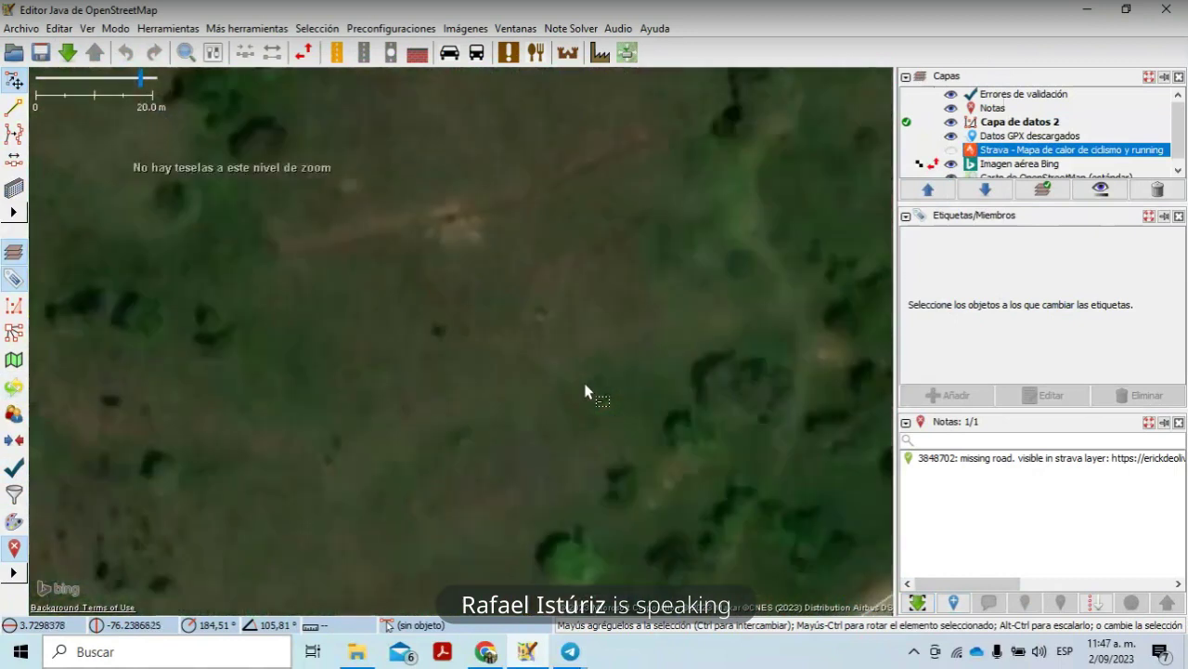
scroll(585, 391, down, 2)
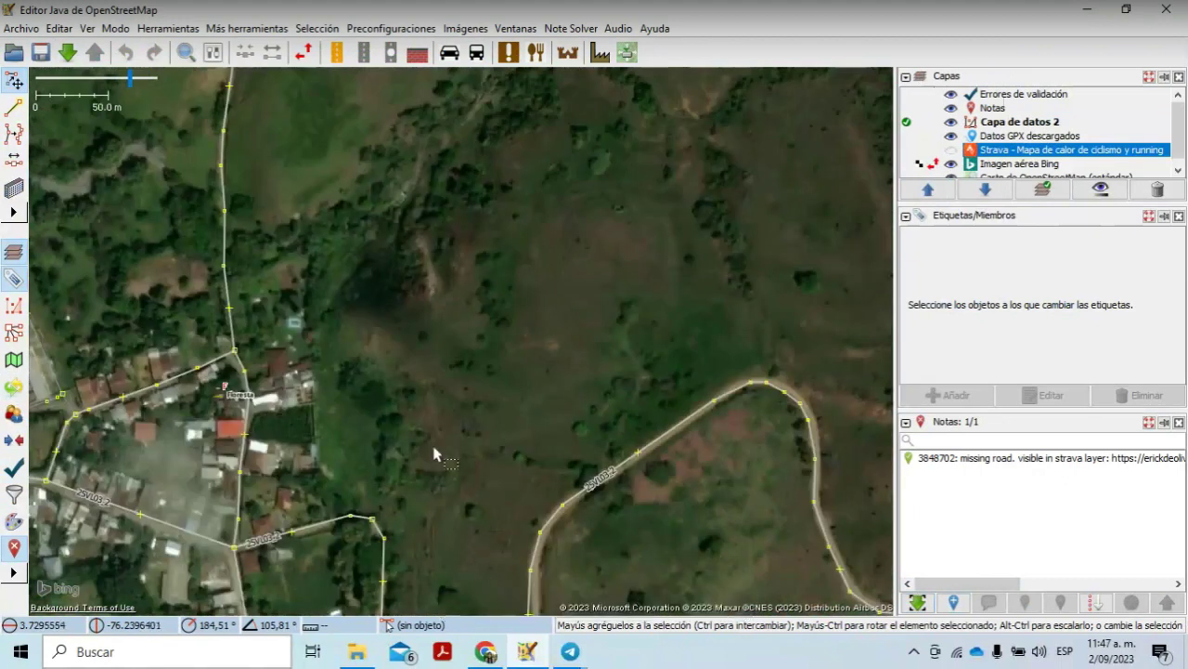
Step: Examine the Bing imagery along the wooded stream and road loop east of Floresta and compare it with the Strava heatmap layer
drag(530, 287, 567, 156)
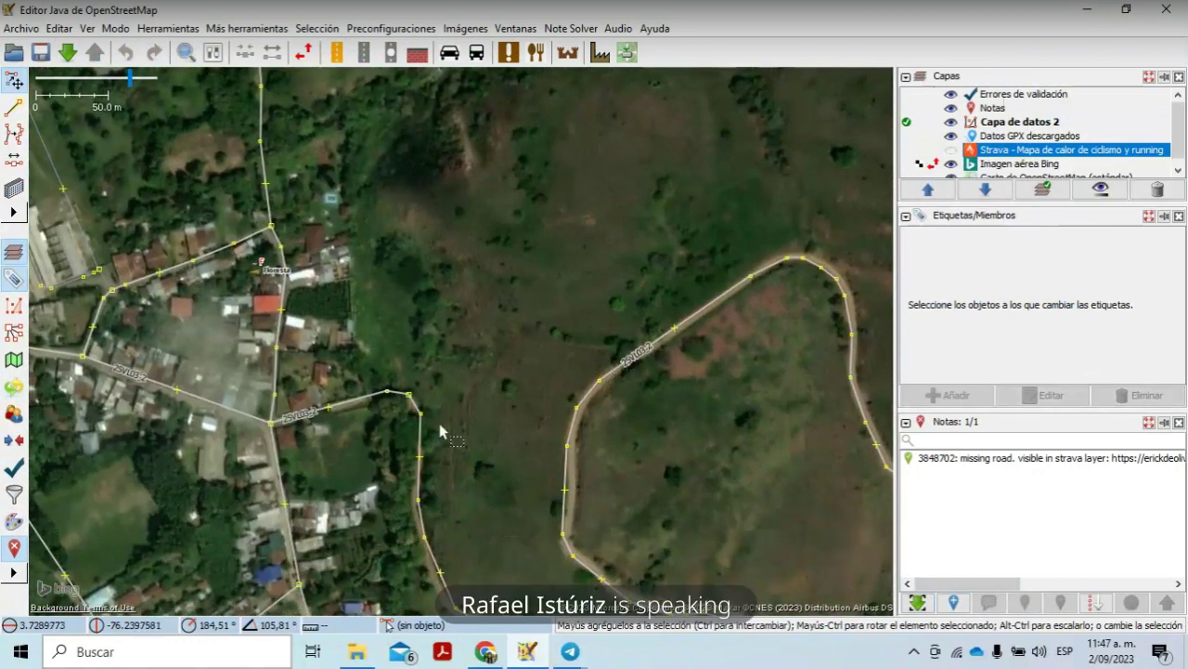
mouse_move(523, 369)
mouse_down()
mouse_move(534, 258)
mouse_move(523, 258)
mouse_move(512, 380)
mouse_up()
drag(551, 233, 538, 408)
drag(533, 275, 547, 395)
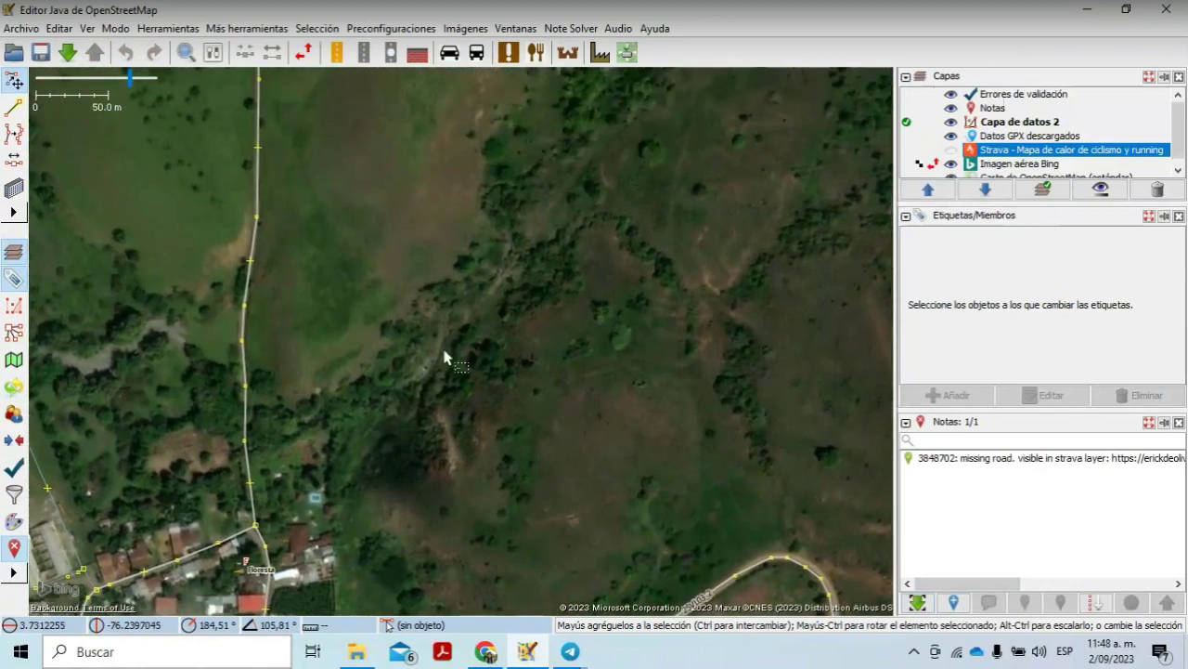
scroll(444, 357, up, 2)
scroll(444, 357, down, 2)
scroll(444, 357, down, 2)
drag(456, 432, 456, 361)
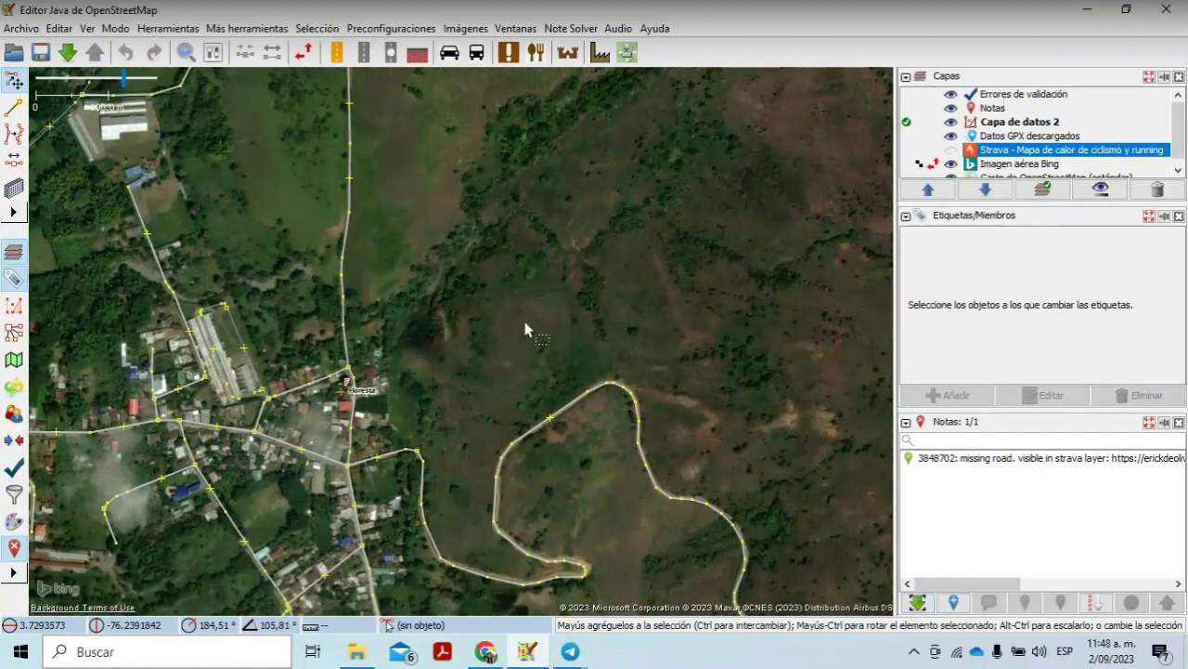
click(951, 150)
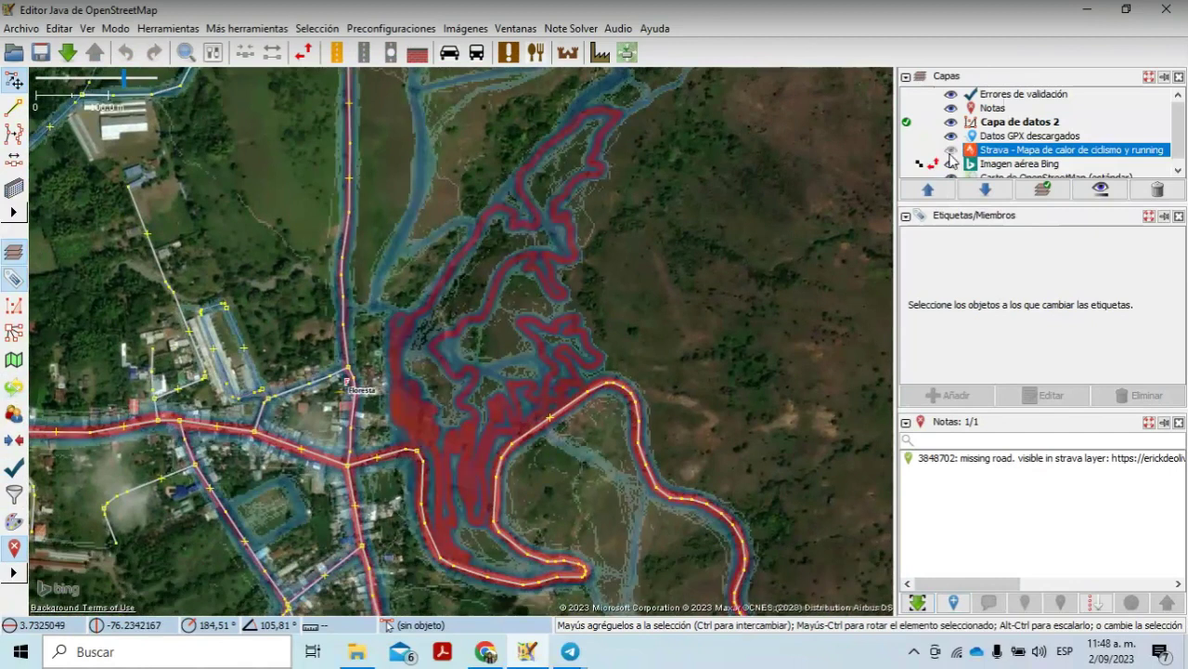
click(951, 152)
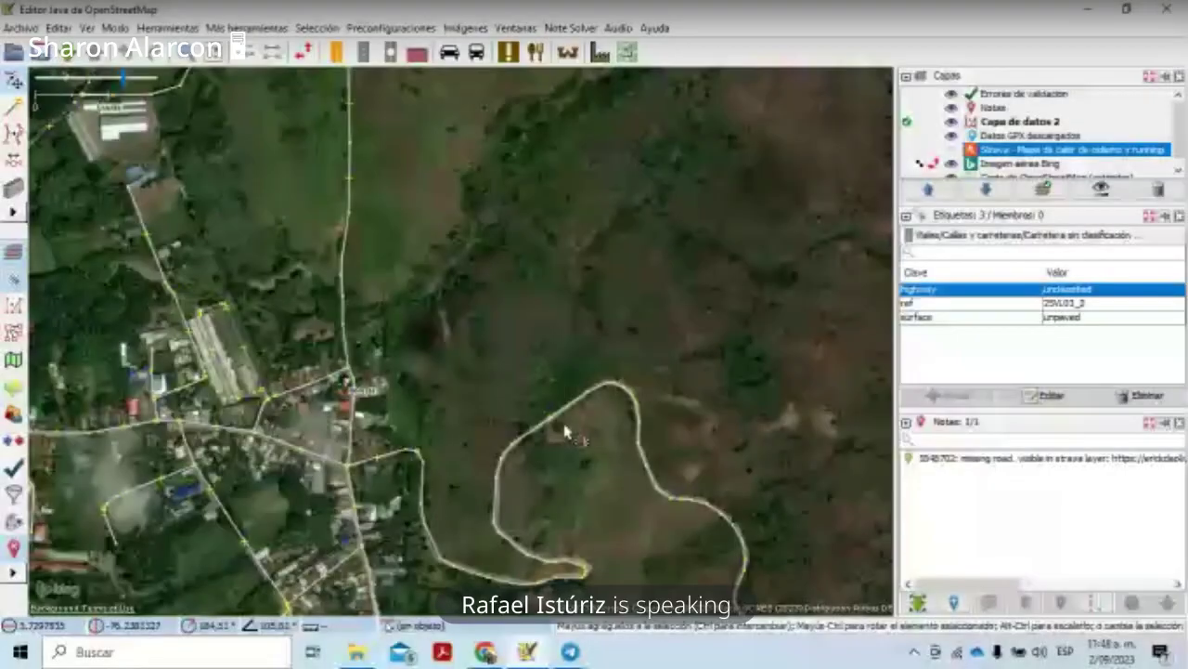
Step: Switch to the Chrome browser and look through the open note pages to reach the list of open notes for Colombia
key(alt+Tab)
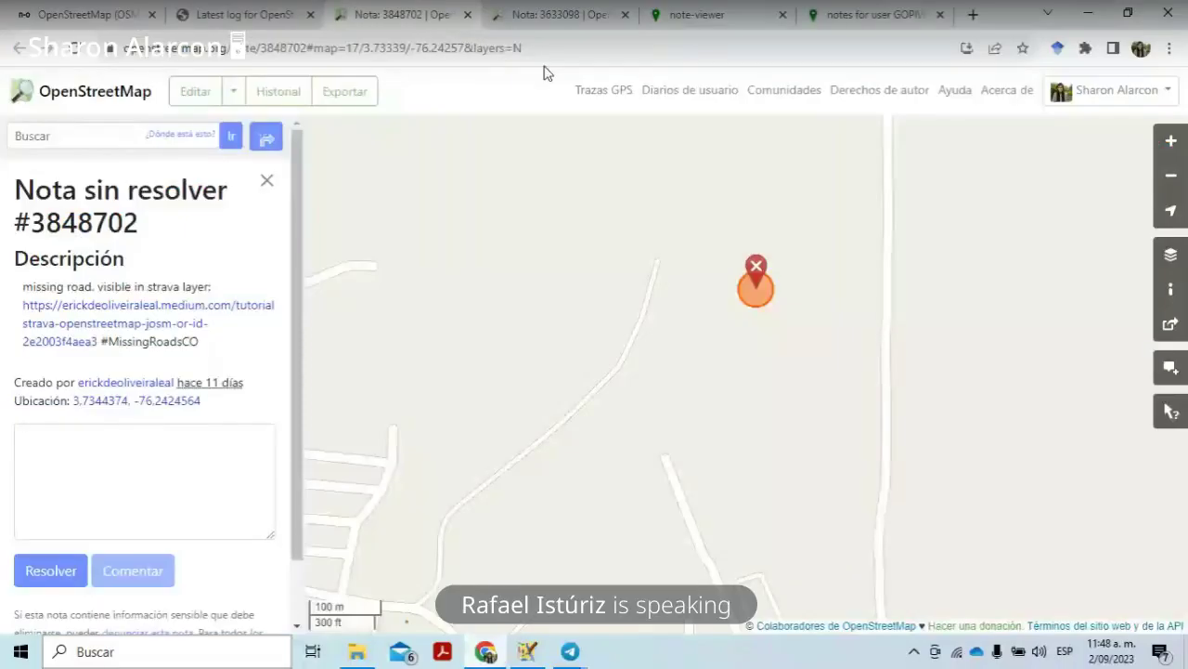
click(612, 11)
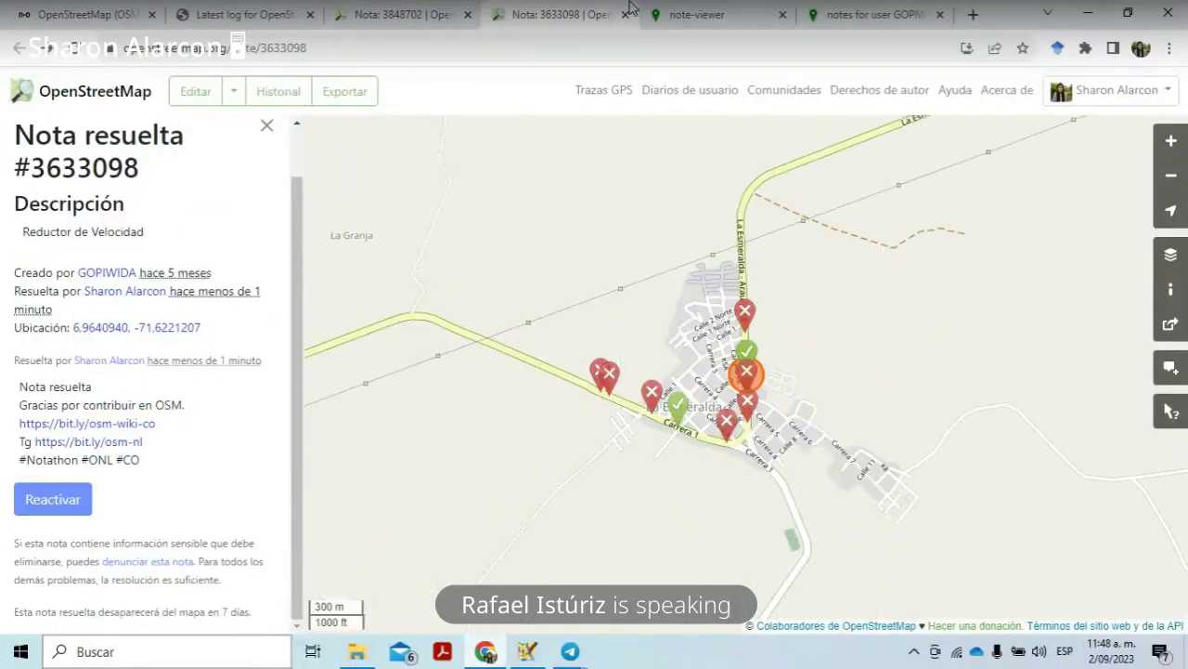
click(711, 13)
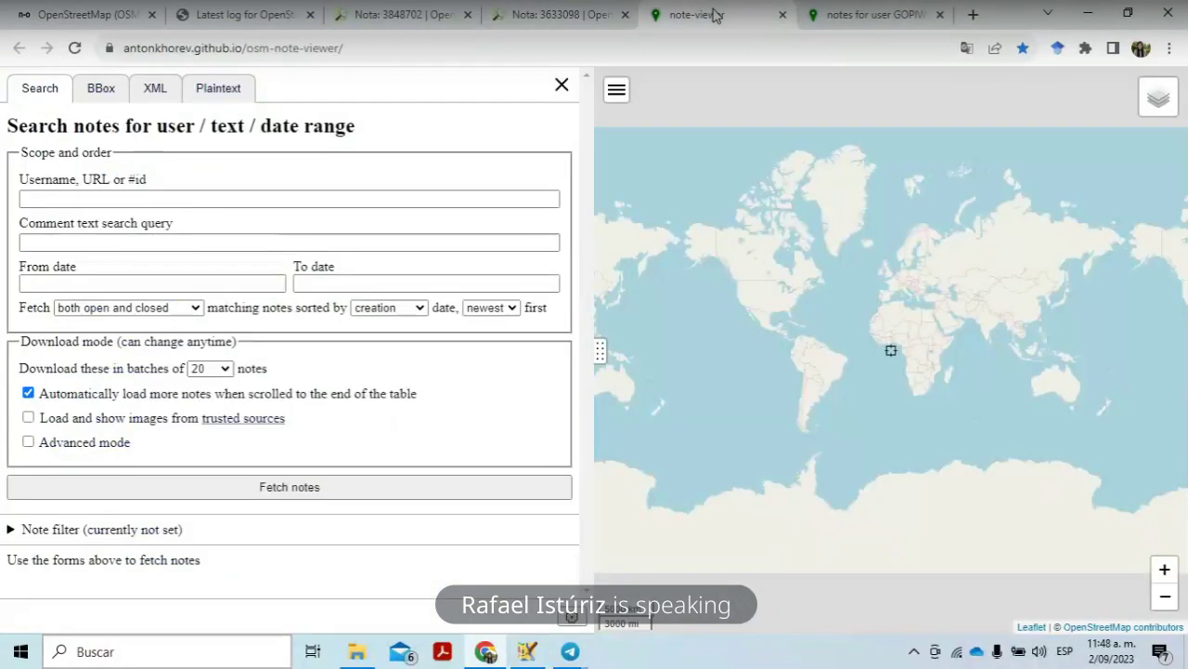
click(239, 11)
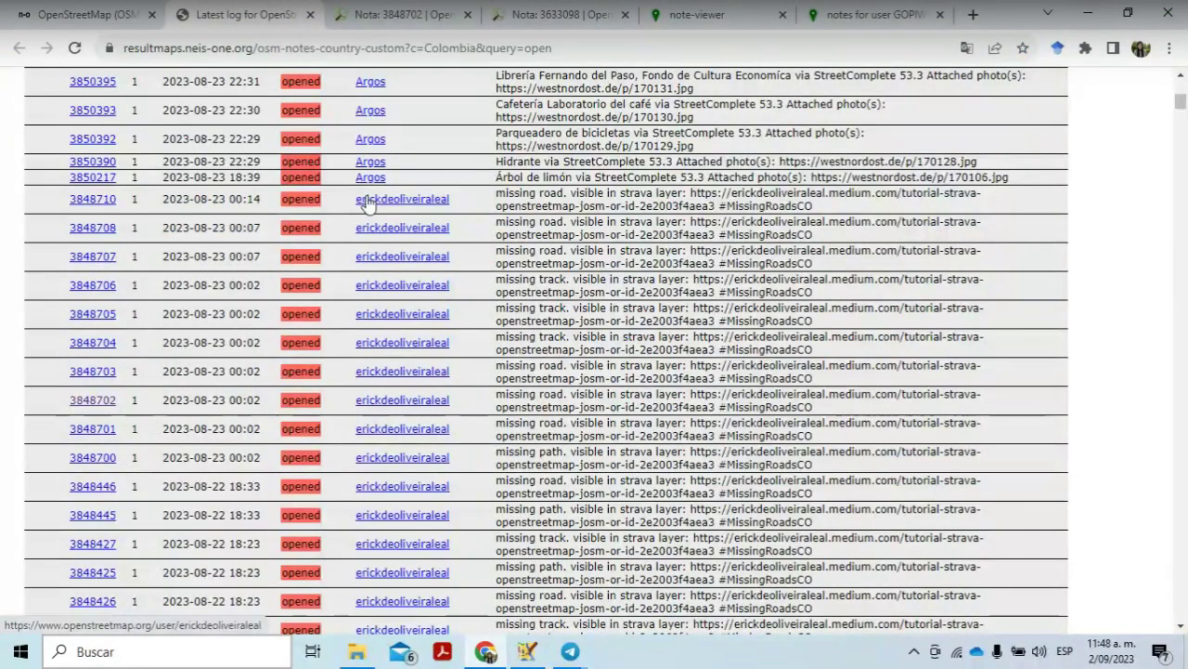
Step: Open the profile of the author of the missing-road notes and close the pages of notes 3848702 and 3633098
click(384, 264)
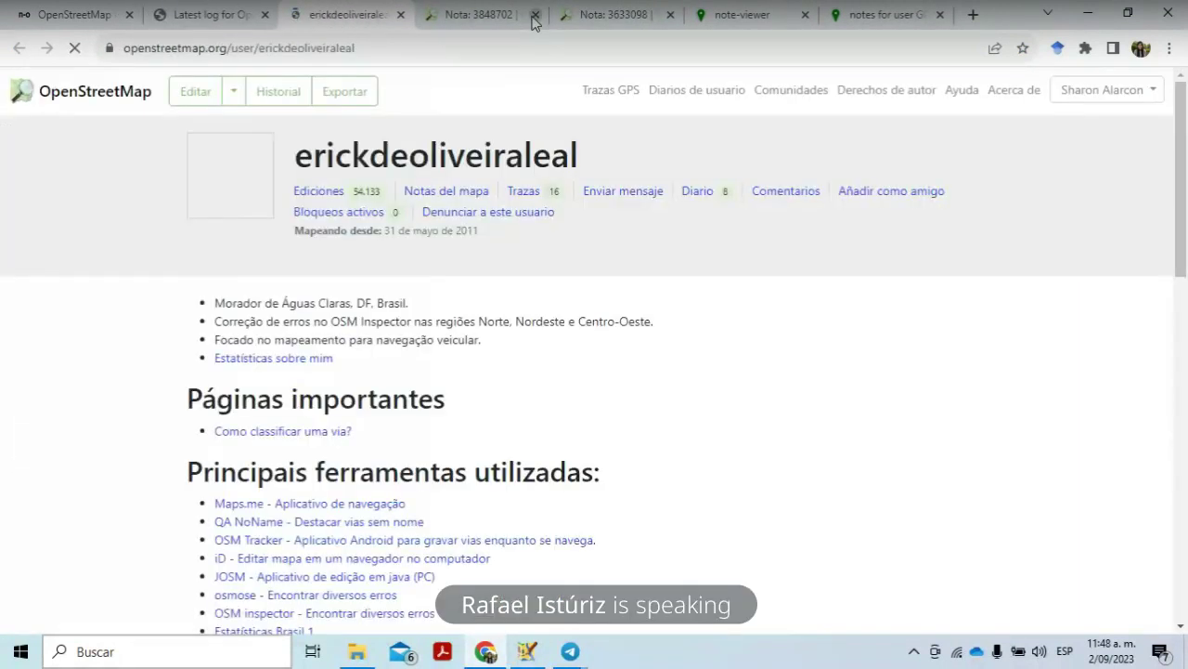
click(534, 15)
click(535, 16)
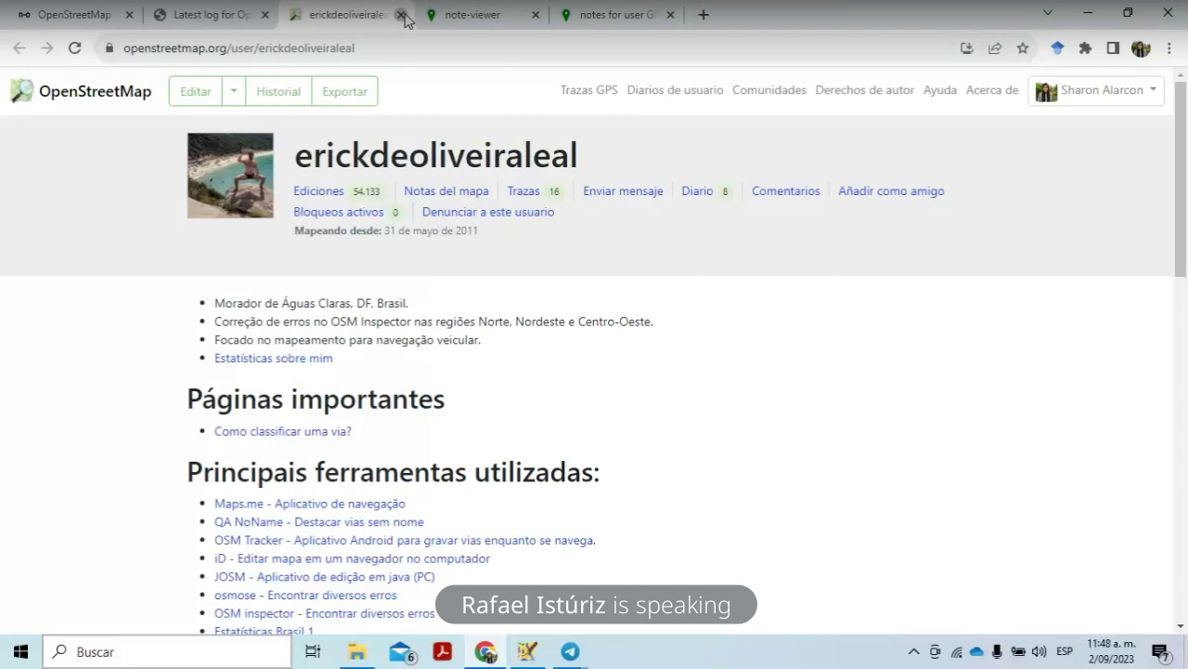
click(401, 15)
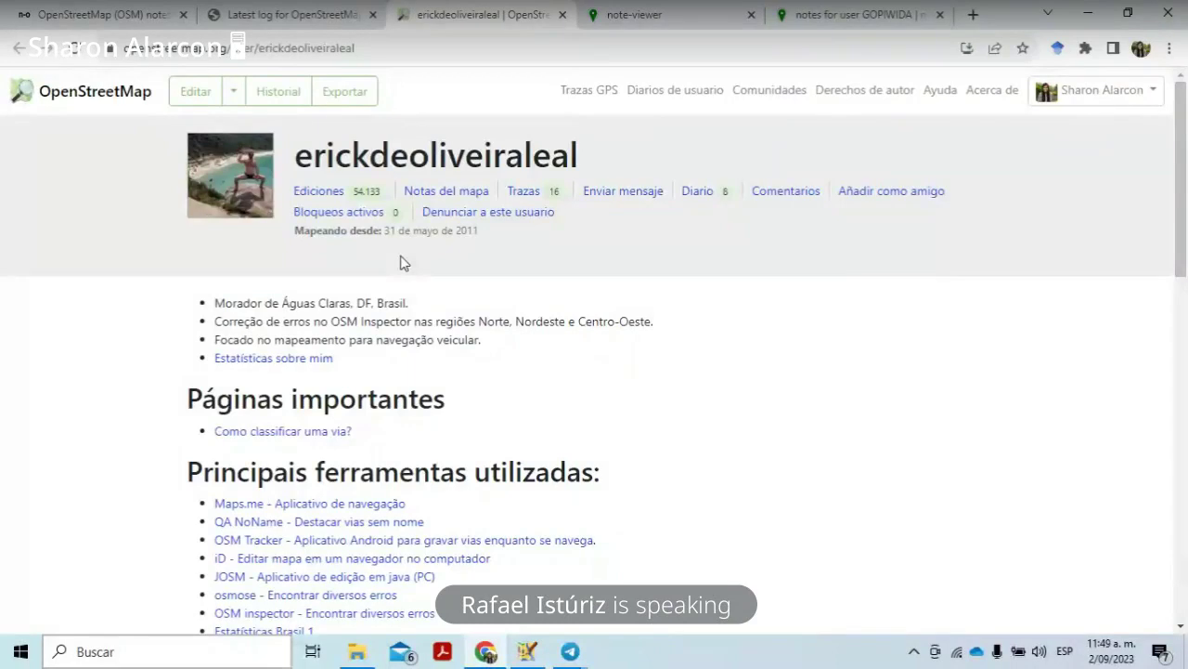
Step: Open note 3848706 from the list of open Colombia notes and close the note author's profile page
click(233, 91)
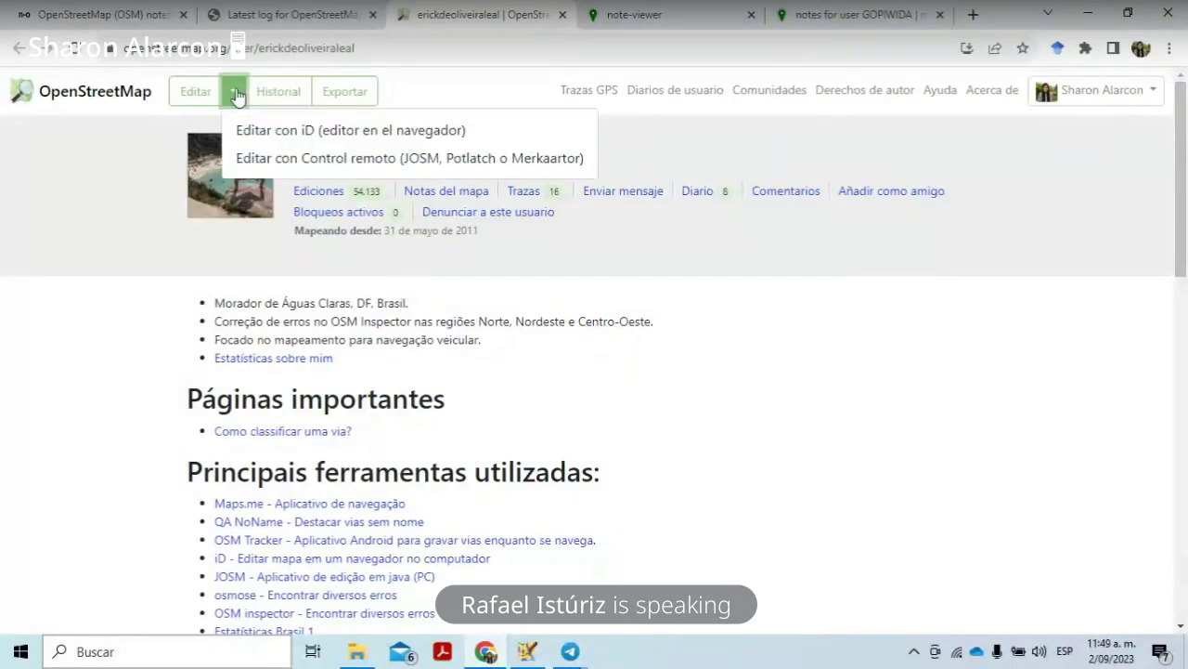
click(317, 22)
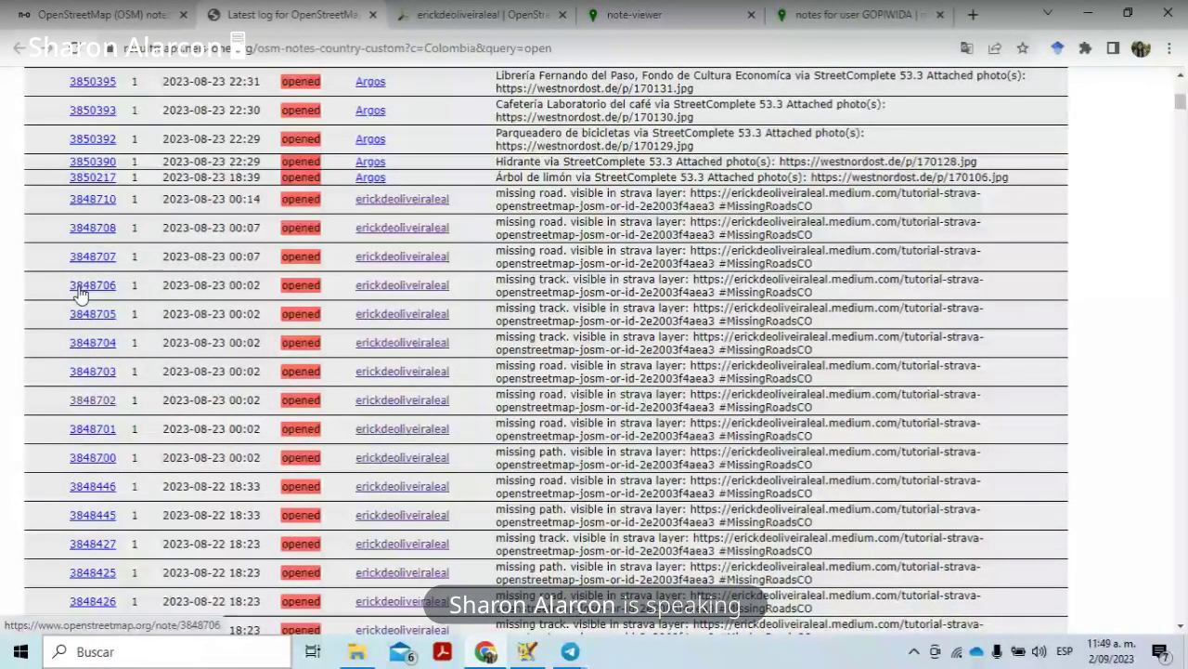
click(37, 286)
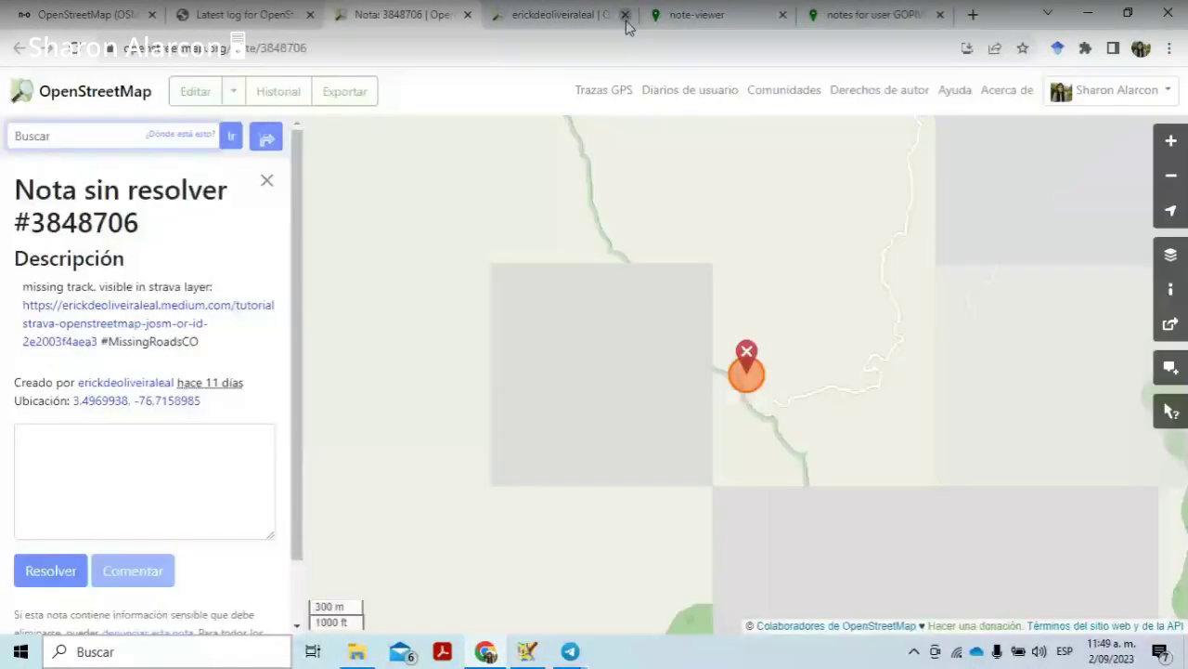
click(625, 16)
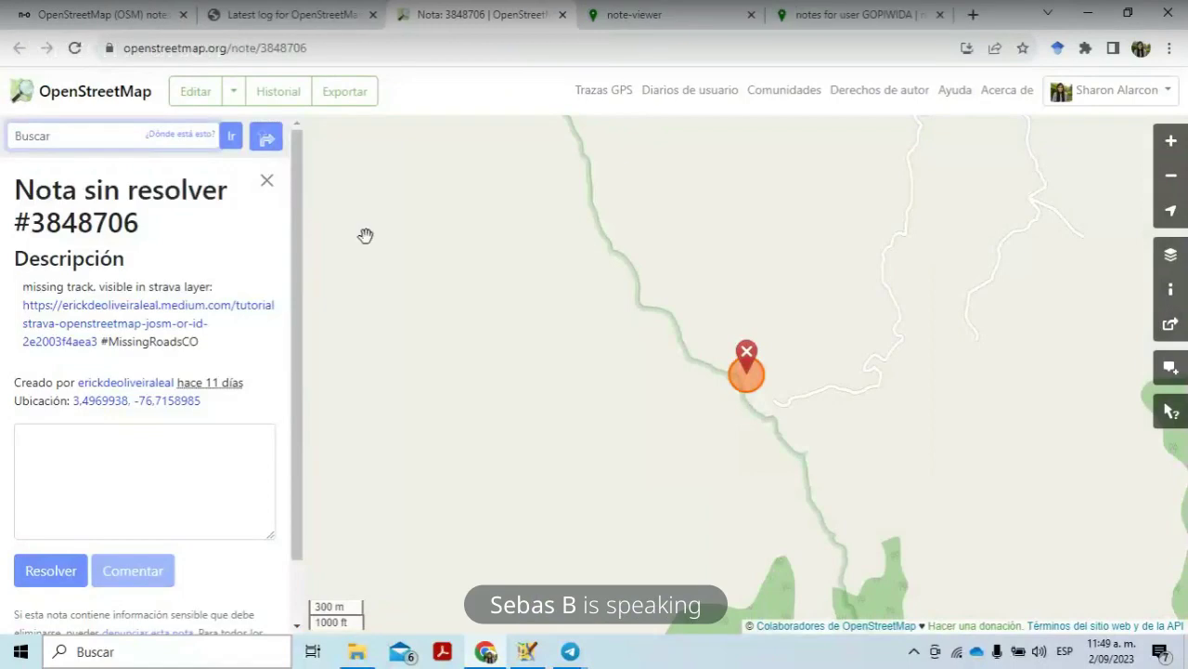
Step: Send the area of note 3848706 to JOSM through remote control editing and switch to JOSM
click(233, 91)
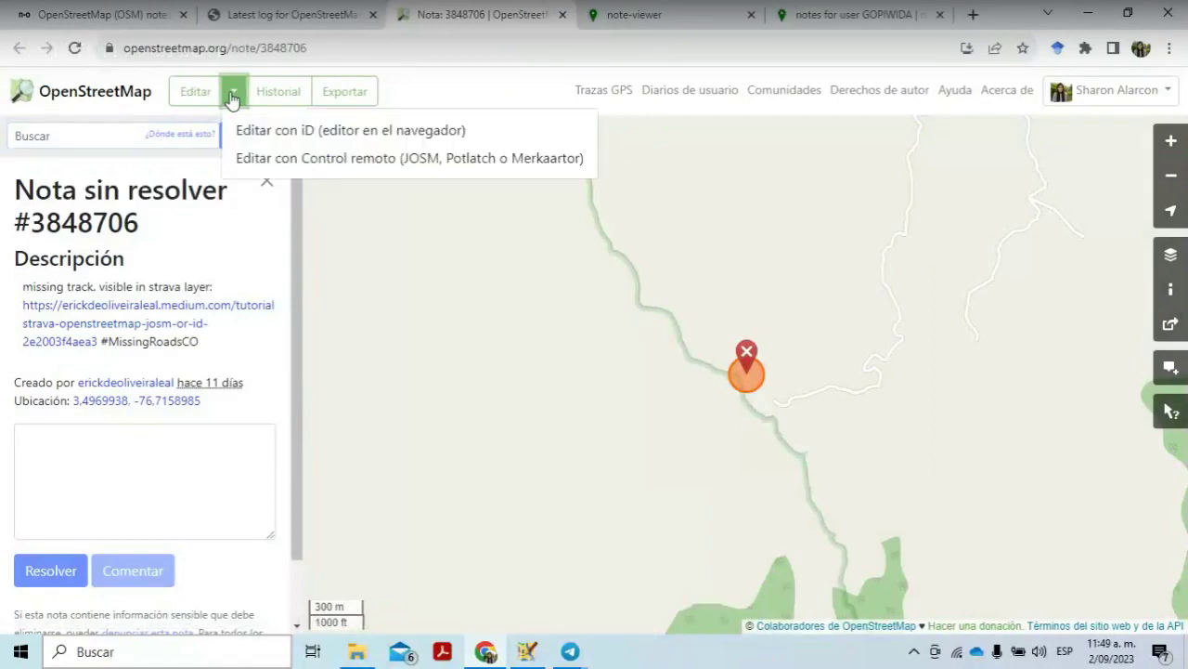
click(275, 161)
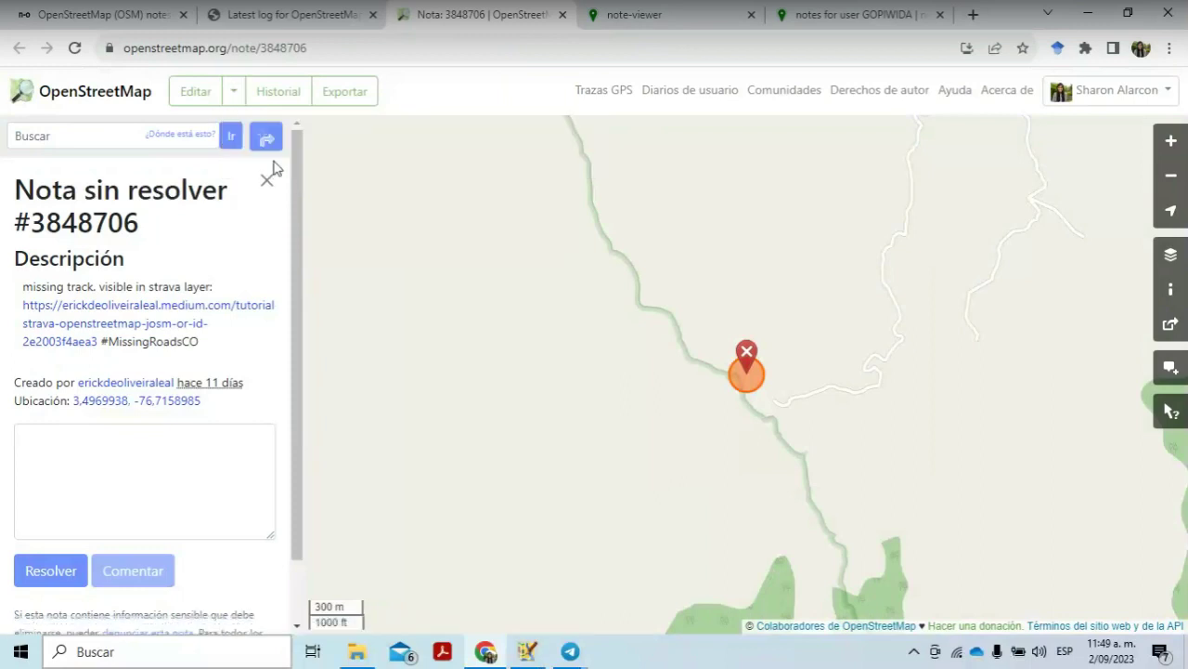
click(527, 651)
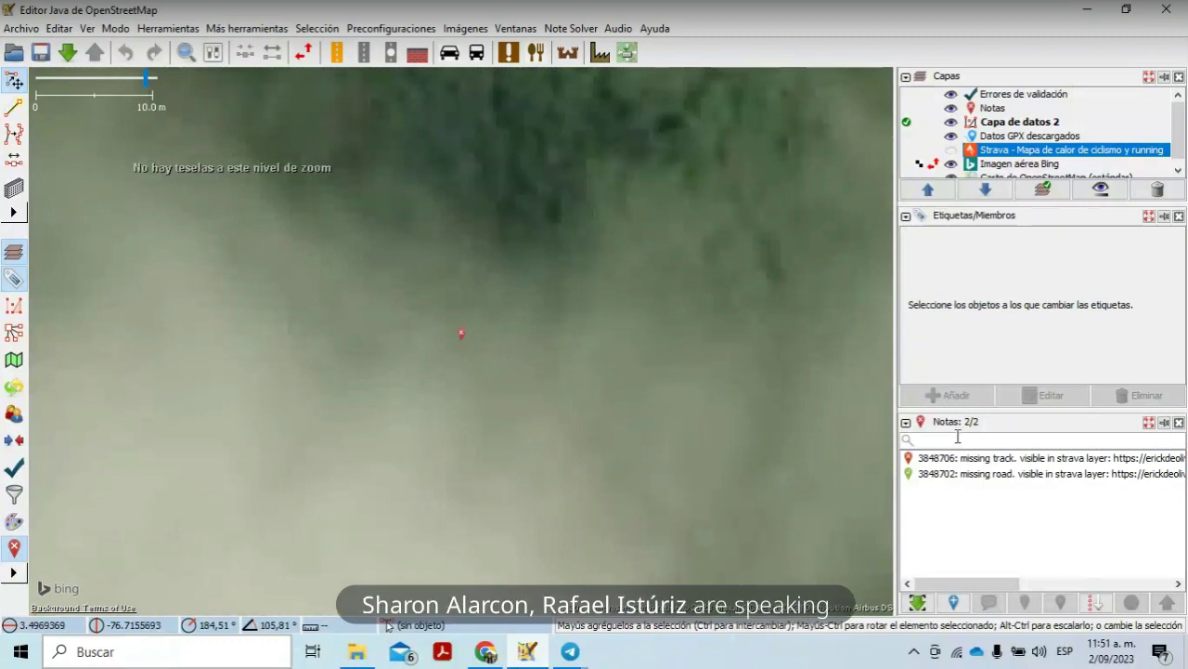
Step: Read the comment of note 3848706 on the map and view the terrain around its marker
right_click(970, 476)
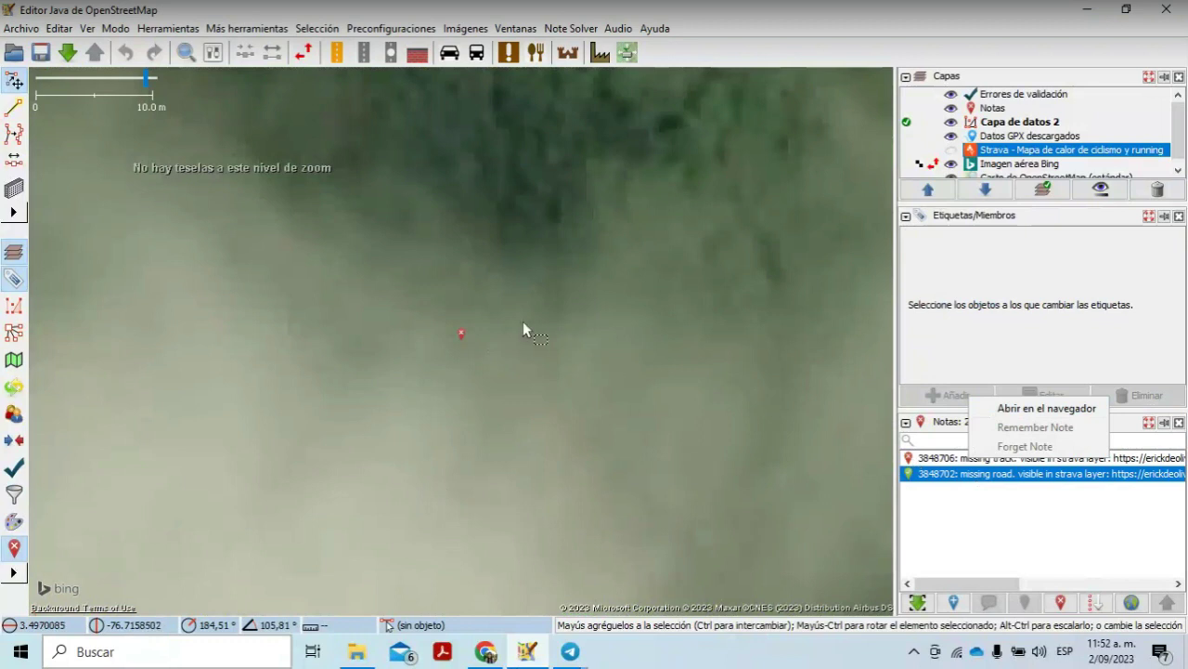
click(463, 334)
right_click(463, 334)
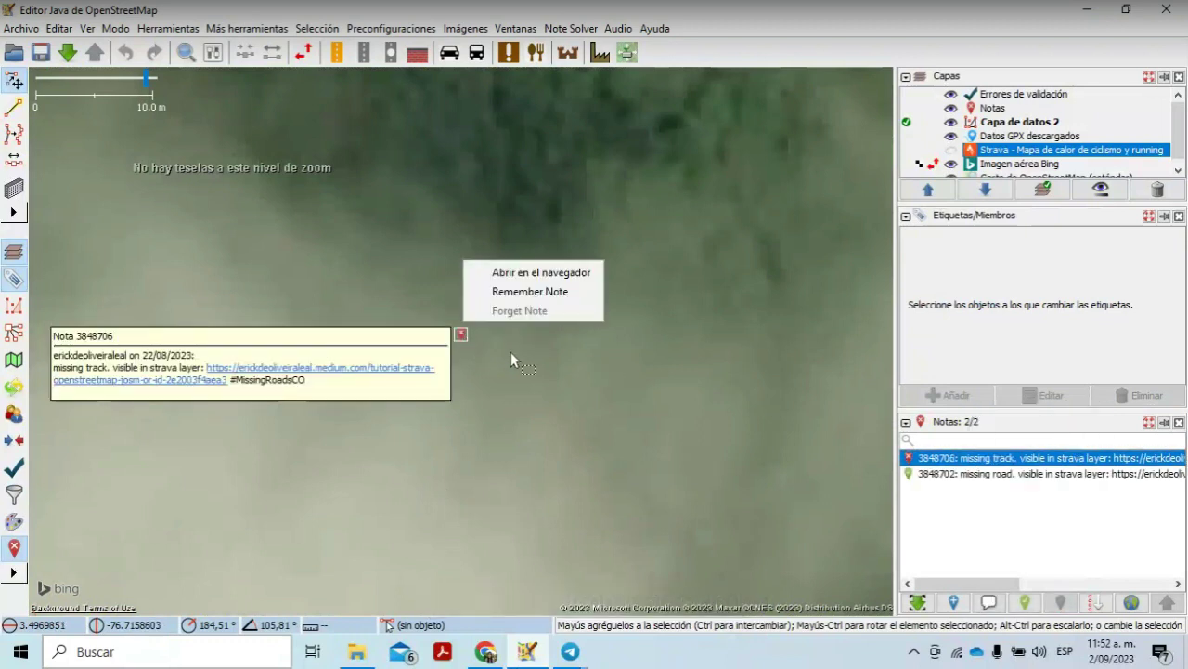
scroll(510, 352, down, 2)
scroll(512, 354, down, 1)
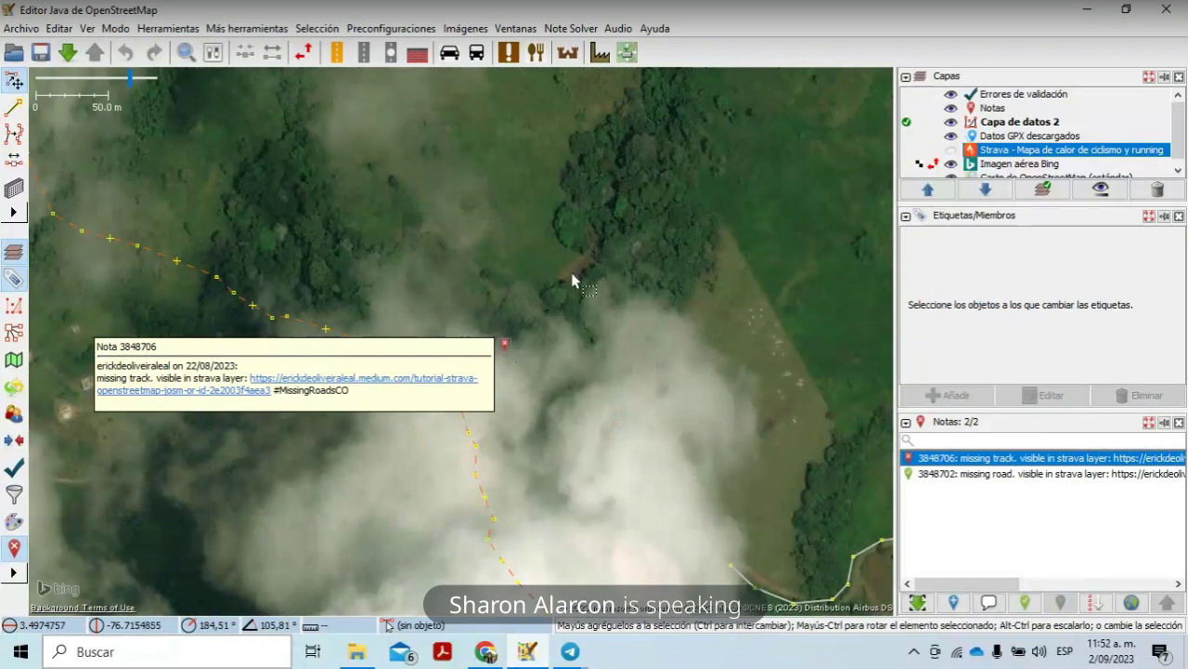
click(536, 427)
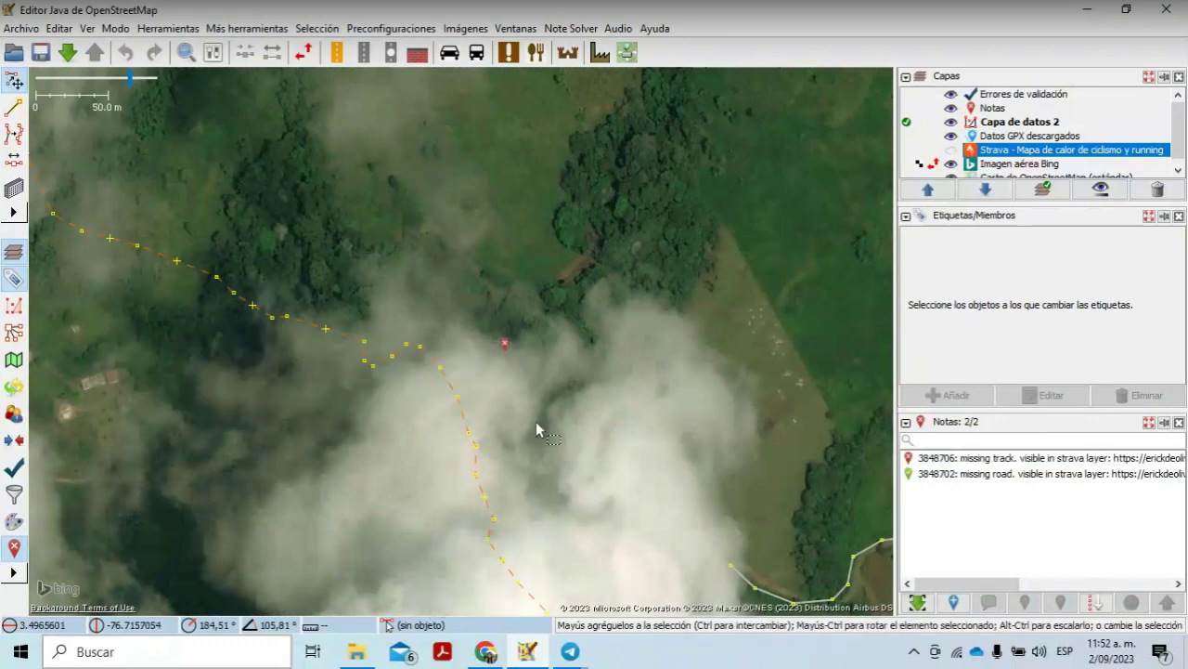
Step: Check the relation membership of the dashed way southwest of the note marker
drag(576, 469, 507, 295)
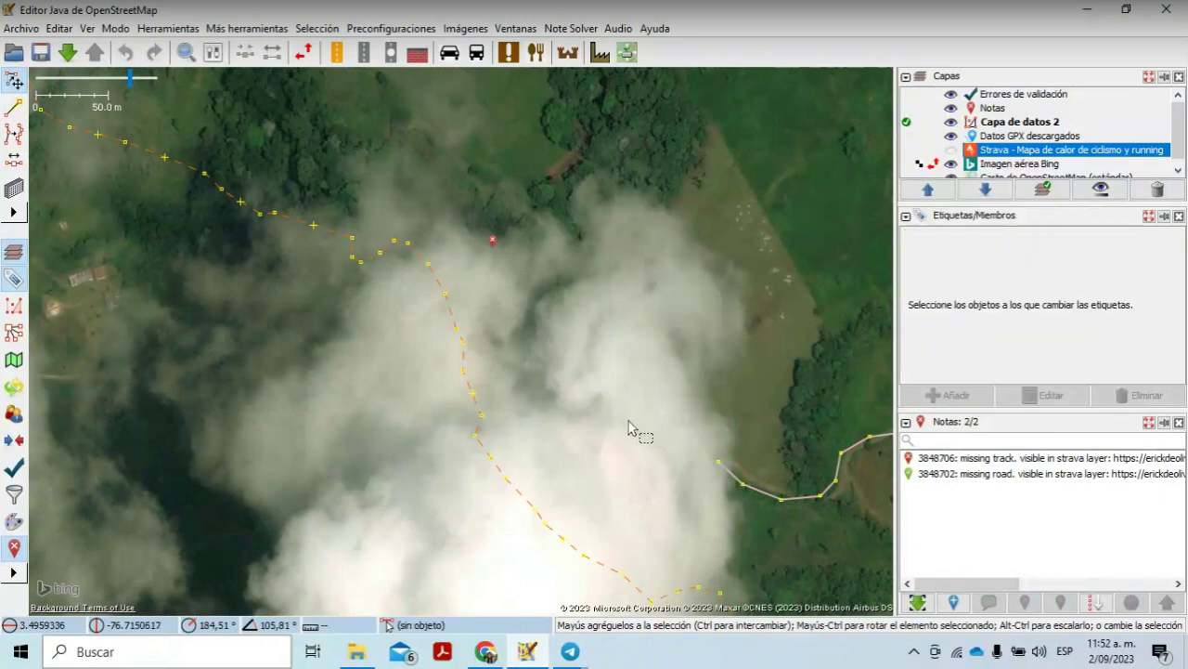
click(473, 394)
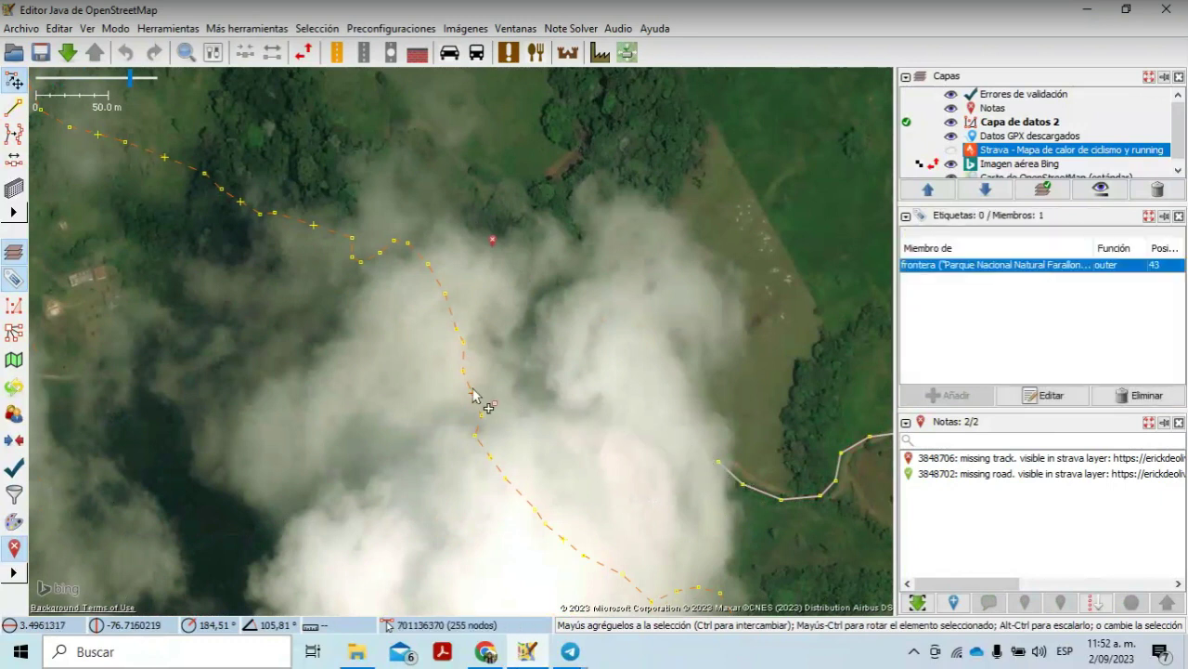
click(493, 379)
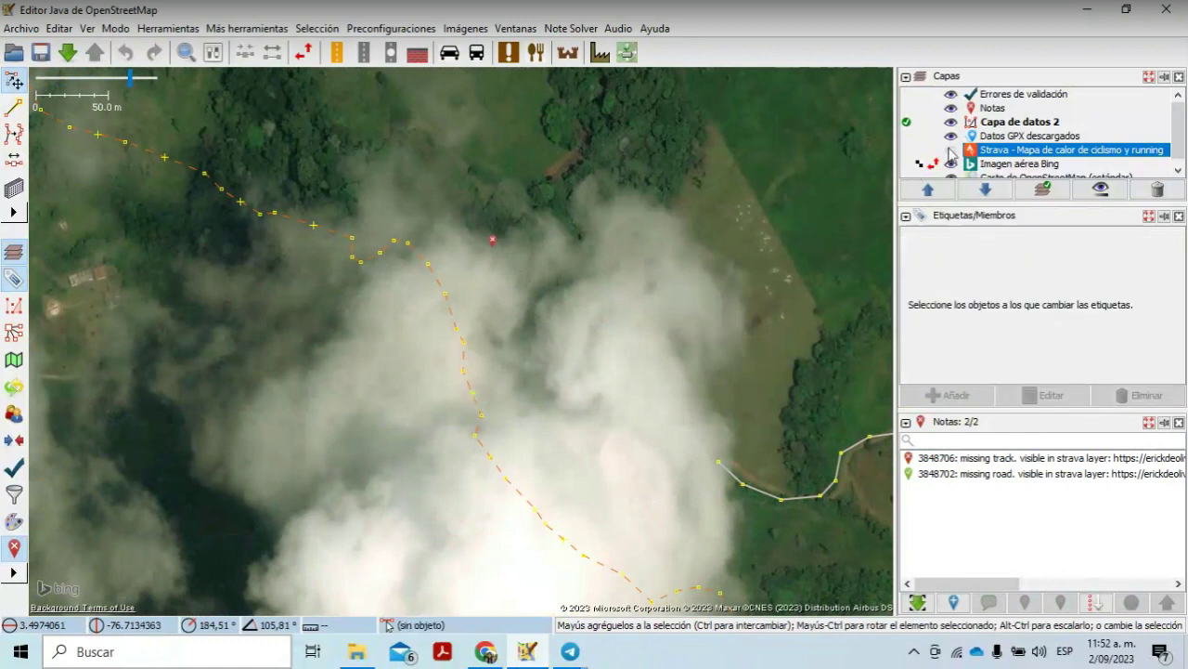
Step: Show the Strava heatmap layer over the area of note 3848706
click(950, 152)
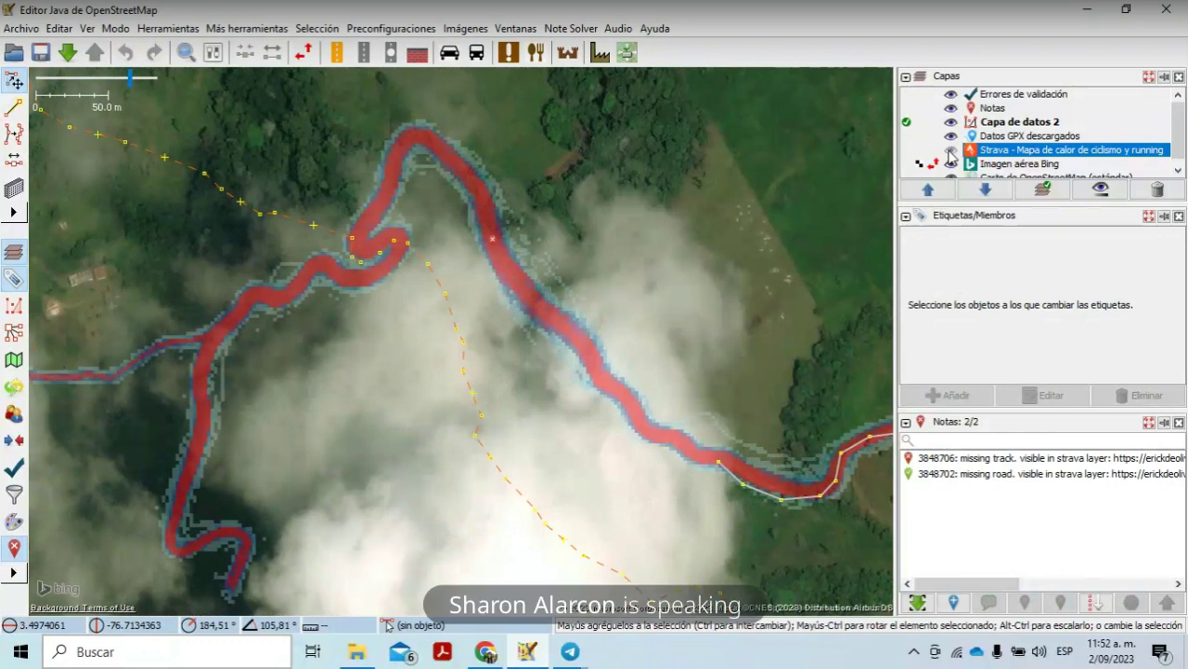
scroll(951, 158, down, 1)
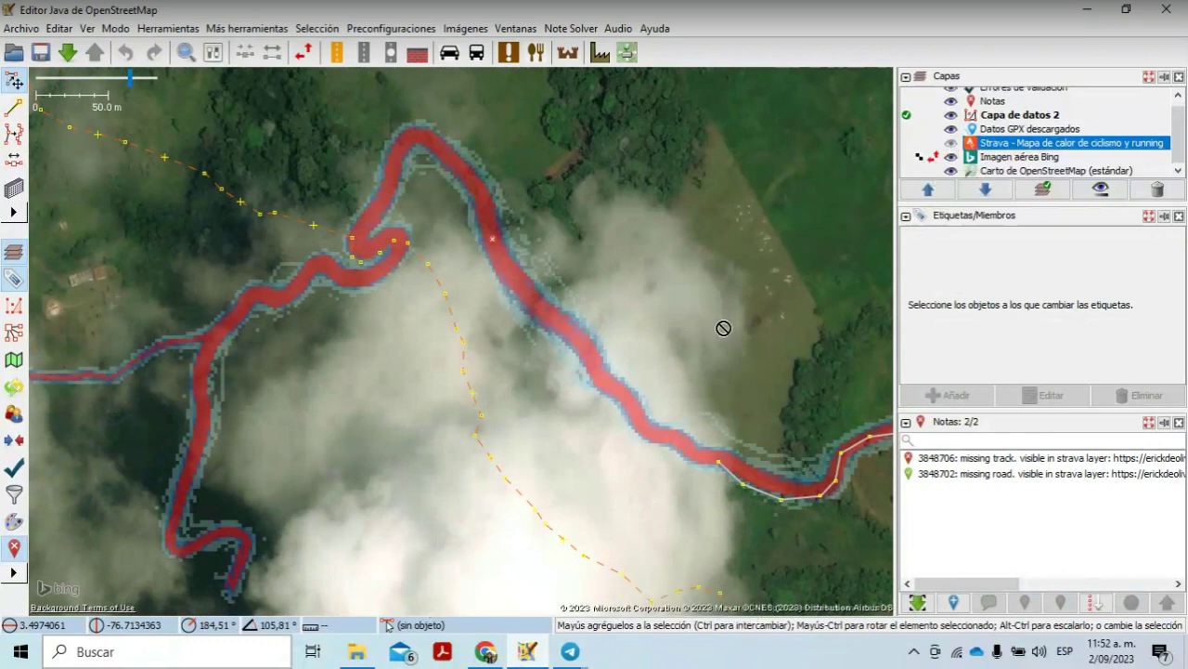
Step: Examine the Strava heatmap trace between the western end of the mapped road and the dashed way it meets
scroll(729, 327, down, 1)
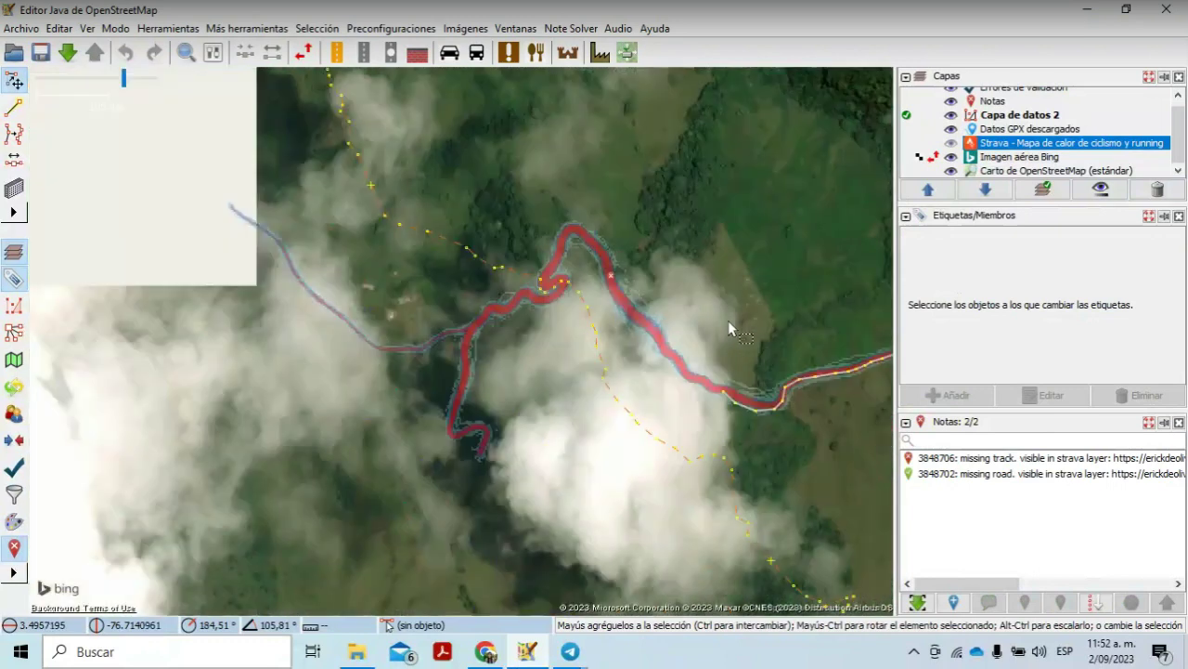
click(722, 391)
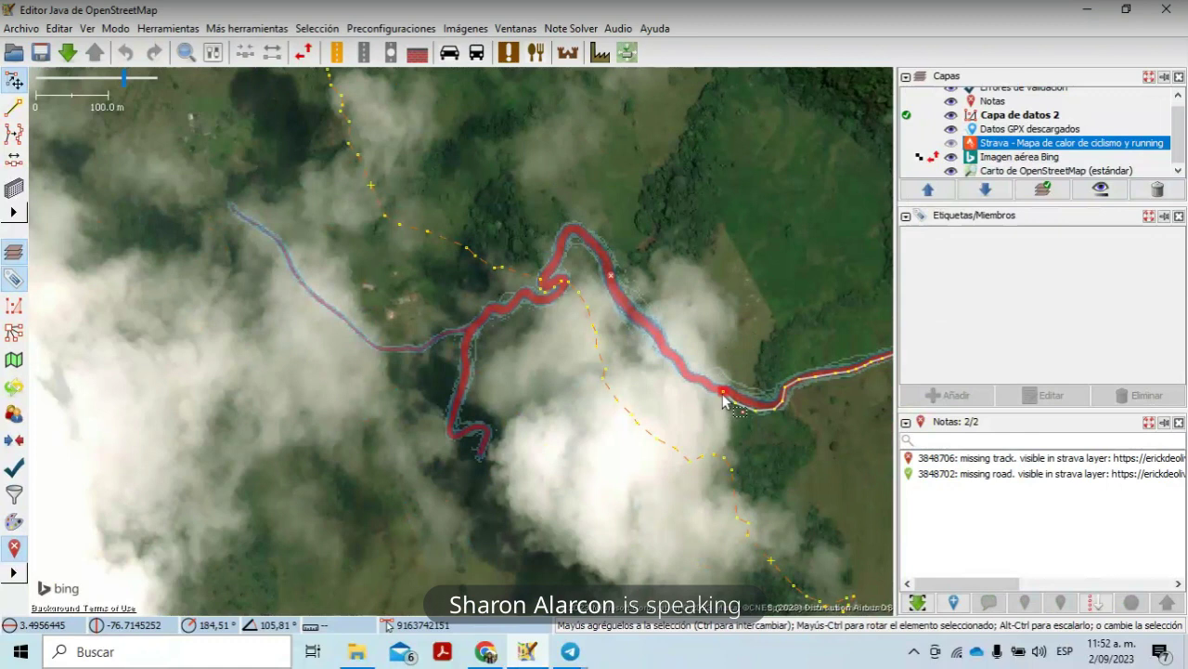
click(733, 409)
click(486, 265)
click(498, 266)
drag(504, 269, 542, 280)
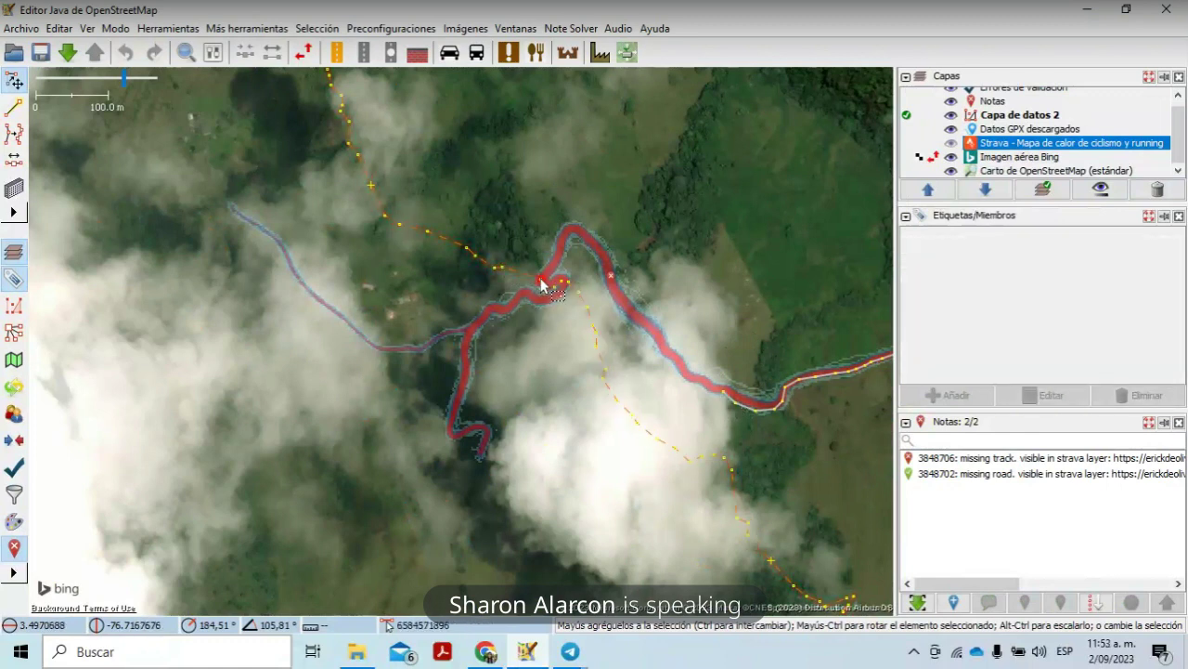
click(509, 302)
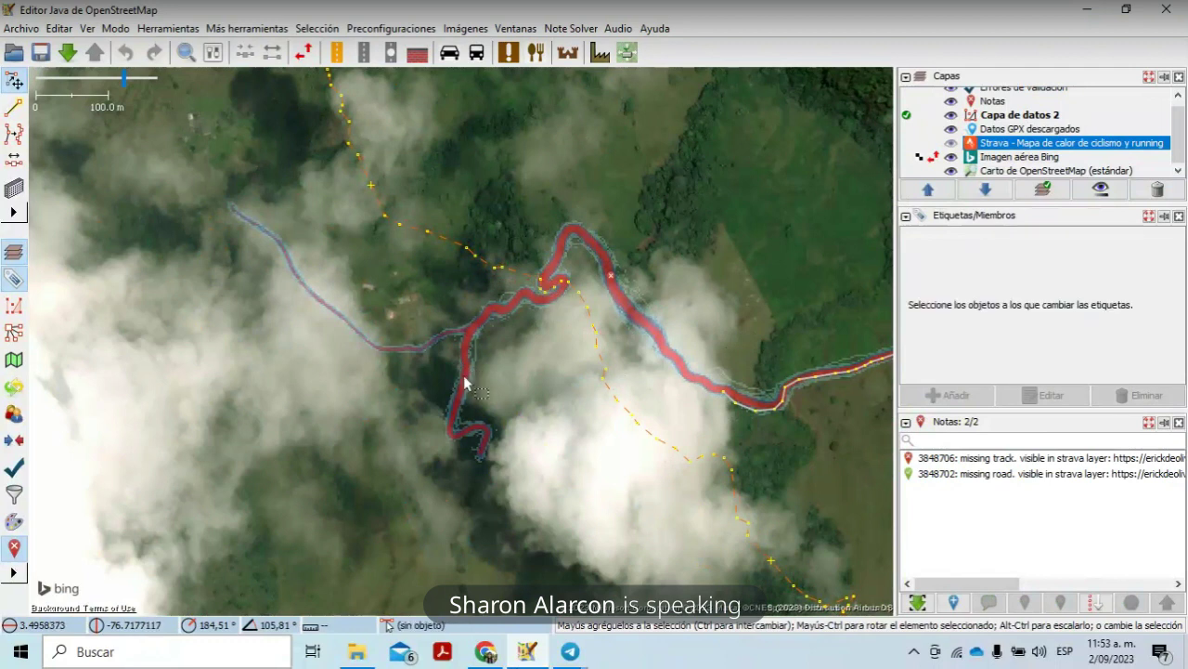
click(719, 397)
click(720, 396)
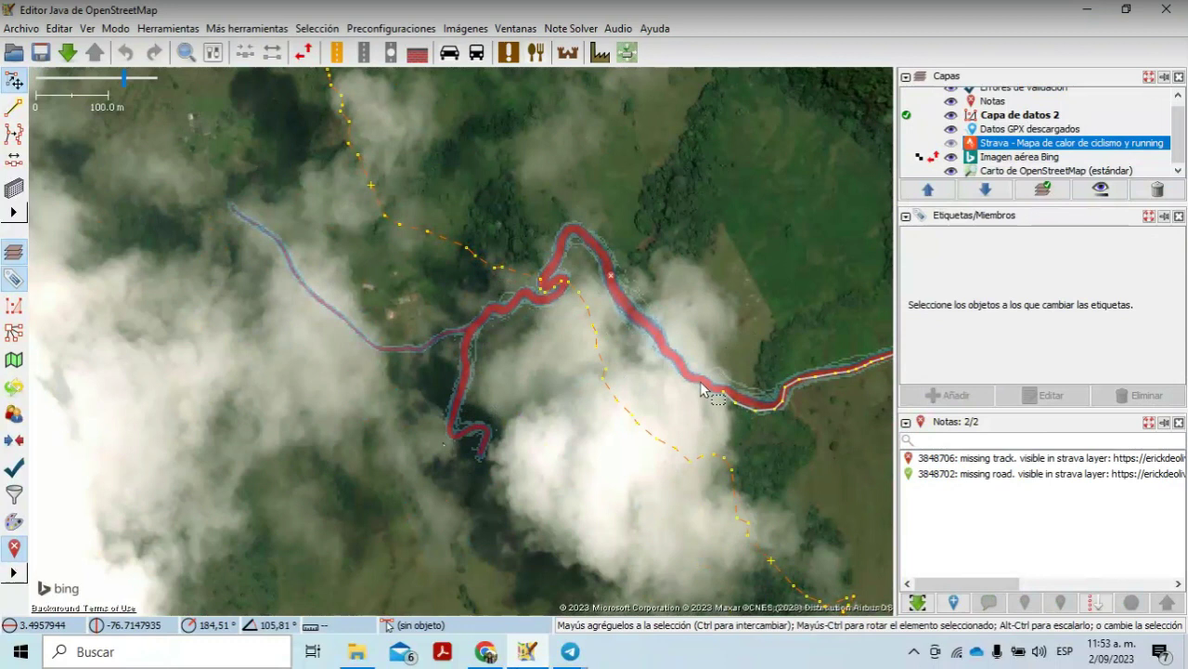
Step: Check the relation membership of the dashed way crossing the clouds and inspect its nodes near the heatmap trace
click(607, 387)
click(603, 381)
click(607, 391)
click(608, 391)
click(608, 393)
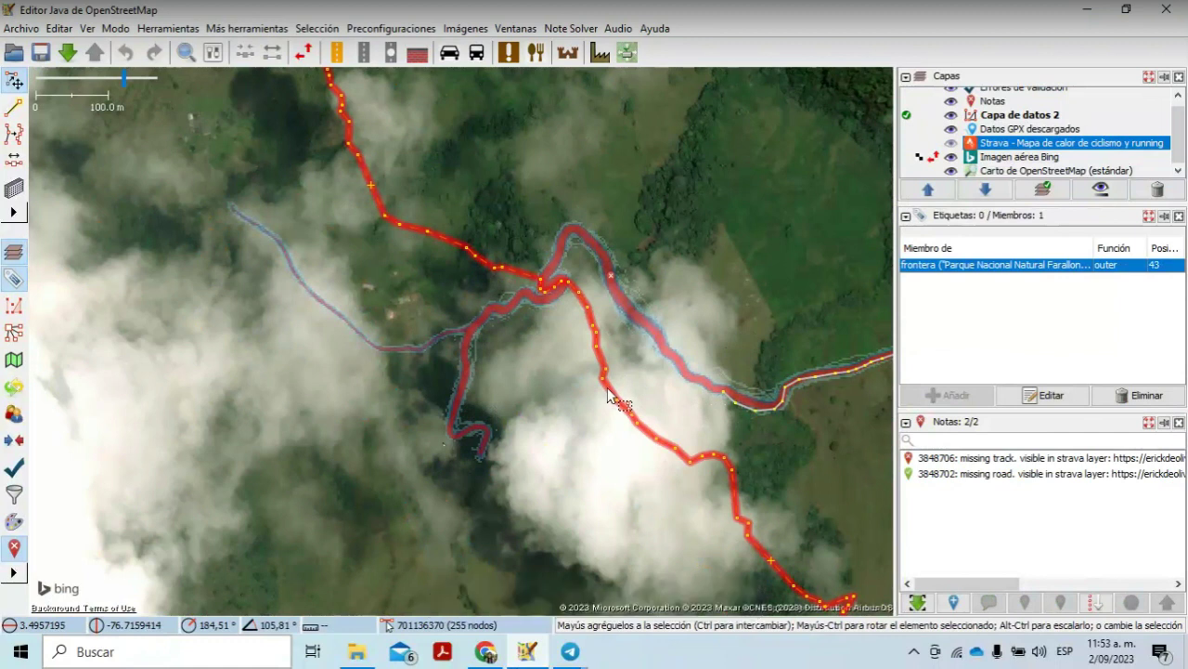
click(606, 371)
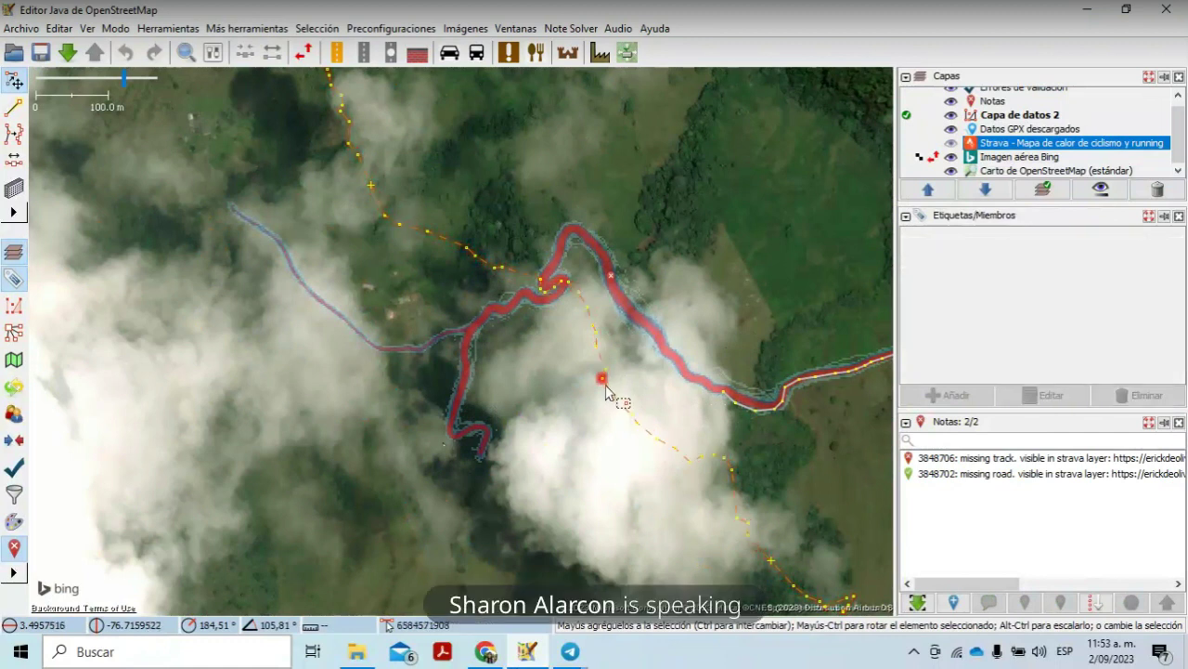
click(666, 376)
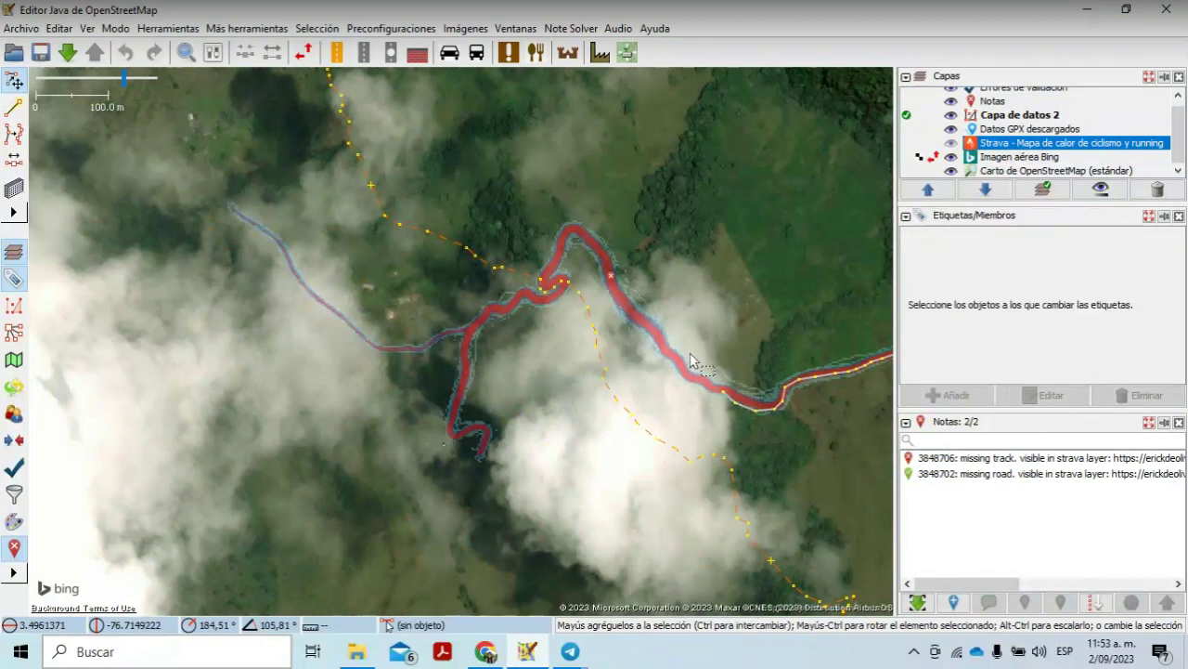
click(557, 286)
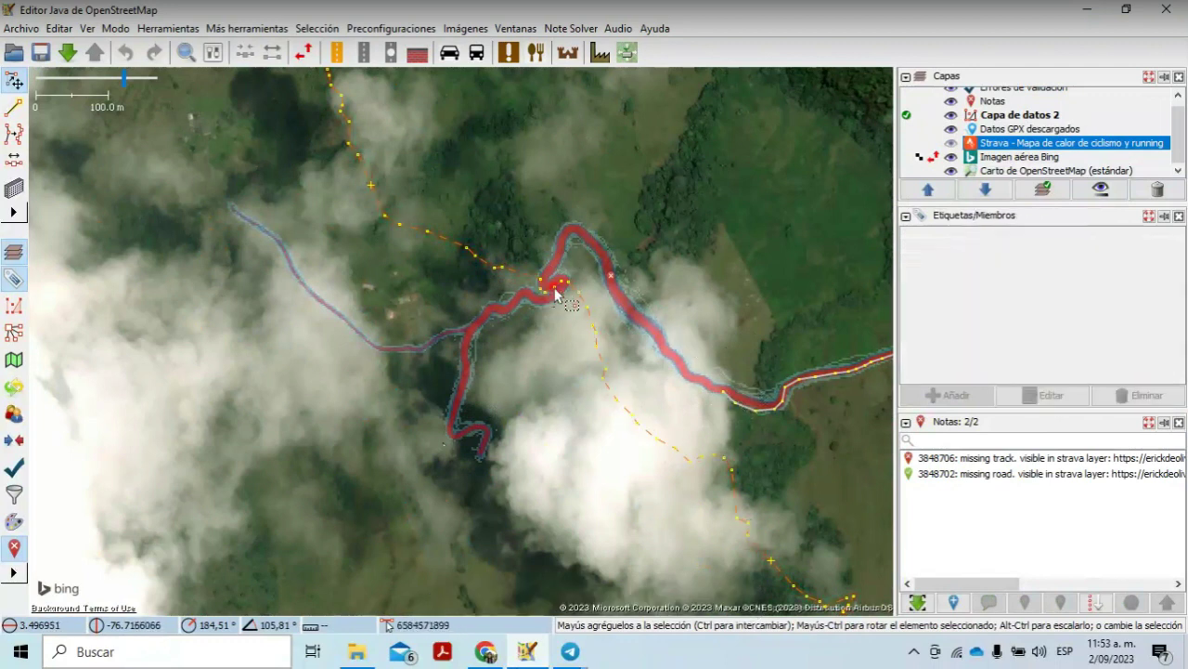
key(Escape)
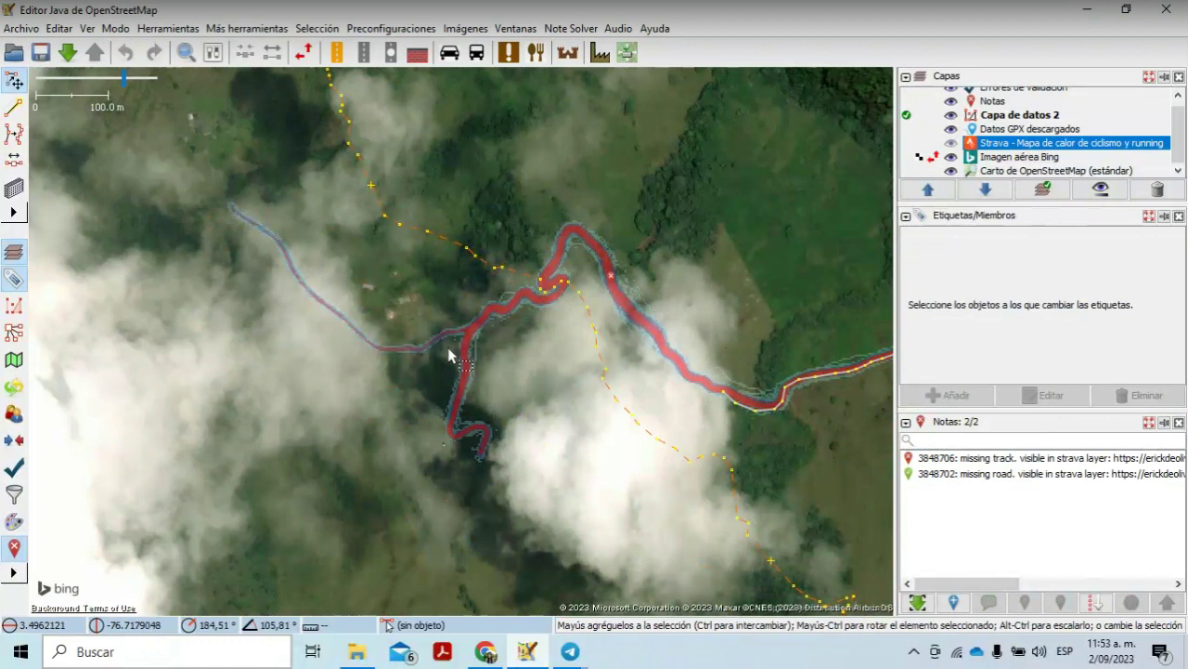
click(723, 392)
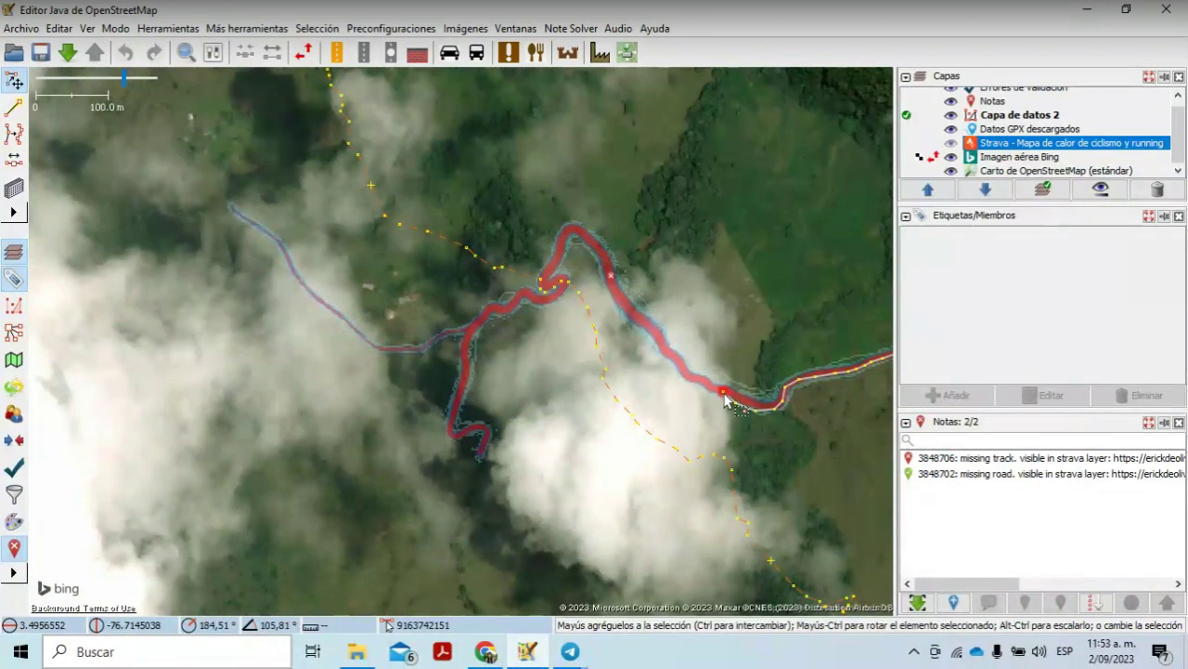
key(Escape)
click(14, 109)
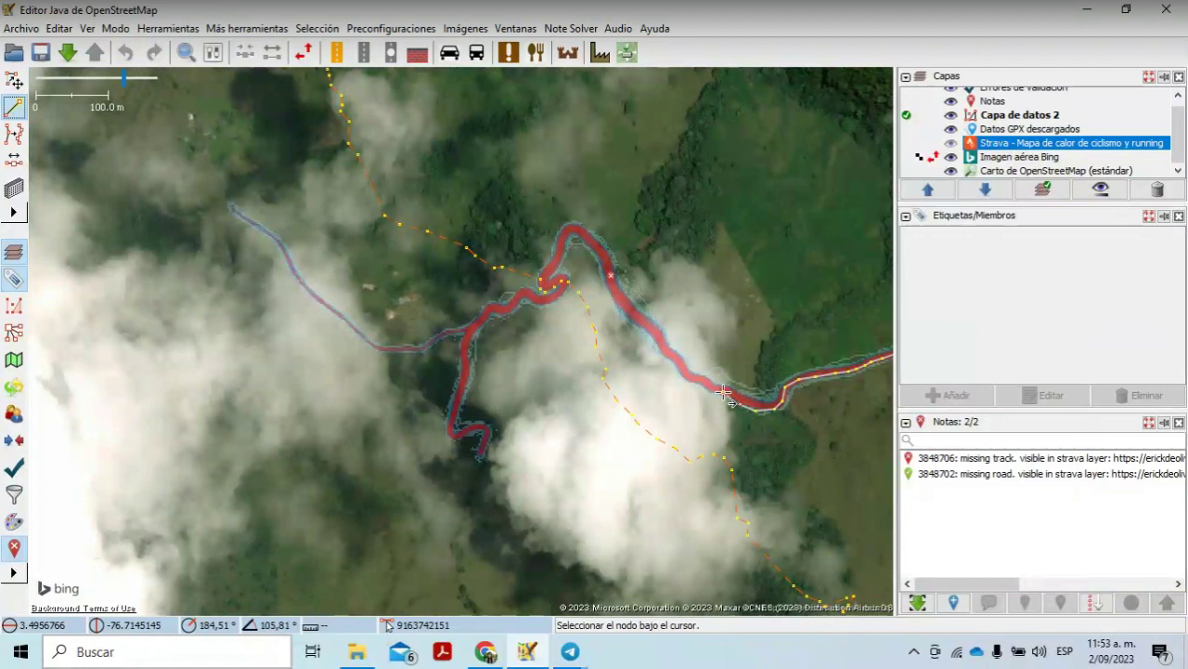
Step: Find the FastDraw plugin in the JOSM preferences, mark it for installation and download the plugin list
click(58, 28)
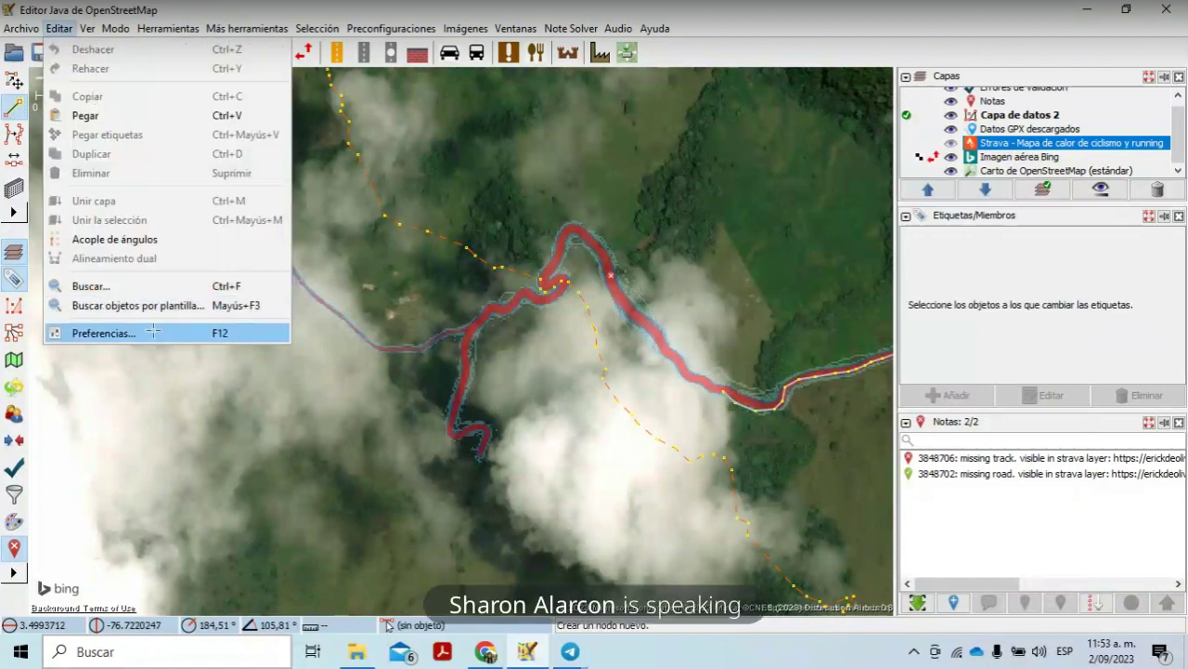
click(104, 333)
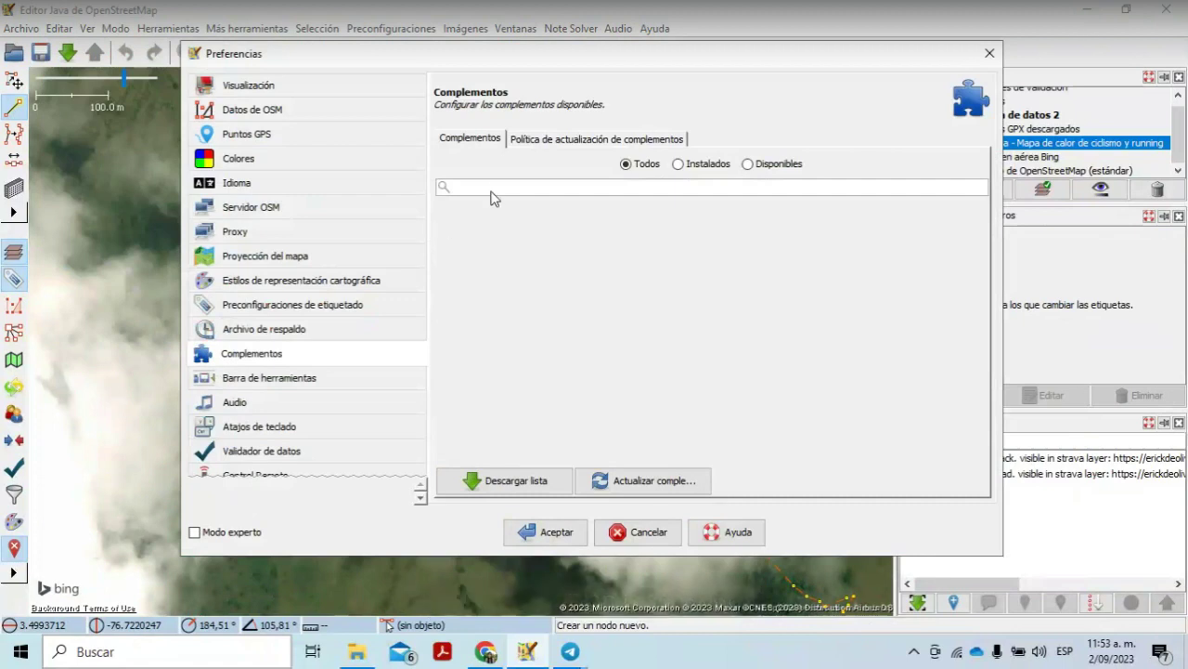
text(fas)
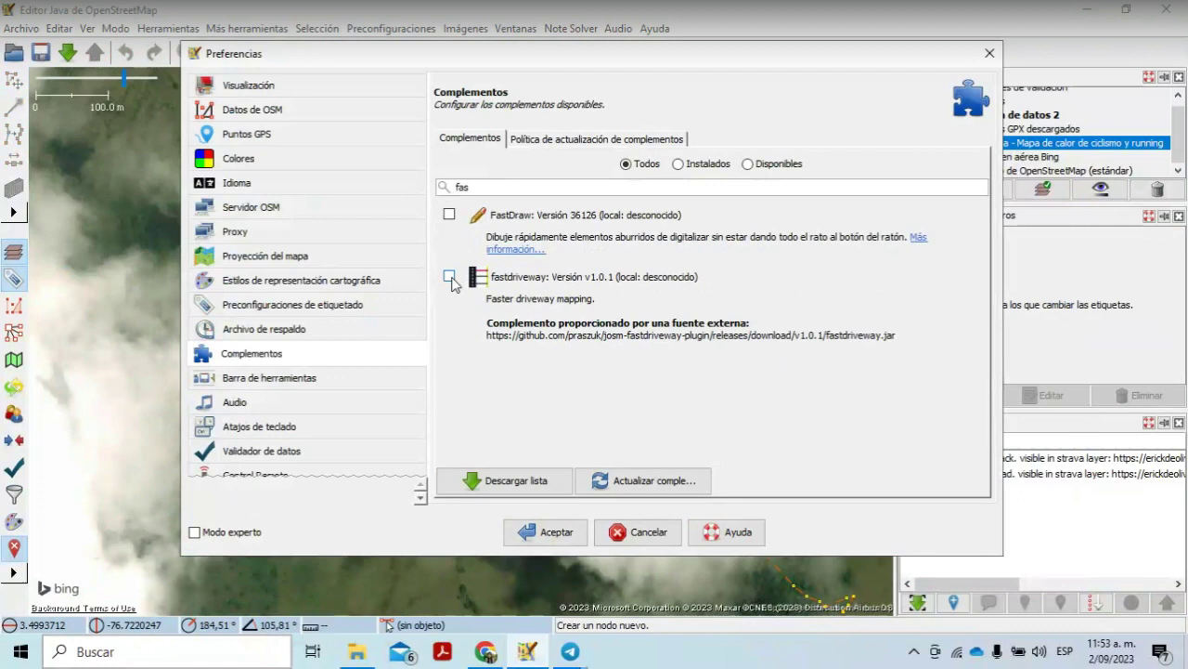
click(450, 217)
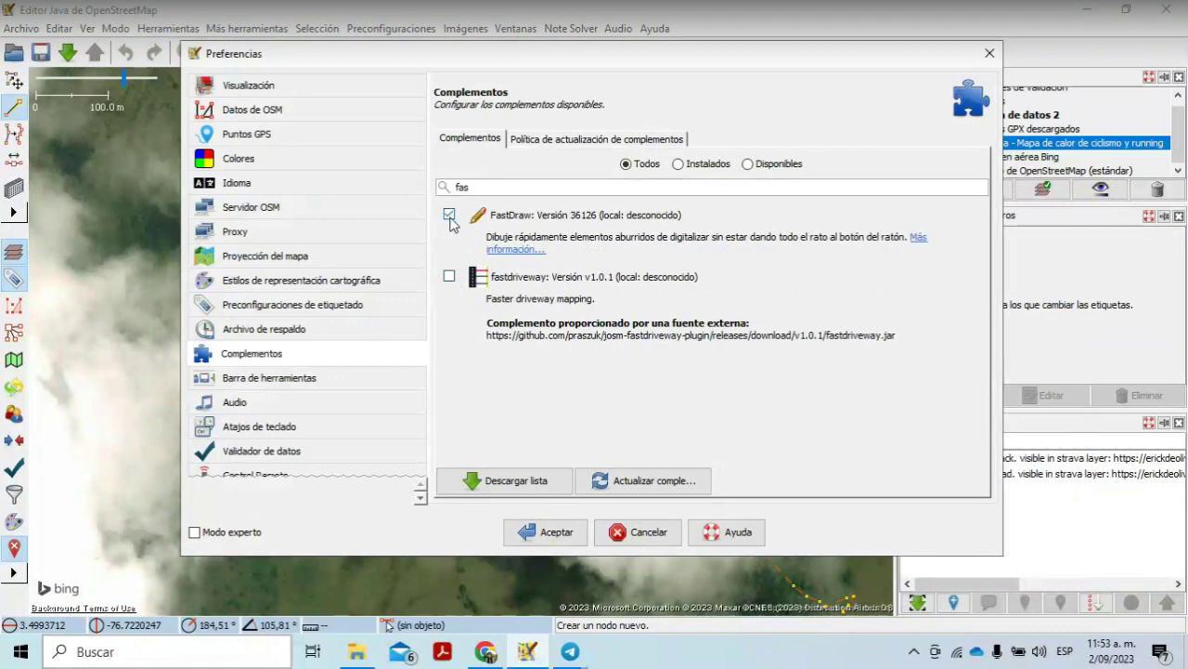
click(521, 482)
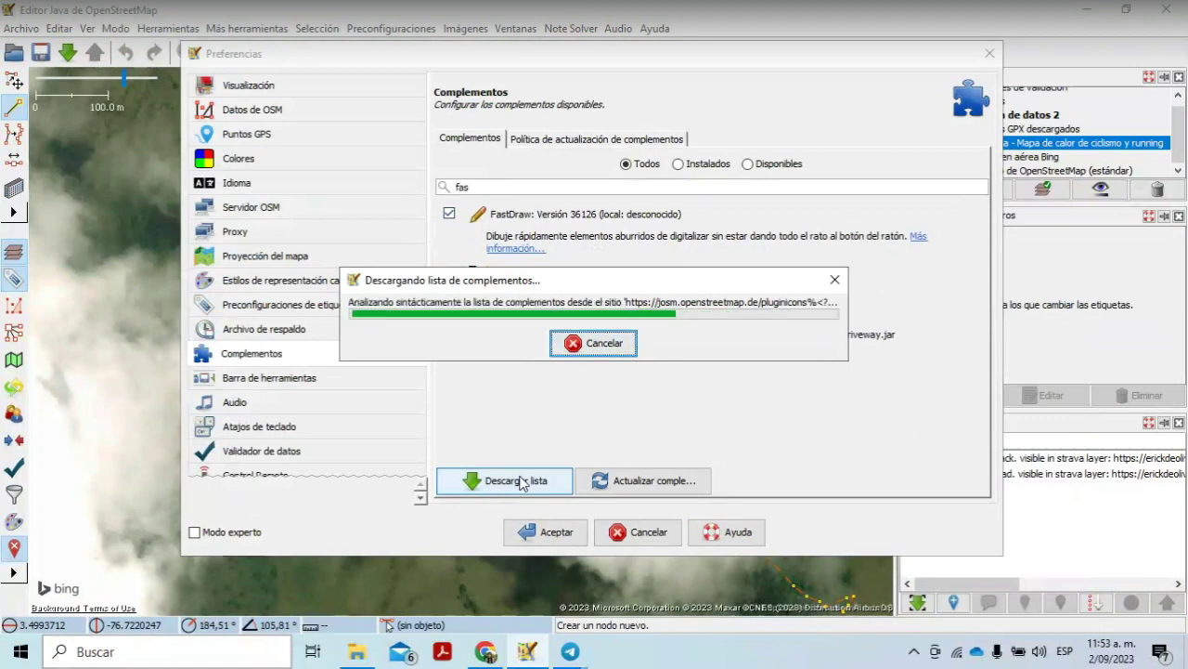
Step: Filter the plugins by "fast", apply the FastDraw installation and try to restart JOSM, dismissing the application error
double_click(479, 189)
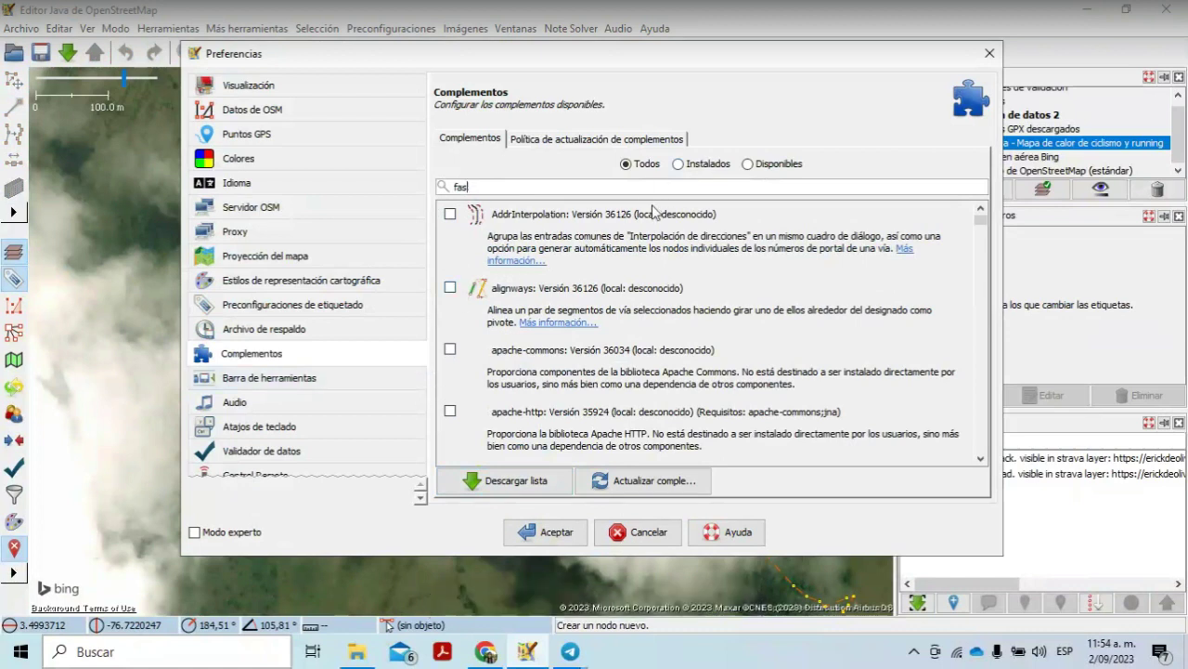
text(t)
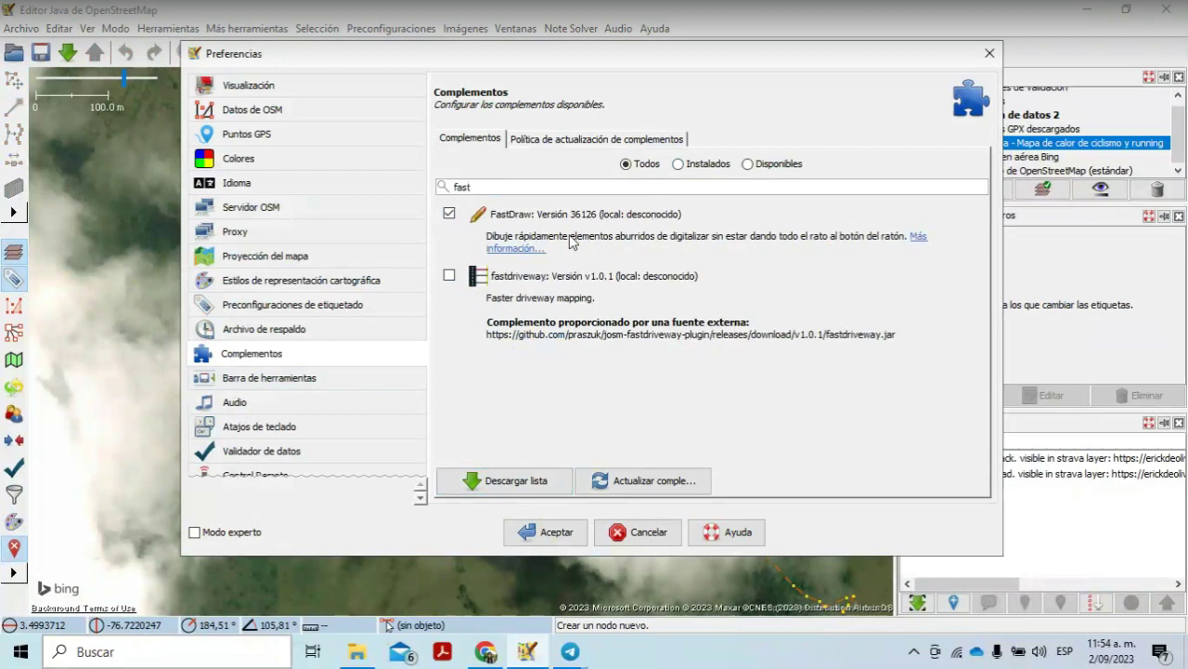
click(568, 542)
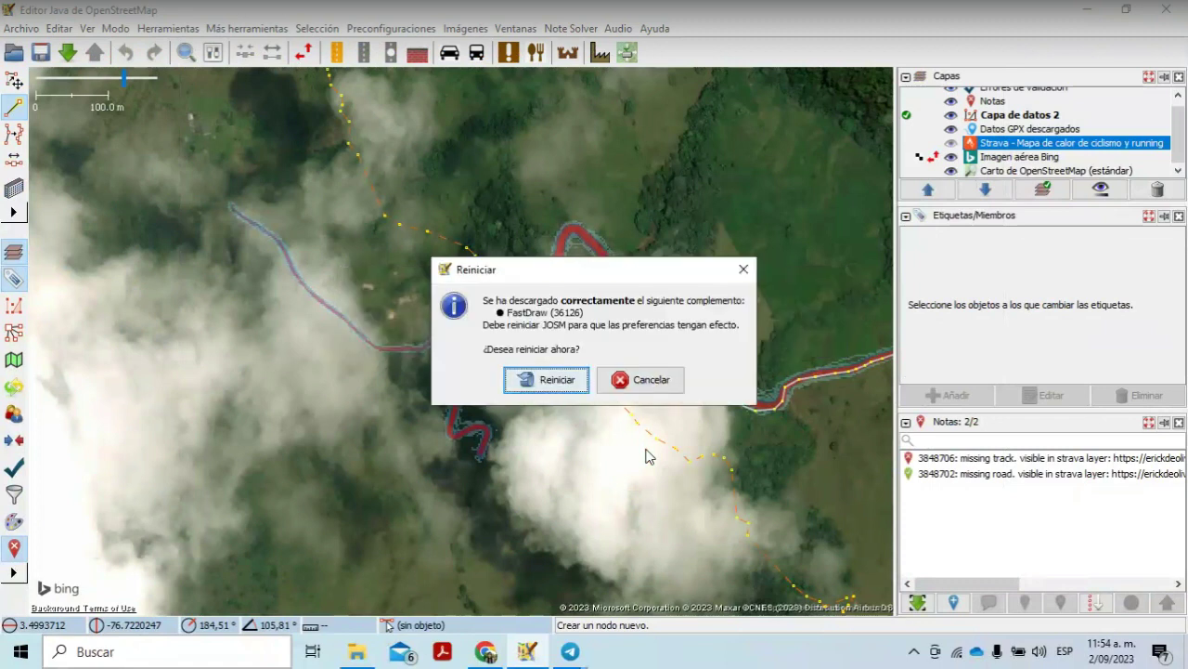
click(573, 383)
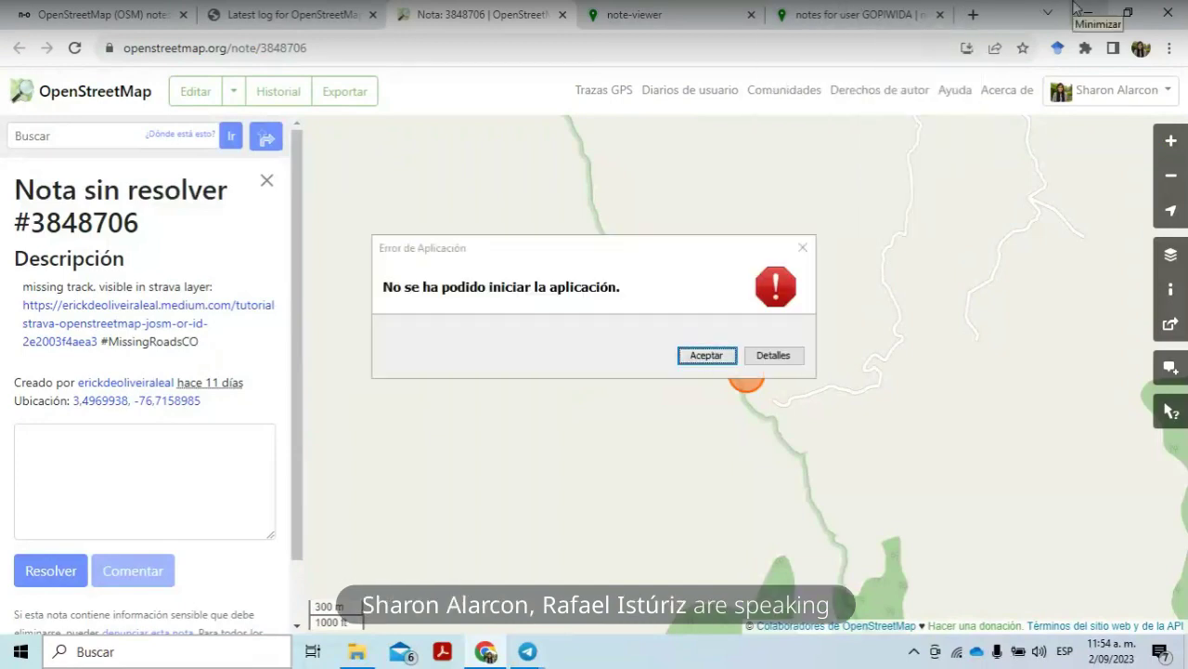
click(722, 361)
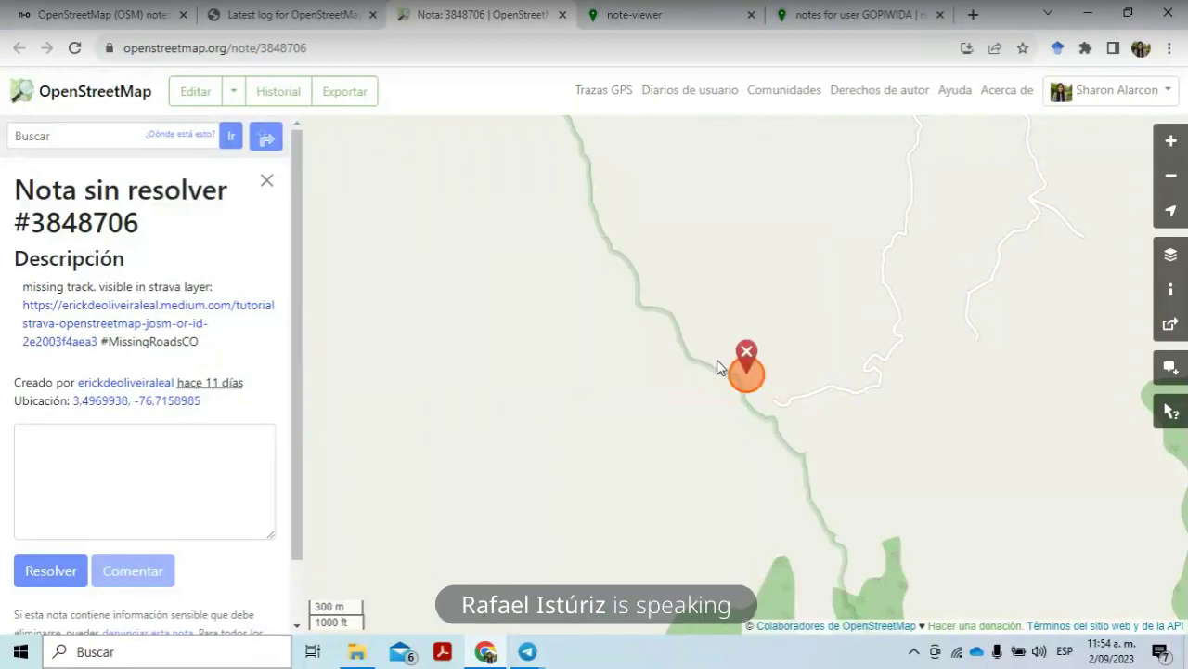
Step: Clear the open windows off the desktop, launch JOSM from its shortcut and dismiss the obsolete Java WebStart warning
click(1099, 7)
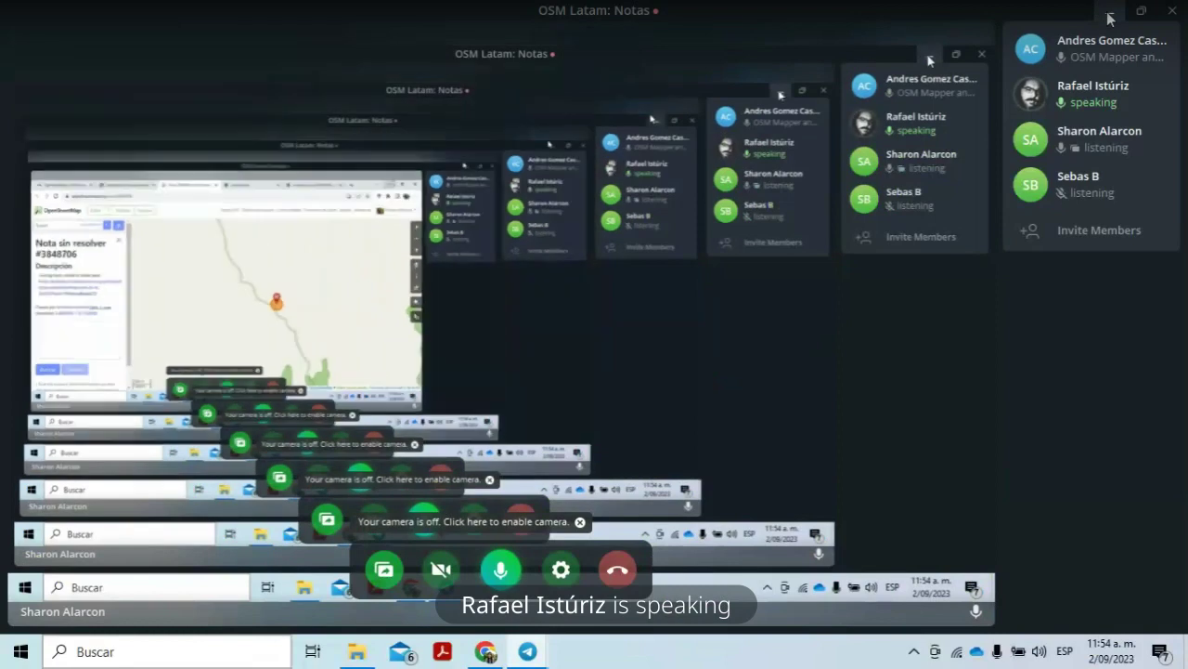
click(1110, 16)
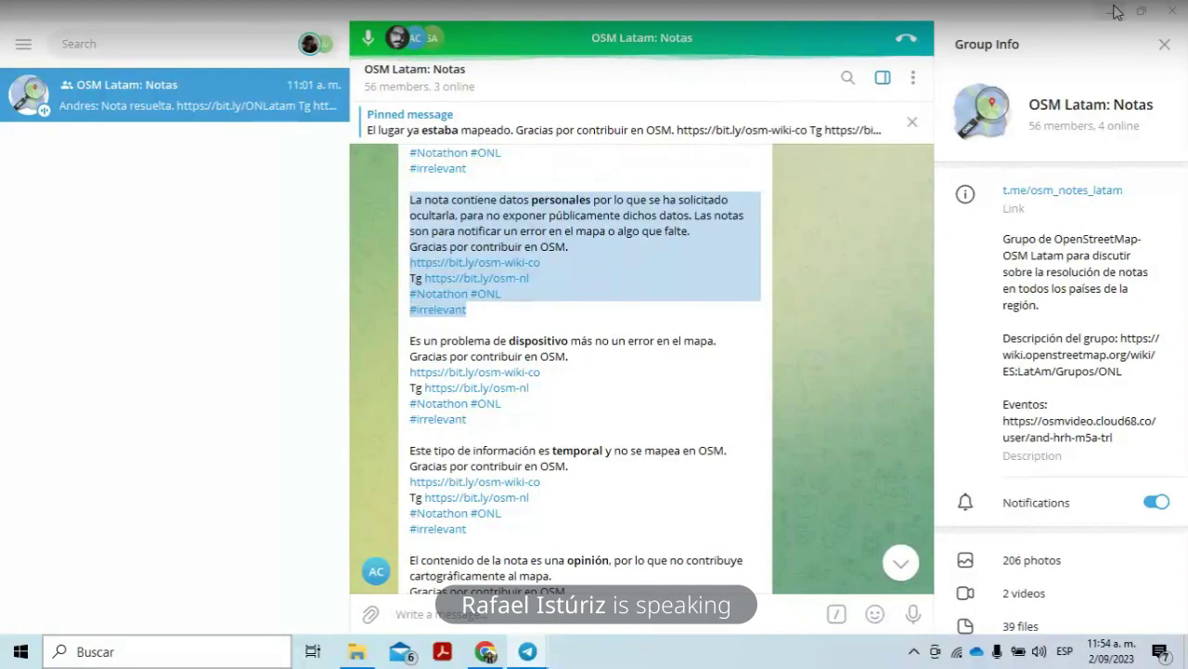
click(1118, 11)
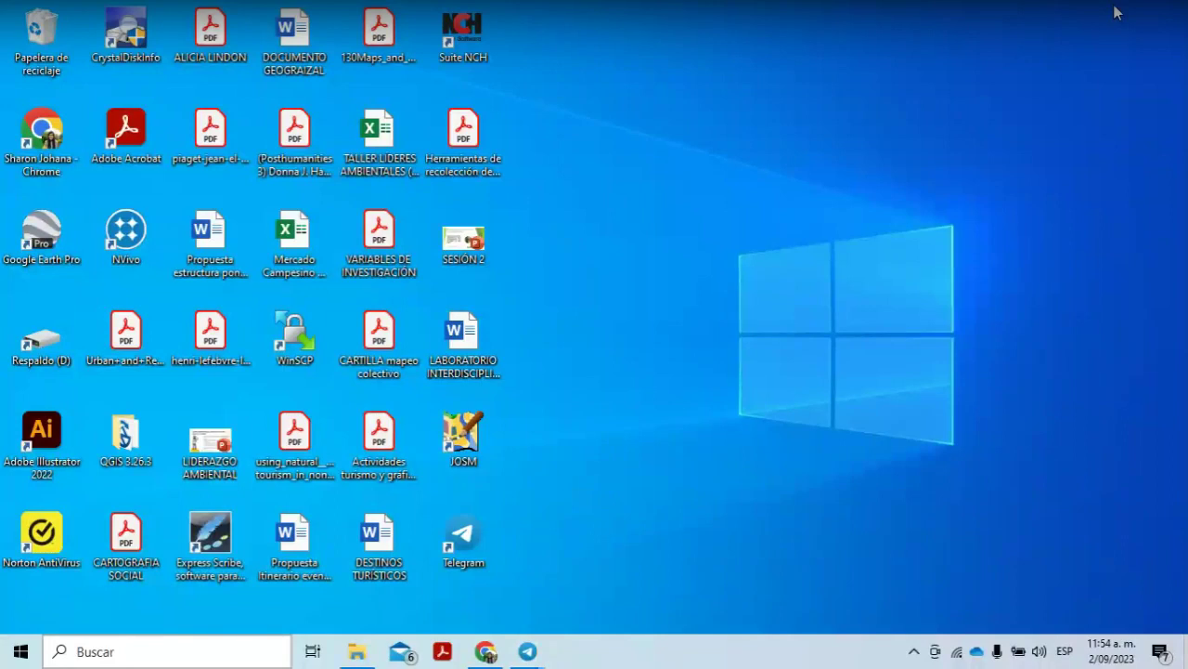
double_click(461, 436)
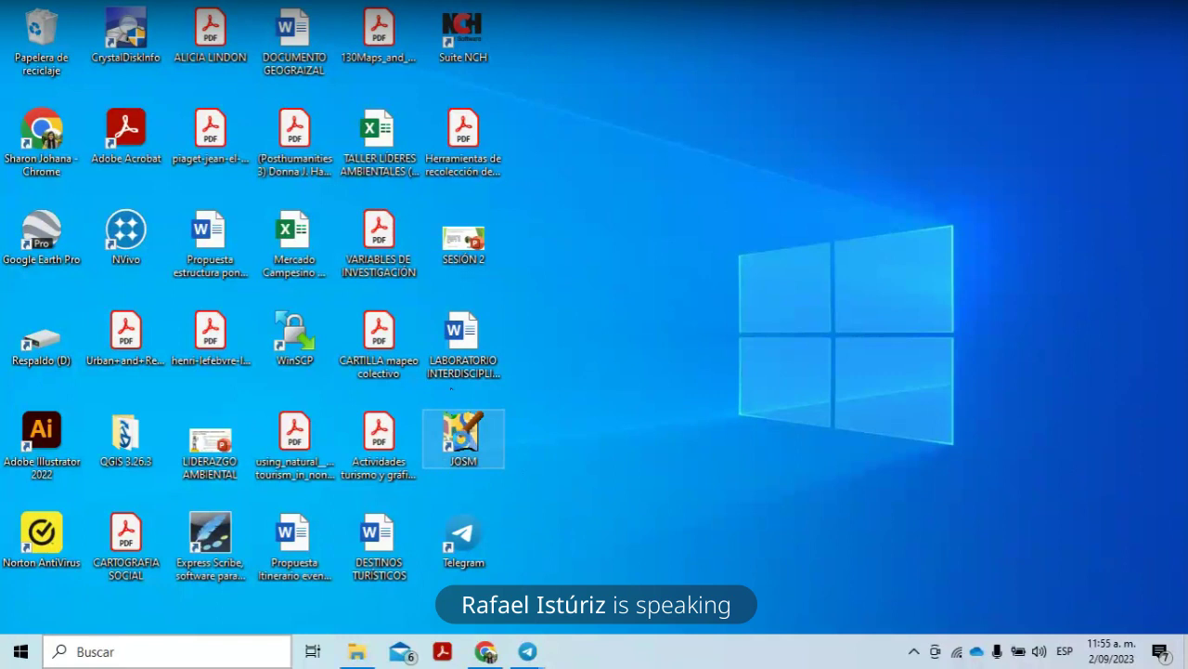
right_click(474, 459)
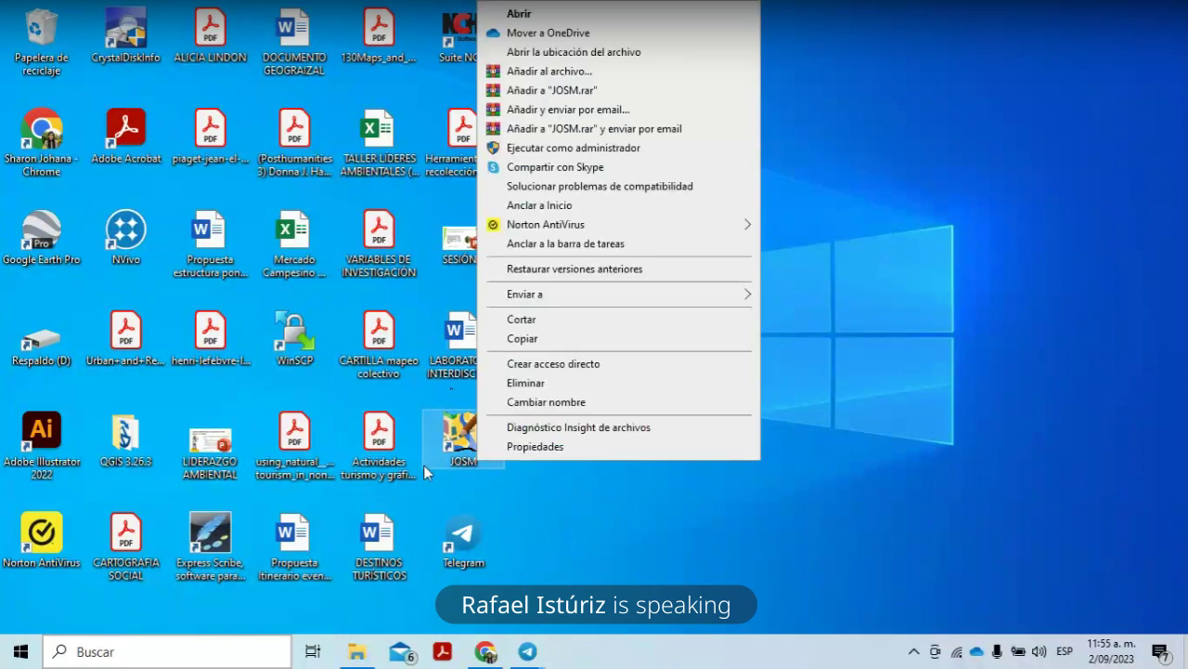
click(592, 16)
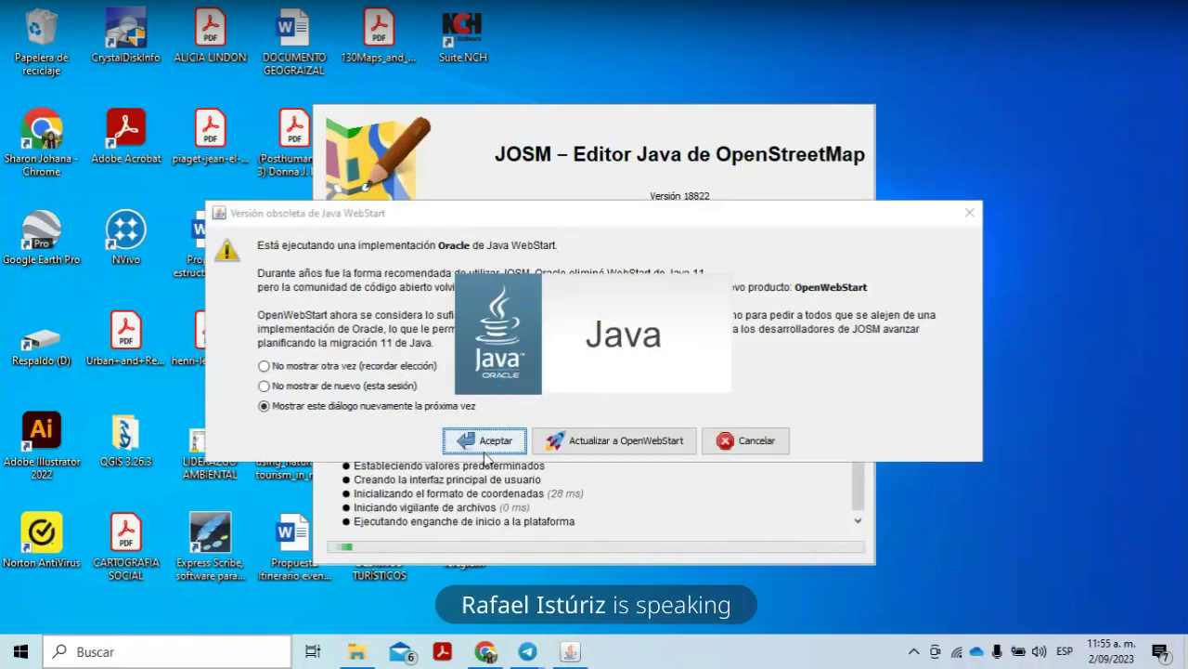
click(734, 445)
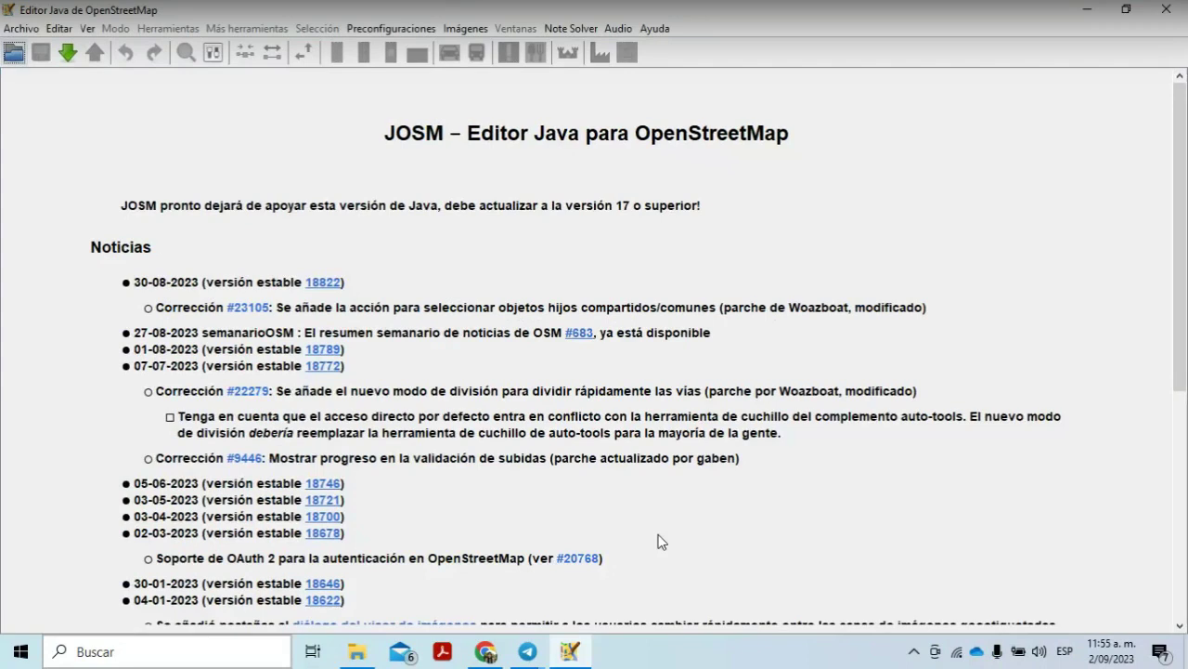
Step: Switch to the browser, reopen note 3848706 from the Colombia open notes list and send its area to JOSM through remote control editing
click(464, 29)
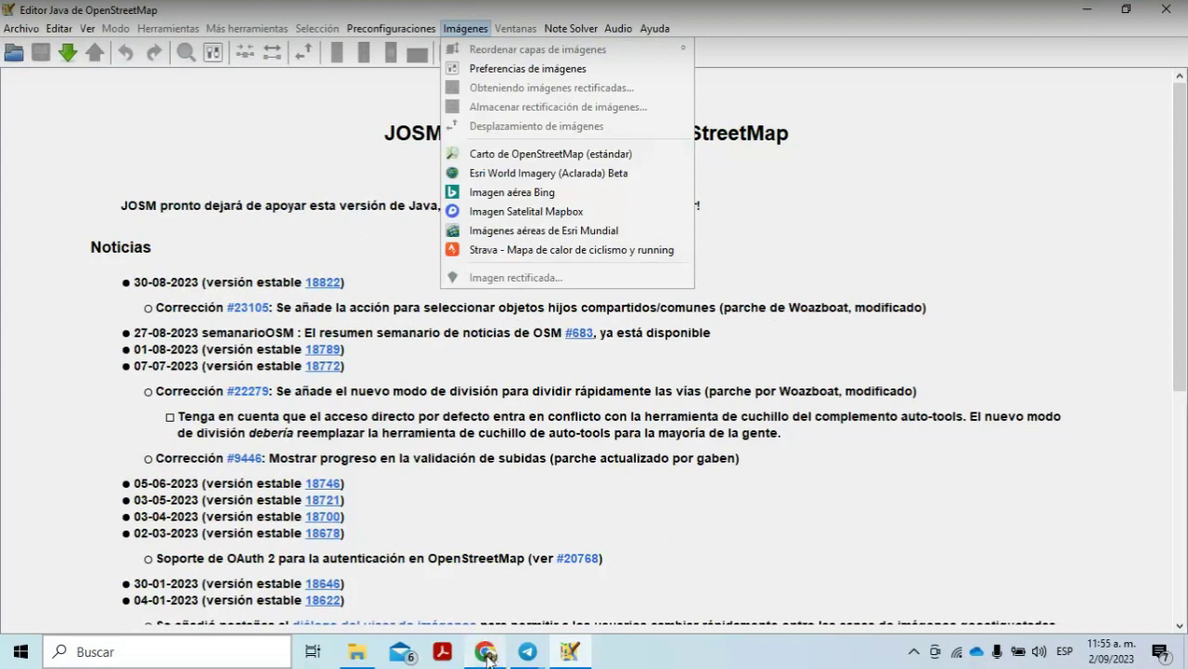
click(486, 653)
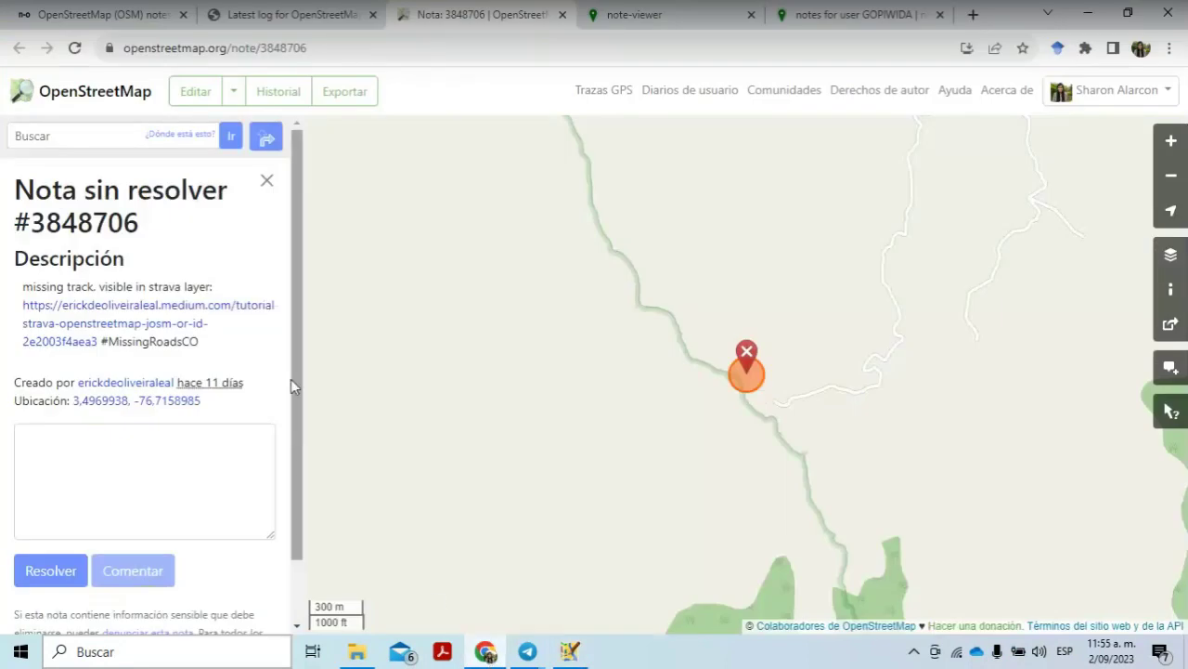
click(302, 9)
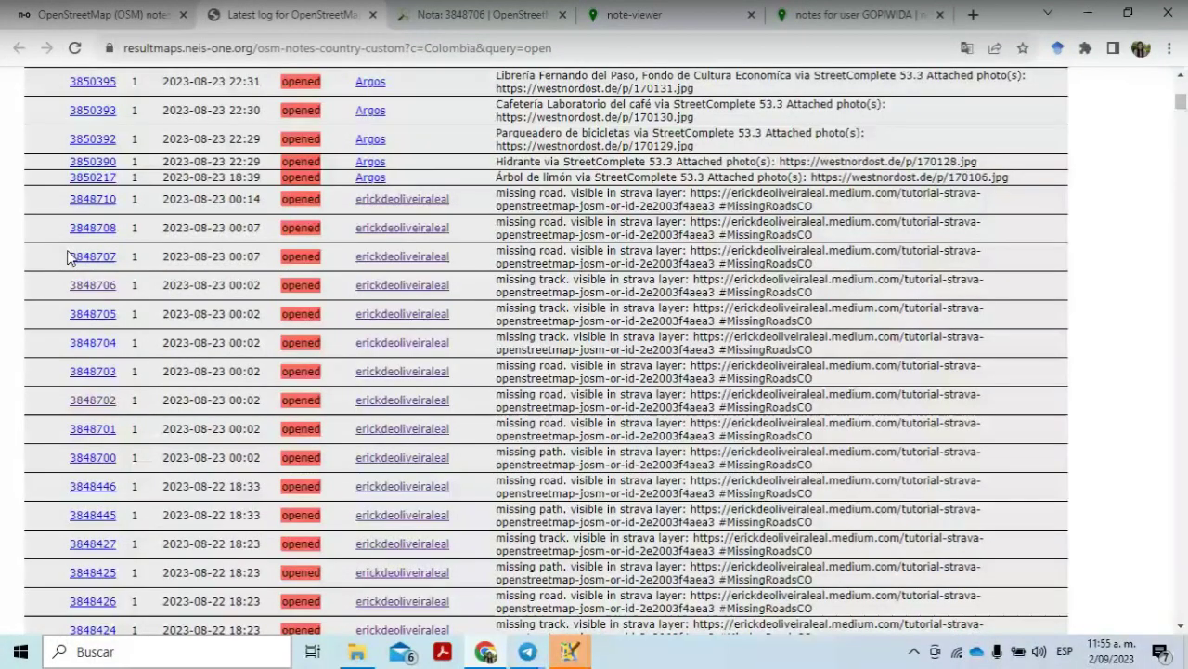
click(93, 285)
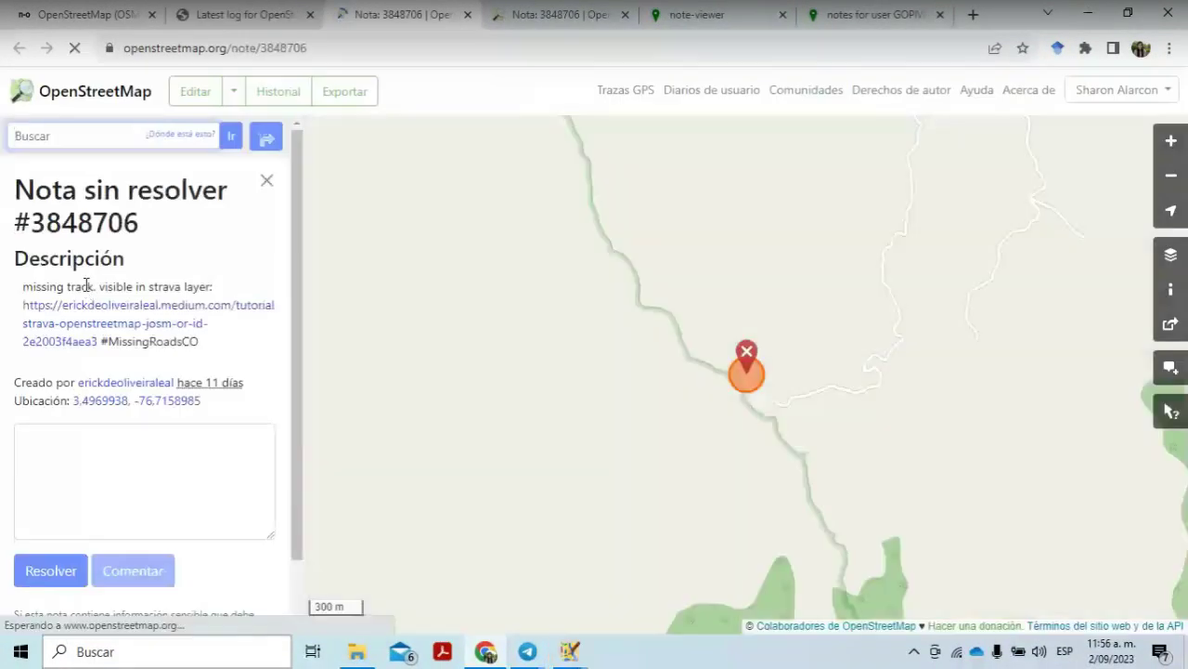
click(236, 91)
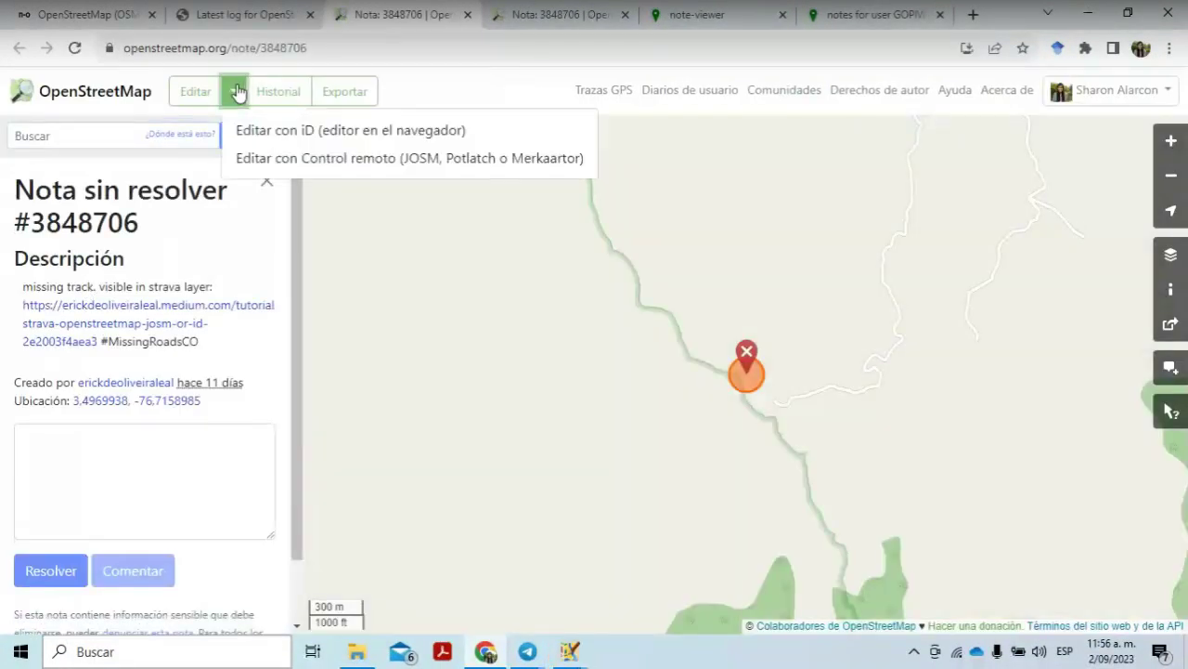
click(270, 159)
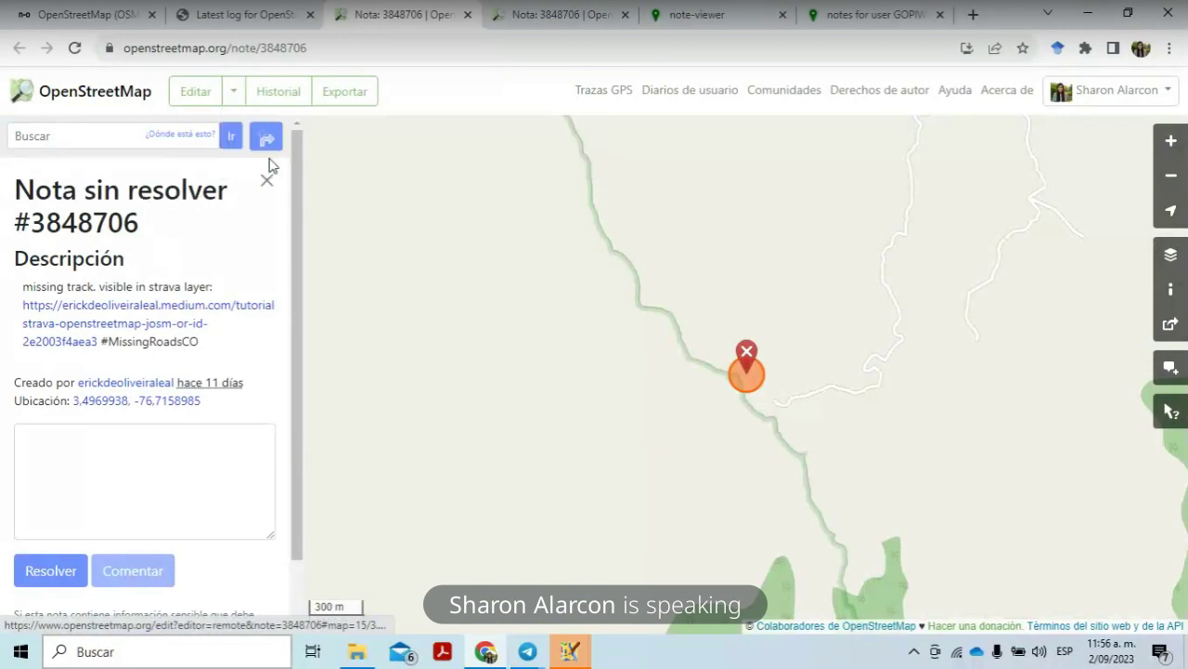
Step: Switch to JOSM while the note's area loads and close its leftover startup window
click(570, 651)
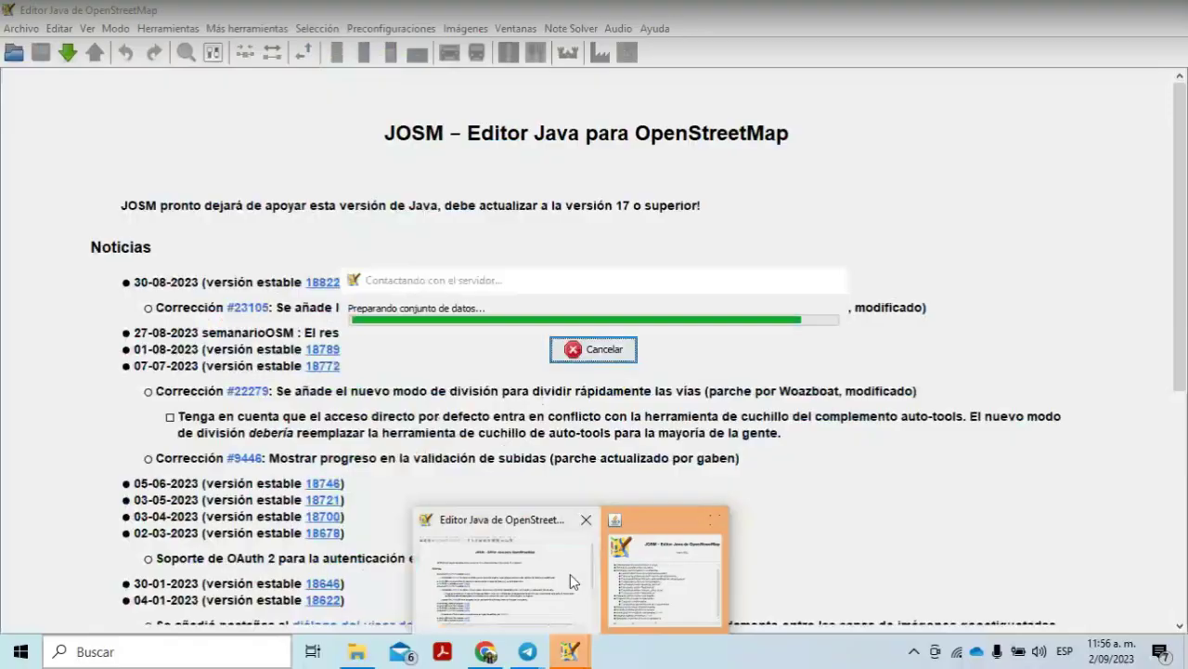
mouse_move(623, 575)
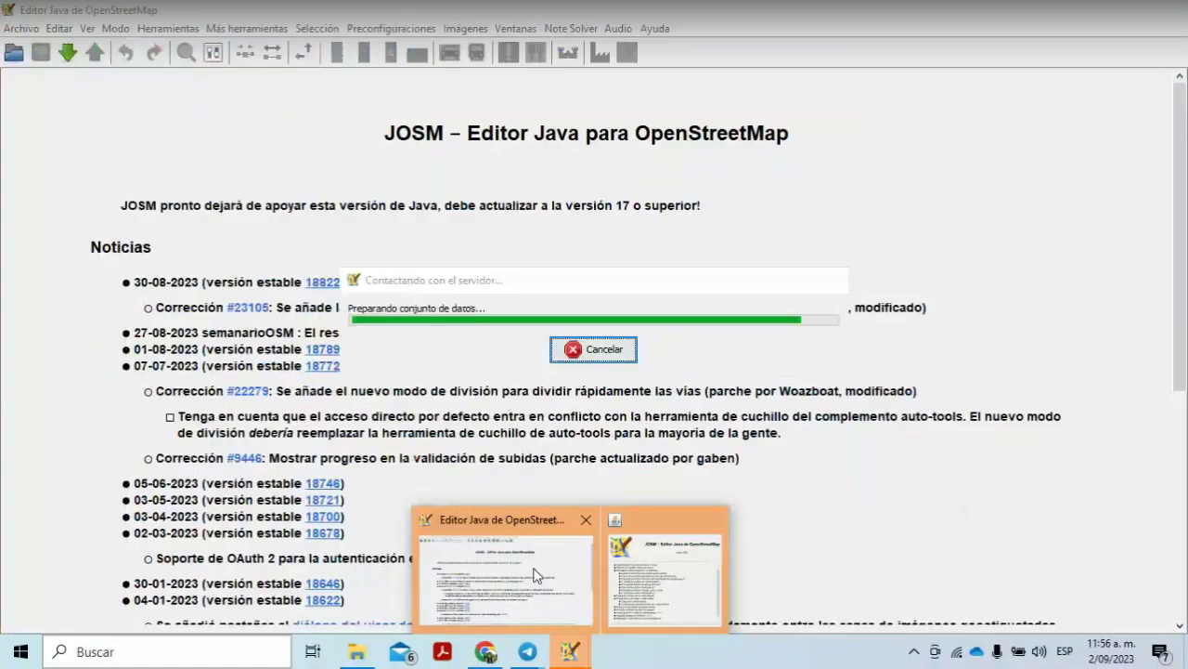
click(531, 561)
click(576, 662)
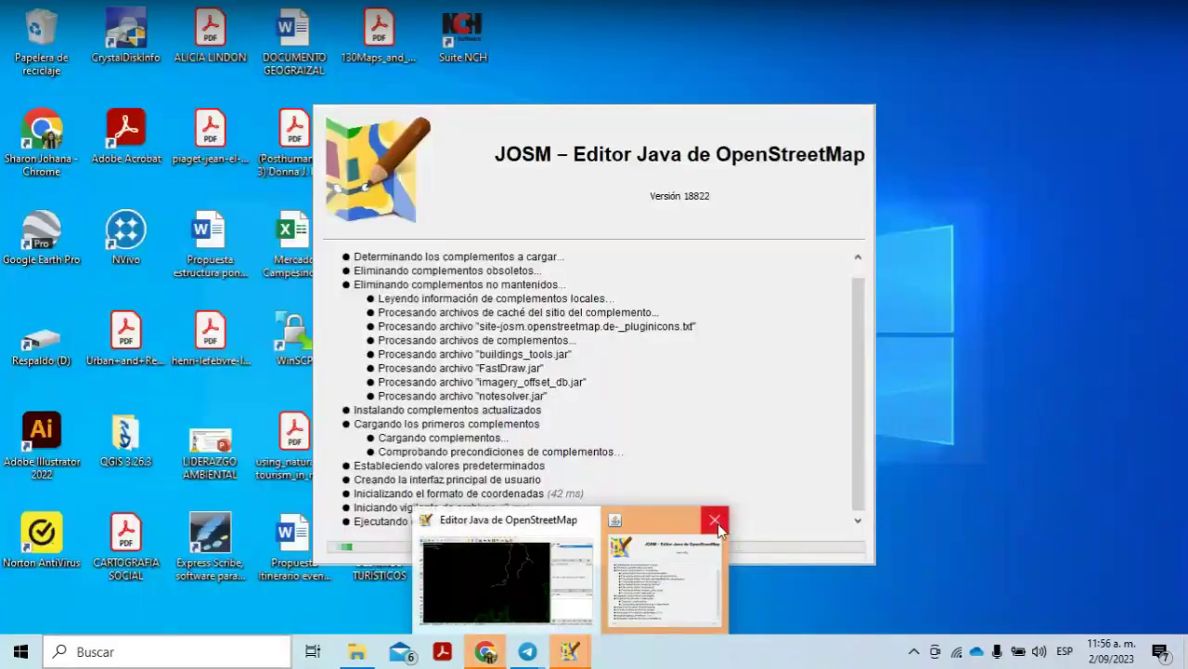
click(716, 519)
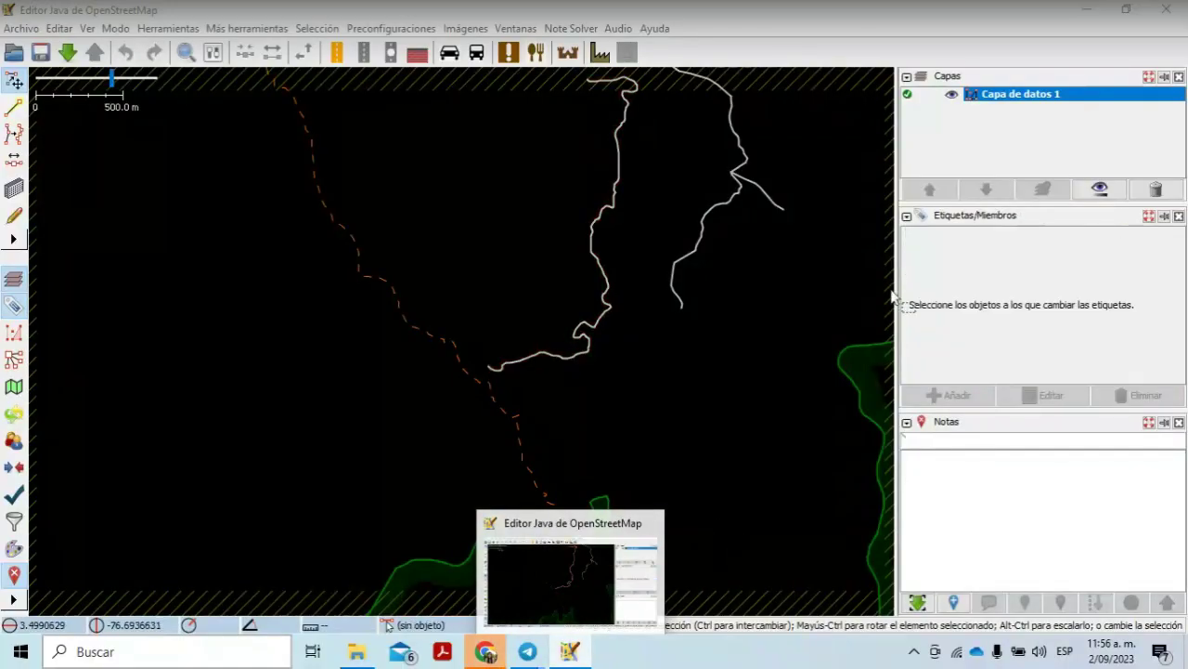
Step: Add the Strava cycling and running heatmap and Bing aerial imagery layers, dismissing the misalignment notice
click(465, 28)
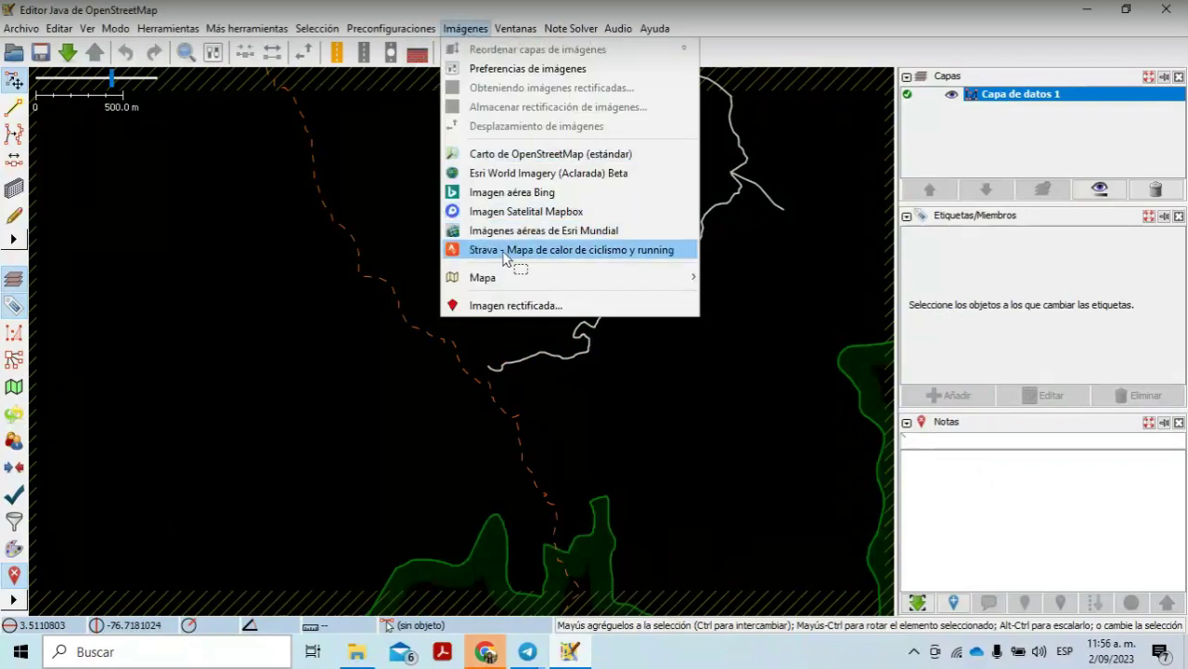
click(504, 250)
click(465, 28)
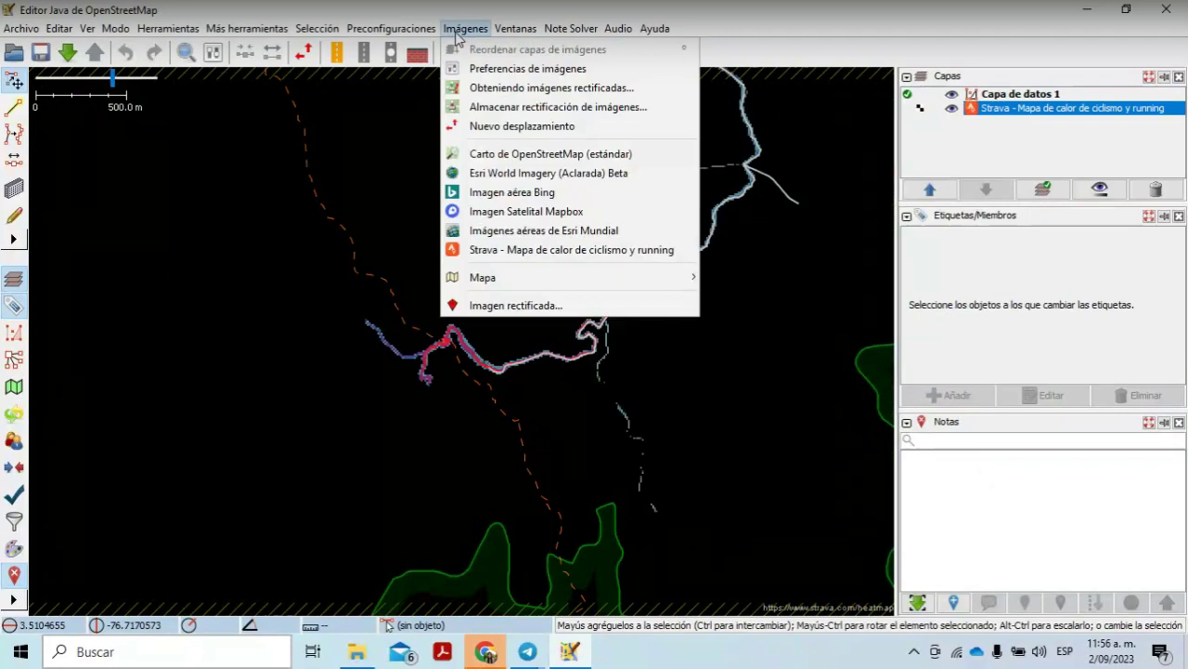
click(502, 195)
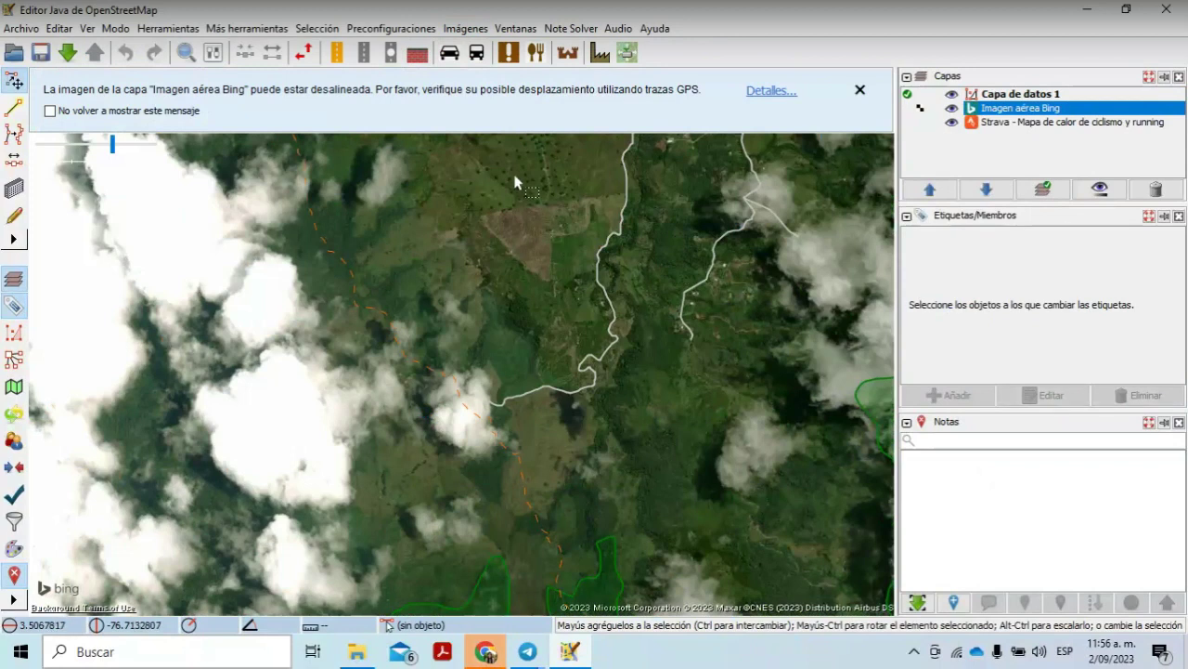
click(860, 92)
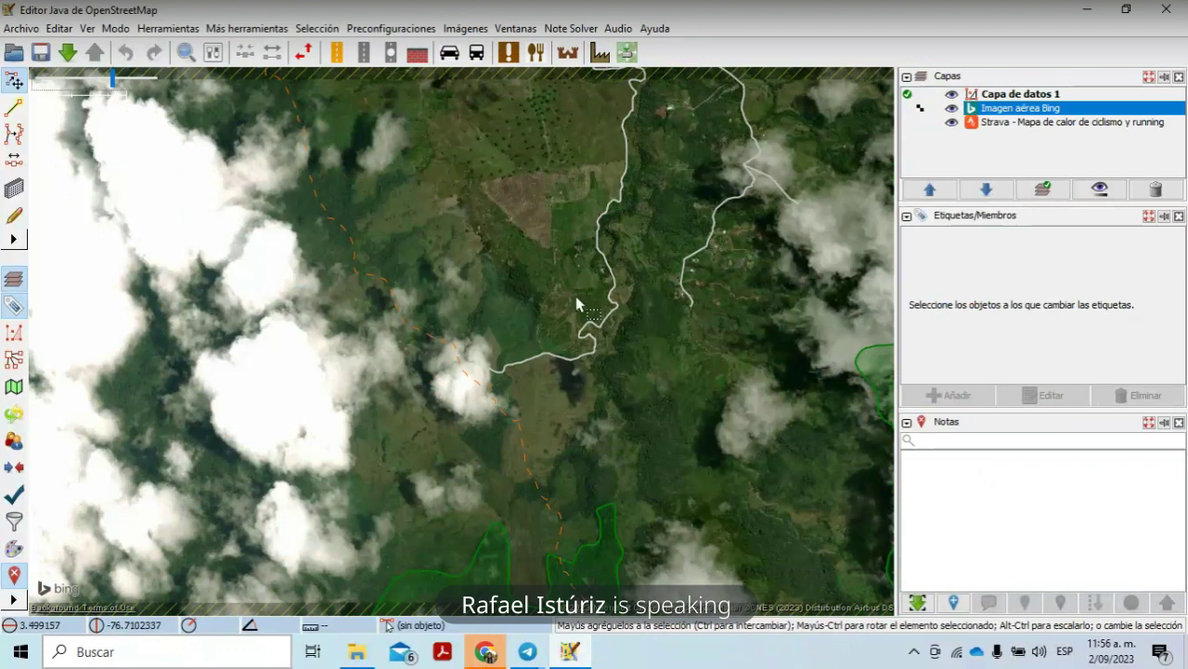
Step: Add the Esri World Imagery (Aclarada) Beta layer, hide both it and the Bing layer, and dismiss the misalignment notice
click(461, 33)
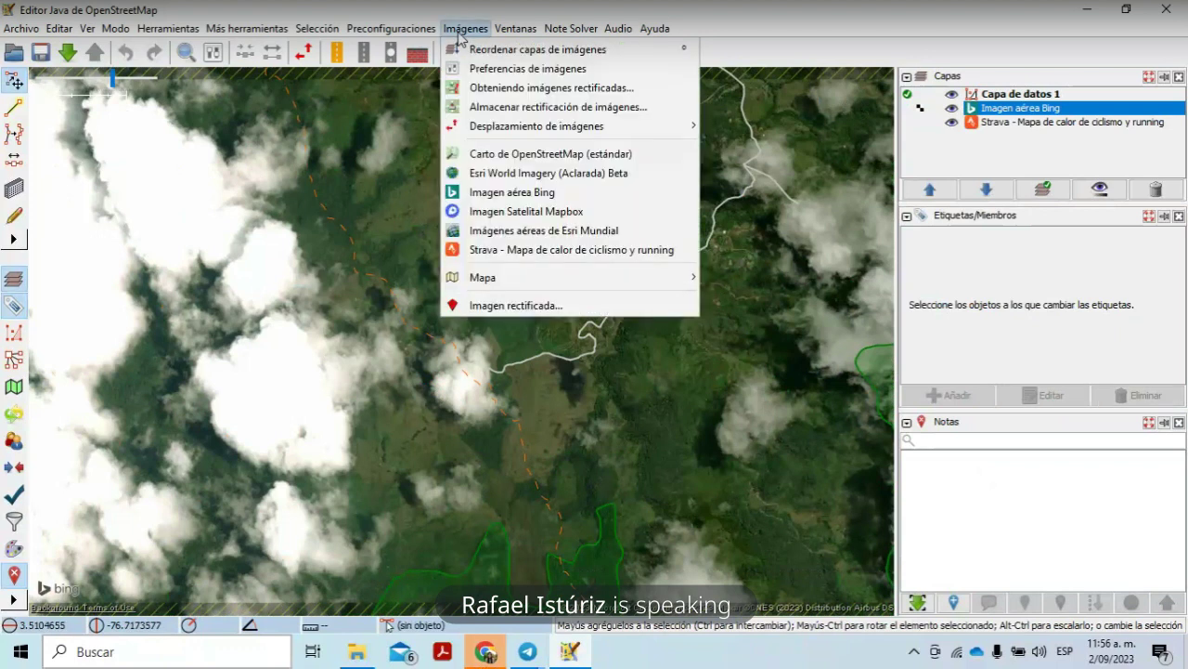
click(490, 174)
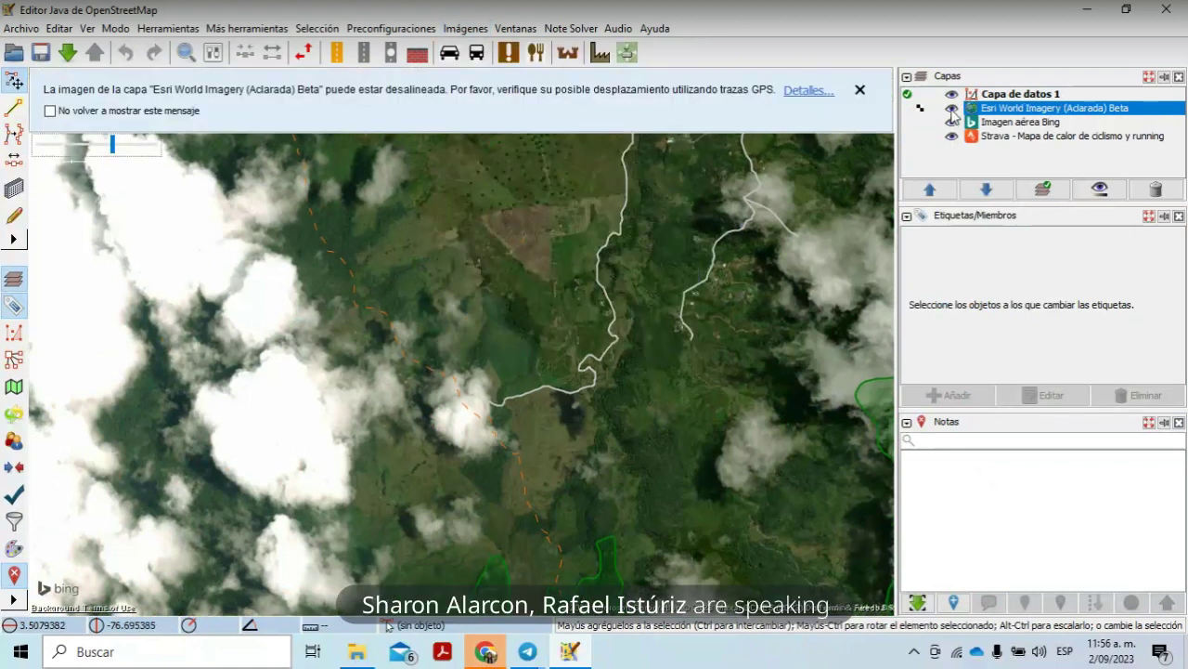
click(953, 121)
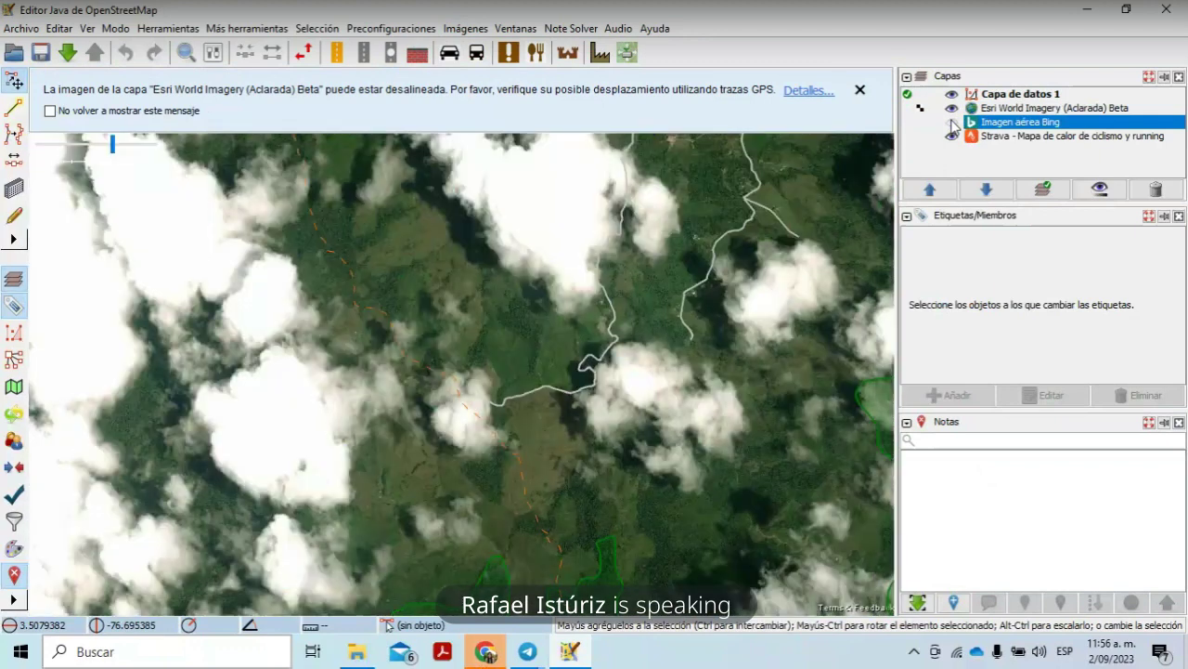
click(951, 110)
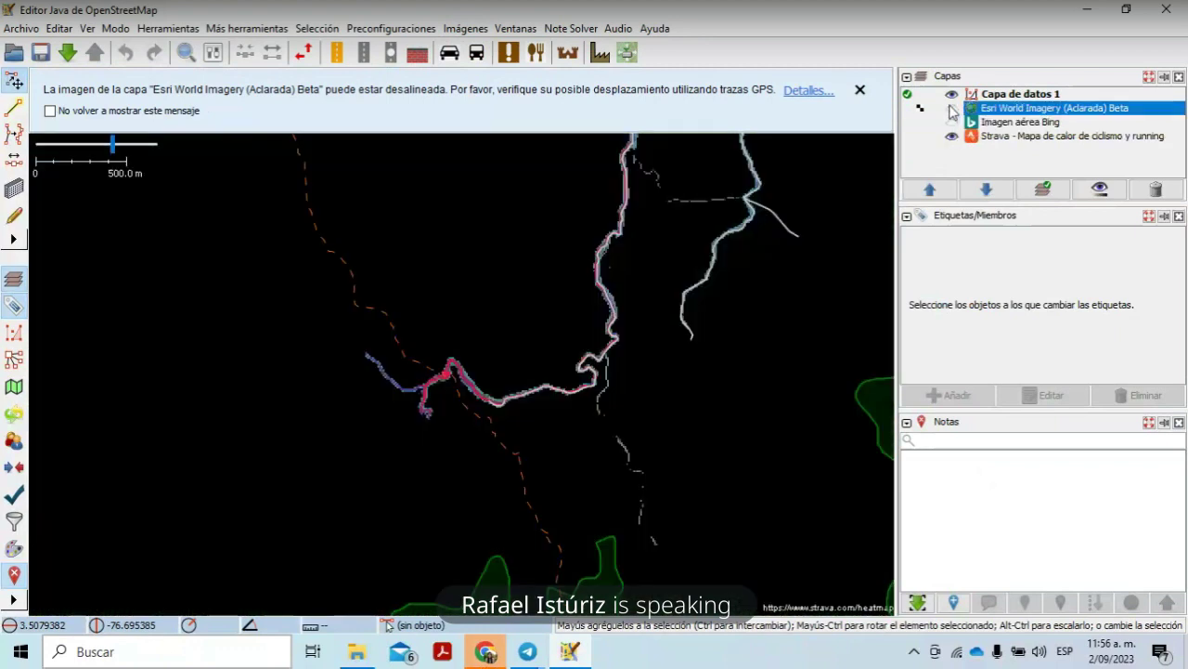
click(859, 90)
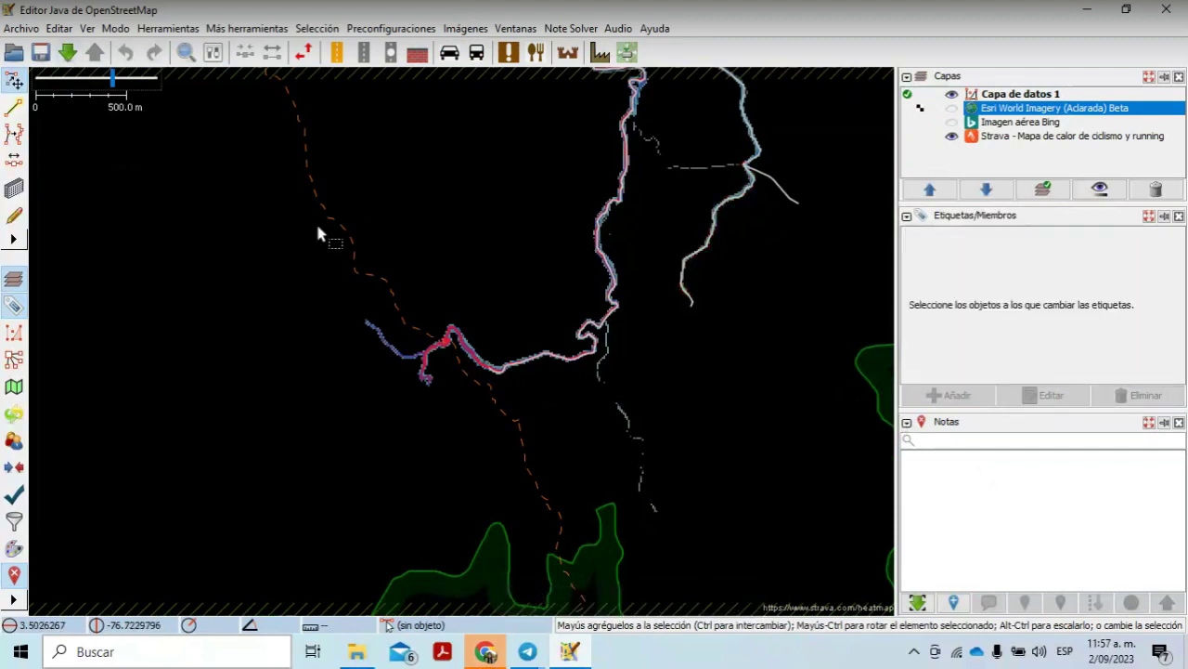
Step: Examine the Strava heatmap trace between the end of the mapped road and its crossing with the dashed path
click(394, 318)
scroll(394, 318, up, 5)
click(394, 318)
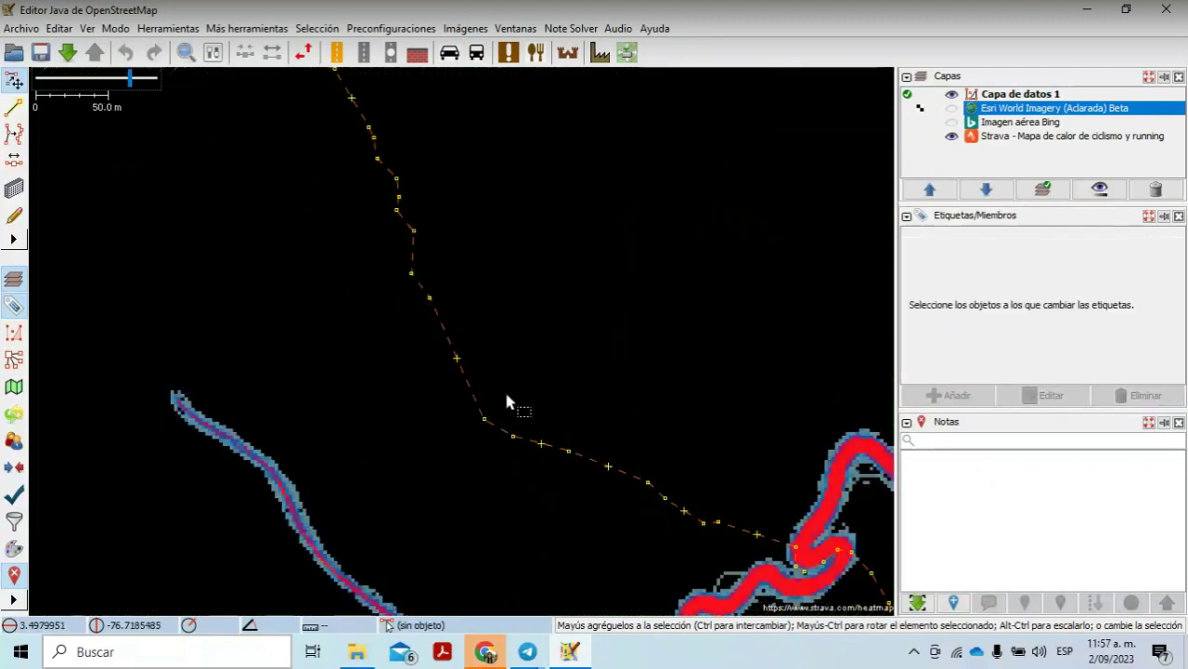
scroll(507, 396, down, 4)
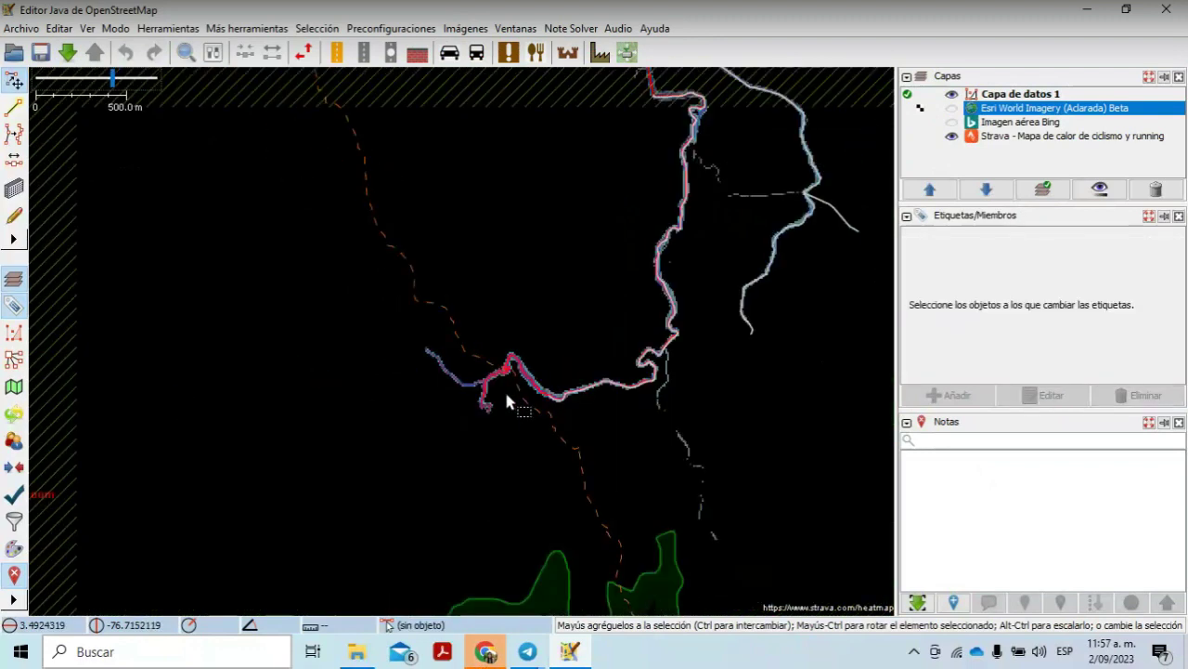
scroll(507, 401, up, 2)
click(537, 412)
drag(533, 405, 284, 127)
click(436, 228)
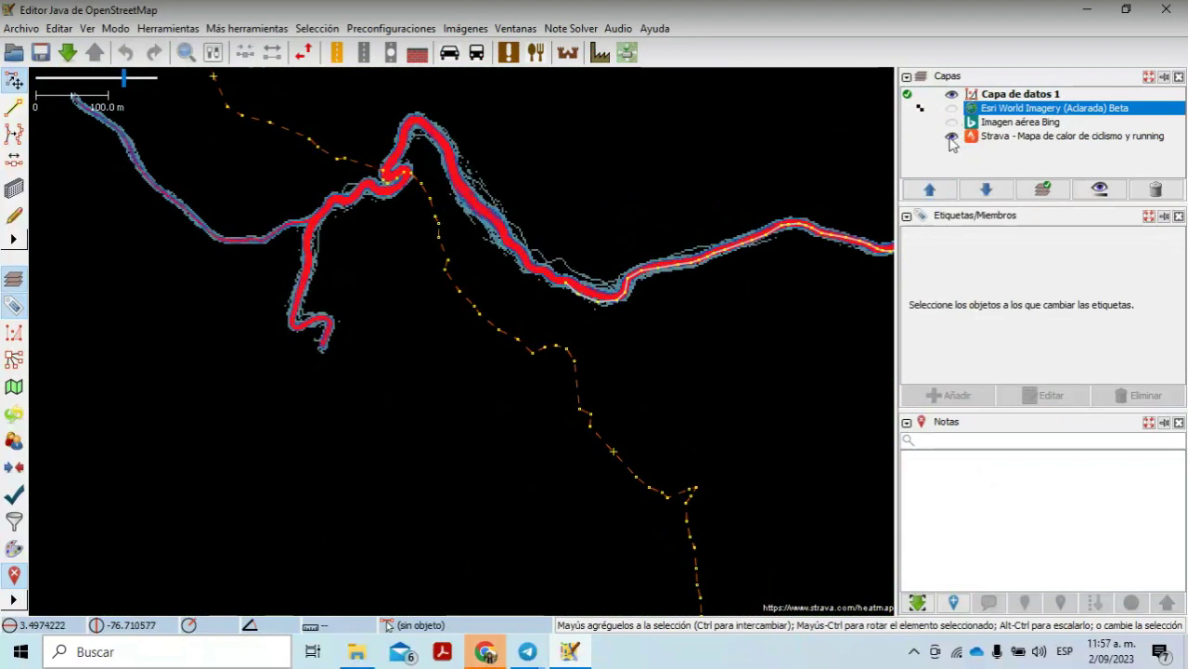
drag(434, 262, 452, 391)
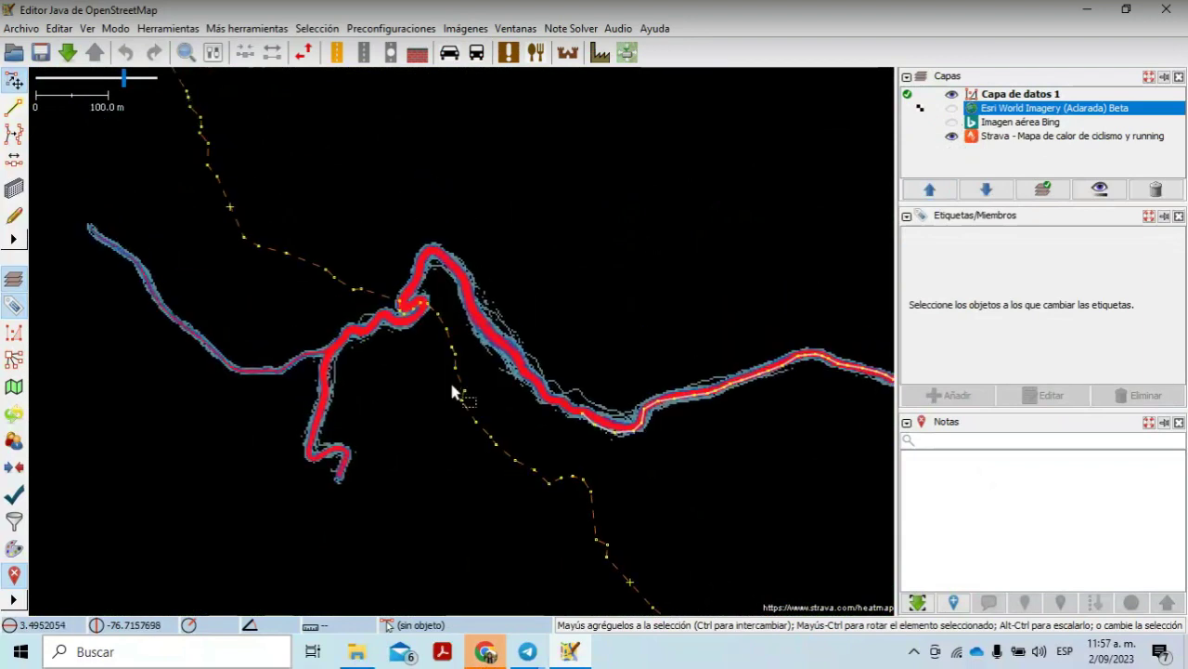
scroll(453, 393, up, 2)
drag(422, 275, 507, 528)
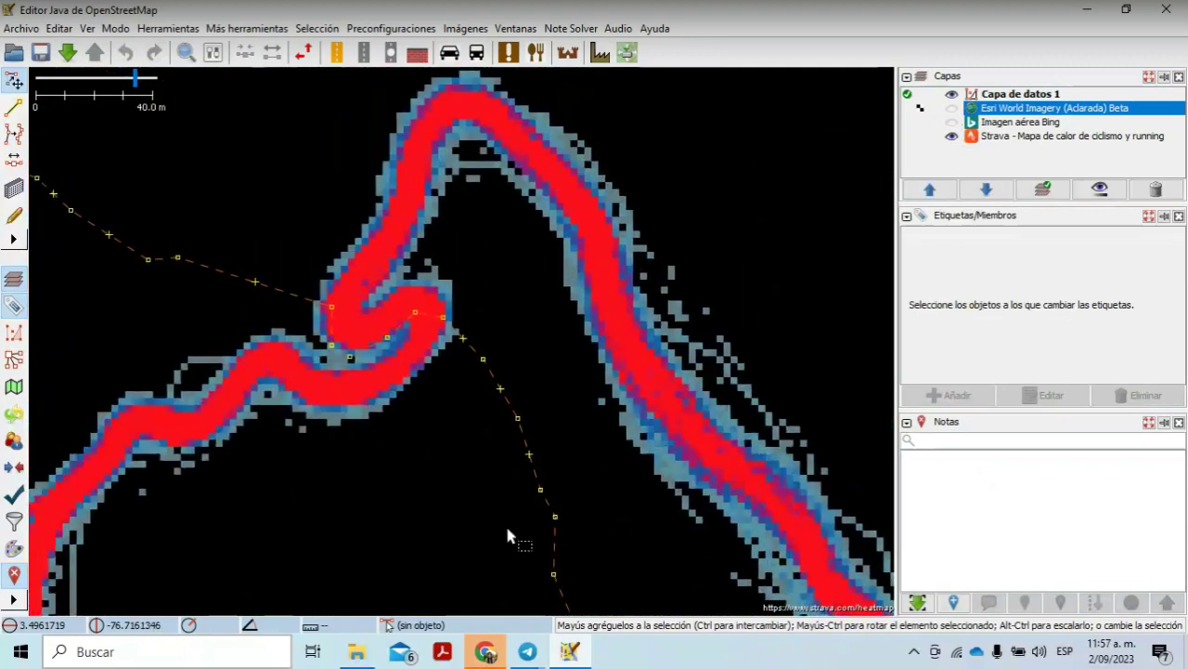
scroll(507, 531, down, 1)
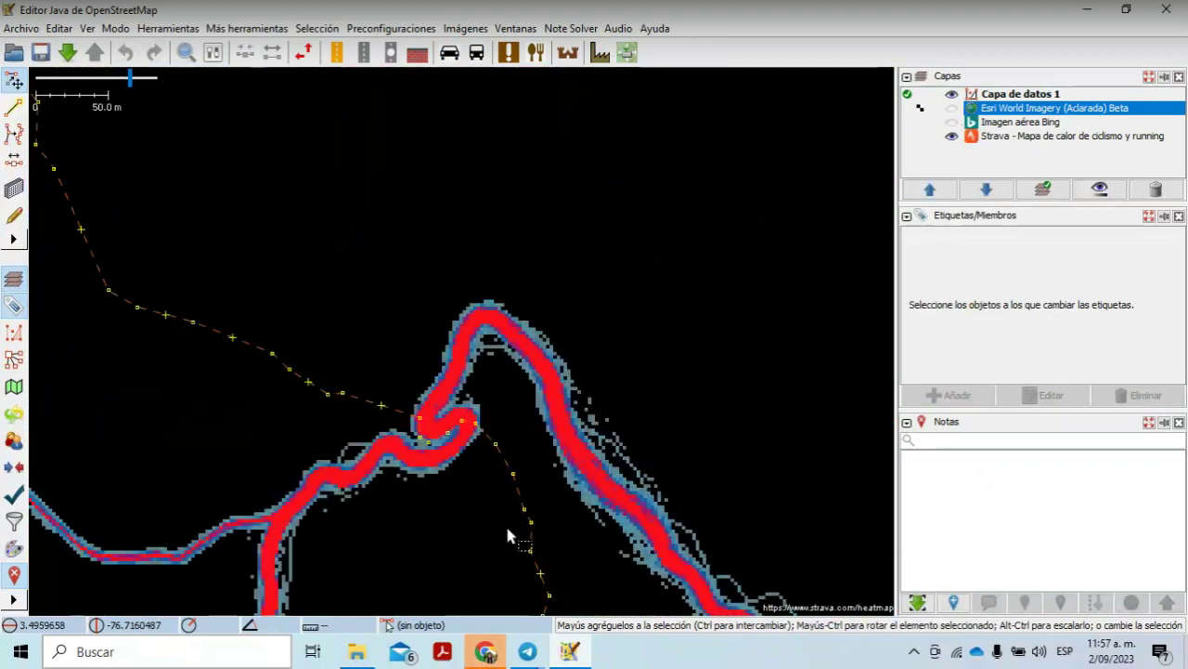
drag(467, 493, 479, 344)
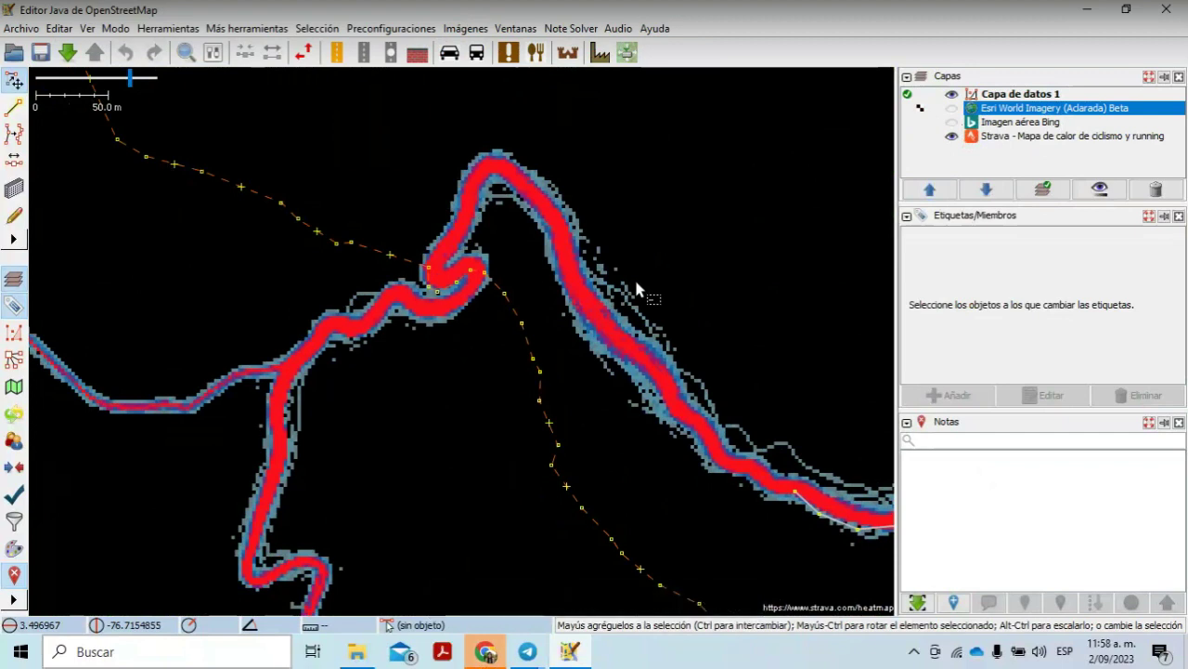
scroll(637, 290, down, 2)
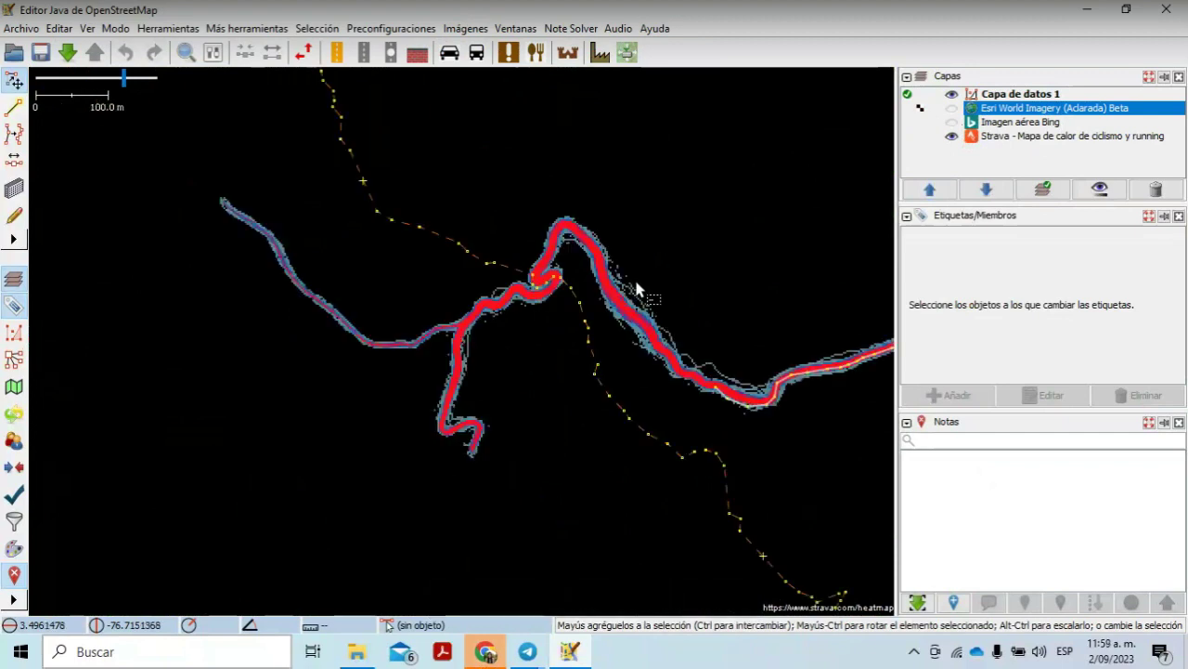
scroll(636, 290, up, 2)
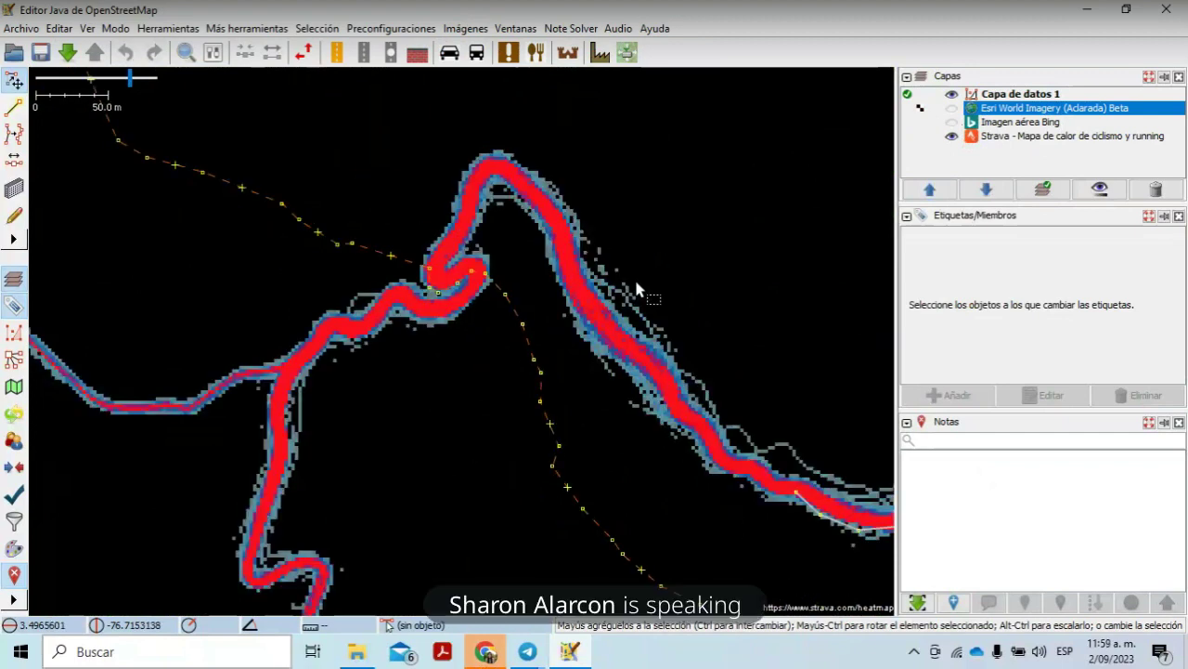
scroll(637, 289, up, 1)
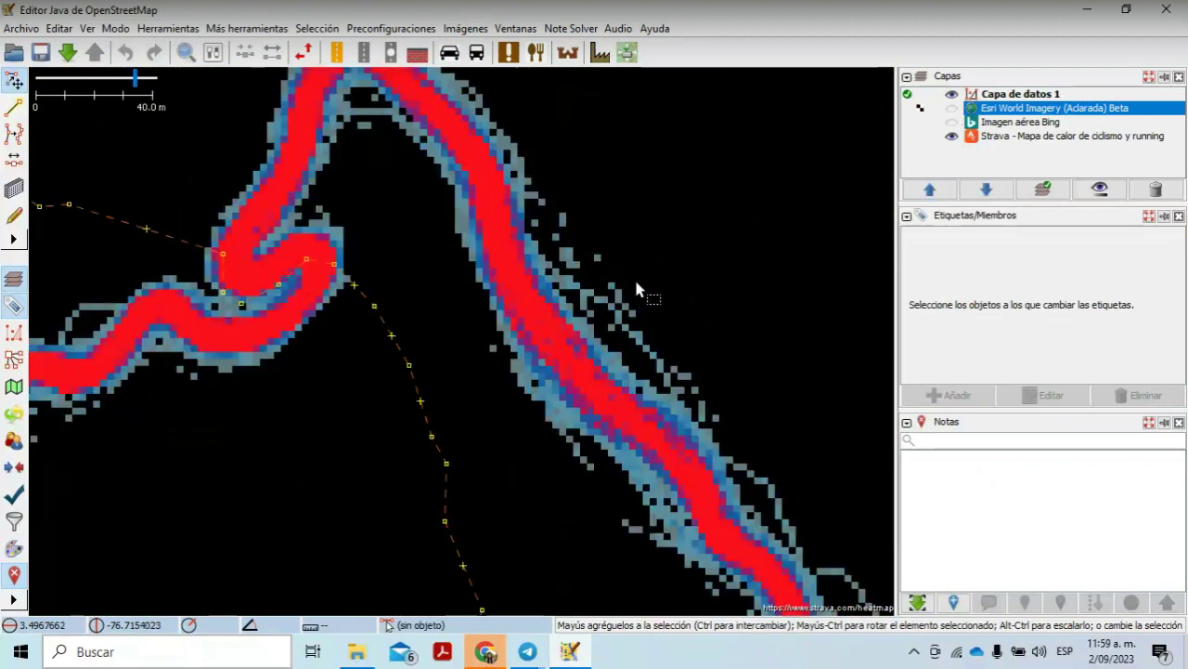
drag(636, 288, 459, 124)
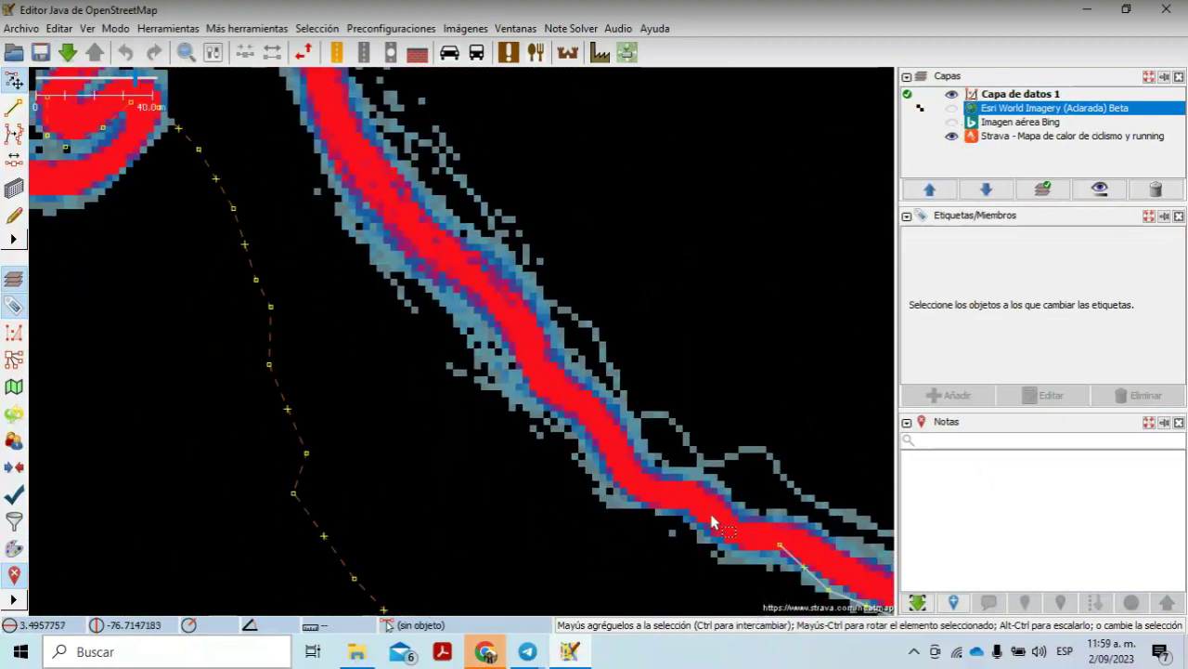
Step: Select the mapped road's end node on the heatmap trace and hide the side dialogs to enlarge the map view
click(780, 545)
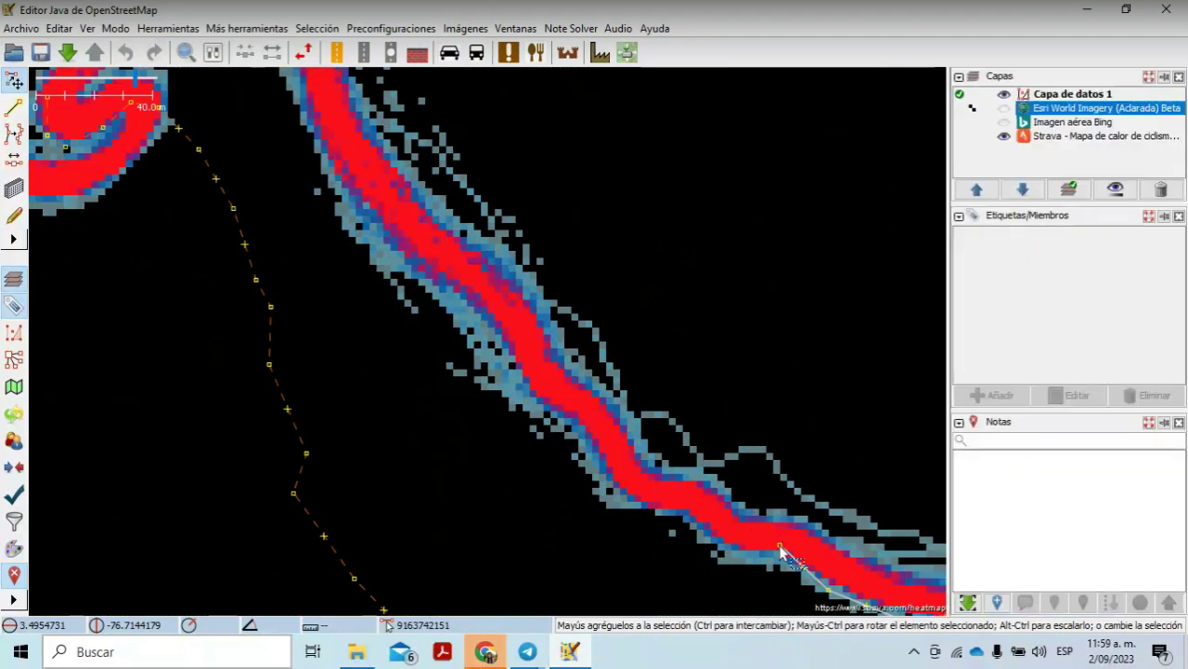
key(Tab)
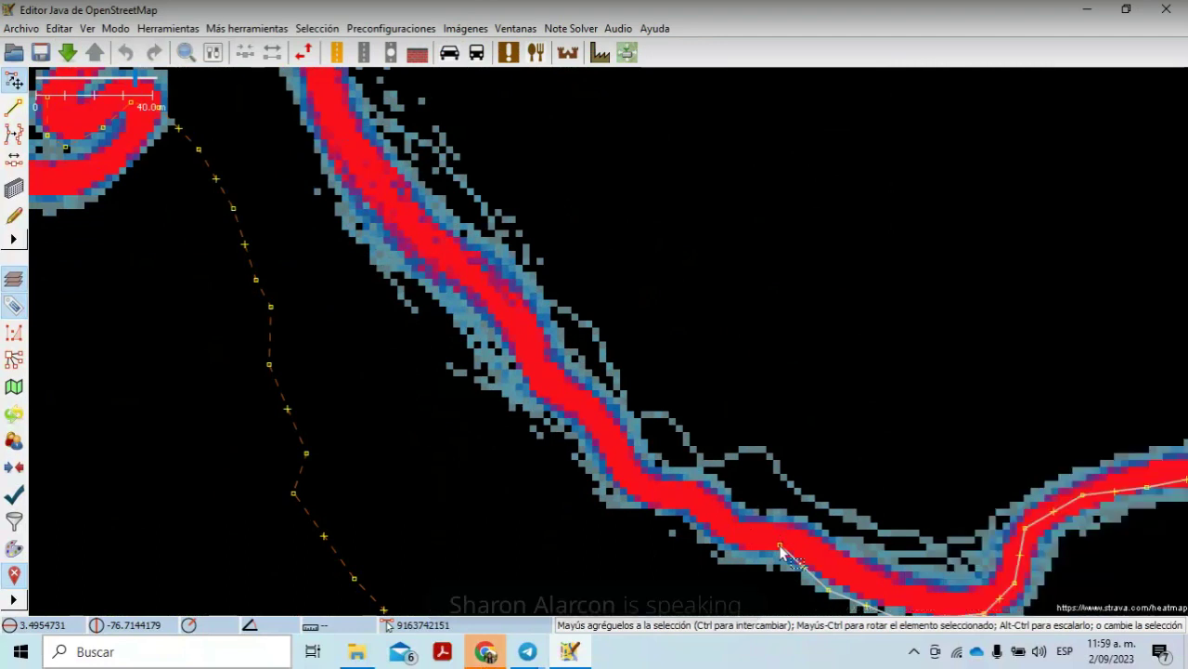
key(Tab)
key(Tab)
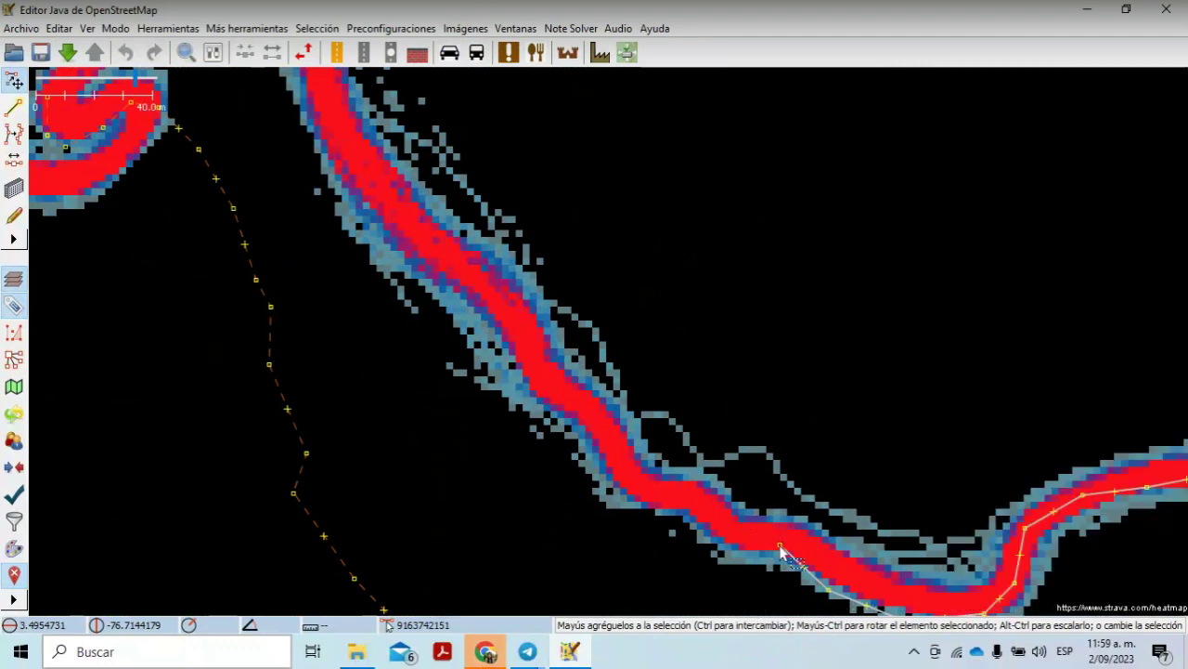
drag(780, 550, 935, 552)
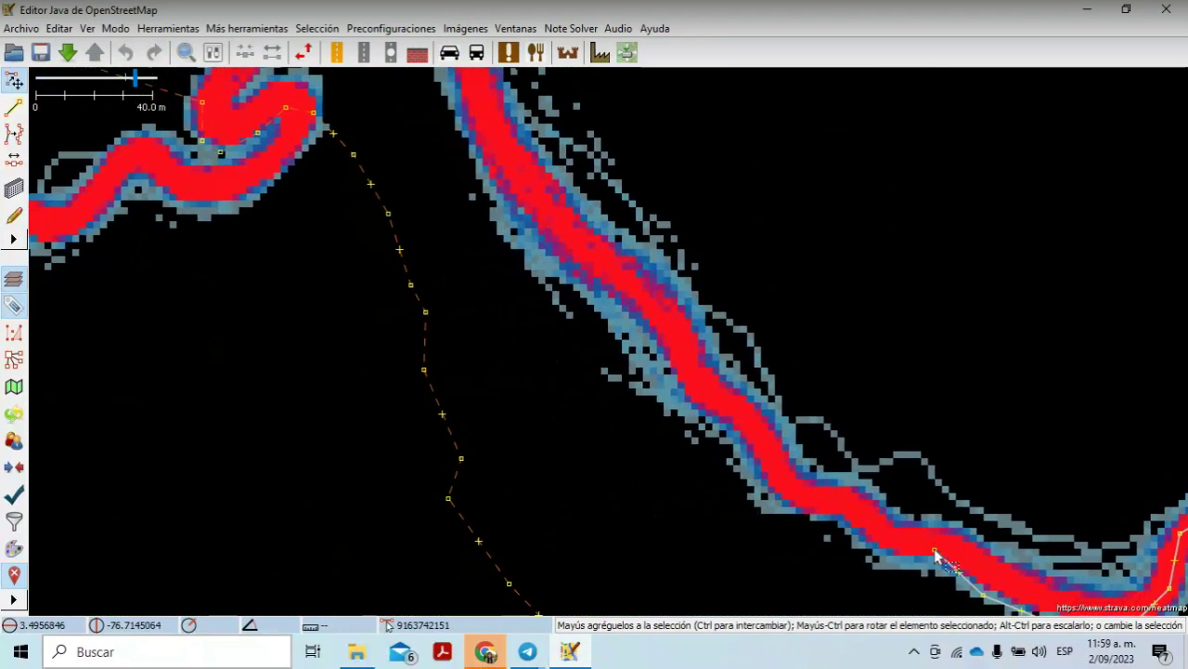
click(13, 221)
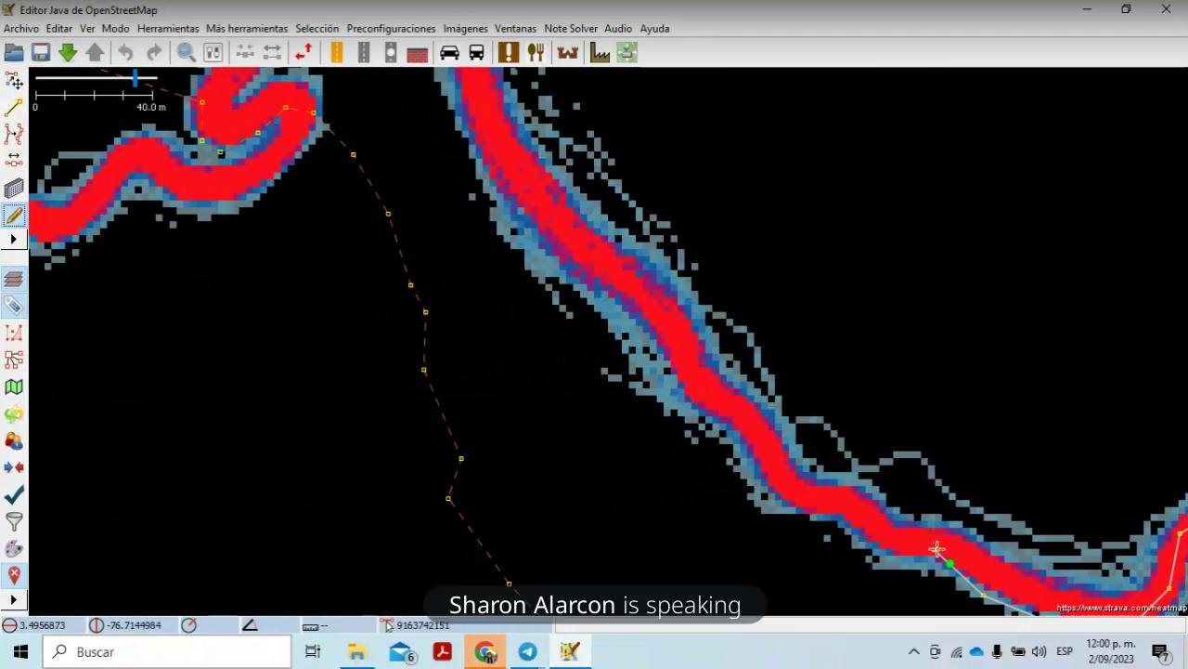
key(s)
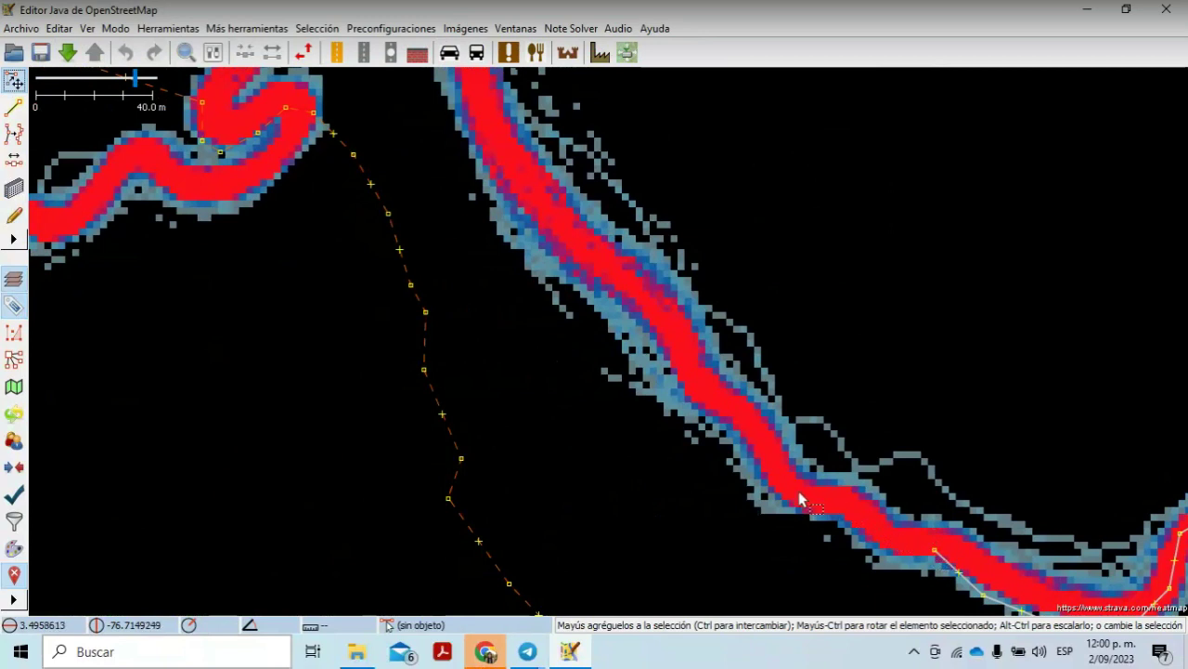
click(935, 550)
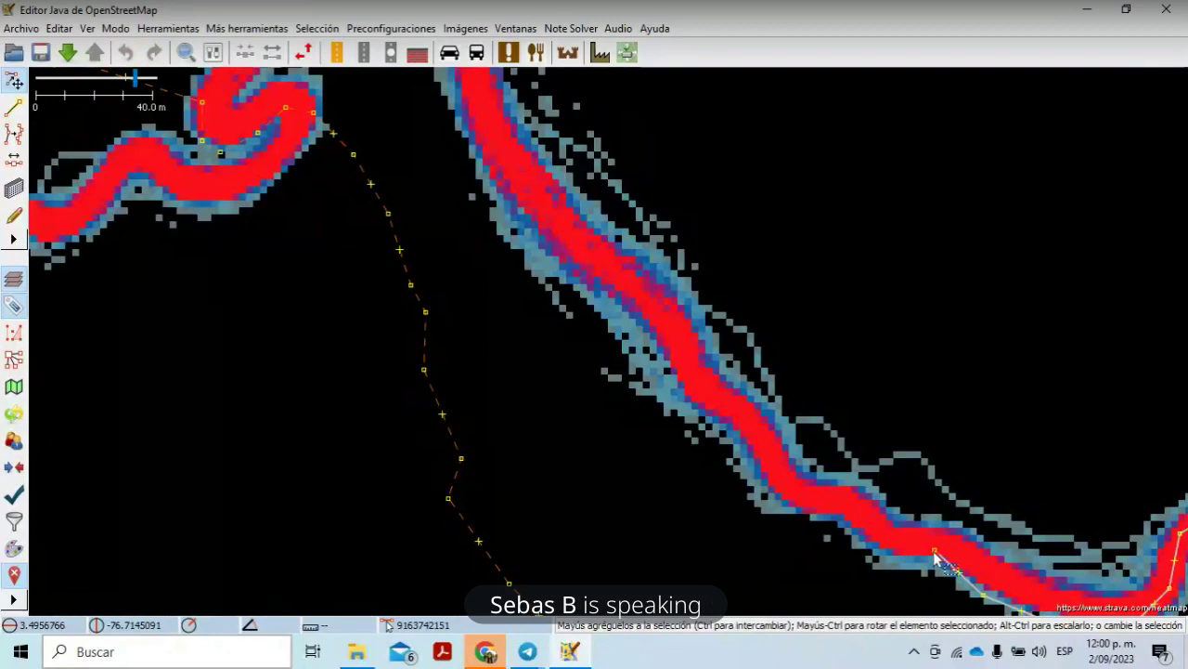
click(14, 221)
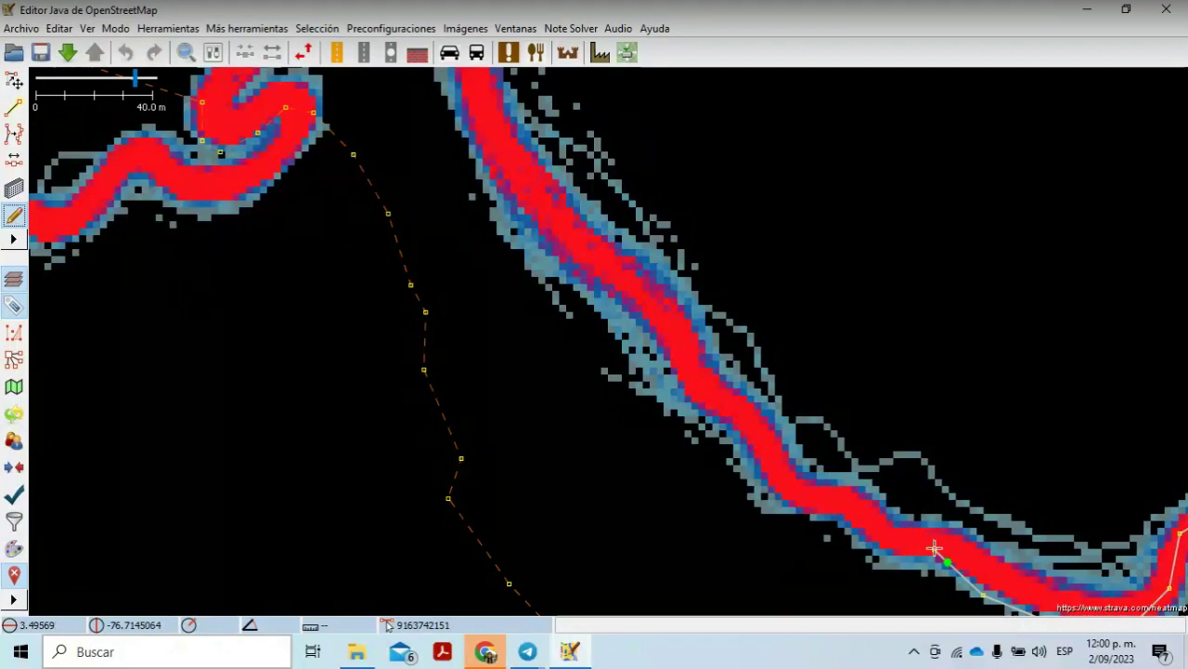
key(Escape)
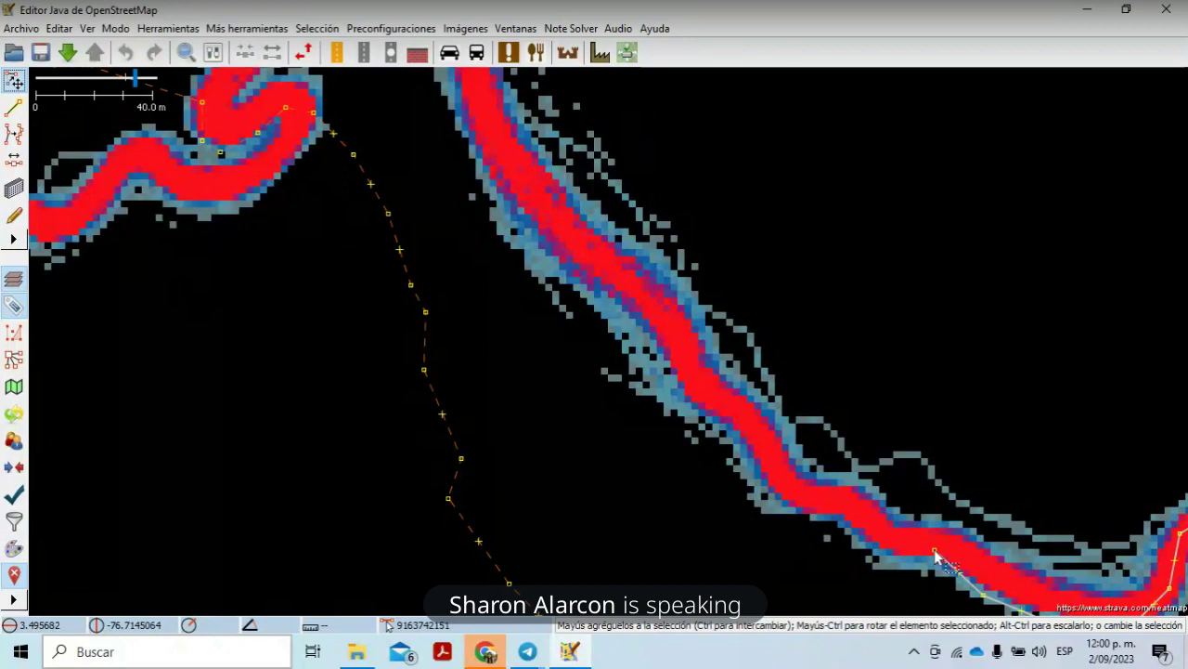
click(15, 220)
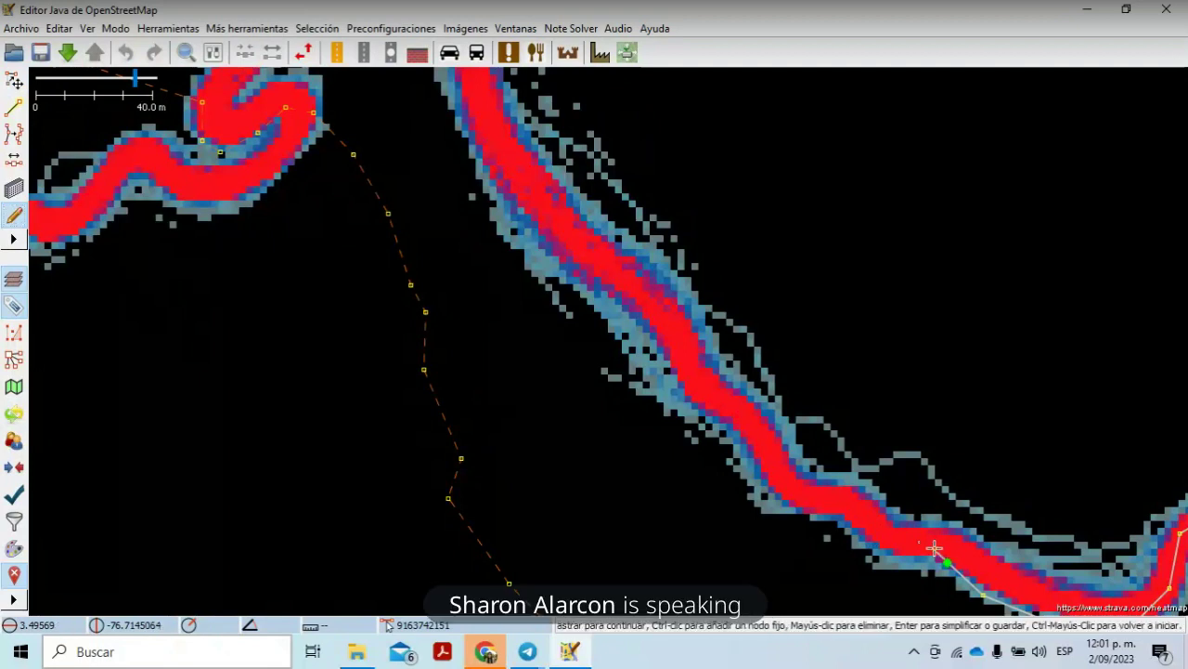
key(Escape)
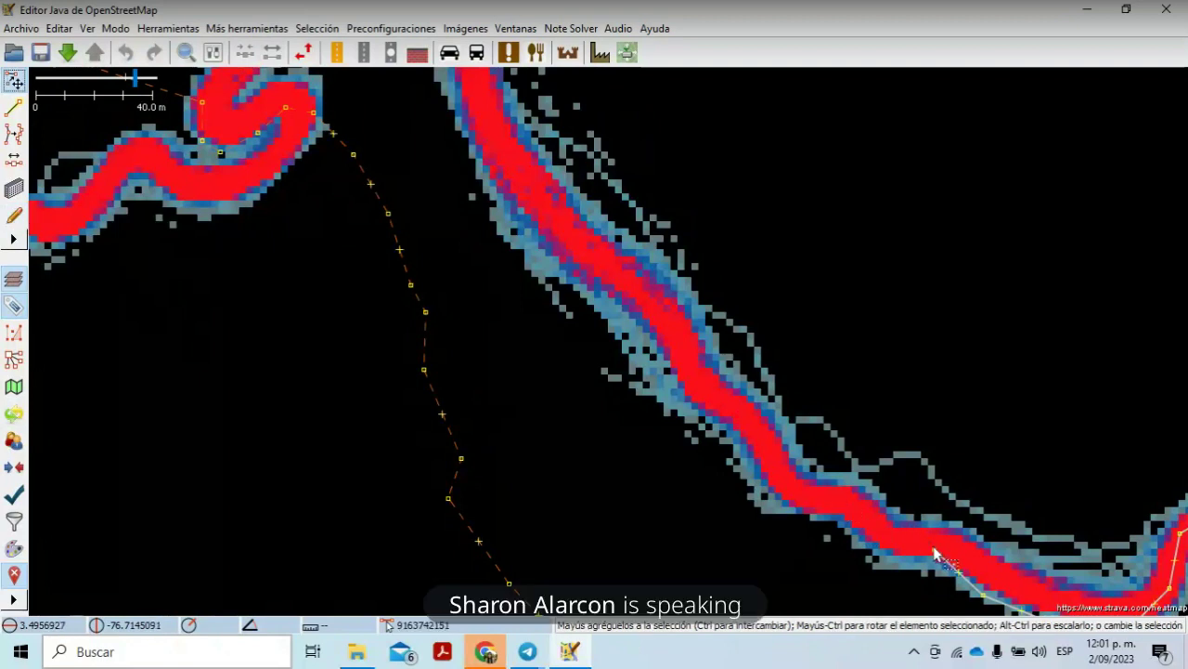
Step: Try to trace the Strava heatmap trail northwest from near the mapped road's end node with FastDraw
click(14, 214)
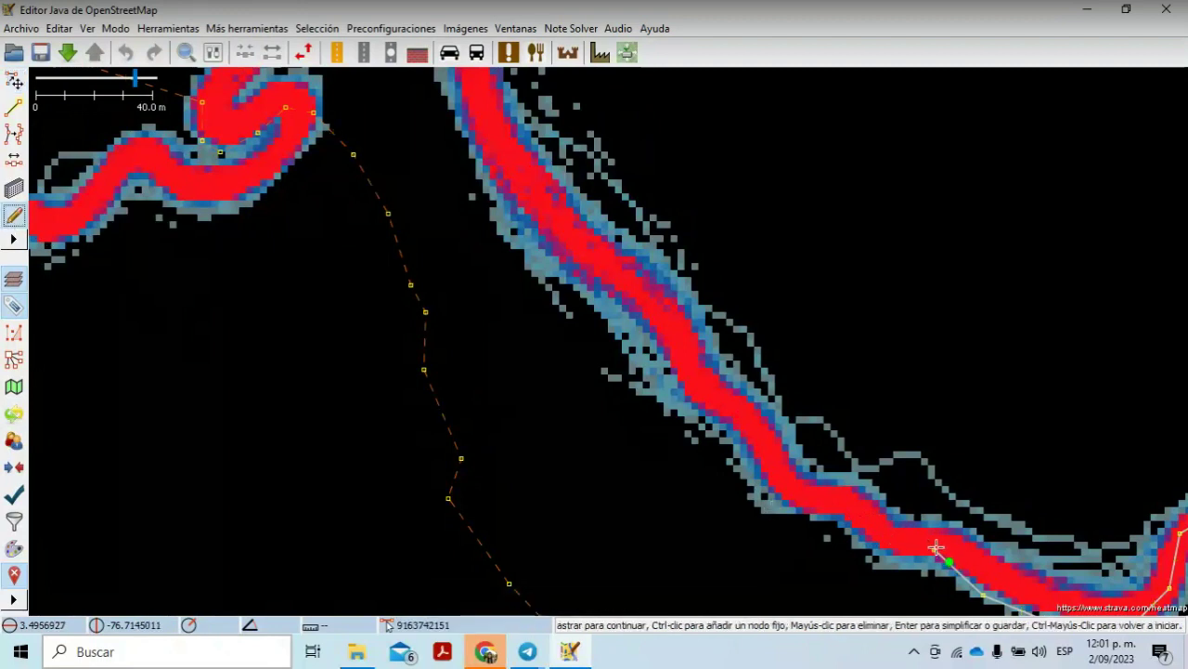
key(Escape)
key(Escape)
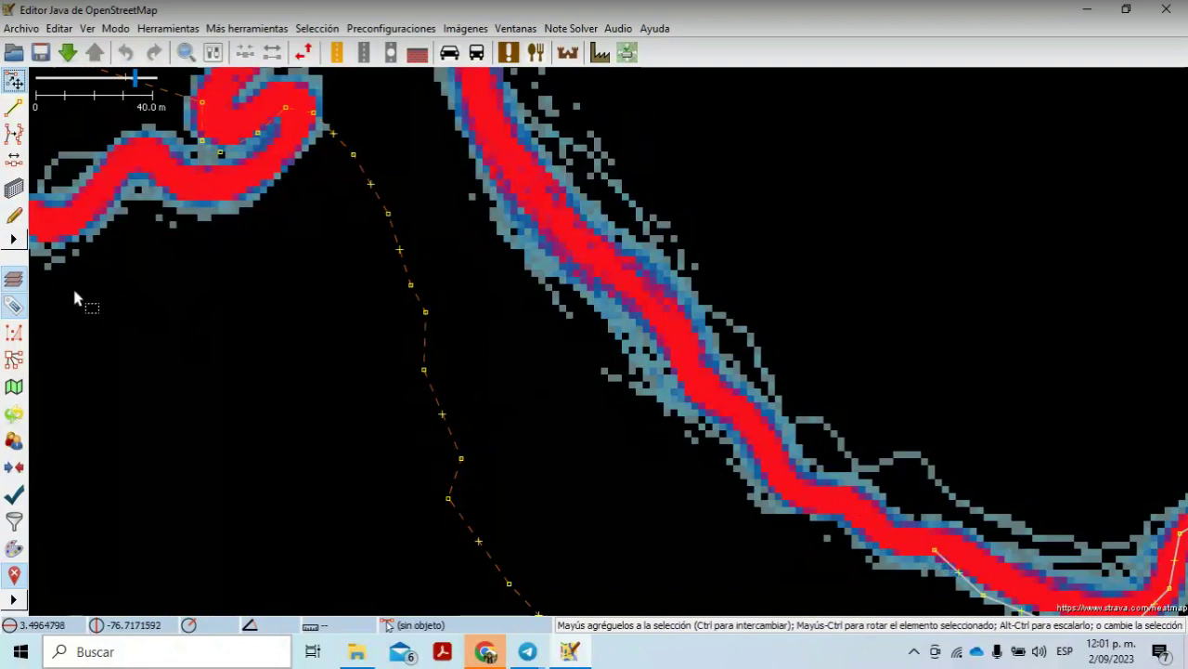
click(15, 217)
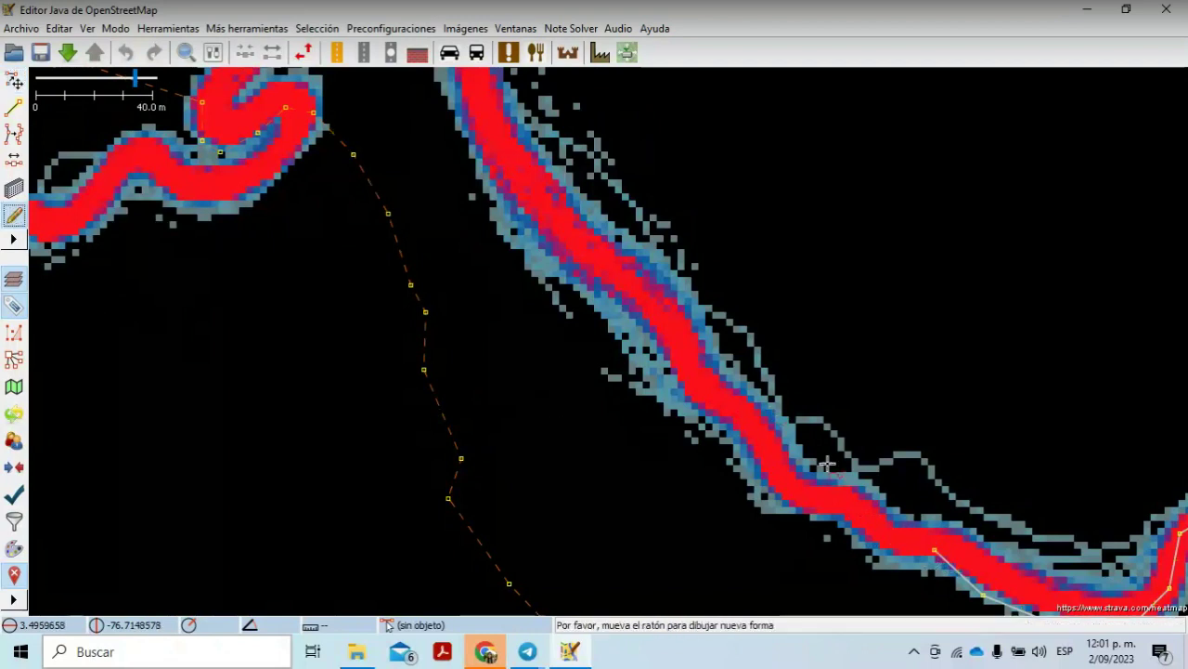
click(884, 530)
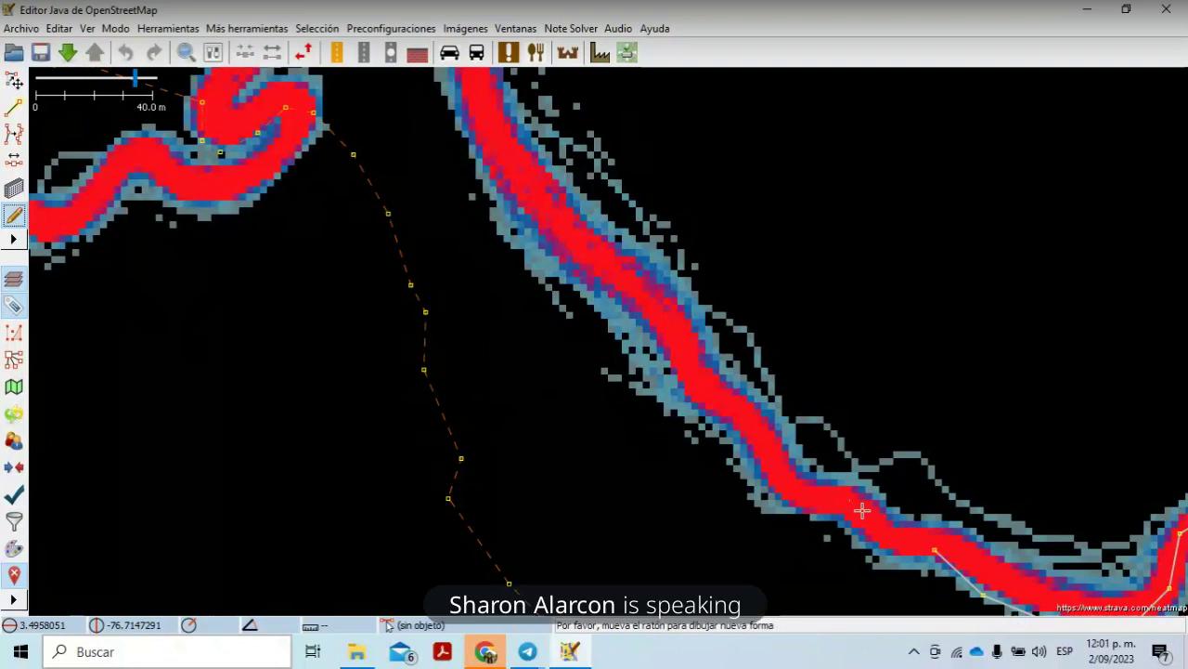
mouse_move(862, 509)
mouse_down()
mouse_move(793, 510)
mouse_move(806, 476)
mouse_move(777, 470)
mouse_move(678, 342)
mouse_up()
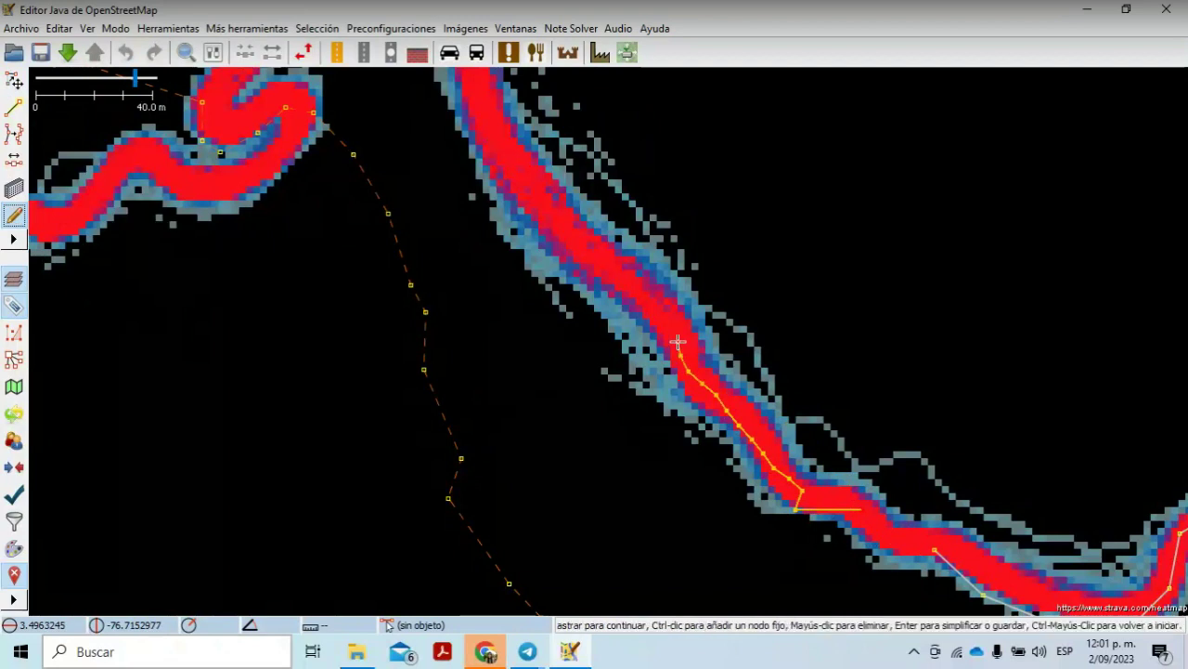
Step: Discard the unsaved FastDraw line and leave the drawing mode
key(Escape)
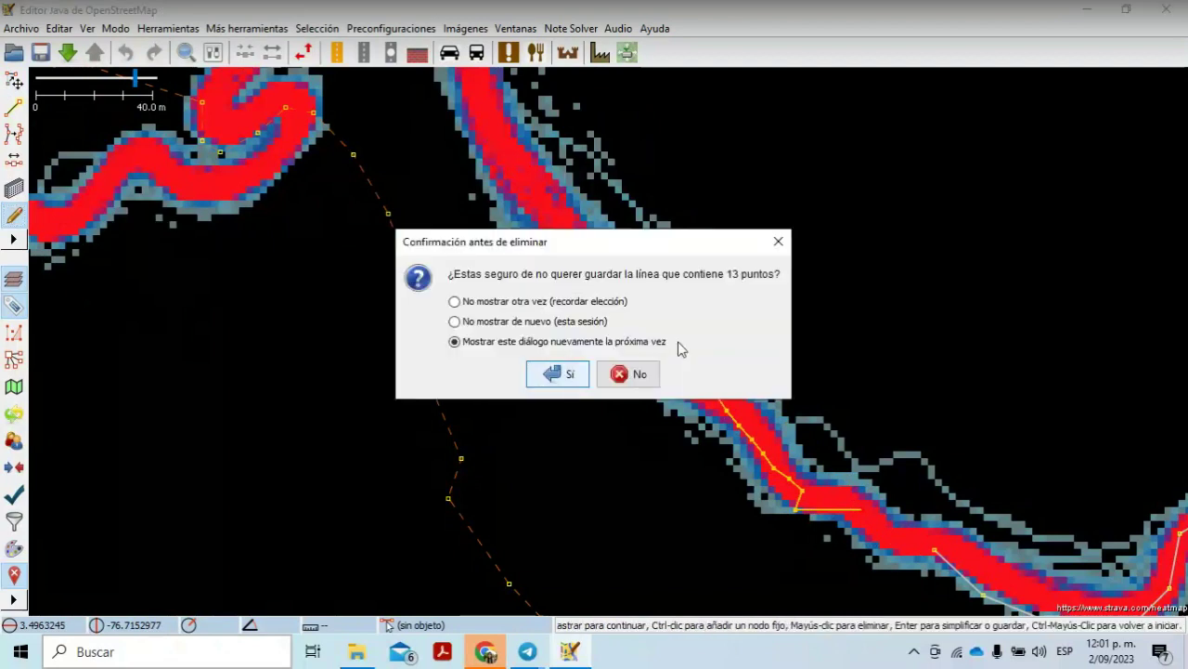
click(635, 380)
key(Escape)
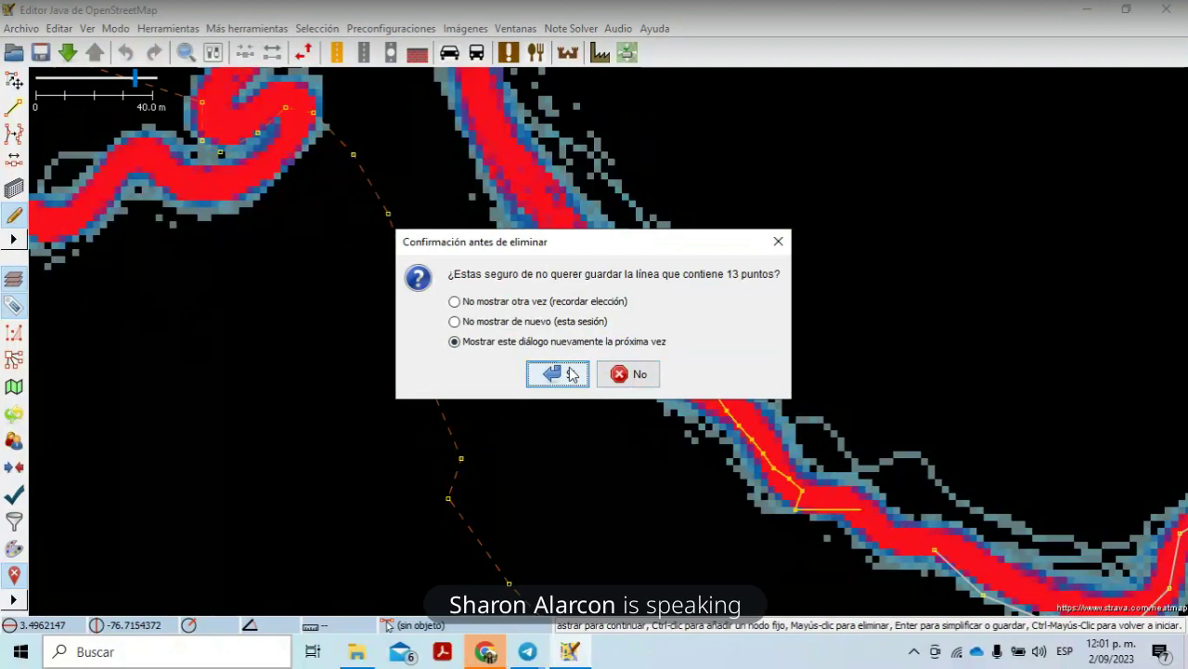
click(612, 371)
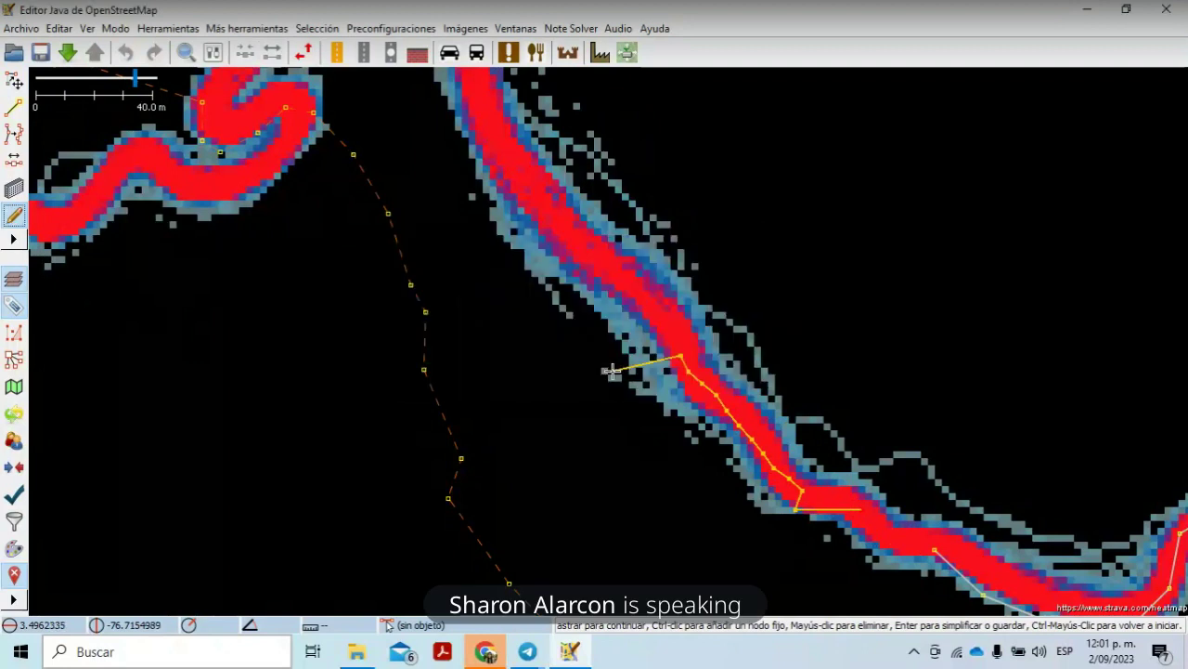
key(Escape)
click(627, 370)
key(Escape)
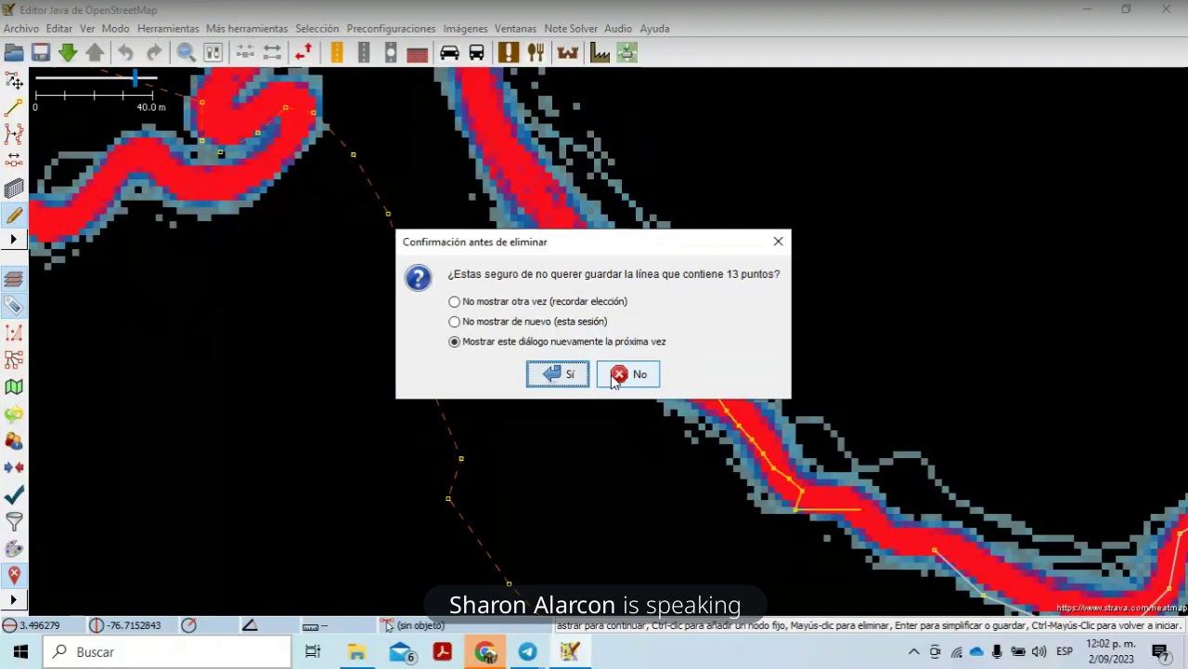
click(574, 374)
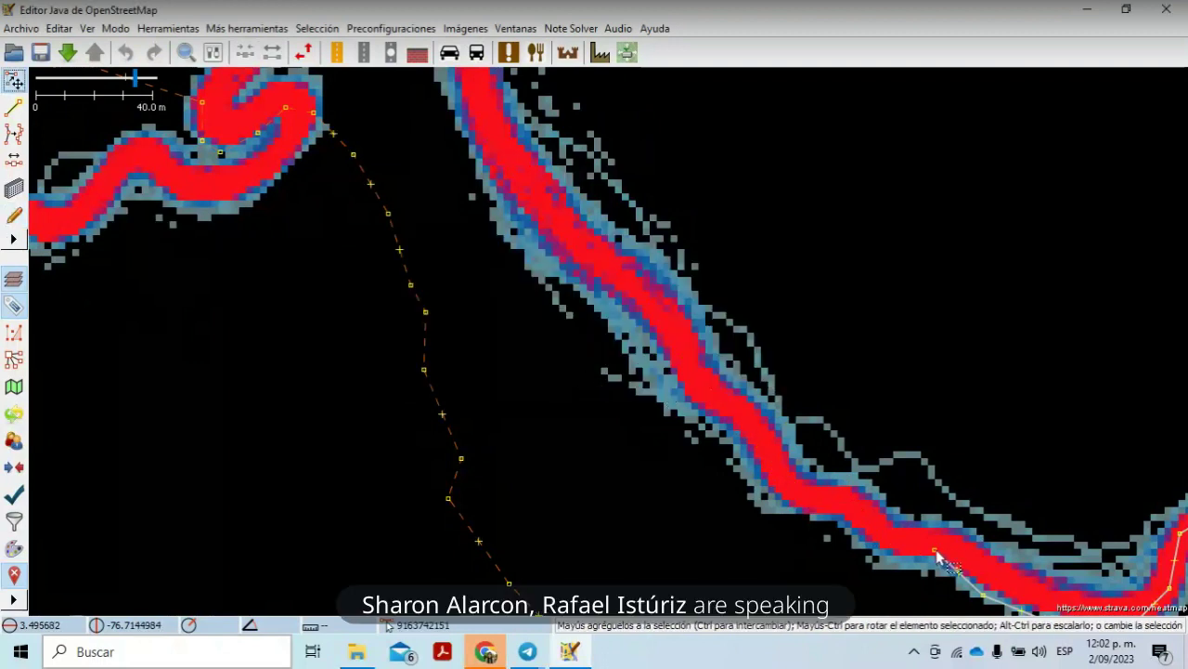
Step: Trace the center of the red heatmap trail northwest from the mapped road's end node with FastDraw and simplify the drawn line
key(a)
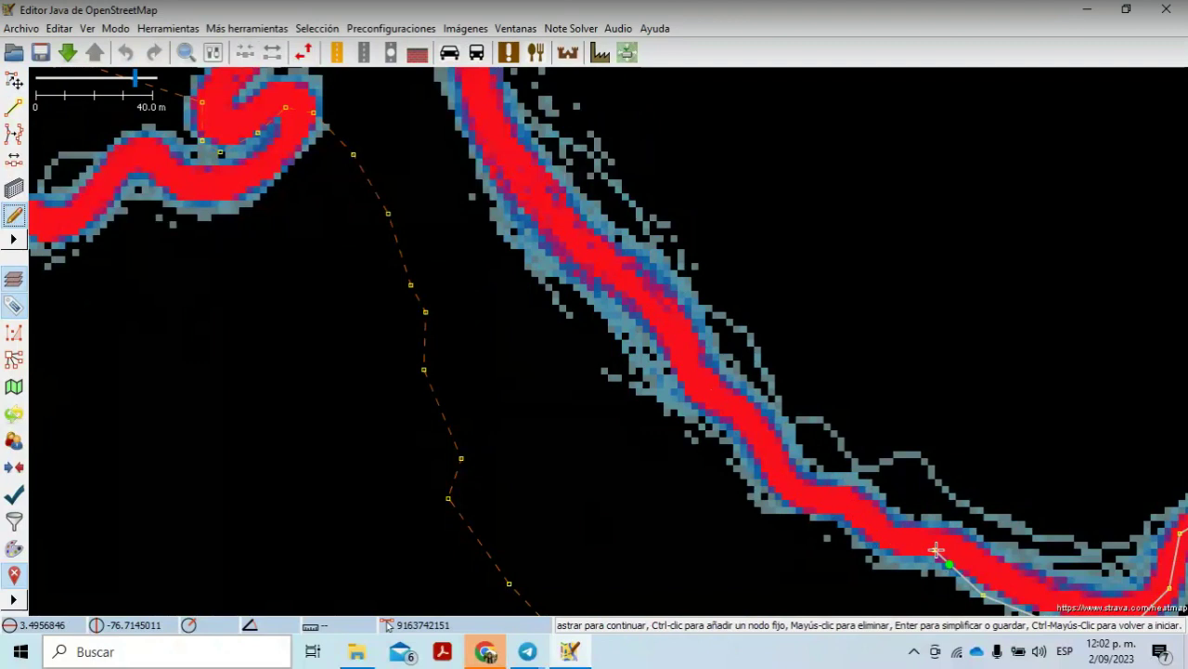
click(938, 550)
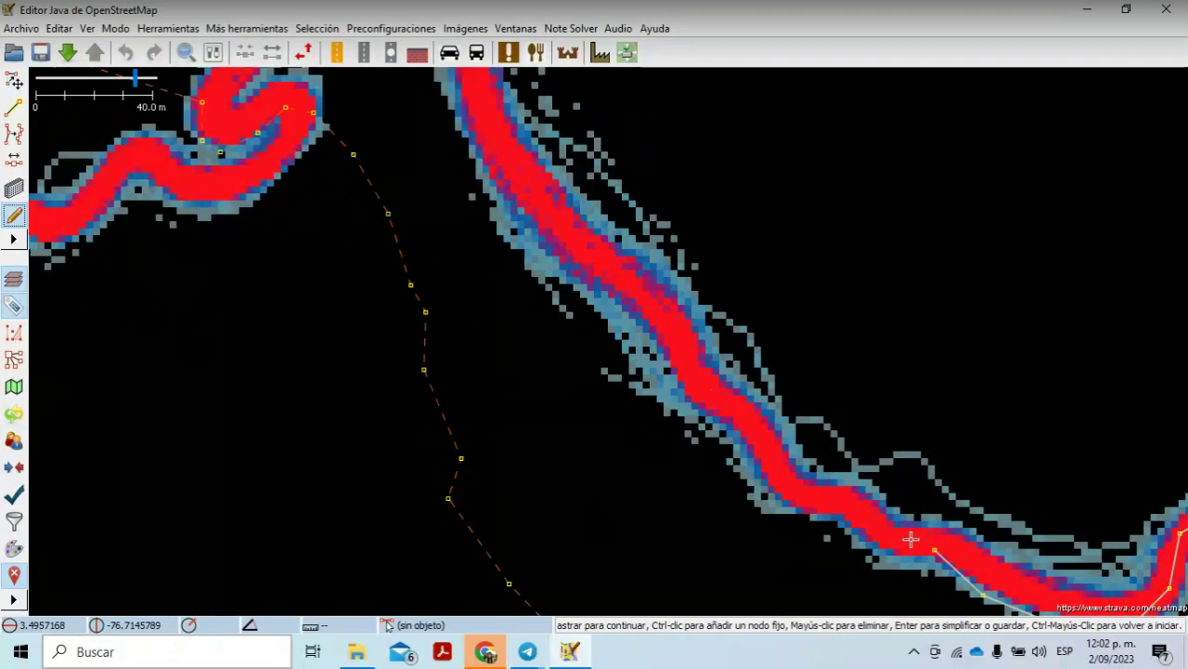
key(Return)
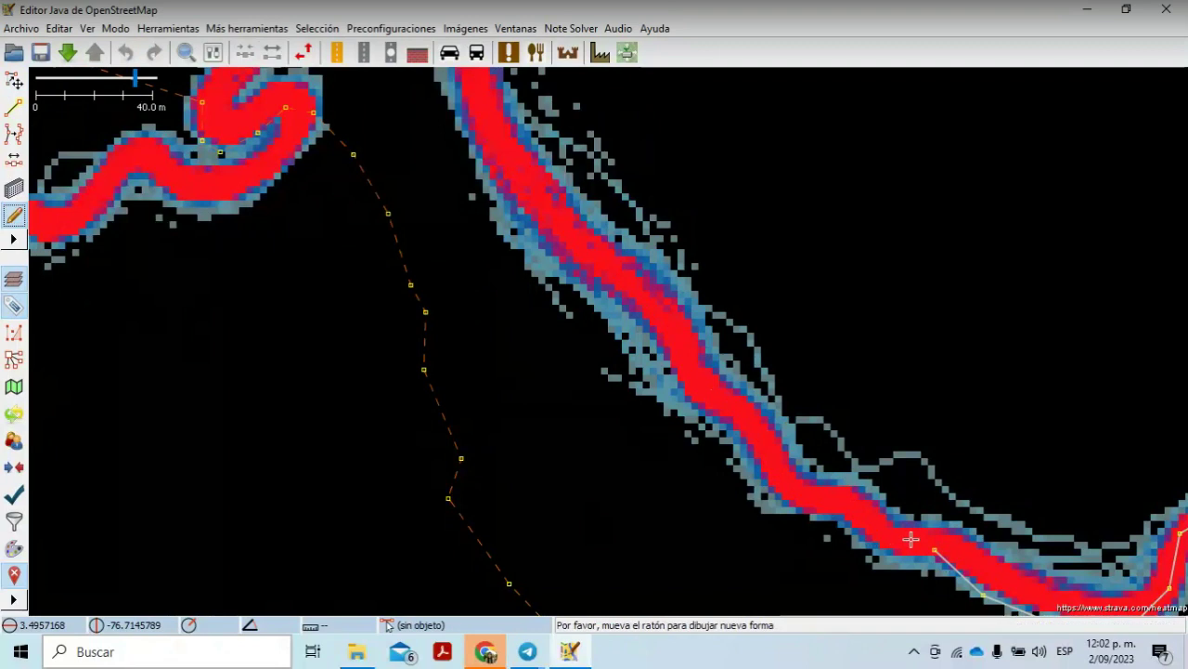
click(911, 539)
click(893, 537)
click(878, 524)
click(869, 512)
click(851, 502)
click(834, 497)
click(799, 486)
click(783, 475)
click(763, 446)
click(752, 429)
click(733, 405)
click(714, 396)
click(698, 384)
click(686, 361)
click(676, 336)
click(664, 321)
click(652, 303)
click(628, 276)
click(603, 254)
click(587, 246)
click(577, 237)
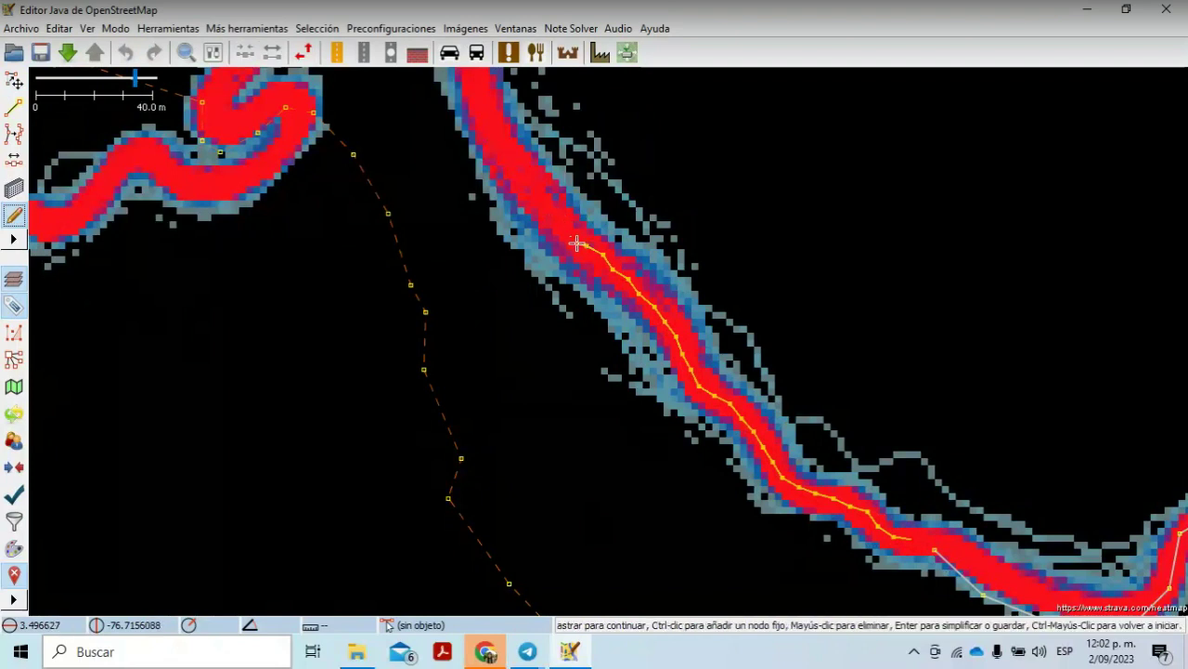
click(577, 243)
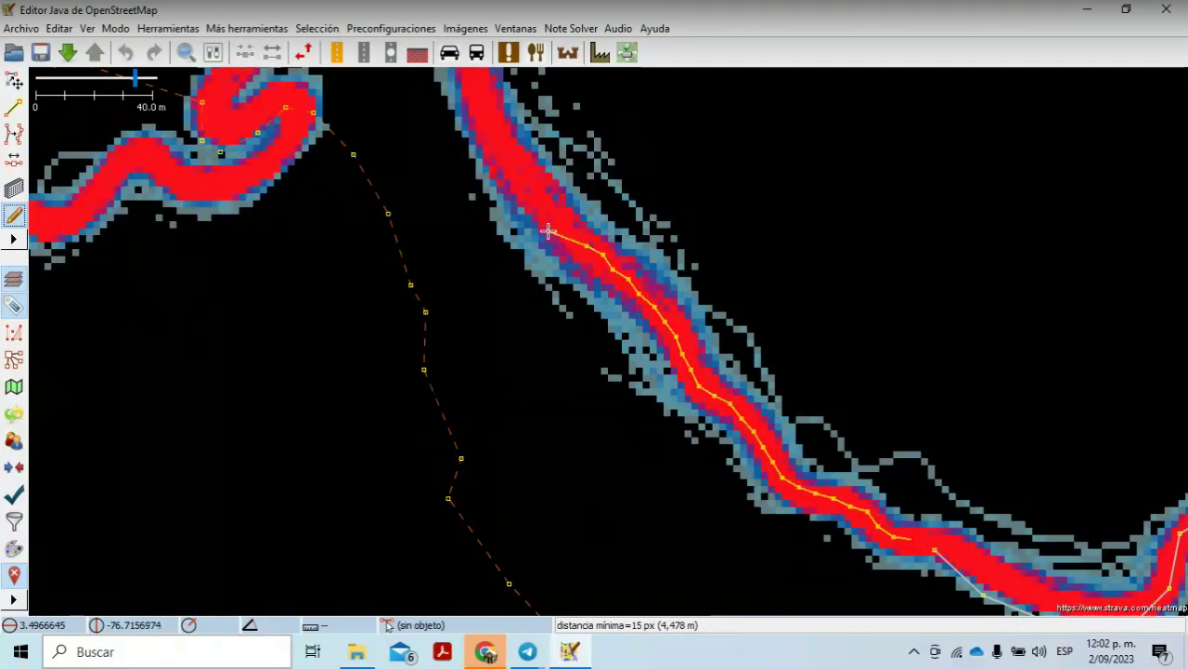
drag(548, 231, 548, 231)
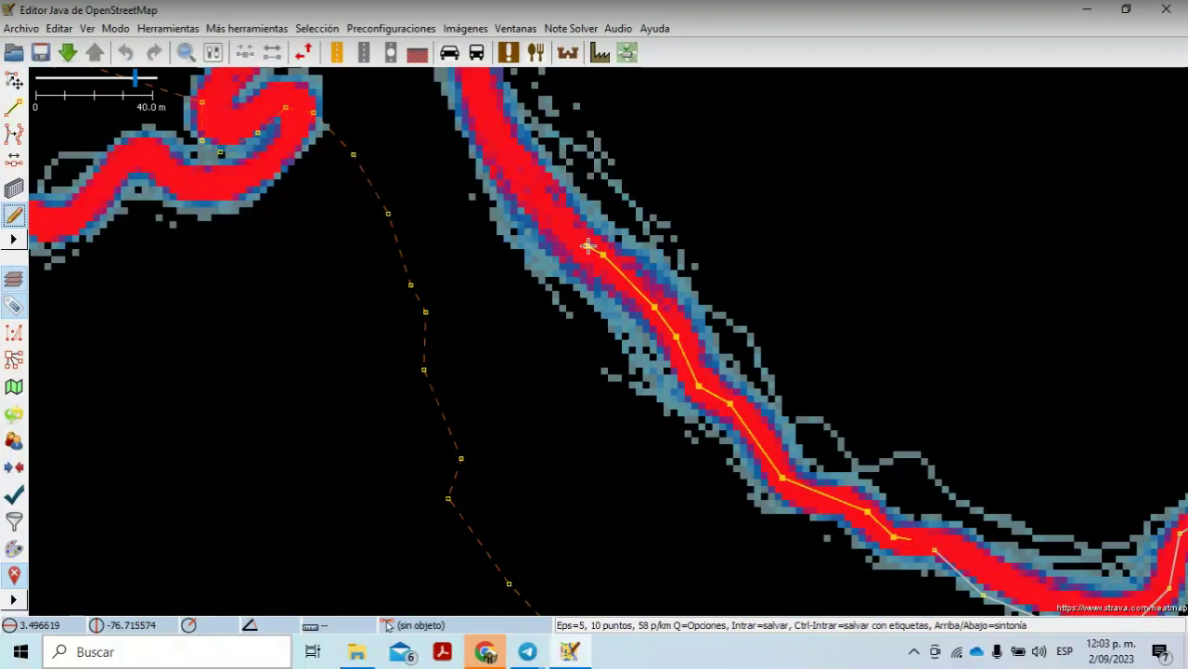
Step: Set the FastDraw option Modo de tecla INTRO to Salvar como está
key(q)
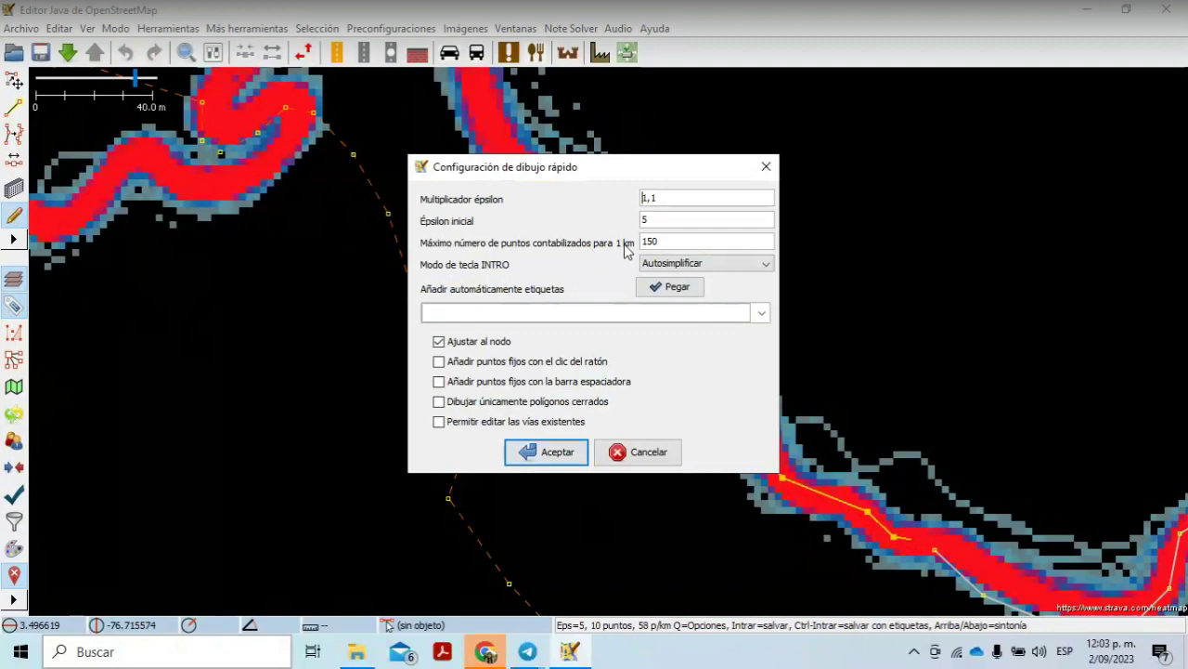
click(719, 267)
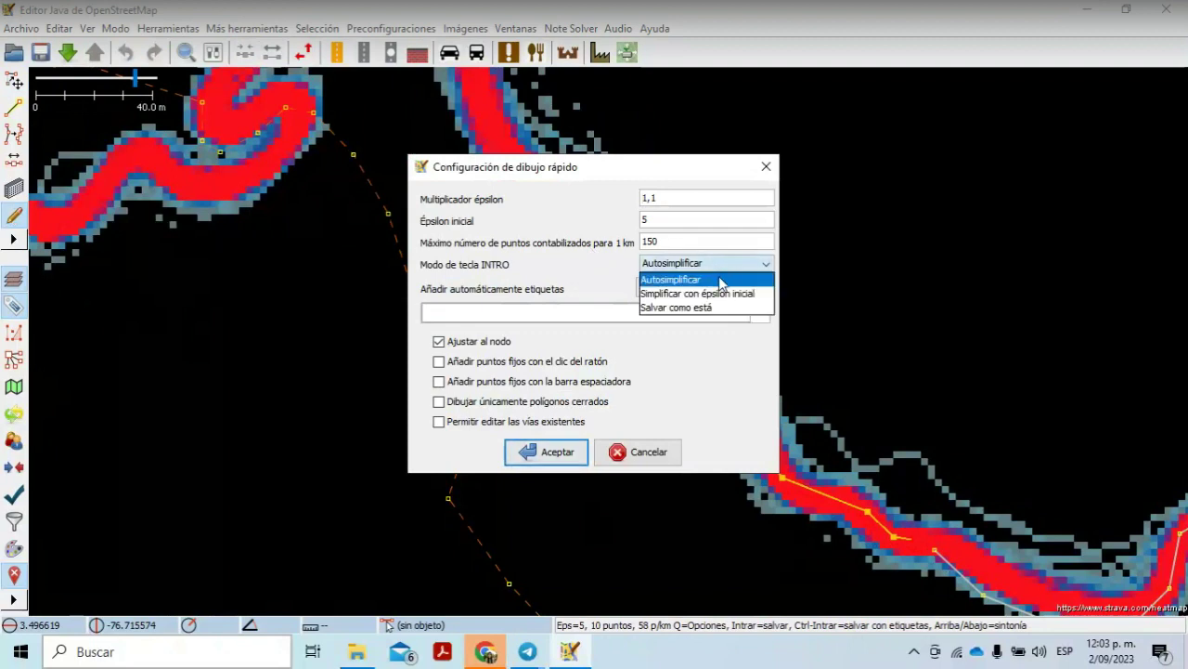
click(721, 308)
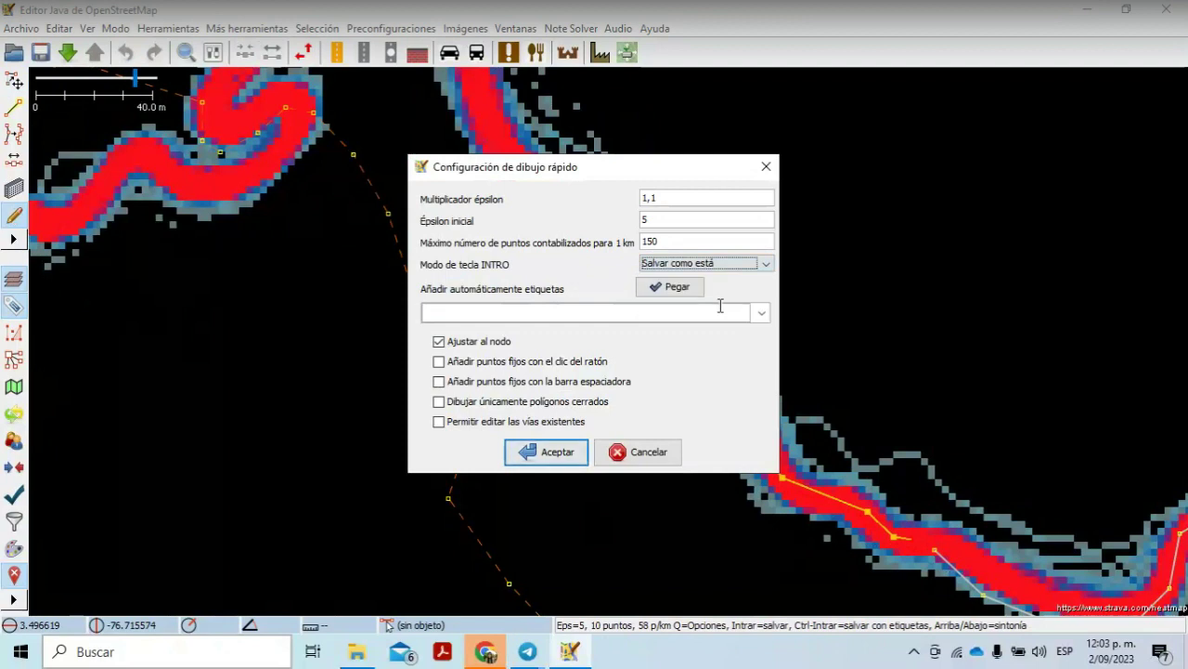
click(540, 453)
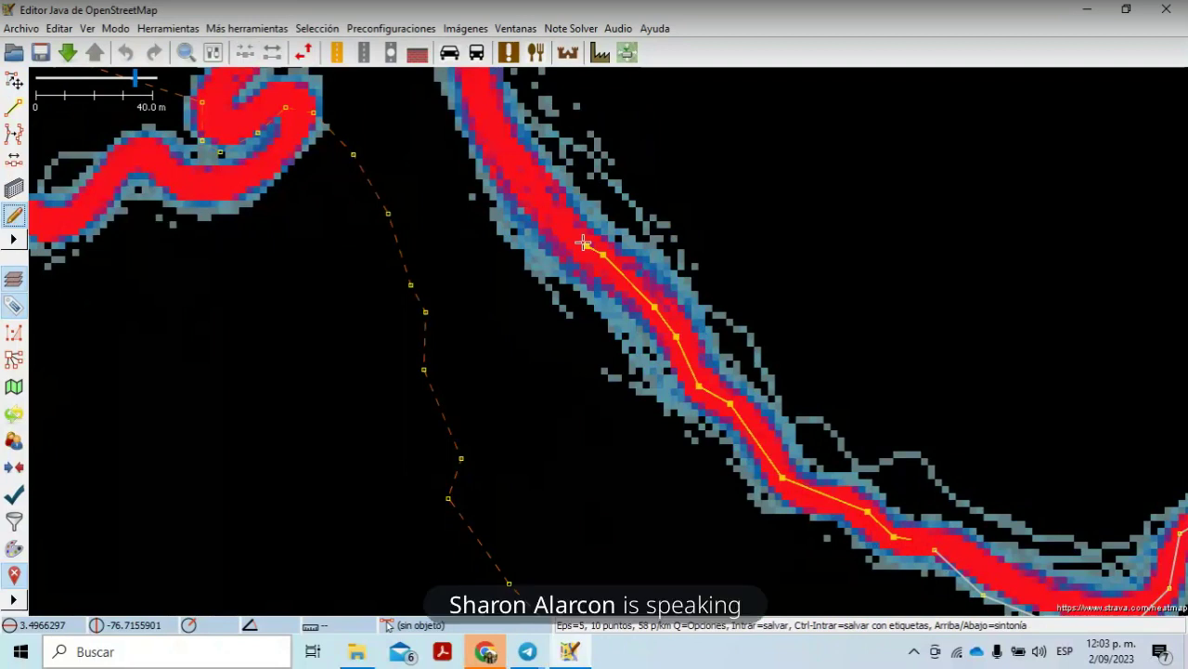
Step: Save the simplified FastDraw line as a way and return to selection mode
drag(554, 233, 813, 459)
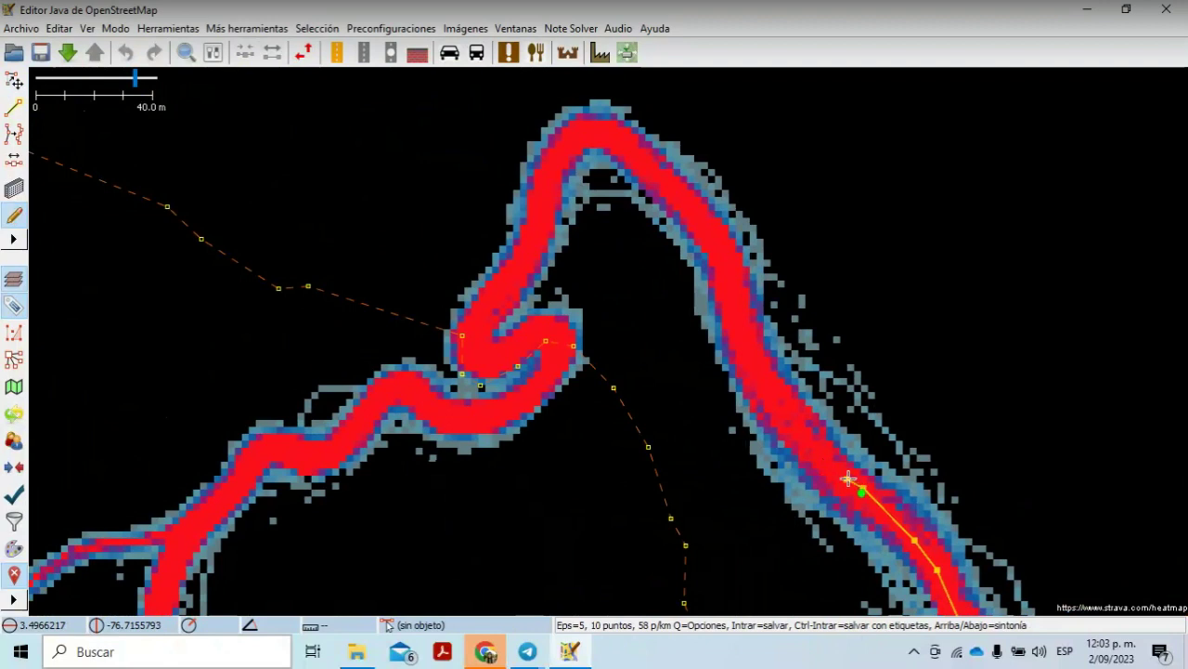
click(848, 479)
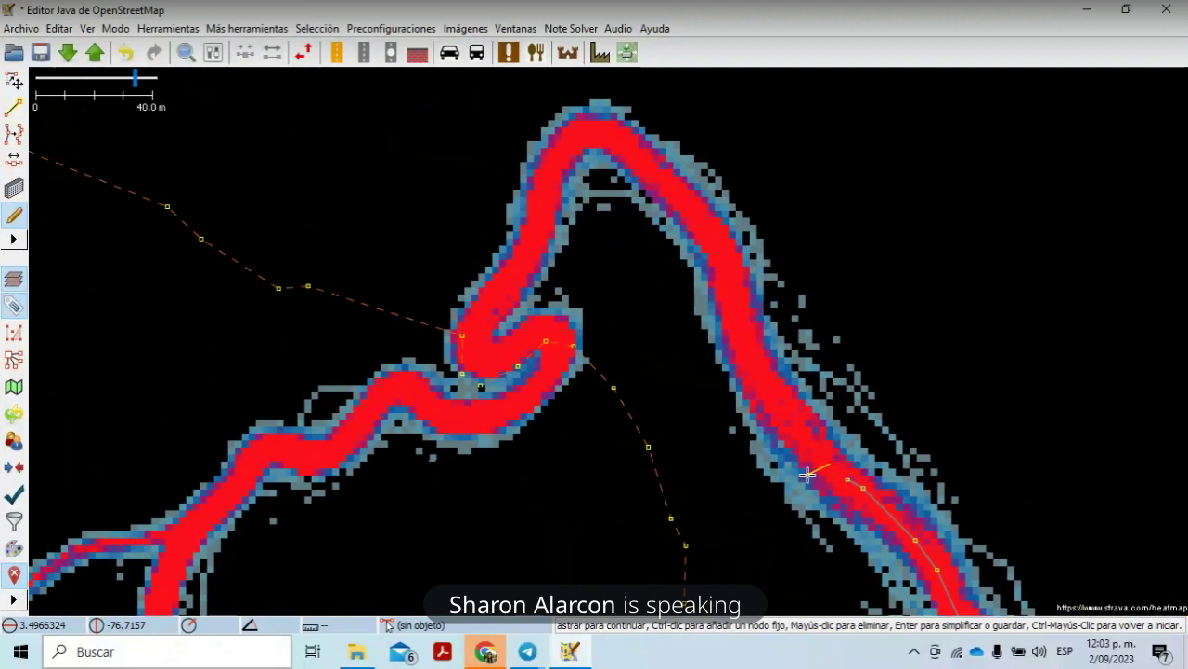
key(s)
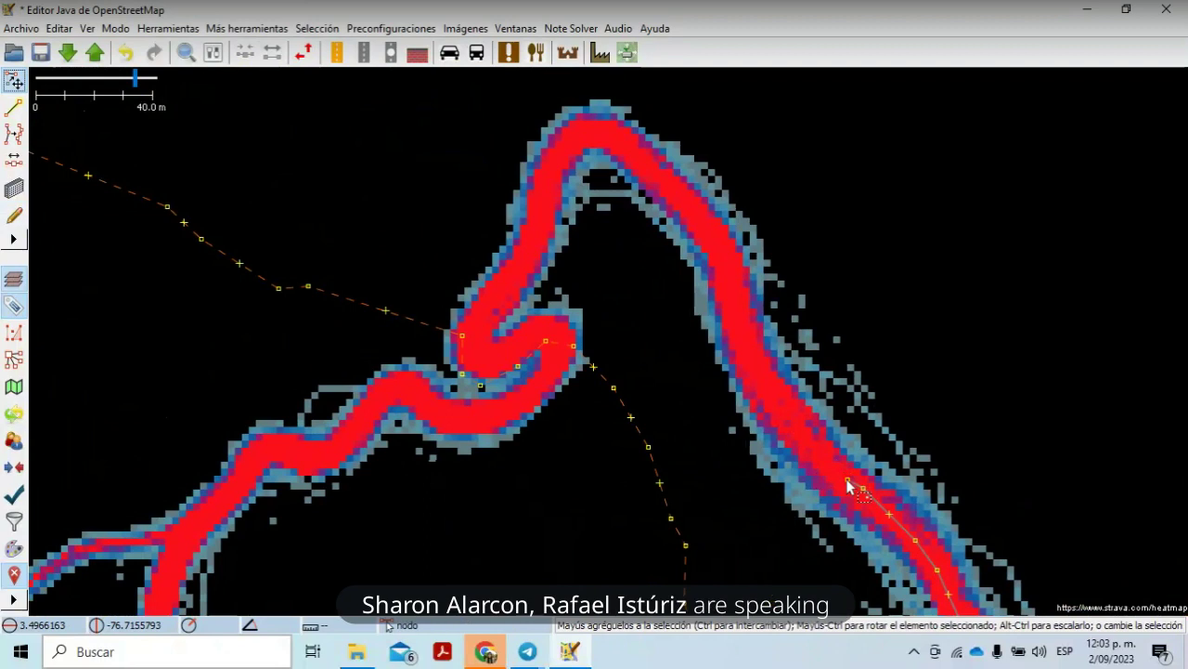
key(a)
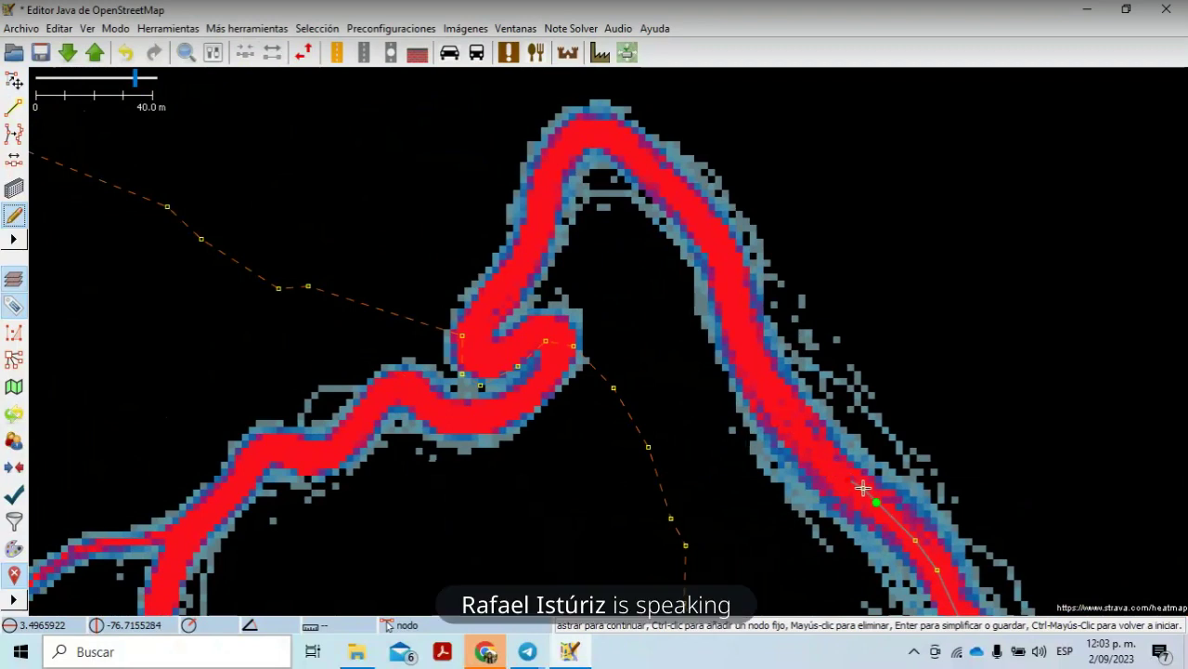
key(Return)
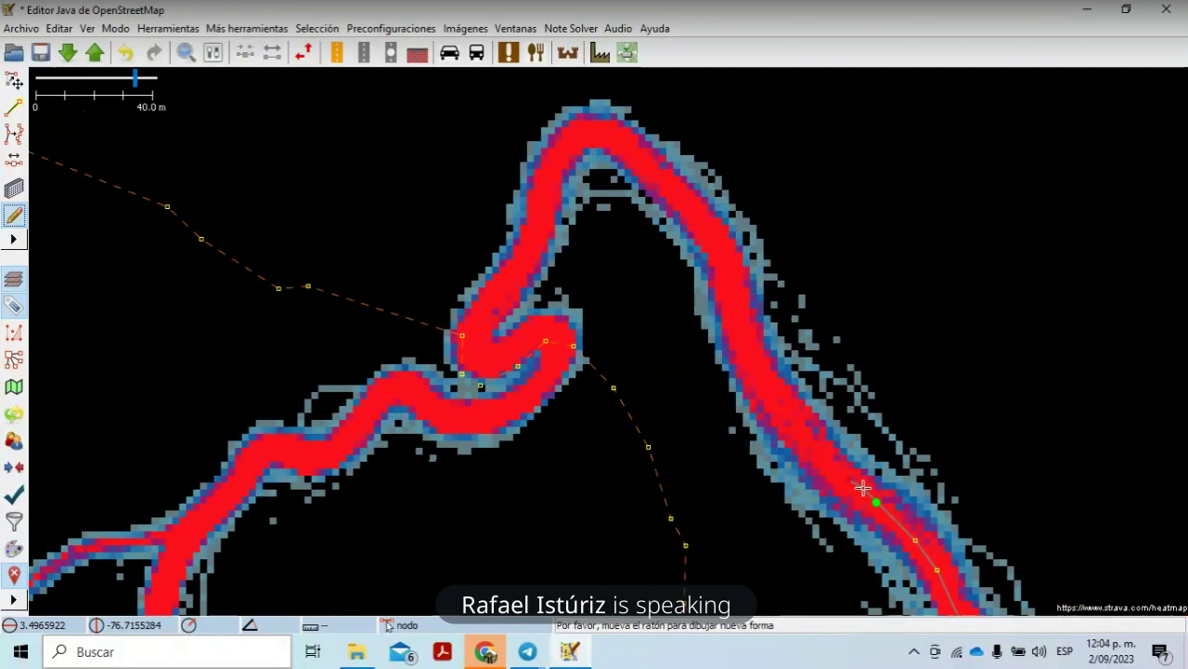
key(Return)
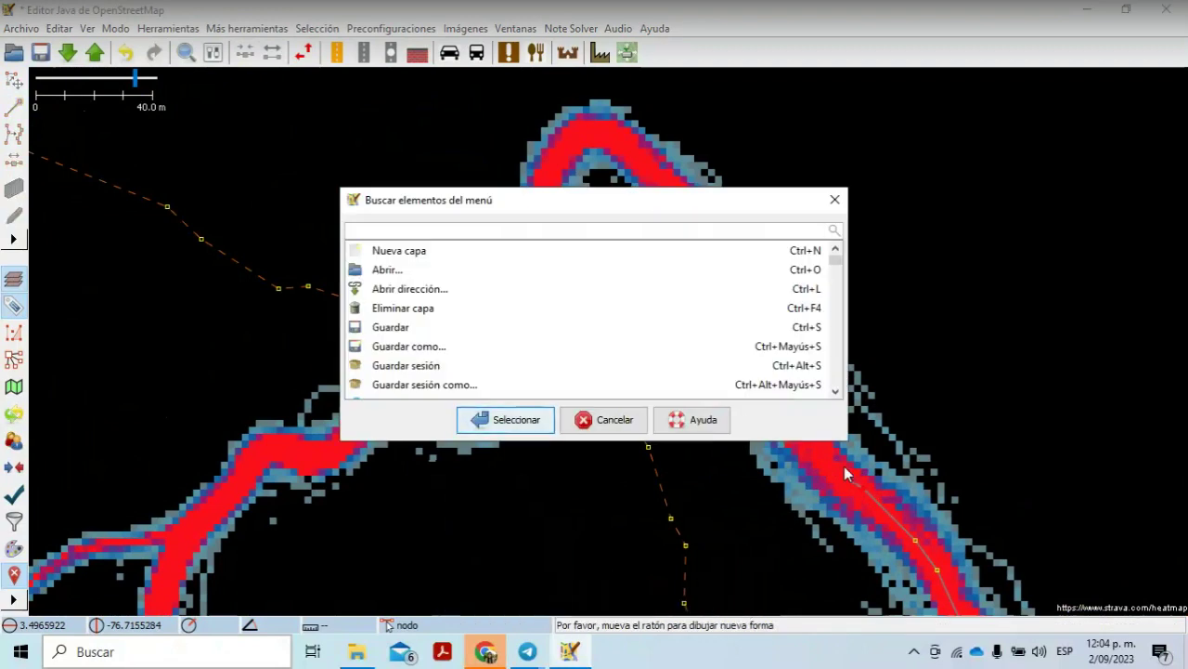
click(835, 199)
drag(917, 368, 815, 390)
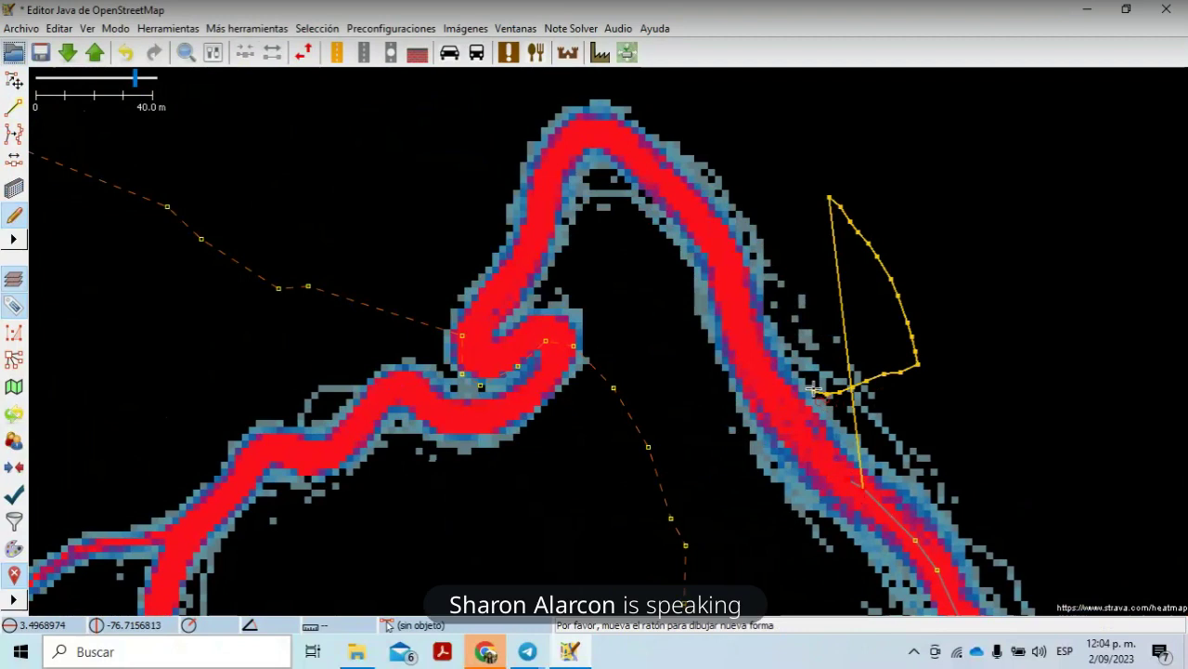
key(Escape)
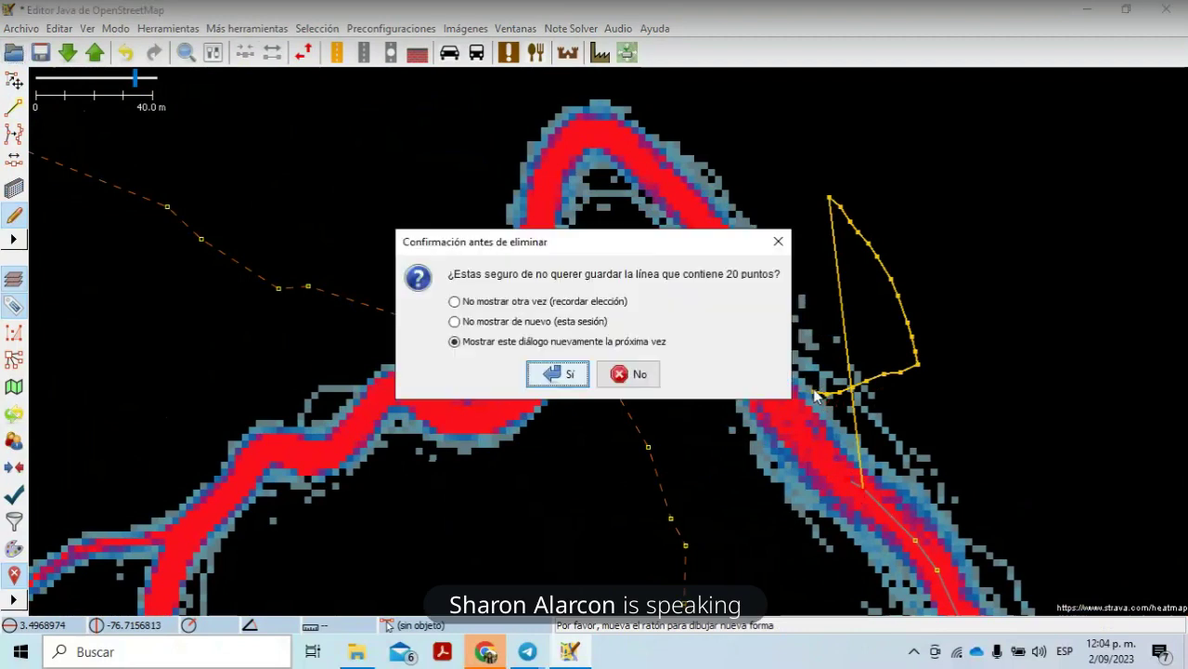
click(561, 373)
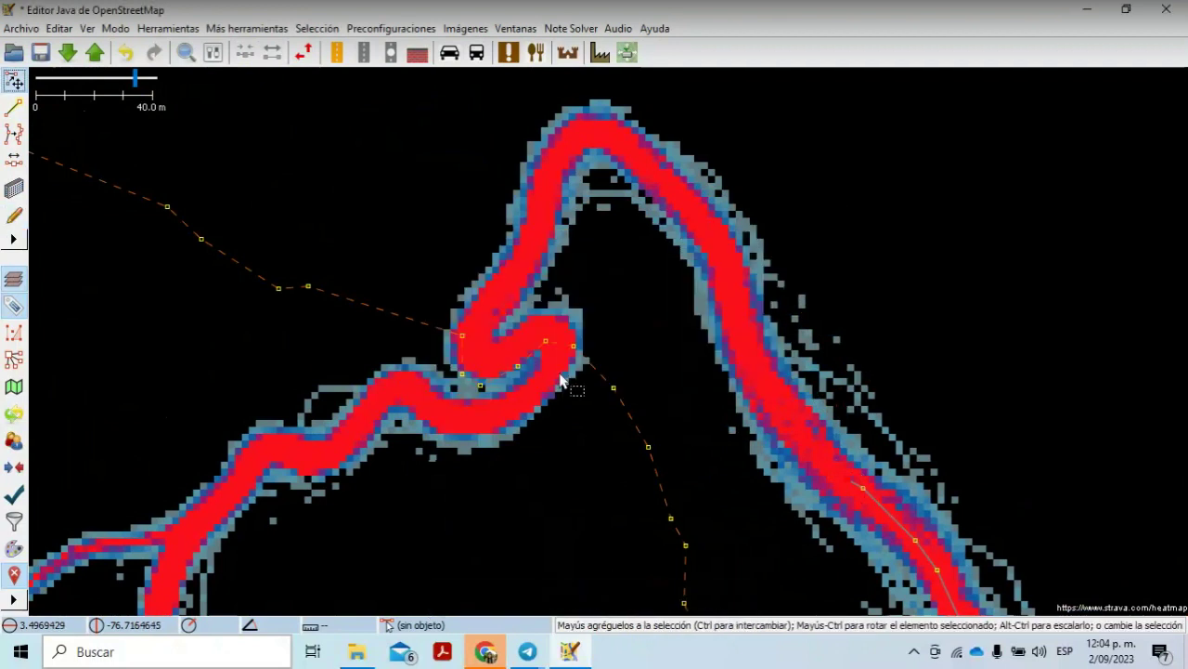
Step: Start a new FastDraw line just past the saved way's northwest end and trace the red heatmap trail up toward its northern bend
click(865, 494)
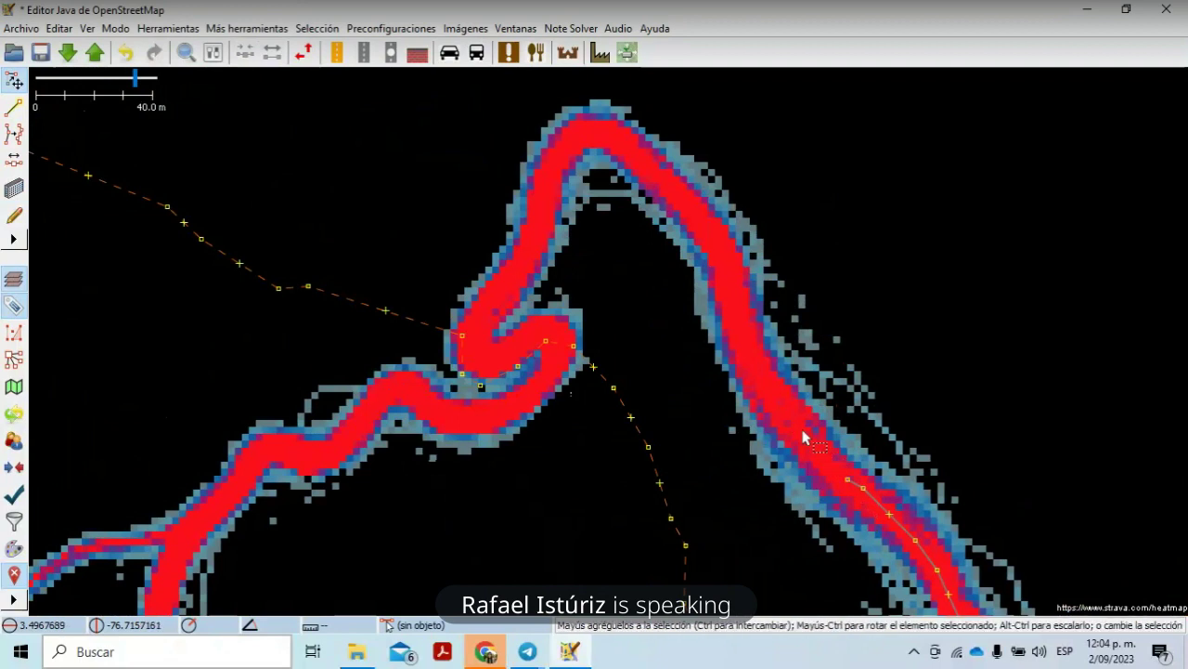
drag(830, 467, 830, 470)
click(14, 215)
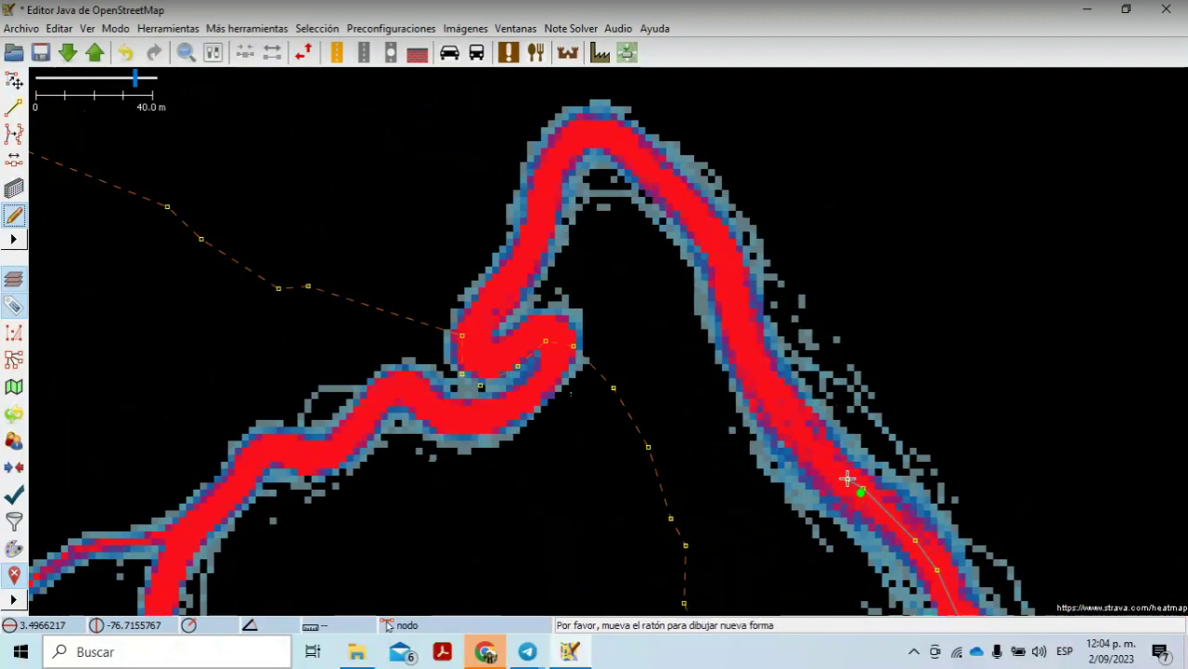
key(Return)
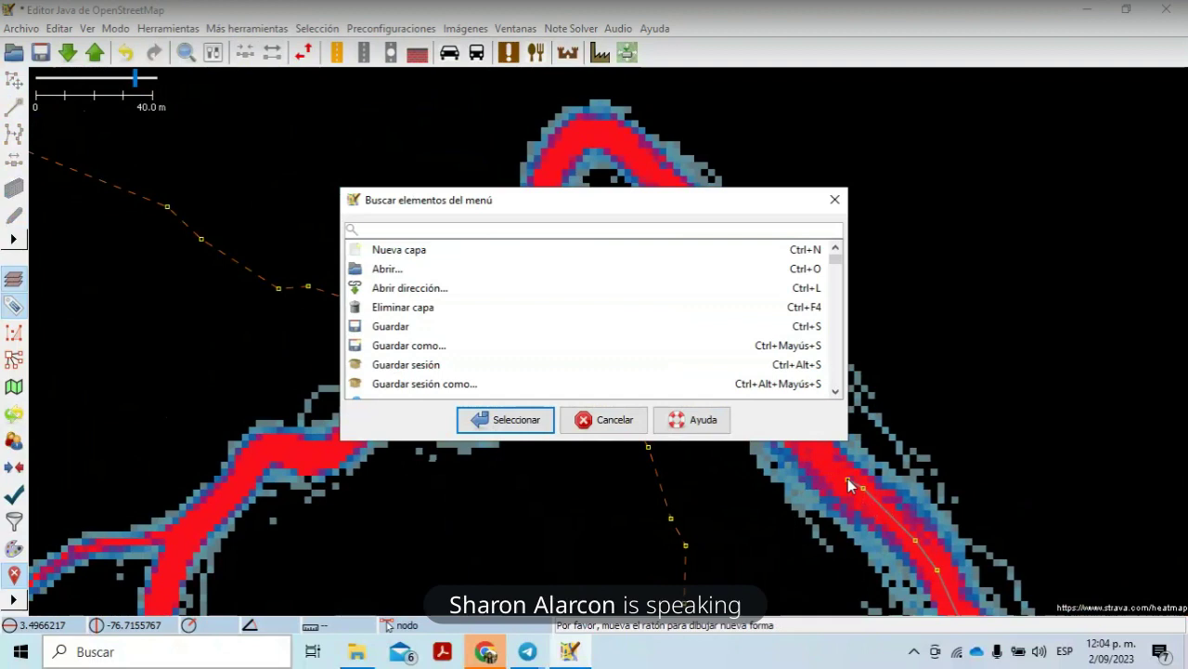
click(835, 199)
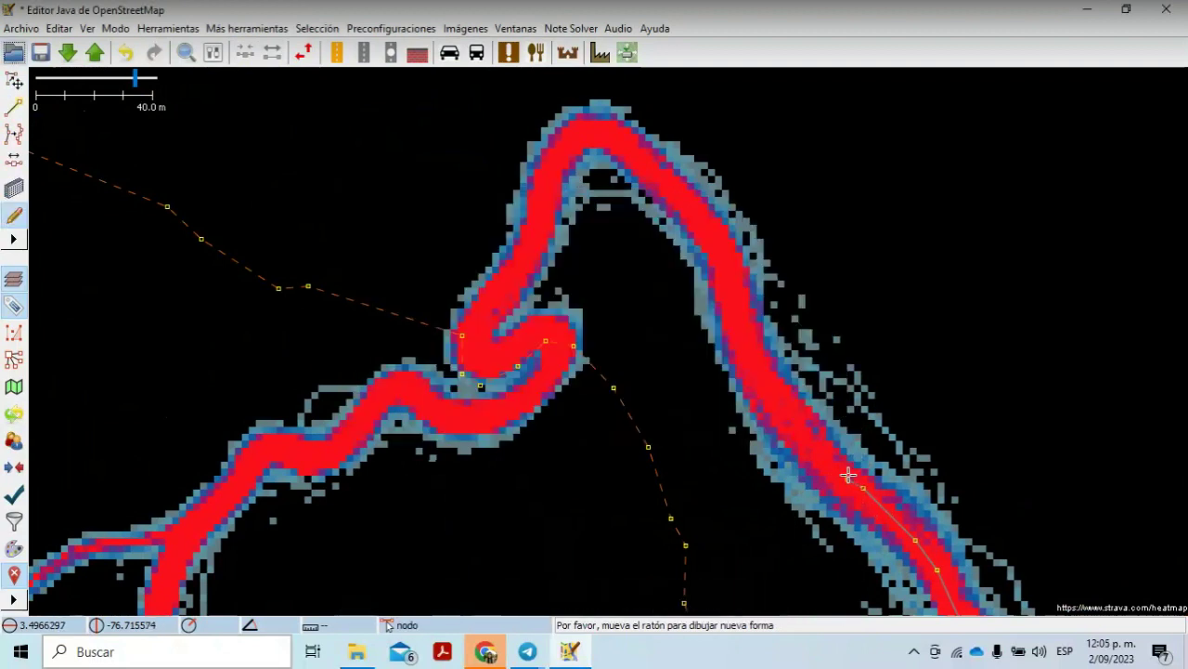
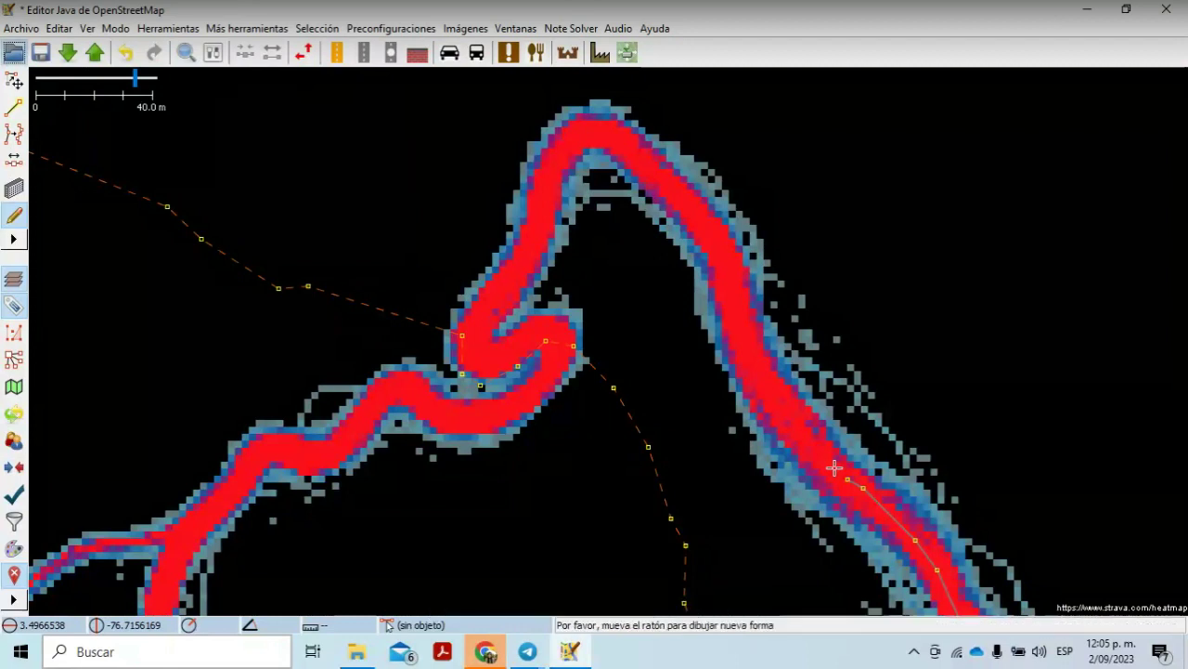
mouse_move(835, 468)
mouse_down()
mouse_move(755, 366)
mouse_move(730, 279)
mouse_move(663, 173)
mouse_move(597, 133)
mouse_move(578, 134)
mouse_move(549, 172)
mouse_up()
key(ctrl+o)
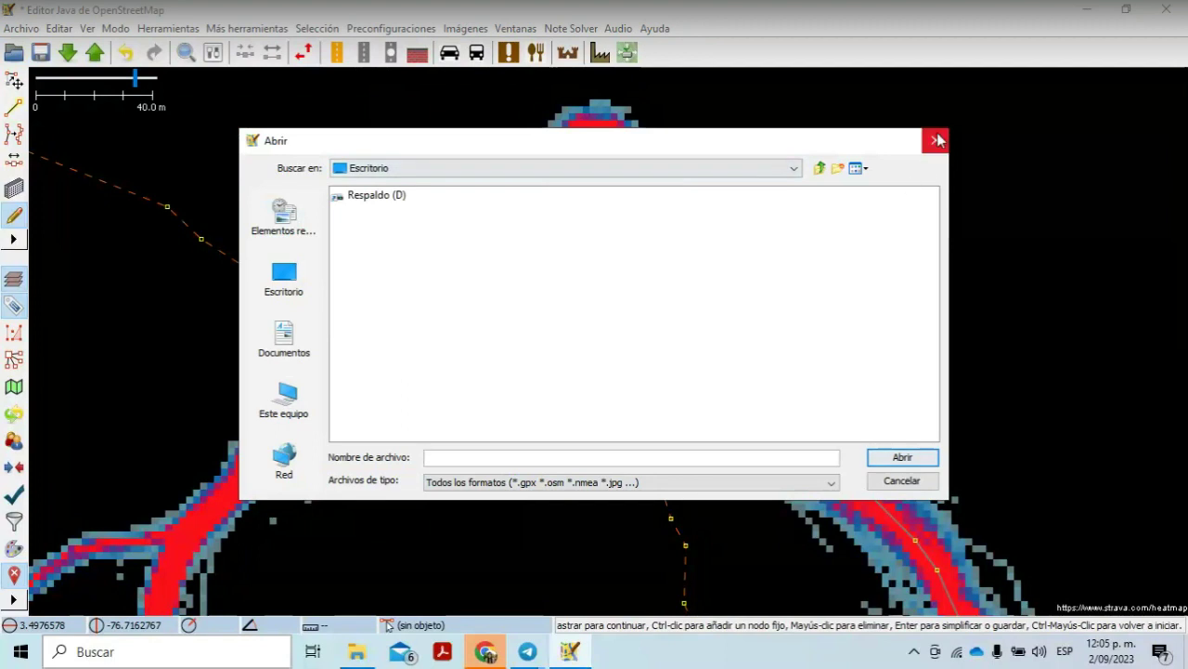
click(936, 139)
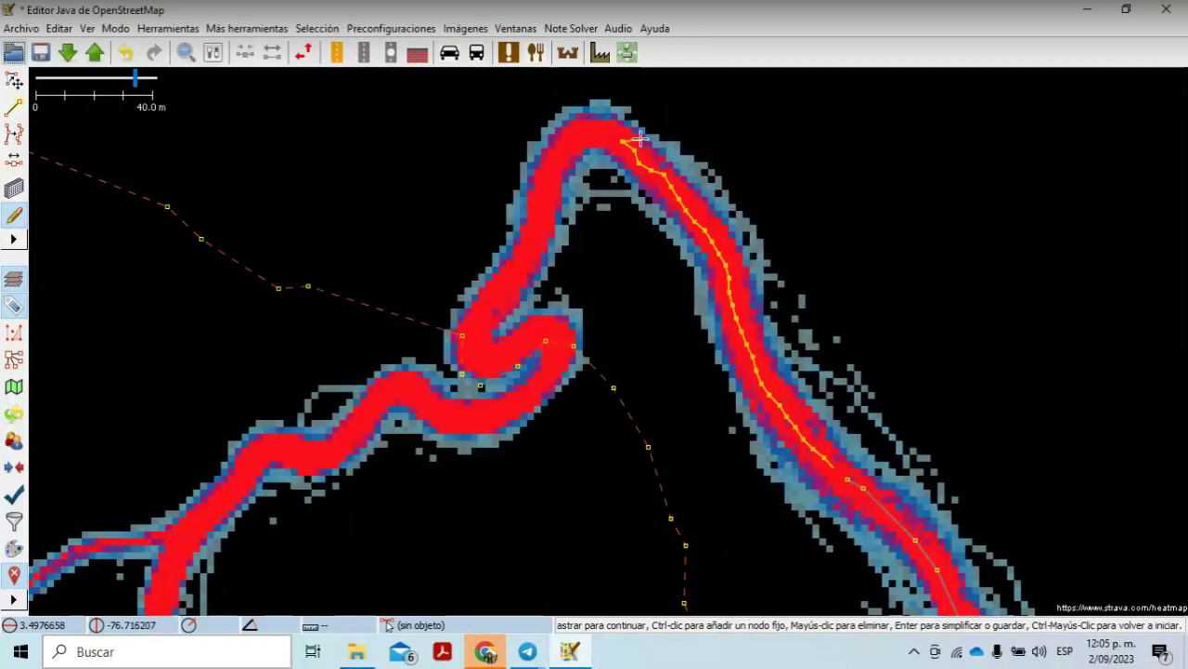
Step: Continue the FastDraw line over the trail's northern bend and southwest down to the first hairpin turn
click(587, 133)
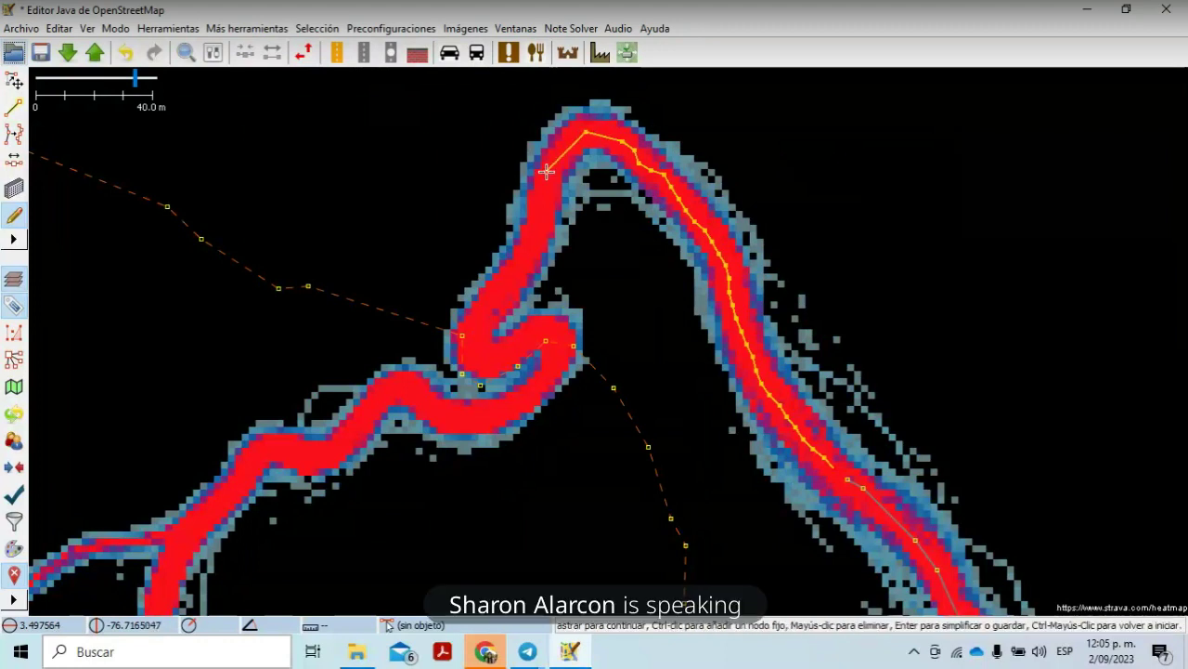
click(546, 171)
click(538, 230)
click(494, 292)
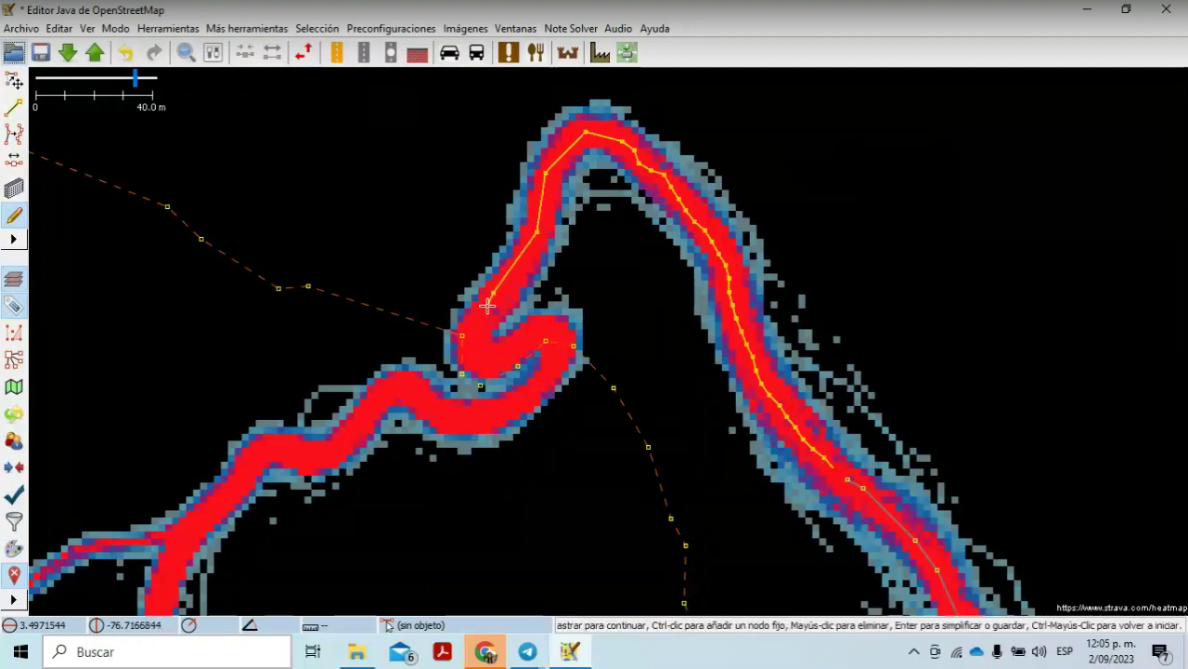
click(473, 351)
click(484, 366)
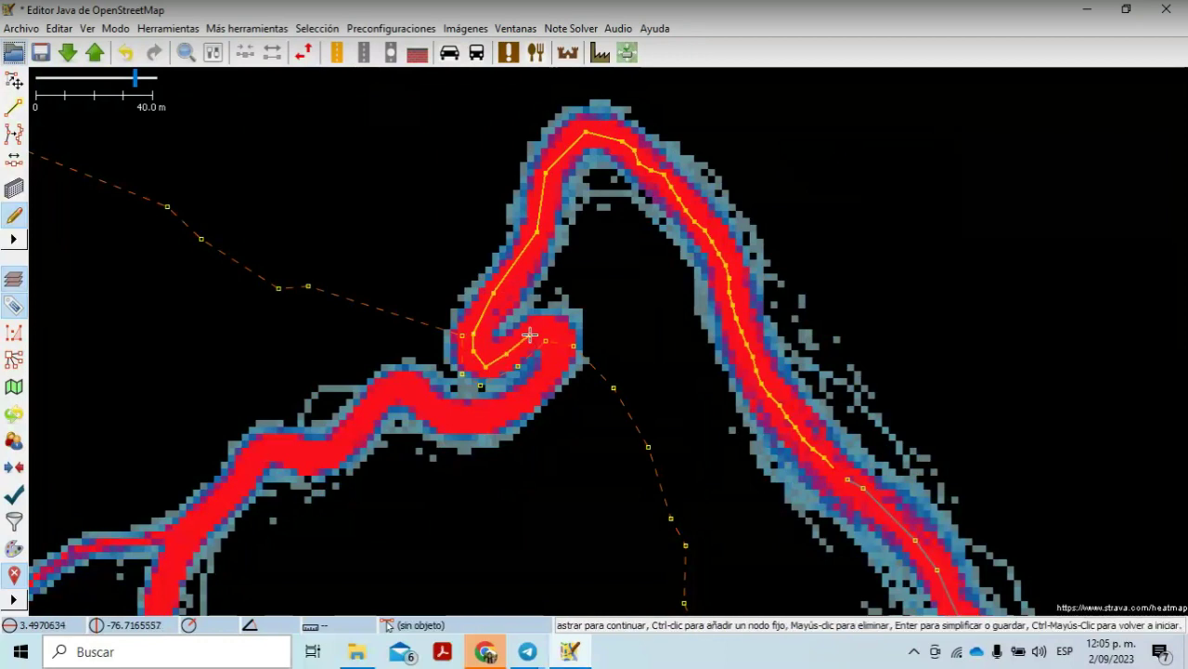
Step: Carry the FastDraw line northeast along the heatmap and around the second hairpin turn
click(531, 333)
double_click(554, 331)
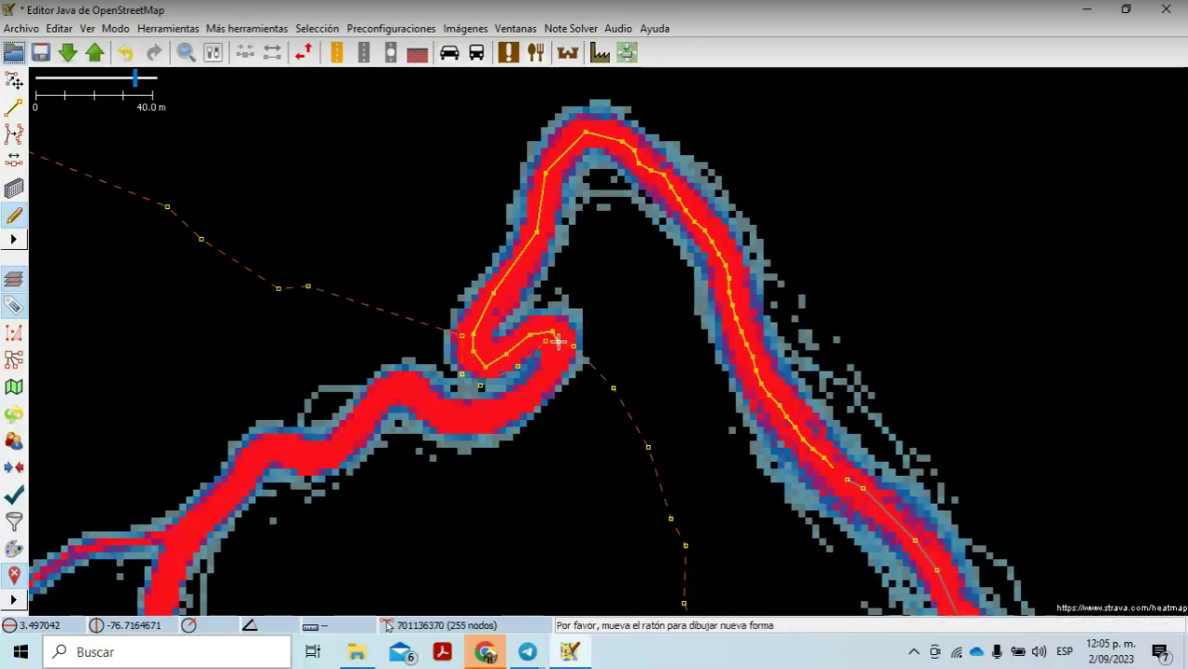
click(557, 350)
double_click(550, 365)
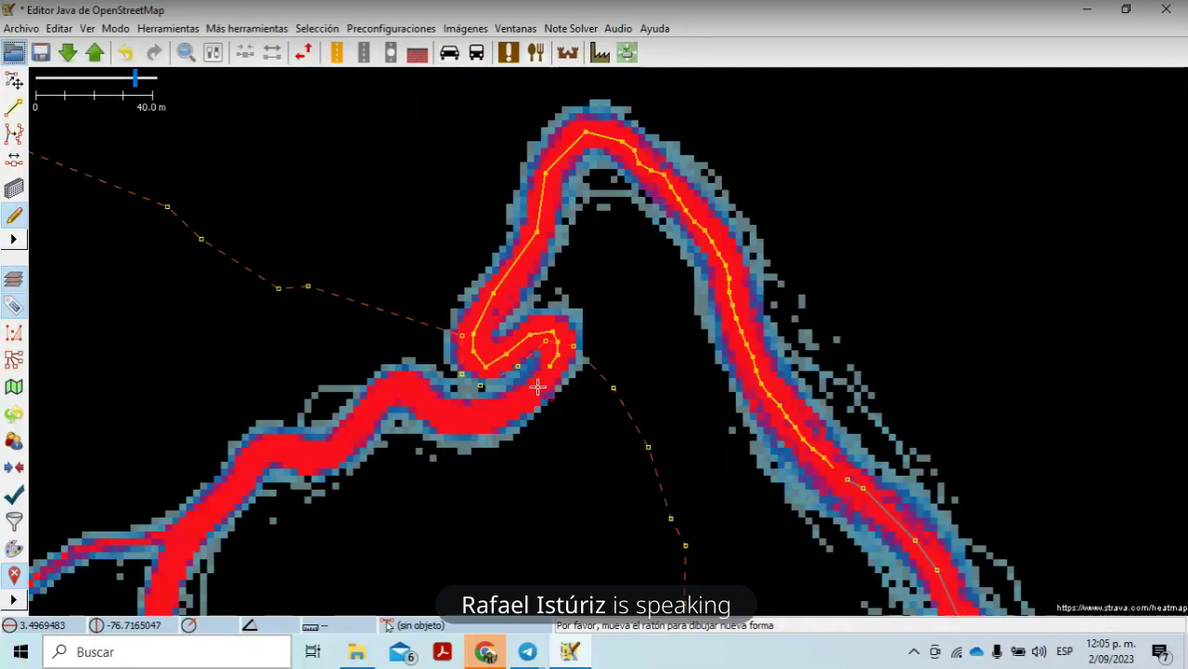
key(ctrl+o)
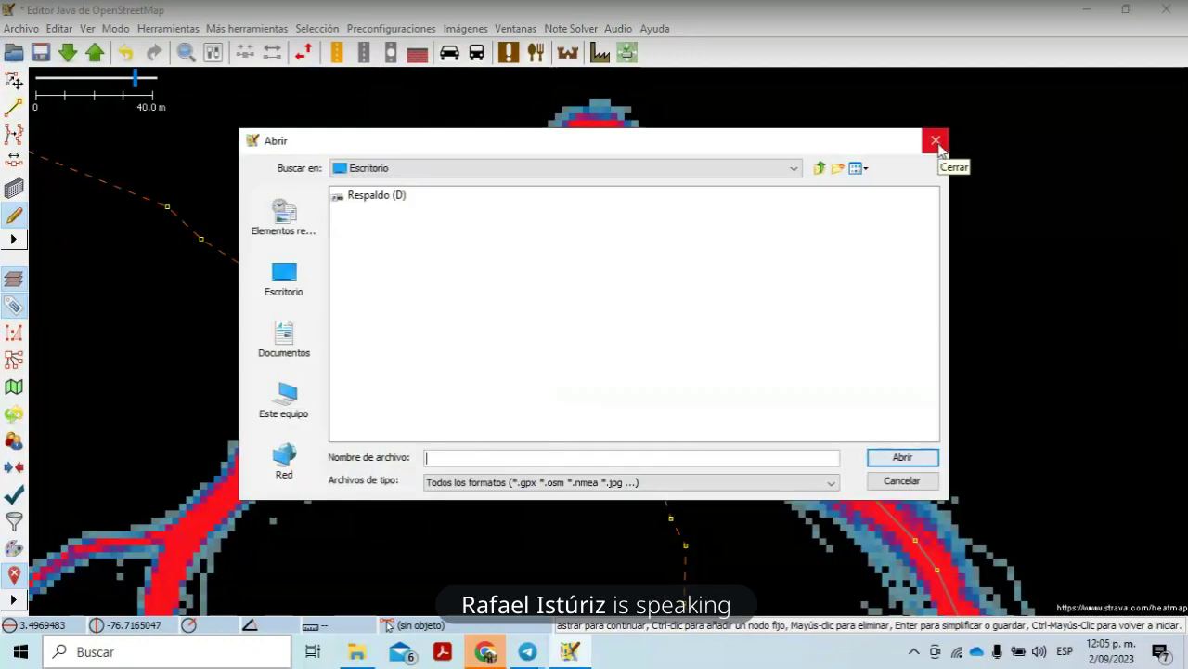
click(905, 481)
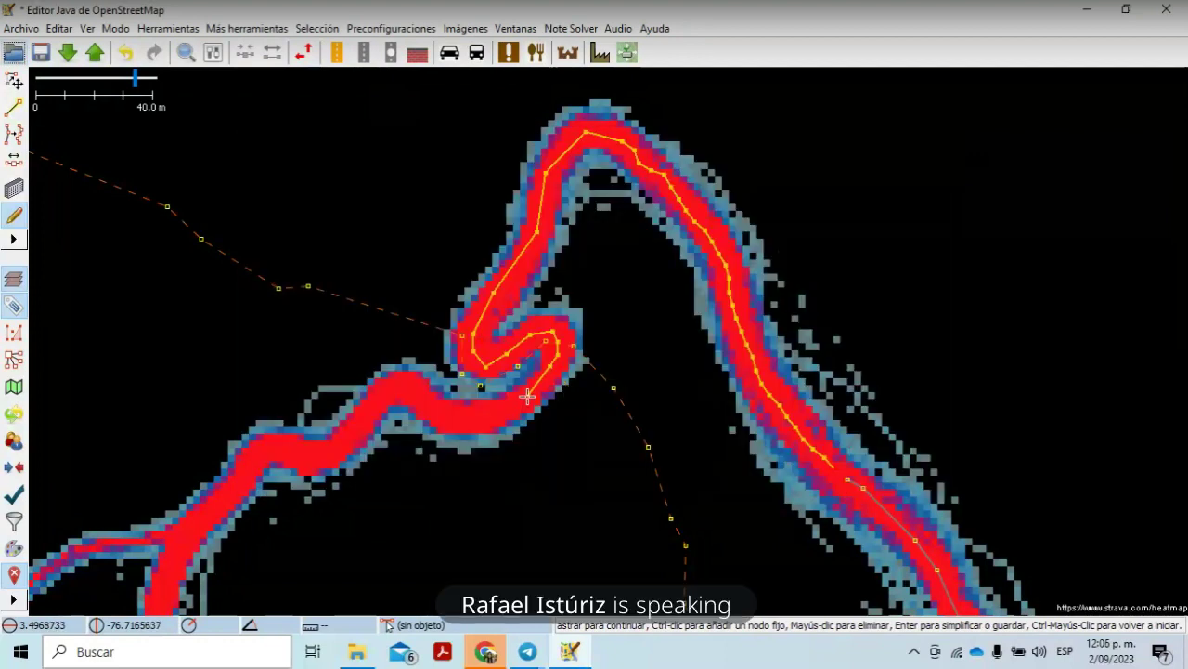
Step: Extend the FastDraw line west from the second hairpin along the trail's center to the next small crest
click(526, 395)
click(495, 417)
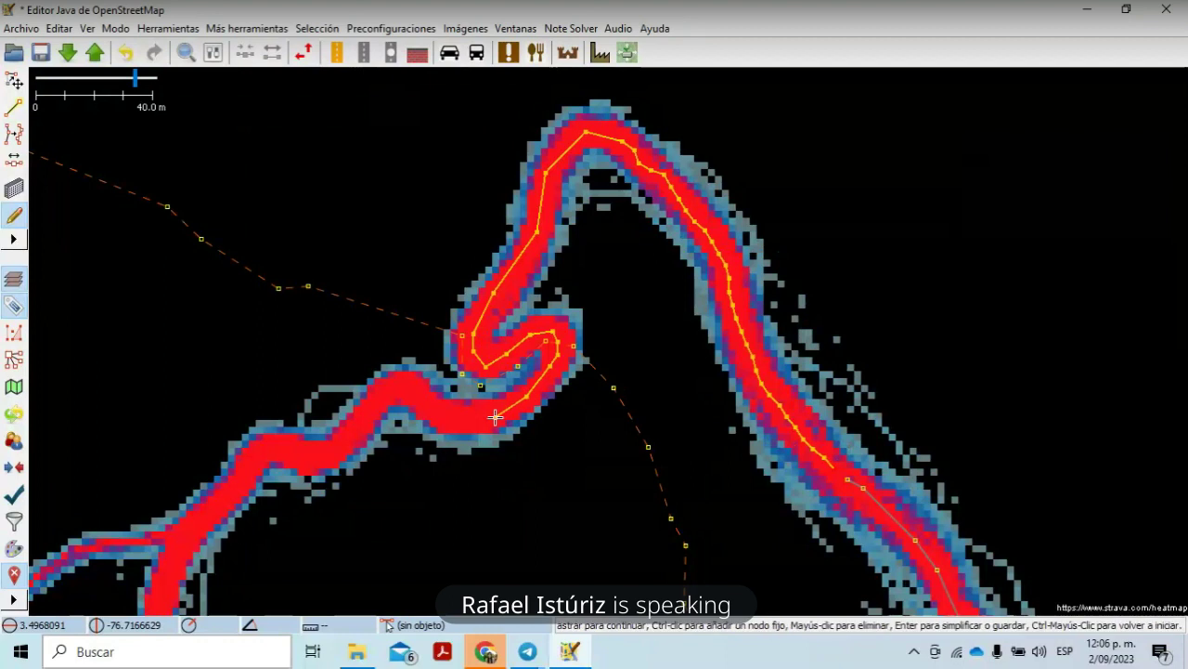
click(459, 417)
click(423, 404)
click(406, 383)
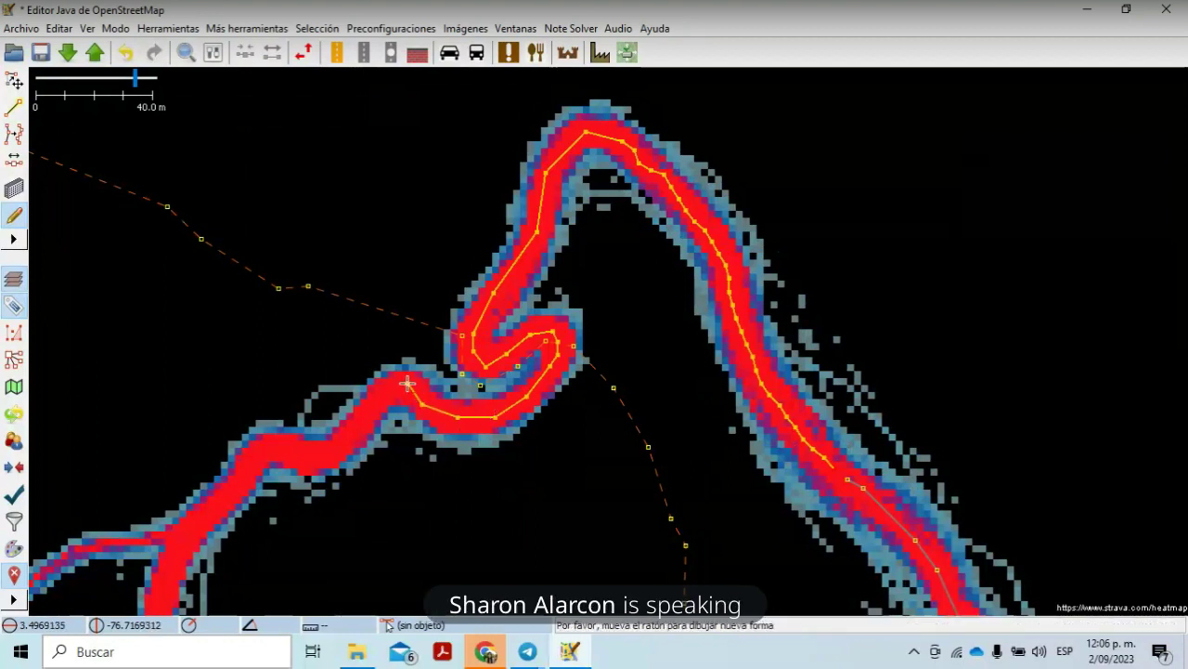
click(395, 385)
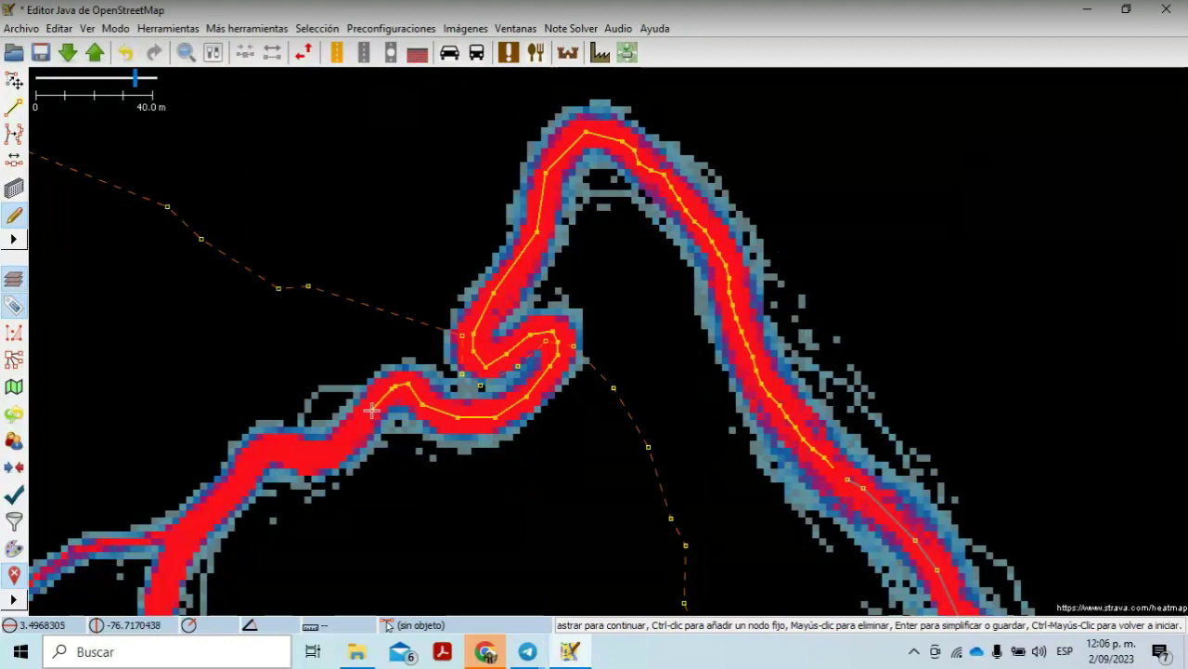
Step: Extend the line southwest past the trail fork and save the FastDraw line as a way
click(335, 452)
click(304, 456)
click(285, 451)
click(266, 451)
click(232, 485)
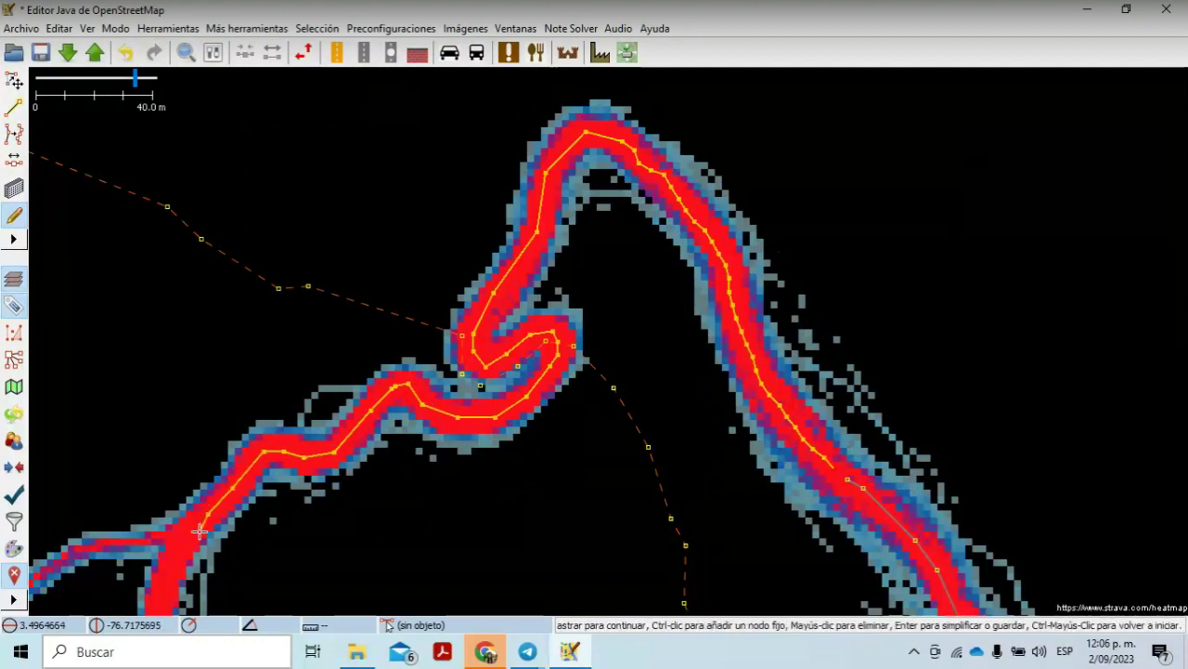
click(178, 548)
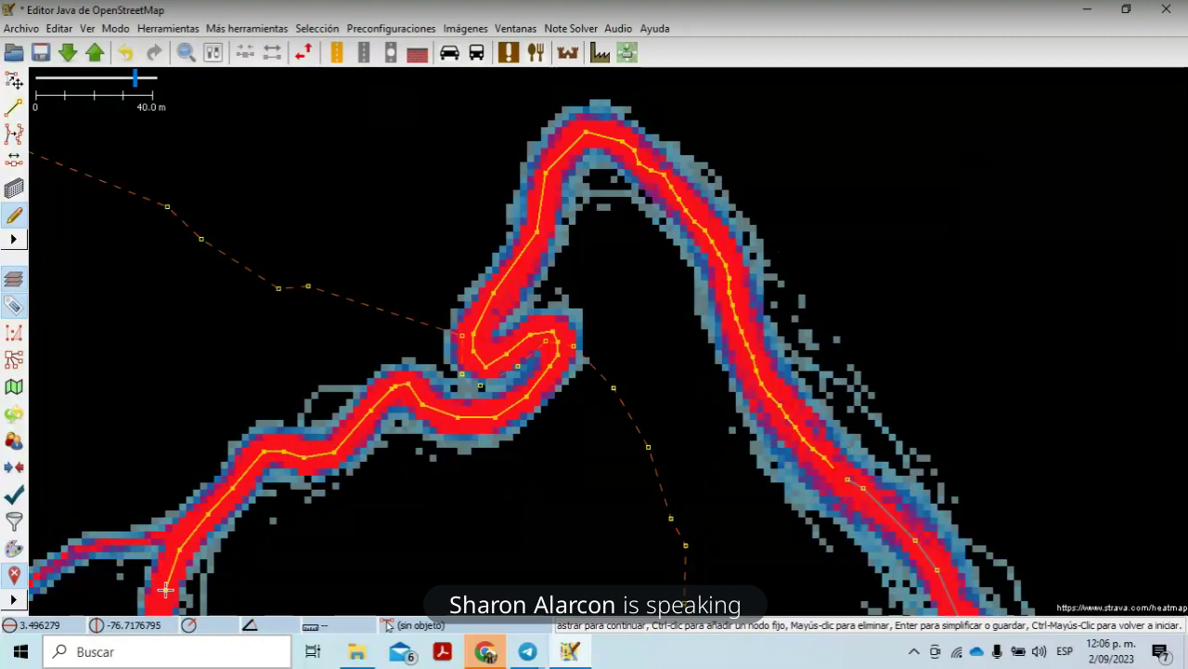
key(Return)
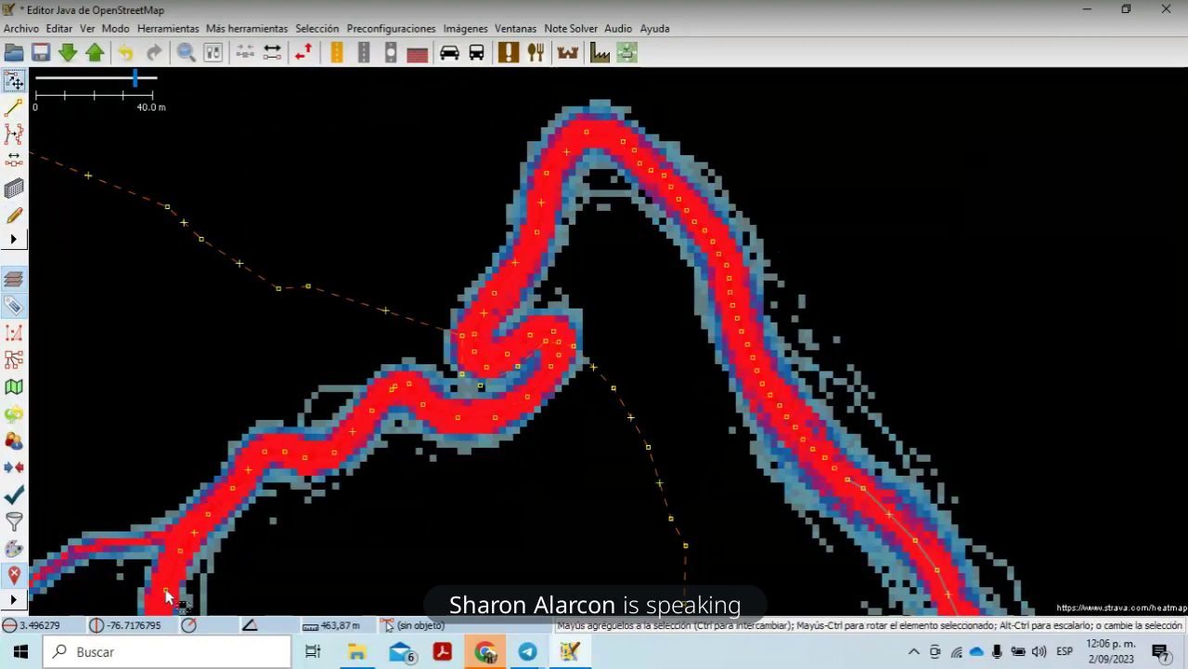
Step: Move the Bing aerial imagery layer below the Strava heatmap and hide both imagery layers
key(w)
drag(402, 556, 596, 272)
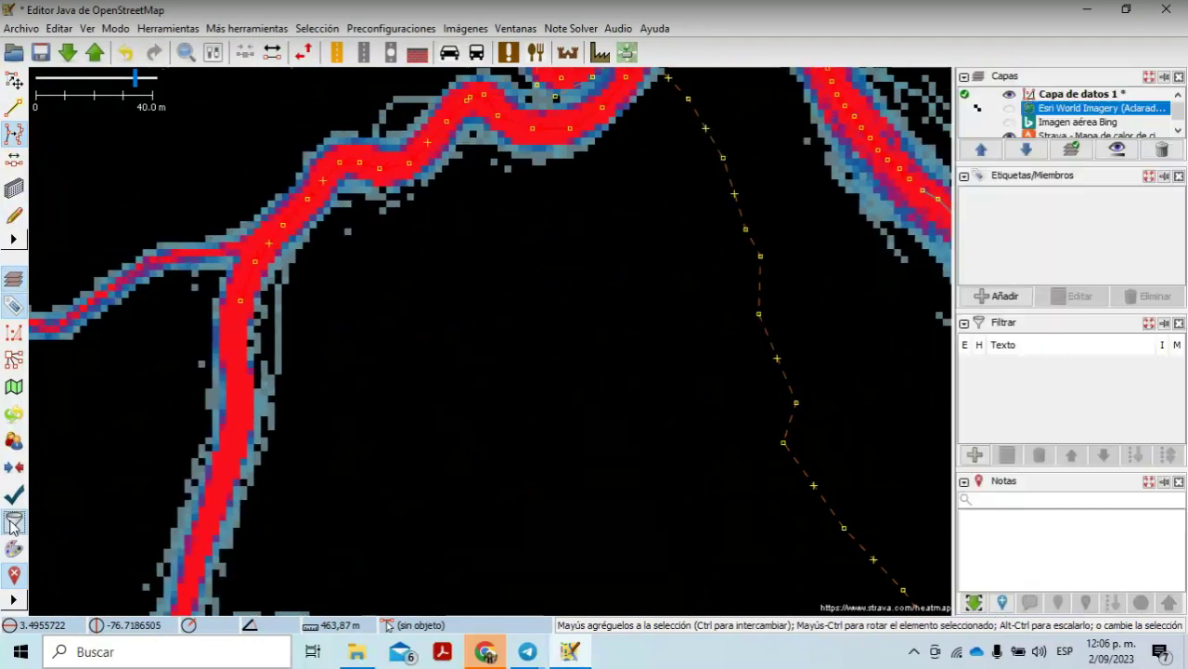
click(14, 522)
click(1013, 124)
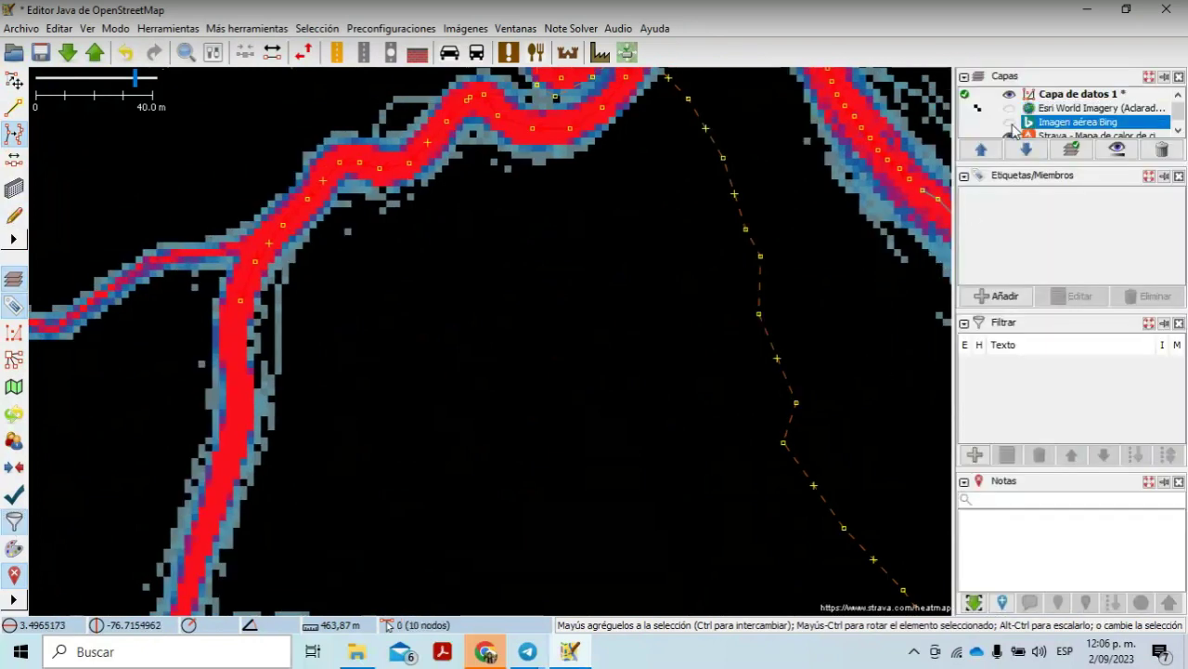
click(1010, 123)
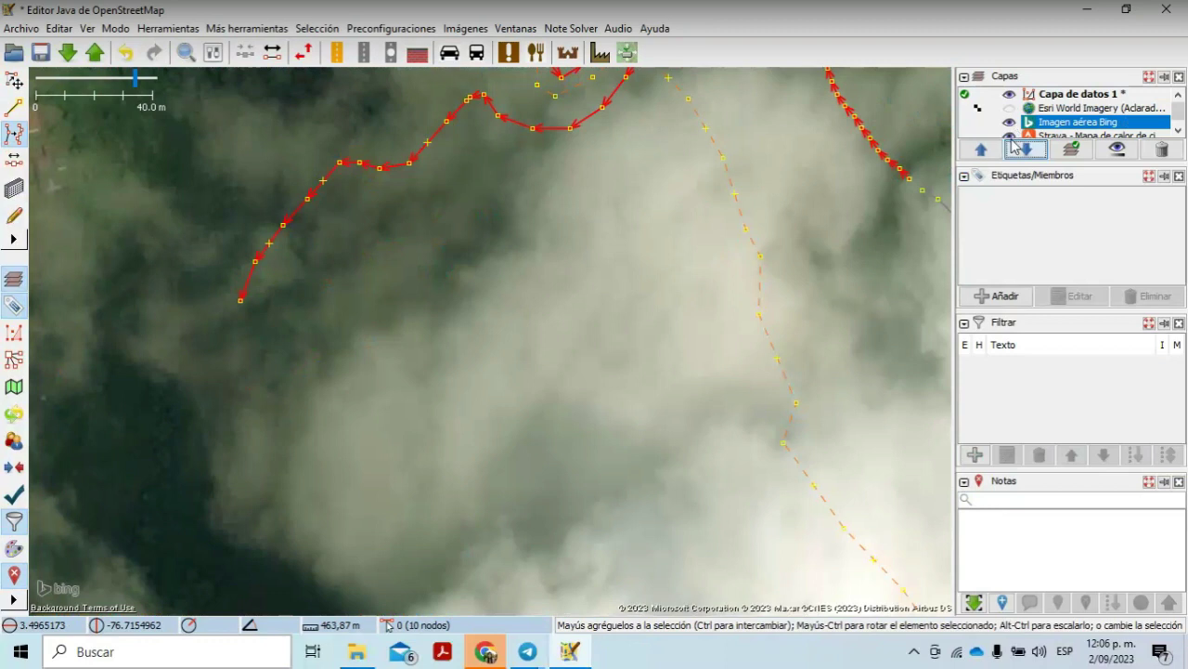
click(1022, 149)
click(1012, 118)
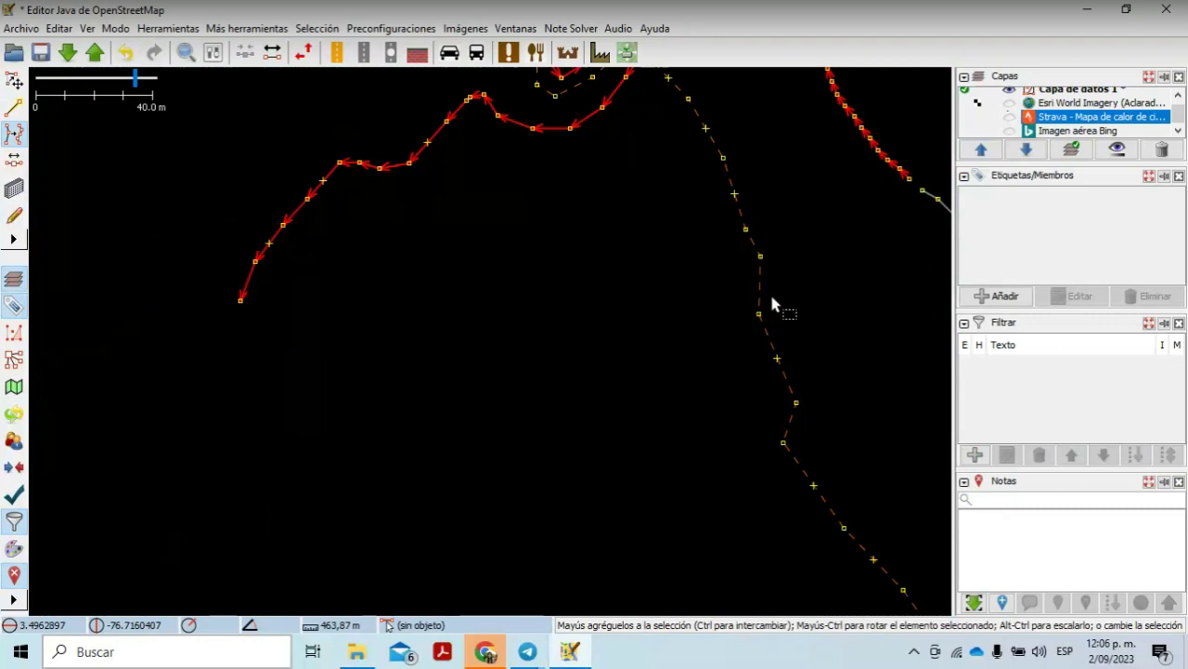
Step: Move the new line's southeast end node onto the northwest end node of the previously saved way
scroll(772, 302, down, 2)
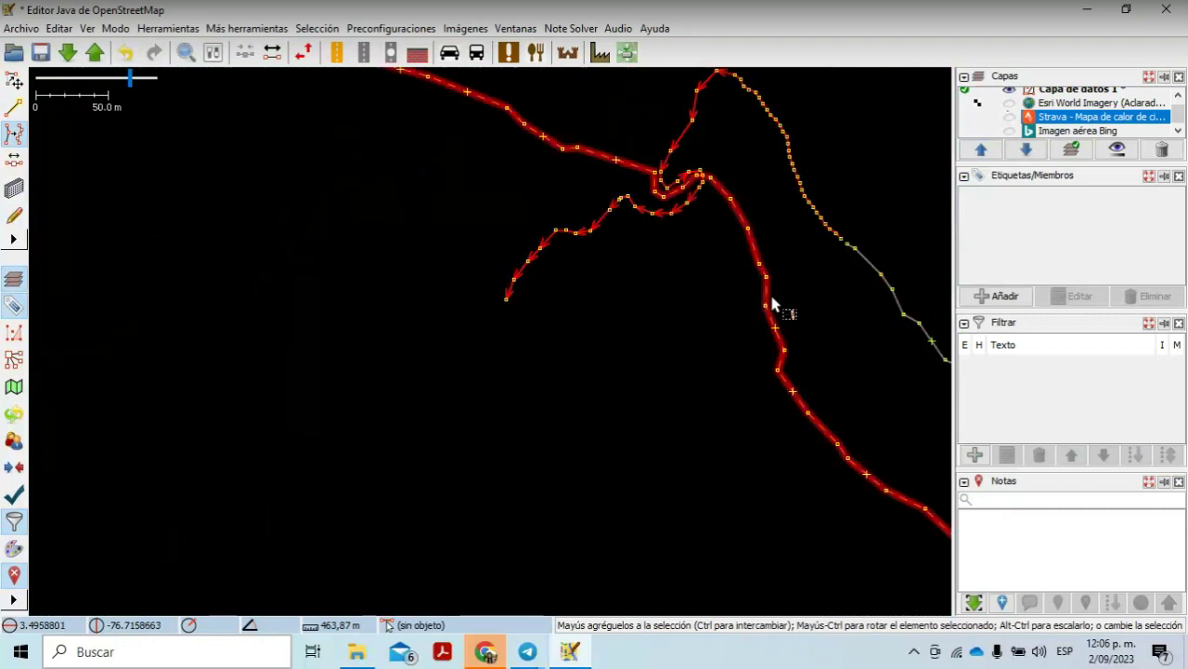
ctrl+click(771, 301)
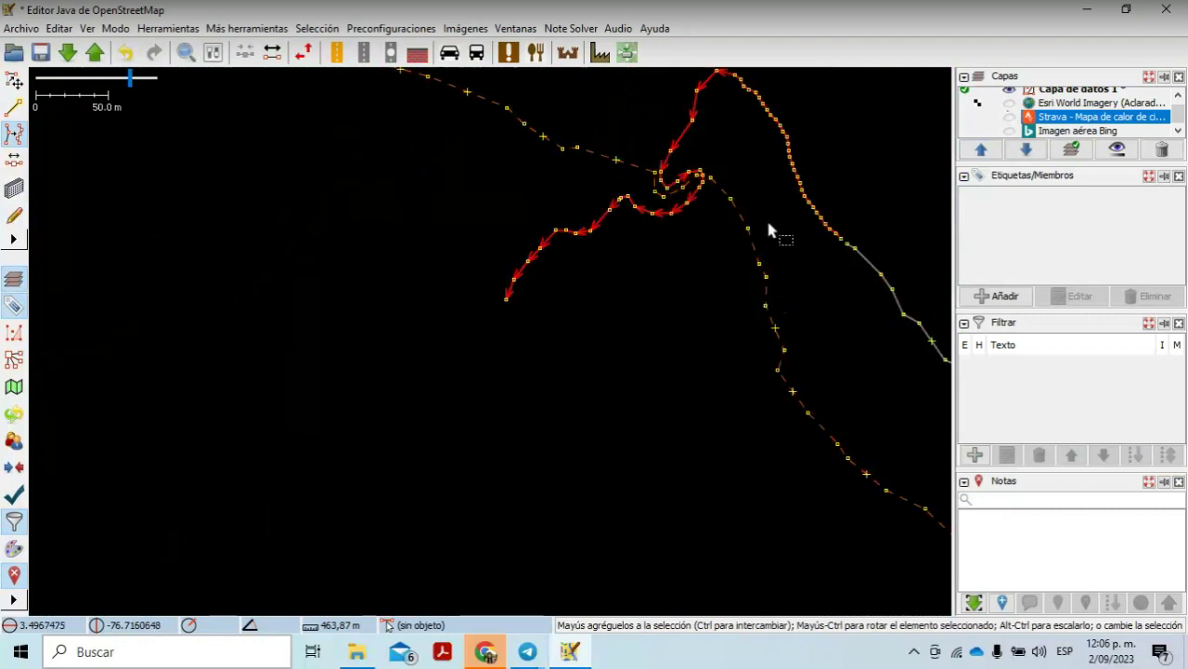
drag(723, 154, 573, 302)
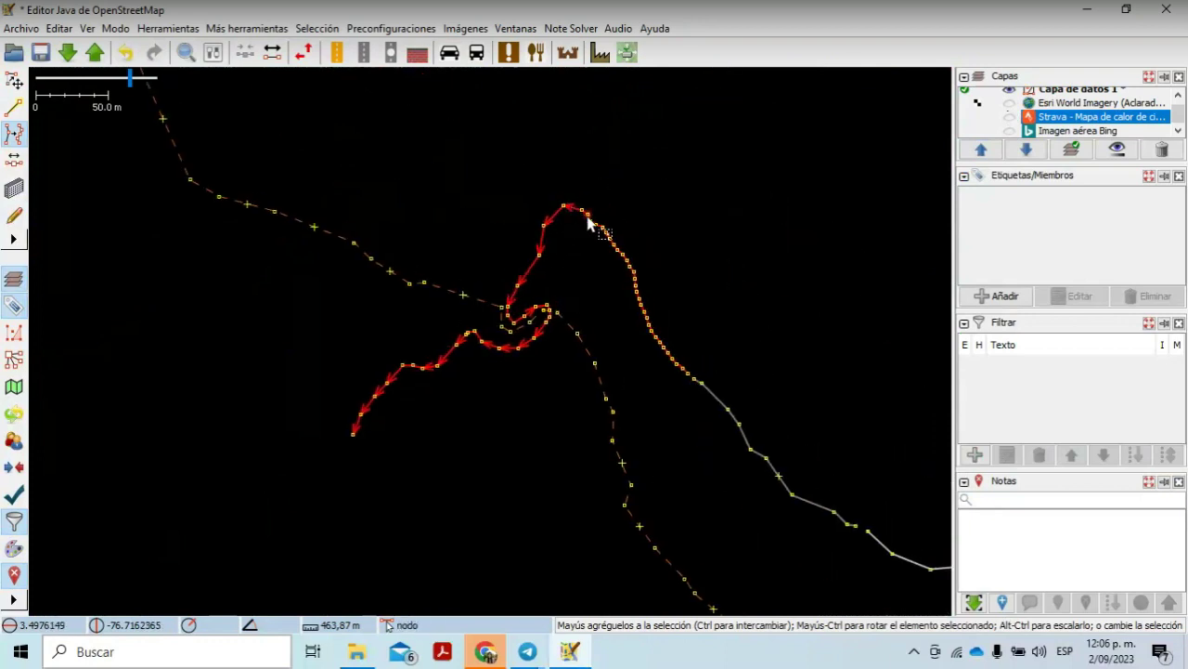
scroll(695, 383, up, 5)
click(699, 385)
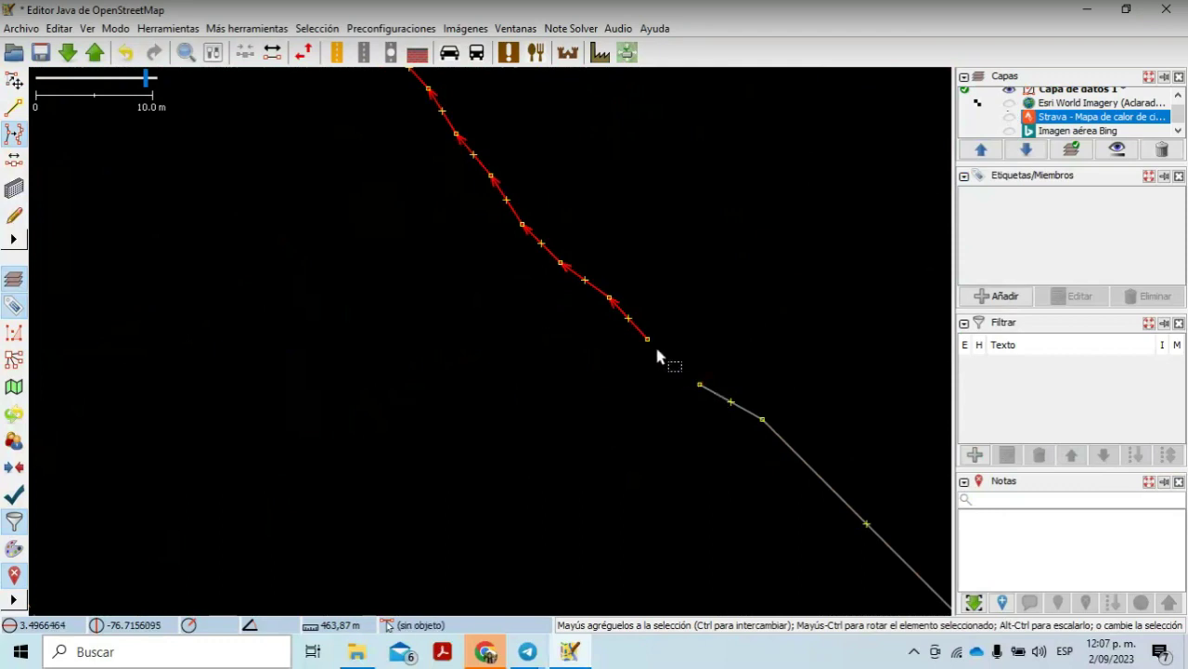
drag(649, 339, 700, 384)
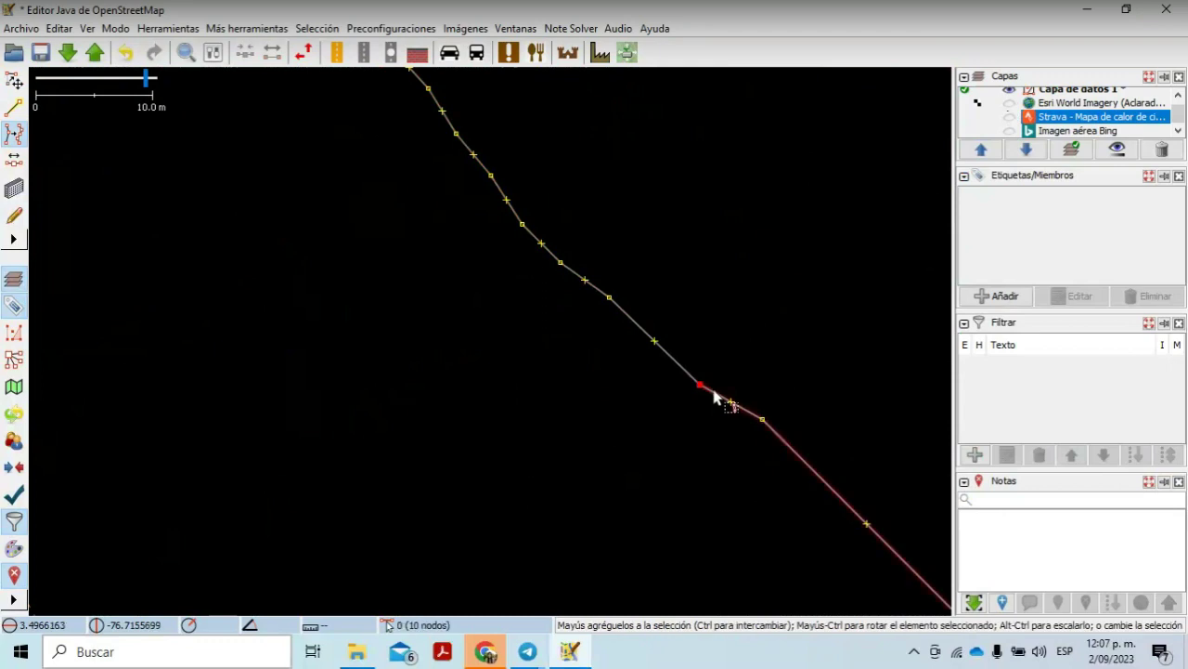
Step: Try to adjust the overlapping end nodes by hand, and undo the accidental move of the entire new line
click(717, 397)
mouse_move(700, 384)
mouse_down()
mouse_move(681, 366)
mouse_move(711, 393)
mouse_move(690, 385)
mouse_move(711, 371)
mouse_move(691, 379)
mouse_up()
click(711, 390)
click(700, 387)
click(690, 384)
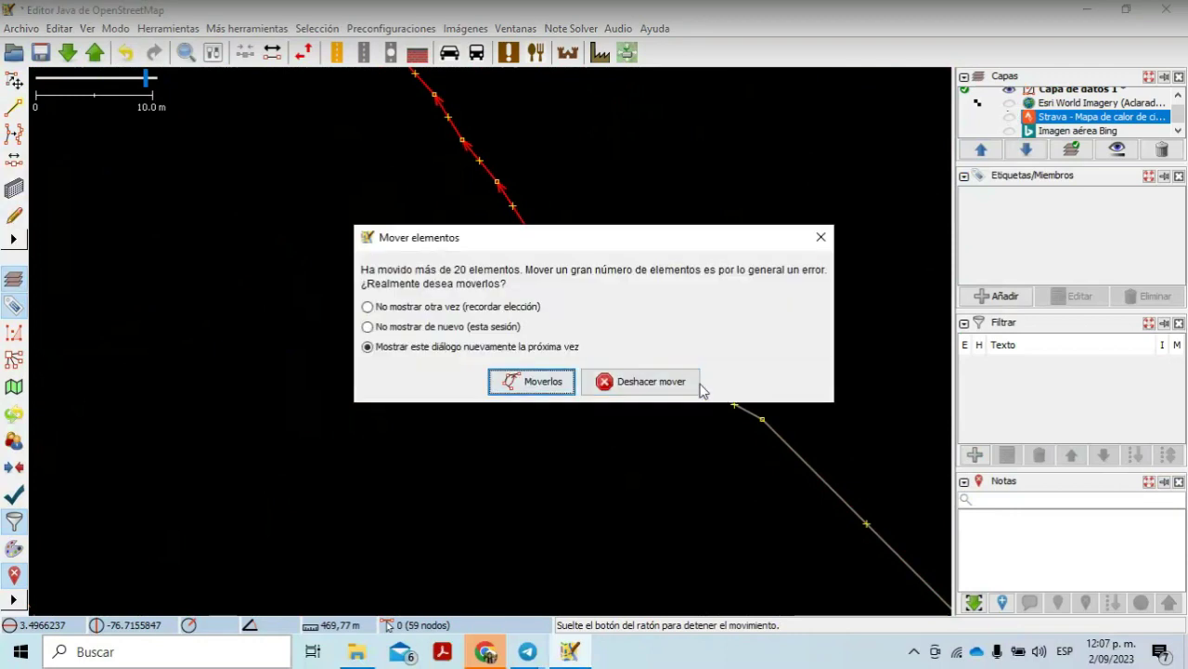
click(637, 388)
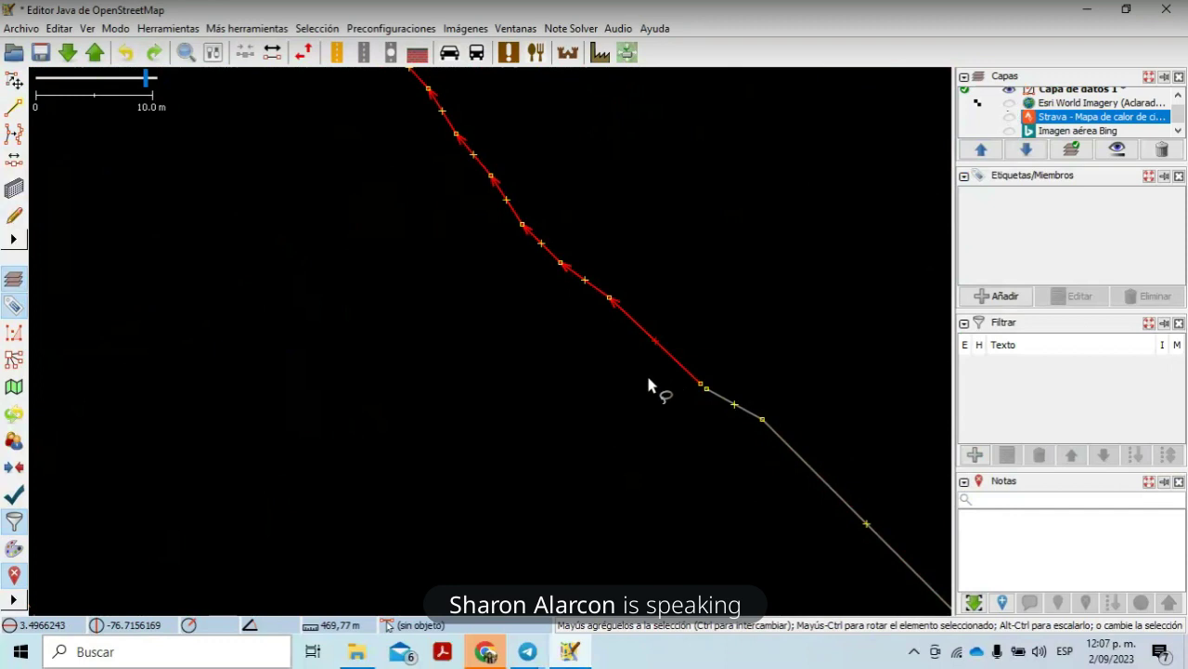
Step: Select the two adjacent end nodes where the ways meet and merge them into one node
mouse_move(648, 383)
mouse_down()
mouse_move(719, 367)
mouse_move(762, 406)
mouse_move(754, 419)
mouse_move(670, 420)
mouse_up()
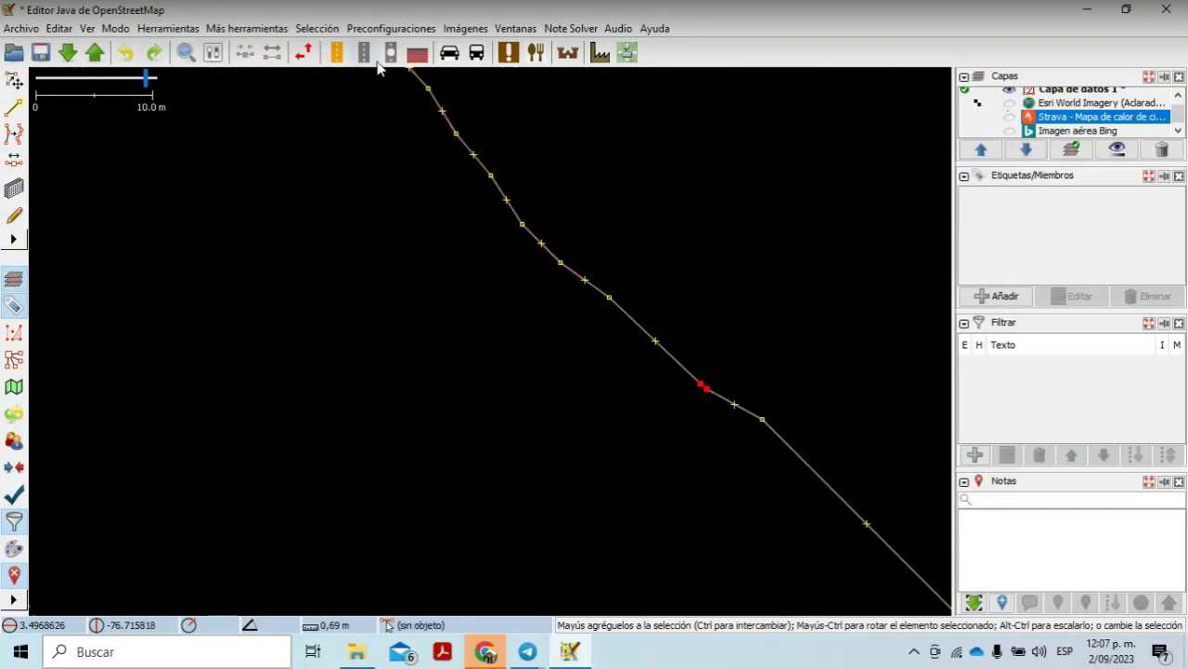
click(191, 32)
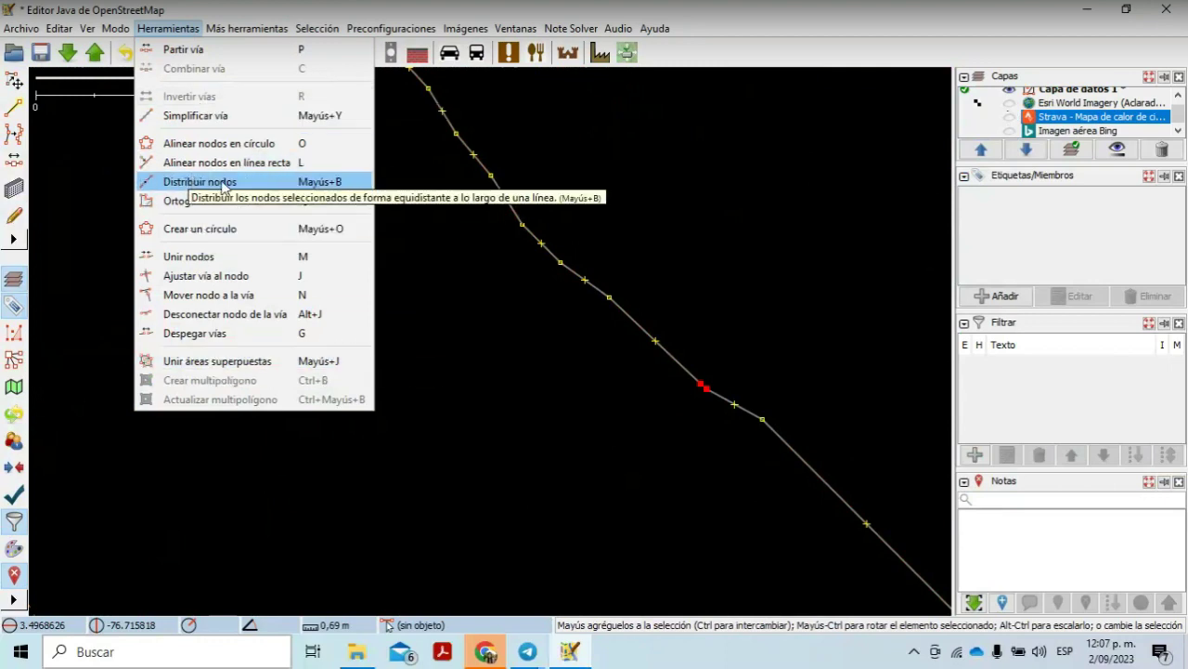
click(234, 258)
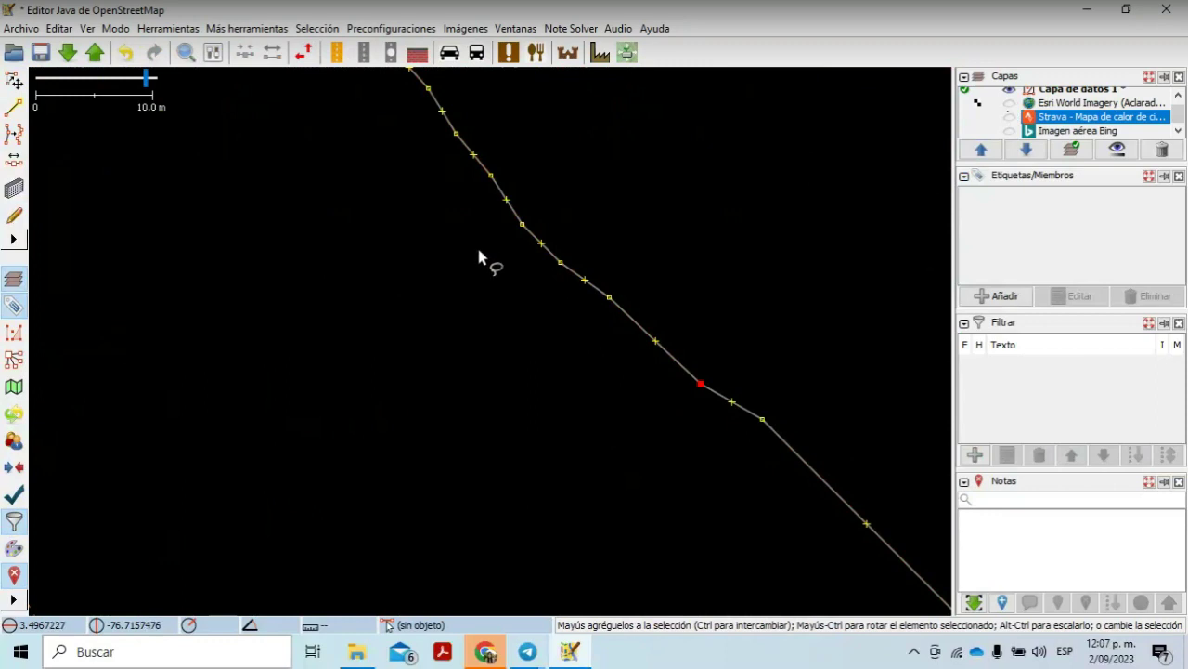
drag(436, 231, 771, 638)
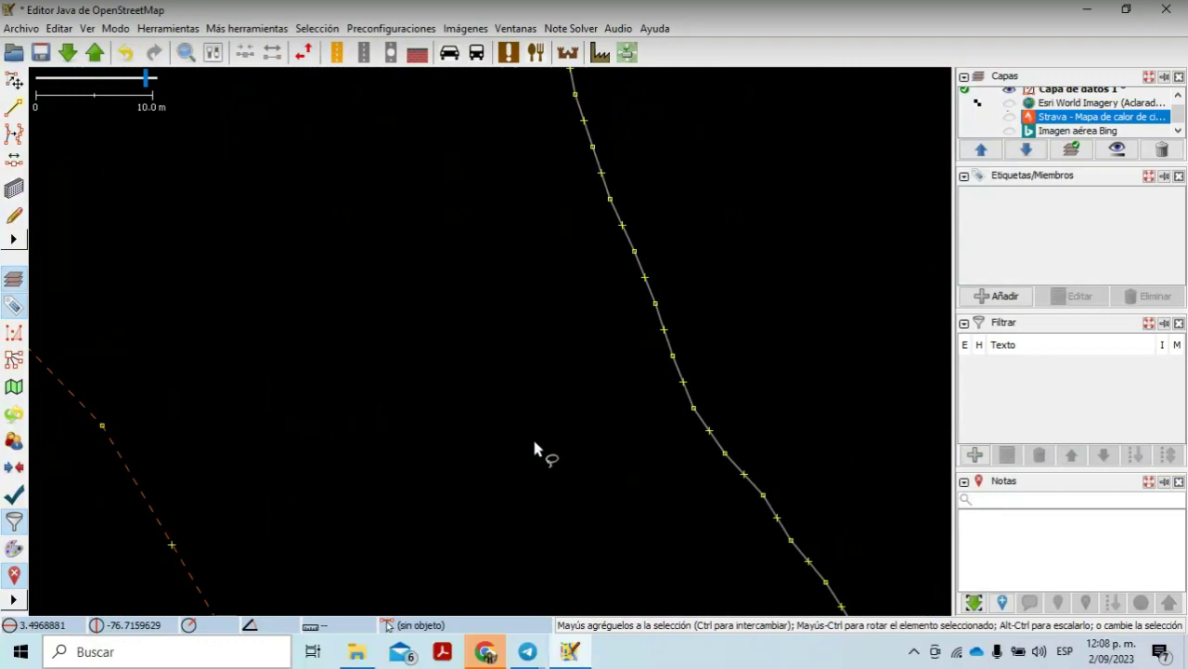
Step: Move the new line's southeast end node next to the northwest end node of the existing road to close the gap
scroll(536, 449, down, 2)
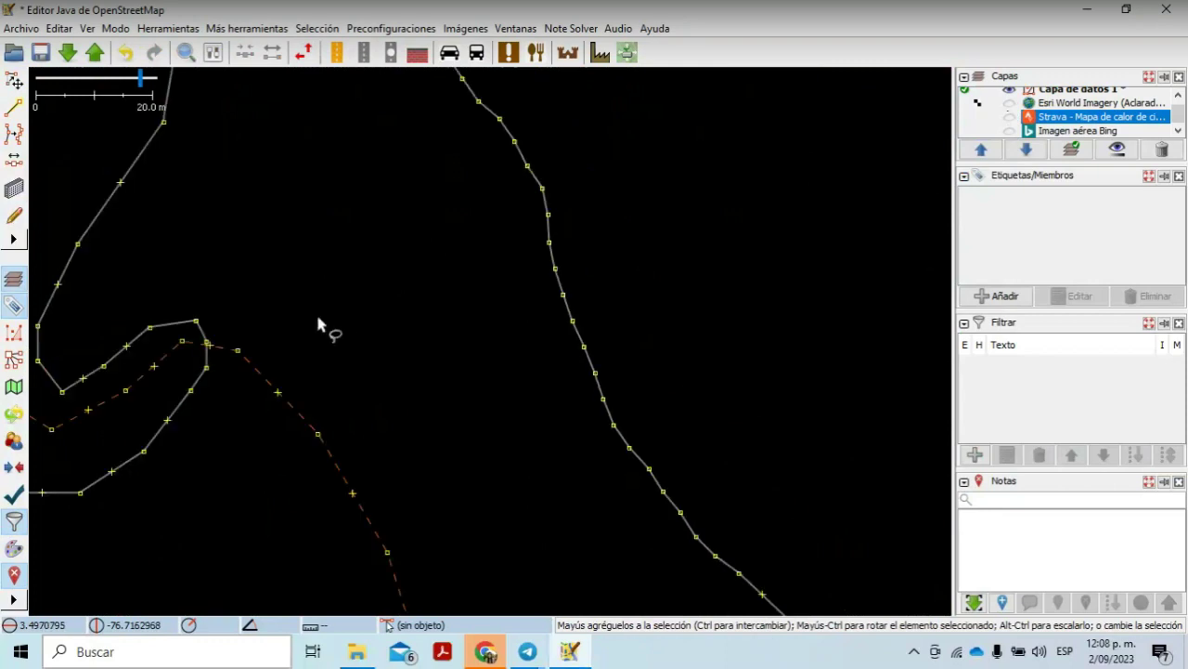
drag(317, 323, 129, 54)
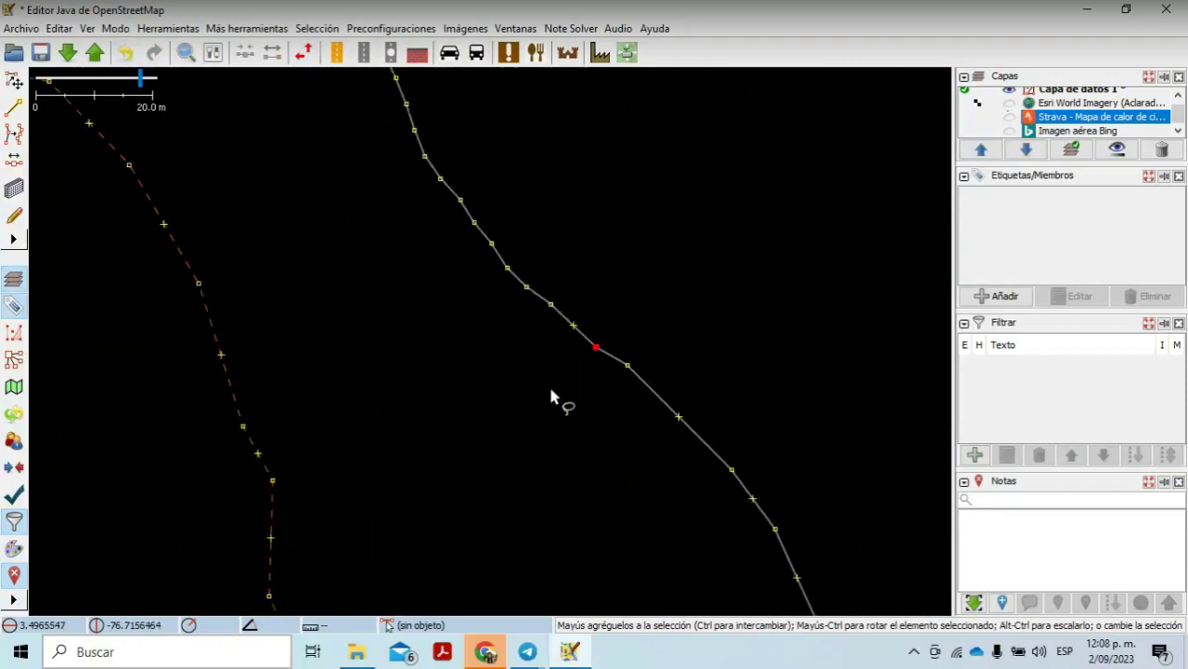
drag(541, 376, 142, 39)
drag(670, 409, 446, 254)
scroll(440, 247, up, 10)
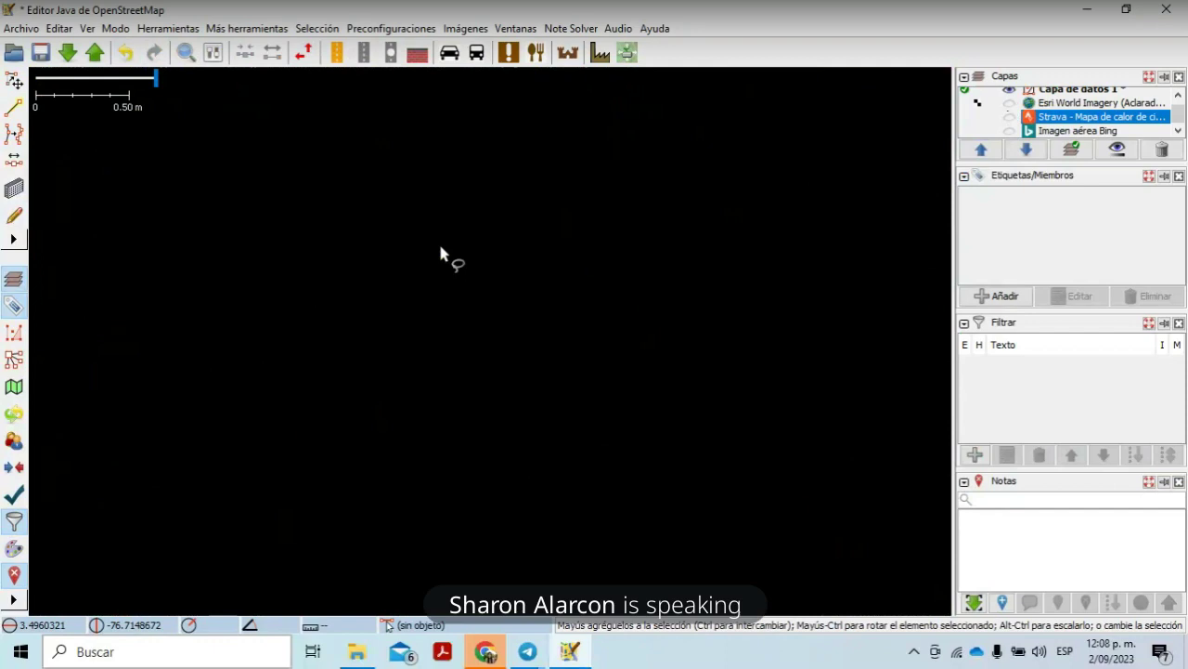
scroll(441, 251, down, 8)
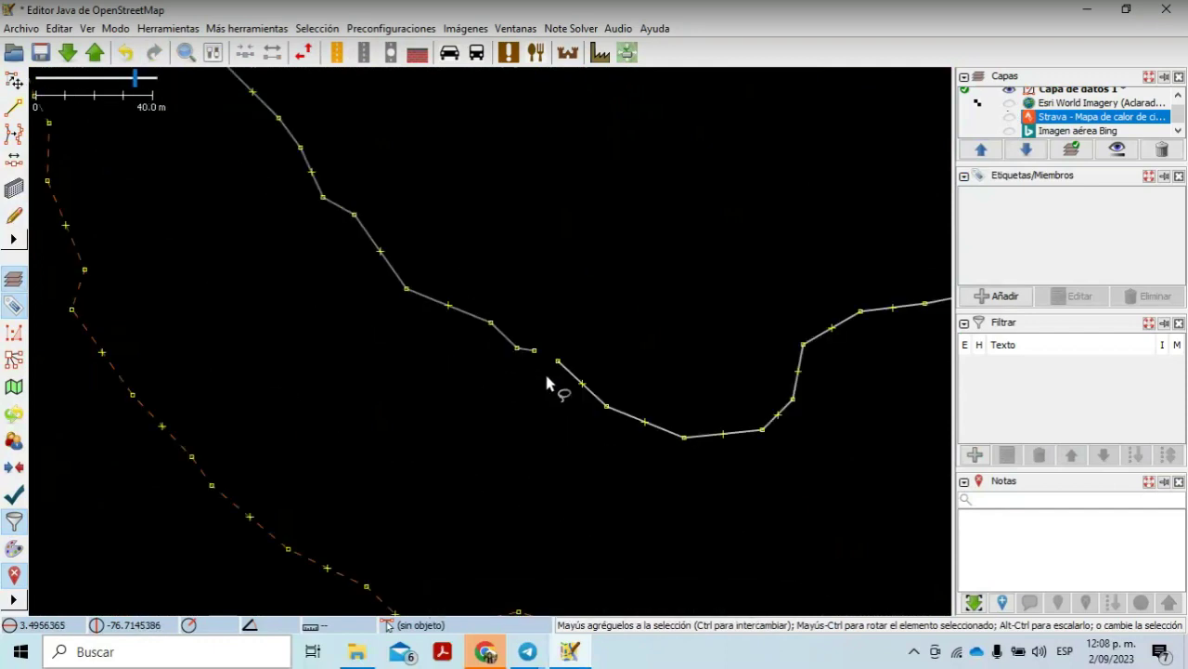
drag(537, 352, 556, 361)
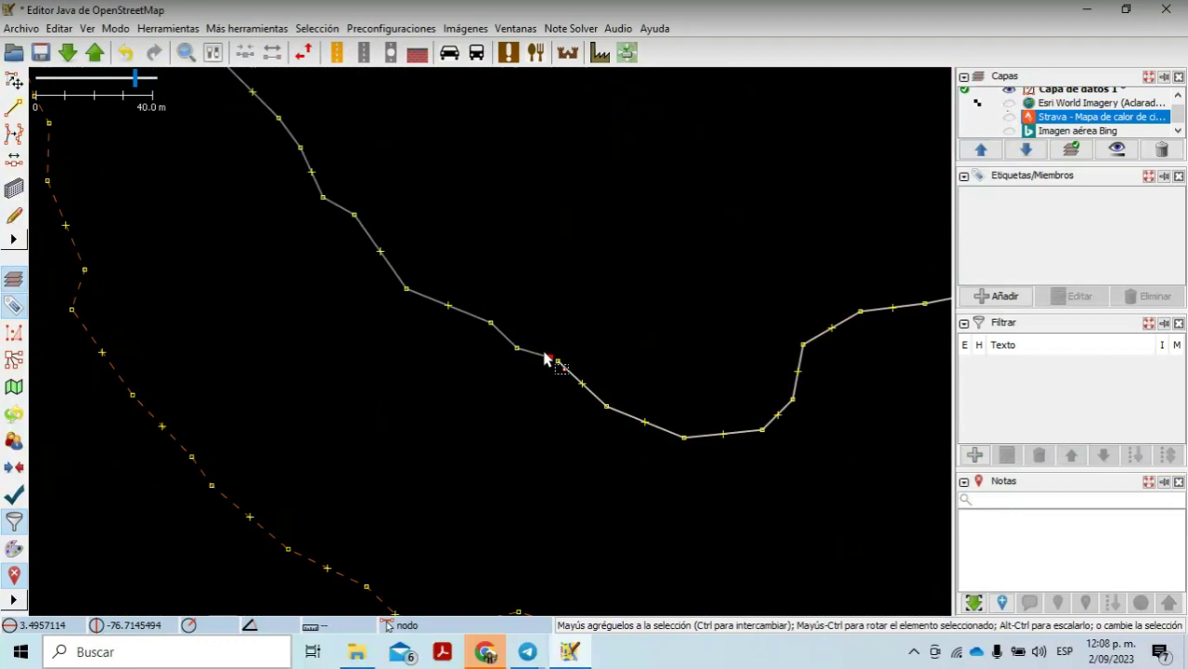
Step: Select both adjacent end nodes at the gap with the existing road and merge them into one
mouse_move(545, 354)
mouse_down()
mouse_move(549, 345)
mouse_move(581, 376)
mouse_move(551, 388)
mouse_move(535, 378)
mouse_up()
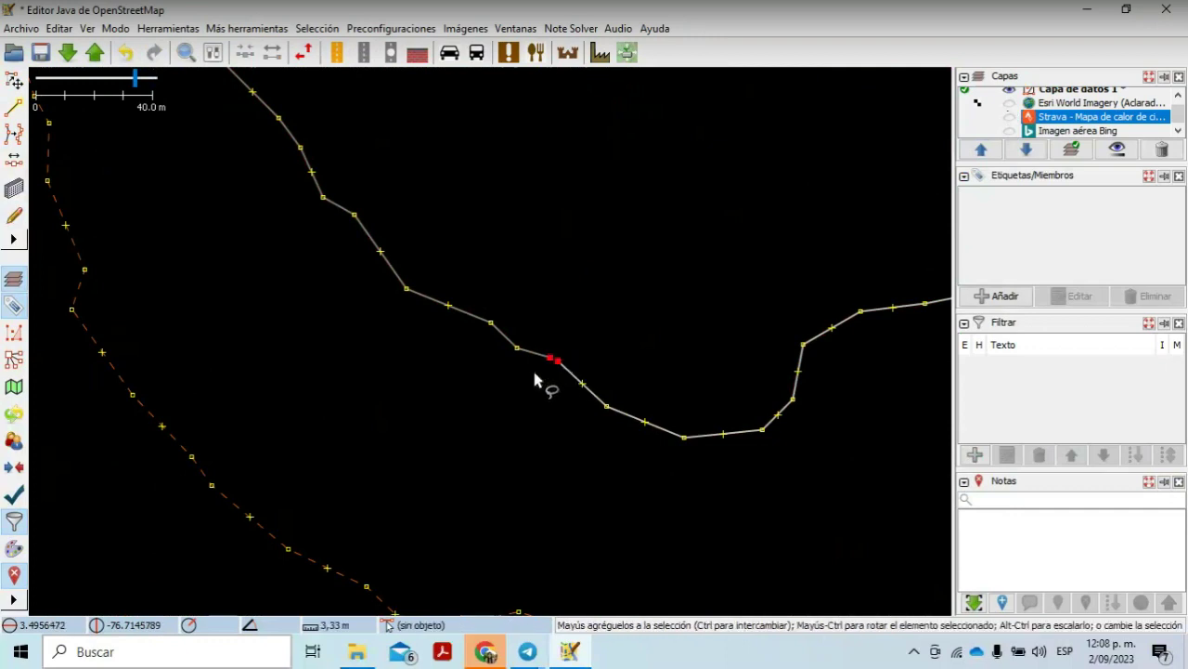
click(168, 27)
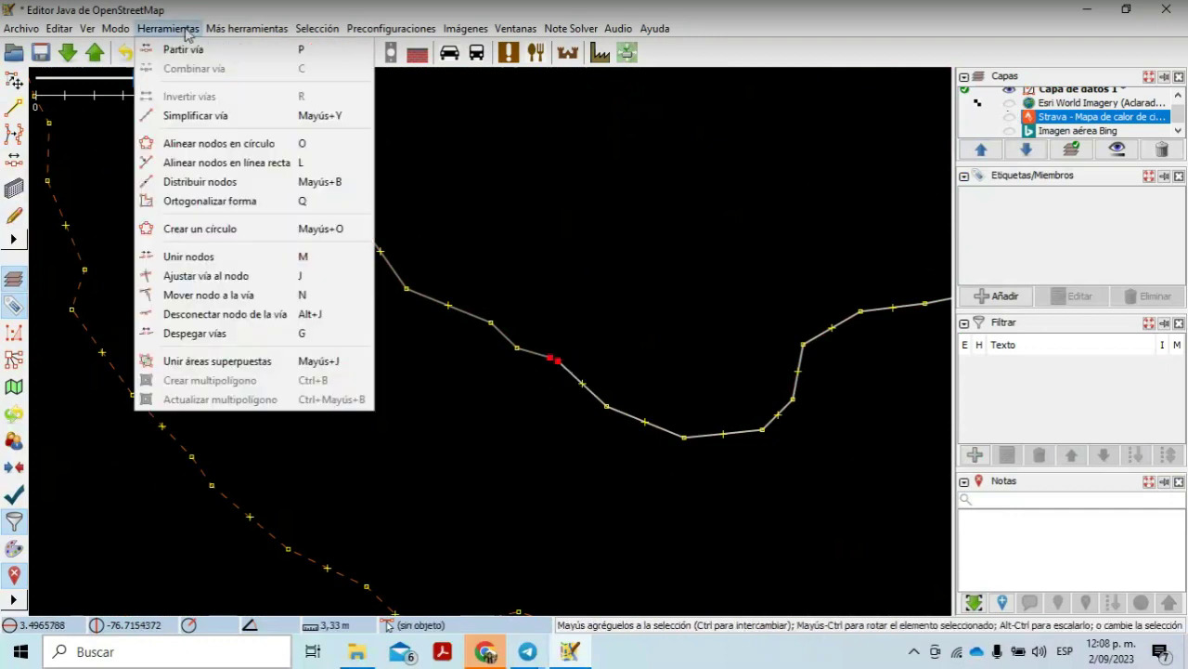
click(243, 275)
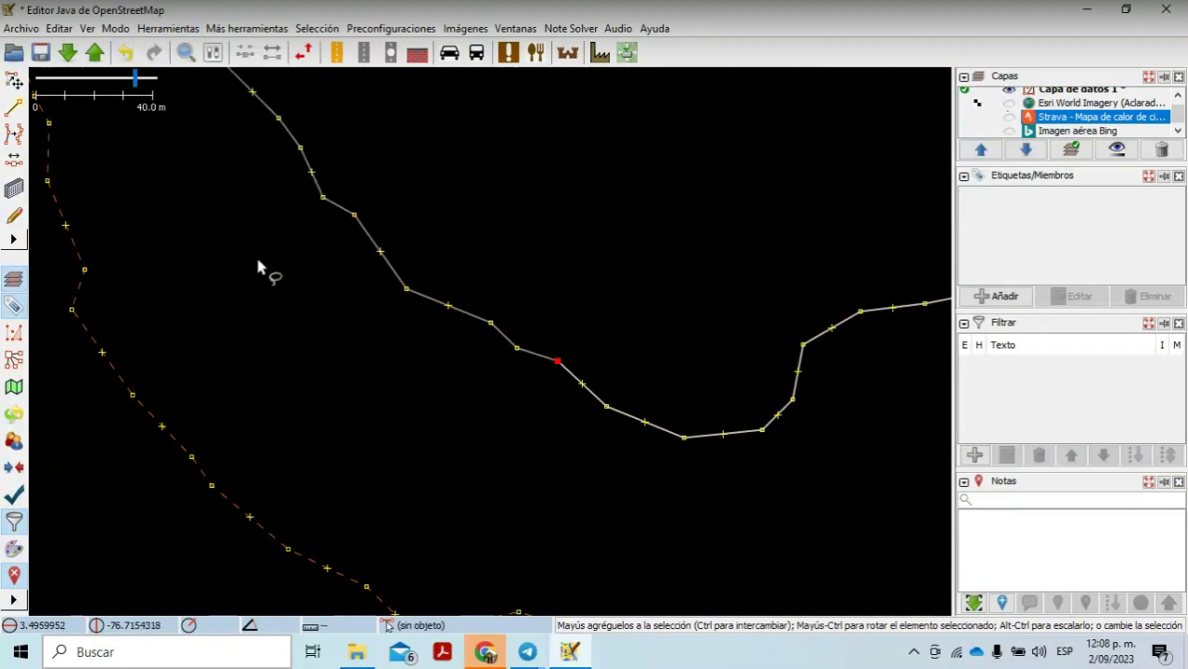
Step: Select the two untagged ways that share the merged northwest node and combine them into a single way
drag(257, 261, 412, 373)
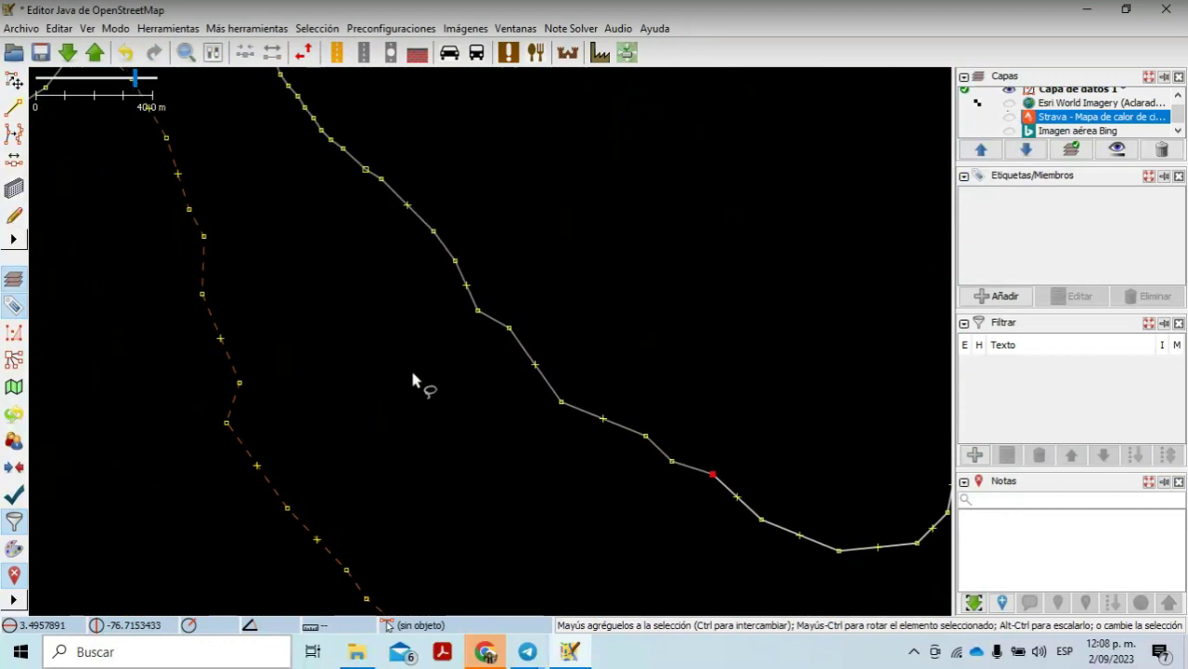
click(622, 429)
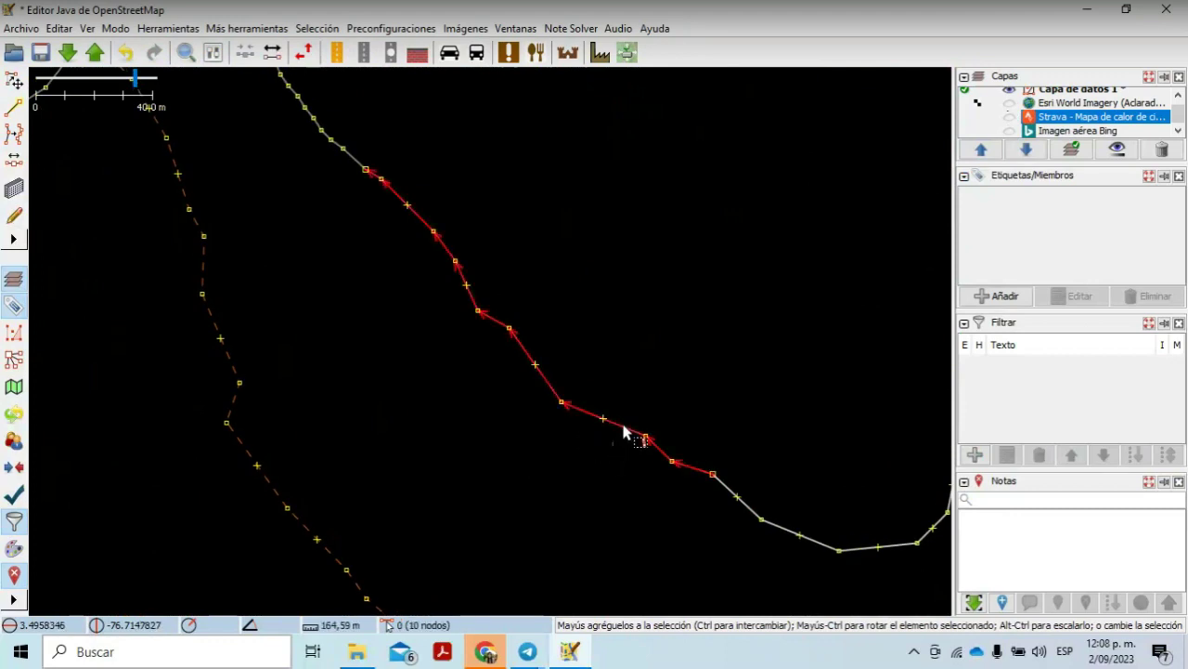
click(353, 166)
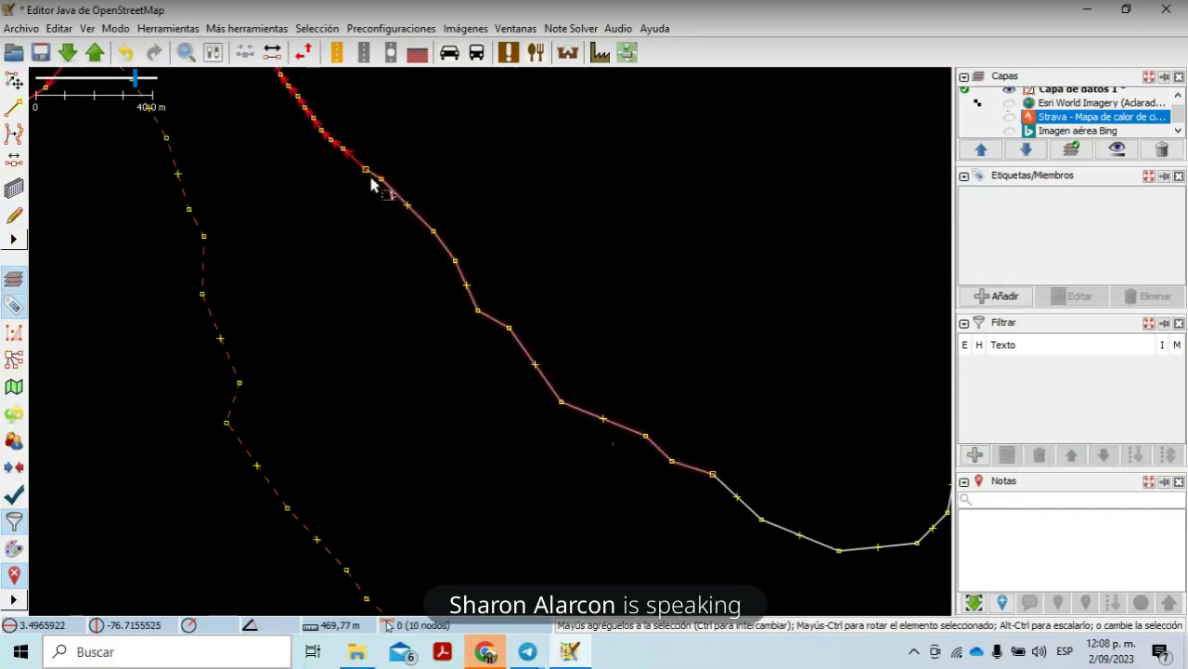
click(392, 192)
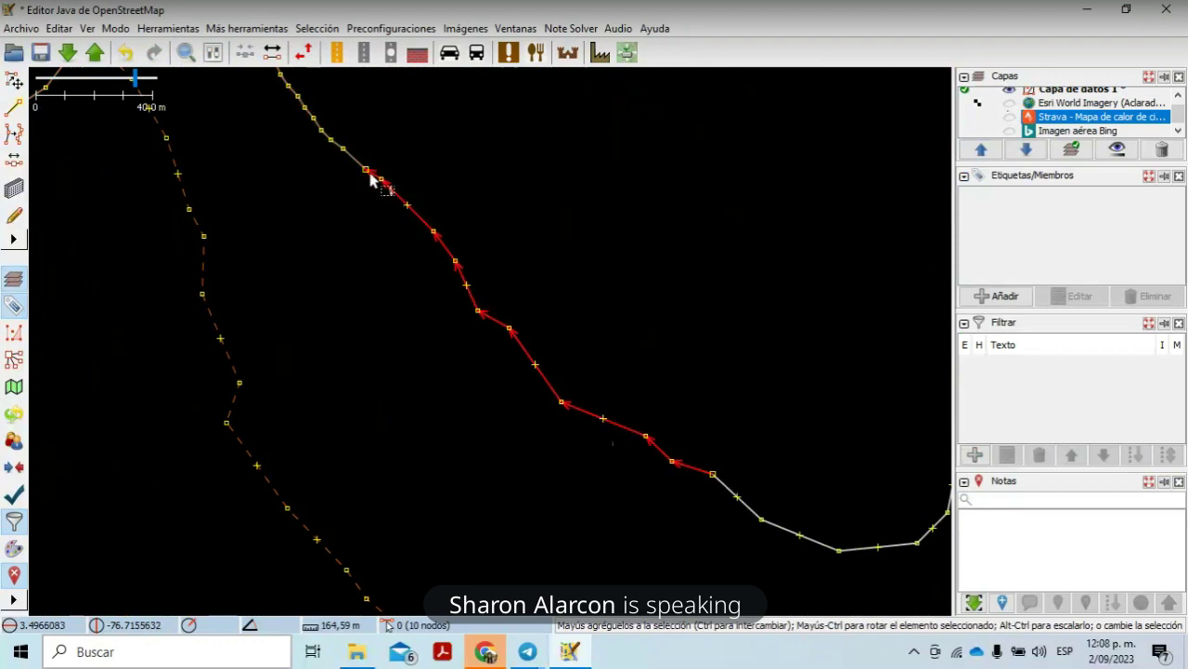
click(356, 159)
mouse_move(353, 170)
mouse_down()
mouse_move(358, 159)
mouse_move(388, 178)
mouse_move(361, 195)
mouse_up()
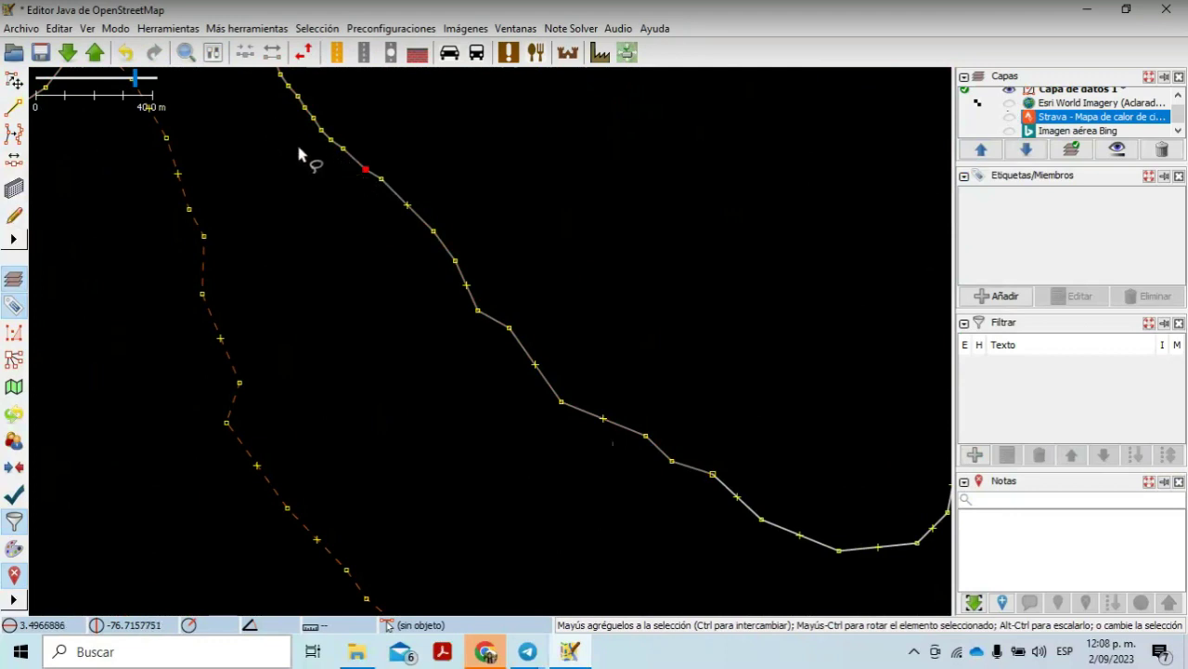
mouse_move(261, 119)
mouse_down()
mouse_move(325, 130)
mouse_move(408, 205)
mouse_move(417, 229)
mouse_move(403, 247)
mouse_move(390, 223)
mouse_up()
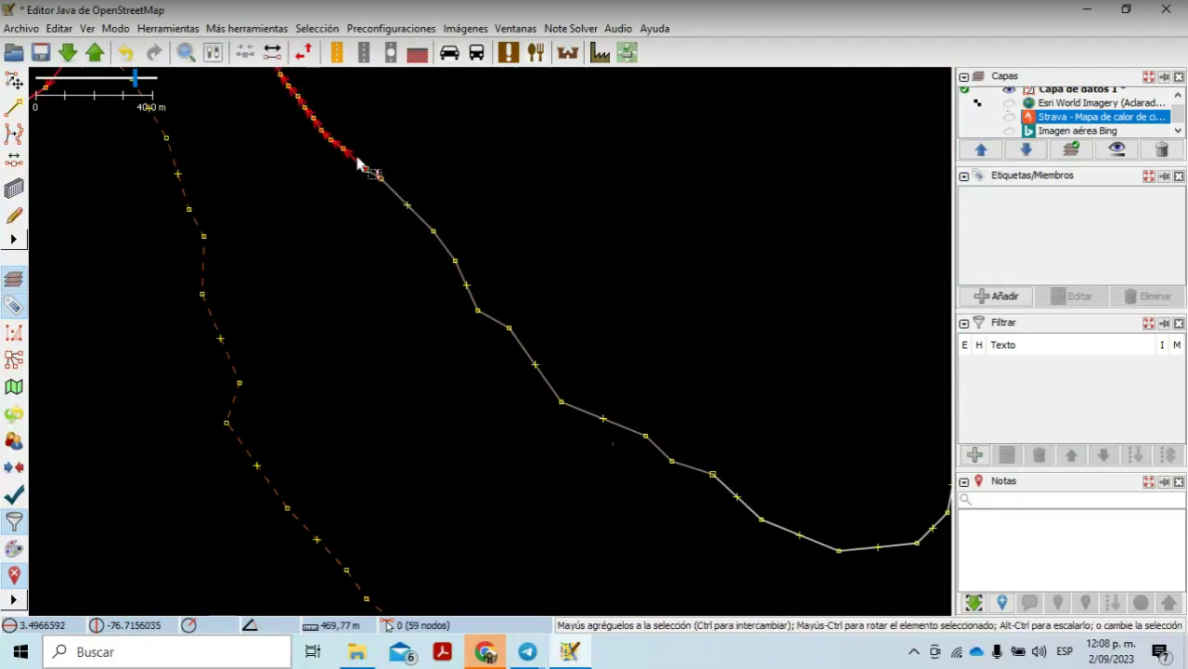
click(399, 204)
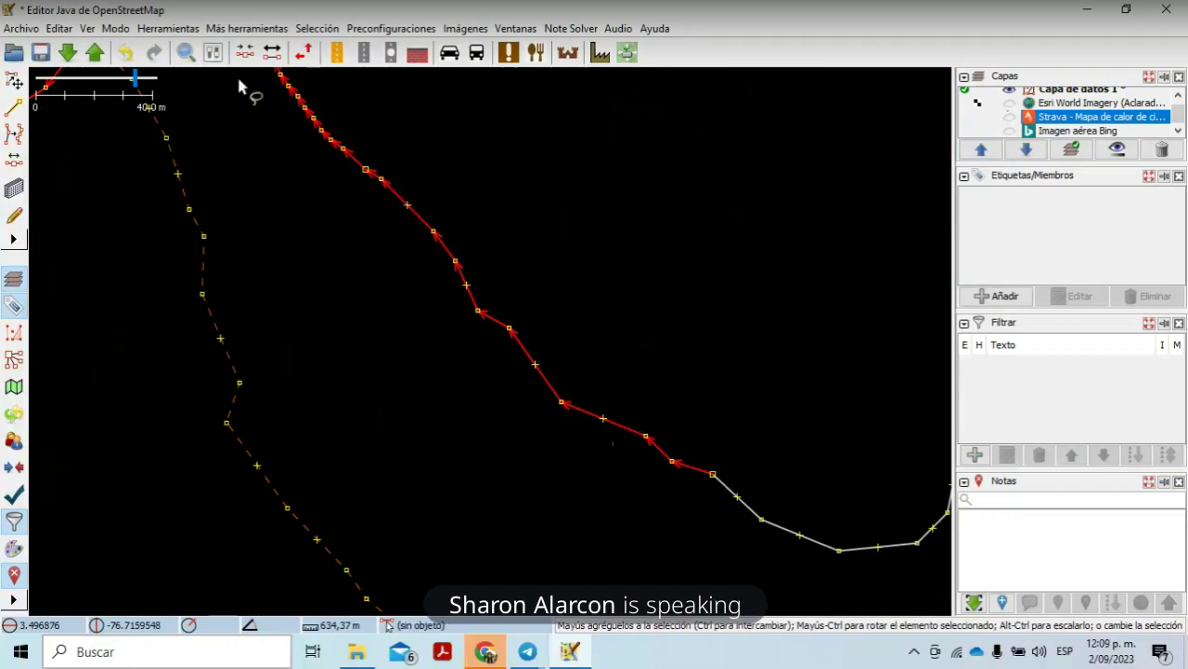
click(169, 28)
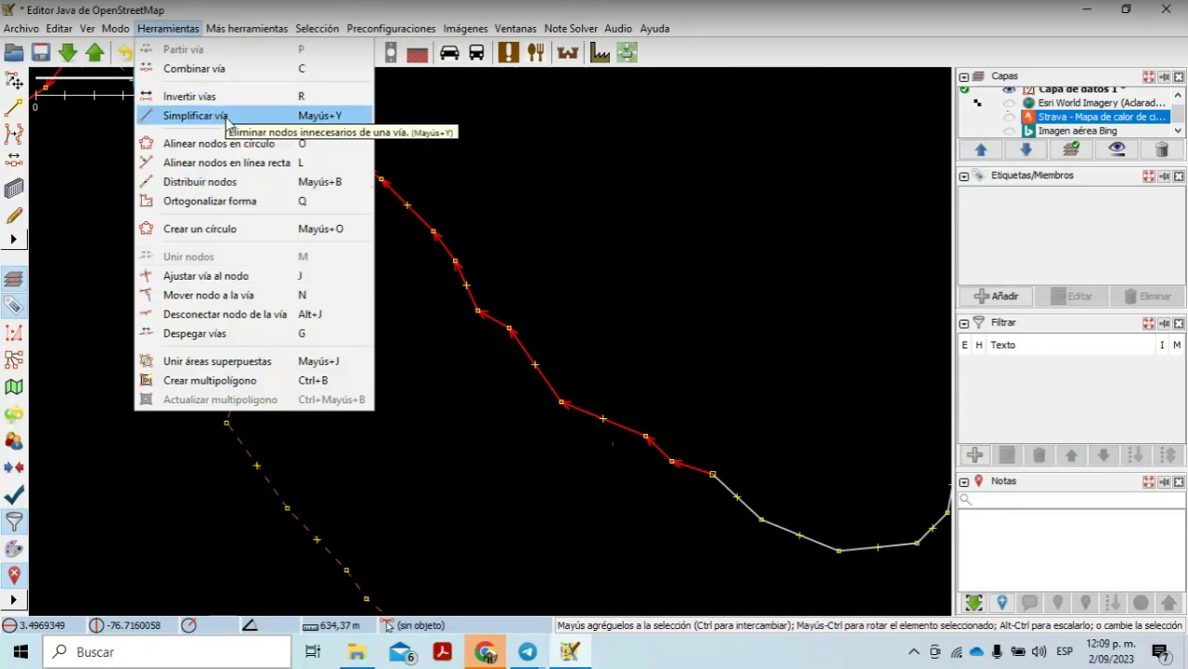
click(228, 69)
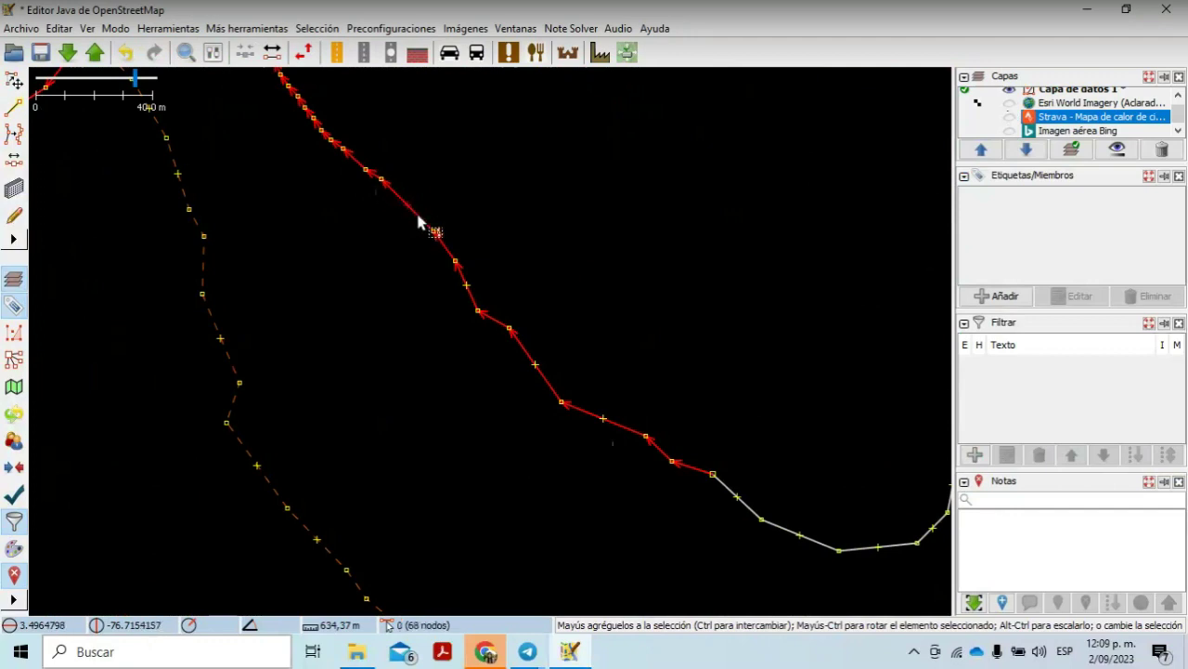
Step: Add the existing unclassified road to the selection and combine it with the untagged way
shift+click(724, 494)
click(168, 28)
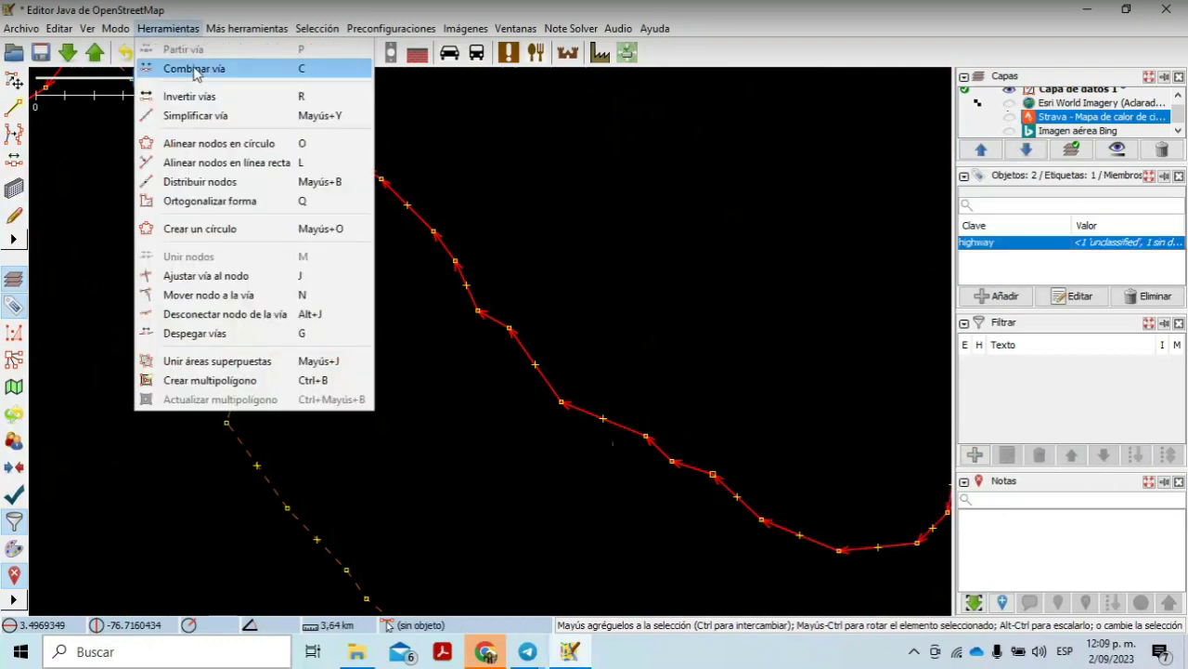
click(206, 71)
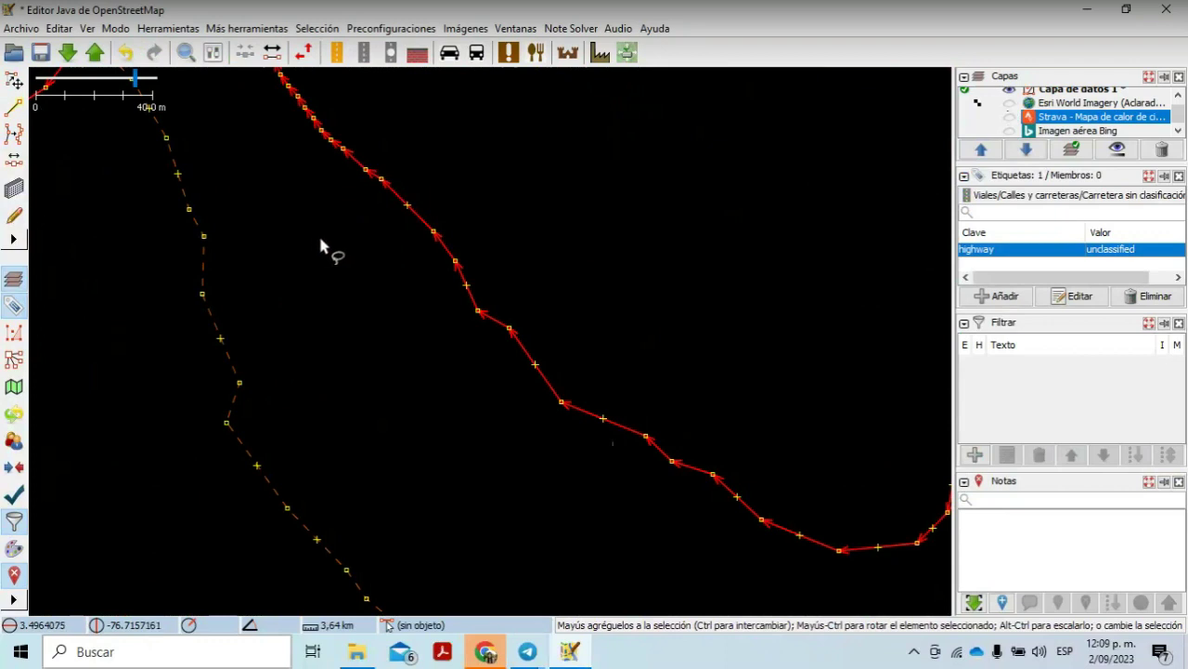
Step: Check by selecting the joined road at several points that it is one continuous way with its highway tag
key(Escape)
click(467, 304)
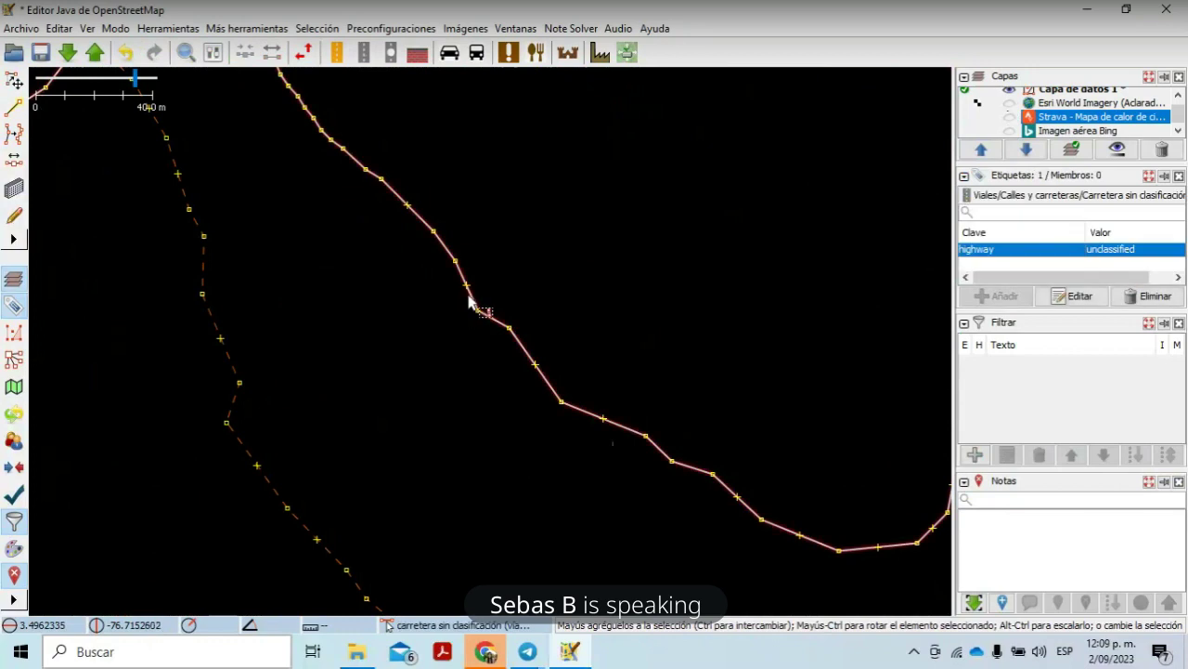
click(441, 310)
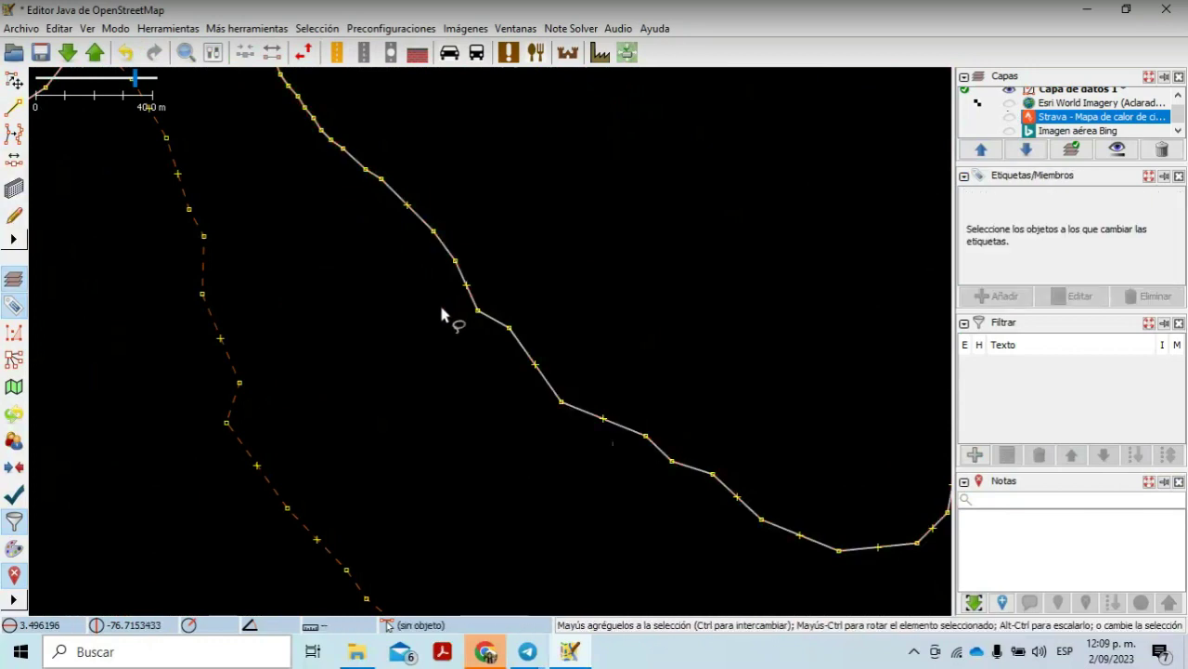
scroll(441, 307, down, 1)
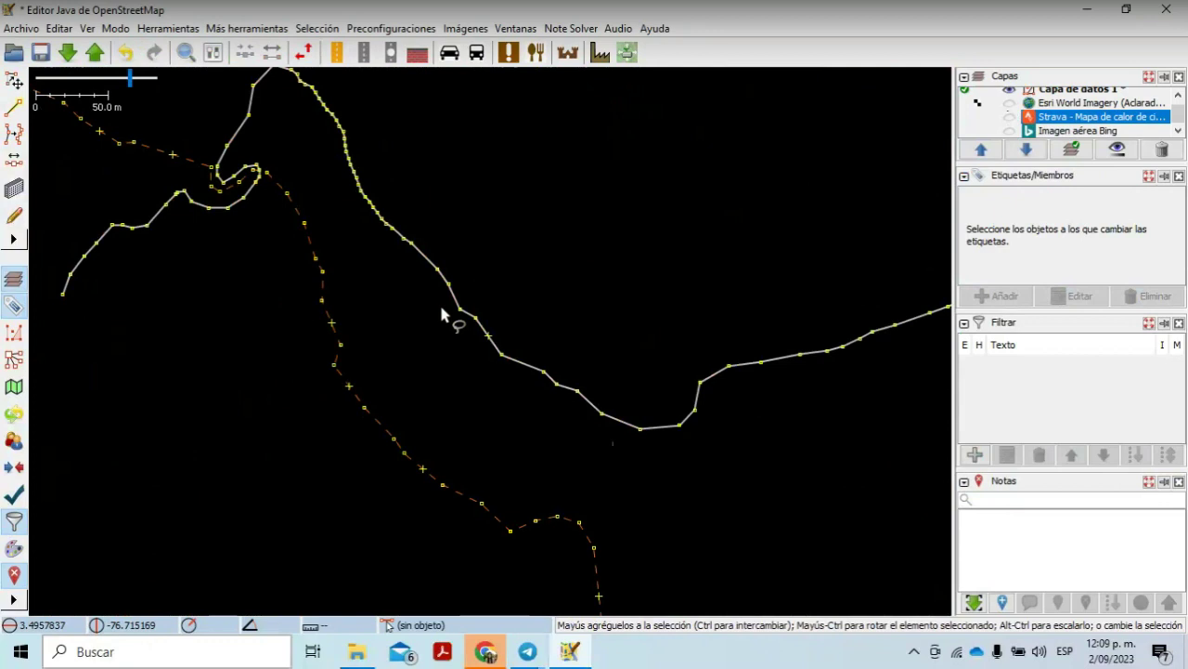
click(416, 257)
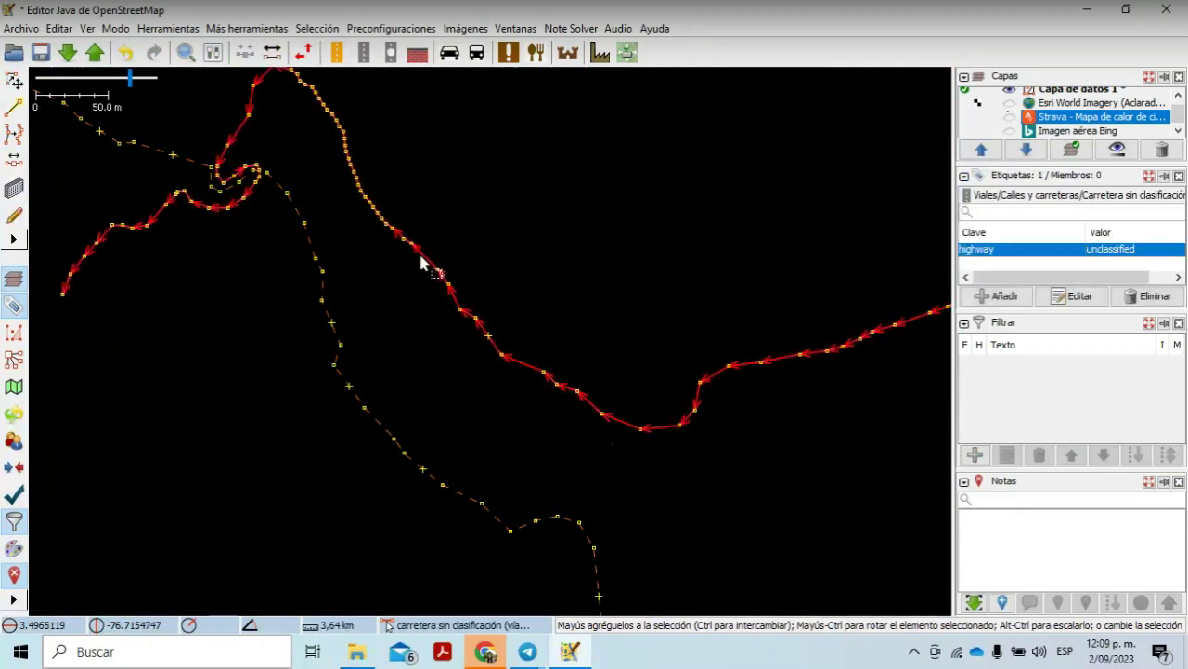
click(427, 309)
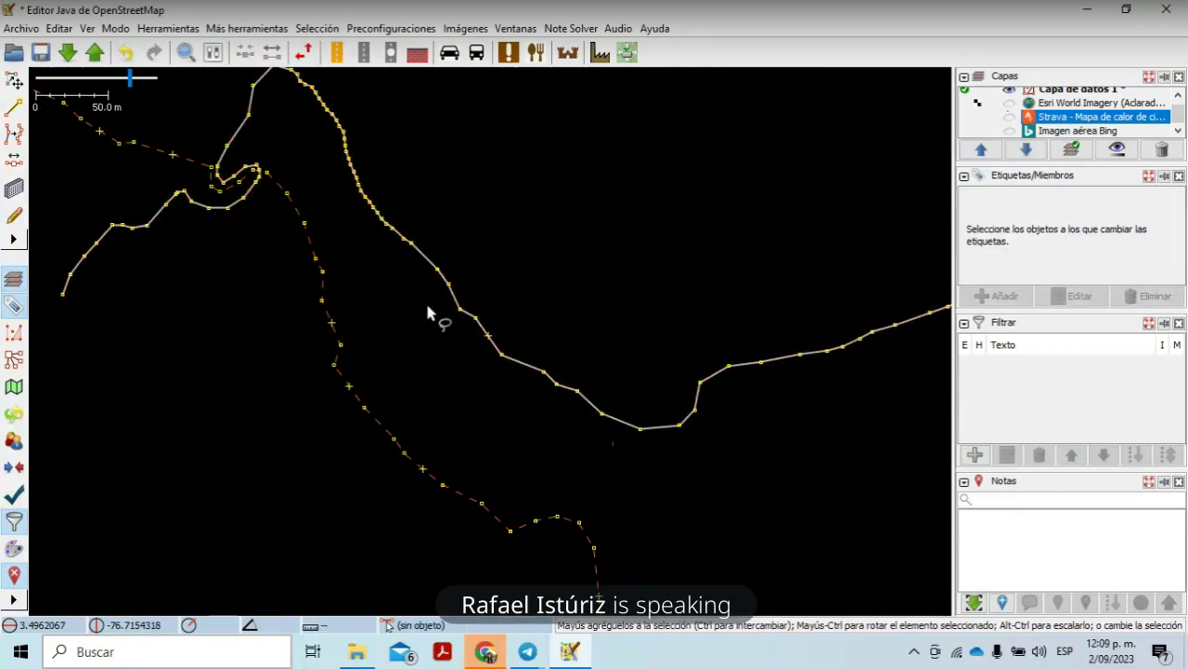
drag(425, 301, 464, 343)
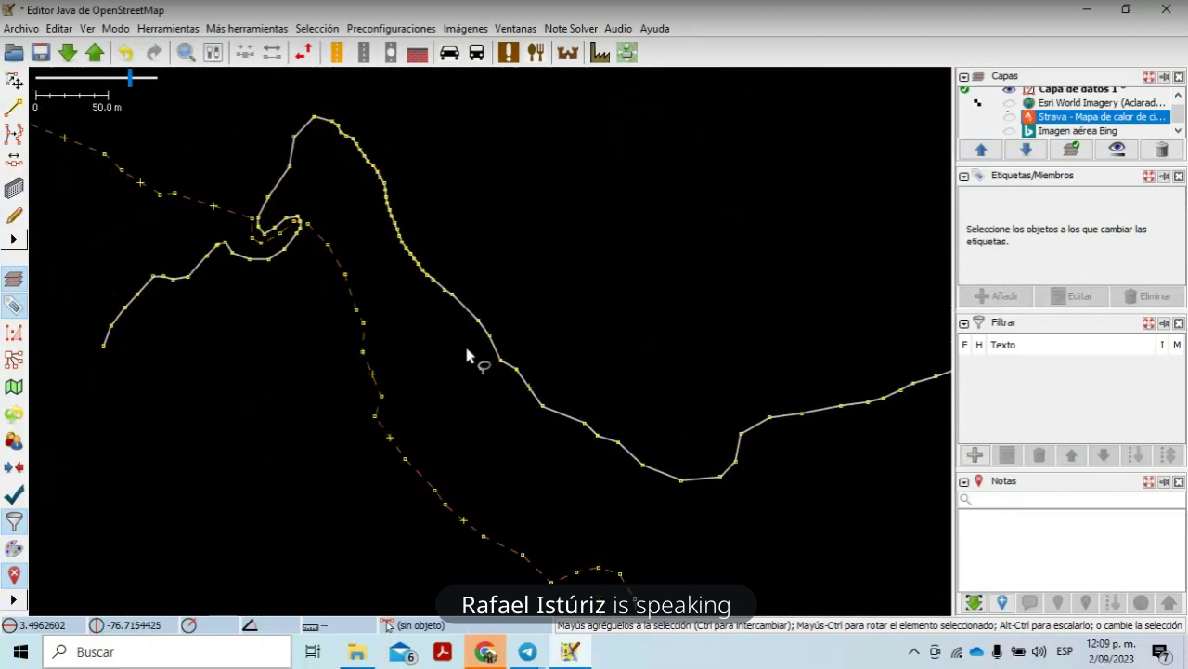
click(277, 255)
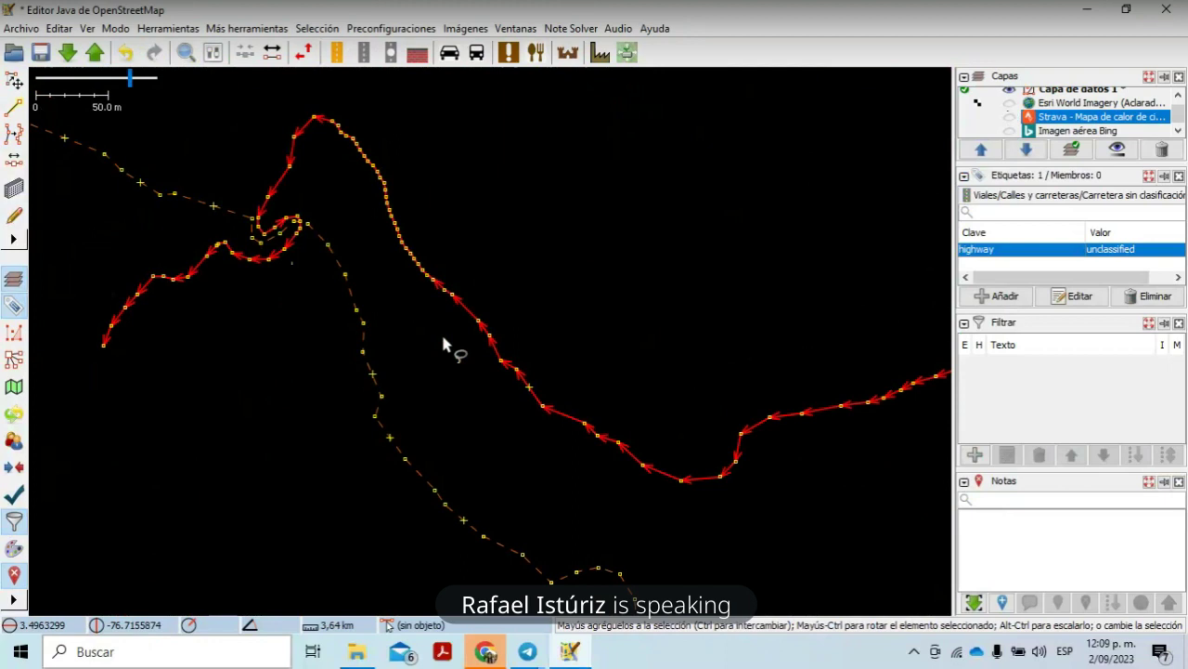
key(Escape)
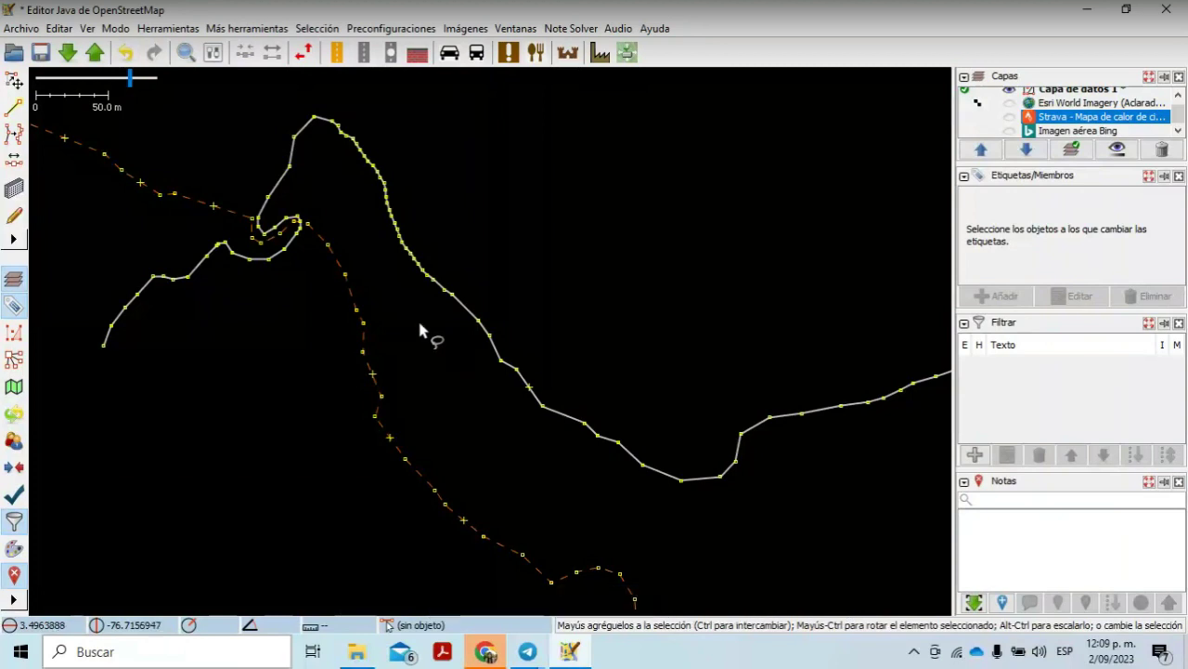
Step: Upload the changes with the source "OpenStreetMap Carto (Standard); Bing; Strava - Mapa de calor de ciclismo y running; Notes", keeping the suggested comment
click(94, 52)
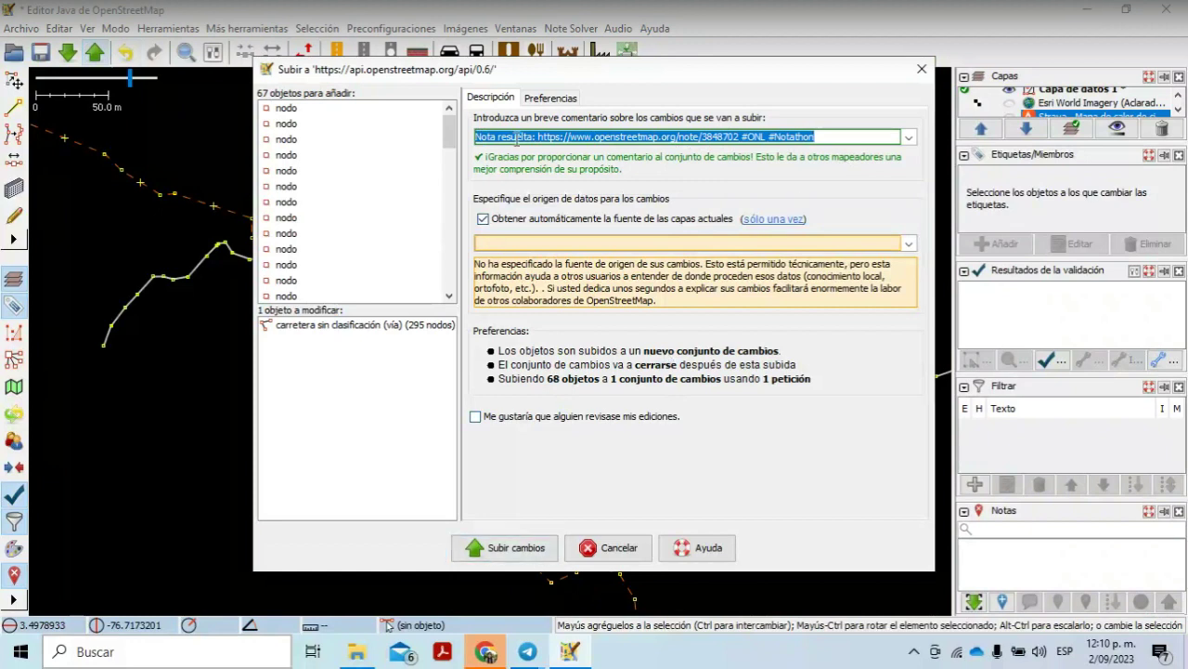
click(696, 244)
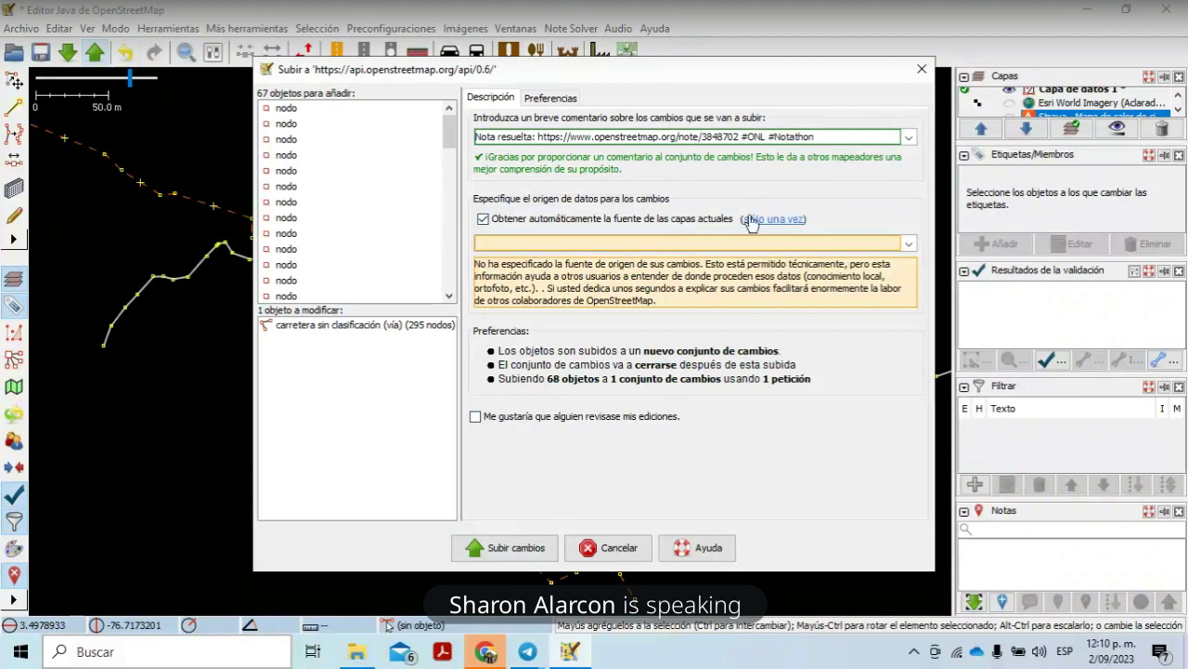
click(909, 243)
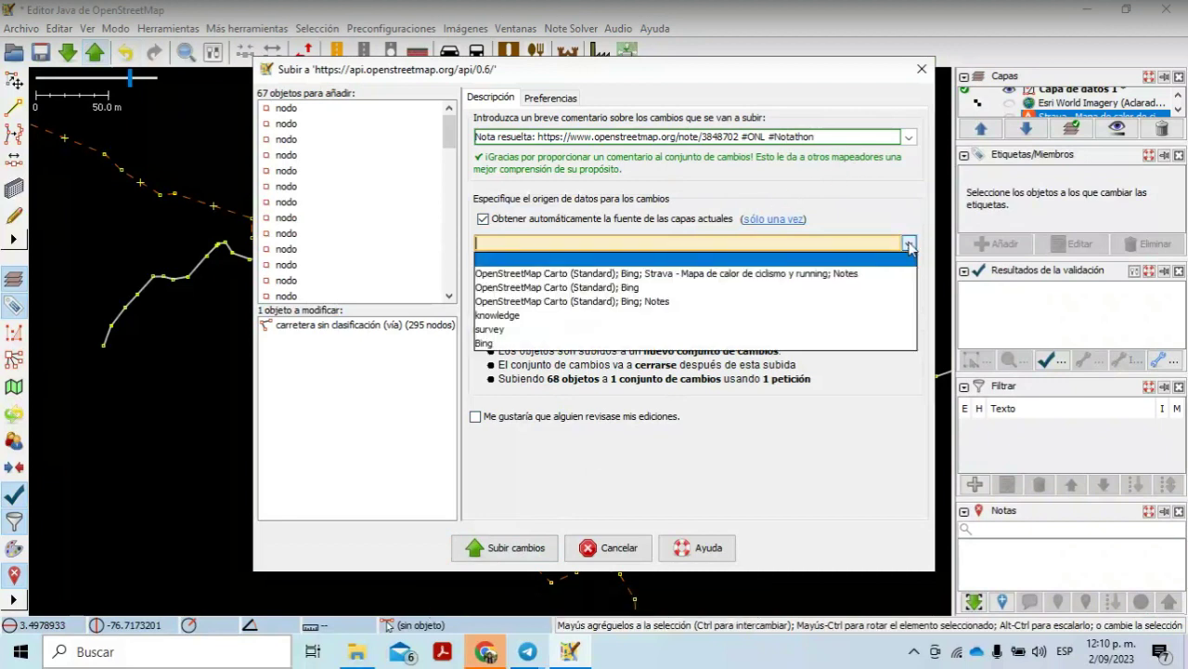
click(873, 274)
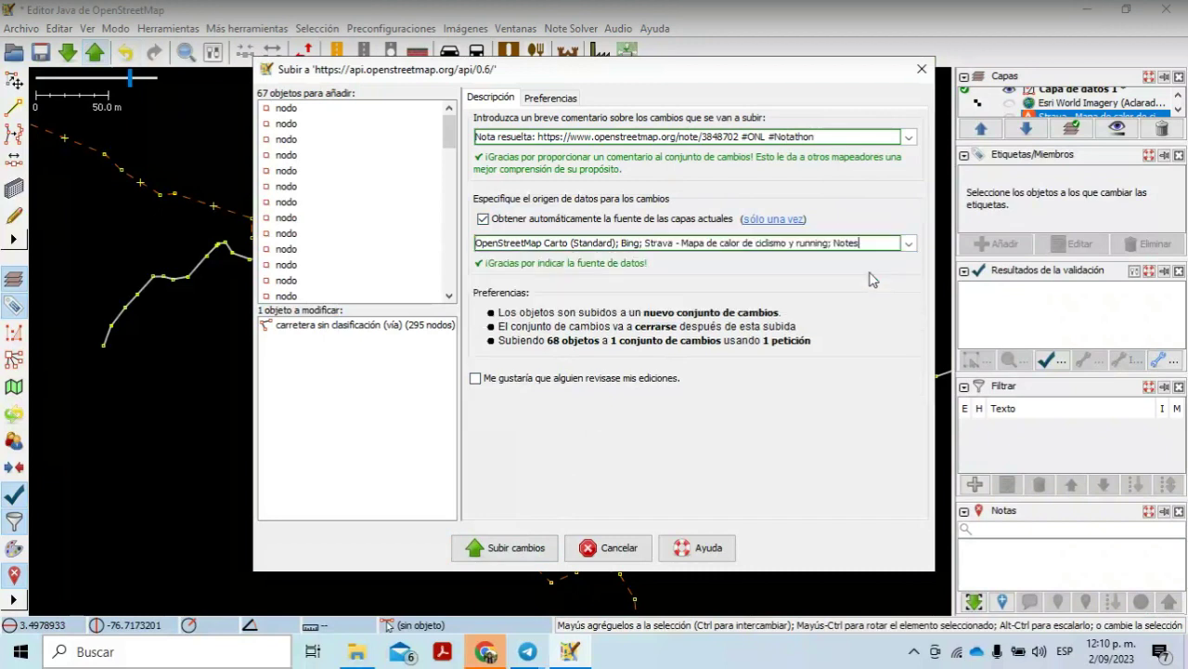
click(529, 550)
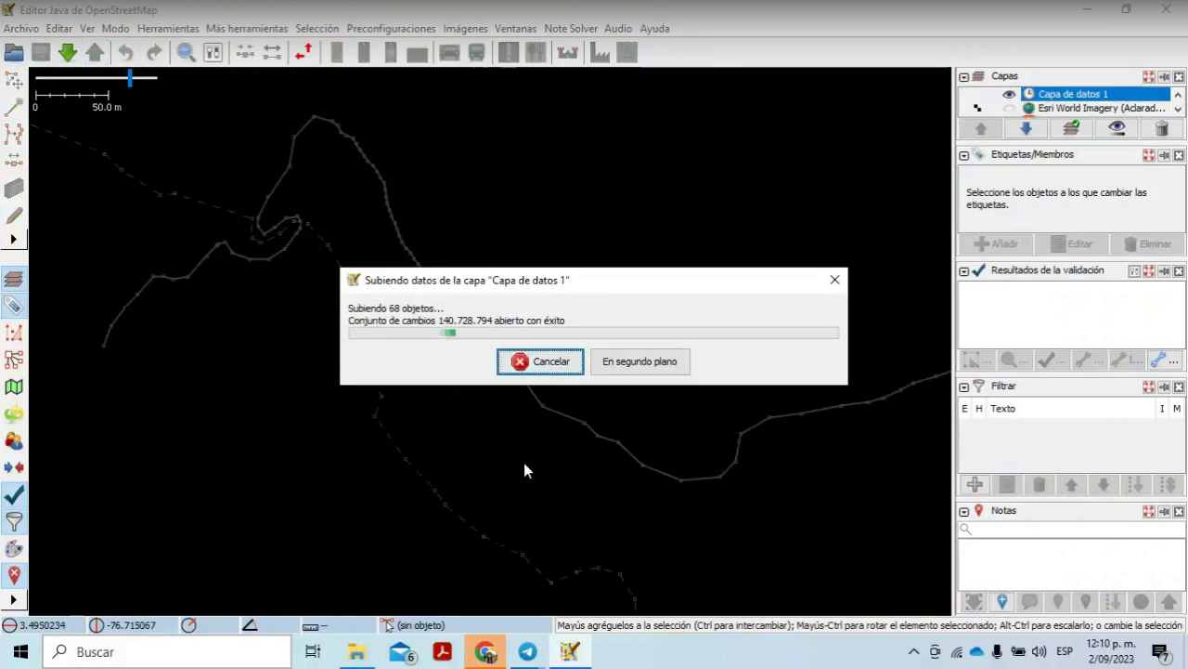
click(434, 273)
click(376, 204)
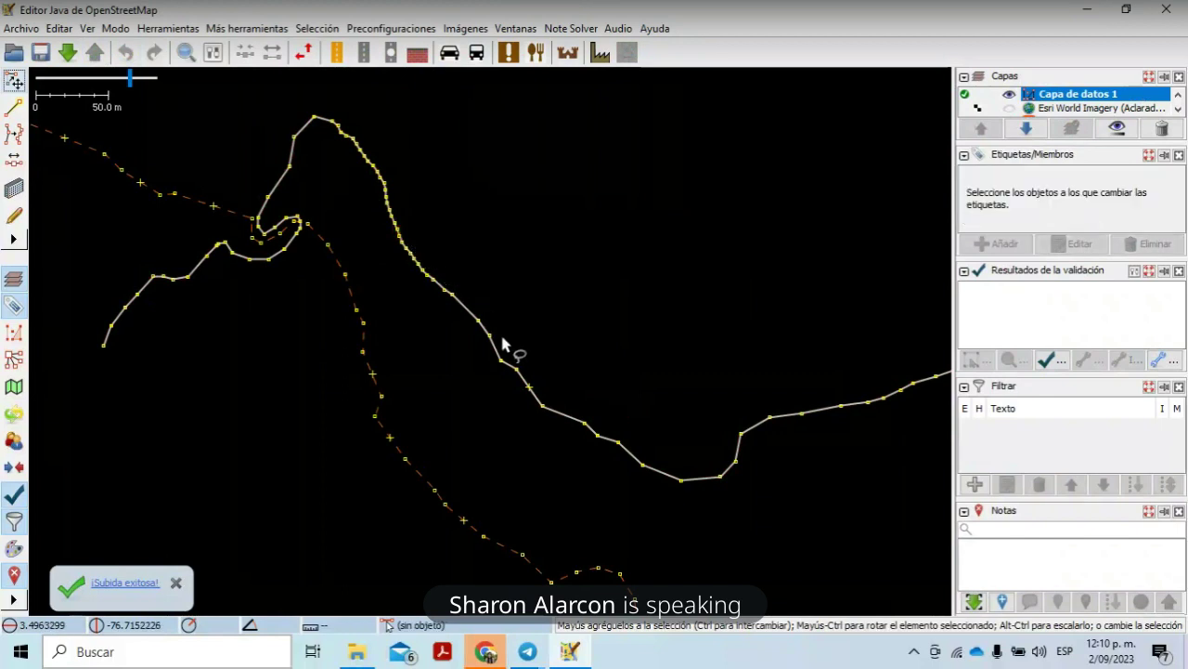
Step: Collapse the notes list and hide it from the sidebar
click(998, 512)
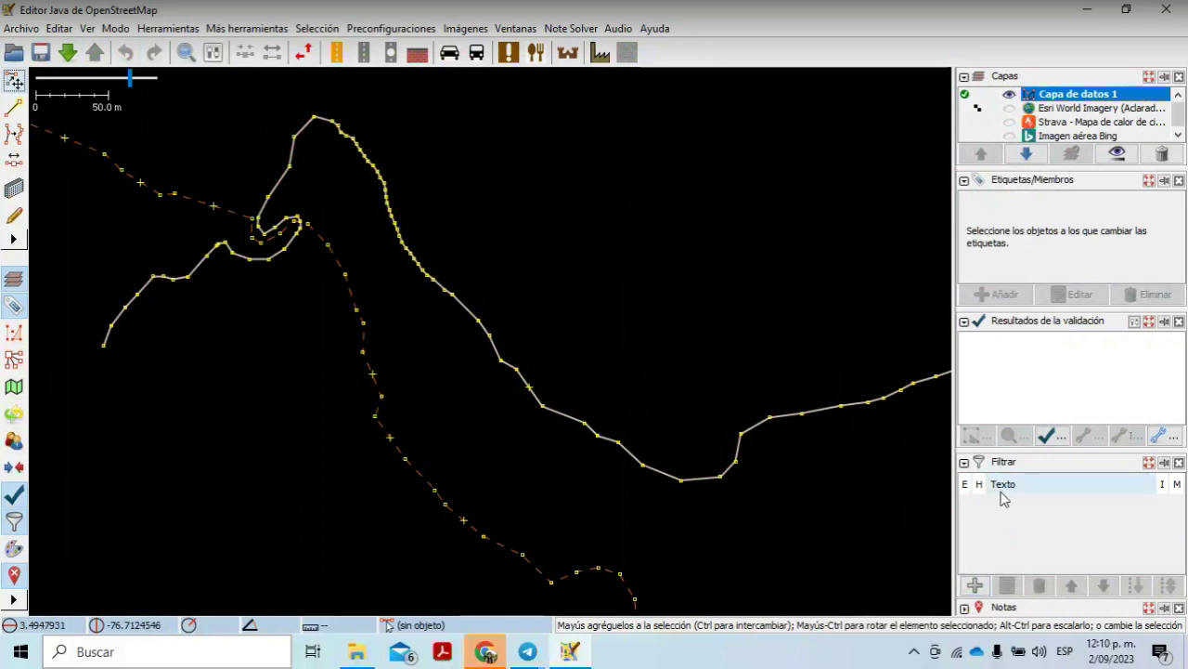
click(15, 575)
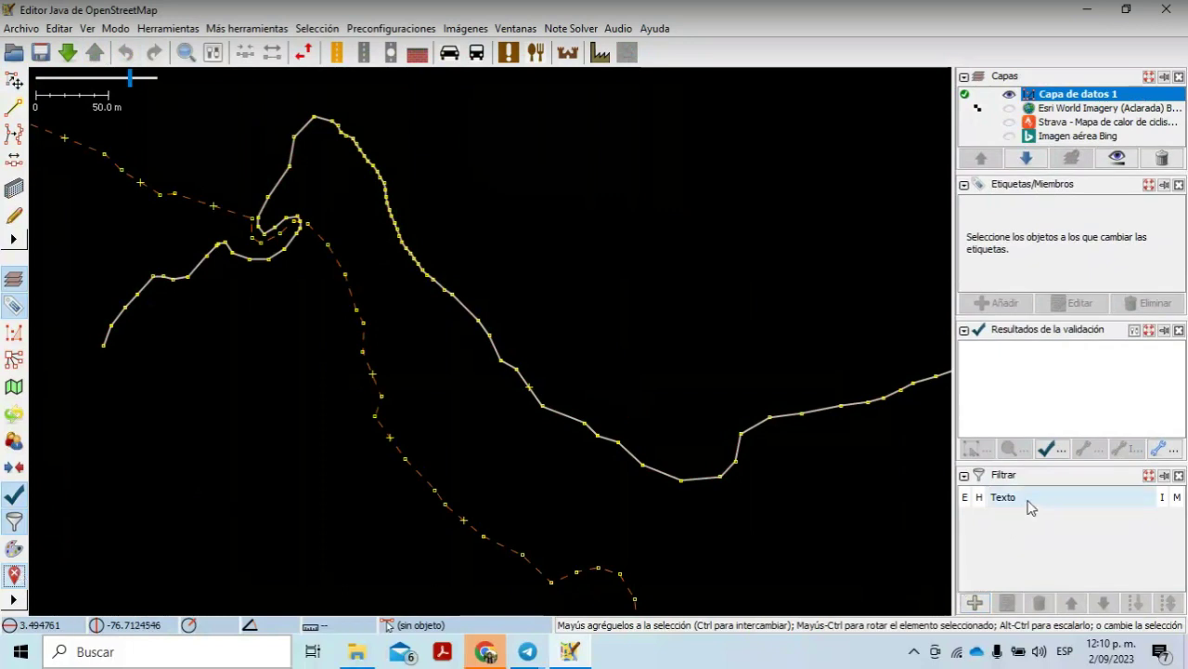
Step: Hide the filter, validation results and tags/members windows from the sidebar
click(1178, 476)
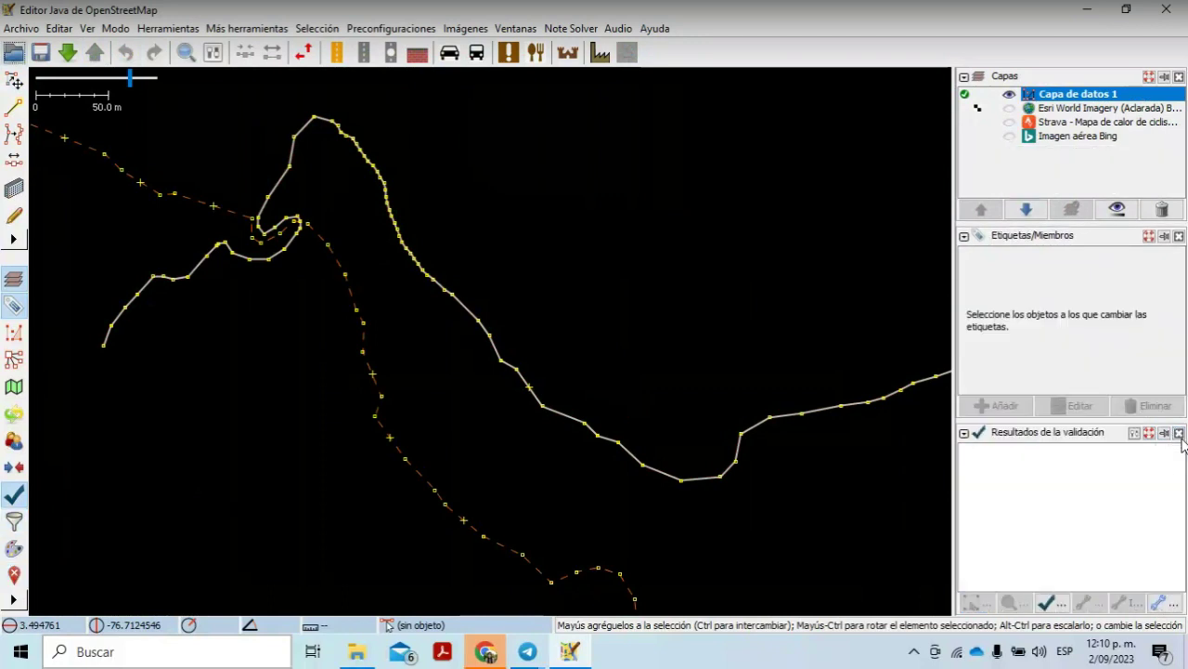
click(1179, 433)
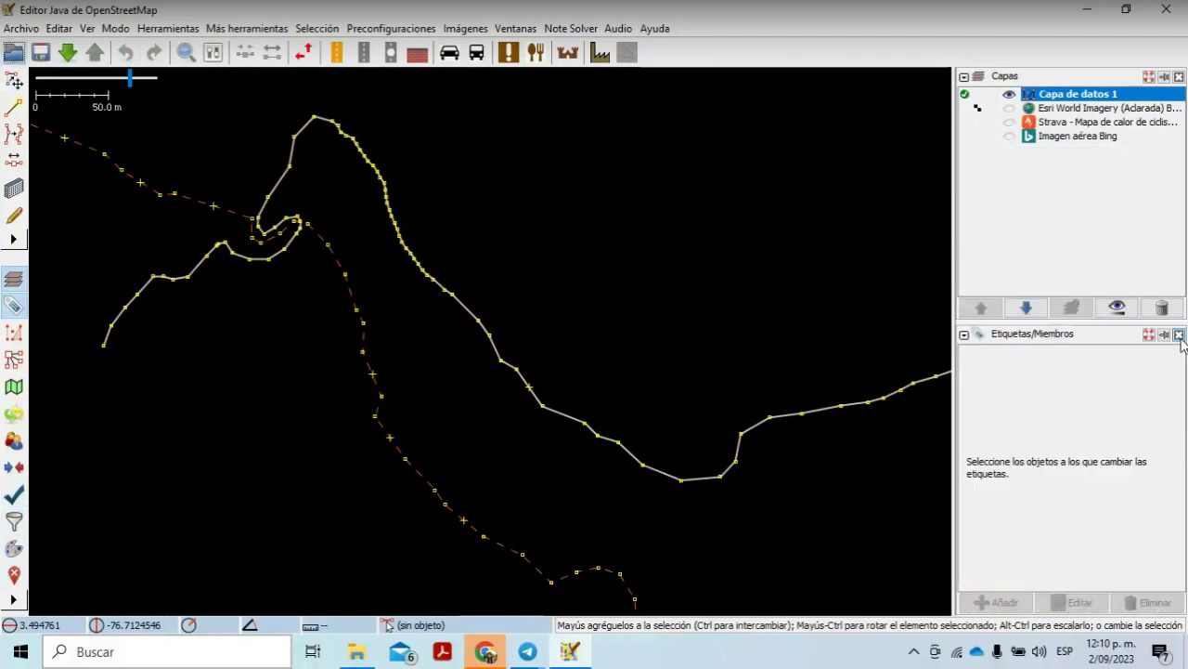
click(1179, 334)
Step: Show the notes list again and download the notes for the current map view
click(14, 576)
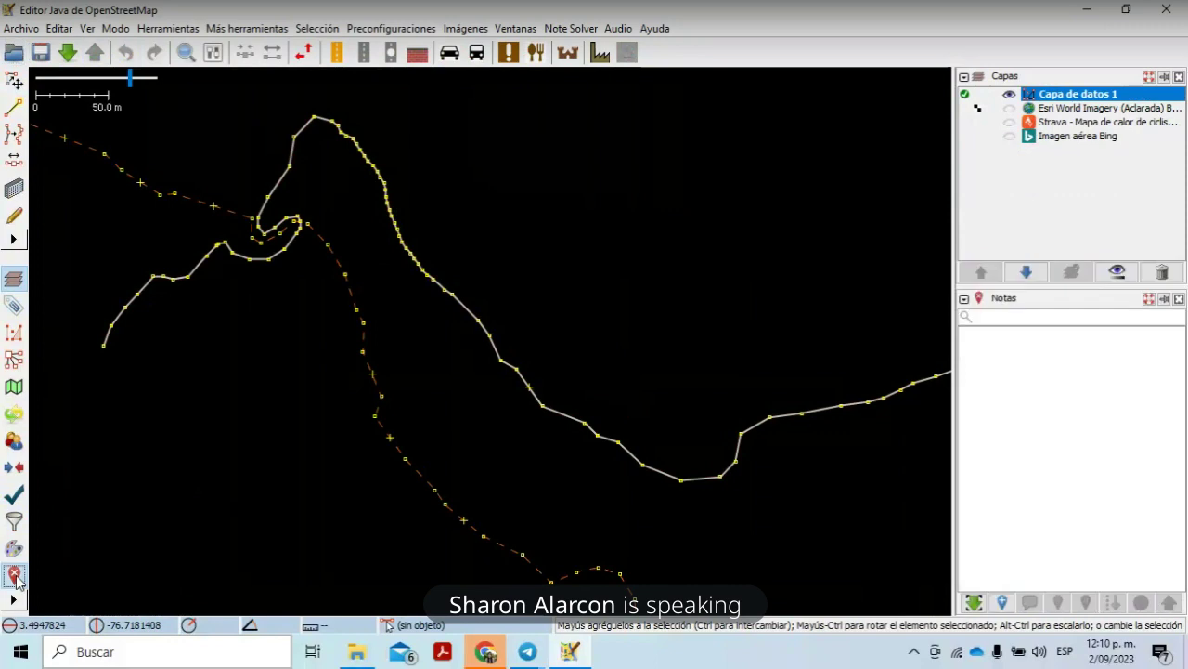
click(974, 602)
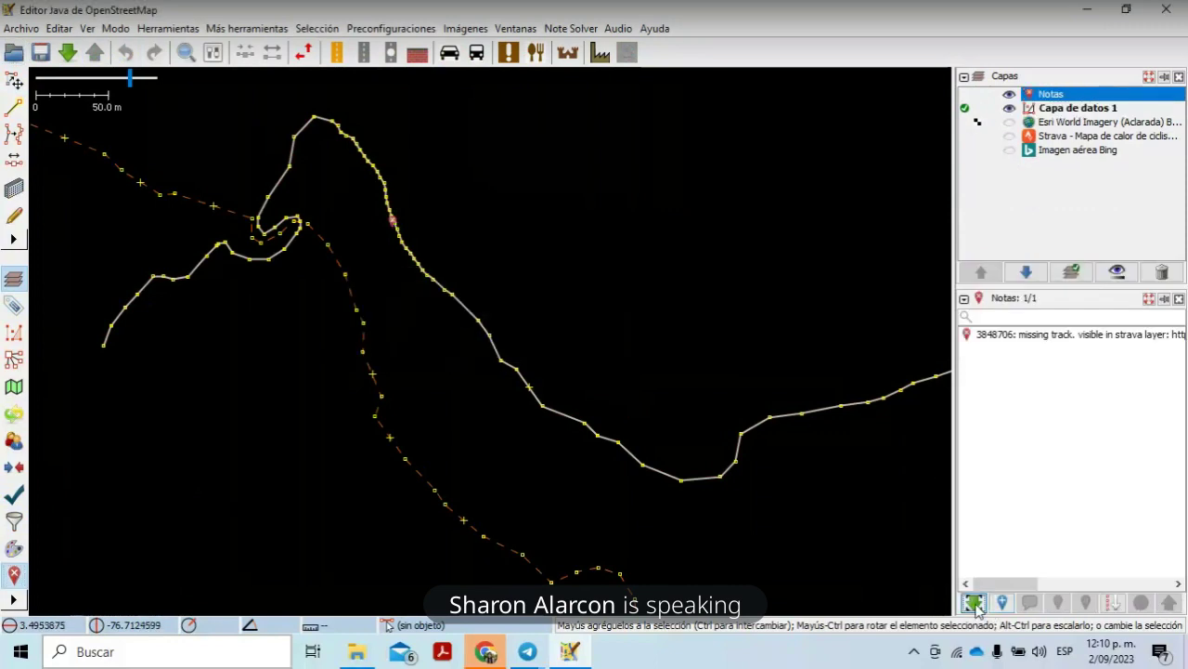
right_click(1013, 336)
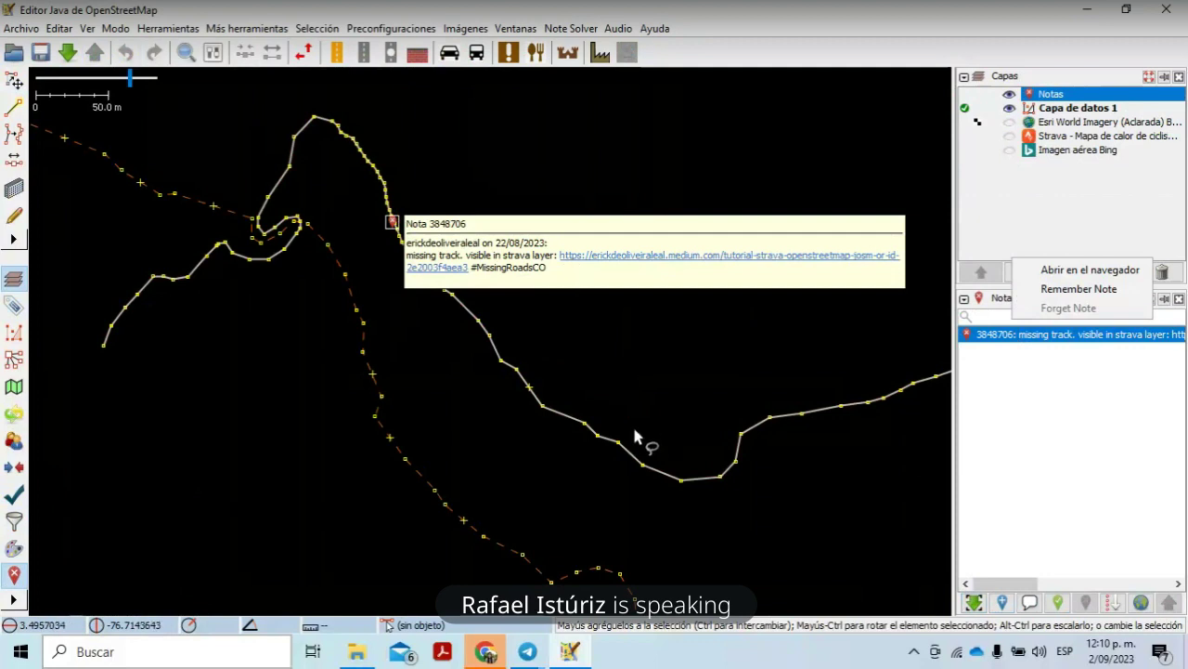
click(573, 369)
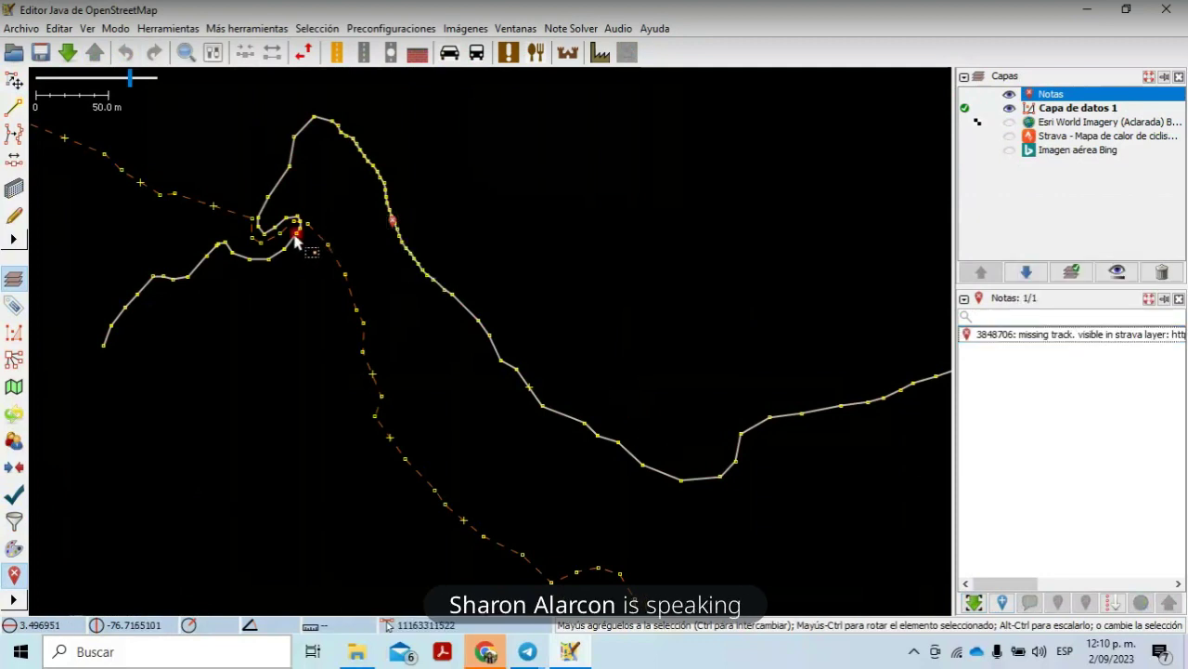
Step: Show the Strava heatmap layer and trace its continuation with fast drawing from the mapped road's southern end to the heatmap's tip
click(1008, 137)
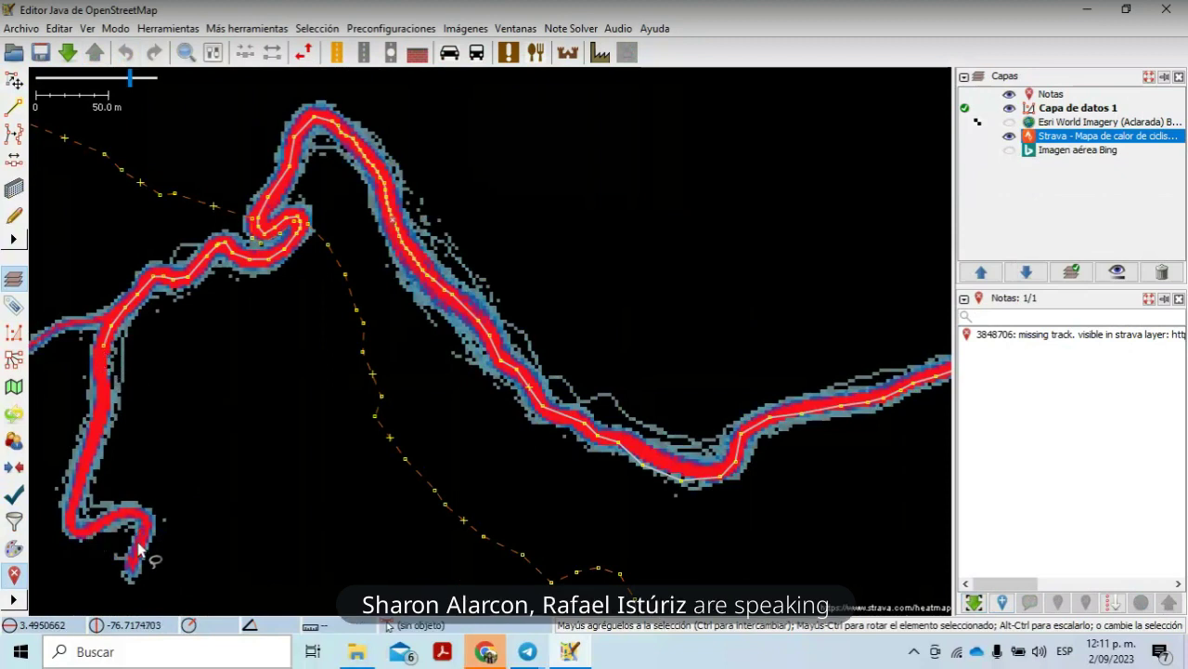
drag(205, 475, 520, 328)
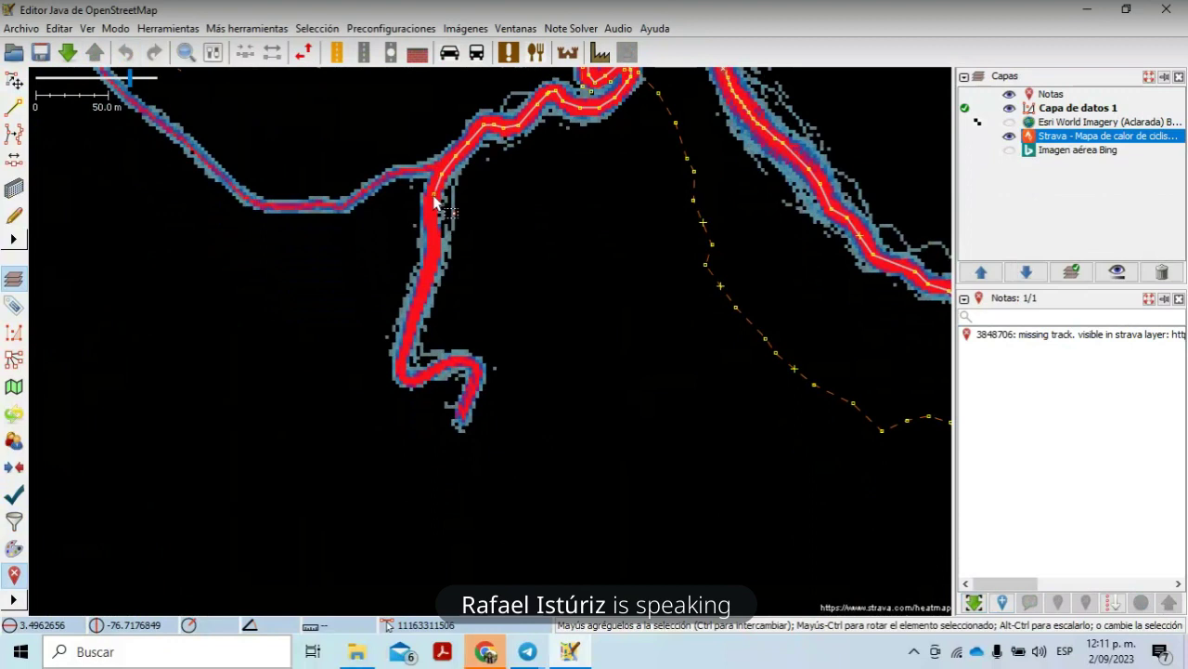
key(a)
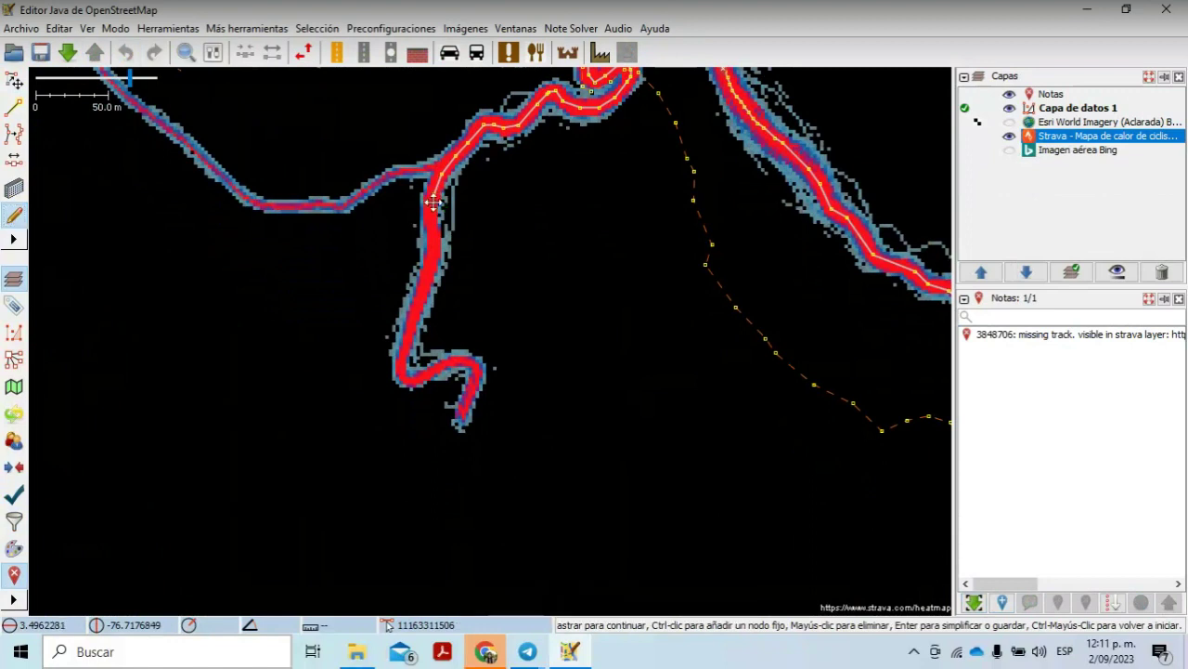
right_click(435, 206)
click(434, 196)
key(Escape)
mouse_move(434, 197)
mouse_down()
mouse_move(432, 261)
mouse_move(401, 365)
mouse_move(406, 351)
mouse_up()
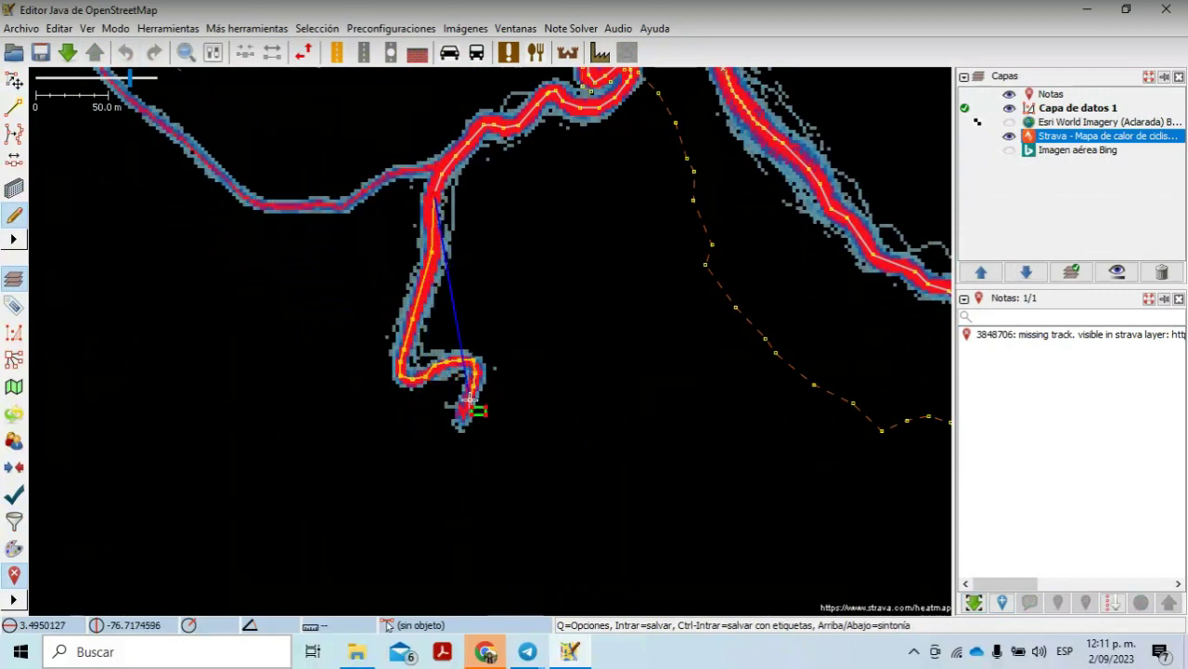
click(468, 403)
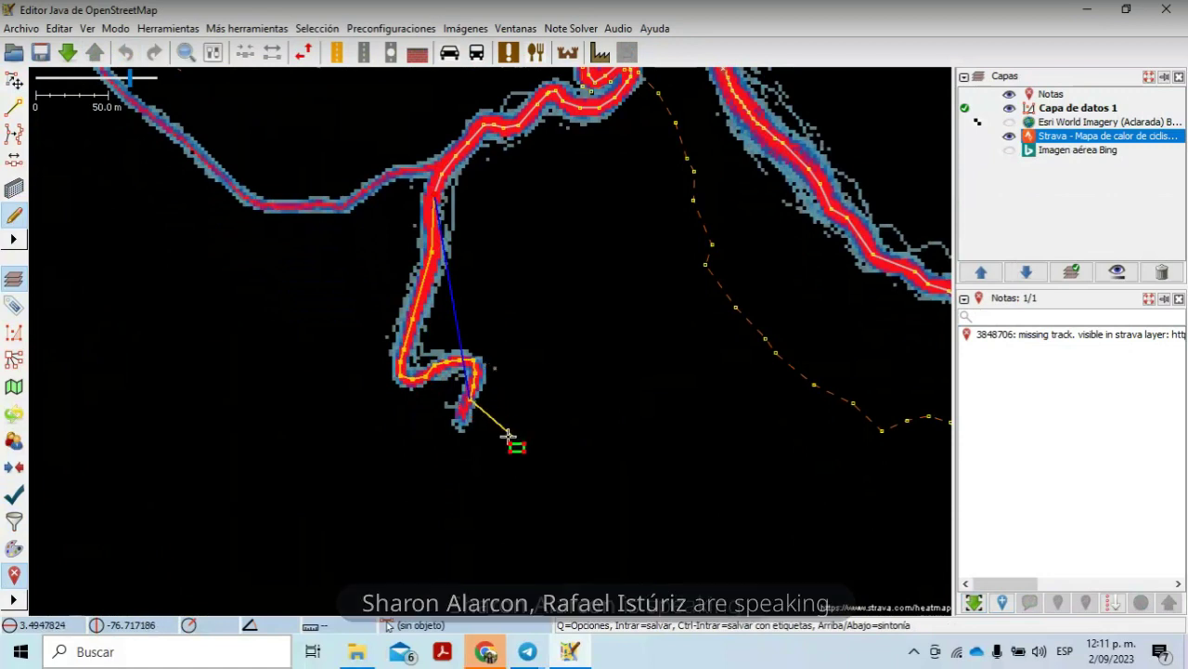
double_click(463, 409)
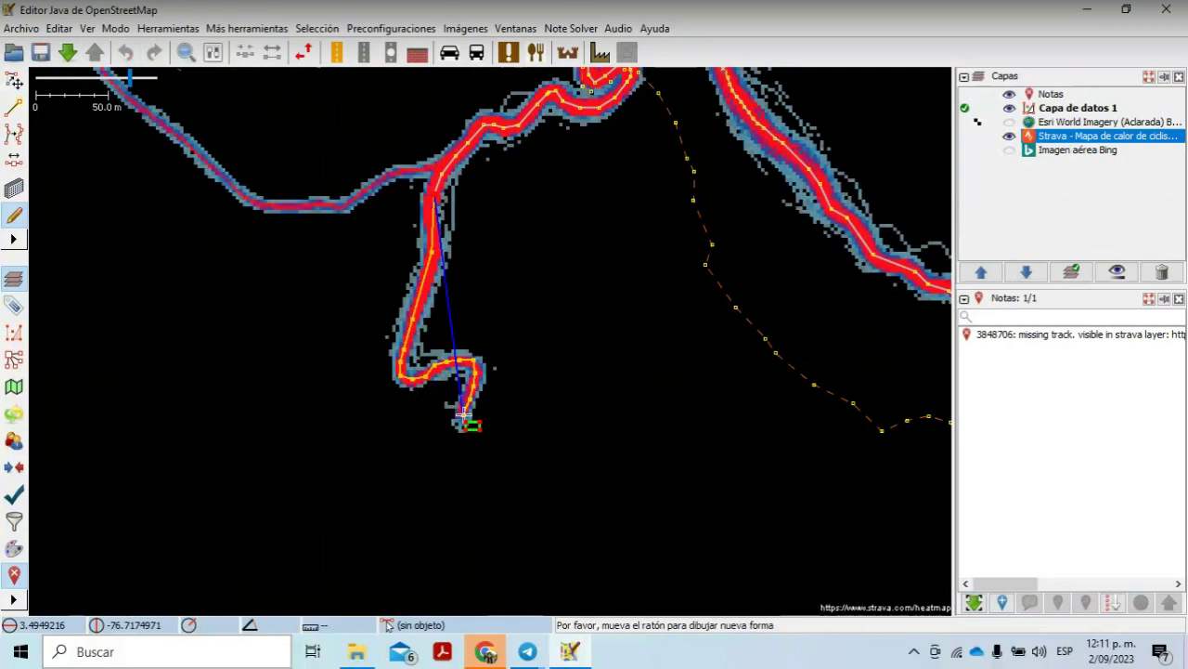
key(Escape)
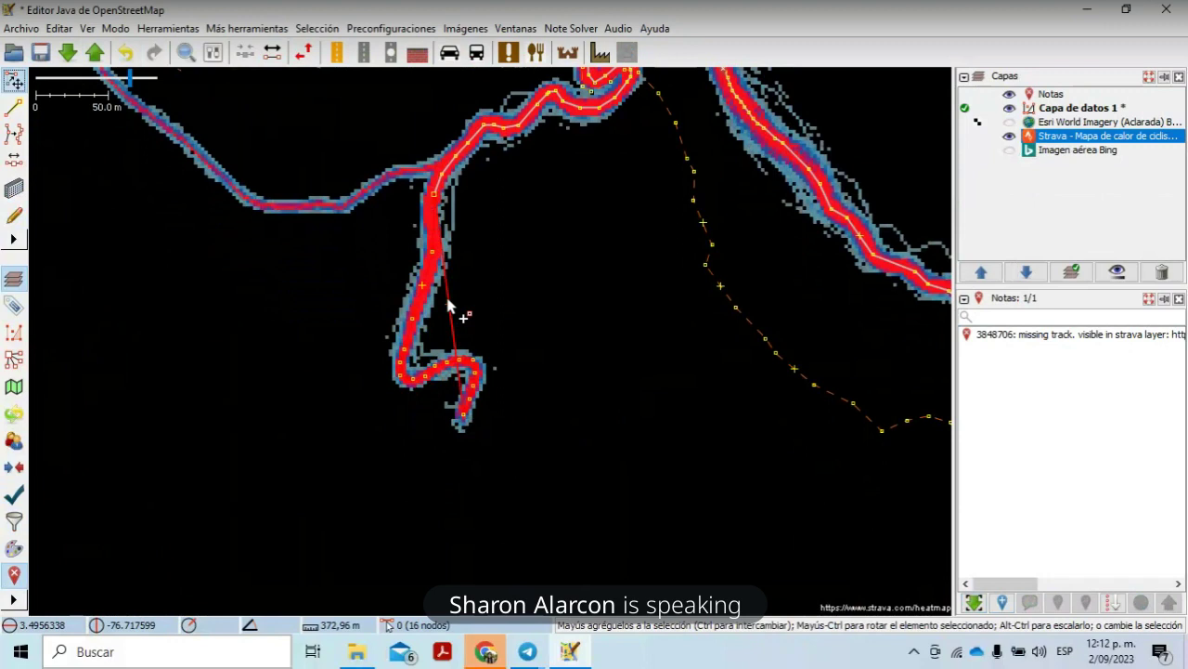
Step: Try to remove the trace's straight closing segment by deleting its southern end node
scroll(448, 306, up, 1)
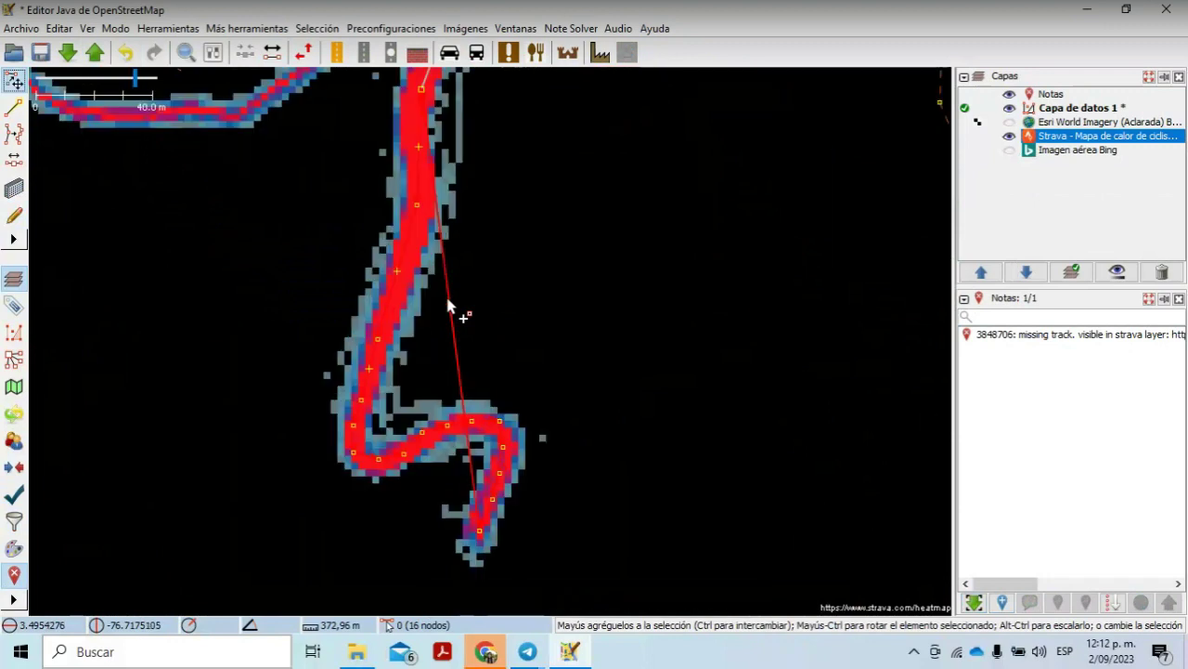
scroll(448, 305, down, 2)
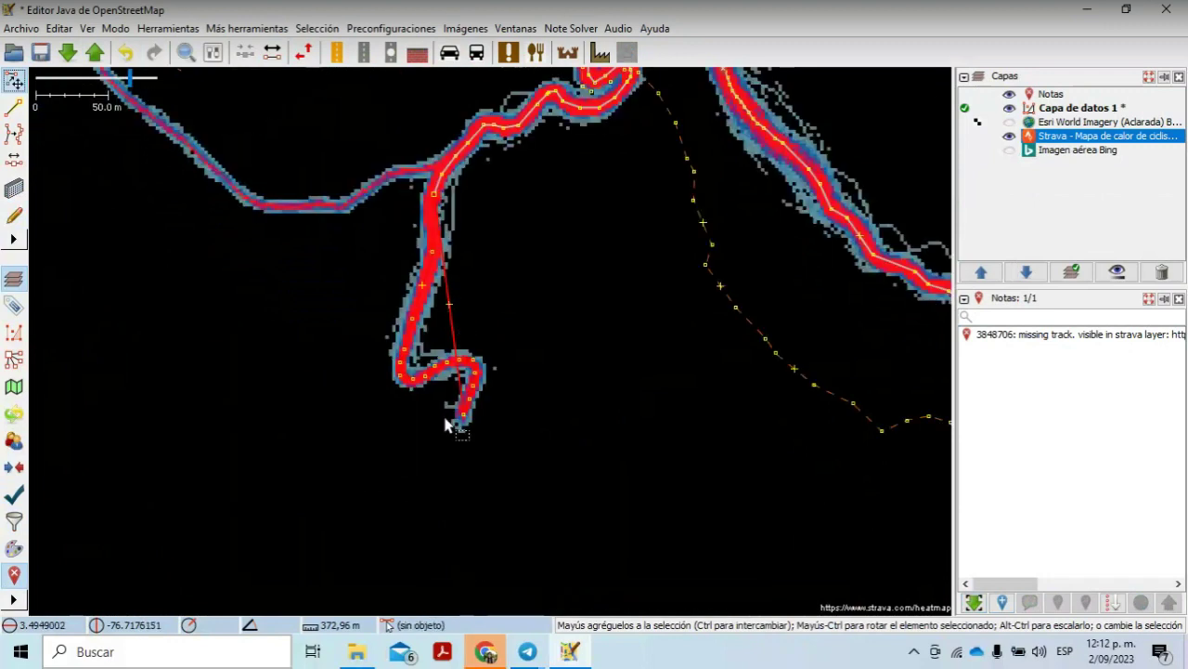
scroll(448, 425, up, 5)
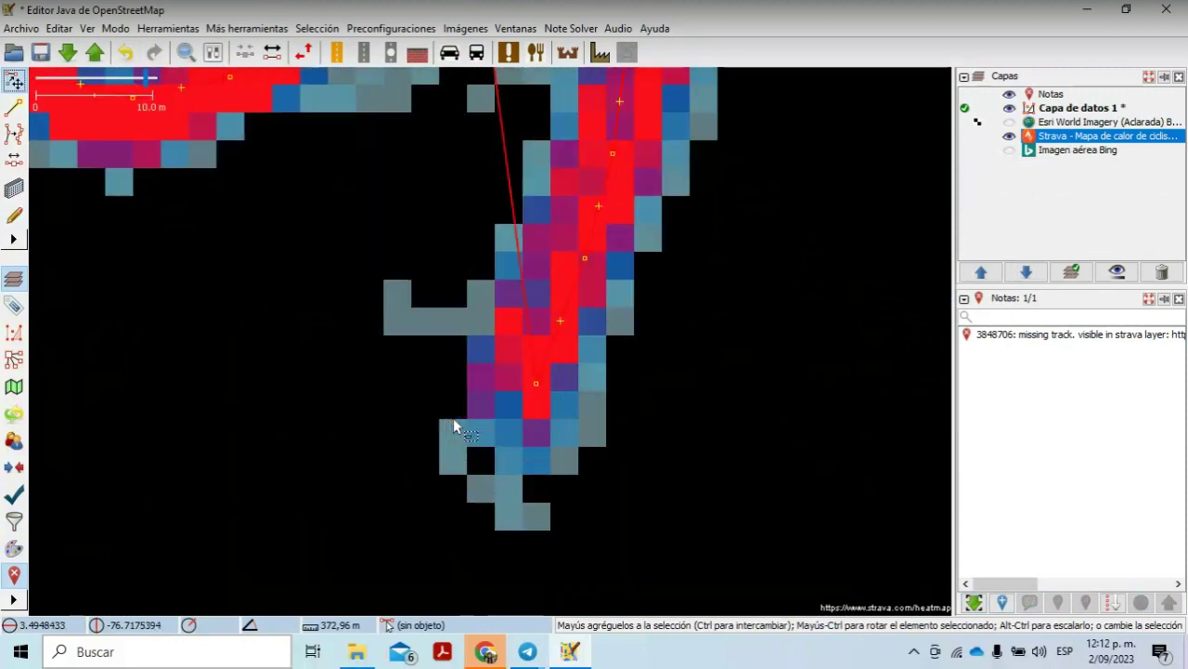
right_click(536, 384)
key(Escape)
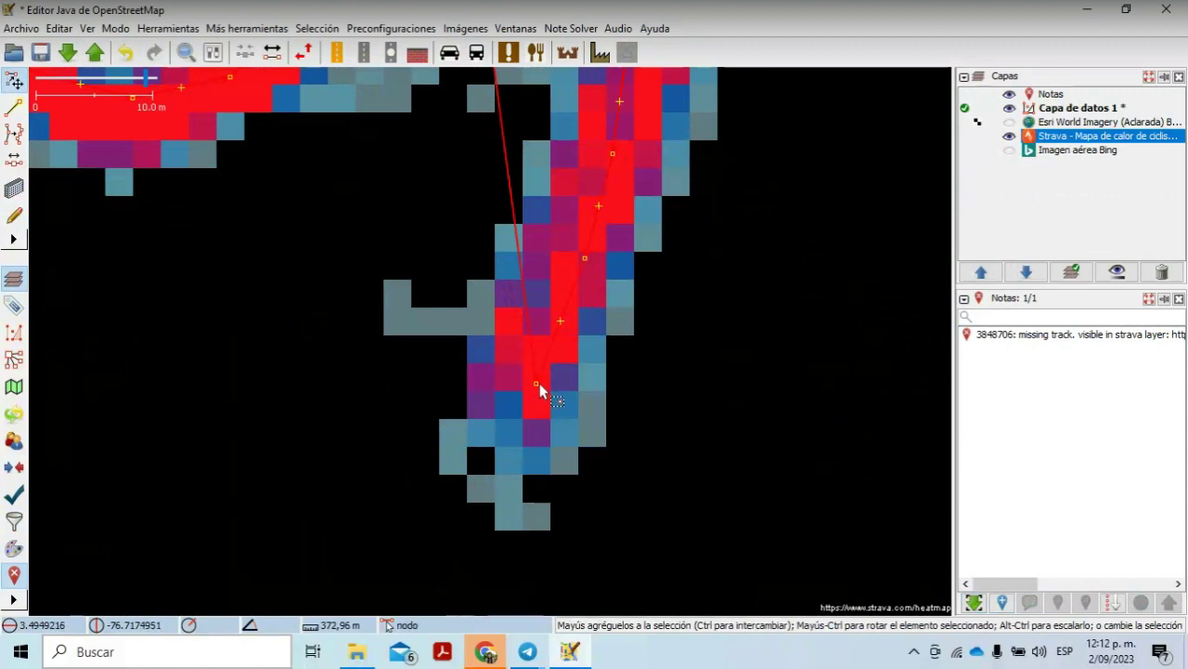
right_click(539, 385)
click(539, 382)
click(535, 382)
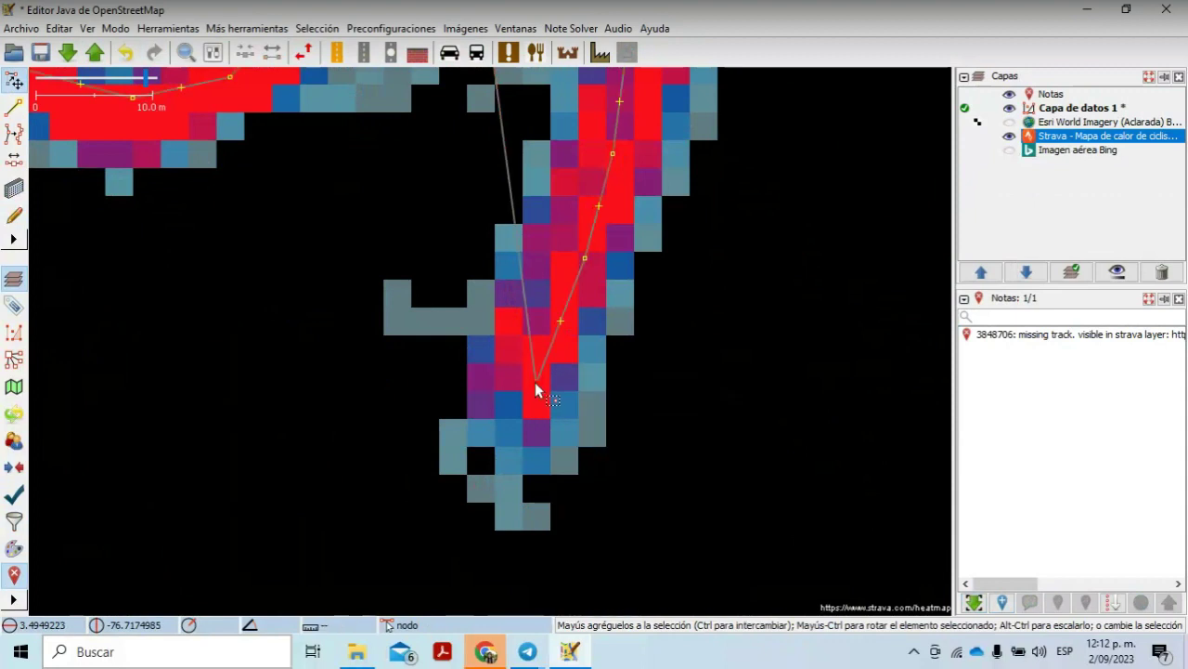
right_click(535, 382)
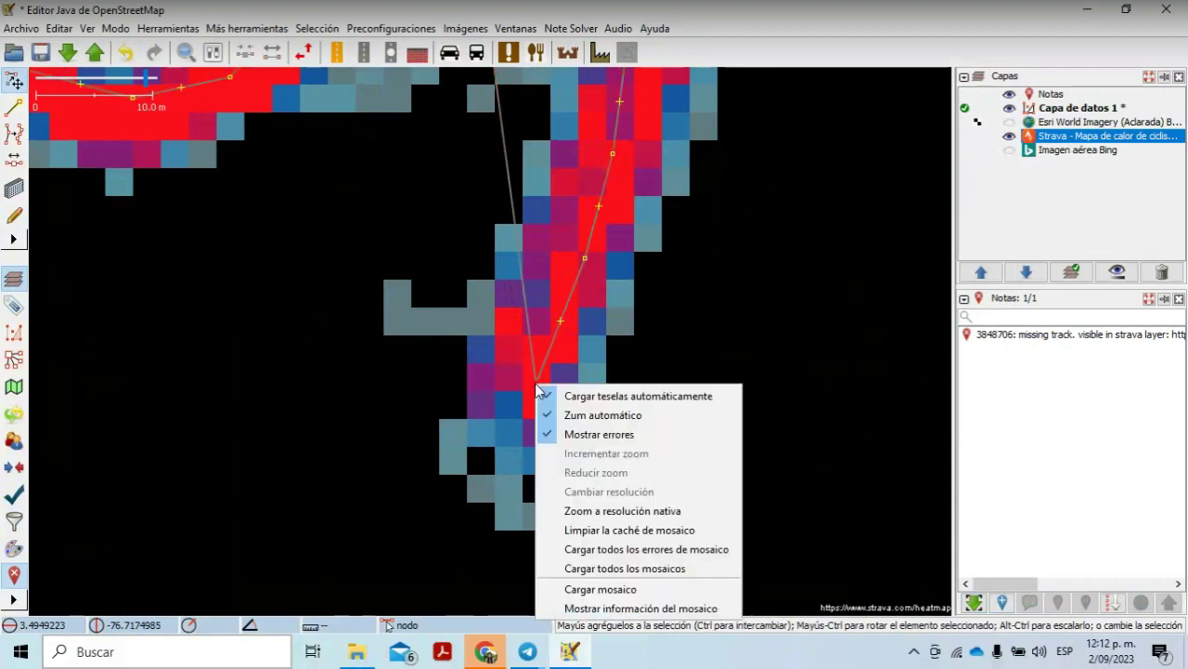
click(536, 384)
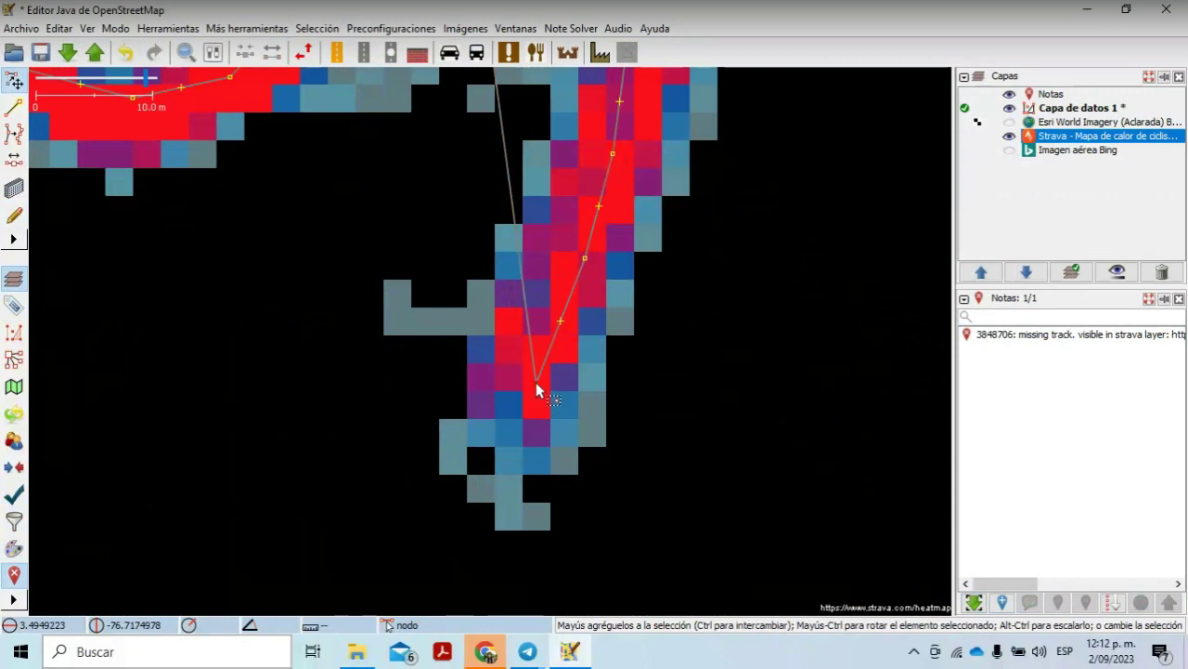
key(ctrl+z)
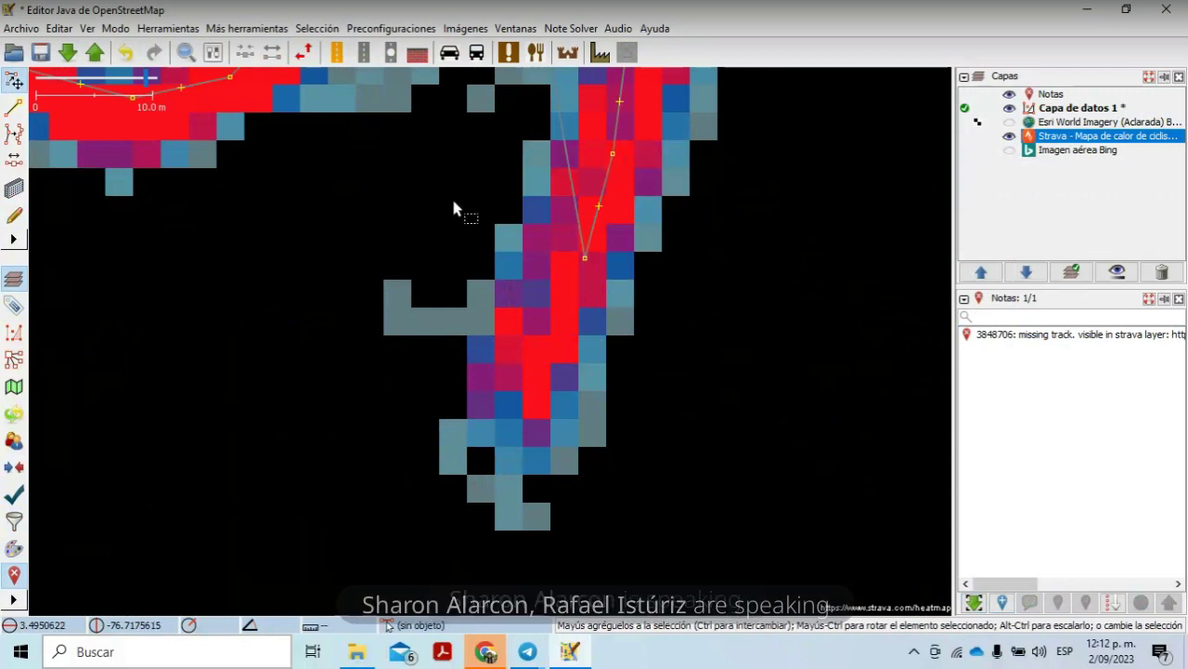
Step: Select the traced way, undo back past its drawing and redo to restore the complete trace
drag(451, 196, 490, 410)
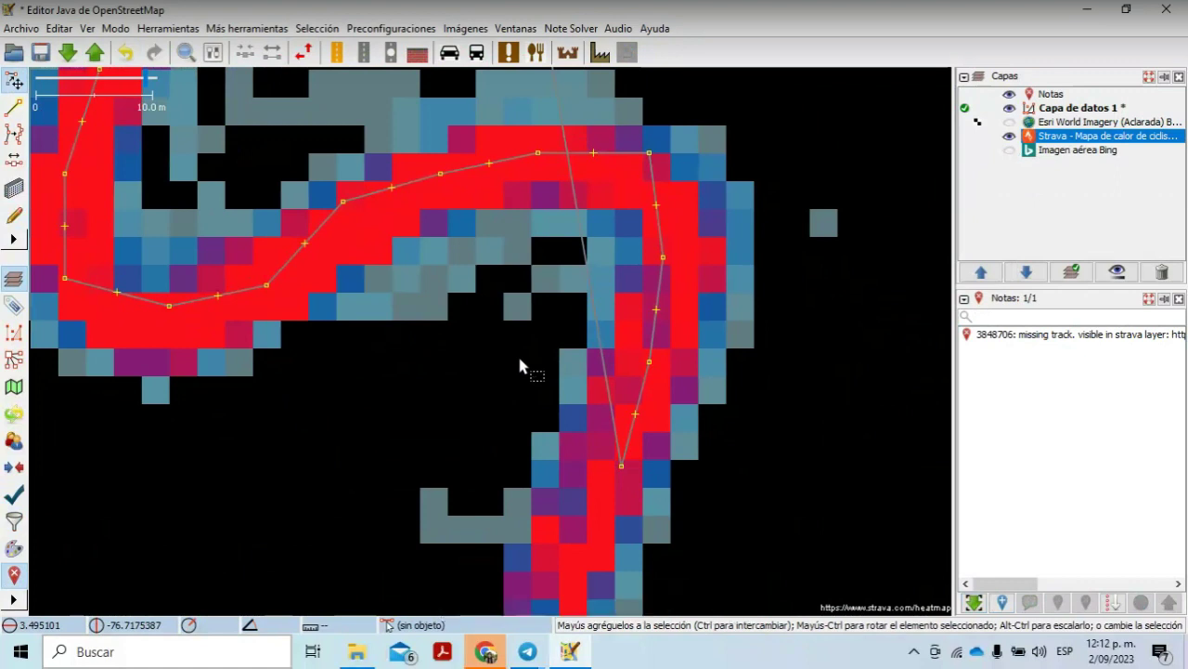
scroll(519, 360, down, 3)
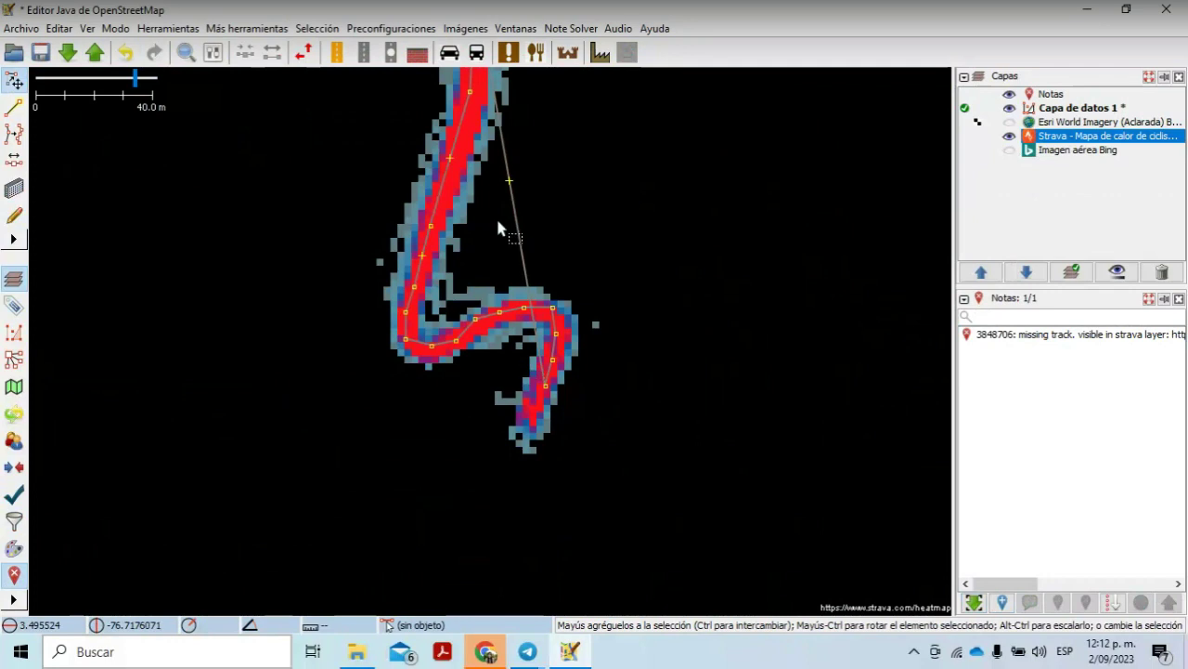
drag(476, 193, 483, 351)
click(521, 371)
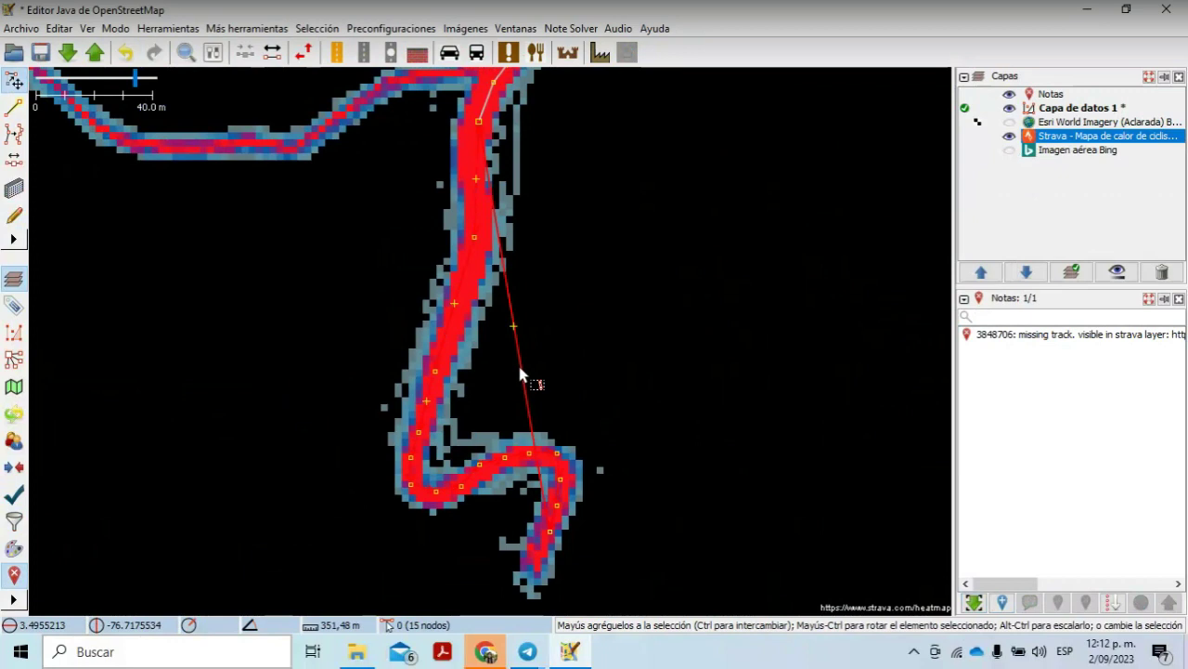
key(ctrl+z)
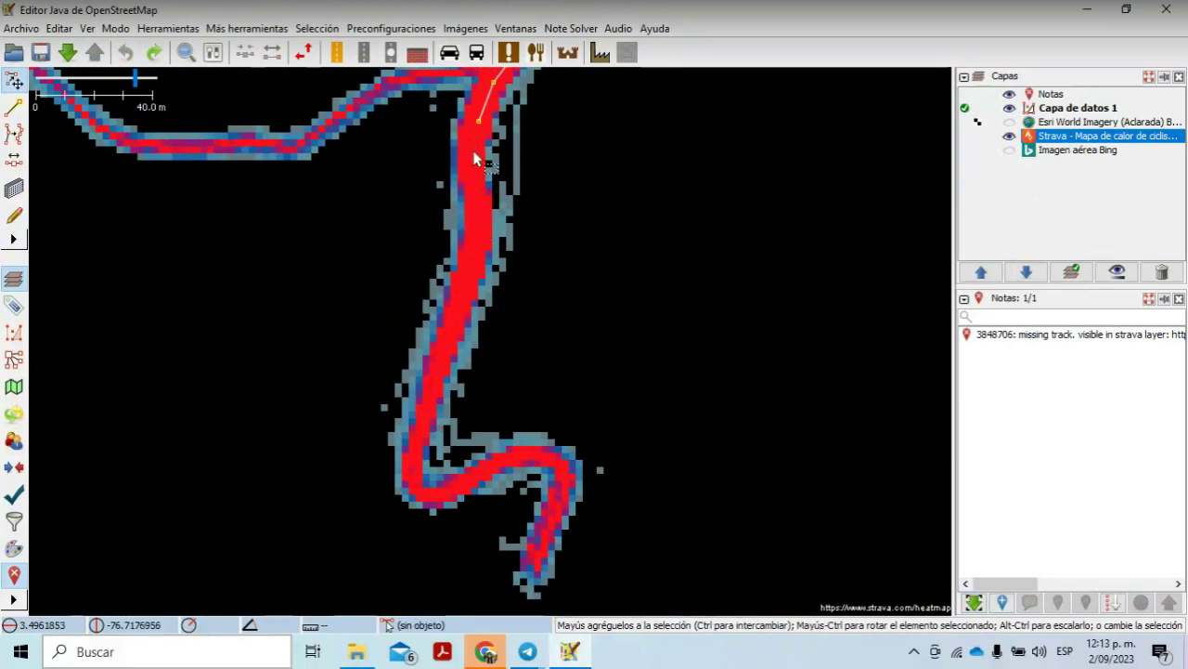
key(ctrl+y)
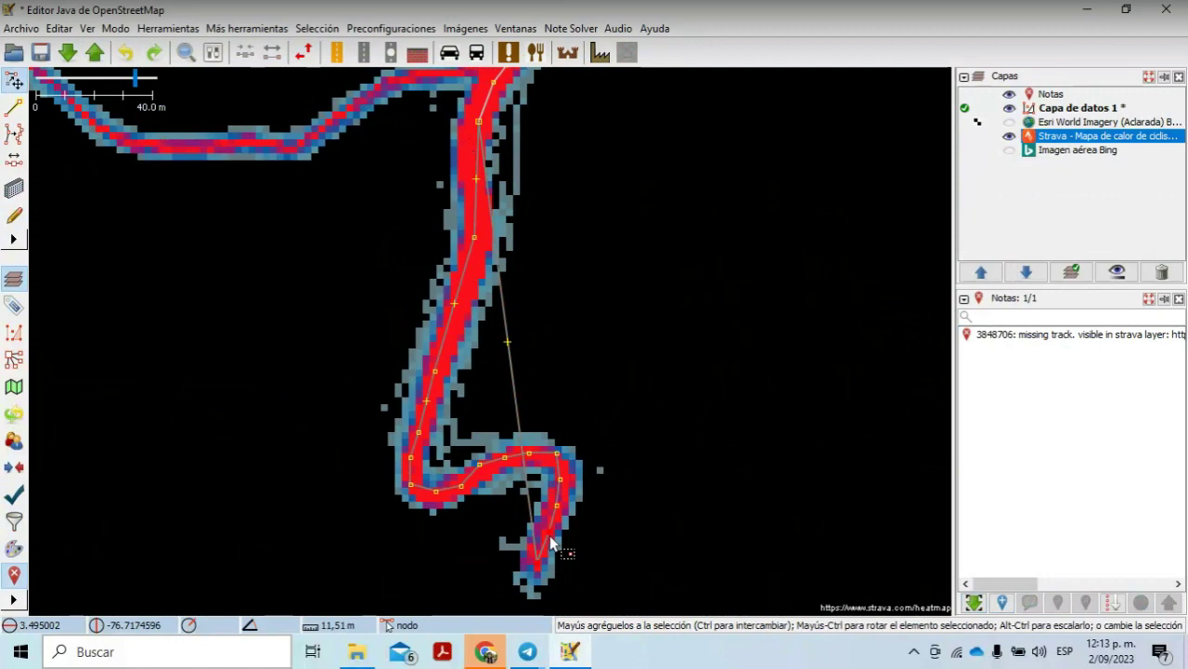
Step: Split the traced way at its two southernmost nodes and delete the tip node to remove the straight closing segment
click(168, 28)
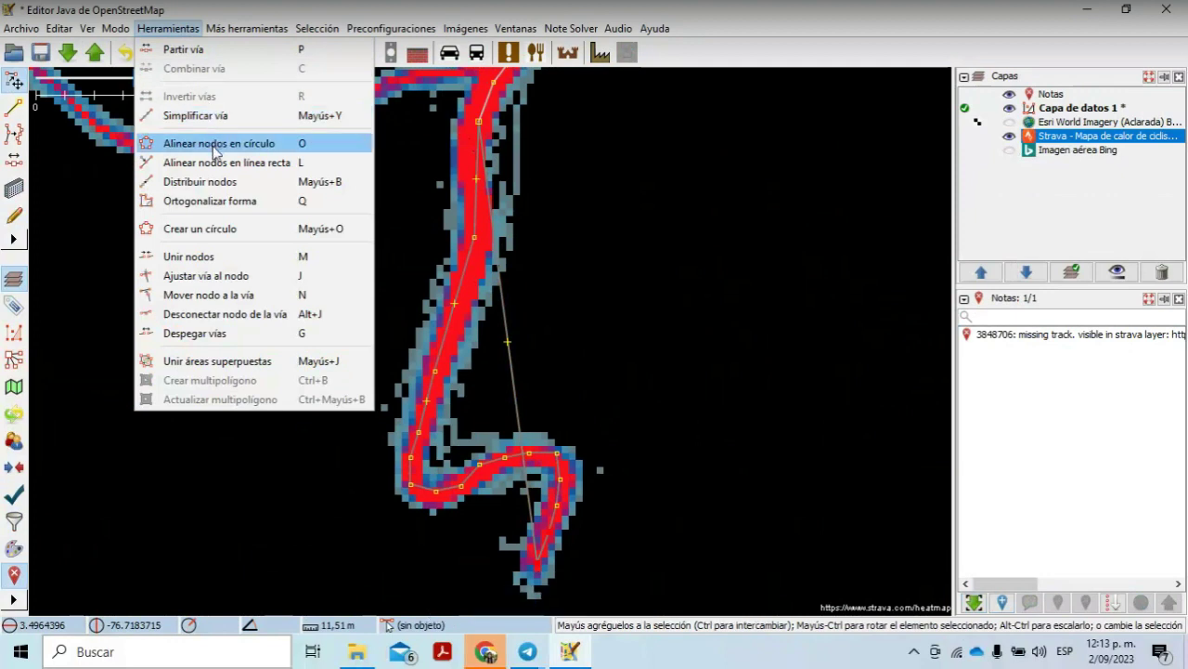
click(212, 54)
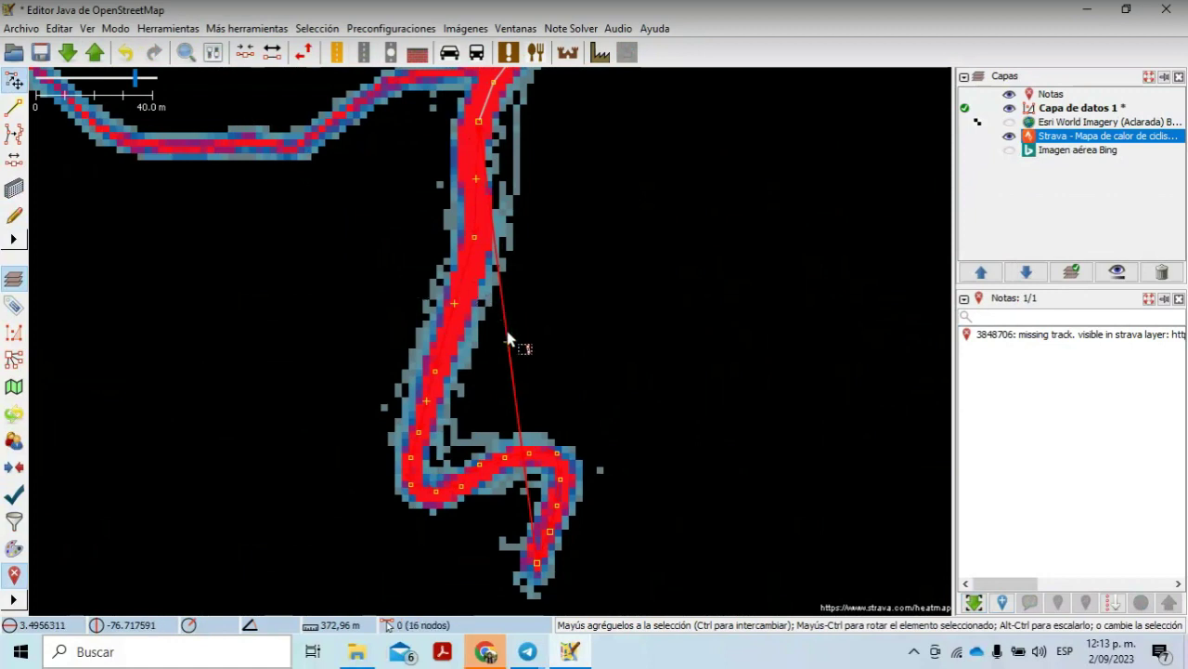
click(538, 566)
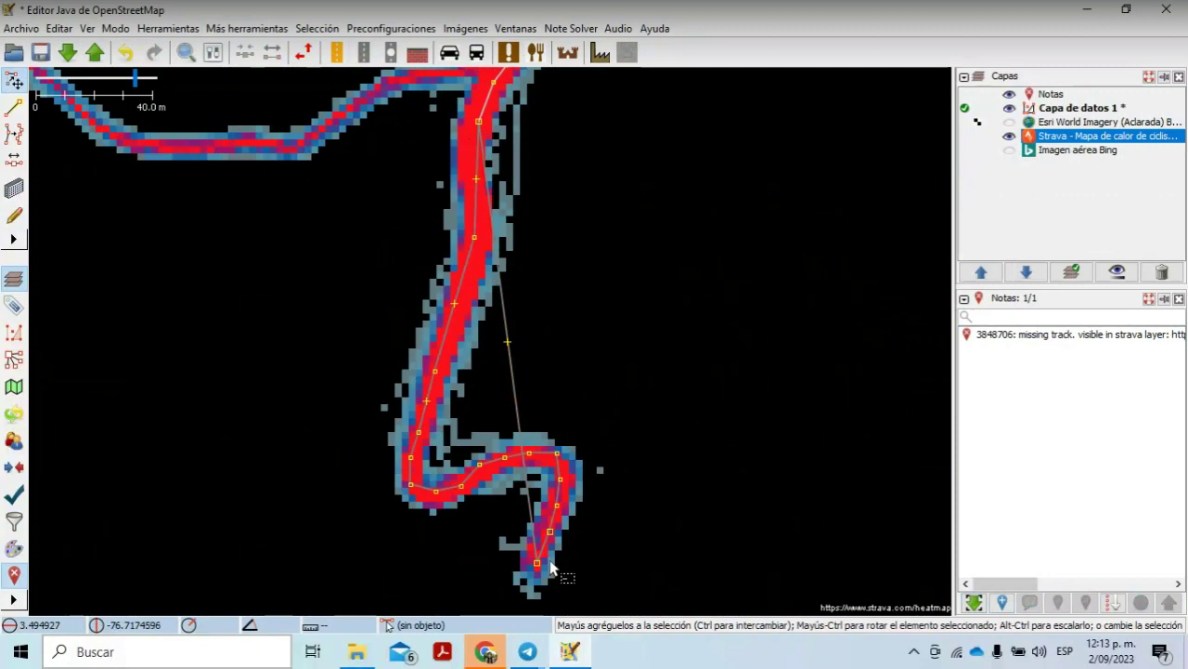
scroll(551, 568, up, 2)
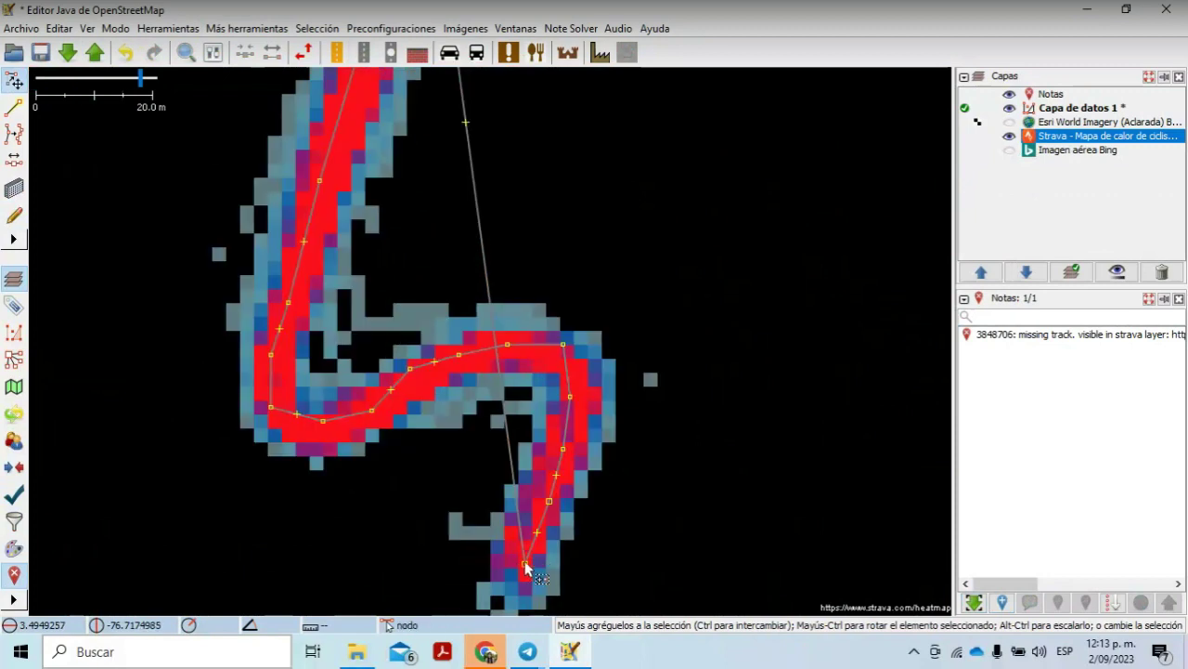
key(Delete)
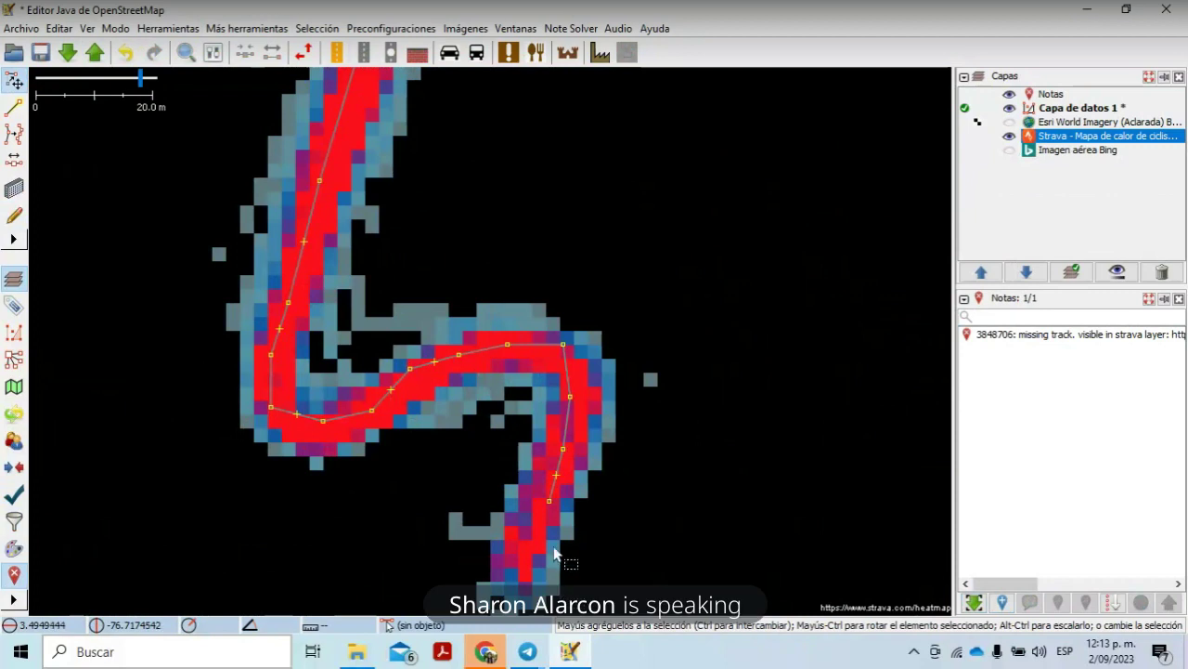
Step: Move the trace's end node to the heatmap's tip and adjust nodes around the bends to follow the heatmap's centre
drag(550, 502, 522, 576)
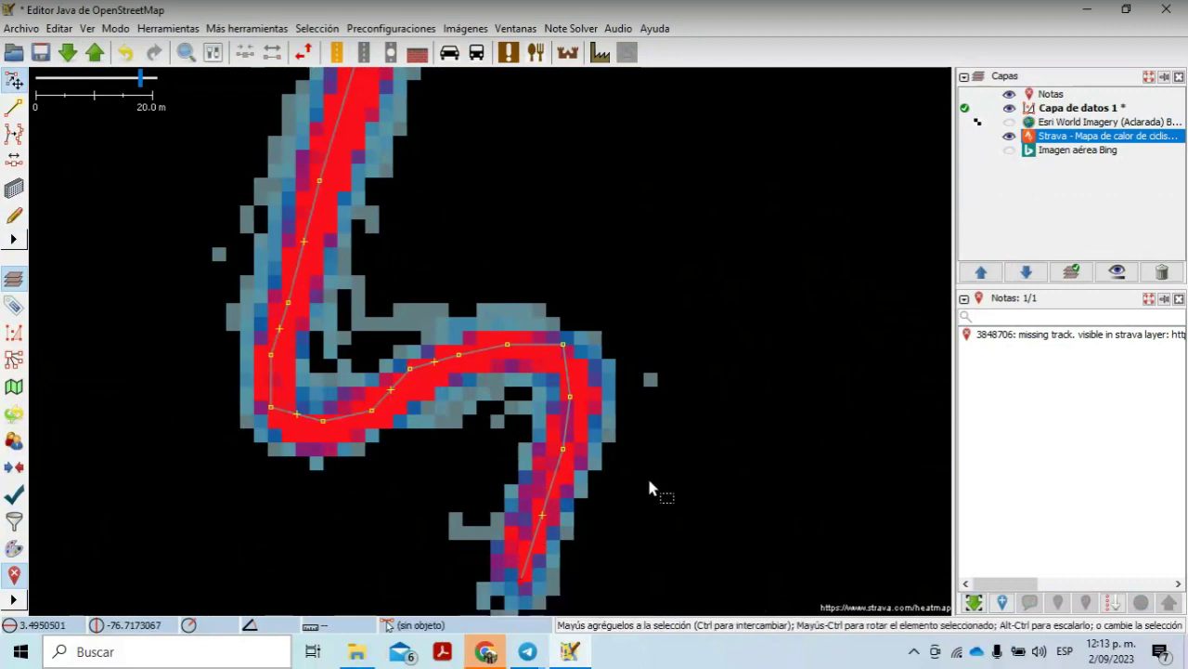
drag(563, 344, 554, 352)
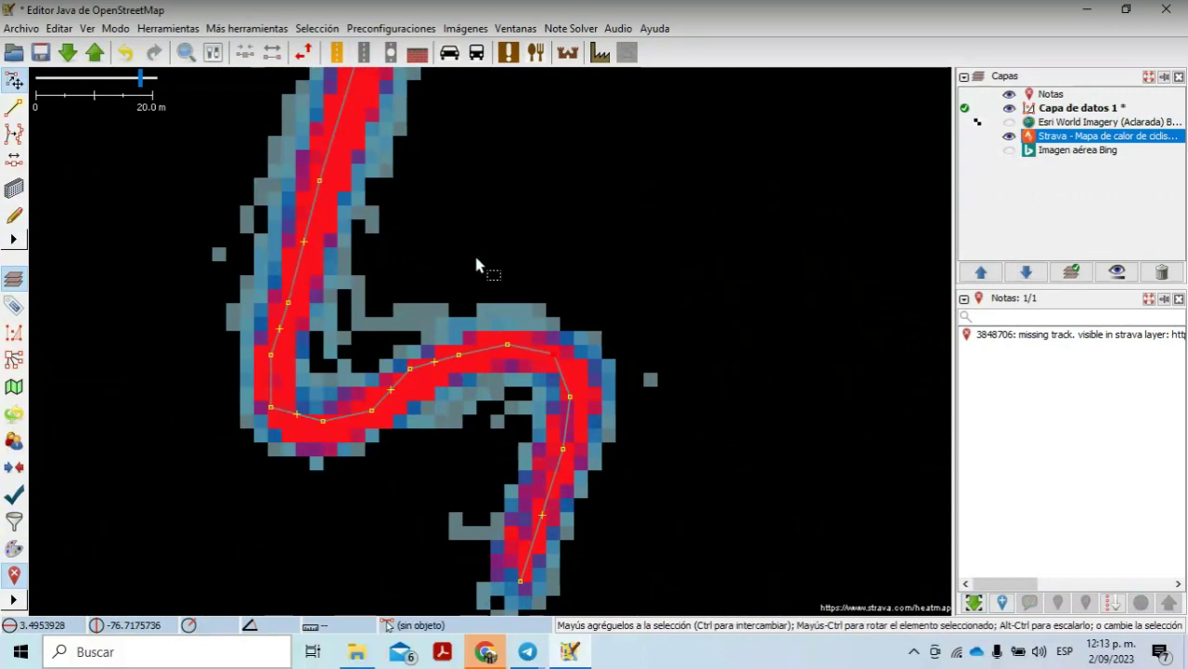
drag(299, 418, 293, 422)
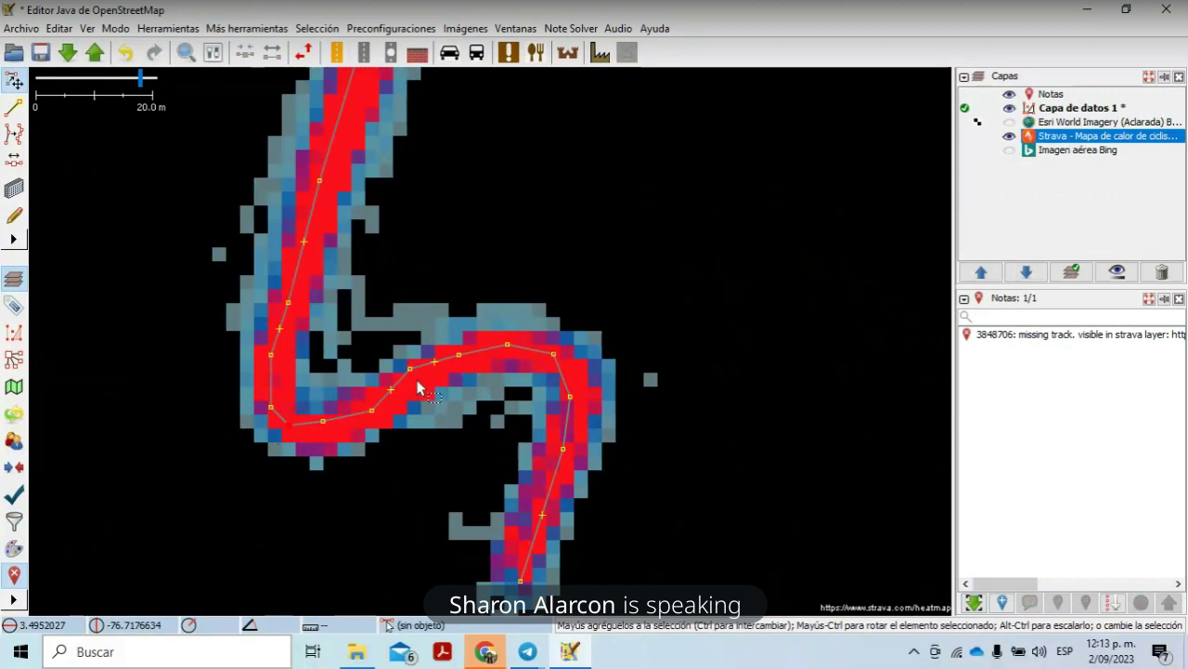
drag(412, 372, 417, 377)
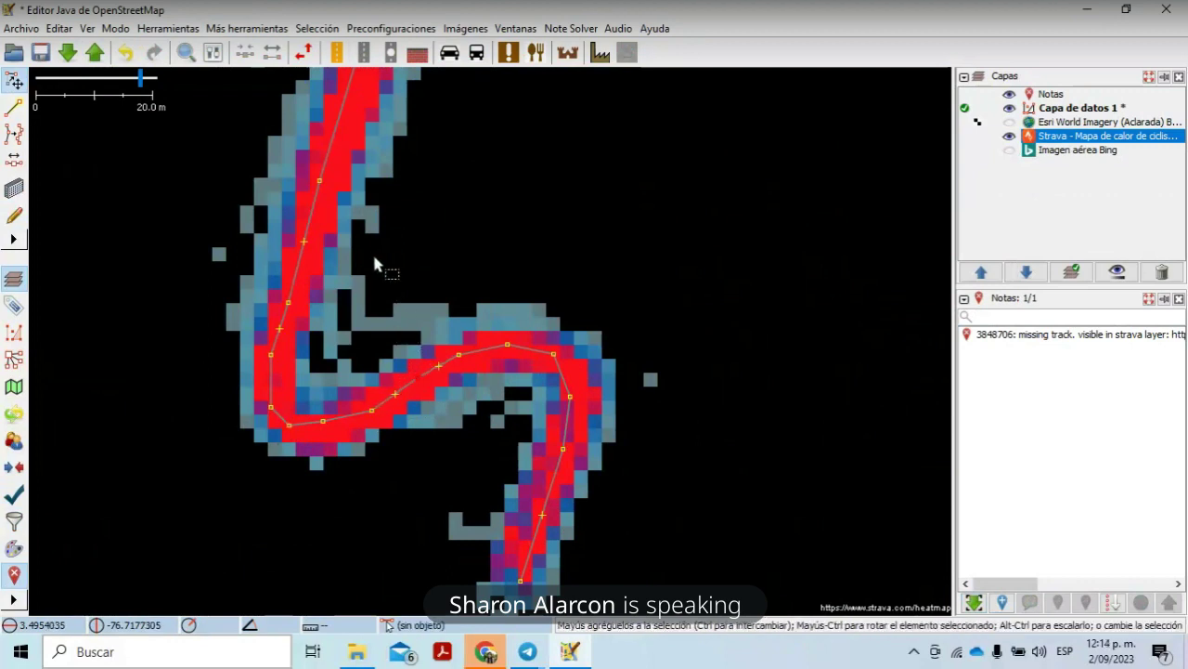
Step: Combine the southern heatmap trace with the existing unclassified road into one way where they meet beside the western fork
drag(374, 244, 428, 531)
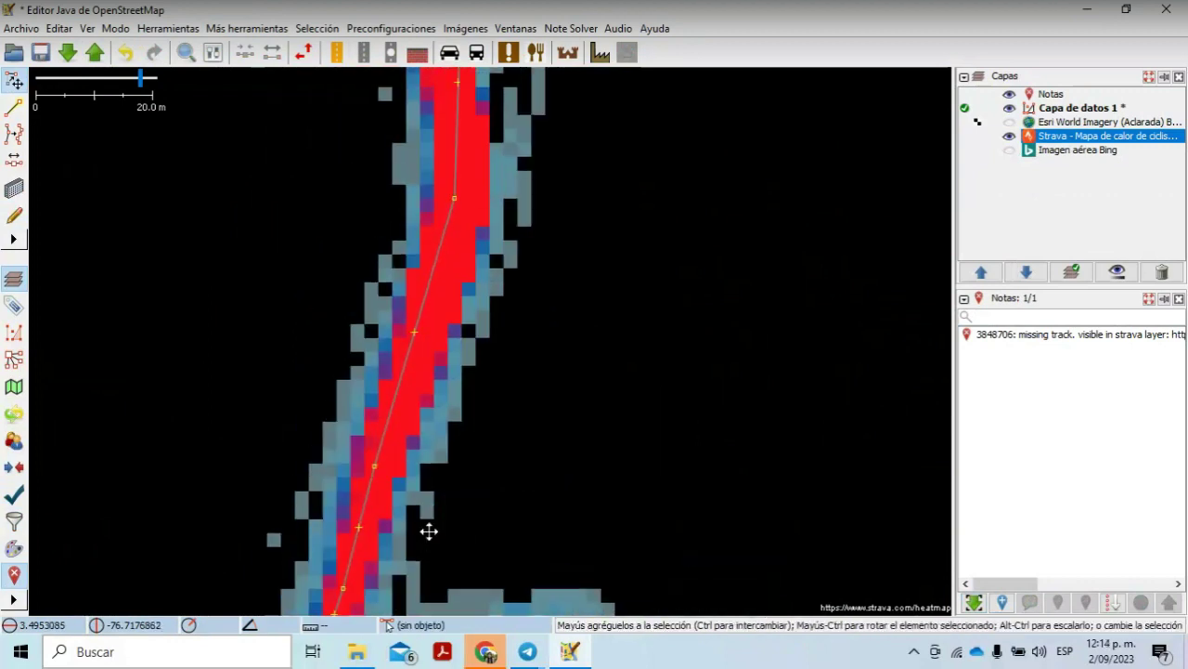
drag(552, 263, 542, 516)
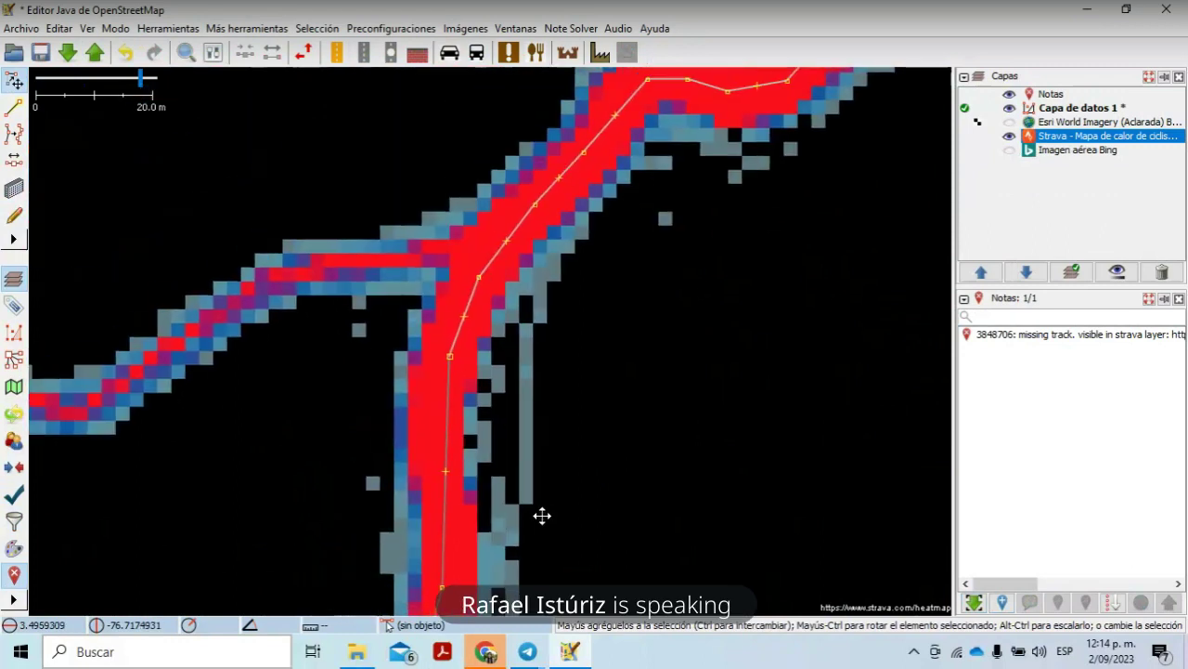
drag(716, 276, 502, 497)
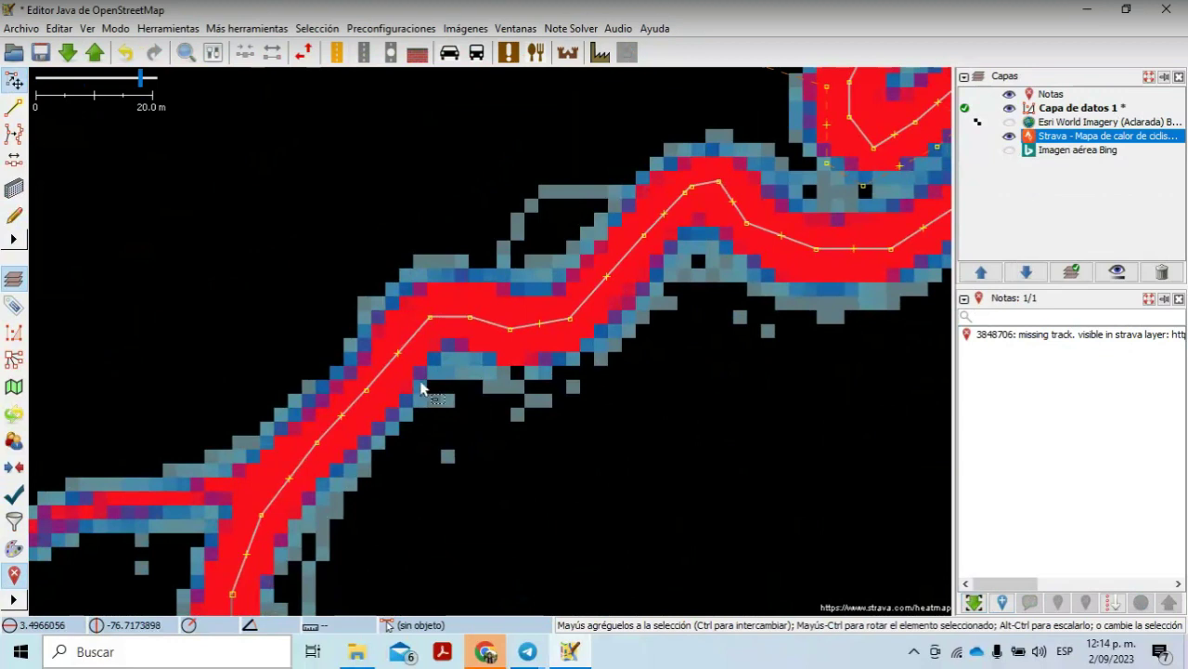
scroll(421, 388, down, 2)
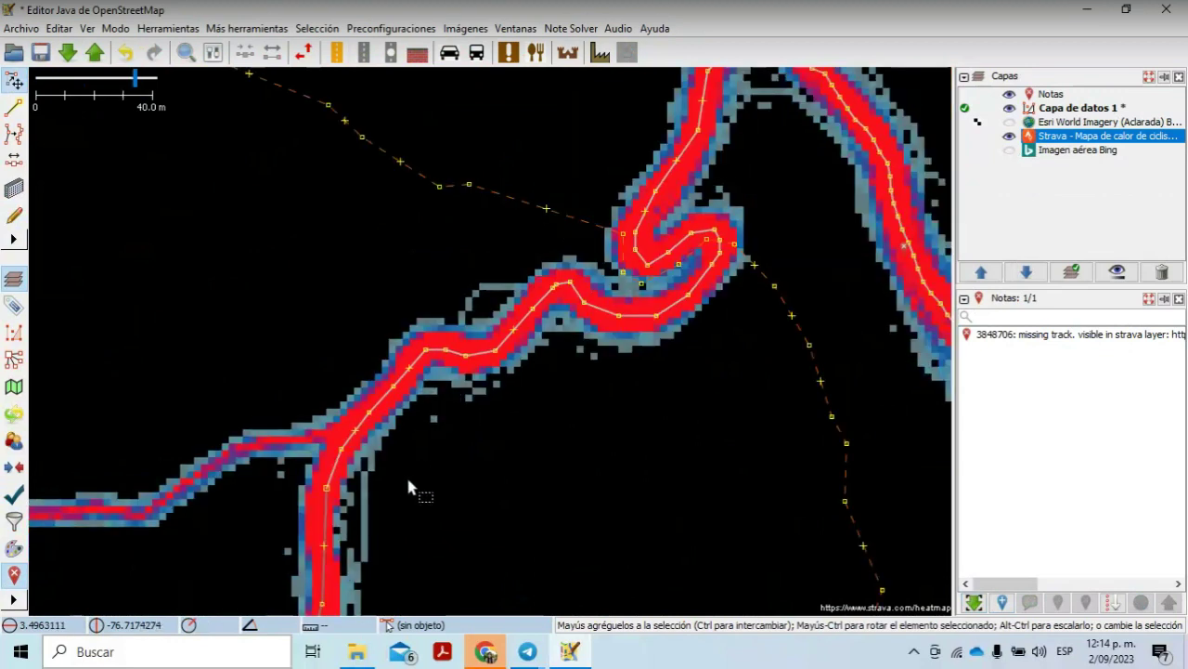
drag(405, 483, 490, 343)
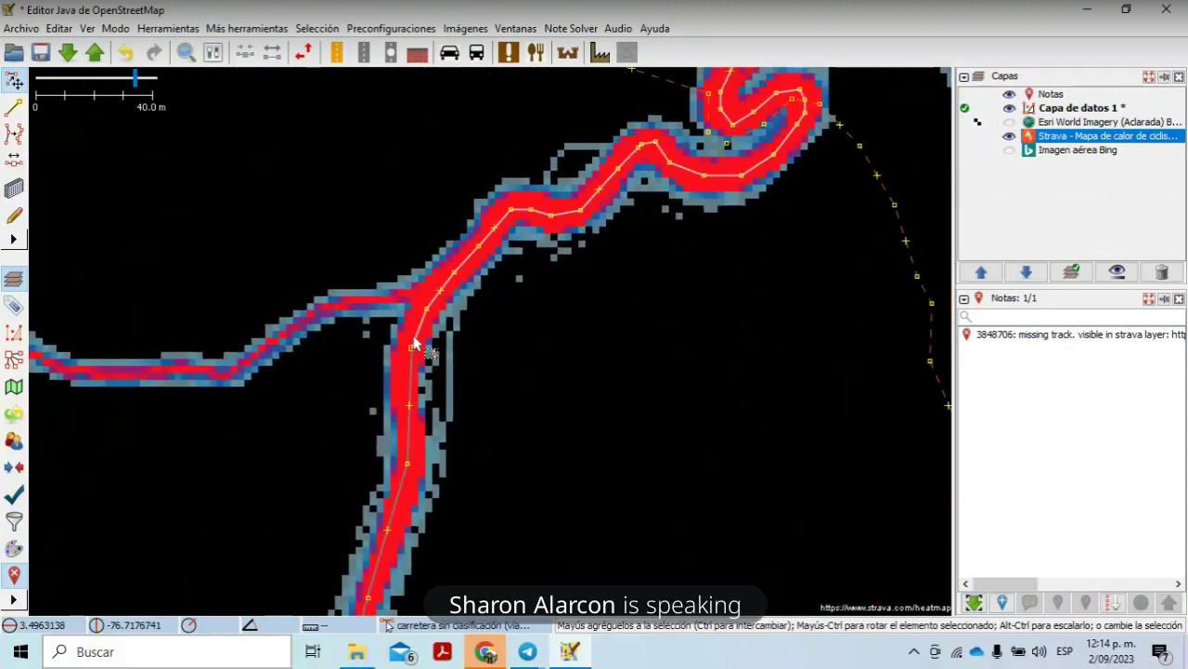
drag(399, 329, 467, 350)
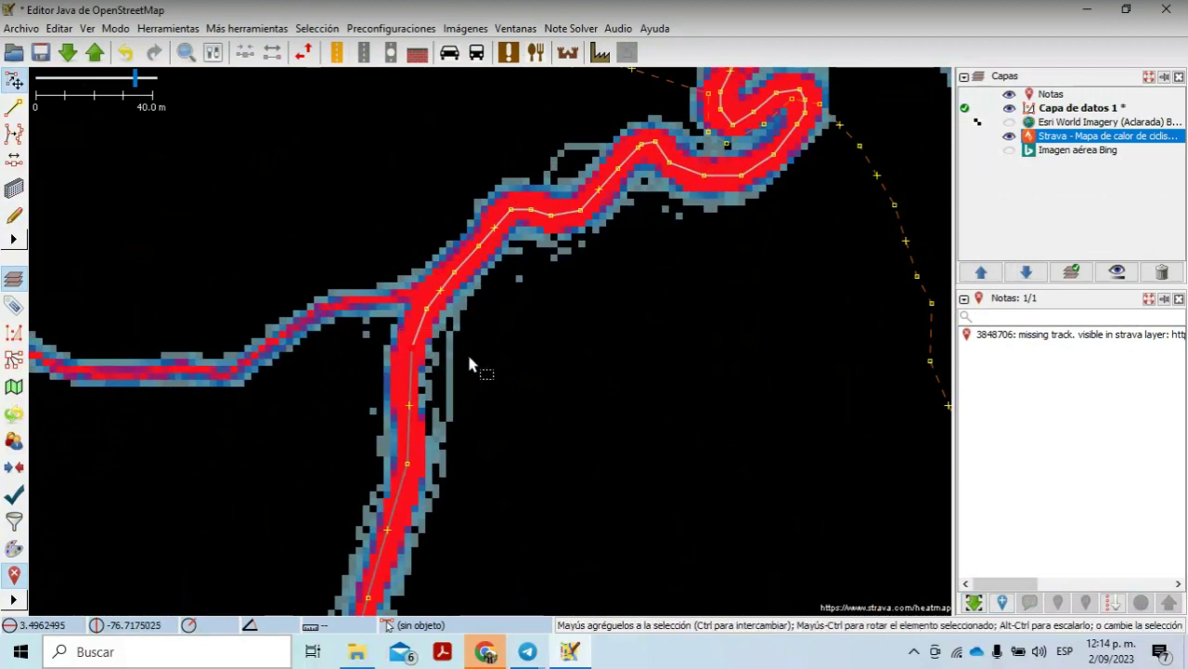
click(422, 332)
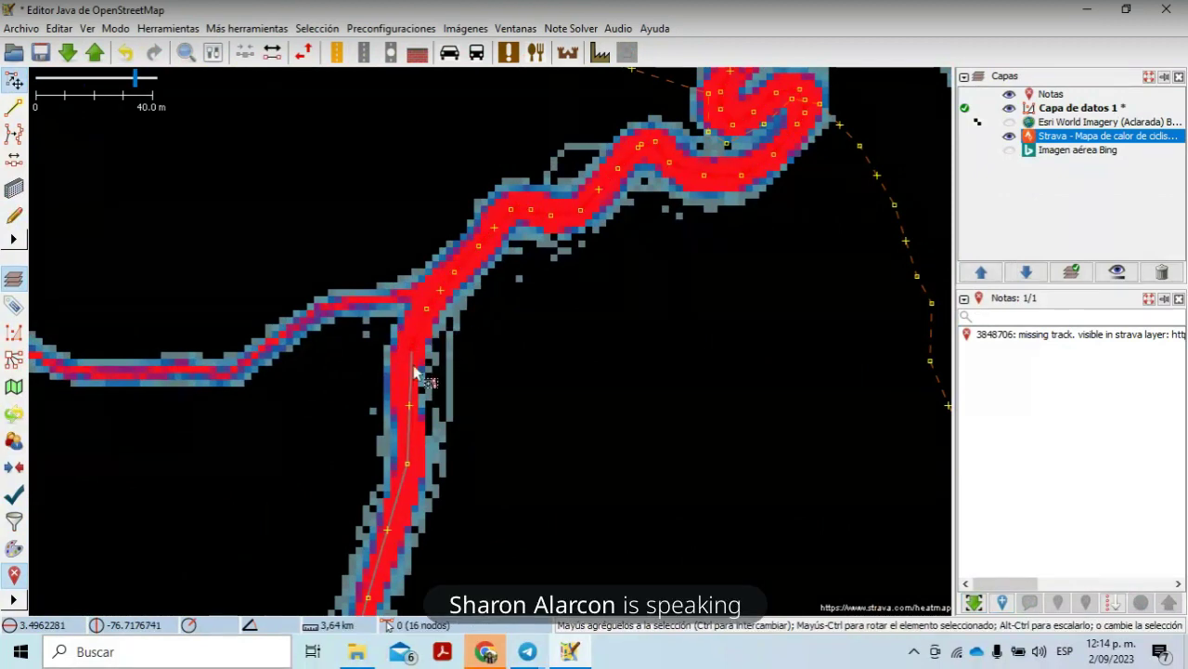
click(170, 29)
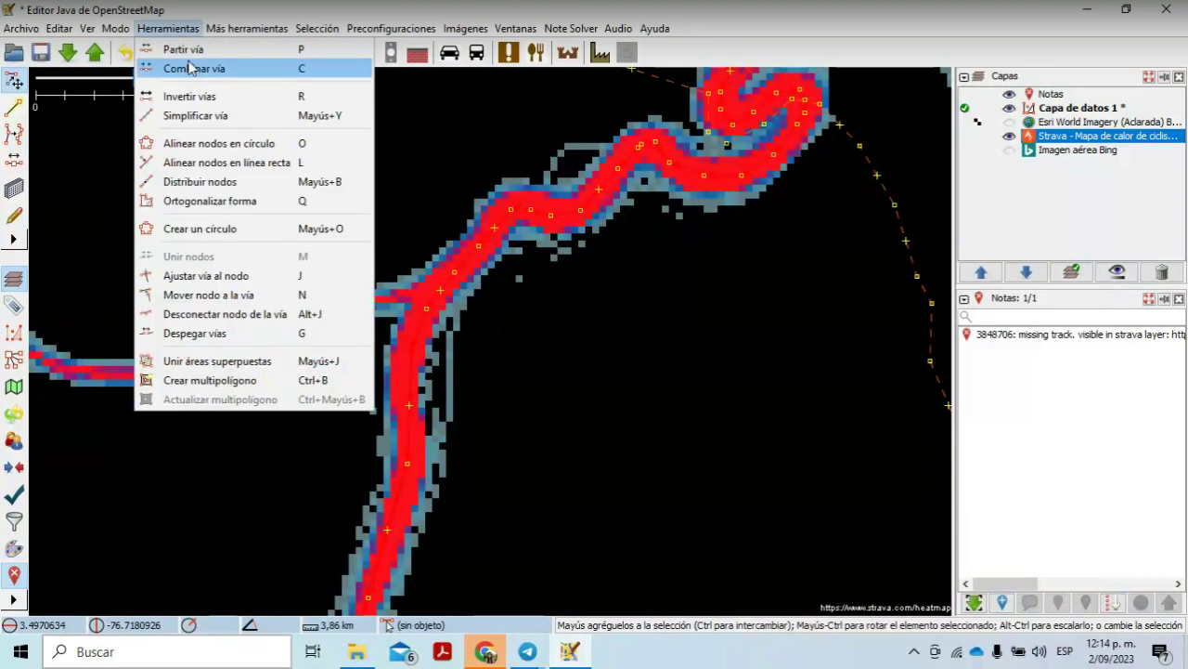
click(190, 69)
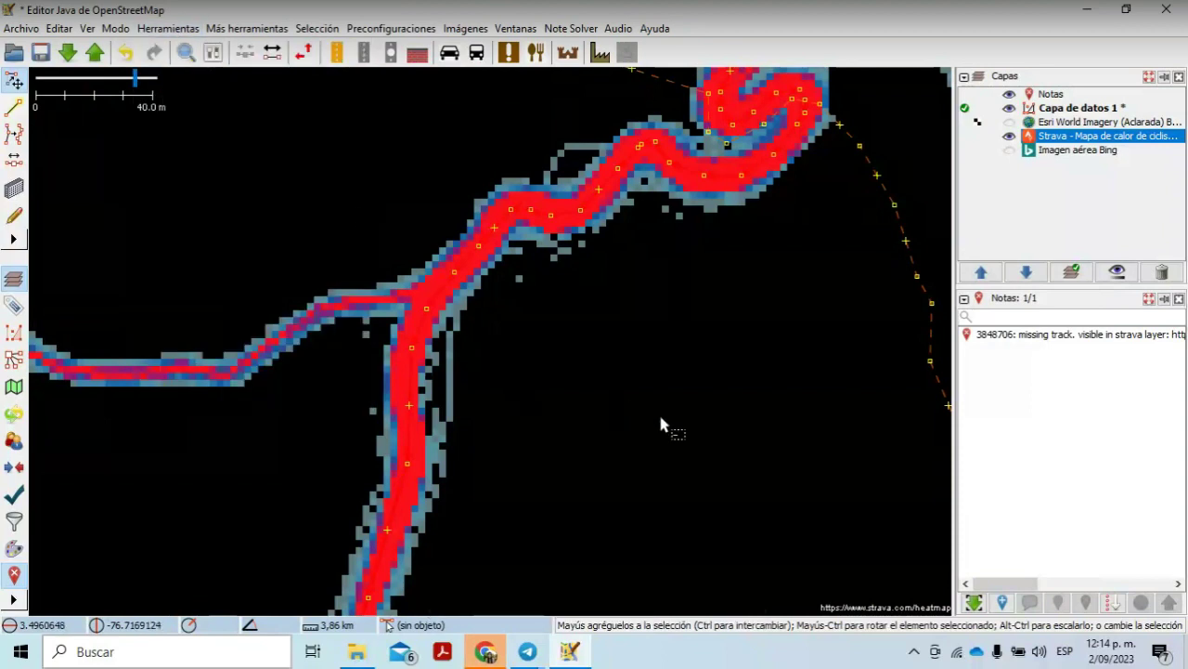
Step: Draw the western side branch along the Strava heatmap from the road junction to its northwestern end, about 420 m long
scroll(661, 423, down, 2)
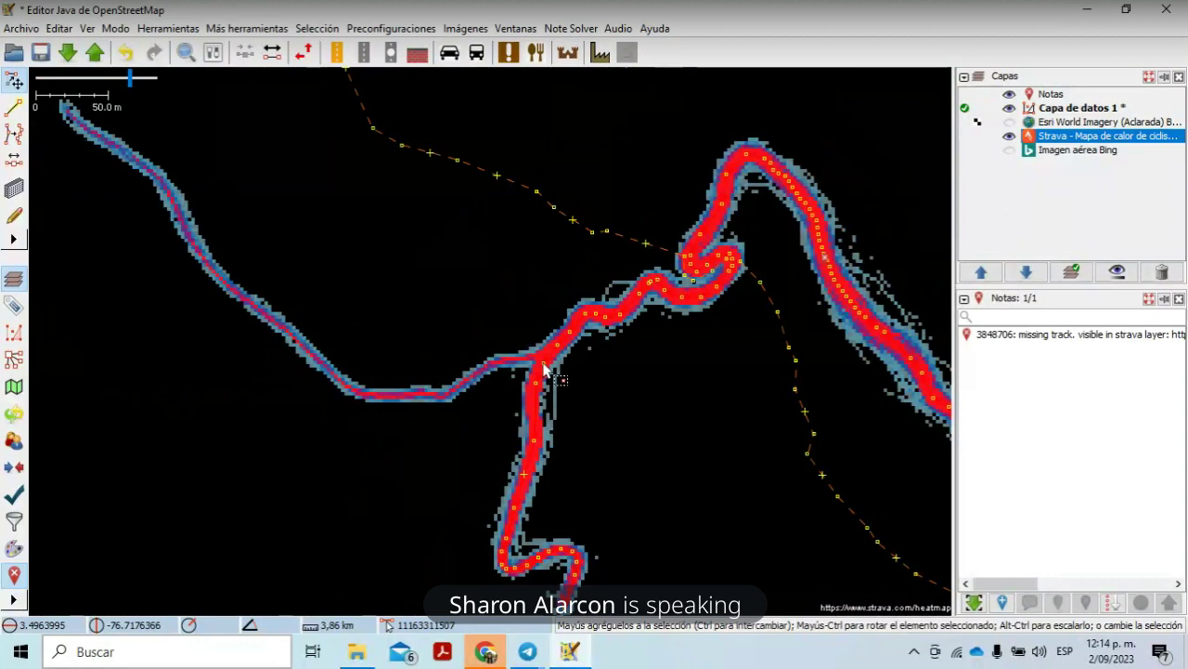
key(a)
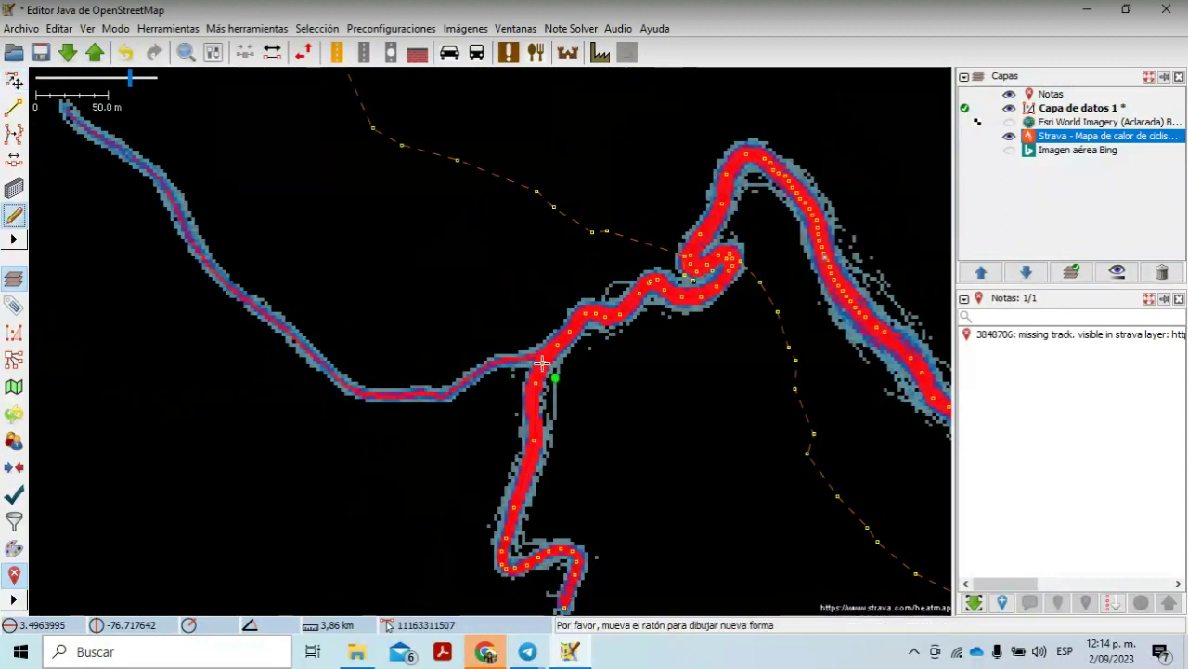
click(538, 360)
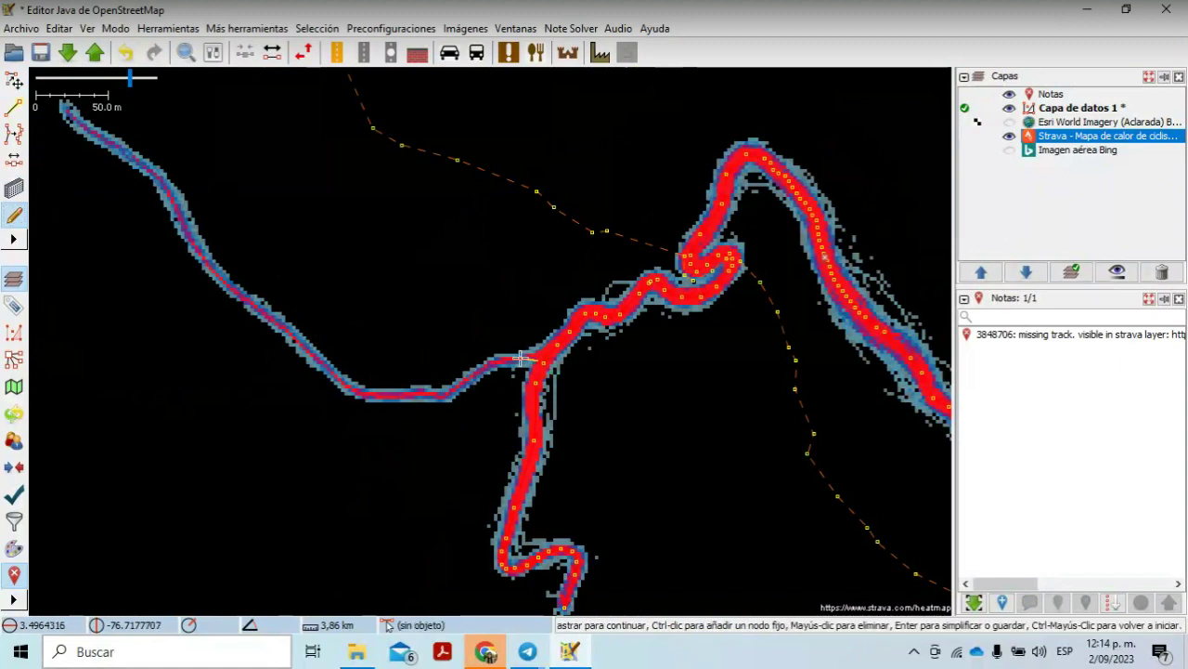
click(499, 356)
click(468, 375)
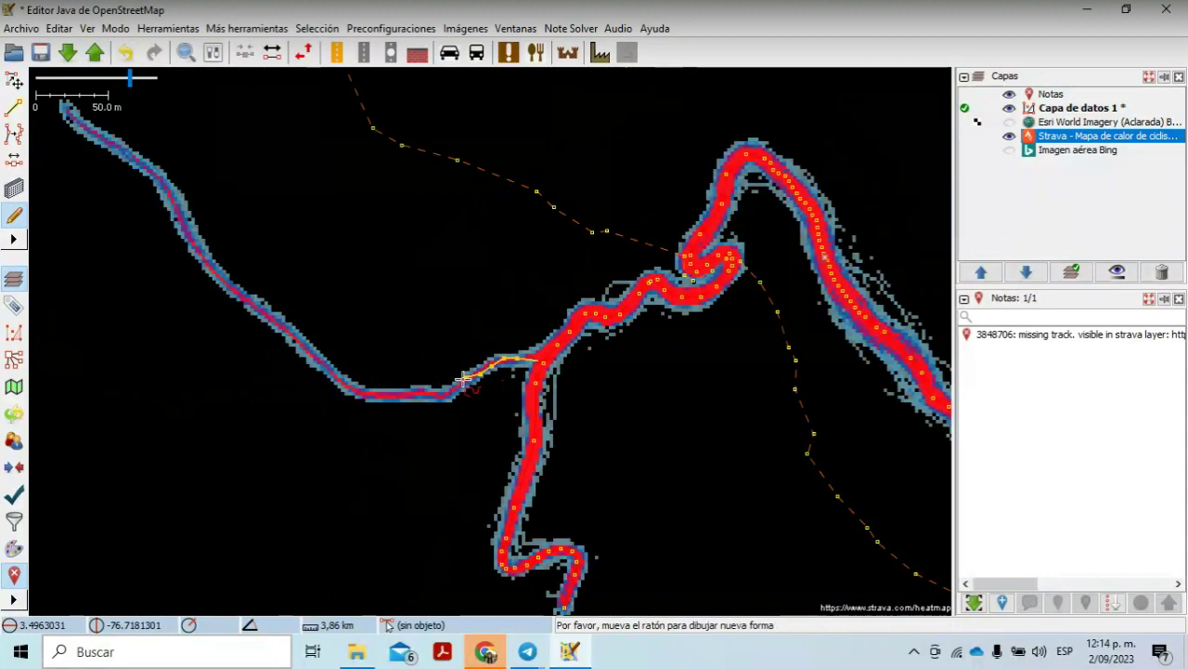
click(418, 390)
click(386, 393)
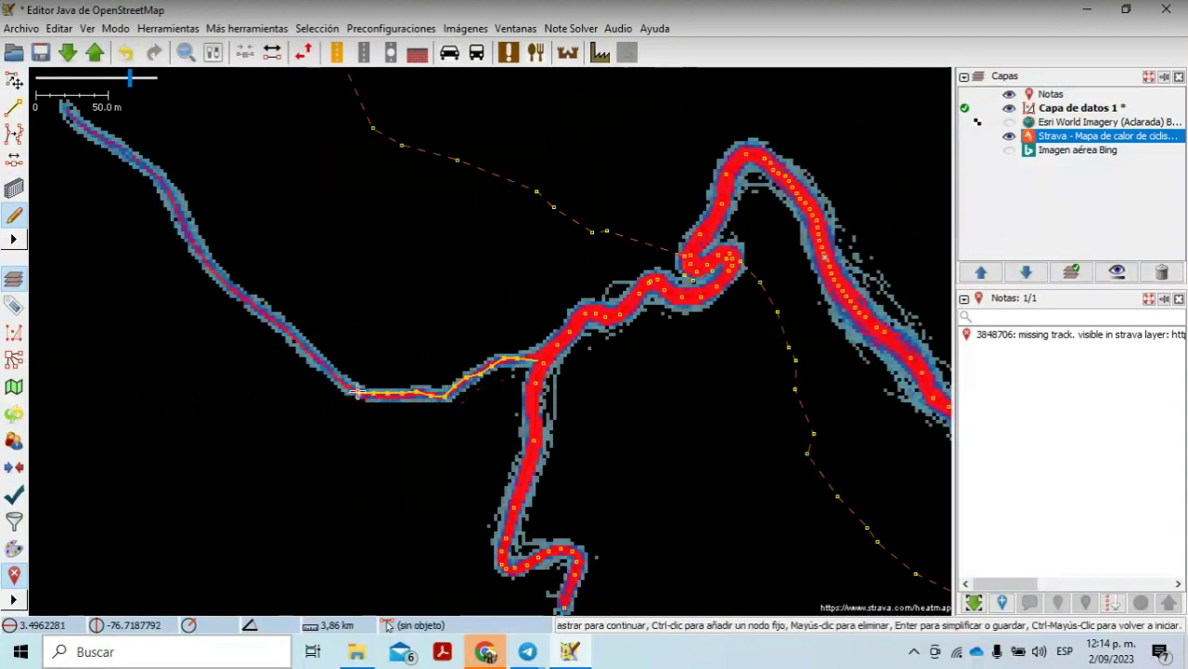
click(250, 302)
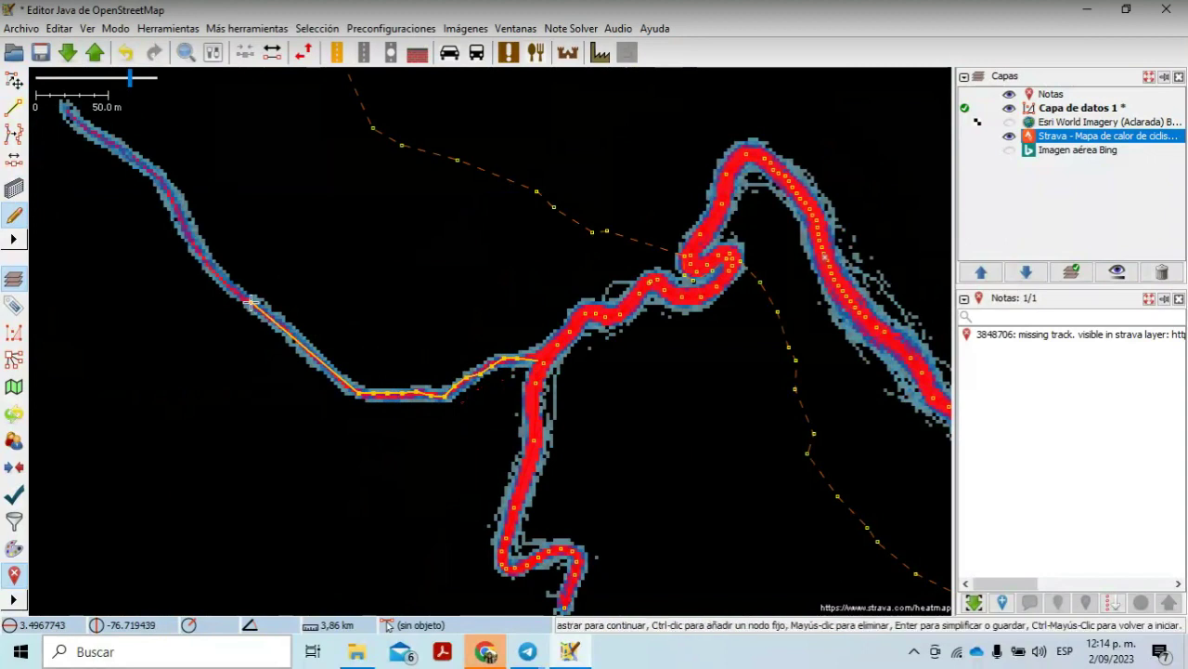
click(225, 281)
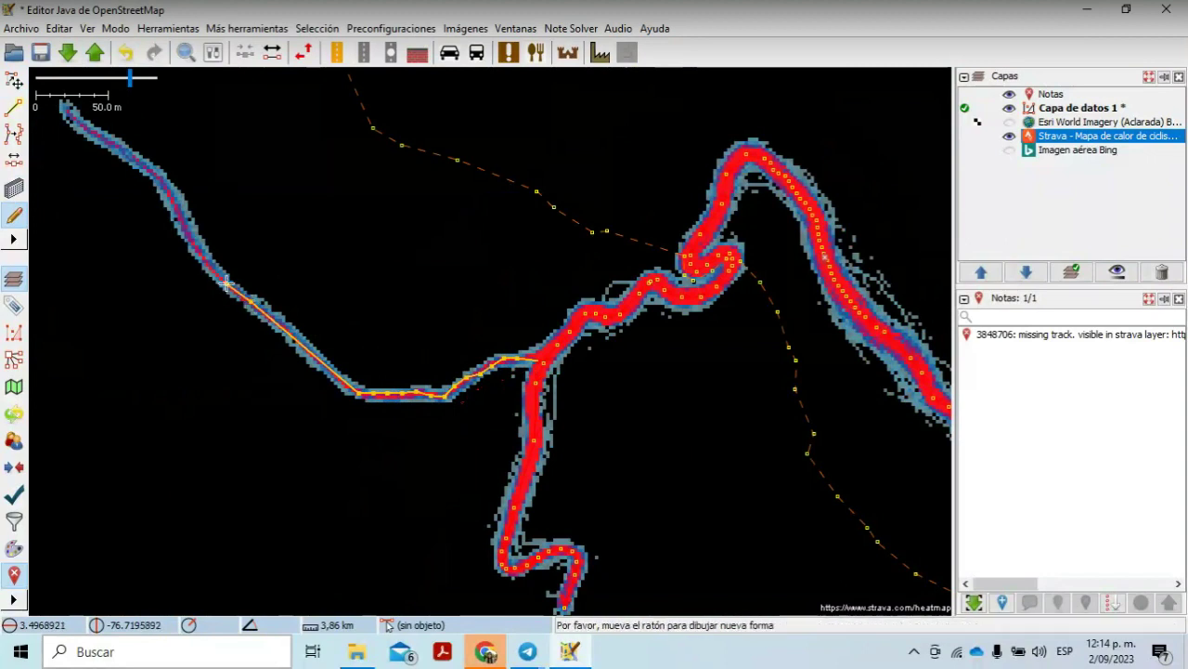
click(192, 247)
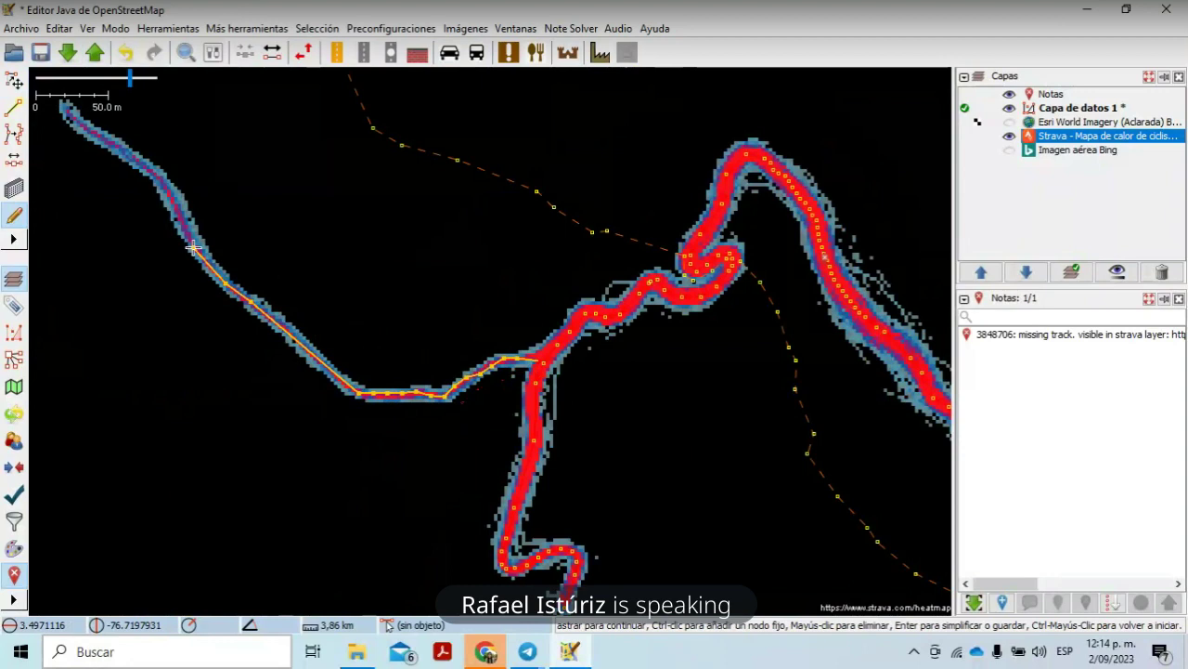
click(183, 214)
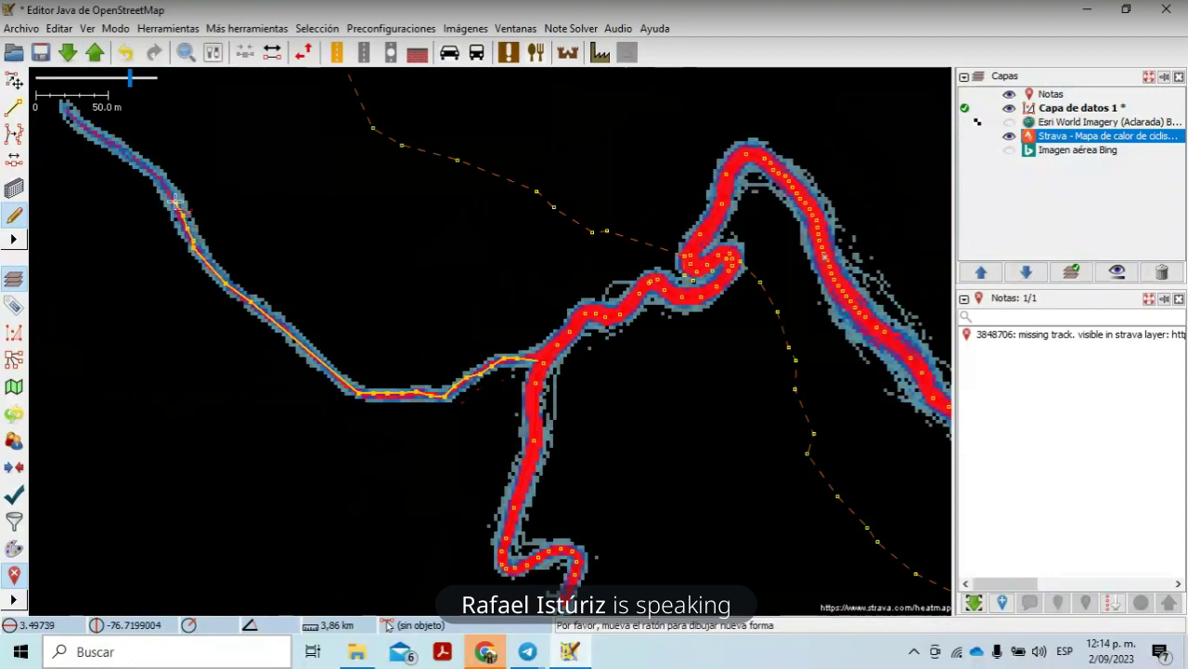
click(139, 165)
click(108, 141)
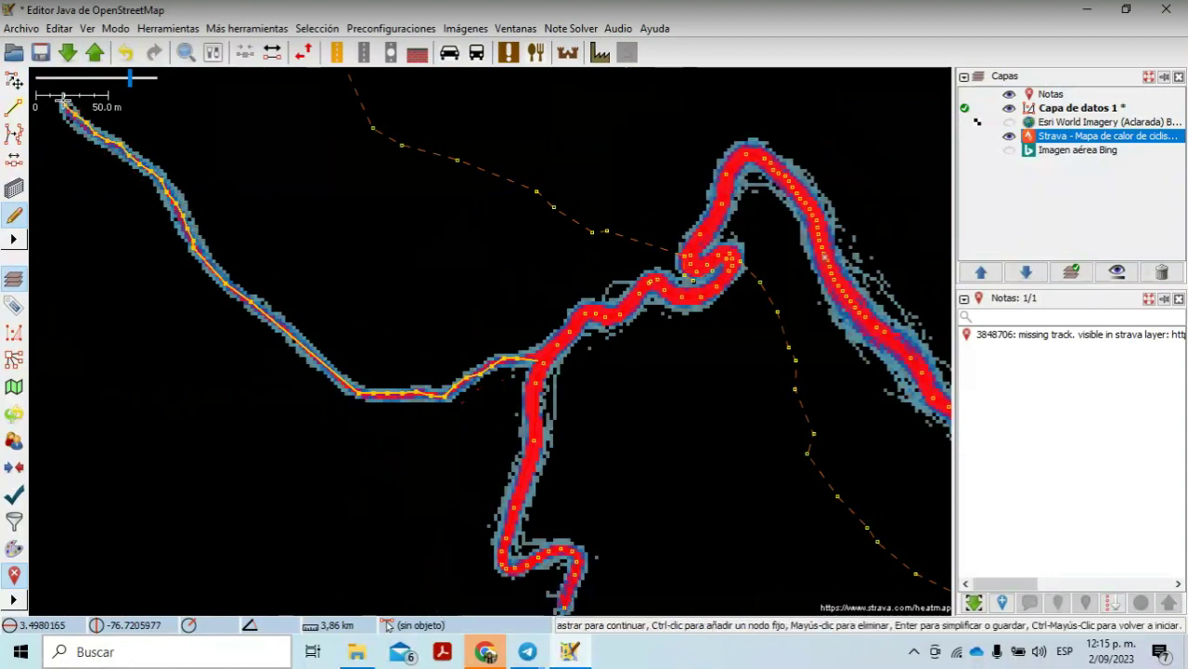
key(Escape)
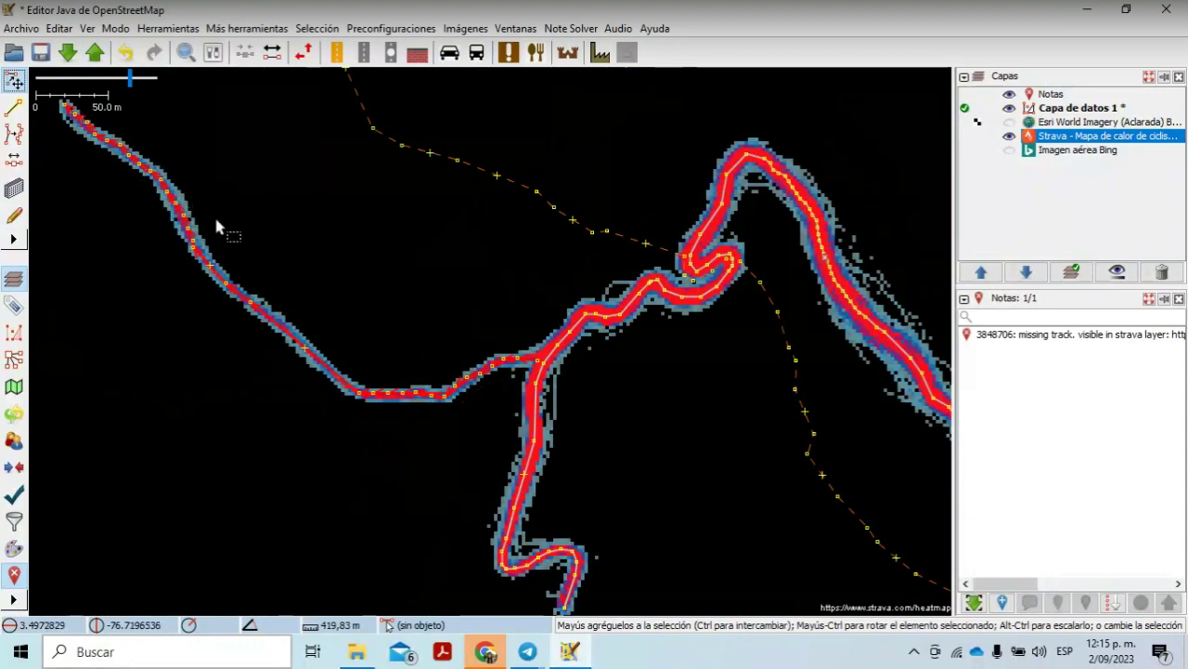
Step: Try to combine the new western branch and the main road into a single way
click(557, 356)
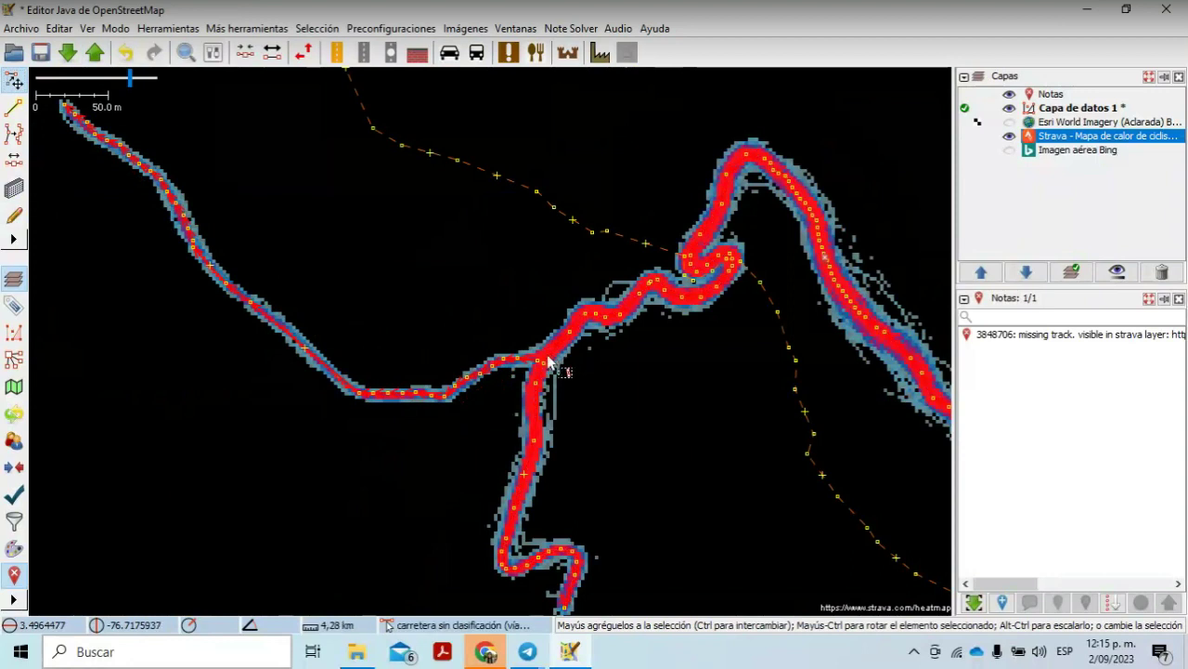
click(488, 339)
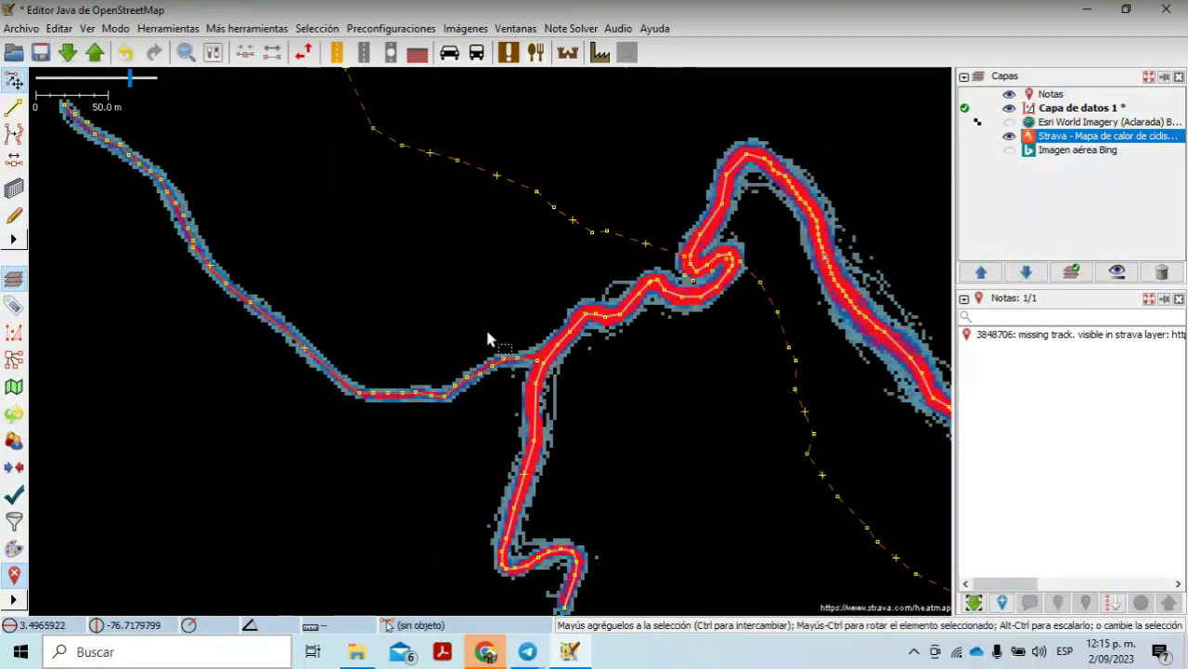
click(549, 359)
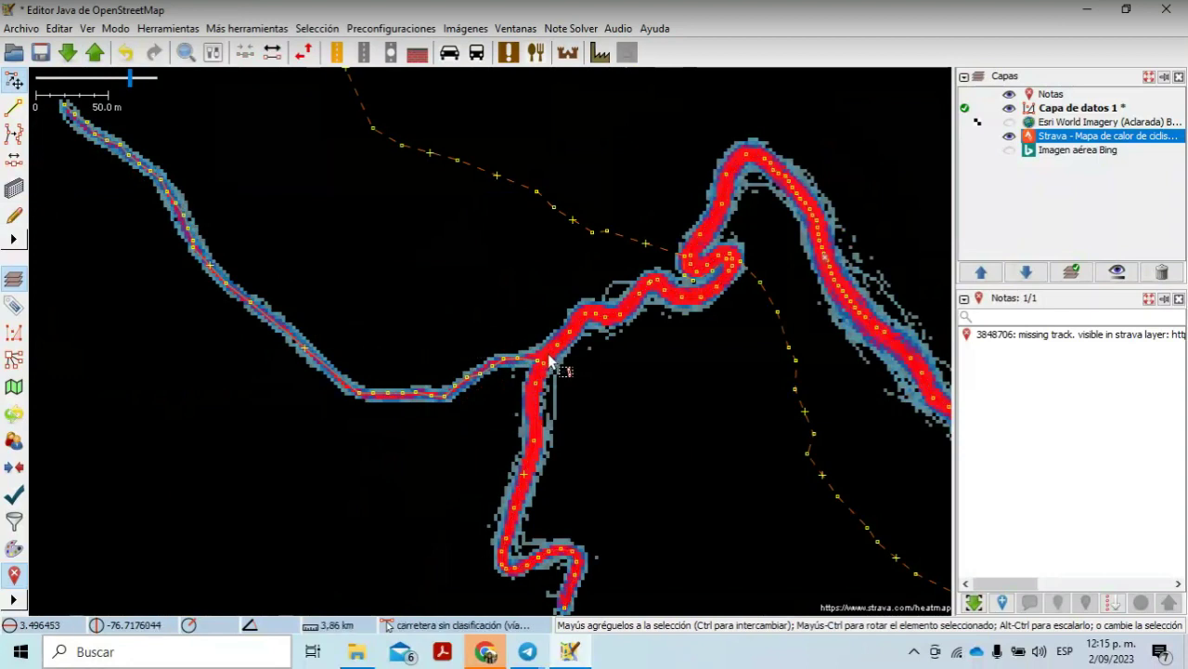
click(527, 365)
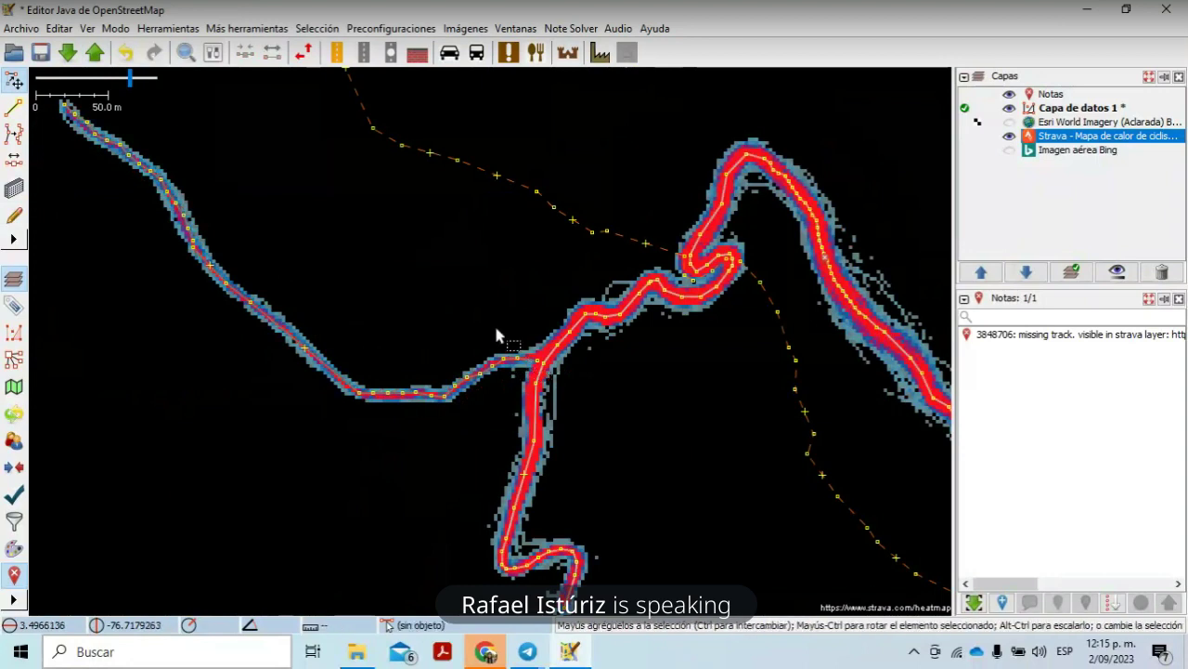
drag(495, 329, 561, 372)
click(512, 364)
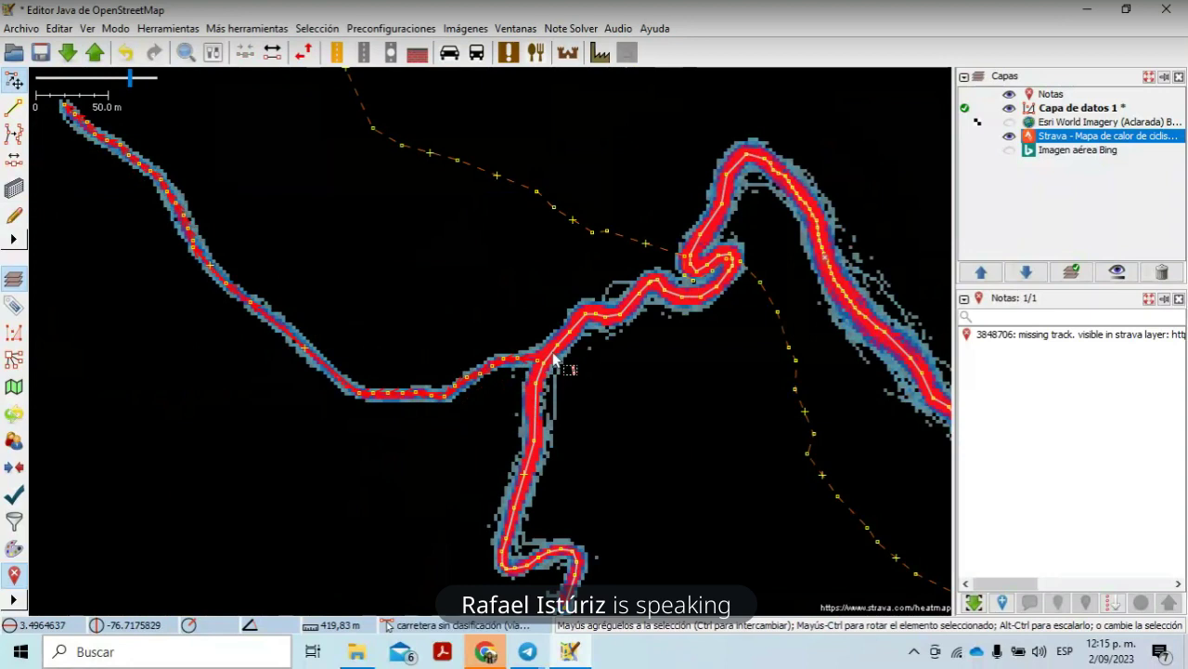
click(557, 364)
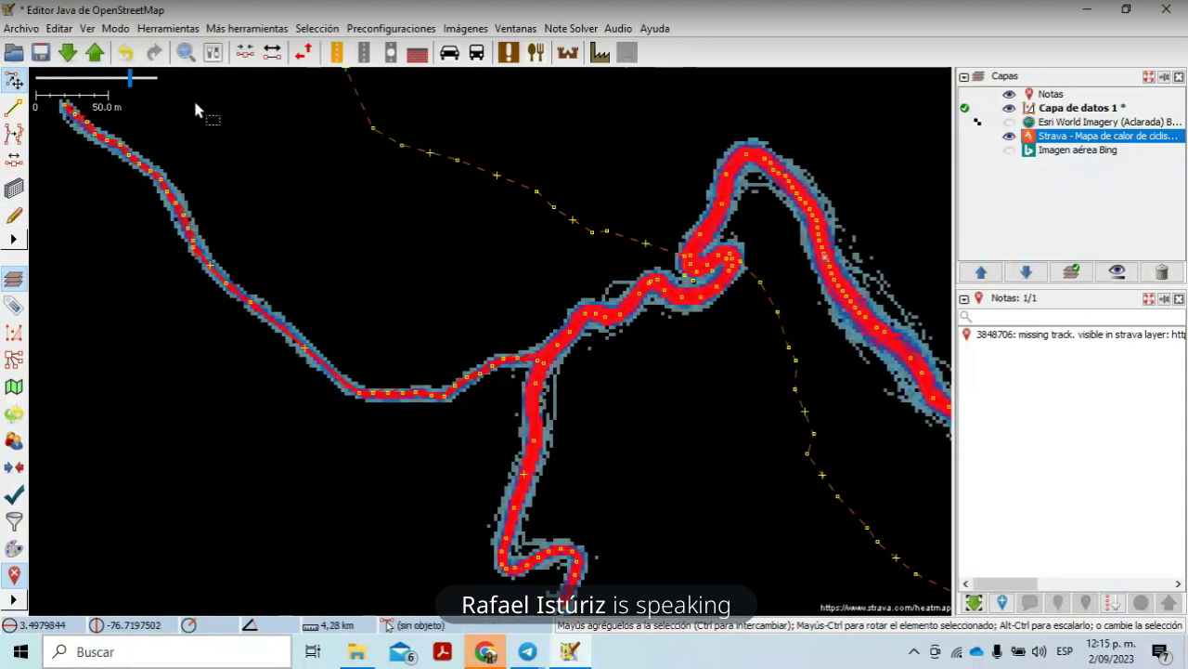
click(171, 28)
click(202, 72)
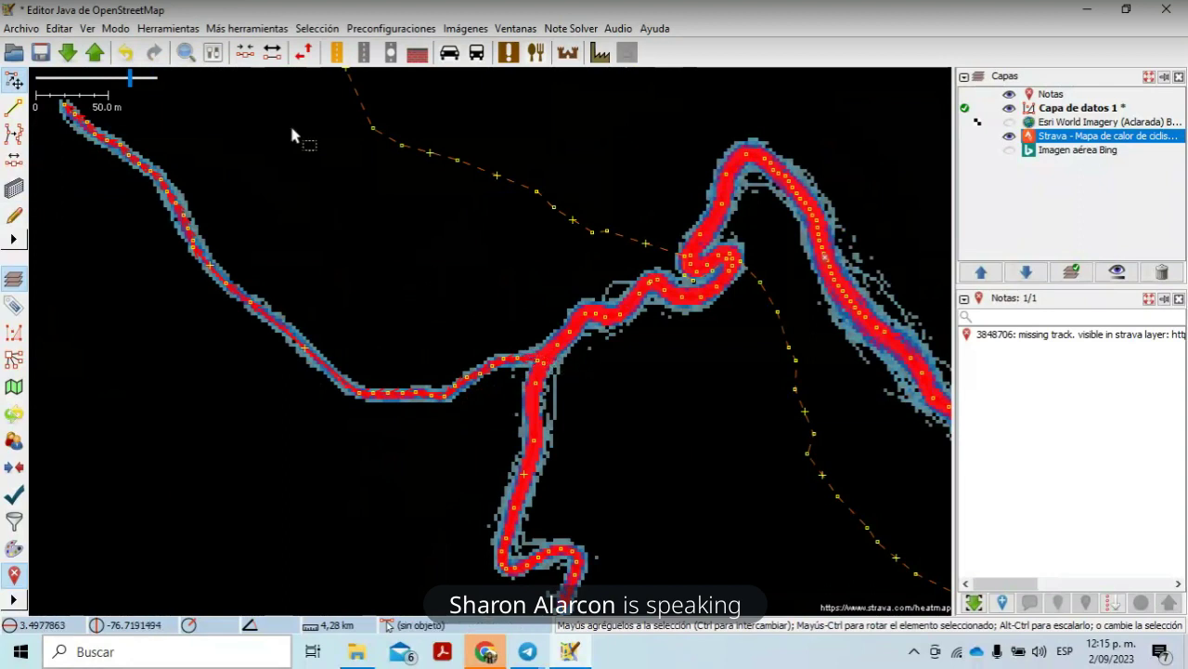
Step: Merge the branch's eastern end node with the adjacent road node and detach it again
scroll(520, 327, up, 2)
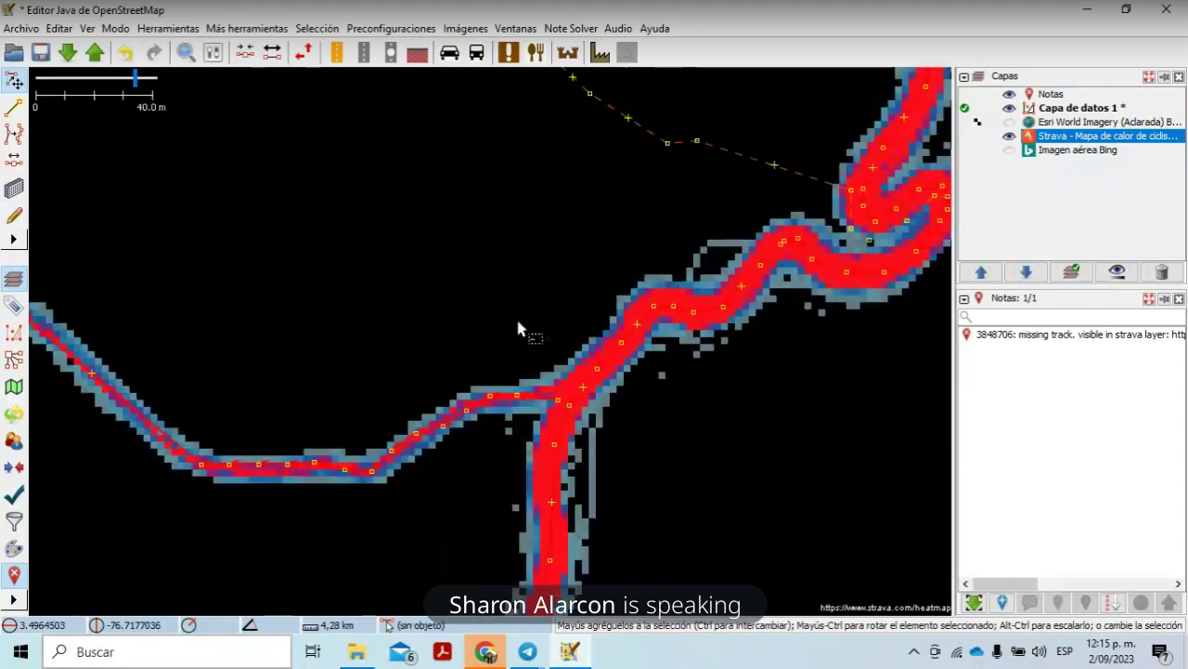
click(560, 406)
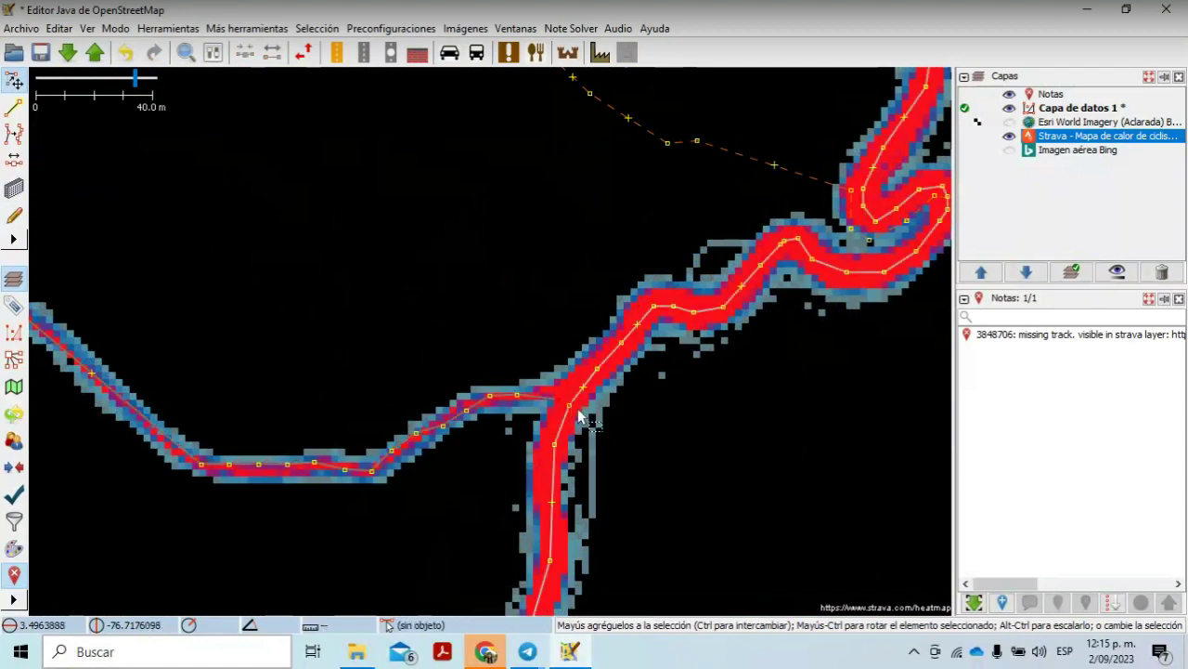
drag(567, 406, 568, 405)
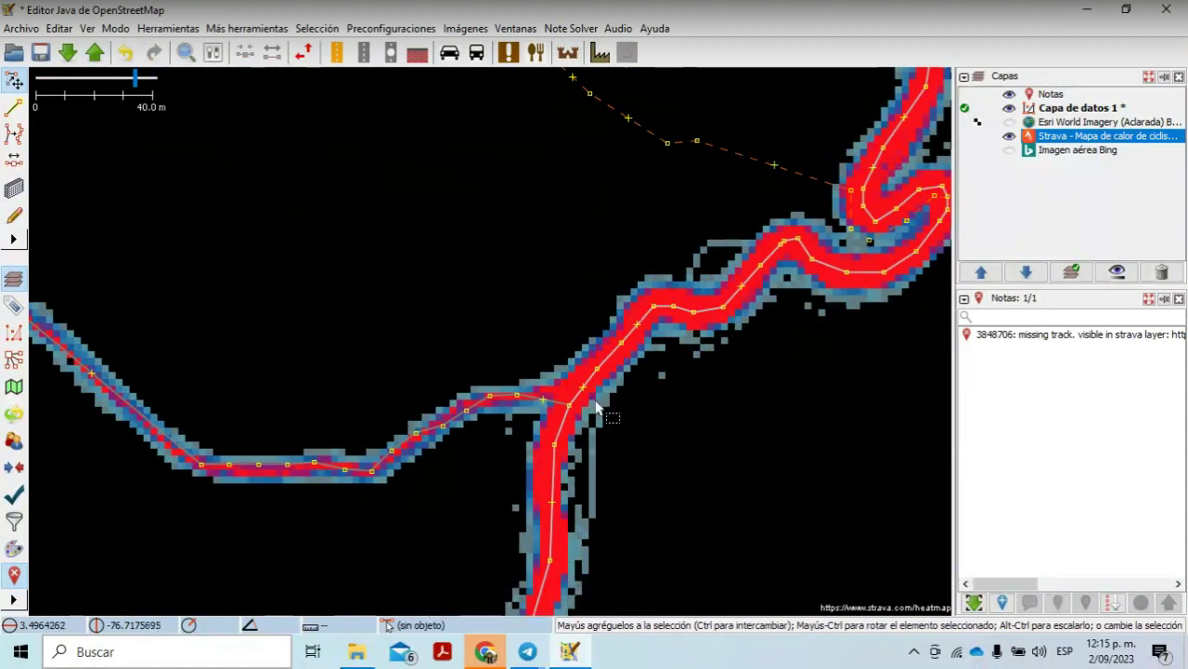
drag(611, 419, 551, 298)
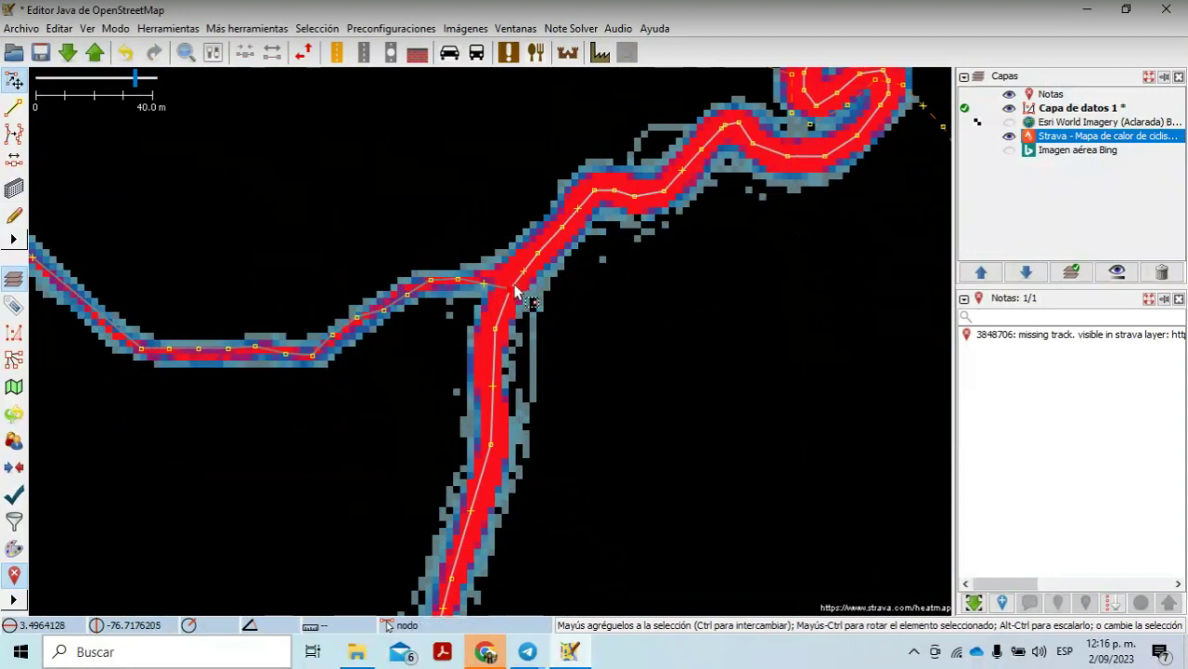
drag(514, 290, 503, 287)
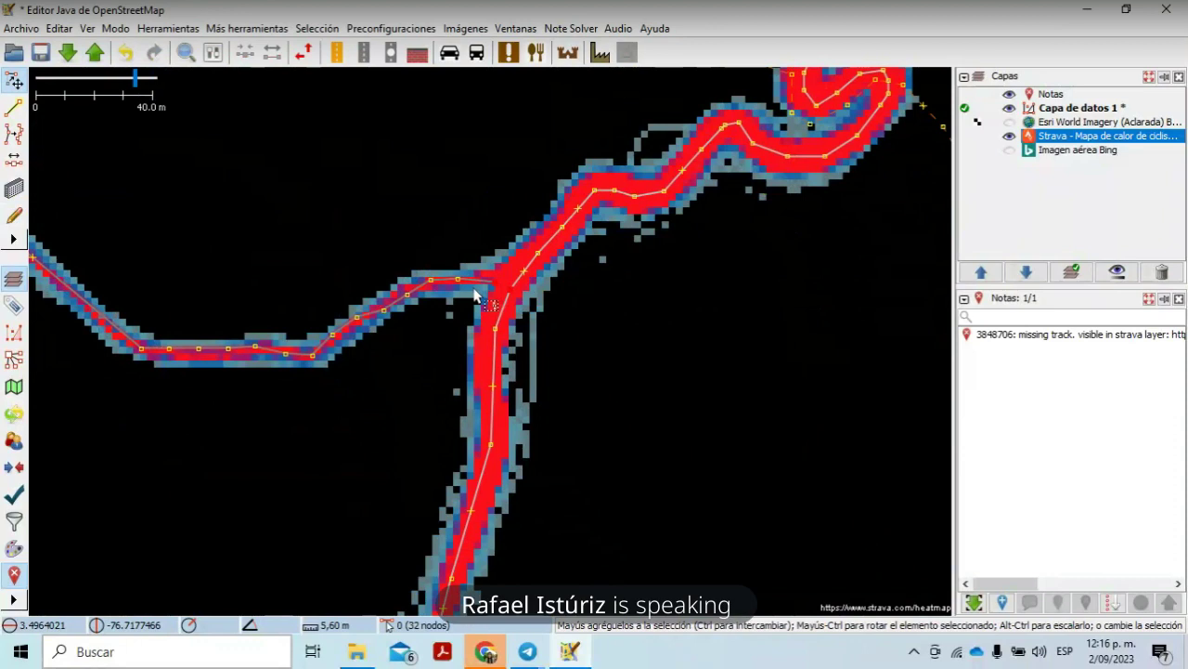
Step: Hide the Strava heatmap layer and join the branch's end node to the adjacent road node
click(1010, 136)
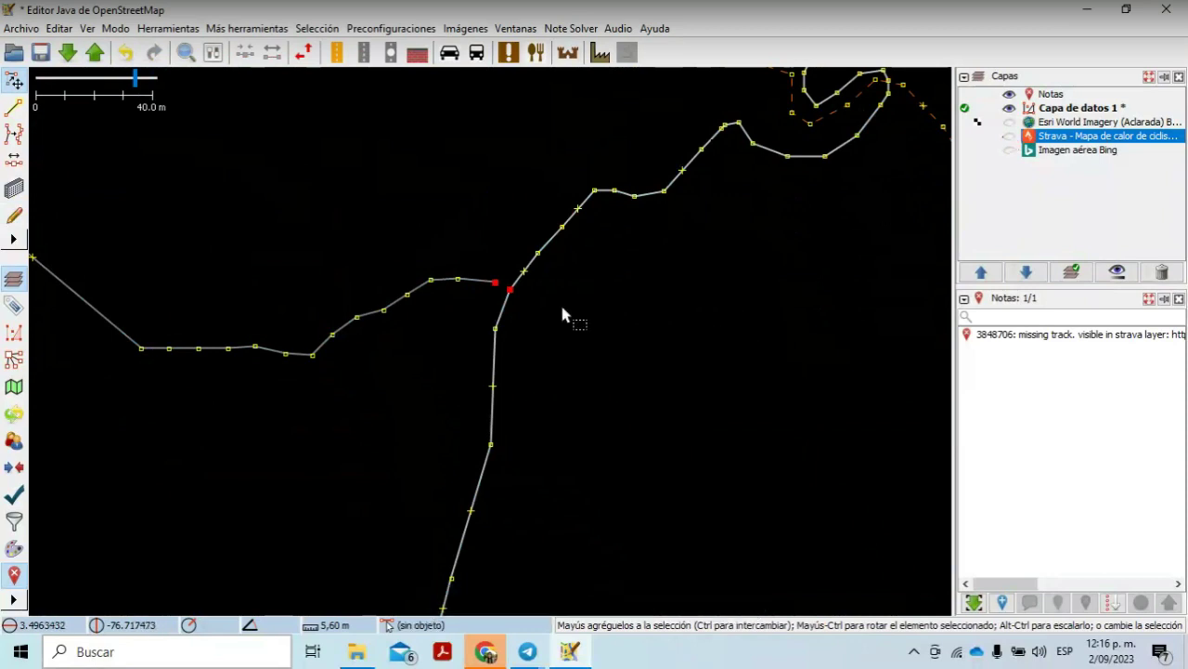
click(494, 284)
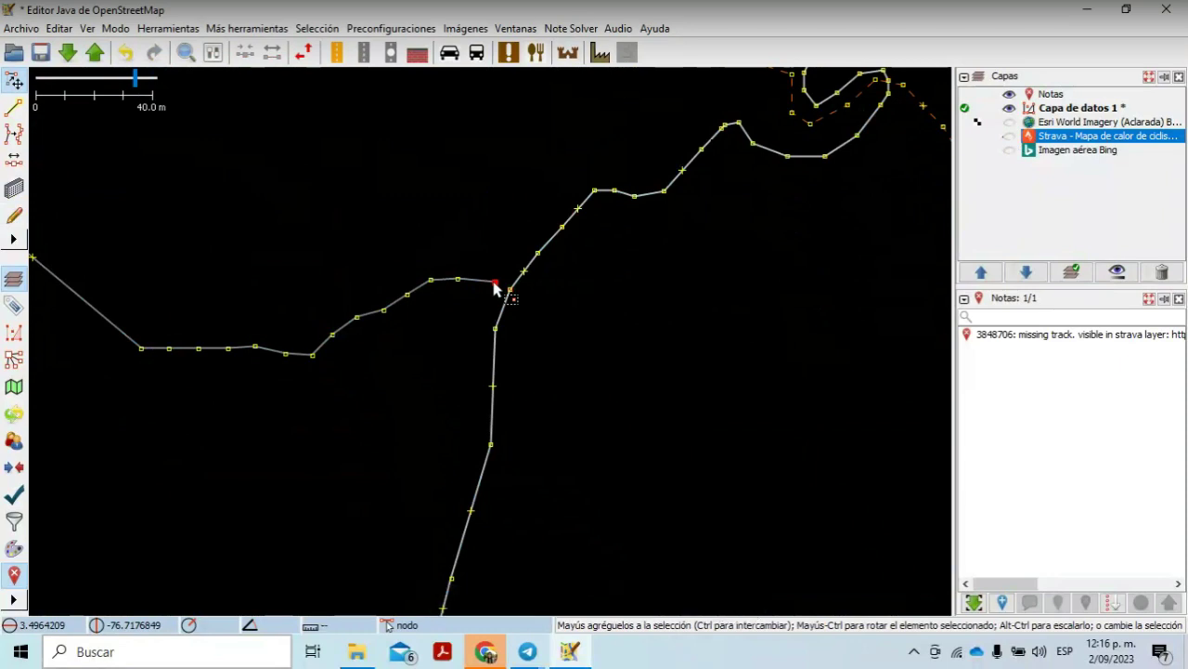
drag(494, 286, 508, 290)
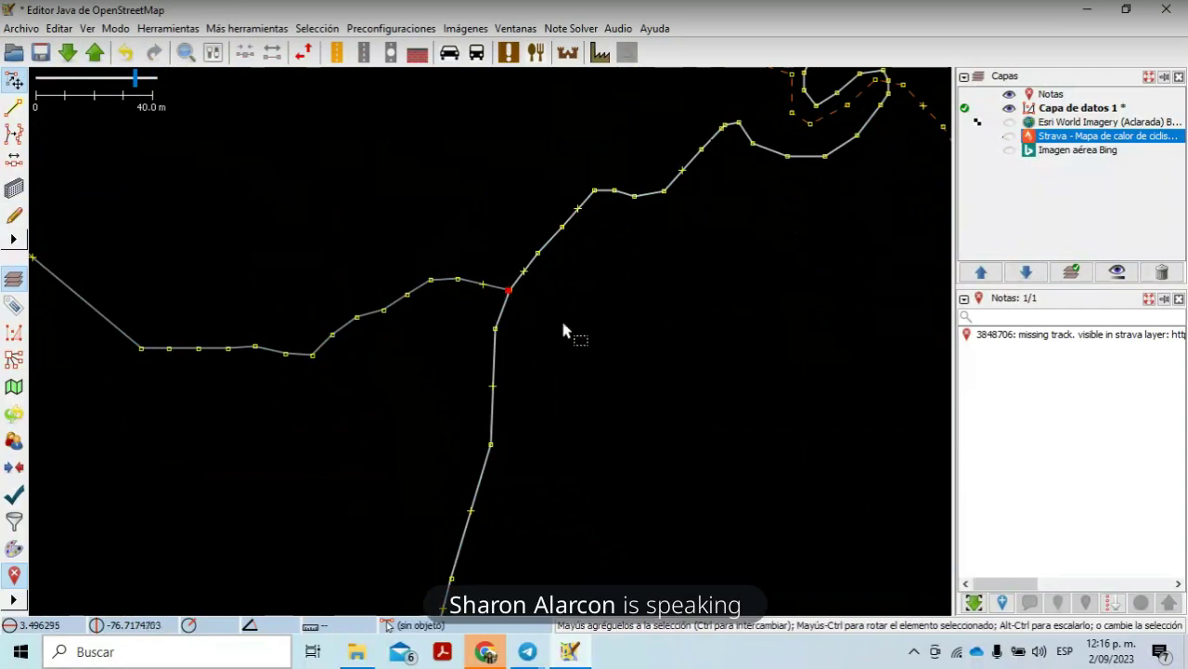
Step: Nudge the junction node where the western branch meets the main road, leaving nothing selected
click(574, 331)
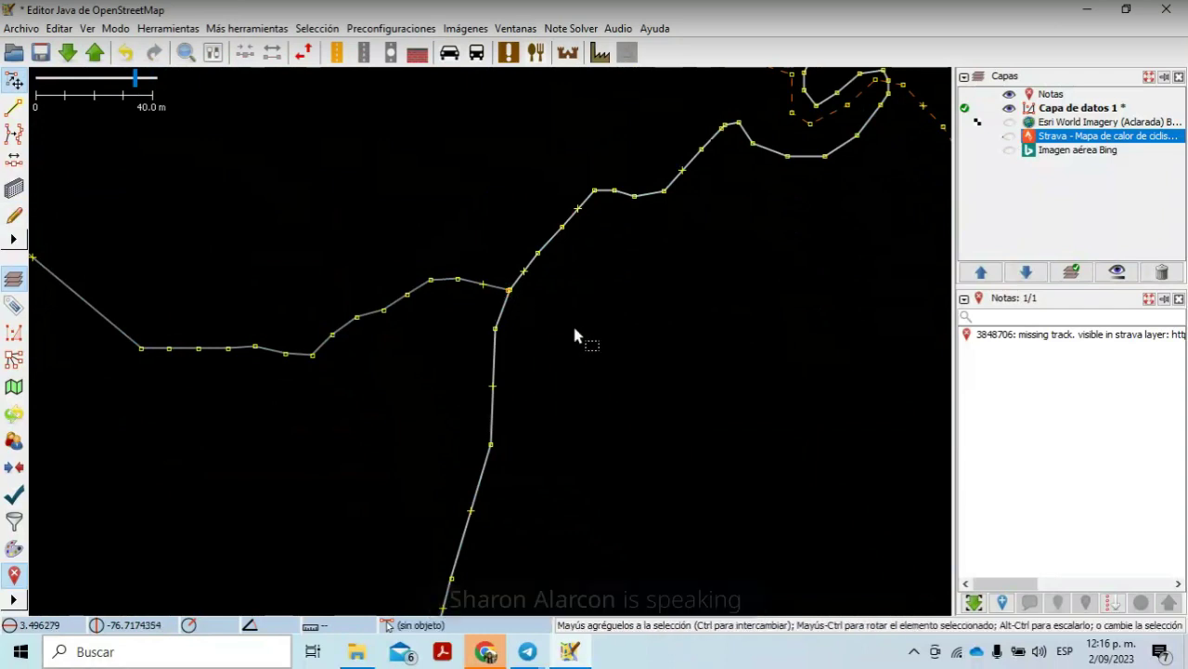
click(509, 290)
drag(508, 292, 509, 292)
click(560, 319)
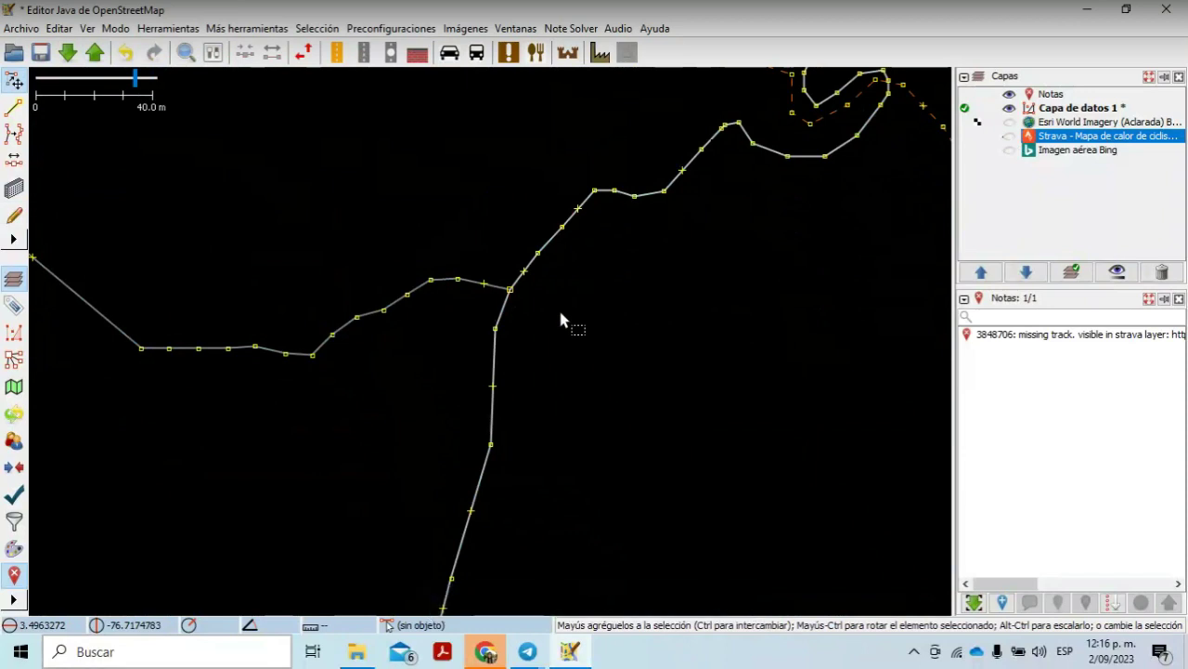
Step: Show the Strava heatmap, shift a node on the branch's flat stretch onto the trace, and hide the heatmap layer again
click(1009, 136)
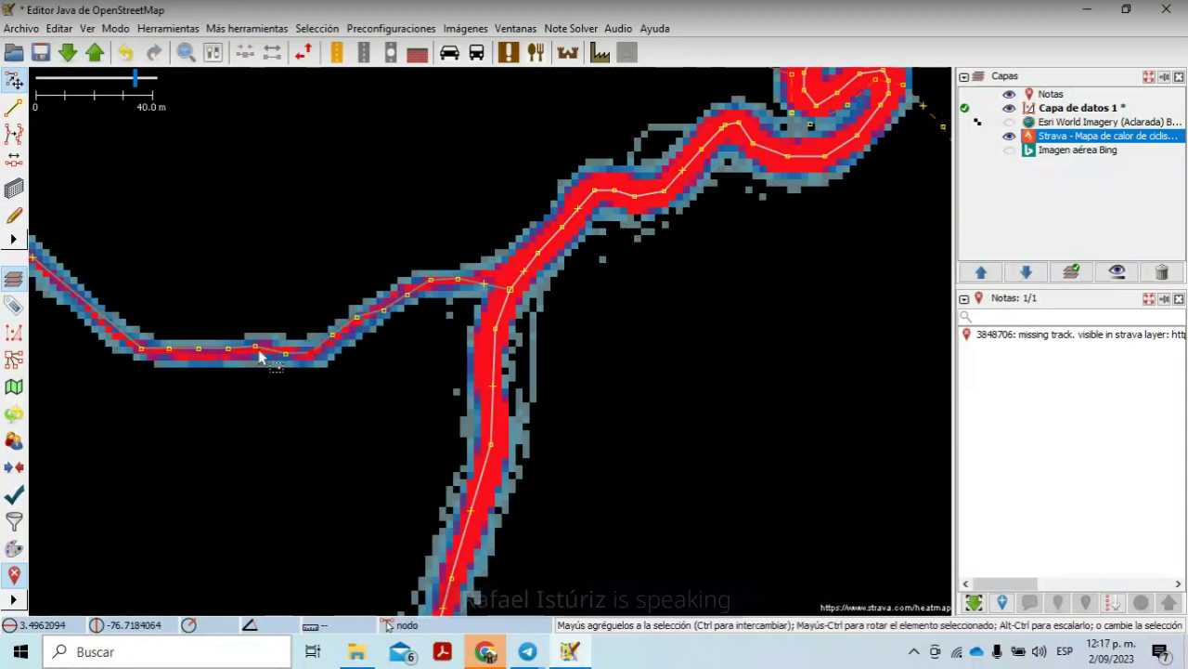
drag(257, 350, 257, 350)
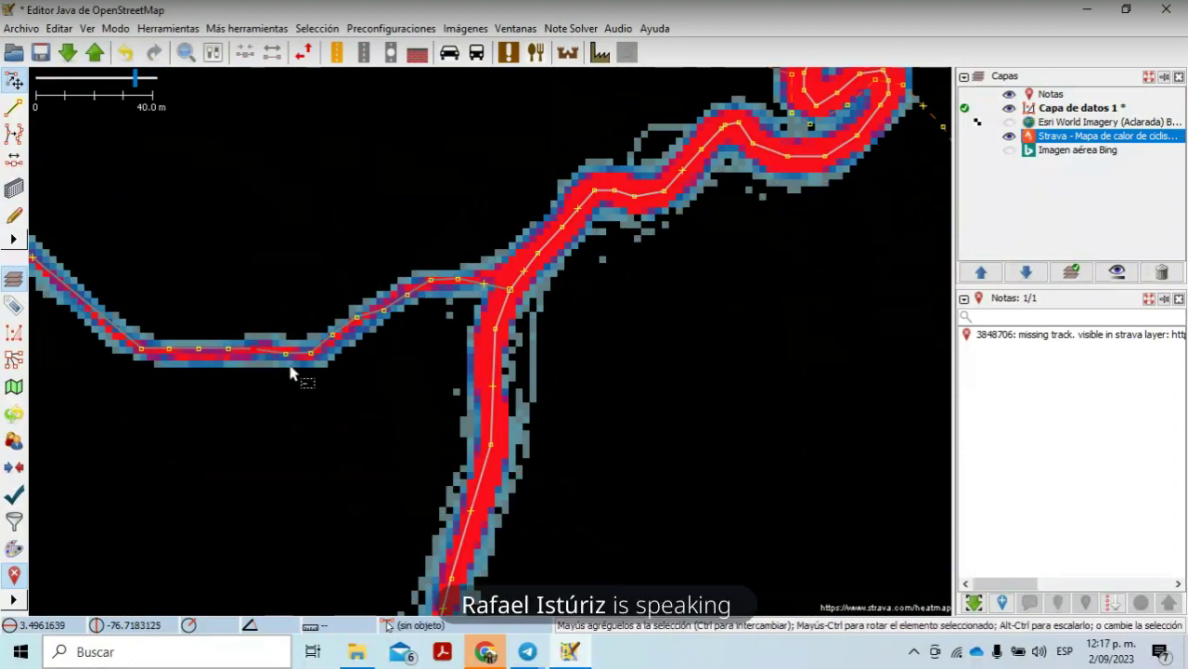
scroll(290, 371, down, 2)
drag(171, 359, 365, 464)
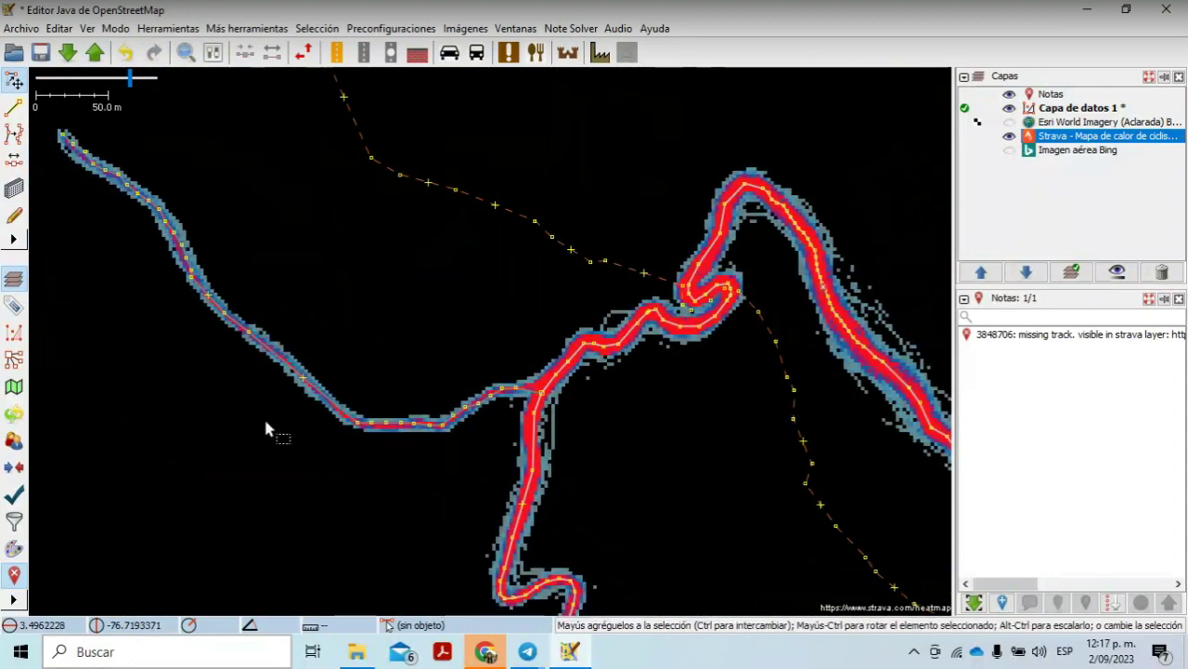
click(1009, 136)
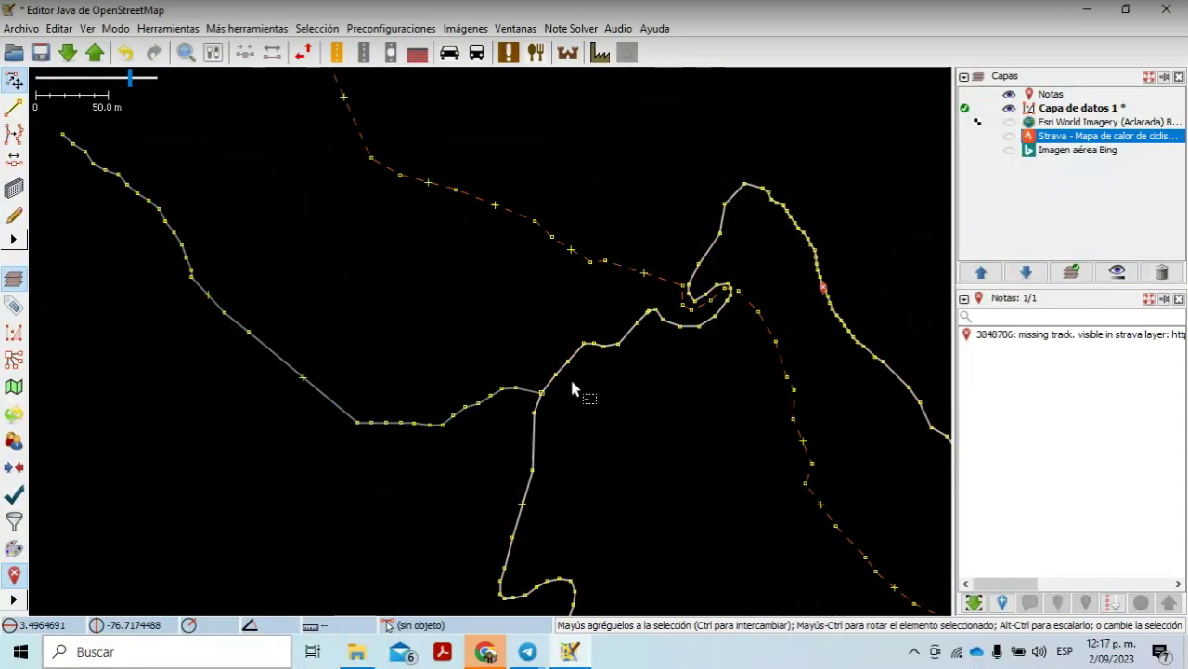
Step: Examine how the western branch joins the main road and check the main road's classification
scroll(572, 389, down, 1)
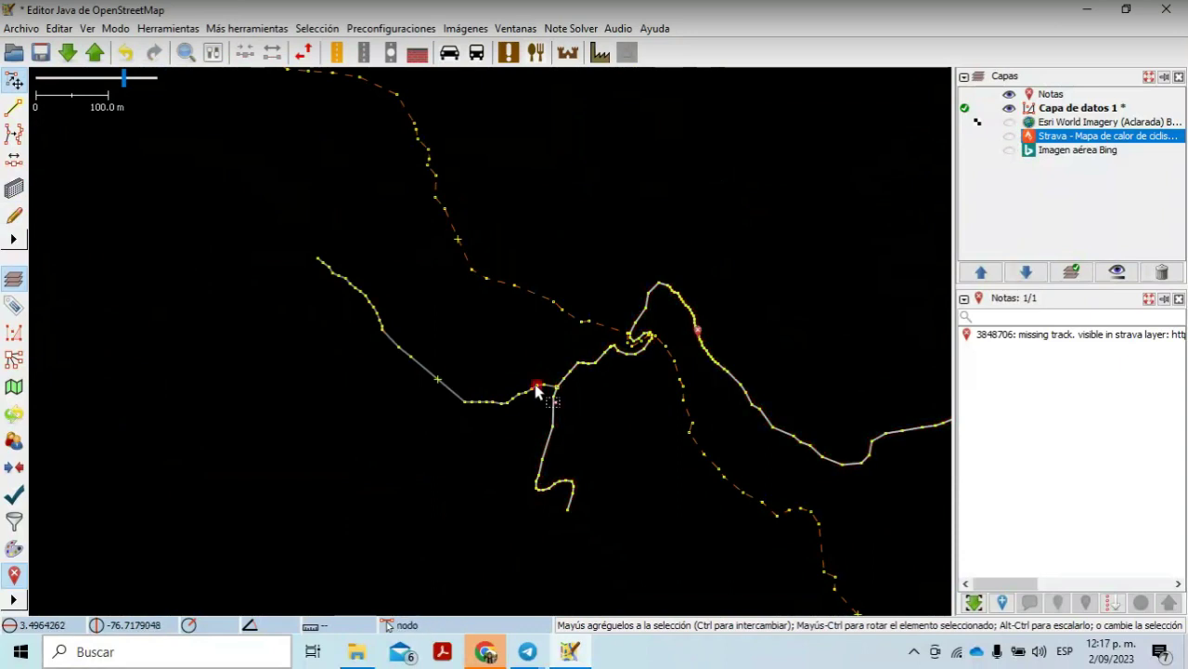
click(549, 387)
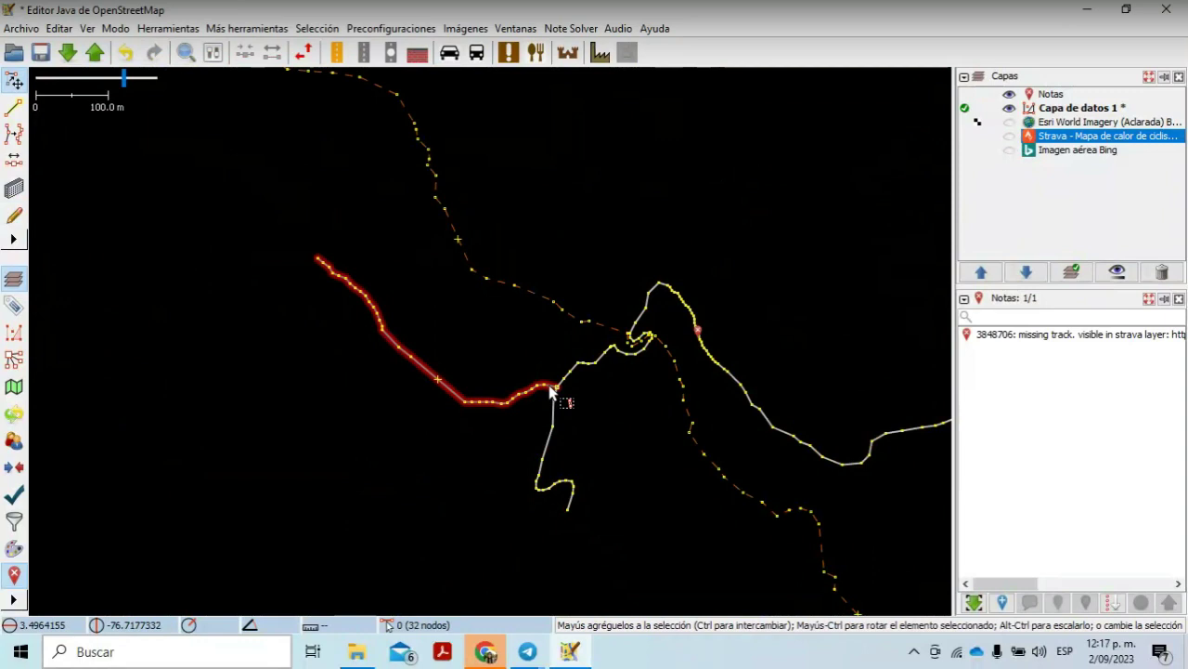
click(548, 387)
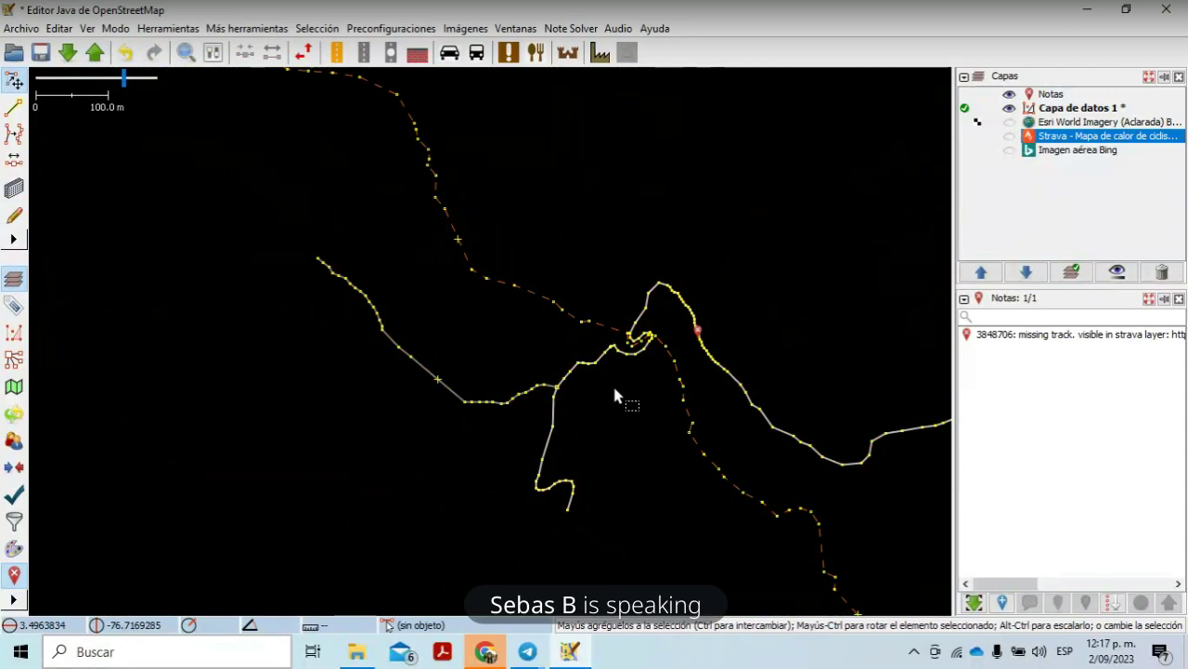
scroll(613, 389, up, 2)
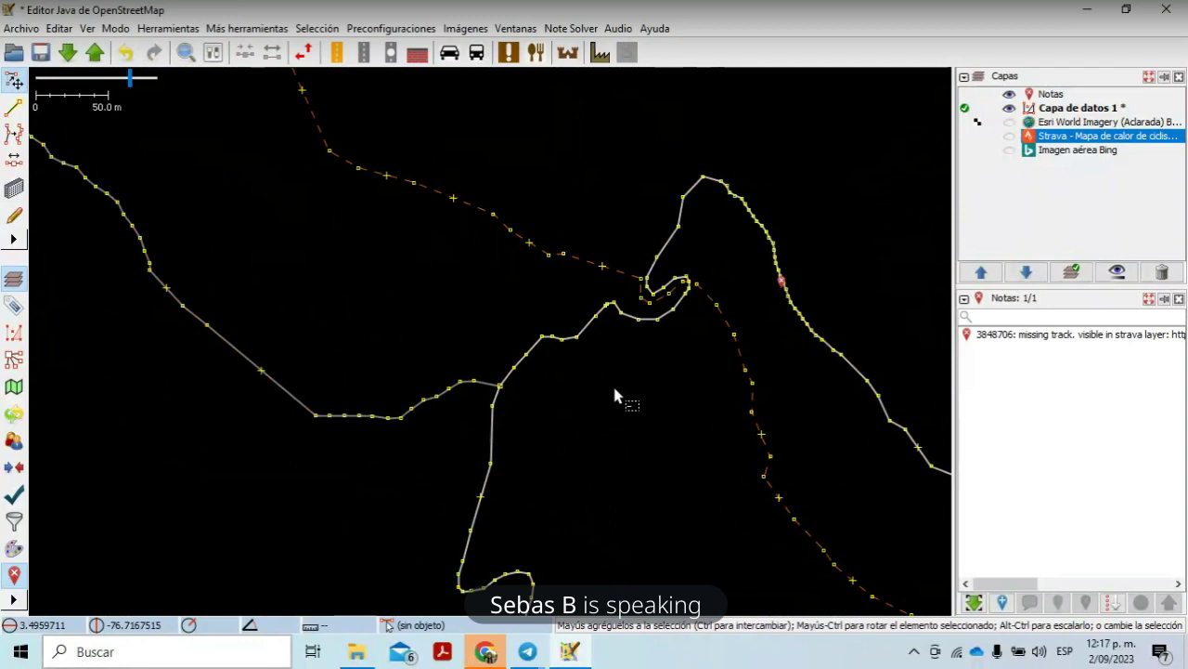
scroll(614, 395, down, 2)
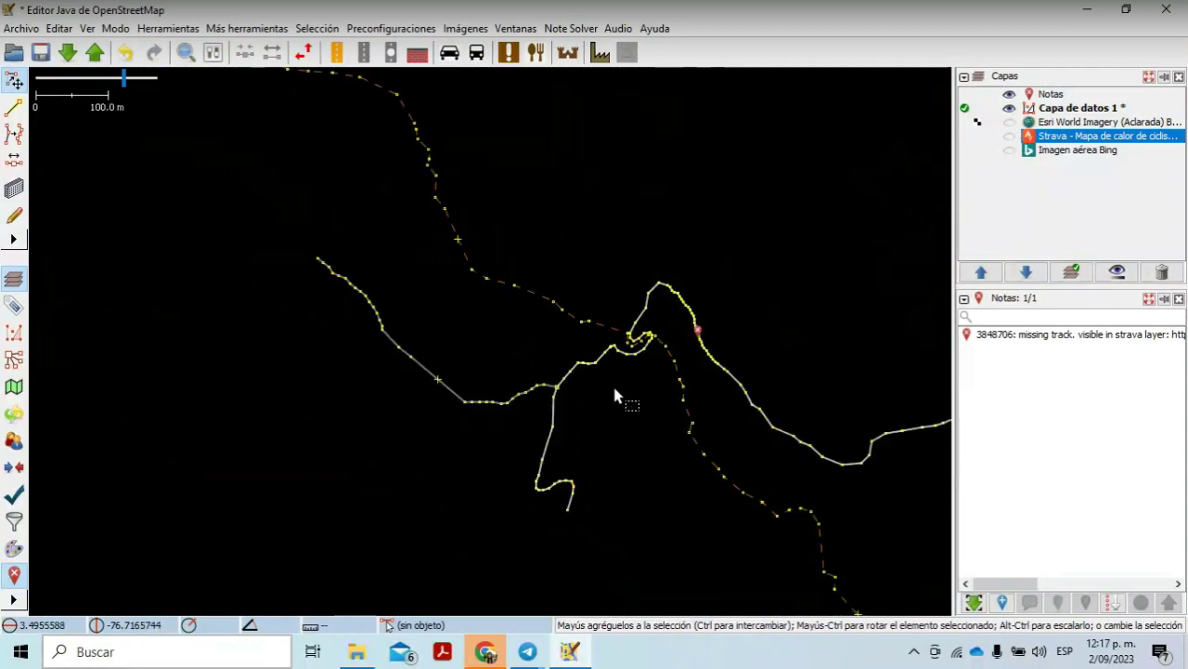
scroll(614, 395, up, 2)
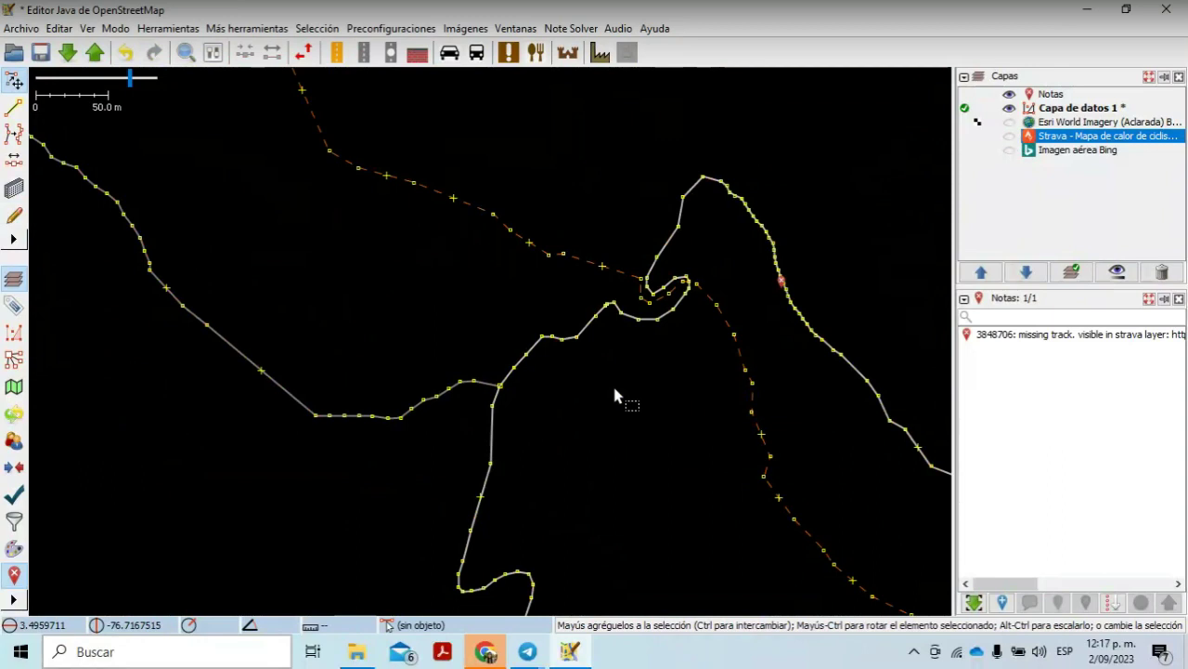
drag(614, 395, 575, 398)
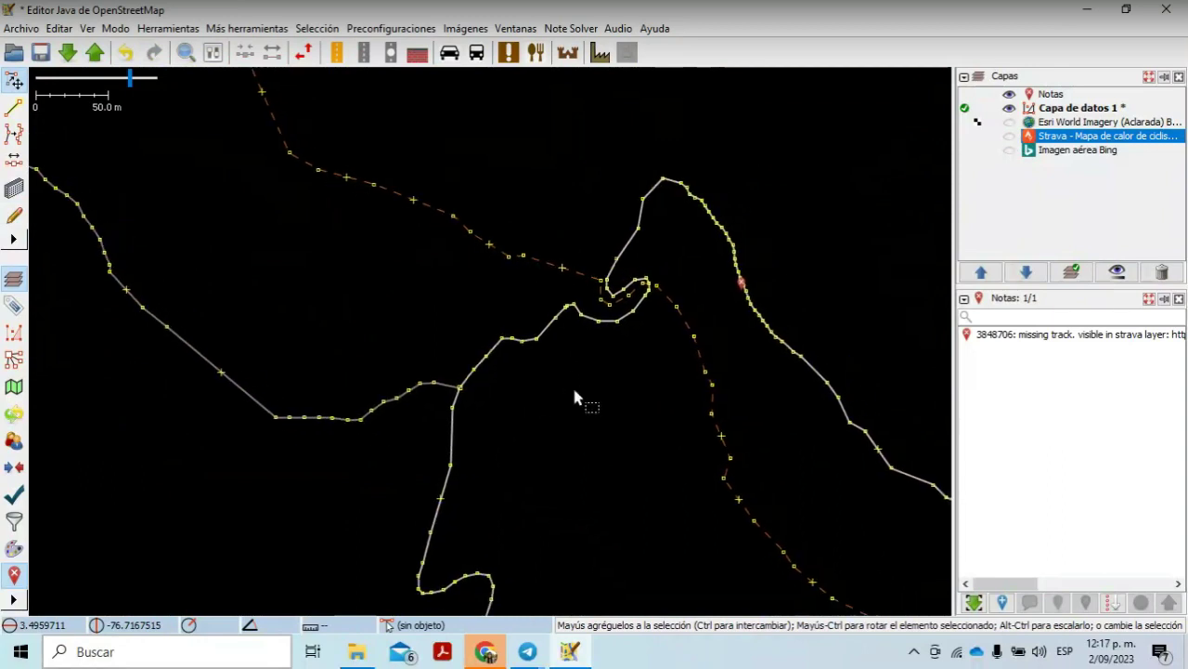
scroll(575, 396, down, 2)
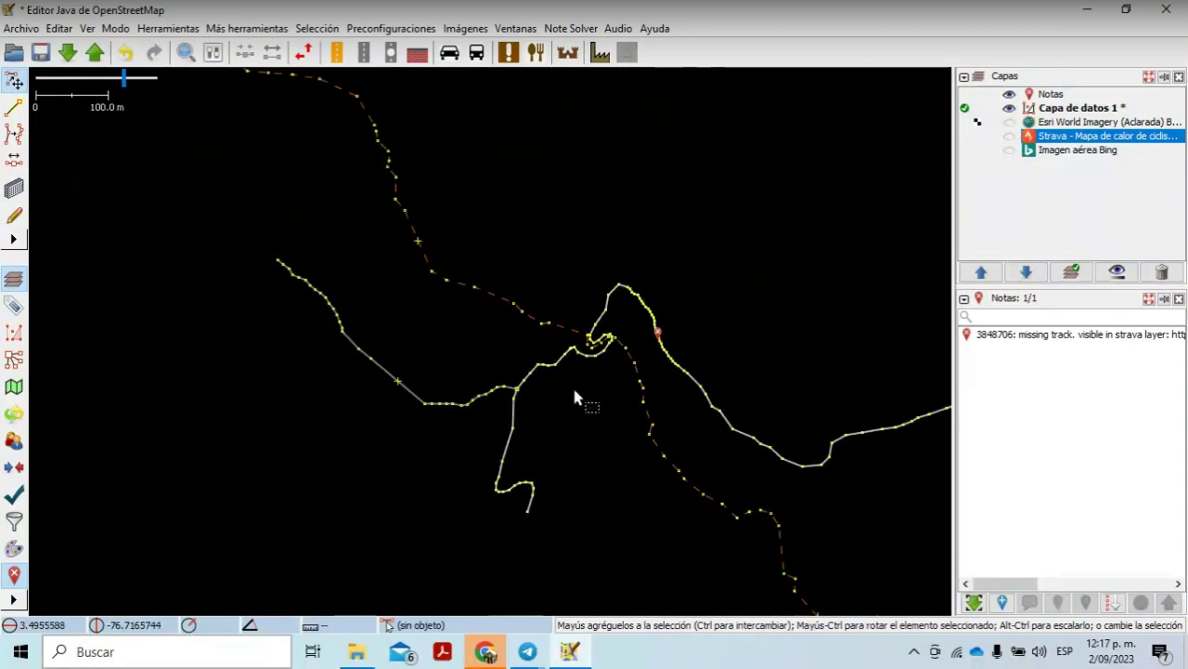
drag(575, 398, 539, 371)
drag(613, 431, 561, 353)
drag(632, 374, 563, 403)
click(570, 360)
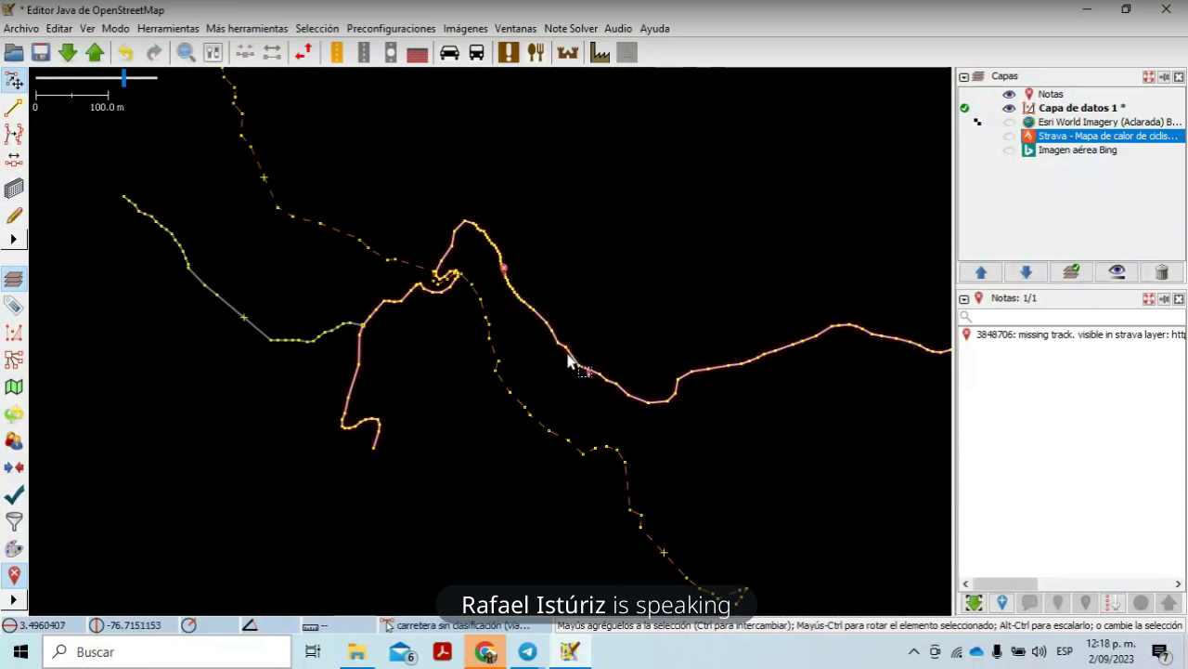
click(252, 331)
click(353, 389)
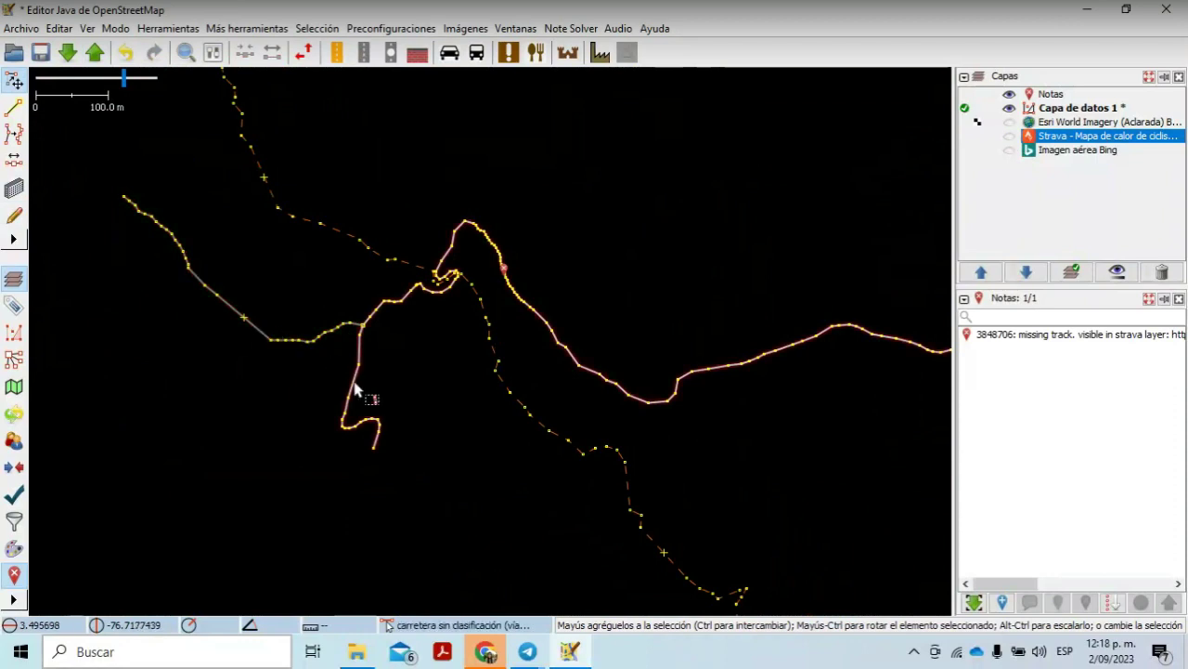
Step: Select the western branch and search the tagging presets for "via"
click(258, 330)
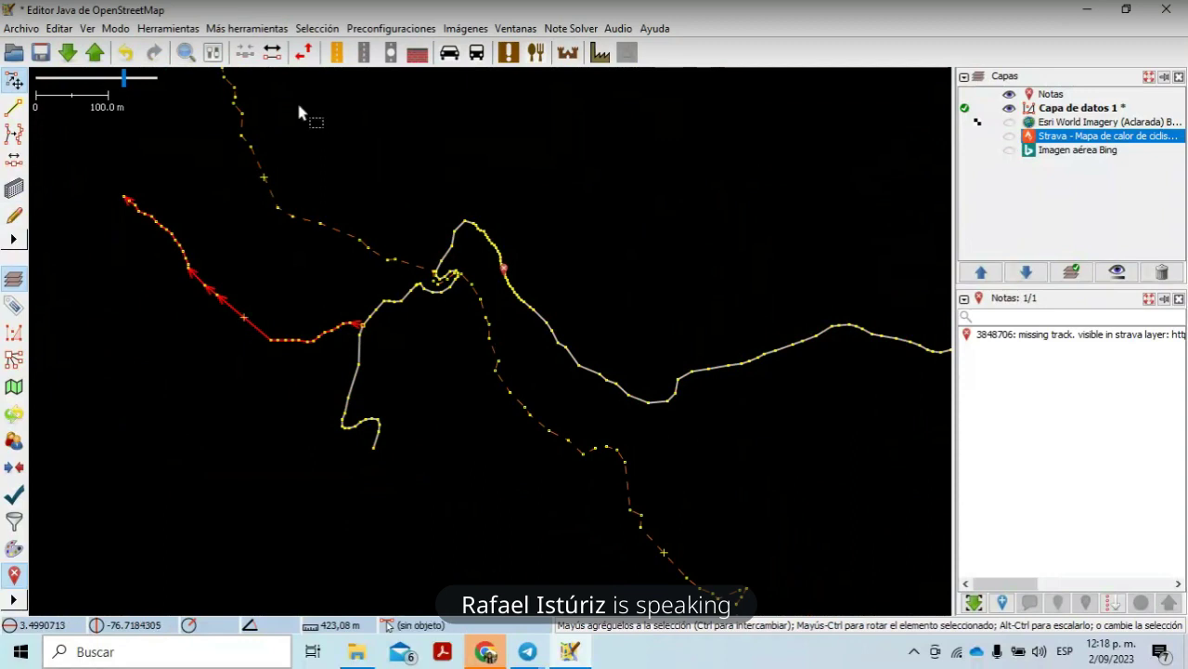
click(380, 34)
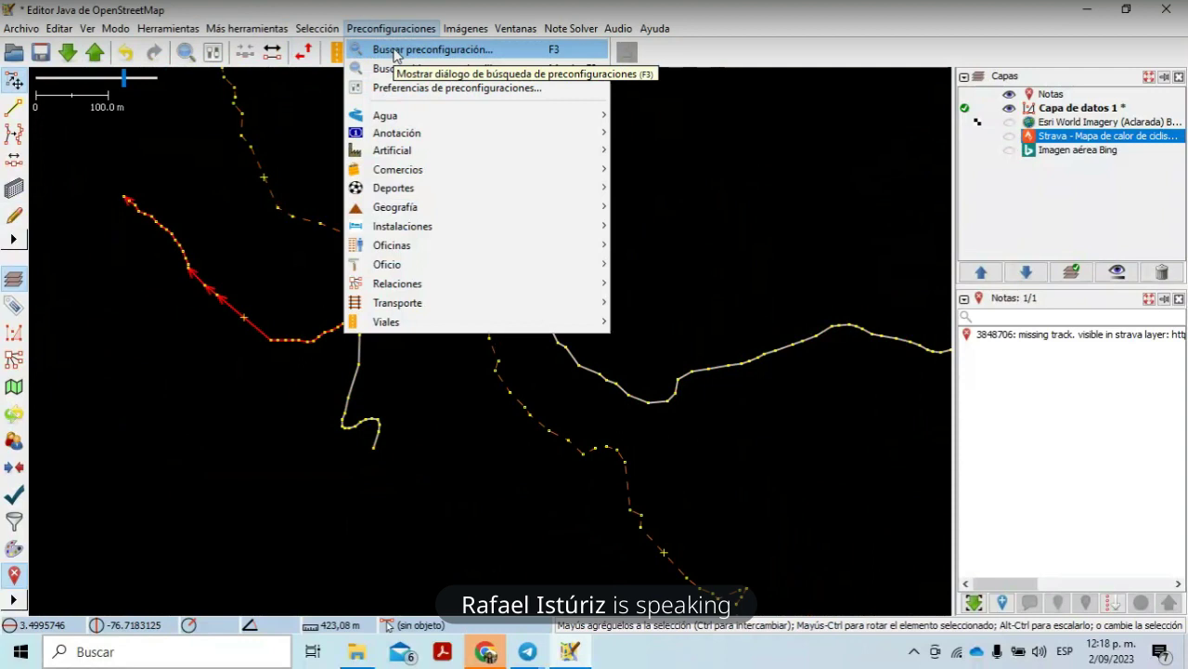
click(395, 51)
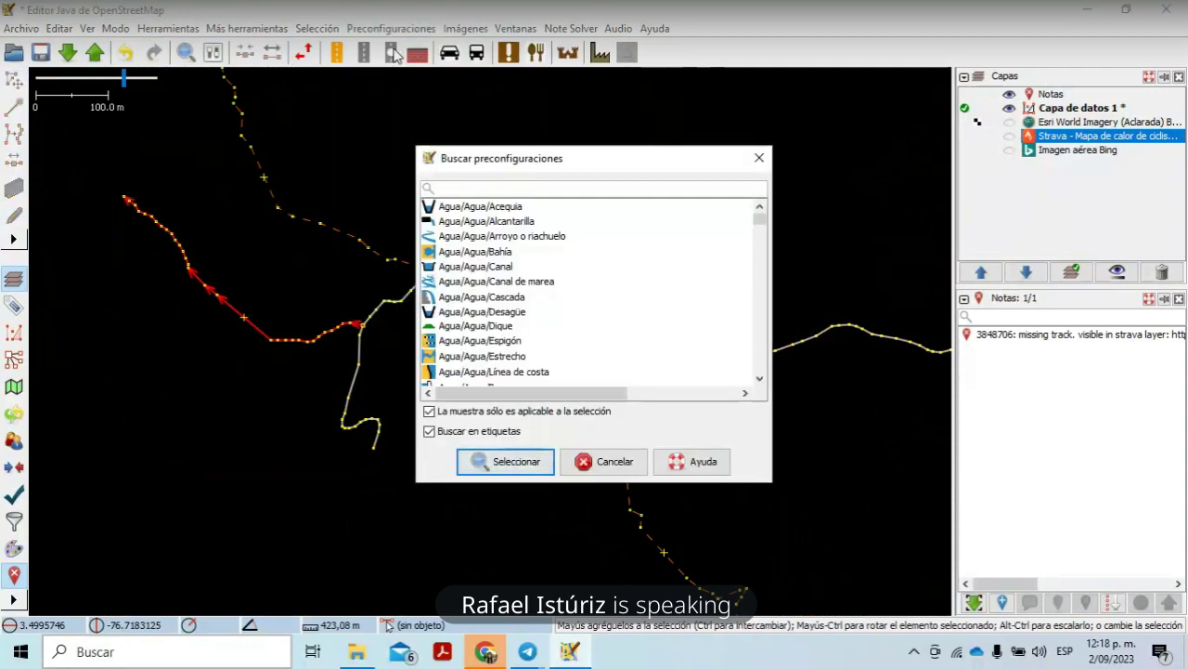
text(via)
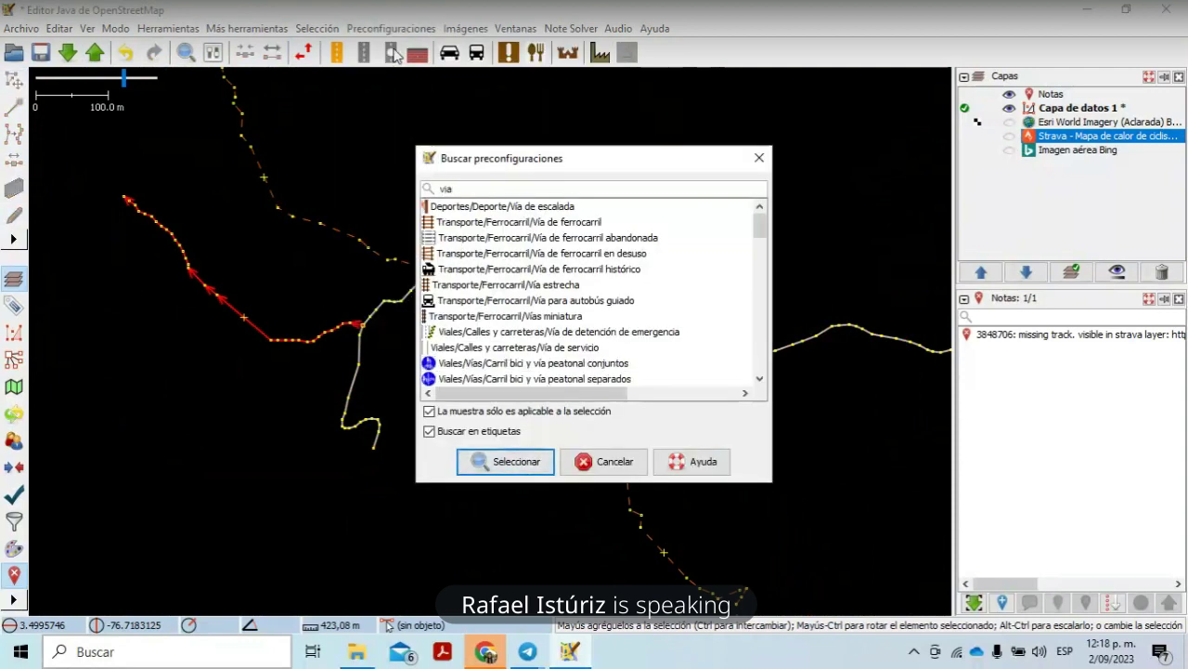
key(BackSpace)
key(BackSpace)
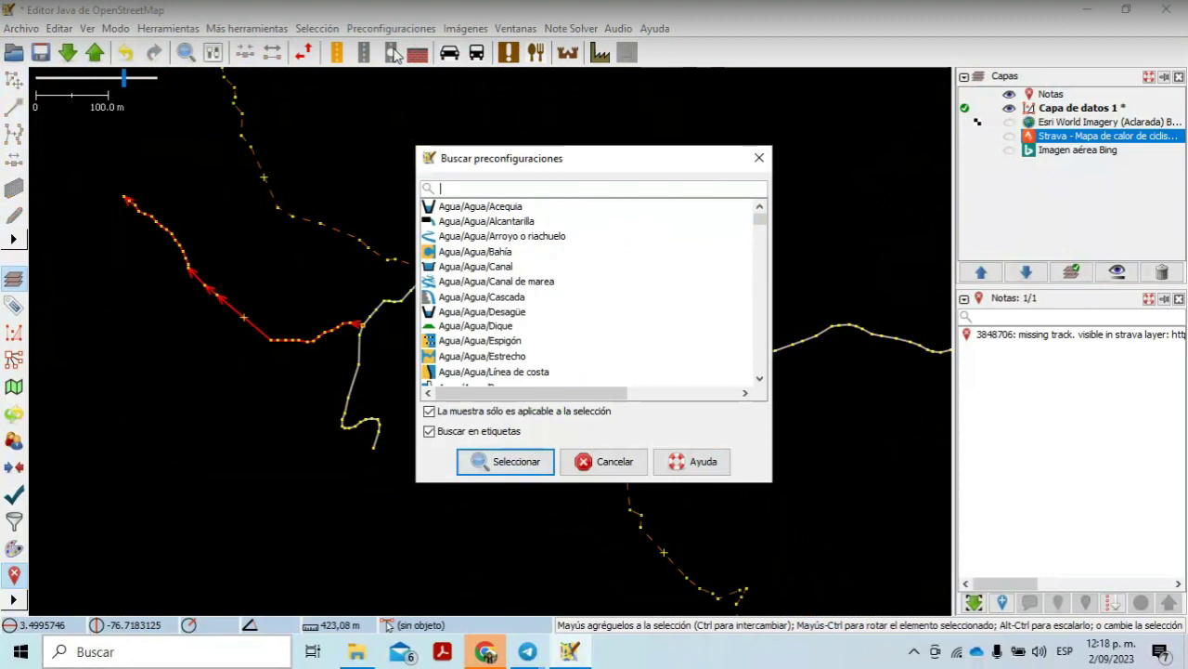
mouse_move(758, 227)
mouse_down()
mouse_move(750, 365)
mouse_move(742, 226)
mouse_move(754, 206)
mouse_up()
click(560, 192)
text(via)
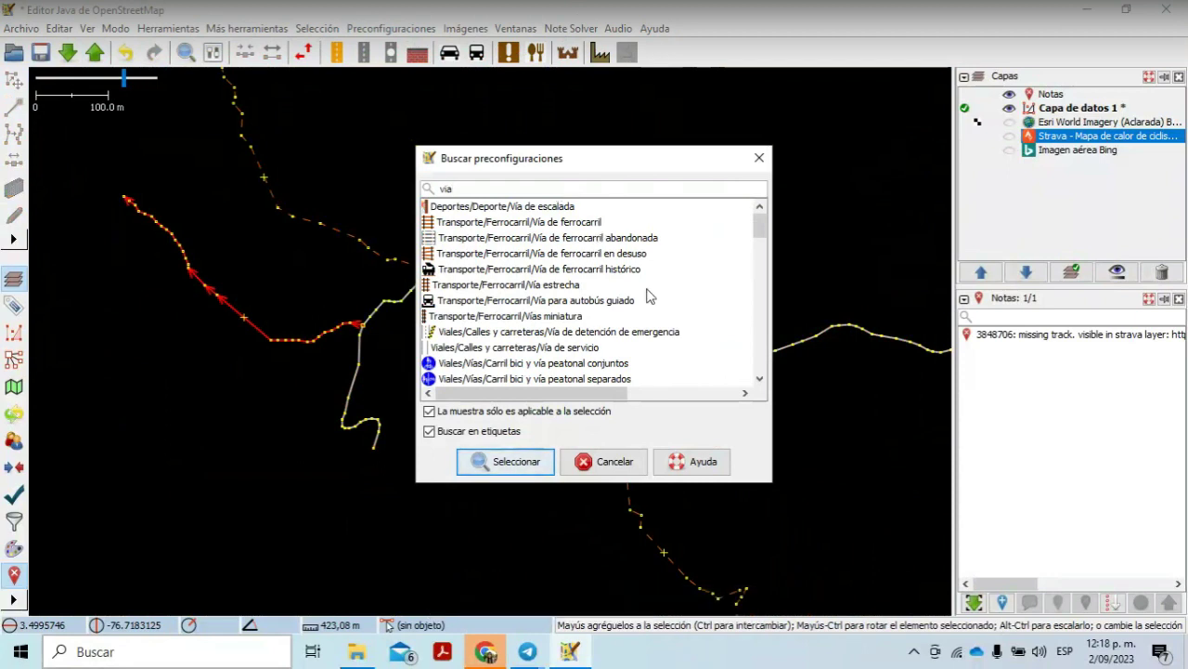
Step: Look through the presets matching "via" for a road type that suits the branch
click(760, 378)
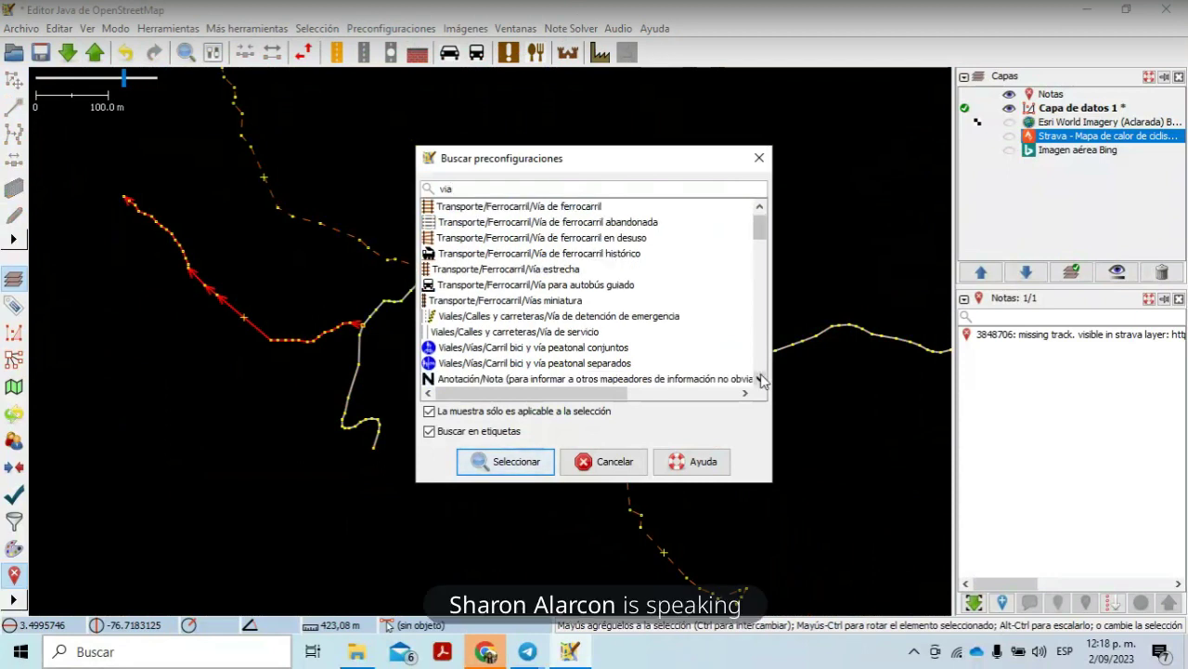
click(760, 378)
click(759, 378)
click(760, 377)
click(760, 378)
click(760, 378)
click(759, 378)
click(759, 378)
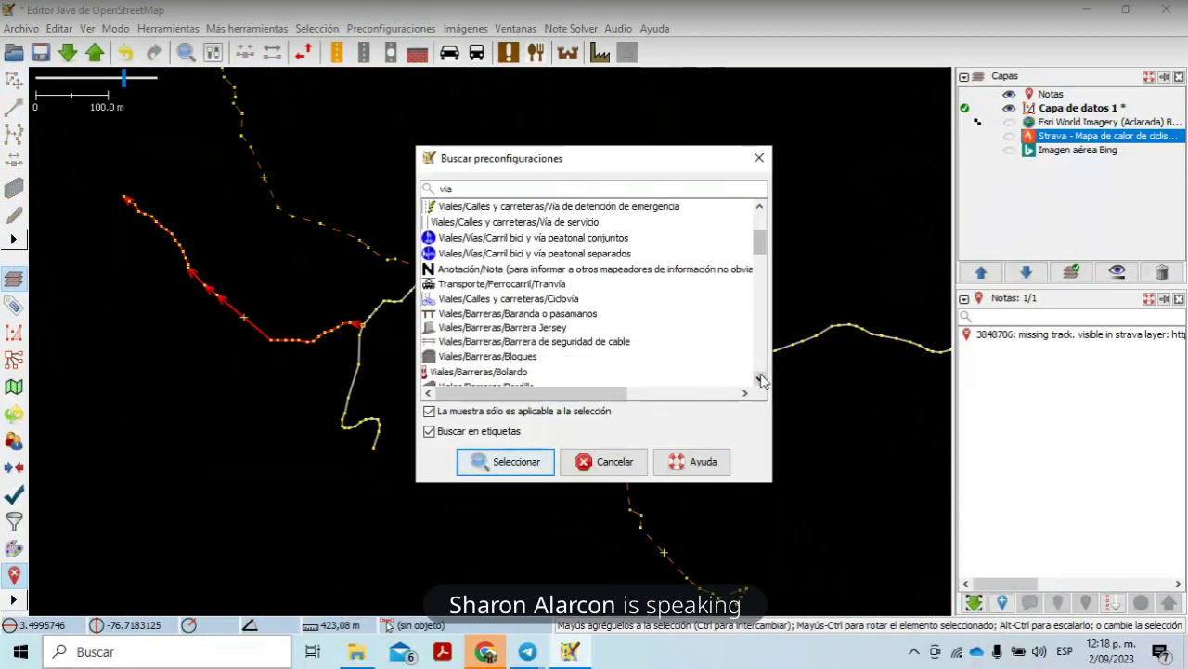
click(759, 378)
click(760, 378)
click(759, 378)
scroll(759, 378, down, 1)
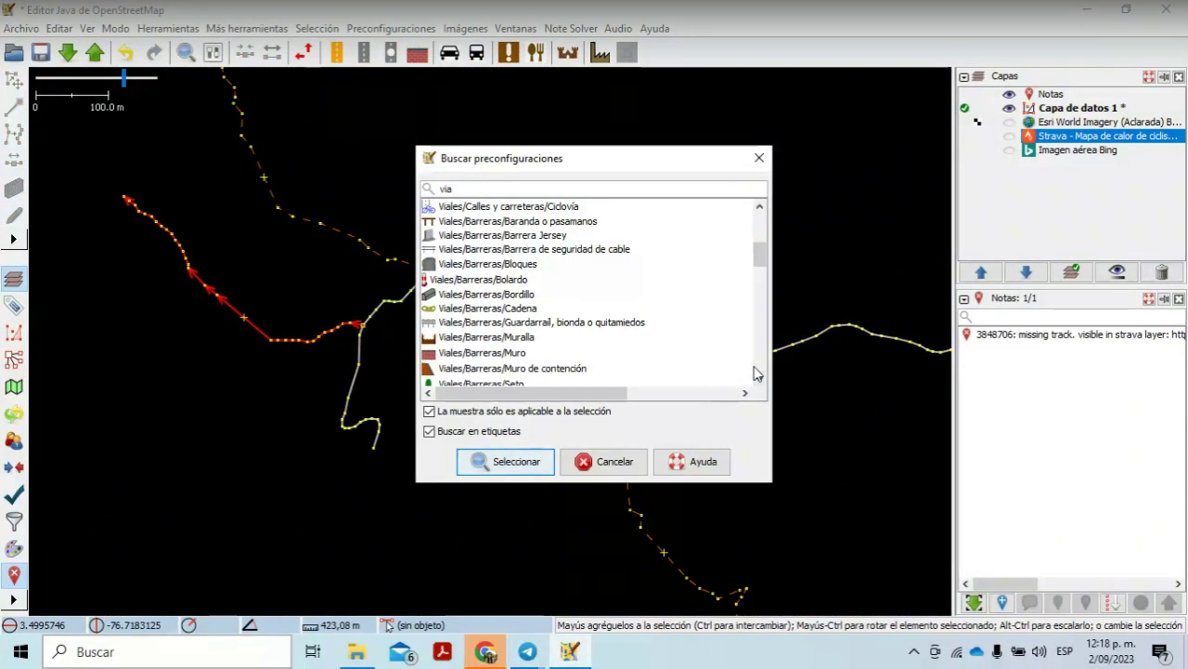
Step: Narrow the preset search to "via sin" and clear the search text
text(sin)
key(BackSpace)
key(BackSpace)
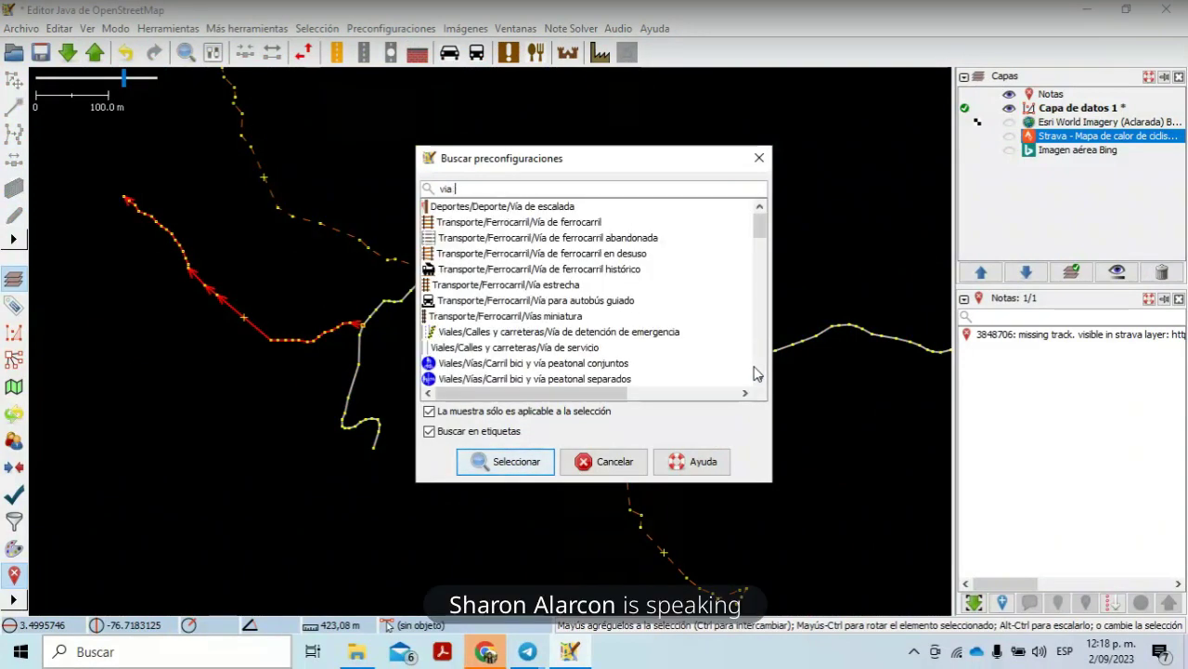
key(BackSpace)
key(BackSpace)
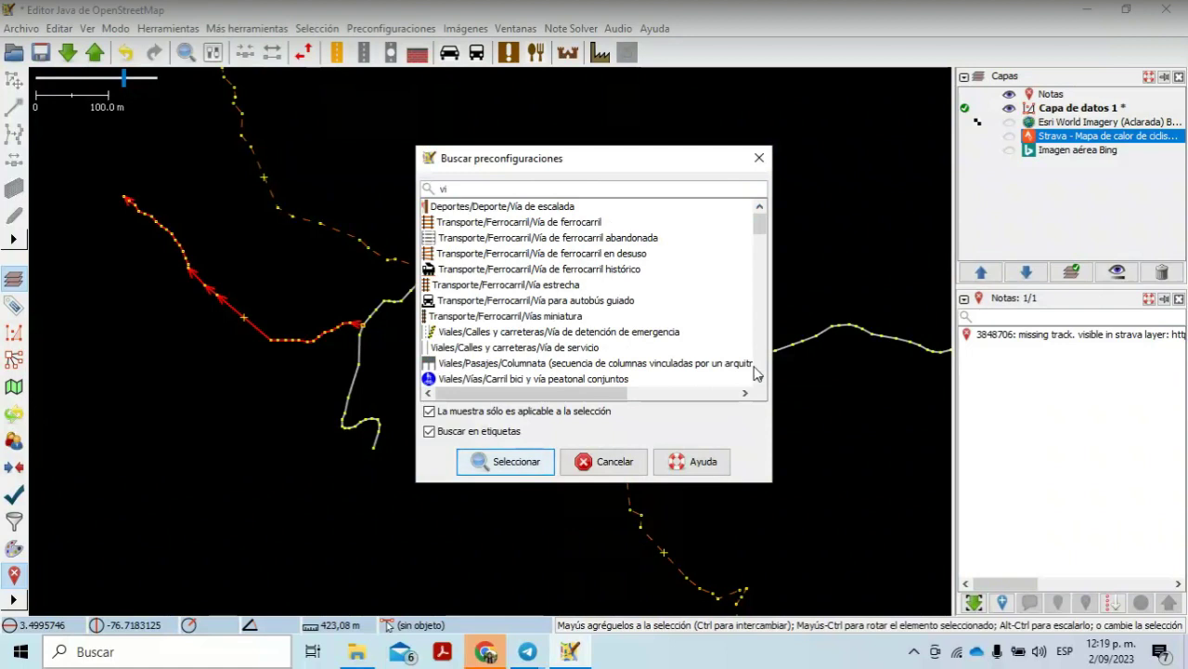
text(a s)
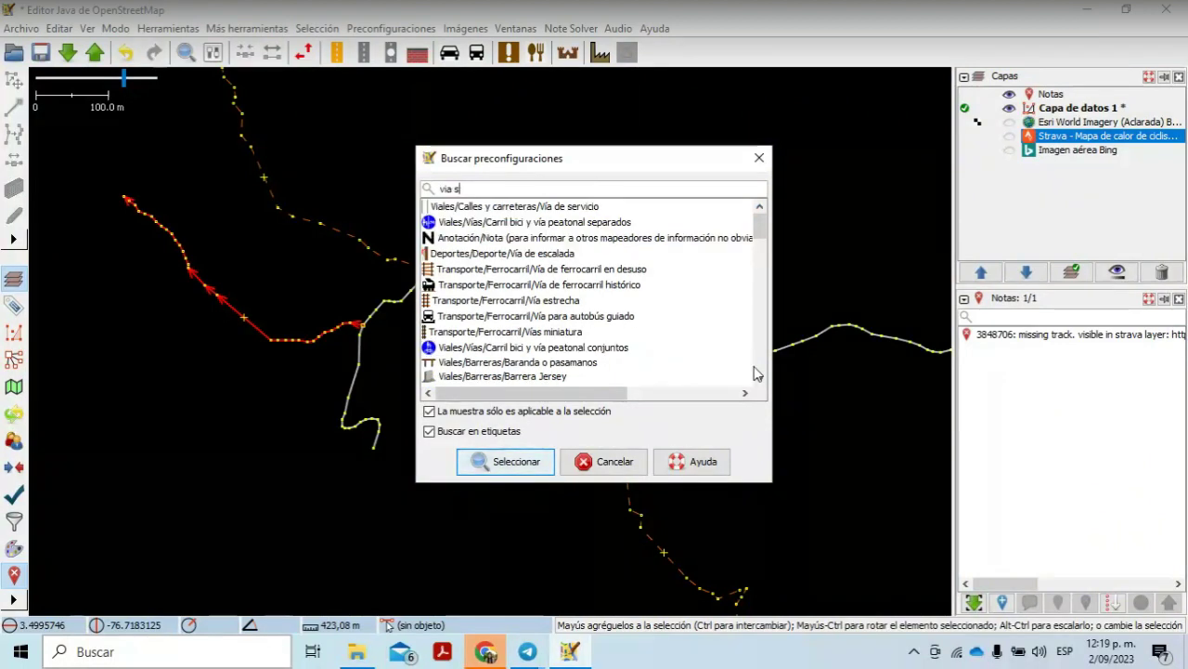
text(in)
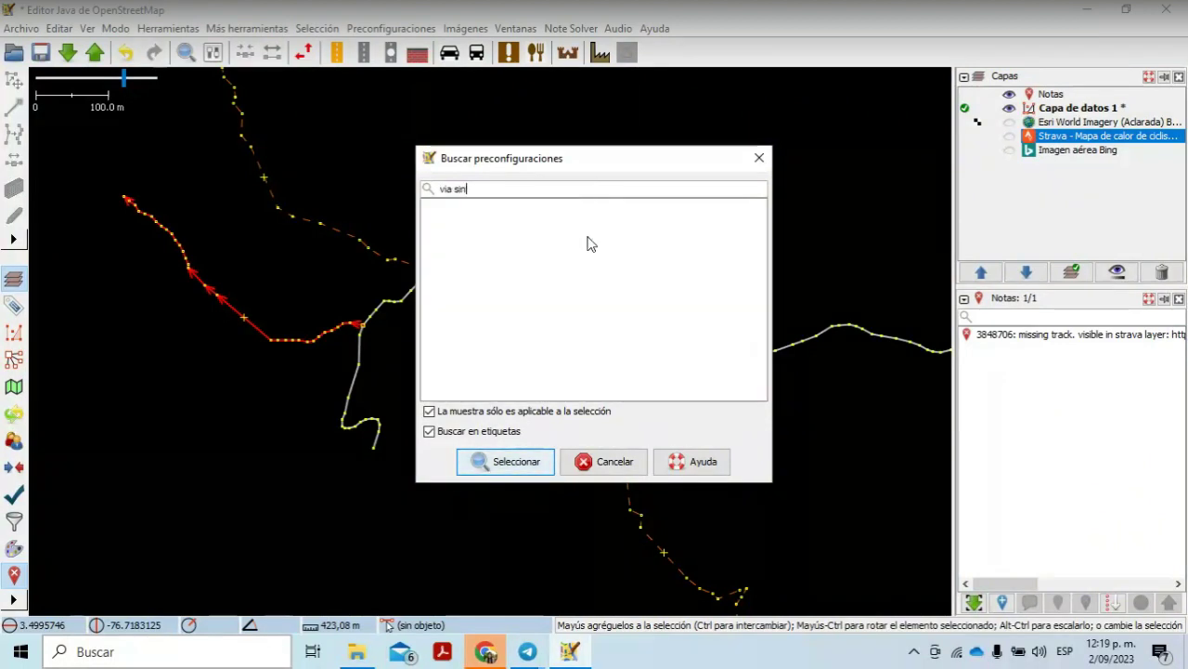
key(BackSpace)
key(BackSpace)
key(BackSpace)
key(BackSpace)
key(BackSpace)
key(BackSpace)
key(BackSpace)
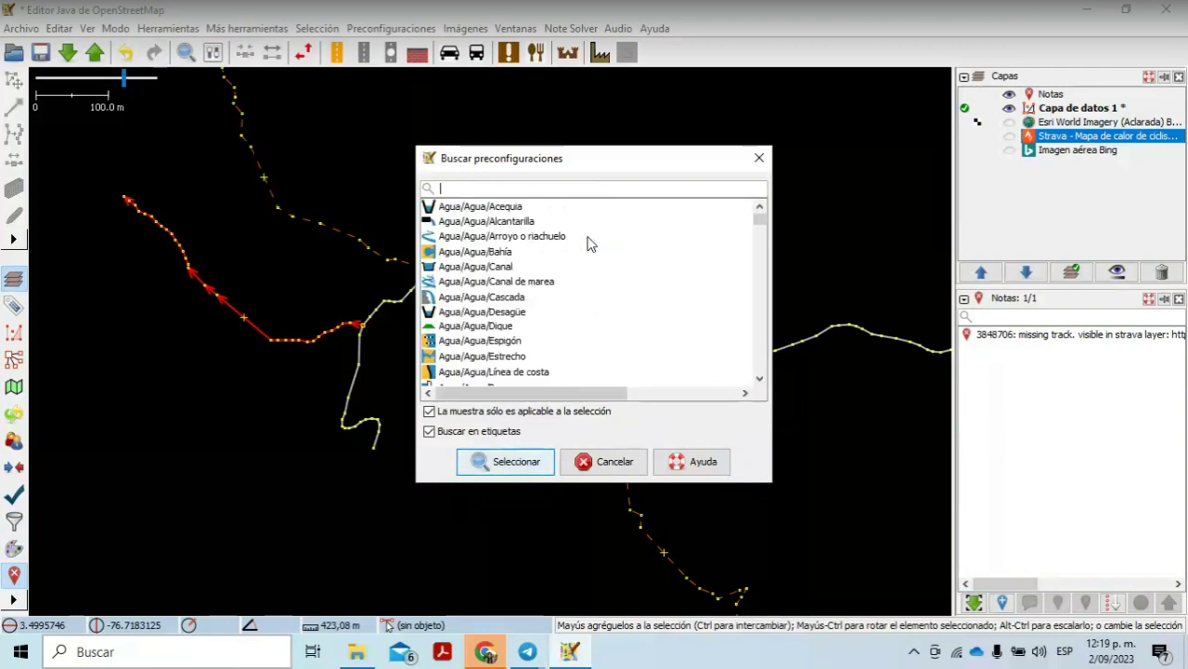
Step: Search the presets for "sin" and open Carretera sin clasificación for the selected branch
text(sin)
click(543, 208)
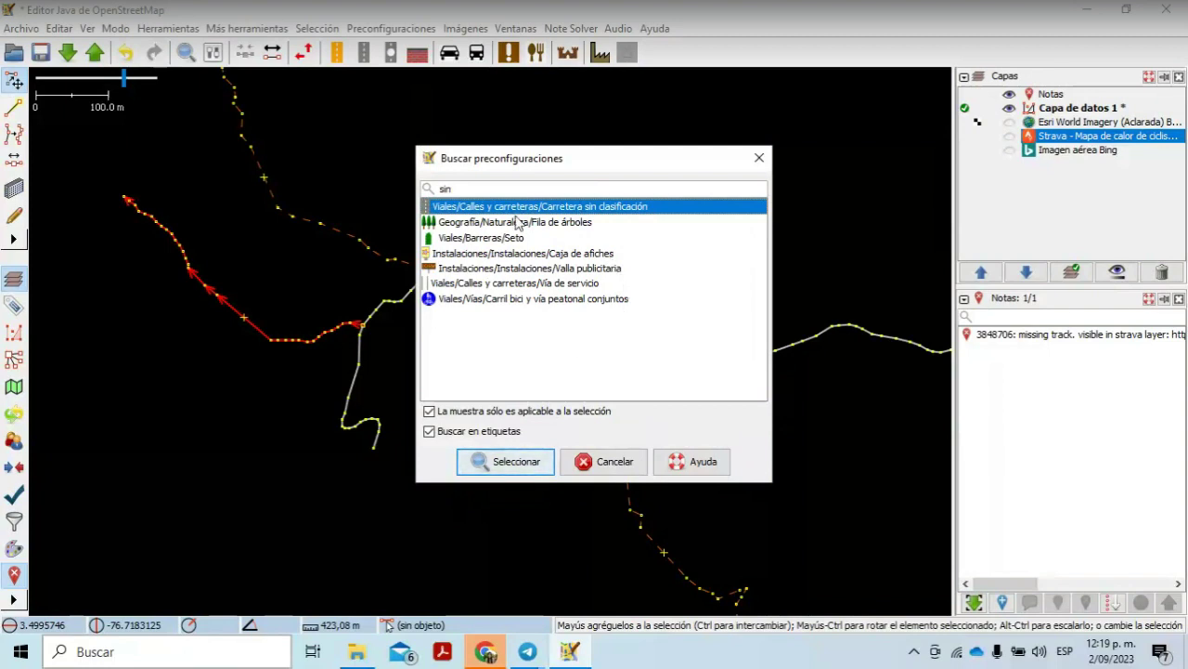
click(513, 463)
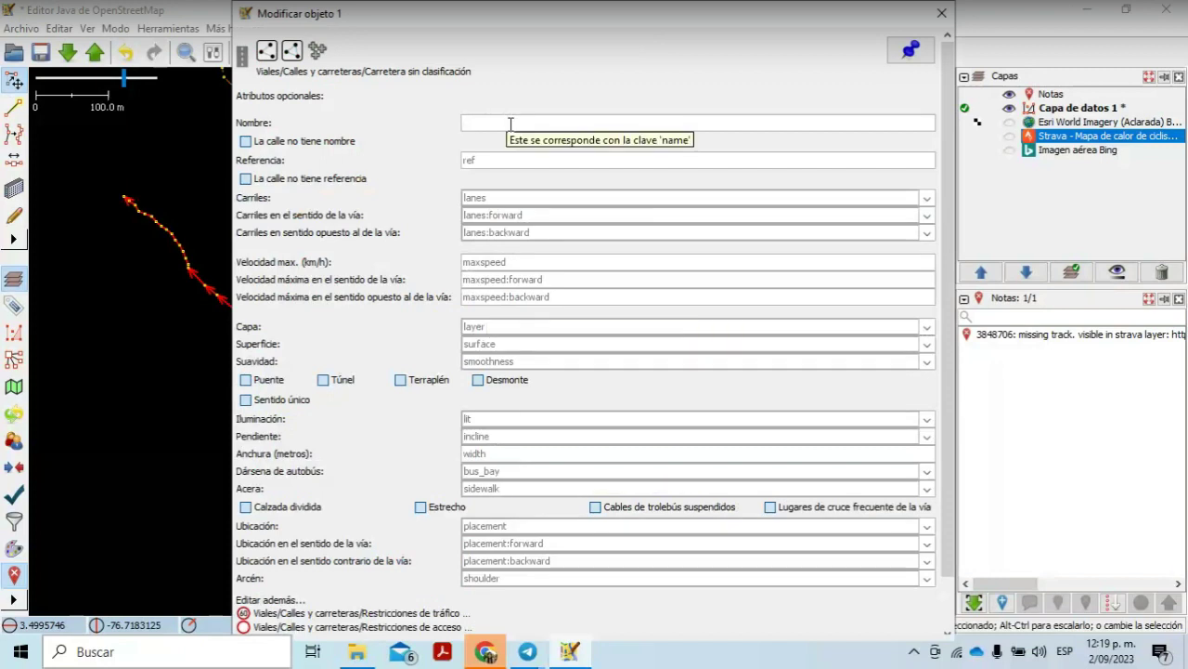
text(Vía sin clasi)
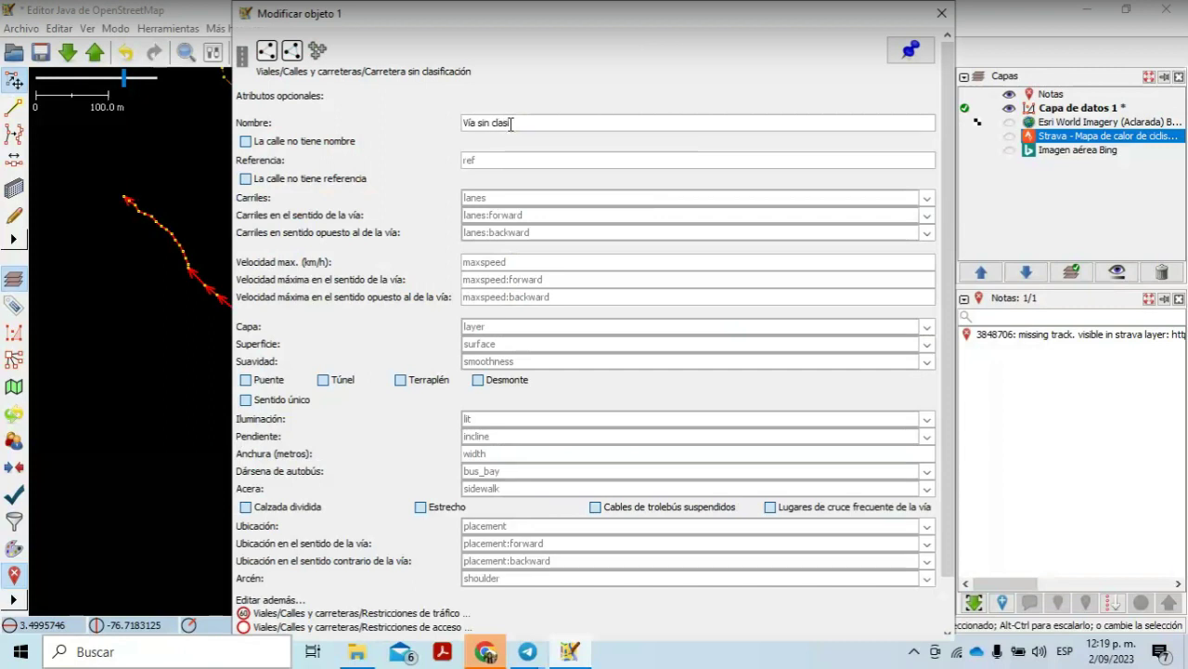
text(ficación)
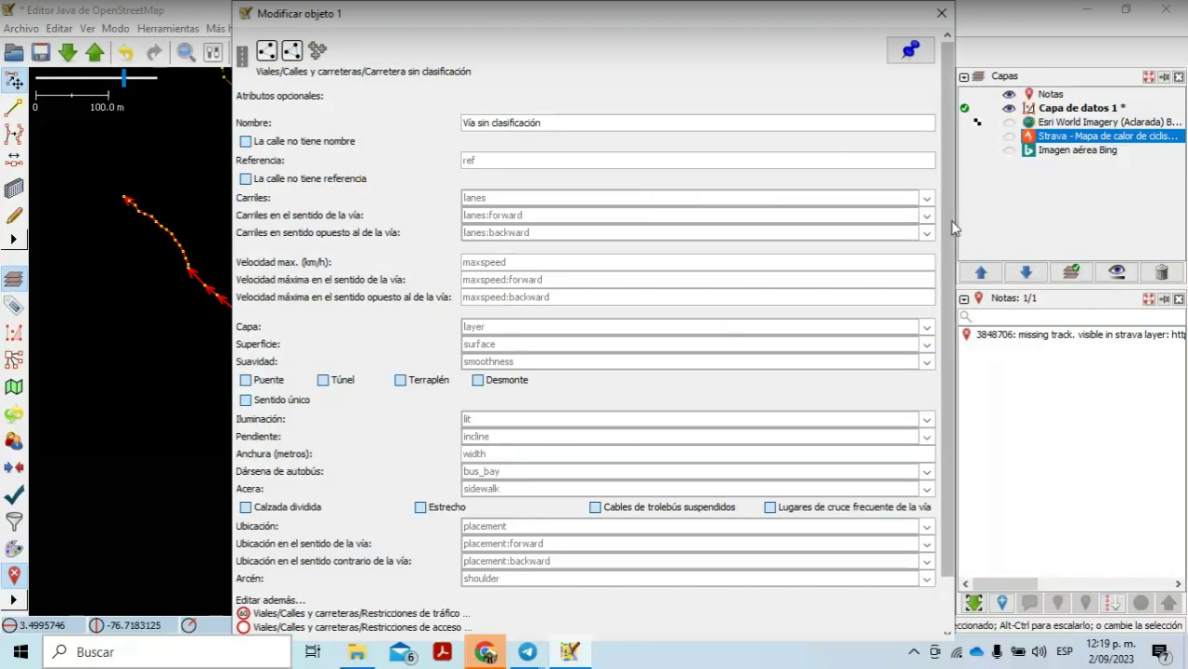
scroll(947, 260, down, 2)
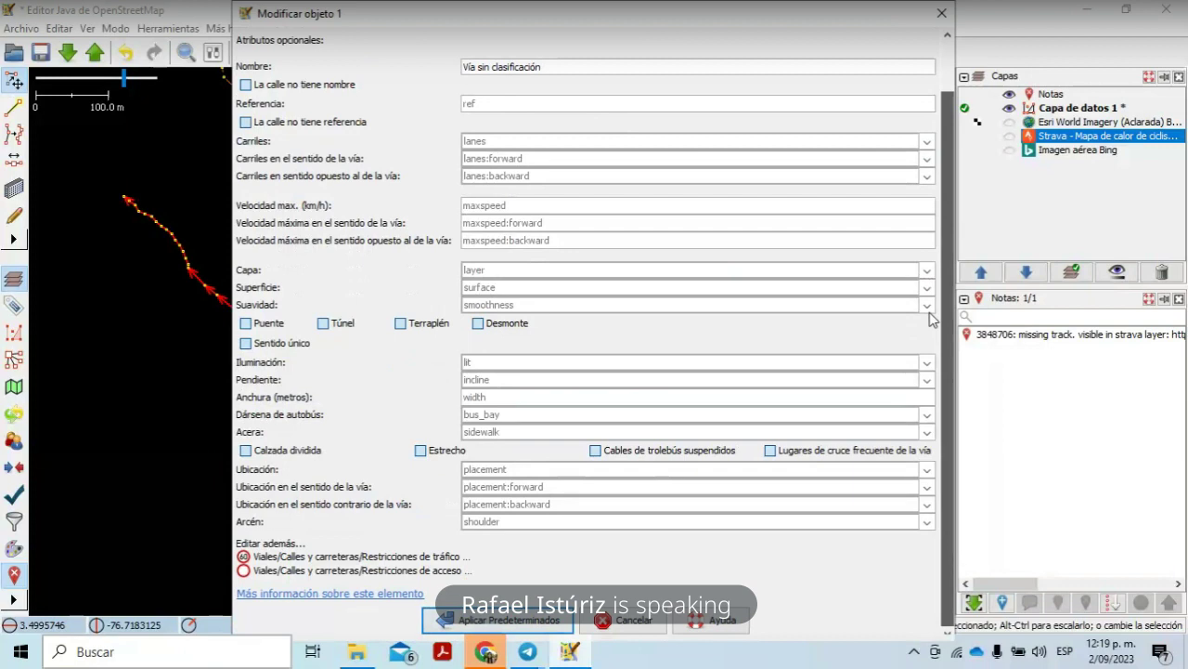
scroll(932, 314, up, 2)
drag(565, 121, 417, 110)
key(BackSpace)
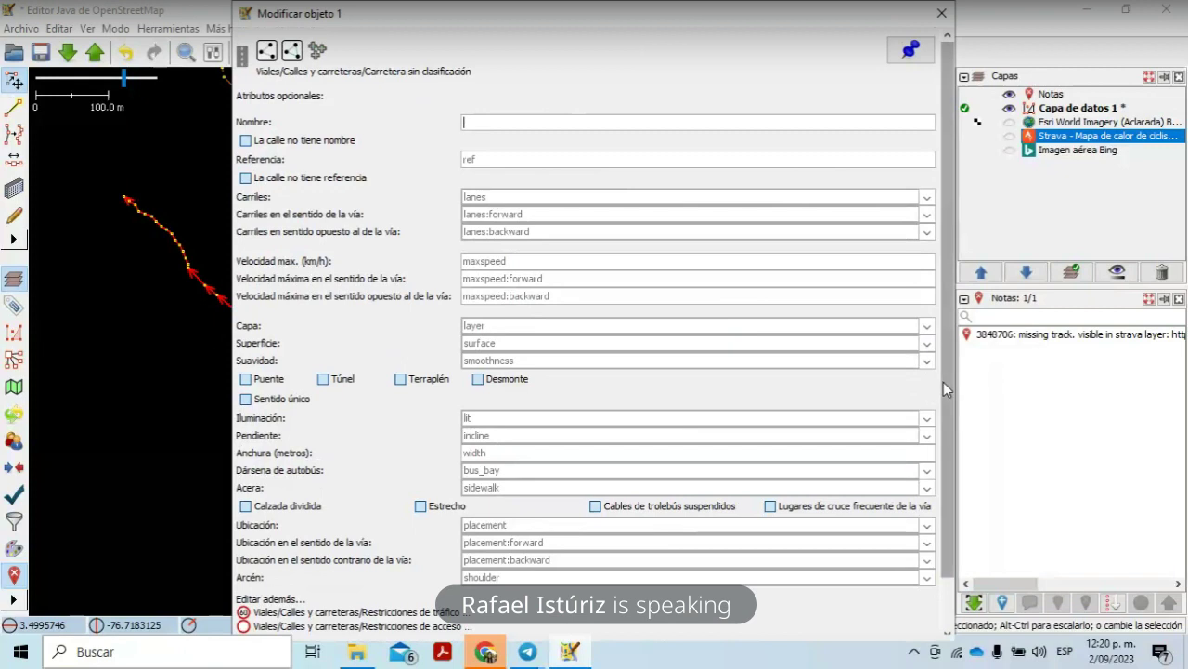
Step: Apply the Carretera sin clasificación preset to the western branch with the name left blank
scroll(944, 382, down, 2)
click(510, 624)
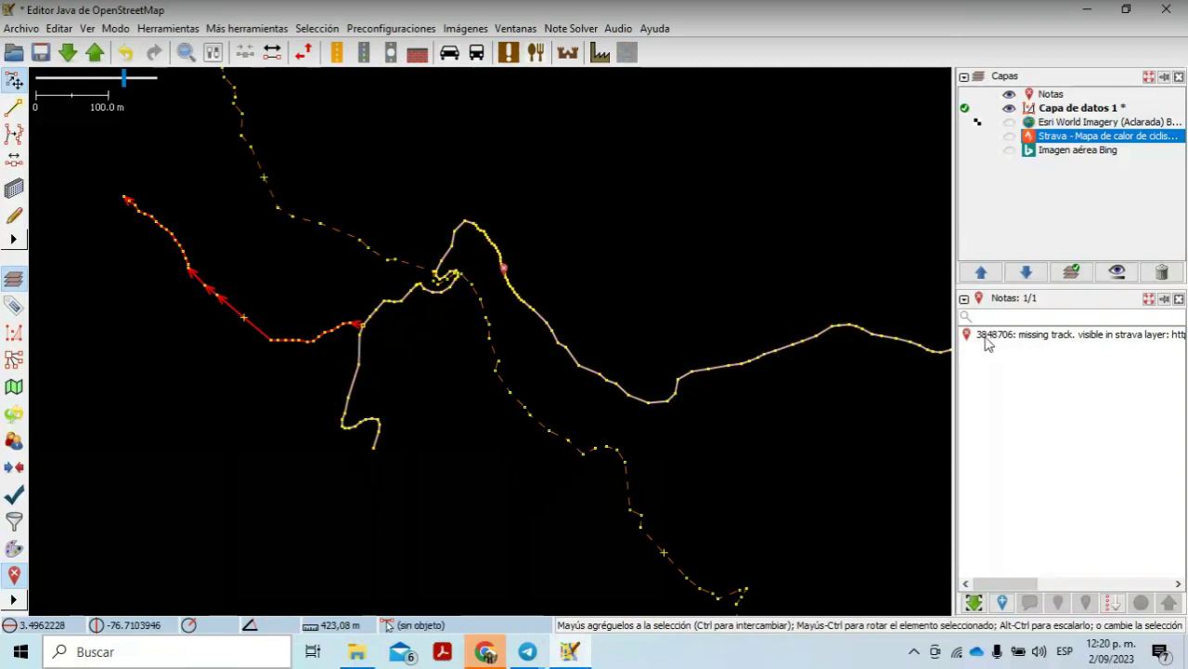
Step: Select missing-track note 3848706 on the map and remember it for the upload
click(503, 269)
click(503, 270)
right_click(503, 269)
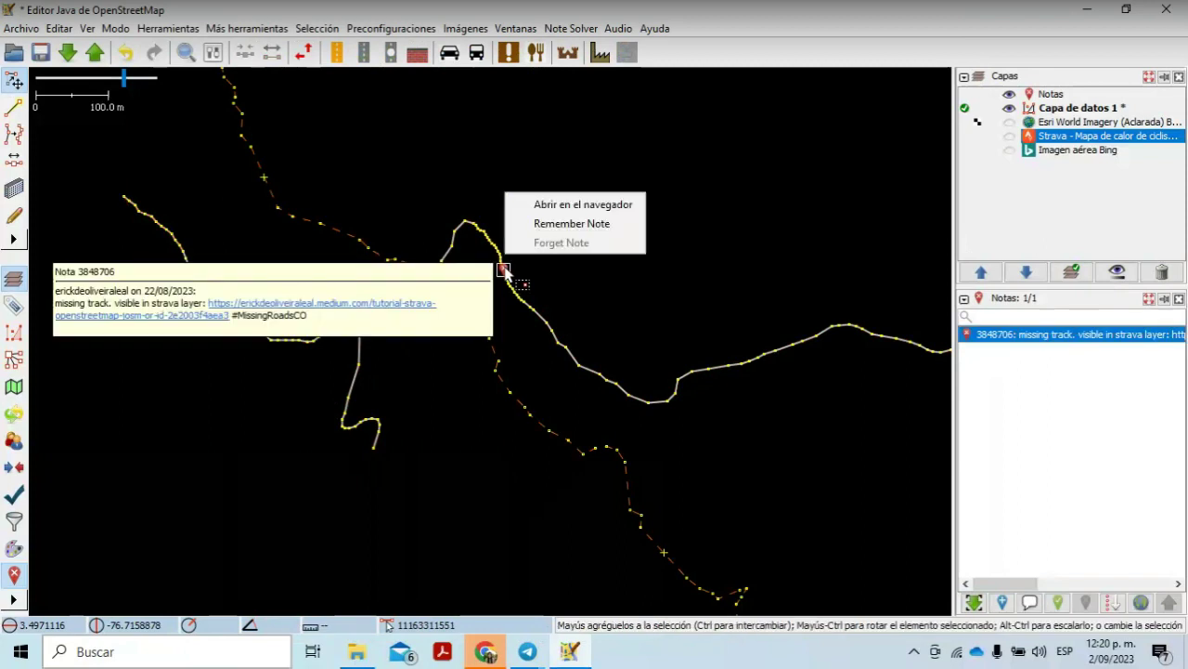
click(599, 231)
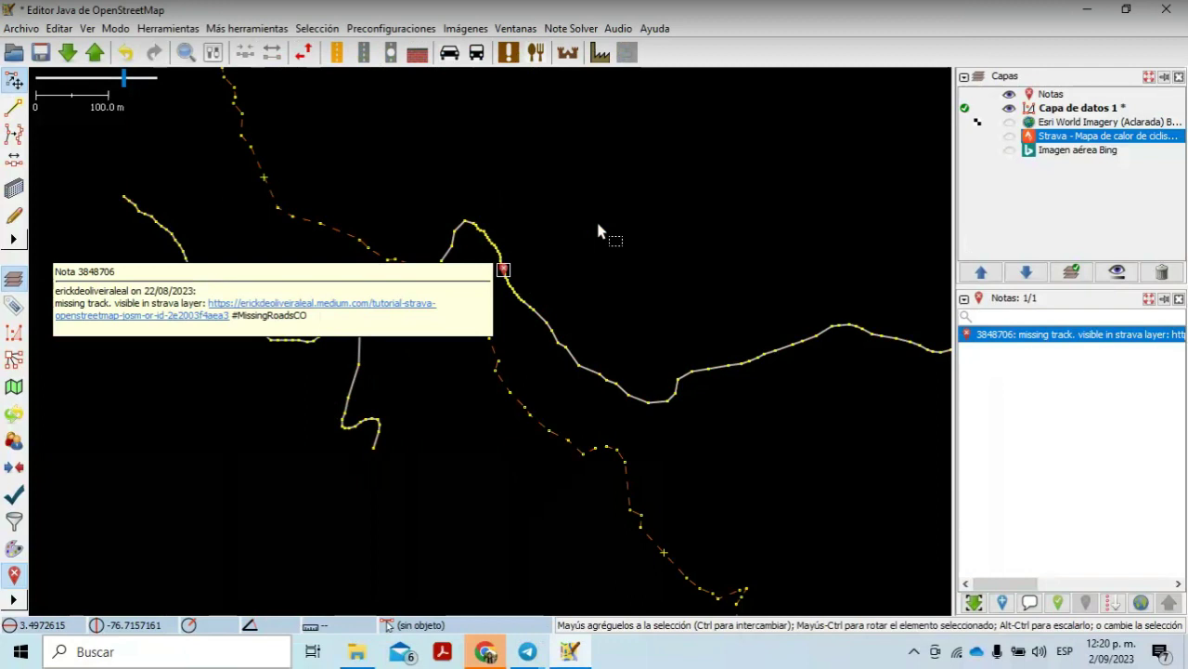
Step: Upload the changes to OpenStreetMap, accepting automatic resolution of note 3848706 and keeping the suggested changeset comment and source
click(95, 52)
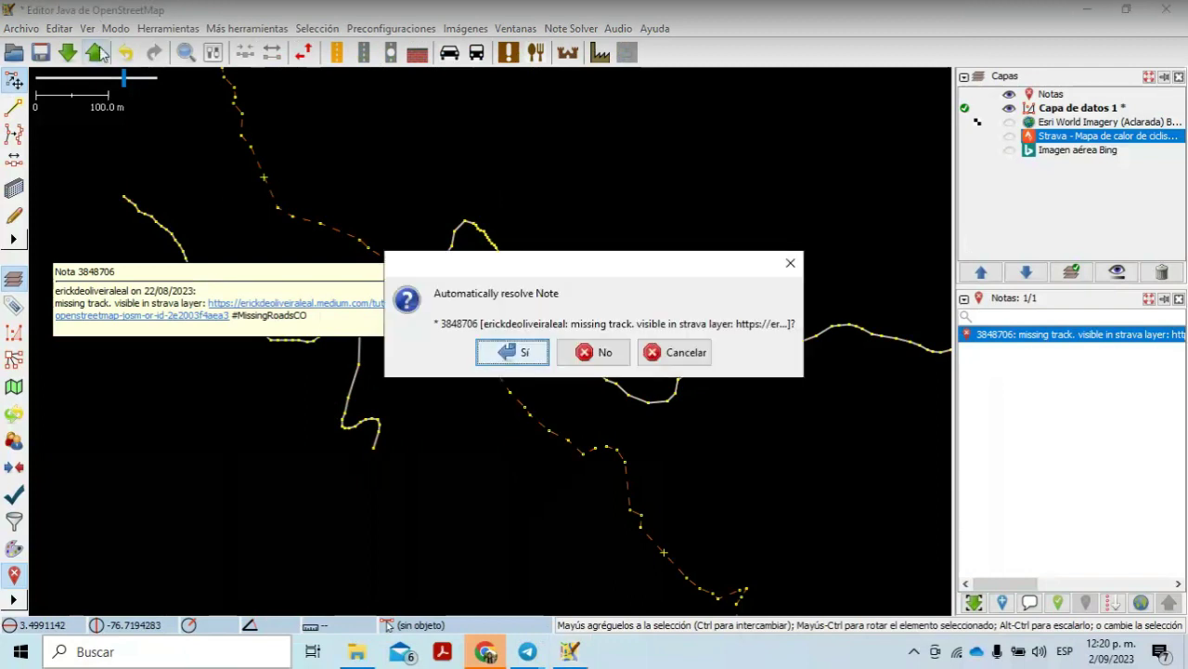
click(525, 354)
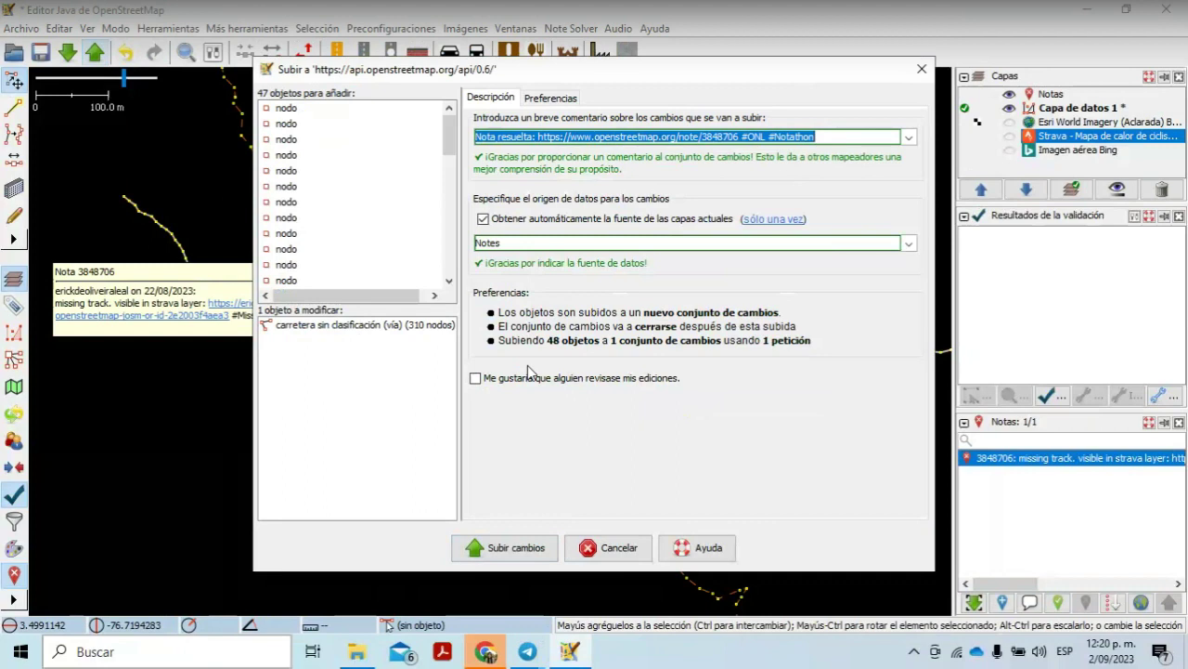
click(527, 554)
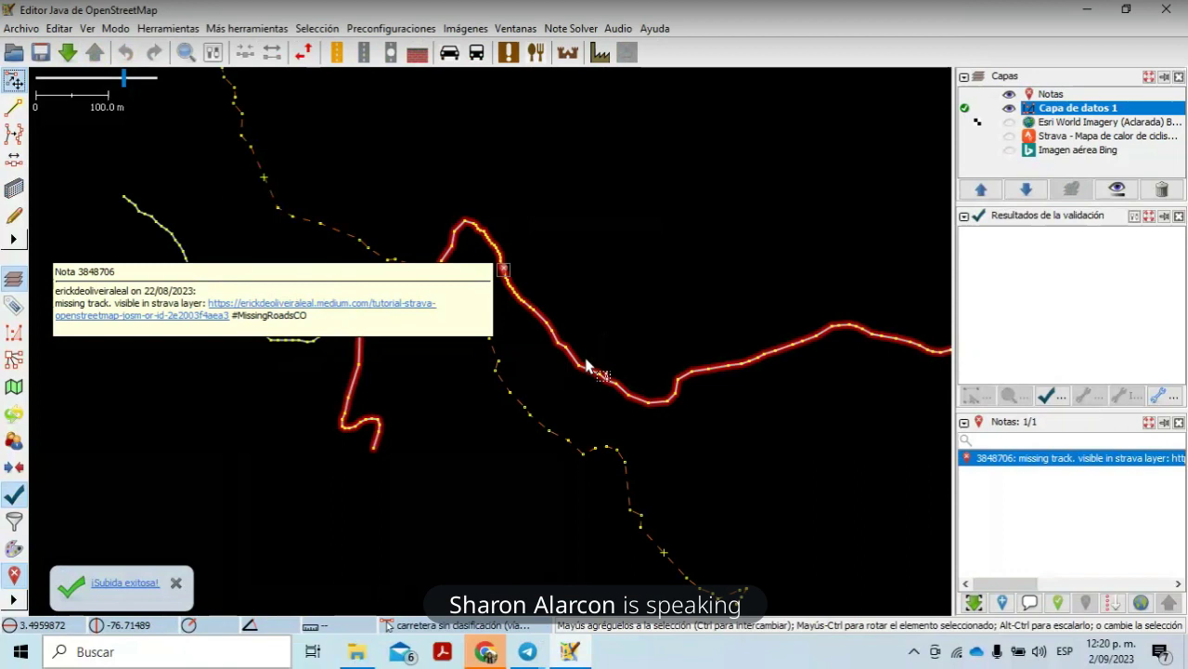
Step: Clear the map selection and check the available actions for note 3848706 in the notes list
click(446, 276)
drag(445, 276, 444, 387)
click(445, 387)
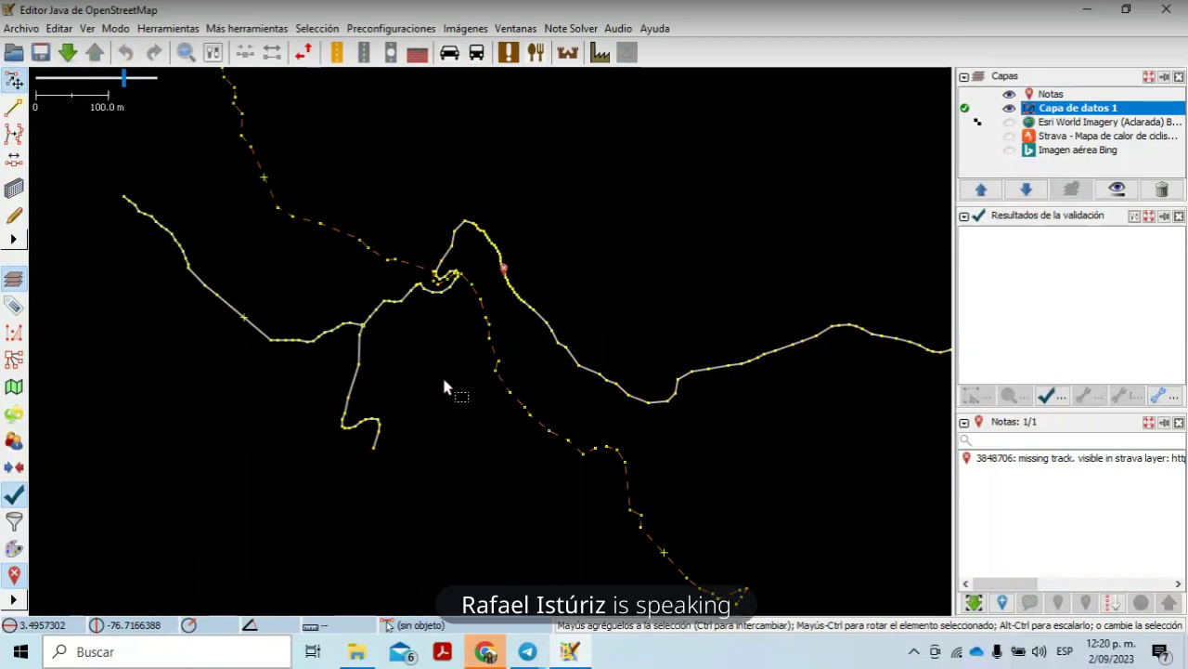
scroll(442, 374, down, 2)
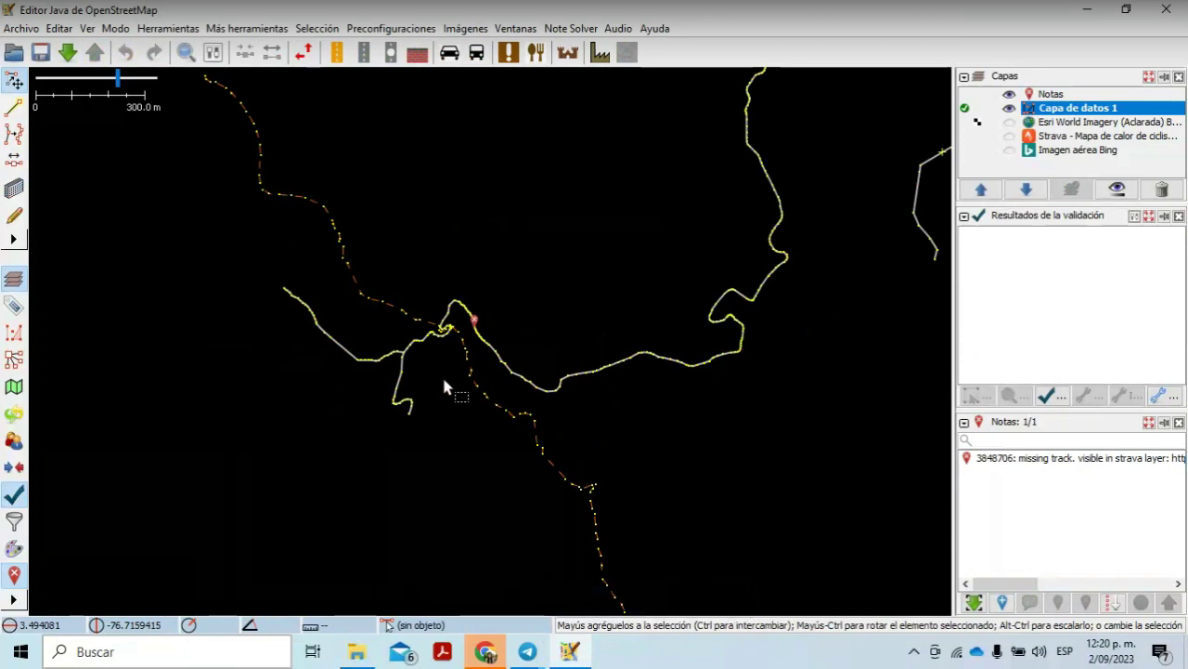
right_click(1029, 464)
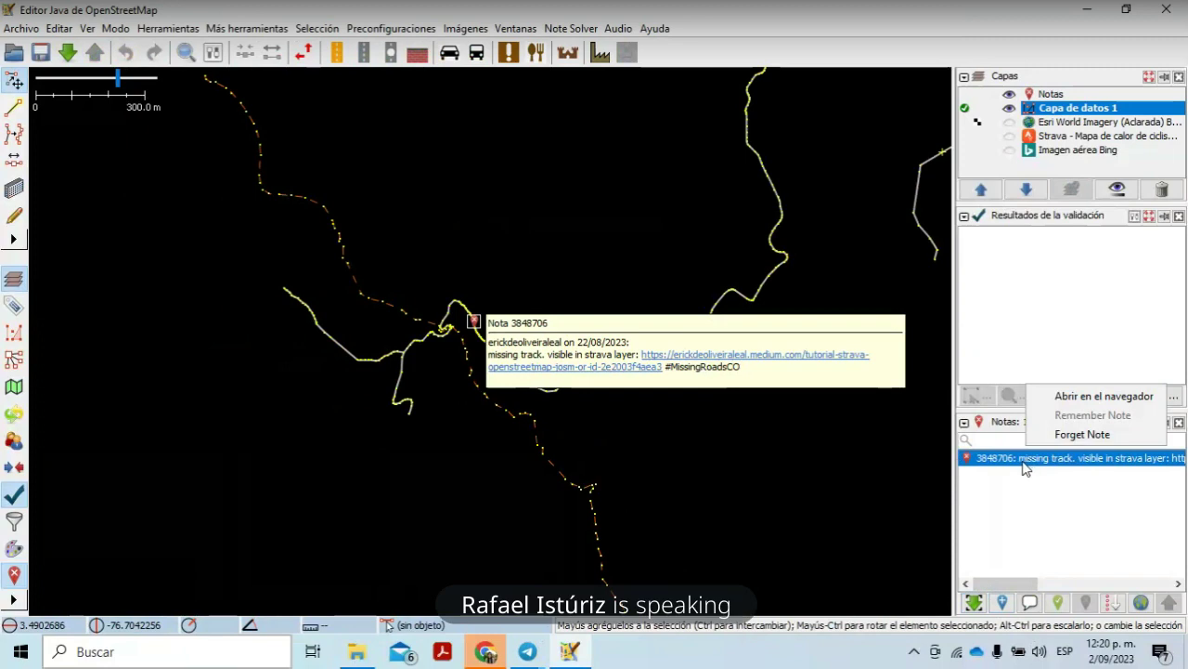
click(821, 425)
click(821, 424)
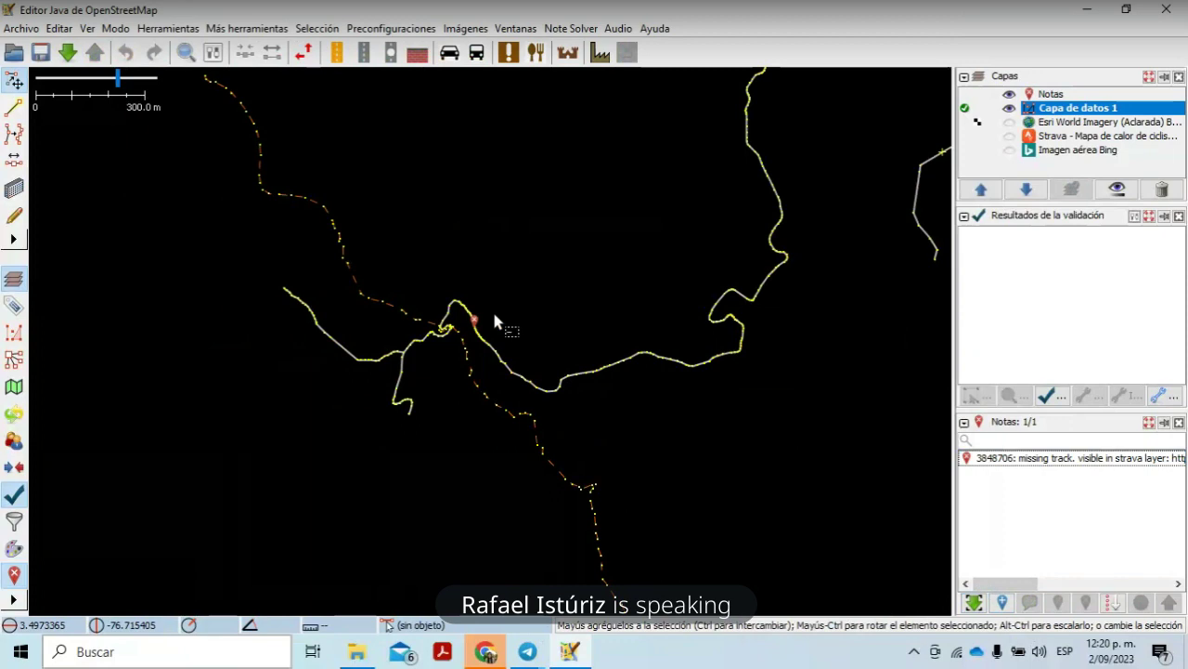
Step: Move individual nodes of the unclassified road beside the note to adjust its line
scroll(494, 316, up, 3)
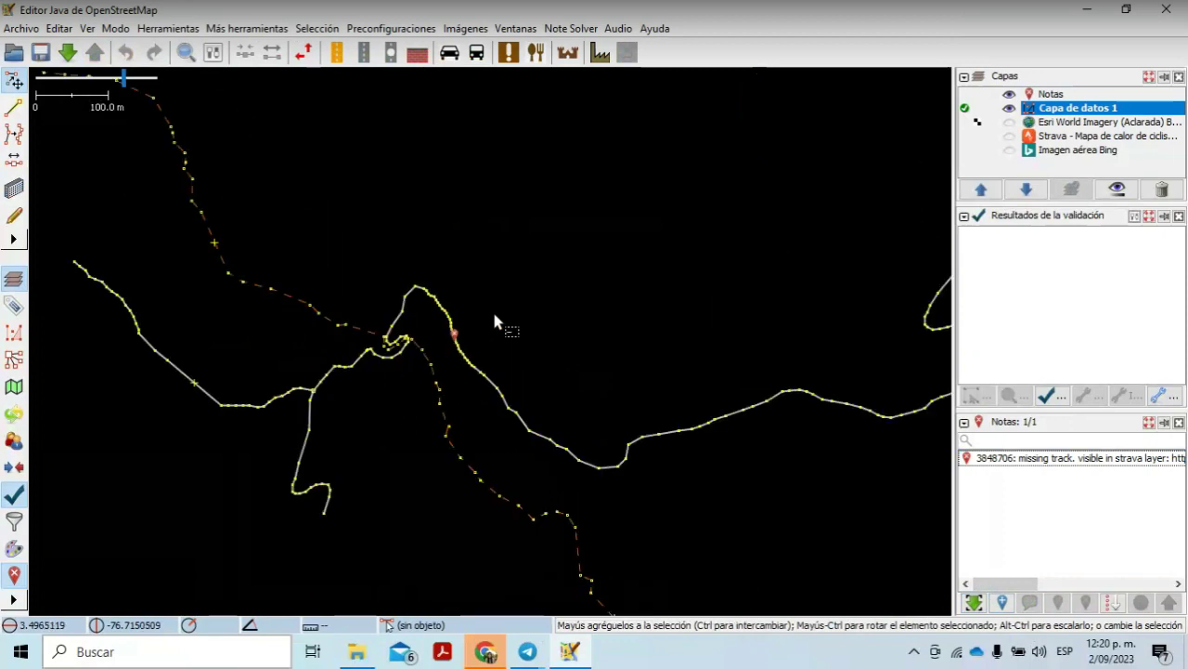
drag(453, 333, 451, 319)
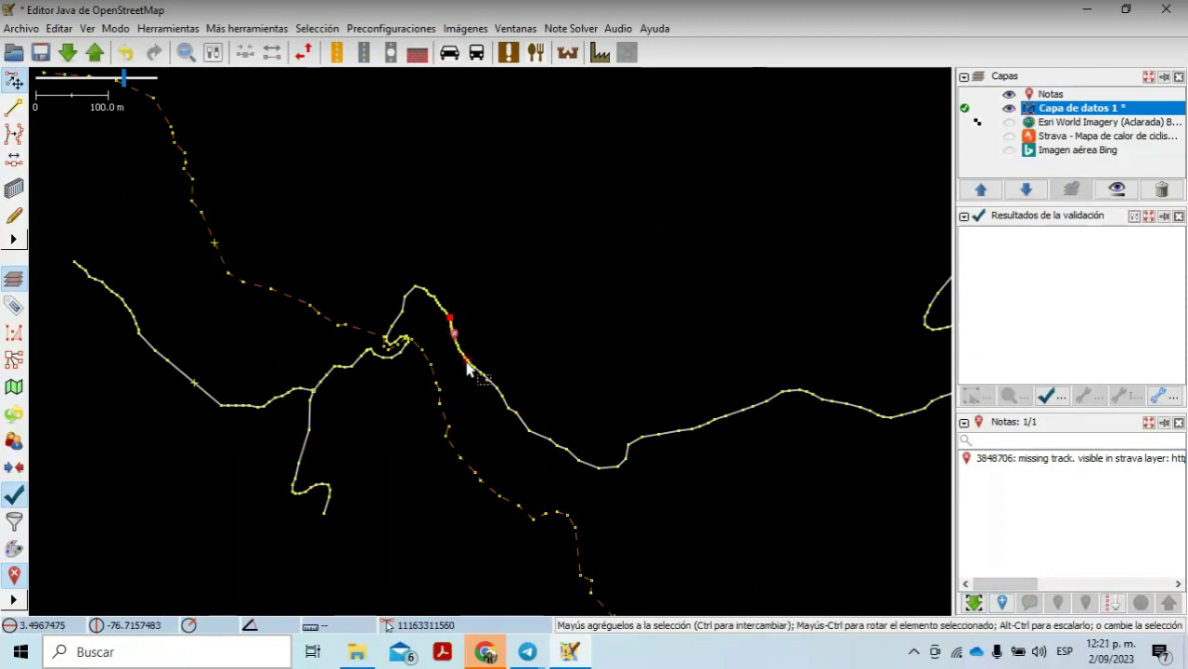
drag(473, 372, 480, 376)
scroll(480, 376, up, 4)
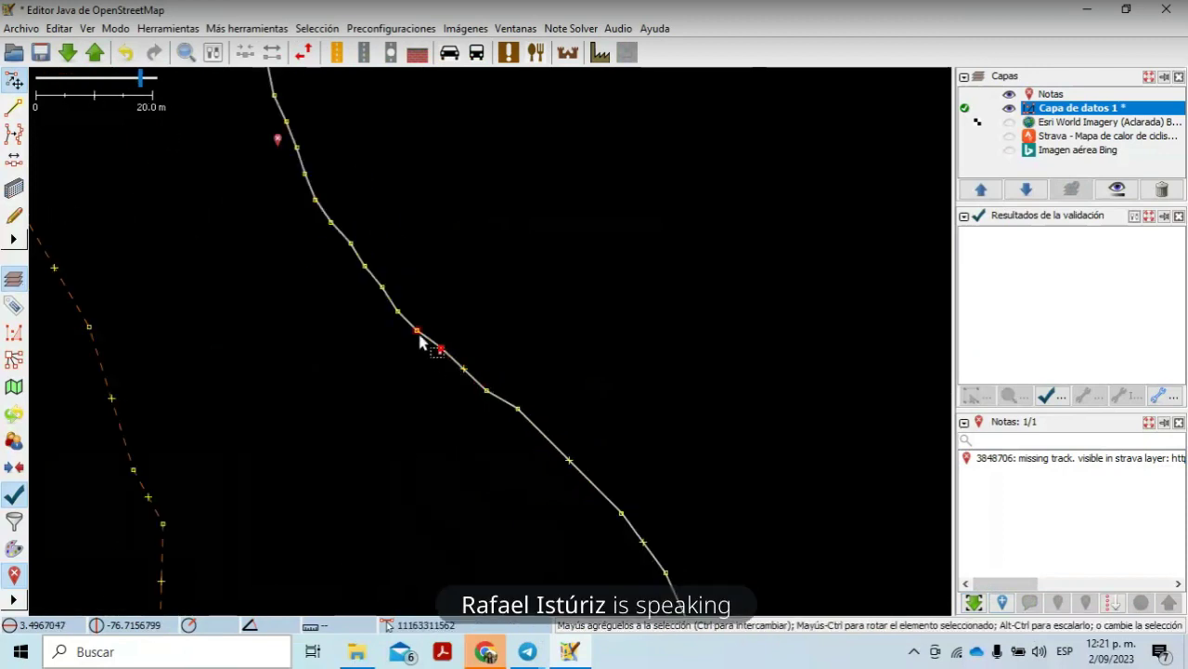